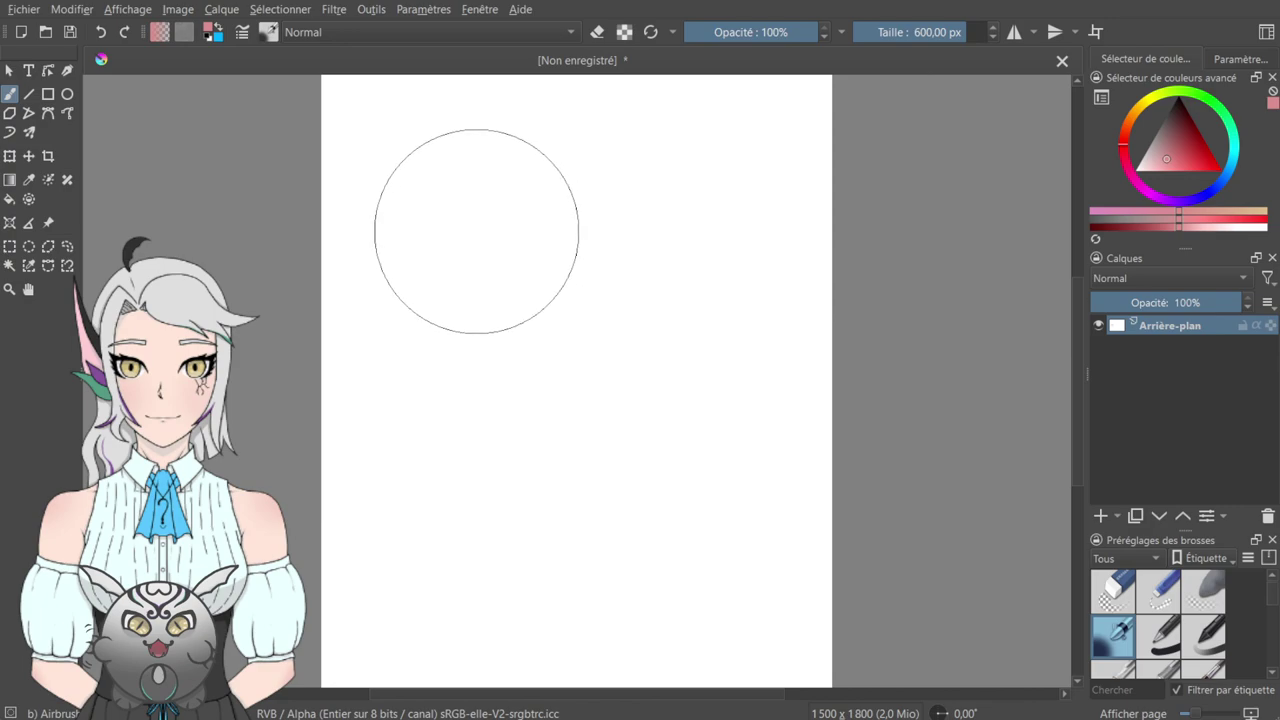
mouse_move(510, 303)
mouse_down()
mouse_move(483, 412)
mouse_move(629, 351)
mouse_move(671, 449)
mouse_move(477, 491)
mouse_move(580, 107)
mouse_move(614, 509)
mouse_up()
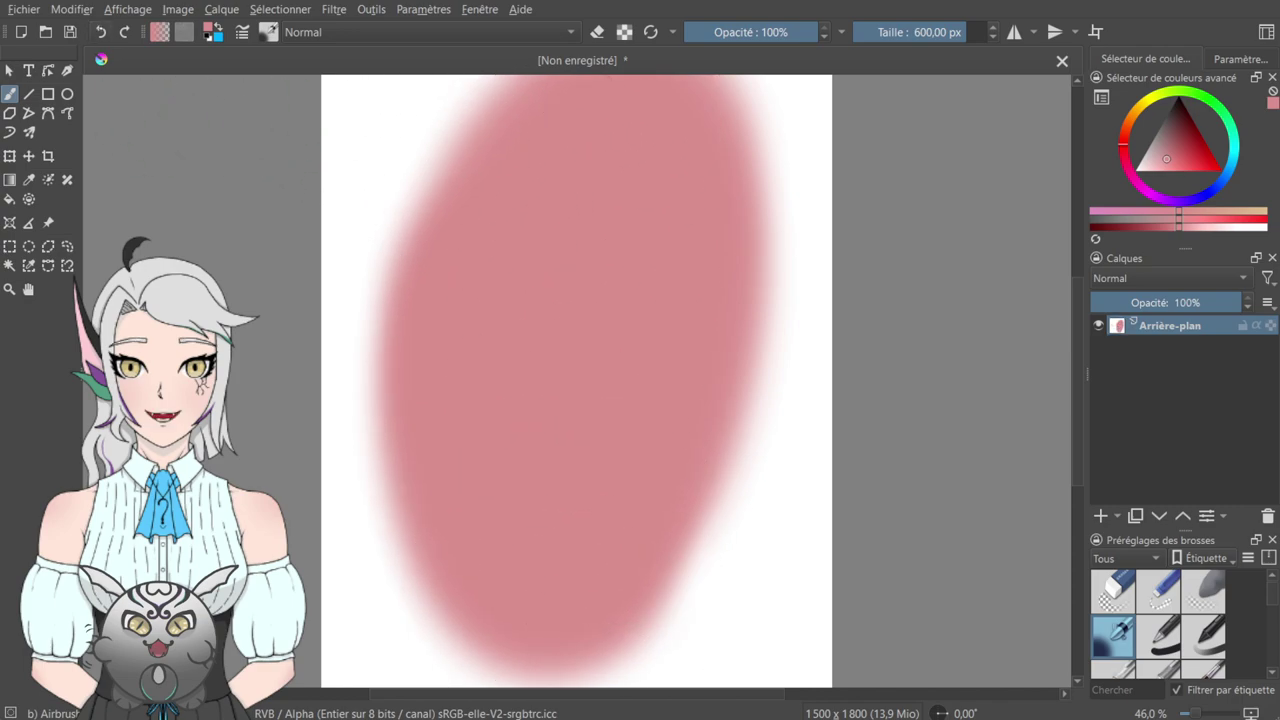
key(ctrl+z)
click(100, 32)
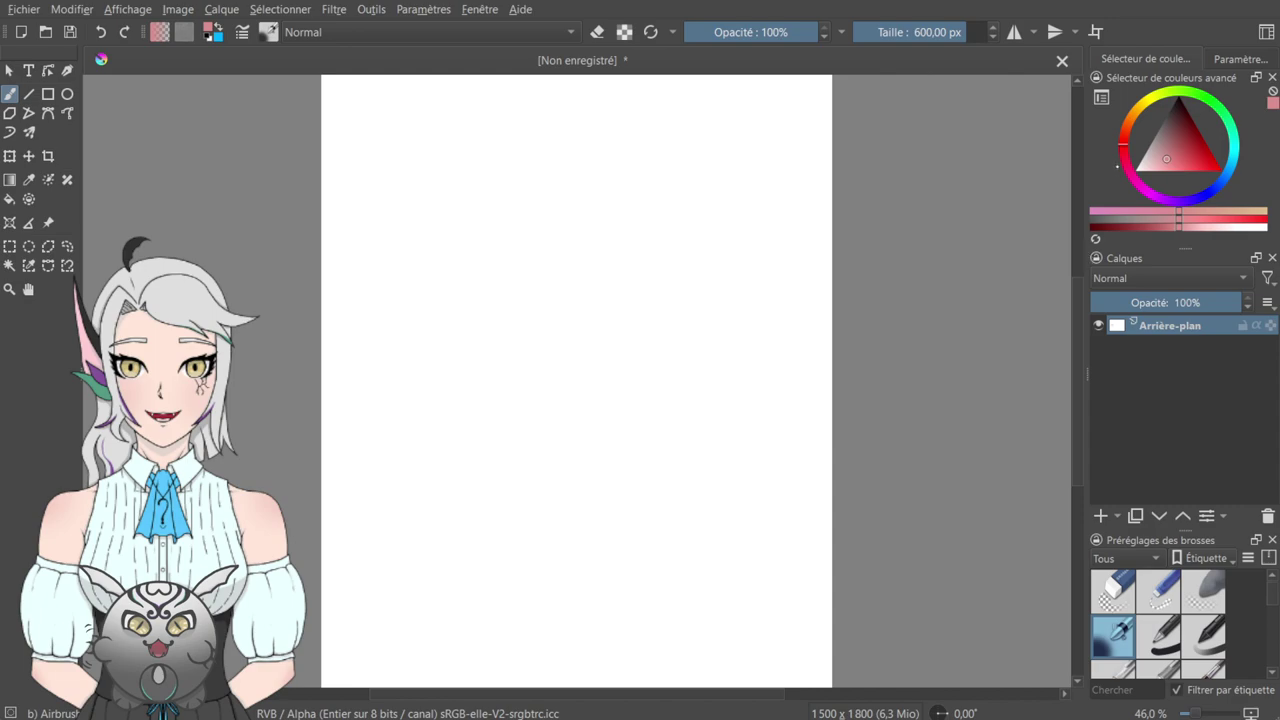
- Set the brush size to 1.81 px and add a new paint layer above the background
drag(949, 24, 865, 34)
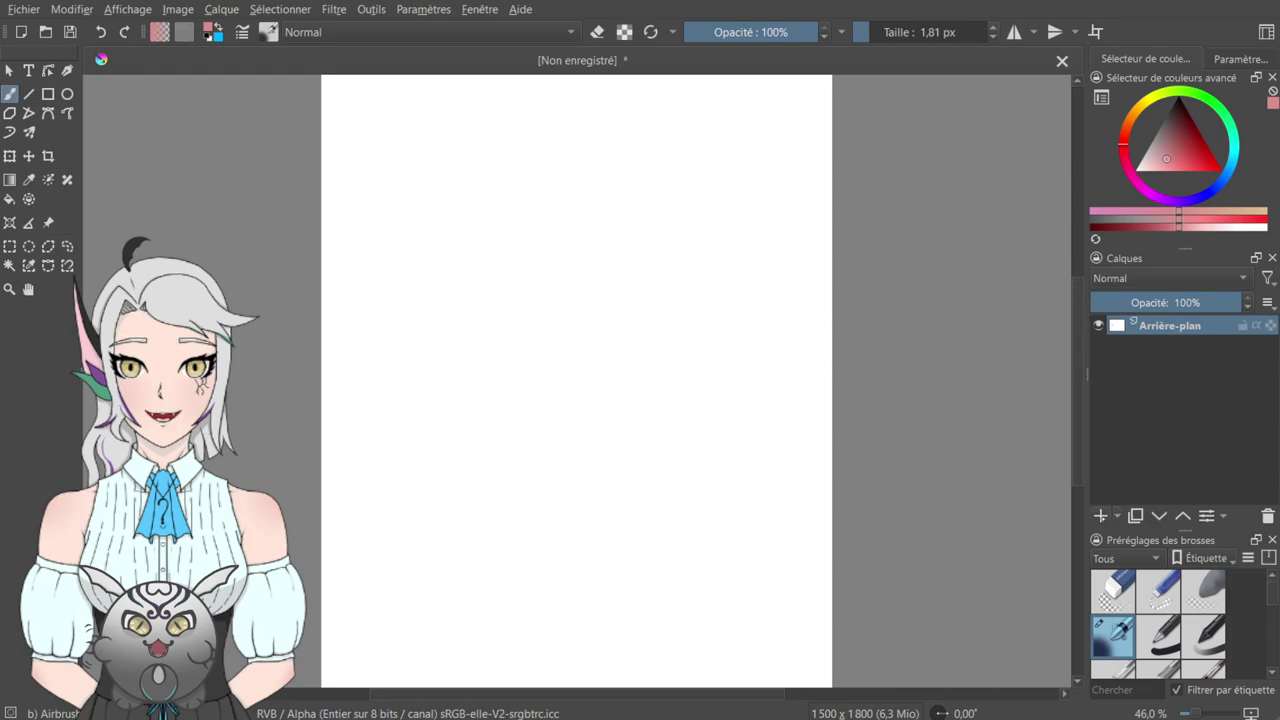
key(Insert)
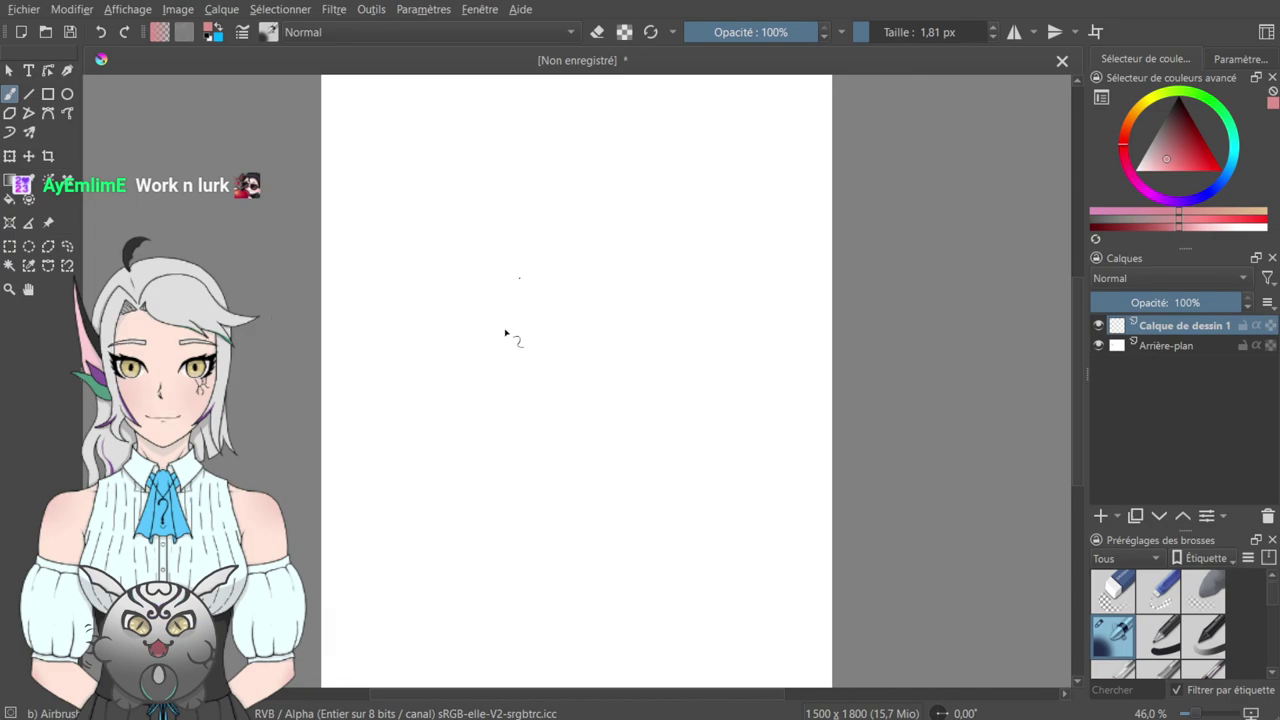
mouse_move(637, 433)
mouse_down()
mouse_move(614, 480)
mouse_move(652, 520)
mouse_up()
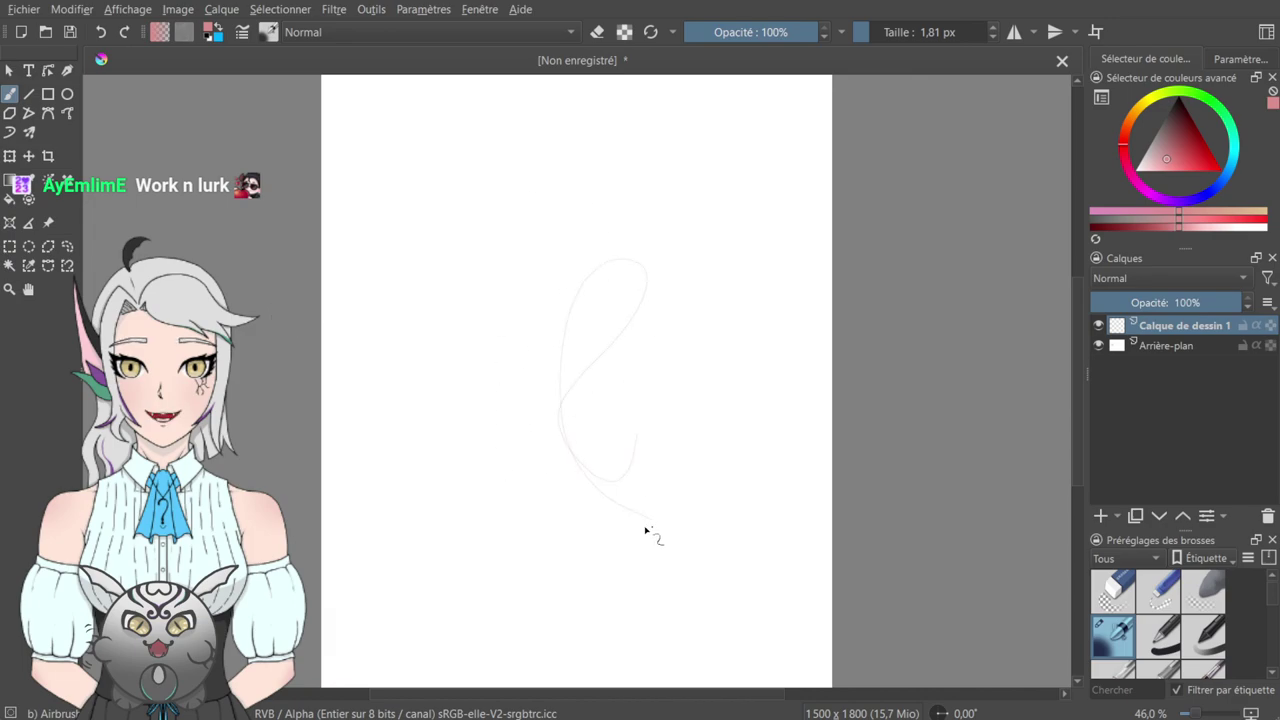
mouse_move(573, 325)
mouse_down()
mouse_move(643, 461)
mouse_move(633, 618)
mouse_move(660, 326)
mouse_move(602, 497)
mouse_move(600, 571)
mouse_up()
key(ctrl+z)
key(ctrl+z)
key(ctrl+z)
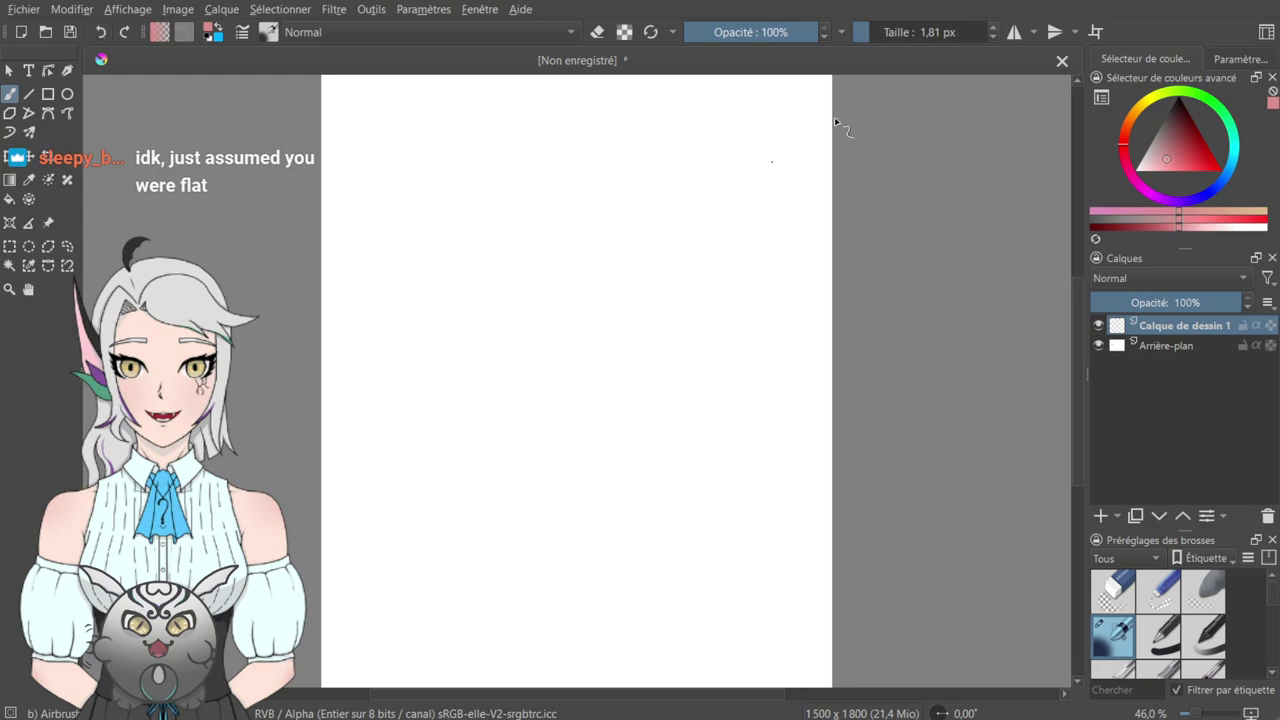
- Raise the brush size gradually to 4.81 px, trying each size with loose looping strokes and undoing them
click(993, 27)
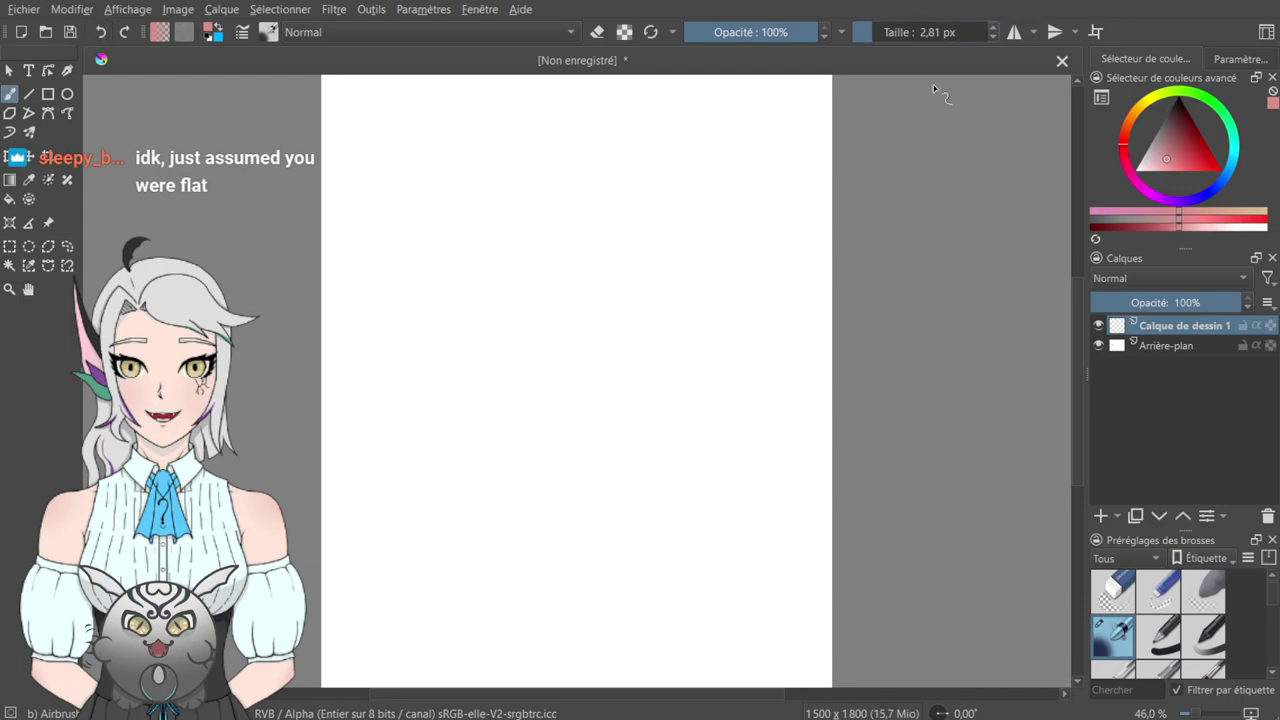
mouse_move(503, 338)
mouse_down()
mouse_move(592, 403)
mouse_move(630, 508)
mouse_up()
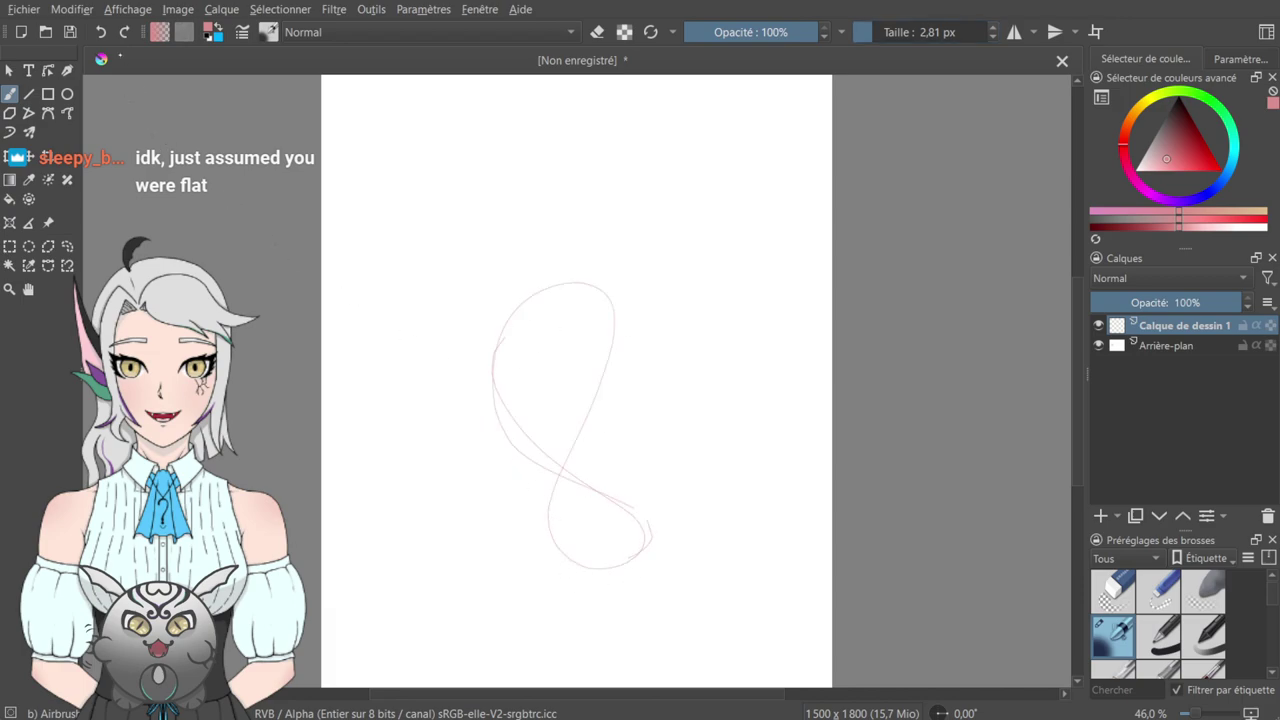
key(ctrl+z)
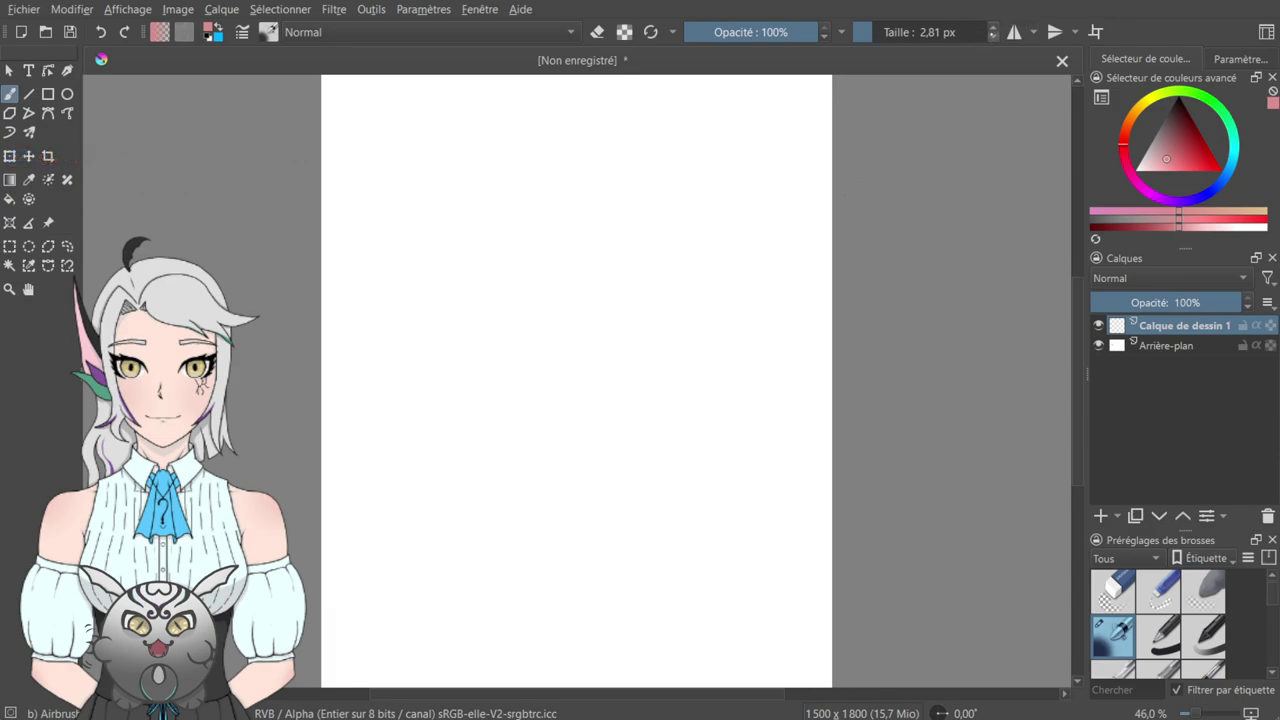
click(993, 27)
mouse_move(541, 244)
mouse_down()
mouse_move(603, 243)
mouse_move(536, 384)
mouse_up()
key(ctrl+z)
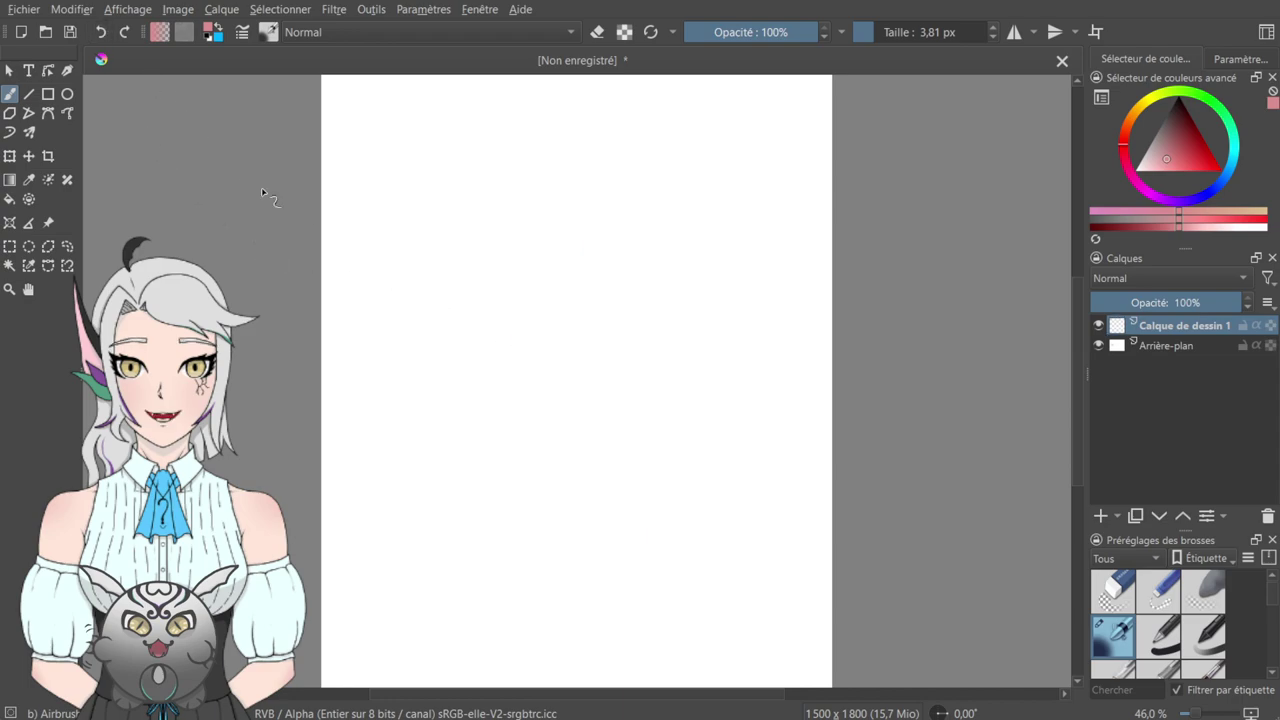
key(bracketright)
drag(535, 254, 532, 323)
mouse_move(626, 440)
mouse_down()
mouse_move(597, 560)
mouse_move(552, 590)
mouse_up()
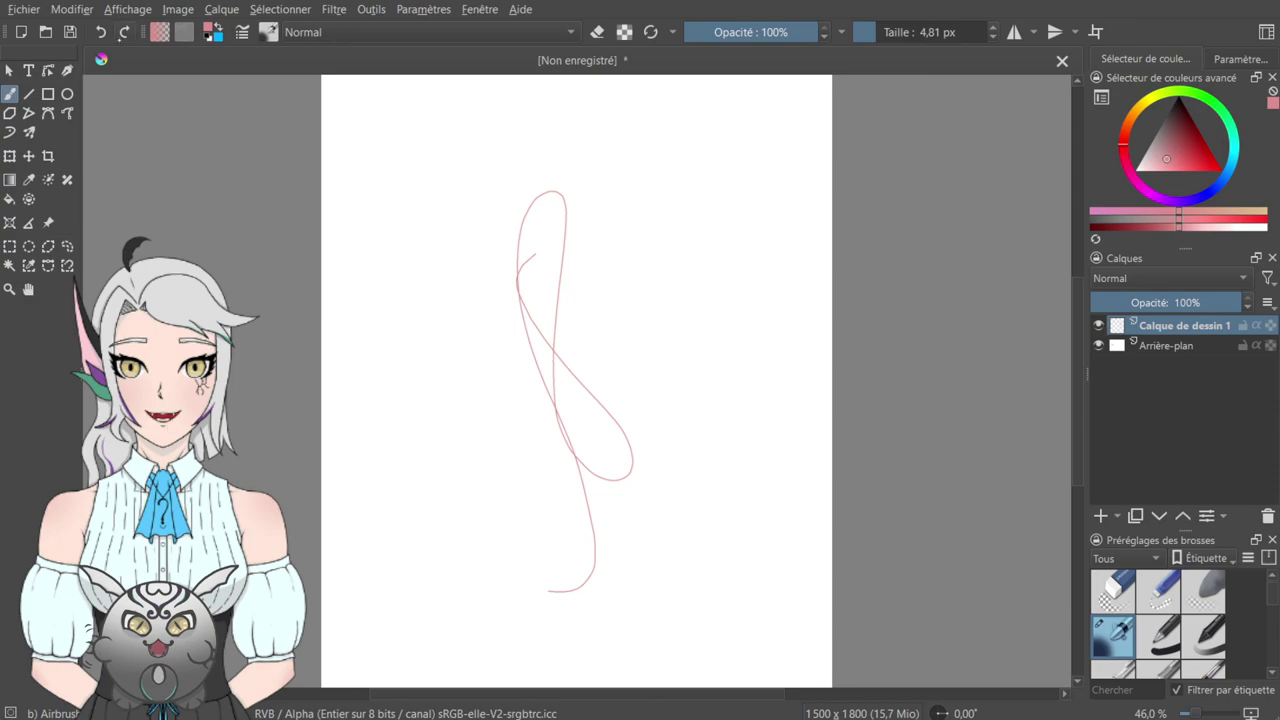
key(ctrl+z)
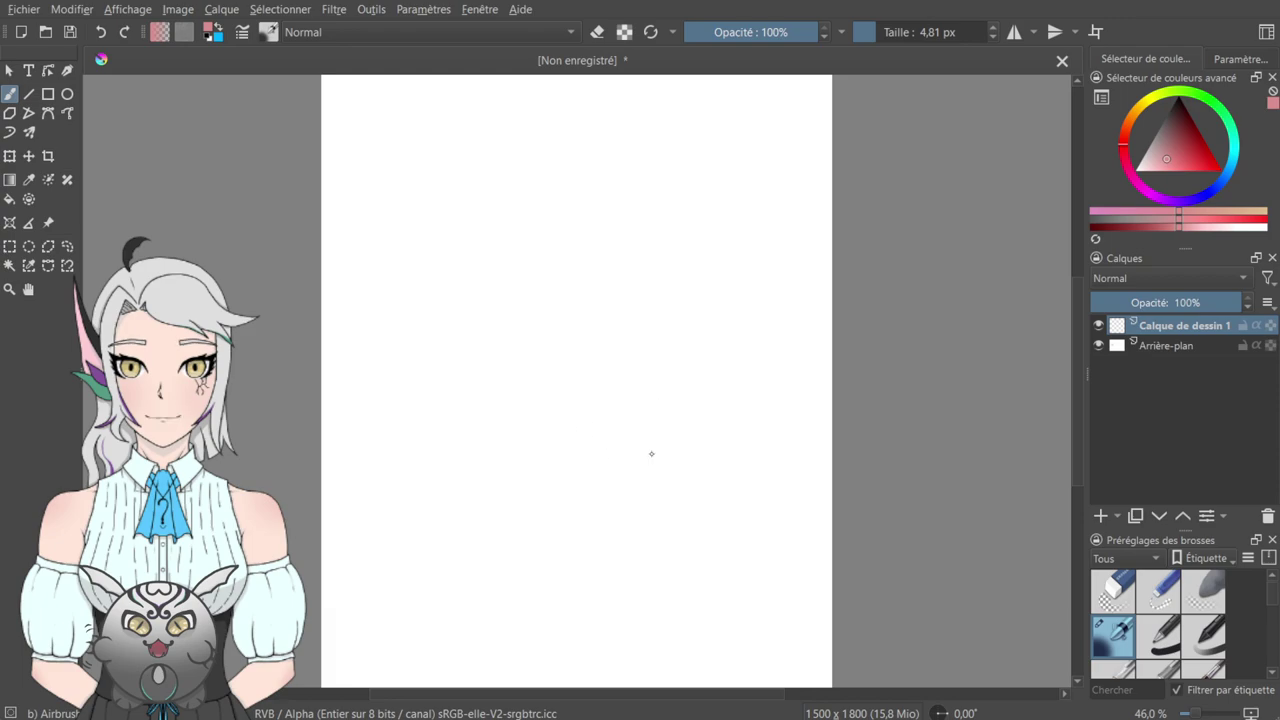
- Place the character reference image as a file layer, move it beneath the drawing layer and make the drawing layer active
click(694, 475)
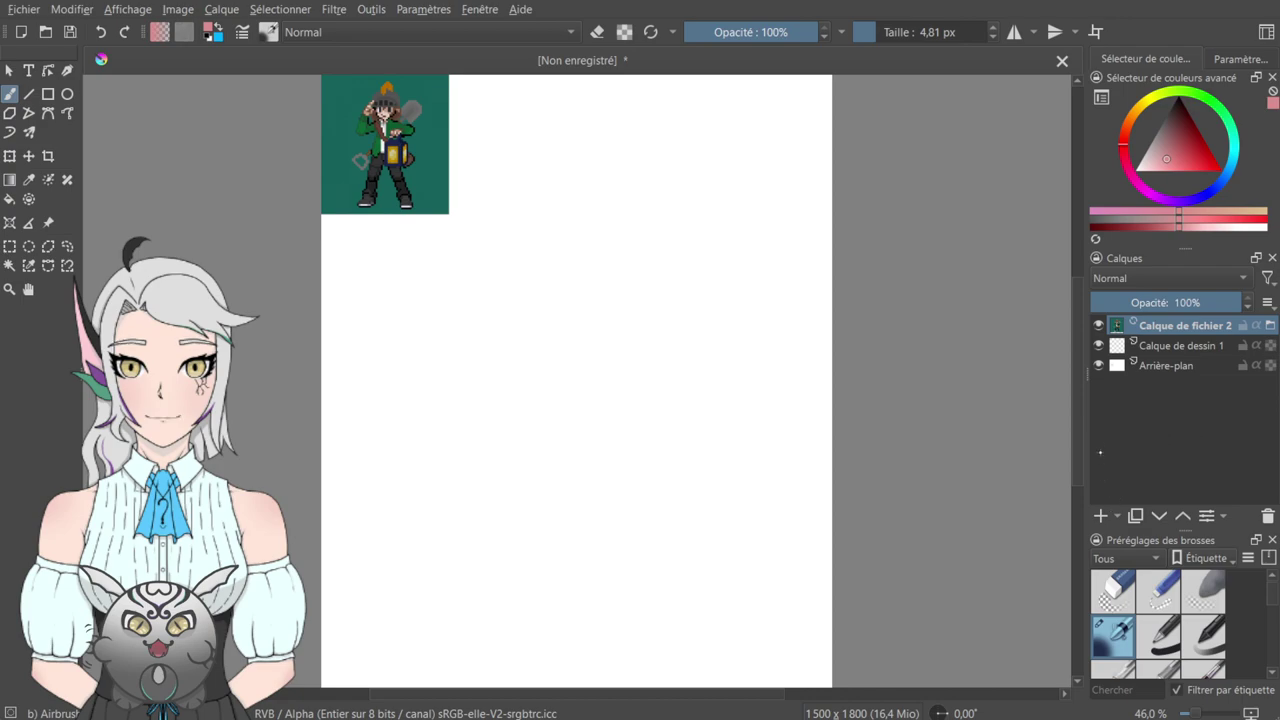
drag(1161, 325, 1172, 390)
click(1172, 334)
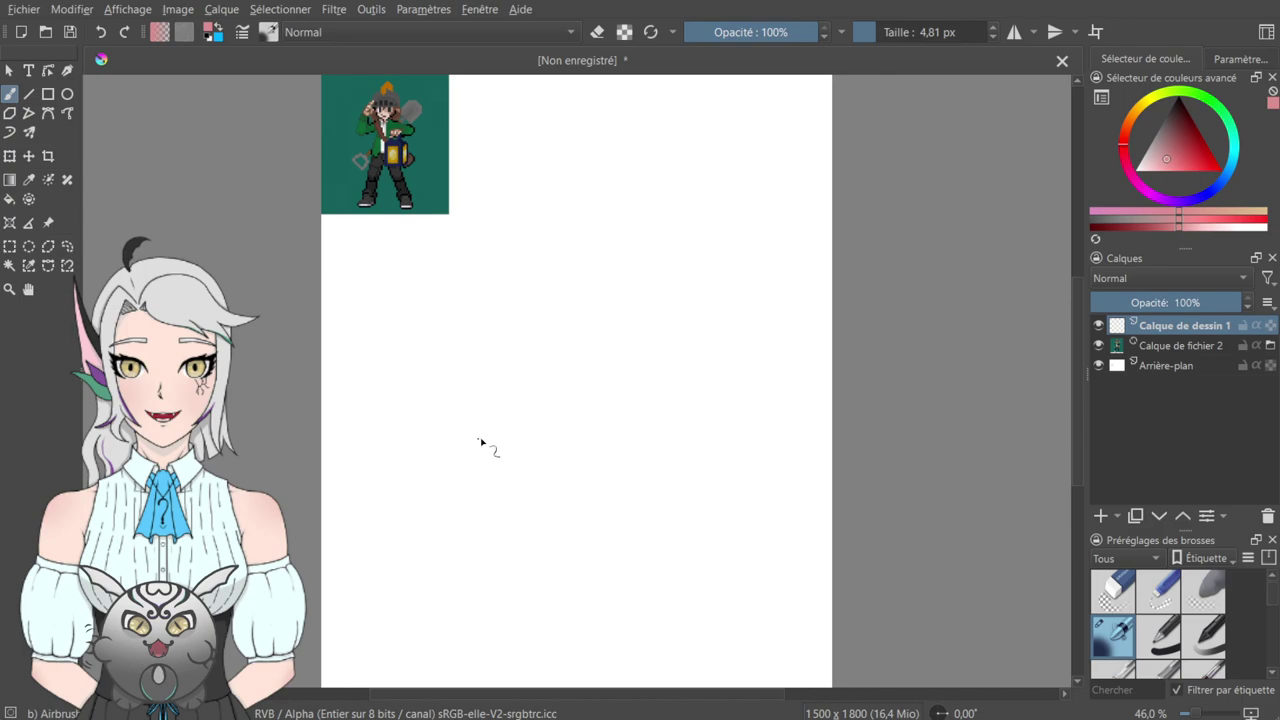
- Choose a saturated red and sketch the sofa's long, slightly curved seat line with a tall arched backrest above it
drag(1188, 163, 1244, 225)
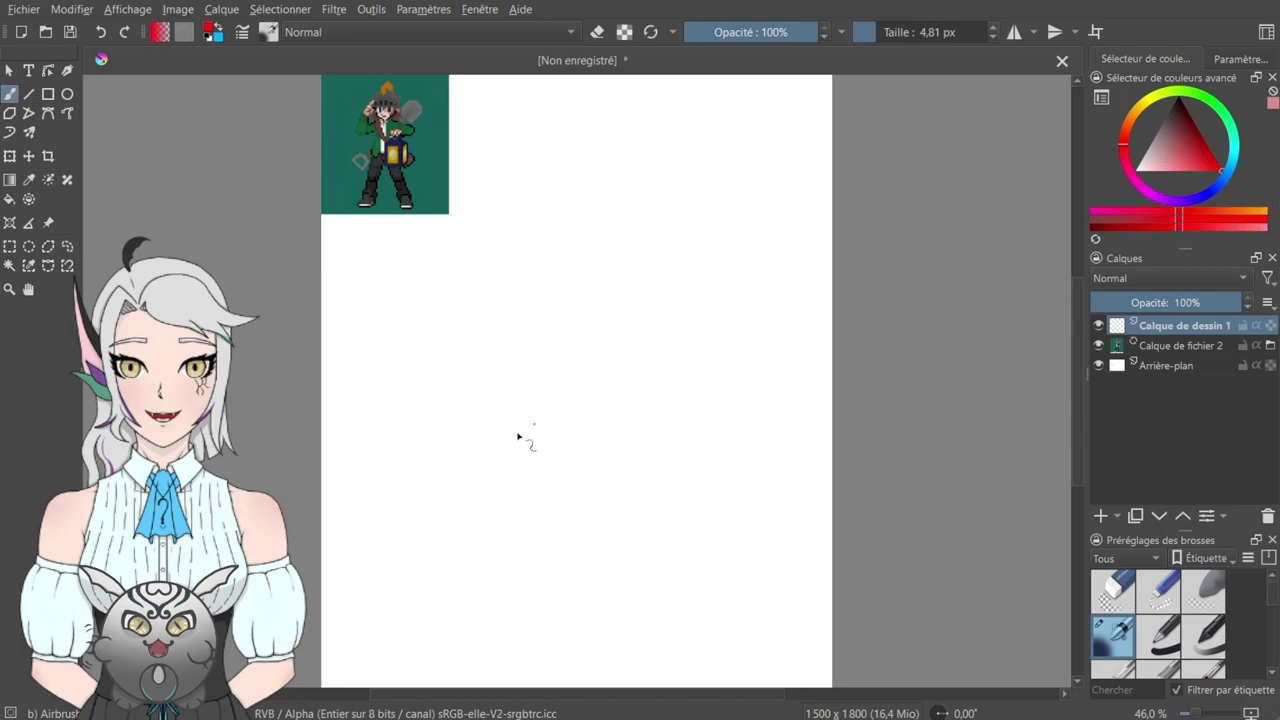
drag(434, 441, 644, 455)
drag(508, 453, 714, 451)
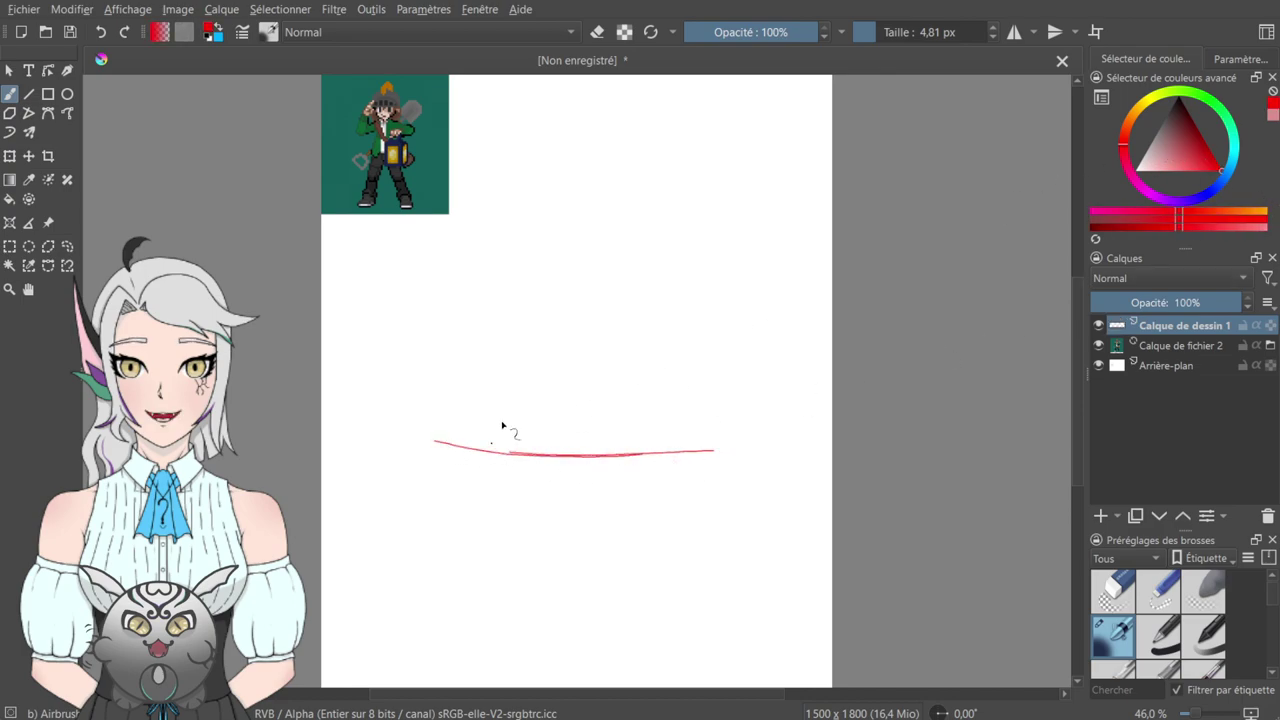
mouse_move(438, 432)
mouse_down()
mouse_move(473, 317)
mouse_move(679, 405)
mouse_move(693, 445)
mouse_up()
- Sketch the sofa's front with round armrests at both ends, a boxy base outline and a lower seat cushion edge
mouse_move(436, 430)
mouse_down()
mouse_move(387, 460)
mouse_move(457, 454)
mouse_move(400, 435)
mouse_move(395, 486)
mouse_move(405, 467)
mouse_move(395, 479)
mouse_move(436, 440)
mouse_up()
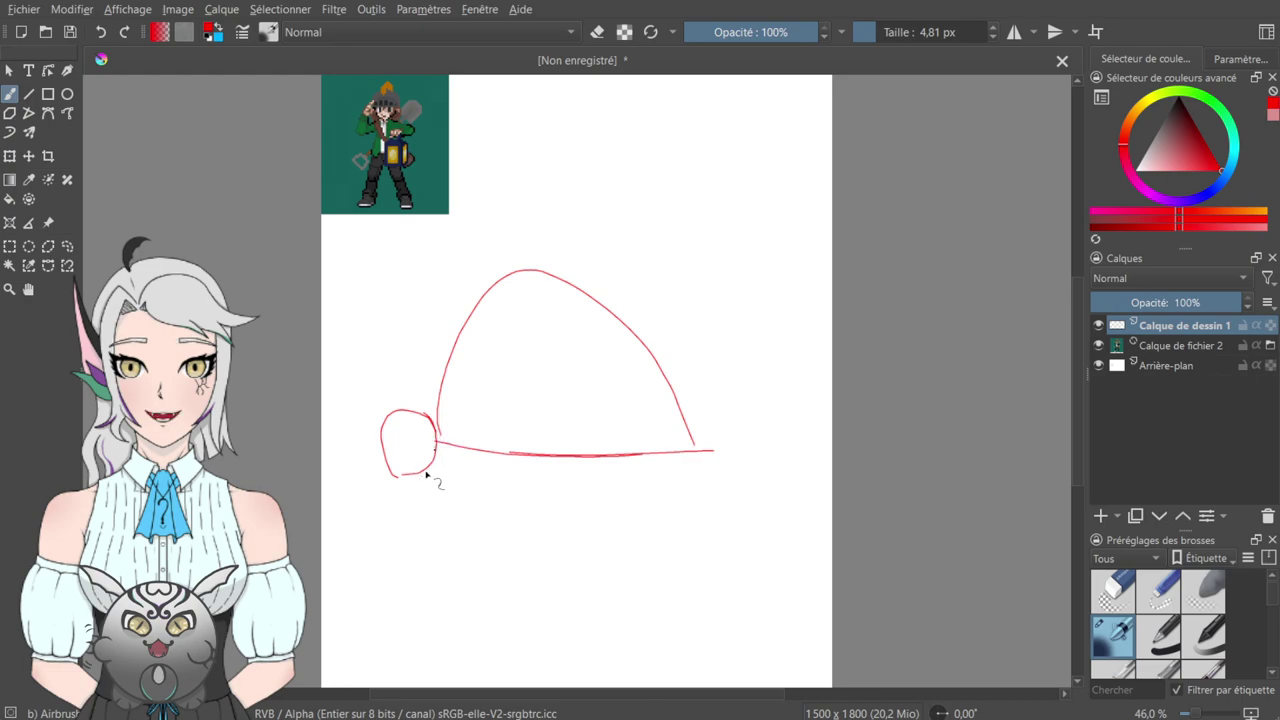
mouse_move(407, 488)
mouse_down()
mouse_move(409, 527)
mouse_move(545, 541)
mouse_up()
mouse_move(445, 553)
mouse_down()
mouse_move(725, 551)
mouse_move(718, 482)
mouse_up()
mouse_move(706, 437)
mouse_down()
mouse_move(751, 446)
mouse_move(714, 456)
mouse_up()
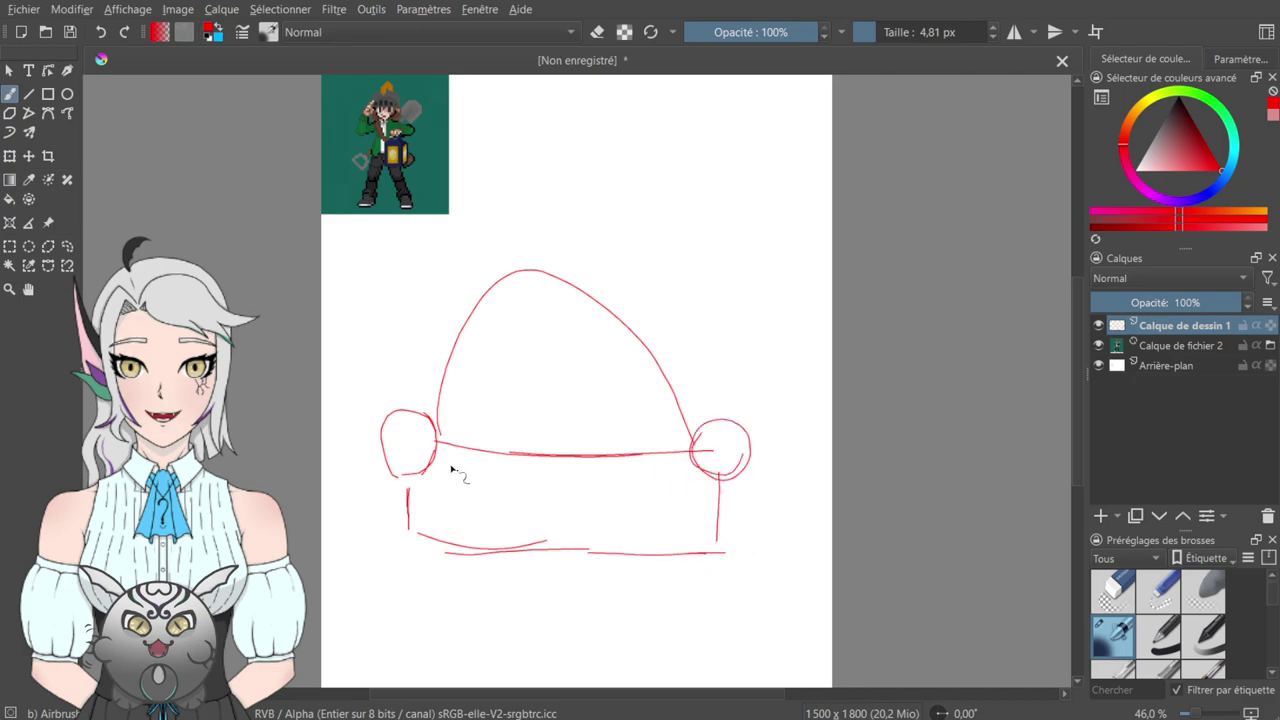
drag(448, 476, 650, 486)
drag(560, 489, 708, 479)
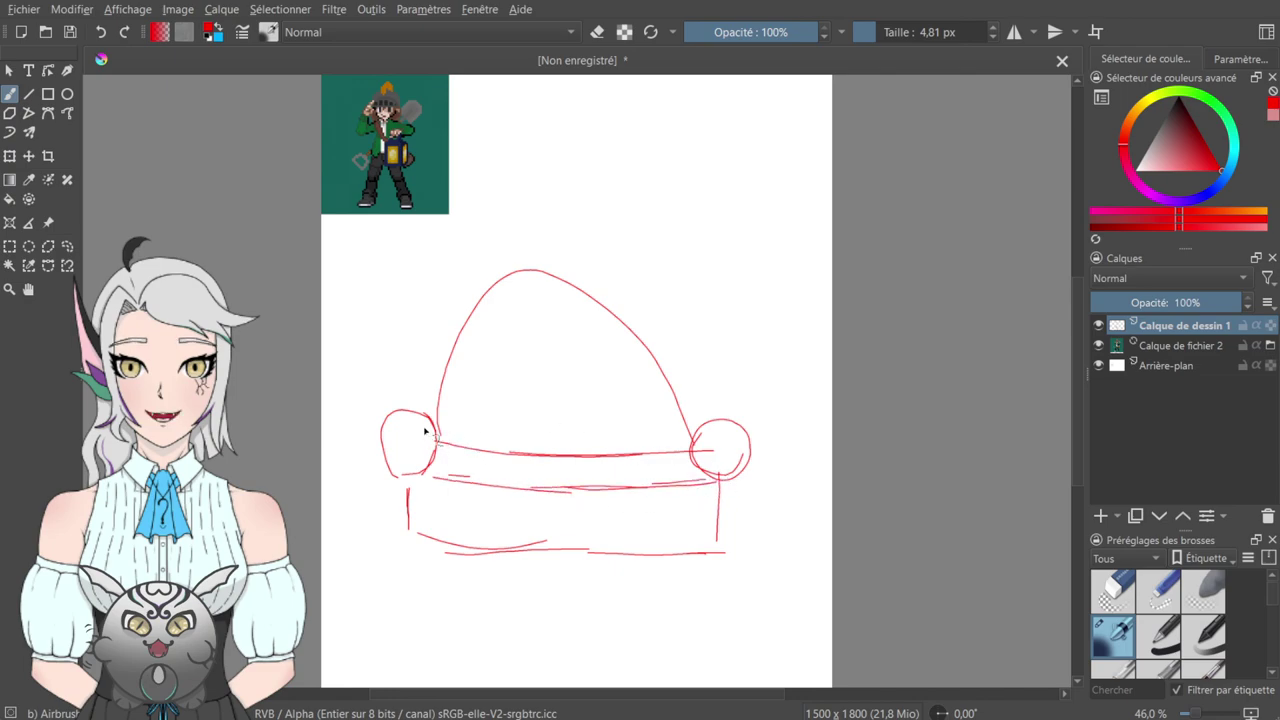
- Redraw the backrest as a lower curve sloping down to the right armrest, and reinforce both round armrests with extra strokes
mouse_move(426, 408)
mouse_down()
mouse_move(448, 335)
mouse_move(429, 335)
mouse_move(439, 349)
mouse_move(497, 307)
mouse_move(450, 324)
mouse_move(559, 346)
mouse_move(522, 320)
mouse_move(629, 375)
mouse_move(587, 359)
mouse_move(676, 372)
mouse_up()
mouse_move(676, 380)
mouse_down()
mouse_move(710, 424)
mouse_move(735, 427)
mouse_move(710, 430)
mouse_move(731, 425)
mouse_move(738, 448)
mouse_move(739, 432)
mouse_move(719, 474)
mouse_up()
mouse_move(739, 424)
mouse_down()
mouse_move(703, 439)
mouse_move(697, 428)
mouse_move(708, 443)
mouse_move(688, 457)
mouse_move(742, 426)
mouse_move(735, 468)
mouse_up()
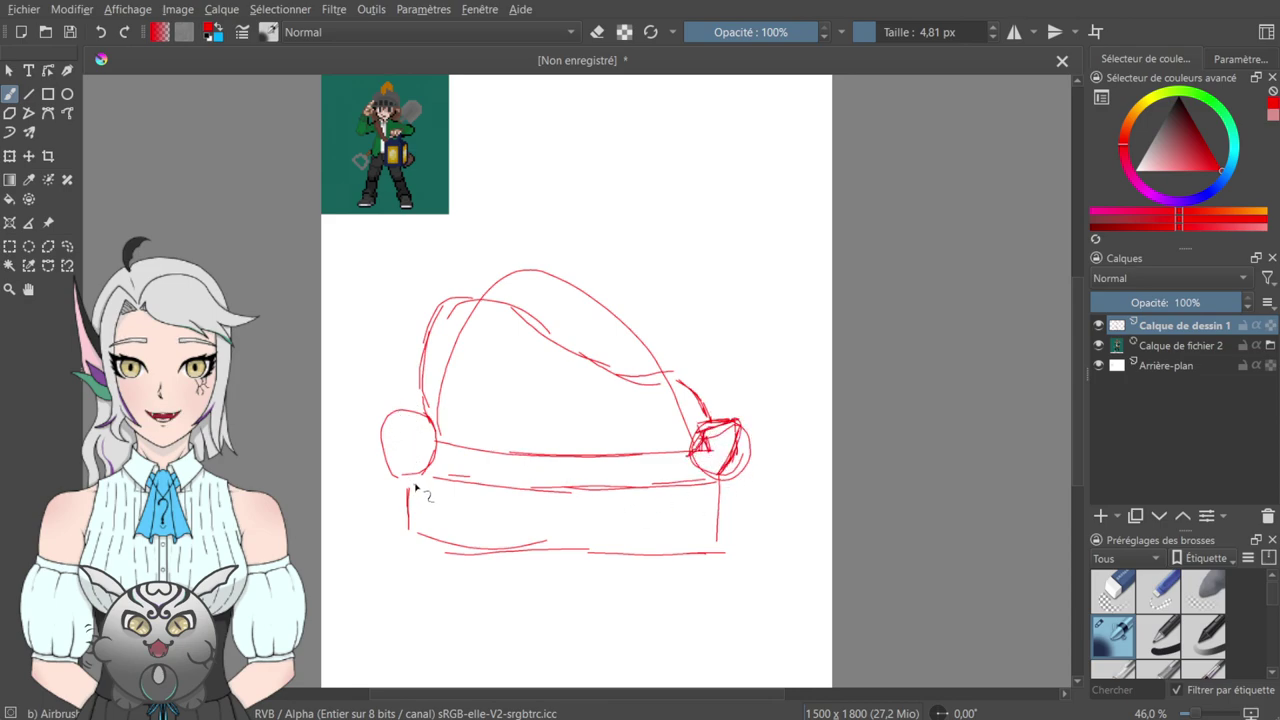
mouse_move(448, 478)
mouse_down()
mouse_move(390, 466)
mouse_move(384, 432)
mouse_move(412, 438)
mouse_move(420, 424)
mouse_move(462, 446)
mouse_up()
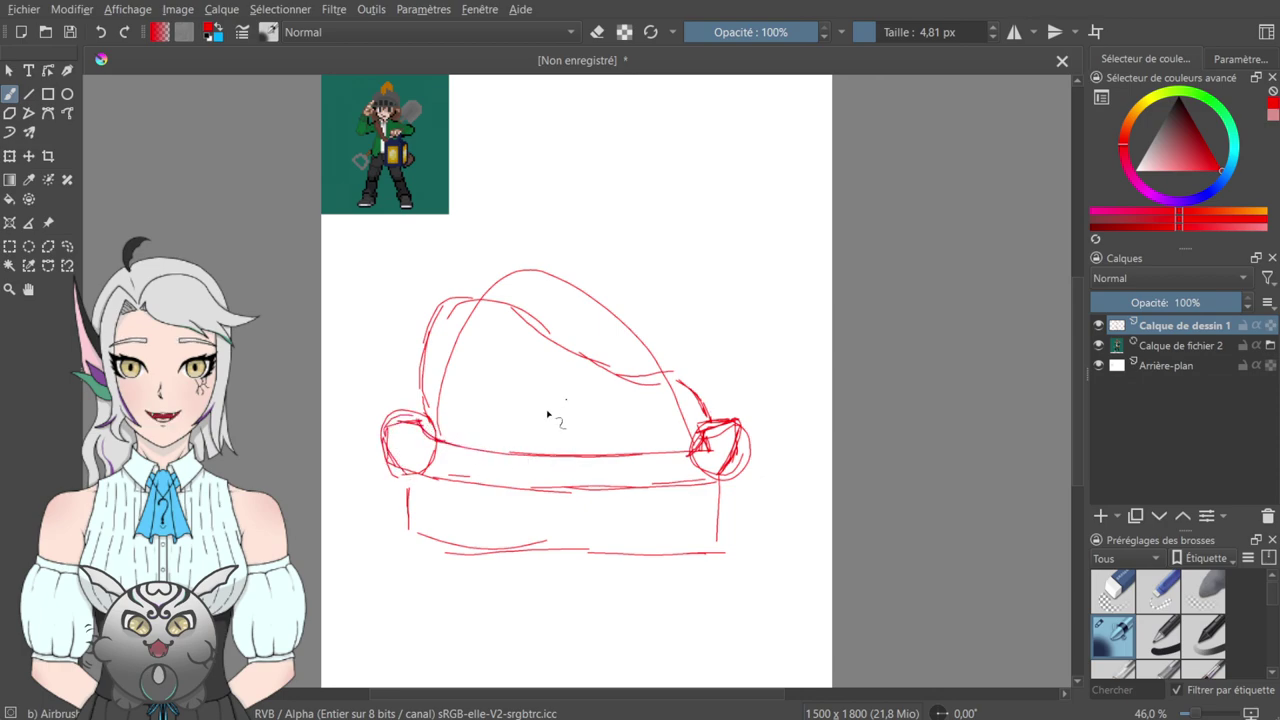
- Erase the upper part of the old backrest arch above the new sloping curve
key(e)
mouse_move(525, 270)
mouse_down()
mouse_move(606, 306)
mouse_move(586, 291)
mouse_move(649, 350)
mouse_up()
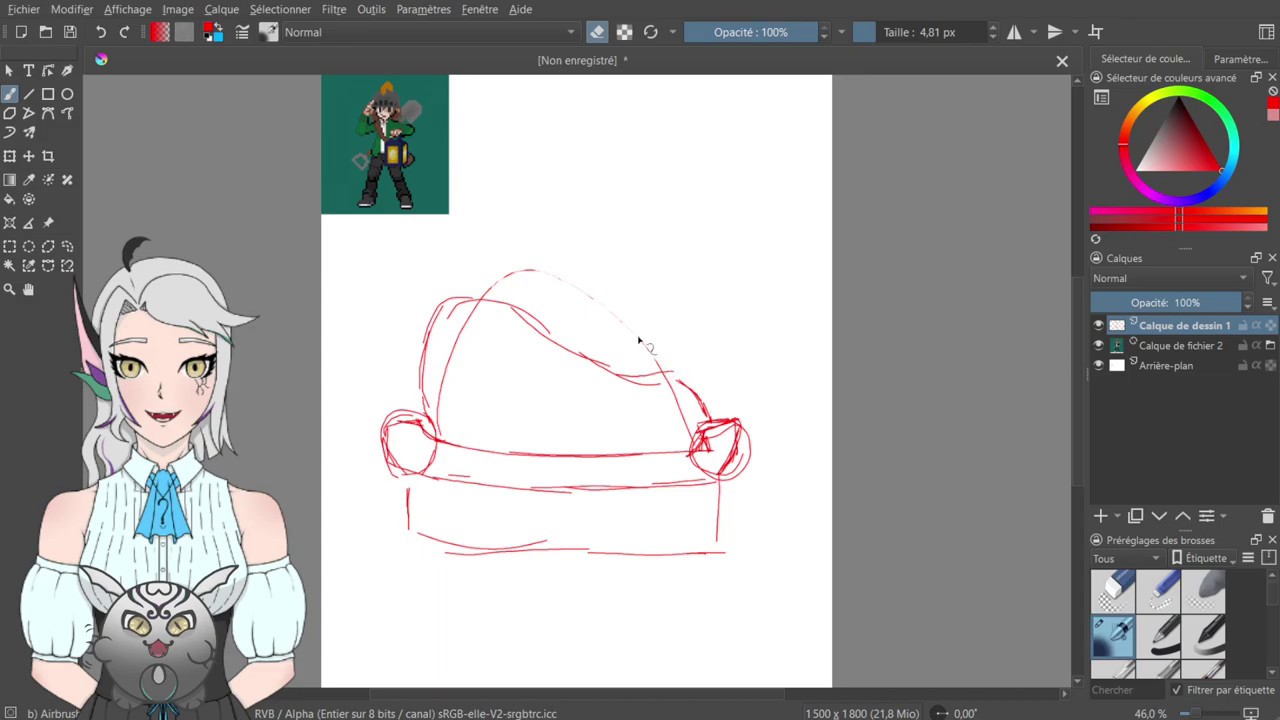
mouse_move(551, 301)
mouse_down()
mouse_move(544, 265)
mouse_move(509, 269)
mouse_up()
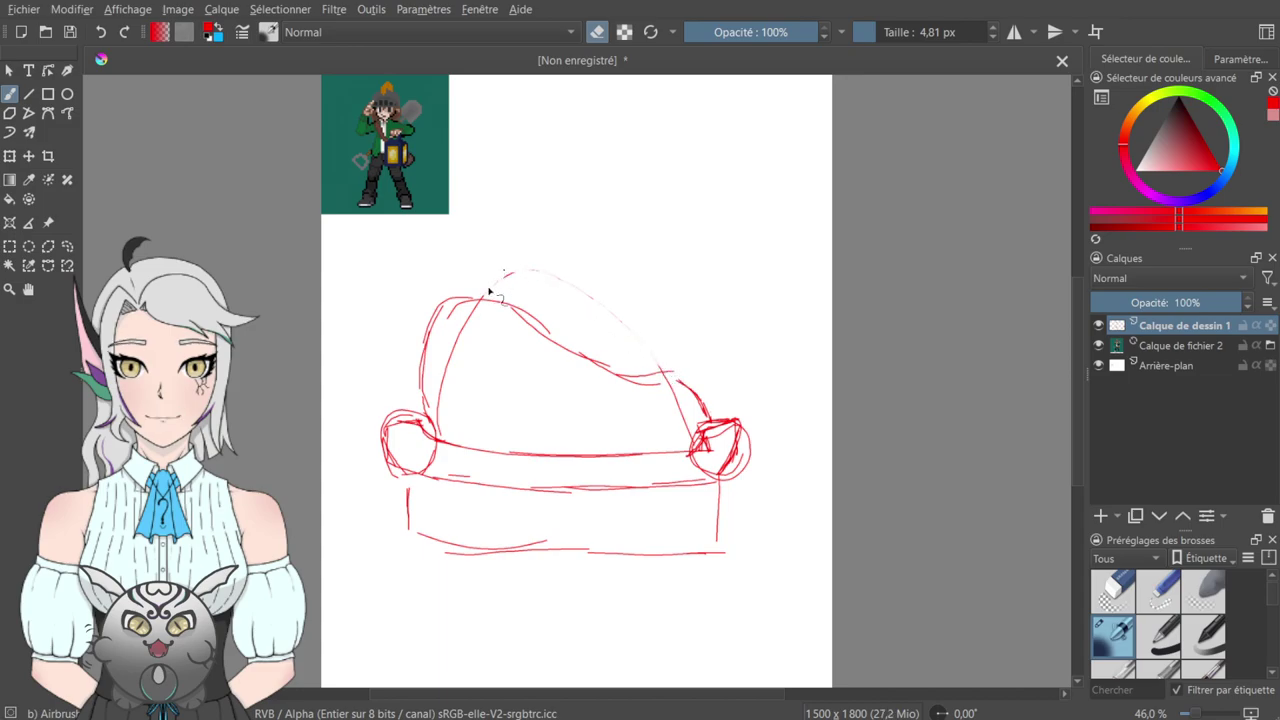
key(e)
- Strengthen the bottom edge of the sofa base and add a small oval foot under each end
mouse_move(411, 520)
mouse_down()
mouse_move(414, 552)
mouse_move(545, 560)
mouse_up()
drag(435, 546, 722, 552)
mouse_move(420, 553)
mouse_down()
mouse_move(458, 567)
mouse_move(456, 593)
mouse_move(444, 590)
mouse_up()
mouse_move(700, 560)
mouse_down()
mouse_move(722, 562)
mouse_move(696, 568)
mouse_move(714, 570)
mouse_up()
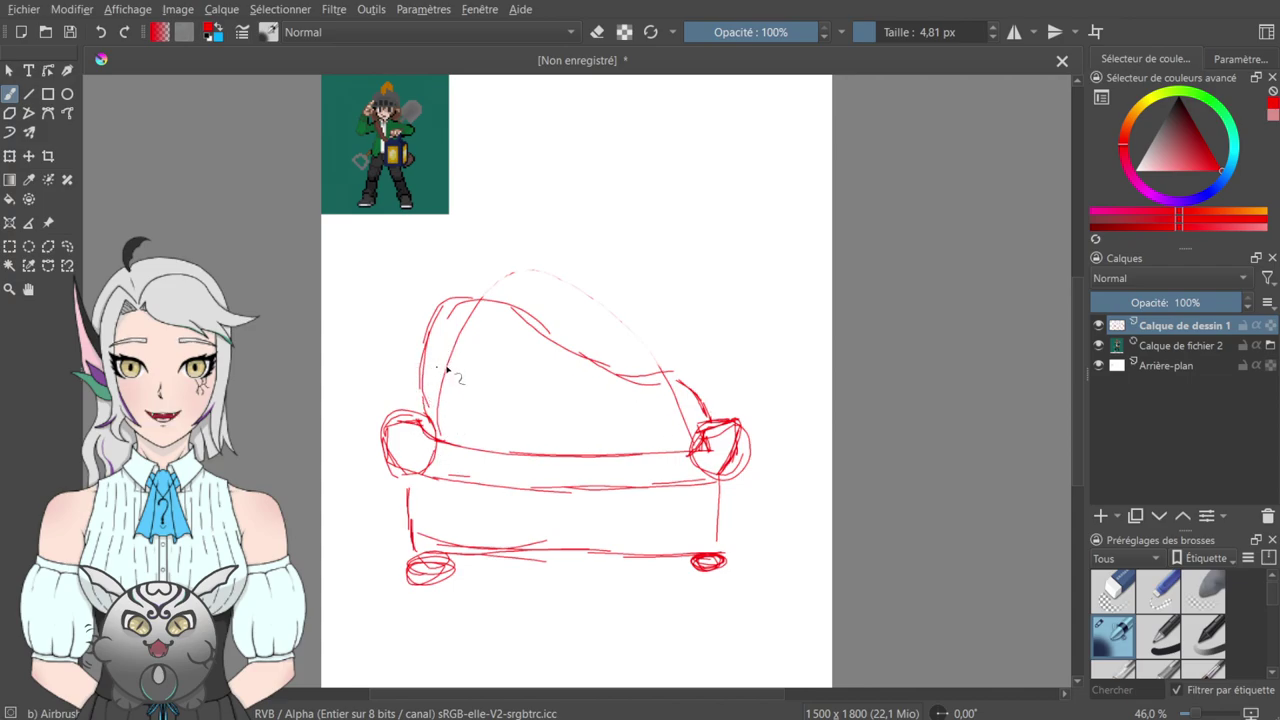
- On a new paint layer, sketch a figure's round head, neck and shoulder in blue over the sofa's left end
drag(421, 346, 447, 363)
key(ctrl+z)
click(1201, 194)
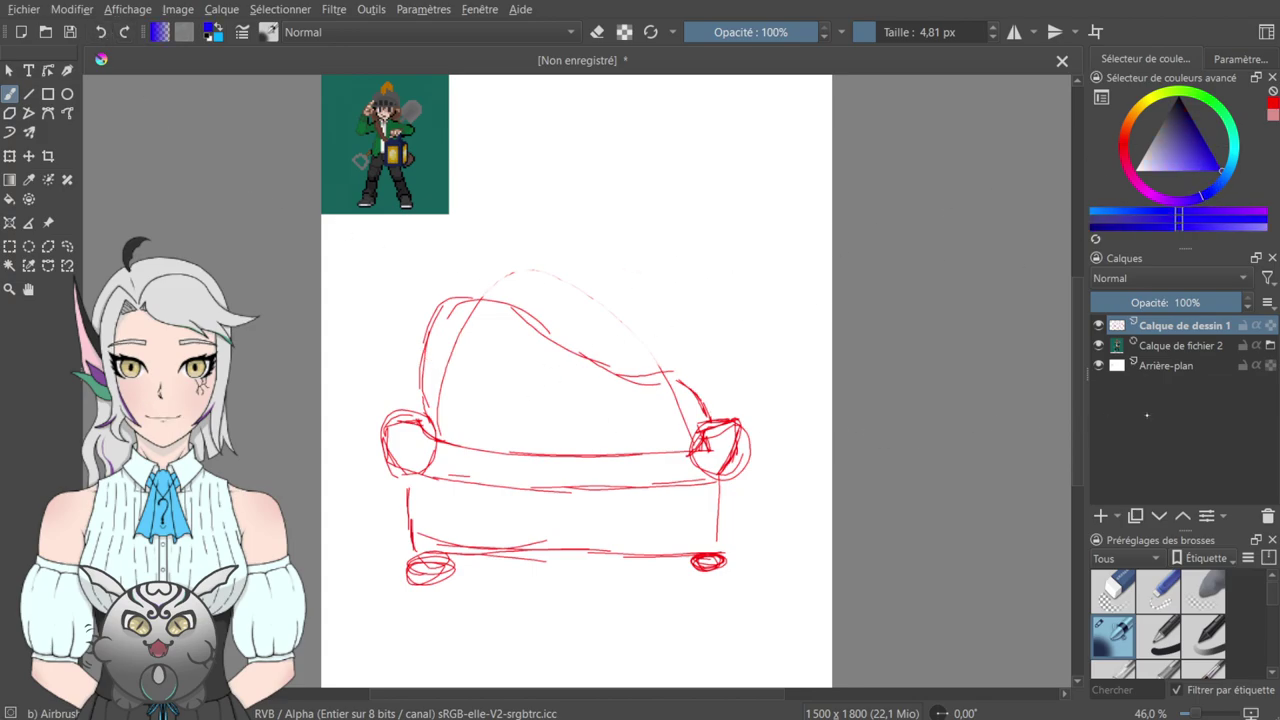
key(Insert)
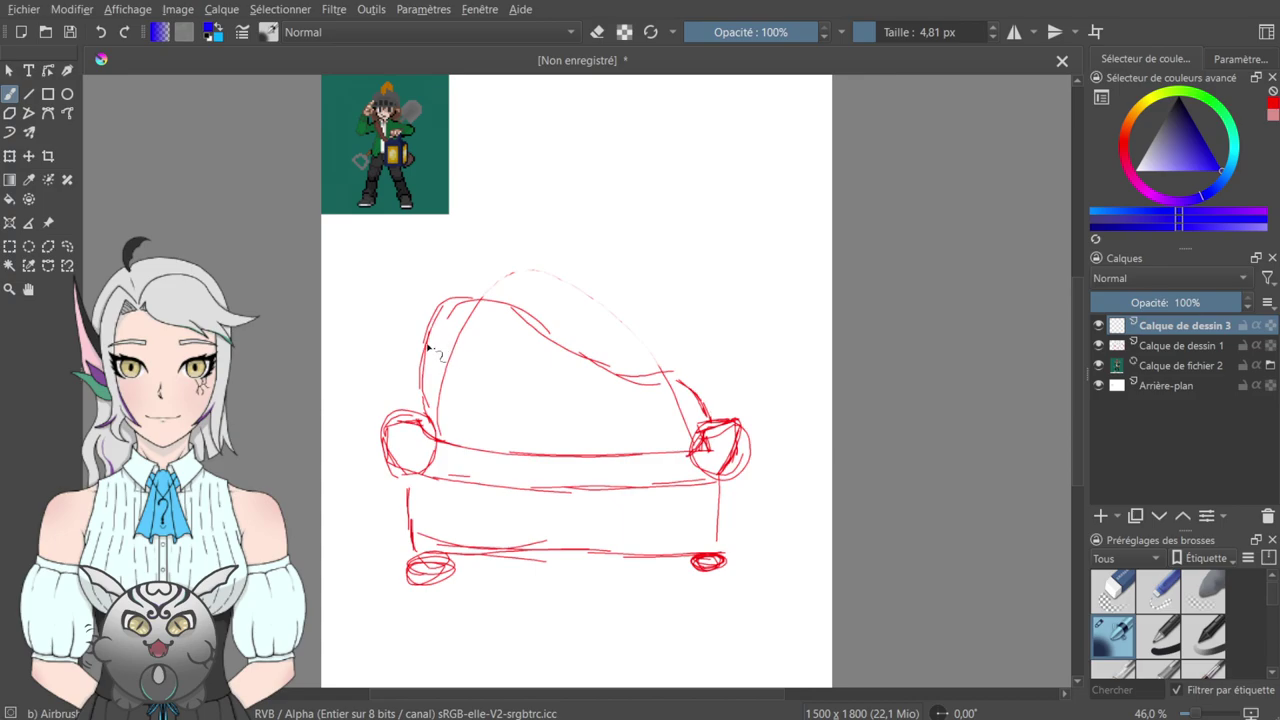
mouse_move(427, 357)
mouse_down()
mouse_move(435, 316)
mouse_move(469, 345)
mouse_move(434, 356)
mouse_move(427, 306)
mouse_move(475, 330)
mouse_move(424, 373)
mouse_move(429, 358)
mouse_move(447, 378)
mouse_move(395, 426)
mouse_move(402, 413)
mouse_move(397, 426)
mouse_move(421, 429)
mouse_move(394, 417)
mouse_move(450, 436)
mouse_up()
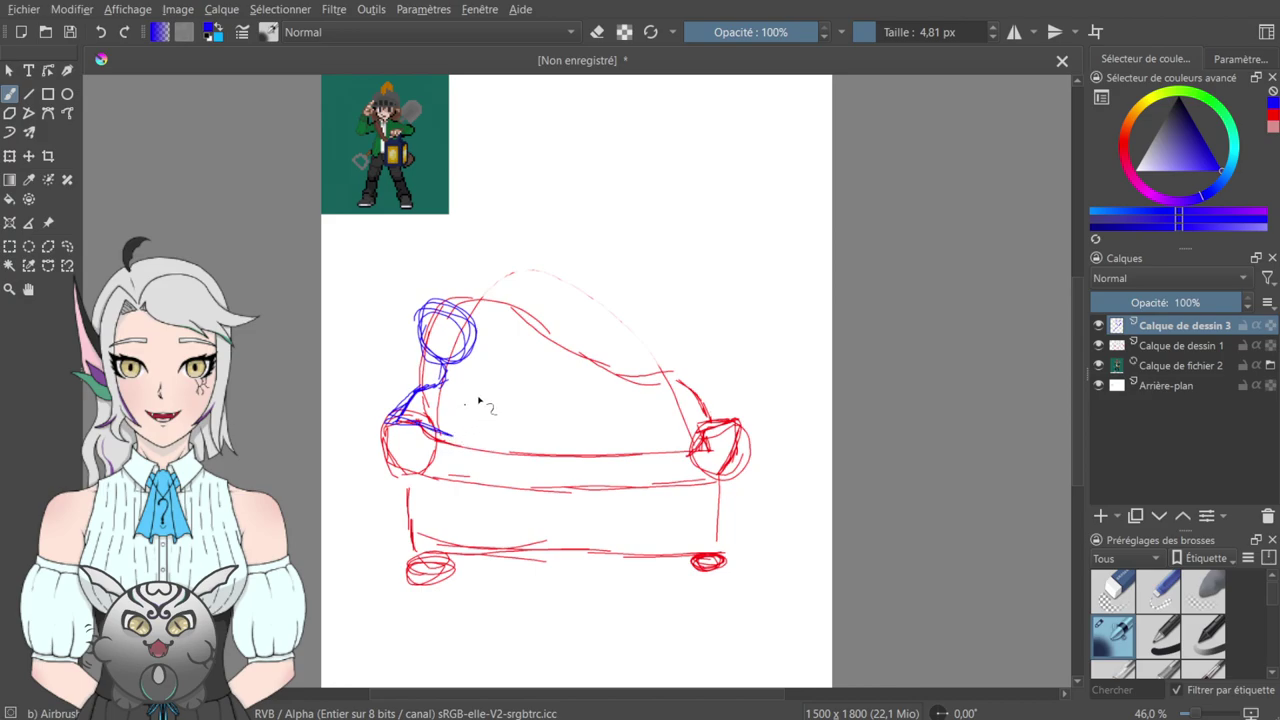
- Sketch the reclining figure's torso, a raised bent leg and a second leg along the seat, and reinforce the back and shoulder
mouse_move(455, 362)
mouse_down()
mouse_move(532, 395)
mouse_move(515, 403)
mouse_move(528, 412)
mouse_move(484, 389)
mouse_move(547, 421)
mouse_move(510, 411)
mouse_move(553, 418)
mouse_up()
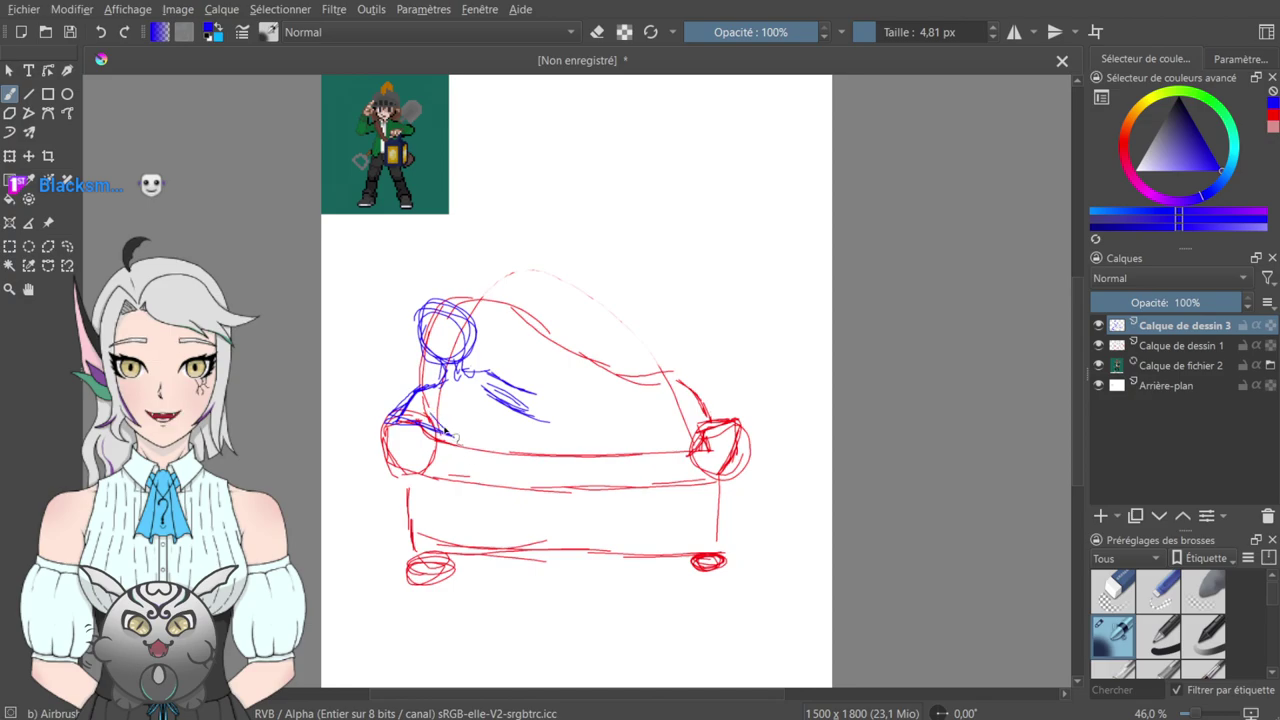
mouse_move(449, 433)
mouse_down()
mouse_move(474, 447)
mouse_move(540, 421)
mouse_move(597, 367)
mouse_move(655, 432)
mouse_up()
drag(602, 372, 670, 444)
drag(540, 433, 660, 450)
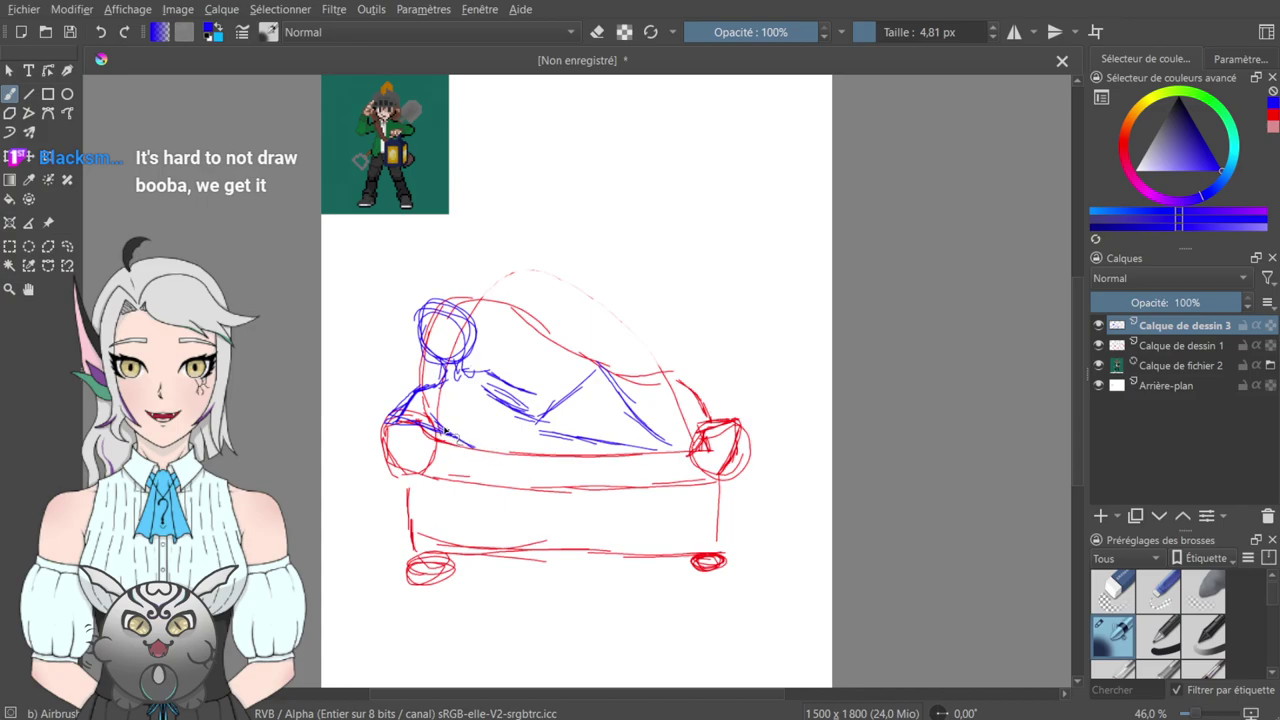
drag(434, 423, 537, 459)
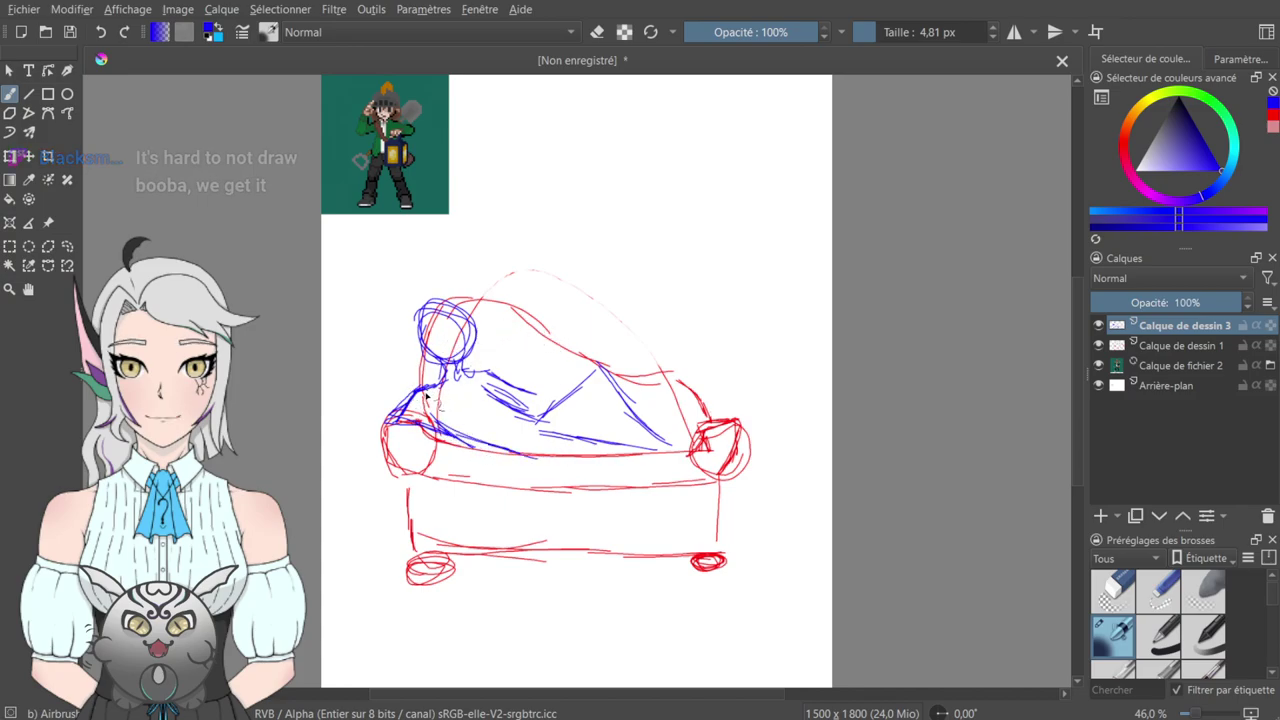
mouse_move(412, 378)
mouse_down()
mouse_move(419, 380)
mouse_move(446, 399)
mouse_move(415, 381)
mouse_move(392, 423)
mouse_move(437, 429)
mouse_up()
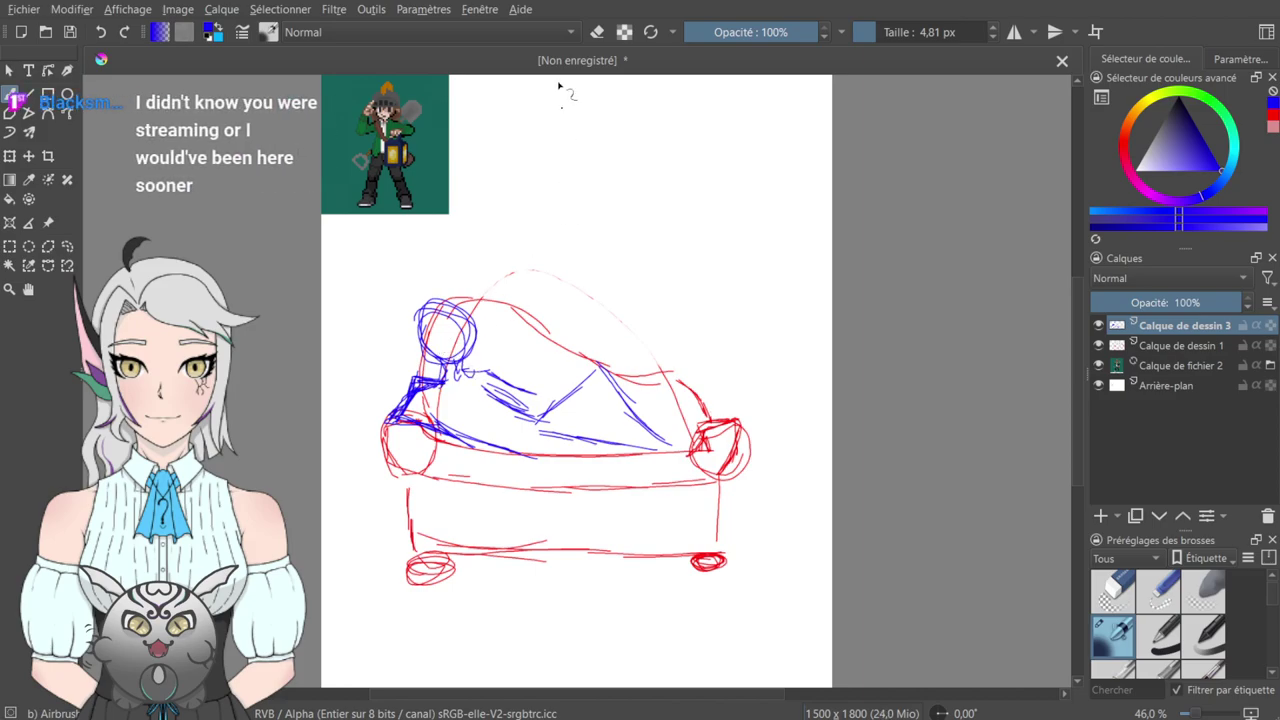
- Erase part of the shoulder lines above the left armrest and redraw the arm and side of the torso there
key(e)
mouse_move(415, 404)
mouse_down()
mouse_move(422, 416)
mouse_move(422, 372)
mouse_move(389, 420)
mouse_up()
key(e)
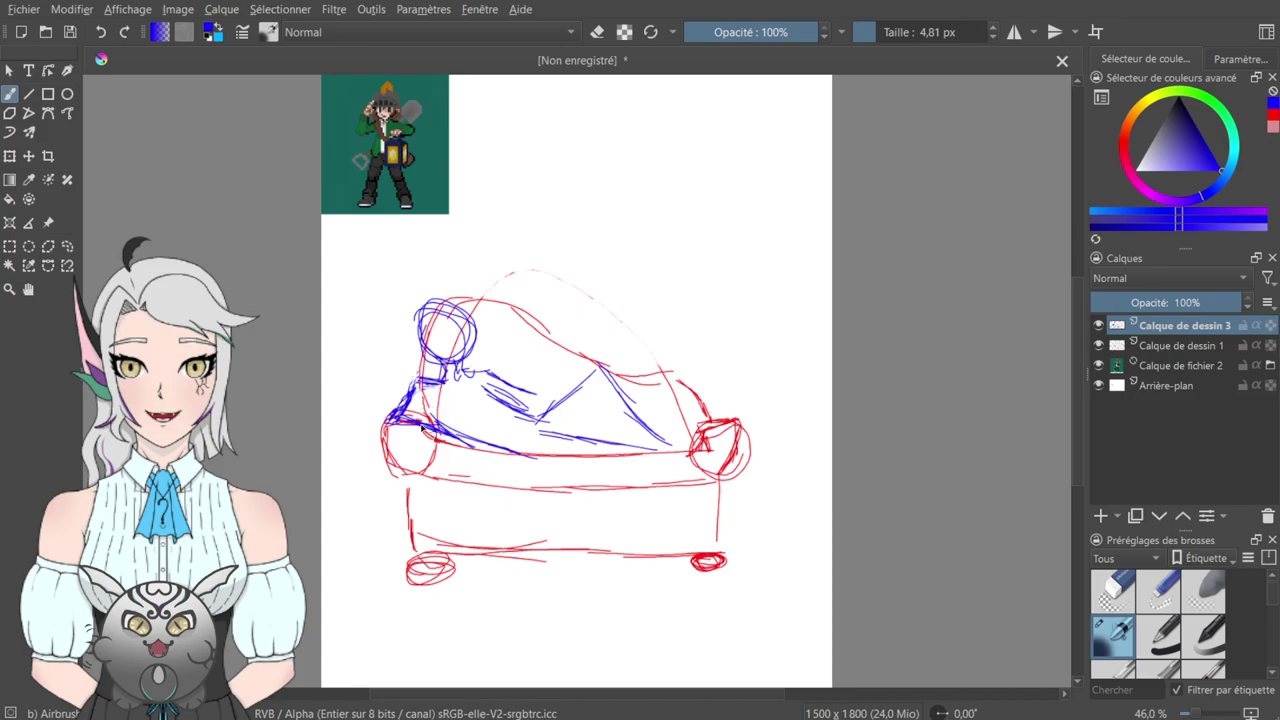
drag(432, 404, 416, 430)
mouse_move(431, 409)
mouse_down()
mouse_move(448, 450)
mouse_move(402, 424)
mouse_move(480, 458)
mouse_move(425, 420)
mouse_move(473, 456)
mouse_up()
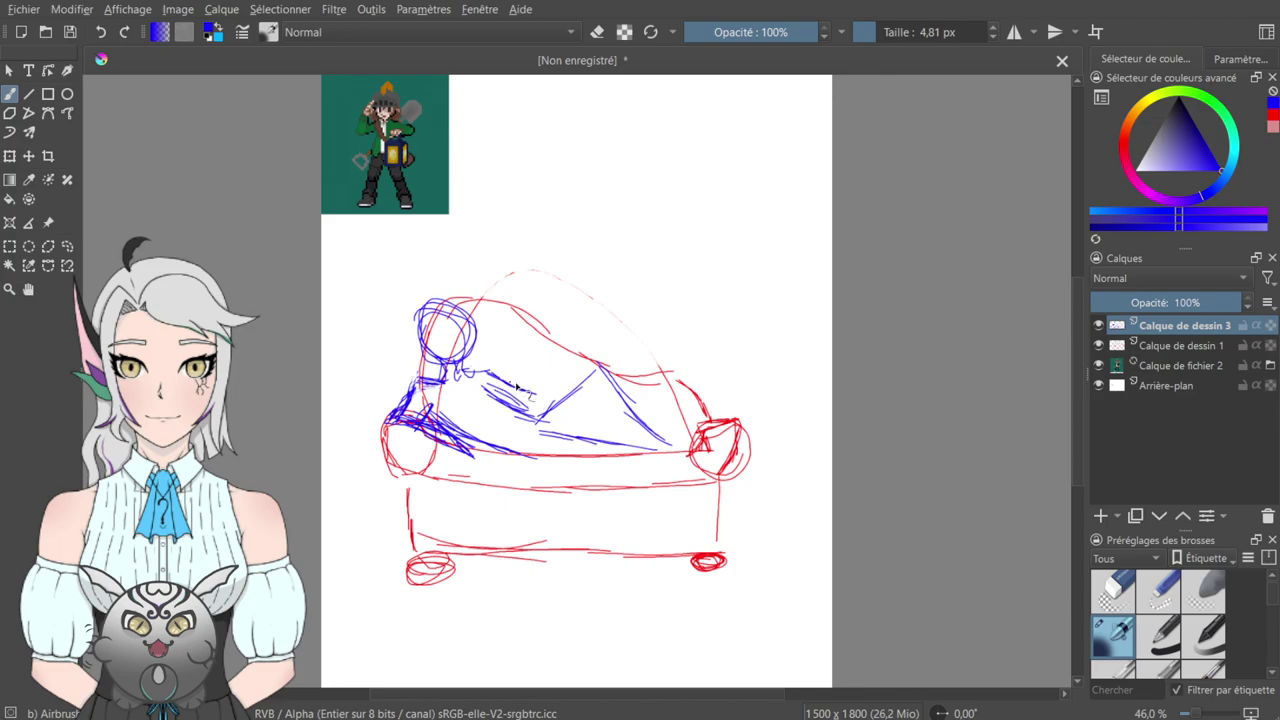
- Add strokes along the hip and thigh of the raised leg up to the knee to give it thickness
drag(528, 392, 579, 367)
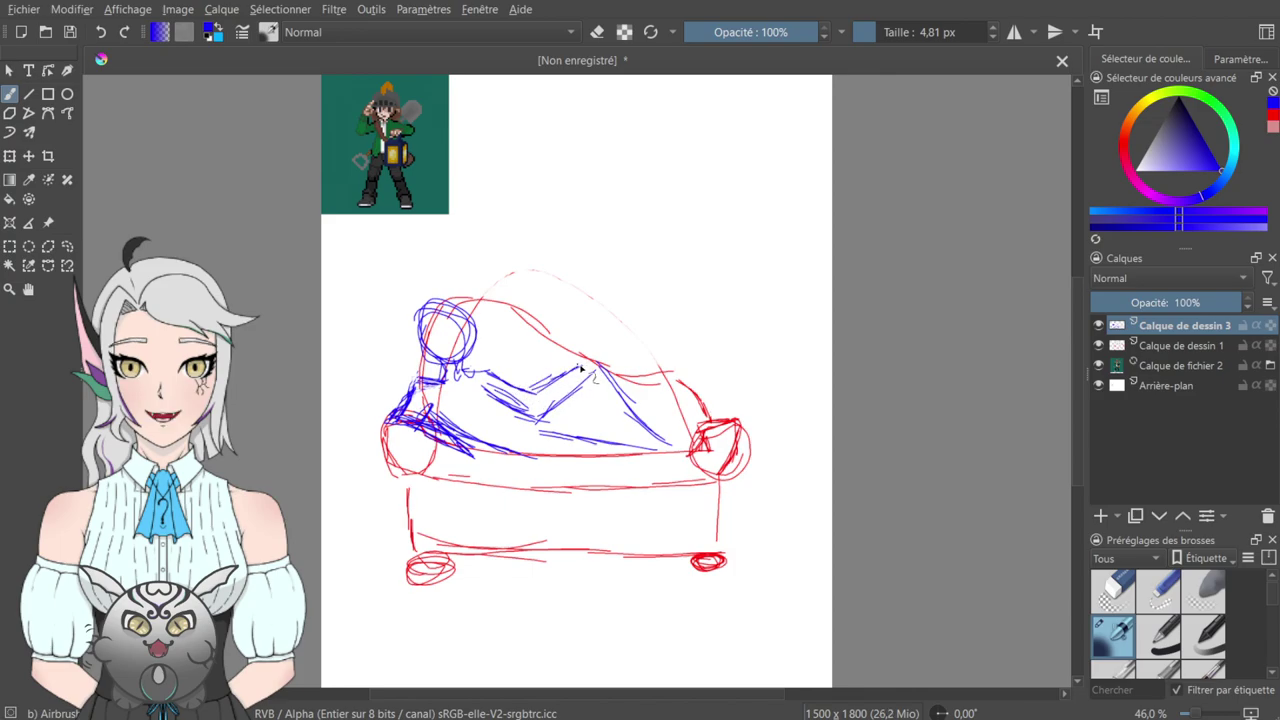
drag(538, 416, 580, 376)
drag(546, 414, 592, 358)
mouse_move(574, 370)
mouse_down()
mouse_move(606, 356)
mouse_move(616, 381)
mouse_up()
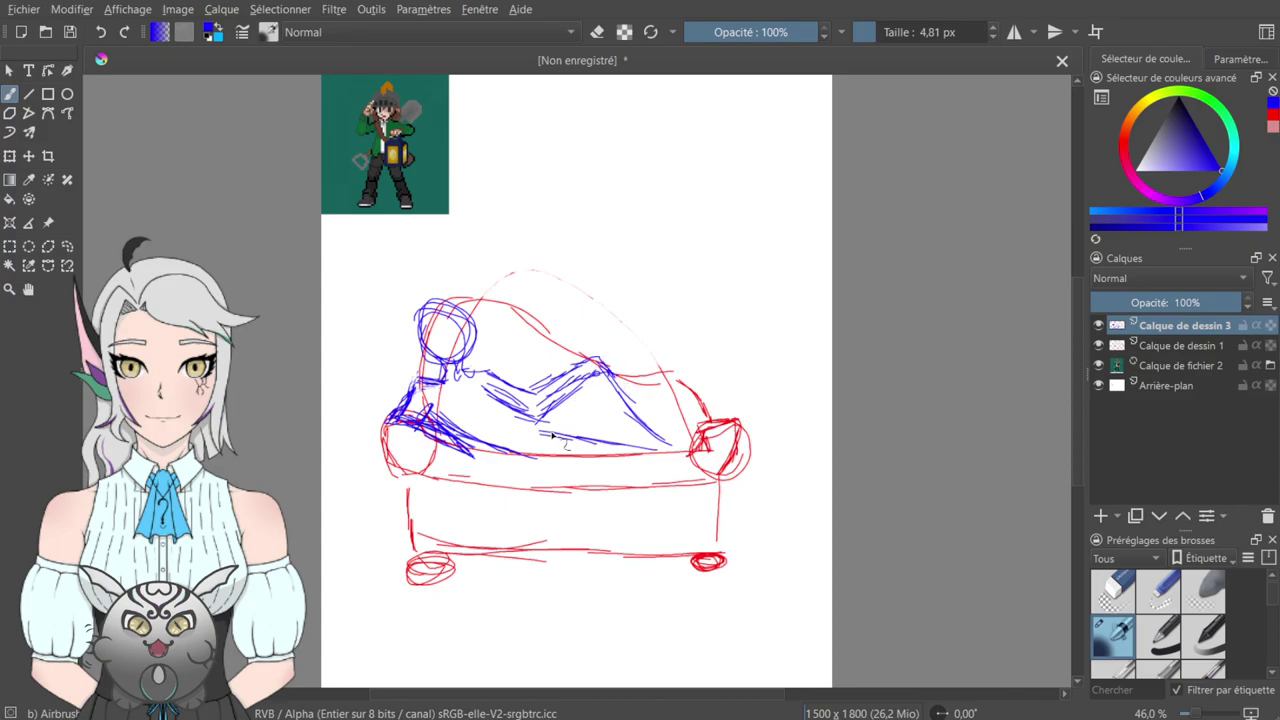
- Sketch a second, smaller bent leg beneath the raised leg of the reclining figure with blue strokes
drag(579, 431, 600, 418)
mouse_move(598, 410)
mouse_down()
mouse_move(630, 448)
mouse_move(600, 406)
mouse_move(668, 464)
mouse_move(665, 438)
mouse_up()
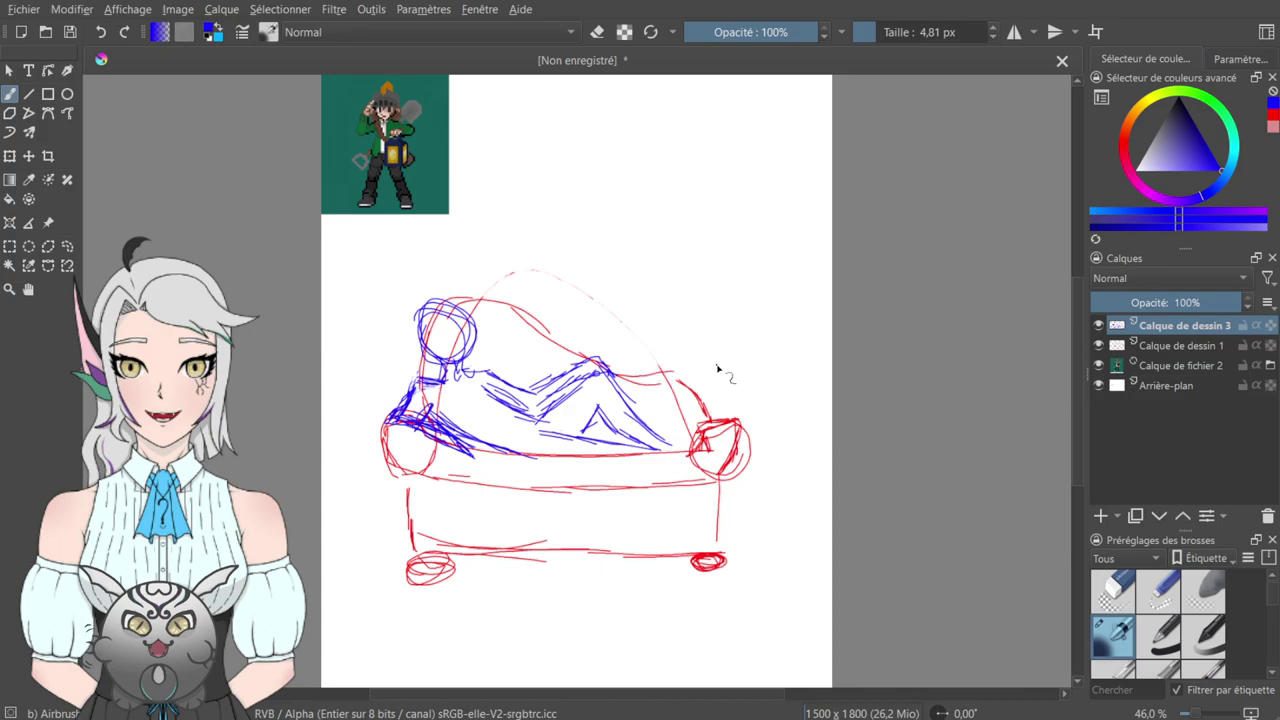
- Sketch a large oval head above the sofa with a shovel running diagonally behind it, blade up and handle down near the knee
mouse_move(632, 157)
mouse_down()
mouse_move(700, 270)
mouse_move(756, 215)
mouse_move(800, 95)
mouse_move(800, 172)
mouse_up()
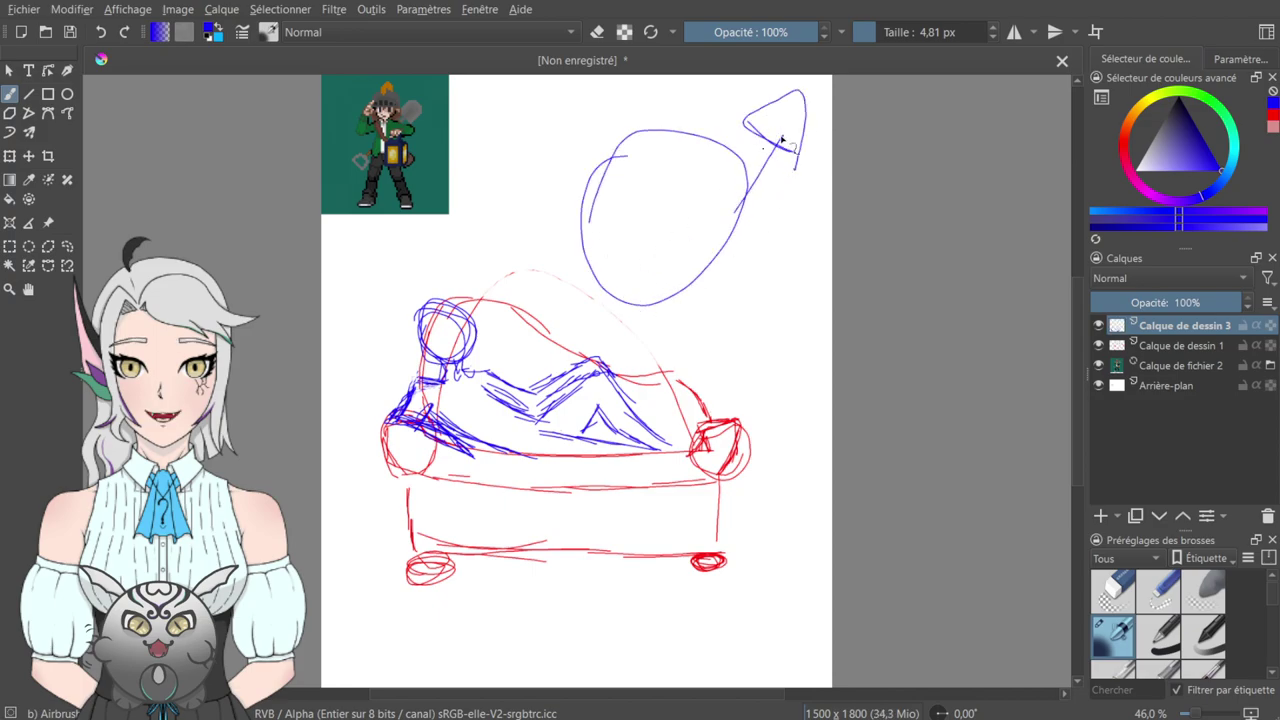
mouse_move(614, 300)
mouse_down()
mouse_move(570, 342)
mouse_move(588, 334)
mouse_move(598, 358)
mouse_up()
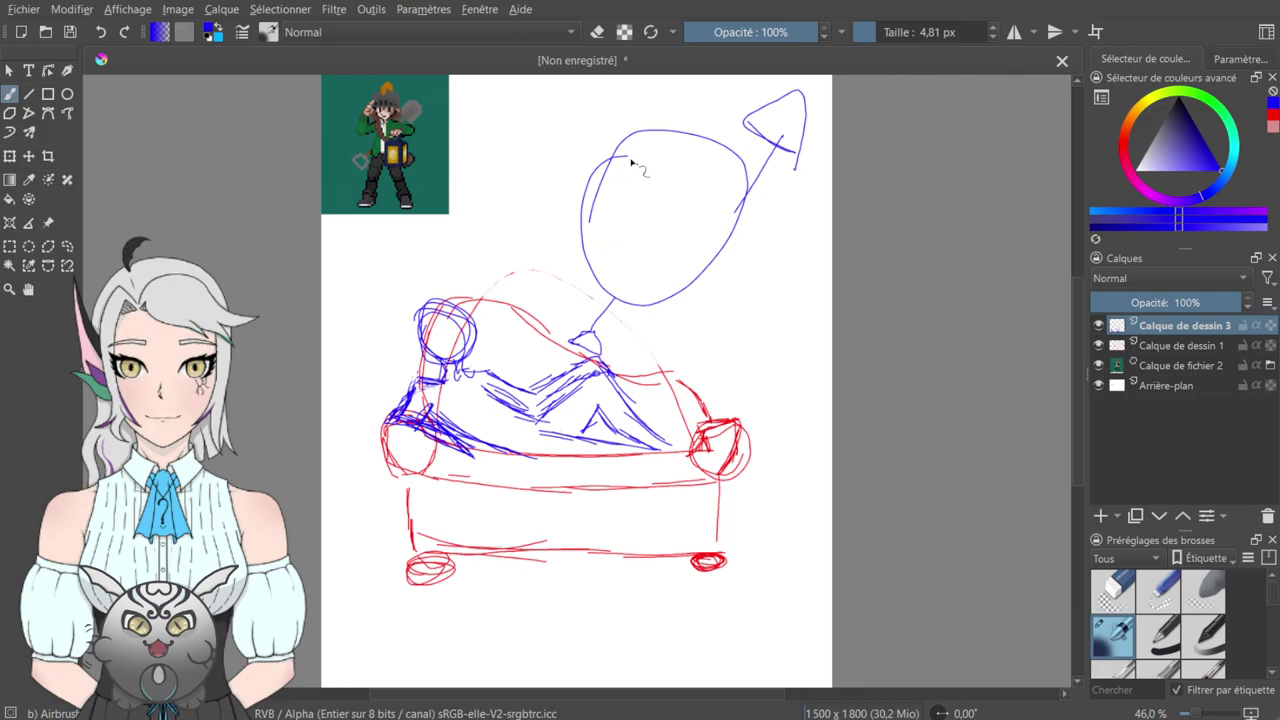
- Draw a helmet on the large head with a slotted band across the forehead, a rounded dome and a curling plume
mouse_move(585, 208)
mouse_down()
mouse_move(602, 125)
mouse_move(655, 76)
mouse_move(711, 99)
mouse_move(743, 147)
mouse_up()
mouse_move(590, 212)
mouse_down()
mouse_move(633, 153)
mouse_move(718, 141)
mouse_move(745, 157)
mouse_up()
drag(582, 197, 752, 166)
mouse_move(652, 158)
mouse_down()
mouse_move(640, 182)
mouse_move(656, 160)
mouse_up()
mouse_move(700, 155)
mouse_down()
mouse_move(679, 182)
mouse_move(681, 147)
mouse_move(705, 145)
mouse_move(742, 152)
mouse_up()
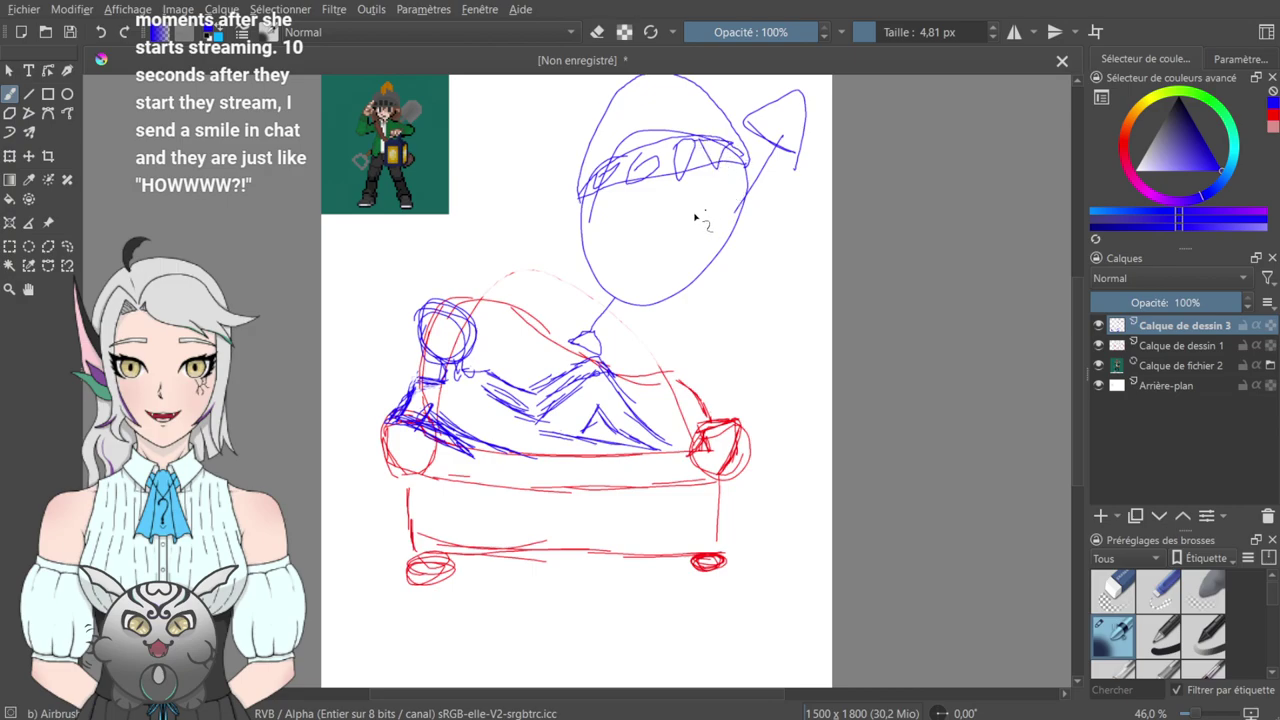
mouse_move(546, 112)
mouse_down()
mouse_move(556, 140)
mouse_move(584, 128)
mouse_move(607, 86)
mouse_up()
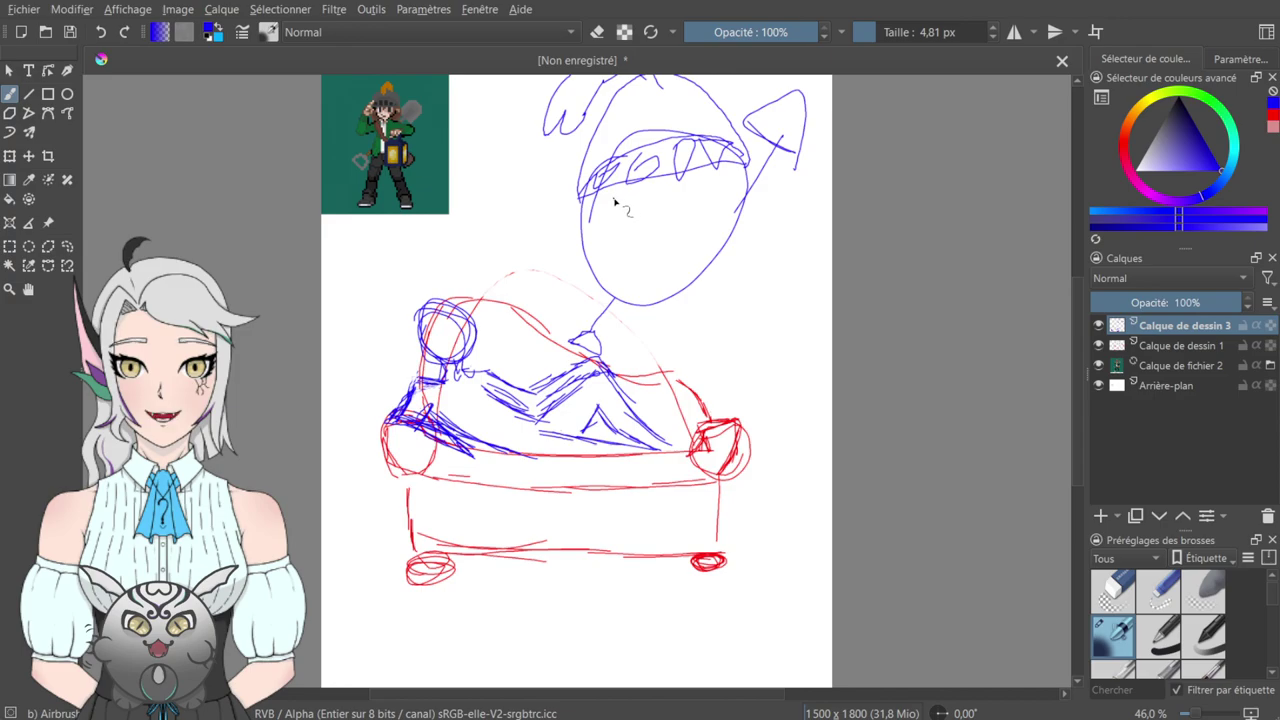
mouse_move(616, 190)
mouse_down()
mouse_move(622, 243)
mouse_move(632, 198)
mouse_up()
key(ctrl+z)
key(ctrl+z)
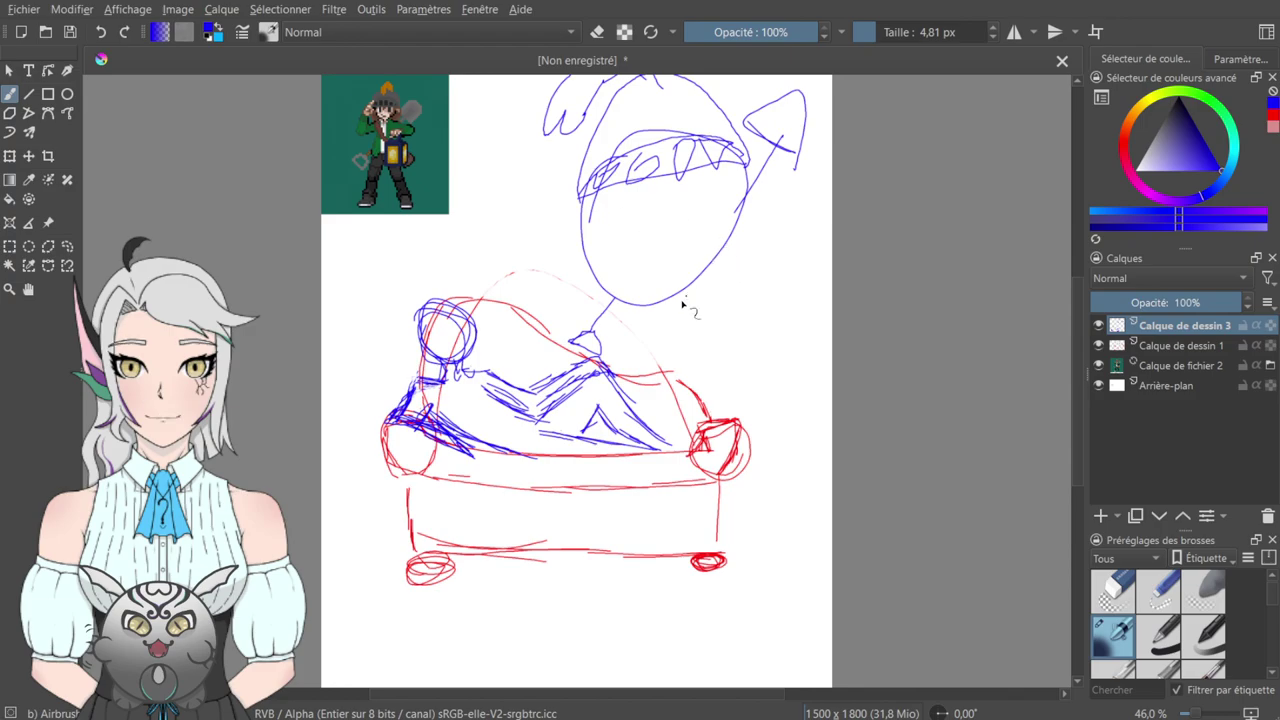
- Draw a small tied bow under the large head's chin and add two round eyes and a W-shaped mouth
mouse_move(669, 294)
mouse_down()
mouse_move(661, 325)
mouse_move(671, 308)
mouse_move(681, 346)
mouse_move(648, 342)
mouse_up()
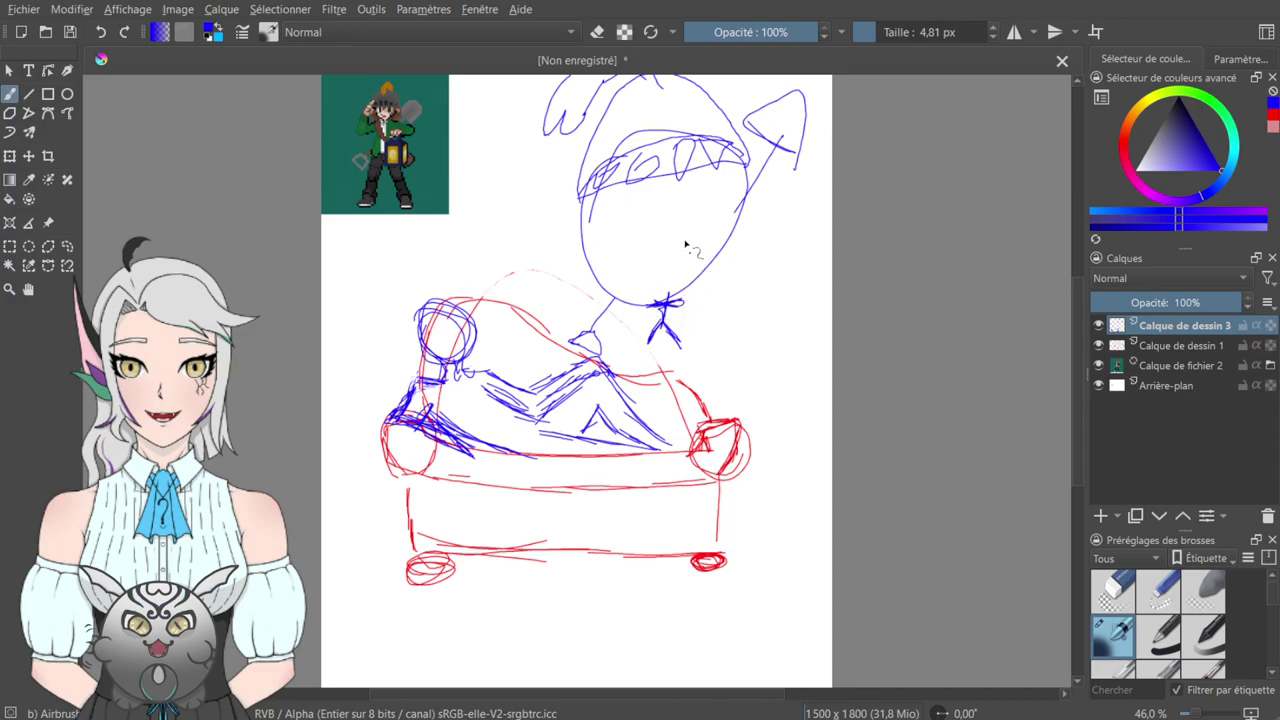
drag(622, 190, 620, 192)
mouse_move(694, 214)
mouse_down()
mouse_move(690, 180)
mouse_move(695, 212)
mouse_up()
mouse_move(632, 255)
mouse_down()
mouse_move(665, 262)
mouse_move(692, 230)
mouse_move(615, 204)
mouse_move(700, 204)
mouse_up()
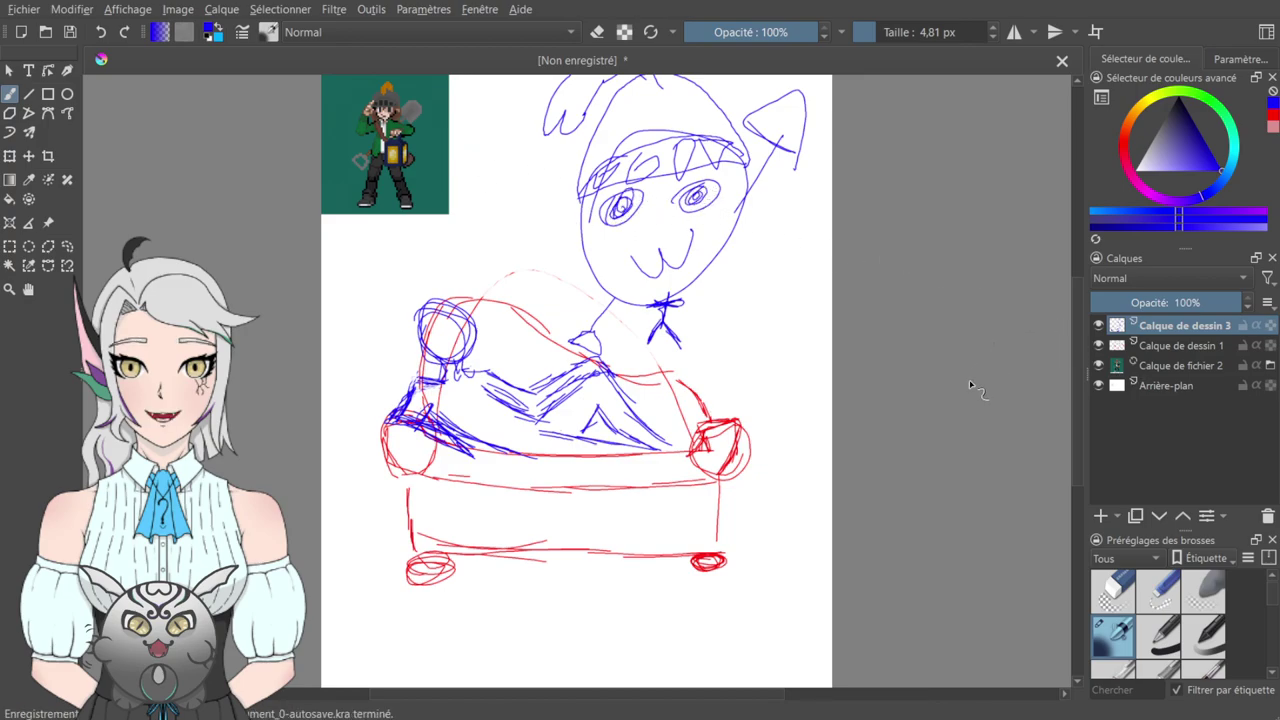
- Cover the large face's eye nearest the shovel blade with a scribbled-in oval eyepatch and short diagonal strap lines
key(ctrl+plus)
key(ctrl+plus)
key(ctrl+plus)
key(ctrl+plus)
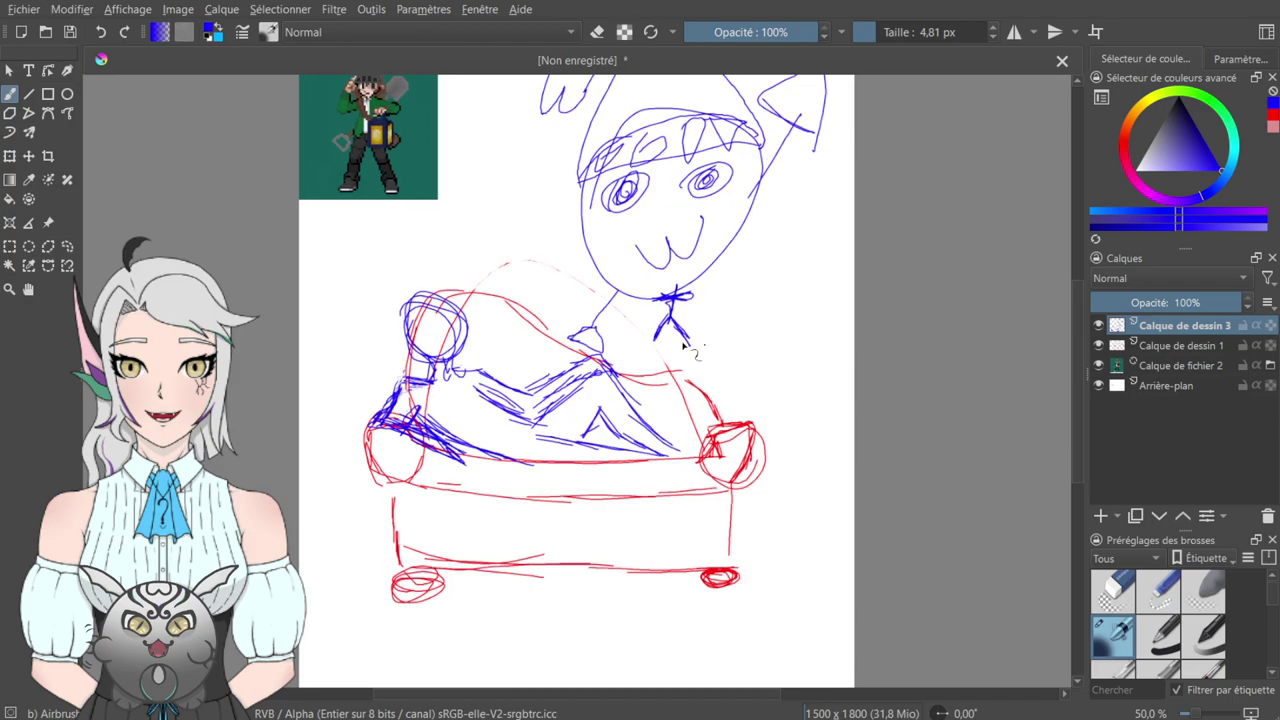
drag(736, 279, 910, 530)
drag(551, 187, 829, 477)
drag(698, 326, 803, 569)
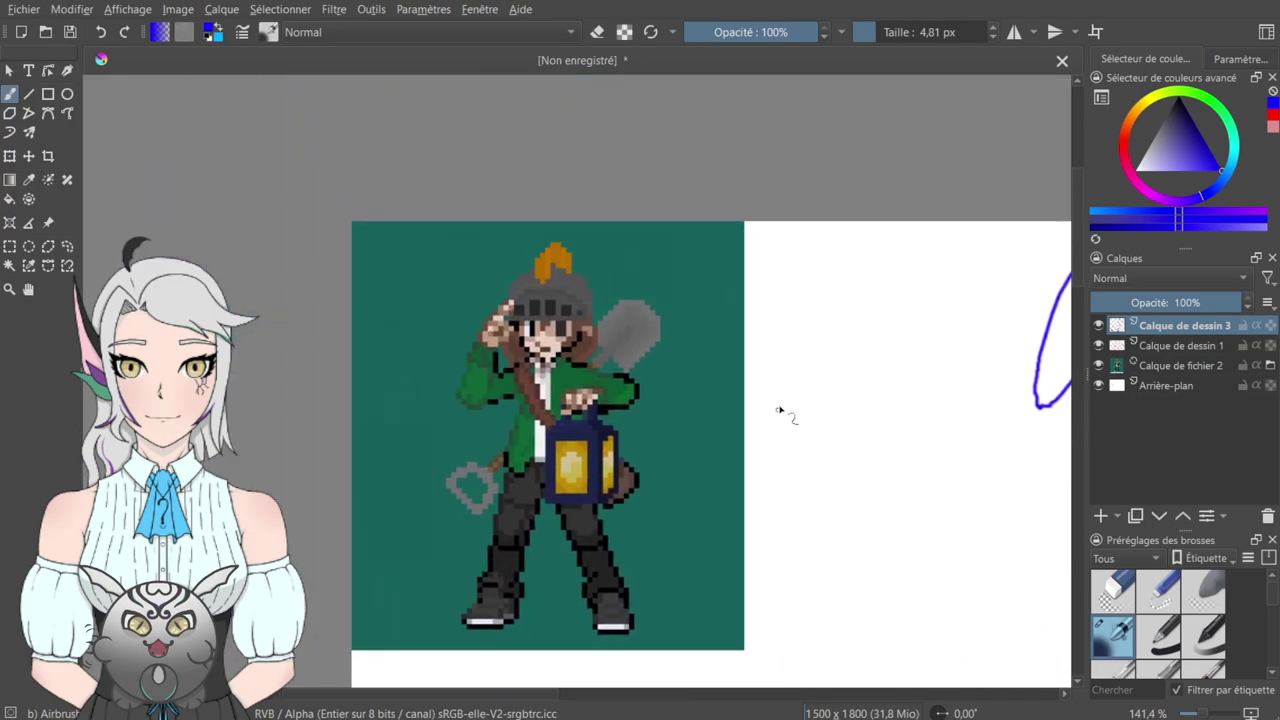
key(ctrl+minus)
mouse_move(1064, 588)
mouse_down()
mouse_move(710, 251)
mouse_move(737, 345)
mouse_up()
mouse_move(710, 267)
mouse_down()
mouse_move(686, 243)
mouse_move(723, 278)
mouse_up()
drag(800, 345, 822, 374)
mouse_move(760, 300)
mouse_down()
mouse_move(762, 265)
mouse_move(826, 300)
mouse_move(730, 335)
mouse_move(768, 318)
mouse_move(780, 360)
mouse_move(744, 287)
mouse_move(698, 322)
mouse_up()
mouse_move(698, 258)
mouse_down()
mouse_move(793, 205)
mouse_move(785, 222)
mouse_up()
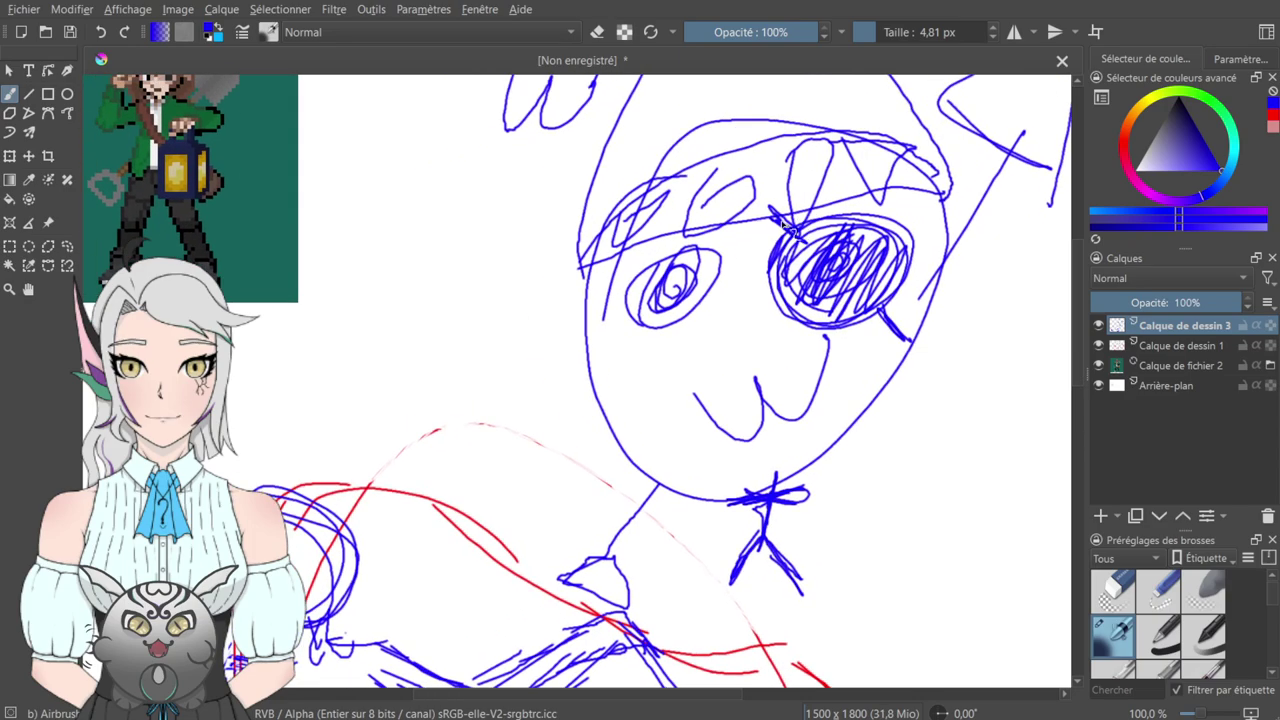
- Add a new paint layer above the blue sketch and change the brush color to violet
scroll(784, 226, down, 4)
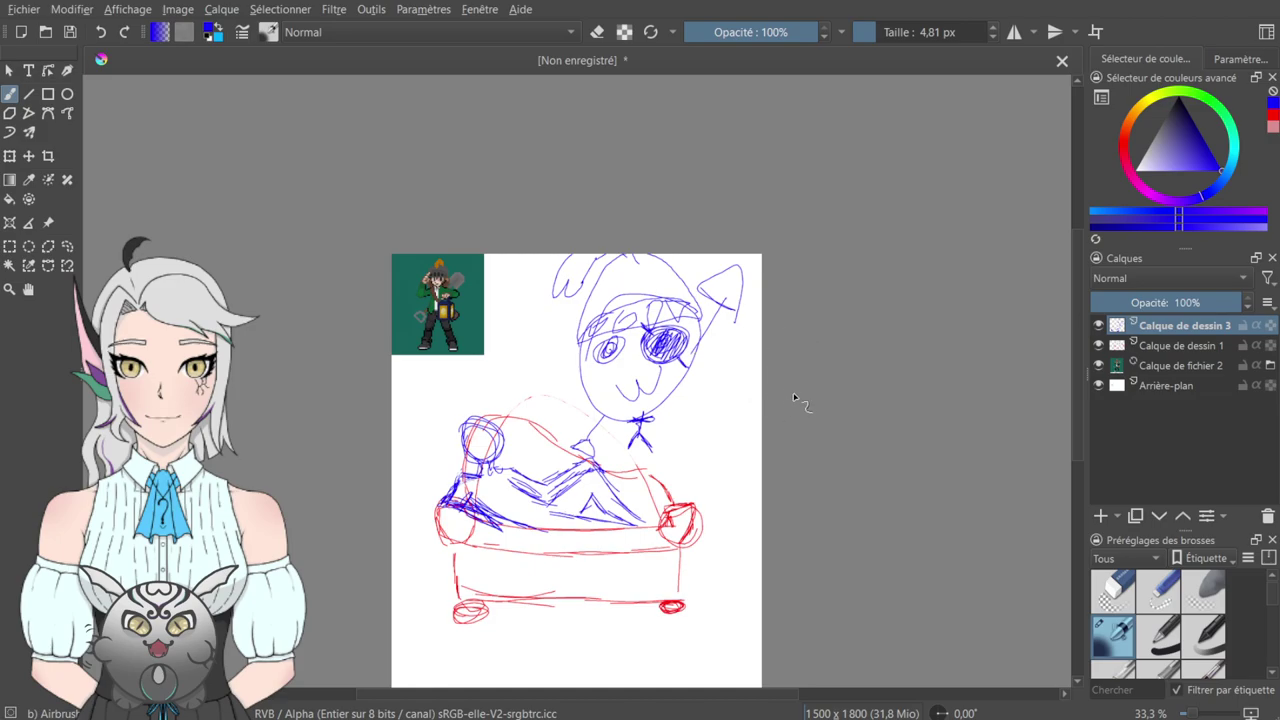
key(ctrl+plus)
key(ctrl+plus)
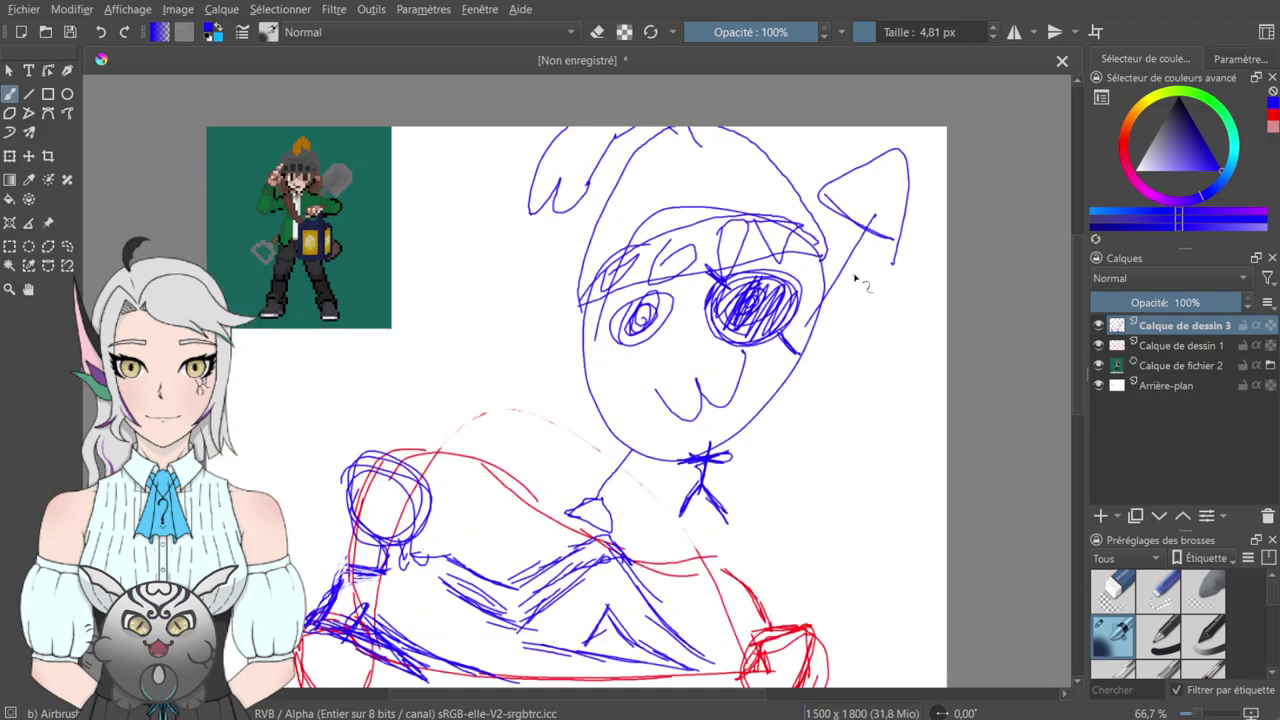
key(ctrl+minus)
drag(824, 410, 862, 274)
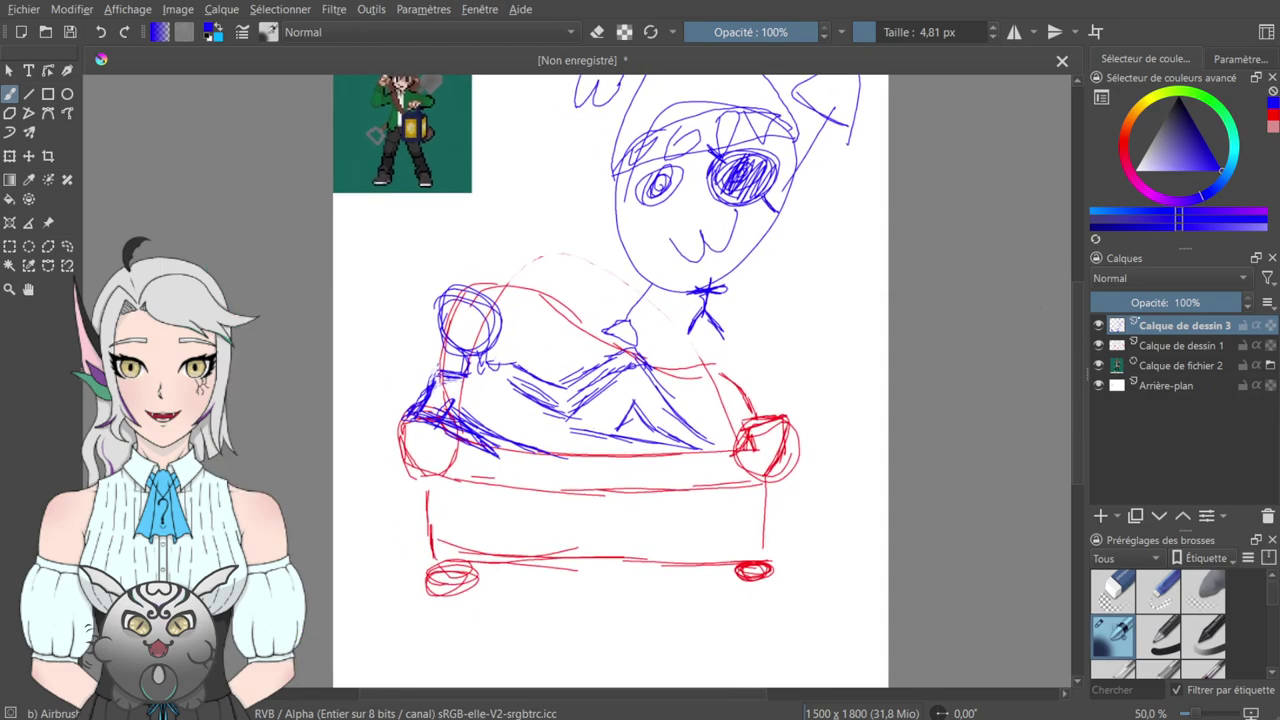
key(Insert)
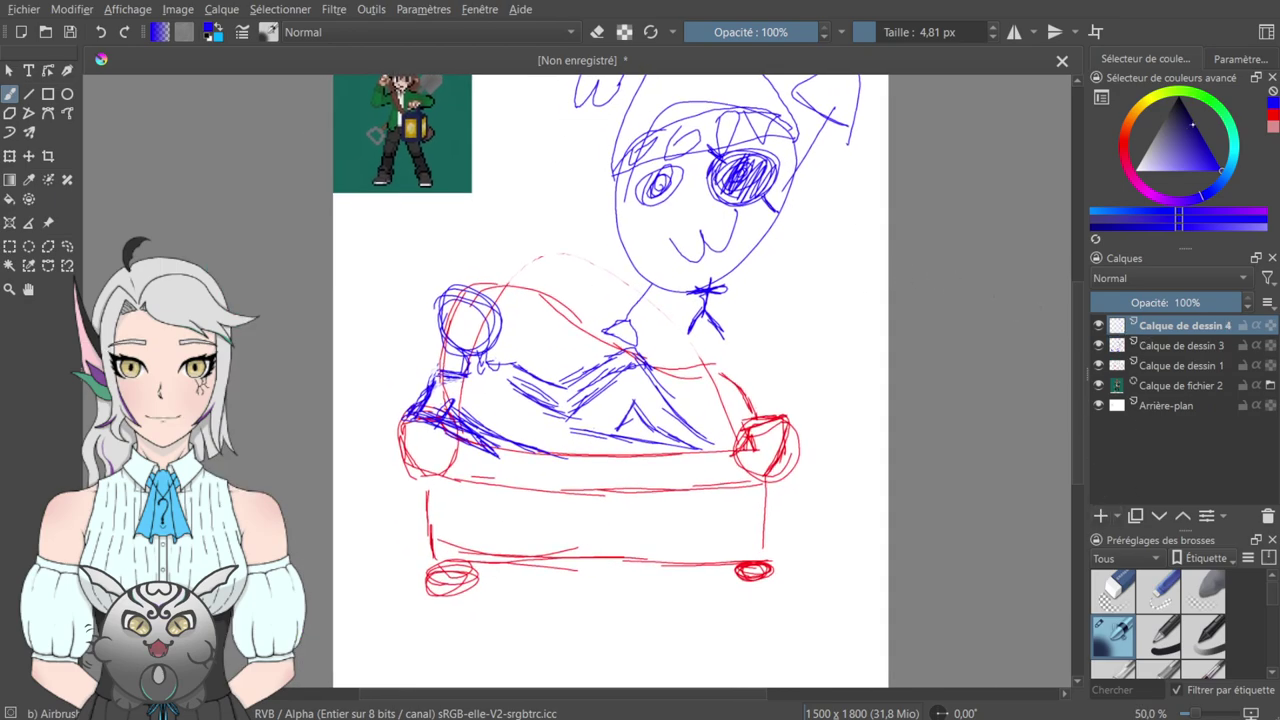
key(ctrl+plus)
key(ctrl+plus)
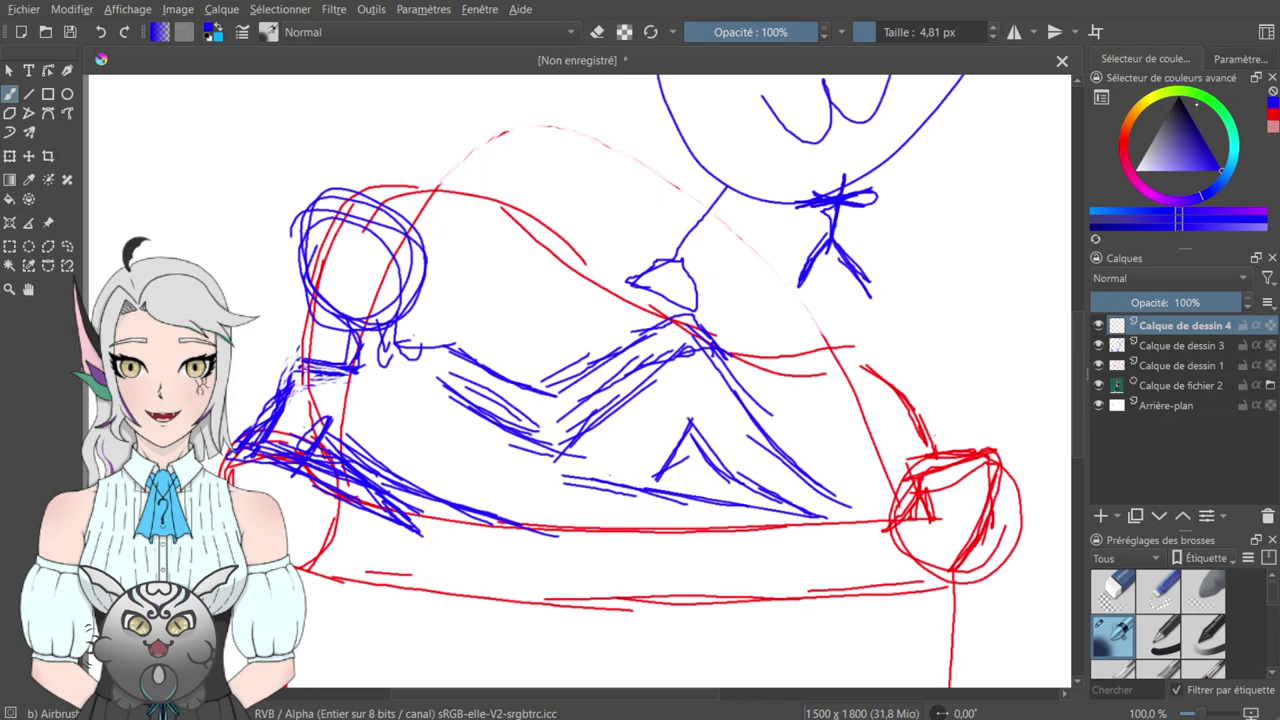
mouse_move(1196, 199)
mouse_down()
mouse_move(1167, 200)
mouse_move(1184, 201)
mouse_up()
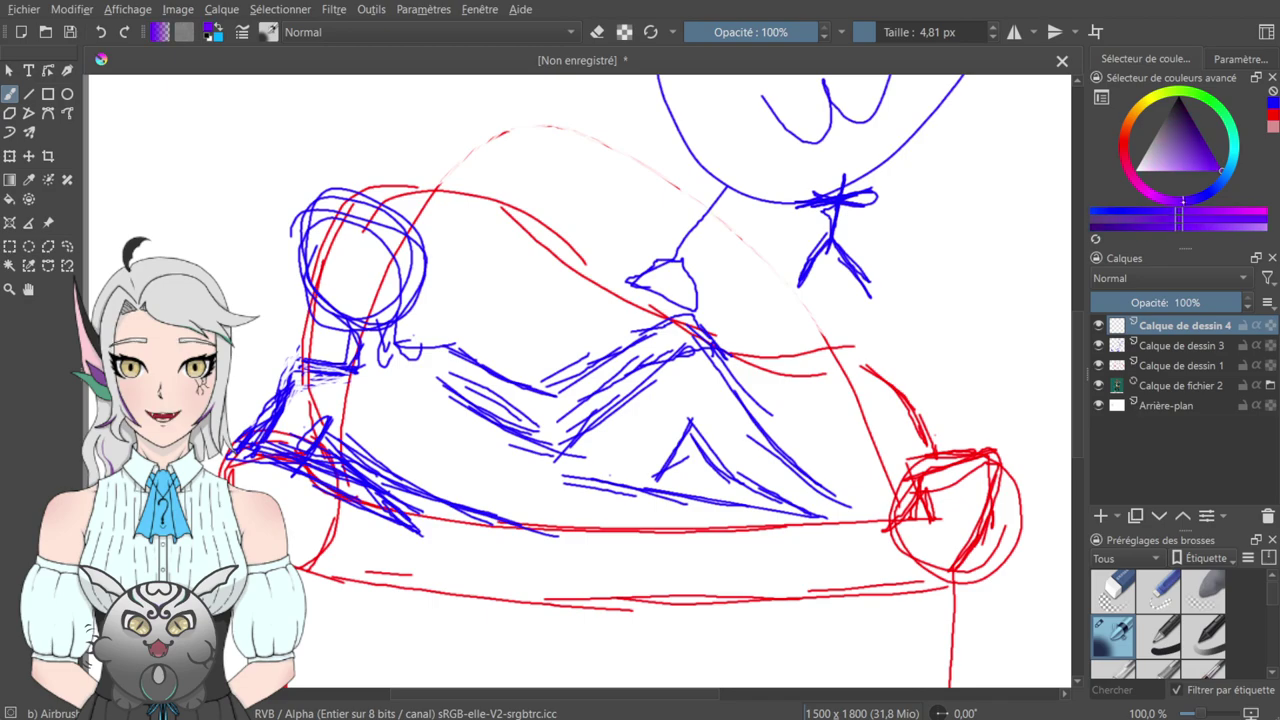
drag(576, 471, 777, 479)
mouse_move(678, 470)
mouse_down()
mouse_move(764, 497)
mouse_move(747, 497)
mouse_move(872, 490)
mouse_up()
mouse_move(786, 496)
mouse_down()
mouse_move(893, 481)
mouse_move(930, 440)
mouse_up()
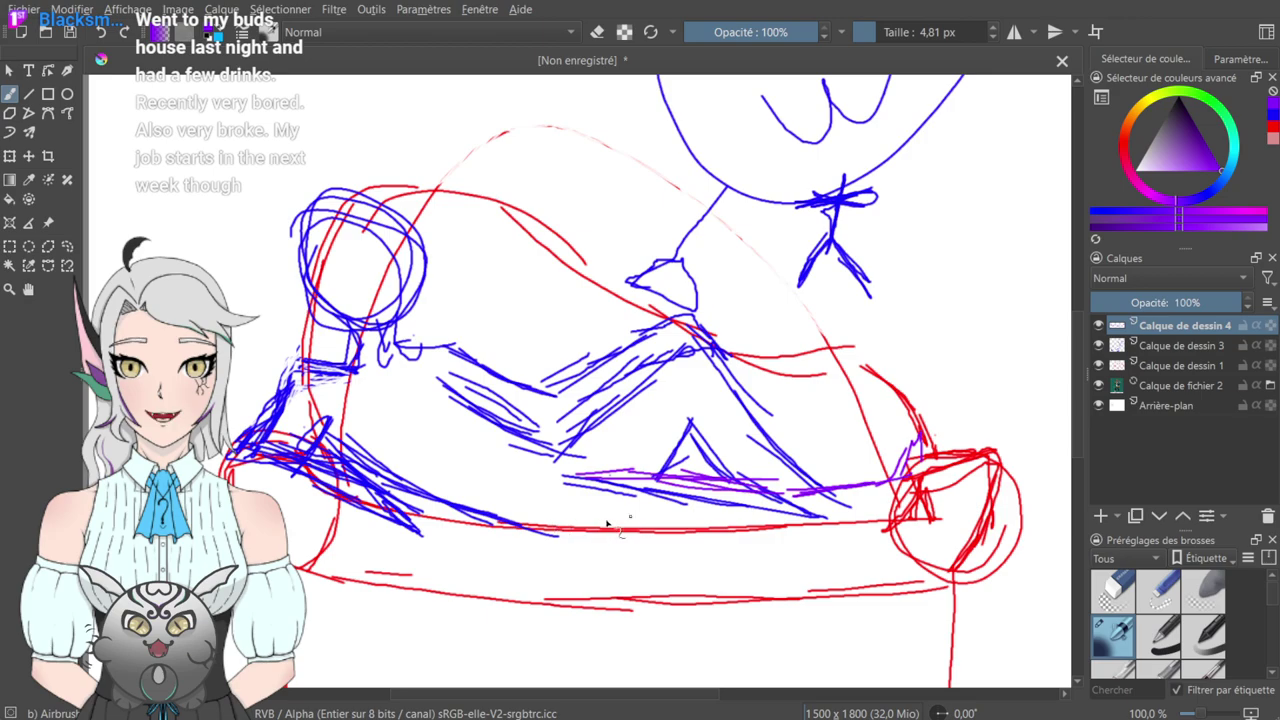
drag(524, 526, 580, 546)
key(ctrl+z)
key(ctrl+z)
key(ctrl+z)
key(ctrl+z)
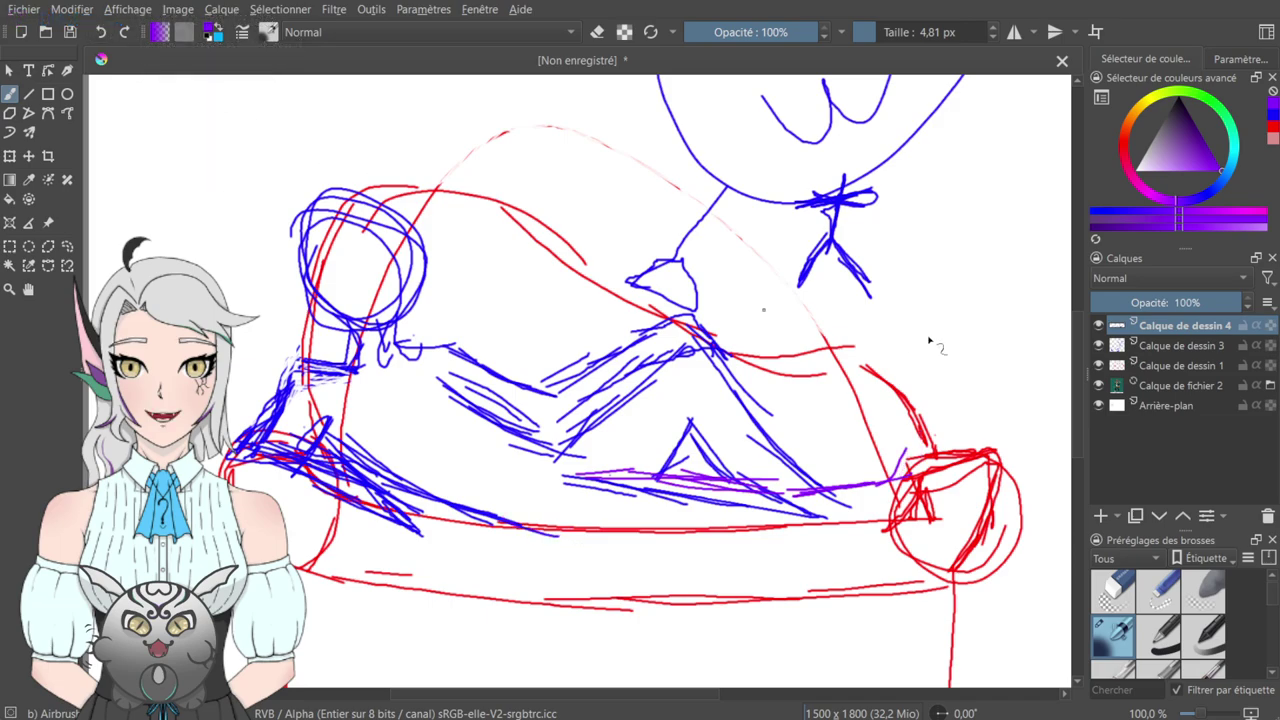
key(ctrl+z)
key(ctrl+z)
key(ctrl+z)
key(ctrl+z)
key(ctrl+z)
key(ctrl+z)
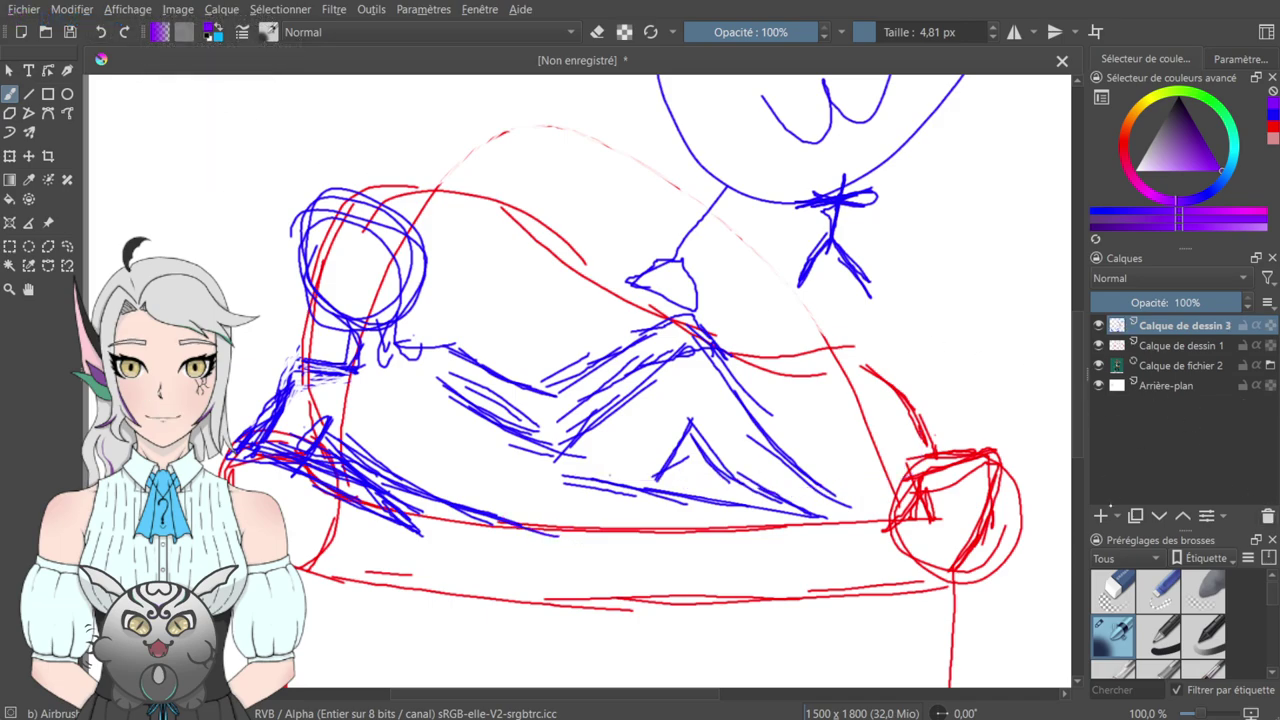
- Add a new paint layer and draw the reclining figure's shoulder line in violet at the base of the neck
click(1100, 514)
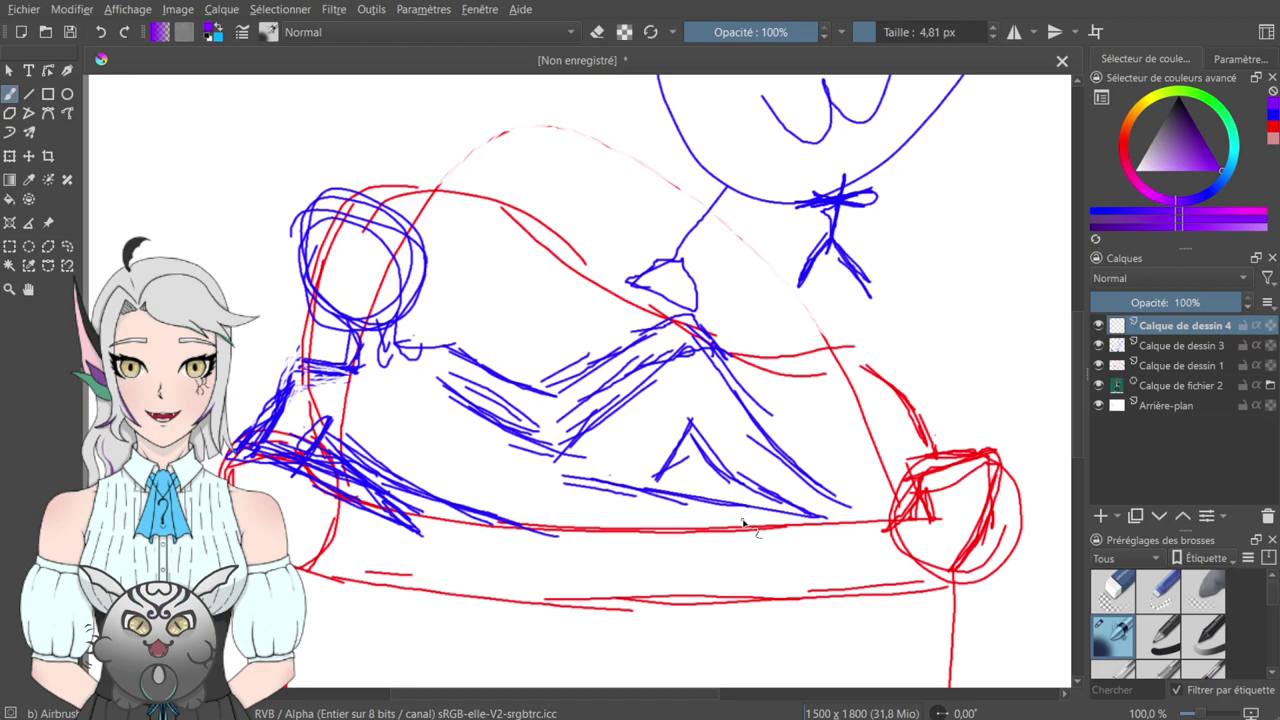
drag(594, 346, 660, 295)
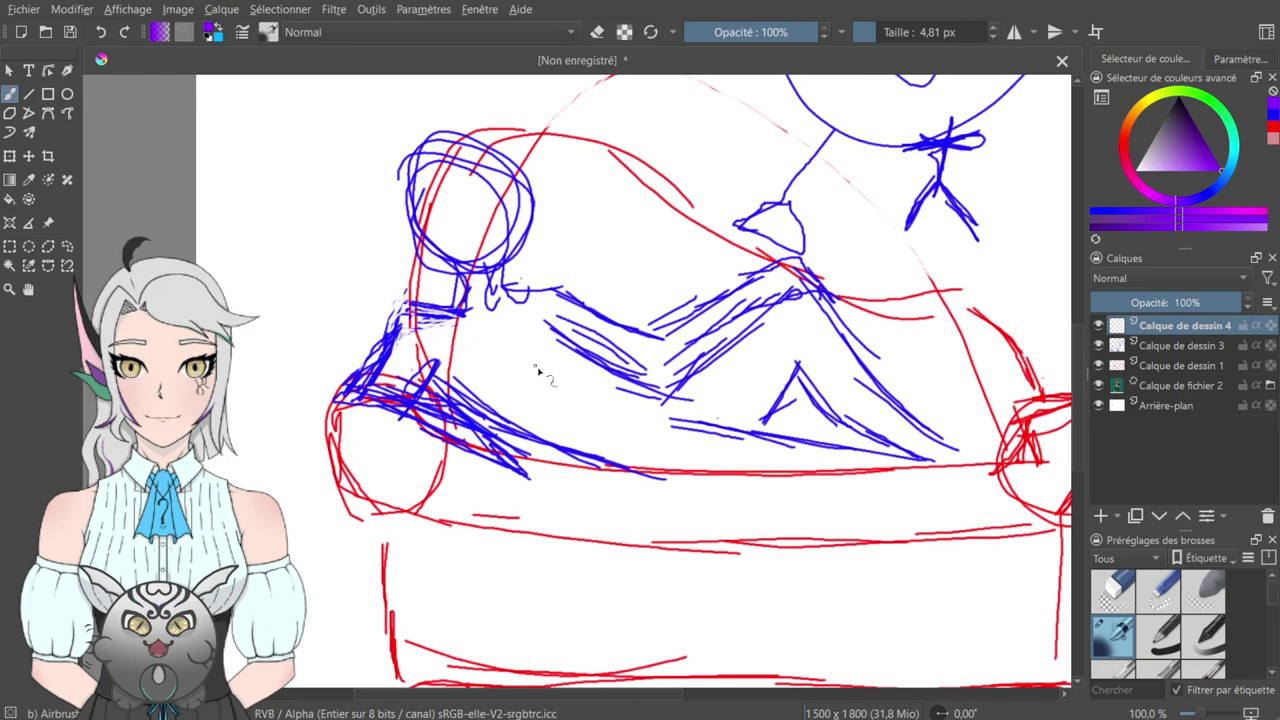
drag(554, 366, 545, 480)
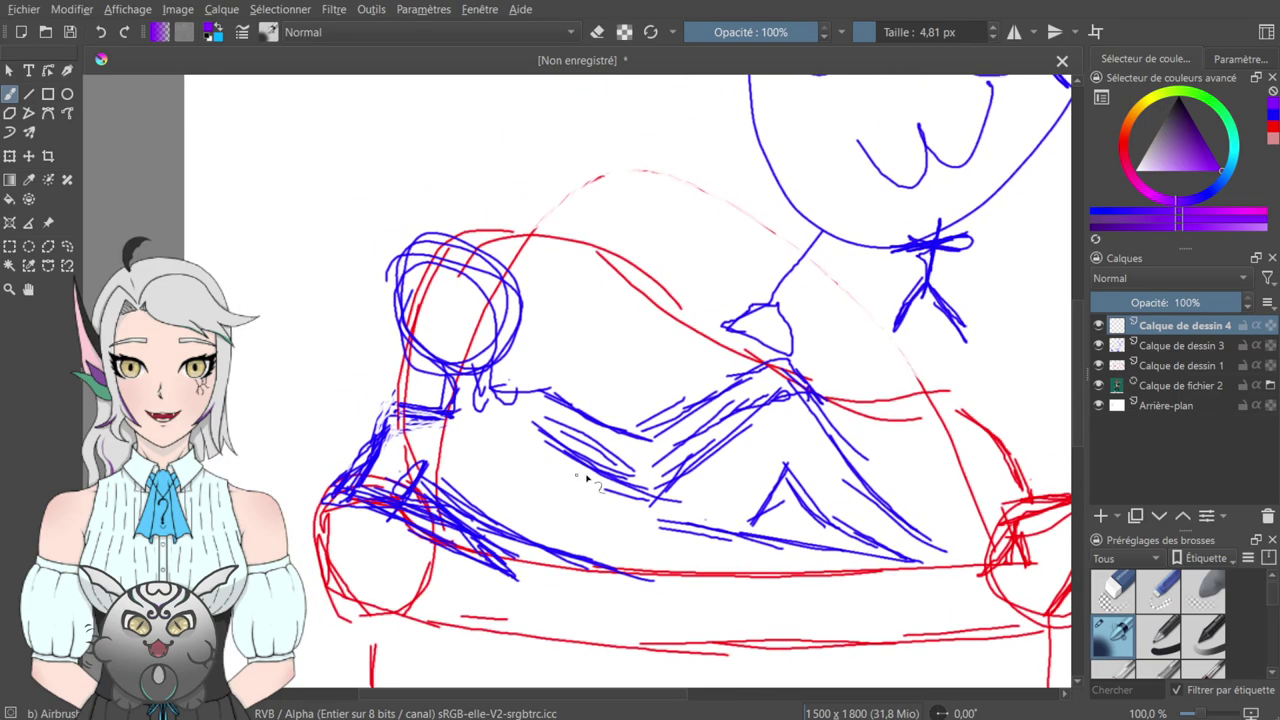
mouse_move(660, 415)
mouse_down()
mouse_move(523, 346)
mouse_move(591, 350)
mouse_up()
drag(436, 342, 539, 355)
drag(426, 355, 448, 355)
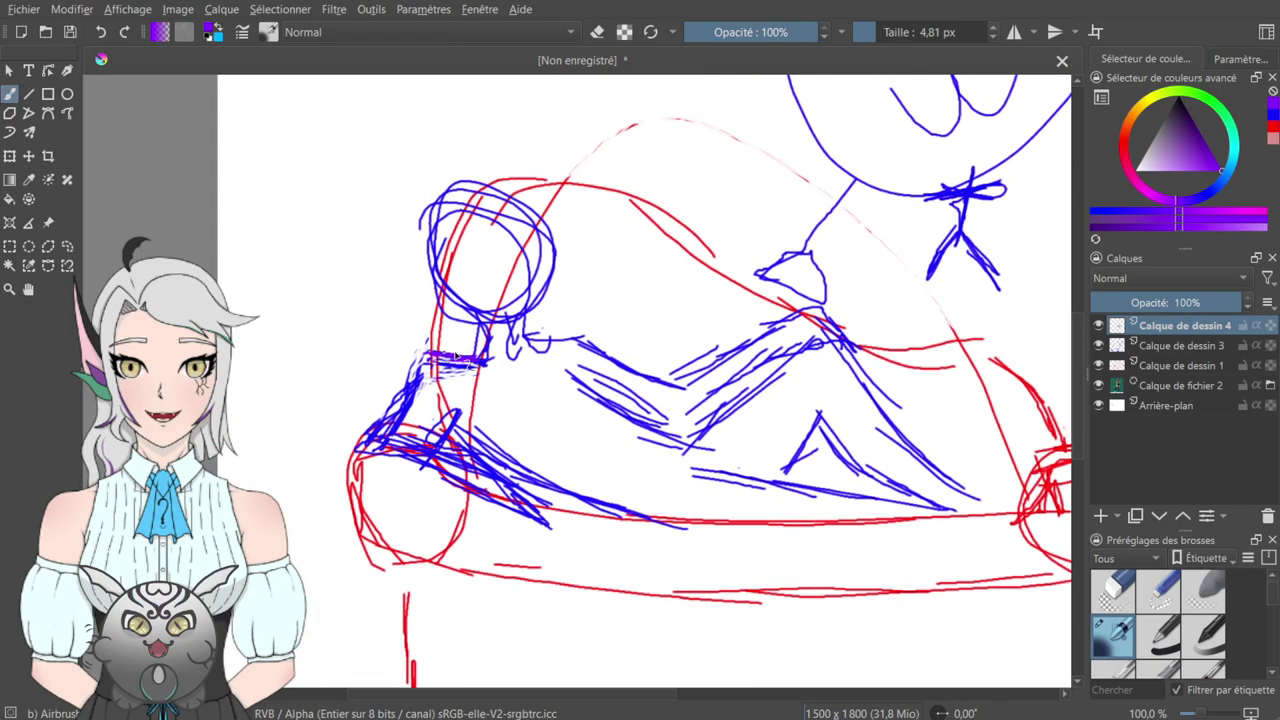
- Lower the opacity of the blue figure layer, Calque de dessin 3, and make Calque de dessin 4 active again
click(1185, 345)
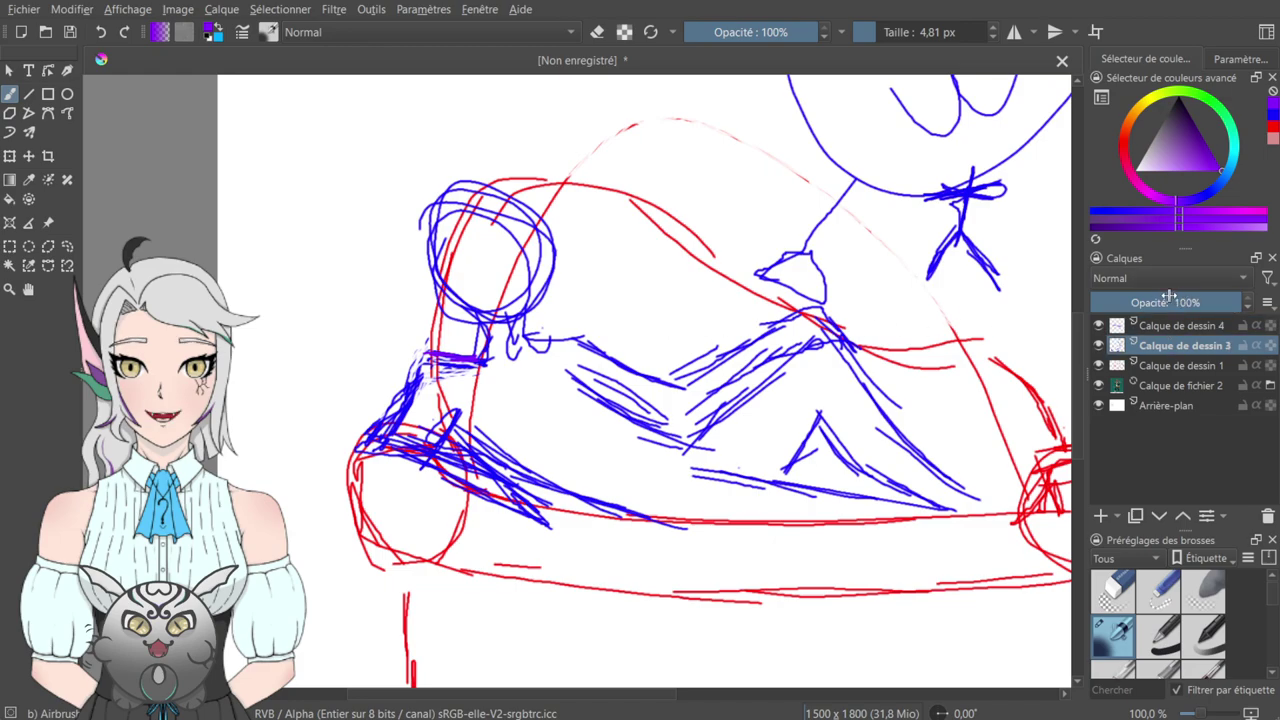
click(1157, 301)
click(1174, 328)
- Outline the figure's upper arm in violet from the shoulder to the armrest, with the forearm lying across it and a hand hanging down
drag(618, 378, 464, 369)
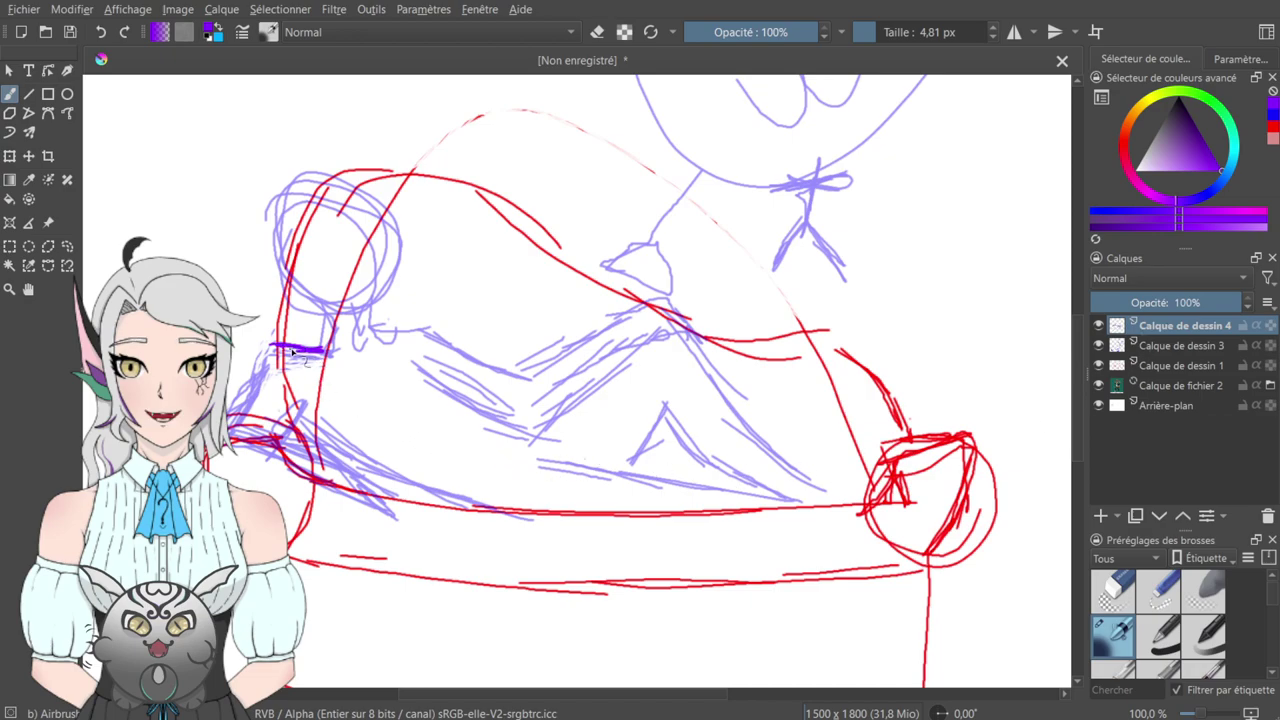
mouse_move(272, 358)
mouse_down()
mouse_move(250, 391)
mouse_move(267, 357)
mouse_move(235, 425)
mouse_up()
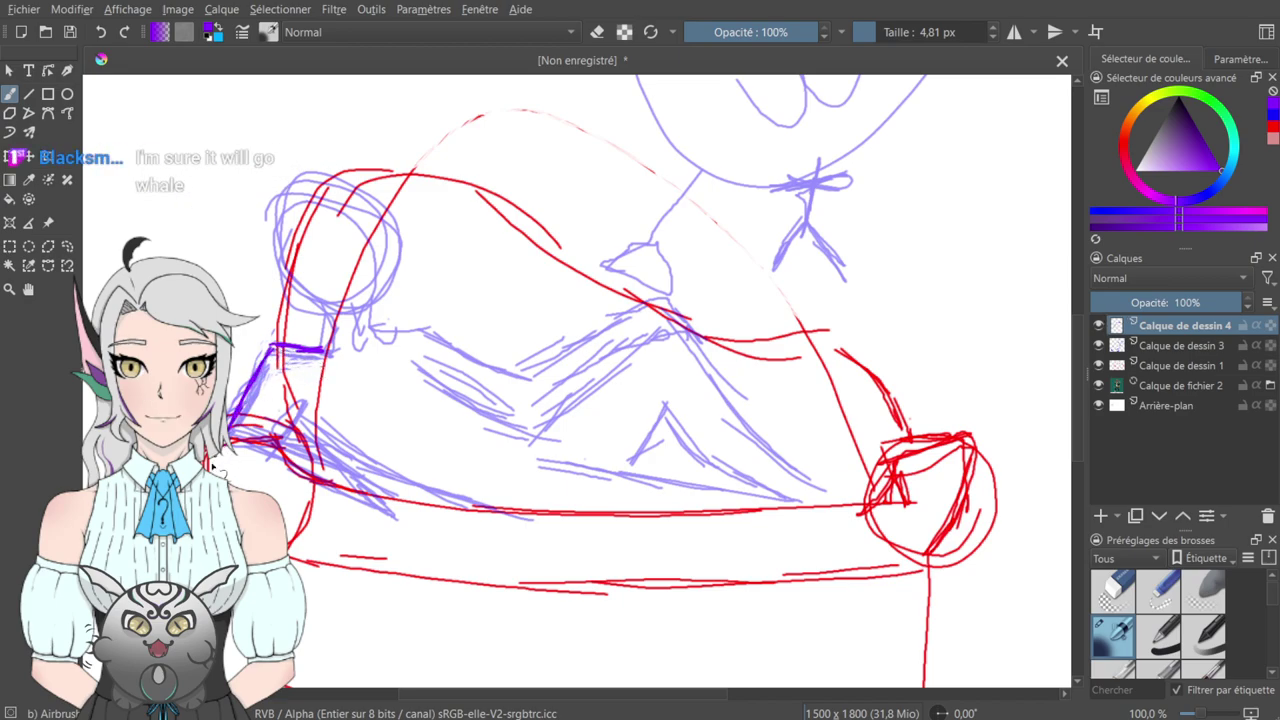
drag(216, 470, 276, 494)
mouse_move(239, 484)
mouse_down()
mouse_move(350, 513)
mouse_move(362, 553)
mouse_move(388, 546)
mouse_move(350, 551)
mouse_move(382, 554)
mouse_move(373, 500)
mouse_move(374, 511)
mouse_move(328, 484)
mouse_up()
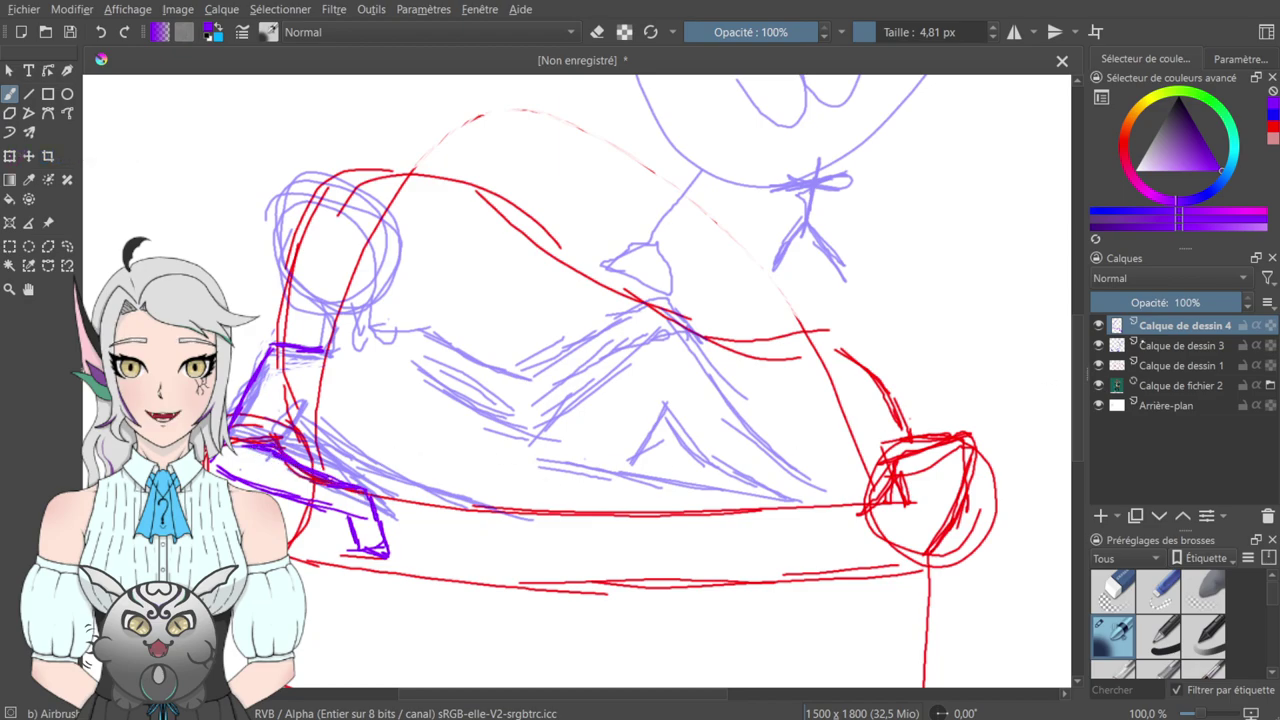
- Set the red sofa layer, Calque de dessin 1, to 36% opacity and reactivate Calque de dessin 4
click(1159, 367)
drag(1186, 297, 1144, 297)
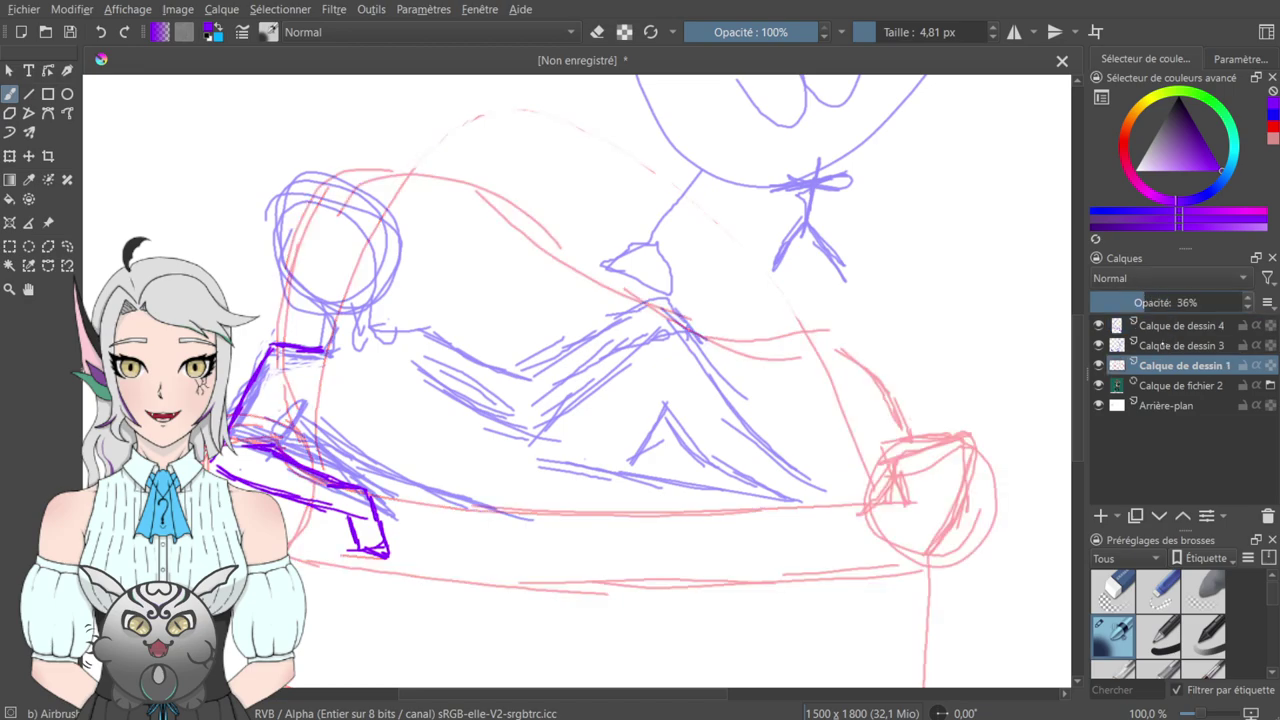
click(1164, 346)
click(1166, 327)
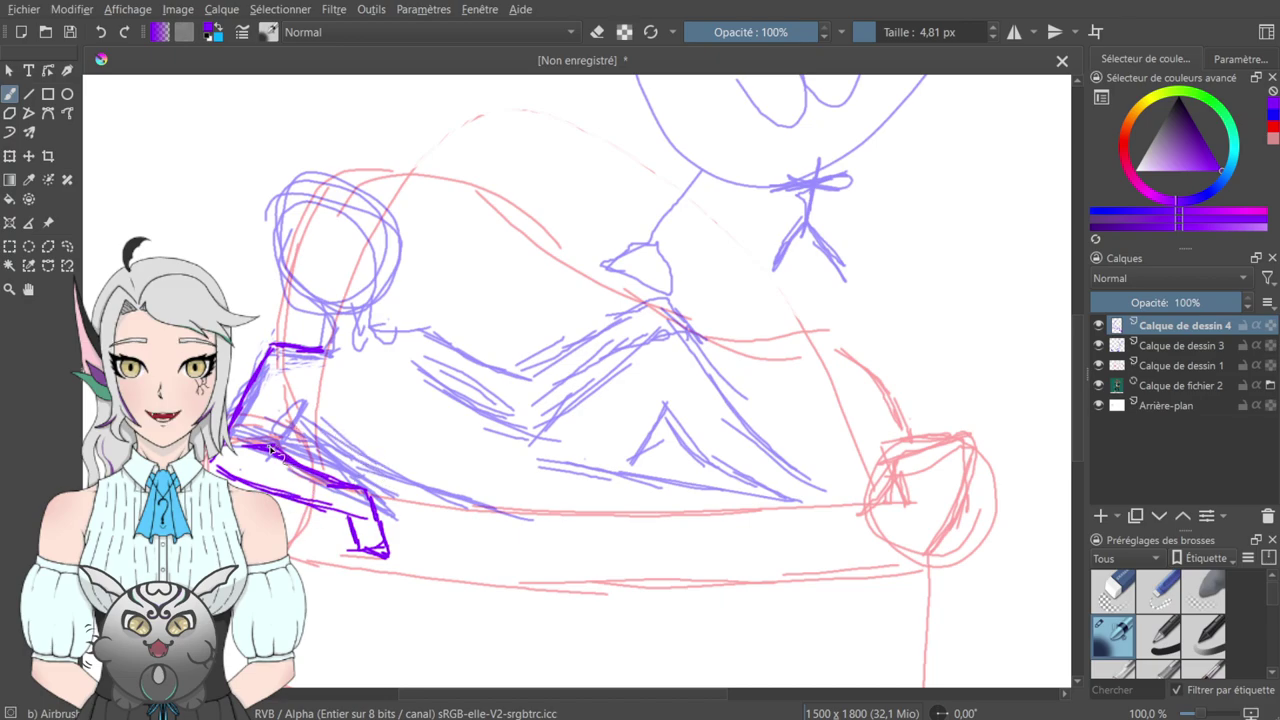
- Draw the inner edge of the bent arm above the armrest and outline the neck rising from the shoulder line
mouse_move(305, 380)
mouse_down()
mouse_move(287, 429)
mouse_move(303, 431)
mouse_move(292, 407)
mouse_move(323, 467)
mouse_move(288, 430)
mouse_move(366, 490)
mouse_up()
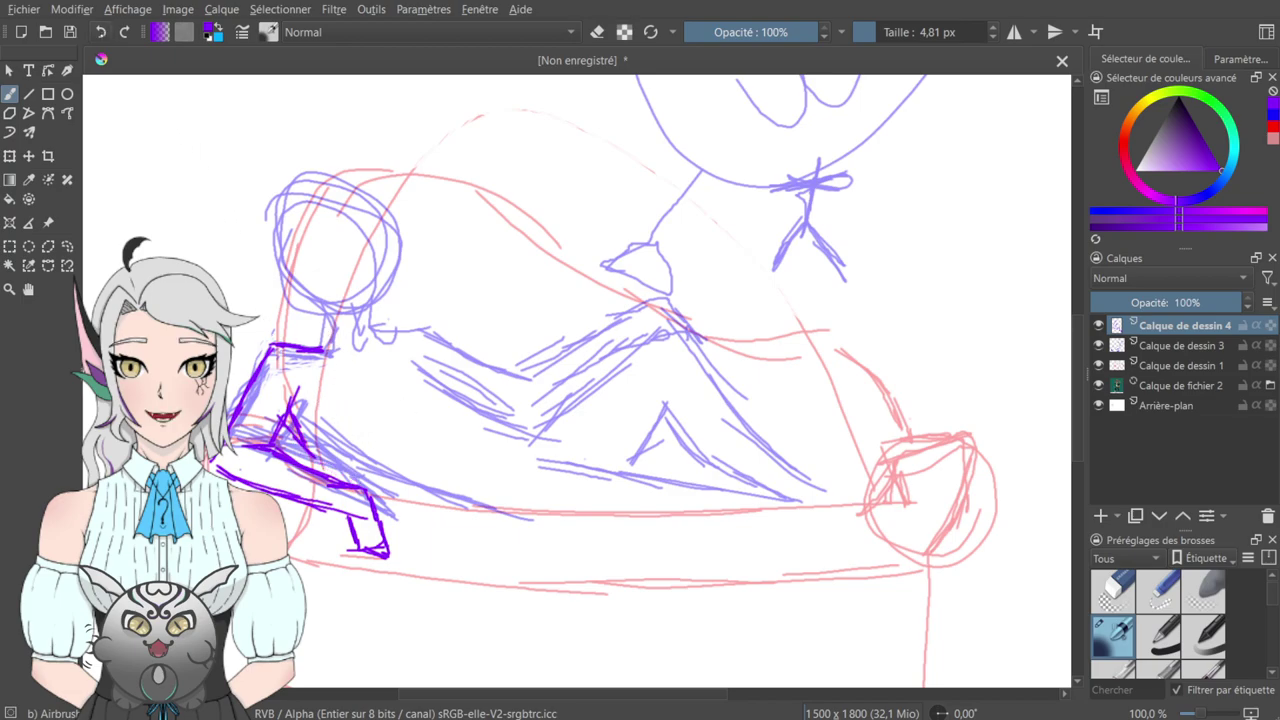
click(101, 38)
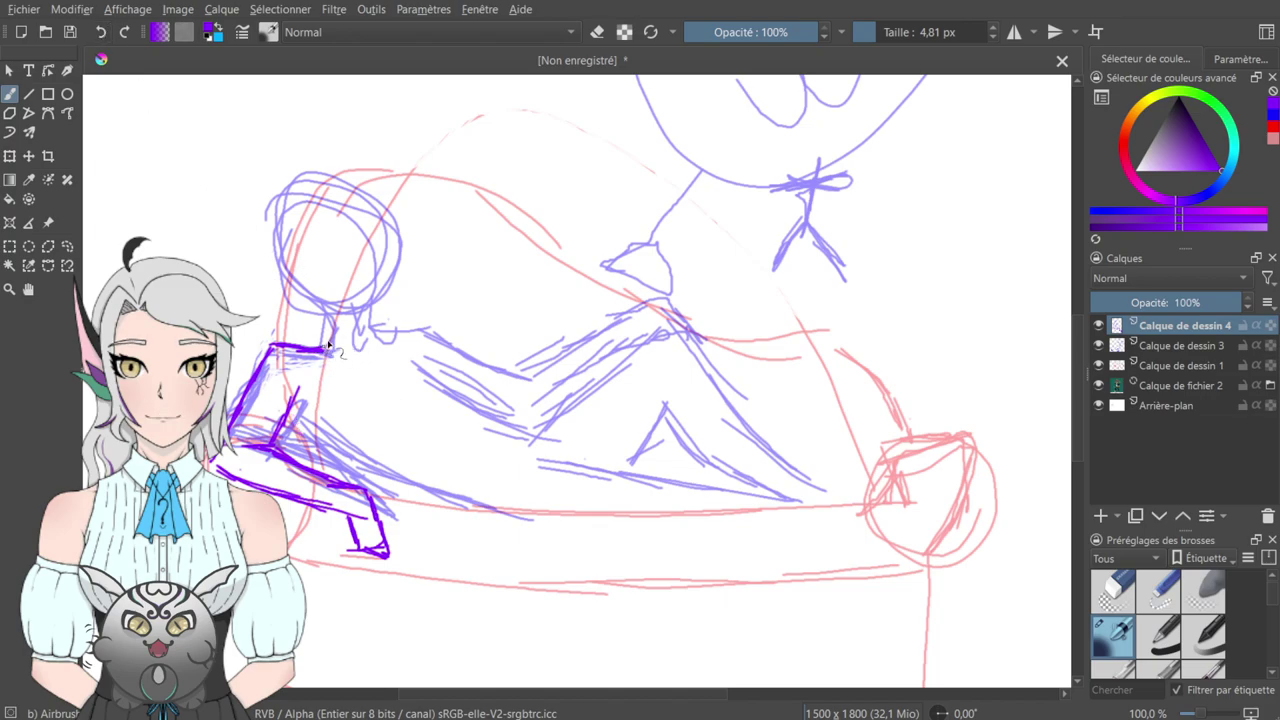
mouse_move(323, 350)
mouse_down()
mouse_move(336, 314)
mouse_move(310, 323)
mouse_move(273, 268)
mouse_up()
mouse_move(303, 228)
mouse_down()
mouse_move(335, 288)
mouse_move(355, 222)
mouse_move(268, 262)
mouse_move(310, 215)
mouse_move(363, 229)
mouse_move(358, 262)
mouse_move(364, 230)
mouse_move(384, 291)
mouse_move(346, 323)
mouse_up()
click(101, 31)
key(ctrl+z)
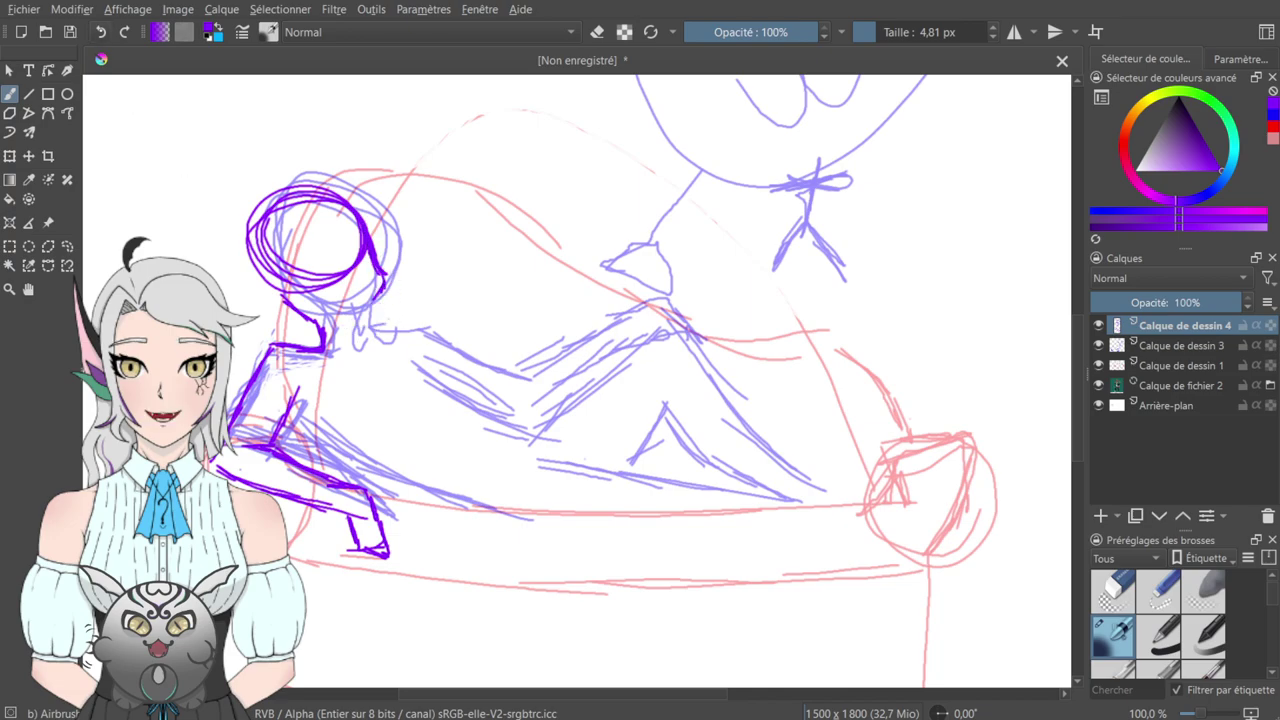
click(100, 32)
click(100, 32)
key(ctrl+z)
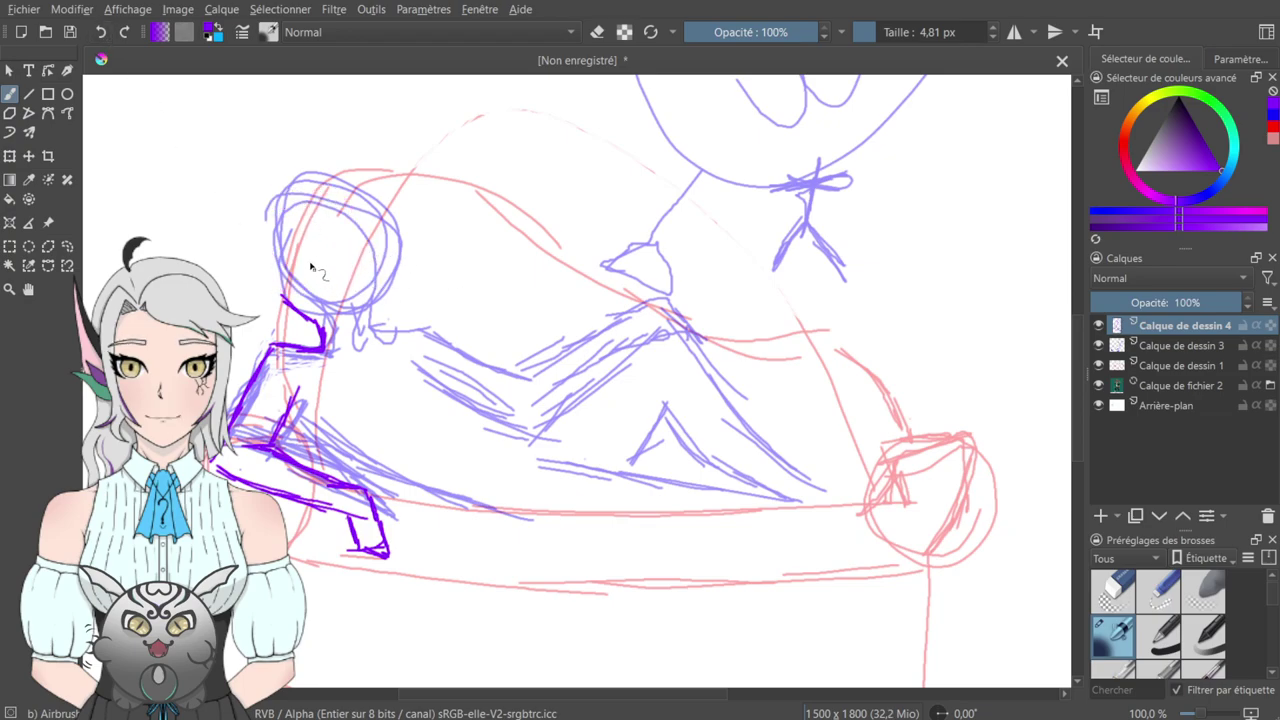
drag(284, 192, 338, 312)
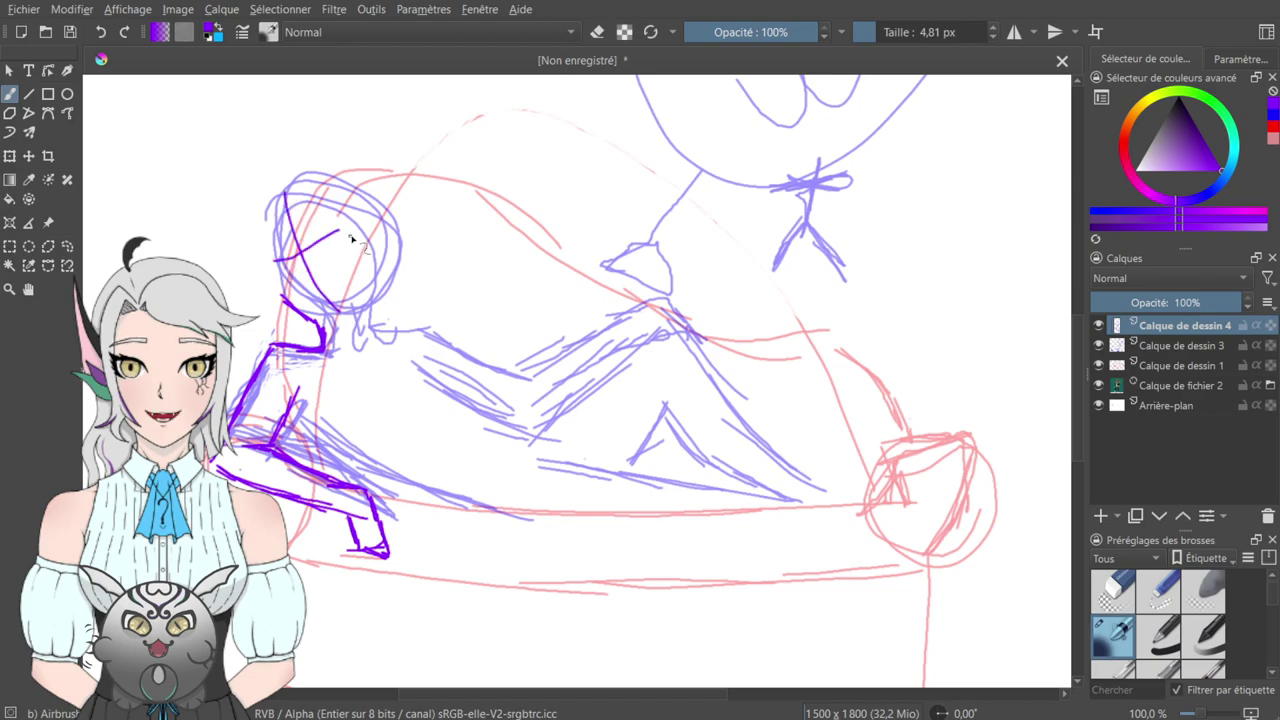
click(100, 32)
drag(295, 228, 360, 345)
drag(290, 284, 365, 255)
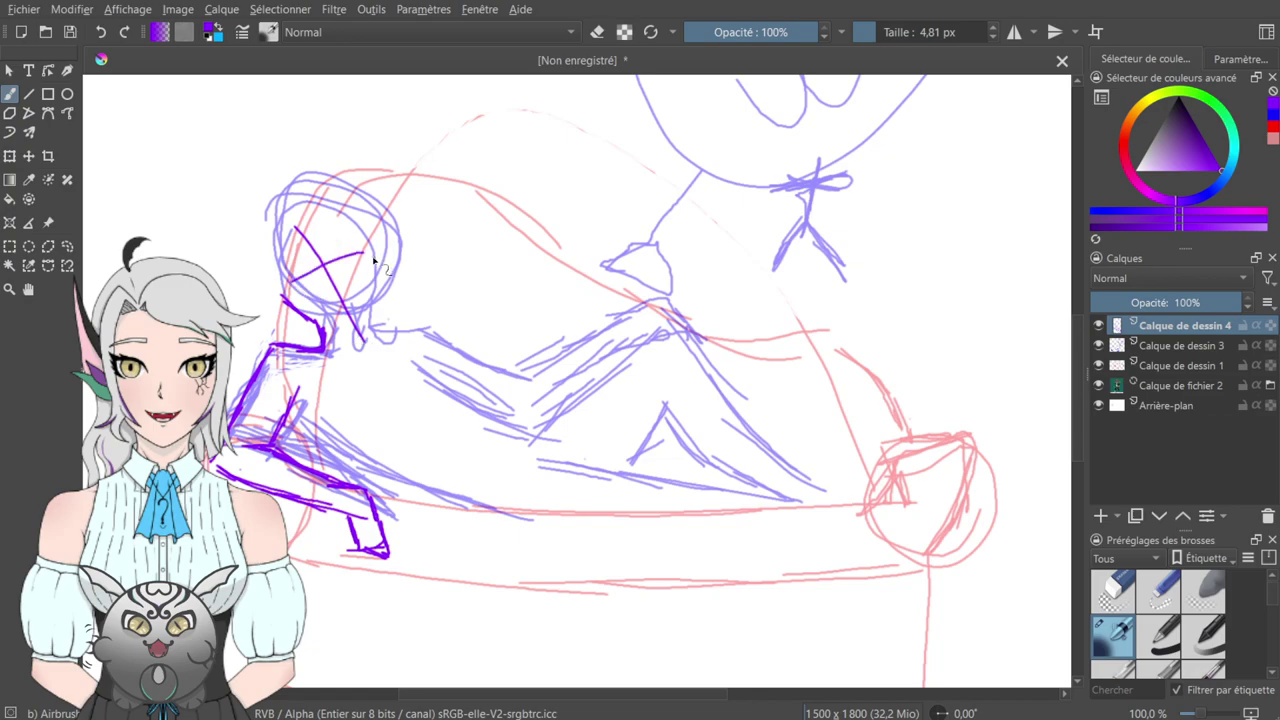
key(ctrl+z)
key(ctrl+z)
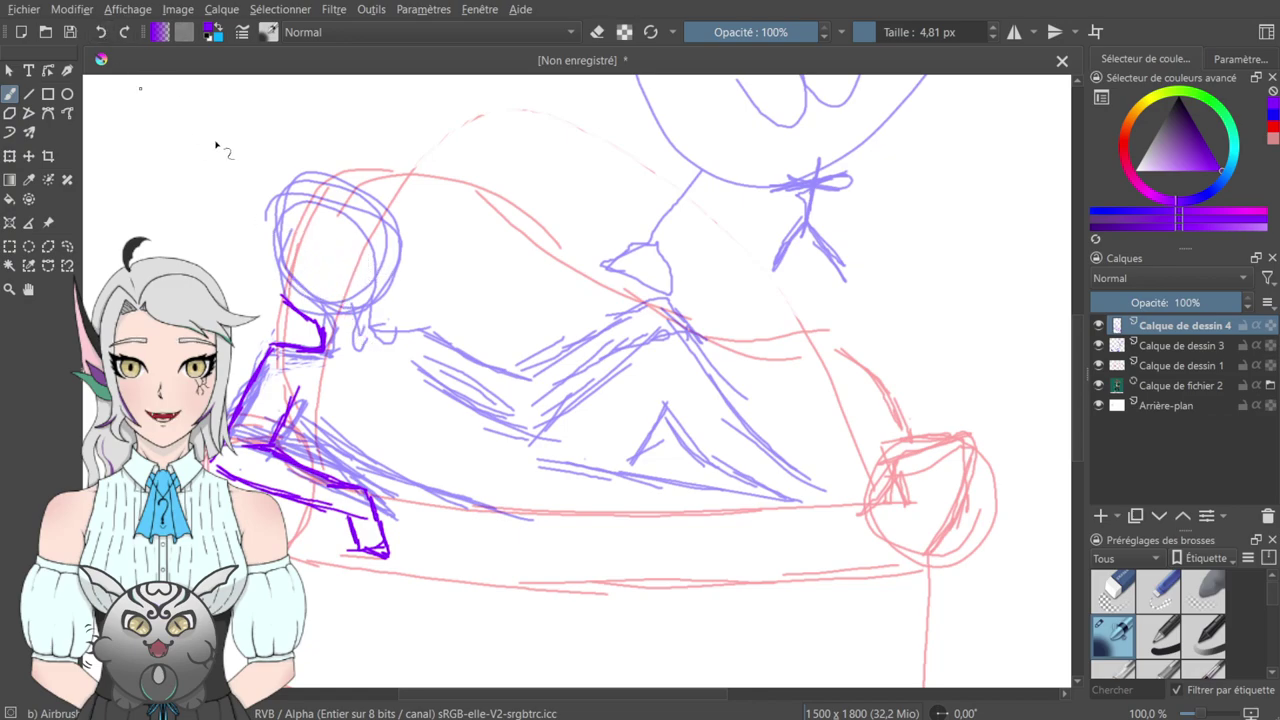
- Draw crossed facial guide lines on the head and outline the skull and jaw in violet inside the blue circle
drag(302, 222, 376, 312)
drag(308, 266, 353, 244)
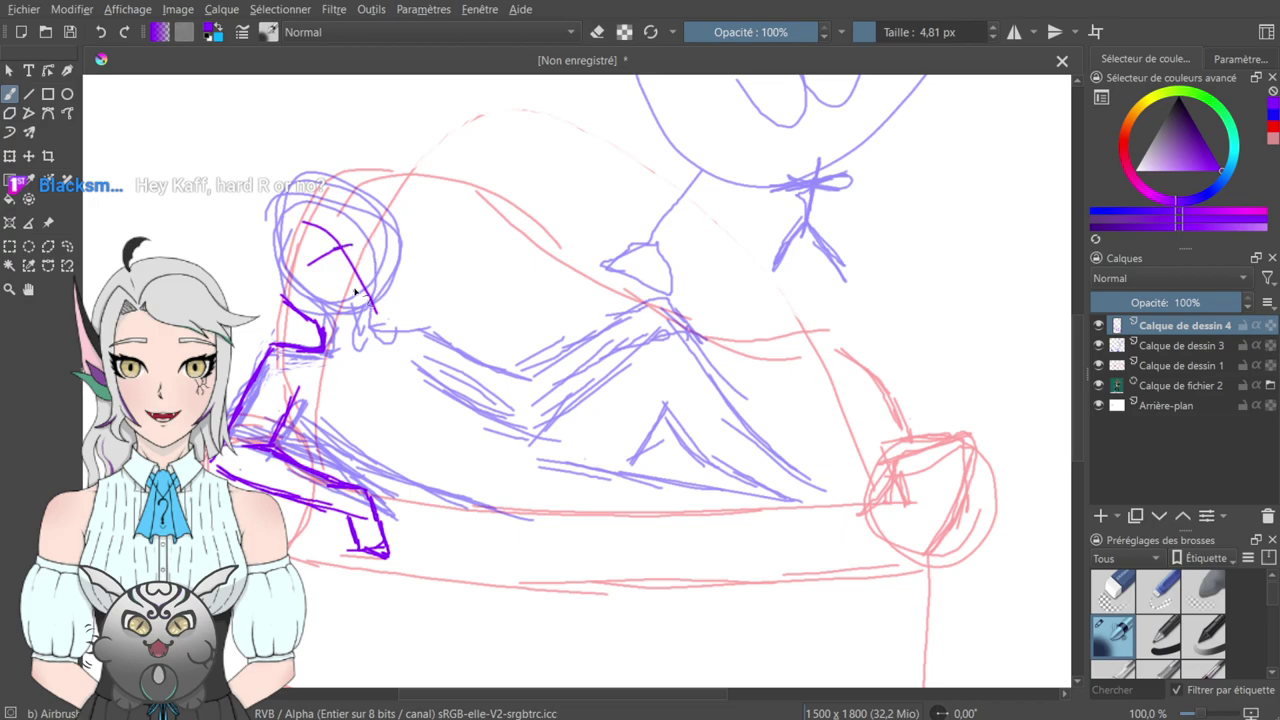
mouse_move(404, 281)
mouse_down()
mouse_move(429, 331)
mouse_move(380, 333)
mouse_up()
mouse_move(310, 392)
mouse_down()
mouse_move(360, 374)
mouse_move(358, 352)
mouse_move(345, 302)
mouse_move(292, 294)
mouse_up()
drag(273, 366, 263, 328)
mouse_move(298, 388)
mouse_down()
mouse_move(265, 331)
mouse_move(268, 317)
mouse_move(266, 355)
mouse_move(293, 312)
mouse_move(262, 332)
mouse_move(314, 292)
mouse_up()
mouse_move(409, 314)
mouse_down()
mouse_move(443, 166)
mouse_move(382, 264)
mouse_move(383, 229)
mouse_up()
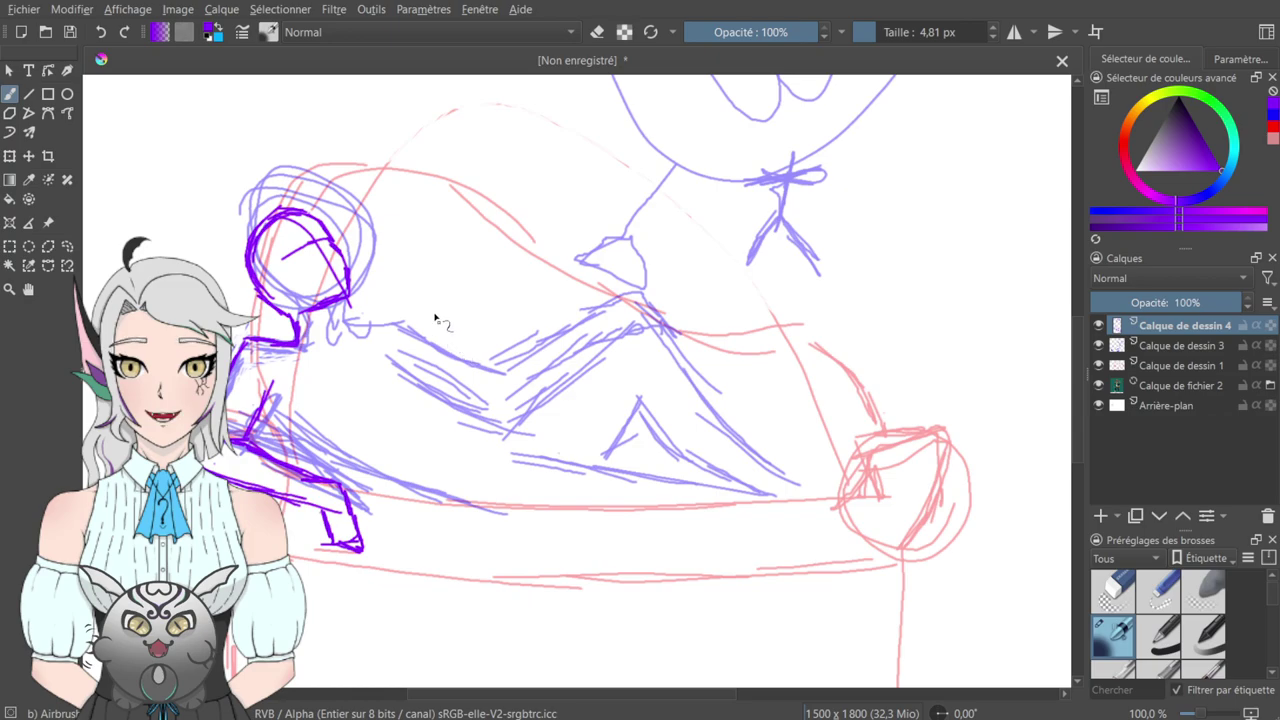
mouse_move(440, 326)
mouse_down()
mouse_move(526, 246)
mouse_move(506, 289)
mouse_move(481, 301)
mouse_move(457, 277)
mouse_up()
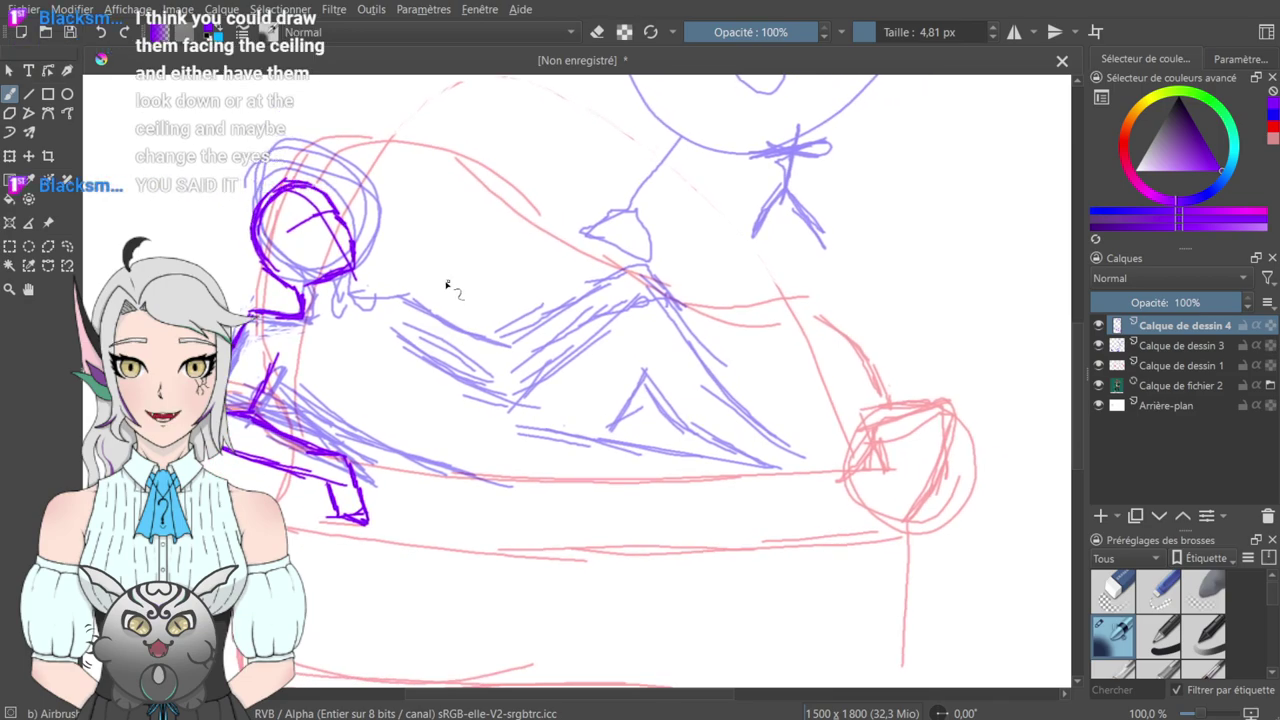
mouse_move(409, 277)
mouse_down()
mouse_move(397, 306)
mouse_move(411, 266)
mouse_up()
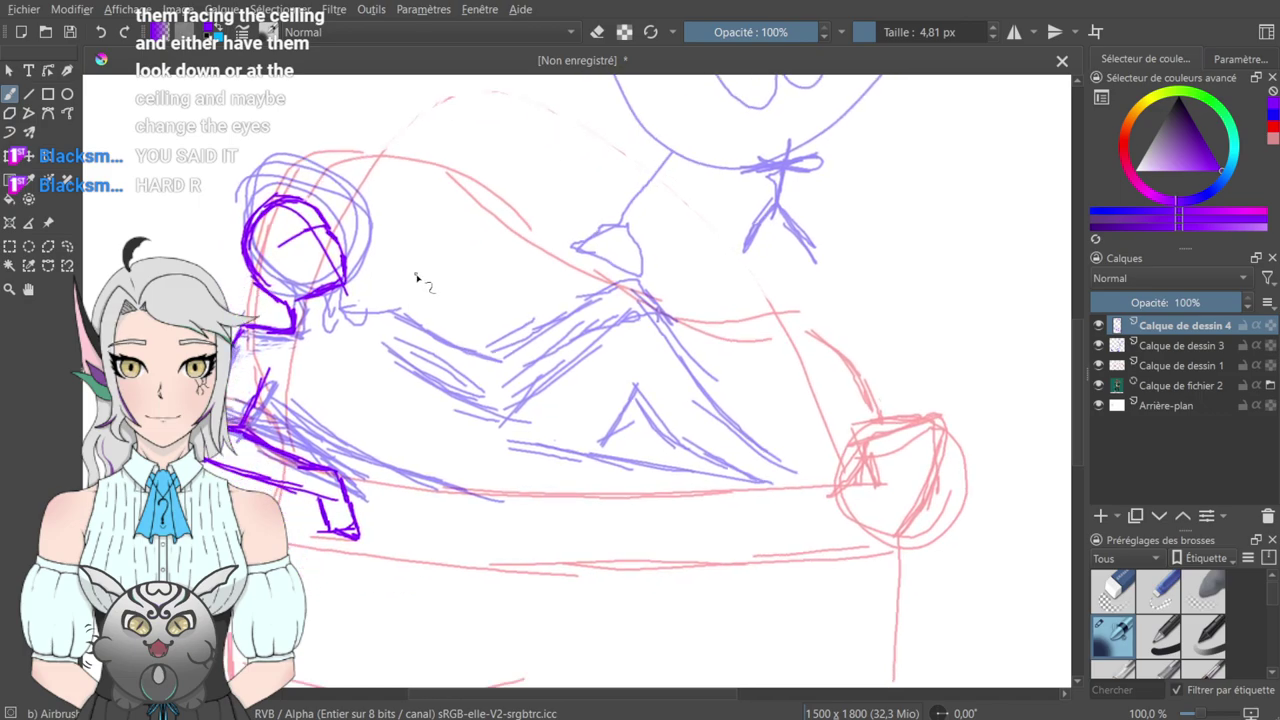
mouse_move(365, 170)
mouse_down()
mouse_move(440, 309)
mouse_move(270, 129)
mouse_up()
mouse_move(320, 237)
mouse_down()
mouse_move(340, 231)
mouse_move(338, 258)
mouse_move(348, 236)
mouse_move(364, 278)
mouse_up()
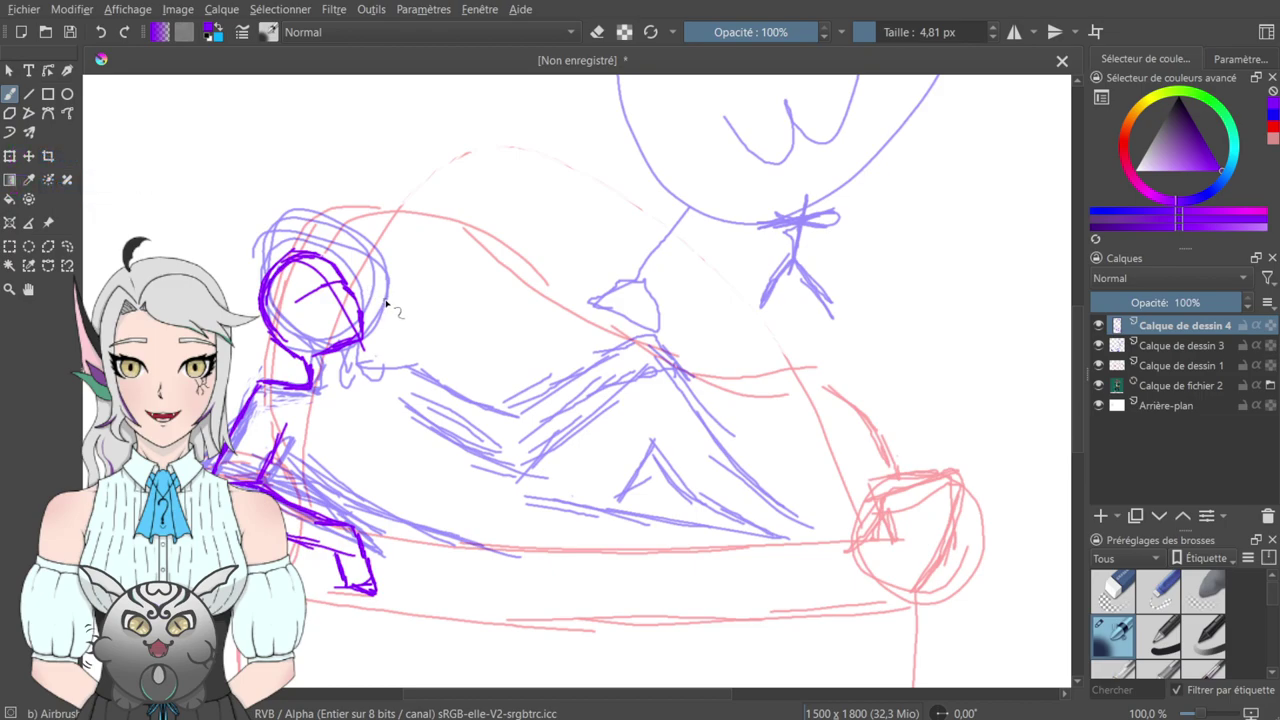
- Write "10/10" by hand in violet beside the large blue doodle above the sofa
mouse_move(419, 334)
mouse_down()
mouse_move(371, 217)
mouse_move(370, 411)
mouse_up()
mouse_move(465, 215)
mouse_down()
mouse_move(457, 306)
mouse_move(304, 514)
mouse_up()
mouse_move(688, 474)
mouse_down()
mouse_move(563, 329)
mouse_move(572, 388)
mouse_up()
mouse_move(601, 341)
mouse_down()
mouse_move(594, 421)
mouse_move(651, 372)
mouse_up()
mouse_move(405, 405)
mouse_down()
mouse_move(540, 305)
mouse_move(750, 210)
mouse_up()
drag(414, 372, 320, 304)
drag(358, 347, 465, 356)
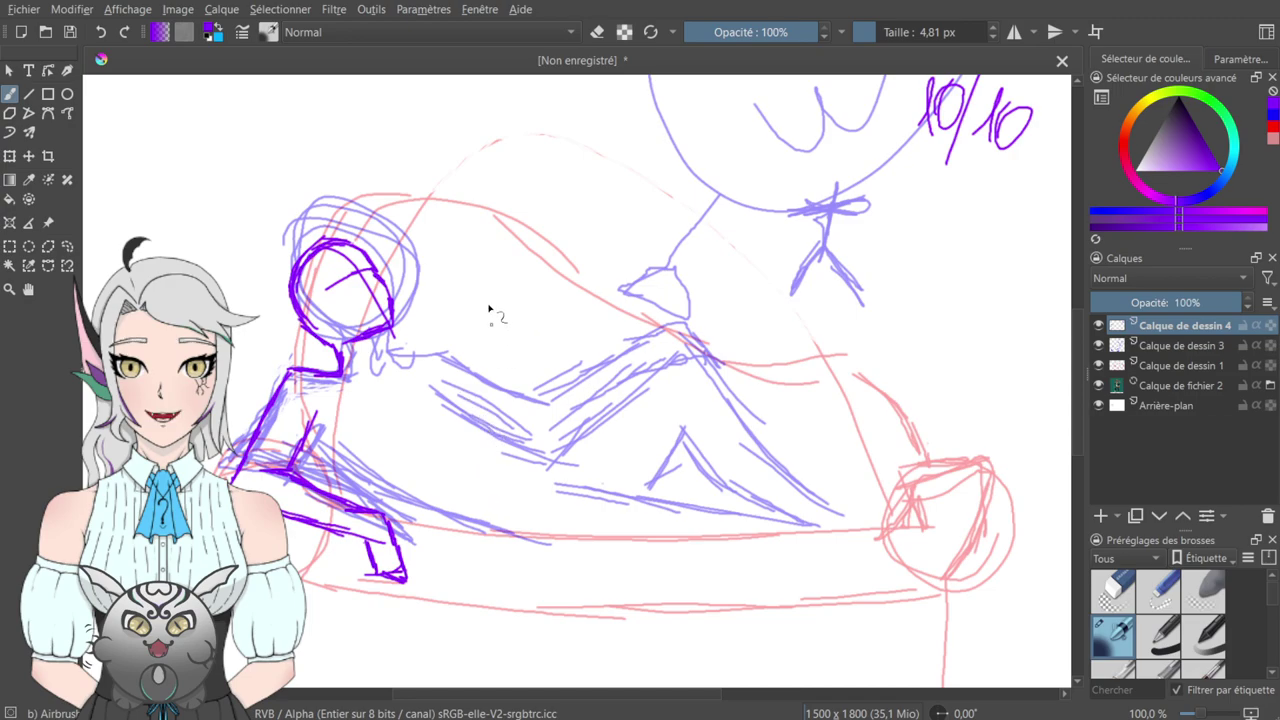
- Outline the front of the neck, the shoulder and the upper edge of the bent arm reaching the knee, ending in a hand
scroll(470, 285, down, 3)
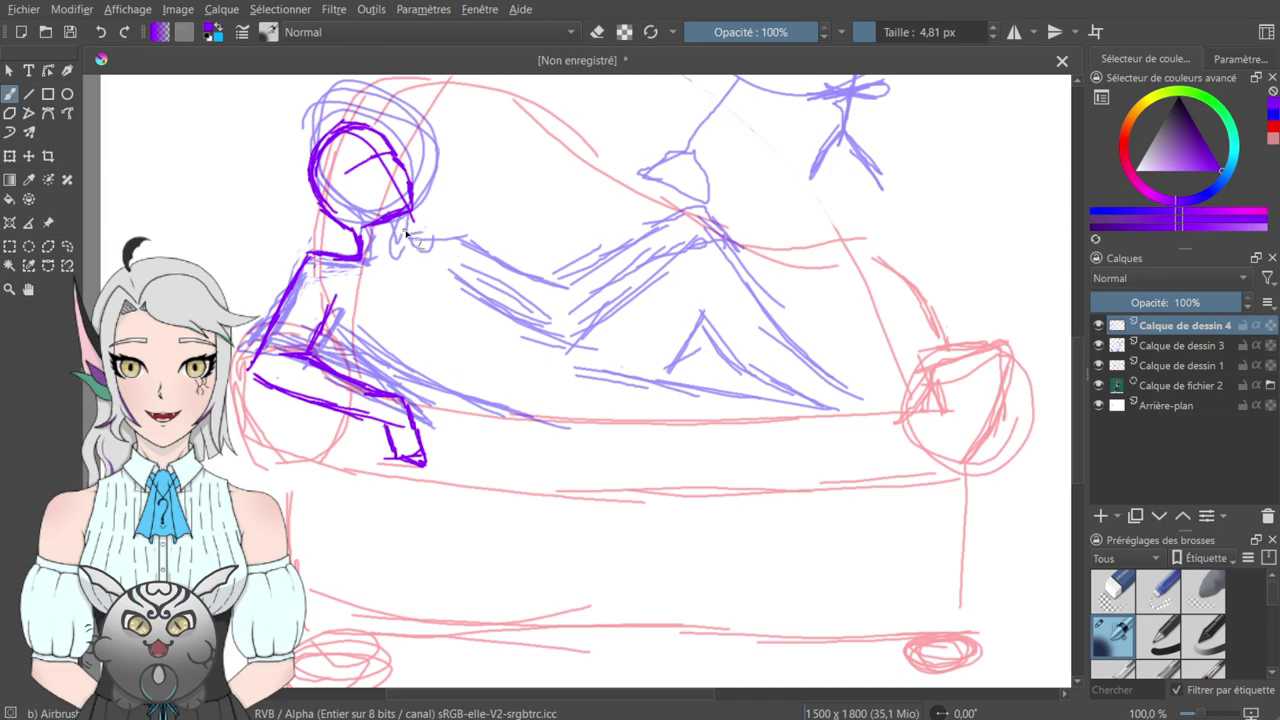
scroll(405, 233, up, 1)
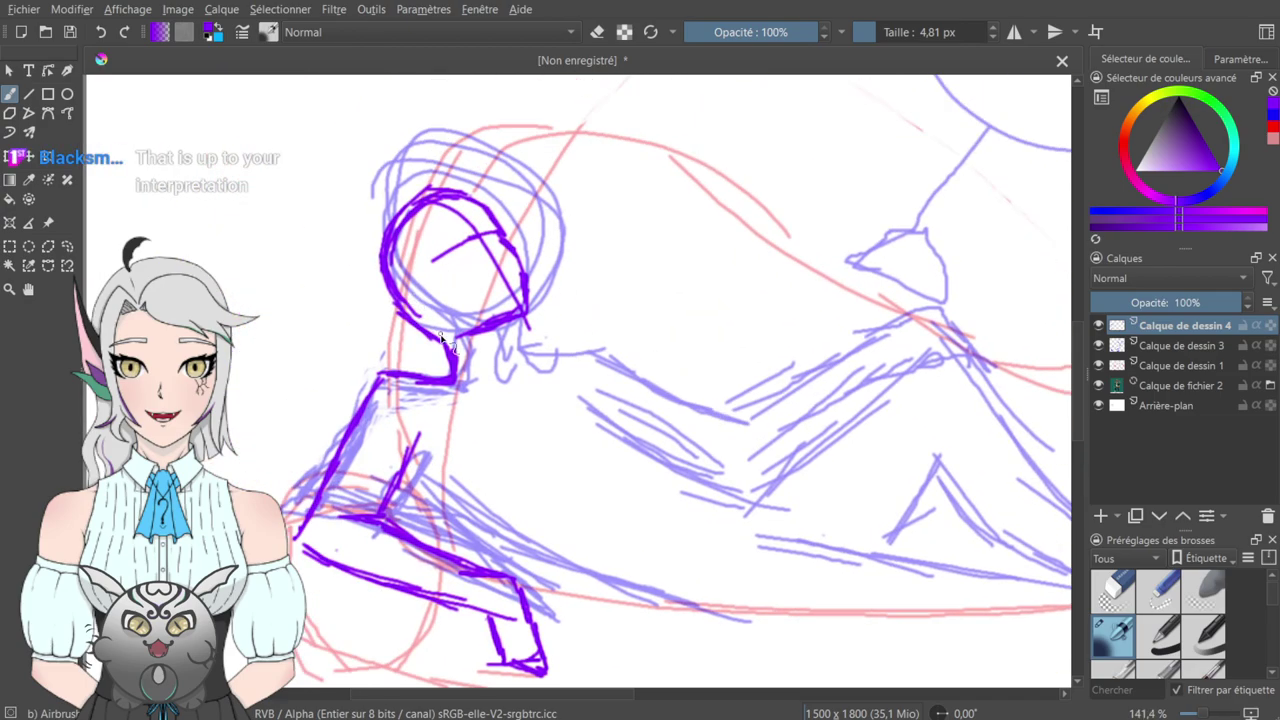
drag(399, 212, 384, 278)
mouse_move(427, 197)
mouse_down()
mouse_move(390, 232)
mouse_move(487, 209)
mouse_move(350, 335)
mouse_move(480, 277)
mouse_move(502, 309)
mouse_move(503, 514)
mouse_move(430, 230)
mouse_move(378, 203)
mouse_move(391, 230)
mouse_move(412, 236)
mouse_move(388, 236)
mouse_move(410, 248)
mouse_move(418, 232)
mouse_move(407, 243)
mouse_move(457, 231)
mouse_move(520, 272)
mouse_up()
mouse_move(460, 233)
mouse_down()
mouse_move(575, 311)
mouse_move(613, 296)
mouse_up()
mouse_move(577, 310)
mouse_down()
mouse_move(650, 268)
mouse_move(575, 313)
mouse_move(735, 202)
mouse_move(783, 227)
mouse_up()
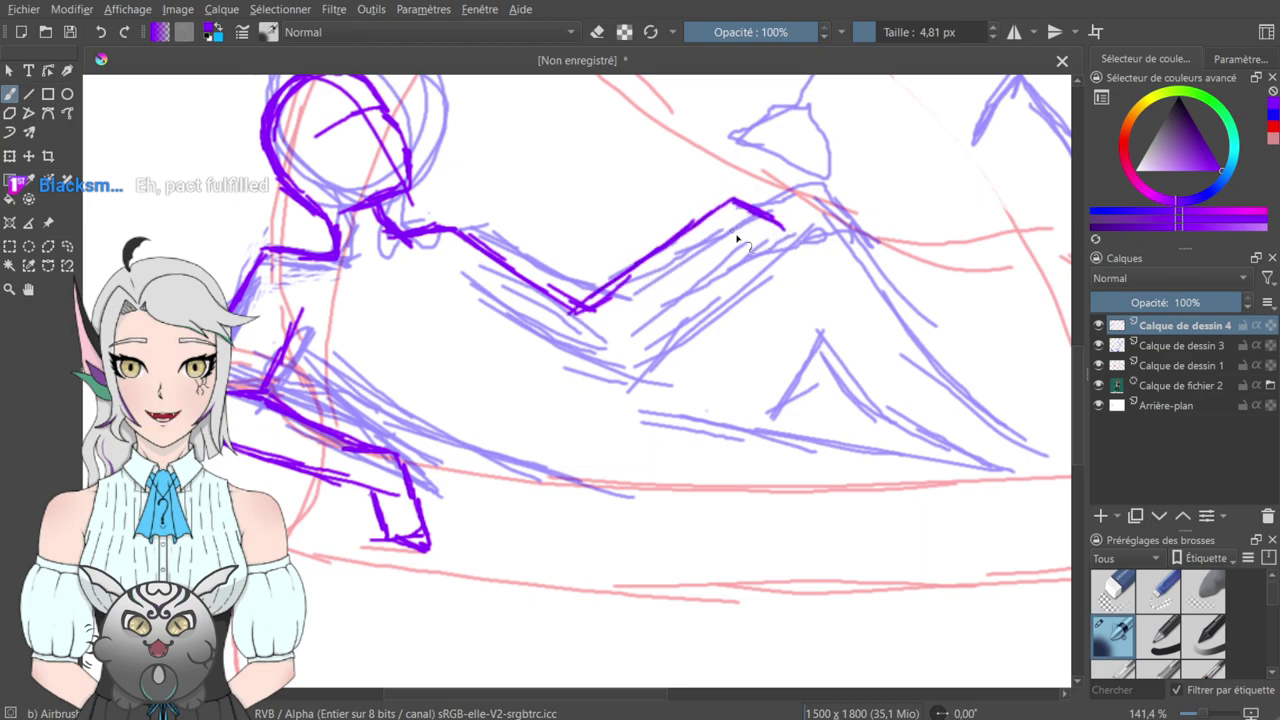
mouse_move(740, 229)
mouse_down()
mouse_move(750, 263)
mouse_move(782, 246)
mouse_move(736, 203)
mouse_move(805, 232)
mouse_move(762, 206)
mouse_move(796, 254)
mouse_up()
mouse_move(630, 312)
mouse_down()
mouse_move(654, 254)
mouse_move(566, 321)
mouse_up()
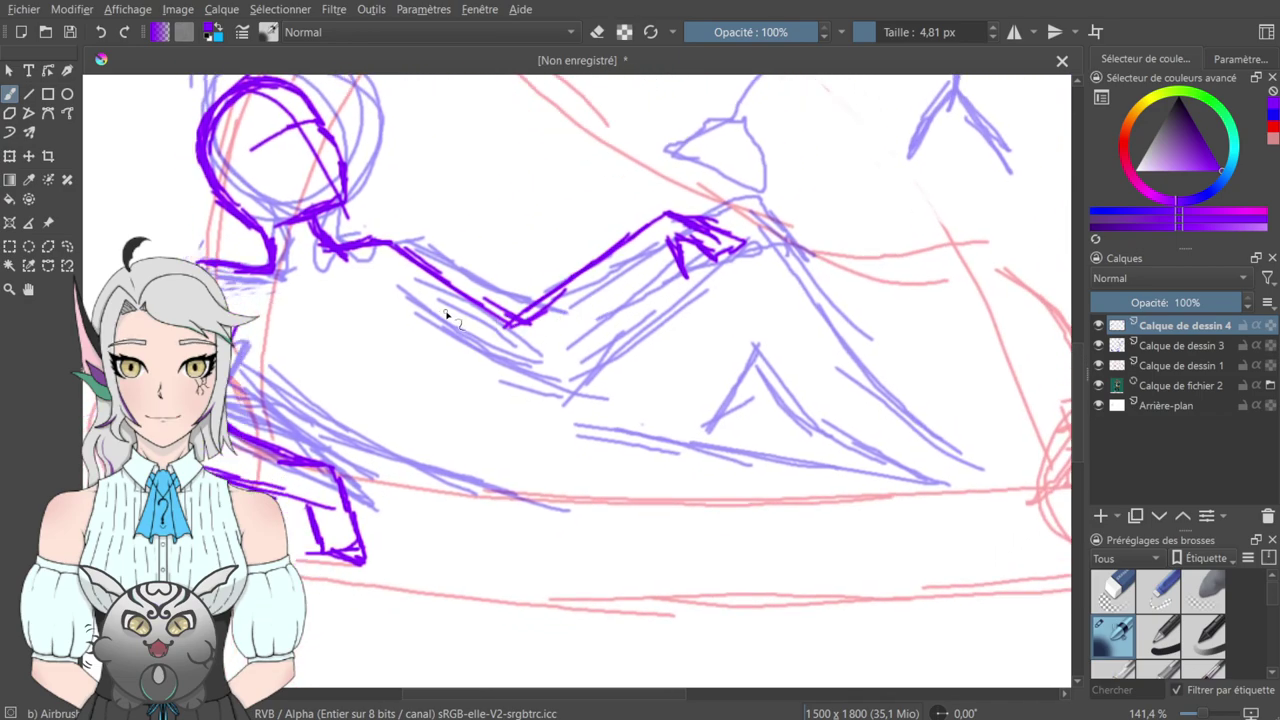
mouse_move(406, 290)
mouse_down()
mouse_move(440, 316)
mouse_move(386, 272)
mouse_move(537, 382)
mouse_up()
drag(452, 322, 560, 390)
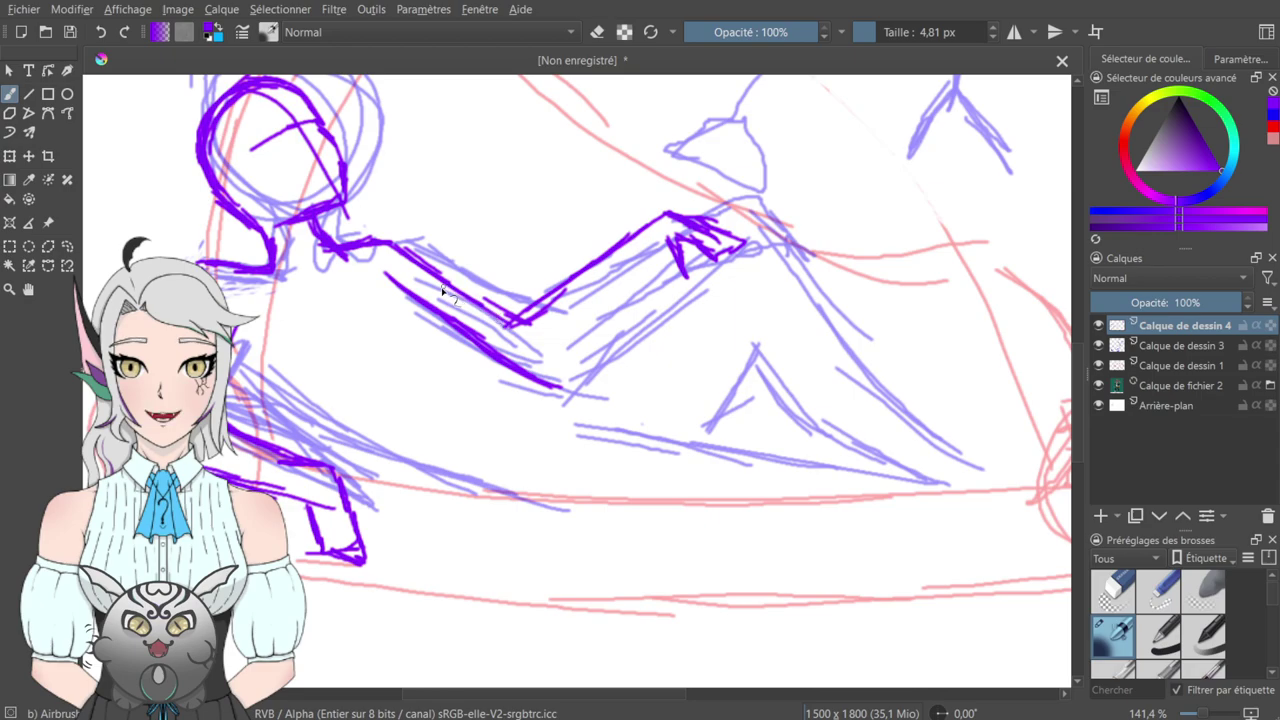
key(ctrl+z)
key(ctrl+z)
key(ctrl+z)
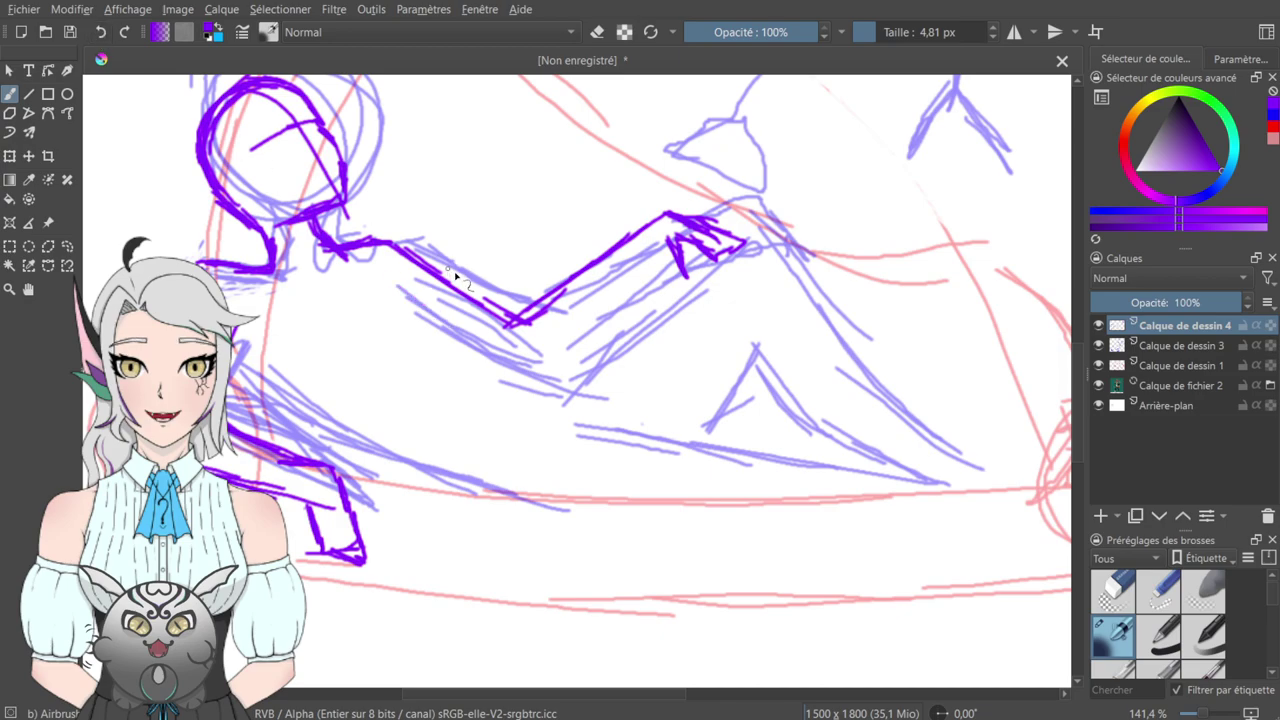
mouse_move(379, 271)
mouse_down()
mouse_move(437, 291)
mouse_move(464, 330)
mouse_move(551, 388)
mouse_up()
click(100, 32)
click(100, 32)
click(100, 32)
click(100, 32)
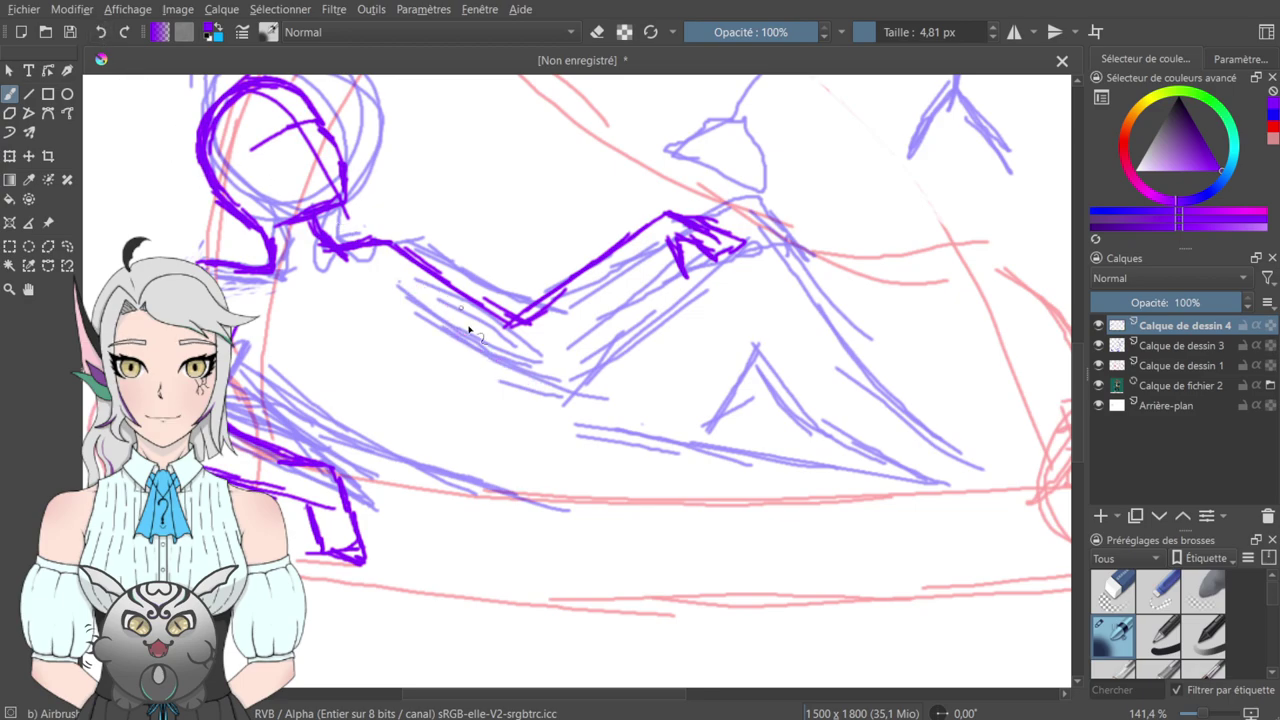
- Draw the underside of the extended upper arm and a body line running from the armrest under the hips and up the thigh
mouse_move(389, 277)
mouse_down()
mouse_move(523, 376)
mouse_move(479, 341)
mouse_move(535, 378)
mouse_move(560, 384)
mouse_move(520, 369)
mouse_move(579, 387)
mouse_up()
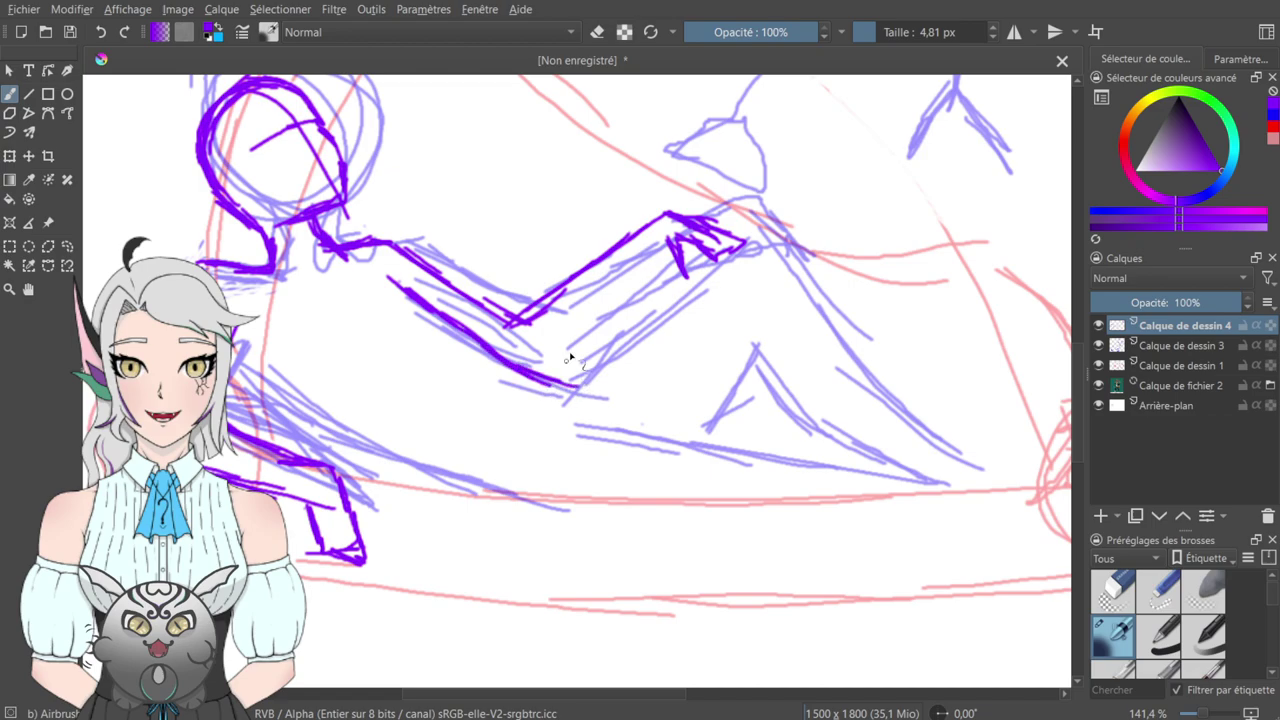
scroll(472, 238, down, 3)
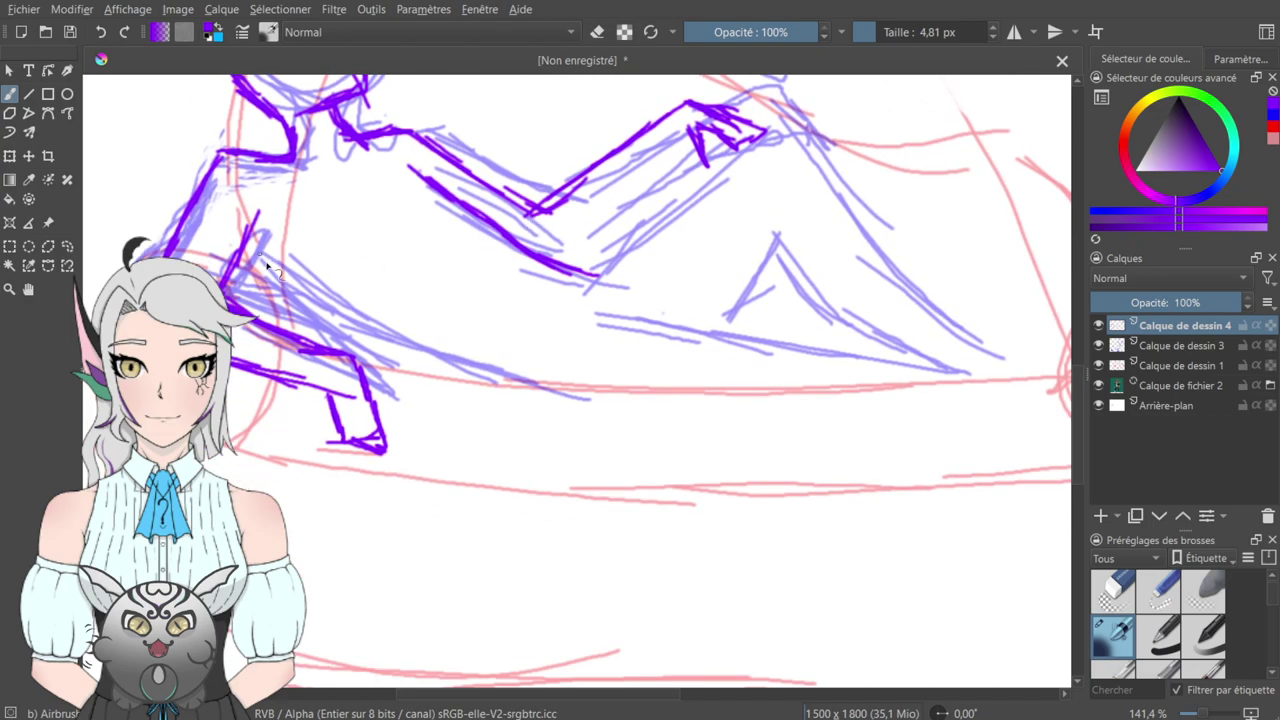
mouse_move(257, 264)
mouse_down()
mouse_move(437, 358)
mouse_move(590, 415)
mouse_move(667, 394)
mouse_up()
drag(657, 408, 733, 323)
mouse_move(700, 198)
mouse_down()
mouse_move(551, 465)
mouse_move(646, 283)
mouse_up()
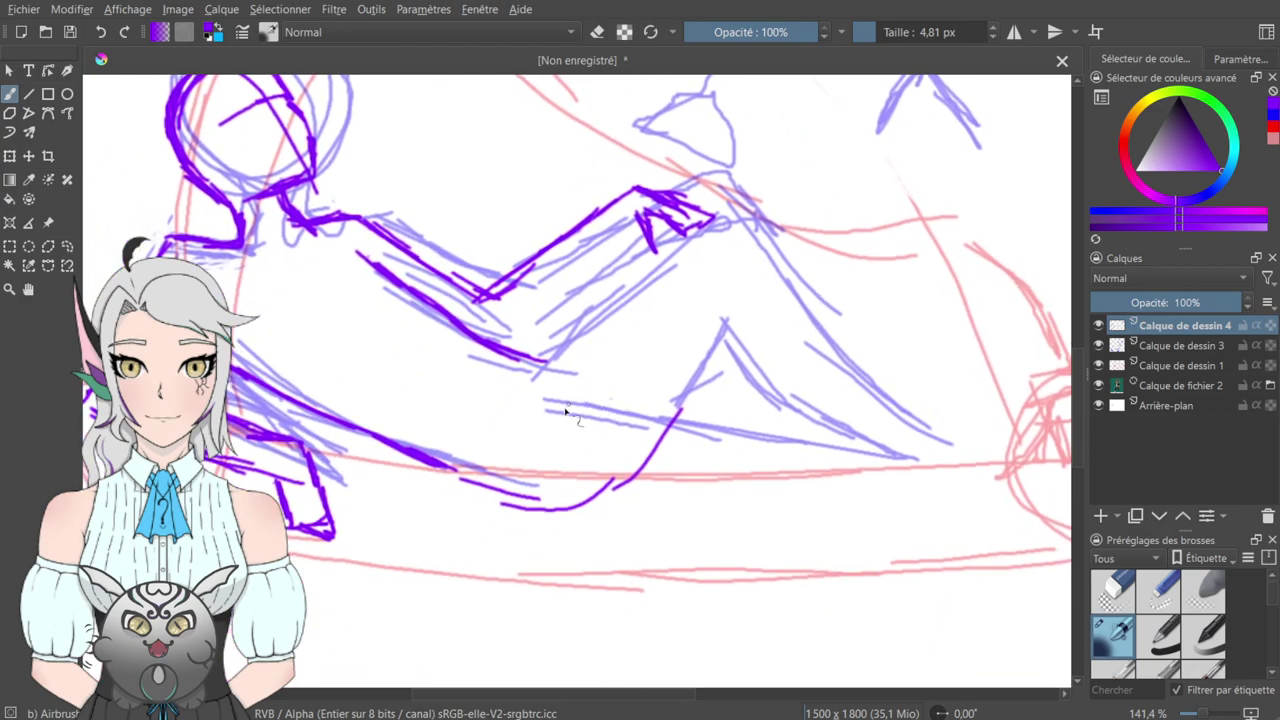
drag(680, 405, 710, 340)
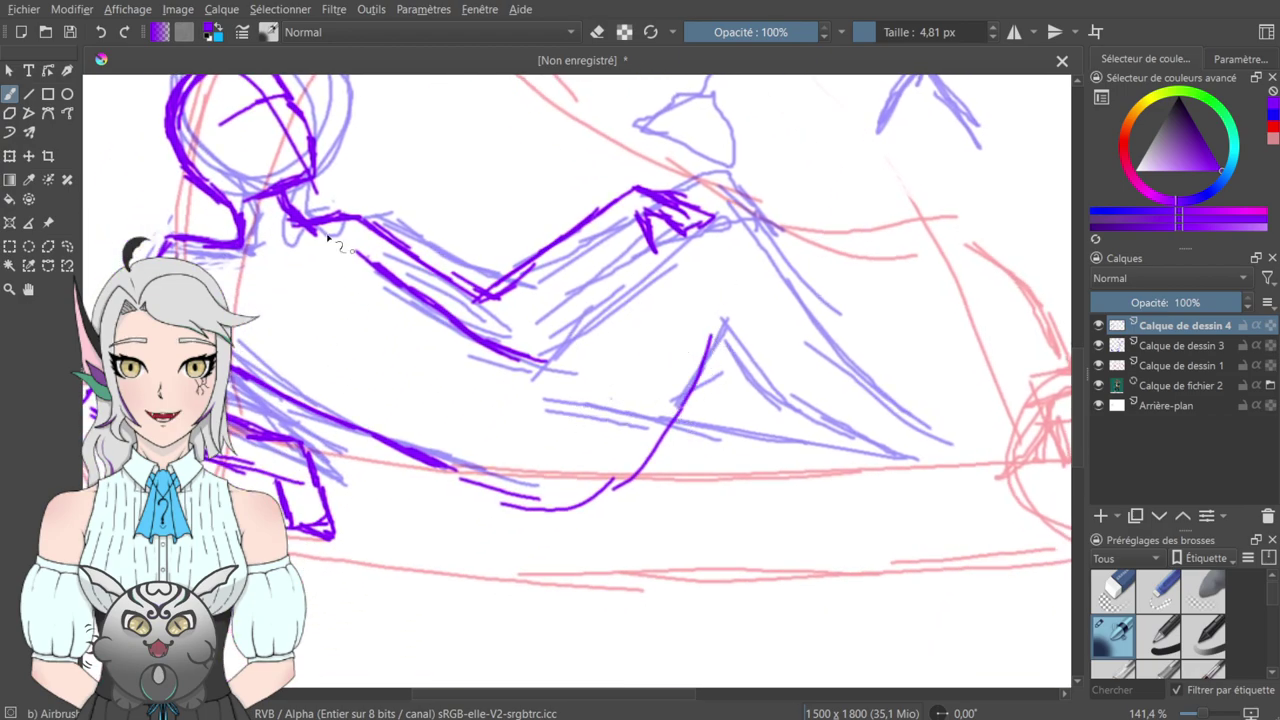
- Erase the curve under the hips and thigh, keeping only the body line near the armrest
key(e)
mouse_move(710, 378)
mouse_down()
mouse_move(672, 435)
mouse_move(620, 495)
mouse_move(638, 489)
mouse_move(646, 457)
mouse_move(615, 494)
mouse_move(619, 480)
mouse_move(595, 499)
mouse_move(497, 510)
mouse_move(554, 521)
mouse_move(500, 503)
mouse_move(598, 502)
mouse_move(534, 503)
mouse_move(481, 487)
mouse_up()
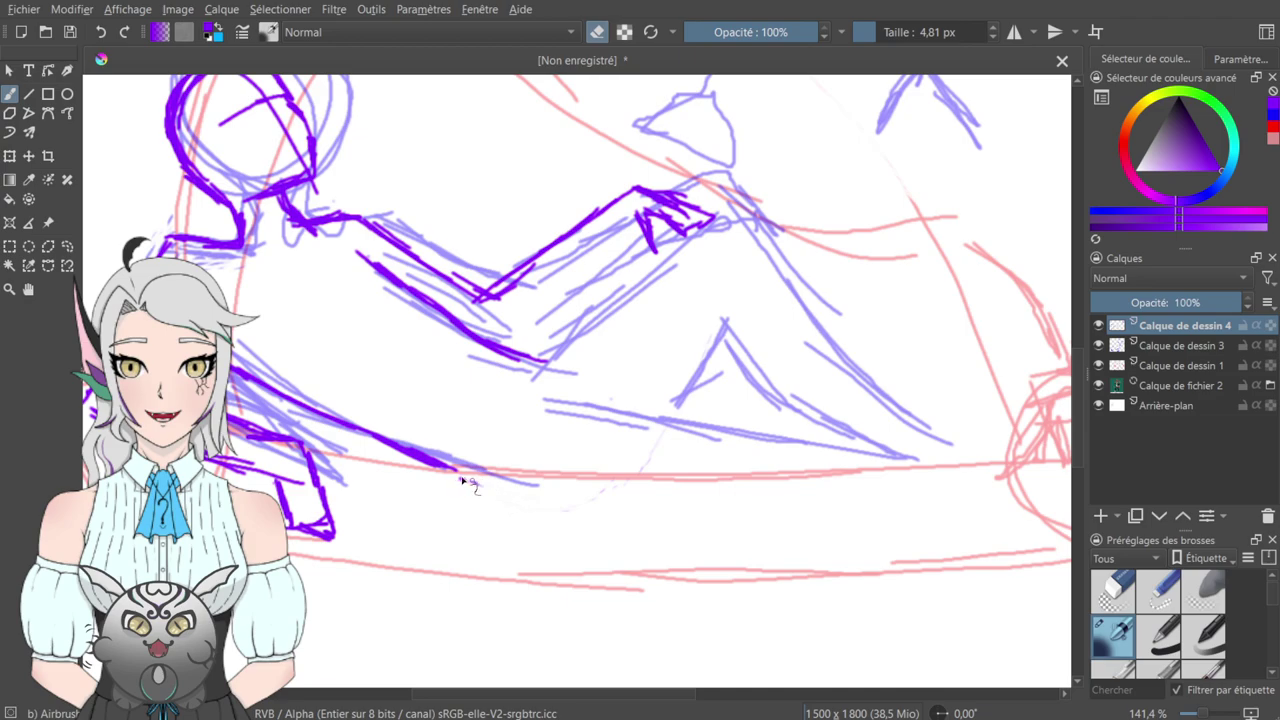
key(e)
mouse_move(594, 397)
mouse_down()
mouse_move(591, 457)
mouse_move(594, 401)
mouse_up()
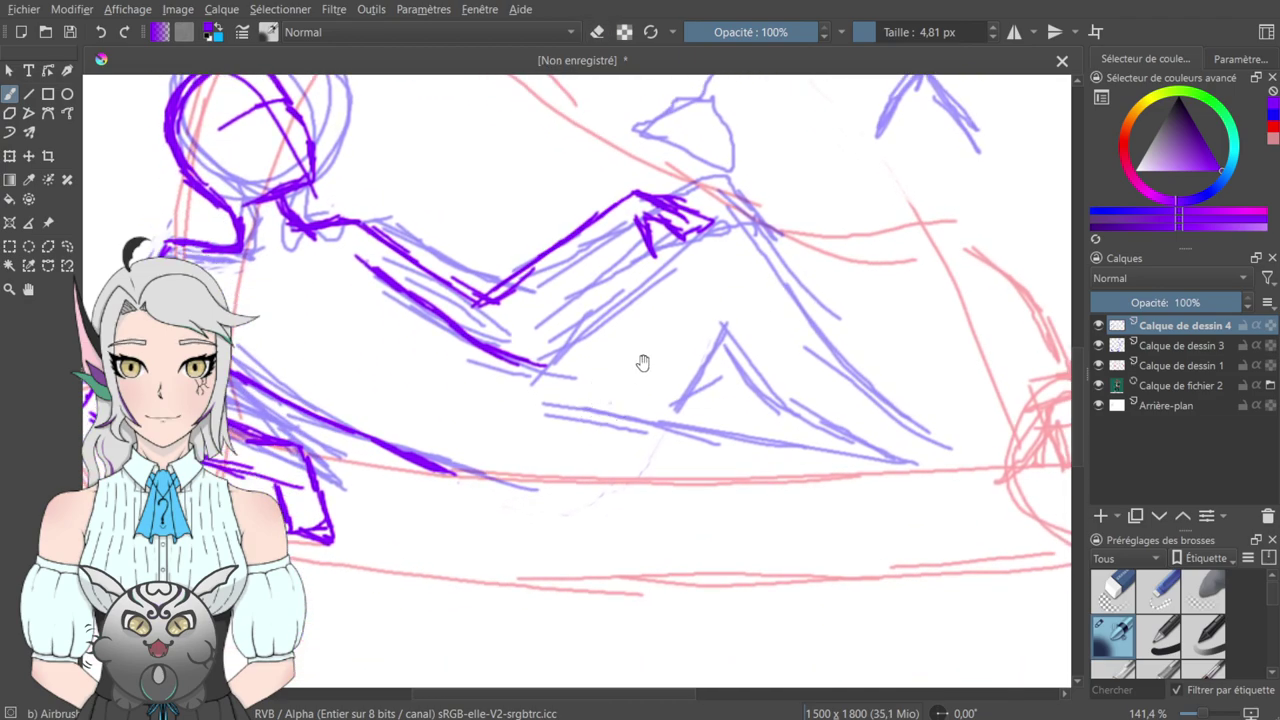
drag(644, 362, 554, 385)
mouse_move(458, 394)
mouse_down()
mouse_move(504, 353)
mouse_move(453, 403)
mouse_move(522, 320)
mouse_up()
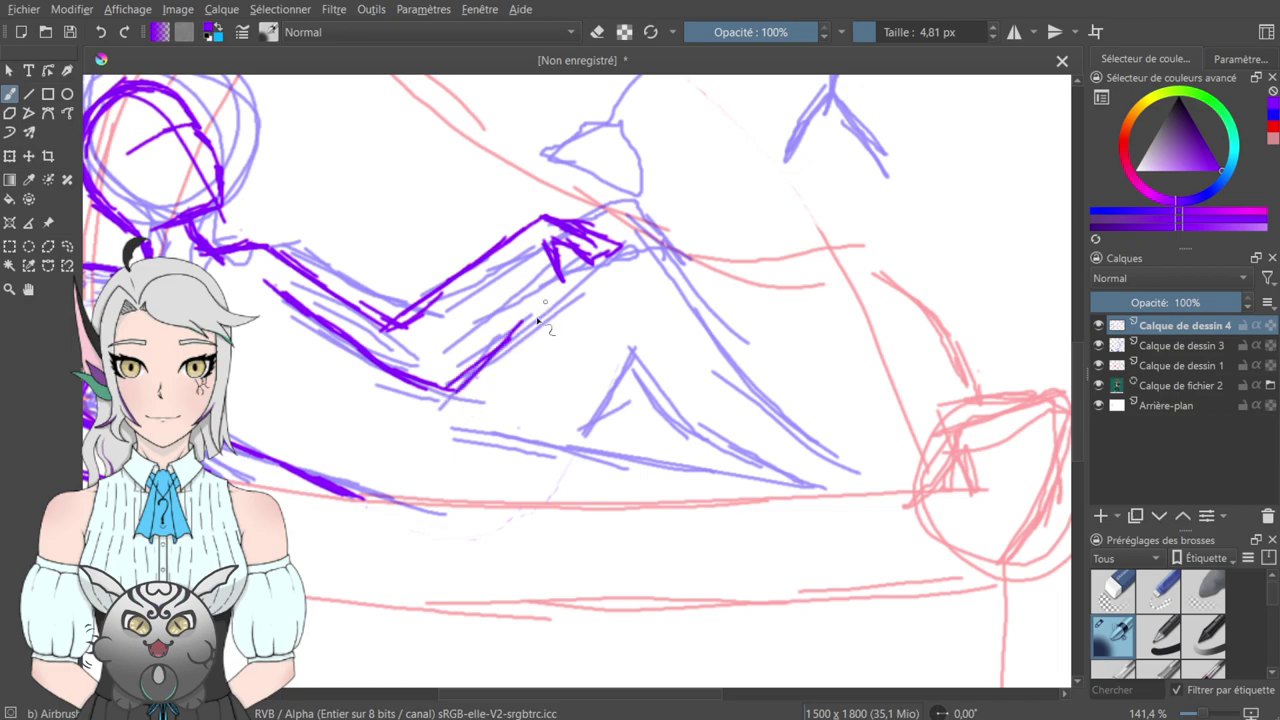
drag(451, 389, 495, 343)
drag(458, 390, 546, 300)
drag(496, 360, 560, 282)
drag(514, 338, 577, 264)
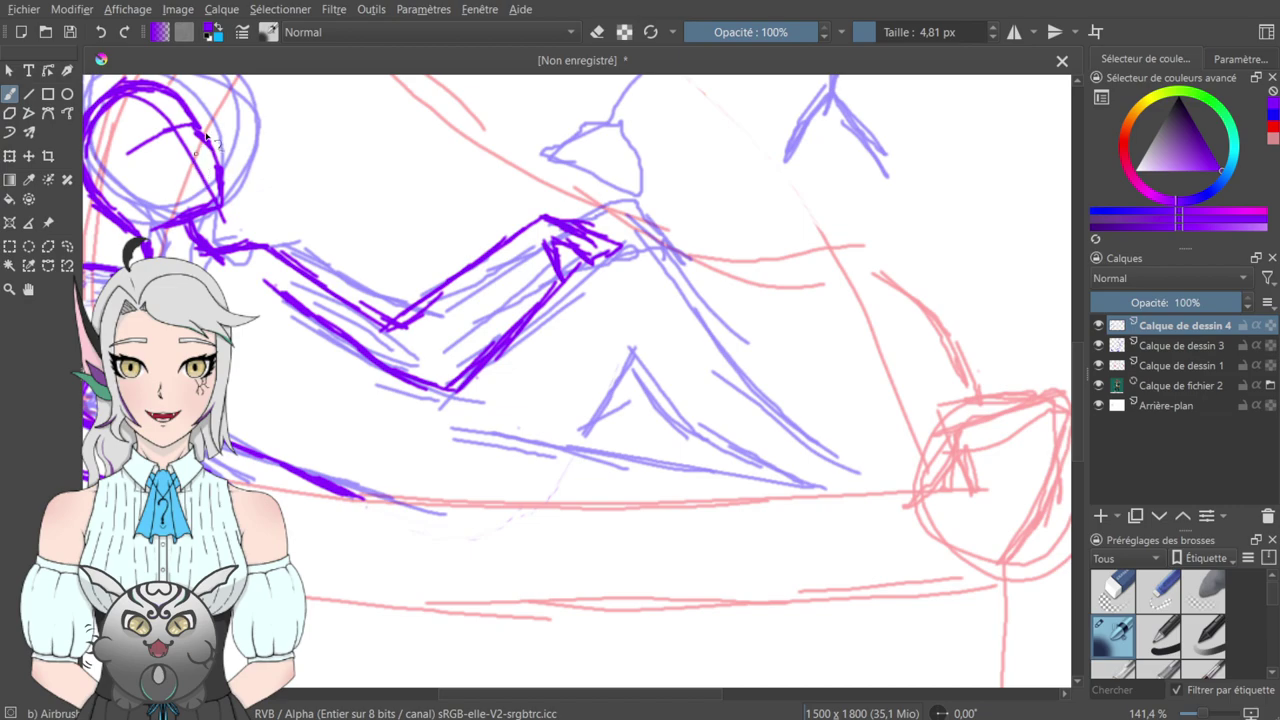
key(ctrl+z)
key(ctrl+z)
key(ctrl+z)
key(ctrl+z)
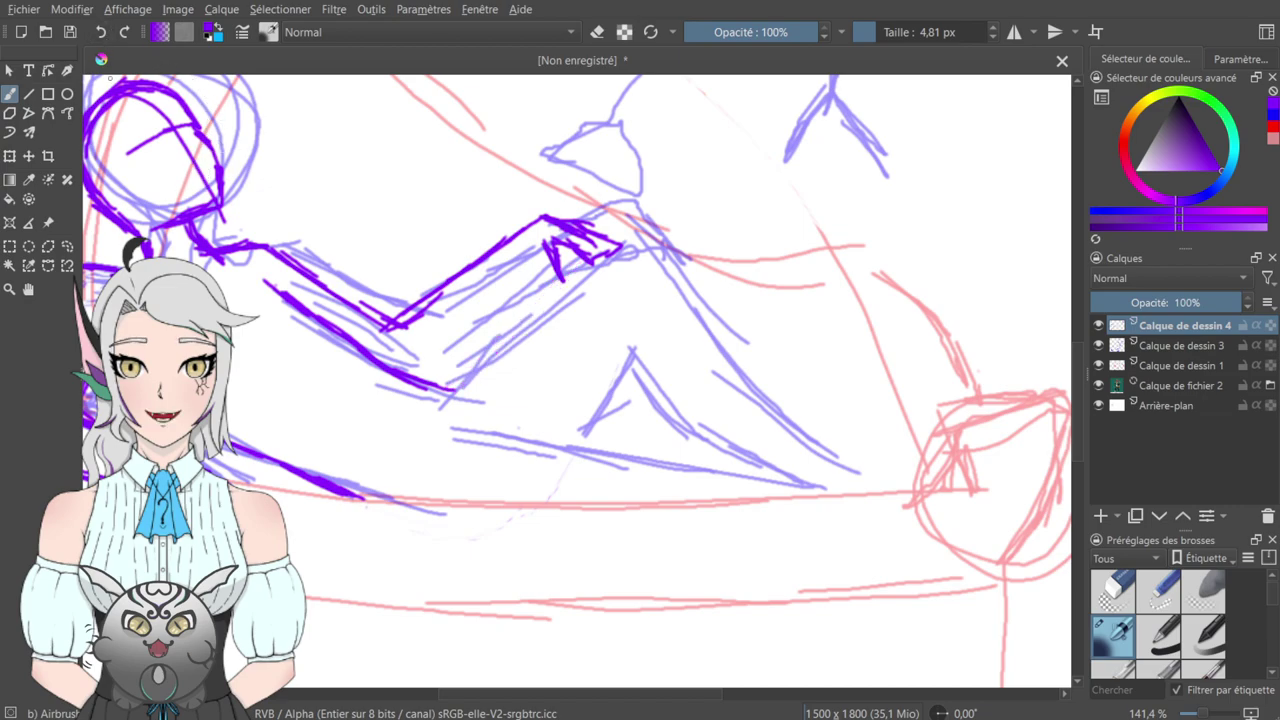
- Clean up the underside of the upper arm with the eraser and outline the forearm's lower edge from elbow to hand
click(597, 32)
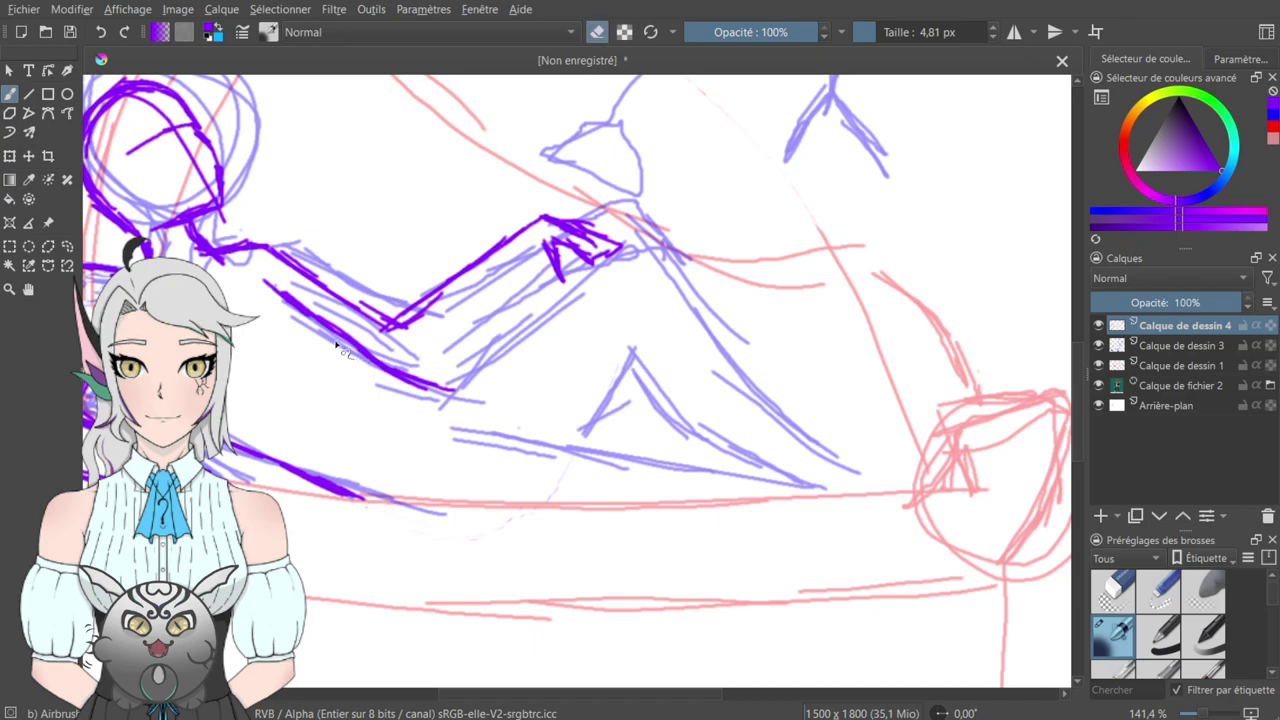
mouse_move(328, 326)
mouse_down()
mouse_move(462, 396)
mouse_move(408, 382)
mouse_up()
click(597, 34)
drag(482, 335, 552, 372)
mouse_move(485, 414)
mouse_down()
mouse_move(522, 386)
mouse_move(500, 418)
mouse_move(607, 300)
mouse_move(630, 318)
mouse_up()
mouse_move(514, 388)
mouse_down()
mouse_move(588, 312)
mouse_move(496, 416)
mouse_move(604, 294)
mouse_up()
- Outline the front of the raised leg's shin from the hand on the knee down to the top of the foot
mouse_move(562, 332)
mouse_down()
mouse_move(620, 284)
mouse_move(688, 328)
mouse_move(790, 455)
mouse_up()
drag(712, 355, 828, 482)
drag(742, 388, 838, 497)
drag(764, 412, 834, 500)
drag(764, 428, 824, 496)
mouse_move(784, 450)
mouse_down()
mouse_move(832, 502)
mouse_move(904, 500)
mouse_move(852, 510)
mouse_move(882, 506)
mouse_up()
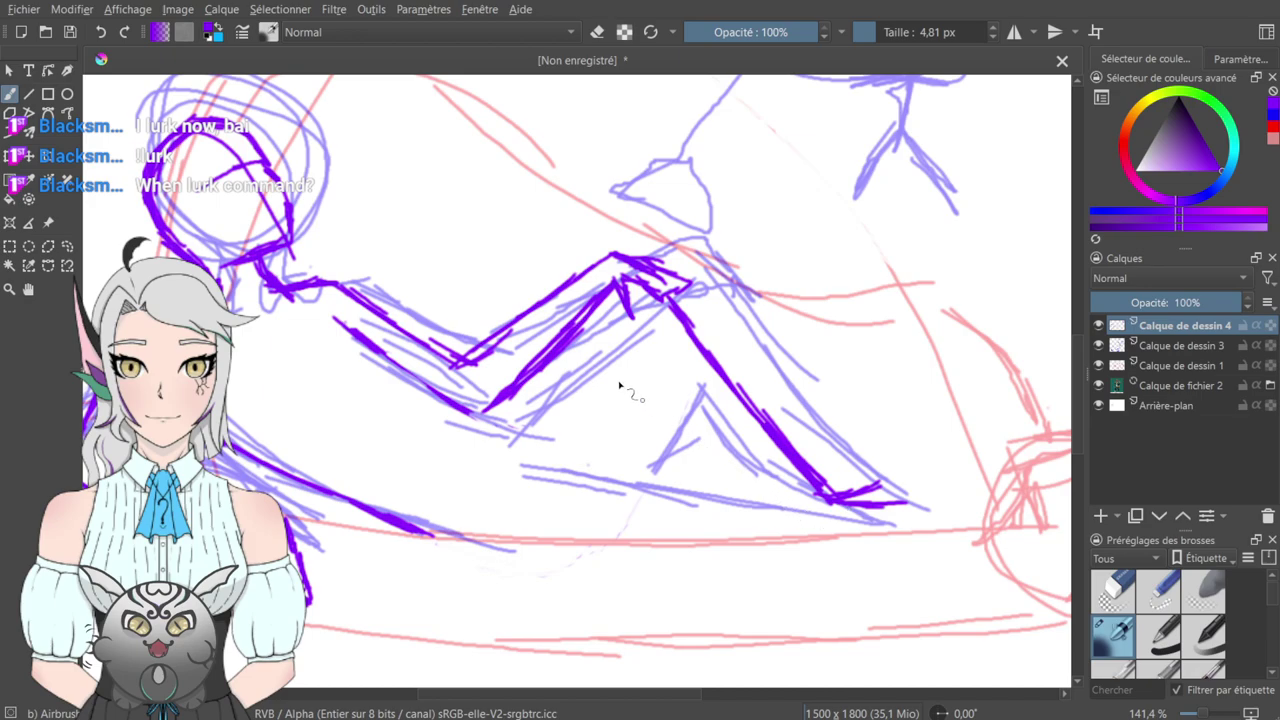
- Draw the underside of the raised knee, continue the calf down to the heel, and close the sole of the foot
mouse_move(578, 430)
mouse_down()
mouse_move(654, 356)
mouse_move(636, 378)
mouse_move(660, 412)
mouse_move(760, 468)
mouse_up()
mouse_move(658, 403)
mouse_down()
mouse_move(800, 491)
mouse_move(742, 460)
mouse_move(835, 532)
mouse_move(811, 529)
mouse_move(901, 523)
mouse_move(832, 503)
mouse_move(893, 520)
mouse_up()
mouse_move(711, 391)
mouse_down()
mouse_move(668, 433)
mouse_move(786, 404)
mouse_up()
mouse_move(694, 410)
mouse_down()
mouse_move(636, 483)
mouse_move(696, 415)
mouse_move(668, 428)
mouse_up()
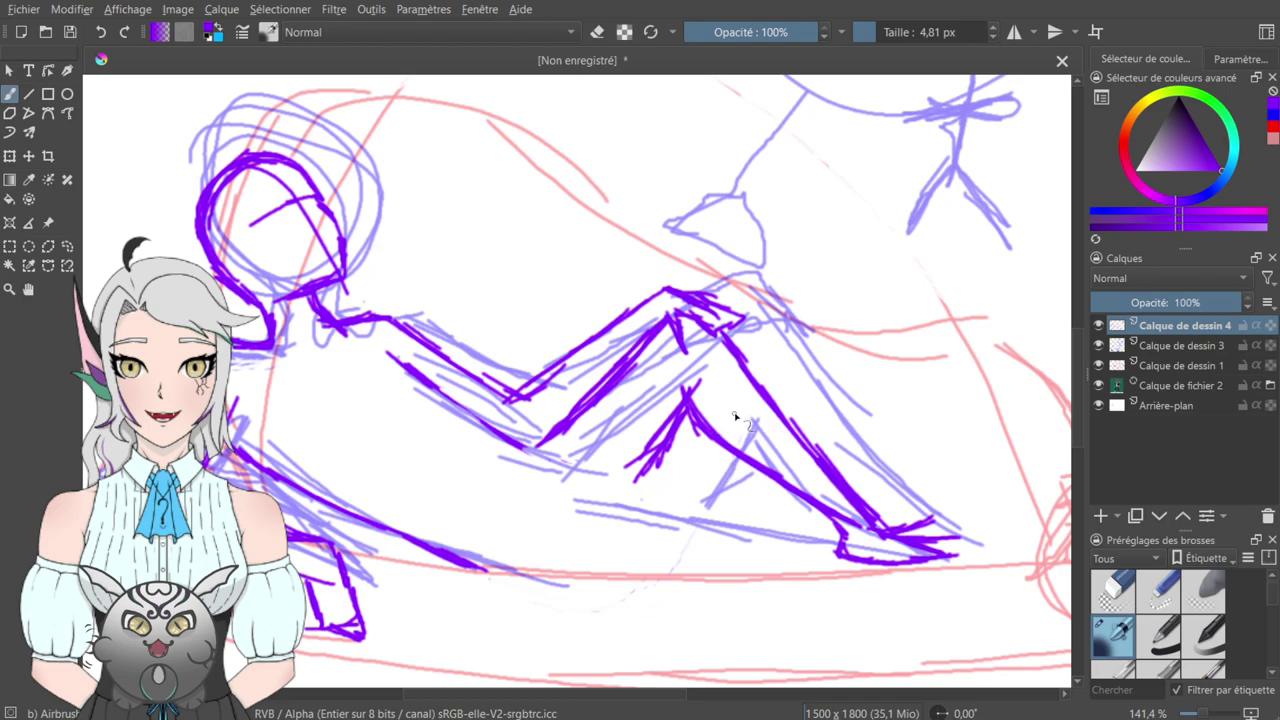
- Try a line for the flat-lying leg below the raised knee, and undo its strokes
drag(707, 440, 792, 345)
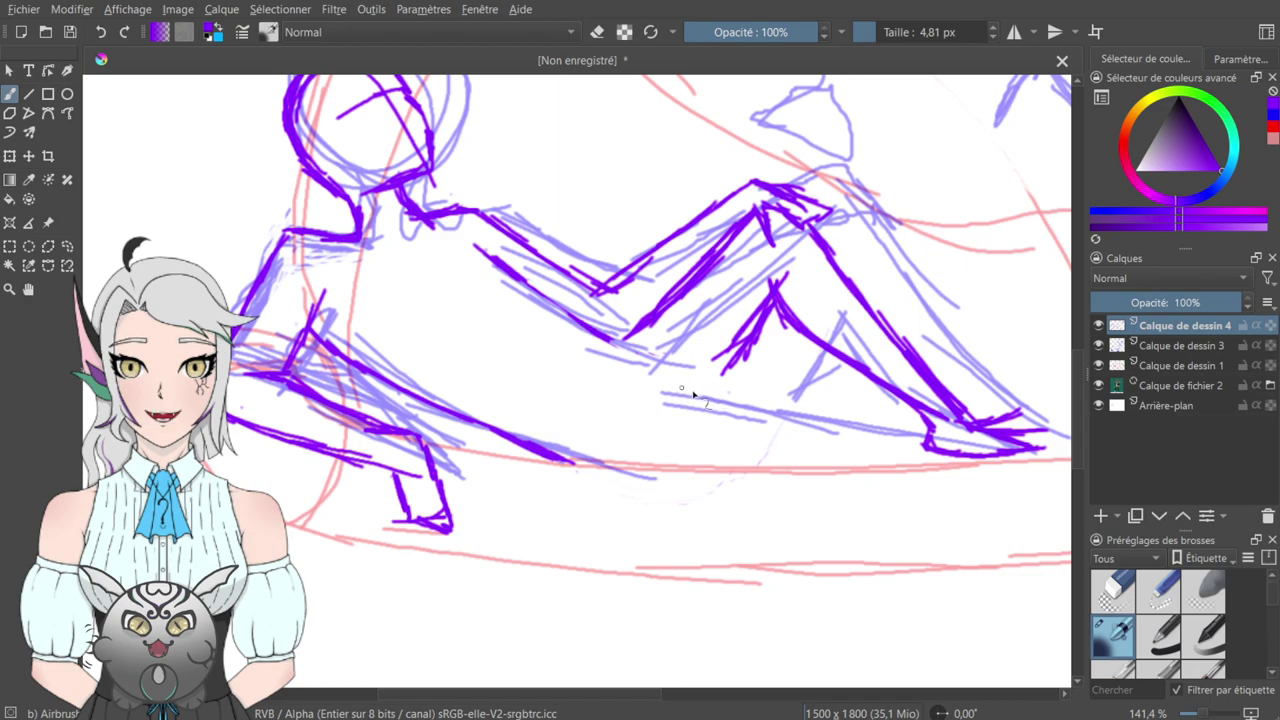
drag(654, 371, 838, 429)
mouse_move(784, 357)
mouse_down()
mouse_move(615, 489)
mouse_move(728, 425)
mouse_up()
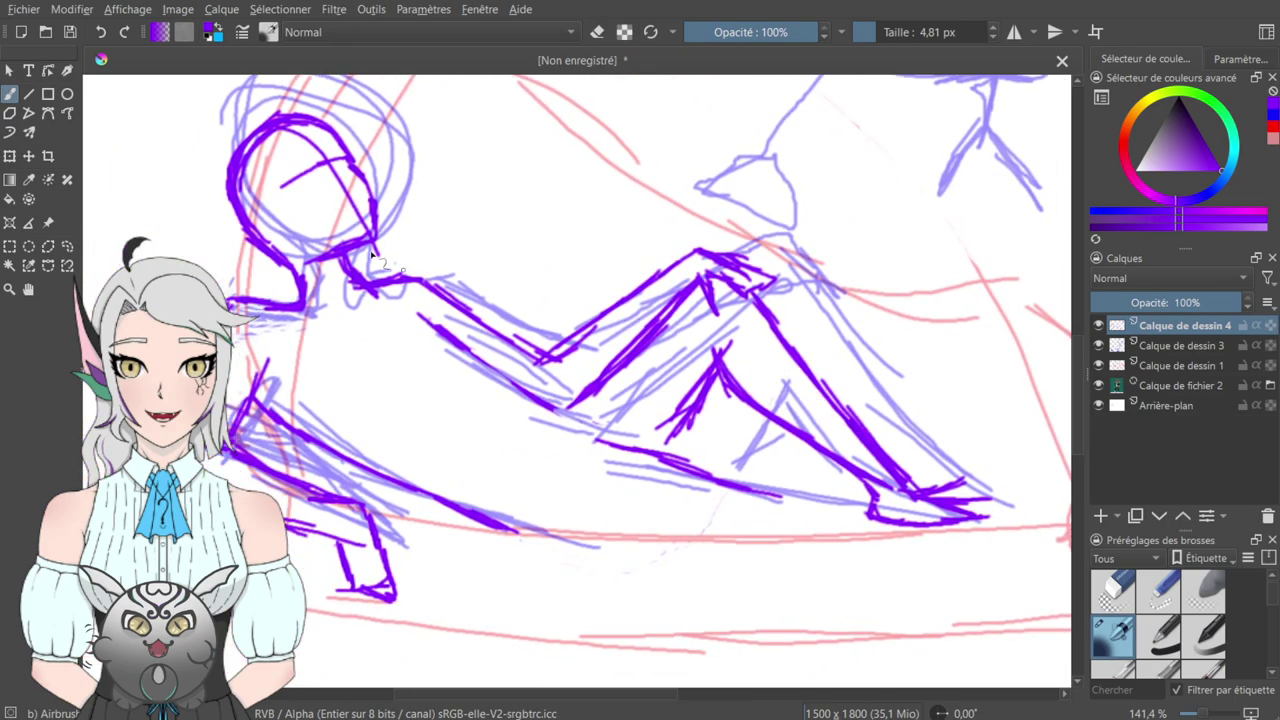
click(102, 33)
click(102, 33)
click(102, 33)
click(102, 33)
click(102, 33)
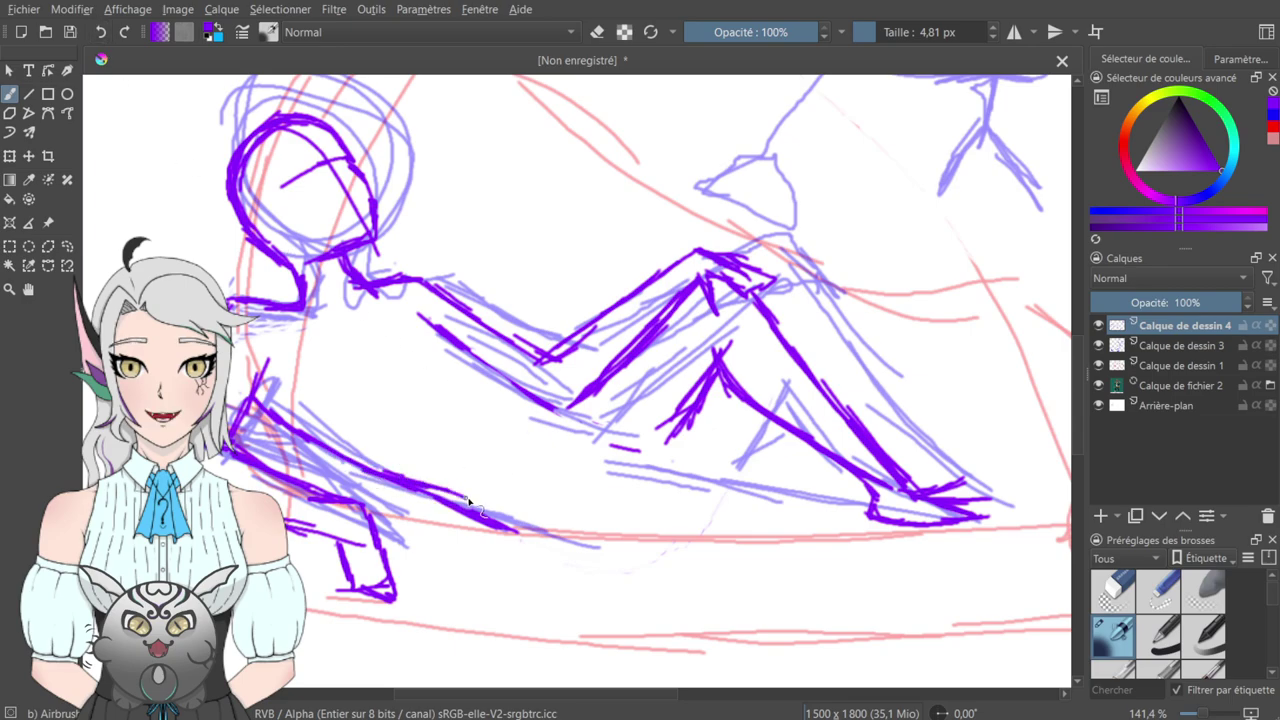
- Thin the body line running from the armrest to the seat with the eraser and redraw it in violet
drag(442, 490, 514, 530)
key(e)
mouse_move(430, 496)
mouse_down()
mouse_move(370, 476)
mouse_move(422, 485)
mouse_move(346, 464)
mouse_move(516, 540)
mouse_move(460, 506)
mouse_up()
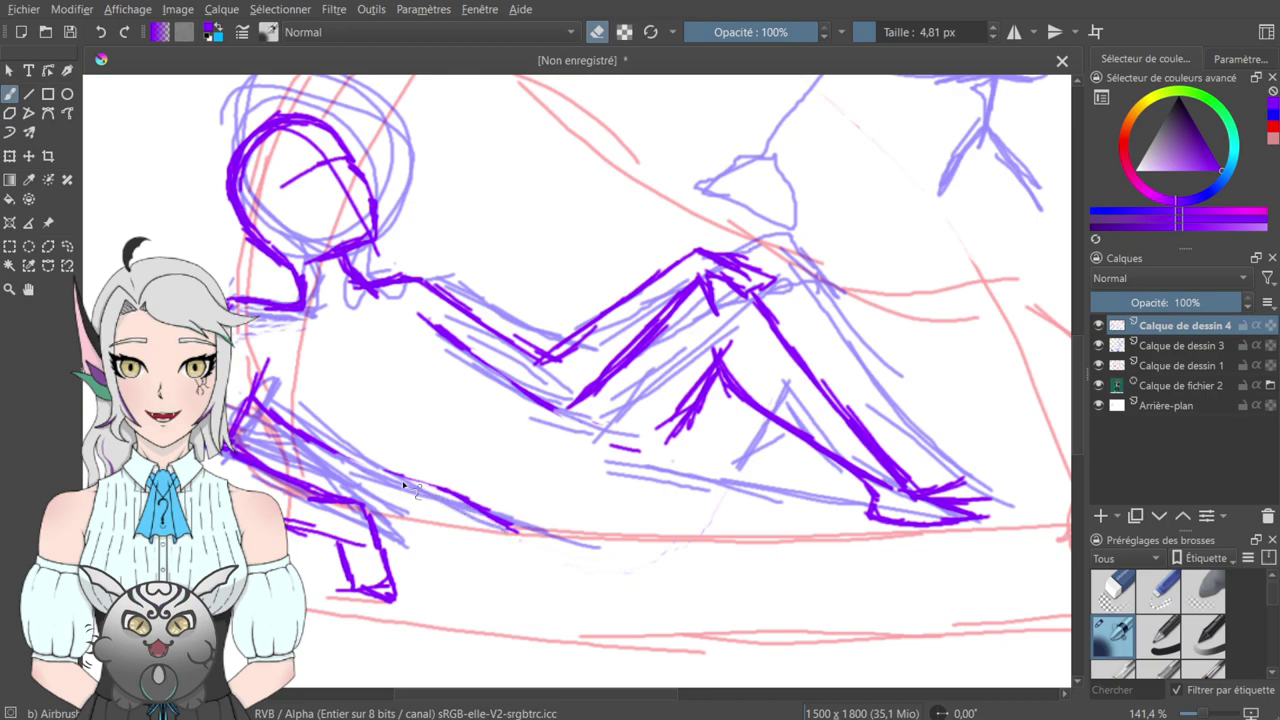
key(e)
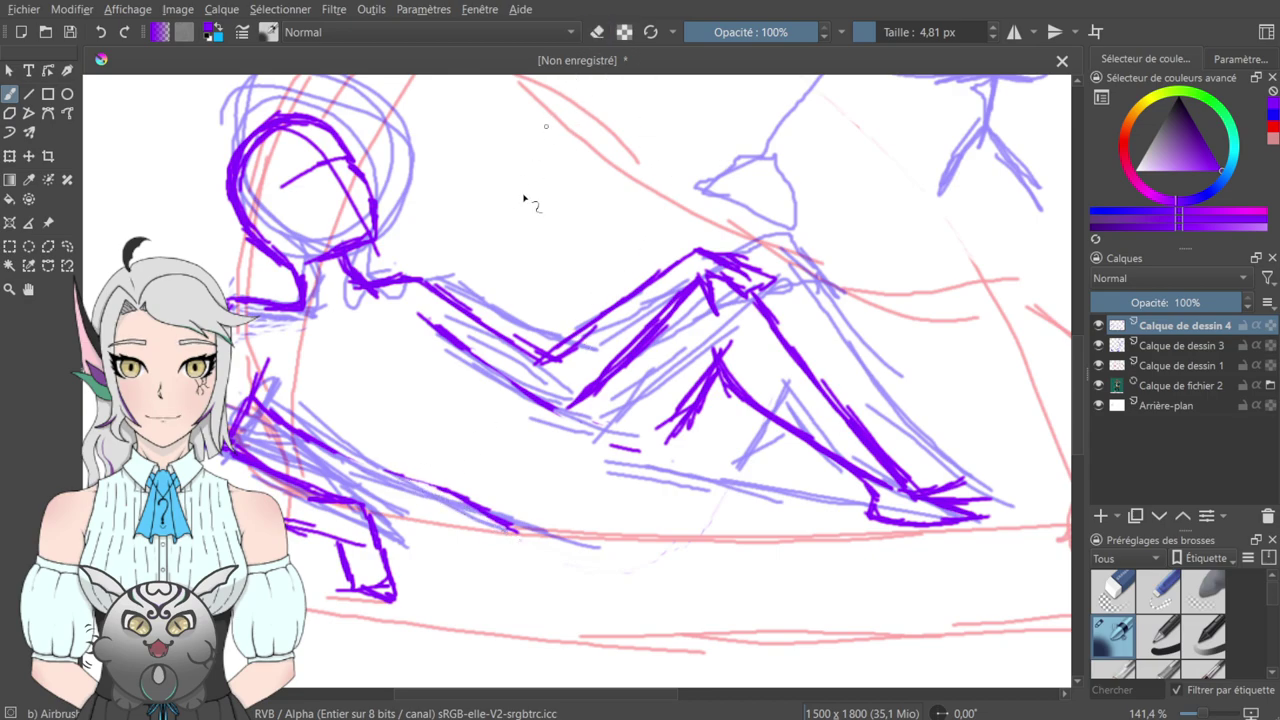
drag(330, 452, 518, 531)
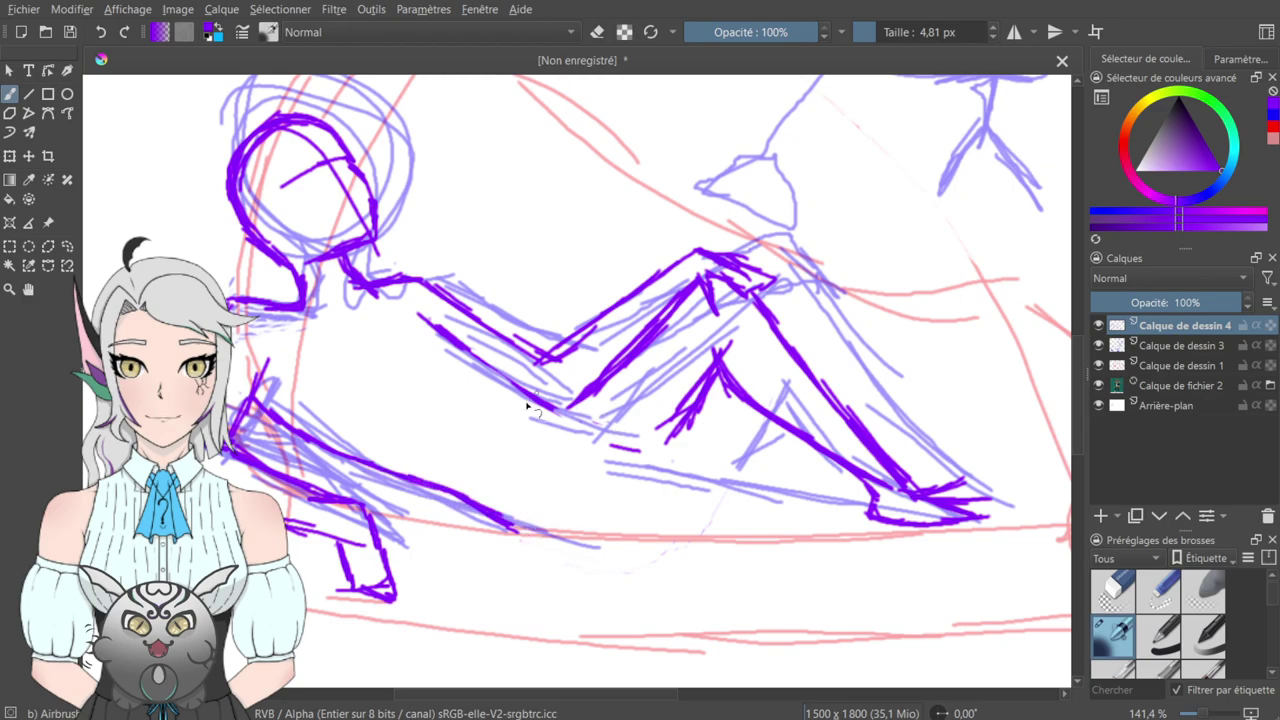
- Sketch the upper edge of the flat-lying leg in violet, running beneath the raised knee toward the foot
drag(510, 420, 400, 406)
drag(490, 445, 525, 443)
drag(496, 434, 614, 462)
drag(533, 440, 658, 465)
mouse_move(738, 467)
mouse_down()
mouse_move(622, 456)
mouse_move(718, 461)
mouse_move(662, 461)
mouse_up()
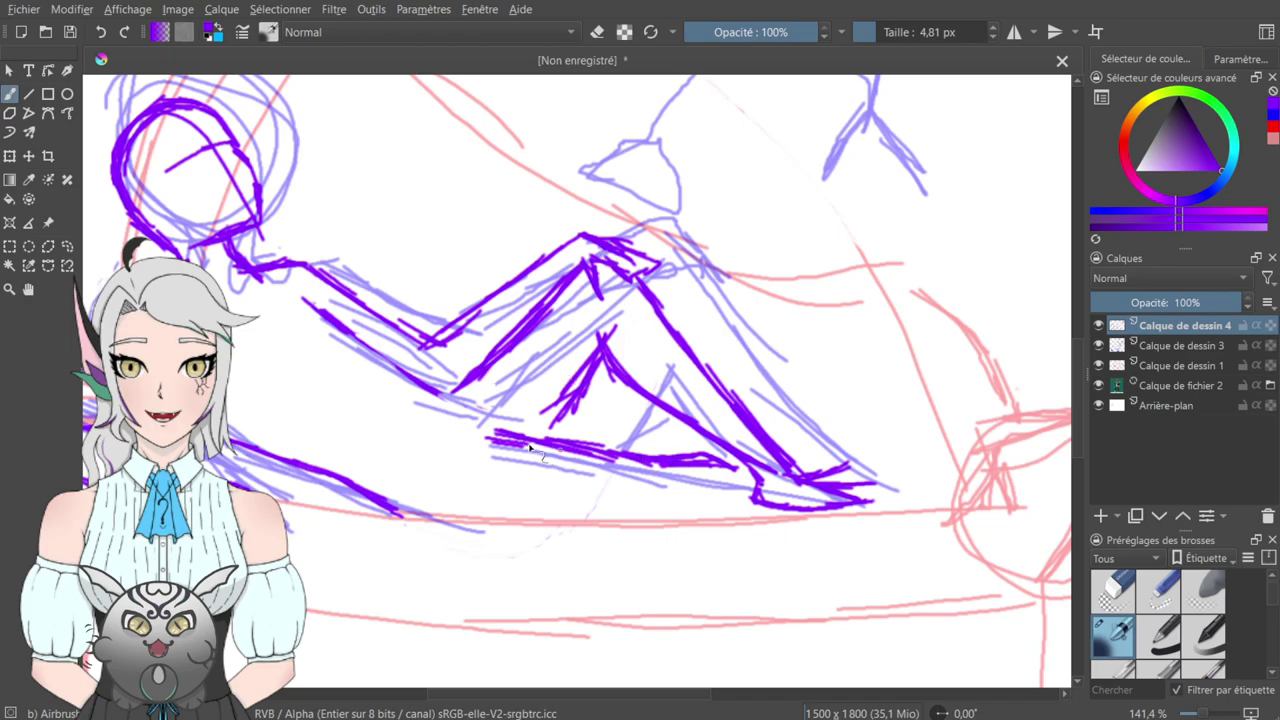
- Draw the toes and sole of the flat-lying leg's foot in violet beside the far armrest
drag(499, 440, 477, 429)
mouse_move(536, 368)
mouse_down()
mouse_move(662, 434)
mouse_move(457, 303)
mouse_up()
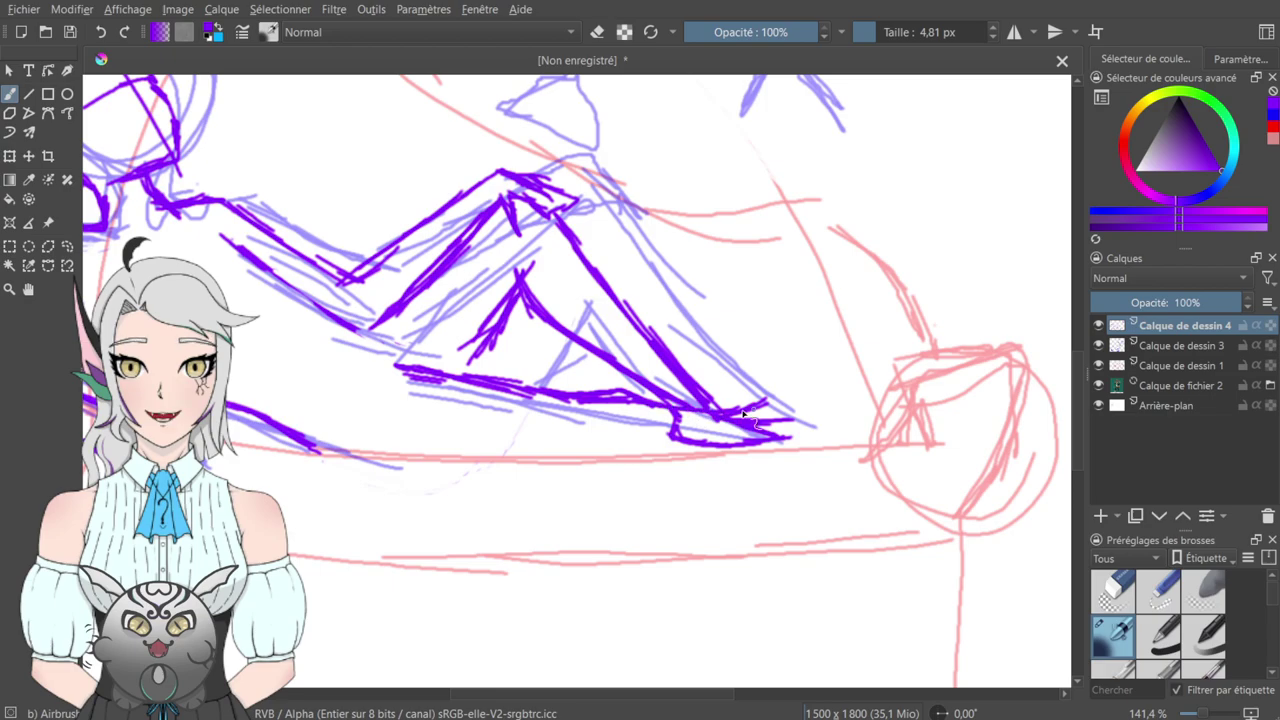
mouse_move(724, 418)
mouse_down()
mouse_move(816, 410)
mouse_move(840, 388)
mouse_move(840, 362)
mouse_move(857, 404)
mouse_move(823, 456)
mouse_up()
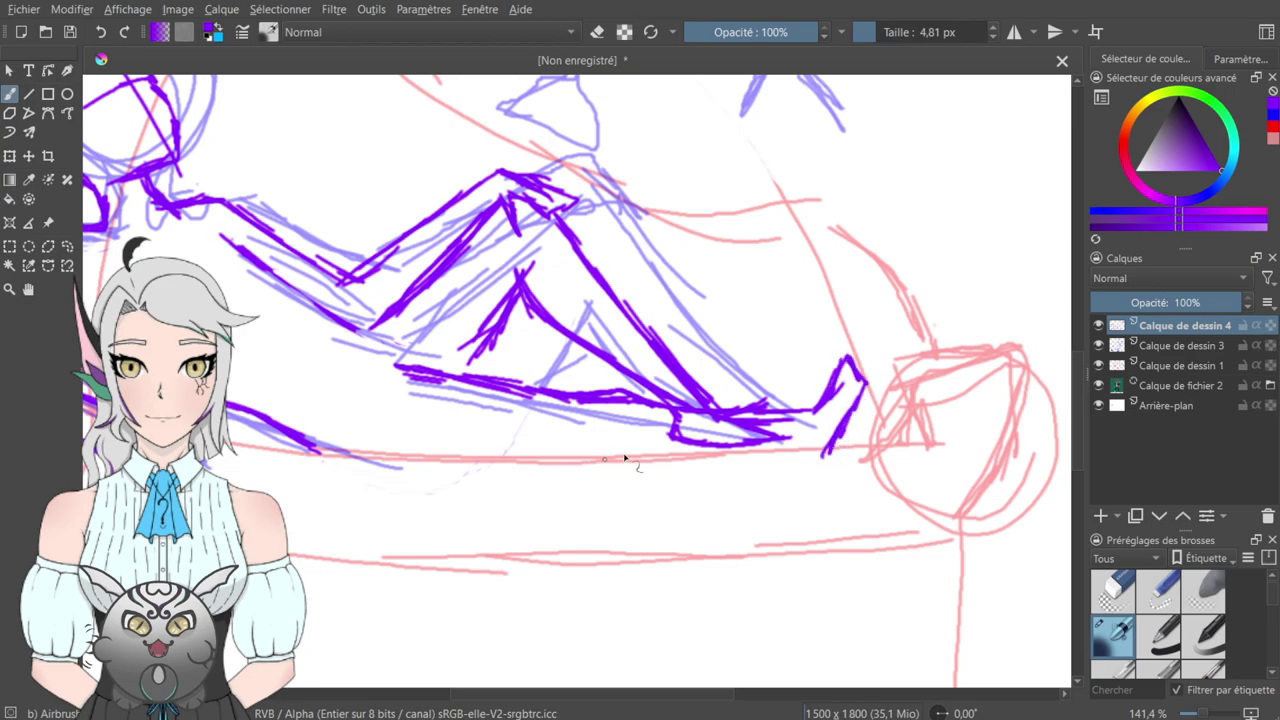
- Draw the lower edge of the flat-lying leg along the seat up to the foot, and hide the blue sketch layer
drag(643, 455, 817, 461)
mouse_move(487, 448)
mouse_down()
mouse_move(570, 476)
mouse_move(694, 480)
mouse_up()
drag(608, 476, 1000, 455)
mouse_move(845, 435)
mouse_down()
mouse_move(755, 532)
mouse_move(1010, 400)
mouse_up()
key(minus)
key(minus)
key(minus)
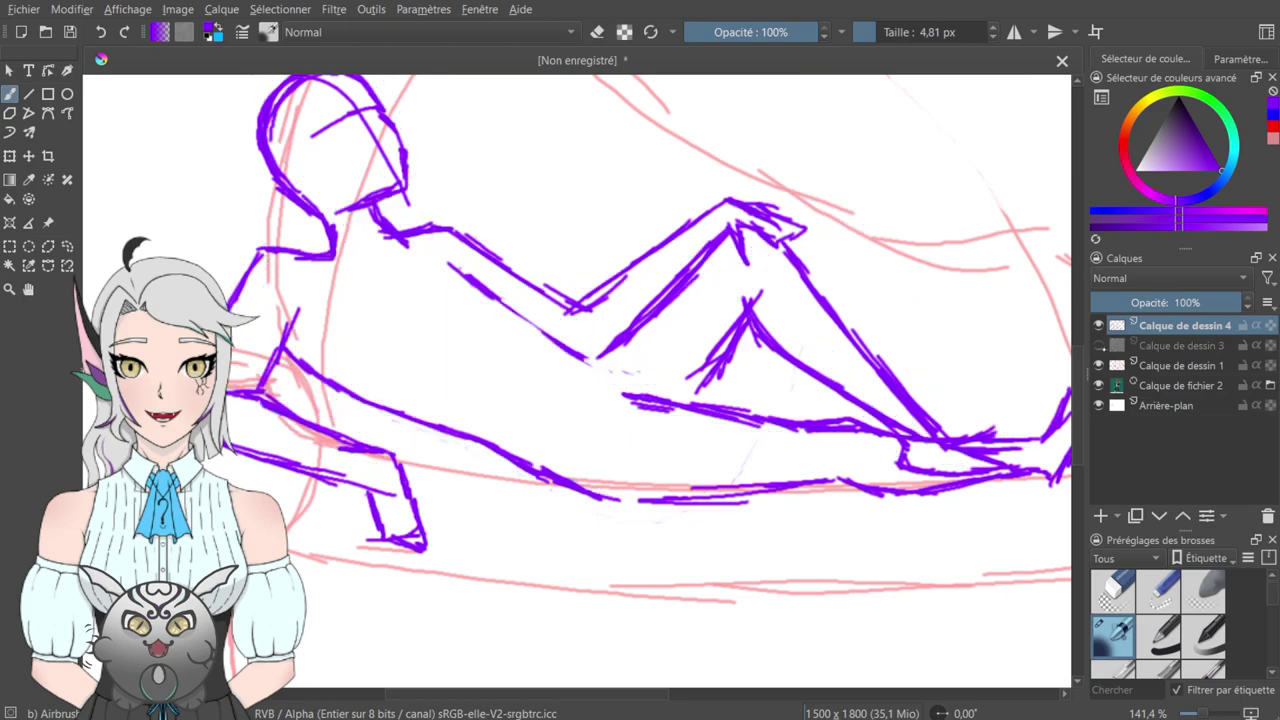
- Extend the raised thigh's underside down to the flat-lying leg and close the gap where the torso meets the raised thigh
key(plus)
key(plus)
key(plus)
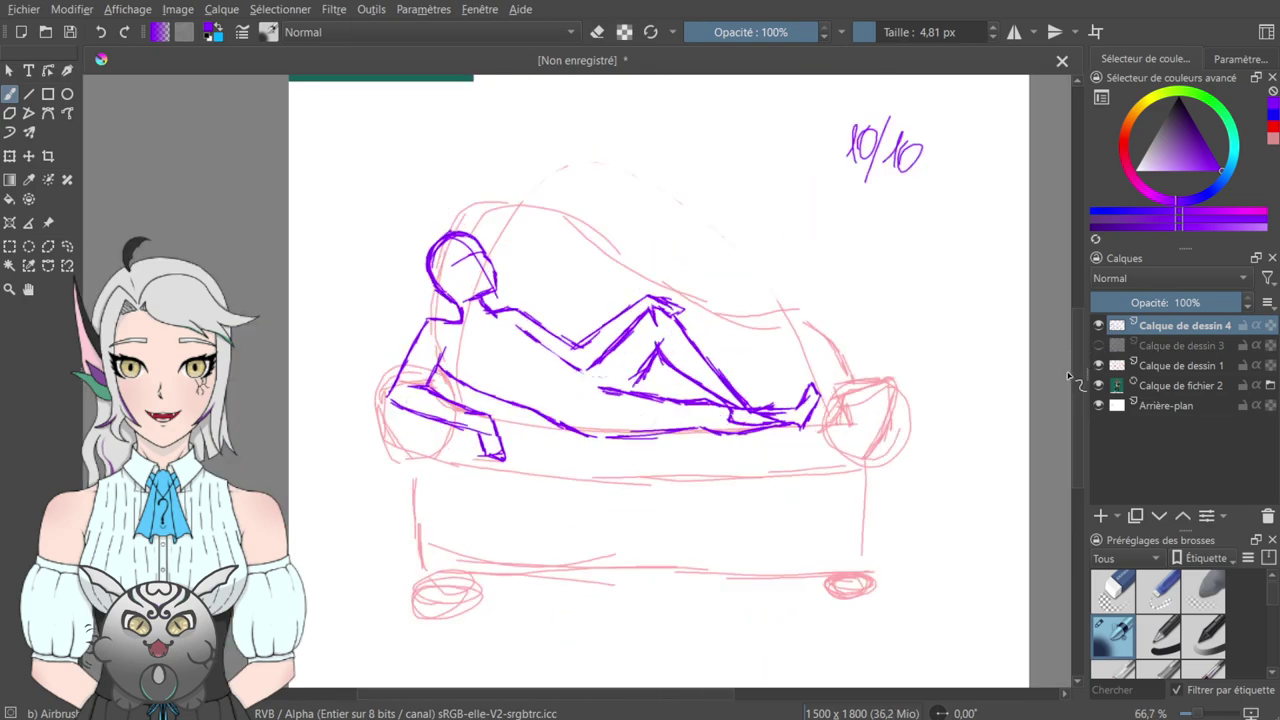
drag(548, 240, 504, 332)
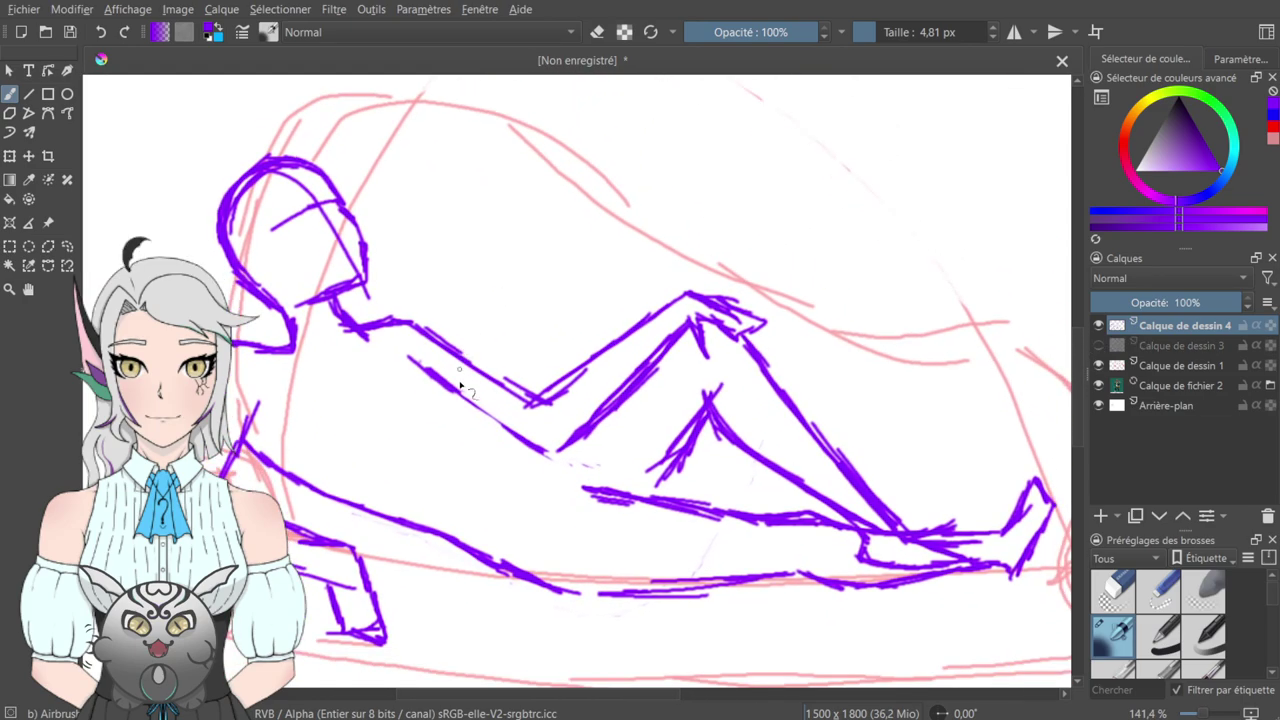
mouse_move(450, 393)
mouse_down()
mouse_move(564, 462)
mouse_move(552, 457)
mouse_move(670, 402)
mouse_up()
drag(675, 460, 656, 497)
mouse_move(706, 374)
mouse_down()
mouse_move(686, 430)
mouse_move(642, 433)
mouse_move(741, 332)
mouse_up()
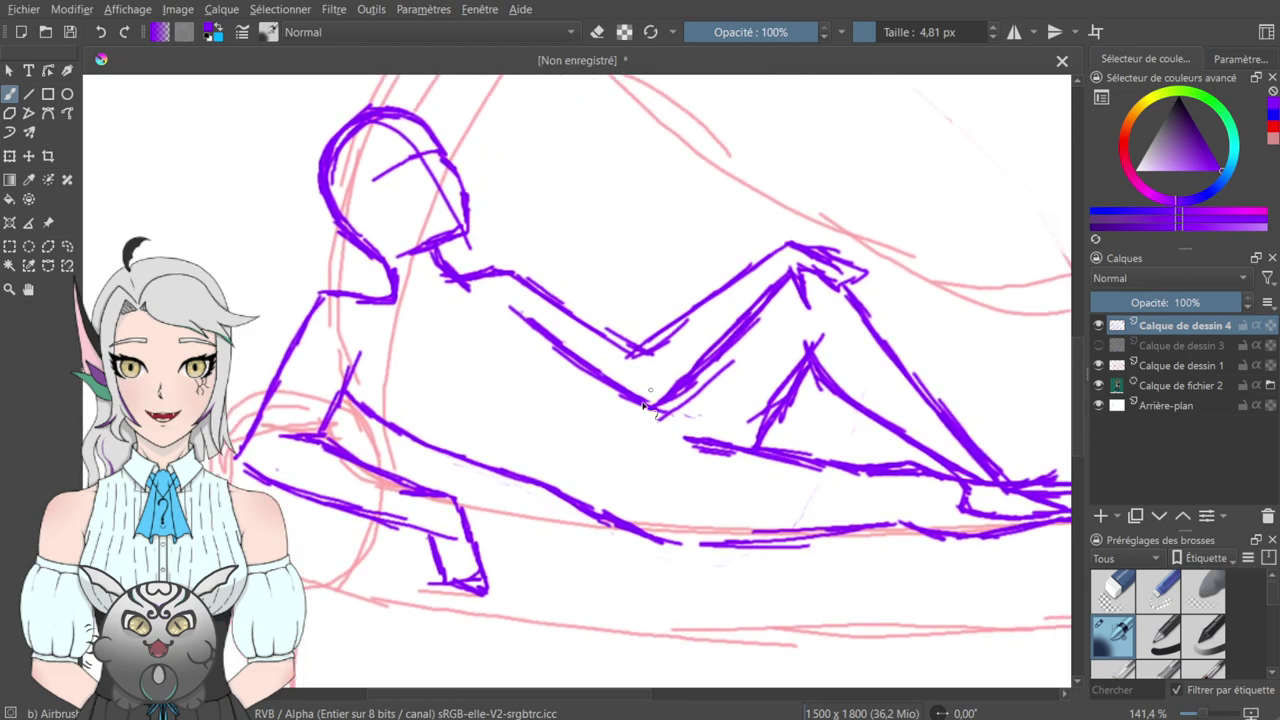
- Join the hip to the flat-lying leg's lower edge in violet and erase part of the body line before it
mouse_move(598, 530)
mouse_down()
mouse_move(687, 545)
mouse_move(778, 540)
mouse_up()
mouse_move(673, 376)
mouse_down()
mouse_move(691, 410)
mouse_move(640, 411)
mouse_up()
click(597, 32)
mouse_move(535, 530)
mouse_down()
mouse_move(586, 561)
mouse_move(477, 503)
mouse_up()
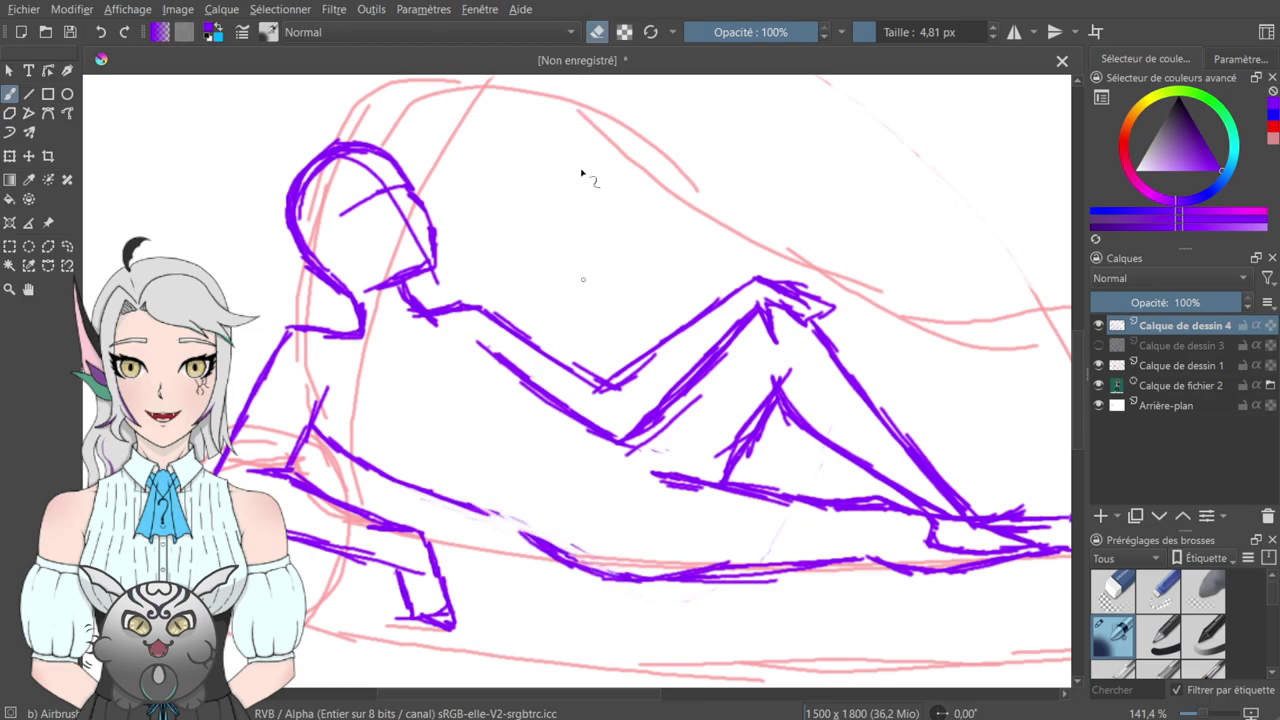
key(e)
- Erase the raised leg's foot strokes where they overlap the flat-lying leg's foot
mouse_move(472, 268)
mouse_down()
mouse_move(620, 506)
mouse_move(486, 340)
mouse_up()
drag(604, 334, 405, 416)
scroll(567, 350, down, 2)
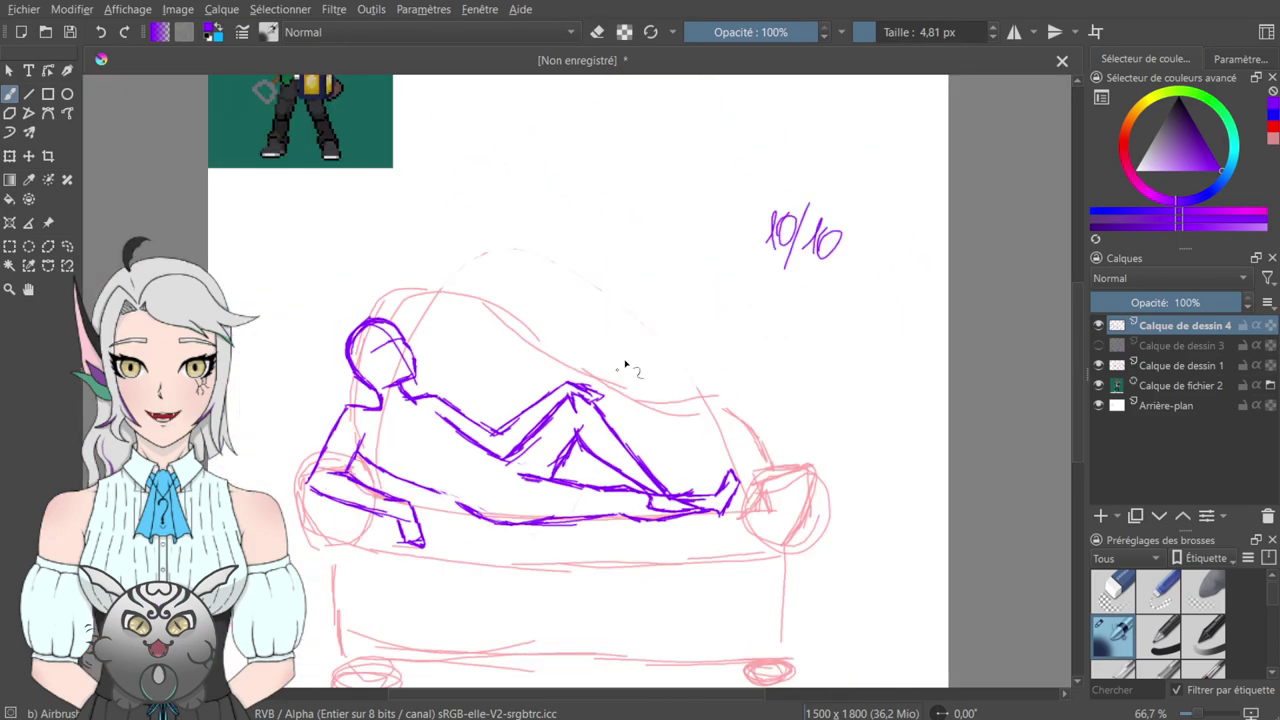
scroll(623, 369, up, 3)
drag(720, 434, 577, 275)
mouse_move(476, 479)
mouse_down()
mouse_move(538, 497)
mouse_move(642, 492)
mouse_move(678, 468)
mouse_up()
click(596, 32)
mouse_move(560, 458)
mouse_down()
mouse_move(648, 466)
mouse_move(738, 448)
mouse_move(728, 461)
mouse_move(651, 454)
mouse_move(699, 439)
mouse_move(557, 429)
mouse_move(619, 460)
mouse_move(600, 466)
mouse_move(769, 402)
mouse_move(730, 417)
mouse_move(744, 423)
mouse_move(566, 411)
mouse_move(734, 425)
mouse_move(701, 415)
mouse_move(710, 404)
mouse_move(756, 419)
mouse_move(742, 434)
mouse_move(726, 433)
mouse_move(775, 410)
mouse_up()
click(597, 32)
- Review the whole reclining figure on the sofa together with the reference image
mouse_move(562, 398)
mouse_down()
mouse_move(588, 427)
mouse_move(640, 427)
mouse_up()
drag(500, 305, 760, 339)
mouse_move(461, 314)
mouse_down()
mouse_move(671, 320)
mouse_move(775, 342)
mouse_up()
drag(553, 239, 669, 266)
drag(659, 80, 594, 377)
drag(601, 277, 640, 139)
mouse_move(550, 668)
mouse_down()
mouse_move(568, 443)
mouse_move(604, 465)
mouse_up()
drag(624, 290, 474, 560)
drag(510, 431, 457, 304)
key(ctrl+minus)
drag(597, 270, 611, 377)
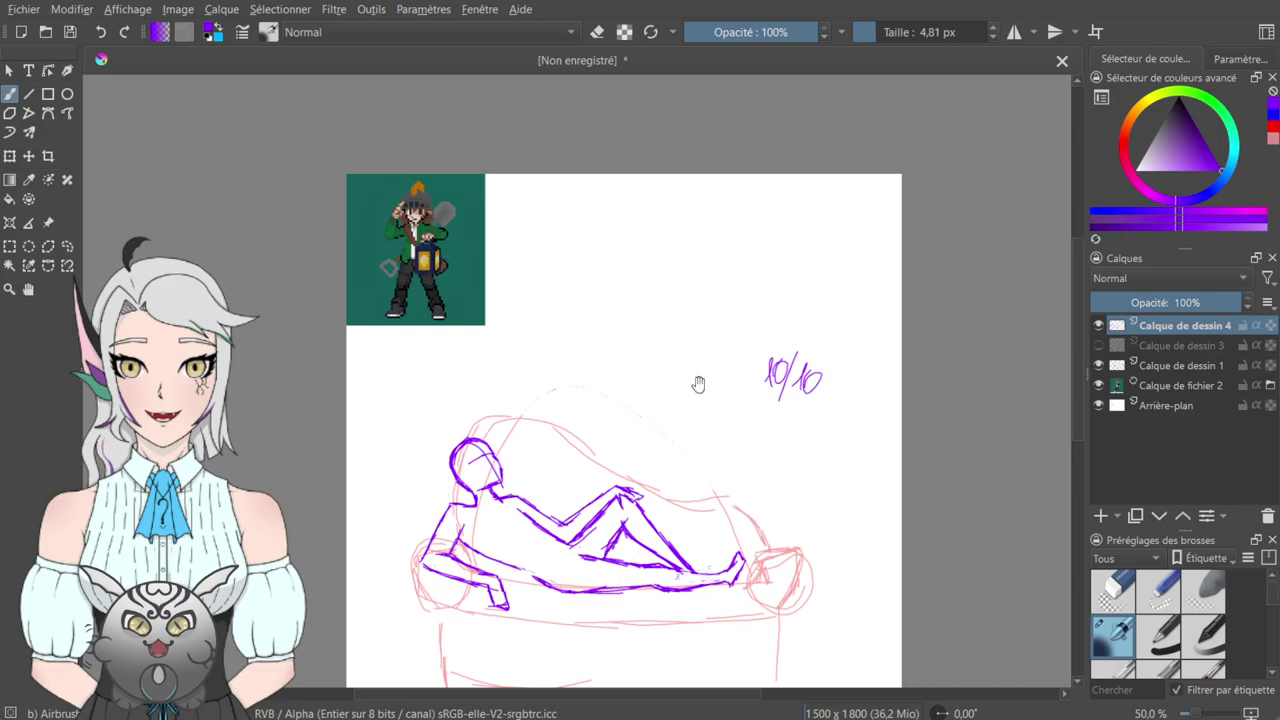
drag(697, 386, 599, 324)
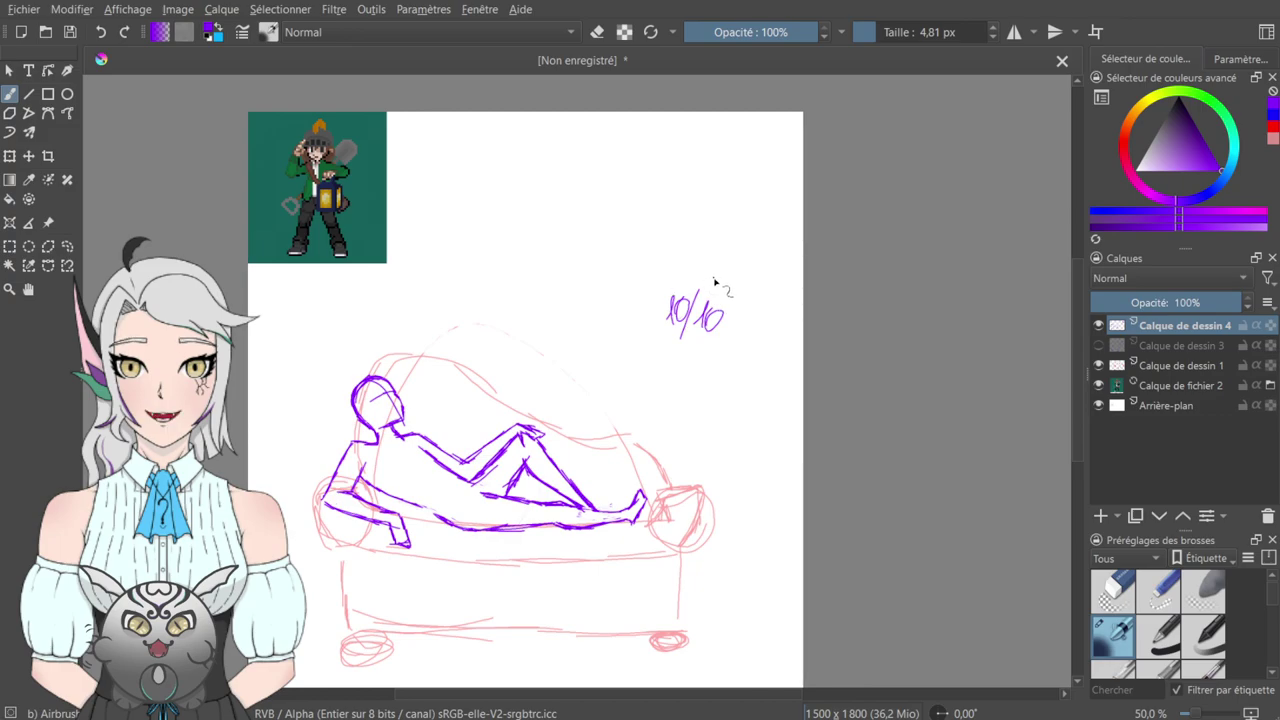
- Handwrite "For drawing on number 3" in violet below the 10/10 note
key(ctrl+plus)
key(ctrl+plus)
key(ctrl+plus)
mouse_move(870, 263)
mouse_down()
mouse_move(884, 311)
mouse_move(905, 284)
mouse_up()
mouse_move(918, 292)
mouse_down()
mouse_move(928, 312)
mouse_move(952, 284)
mouse_move(803, 289)
mouse_move(840, 302)
mouse_up()
drag(828, 242, 856, 316)
mouse_move(860, 316)
mouse_down()
mouse_move(880, 276)
mouse_move(905, 296)
mouse_move(968, 280)
mouse_move(990, 252)
mouse_move(1044, 286)
mouse_move(1015, 308)
mouse_up()
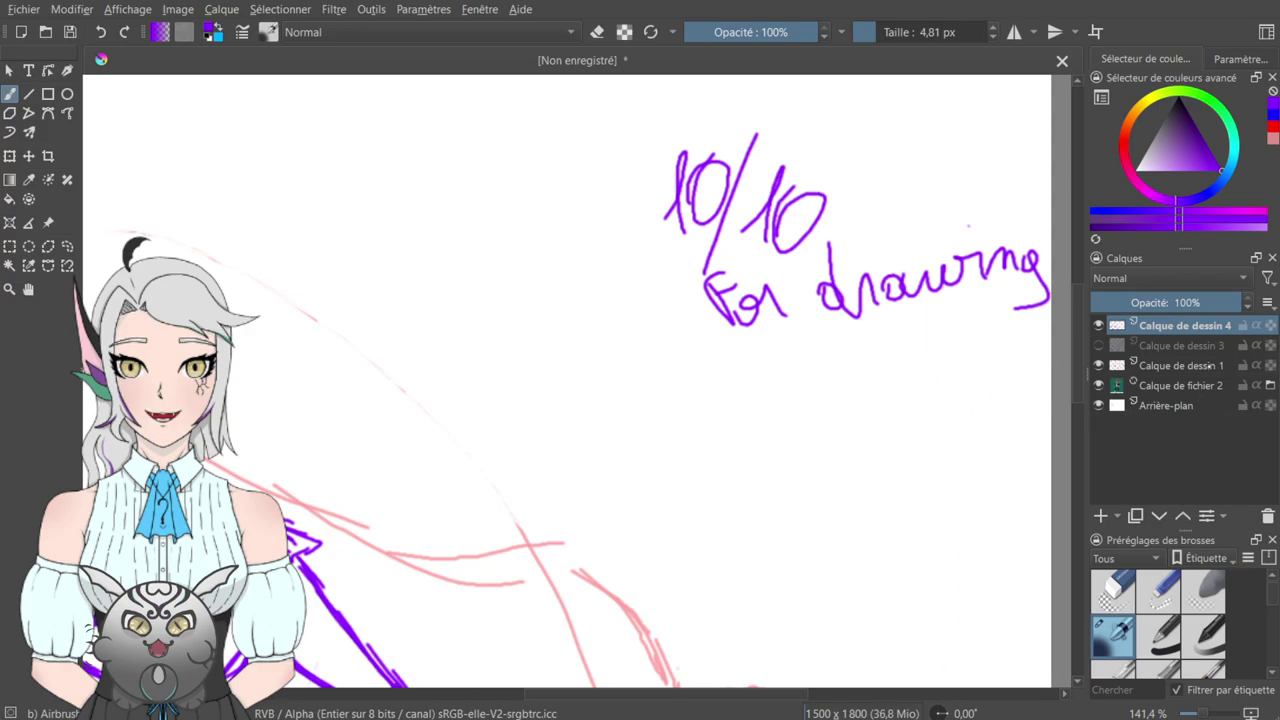
mouse_move(766, 376)
mouse_down()
mouse_move(849, 374)
mouse_move(857, 355)
mouse_move(890, 369)
mouse_move(904, 348)
mouse_move(945, 350)
mouse_move(952, 363)
mouse_move(975, 341)
mouse_move(983, 362)
mouse_move(1022, 340)
mouse_up()
mouse_move(870, 394)
mouse_down()
mouse_move(908, 415)
mouse_move(905, 430)
mouse_up()
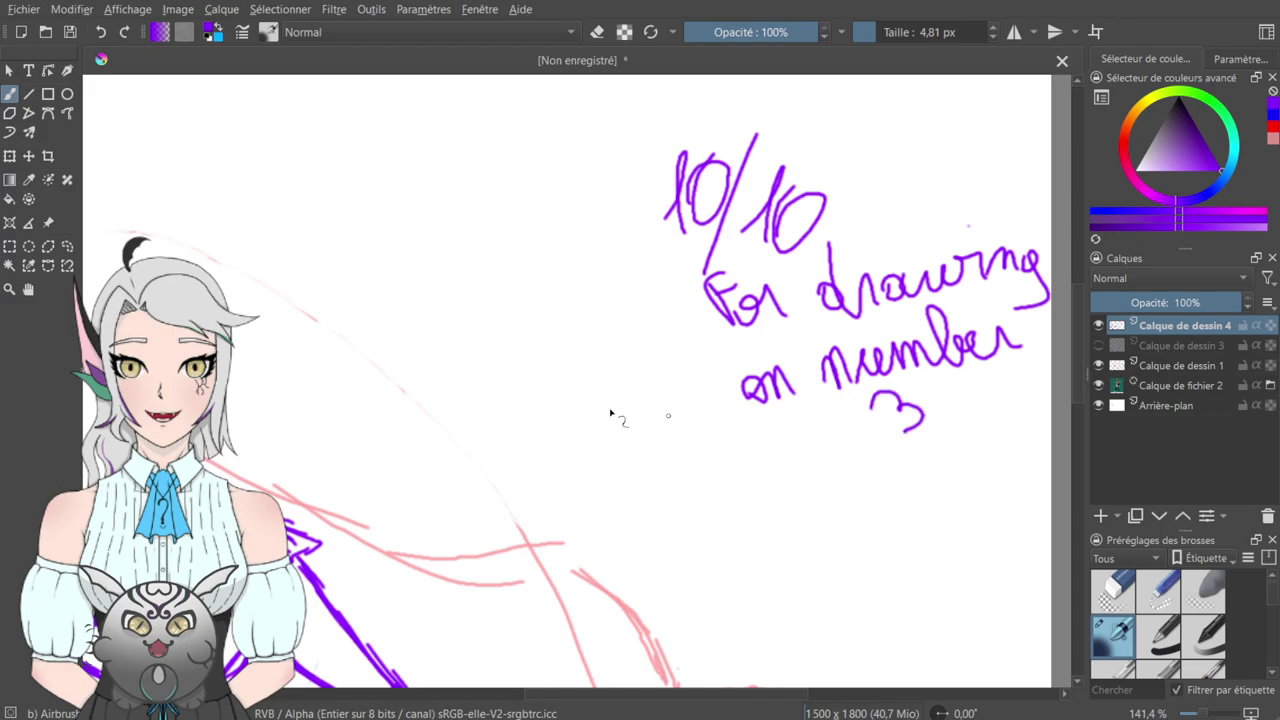
- Close the gap in the figure's lower body line just before the hip with a violet stroke
mouse_move(571, 337)
mouse_down()
mouse_move(797, 289)
mouse_move(773, 160)
mouse_up()
mouse_move(621, 229)
mouse_down()
mouse_move(881, 352)
mouse_move(778, 580)
mouse_up()
drag(800, 405, 762, 260)
scroll(781, 293, down, 2)
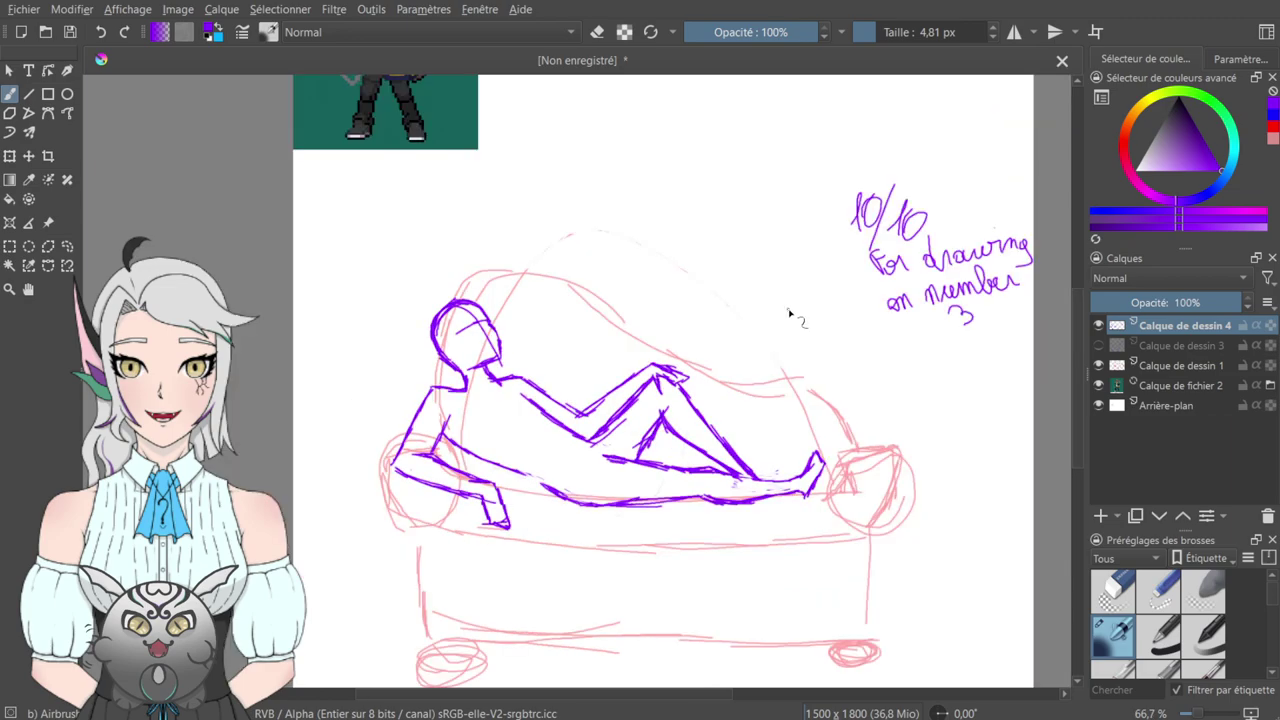
scroll(948, 305, up, 1)
scroll(600, 314, up, 1)
scroll(640, 305, down, 1)
scroll(716, 319, up, 1)
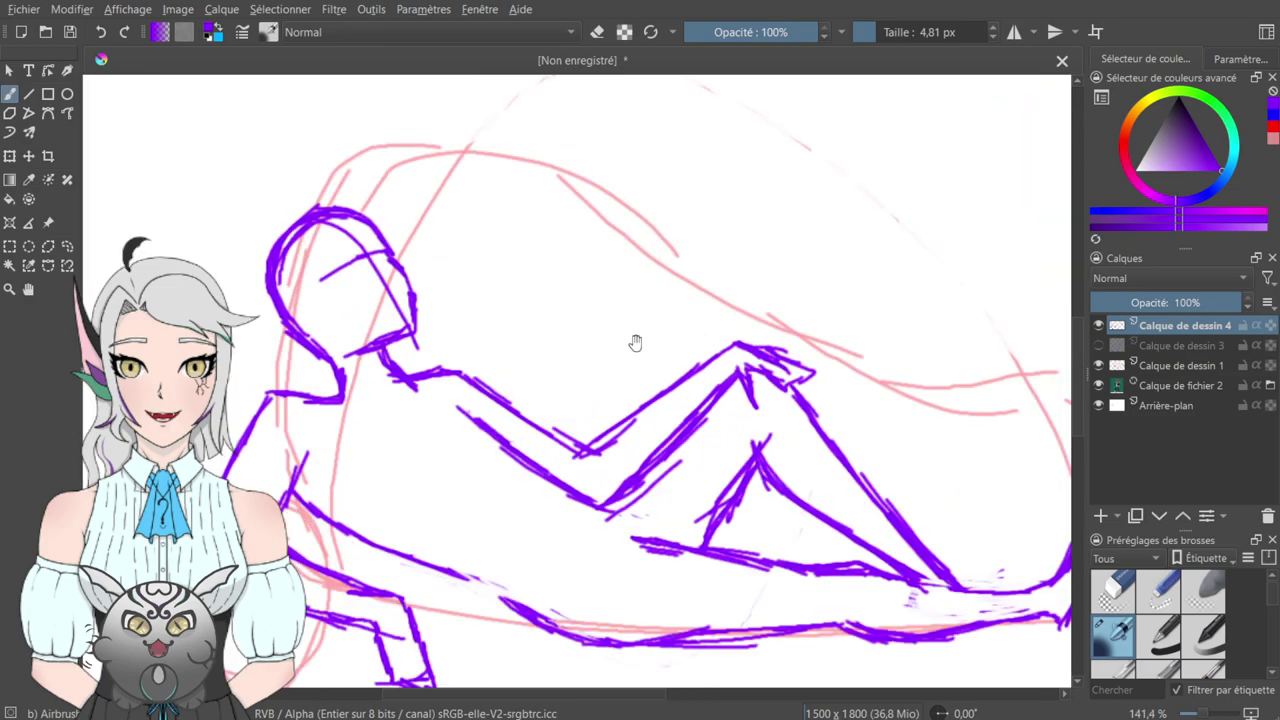
scroll(556, 408, down, 3)
drag(470, 381, 583, 440)
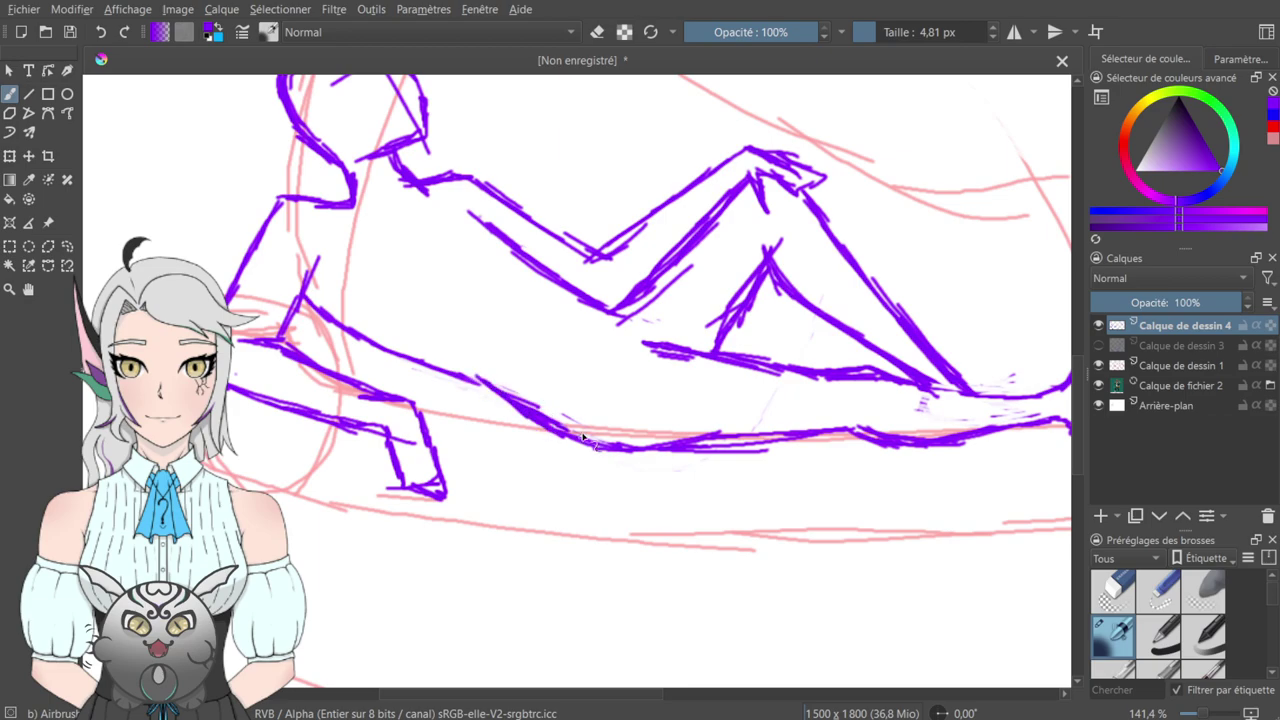
- Examine the reference character's clothing and compare it with the reclining figure's torso and arms
drag(608, 333, 680, 526)
drag(684, 466, 644, 650)
drag(581, 100, 577, 431)
mouse_move(601, 285)
mouse_down()
mouse_move(626, 448)
mouse_move(663, 351)
mouse_up()
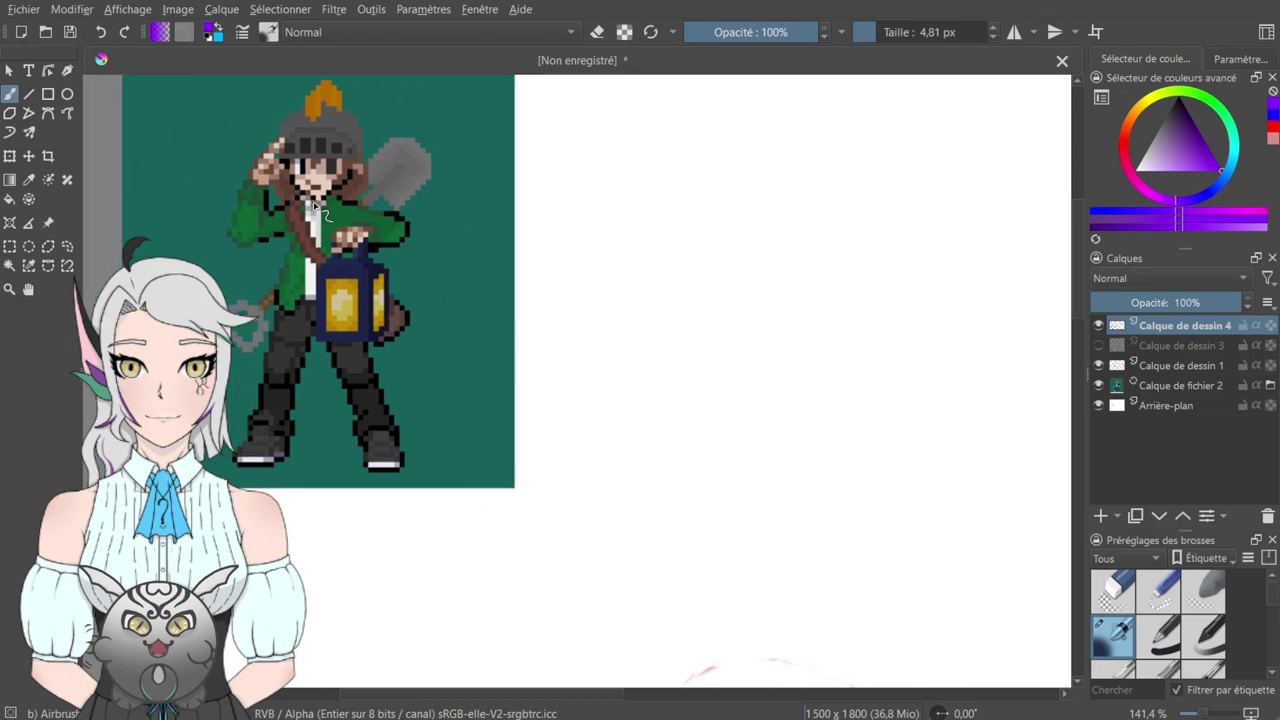
mouse_move(585, 363)
mouse_down()
mouse_move(651, 400)
mouse_move(547, 280)
mouse_up()
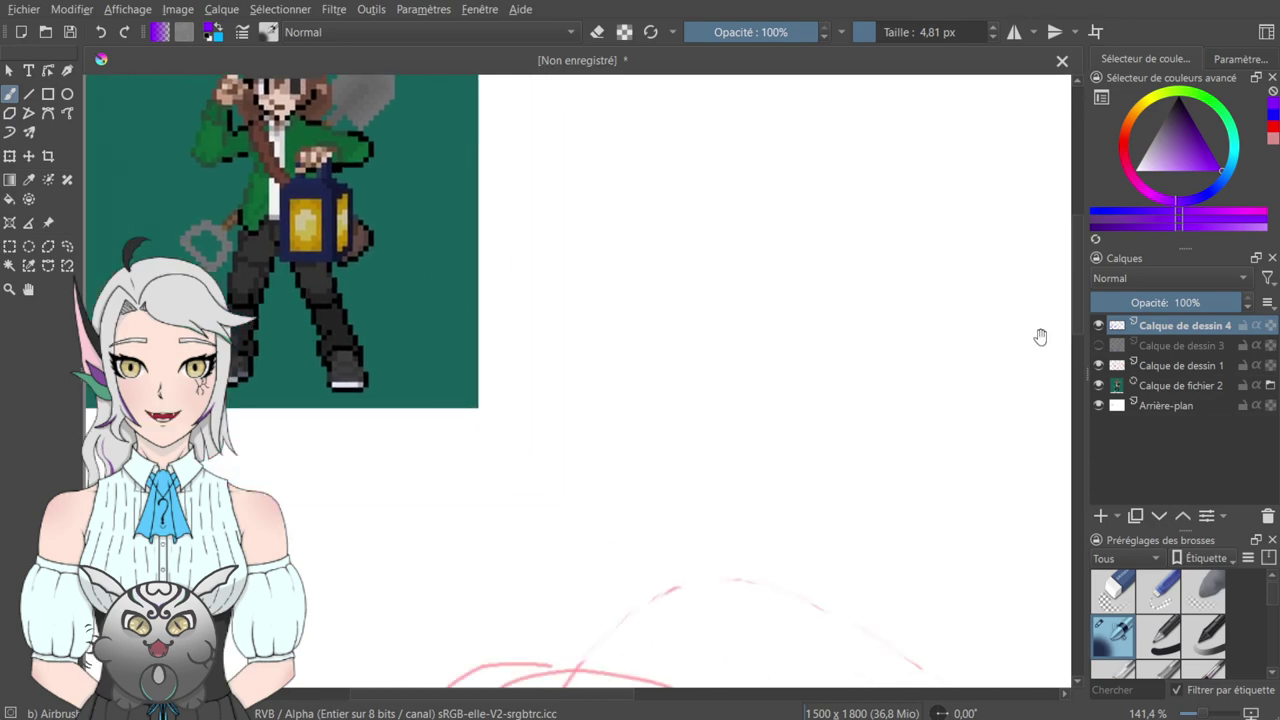
drag(1029, 337, 923, 275)
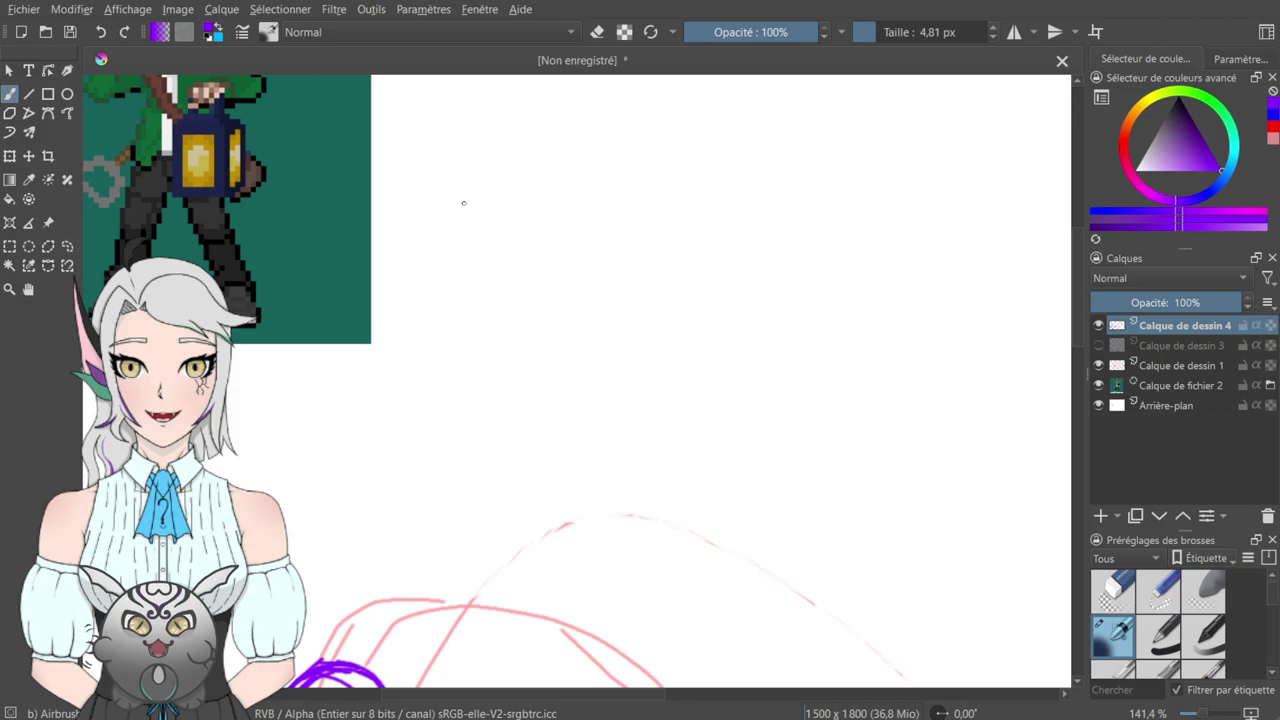
drag(620, 522, 757, 197)
drag(722, 304, 749, 183)
drag(705, 335, 648, 238)
drag(599, 289, 680, 258)
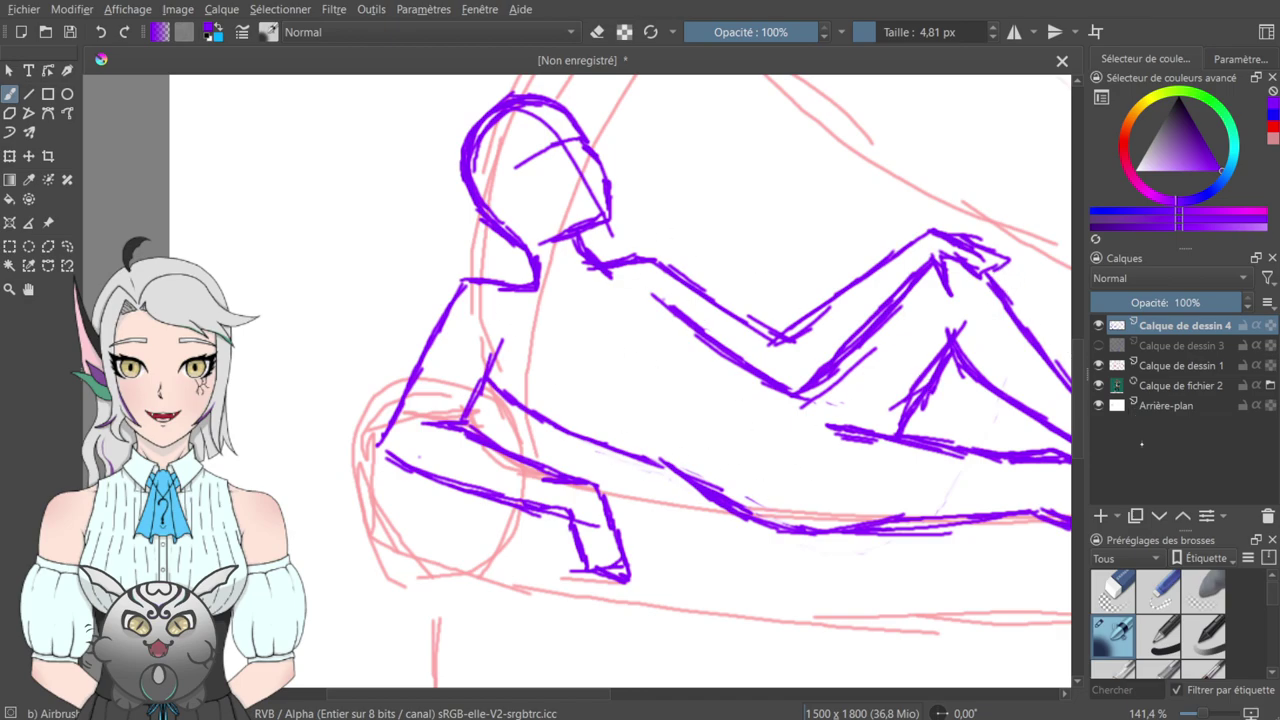
- Add a new paint layer above the violet sketch and set the brush colour to magenta
key(Insert)
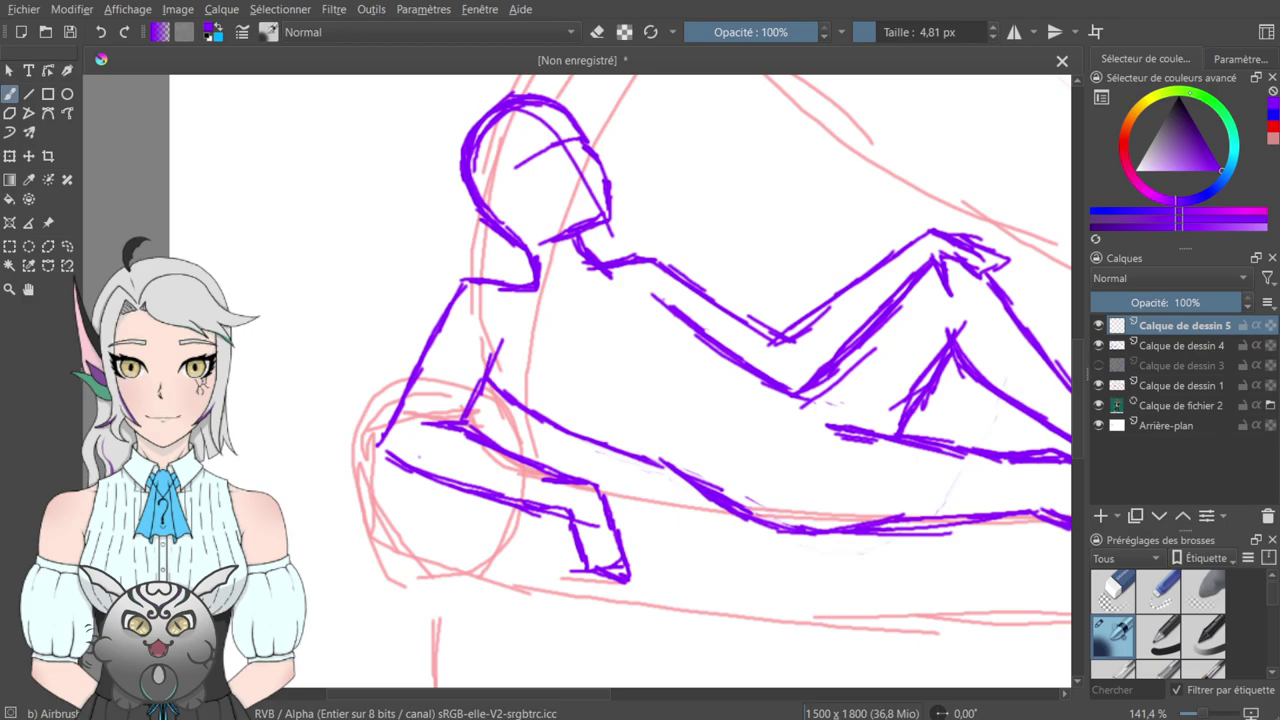
click(1240, 147)
drag(1245, 147, 1139, 189)
- Try a curved magenta line across the figure's chest and undo it
mouse_move(680, 330)
mouse_down()
mouse_move(466, 297)
mouse_move(409, 361)
mouse_up()
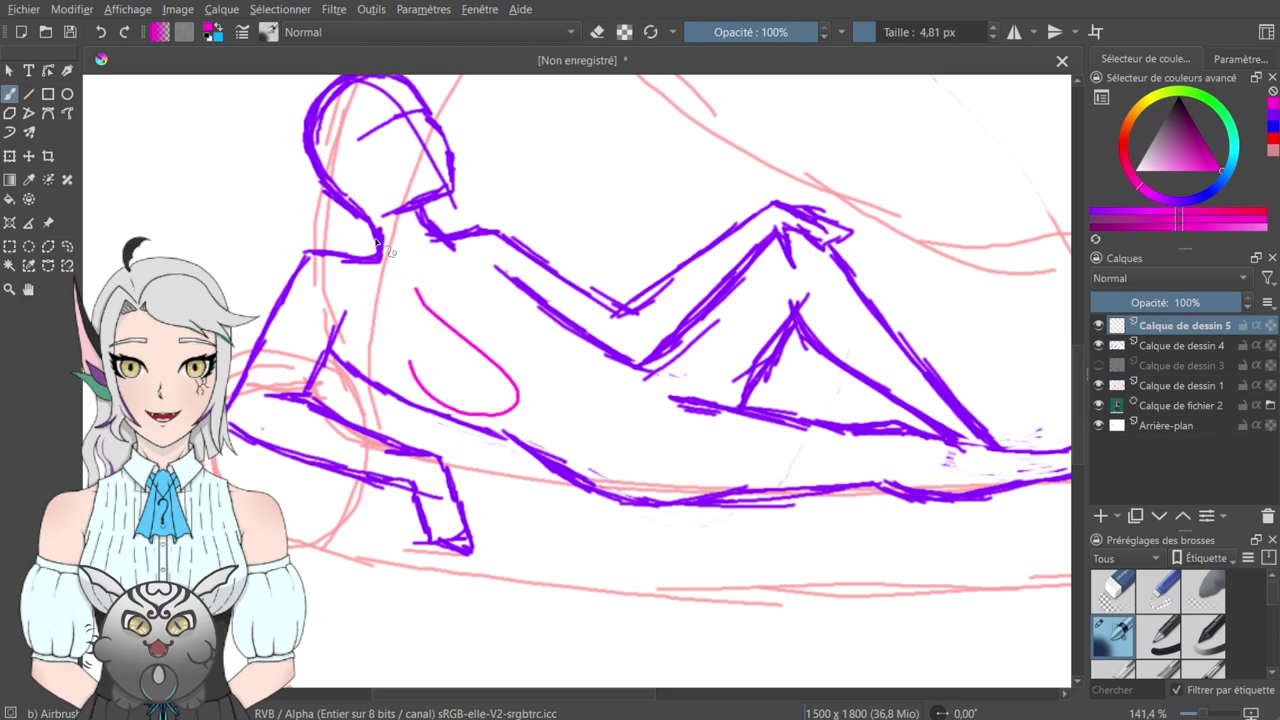
key(ctrl+z)
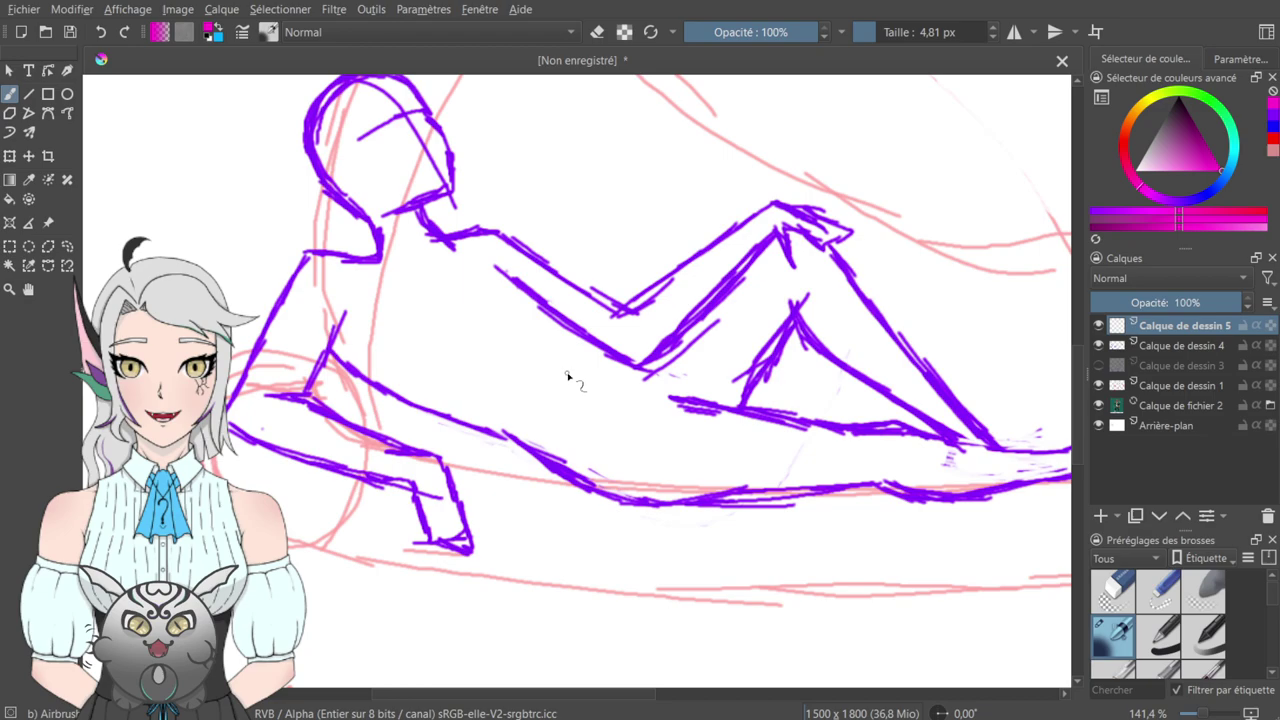
drag(543, 326, 429, 657)
drag(326, 317, 554, 577)
drag(503, 377, 458, 213)
mouse_move(546, 474)
mouse_down()
mouse_move(433, 194)
mouse_move(537, 506)
mouse_move(513, 390)
mouse_move(484, 330)
mouse_move(520, 279)
mouse_up()
drag(618, 334, 594, 278)
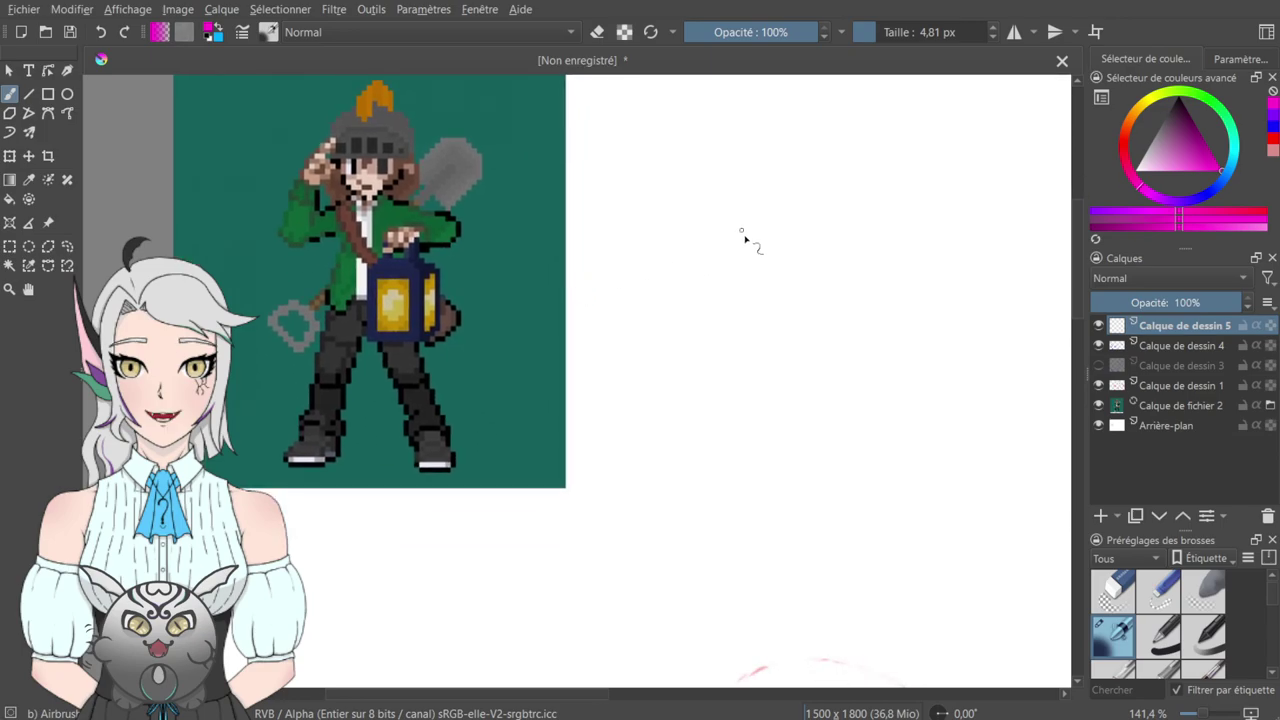
drag(759, 250, 673, 245)
drag(727, 204, 708, 250)
key(ctrl+z)
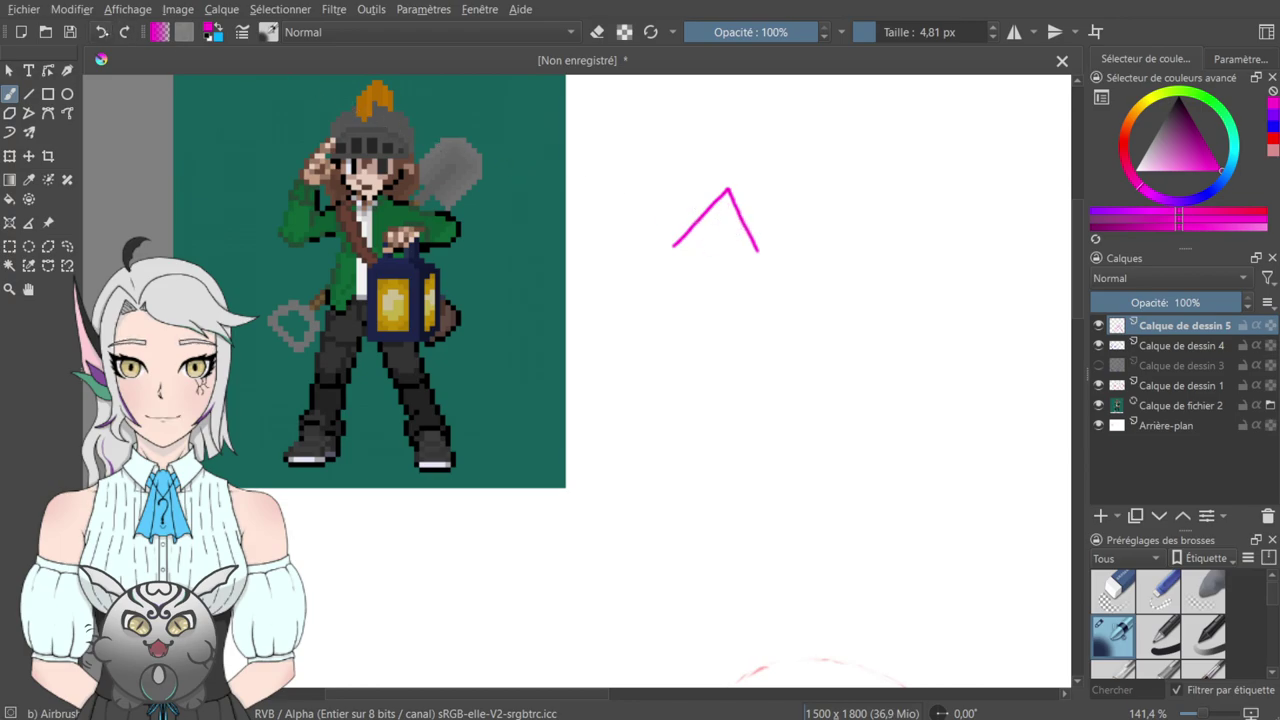
key(ctrl+z)
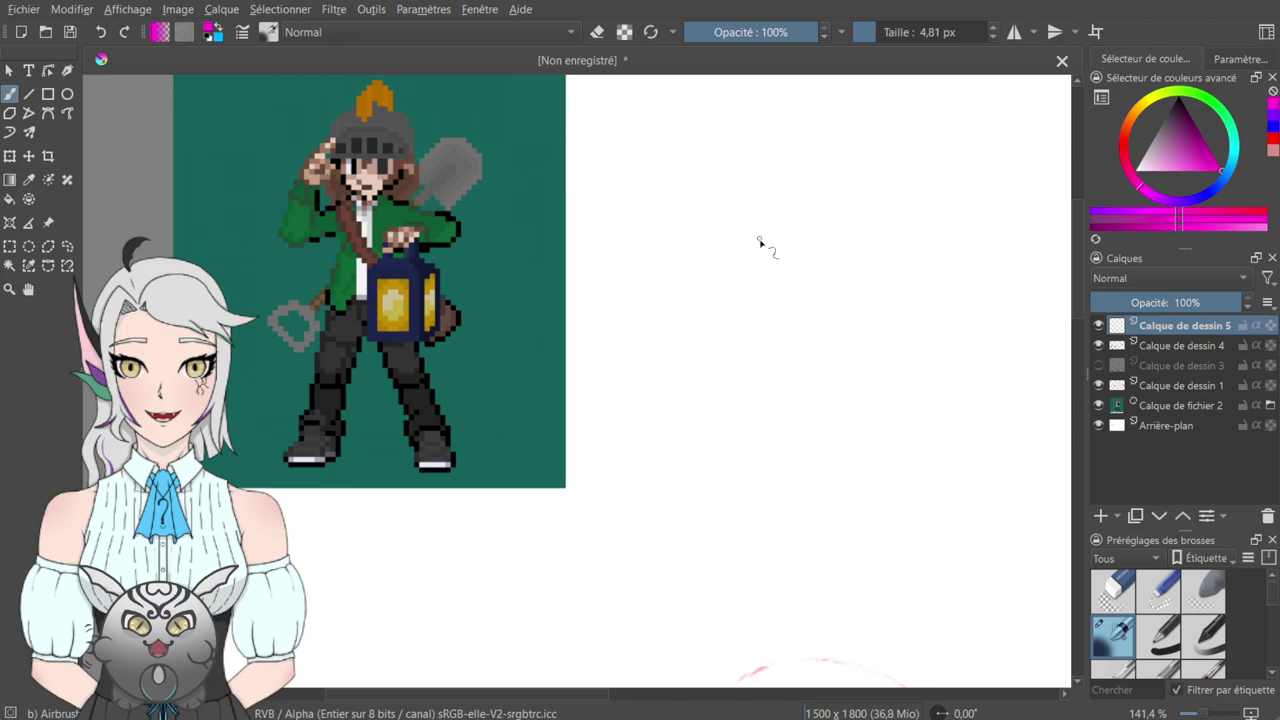
- Sketch an open shirt collar with two folded flaps in magenta beside the reference image
drag(759, 248, 746, 162)
drag(724, 197, 721, 205)
mouse_move(741, 164)
mouse_down()
mouse_move(712, 188)
mouse_move(707, 250)
mouse_up()
drag(748, 196, 726, 262)
mouse_move(757, 222)
mouse_down()
mouse_move(784, 267)
mouse_move(797, 266)
mouse_move(785, 268)
mouse_move(812, 236)
mouse_move(803, 257)
mouse_move(828, 168)
mouse_move(819, 150)
mouse_move(740, 156)
mouse_up()
drag(832, 156, 872, 244)
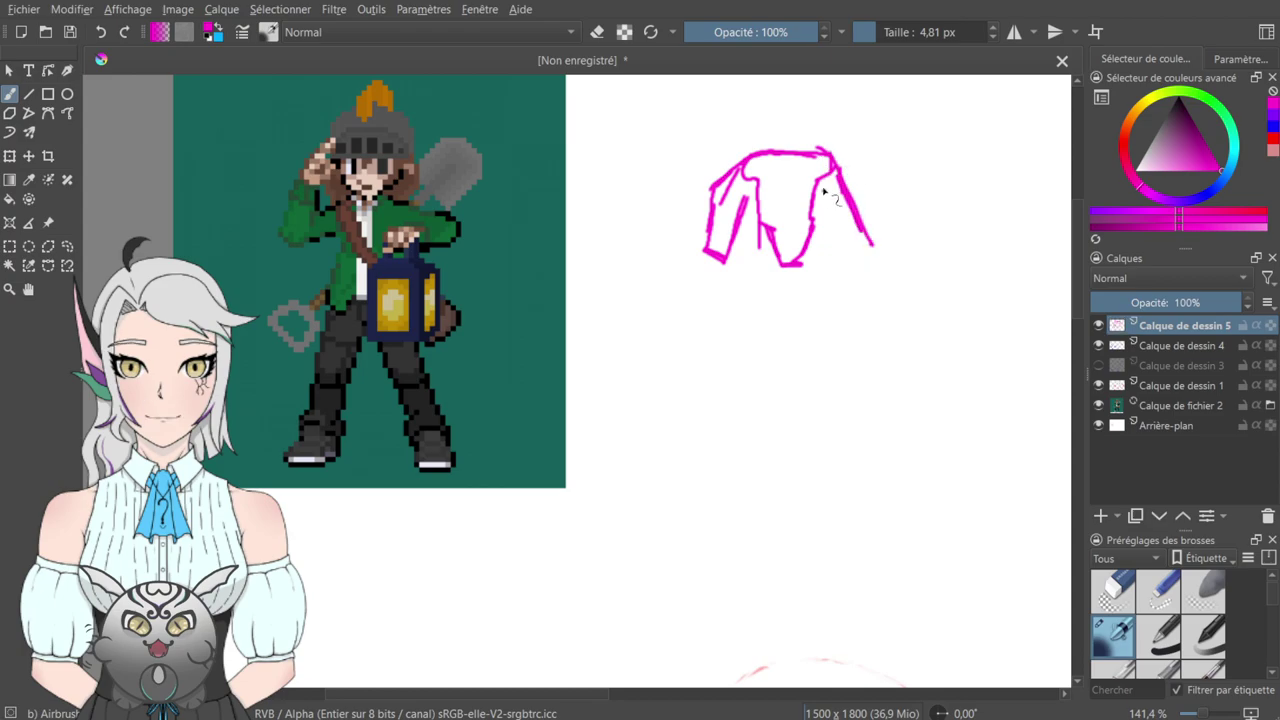
mouse_move(829, 184)
mouse_down()
mouse_move(860, 257)
mouse_move(880, 250)
mouse_move(866, 207)
mouse_move(888, 220)
mouse_move(856, 262)
mouse_up()
- Draw a placket with four buttons below the collar and add the shoulder lines on both sides
mouse_move(718, 192)
mouse_down()
mouse_move(698, 206)
mouse_move(722, 262)
mouse_move(748, 203)
mouse_move(729, 88)
mouse_move(766, 345)
mouse_up()
drag(772, 132, 806, 370)
drag(754, 151, 767, 196)
drag(767, 236, 782, 263)
mouse_move(777, 312)
mouse_down()
mouse_move(790, 324)
mouse_move(801, 467)
mouse_up()
drag(675, 266, 565, 415)
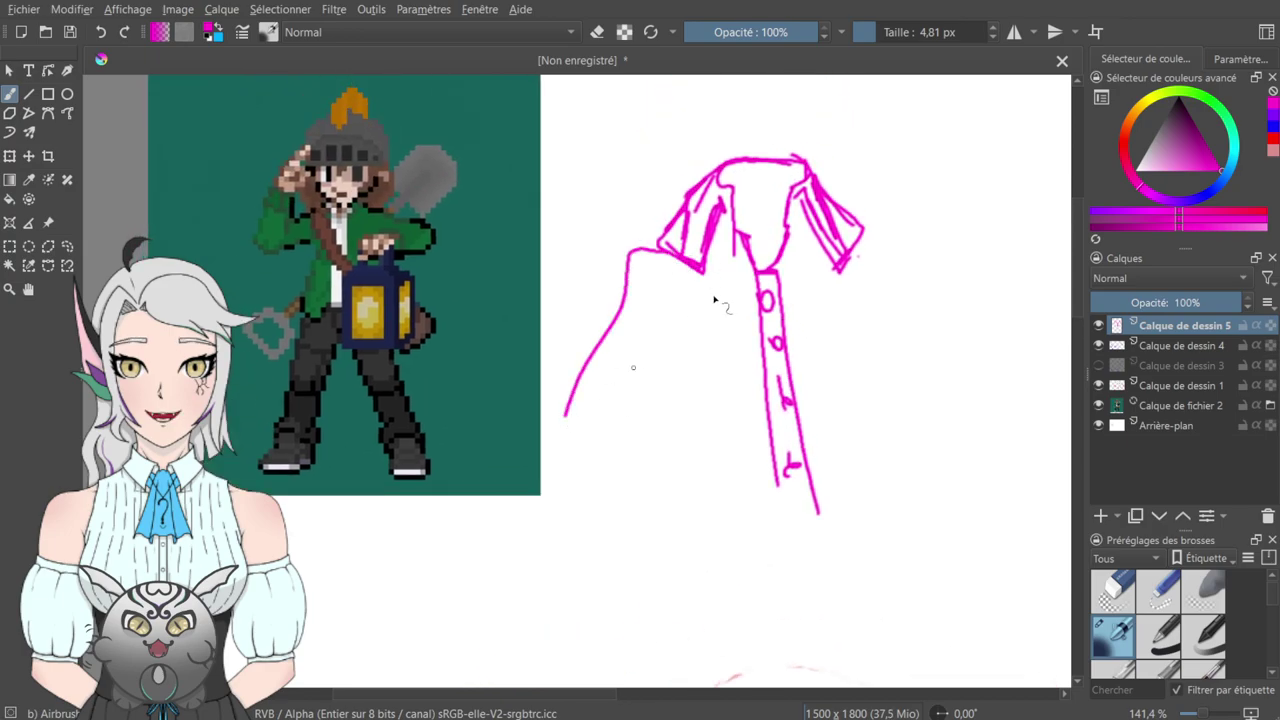
mouse_move(859, 237)
mouse_down()
mouse_move(1028, 411)
mouse_move(896, 265)
mouse_move(771, 174)
mouse_up()
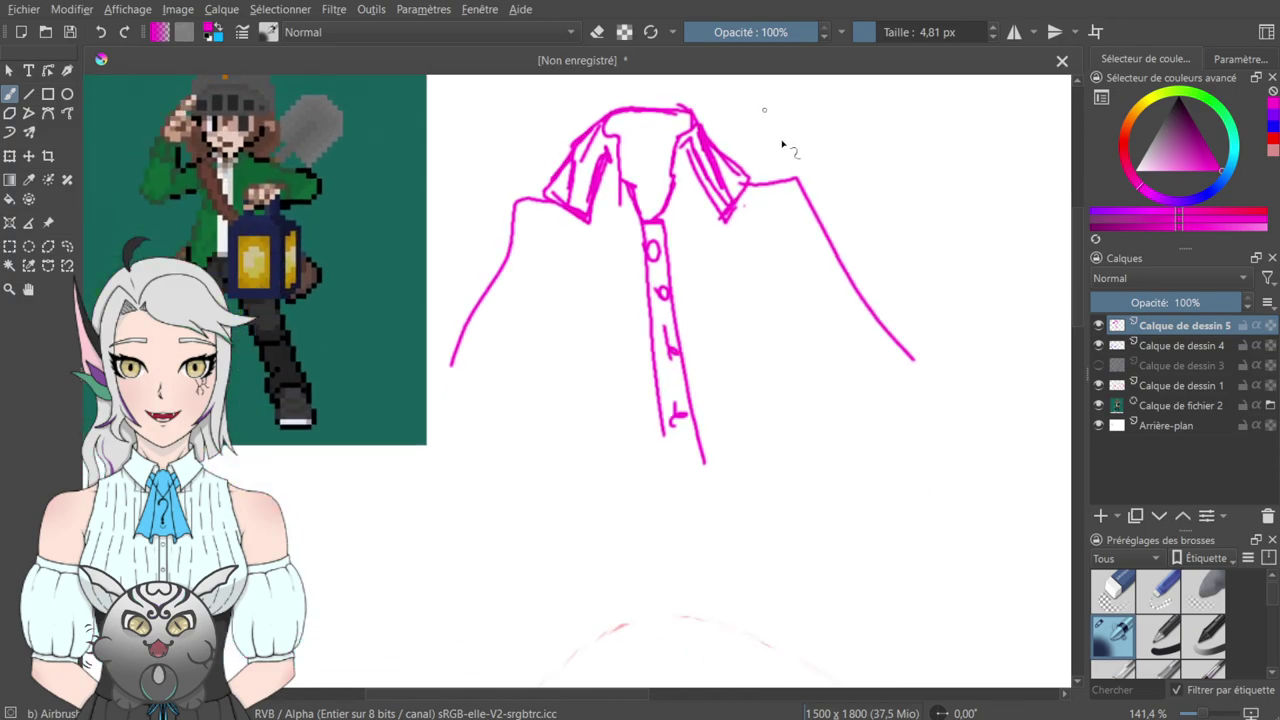
- Draw the open jacket's front edges and sleeve lines on both sides of the shirt in magenta
key(ctrl+minus)
key(ctrl+minus)
drag(684, 288, 790, 318)
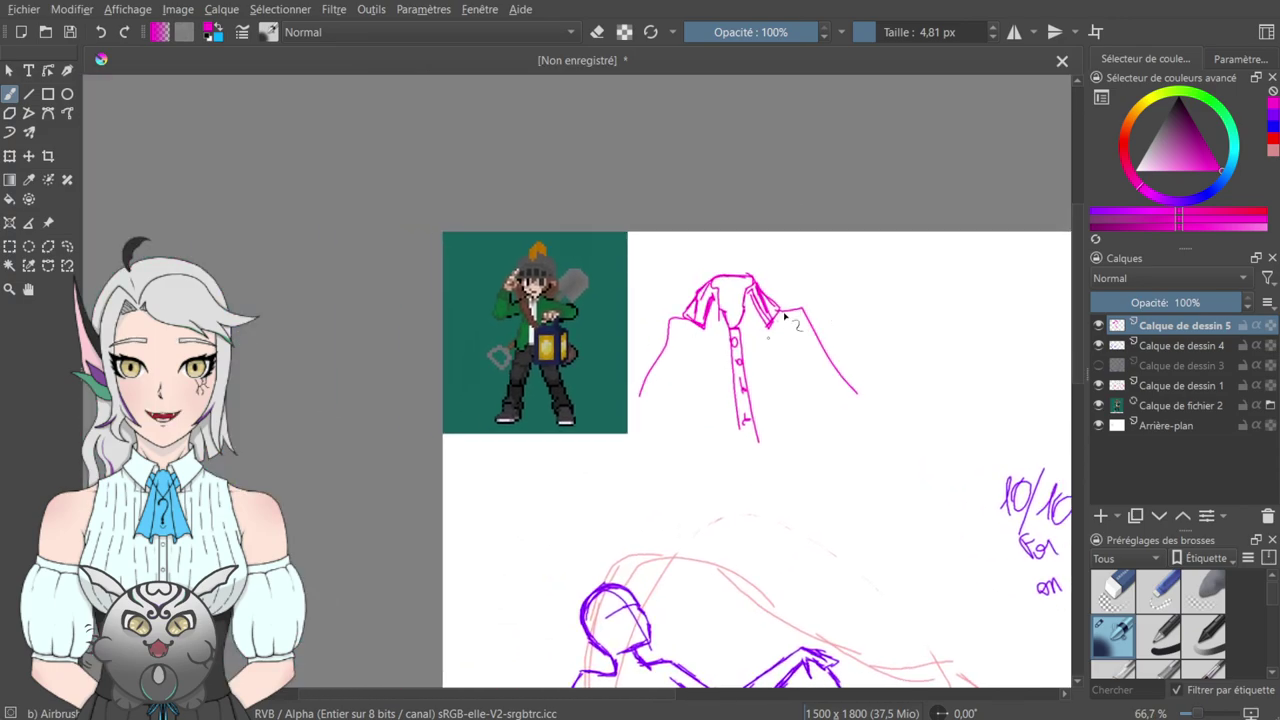
key(ctrl+plus)
key(plus)
drag(800, 245, 820, 509)
mouse_move(790, 242)
mouse_down()
mouse_move(743, 257)
mouse_move(697, 490)
mouse_up()
drag(773, 290, 767, 553)
mouse_move(1041, 263)
mouse_down()
mouse_move(820, 298)
mouse_move(873, 530)
mouse_up()
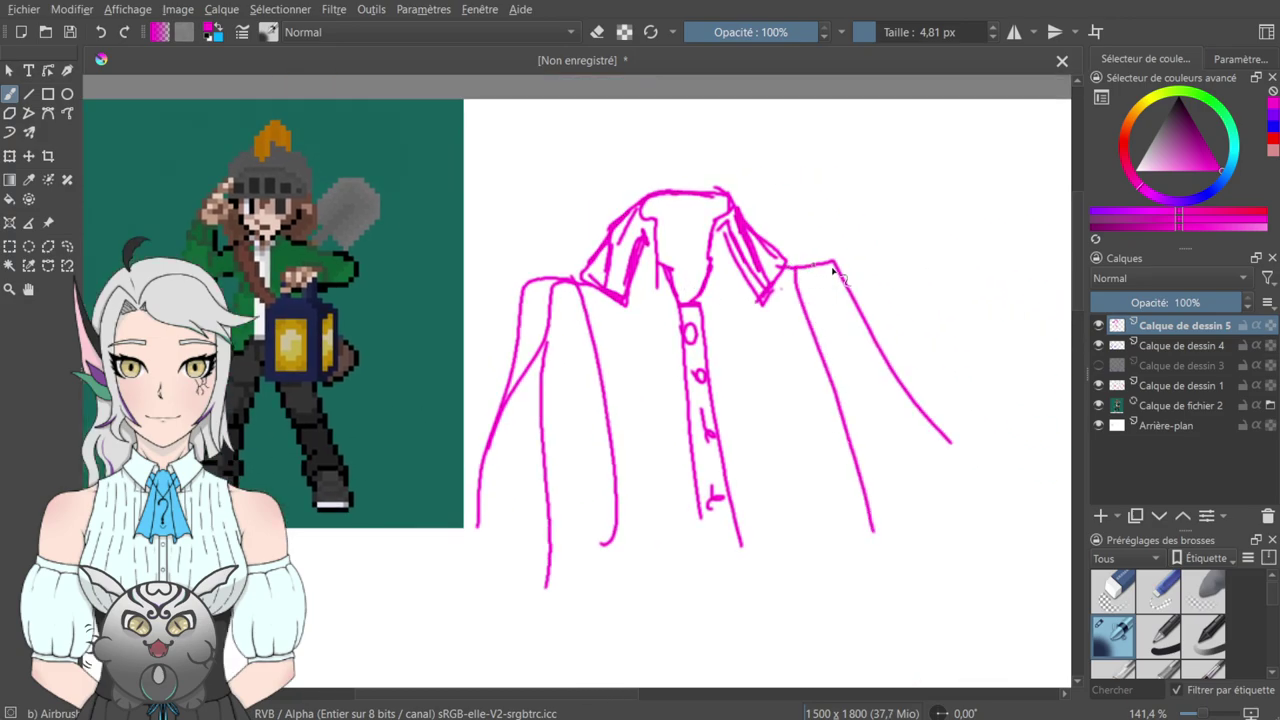
drag(833, 265, 913, 393)
drag(839, 336, 960, 543)
- Sketch an oval inside the collar opening and start a T-shirt's short sleeve beside the jacket
drag(700, 262, 871, 409)
mouse_move(787, 405)
mouse_down()
mouse_move(799, 357)
mouse_move(872, 312)
mouse_up()
drag(760, 315, 606, 361)
mouse_move(903, 311)
mouse_down()
mouse_move(620, 260)
mouse_move(573, 229)
mouse_up()
mouse_move(856, 222)
mouse_down()
mouse_move(662, 243)
mouse_move(658, 343)
mouse_move(729, 308)
mouse_move(823, 503)
mouse_move(860, 421)
mouse_move(846, 292)
mouse_up()
mouse_move(846, 293)
mouse_down()
mouse_move(908, 297)
mouse_move(906, 234)
mouse_move(826, 247)
mouse_up()
drag(660, 338, 910, 396)
mouse_move(739, 309)
mouse_down()
mouse_move(898, 317)
mouse_move(619, 225)
mouse_up()
mouse_move(856, 237)
mouse_down()
mouse_move(803, 302)
mouse_move(840, 328)
mouse_up()
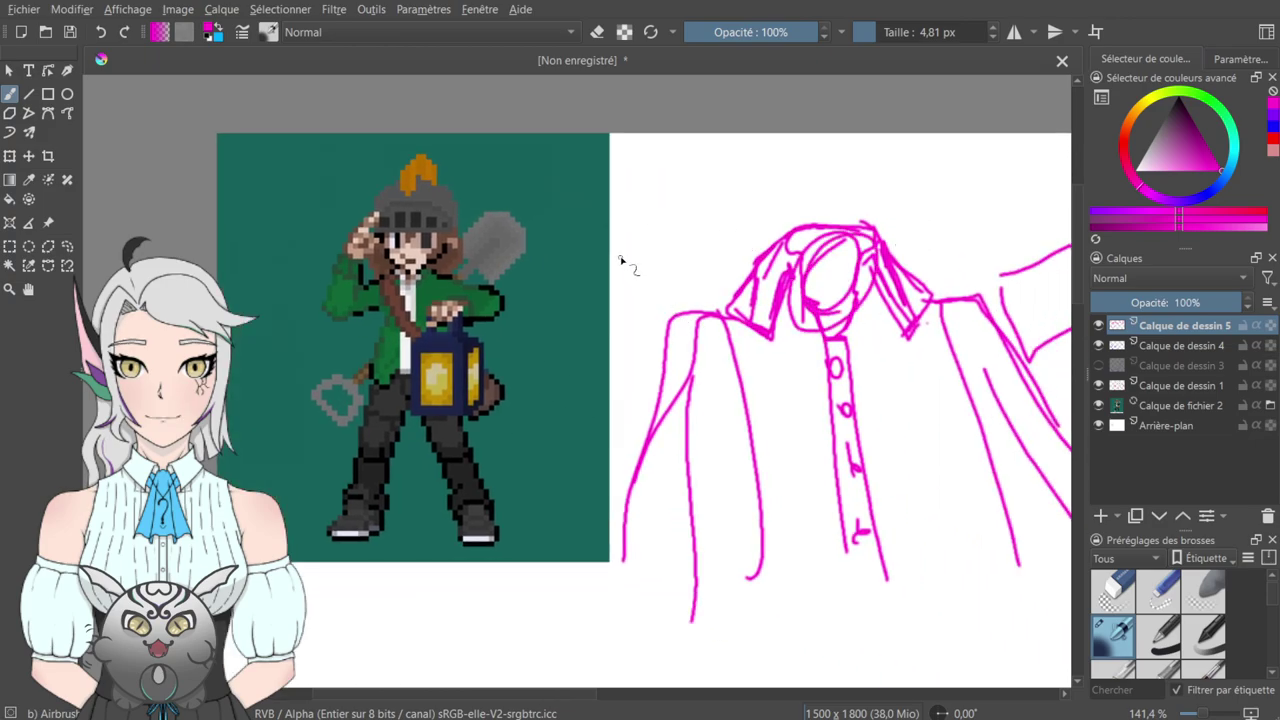
- Complete the T-shirt outline with its body and second sleeve, and circle the first sleeve's shoulder joint
mouse_move(615, 252)
mouse_down()
mouse_move(717, 240)
mouse_move(513, 137)
mouse_up()
mouse_move(908, 413)
mouse_down()
mouse_move(709, 314)
mouse_move(660, 566)
mouse_move(1119, 413)
mouse_up()
mouse_move(683, 285)
mouse_down()
mouse_move(851, 360)
mouse_move(685, 336)
mouse_move(645, 310)
mouse_up()
drag(748, 353, 447, 317)
drag(731, 208, 729, 220)
mouse_move(611, 277)
mouse_down()
mouse_move(950, 334)
mouse_move(714, 272)
mouse_up()
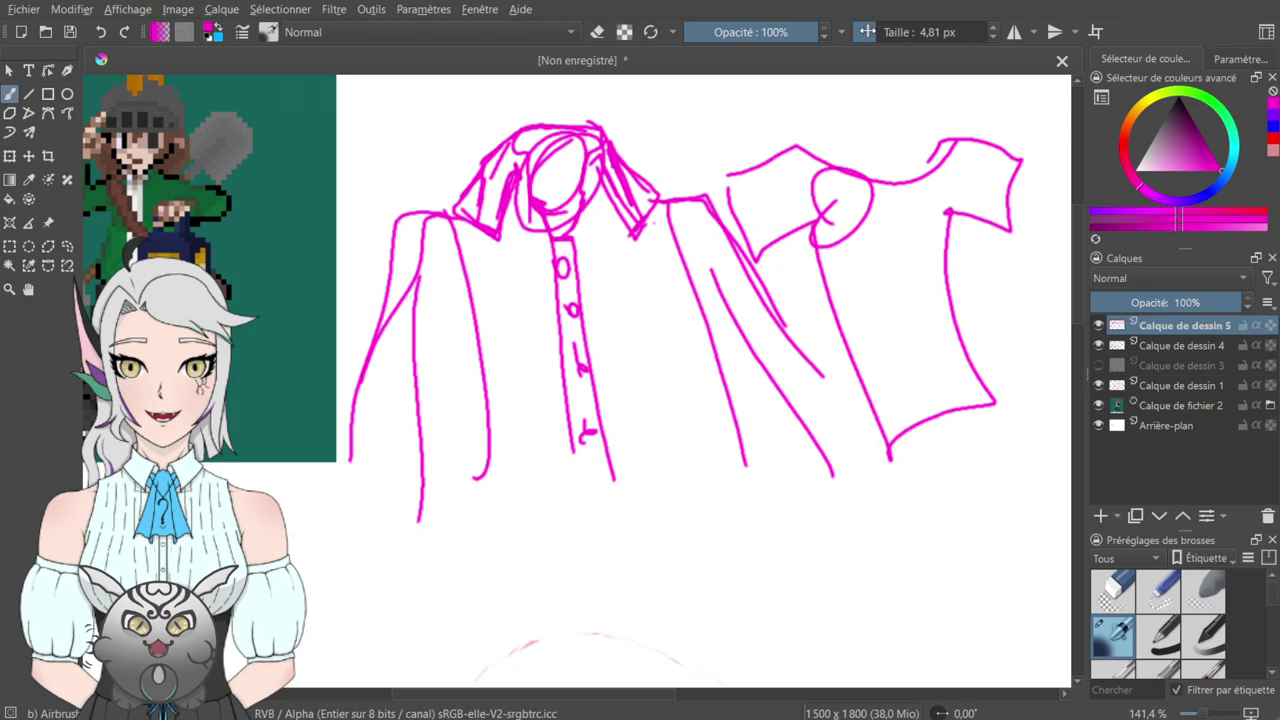
- Erase one half of the collared shirt and jacket sketch at a 96.44 px brush size, and select the Basic-1 brush preset
drag(867, 32, 915, 32)
key(minus)
key(e)
mouse_move(532, 200)
mouse_down()
mouse_move(429, 457)
mouse_move(509, 420)
mouse_up()
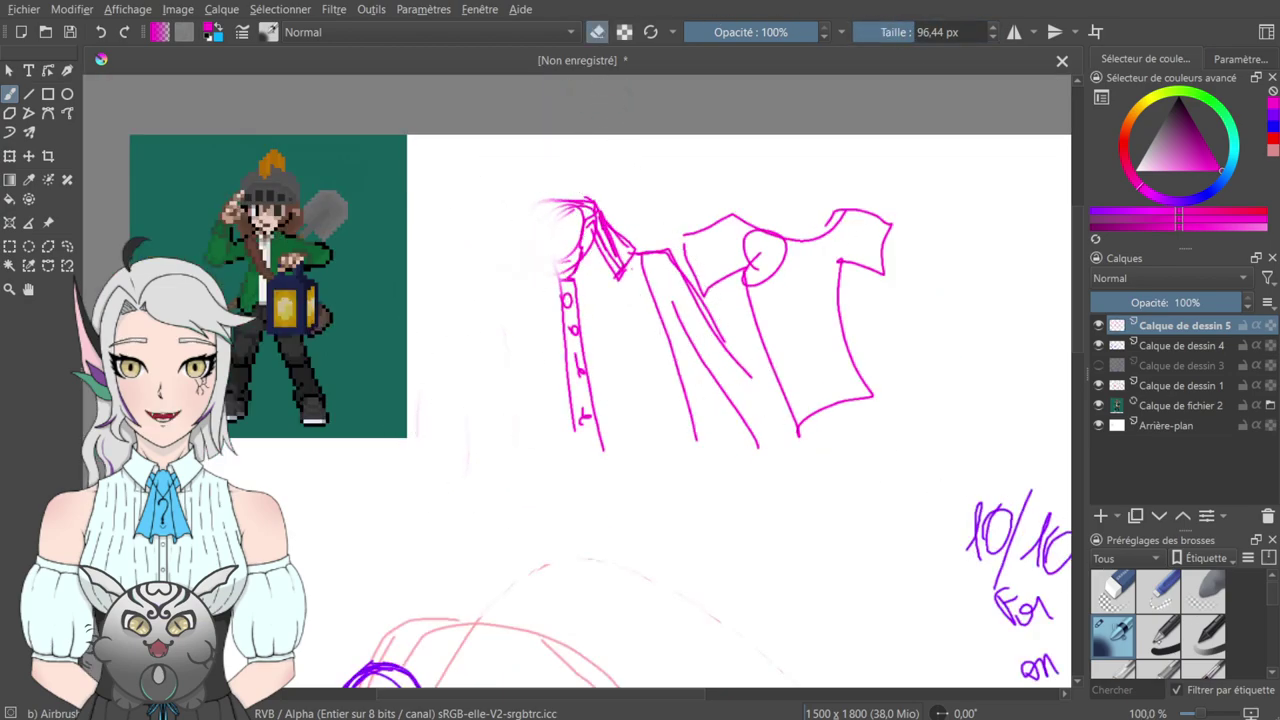
click(1160, 632)
drag(537, 182, 552, 365)
drag(570, 168, 581, 402)
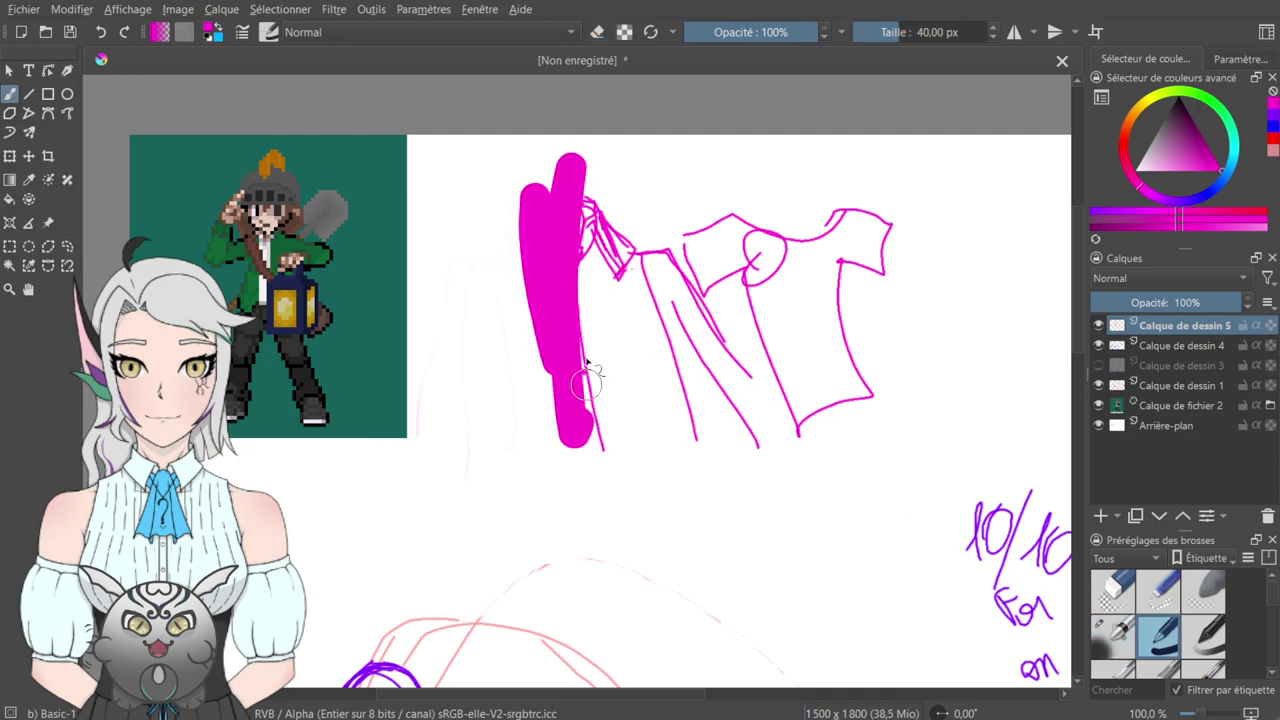
key(ctrl+z)
key(ctrl+z)
- Erase the remaining jacket half and the T-shirt sketch with the 40 px brush in eraser mode
key(e)
mouse_move(548, 196)
mouse_down()
mouse_move(558, 450)
mouse_move(569, 464)
mouse_move(574, 264)
mouse_move(609, 126)
mouse_move(591, 279)
mouse_move(645, 393)
mouse_up()
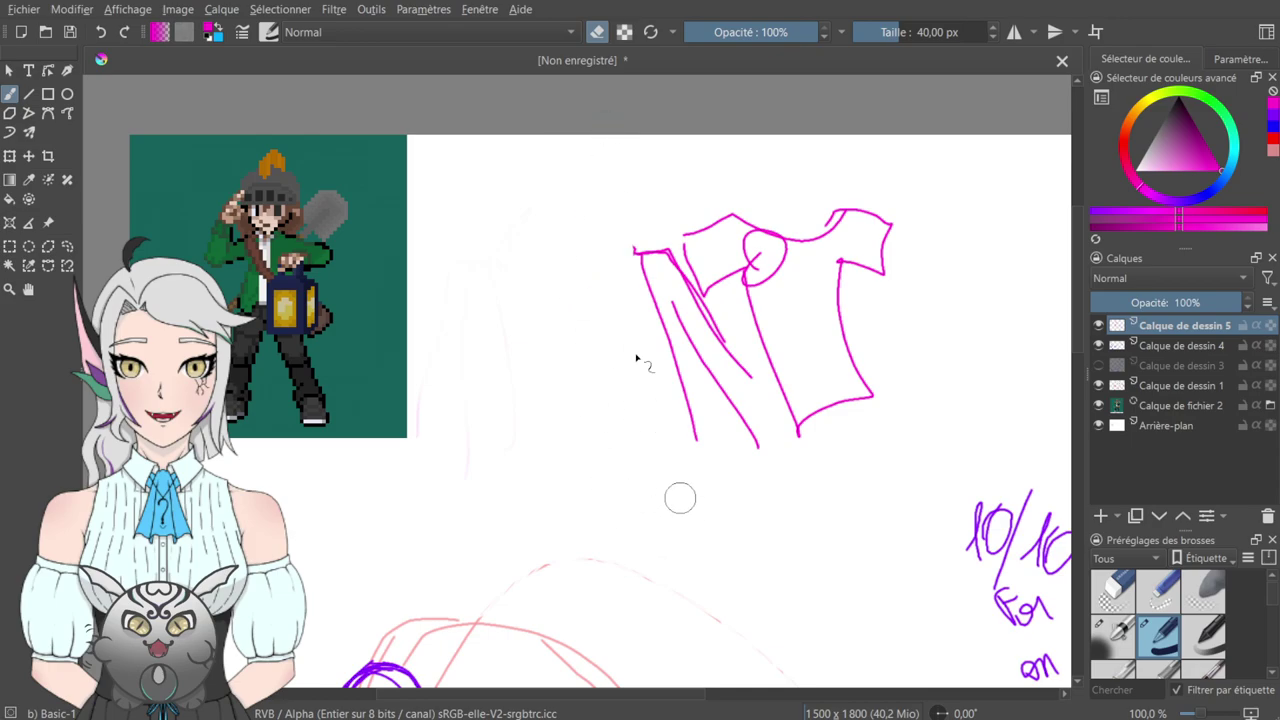
mouse_move(634, 257)
mouse_down()
mouse_move(785, 448)
mouse_move(809, 459)
mouse_move(820, 457)
mouse_move(803, 234)
mouse_move(829, 190)
mouse_move(818, 184)
mouse_move(856, 234)
mouse_move(868, 298)
mouse_move(896, 256)
mouse_move(871, 289)
mouse_up()
mouse_move(752, 299)
mouse_down()
mouse_move(793, 181)
mouse_move(920, 95)
mouse_up()
- Set the brush size to 1.36 px, switch back to painting, and test a curved stroke above the reclining figure
drag(712, 520, 613, 263)
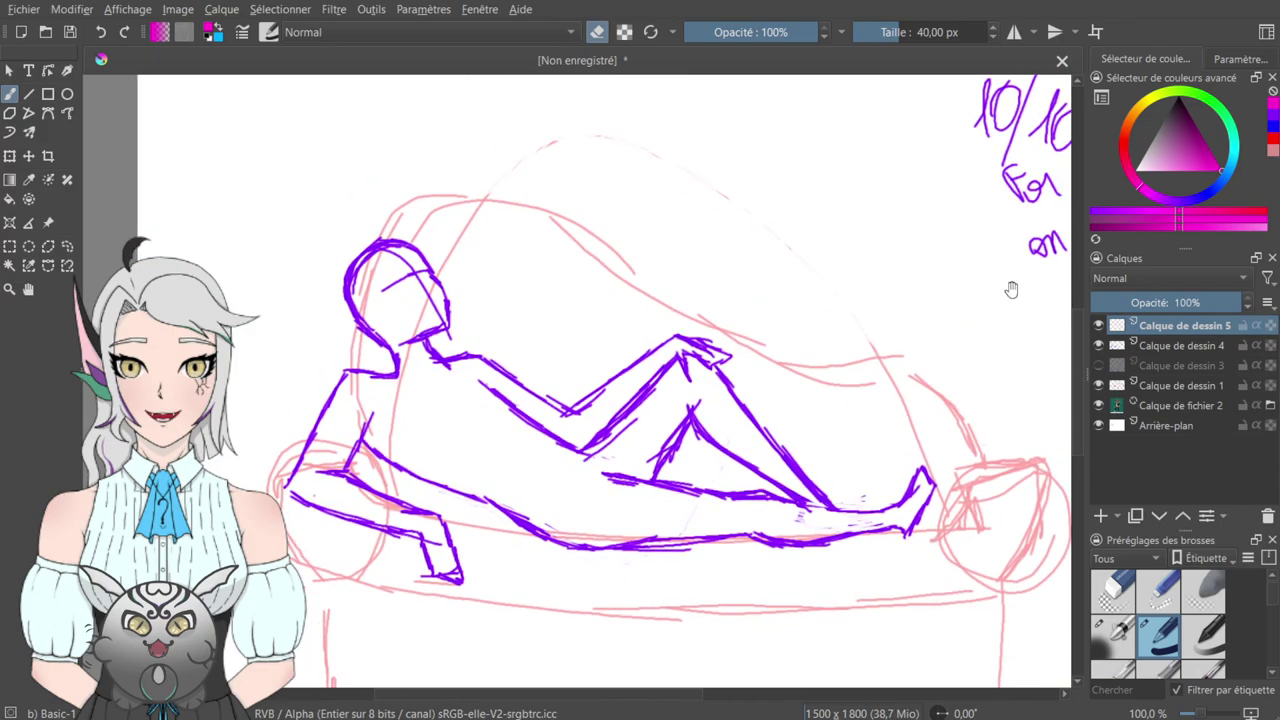
mouse_move(895, 32)
mouse_down()
mouse_move(925, 32)
mouse_move(858, 35)
mouse_up()
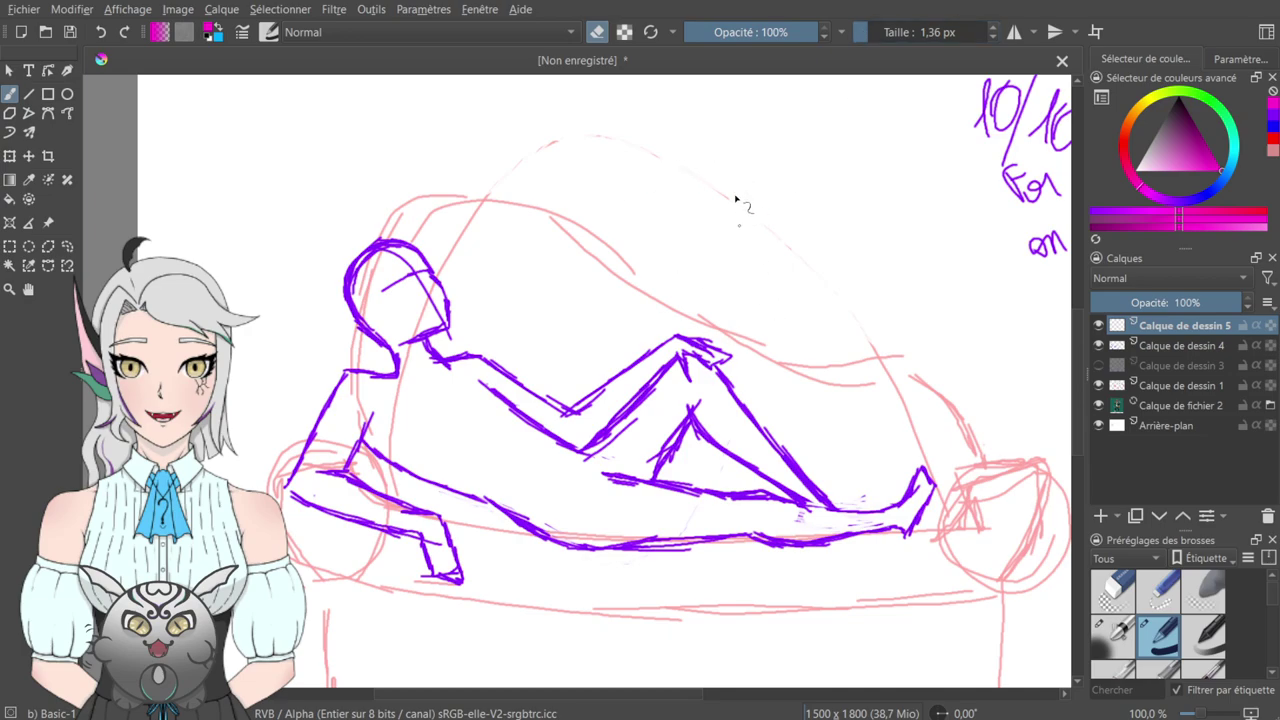
key(e)
mouse_move(701, 143)
mouse_down()
mouse_move(762, 240)
mouse_move(706, 291)
mouse_up()
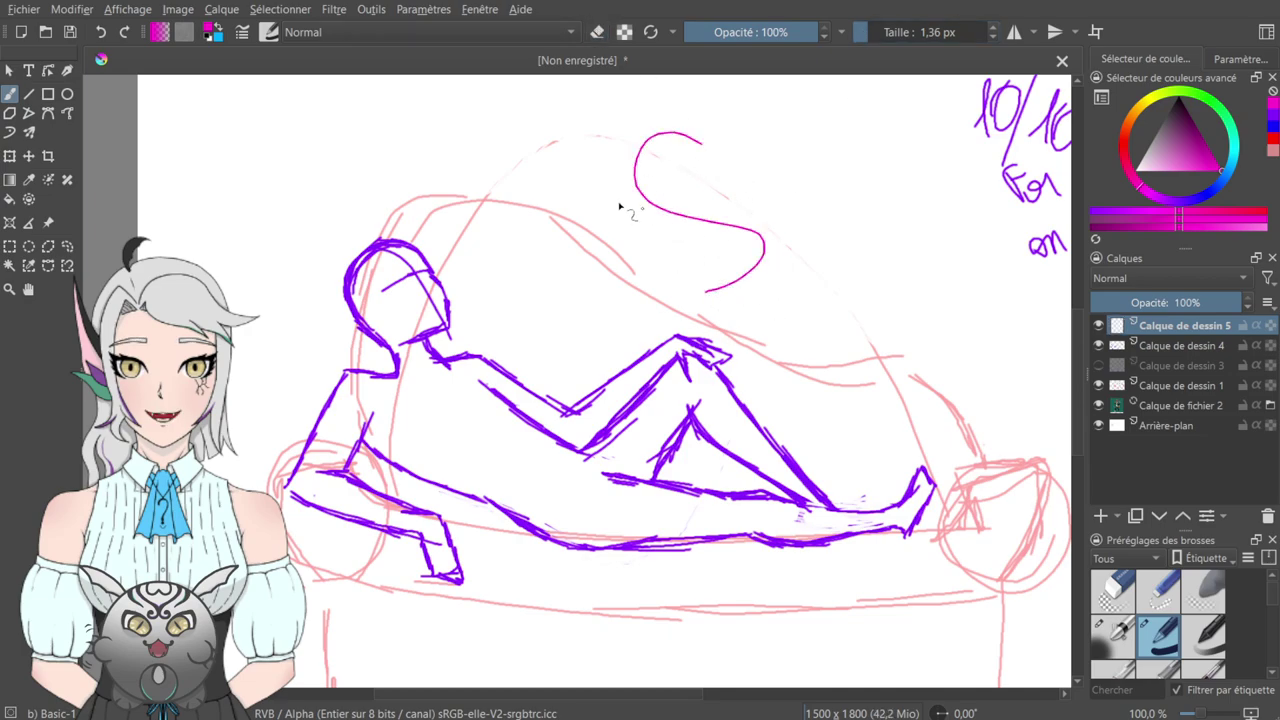
key(ctrl+z)
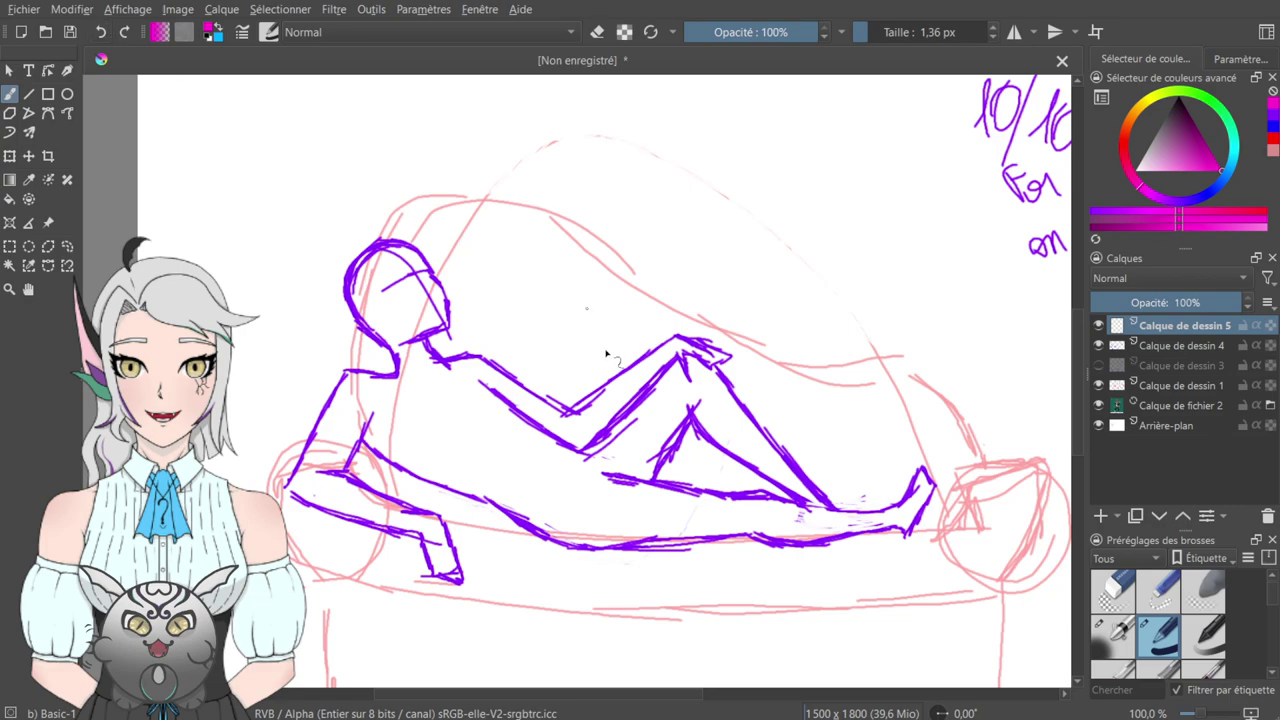
- Draw the jacket's front edge in magenta from the base of the neck down across the torso, ending in a pointed hem
scroll(623, 428, up, 2)
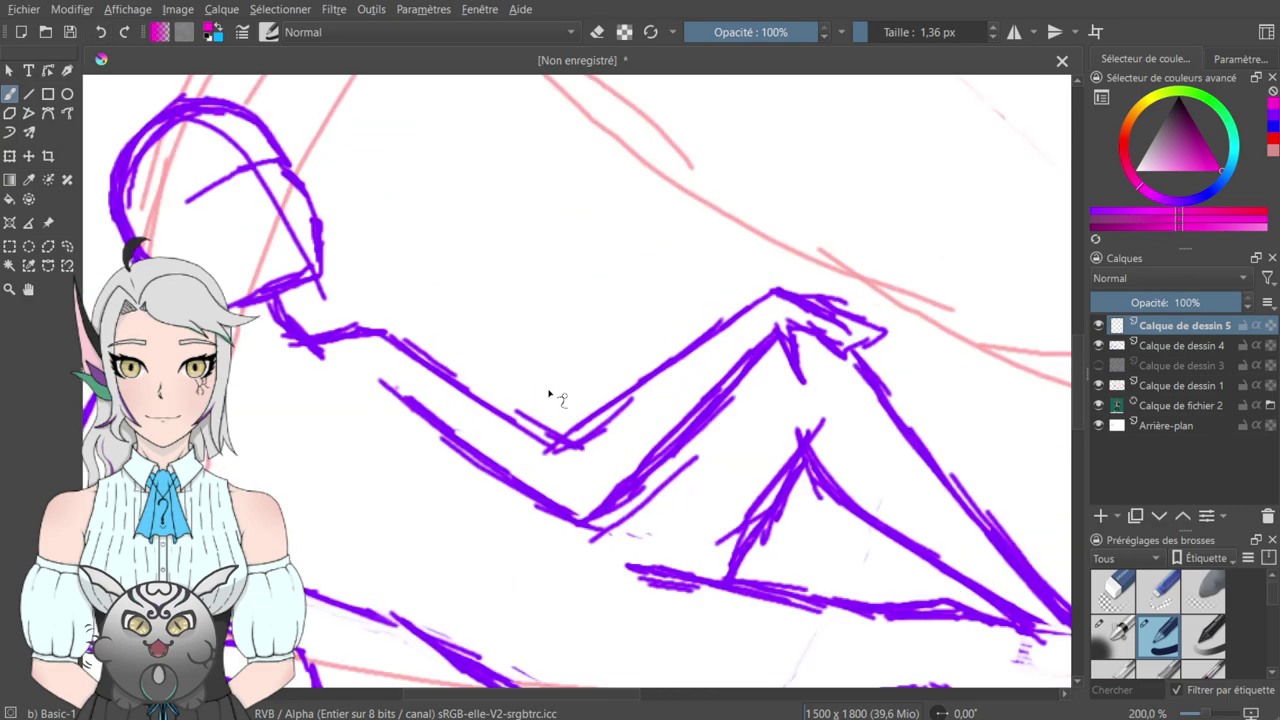
drag(458, 391, 689, 316)
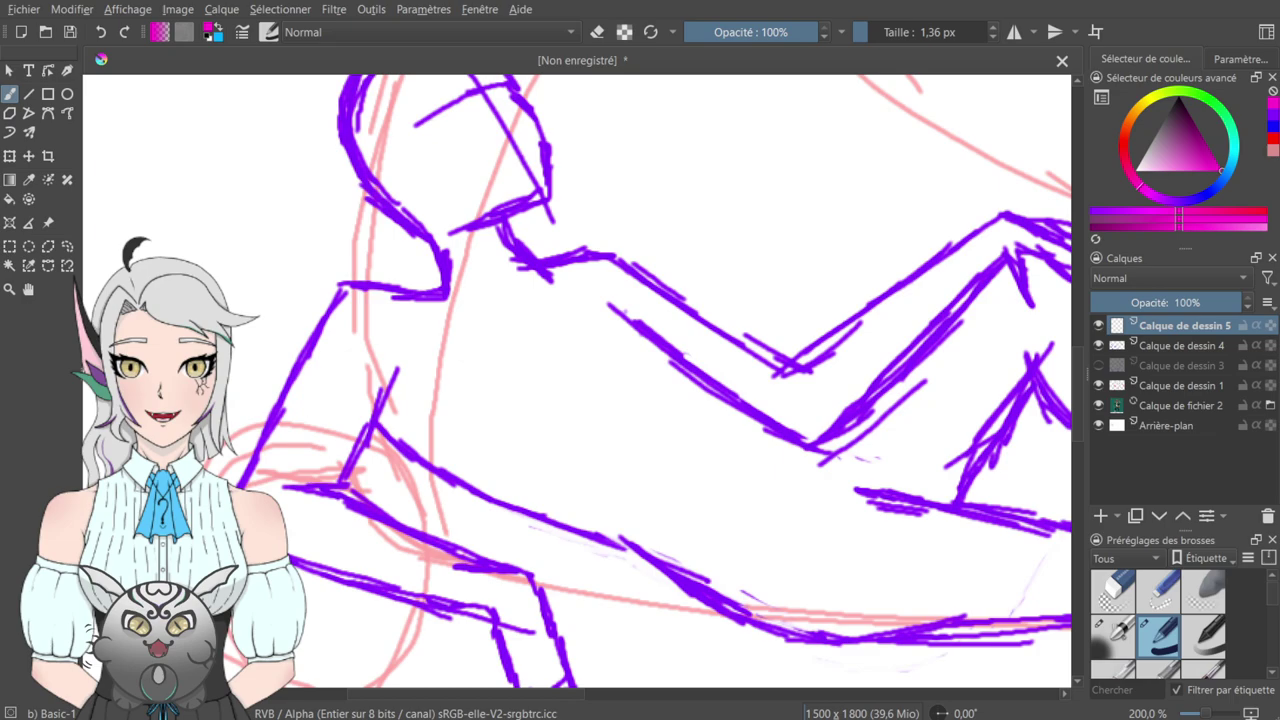
mouse_move(668, 427)
mouse_down()
mouse_move(737, 231)
mouse_move(643, 514)
mouse_move(810, 243)
mouse_move(660, 431)
mouse_move(609, 406)
mouse_move(746, 374)
mouse_move(609, 370)
mouse_move(480, 346)
mouse_move(440, 549)
mouse_move(697, 431)
mouse_move(413, 280)
mouse_move(406, 265)
mouse_move(514, 309)
mouse_move(529, 297)
mouse_move(437, 223)
mouse_up()
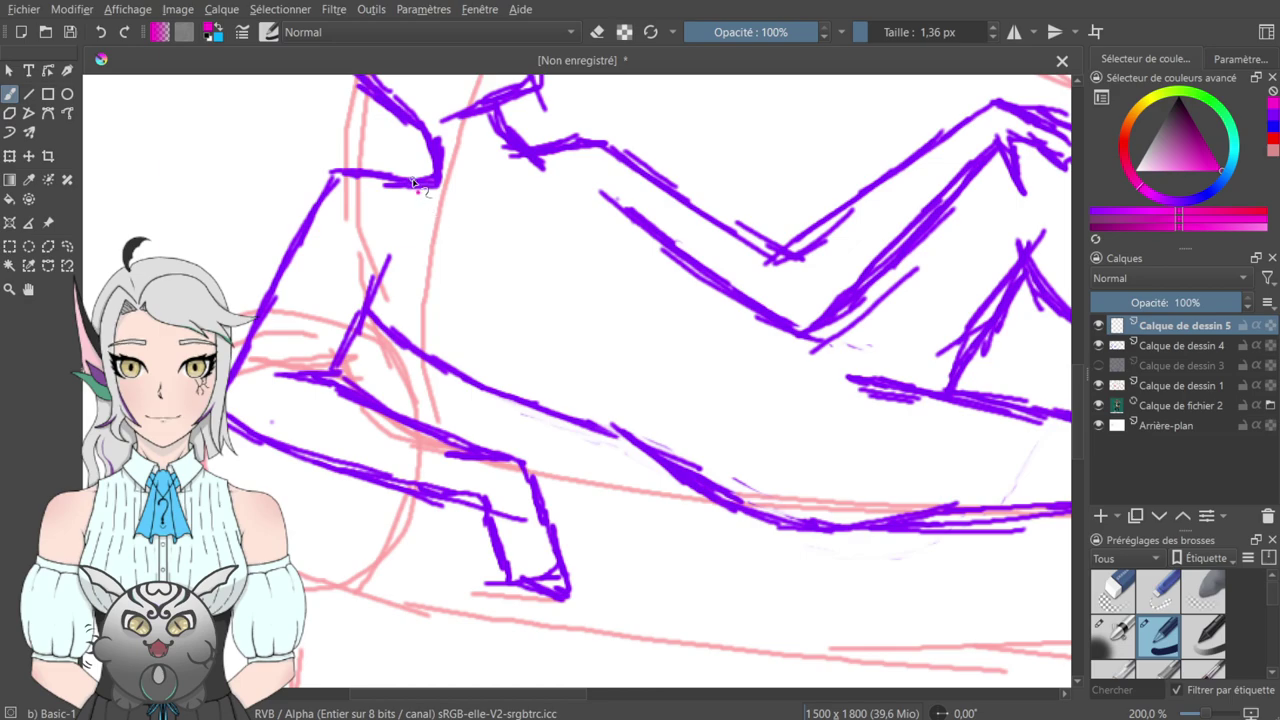
mouse_move(447, 162)
mouse_down()
mouse_move(529, 586)
mouse_move(529, 343)
mouse_move(556, 76)
mouse_up()
mouse_move(598, 650)
mouse_down()
mouse_move(623, 291)
mouse_move(519, 76)
mouse_up()
drag(556, 413, 505, 216)
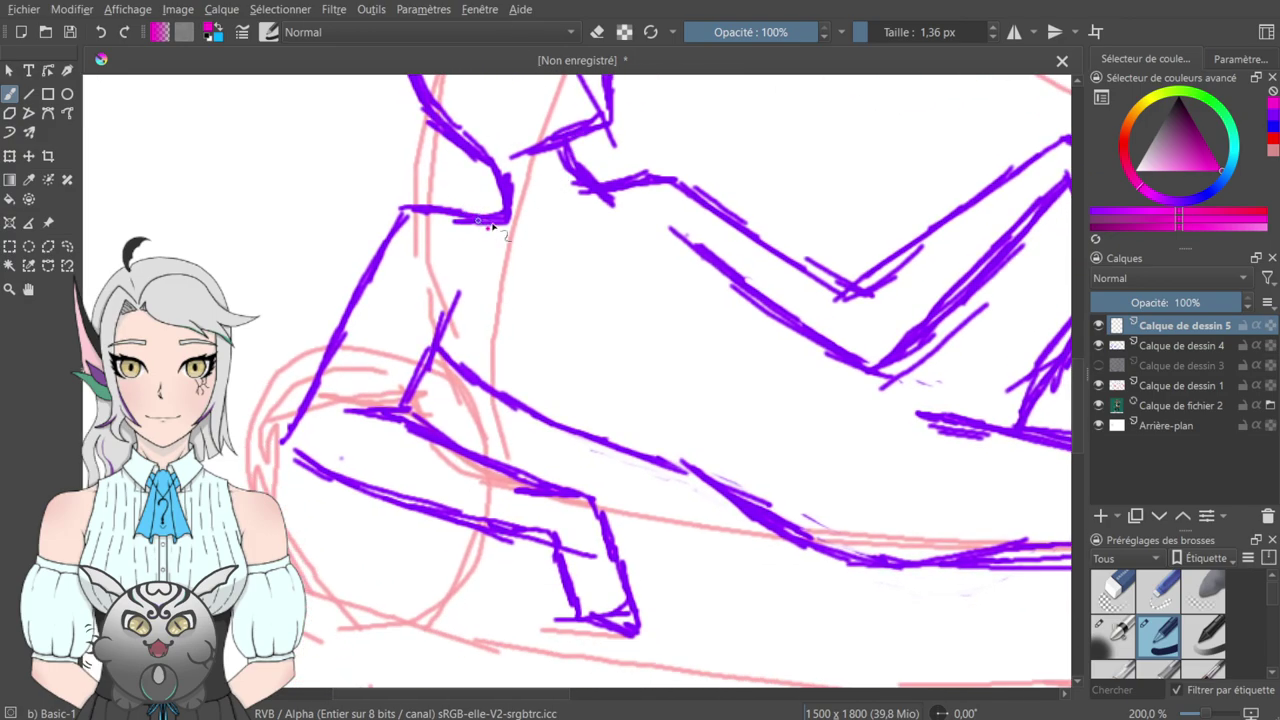
mouse_move(460, 211)
mouse_down()
mouse_move(487, 207)
mouse_move(578, 298)
mouse_move(628, 530)
mouse_move(634, 508)
mouse_move(682, 558)
mouse_up()
drag(632, 523, 685, 564)
mouse_move(632, 329)
mouse_down()
mouse_move(586, 446)
mouse_move(618, 397)
mouse_up()
drag(584, 342, 605, 100)
mouse_move(577, 269)
mouse_down()
mouse_move(651, 400)
mouse_move(630, 432)
mouse_move(636, 420)
mouse_up()
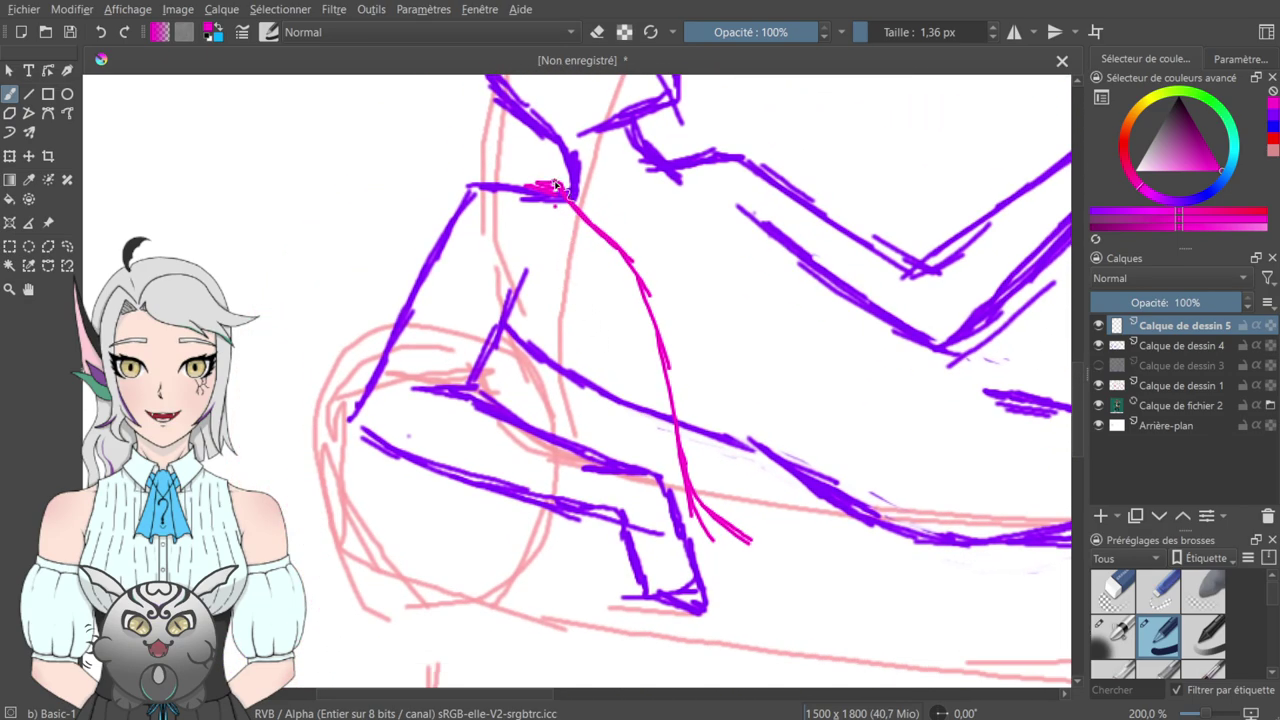
- Trace the jacket's shoulder and sleeve around the arm propped on the armrest, finishing with a cuff near the wrist
mouse_move(537, 185)
mouse_down()
mouse_move(481, 184)
mouse_move(354, 406)
mouse_up()
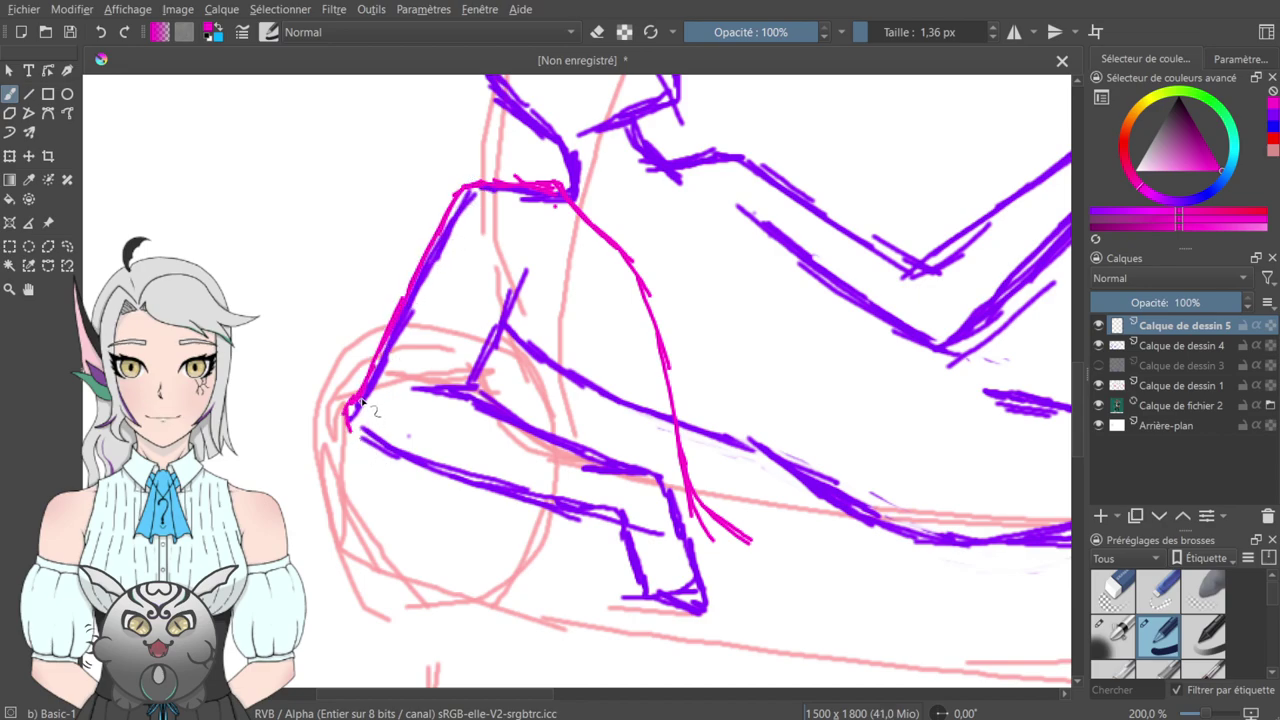
mouse_move(351, 408)
mouse_down()
mouse_move(380, 460)
mouse_move(557, 527)
mouse_up()
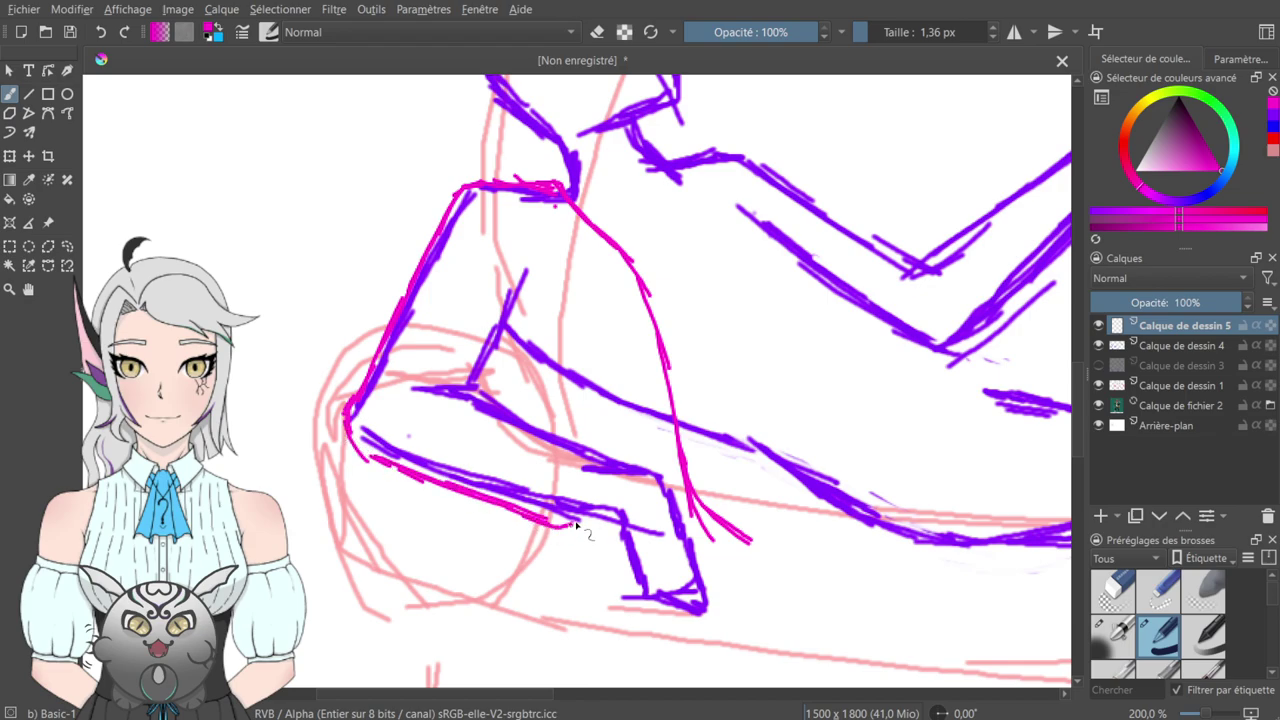
drag(558, 302, 693, 651)
drag(600, 100, 636, 648)
mouse_move(603, 470)
mouse_down()
mouse_move(591, 654)
mouse_move(623, 517)
mouse_move(585, 400)
mouse_move(536, 407)
mouse_up()
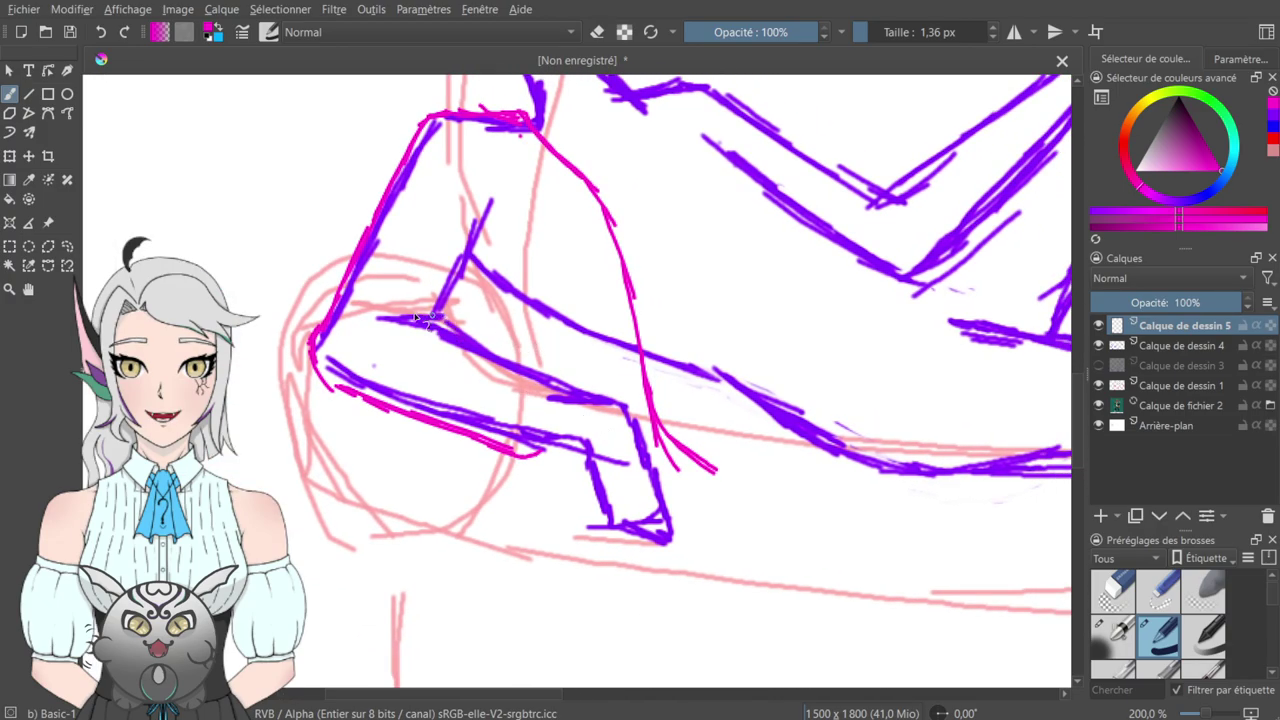
mouse_move(375, 322)
mouse_down()
mouse_move(455, 326)
mouse_move(507, 358)
mouse_up()
mouse_move(457, 324)
mouse_down()
mouse_move(553, 375)
mouse_move(549, 439)
mouse_move(574, 449)
mouse_move(588, 398)
mouse_up()
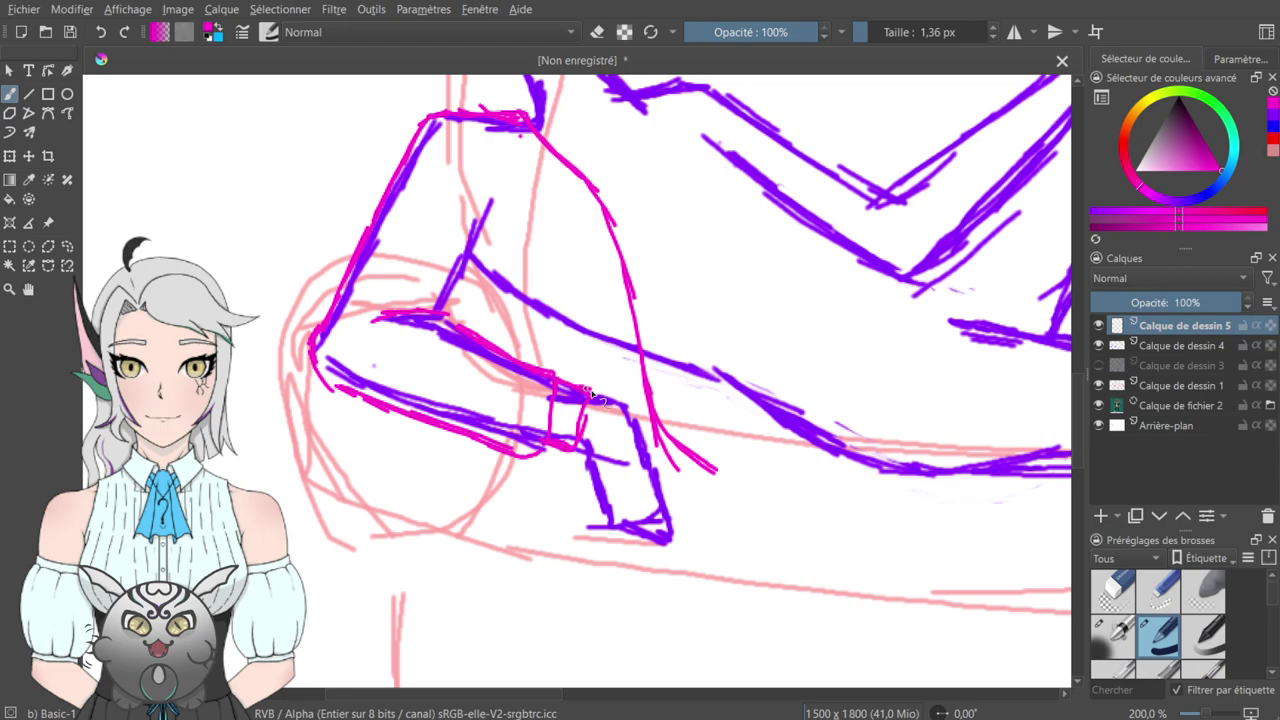
mouse_move(607, 328)
mouse_down()
mouse_move(571, 466)
mouse_move(656, 438)
mouse_up()
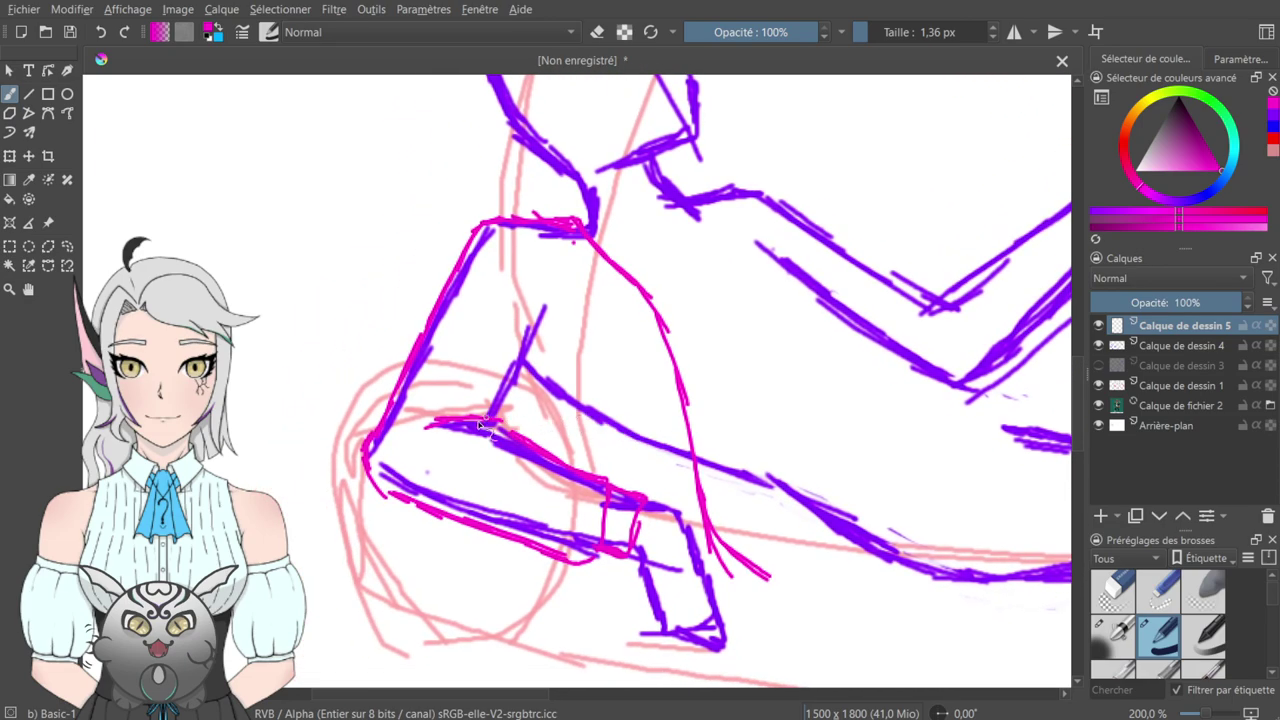
- Draw the elbow crease of the propped sleeve and its inner edge up the upper arm, undoing the stray strokes
drag(393, 426, 434, 410)
mouse_move(393, 455)
mouse_down()
mouse_move(434, 410)
mouse_move(450, 414)
mouse_up()
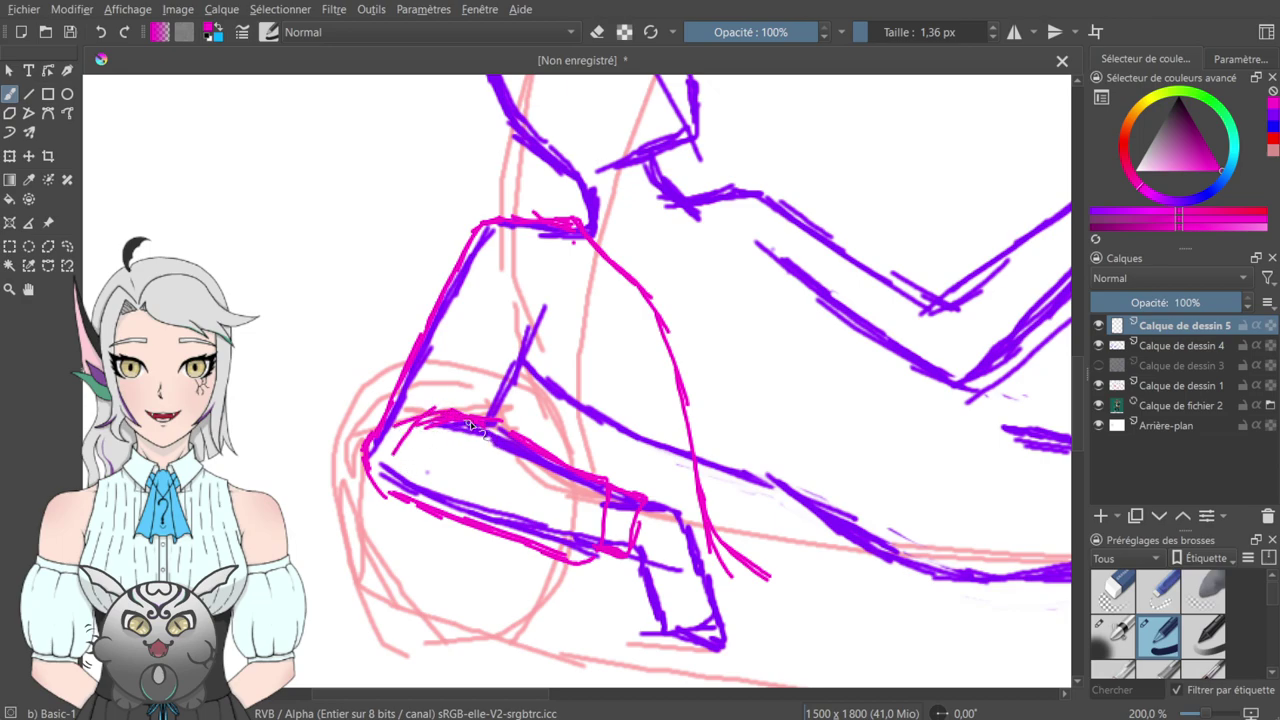
drag(406, 460, 440, 420)
key(ctrl+z)
key(ctrl+z)
mouse_move(430, 417)
mouse_down()
mouse_move(497, 417)
mouse_move(519, 365)
mouse_up()
mouse_move(491, 416)
mouse_down()
mouse_move(521, 360)
mouse_move(496, 312)
mouse_move(522, 354)
mouse_up()
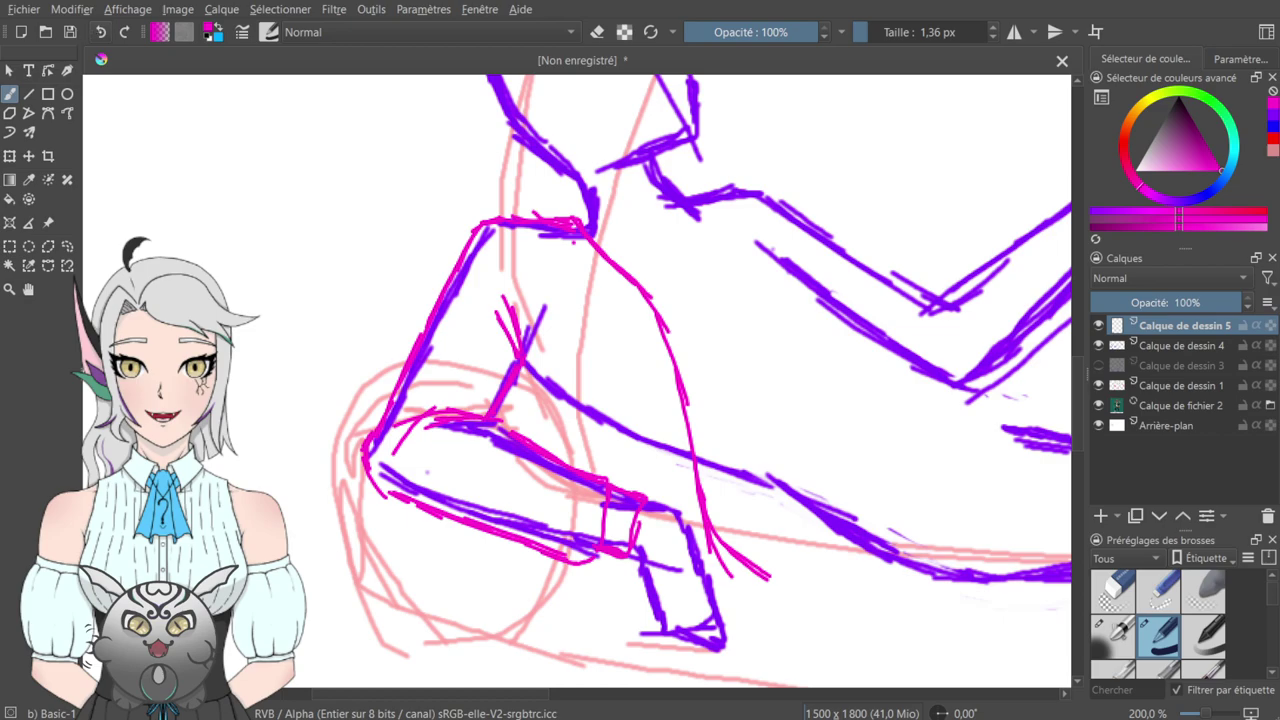
key(ctrl+z)
key(ctrl+z)
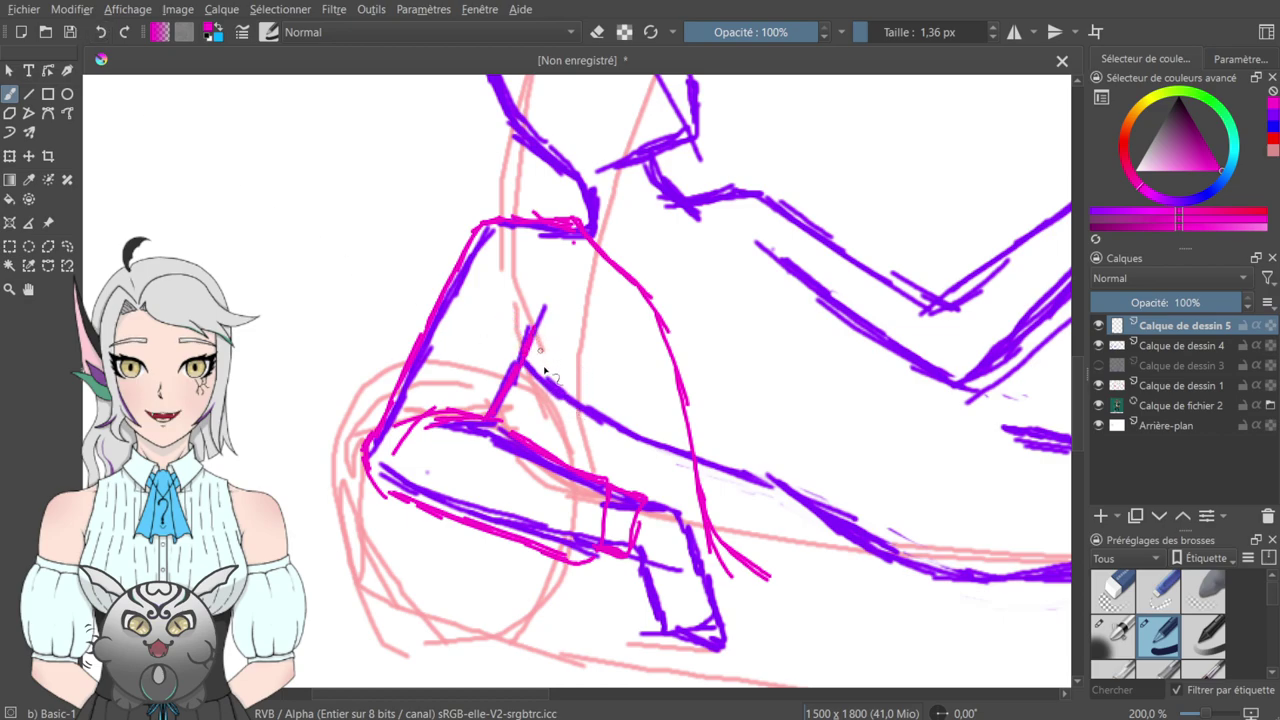
- Add fold lines from the propped sleeve's inner edge down to its forearm, and undo the extra stroke beside them
mouse_move(520, 366)
mouse_down()
mouse_move(526, 428)
mouse_move(556, 472)
mouse_up()
mouse_move(593, 262)
mouse_down()
mouse_move(579, 303)
mouse_move(595, 275)
mouse_up()
mouse_move(515, 394)
mouse_down()
mouse_move(522, 412)
mouse_move(523, 389)
mouse_up()
key(e)
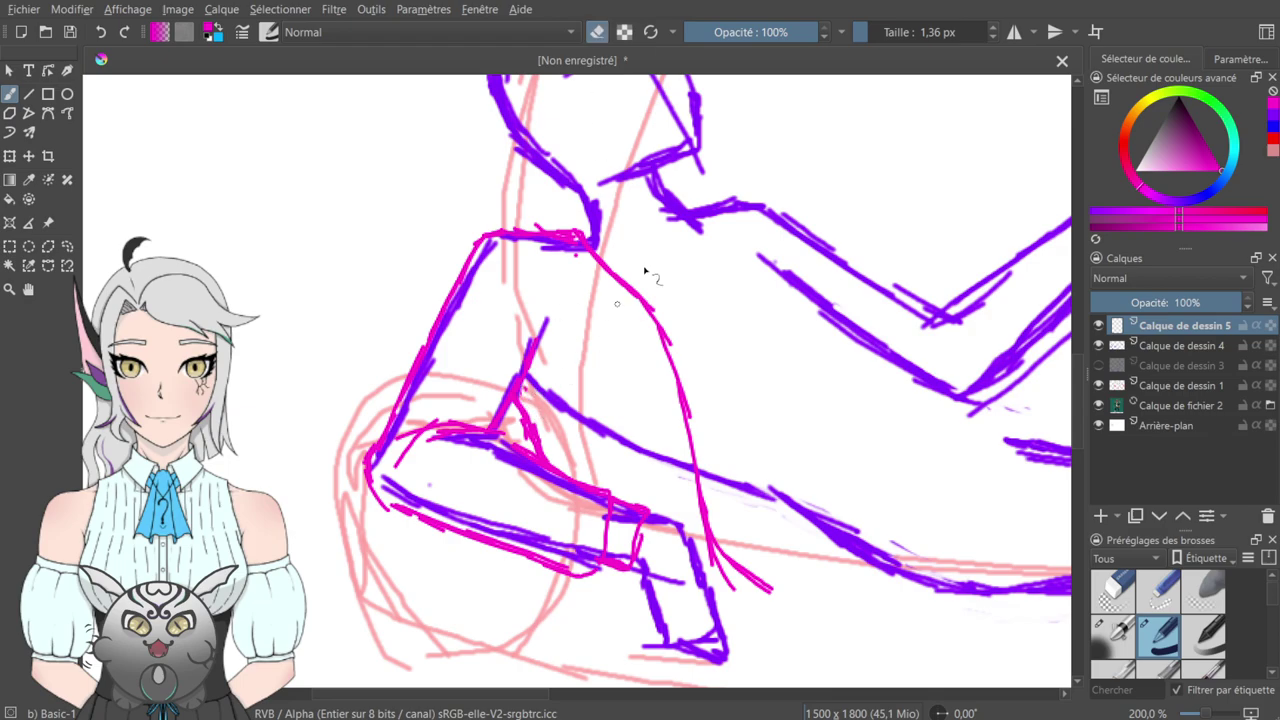
key(e)
mouse_move(622, 226)
mouse_down()
mouse_move(608, 266)
mouse_move(580, 187)
mouse_up()
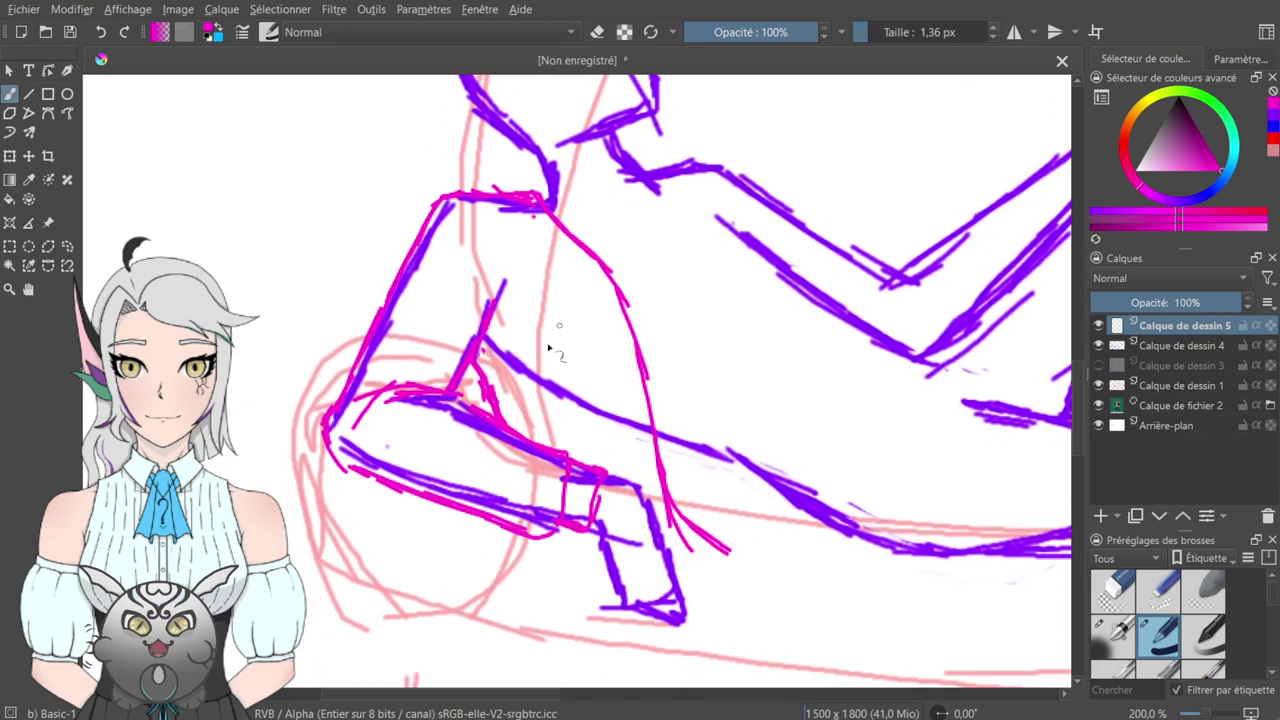
drag(500, 347, 540, 418)
key(ctrl+z)
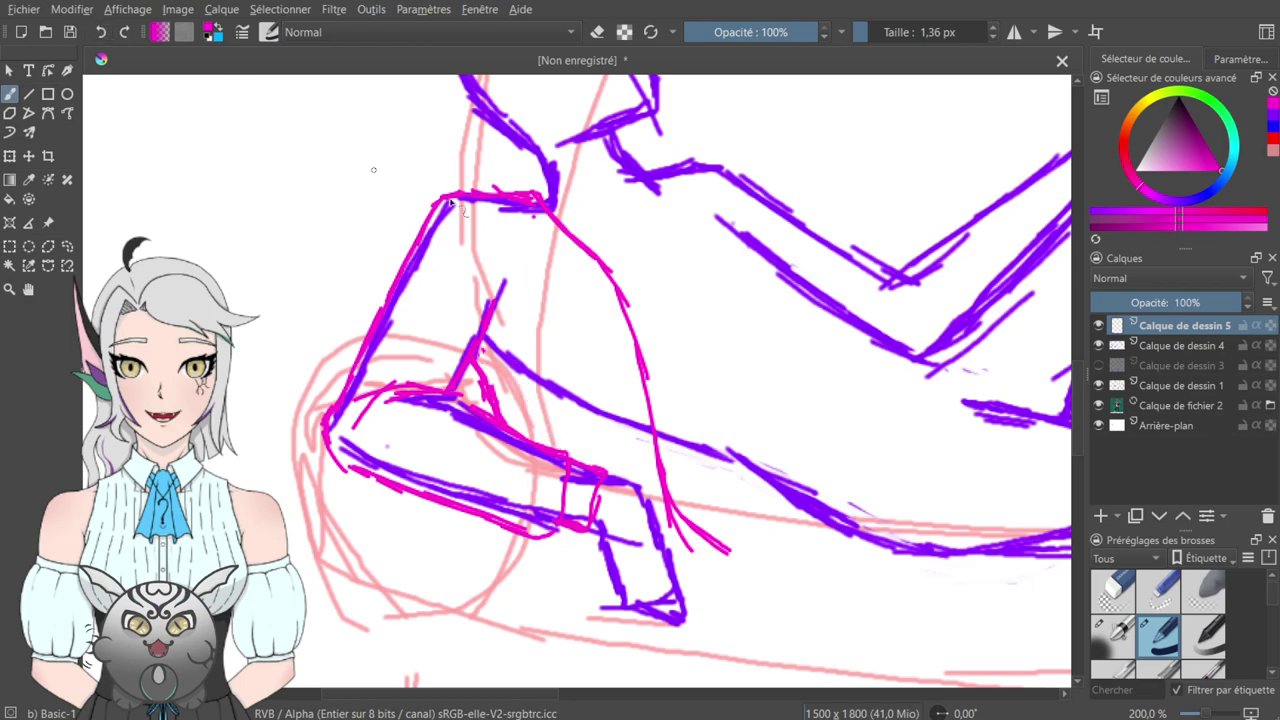
- Sketch the collar at the back of the neck and a second line along the upper front edge of the jacket
mouse_move(519, 209)
mouse_down()
mouse_move(612, 288)
mouse_move(535, 610)
mouse_up()
drag(517, 263, 580, 581)
drag(580, 301, 660, 665)
mouse_move(625, 334)
mouse_down()
mouse_move(607, 624)
mouse_move(551, 449)
mouse_move(564, 315)
mouse_move(531, 126)
mouse_move(540, 280)
mouse_move(563, 258)
mouse_up()
drag(678, 234, 531, 230)
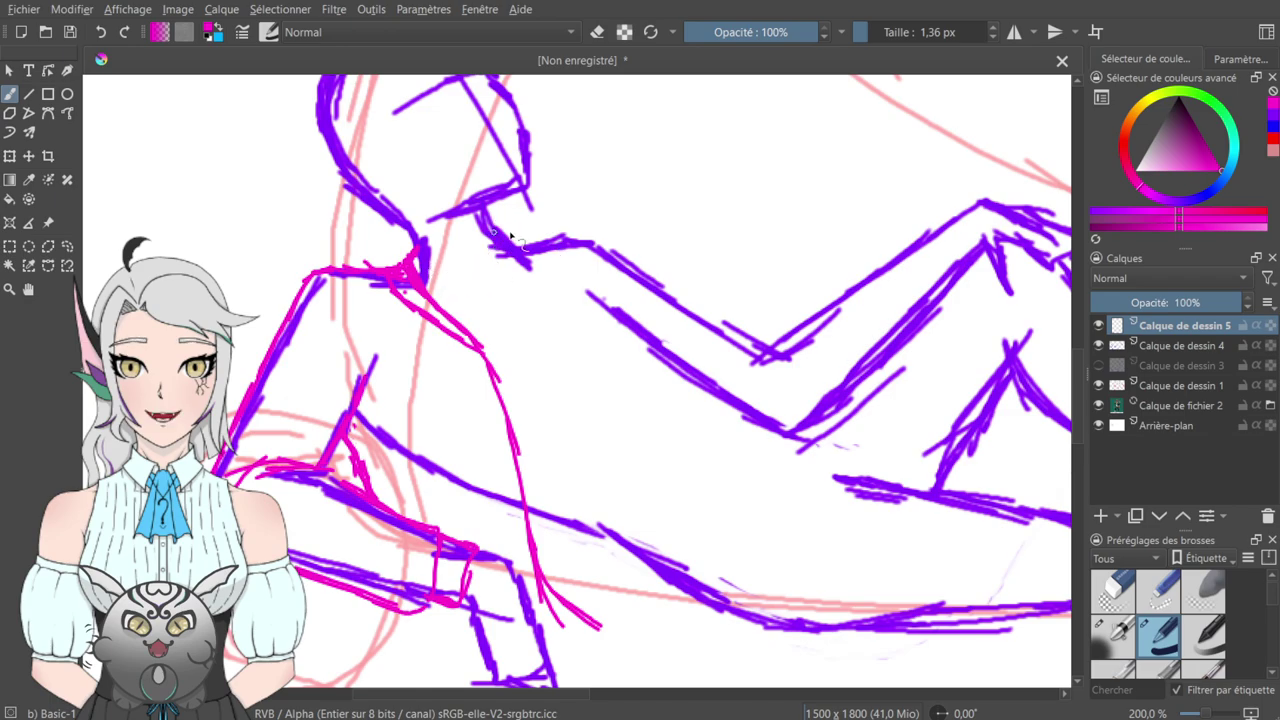
- Draw the other side of the collar and the jacket opening from the throat over the far shoulder
mouse_move(535, 238)
mouse_down()
mouse_move(563, 264)
mouse_move(526, 235)
mouse_move(592, 293)
mouse_up()
drag(510, 242, 592, 296)
drag(540, 245, 592, 245)
drag(691, 257, 593, 262)
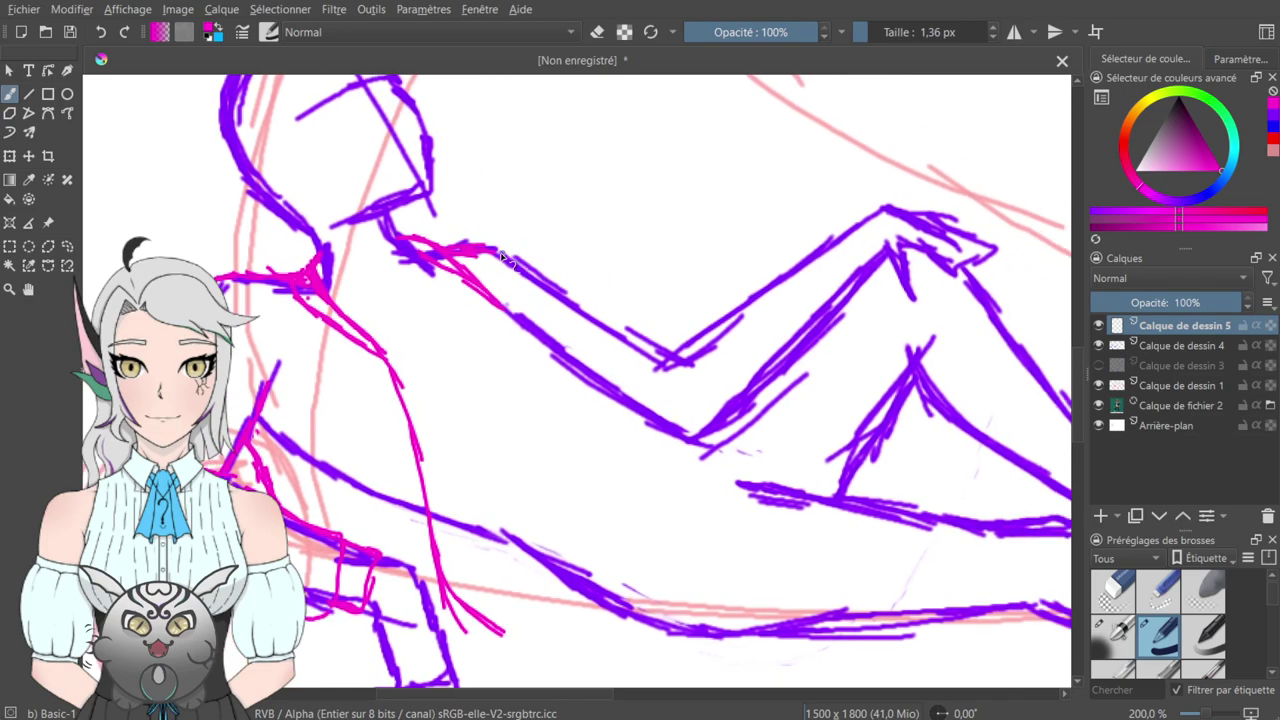
- Trace the sleeve's upper edge from the far shoulder to the elbow and add short fold strokes at the bend
drag(503, 257, 660, 364)
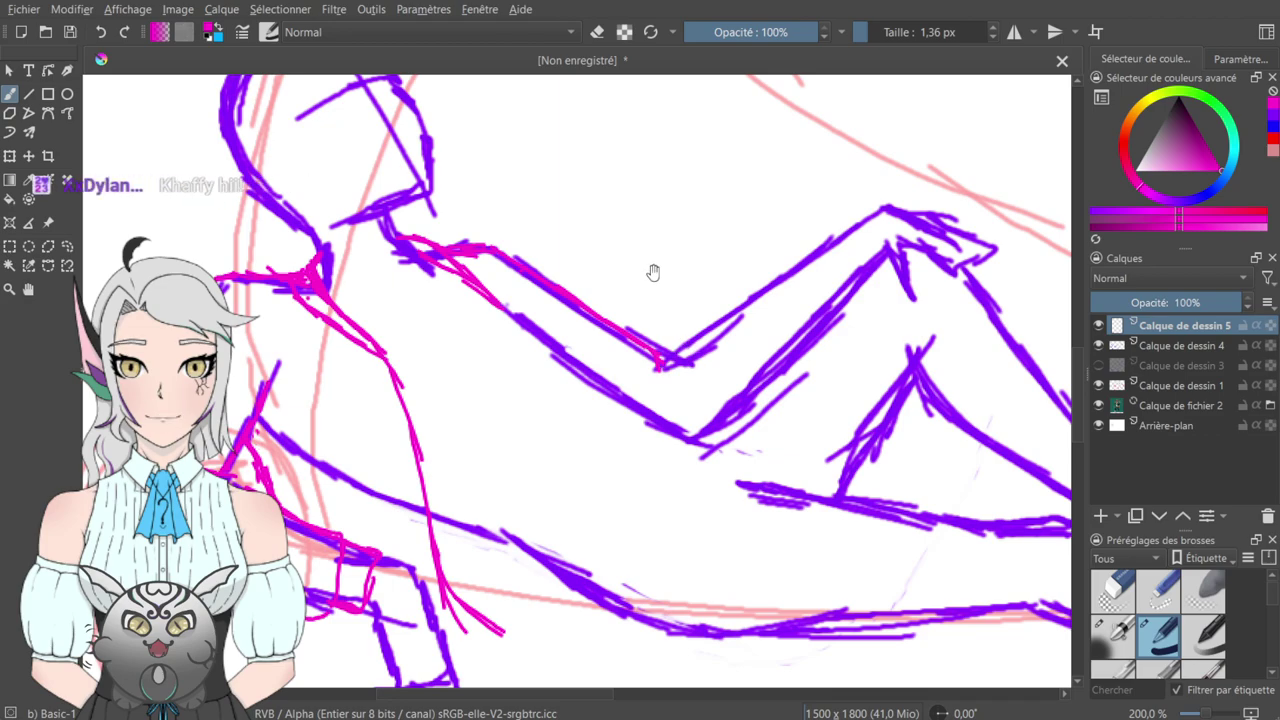
drag(651, 277, 546, 232)
mouse_move(555, 316)
mouse_down()
mouse_move(551, 357)
mouse_move(563, 306)
mouse_move(574, 352)
mouse_move(562, 345)
mouse_up()
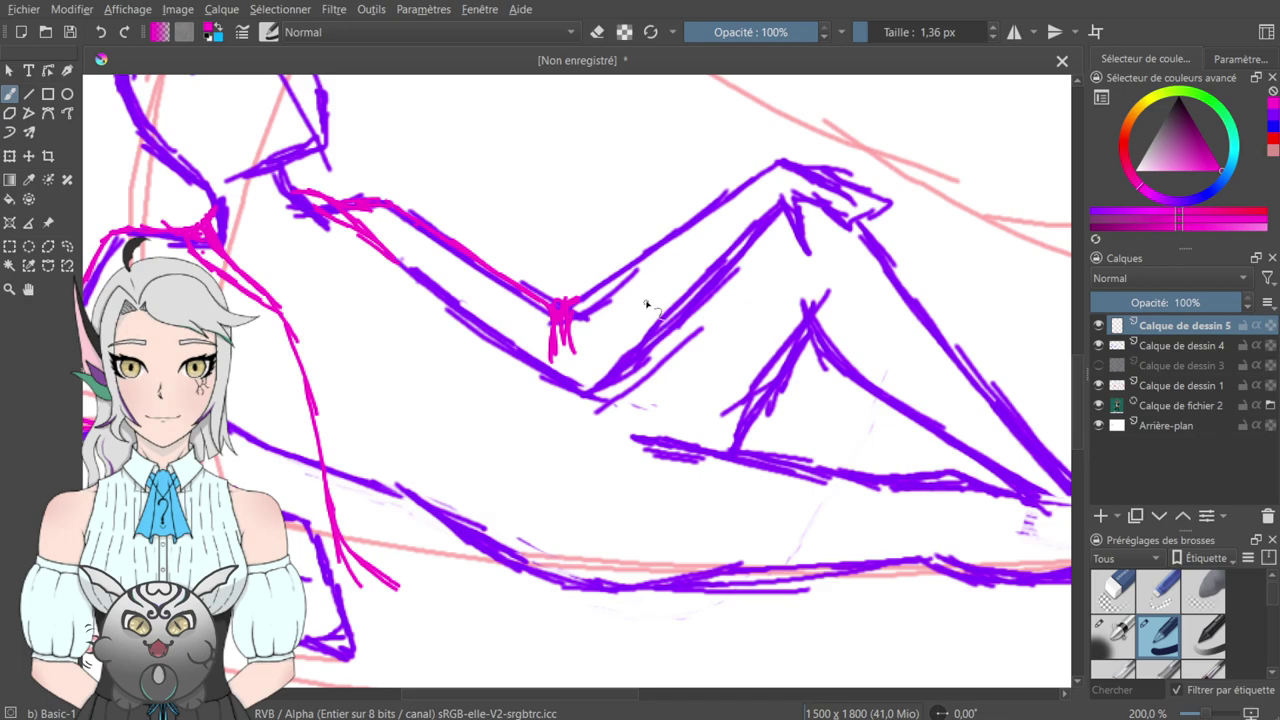
mouse_move(623, 249)
mouse_down()
mouse_move(551, 346)
mouse_move(572, 318)
mouse_up()
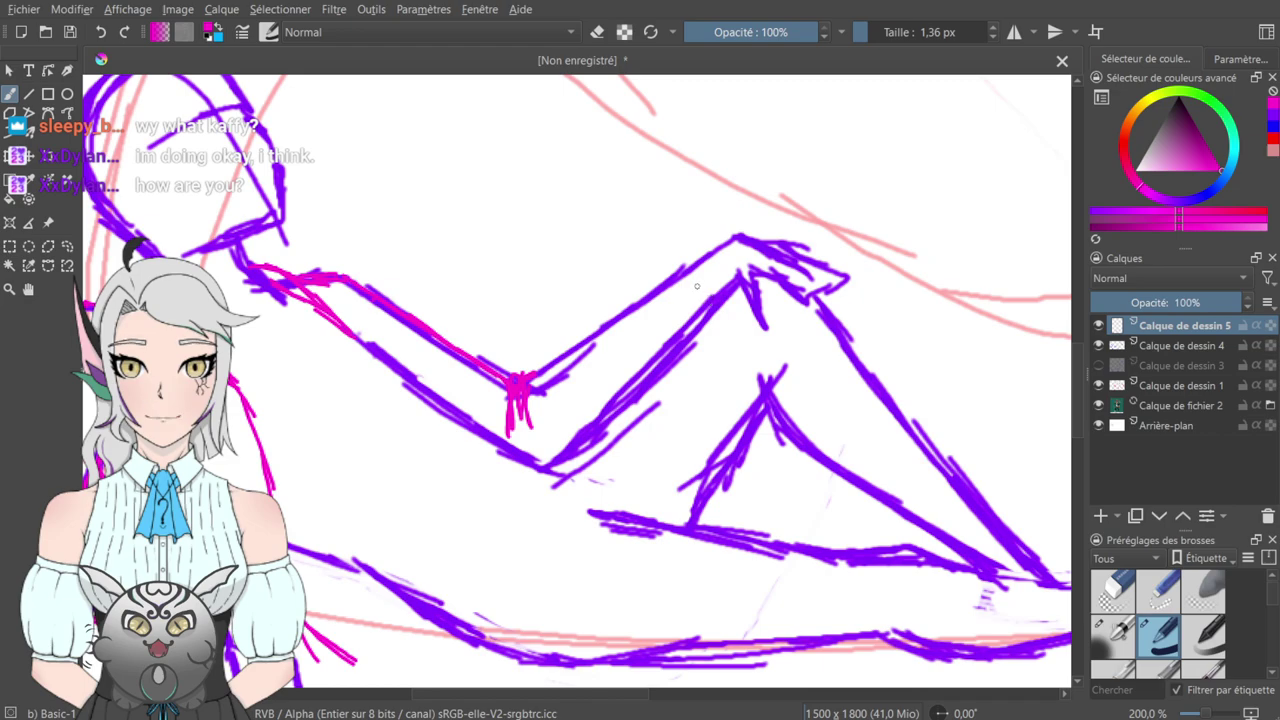
drag(643, 275, 831, 429)
drag(675, 408, 623, 566)
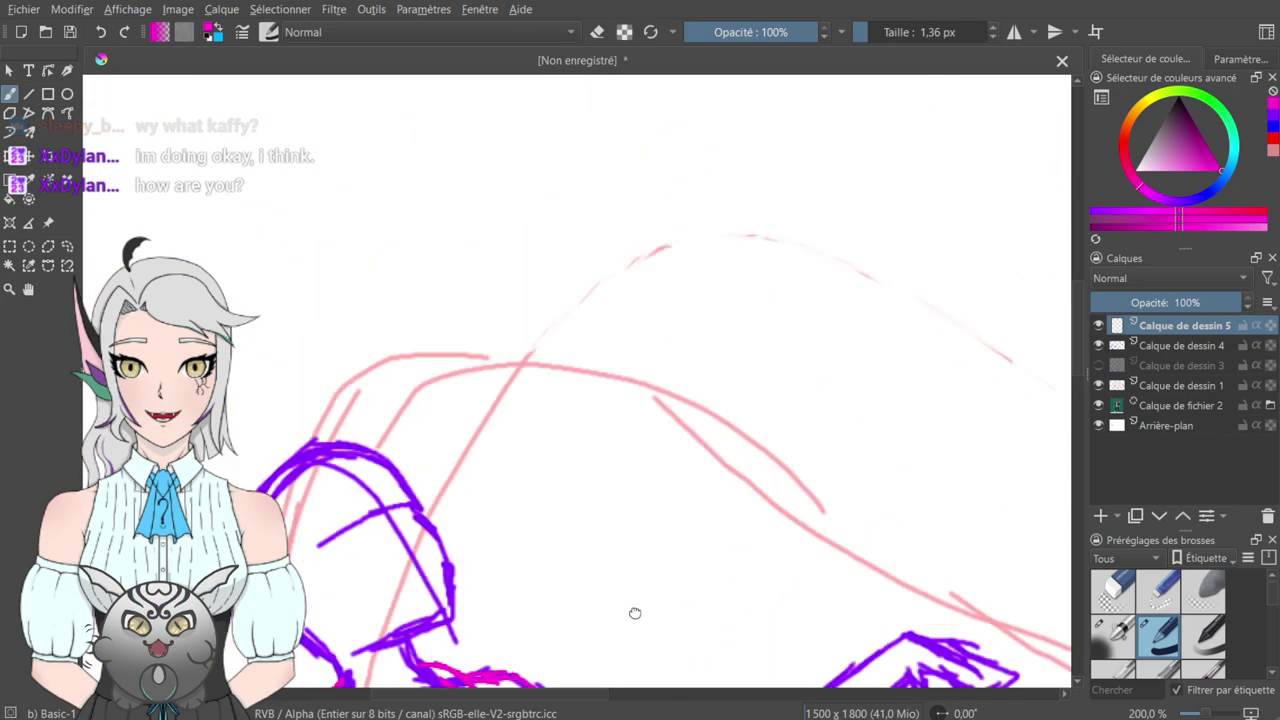
drag(572, 180, 677, 677)
mouse_move(569, 489)
mouse_down()
mouse_move(671, 576)
mouse_move(637, 471)
mouse_move(549, 303)
mouse_move(646, 397)
mouse_move(598, 388)
mouse_up()
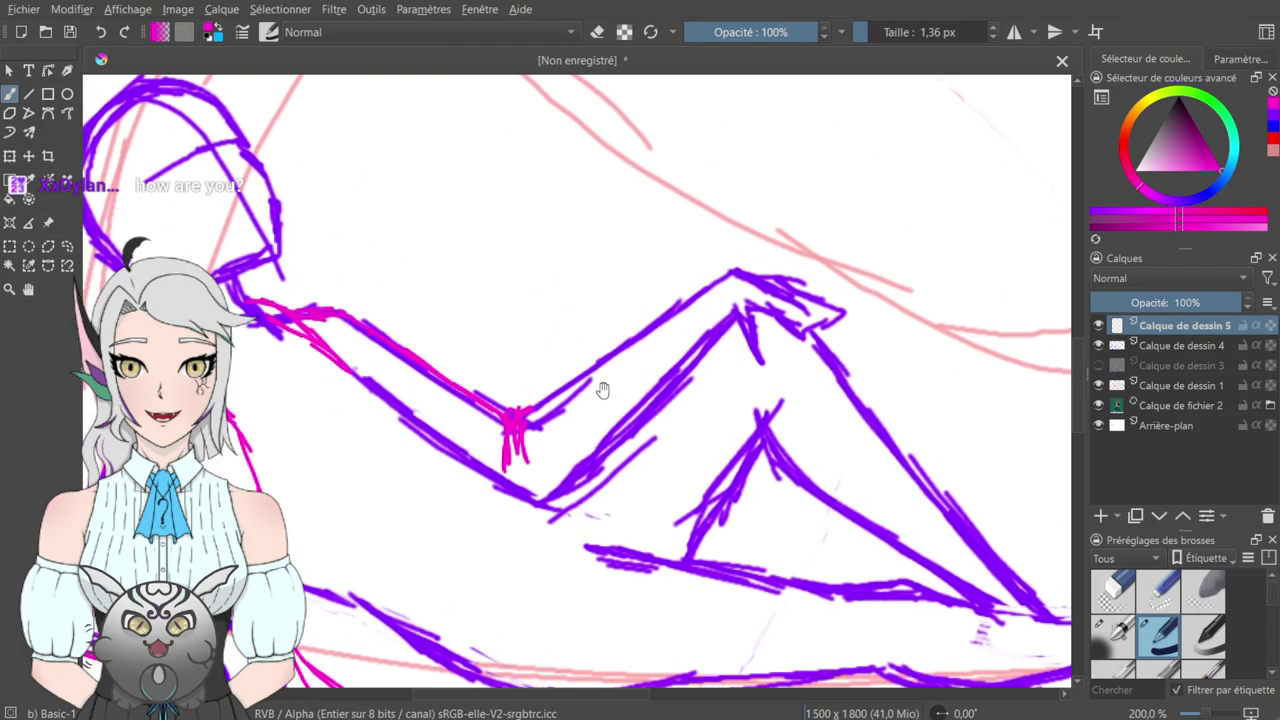
mouse_move(549, 271)
mouse_down()
mouse_move(620, 466)
mouse_move(609, 321)
mouse_up()
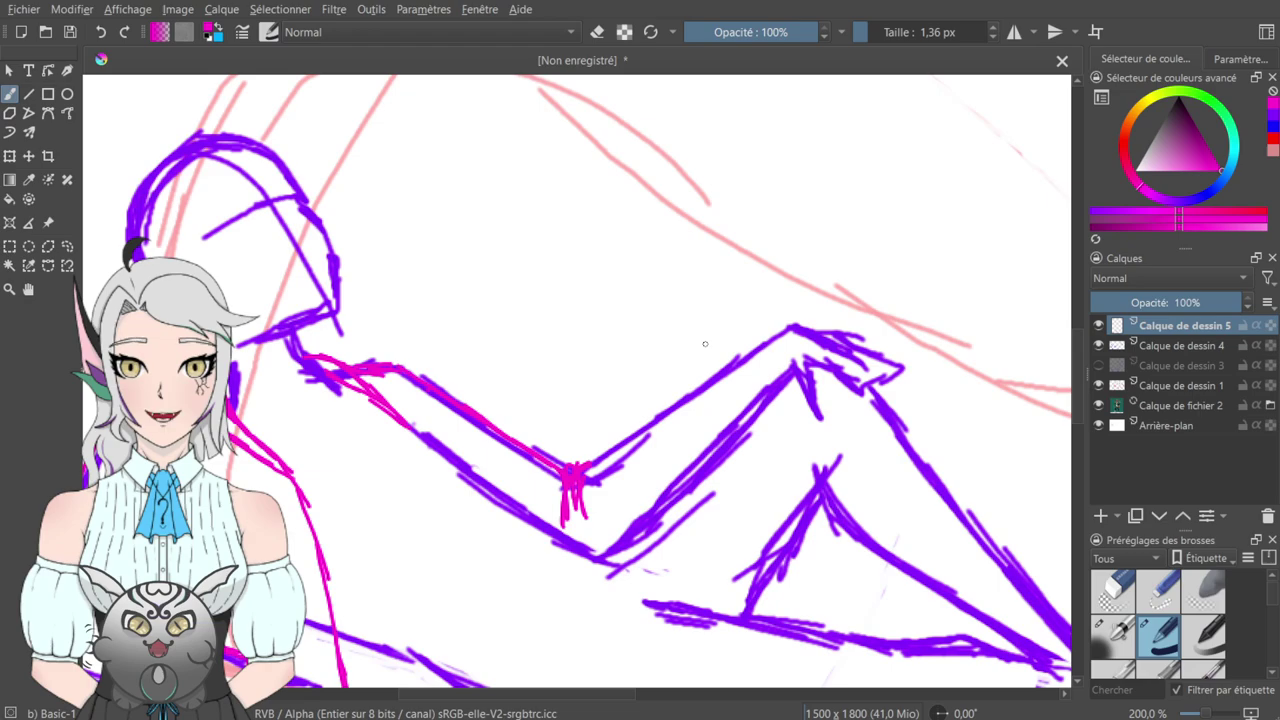
drag(637, 363, 590, 203)
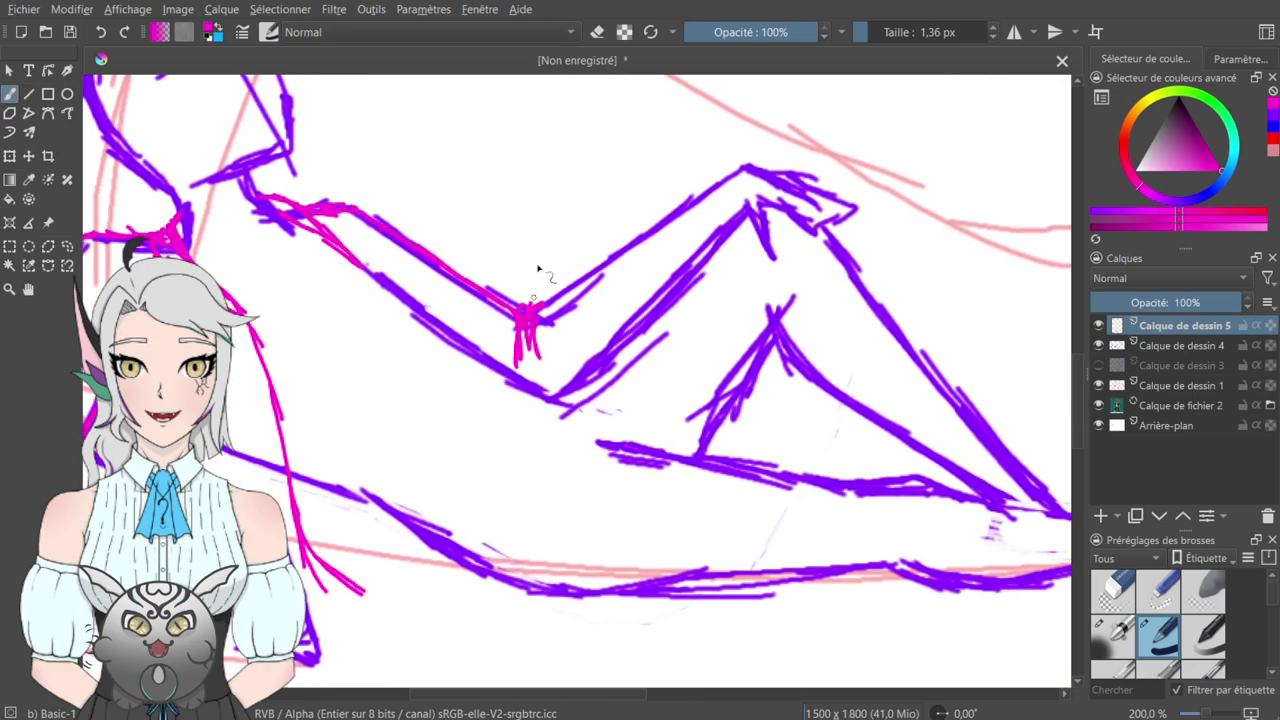
- Erase the surplus fold strokes at the elbow of the arm resting on the knee, and return to painting
click(597, 32)
mouse_move(550, 318)
mouse_down()
mouse_move(530, 345)
mouse_move(540, 322)
mouse_move(530, 348)
mouse_move(543, 375)
mouse_move(556, 352)
mouse_up()
key(e)
- Outline the sleeve along both sides of the raised forearm and close it at the wrist
mouse_move(522, 312)
mouse_down()
mouse_move(638, 253)
mouse_move(559, 296)
mouse_move(658, 238)
mouse_move(577, 285)
mouse_move(707, 188)
mouse_move(695, 186)
mouse_move(728, 172)
mouse_move(738, 200)
mouse_move(737, 176)
mouse_move(747, 222)
mouse_move(727, 254)
mouse_move(614, 356)
mouse_up()
drag(744, 204, 686, 238)
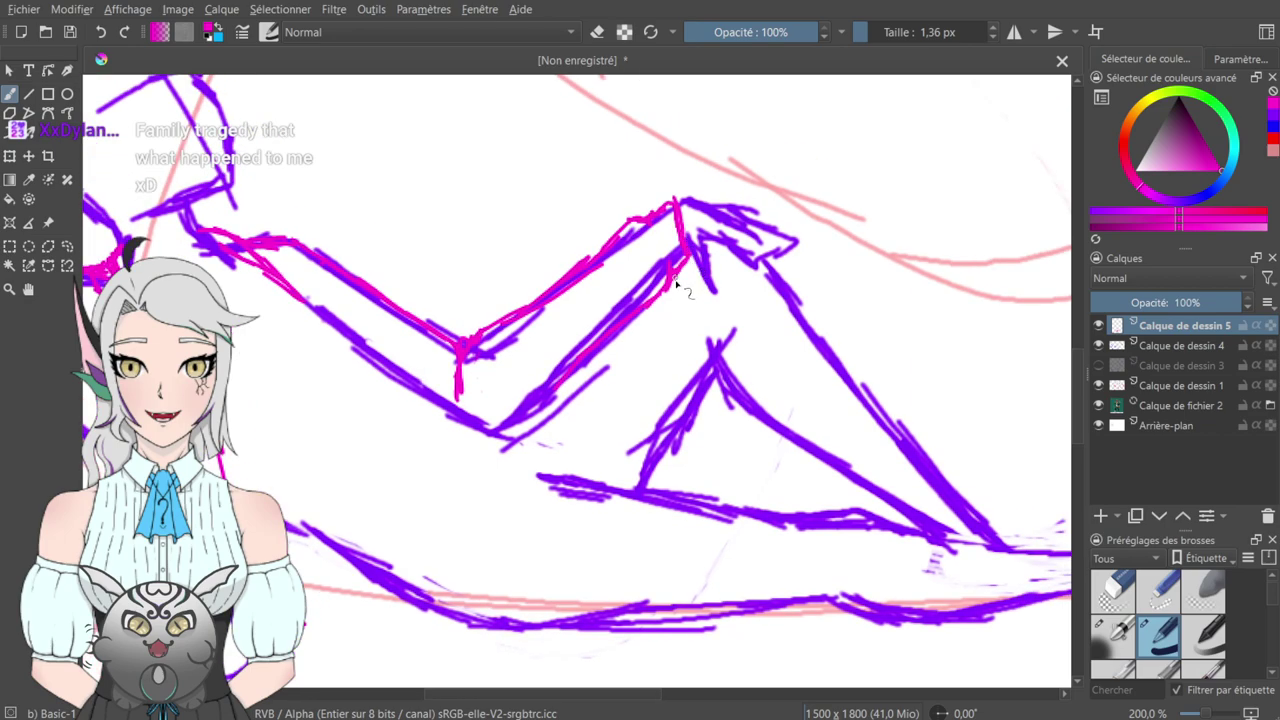
key(e)
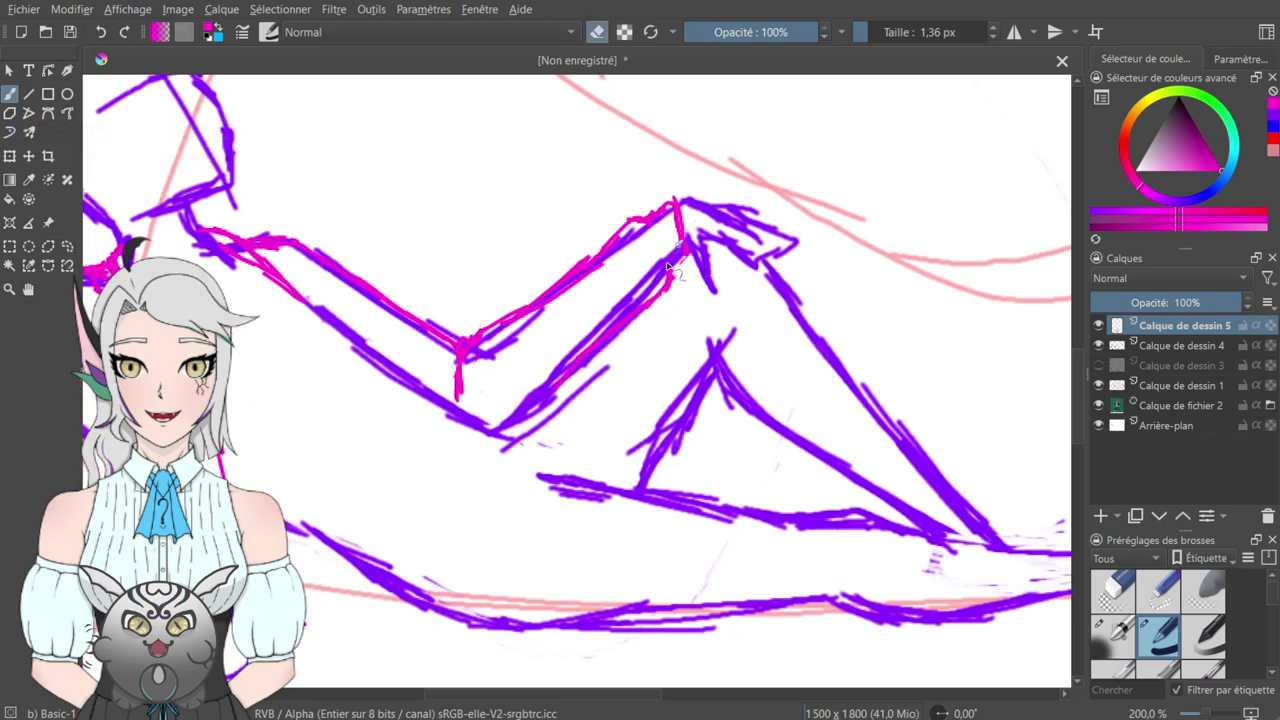
key(e)
- Draw a cuff band across the sleeve end at the wrist resting on the knee
drag(657, 280, 590, 354)
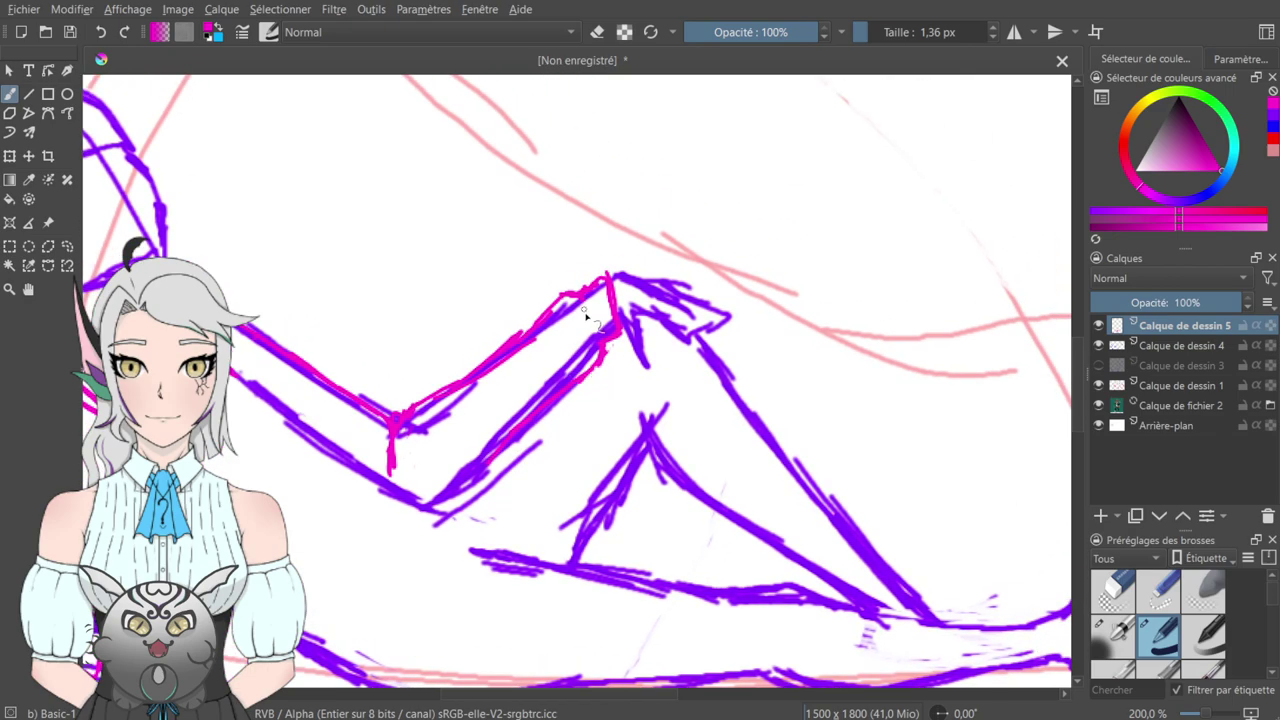
drag(581, 299, 601, 345)
mouse_move(585, 297)
mouse_down()
mouse_move(607, 290)
mouse_move(613, 304)
mouse_up()
- Reinforce the cuff on the propped arm's sleeve and fill it with short magenta stripes
scroll(560, 310, down, 5)
scroll(560, 310, left, 10)
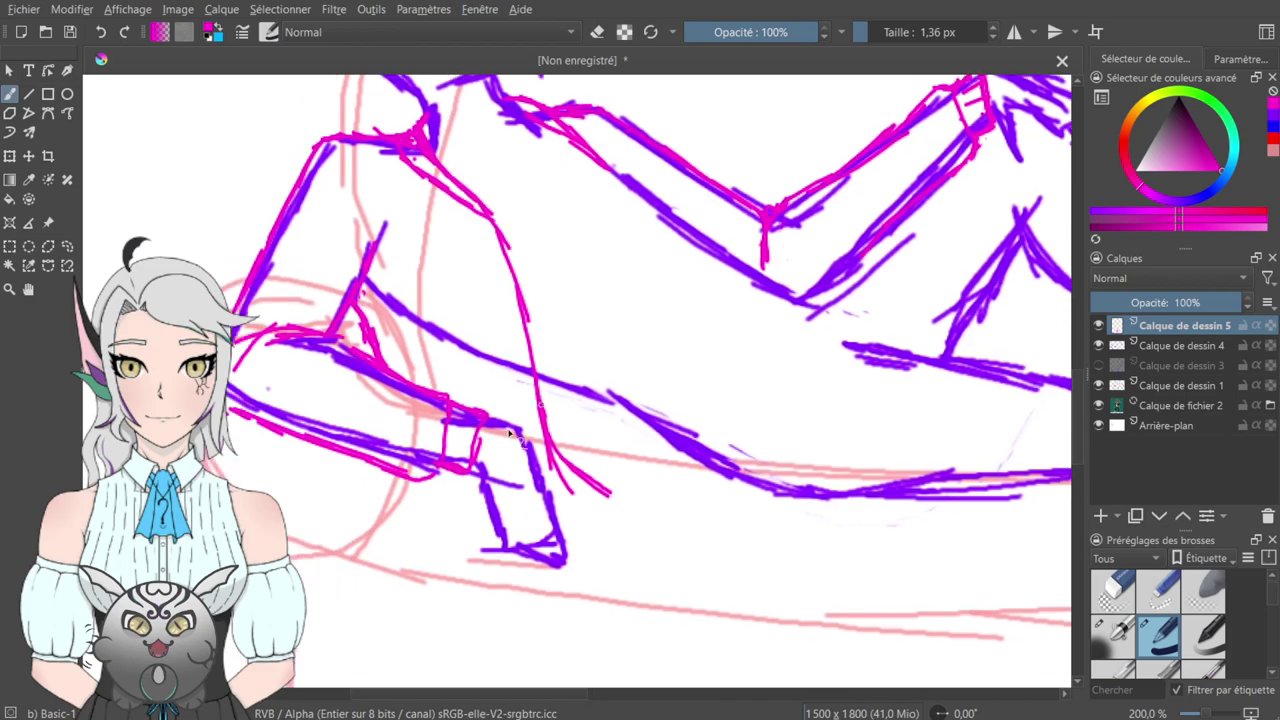
mouse_move(472, 468)
mouse_down()
mouse_move(485, 415)
mouse_move(462, 440)
mouse_move(453, 420)
mouse_move(467, 467)
mouse_up()
drag(452, 420, 479, 441)
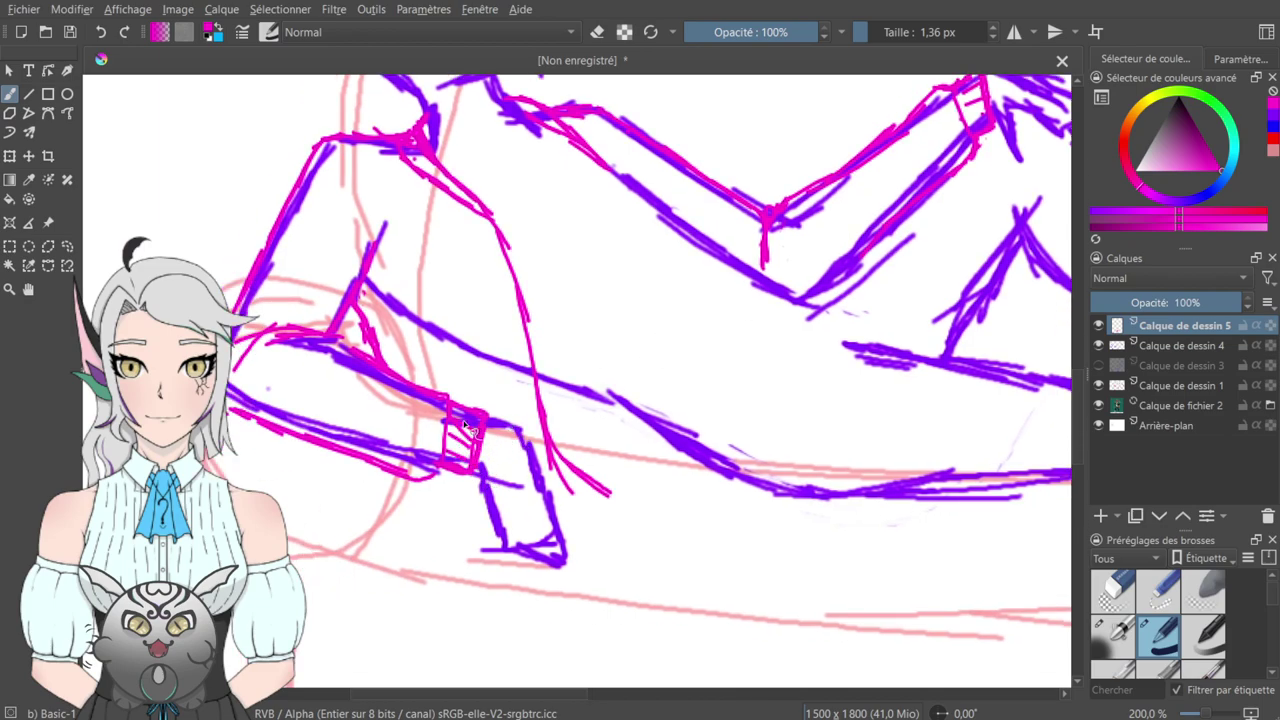
- Hatch the jacket lapel below the neck with short magenta strokes
scroll(595, 342, up, 5)
scroll(497, 437, left, 3)
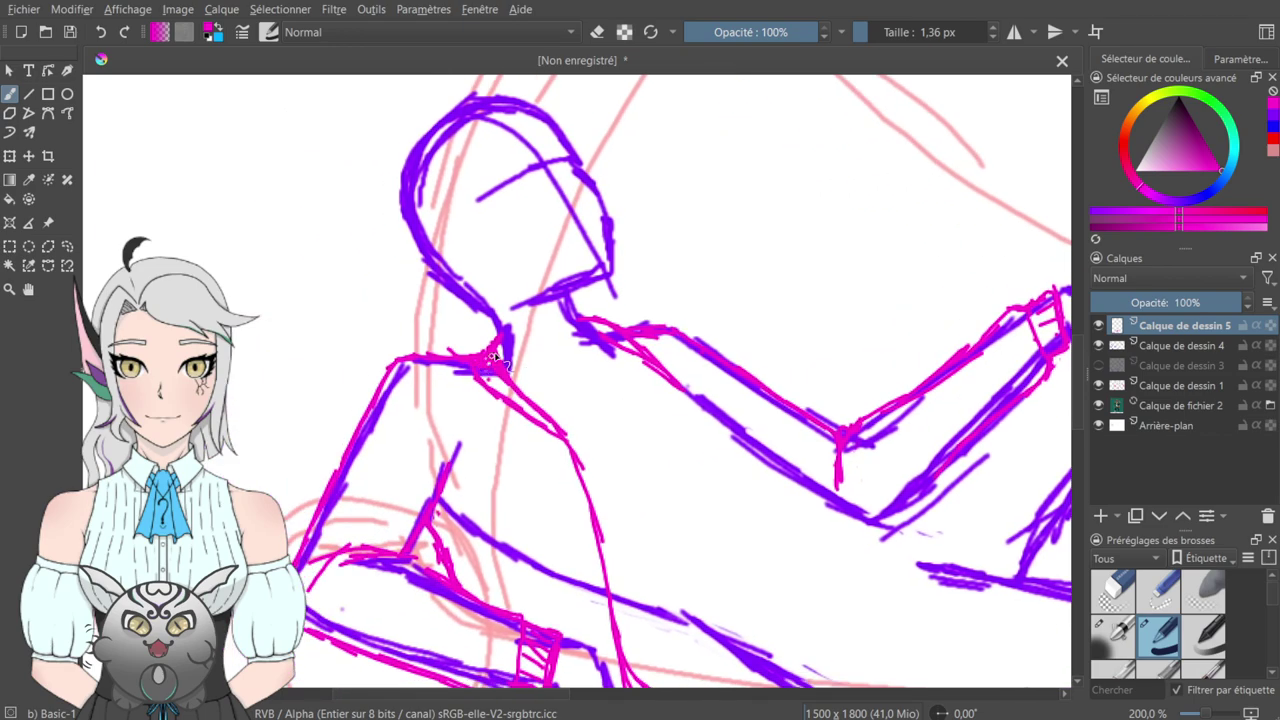
drag(534, 404, 527, 420)
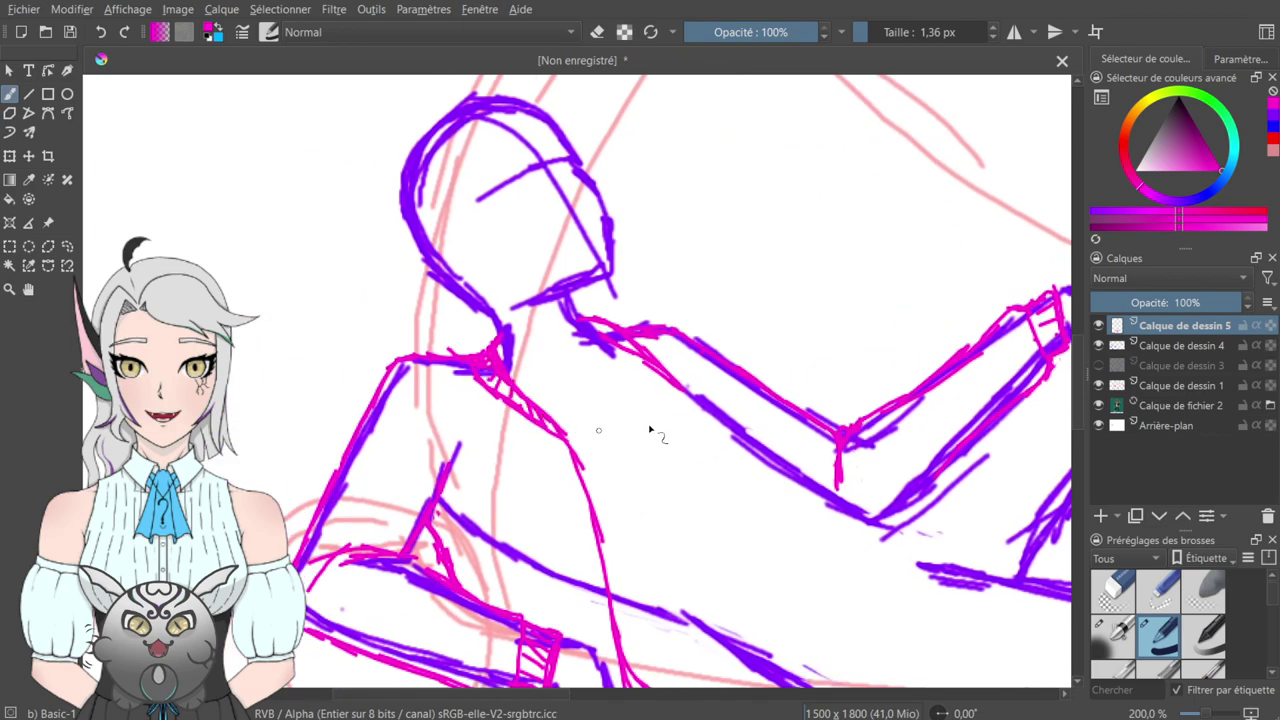
drag(634, 433, 577, 465)
drag(538, 358, 582, 395)
- Examine the reference image of the standing character and compare it with the reclining body sketch
drag(635, 429, 543, 277)
drag(620, 379, 679, 320)
drag(544, 226, 611, 335)
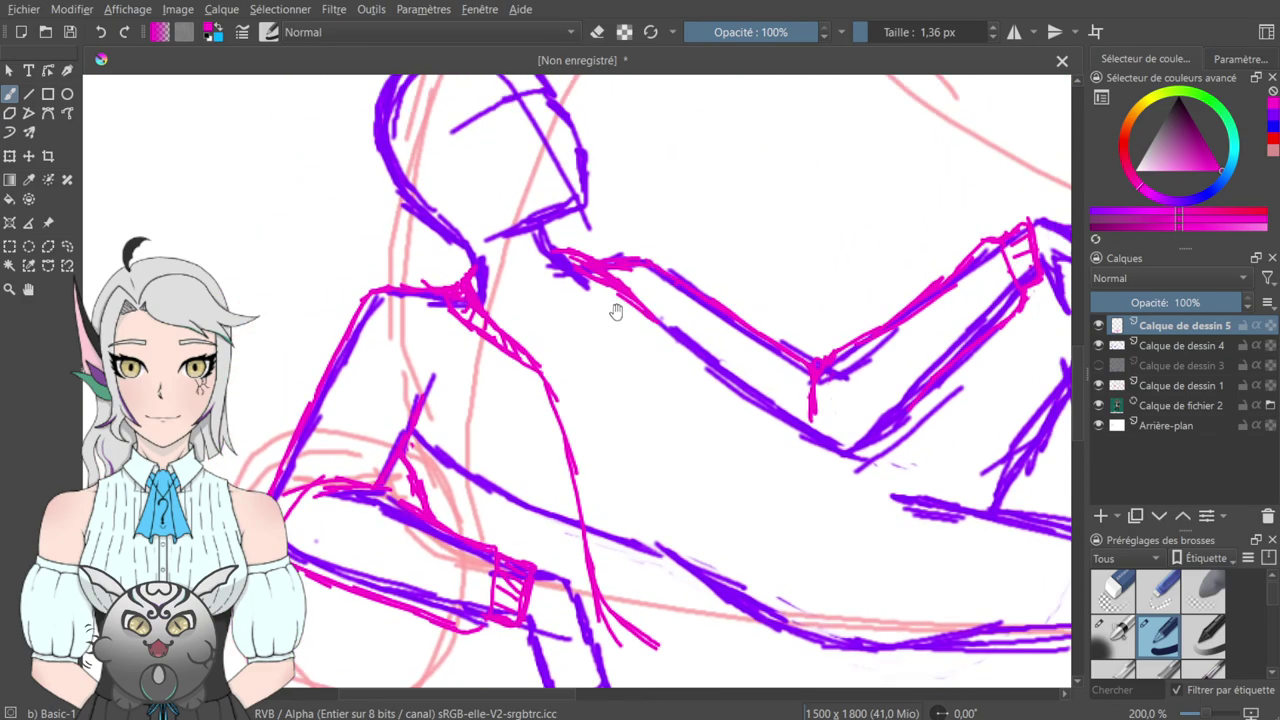
drag(470, 113, 626, 429)
drag(501, 150, 594, 605)
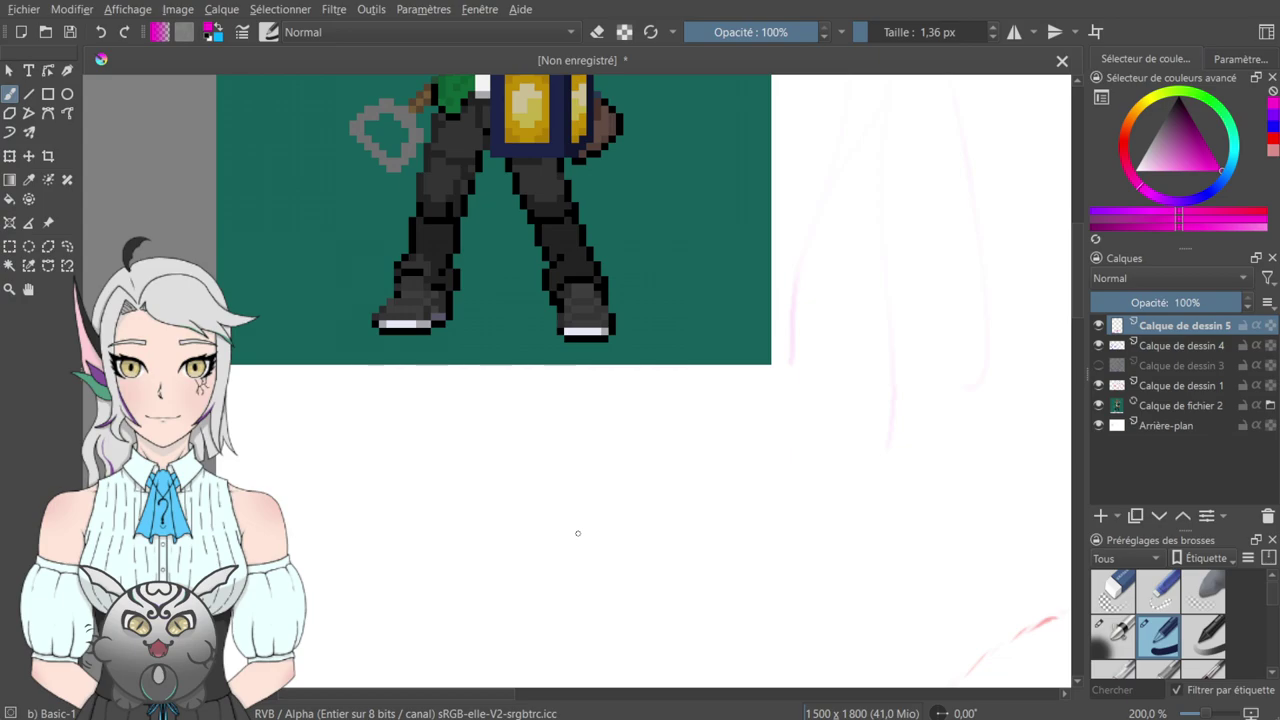
drag(728, 566, 714, 137)
drag(760, 600, 437, 171)
drag(683, 340, 506, 283)
drag(604, 330, 417, 313)
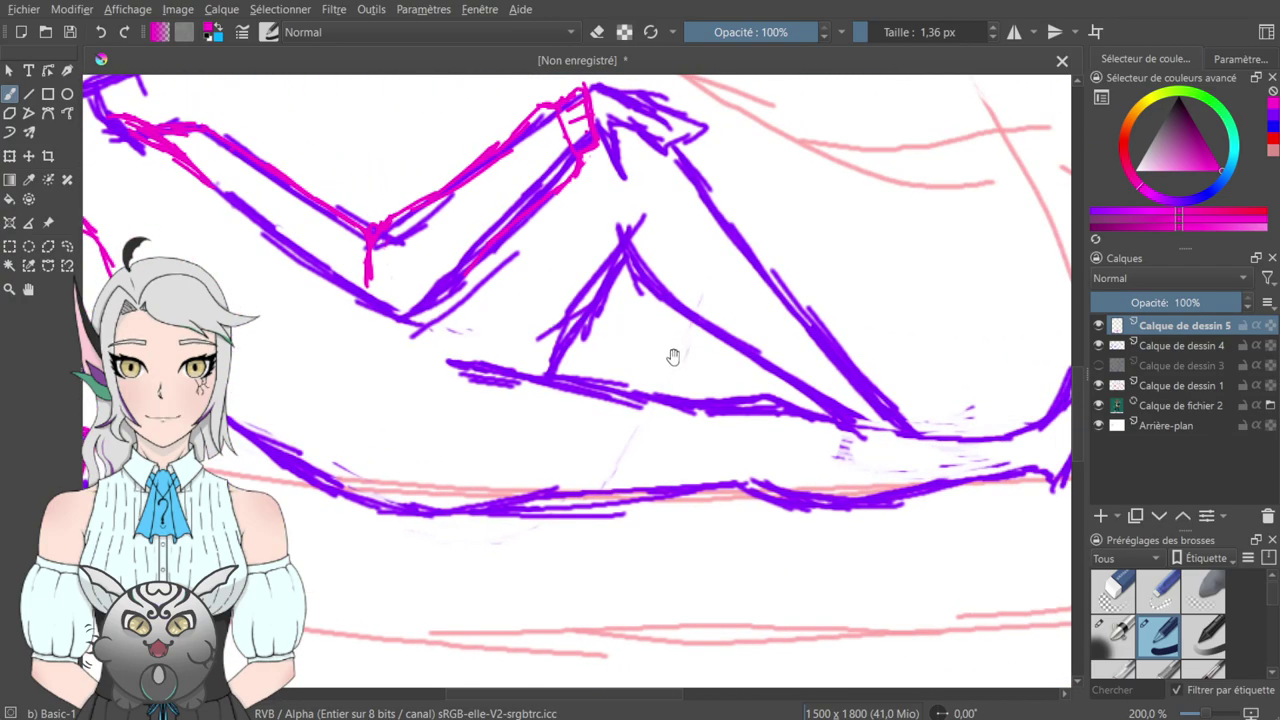
drag(592, 316, 876, 444)
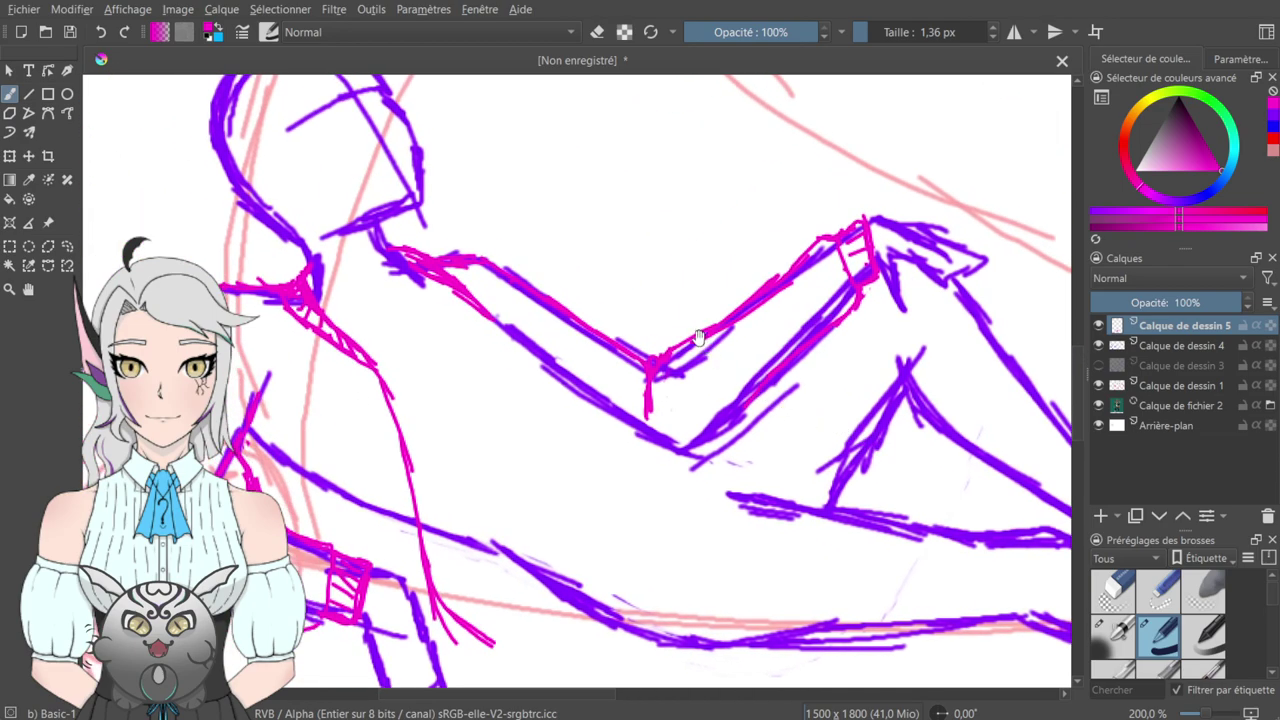
mouse_move(614, 240)
mouse_down()
mouse_move(660, 623)
mouse_move(640, 217)
mouse_move(634, 387)
mouse_move(728, 179)
mouse_up()
mouse_move(733, 273)
mouse_down()
mouse_move(646, 337)
mouse_move(749, 111)
mouse_up()
- Draw two long parallel straight violet lines as a tool shaft through the propped arm's hand, on layer Calque de dessin 4
drag(432, 392, 760, 418)
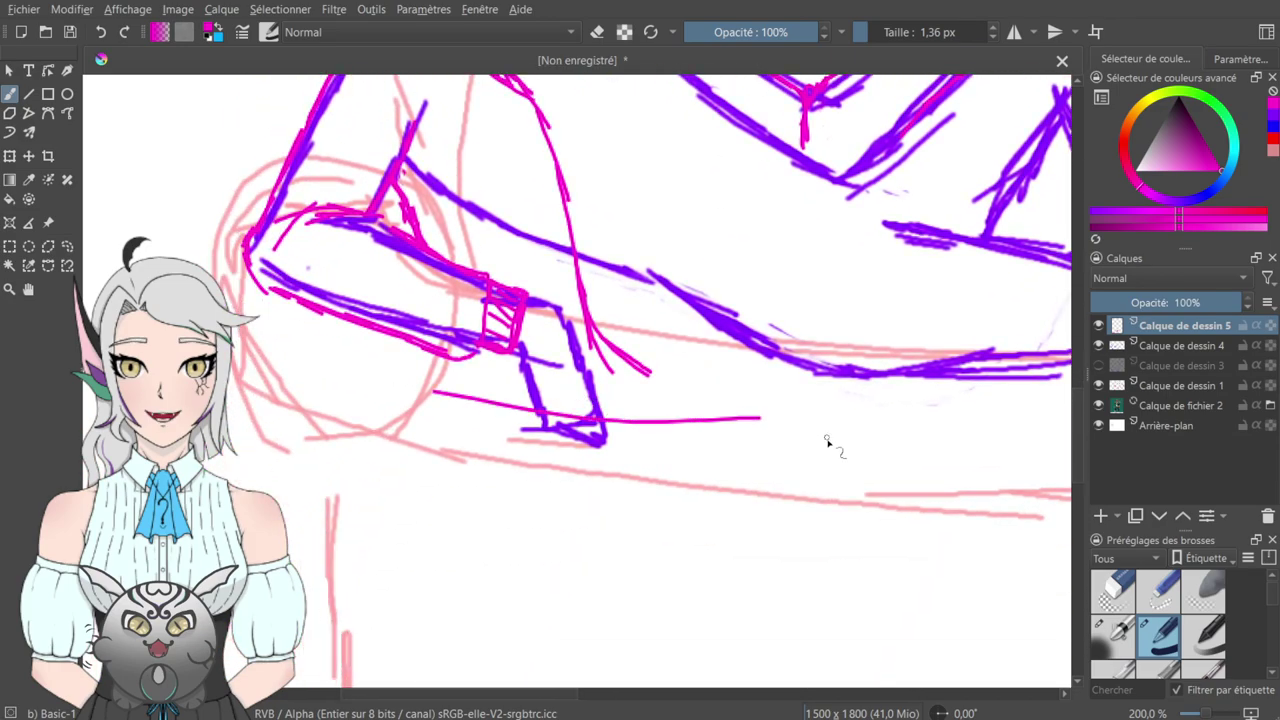
key(ctrl+z)
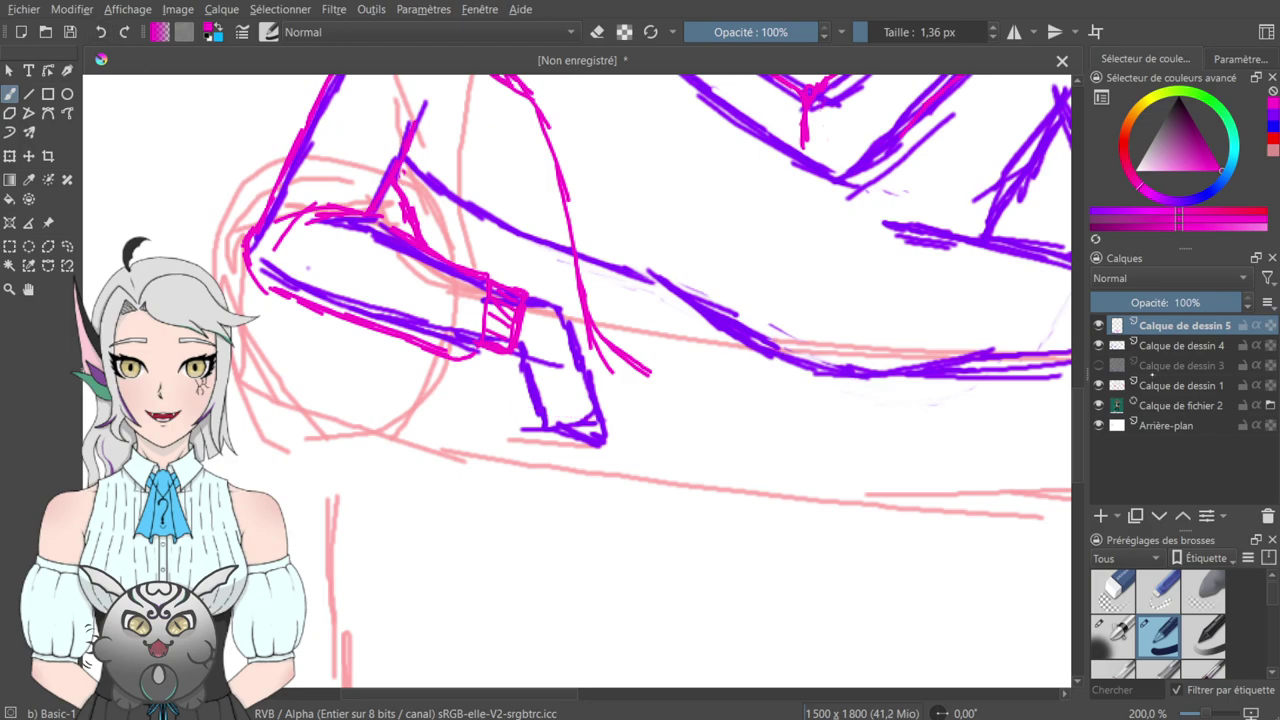
click(1158, 347)
scroll(751, 448, down, 2)
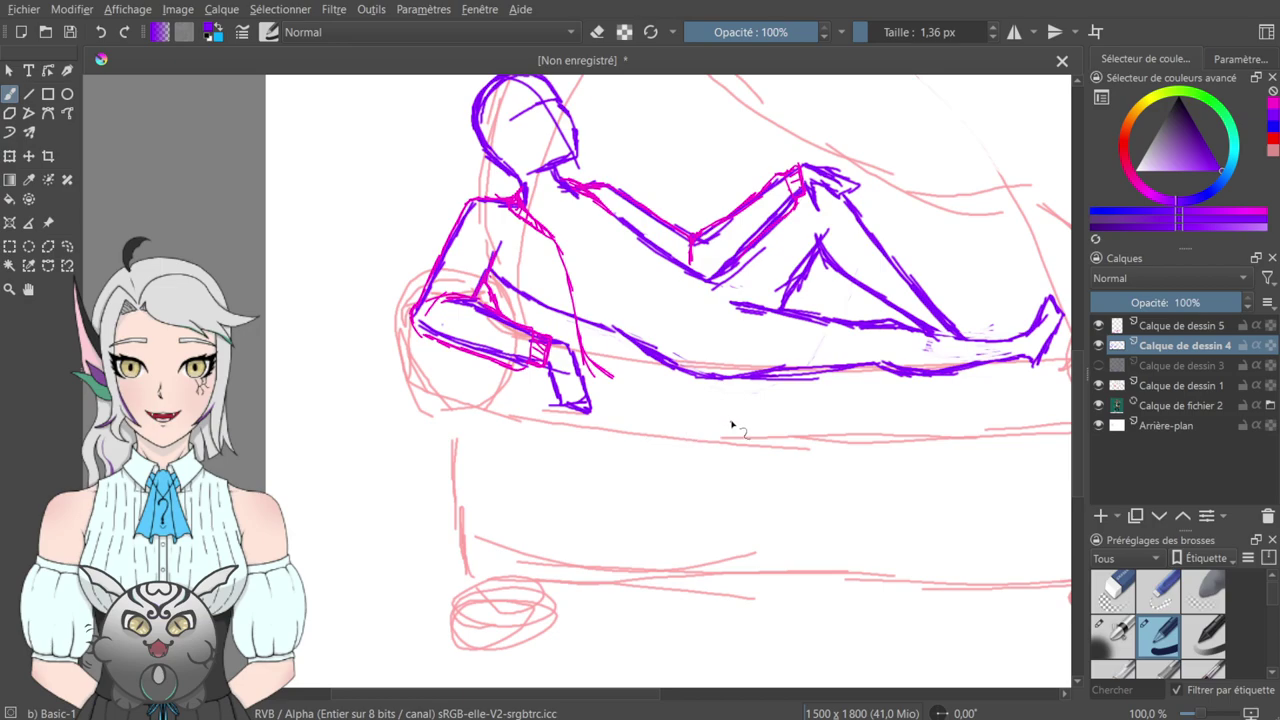
drag(708, 405, 790, 431)
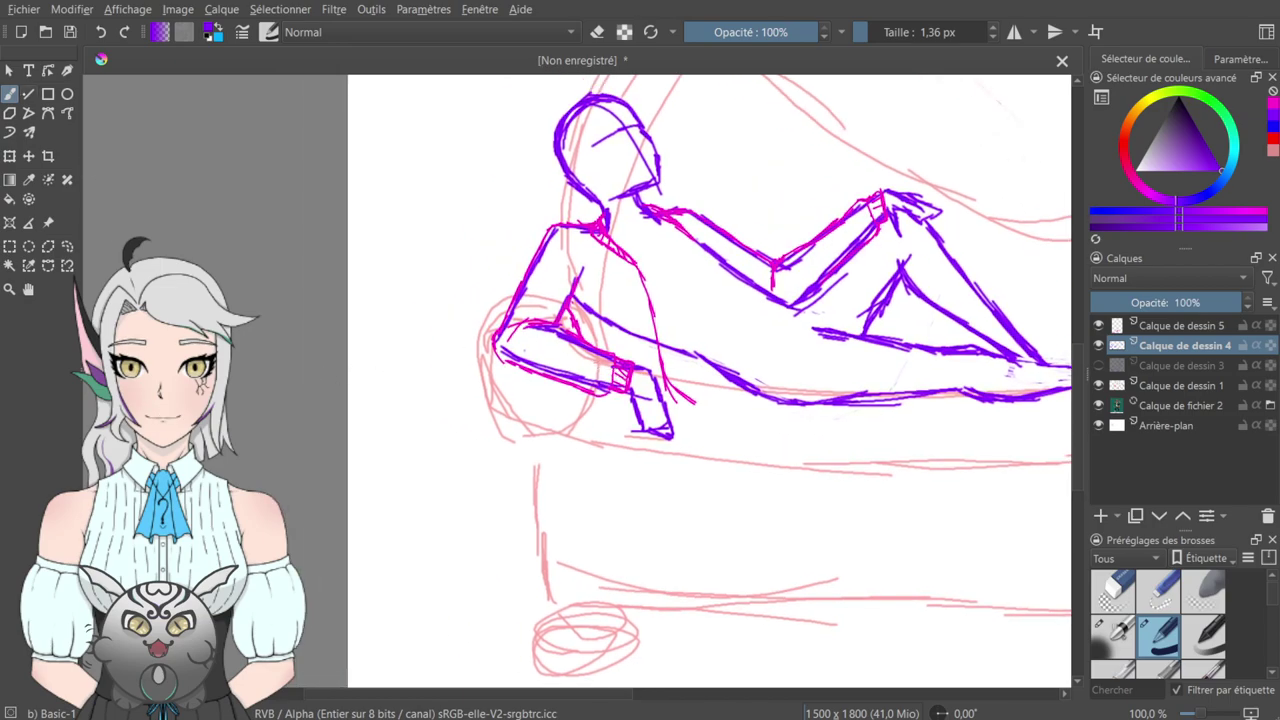
key(v)
drag(512, 427, 822, 433)
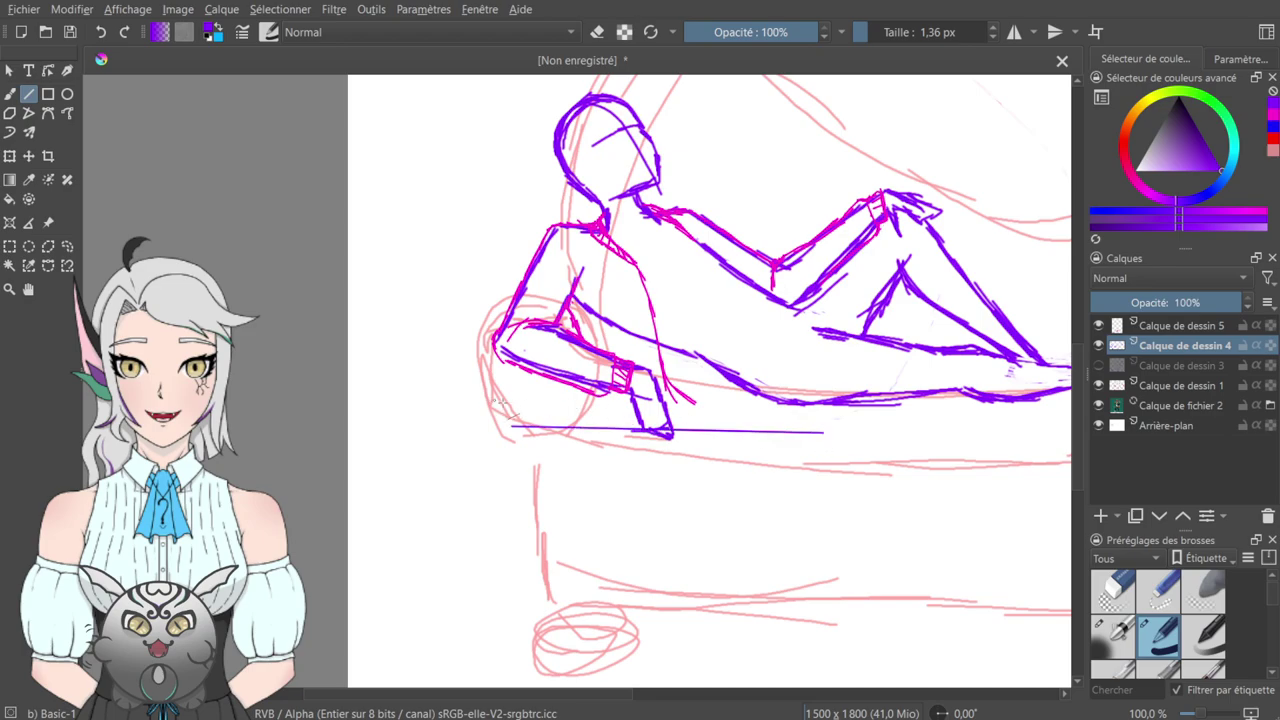
drag(613, 409, 818, 428)
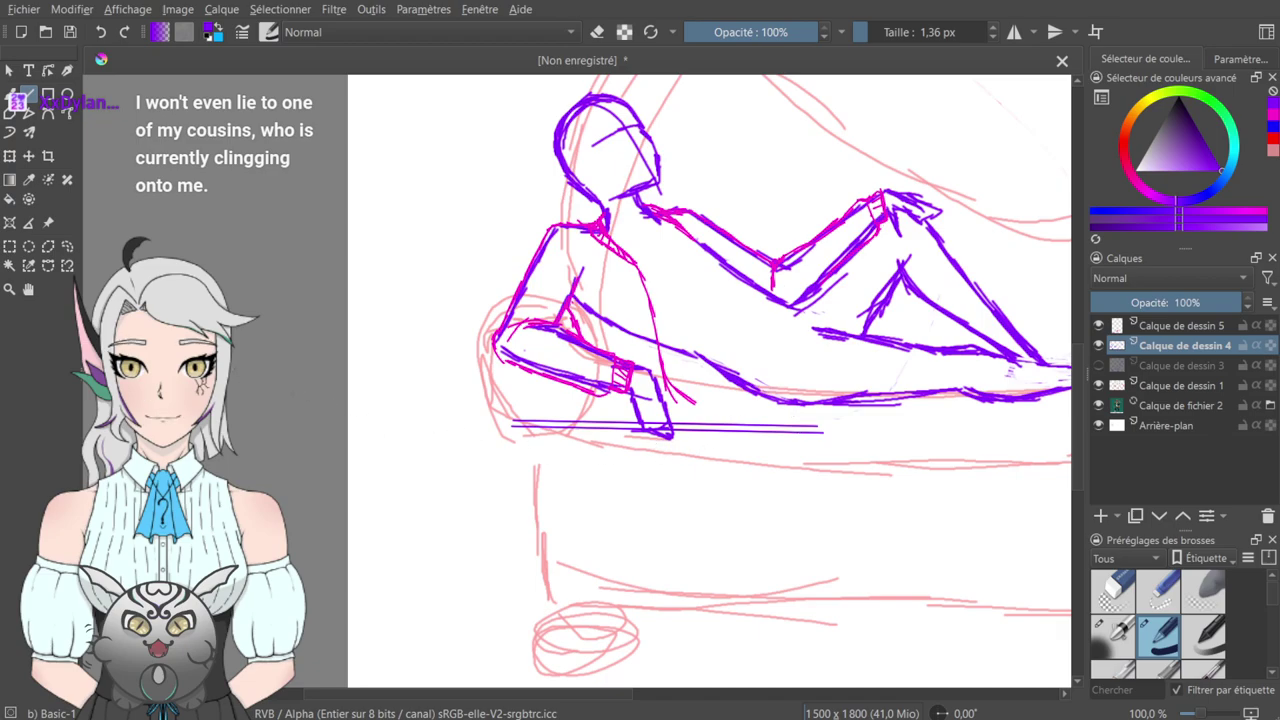
key(b)
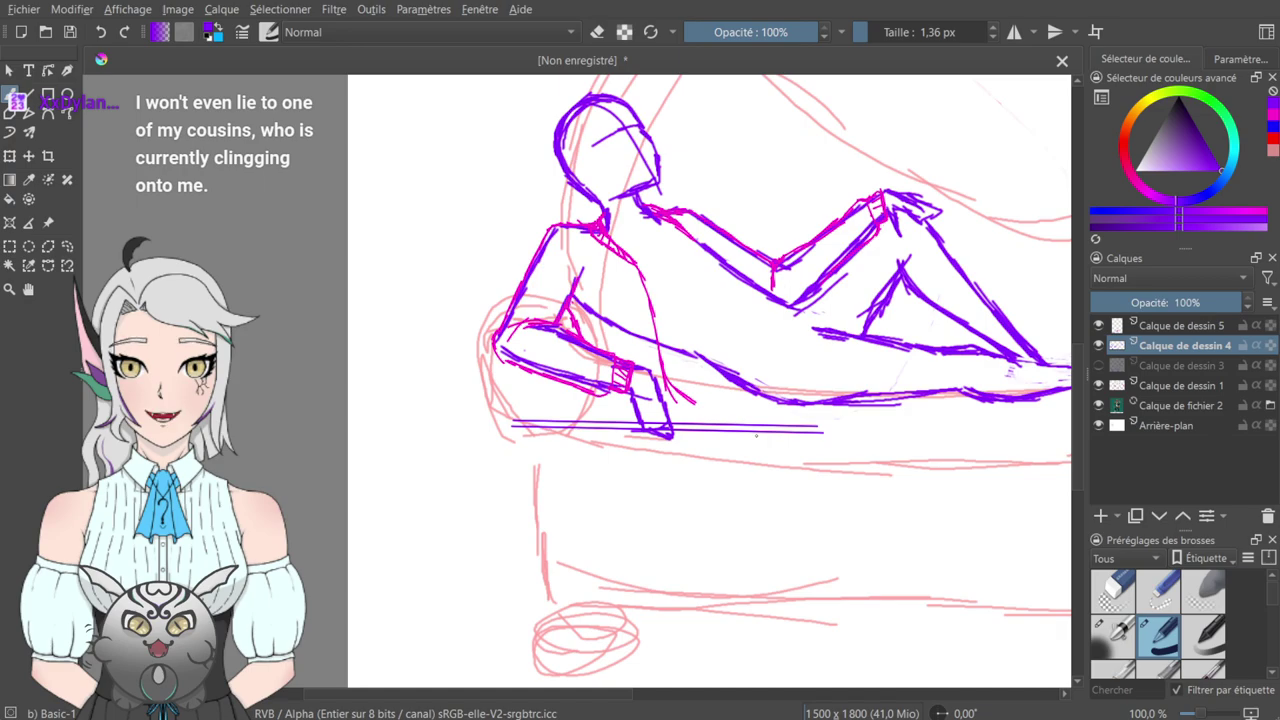
scroll(741, 455, up, 3)
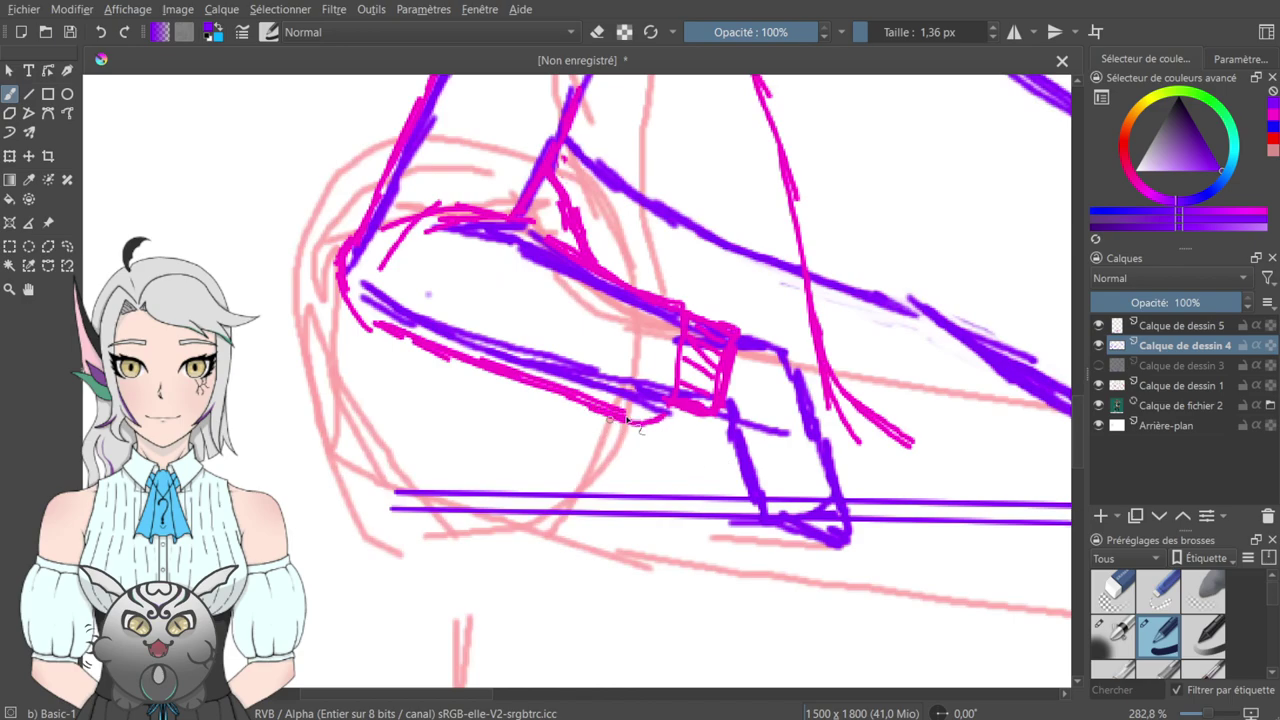
drag(659, 412, 782, 294)
drag(628, 338, 611, 309)
drag(1066, 257, 683, 300)
mouse_move(885, 308)
mouse_down()
mouse_move(713, 329)
mouse_move(629, 300)
mouse_up()
drag(722, 326, 800, 286)
drag(617, 286, 853, 305)
drag(622, 332, 575, 315)
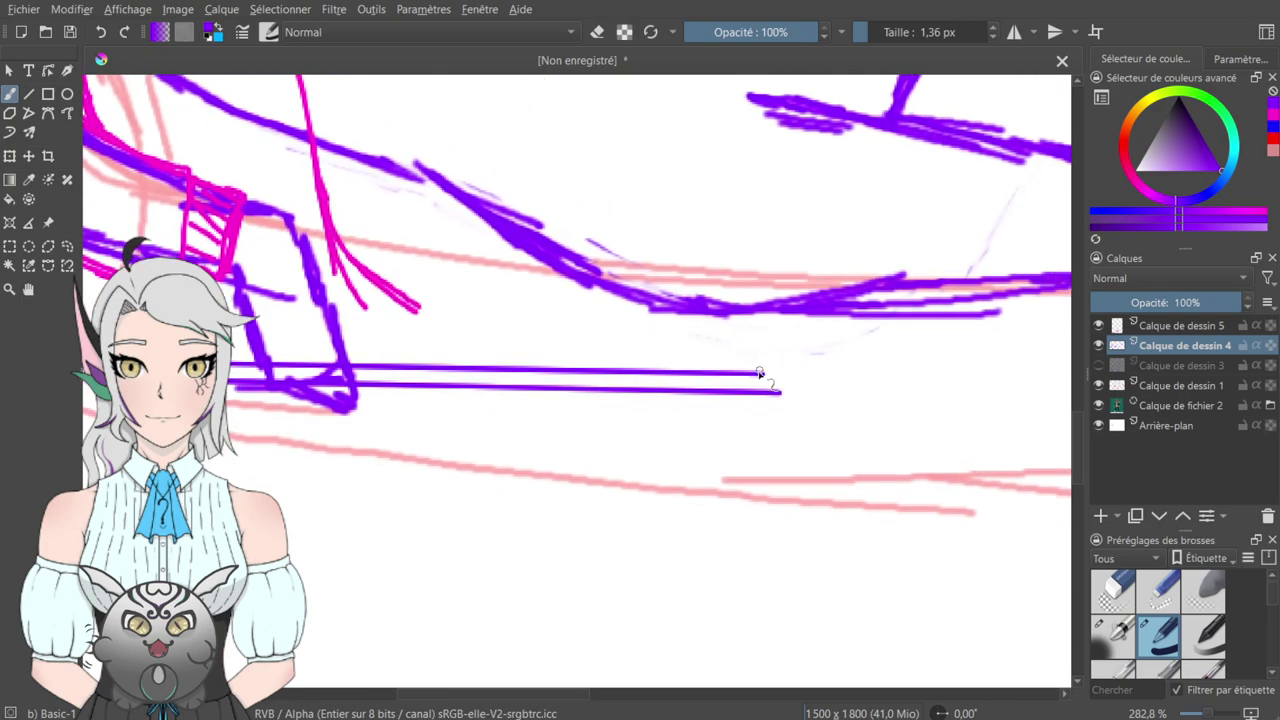
drag(757, 375, 788, 317)
drag(760, 395, 785, 438)
drag(738, 260, 879, 597)
drag(660, 250, 860, 535)
drag(689, 223, 775, 580)
mouse_move(690, 220)
mouse_down()
mouse_move(699, 349)
mouse_move(766, 591)
mouse_move(663, 586)
mouse_move(654, 574)
mouse_move(624, 132)
mouse_move(706, 360)
mouse_move(870, 650)
mouse_move(794, 334)
mouse_move(682, 281)
mouse_move(666, 363)
mouse_move(212, 123)
mouse_up()
click(100, 32)
click(100, 32)
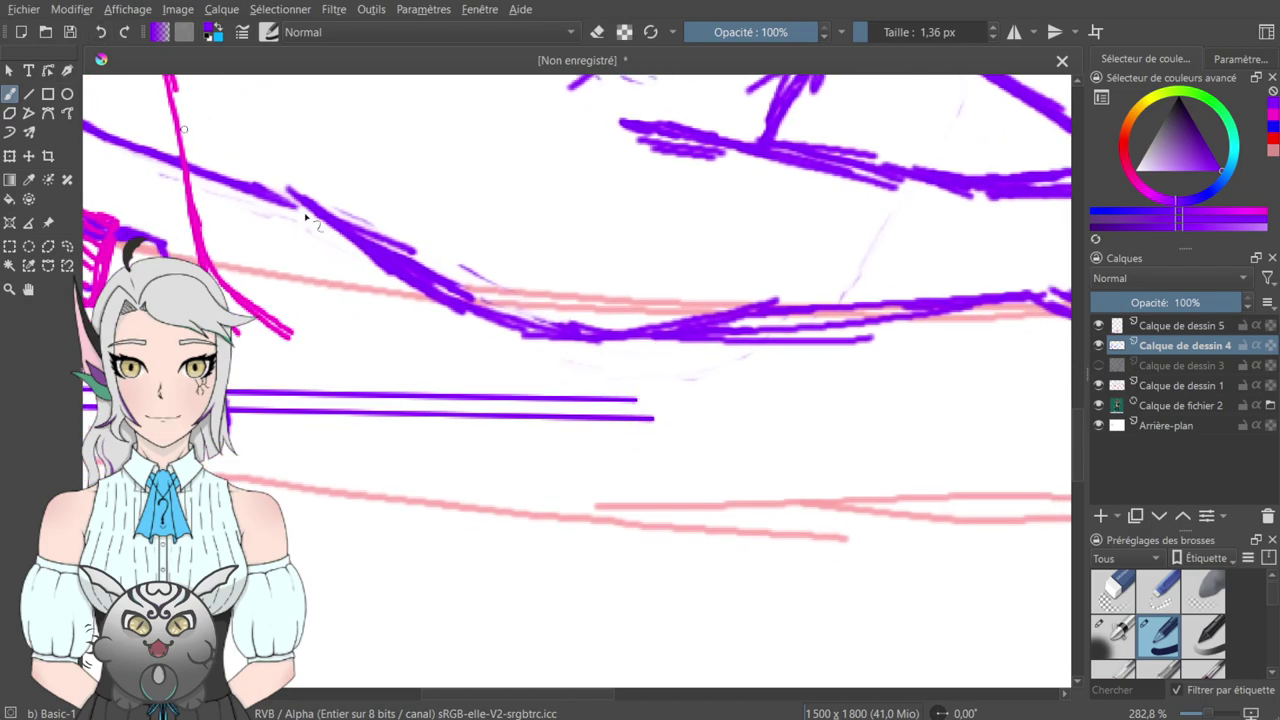
- Outline a shovel blade at the shaft's far end, with a straight back edge and sides curving to a point
drag(633, 399, 613, 260)
mouse_move(648, 463)
mouse_down()
mouse_move(631, 404)
mouse_move(660, 522)
mouse_up()
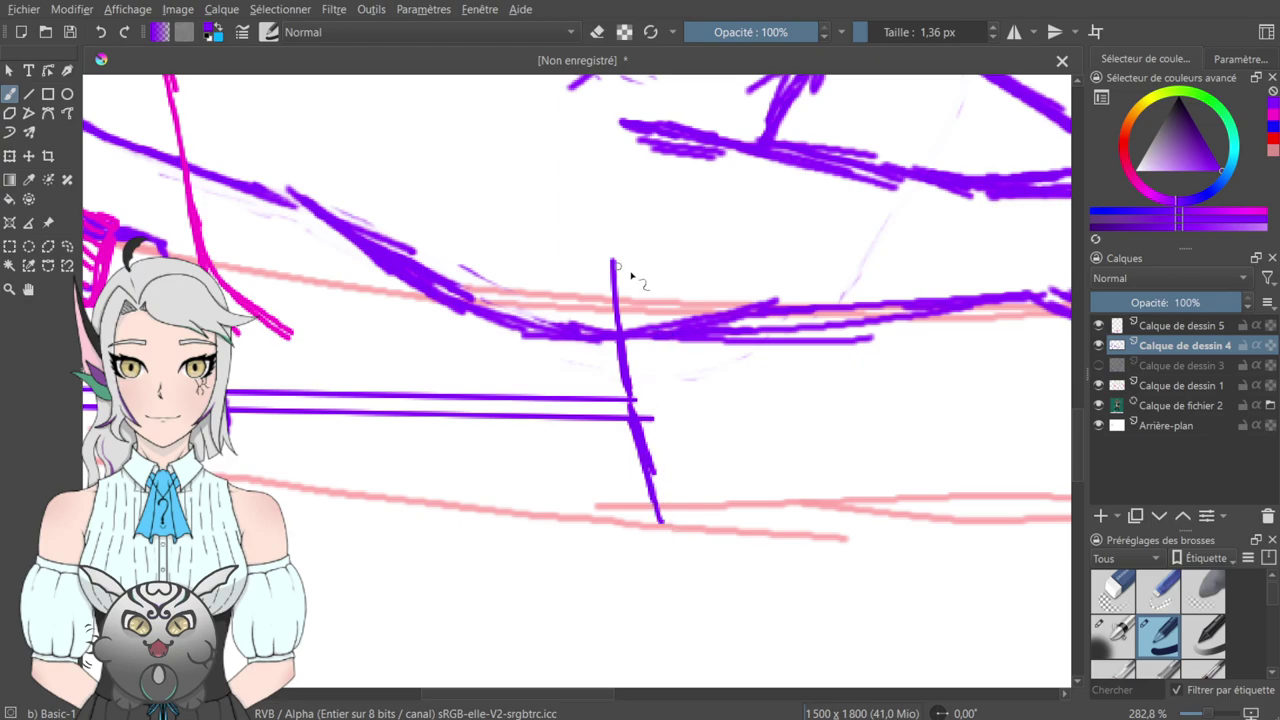
mouse_move(613, 258)
mouse_down()
mouse_move(806, 287)
mouse_move(731, 271)
mouse_move(830, 282)
mouse_up()
mouse_move(705, 258)
mouse_down()
mouse_move(855, 266)
mouse_move(966, 358)
mouse_up()
mouse_move(672, 525)
mouse_down()
mouse_move(800, 480)
mouse_move(835, 496)
mouse_up()
mouse_move(745, 520)
mouse_down()
mouse_move(912, 466)
mouse_move(935, 420)
mouse_up()
drag(906, 462, 970, 358)
- Draw the rounded socket that joins the shaft to the shovel blade
drag(720, 401, 842, 398)
mouse_move(748, 433)
mouse_down()
mouse_move(889, 422)
mouse_move(900, 394)
mouse_up()
mouse_move(668, 369)
mouse_down()
mouse_move(814, 355)
mouse_move(870, 412)
mouse_up()
drag(483, 400, 977, 331)
drag(791, 347, 925, 360)
mouse_move(656, 317)
mouse_down()
mouse_move(696, 315)
mouse_move(652, 338)
mouse_move(668, 342)
mouse_up()
- Draw a D-shaped shovel grip with an inner and outer outline at the shaft end below the propped arm's elbow
drag(686, 197, 675, 600)
mouse_move(650, 187)
mouse_down()
mouse_move(680, 254)
mouse_move(628, 680)
mouse_up()
drag(693, 305, 662, 685)
drag(625, 90, 663, 527)
mouse_move(664, 381)
mouse_down()
mouse_move(679, 517)
mouse_move(761, 89)
mouse_up()
drag(743, 442, 757, 80)
mouse_move(729, 300)
mouse_down()
mouse_move(717, 163)
mouse_move(745, 82)
mouse_up()
drag(742, 665, 709, 80)
mouse_move(704, 518)
mouse_down()
mouse_move(733, 308)
mouse_move(727, 253)
mouse_move(712, 314)
mouse_move(650, 370)
mouse_up()
mouse_move(712, 266)
mouse_down()
mouse_move(684, 206)
mouse_move(646, 194)
mouse_move(596, 216)
mouse_move(612, 200)
mouse_move(586, 206)
mouse_move(600, 371)
mouse_move(675, 345)
mouse_up()
mouse_move(581, 238)
mouse_down()
mouse_move(590, 193)
mouse_move(657, 192)
mouse_up()
mouse_move(608, 228)
mouse_down()
mouse_move(621, 345)
mouse_move(635, 347)
mouse_move(667, 331)
mouse_move(690, 284)
mouse_move(689, 300)
mouse_move(674, 217)
mouse_move(610, 224)
mouse_up()
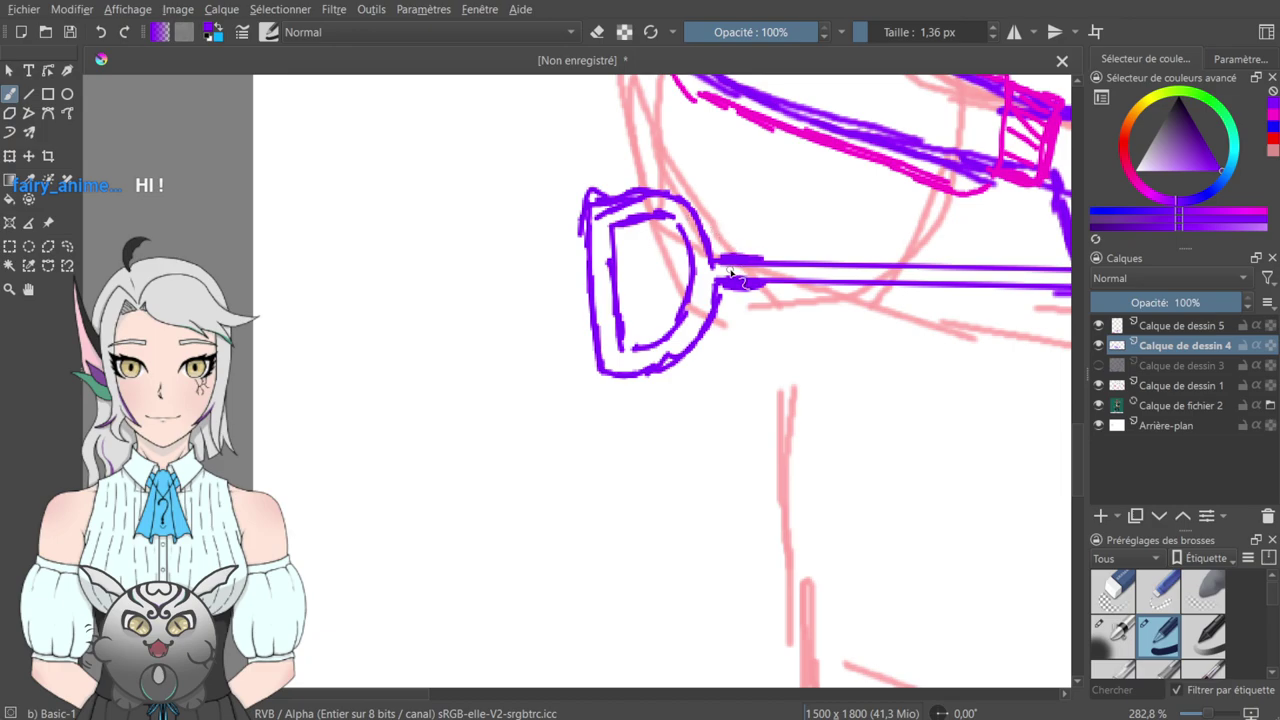
- Close off the short collar between the D-shaped grip and the shaft
mouse_move(970, 304)
mouse_down()
mouse_move(737, 391)
mouse_move(520, 400)
mouse_up()
mouse_move(751, 426)
mouse_down()
mouse_move(491, 426)
mouse_move(380, 400)
mouse_up()
drag(863, 346, 963, 329)
mouse_move(471, 417)
mouse_down()
mouse_move(875, 381)
mouse_move(1050, 437)
mouse_up()
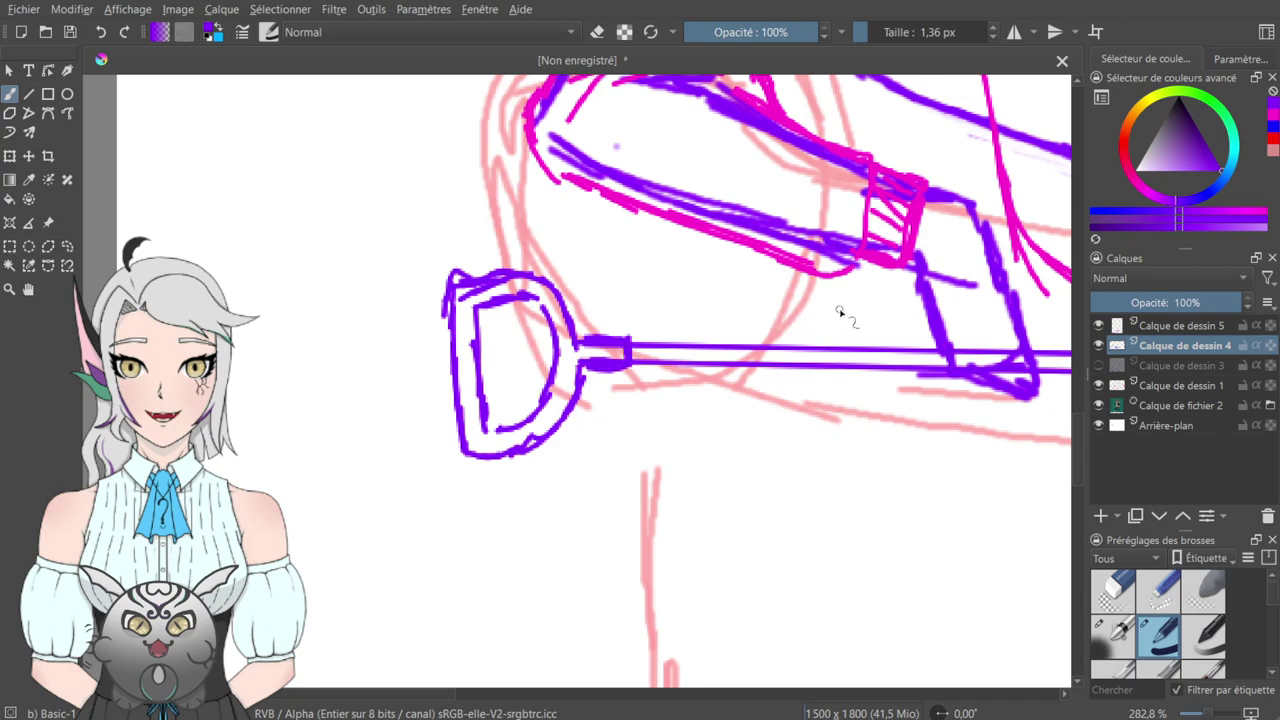
- Draw a curved magenta neckline between the two collar sides on layer Calque de dessin 5
drag(1035, 302, 748, 366)
drag(891, 310, 763, 385)
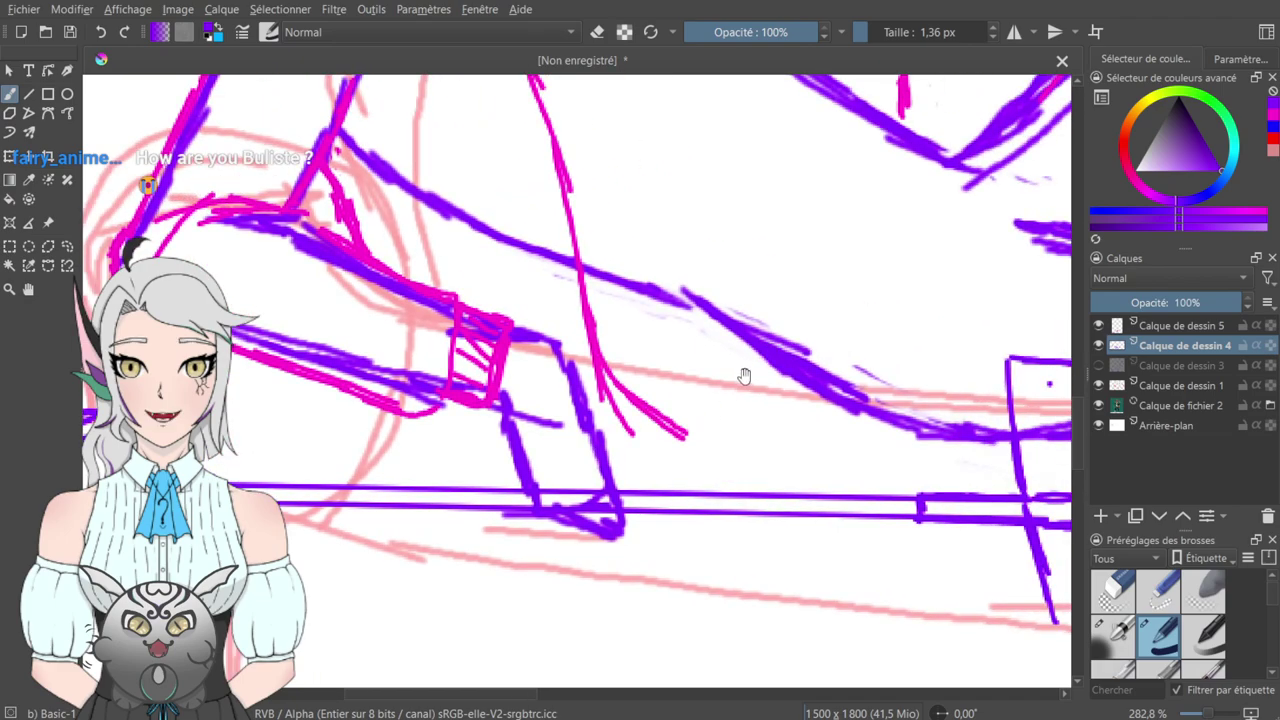
mouse_move(666, 234)
mouse_down()
mouse_move(697, 346)
mouse_move(699, 433)
mouse_move(705, 294)
mouse_move(680, 480)
mouse_move(615, 420)
mouse_move(615, 323)
mouse_up()
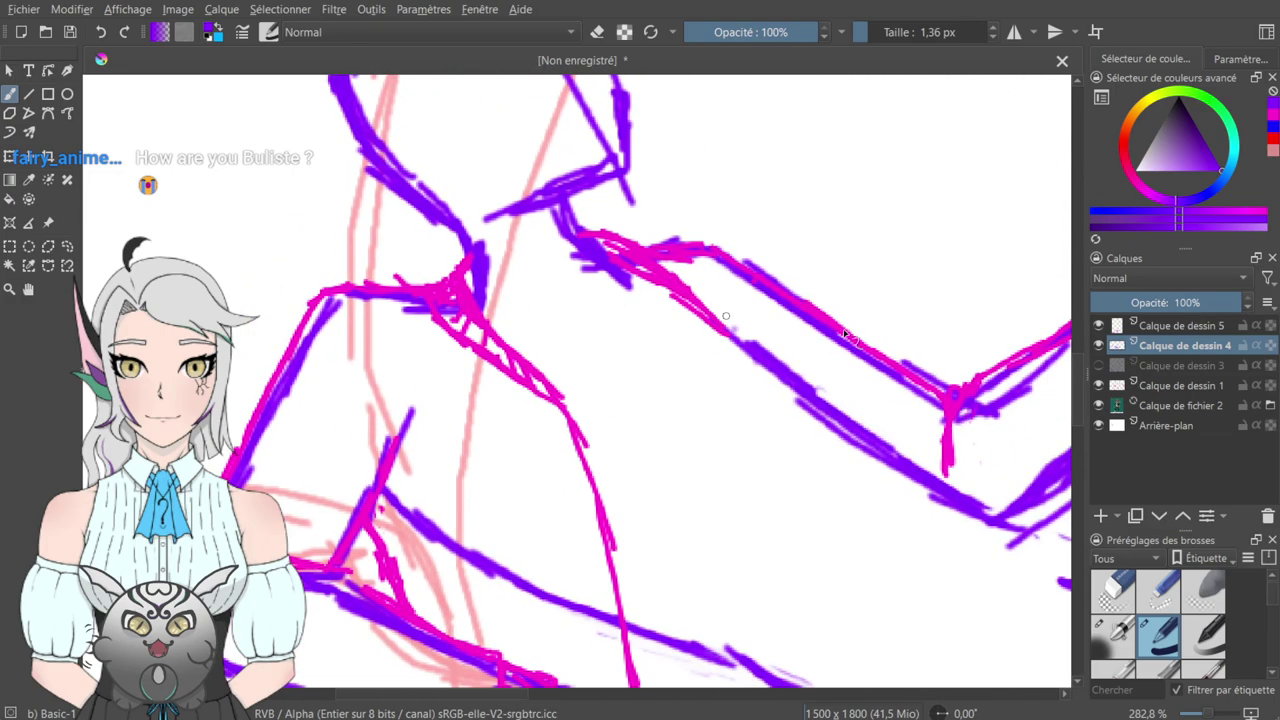
drag(1050, 335, 914, 290)
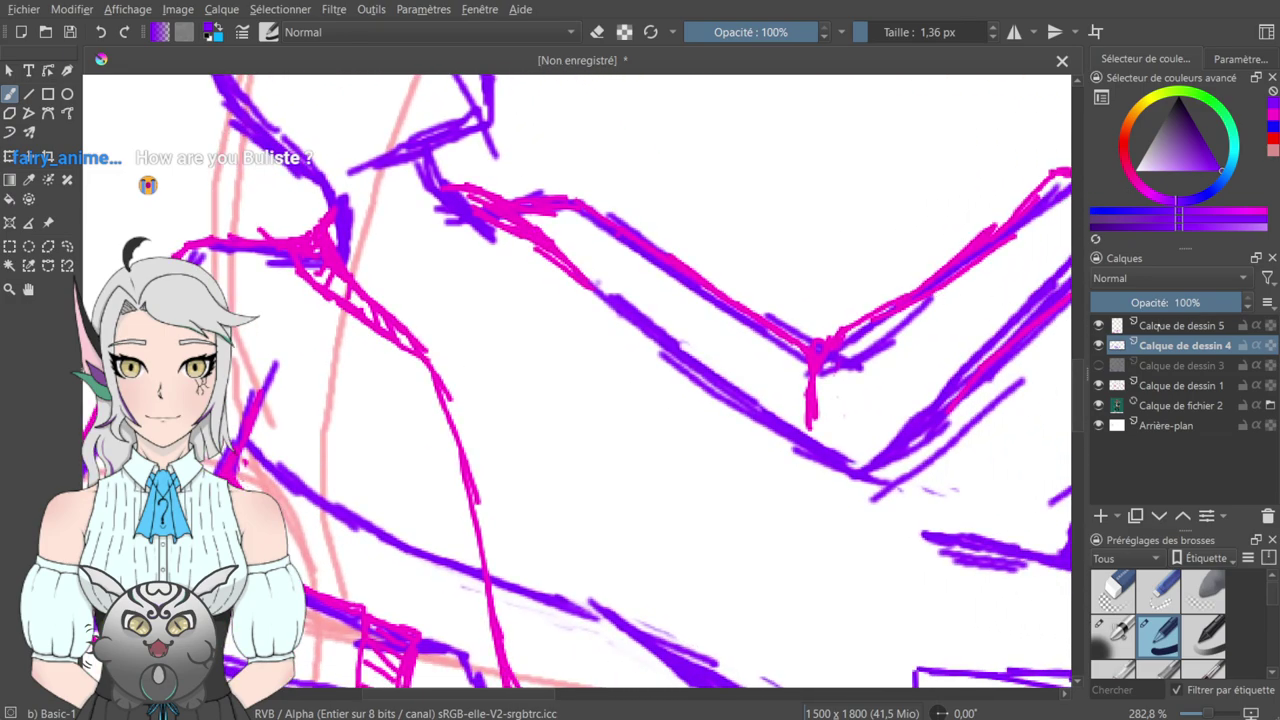
click(1142, 326)
click(1271, 117)
drag(639, 346, 771, 415)
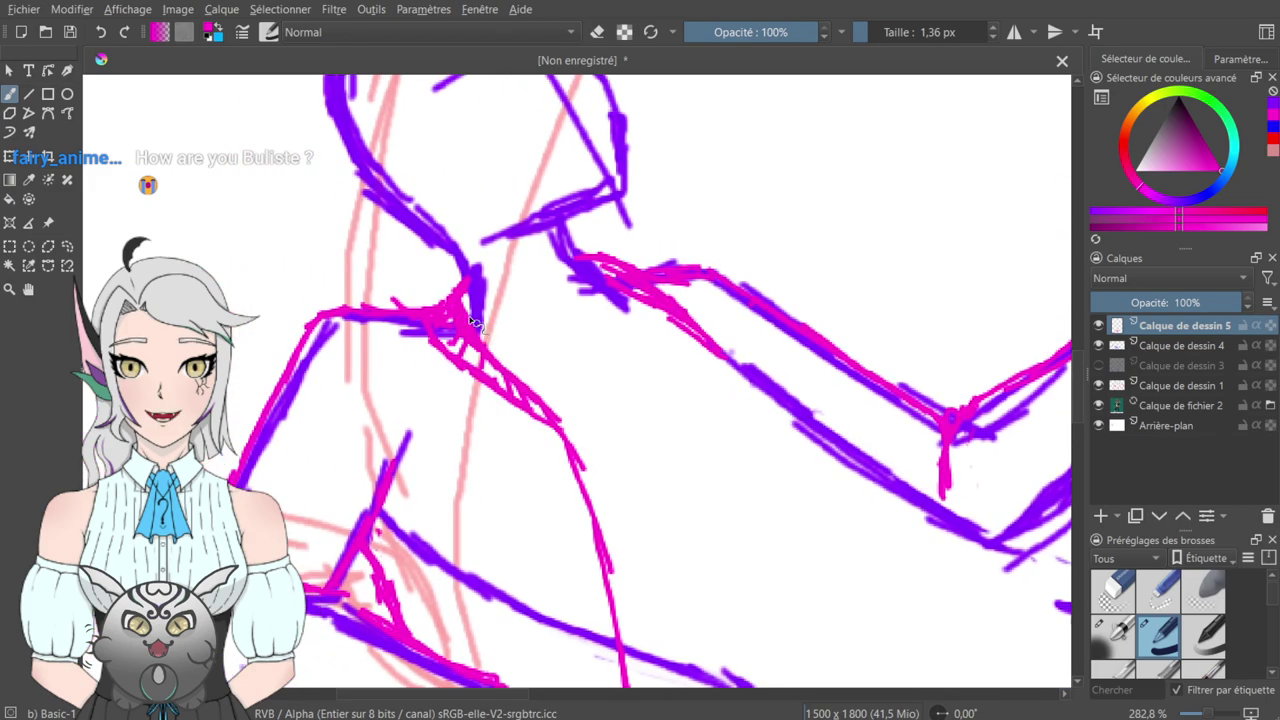
mouse_move(470, 326)
mouse_down()
mouse_move(583, 354)
mouse_move(605, 312)
mouse_move(608, 350)
mouse_move(614, 319)
mouse_move(512, 338)
mouse_up()
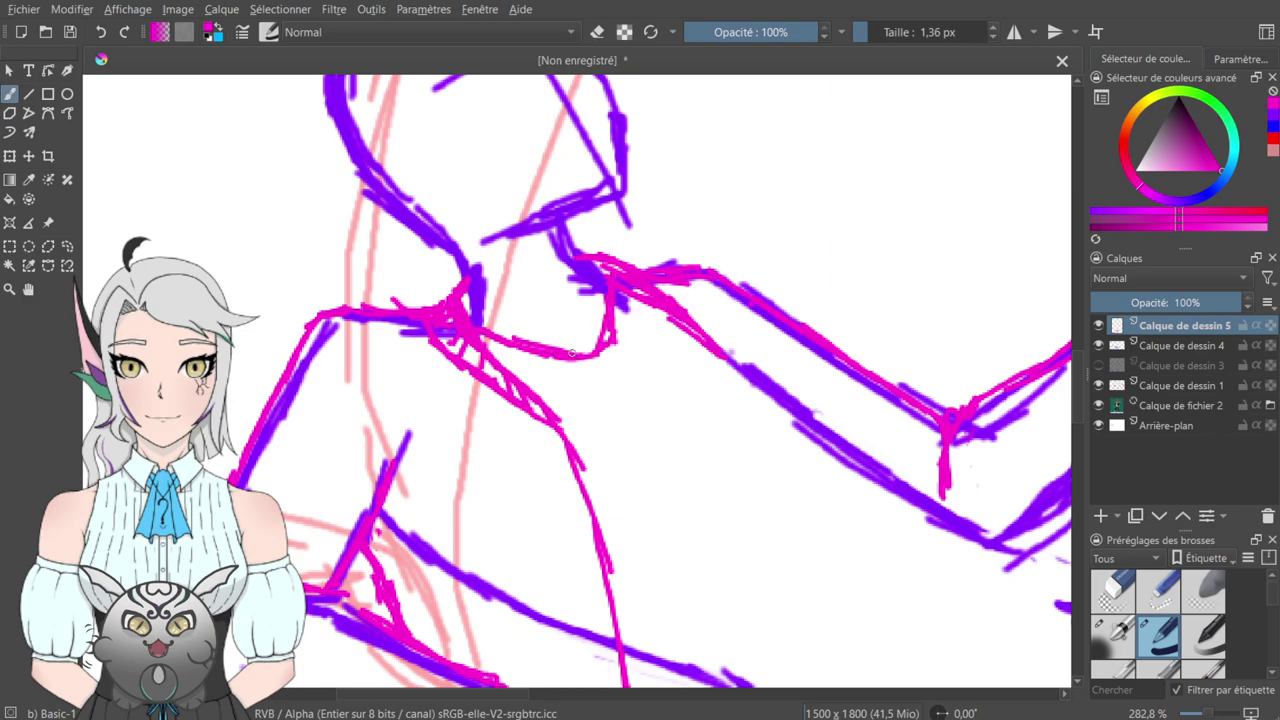
- Draw the magenta hem line across the torso, between the raised arm's elbow and the lower body contour
drag(654, 316, 538, 441)
drag(615, 393, 540, 278)
drag(666, 404, 598, 110)
mouse_move(670, 280)
mouse_down()
mouse_move(543, 588)
mouse_move(586, 277)
mouse_move(660, 434)
mouse_move(757, 574)
mouse_up()
mouse_move(705, 408)
mouse_down()
mouse_move(722, 482)
mouse_move(726, 446)
mouse_move(569, 177)
mouse_move(671, 317)
mouse_move(614, 246)
mouse_up()
mouse_move(656, 449)
mouse_down()
mouse_move(634, 226)
mouse_move(689, 284)
mouse_up()
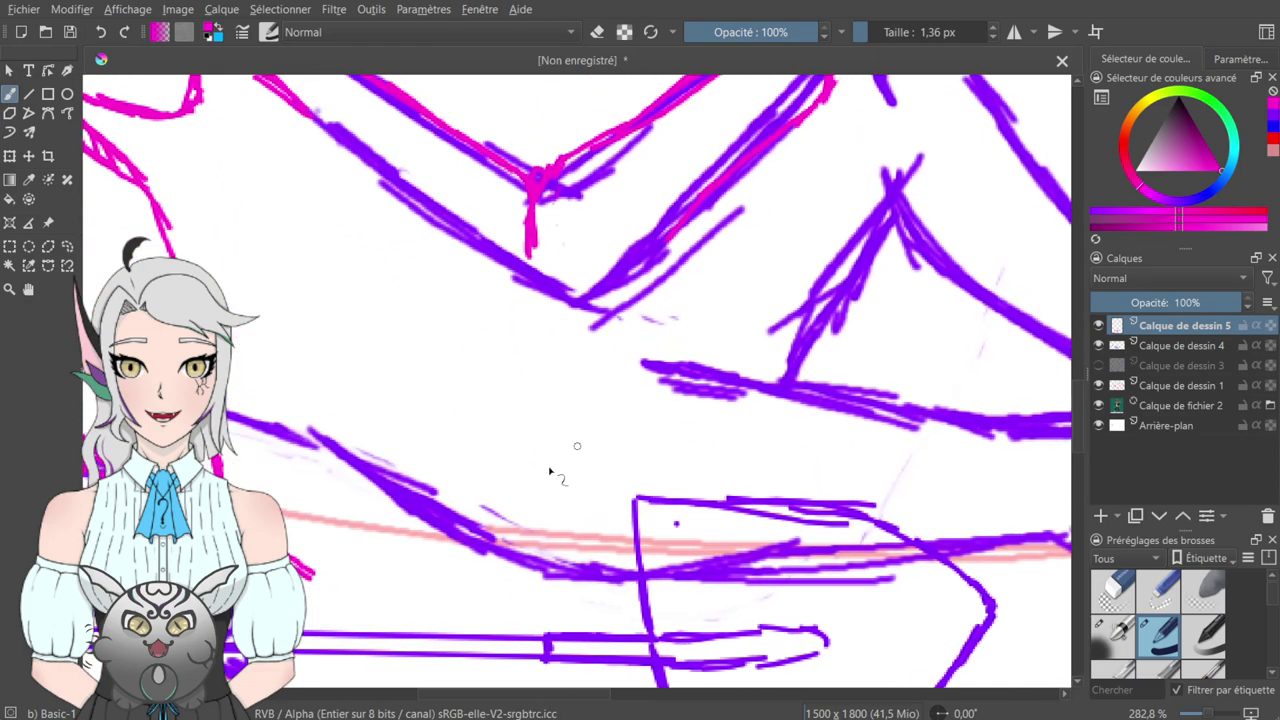
drag(422, 504, 484, 401)
mouse_move(439, 484)
mouse_down()
mouse_move(550, 277)
mouse_move(497, 510)
mouse_move(664, 312)
mouse_move(694, 306)
mouse_move(568, 316)
mouse_up()
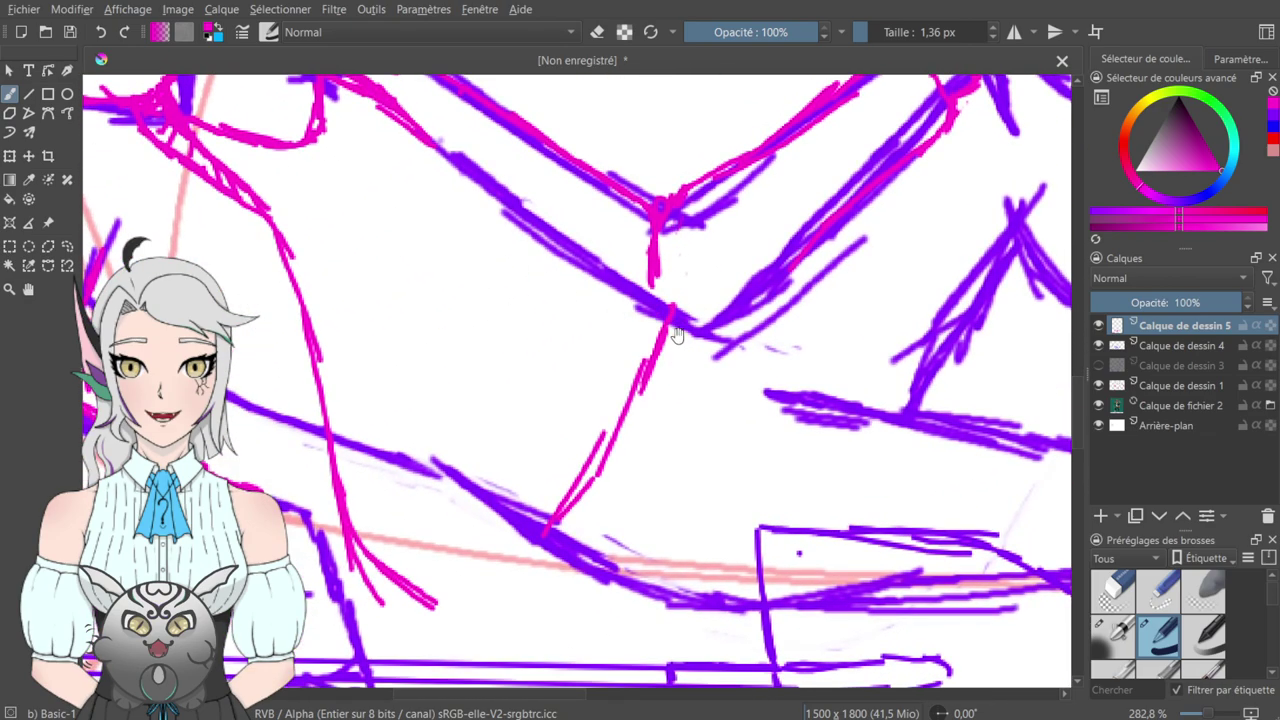
- Trace the underside of the raised forearm's sleeve in magenta and close it at the elbow
mouse_move(712, 320)
mouse_down()
mouse_move(675, 309)
mouse_move(695, 316)
mouse_move(752, 289)
mouse_move(806, 240)
mouse_move(624, 303)
mouse_up()
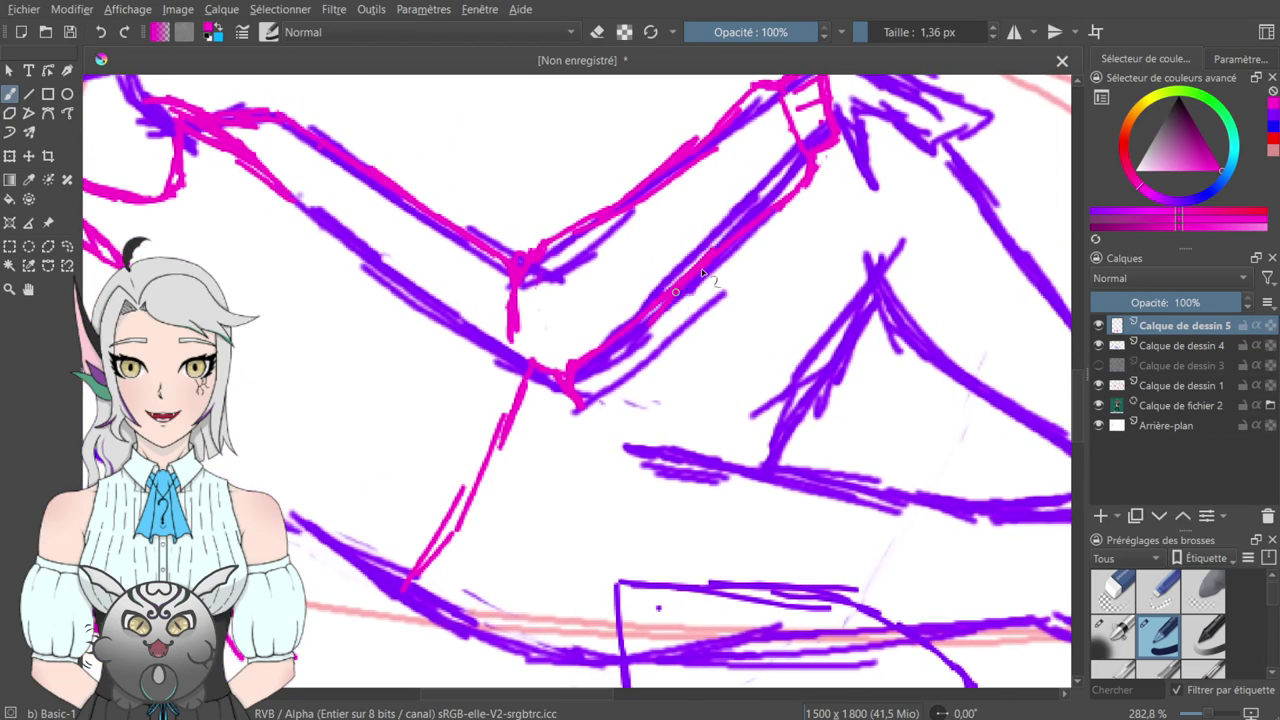
drag(838, 147, 704, 296)
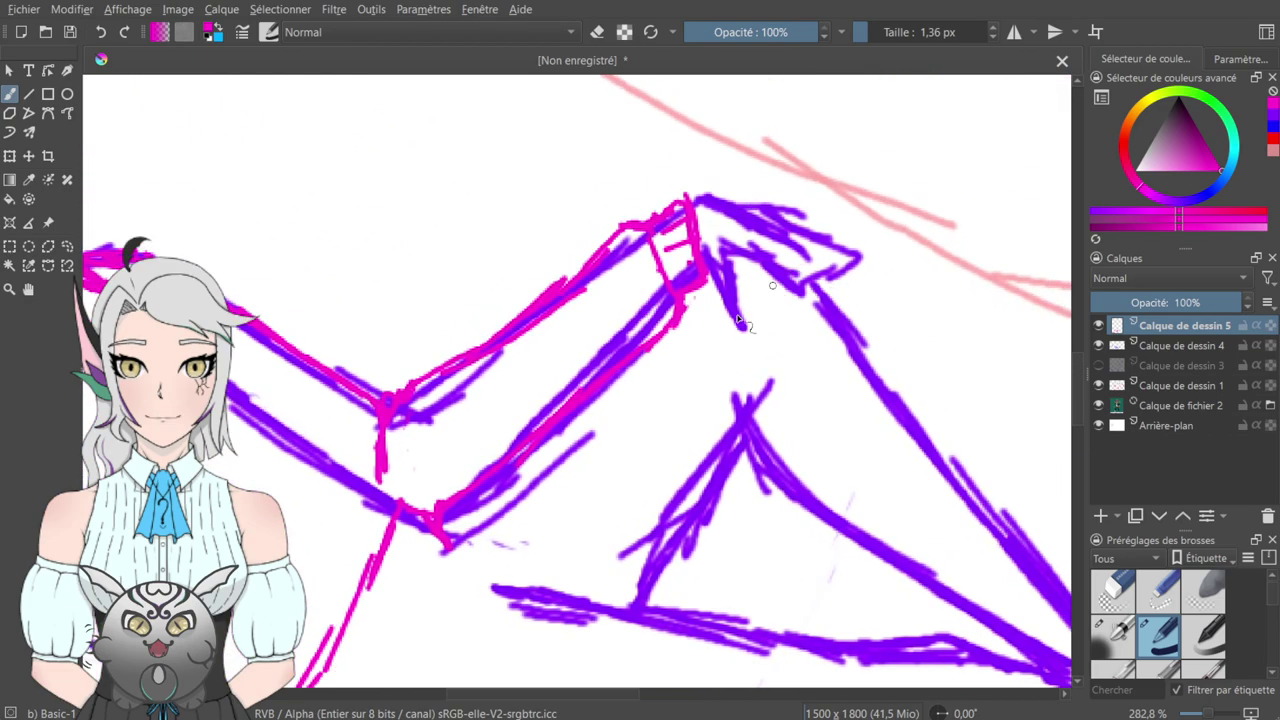
drag(688, 342, 895, 55)
- Trace the lower hip contour in magenta from the torso hem to the shovel blade's back edge
mouse_move(481, 455)
mouse_down()
mouse_move(575, 520)
mouse_move(715, 522)
mouse_up()
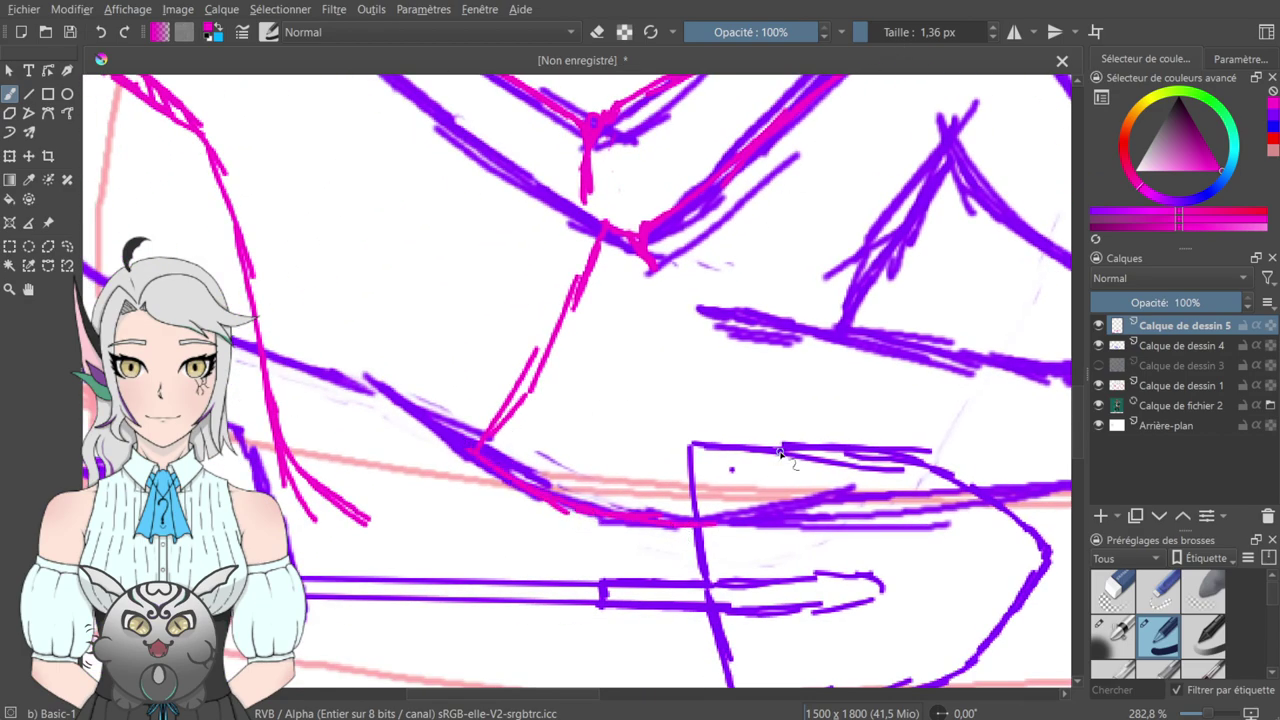
drag(760, 430, 537, 367)
drag(658, 369, 572, 472)
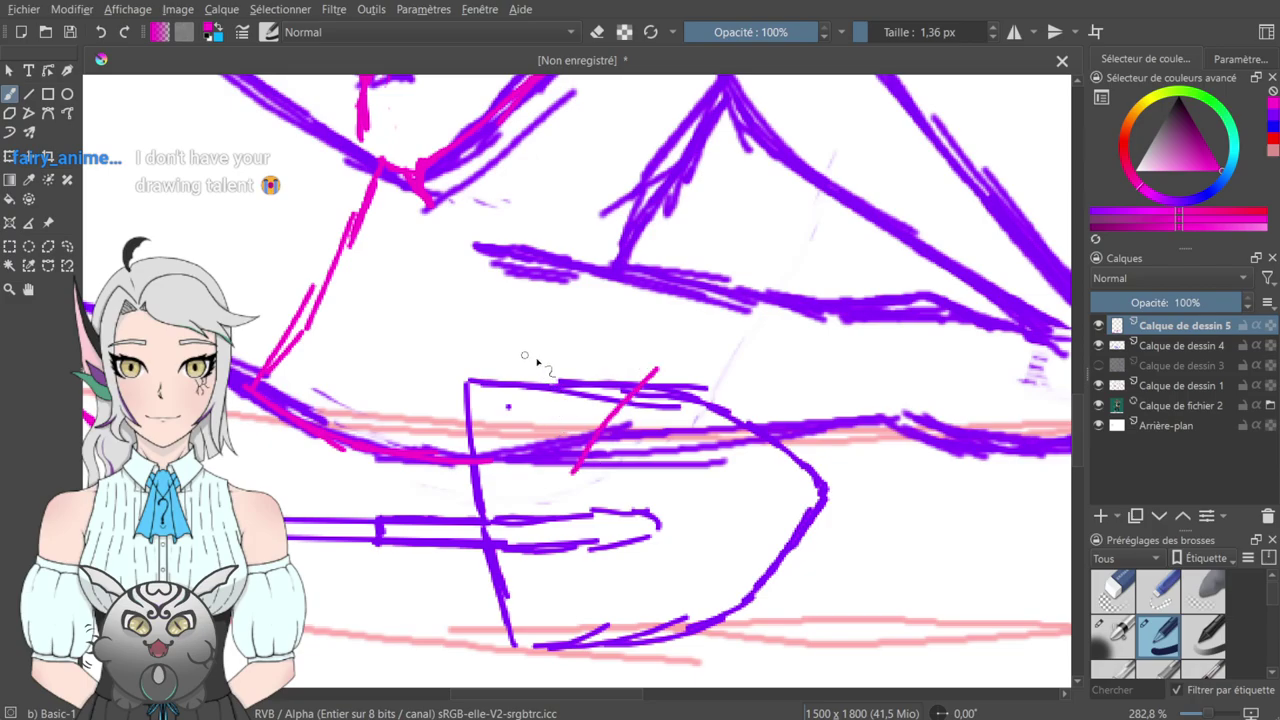
key(ctrl+z)
- Draw magenta cloth folds from the top of the torso hem to the start of the outstretched leg's thigh
mouse_move(692, 330)
mouse_down()
mouse_move(497, 492)
mouse_move(673, 402)
mouse_up()
mouse_move(514, 394)
mouse_down()
mouse_move(623, 431)
mouse_move(532, 376)
mouse_move(671, 376)
mouse_up()
mouse_move(452, 318)
mouse_down()
mouse_move(486, 335)
mouse_move(541, 331)
mouse_move(586, 367)
mouse_up()
drag(443, 358, 586, 374)
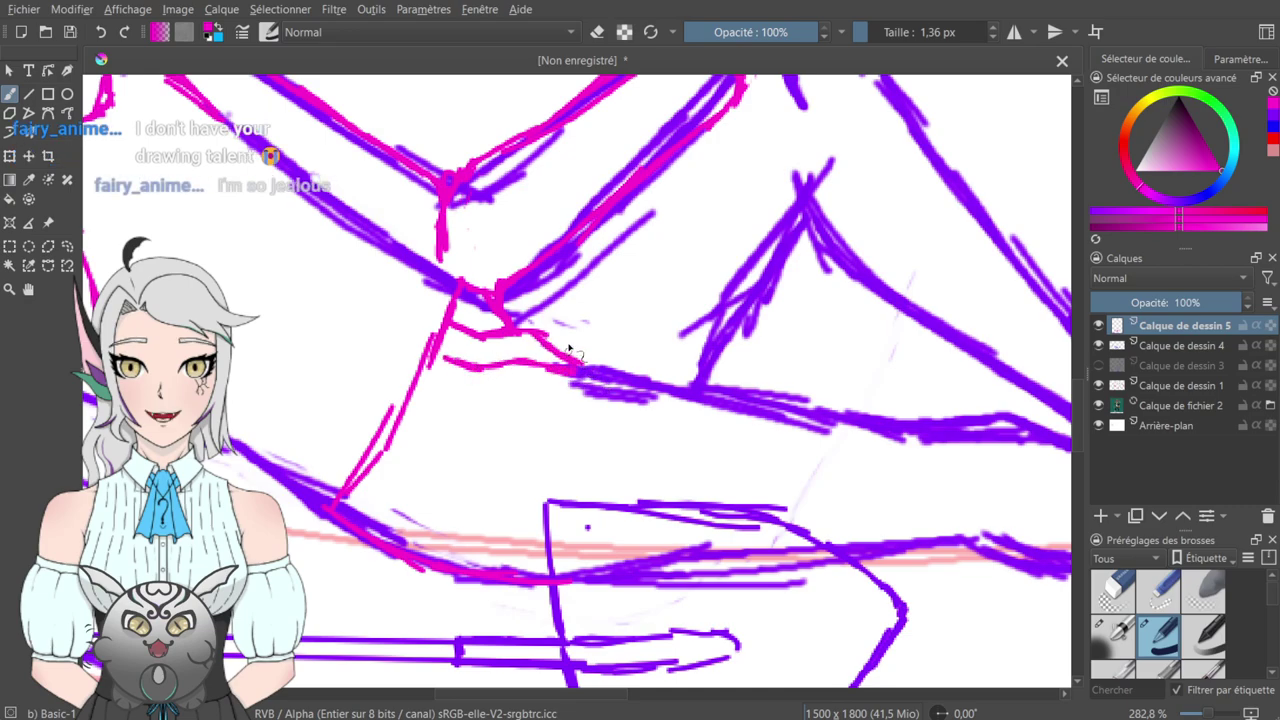
- Trace the upper contour of the outstretched leg's thigh in magenta from the torso hem to the knee
drag(671, 313, 757, 397)
mouse_move(760, 353)
mouse_down()
mouse_move(603, 395)
mouse_move(617, 374)
mouse_move(655, 370)
mouse_up()
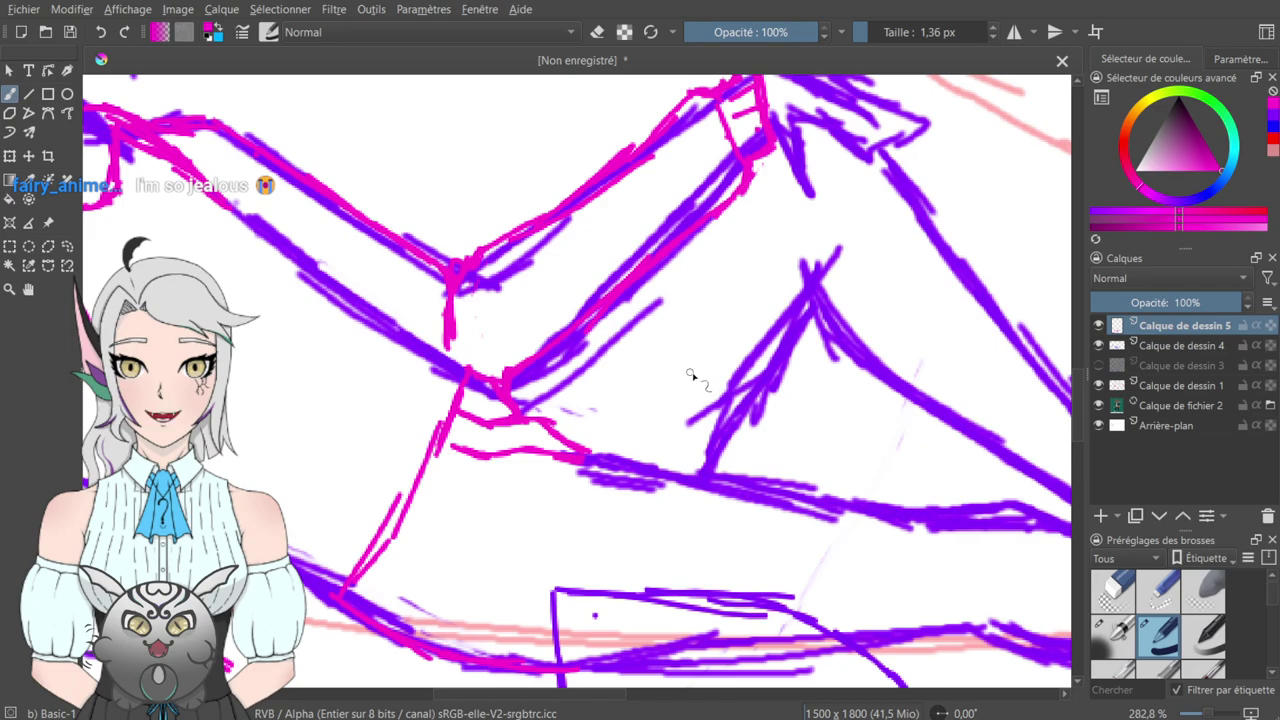
drag(752, 357, 597, 365)
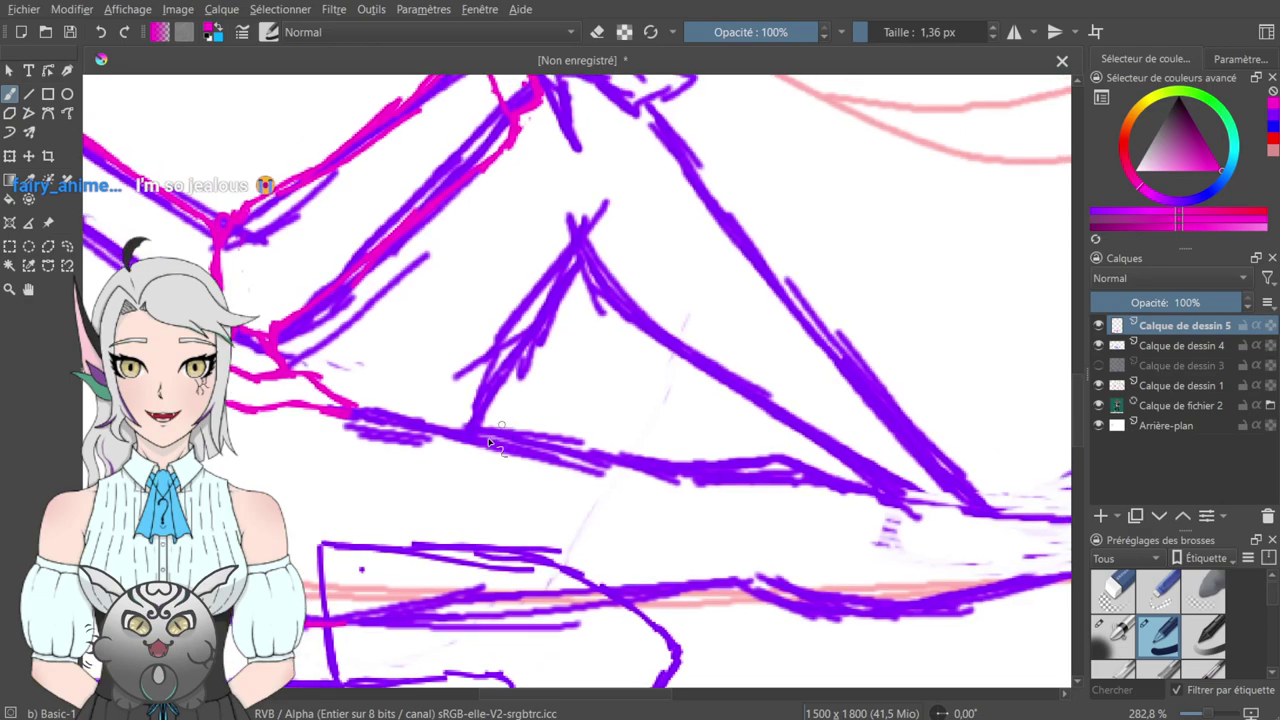
mouse_move(452, 413)
mouse_down()
mouse_move(342, 338)
mouse_move(520, 365)
mouse_up()
drag(422, 351, 554, 375)
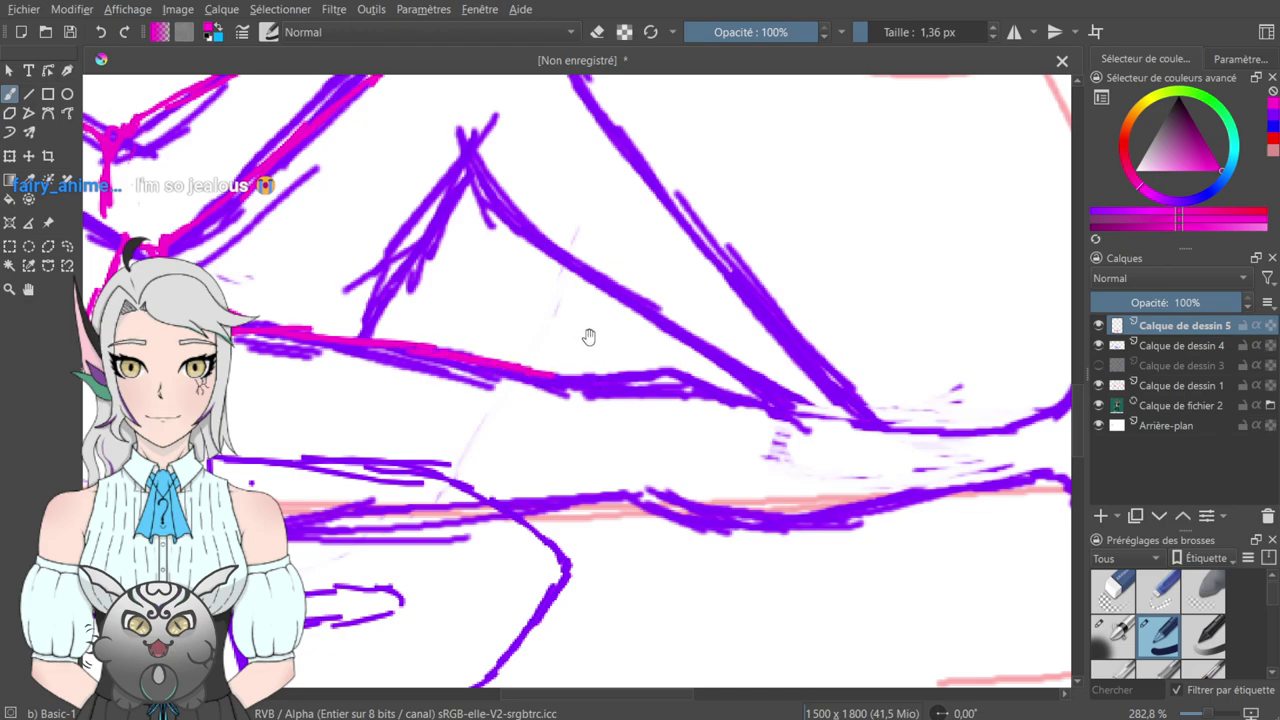
drag(574, 326, 600, 342)
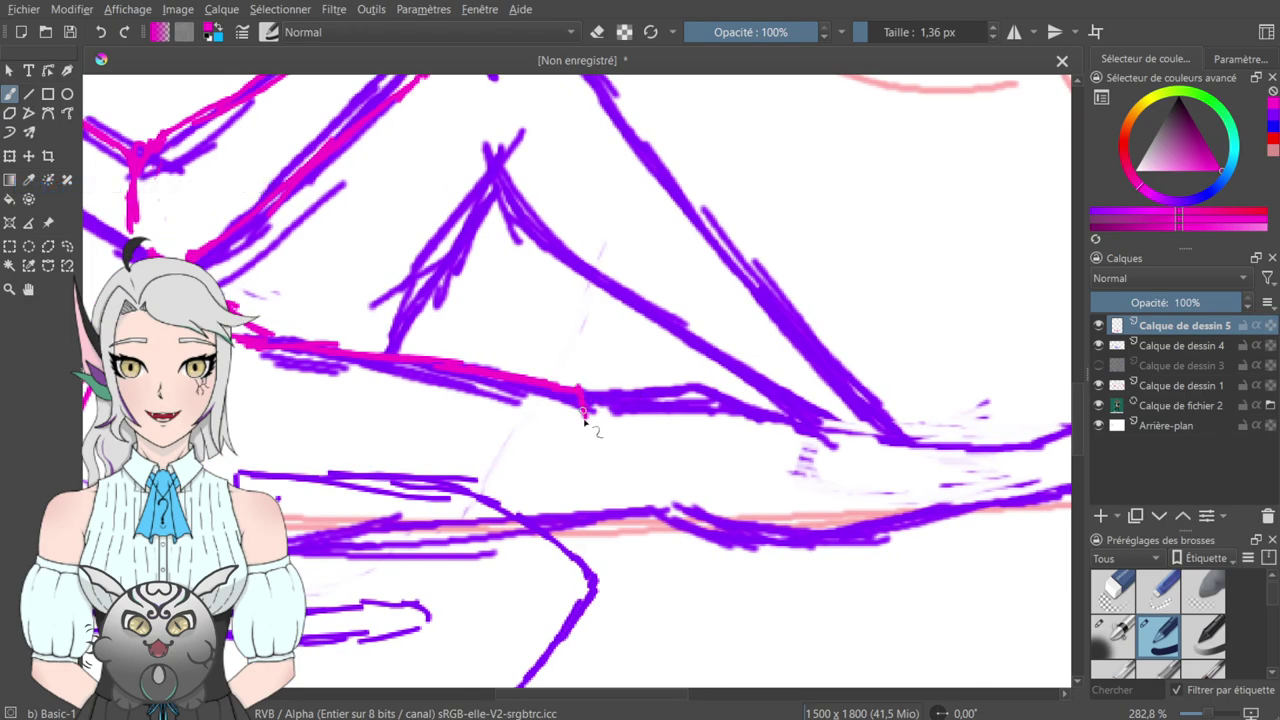
mouse_move(586, 384)
mouse_down()
mouse_move(645, 368)
mouse_move(711, 404)
mouse_up()
drag(583, 304, 717, 340)
mouse_move(765, 437)
mouse_down()
mouse_move(862, 420)
mouse_move(825, 428)
mouse_up()
mouse_move(685, 324)
mouse_down()
mouse_move(677, 340)
mouse_move(894, 366)
mouse_move(766, 331)
mouse_move(700, 289)
mouse_move(665, 438)
mouse_move(645, 428)
mouse_up()
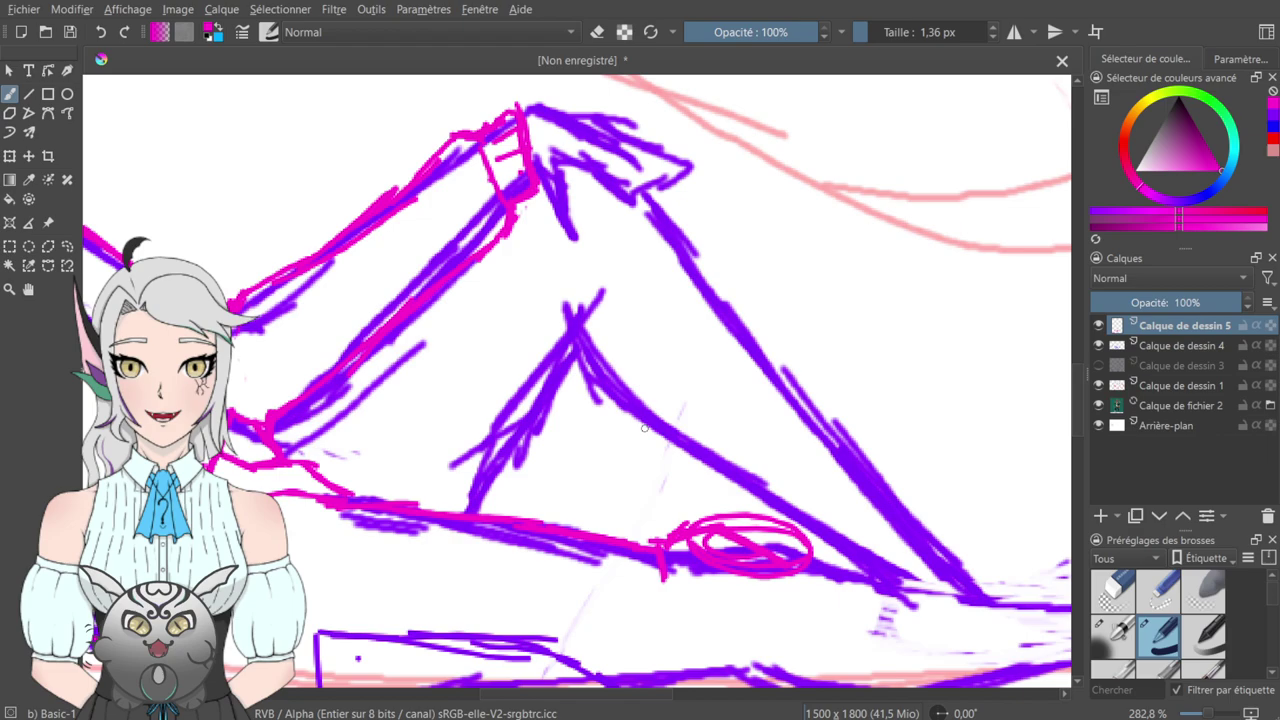
mouse_move(726, 576)
mouse_down()
mouse_move(766, 363)
mouse_move(757, 413)
mouse_up()
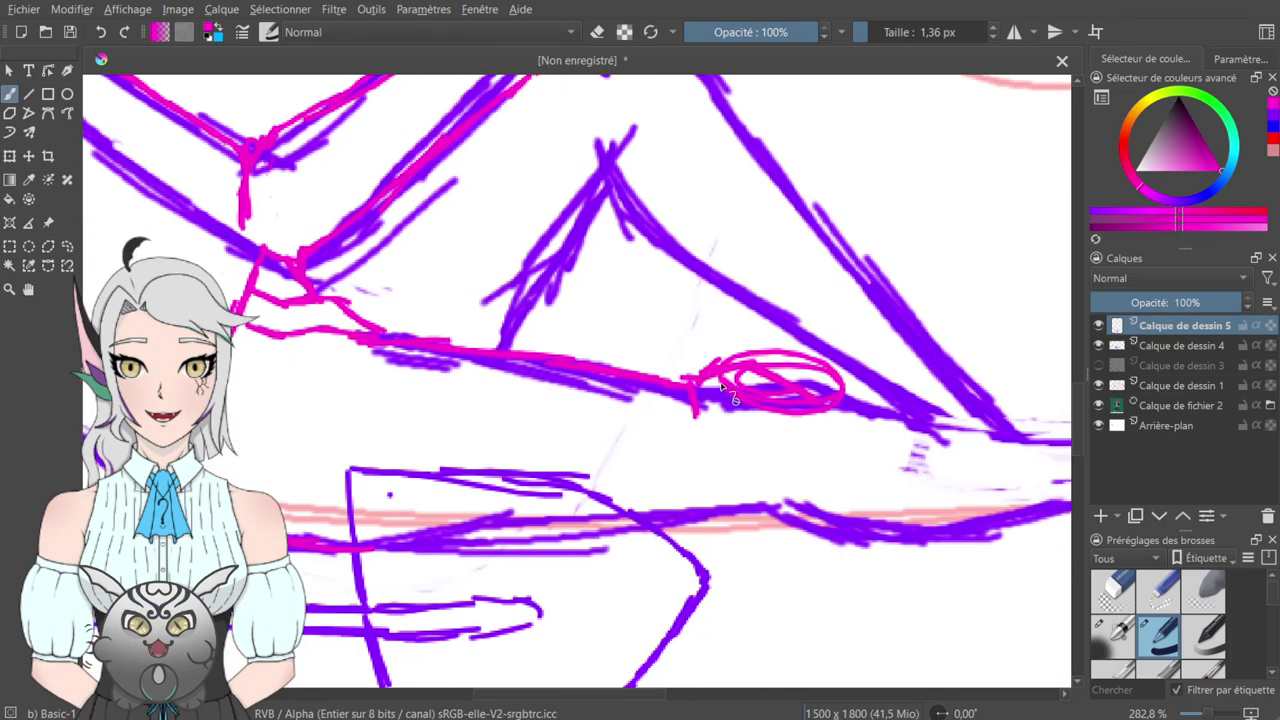
key(ctrl+z)
key(ctrl+z)
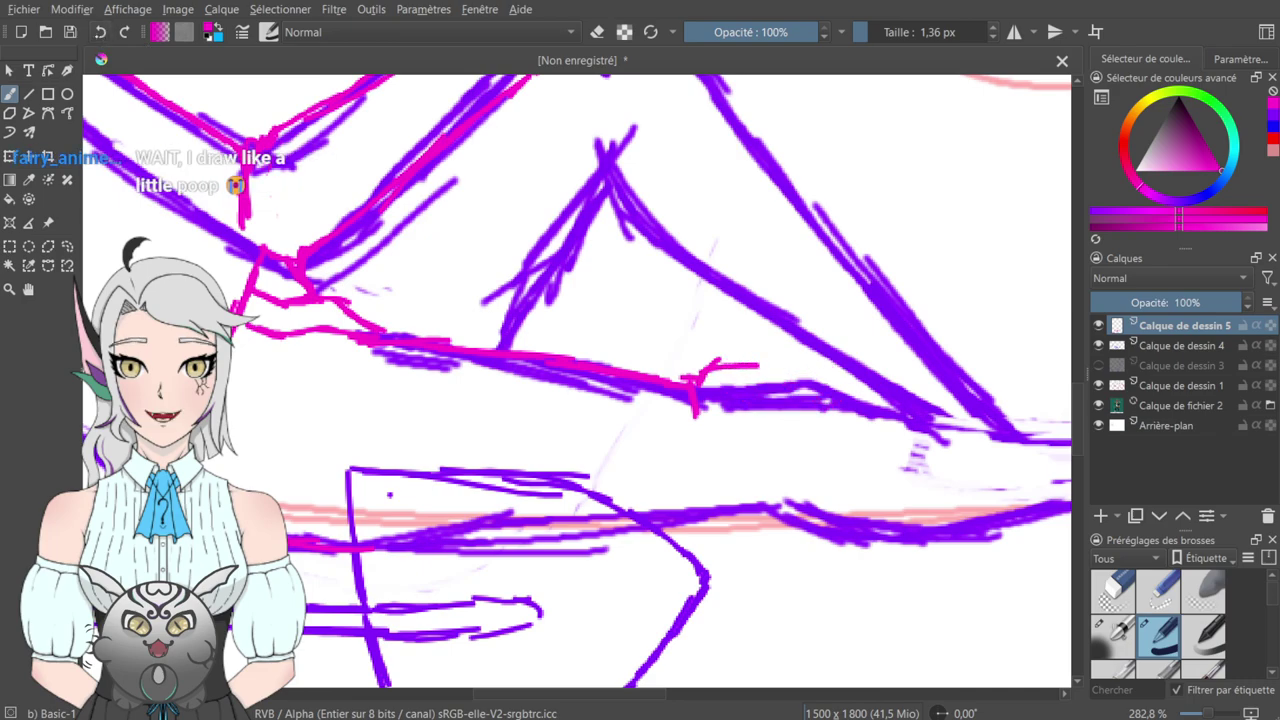
key(ctrl+z)
- Draw a rounded magenta knee pad on the outstretched leg, with two double-lined straps down to the leg's lower contour
drag(757, 376, 687, 322)
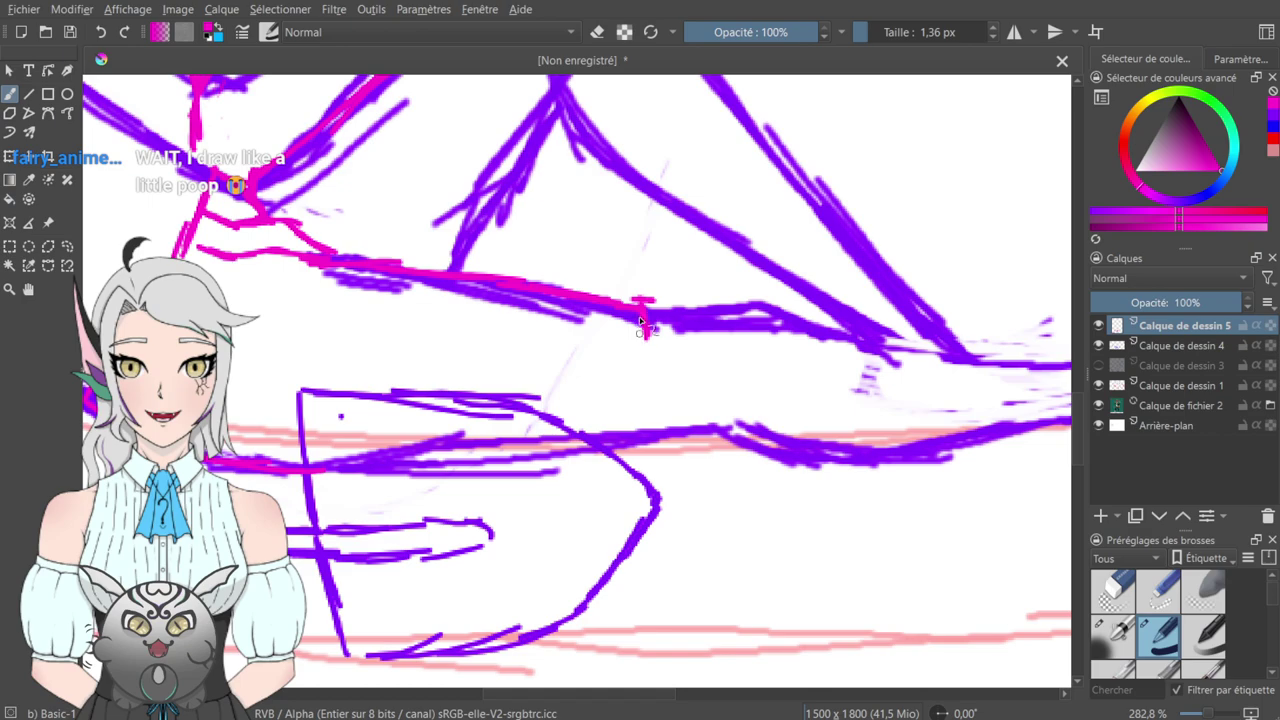
mouse_move(640, 320)
mouse_down()
mouse_move(657, 360)
mouse_move(720, 376)
mouse_move(783, 350)
mouse_move(770, 316)
mouse_up()
drag(662, 303, 724, 307)
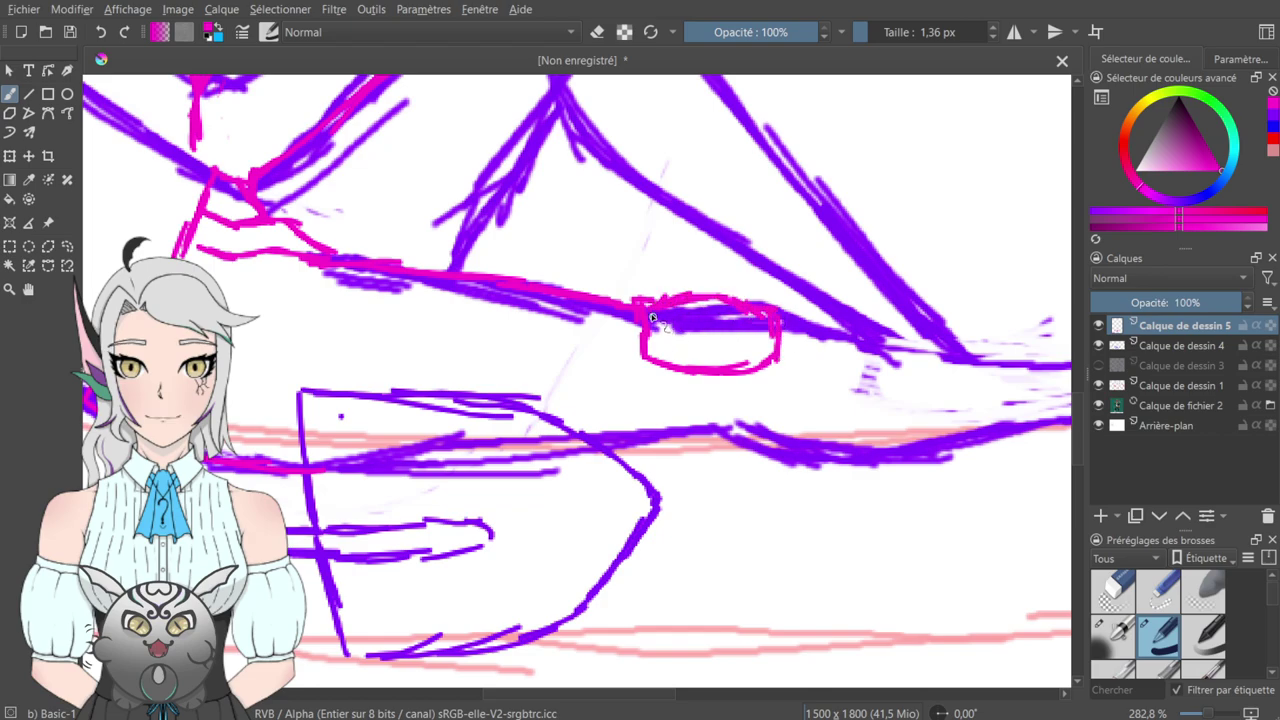
mouse_move(654, 342)
mouse_down()
mouse_move(714, 372)
mouse_move(780, 360)
mouse_move(662, 238)
mouse_move(631, 274)
mouse_move(632, 334)
mouse_up()
drag(643, 265, 641, 331)
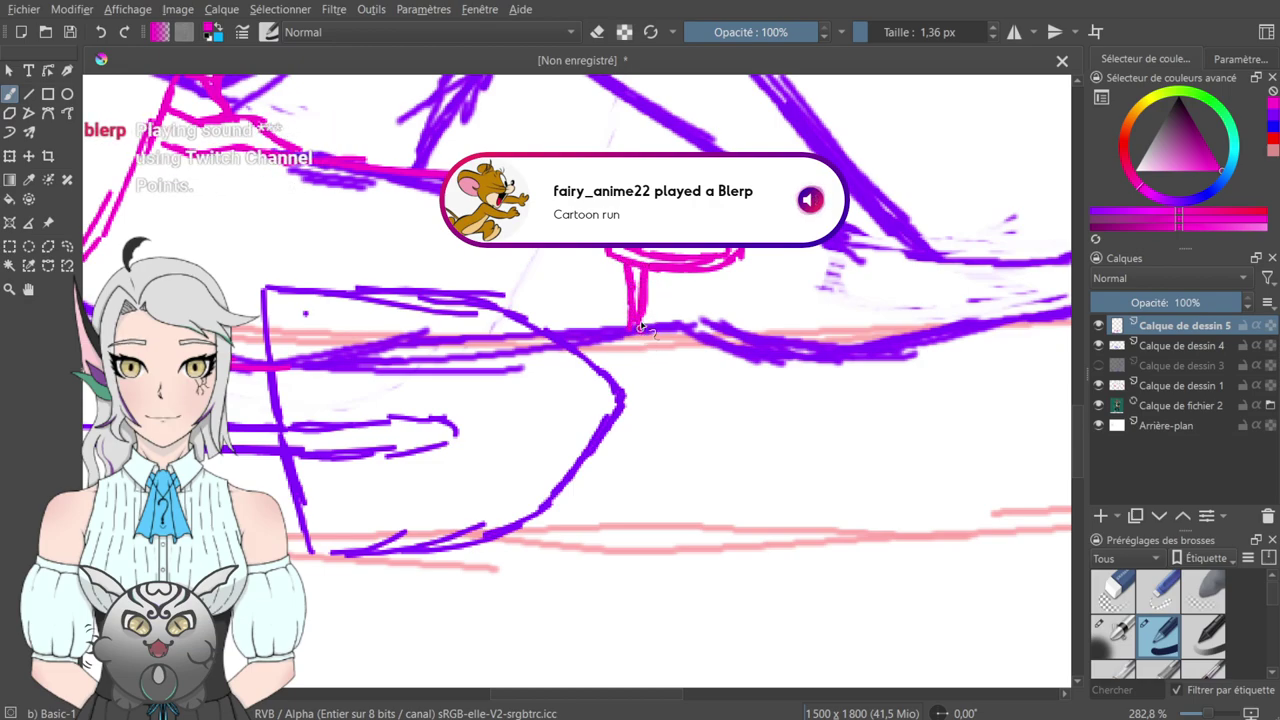
mouse_move(707, 270)
mouse_down()
mouse_move(700, 345)
mouse_move(716, 316)
mouse_up()
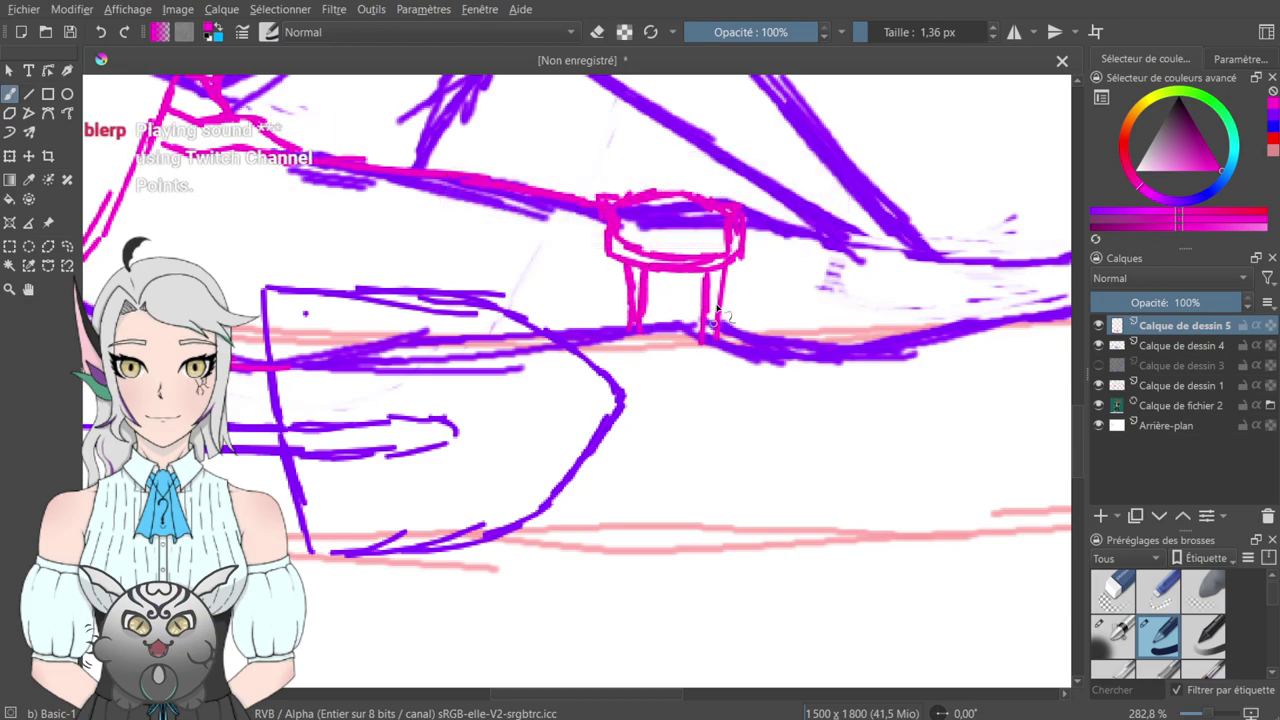
- Draw a magenta knee band on the bent leg with straps converging behind the knee, and trace the thigh's underside
drag(625, 101, 690, 296)
drag(675, 423, 655, 465)
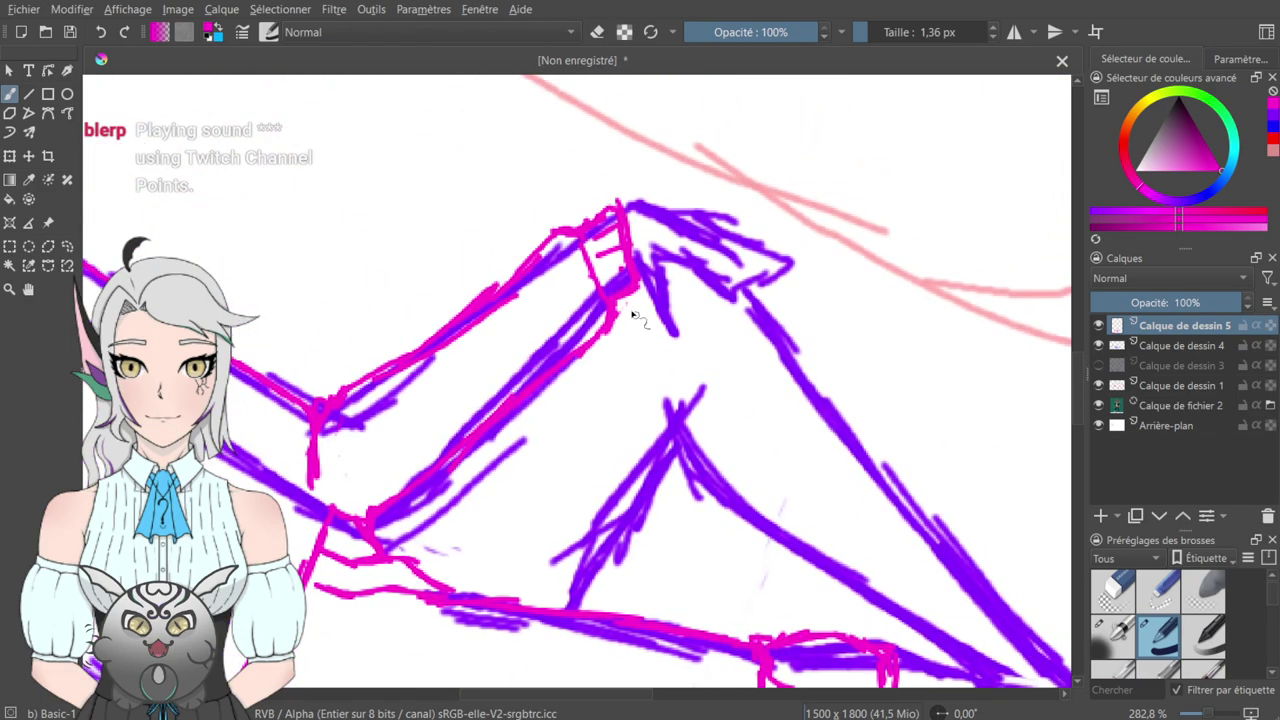
drag(662, 284, 695, 288)
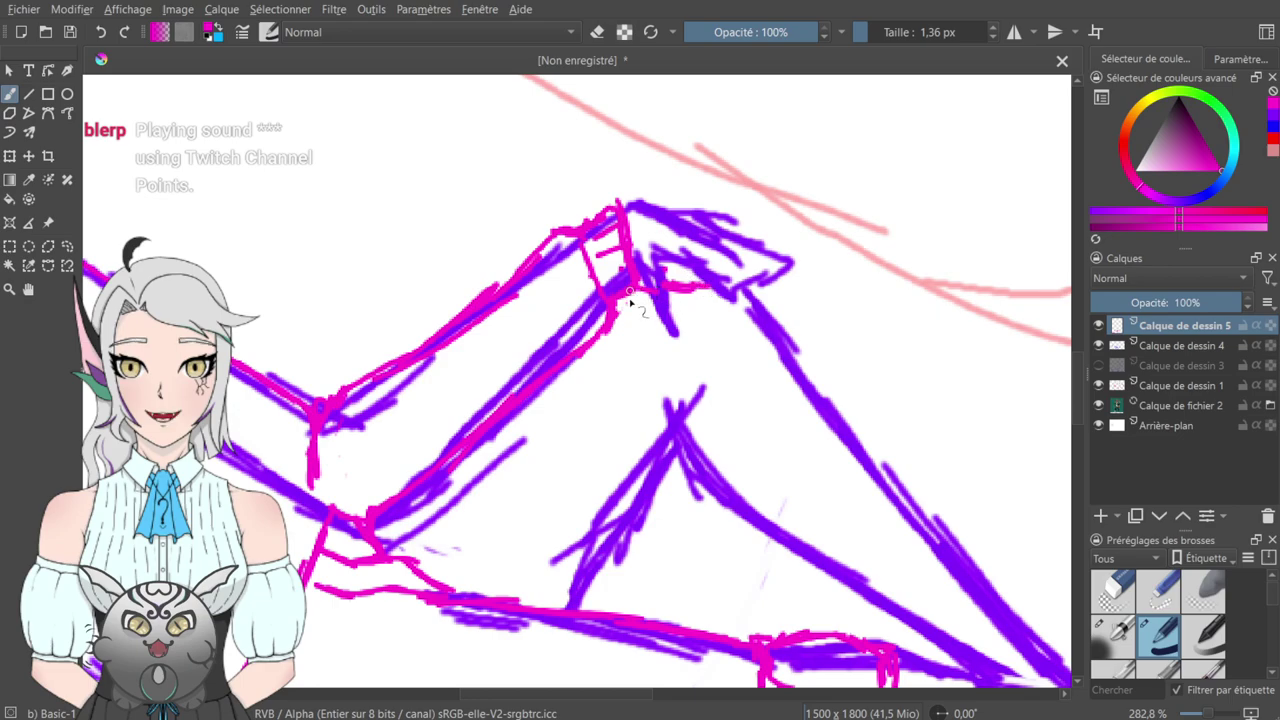
drag(630, 300, 728, 300)
drag(628, 306, 655, 422)
mouse_move(645, 308)
mouse_down()
mouse_move(662, 394)
mouse_move(677, 392)
mouse_move(705, 319)
mouse_move(713, 351)
mouse_move(722, 321)
mouse_move(686, 422)
mouse_up()
mouse_move(630, 479)
mouse_down()
mouse_move(763, 315)
mouse_move(717, 301)
mouse_up()
drag(643, 427, 724, 310)
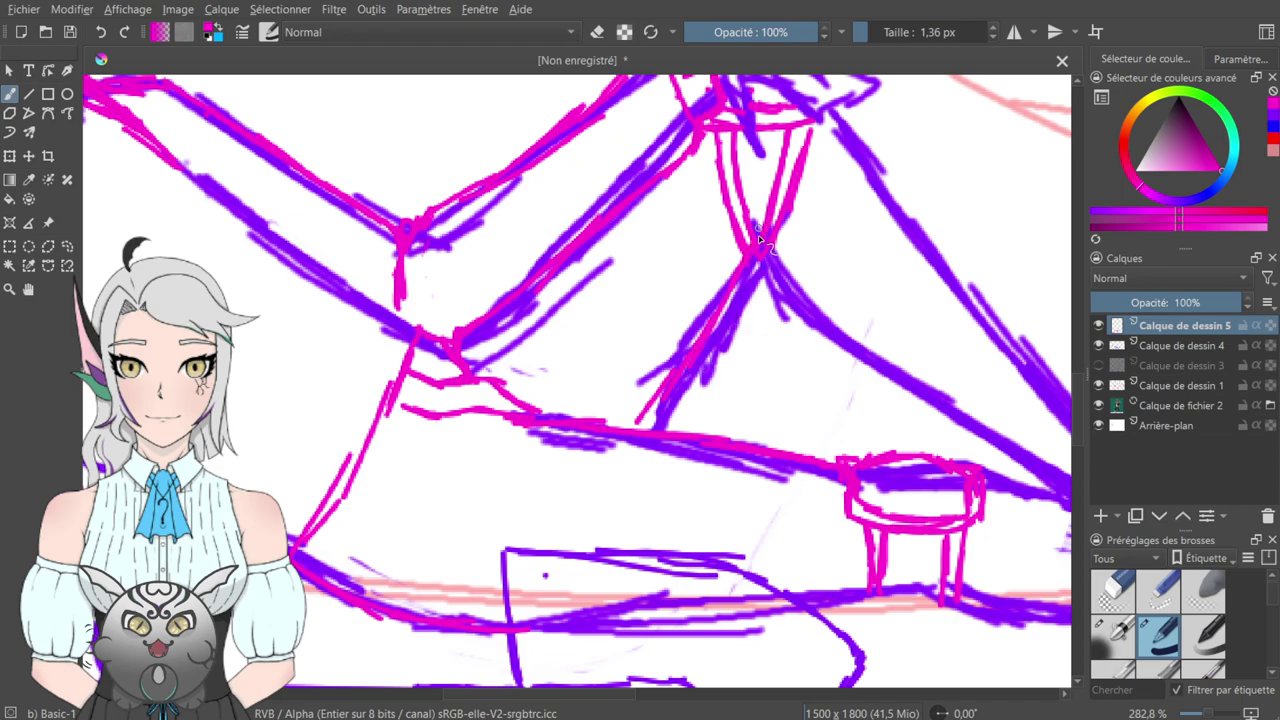
mouse_move(754, 212)
mouse_down()
mouse_move(762, 164)
mouse_move(755, 196)
mouse_up()
- Trace both contours of the bent leg's lower part in magenta and undo the latest strokes at the ankle
mouse_move(826, 240)
mouse_down()
mouse_move(668, 182)
mouse_move(917, 474)
mouse_up()
mouse_move(518, 104)
mouse_down()
mouse_move(751, 331)
mouse_move(794, 340)
mouse_move(734, 320)
mouse_move(863, 394)
mouse_move(760, 351)
mouse_move(594, 152)
mouse_up()
drag(862, 570, 577, 213)
mouse_move(511, 189)
mouse_down()
mouse_move(585, 283)
mouse_move(702, 342)
mouse_move(665, 322)
mouse_move(678, 344)
mouse_move(655, 318)
mouse_move(716, 390)
mouse_up()
drag(690, 338, 751, 382)
drag(697, 268, 733, 412)
mouse_move(612, 192)
mouse_down()
mouse_move(806, 440)
mouse_move(928, 565)
mouse_move(890, 582)
mouse_move(941, 563)
mouse_move(908, 550)
mouse_move(936, 566)
mouse_move(940, 551)
mouse_up()
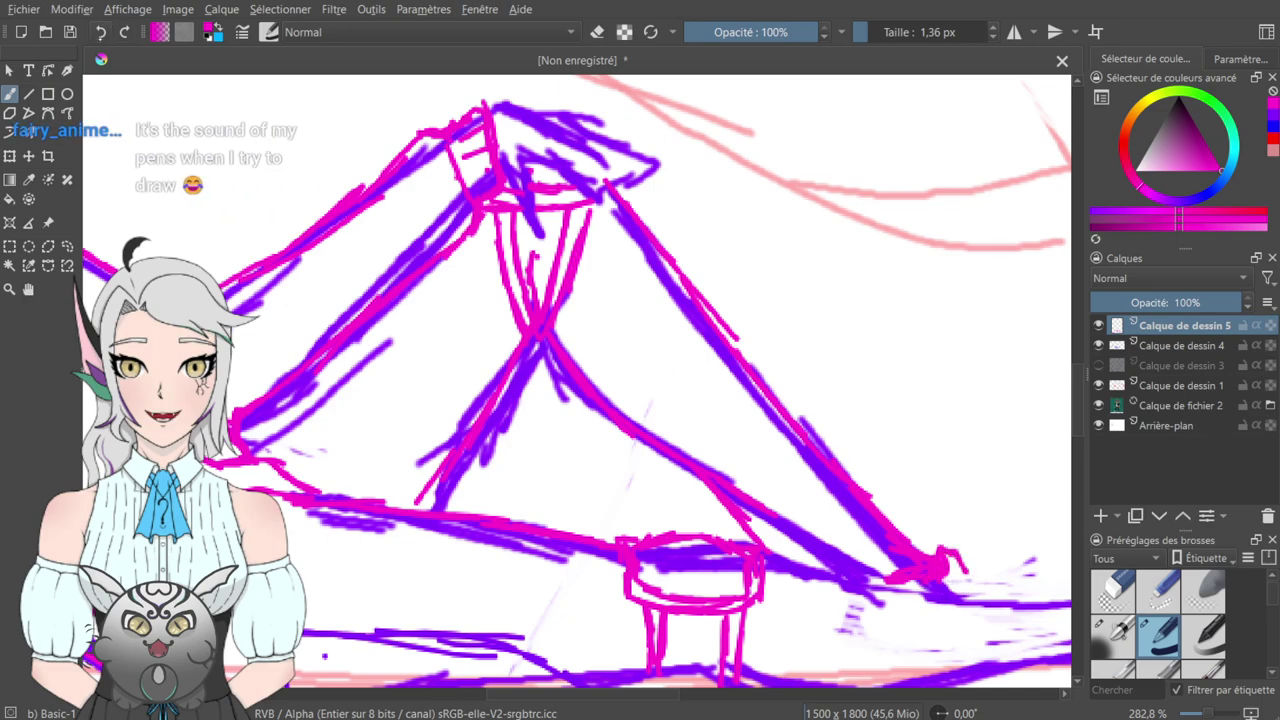
click(100, 32)
click(100, 32)
click(100, 32)
click(100, 32)
- Trace the outstretched leg's upper shin contour in magenta and close the trouser hem across the ankle
mouse_move(908, 520)
mouse_down()
mouse_move(776, 365)
mouse_move(820, 432)
mouse_up()
drag(845, 347, 688, 328)
mouse_move(471, 383)
mouse_down()
mouse_move(608, 421)
mouse_move(585, 413)
mouse_move(760, 431)
mouse_move(781, 420)
mouse_move(811, 433)
mouse_move(794, 433)
mouse_move(794, 415)
mouse_move(808, 497)
mouse_up()
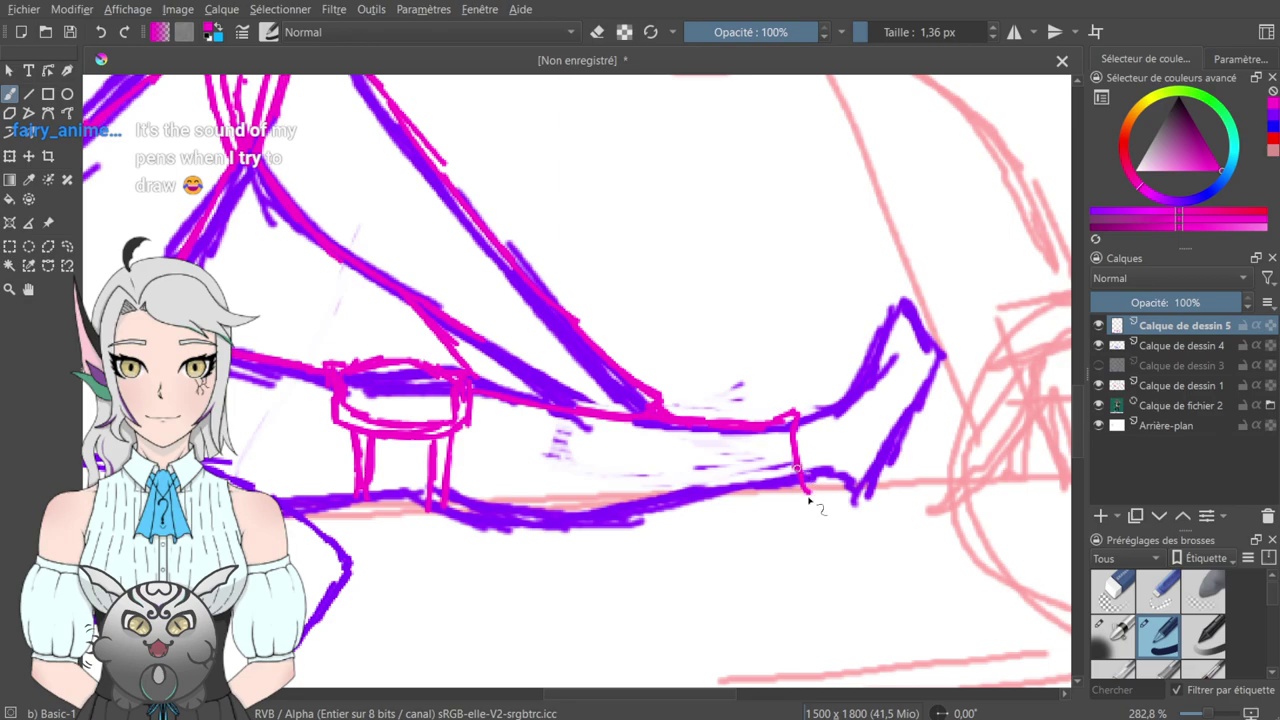
drag(741, 450, 795, 450)
- Trace the outstretched leg's lower contour in magenta, from between the knee straps to the ankle hem
drag(582, 451, 995, 356)
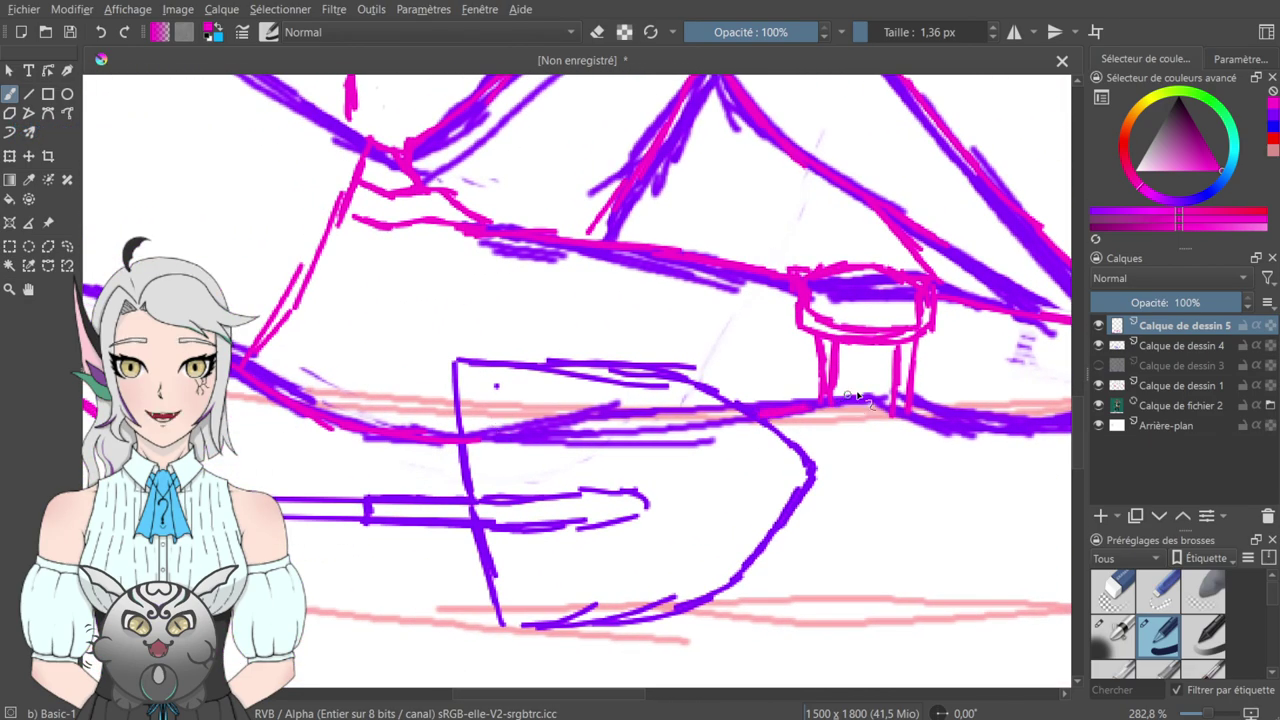
drag(834, 404, 882, 401)
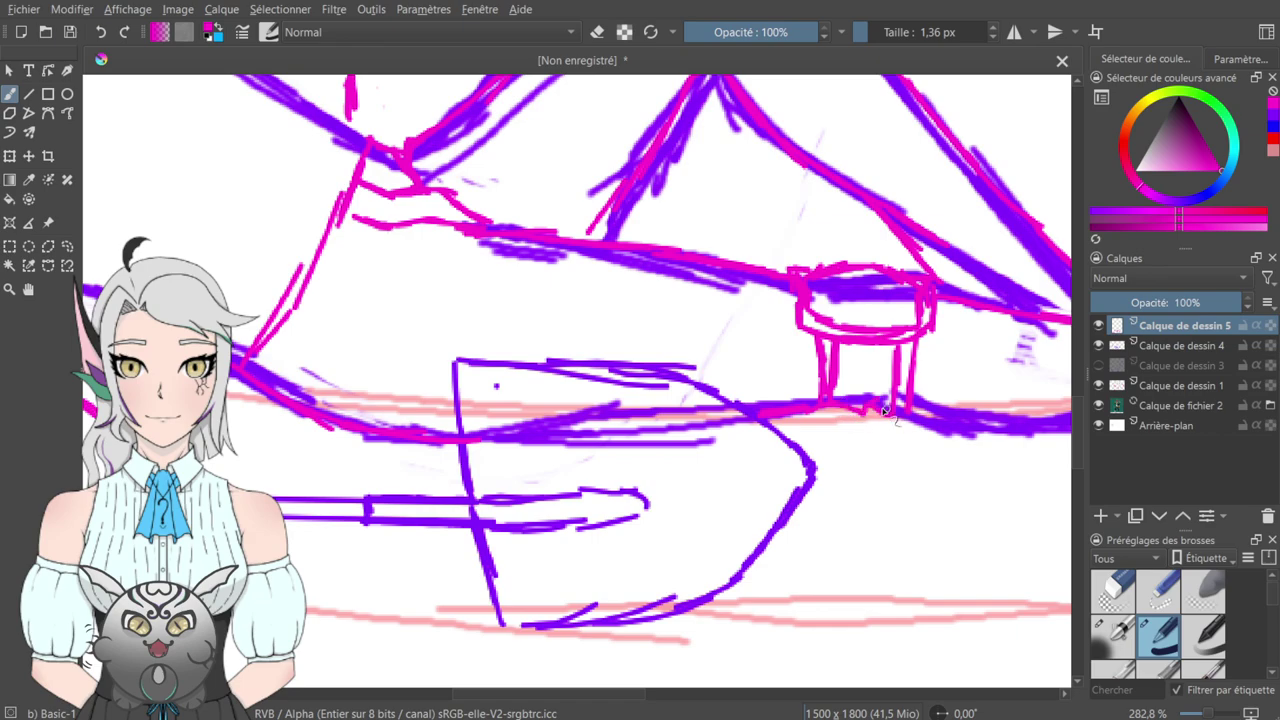
mouse_move(970, 401)
mouse_down()
mouse_move(772, 400)
mouse_move(890, 375)
mouse_move(548, 441)
mouse_up()
mouse_move(398, 437)
mouse_down()
mouse_move(428, 449)
mouse_move(620, 418)
mouse_up()
drag(537, 433, 729, 437)
mouse_move(703, 340)
mouse_down()
mouse_move(687, 474)
mouse_move(985, 480)
mouse_up()
- Draw magenta folds near the outstretched leg's hip and a broken seam line along the underside of its thigh
mouse_move(215, 270)
mouse_down()
mouse_move(436, 267)
mouse_move(748, 326)
mouse_move(1016, 445)
mouse_up()
drag(812, 382, 726, 175)
mouse_move(828, 383)
mouse_down()
mouse_move(688, 351)
mouse_move(657, 396)
mouse_up()
mouse_move(673, 325)
mouse_down()
mouse_move(648, 414)
mouse_move(673, 333)
mouse_move(654, 397)
mouse_move(708, 458)
mouse_up()
mouse_move(966, 474)
mouse_down()
mouse_move(716, 420)
mouse_move(757, 416)
mouse_up()
drag(818, 414, 884, 416)
drag(933, 381, 700, 425)
drag(547, 346, 761, 405)
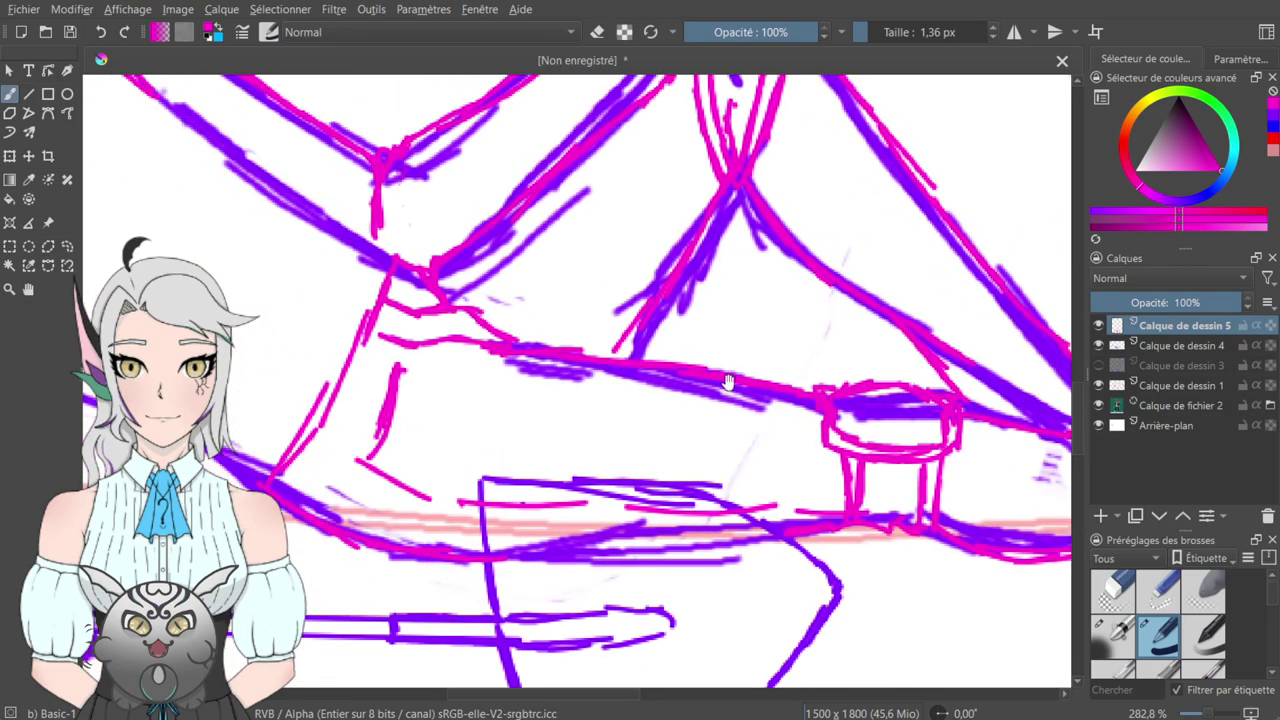
- Draw short magenta cloth folds along the thigh and shin of the bent leg
drag(623, 254, 660, 400)
drag(598, 443, 658, 365)
drag(697, 330, 742, 292)
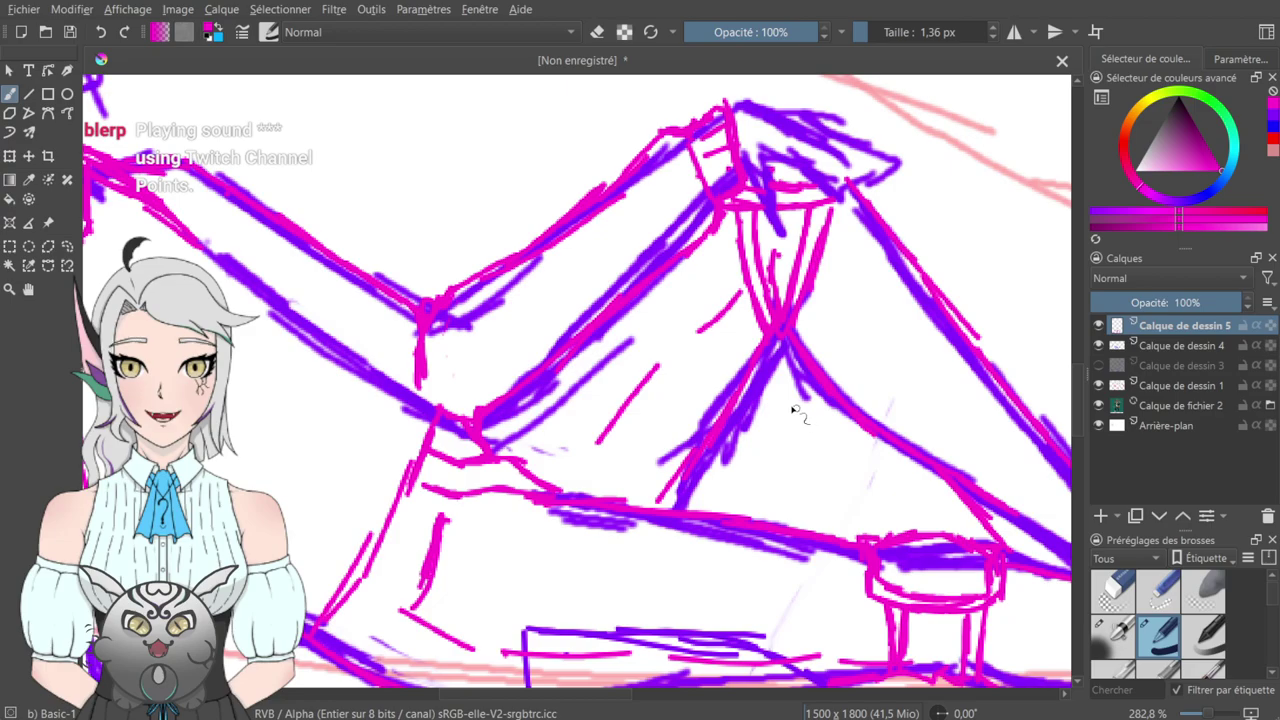
drag(661, 427, 632, 366)
mouse_move(824, 245)
mouse_down()
mouse_move(903, 351)
mouse_move(730, 308)
mouse_up()
mouse_move(853, 430)
mouse_down()
mouse_move(789, 349)
mouse_move(750, 360)
mouse_move(775, 380)
mouse_up()
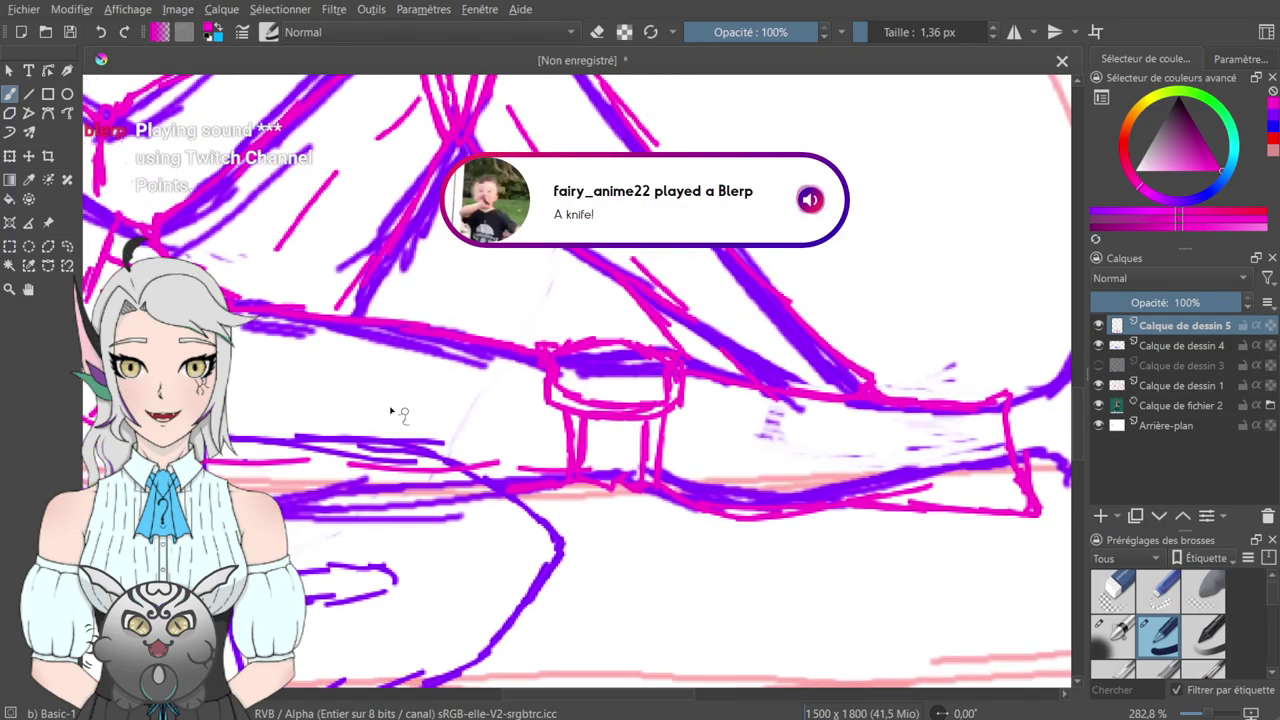
- Erase part of the magenta torso hem and redraw it as a curve from the waist to the lower hip contour
drag(296, 366, 578, 348)
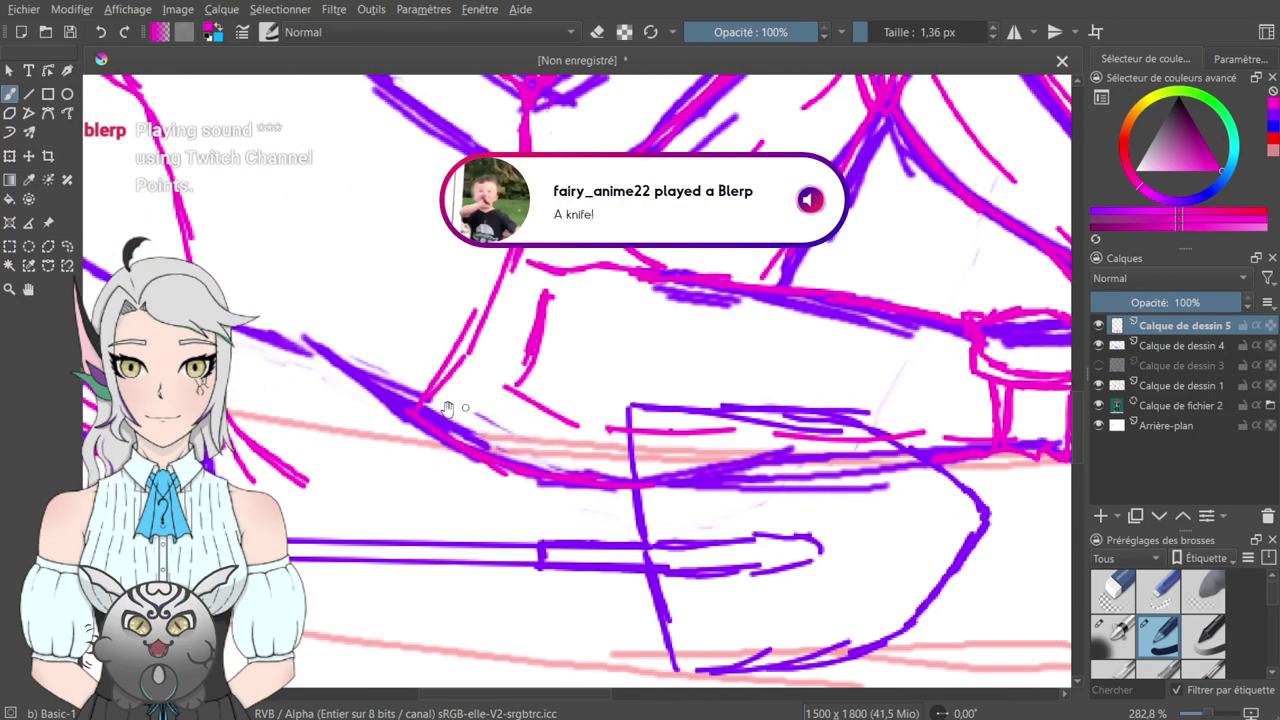
drag(514, 195, 540, 303)
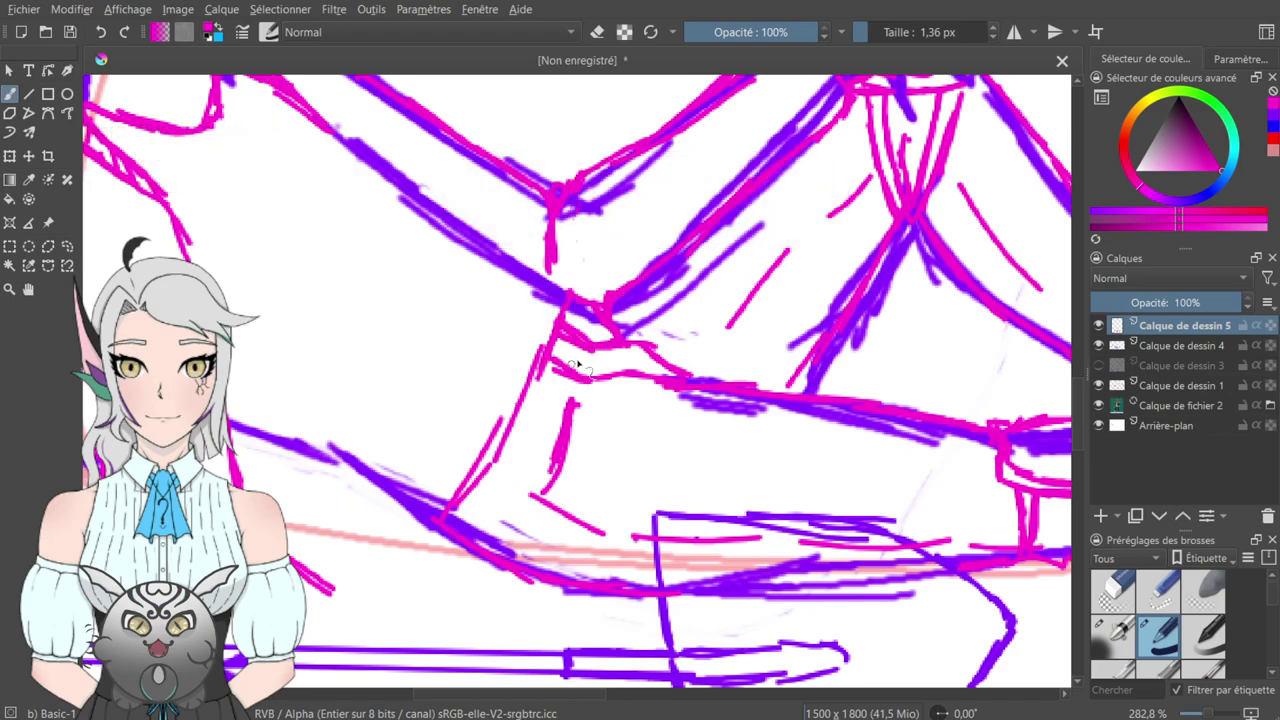
mouse_move(511, 282)
mouse_down()
mouse_move(543, 310)
mouse_move(522, 275)
mouse_up()
click(597, 34)
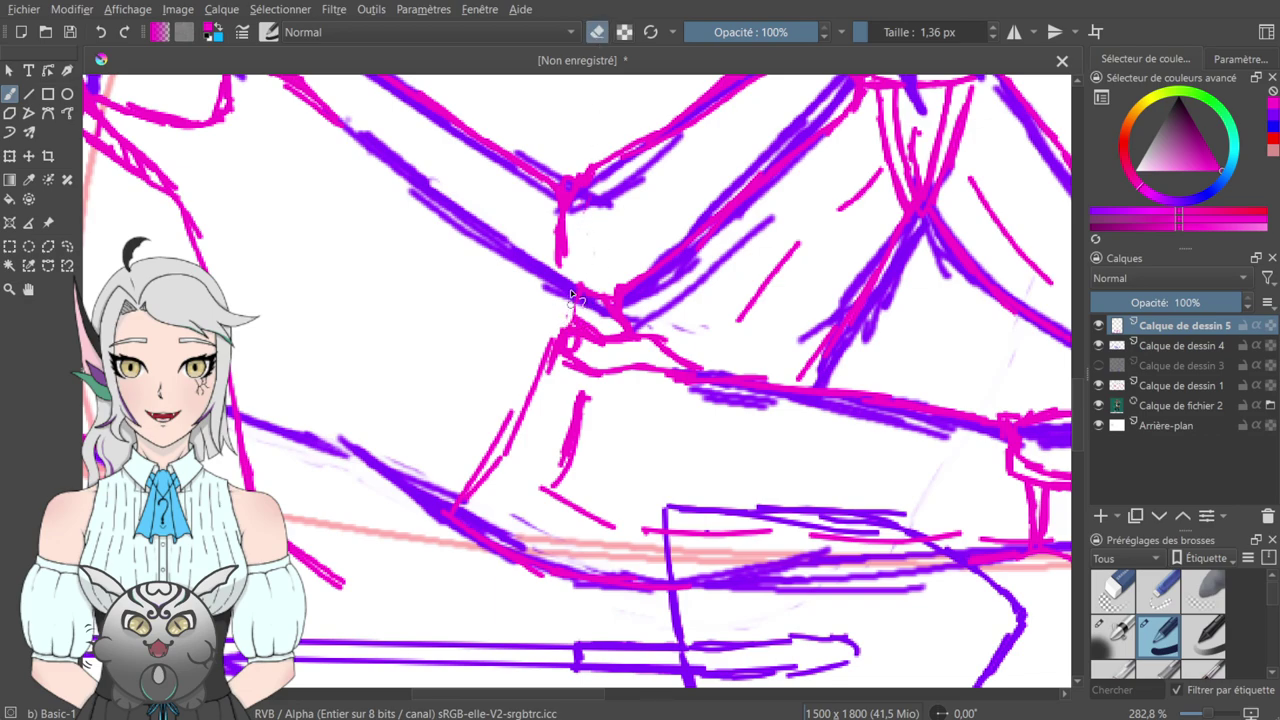
mouse_move(575, 318)
mouse_down()
mouse_move(571, 351)
mouse_move(569, 334)
mouse_move(480, 482)
mouse_up()
click(597, 33)
drag(581, 287, 583, 330)
drag(574, 360, 546, 417)
drag(579, 336, 537, 457)
mouse_move(558, 395)
mouse_down()
mouse_move(505, 498)
mouse_move(437, 543)
mouse_up()
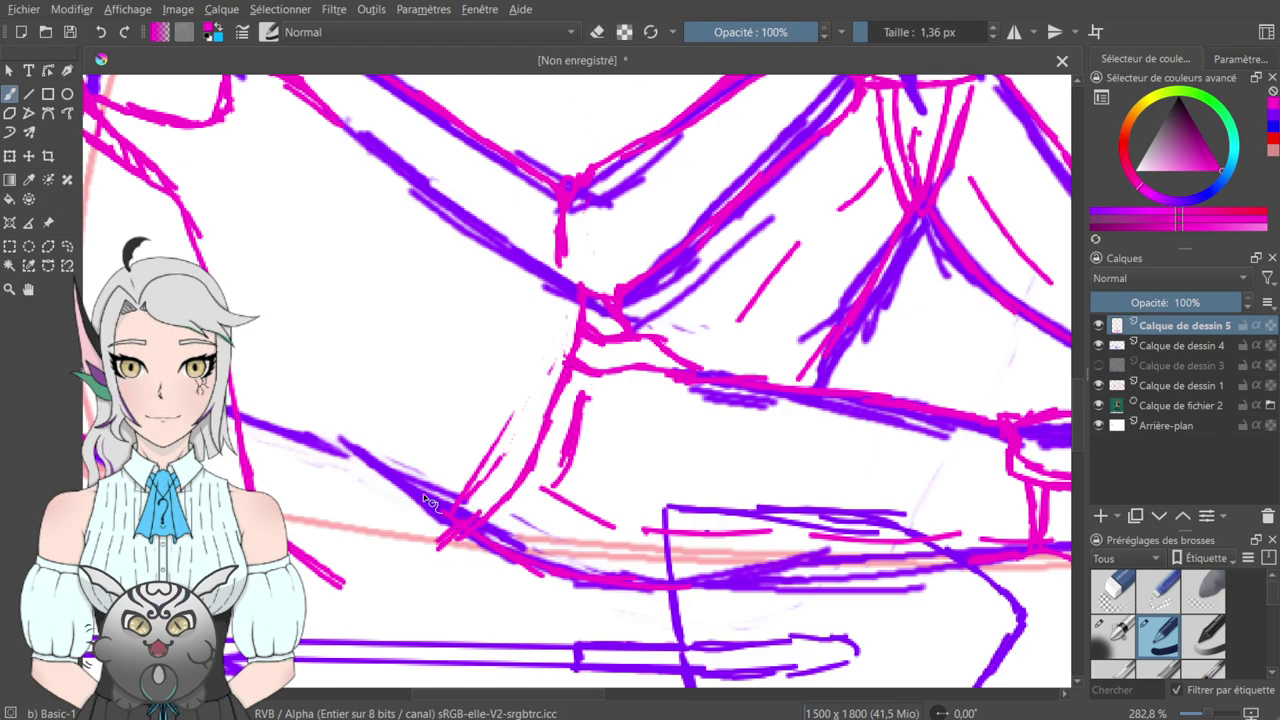
- Draw the shirt's lower back edge in magenta from the jacket's front edge to the bottom of the torso hem
drag(350, 418, 533, 484)
mouse_move(432, 488)
mouse_down()
mouse_move(512, 545)
mouse_move(553, 550)
mouse_move(570, 588)
mouse_up()
mouse_move(518, 540)
mouse_down()
mouse_move(582, 612)
mouse_move(572, 626)
mouse_move(630, 603)
mouse_up()
mouse_move(649, 505)
mouse_down()
mouse_move(606, 549)
mouse_move(534, 673)
mouse_up()
- Trace the underside of the raised arm's upper sleeve in magenta from the shoulder to the elbow
drag(388, 326, 446, 374)
drag(362, 304, 580, 478)
drag(518, 432, 630, 514)
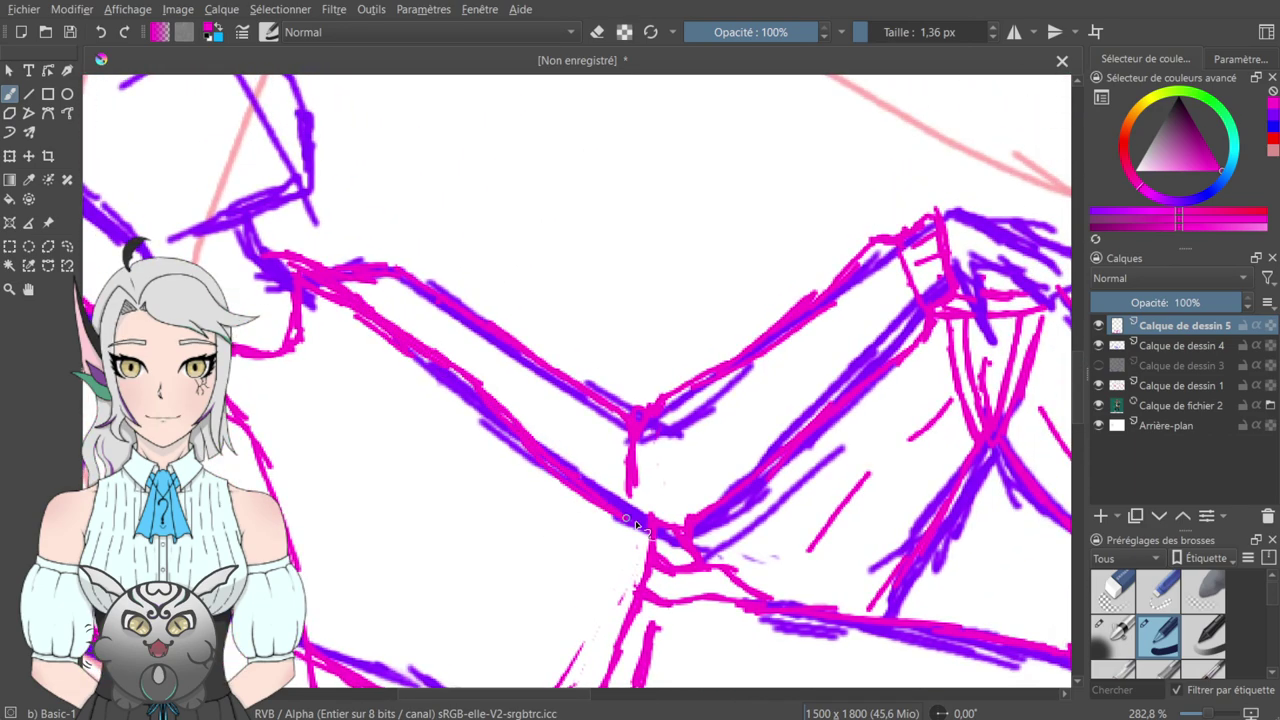
mouse_move(711, 429)
mouse_down()
mouse_move(720, 214)
mouse_move(701, 305)
mouse_move(764, 443)
mouse_up()
mouse_move(505, 238)
mouse_down()
mouse_move(474, 306)
mouse_move(361, 219)
mouse_up()
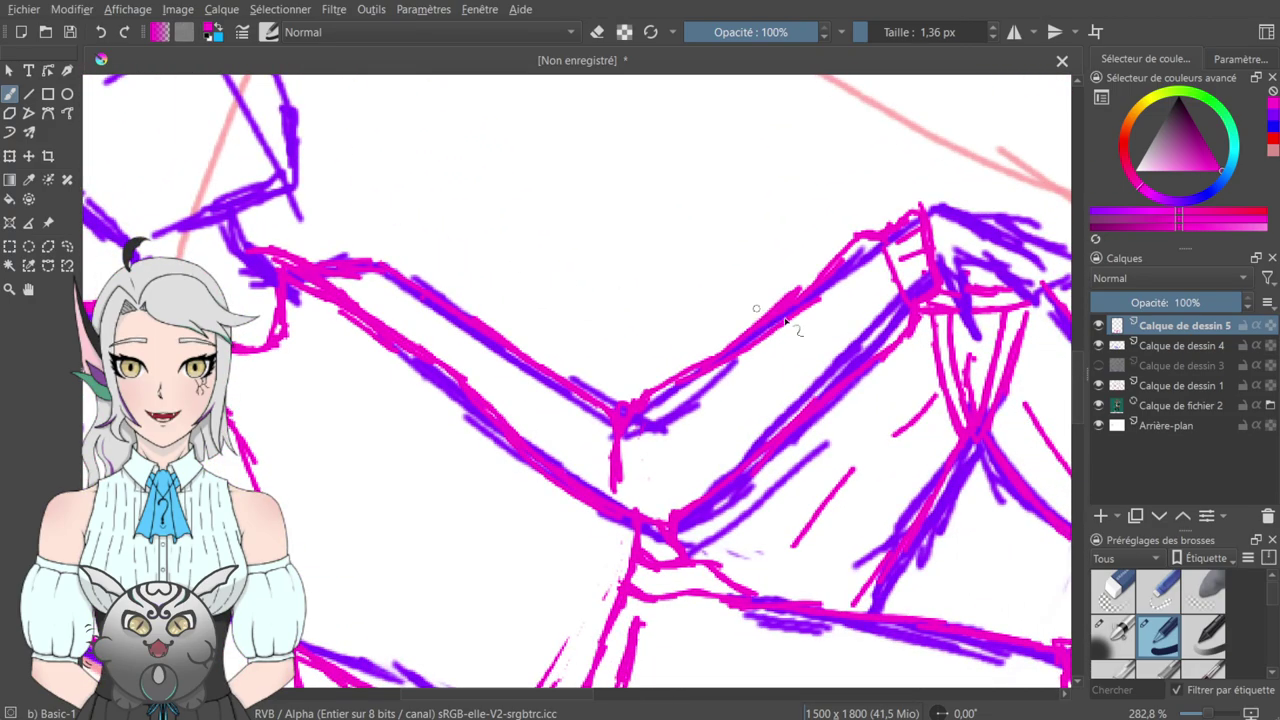
- Hide the violet body sketch layer to review the magenta clothes on their own, and show it again
click(1099, 346)
key(ctrl+minus)
key(ctrl+minus)
key(ctrl+minus)
key(ctrl+minus)
key(ctrl+minus)
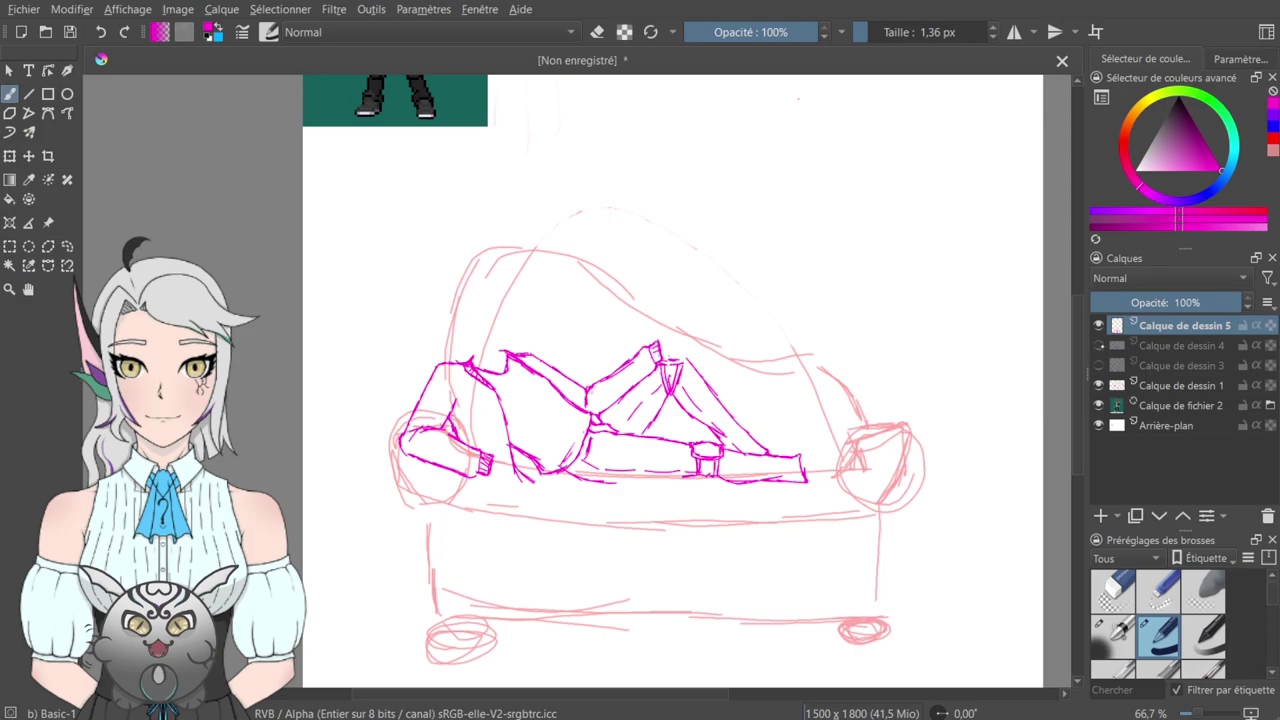
scroll(923, 409, up, 3)
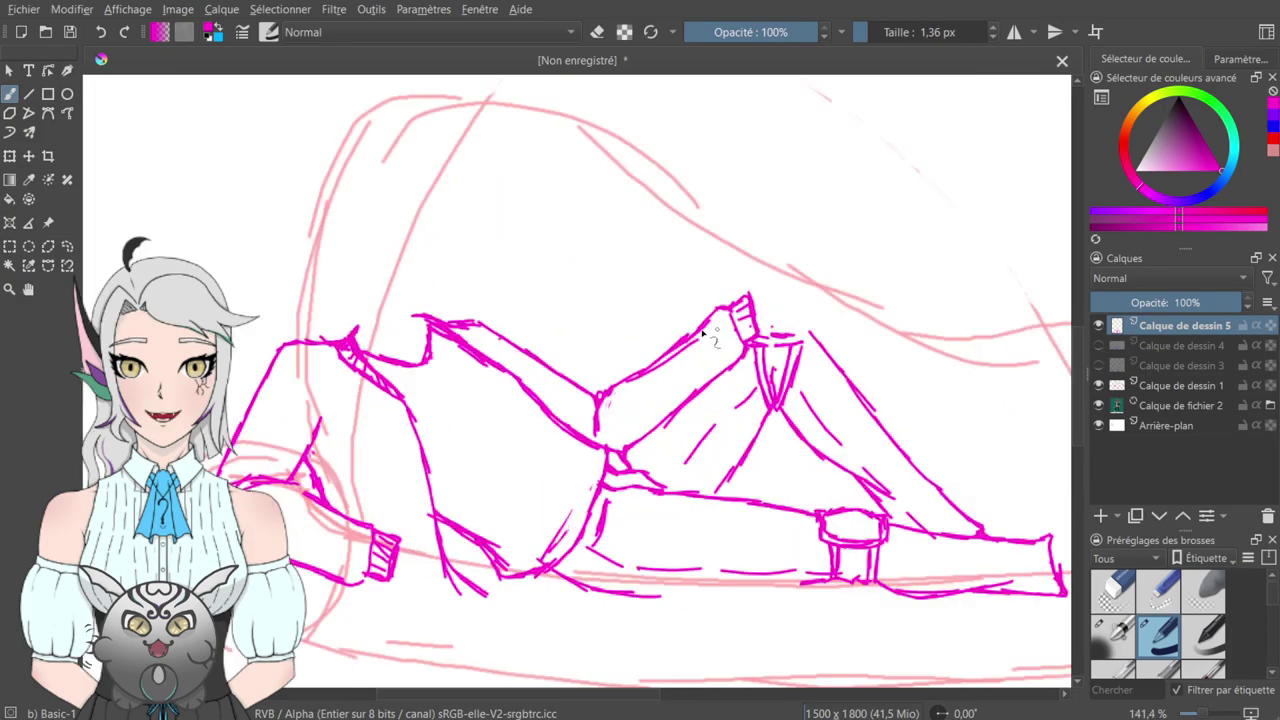
drag(811, 430, 851, 580)
mouse_move(641, 320)
mouse_down()
mouse_move(683, 440)
mouse_move(671, 597)
mouse_move(680, 380)
mouse_up()
mouse_move(763, 608)
mouse_down()
mouse_move(774, 460)
mouse_move(730, 300)
mouse_up()
mouse_move(868, 487)
mouse_down()
mouse_move(820, 316)
mouse_move(743, 151)
mouse_up()
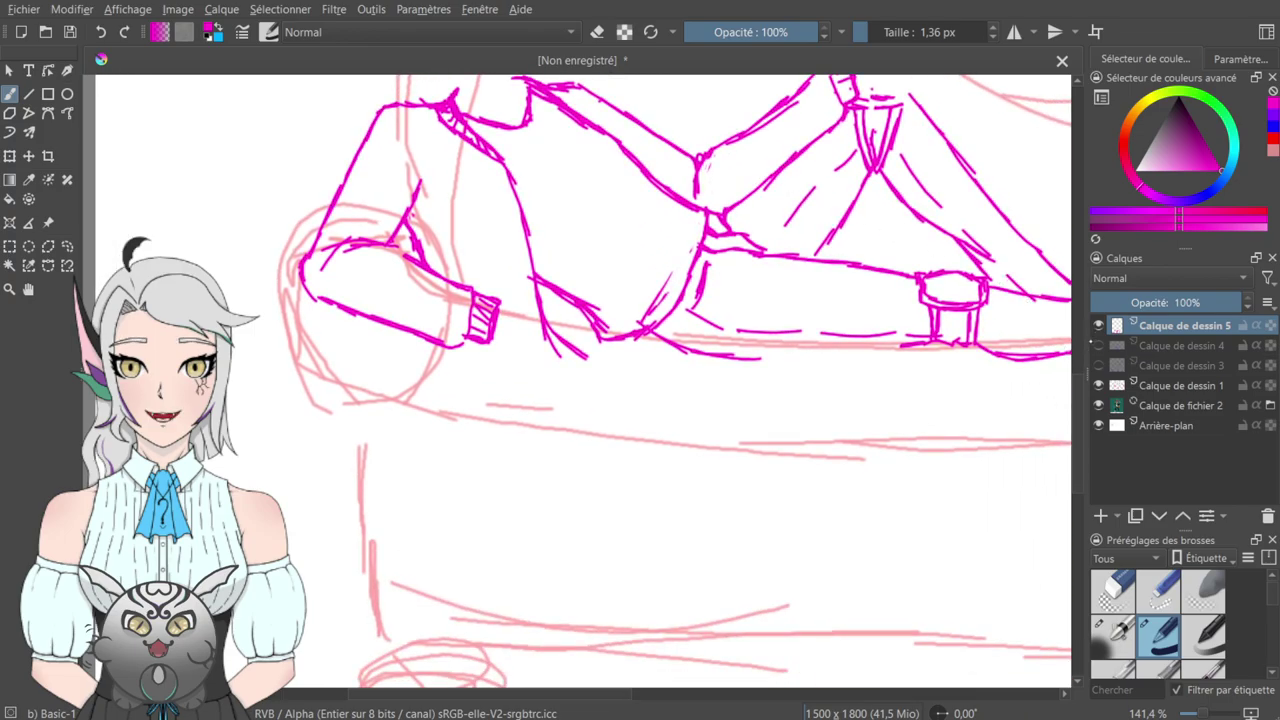
click(1098, 345)
- Draw the jacket's bottom hem in magenta on both sides of the resting arm's hand
scroll(548, 376, up, 3)
drag(527, 236, 696, 385)
mouse_move(395, 440)
mouse_down()
mouse_move(445, 470)
mouse_move(550, 460)
mouse_up()
drag(628, 452, 775, 470)
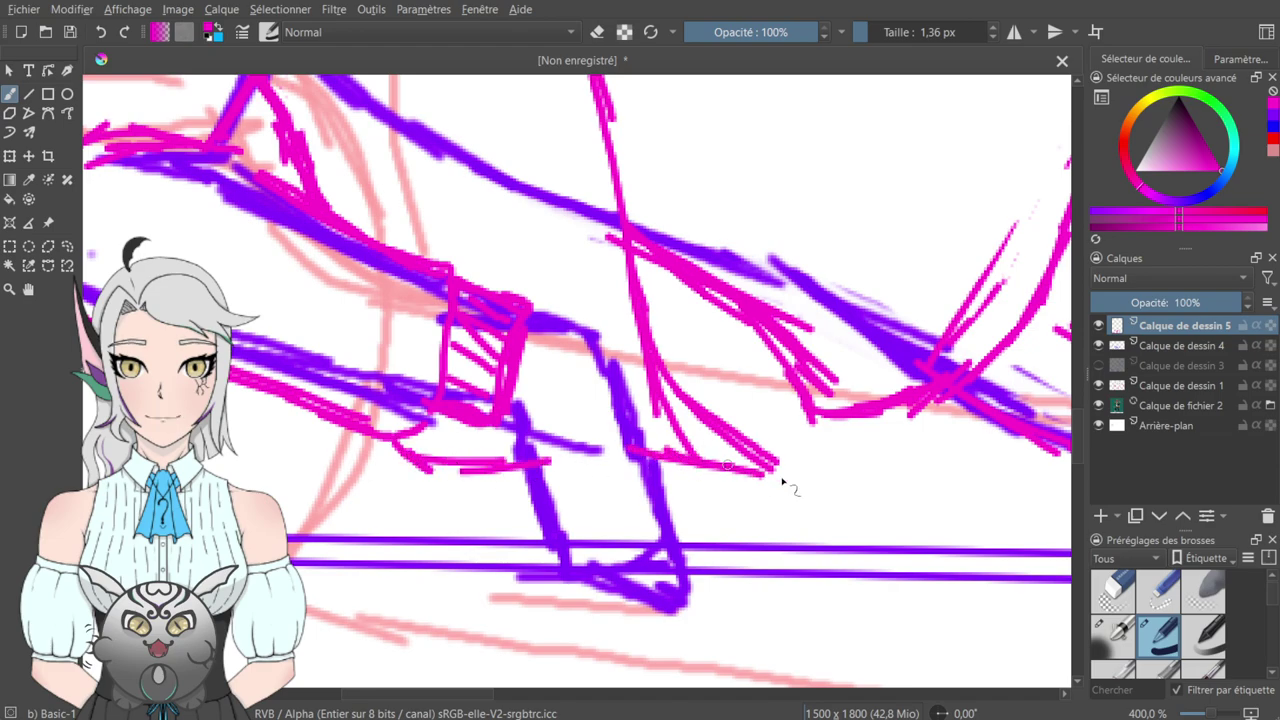
drag(705, 384, 694, 651)
drag(622, 236, 606, 511)
drag(594, 397, 551, 460)
drag(630, 490, 660, 327)
scroll(660, 327, down, 3)
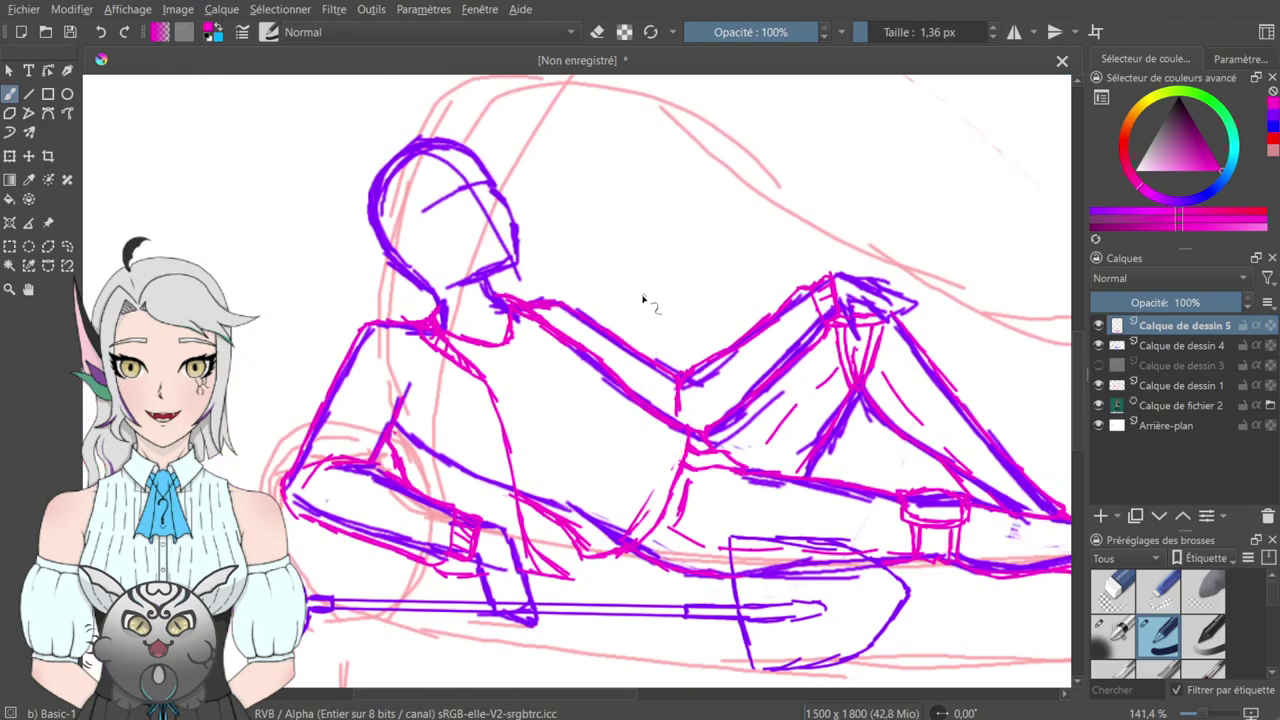
- Examine the helmet in the reference image and compare it with the character's sketched head
drag(650, 272, 757, 397)
drag(680, 60, 702, 579)
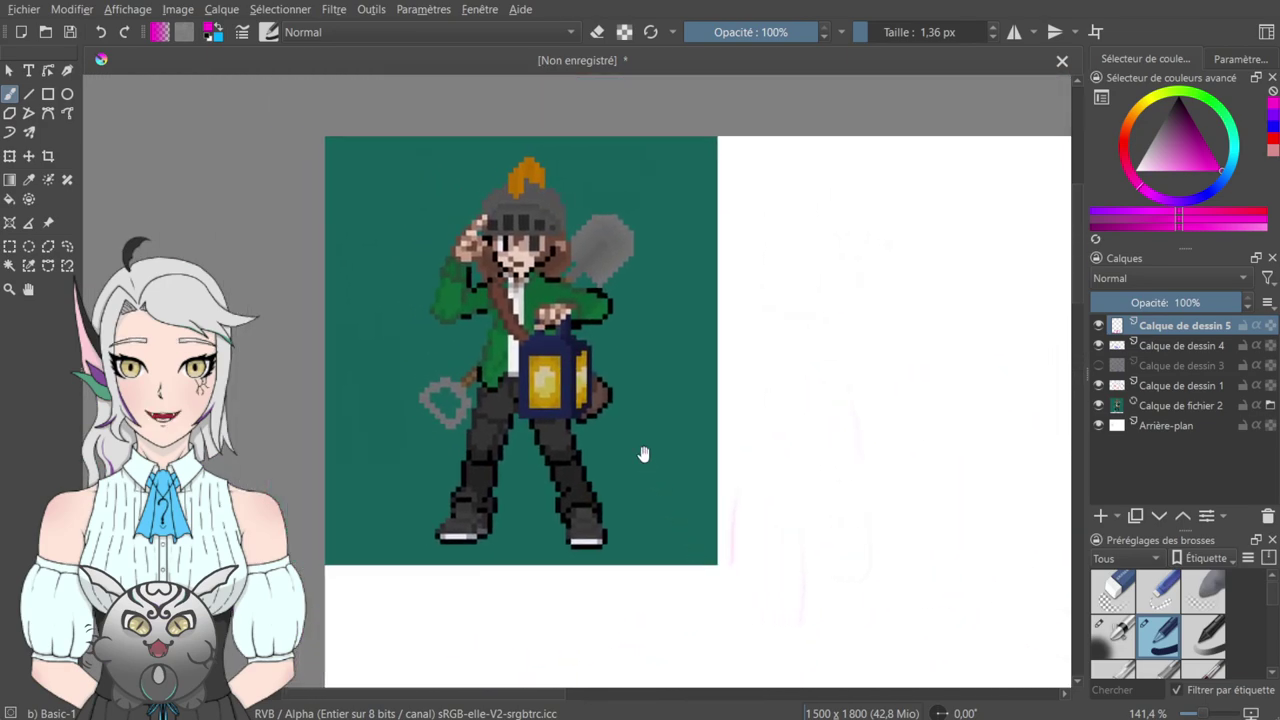
drag(466, 212, 580, 229)
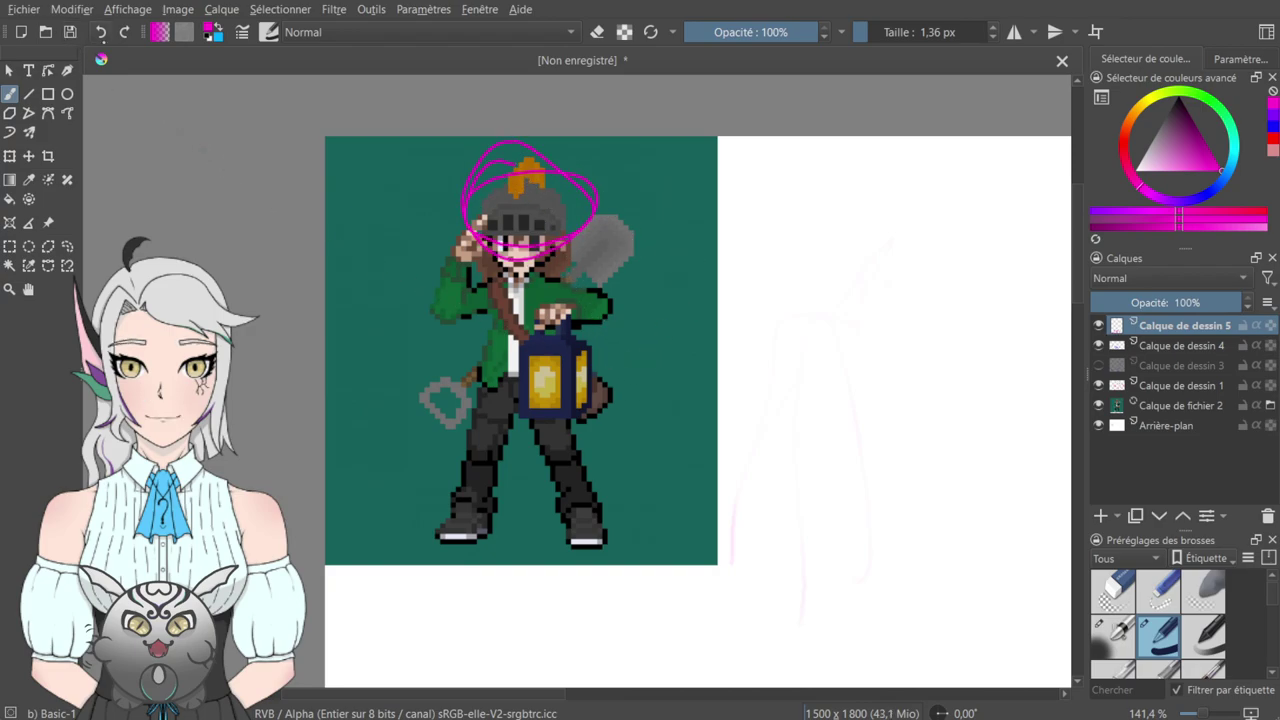
key(ctrl+z)
drag(694, 586, 571, 115)
drag(628, 448, 686, 565)
drag(579, 239, 614, 571)
mouse_move(626, 396)
mouse_down()
mouse_move(584, 218)
mouse_move(580, 130)
mouse_up()
drag(610, 503, 569, 208)
scroll(614, 294, up, 2)
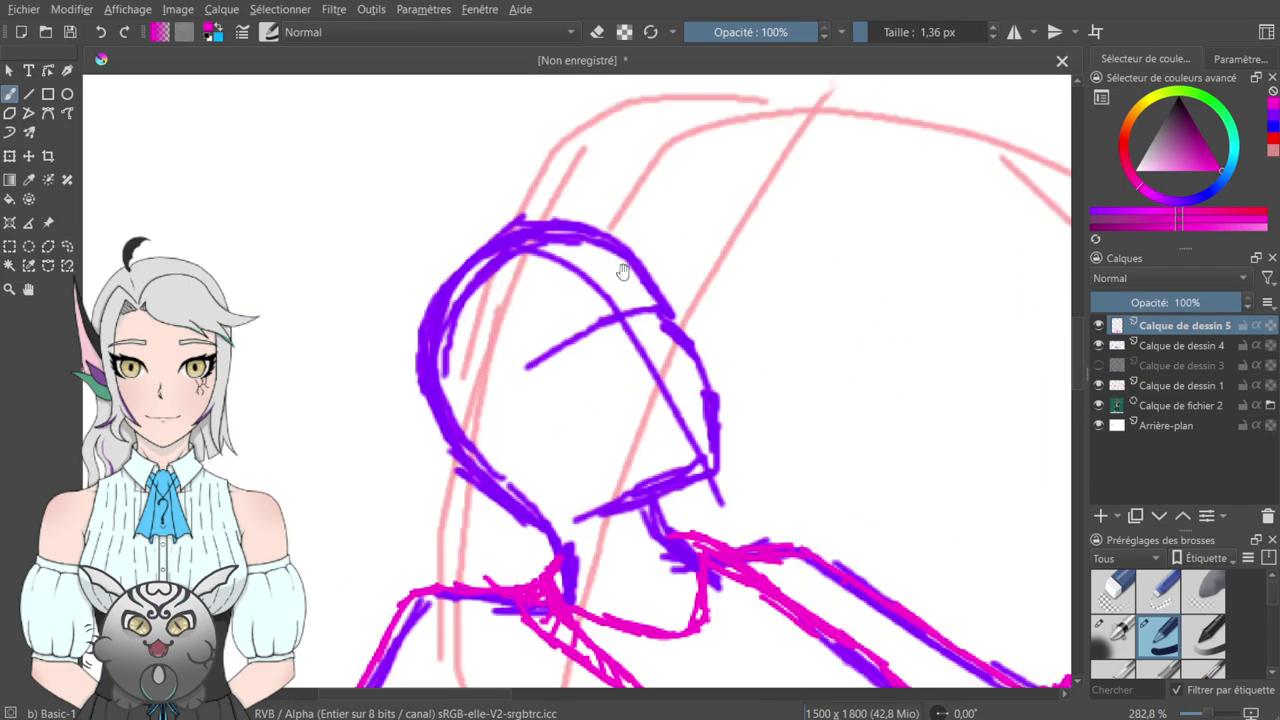
drag(608, 258, 668, 243)
drag(535, 335, 610, 690)
drag(527, 375, 600, 697)
drag(592, 185, 596, 692)
scroll(643, 514, down, 15)
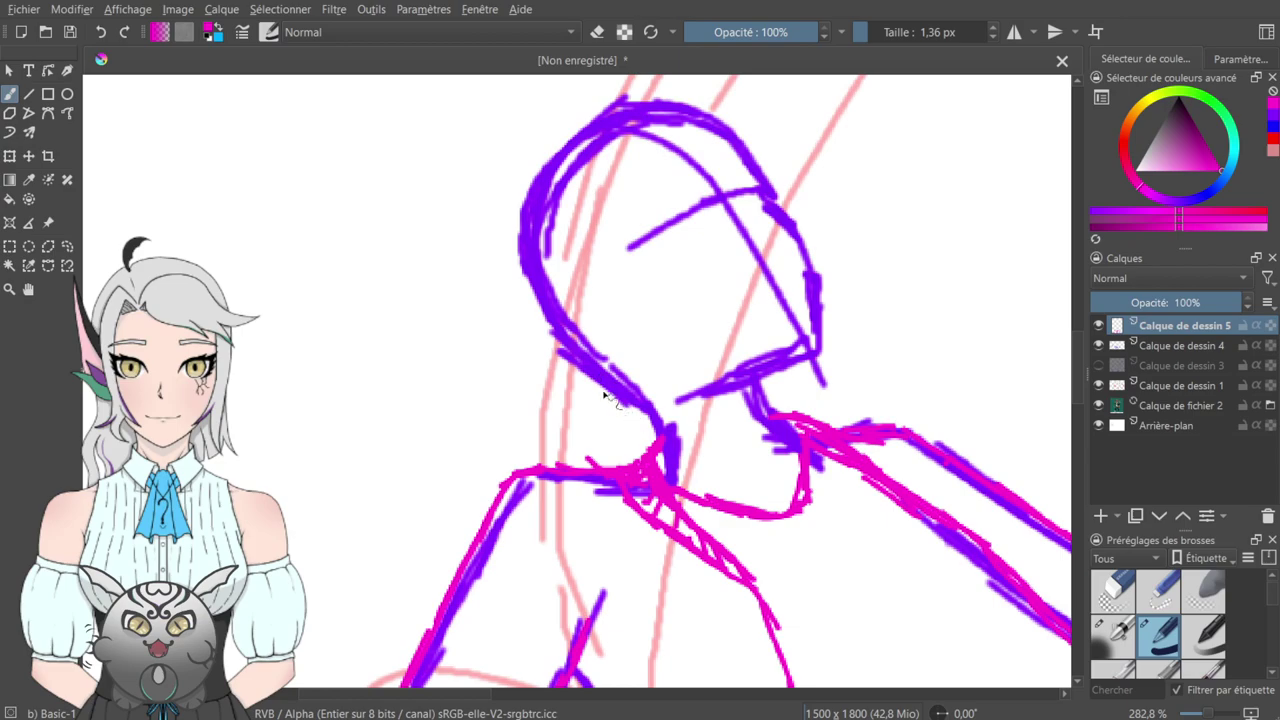
drag(570, 373, 647, 410)
drag(545, 338, 597, 388)
drag(529, 318, 576, 373)
key(ctrl+z)
- Draw the helmet's brim band in magenta, curving from the side of the head over the top to the forehead
drag(577, 254, 567, 295)
drag(515, 337, 563, 222)
drag(526, 290, 589, 159)
mouse_move(618, 200)
mouse_down()
mouse_move(574, 265)
mouse_move(588, 211)
mouse_move(650, 252)
mouse_up()
drag(478, 393, 571, 286)
mouse_move(504, 328)
mouse_down()
mouse_move(580, 278)
mouse_move(630, 284)
mouse_move(660, 258)
mouse_up()
drag(525, 262, 490, 345)
mouse_move(468, 403)
mouse_down()
mouse_move(520, 238)
mouse_move(564, 208)
mouse_move(652, 248)
mouse_up()
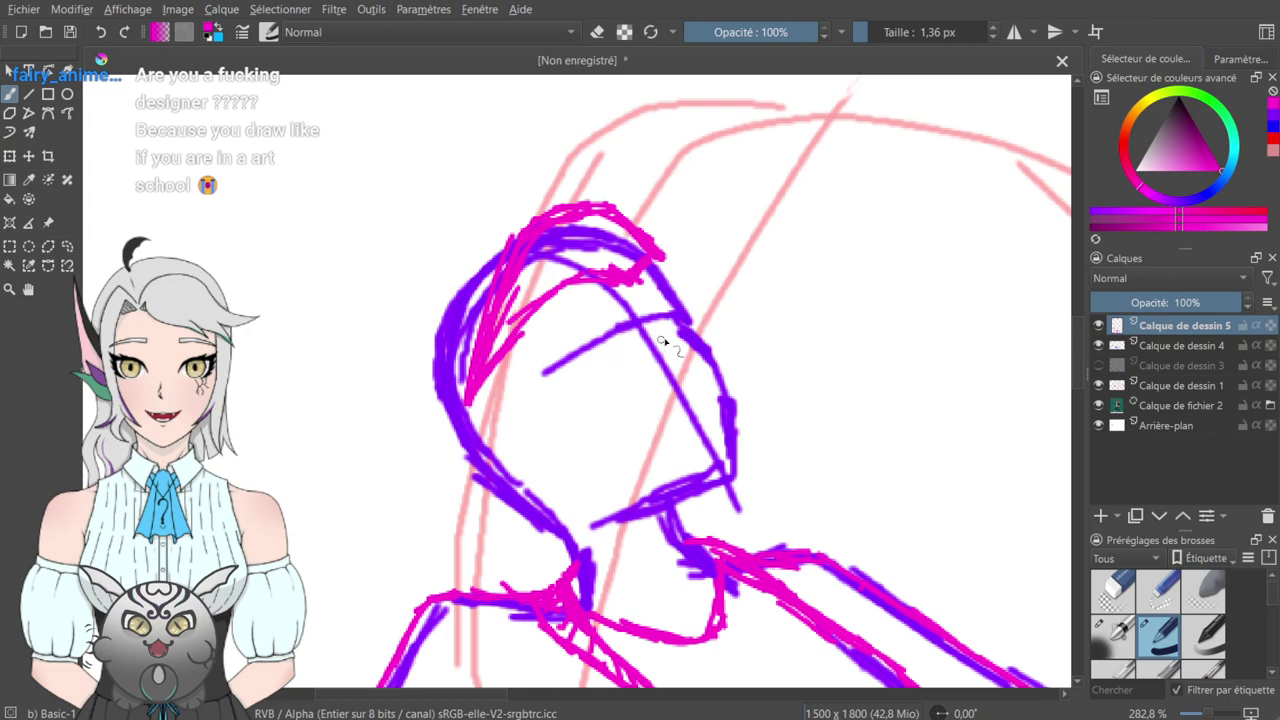
drag(564, 317, 635, 337)
- Thin the outer lines of the helmet's brim band with the eraser and touch up its front end
click(597, 32)
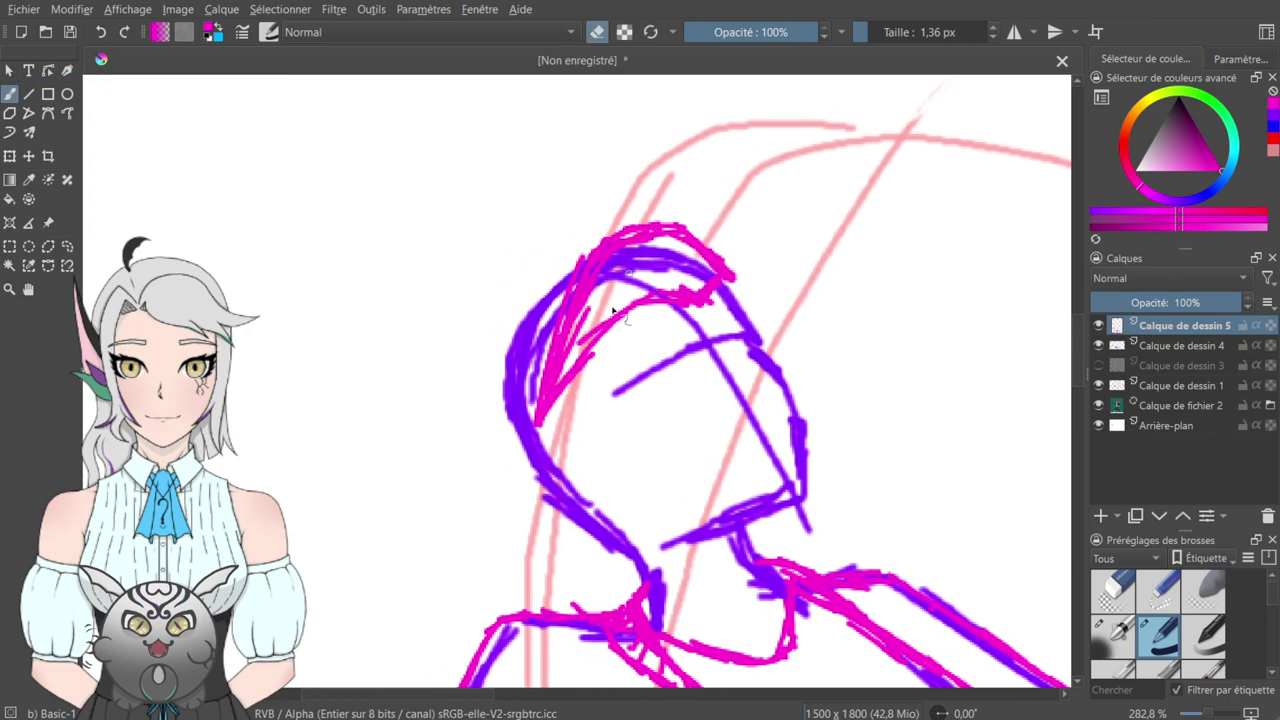
drag(596, 282, 556, 380)
mouse_move(601, 268)
mouse_down()
mouse_move(670, 247)
mouse_move(729, 262)
mouse_move(722, 254)
mouse_up()
key(e)
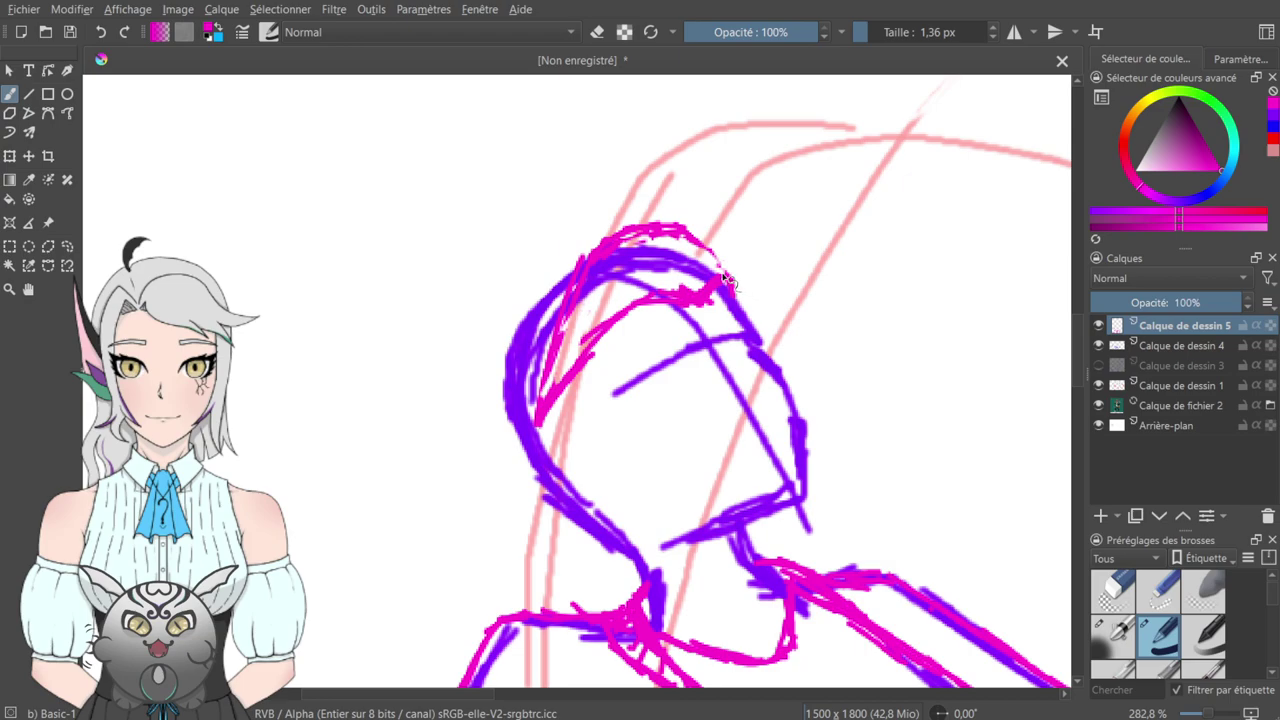
drag(690, 241, 770, 276)
key(e)
mouse_move(740, 340)
mouse_down()
mouse_move(815, 336)
mouse_move(798, 322)
mouse_up()
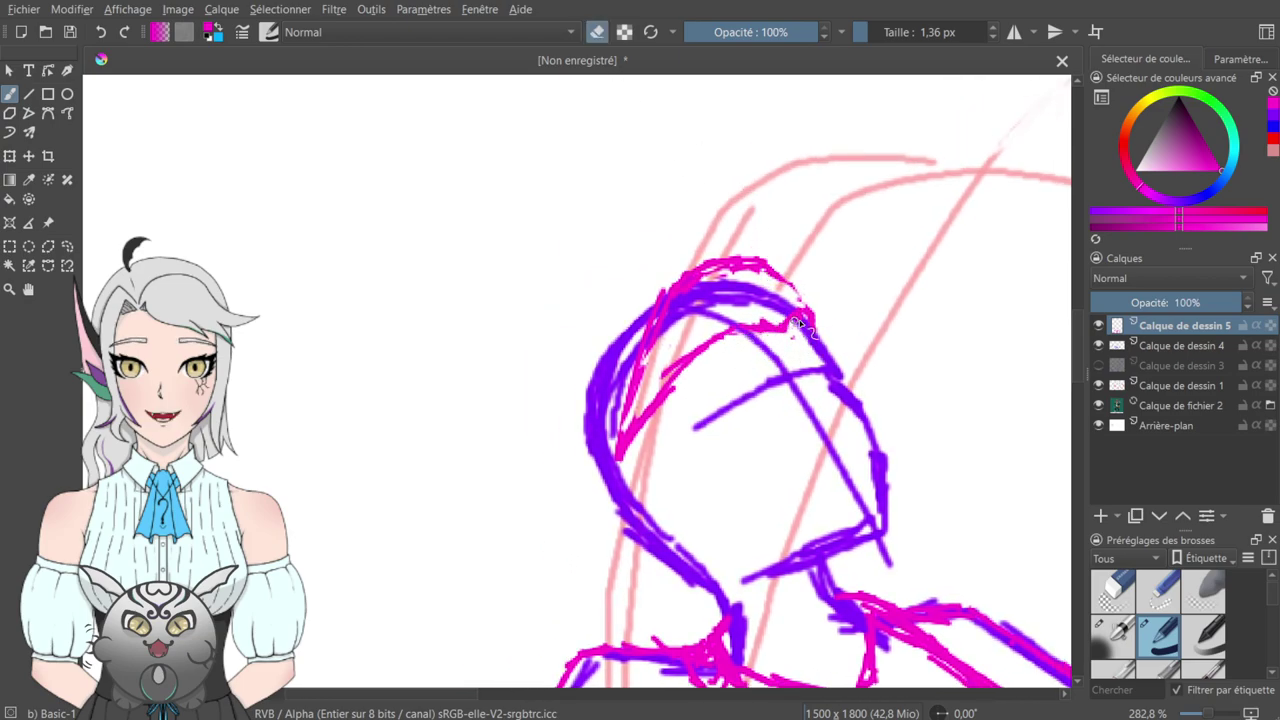
key(e)
- Draw the helmet's dome around the back of the head with a round rivet at the brim's end, and trim the outer line
drag(657, 330, 705, 277)
mouse_move(728, 233)
mouse_down()
mouse_move(682, 234)
mouse_move(658, 256)
mouse_move(698, 236)
mouse_move(622, 270)
mouse_move(663, 466)
mouse_move(642, 410)
mouse_move(718, 503)
mouse_up()
mouse_move(694, 368)
mouse_down()
mouse_move(699, 402)
mouse_move(714, 408)
mouse_move(704, 468)
mouse_move(718, 505)
mouse_up()
mouse_move(666, 462)
mouse_down()
mouse_move(700, 505)
mouse_move(622, 360)
mouse_move(628, 280)
mouse_move(653, 282)
mouse_move(695, 240)
mouse_up()
key(e)
drag(608, 265, 605, 330)
mouse_move(628, 262)
mouse_down()
mouse_move(700, 224)
mouse_move(655, 250)
mouse_move(612, 315)
mouse_move(623, 348)
mouse_up()
mouse_move(663, 424)
mouse_down()
mouse_move(670, 338)
mouse_move(679, 386)
mouse_up()
key(e)
- Fill the helmet's brim band with a row of small square slots in magenta
mouse_move(682, 318)
mouse_down()
mouse_move(652, 388)
mouse_move(719, 333)
mouse_up()
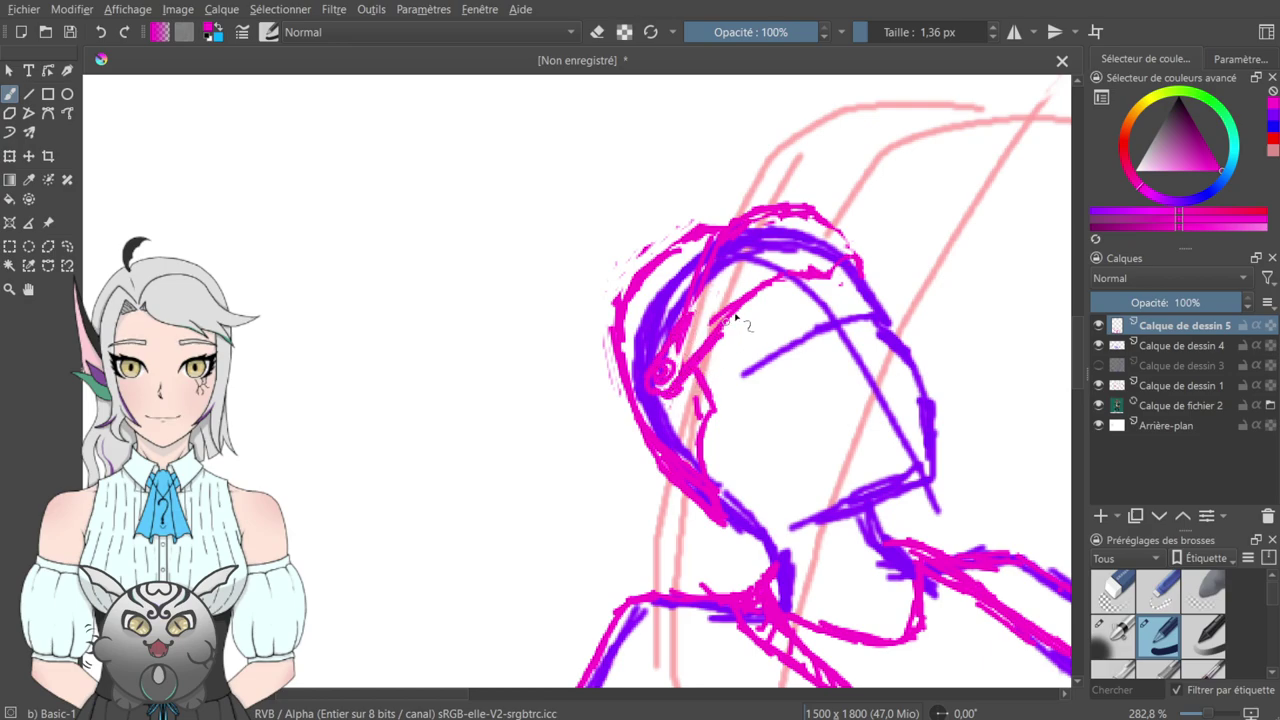
mouse_move(829, 248)
mouse_down()
mouse_move(634, 400)
mouse_move(738, 334)
mouse_up()
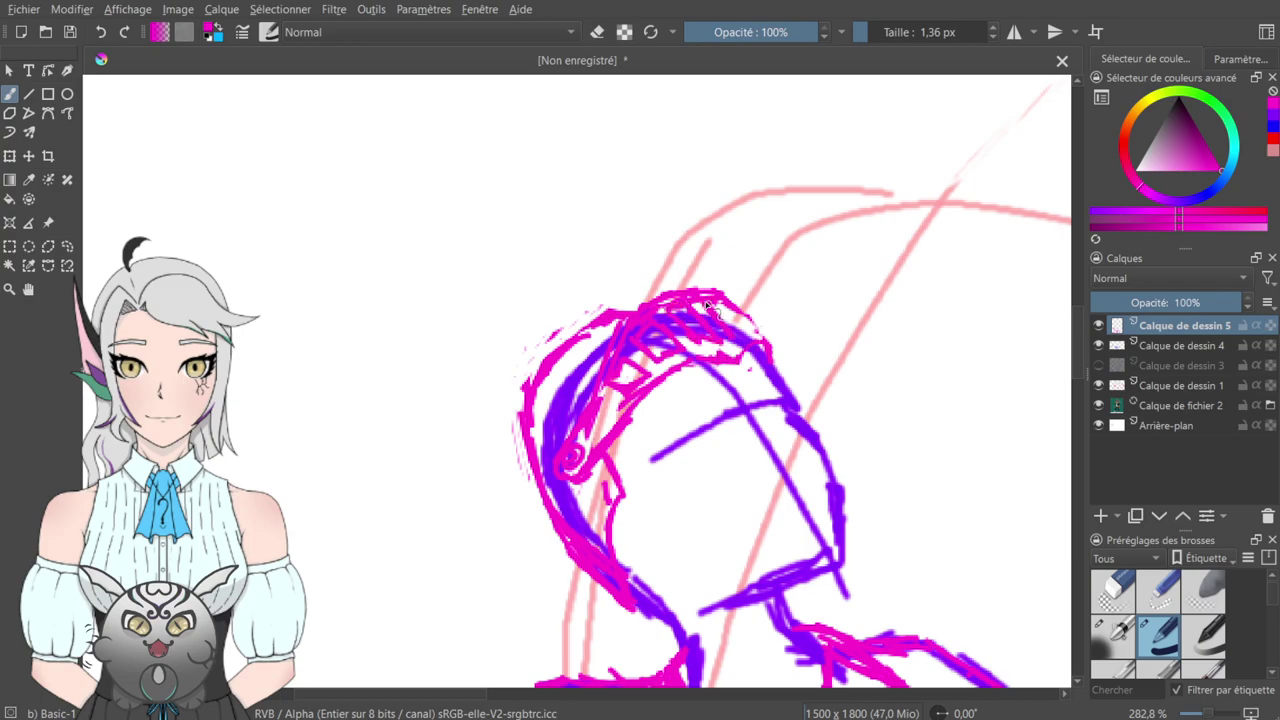
mouse_move(528, 321)
mouse_down()
mouse_move(751, 328)
mouse_move(666, 194)
mouse_move(766, 297)
mouse_move(749, 271)
mouse_move(660, 278)
mouse_move(694, 289)
mouse_move(645, 440)
mouse_move(679, 467)
mouse_move(692, 504)
mouse_move(711, 508)
mouse_move(698, 446)
mouse_move(701, 472)
mouse_up()
- Draw a ponytail with jagged tips in magenta behind the helmet, using the reference character as a guide
mouse_move(735, 352)
mouse_down()
mouse_move(726, 452)
mouse_move(740, 478)
mouse_move(707, 468)
mouse_move(669, 406)
mouse_move(595, 685)
mouse_up()
mouse_move(618, 110)
mouse_down()
mouse_move(643, 377)
mouse_move(640, 600)
mouse_up()
drag(698, 372, 686, 634)
mouse_move(691, 306)
mouse_down()
mouse_move(706, 506)
mouse_move(745, 148)
mouse_up()
drag(615, 245, 689, 538)
mouse_move(642, 208)
mouse_down()
mouse_move(714, 187)
mouse_move(591, 268)
mouse_up()
key(ctrl+z)
scroll(605, 468, down, 8)
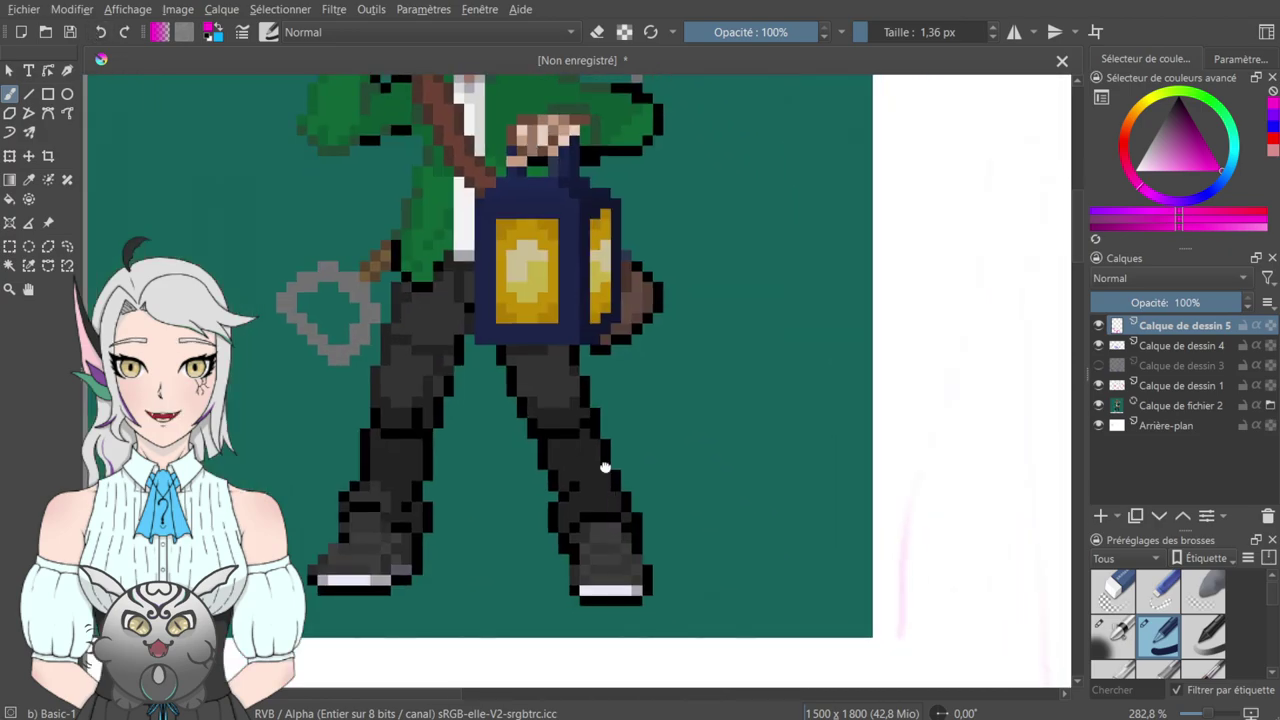
scroll(605, 468, down, 10)
mouse_move(468, 215)
mouse_down()
mouse_move(460, 340)
mouse_move(455, 283)
mouse_move(413, 369)
mouse_move(406, 233)
mouse_move(460, 294)
mouse_move(532, 232)
mouse_move(465, 248)
mouse_move(485, 210)
mouse_up()
key(e)
mouse_move(474, 203)
mouse_down()
mouse_move(460, 240)
mouse_move(487, 202)
mouse_up()
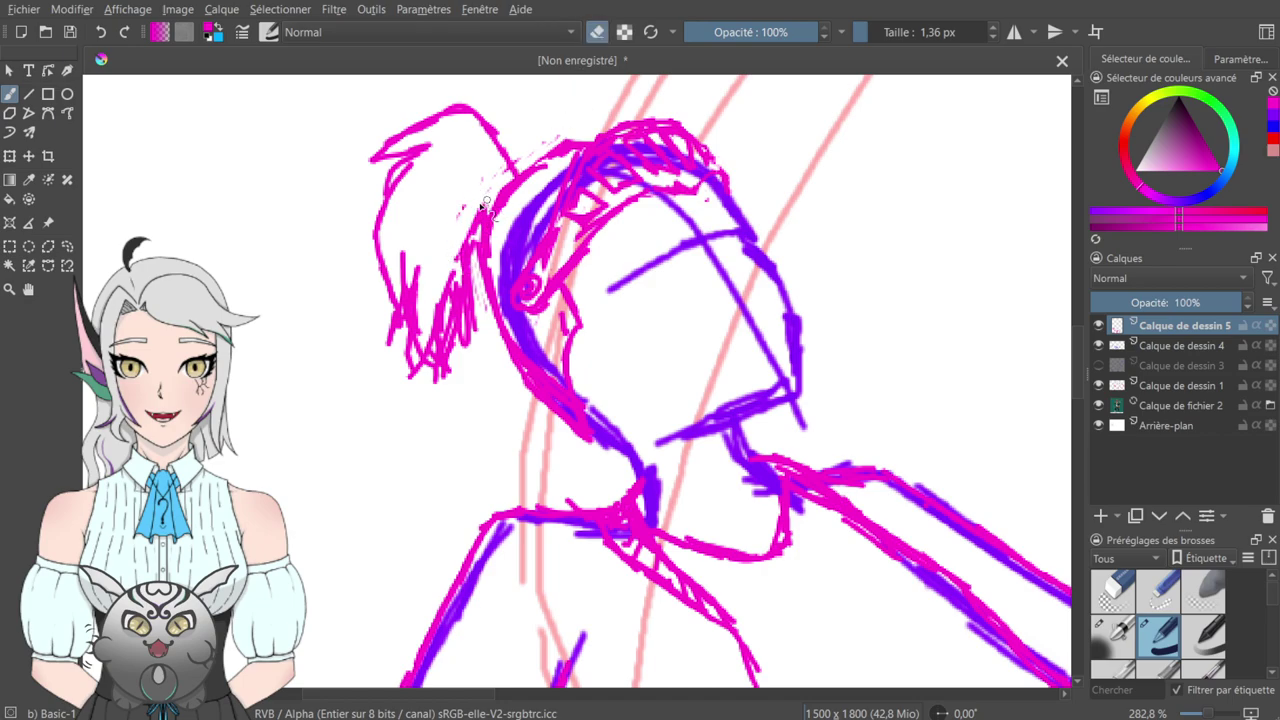
key(e)
- Reshape the ponytail's upper outline where it meets the helmet by adding a second line and erasing the excess
drag(549, 152, 466, 460)
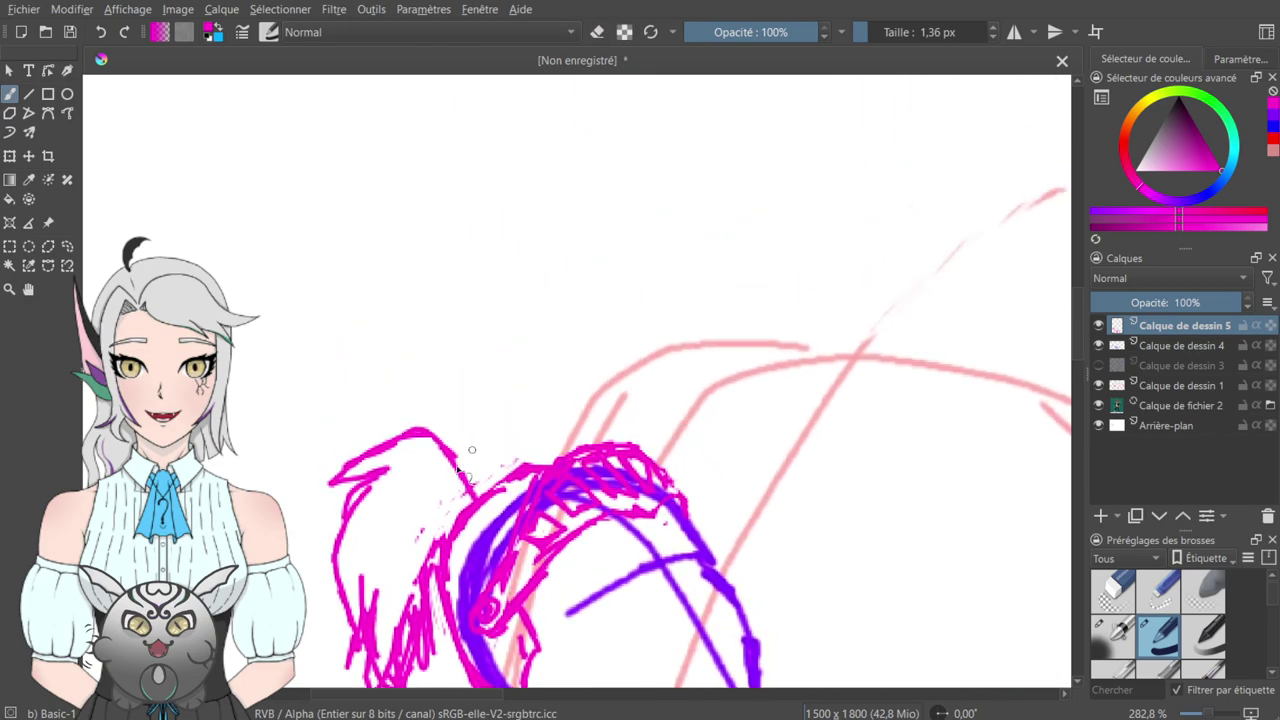
mouse_move(390, 446)
mouse_down()
mouse_move(434, 450)
mouse_move(471, 487)
mouse_up()
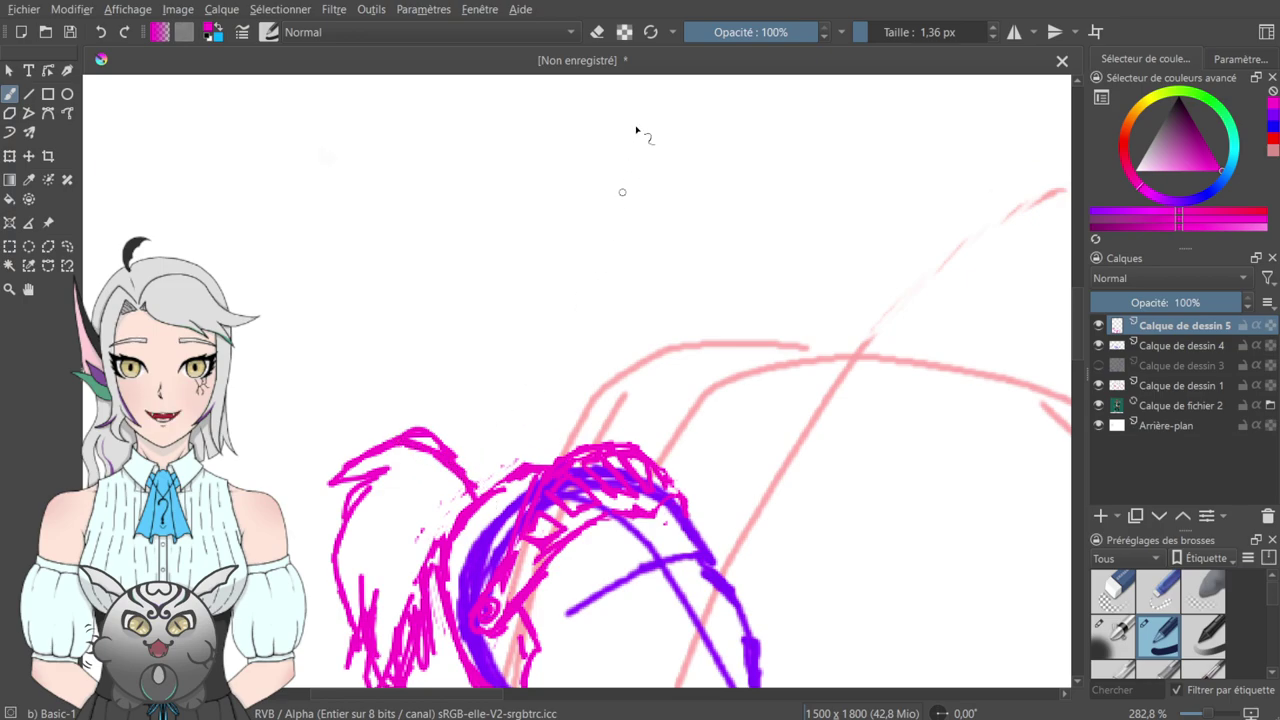
key(e)
mouse_move(423, 423)
mouse_down()
mouse_move(400, 429)
mouse_move(468, 464)
mouse_up()
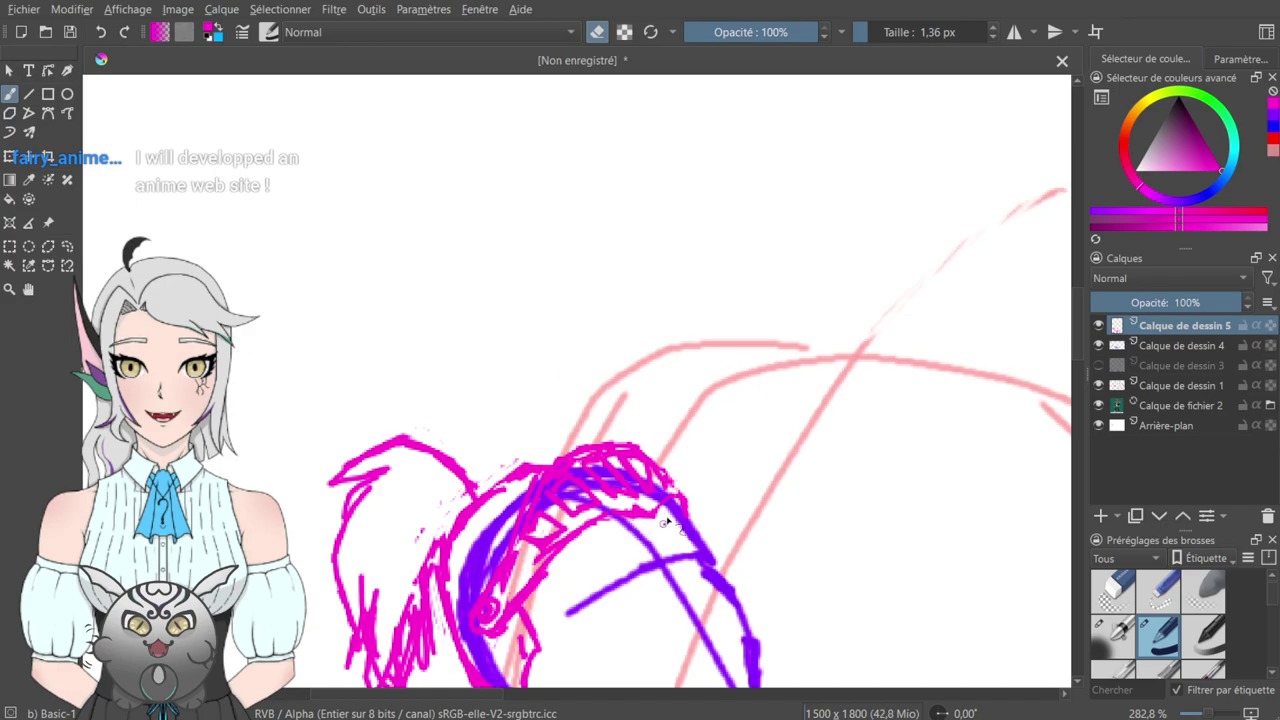
- Erase the whole ponytail using a large eraser of about 42 px, and return the brush size to 1.36 px
mouse_move(678, 479)
mouse_down()
mouse_move(751, 406)
mouse_move(654, 251)
mouse_move(661, 85)
mouse_up()
key(e)
drag(576, 282, 537, 347)
mouse_move(584, 242)
mouse_down()
mouse_move(546, 311)
mouse_move(588, 210)
mouse_move(540, 340)
mouse_move(630, 200)
mouse_move(658, 201)
mouse_move(603, 268)
mouse_up()
click(596, 32)
drag(648, 212, 686, 250)
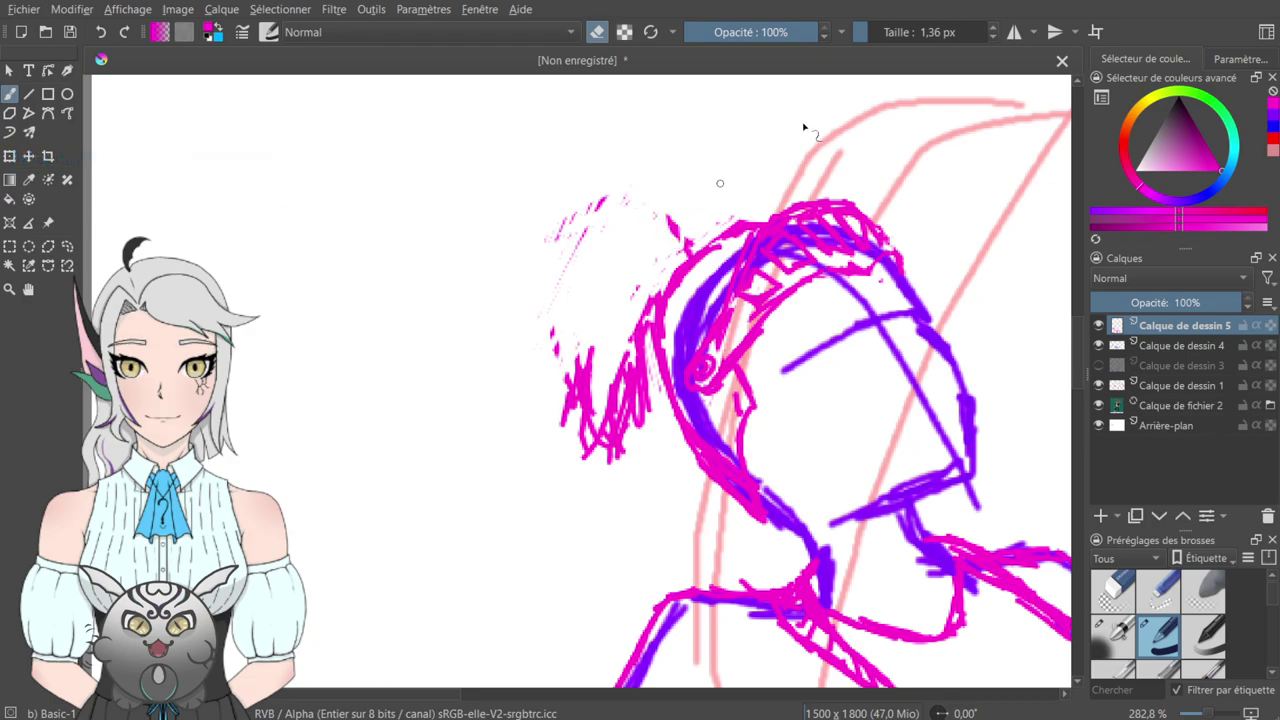
drag(867, 36, 899, 35)
mouse_move(566, 233)
mouse_down()
mouse_move(583, 257)
mouse_move(657, 225)
mouse_move(611, 294)
mouse_move(620, 447)
mouse_move(560, 426)
mouse_up()
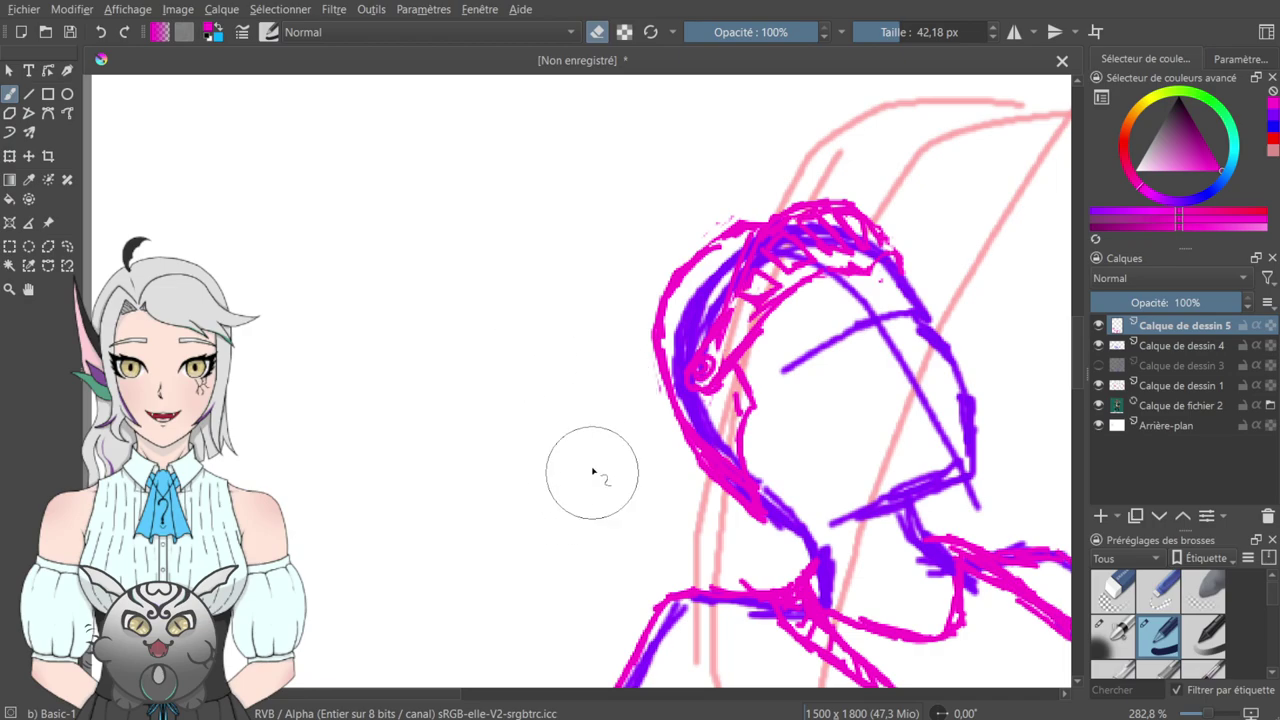
drag(881, 33, 867, 33)
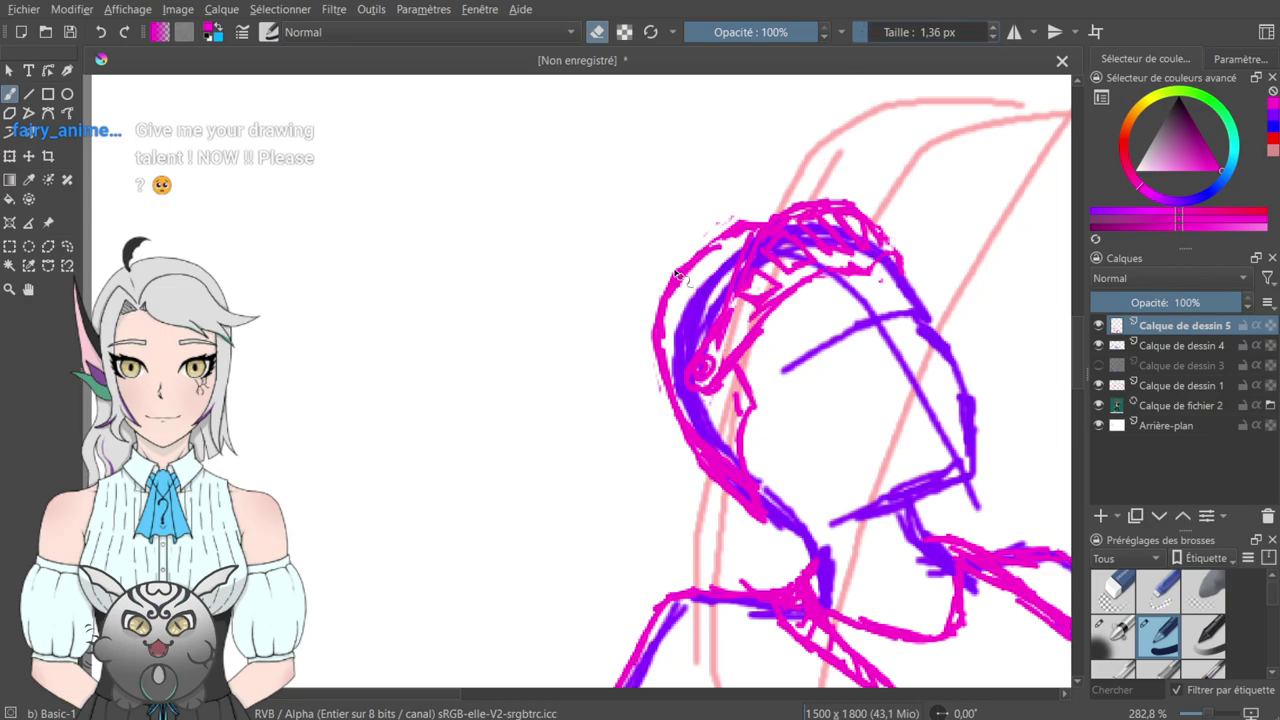
- Draw a longer ponytail with pointed tips behind the helmet and hair strands running down the nape to the collar
key(e)
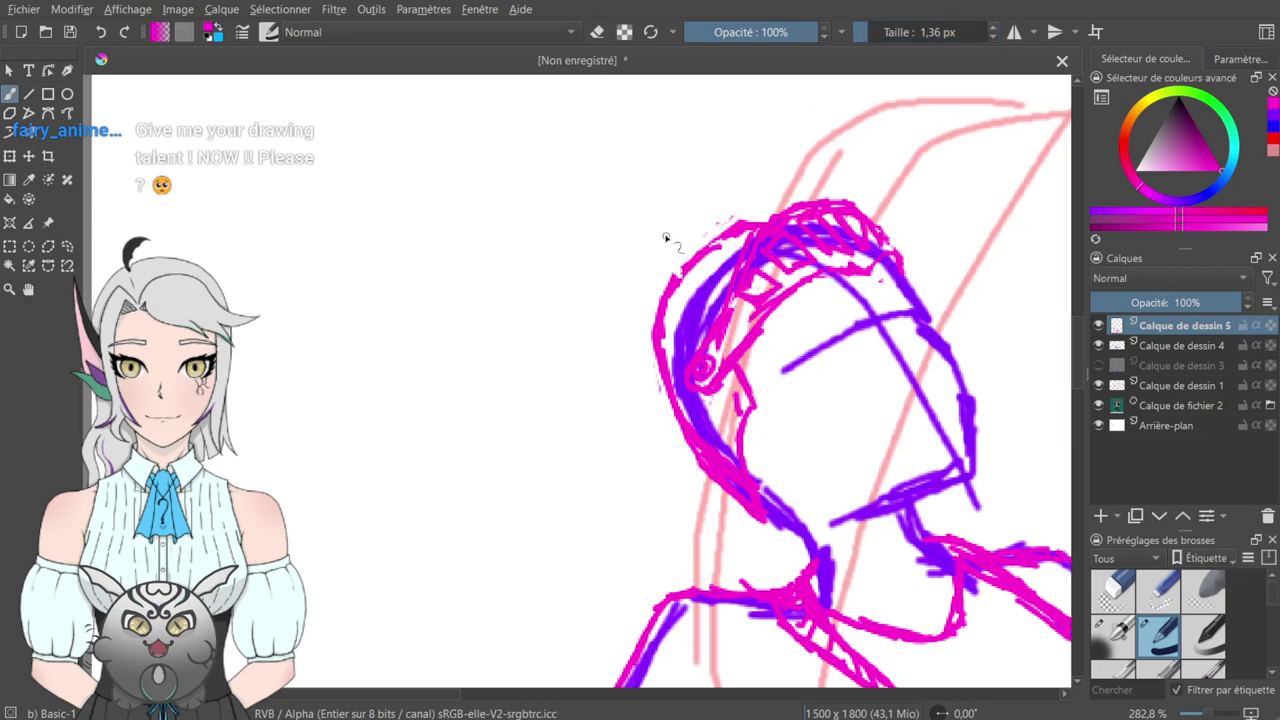
mouse_move(655, 245)
mouse_down()
mouse_move(604, 278)
mouse_move(569, 348)
mouse_move(616, 332)
mouse_move(592, 375)
mouse_move(628, 495)
mouse_move(617, 537)
mouse_move(643, 515)
mouse_move(650, 483)
mouse_move(688, 548)
mouse_up()
mouse_move(662, 346)
mouse_down()
mouse_move(663, 396)
mouse_move(684, 415)
mouse_move(680, 473)
mouse_move(694, 447)
mouse_move(702, 458)
mouse_move(696, 502)
mouse_up()
drag(698, 456, 692, 546)
mouse_move(748, 470)
mouse_down()
mouse_move(757, 243)
mouse_move(571, 443)
mouse_move(515, 452)
mouse_move(504, 524)
mouse_move(553, 459)
mouse_move(583, 466)
mouse_move(650, 655)
mouse_up()
mouse_move(530, 110)
mouse_down()
mouse_move(660, 320)
mouse_move(706, 620)
mouse_up()
drag(630, 230, 666, 640)
drag(709, 537, 649, 143)
drag(862, 660, 599, 98)
mouse_move(664, 544)
mouse_down()
mouse_move(646, 289)
mouse_move(657, 346)
mouse_up()
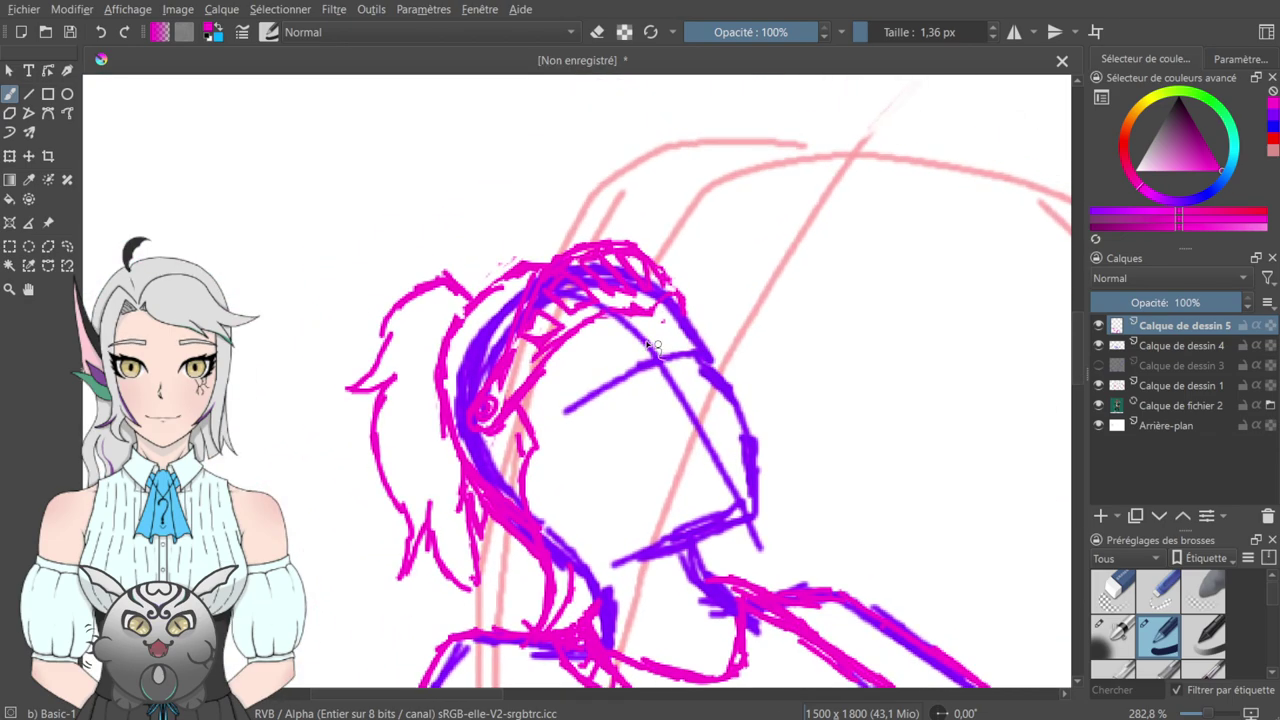
- Draw pointed fringe strands in magenta under the front of the helmet's brim, falling over the forehead
drag(566, 332, 623, 310)
drag(713, 330, 738, 303)
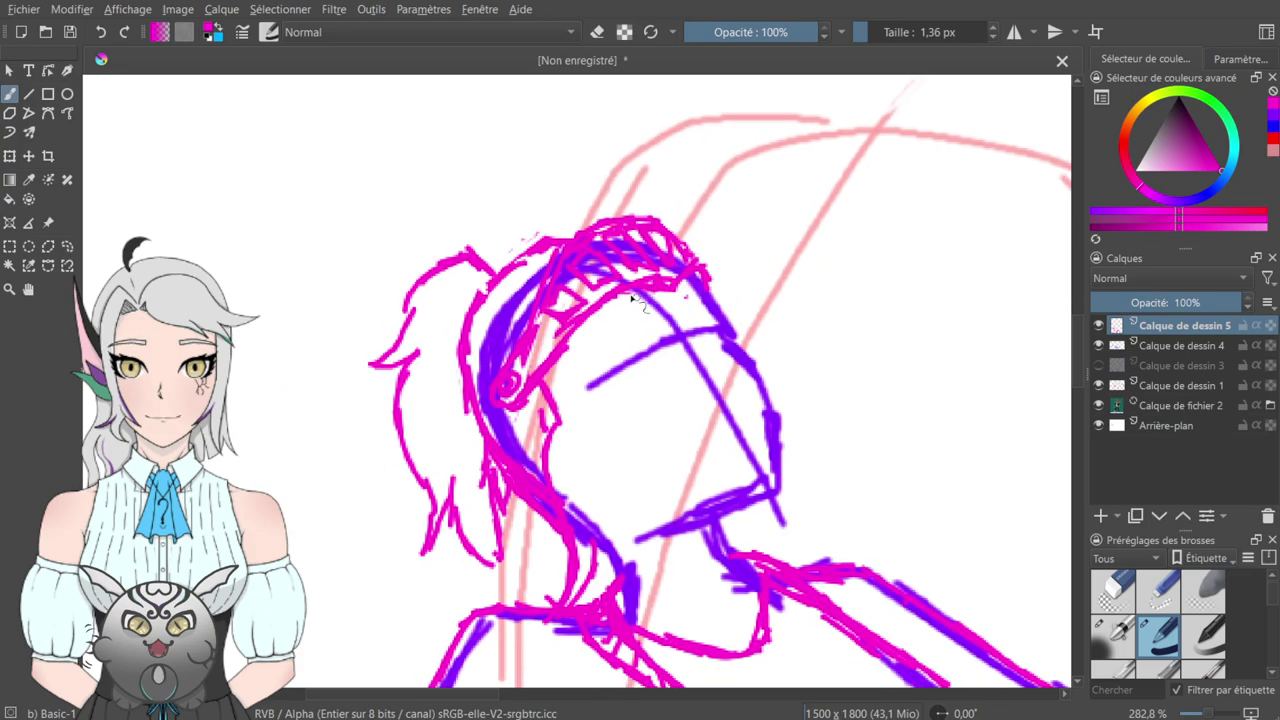
mouse_move(640, 291)
mouse_down()
mouse_move(677, 351)
mouse_move(698, 312)
mouse_move(690, 282)
mouse_move(737, 348)
mouse_up()
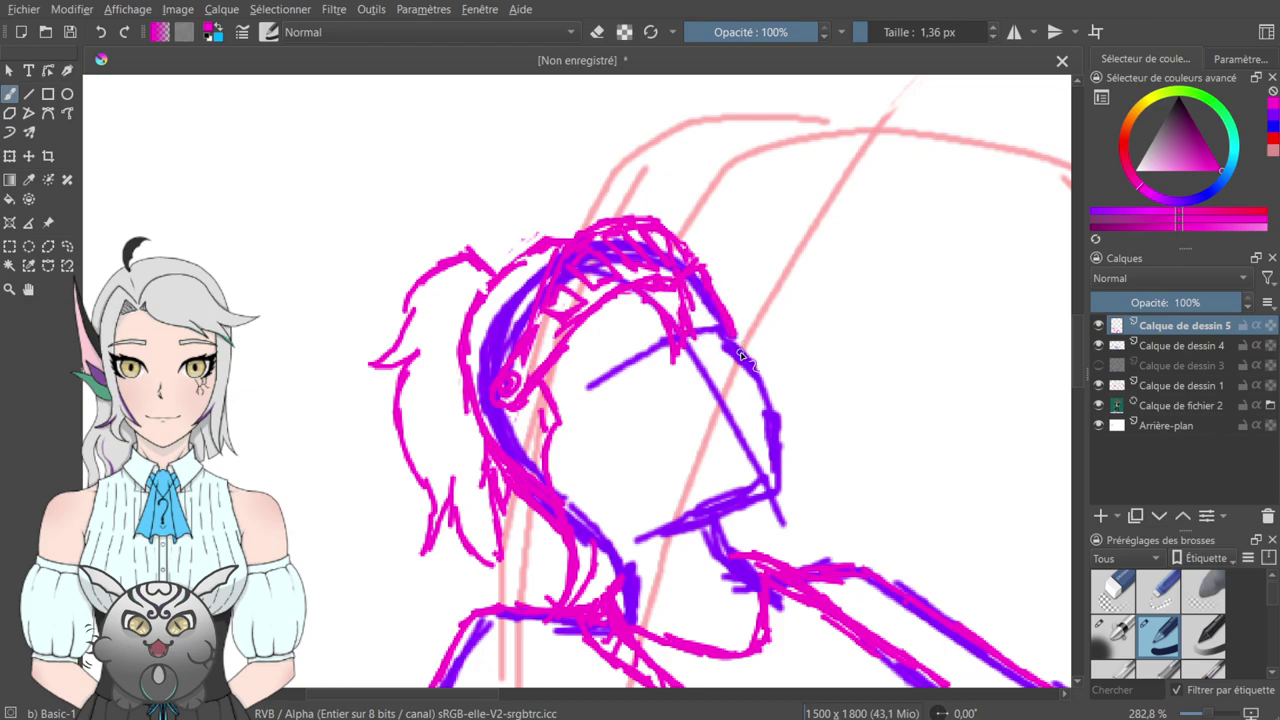
- Draw the side locks in magenta from under the brim down beside the face, with a long strand reaching the collar
mouse_move(592, 320)
mouse_down()
mouse_move(589, 460)
mouse_move(571, 374)
mouse_move(572, 476)
mouse_move(573, 380)
mouse_move(574, 496)
mouse_move(602, 562)
mouse_move(601, 602)
mouse_up()
mouse_move(679, 400)
mouse_down()
mouse_move(691, 494)
mouse_move(760, 320)
mouse_up()
mouse_move(708, 261)
mouse_down()
mouse_move(694, 343)
mouse_move(643, 441)
mouse_up()
mouse_move(833, 549)
mouse_down()
mouse_move(637, 389)
mouse_move(617, 186)
mouse_move(711, 274)
mouse_move(645, 425)
mouse_up()
mouse_move(610, 366)
mouse_down()
mouse_move(628, 482)
mouse_move(617, 451)
mouse_up()
mouse_move(677, 400)
mouse_down()
mouse_move(625, 315)
mouse_move(686, 267)
mouse_up()
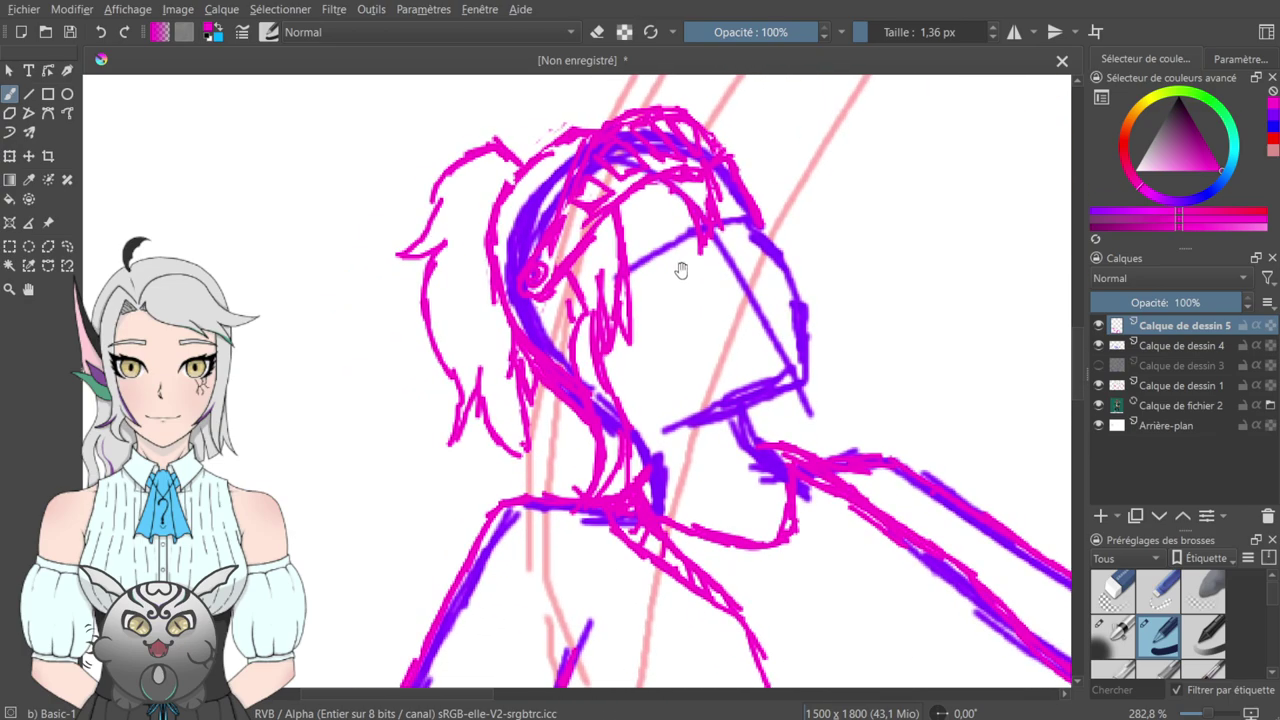
mouse_move(587, 273)
mouse_down()
mouse_move(562, 365)
mouse_move(612, 266)
mouse_up()
mouse_move(693, 252)
mouse_down()
mouse_move(678, 477)
mouse_move(728, 295)
mouse_move(750, 274)
mouse_up()
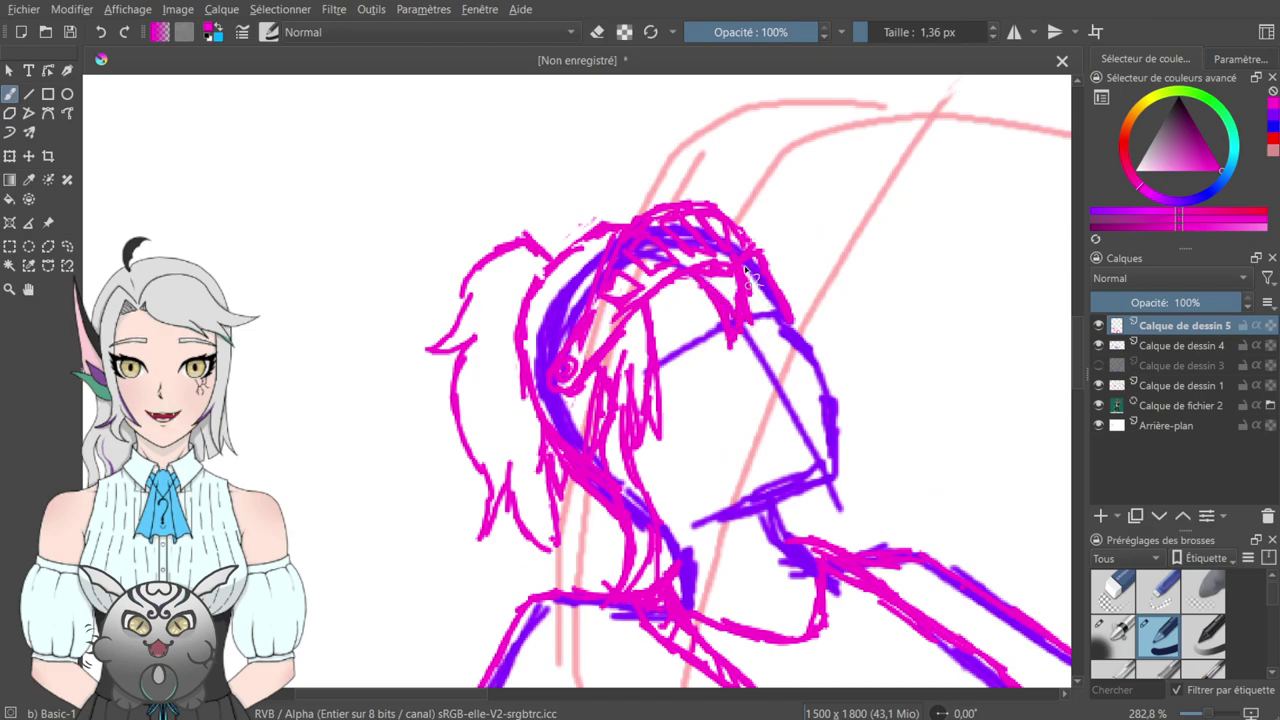
- Review the whole sketch and compare the character's head and hair with the reference image
drag(868, 488, 880, 208)
drag(956, 283, 706, 363)
drag(810, 392, 820, 469)
drag(550, 319, 840, 481)
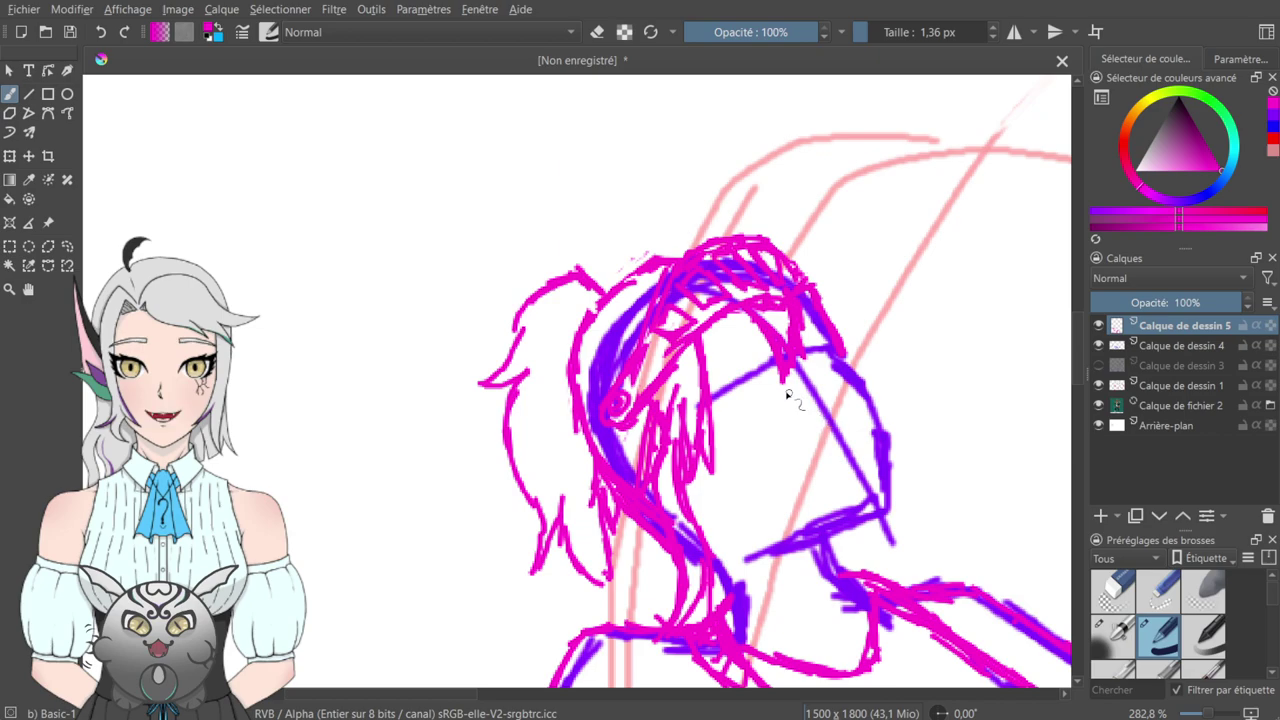
drag(943, 512, 590, 262)
drag(868, 482, 836, 491)
scroll(790, 430, down, 6)
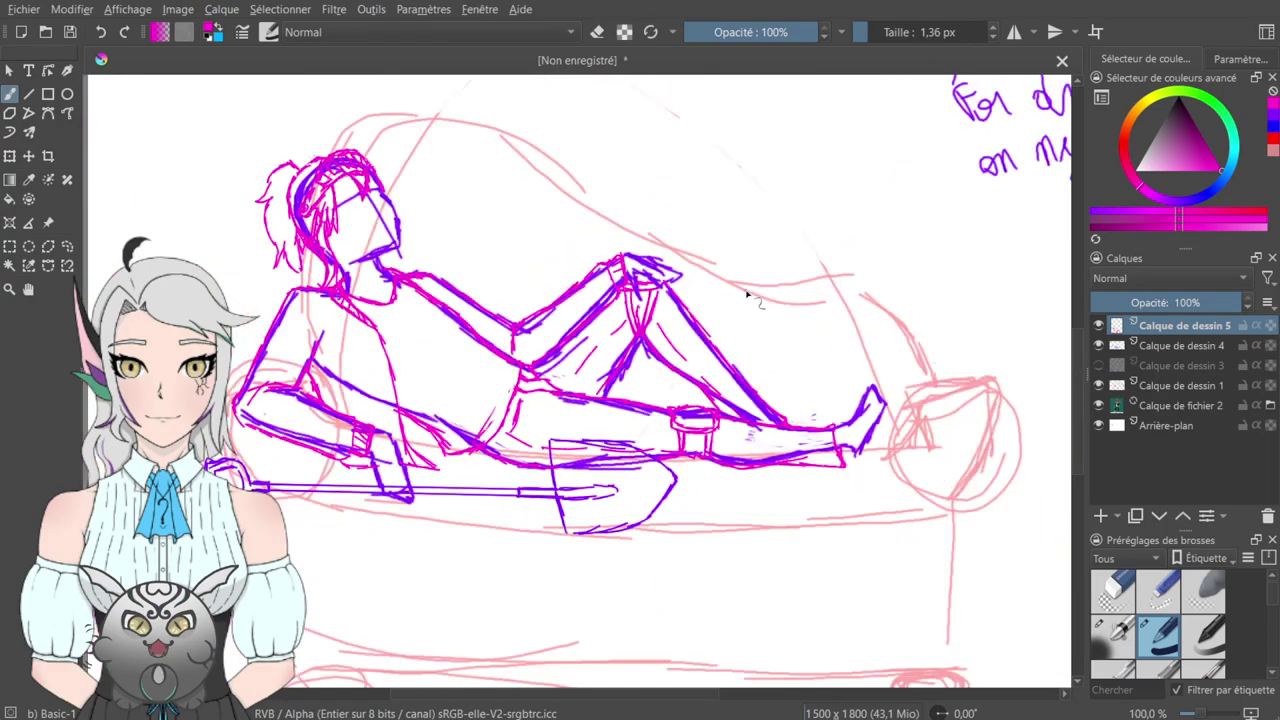
scroll(747, 295, down, 1)
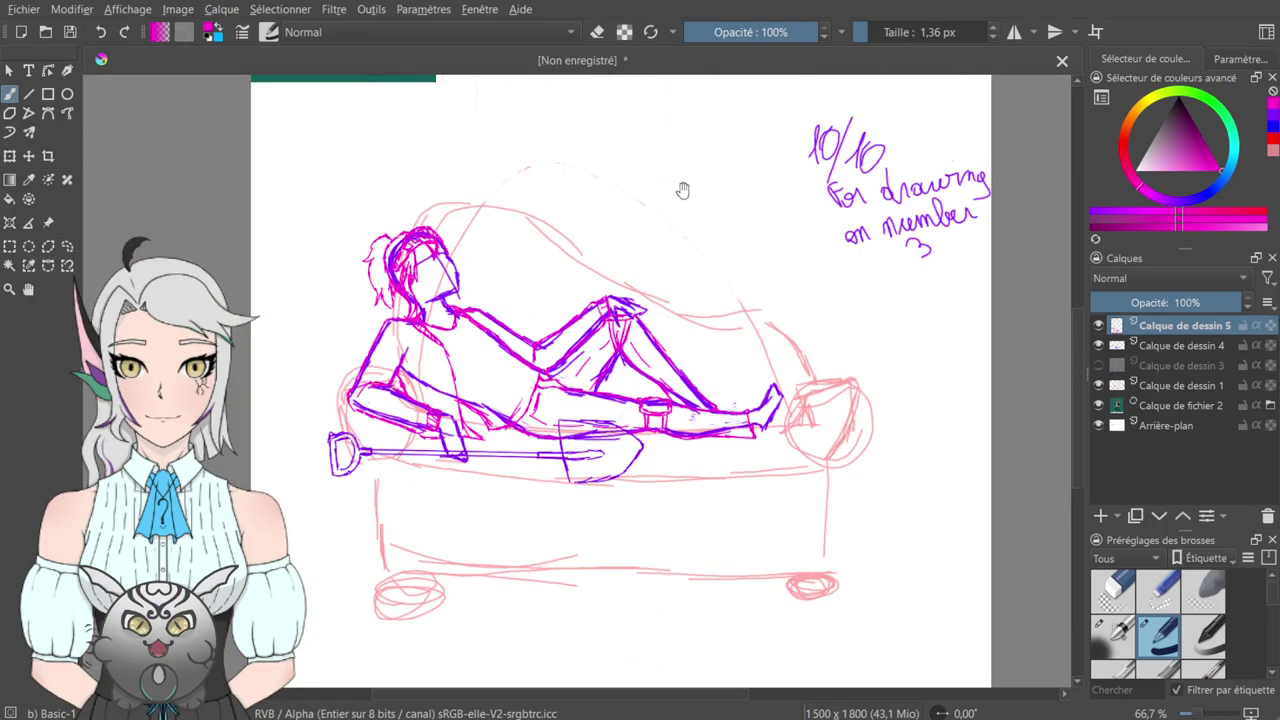
drag(683, 189, 820, 419)
drag(694, 253, 752, 362)
scroll(745, 356, up, 7)
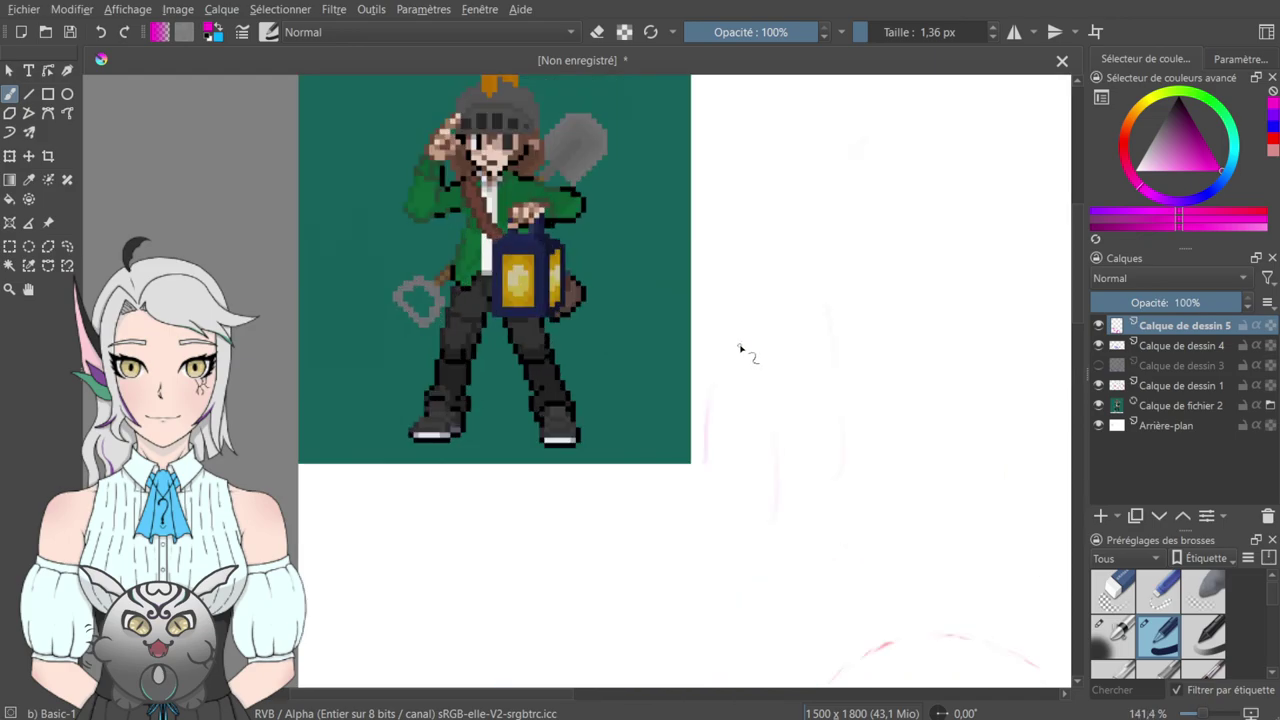
drag(791, 491, 687, 88)
mouse_move(747, 404)
mouse_down()
mouse_move(640, 273)
mouse_move(721, 338)
mouse_up()
- Extend the front fringe strands in magenta down to the face's outline at the forehead
mouse_move(600, 403)
mouse_down()
mouse_move(619, 424)
mouse_move(632, 419)
mouse_up()
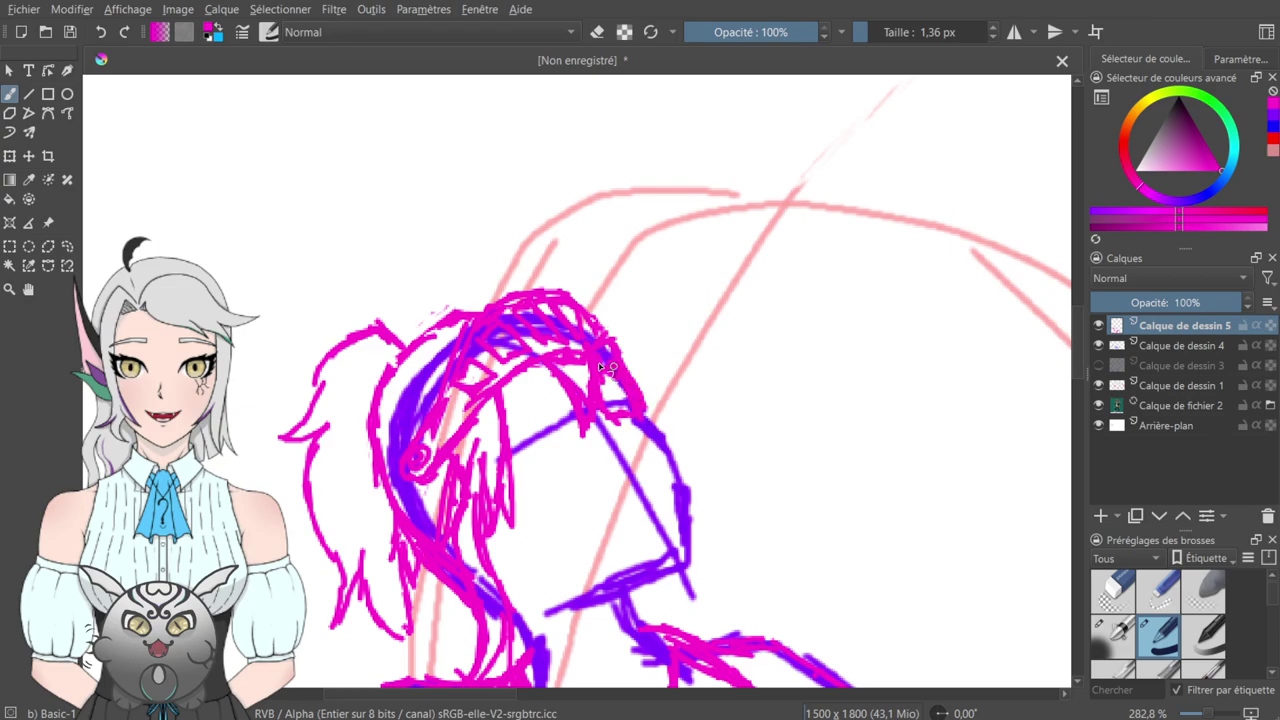
drag(643, 400, 843, 366)
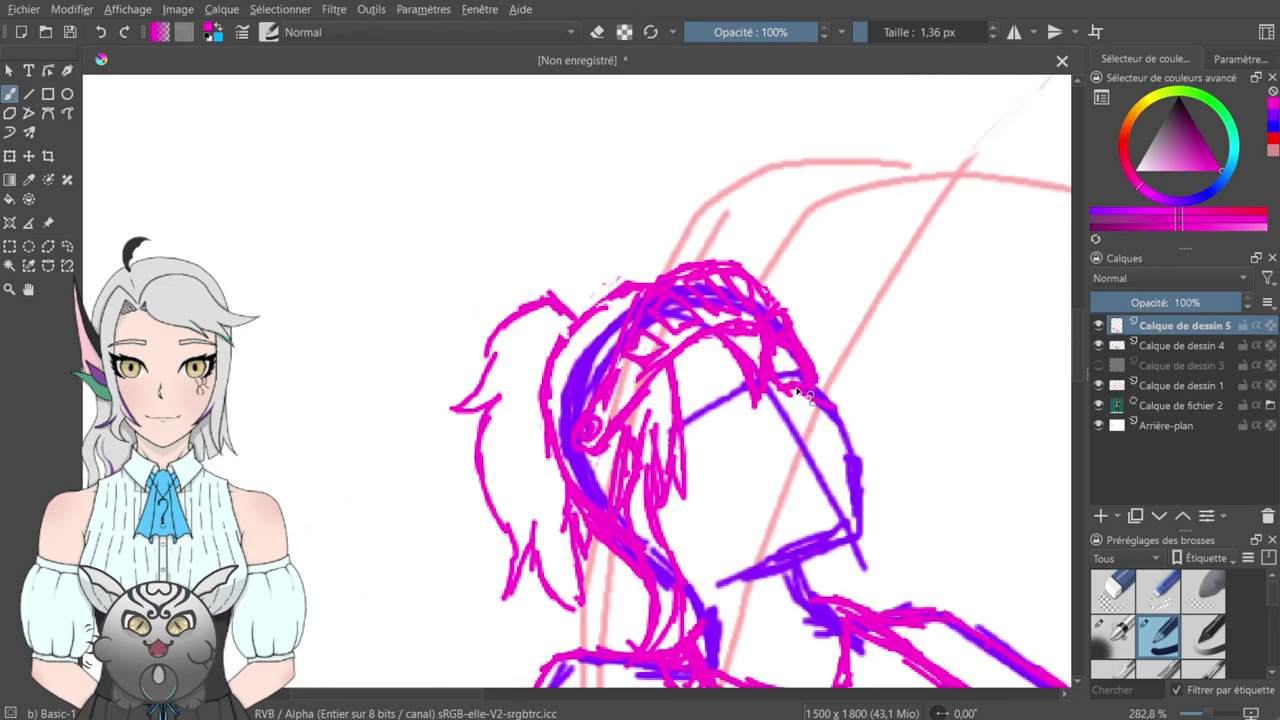
mouse_move(843, 428)
mouse_down()
mouse_move(983, 337)
mouse_move(809, 294)
mouse_move(700, 478)
mouse_up()
scroll(636, 483, up, 3)
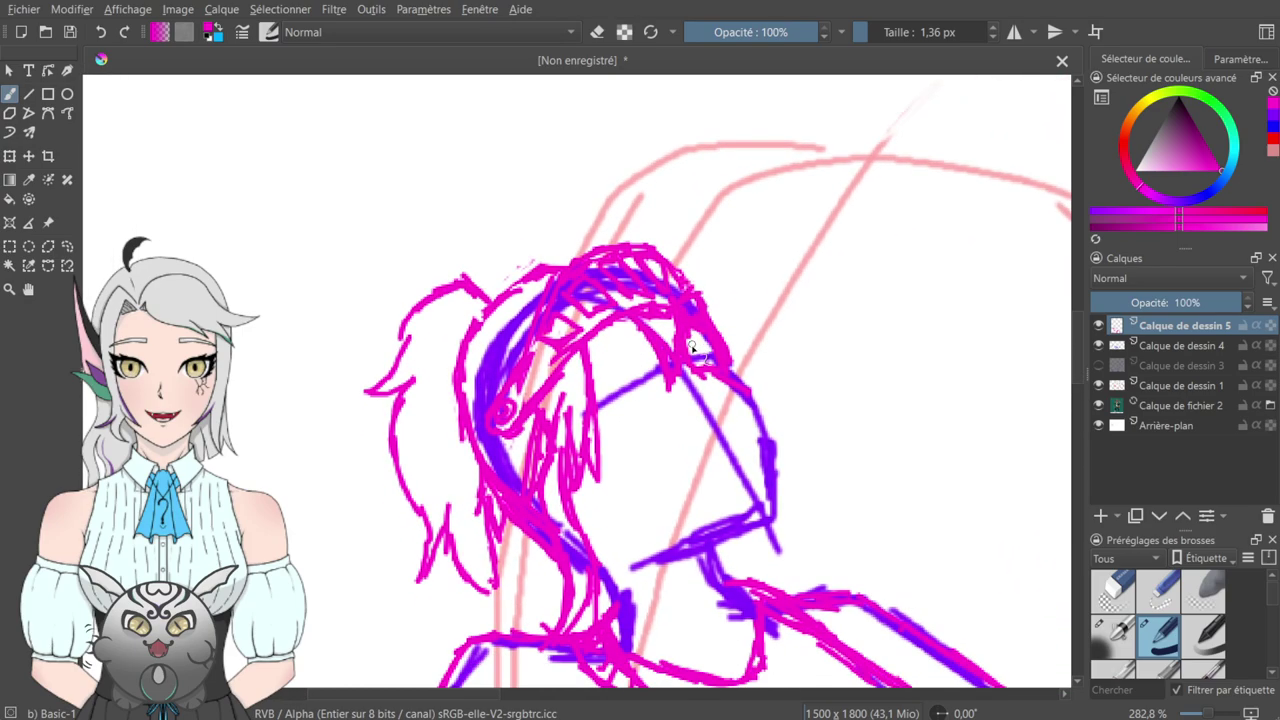
- Draw a curved magenta line just above the violet eye line, from the side lock to the front fringe
drag(690, 393, 750, 438)
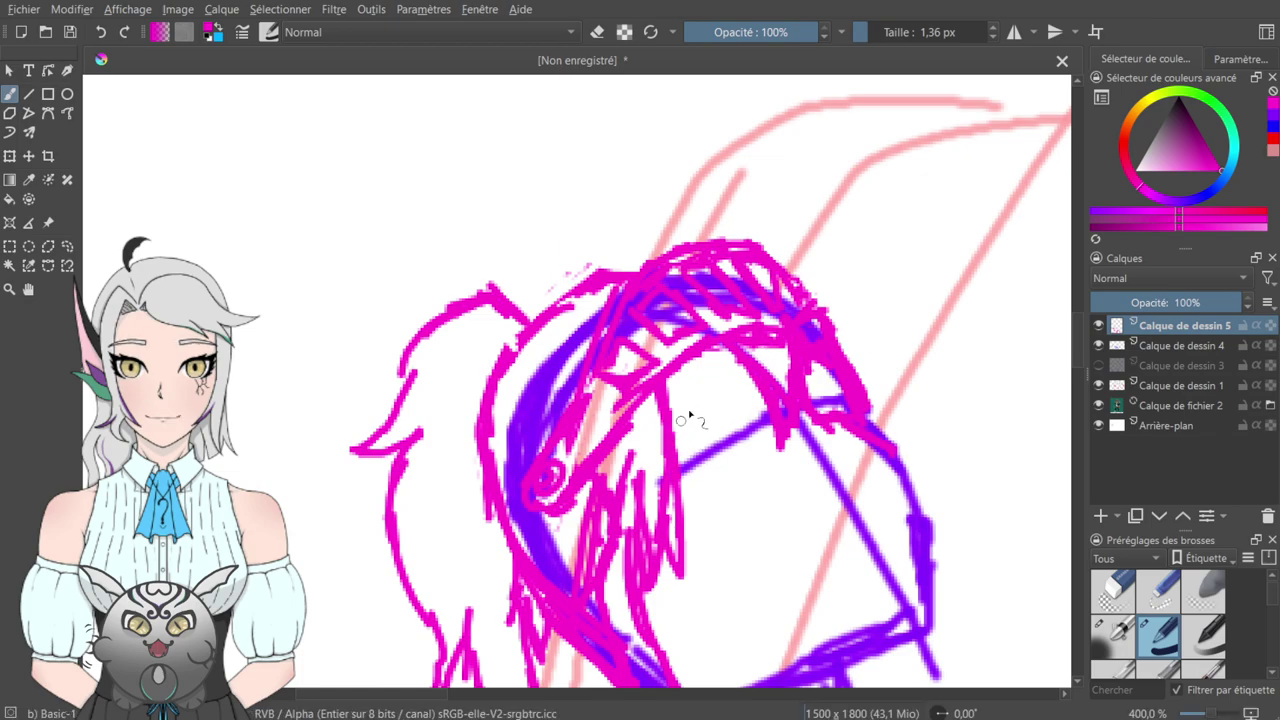
drag(680, 410, 780, 690)
drag(760, 520, 709, 52)
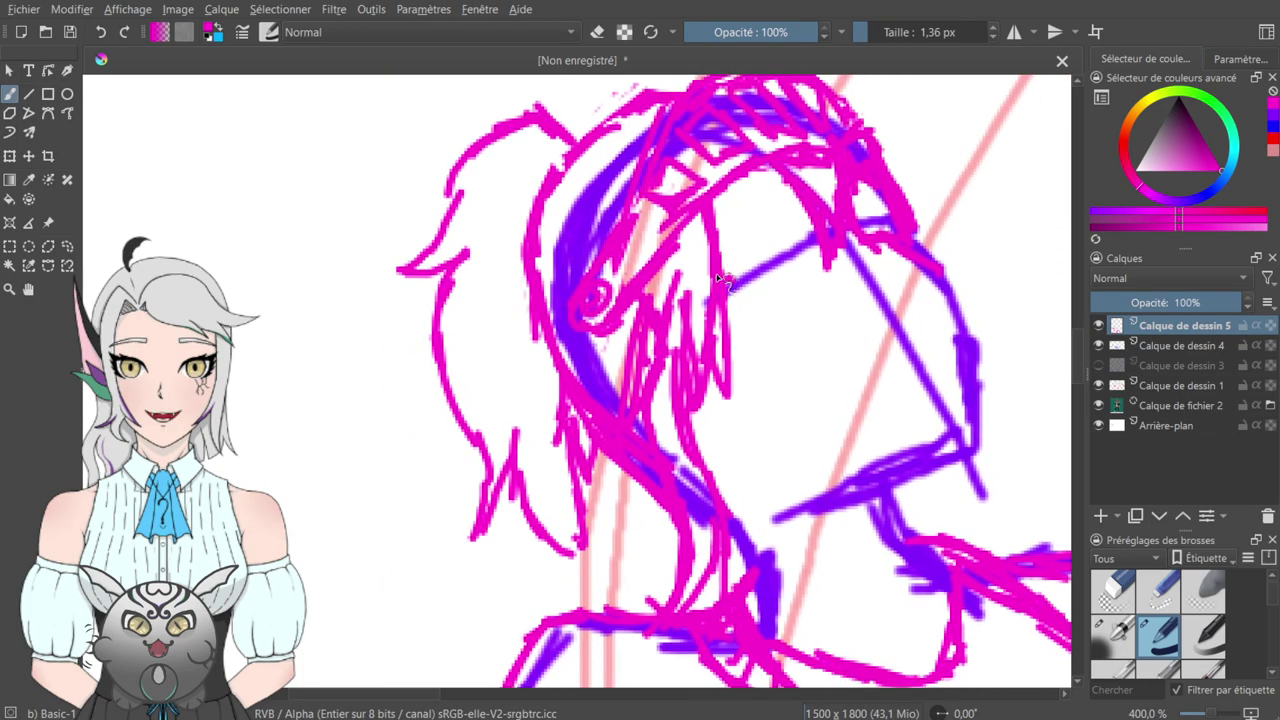
mouse_move(730, 280)
mouse_down()
mouse_move(810, 243)
mouse_move(752, 262)
mouse_up()
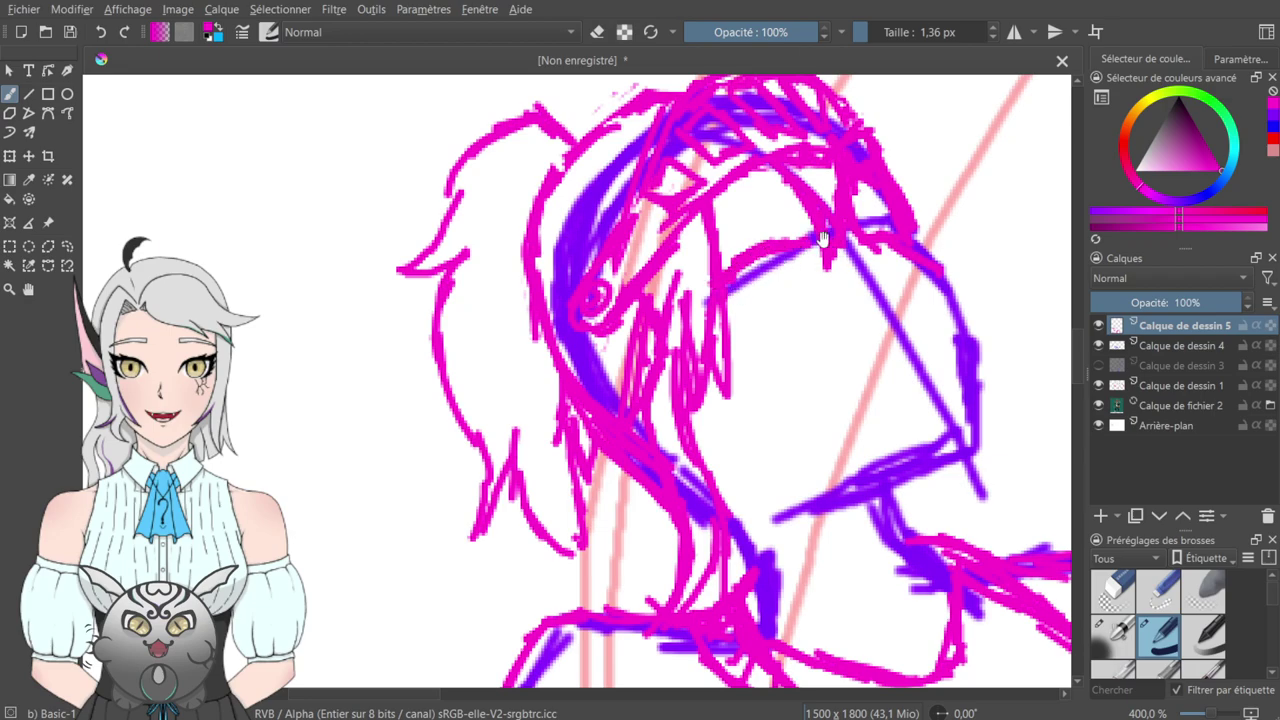
- Thicken the lower edge of the helmet's brim and draw a short curve across the face's centre line below the eye line
drag(822, 238, 768, 276)
drag(682, 158, 695, 313)
scroll(768, 545, up, 5)
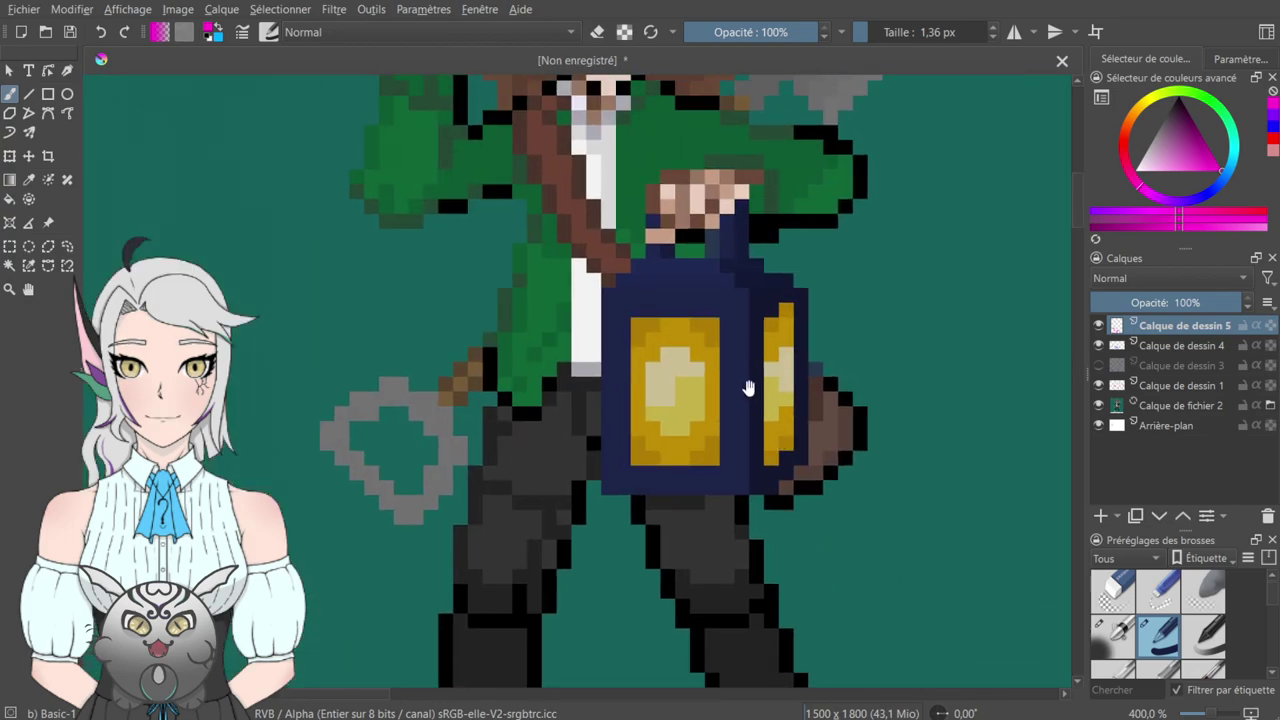
scroll(741, 453, down, 6)
drag(742, 453, 655, 120)
mouse_move(800, 630)
mouse_down()
mouse_move(731, 323)
mouse_move(630, 210)
mouse_move(688, 264)
mouse_move(666, 247)
mouse_move(700, 220)
mouse_move(665, 255)
mouse_move(725, 250)
mouse_move(760, 268)
mouse_move(682, 204)
mouse_up()
drag(794, 325, 756, 248)
mouse_move(652, 296)
mouse_down()
mouse_move(705, 240)
mouse_move(752, 250)
mouse_up()
scroll(752, 250, up, 3)
scroll(752, 250, left, 2)
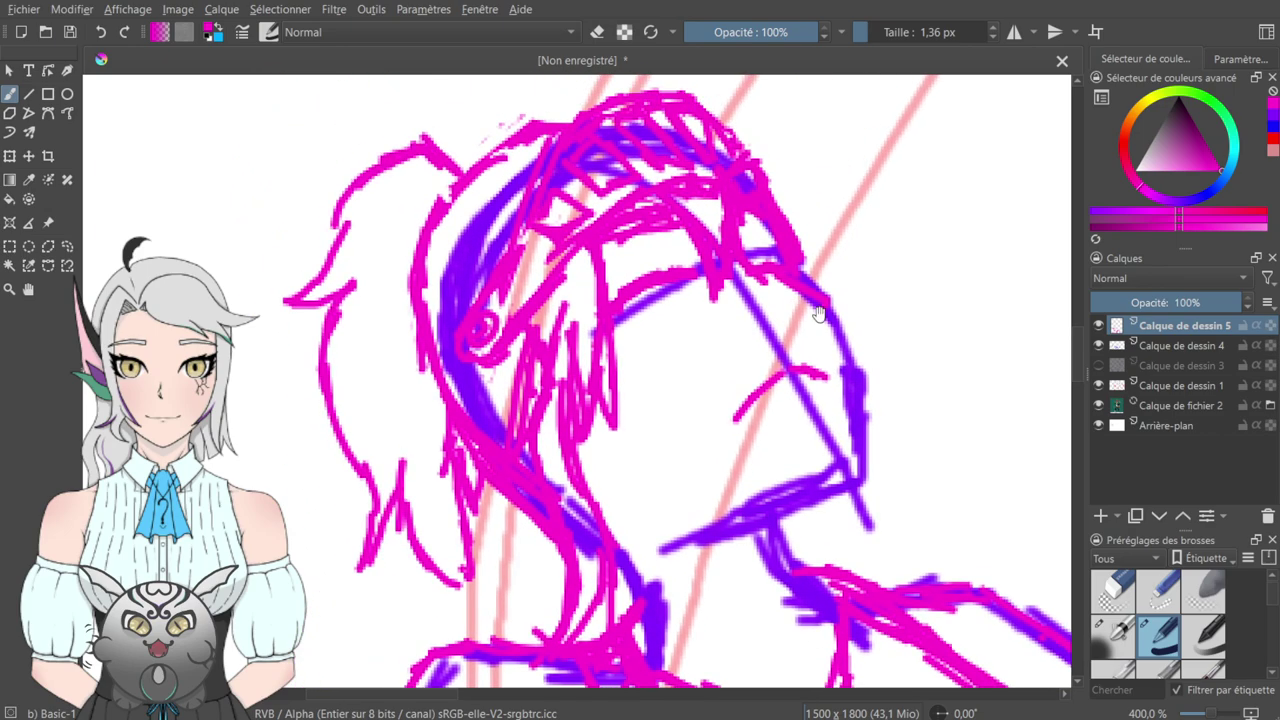
- Add a short magenta stroke under the front fringe and small marks among the side locks
drag(762, 307, 751, 315)
mouse_move(822, 245)
mouse_down()
mouse_move(857, 283)
mouse_move(720, 177)
mouse_move(831, 437)
mouse_move(912, 487)
mouse_up()
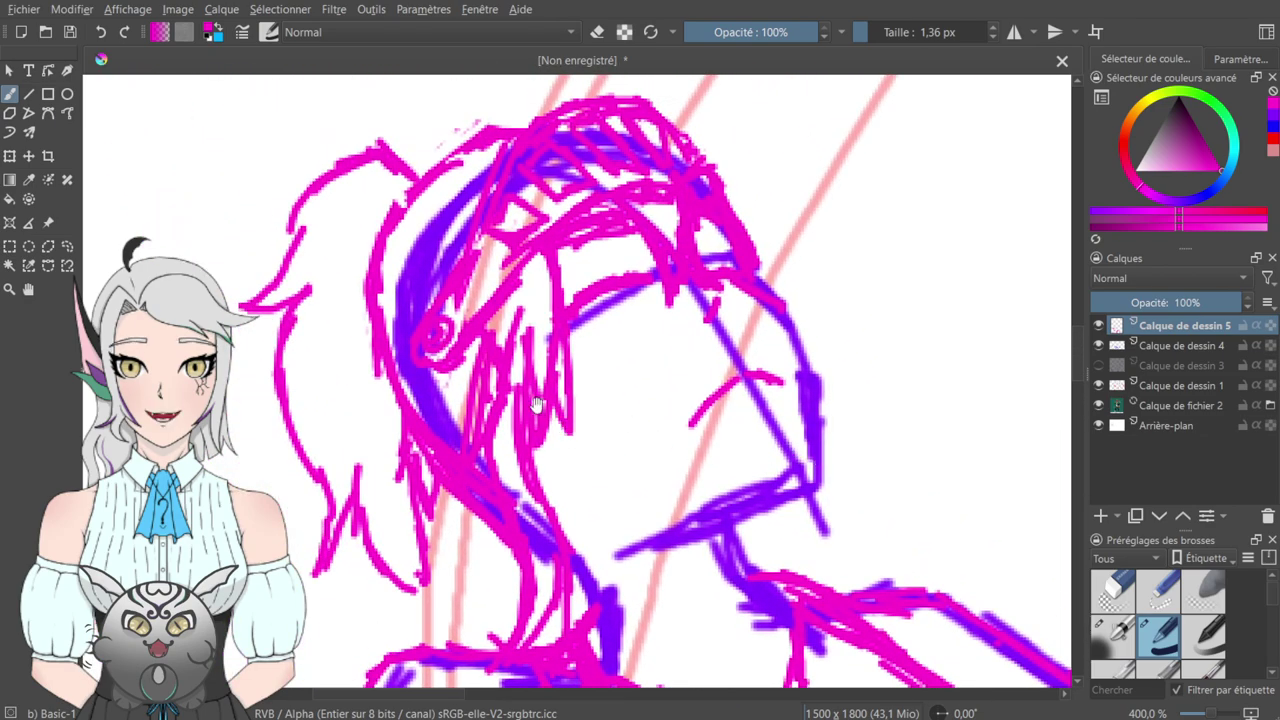
drag(505, 452, 644, 386)
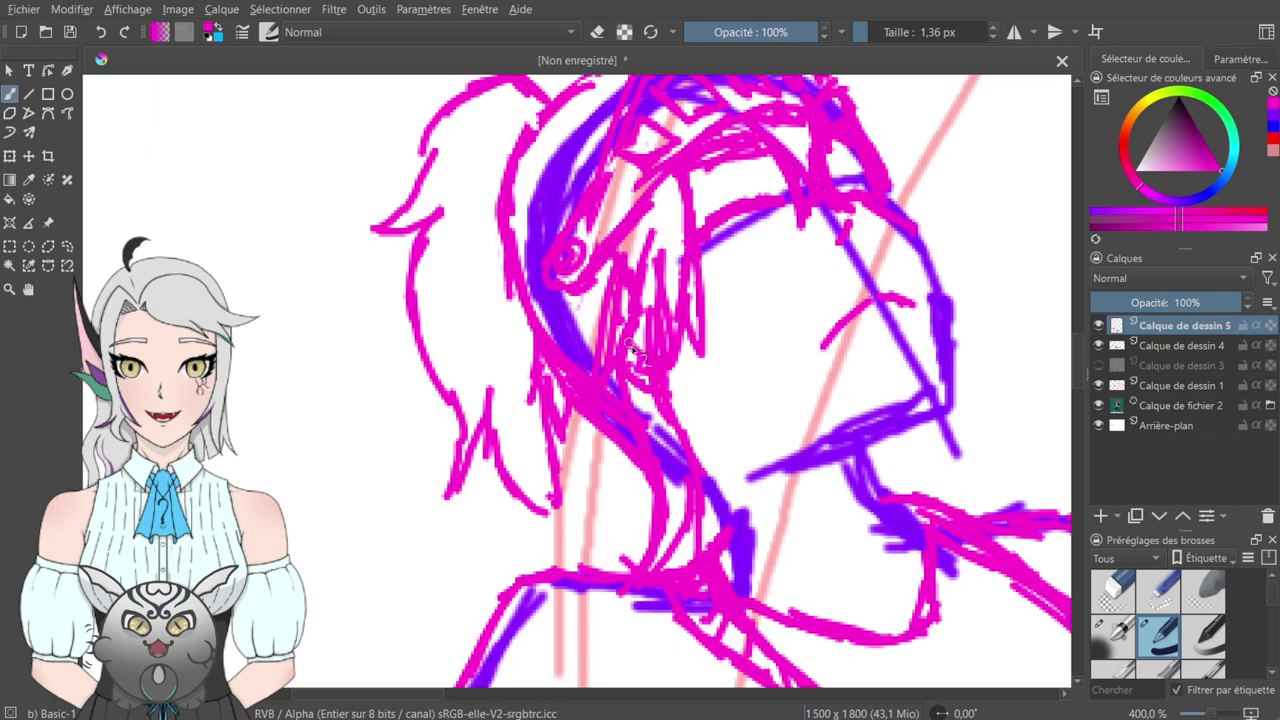
- Examine the whole reclining figure, checking the magenta sketch with Calque de dessin 4 briefly hidden
mouse_move(884, 137)
mouse_down()
mouse_move(769, 417)
mouse_move(623, 129)
mouse_up()
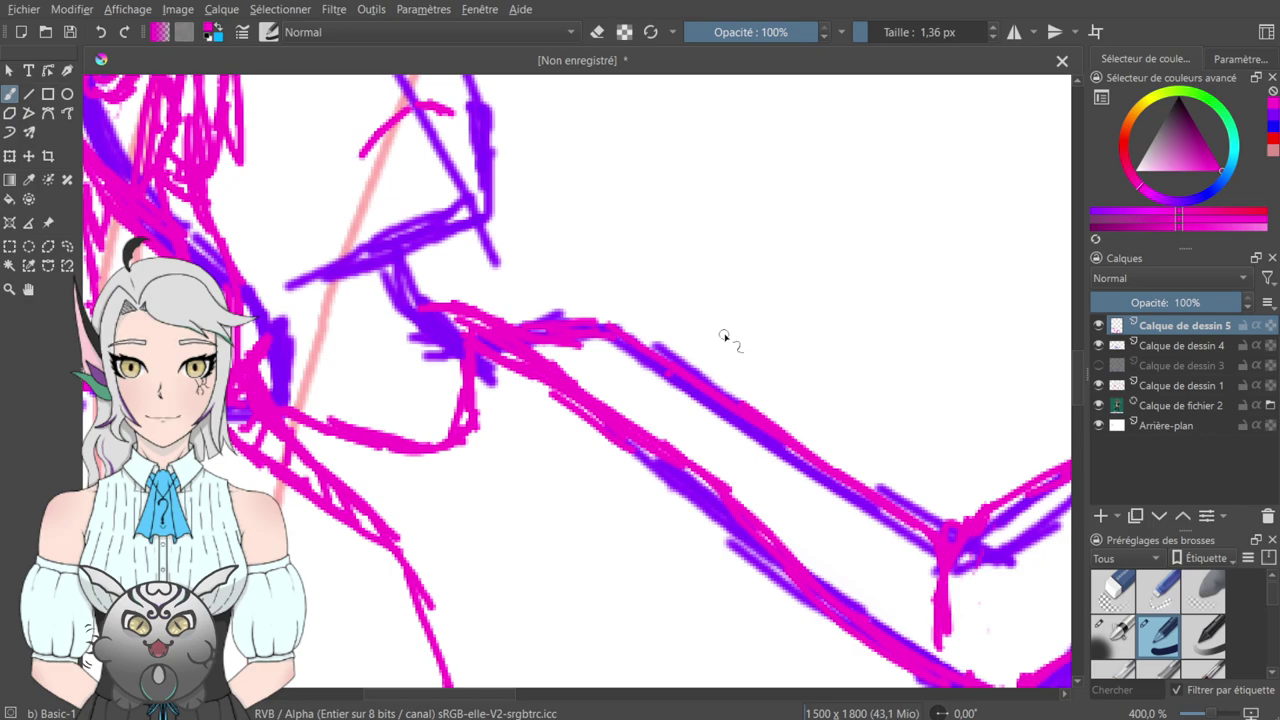
scroll(712, 315, down, 4)
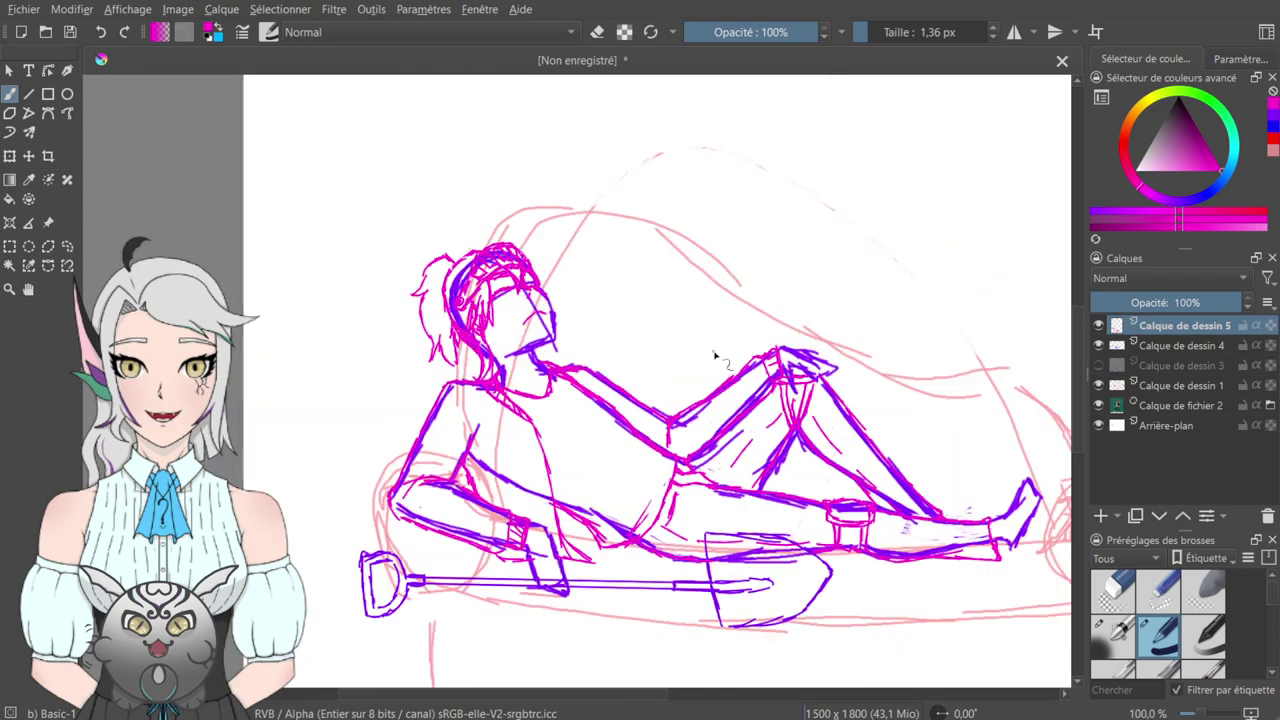
mouse_move(750, 412)
mouse_down()
mouse_move(688, 292)
mouse_move(634, 456)
mouse_move(727, 547)
mouse_move(709, 461)
mouse_move(676, 494)
mouse_up()
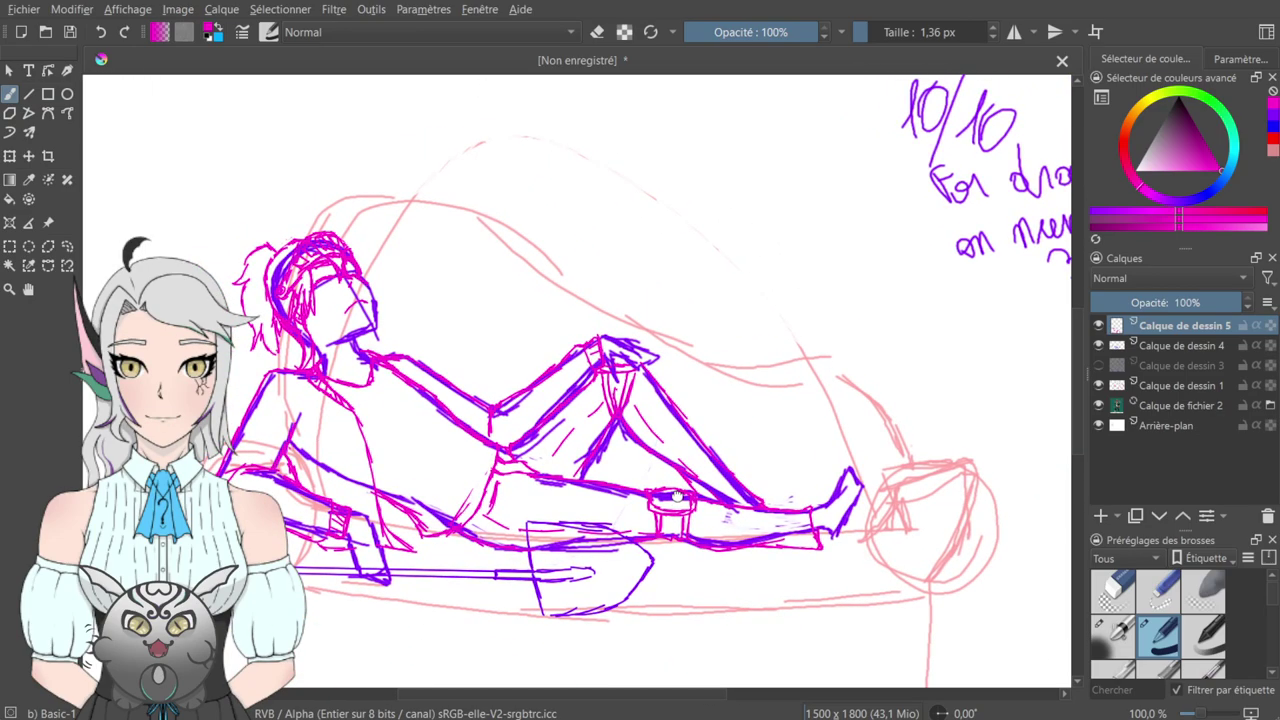
drag(678, 497, 680, 498)
click(1098, 345)
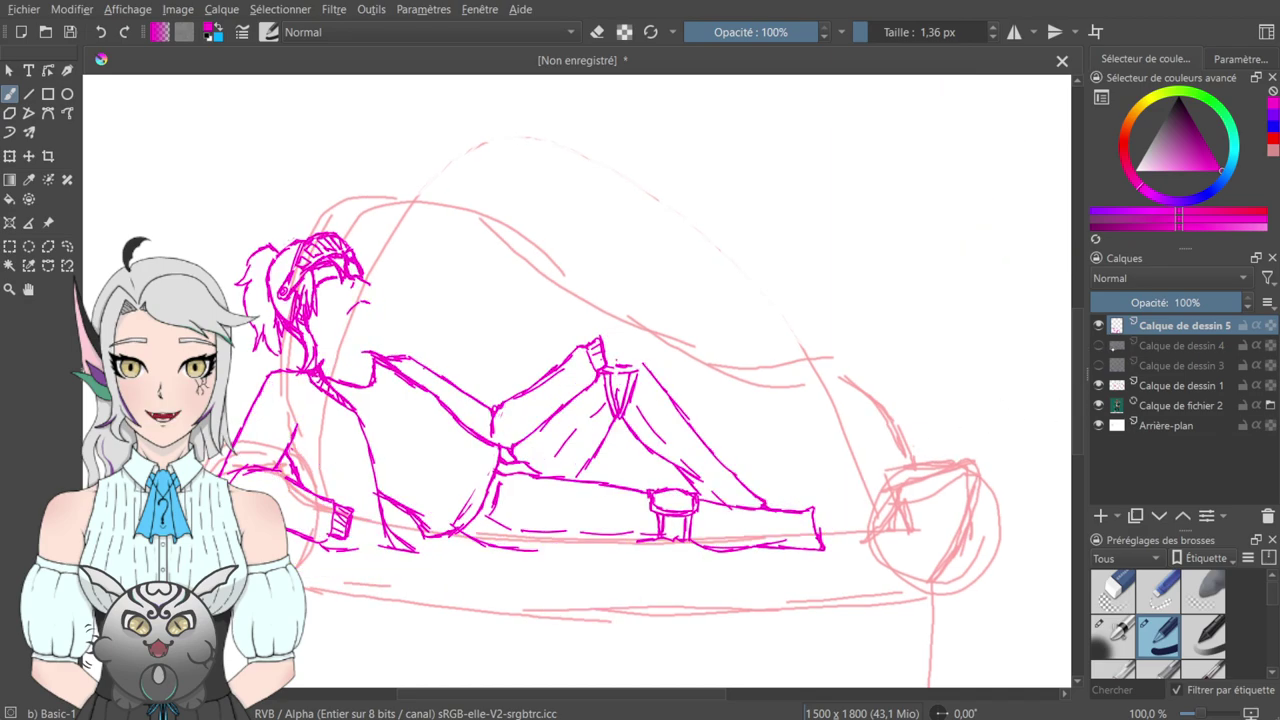
click(1099, 345)
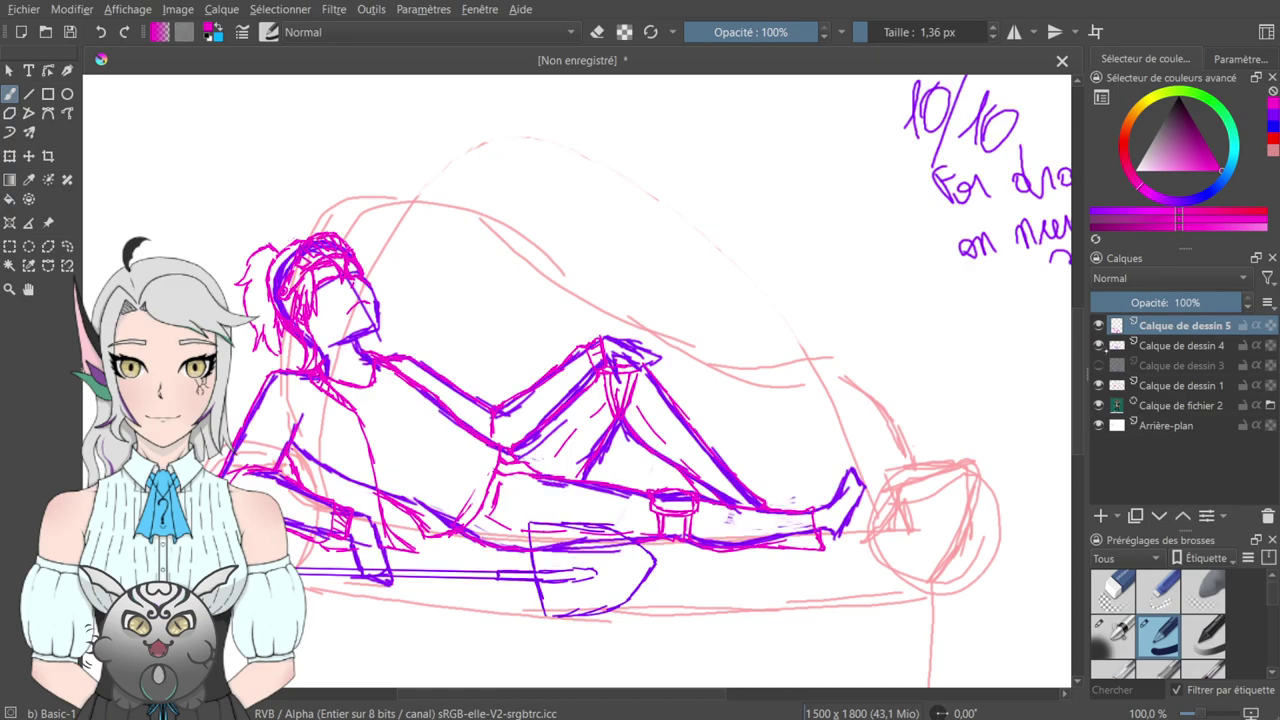
mouse_move(549, 156)
mouse_down()
mouse_move(537, 196)
mouse_move(680, 715)
mouse_up()
mouse_move(657, 566)
mouse_down()
mouse_move(617, 431)
mouse_move(626, 331)
mouse_move(587, 265)
mouse_up()
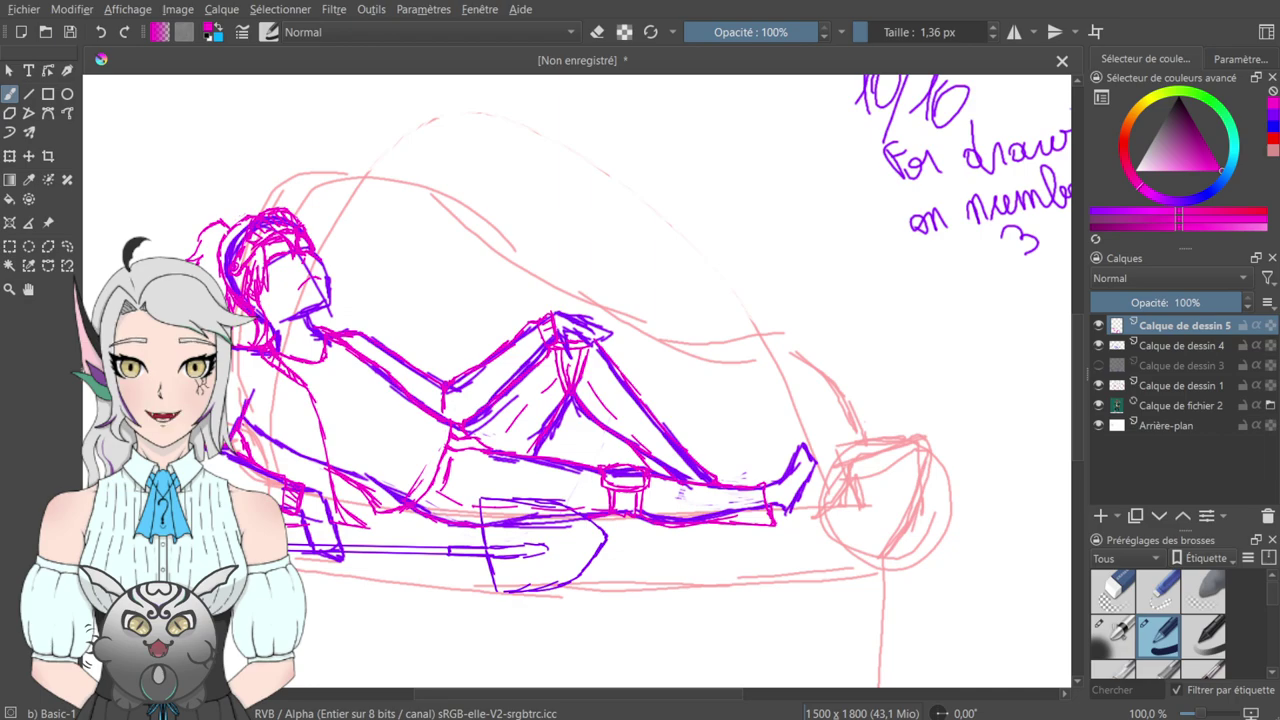
- Show Calque de dessin 3 and look over its large head doodle beside the reference image
click(1099, 365)
mouse_move(816, 202)
mouse_down()
mouse_move(783, 417)
mouse_move(711, 648)
mouse_up()
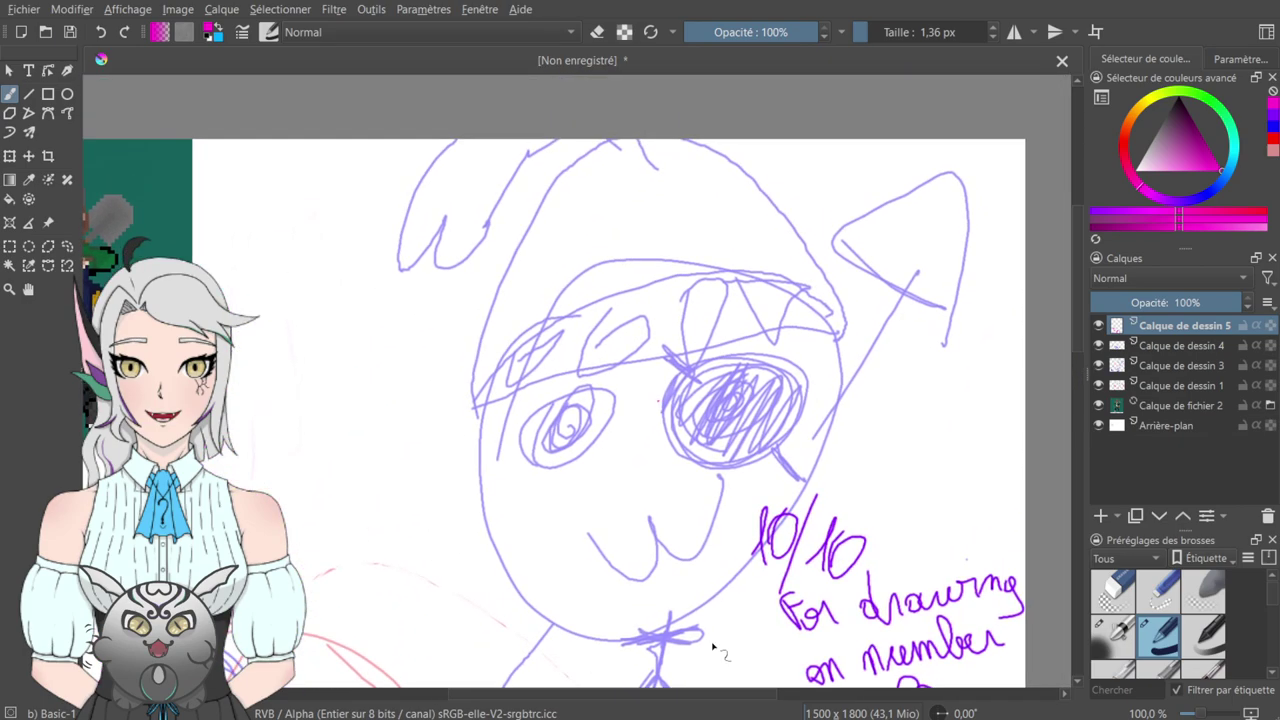
key(minus)
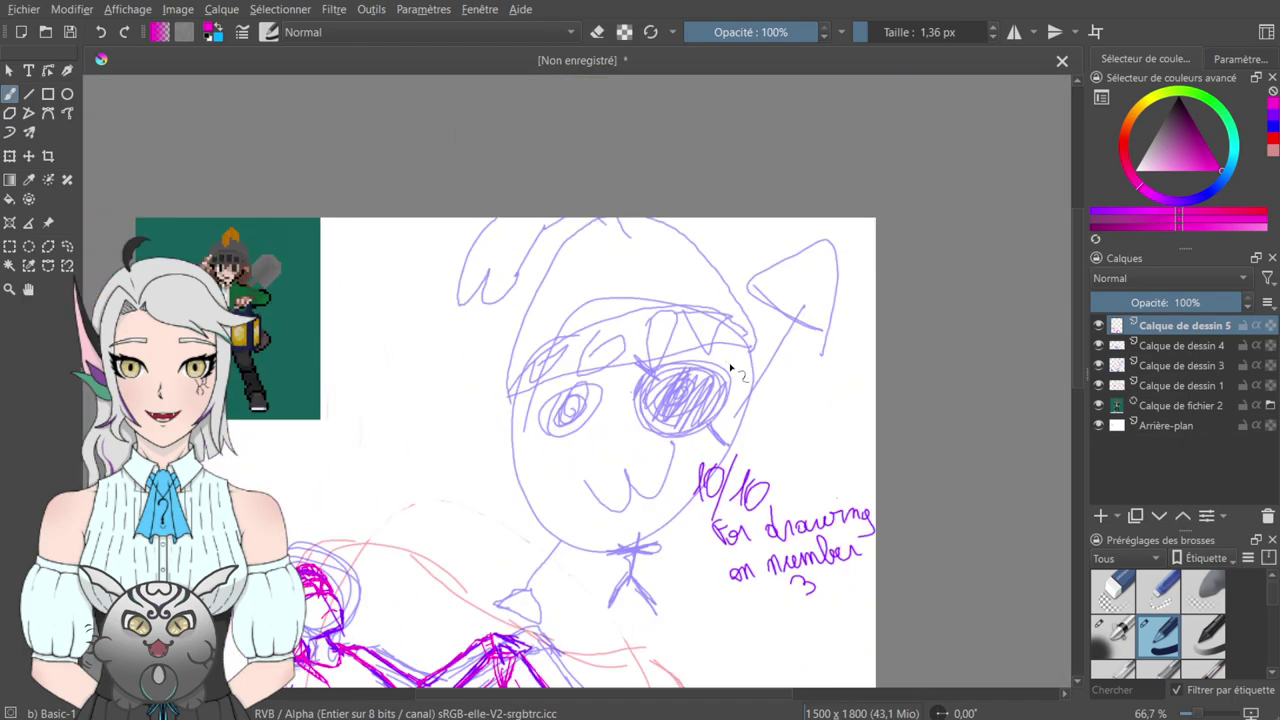
mouse_move(503, 448)
mouse_down()
mouse_move(580, 313)
mouse_move(560, 548)
mouse_up()
key(ctrl+z)
mouse_move(522, 458)
mouse_down()
mouse_move(496, 399)
mouse_move(525, 463)
mouse_up()
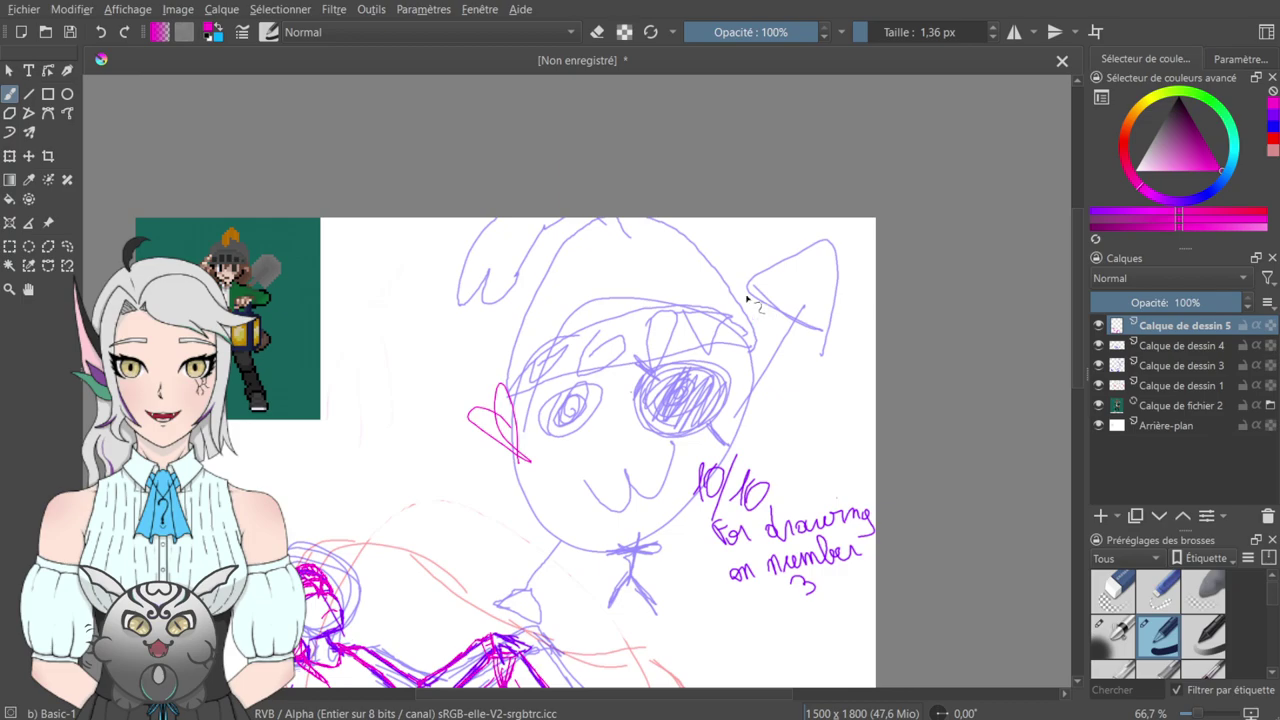
drag(700, 277, 720, 338)
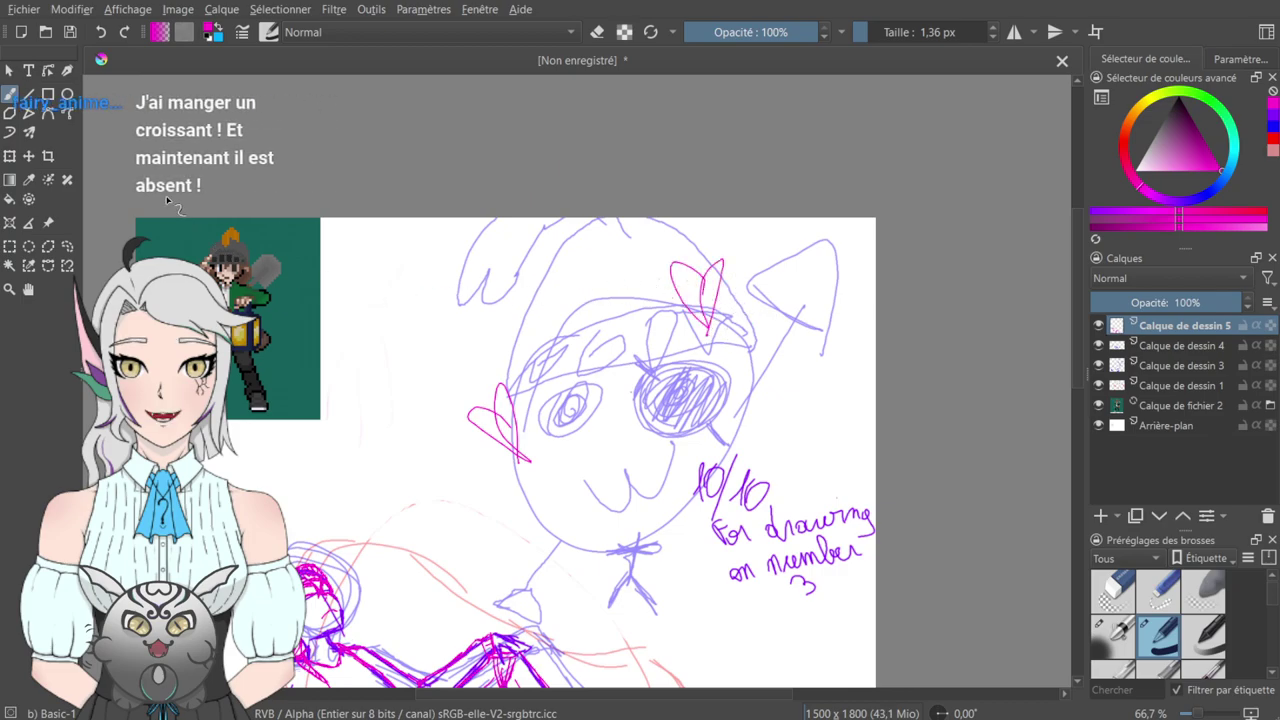
key(ctrl+z)
key(ctrl+z)
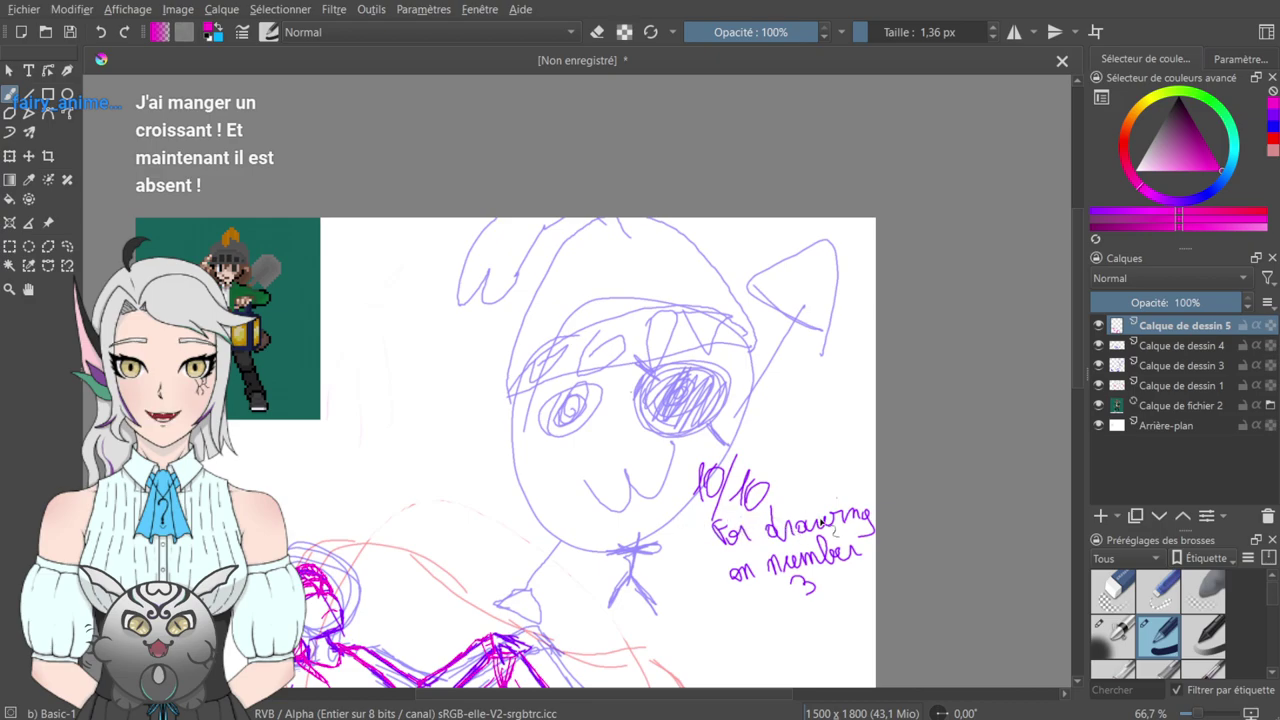
- Add a new paint layer above Calque de dessin 5 and set the brush colour to black
drag(663, 484, 832, 310)
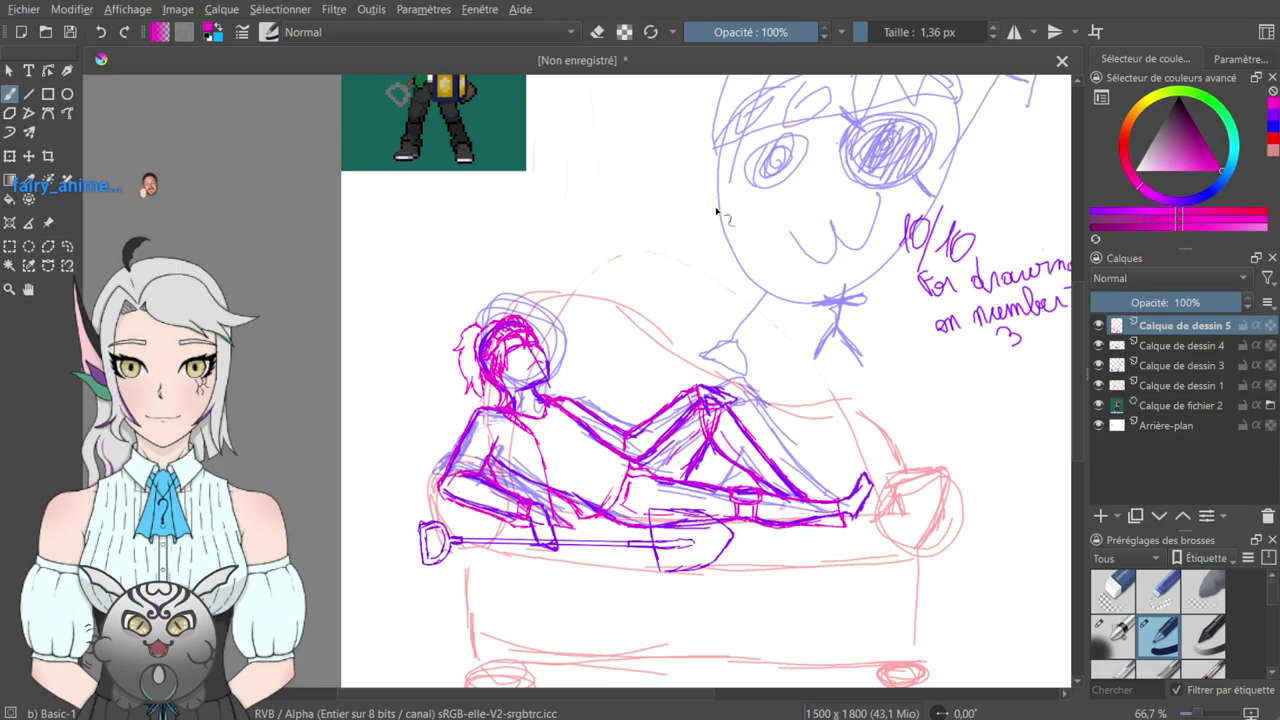
mouse_move(788, 291)
mouse_down()
mouse_move(590, 255)
mouse_move(655, 266)
mouse_move(806, 257)
mouse_move(742, 200)
mouse_up()
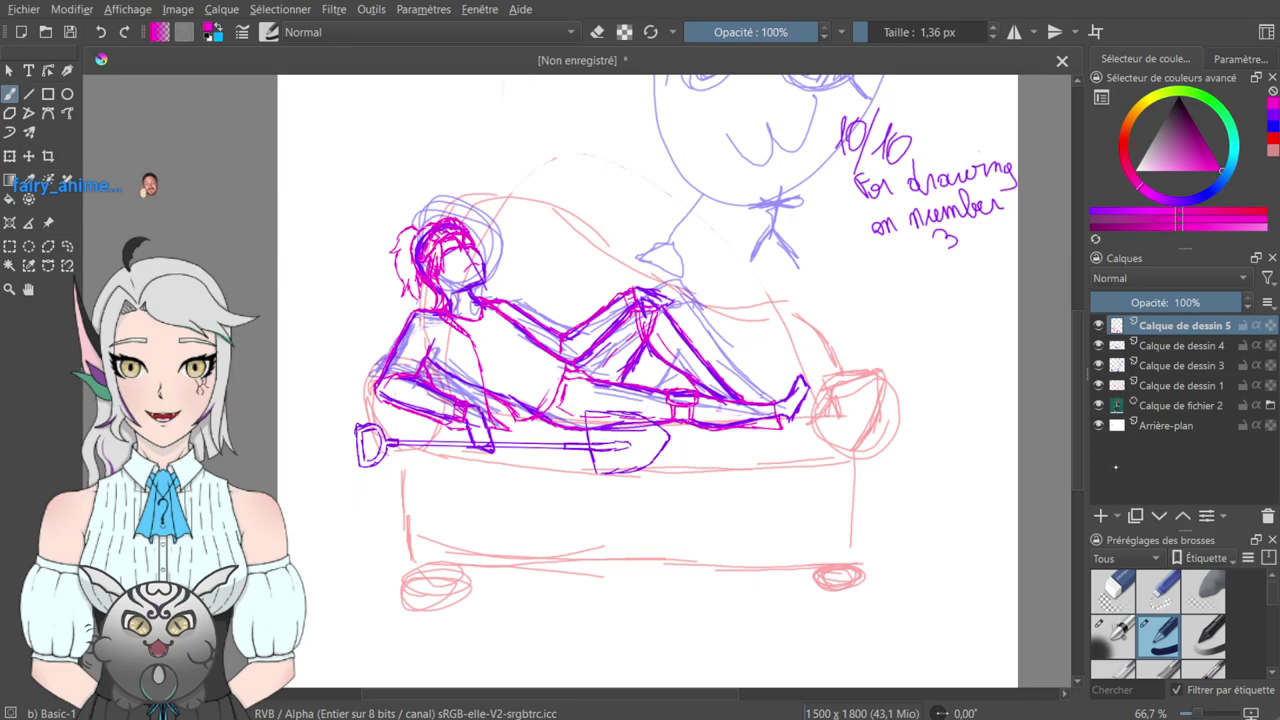
click(1101, 516)
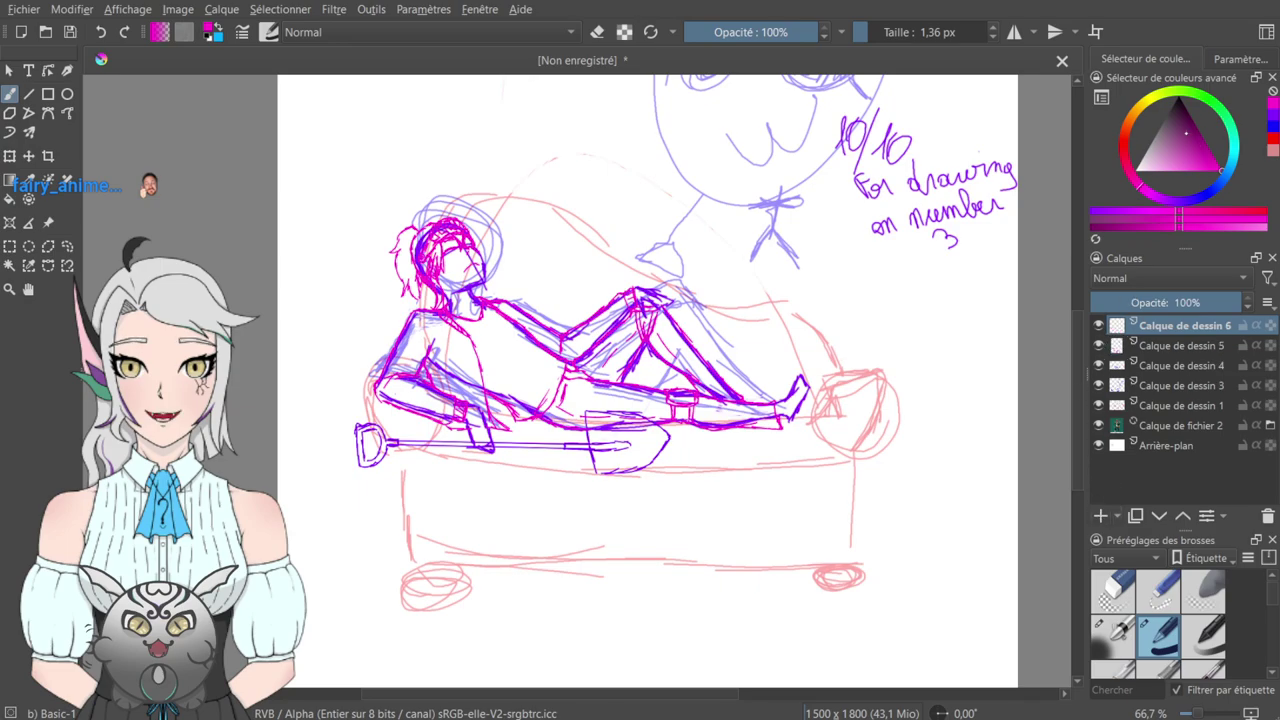
click(1179, 98)
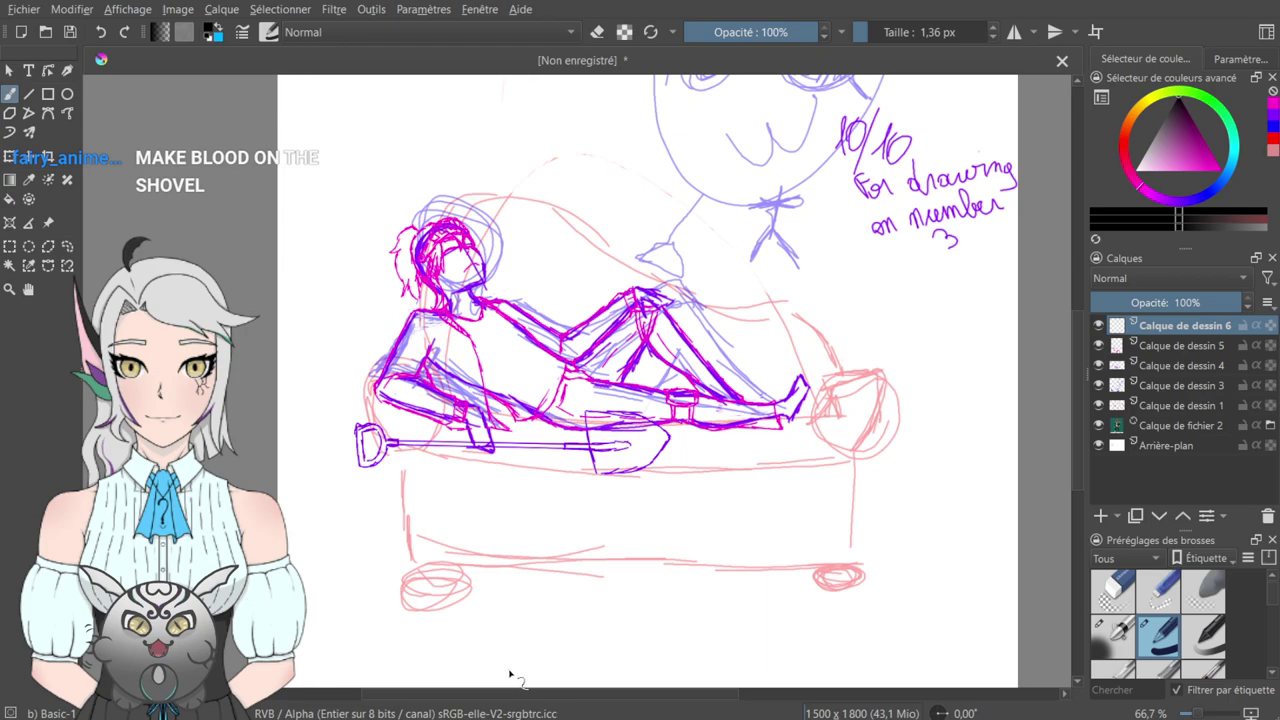
- Examine the character's head, torso and outstretched leg up close across the overlapping sketch layers
mouse_move(543, 172)
mouse_down()
mouse_move(497, 631)
mouse_move(600, 392)
mouse_up()
drag(715, 495, 811, 281)
scroll(813, 306, up, 3)
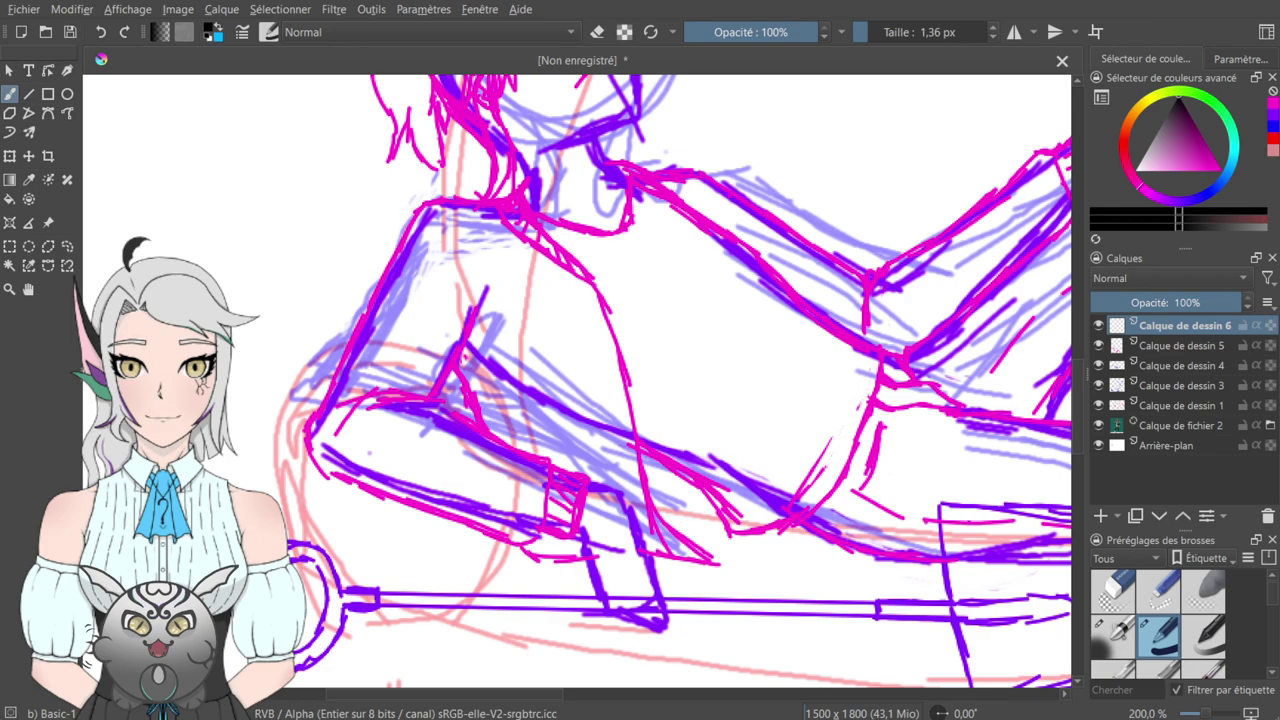
mouse_move(667, 232)
mouse_down()
mouse_move(642, 506)
mouse_move(704, 542)
mouse_up()
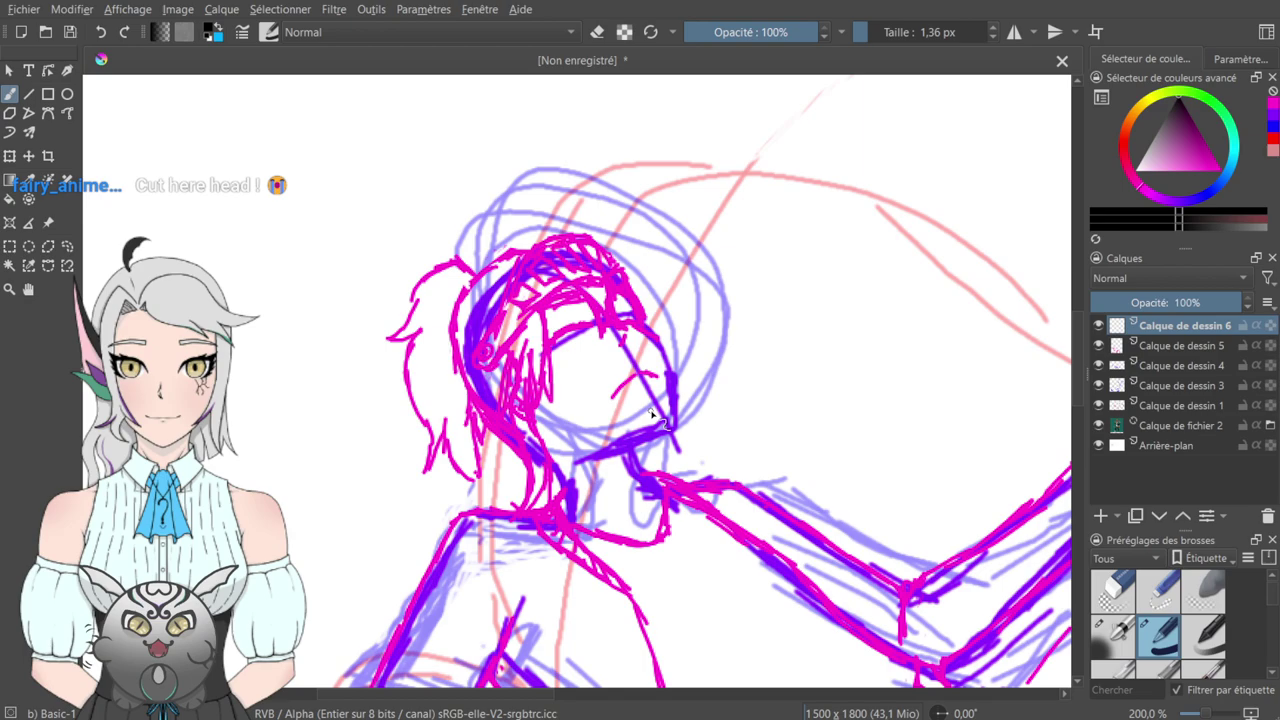
scroll(648, 415, up, 1)
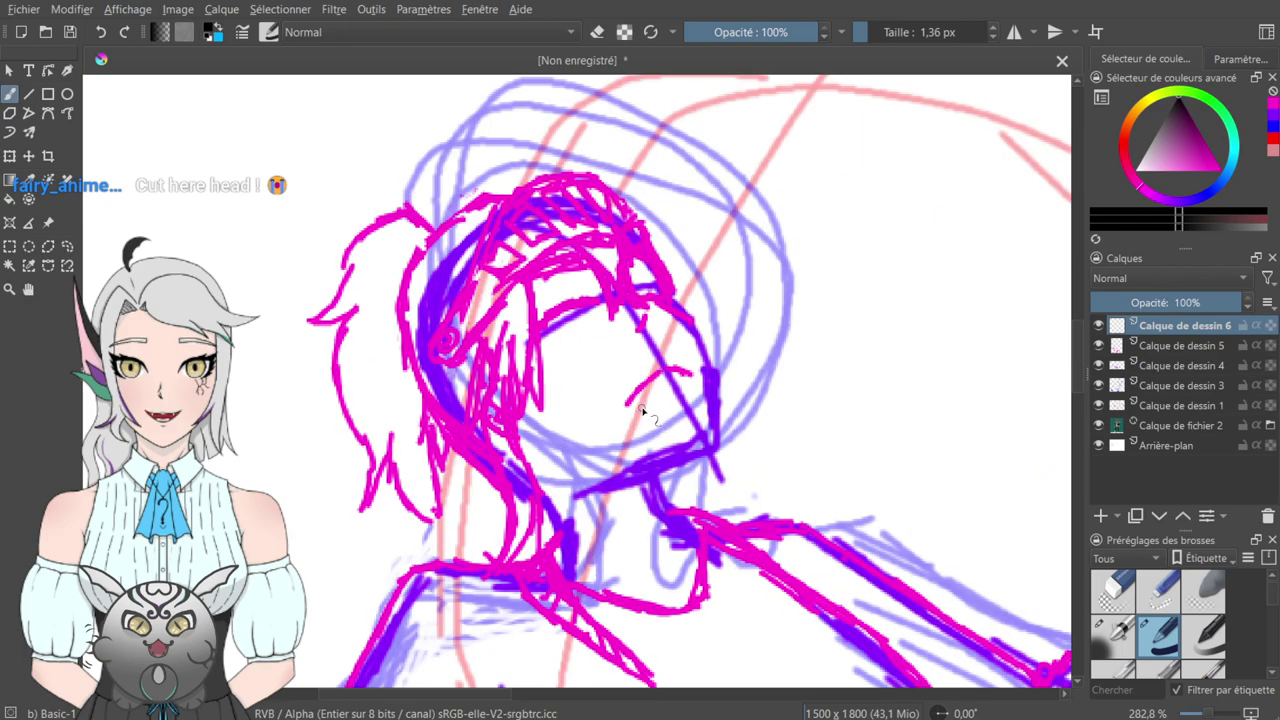
drag(587, 362, 680, 353)
mouse_move(692, 405)
mouse_down()
mouse_move(678, 361)
mouse_move(548, 566)
mouse_move(577, 640)
mouse_move(620, 549)
mouse_move(586, 379)
mouse_move(561, 356)
mouse_move(543, 357)
mouse_move(557, 420)
mouse_move(345, 472)
mouse_move(457, 437)
mouse_move(529, 376)
mouse_move(452, 340)
mouse_up()
mouse_move(632, 672)
mouse_down()
mouse_move(677, 315)
mouse_move(486, 368)
mouse_move(310, 388)
mouse_up()
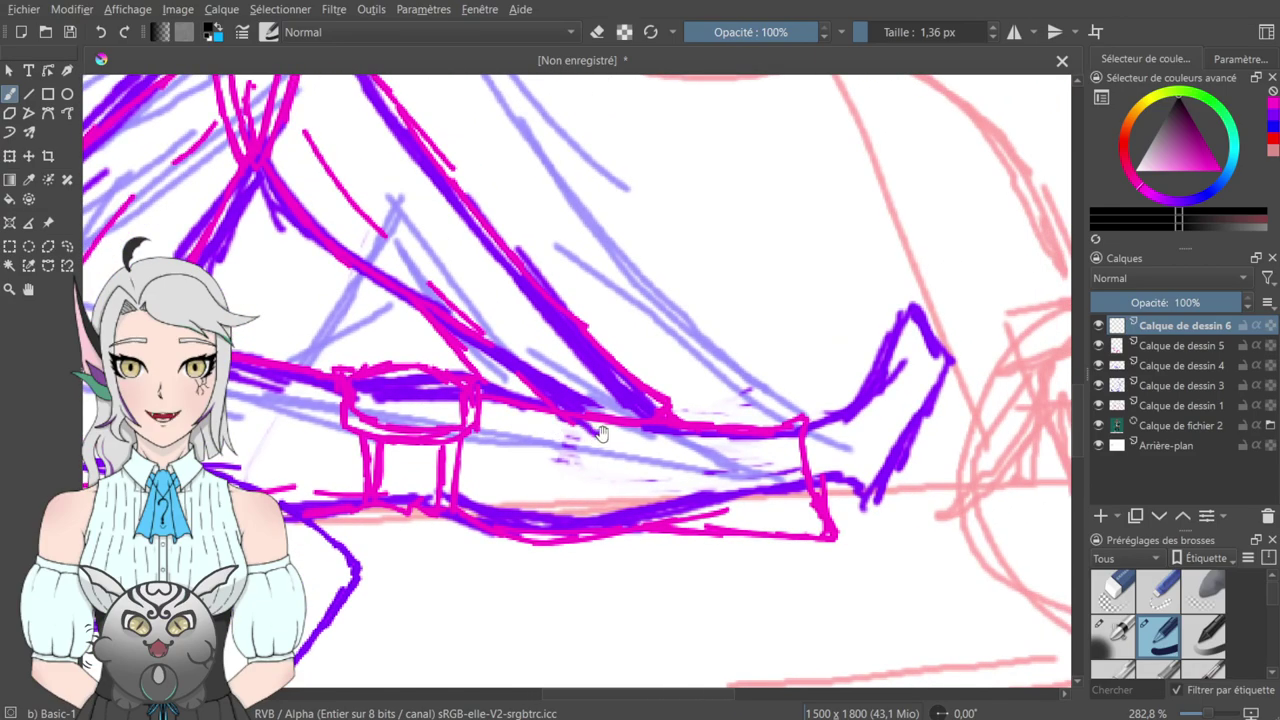
mouse_move(609, 474)
mouse_down()
mouse_move(671, 434)
mouse_move(683, 471)
mouse_move(486, 406)
mouse_move(655, 460)
mouse_move(585, 640)
mouse_up()
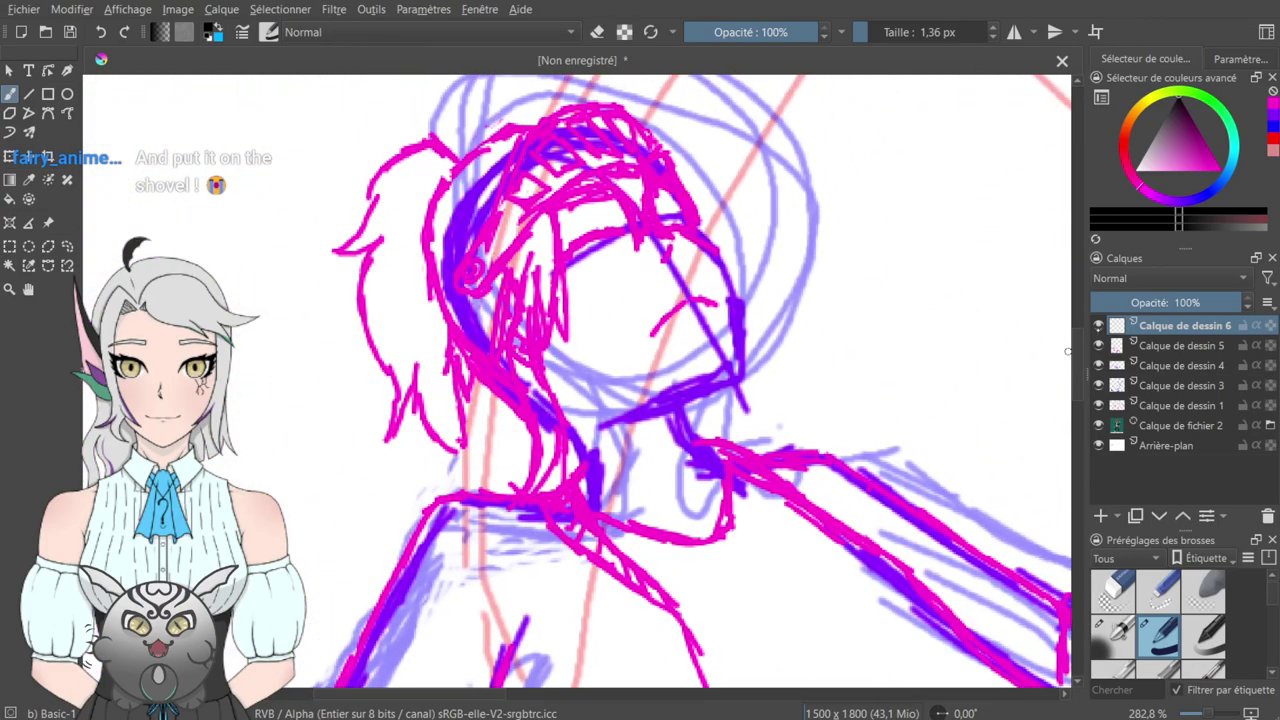
- Set the opacity of Calque de dessin 5 to 58% and hide Calque de dessin 1 and Calque de dessin 3
click(1165, 346)
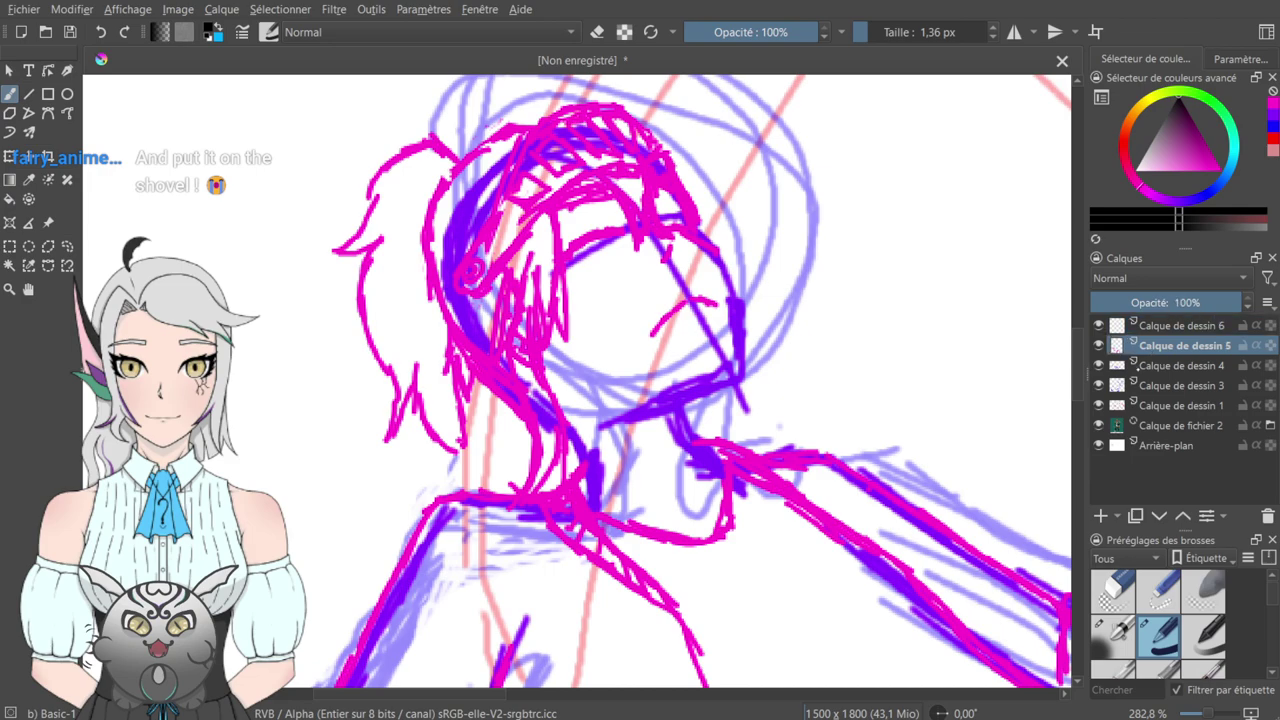
click(1159, 302)
click(1181, 302)
click(1099, 405)
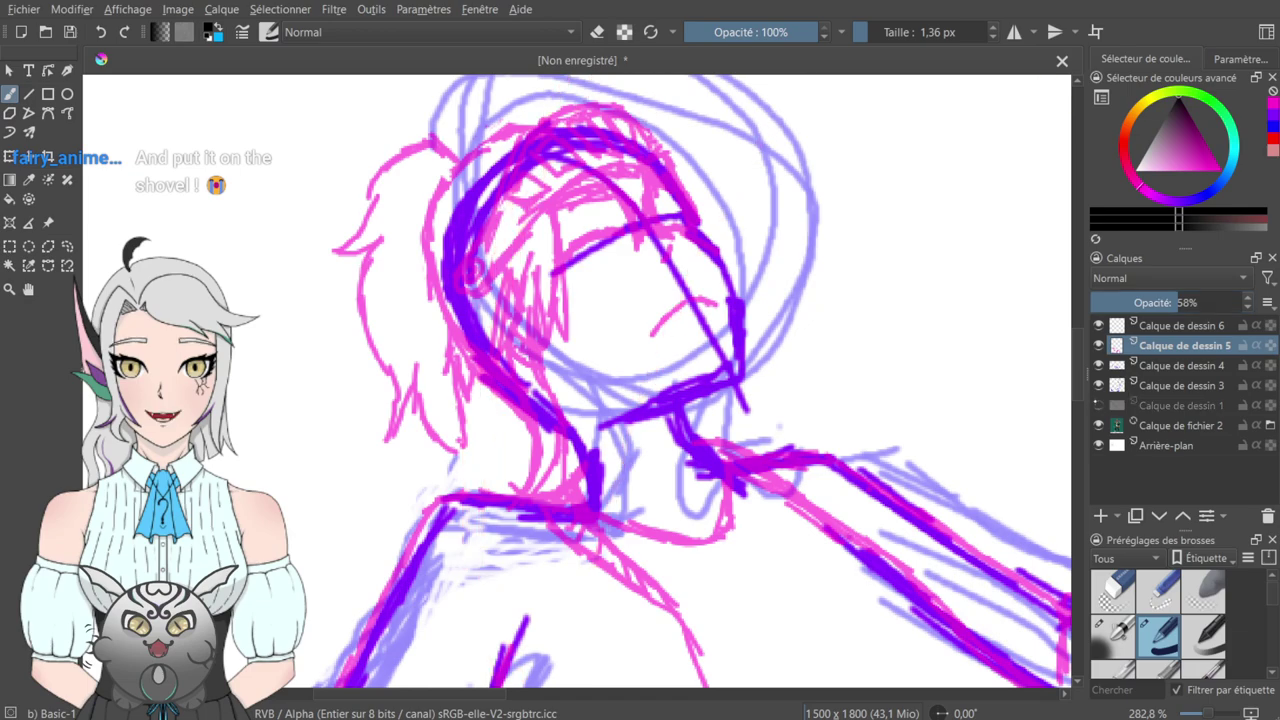
click(1099, 385)
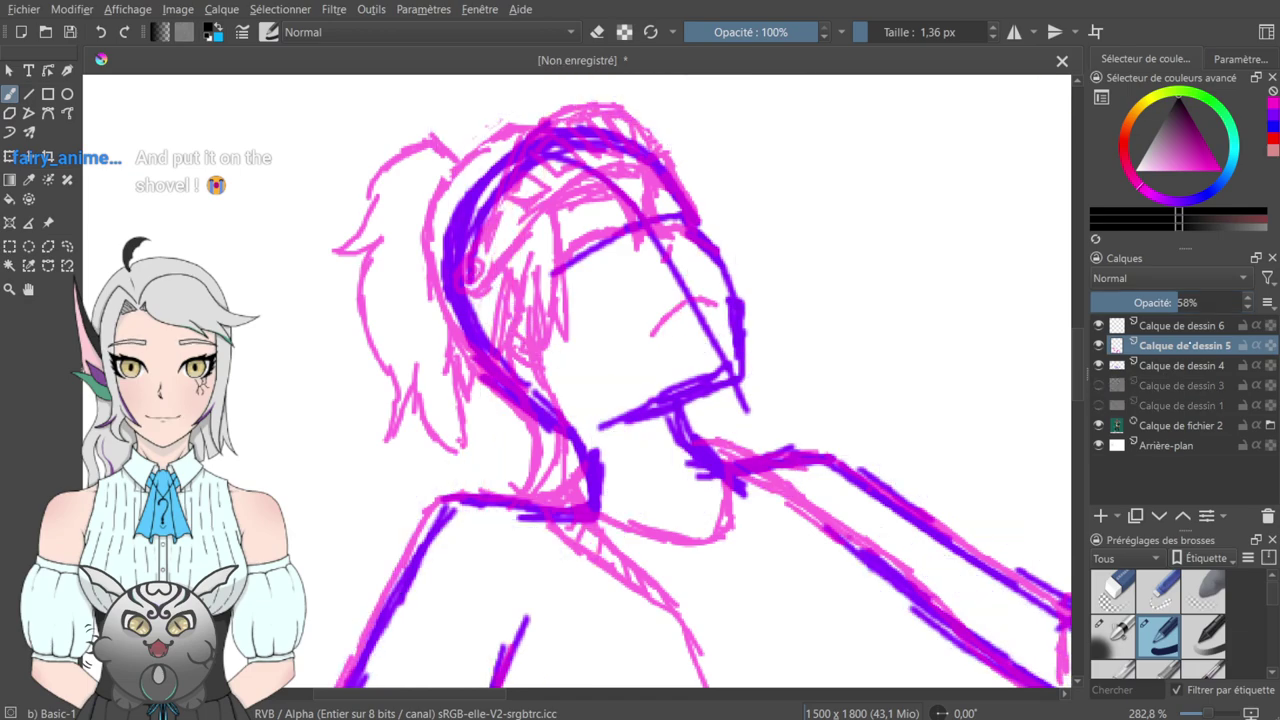
- Set the opacity of Calque de dessin 4 to 63% and make Calque de dessin 6 the active layer
key(Page_Down)
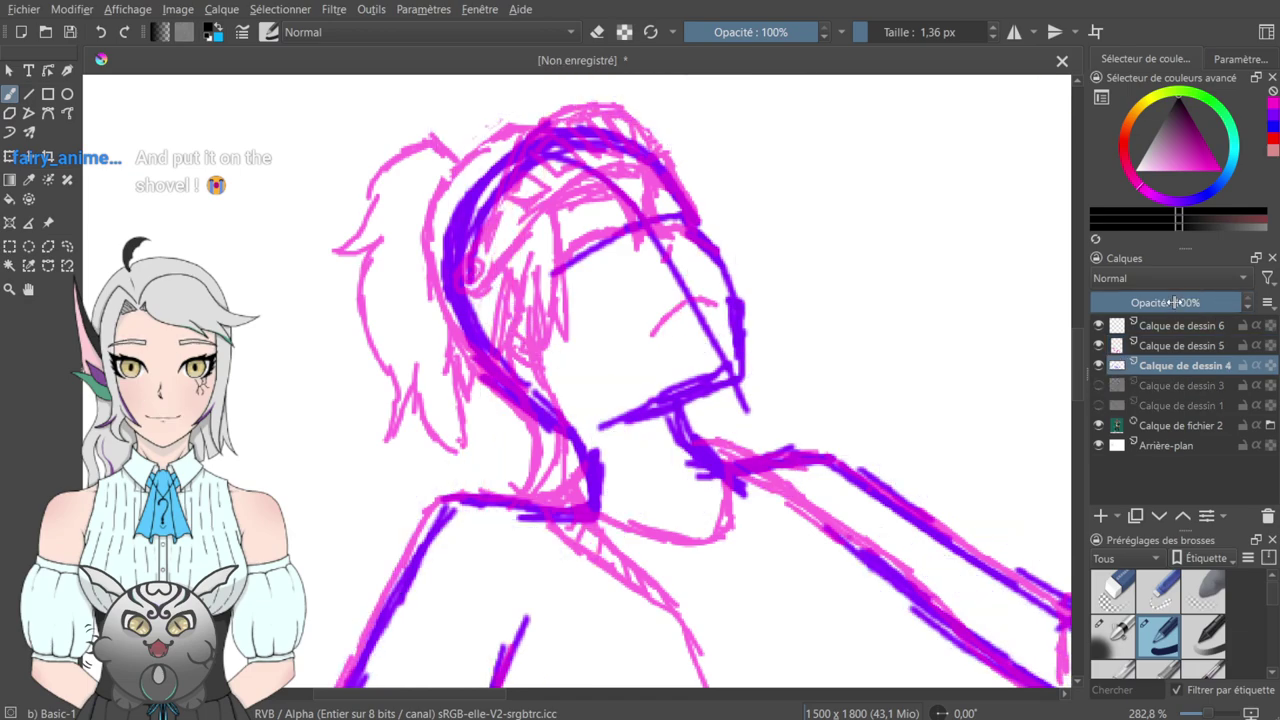
mouse_move(1167, 301)
mouse_down()
mouse_move(1150, 302)
mouse_move(1190, 302)
mouse_up()
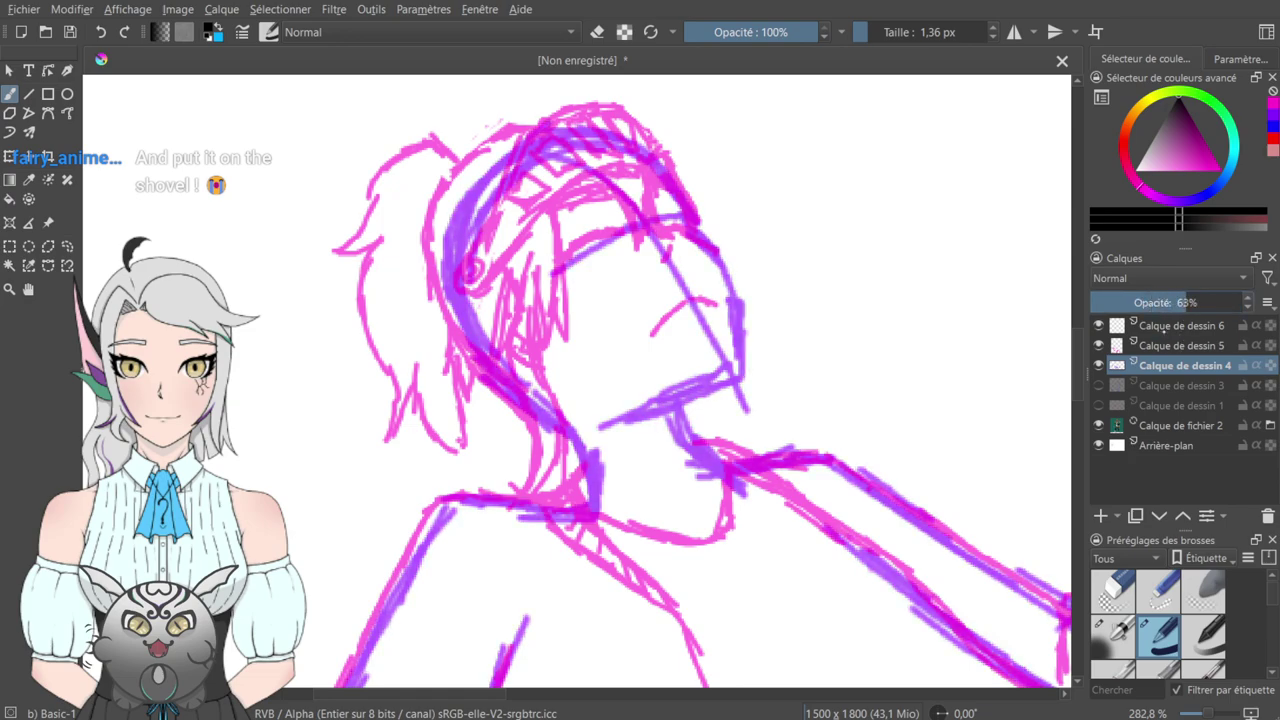
click(1164, 329)
drag(617, 374, 645, 364)
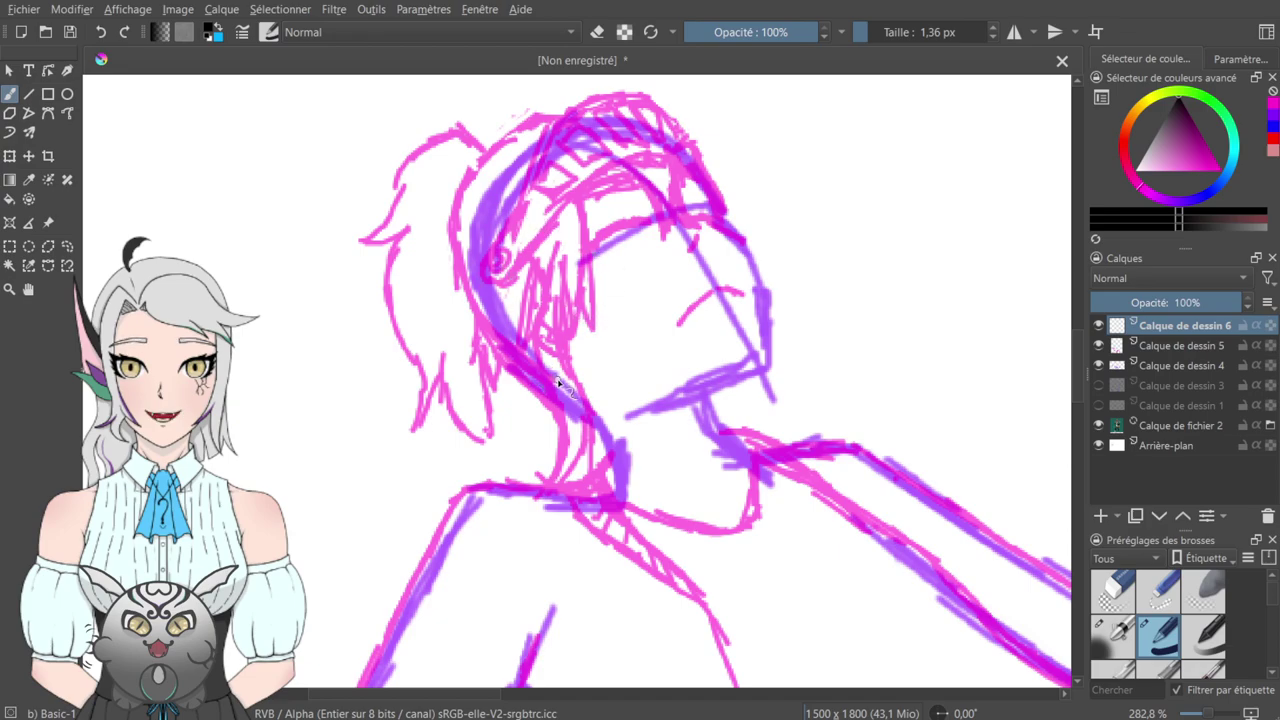
mouse_move(544, 250)
mouse_down()
mouse_move(528, 338)
mouse_move(563, 262)
mouse_up()
drag(596, 340, 583, 125)
drag(607, 408, 484, 232)
drag(545, 459, 622, 532)
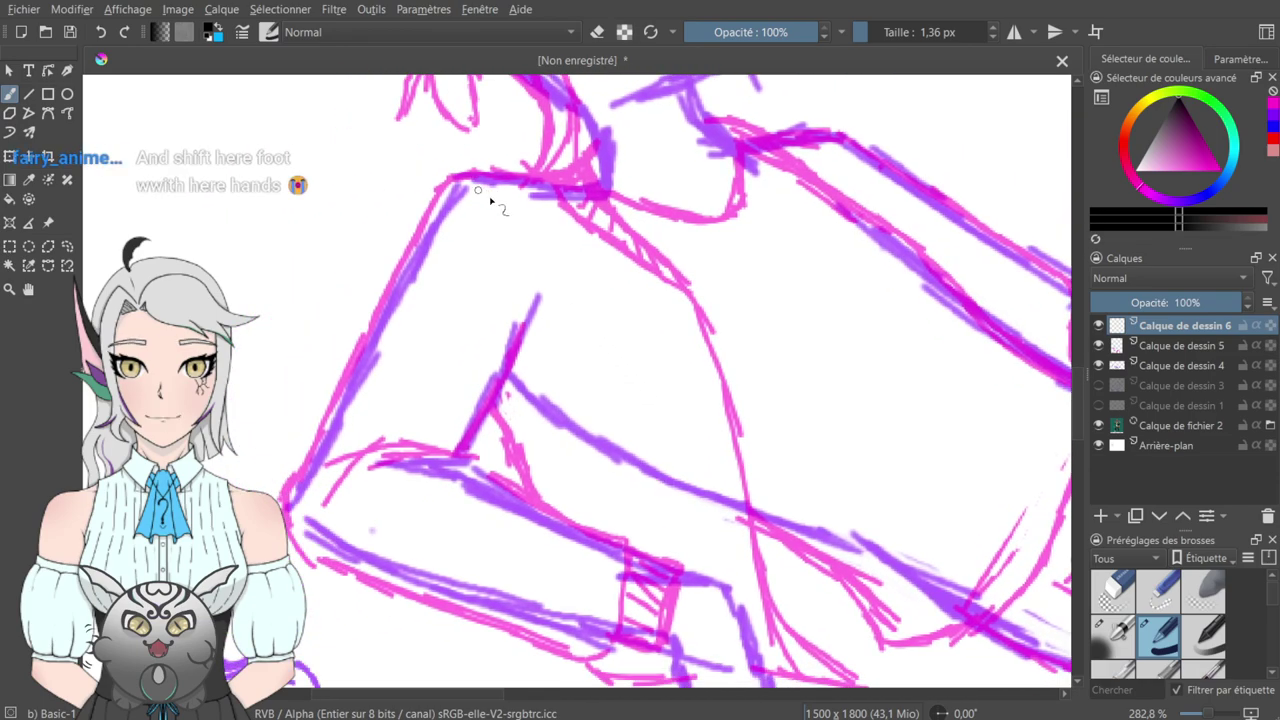
drag(586, 148, 540, 172)
key(ctrl+z)
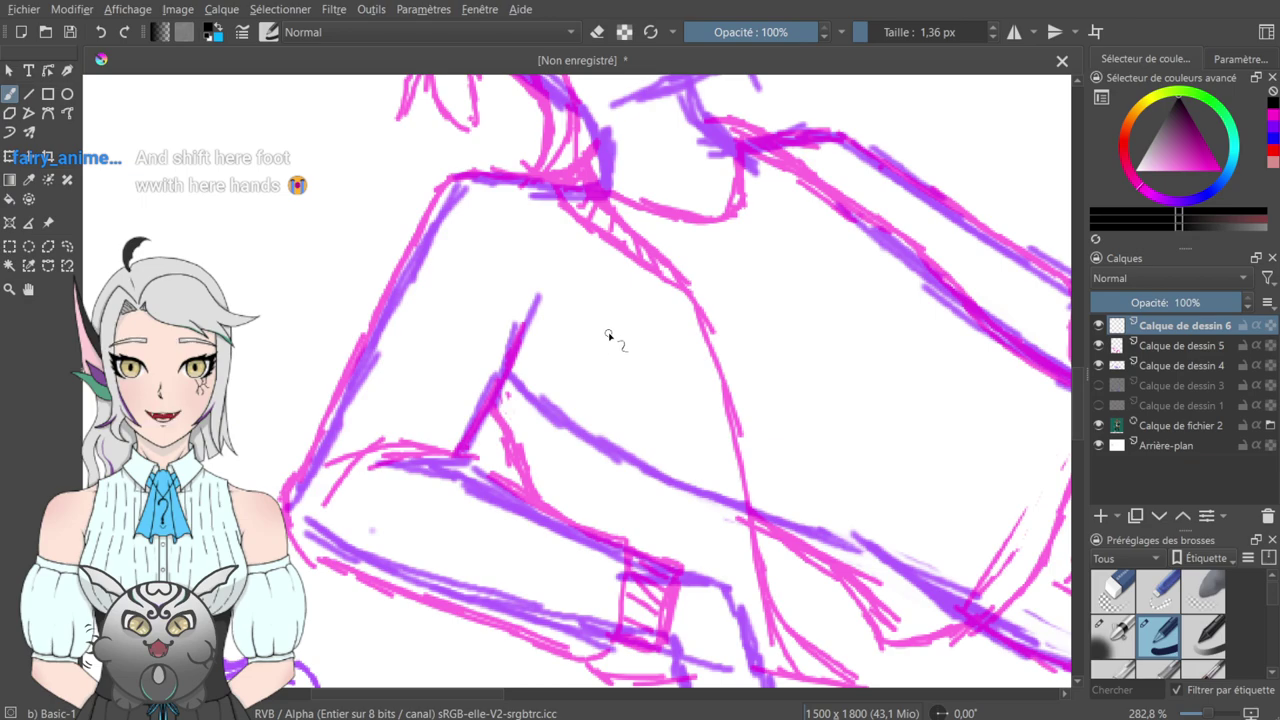
mouse_move(557, 175)
mouse_down()
mouse_move(596, 143)
mouse_move(590, 178)
mouse_move(632, 226)
mouse_up()
key(ctrl+z)
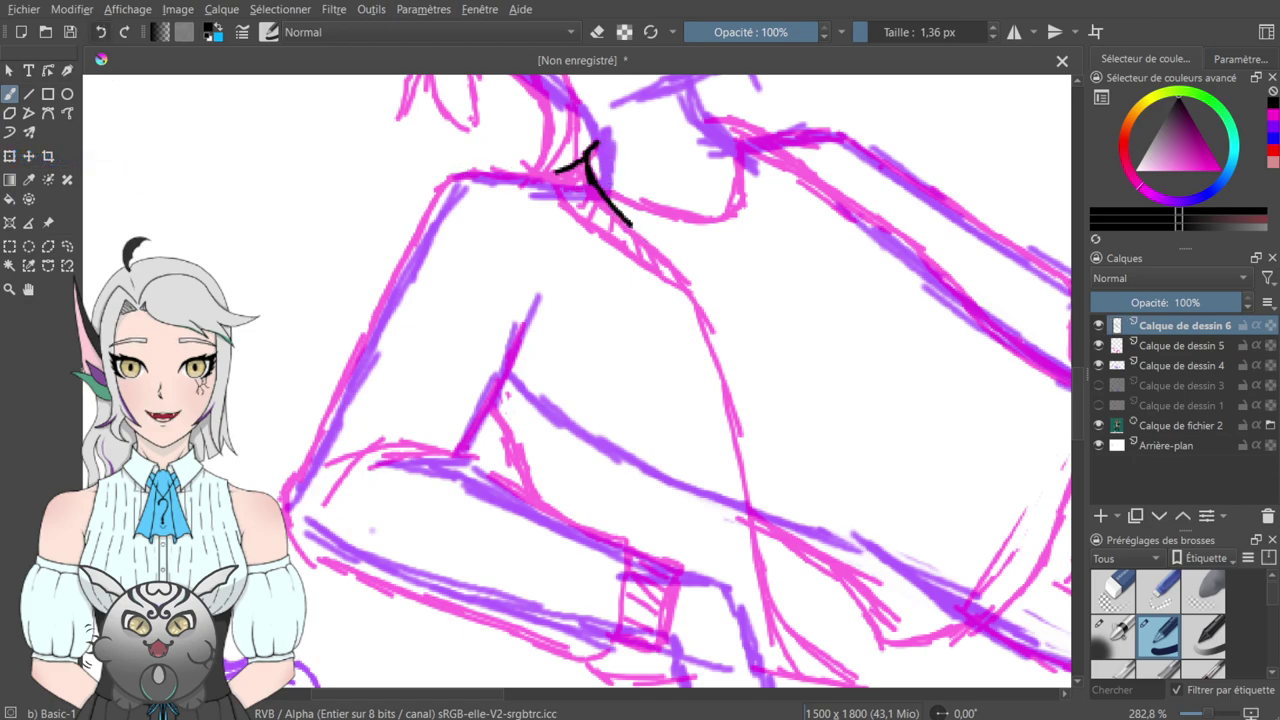
key(ctrl+z)
key(ctrl+z)
key(ctrl+z)
key(ctrl+z)
key(ctrl+z)
key(ctrl+z)
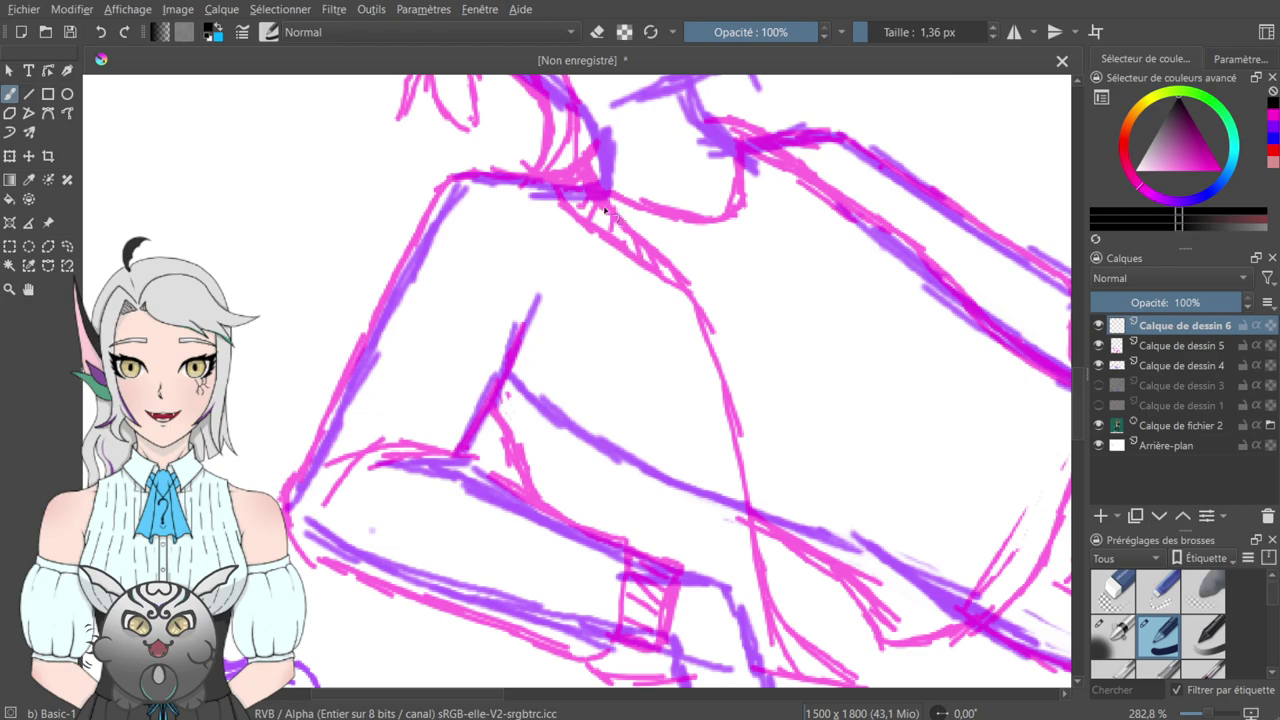
- Ink the jacket's front edge in black from the collar to its pointed lower corner, with a short hem line running back from it
mouse_move(548, 171)
mouse_down()
mouse_move(594, 146)
mouse_move(622, 216)
mouse_move(697, 310)
mouse_move(633, 75)
mouse_up()
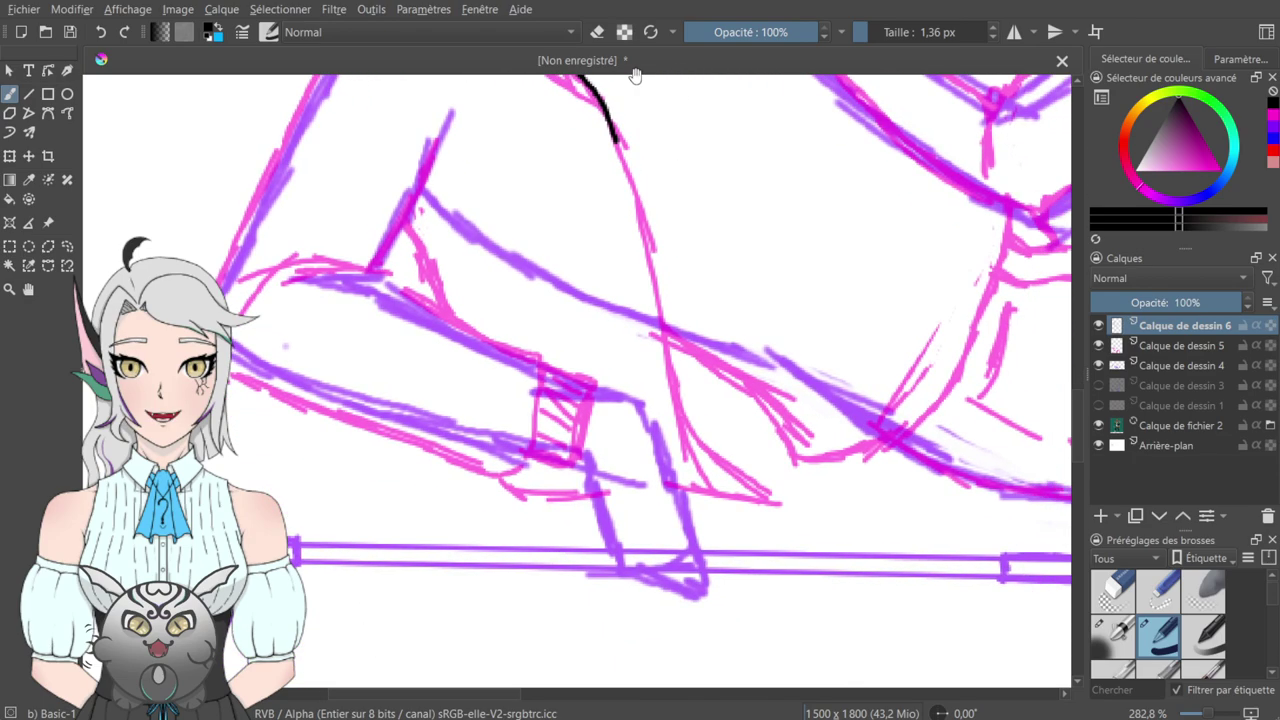
mouse_move(614, 140)
mouse_down()
mouse_move(657, 275)
mouse_move(666, 380)
mouse_move(705, 450)
mouse_move(780, 496)
mouse_up()
drag(688, 490, 780, 493)
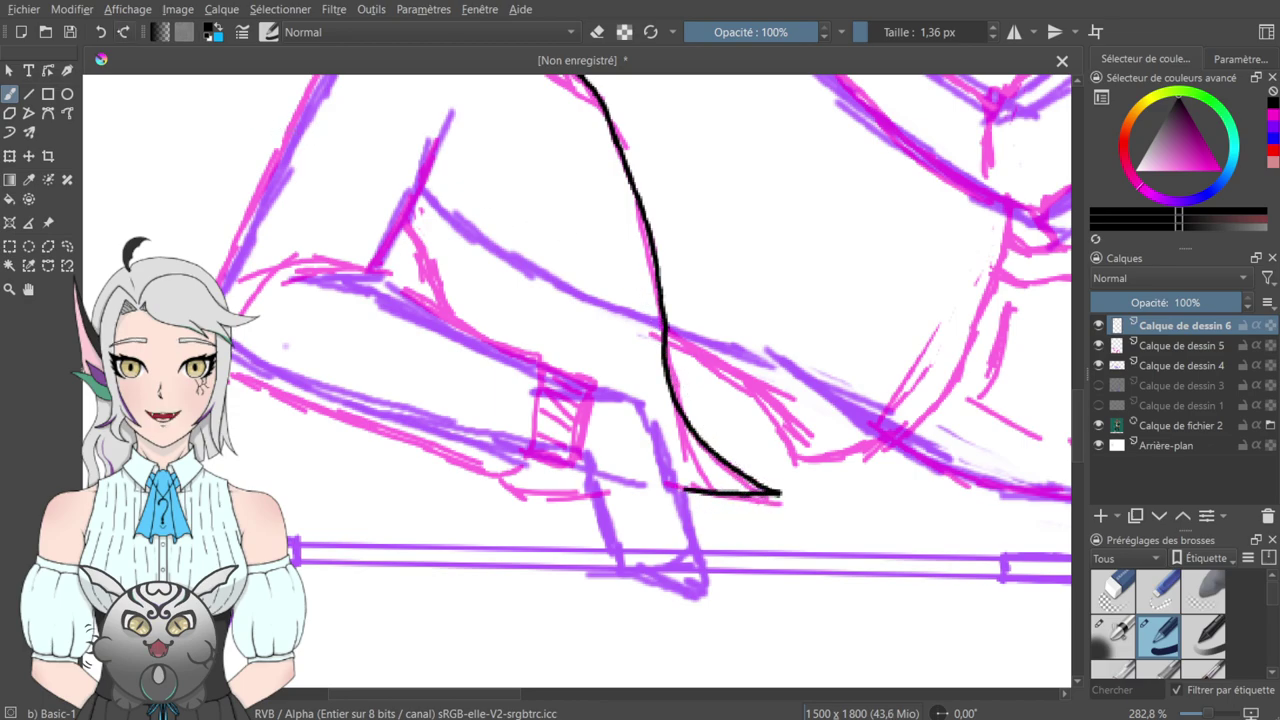
key(ctrl+z)
drag(676, 487, 778, 493)
key(ctrl+z)
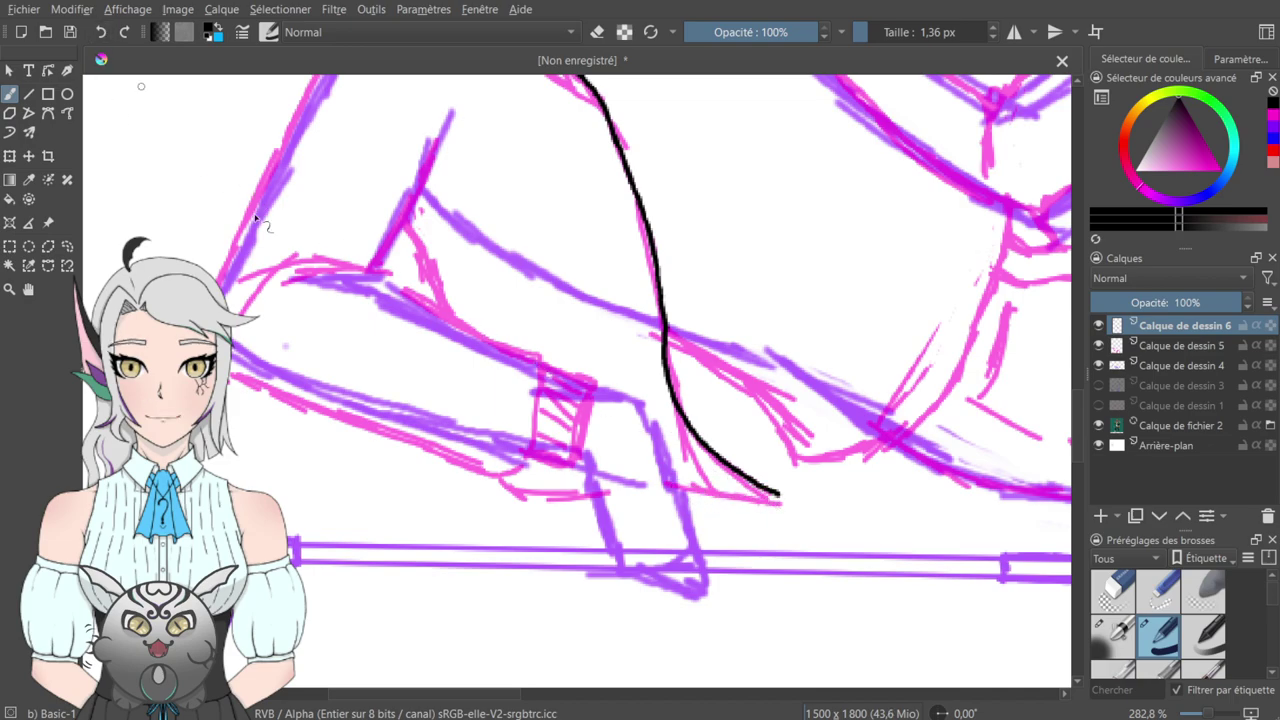
drag(676, 490, 779, 494)
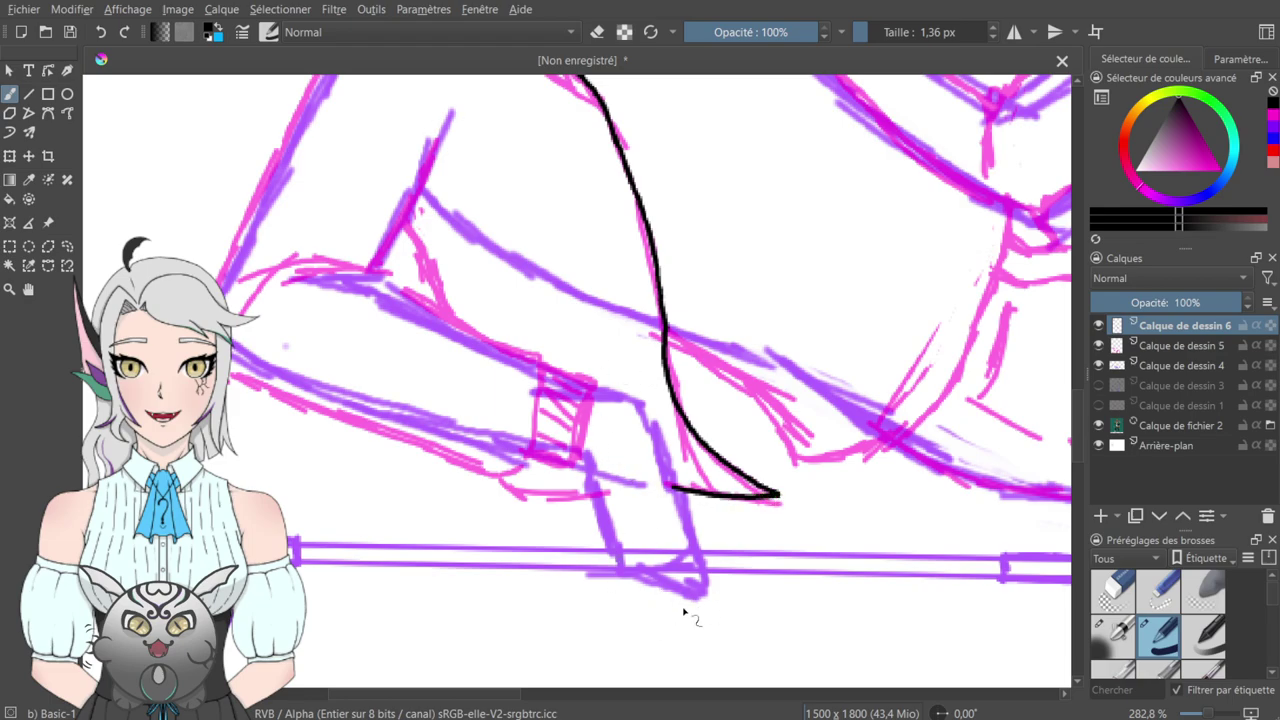
- Extend the black hem line back to below the sleeve cuff and ink the short curved edge under the armpit
mouse_move(726, 292)
mouse_down()
mouse_move(597, 546)
mouse_move(774, 478)
mouse_up()
mouse_move(637, 508)
mouse_down()
mouse_move(700, 314)
mouse_move(675, 192)
mouse_up()
drag(600, 326, 672, 590)
mouse_move(580, 336)
mouse_down()
mouse_move(658, 355)
mouse_move(624, 321)
mouse_move(661, 413)
mouse_move(675, 356)
mouse_move(615, 197)
mouse_move(674, 435)
mouse_move(824, 433)
mouse_up()
scroll(660, 375, down, 3)
scroll(655, 388, right, 1)
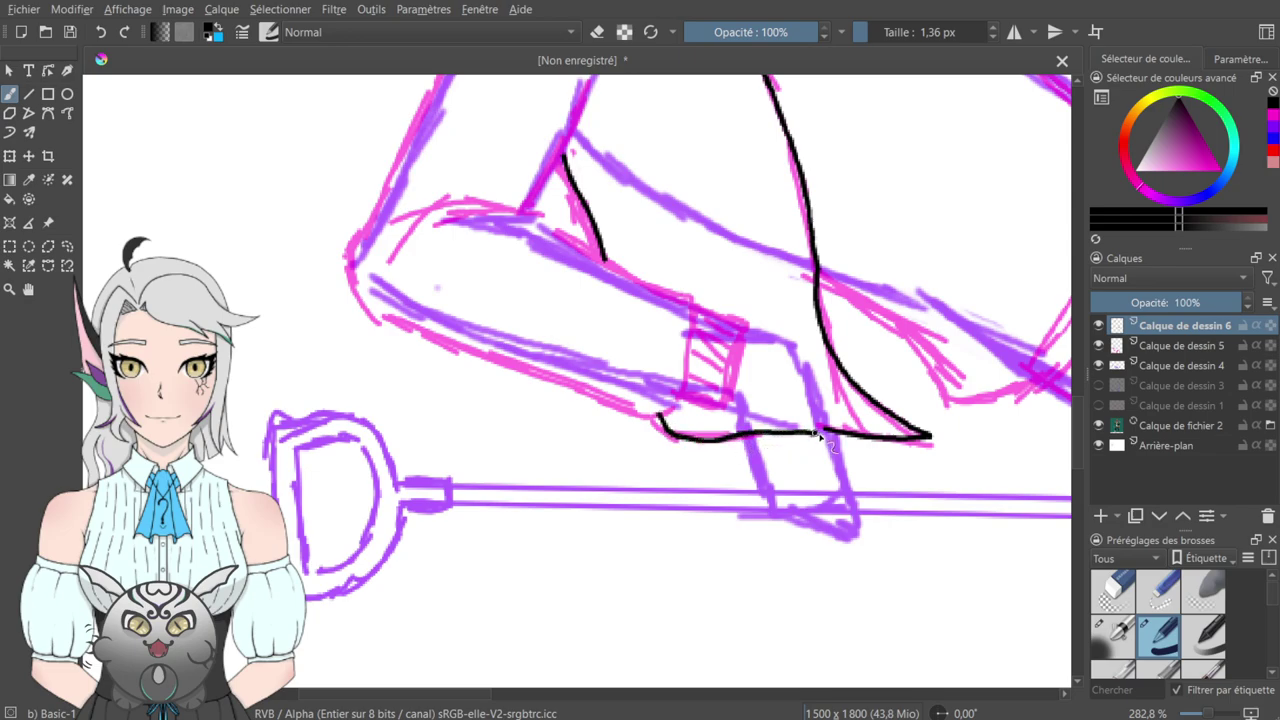
- Touch up the black hem line and ink short ribbing lines across the near side of the jacket collar
key(e)
key(e)
drag(822, 433, 848, 435)
mouse_move(711, 312)
mouse_down()
mouse_move(652, 636)
mouse_move(758, 378)
mouse_up()
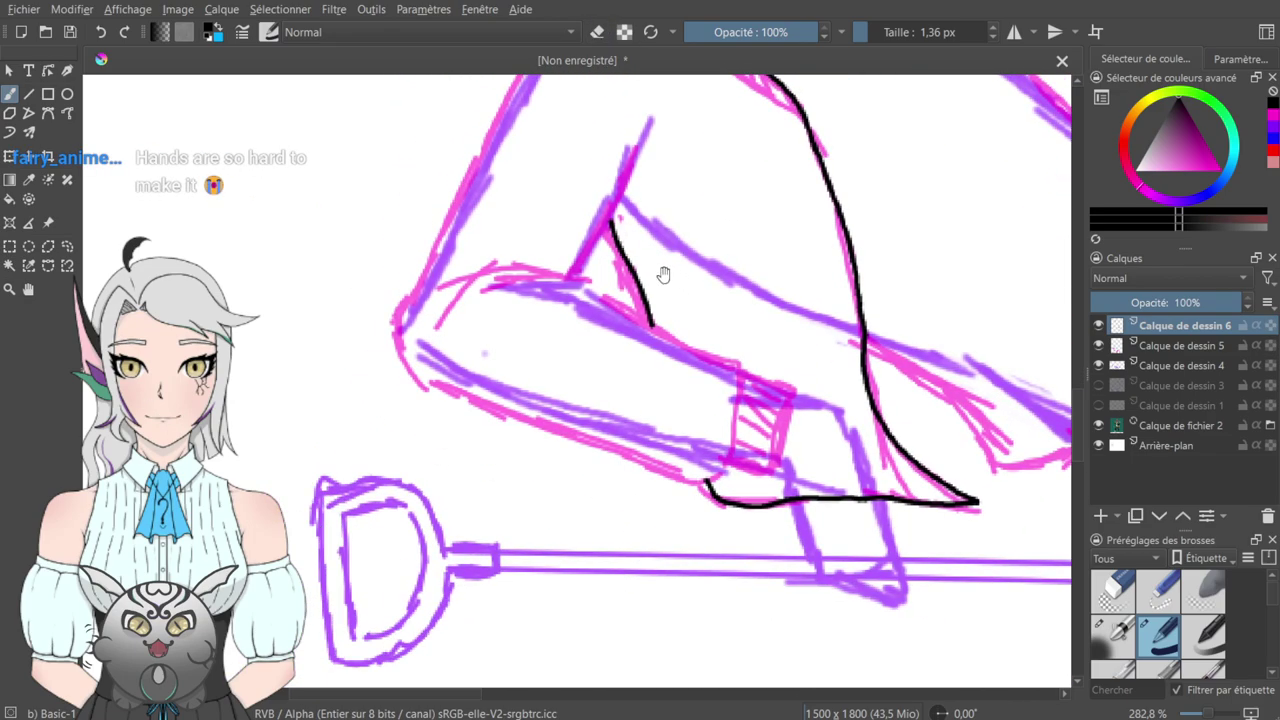
drag(667, 276, 572, 563)
drag(570, 286, 716, 418)
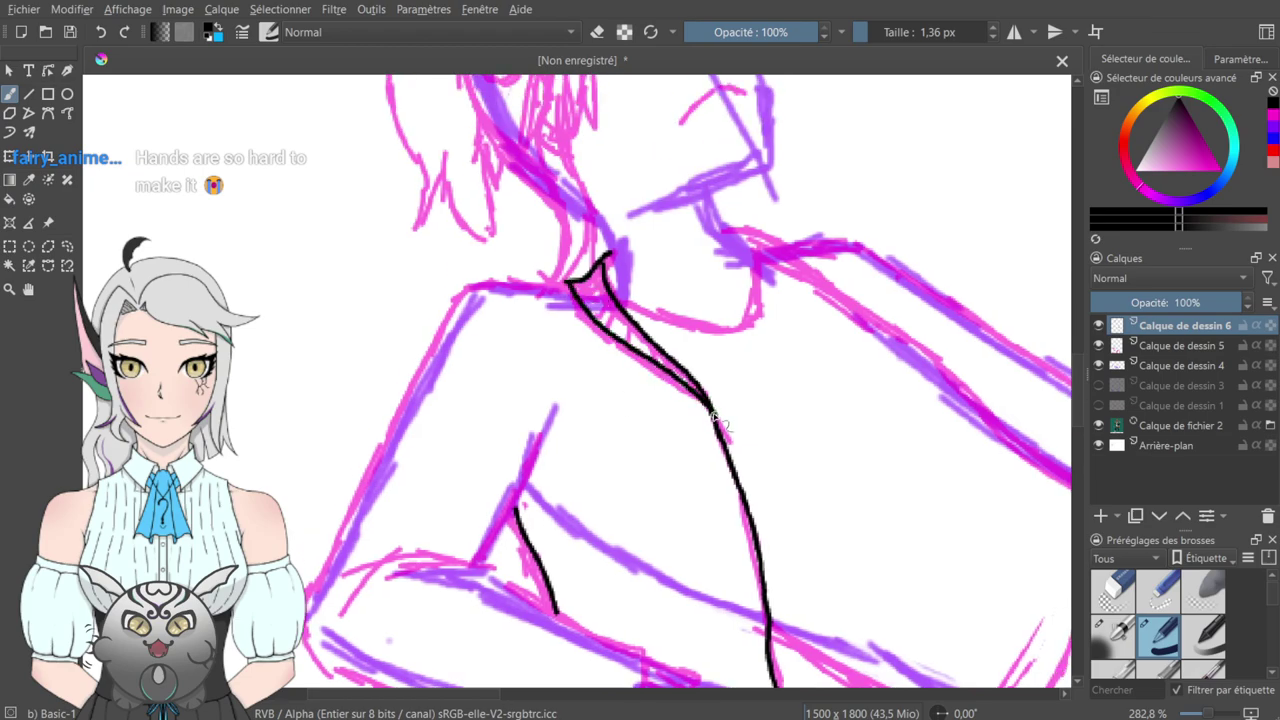
mouse_move(583, 289)
mouse_down()
mouse_move(604, 277)
mouse_move(611, 302)
mouse_up()
drag(612, 330, 624, 318)
- Ink the far side of the jacket collar with short ribbing lines and start the far front edge running down from it
drag(795, 294, 635, 292)
mouse_move(574, 227)
mouse_down()
mouse_move(720, 321)
mouse_move(694, 271)
mouse_move(607, 232)
mouse_move(784, 380)
mouse_up()
drag(575, 260, 665, 306)
mouse_move(576, 240)
mouse_down()
mouse_move(575, 259)
mouse_move(592, 267)
mouse_up()
click(615, 271)
key(e)
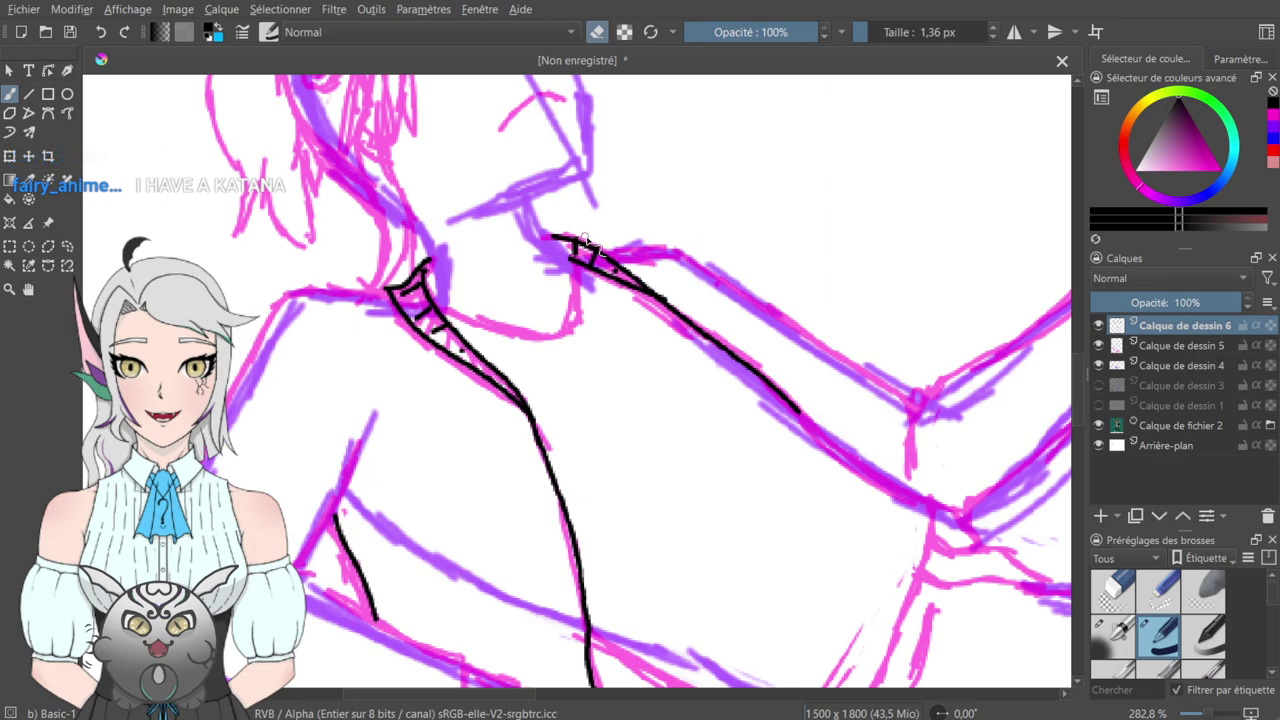
click(598, 33)
- Extend the jacket's far front edge in black down to the elbow bend and add a second line alongside its upper part
drag(705, 283, 566, 156)
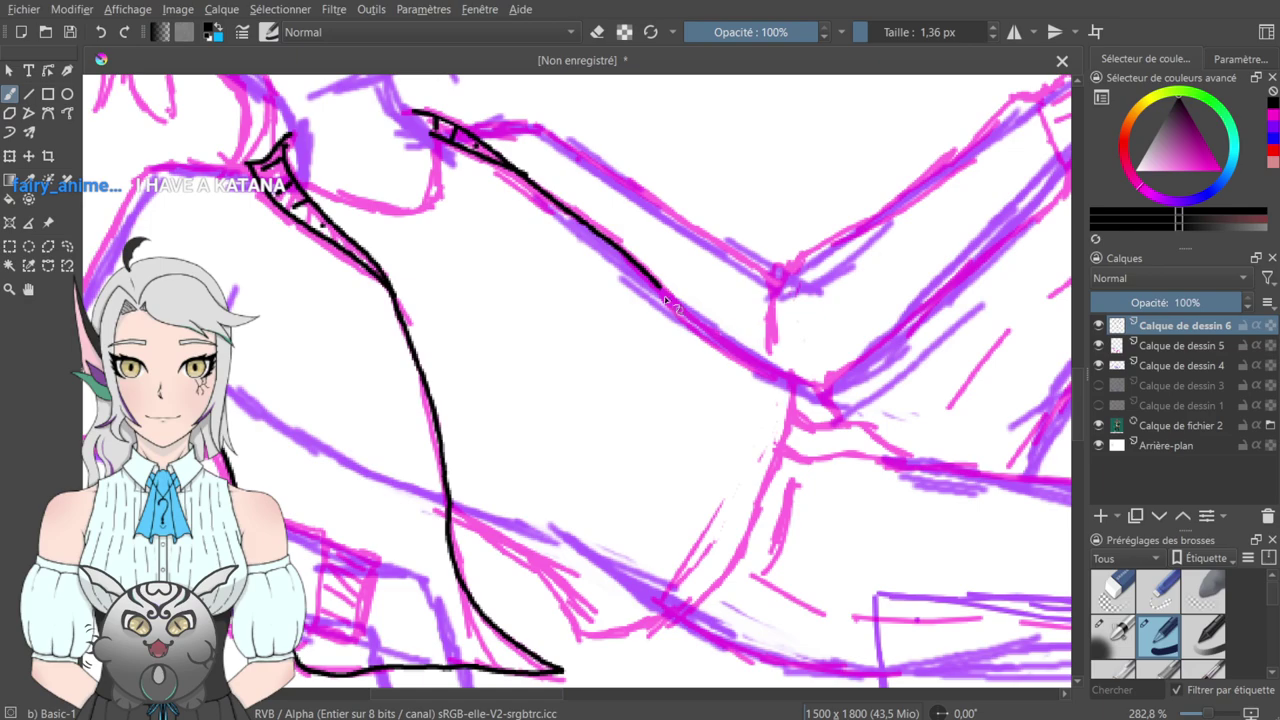
drag(655, 290, 795, 378)
key(e)
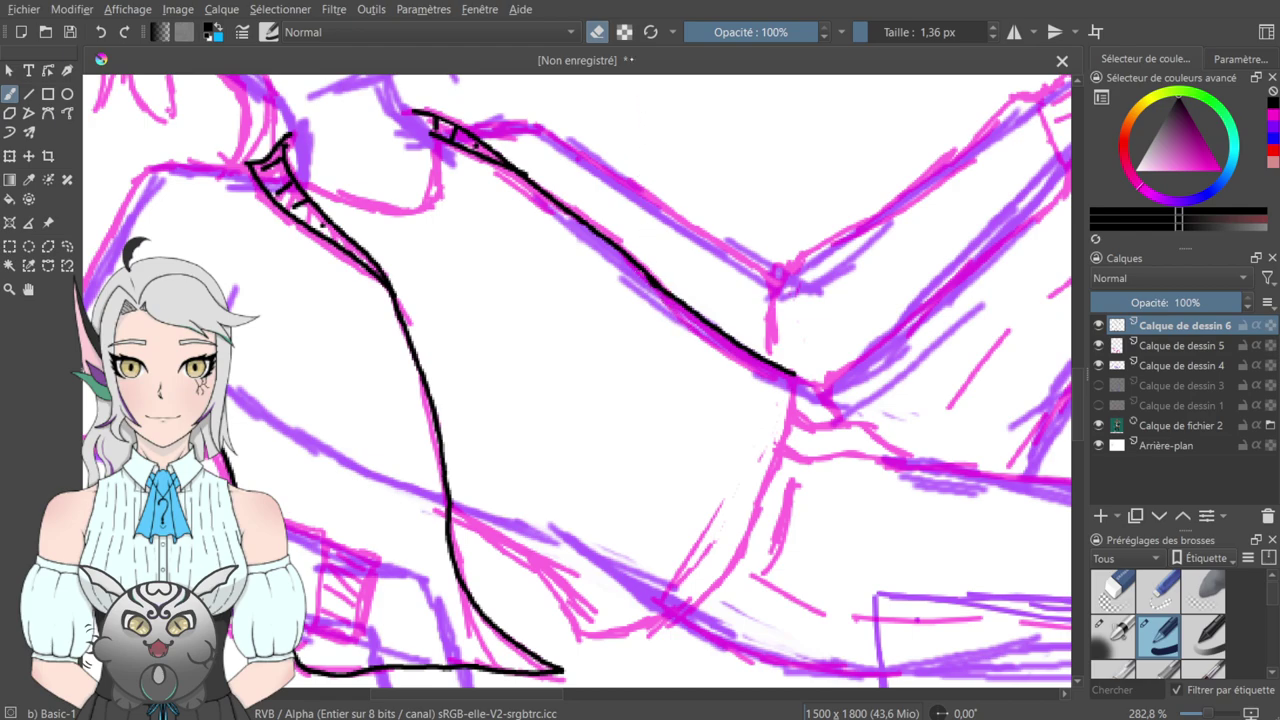
key(e)
drag(490, 165, 656, 286)
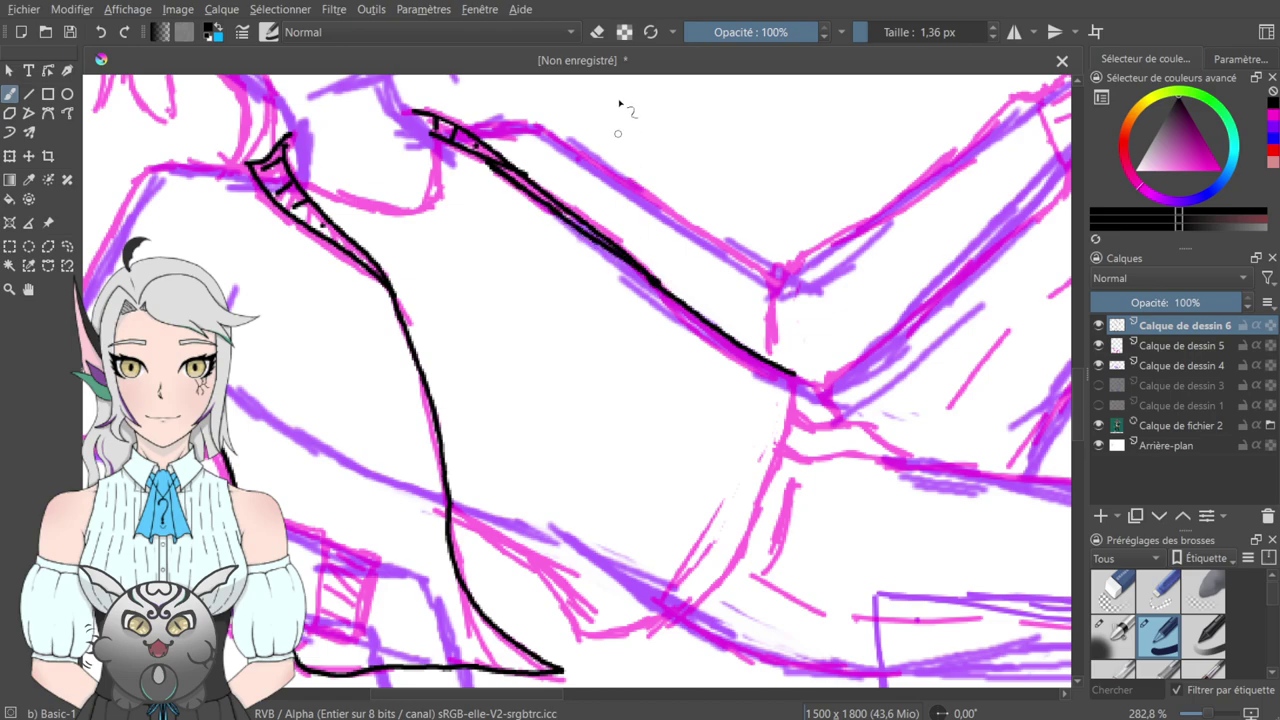
- Erase and redraw the lower part of the second line so it merges into the jacket's far front edge without a gap
key(plus)
drag(706, 186, 727, 392)
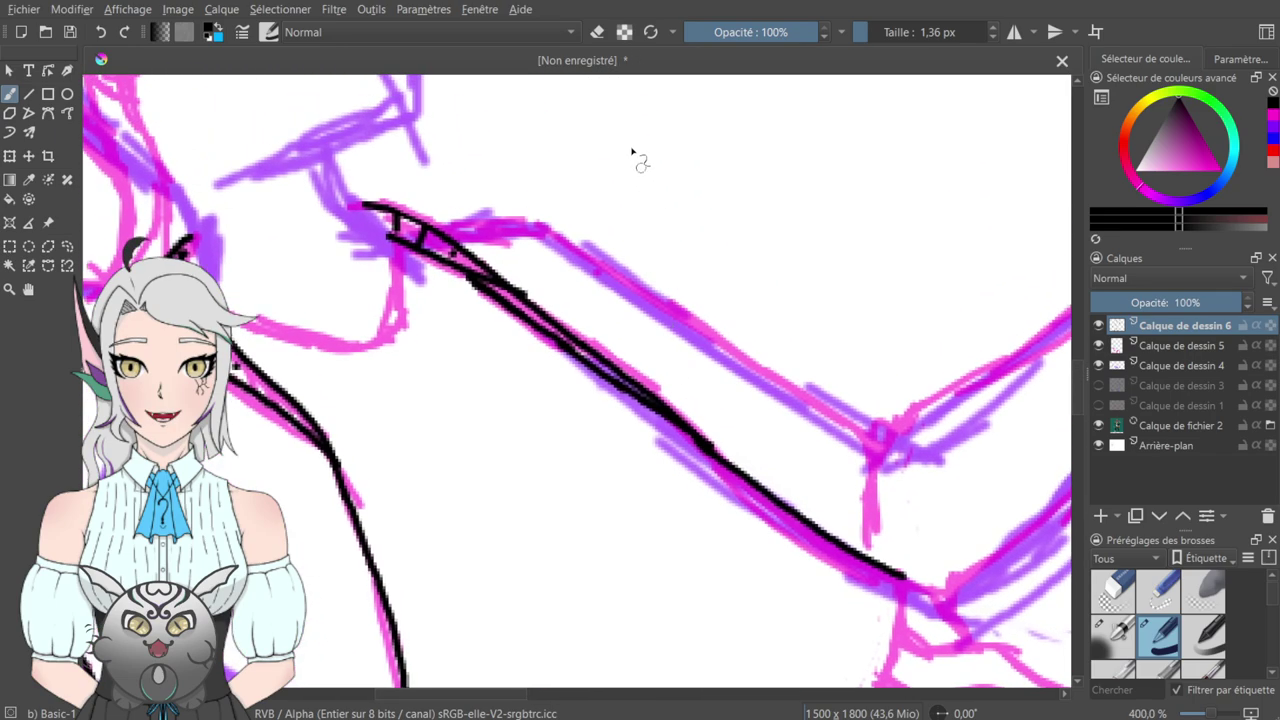
key(e)
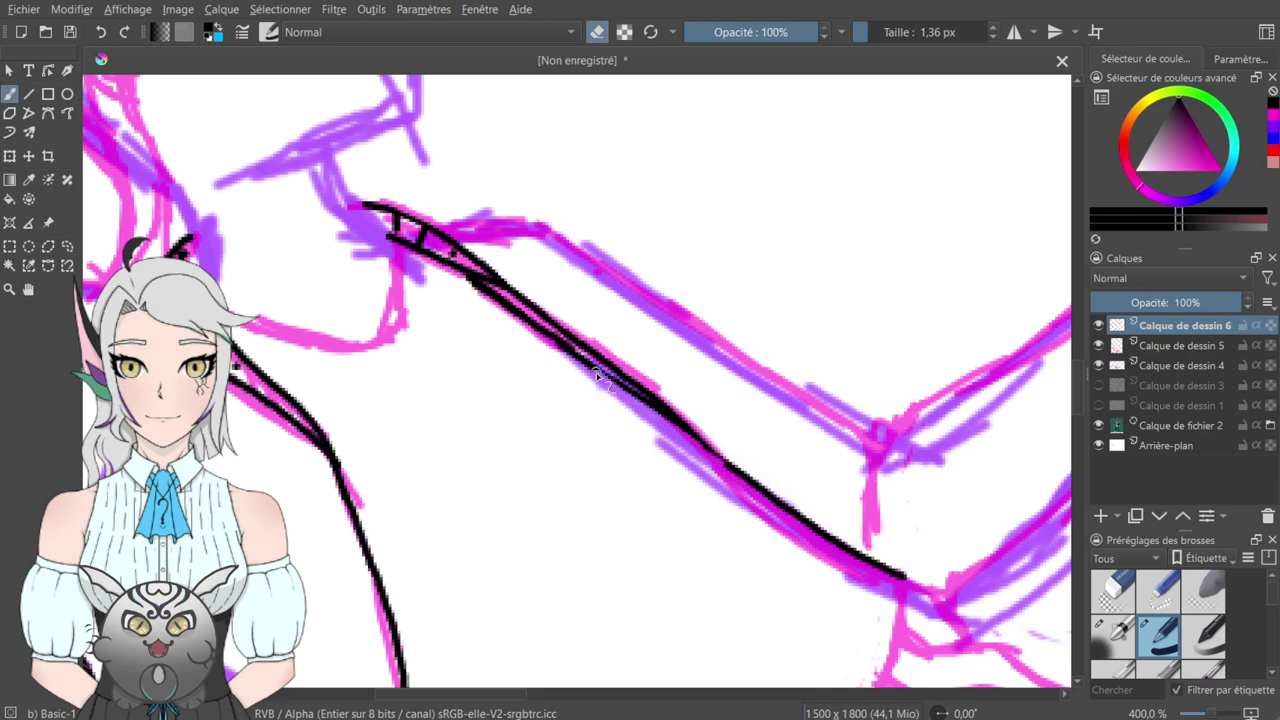
mouse_move(572, 362)
mouse_down()
mouse_move(613, 385)
mouse_move(545, 327)
mouse_move(714, 460)
mouse_up()
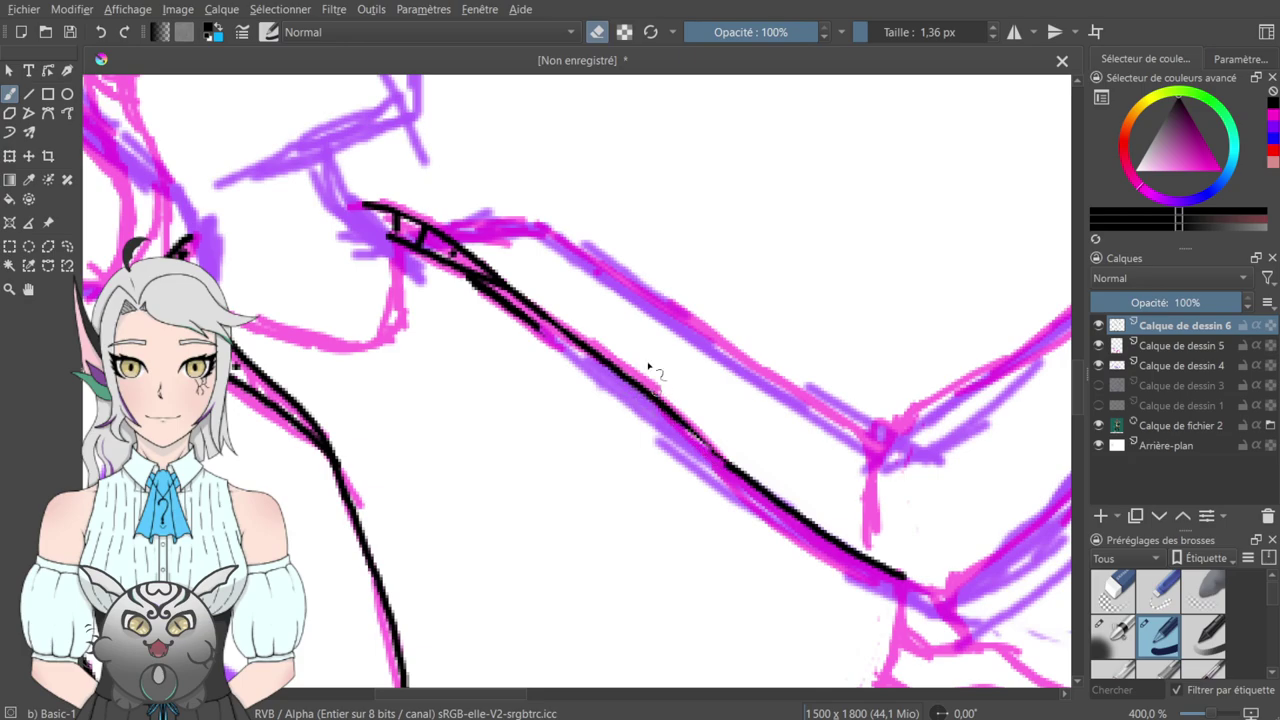
key(e)
drag(530, 320, 745, 478)
click(597, 32)
mouse_move(700, 438)
mouse_down()
mouse_move(717, 460)
mouse_move(731, 447)
mouse_move(737, 472)
mouse_up()
key(e)
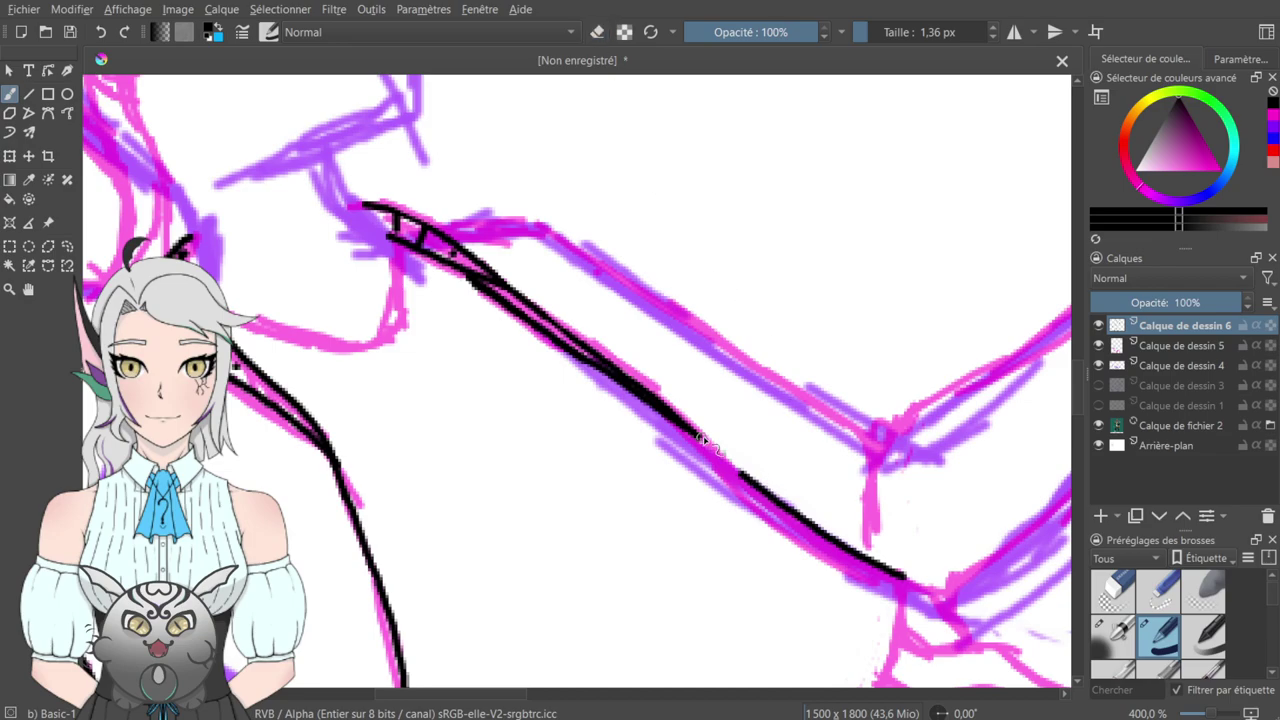
drag(692, 430, 746, 479)
drag(751, 370, 664, 328)
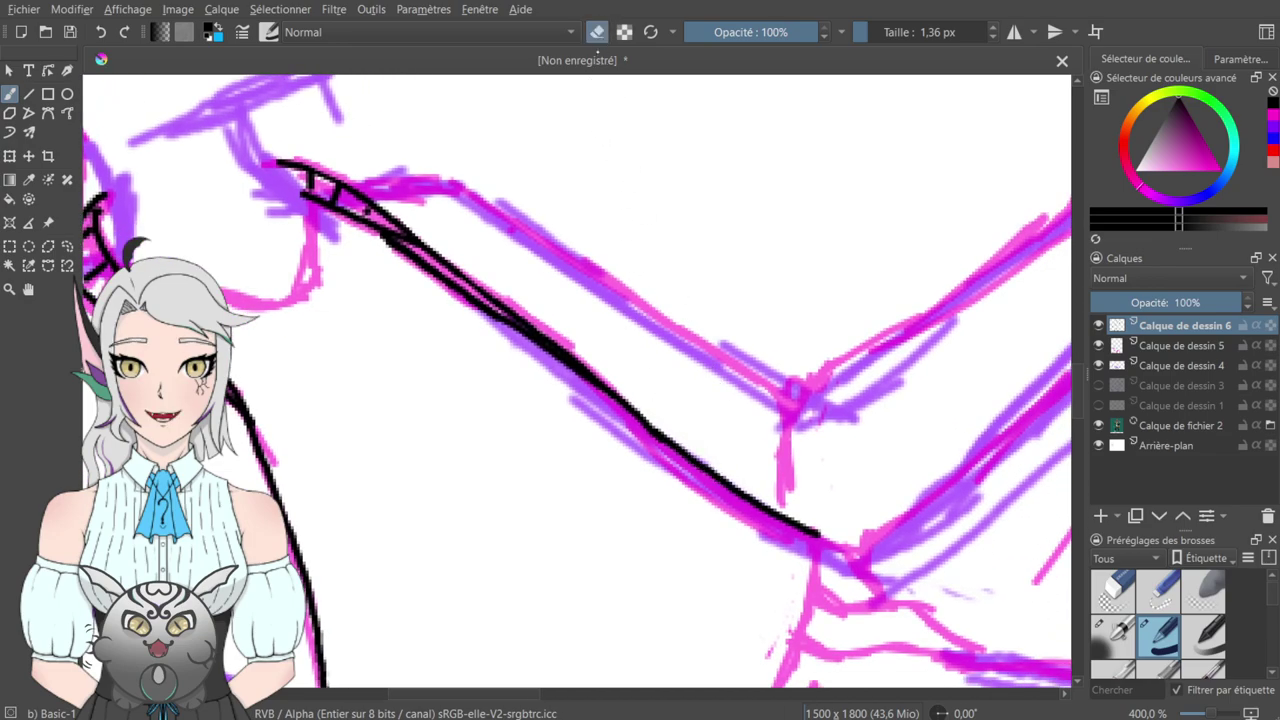
drag(660, 455, 624, 417)
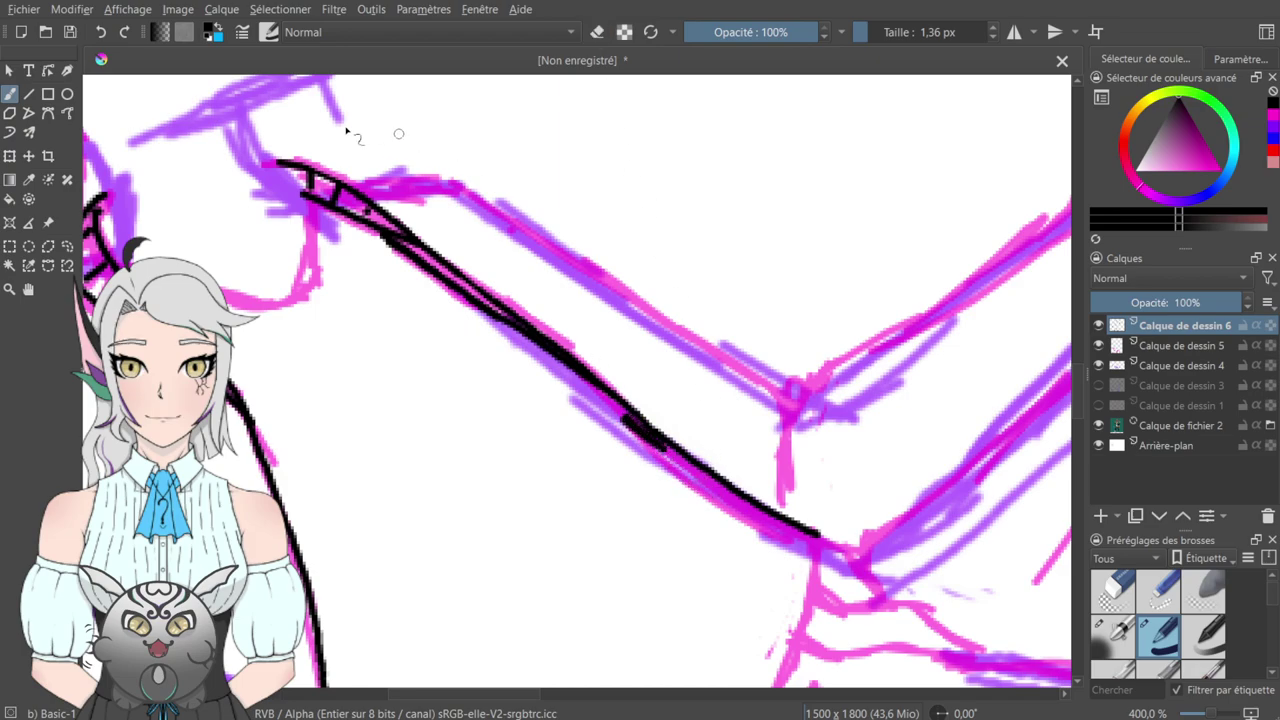
key(ctrl+z)
key(e)
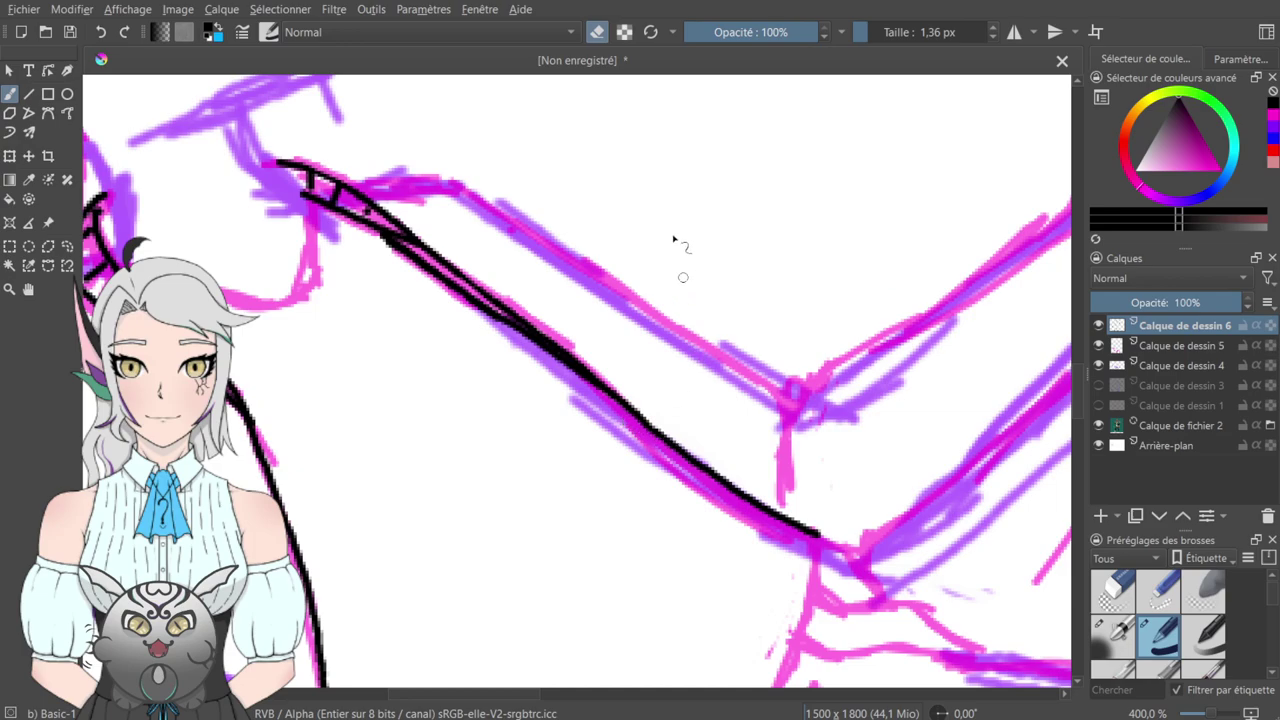
click(597, 33)
- Ink the curved shirt neckline between the two collar sides, and the back and front contours of the neck
mouse_move(660, 294)
mouse_down()
mouse_move(877, 397)
mouse_move(1033, 388)
mouse_up()
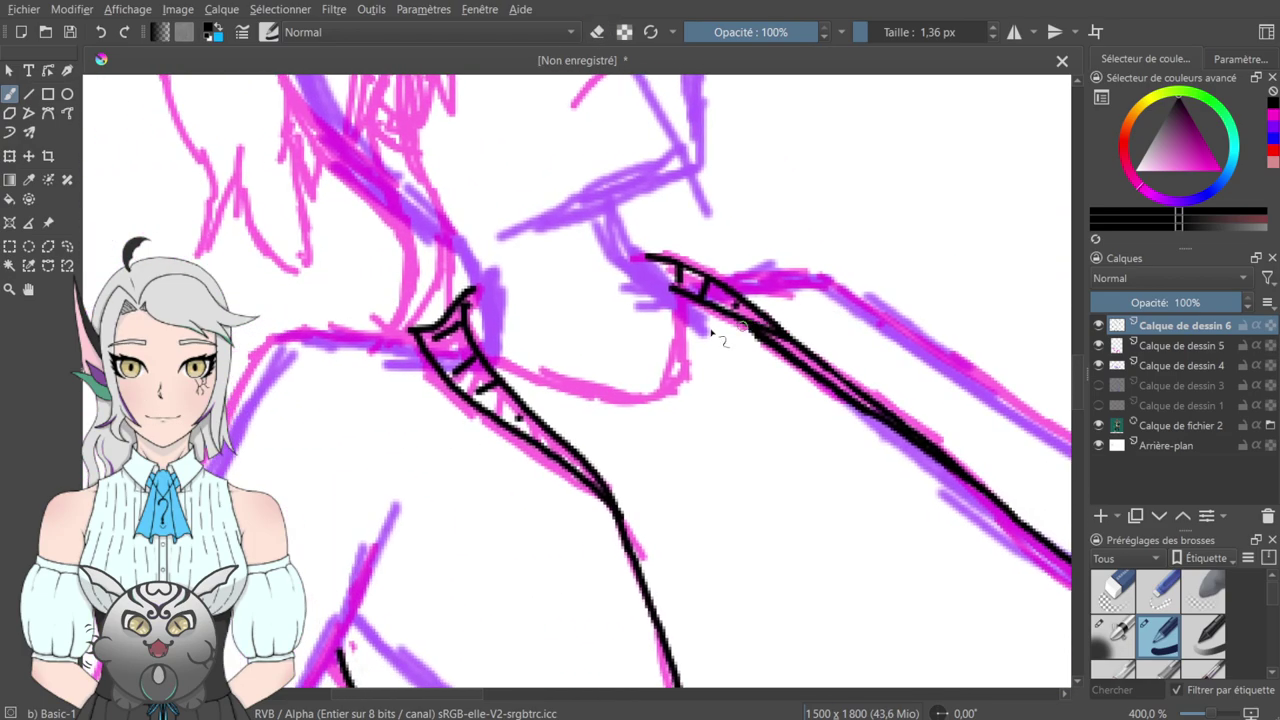
mouse_move(497, 368)
mouse_down()
mouse_move(548, 395)
mouse_move(616, 402)
mouse_move(666, 382)
mouse_move(688, 330)
mouse_move(682, 291)
mouse_up()
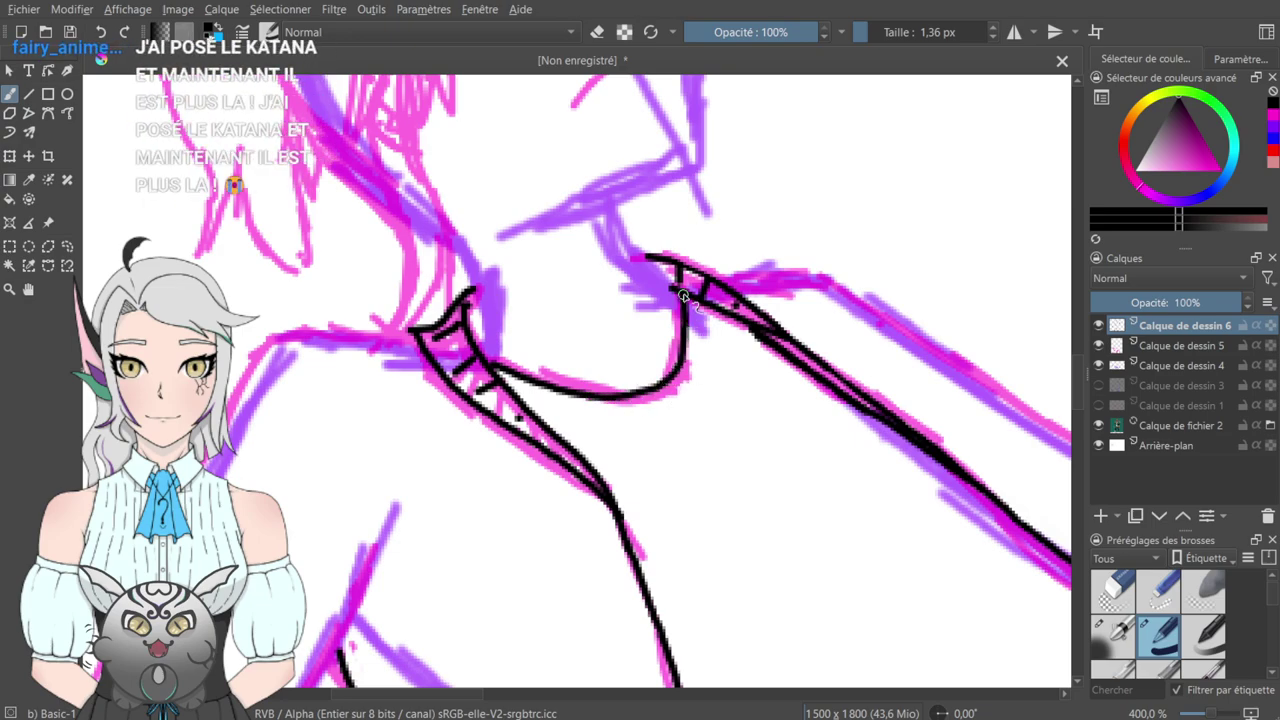
drag(650, 95, 868, 131)
drag(720, 387, 755, 262)
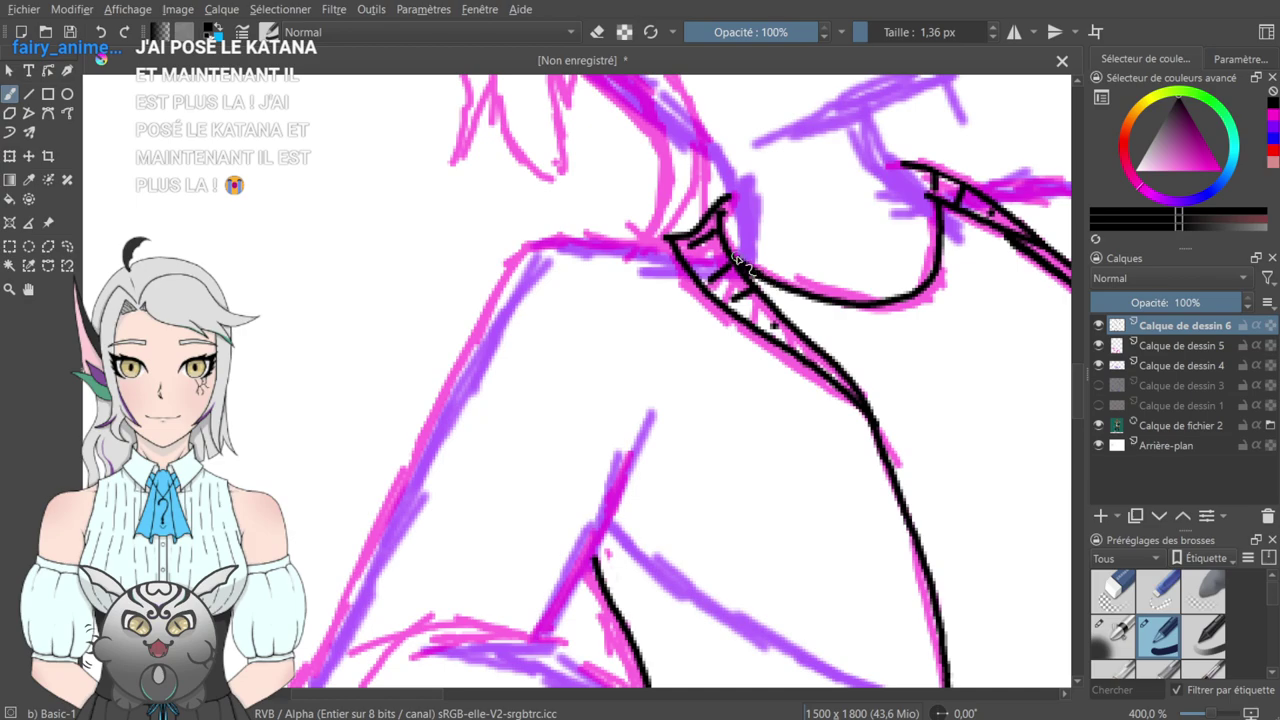
mouse_move(748, 262)
mouse_down()
mouse_move(715, 141)
mouse_move(703, 267)
mouse_move(650, 378)
mouse_up()
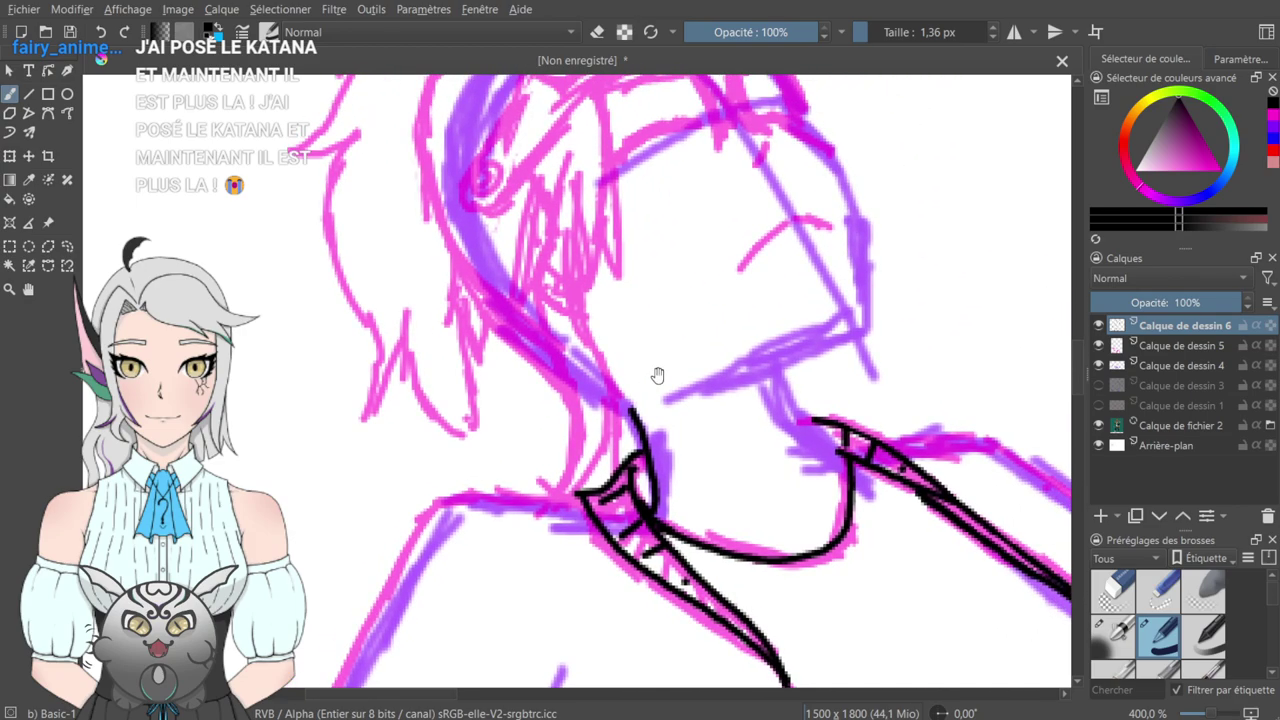
mouse_move(778, 370)
mouse_down()
mouse_move(842, 457)
mouse_move(858, 452)
mouse_move(843, 353)
mouse_move(787, 346)
mouse_move(804, 420)
mouse_up()
mouse_move(811, 275)
mouse_down()
mouse_move(954, 348)
mouse_move(812, 287)
mouse_up()
drag(824, 425, 804, 378)
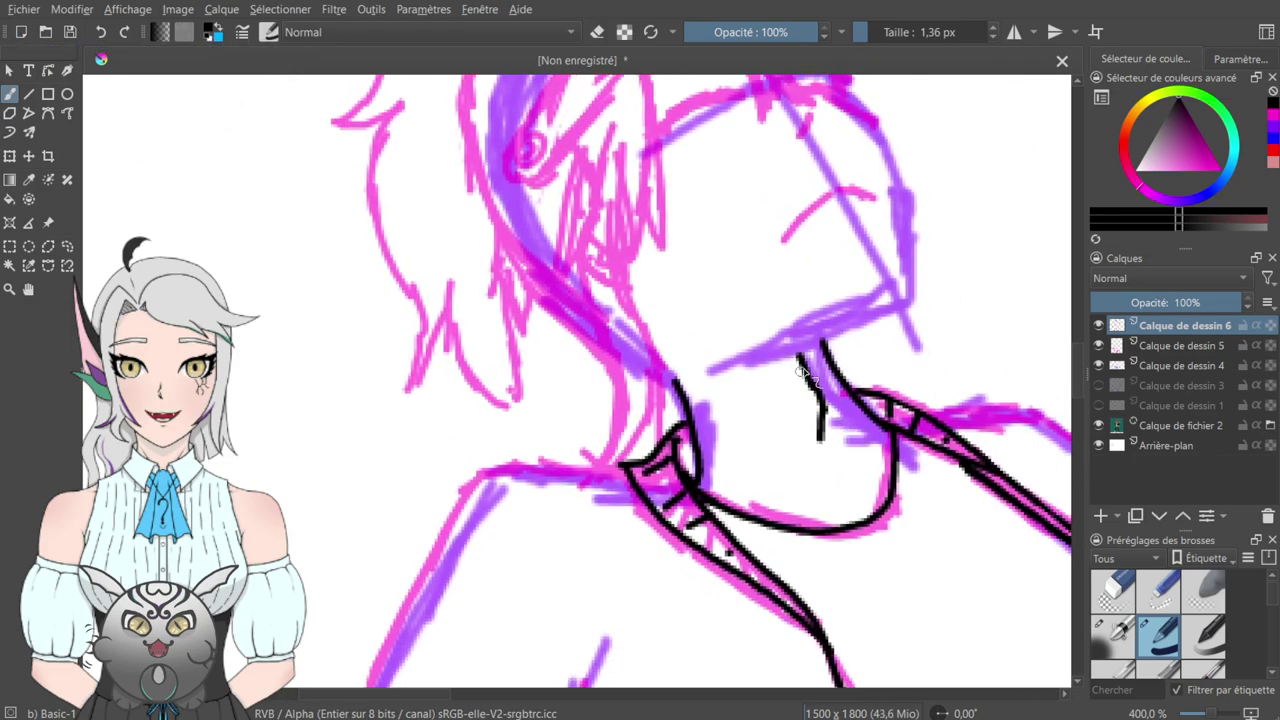
key(e)
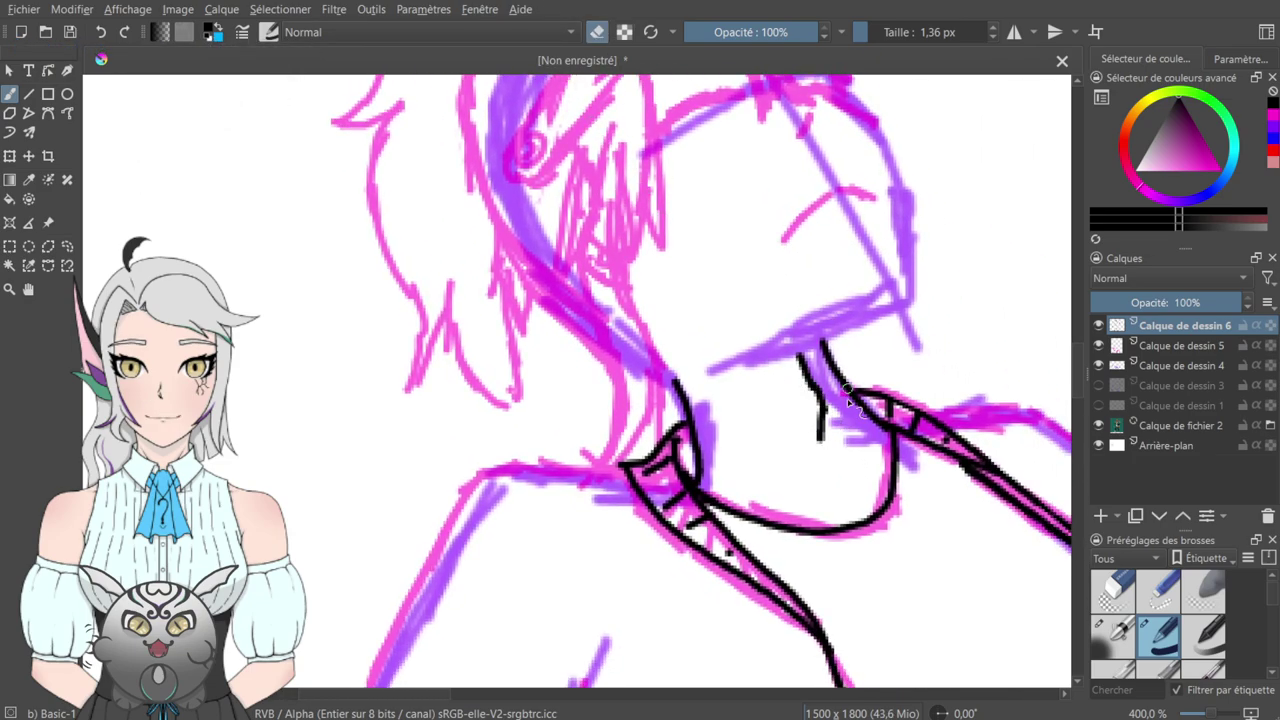
mouse_move(830, 398)
mouse_down()
mouse_move(815, 447)
mouse_move(808, 403)
mouse_up()
key(e)
mouse_move(756, 356)
mouse_down()
mouse_move(623, 411)
mouse_move(812, 211)
mouse_up()
drag(640, 356, 786, 330)
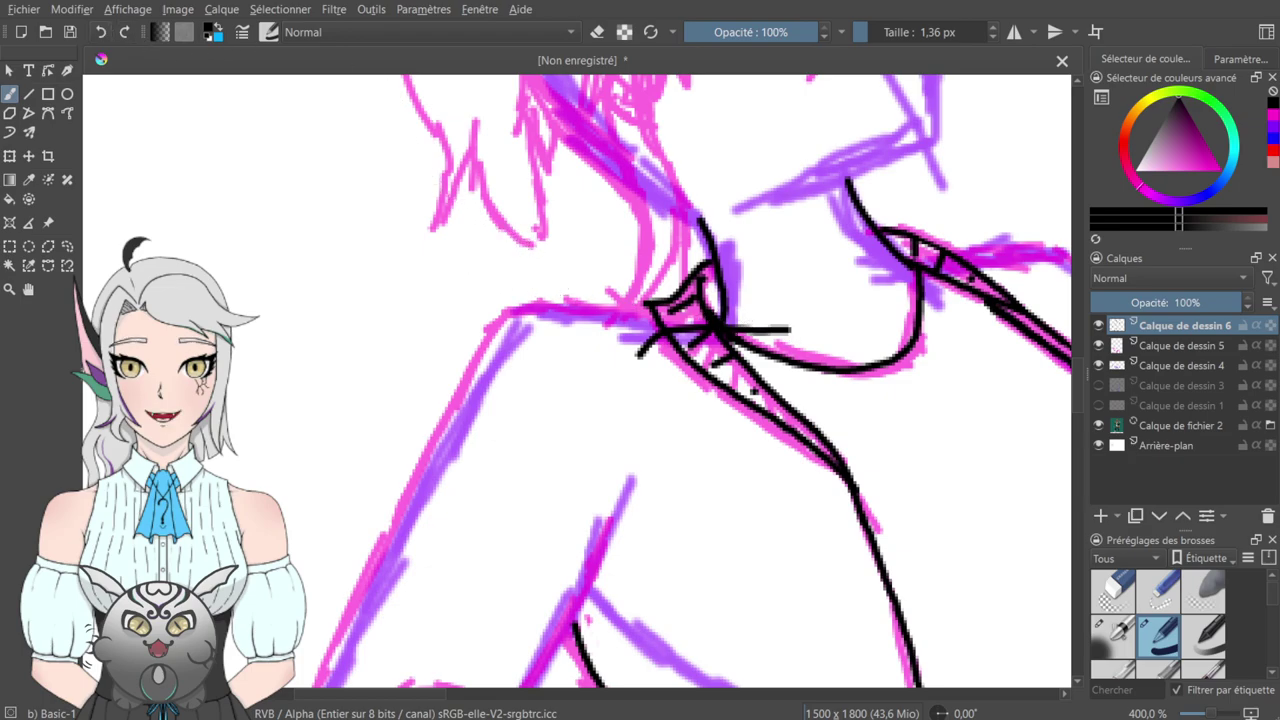
click(100, 32)
mouse_move(664, 341)
mouse_down()
mouse_move(782, 276)
mouse_move(765, 238)
mouse_move(698, 241)
mouse_up()
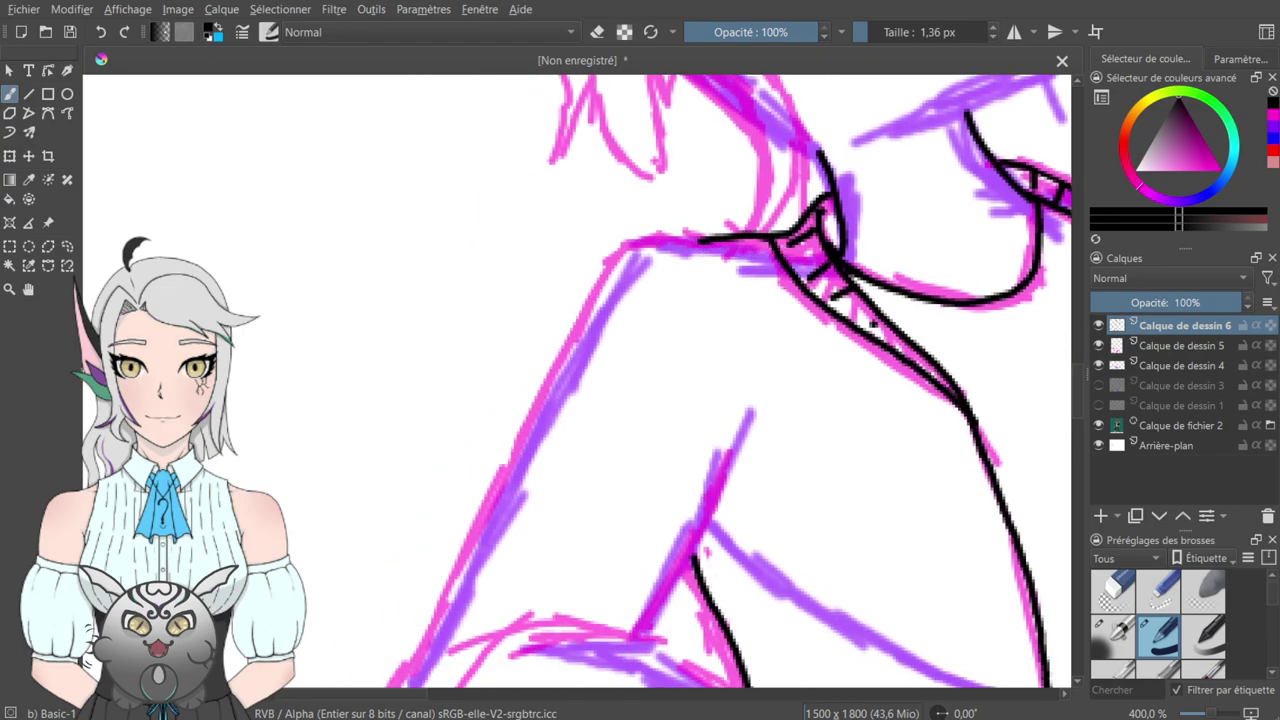
key(ctrl+z)
- Ink the top of the near shoulder from the collar outward and the outer edge of the upper arm down to the elbow
drag(768, 241, 641, 241)
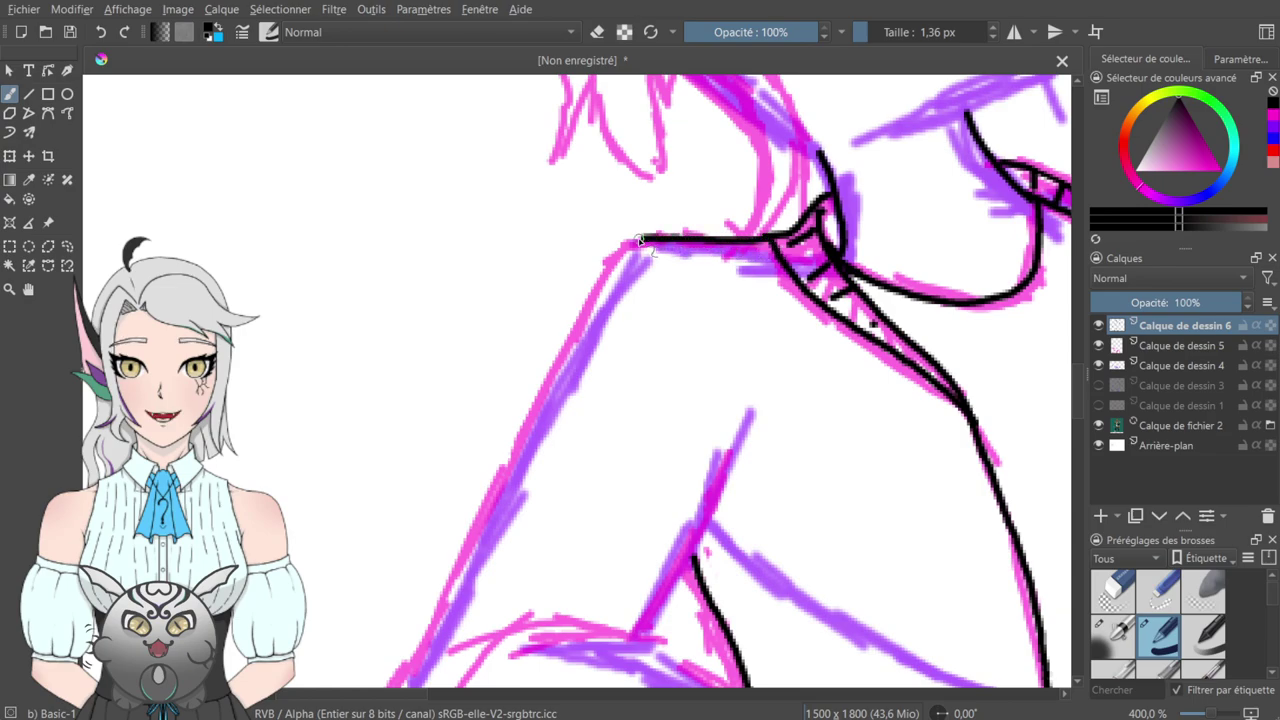
drag(671, 320, 838, 177)
mouse_move(812, 100)
mouse_down()
mouse_move(767, 131)
mouse_move(677, 344)
mouse_move(550, 570)
mouse_up()
mouse_move(578, 518)
mouse_down()
mouse_move(613, 338)
mouse_move(594, 386)
mouse_up()
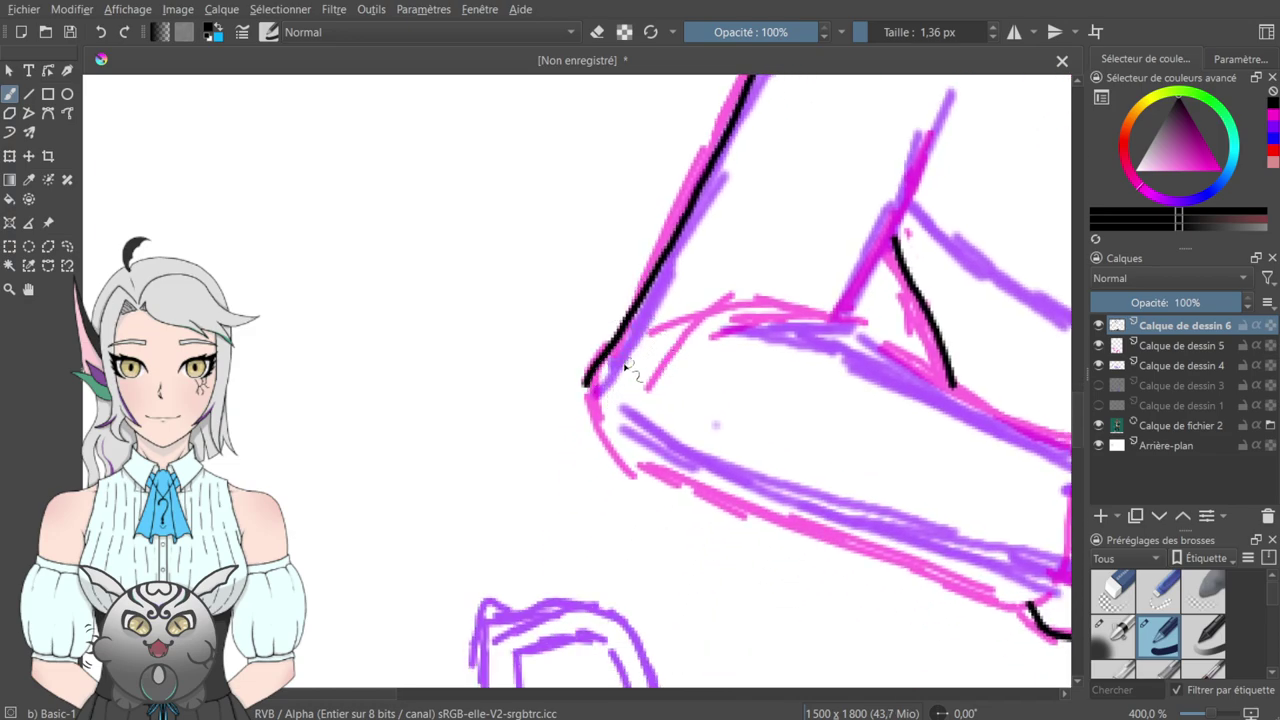
- Ink the rounded elbow into the start of the forearm and rework the elbow corner into a smoother curve
mouse_move(588, 378)
mouse_down()
mouse_move(600, 428)
mouse_move(645, 478)
mouse_move(727, 502)
mouse_up()
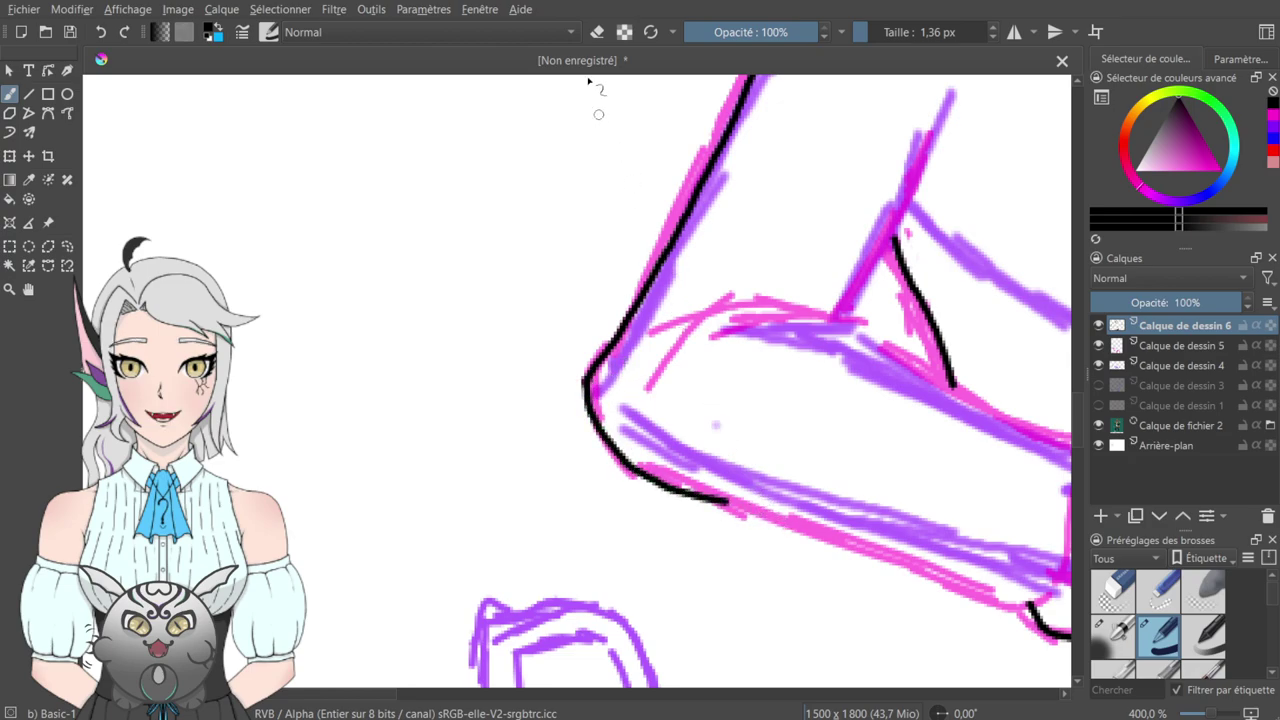
key(e)
mouse_move(580, 371)
mouse_down()
mouse_move(567, 422)
mouse_move(585, 400)
mouse_move(581, 448)
mouse_move(624, 318)
mouse_up()
key(e)
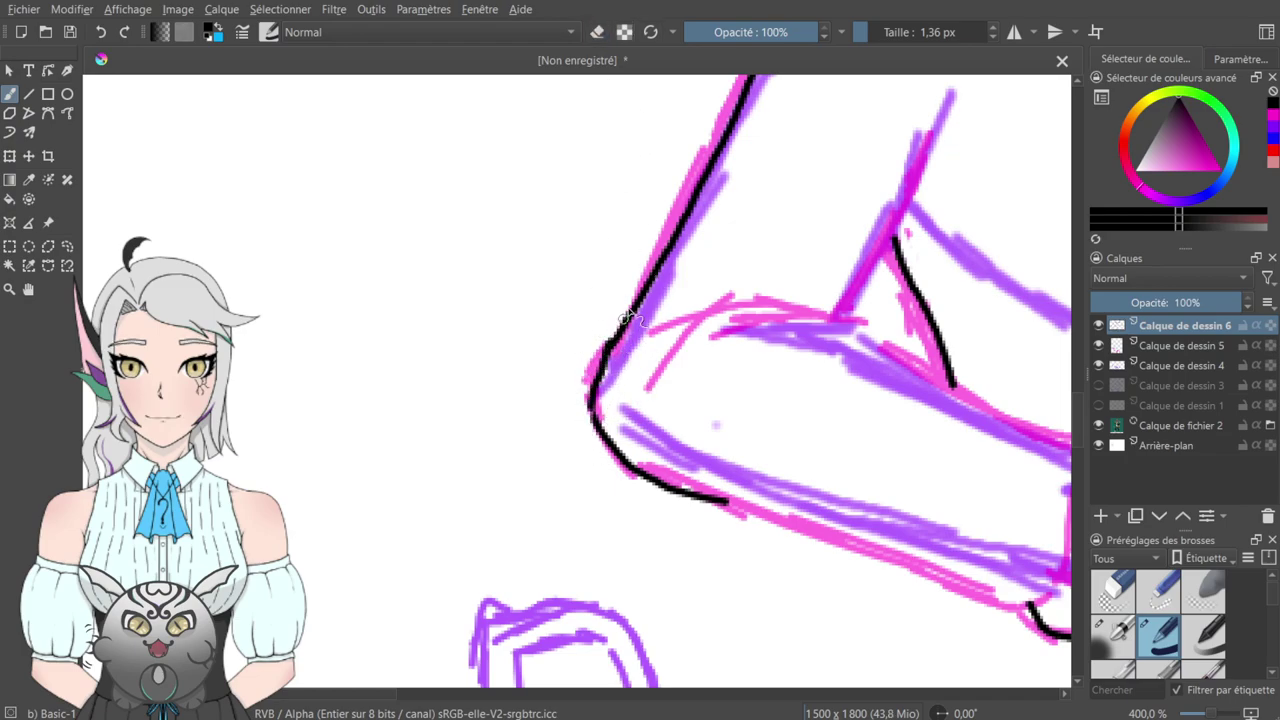
key(e)
key(e)
- Ink the lower edge of the forearm sleeve from the elbow to the cuff, curving it up at the wrist
drag(806, 434, 618, 352)
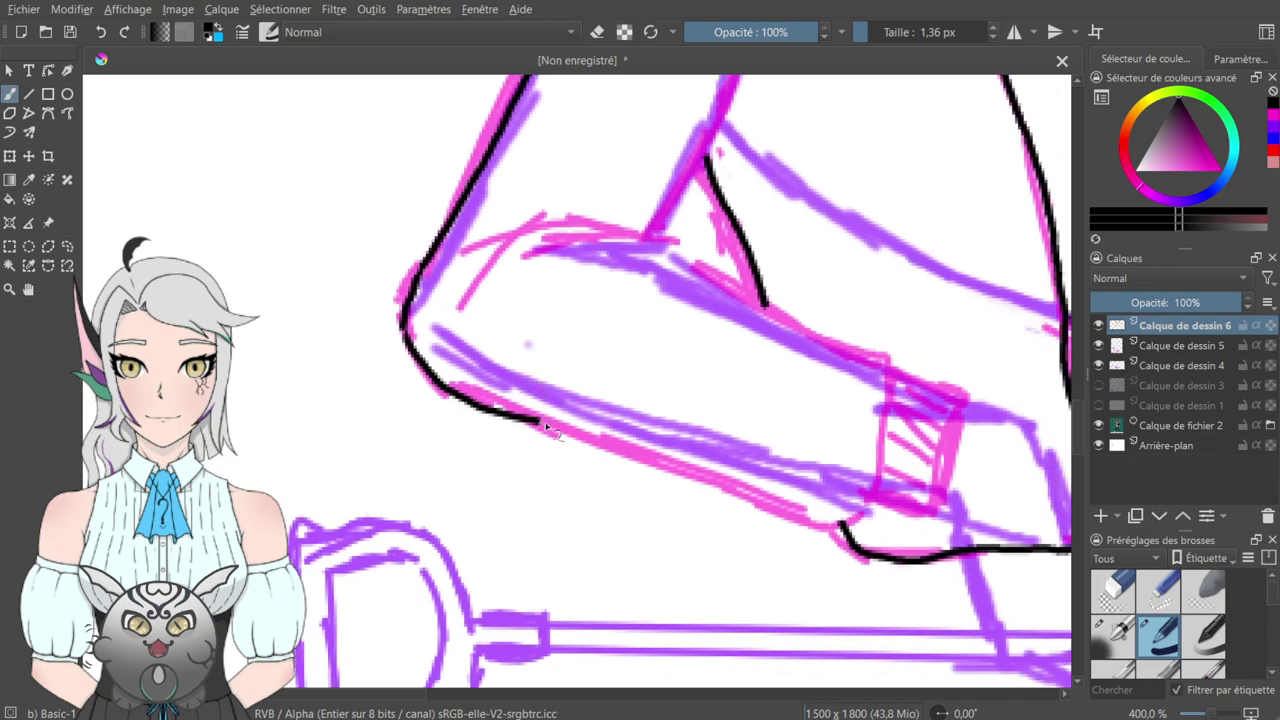
drag(531, 421, 678, 446)
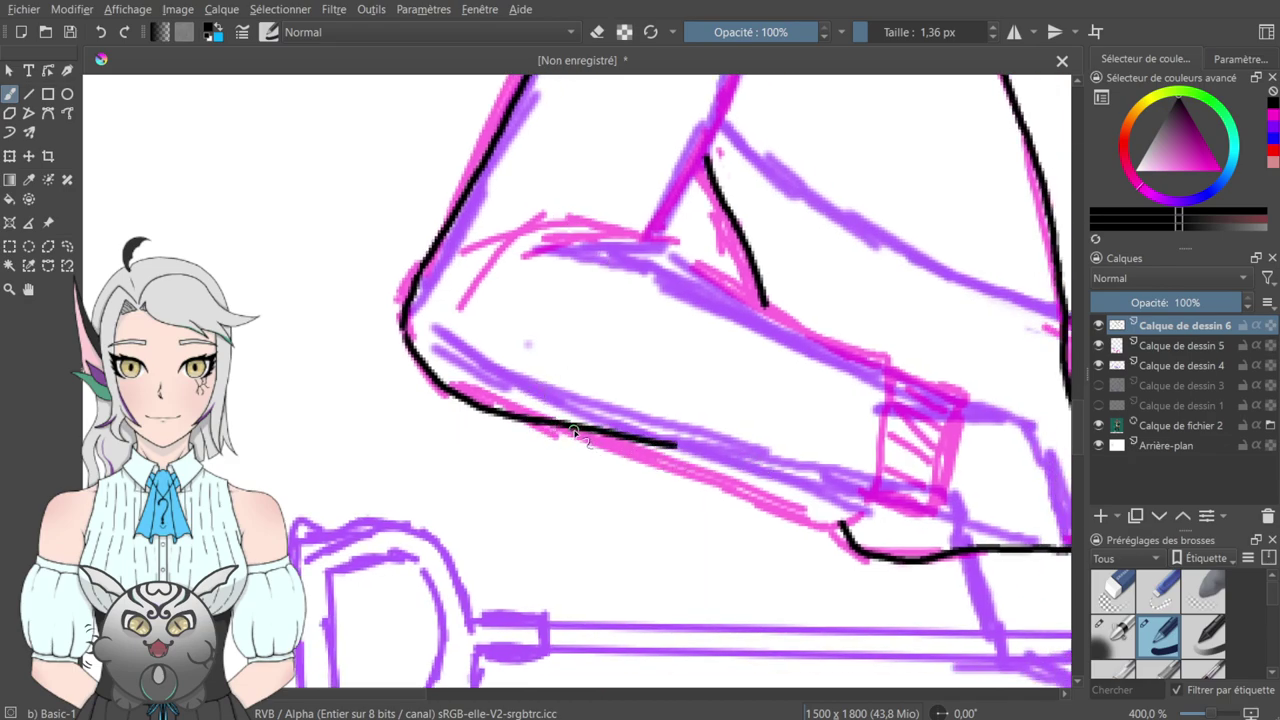
mouse_move(565, 428)
mouse_down()
mouse_move(815, 514)
mouse_move(845, 518)
mouse_move(870, 497)
mouse_up()
drag(829, 426, 698, 492)
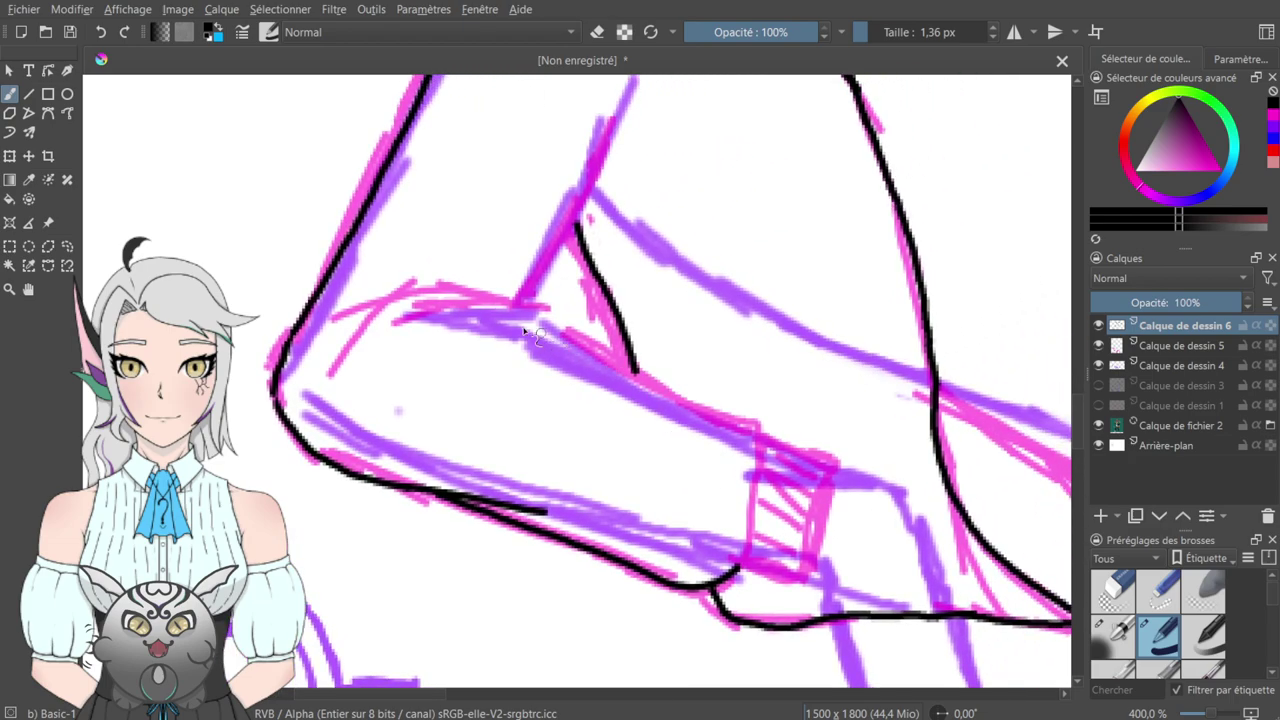
- Ink the upper edge of the forearm sleeve from the elbow fold to the cuff, undoing and redrawing the stroke
mouse_move(347, 347)
mouse_down()
mouse_move(460, 291)
mouse_move(540, 313)
mouse_move(685, 393)
mouse_up()
key(ctrl+z)
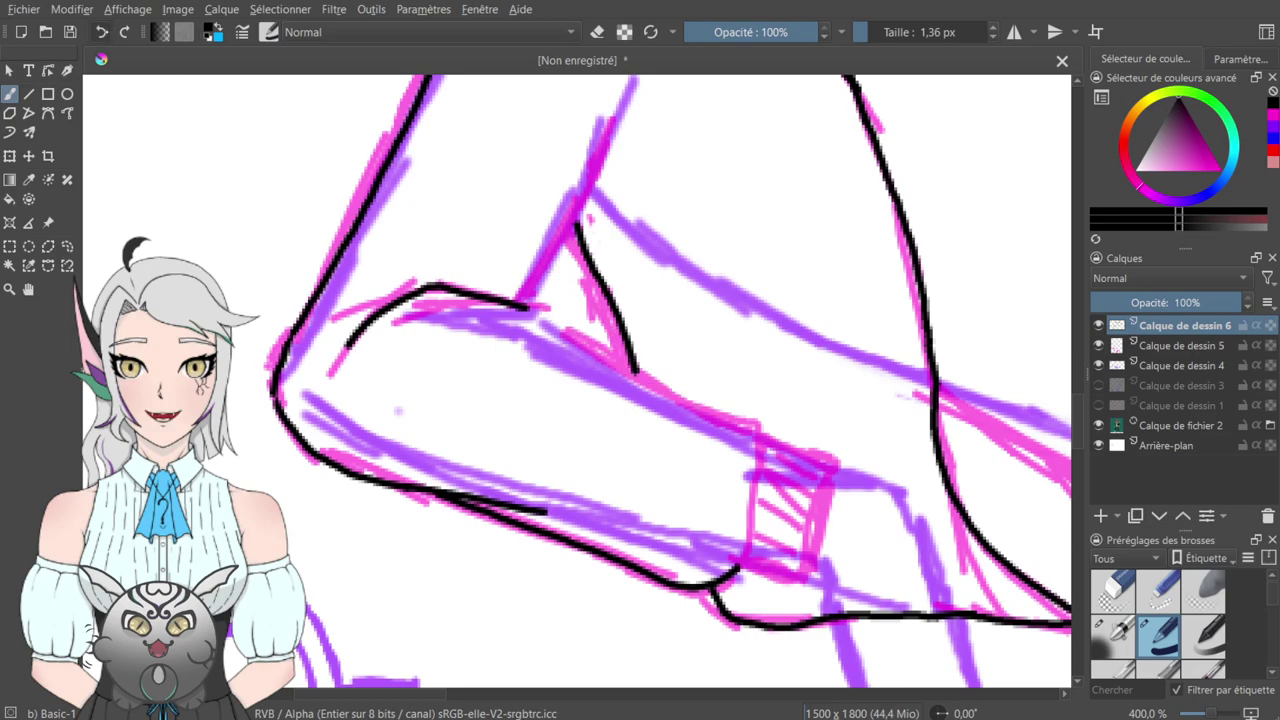
key(ctrl+z)
mouse_move(424, 288)
mouse_down()
mouse_move(540, 306)
mouse_move(662, 385)
mouse_move(757, 435)
mouse_up()
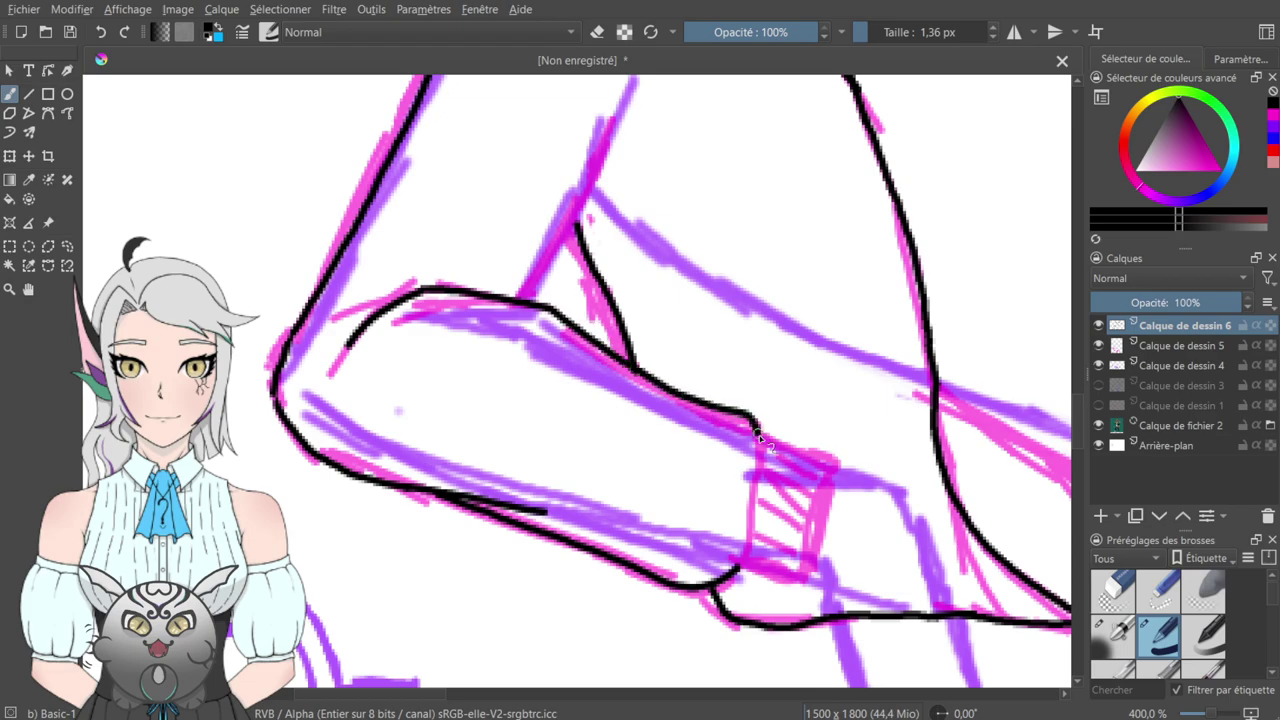
- Outline the sleeve cuff at the wrist in black, closing it on all four sides
drag(781, 368, 632, 352)
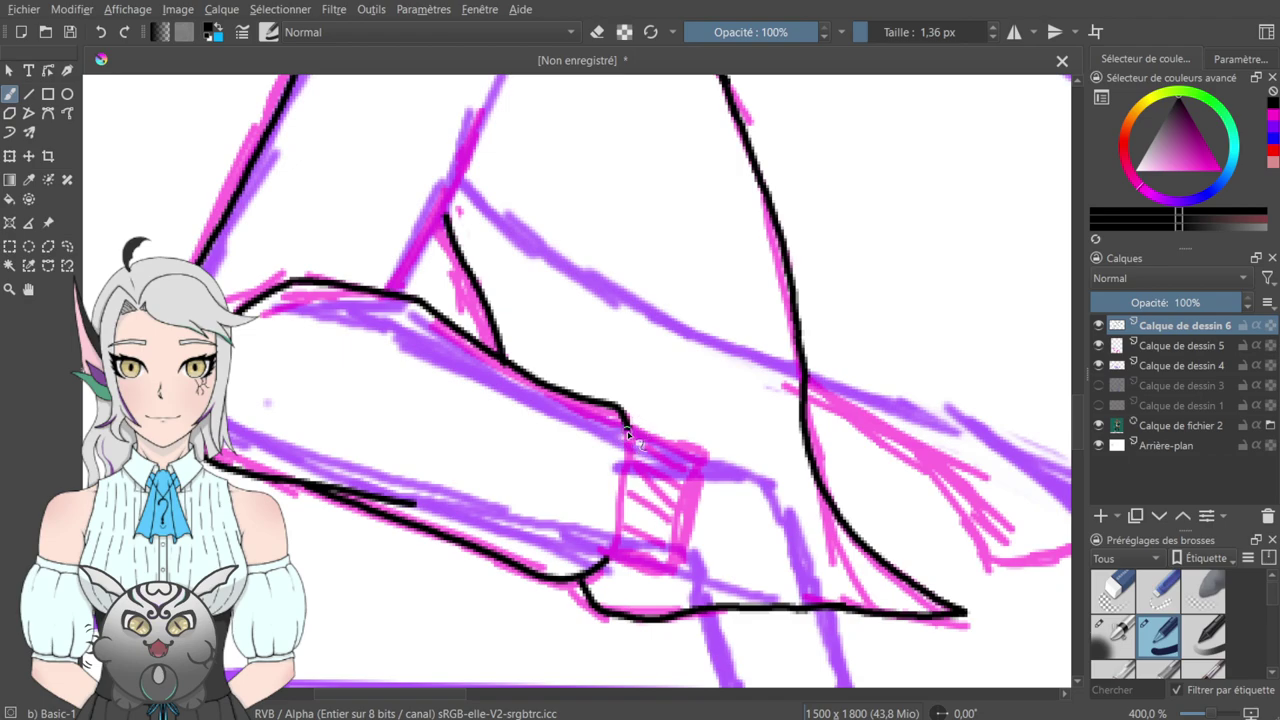
mouse_move(628, 430)
mouse_down()
mouse_move(640, 497)
mouse_move(612, 562)
mouse_move(674, 573)
mouse_up()
mouse_move(633, 423)
mouse_down()
mouse_move(701, 454)
mouse_move(681, 575)
mouse_up()
- Add short black ribbing lines inside the lower part of the cuff and undo the ones drawn near its upper edge
drag(616, 545, 661, 553)
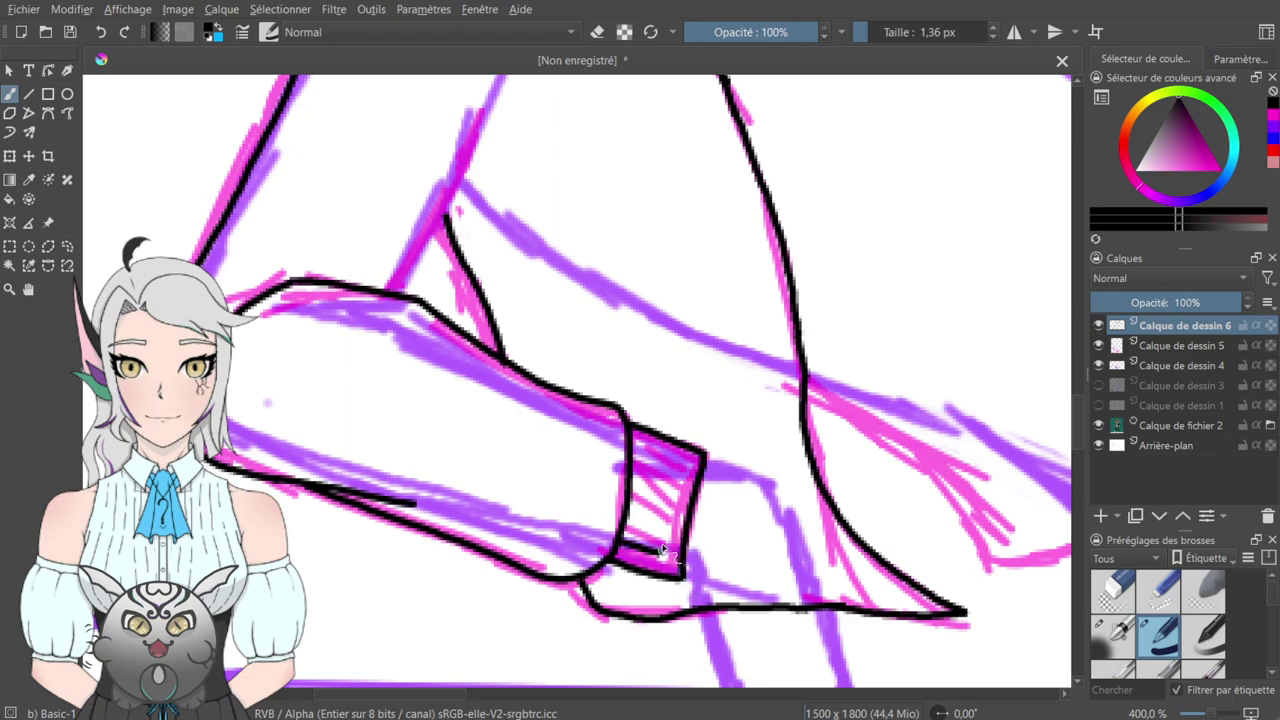
drag(636, 511, 674, 517)
mouse_move(635, 466)
mouse_down()
mouse_move(684, 478)
mouse_move(696, 465)
mouse_up()
mouse_move(605, 370)
mouse_down()
mouse_move(731, 420)
mouse_move(580, 641)
mouse_move(600, 257)
mouse_up()
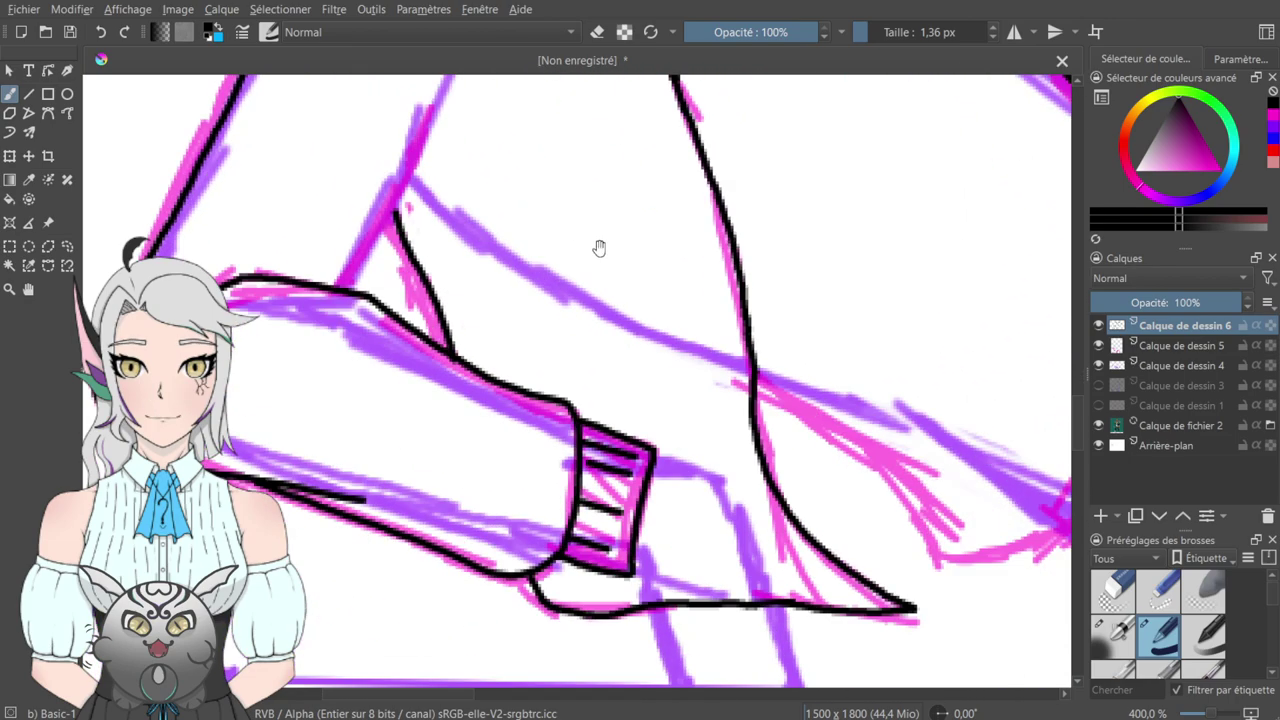
key(ctrl+z)
key(ctrl+z)
key(ctrl+z)
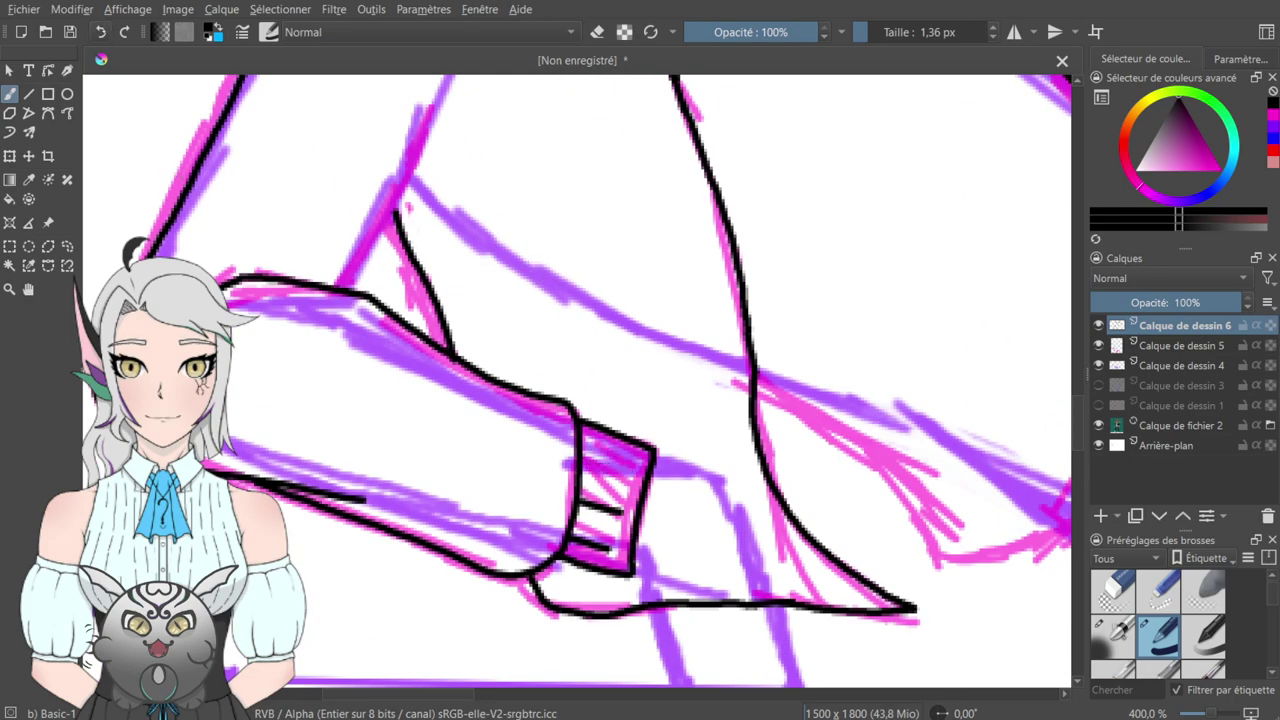
drag(450, 290, 566, 480)
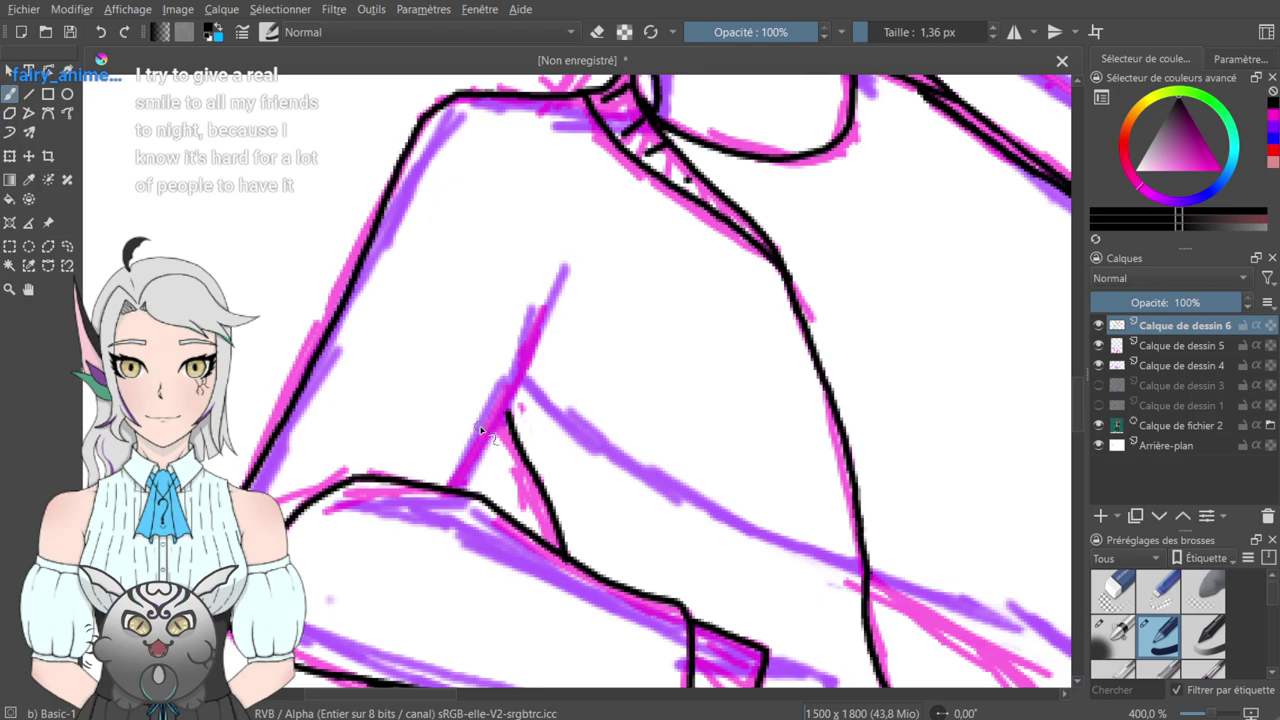
- Erase the middle stretch of the forearm sleeve's upper edge and redraw it in black with a corner at the elbow crease
drag(512, 368, 537, 193)
key(e)
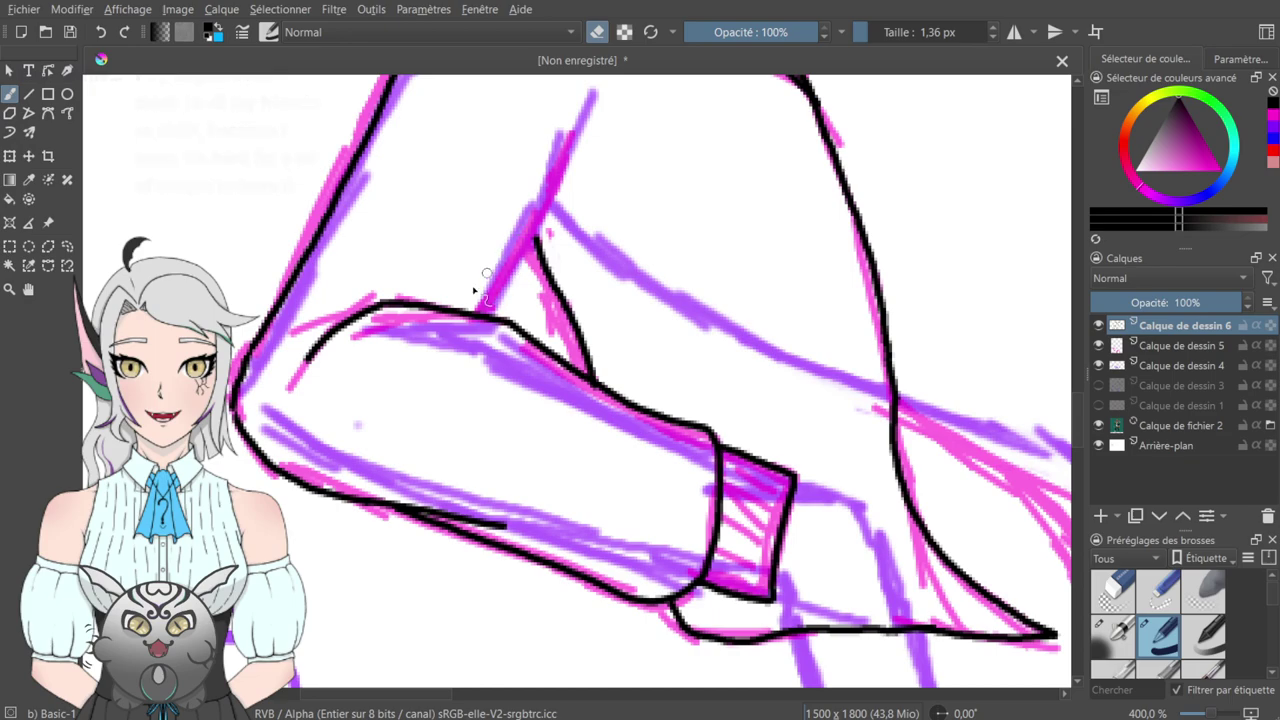
mouse_move(397, 313)
mouse_down()
mouse_move(345, 305)
mouse_move(450, 312)
mouse_move(420, 303)
mouse_move(529, 329)
mouse_move(545, 361)
mouse_up()
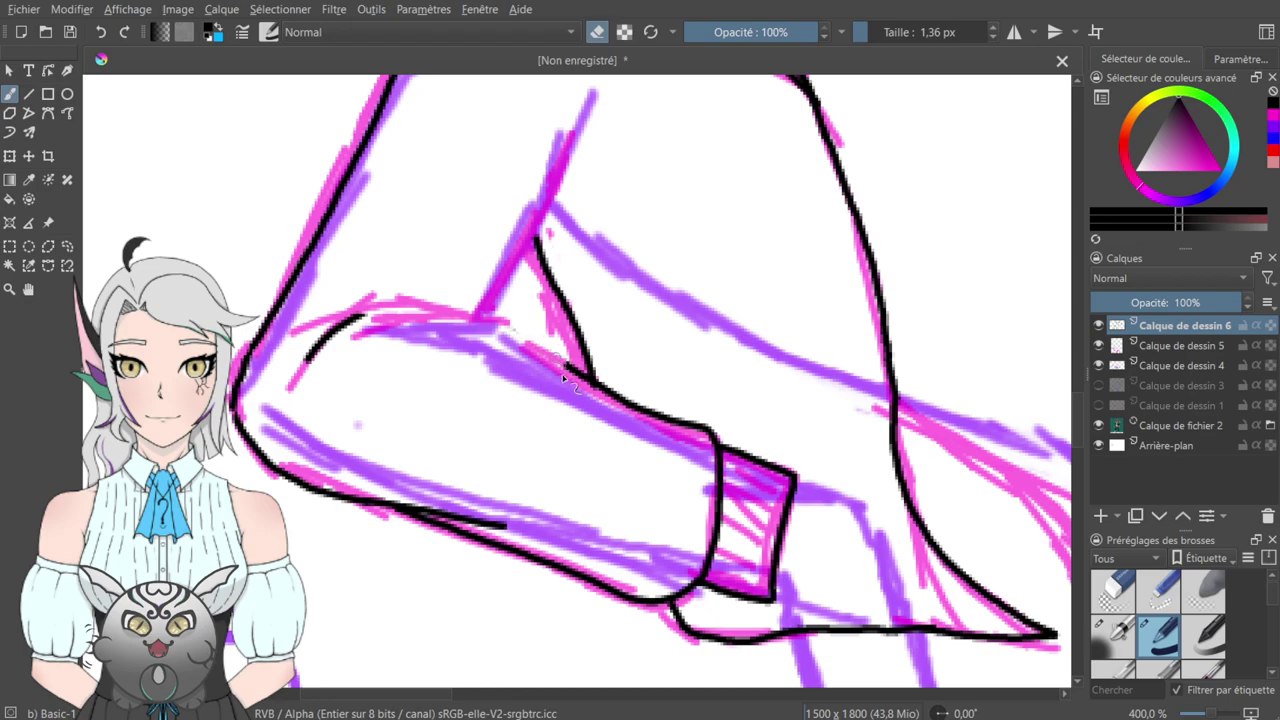
key(e)
drag(569, 367, 486, 316)
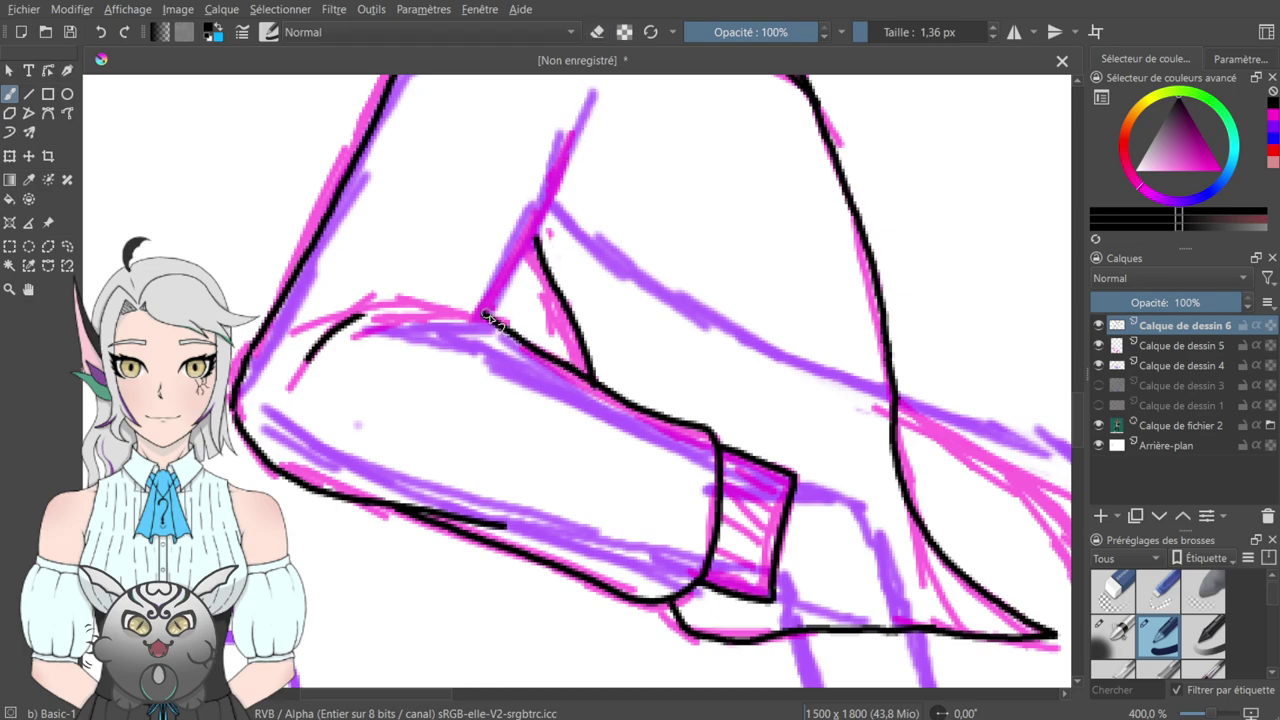
drag(361, 318, 486, 315)
- Erase the sleeve's upper edge around the elbow crease again and redraw both sides of the gap slightly lower
mouse_move(490, 250)
mouse_down()
mouse_move(366, 494)
mouse_move(424, 357)
mouse_up()
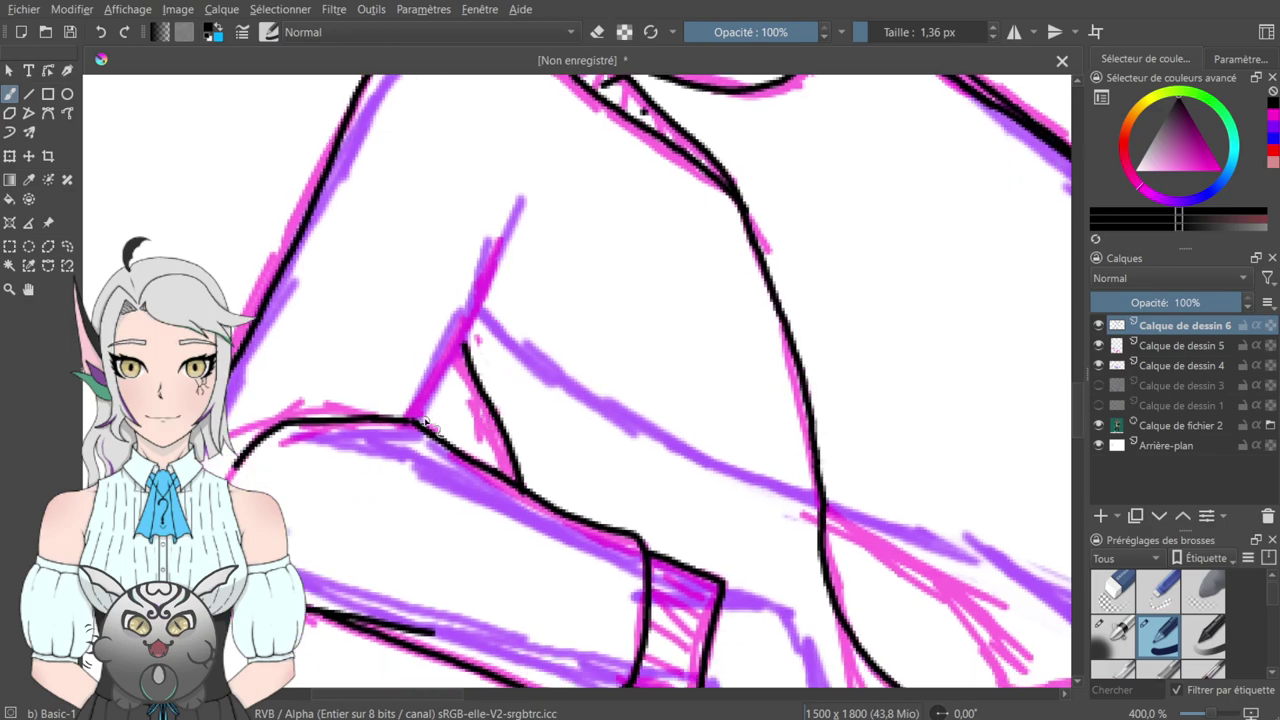
mouse_move(464, 394)
mouse_down()
mouse_move(519, 272)
mouse_move(451, 450)
mouse_up()
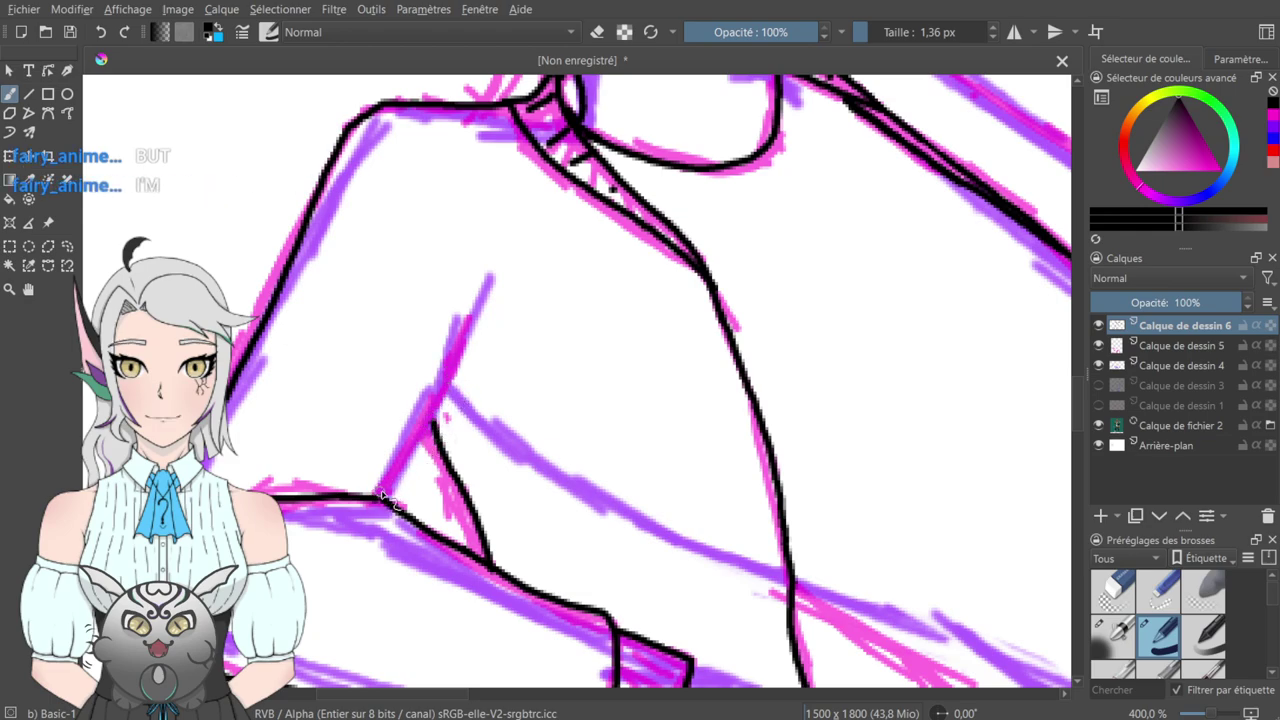
key(e)
mouse_move(400, 490)
mouse_down()
mouse_move(403, 508)
mouse_move(455, 545)
mouse_move(342, 497)
mouse_move(373, 520)
mouse_up()
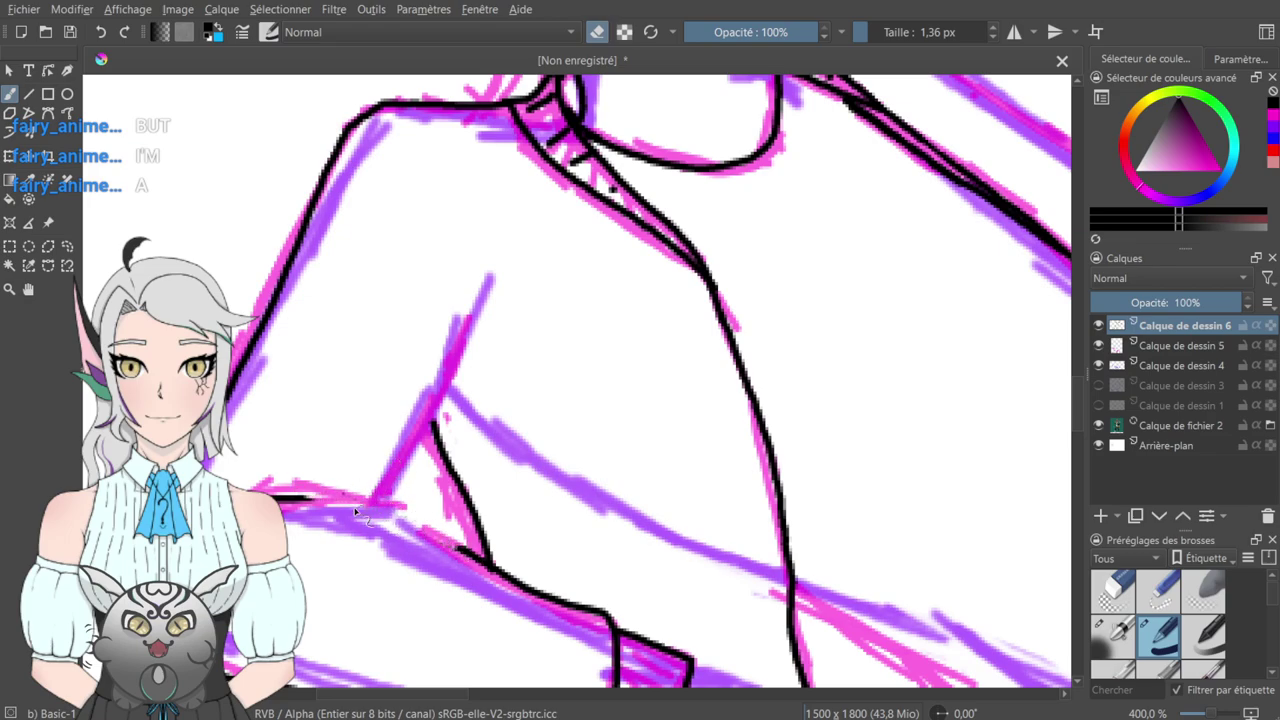
key(e)
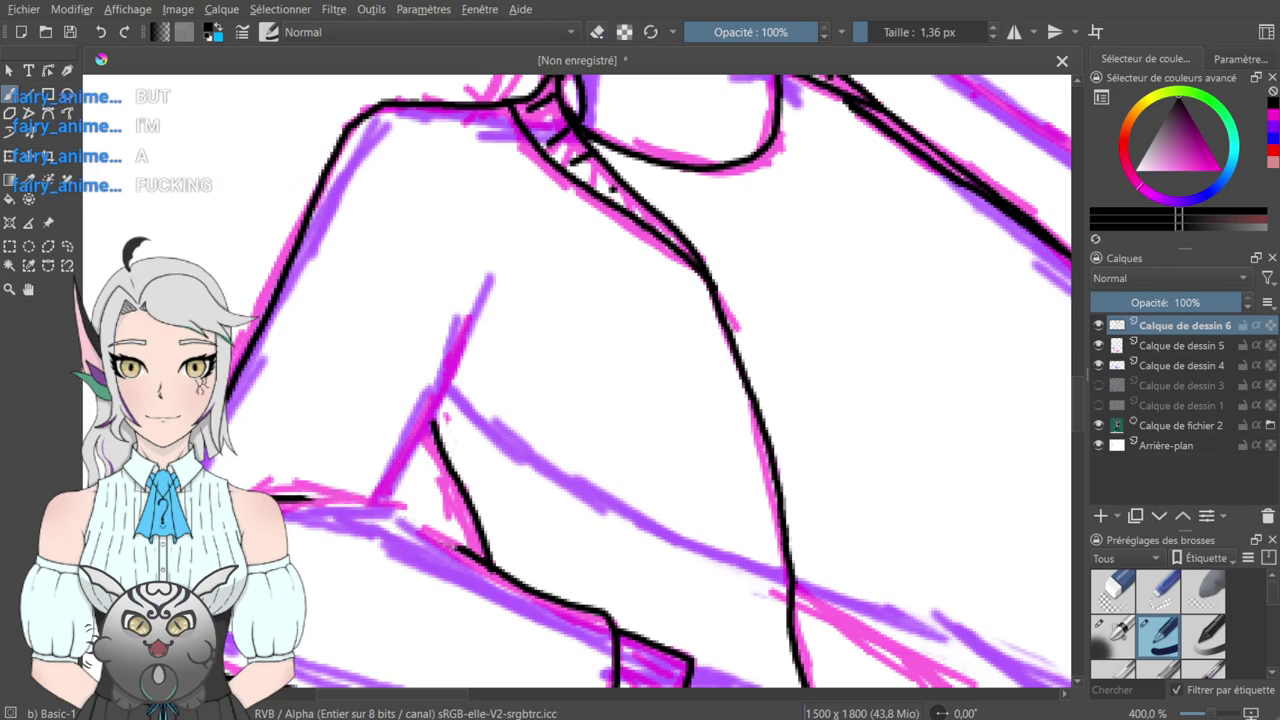
drag(381, 512, 466, 553)
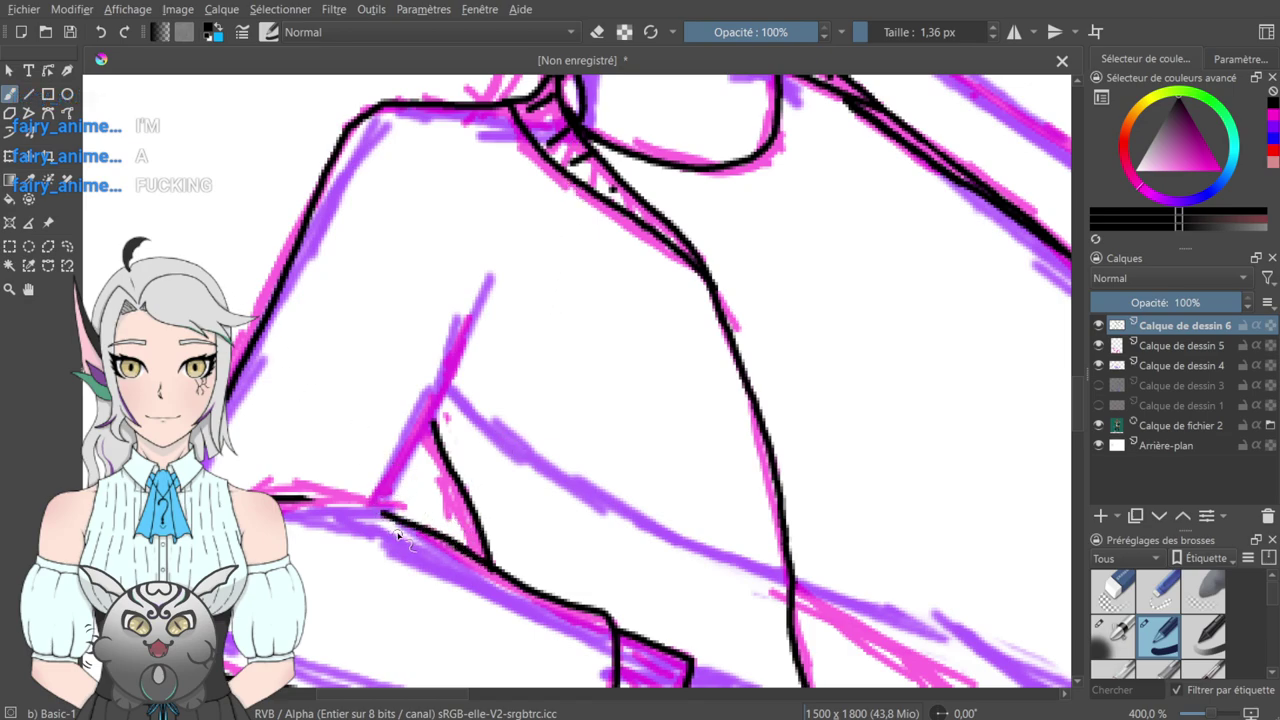
drag(315, 510, 348, 506)
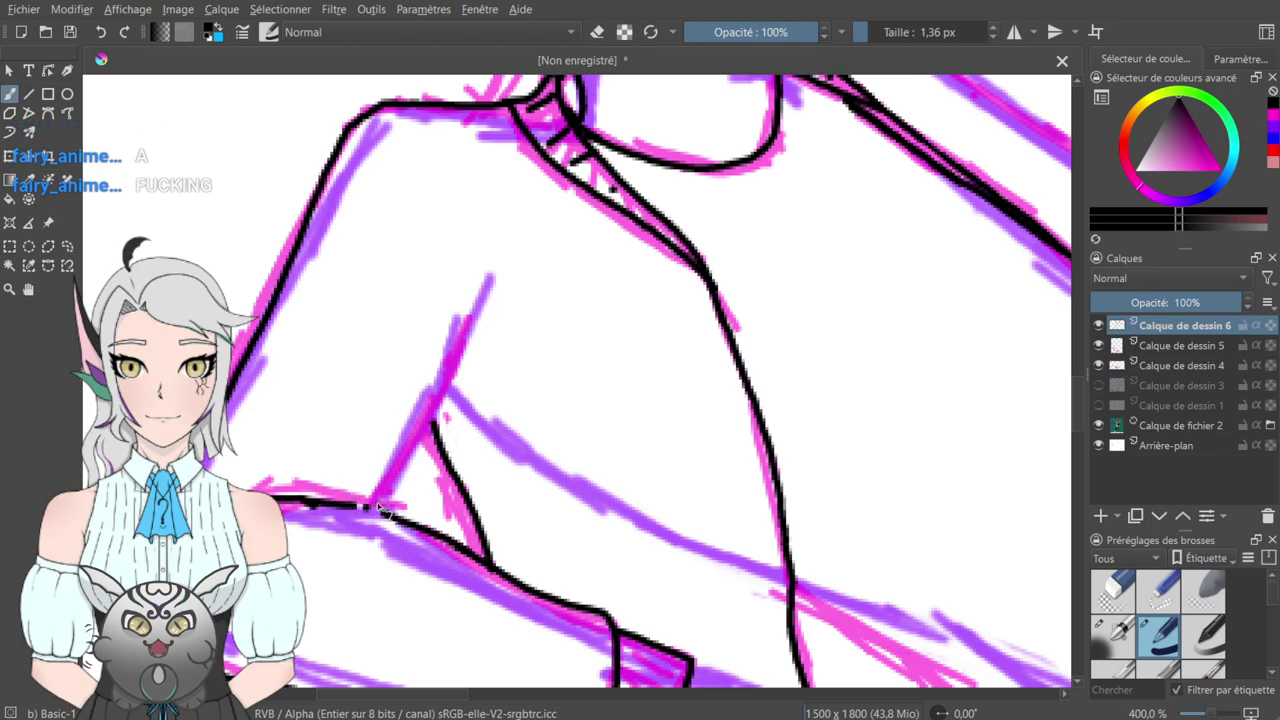
- Ink a slightly higher line along the sleeve top leading to the elbow crease and erase the rough strokes beneath it
drag(370, 496, 282, 487)
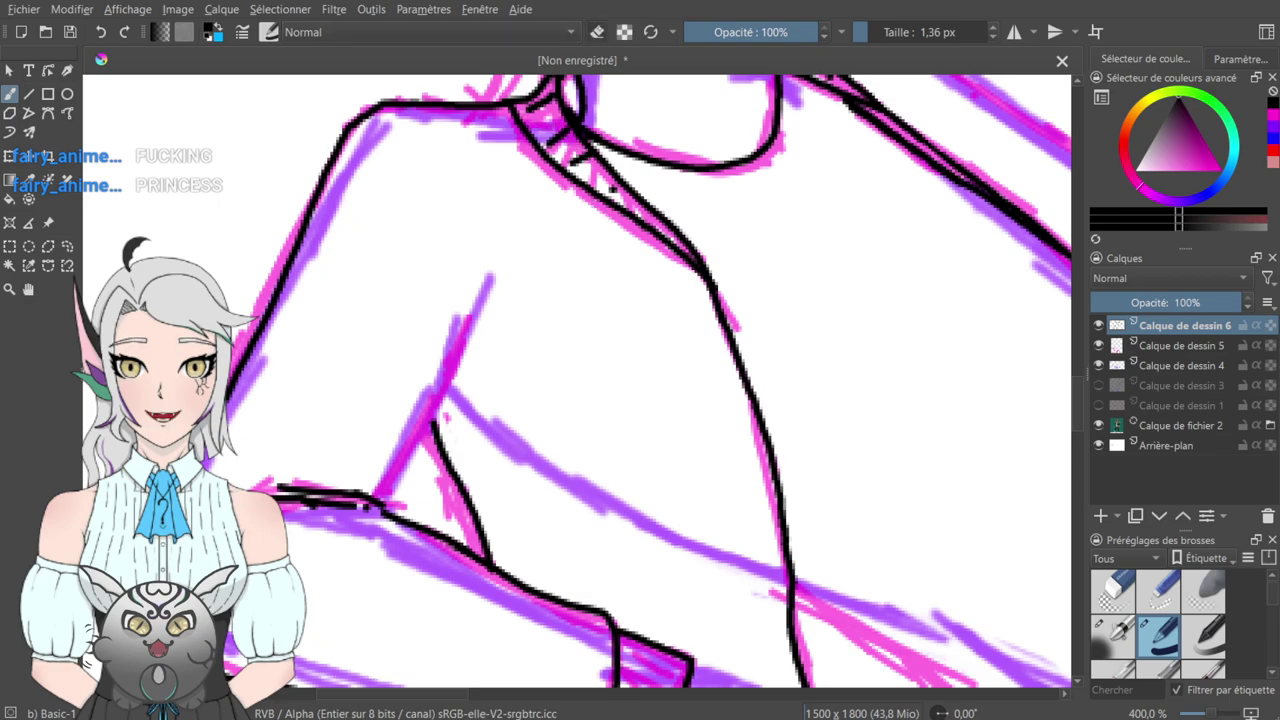
key(e)
drag(294, 511, 366, 508)
mouse_move(288, 483)
mouse_down()
mouse_move(329, 483)
mouse_move(285, 488)
mouse_up()
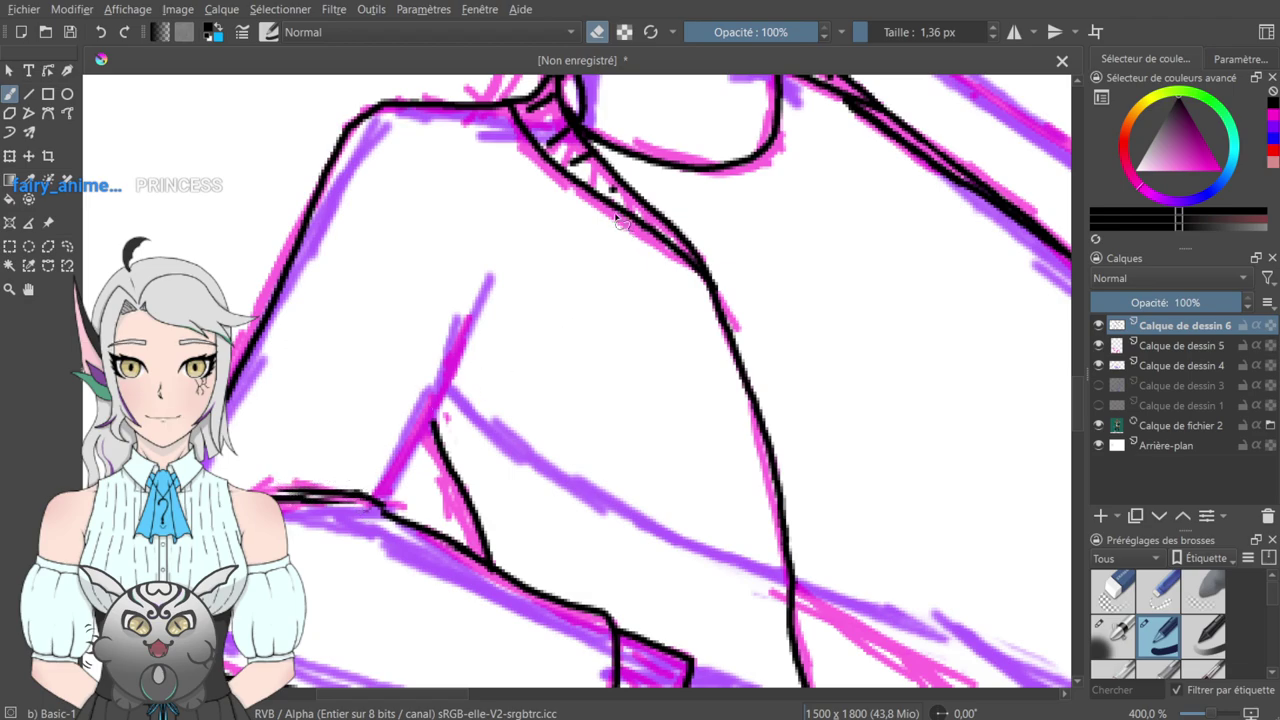
- Ink the crease rising from the first arm's inner elbow along the purple and pink sketch, with a tapered upper end
key(e)
mouse_move(378, 497)
mouse_down()
mouse_move(438, 422)
mouse_move(482, 293)
mouse_up()
key(e)
mouse_move(494, 266)
mouse_down()
mouse_move(467, 386)
mouse_move(487, 264)
mouse_up()
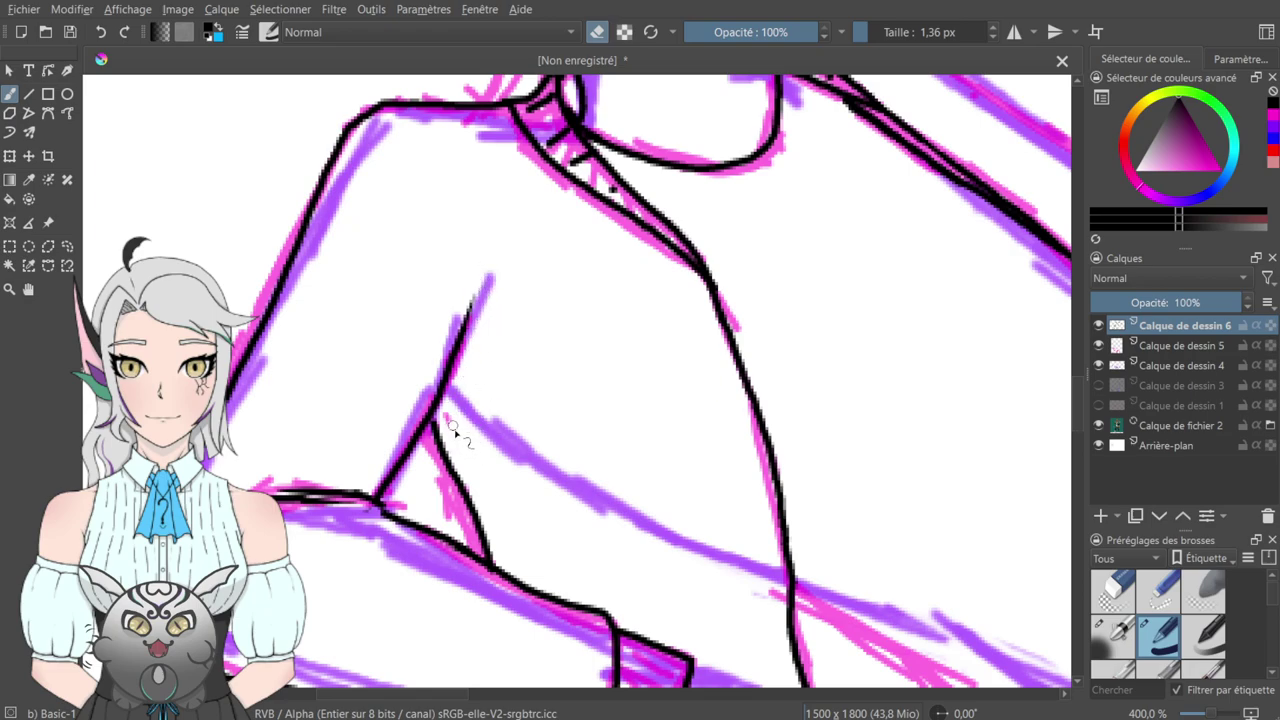
key(e)
drag(472, 300, 681, 238)
- Erase the forearm's upper line at the inner elbow and redraw it as a curve joining the crease, cleaning up the junction
click(597, 32)
drag(578, 450, 594, 450)
mouse_move(522, 430)
mouse_down()
mouse_move(472, 419)
mouse_move(571, 444)
mouse_move(488, 424)
mouse_move(565, 428)
mouse_move(557, 436)
mouse_move(549, 419)
mouse_move(530, 442)
mouse_move(462, 444)
mouse_move(443, 481)
mouse_move(410, 470)
mouse_up()
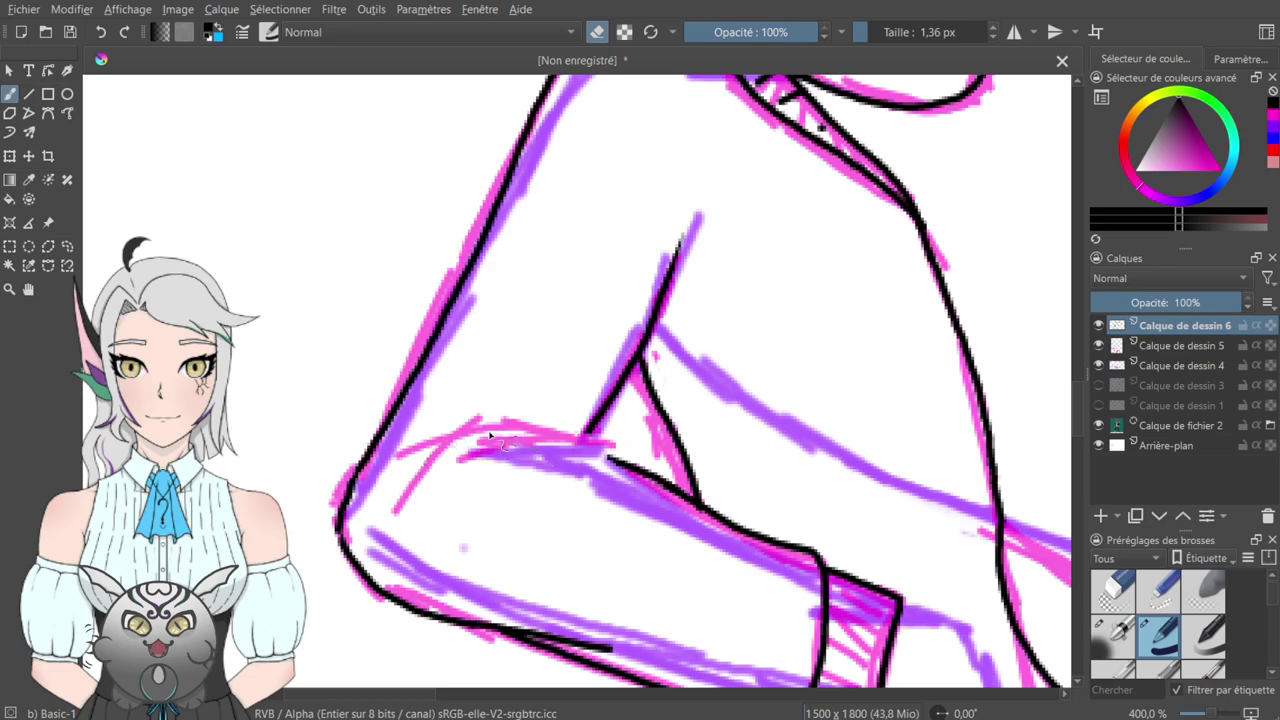
key(e)
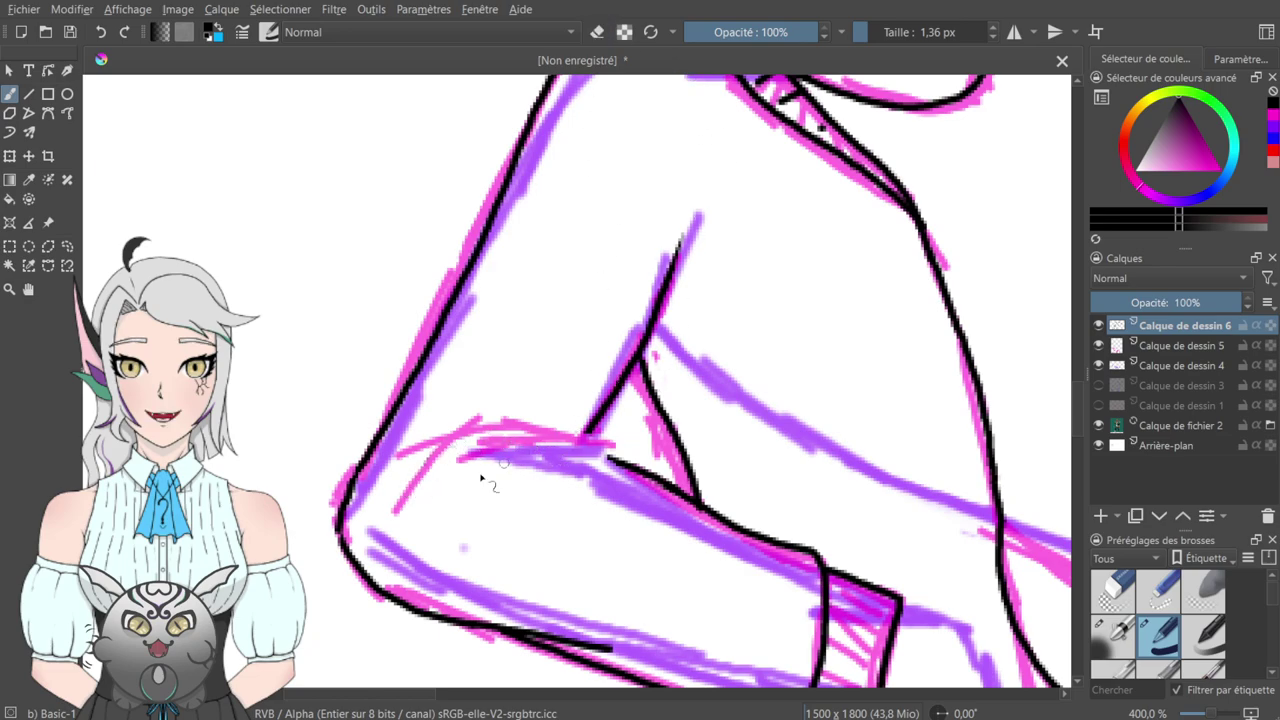
mouse_move(457, 458)
mouse_down()
mouse_move(548, 424)
mouse_move(513, 431)
mouse_move(624, 445)
mouse_move(599, 441)
mouse_move(611, 457)
mouse_move(579, 437)
mouse_move(645, 474)
mouse_up()
key(e)
mouse_move(606, 432)
mouse_down()
mouse_move(640, 461)
mouse_move(626, 460)
mouse_up()
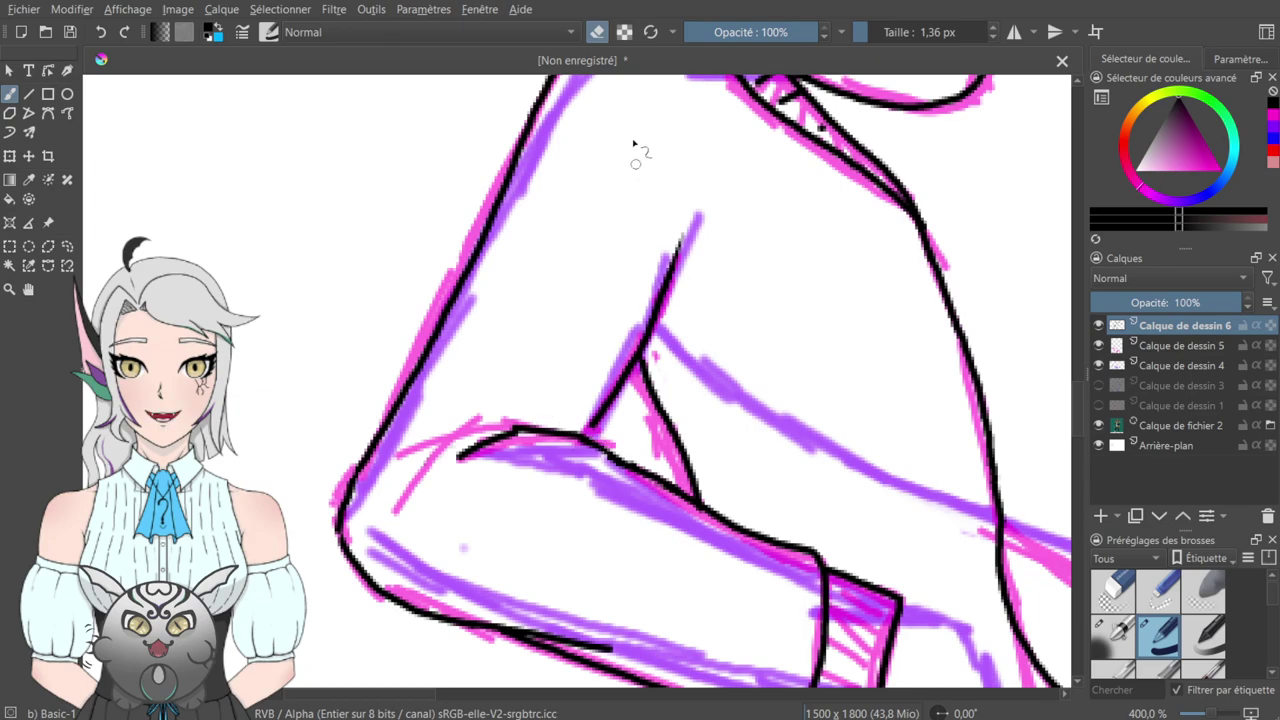
key(e)
mouse_move(752, 299)
mouse_down()
mouse_move(497, 291)
mouse_move(299, 179)
mouse_up()
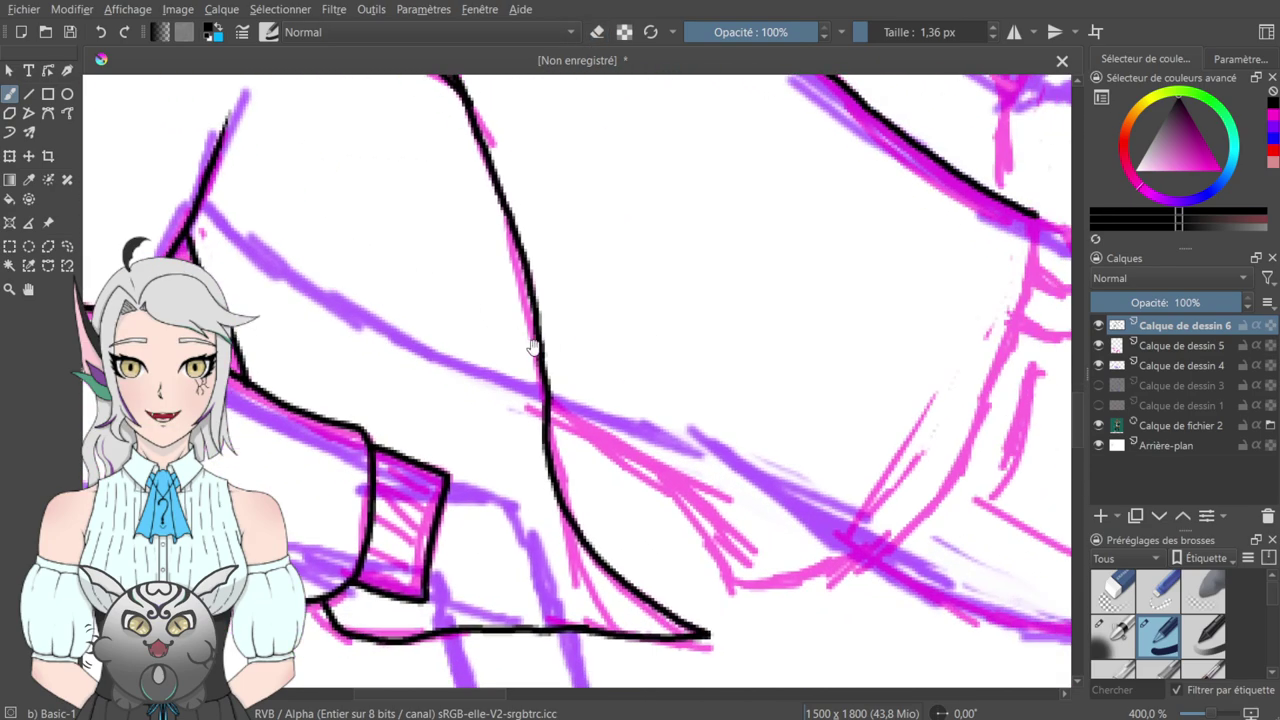
drag(569, 377, 514, 337)
drag(646, 369, 598, 178)
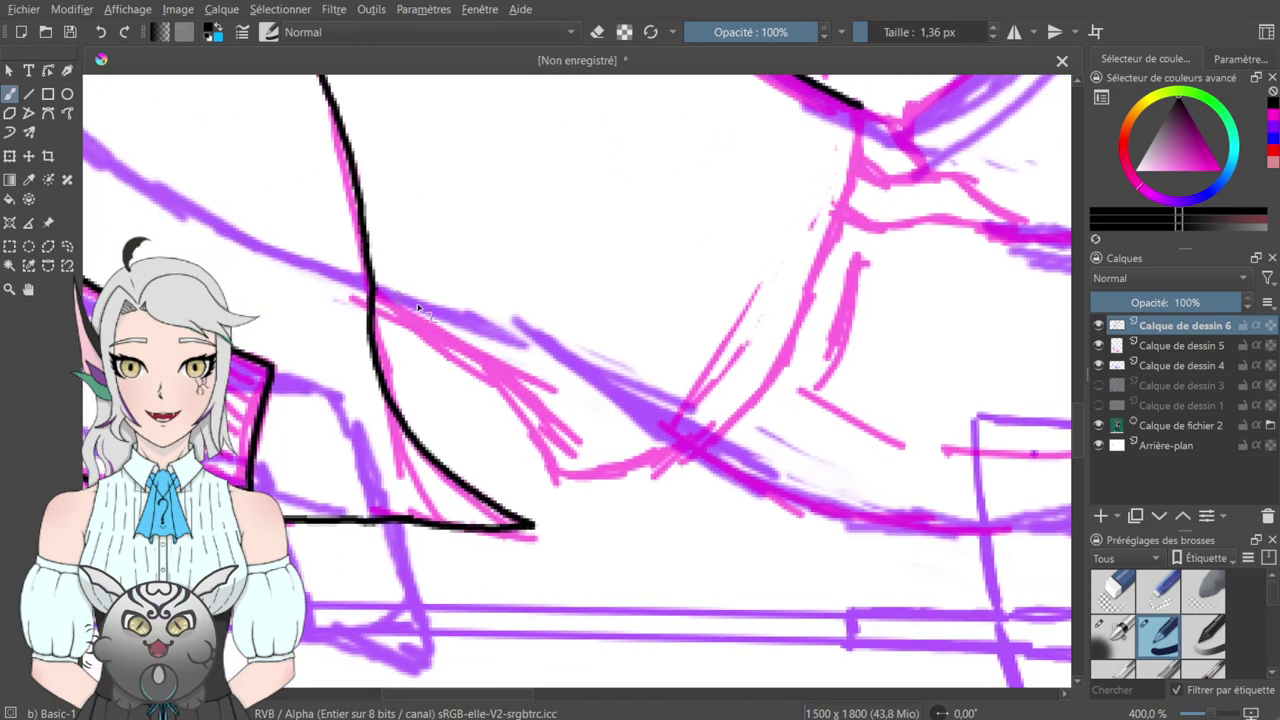
mouse_move(372, 303)
mouse_down()
mouse_move(522, 403)
mouse_move(560, 468)
mouse_up()
drag(658, 322, 629, 490)
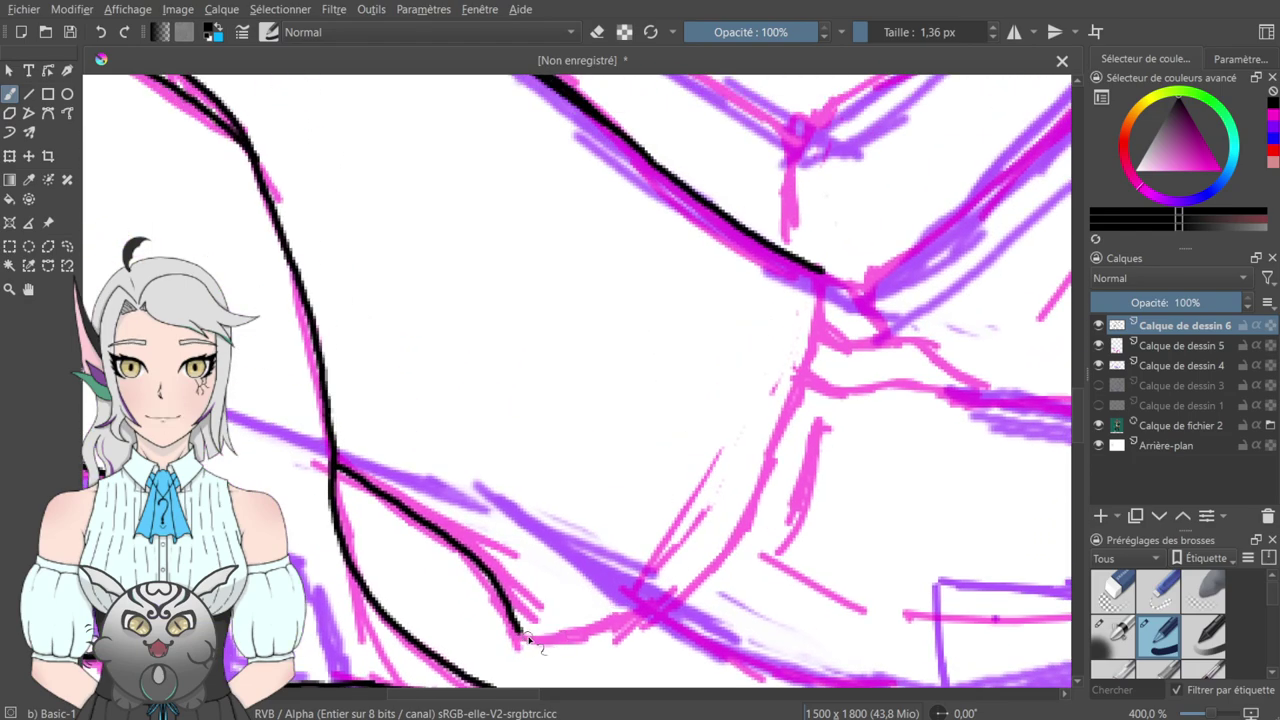
key(ctrl+z)
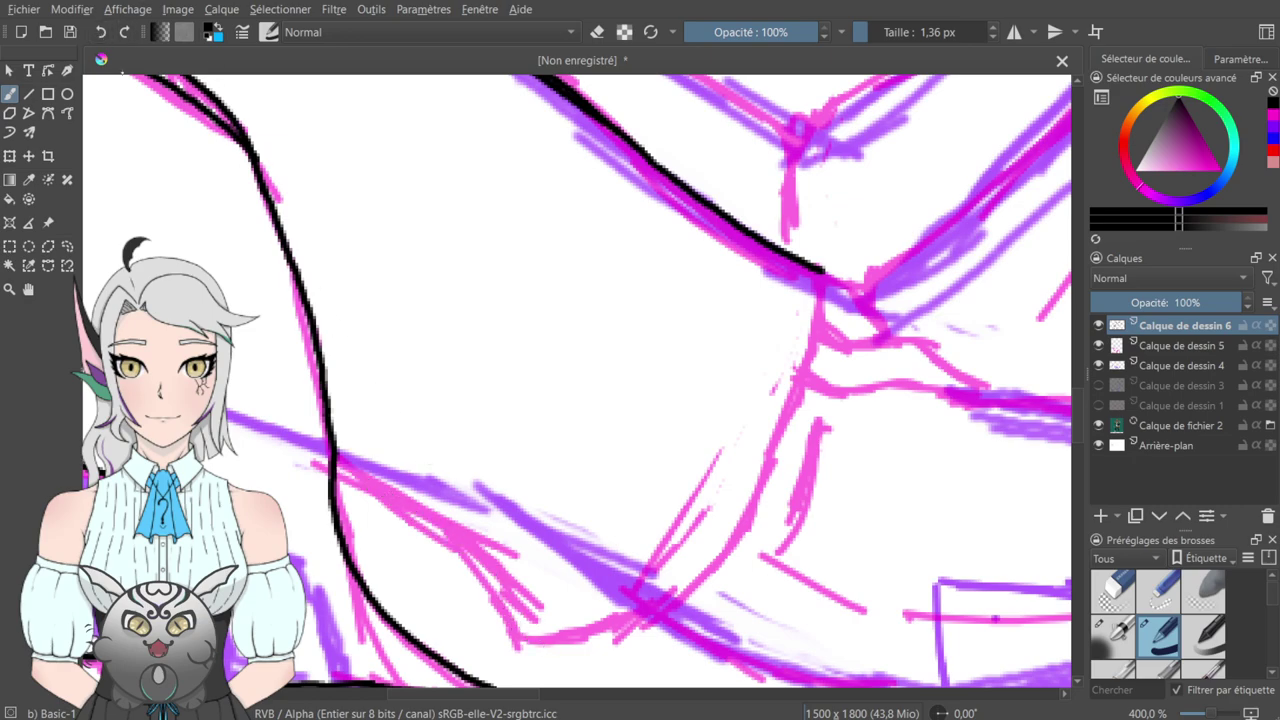
- Ink the diagonal fold line branching off the long vertical contour along the pink sketch, and trim its loose tip with the eraser
drag(333, 466, 530, 574)
mouse_move(450, 535)
mouse_down()
mouse_move(544, 652)
mouse_move(530, 640)
mouse_up()
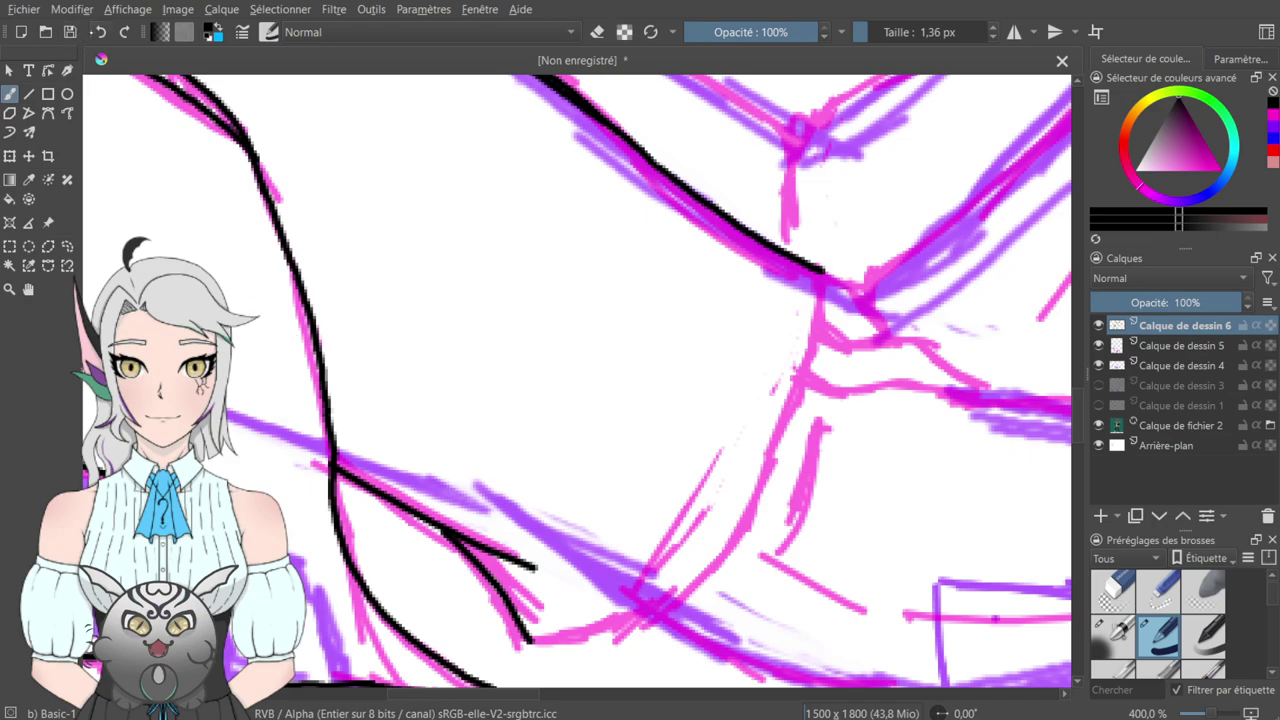
key(ctrl+z)
key(e)
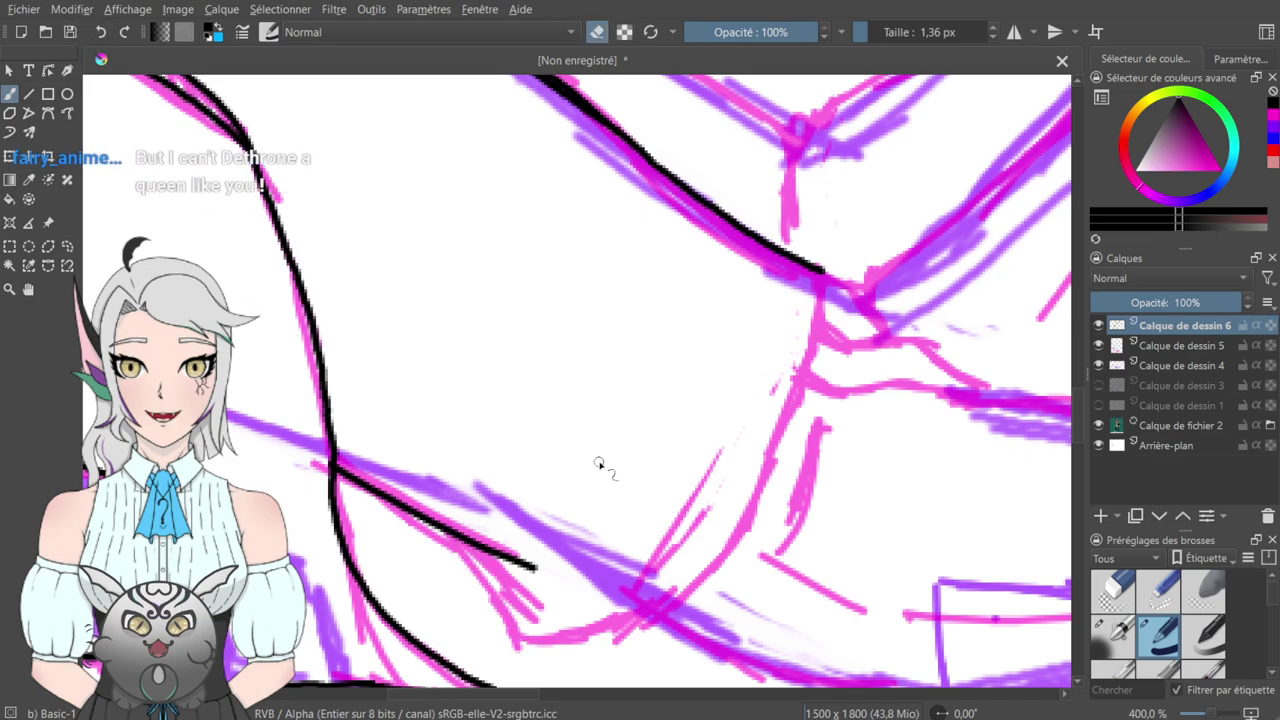
drag(535, 567, 490, 550)
- Ink the lower torso contour from the fold line around the bottom curve and up to the end of the diagonal arm line
key(e)
mouse_move(442, 529)
mouse_down()
mouse_move(529, 632)
mouse_move(648, 619)
mouse_move(715, 563)
mouse_move(765, 452)
mouse_up()
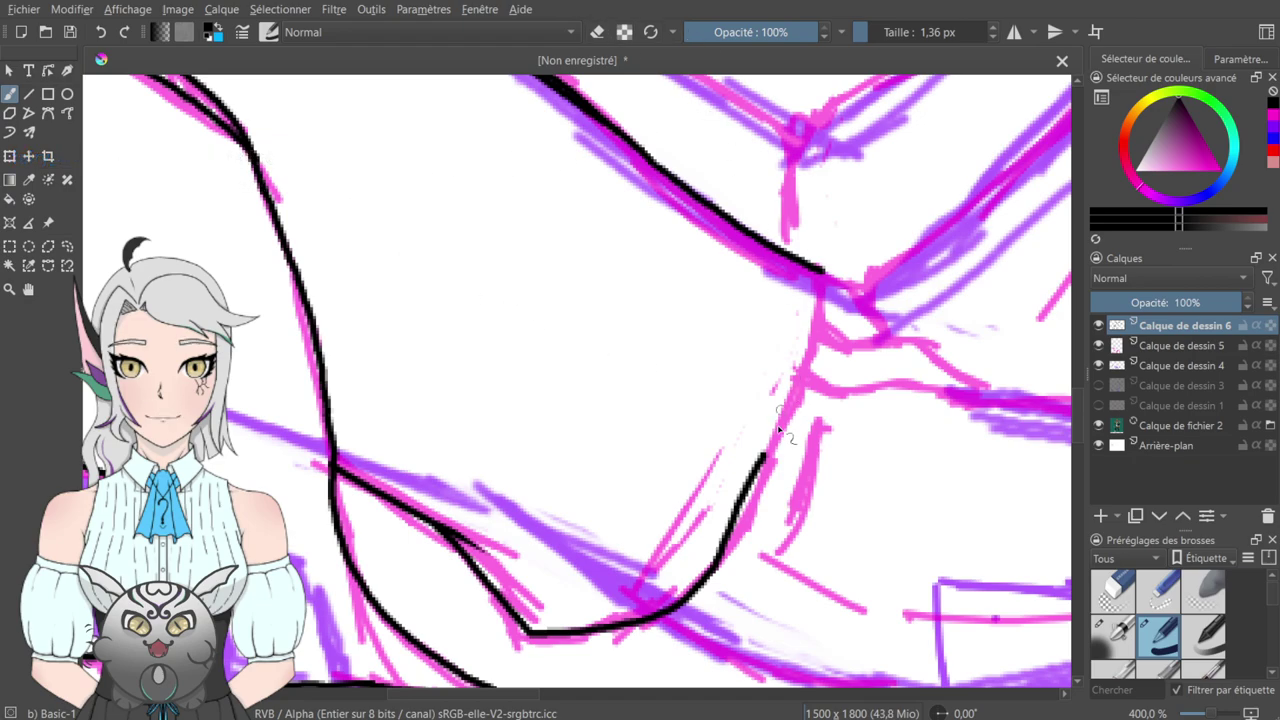
drag(763, 457, 820, 283)
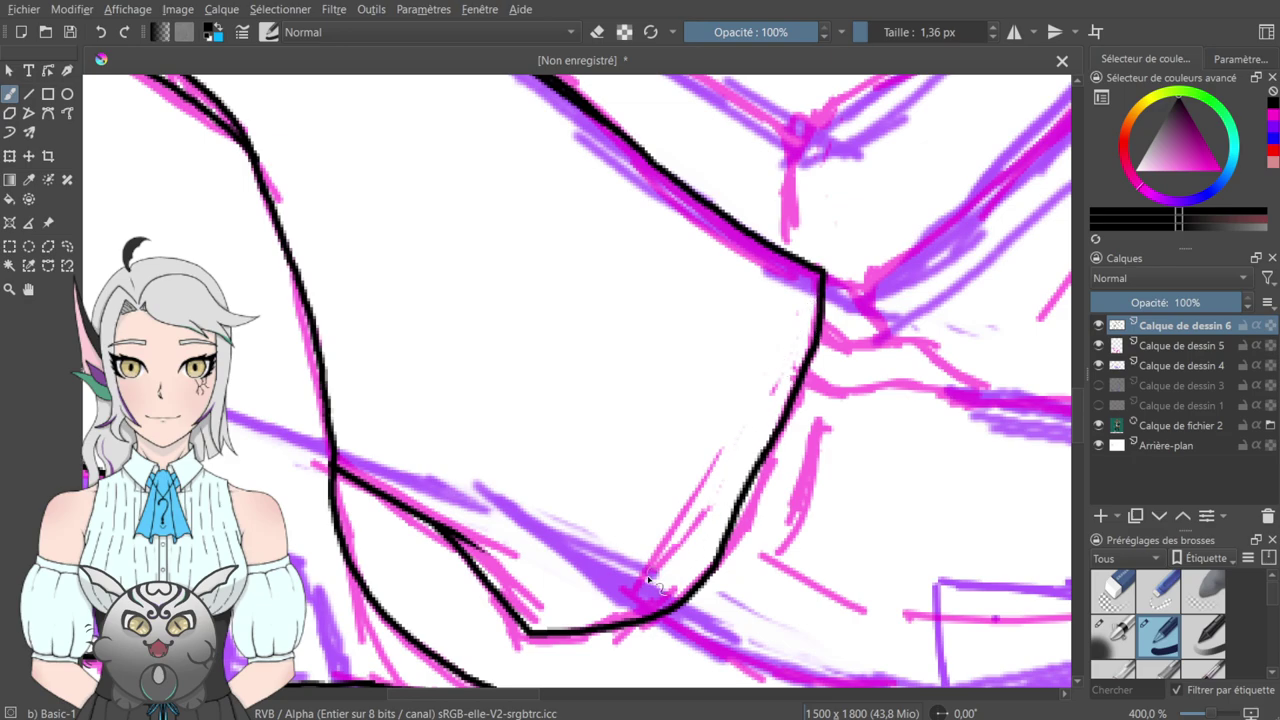
- Add two short crease lines inside the lower torso curve and thin them with the eraser
drag(703, 470, 688, 535)
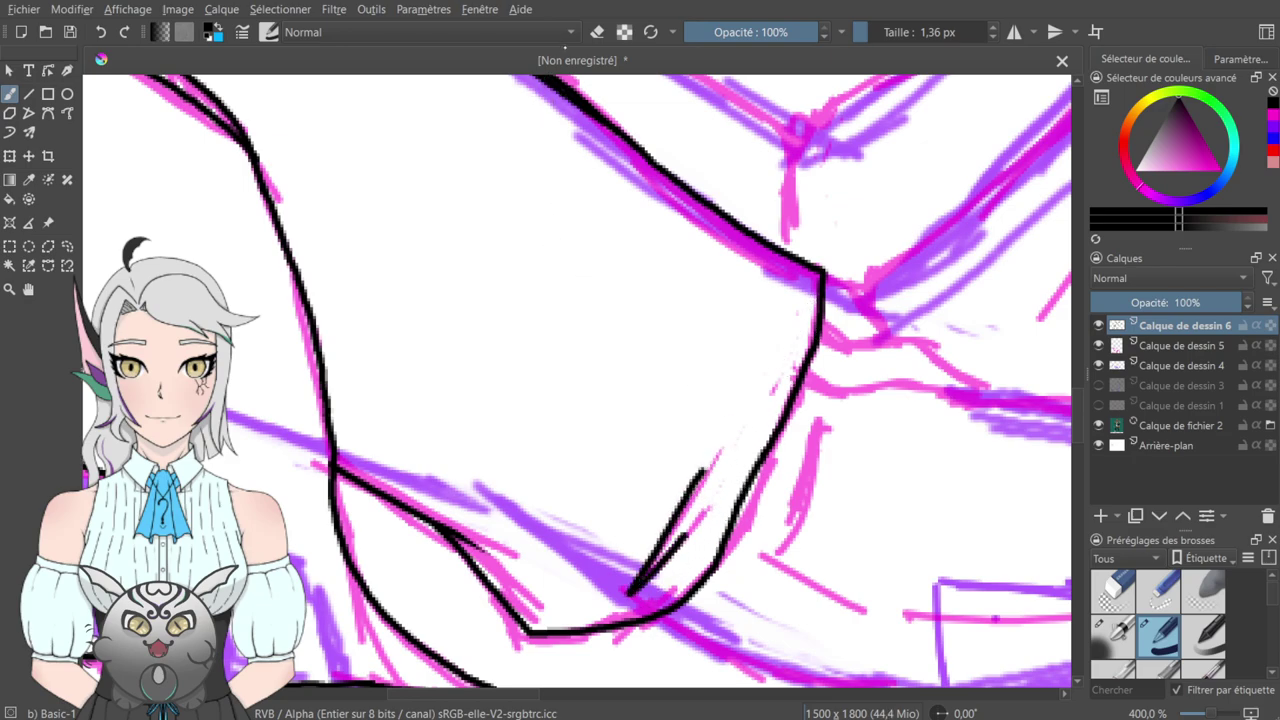
key(e)
drag(708, 457, 650, 583)
drag(692, 474, 687, 491)
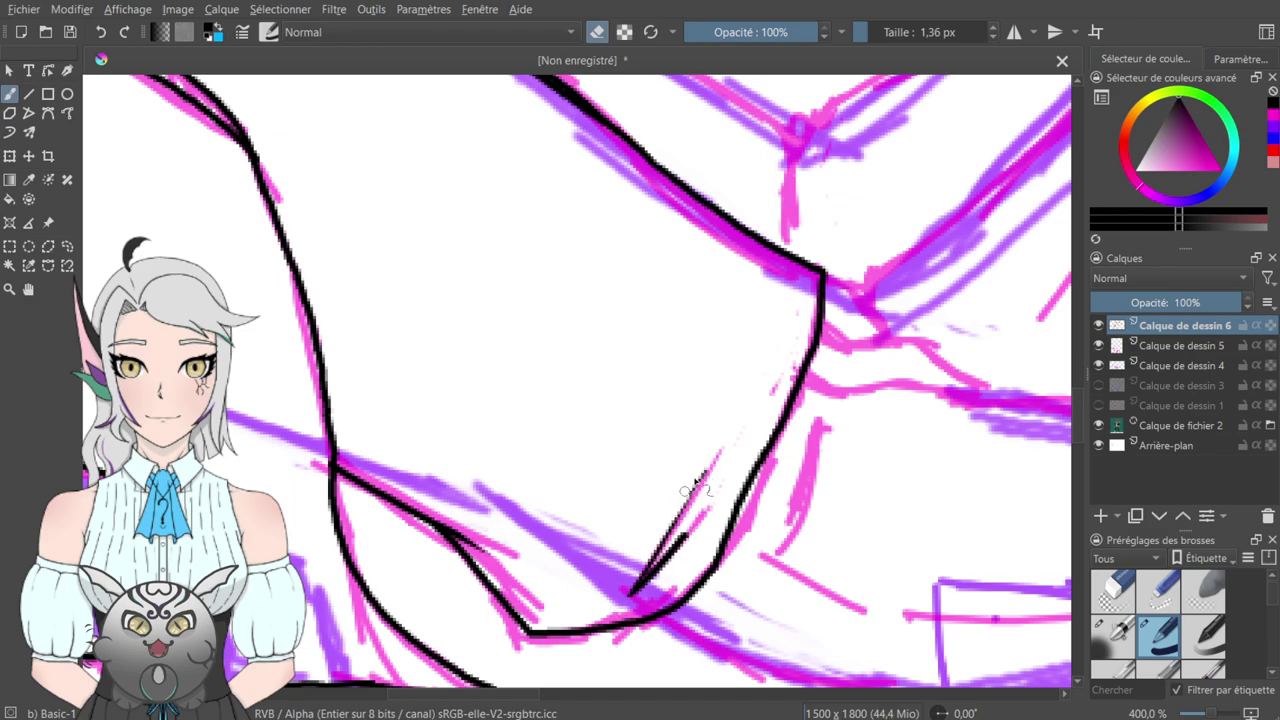
mouse_move(694, 538)
mouse_down()
mouse_move(625, 601)
mouse_move(672, 574)
mouse_move(622, 607)
mouse_up()
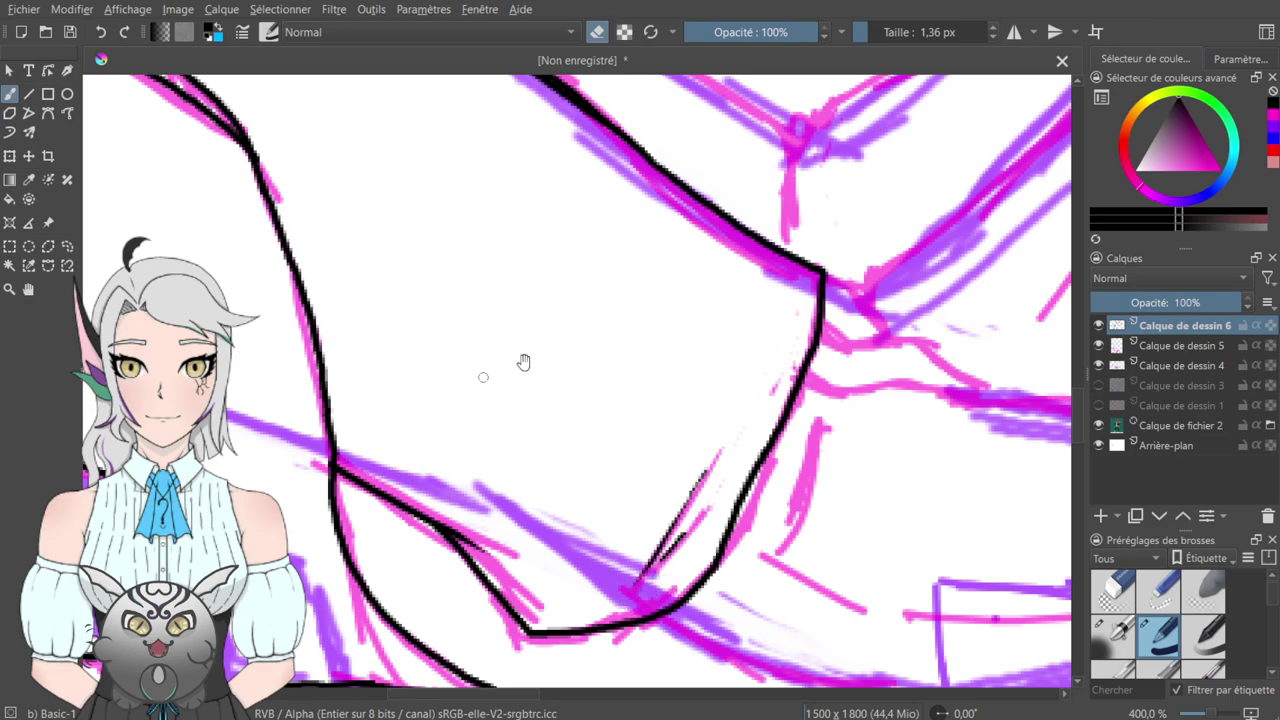
- Ink the second arm's upper contour from the collar over the shoulder to the elbow, including the vertical elbow crease and the forearm's start
drag(614, 307, 471, 400)
drag(557, 400, 737, 440)
drag(497, 406, 603, 514)
drag(488, 344, 567, 504)
click(597, 32)
drag(647, 196, 455, 150)
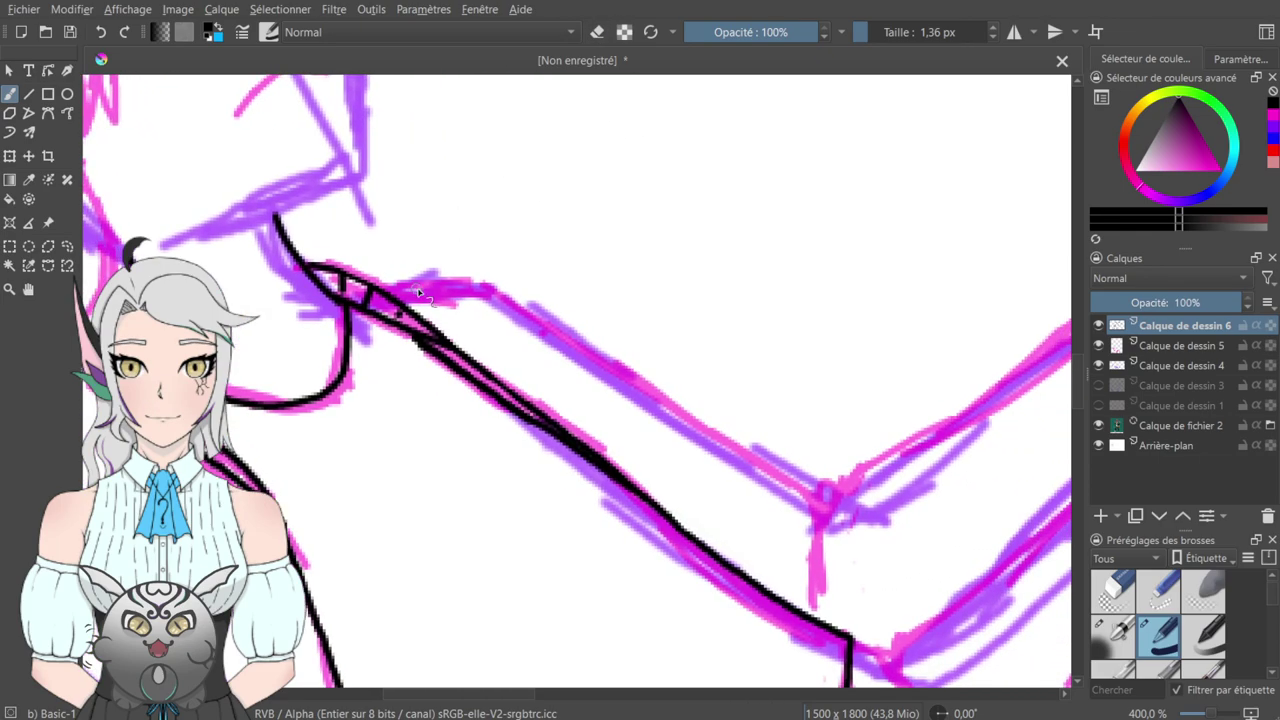
mouse_move(393, 300)
mouse_down()
mouse_move(539, 293)
mouse_move(329, 256)
mouse_move(643, 441)
mouse_move(517, 275)
mouse_move(549, 333)
mouse_move(546, 313)
mouse_move(548, 398)
mouse_up()
drag(557, 288, 549, 322)
mouse_move(548, 292)
mouse_down()
mouse_move(567, 265)
mouse_move(608, 259)
mouse_move(637, 226)
mouse_up()
mouse_move(707, 170)
mouse_down()
mouse_move(500, 277)
mouse_move(533, 272)
mouse_up()
- Taper the second arm's vertical elbow crease and the loose end of the forearm line with the eraser
key(e)
drag(398, 360, 379, 376)
drag(456, 325, 425, 354)
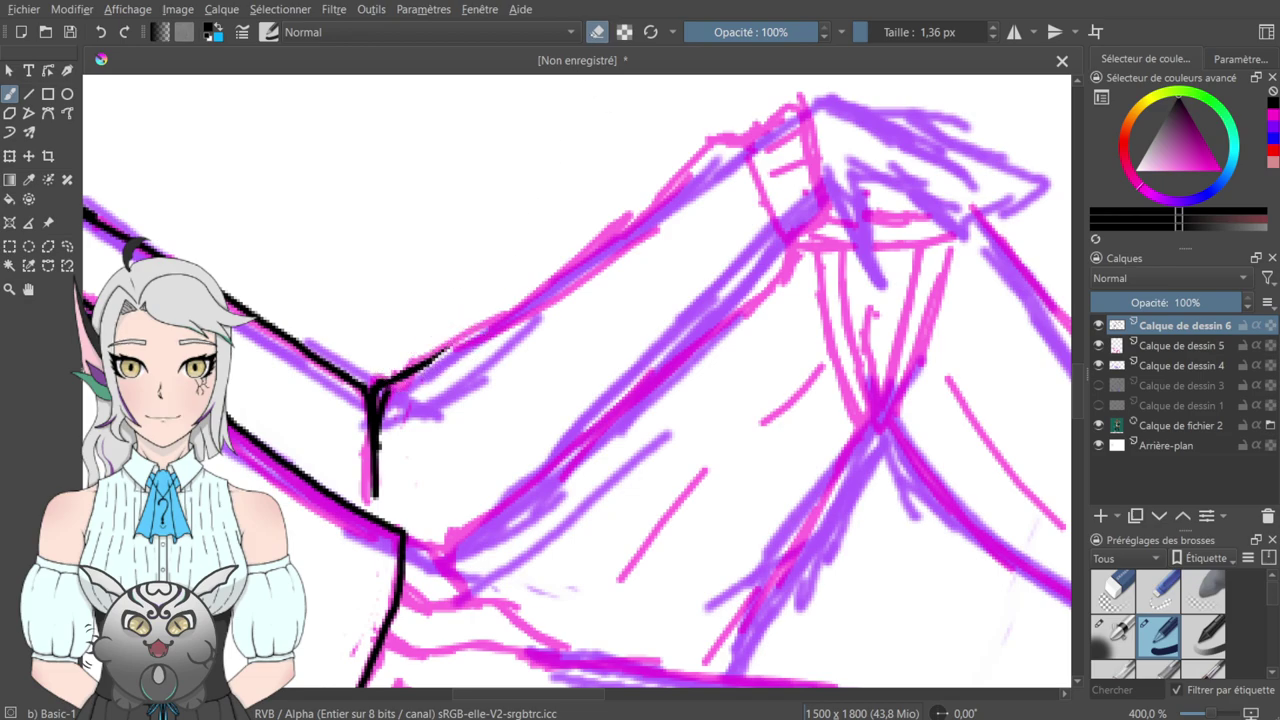
mouse_move(383, 437)
mouse_down()
mouse_move(380, 500)
mouse_move(389, 399)
mouse_up()
- Ink the second forearm's upper contour from the elbow to the wrist and outline the four-sided cuff
click(597, 32)
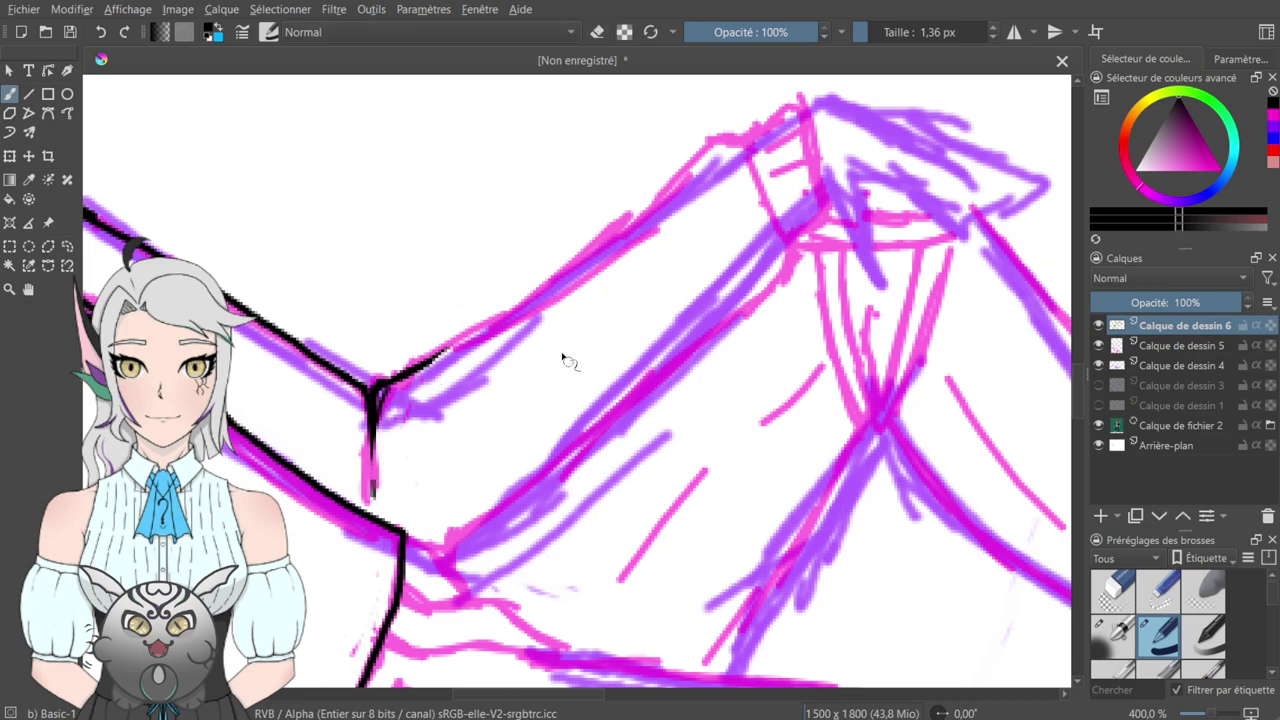
mouse_move(427, 364)
mouse_down()
mouse_move(520, 312)
mouse_move(704, 144)
mouse_move(748, 147)
mouse_up()
mouse_move(750, 157)
mouse_down()
mouse_move(589, 263)
mouse_move(609, 212)
mouse_move(637, 197)
mouse_move(675, 298)
mouse_move(629, 340)
mouse_up()
drag(586, 240, 630, 340)
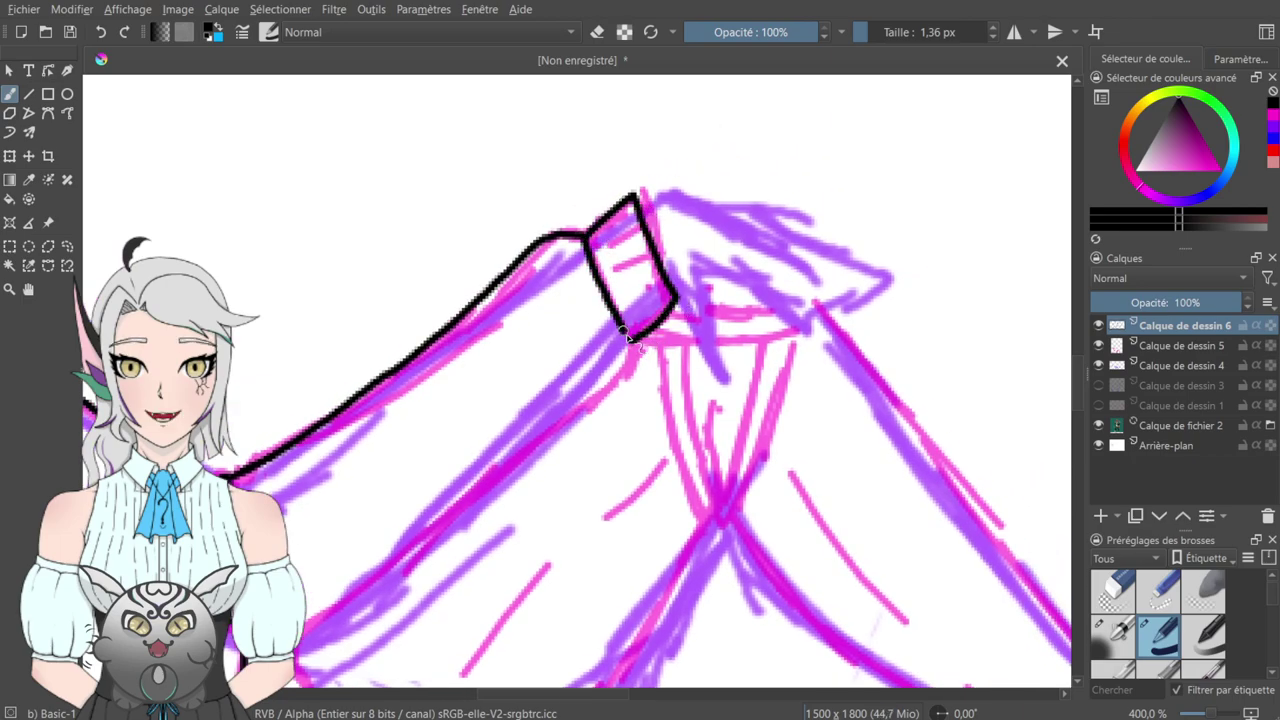
- Ink the curved start of the second sleeve's underside just below the cuff
drag(535, 446, 605, 337)
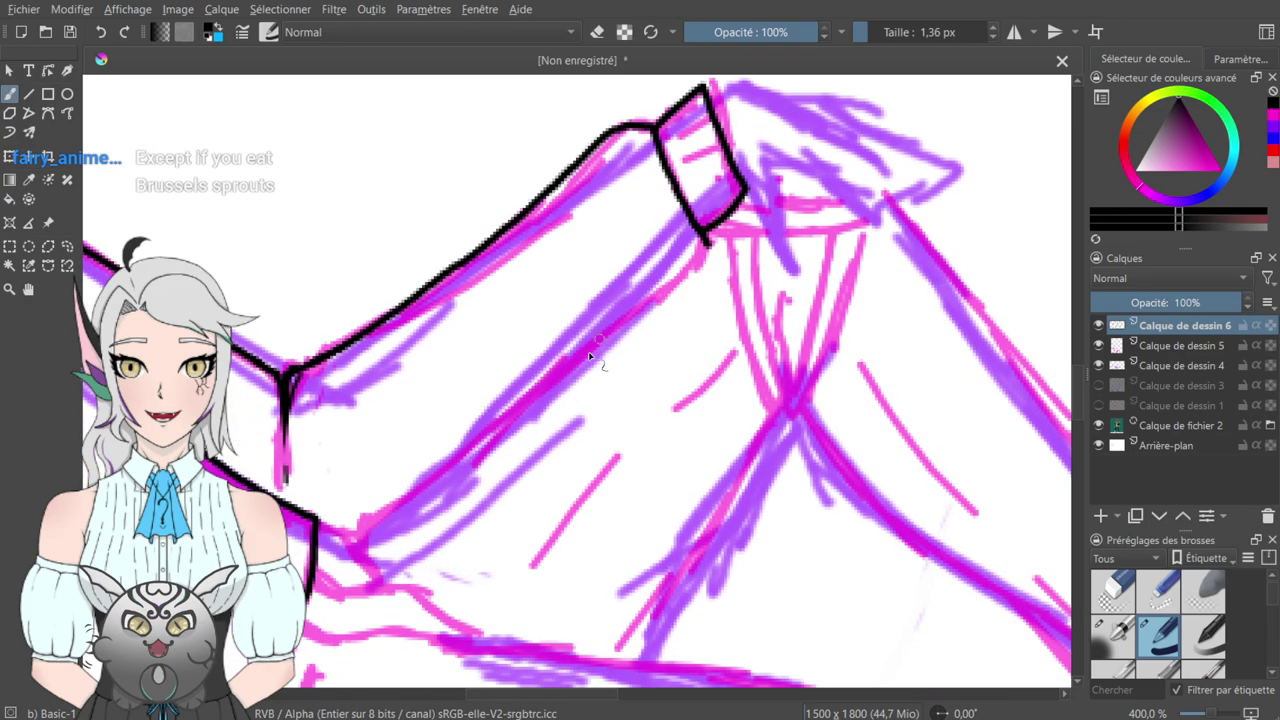
drag(701, 243, 673, 285)
key(e)
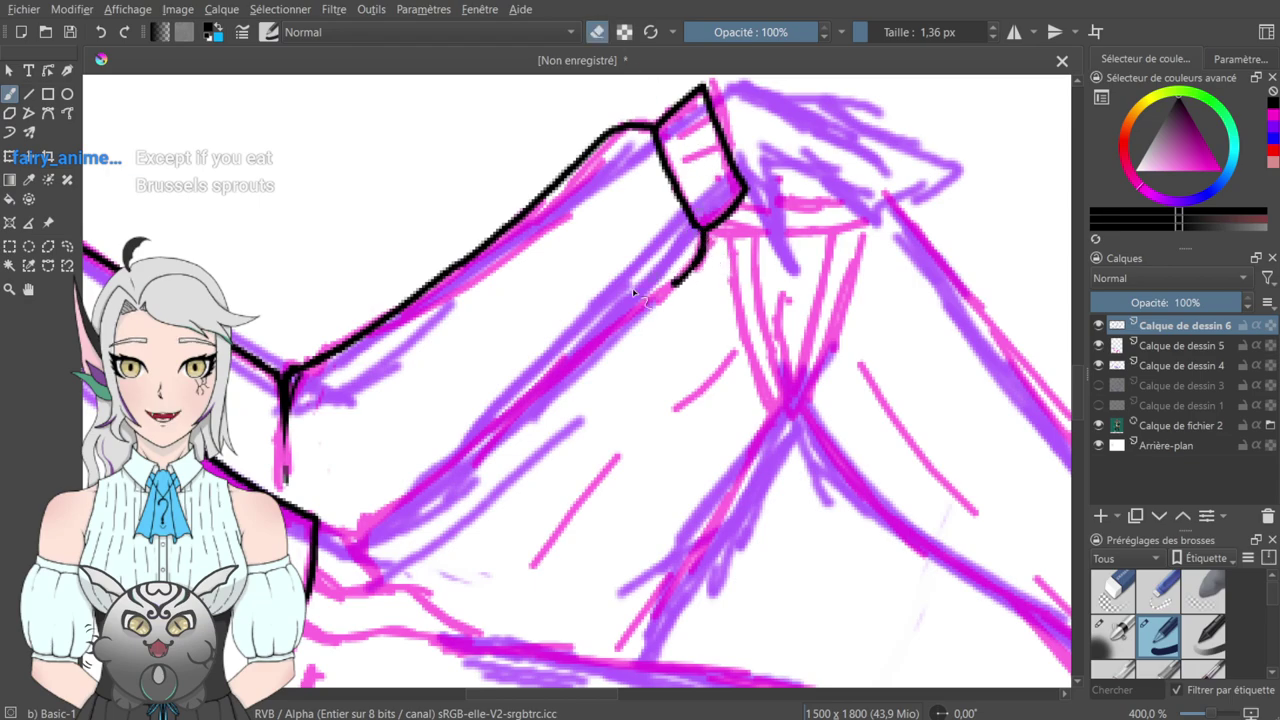
key(e)
- Ink the second arm's lower elbow corner and the forearm's underside toward the cuff, undoing the misplaced strokes
drag(387, 497, 459, 278)
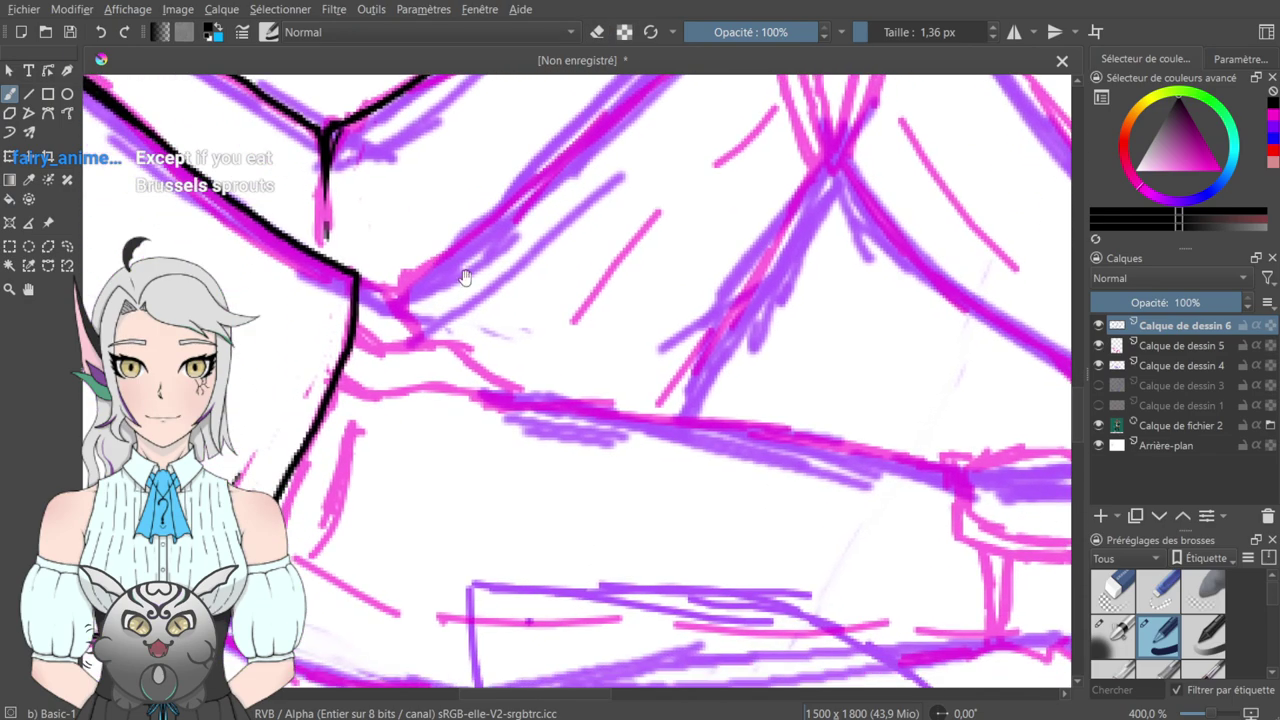
mouse_move(357, 281)
mouse_down()
mouse_move(399, 287)
mouse_move(424, 341)
mouse_up()
mouse_move(402, 290)
mouse_down()
mouse_move(404, 268)
mouse_move(431, 261)
mouse_up()
key(ctrl+z)
key(ctrl+z)
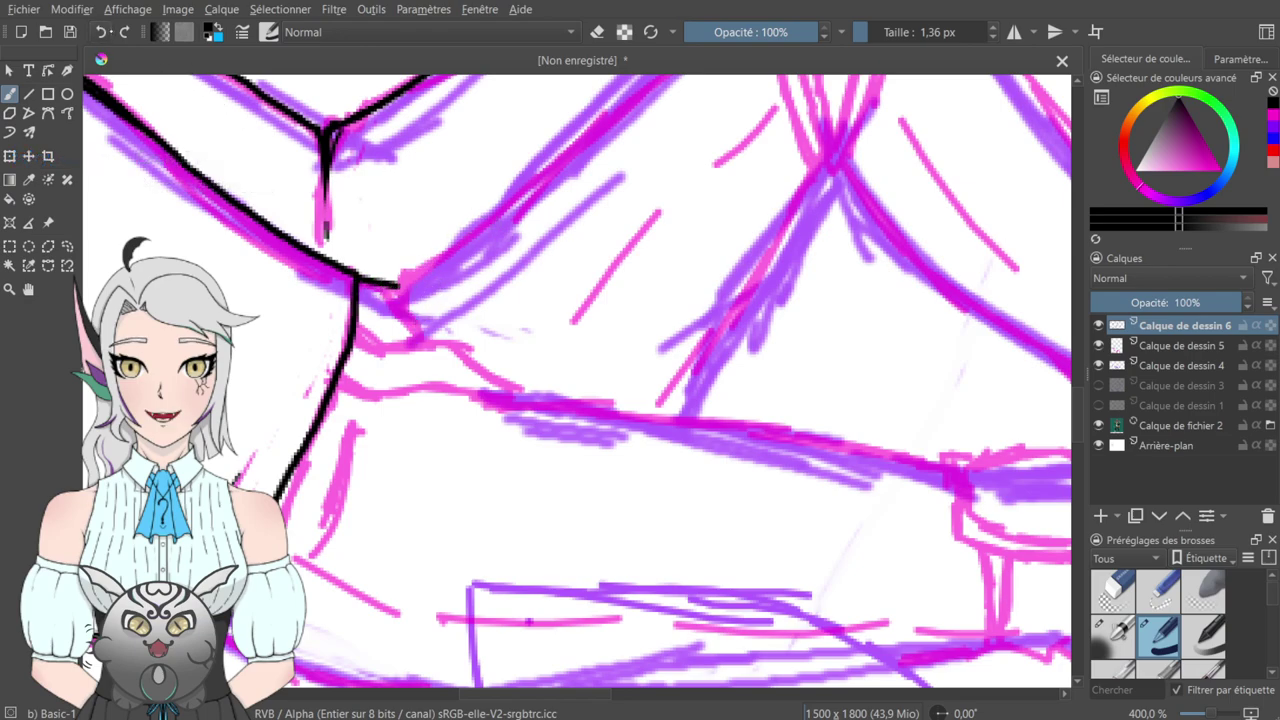
mouse_move(401, 302)
mouse_down()
mouse_move(414, 266)
mouse_move(668, 78)
mouse_move(480, 237)
mouse_up()
drag(520, 199, 482, 234)
mouse_move(498, 359)
mouse_down()
mouse_move(577, 240)
mouse_move(665, 153)
mouse_up()
- Ink a short crease running down from the second arm's lower elbow corner and adjust its tip
drag(378, 264, 406, 298)
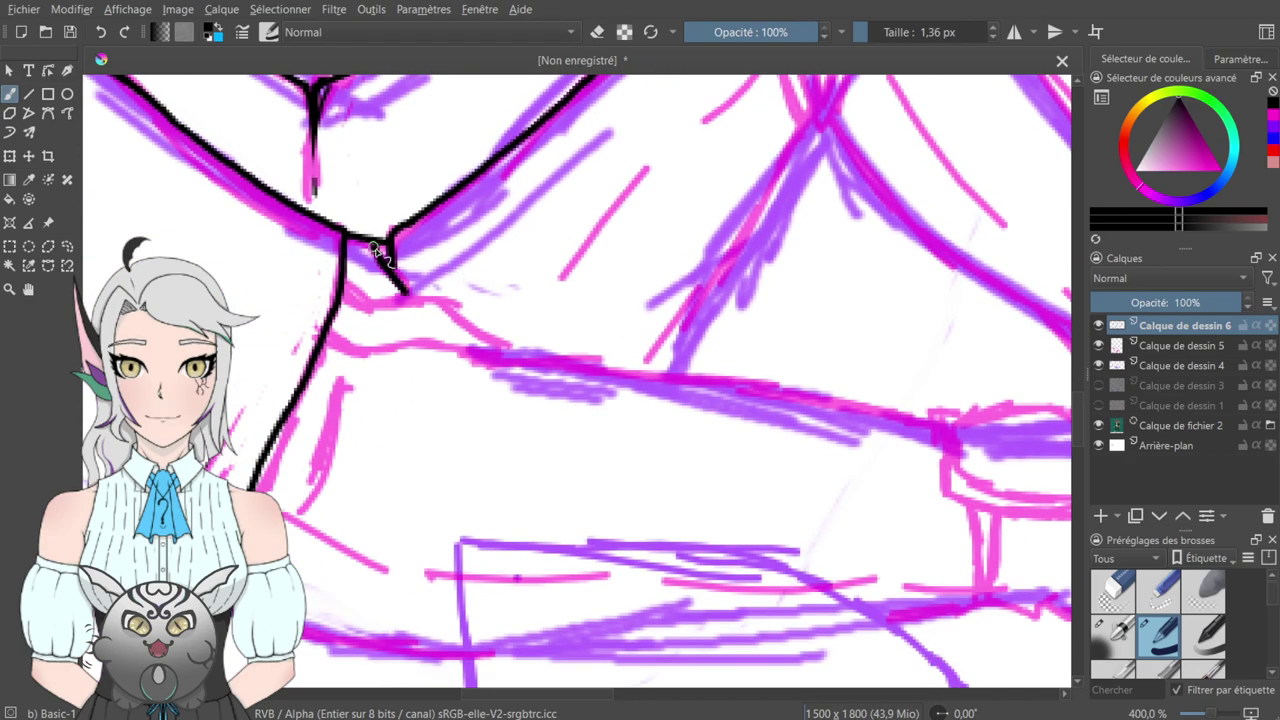
mouse_move(490, 265)
mouse_down()
mouse_move(597, 310)
mouse_move(561, 348)
mouse_up()
key(e)
mouse_move(452, 352)
mouse_down()
mouse_move(508, 391)
mouse_move(498, 380)
mouse_up()
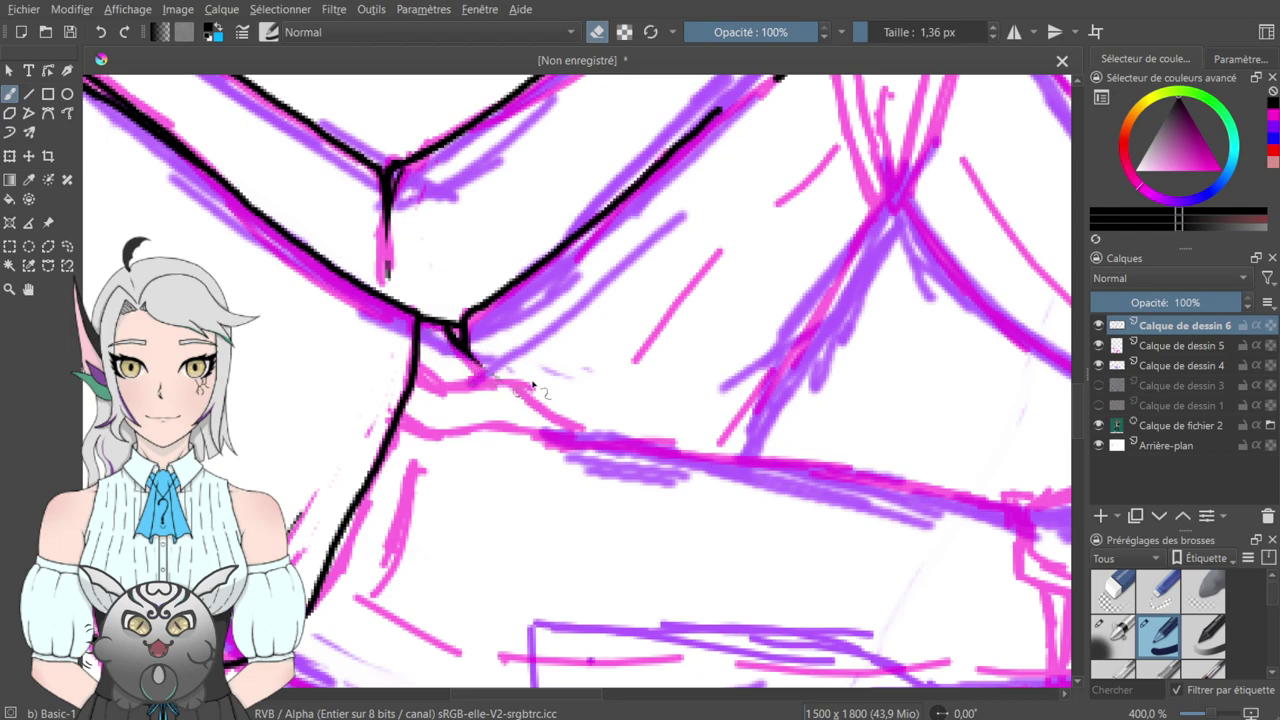
key(ctrl+z)
drag(484, 367, 502, 384)
key(ctrl+z)
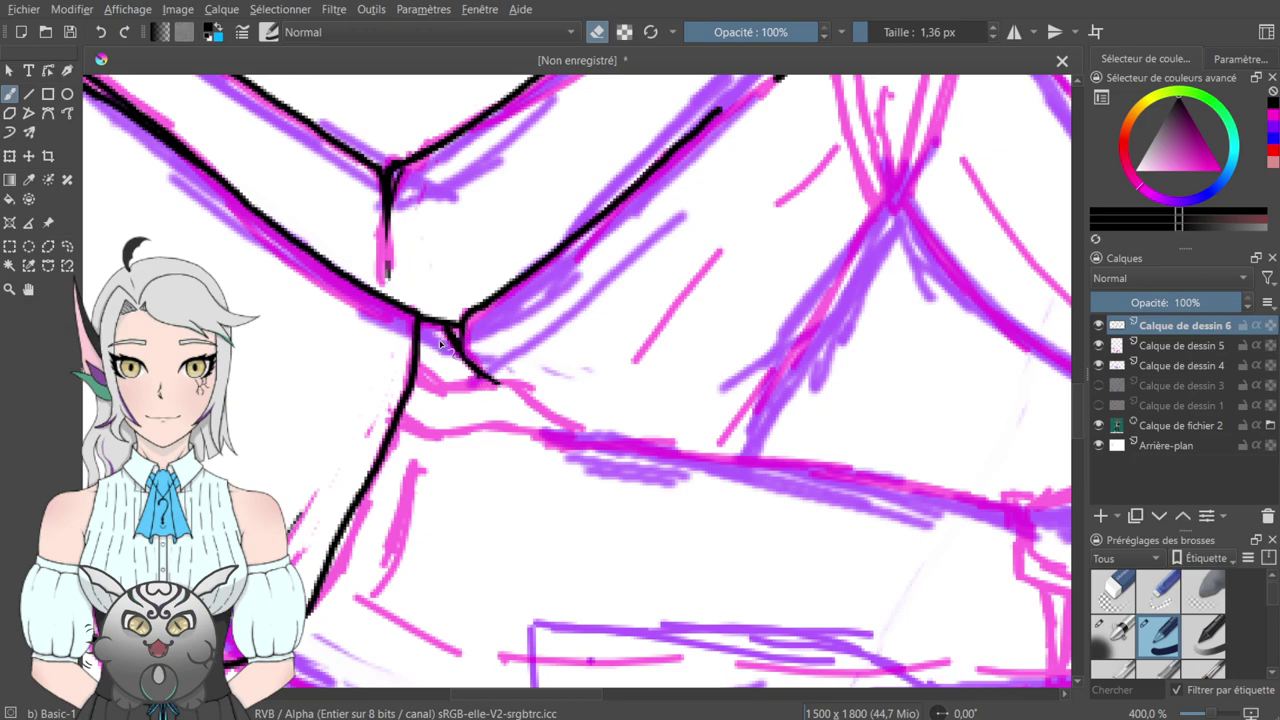
- Ink the two wavy fold lines below the second elbow, from the torso contour to a shared point on the pink sketch
click(597, 33)
drag(509, 263, 457, 273)
mouse_move(362, 382)
mouse_down()
mouse_move(458, 395)
mouse_move(507, 427)
mouse_up()
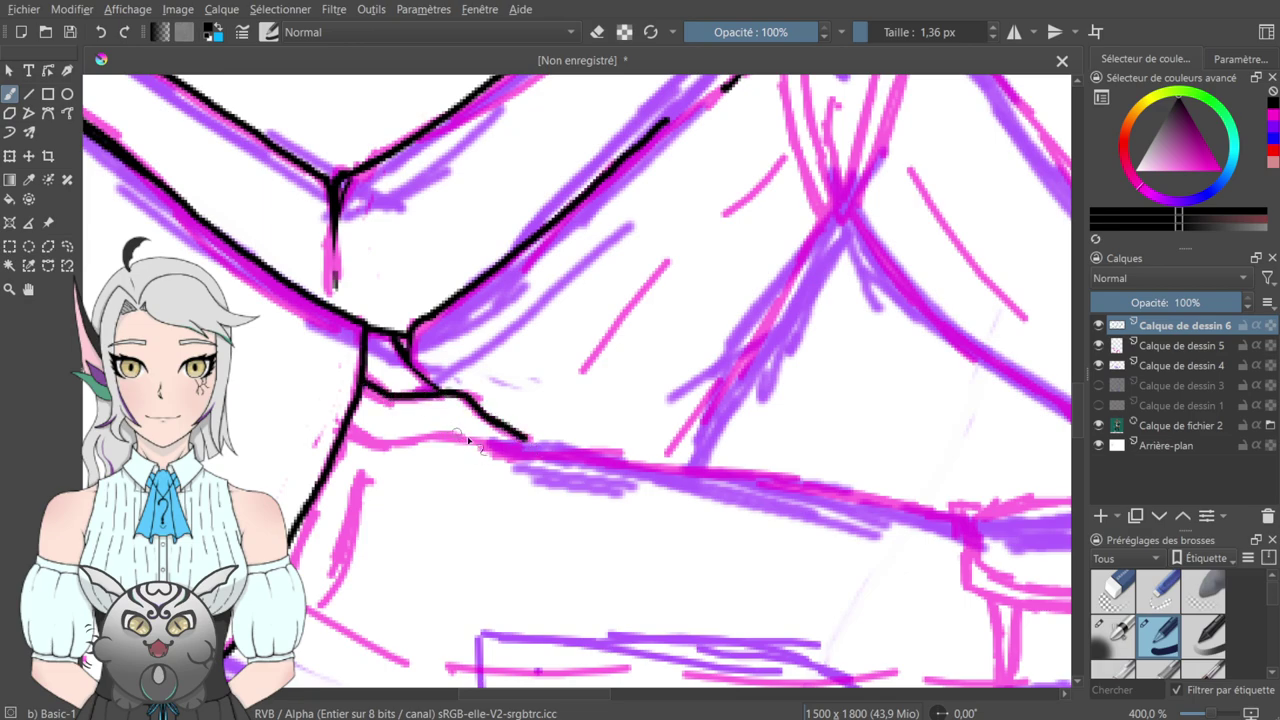
mouse_move(346, 432)
mouse_down()
mouse_move(392, 446)
mouse_move(445, 434)
mouse_move(508, 444)
mouse_move(672, 425)
mouse_move(664, 297)
mouse_up()
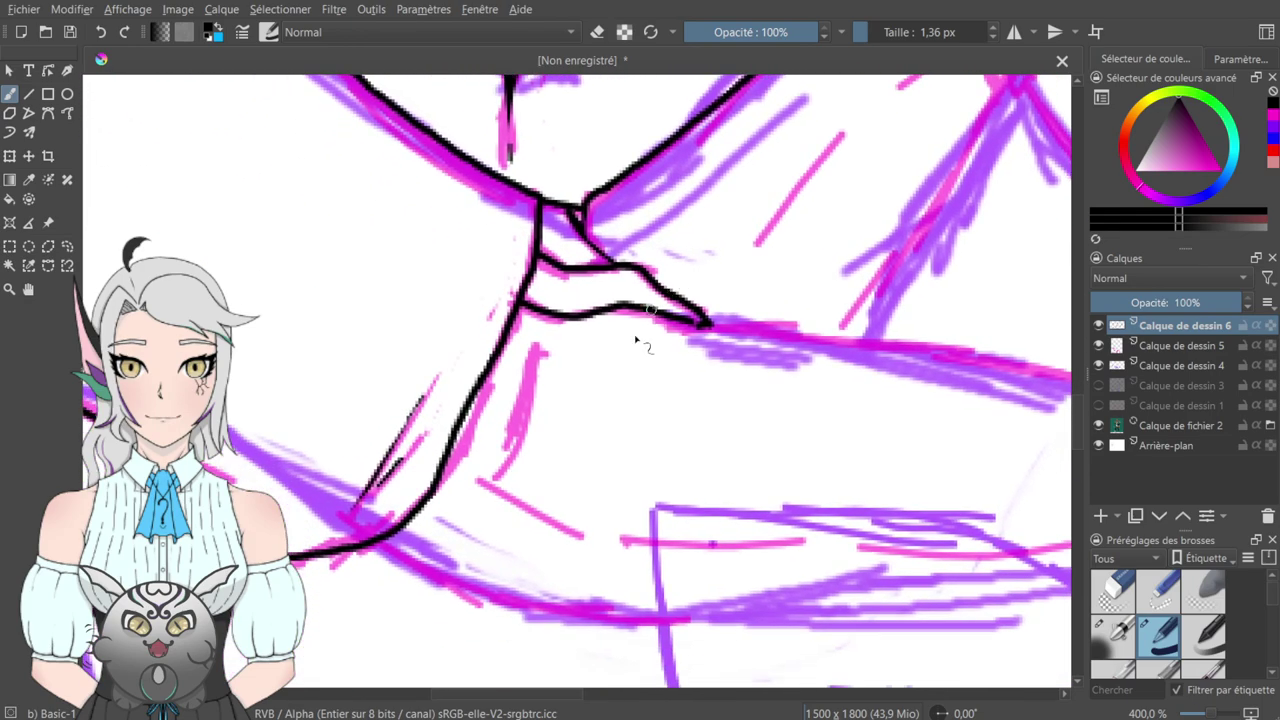
drag(557, 345, 588, 492)
drag(607, 360, 587, 425)
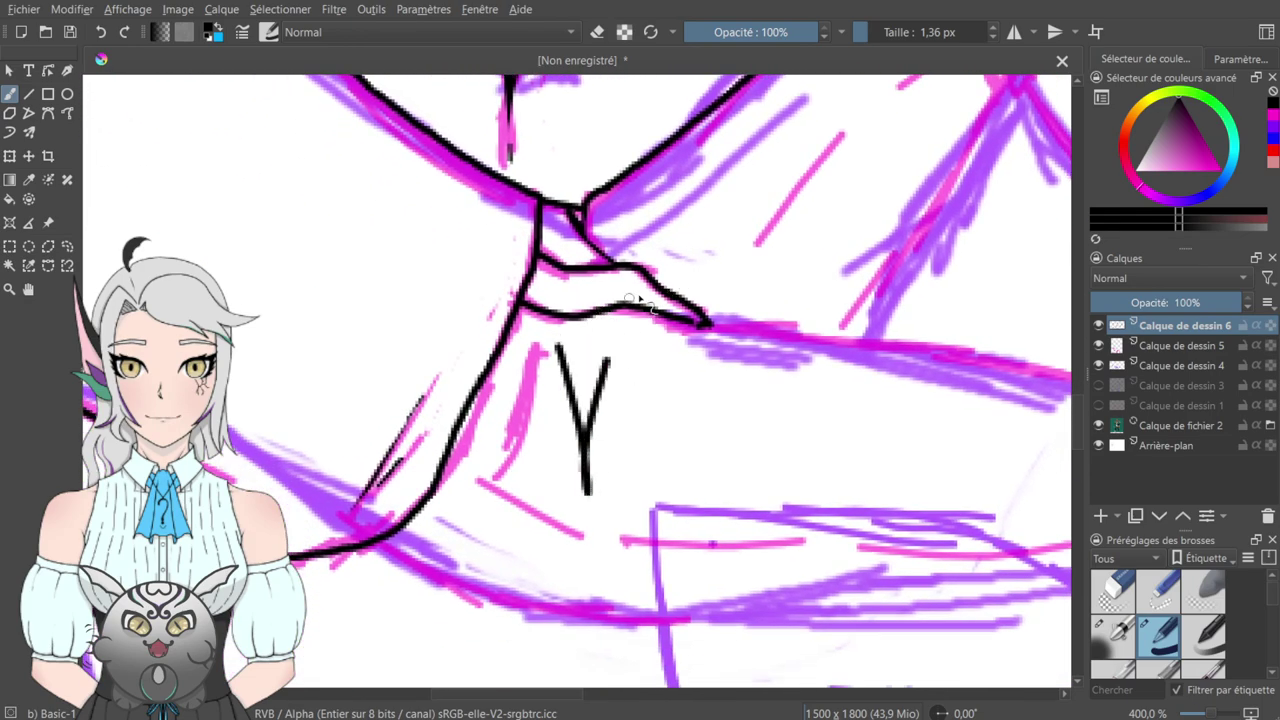
click(102, 34)
click(102, 34)
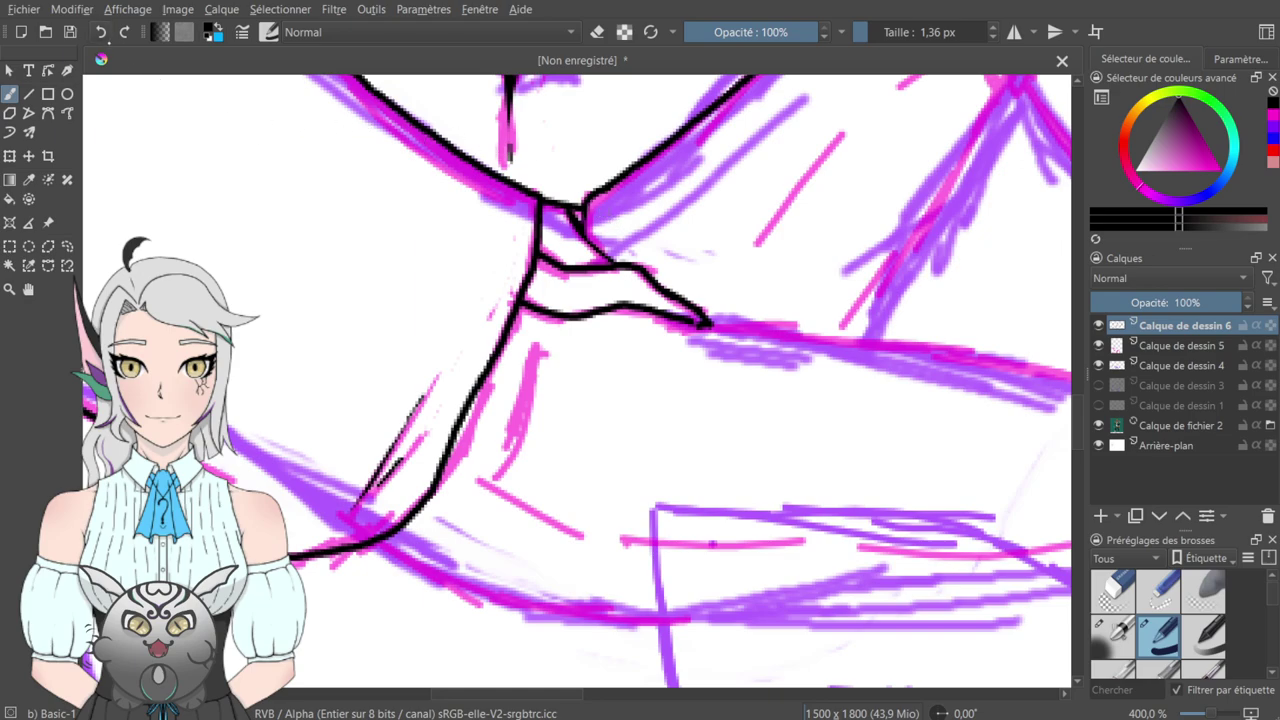
- Ink the short crease beside the lower torso contour and continue along the pink lower body curve
drag(500, 463, 531, 348)
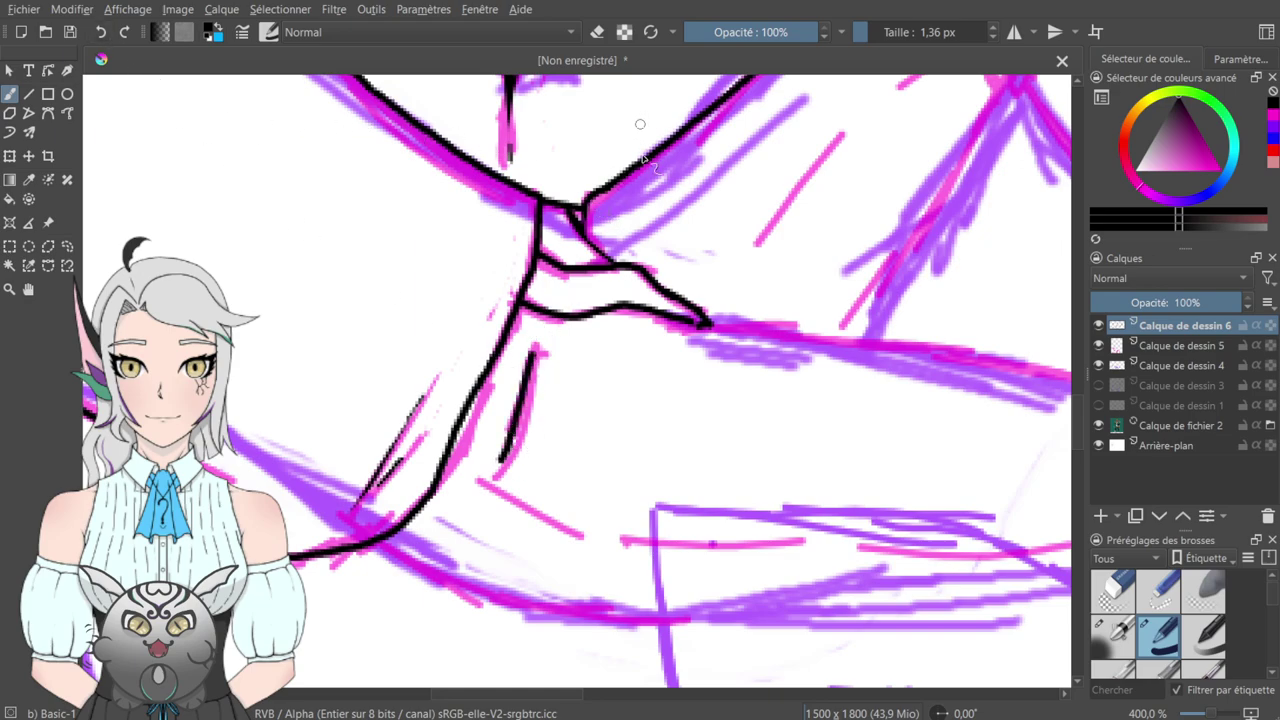
scroll(541, 338, down, 2)
mouse_move(459, 401)
mouse_down()
mouse_move(570, 458)
mouse_move(826, 456)
mouse_up()
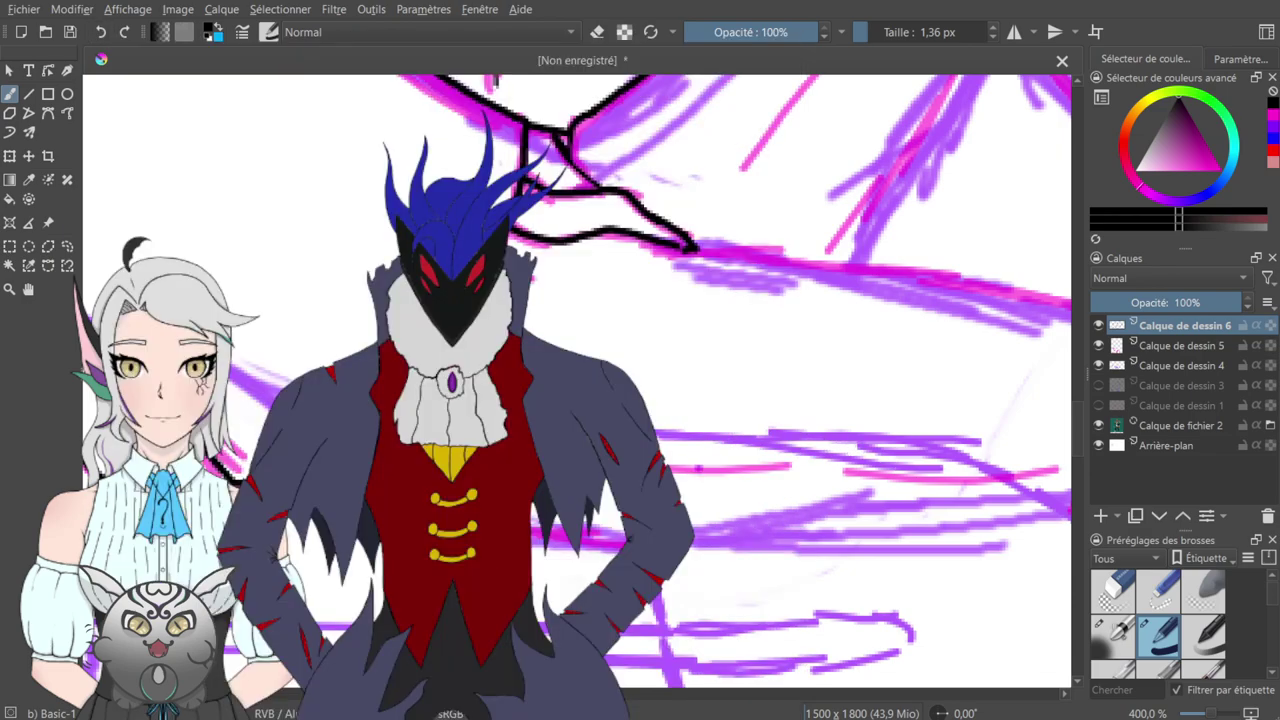
drag(604, 539, 624, 538)
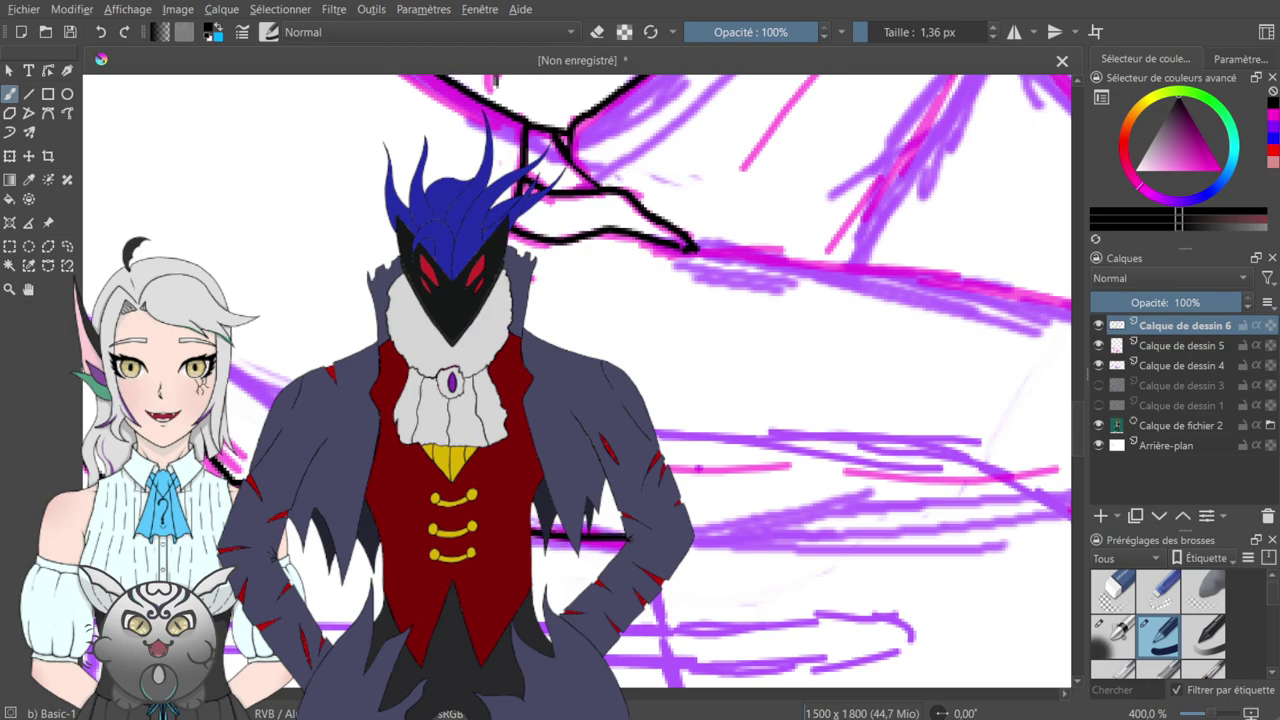
- Ink the thigh's upper contour along the pink sketch to the knee pad, continuing down the pad's near side and lower edge
mouse_move(1039, 434)
mouse_down()
mouse_move(824, 479)
mouse_move(674, 421)
mouse_up()
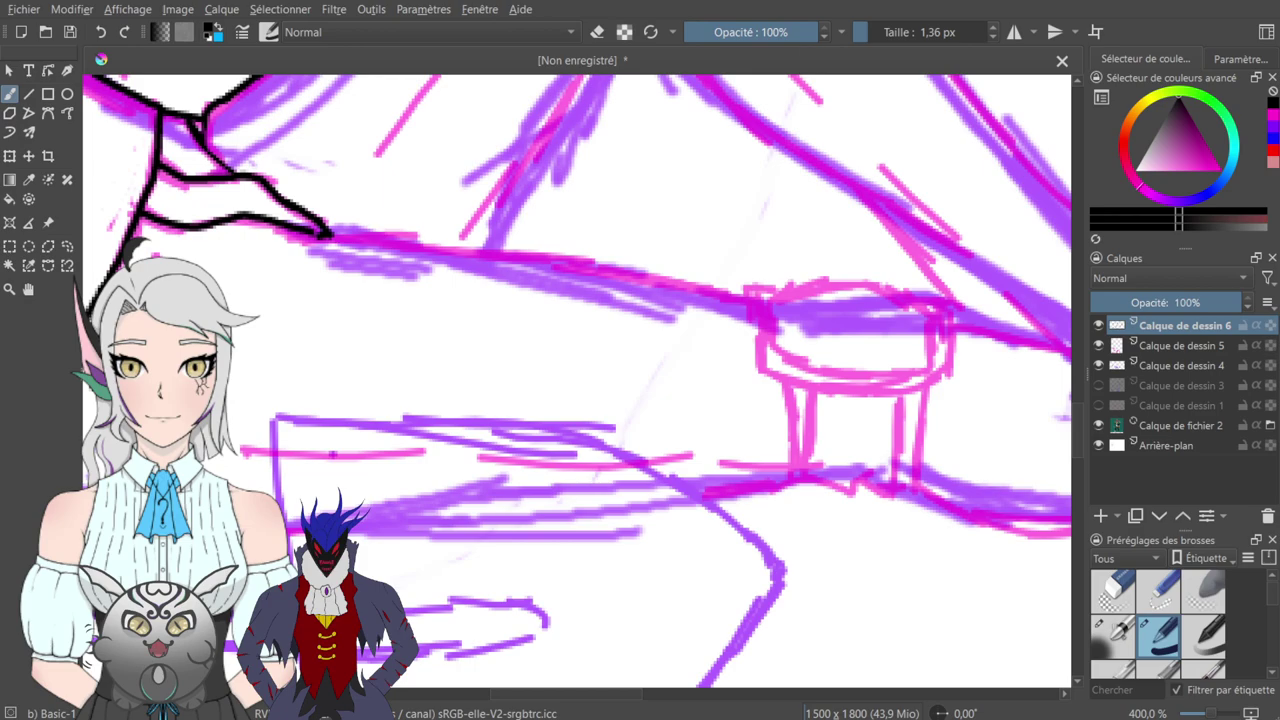
drag(517, 352, 474, 492)
mouse_move(287, 376)
mouse_down()
mouse_move(700, 433)
mouse_move(574, 297)
mouse_move(567, 349)
mouse_move(557, 340)
mouse_move(568, 420)
mouse_move(677, 441)
mouse_move(763, 432)
mouse_up()
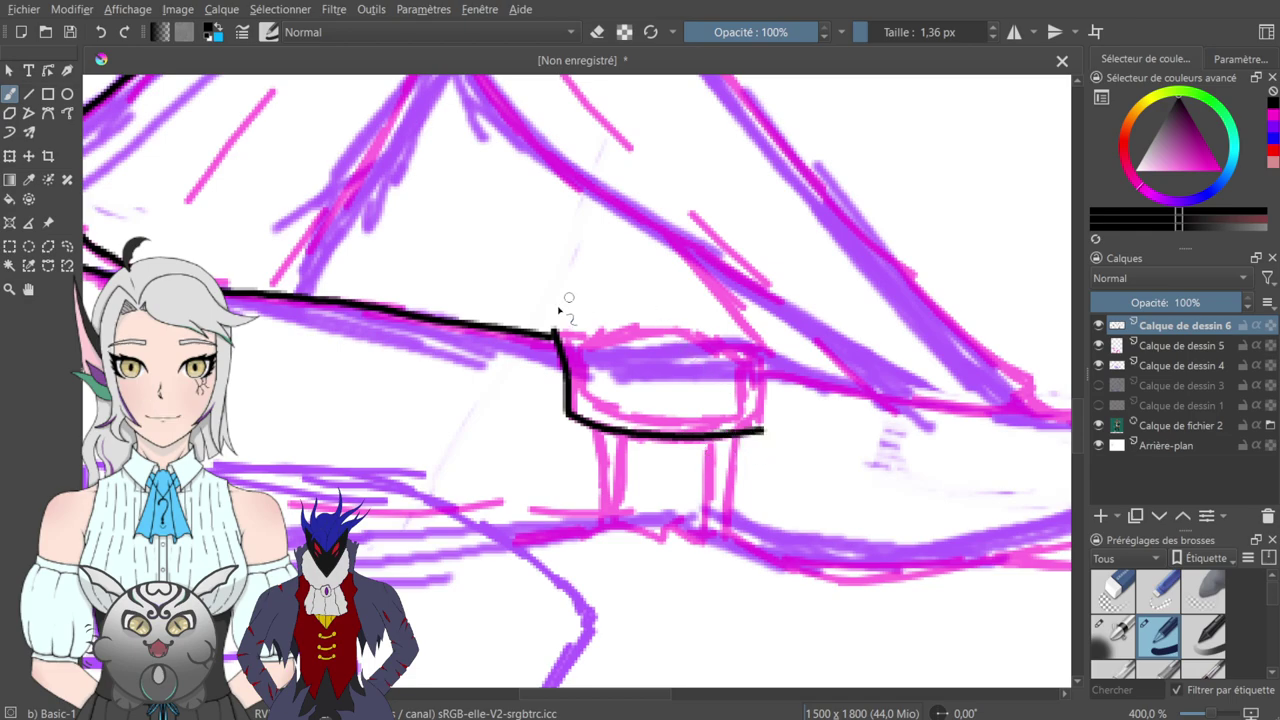
drag(556, 331, 815, 377)
key(minus)
scroll(848, 374, down, 4)
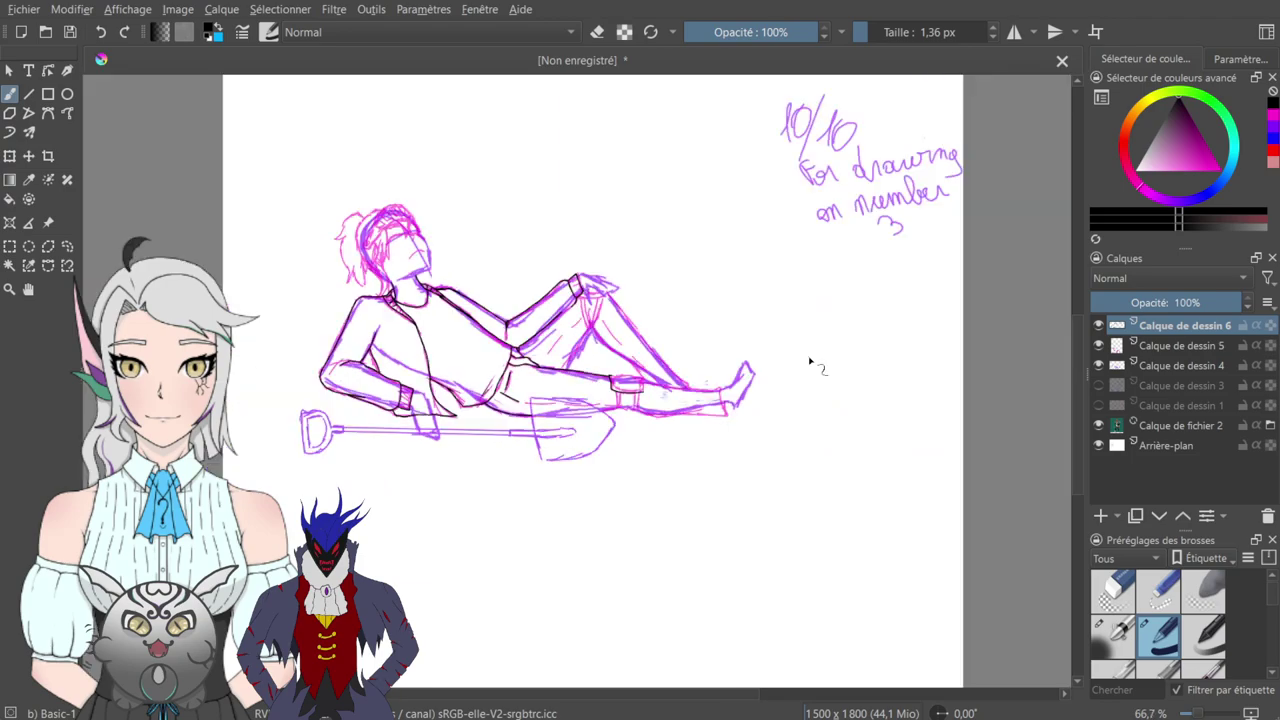
scroll(810, 363, up, 5)
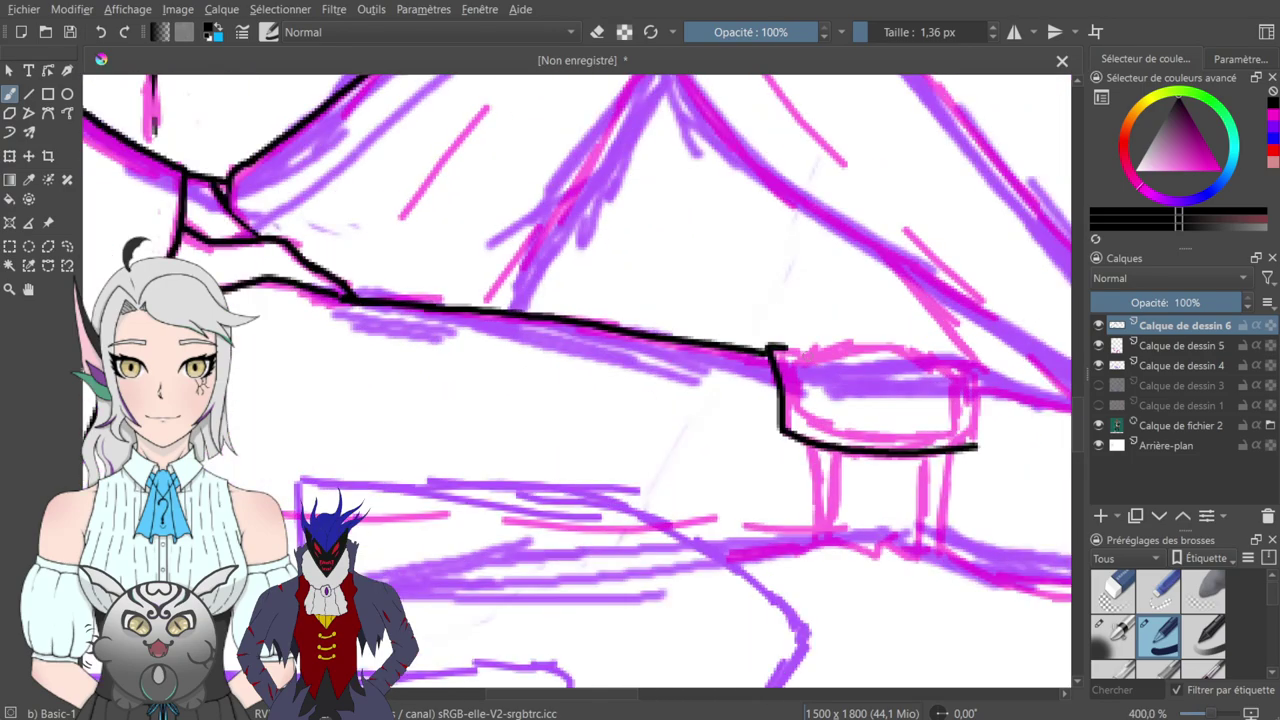
- Ink the knee pad's far side and rounded inner outline, undoing the inner top edge and redrawing it flatter
drag(791, 338, 574, 244)
drag(760, 354, 752, 273)
mouse_move(569, 253)
mouse_down()
mouse_move(582, 318)
mouse_move(667, 342)
mouse_move(728, 334)
mouse_move(745, 276)
mouse_up()
mouse_move(577, 256)
mouse_down()
mouse_move(654, 246)
mouse_move(740, 273)
mouse_move(722, 247)
mouse_move(900, 298)
mouse_move(930, 289)
mouse_move(657, 306)
mouse_up()
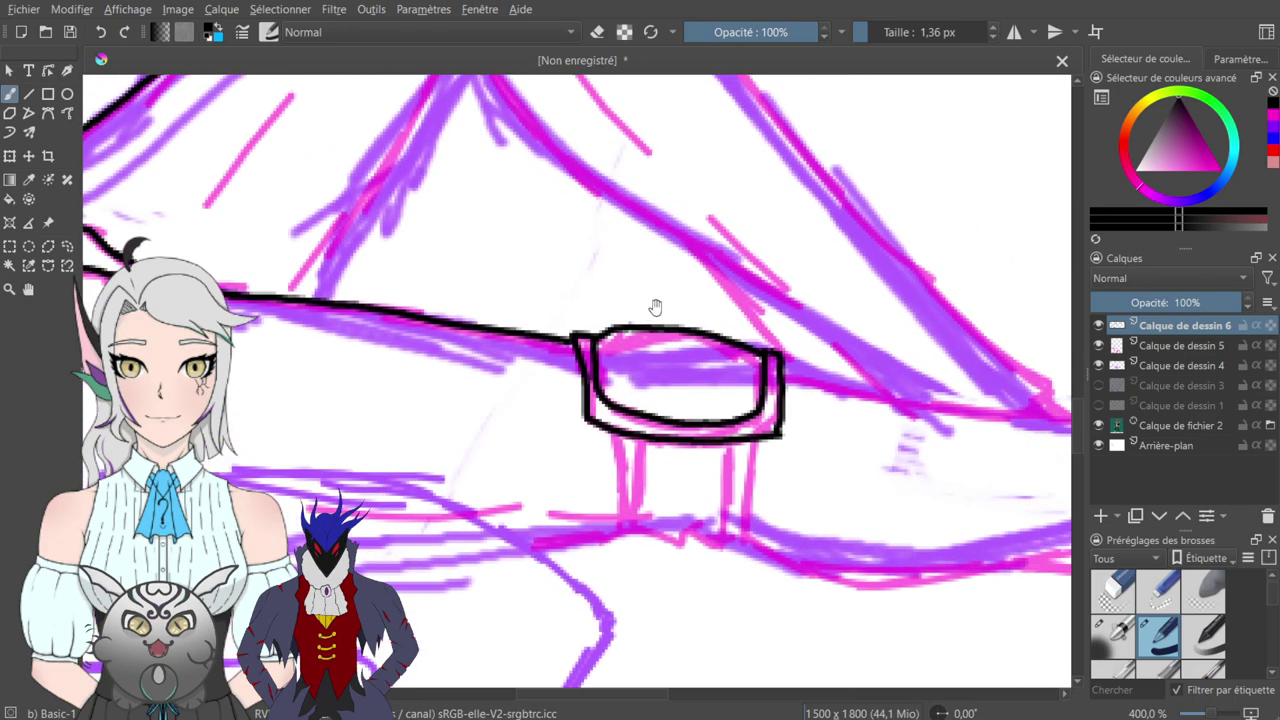
key(ctrl+z)
drag(596, 340, 624, 328)
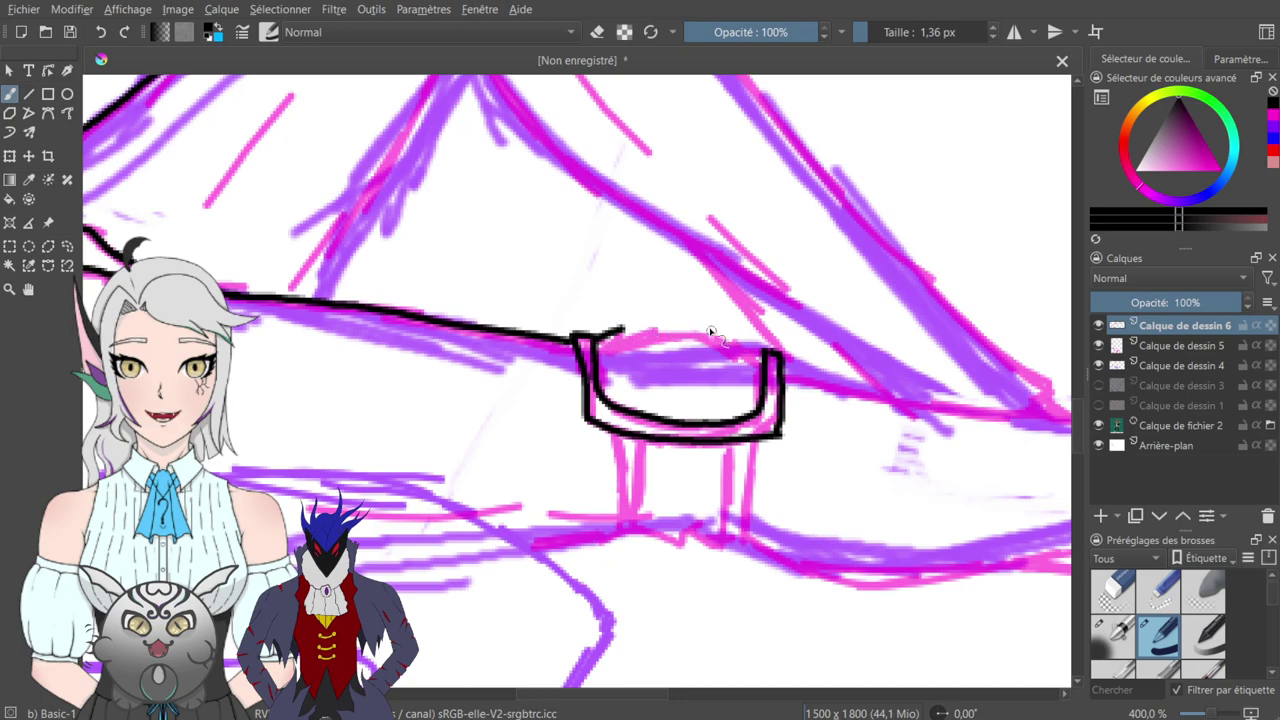
drag(766, 356, 751, 340)
drag(620, 330, 762, 347)
- Ink four short diagonal corner creases and a horizontal center line inside the knee pad
drag(626, 342, 613, 392)
drag(735, 386, 752, 405)
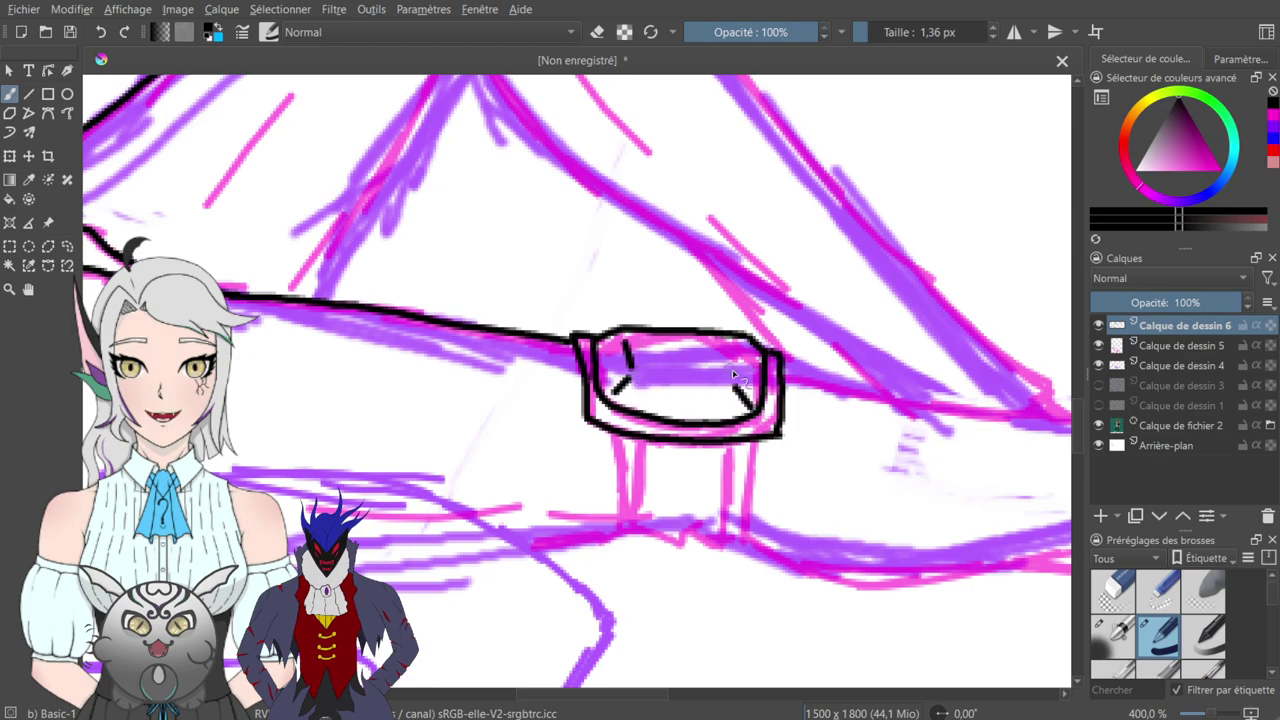
drag(743, 337, 735, 364)
drag(645, 376, 712, 373)
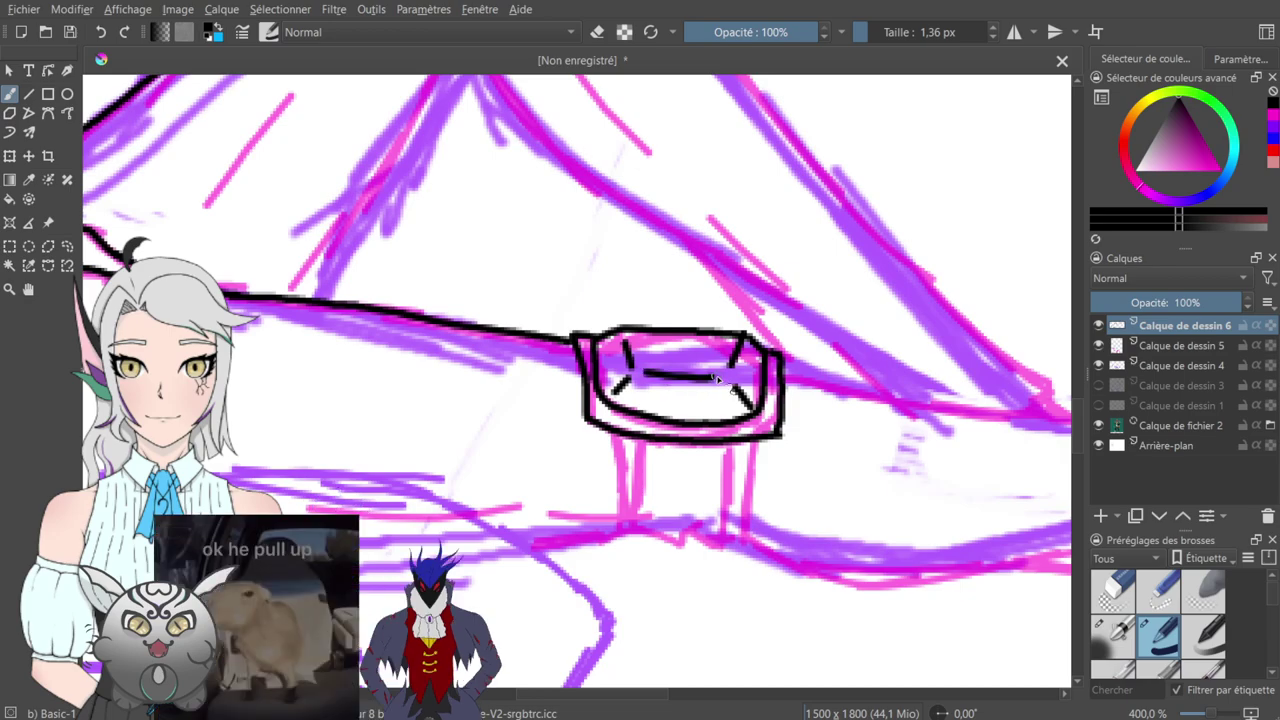
- Ink the two vertical straps running from the knee pad down to the leg's underside
mouse_move(760, 300)
mouse_down()
mouse_move(600, 255)
mouse_move(825, 304)
mouse_move(730, 187)
mouse_up()
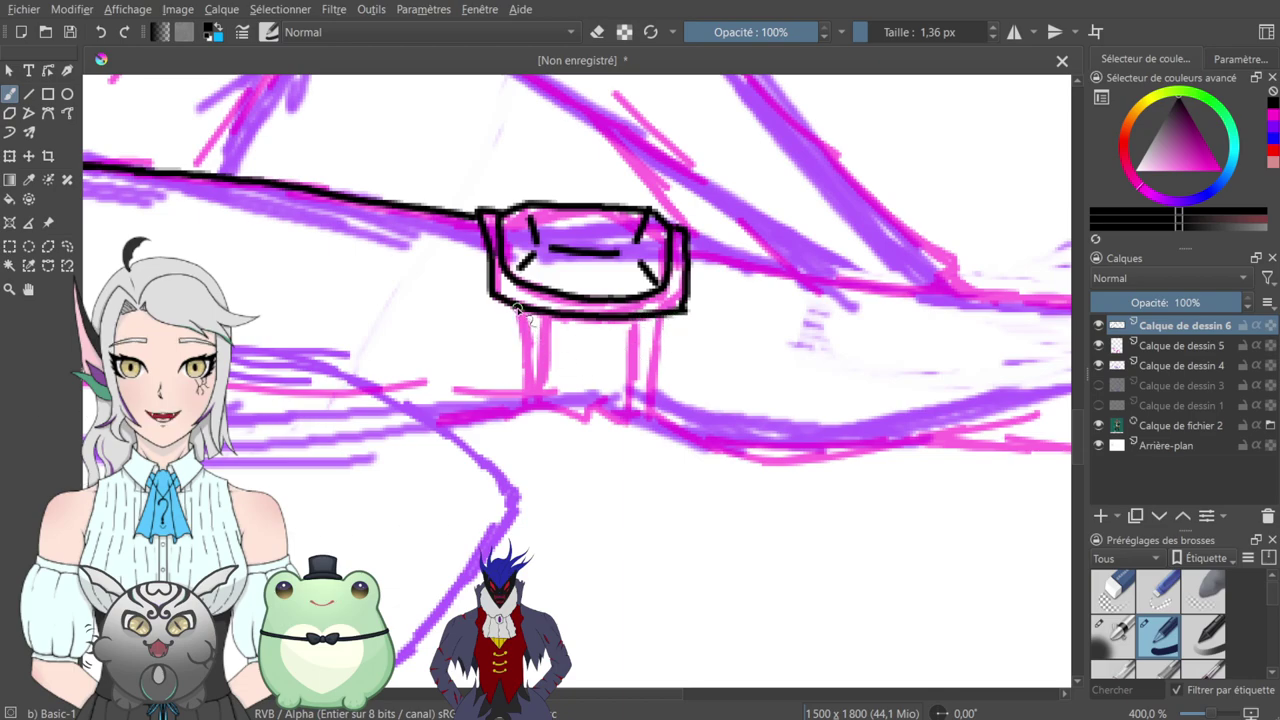
mouse_move(520, 318)
mouse_down()
mouse_move(522, 405)
mouse_move(536, 410)
mouse_move(550, 350)
mouse_move(538, 410)
mouse_up()
mouse_move(632, 318)
mouse_down()
mouse_move(629, 411)
mouse_move(655, 344)
mouse_move(648, 424)
mouse_up()
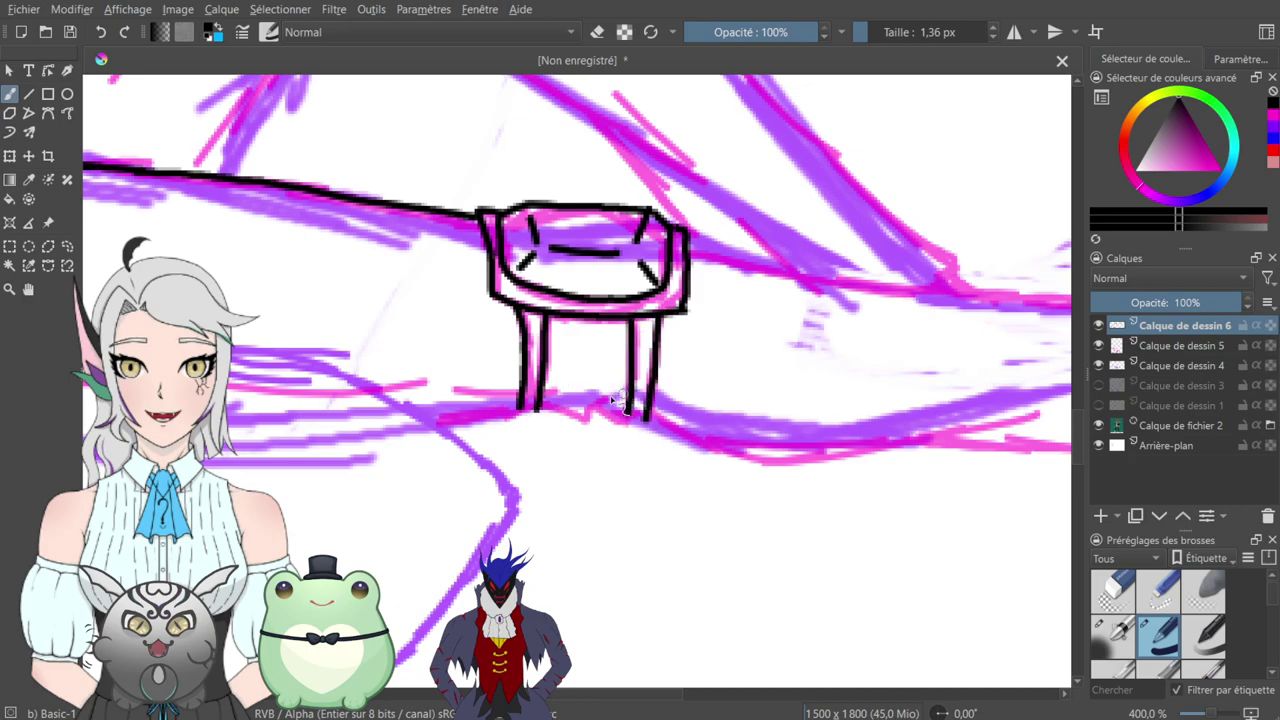
- Ink the leg's underside up to the first strap, redoing that stroke, and the jagged fold between both straps
mouse_move(467, 347)
mouse_down()
mouse_move(560, 314)
mouse_move(634, 346)
mouse_up()
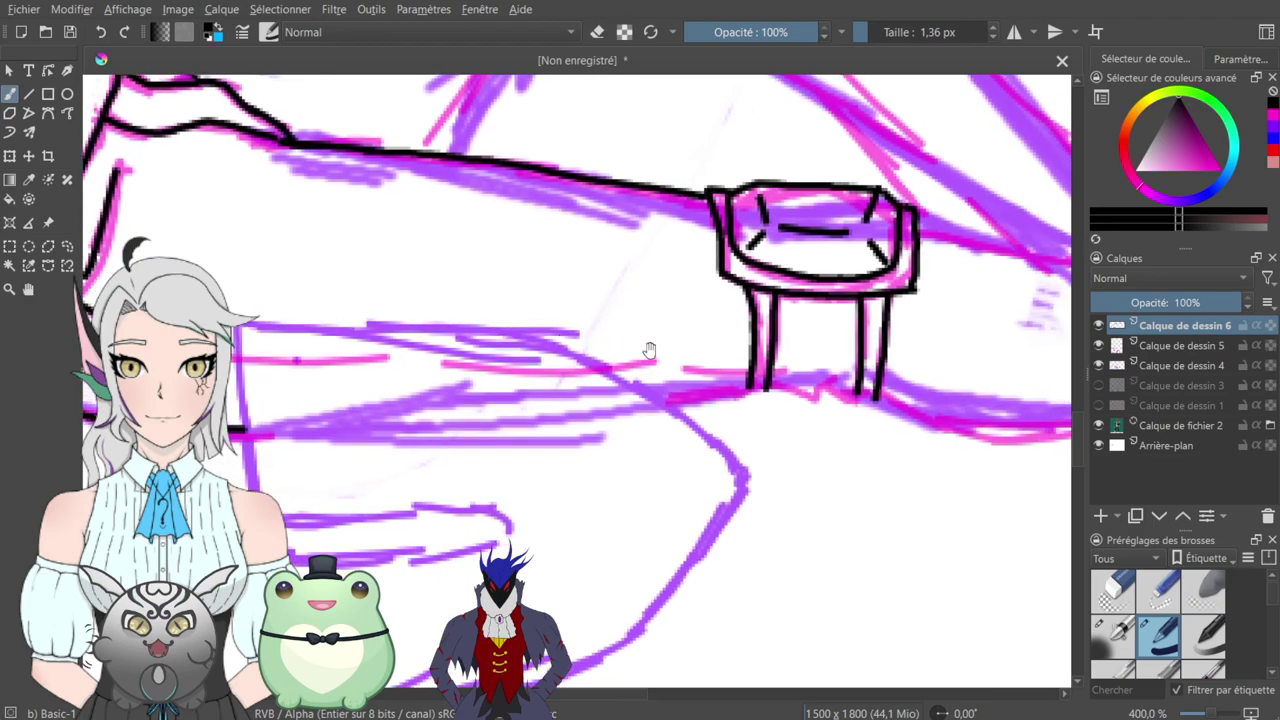
drag(662, 401, 749, 386)
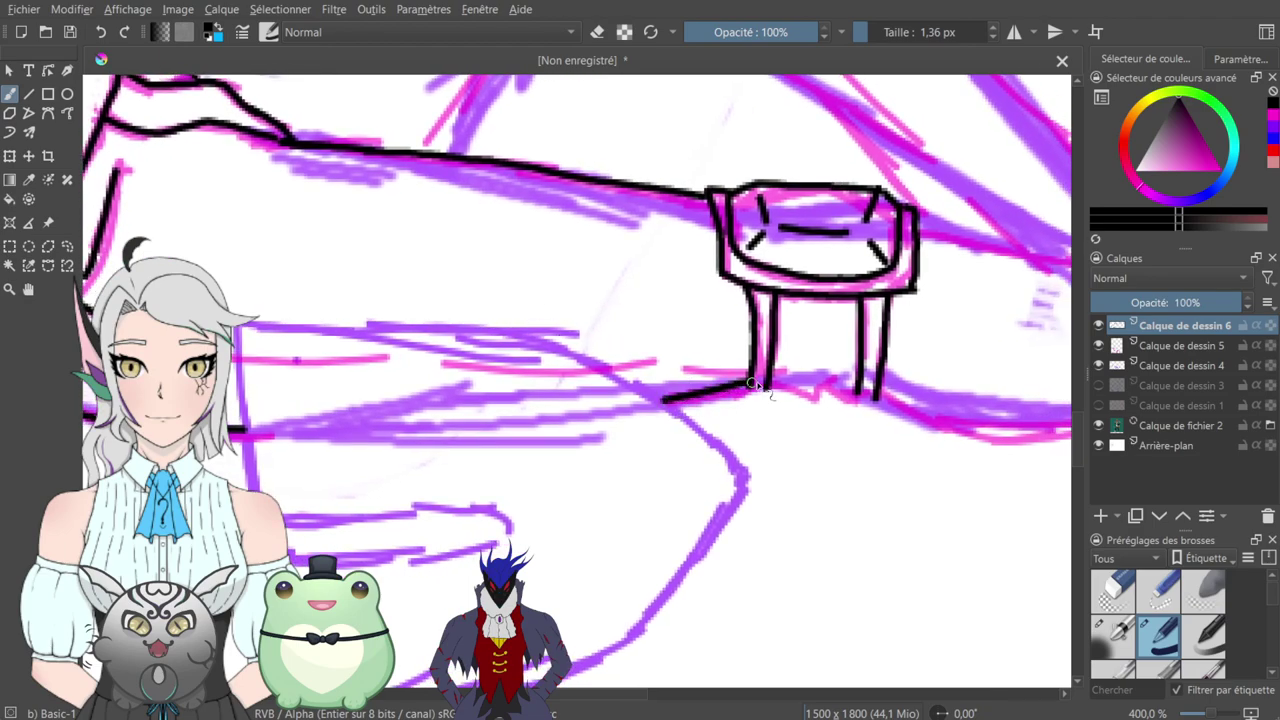
key(ctrl+z)
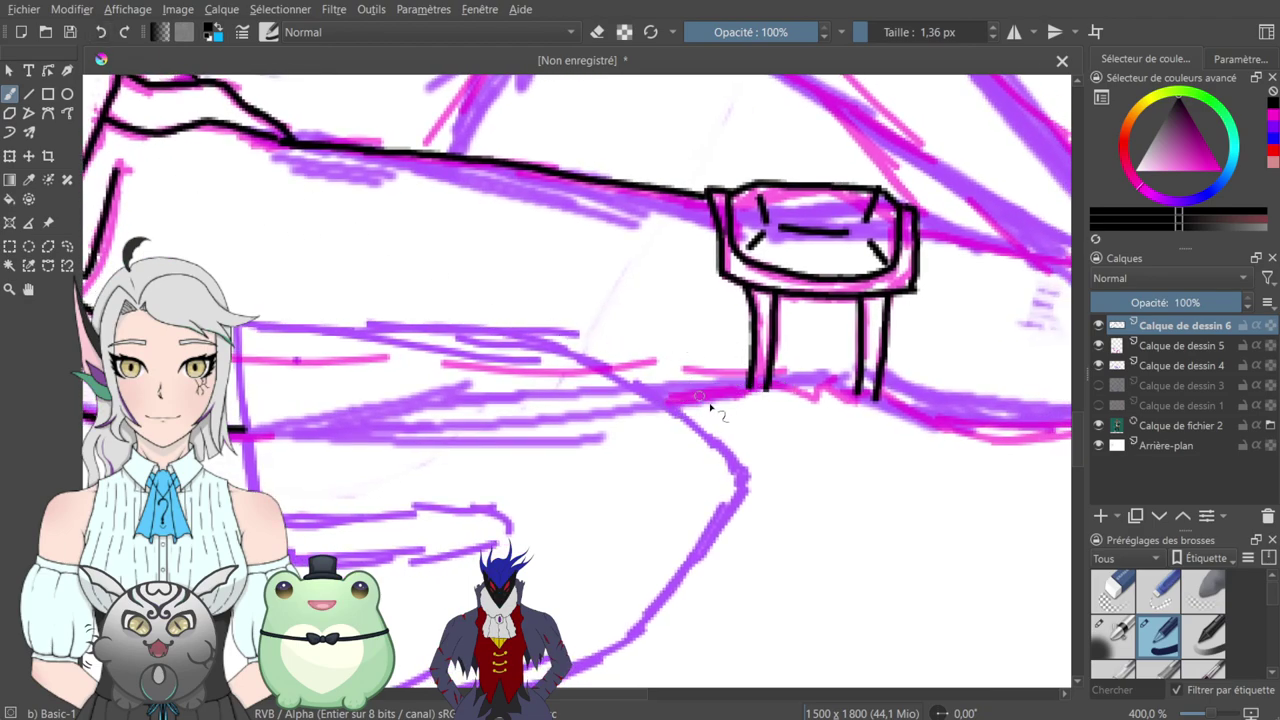
drag(665, 403, 751, 386)
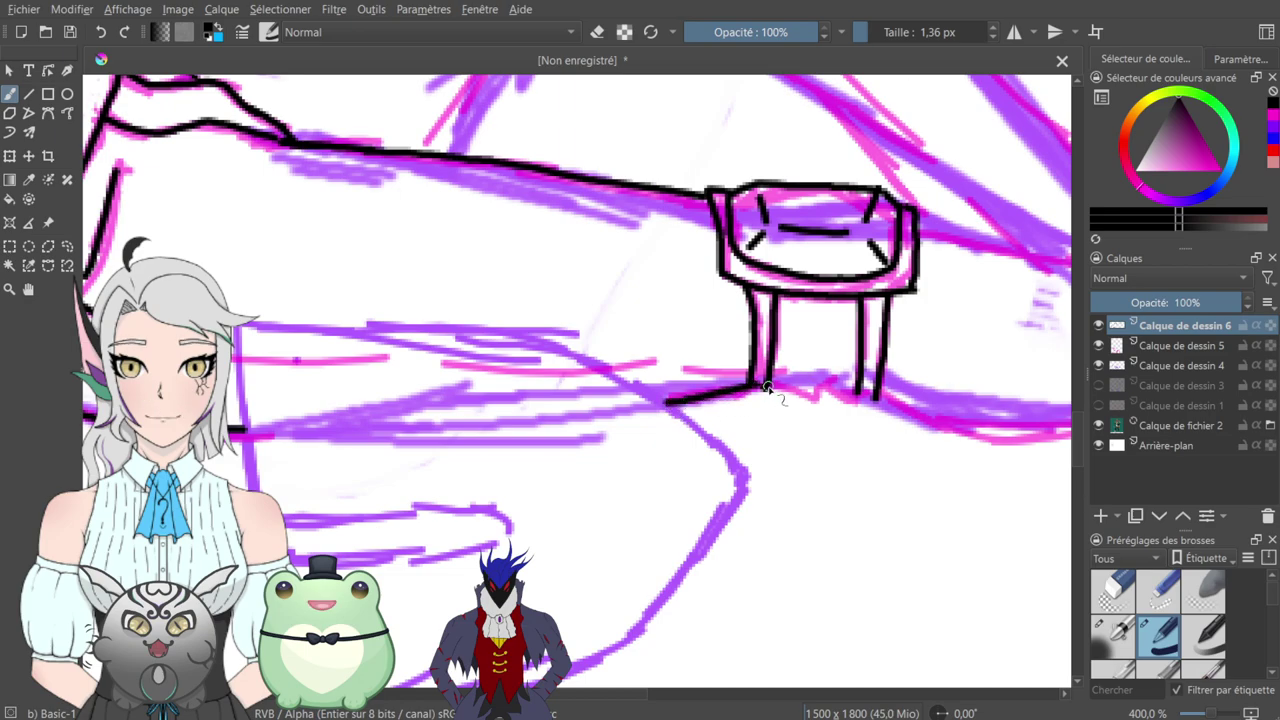
drag(766, 390, 862, 394)
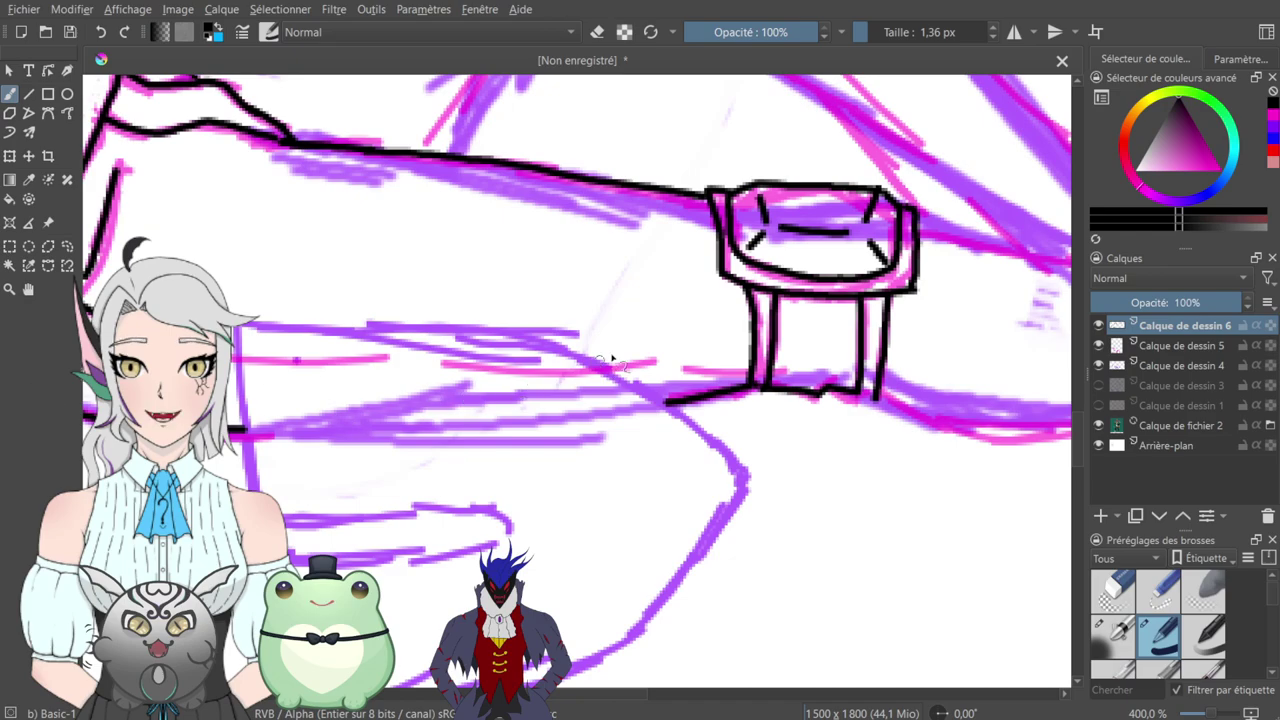
- Ink the lower leg's underside from the second strap to the bottom corner of the trouser hem, cleaning the line with the eraser
drag(770, 365, 555, 372)
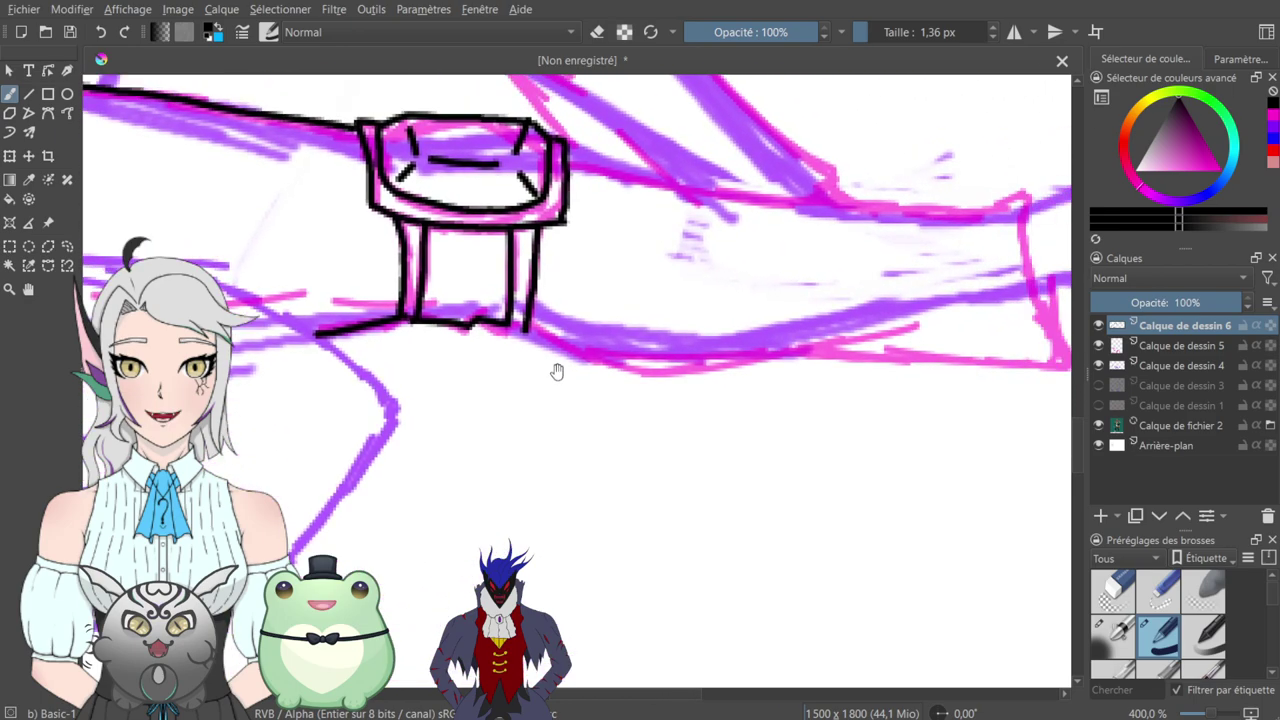
mouse_move(508, 323)
mouse_down()
mouse_move(539, 339)
mouse_move(511, 462)
mouse_move(623, 480)
mouse_move(835, 438)
mouse_move(649, 387)
mouse_move(686, 394)
mouse_up()
key(e)
mouse_move(590, 402)
mouse_down()
mouse_move(674, 400)
mouse_move(500, 402)
mouse_move(535, 436)
mouse_move(825, 434)
mouse_up()
key(e)
- Erase and re-ink the knee pad's far upper corner, and ink the shin's upper contour and the trouser hem
drag(330, 230, 566, 318)
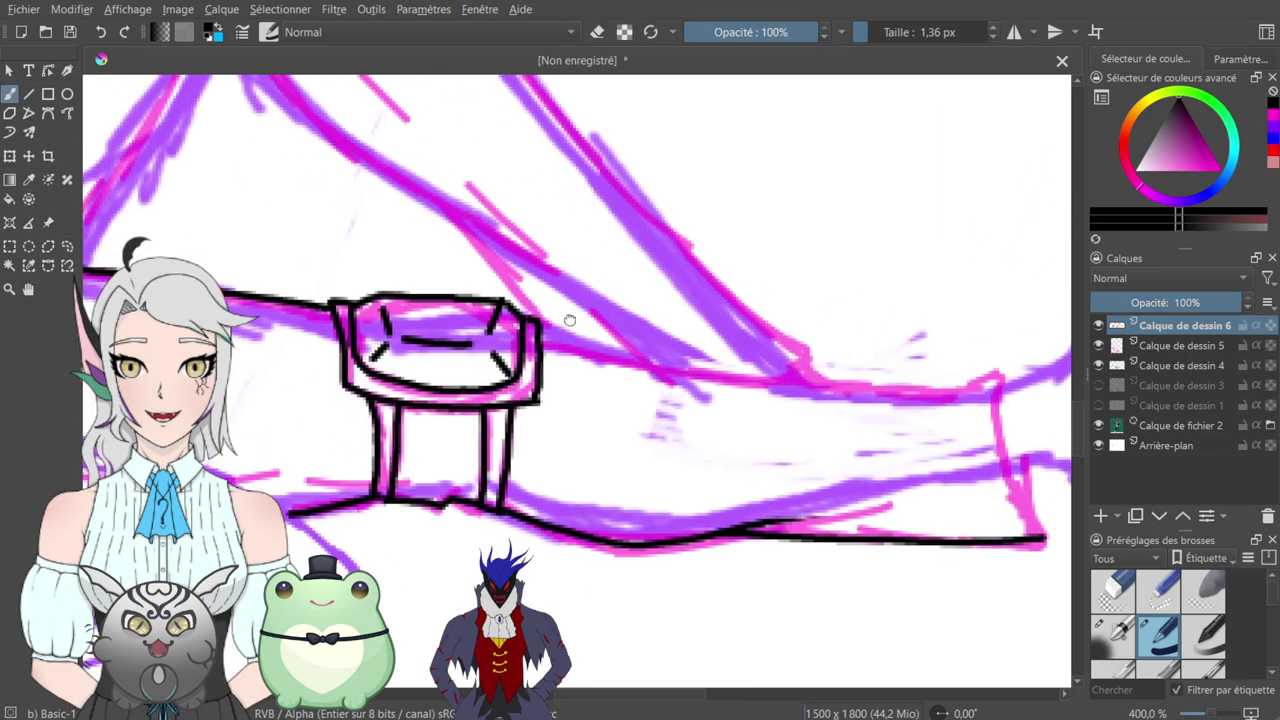
key(e)
mouse_move(520, 319)
mouse_down()
mouse_move(439, 296)
mouse_move(522, 318)
mouse_move(425, 292)
mouse_move(539, 308)
mouse_move(576, 336)
mouse_up()
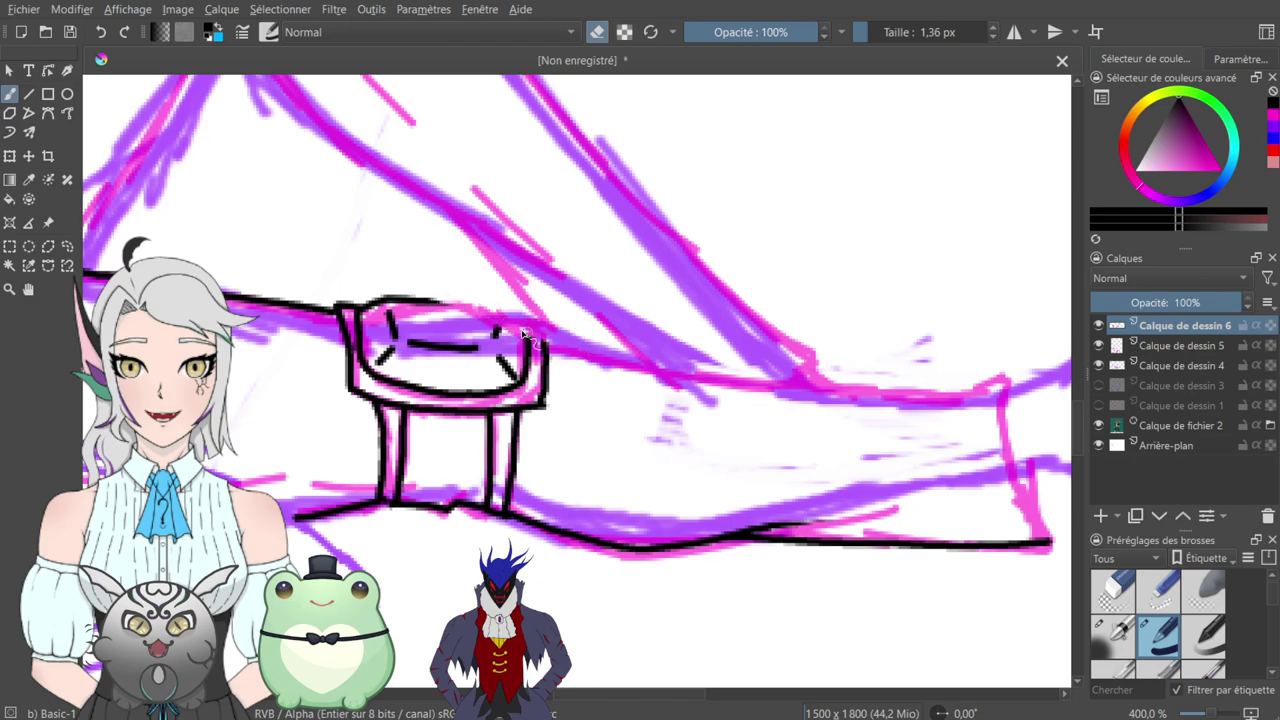
click(597, 32)
mouse_move(432, 300)
mouse_down()
mouse_move(497, 311)
mouse_move(527, 339)
mouse_move(545, 319)
mouse_move(411, 332)
mouse_move(655, 377)
mouse_move(832, 368)
mouse_move(755, 285)
mouse_move(772, 399)
mouse_move(812, 481)
mouse_move(797, 403)
mouse_up()
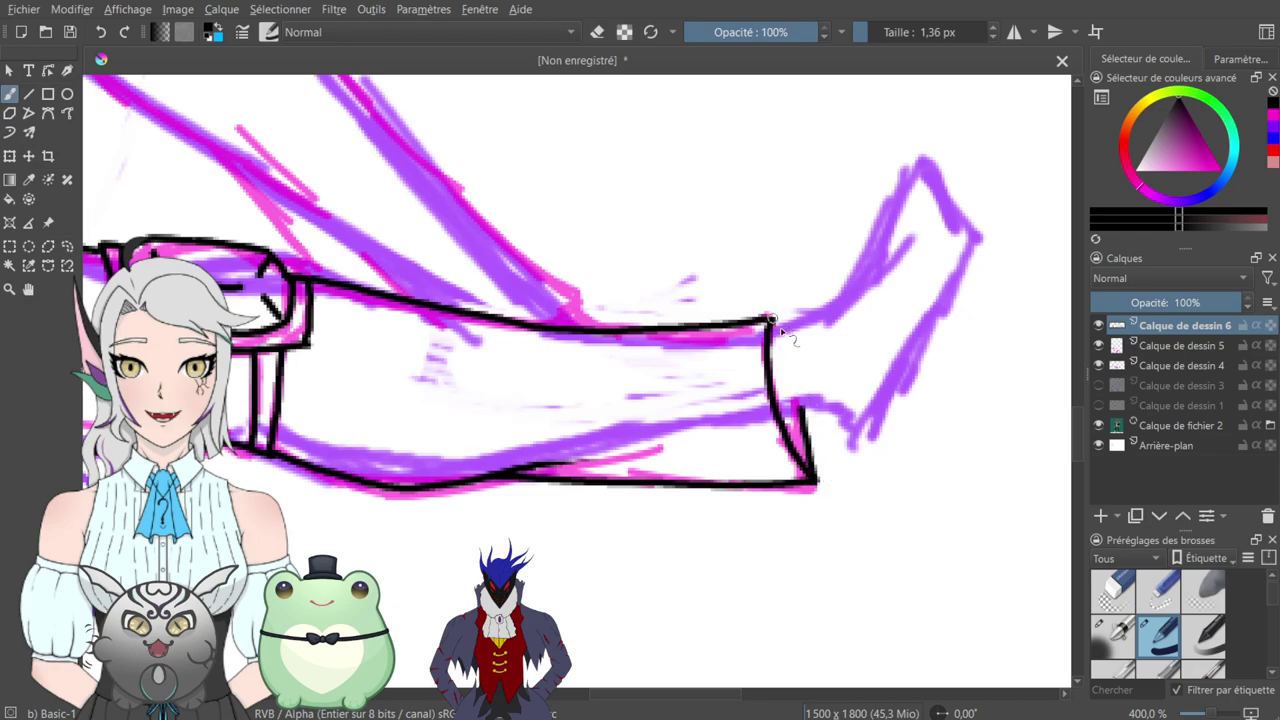
- Ink the foot's outline from the trouser hem, following the instep up to the toes and the heel and sole
drag(772, 323, 830, 310)
mouse_move(868, 263)
mouse_down()
mouse_move(912, 176)
mouse_move(945, 184)
mouse_up()
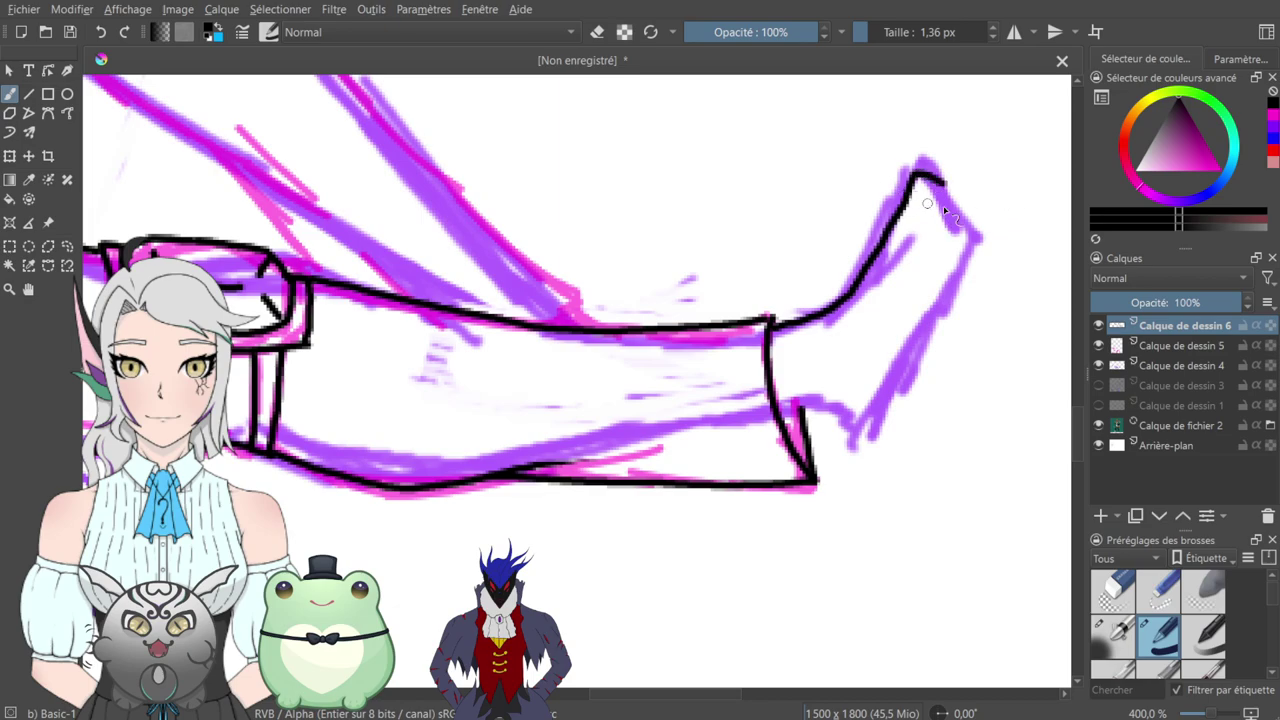
mouse_move(892, 233)
mouse_down()
mouse_move(884, 343)
mouse_move(942, 184)
mouse_up()
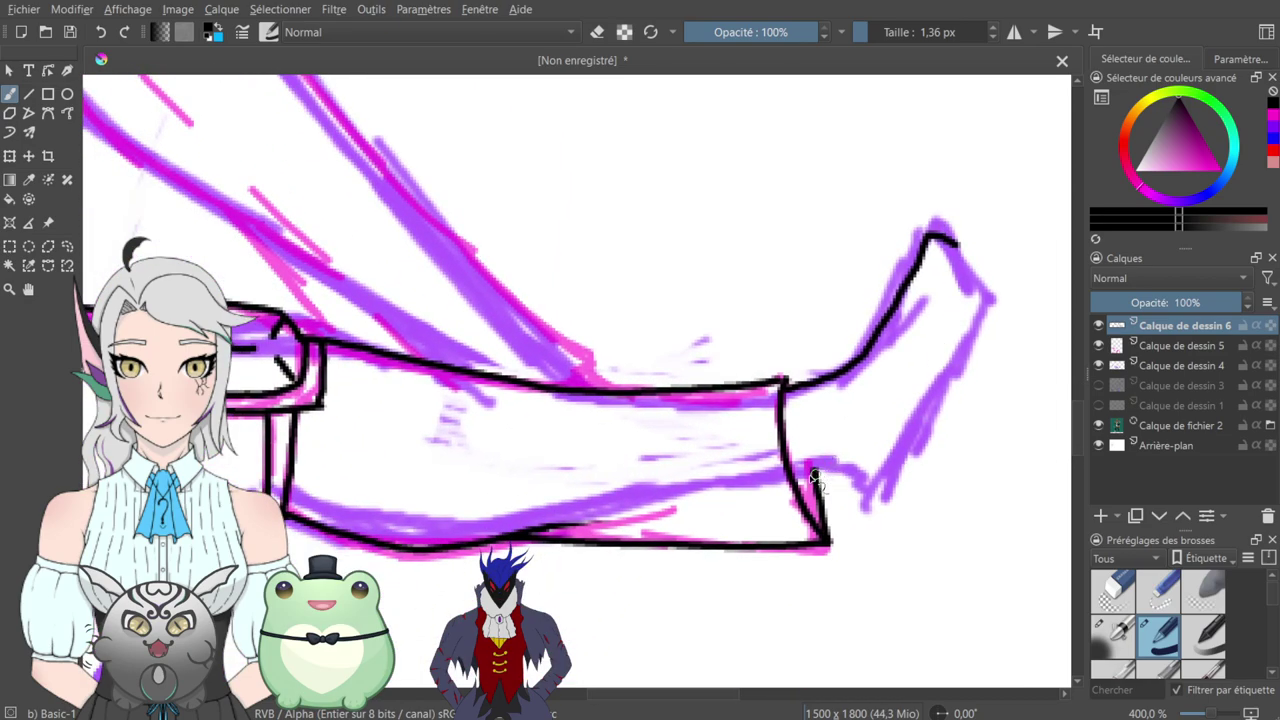
mouse_move(787, 469)
mouse_down()
mouse_move(869, 491)
mouse_move(887, 482)
mouse_move(947, 350)
mouse_move(990, 294)
mouse_up()
drag(951, 245, 989, 295)
- Erase the foot's toe end, redraw it as a rounded curve joining the instep and sole, and trim the excess ink
key(e)
mouse_move(950, 240)
mouse_down()
mouse_move(982, 289)
mouse_move(985, 271)
mouse_move(996, 280)
mouse_move(987, 296)
mouse_move(967, 295)
mouse_move(959, 268)
mouse_move(978, 263)
mouse_move(935, 218)
mouse_move(981, 296)
mouse_move(928, 220)
mouse_up()
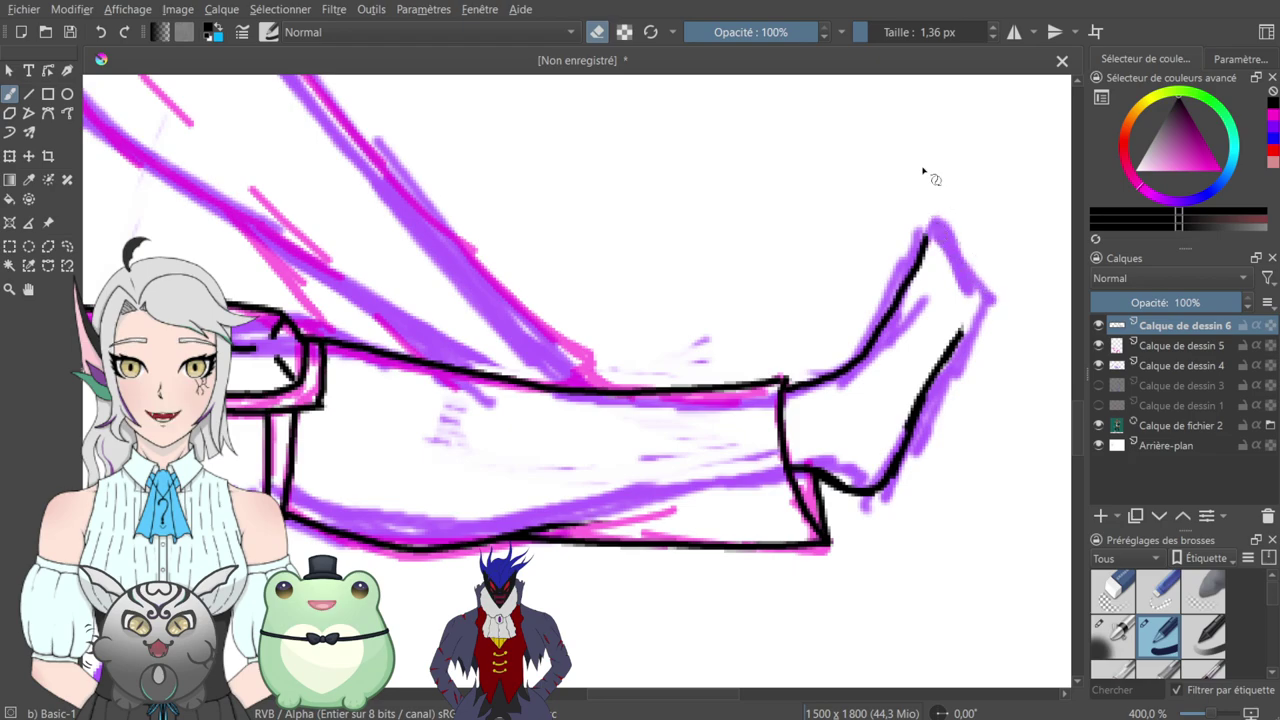
key(e)
mouse_move(925, 243)
mouse_down()
mouse_move(933, 232)
mouse_move(958, 256)
mouse_move(960, 340)
mouse_up()
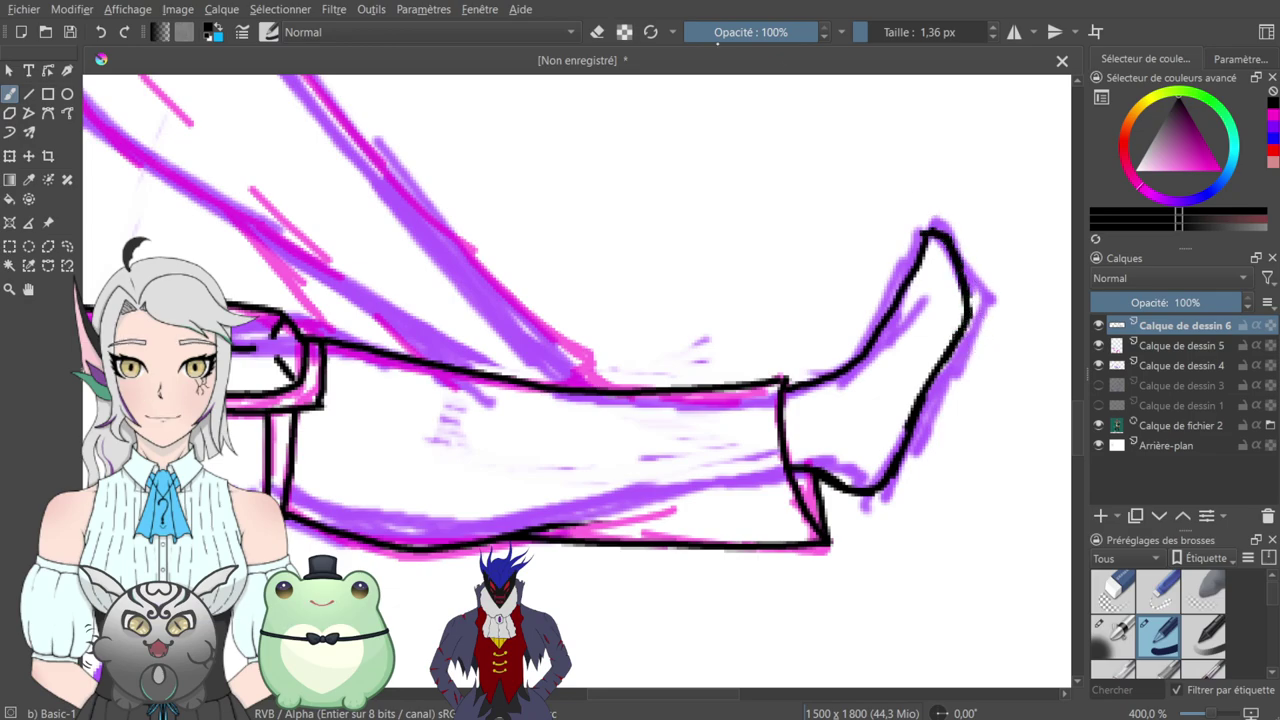
key(e)
drag(923, 228, 931, 219)
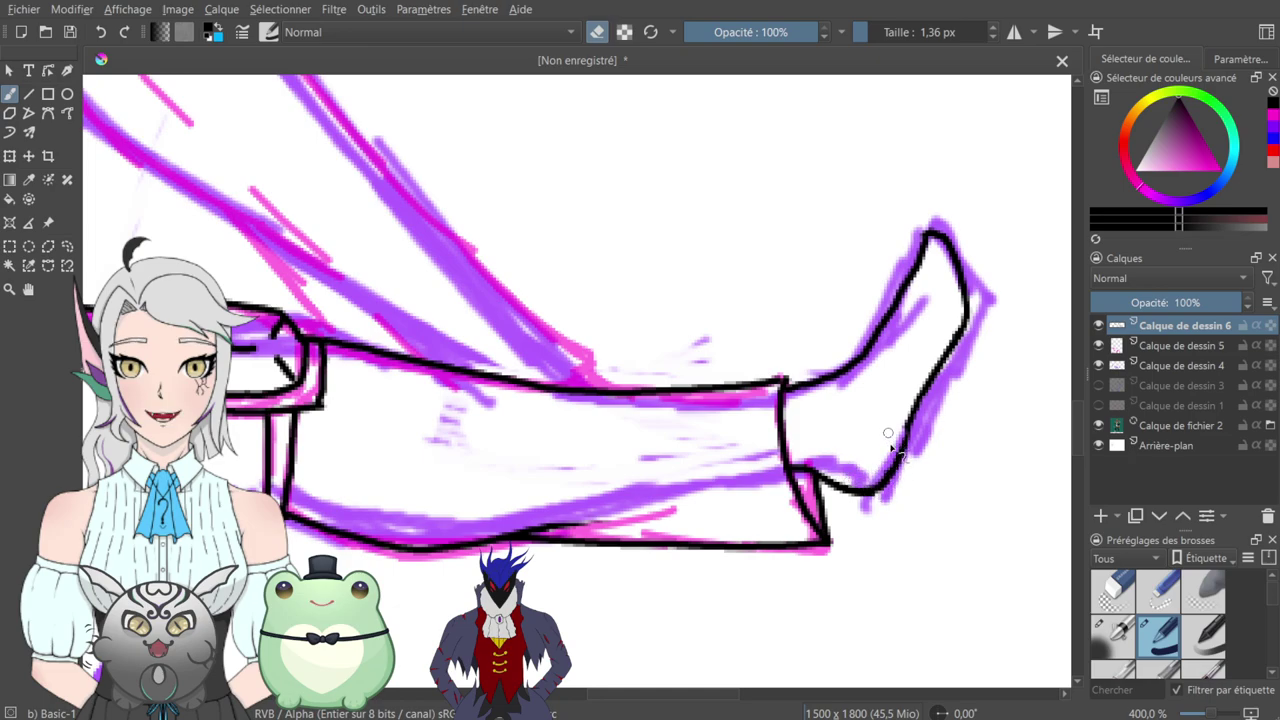
click(596, 32)
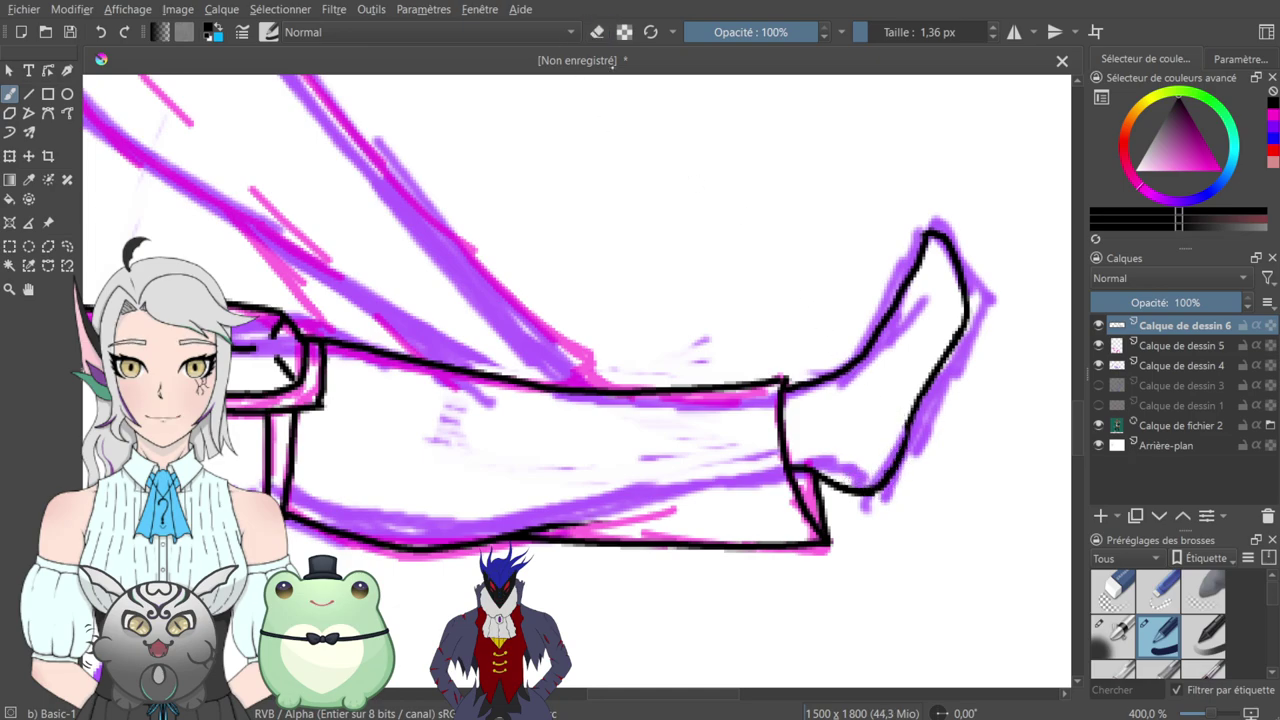
- Undo a trial line beside the trouser hem and ink a small curved ankle bone mark on the foot, thinning it with the eraser
drag(798, 478, 795, 382)
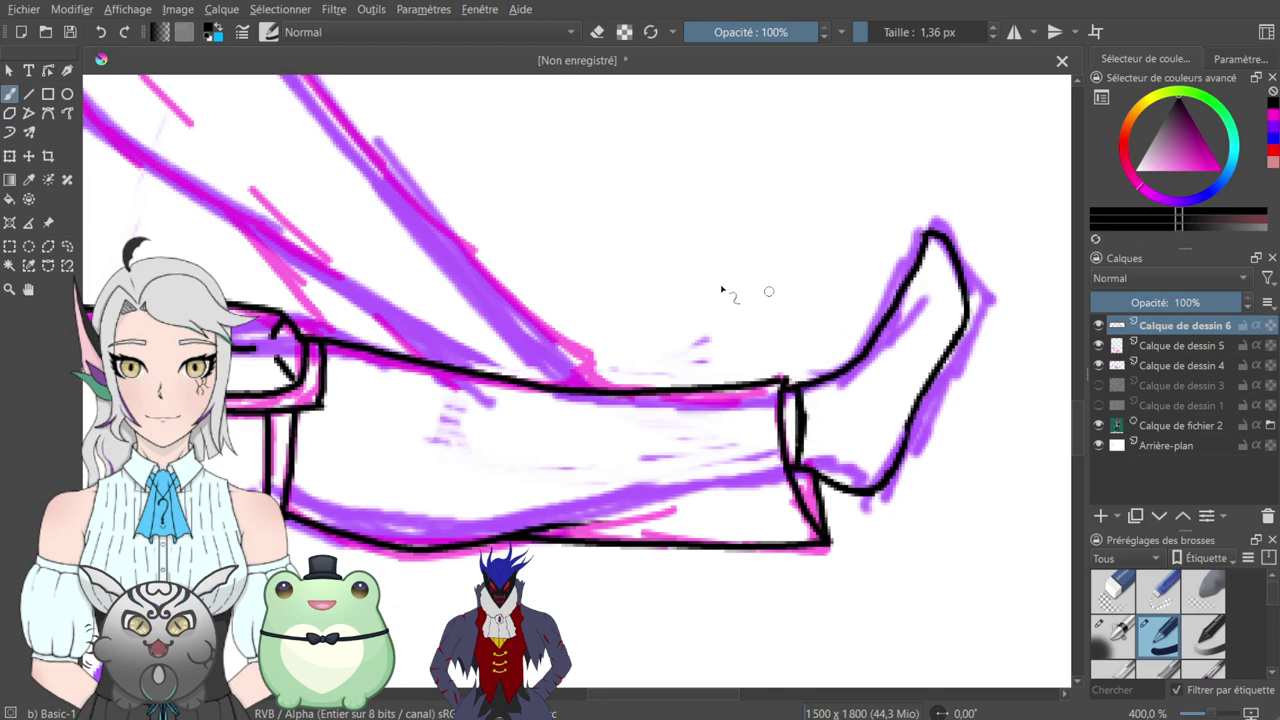
key(ctrl+z)
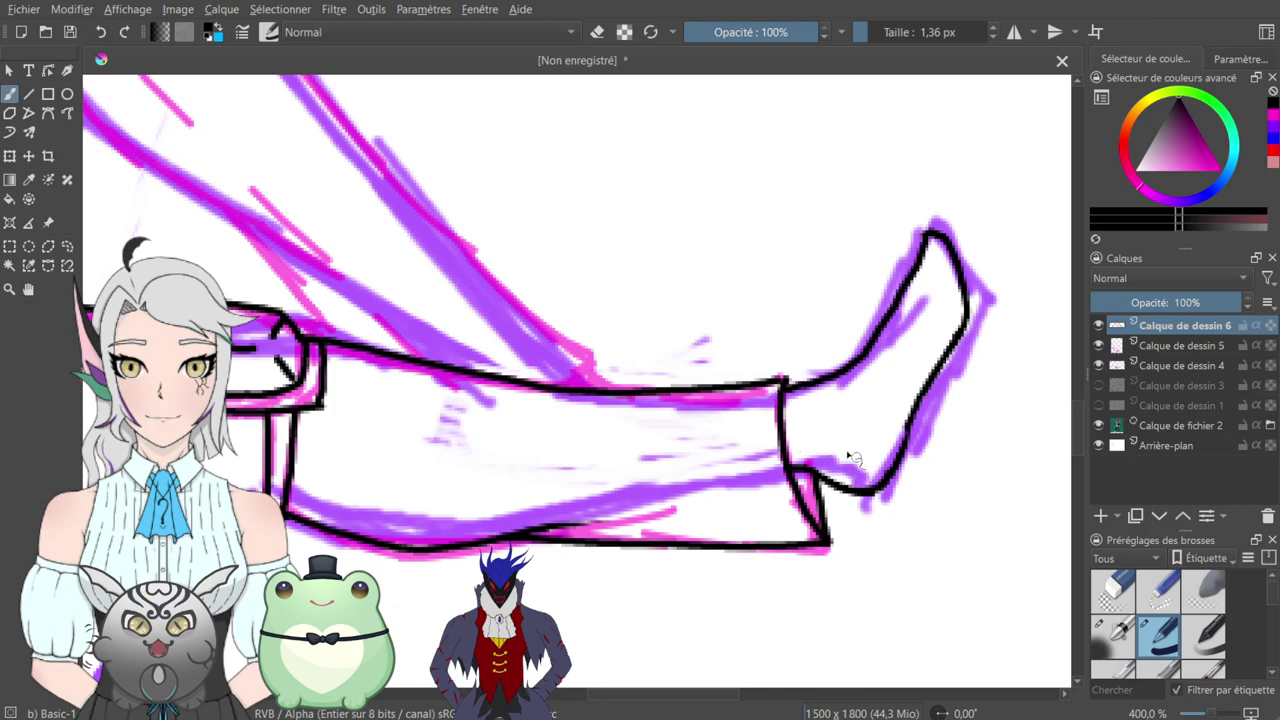
drag(832, 455, 842, 436)
click(598, 32)
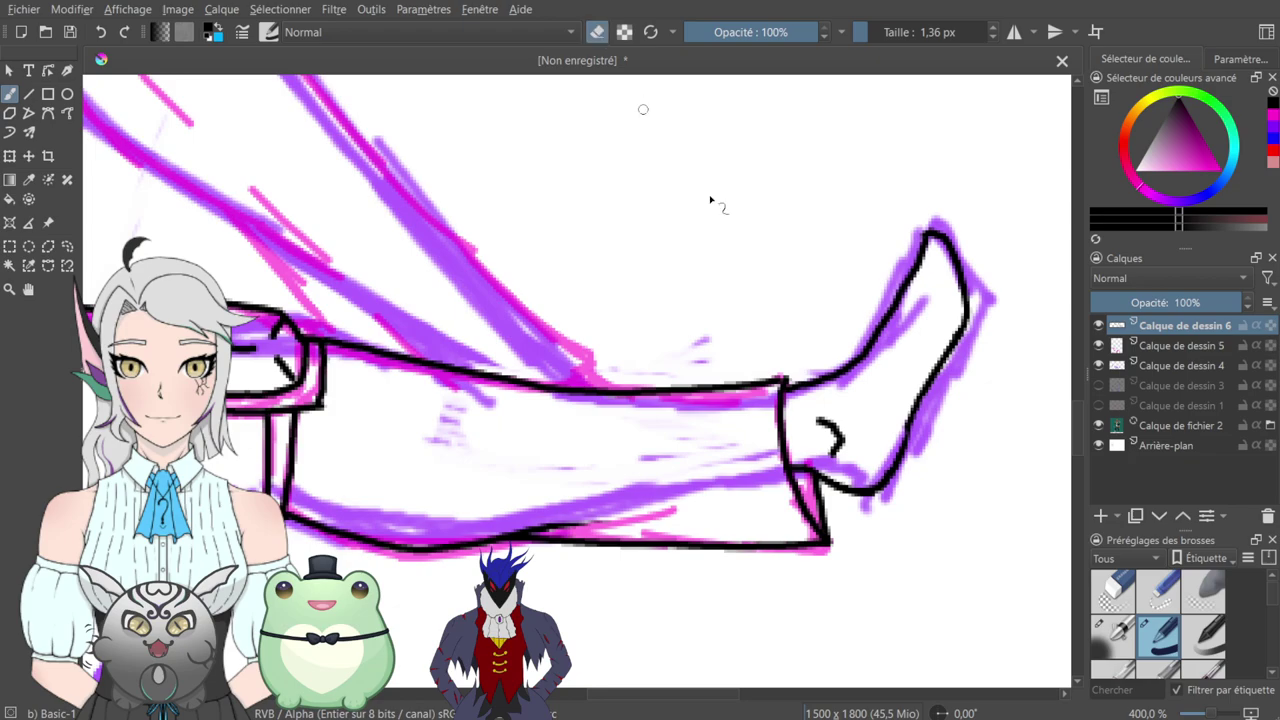
mouse_move(826, 458)
mouse_down()
mouse_move(839, 423)
mouse_move(839, 442)
mouse_move(826, 417)
mouse_move(844, 435)
mouse_move(805, 416)
mouse_up()
key(e)
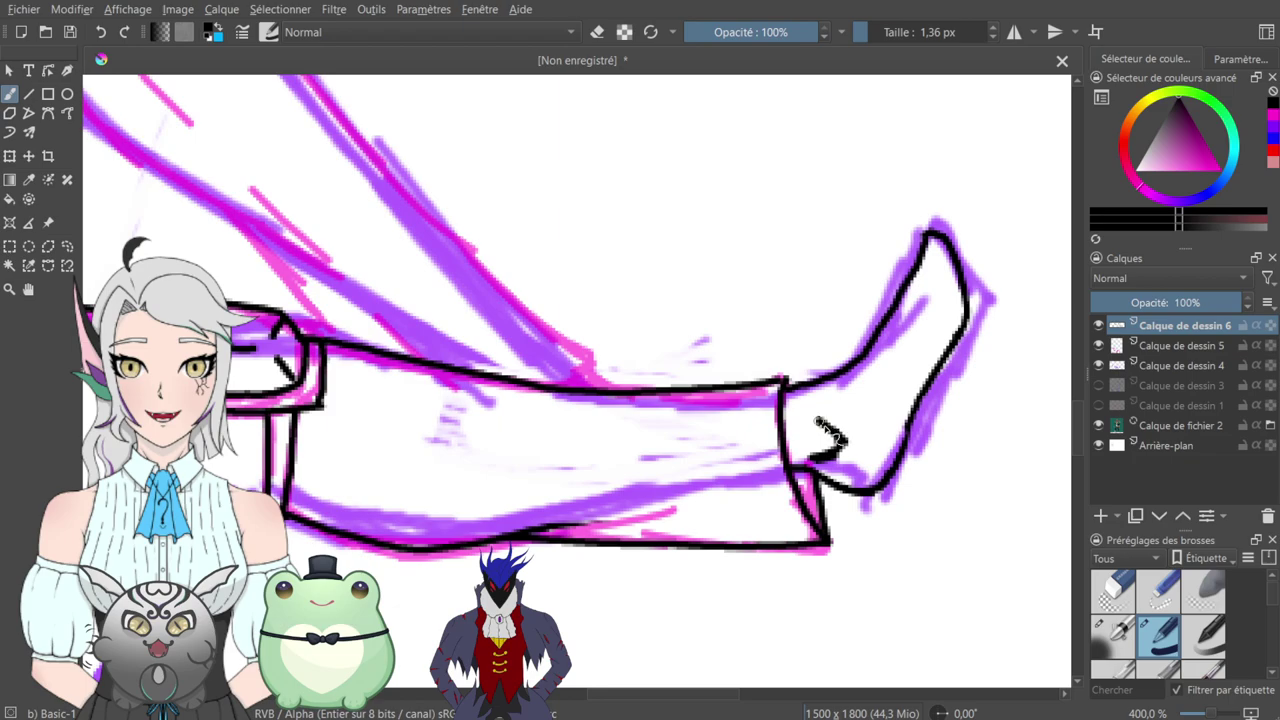
click(597, 32)
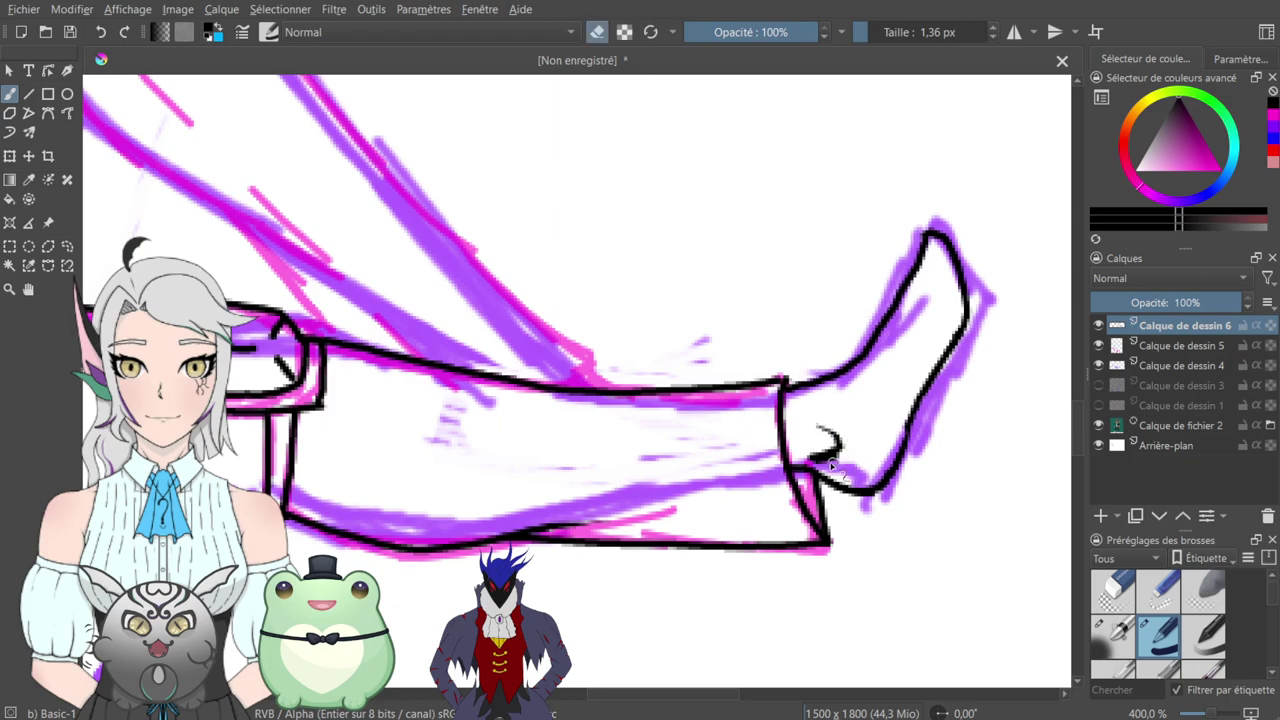
mouse_move(812, 460)
mouse_down()
mouse_move(834, 459)
mouse_move(847, 428)
mouse_move(823, 445)
mouse_move(820, 434)
mouse_move(818, 457)
mouse_move(858, 450)
mouse_up()
- Erase the loose end of the second forearm's underside and re-ink it to close the gap near the cuff
drag(586, 171, 1040, 451)
mouse_move(567, 342)
mouse_down()
mouse_move(832, 284)
mouse_move(669, 529)
mouse_move(860, 368)
mouse_up()
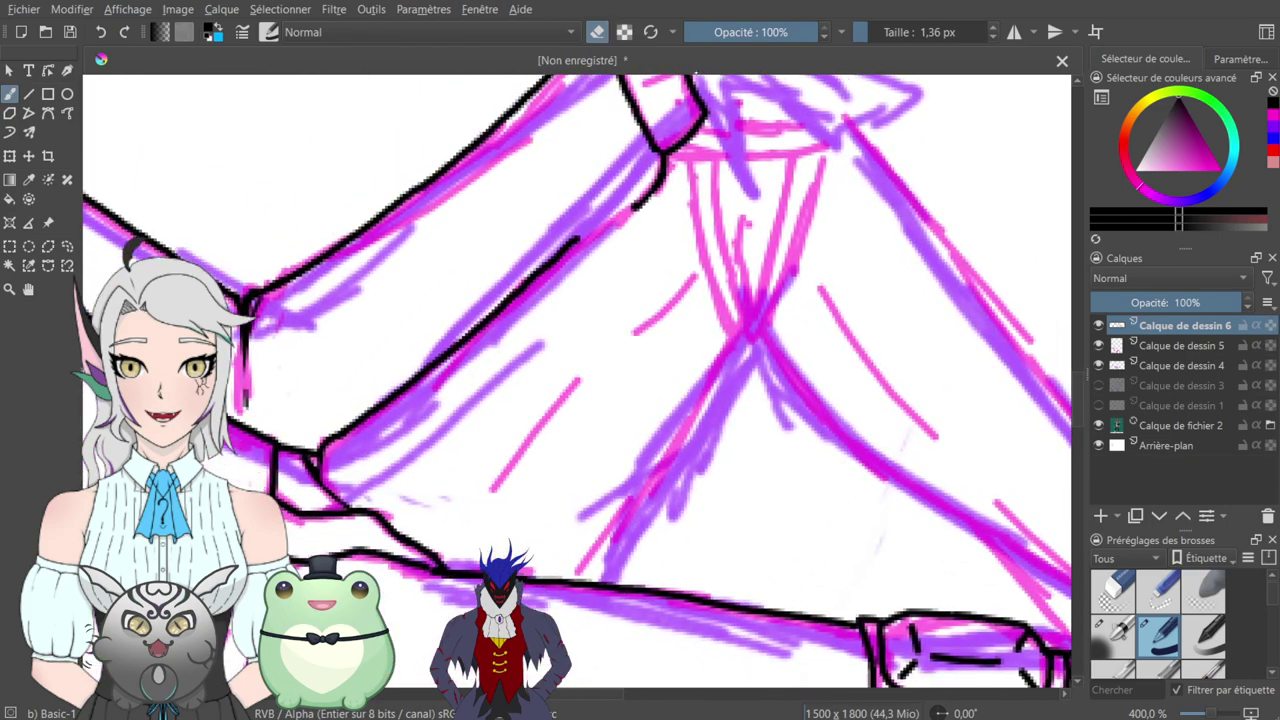
key(e)
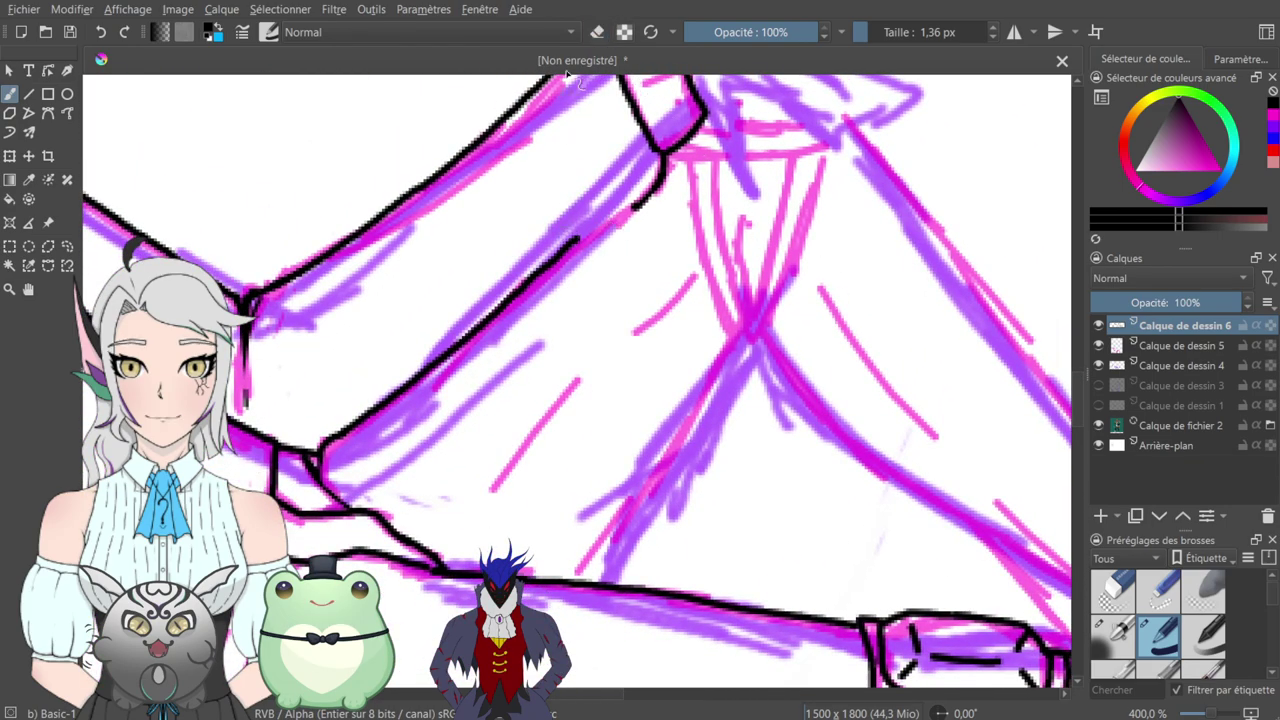
key(e)
mouse_move(490, 318)
mouse_down()
mouse_move(565, 254)
mouse_move(468, 318)
mouse_move(600, 232)
mouse_up()
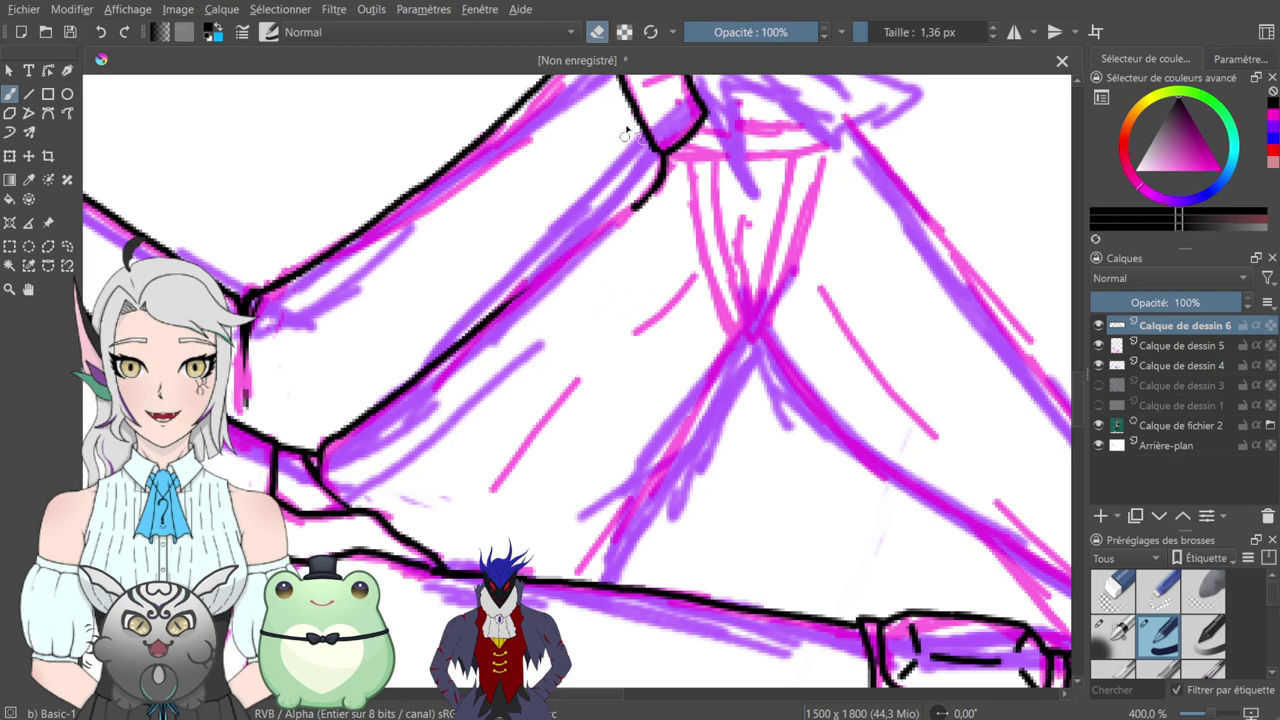
click(596, 33)
mouse_move(495, 315)
mouse_down()
mouse_move(625, 209)
mouse_move(526, 369)
mouse_move(563, 329)
mouse_up()
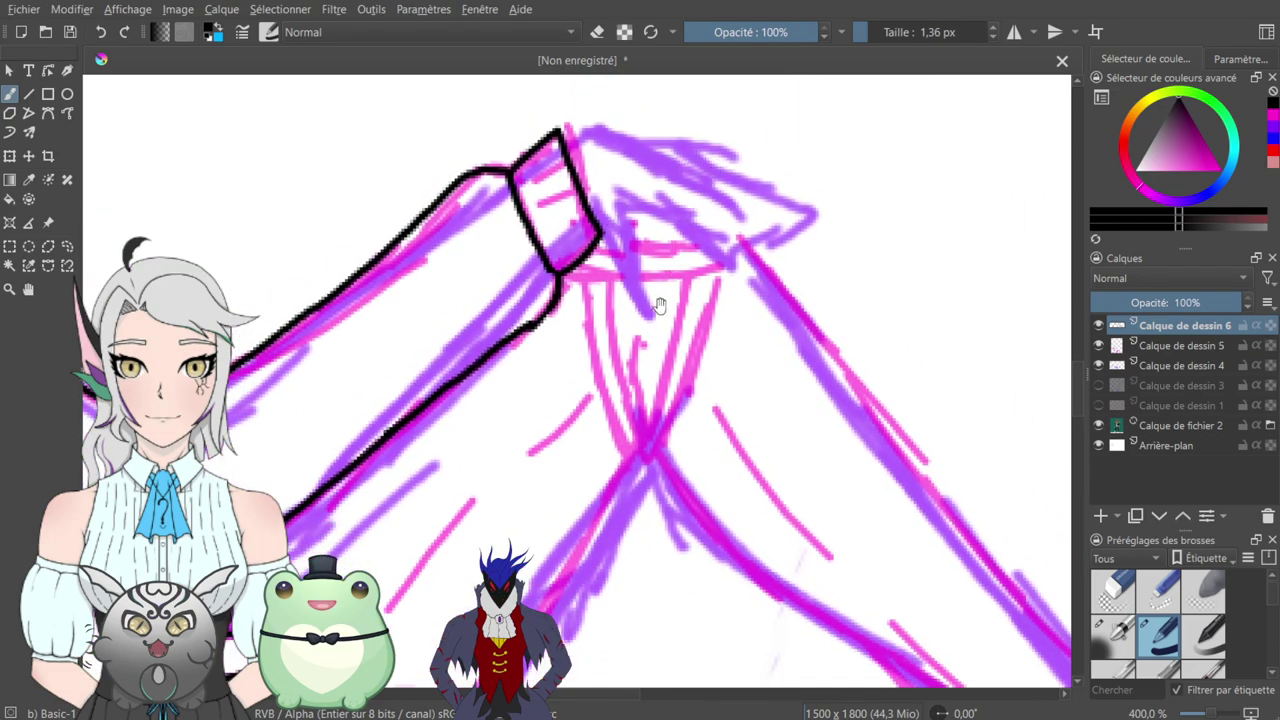
drag(537, 457, 608, 271)
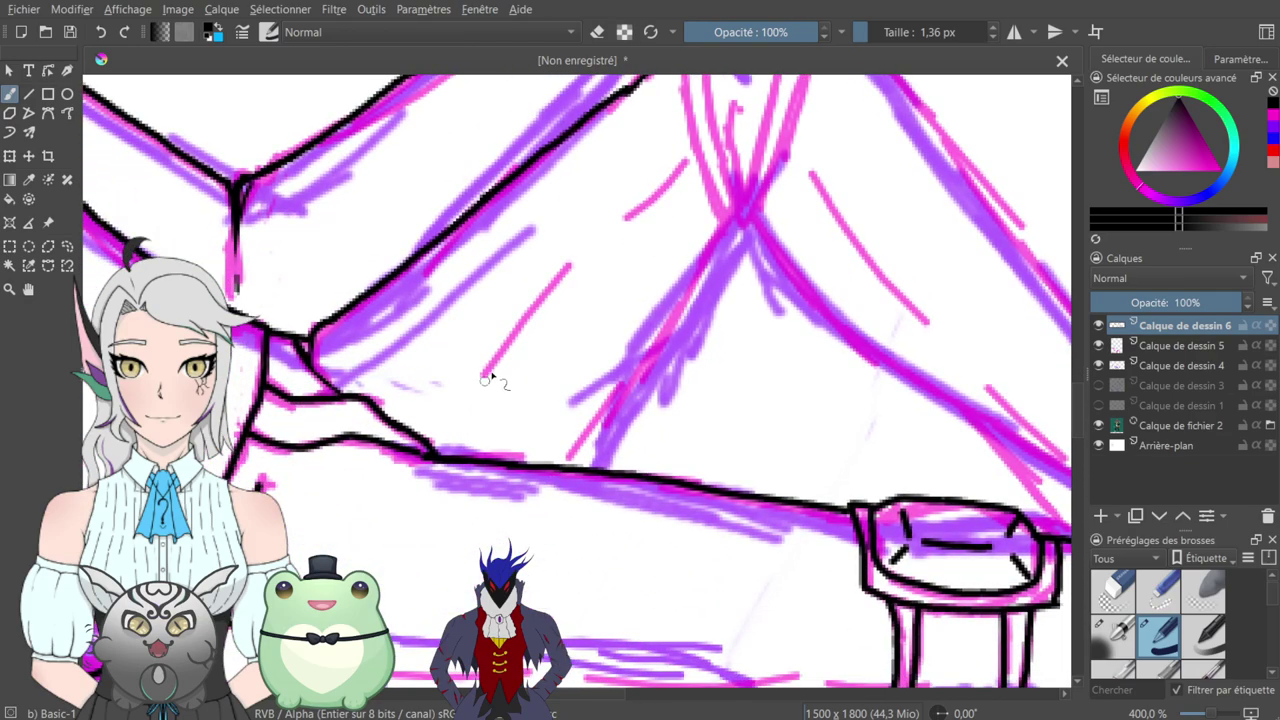
- Ink a short fold line on the outstretched thigh's underside near the hip and taper it with the eraser
drag(484, 382, 574, 249)
drag(401, 567, 446, 568)
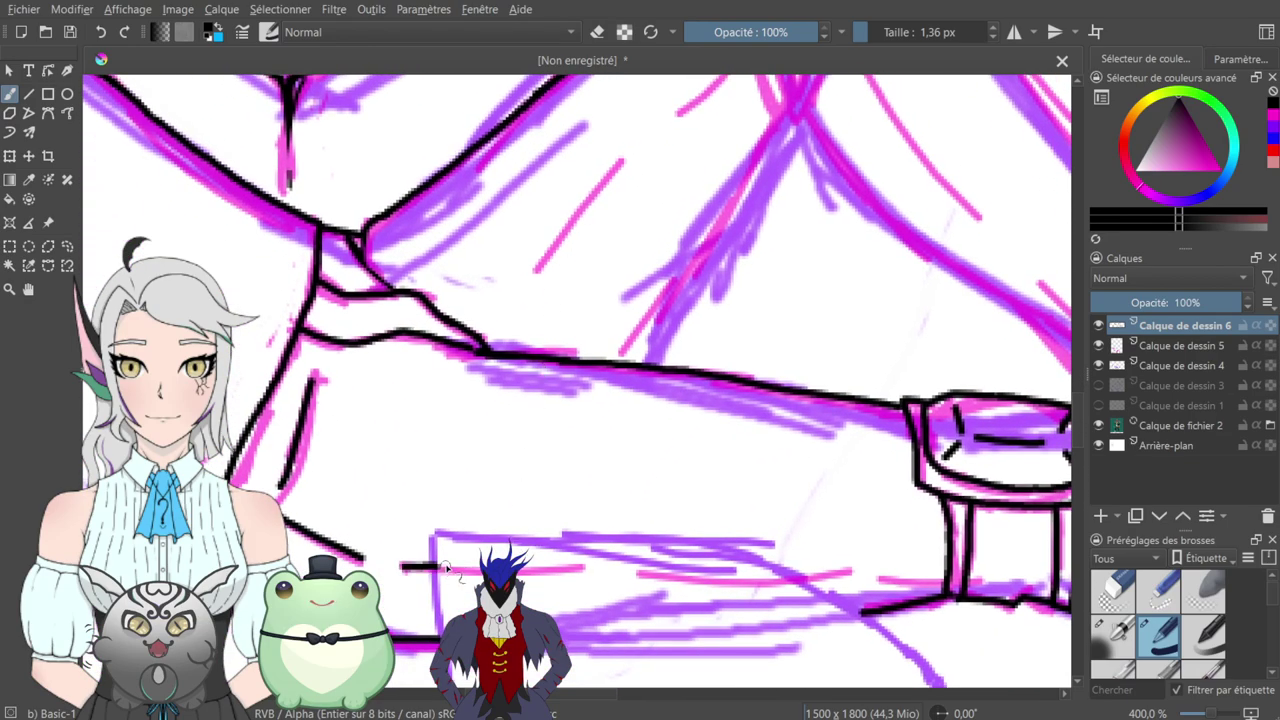
key(e)
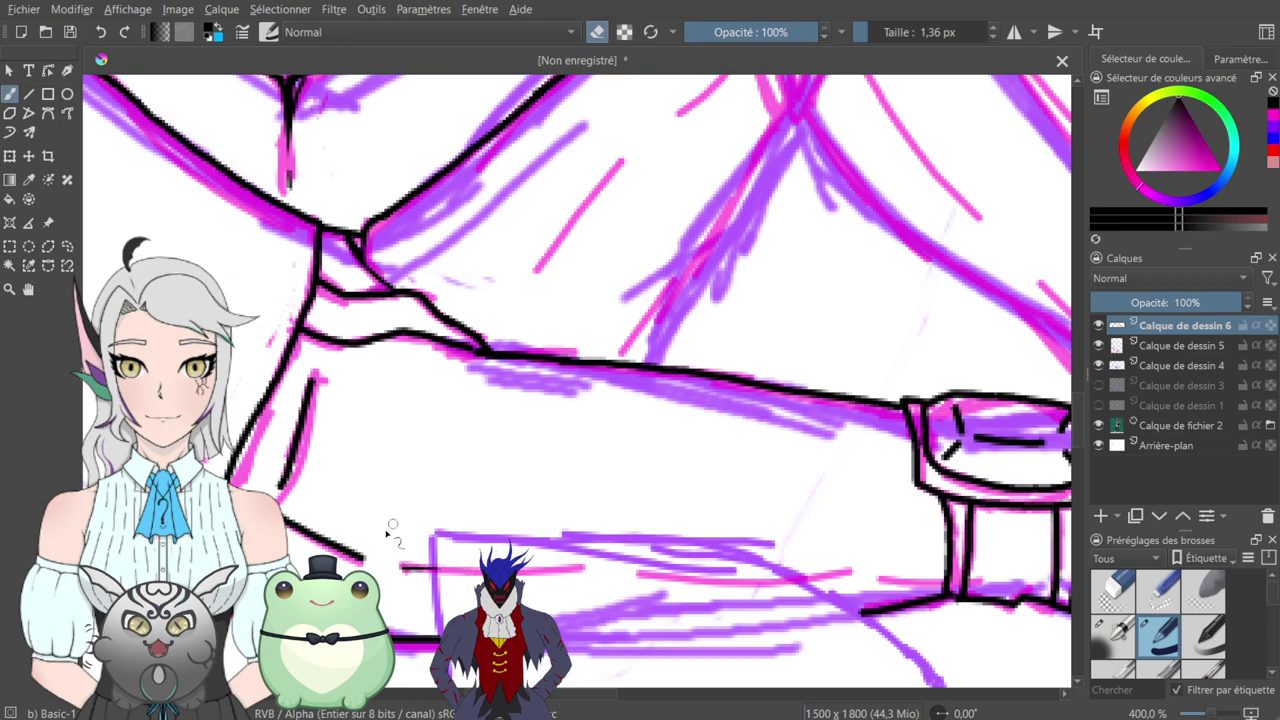
mouse_move(366, 561)
mouse_down()
mouse_move(288, 518)
mouse_move(380, 565)
mouse_up()
- Ink a short fold line on the outstretched thigh's underside, midway between the hip fold and the knee pad
drag(670, 222, 520, 350)
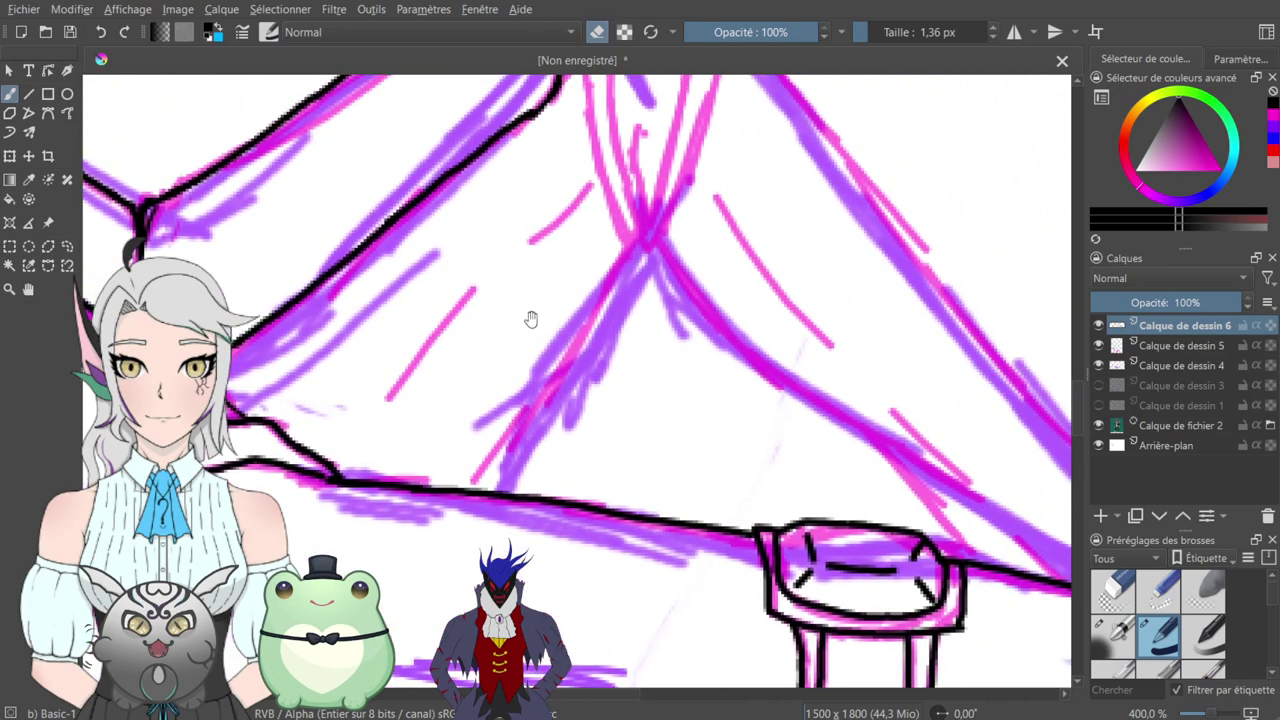
click(597, 32)
drag(726, 562, 507, 356)
drag(508, 436, 575, 413)
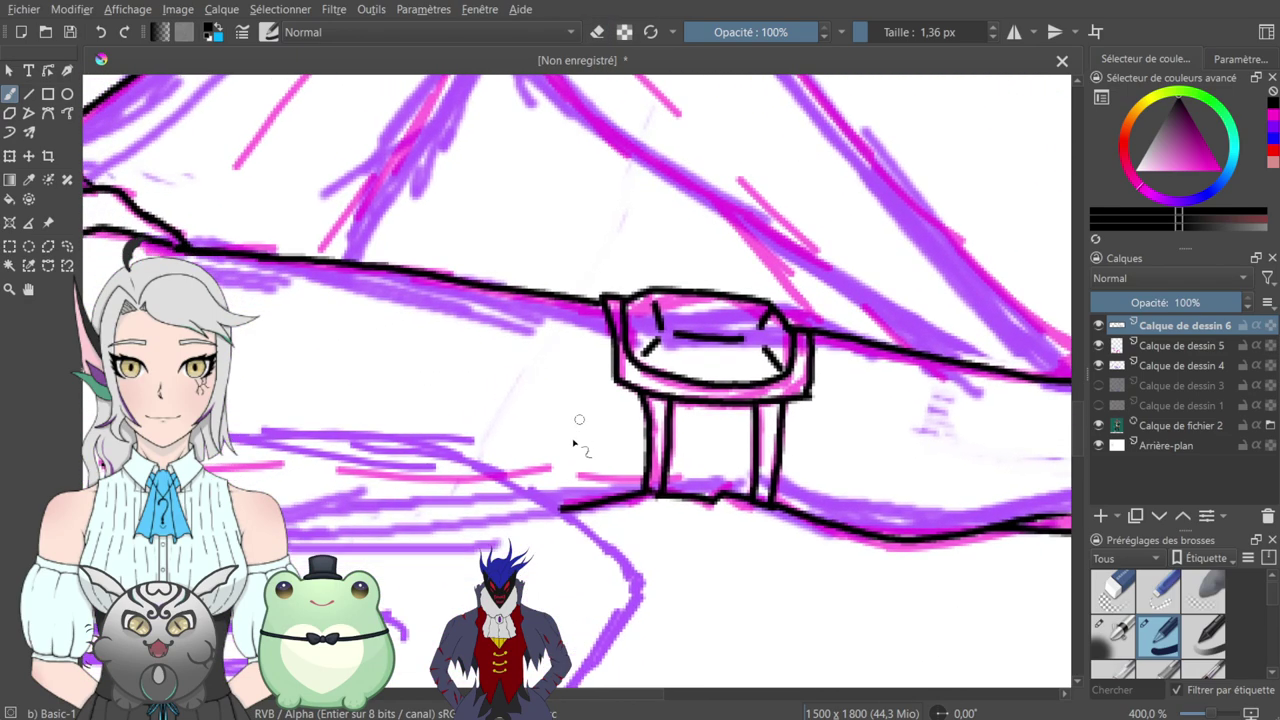
drag(503, 476, 545, 470)
click(597, 32)
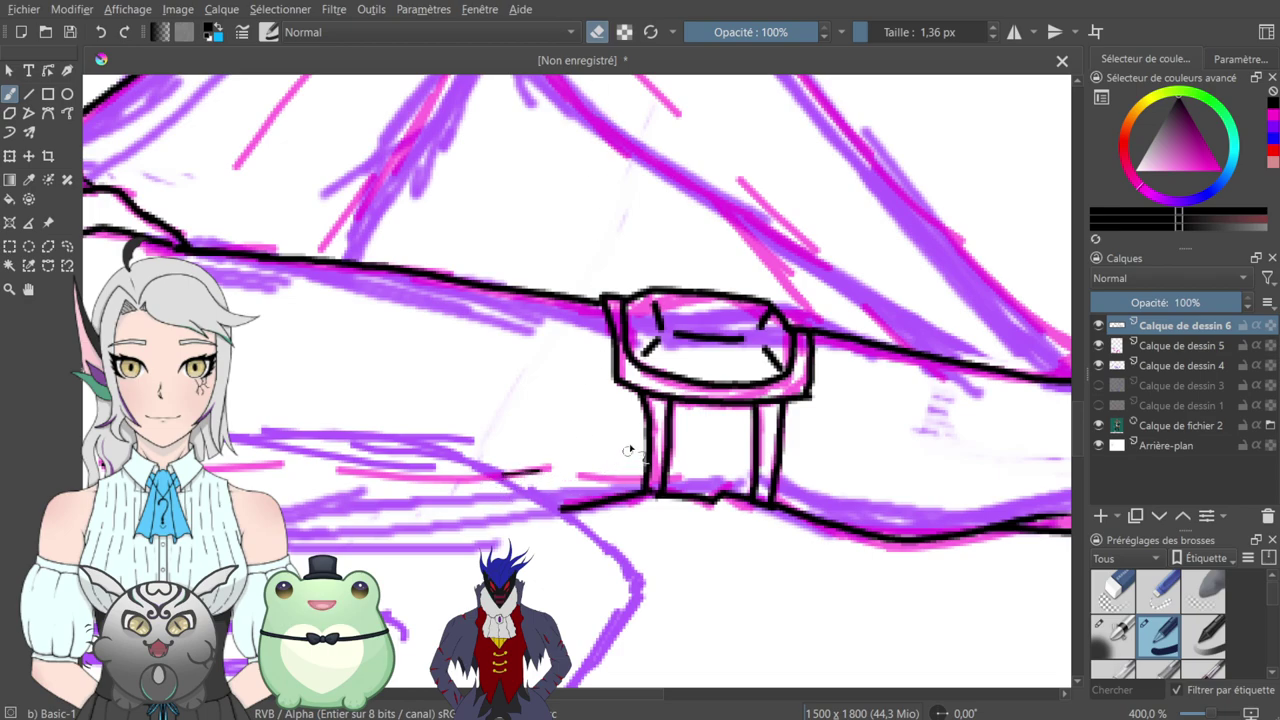
- Ink a short fold line running up to the knee pad's rear strap and erase the part crossing the strap
key(e)
drag(584, 477, 689, 479)
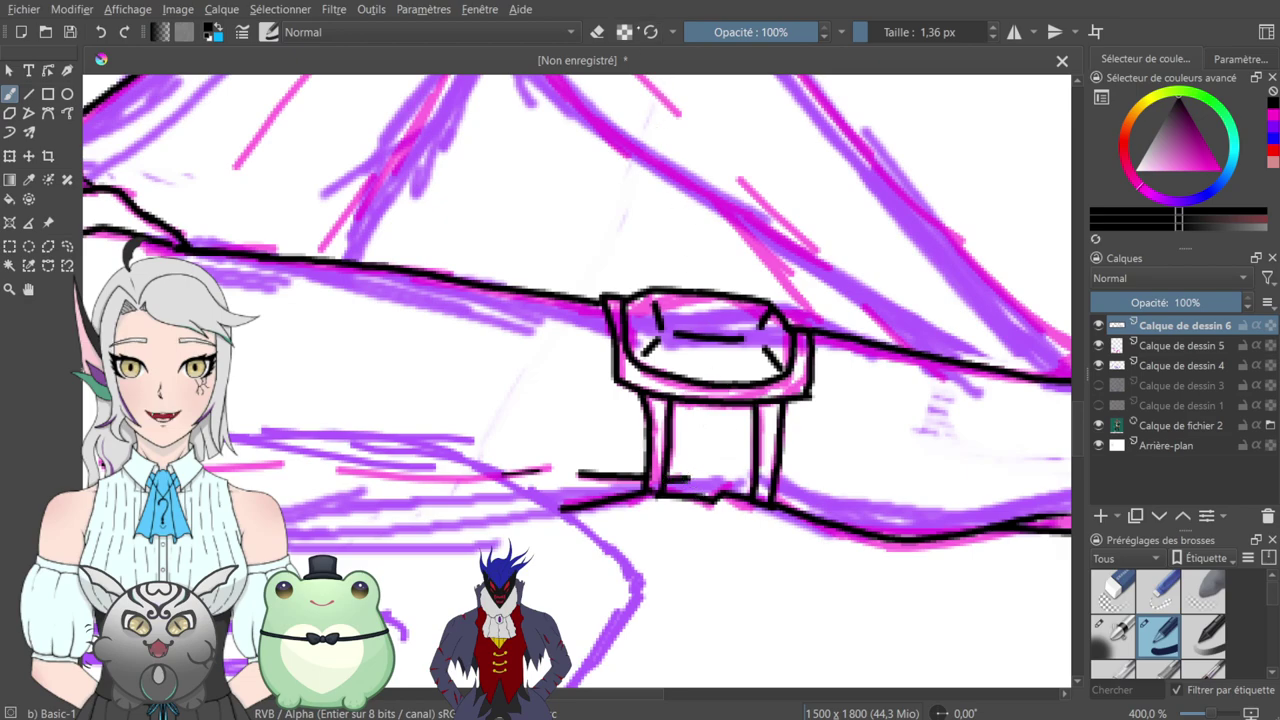
key(e)
drag(698, 475, 683, 478)
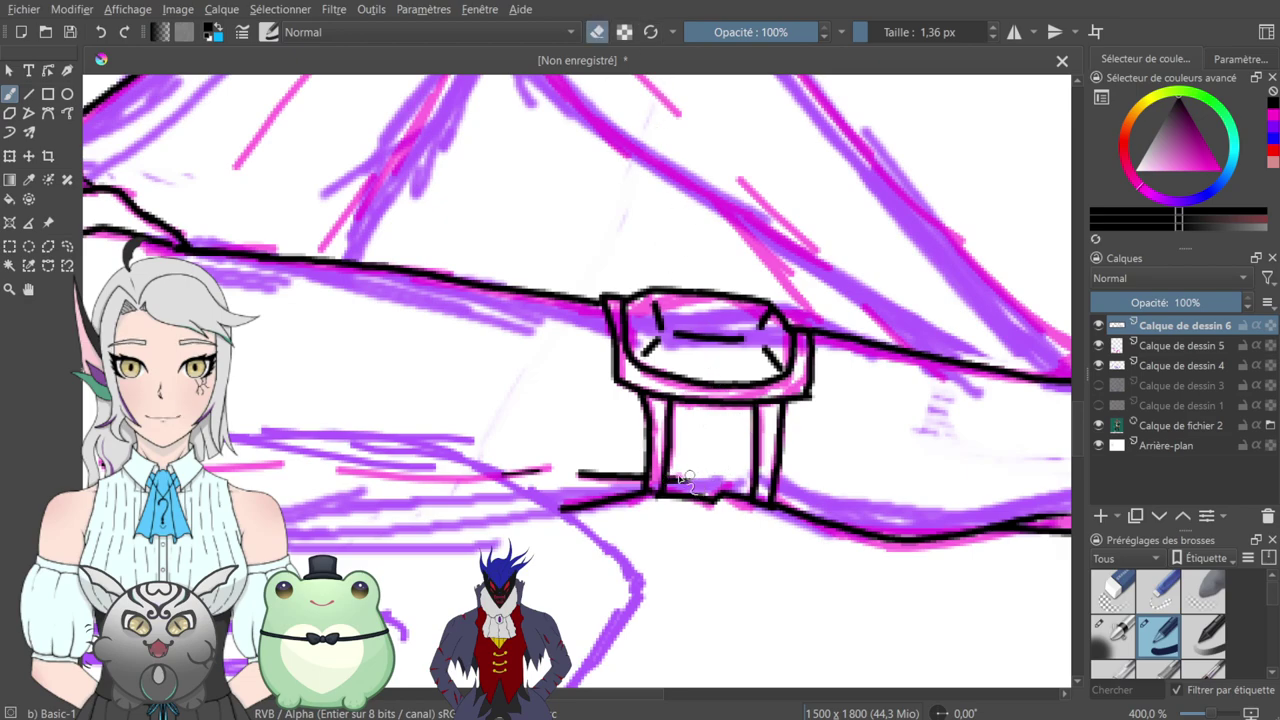
key(ctrl+z)
drag(640, 478, 588, 465)
- Ink a long curved fold line along the outstretched calf's underside, starting just past the knee-pad straps
drag(908, 328, 573, 323)
key(e)
drag(493, 491, 531, 494)
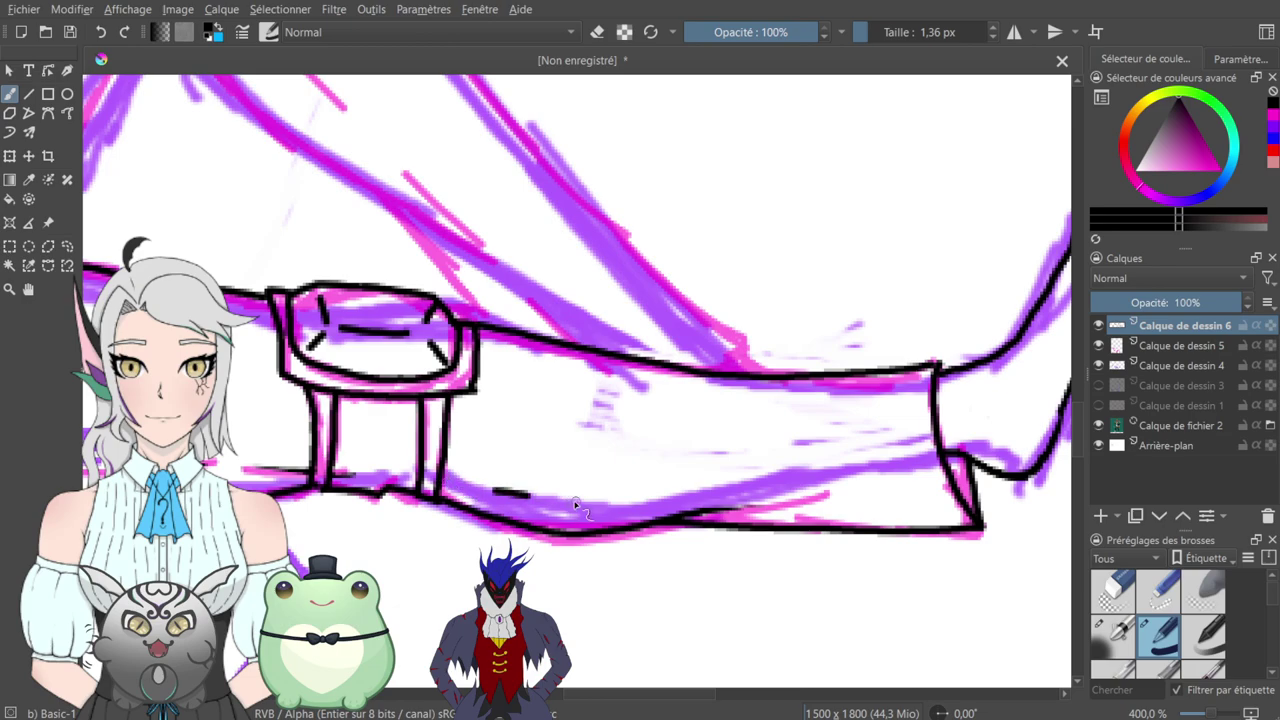
mouse_move(450, 487)
mouse_down()
mouse_move(601, 511)
mouse_move(593, 504)
mouse_move(760, 491)
mouse_move(579, 494)
mouse_move(644, 501)
mouse_move(624, 502)
mouse_move(506, 495)
mouse_move(453, 473)
mouse_move(586, 500)
mouse_up()
key(e)
- Ink the underside of the raised thigh from the outstretched leg up to the back of the bent knee
mouse_move(388, 378)
mouse_down()
mouse_move(723, 433)
mouse_move(706, 514)
mouse_up()
mouse_move(585, 484)
mouse_down()
mouse_move(553, 608)
mouse_move(479, 647)
mouse_up()
click(597, 36)
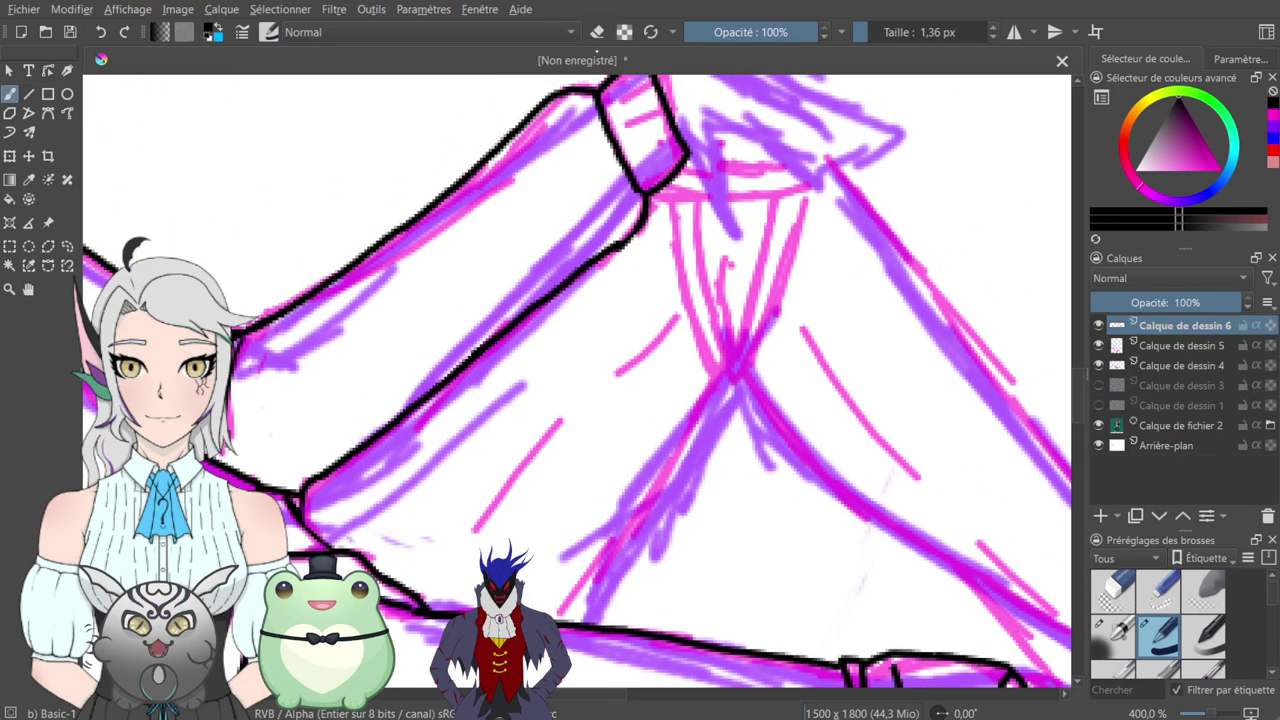
drag(560, 620, 706, 392)
drag(705, 338, 616, 439)
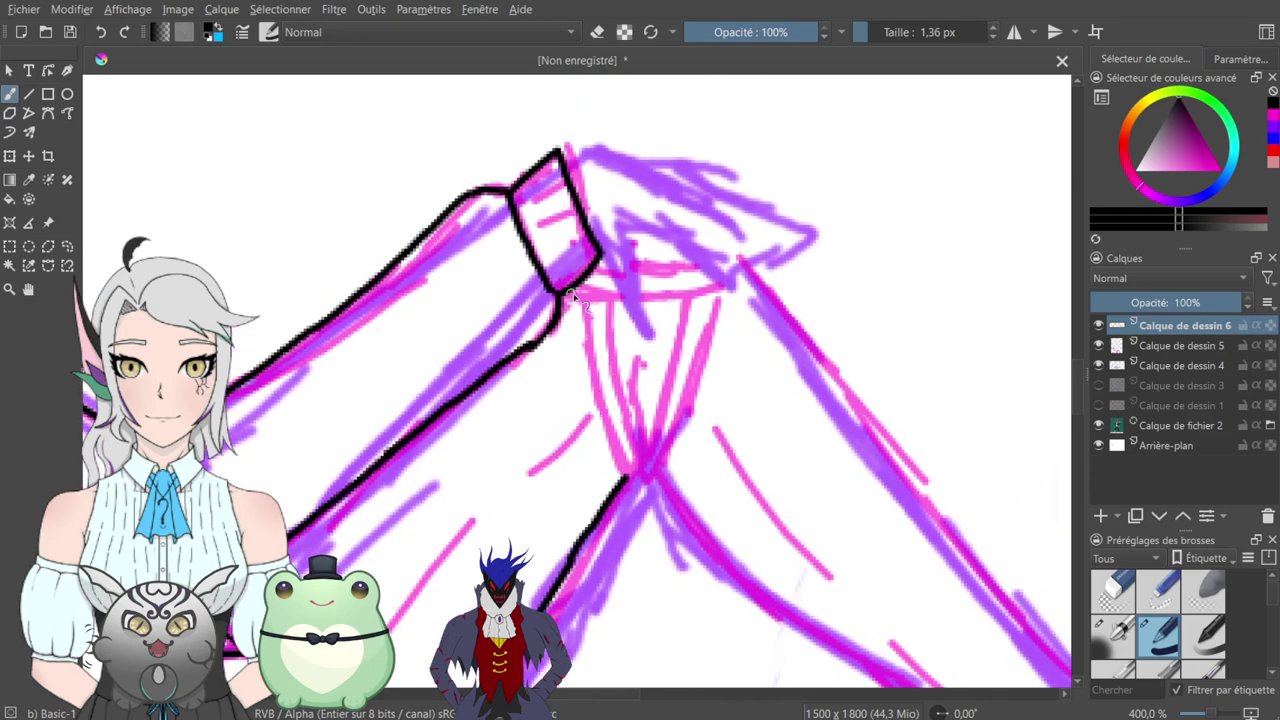
- Ink the two edges of the raised knee's horizontal band and the strap descending from its cuff end
drag(565, 297, 716, 289)
mouse_move(843, 281)
mouse_down()
mouse_move(903, 343)
mouse_move(838, 193)
mouse_up()
mouse_move(646, 178)
mouse_down()
mouse_move(762, 179)
mouse_move(797, 209)
mouse_move(856, 178)
mouse_up()
mouse_move(722, 180)
mouse_down()
mouse_move(729, 264)
mouse_move(760, 345)
mouse_up()
drag(739, 181, 770, 345)
click(598, 33)
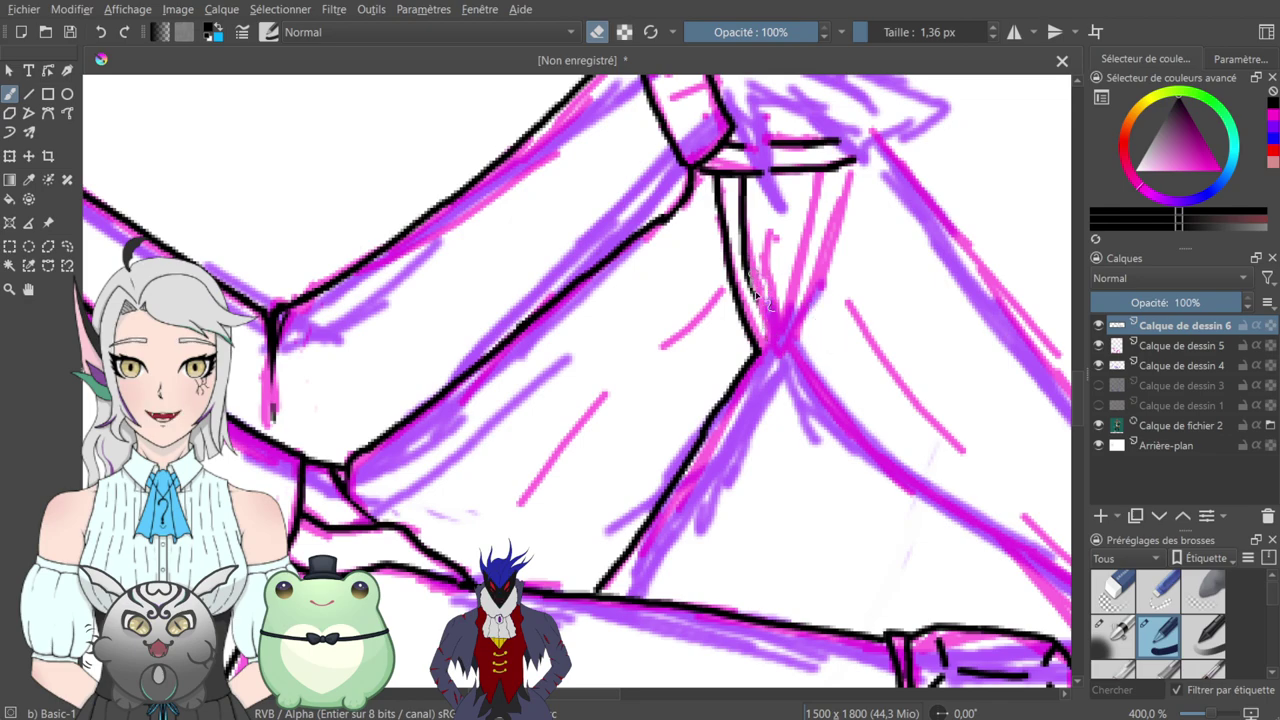
- Finish the raised knee's straps: ink a tapered crease between them and the second strap down to the back of the knee
key(e)
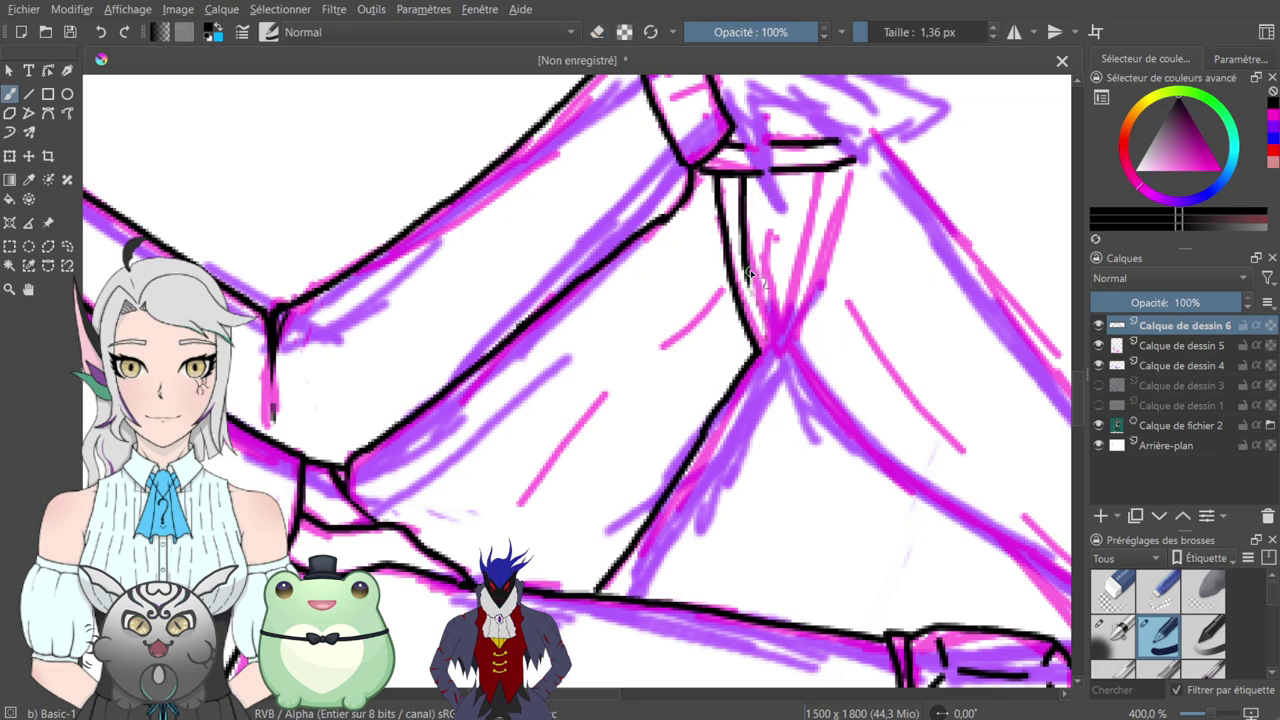
mouse_move(751, 286)
mouse_down()
mouse_move(767, 341)
mouse_move(773, 236)
mouse_up()
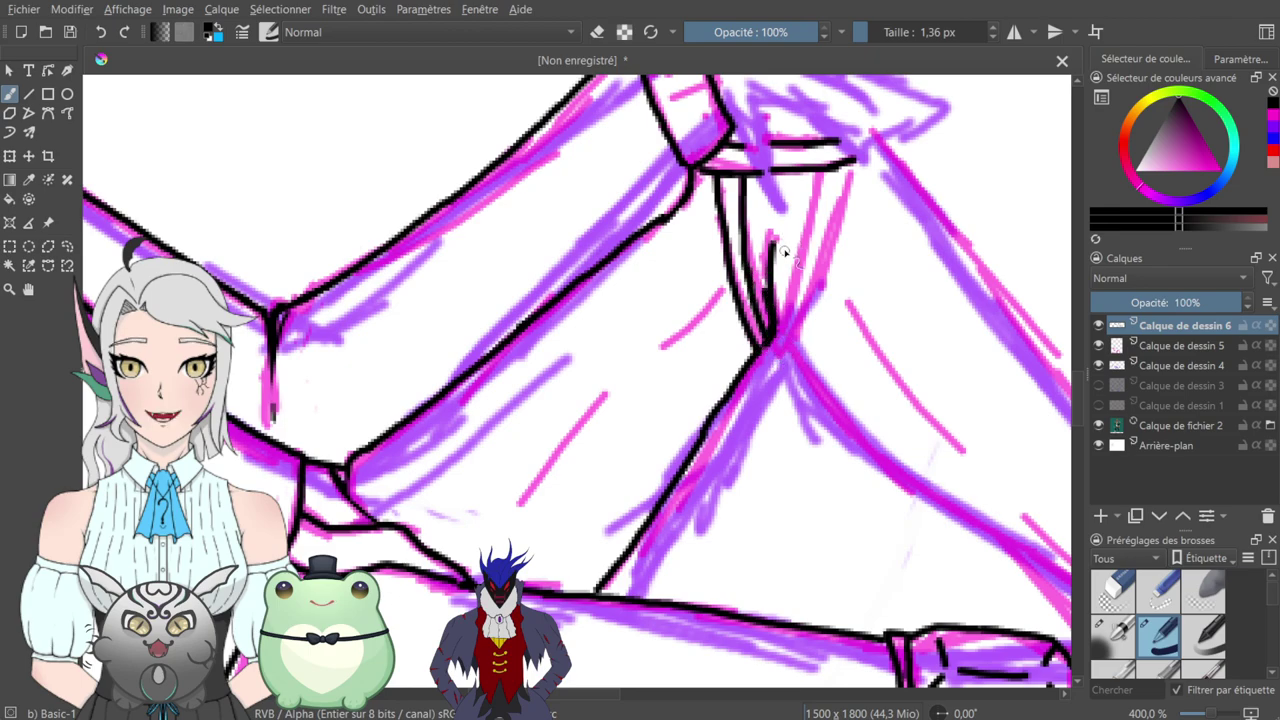
key(e)
mouse_move(770, 285)
mouse_down()
mouse_move(772, 315)
mouse_move(772, 243)
mouse_move(782, 305)
mouse_up()
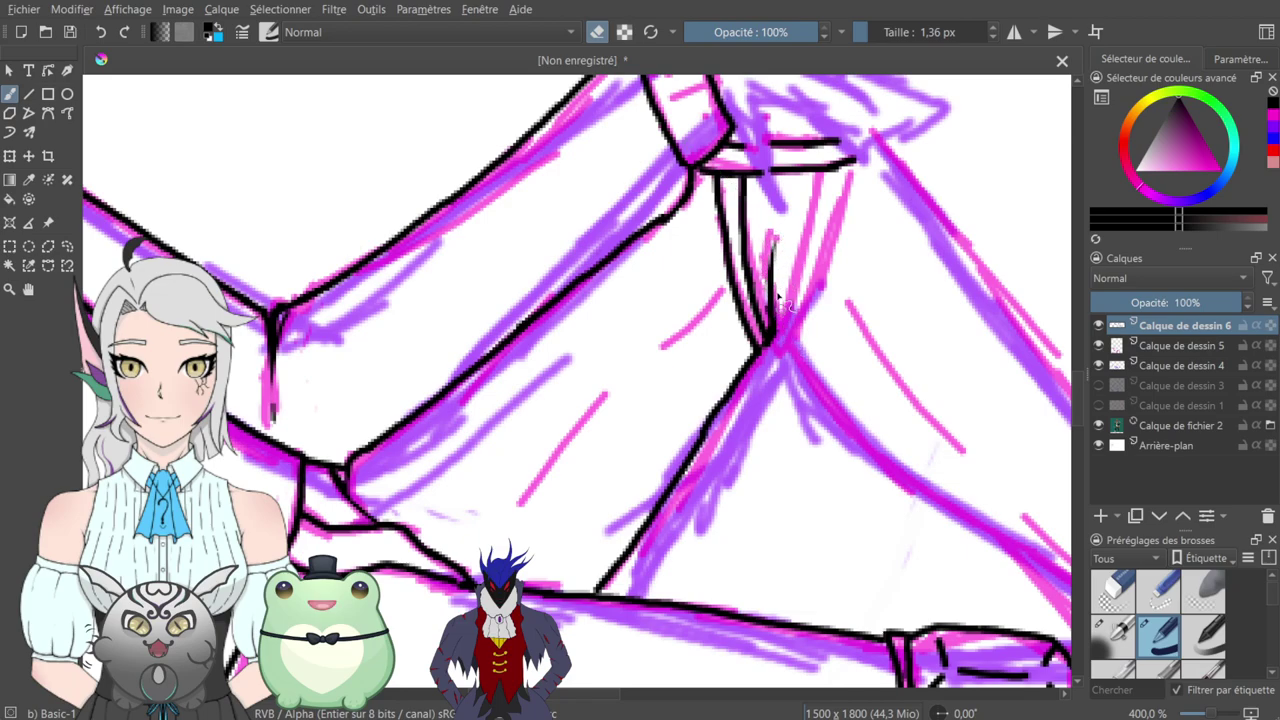
key(e)
mouse_move(790, 348)
mouse_down()
mouse_move(843, 172)
mouse_move(806, 258)
mouse_up()
drag(785, 316, 776, 337)
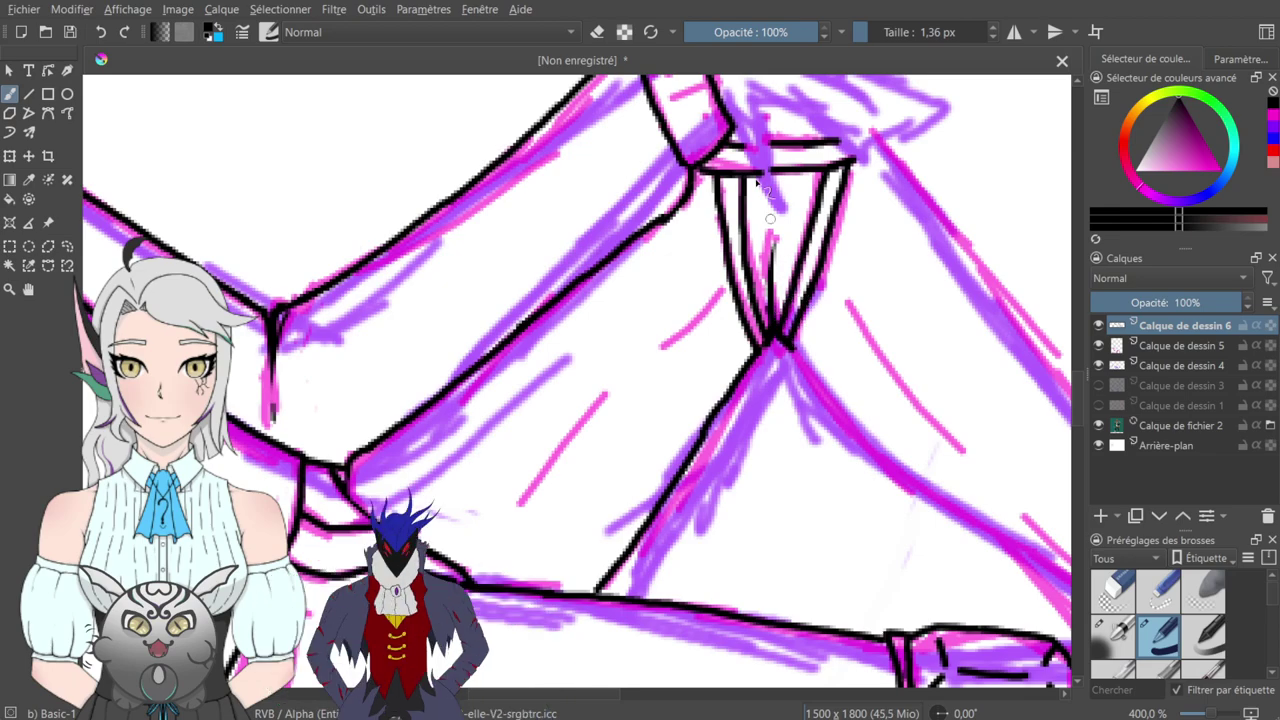
- Ink the raised calf's underside from the back of the knee to the knee pad, erasing the stray branch
key(e)
key(e)
mouse_move(812, 357)
mouse_down()
mouse_move(736, 318)
mouse_move(617, 192)
mouse_move(618, 234)
mouse_move(695, 318)
mouse_move(785, 385)
mouse_move(893, 430)
mouse_up()
mouse_move(858, 375)
mouse_down()
mouse_move(650, 253)
mouse_move(655, 330)
mouse_move(705, 382)
mouse_up()
drag(651, 212, 731, 292)
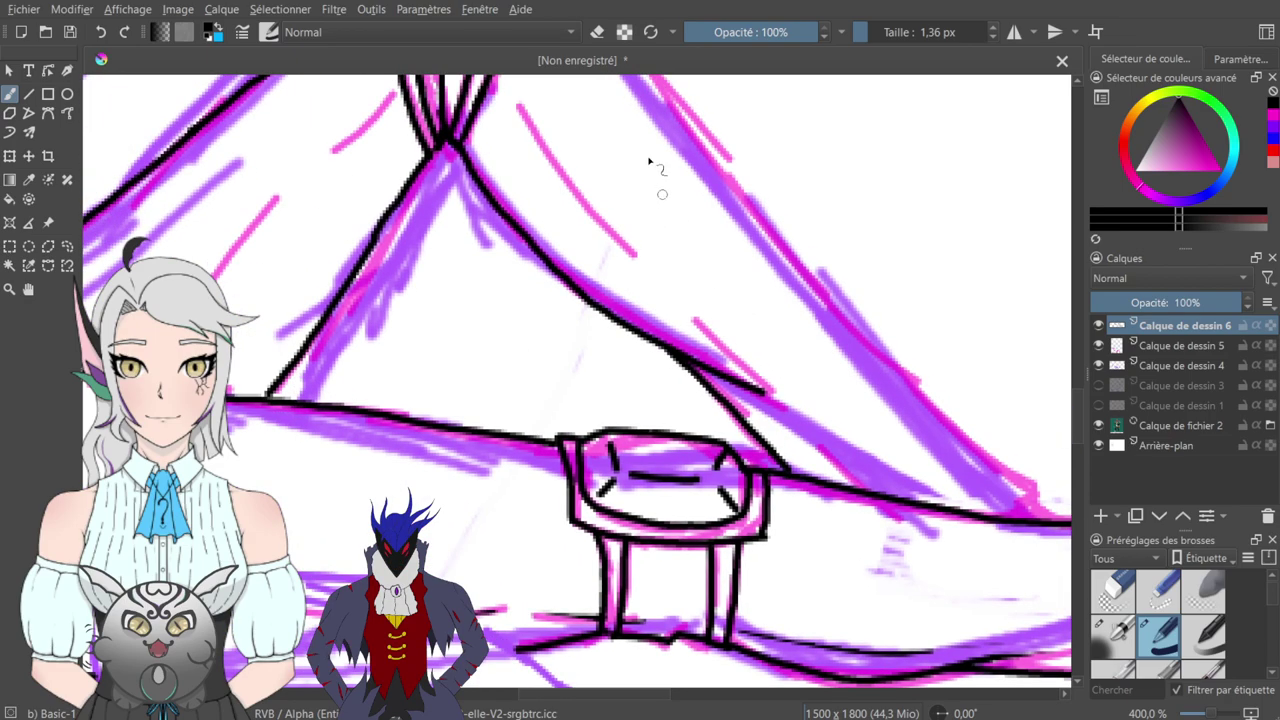
key(e)
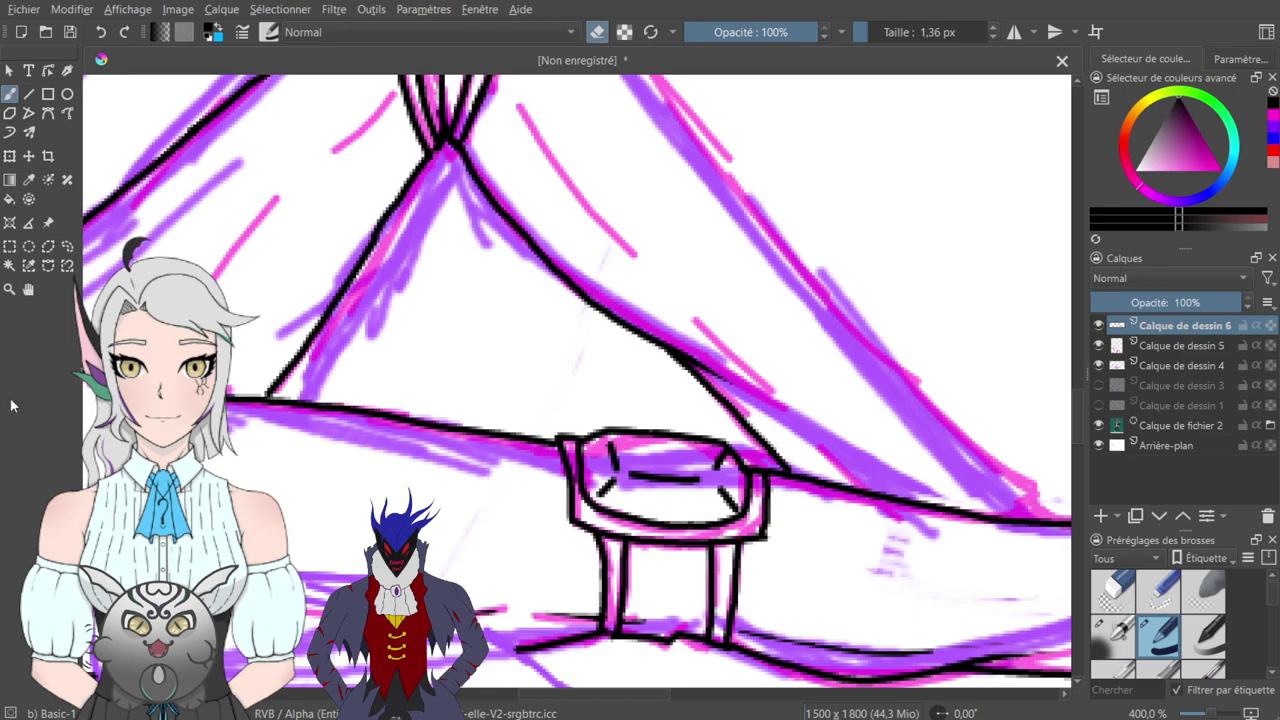
mouse_move(749, 251)
mouse_down()
mouse_move(666, 289)
mouse_move(697, 202)
mouse_up()
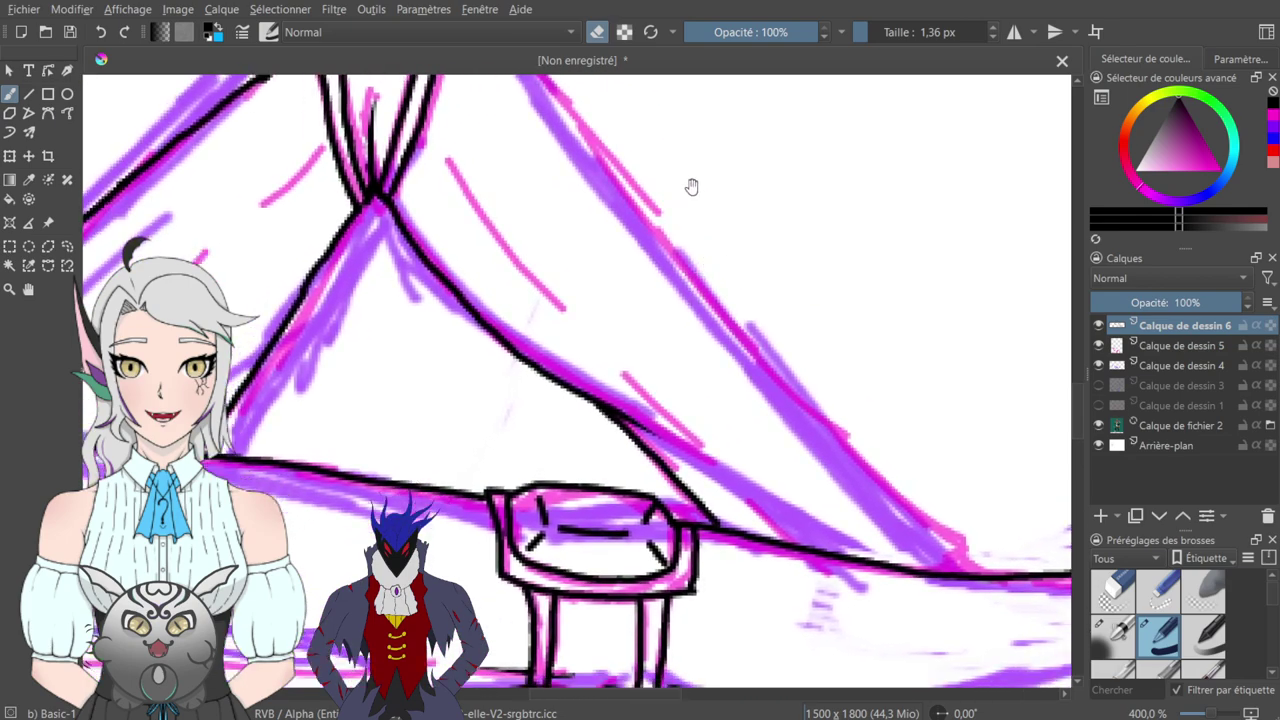
key(e)
drag(652, 436, 572, 368)
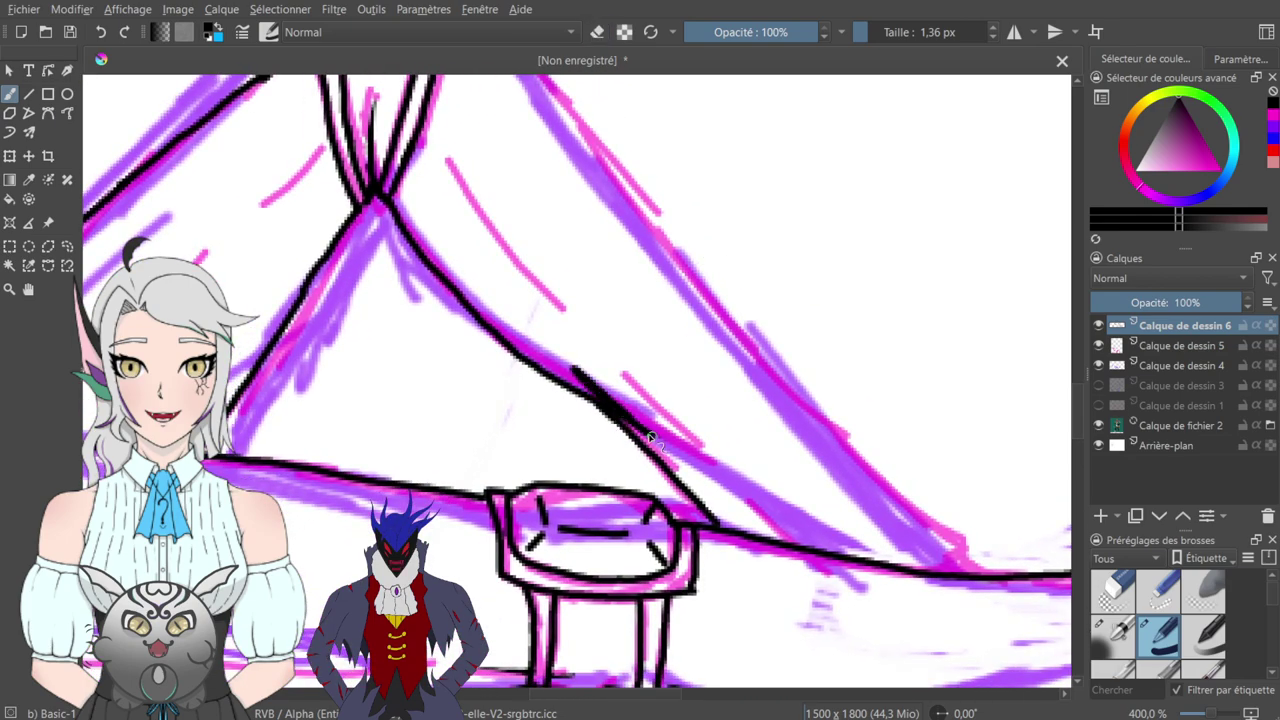
key(ctrl+z)
key(e)
- Thin the bend in the raised calf's underside with the eraser and re-ink it as one smooth line
drag(651, 422, 548, 345)
key(e)
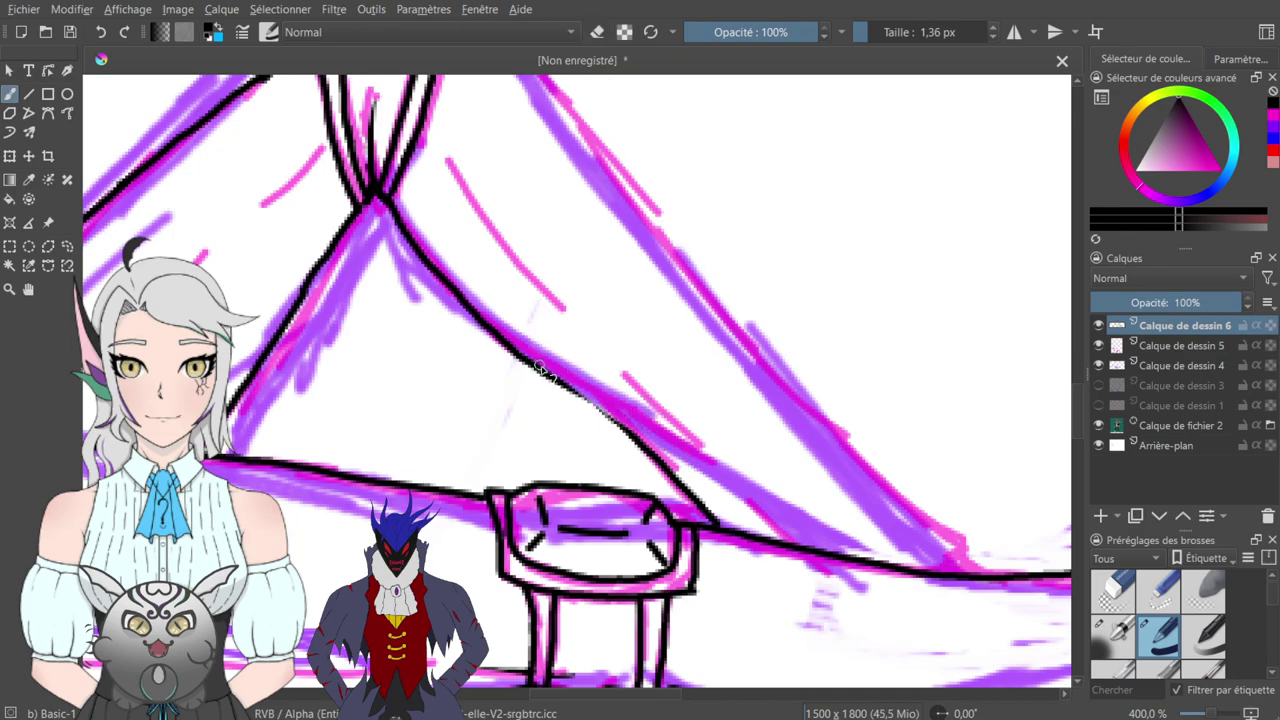
drag(552, 380, 668, 462)
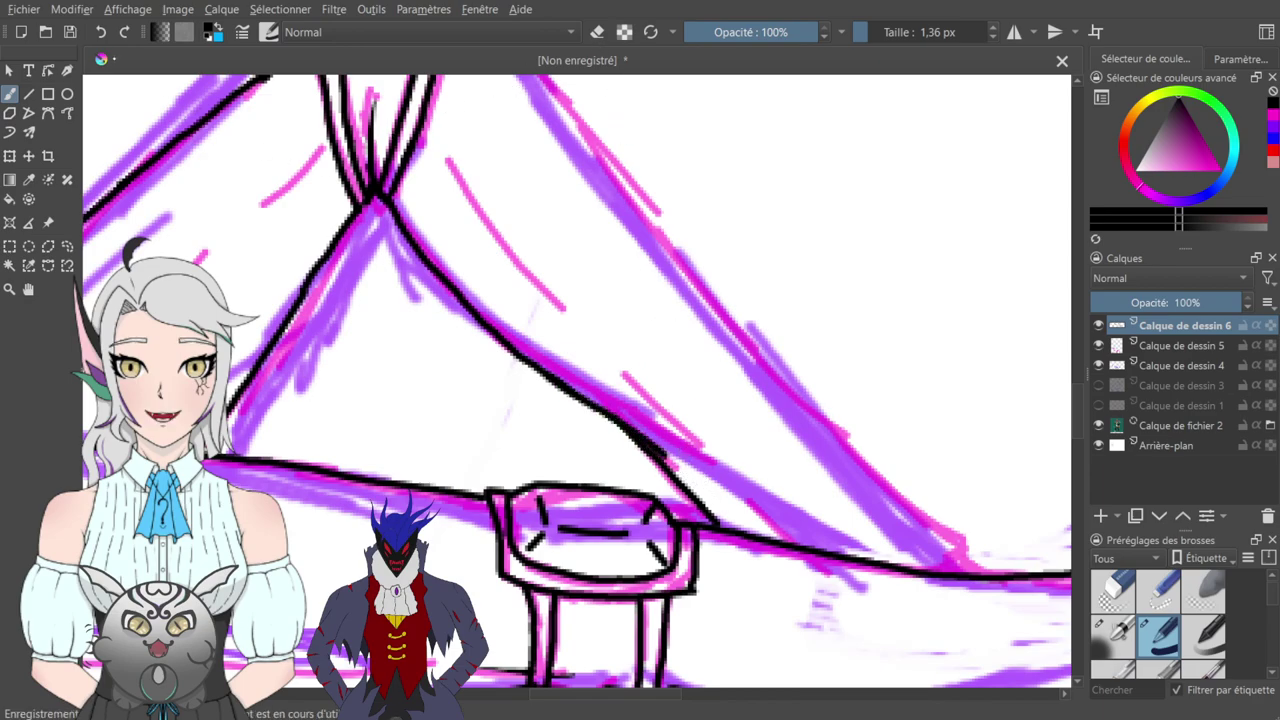
key(ctrl+z)
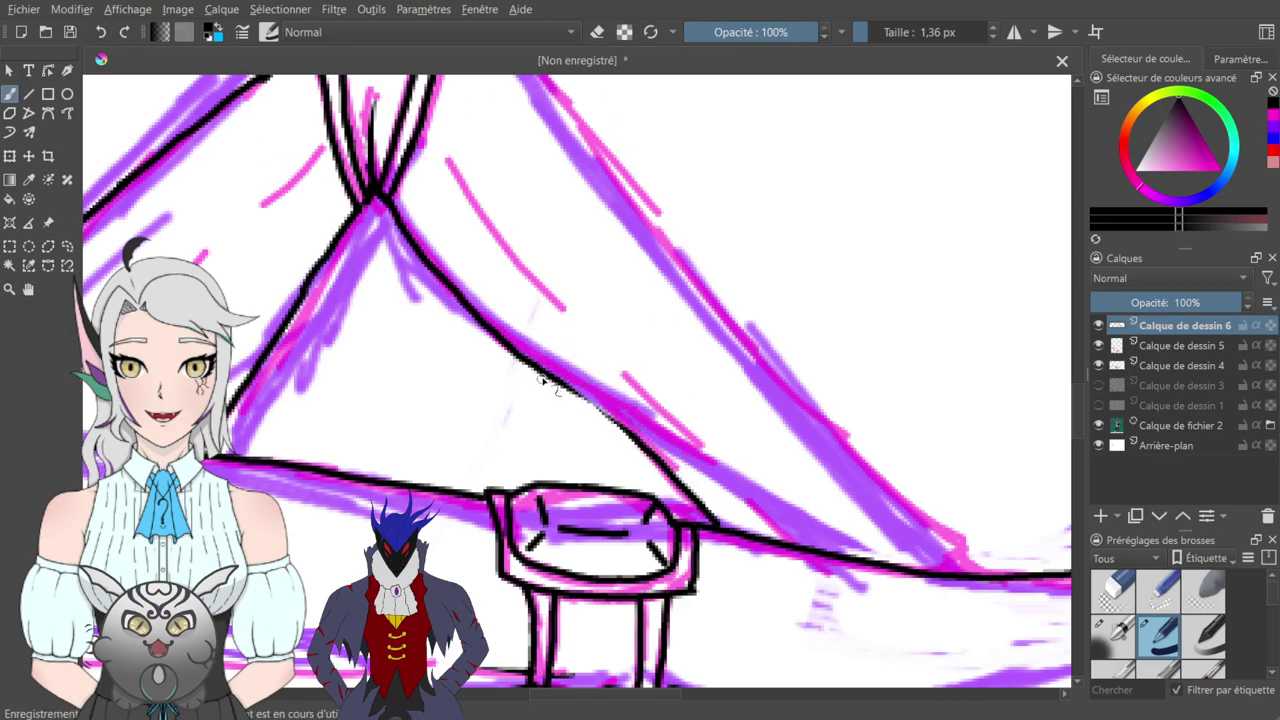
drag(540, 372, 650, 450)
- Ink the raised leg's shin as one long line from the knee band down to the outstretched leg
mouse_move(623, 315)
mouse_down()
mouse_move(583, 329)
mouse_move(533, 313)
mouse_up()
click(594, 39)
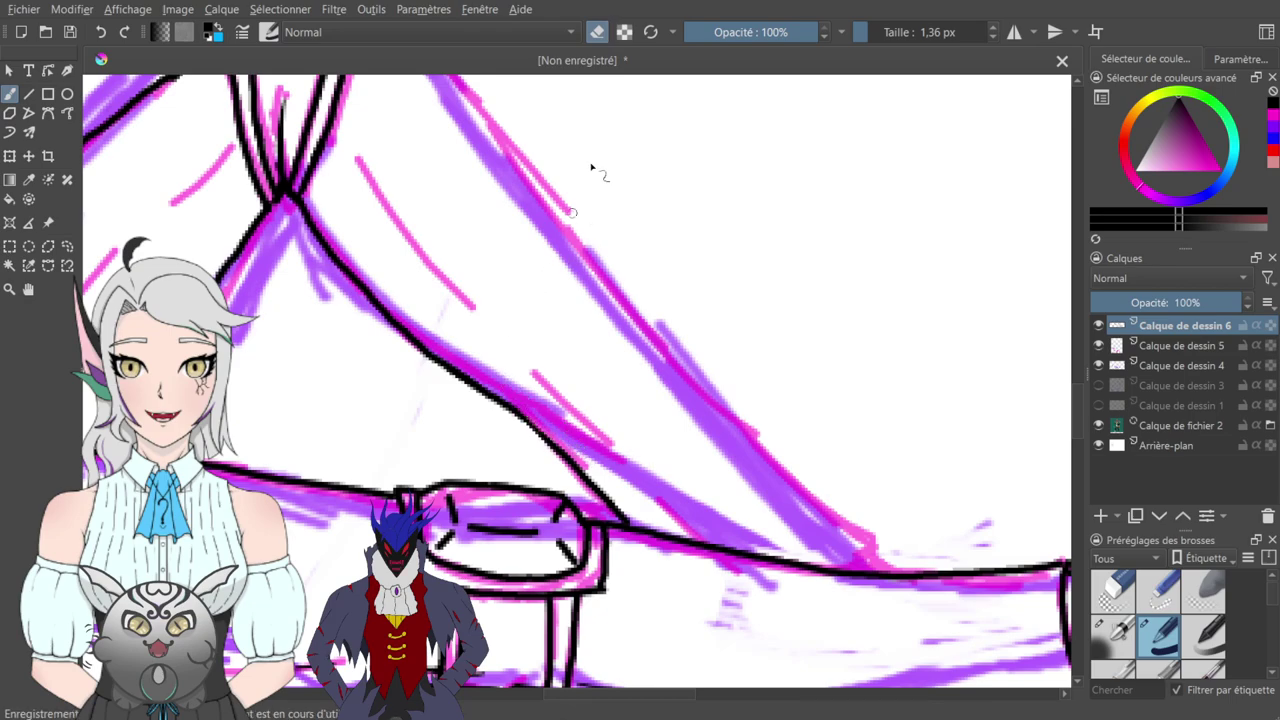
click(597, 36)
mouse_move(599, 152)
mouse_down()
mouse_move(591, 257)
mouse_move(547, 256)
mouse_up()
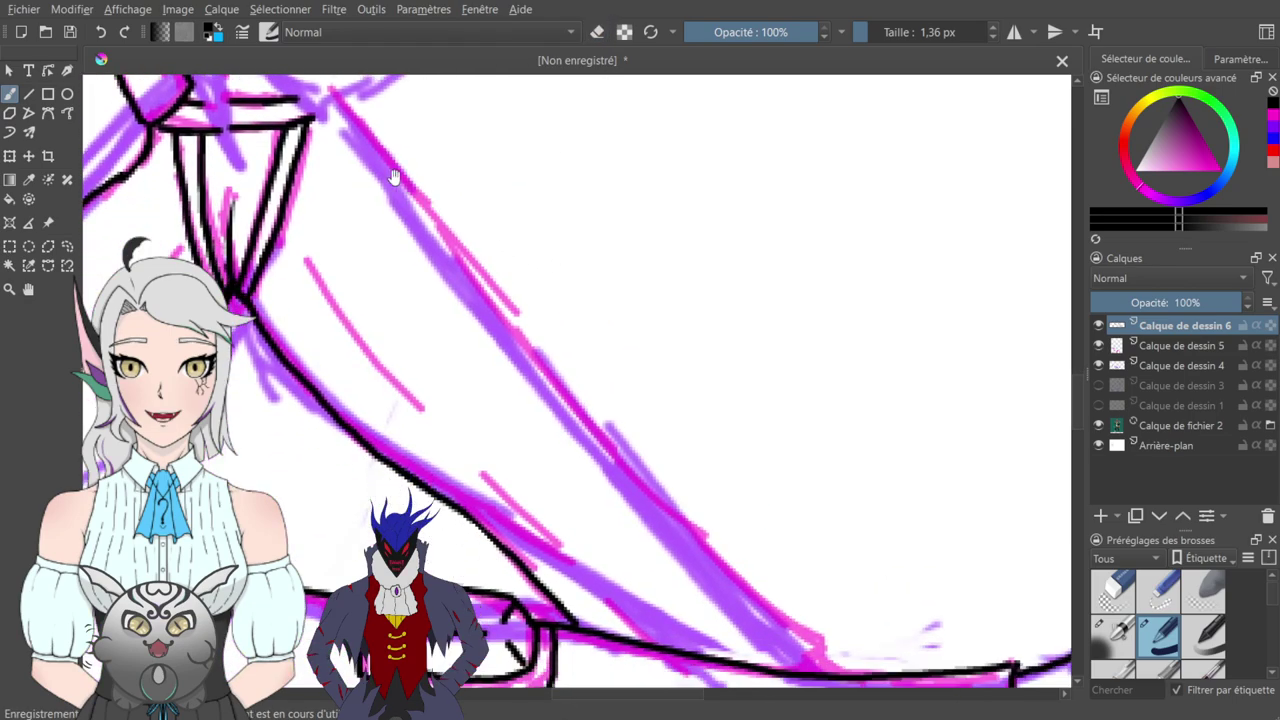
drag(338, 96, 472, 256)
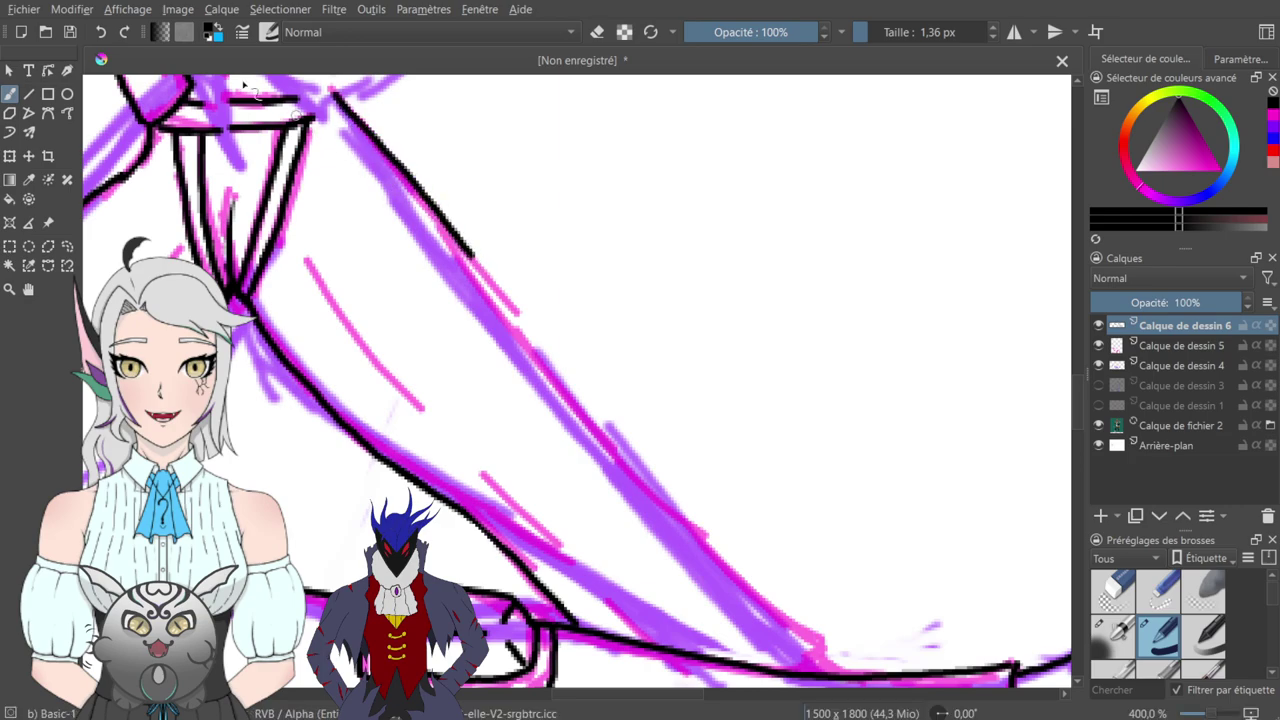
key(ctrl+z)
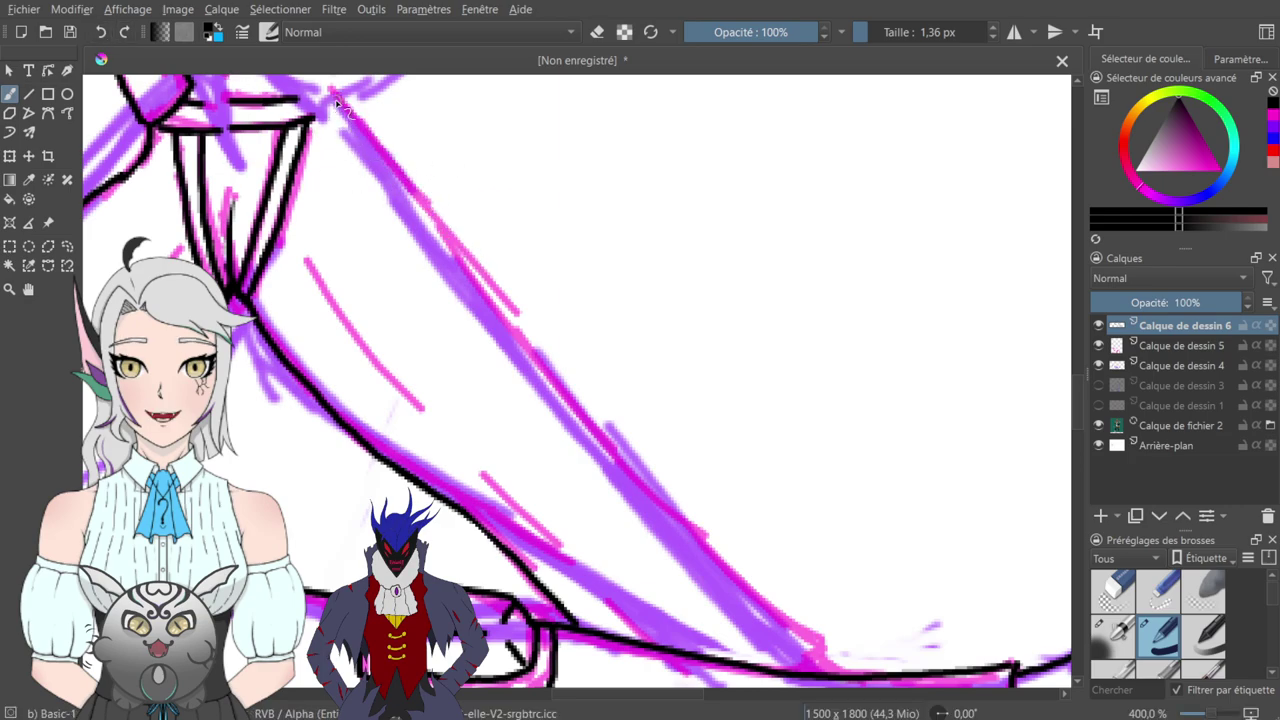
mouse_move(338, 97)
mouse_down()
mouse_move(604, 431)
mouse_move(825, 655)
mouse_move(812, 670)
mouse_move(834, 666)
mouse_up()
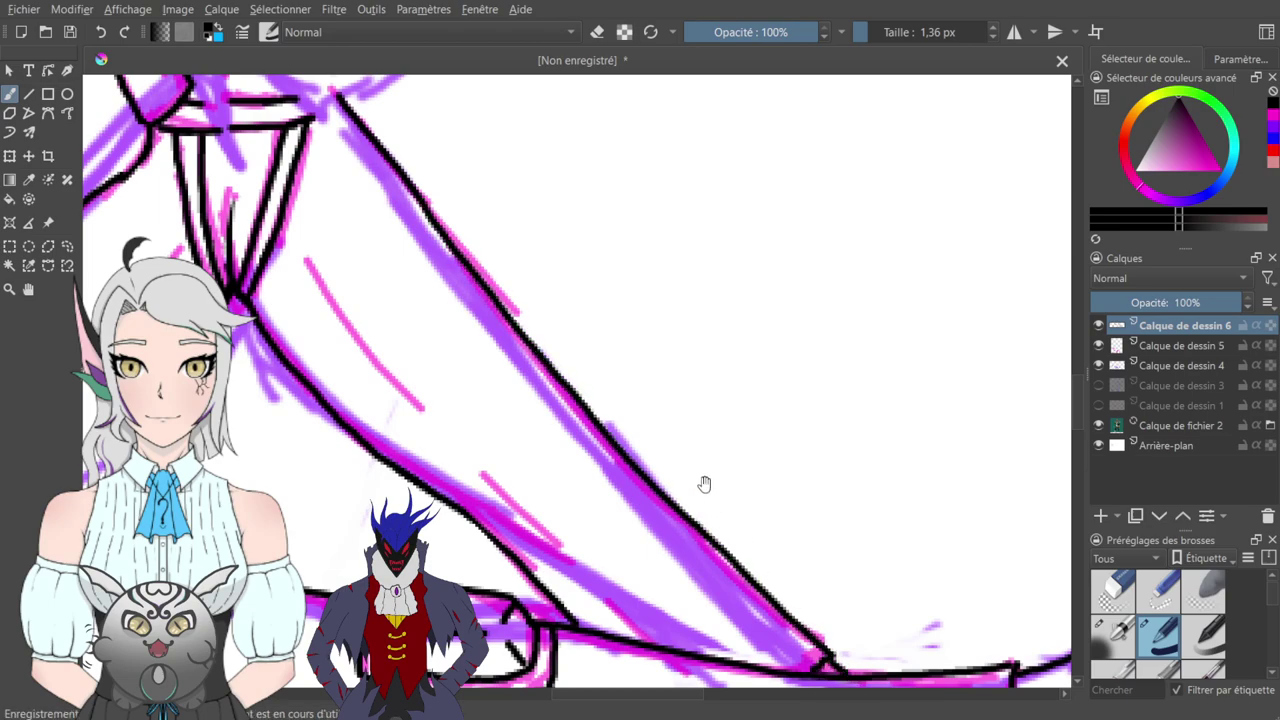
- Examine the inked raised leg, its knee straps and the forearm, and check the line art across the whole figure
drag(713, 497, 1000, 457)
drag(688, 379, 941, 475)
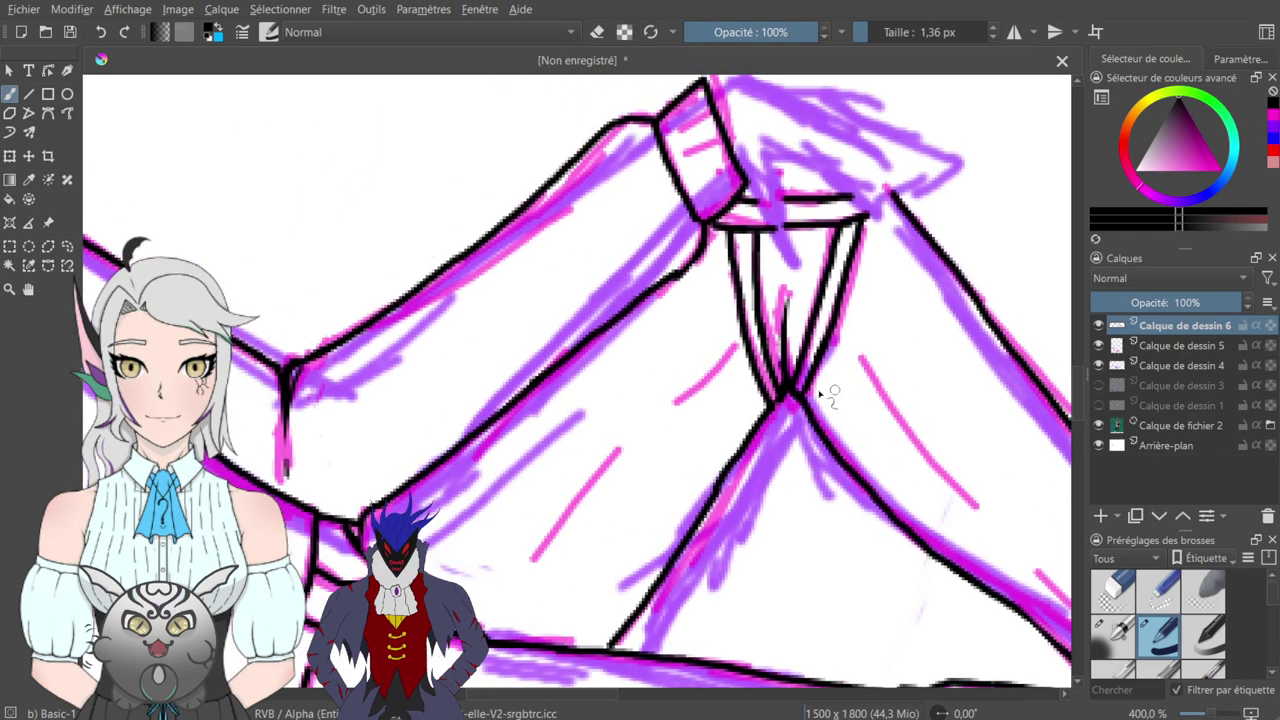
key(e)
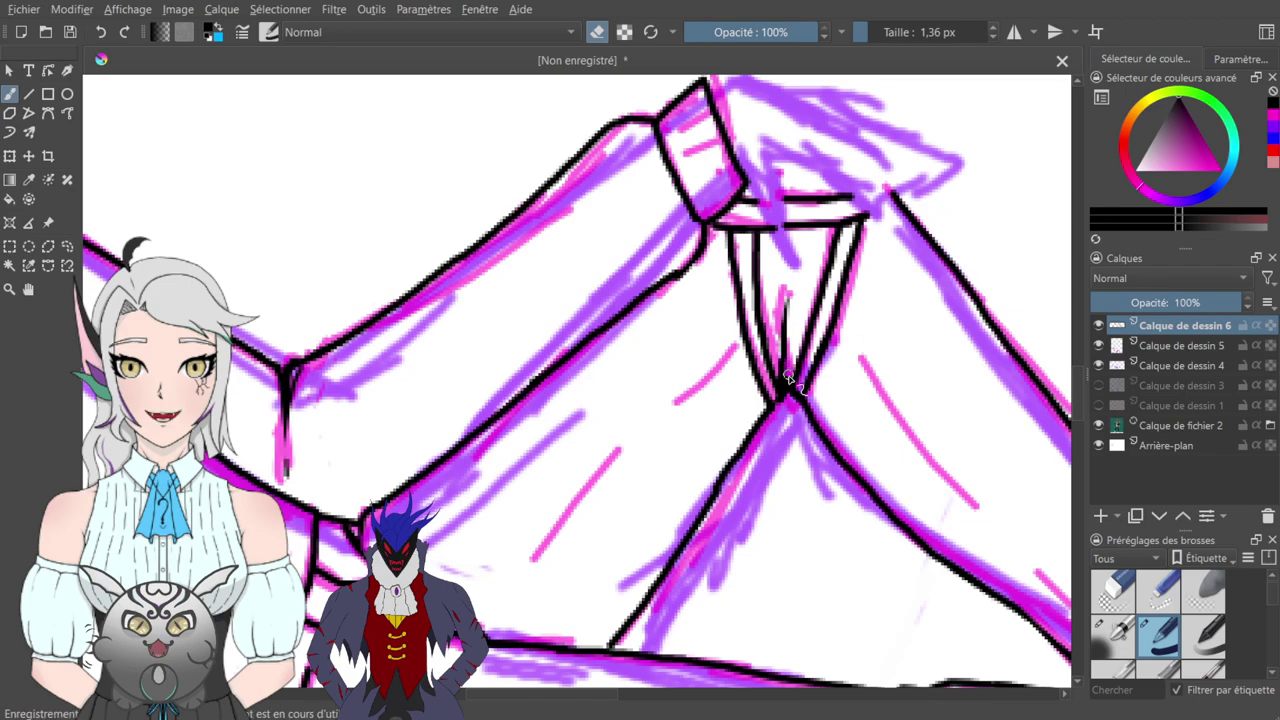
drag(805, 194, 690, 304)
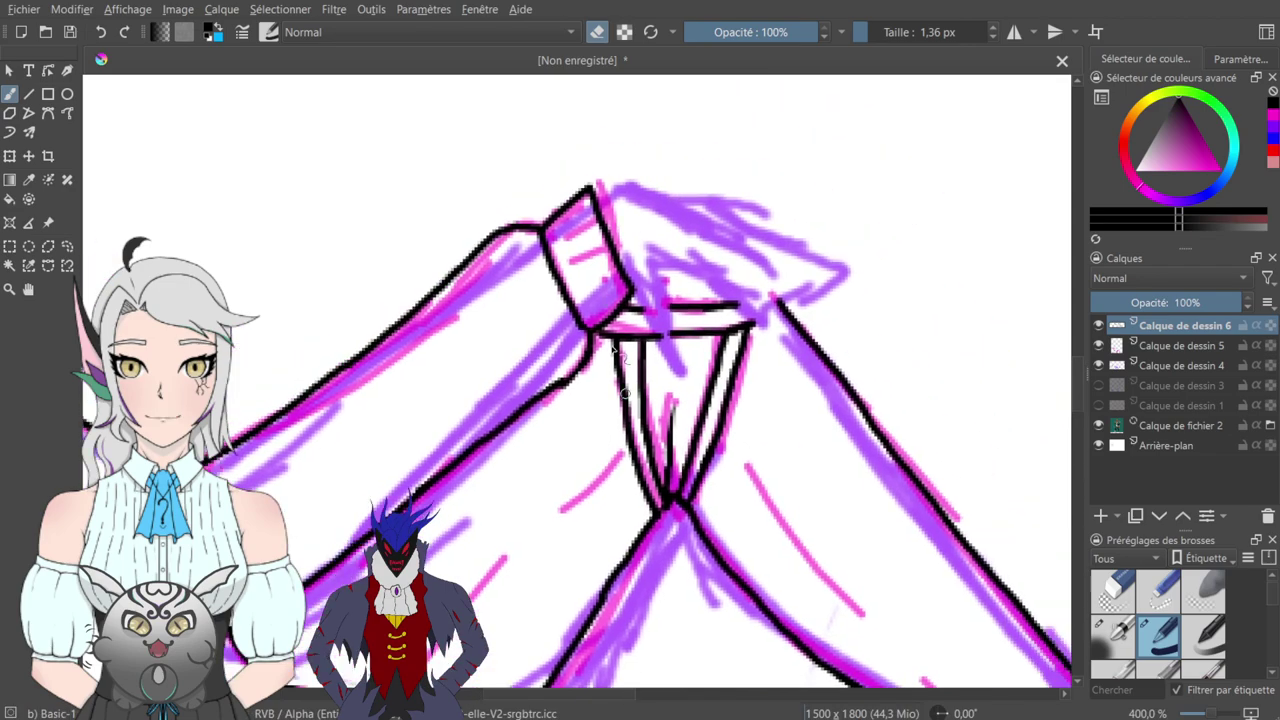
key(e)
drag(565, 290, 913, 223)
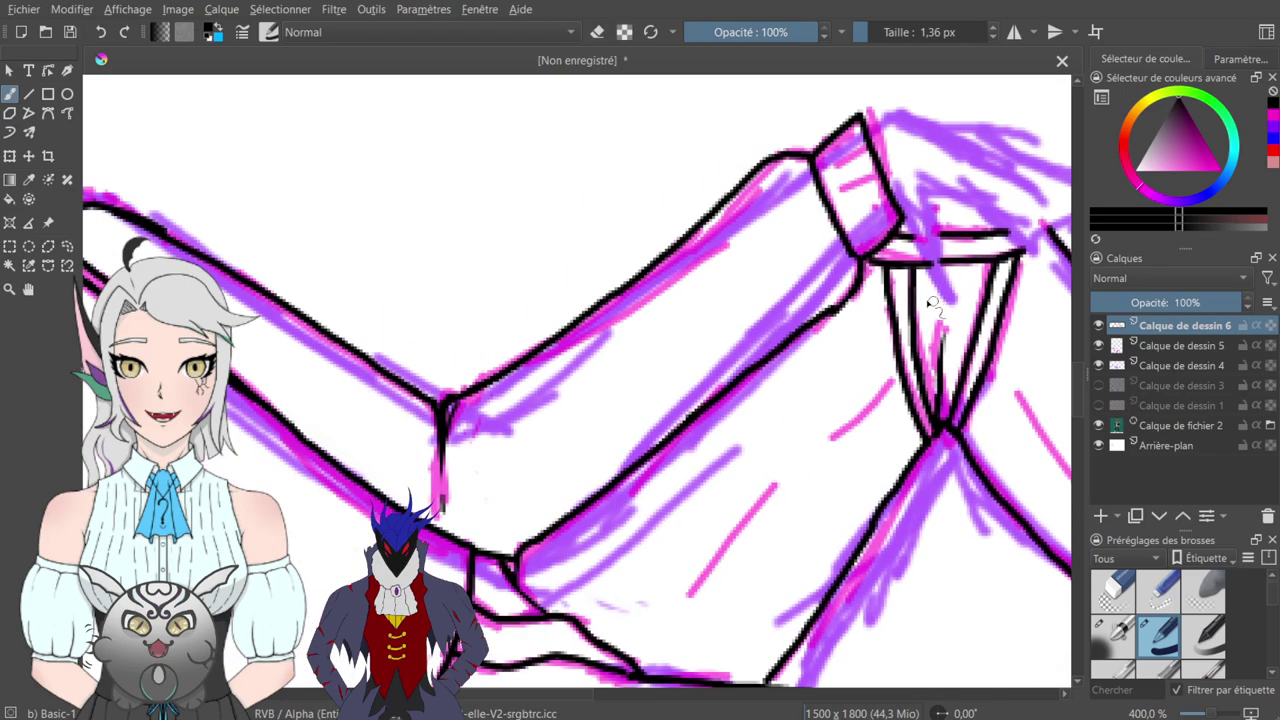
key(minus)
key(minus)
key(minus)
key(minus)
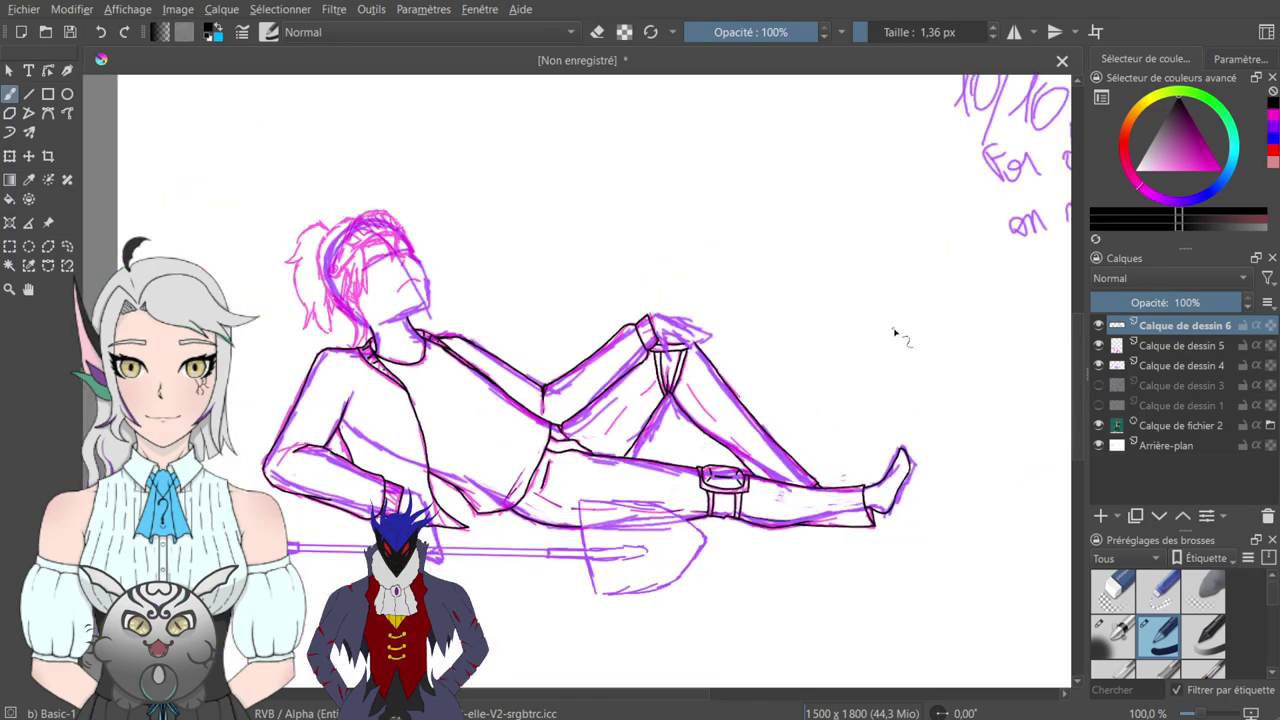
- Ink the lower edge of the headpiece from its rounded end by the ear up to the tip over the forehead
key(plus)
key(plus)
key(plus)
key(plus)
key(plus)
mouse_move(560, 328)
mouse_down()
mouse_move(823, 449)
mouse_move(895, 465)
mouse_up()
mouse_move(372, 272)
mouse_down()
mouse_move(603, 334)
mouse_move(885, 450)
mouse_up()
drag(603, 290, 858, 451)
mouse_move(535, 230)
mouse_down()
mouse_move(849, 517)
mouse_move(704, 605)
mouse_move(707, 453)
mouse_up()
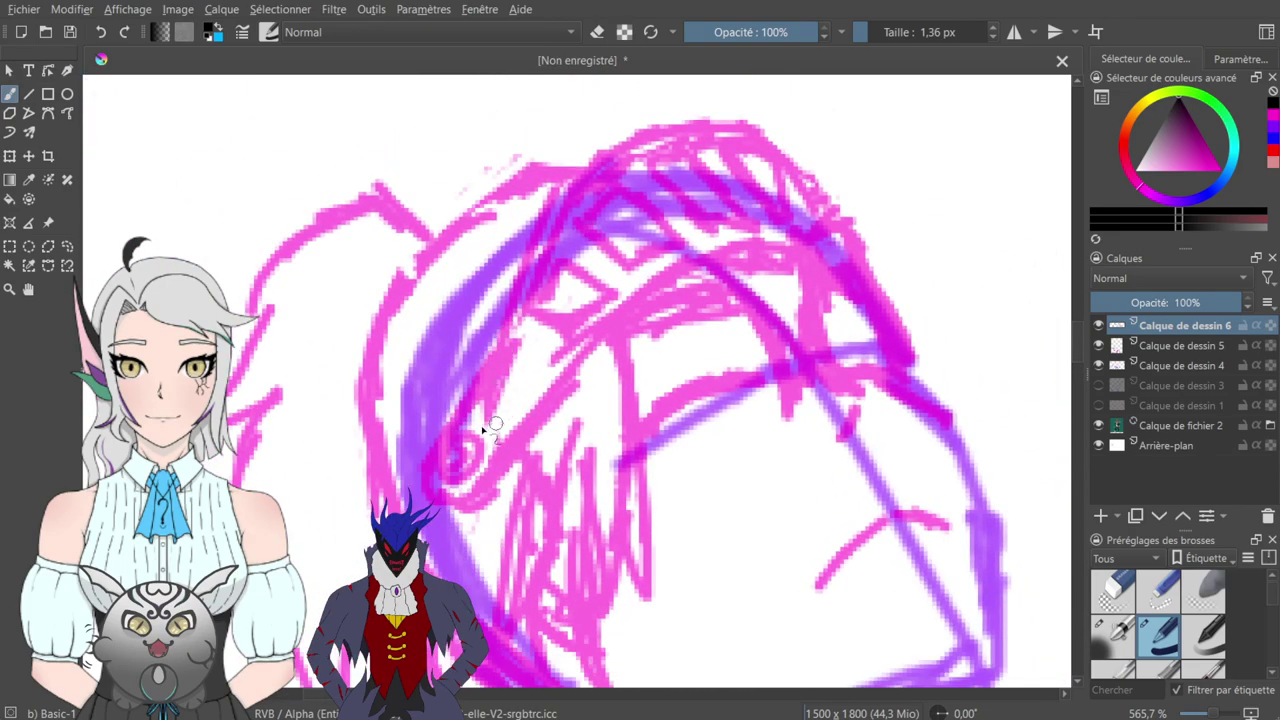
mouse_move(452, 436)
mouse_down()
mouse_move(440, 495)
mouse_move(488, 498)
mouse_move(652, 304)
mouse_move(738, 252)
mouse_move(795, 262)
mouse_move(860, 247)
mouse_move(866, 265)
mouse_up()
drag(823, 191, 869, 199)
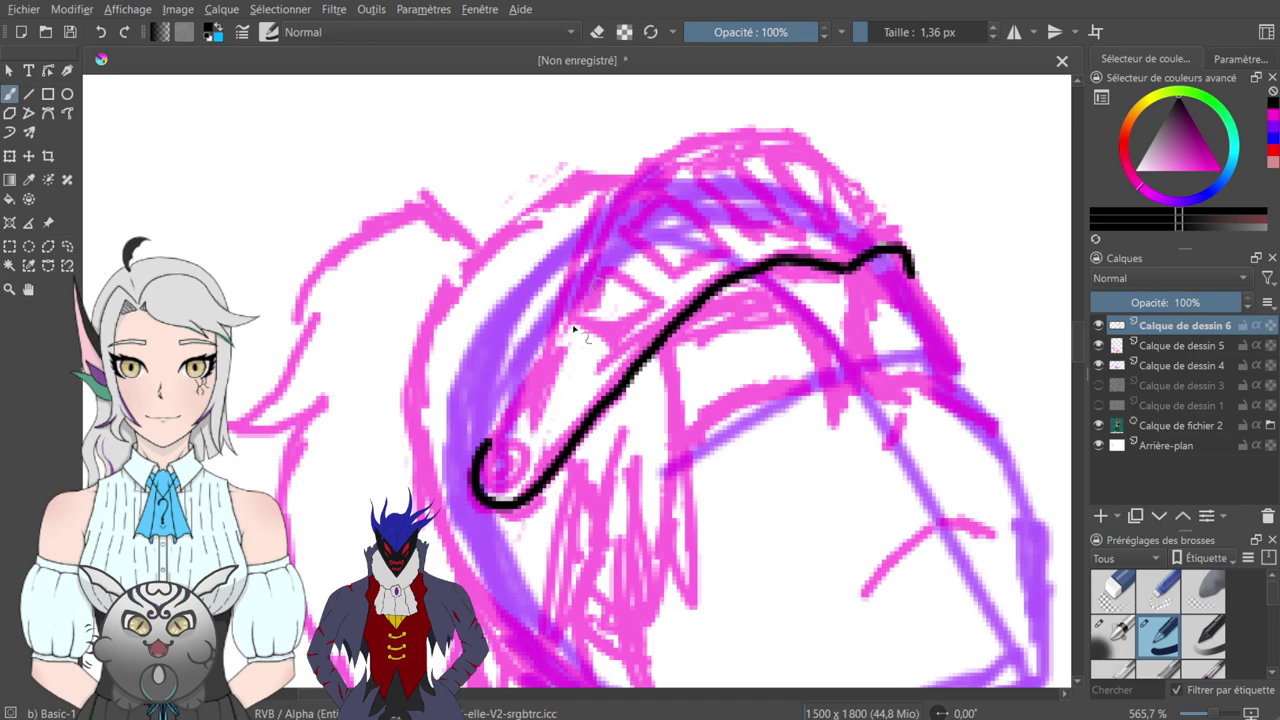
- Ink the headpiece's upper edge as a smooth arc from the rounded end to the front tip, redoing uneven strokes
mouse_move(490, 443)
mouse_down()
mouse_move(620, 196)
mouse_move(735, 130)
mouse_up()
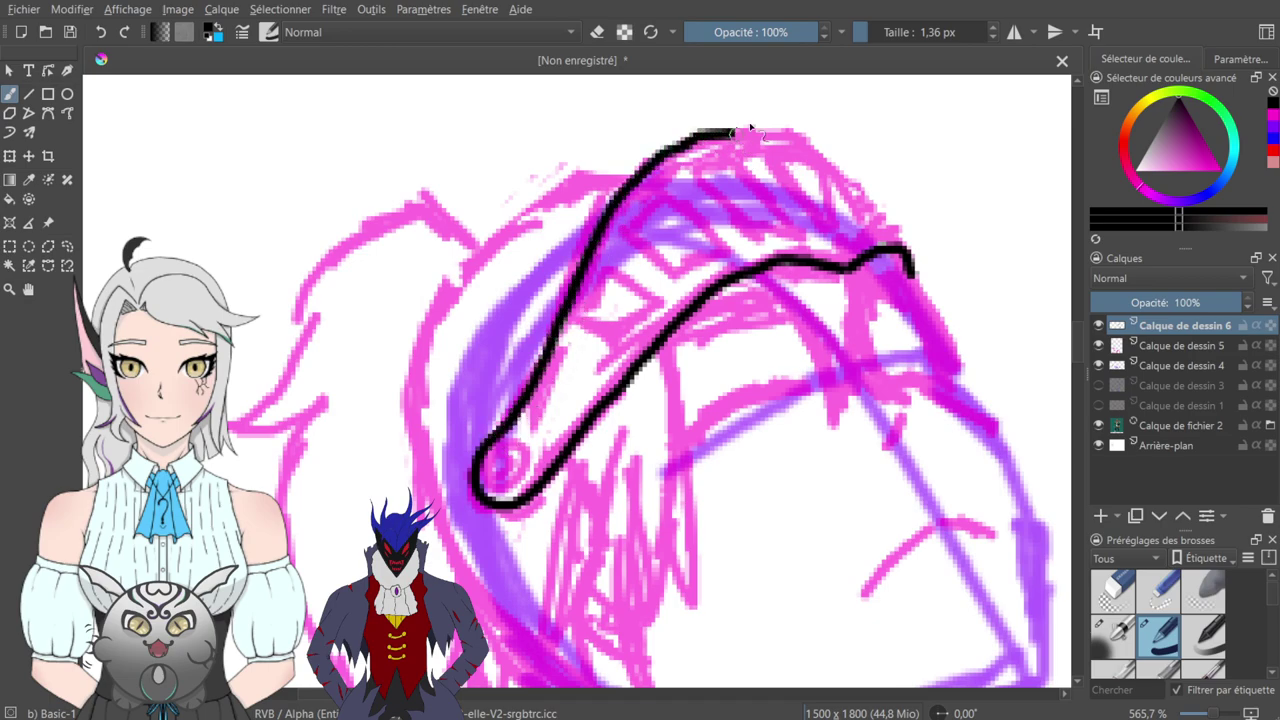
key(ctrl+z)
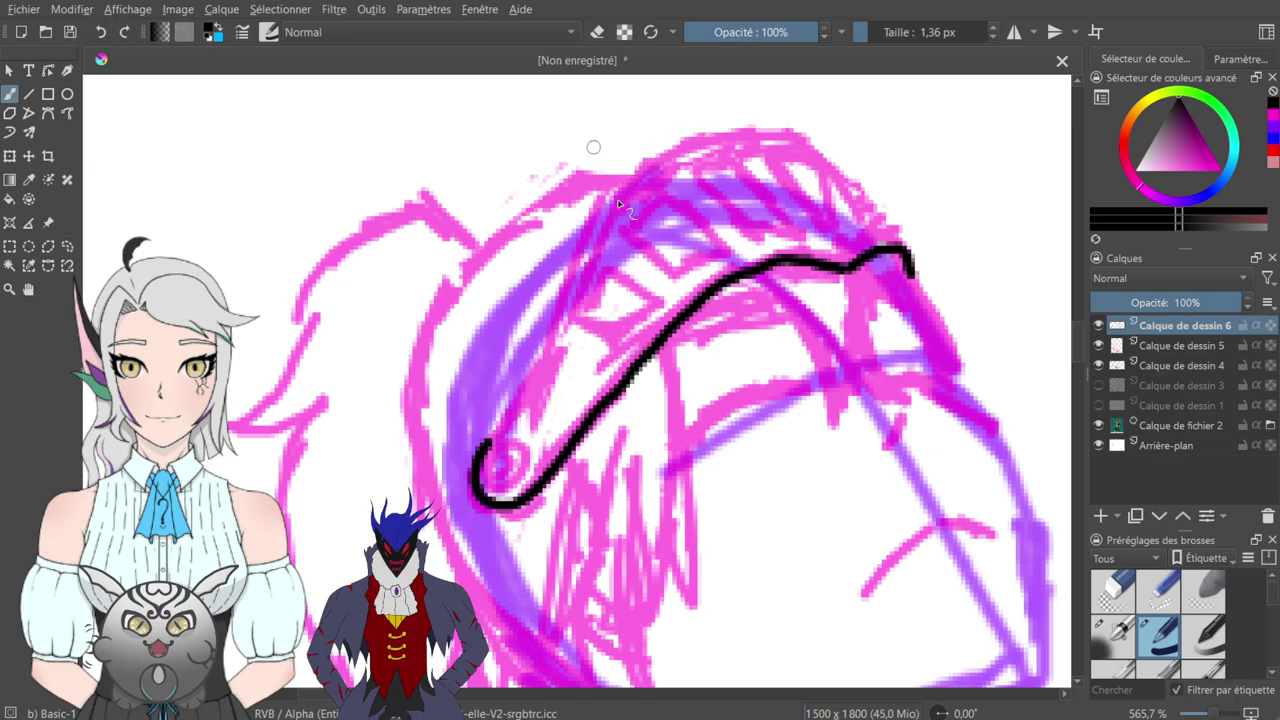
mouse_move(492, 442)
mouse_down()
mouse_move(654, 157)
mouse_move(734, 119)
mouse_move(828, 155)
mouse_up()
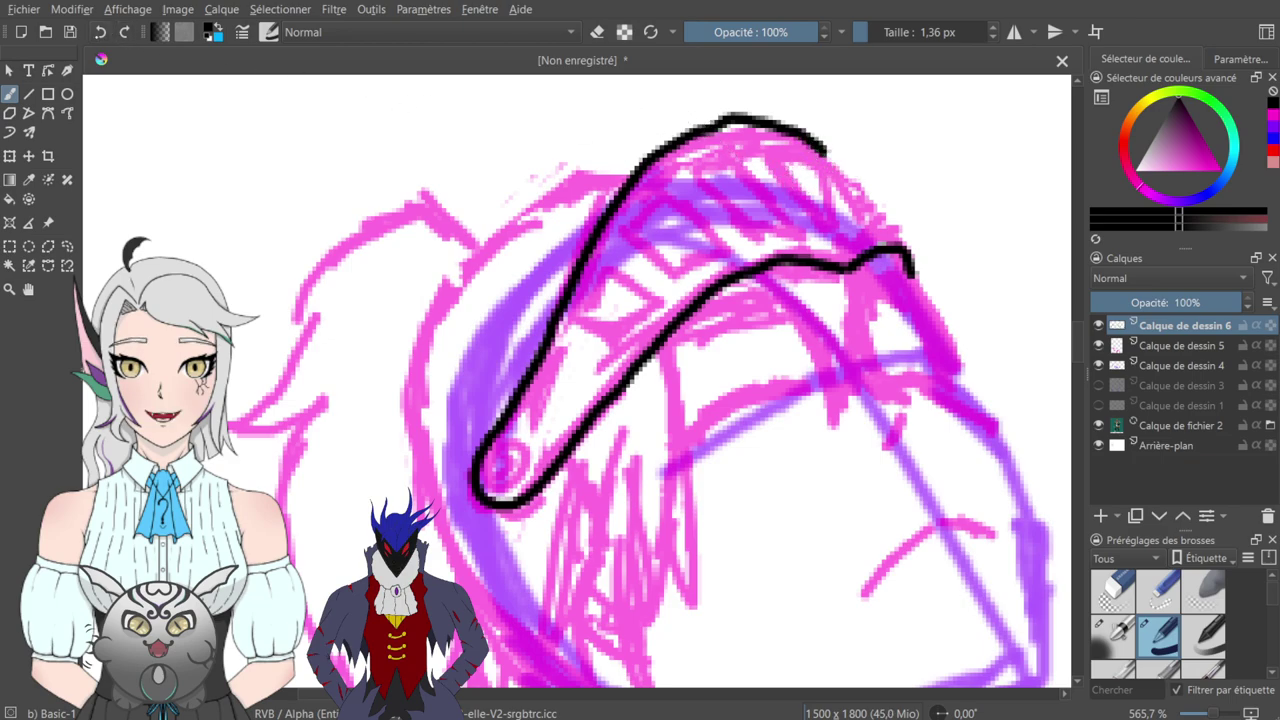
key(ctrl+z)
mouse_move(490, 443)
mouse_down()
mouse_move(648, 174)
mouse_move(710, 128)
mouse_move(796, 133)
mouse_up()
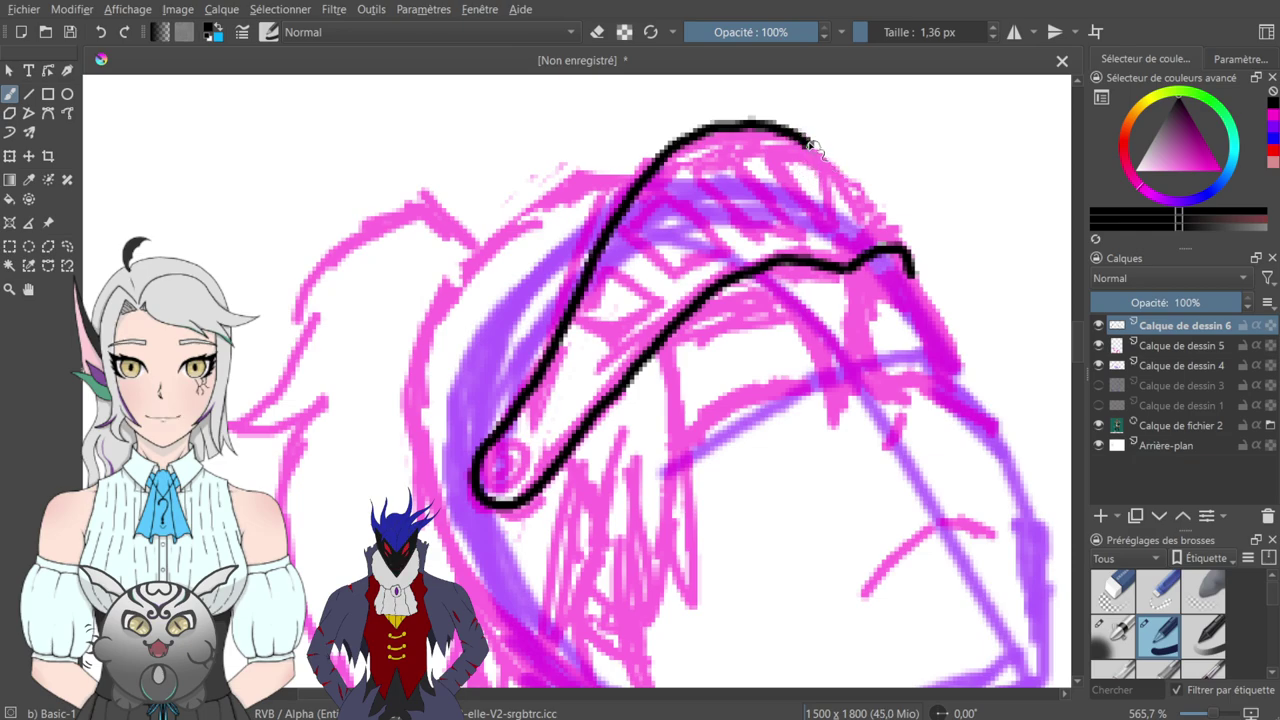
drag(806, 146, 910, 253)
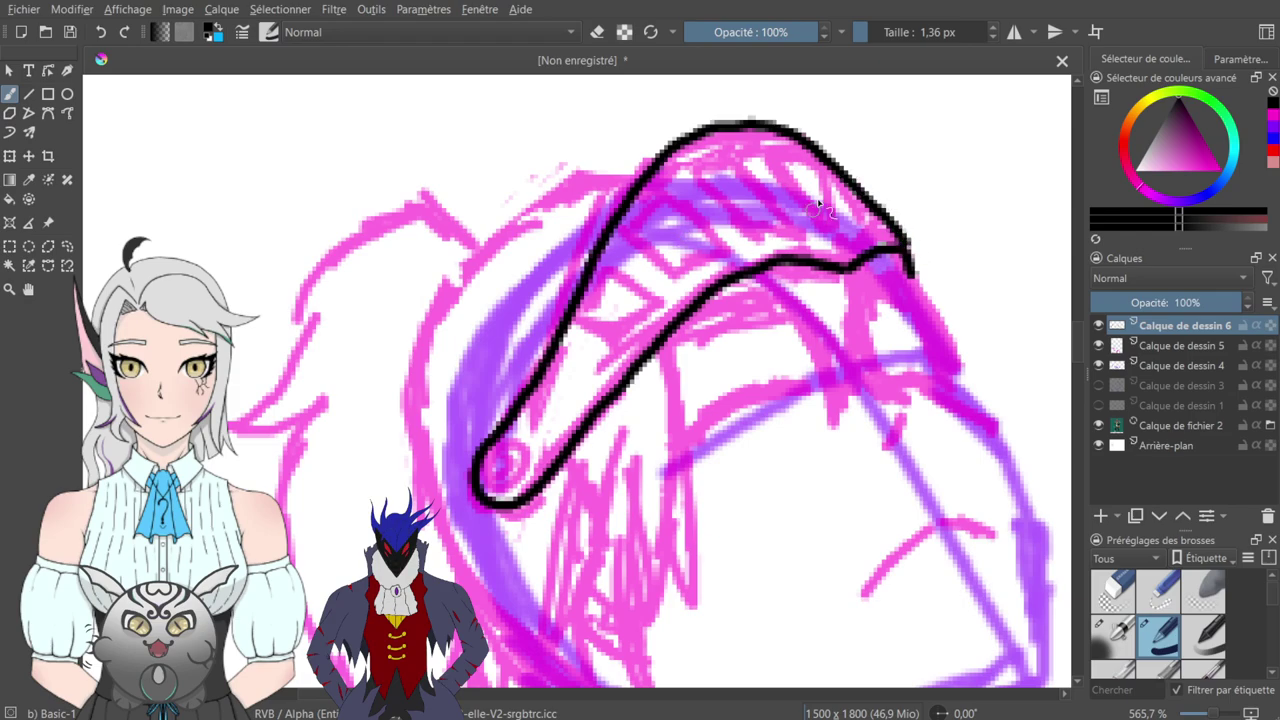
- Ink the row of slanted openings inside the headpiece, fill the small front one, and clean up with the eraser
mouse_move(758, 145)
mouse_down()
mouse_move(835, 243)
mouse_move(829, 184)
mouse_up()
mouse_move(760, 144)
mouse_down()
mouse_move(875, 222)
mouse_move(845, 189)
mouse_move(879, 224)
mouse_up()
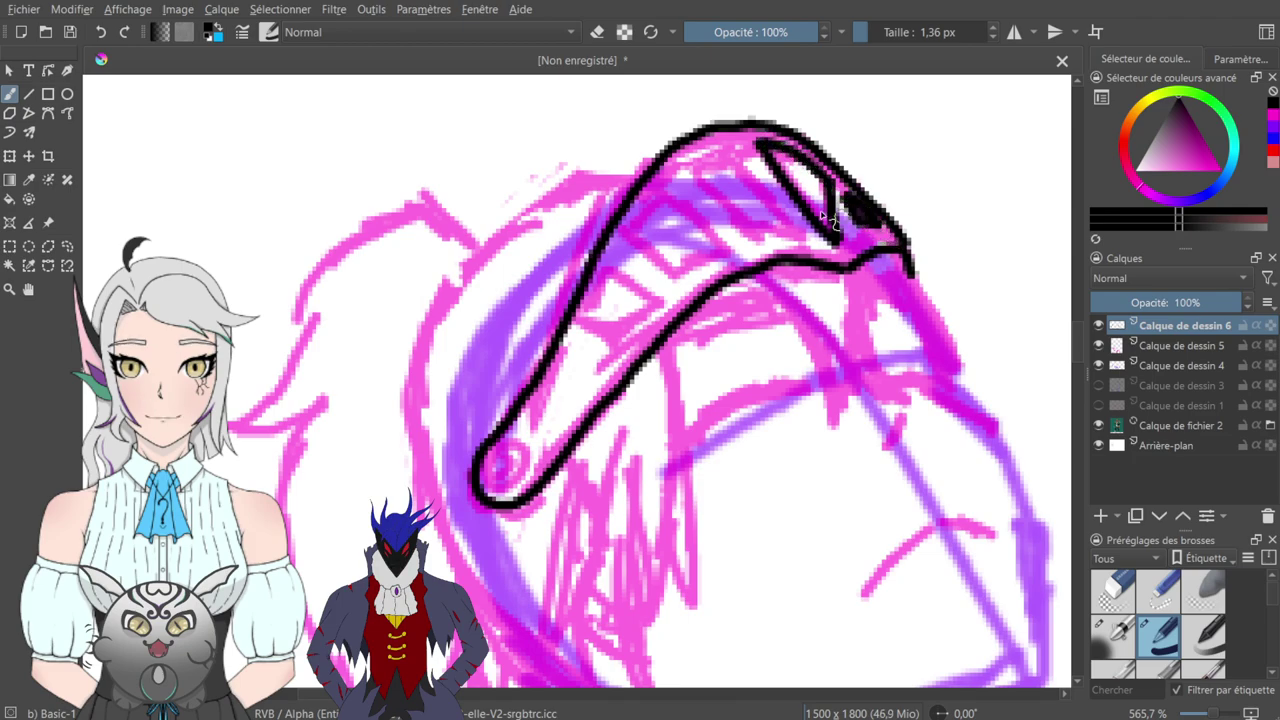
mouse_move(690, 165)
mouse_down()
mouse_move(750, 229)
mouse_move(812, 246)
mouse_up()
drag(737, 152, 815, 248)
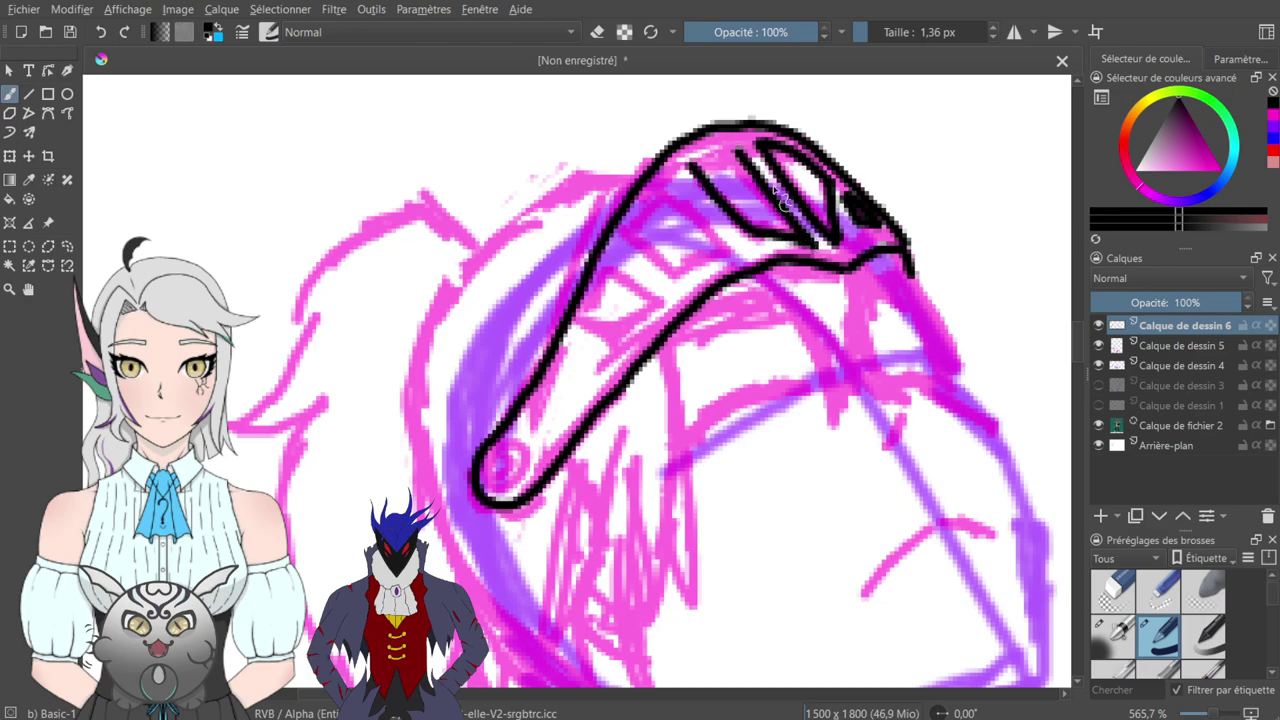
drag(745, 148, 690, 166)
mouse_move(720, 216)
mouse_down()
mouse_move(815, 88)
mouse_move(684, 279)
mouse_move(674, 231)
mouse_move(658, 252)
mouse_move(705, 294)
mouse_move(742, 285)
mouse_move(692, 227)
mouse_move(760, 281)
mouse_up()
drag(748, 284, 803, 215)
mouse_move(681, 237)
mouse_down()
mouse_move(667, 284)
mouse_move(693, 296)
mouse_move(738, 268)
mouse_up()
mouse_move(837, 180)
mouse_down()
mouse_move(695, 440)
mouse_move(732, 322)
mouse_move(611, 322)
mouse_up()
key(e)
mouse_move(702, 303)
mouse_down()
mouse_move(738, 334)
mouse_move(710, 308)
mouse_move(737, 327)
mouse_move(728, 316)
mouse_up()
key(e)
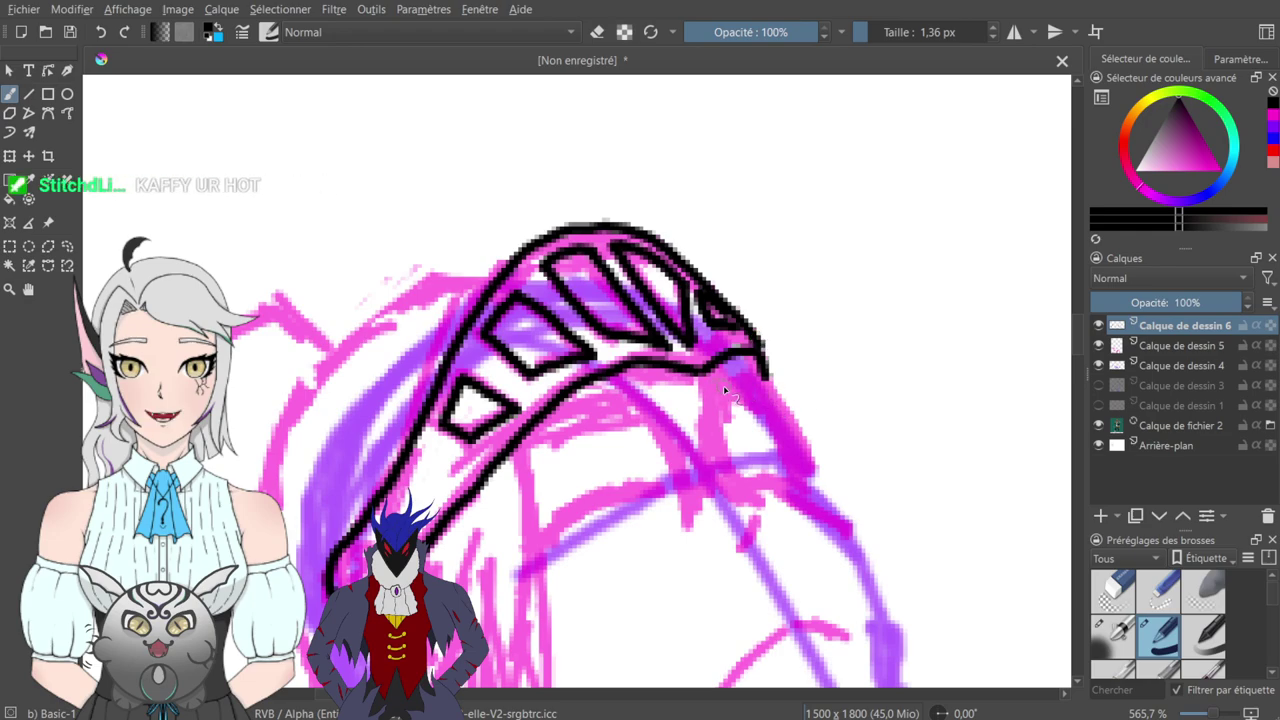
- Examine the inked headpiece, the sketched face and hair, the neckline, and the line art across the whole figure
drag(621, 473, 845, 312)
drag(804, 383, 647, 290)
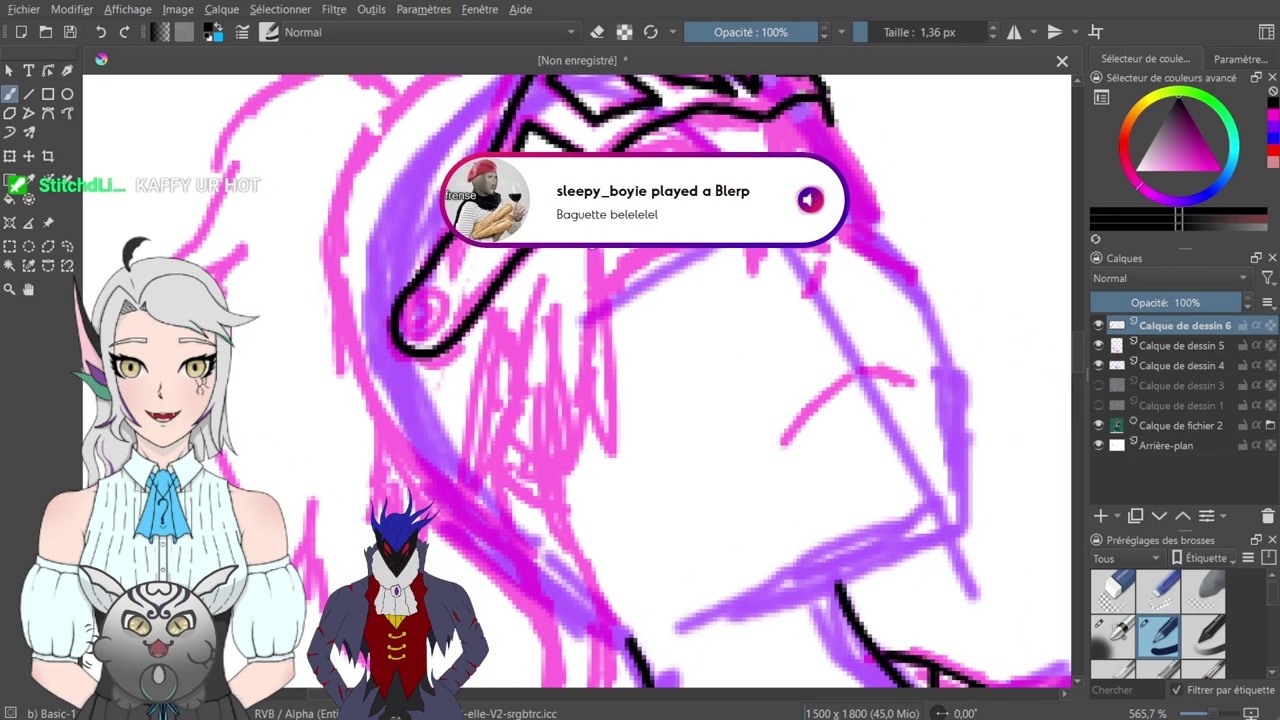
drag(581, 227, 809, 326)
drag(708, 266, 671, 406)
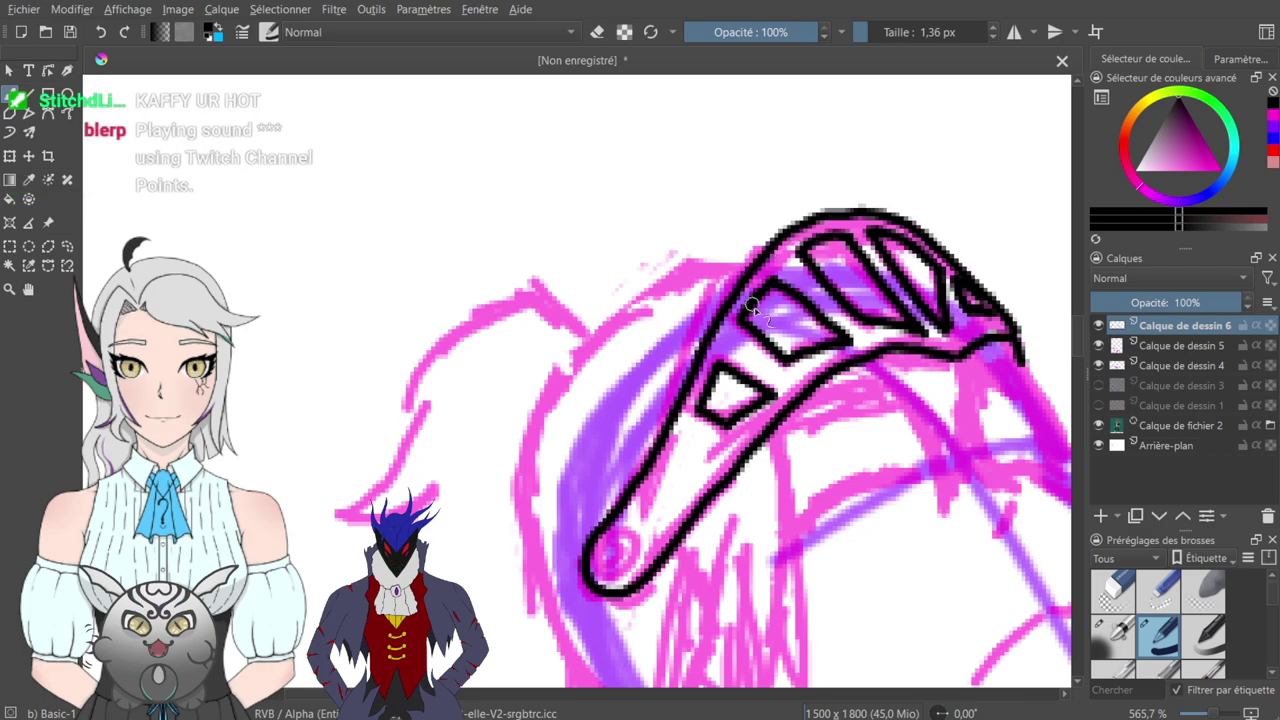
drag(644, 392, 669, 214)
drag(669, 433, 463, 289)
drag(613, 337, 656, 135)
drag(611, 272, 574, 286)
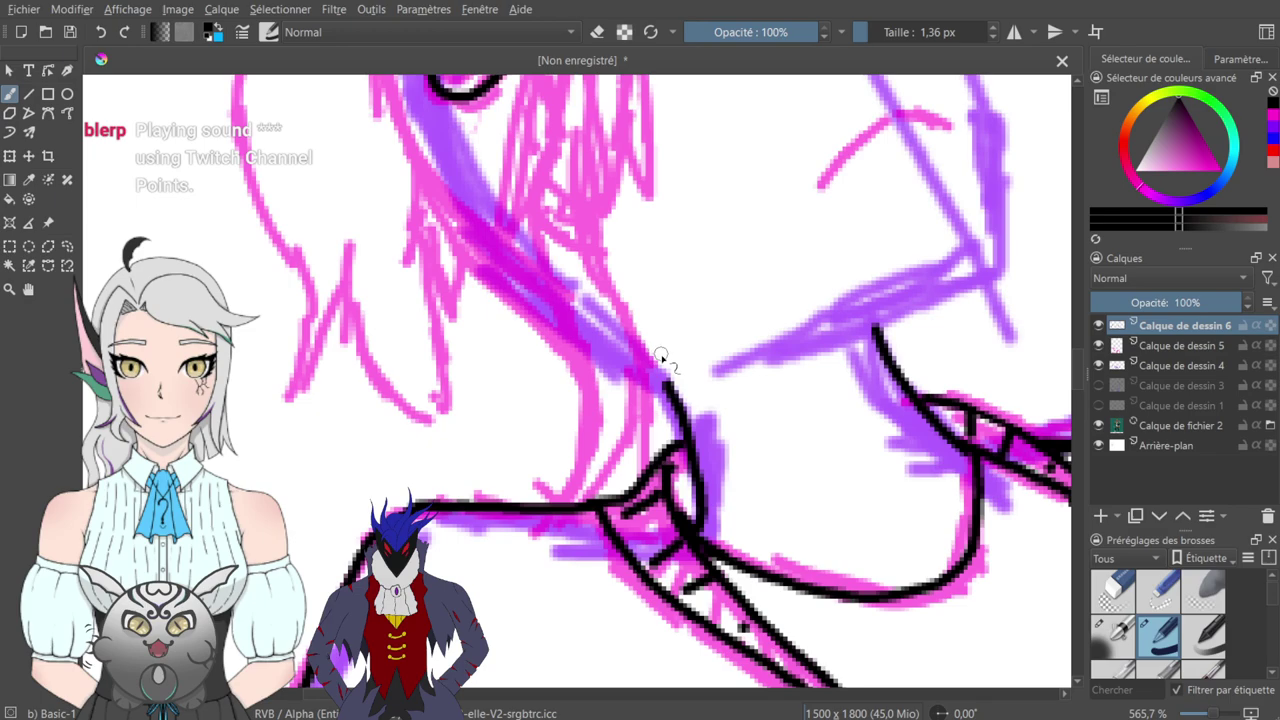
mouse_move(640, 226)
mouse_down()
mouse_move(606, 454)
mouse_move(608, 309)
mouse_move(566, 263)
mouse_up()
drag(640, 291, 463, 405)
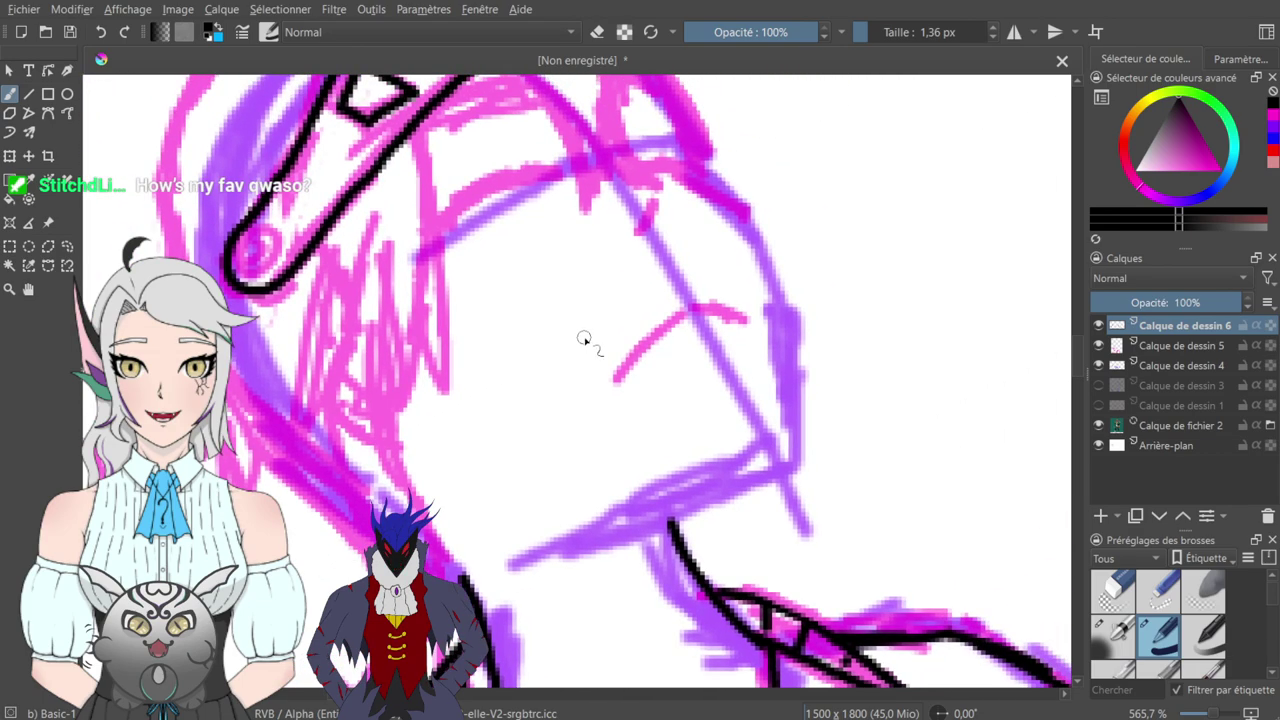
key(minus)
key(minus)
scroll(586, 343, down, 2)
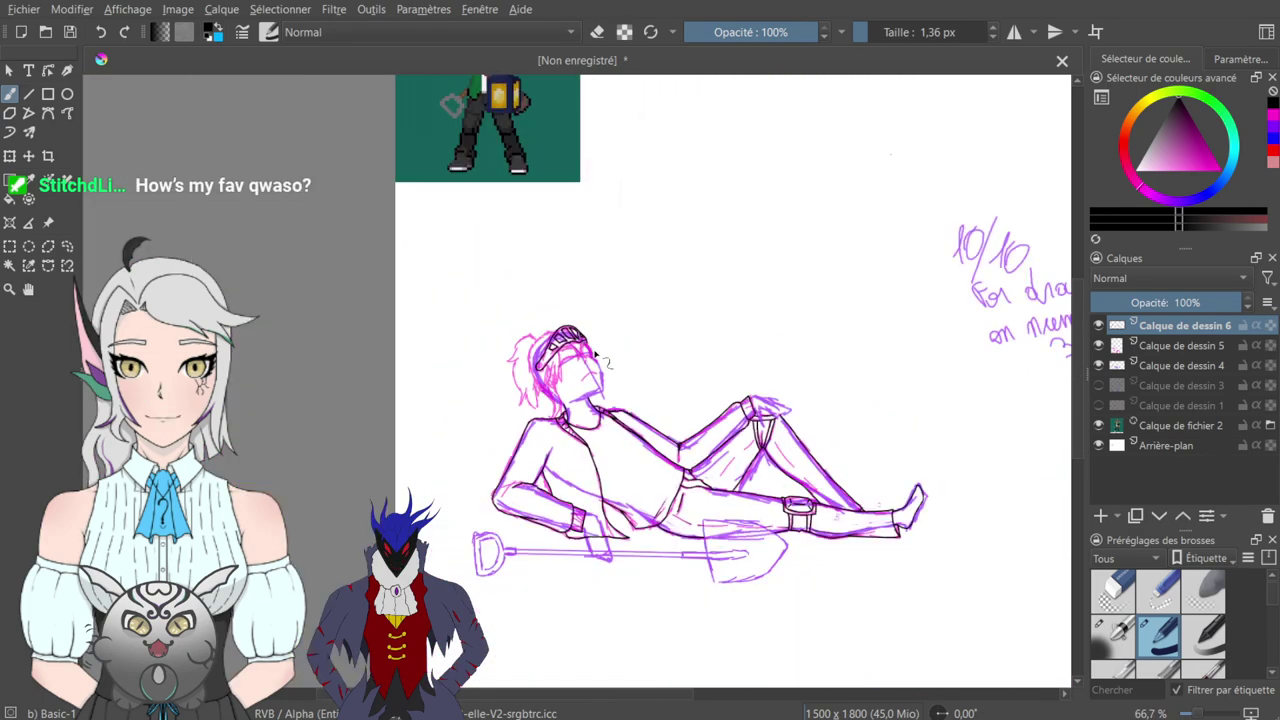
mouse_move(622, 200)
mouse_down()
mouse_move(566, 449)
mouse_move(594, 286)
mouse_move(614, 343)
mouse_move(654, 271)
mouse_up()
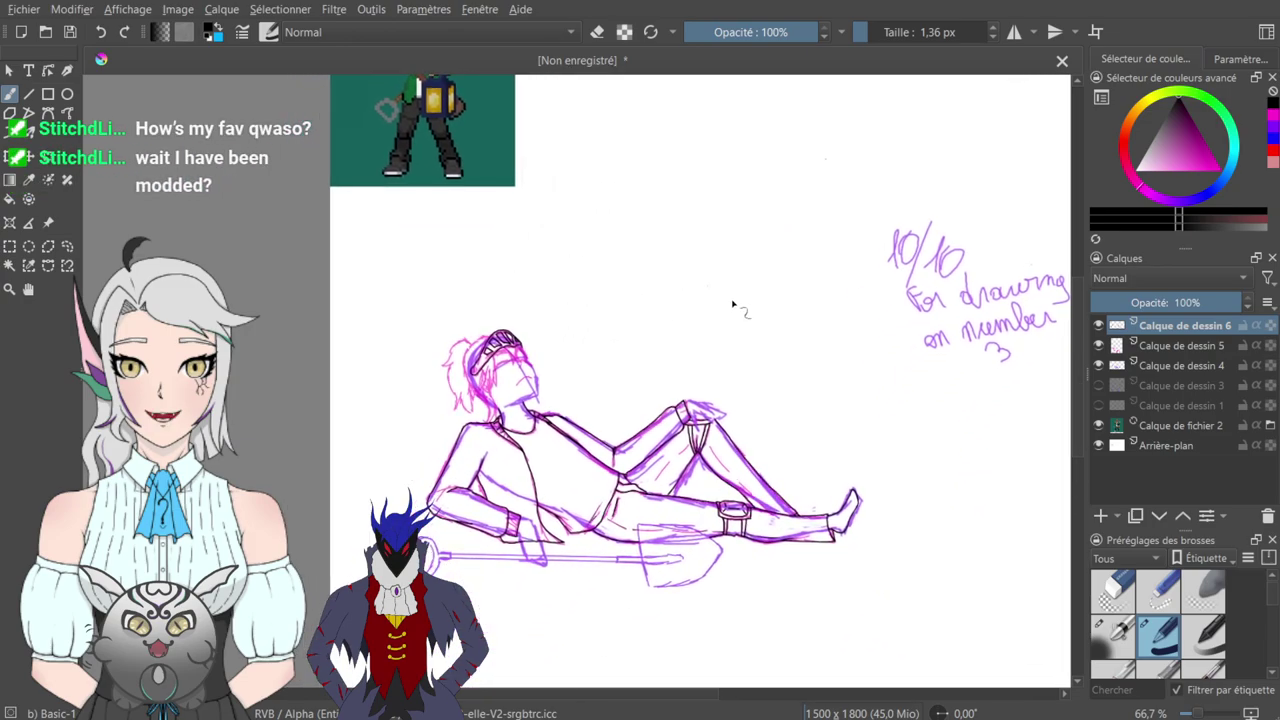
key(ctrl+plus)
key(ctrl+plus)
key(ctrl+plus)
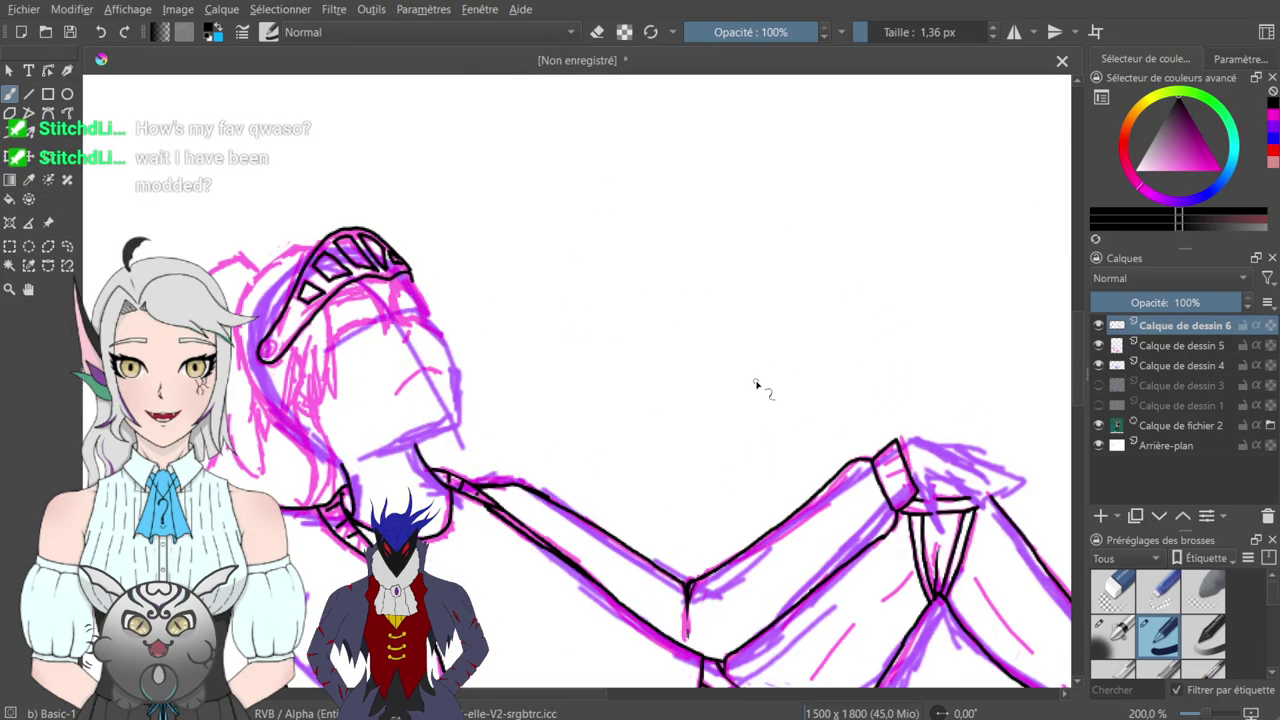
scroll(757, 386, up, 1)
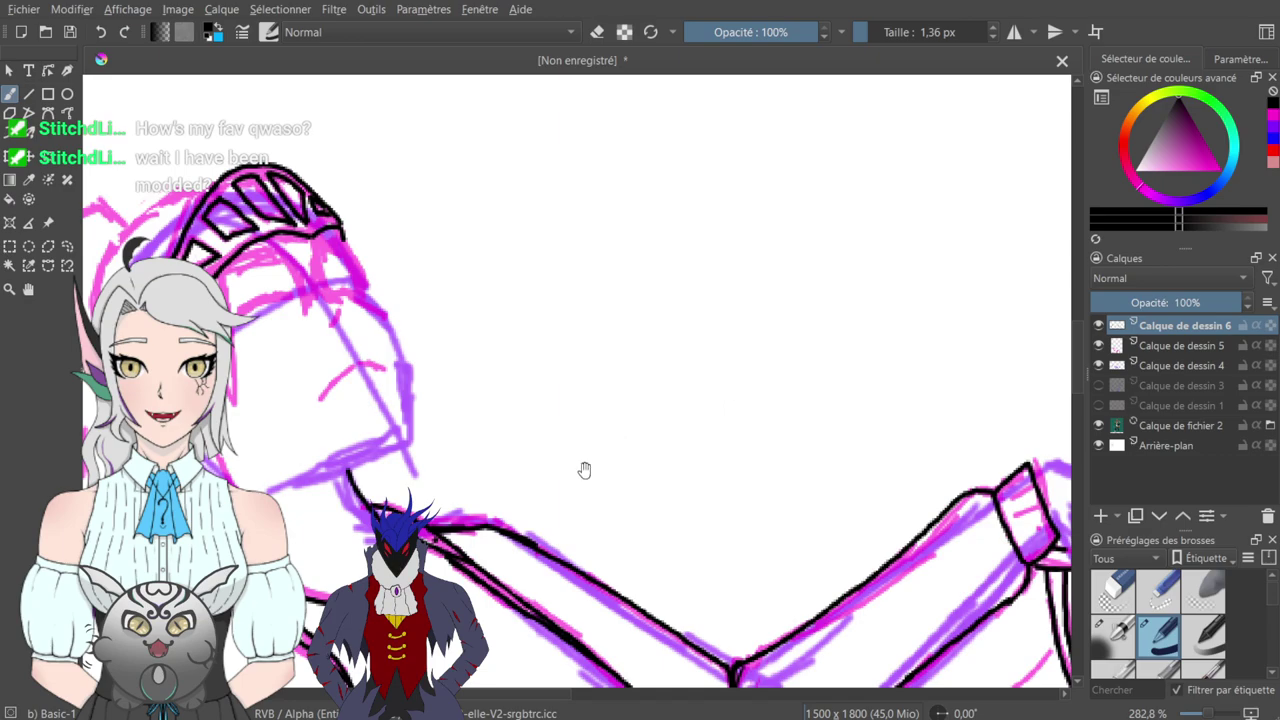
drag(583, 471, 798, 365)
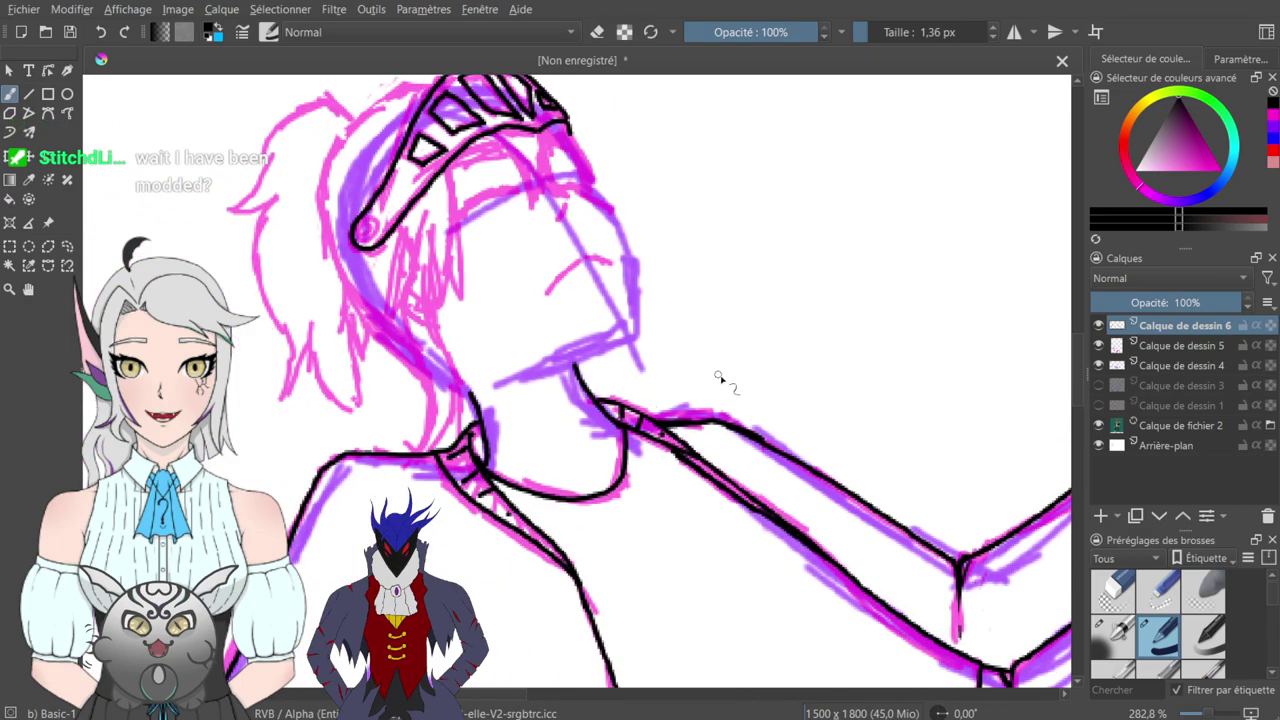
- Ink a diagonal muscle line down the neck from below the hair and taper it with the eraser
scroll(720, 377, up, 1)
drag(609, 312, 703, 360)
drag(526, 441, 632, 570)
key(e)
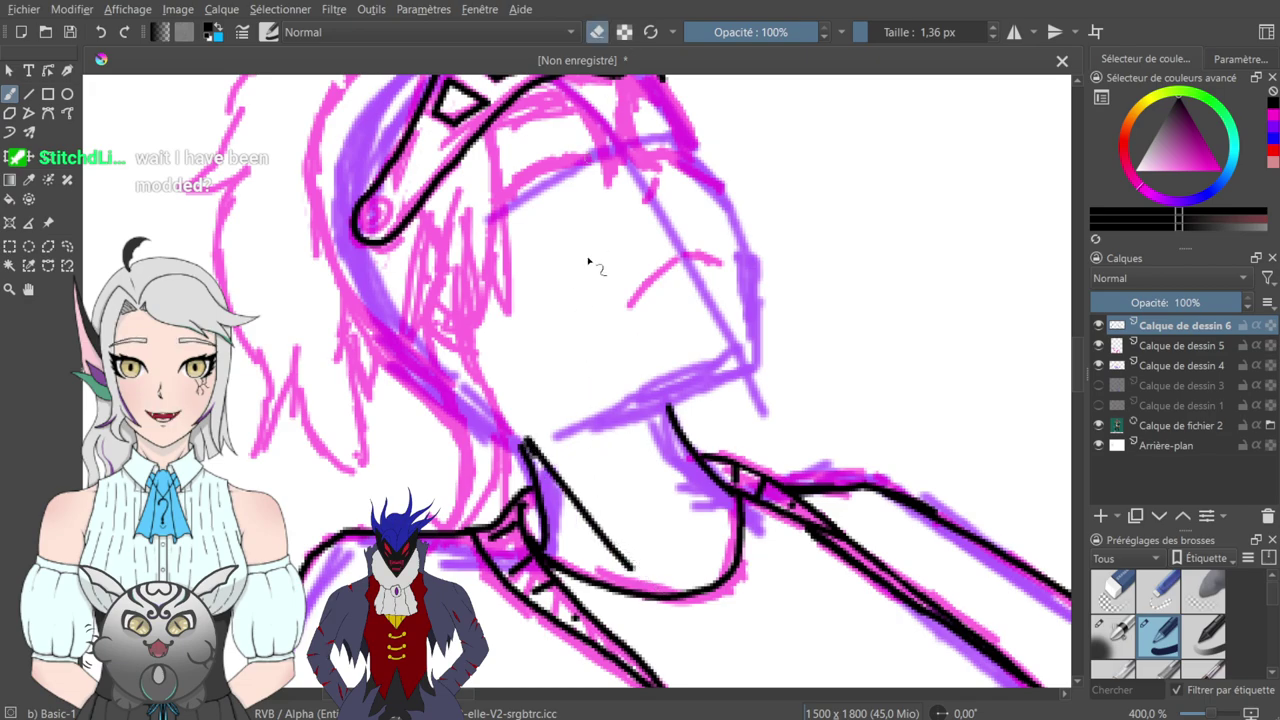
mouse_move(535, 455)
mouse_down()
mouse_move(517, 426)
mouse_move(577, 484)
mouse_up()
drag(518, 423, 628, 531)
drag(537, 450, 691, 576)
mouse_move(590, 503)
mouse_down()
mouse_move(563, 480)
mouse_move(655, 569)
mouse_move(604, 552)
mouse_move(570, 520)
mouse_move(637, 573)
mouse_move(578, 520)
mouse_move(631, 567)
mouse_move(589, 492)
mouse_move(546, 445)
mouse_up()
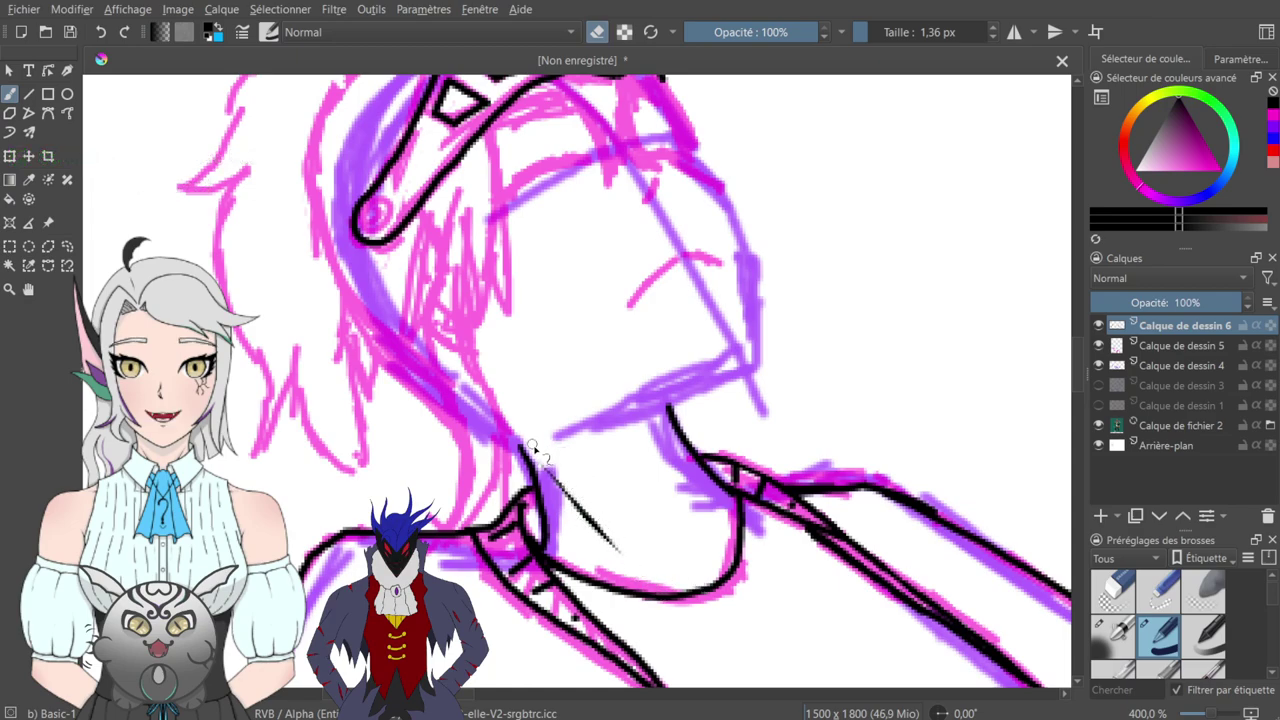
- Add short crease lines at the middle of the throat and thin them with the eraser
key(e)
mouse_move(673, 418)
mouse_down()
mouse_move(645, 305)
mouse_move(656, 418)
mouse_move(650, 361)
mouse_up()
key(e)
mouse_move(604, 316)
mouse_down()
mouse_move(638, 356)
mouse_move(610, 320)
mouse_move(668, 352)
mouse_up()
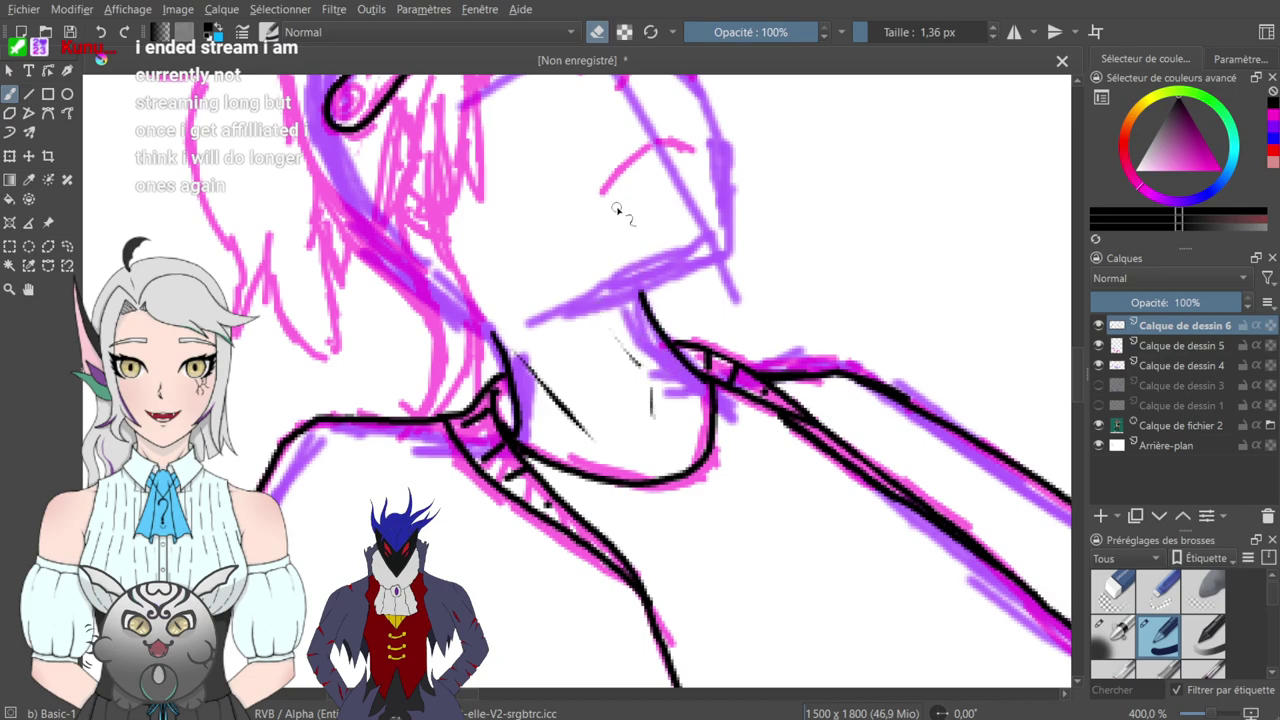
- Ink short inner contour lines along the curved neckline below the throat and trim them with the eraser
click(596, 32)
mouse_move(569, 461)
mouse_down()
mouse_move(690, 474)
mouse_move(691, 449)
mouse_move(723, 410)
mouse_up()
key(e)
mouse_move(735, 431)
mouse_down()
mouse_move(690, 430)
mouse_move(705, 420)
mouse_move(690, 462)
mouse_move(716, 408)
mouse_move(646, 464)
mouse_up()
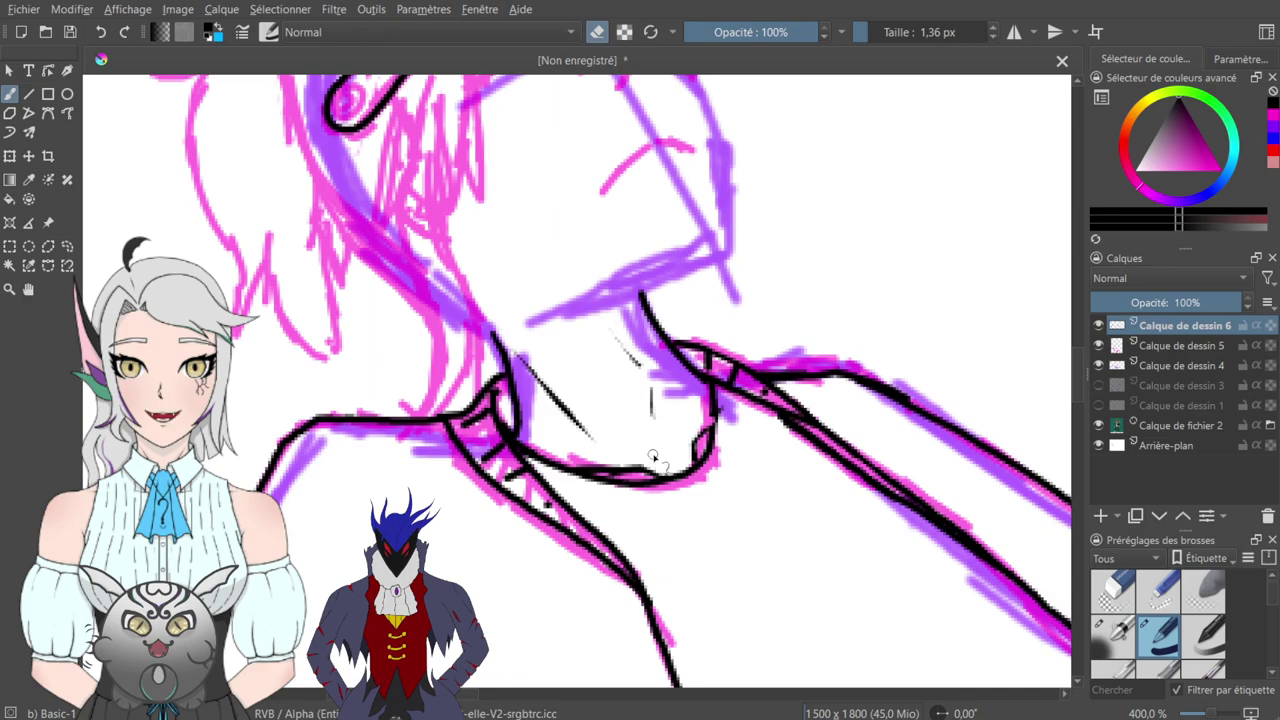
mouse_move(583, 464)
mouse_down()
mouse_move(630, 467)
mouse_move(602, 465)
mouse_up()
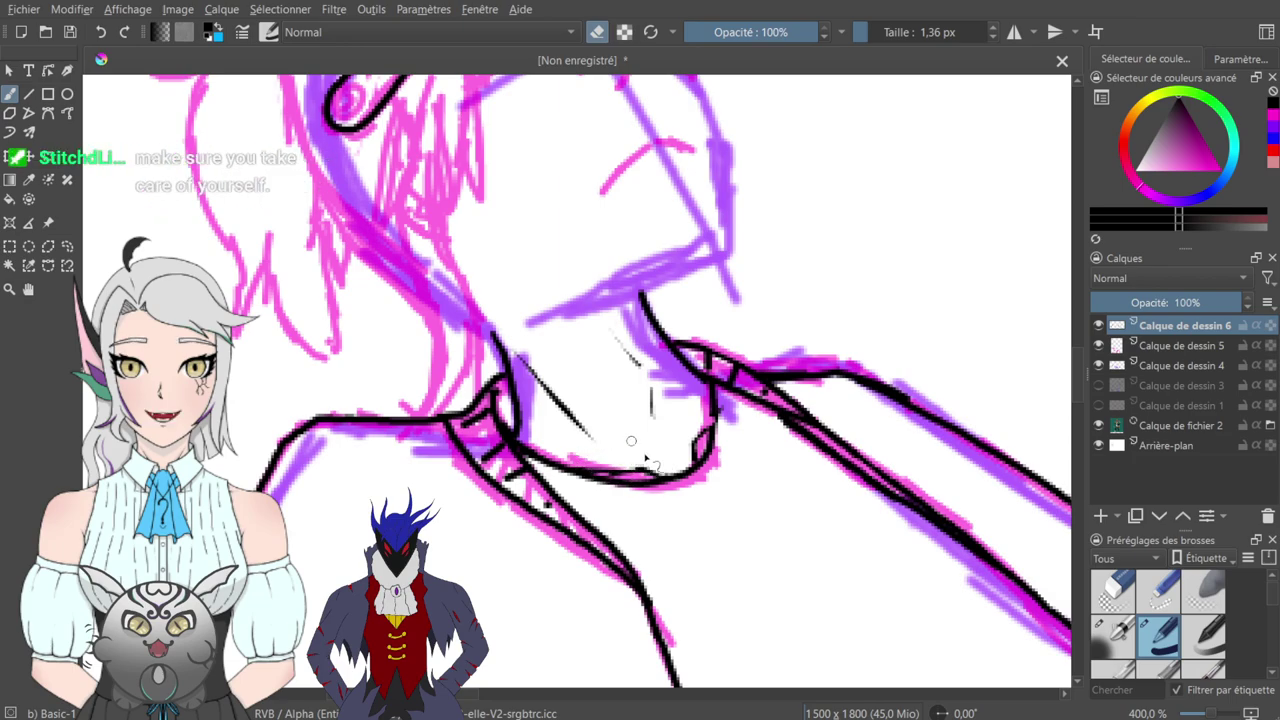
key(e)
drag(596, 469, 657, 465)
click(597, 31)
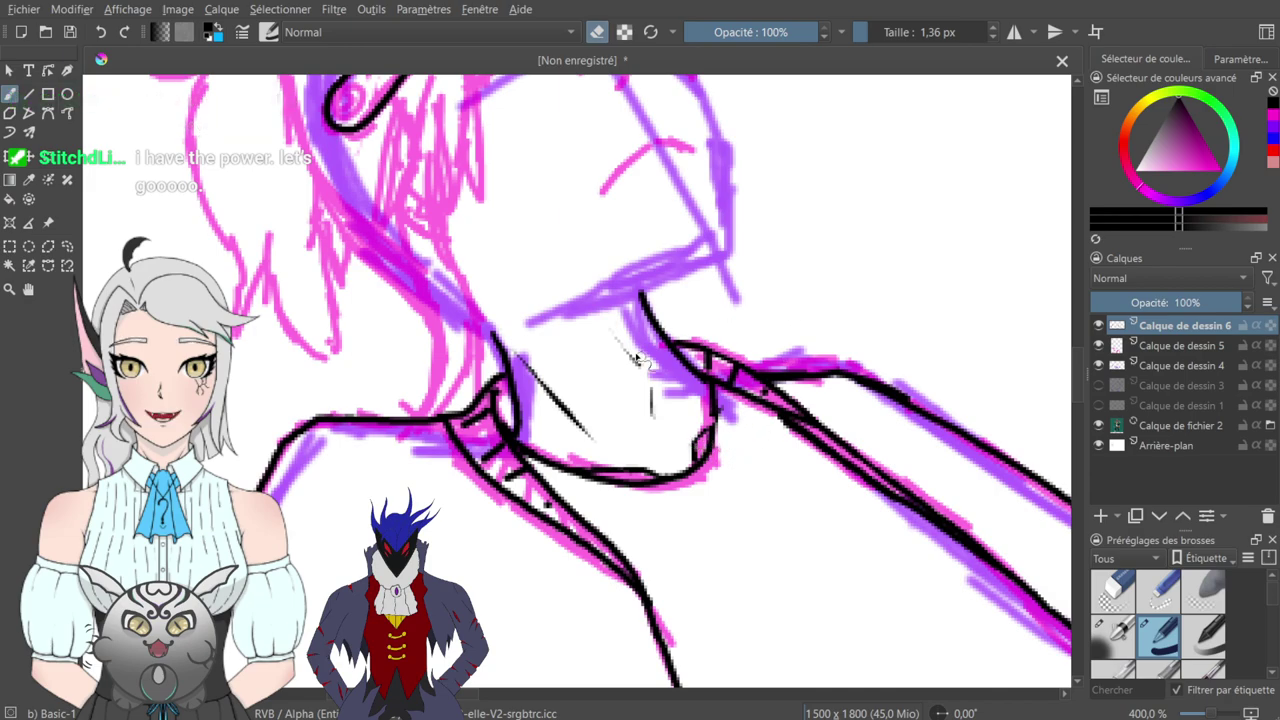
- Ink a line continuing the front of the neck down past the collar and thin it with the eraser
mouse_move(663, 391)
mouse_down()
mouse_move(637, 431)
mouse_move(640, 386)
mouse_up()
key(e)
drag(650, 436, 622, 334)
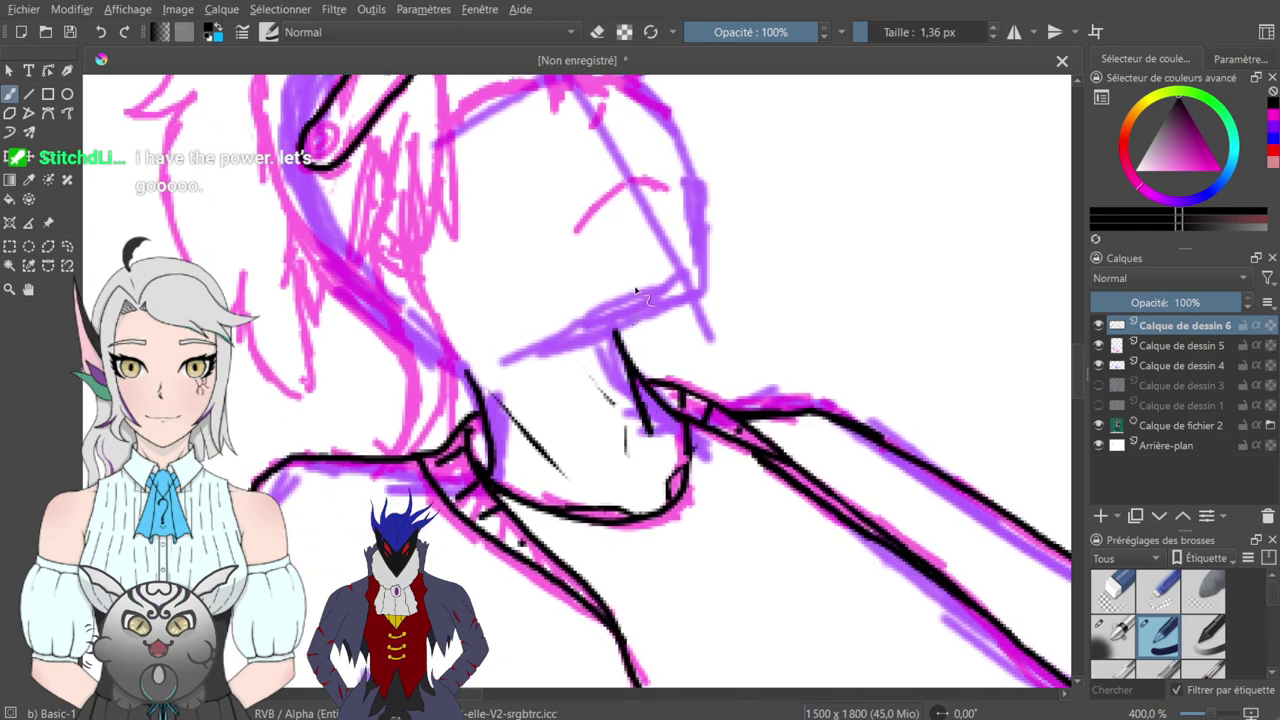
key(e)
drag(632, 394, 659, 449)
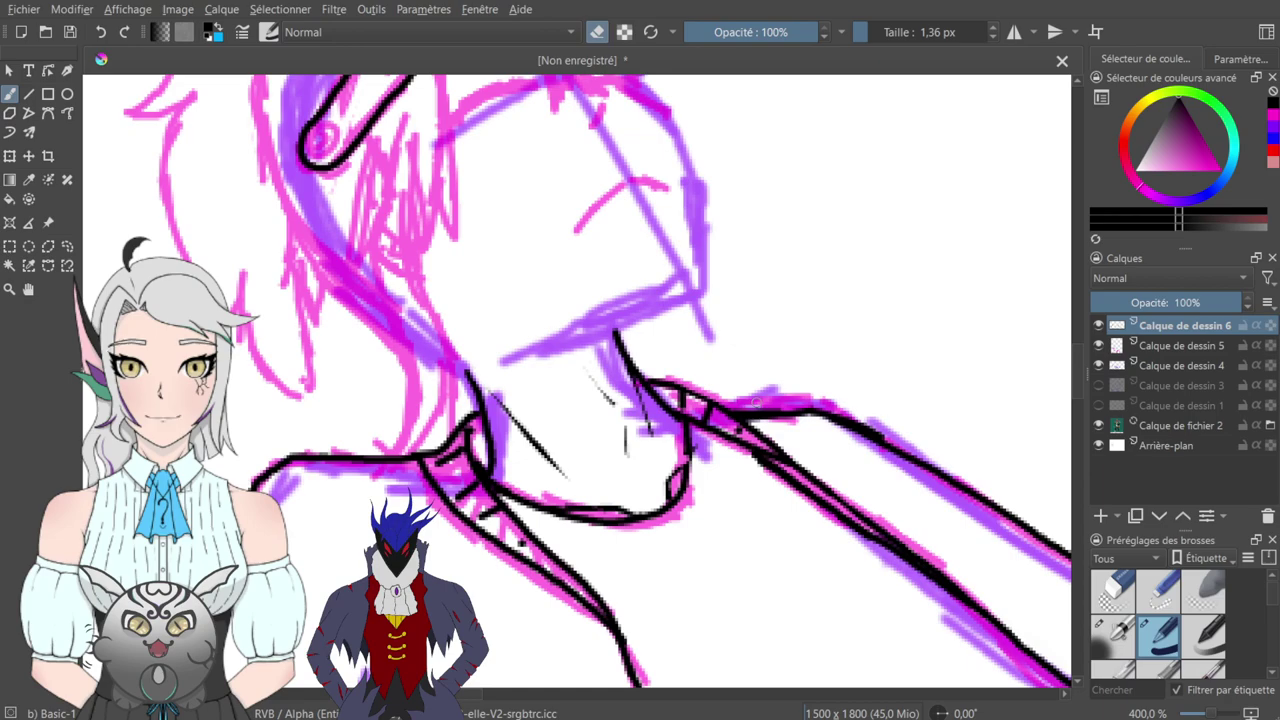
key(minus)
key(minus)
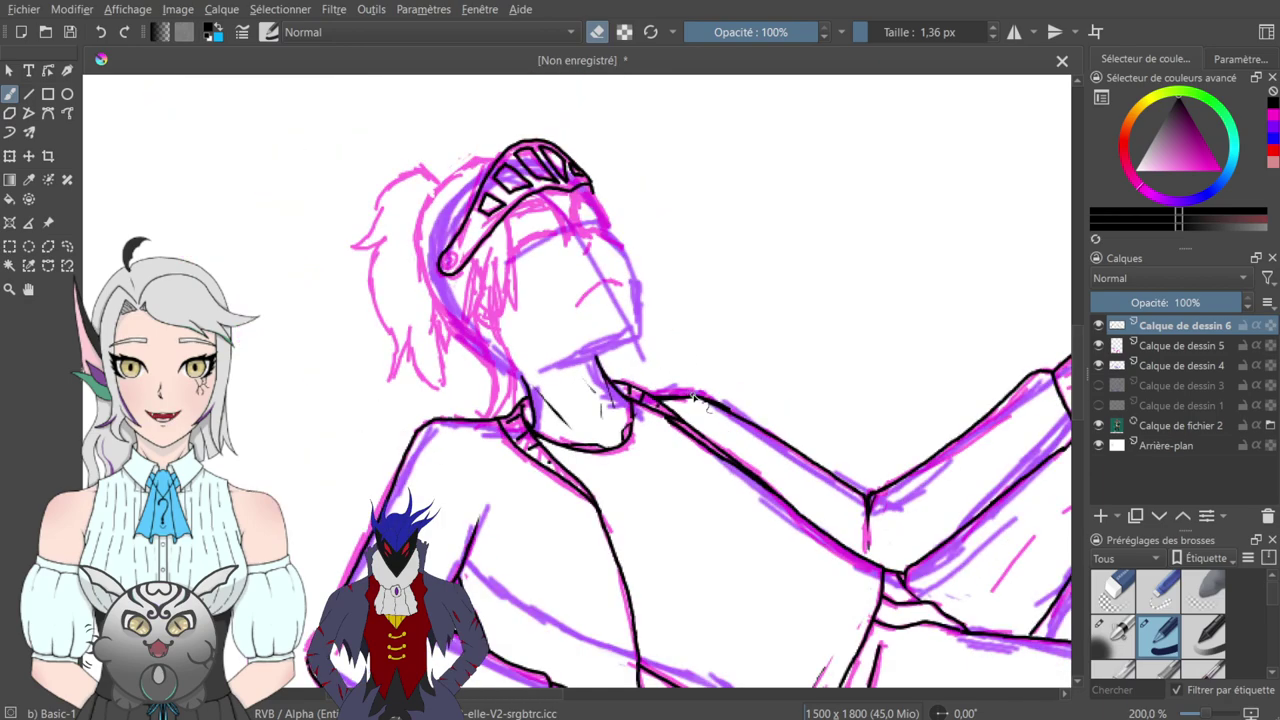
key(plus)
key(plus)
key(plus)
mouse_move(575, 341)
mouse_down()
mouse_move(536, 562)
mouse_move(552, 573)
mouse_up()
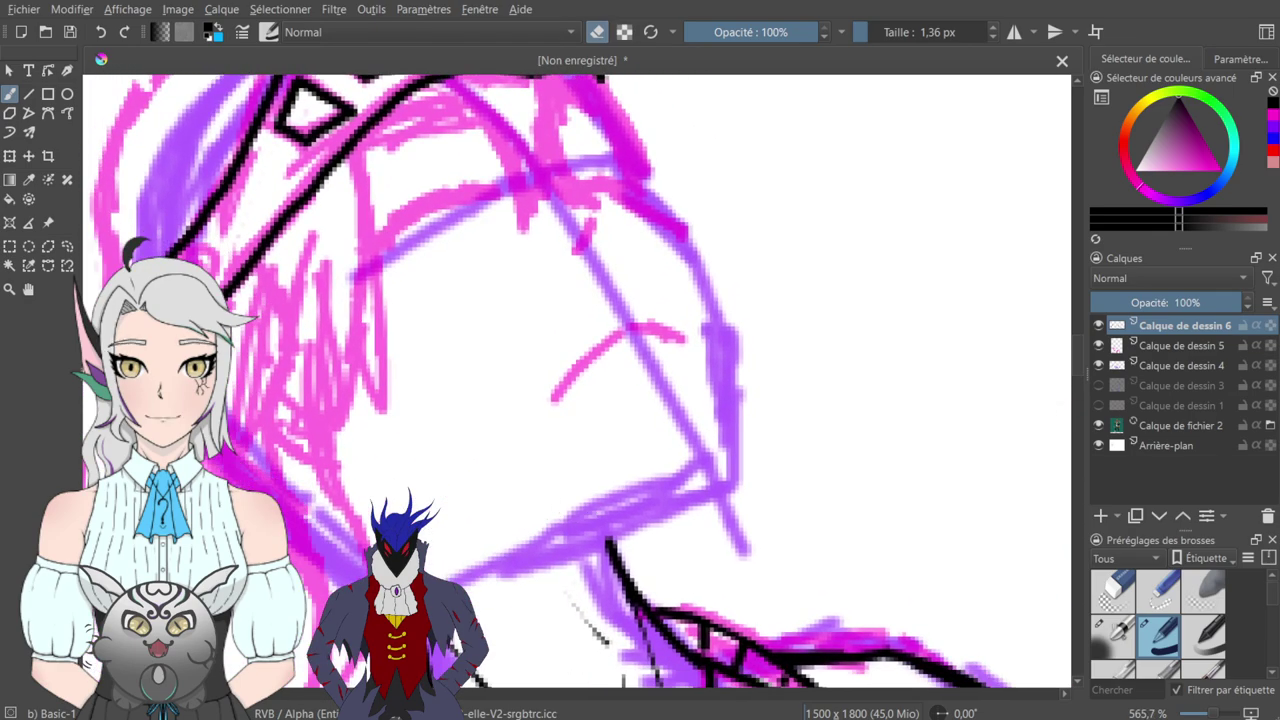
key(e)
drag(463, 562, 658, 511)
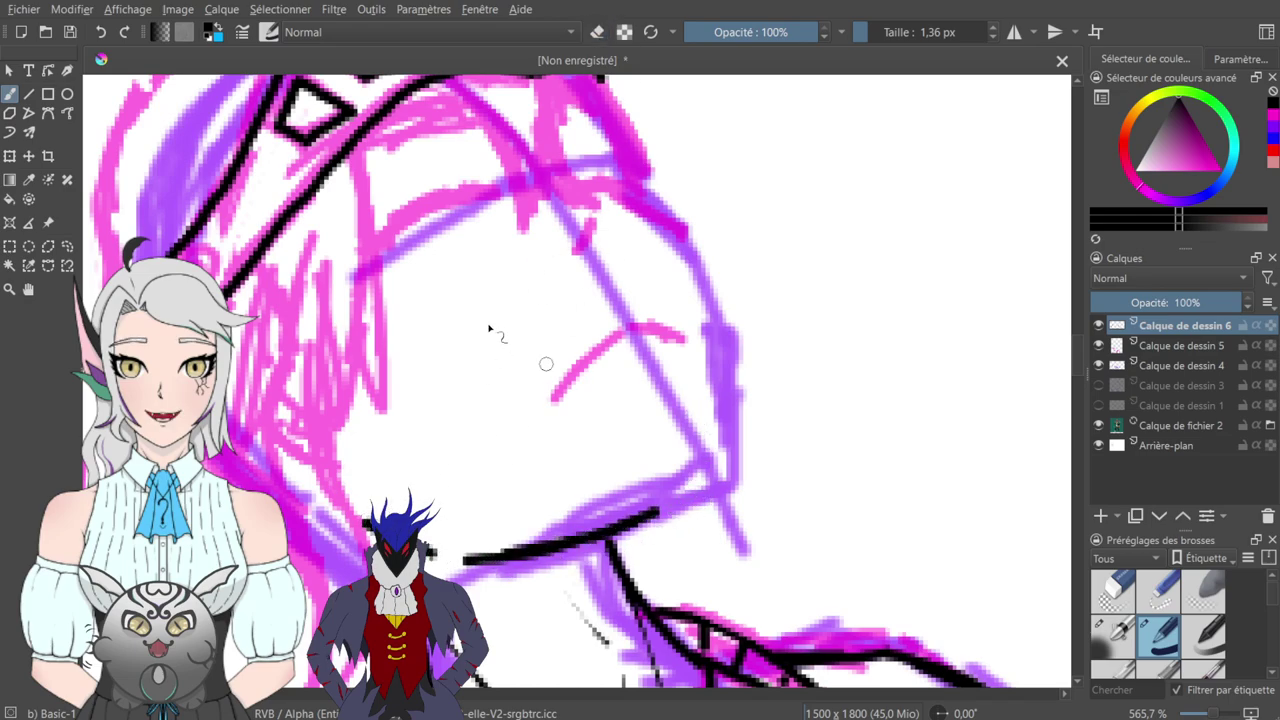
key(ctrl+z)
key(ctrl+z)
key(ctrl+z)
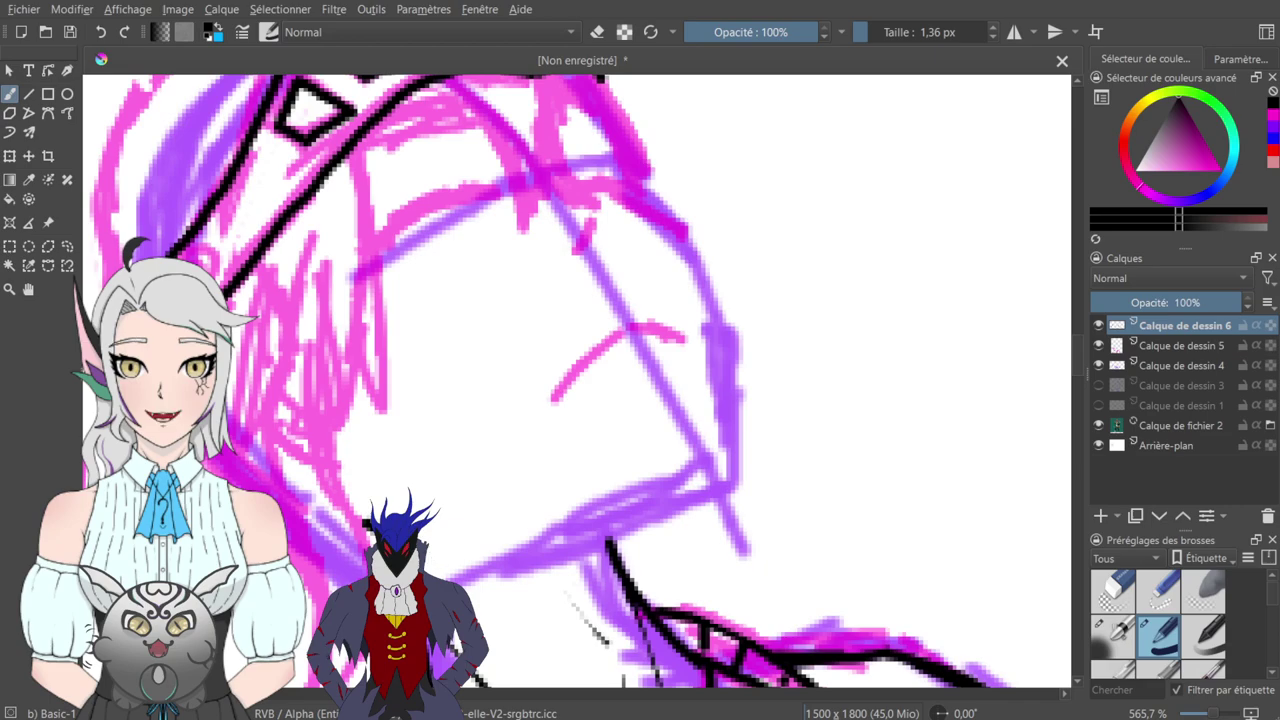
- Ink the jaw line from below the ear toward the chin, undoing the stray strokes near the chin
drag(442, 545, 655, 470)
drag(606, 545, 630, 501)
mouse_move(683, 463)
mouse_down()
mouse_move(634, 500)
mouse_move(680, 467)
mouse_up()
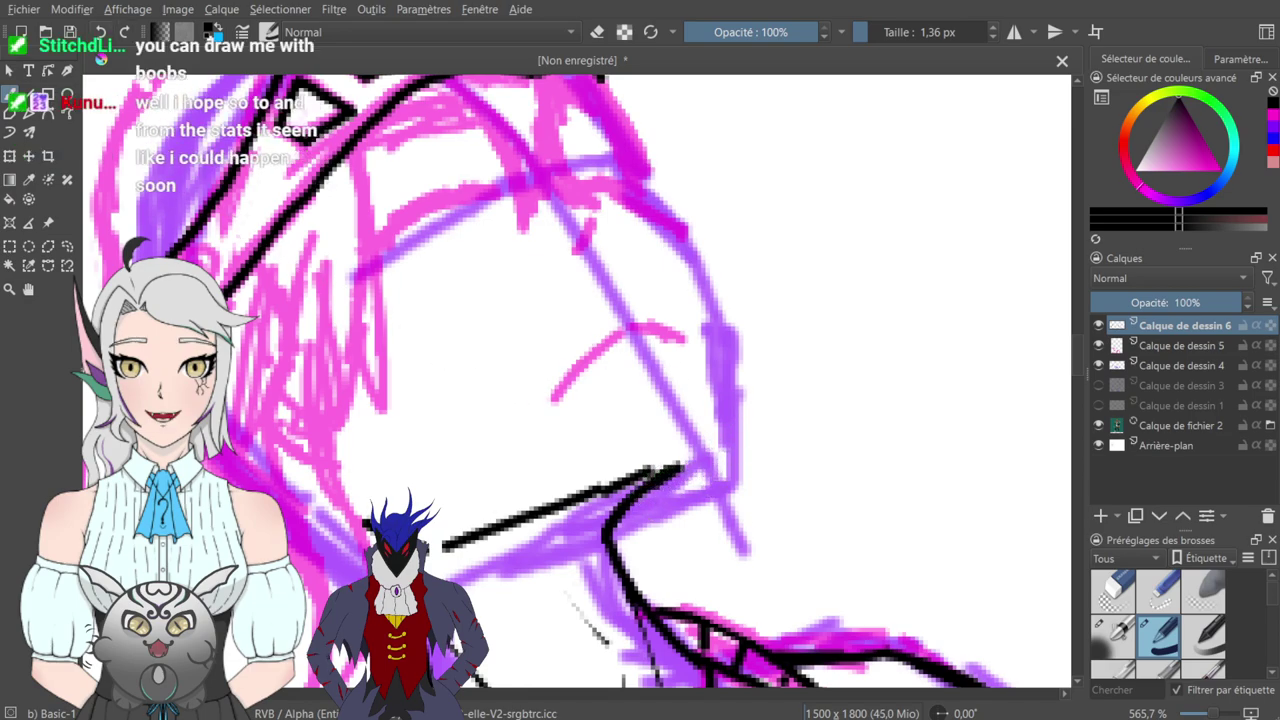
key(ctrl+z)
key(ctrl+z)
key(ctrl+z)
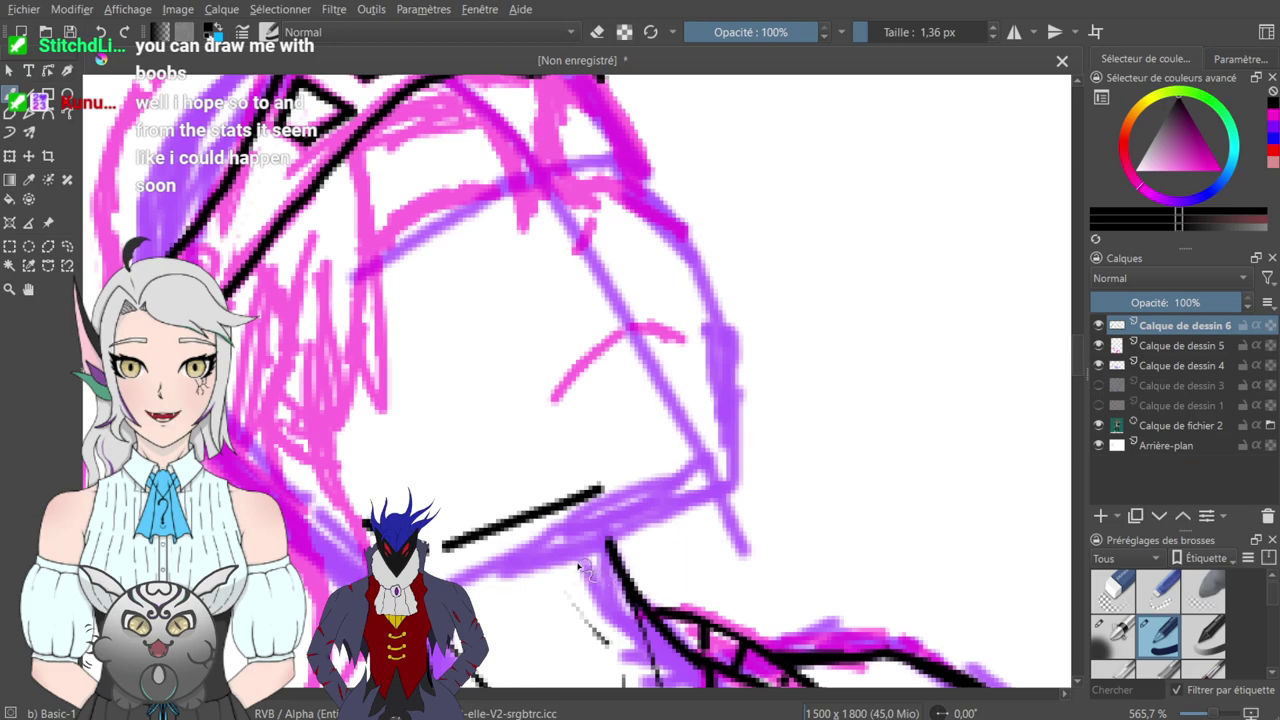
- Ink the chin's underside from the neck, extend the jaw line to the chin, and ink the lower front of the face
drag(600, 548, 722, 482)
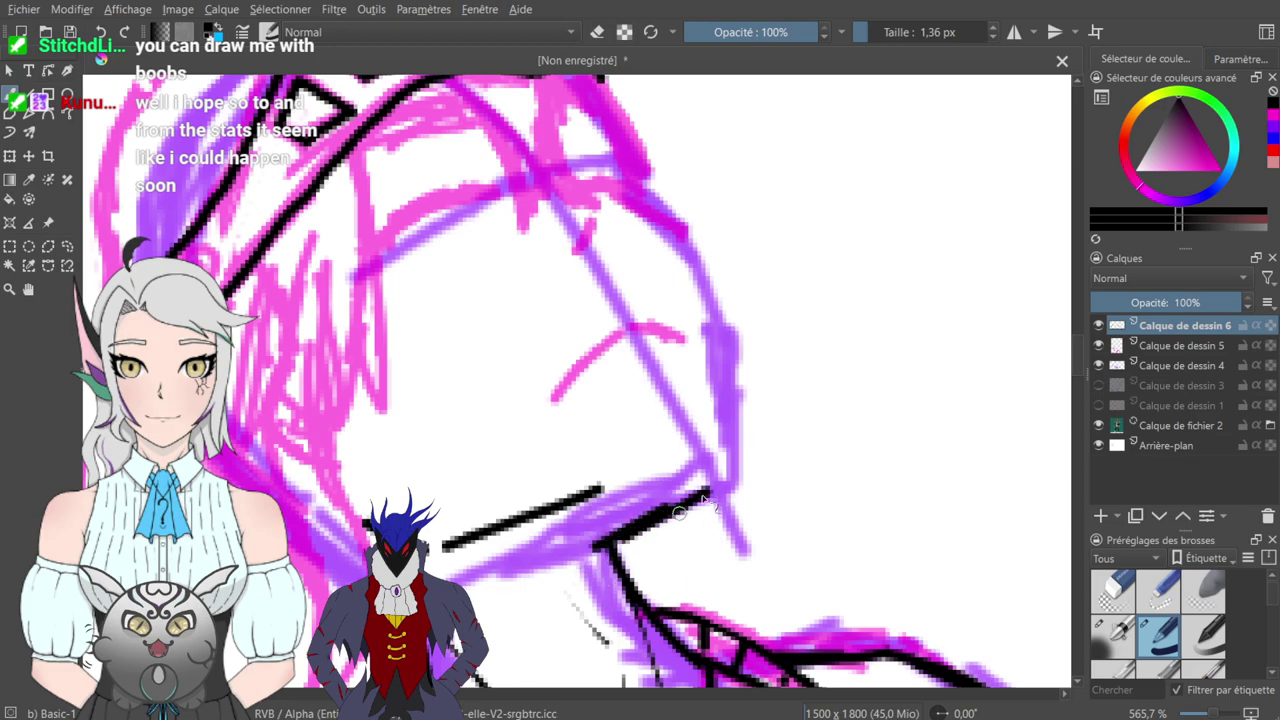
mouse_move(603, 489)
mouse_down()
mouse_move(727, 460)
mouse_move(718, 478)
mouse_move(695, 453)
mouse_move(704, 448)
mouse_move(666, 464)
mouse_move(713, 392)
mouse_up()
drag(712, 448, 709, 286)
drag(713, 394, 697, 291)
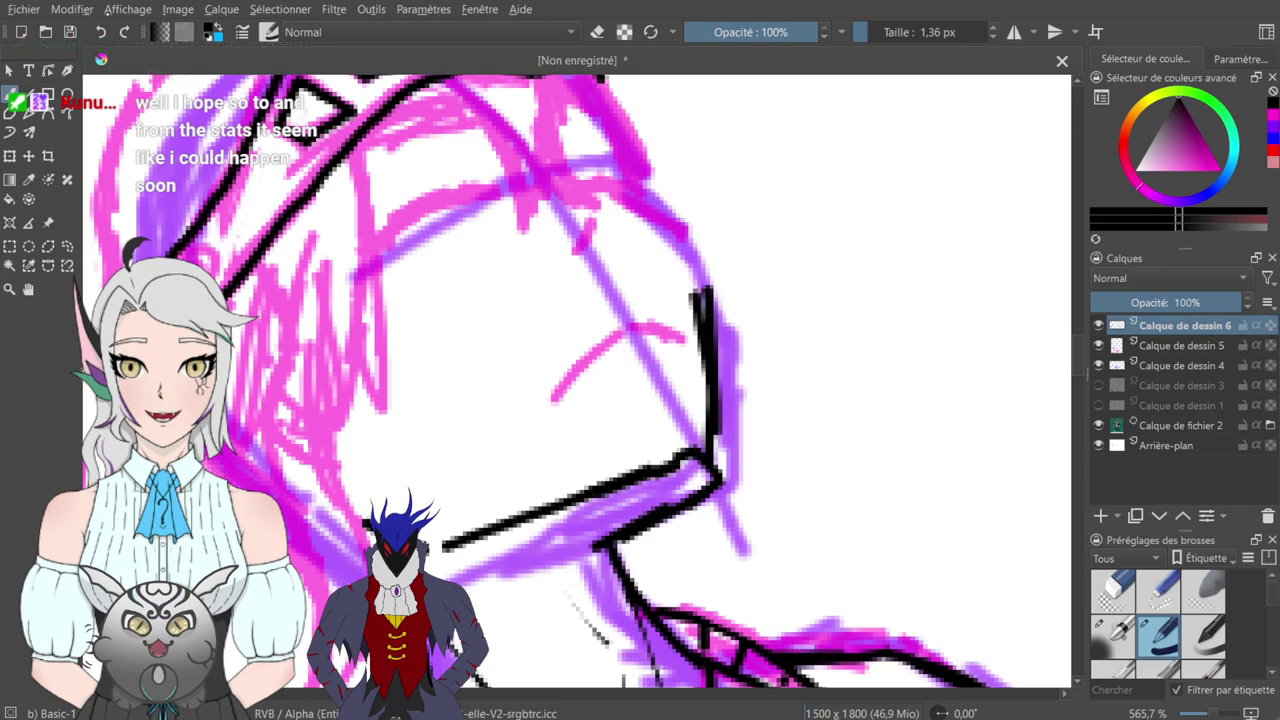
- Undo the jaw, chin and face strokes and re-ink them as one clean contour up the front of the face
double_click(101, 32)
key(ctrl+z)
key(ctrl+z)
key(ctrl+z)
key(ctrl+z)
key(ctrl+z)
key(ctrl+z)
key(ctrl+z)
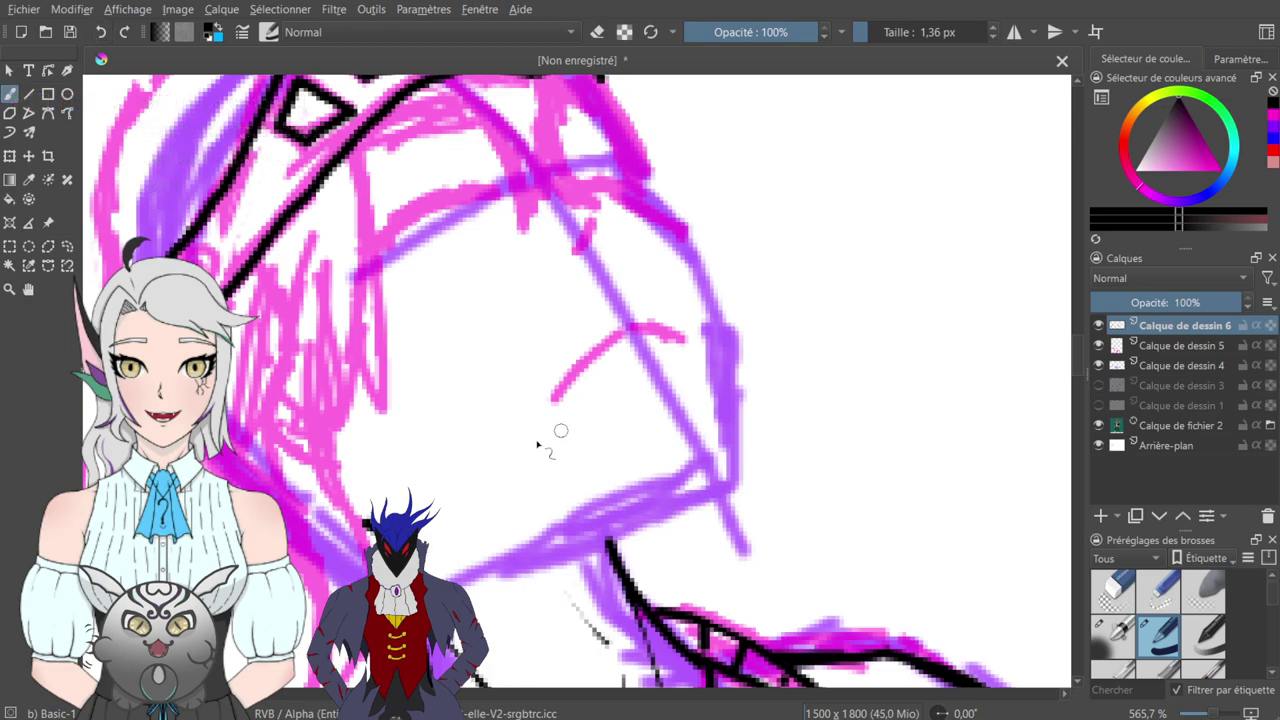
mouse_move(460, 572)
mouse_down()
mouse_move(627, 535)
mouse_move(715, 486)
mouse_move(721, 259)
mouse_move(718, 357)
mouse_move(698, 279)
mouse_move(705, 303)
mouse_move(677, 235)
mouse_move(685, 252)
mouse_move(650, 210)
mouse_move(673, 222)
mouse_move(705, 377)
mouse_move(752, 297)
mouse_move(769, 270)
mouse_up()
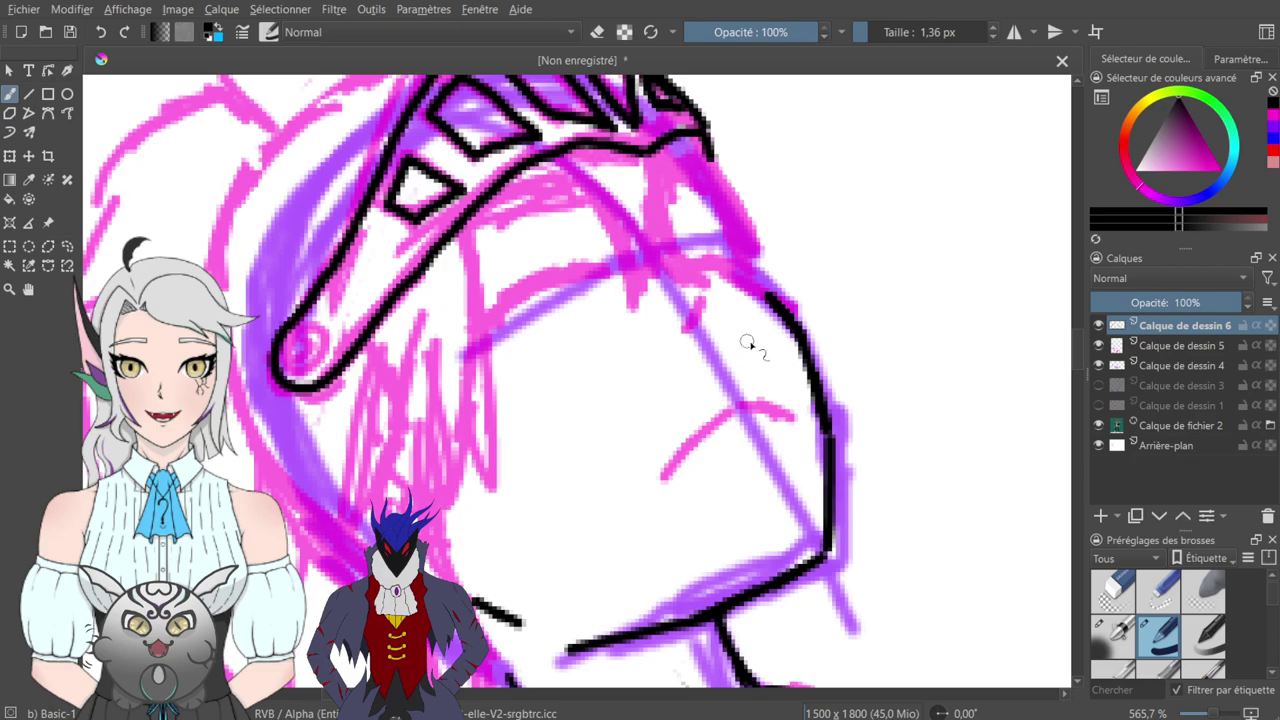
- Ink the curved mouth line over the pink sketch and thin it with the eraser
drag(712, 240, 705, 336)
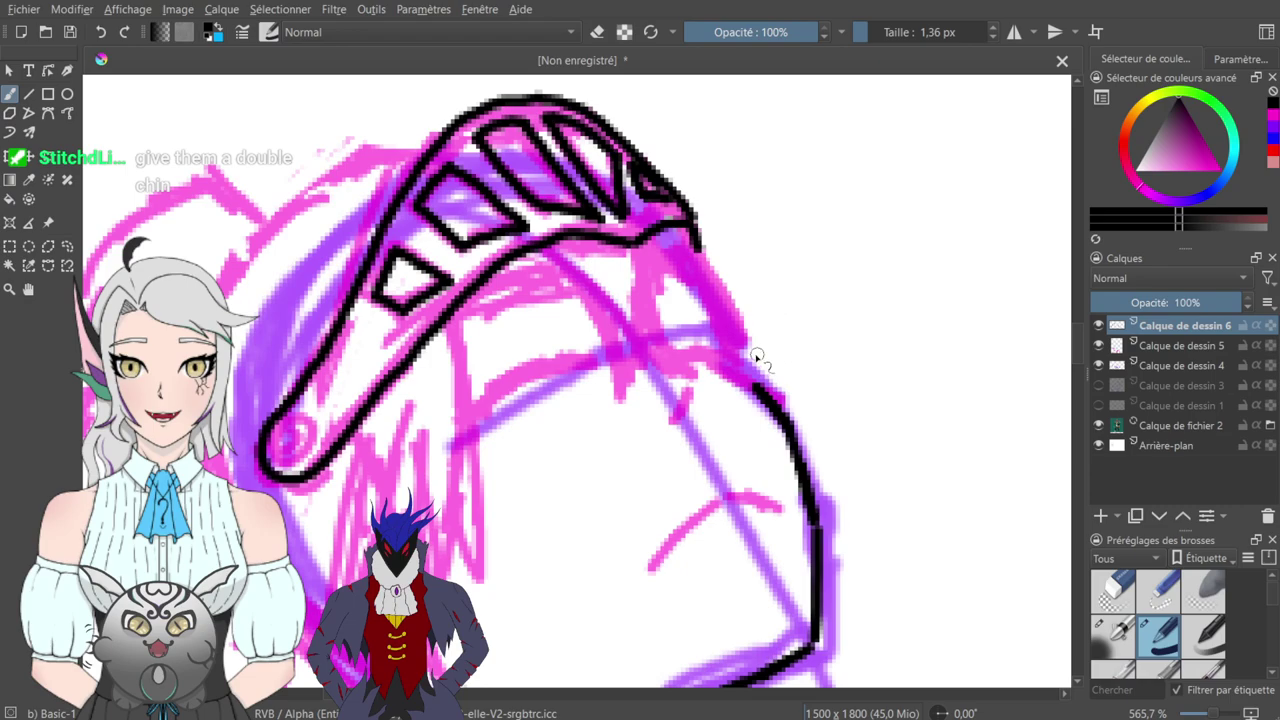
drag(700, 294, 814, 106)
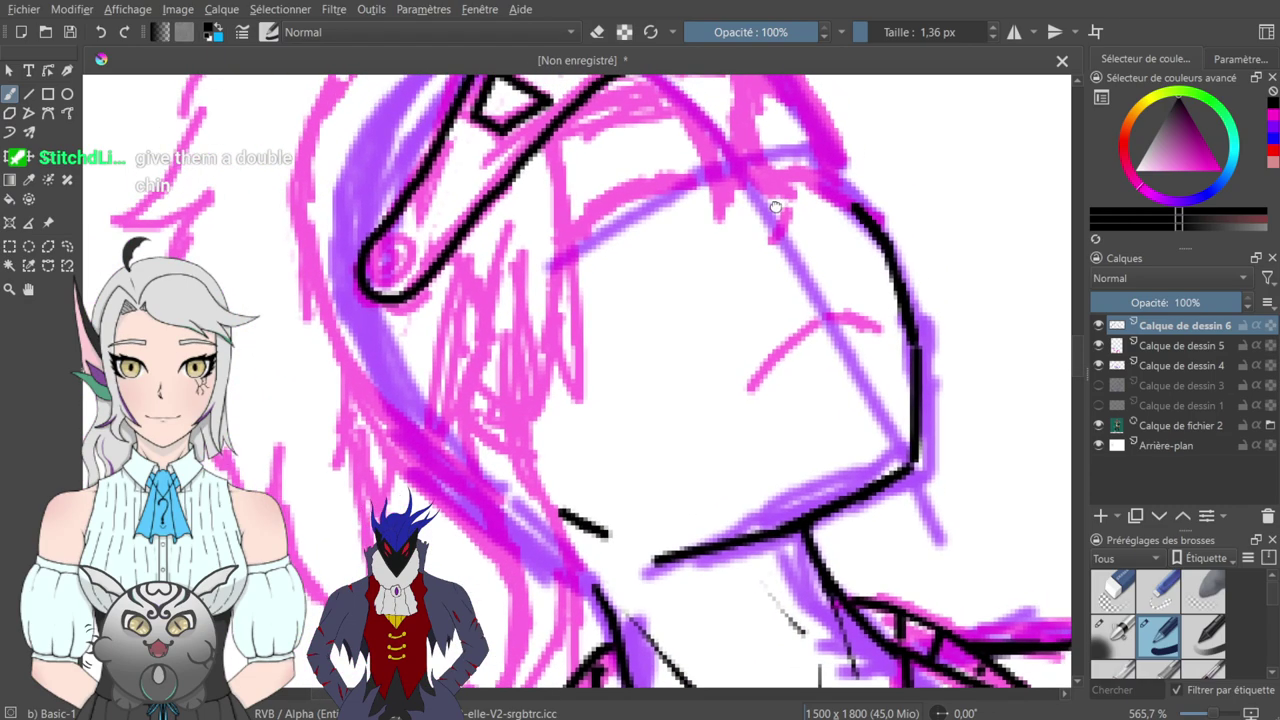
drag(788, 195, 613, 385)
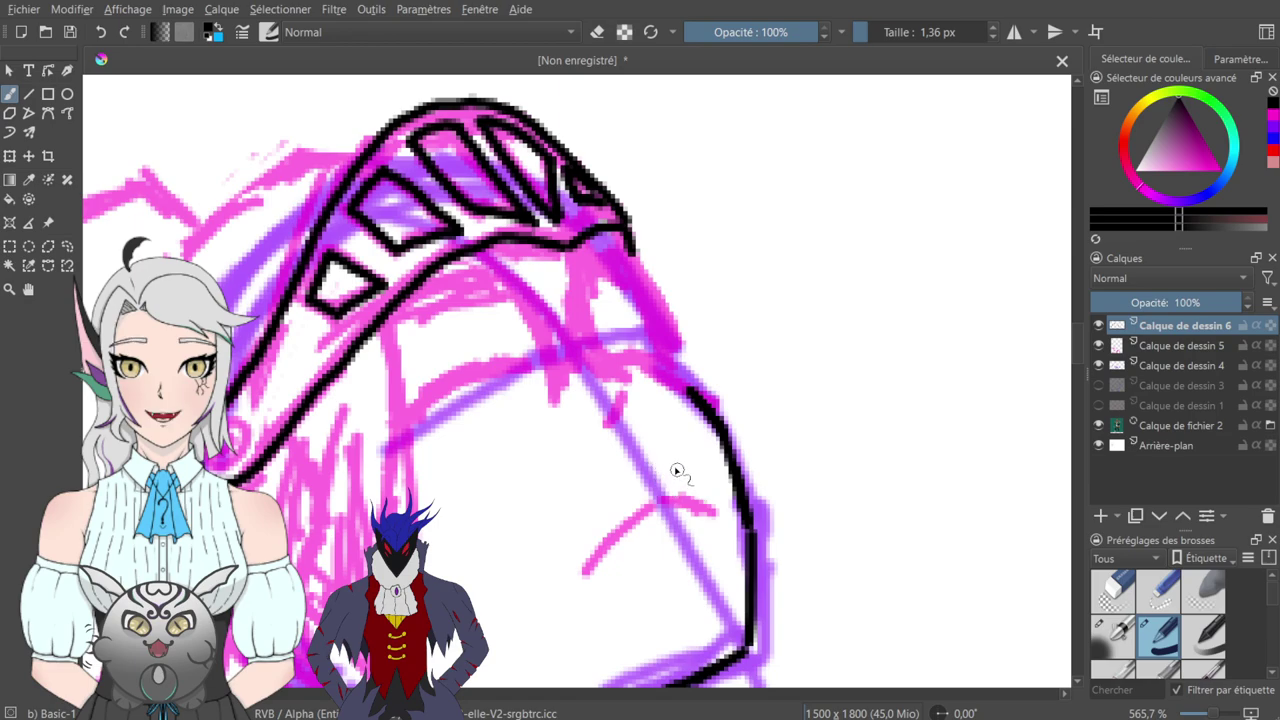
mouse_move(631, 419)
mouse_down()
mouse_move(631, 357)
mouse_move(706, 144)
mouse_up()
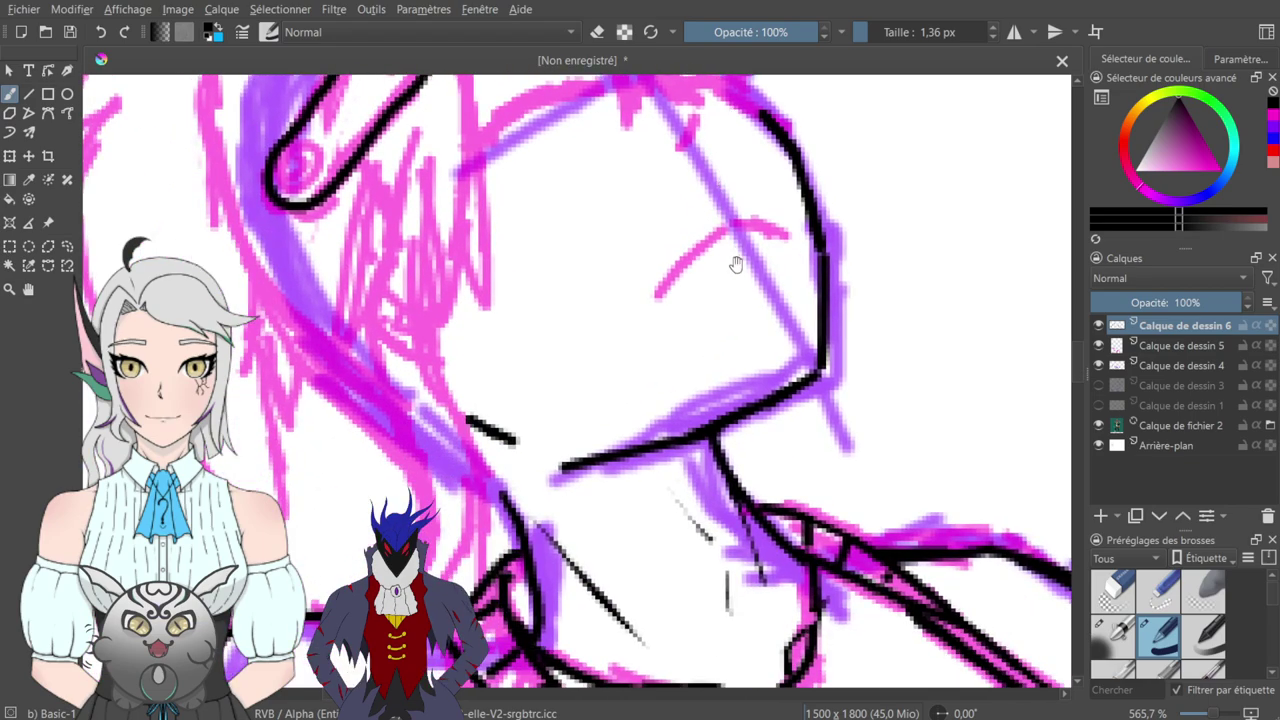
mouse_move(655, 295)
mouse_down()
mouse_move(739, 225)
mouse_move(788, 240)
mouse_up()
key(e)
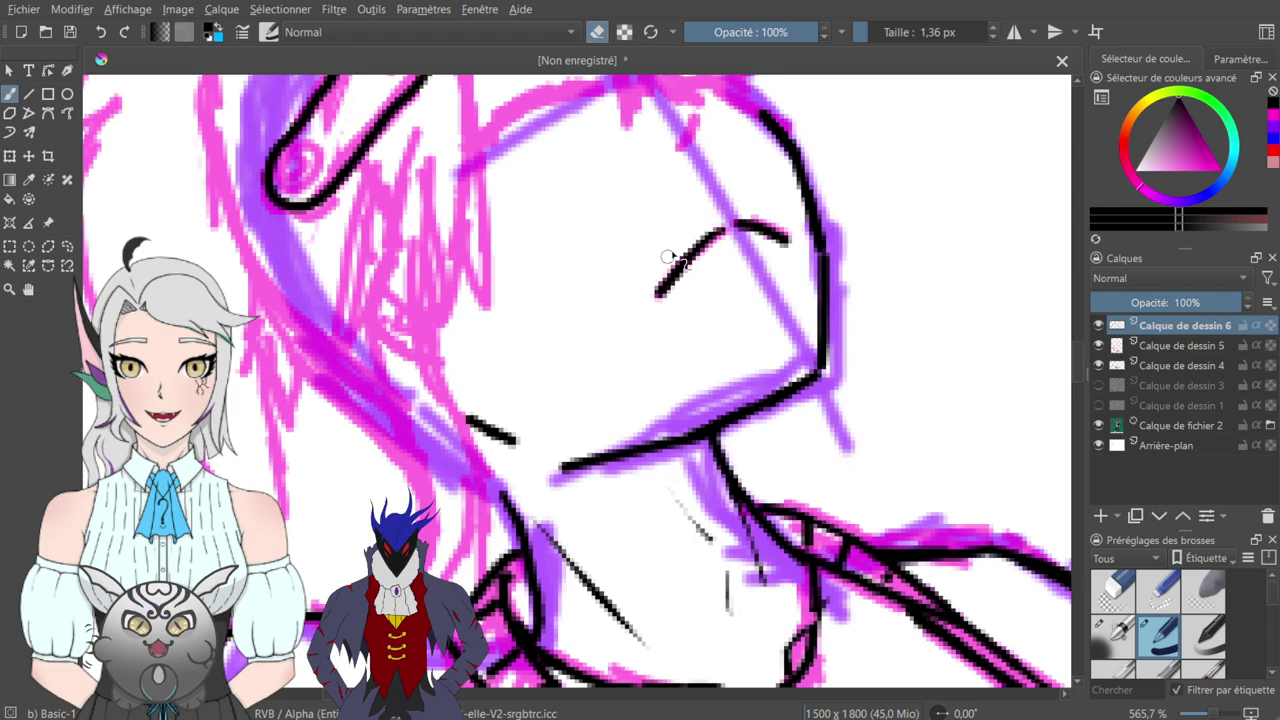
mouse_move(664, 268)
mouse_down()
mouse_move(745, 209)
mouse_move(745, 222)
mouse_move(794, 240)
mouse_move(797, 252)
mouse_up()
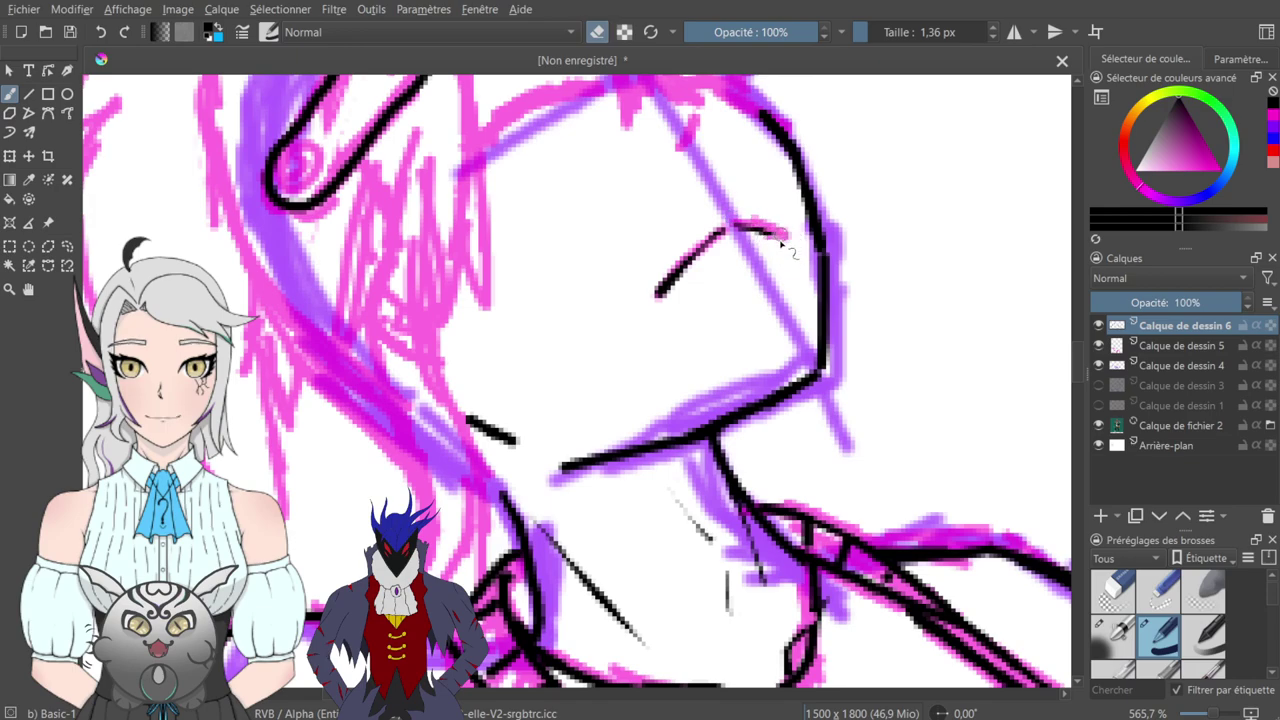
- Taper the upper end of the face contour with the eraser, undoing the extra stroke toward the forehead
mouse_move(730, 125)
mouse_down()
mouse_move(715, 339)
mouse_move(720, 302)
mouse_up()
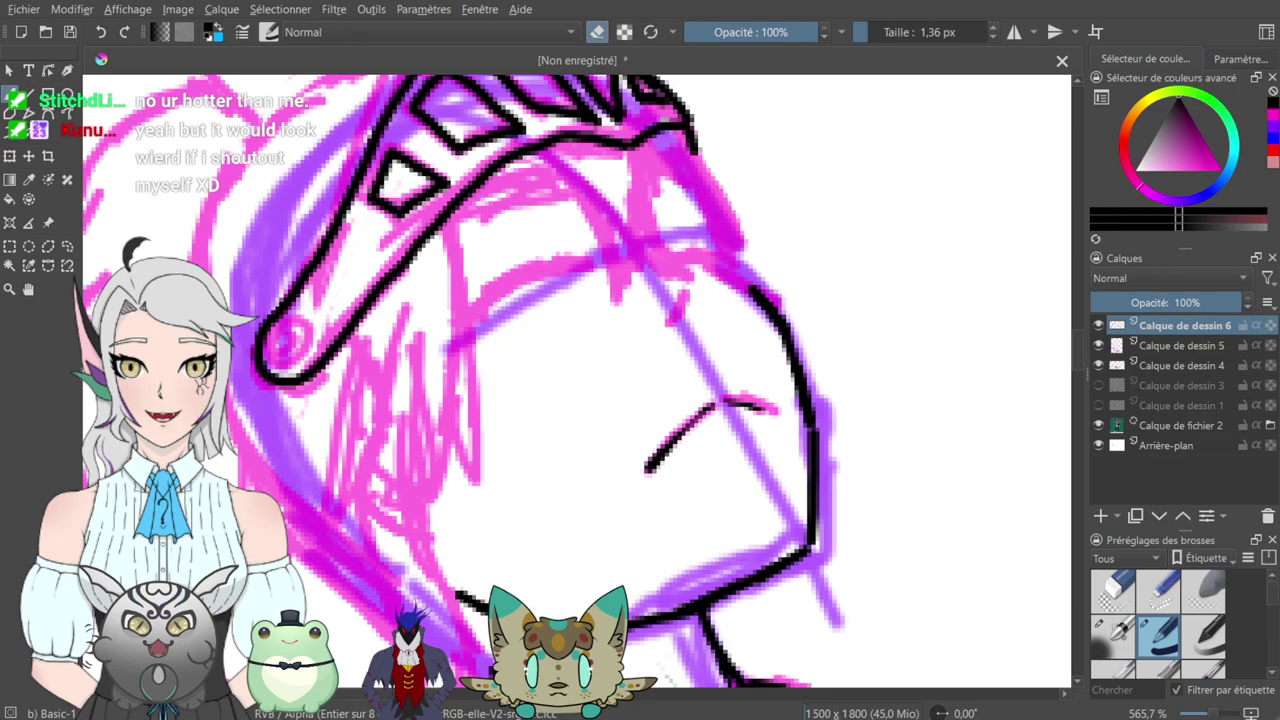
drag(667, 293, 709, 250)
mouse_move(634, 286)
mouse_down()
mouse_move(563, 340)
mouse_move(574, 306)
mouse_move(620, 341)
mouse_up()
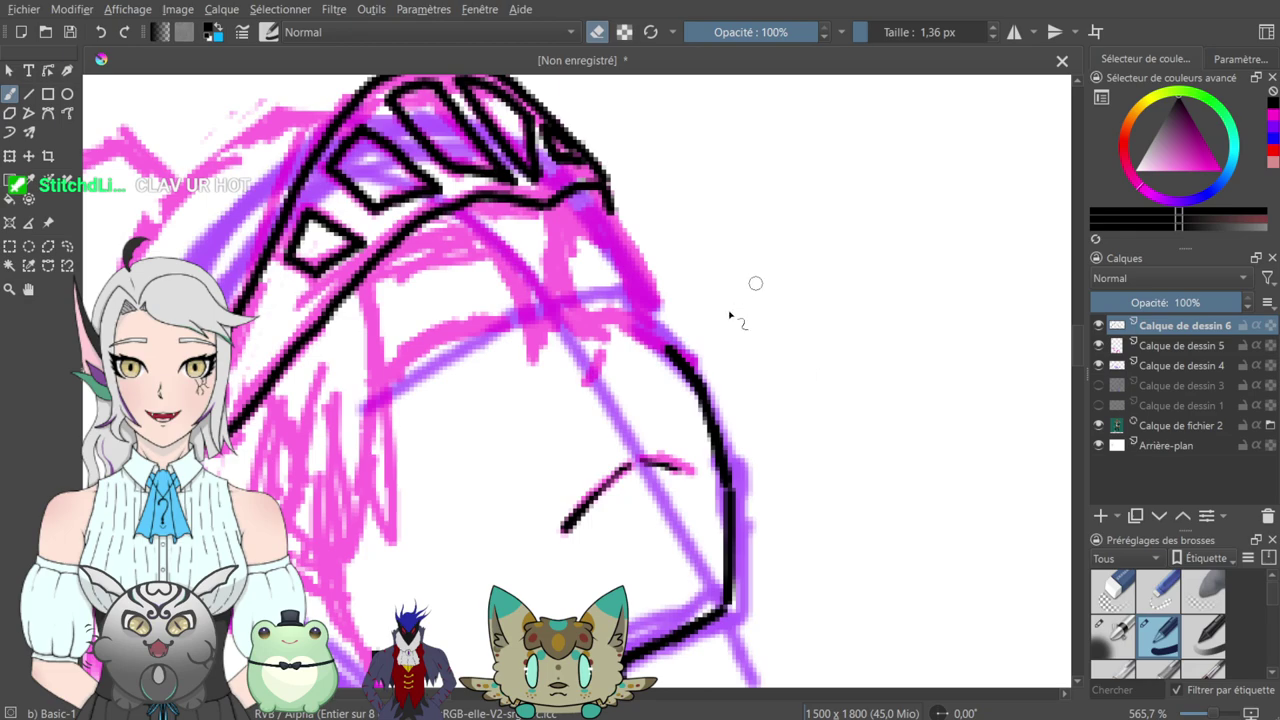
mouse_move(674, 466)
mouse_down()
mouse_move(768, 259)
mouse_move(687, 318)
mouse_up()
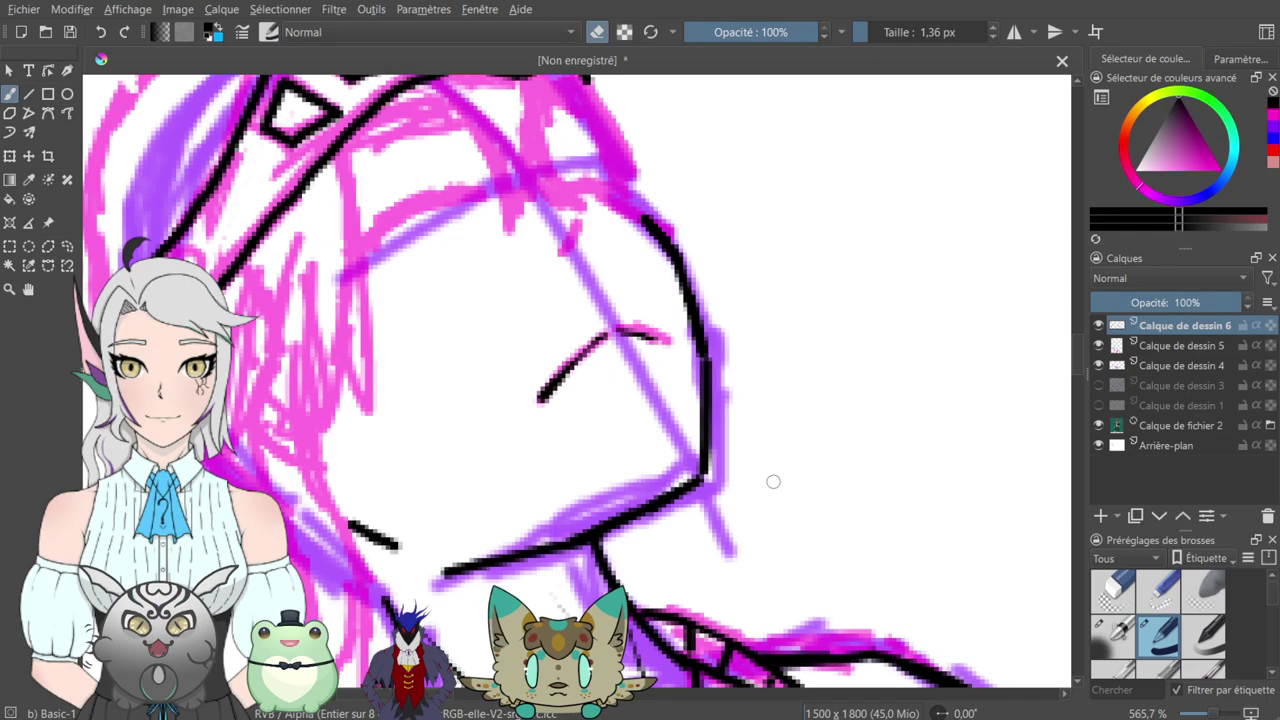
key(e)
drag(652, 213, 612, 186)
key(ctrl+z)
key(e)
drag(684, 238, 662, 222)
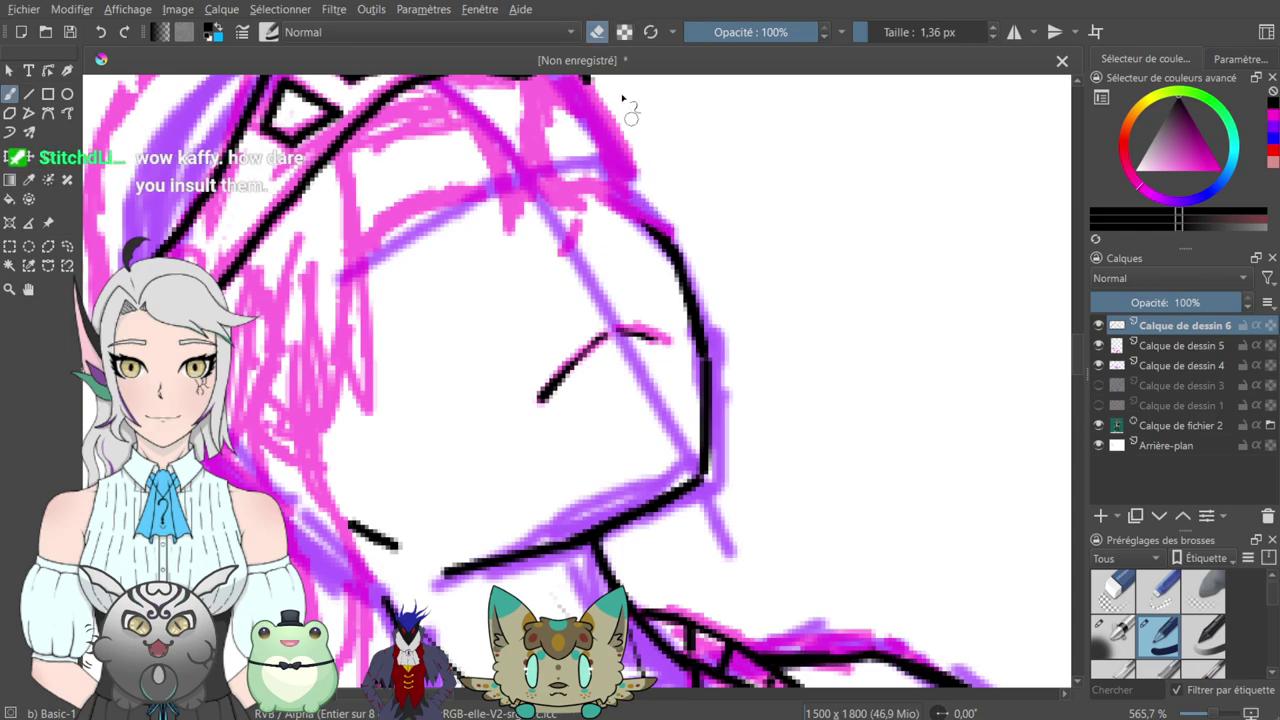
- Ink the small nose mark below the headpiece and thin its lower stroke with the eraser
key(e)
mouse_move(658, 153)
mouse_down()
mouse_move(649, 294)
mouse_move(737, 140)
mouse_move(674, 340)
mouse_up()
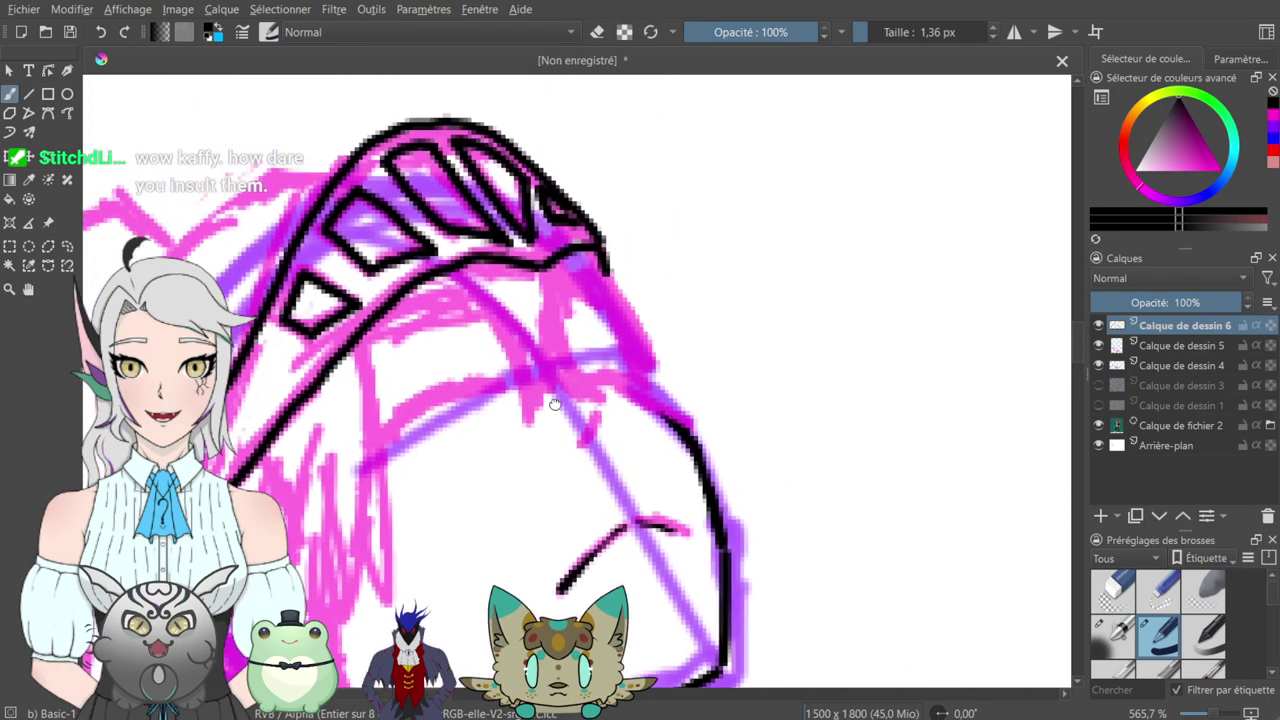
drag(556, 397, 624, 312)
click(597, 32)
mouse_move(575, 420)
mouse_down()
mouse_move(583, 406)
mouse_move(530, 437)
mouse_up()
key(e)
mouse_move(610, 349)
mouse_down()
mouse_move(593, 284)
mouse_move(603, 250)
mouse_move(579, 241)
mouse_move(604, 246)
mouse_move(555, 222)
mouse_up()
key(e)
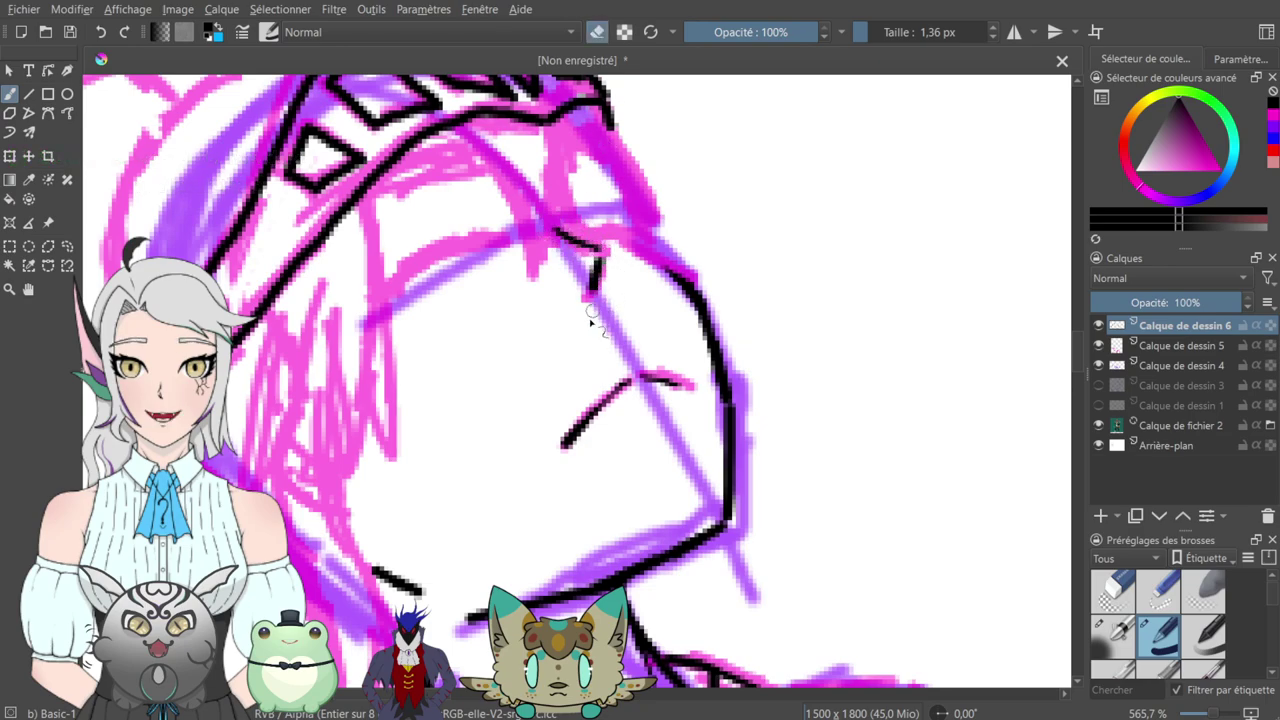
drag(597, 268, 584, 288)
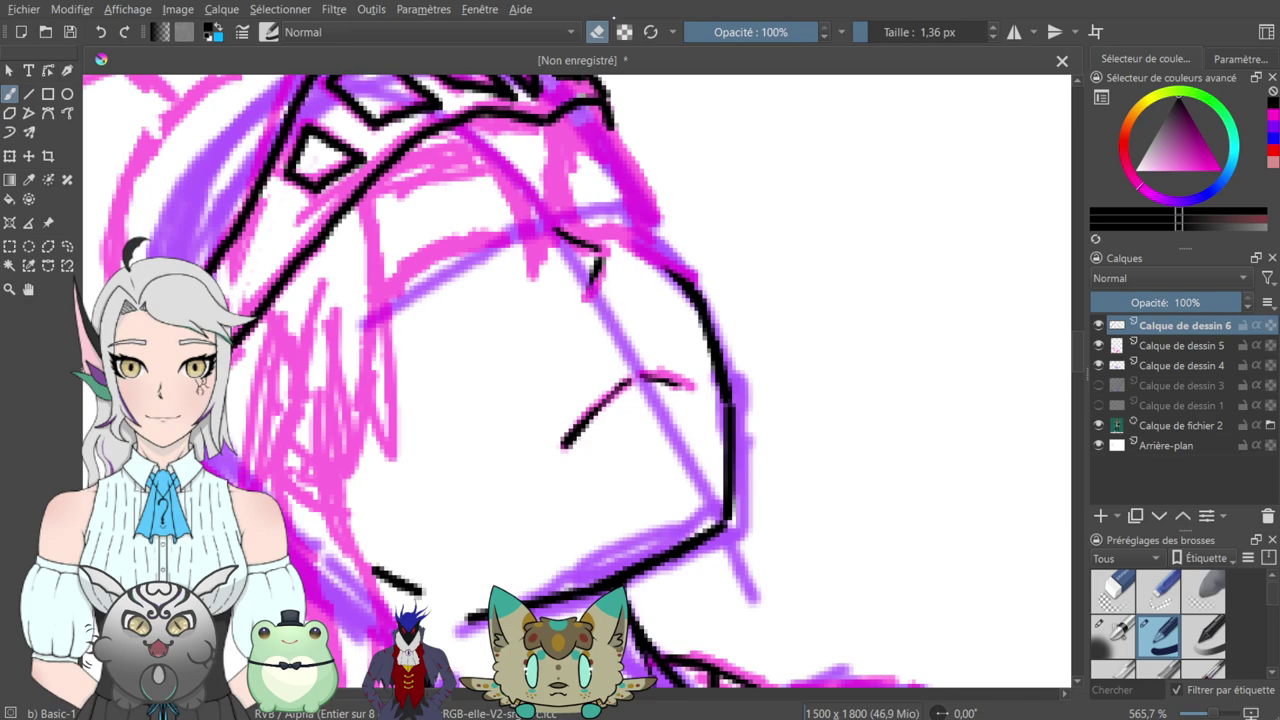
- Extend the back end of the jaw line and taper it and the short line below the ear with the eraser
key(e)
mouse_move(525, 362)
mouse_down()
mouse_move(648, 283)
mouse_move(587, 289)
mouse_up()
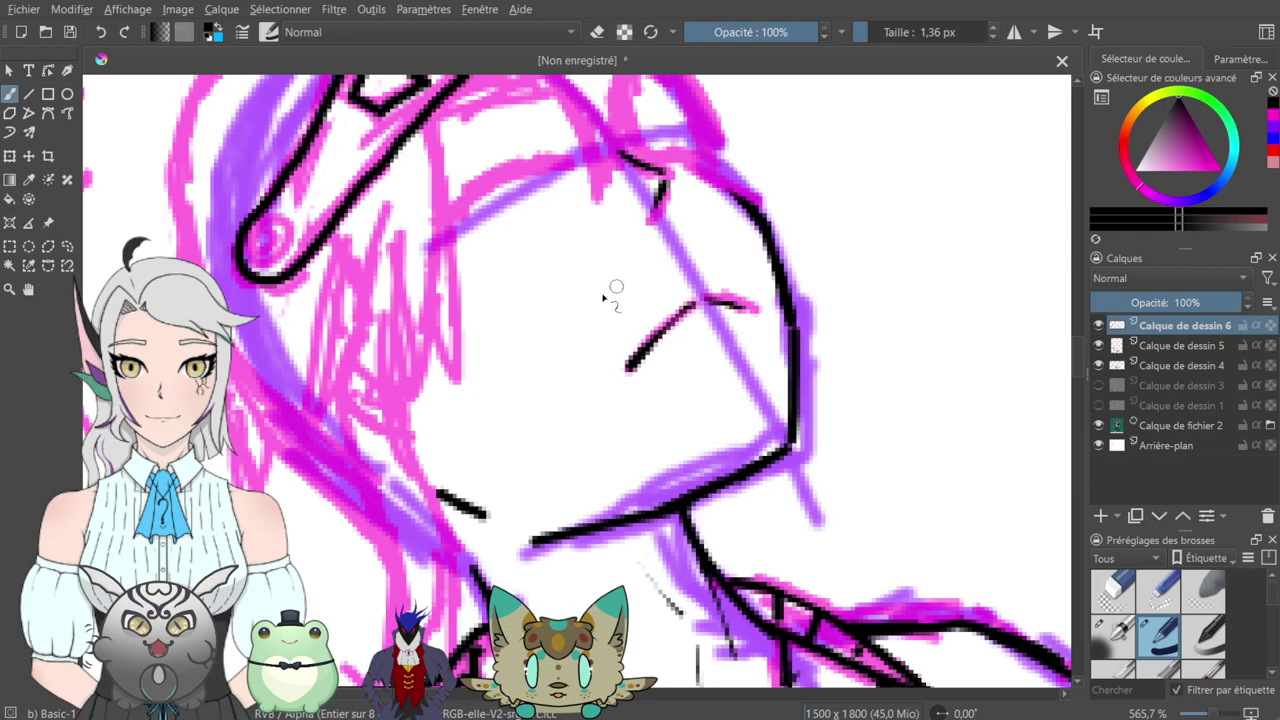
mouse_move(582, 300)
mouse_down()
mouse_move(571, 440)
mouse_move(573, 408)
mouse_move(672, 234)
mouse_up()
drag(610, 456, 690, 450)
key(e)
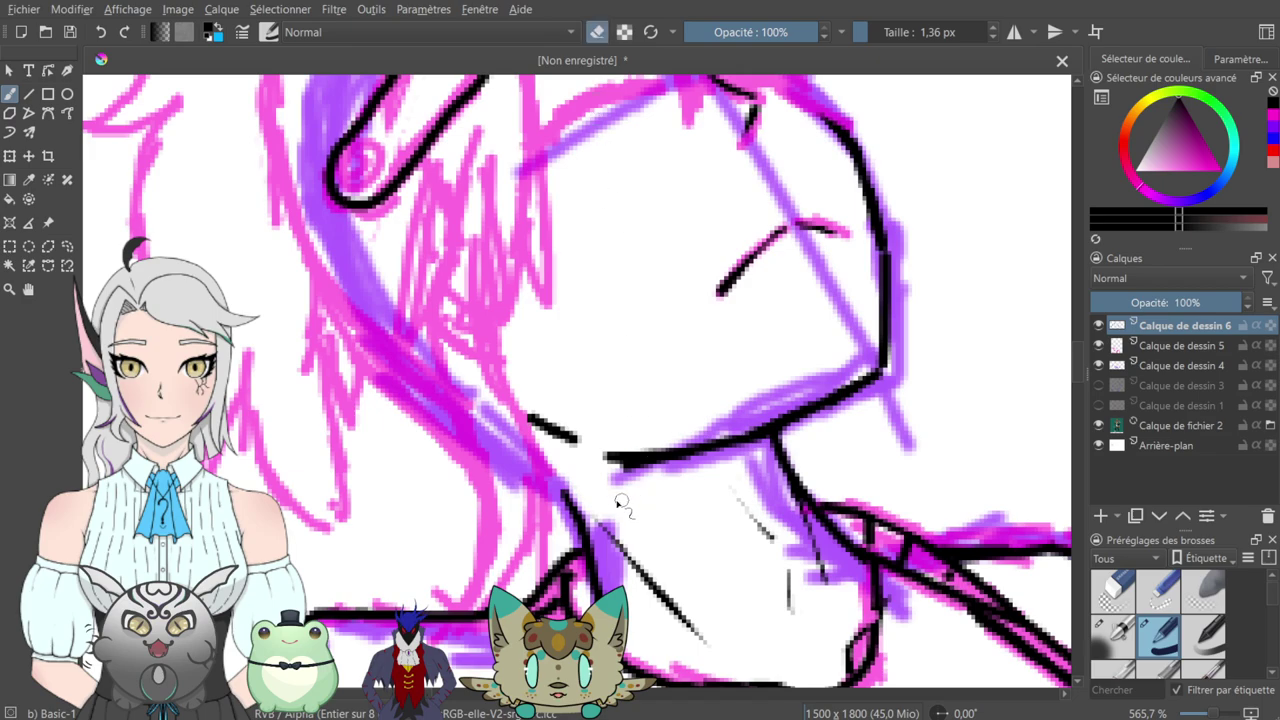
mouse_move(600, 466)
mouse_down()
mouse_move(668, 468)
mouse_move(667, 446)
mouse_move(660, 464)
mouse_up()
mouse_move(530, 408)
mouse_down()
mouse_move(589, 438)
mouse_move(584, 452)
mouse_up()
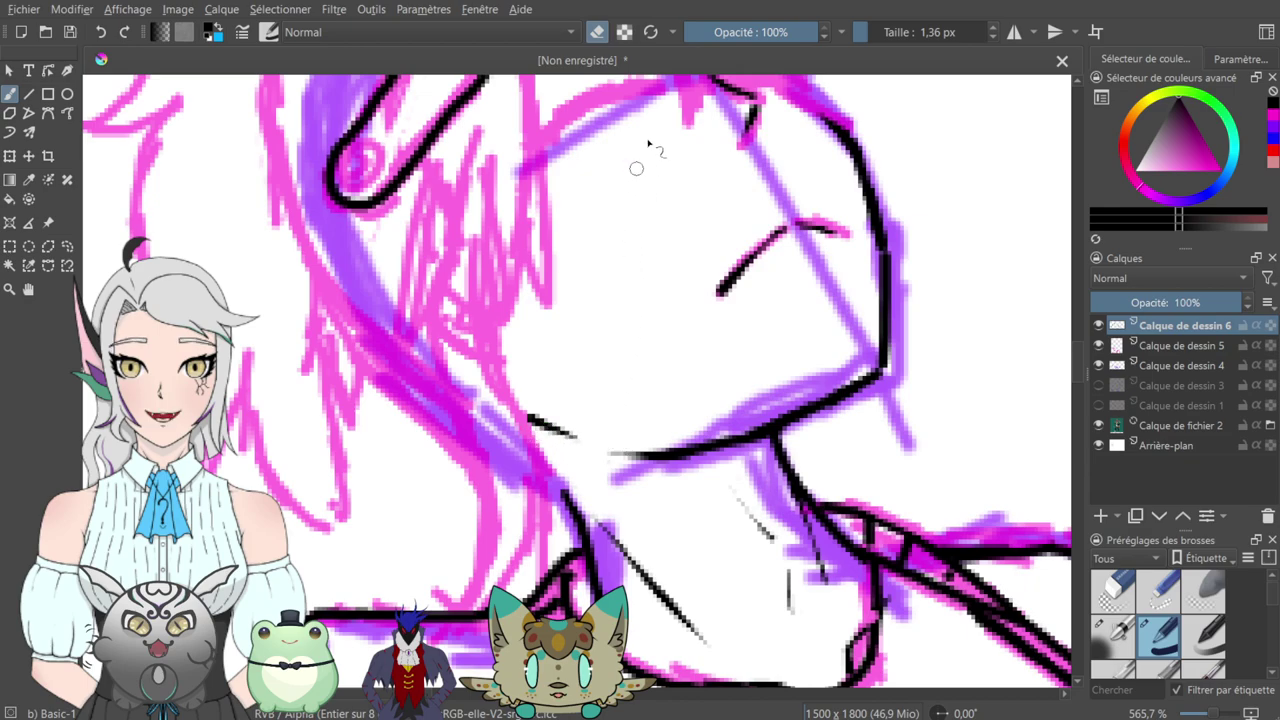
- Try a short ink stroke at the back end of the jaw line and undo it
click(597, 32)
drag(597, 291, 622, 388)
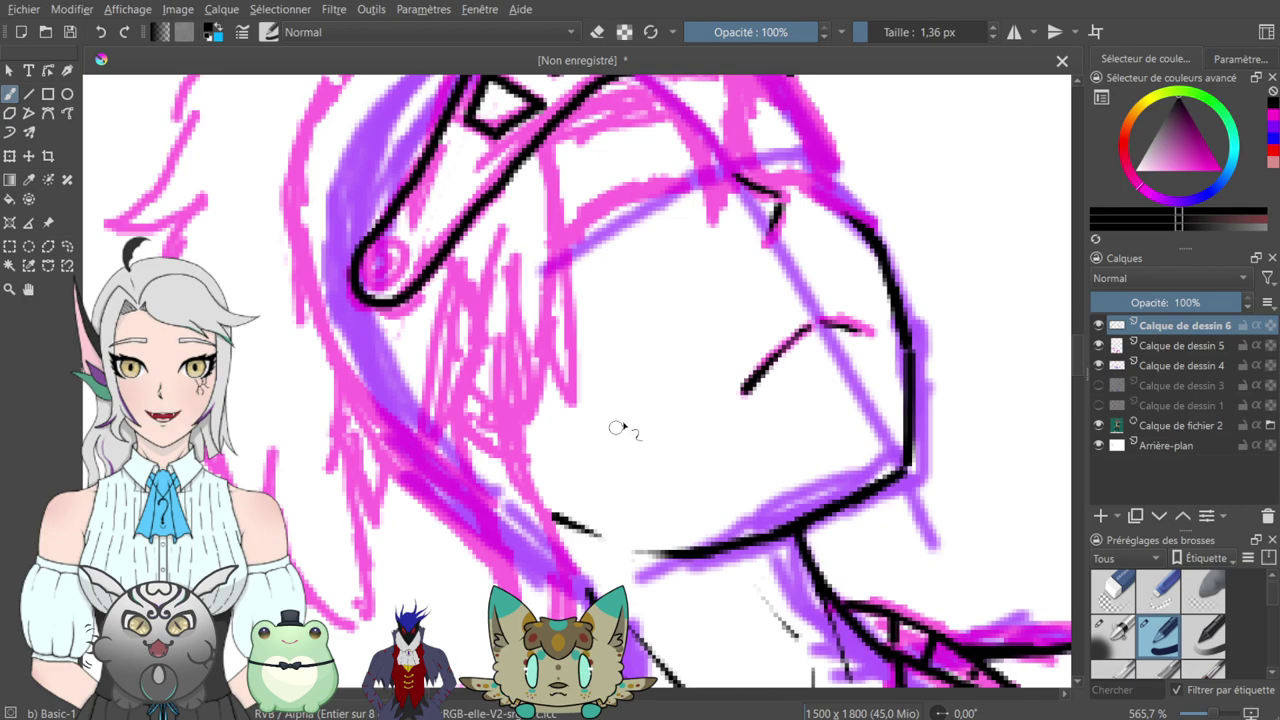
mouse_move(655, 296)
mouse_down()
mouse_move(563, 431)
mouse_move(614, 286)
mouse_move(607, 359)
mouse_move(622, 248)
mouse_up()
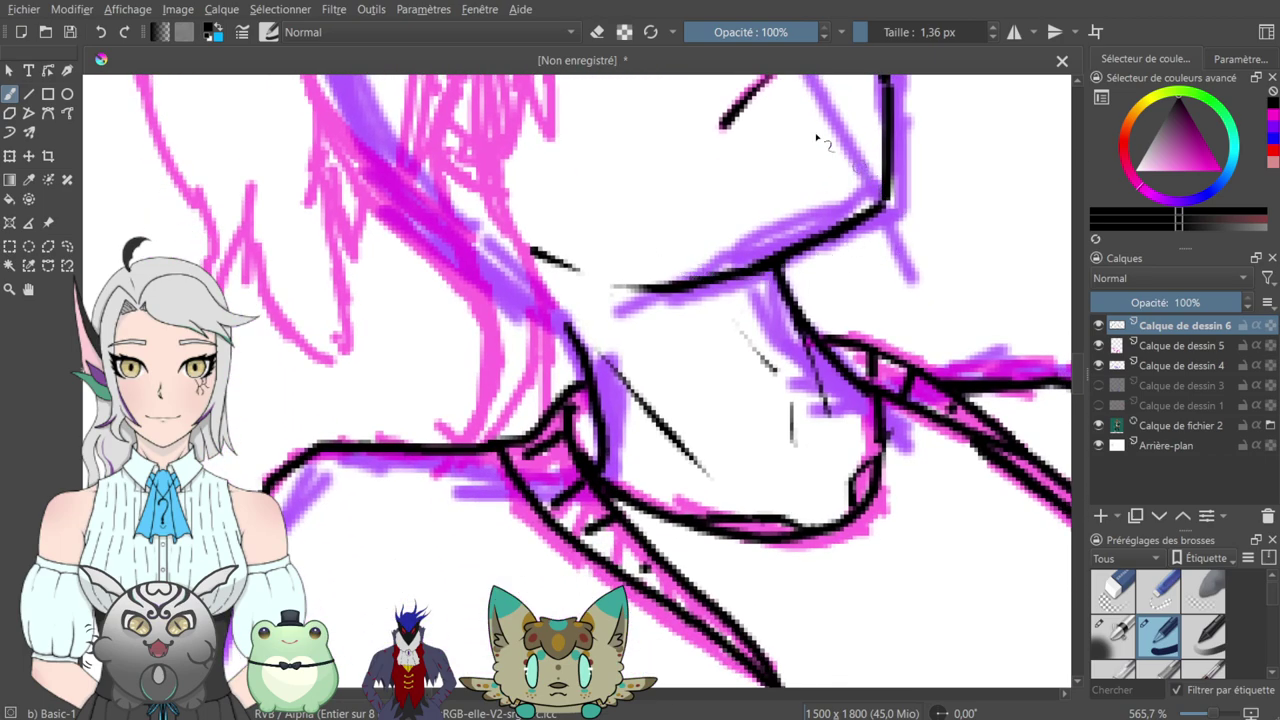
key(e)
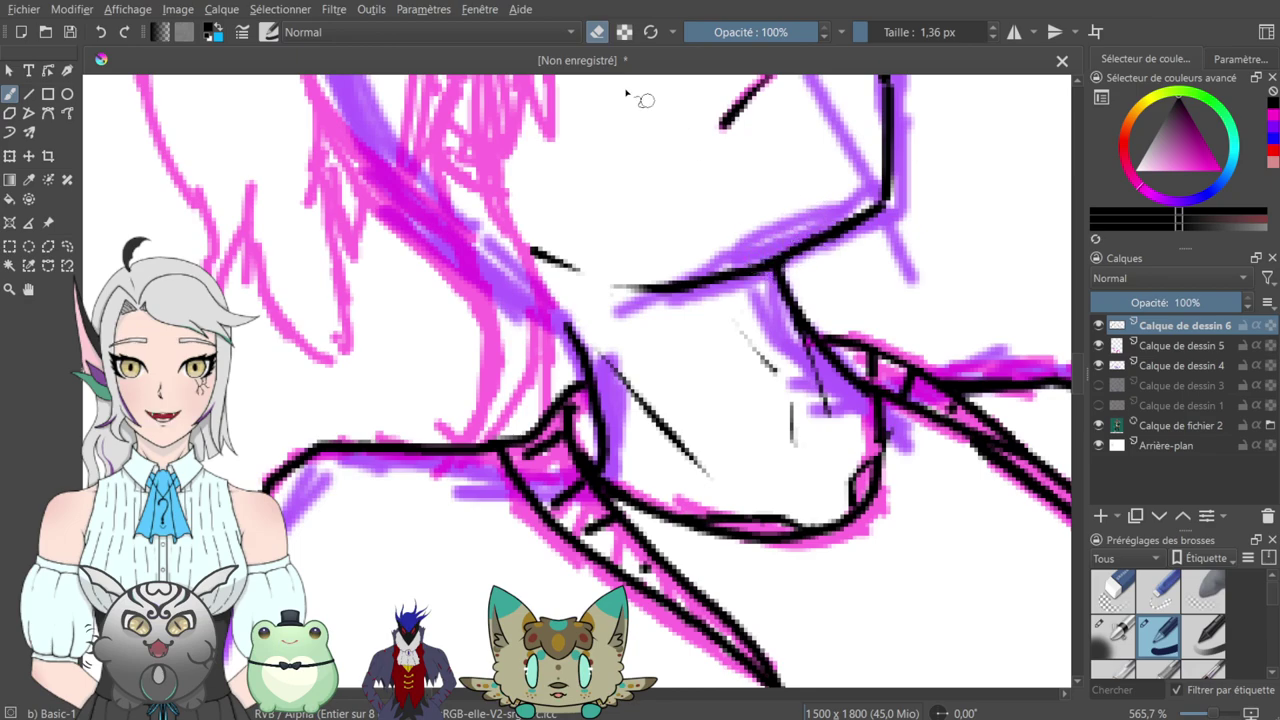
key(e)
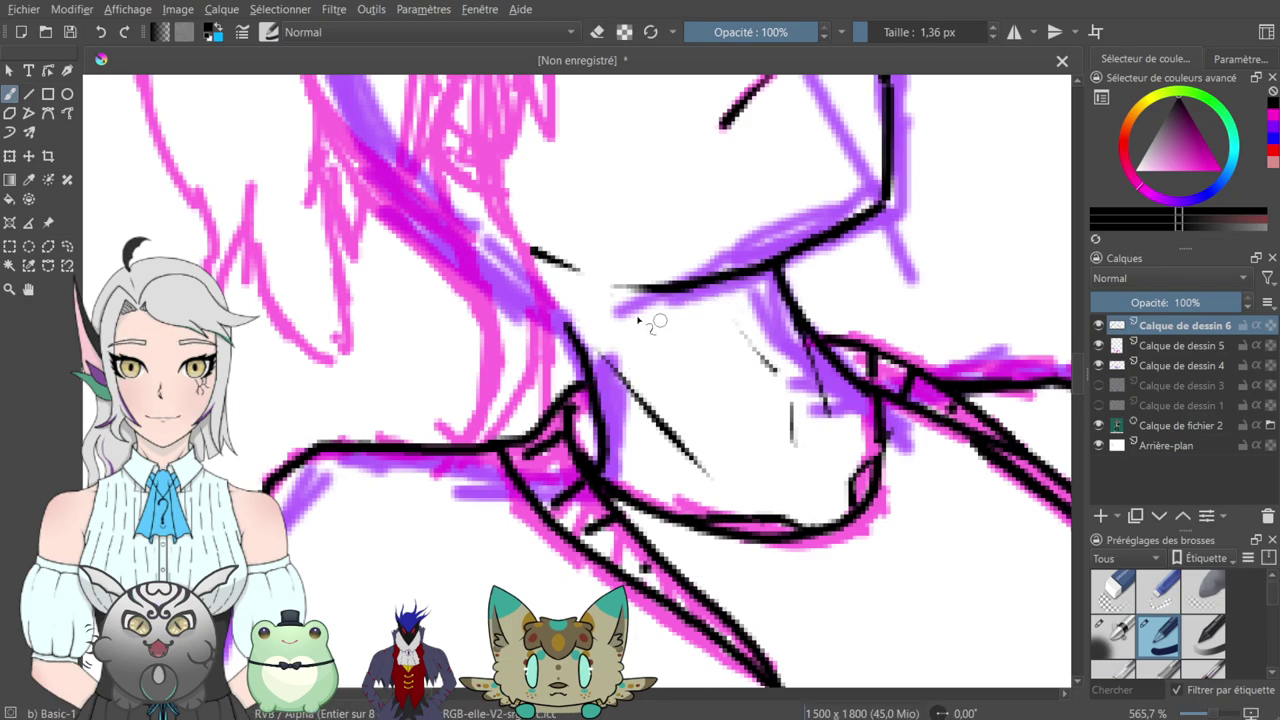
drag(672, 312, 612, 290)
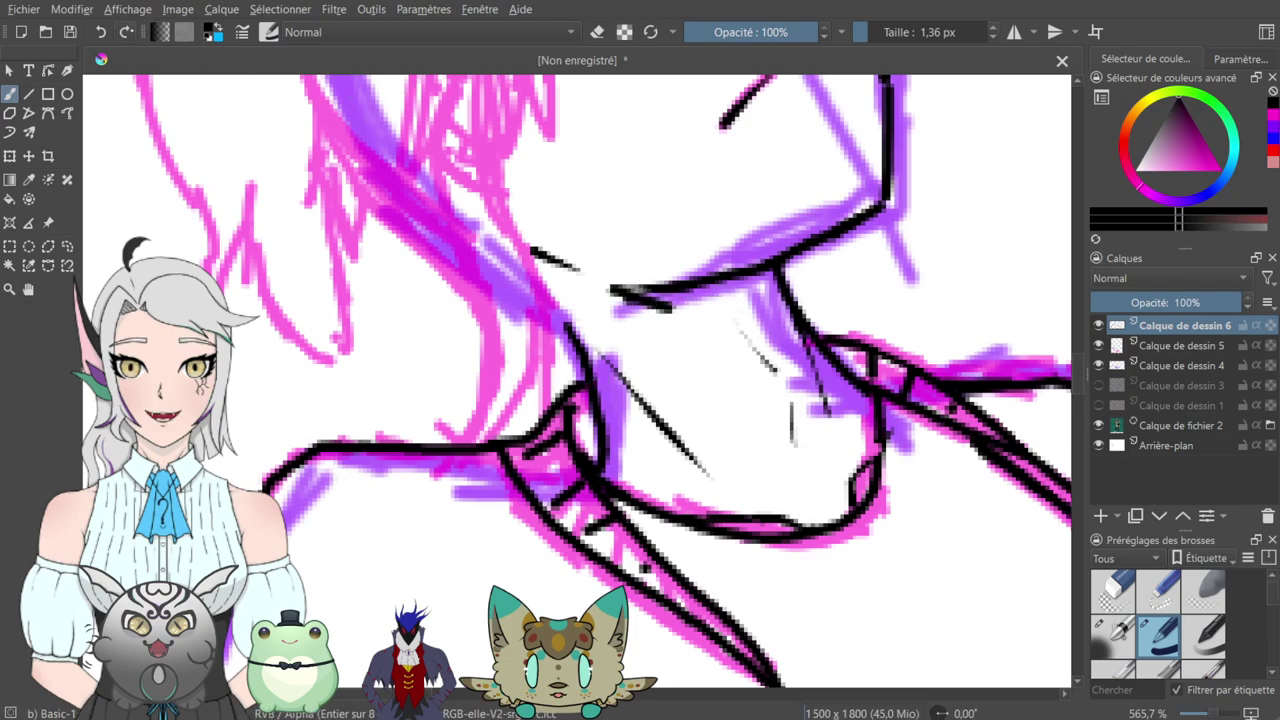
key(ctrl+z)
key(e)
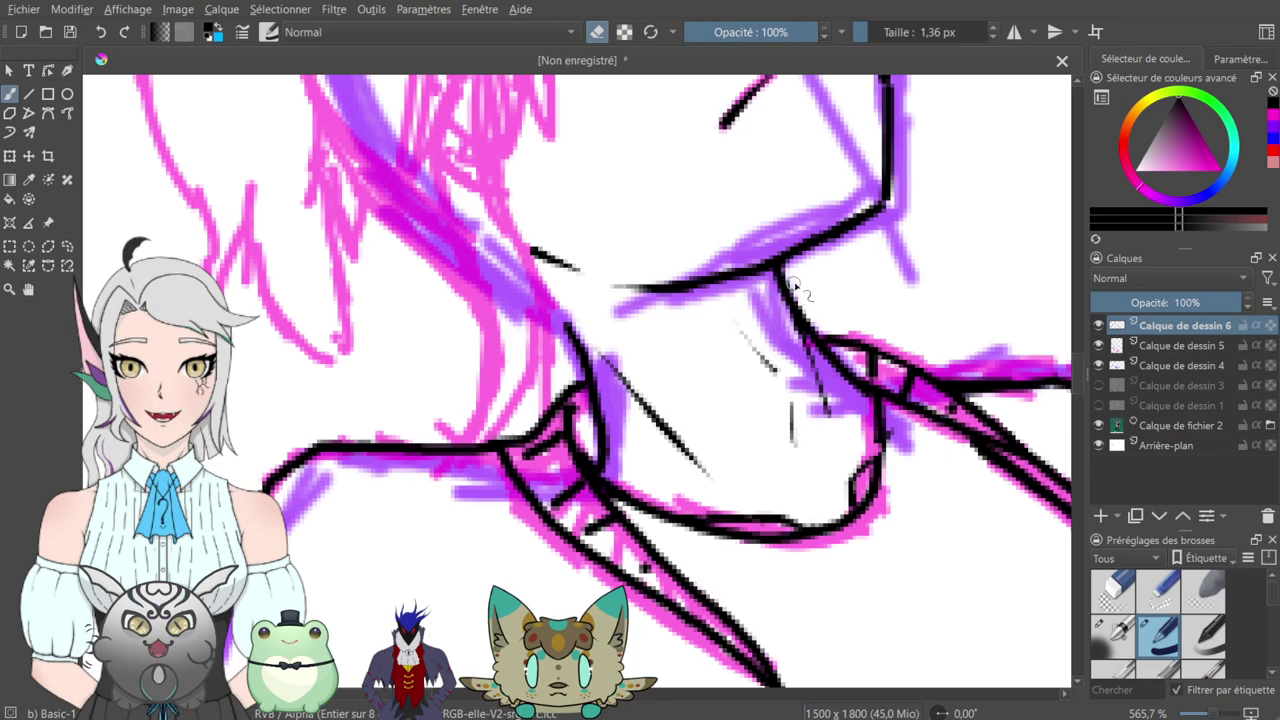
- Try inking two long hair strands falling from the headpiece beside the face and undo them
key(space)
drag(661, 232, 734, 315)
mouse_move(717, 263)
mouse_down()
mouse_move(626, 275)
mouse_move(603, 263)
mouse_up()
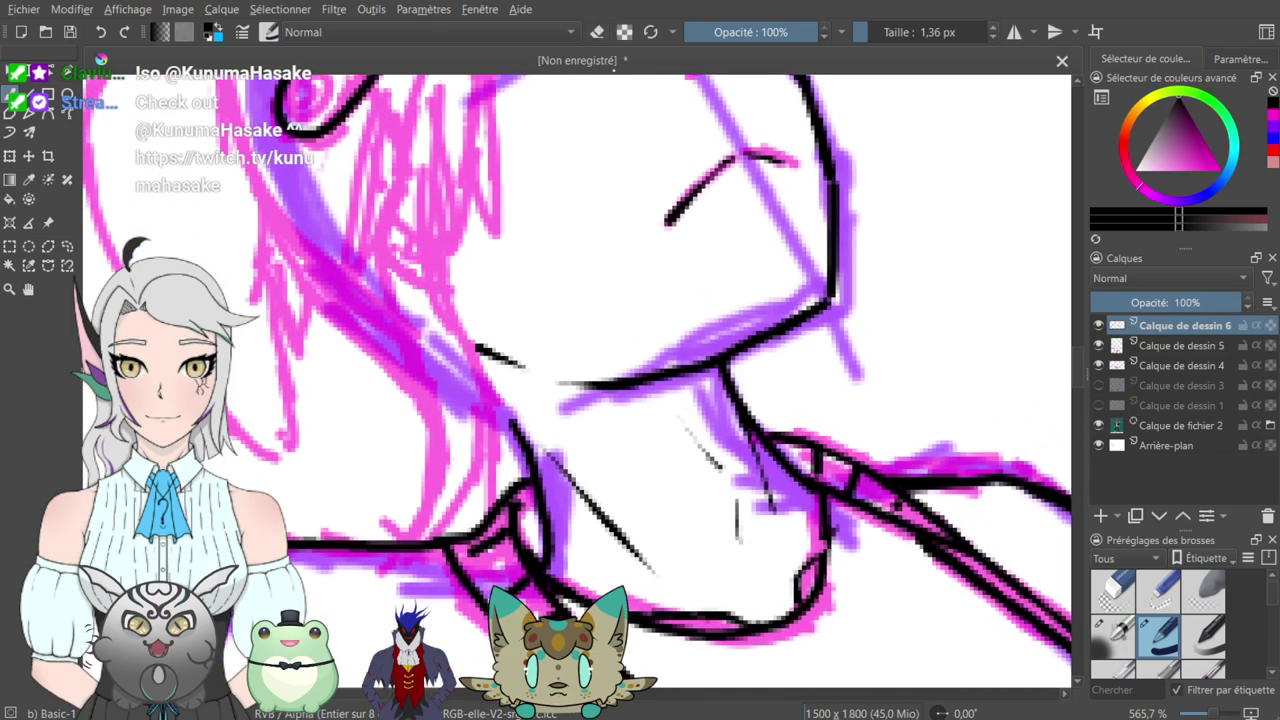
drag(540, 231, 611, 303)
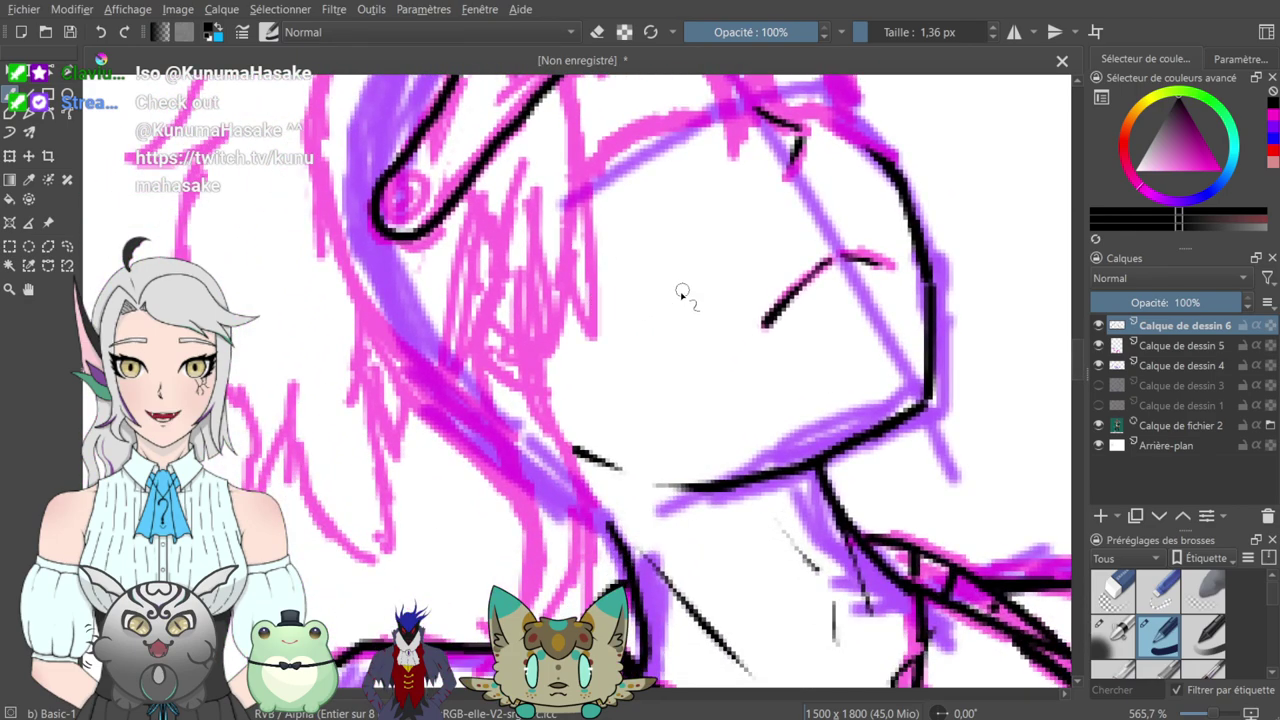
drag(641, 388, 709, 150)
drag(683, 206, 706, 242)
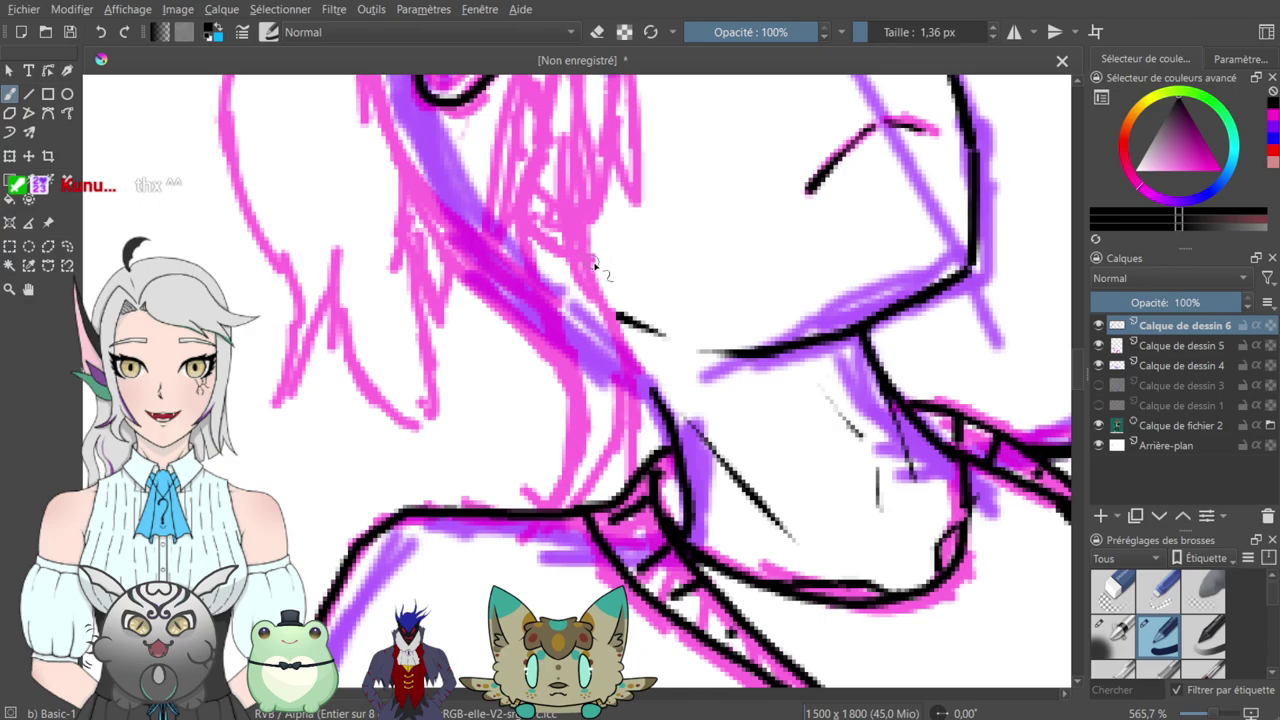
mouse_move(622, 234)
mouse_down()
mouse_move(613, 288)
mouse_move(637, 243)
mouse_move(586, 514)
mouse_move(605, 136)
mouse_up()
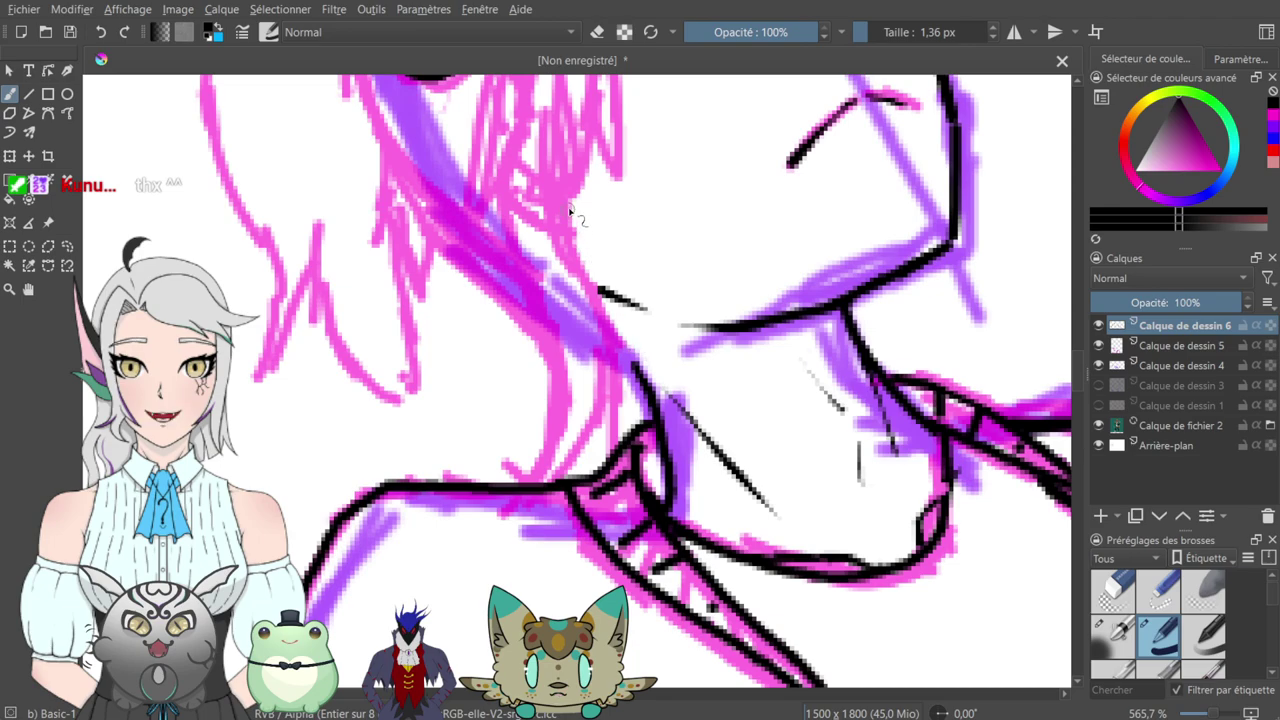
scroll(600, 270, up, 5)
mouse_move(591, 182)
mouse_down()
mouse_move(613, 308)
mouse_move(608, 485)
mouse_up()
mouse_move(558, 293)
mouse_down()
mouse_move(562, 373)
mouse_move(615, 505)
mouse_up()
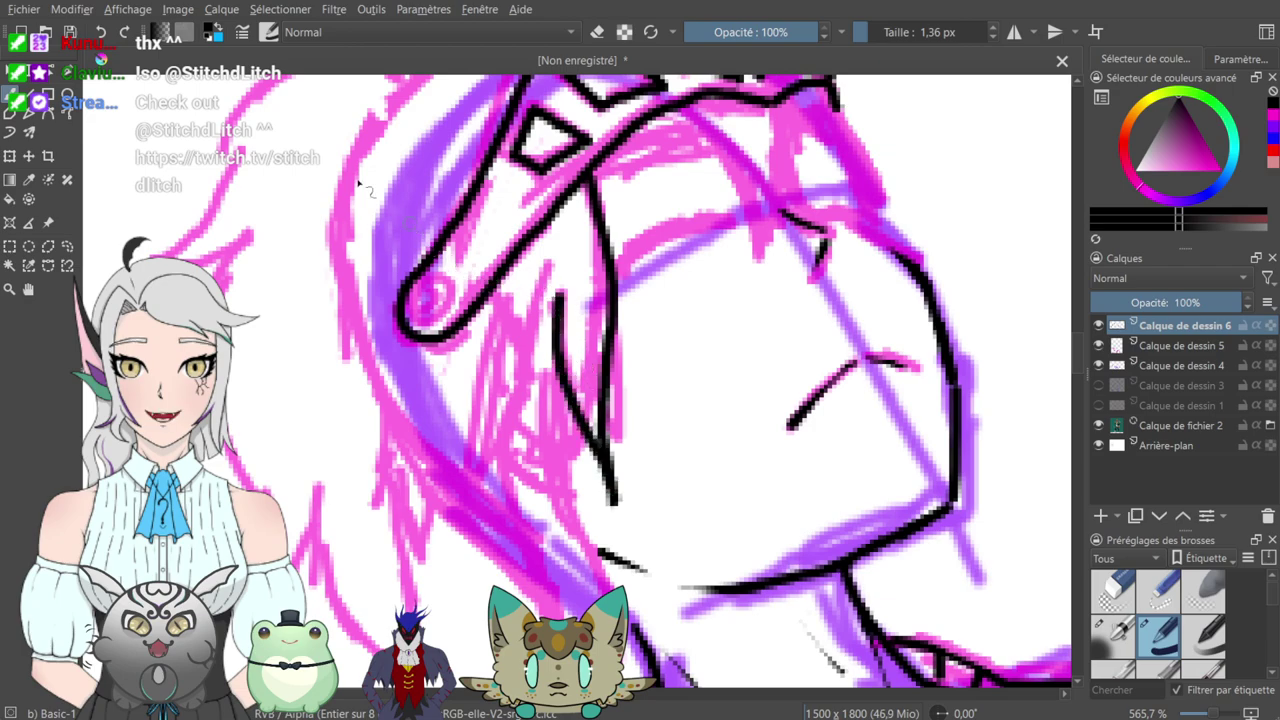
key(ctrl+z)
key(ctrl+z)
- Ink the pointed central bangs hanging from the headpiece's lower edge down to the nose mark
drag(643, 270, 495, 430)
mouse_move(535, 270)
mouse_down()
mouse_move(599, 350)
mouse_move(625, 412)
mouse_move(628, 341)
mouse_up()
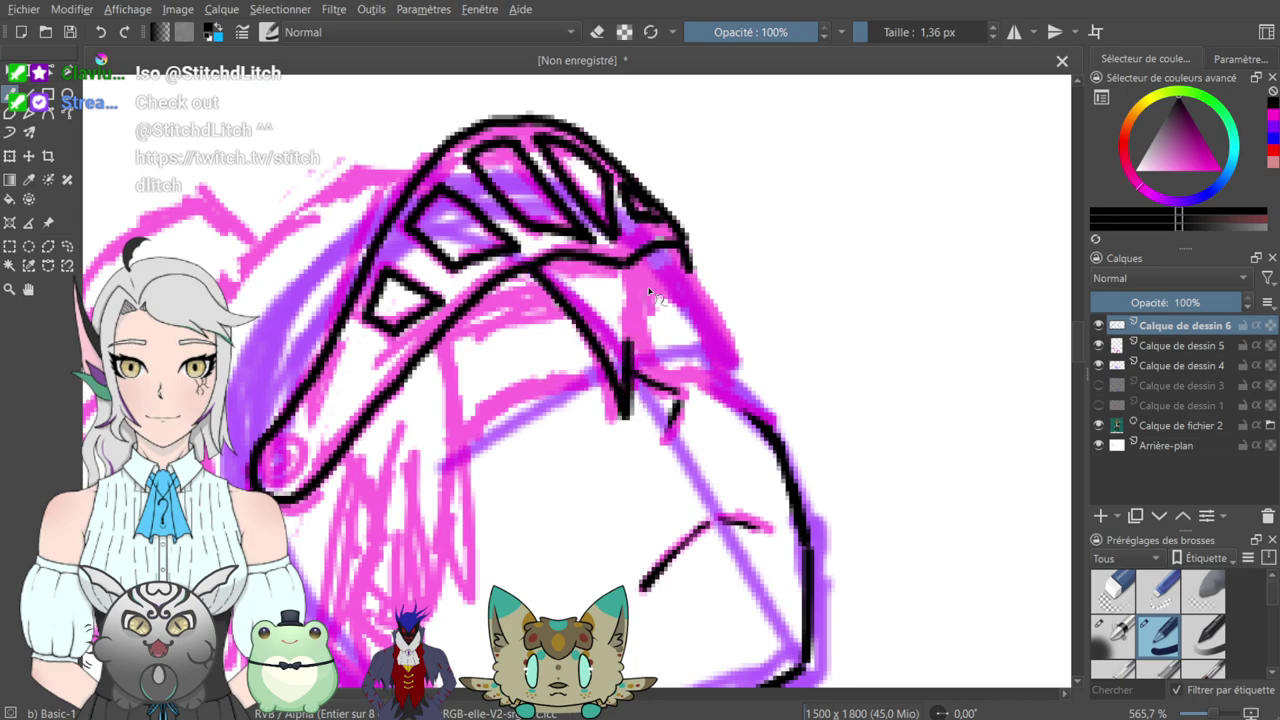
drag(638, 262, 675, 396)
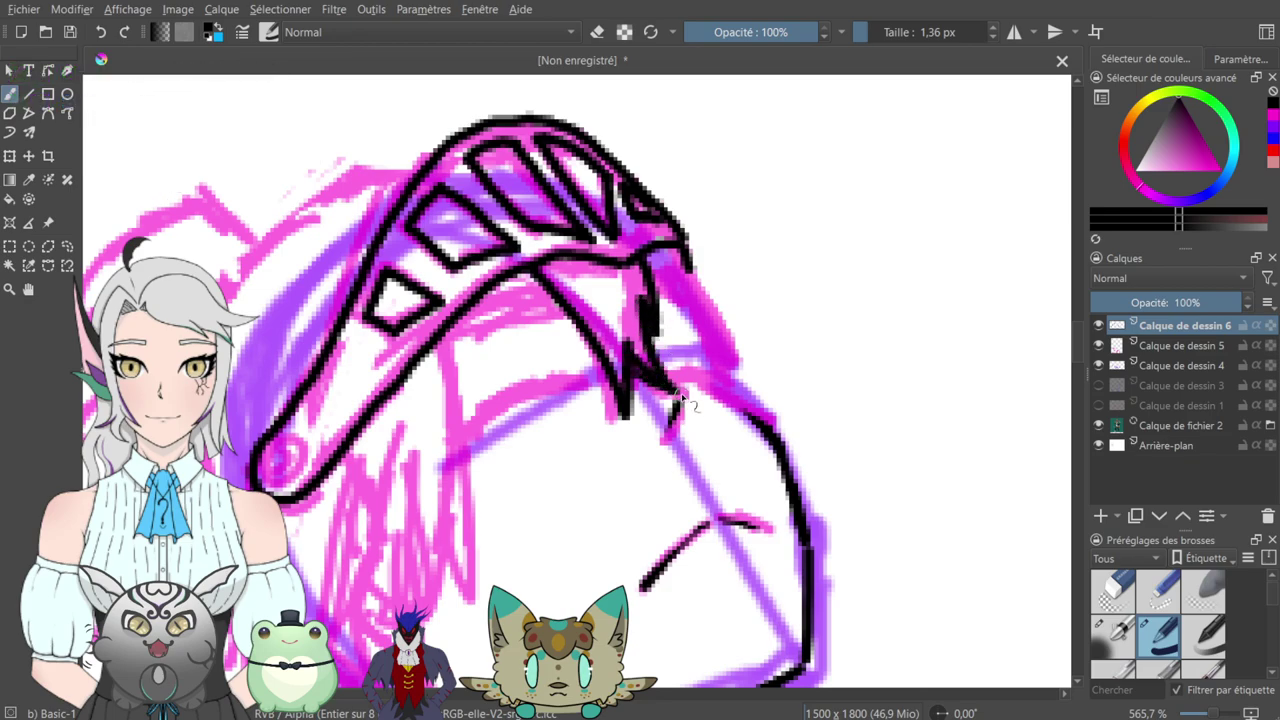
- Ink the front hair lock from the headpiece's tip to the face contour and tidy where it meets the headpiece
mouse_move(702, 321)
mouse_down()
mouse_move(625, 263)
mouse_move(686, 397)
mouse_up()
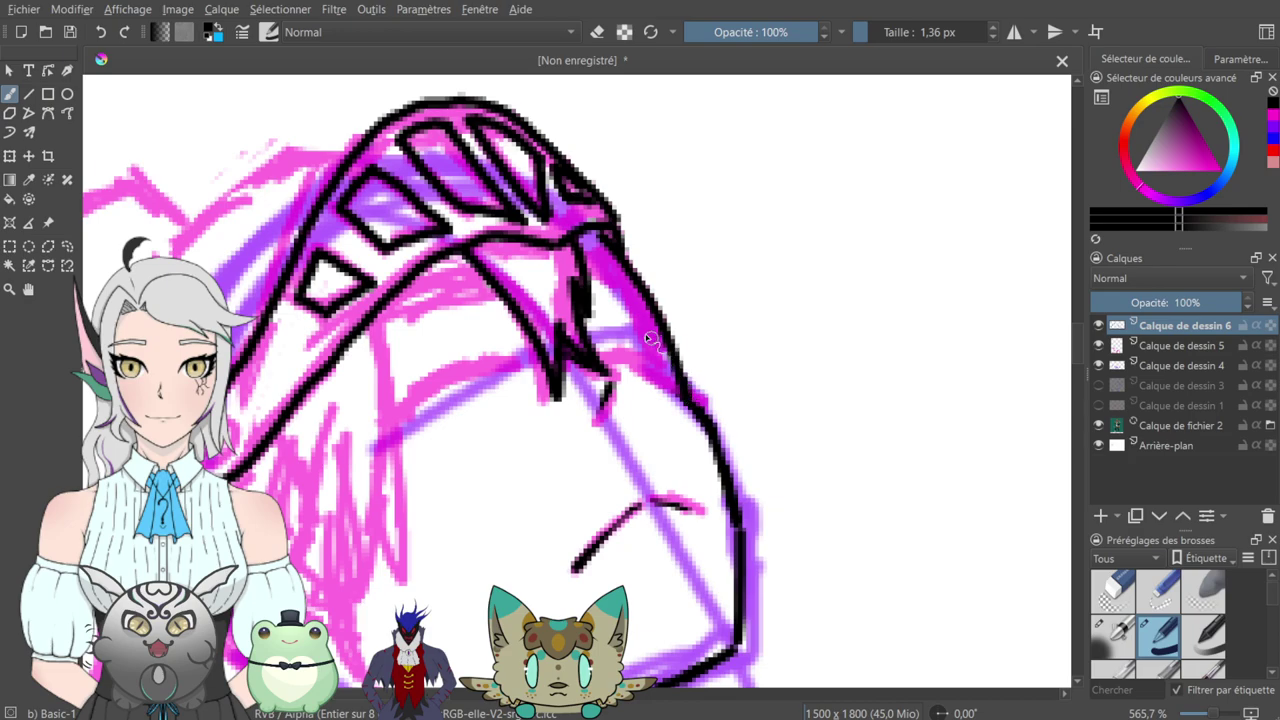
mouse_move(588, 262)
mouse_down()
mouse_move(653, 349)
mouse_move(605, 359)
mouse_move(660, 360)
mouse_move(613, 361)
mouse_move(704, 410)
mouse_up()
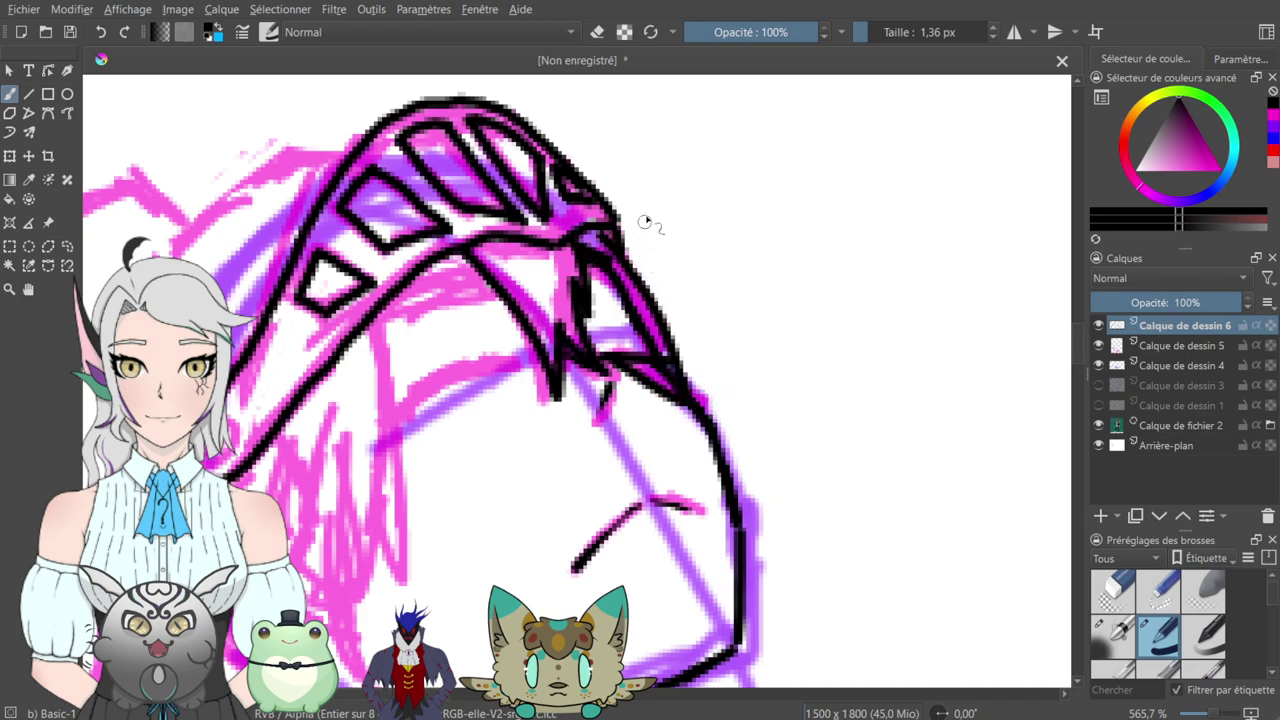
key(e)
mouse_move(613, 243)
mouse_down()
mouse_move(590, 243)
mouse_move(622, 257)
mouse_up()
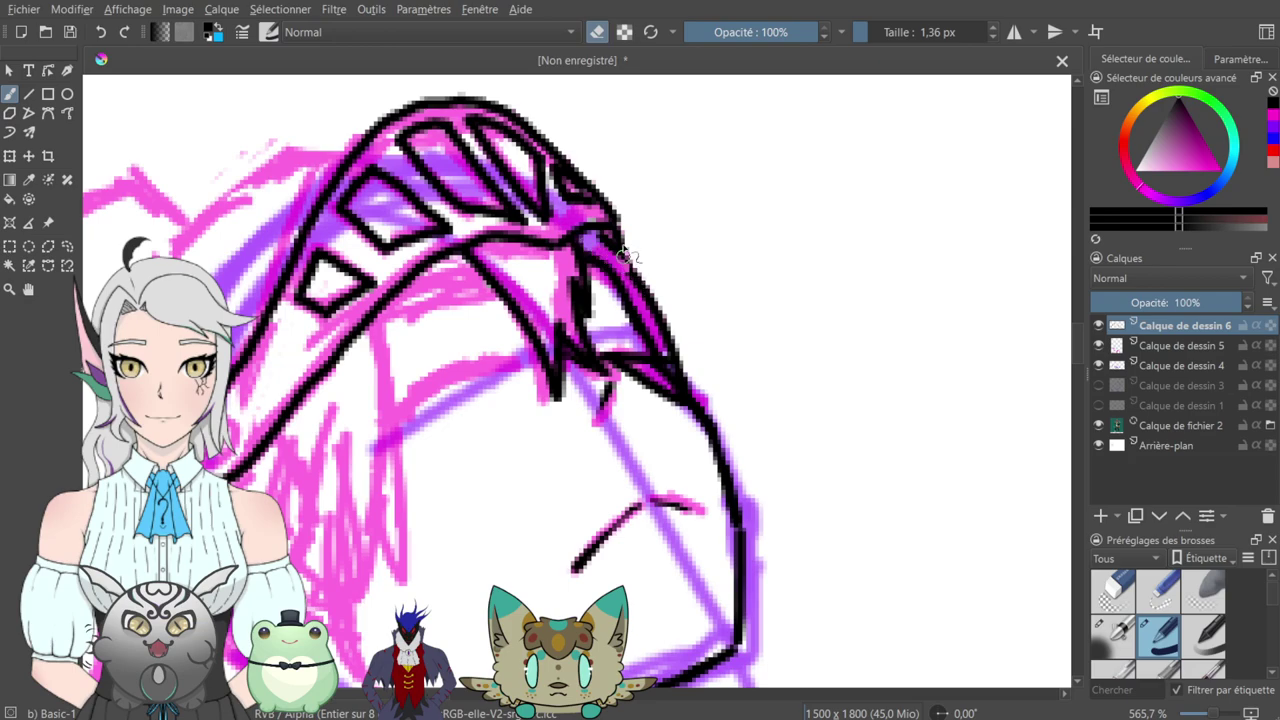
click(597, 33)
drag(591, 231, 611, 249)
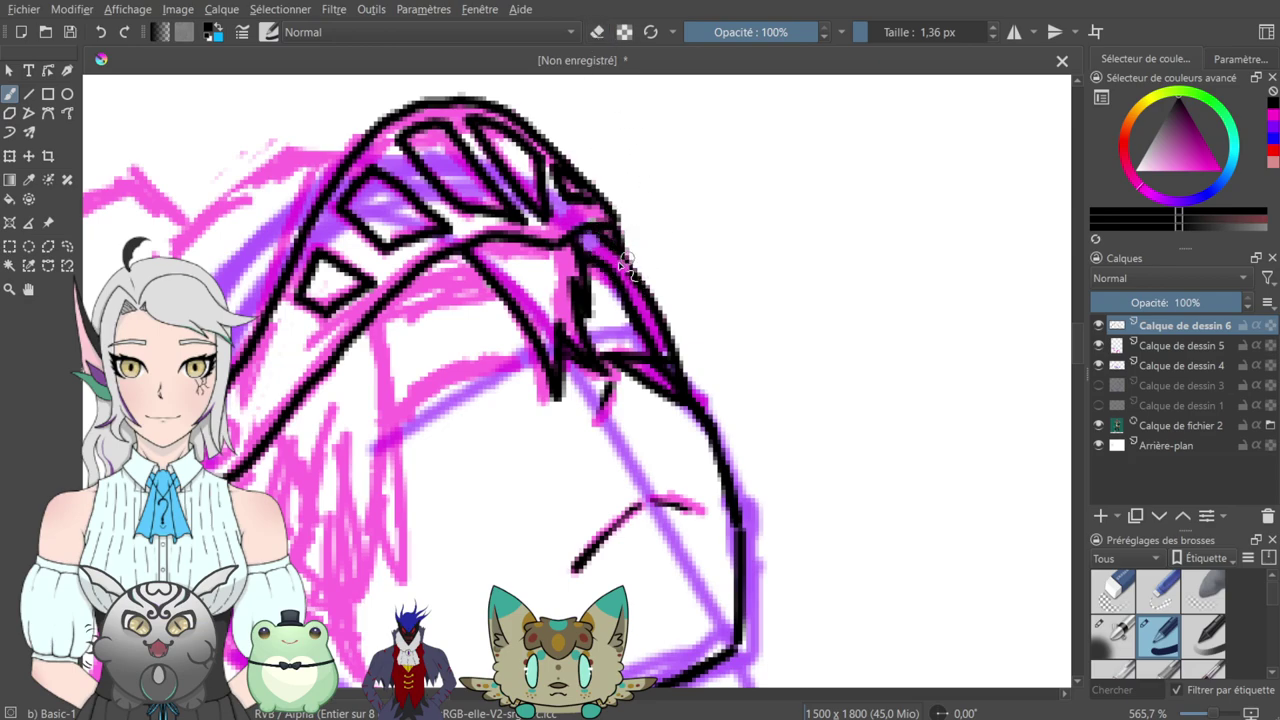
- Ink the long side lock hanging from the headpiece's lower edge beside the face, with its pointed, split tips
drag(400, 218, 675, 176)
drag(697, 342, 722, 192)
mouse_move(738, 149)
mouse_down()
mouse_move(647, 222)
mouse_move(662, 475)
mouse_up()
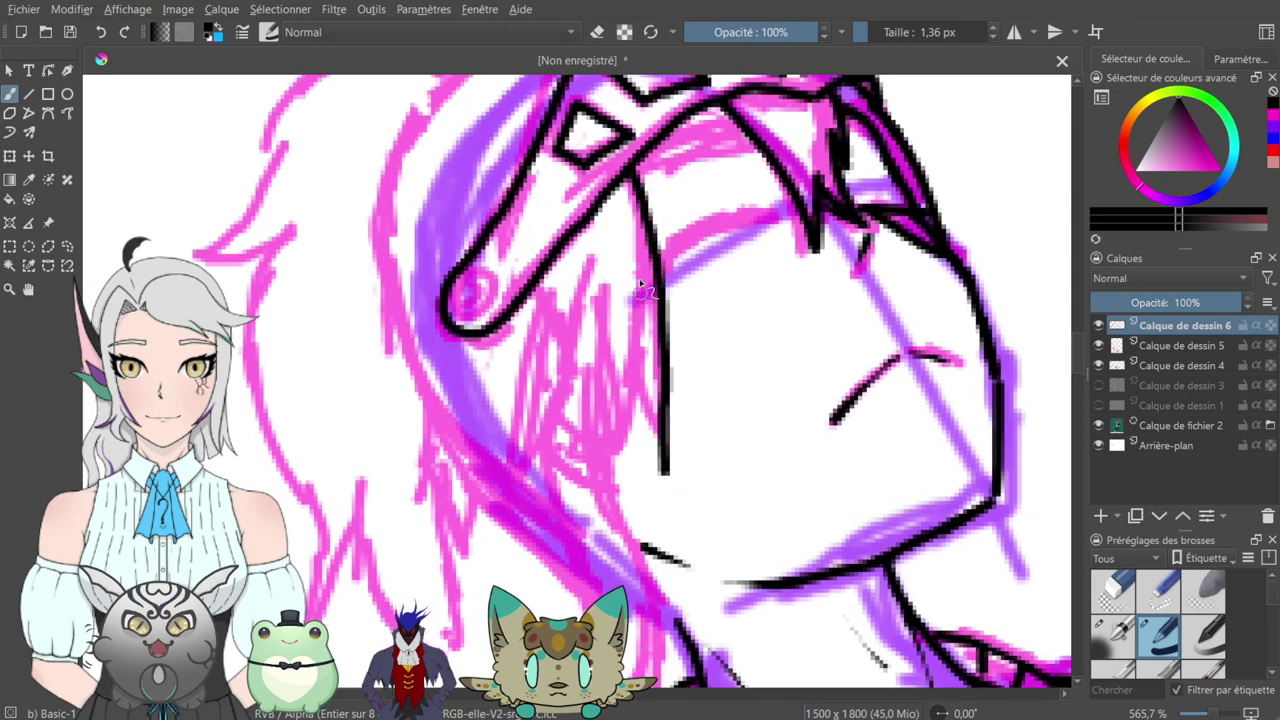
drag(634, 308, 668, 475)
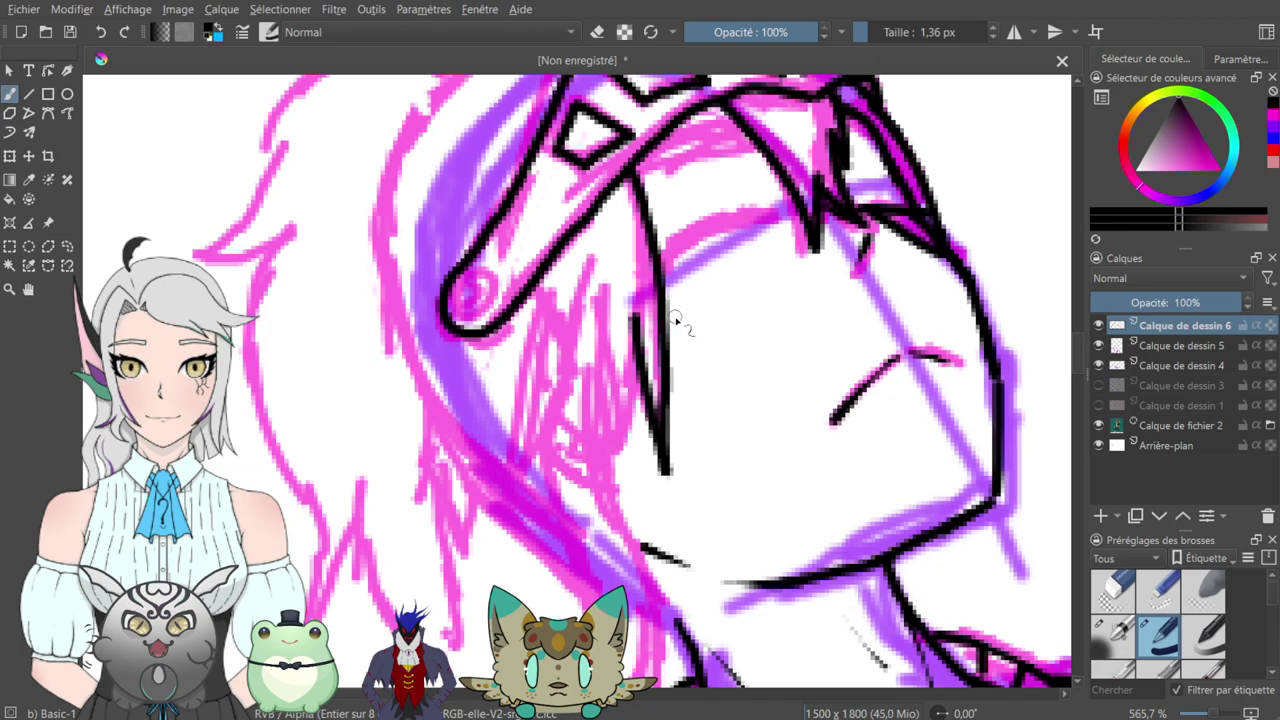
drag(637, 353, 612, 457)
mouse_move(655, 324)
mouse_down()
mouse_move(733, 172)
mouse_move(667, 263)
mouse_up()
- Ink the jagged hair strands between the headpiece's rounded end and the side lock
drag(556, 207, 541, 292)
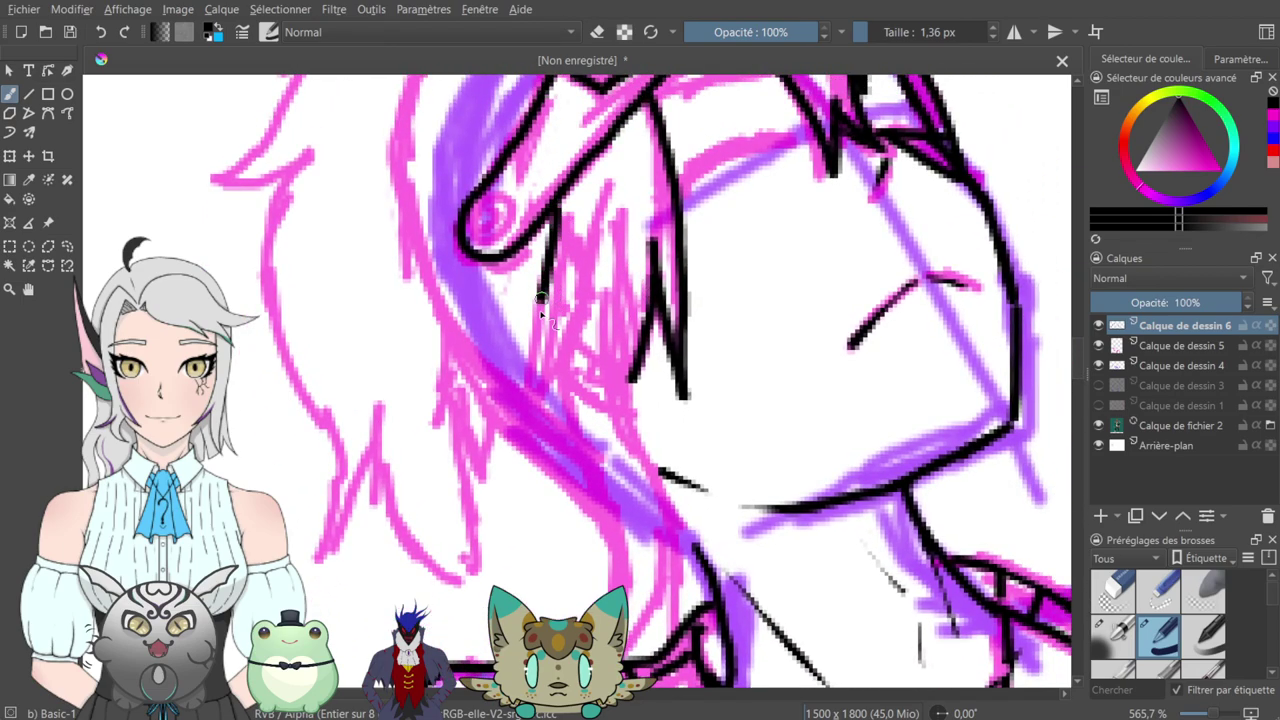
mouse_move(527, 376)
mouse_down()
mouse_move(517, 416)
mouse_move(593, 290)
mouse_move(605, 211)
mouse_up()
mouse_move(594, 270)
mouse_down()
mouse_move(598, 452)
mouse_move(629, 372)
mouse_move(637, 271)
mouse_up()
mouse_move(704, 172)
mouse_down()
mouse_move(659, 306)
mouse_move(680, 228)
mouse_up()
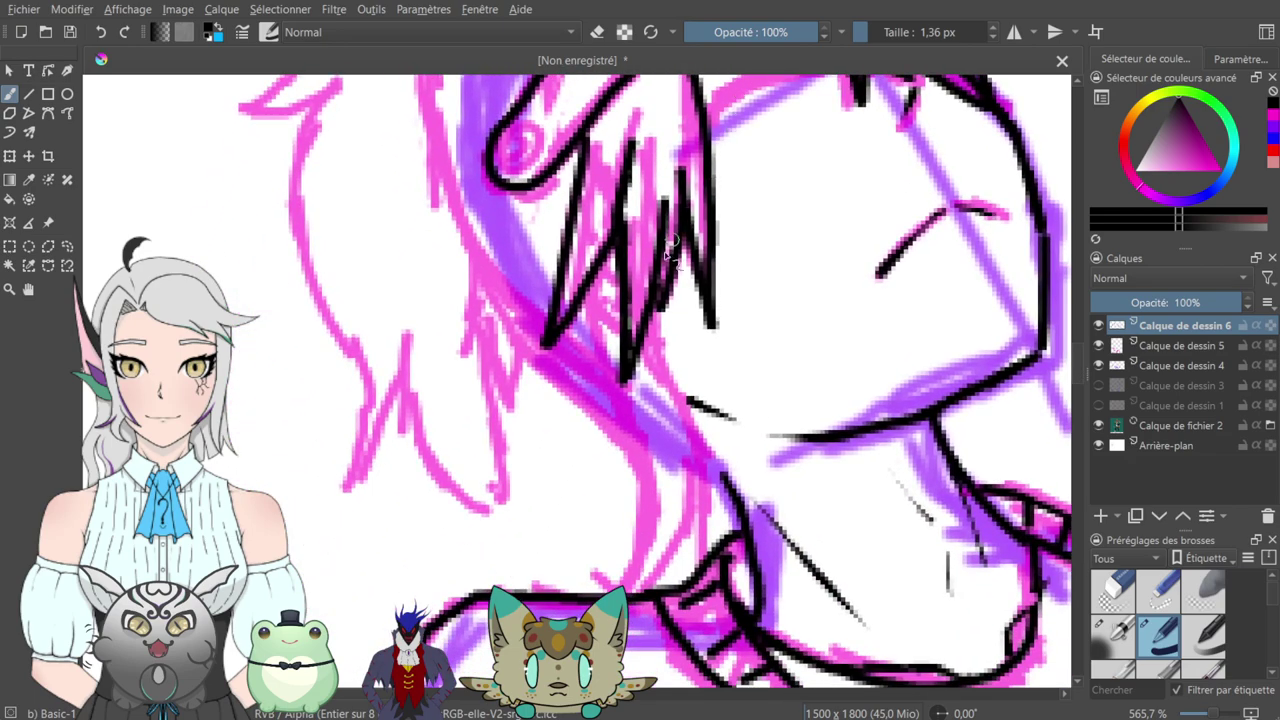
drag(590, 284, 625, 324)
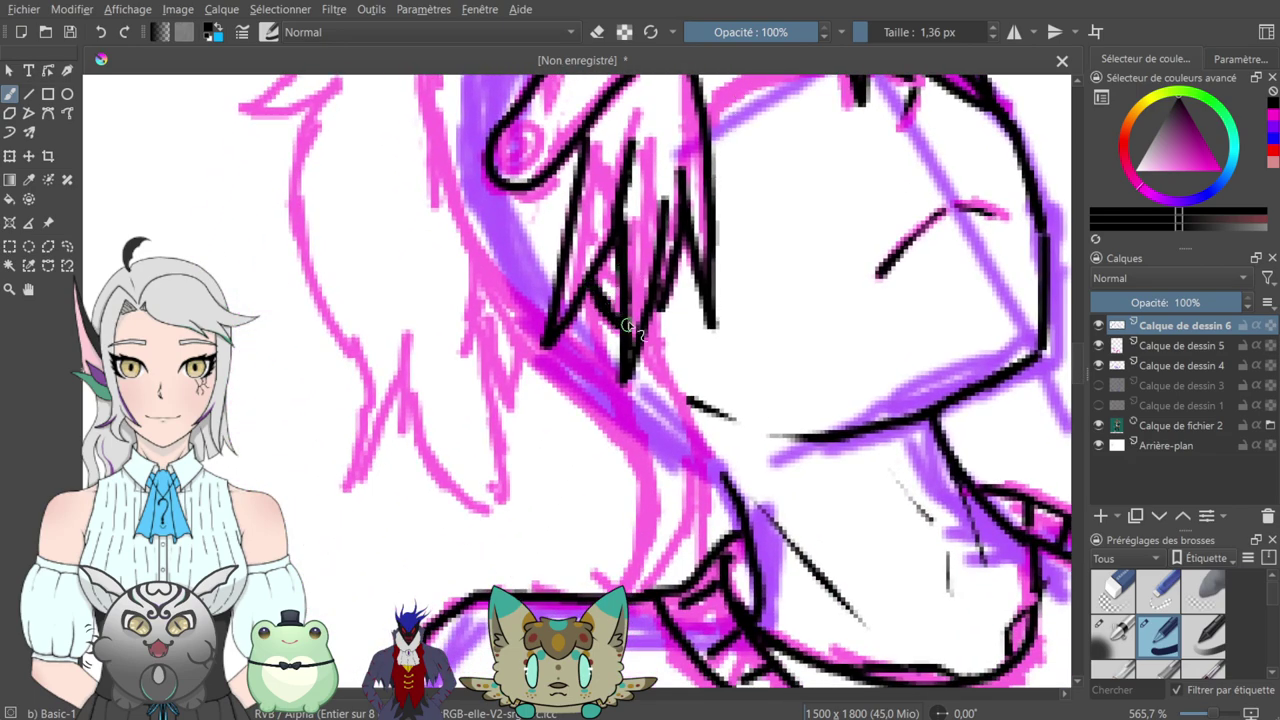
mouse_move(651, 189)
mouse_down()
mouse_move(602, 341)
mouse_move(611, 308)
mouse_up()
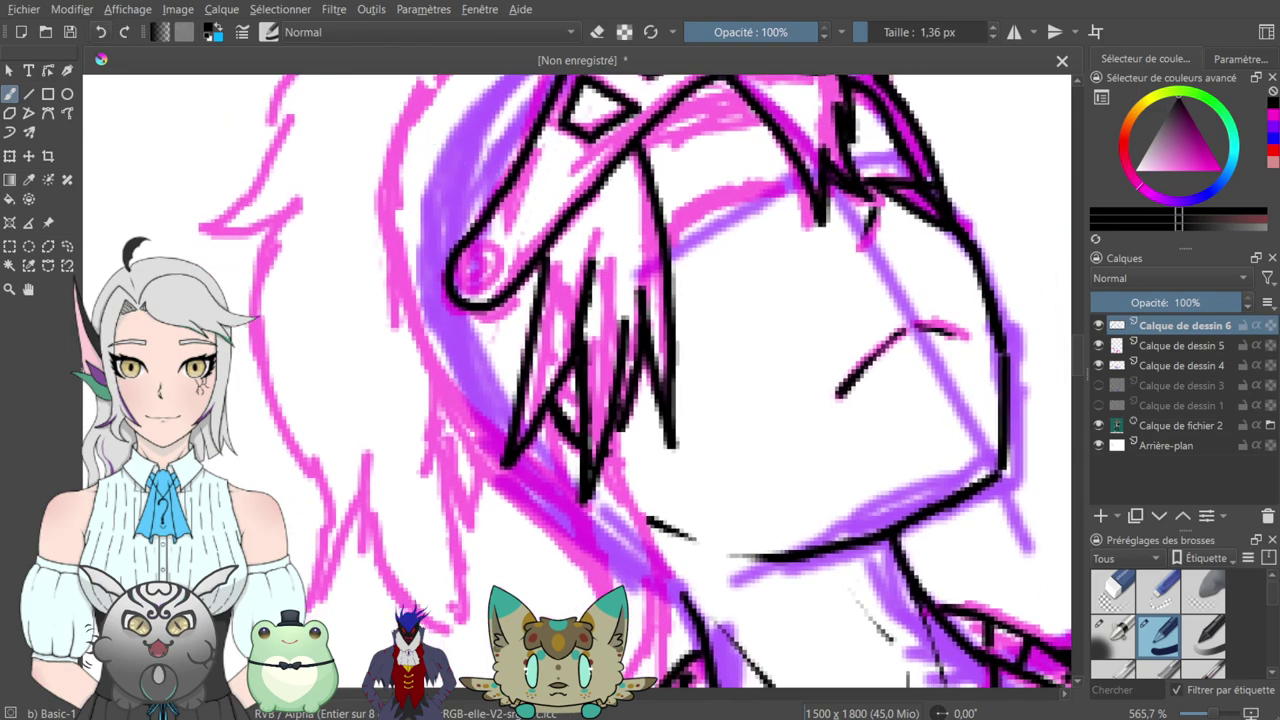
- Ink the curved outline of the back of the head from the headpiece's top down to the nape
mouse_move(601, 372)
mouse_down()
mouse_move(638, 365)
mouse_move(605, 218)
mouse_move(614, 372)
mouse_up()
mouse_move(590, 317)
mouse_down()
mouse_move(647, 446)
mouse_move(644, 553)
mouse_move(656, 568)
mouse_move(517, 400)
mouse_move(484, 324)
mouse_move(474, 160)
mouse_move(540, 78)
mouse_move(570, 187)
mouse_move(537, 302)
mouse_move(530, 272)
mouse_move(664, 211)
mouse_up()
mouse_move(651, 340)
mouse_down()
mouse_move(679, 151)
mouse_move(609, 362)
mouse_up()
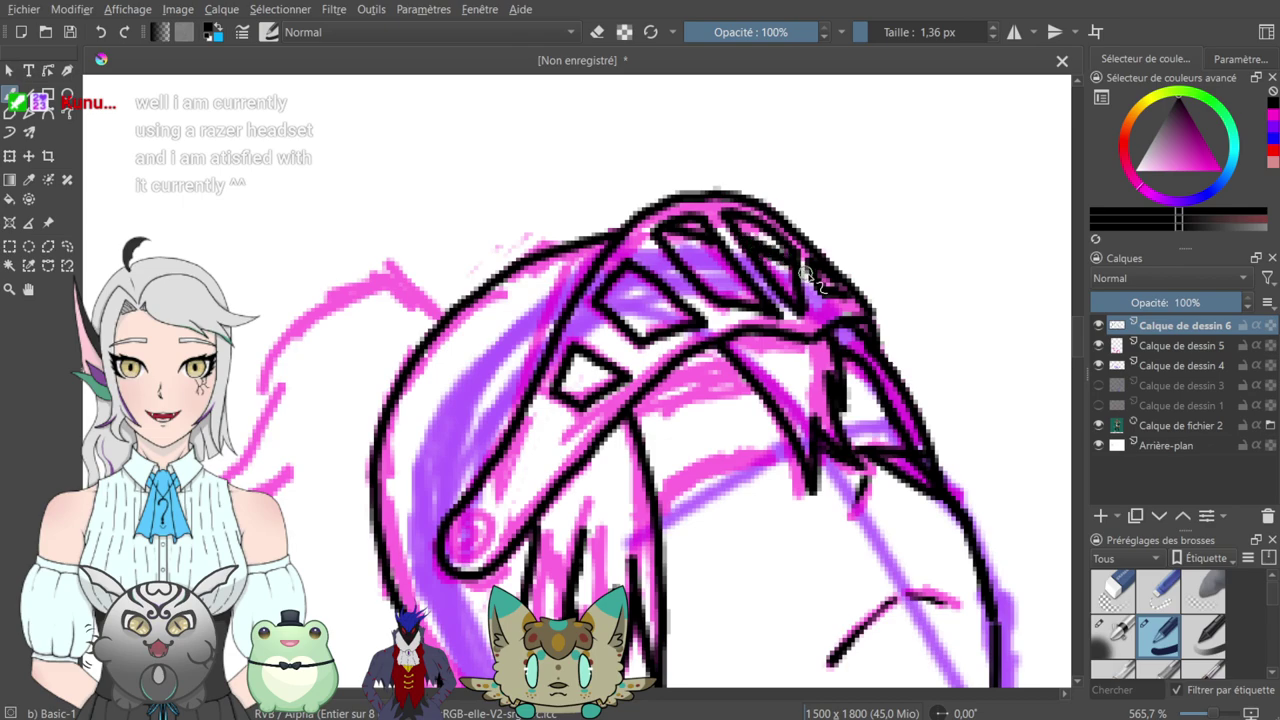
drag(743, 377, 787, 149)
drag(654, 455, 701, 306)
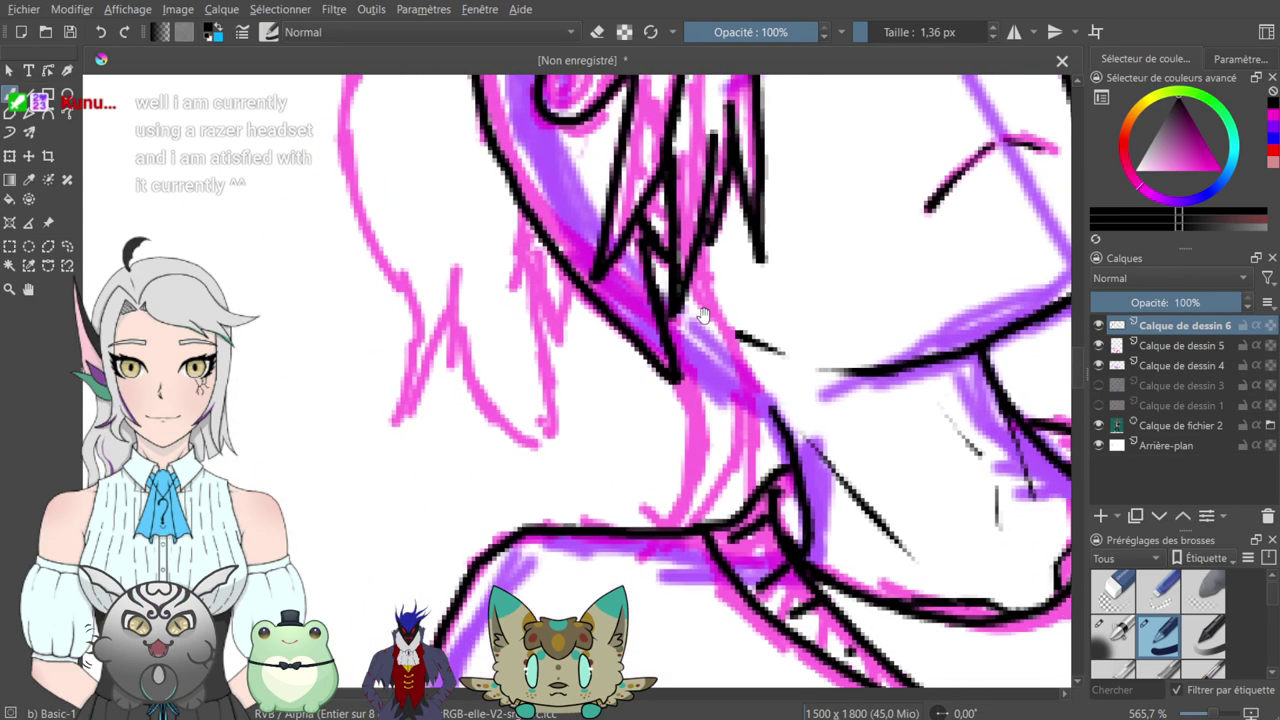
- Ink the loose hair strands running down the neck to the collar and erase the overlapping ends near the nape
mouse_move(678, 368)
mouse_down()
mouse_move(692, 470)
mouse_move(673, 528)
mouse_move(731, 455)
mouse_move(726, 466)
mouse_up()
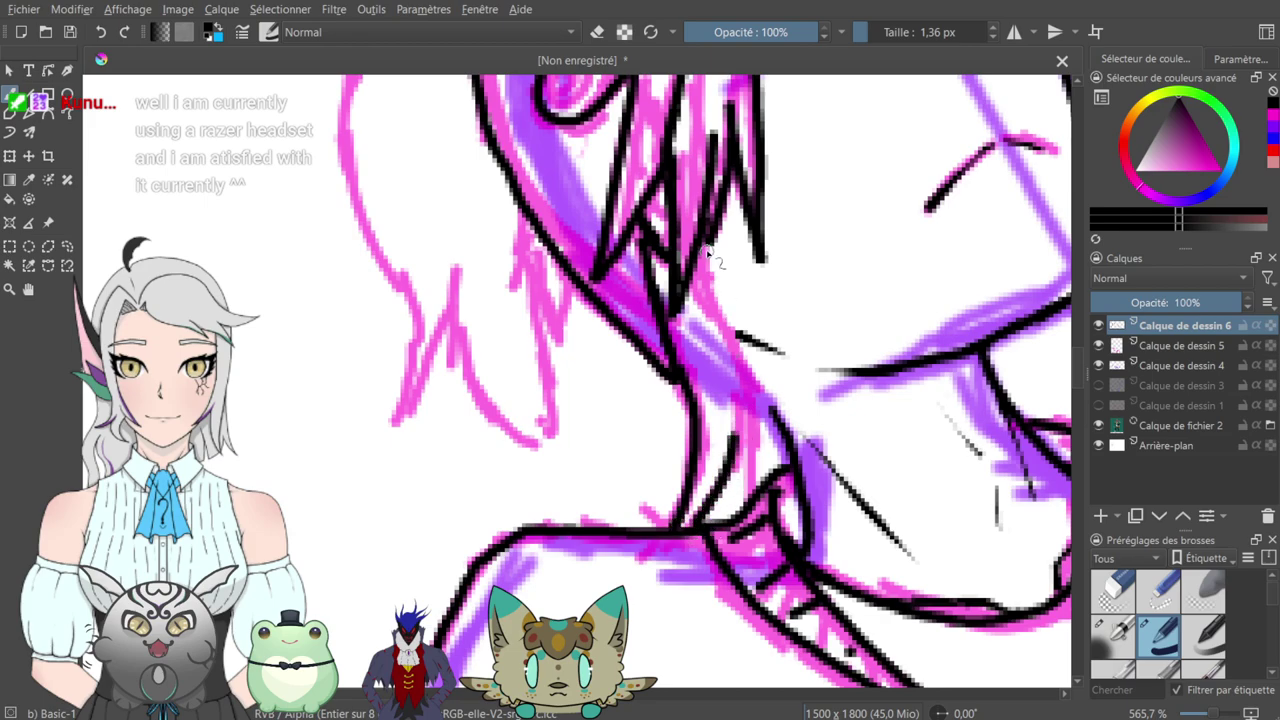
mouse_move(735, 392)
mouse_down()
mouse_move(793, 412)
mouse_move(744, 401)
mouse_move(754, 484)
mouse_up()
mouse_move(708, 362)
mouse_down()
mouse_move(640, 646)
mouse_move(715, 437)
mouse_up()
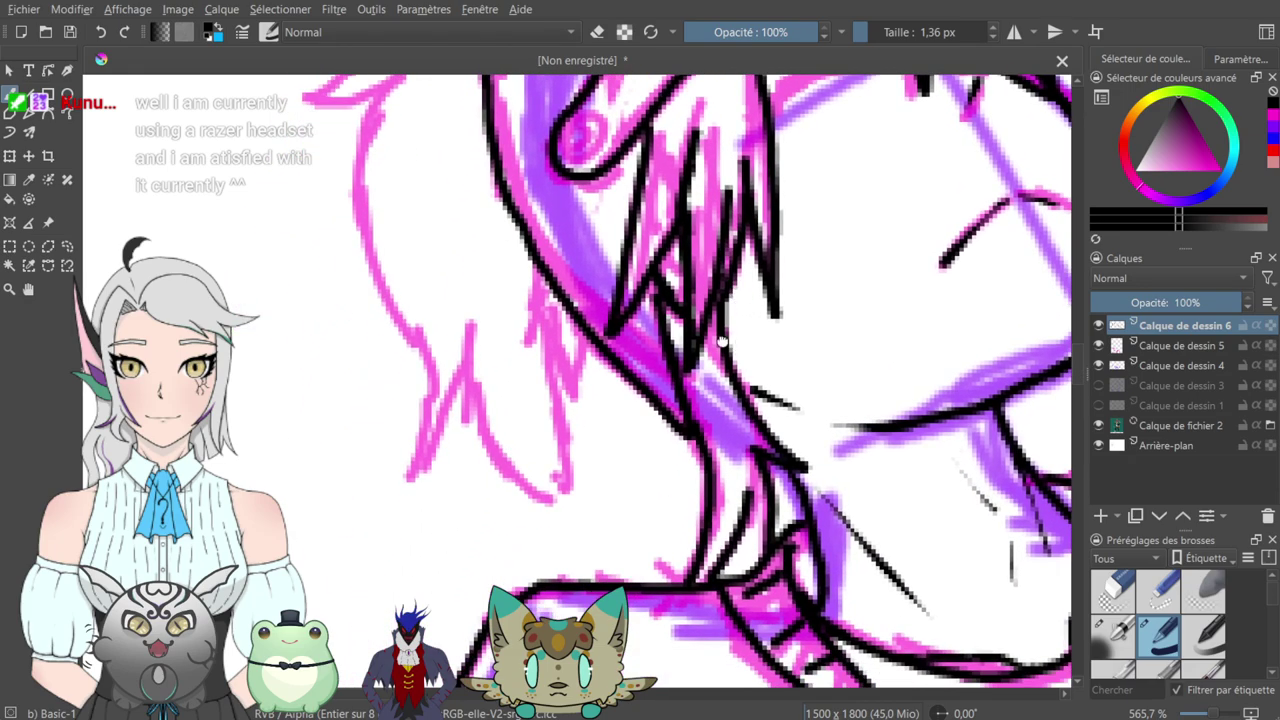
drag(727, 343, 675, 293)
key(e)
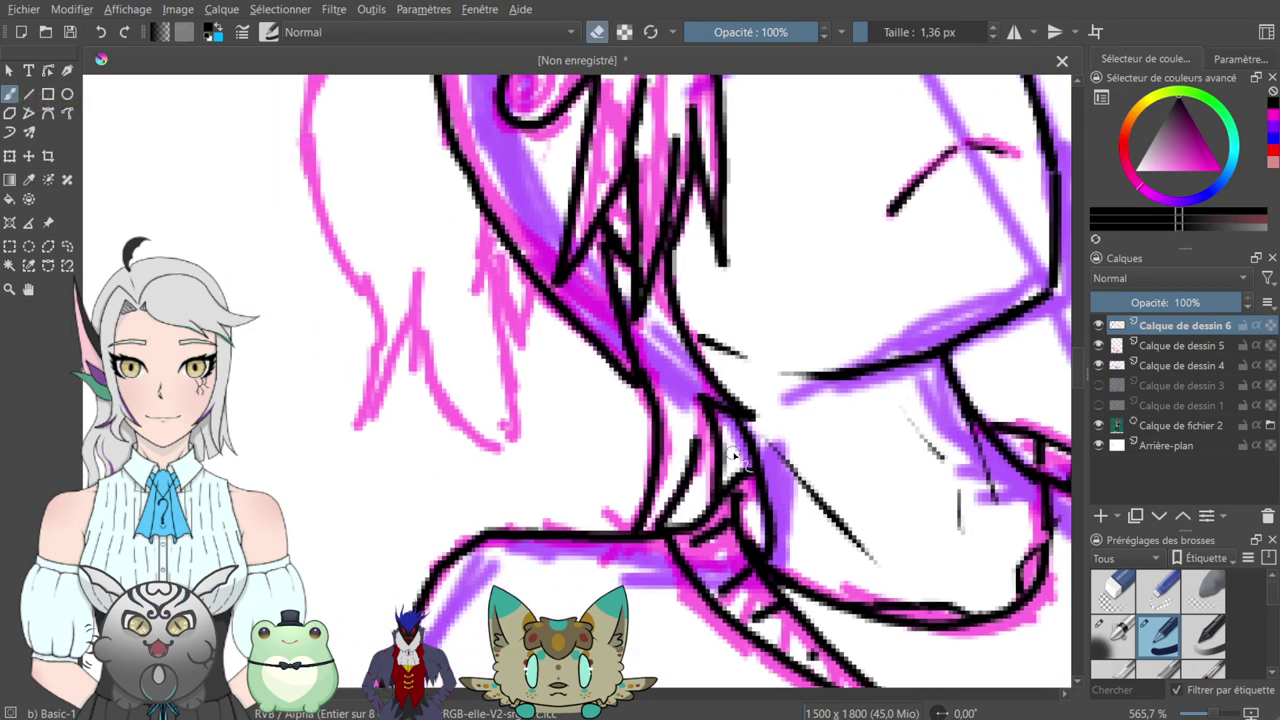
mouse_move(719, 447)
mouse_down()
mouse_move(718, 432)
mouse_move(720, 464)
mouse_up()
key(e)
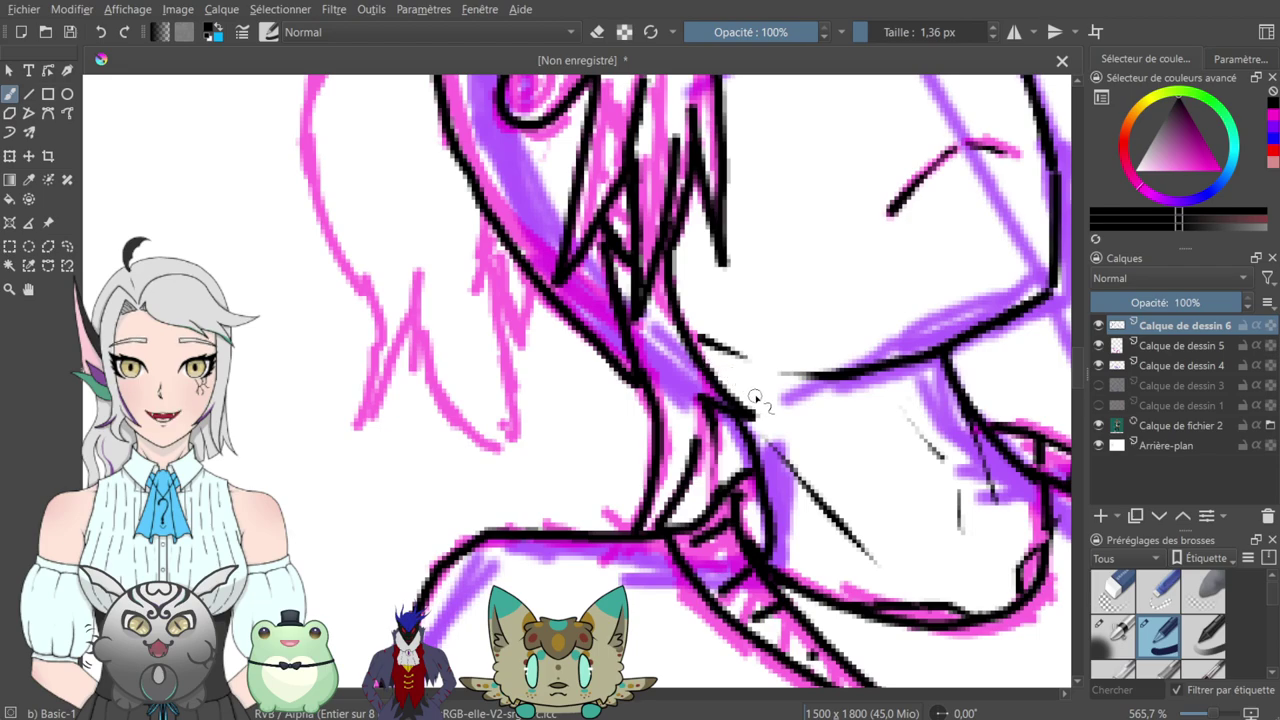
mouse_move(603, 255)
mouse_down()
mouse_move(618, 525)
mouse_move(676, 394)
mouse_up()
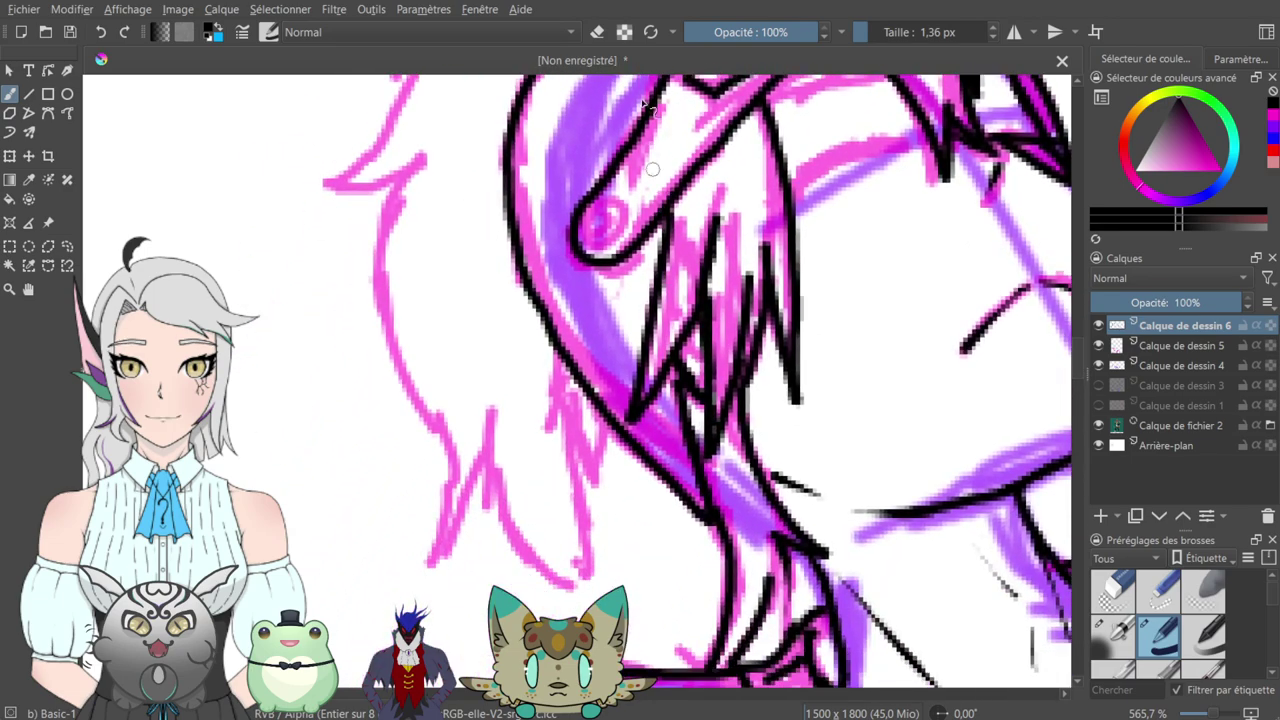
key(e)
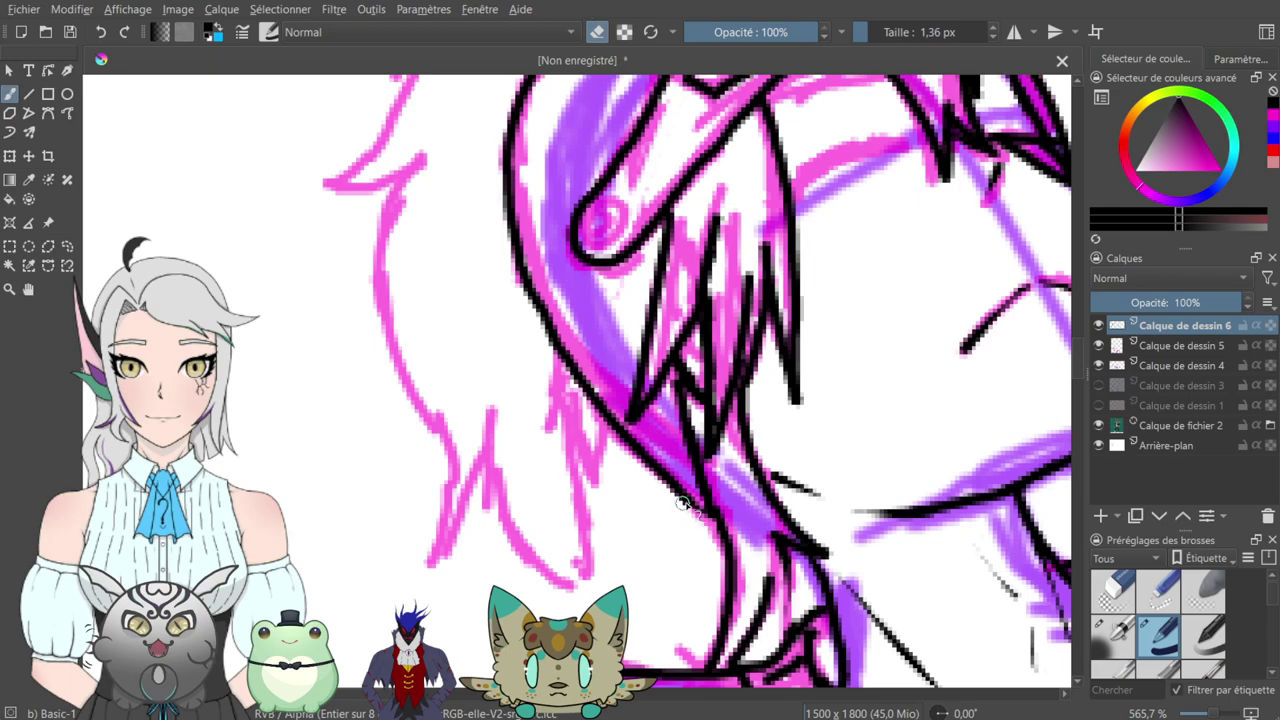
key(e)
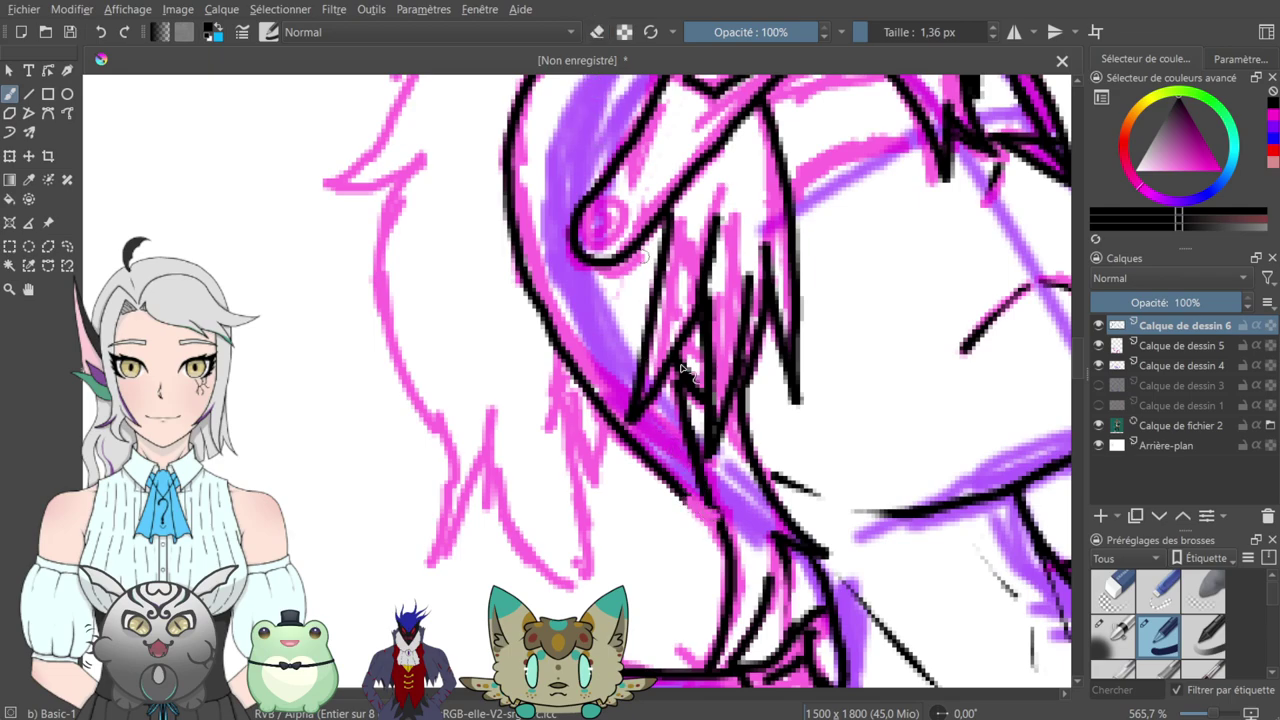
- Try a curved ink line at eye level between the side lock and the bangs and undo it
mouse_move(763, 362)
mouse_down()
mouse_move(684, 599)
mouse_move(699, 299)
mouse_move(563, 579)
mouse_up()
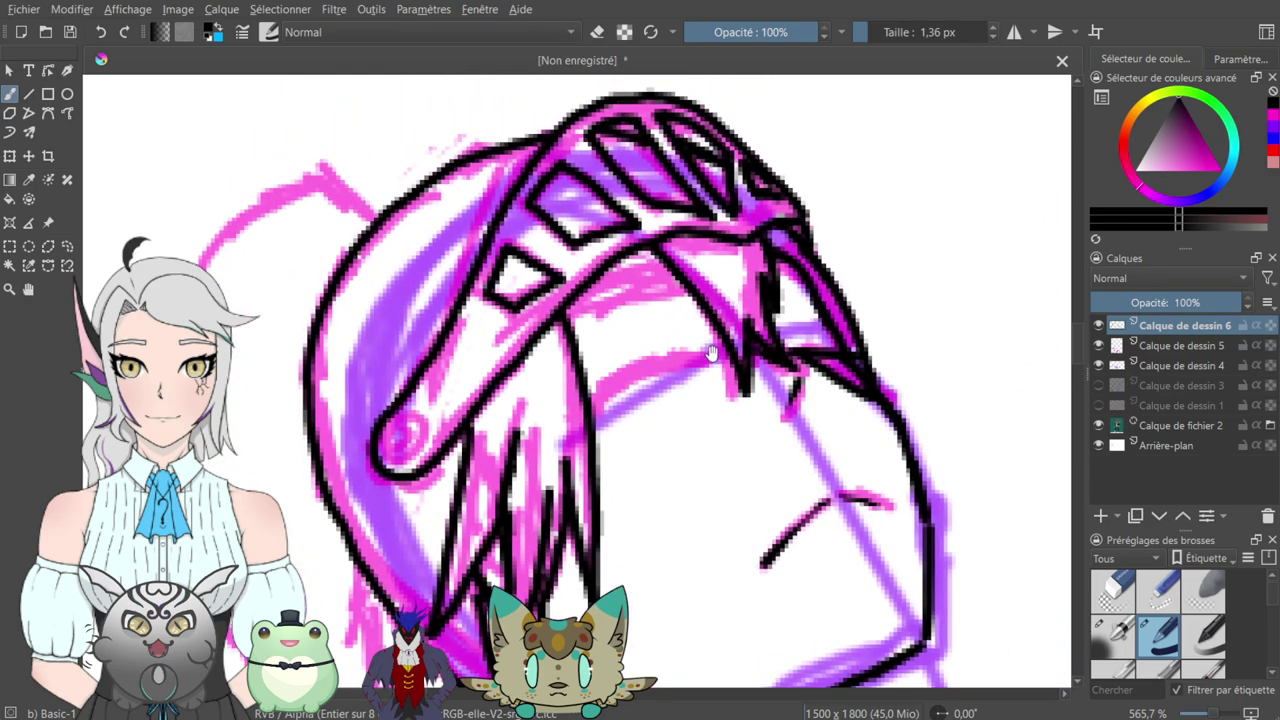
mouse_move(595, 400)
mouse_down()
mouse_move(615, 376)
mouse_move(708, 349)
mouse_up()
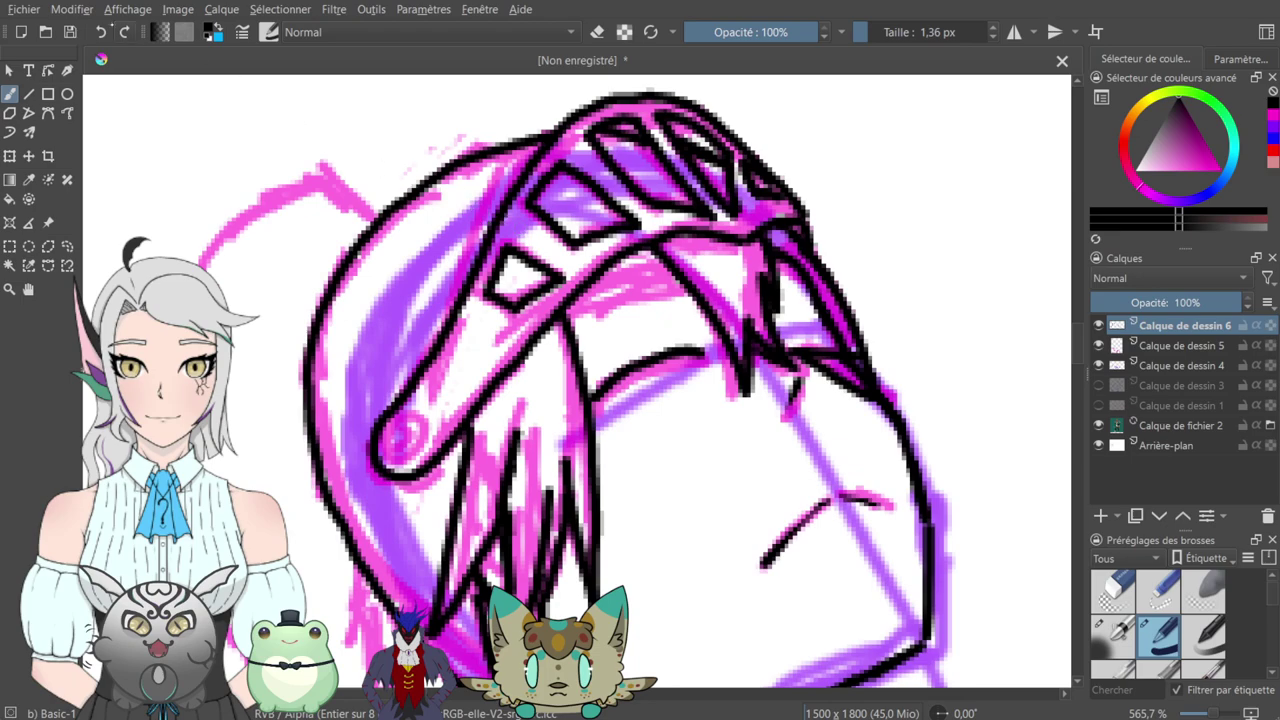
key(ctrl+z)
- Ink the ponytail's upper outline with its outward-flicking tip and erase the overshooting inner end of the flick
mouse_move(573, 364)
mouse_down()
mouse_move(842, 203)
mouse_move(935, 295)
mouse_up()
mouse_move(728, 142)
mouse_down()
mouse_move(666, 110)
mouse_move(590, 182)
mouse_move(548, 268)
mouse_move(474, 345)
mouse_move(596, 320)
mouse_move(646, 243)
mouse_move(630, 186)
mouse_up()
key(e)
mouse_move(660, 250)
mouse_down()
mouse_move(639, 281)
mouse_move(635, 259)
mouse_move(617, 253)
mouse_move(641, 270)
mouse_move(637, 172)
mouse_move(582, 265)
mouse_move(583, 287)
mouse_move(632, 246)
mouse_up()
key(e)
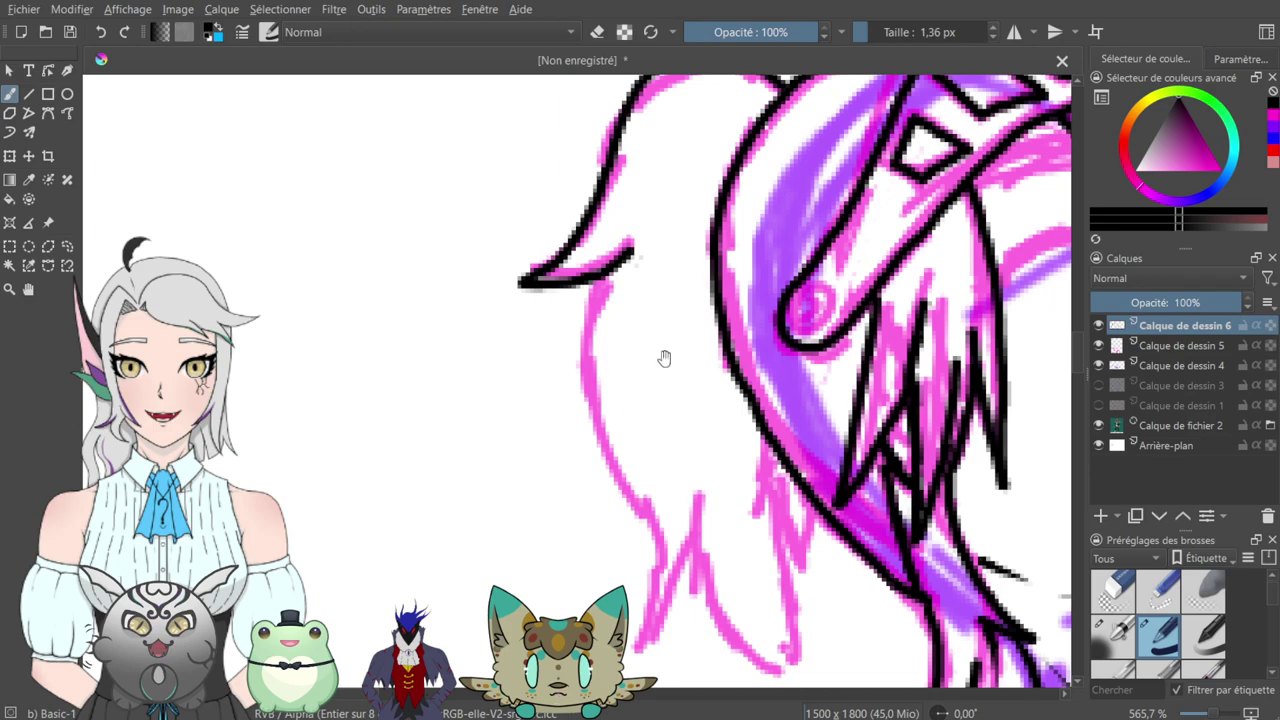
drag(667, 361, 650, 250)
key(e)
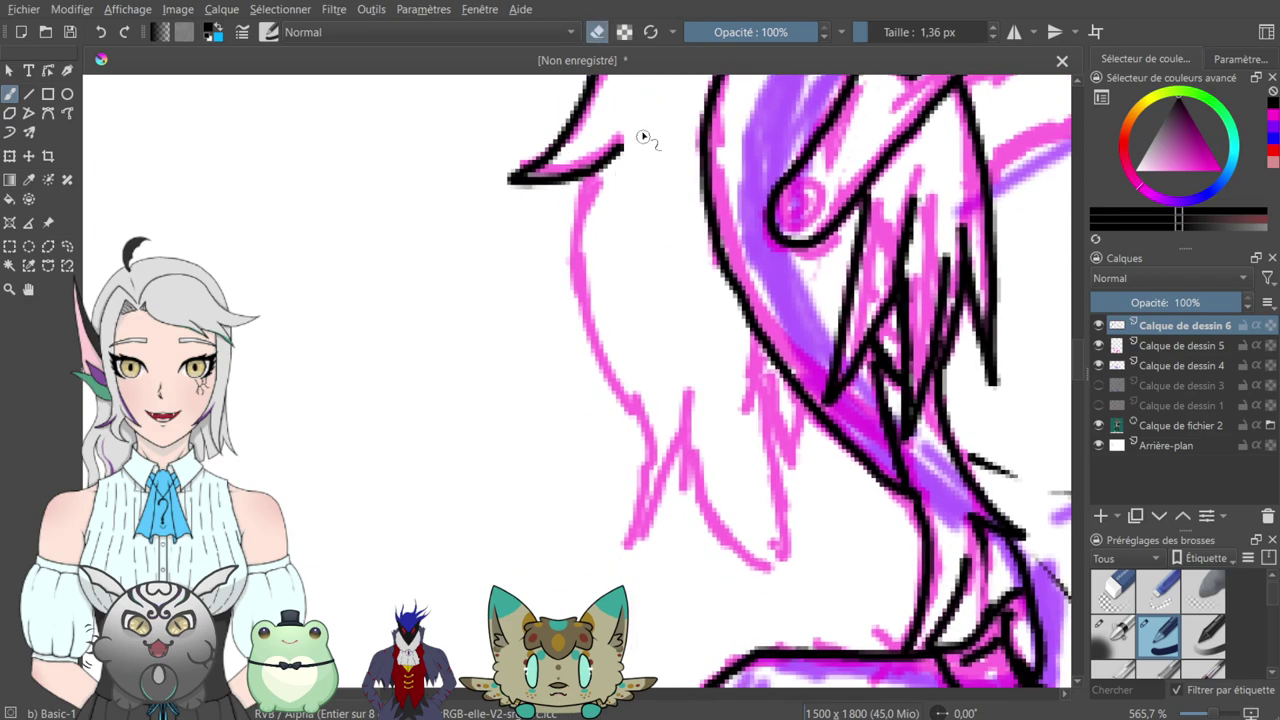
drag(598, 162, 616, 135)
key(e)
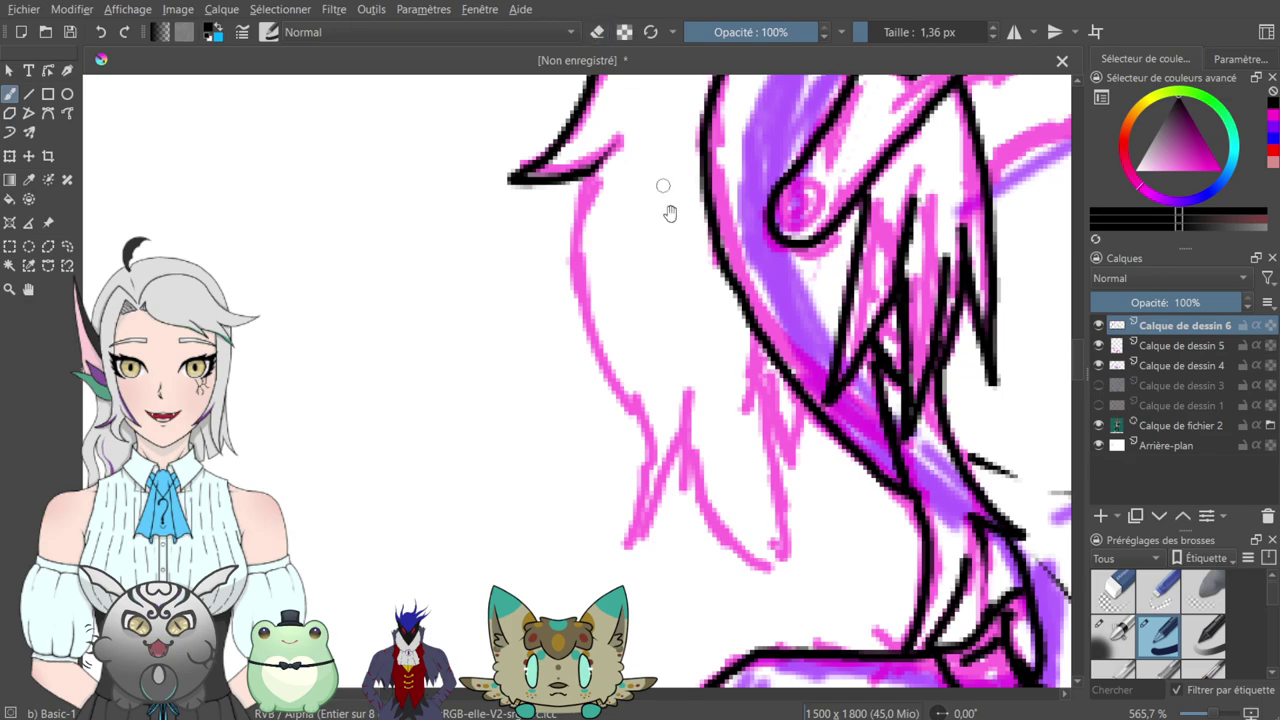
- Ink the ponytail's outer edge down to its pointed lower tips and a short strand below the nape
drag(666, 206, 656, 174)
mouse_move(582, 137)
mouse_down()
mouse_move(568, 254)
mouse_move(655, 516)
mouse_move(600, 544)
mouse_move(640, 518)
mouse_up()
key(e)
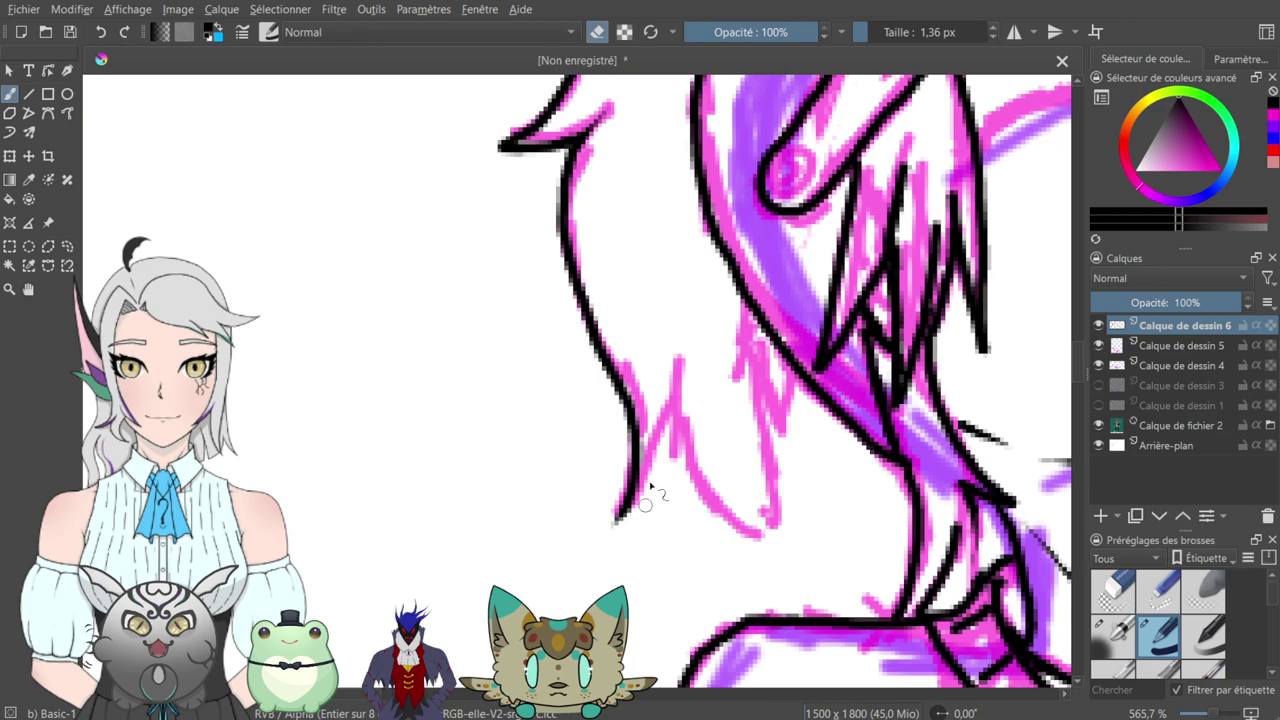
key(e)
mouse_move(620, 510)
mouse_down()
mouse_move(686, 359)
mouse_move(681, 467)
mouse_move(701, 500)
mouse_move(772, 544)
mouse_up()
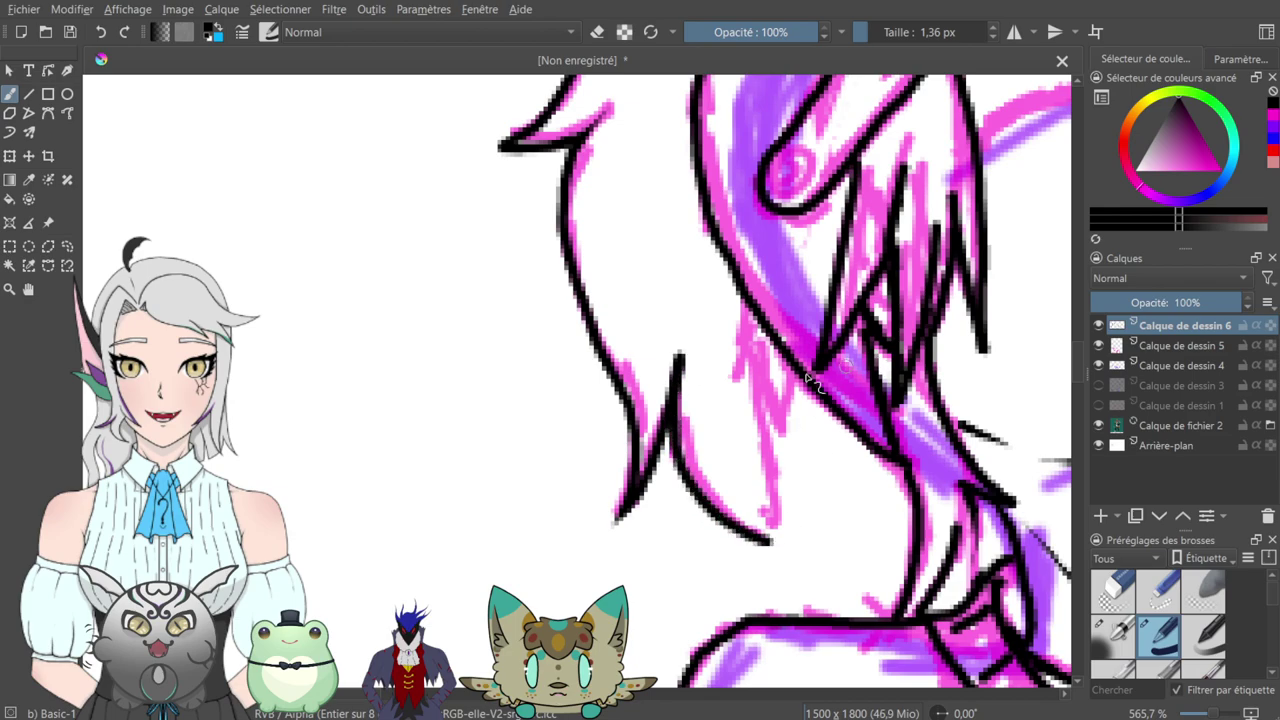
drag(816, 375, 768, 512)
- Try inking the ponytail's jagged inner edge below the nape and undo the strokes
drag(775, 466, 758, 517)
drag(737, 452, 752, 526)
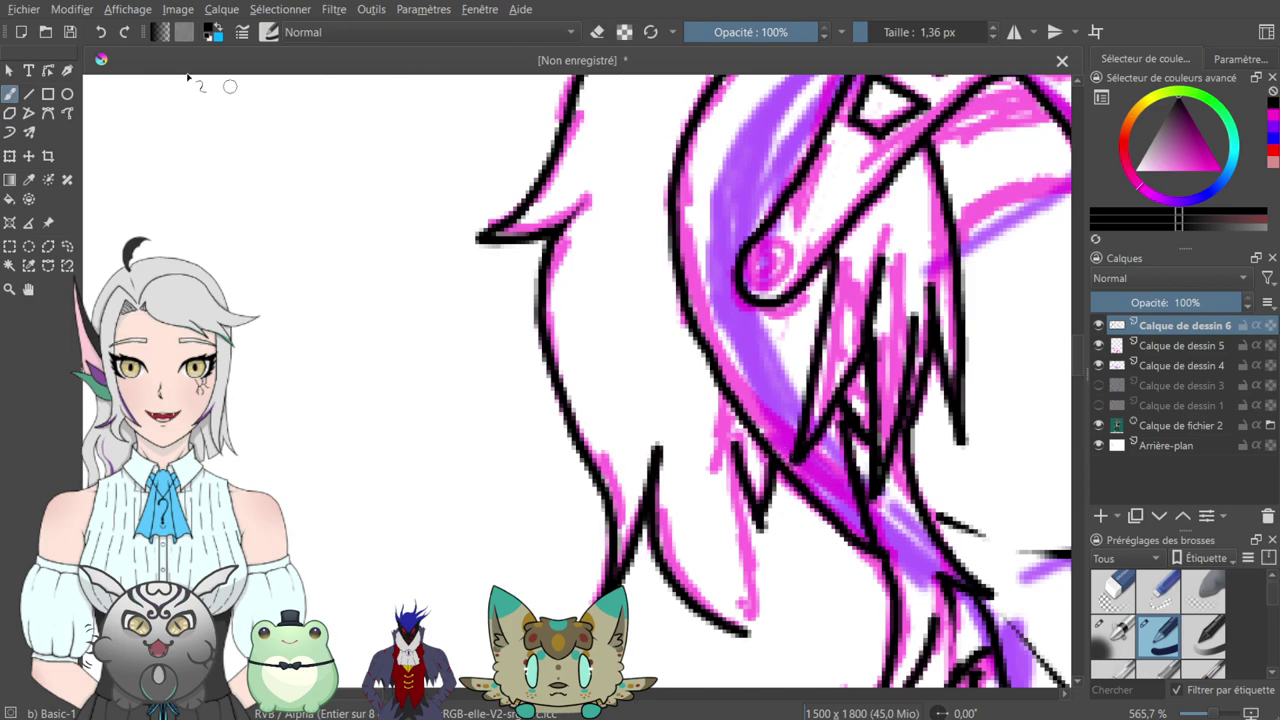
key(ctrl+z)
key(ctrl+z)
drag(734, 435, 757, 527)
drag(735, 482, 741, 652)
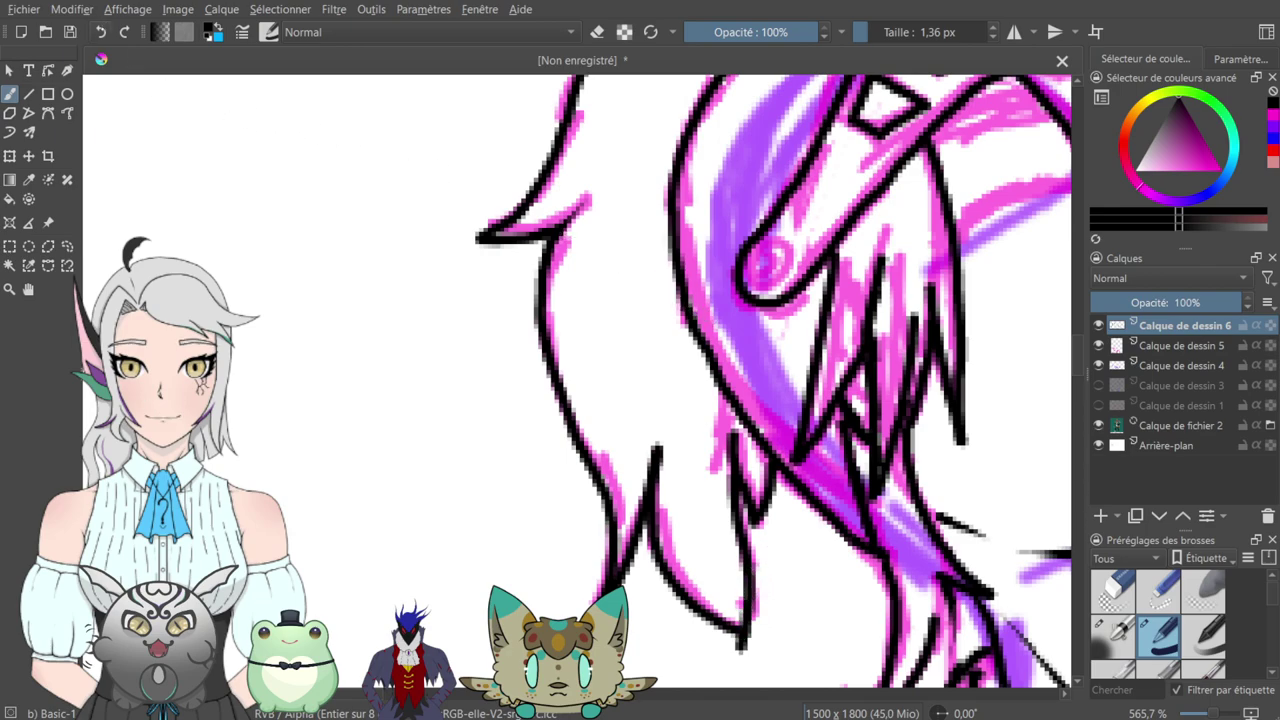
key(ctrl+z)
key(ctrl+z)
key(ctrl+z)
key(ctrl+z)
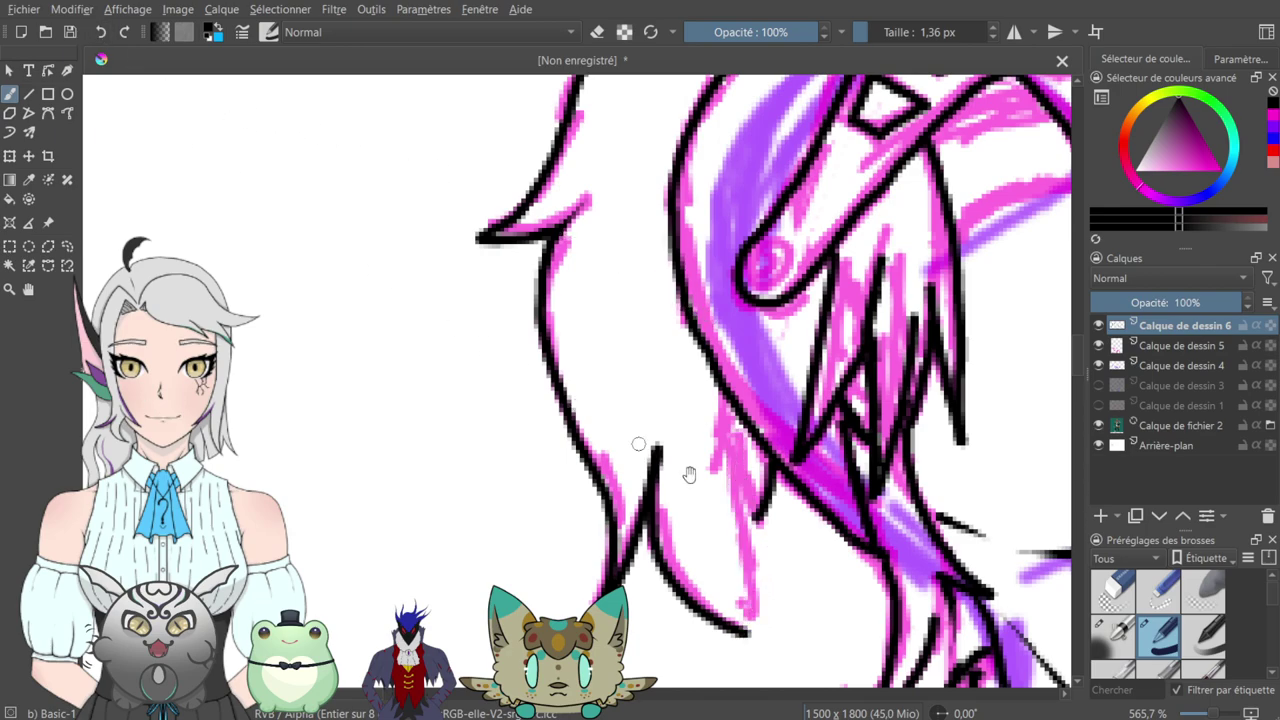
- Ink the ponytail's inner edge, connecting its lower tip to the back of the head
drag(745, 582, 716, 495)
mouse_move(716, 541)
mouse_down()
mouse_move(706, 440)
mouse_move(725, 356)
mouse_up()
drag(720, 430, 737, 425)
- Ink short curved hair strokes under the headpiece's lower edge between the side lock and the bangs
mouse_move(750, 144)
mouse_down()
mouse_move(695, 314)
mouse_move(664, 520)
mouse_move(710, 198)
mouse_up()
drag(929, 350, 509, 573)
mouse_move(420, 346)
mouse_down()
mouse_move(524, 334)
mouse_move(474, 336)
mouse_move(400, 374)
mouse_up()
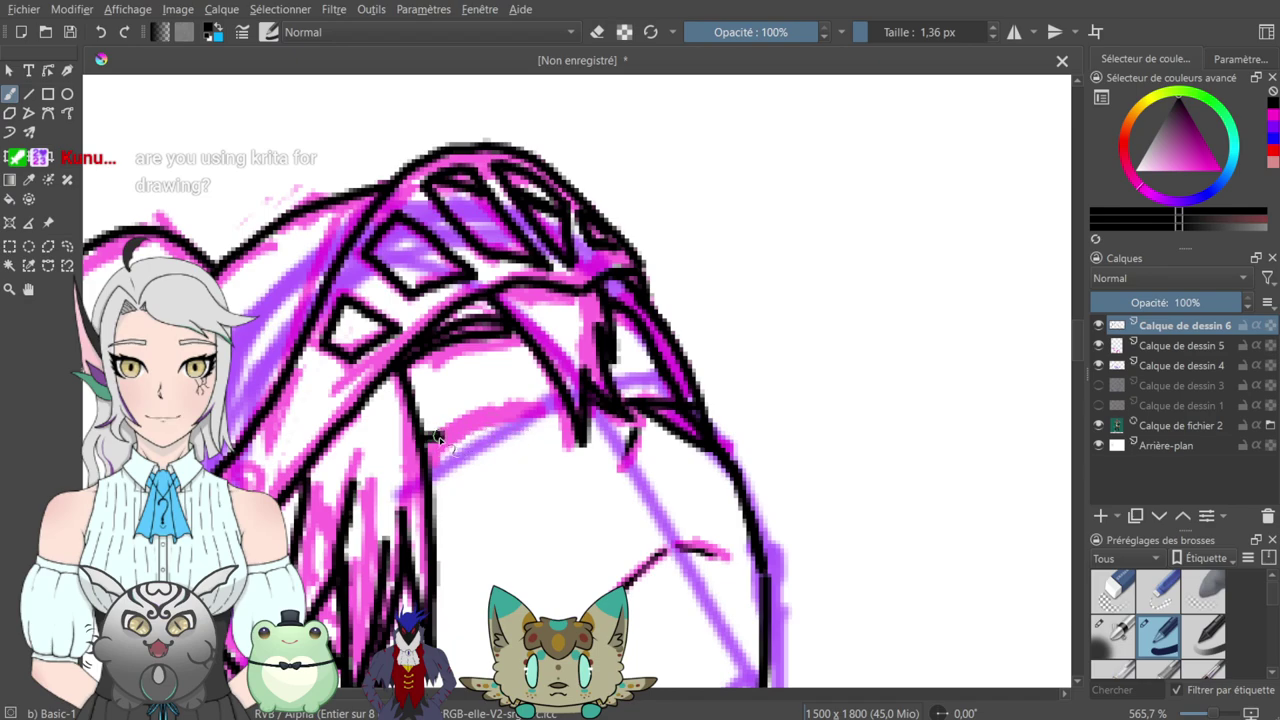
- Ink a thick, tapering curved line at eye level from the side lock toward the bangs and erase its excess end
drag(452, 427, 558, 410)
mouse_move(438, 452)
mouse_down()
mouse_move(491, 414)
mouse_move(558, 410)
mouse_up()
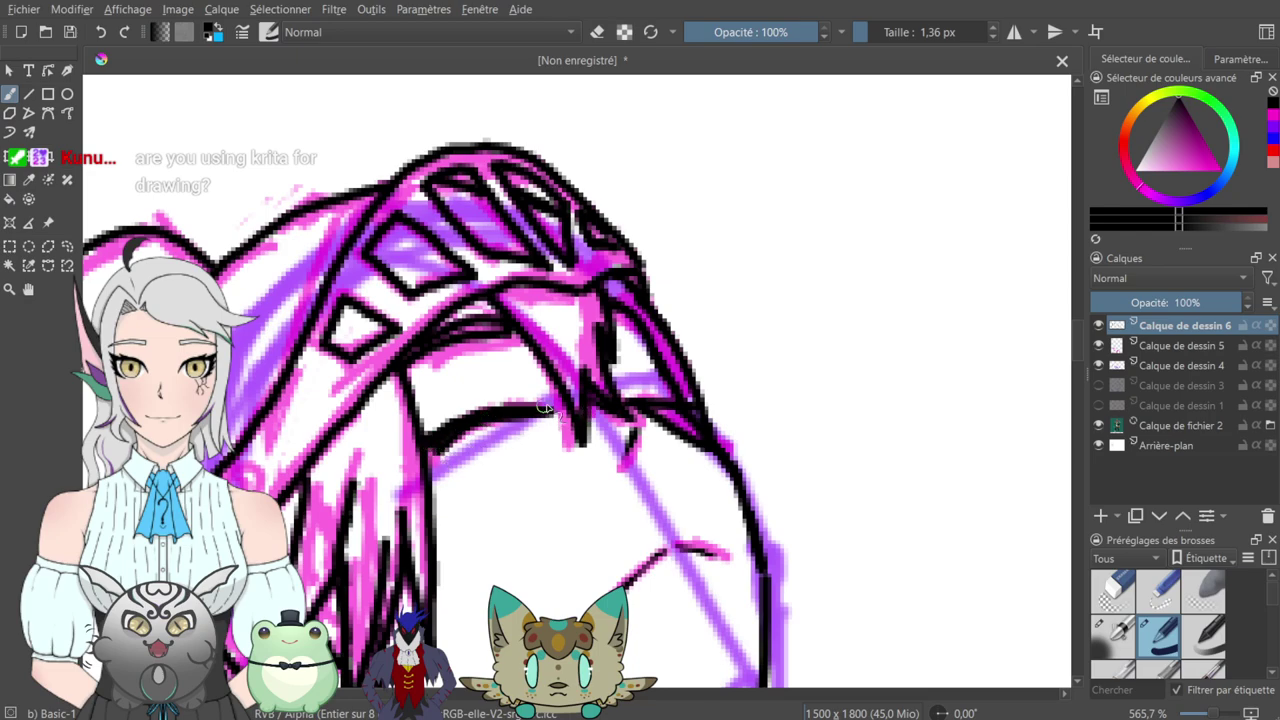
click(597, 32)
drag(528, 410, 551, 418)
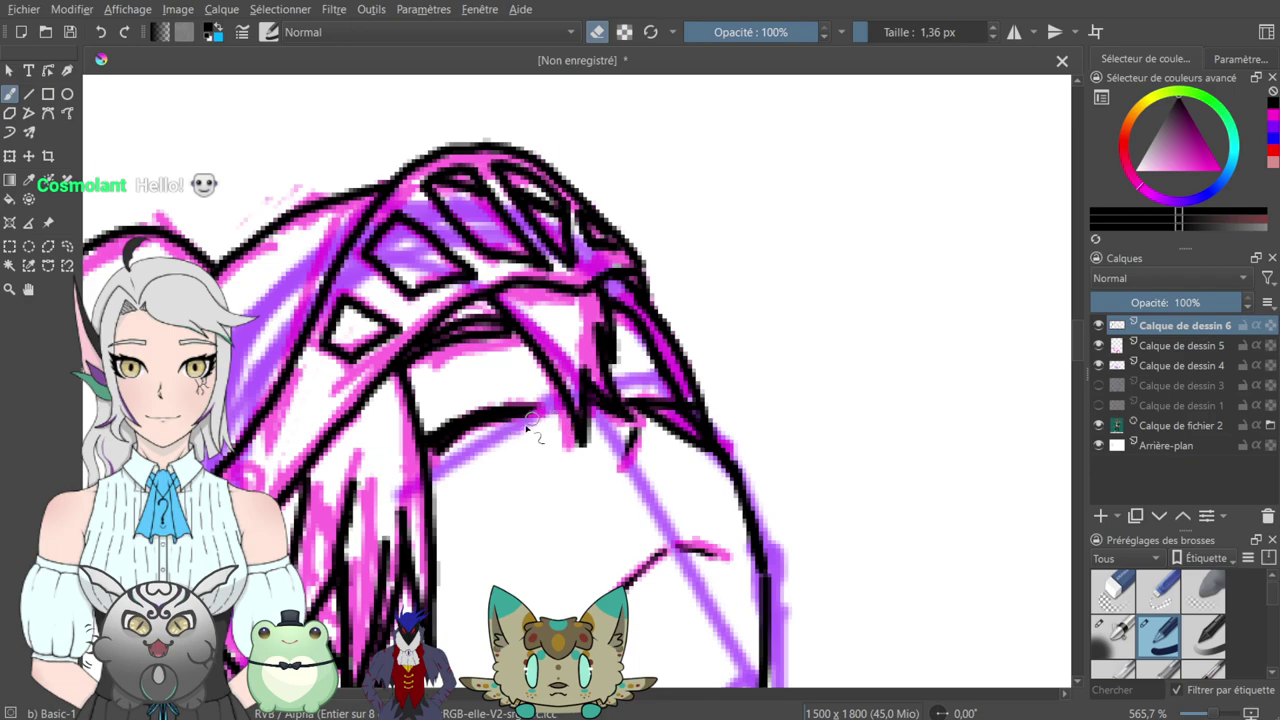
drag(607, 325, 855, 175)
drag(862, 289, 655, 371)
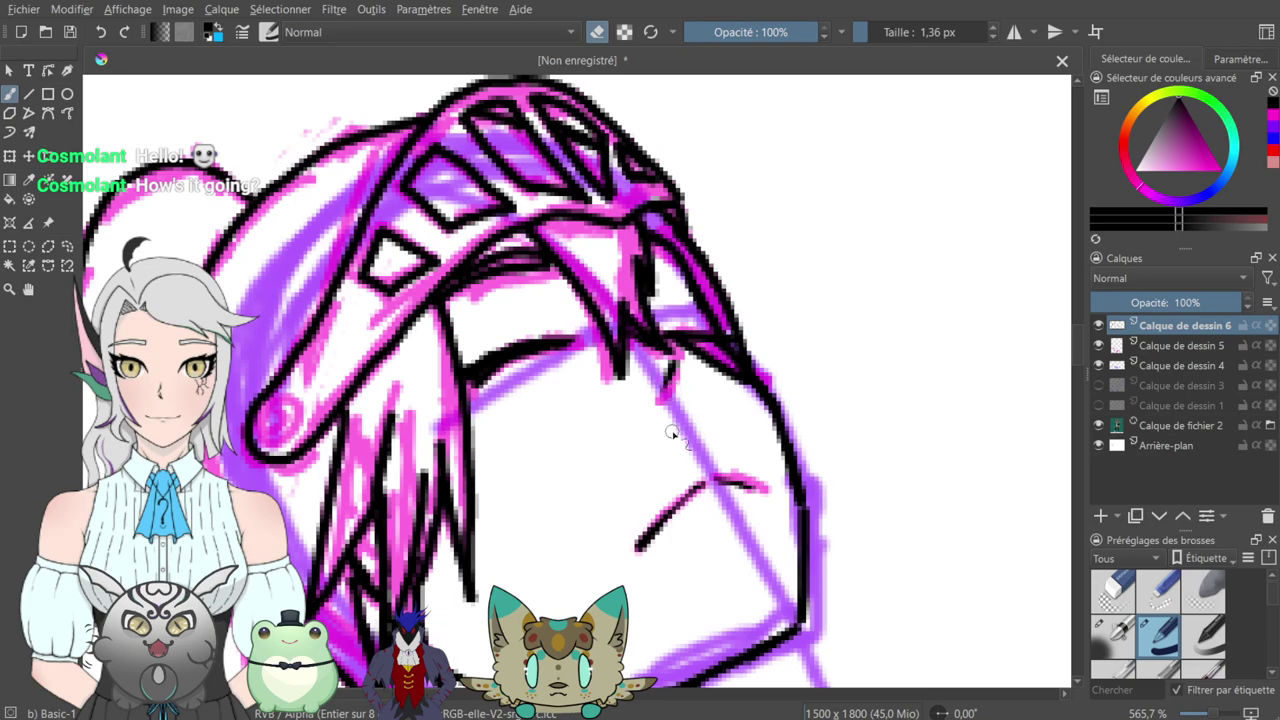
mouse_move(670, 437)
mouse_down()
mouse_move(669, 334)
mouse_move(591, 457)
mouse_move(605, 461)
mouse_up()
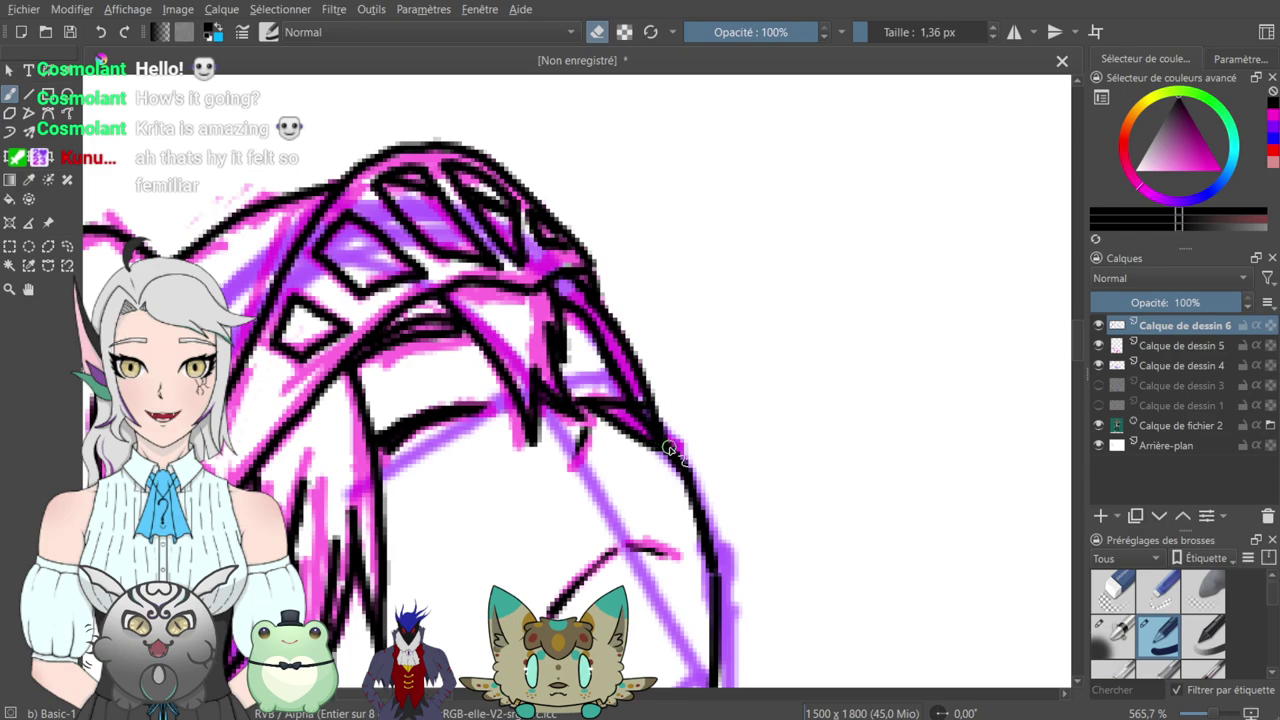
mouse_move(625, 497)
mouse_down()
mouse_move(696, 324)
mouse_move(671, 419)
mouse_up()
key(e)
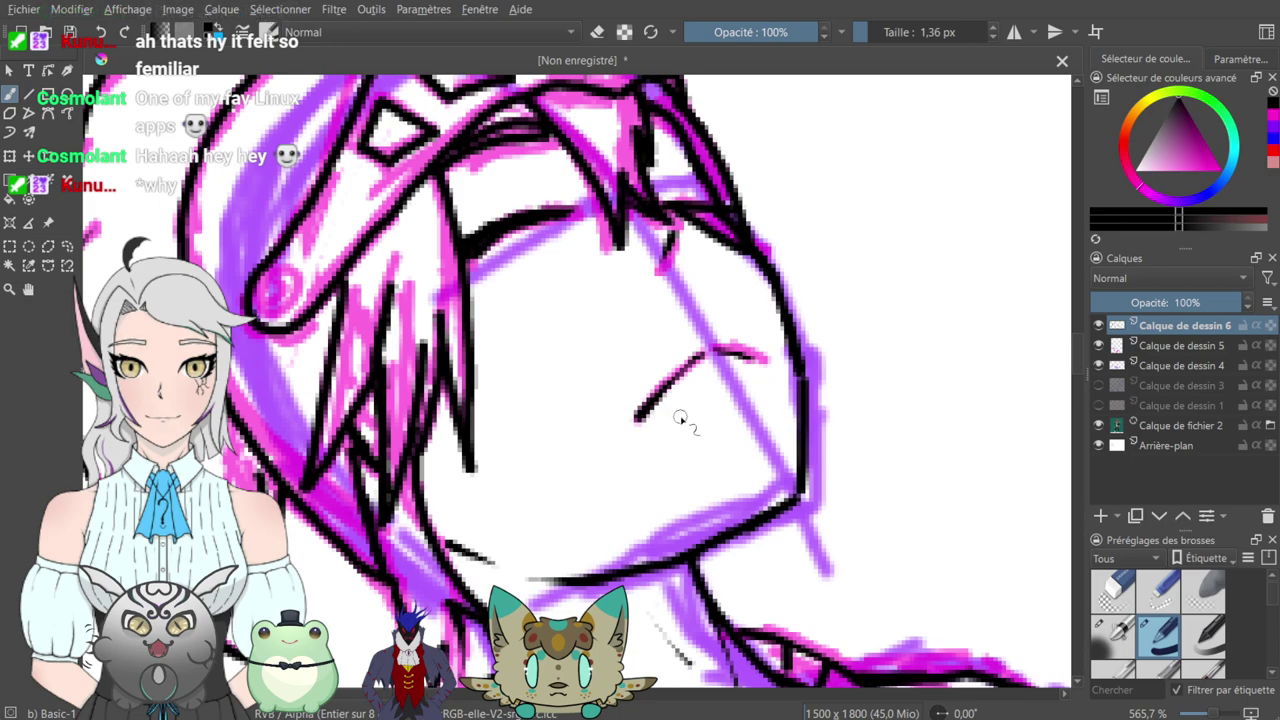
- Examine the inked head, torso, arms and legs for missing or unfinished lines
mouse_move(687, 424)
mouse_down()
mouse_move(654, 372)
mouse_move(693, 430)
mouse_up()
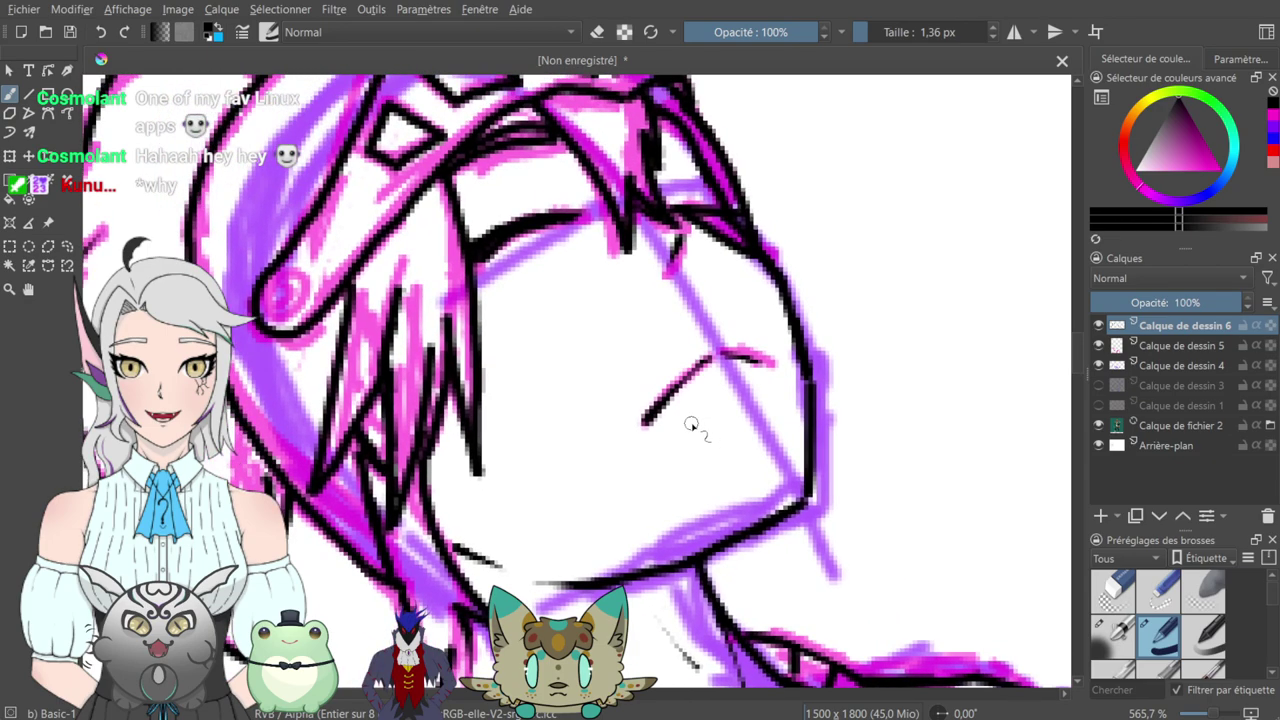
key(minus)
key(minus)
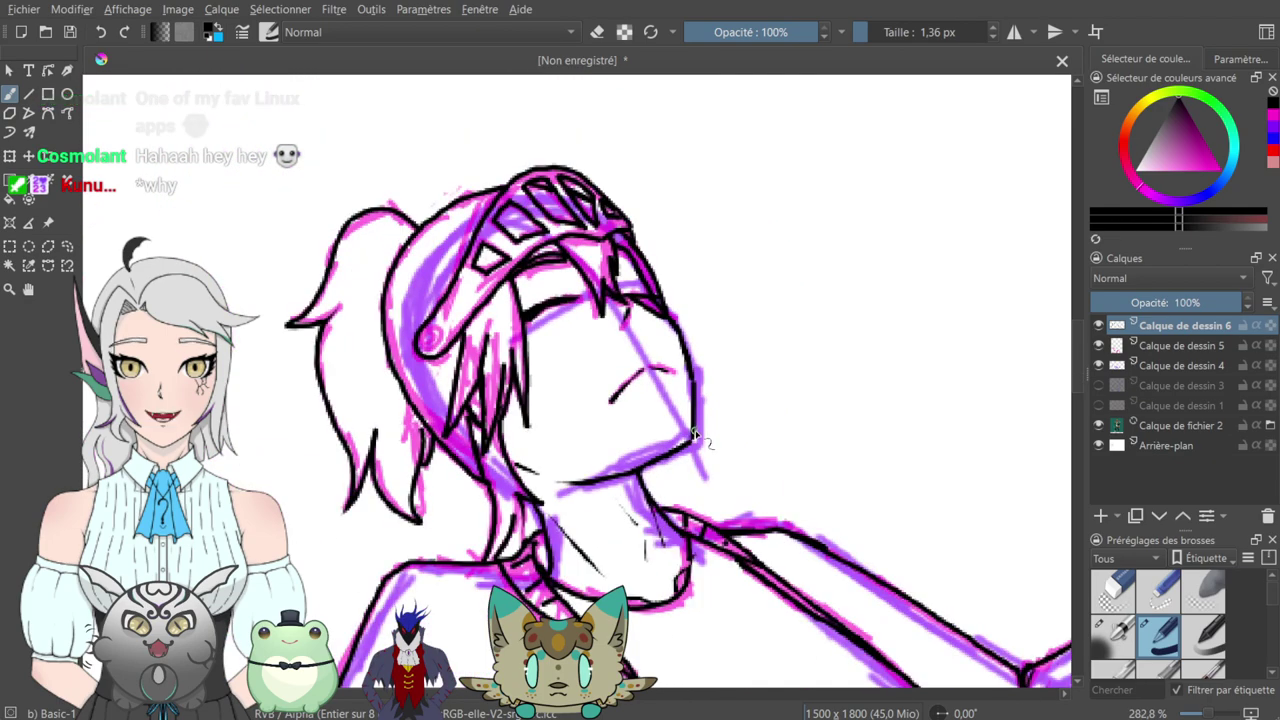
key(plus)
drag(728, 518, 764, 351)
drag(877, 479, 771, 417)
drag(753, 499, 724, 381)
drag(766, 356, 380, 311)
drag(1000, 330, 634, 410)
drag(950, 445, 650, 455)
drag(788, 462, 640, 477)
drag(466, 422, 815, 460)
drag(650, 421, 910, 438)
mouse_move(527, 288)
mouse_down()
mouse_move(679, 302)
mouse_move(959, 386)
mouse_up()
drag(740, 340, 777, 565)
mouse_move(630, 449)
mouse_down()
mouse_move(829, 329)
mouse_move(943, 279)
mouse_up()
- Add a new paint layer above the line art layer
scroll(942, 280, down, 3)
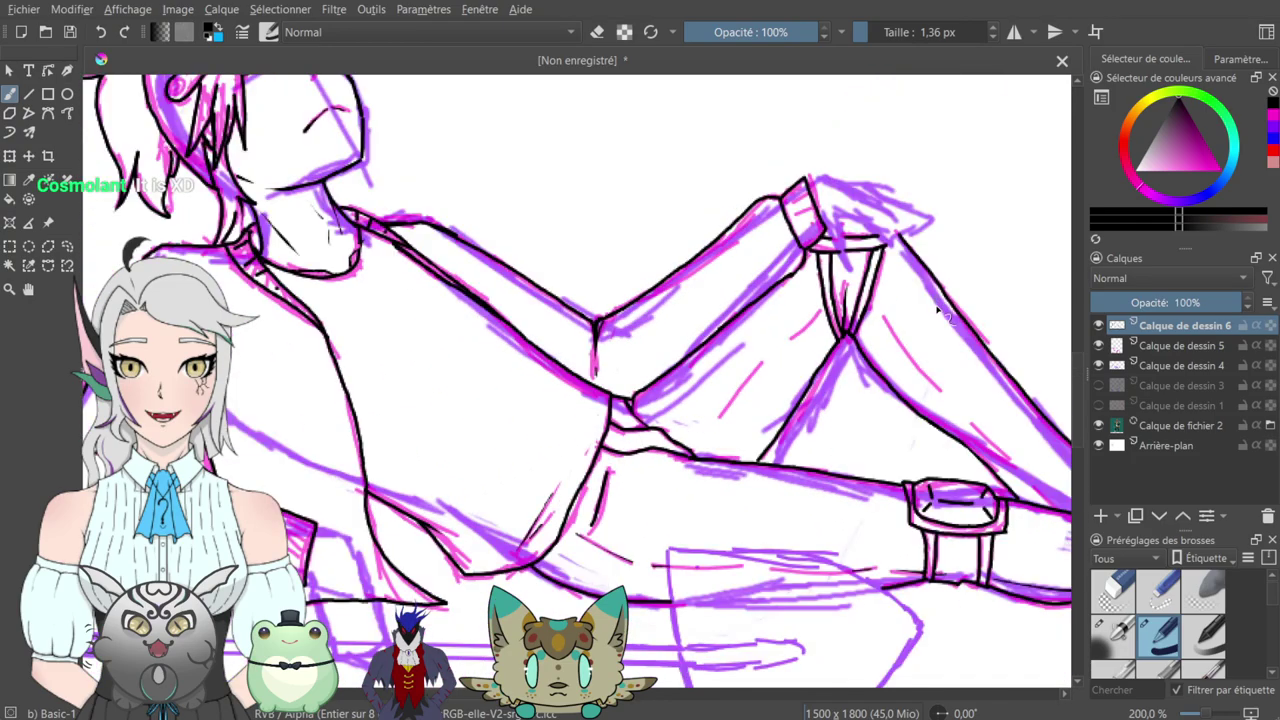
scroll(953, 330, up, 2)
mouse_move(715, 521)
mouse_down()
mouse_move(786, 351)
mouse_move(968, 281)
mouse_up()
key(Insert)
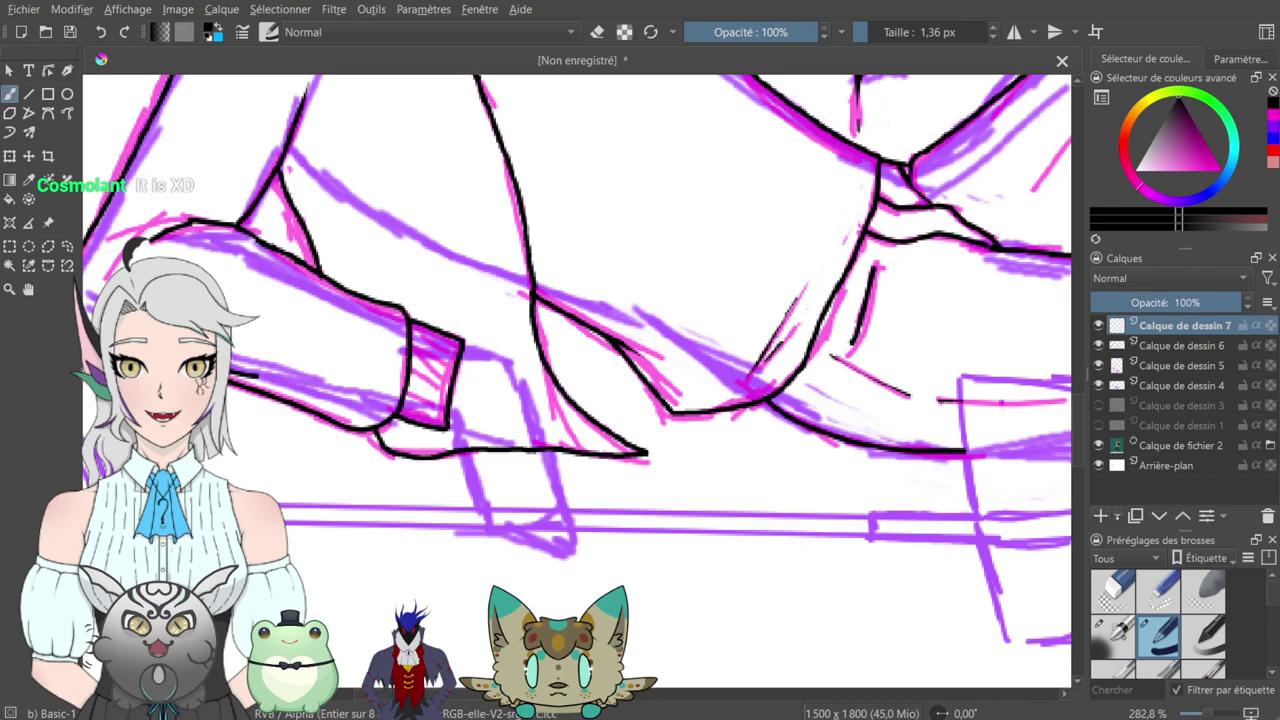
- Try to ink the straight outer edge and upper curve of the shovel's D-shaped grip over the purple sketch
mouse_move(651, 394)
mouse_down()
mouse_move(640, 396)
mouse_move(845, 405)
mouse_up()
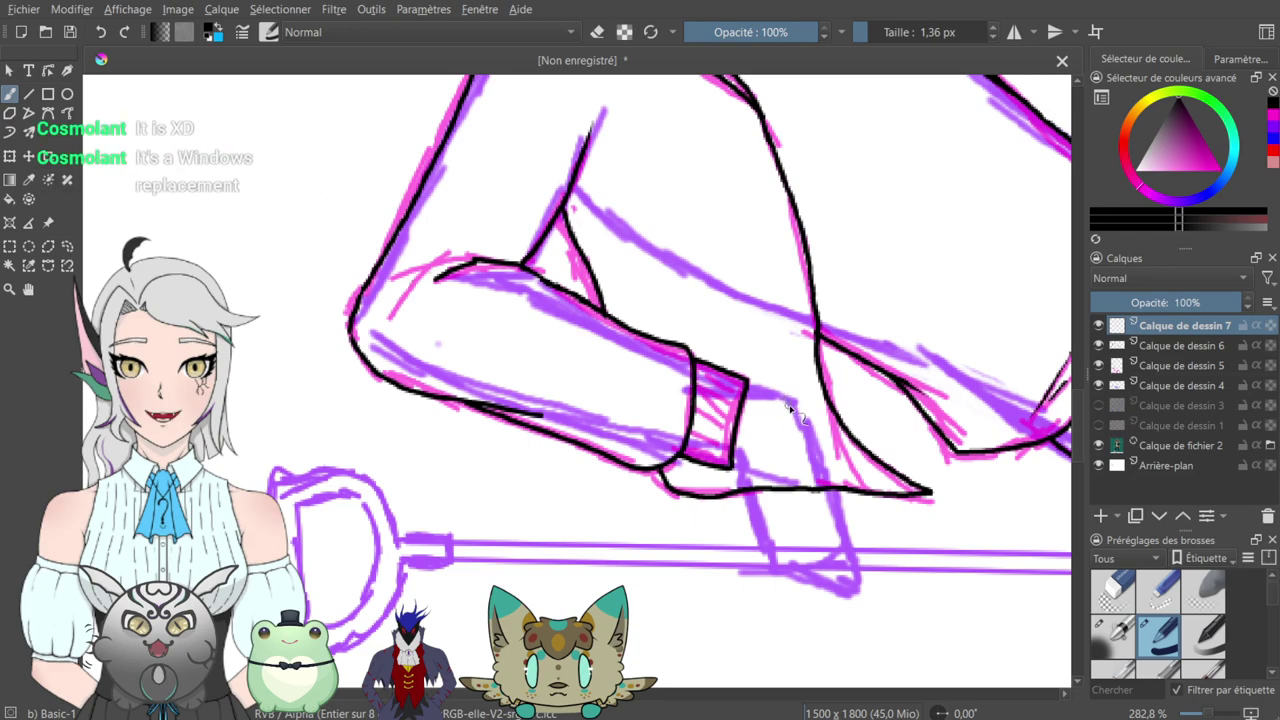
drag(765, 467, 484, 378)
key(minus)
key(minus)
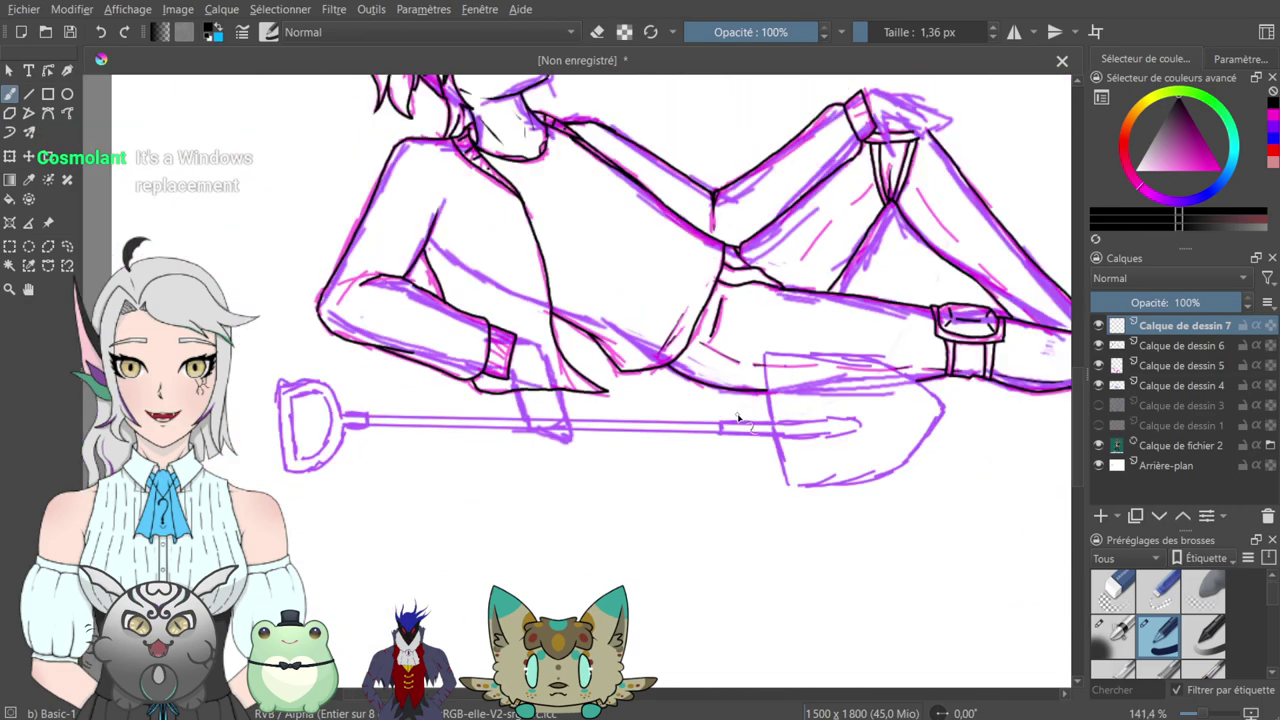
key(plus)
key(plus)
drag(370, 382, 728, 382)
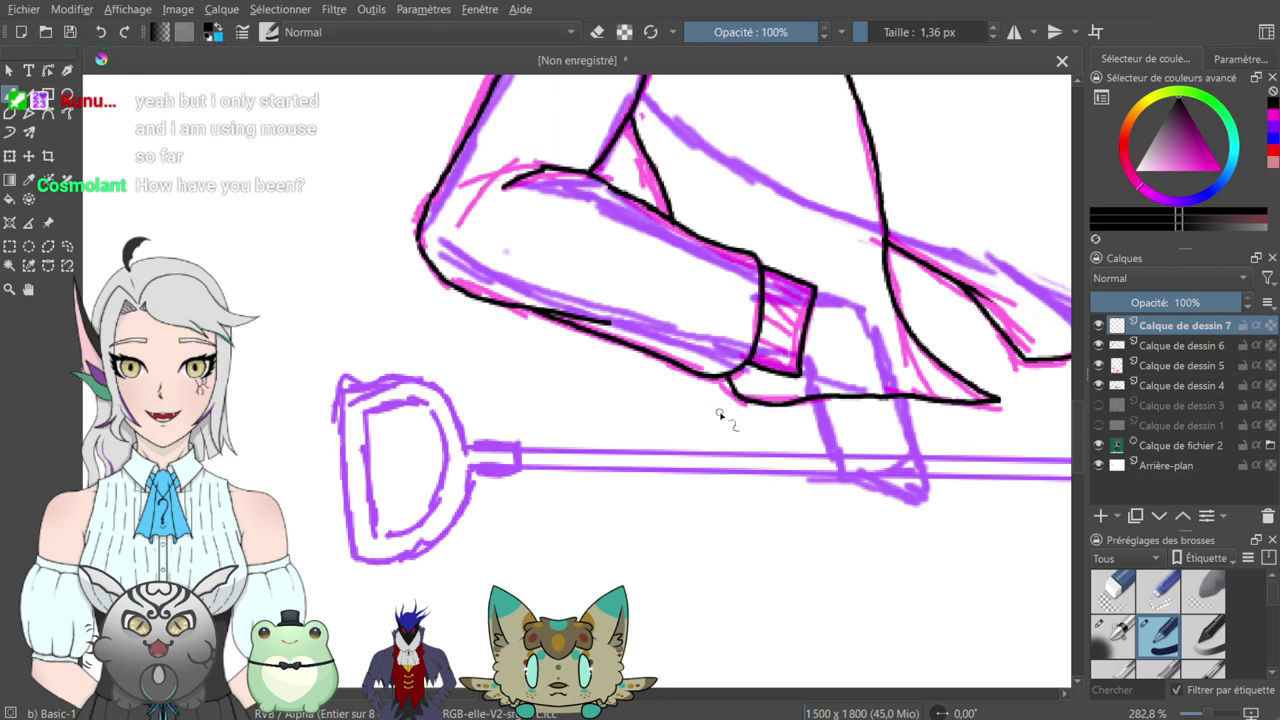
drag(700, 434, 660, 352)
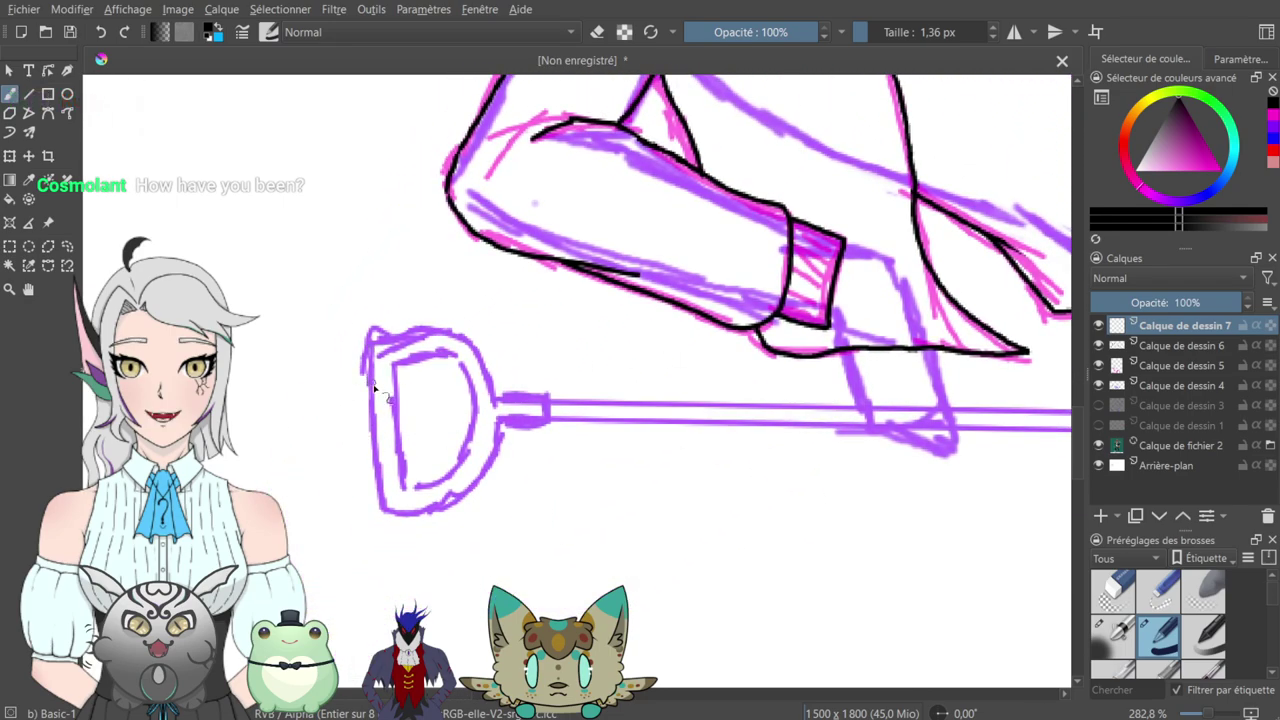
drag(372, 336, 383, 510)
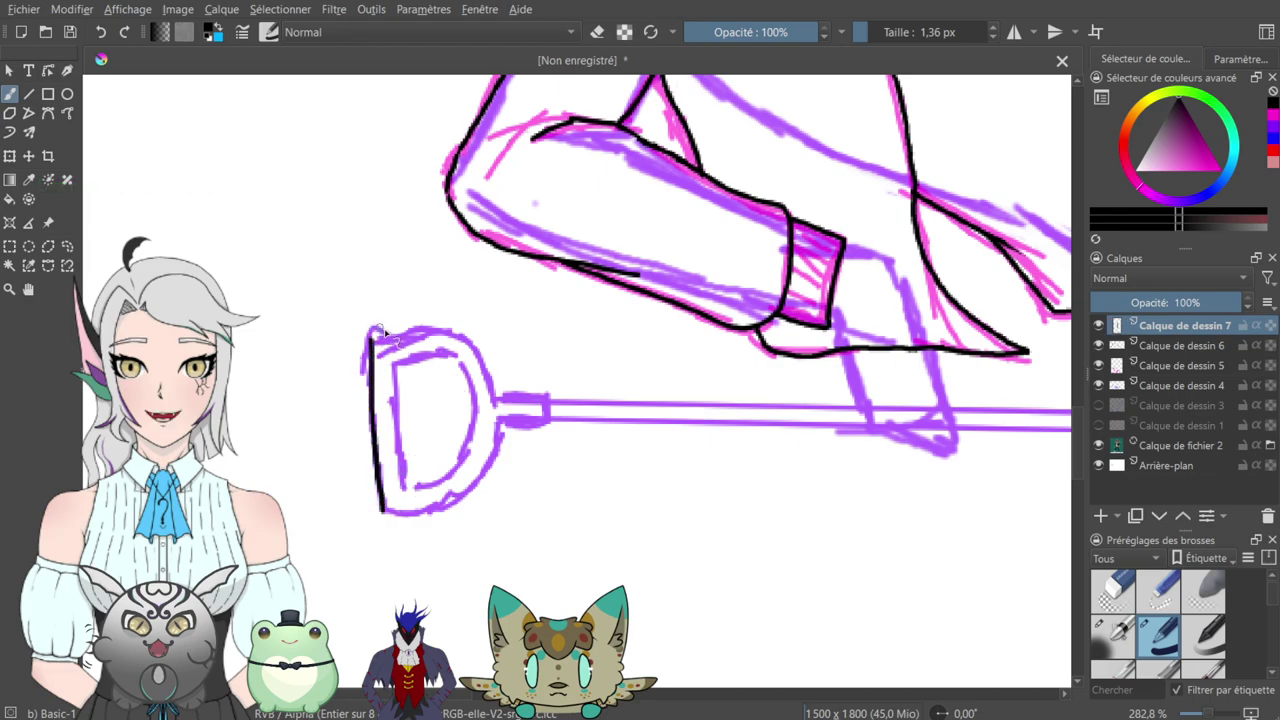
mouse_move(371, 341)
mouse_down()
mouse_move(456, 339)
mouse_move(497, 380)
mouse_up()
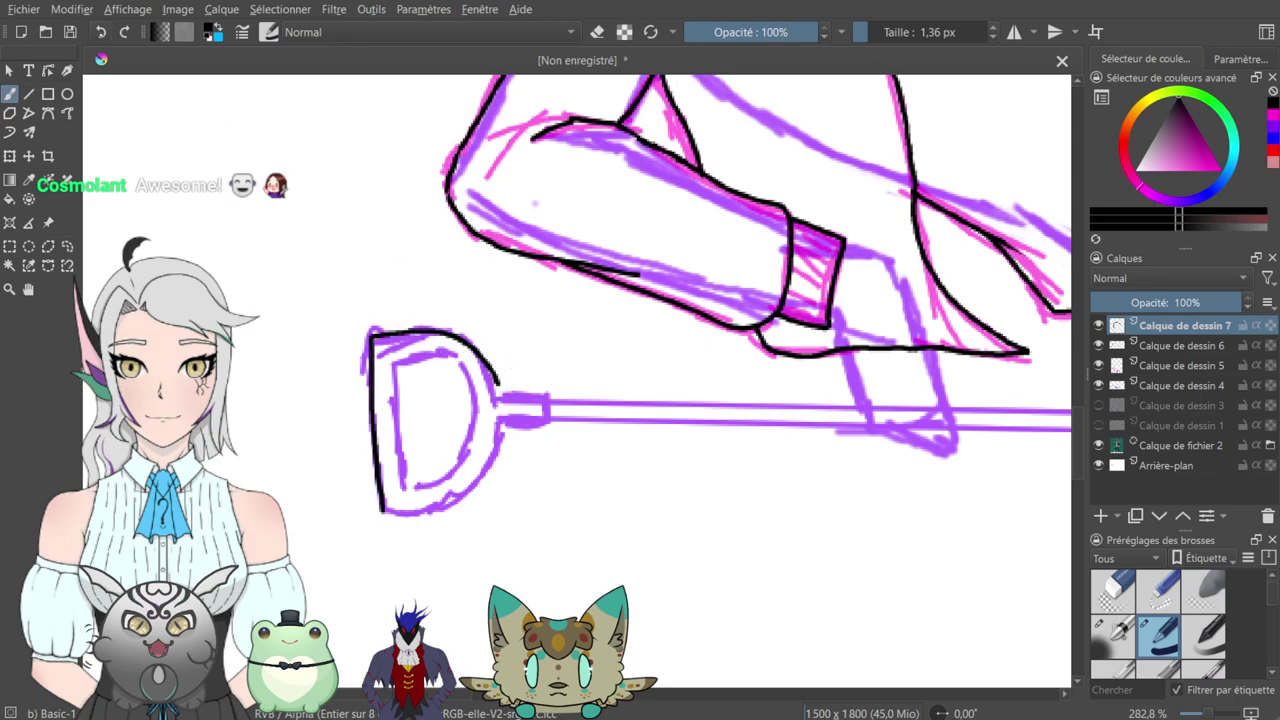
key(ctrl+z)
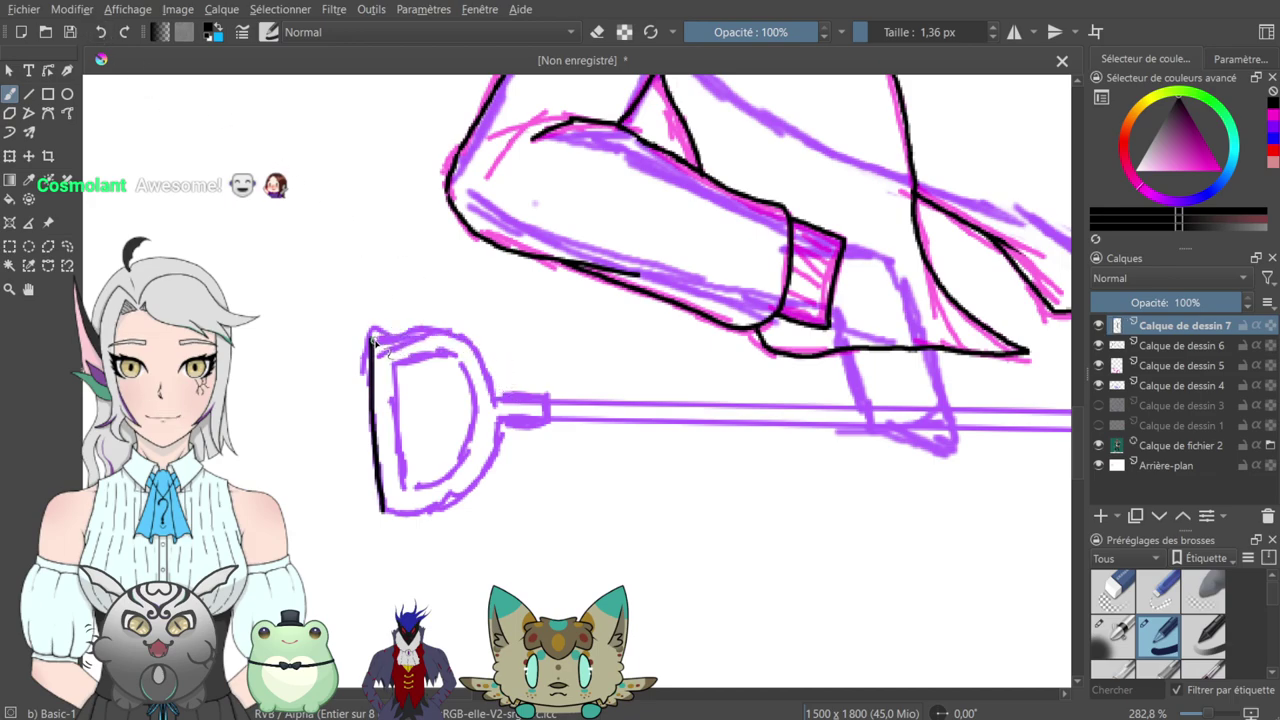
mouse_move(372, 322)
mouse_down()
mouse_move(430, 325)
mouse_move(478, 350)
mouse_move(497, 392)
mouse_up()
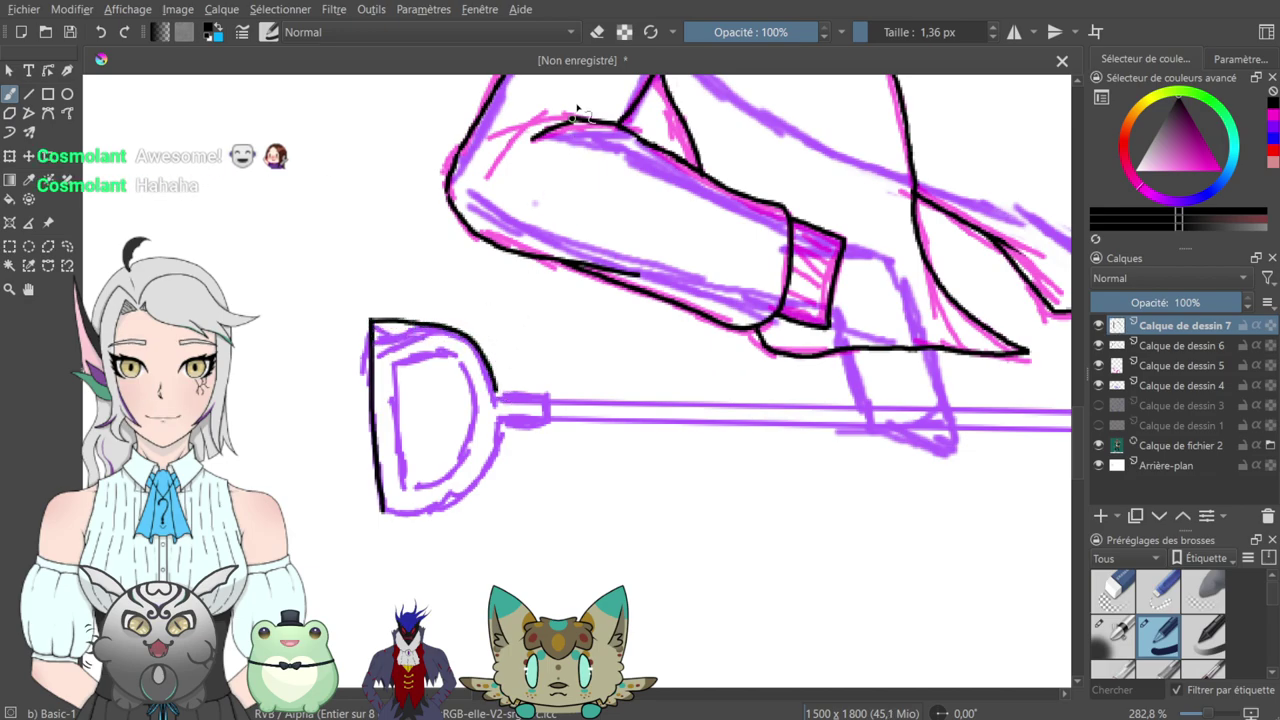
- Try to erase and redraw the upper corner joining the shovel grip's straight edge to its curve, undoing these strokes
key(e)
mouse_move(378, 325)
mouse_down()
mouse_move(392, 312)
mouse_move(371, 340)
mouse_up()
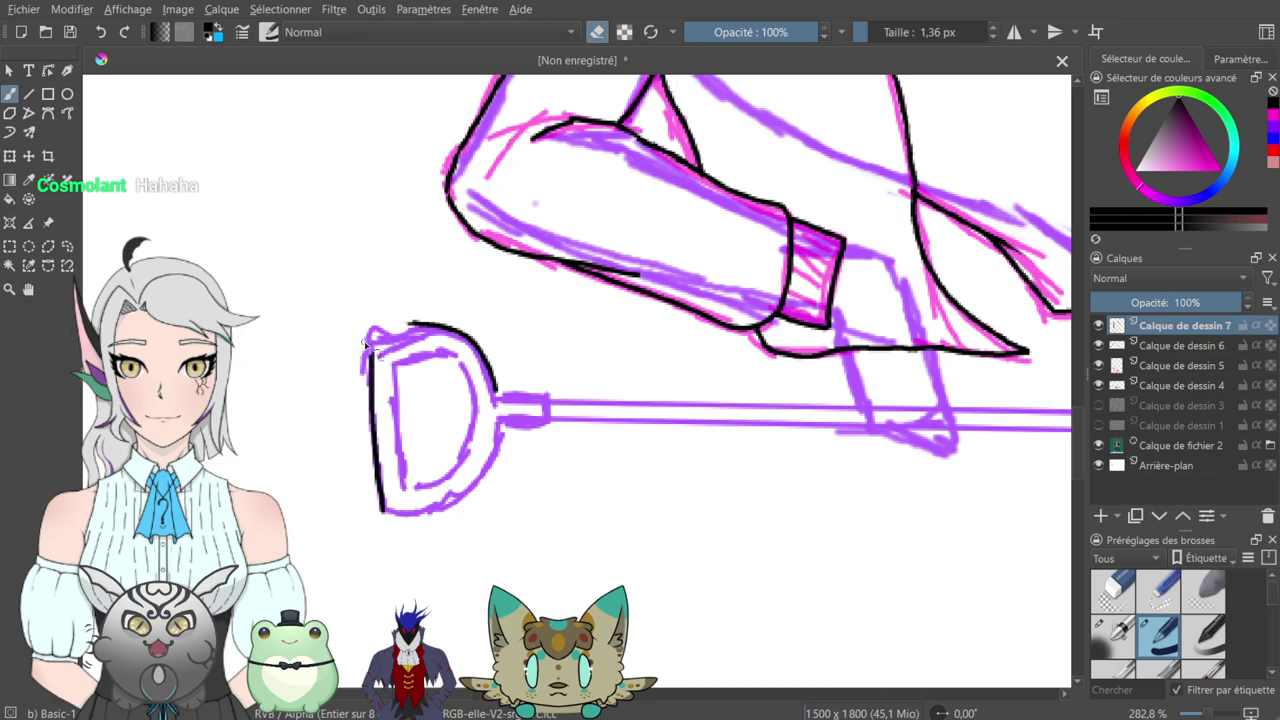
click(597, 32)
drag(373, 338, 398, 326)
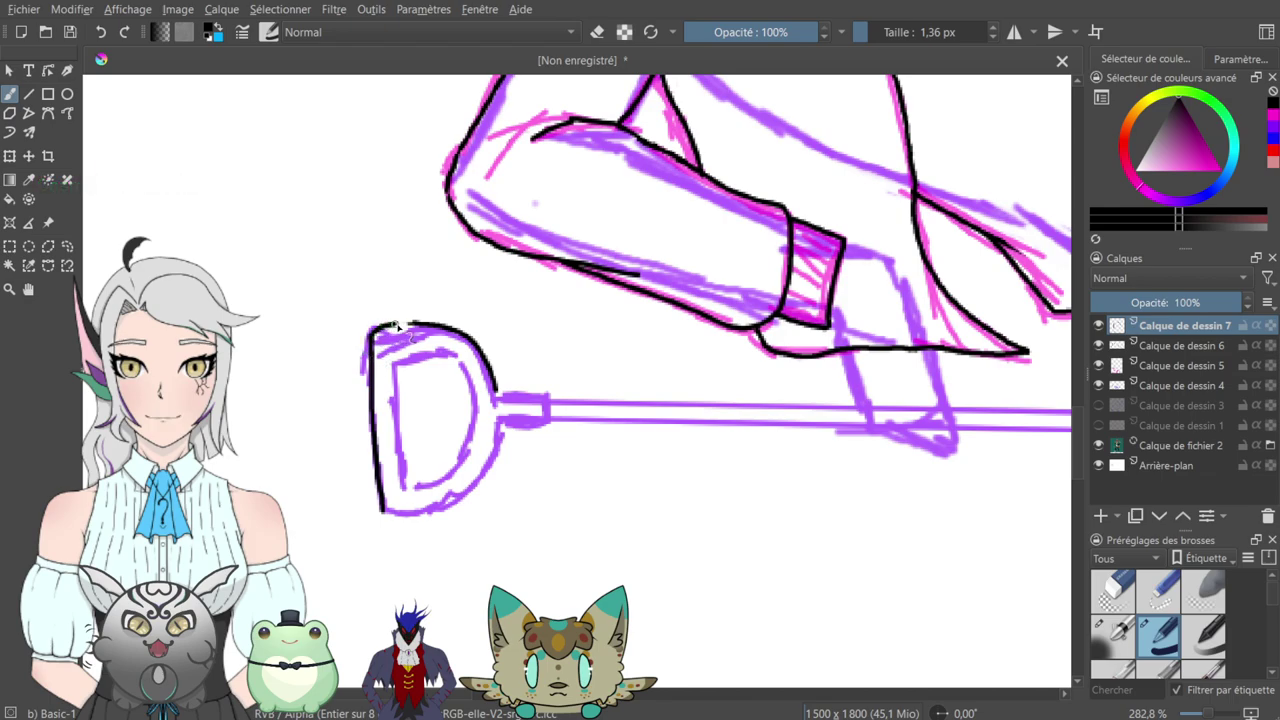
key(ctrl+z)
scroll(430, 325, up, 2)
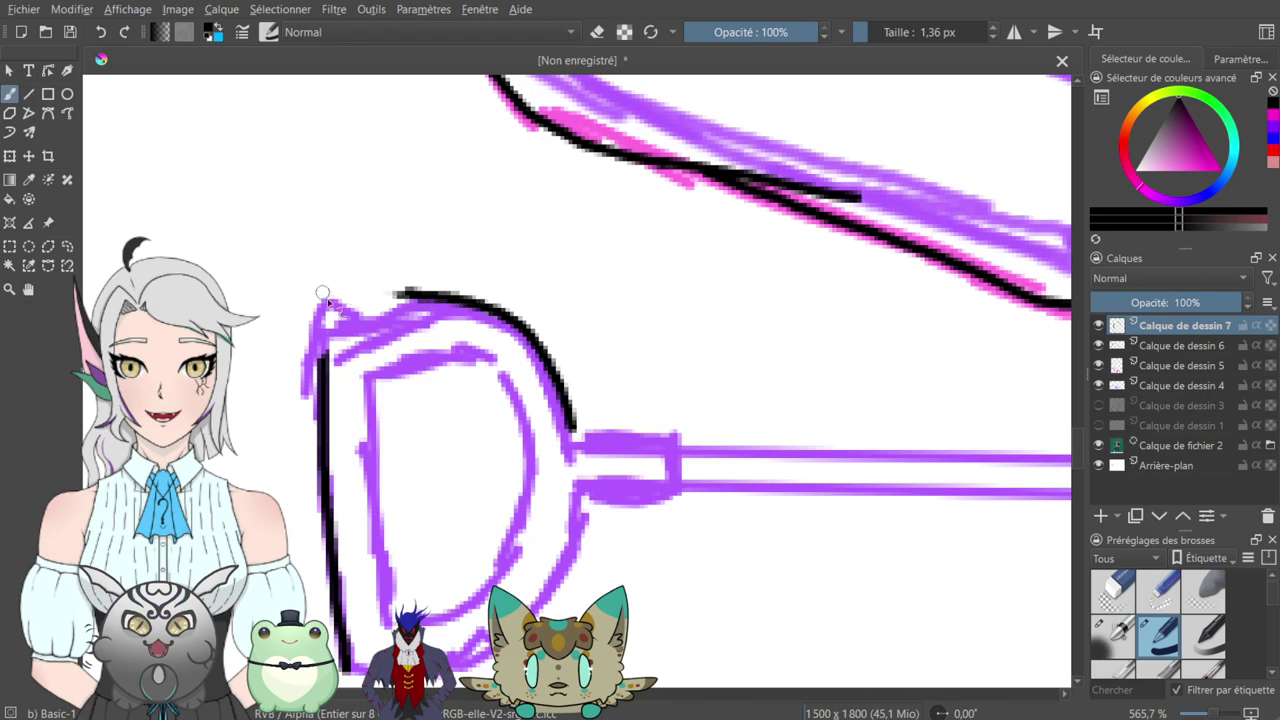
mouse_move(324, 360)
mouse_down()
mouse_move(329, 299)
mouse_move(467, 296)
mouse_up()
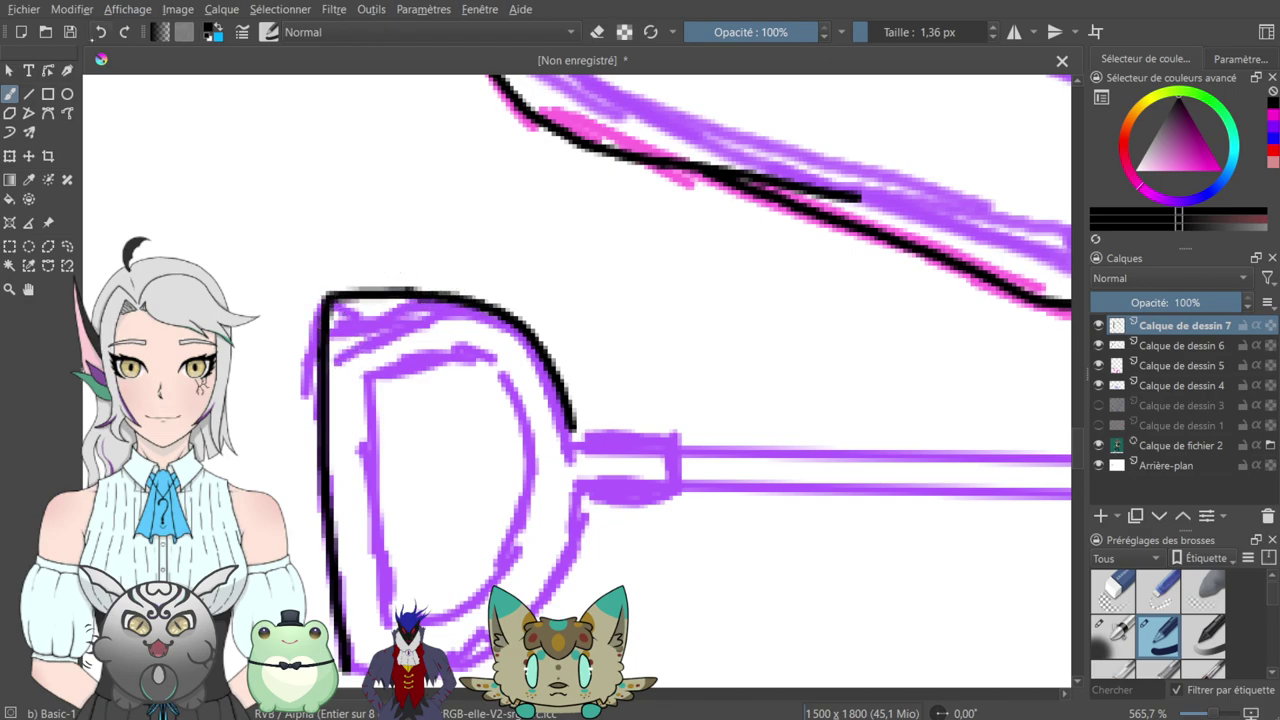
key(ctrl+z)
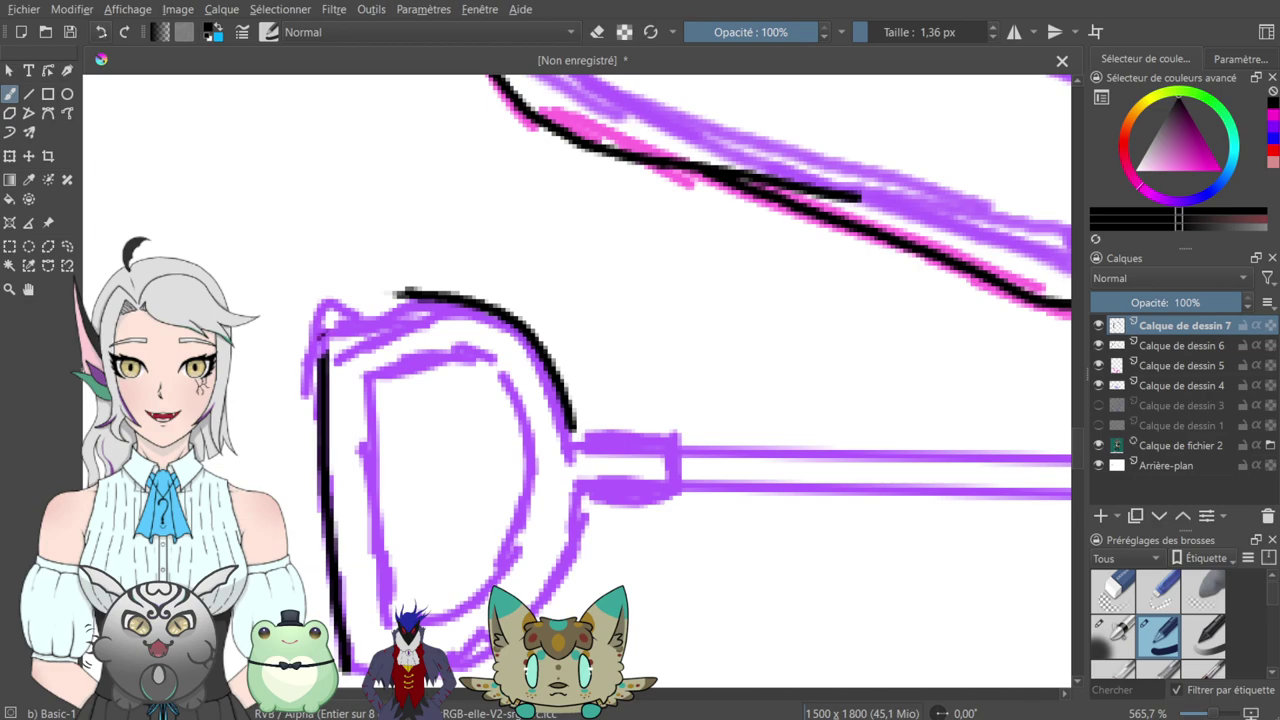
drag(323, 356, 406, 293)
drag(323, 320, 323, 287)
key(ctrl+z)
key(ctrl+z)
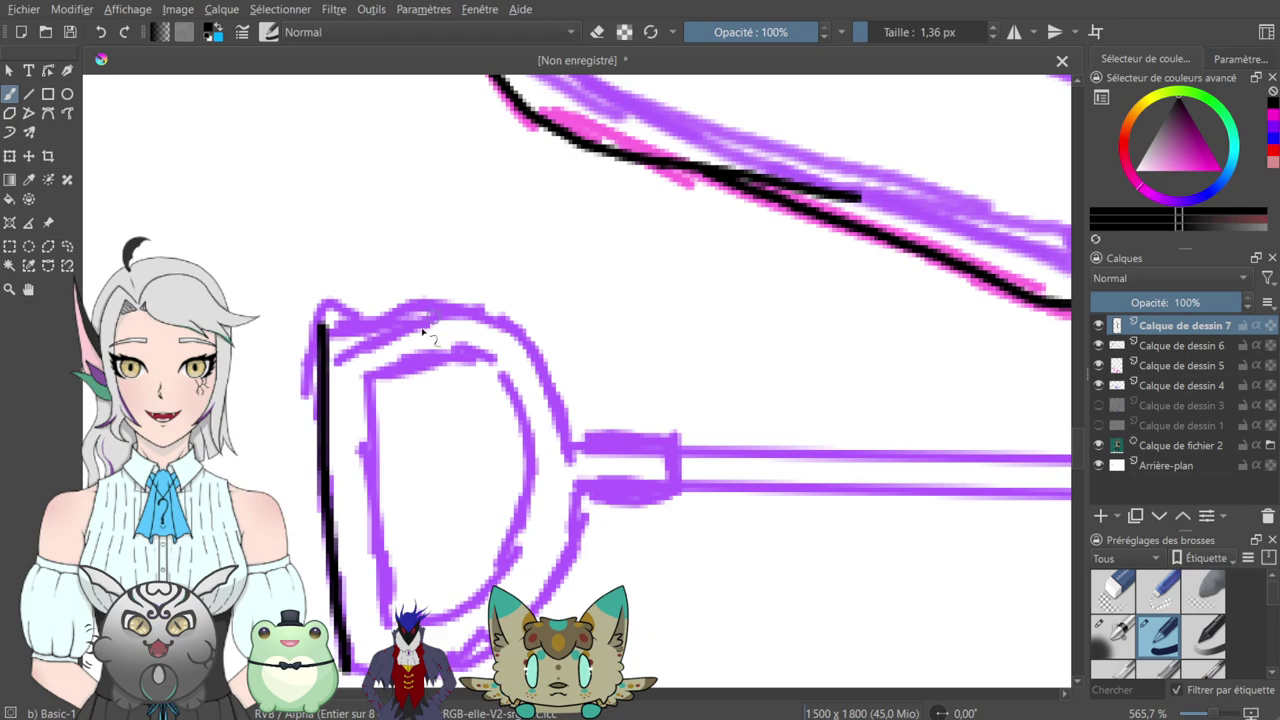
- Try to ink the upper and lower curves of the shovel grip, and undo the whole grip outline
mouse_move(322, 322)
mouse_down()
mouse_move(463, 331)
mouse_move(545, 376)
mouse_move(576, 424)
mouse_move(594, 170)
mouse_up()
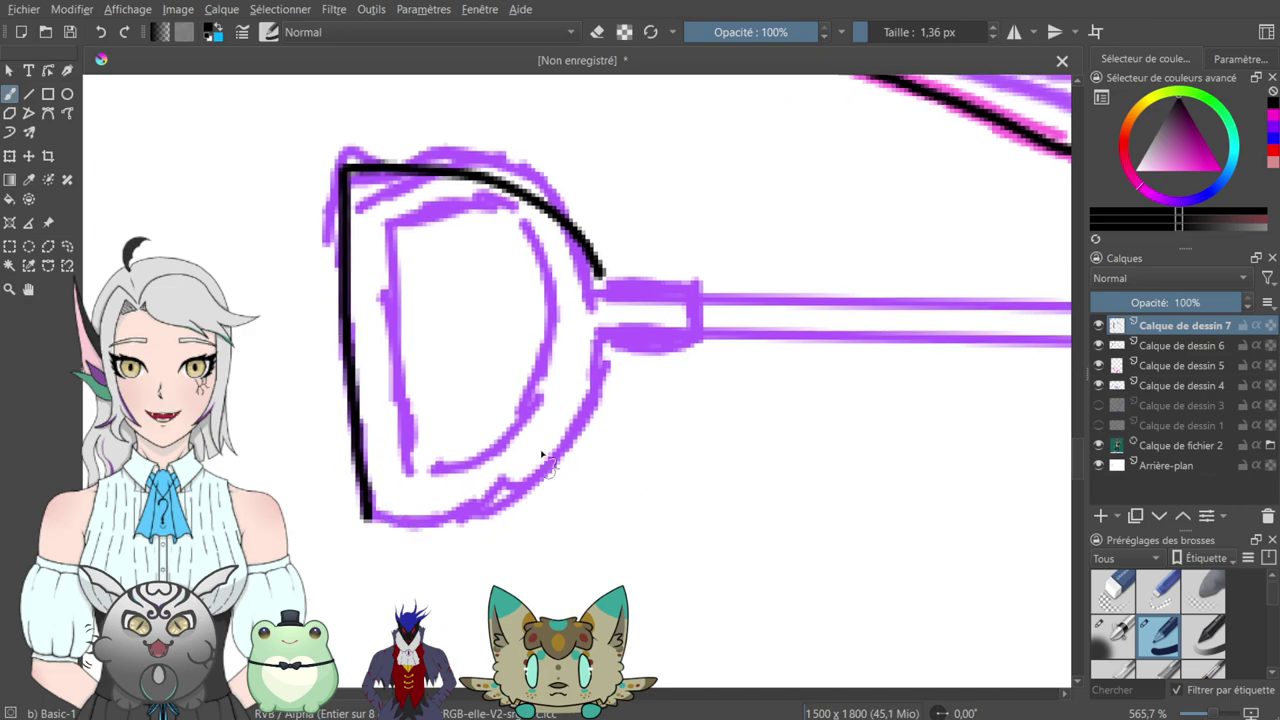
mouse_move(363, 517)
mouse_down()
mouse_move(491, 502)
mouse_move(550, 454)
mouse_move(599, 343)
mouse_up()
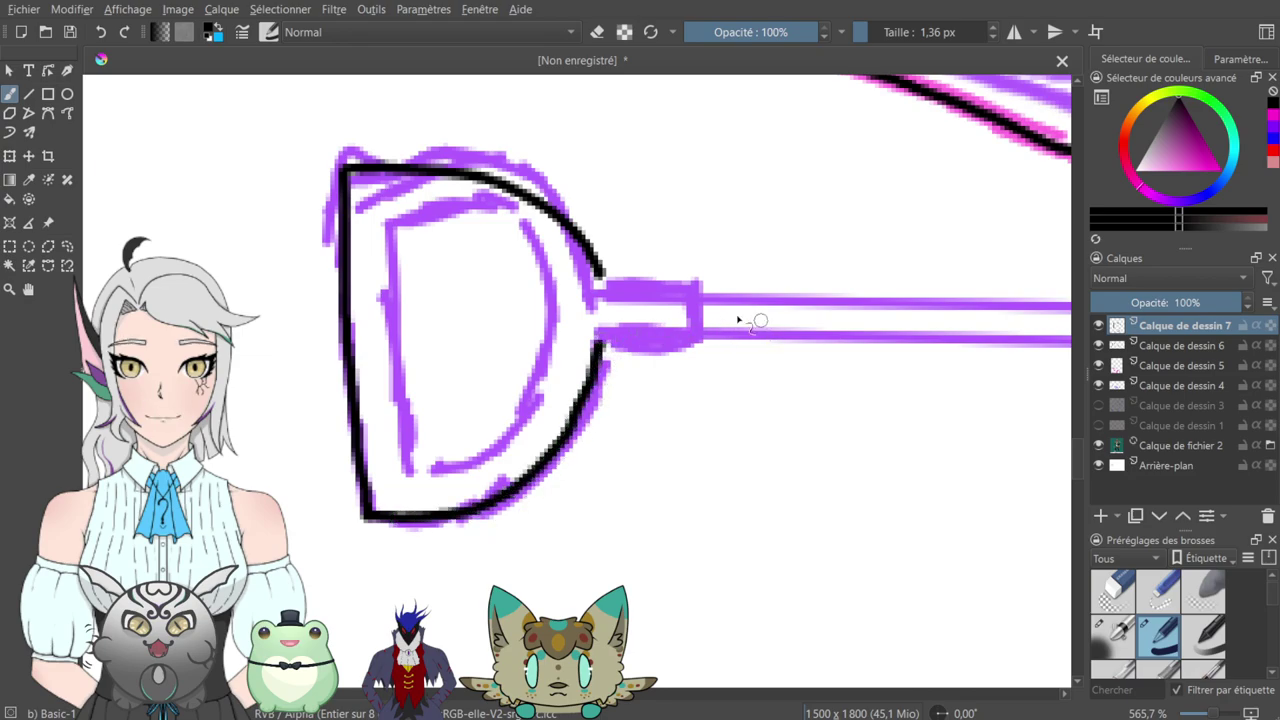
key(ctrl+z)
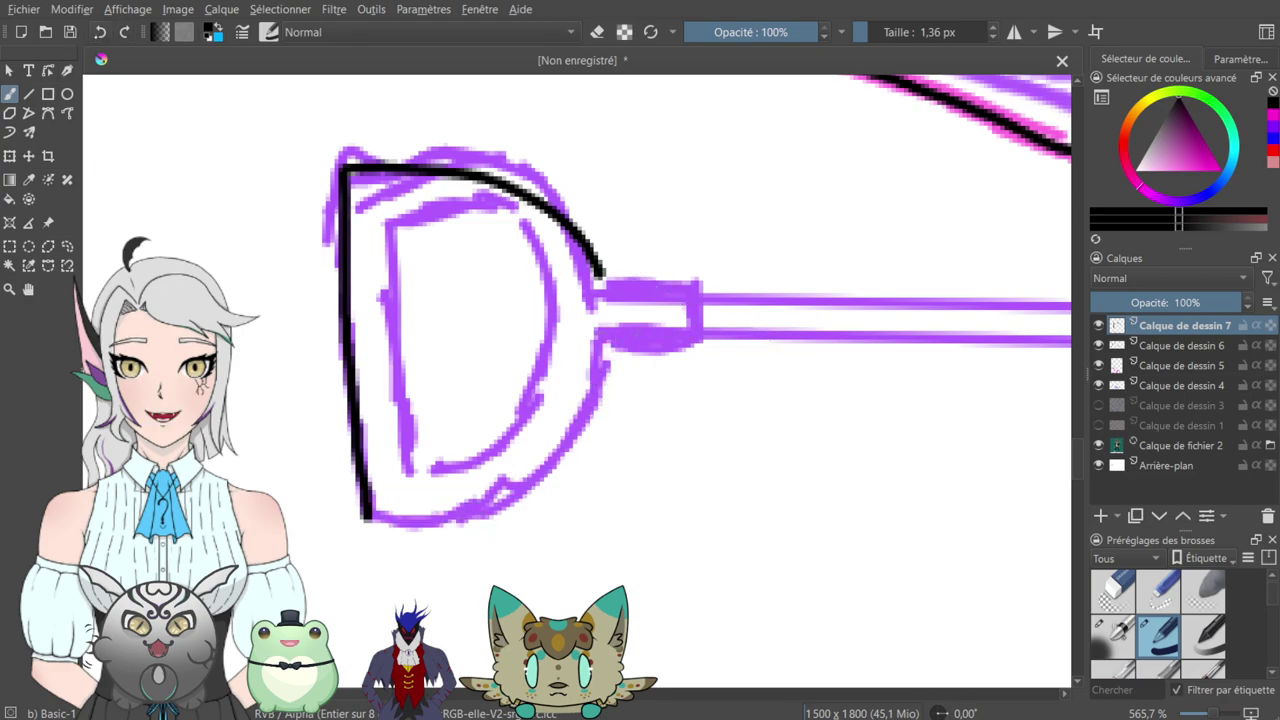
key(ctrl+z)
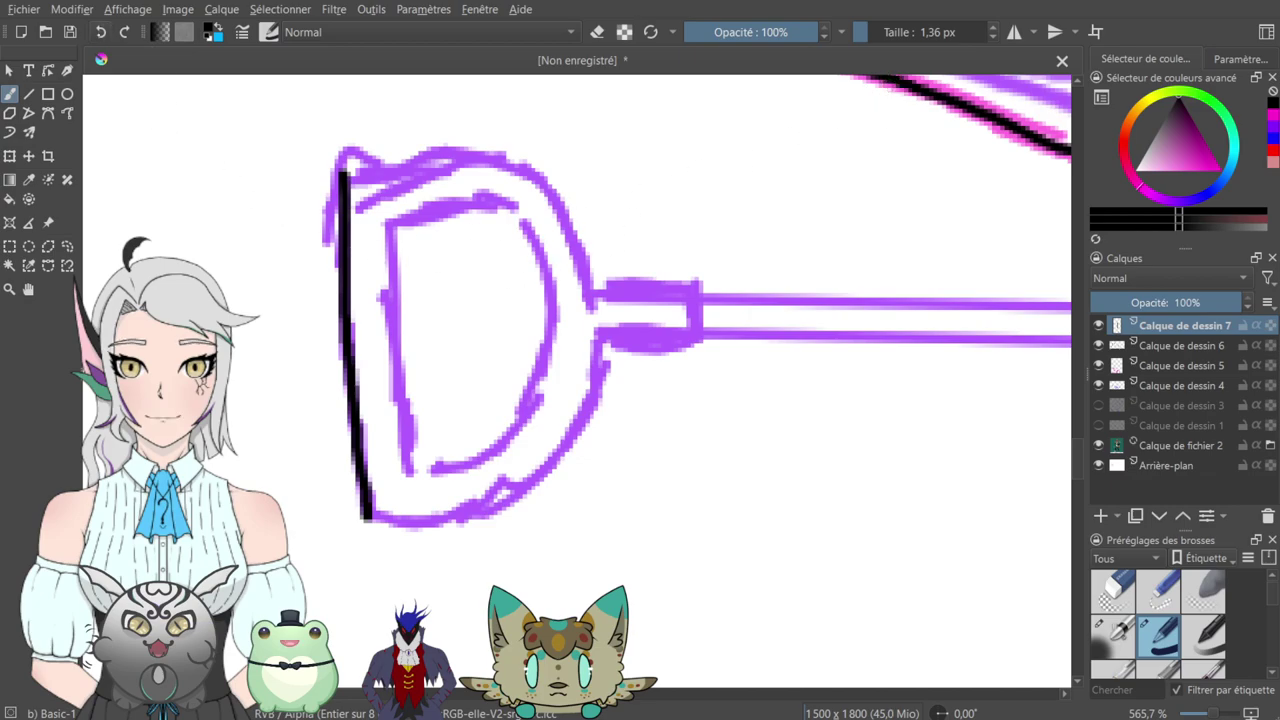
key(ctrl+z)
- Try to ink the shovel grip's upper curve in one stroke starting from its upper corner
mouse_move(1029, 311)
mouse_down()
mouse_move(706, 351)
mouse_move(423, 258)
mouse_up()
drag(785, 308, 569, 352)
scroll(775, 352, down, 2)
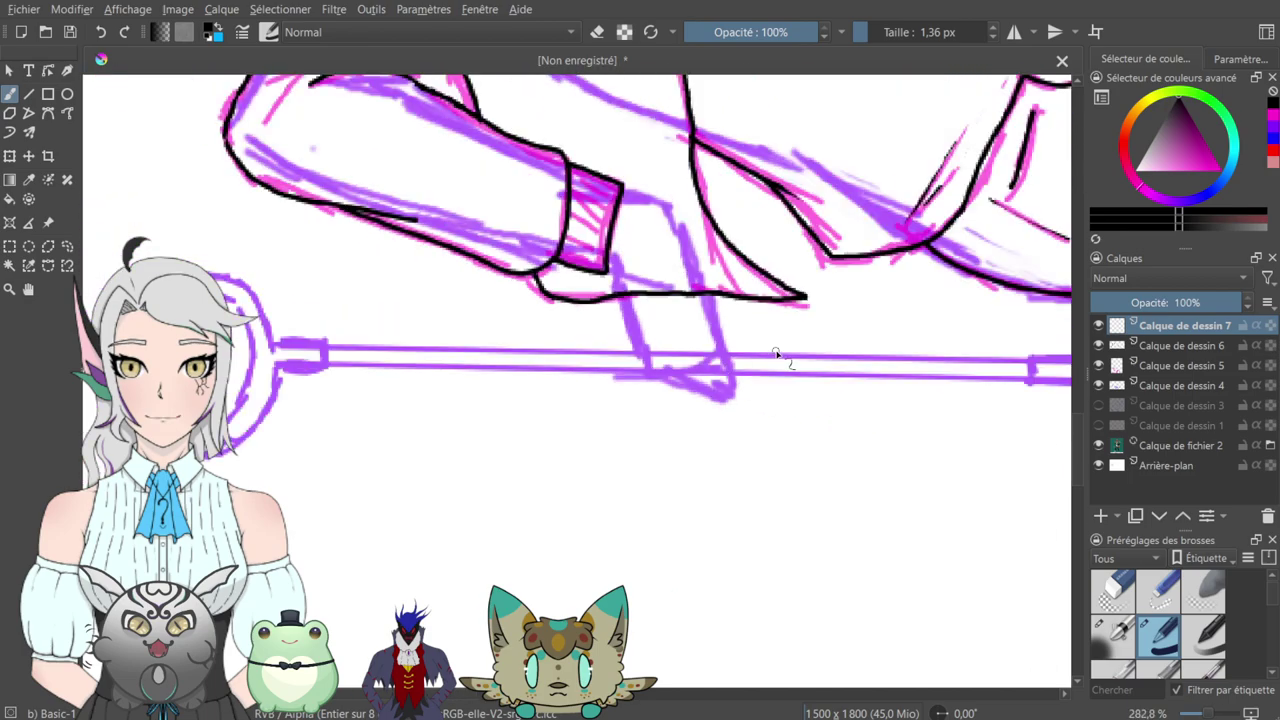
scroll(779, 354, down, 1)
scroll(822, 354, up, 1)
drag(818, 349, 830, 311)
drag(727, 306, 834, 317)
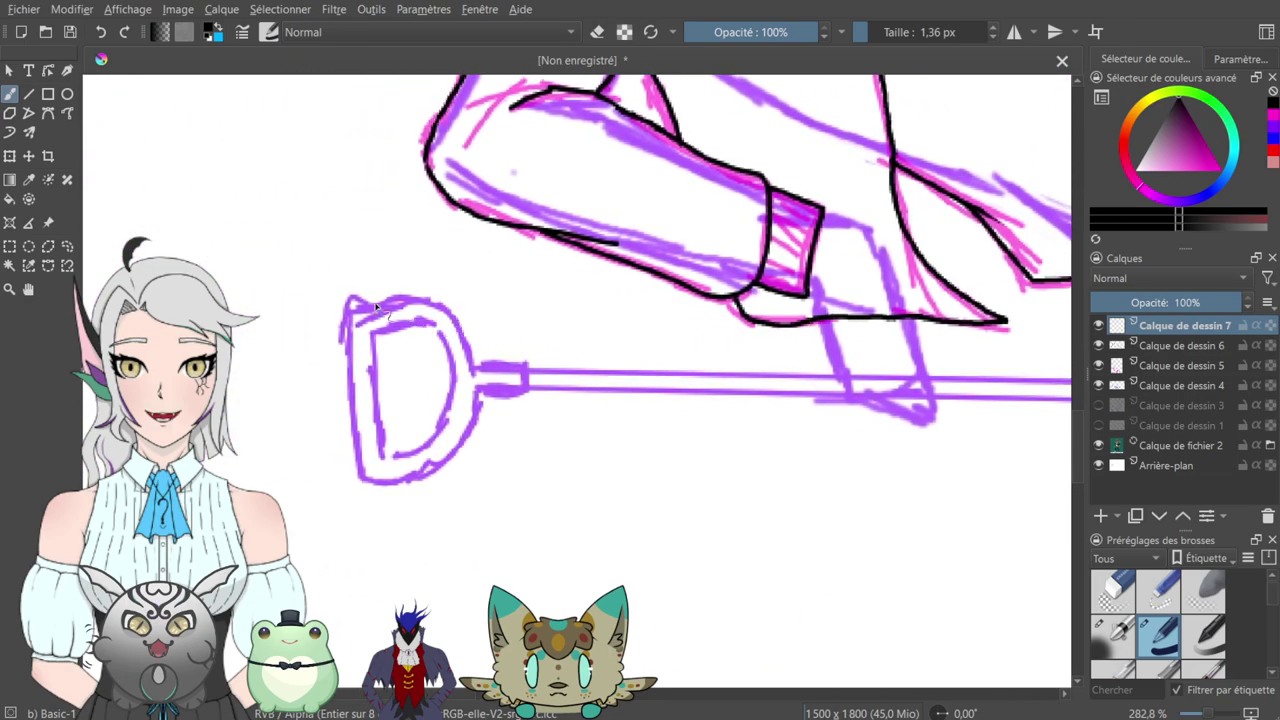
drag(351, 304, 415, 318)
key(ctrl+z)
mouse_move(351, 304)
mouse_down()
mouse_move(434, 317)
mouse_move(478, 360)
mouse_up()
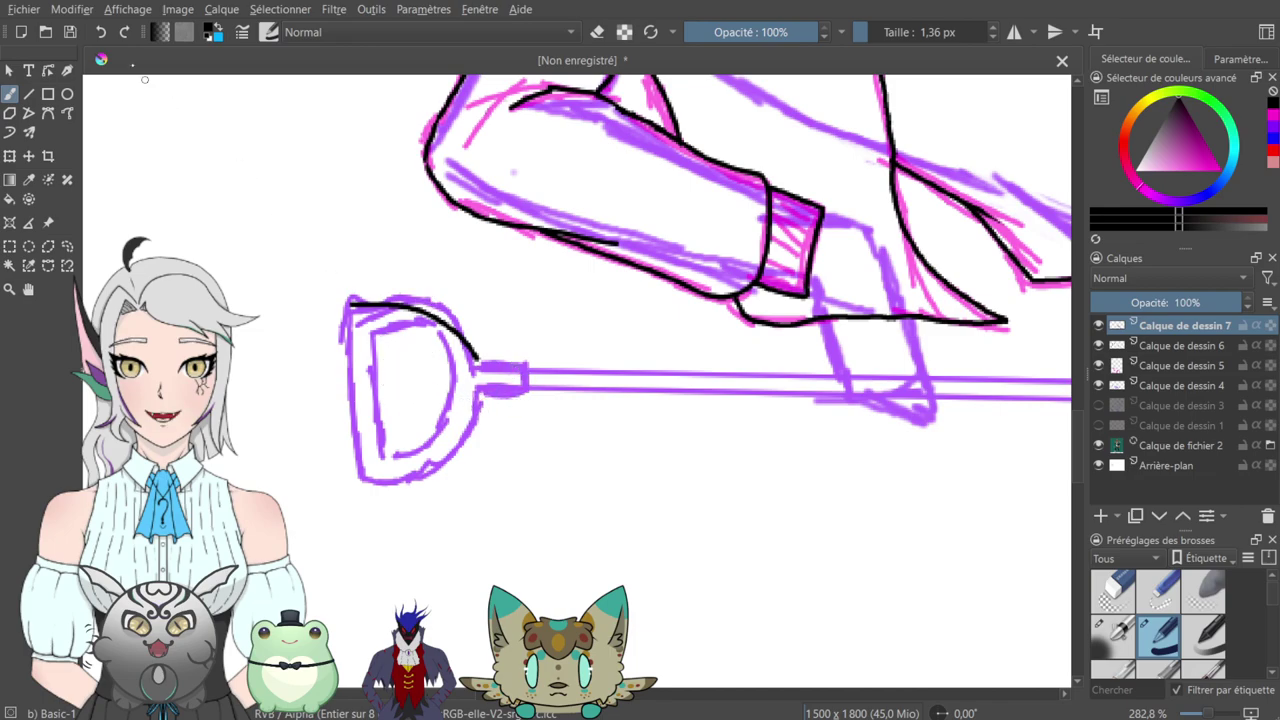
key(ctrl+z)
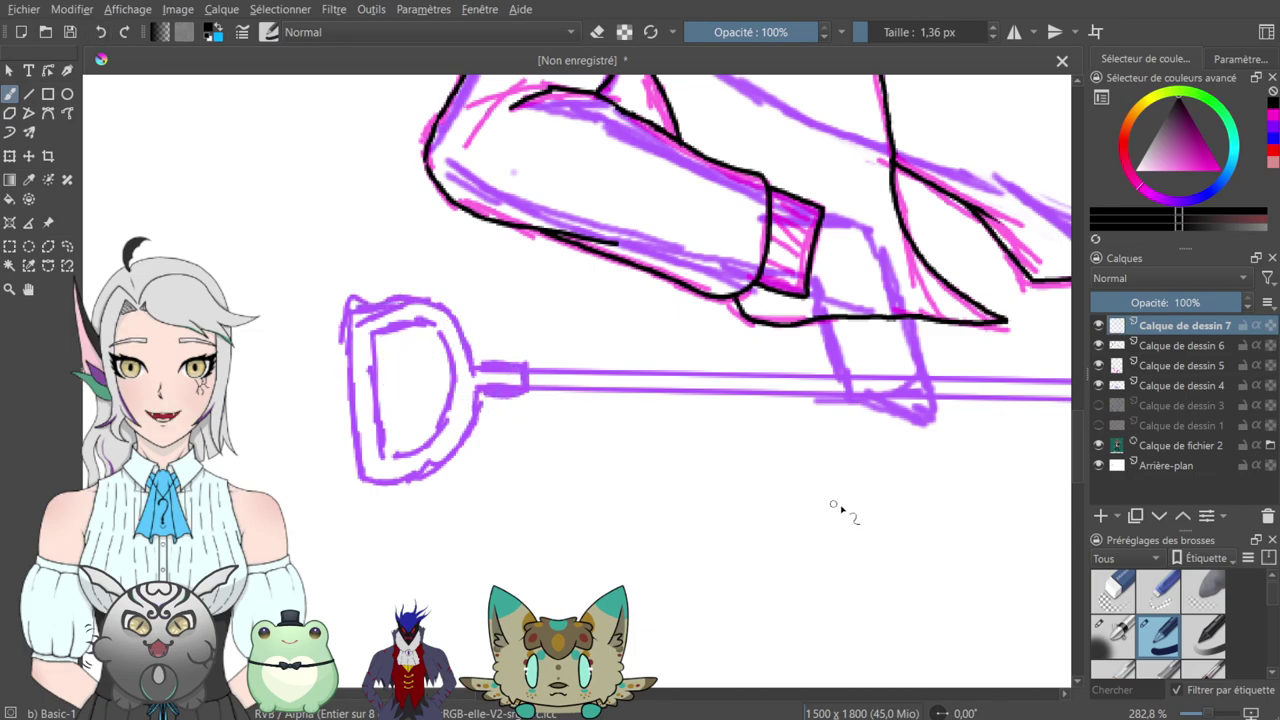
- Ink the upper edge of the shovel blade toward its tip and the upper part of its straight back edge
drag(727, 442, 242, 452)
drag(923, 457, 689, 463)
mouse_move(841, 469)
mouse_down()
mouse_move(675, 514)
mouse_move(796, 503)
mouse_up()
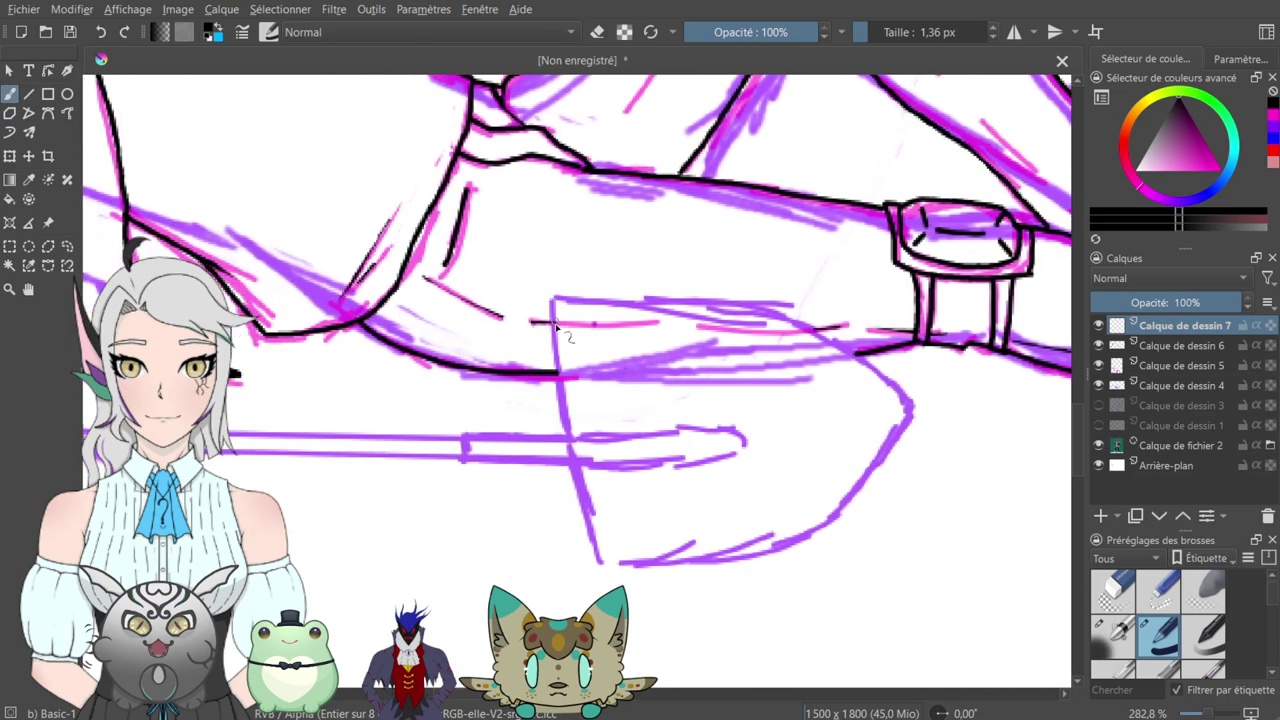
mouse_move(553, 300)
mouse_down()
mouse_move(558, 405)
mouse_move(552, 298)
mouse_move(805, 330)
mouse_move(845, 345)
mouse_move(907, 402)
mouse_up()
key(ctrl+z)
drag(879, 305, 796, 300)
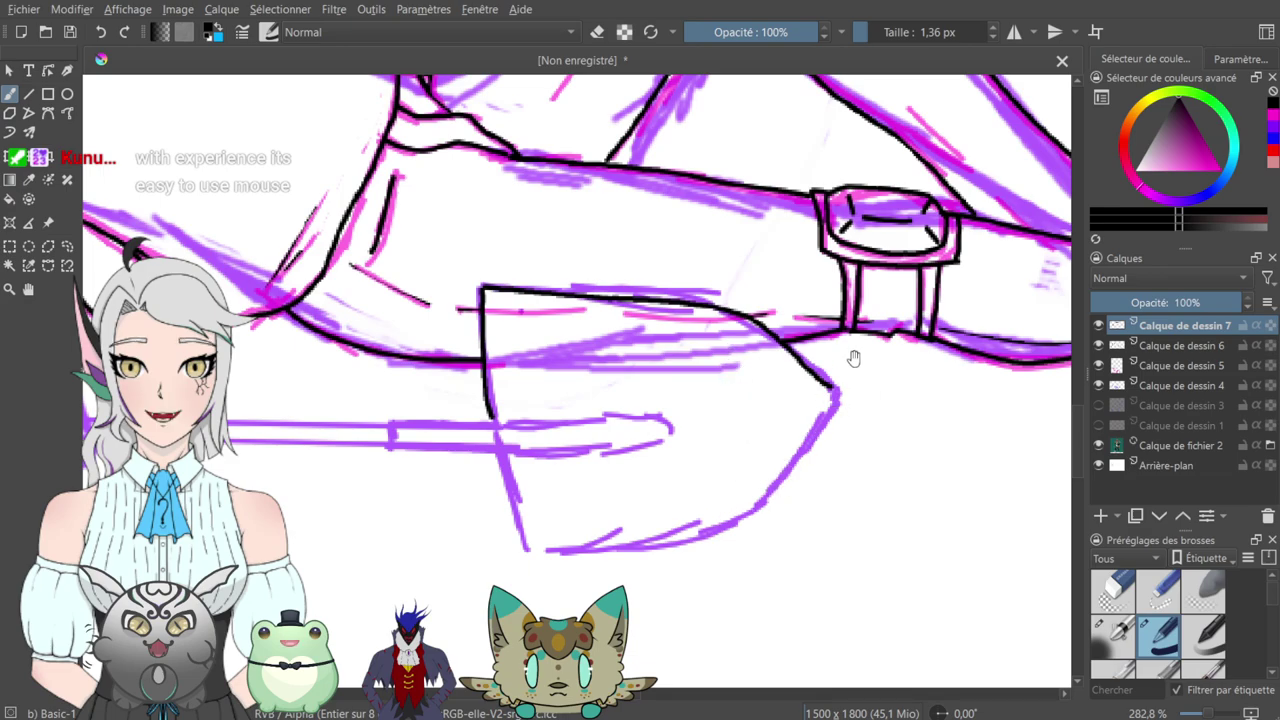
- Erase the middle of the shovel blade's upper edge and redraw it as a smoother, higher line
scroll(766, 343, up, 1)
drag(712, 324, 744, 362)
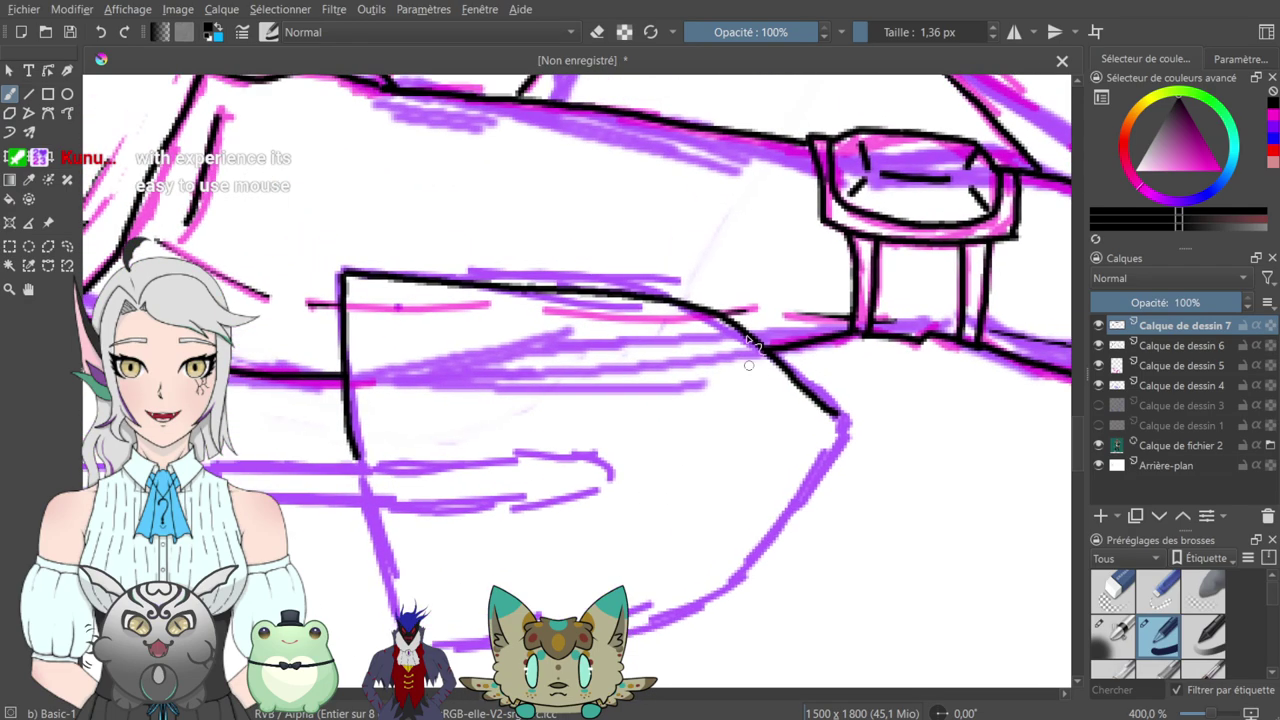
click(597, 32)
mouse_move(451, 290)
mouse_down()
mouse_move(396, 274)
mouse_move(510, 296)
mouse_move(610, 292)
mouse_move(590, 298)
mouse_move(617, 307)
mouse_move(713, 319)
mouse_up()
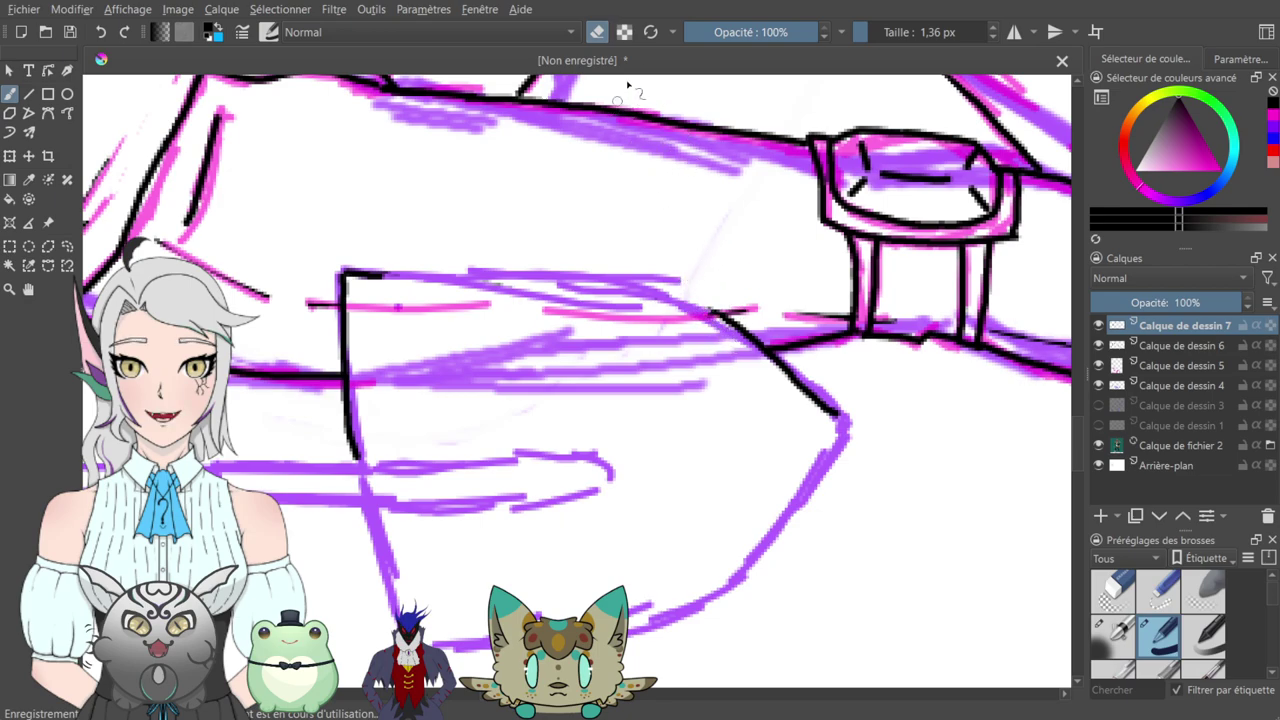
key(e)
mouse_move(404, 276)
mouse_down()
mouse_move(552, 270)
mouse_move(715, 313)
mouse_up()
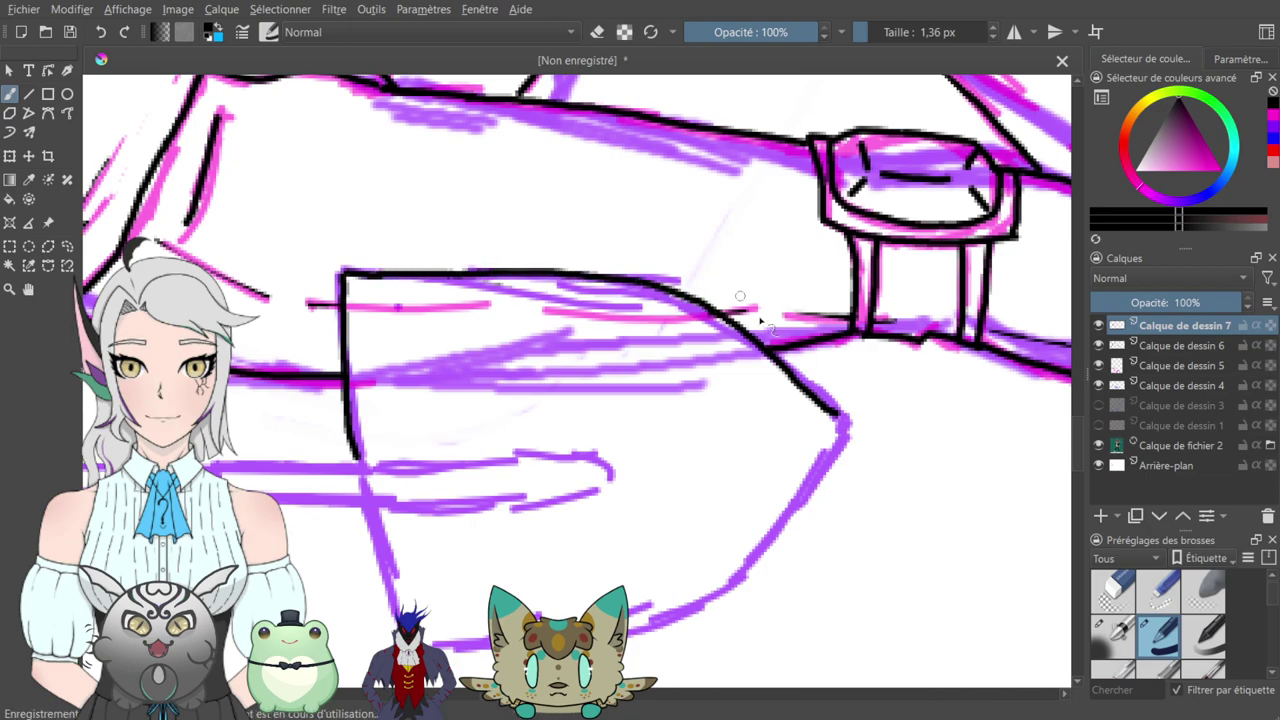
- Erase the end of the blade's upper edge near the tip and redraw it curving around the tip
mouse_move(838, 396)
mouse_down()
mouse_move(815, 363)
mouse_move(775, 352)
mouse_move(807, 380)
mouse_move(758, 335)
mouse_move(818, 380)
mouse_up()
key(e)
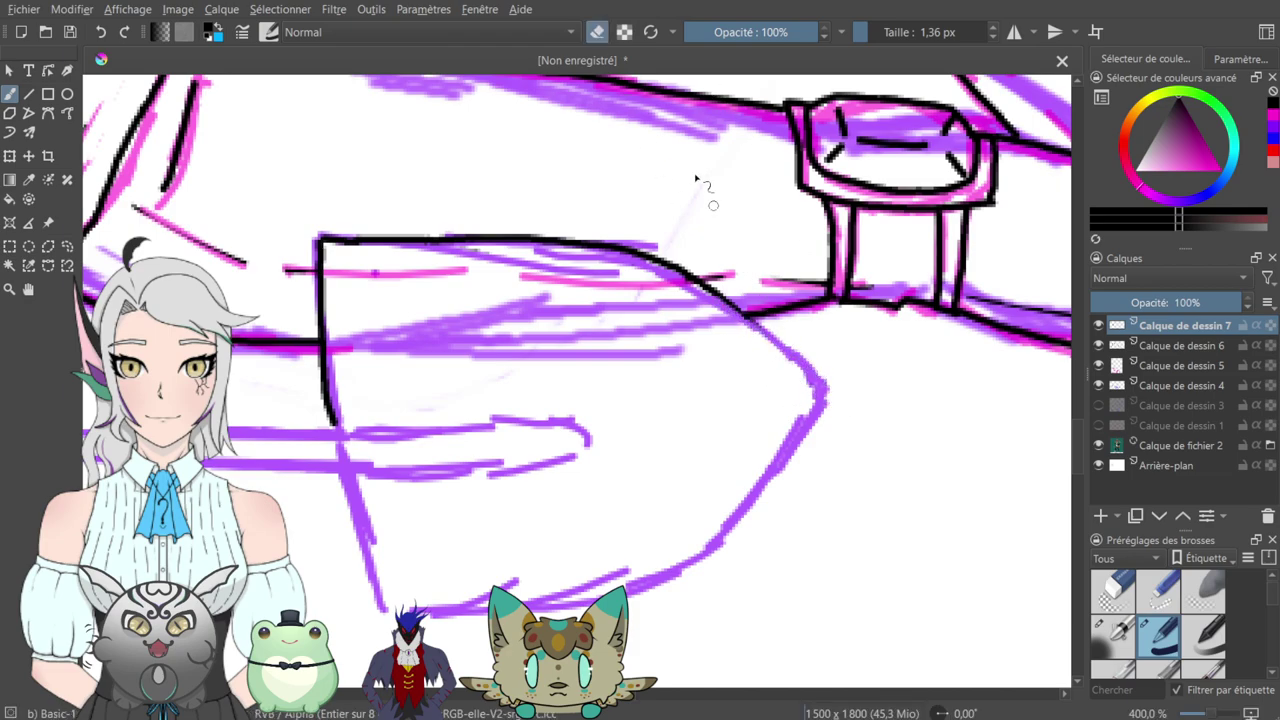
key(e)
mouse_move(703, 287)
mouse_down()
mouse_move(809, 369)
mouse_move(822, 395)
mouse_move(812, 430)
mouse_up()
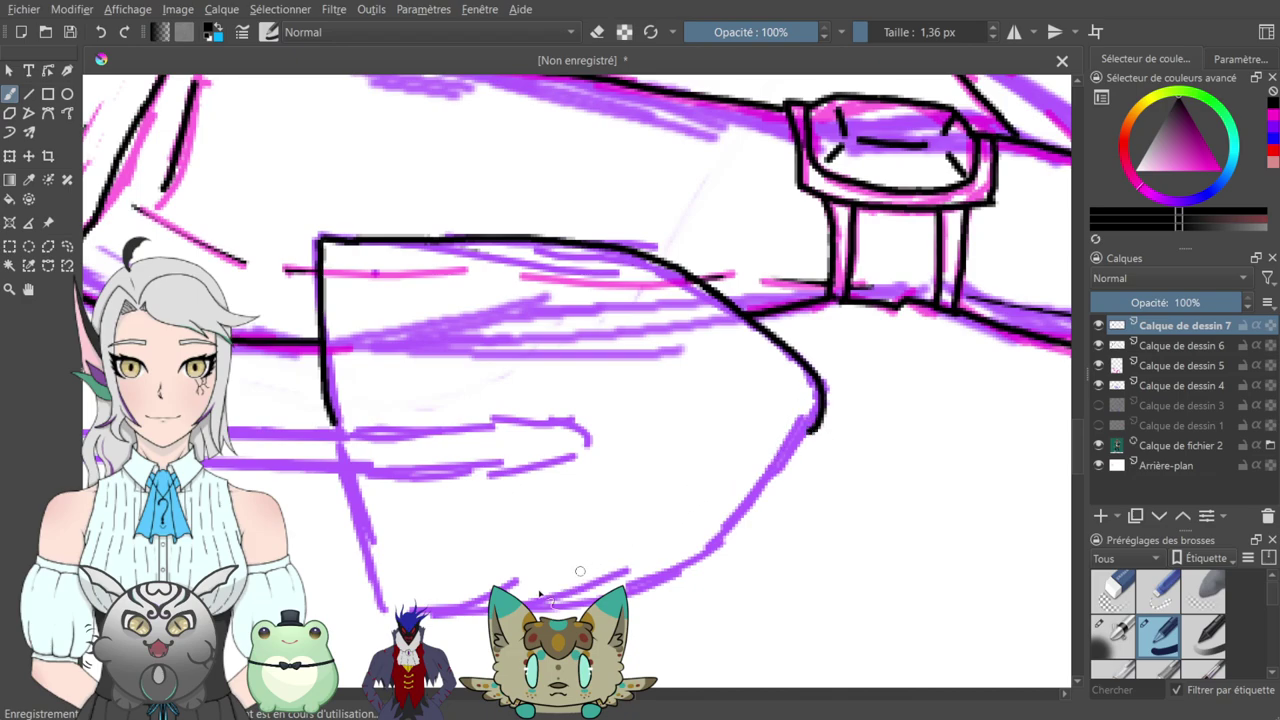
- Ink the blade's lower edge, erase the excess hook below the tip, and connect the tip to the lower edge
mouse_move(380, 605)
mouse_down()
mouse_move(630, 598)
mouse_move(710, 545)
mouse_up()
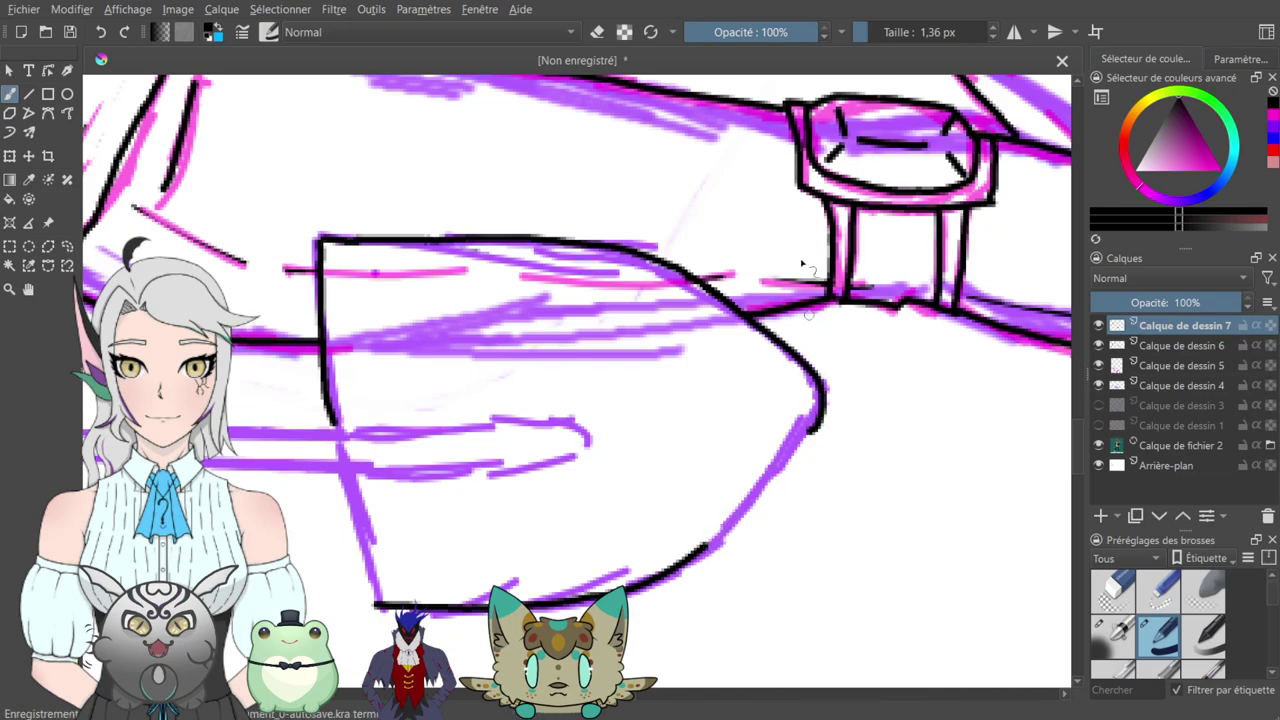
key(e)
drag(832, 401, 818, 430)
key(e)
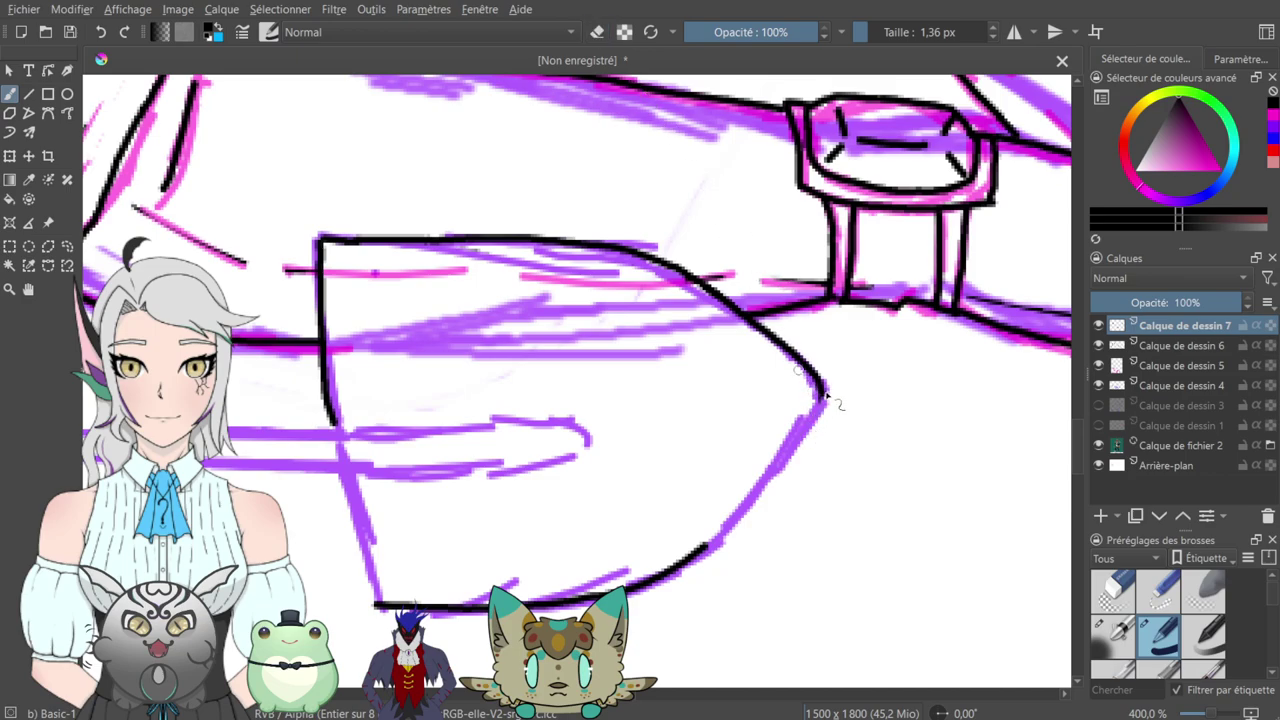
mouse_move(822, 402)
mouse_down()
mouse_move(806, 452)
mouse_move(713, 543)
mouse_up()
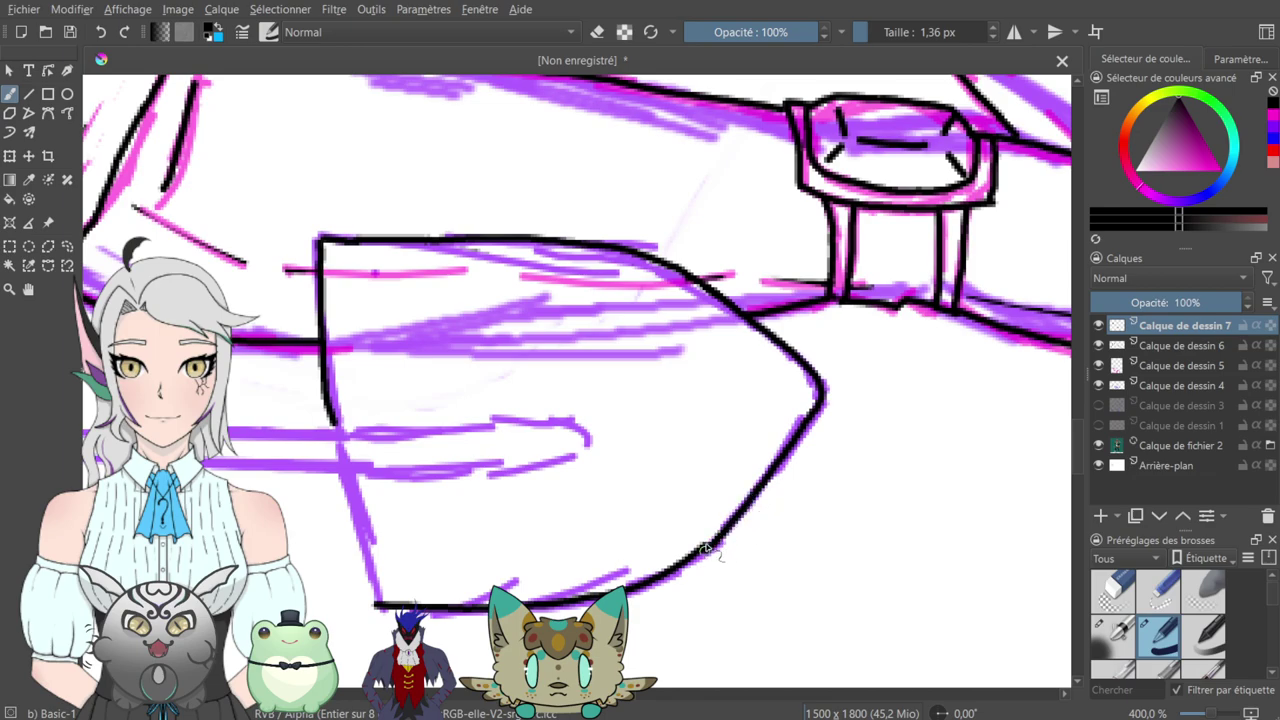
- Erase and re-ink a smoother bend in the blade's lower edge, and ink the lower part of its straight back edge
key(e)
mouse_move(690, 530)
mouse_down()
mouse_move(700, 548)
mouse_move(651, 584)
mouse_up()
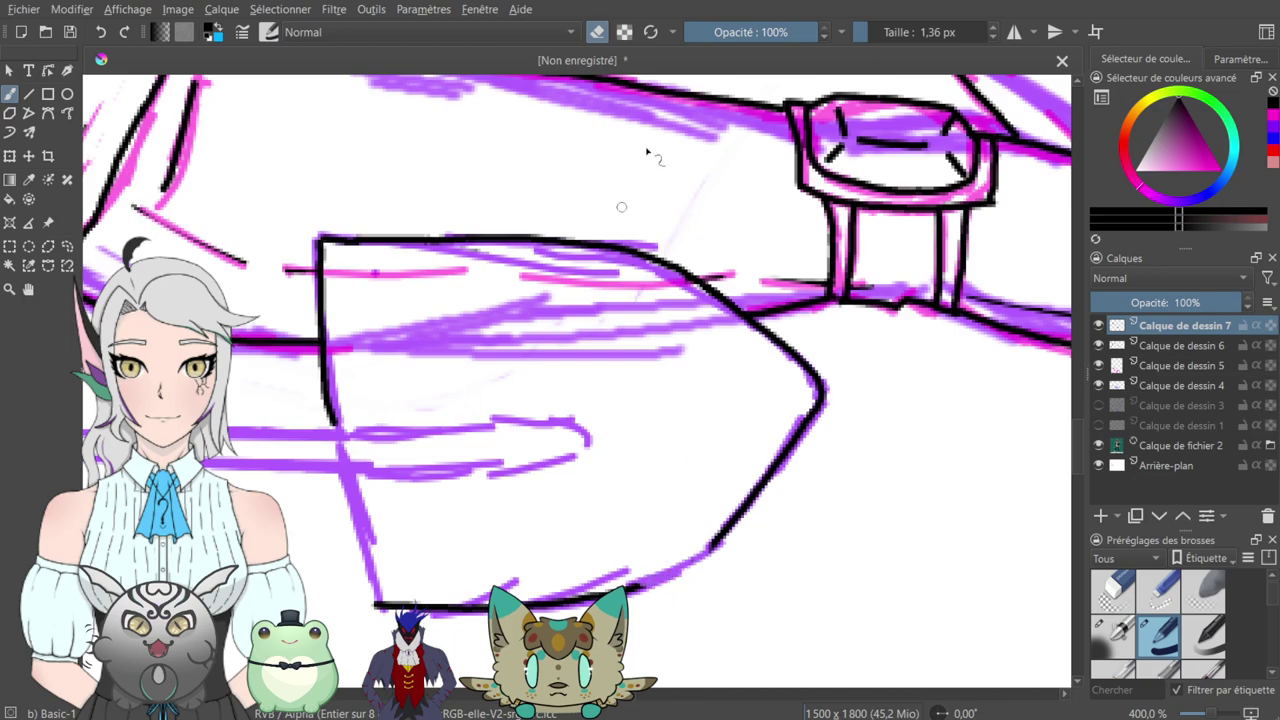
key(e)
mouse_move(640, 588)
mouse_down()
mouse_move(718, 548)
mouse_move(727, 503)
mouse_up()
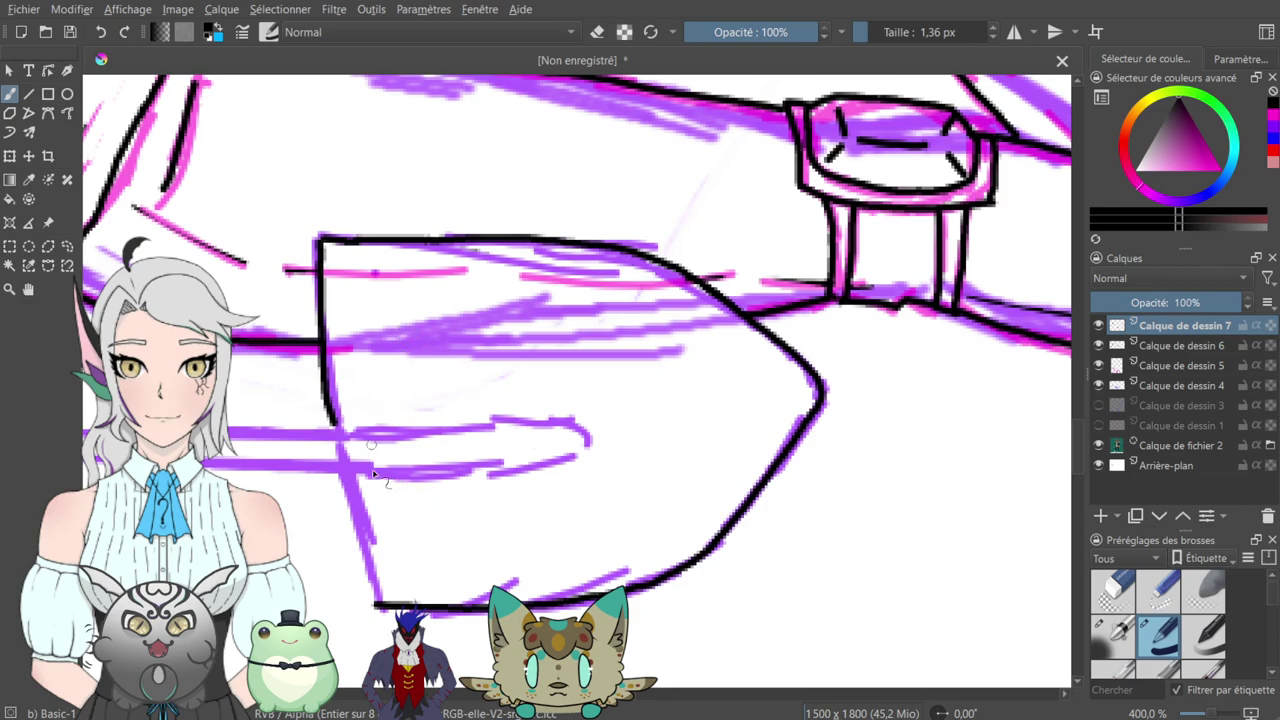
drag(340, 478, 372, 600)
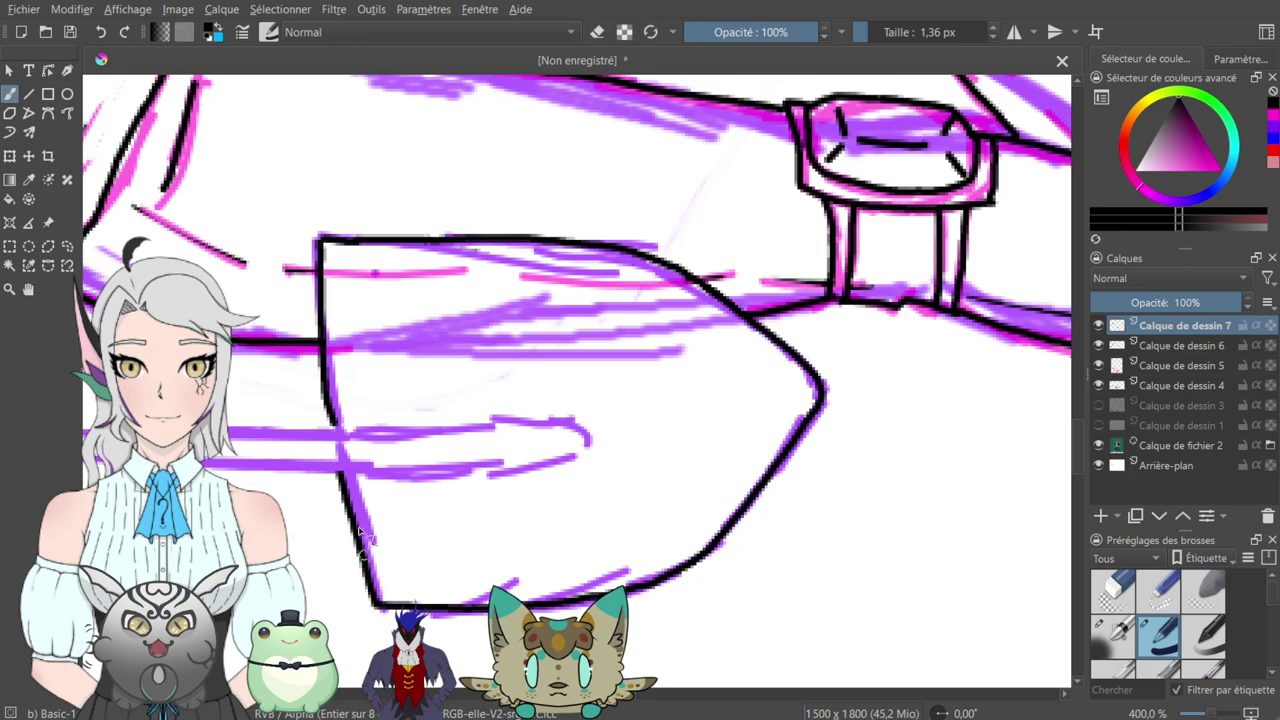
- Erase the middle segment of the blade's back edge and re-ink it down to the upper side of the shaft socket
key(e)
drag(314, 380, 333, 422)
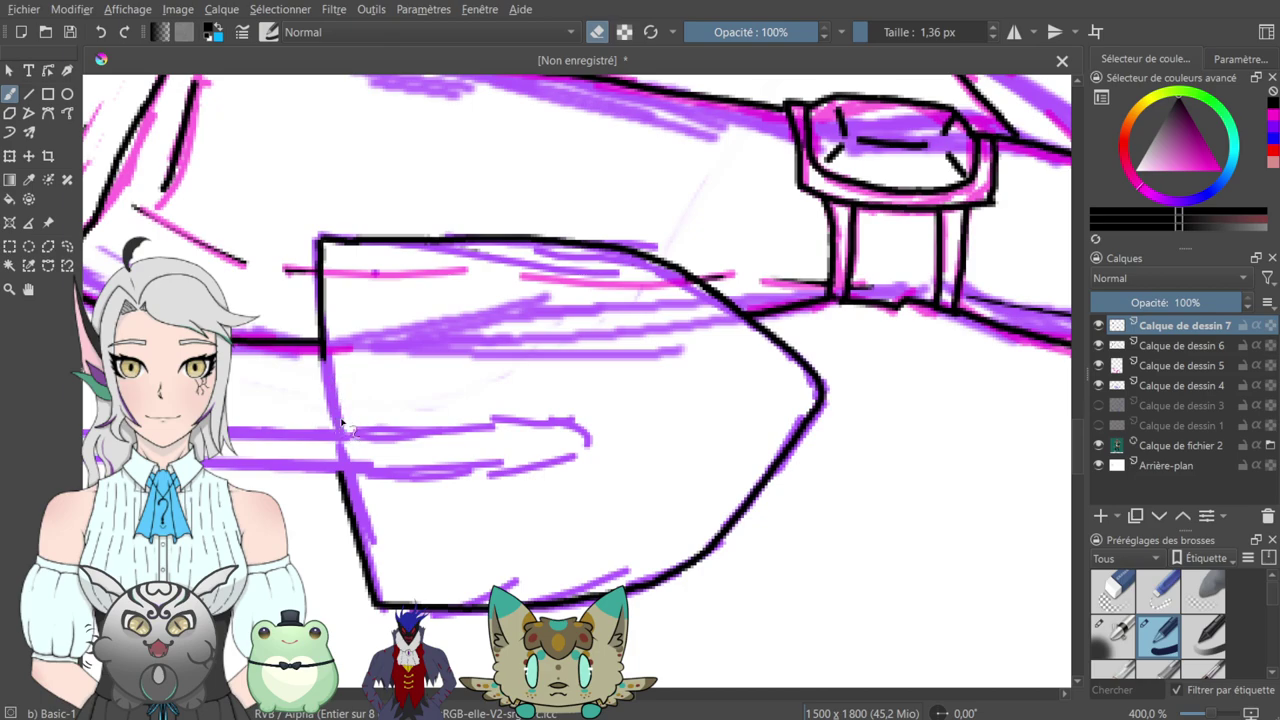
key(e)
drag(322, 360, 333, 440)
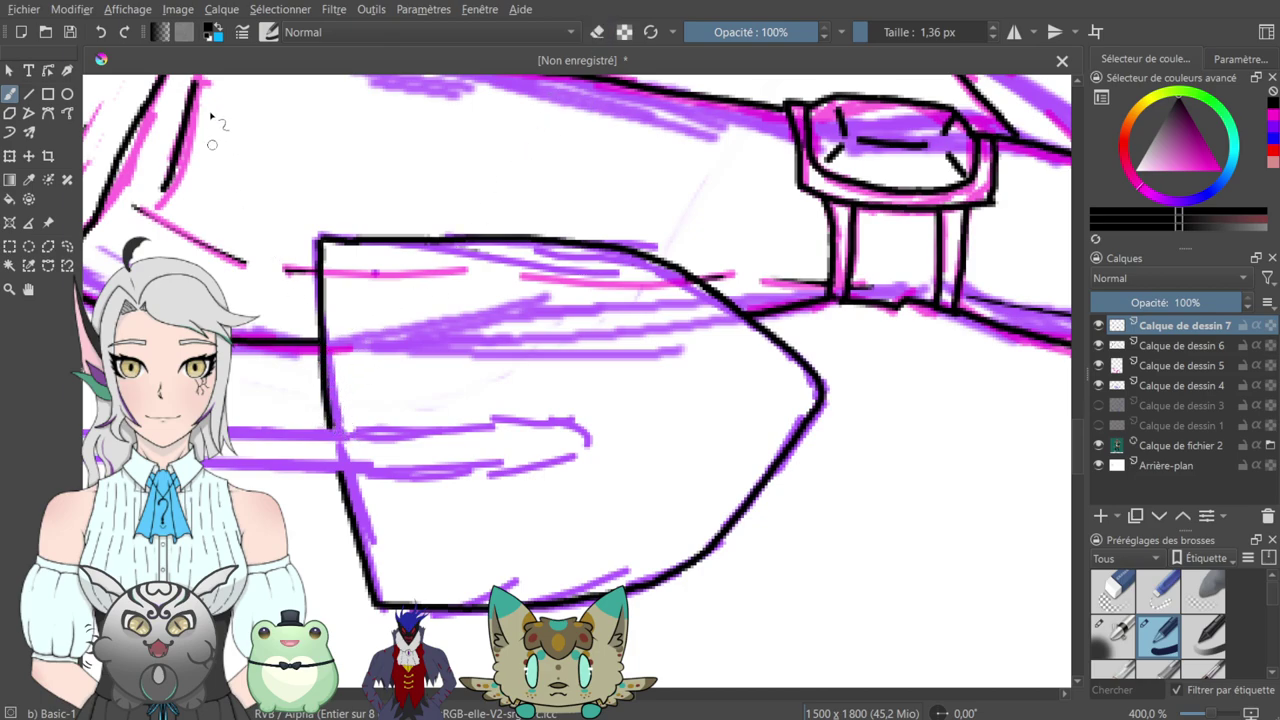
key(ctrl+z)
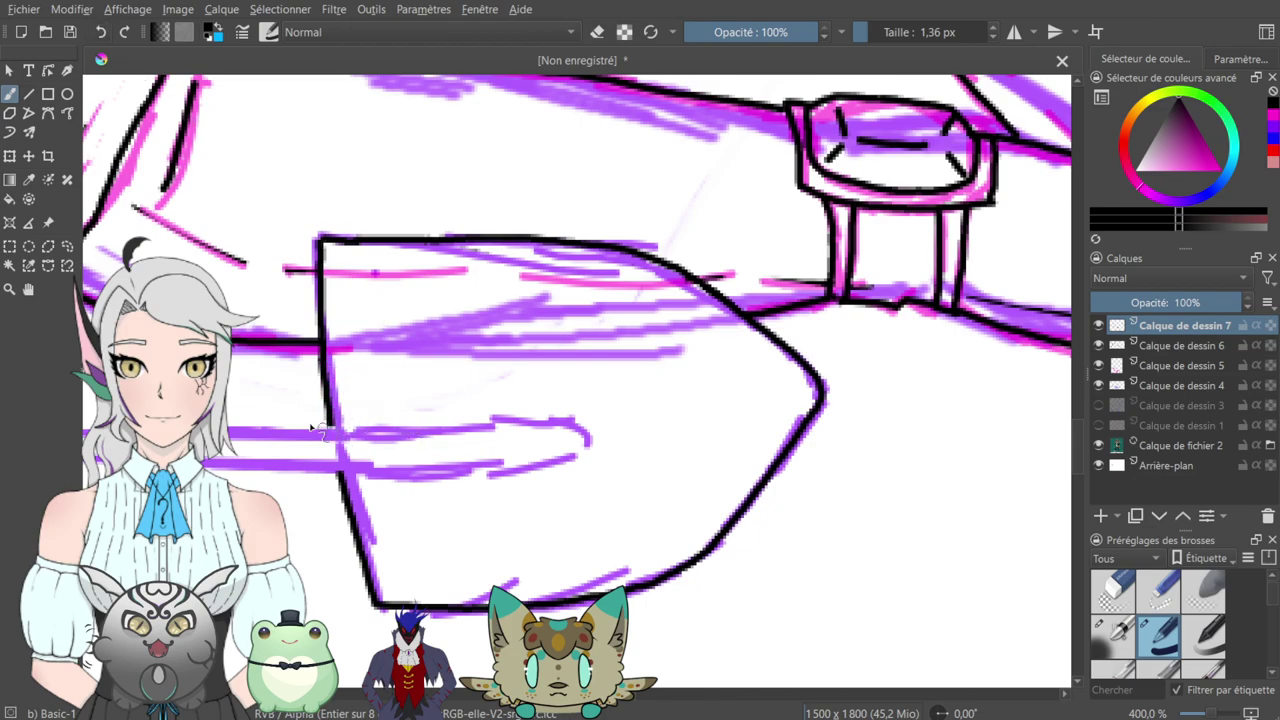
- Ink the shaft socket's upper and lower edges so they meet the blade's back edge
drag(233, 433, 336, 431)
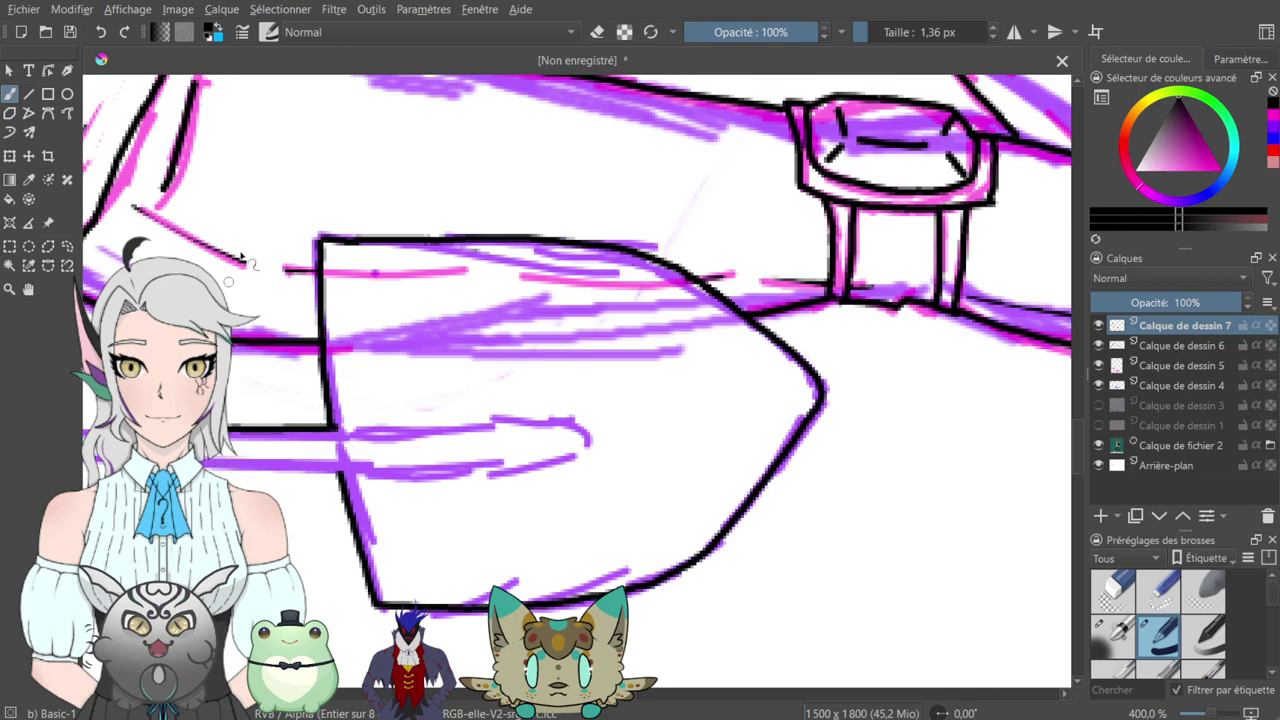
key(e)
key(e)
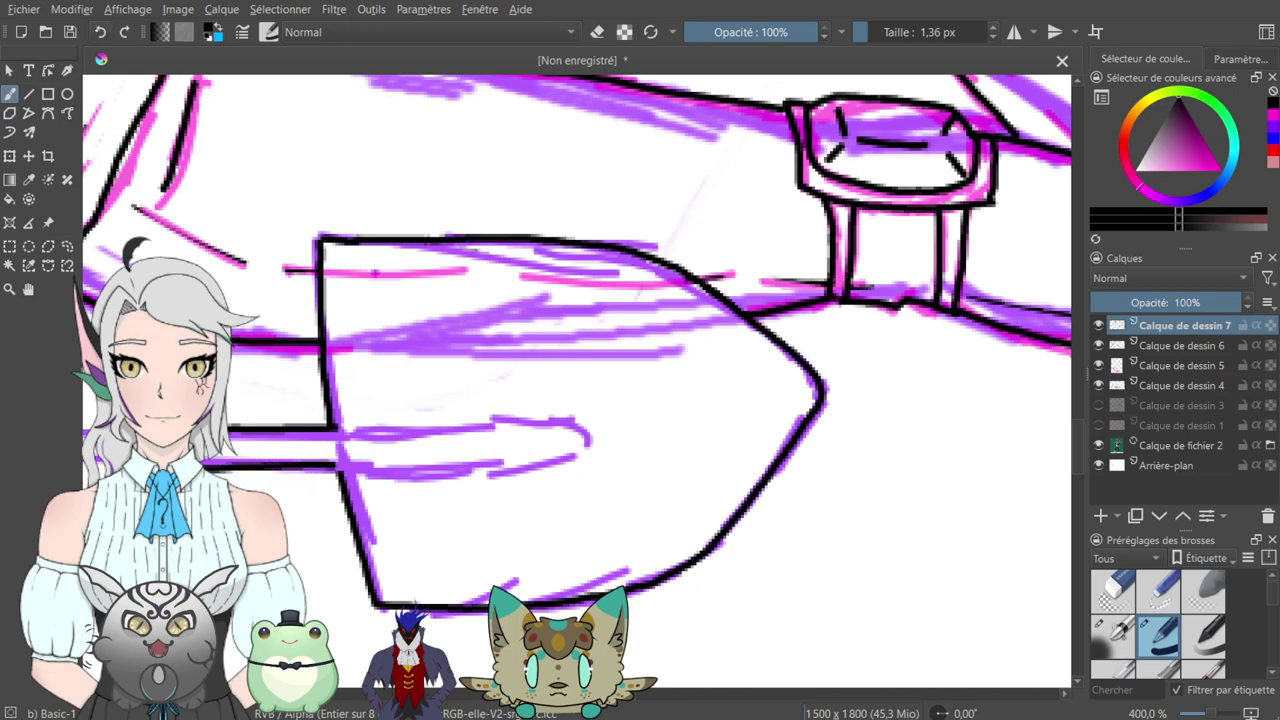
key(ctrl+z)
mouse_move(205, 467)
mouse_down()
mouse_move(338, 469)
mouse_move(325, 468)
mouse_move(345, 428)
mouse_move(485, 433)
mouse_up()
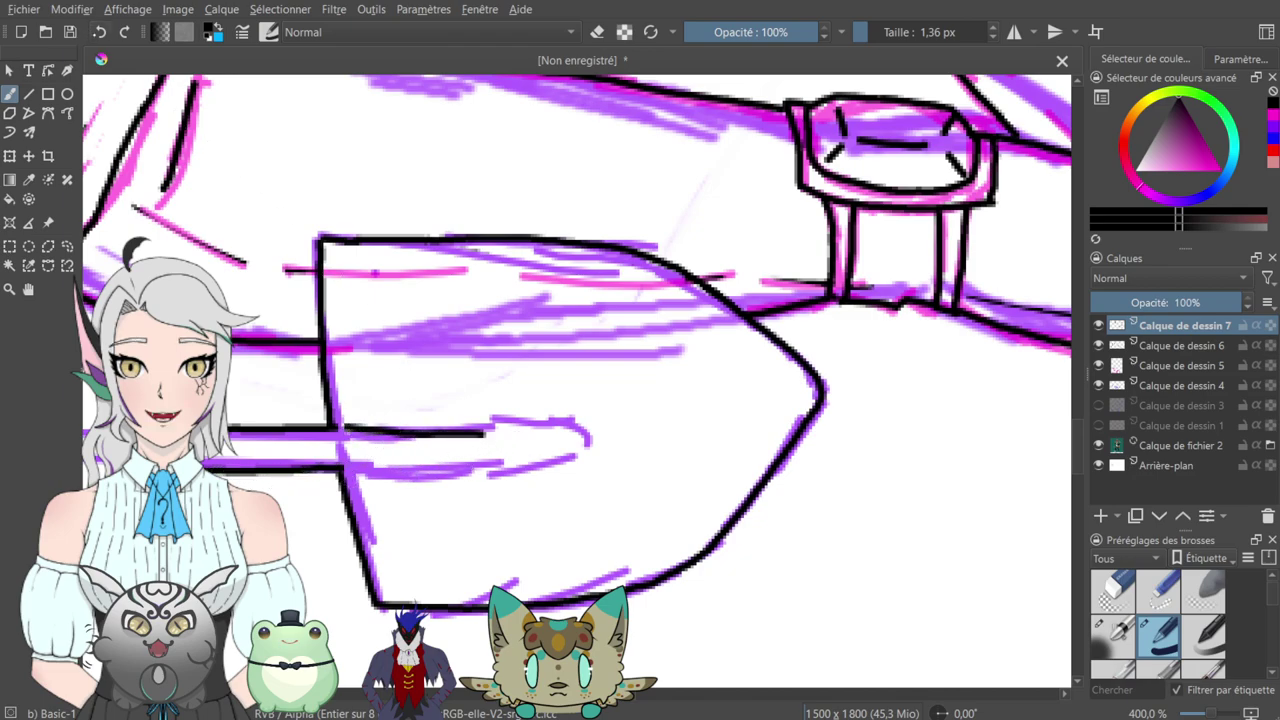
- Undo the first ridge line and ink the blade's central ridge with upper and lower lines and a rounded end
key(ctrl+z)
drag(347, 428, 492, 424)
drag(358, 472, 563, 459)
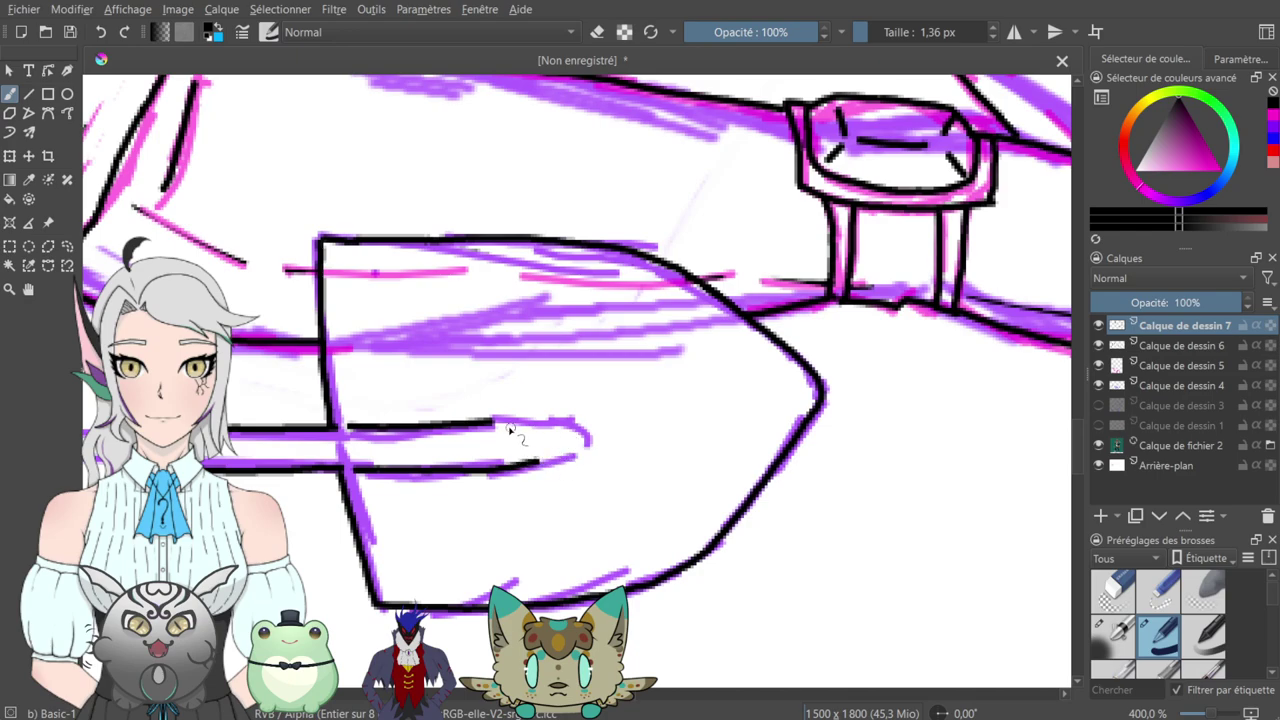
mouse_move(508, 424)
mouse_down()
mouse_move(562, 419)
mouse_move(587, 436)
mouse_move(578, 452)
mouse_up()
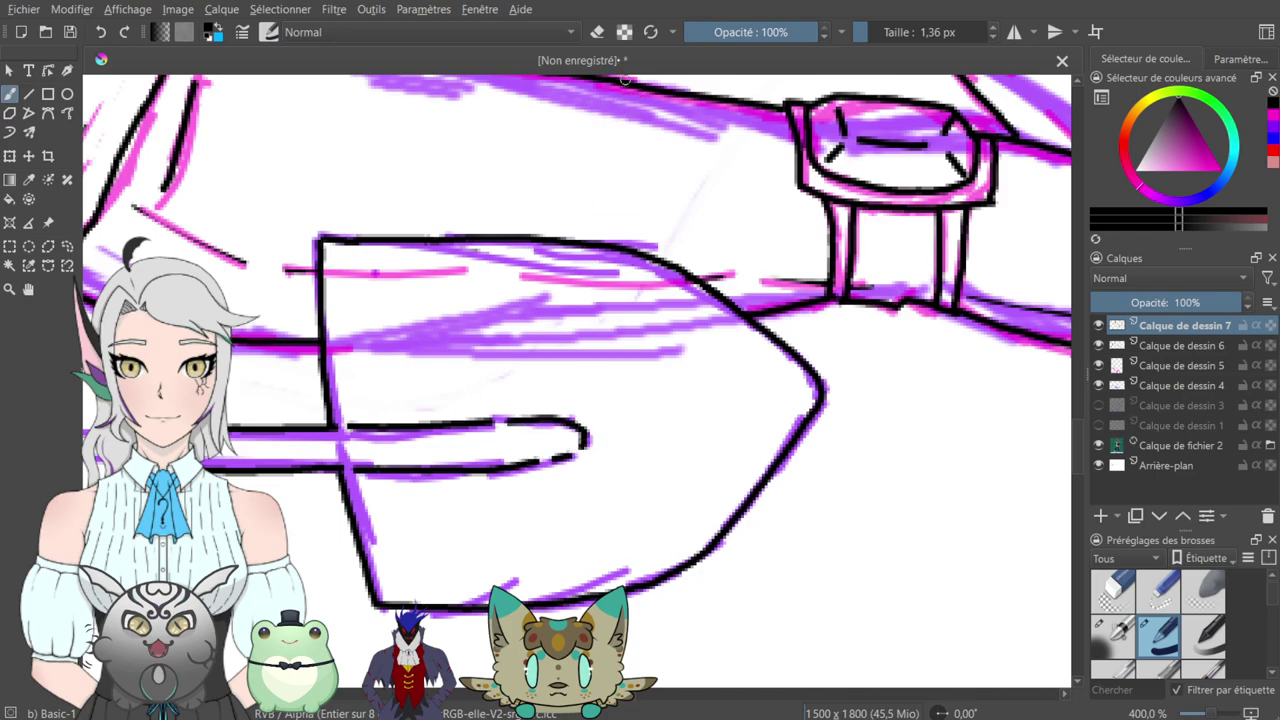
- Thin the upper and lower ridge lines inside the blade by erasing along them
key(e)
drag(357, 424, 504, 424)
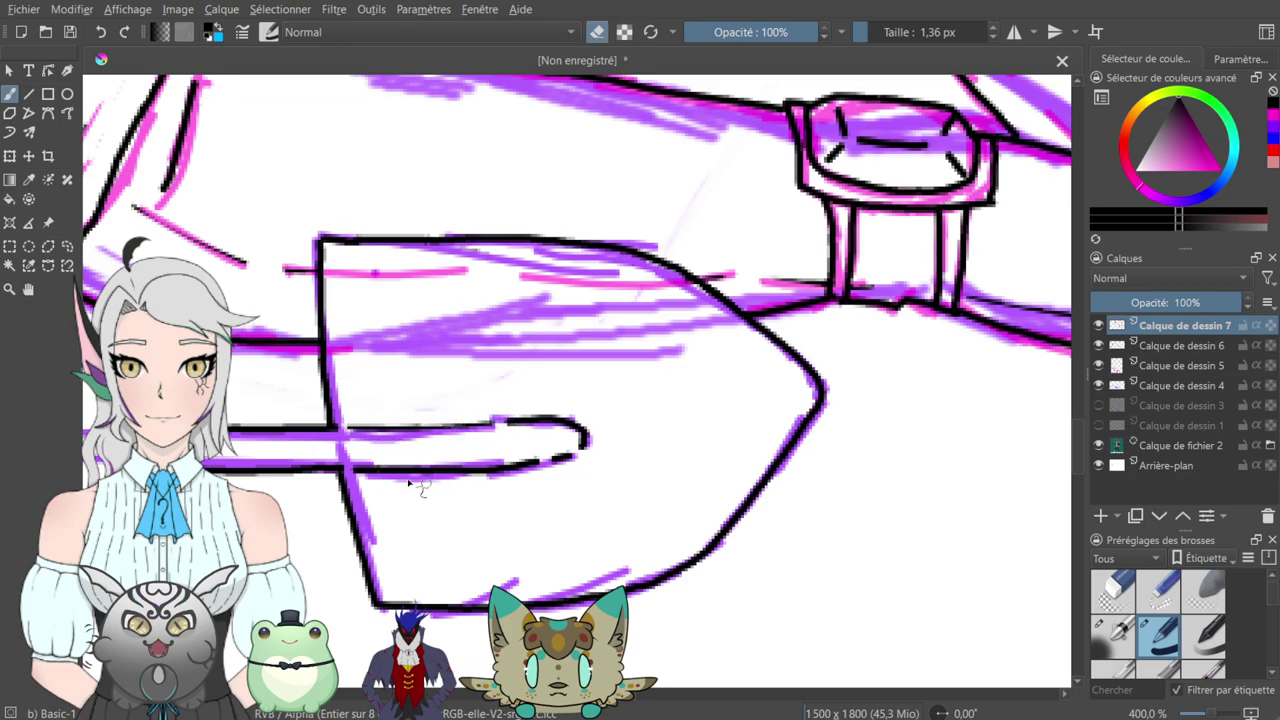
mouse_move(370, 466)
mouse_down()
mouse_move(533, 458)
mouse_move(544, 428)
mouse_move(534, 415)
mouse_move(582, 418)
mouse_move(588, 448)
mouse_move(488, 465)
mouse_move(713, 432)
mouse_up()
drag(466, 418, 703, 424)
drag(500, 424, 760, 424)
mouse_move(390, 415)
mouse_down()
mouse_move(817, 369)
mouse_move(729, 434)
mouse_up()
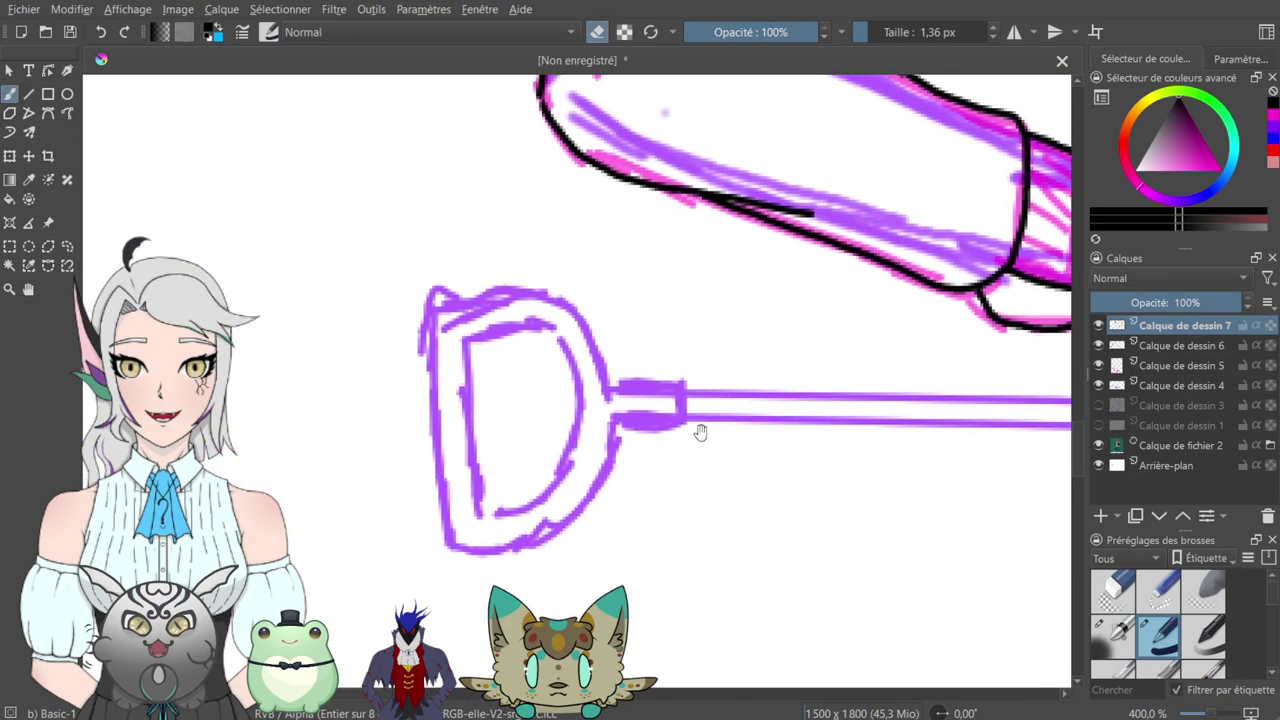
- Ink the shovel's shaft with two straight parallel lines running from the grip's collar to the blade socket
mouse_move(648, 357)
mouse_down()
mouse_move(498, 404)
mouse_move(423, 379)
mouse_up()
key(e)
click(28, 93)
scroll(300, 460, down, 1)
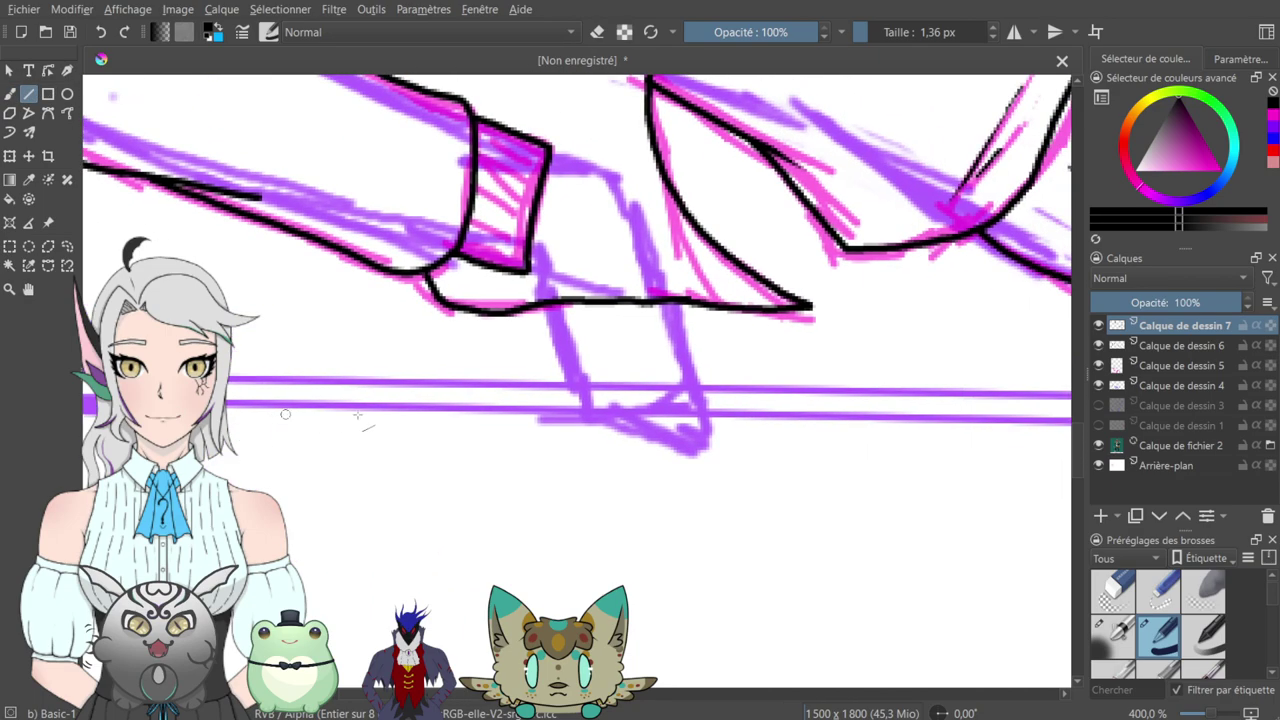
scroll(500, 398, down, 1)
scroll(553, 393, up, 2)
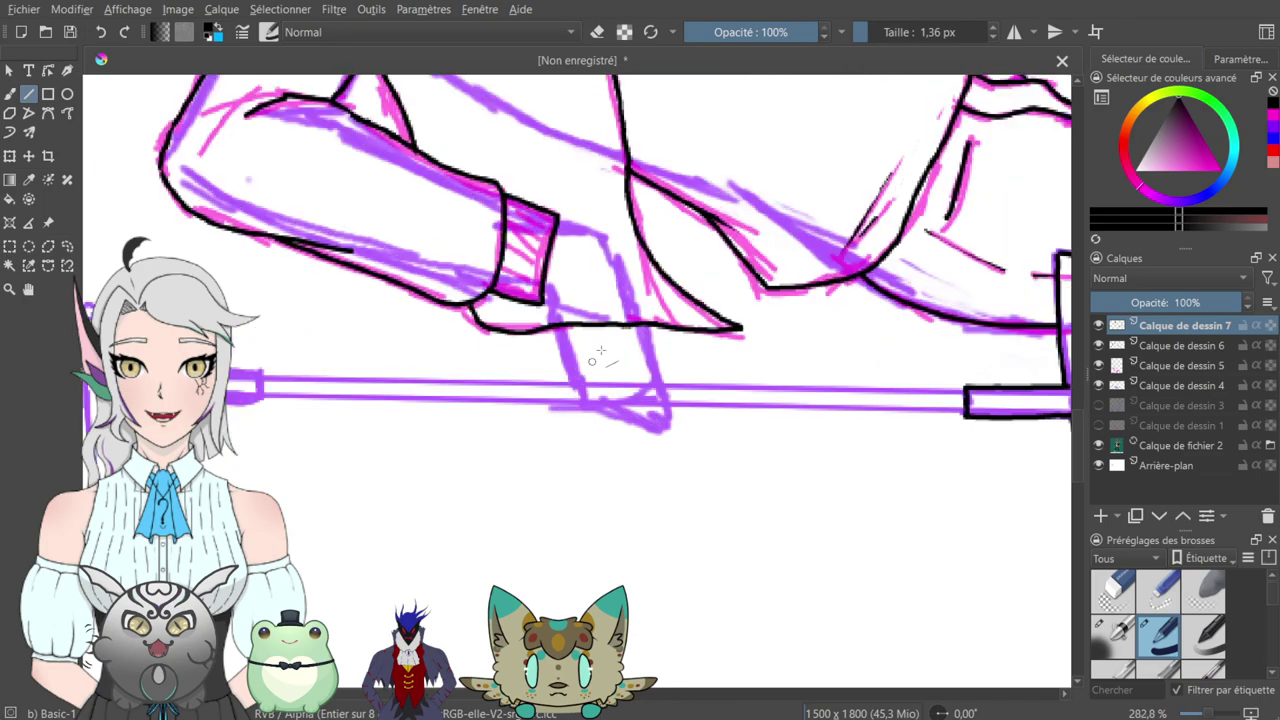
drag(553, 393, 604, 401)
drag(226, 388, 886, 405)
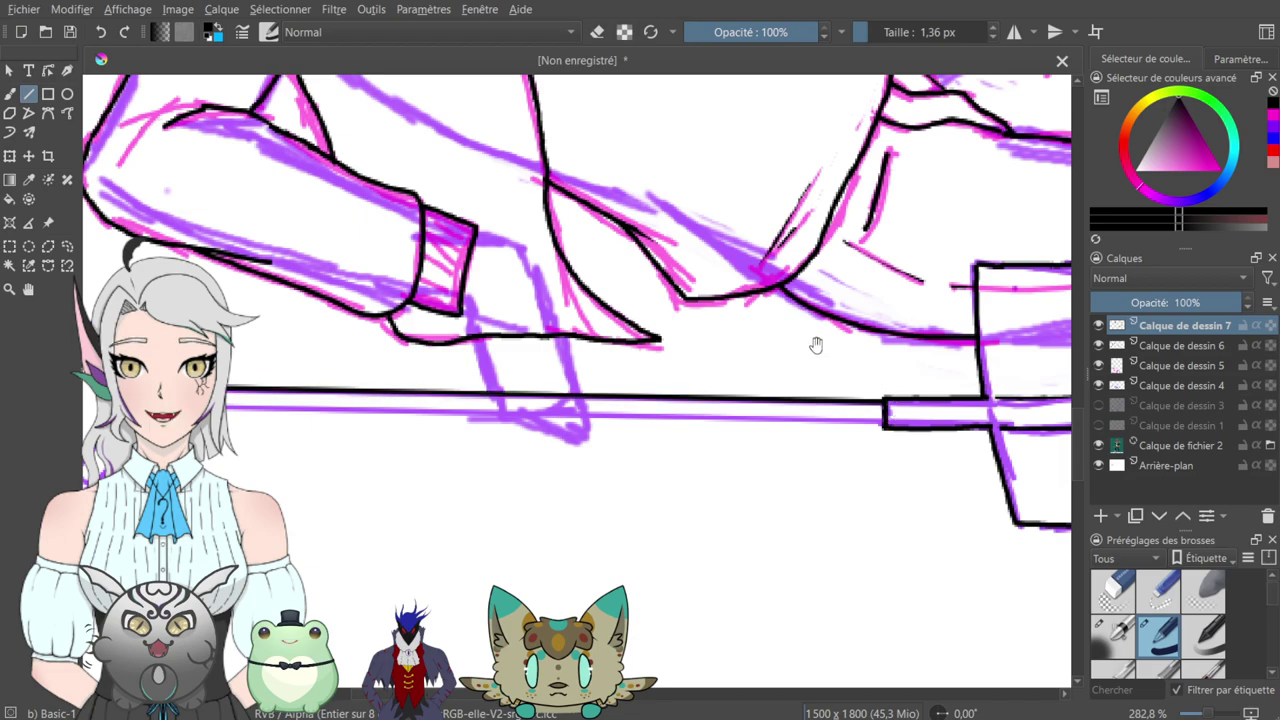
drag(818, 345, 906, 321)
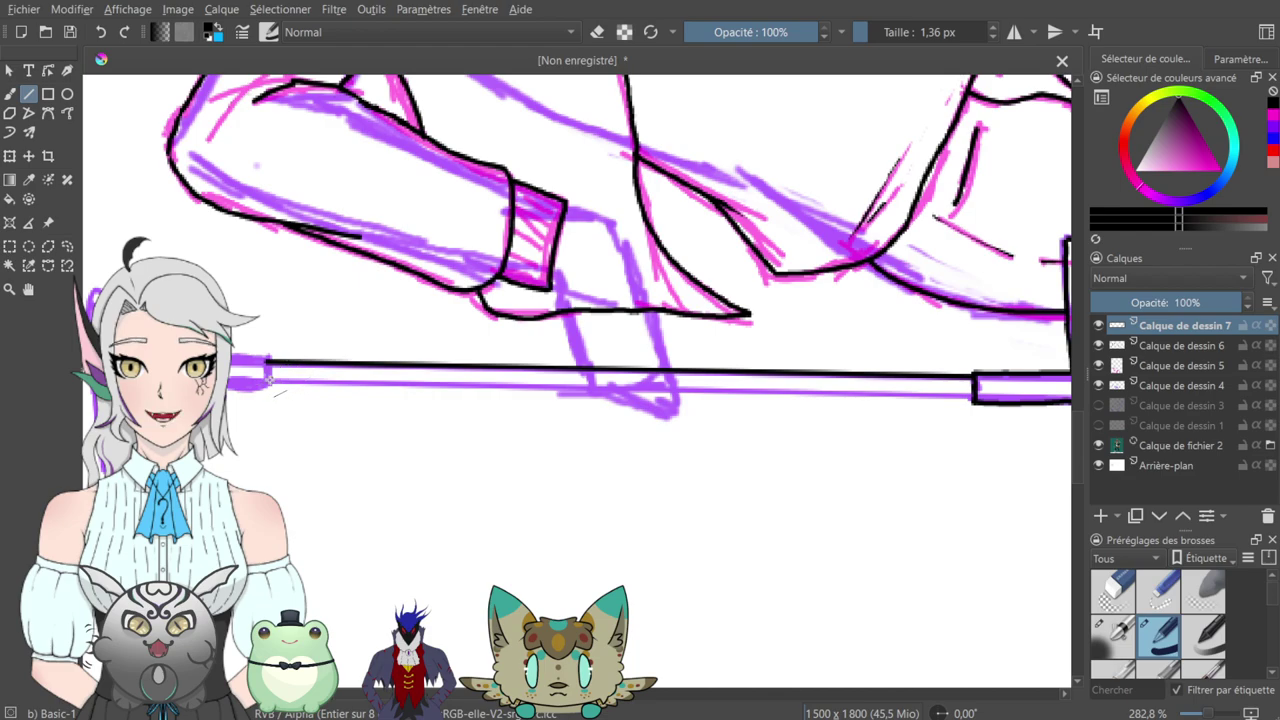
drag(268, 378, 973, 398)
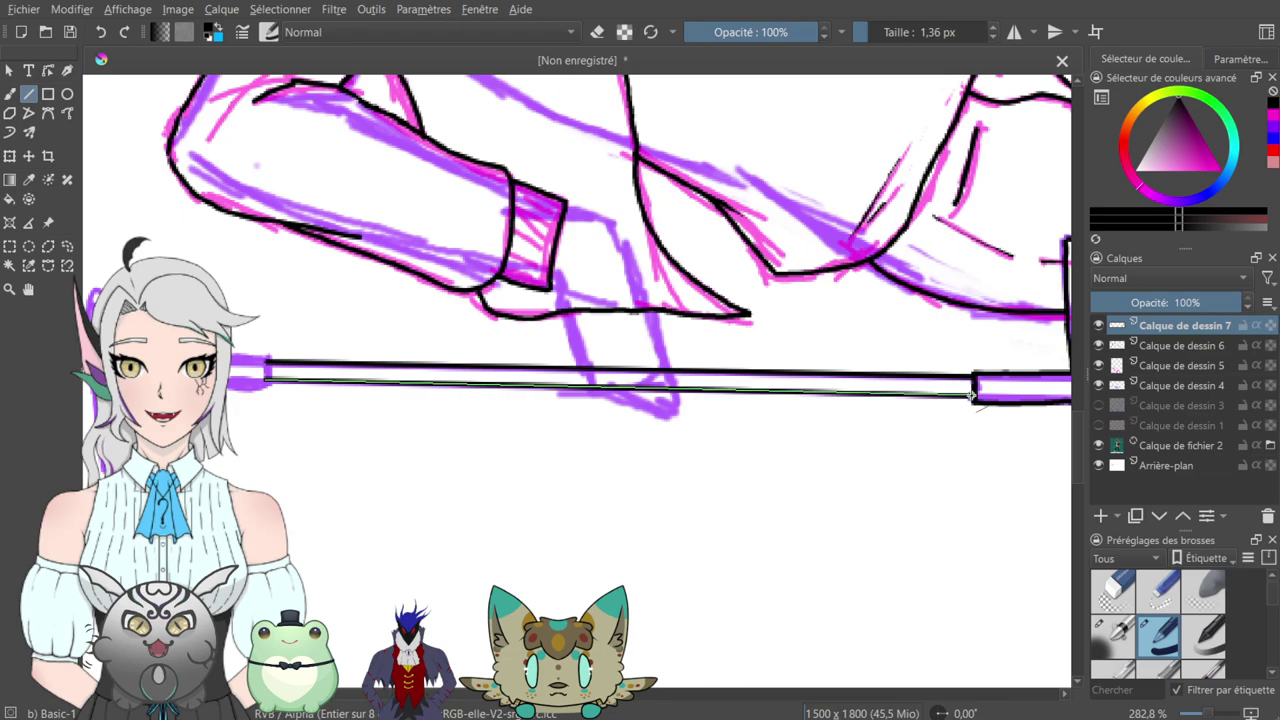
- Ink the collar outline joining the shaft to the grip with freehand strokes
drag(792, 363, 1278, 425)
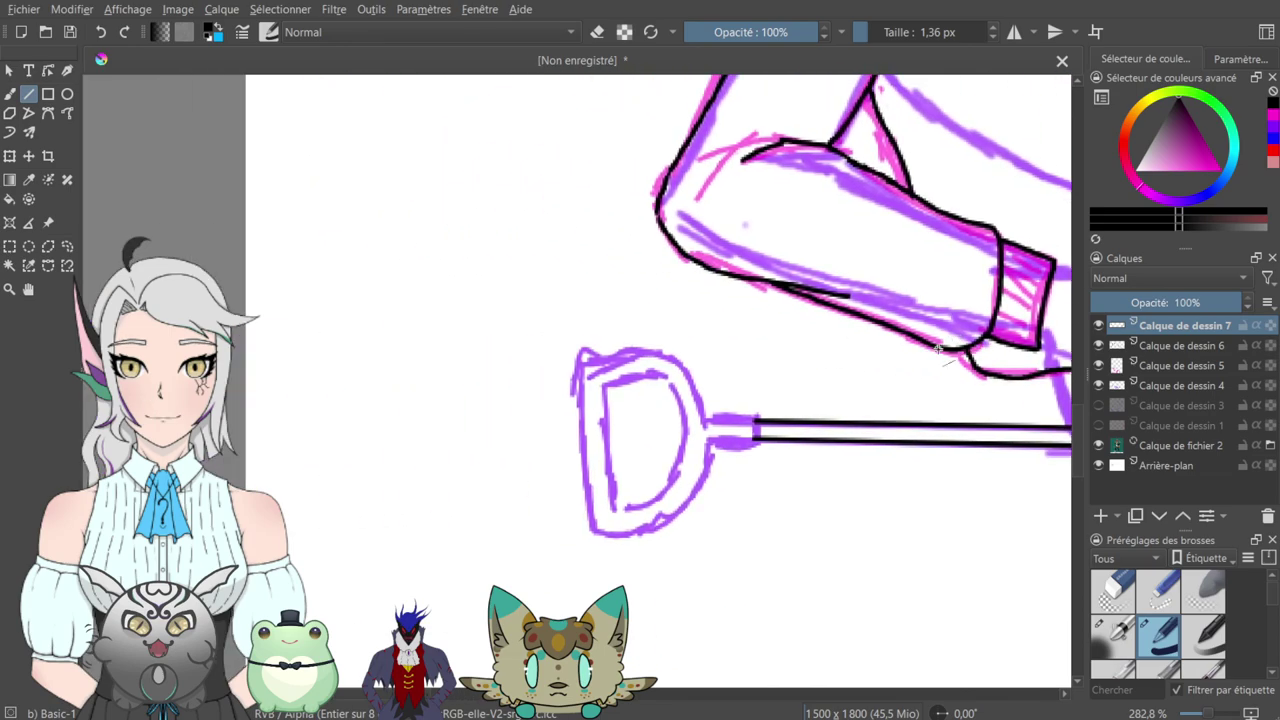
key(ctrl+plus)
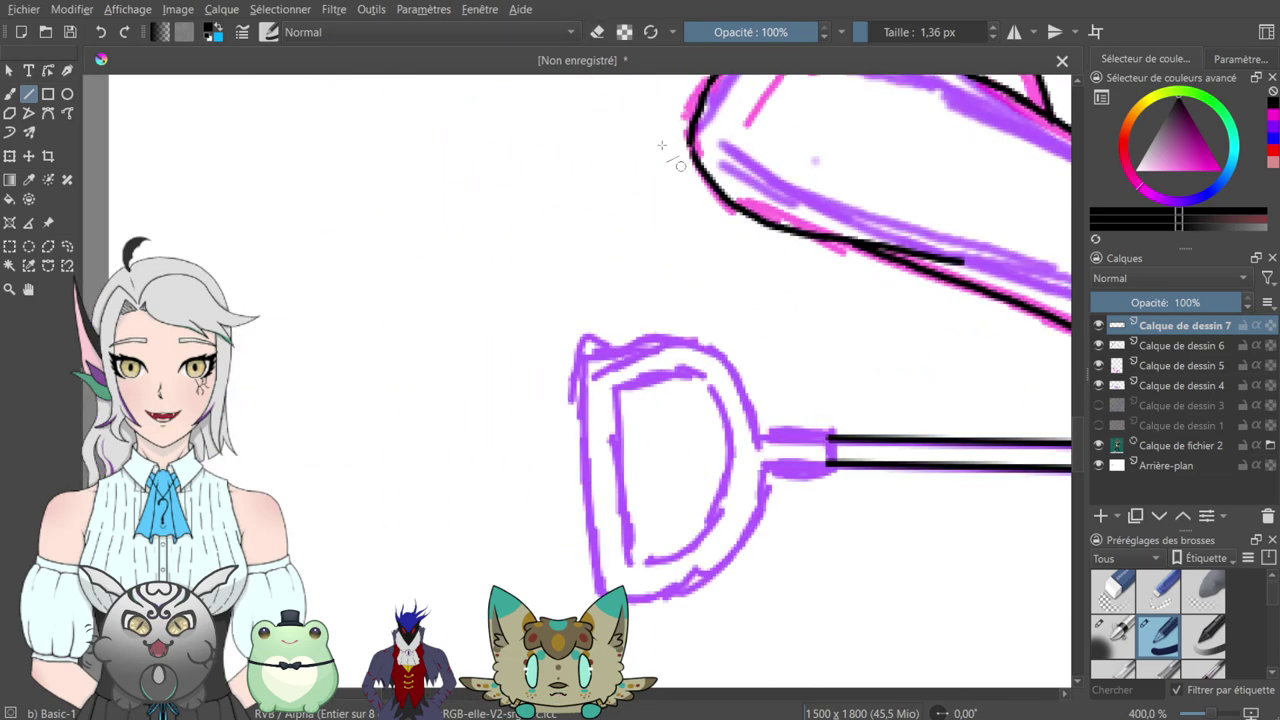
key(b)
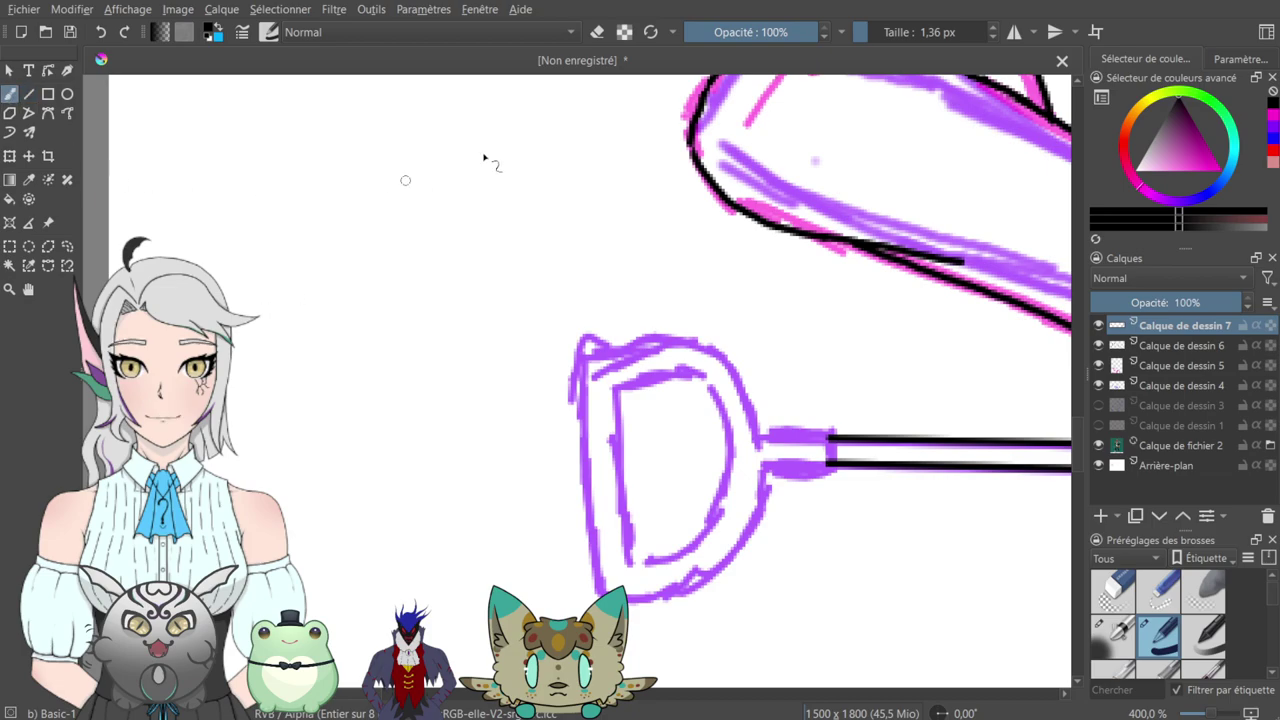
drag(718, 297, 652, 255)
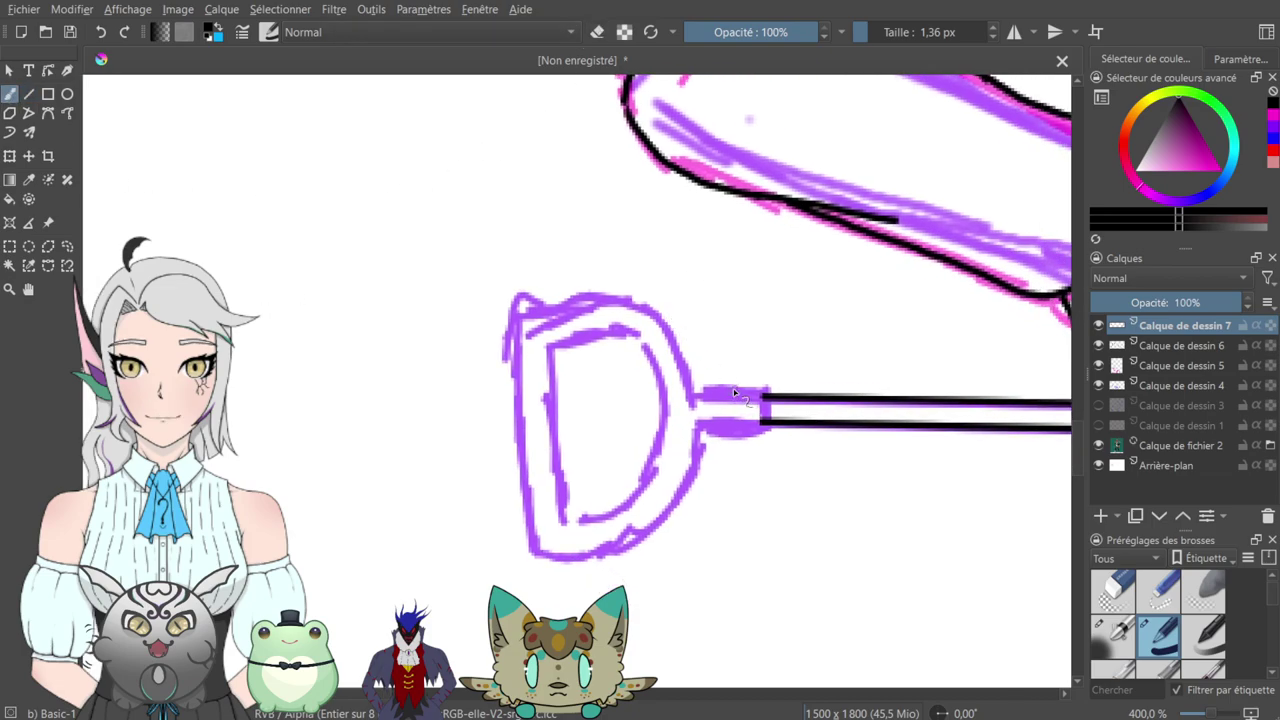
mouse_move(697, 390)
mouse_down()
mouse_move(767, 398)
mouse_move(763, 425)
mouse_move(745, 428)
mouse_move(764, 430)
mouse_move(729, 405)
mouse_move(760, 483)
mouse_up()
drag(832, 414, 858, 391)
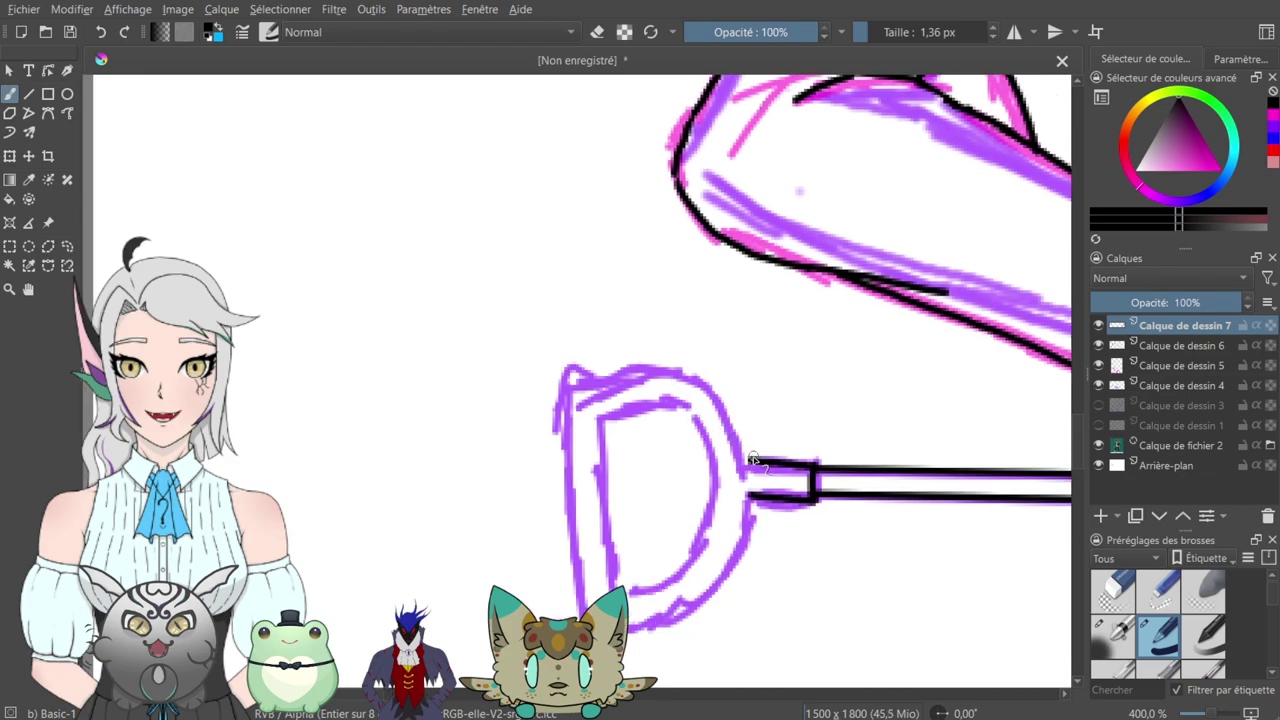
- Undo the freehand grip curve, enable vertical mirror painting and align the mirror axis with the shovel's shaft
mouse_move(748, 460)
mouse_down()
mouse_move(743, 400)
mouse_move(691, 355)
mouse_up()
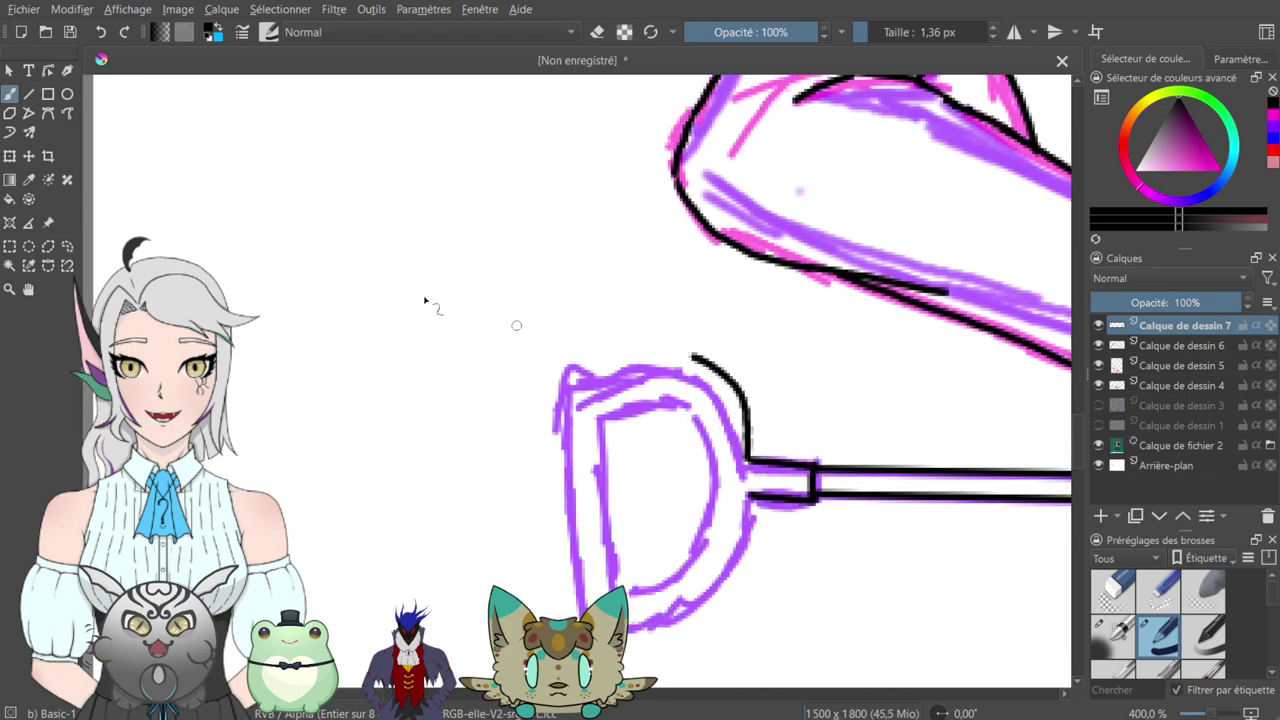
key(ctrl+z)
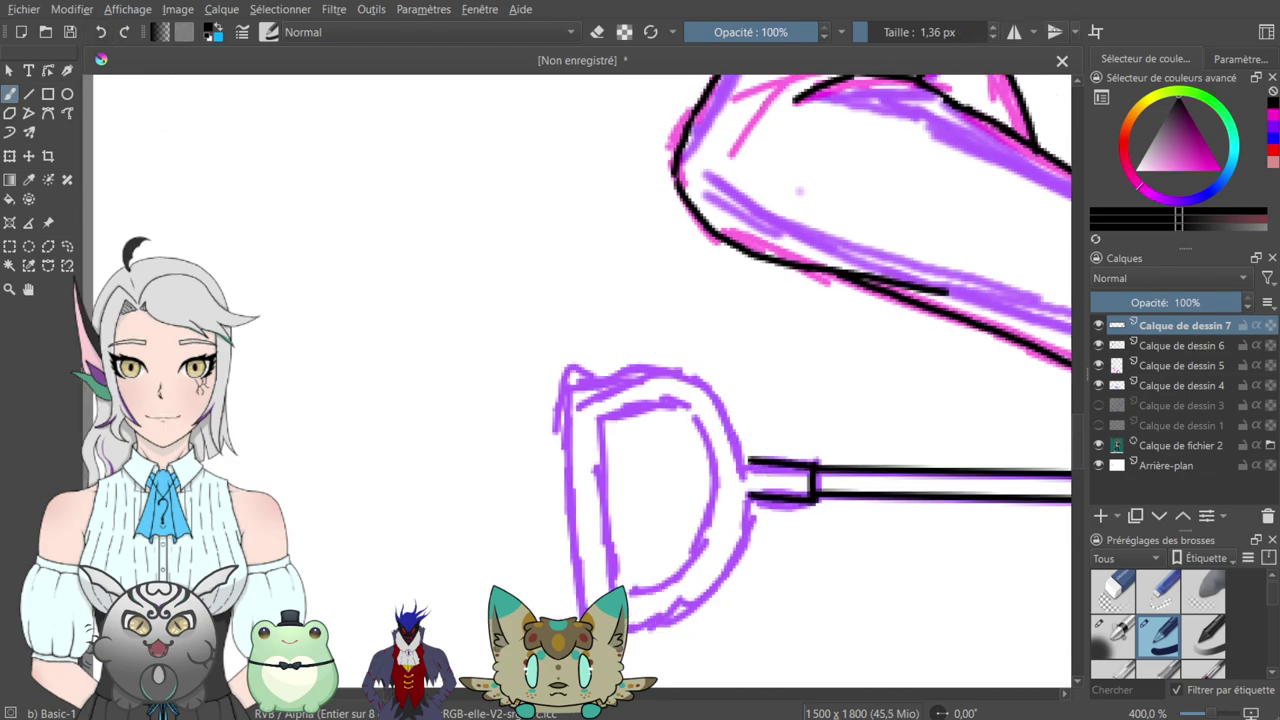
click(1055, 32)
key(ctrl+minus)
key(ctrl+minus)
key(ctrl+minus)
key(ctrl+minus)
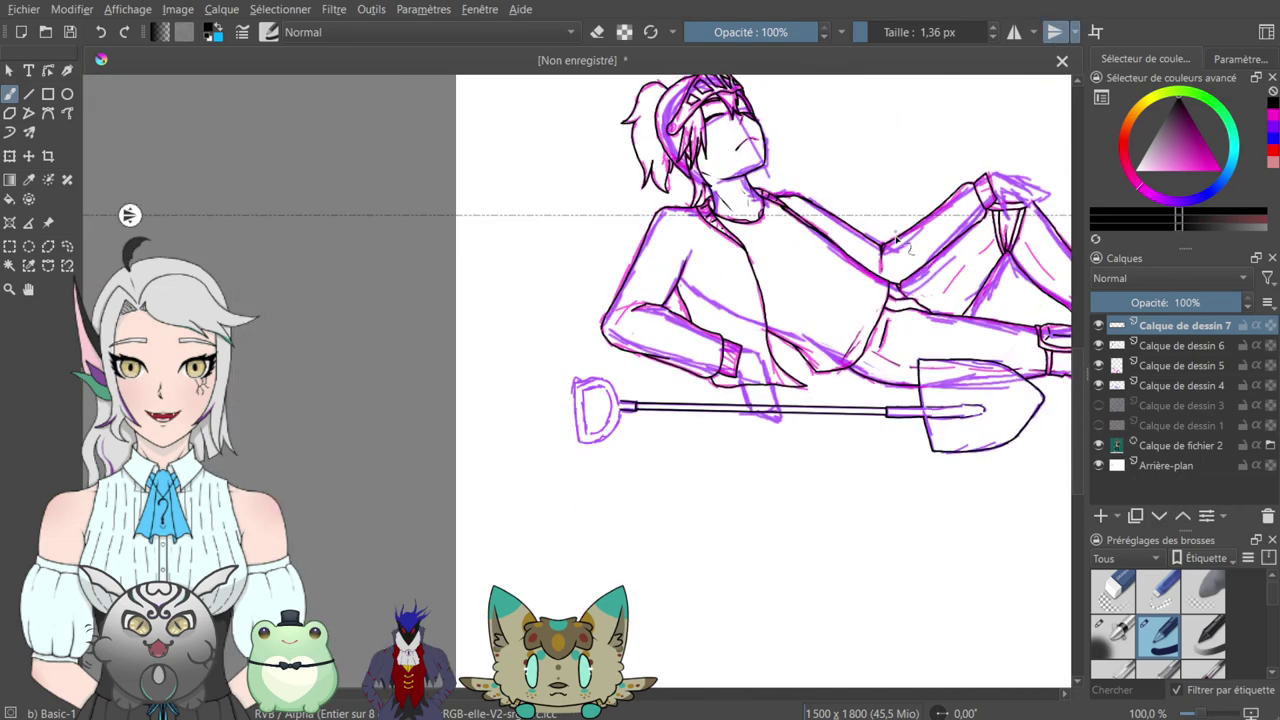
drag(128, 212, 324, 405)
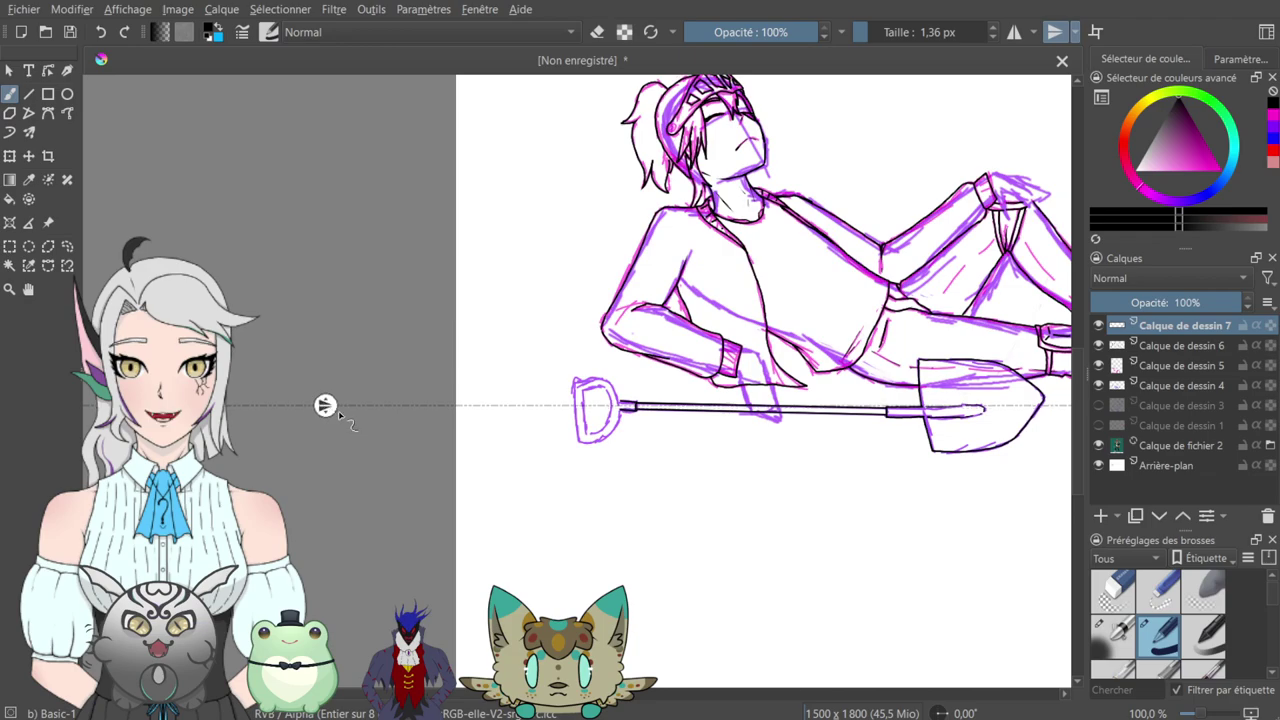
- Try to ink a wide rounded outline for the D-shaped grip with mirrored strokes, and undo it
key(ctrl+minus)
key(ctrl+plus)
key(ctrl+plus)
key(plus)
key(plus)
drag(752, 338, 608, 278)
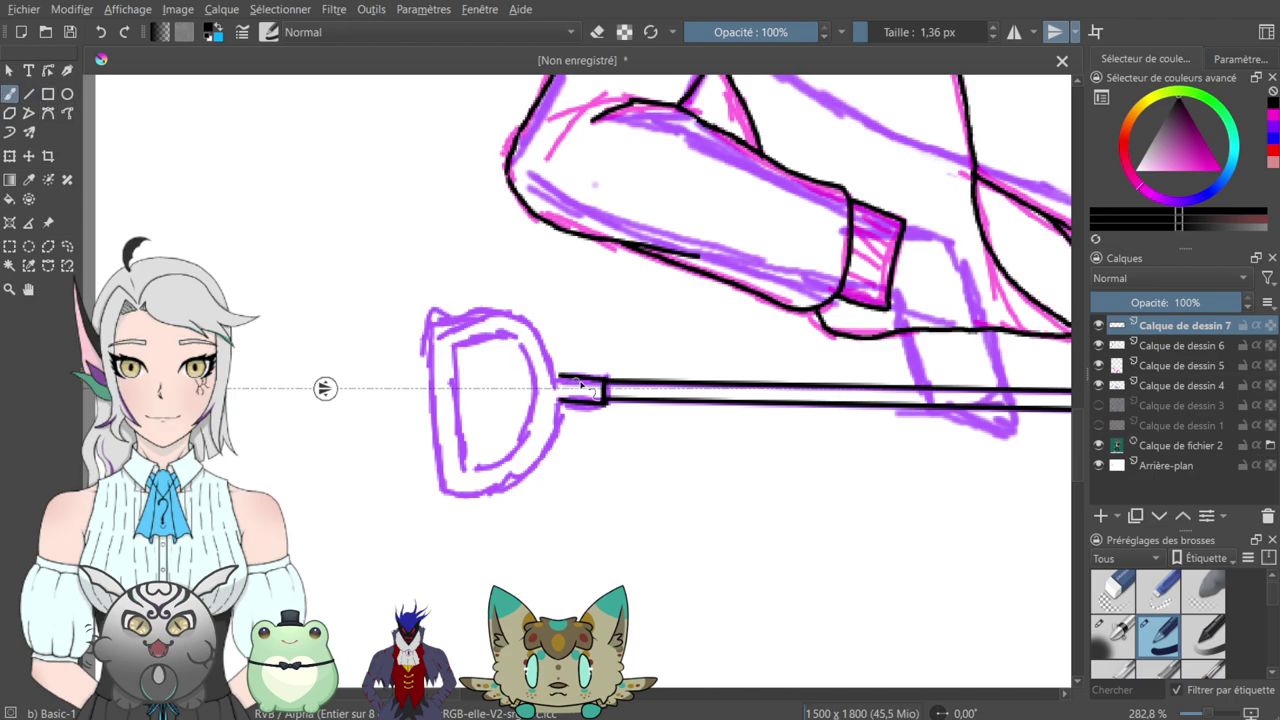
mouse_move(556, 371)
mouse_down()
mouse_move(516, 323)
mouse_move(464, 317)
mouse_move(451, 392)
mouse_up()
key(ctrl+z)
key(plus)
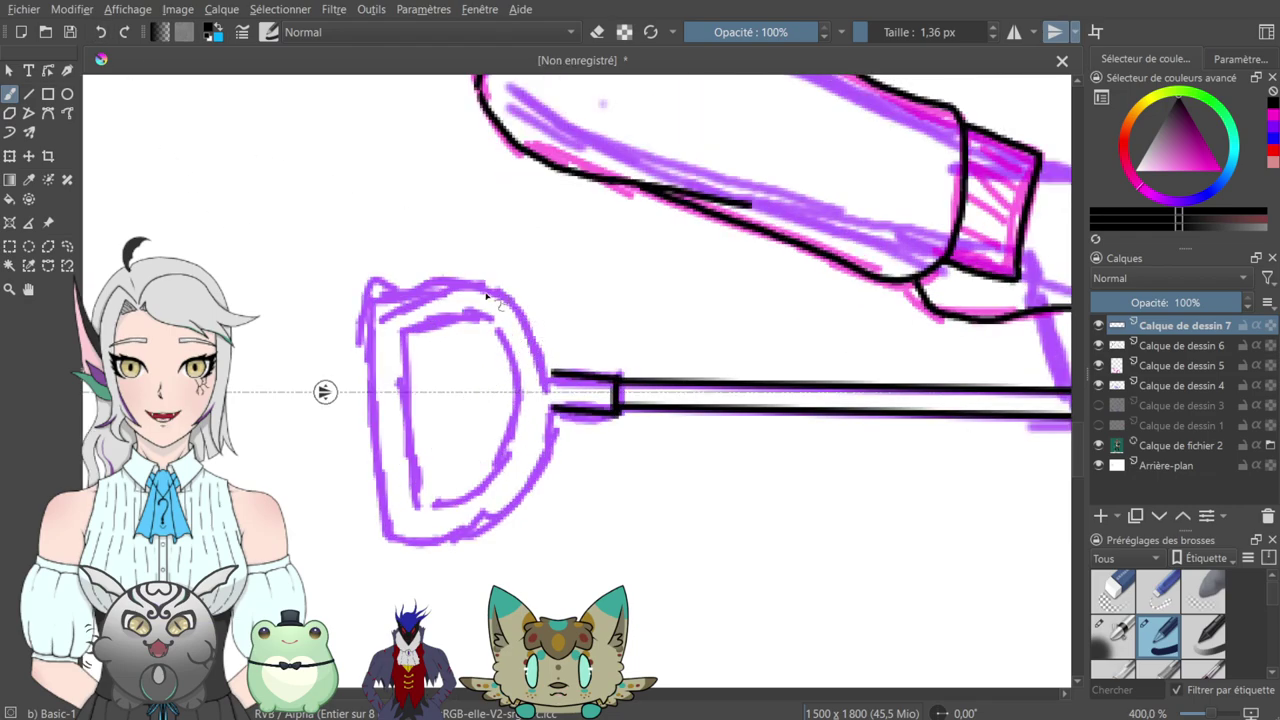
drag(490, 296, 558, 280)
mouse_move(621, 360)
mouse_down()
mouse_move(578, 277)
mouse_move(494, 252)
mouse_move(458, 264)
mouse_move(452, 378)
mouse_up()
mouse_move(583, 243)
mouse_down()
mouse_move(560, 380)
mouse_move(604, 283)
mouse_up()
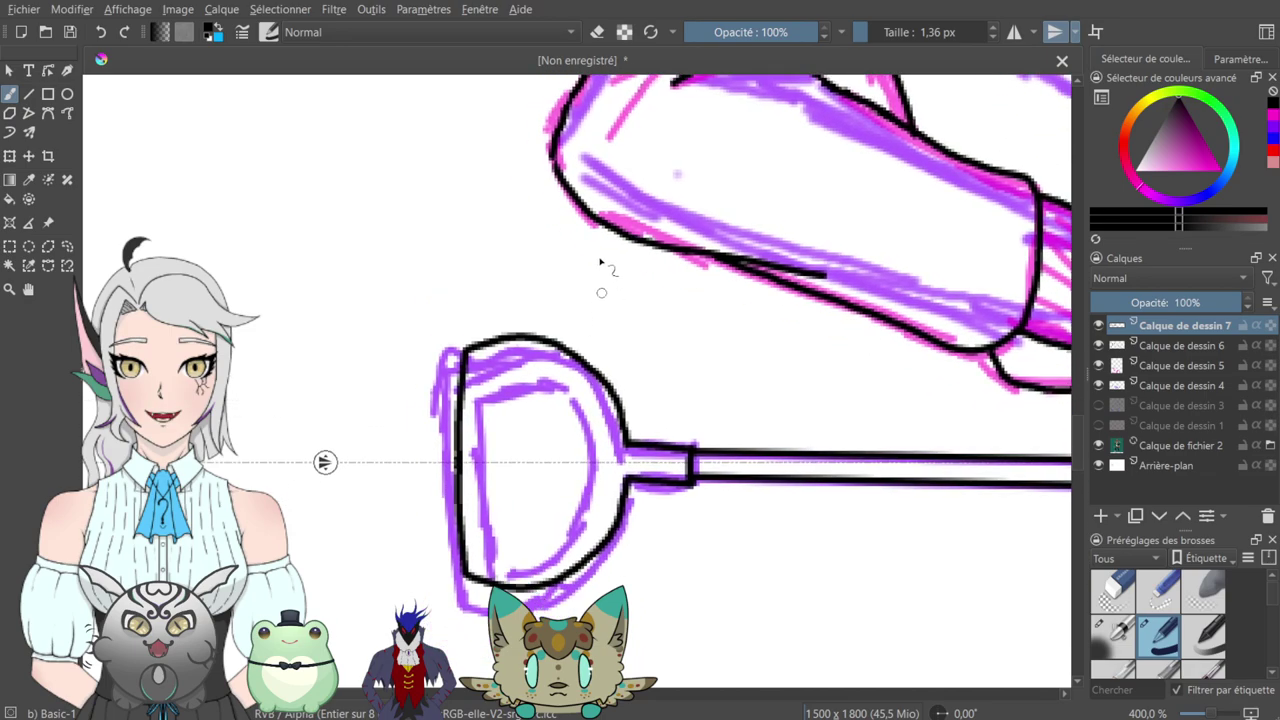
key(ctrl+z)
- Ink the grip's mirrored outer outline tapering to the collar, and replace its straight back edge with a bowed line
drag(466, 373, 467, 460)
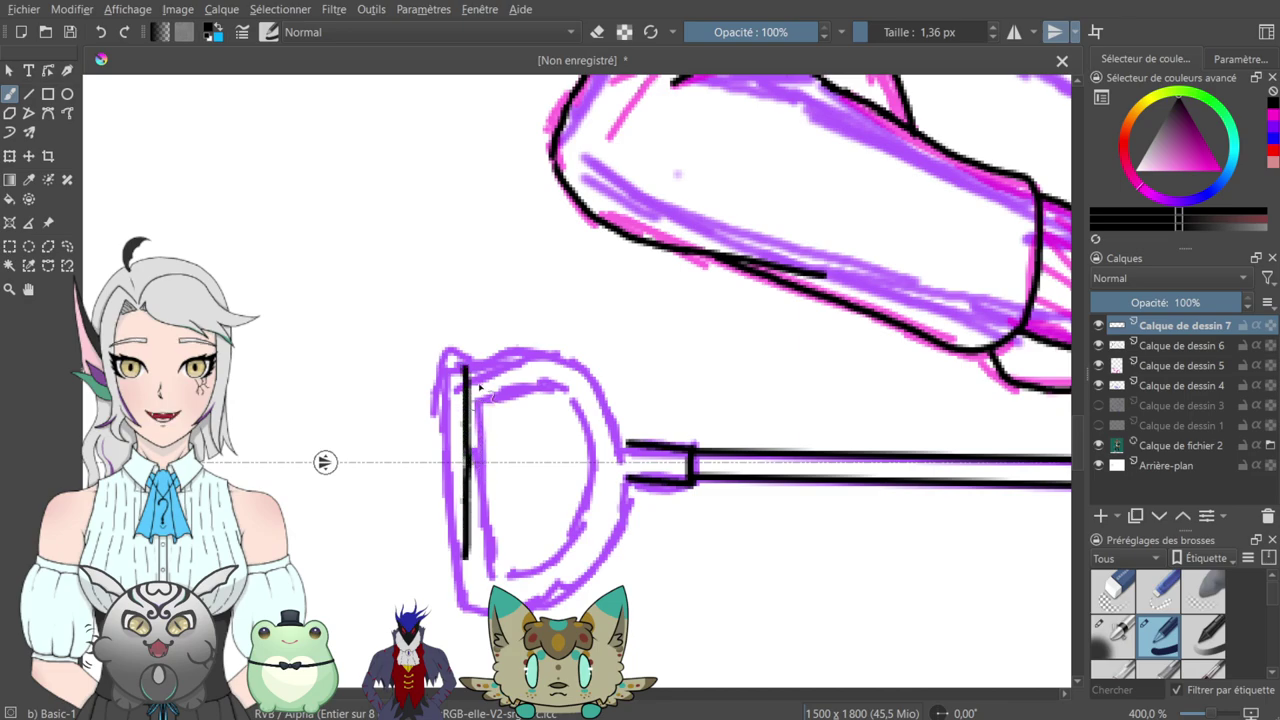
mouse_move(465, 362)
mouse_down()
mouse_move(468, 350)
mouse_move(495, 352)
mouse_move(558, 370)
mouse_move(625, 442)
mouse_up()
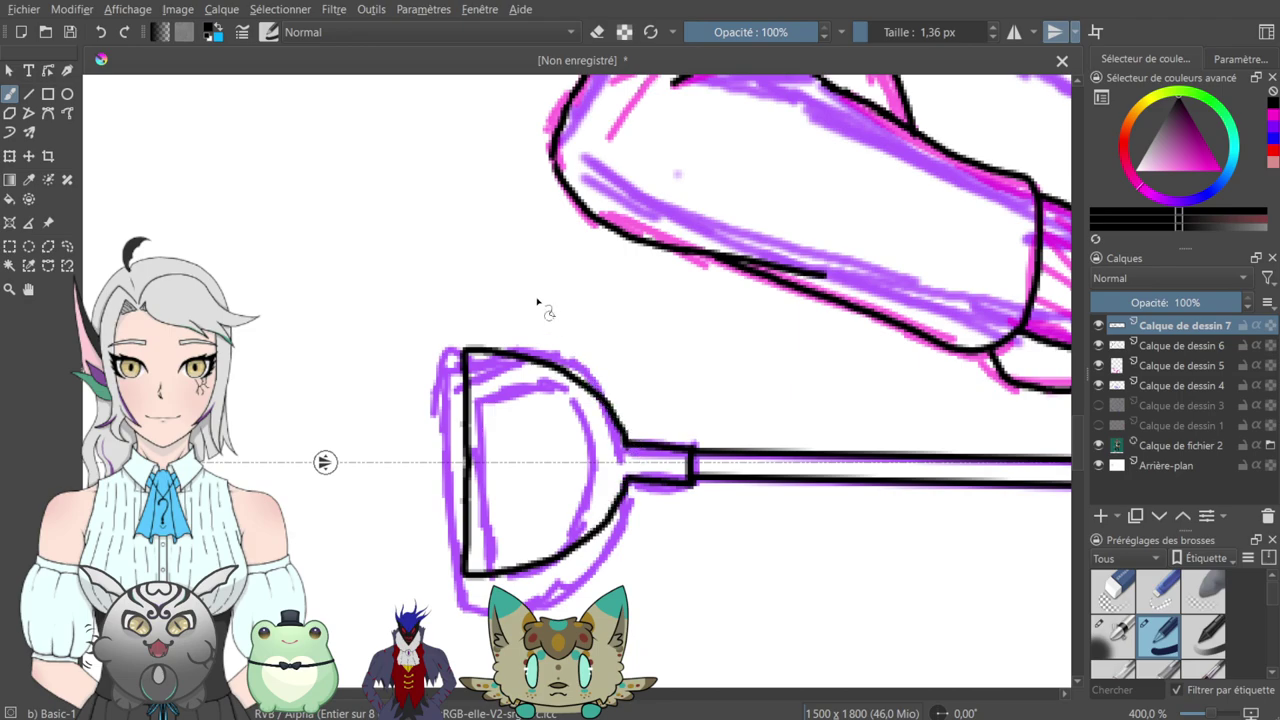
key(e)
mouse_move(472, 438)
mouse_down()
mouse_move(470, 490)
mouse_move(465, 365)
mouse_move(468, 398)
mouse_move(478, 383)
mouse_up()
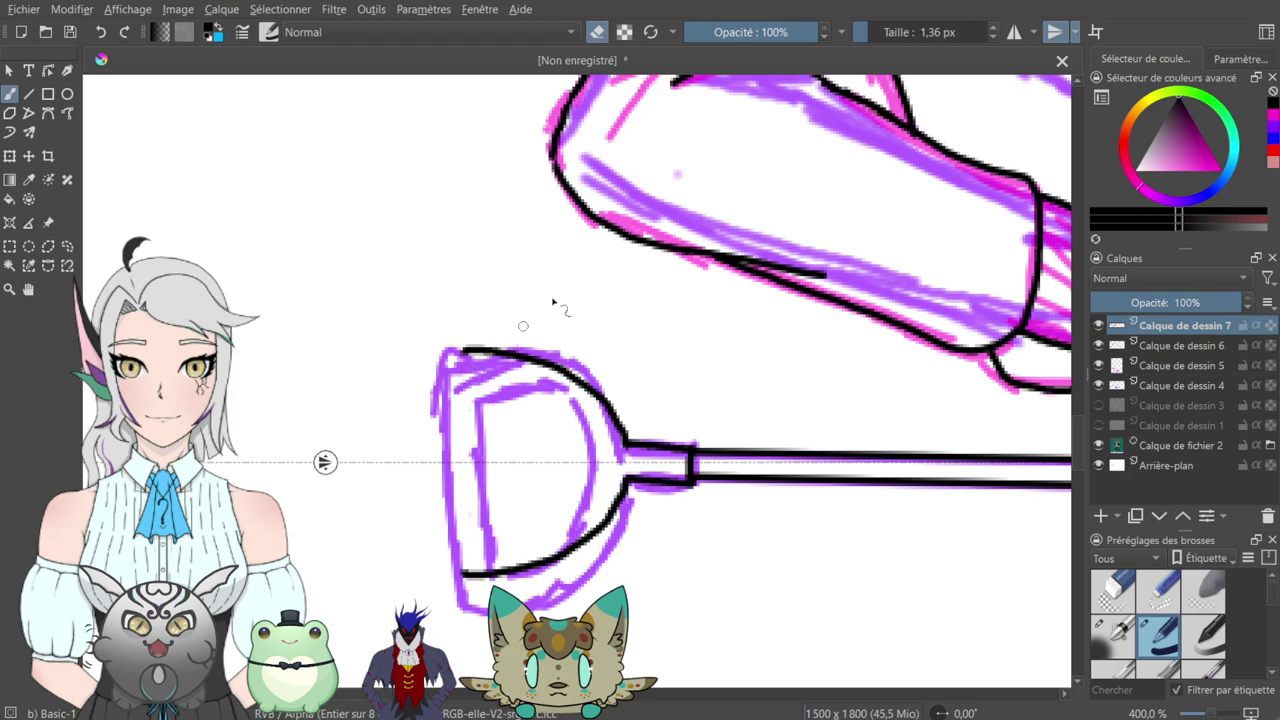
key(e)
drag(449, 450, 463, 357)
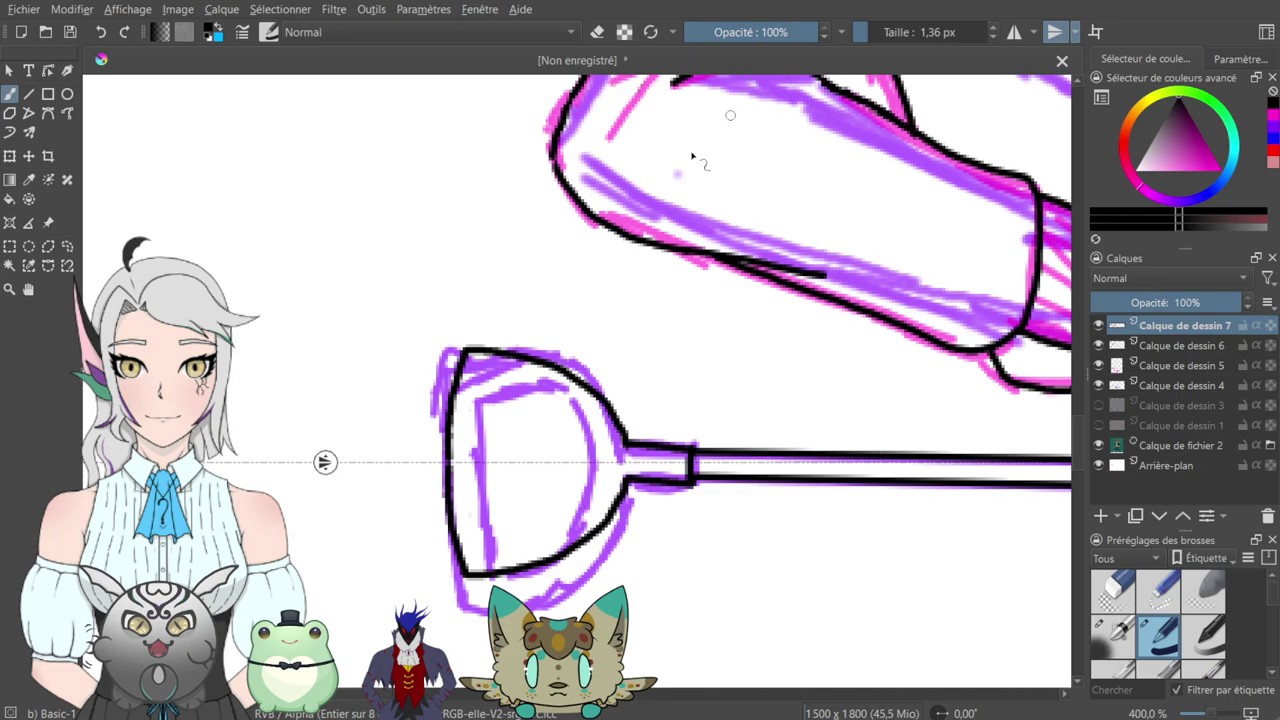
- Ink the grip's inner opening parallel to its outer outline and turn off mirror painting
mouse_move(476, 463)
mouse_down()
mouse_move(478, 388)
mouse_move(496, 381)
mouse_move(584, 424)
mouse_move(603, 461)
mouse_up()
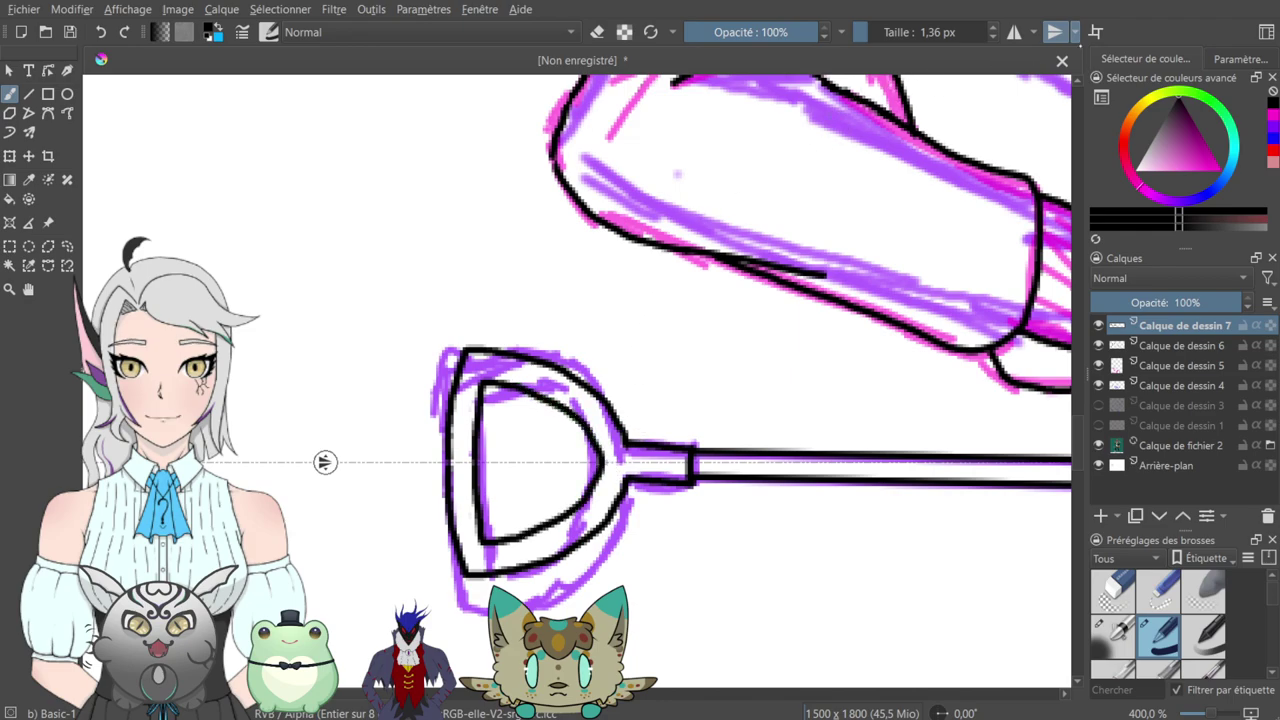
click(1055, 32)
- Hide the sketch layers Calque de dessin 5 and Calque de dessin 4 to view the line art alone
key(ctrl+minus)
key(ctrl+minus)
key(ctrl+minus)
key(ctrl+minus)
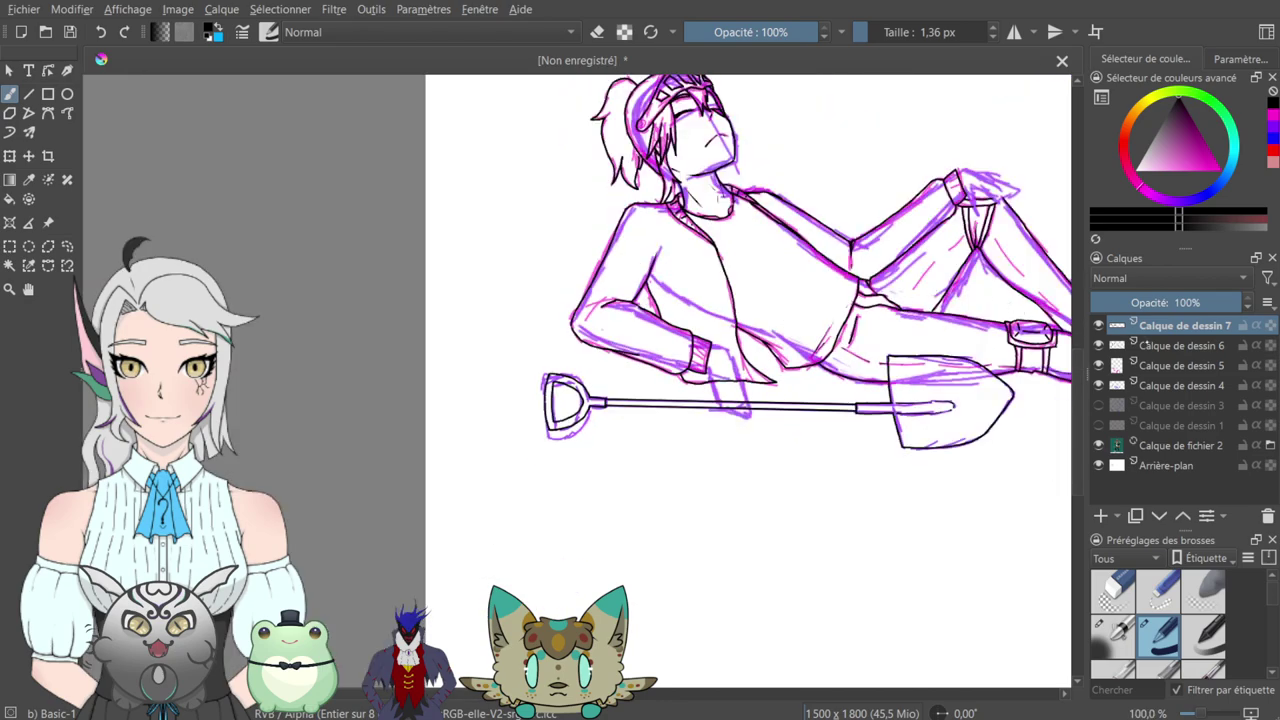
click(1098, 346)
click(1098, 346)
click(1098, 366)
click(1098, 385)
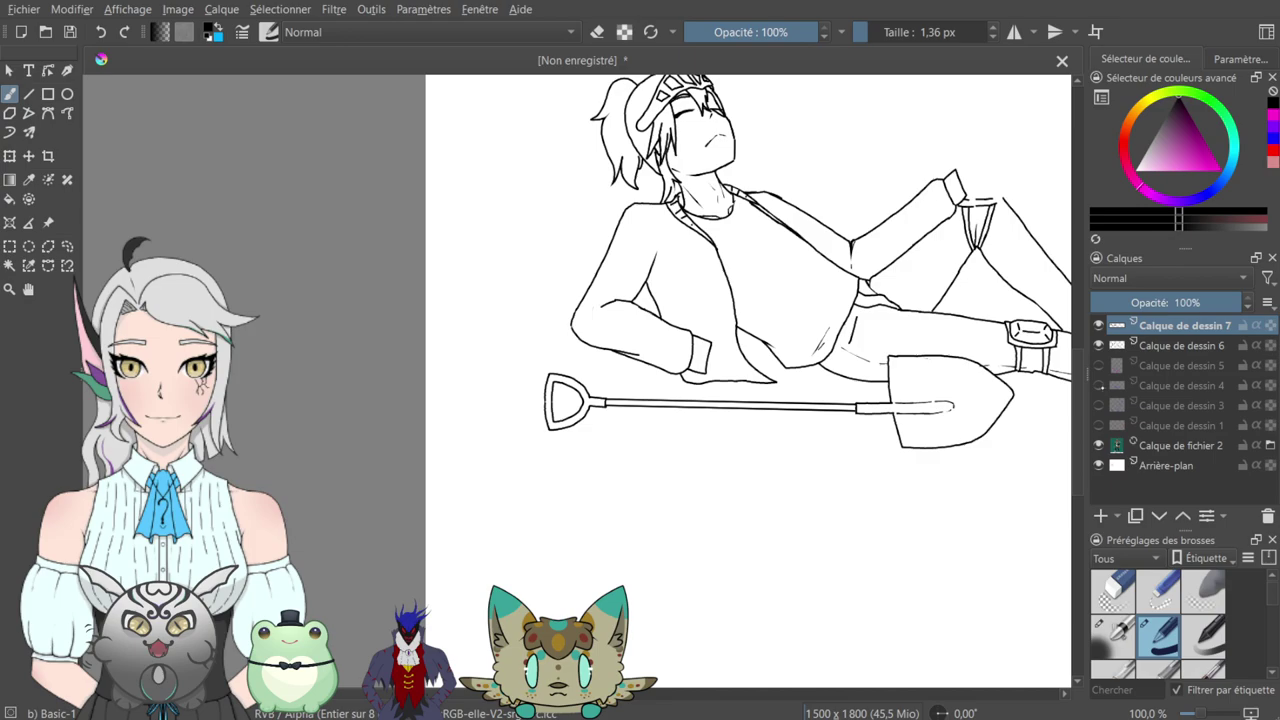
key(minus)
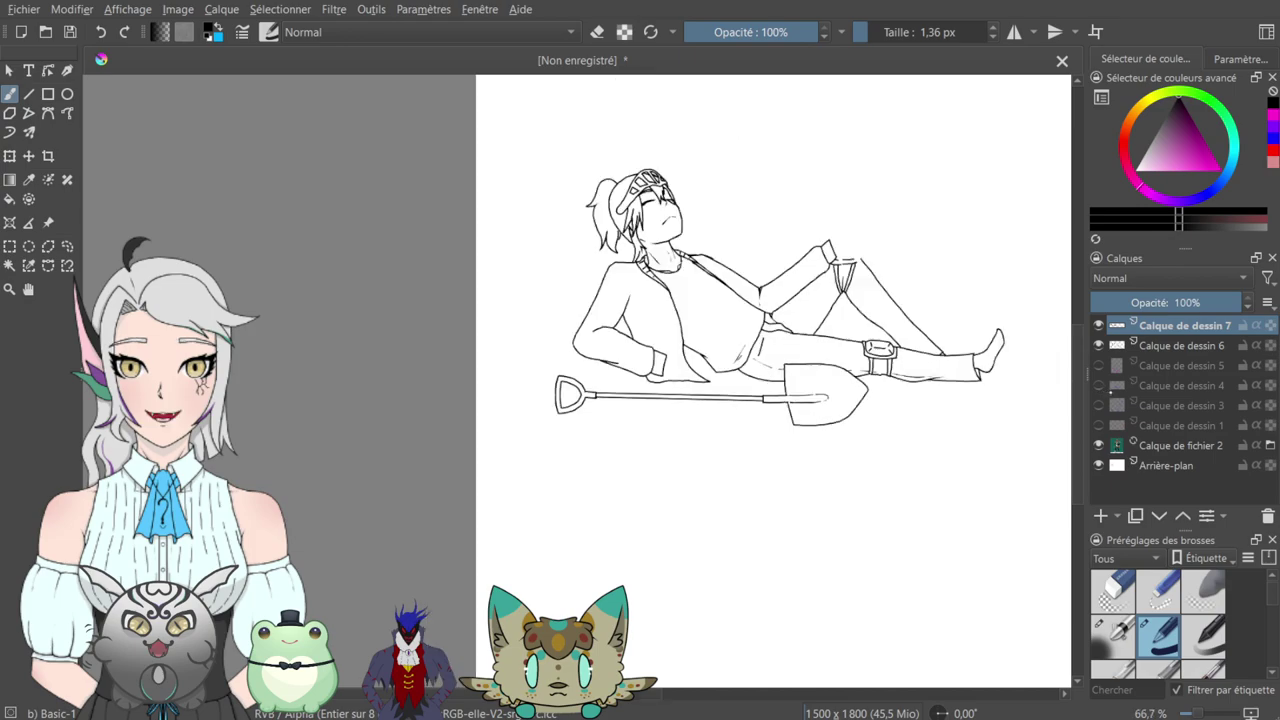
- Add a new paint layer directly above Calque de dessin 6 and show the sketch layer Calque de dessin 4
key(plus)
key(plus)
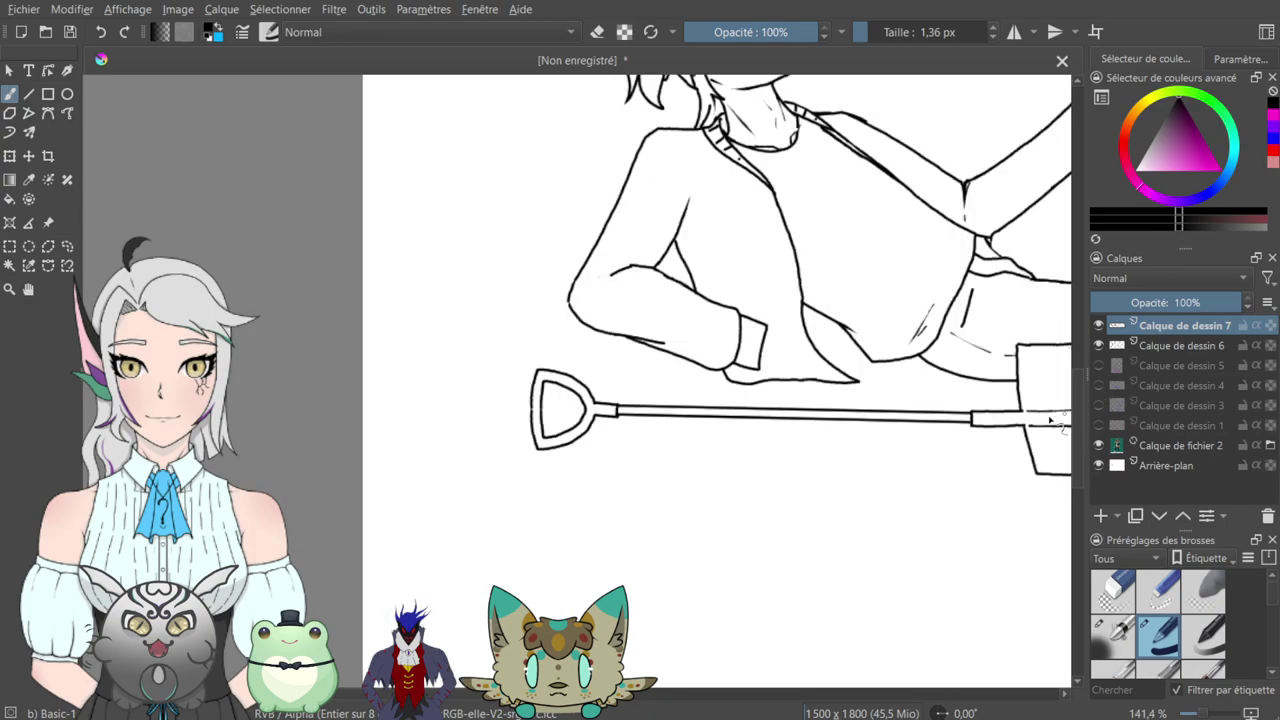
drag(887, 235, 847, 402)
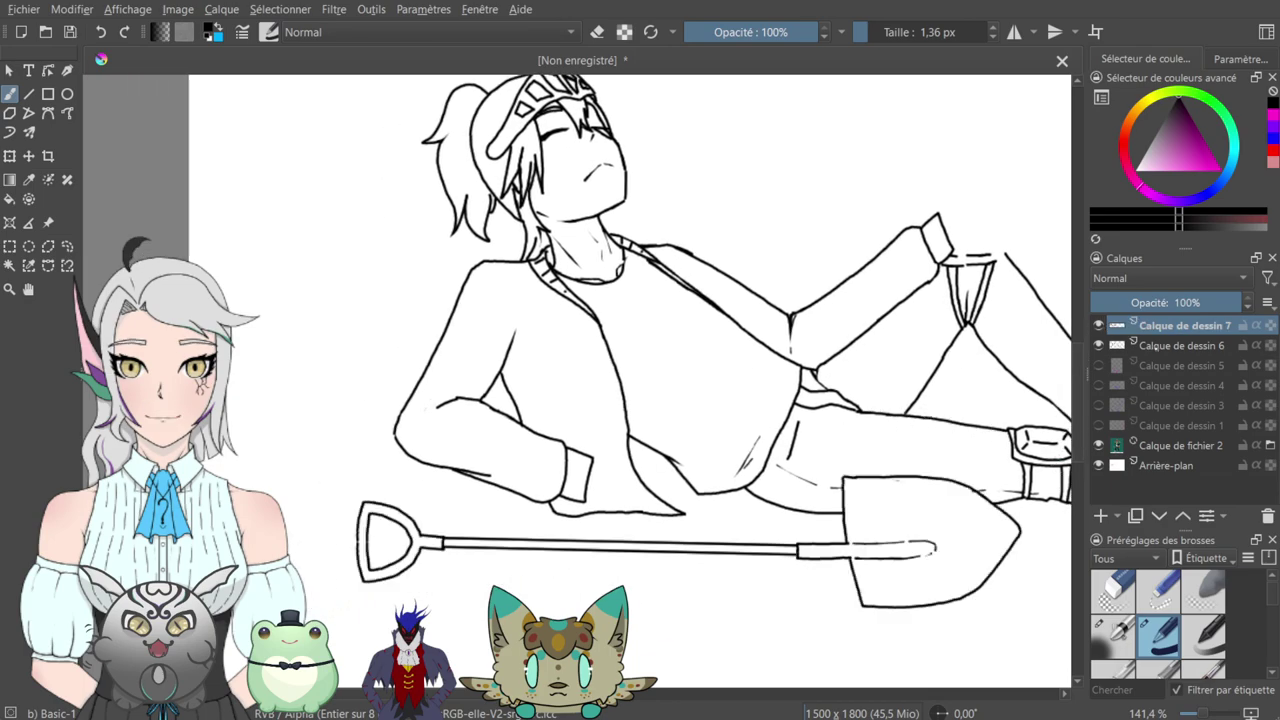
click(1163, 345)
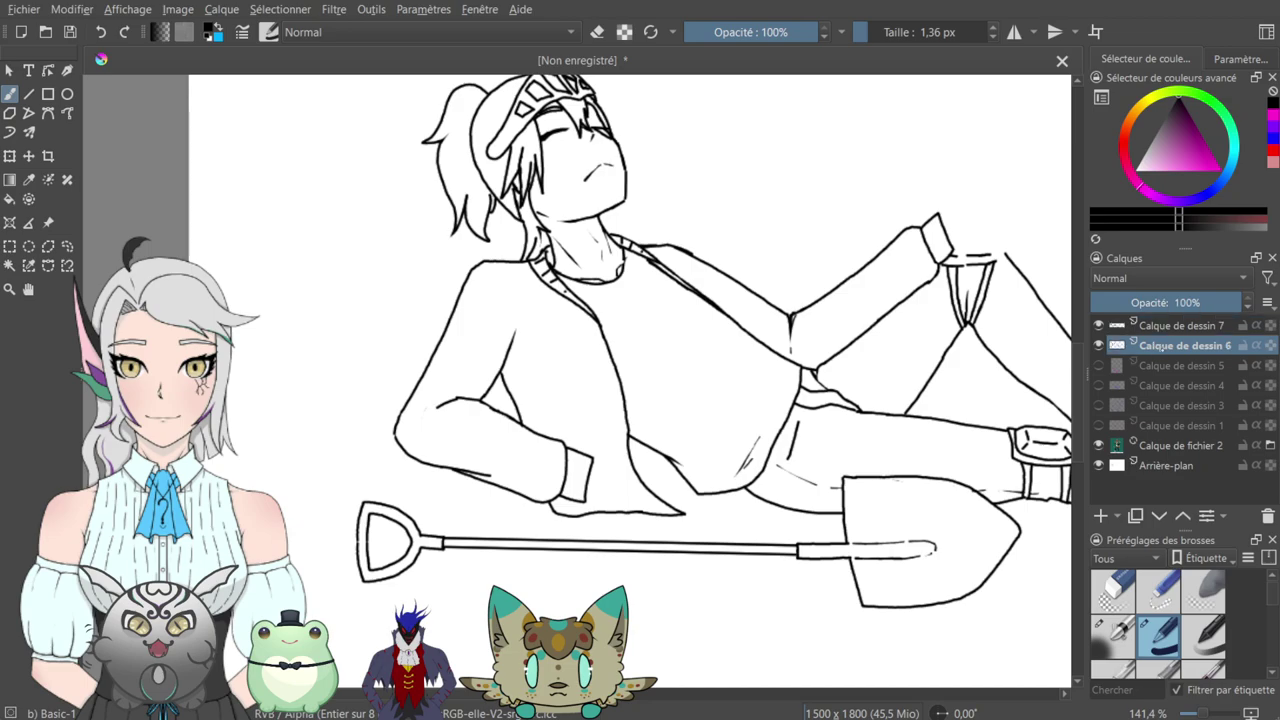
key(Insert)
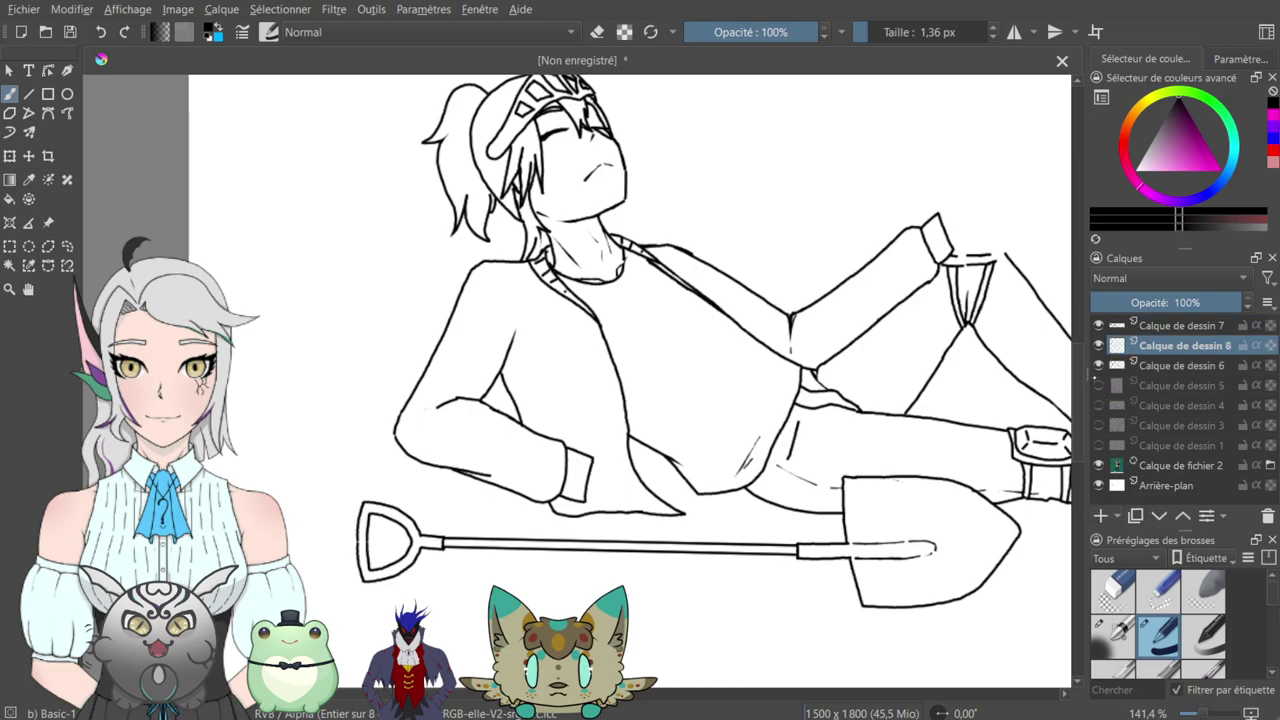
click(1098, 385)
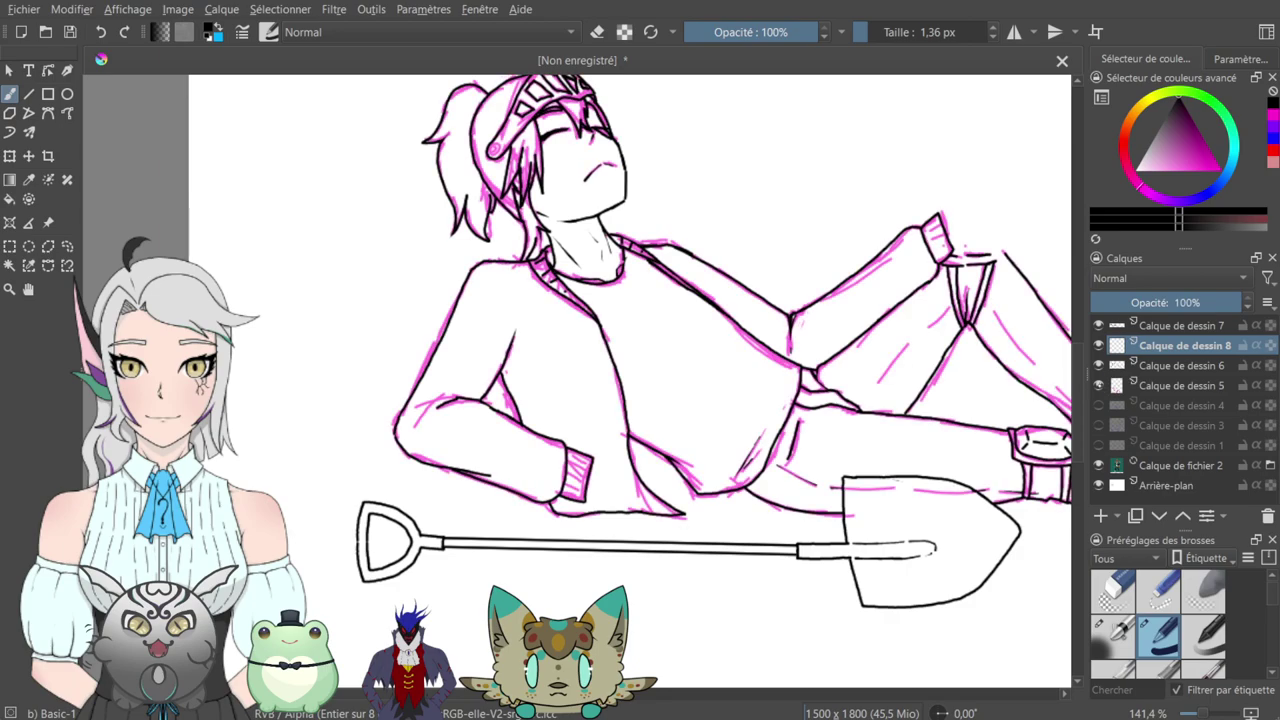
click(1098, 385)
click(1098, 405)
- Ink the lowered hand below the sleeve cuff, with its back, fingertips and the lines separating the fingers
key(plus)
key(plus)
key(plus)
mouse_move(692, 628)
mouse_down()
mouse_move(714, 249)
mouse_move(660, 229)
mouse_move(698, 224)
mouse_move(750, 382)
mouse_up()
mouse_move(595, 302)
mouse_down()
mouse_move(630, 392)
mouse_move(666, 390)
mouse_up()
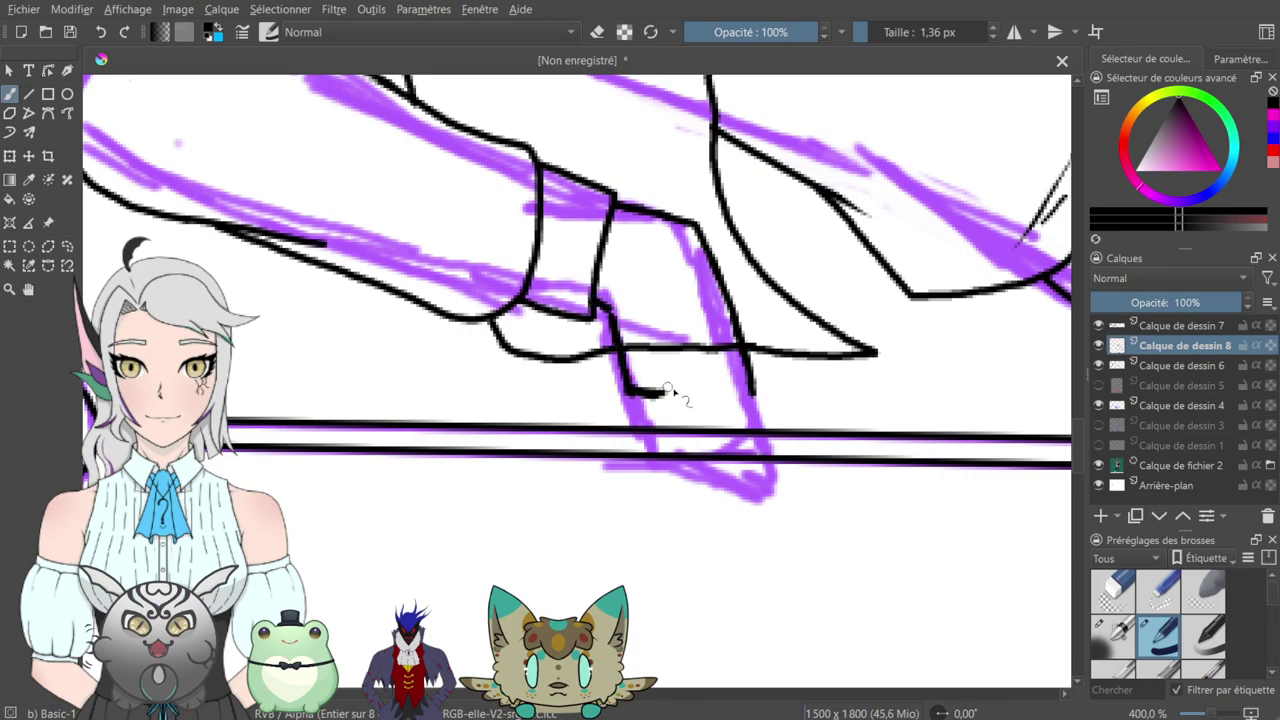
mouse_move(655, 346)
mouse_down()
mouse_move(660, 394)
mouse_move(679, 401)
mouse_move(662, 397)
mouse_move(701, 396)
mouse_up()
mouse_move(717, 328)
mouse_down()
mouse_move(744, 404)
mouse_move(707, 404)
mouse_up()
mouse_move(690, 357)
mouse_down()
mouse_move(702, 396)
mouse_move(685, 332)
mouse_up()
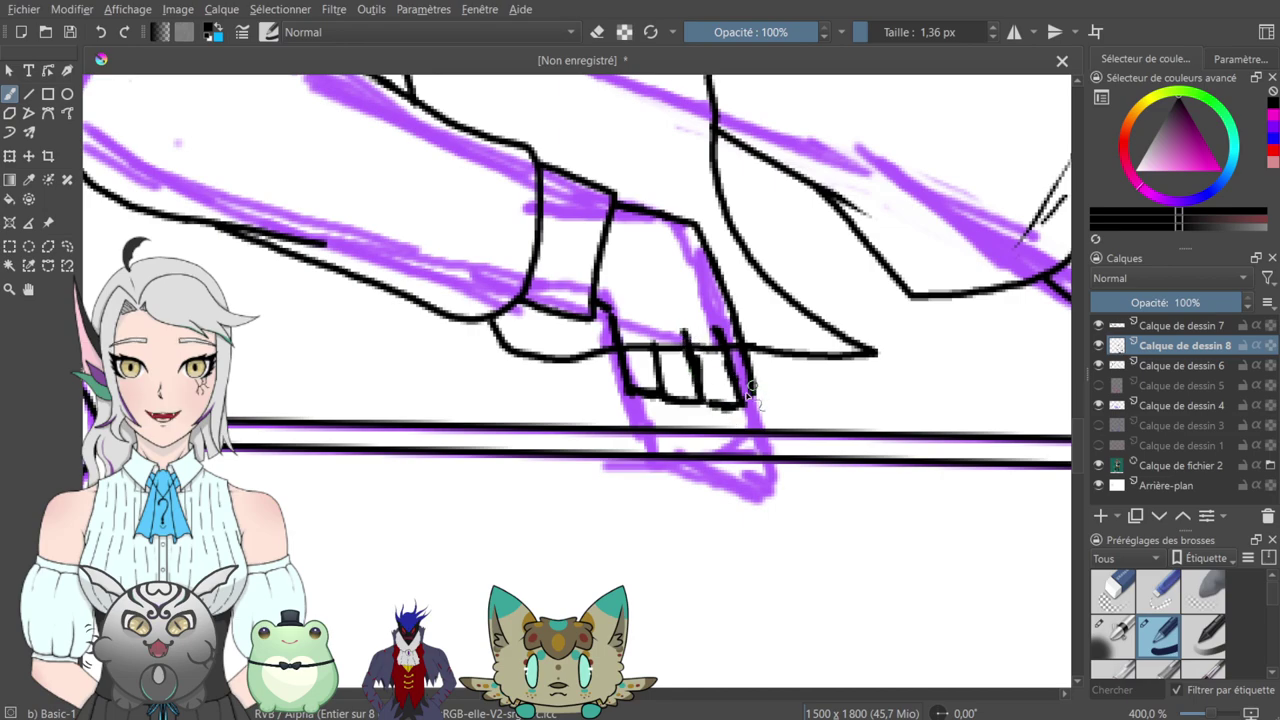
- Round off the angular corner on the back of the lowered hand with a smooth curve
scroll(777, 322, up, 3)
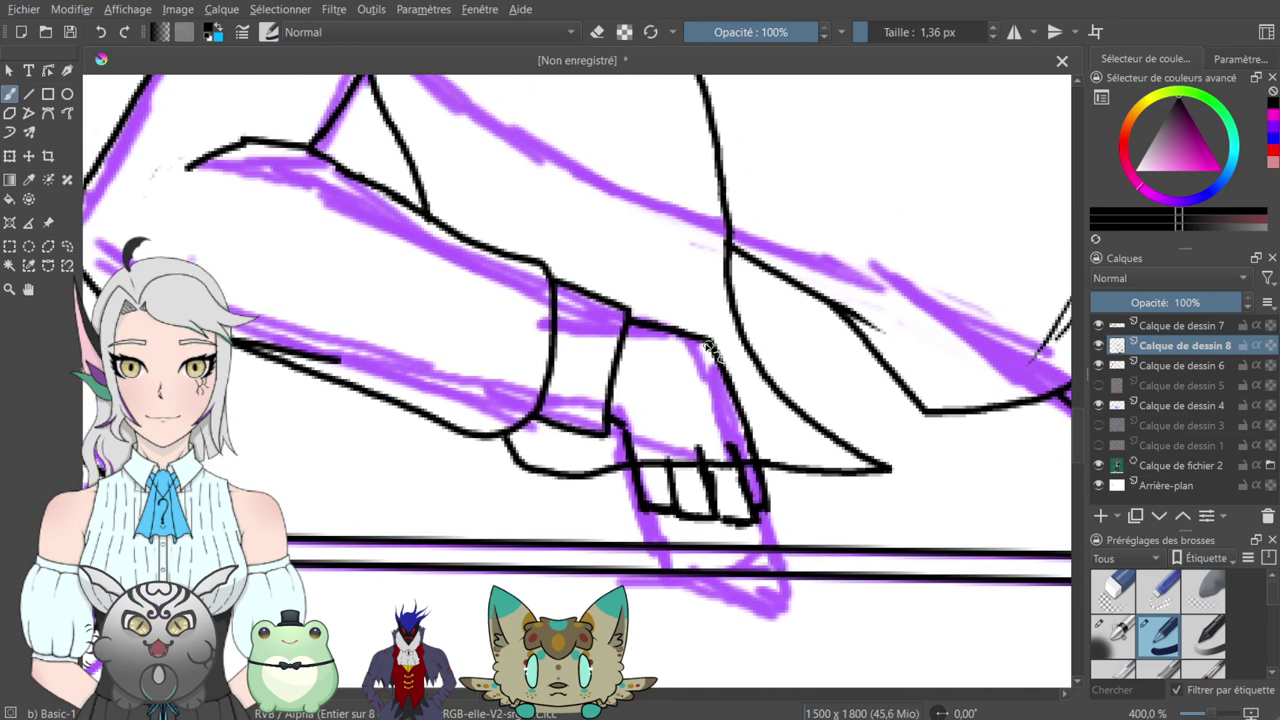
drag(695, 336, 722, 366)
key(e)
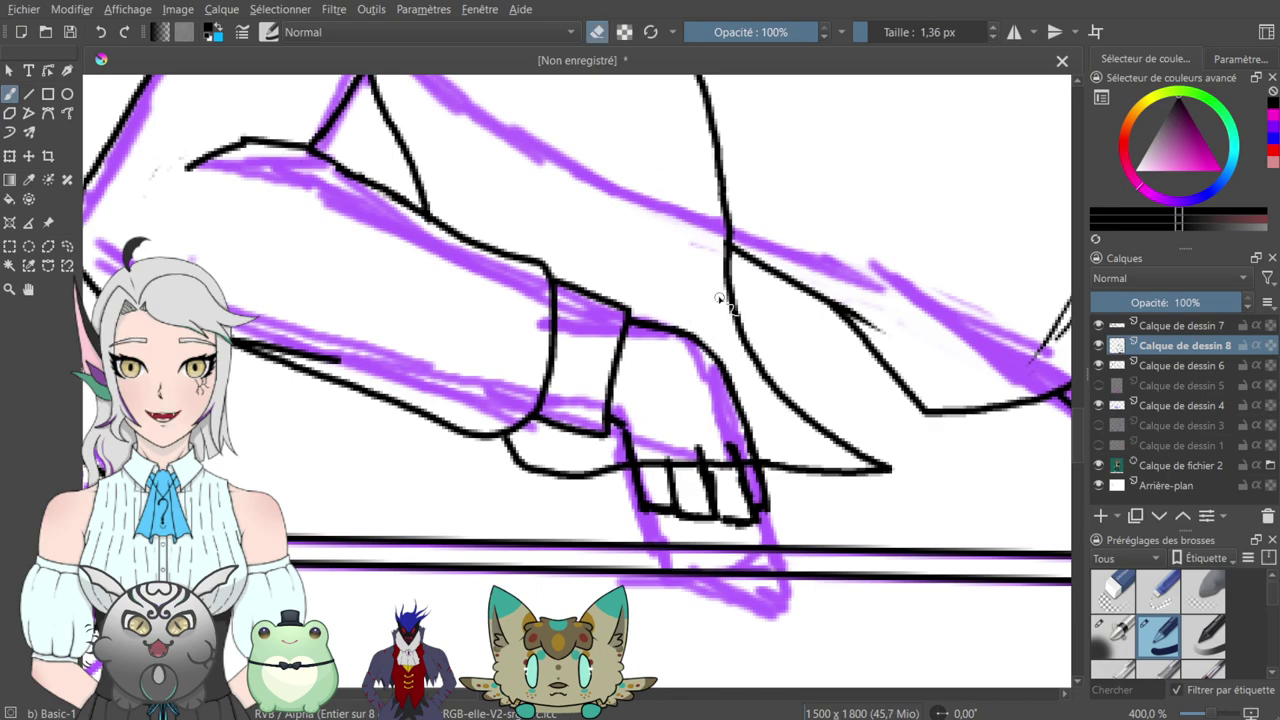
key(minus)
key(minus)
key(plus)
key(plus)
key(plus)
key(e)
- Clean up the finger separations of the lowered hand into single lines and close the lower edge of the fingertips
drag(795, 492, 772, 548)
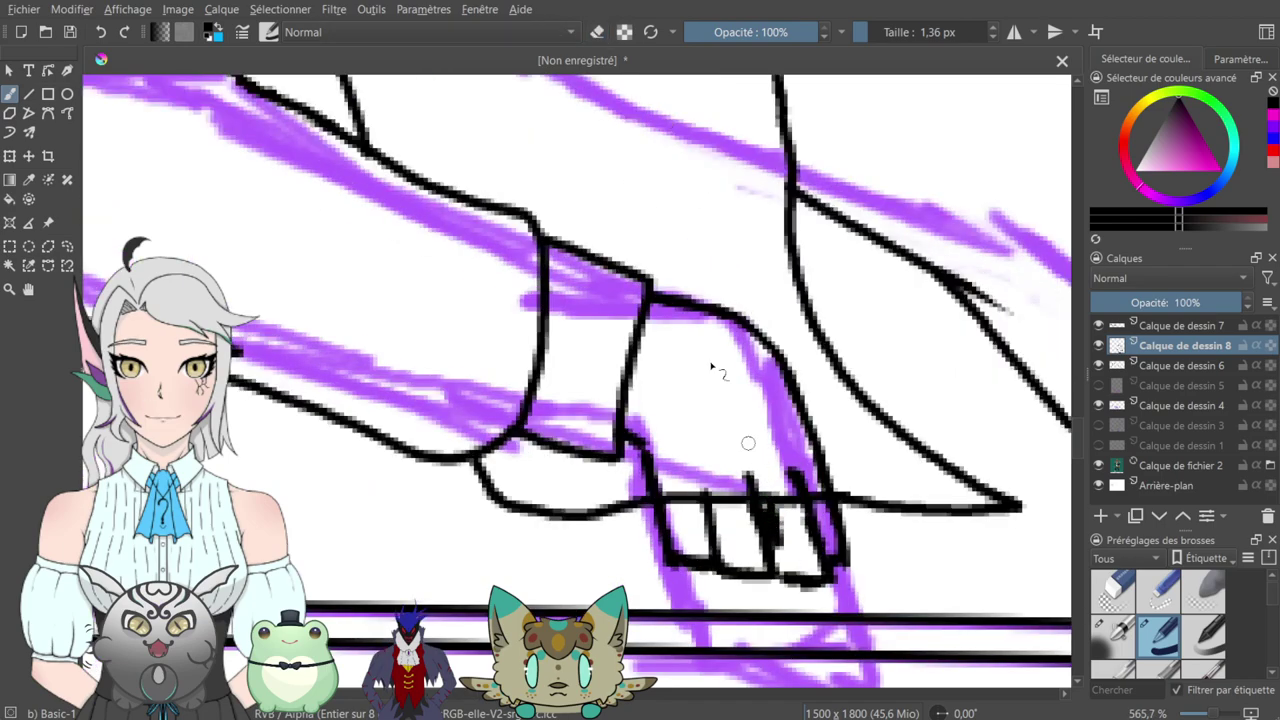
key(ctrl+z)
key(e)
mouse_move(777, 504)
mouse_down()
mouse_move(782, 554)
mouse_move(814, 579)
mouse_move(844, 566)
mouse_move(841, 584)
mouse_move(791, 588)
mouse_up()
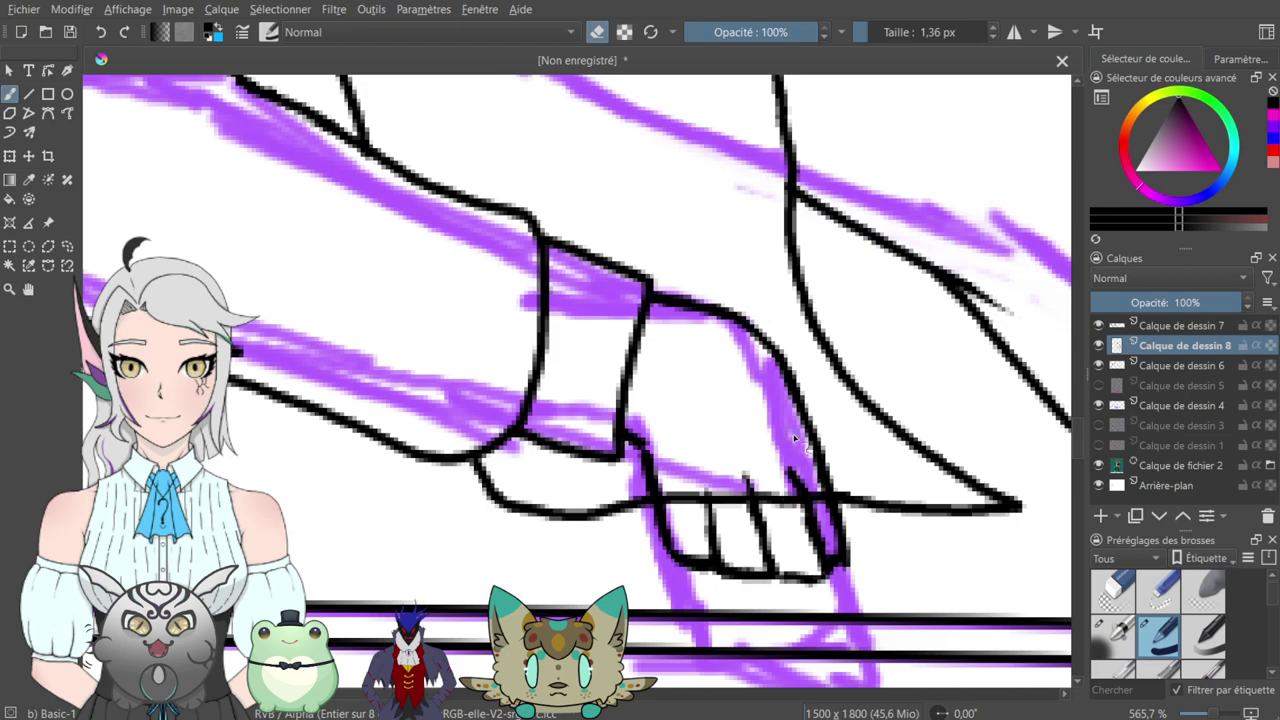
scroll(794, 441, down, 2)
scroll(766, 471, up, 2)
- Extend the lower edge of the lowered hand's fingertips outward past the first finger
key(e)
key(ctrl+plus)
mouse_move(672, 617)
mouse_down()
mouse_move(693, 625)
mouse_move(658, 601)
mouse_move(694, 591)
mouse_up()
click(597, 32)
click(597, 32)
scroll(757, 449, down, 5)
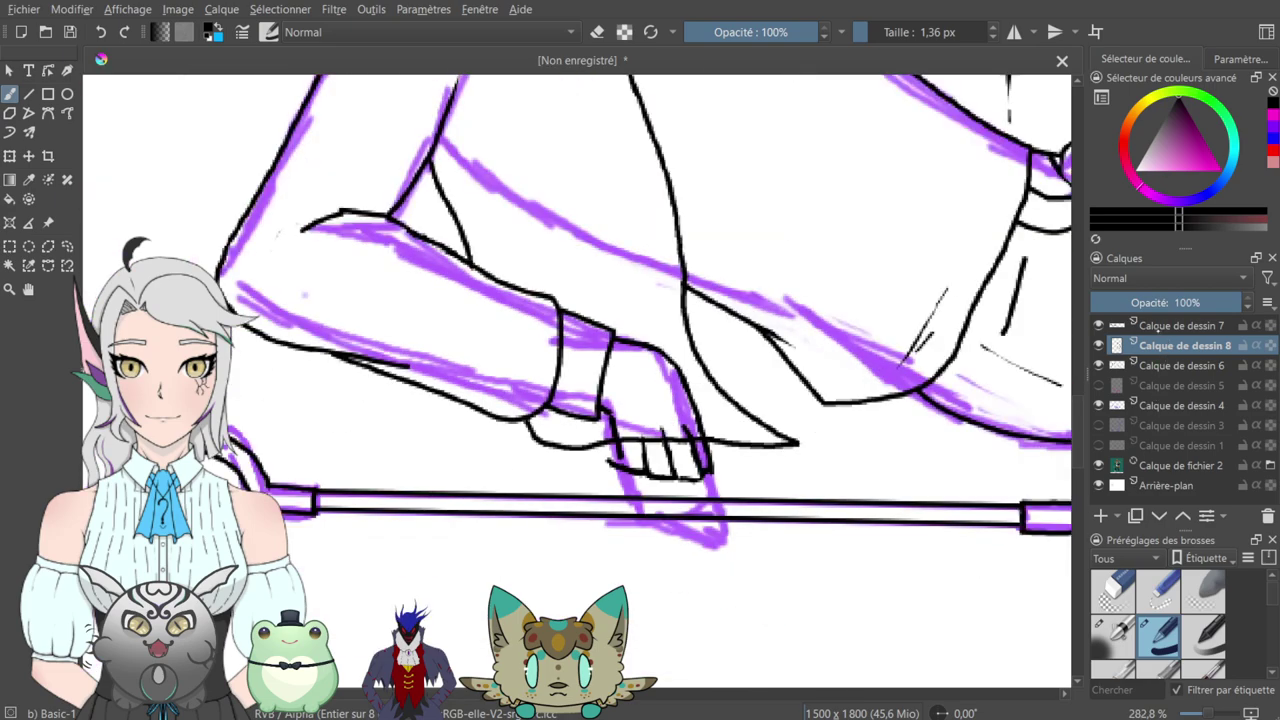
- Move the shovel on Calque de dessin 7 up so its shaft runs through the fingers of the lowered hand
key(Page_Up)
key(t)
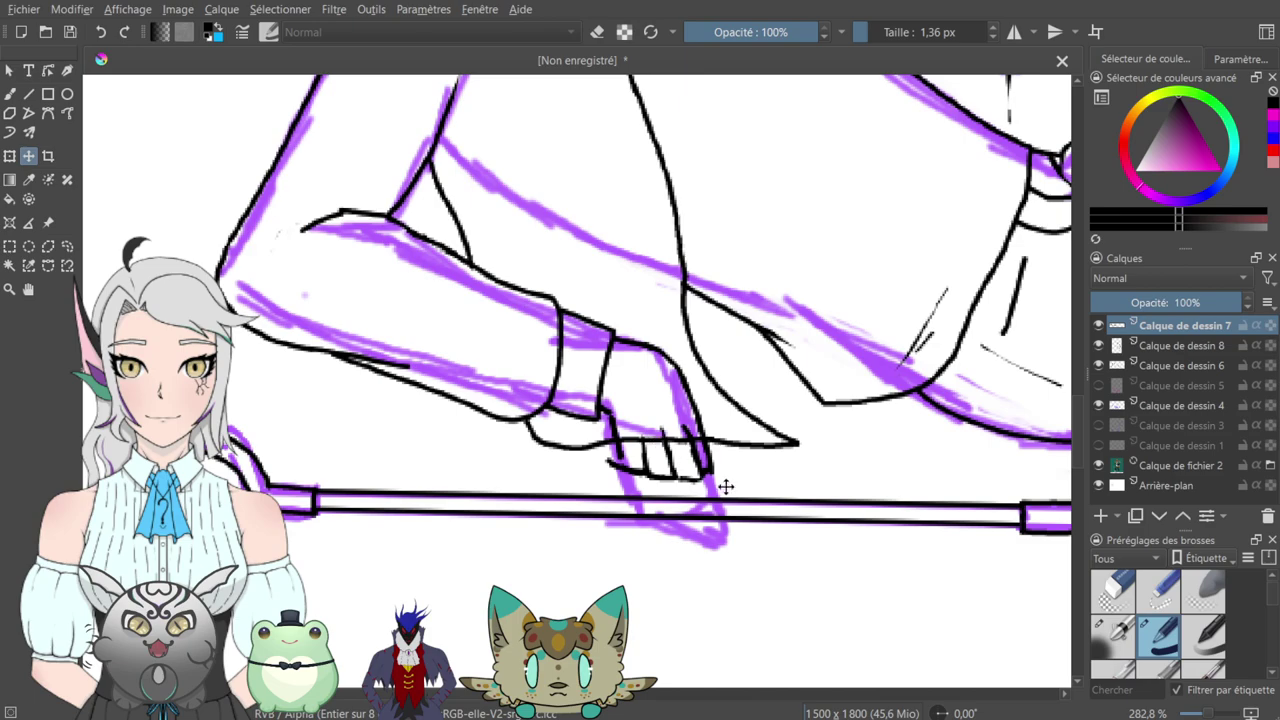
drag(747, 512, 737, 455)
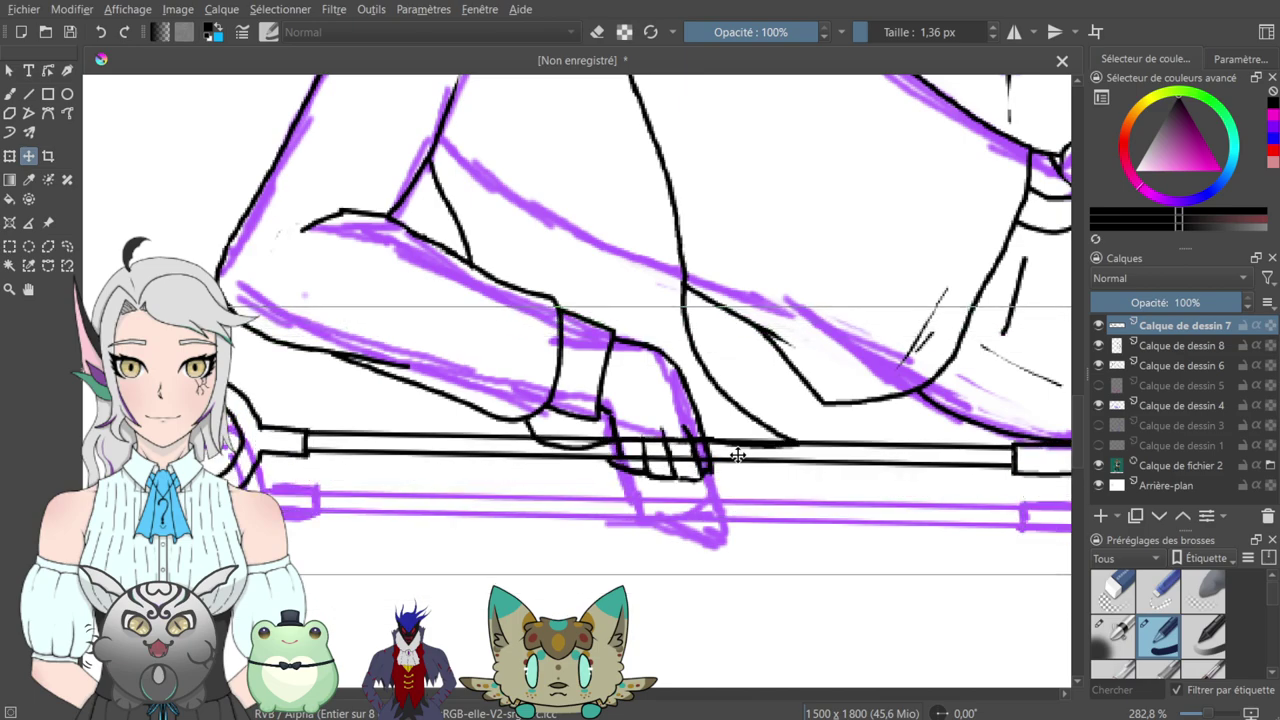
key(Right)
key(Right)
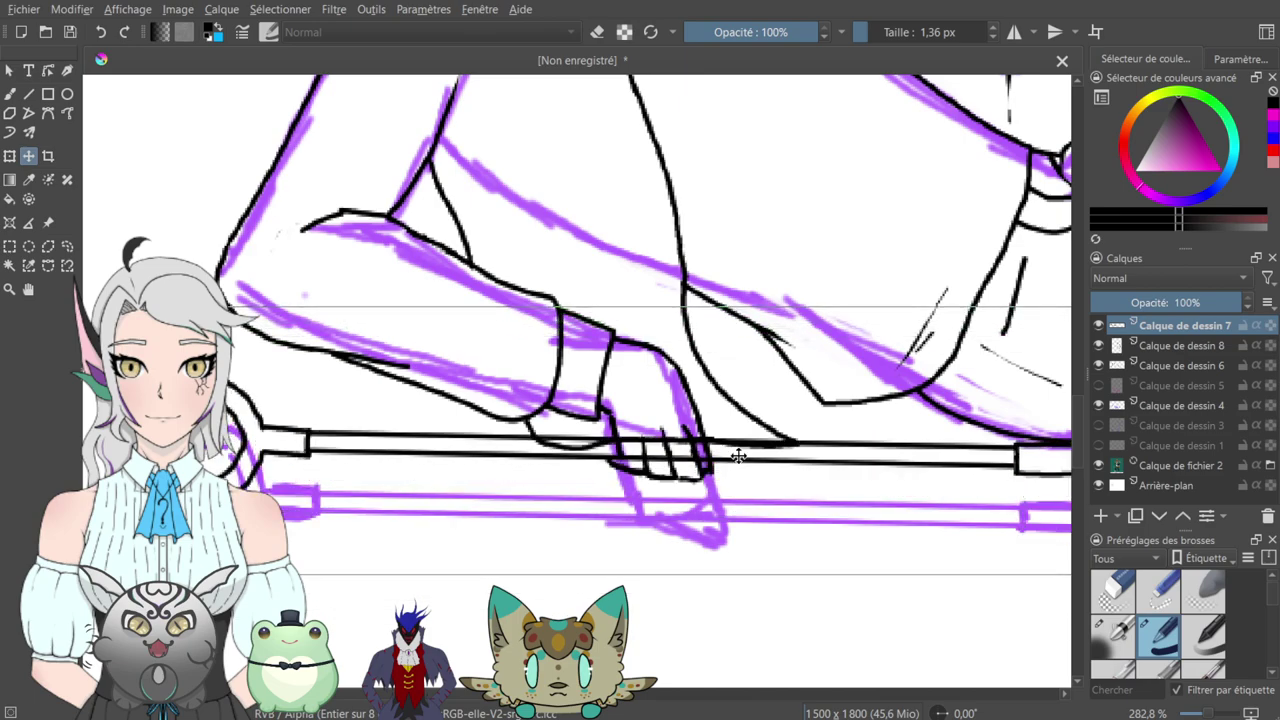
key(Down)
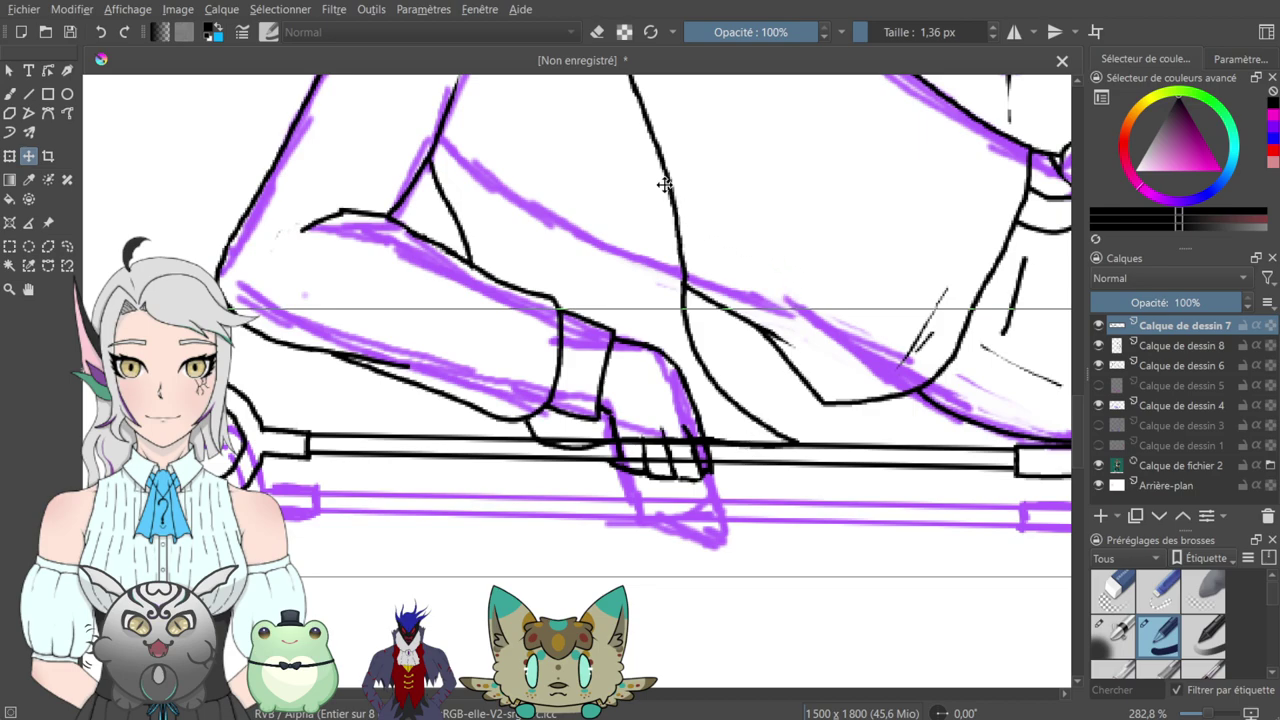
- Erase the shovel shaft lines where they cross the fingers of the lowered hand
click(10, 94)
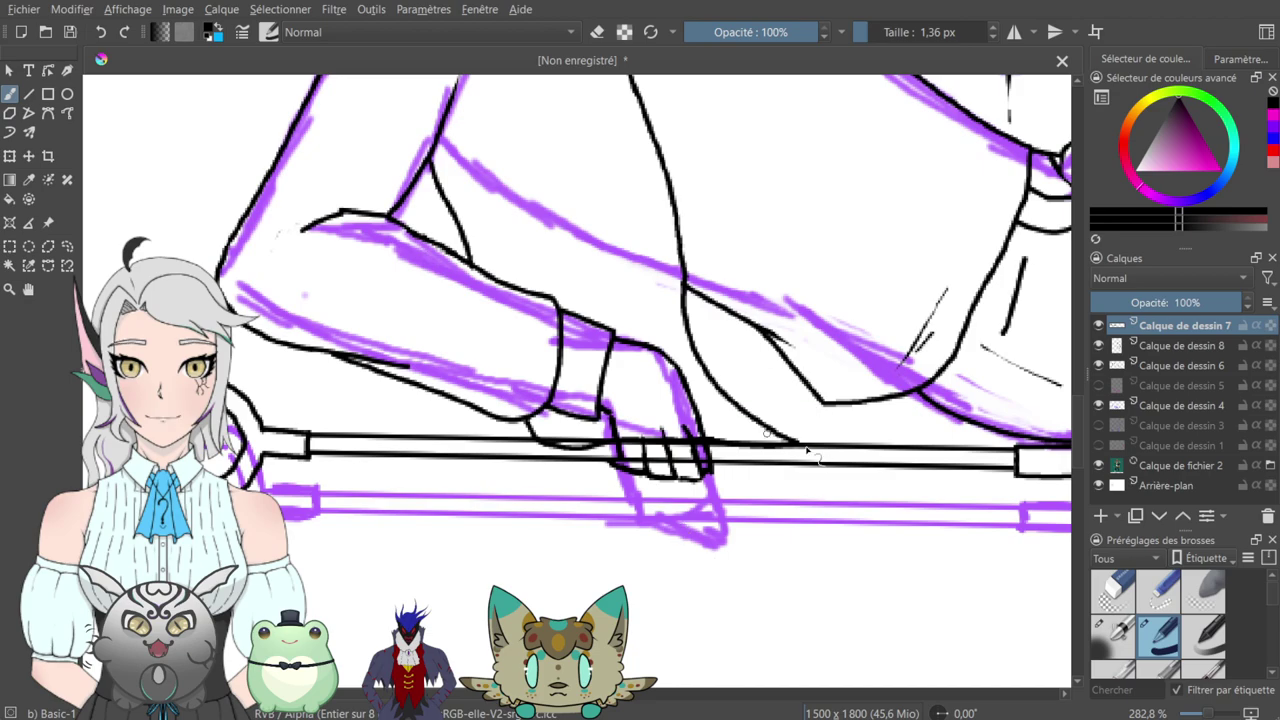
key(plus)
key(plus)
key(e)
key(plus)
key(plus)
drag(837, 467, 707, 169)
drag(648, 305, 630, 299)
scroll(641, 316, down, 1)
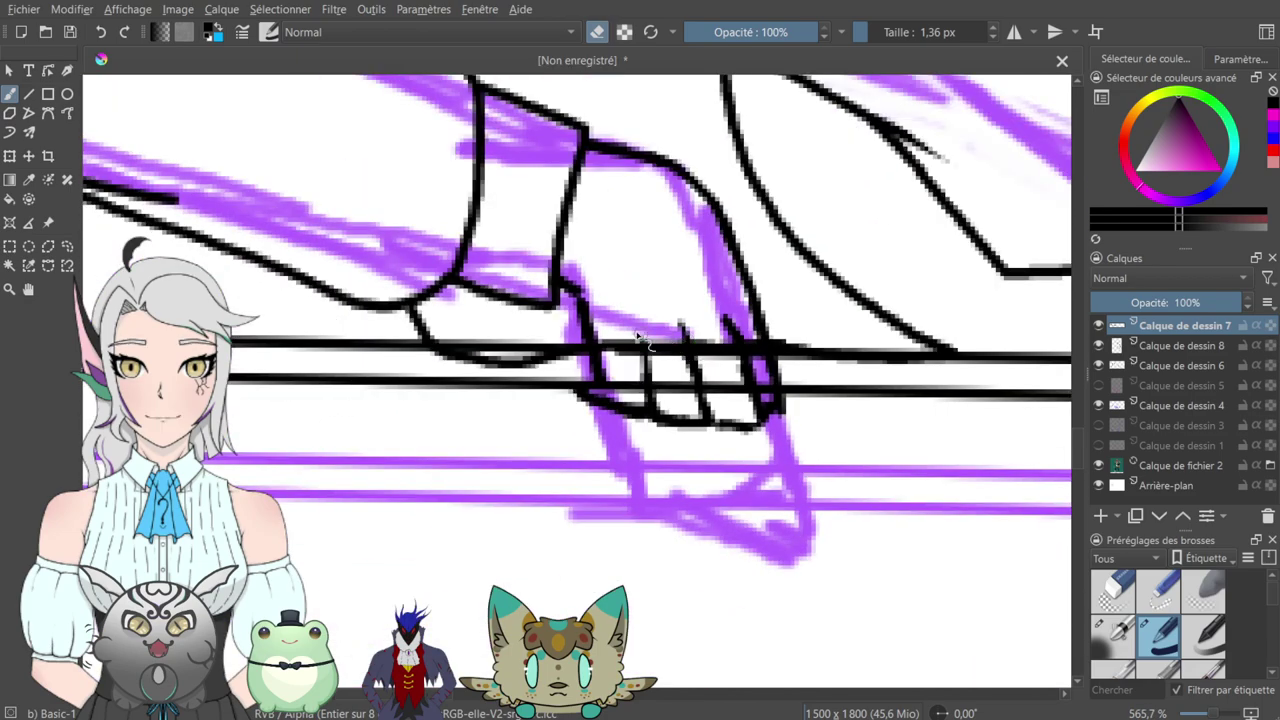
mouse_move(677, 264)
mouse_down()
mouse_move(629, 314)
mouse_move(631, 334)
mouse_up()
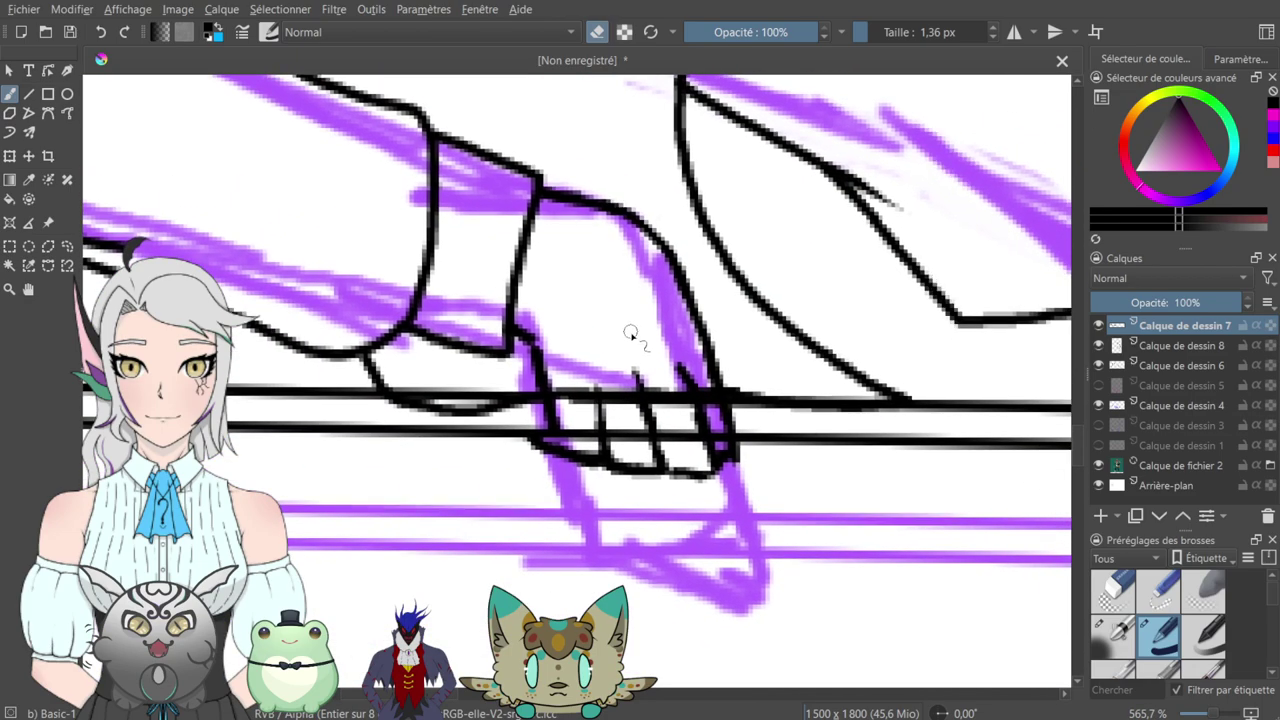
click(579, 433)
mouse_move(640, 411)
mouse_down()
mouse_move(716, 411)
mouse_move(721, 438)
mouse_move(721, 421)
mouse_move(704, 443)
mouse_move(569, 428)
mouse_move(648, 442)
mouse_move(599, 442)
mouse_up()
mouse_move(609, 363)
mouse_down()
mouse_move(571, 514)
mouse_move(660, 400)
mouse_up()
drag(777, 310, 753, 378)
- On Calque de dessin 6, erase the jacket hem lines that cross the fingers and overlap the shovel shaft
click(1165, 346)
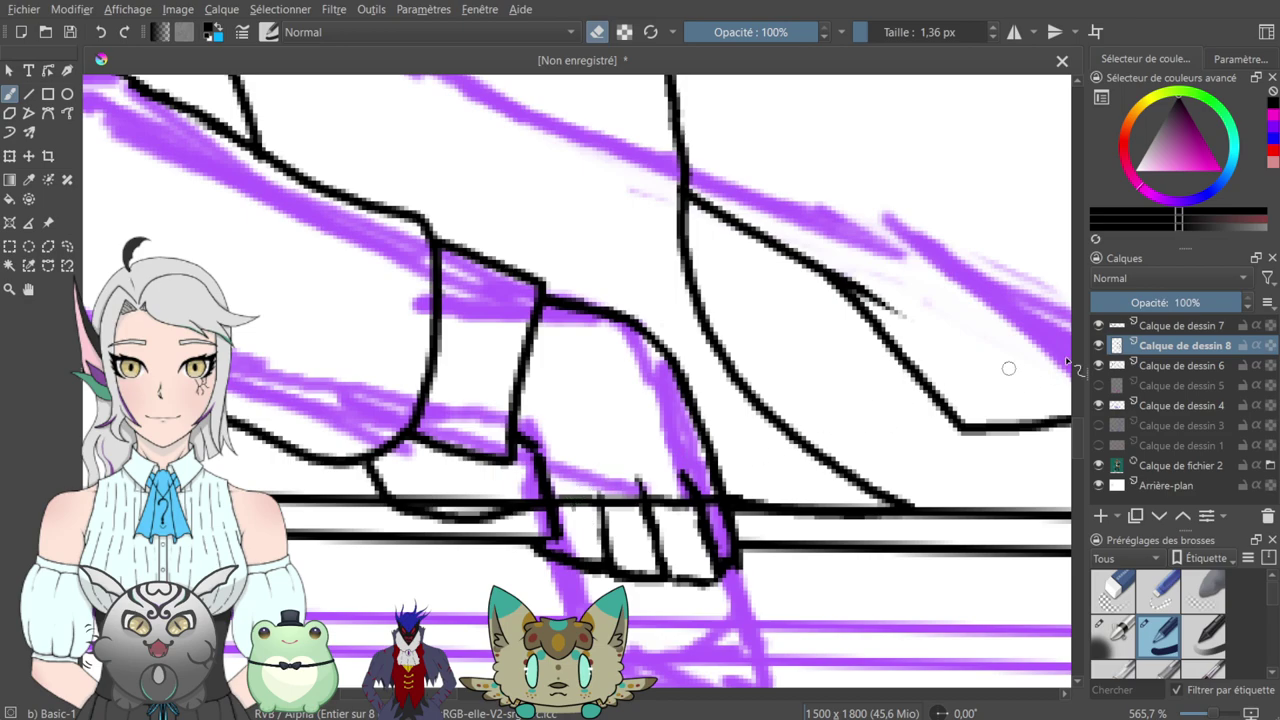
click(1174, 366)
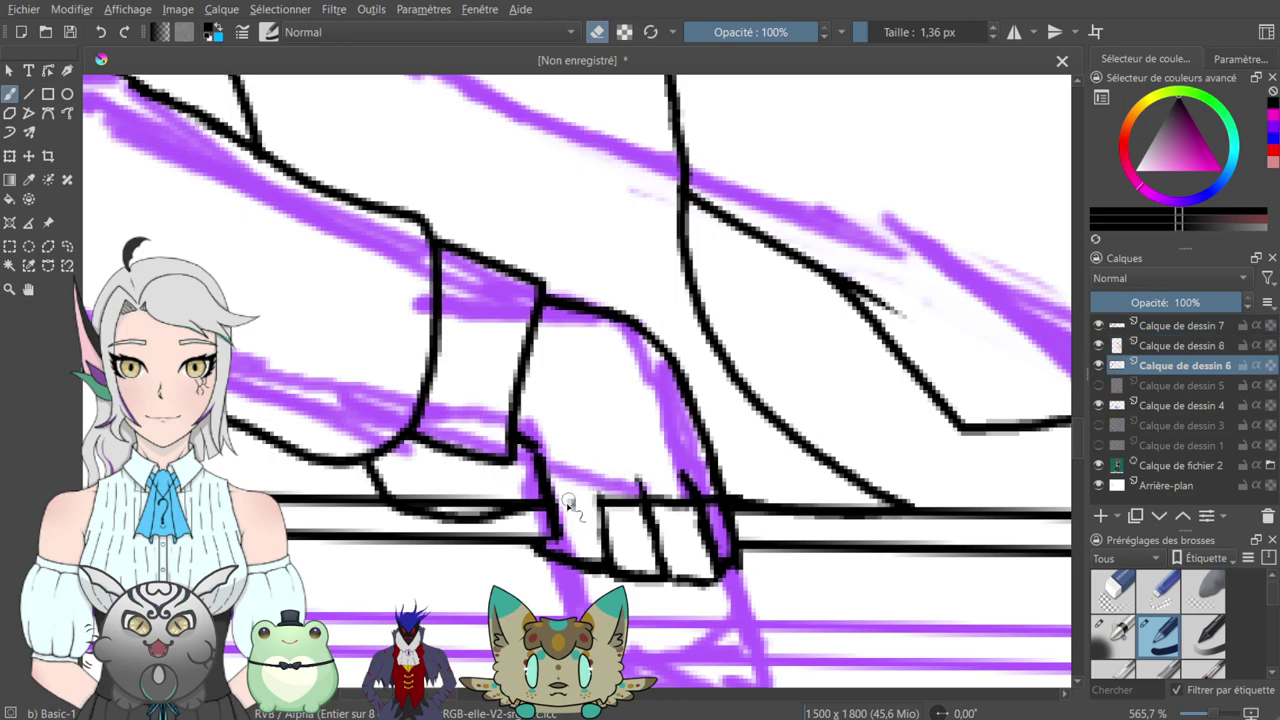
drag(614, 498, 710, 498)
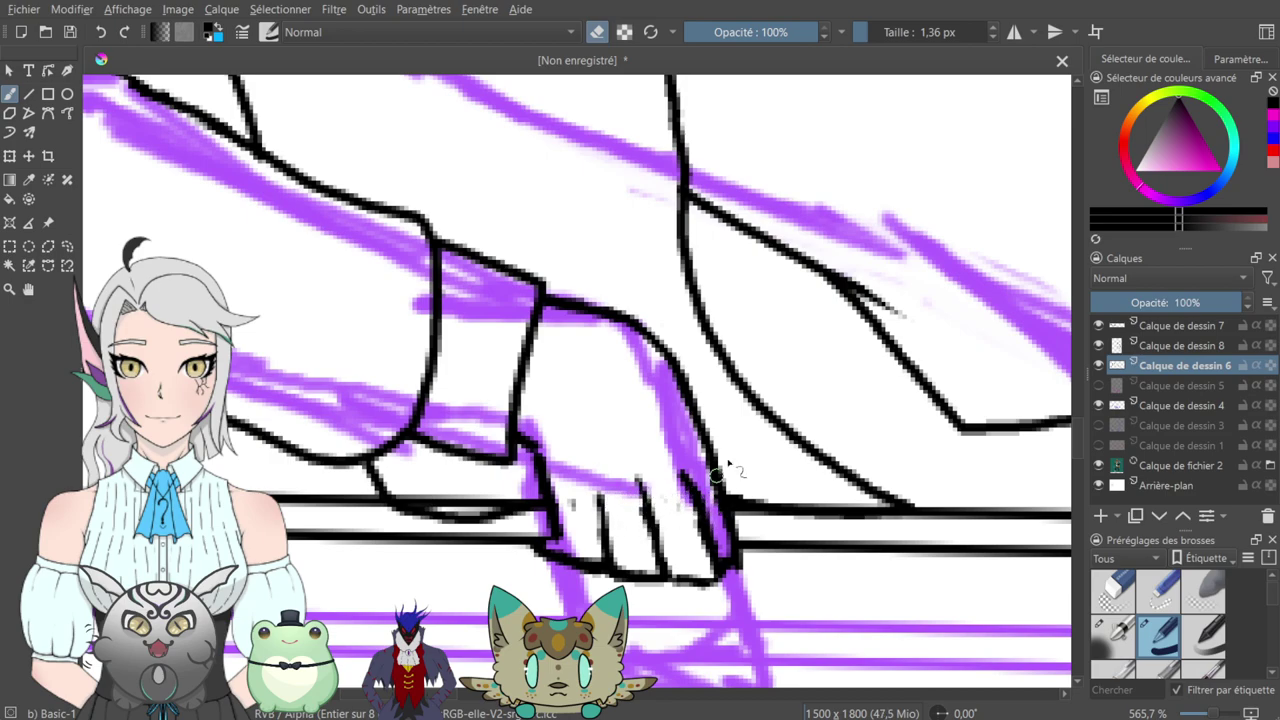
key(ctrl+minus)
key(ctrl+minus)
key(ctrl+plus)
key(ctrl+plus)
mouse_move(438, 513)
mouse_down()
mouse_move(410, 522)
mouse_move(400, 508)
mouse_move(491, 517)
mouse_move(412, 523)
mouse_up()
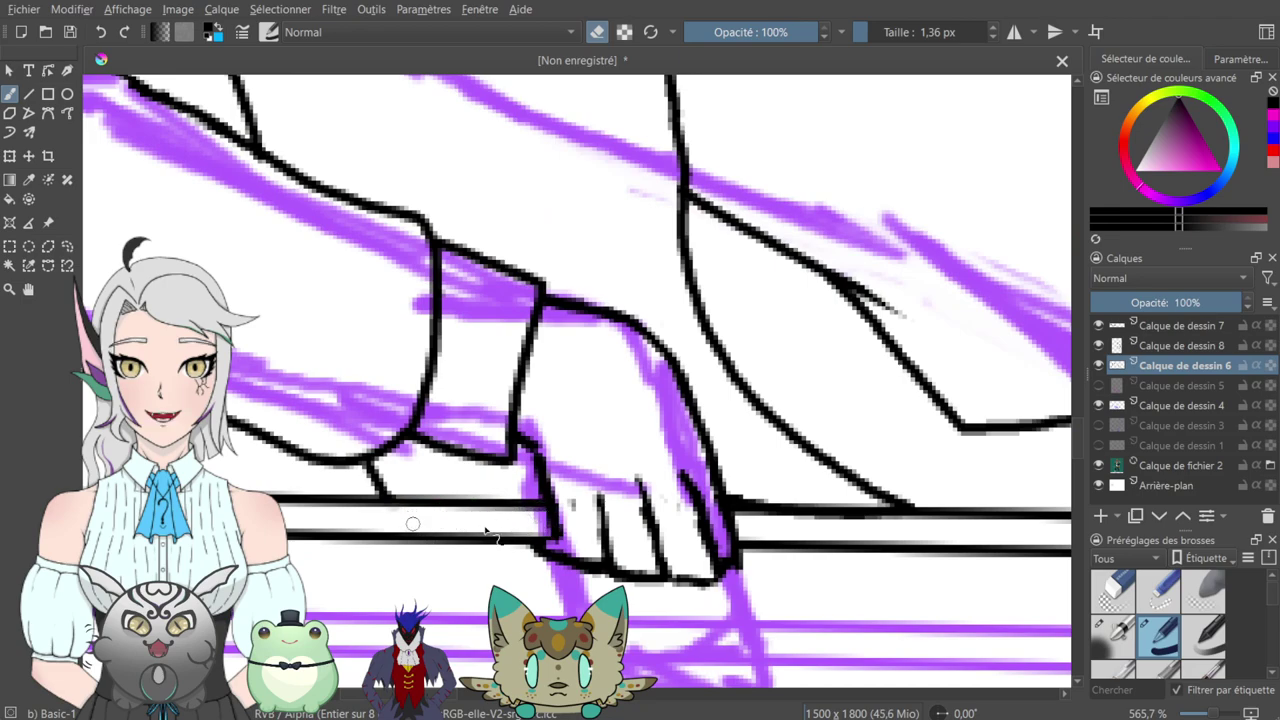
- Erase the leg outlines on Calque de dessin 6 where they pass behind the shovel blade
key(minus)
key(minus)
key(minus)
key(minus)
key(plus)
key(plus)
key(plus)
key(plus)
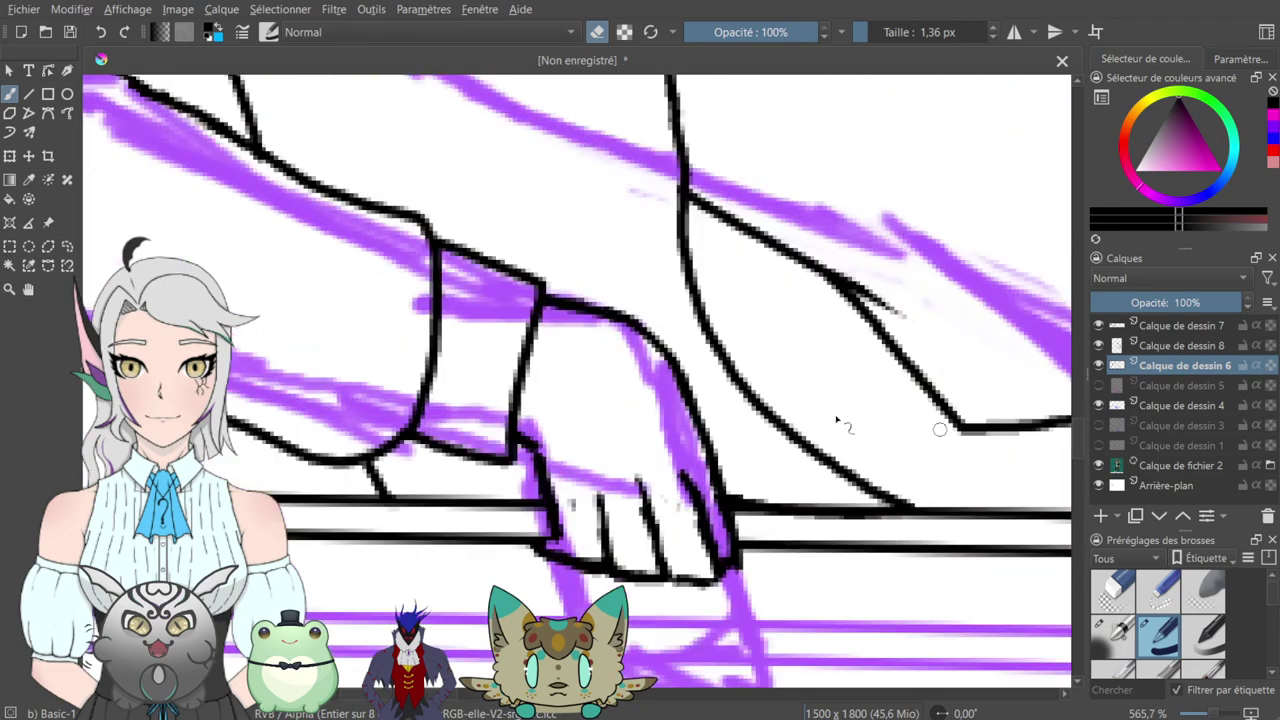
drag(920, 311, 588, 256)
drag(860, 331, 524, 338)
drag(791, 382, 478, 387)
mouse_move(691, 380)
mouse_down()
mouse_move(480, 381)
mouse_move(599, 388)
mouse_up()
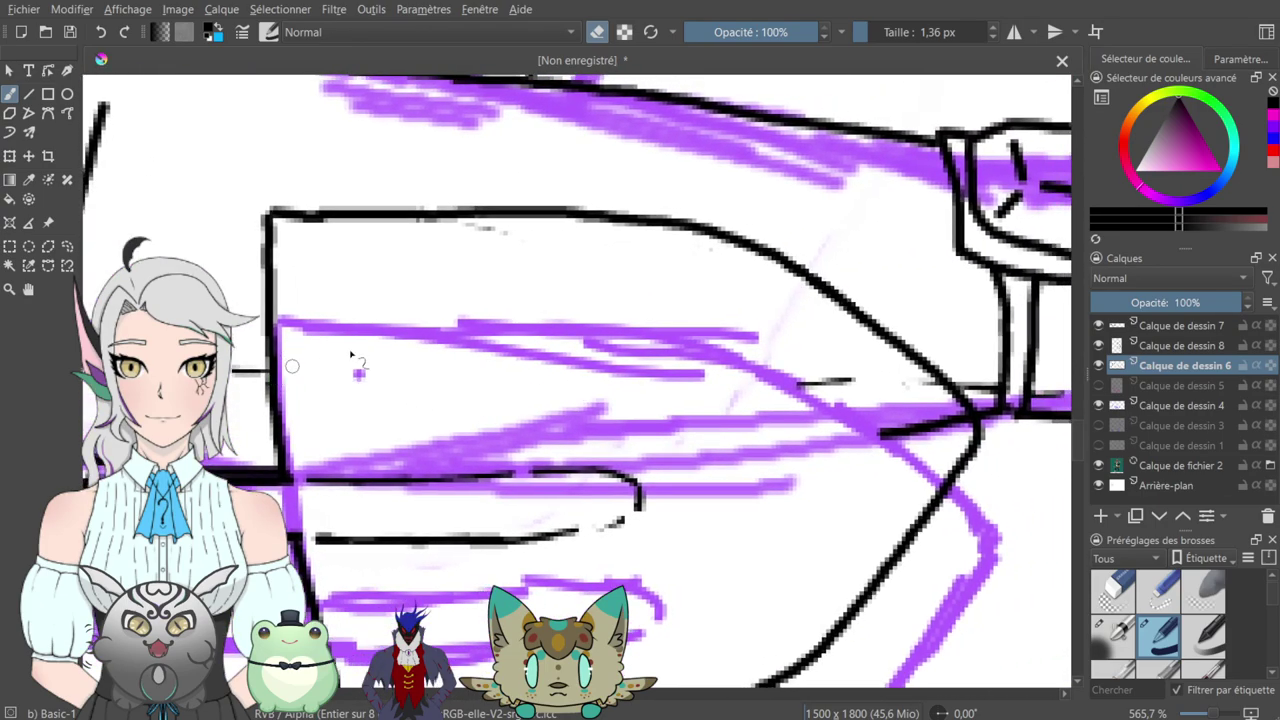
drag(790, 362, 579, 360)
drag(646, 384, 588, 378)
mouse_move(700, 384)
mouse_down()
mouse_move(733, 386)
mouse_move(757, 427)
mouse_move(729, 424)
mouse_up()
key(minus)
key(minus)
key(minus)
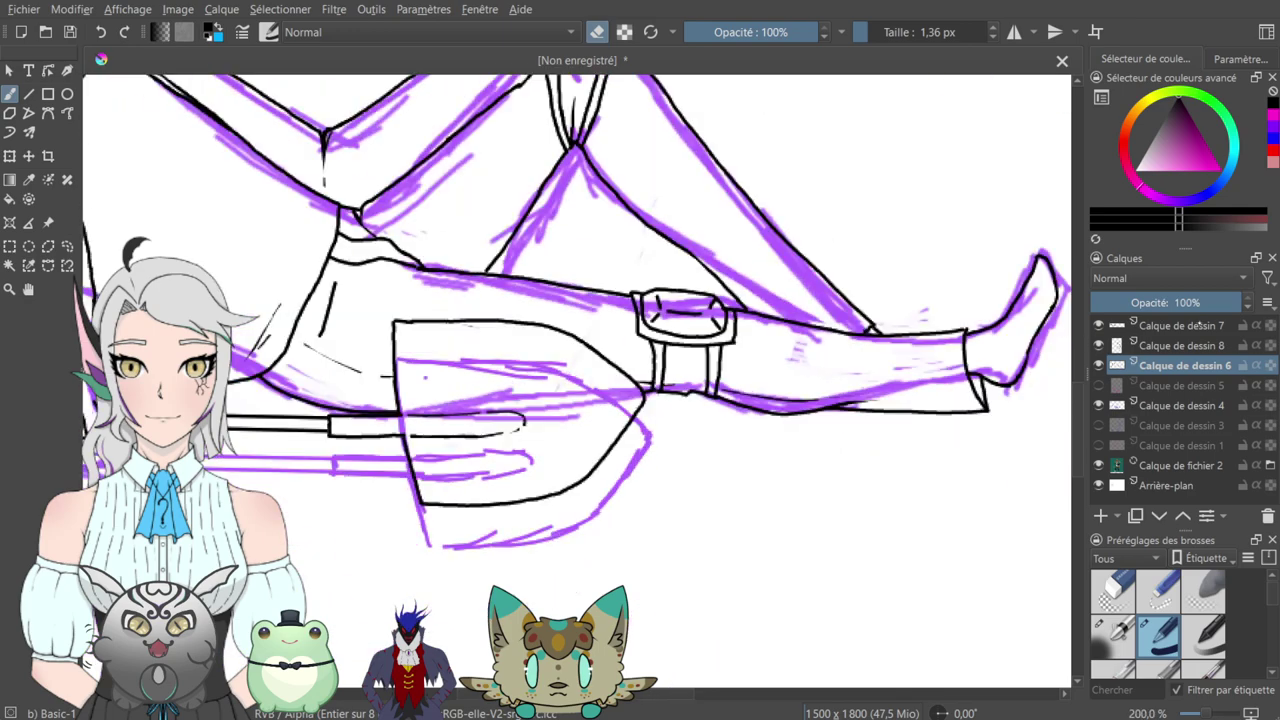
- Hide the sketch layer Calque de dessin 4 and compare the line art with the shovel layer hidden and shown
click(1099, 405)
key(minus)
key(minus)
key(plus)
drag(547, 304, 1063, 371)
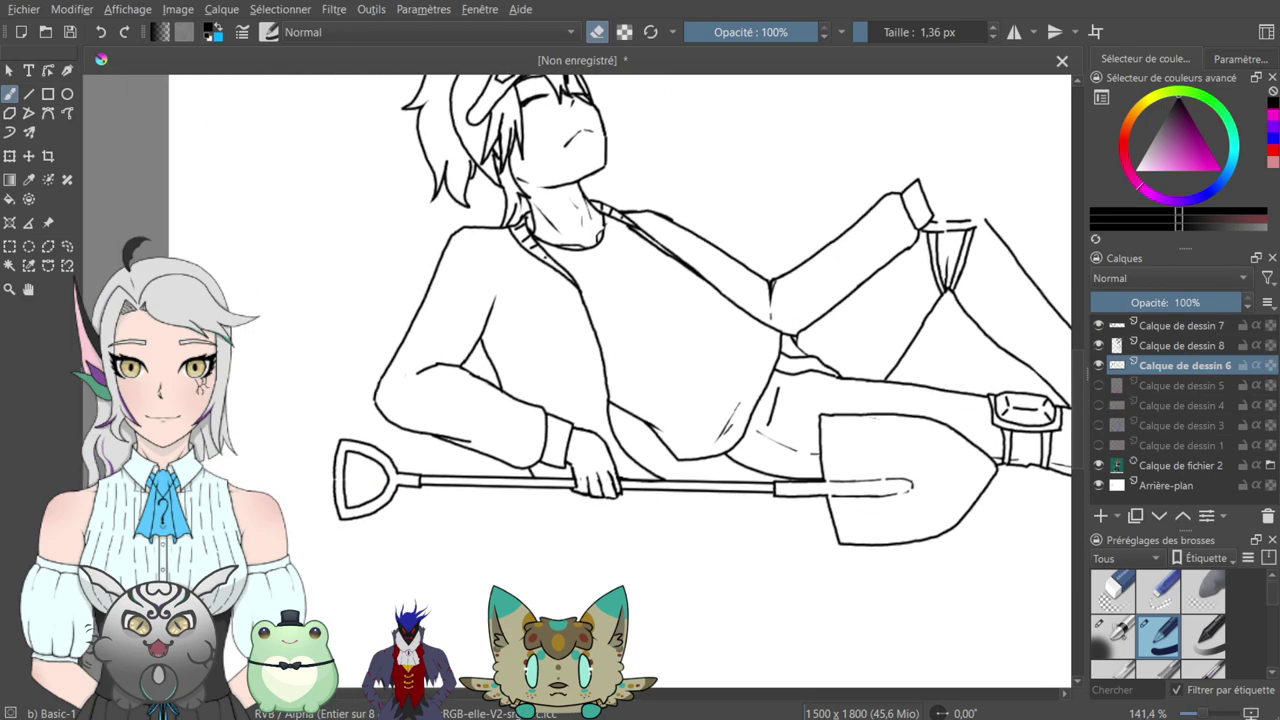
click(1099, 325)
click(1099, 325)
click(1099, 325)
click(1099, 325)
- On Calque de dessin 7, erase the leftover shaft marks around the fingers of the lowered hand
click(1145, 325)
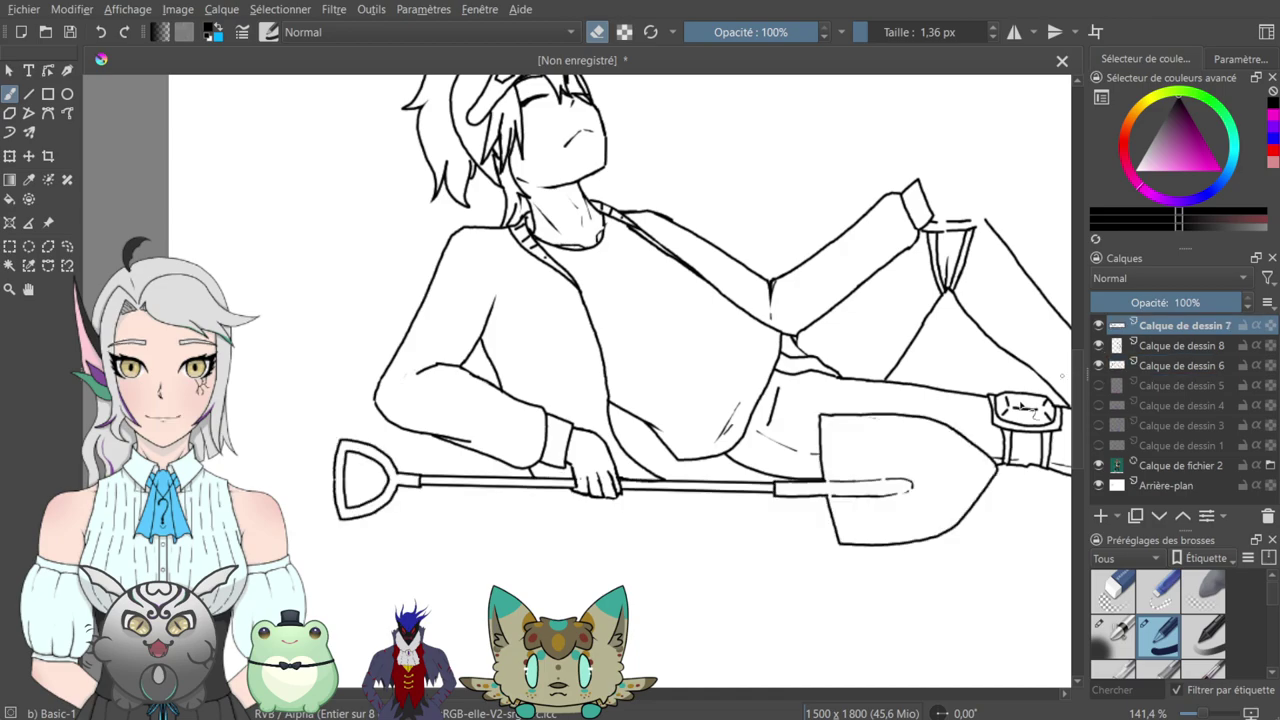
key(ctrl+plus)
key(ctrl+plus)
key(ctrl+plus)
key(ctrl+plus)
drag(627, 583, 652, 196)
mouse_move(634, 384)
mouse_down()
mouse_move(620, 394)
mouse_move(618, 382)
mouse_up()
drag(711, 391, 722, 386)
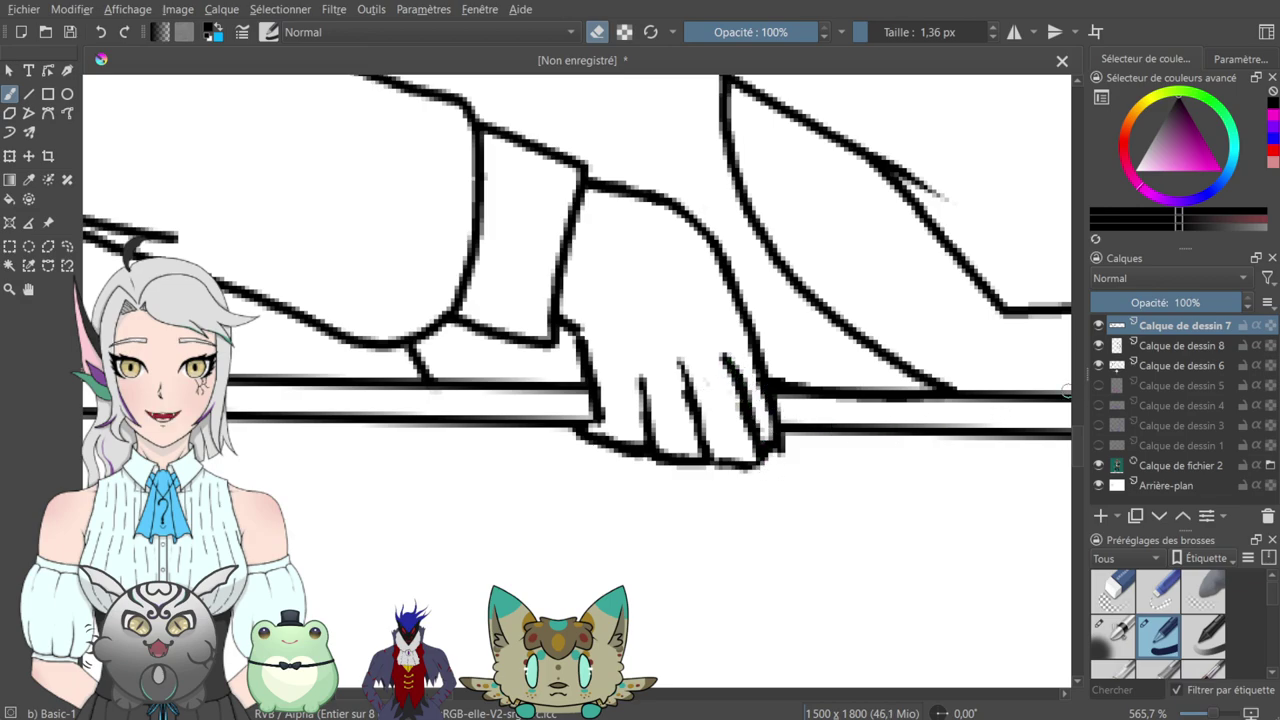
- On Calque de dessin 8, trim the outermost fingertip and re-ink its edge against the shovel shaft
click(1157, 347)
drag(774, 457, 750, 460)
key(e)
mouse_move(757, 420)
mouse_down()
mouse_move(736, 463)
mouse_move(783, 449)
mouse_up()
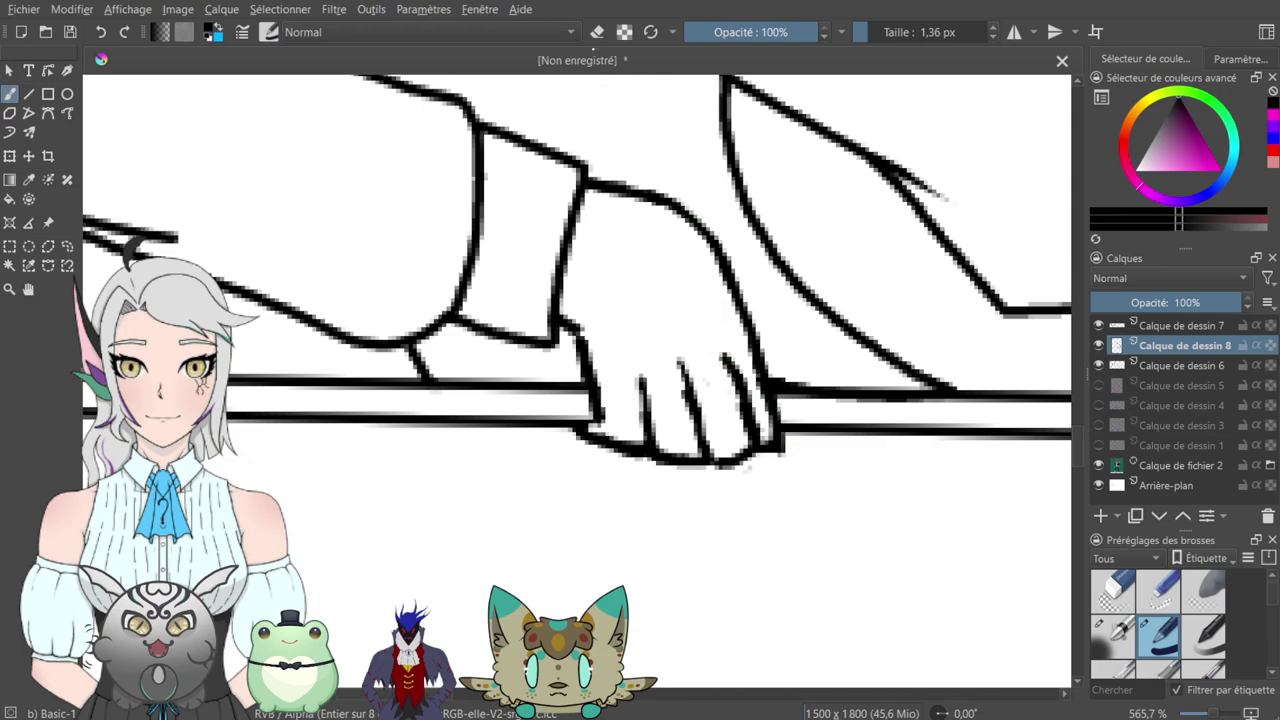
key(e)
mouse_move(749, 423)
mouse_down()
mouse_move(733, 358)
mouse_move(757, 436)
mouse_move(681, 254)
mouse_move(672, 172)
mouse_move(768, 438)
mouse_move(747, 433)
mouse_move(726, 349)
mouse_move(609, 71)
mouse_move(754, 408)
mouse_up()
key(e)
key(e)
- Turn off eraser mode and show the sketch layer Calque de dessin 4 as a guide for the hand on the knee
mouse_move(703, 270)
mouse_down()
mouse_move(693, 416)
mouse_move(663, 522)
mouse_move(683, 491)
mouse_up()
key(ctrl+minus)
key(ctrl+minus)
scroll(714, 447, down, 2)
scroll(705, 446, up, 2)
scroll(670, 474, up, 1)
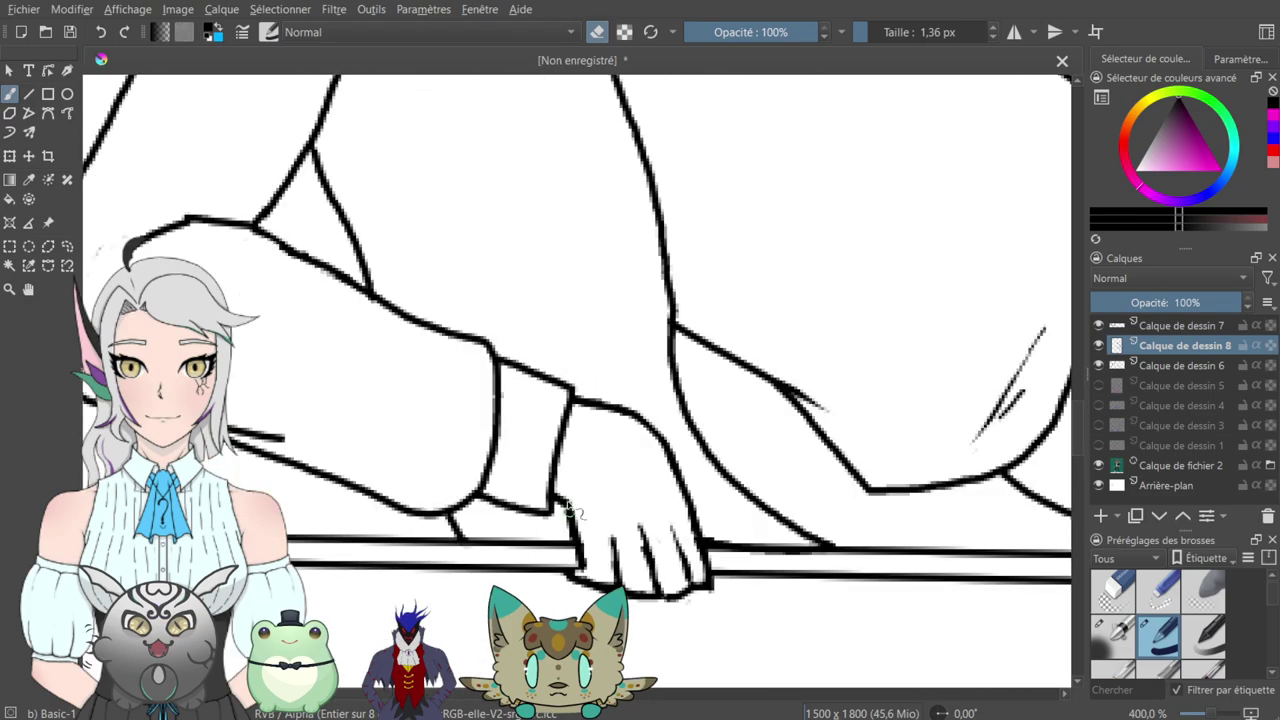
click(596, 32)
scroll(632, 326, down, 3)
scroll(657, 313, down, 1)
scroll(671, 325, up, 2)
drag(863, 226, 630, 493)
drag(966, 326, 662, 425)
click(1100, 386)
click(1100, 386)
click(1099, 405)
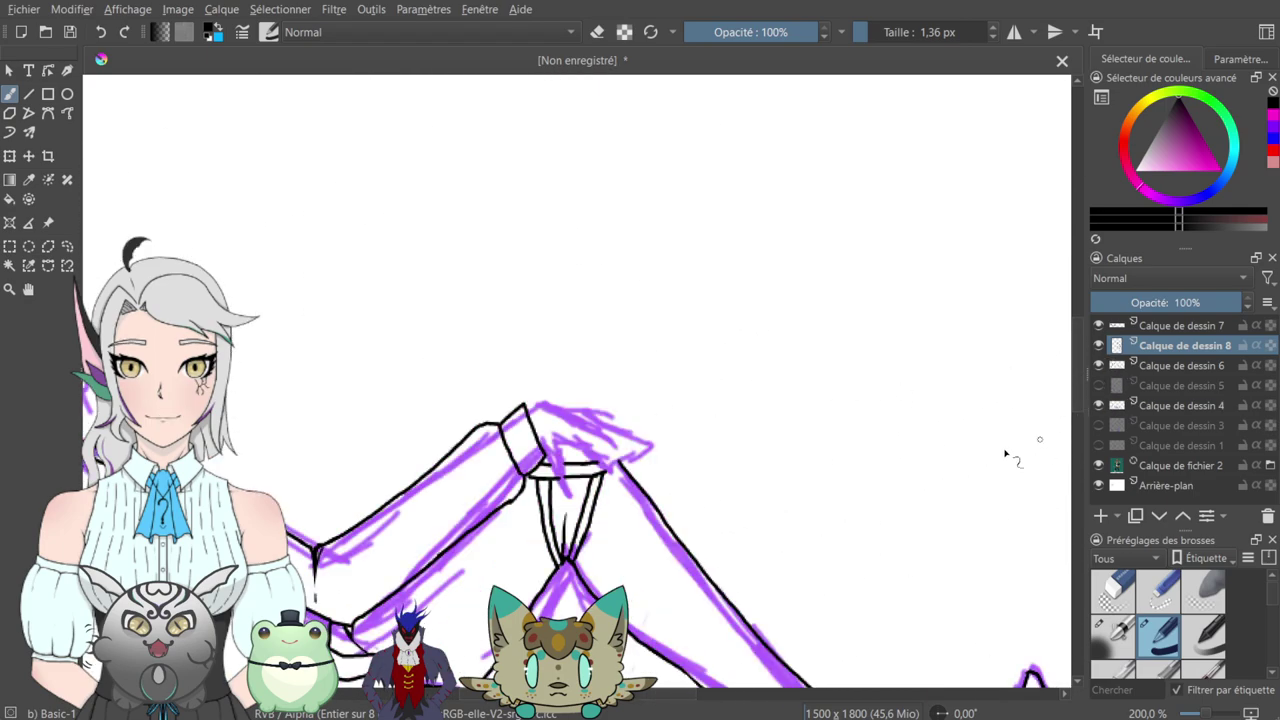
- On Calque de dessin 8, ink the back of the hand on the knee and its first finger in black
key(plus)
key(plus)
drag(595, 434, 668, 321)
mouse_move(549, 324)
mouse_down()
mouse_move(598, 306)
mouse_move(575, 303)
mouse_move(695, 348)
mouse_move(669, 336)
mouse_move(742, 384)
mouse_move(709, 361)
mouse_move(749, 394)
mouse_move(770, 466)
mouse_up()
click(583, 385)
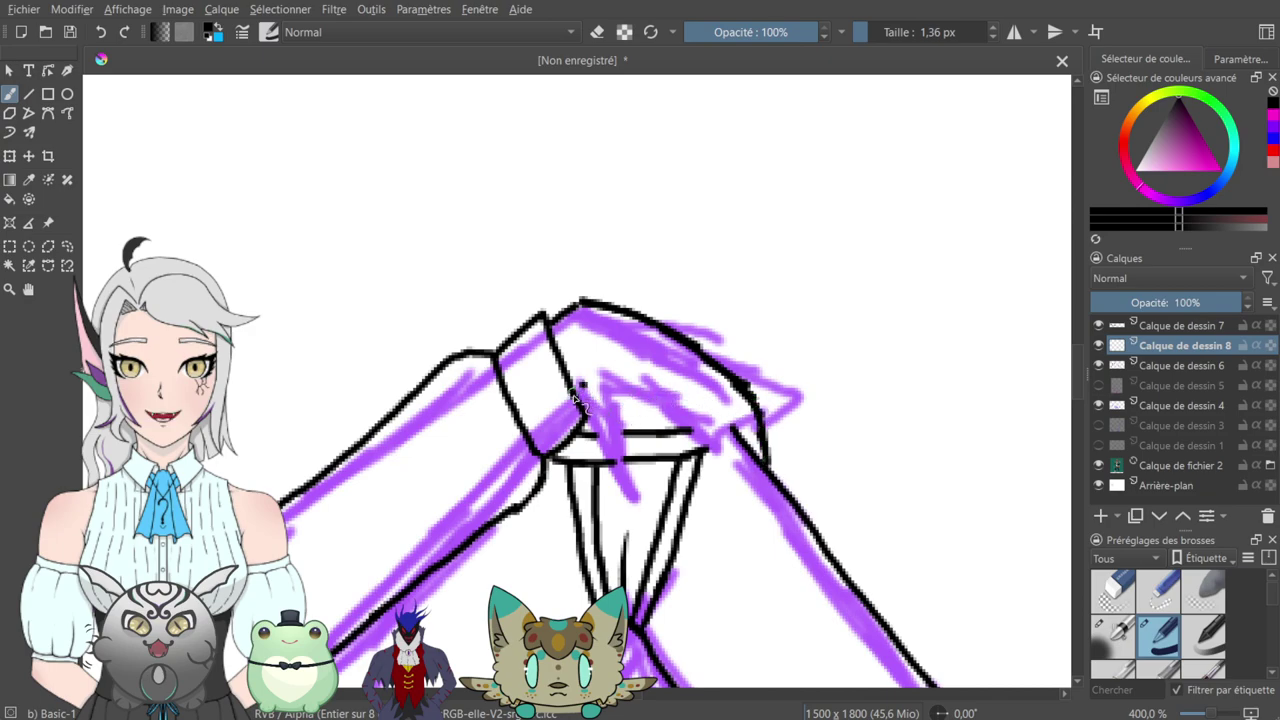
mouse_move(585, 387)
mouse_down()
mouse_move(637, 488)
mouse_move(621, 376)
mouse_move(619, 447)
mouse_move(627, 424)
mouse_up()
click(597, 32)
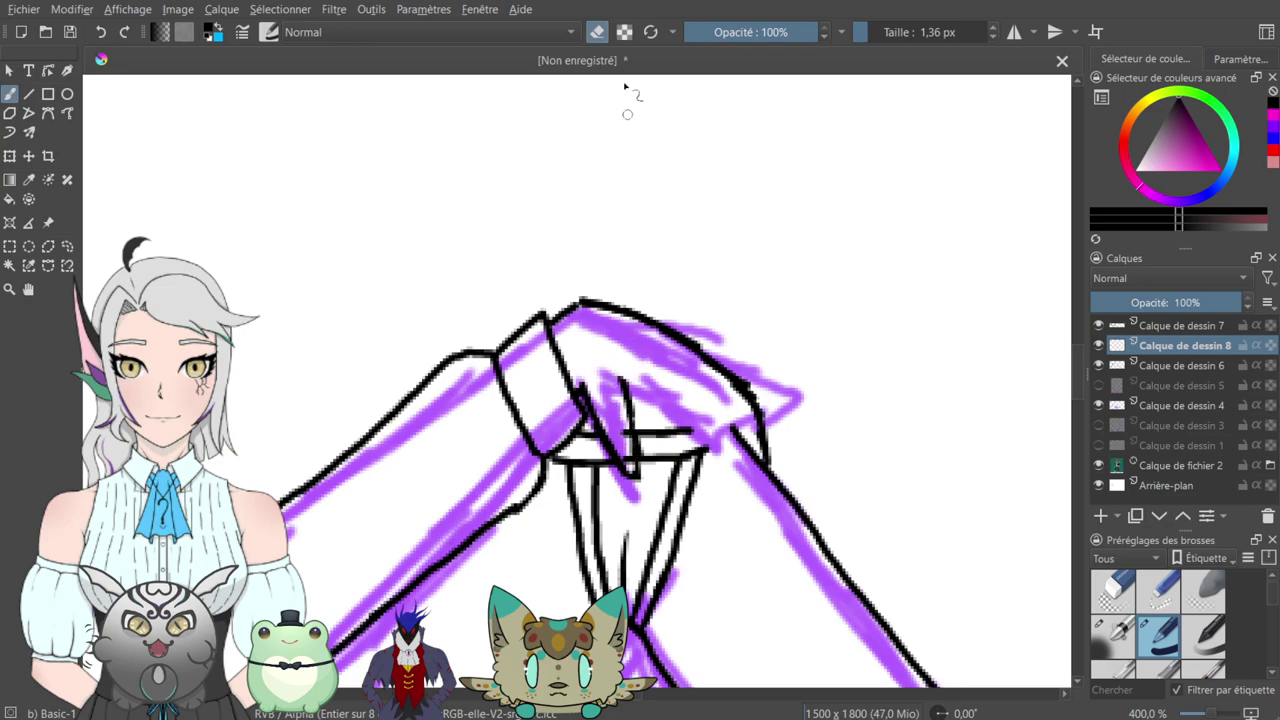
key(e)
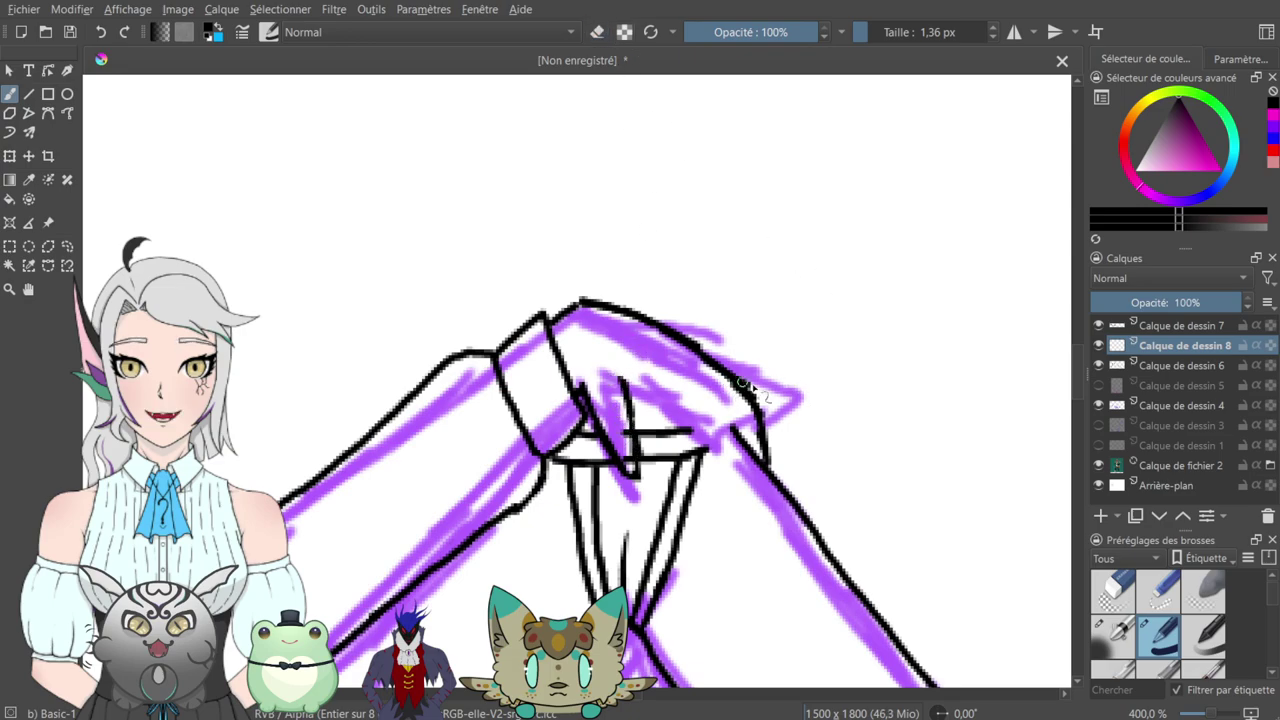
- Ink the edge between the fingers and the remaining fingers of the hand resting on the knee
drag(777, 340, 727, 305)
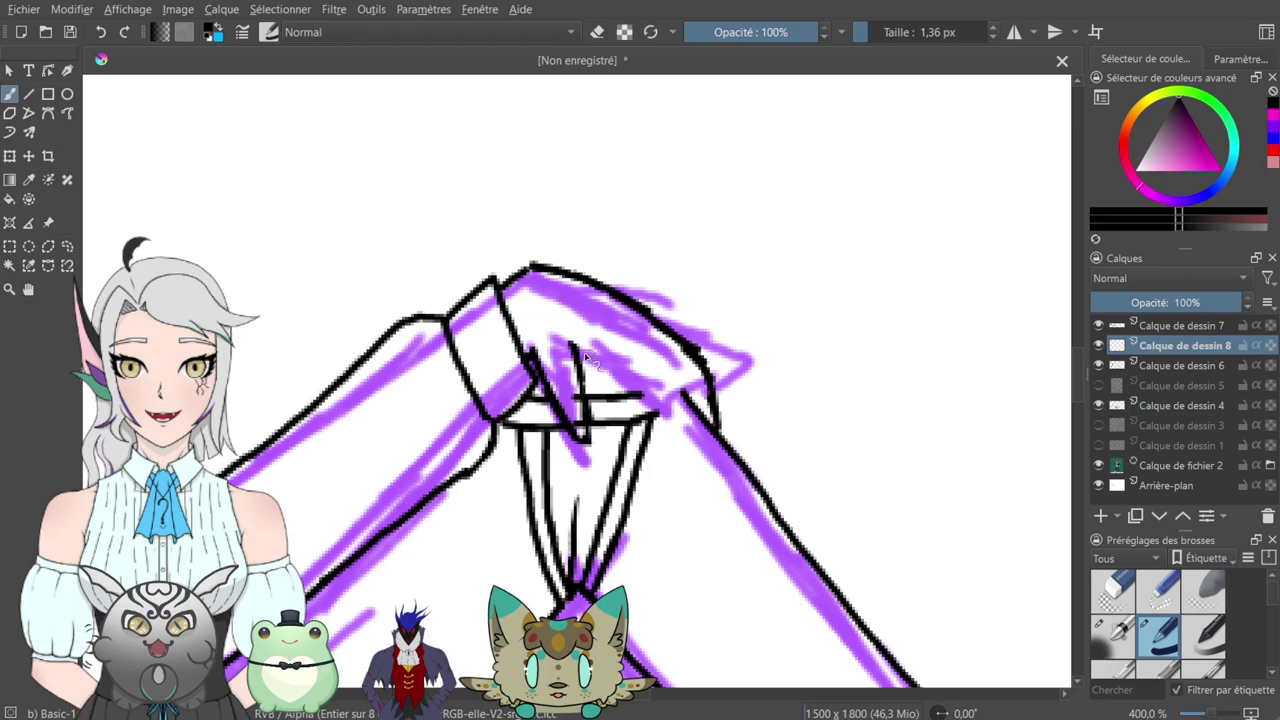
drag(570, 345, 606, 356)
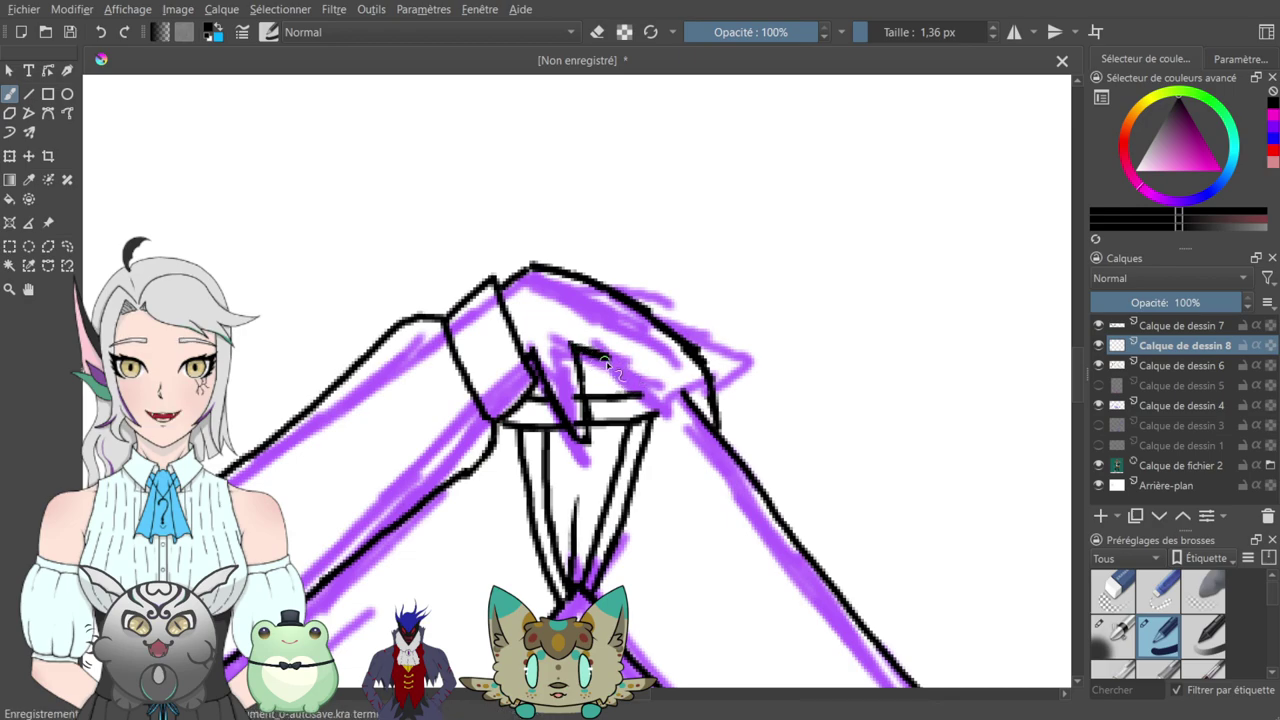
mouse_move(612, 356)
mouse_down()
mouse_move(663, 417)
mouse_move(672, 408)
mouse_up()
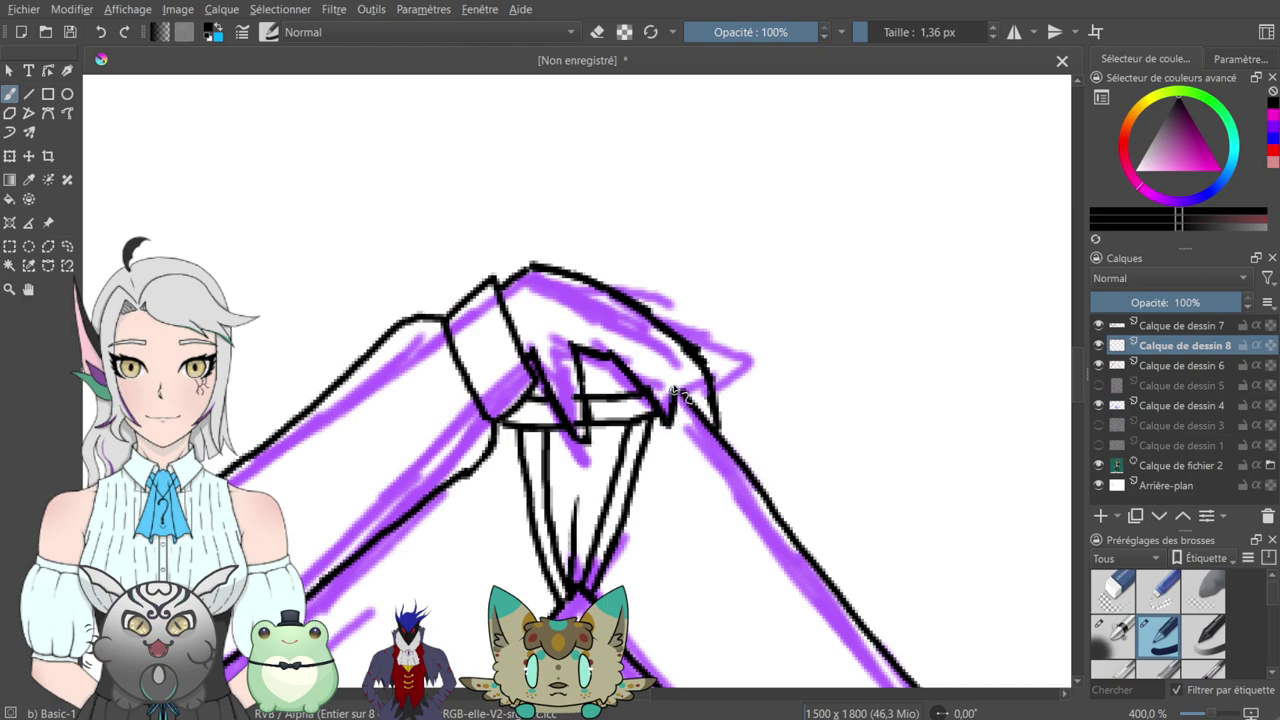
mouse_move(634, 336)
mouse_down()
mouse_move(677, 397)
mouse_move(690, 391)
mouse_up()
drag(663, 364, 696, 402)
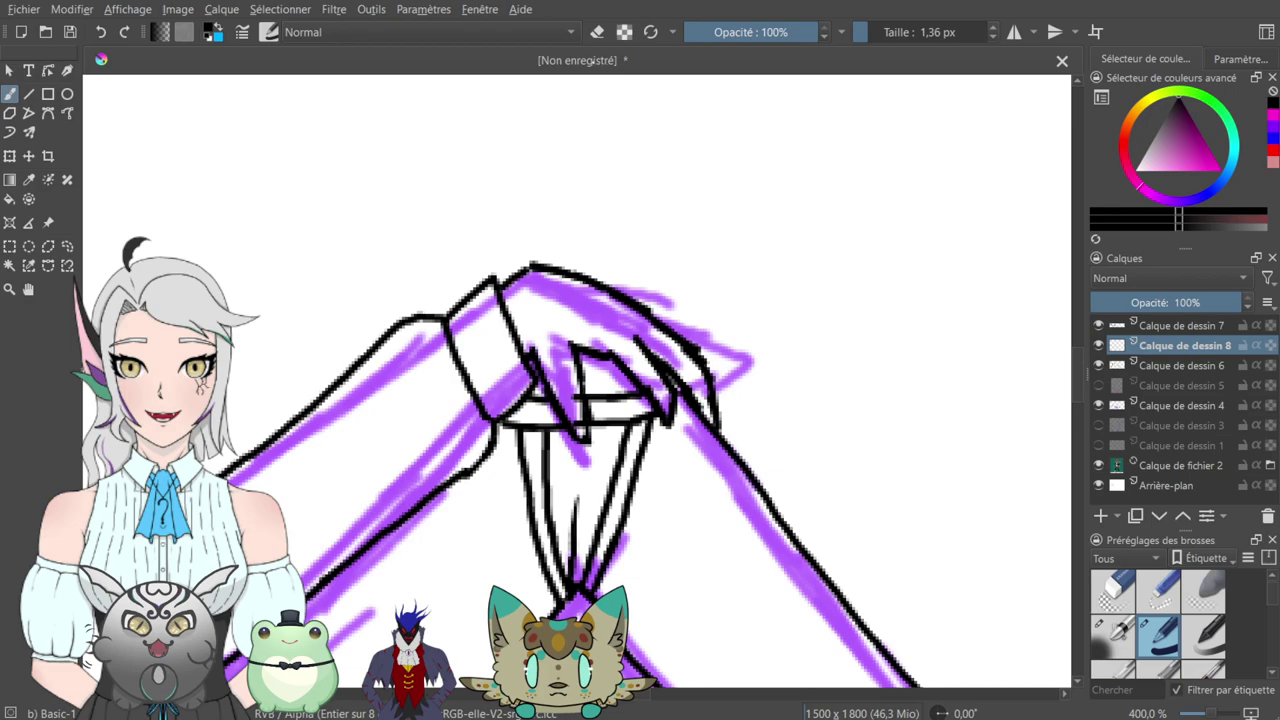
- Erase the excess ink along the outer edge of the knee hand, undoing the last trim
key(e)
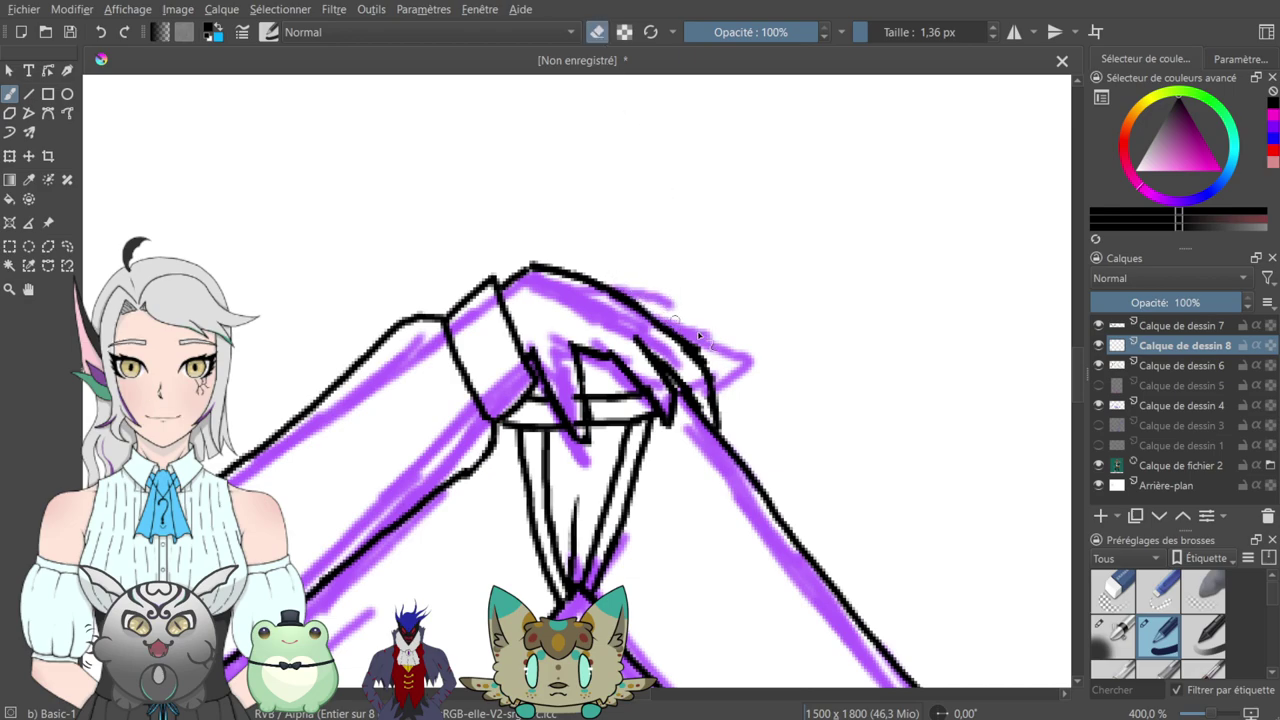
drag(716, 370, 674, 324)
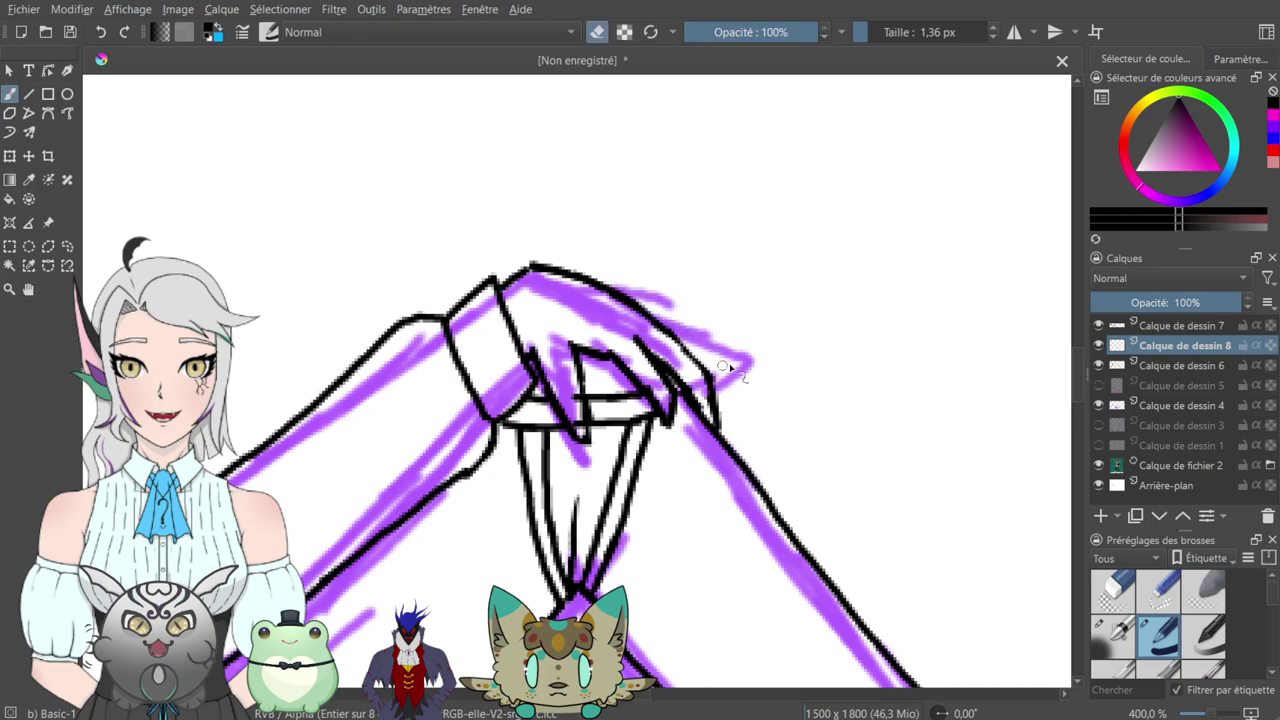
drag(723, 376, 714, 364)
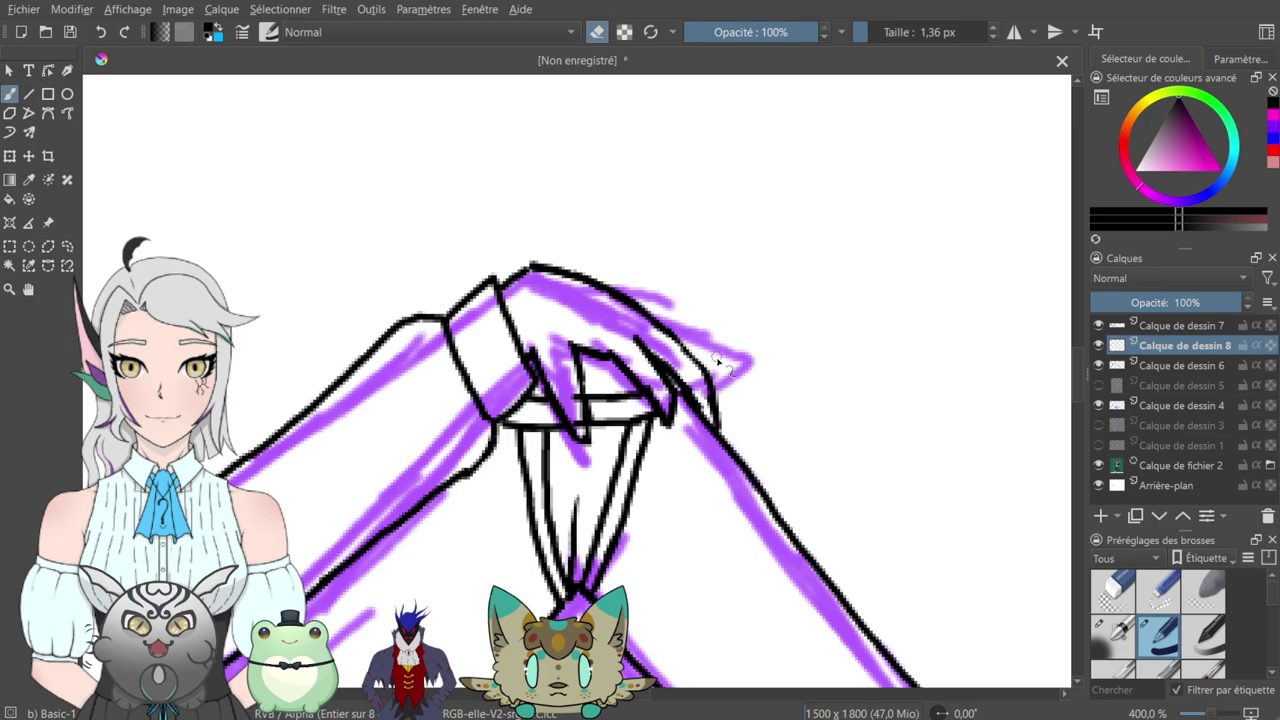
key(ctrl+z)
- On Calque de dessin 6, erase the knee strap lines crossing the first finger
key(Page_Down)
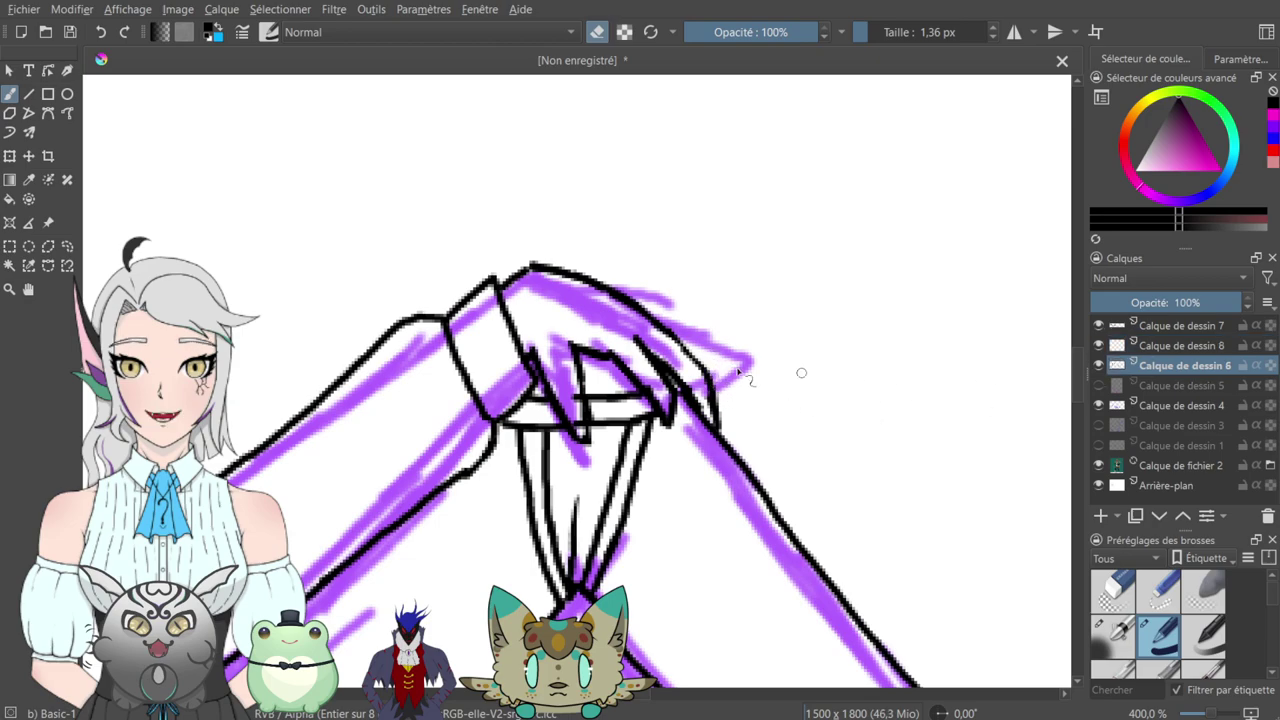
drag(578, 392, 581, 422)
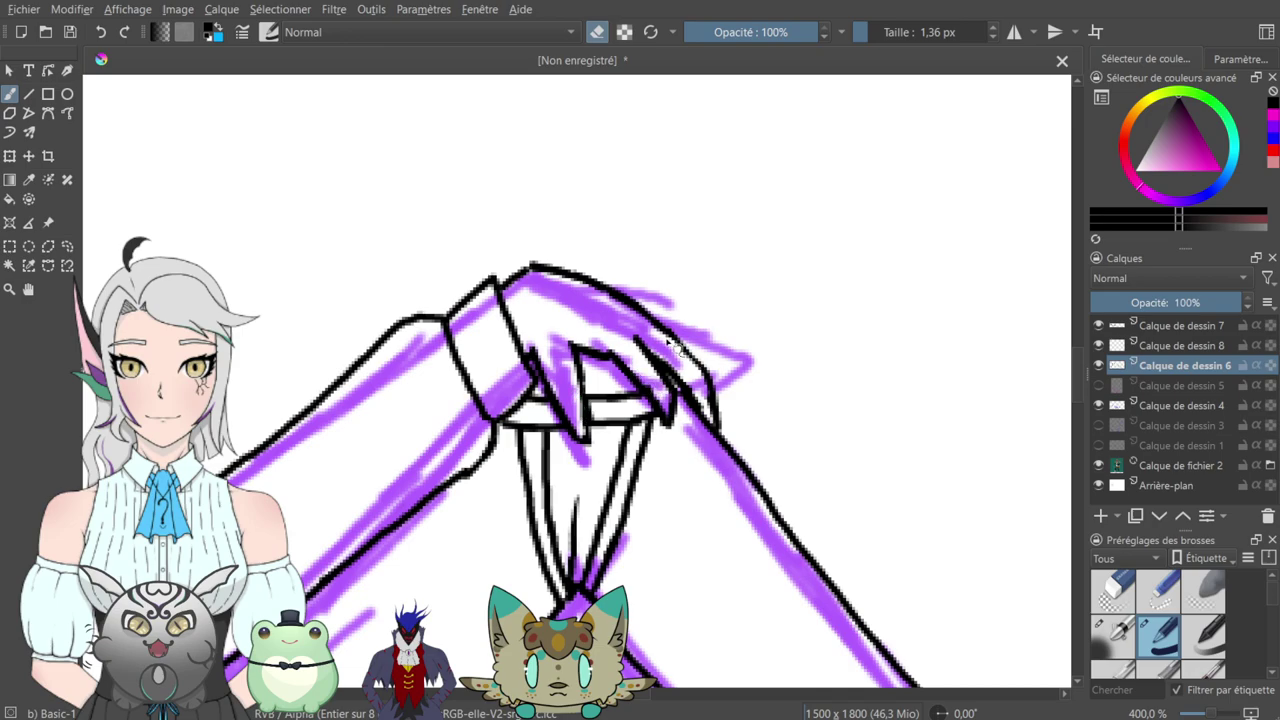
key(ctrl+minus)
key(ctrl+minus)
key(ctrl+minus)
key(ctrl+minus)
key(ctrl+minus)
key(ctrl+plus)
key(ctrl+plus)
key(ctrl+plus)
key(ctrl+plus)
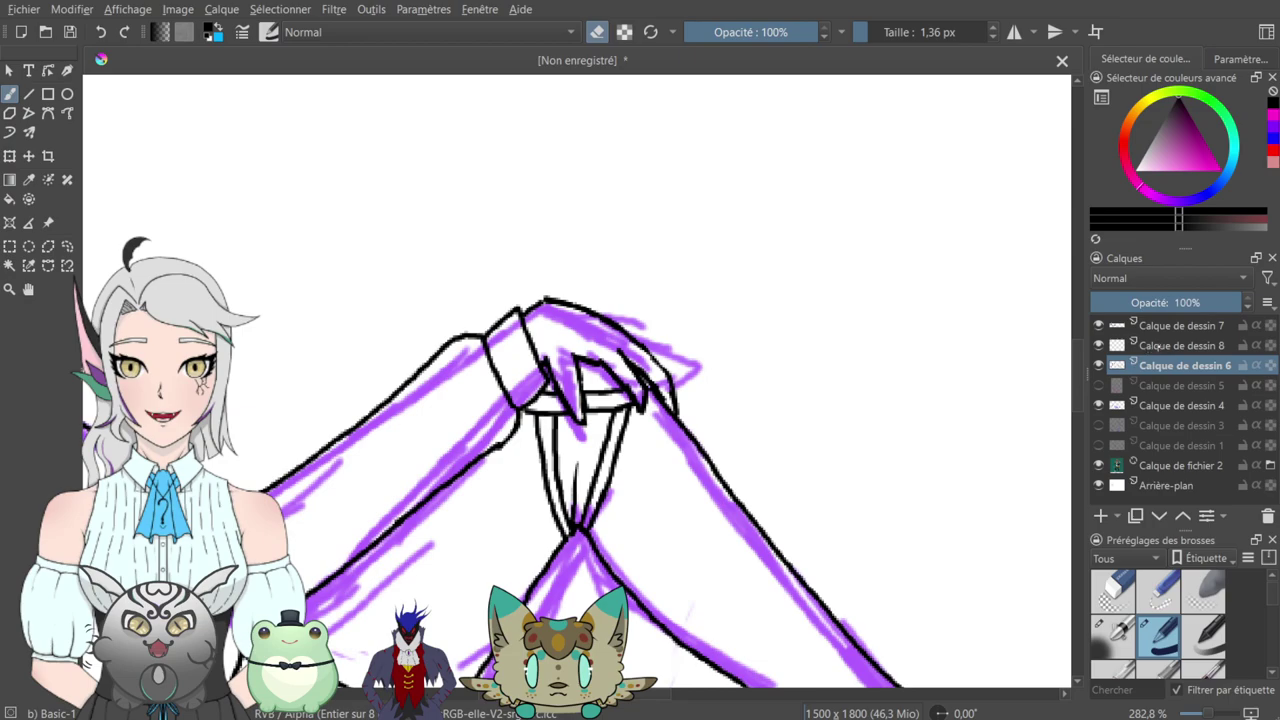
- Reselect Calque de dessin 8 and hide the sketch layer Calque de dessin 4 to check the clean line art
click(1157, 346)
key(plus)
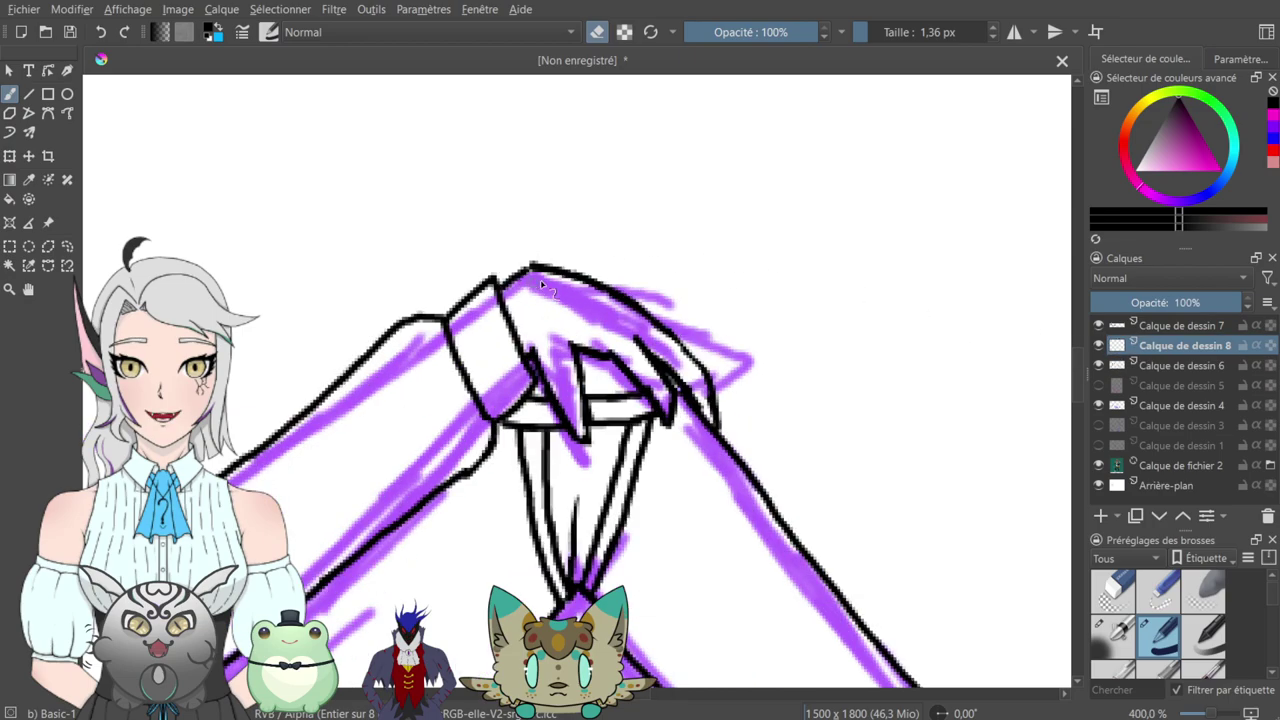
key(minus)
key(minus)
key(minus)
key(minus)
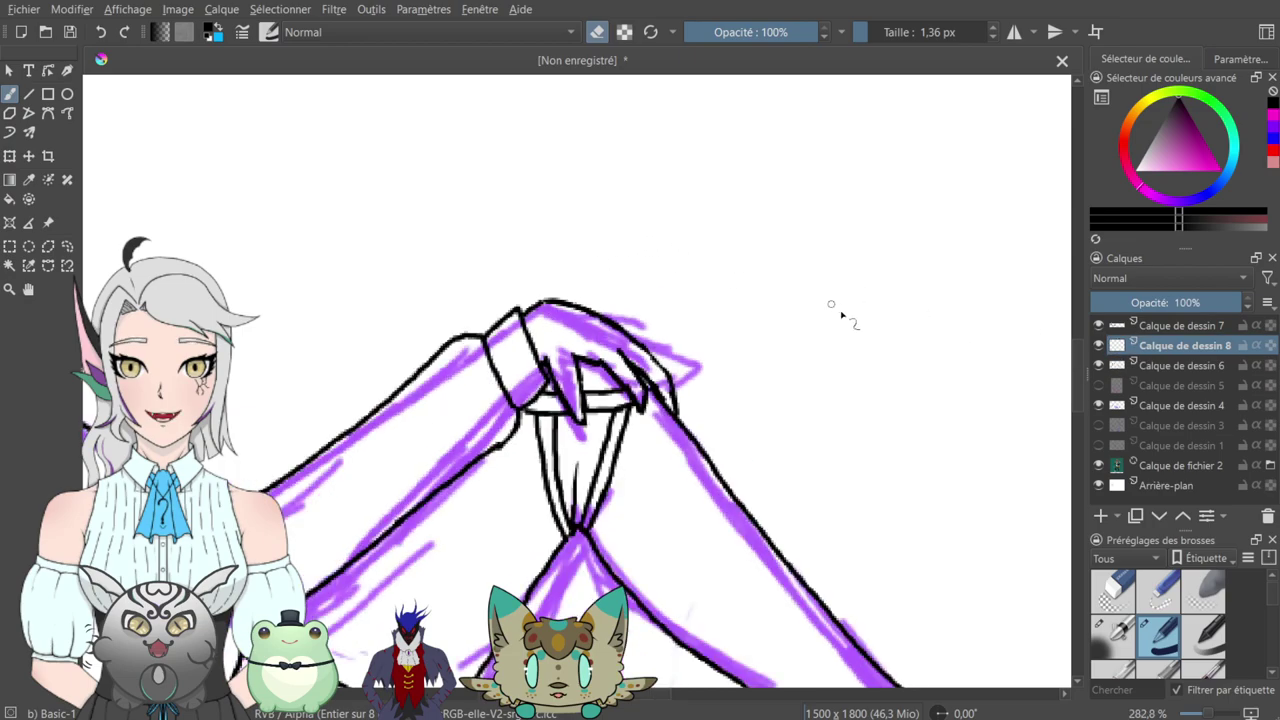
key(plus)
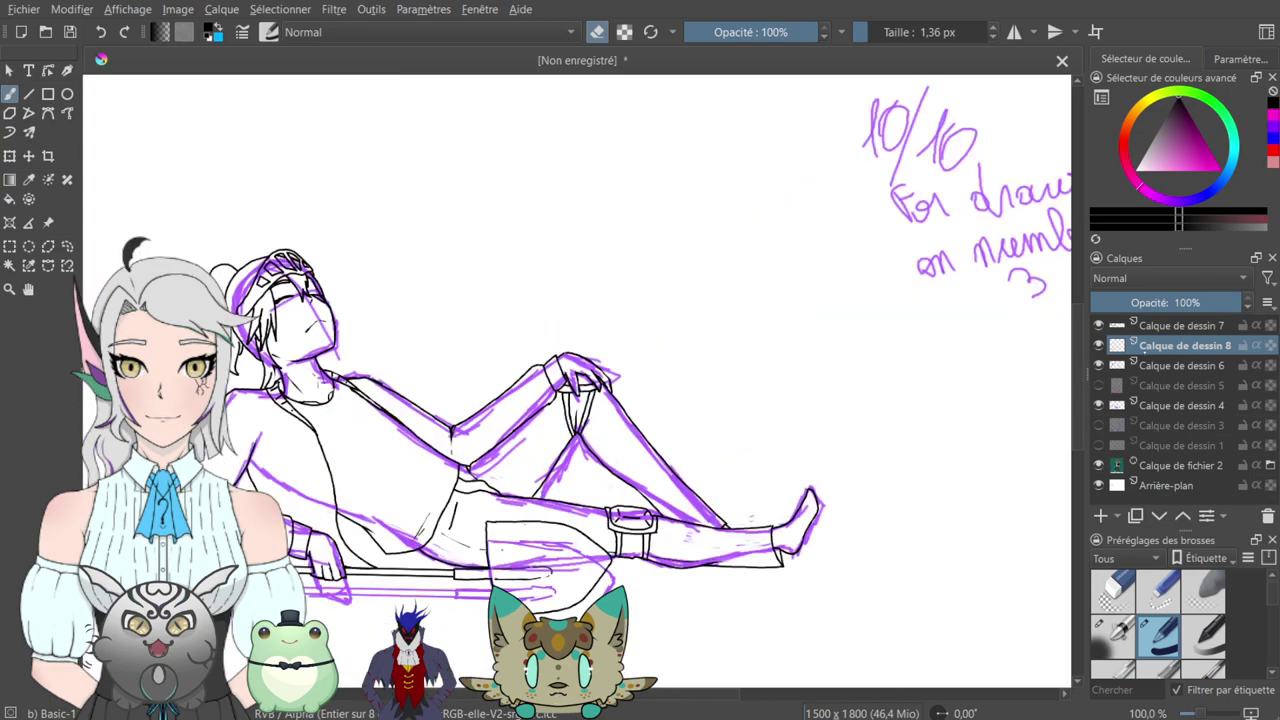
click(1100, 405)
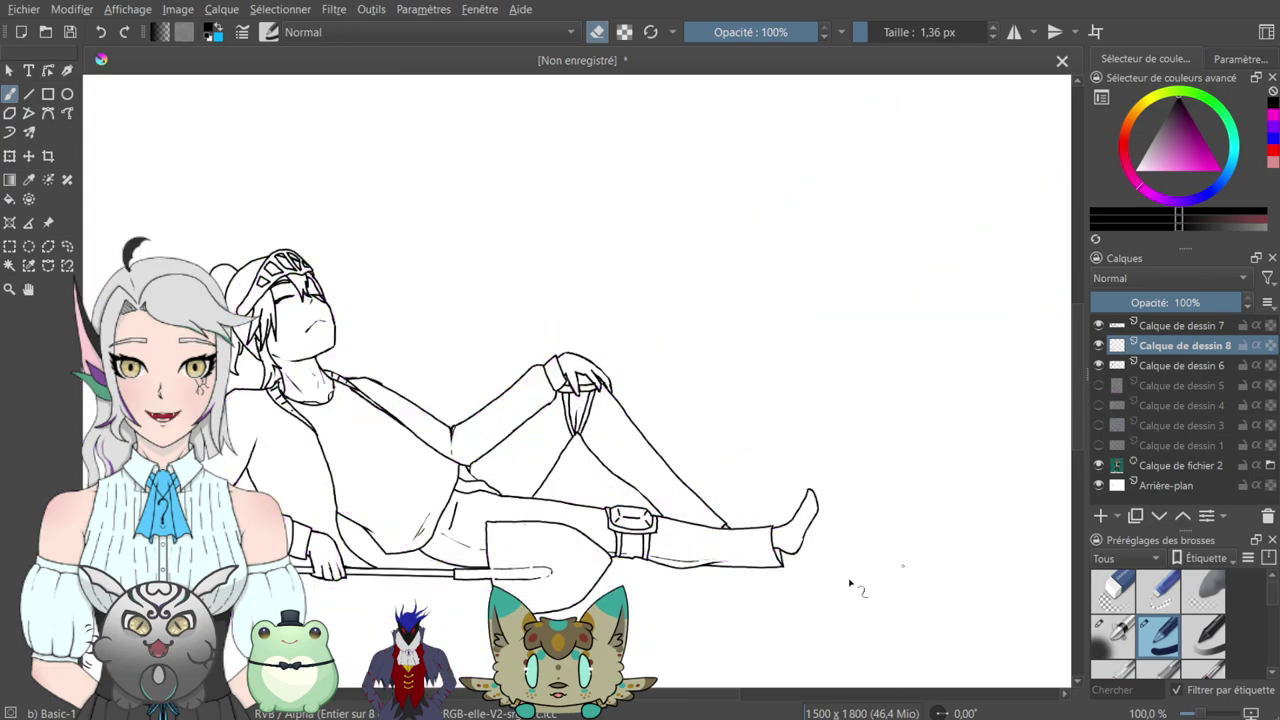
key(minus)
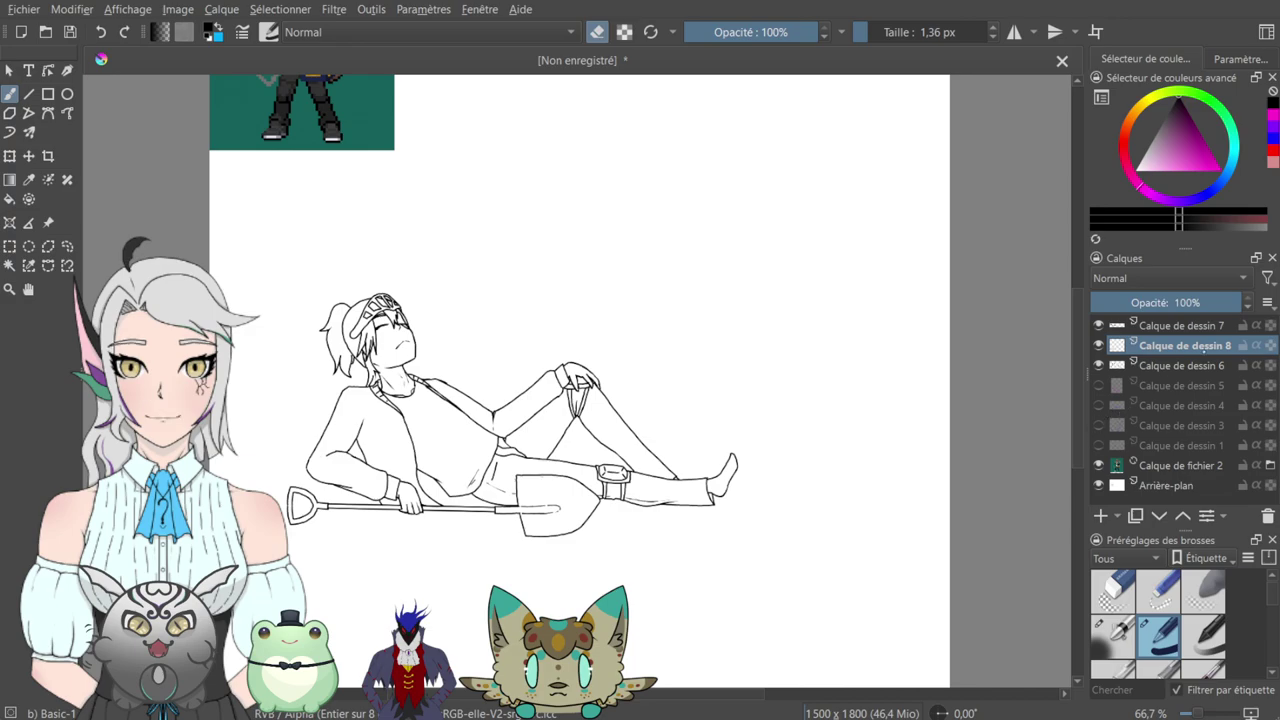
- Toggle the visibility of the hidden layers Calque de dessin 5 and Calque de dessin 3 to review their sketches
click(1099, 386)
click(1099, 386)
click(1099, 426)
click(1099, 426)
click(1100, 427)
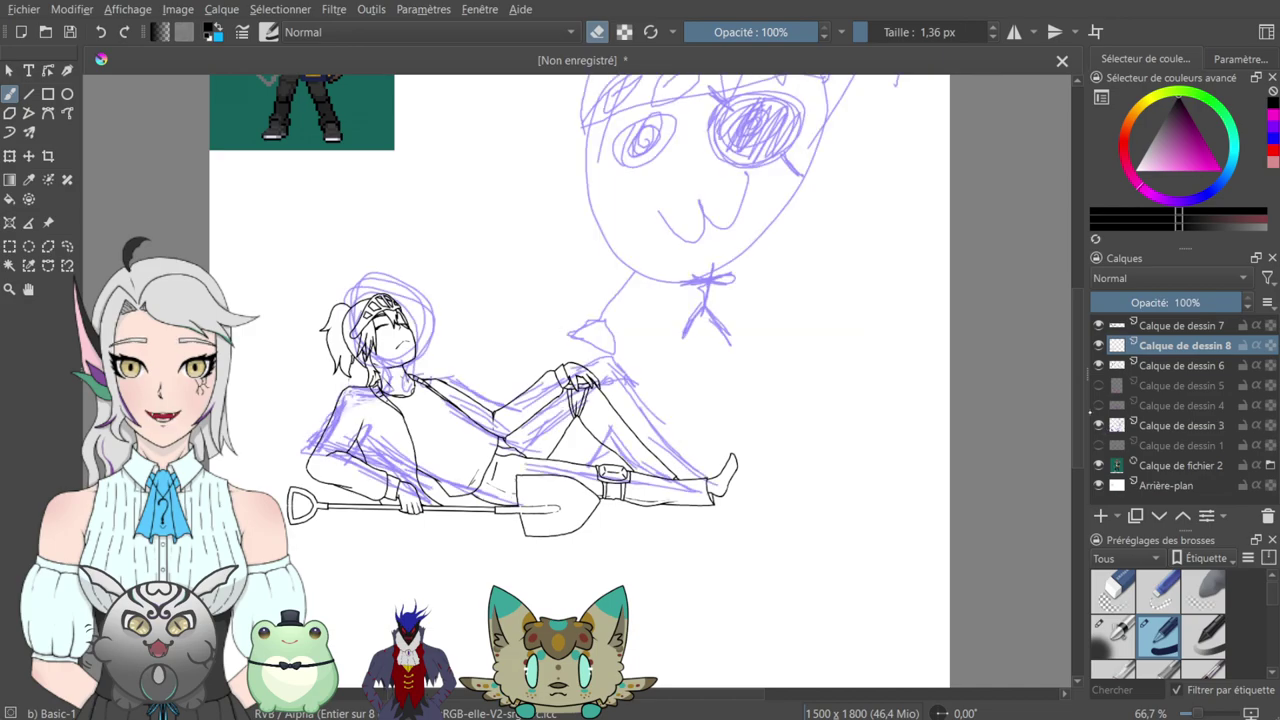
scroll(843, 323, up, 5)
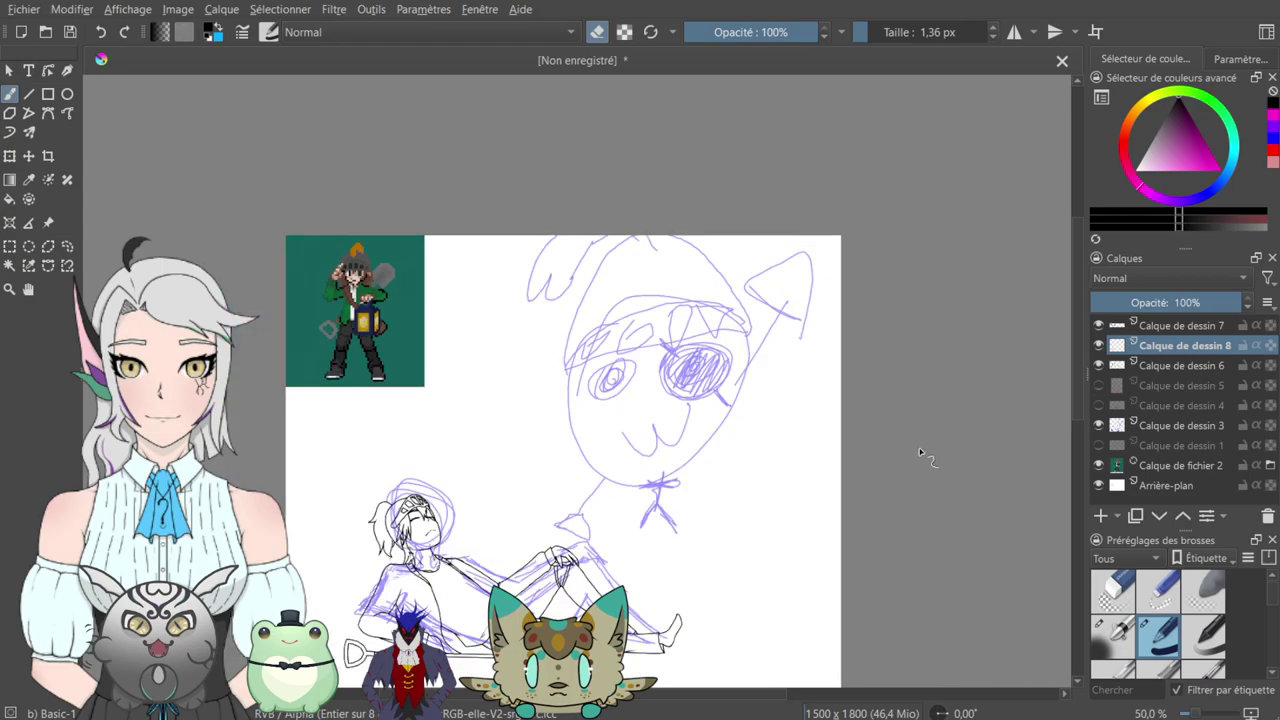
drag(833, 496, 909, 353)
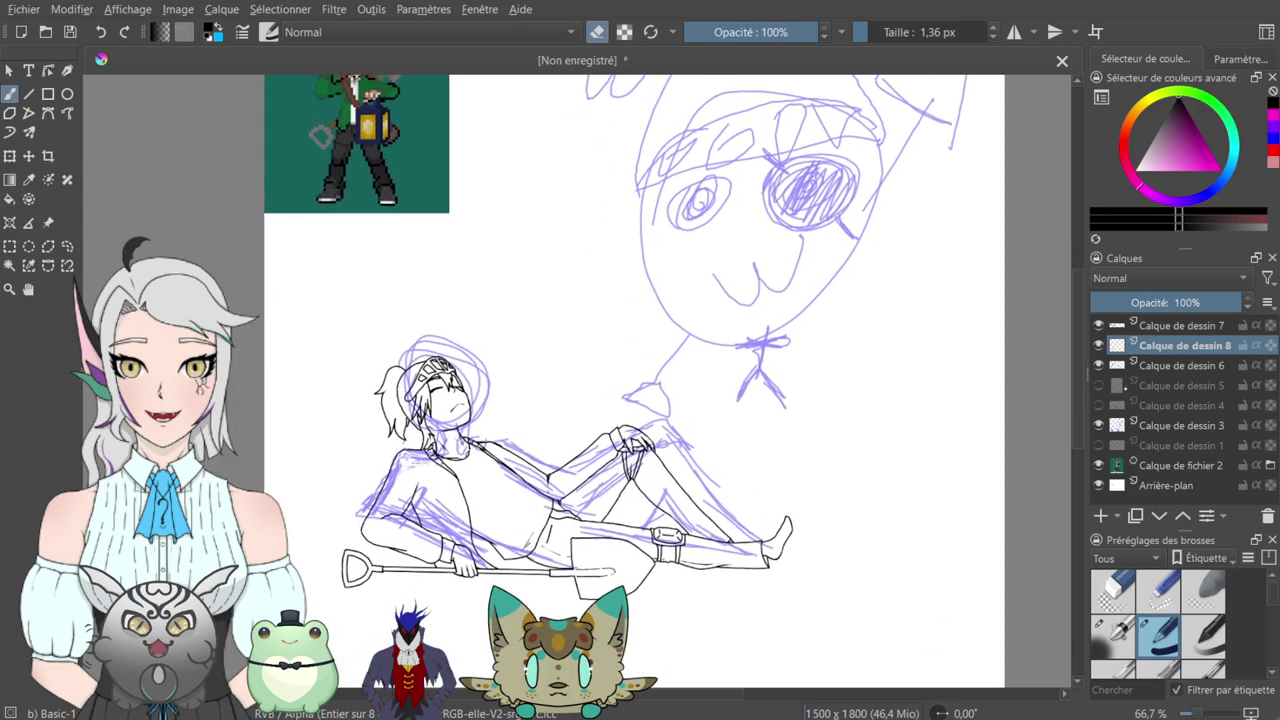
click(1098, 426)
- Show the sofa sketch layer Calque de dessin 1, then shrink and reposition it around the reclining character with the Transform tool
click(1098, 446)
key(ctrl+minus)
key(ctrl+plus)
drag(798, 485, 872, 361)
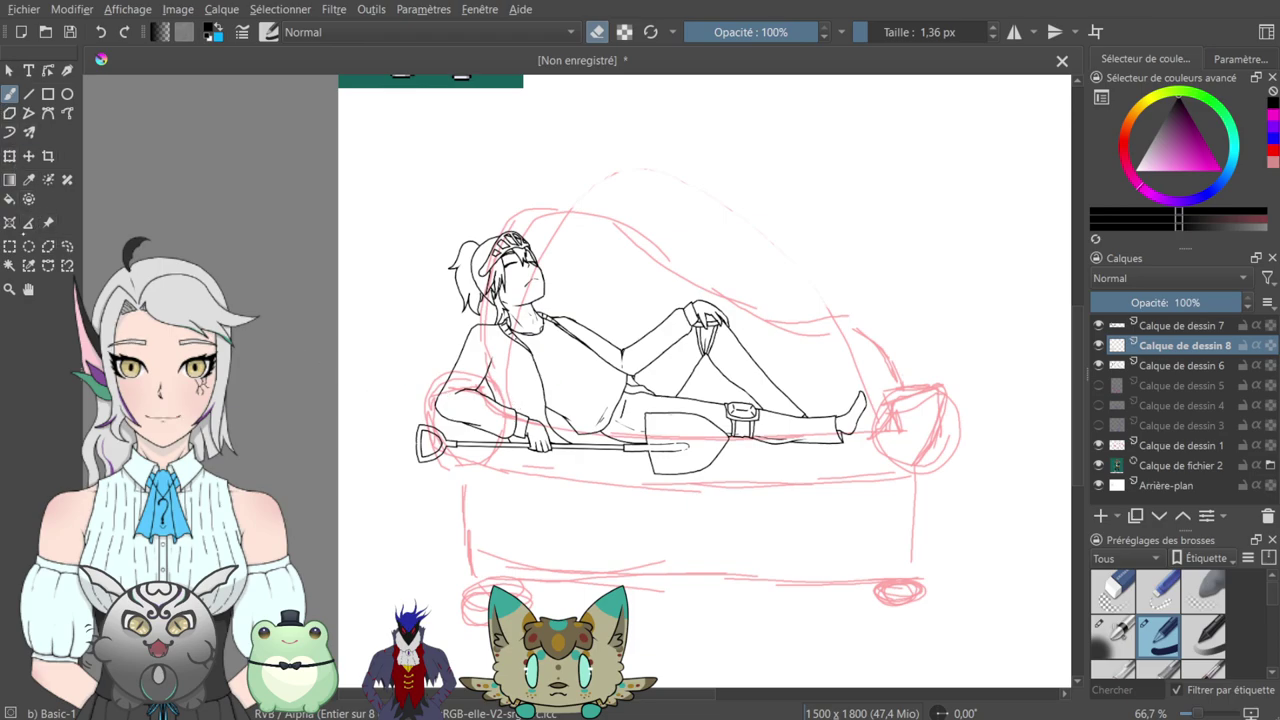
key(ctrl+t)
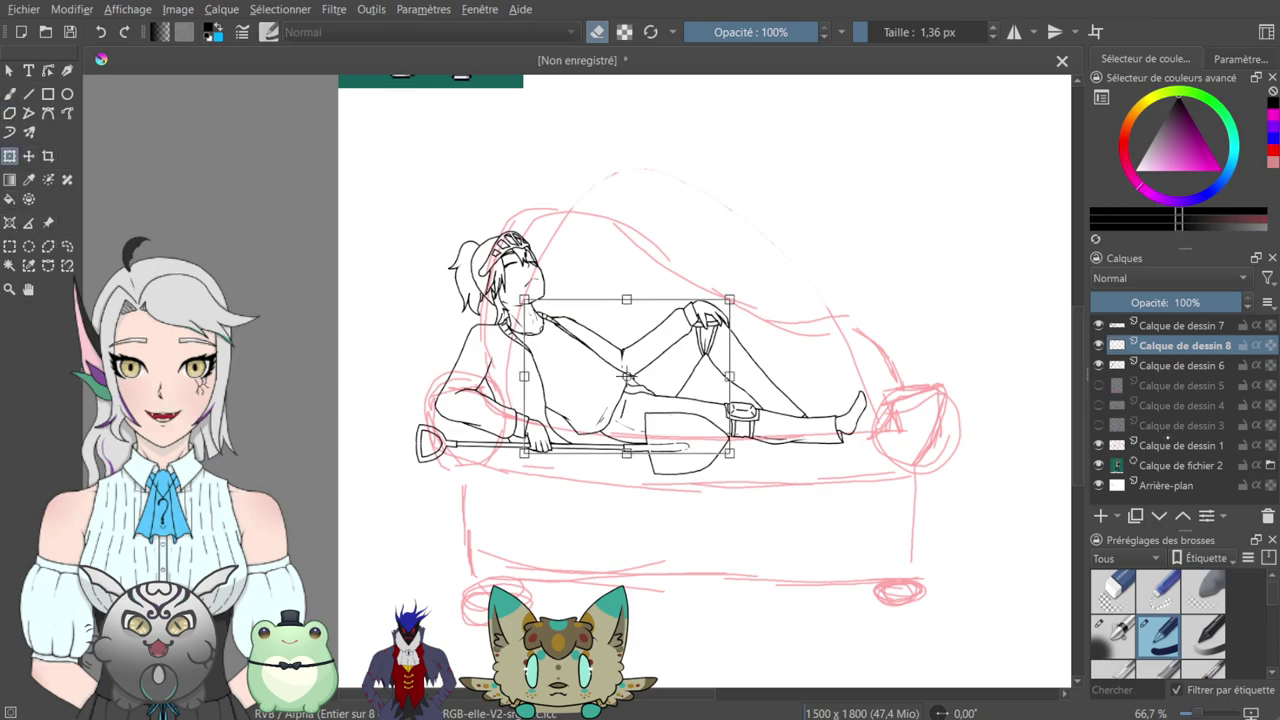
click(1167, 441)
mouse_move(594, 316)
mouse_down()
mouse_move(514, 311)
mouse_move(500, 290)
mouse_move(457, 297)
mouse_move(497, 291)
mouse_move(506, 304)
mouse_up()
drag(873, 187, 823, 209)
mouse_move(787, 286)
mouse_down()
mouse_move(777, 254)
mouse_move(813, 280)
mouse_up()
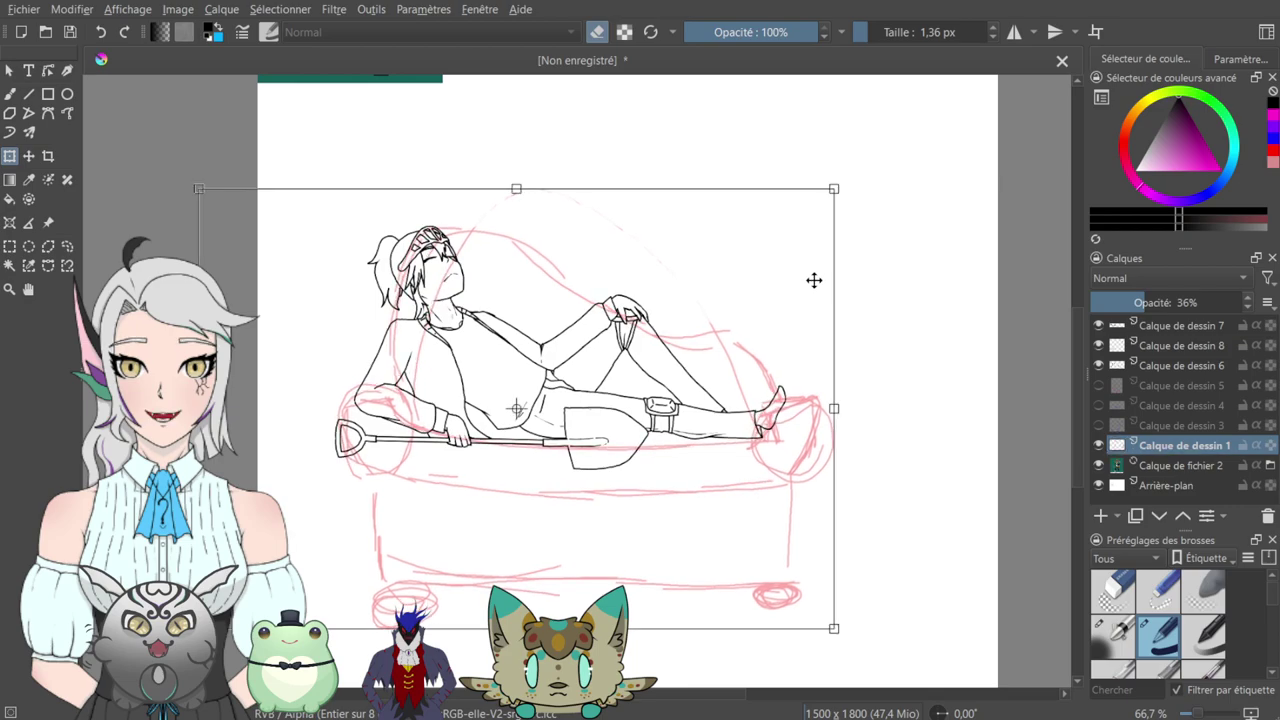
mouse_move(719, 257)
mouse_down()
mouse_move(754, 298)
mouse_move(763, 260)
mouse_move(806, 280)
mouse_move(796, 262)
mouse_up()
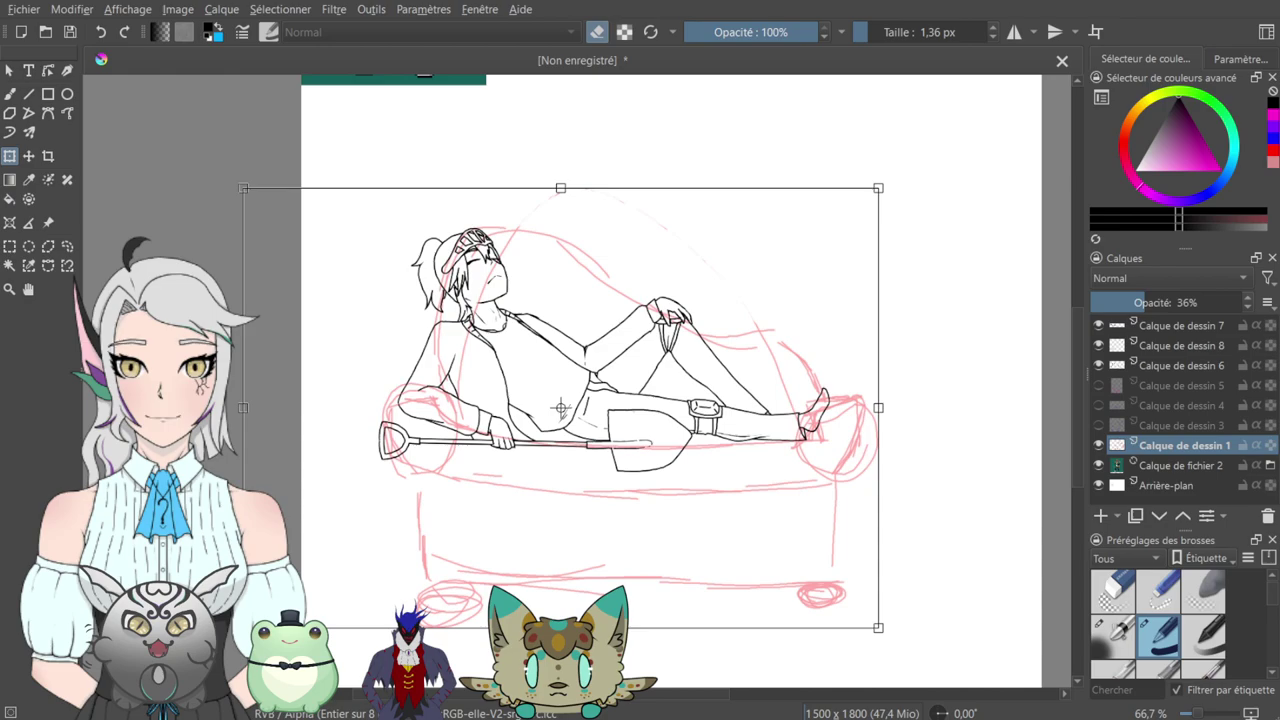
key(b)
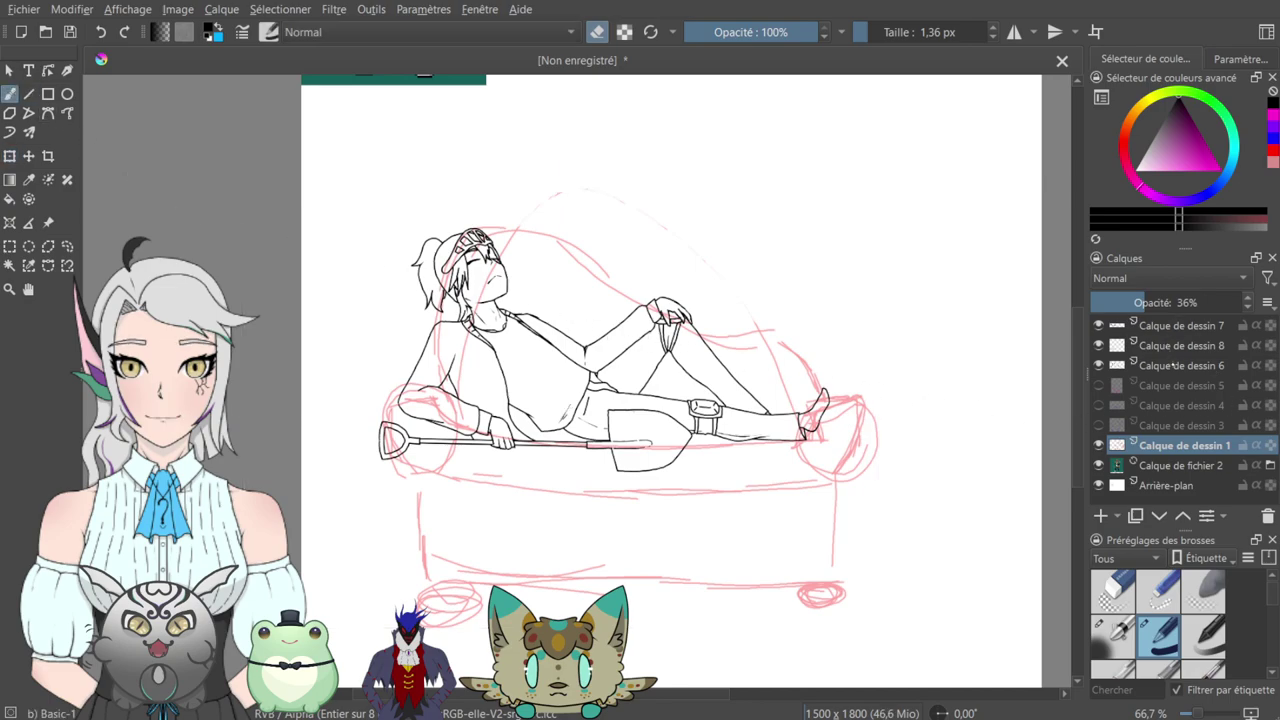
- Add a new paint layer directly above Calque de dessin 5 for the sofa line art
click(1154, 347)
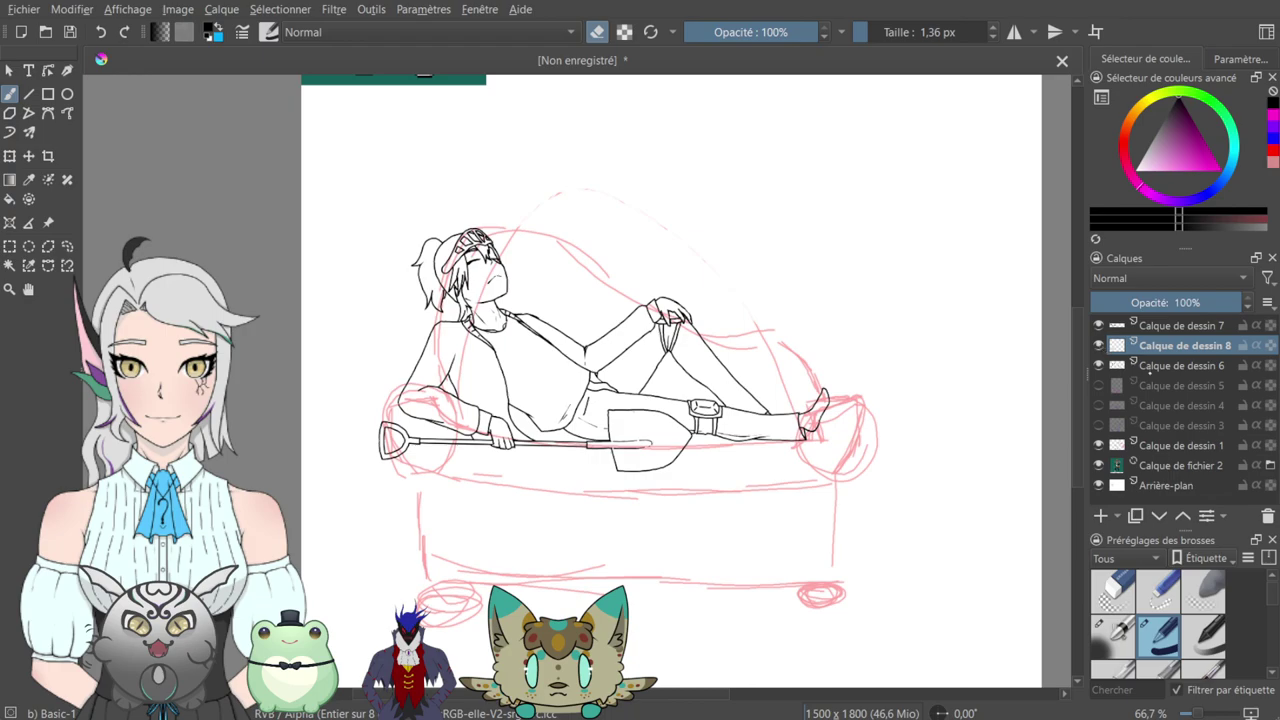
click(1156, 386)
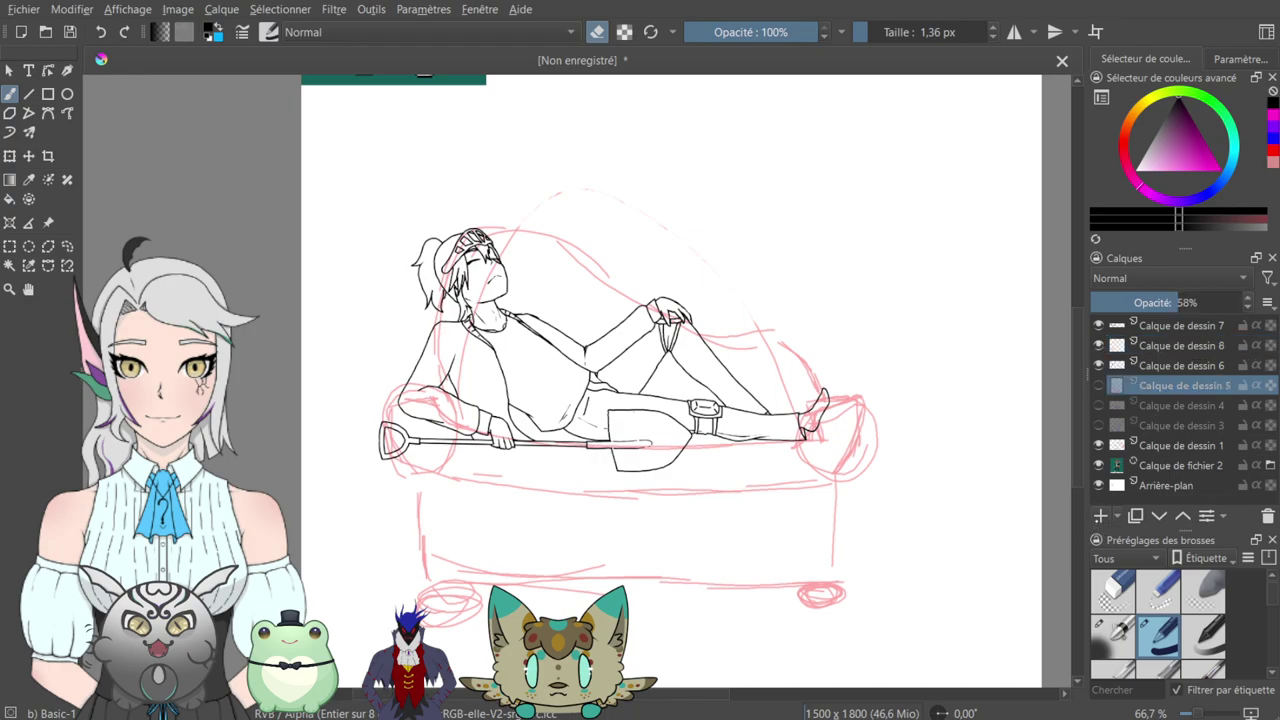
key(Insert)
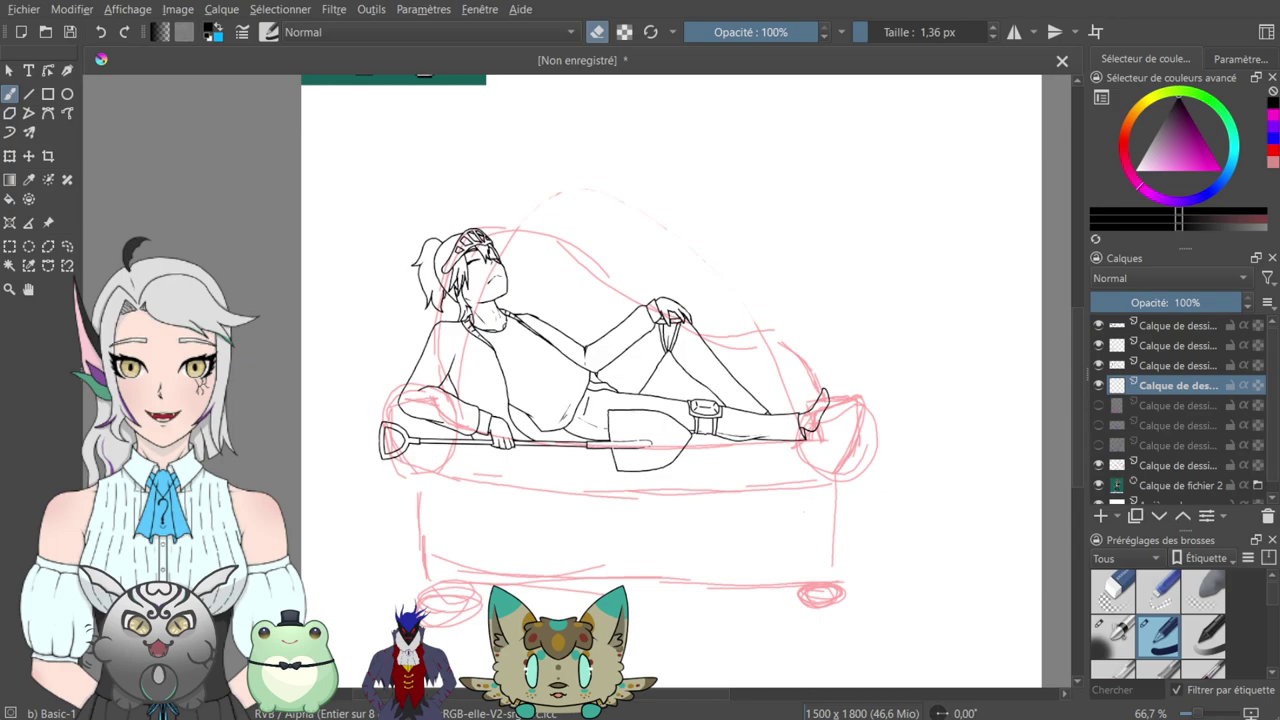
key(ctrl+plus)
key(ctrl+plus)
key(ctrl+minus)
drag(558, 362, 601, 398)
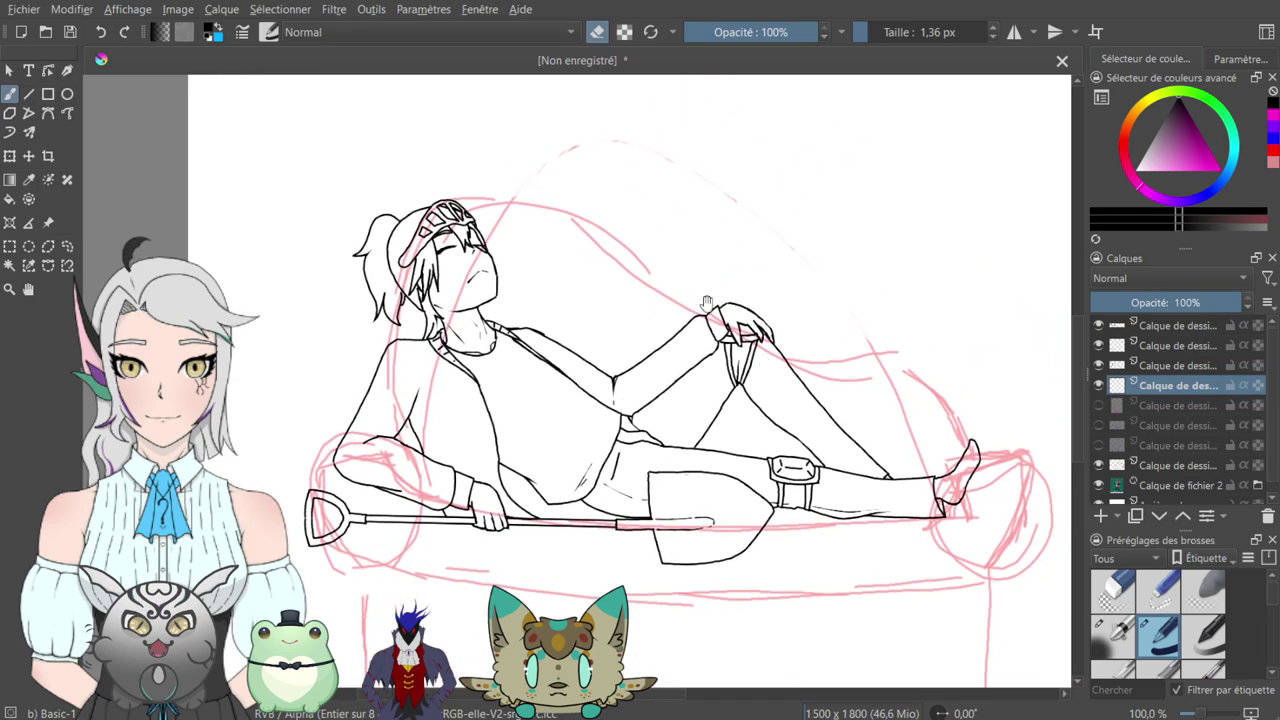
drag(680, 284, 746, 298)
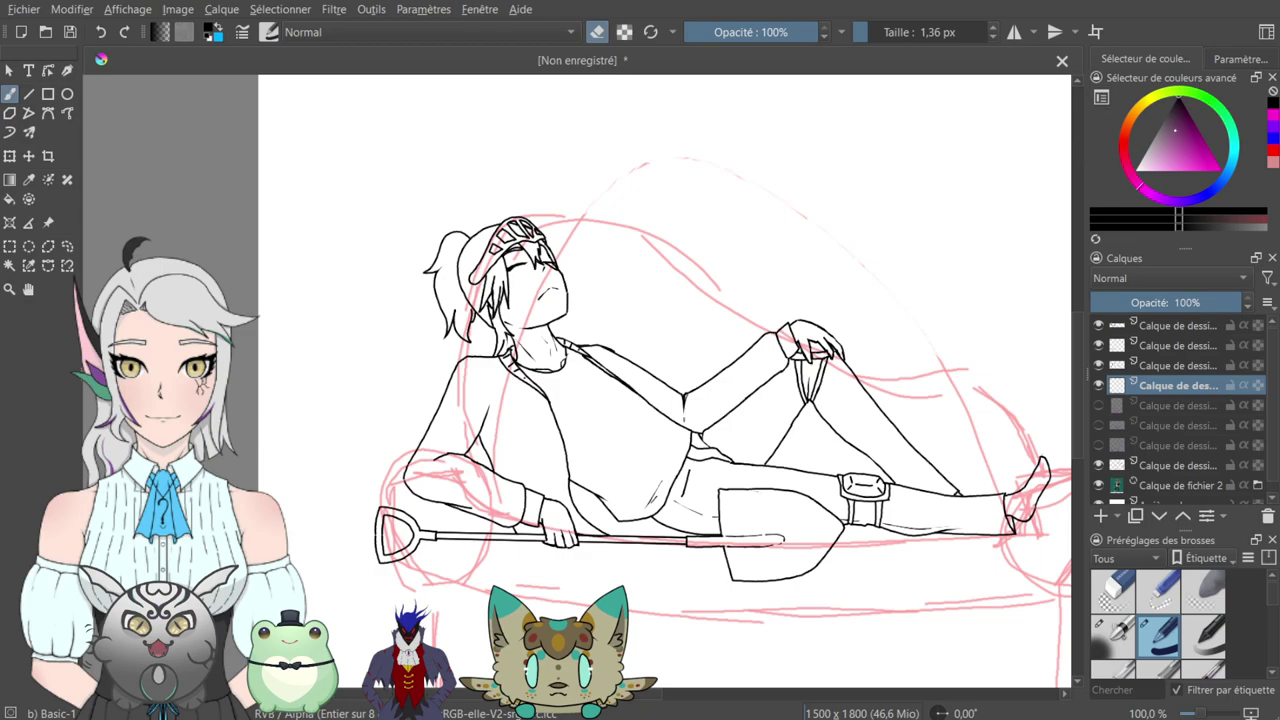
drag(517, 420, 603, 308)
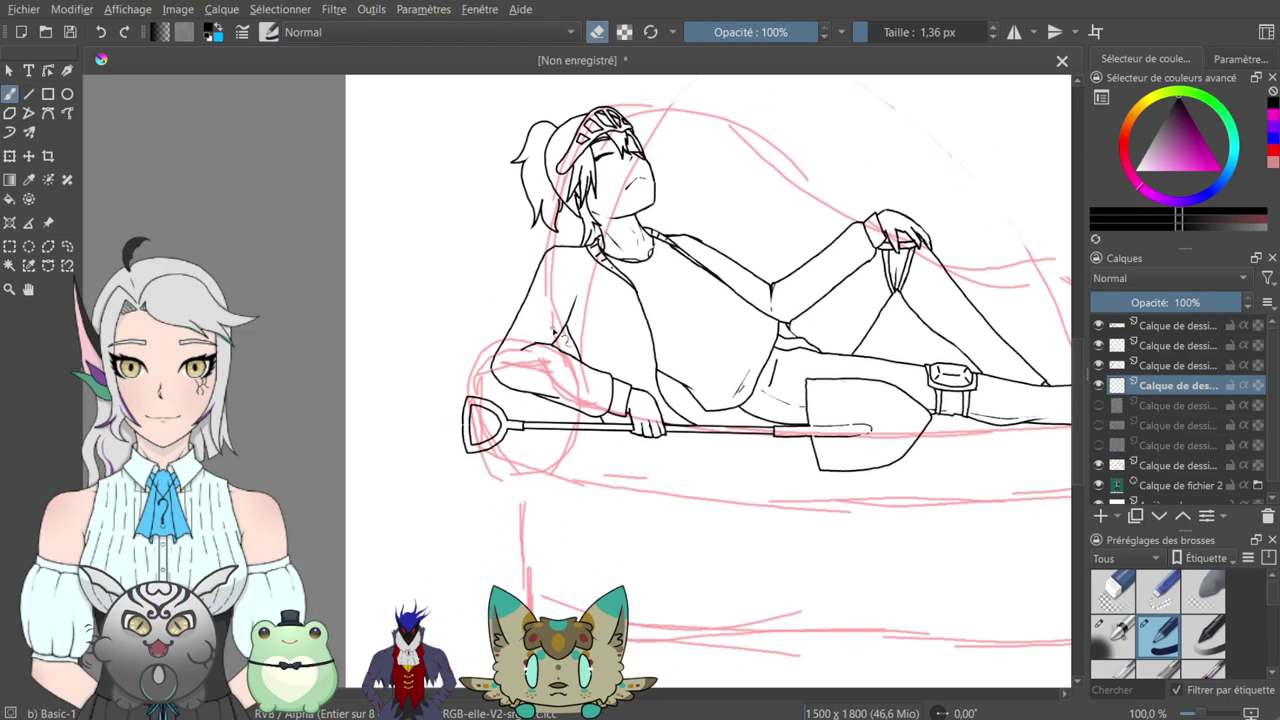
scroll(568, 343, up, 1)
drag(600, 379, 669, 278)
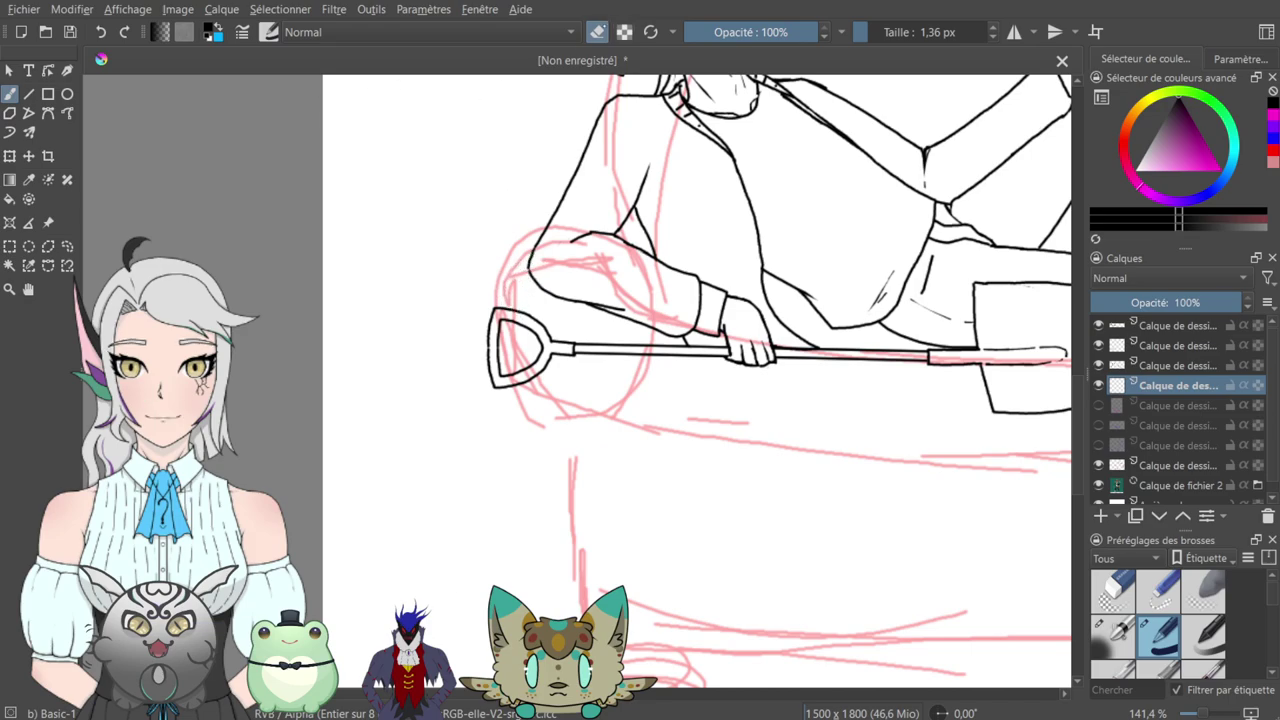
- Turn off eraser mode and enable horizontal mirroring, with the symmetry axis centred on the sofa sketch
key(e)
drag(662, 247, 474, 204)
drag(833, 202, 704, 216)
key(ctrl+minus)
key(ctrl+minus)
click(1014, 32)
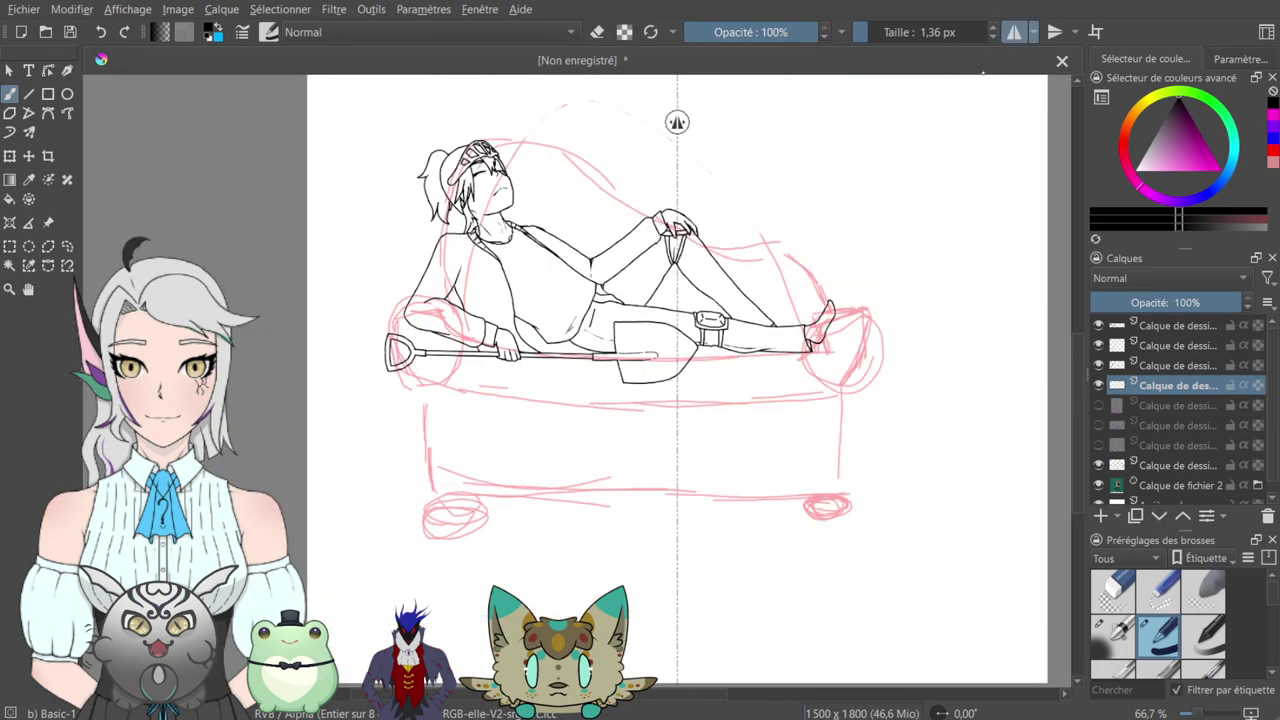
drag(677, 122, 633, 132)
key(plus)
key(plus)
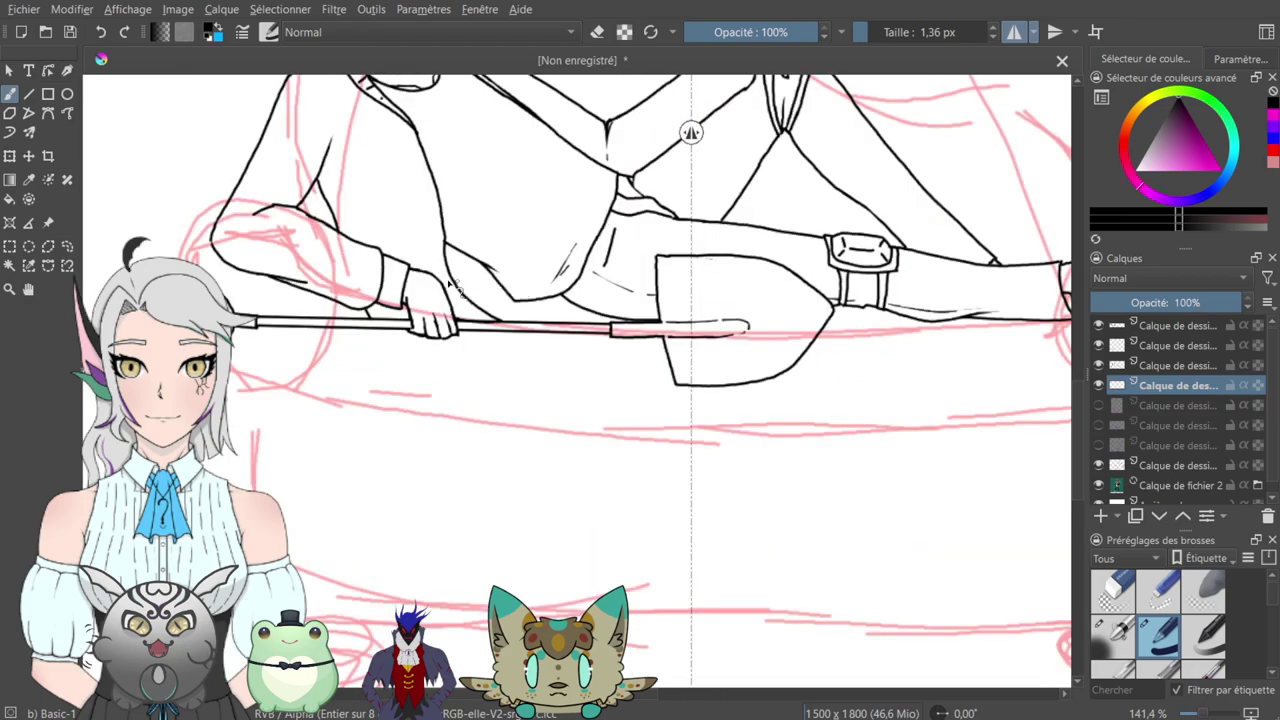
- Ink the outer curve of the sofa's armrest around the shovel grip and along its underside, refining the outer edge with the eraser
drag(466, 264, 495, 243)
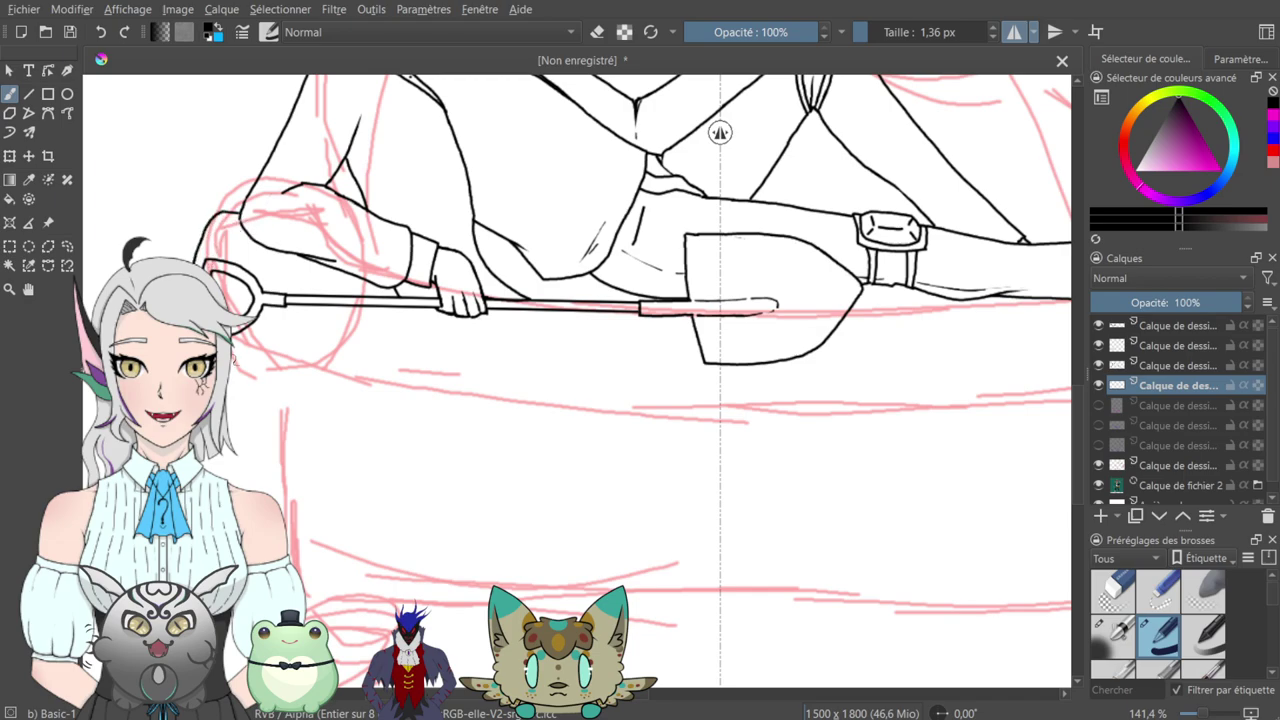
mouse_move(786, 222)
mouse_down()
mouse_move(505, 269)
mouse_move(242, 358)
mouse_move(279, 292)
mouse_move(400, 294)
mouse_move(481, 265)
mouse_up()
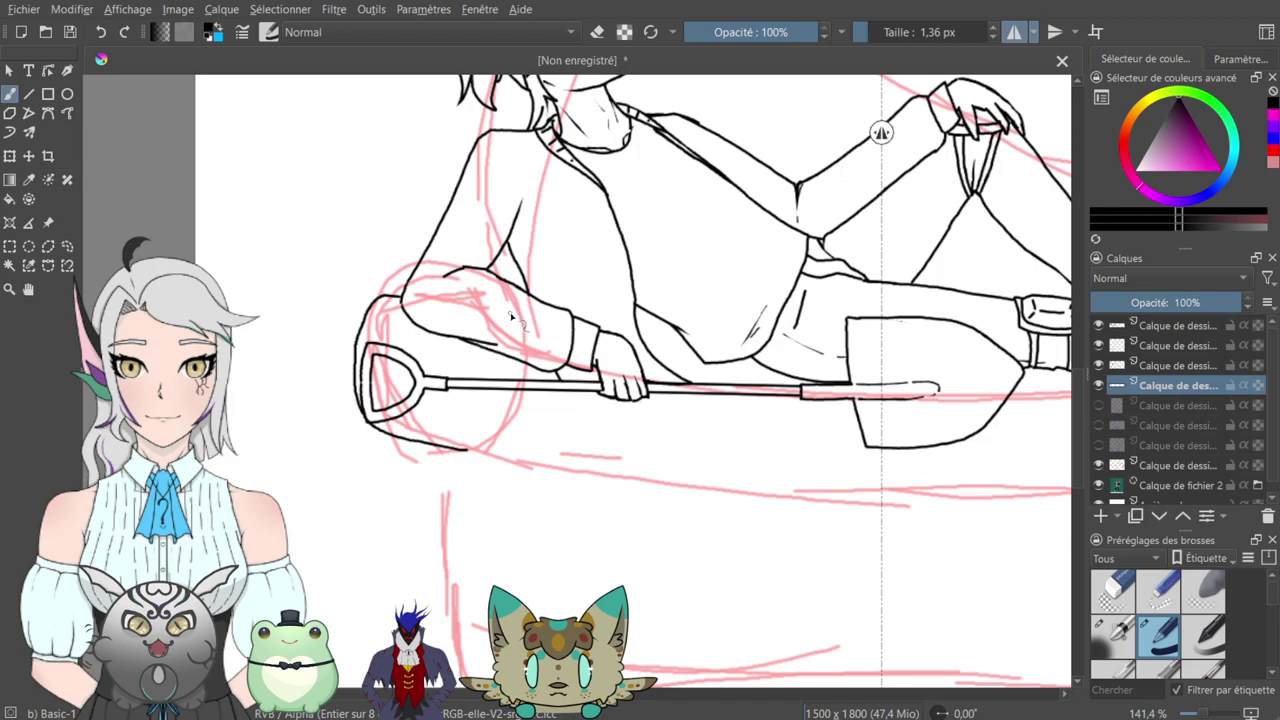
key(ctrl+plus)
drag(442, 306, 596, 357)
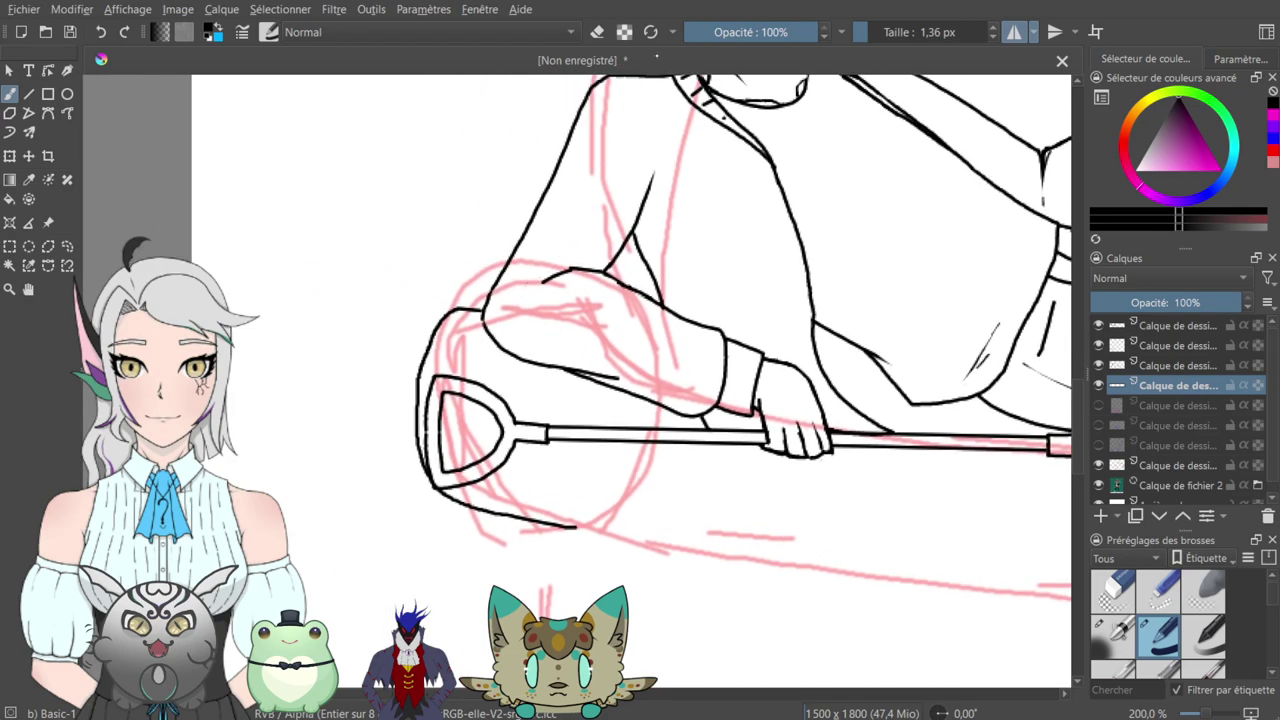
key(plus)
key(e)
mouse_move(353, 388)
mouse_down()
mouse_move(368, 330)
mouse_move(352, 410)
mouse_move(364, 348)
mouse_up()
key(e)
drag(350, 424, 373, 317)
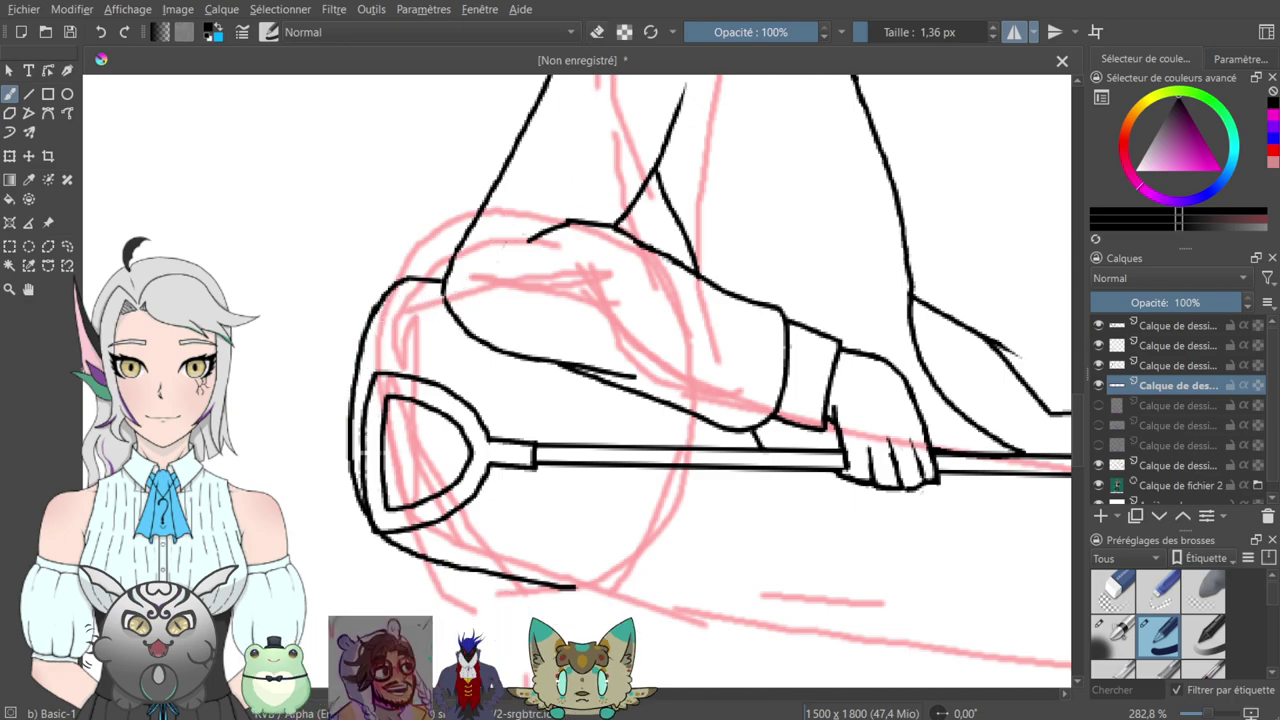
- Ink the armrest's inner edge from beneath the sleeve down past the shovel handle, curving inward to the bottom edge of the sketch
key(e)
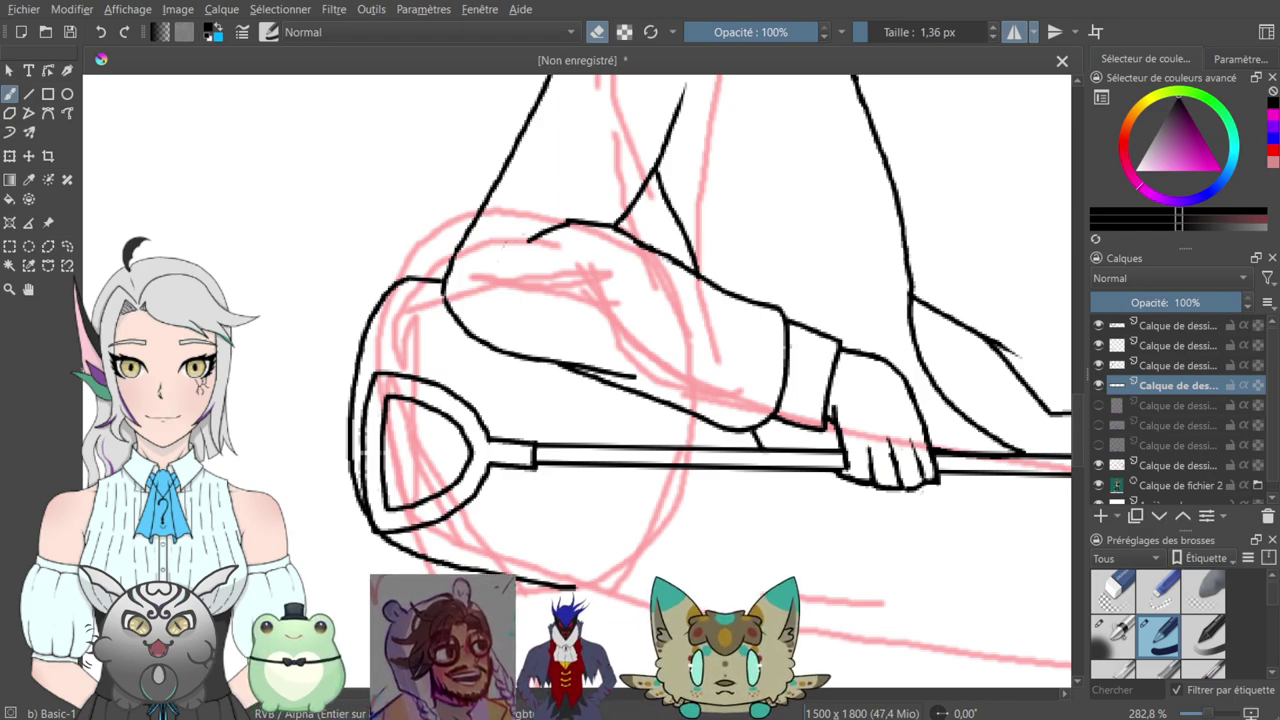
drag(489, 449, 424, 410)
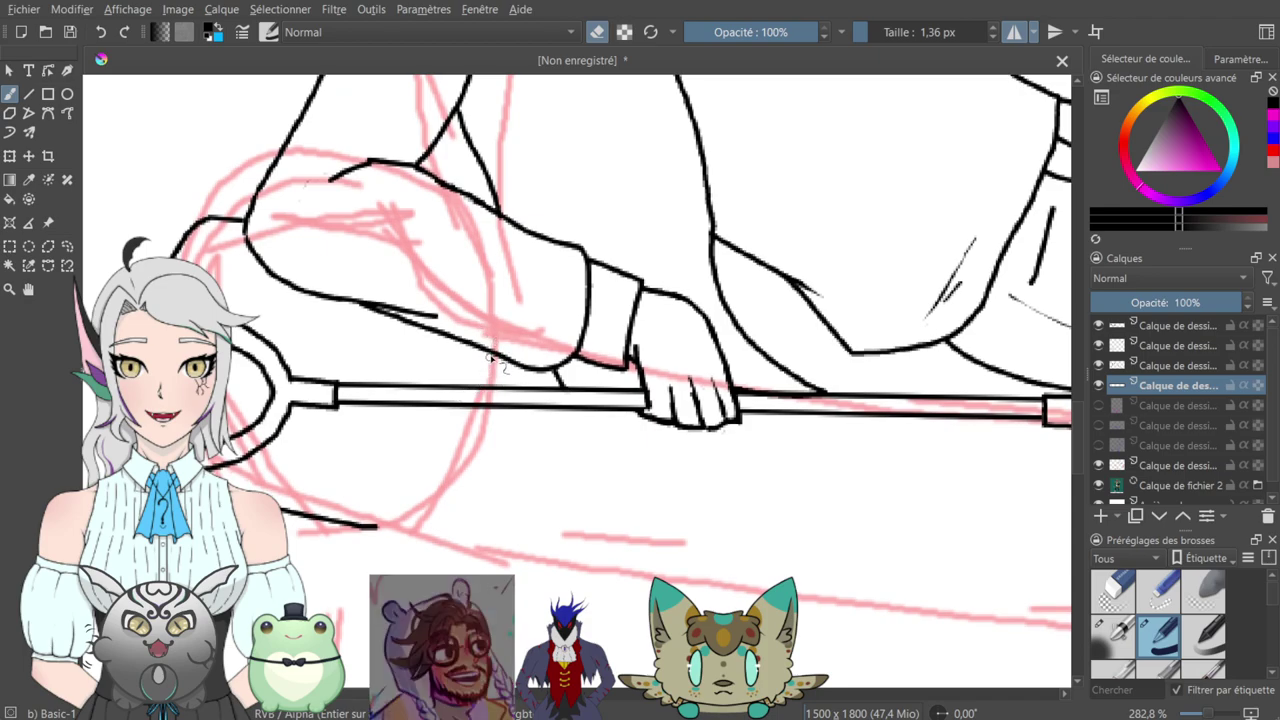
key(e)
drag(489, 351, 489, 376)
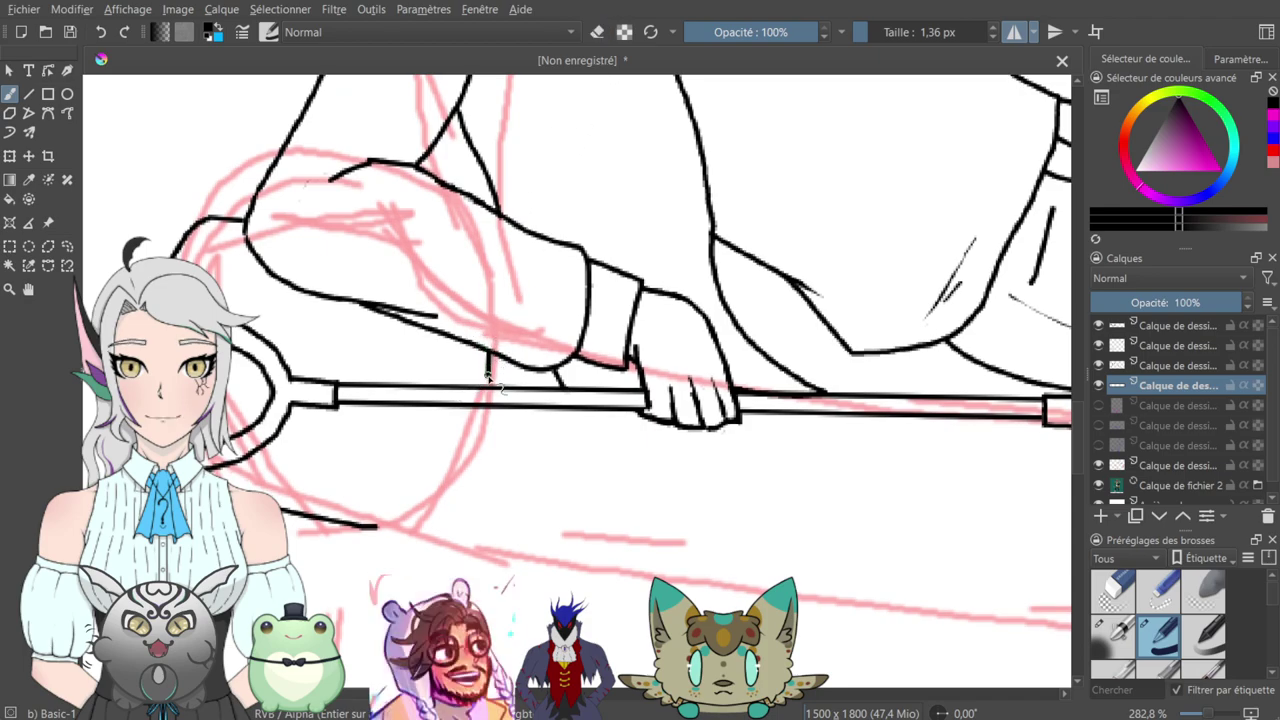
mouse_move(649, 329)
mouse_down()
mouse_move(403, 280)
mouse_move(335, 285)
mouse_up()
drag(583, 329, 268, 335)
mouse_move(525, 367)
mouse_down()
mouse_move(514, 375)
mouse_move(800, 380)
mouse_up()
drag(440, 309, 889, 309)
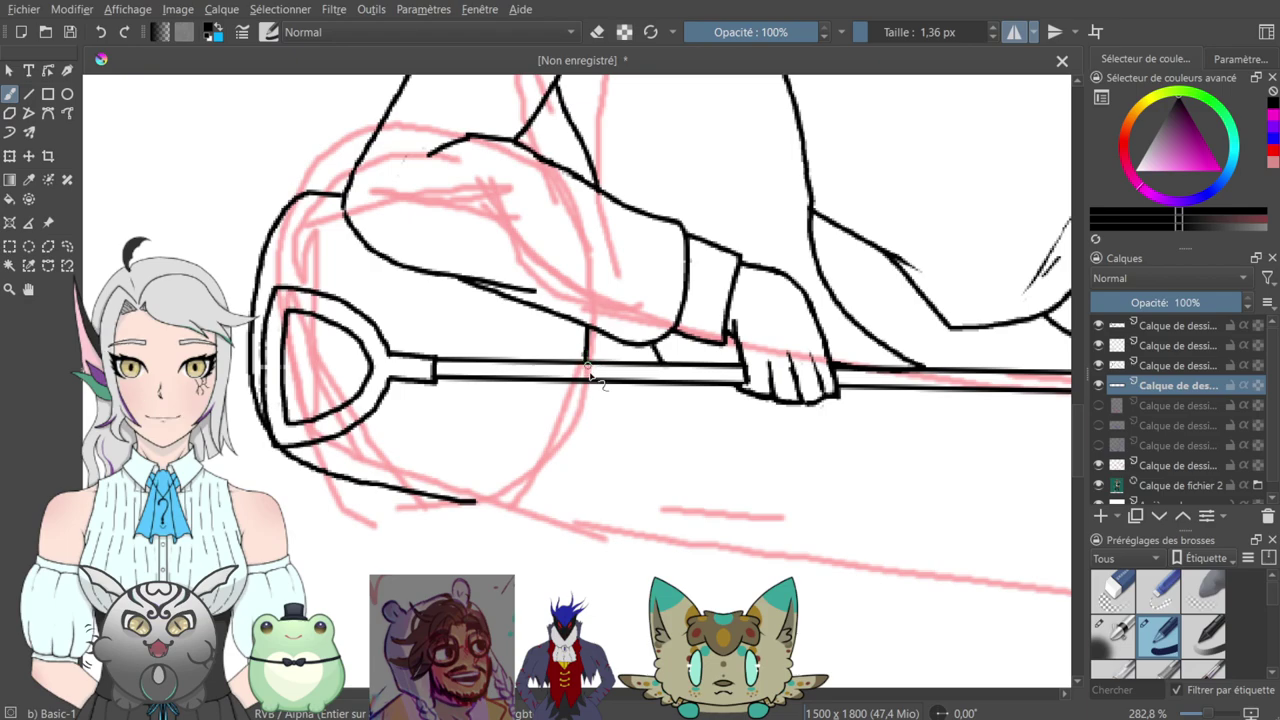
mouse_move(590, 385)
mouse_down()
mouse_move(542, 487)
mouse_move(530, 505)
mouse_move(494, 500)
mouse_move(528, 500)
mouse_up()
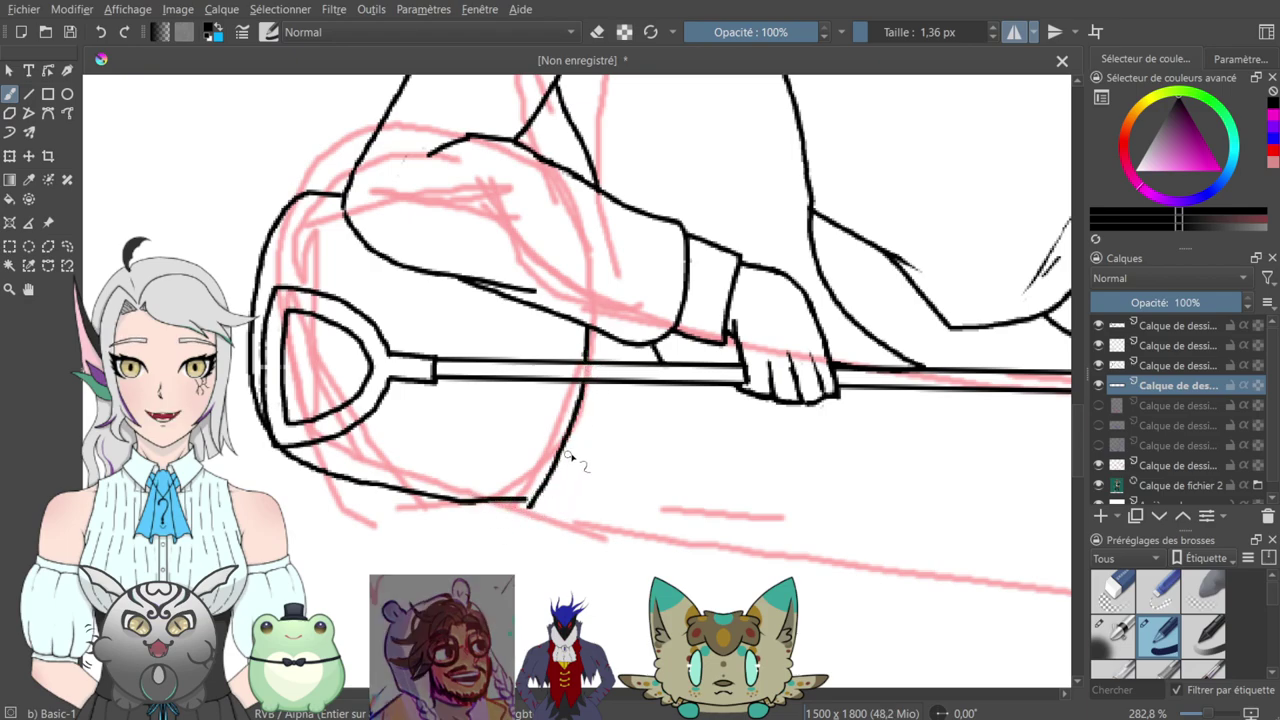
- Undo the last bottom stroke, redraw the armrest's lower edge toward its inner edge, and erase the pointed corner where they meet
key(ctrl+z)
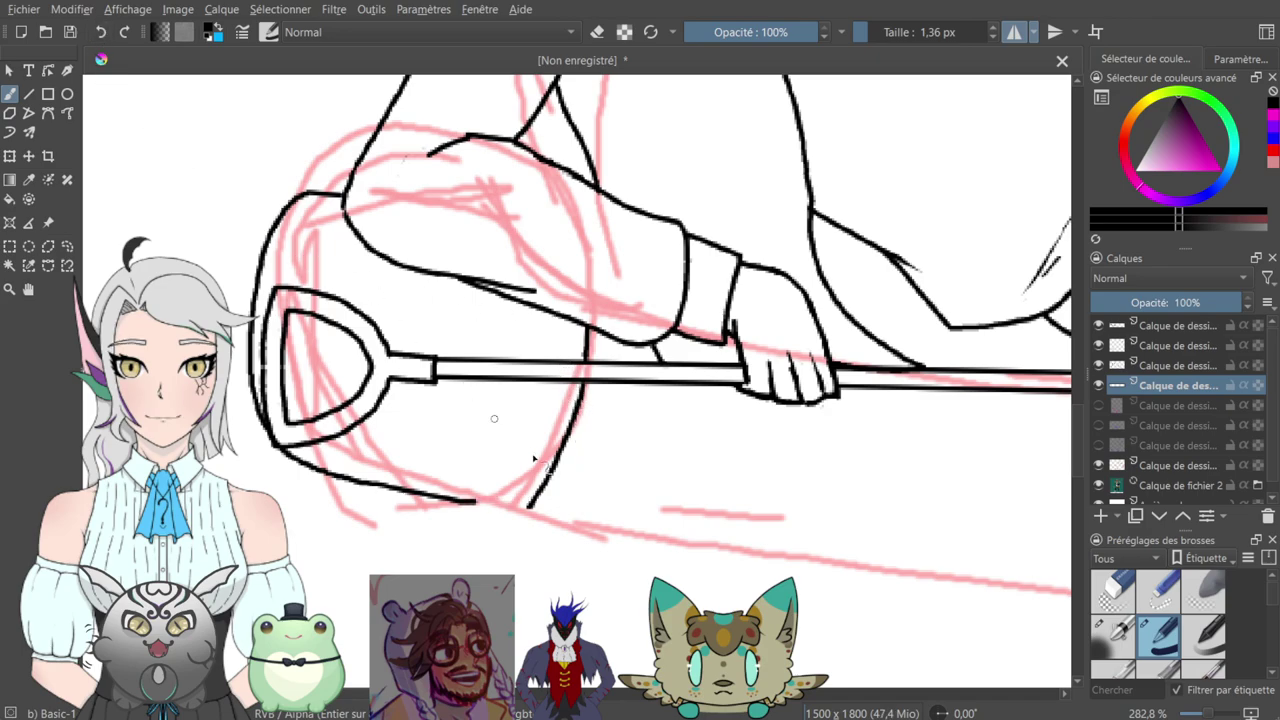
drag(474, 501, 510, 506)
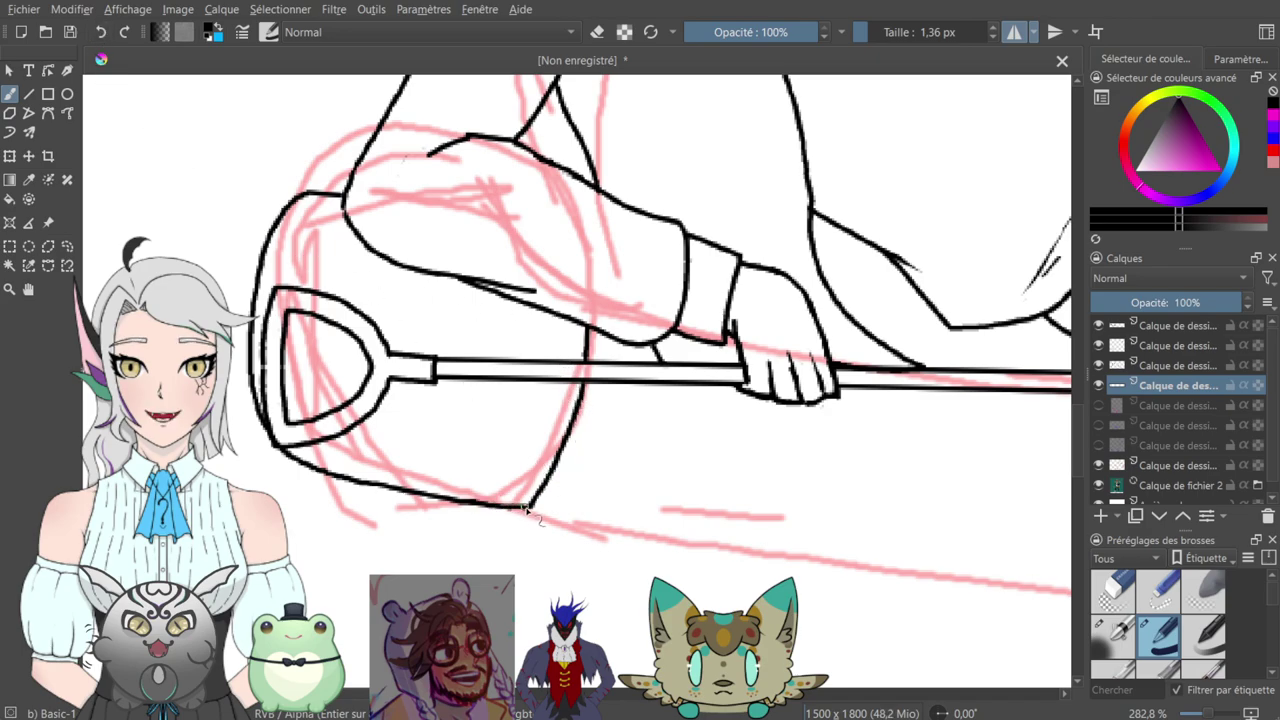
drag(552, 440, 390, 402)
key(e)
mouse_move(378, 468)
mouse_down()
mouse_move(355, 473)
mouse_move(364, 460)
mouse_up()
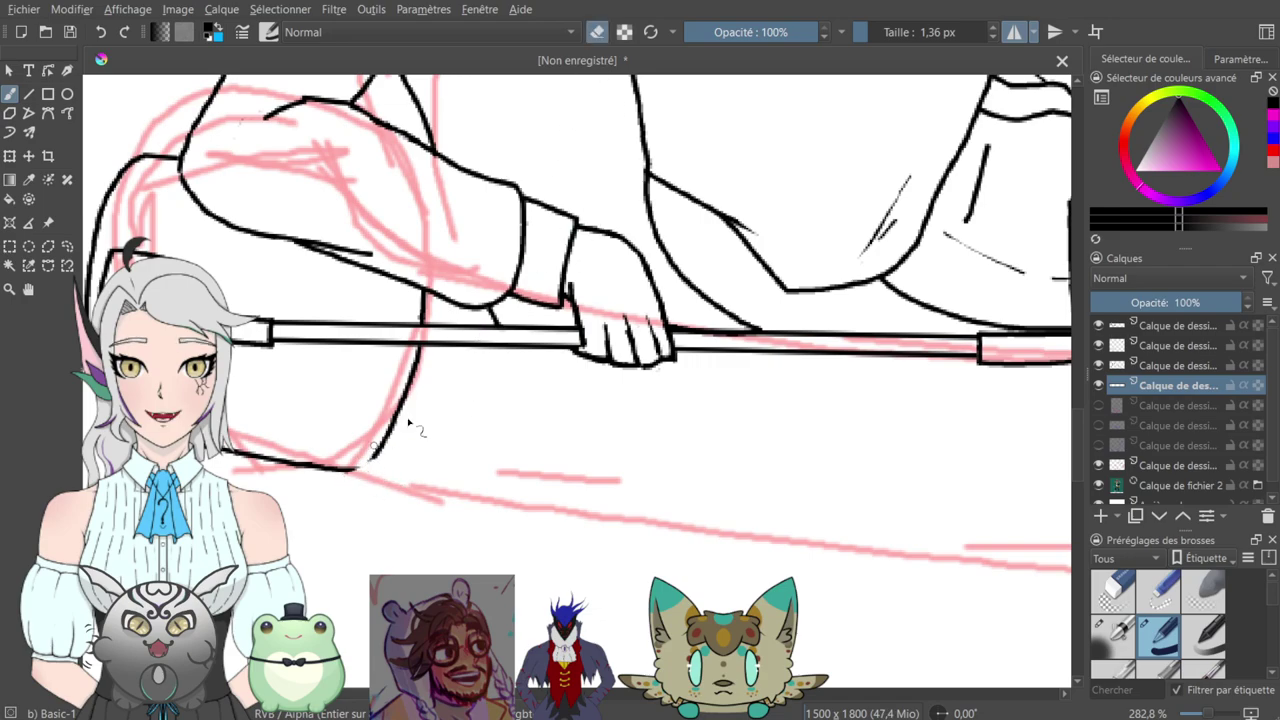
key(e)
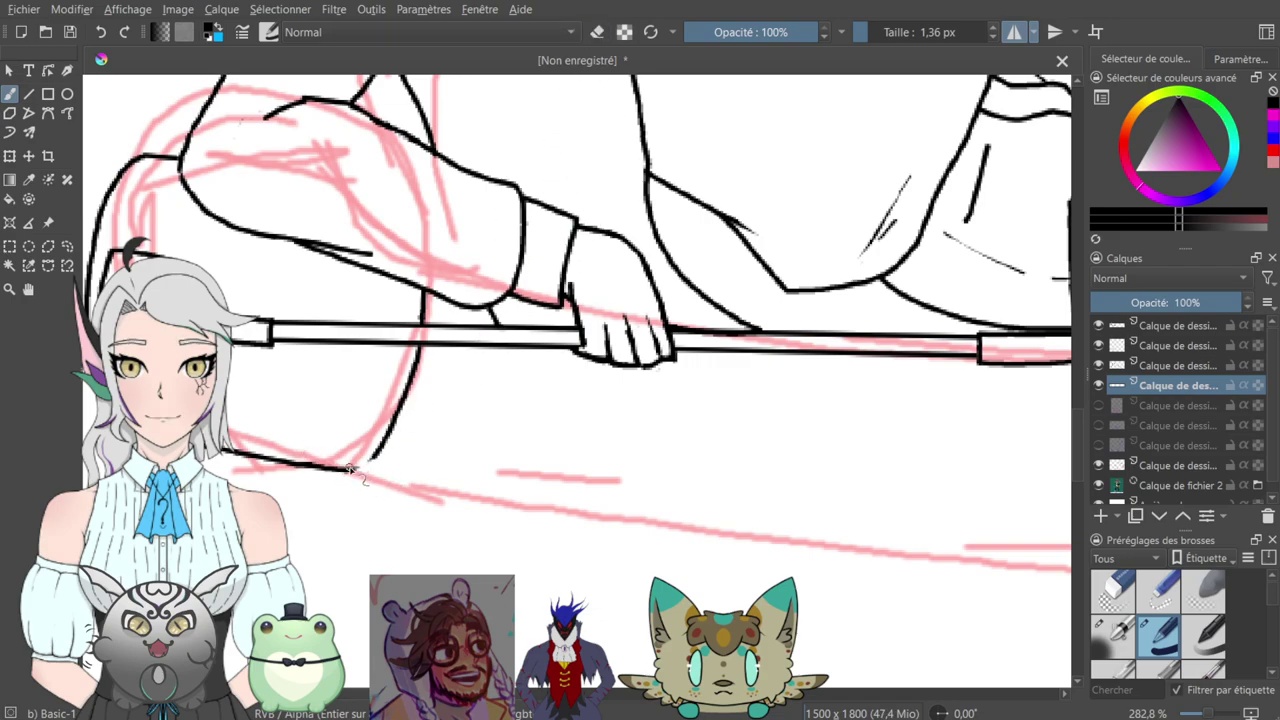
- Close the armrest outline's lower corner and draw the couch's mirrored vertical side edge down from it with the Freehand Path tool
drag(352, 468, 384, 448)
mouse_move(482, 286)
mouse_down()
mouse_move(344, 344)
mouse_move(447, 151)
mouse_up()
scroll(337, 338, down, 2)
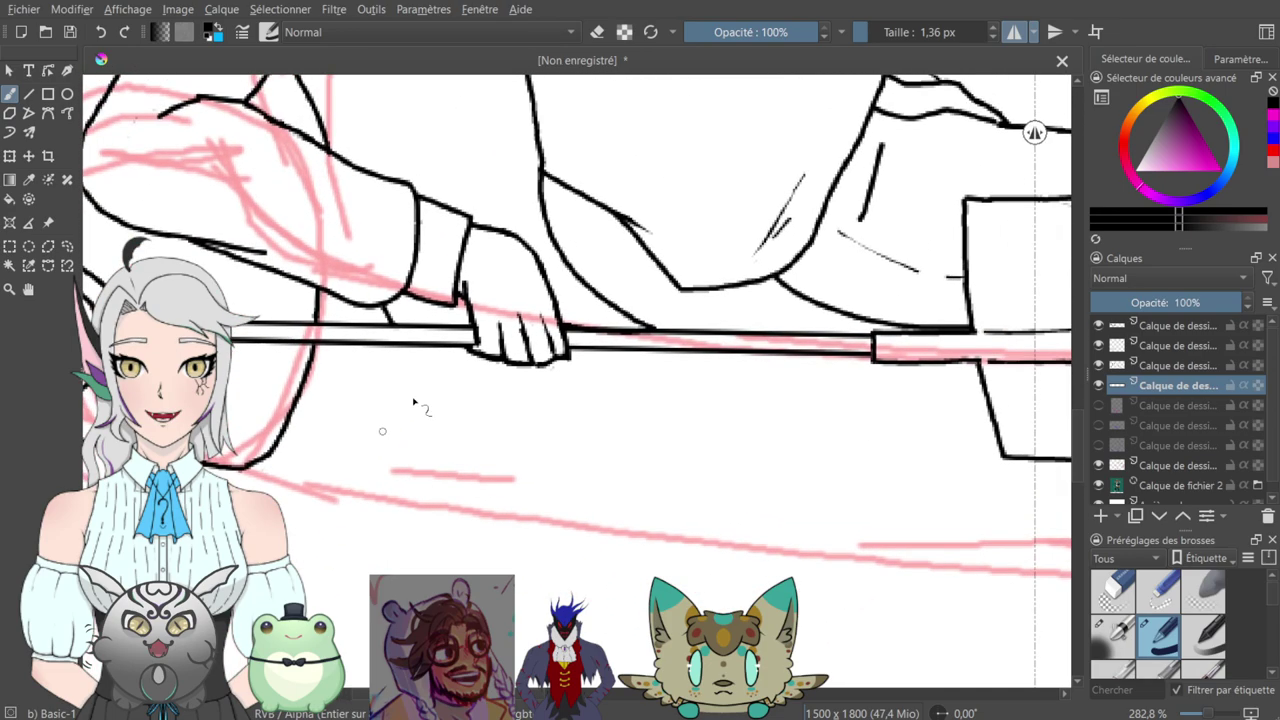
mouse_move(569, 407)
mouse_down()
mouse_move(311, 449)
mouse_move(295, 432)
mouse_move(483, 389)
mouse_move(541, 341)
mouse_up()
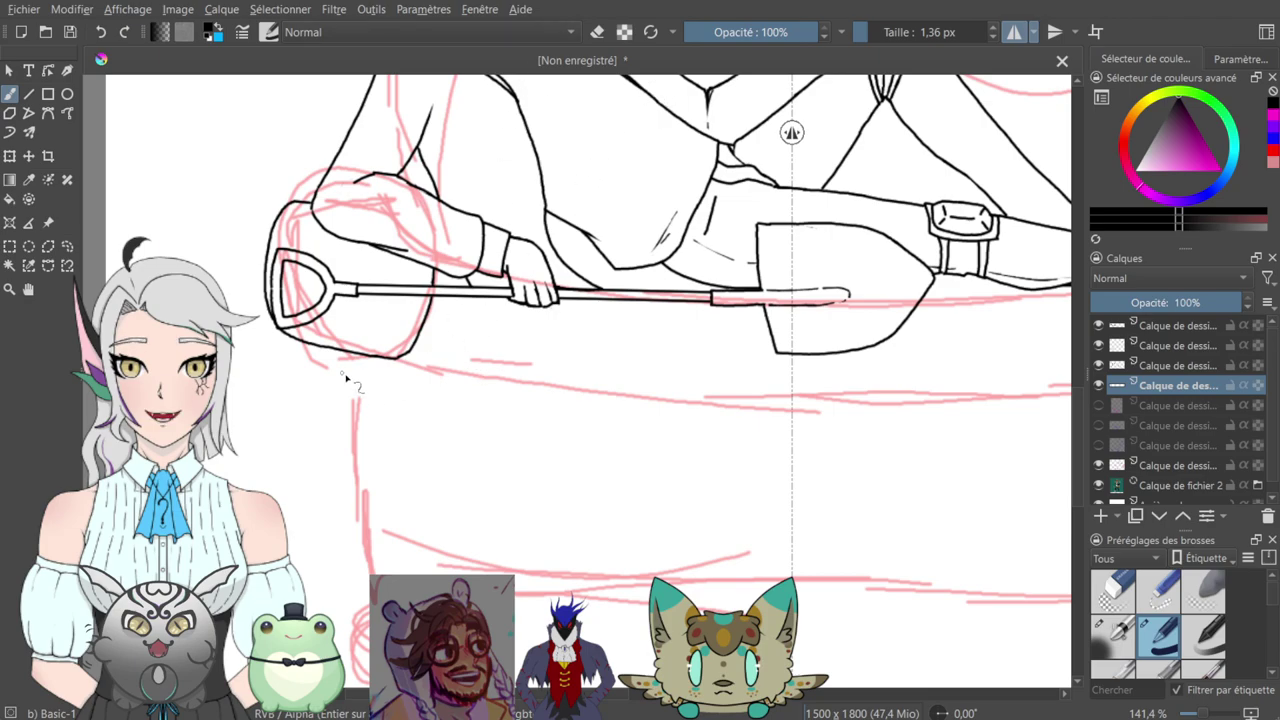
mouse_move(431, 416)
mouse_down()
mouse_move(357, 511)
mouse_move(466, 494)
mouse_move(420, 520)
mouse_move(394, 510)
mouse_move(439, 237)
mouse_up()
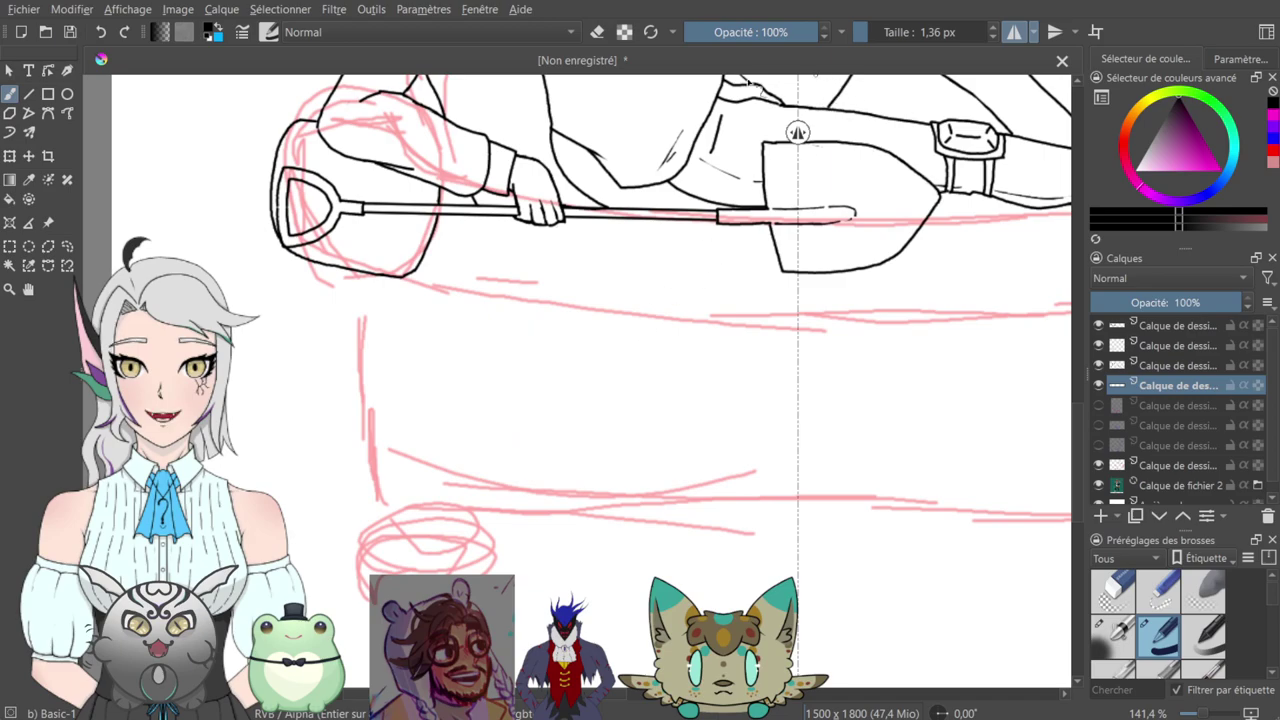
drag(432, 323, 536, 381)
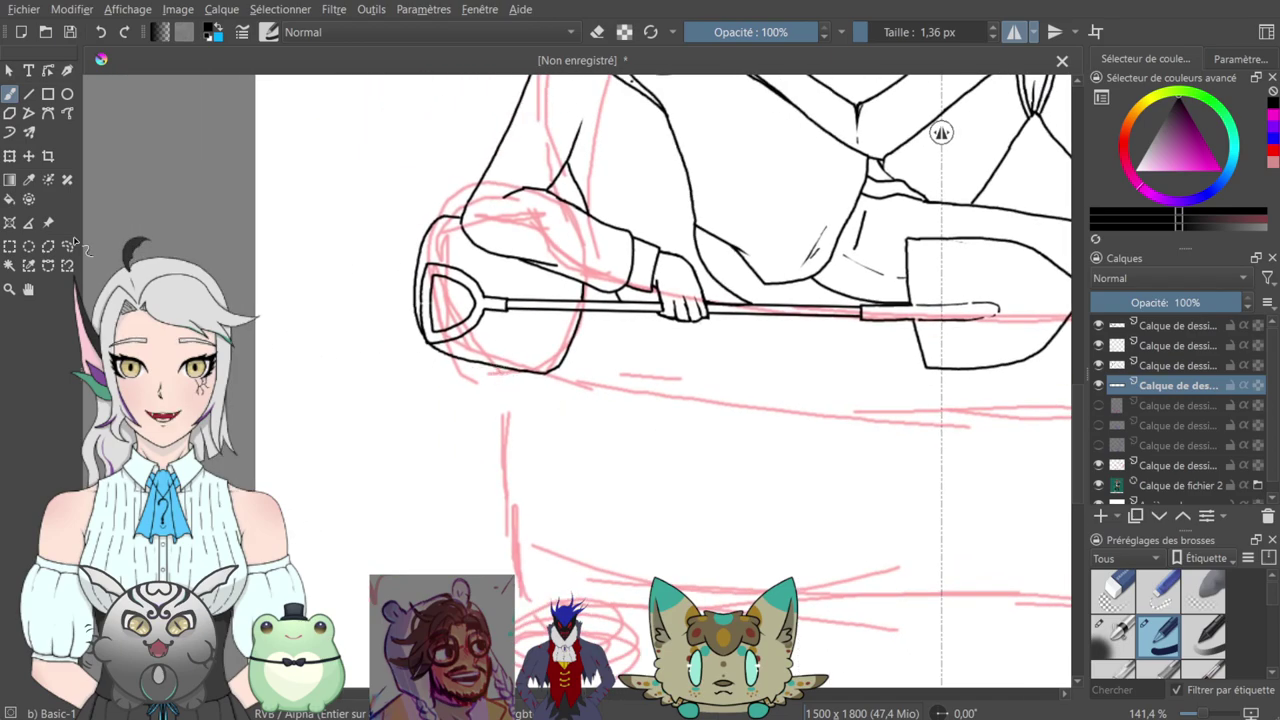
key(q)
drag(507, 368, 512, 576)
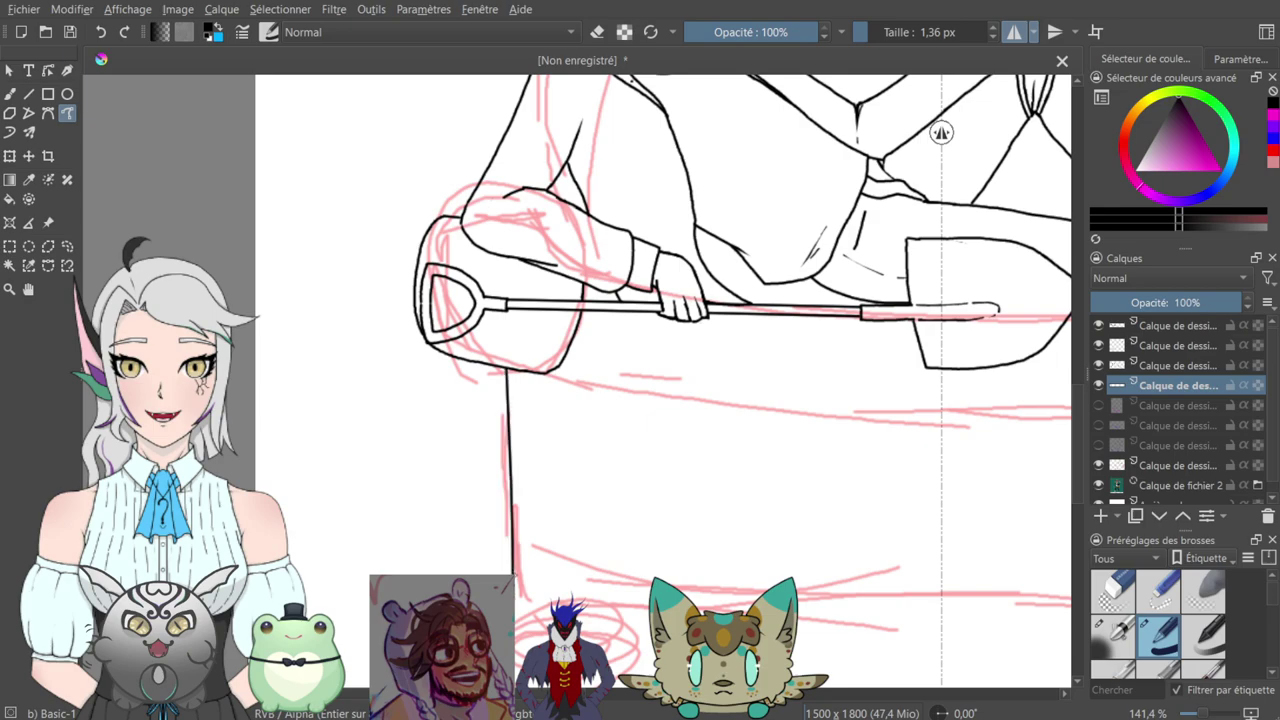
- Draw the couch's mirrored wavy bottom edge from the side edge to the symmetry axis, ending in a small central ornament
drag(569, 395, 392, 370)
mouse_move(649, 468)
mouse_down()
mouse_move(454, 433)
mouse_move(517, 457)
mouse_move(660, 457)
mouse_move(474, 466)
mouse_move(663, 432)
mouse_up()
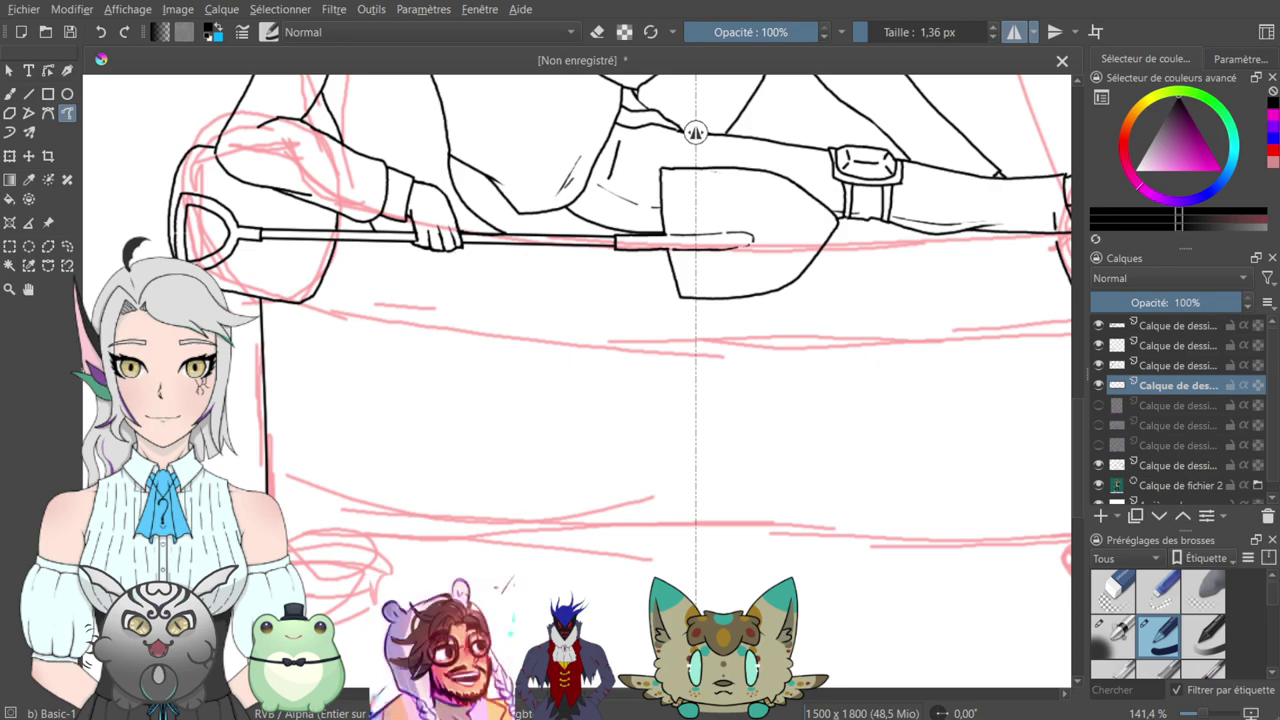
drag(288, 528, 690, 530)
key(ctrl+z)
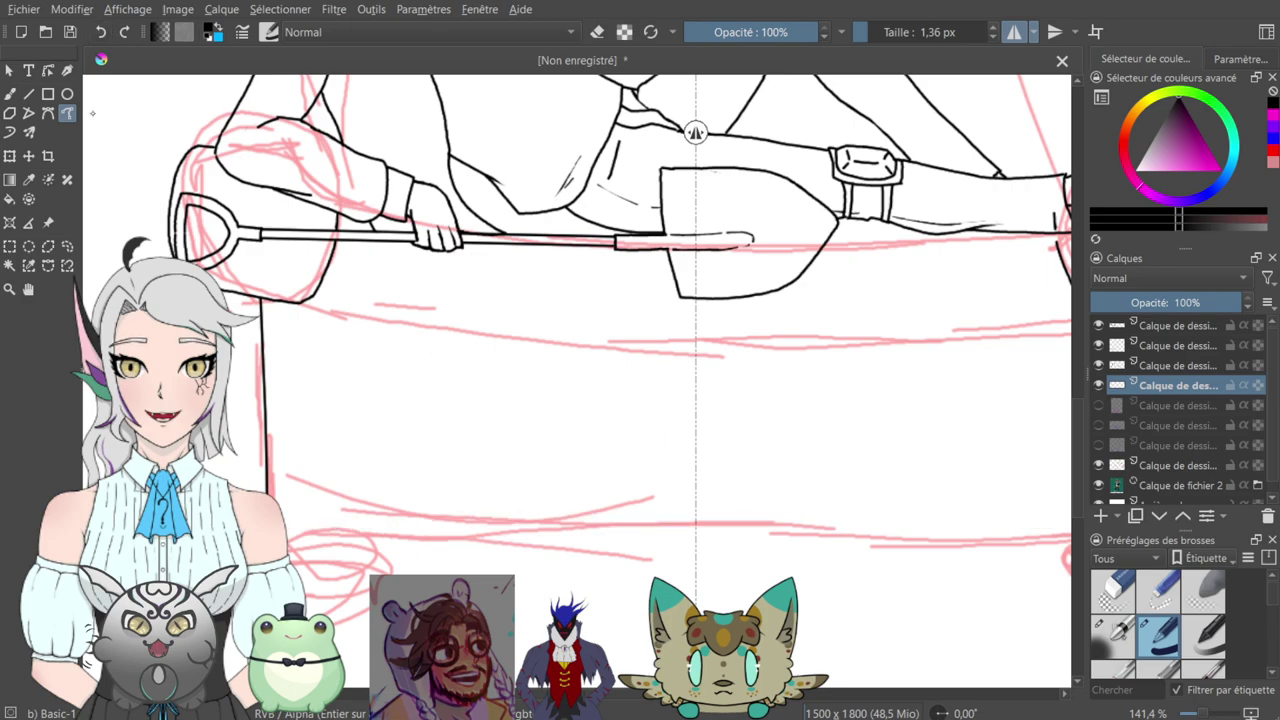
mouse_move(286, 522)
mouse_down()
mouse_move(420, 503)
mouse_move(590, 515)
mouse_move(696, 542)
mouse_up()
- Ink the mirrored couch leg below the lower corner of the side edge with the freehand brush
mouse_move(633, 448)
mouse_down()
mouse_move(526, 377)
mouse_move(466, 391)
mouse_move(429, 374)
mouse_move(463, 361)
mouse_move(494, 374)
mouse_move(603, 366)
mouse_up()
key(b)
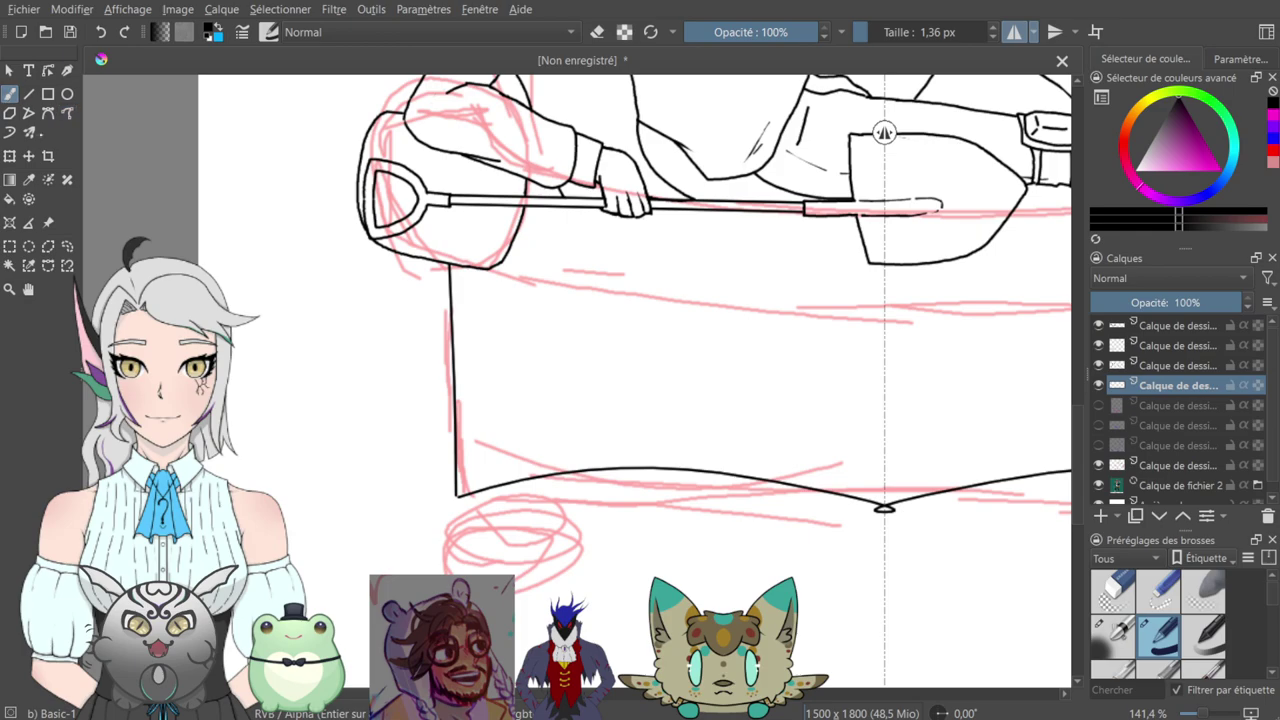
key(plus)
drag(584, 371, 630, 210)
drag(452, 384, 452, 430)
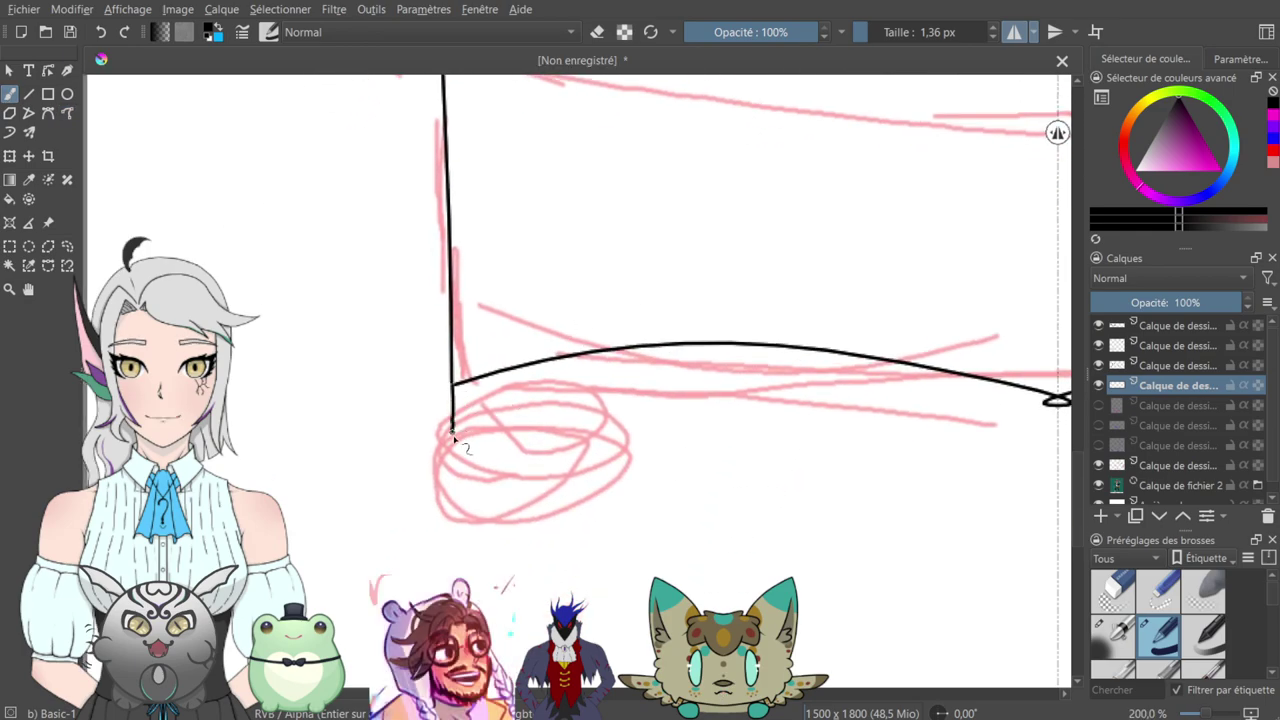
mouse_move(463, 477)
mouse_down()
mouse_move(497, 474)
mouse_move(502, 376)
mouse_up()
drag(534, 276, 531, 371)
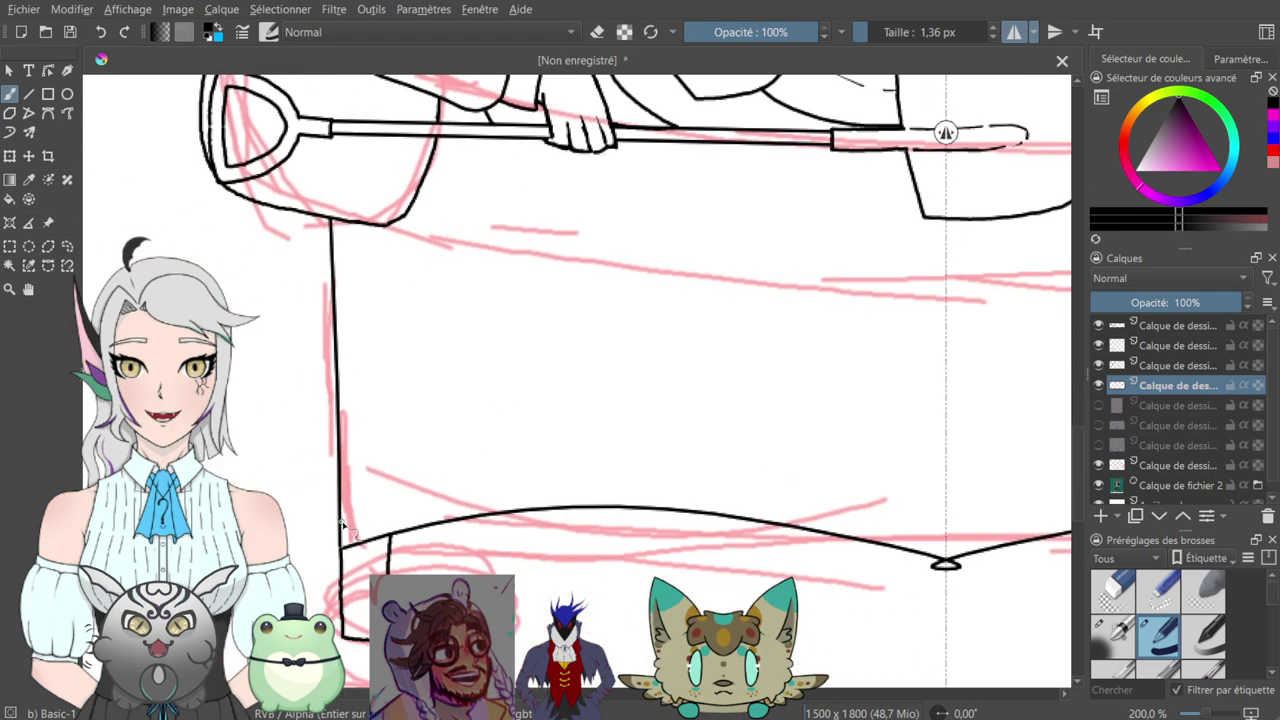
- Ink a second mirrored curve just above the couch's bottom edge, running parallel to it
drag(341, 519, 505, 484)
mouse_move(626, 437)
mouse_down()
mouse_move(491, 434)
mouse_move(365, 471)
mouse_move(493, 468)
mouse_up()
mouse_move(528, 462)
mouse_down()
mouse_move(414, 465)
mouse_move(437, 478)
mouse_move(517, 497)
mouse_move(363, 408)
mouse_move(405, 439)
mouse_move(534, 465)
mouse_move(489, 458)
mouse_up()
drag(484, 395, 756, 400)
drag(598, 341, 734, 423)
drag(557, 366, 501, 629)
drag(713, 505, 553, 478)
drag(722, 481, 551, 483)
mouse_move(714, 455)
mouse_down()
mouse_move(377, 474)
mouse_move(447, 436)
mouse_move(574, 460)
mouse_move(825, 463)
mouse_up()
mouse_move(539, 442)
mouse_down()
mouse_move(589, 449)
mouse_move(488, 453)
mouse_up()
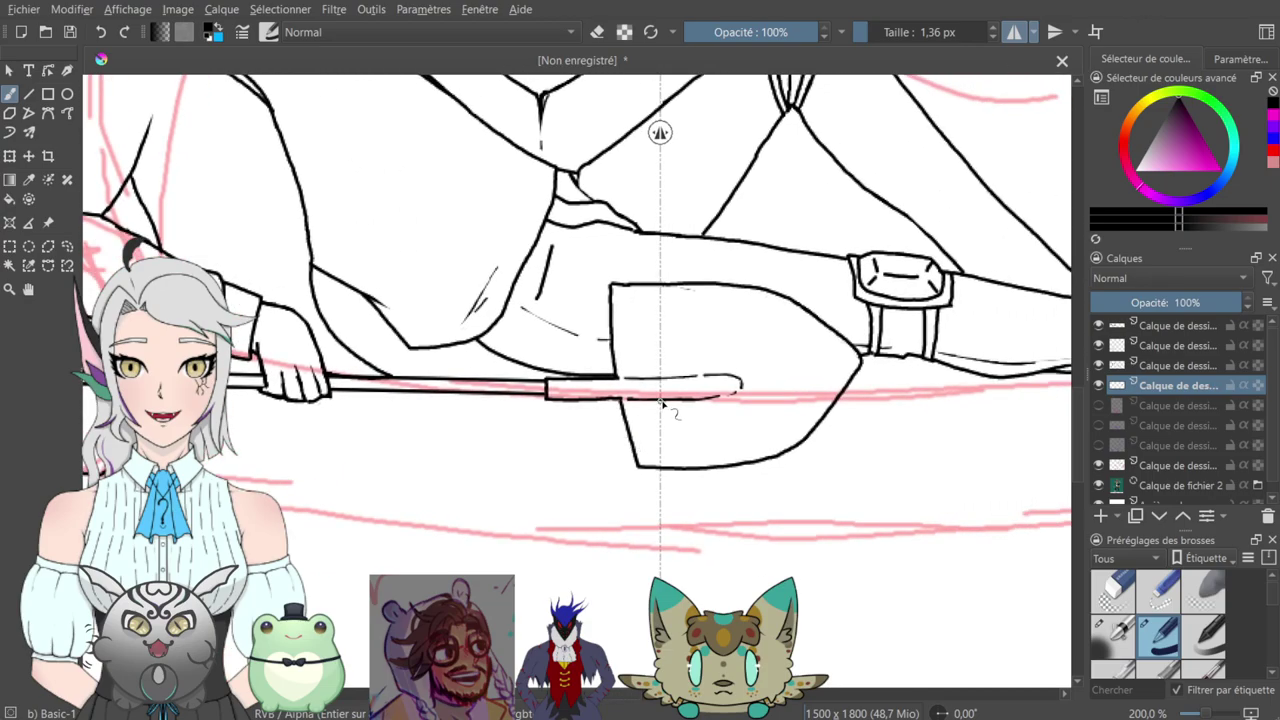
- Draw the straight lower edge of the seat between the two armrests with the Line tool, passing the shovel blade's lower tip
scroll(660, 402, down, 3)
scroll(690, 425, up, 3)
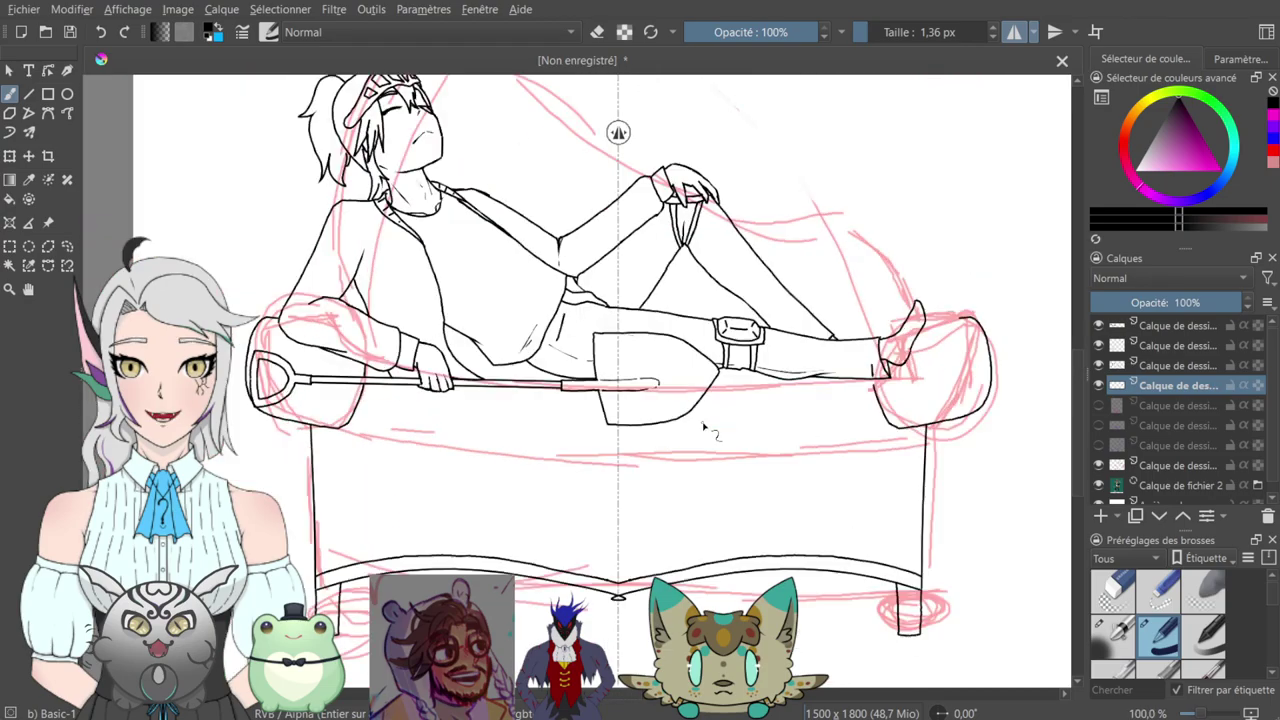
scroll(703, 425, down, 2)
scroll(705, 425, up, 2)
drag(562, 445, 471, 477)
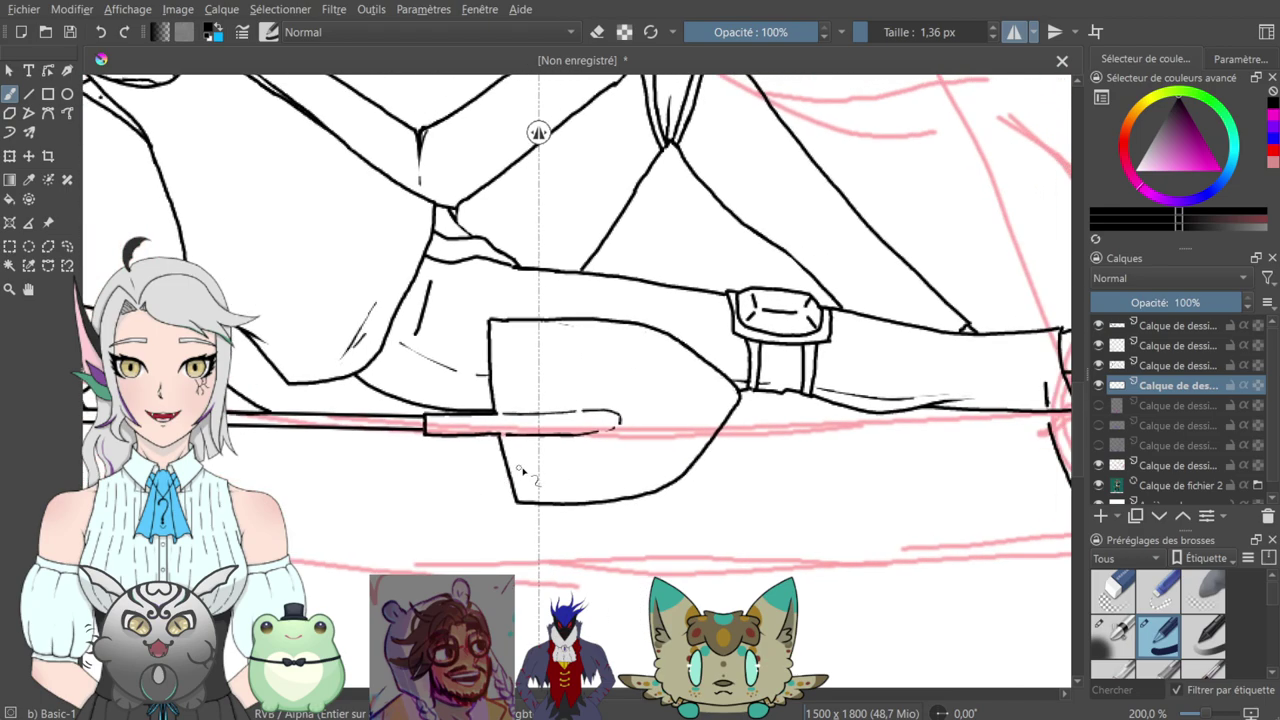
scroll(520, 471, down, 1)
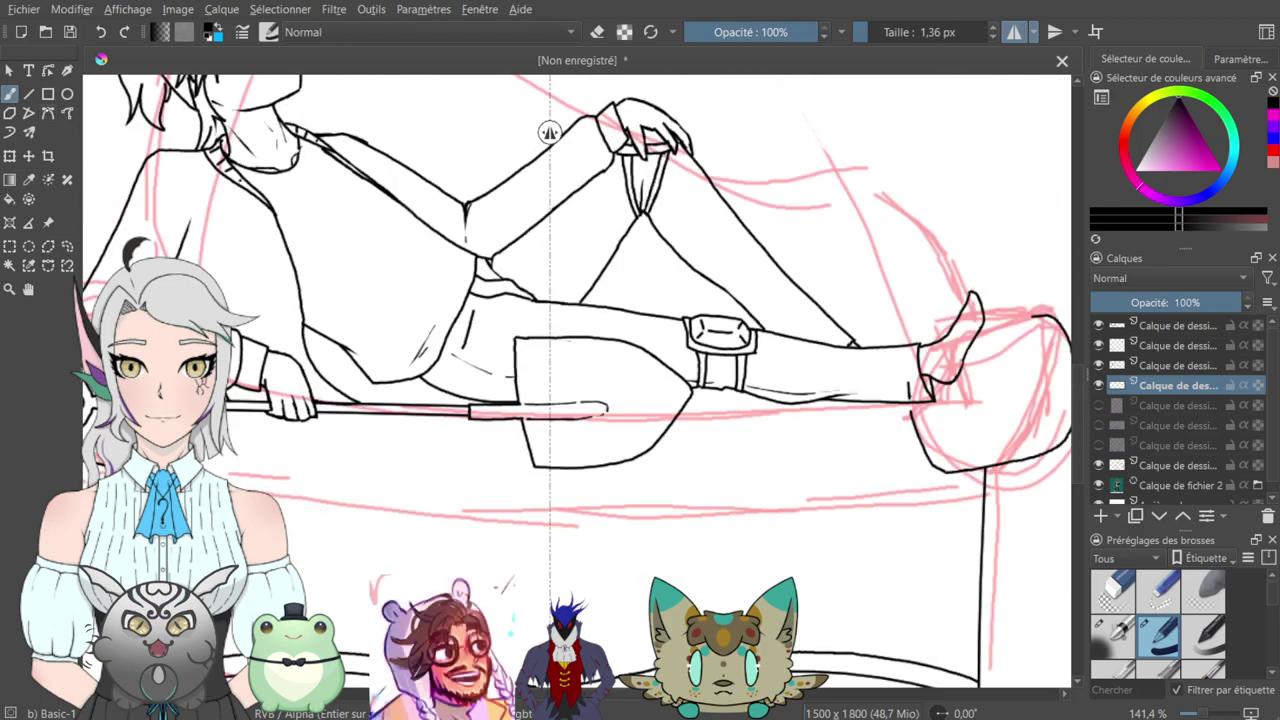
click(28, 95)
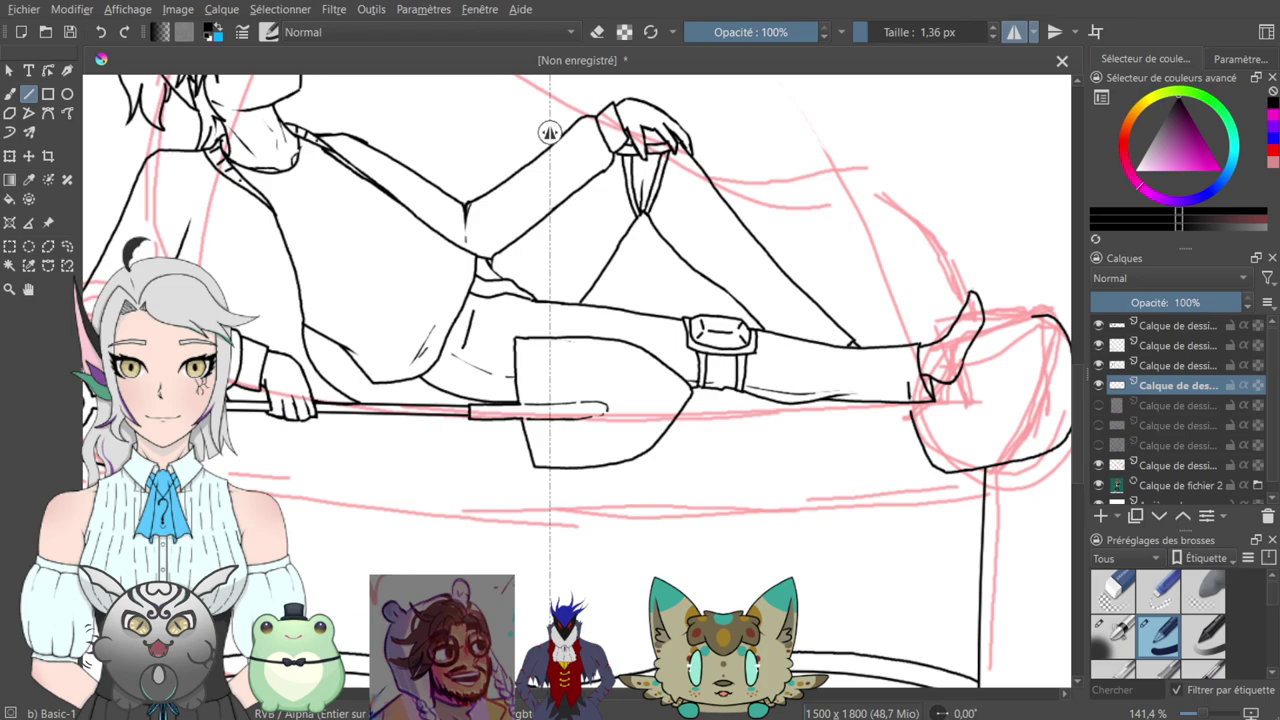
drag(205, 465, 548, 468)
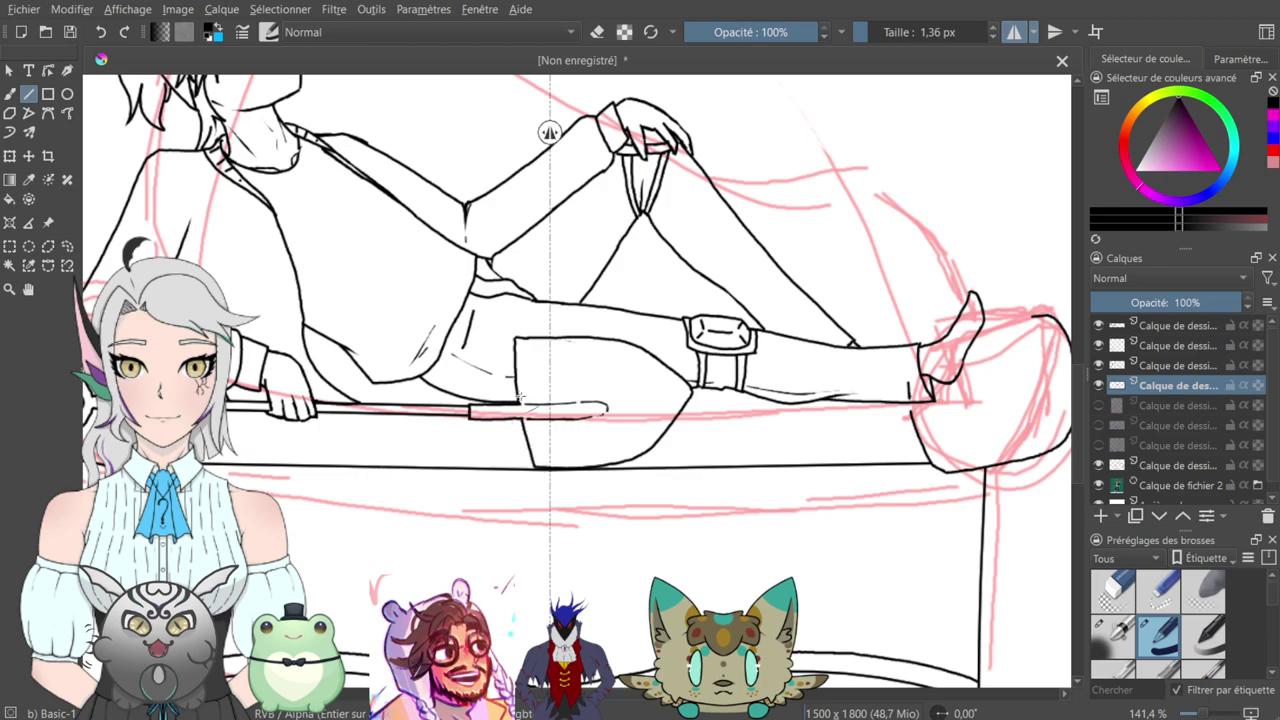
- Turn off mirror drawing and ink the seat's top edge from the shovel blade to the armrest beneath the outstretched leg
key(b)
key(ctrl+plus)
mouse_move(364, 359)
mouse_down()
mouse_move(641, 379)
mouse_move(358, 371)
mouse_up()
drag(577, 363, 394, 377)
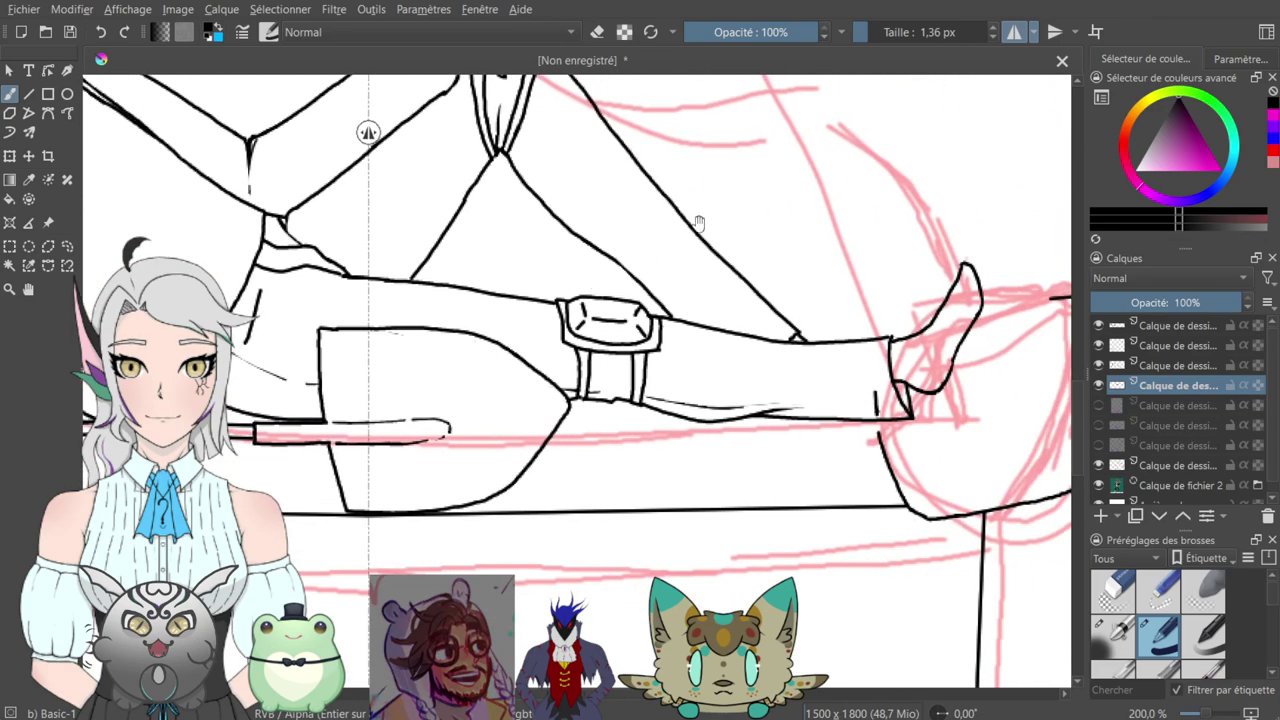
click(1014, 32)
drag(612, 369, 486, 357)
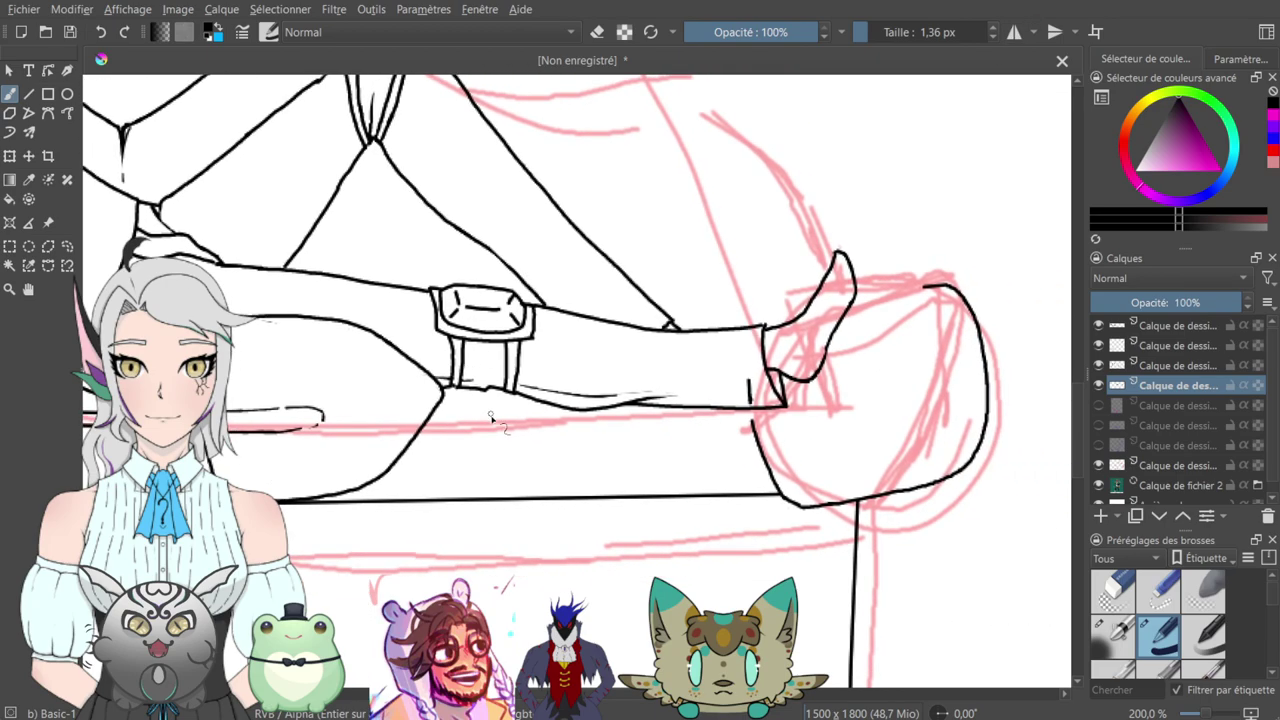
mouse_move(428, 432)
mouse_down()
mouse_move(668, 416)
mouse_move(600, 408)
mouse_move(686, 402)
mouse_move(614, 397)
mouse_up()
key(ctrl+plus)
key(ctrl+plus)
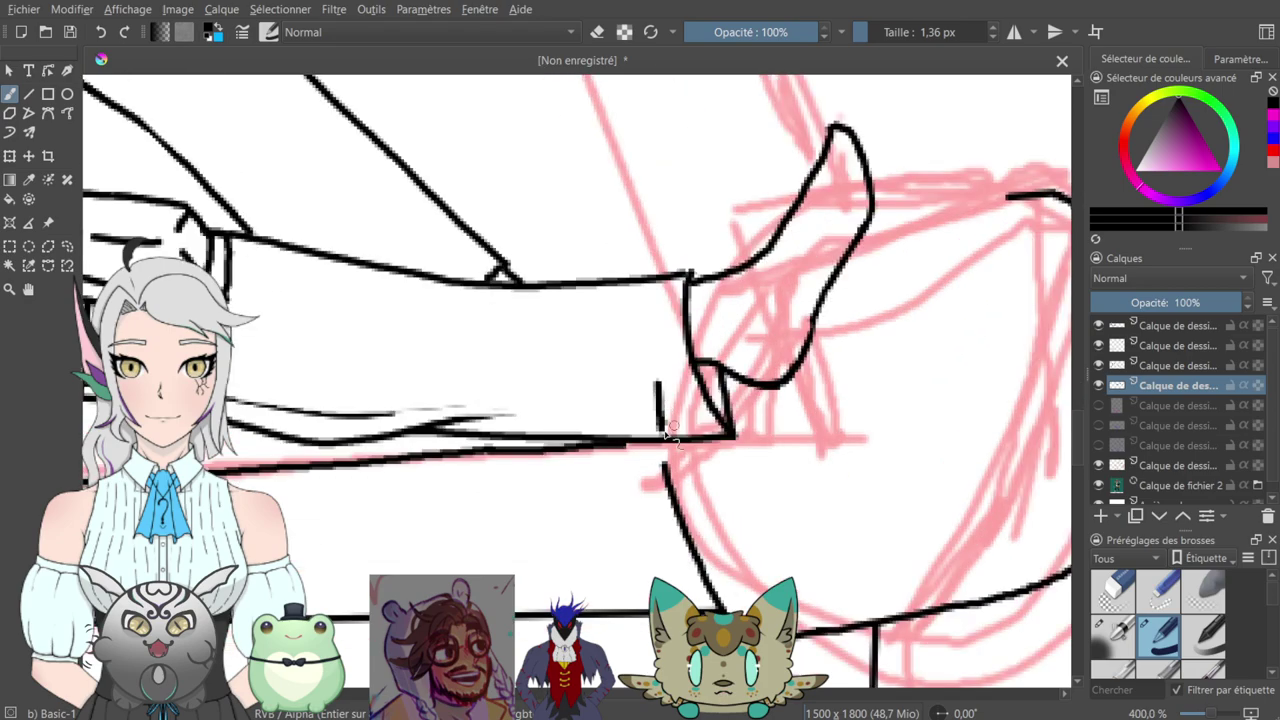
mouse_move(627, 446)
mouse_down()
mouse_move(677, 443)
mouse_move(663, 440)
mouse_up()
- Erase the stray short vertical stroke inside the trouser leg near the hem
key(e)
drag(660, 372, 655, 425)
drag(868, 282, 686, 340)
key(e)
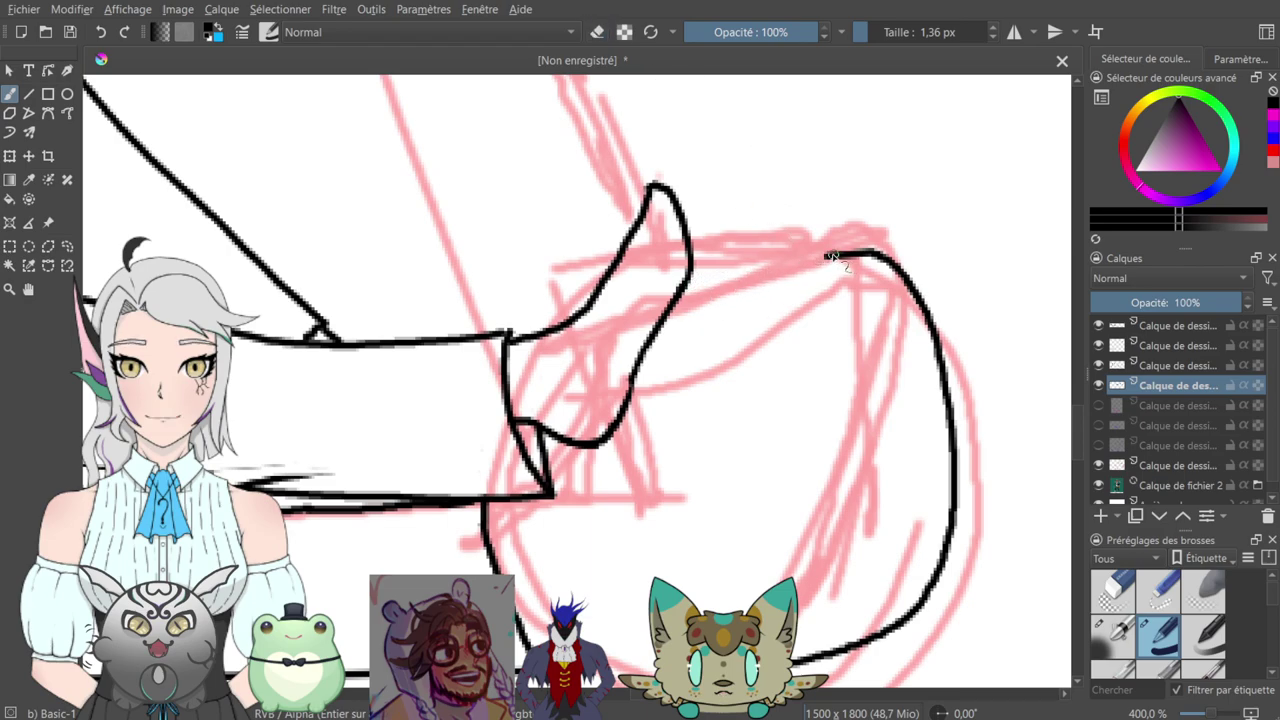
- Ink the armrest's top edge between the shoe and the rounded corner, replacing the first attempt
drag(826, 256, 686, 280)
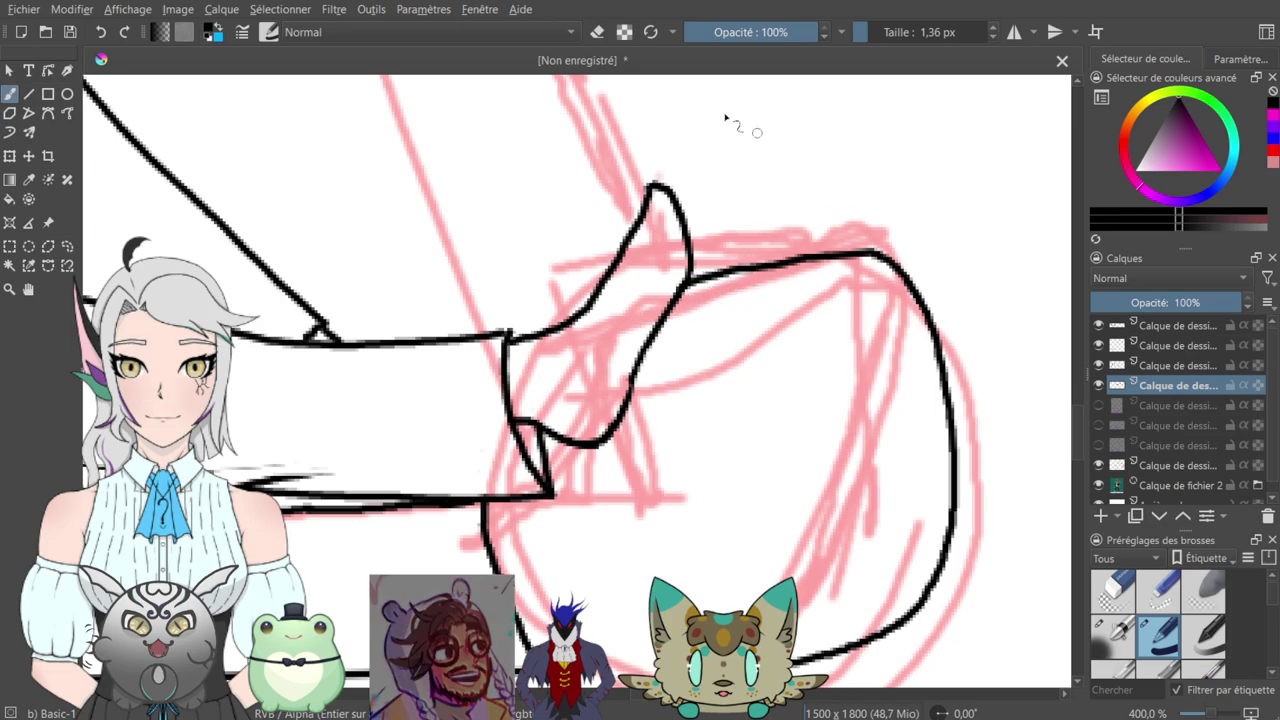
click(101, 32)
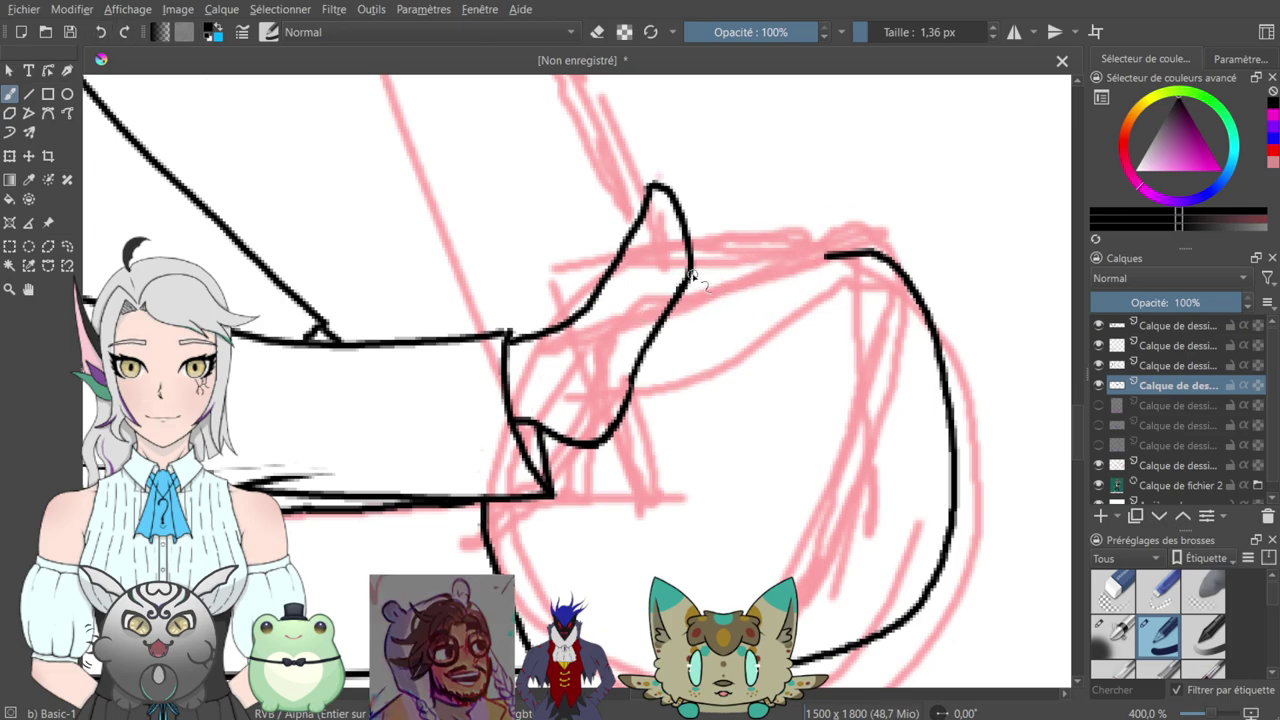
drag(697, 283, 828, 256)
- Ink a short detail line along the shoe's instep, replacing the first attempt
scroll(654, 240, down, 6)
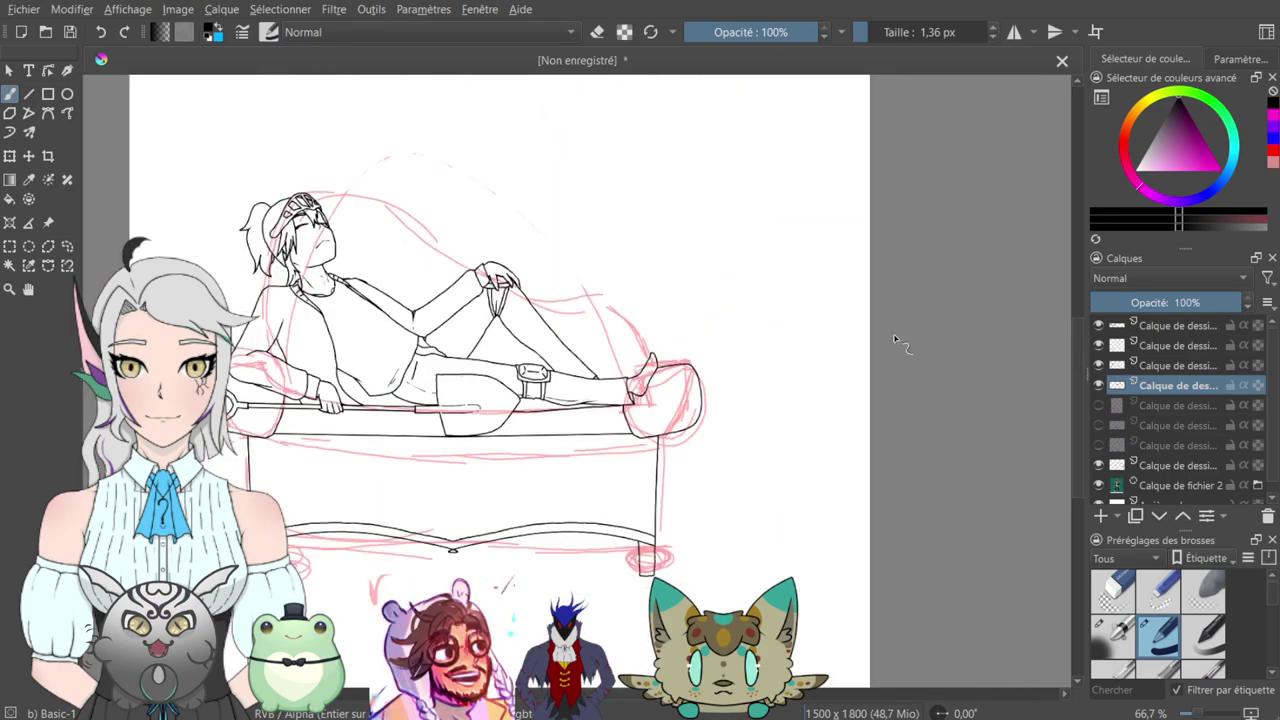
scroll(880, 335, up, 6)
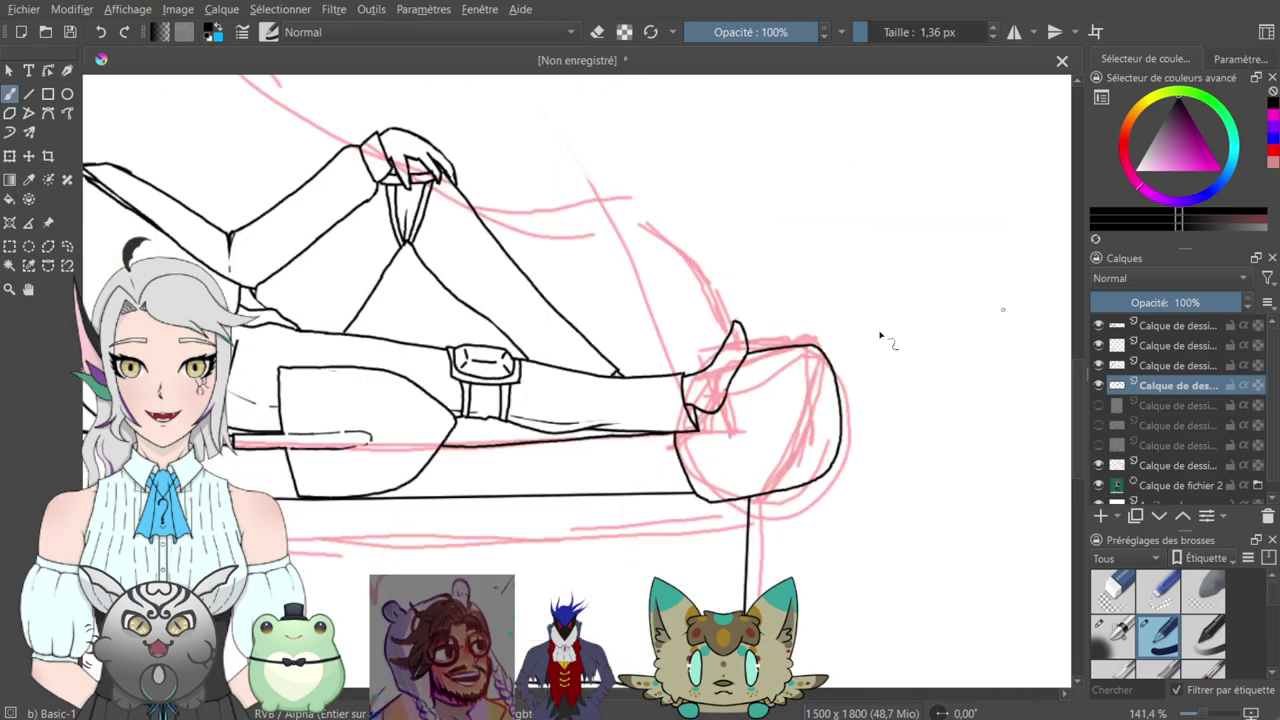
drag(883, 264, 684, 311)
drag(745, 338, 828, 423)
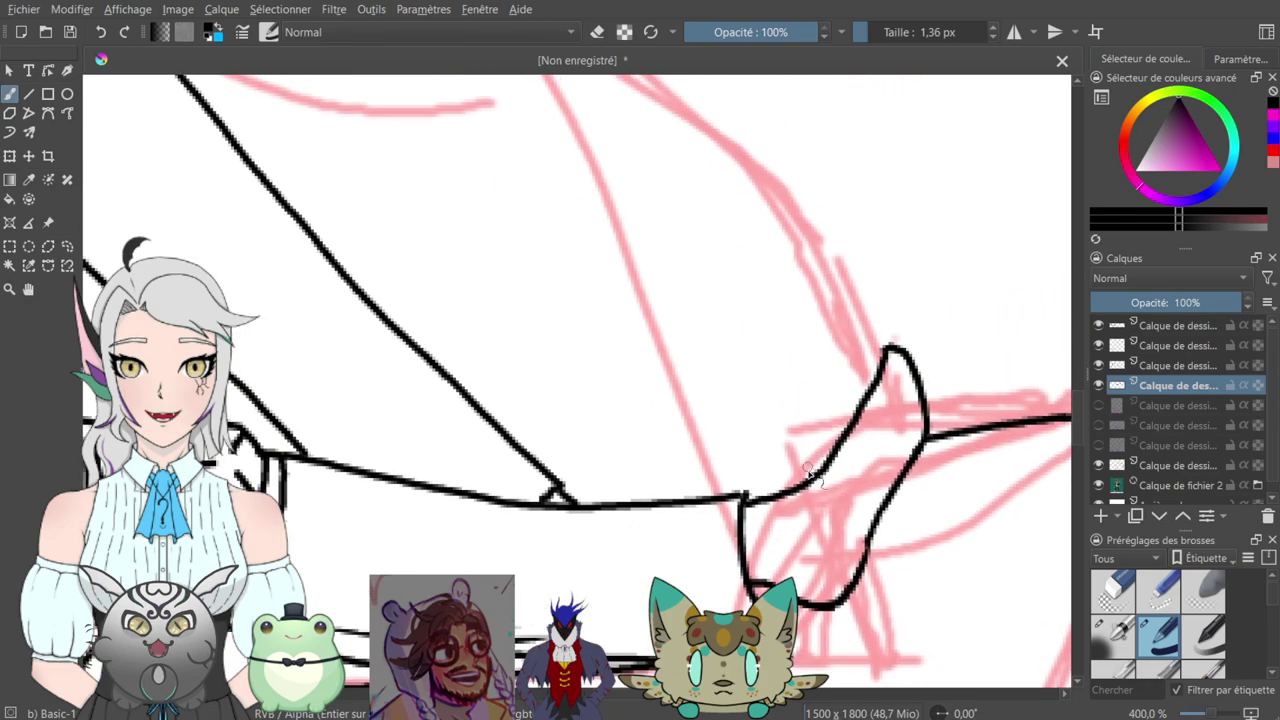
drag(795, 490, 858, 443)
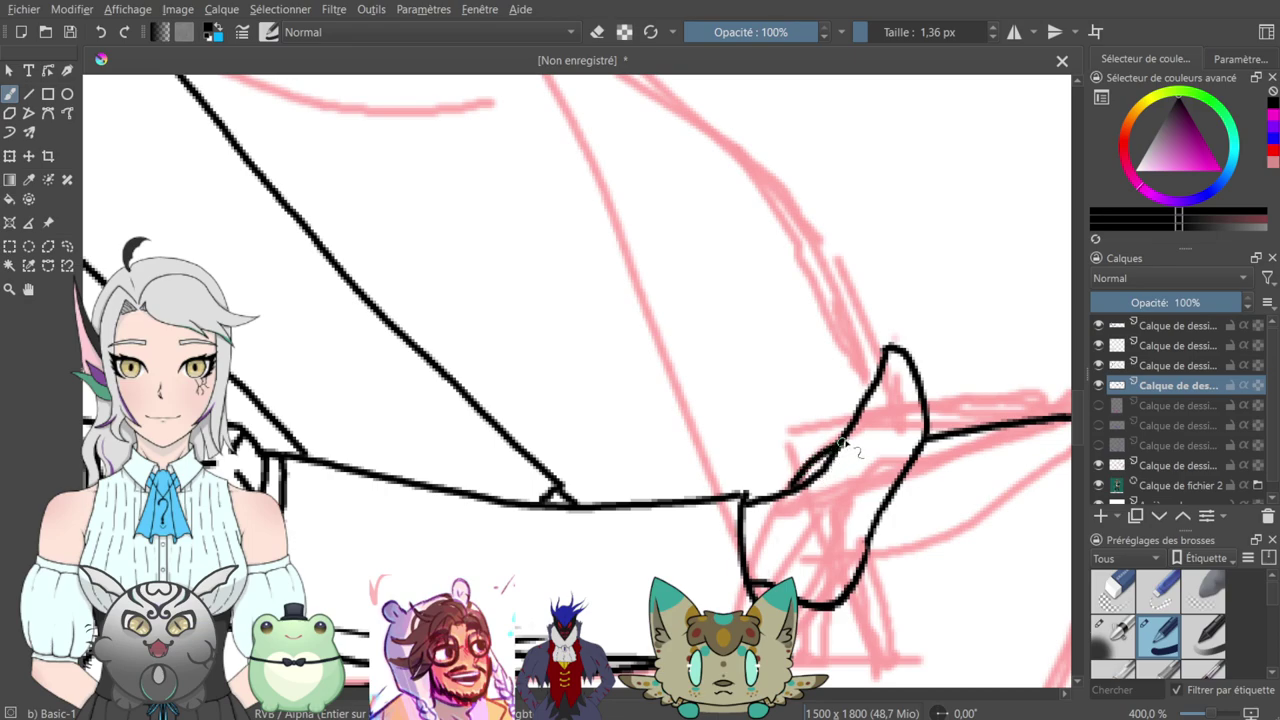
key(ctrl+z)
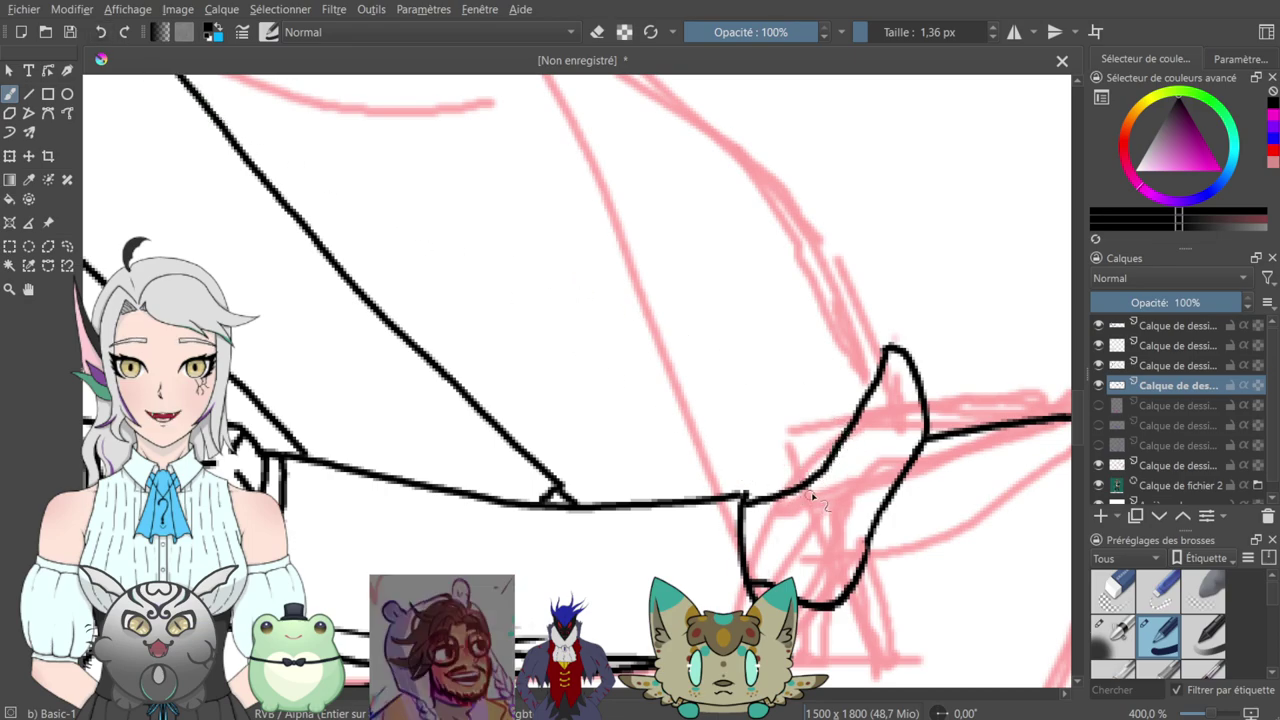
drag(804, 475, 842, 450)
mouse_move(669, 174)
mouse_down()
mouse_move(860, 337)
mouse_move(983, 342)
mouse_up()
scroll(983, 342, down, 4)
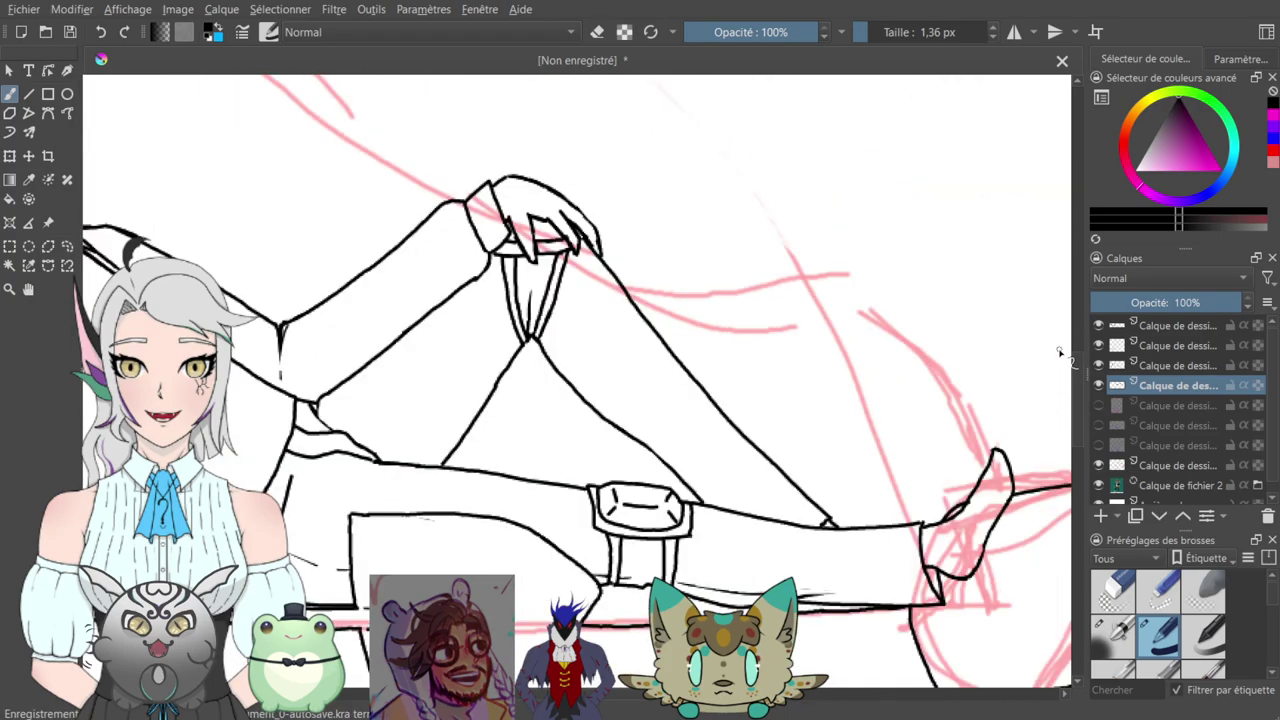
- Examine the reclining figure's head and upper body together with the pink couch-back sketch behind them
key(plus)
mouse_move(473, 464)
mouse_down()
mouse_move(870, 467)
mouse_move(500, 472)
mouse_up()
mouse_move(930, 424)
mouse_down()
mouse_move(748, 391)
mouse_move(1027, 377)
mouse_up()
drag(820, 370, 991, 374)
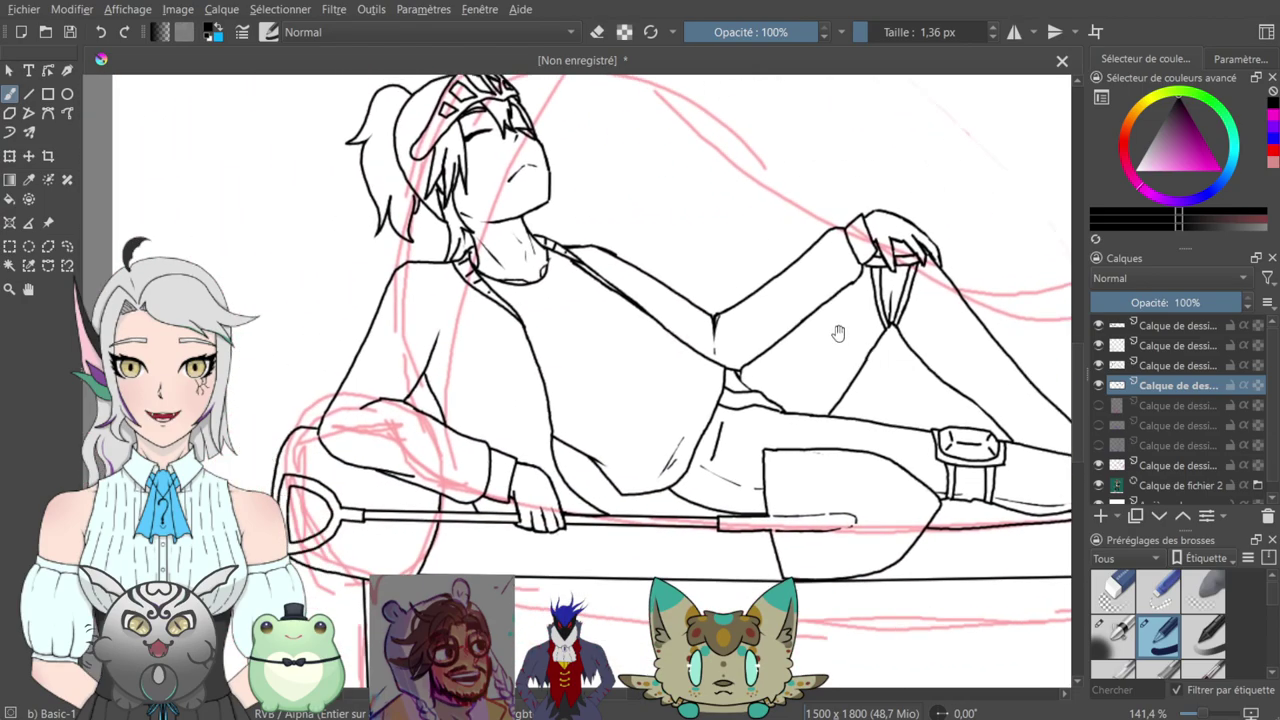
drag(837, 334, 865, 375)
drag(499, 296, 647, 369)
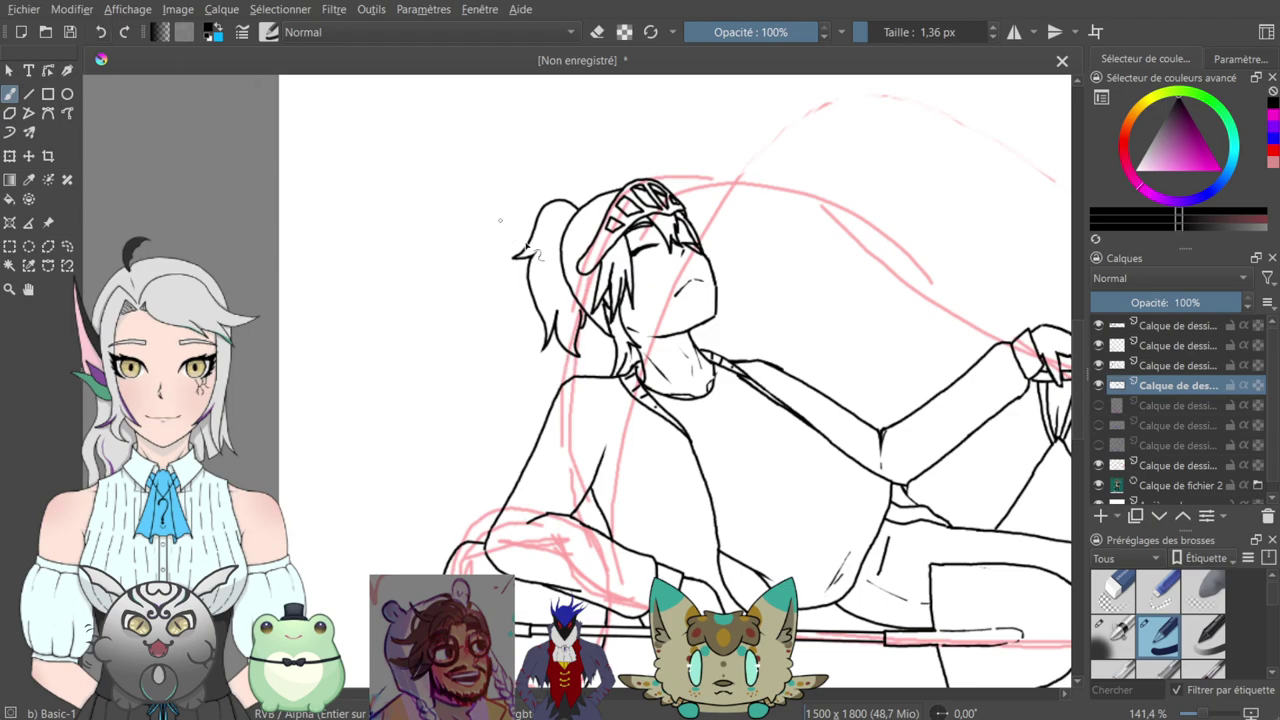
ctrl+scroll(560, 370, up, 2)
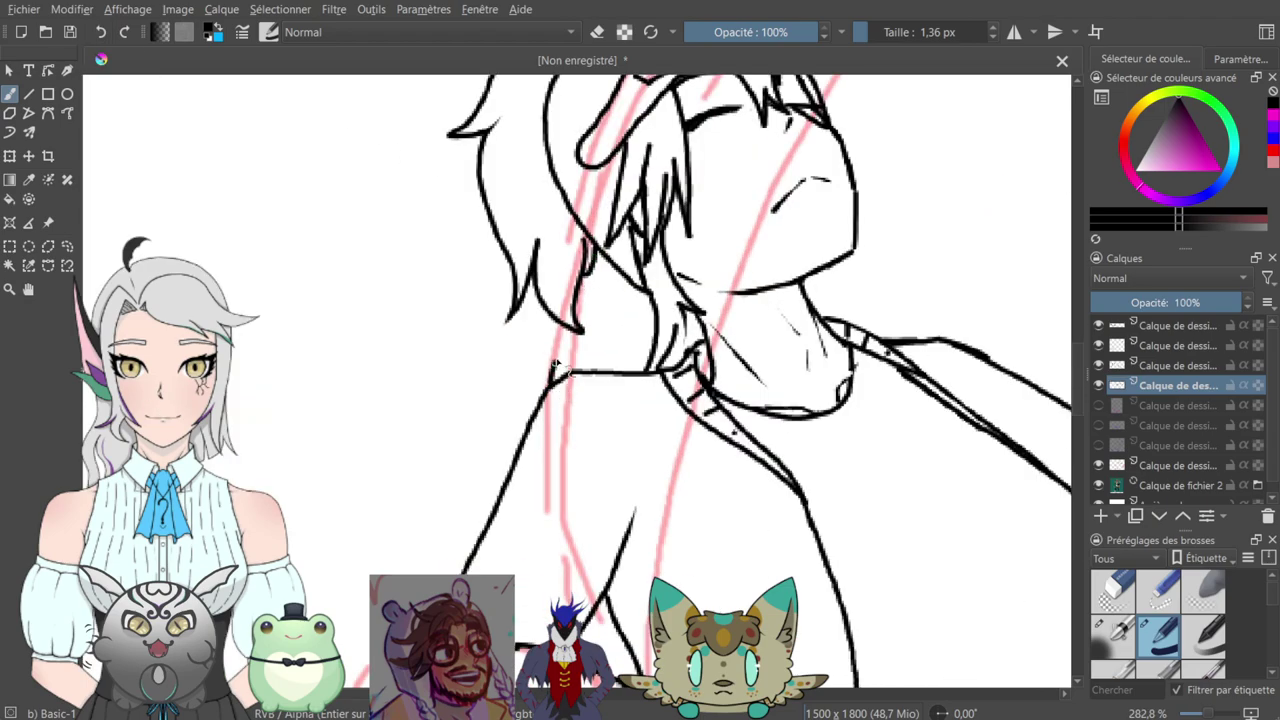
mouse_move(700, 130)
mouse_down()
mouse_move(431, 424)
mouse_move(333, 458)
mouse_up()
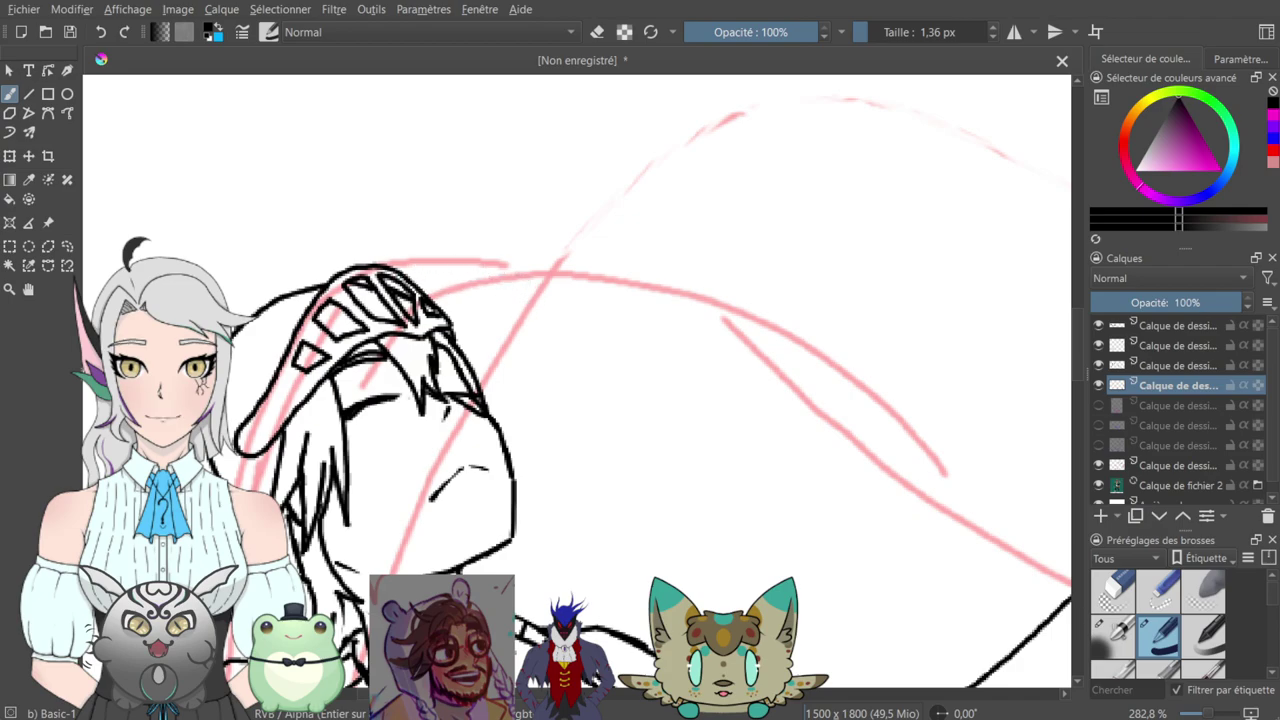
ctrl+scroll(820, 263, down, 3)
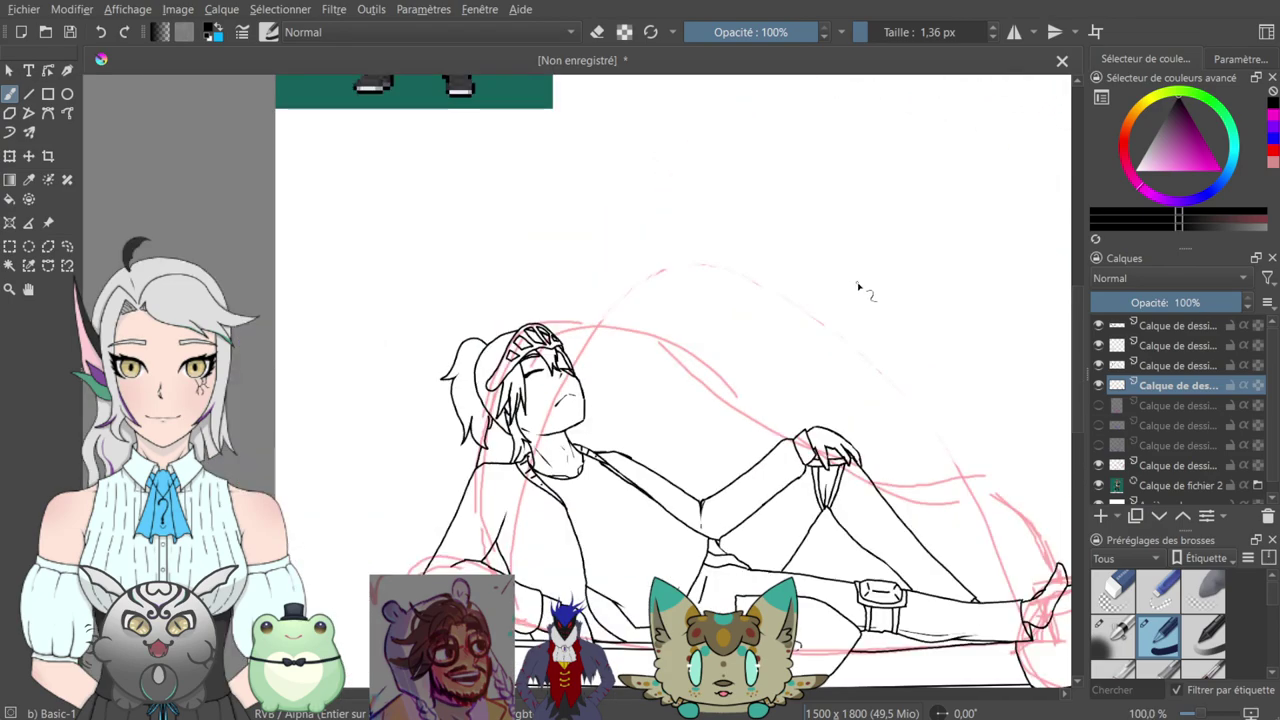
key(minus)
key(plus)
key(plus)
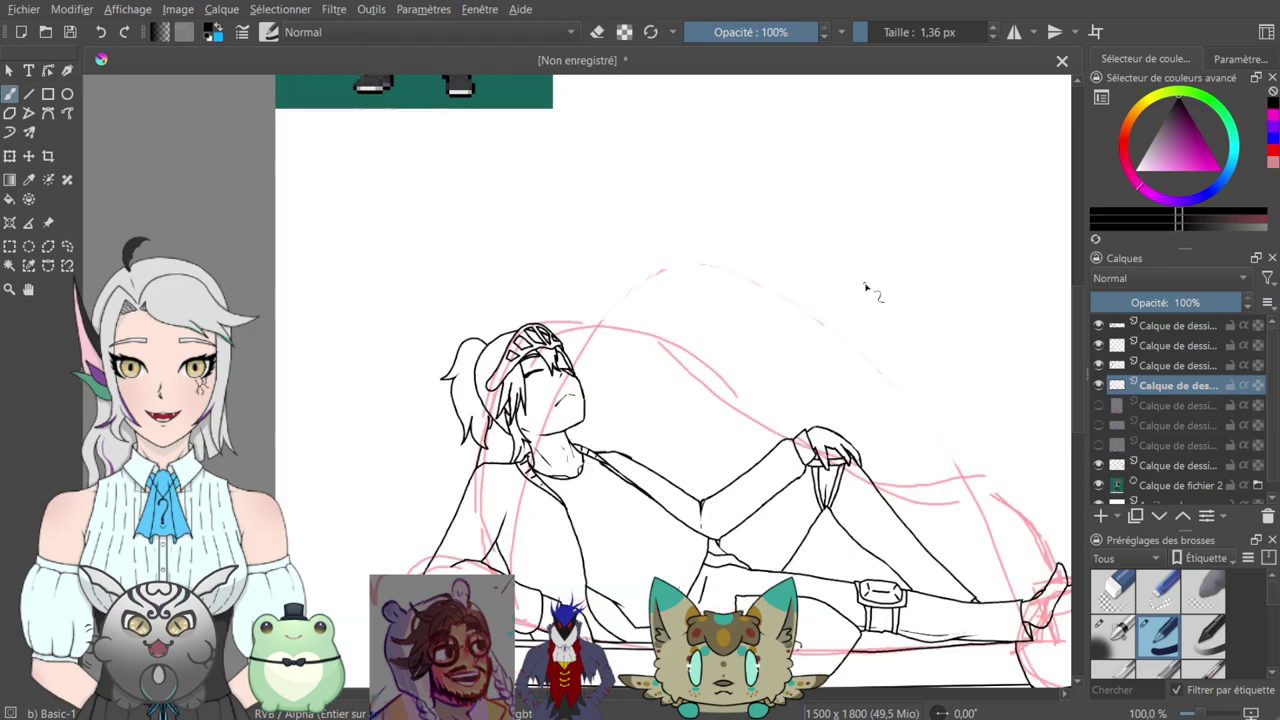
key(plus)
key(plus)
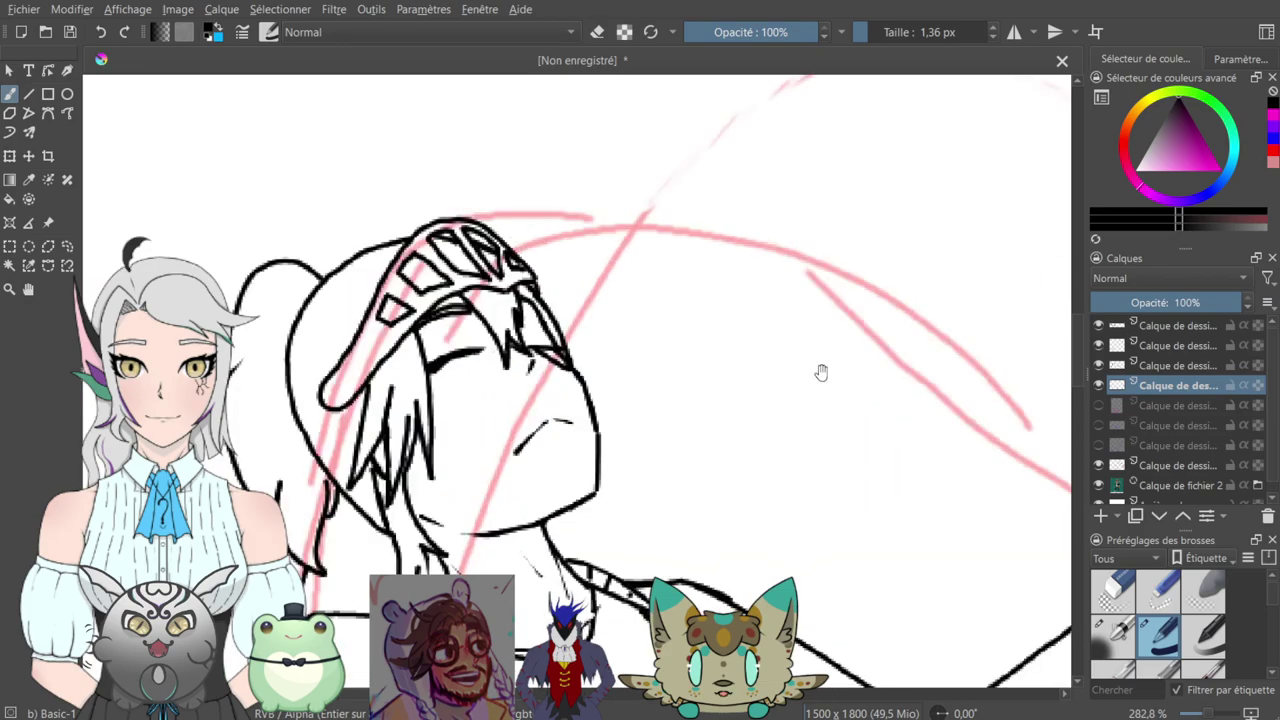
- Add a new paint layer directly above the current line-art layer for inking the couch back
drag(820, 369, 592, 316)
key(minus)
key(minus)
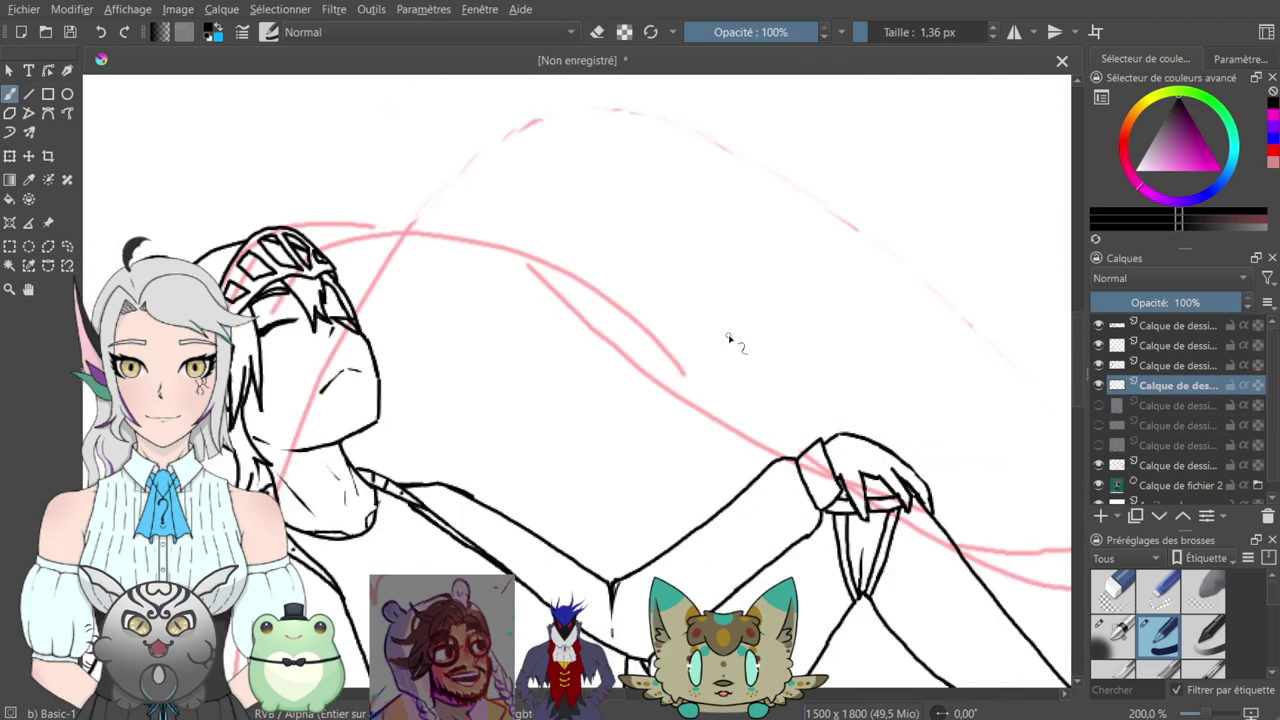
key(minus)
key(minus)
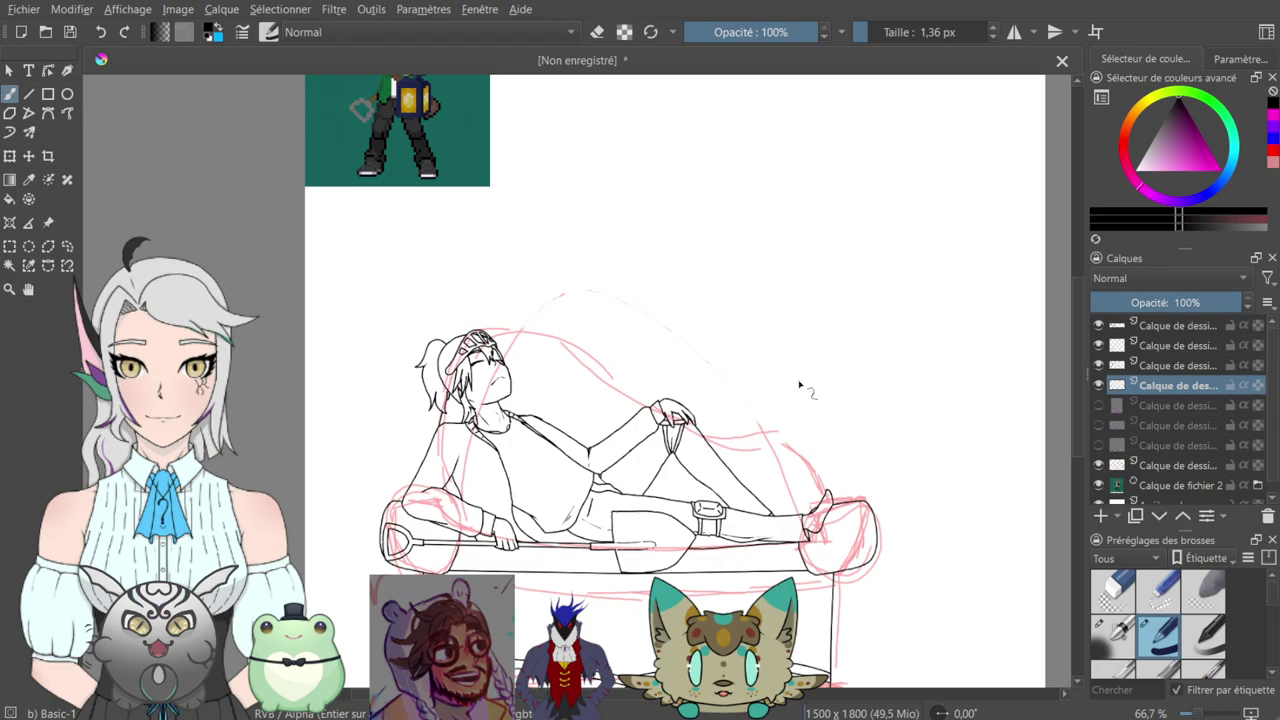
key(1)
key(plus)
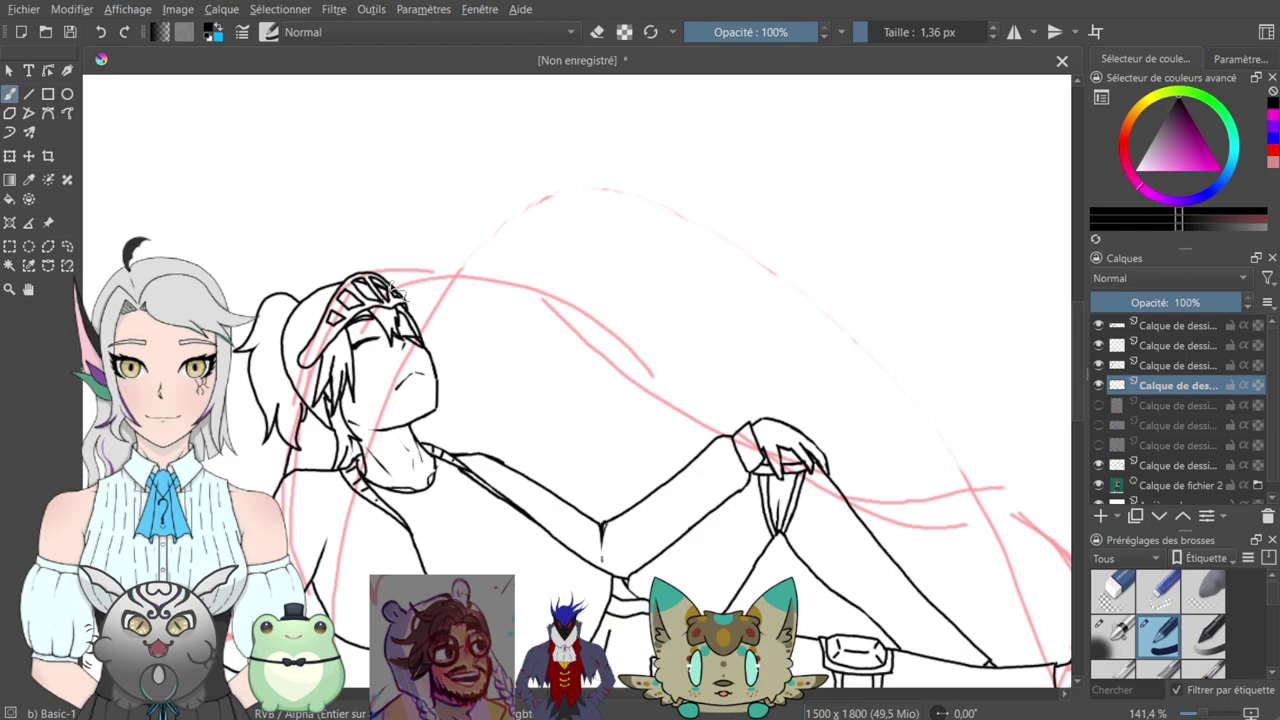
drag(415, 288, 280, 257)
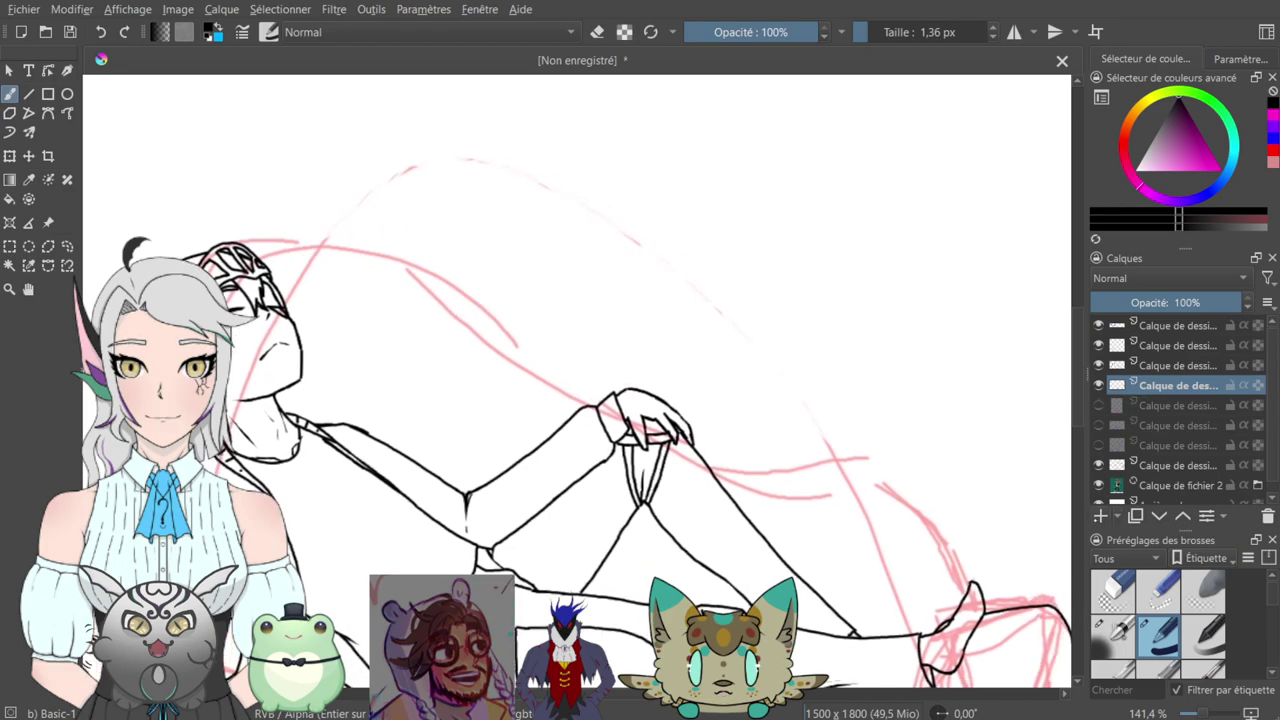
click(1100, 516)
key(ctrl+minus)
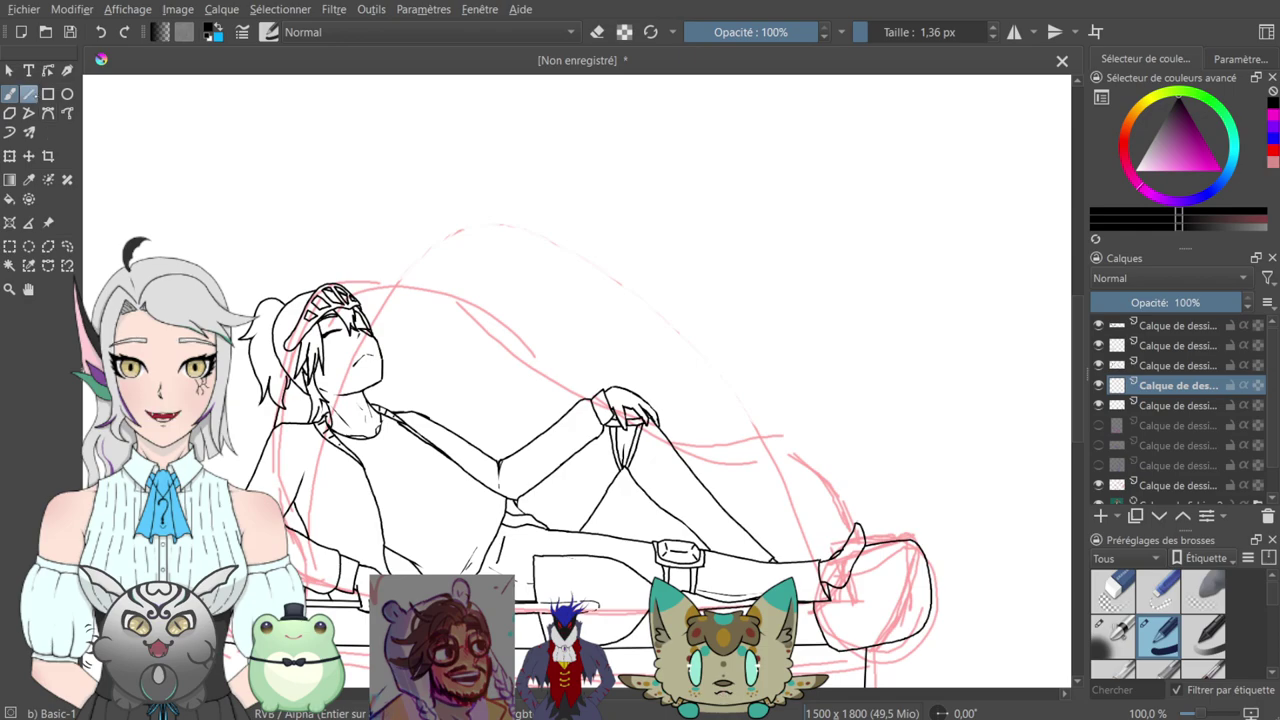
click(67, 113)
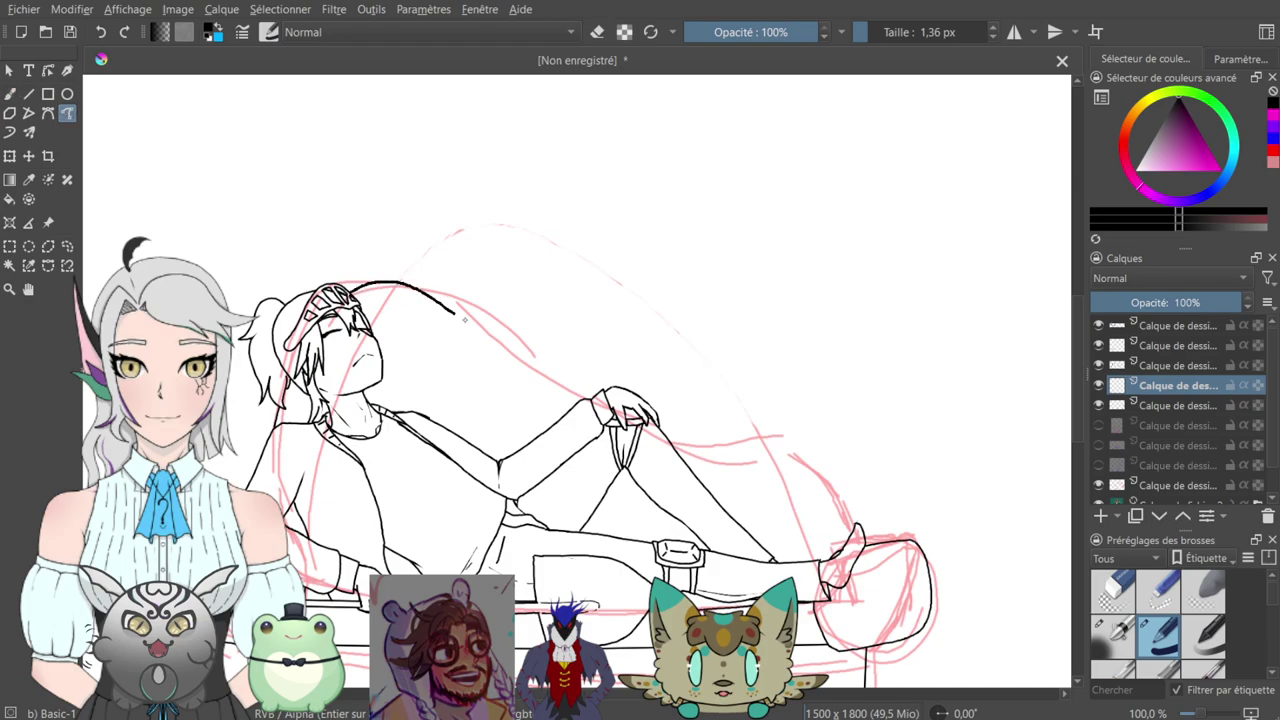
mouse_move(543, 374)
mouse_down()
mouse_move(672, 419)
mouse_move(814, 445)
mouse_move(877, 551)
mouse_up()
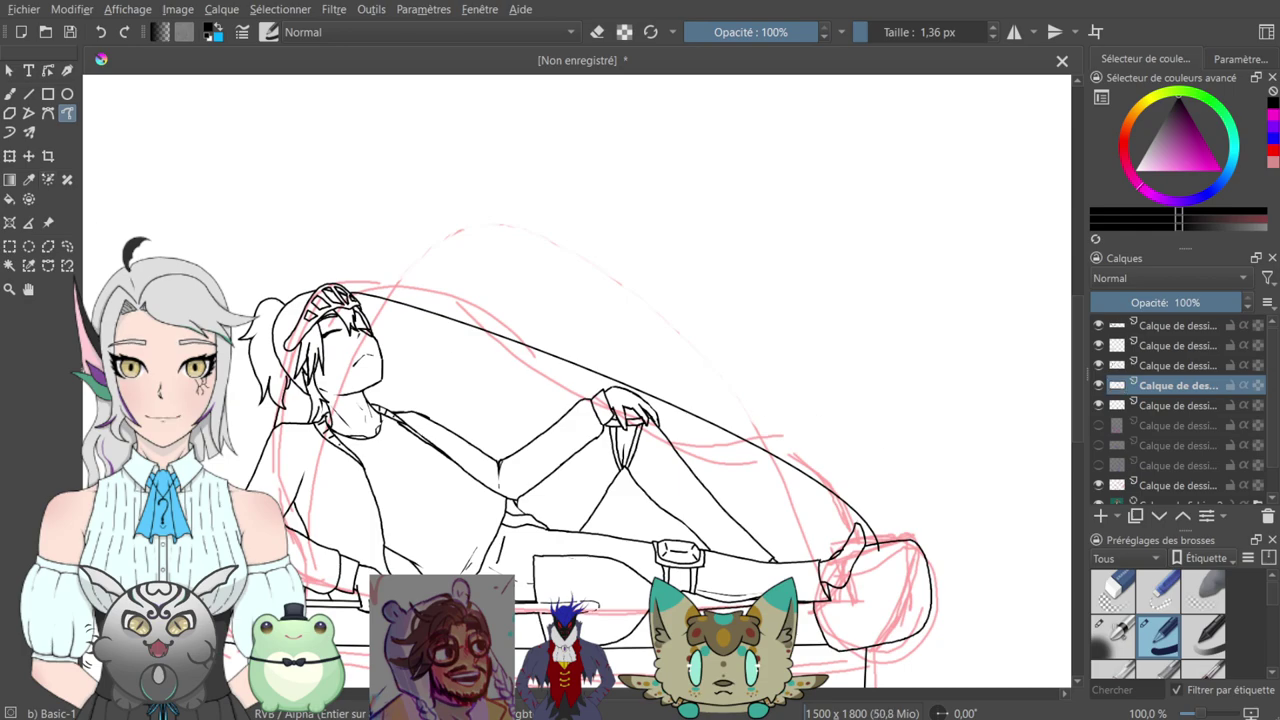
key(ctrl+z)
- Ink the couch back's wavy outer edge freehand from the cap down to the hand, and on from the knee to the shoe
click(9, 93)
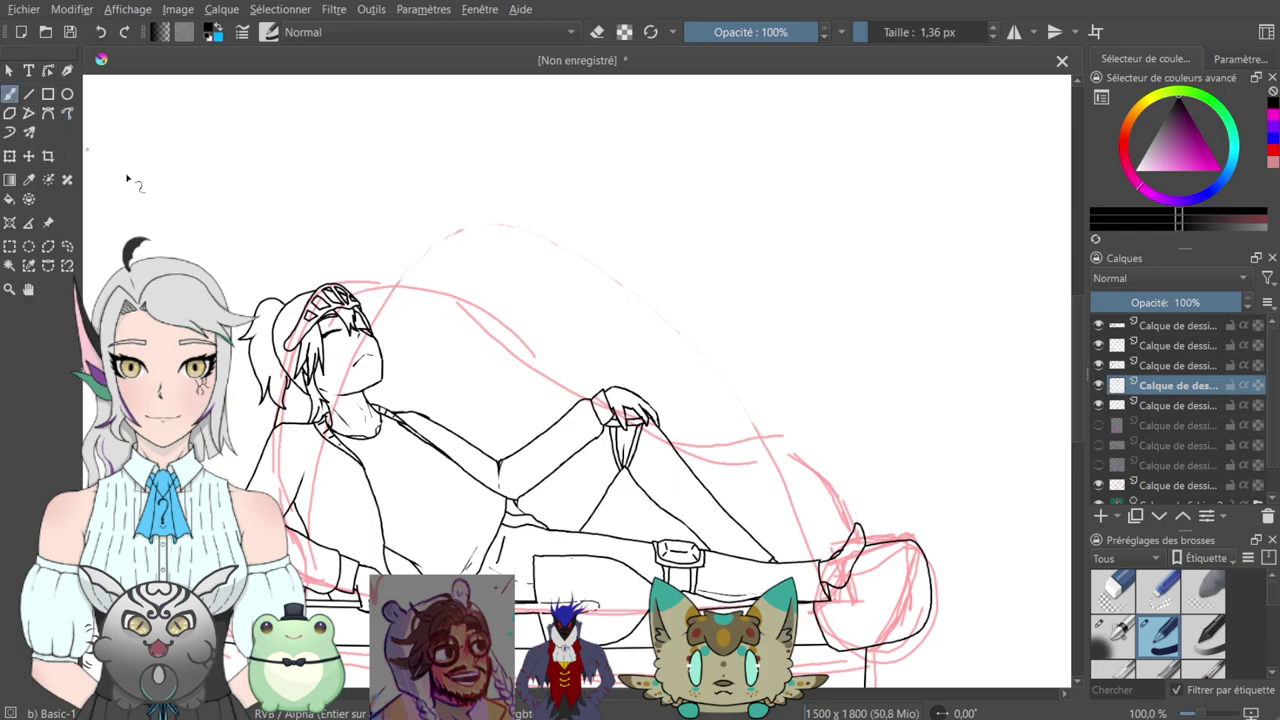
key(ctrl+plus)
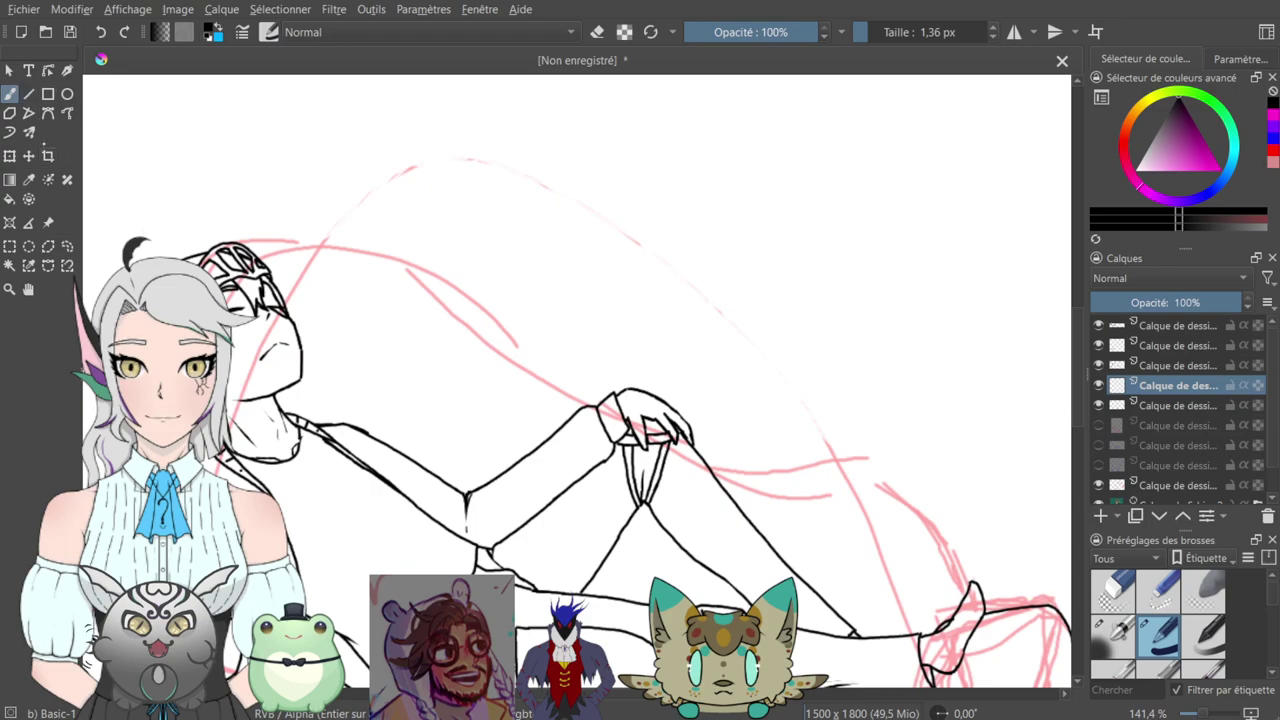
mouse_move(262, 258)
mouse_down()
mouse_move(378, 263)
mouse_move(590, 402)
mouse_up()
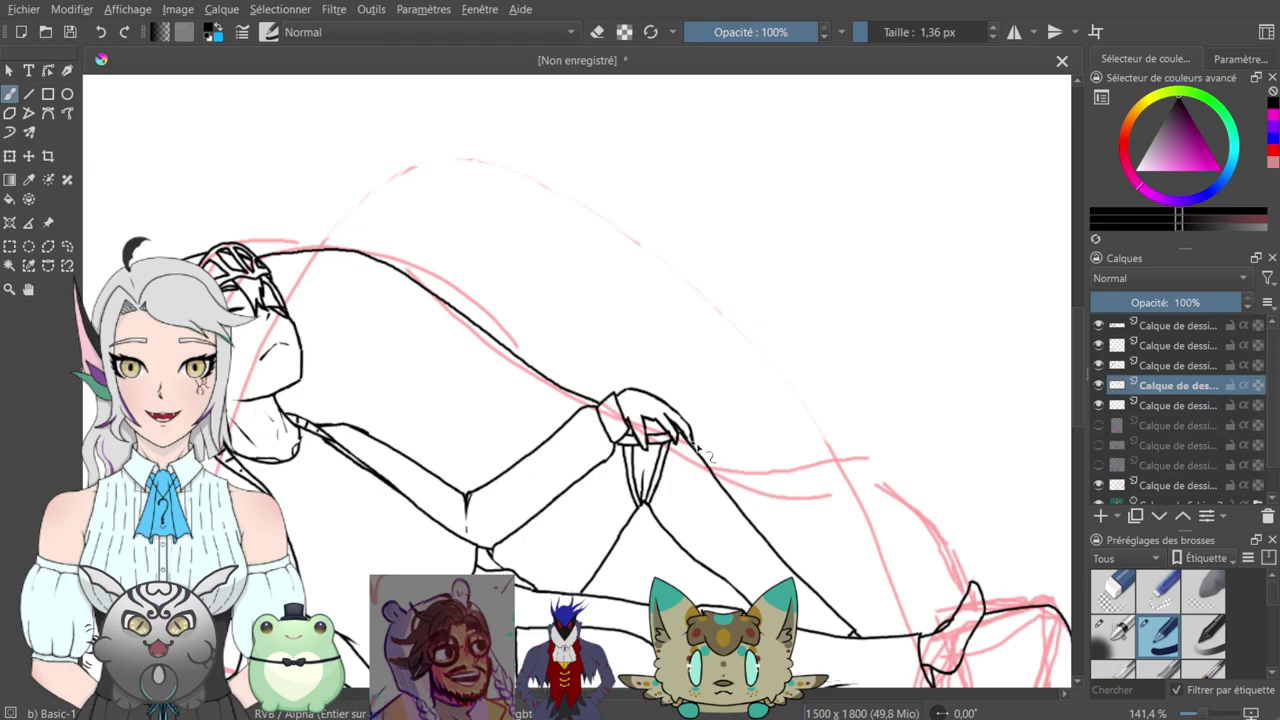
mouse_move(711, 456)
mouse_down()
mouse_move(853, 469)
mouse_move(917, 523)
mouse_move(962, 594)
mouse_up()
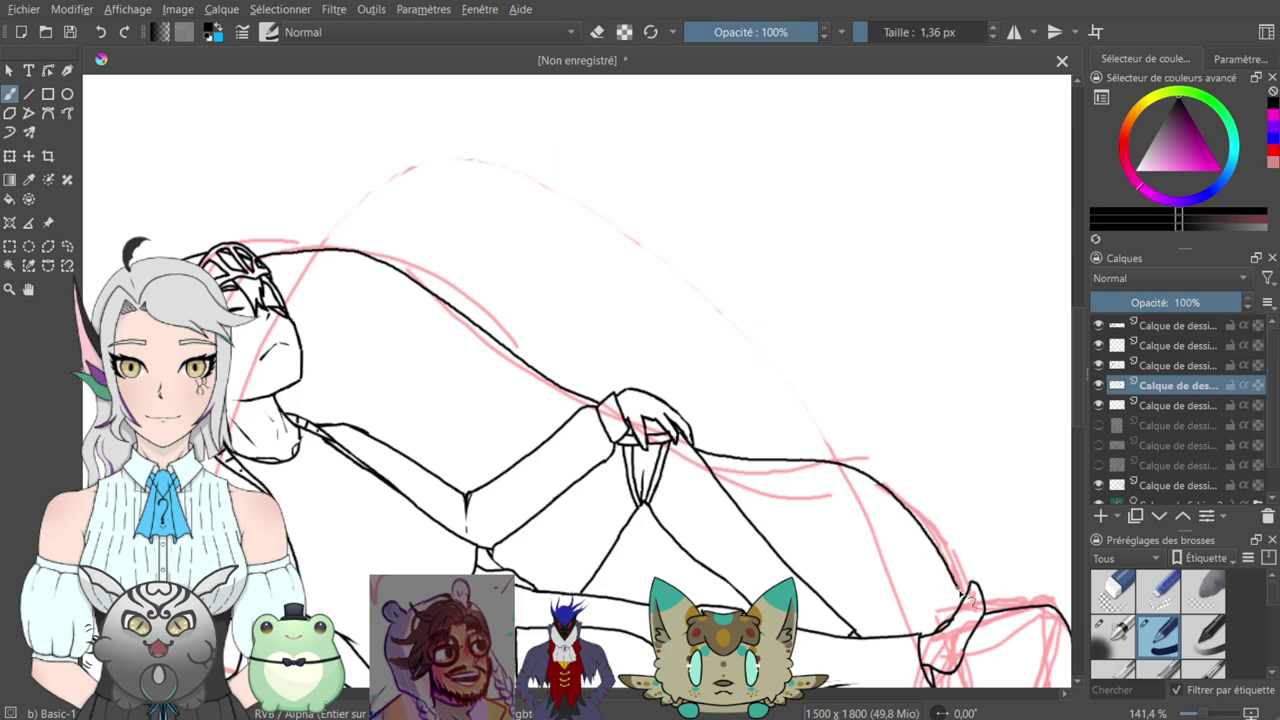
- Erase the excess end of the couch-back line where it meets the tip of the shoe
key(plus)
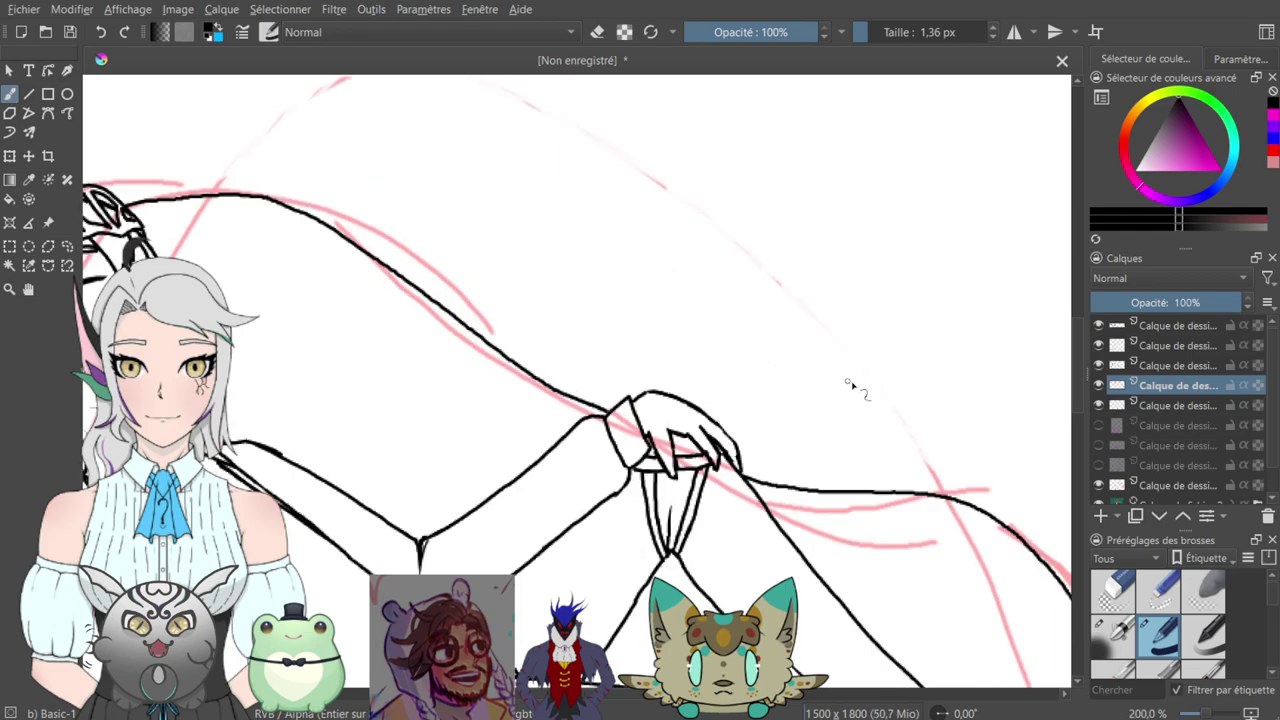
drag(903, 446, 589, 237)
mouse_move(849, 378)
mouse_down()
mouse_move(749, 302)
mouse_move(666, 312)
mouse_up()
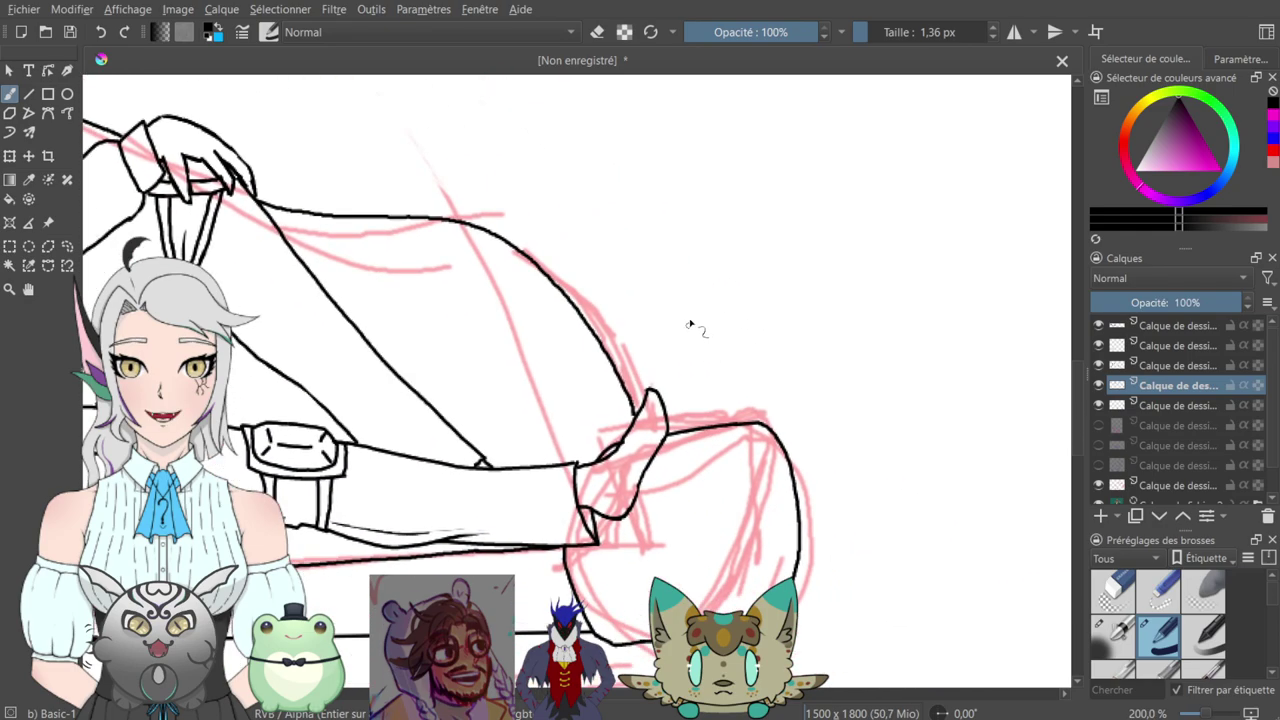
click(597, 32)
key(plus)
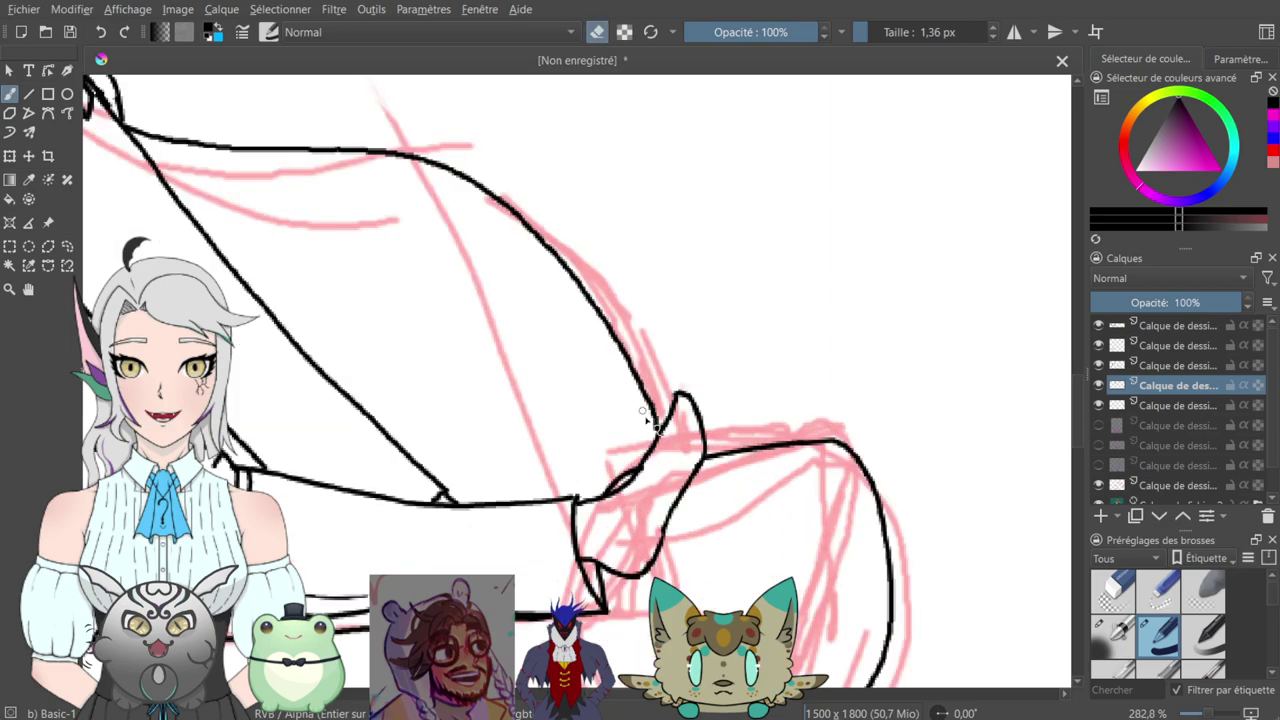
key(e)
key(minus)
key(minus)
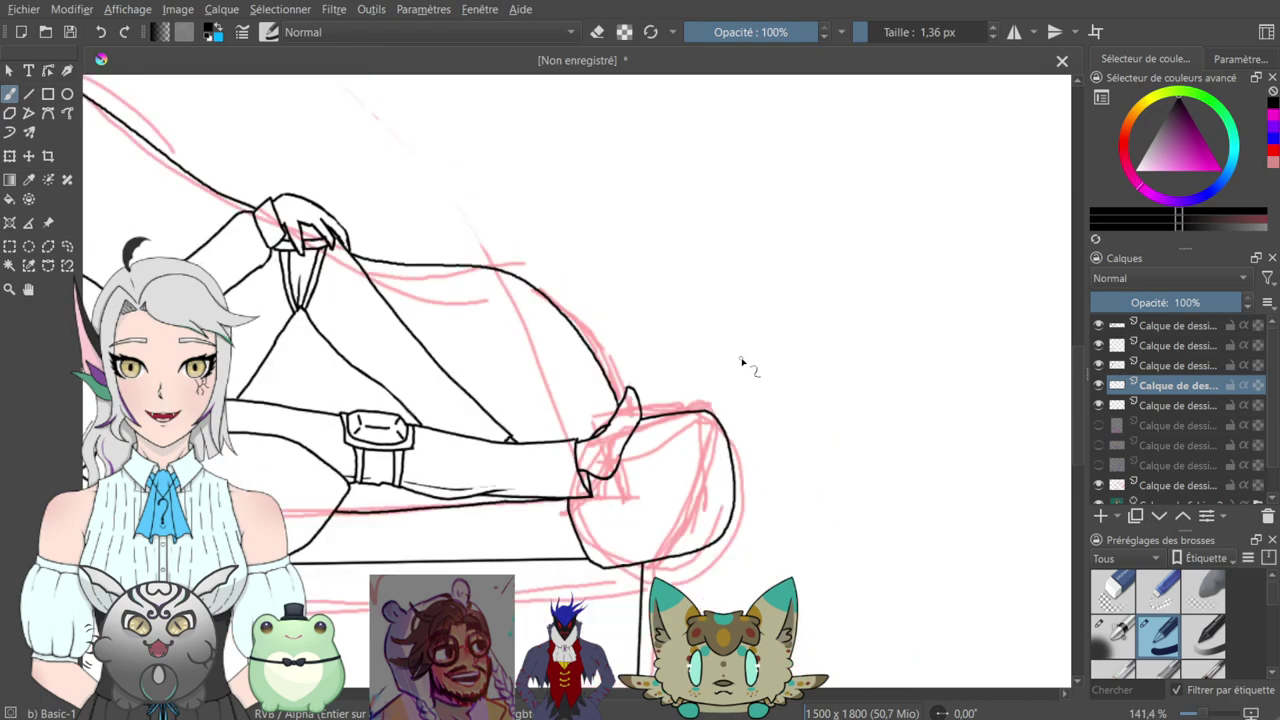
- Ink the couch back's two short edge lines behind the neck, between the shoulder and the hair
key(minus)
key(minus)
key(plus)
key(plus)
drag(635, 287, 957, 389)
drag(594, 278, 814, 363)
drag(707, 324, 823, 386)
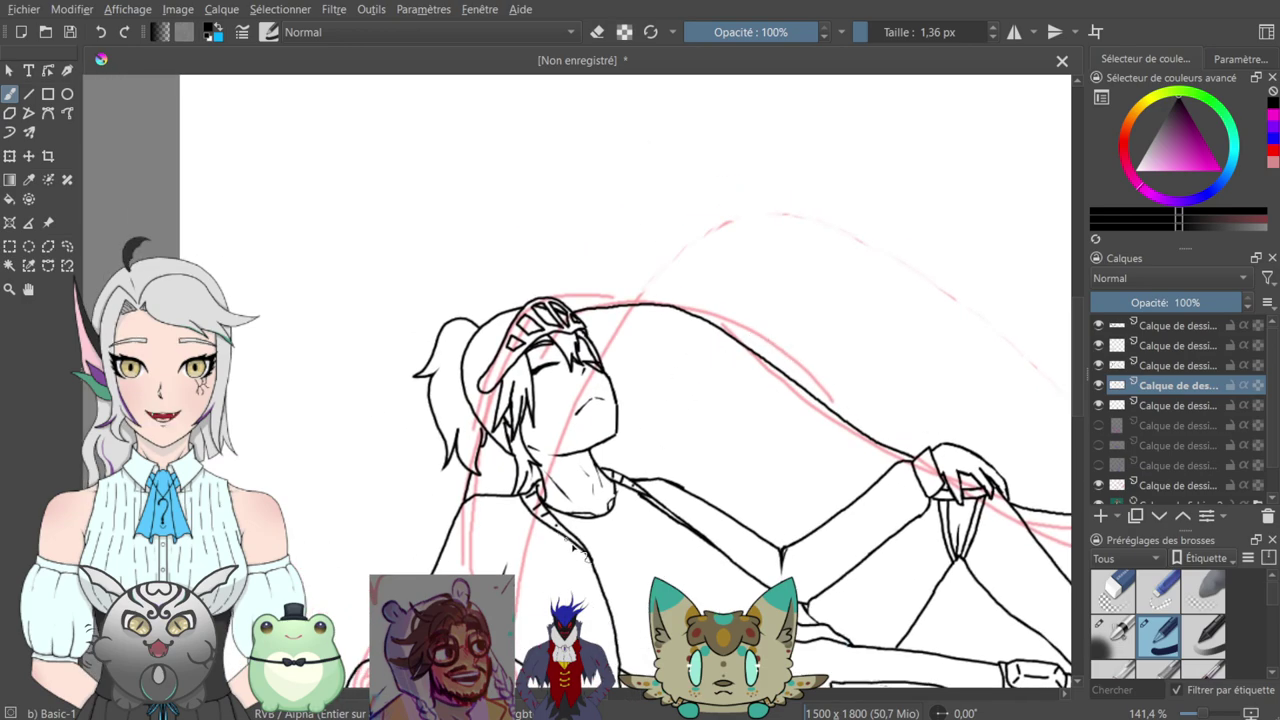
key(plus)
drag(540, 491, 706, 452)
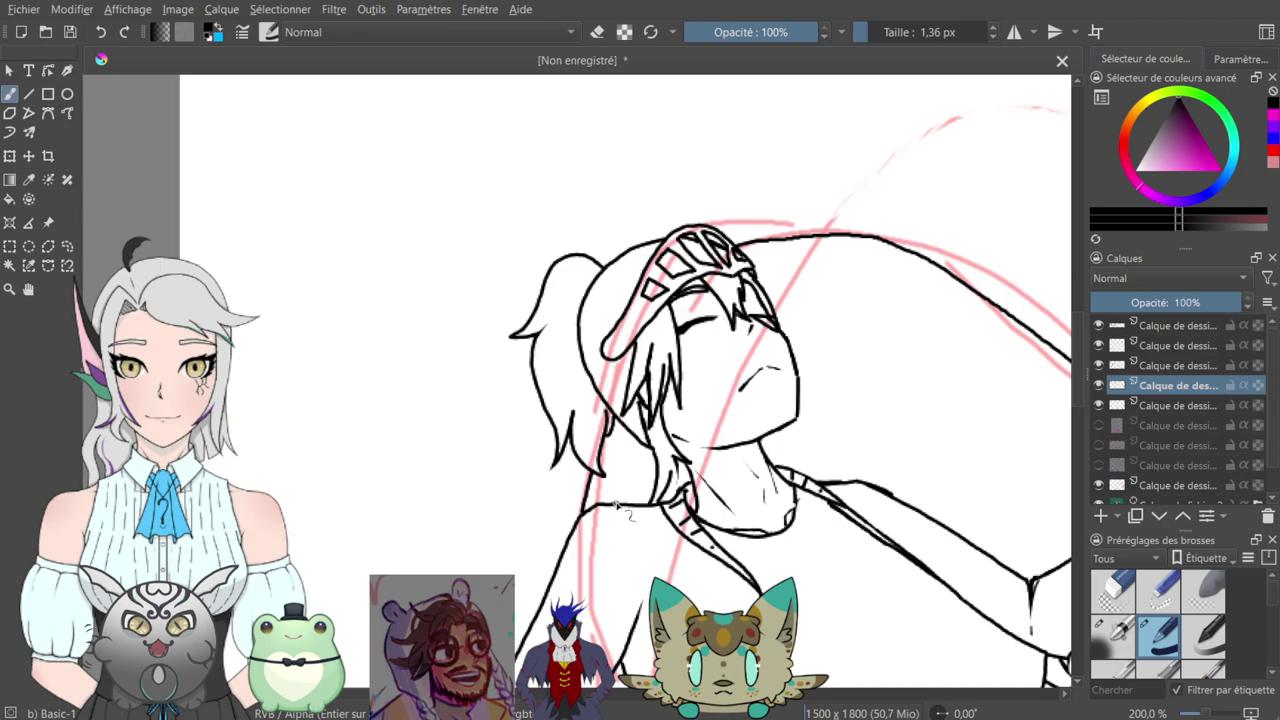
drag(615, 504, 636, 446)
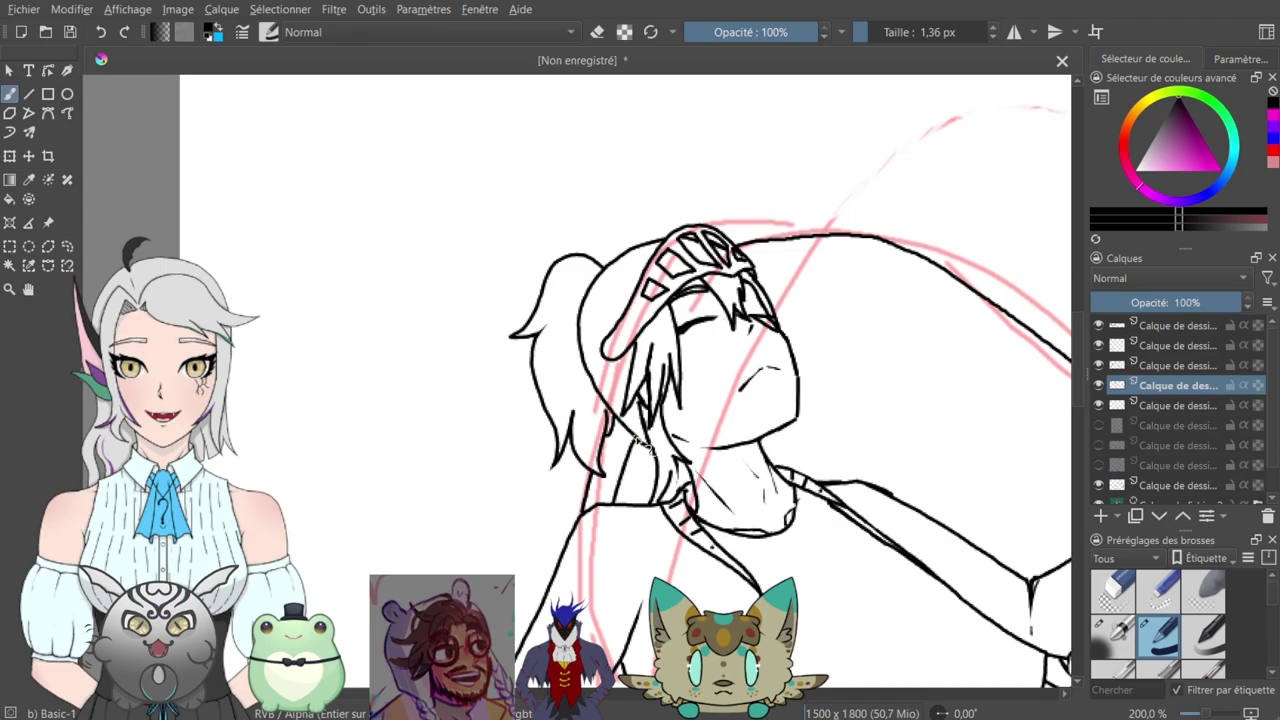
- Ink the start of the couch back's inner edge beside the cap and erase a short stretch of the outer edge above it
drag(732, 317, 546, 317)
mouse_move(572, 268)
mouse_down()
mouse_move(663, 268)
mouse_move(735, 289)
mouse_move(522, 163)
mouse_move(531, 206)
mouse_move(496, 176)
mouse_move(525, 193)
mouse_move(542, 170)
mouse_move(511, 159)
mouse_up()
key(e)
click(597, 32)
click(597, 32)
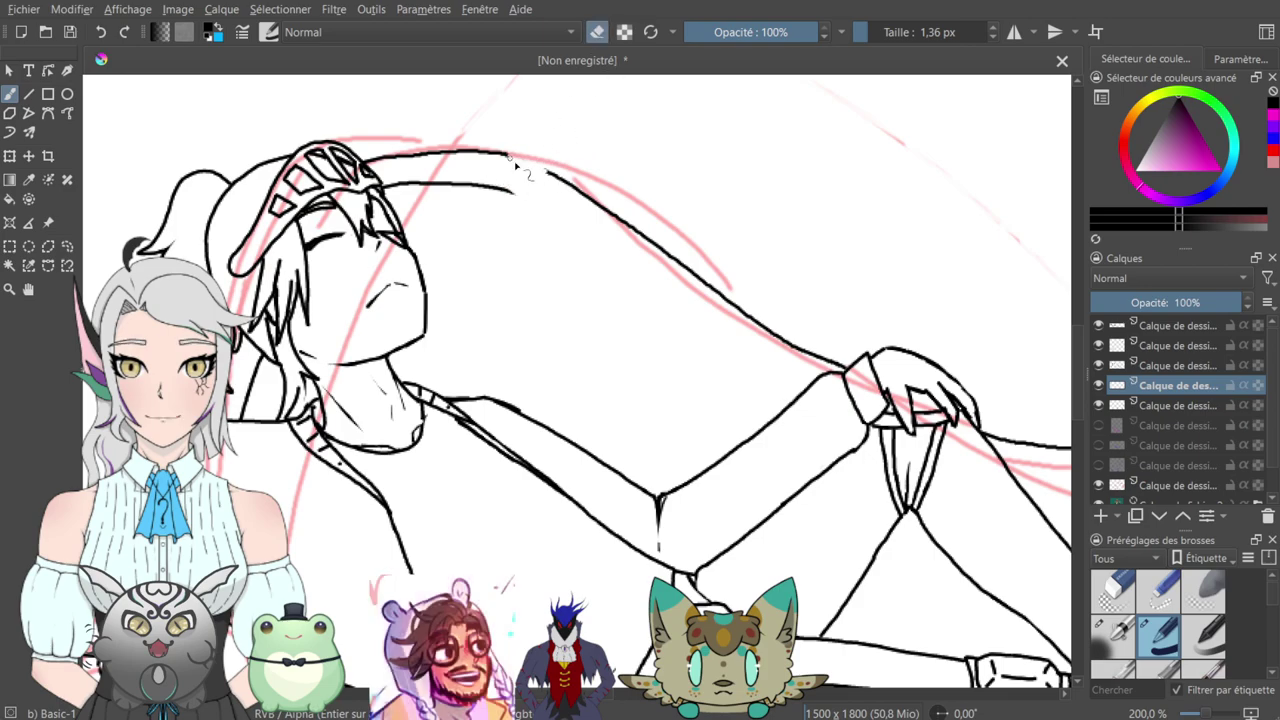
key(e)
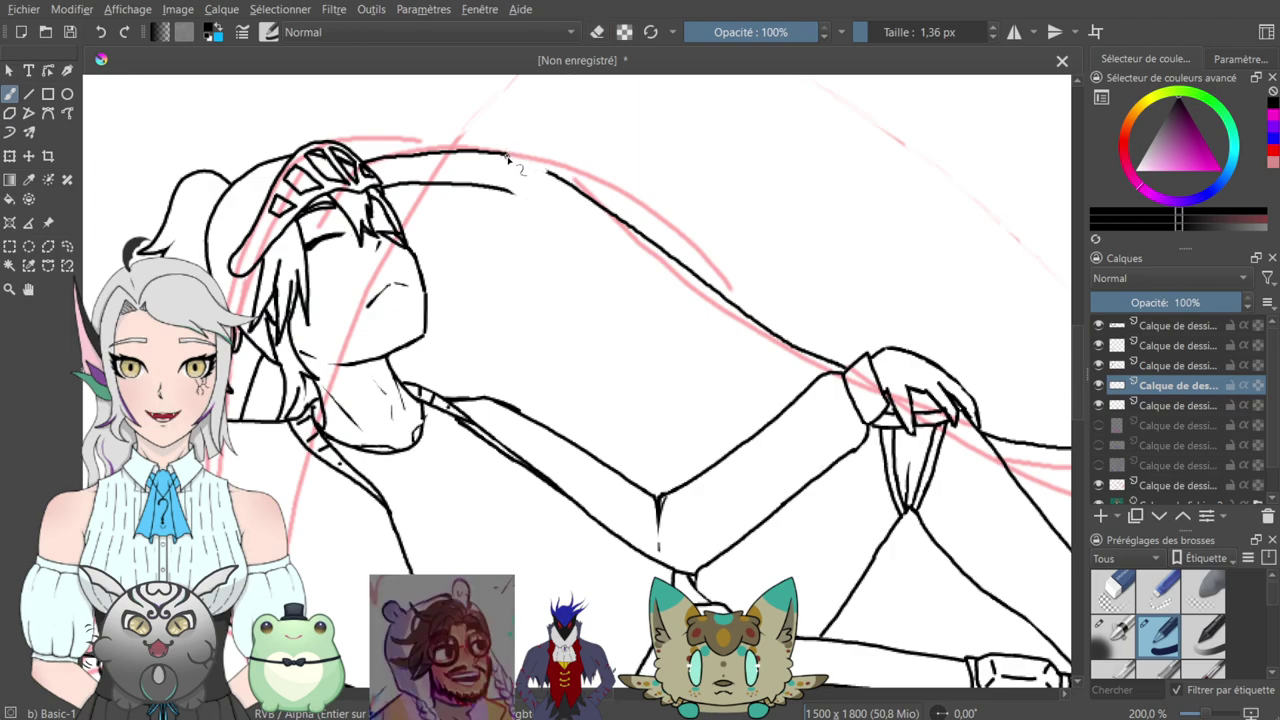
- Redraw the erased stretch of the couch back's outer edge as a smooth curve and clean up the join
drag(506, 155, 572, 169)
key(ctrl+z)
drag(510, 154, 558, 171)
key(e)
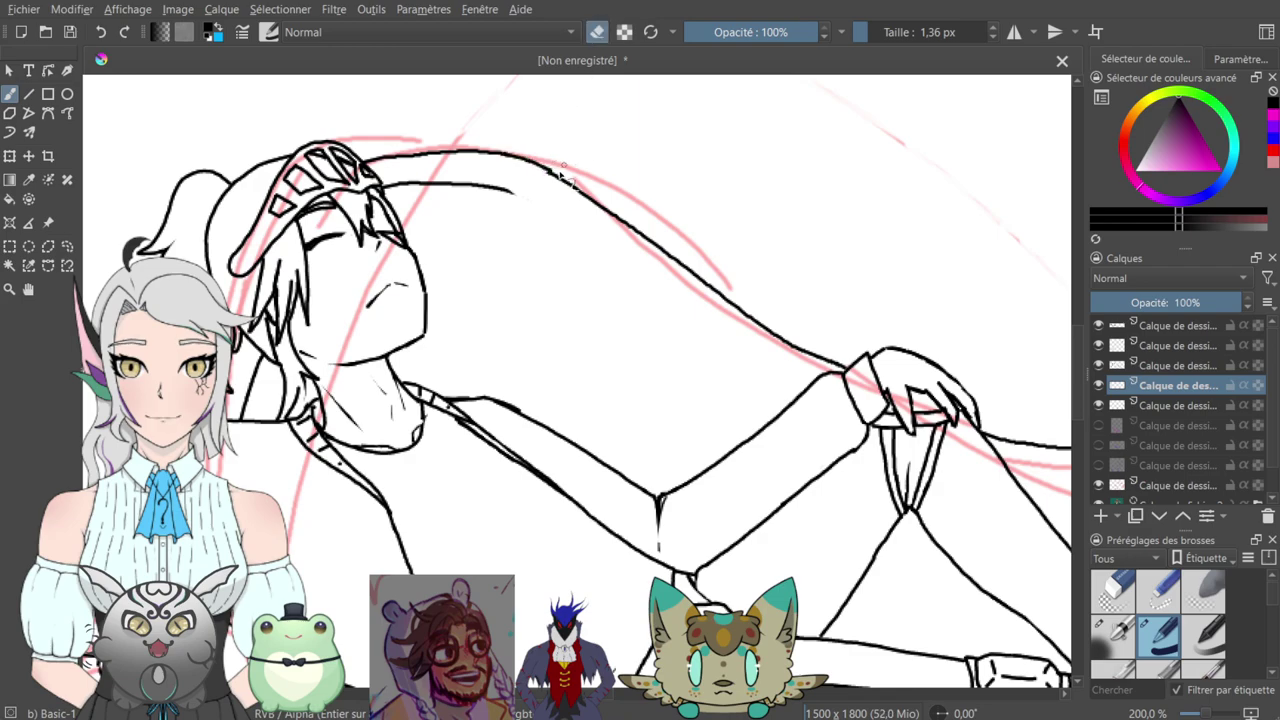
key(e)
key(e)
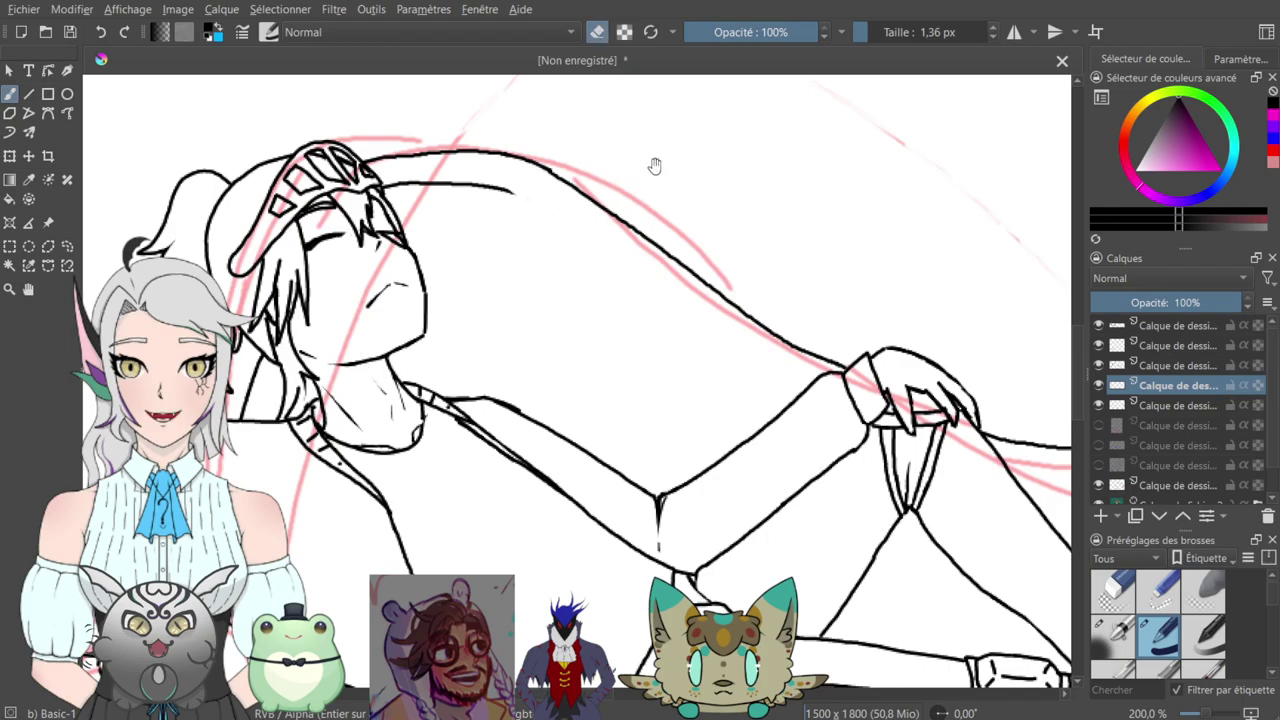
- Ink the couch back's inner edge from beside the head down to the raised forearm, replacing the earlier attempts
drag(659, 164, 514, 183)
key(e)
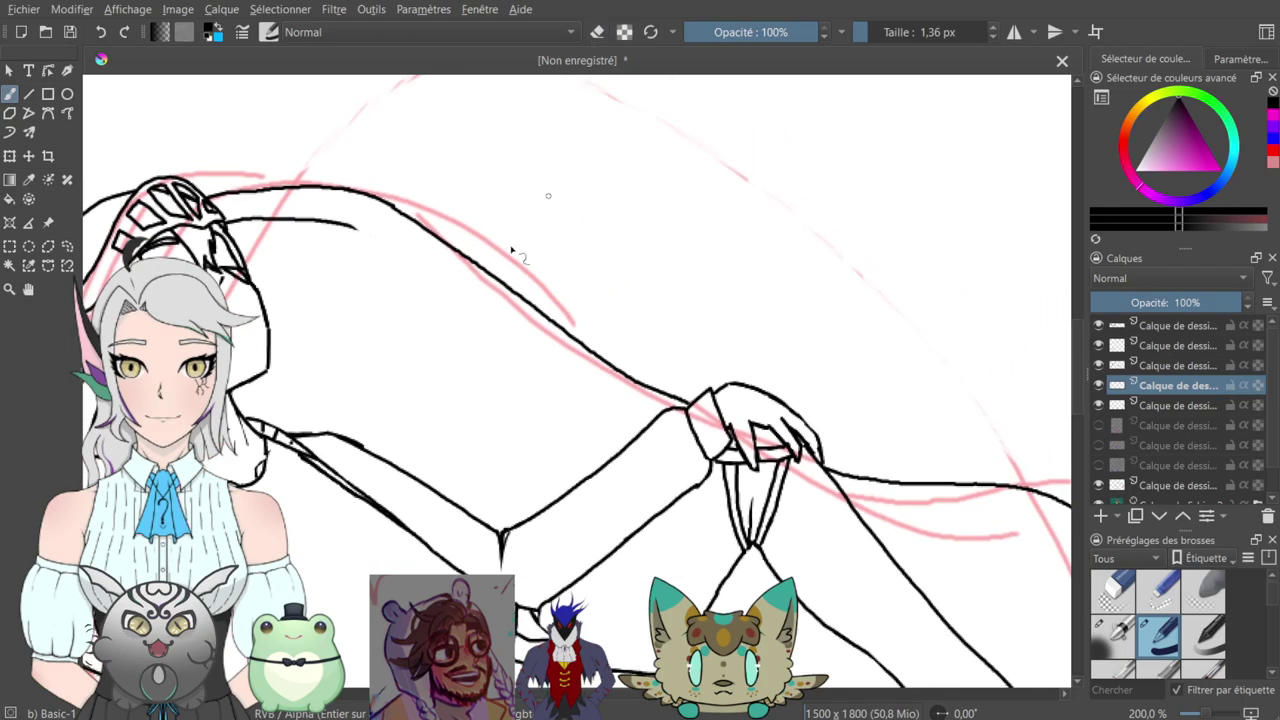
mouse_move(352, 227)
mouse_down()
mouse_move(412, 247)
mouse_move(528, 341)
mouse_move(658, 409)
mouse_up()
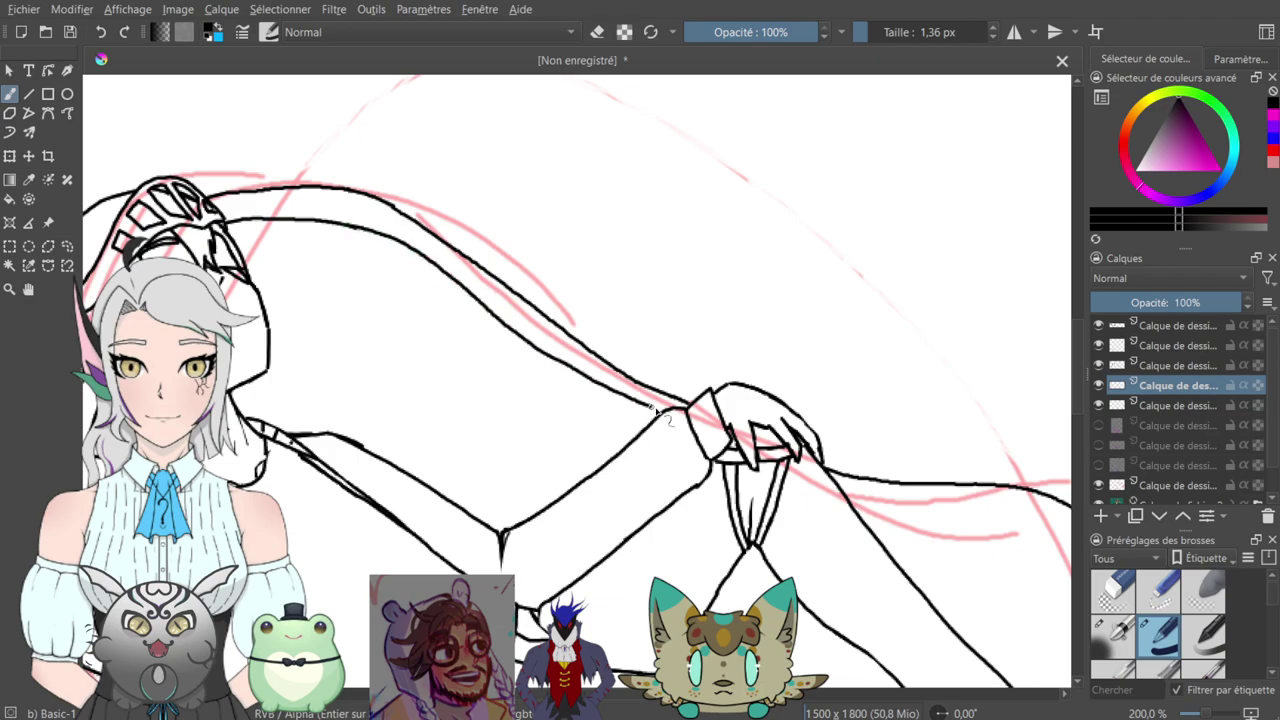
mouse_move(679, 323)
mouse_down()
mouse_move(466, 222)
mouse_move(642, 267)
mouse_up()
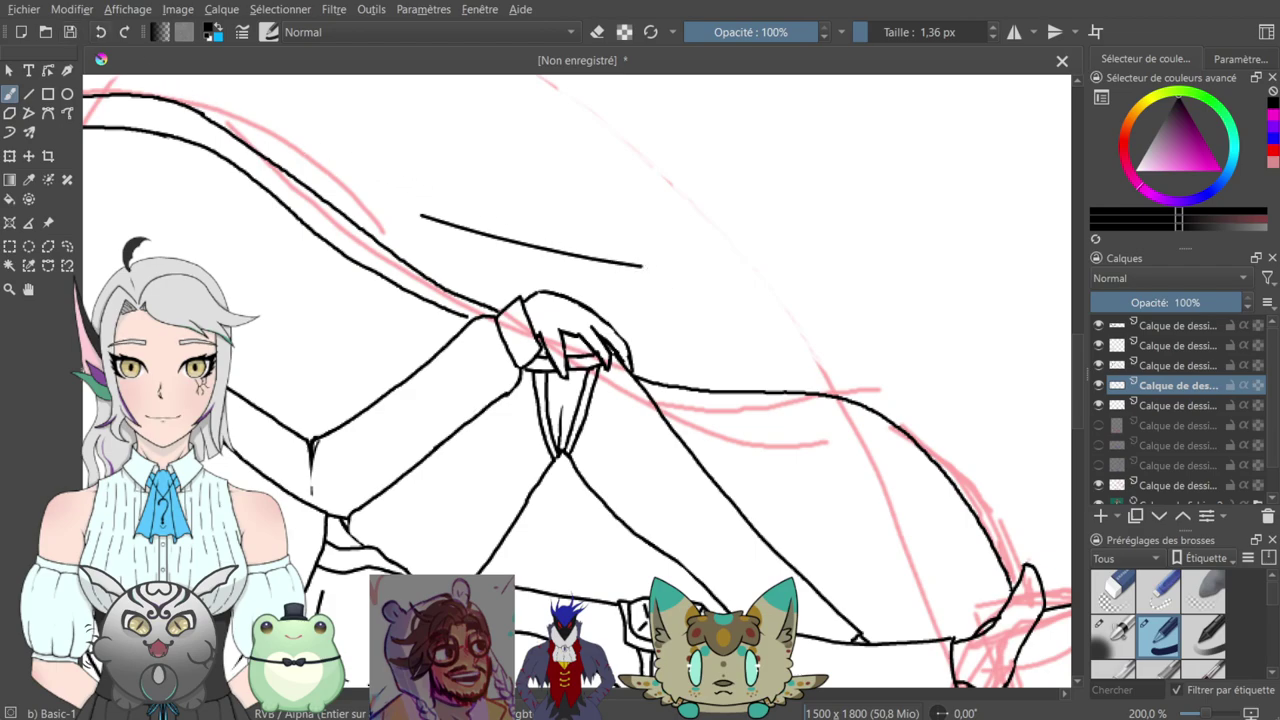
key(ctrl+z)
key(ctrl+z)
drag(446, 187, 668, 264)
mouse_move(381, 212)
mouse_down()
mouse_move(546, 308)
mouse_move(536, 273)
mouse_move(452, 219)
mouse_up()
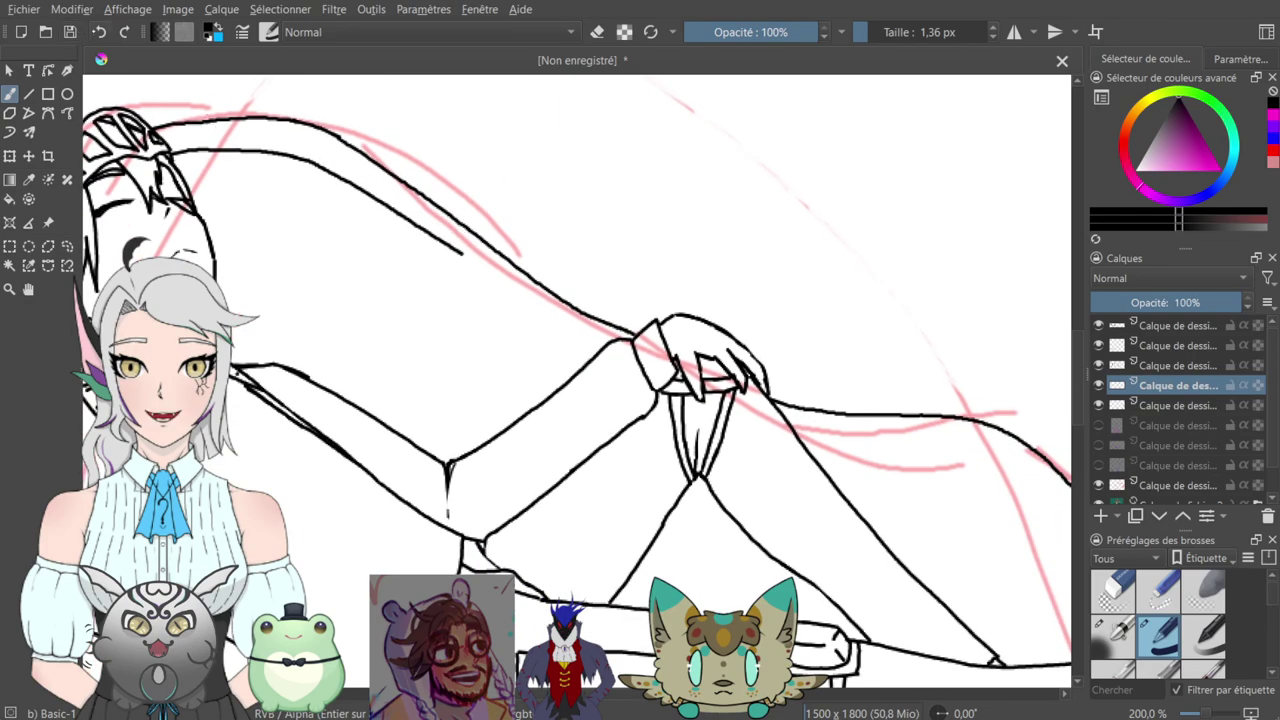
key(ctrl+z)
drag(296, 158, 482, 283)
- Ink the couch back's inner edge from the raised leg down to the shoe, parallel to the outer edge
drag(676, 312, 531, 255)
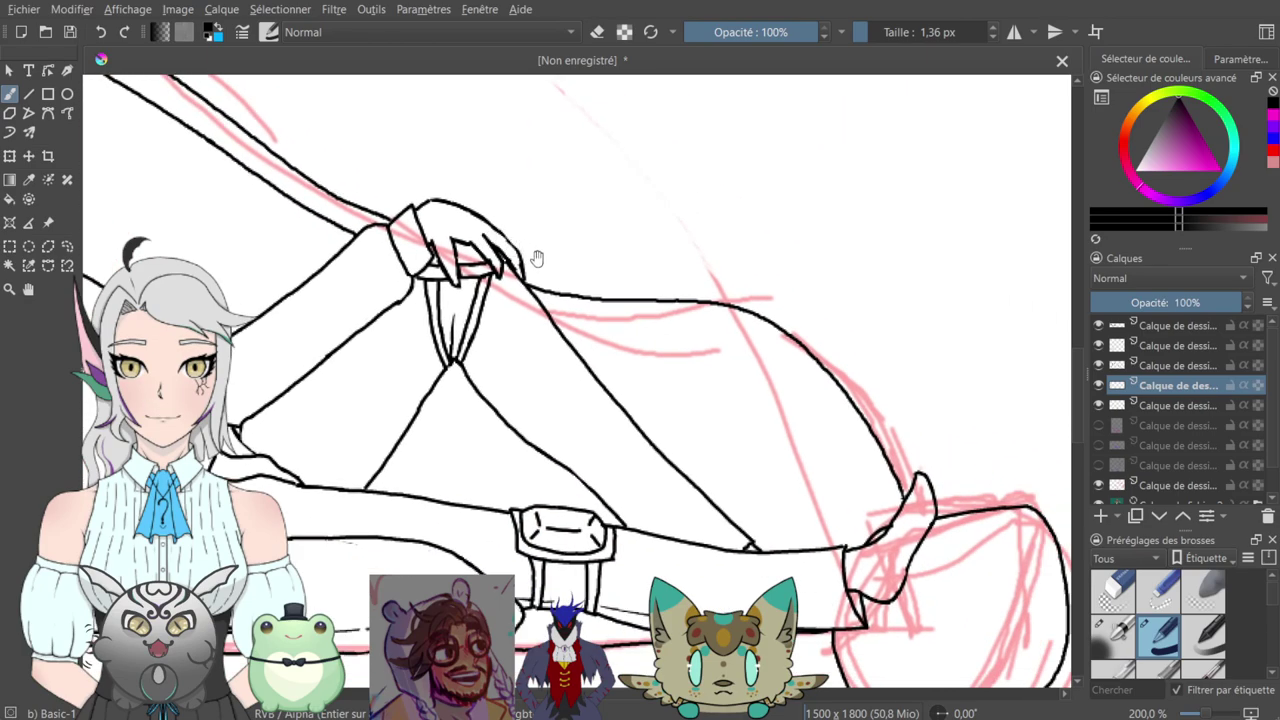
drag(551, 319, 742, 348)
mouse_move(742, 348)
mouse_down()
mouse_move(698, 297)
mouse_move(651, 307)
mouse_move(726, 372)
mouse_up()
drag(675, 295, 611, 177)
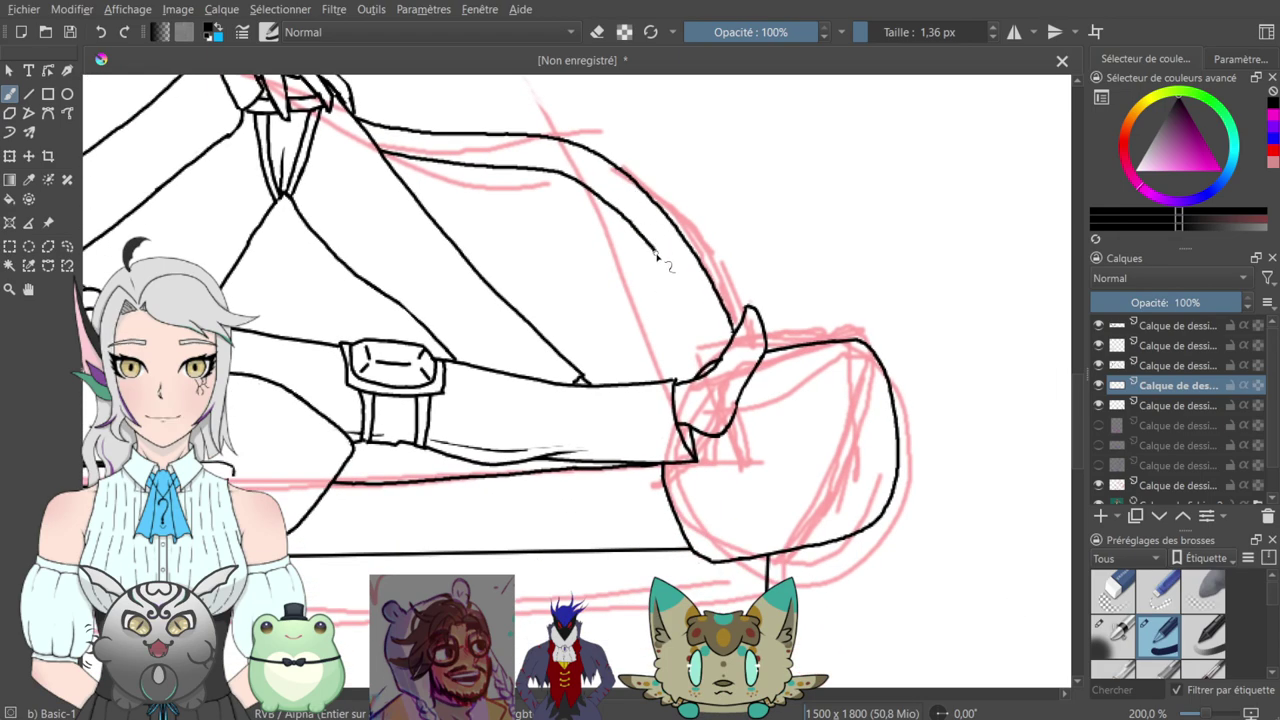
drag(670, 279, 697, 318)
drag(716, 352, 721, 359)
- Turn on horizontal mirror painting and ink a small round button with three radiating fold lines on the armrest's end
mouse_move(830, 292)
mouse_down()
mouse_move(985, 278)
mouse_move(806, 209)
mouse_up()
click(1015, 32)
mouse_move(803, 373)
mouse_down()
mouse_move(790, 365)
mouse_move(815, 385)
mouse_move(790, 378)
mouse_move(808, 385)
mouse_move(804, 367)
mouse_move(816, 377)
mouse_move(799, 392)
mouse_move(785, 379)
mouse_up()
key(e)
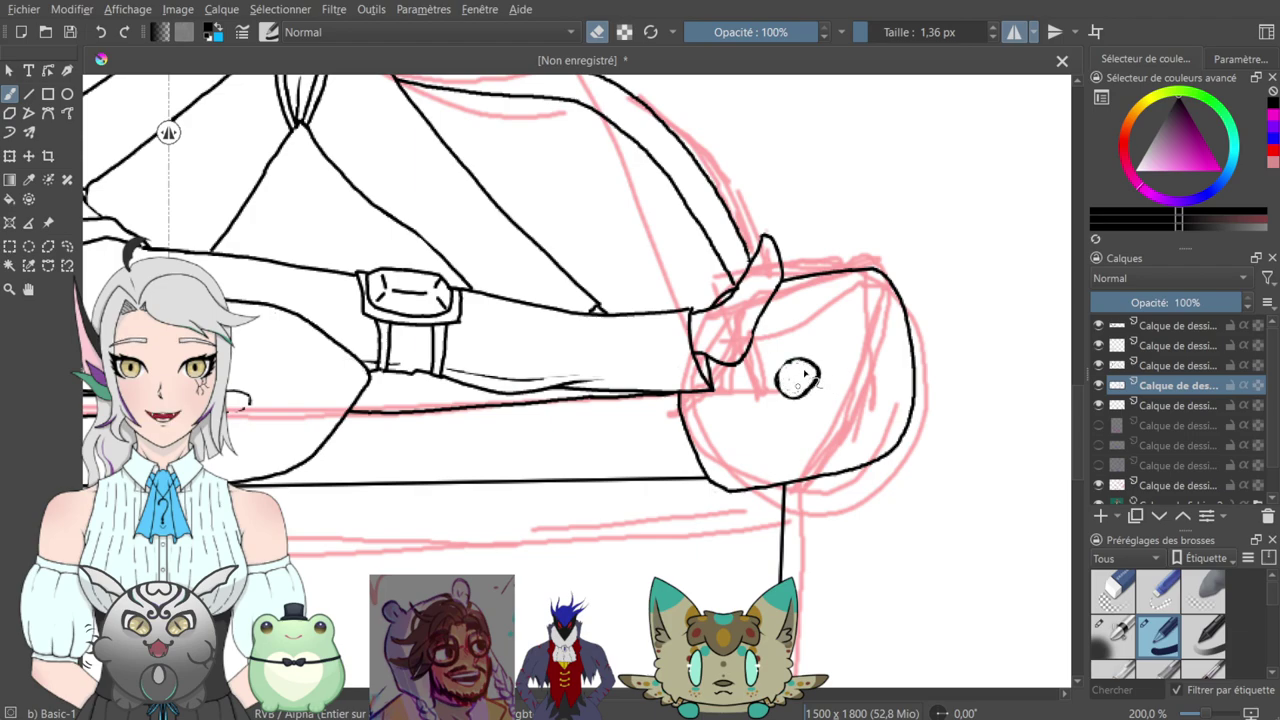
key(e)
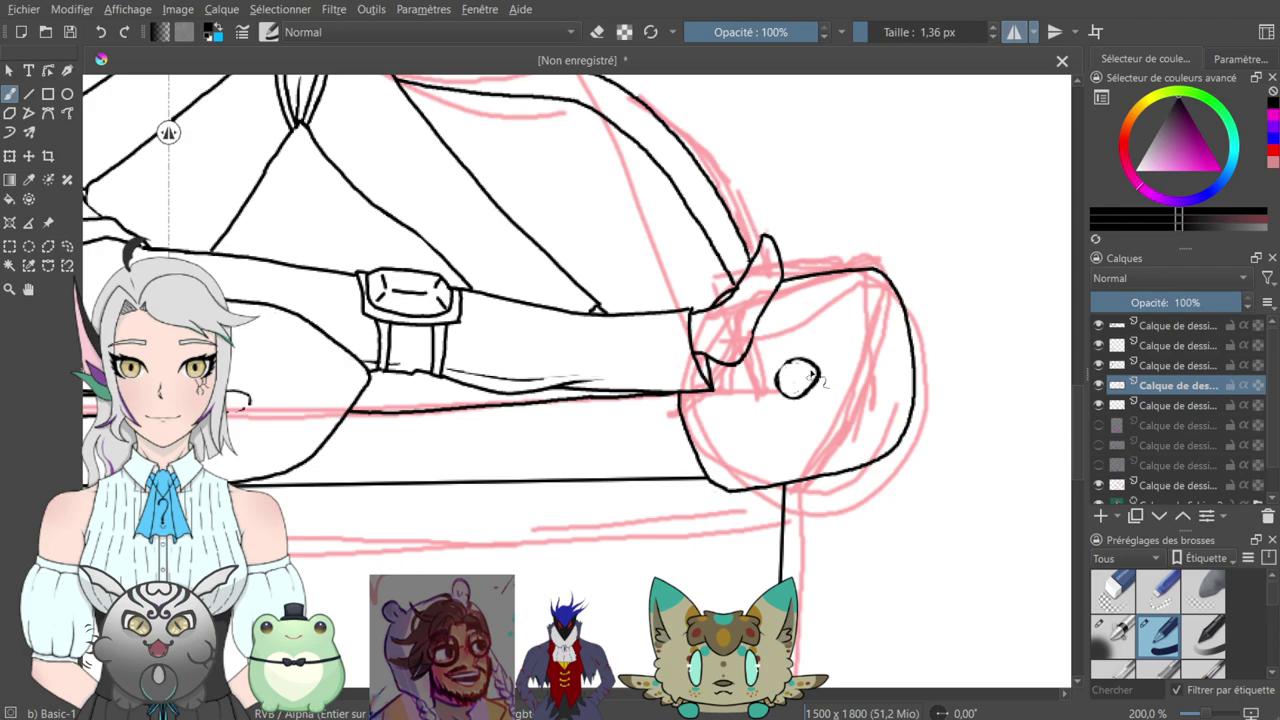
drag(806, 366, 822, 307)
drag(818, 385, 854, 424)
drag(777, 391, 724, 419)
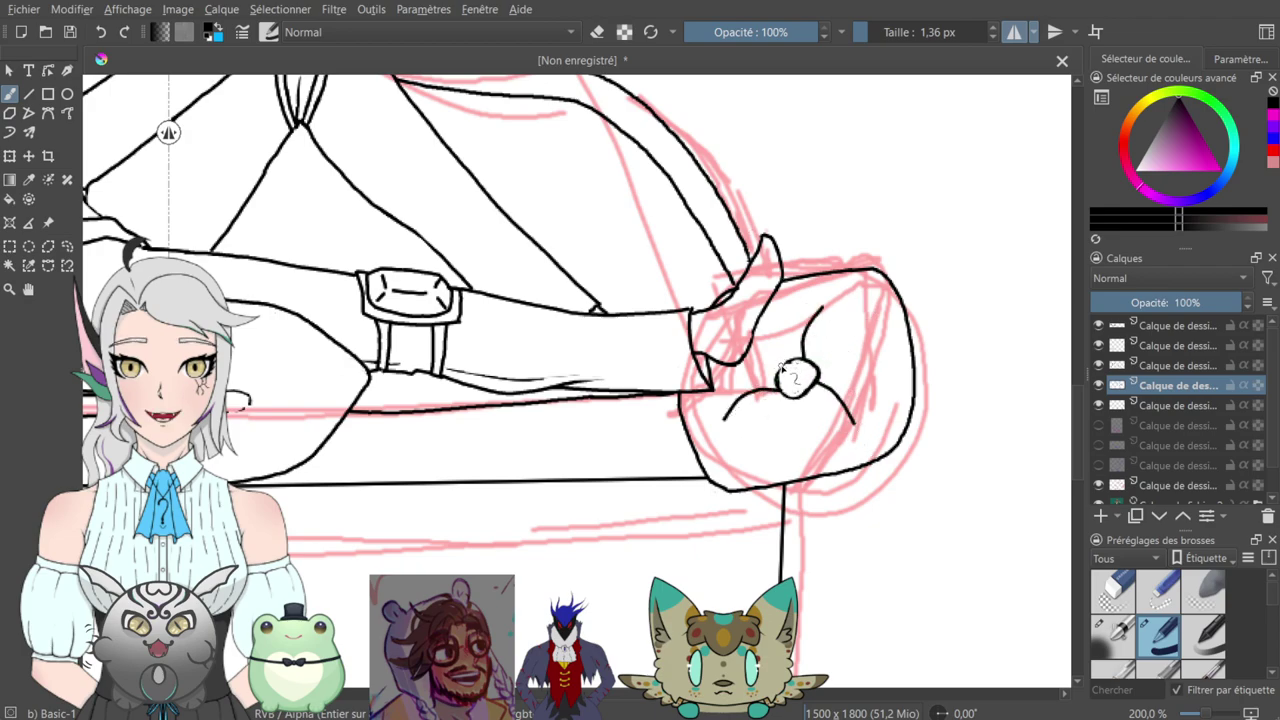
- Erase the mirrored button and fold lines where they overlap the shovel on the armrest beneath the figure's arm
drag(461, 250, 700, 329)
drag(450, 314, 680, 346)
drag(408, 348, 737, 353)
drag(544, 359, 815, 332)
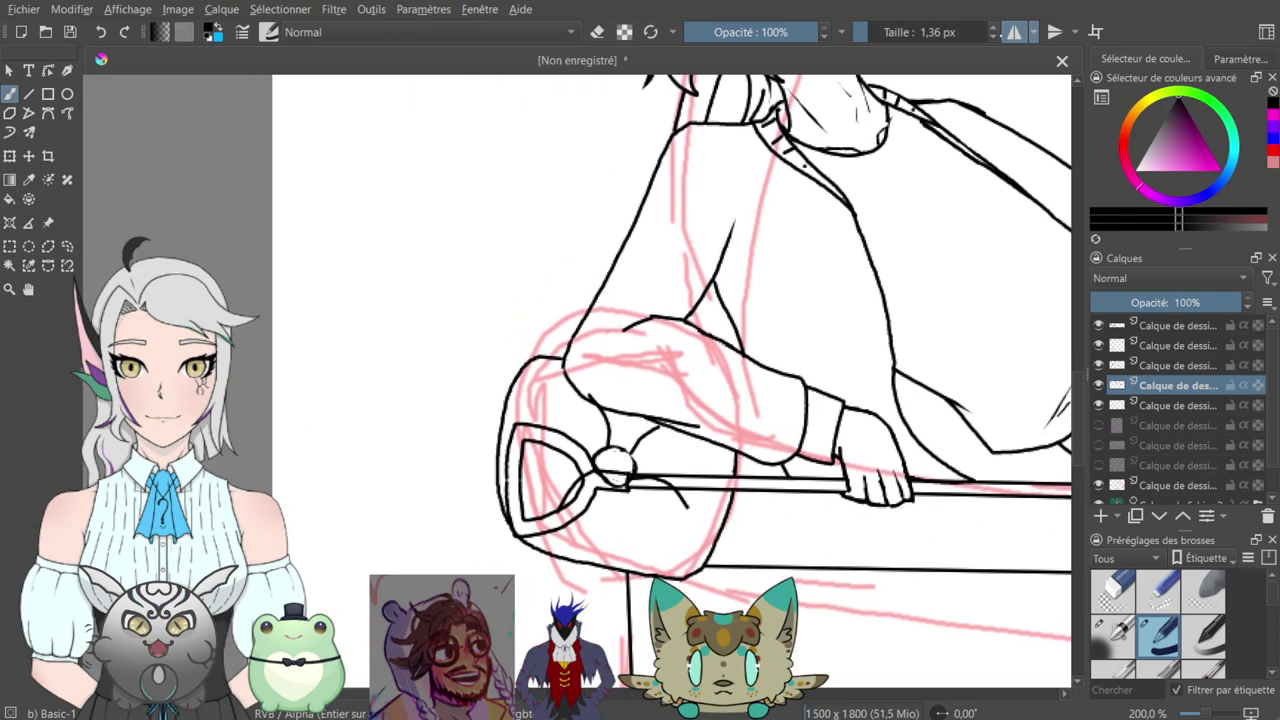
key(m)
key(e)
mouse_move(590, 397)
mouse_down()
mouse_move(608, 408)
mouse_move(597, 404)
mouse_up()
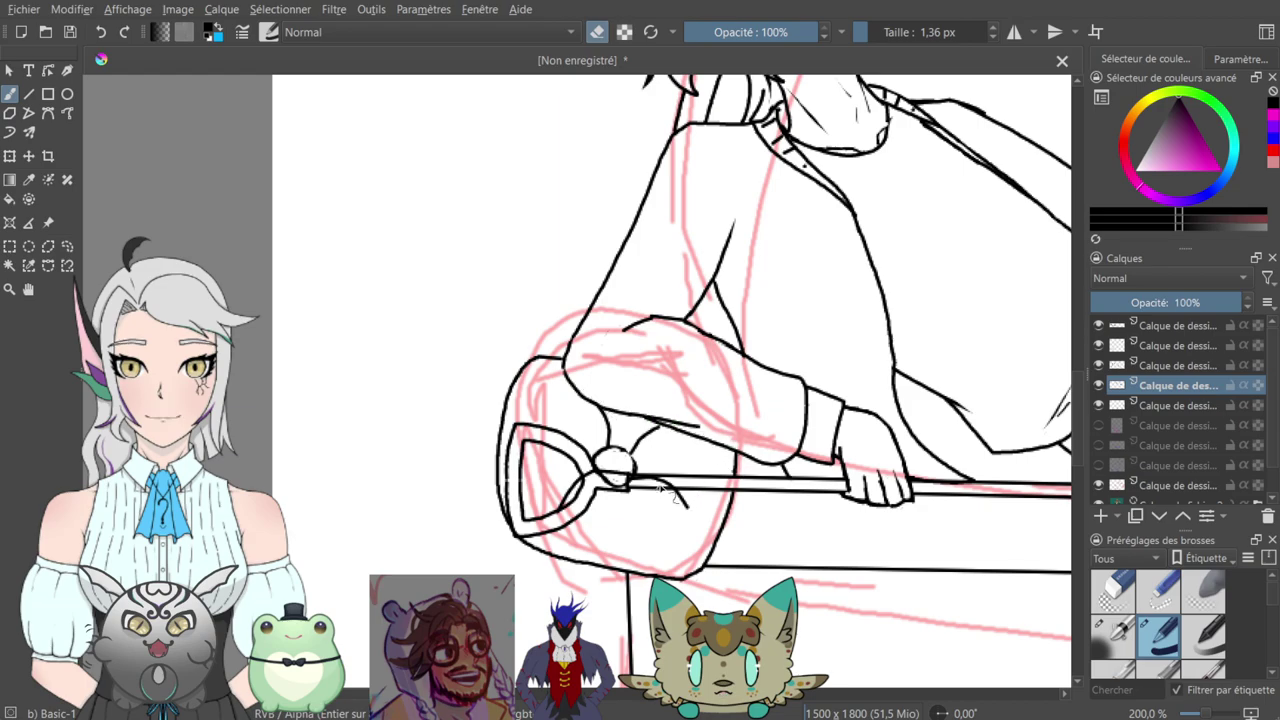
drag(674, 488, 598, 484)
- Examine the couch and reclining figure line art across the whole page
mouse_move(763, 289)
mouse_down()
mouse_move(703, 337)
mouse_move(678, 405)
mouse_up()
mouse_move(737, 371)
mouse_down()
mouse_move(591, 466)
mouse_move(609, 434)
mouse_move(597, 570)
mouse_move(657, 574)
mouse_up()
drag(546, 411, 712, 427)
key(ctrl+minus)
scroll(737, 373, down, 2)
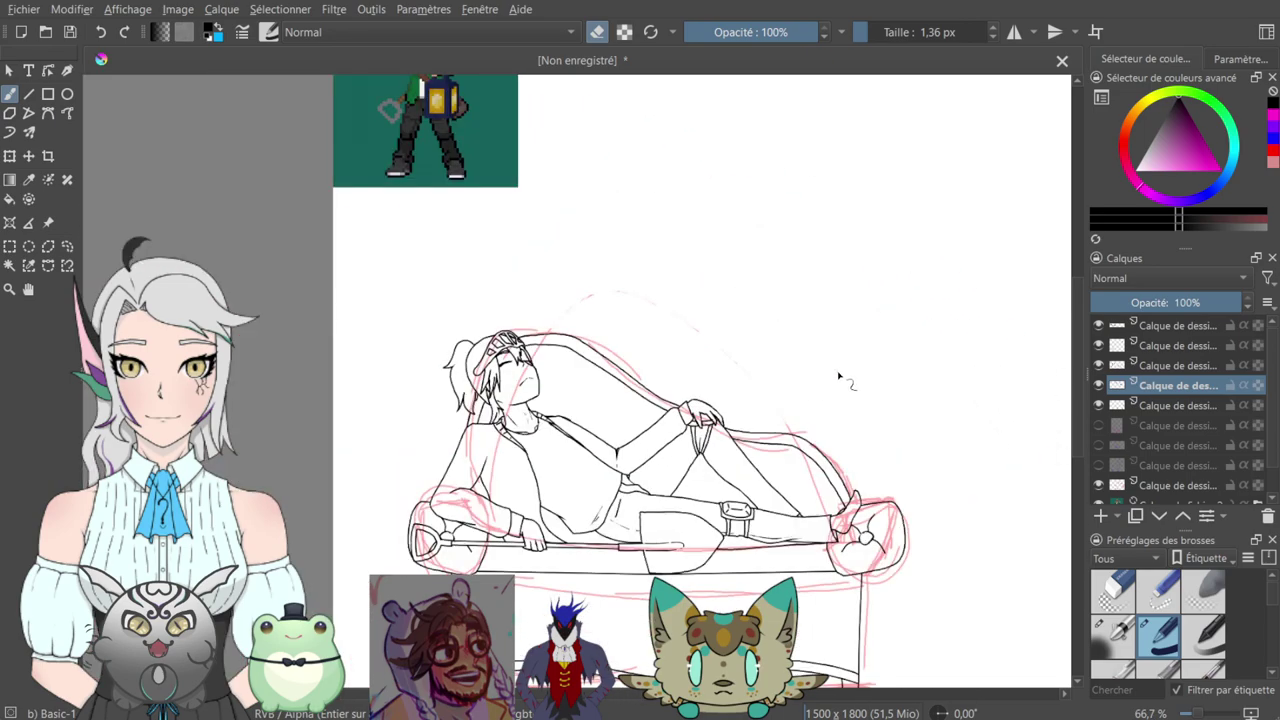
scroll(842, 377, down, 2)
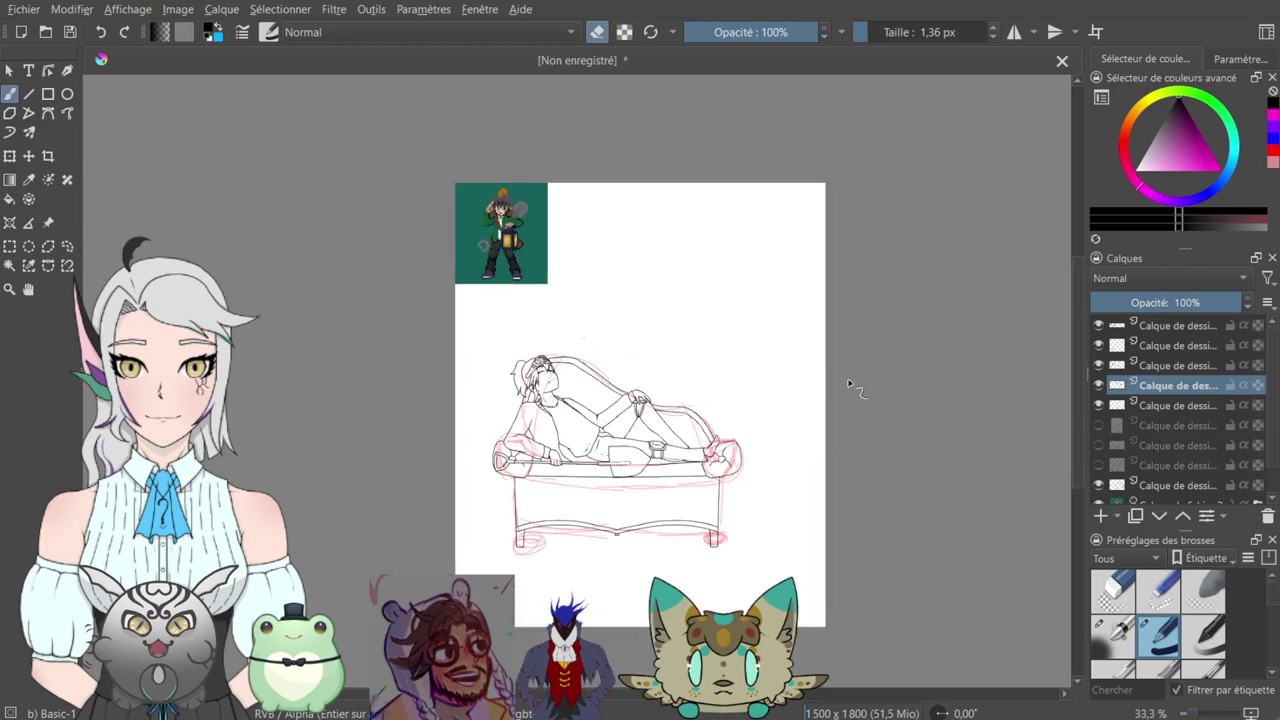
- Hide the pink couch sketch layer so only the black line art shows
scroll(857, 383, up, 2)
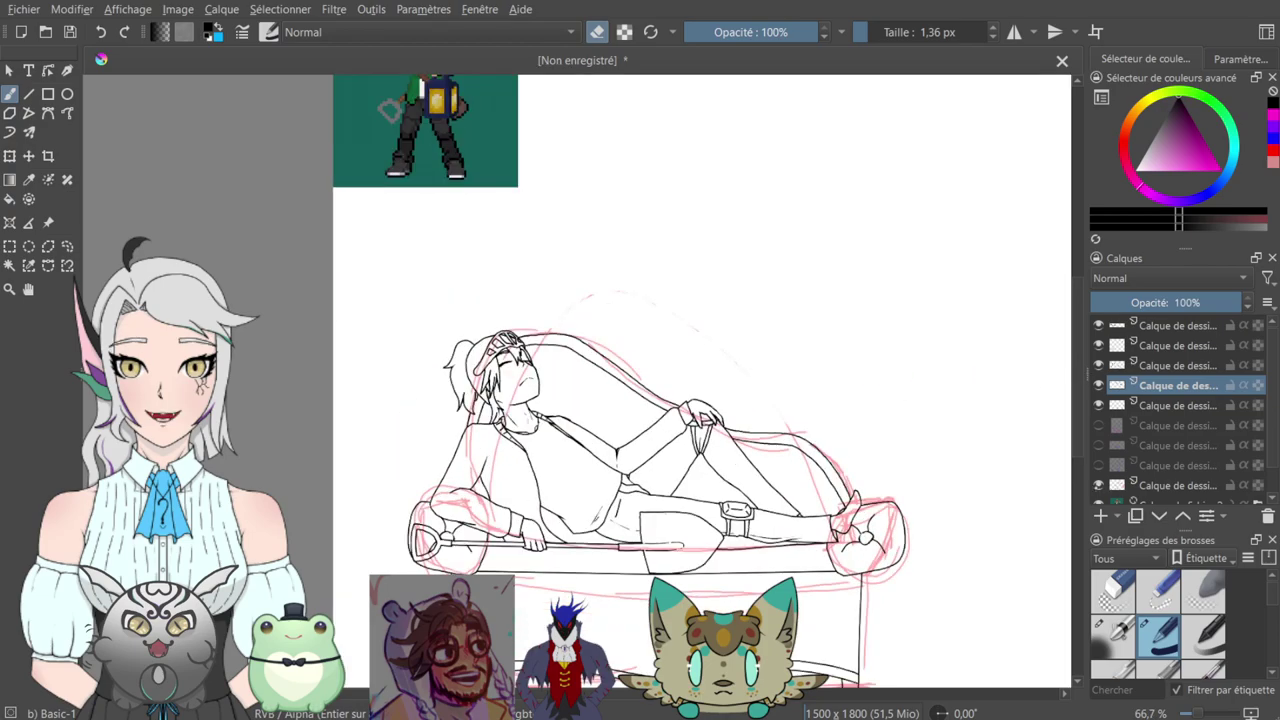
click(1098, 486)
key(ctrl+minus)
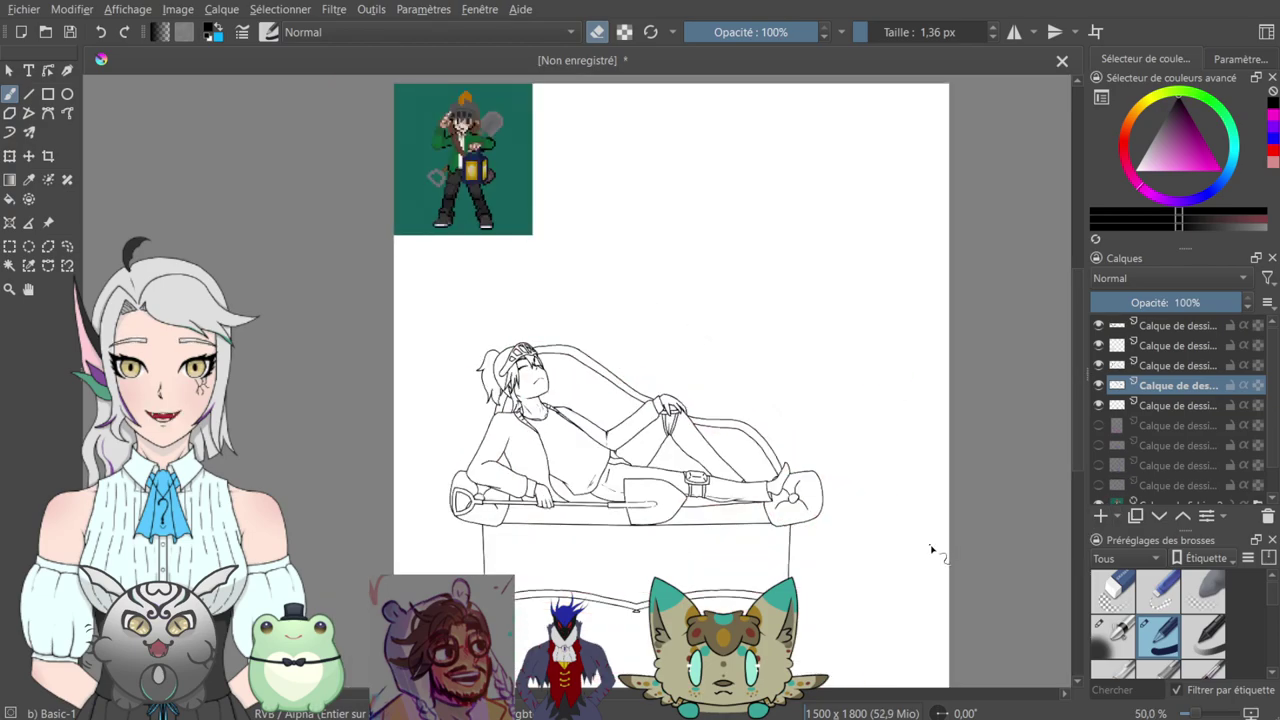
- Examine the reclining figure and couch line art without the sketch underneath
key(ctrl+plus)
key(ctrl+plus)
key(ctrl+plus)
key(ctrl+plus)
drag(643, 500, 483, 318)
key(ctrl+minus)
key(ctrl+minus)
key(ctrl+minus)
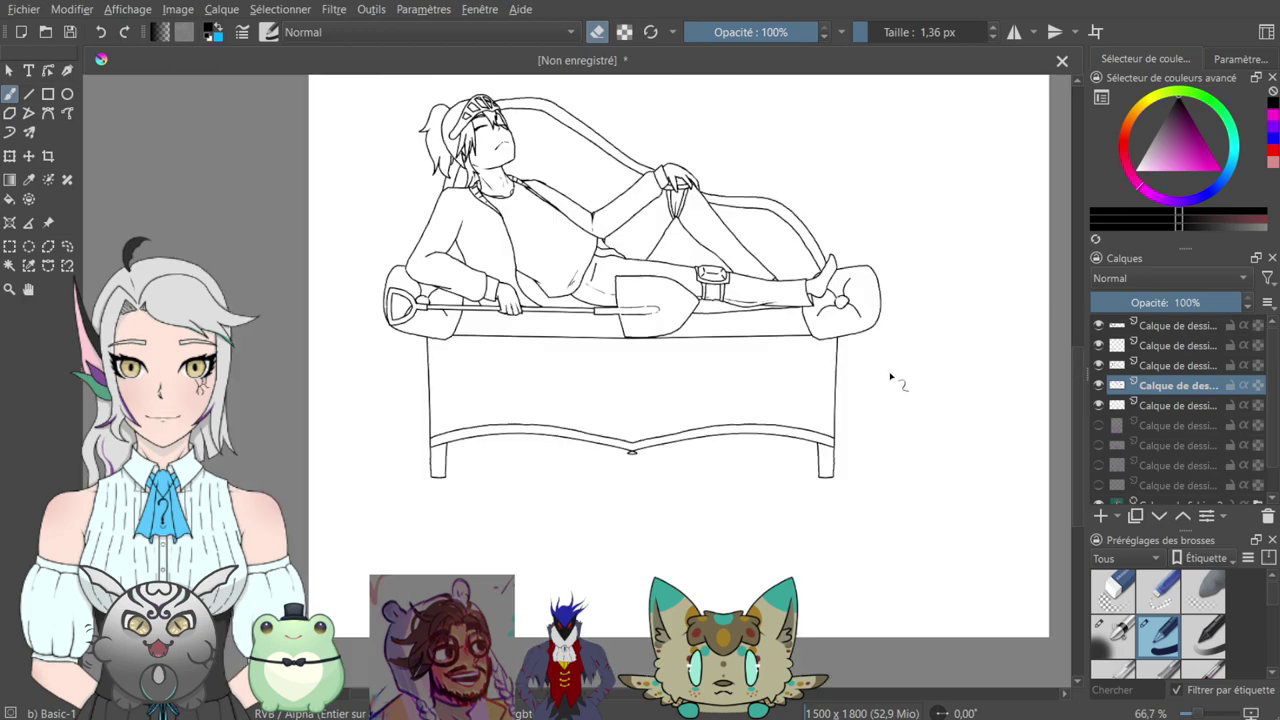
- Turn on horizontal mirror painting and erase the small oval under the centre point of the couch base's trim on its own layer
key(ctrl+plus)
key(ctrl+plus)
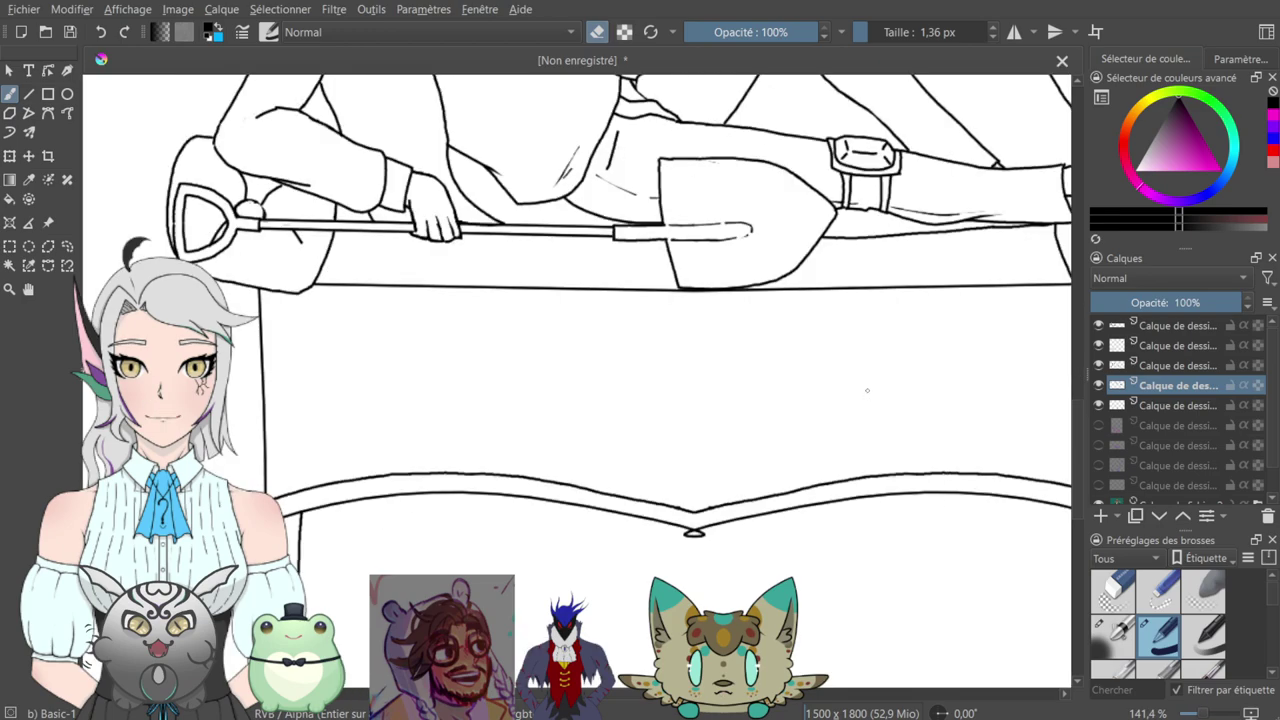
mouse_move(614, 376)
mouse_down()
mouse_move(571, 414)
mouse_move(490, 423)
mouse_up()
click(598, 34)
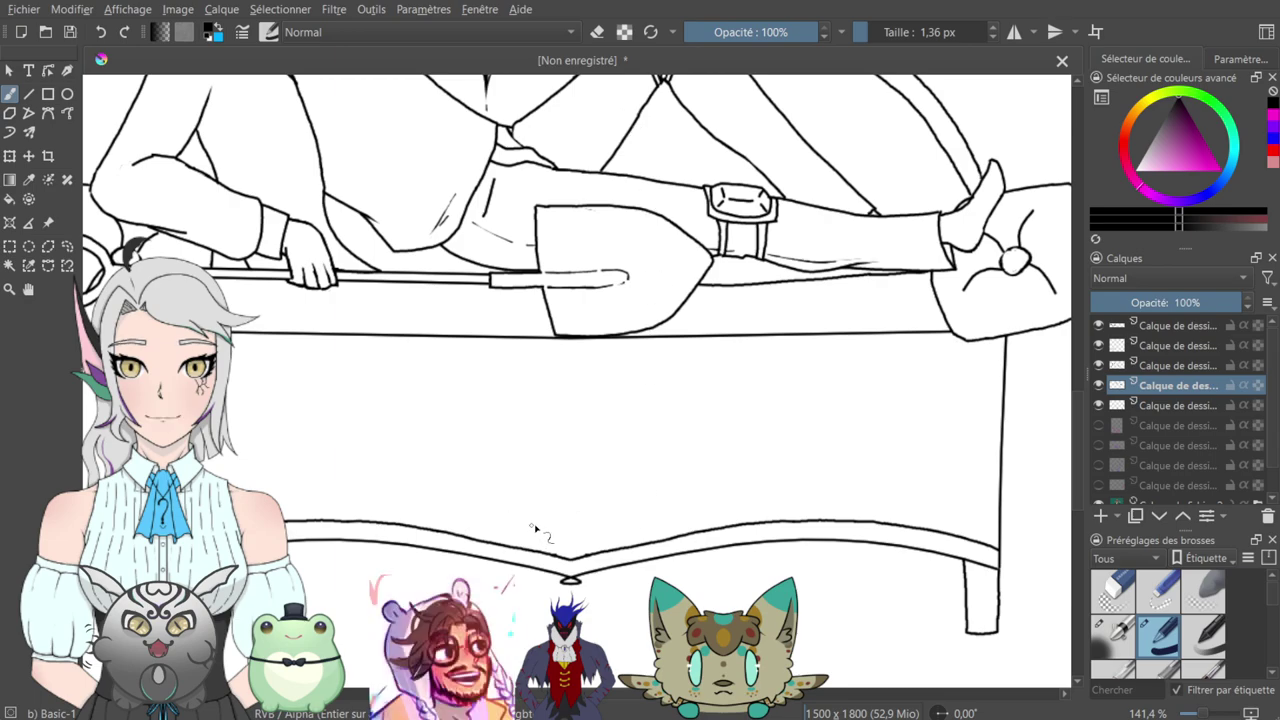
click(1014, 32)
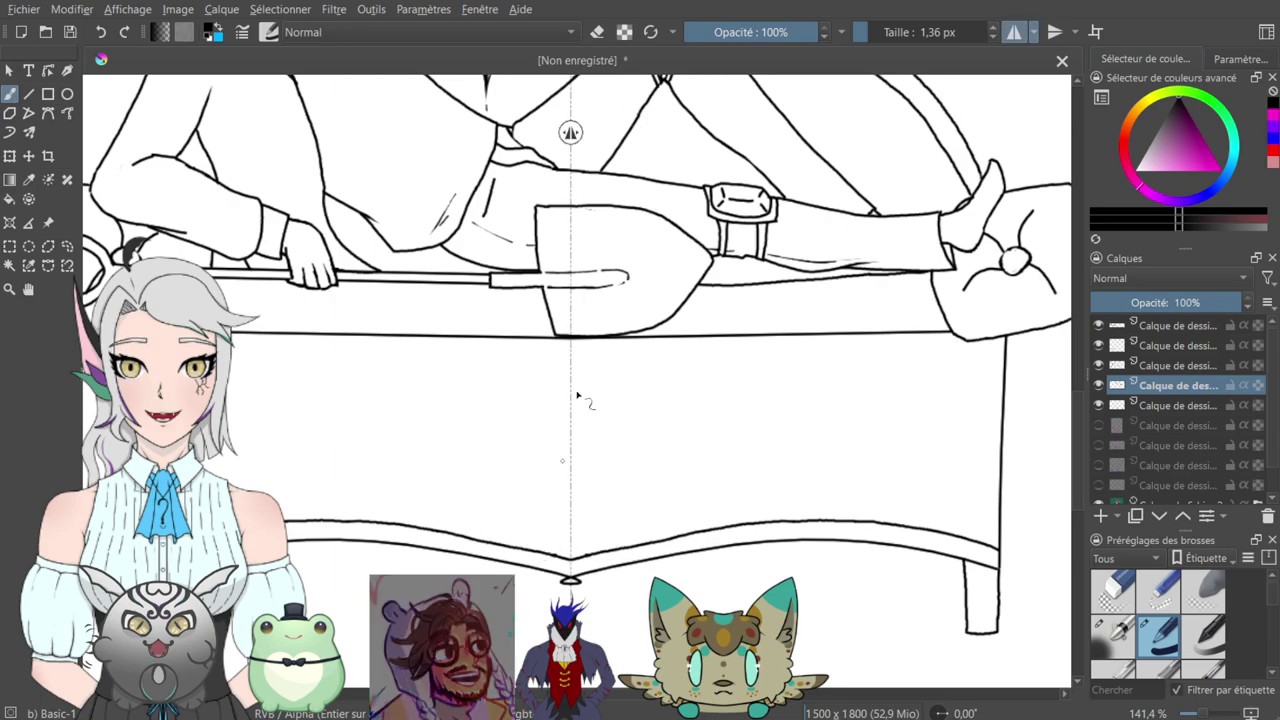
key(e)
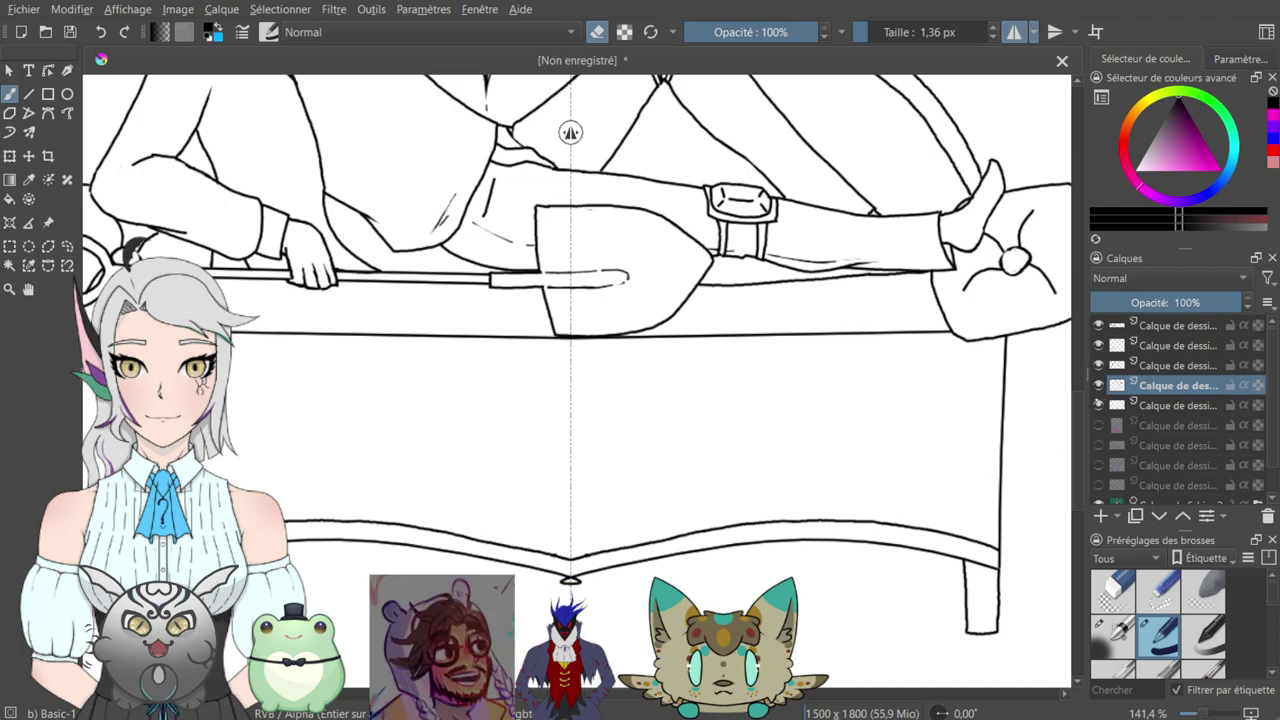
click(1147, 405)
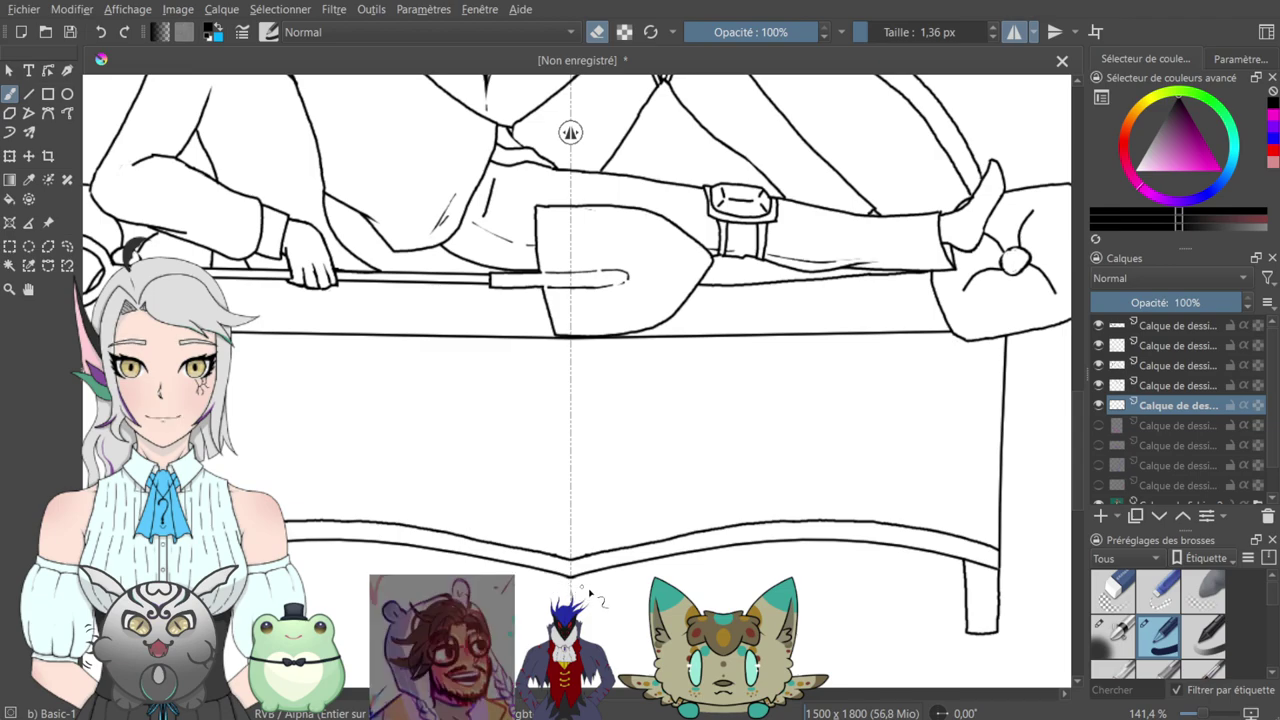
mouse_move(518, 319)
mouse_down()
mouse_move(660, 377)
mouse_move(697, 366)
mouse_move(594, 372)
mouse_up()
click(597, 32)
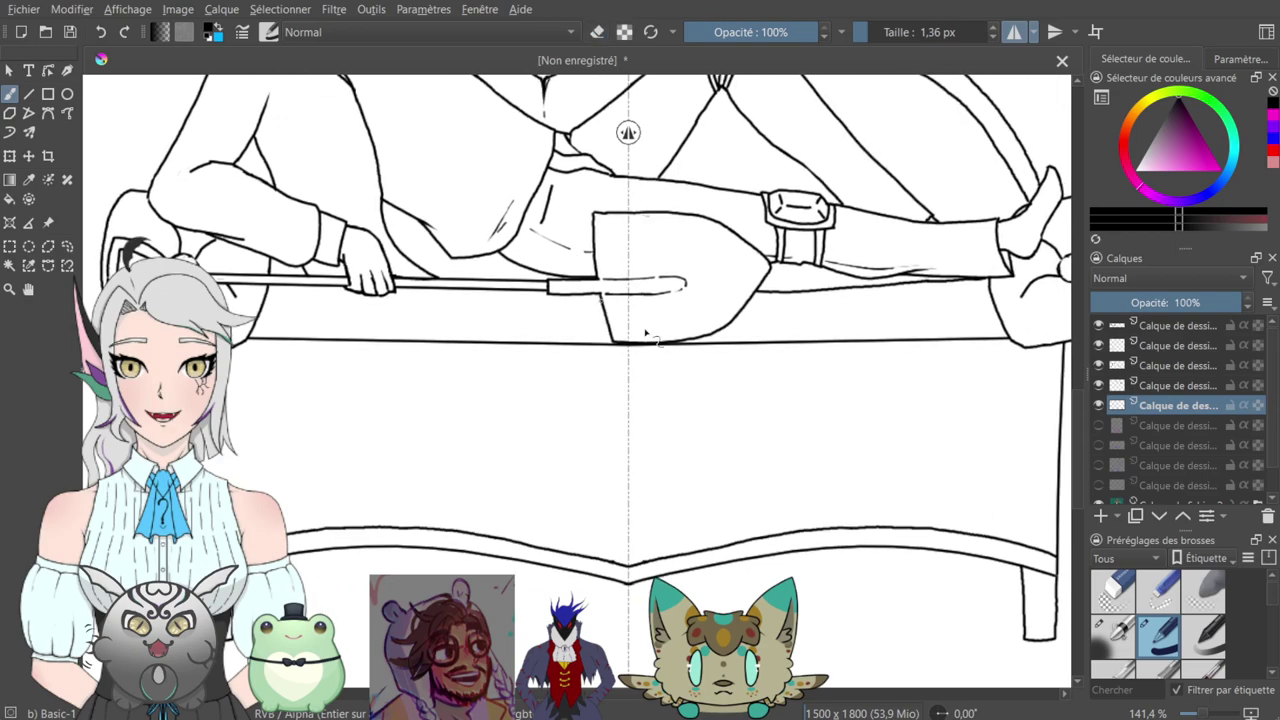
- Ink a mirrored pair of arched leaf outlines at the centre of the couch's front panel, above the trim
key(ctrl+plus)
key(ctrl+plus)
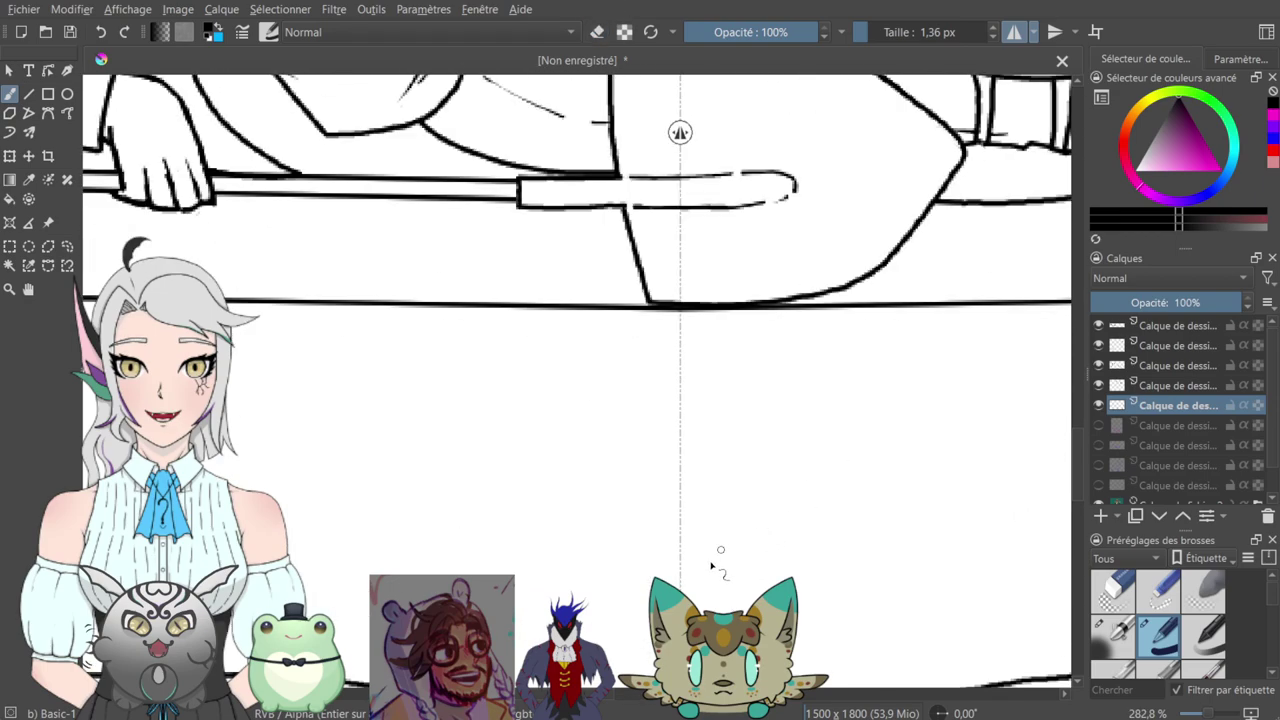
drag(714, 529, 799, 310)
scroll(800, 370, down, 2)
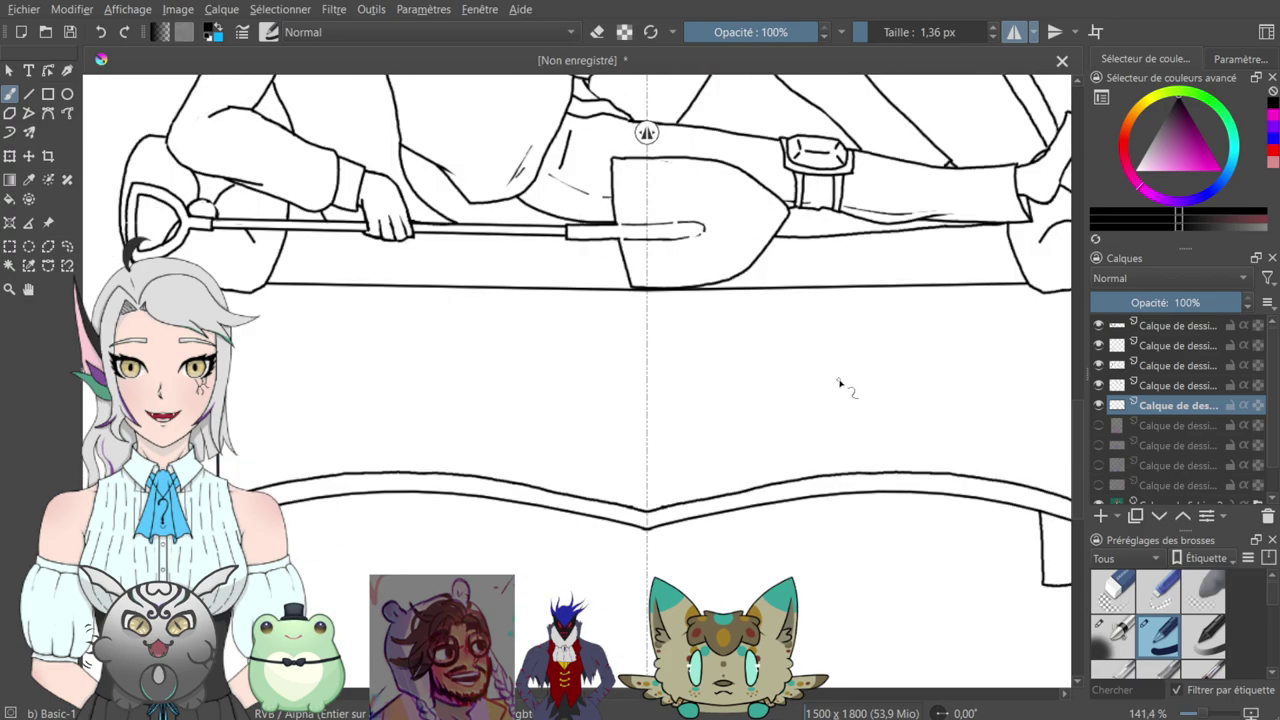
scroll(735, 380, down, 1)
scroll(706, 372, up, 2)
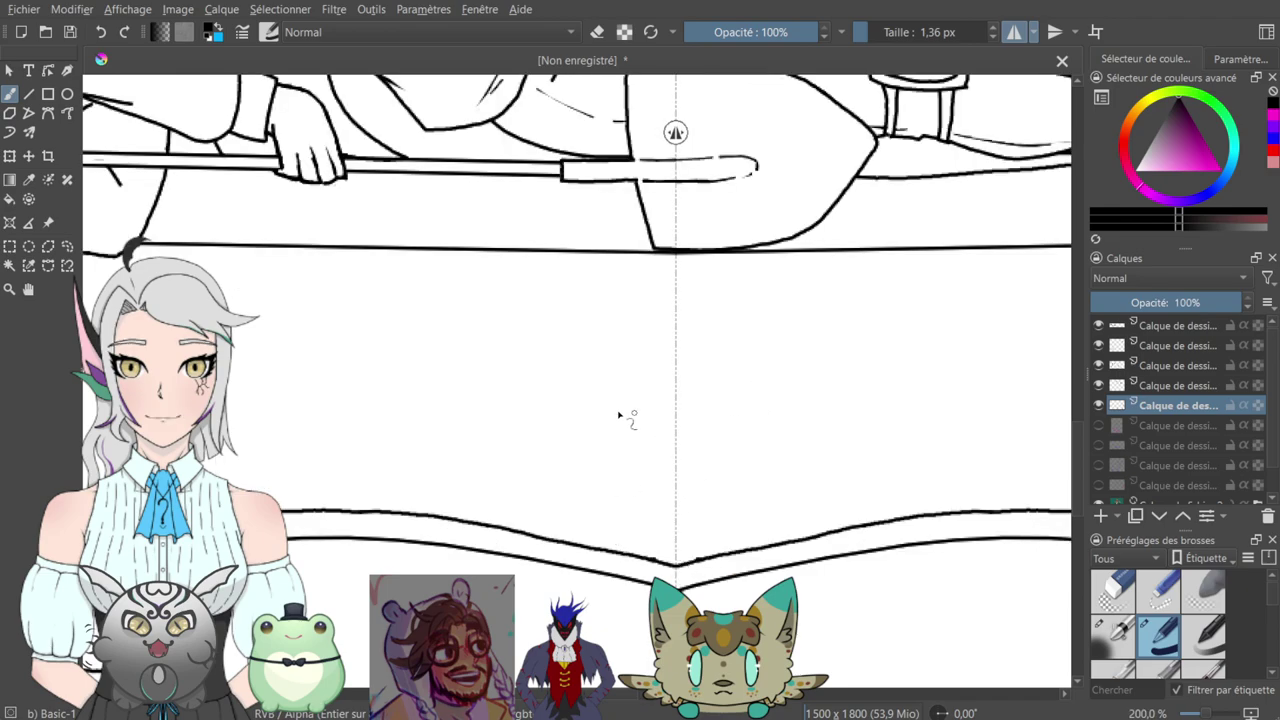
mouse_move(471, 455)
mouse_down()
mouse_move(510, 409)
mouse_move(558, 396)
mouse_move(604, 409)
mouse_move(667, 460)
mouse_up()
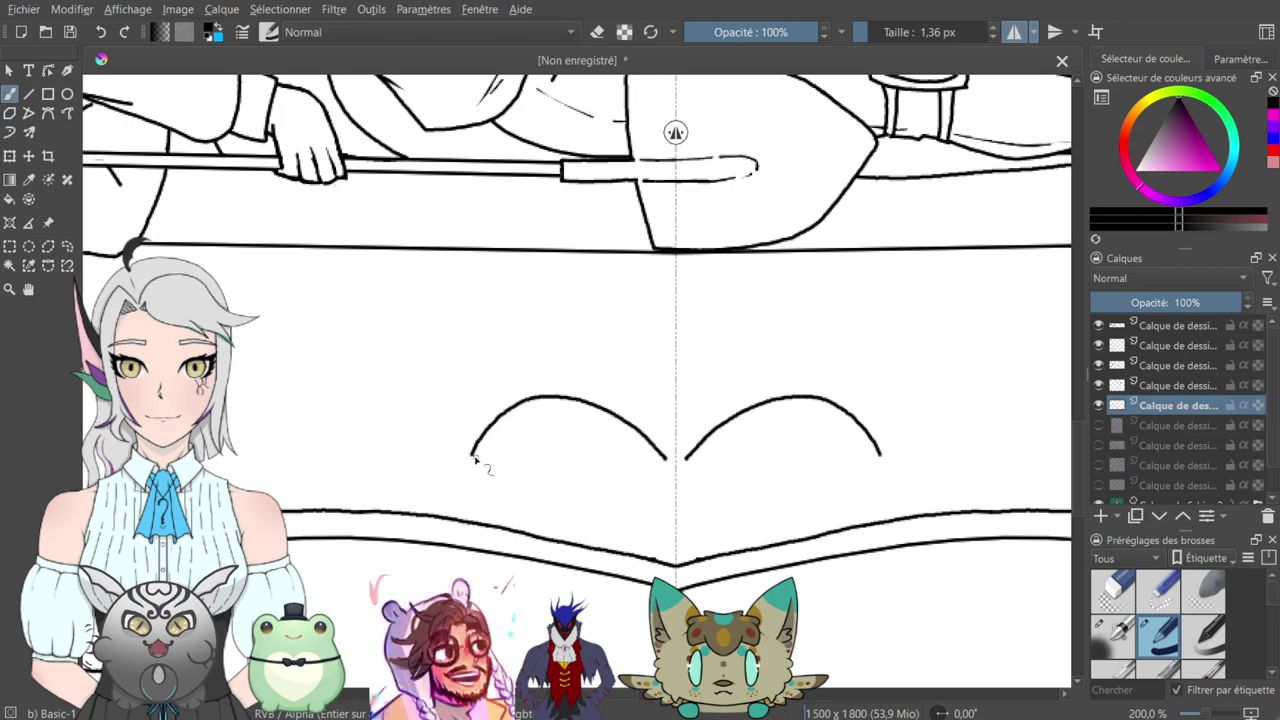
- Ink a lower curve beneath each arch, meeting it at both ends to close the mirrored pair of curved leaves
mouse_move(471, 455)
mouse_down()
mouse_move(542, 421)
mouse_move(614, 432)
mouse_up()
key(ctrl+z)
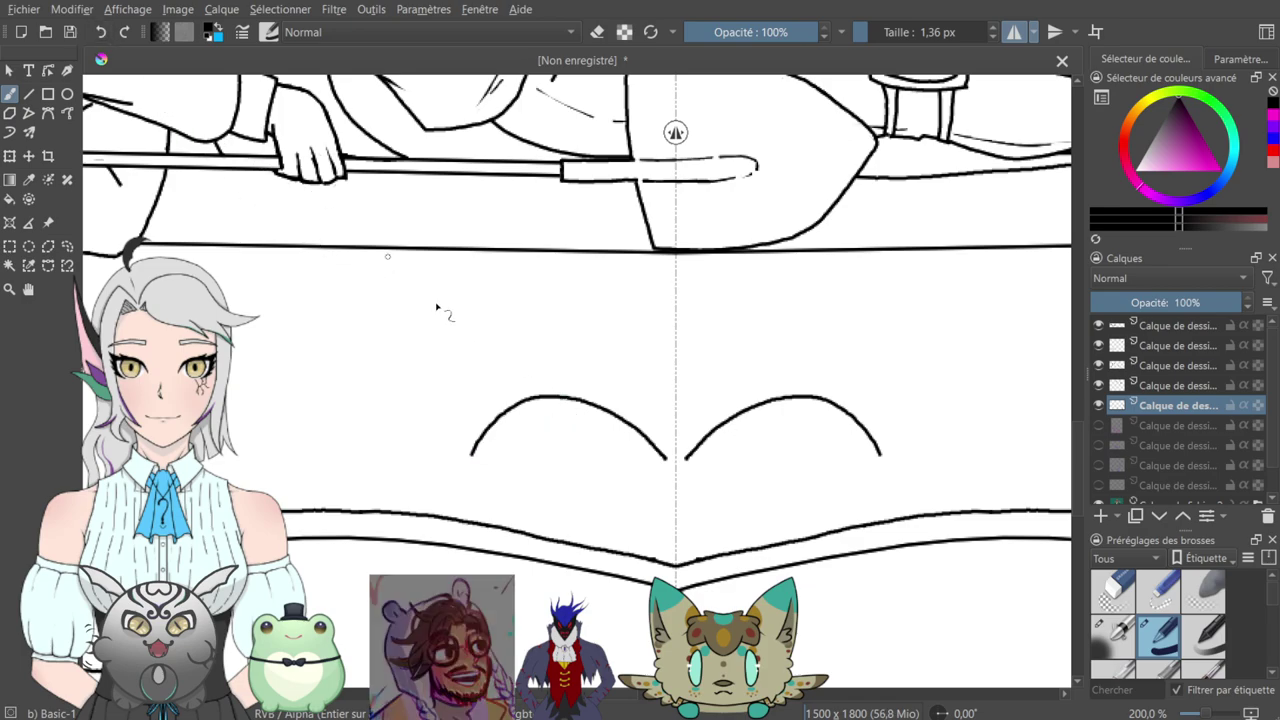
key(plus)
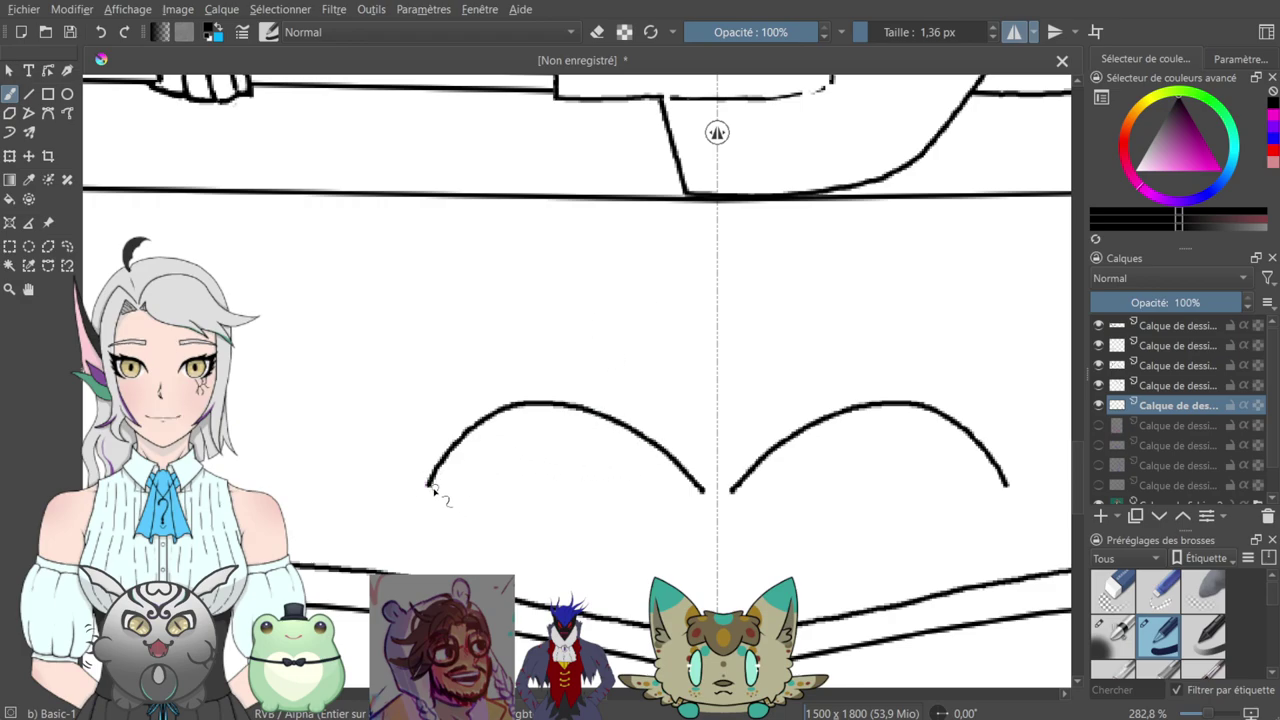
mouse_move(430, 487)
mouse_down()
mouse_move(517, 427)
mouse_move(610, 439)
mouse_move(703, 490)
mouse_up()
key(e)
mouse_move(700, 482)
mouse_down()
mouse_move(637, 450)
mouse_move(697, 487)
mouse_up()
key(e)
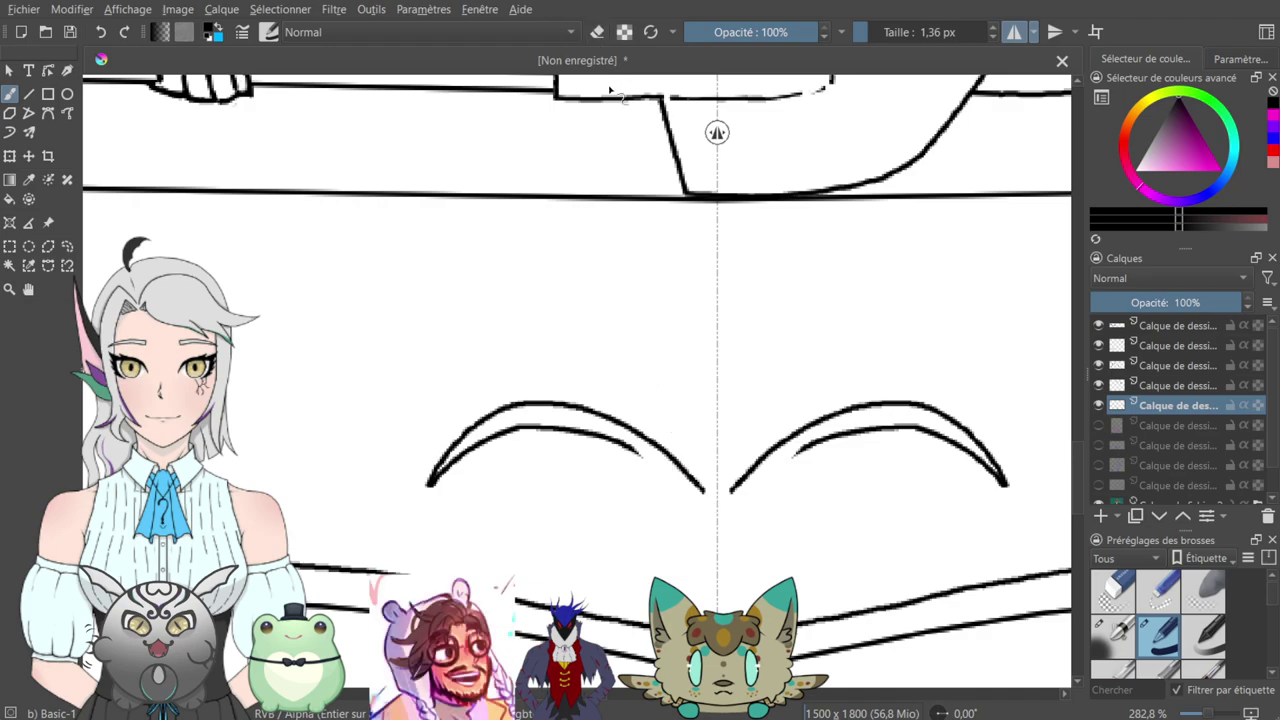
drag(628, 448, 705, 490)
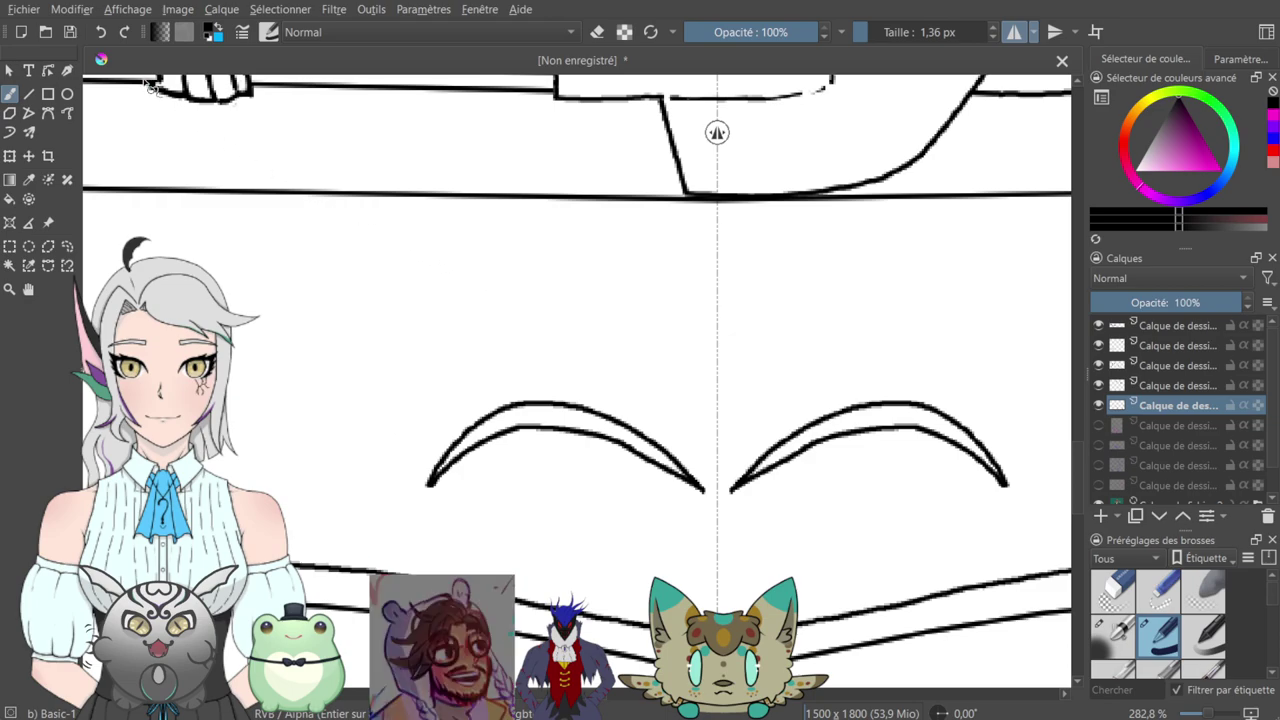
key(ctrl+z)
drag(632, 452, 707, 492)
- Ink a small narrow leaf beneath each arched leaf, slanting outward and down
mouse_move(657, 391)
mouse_down()
mouse_move(679, 391)
mouse_move(762, 316)
mouse_up()
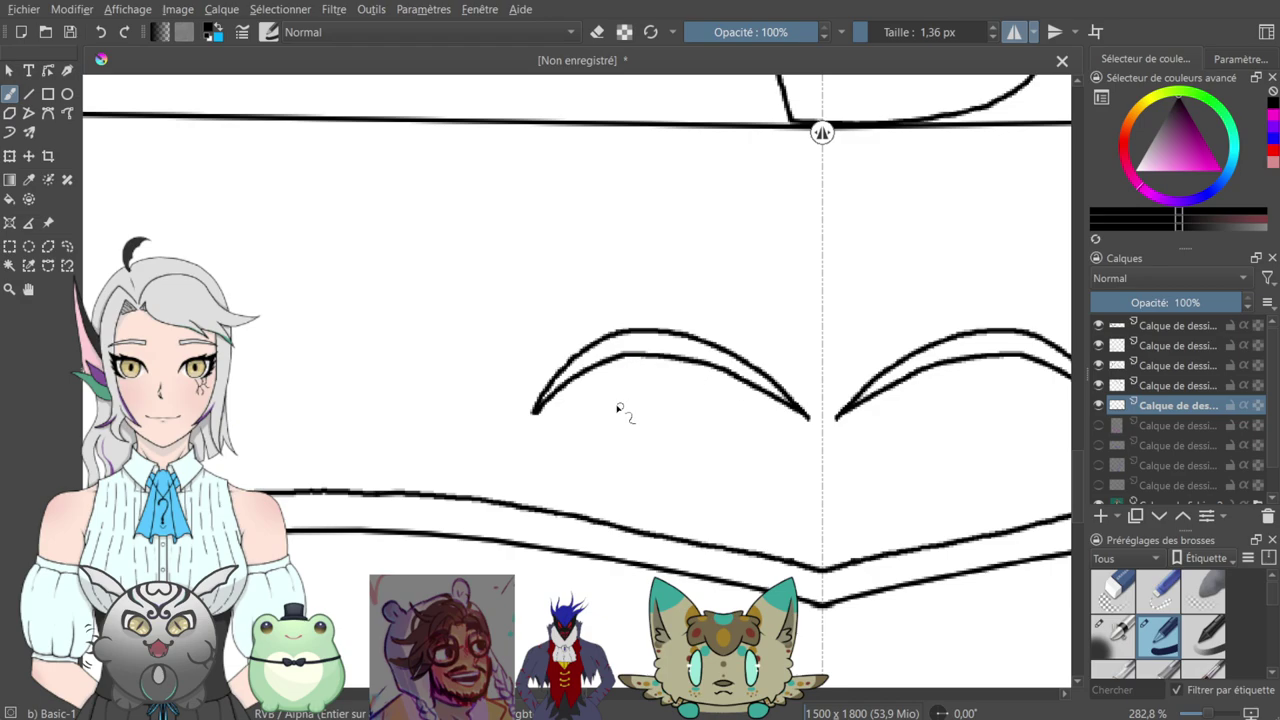
drag(607, 418, 690, 372)
key(ctrl+z)
mouse_move(601, 417)
mouse_down()
mouse_move(630, 393)
mouse_move(710, 374)
mouse_up()
drag(605, 418, 712, 376)
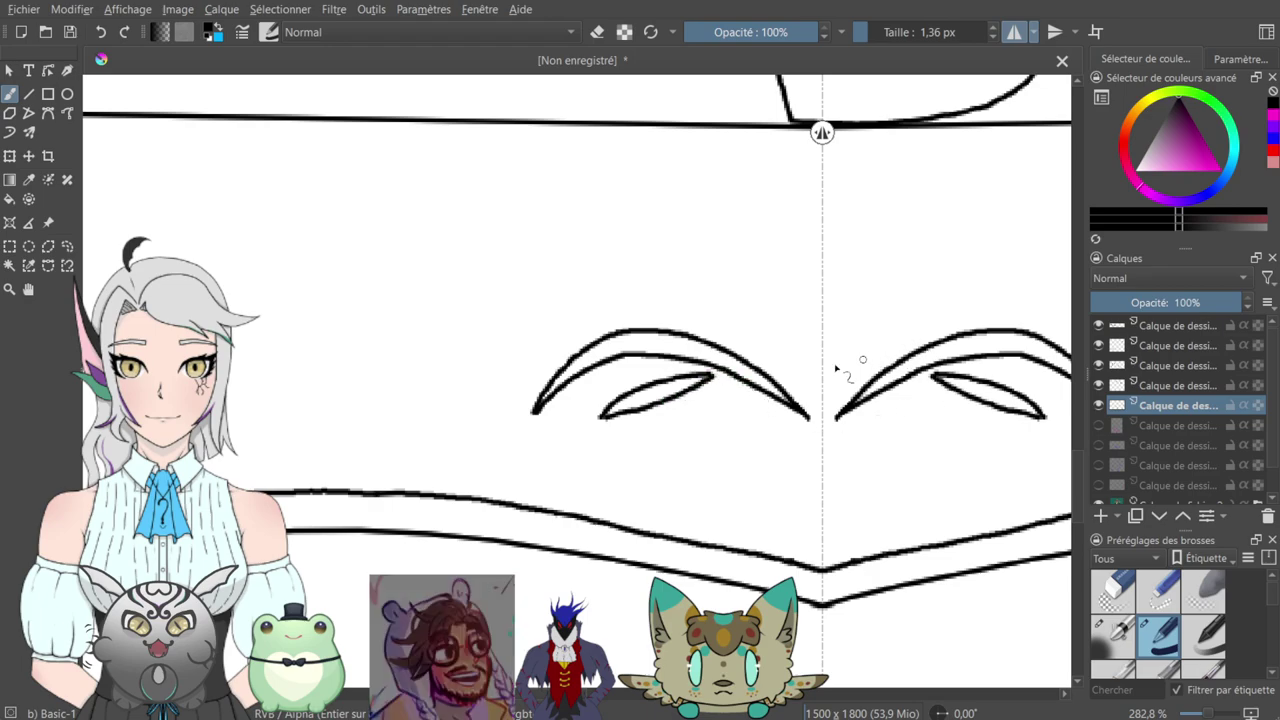
- Ink the upright flower above the arched leaves, with nested pointed side petals around a slim central petal
mouse_move(800, 376)
mouse_down()
mouse_move(752, 340)
mouse_move(731, 298)
mouse_move(744, 189)
mouse_move(767, 294)
mouse_move(816, 390)
mouse_up()
drag(768, 283, 606, 400)
drag(606, 352, 634, 297)
mouse_move(606, 352)
mouse_down()
mouse_move(612, 392)
mouse_move(650, 450)
mouse_up()
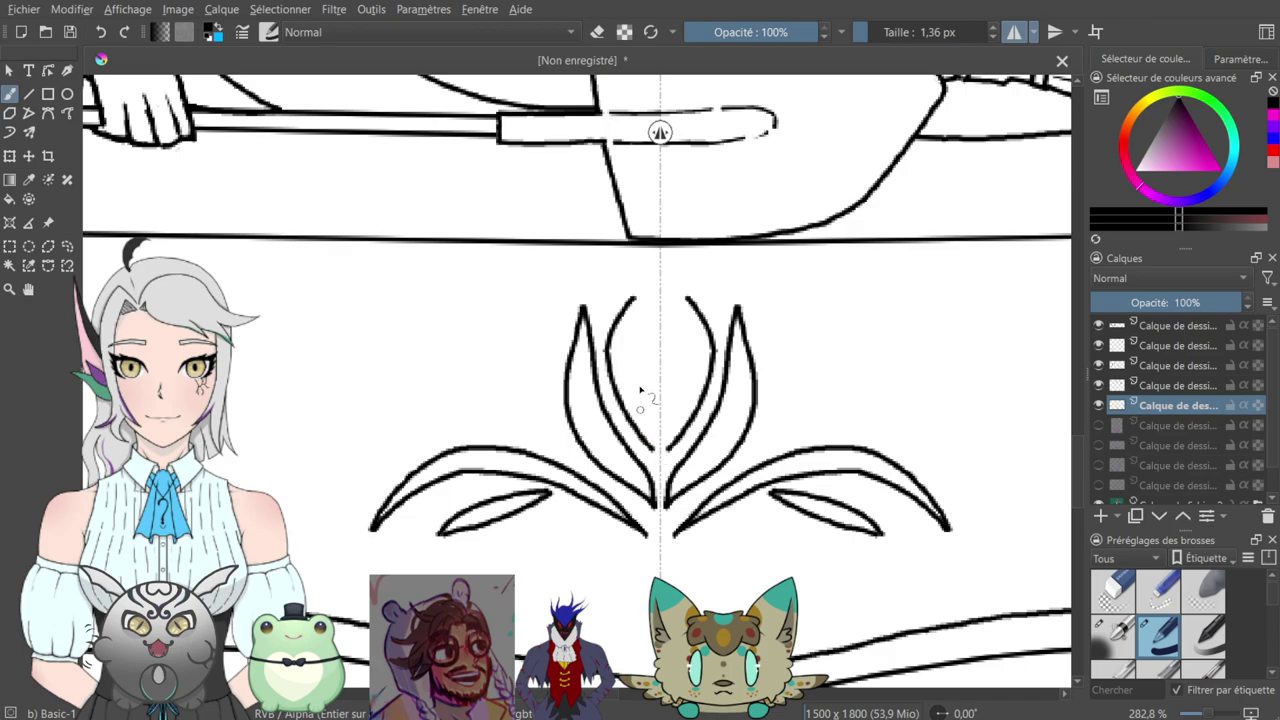
mouse_move(634, 300)
mouse_down()
mouse_move(655, 447)
mouse_move(644, 342)
mouse_move(658, 289)
mouse_up()
mouse_move(645, 372)
mouse_down()
mouse_move(748, 343)
mouse_move(722, 238)
mouse_up()
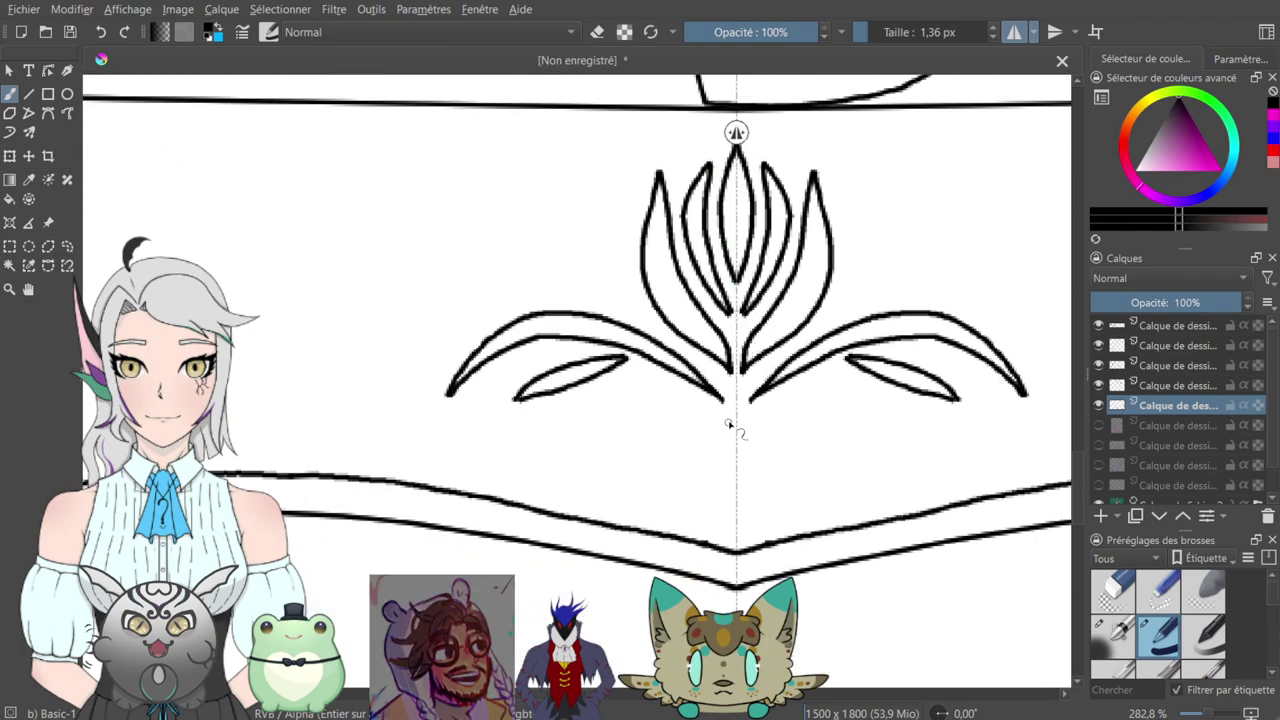
- Ink a small fan of downward-pointing leaves with a central diamond-shaped bud below the flower
mouse_move(722, 412)
mouse_down()
mouse_move(682, 461)
mouse_move(680, 474)
mouse_move(728, 411)
mouse_move(706, 506)
mouse_move(733, 420)
mouse_up()
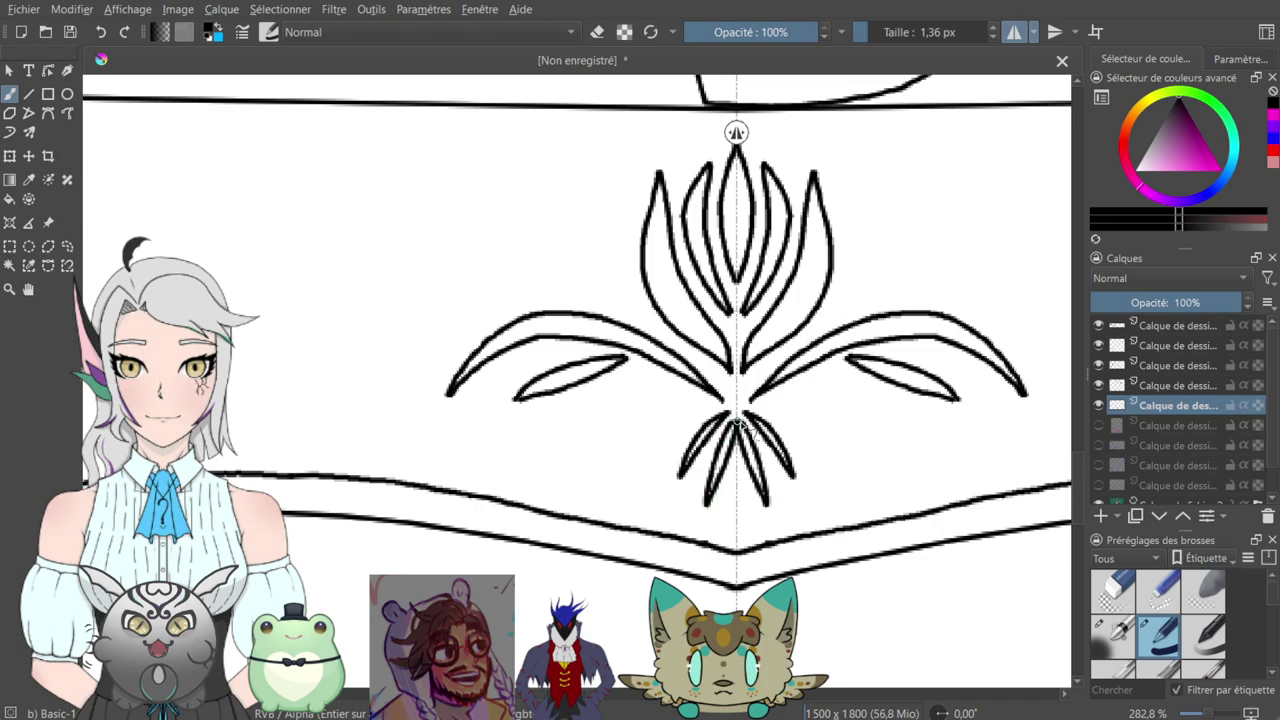
drag(733, 466, 734, 505)
scroll(803, 428, down, 8)
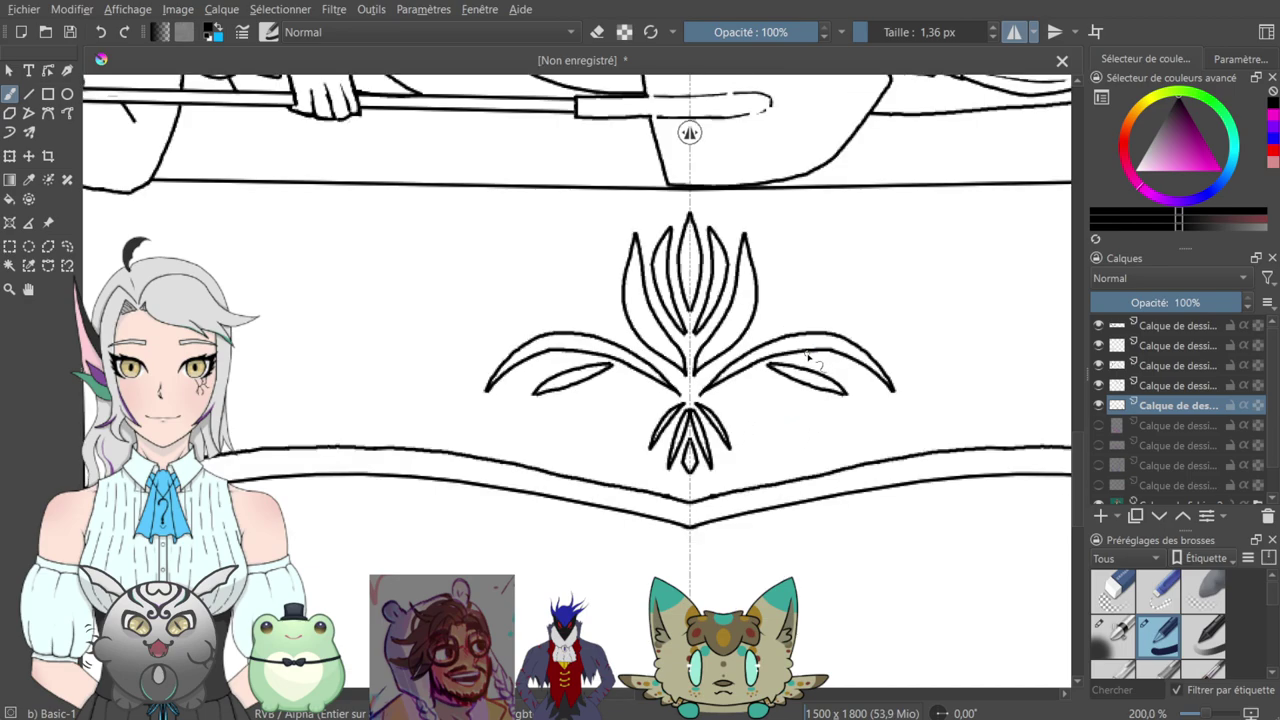
- Check the flower ornament against the whole couch drawing and turn off horizontal mirror painting
key(ctrl+plus)
key(ctrl+plus)
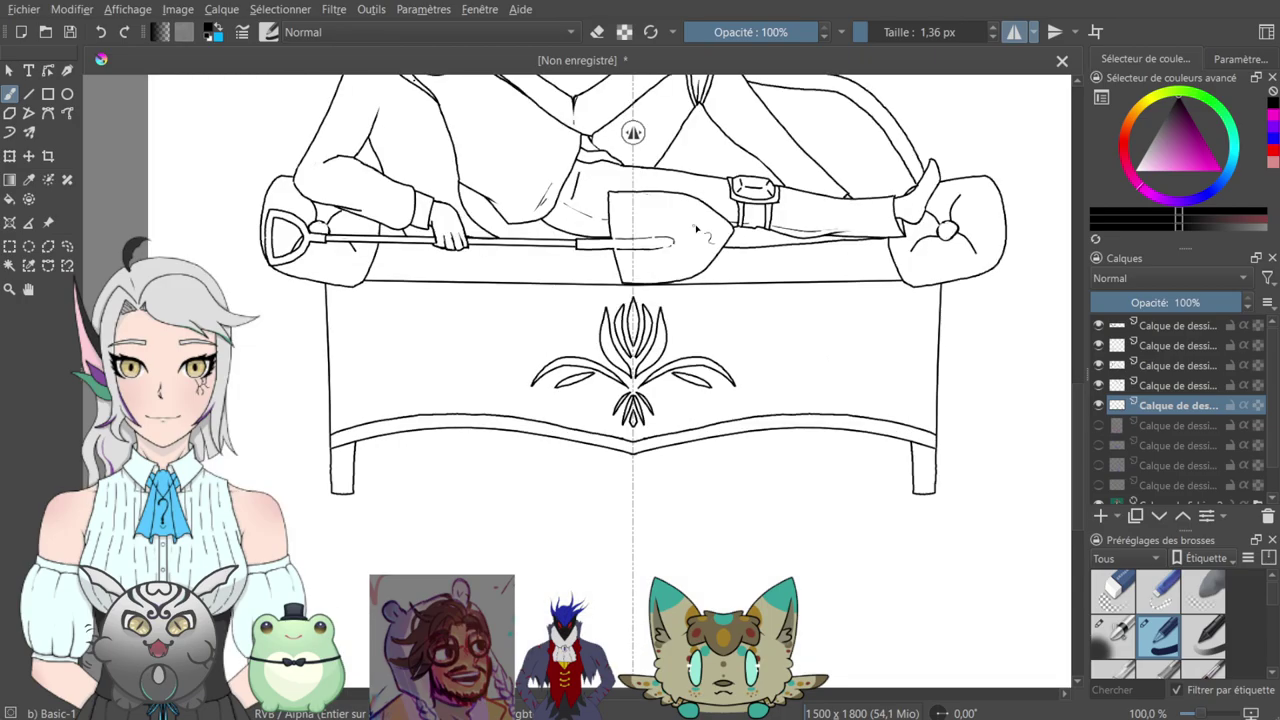
mouse_move(680, 224)
mouse_down()
mouse_move(628, 500)
mouse_move(648, 447)
mouse_move(593, 566)
mouse_up()
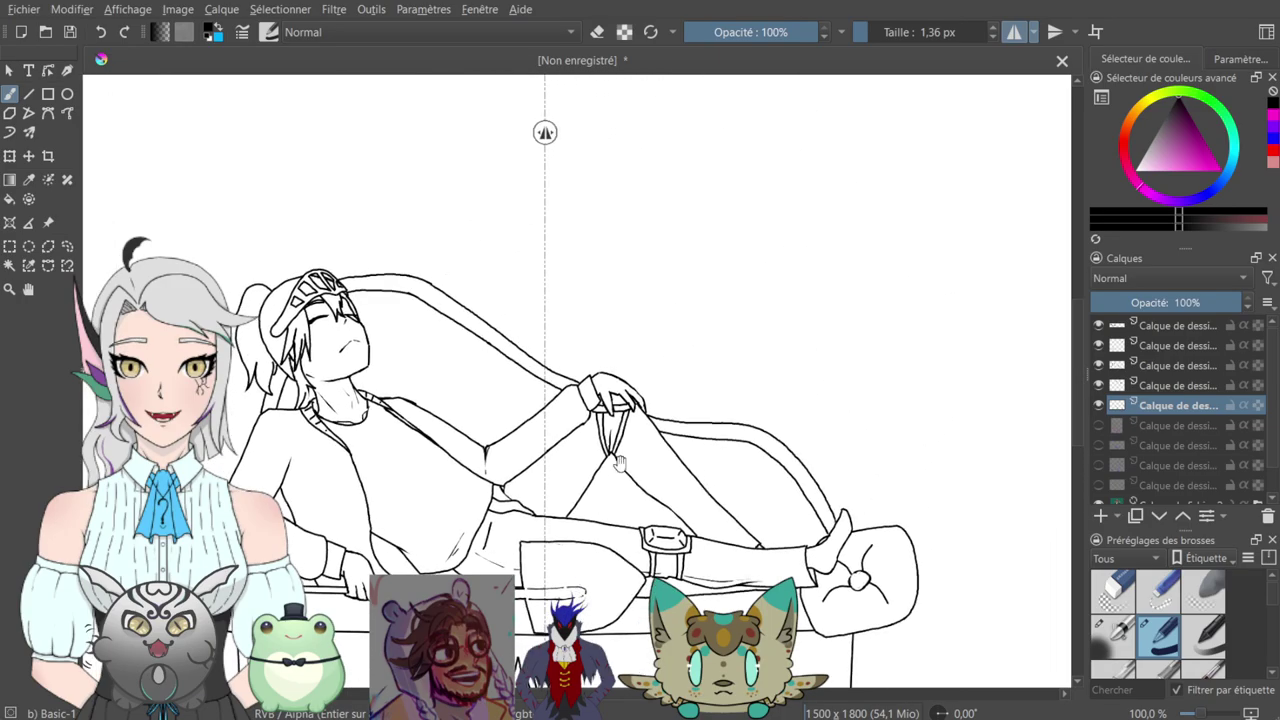
drag(711, 318, 794, 318)
scroll(826, 277, down, 2)
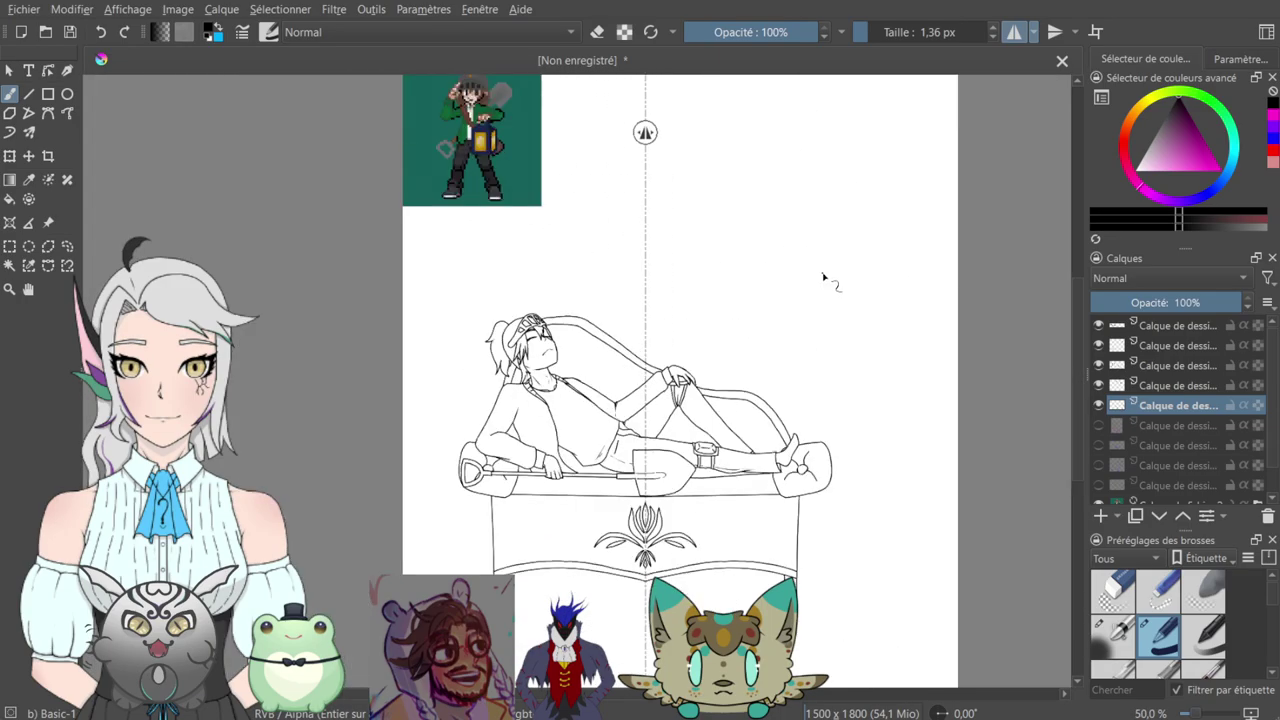
scroll(824, 277, up, 1)
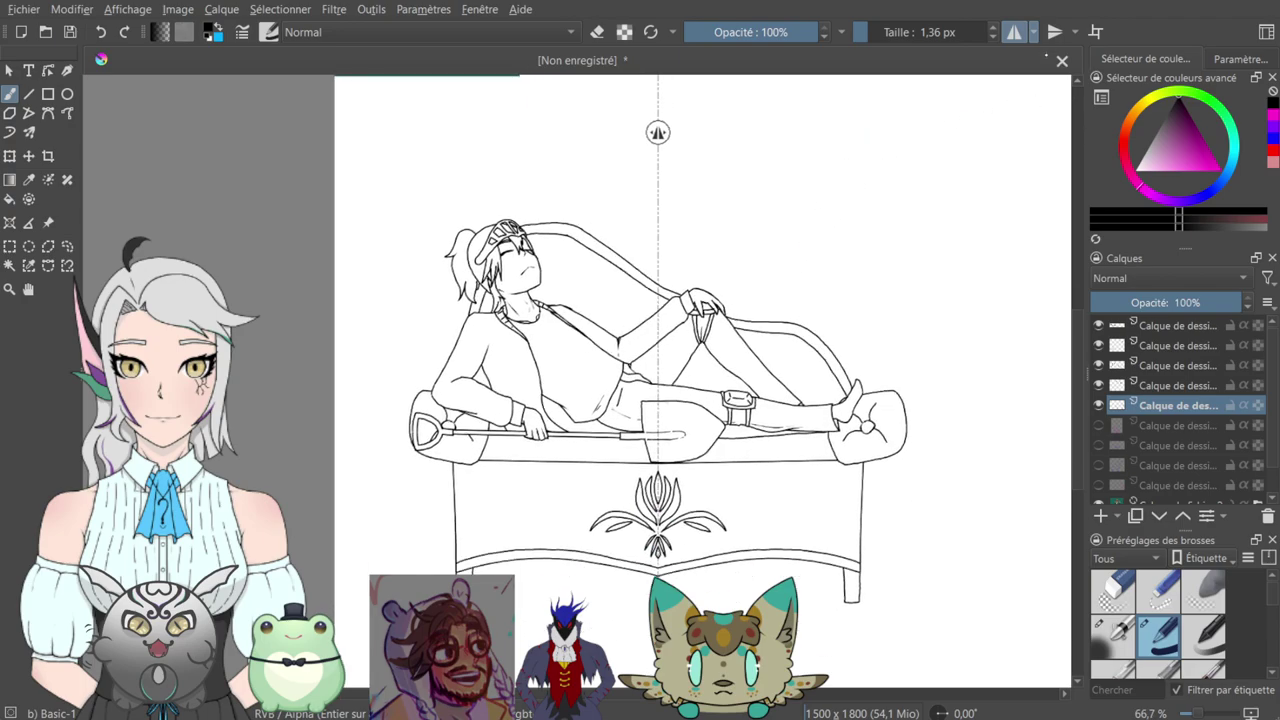
click(1014, 32)
- Examine the whole figure and couch line art, including the legs and the buttoned armrest beside the shoe
key(minus)
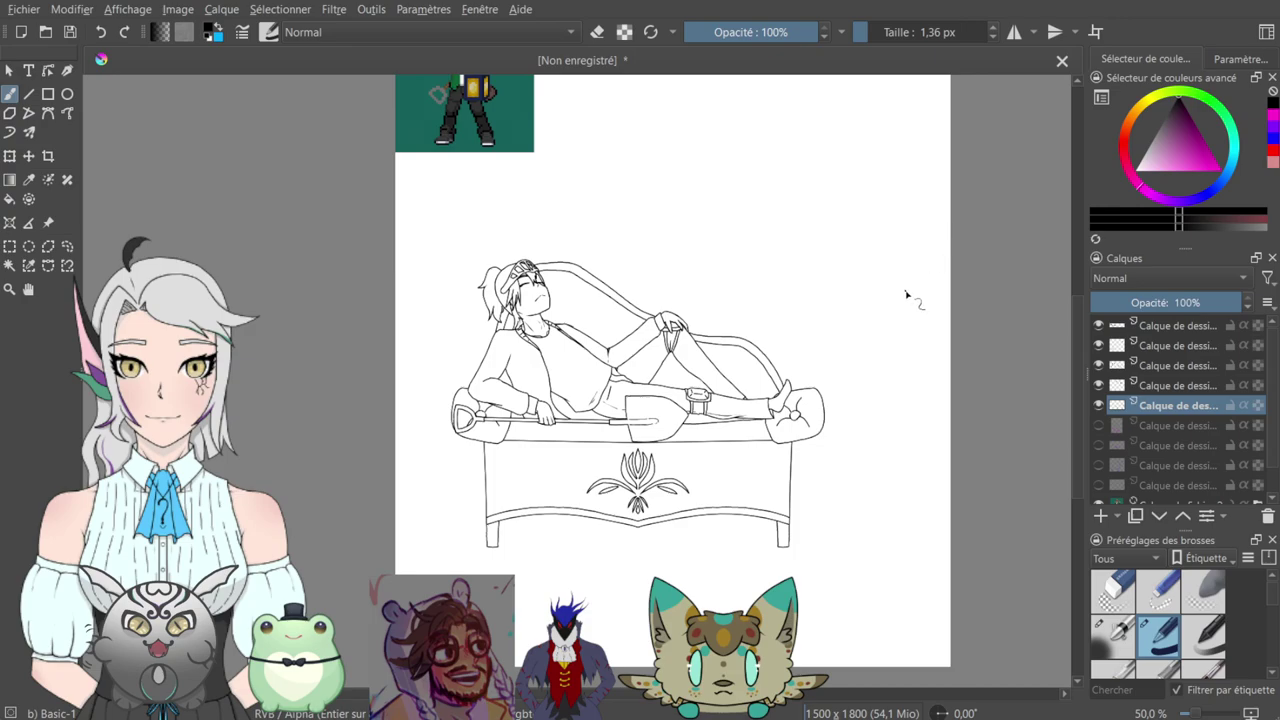
key(plus)
key(plus)
key(plus)
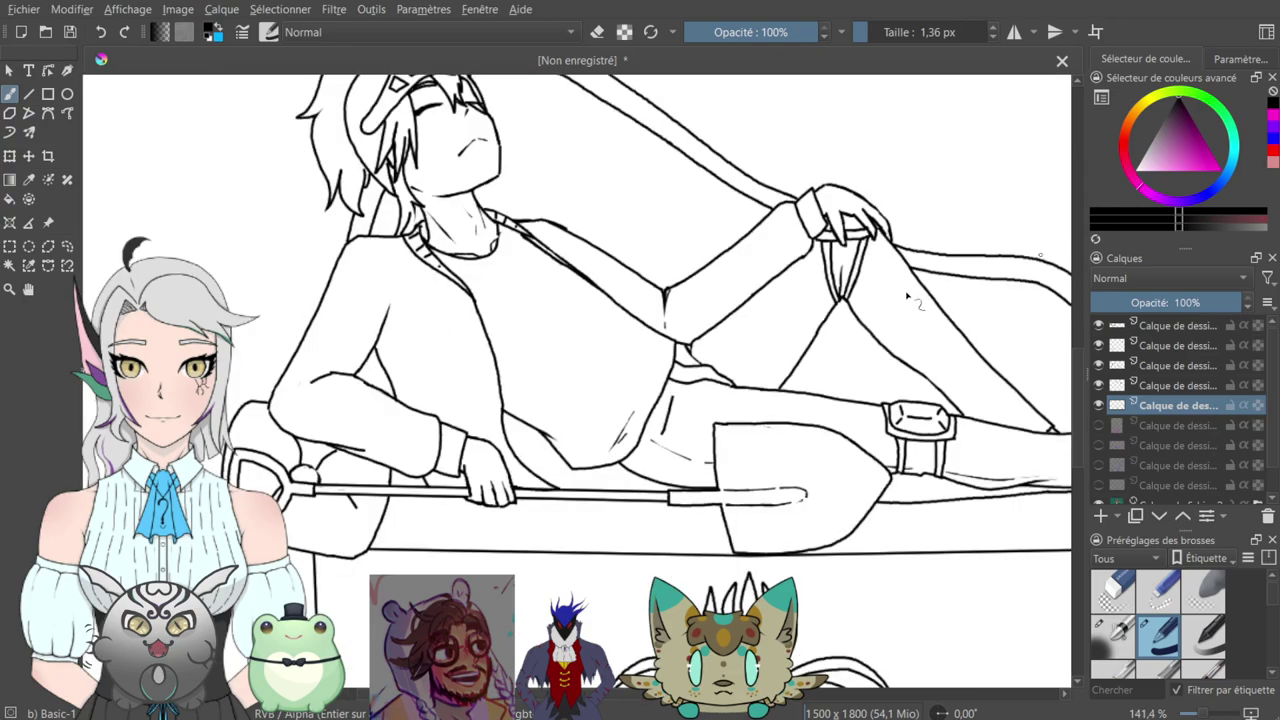
drag(985, 388, 563, 340)
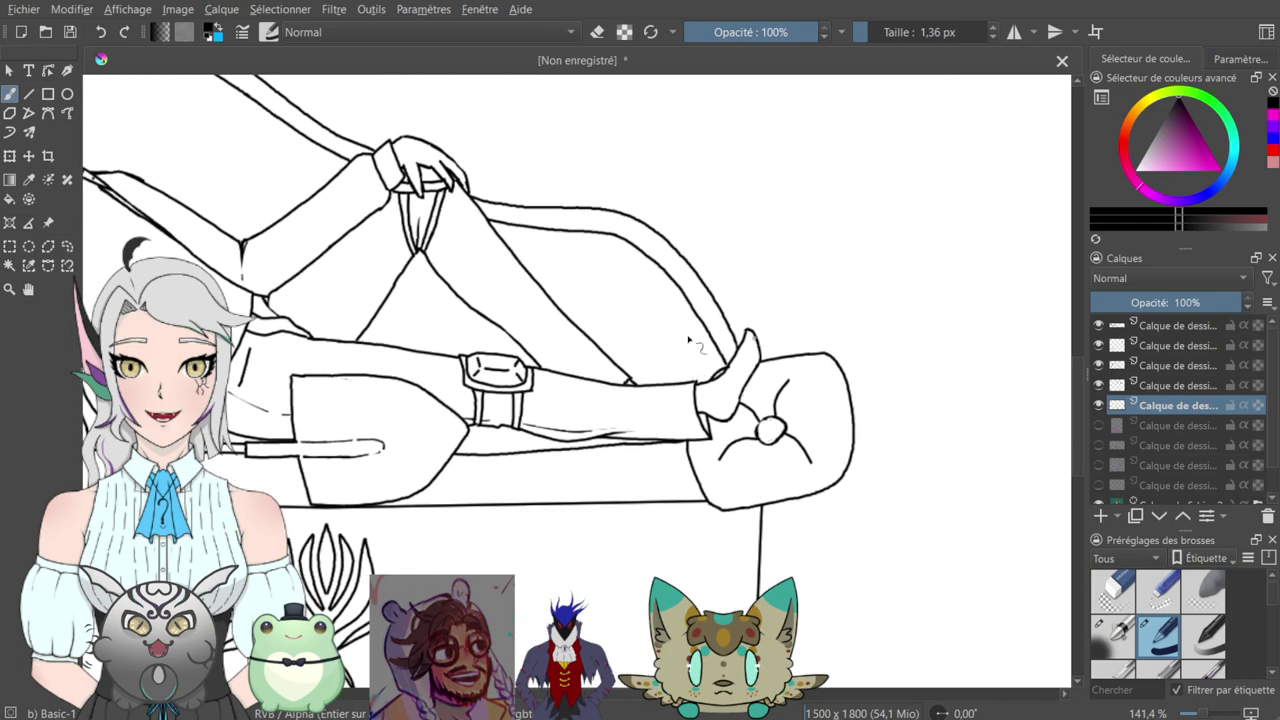
key(minus)
key(minus)
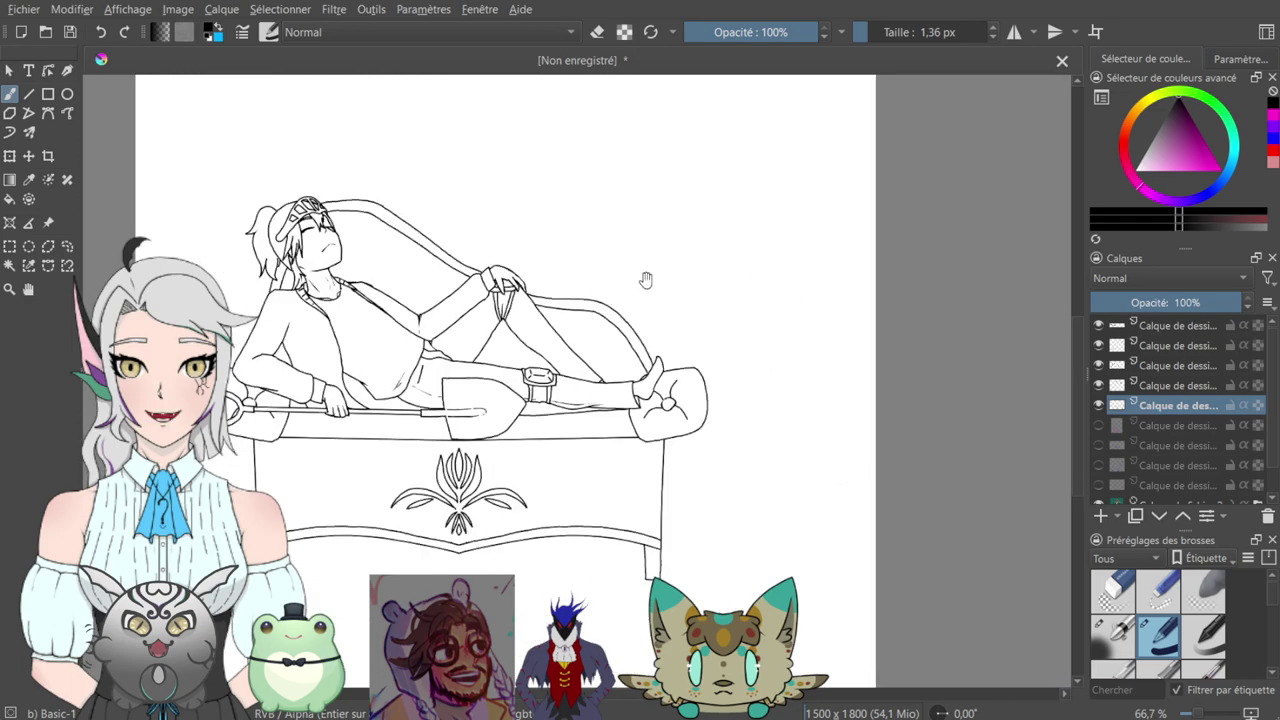
drag(652, 283, 871, 400)
drag(786, 343, 732, 322)
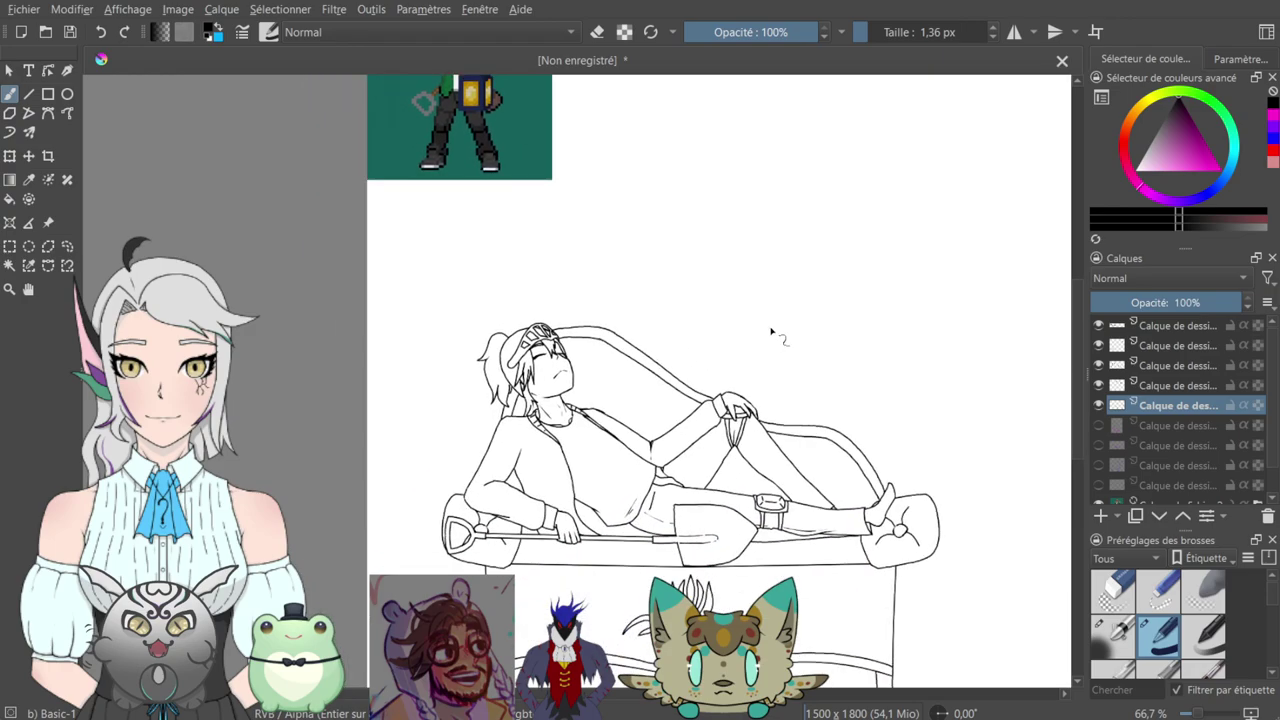
key(minus)
key(plus)
mouse_move(824, 367)
mouse_down()
mouse_move(814, 280)
mouse_move(686, 366)
mouse_move(697, 409)
mouse_move(757, 337)
mouse_move(706, 514)
mouse_move(766, 263)
mouse_up()
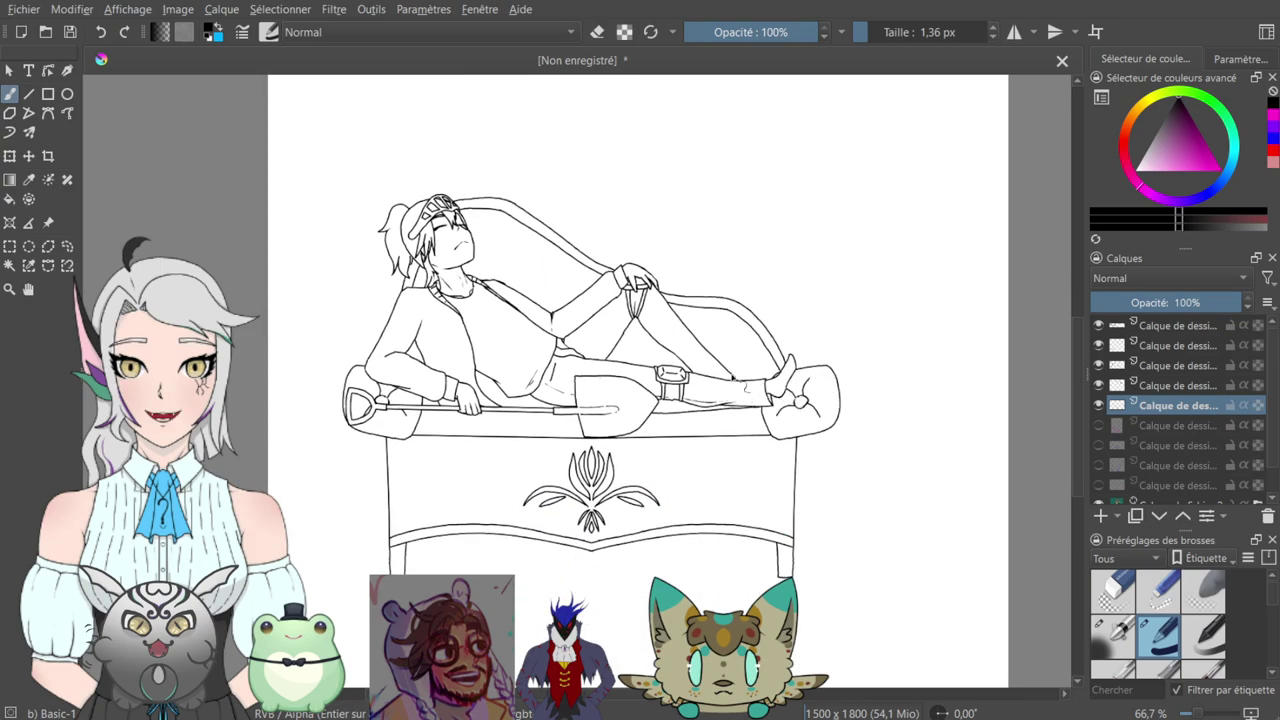
drag(816, 362, 828, 372)
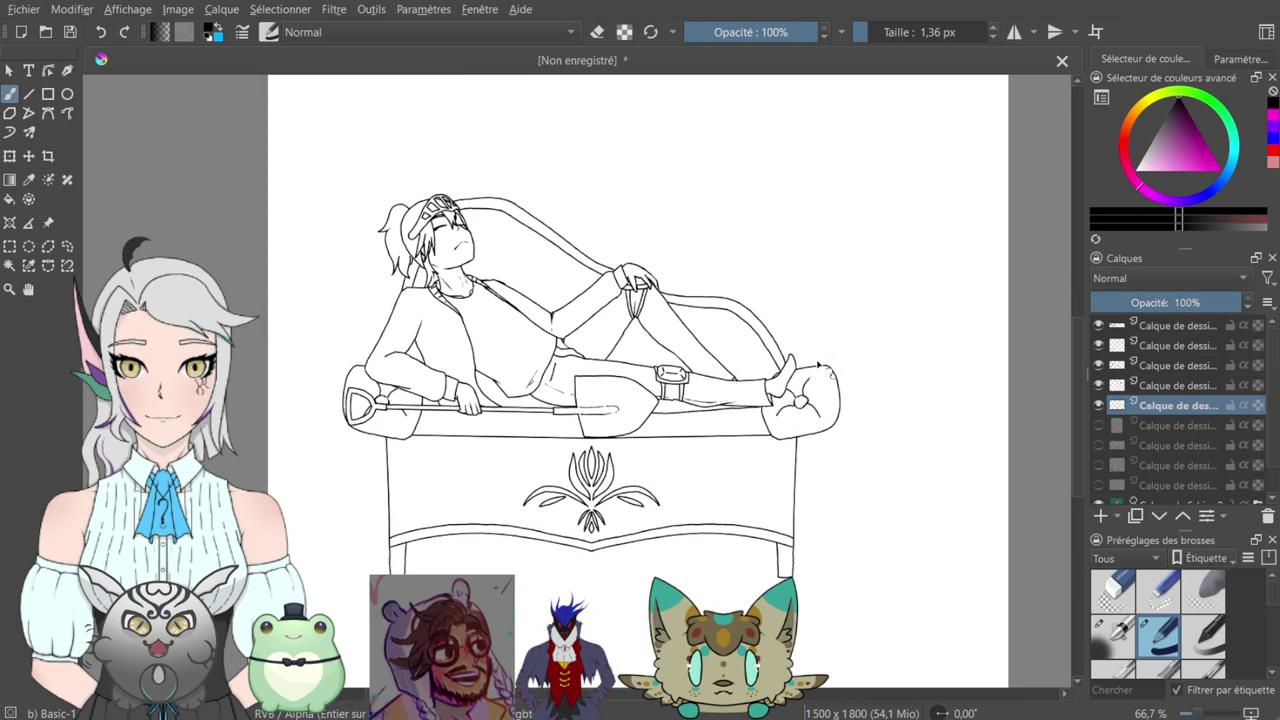
key(ctrl+plus)
key(ctrl+plus)
drag(881, 268, 644, 232)
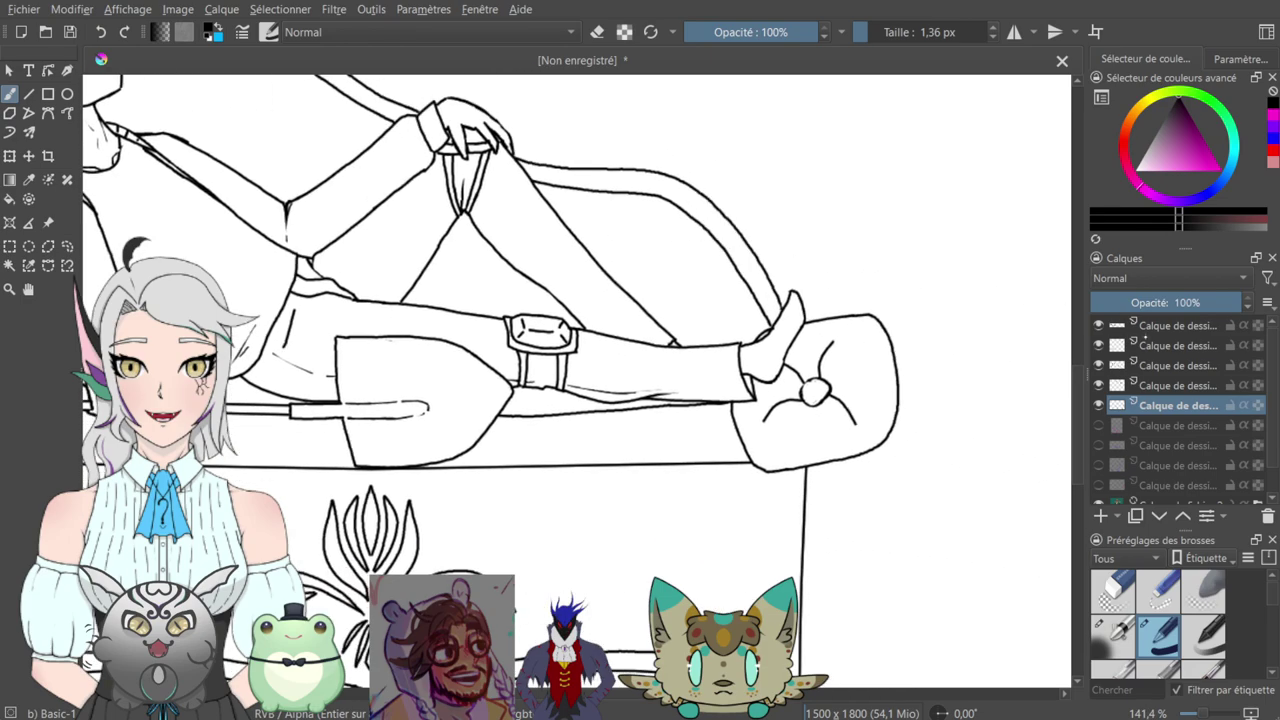
- Select the shoe on the outstretched leg on its line-art layer, then enlarge it slightly and tilt it outward over the armrest
click(1099, 365)
click(1099, 365)
click(1169, 366)
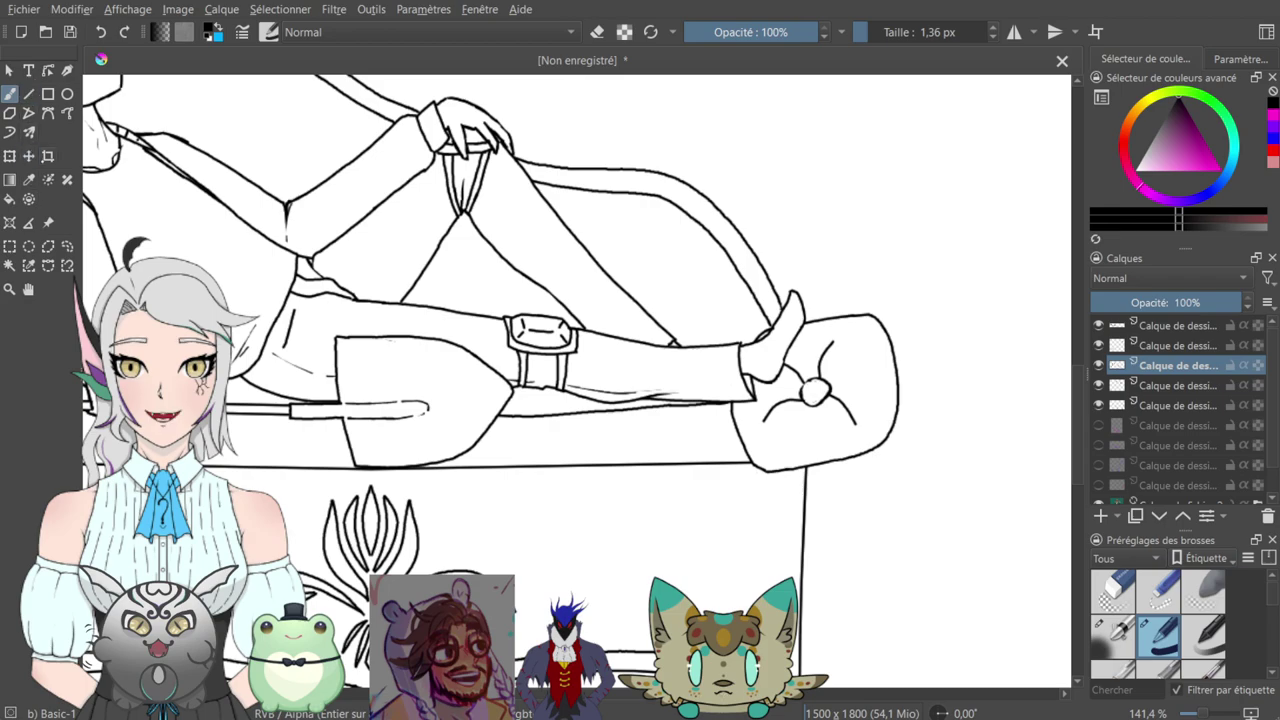
click(67, 246)
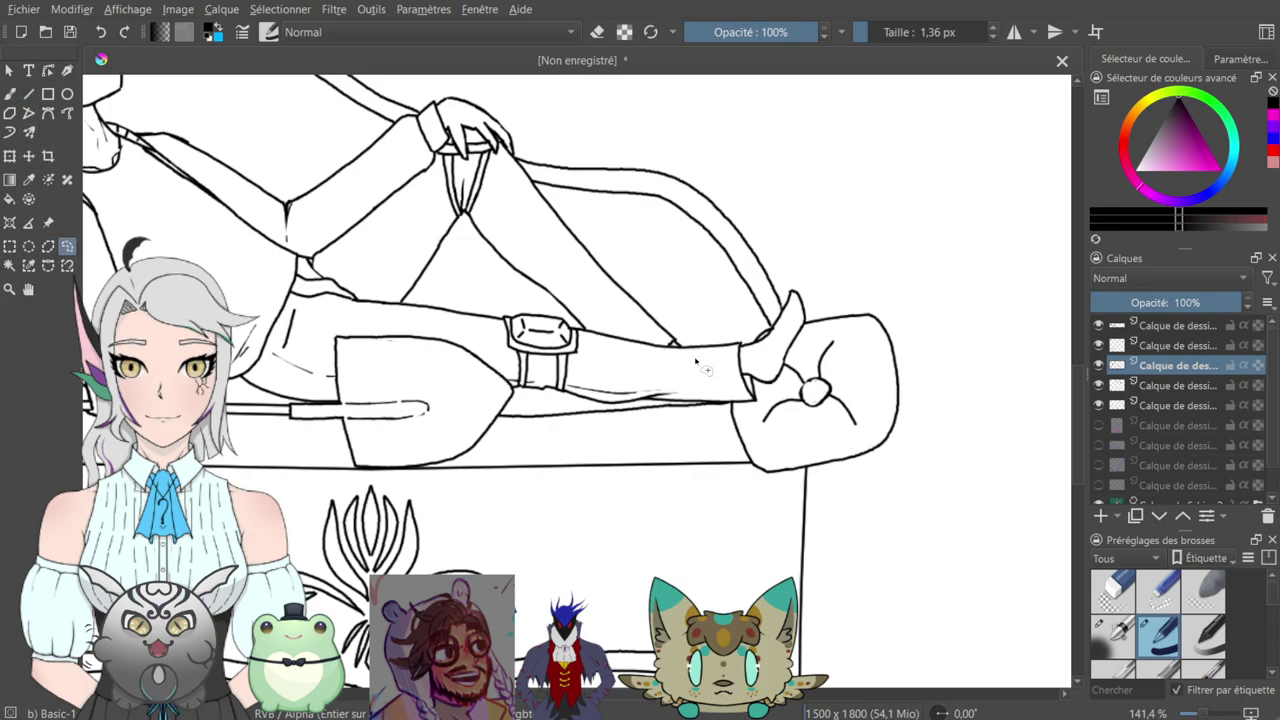
mouse_move(766, 284)
mouse_down()
mouse_move(744, 359)
mouse_move(797, 236)
mouse_move(721, 314)
mouse_up()
click(9, 156)
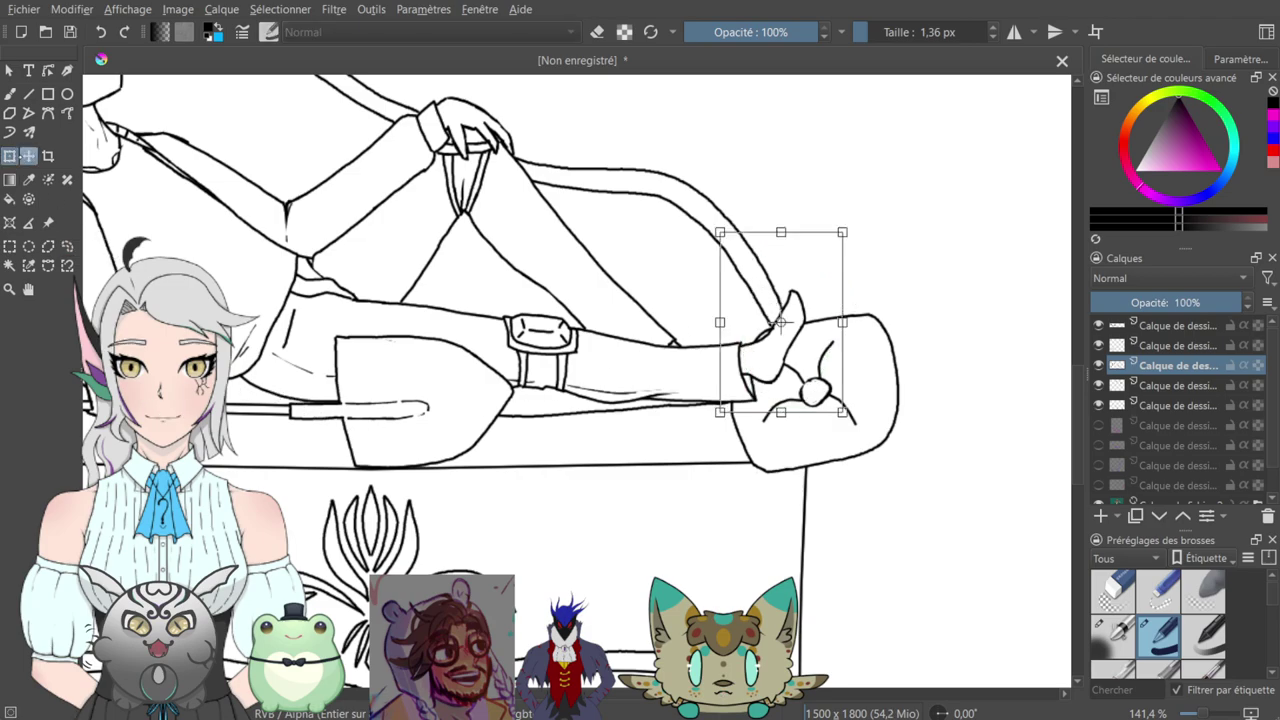
drag(849, 229, 884, 196)
drag(838, 279, 837, 271)
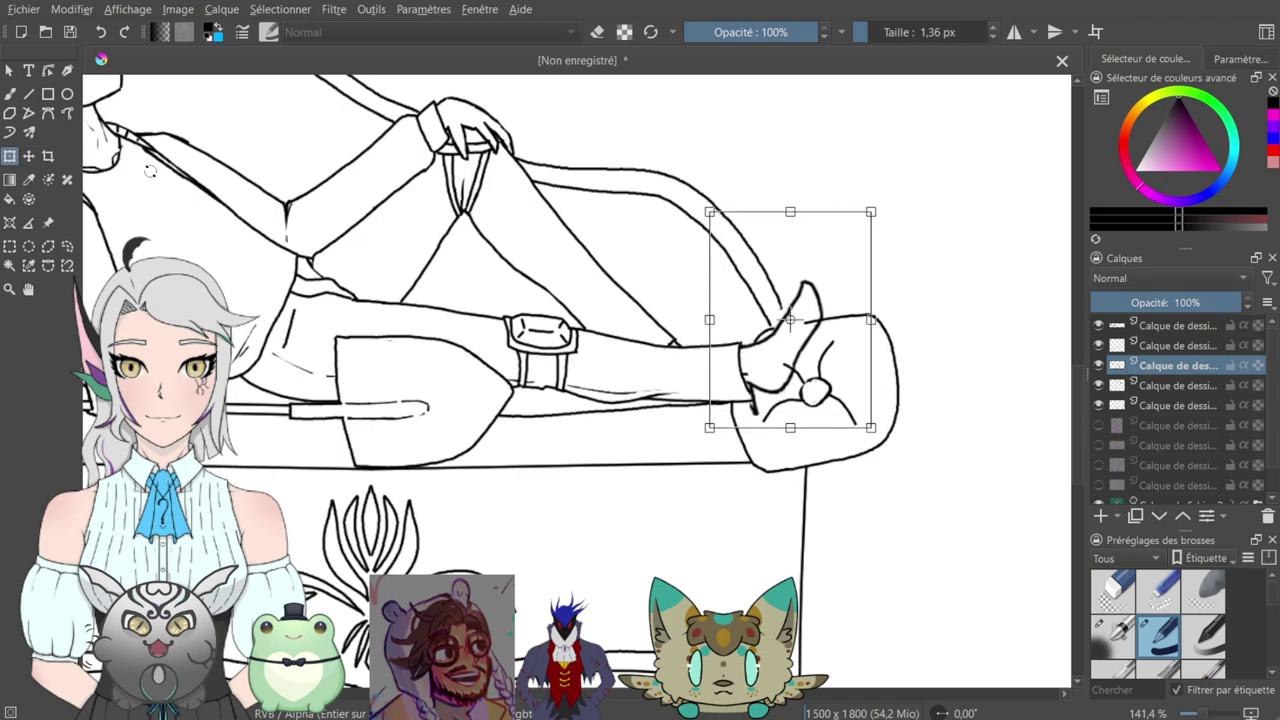
click(9, 93)
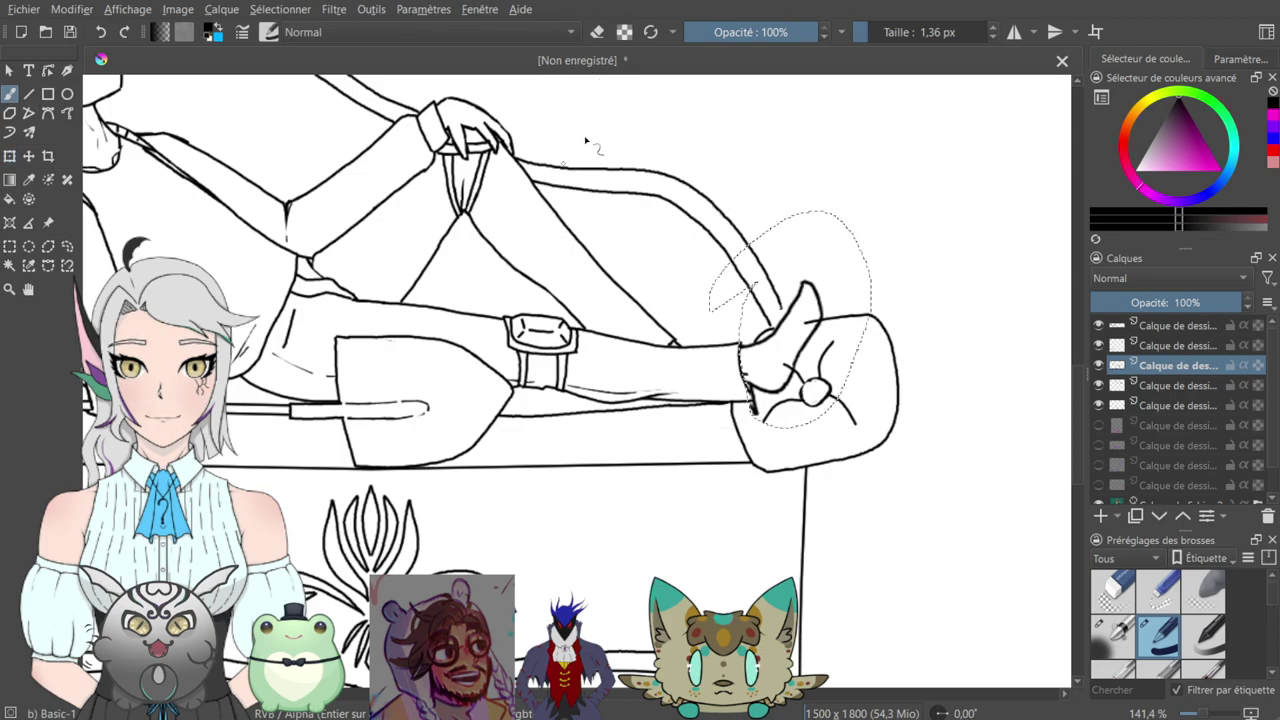
- Clear the selection, erase the stray marks below the trouser cuff, and ink a short line closing the gap between cuff and shoe
key(e)
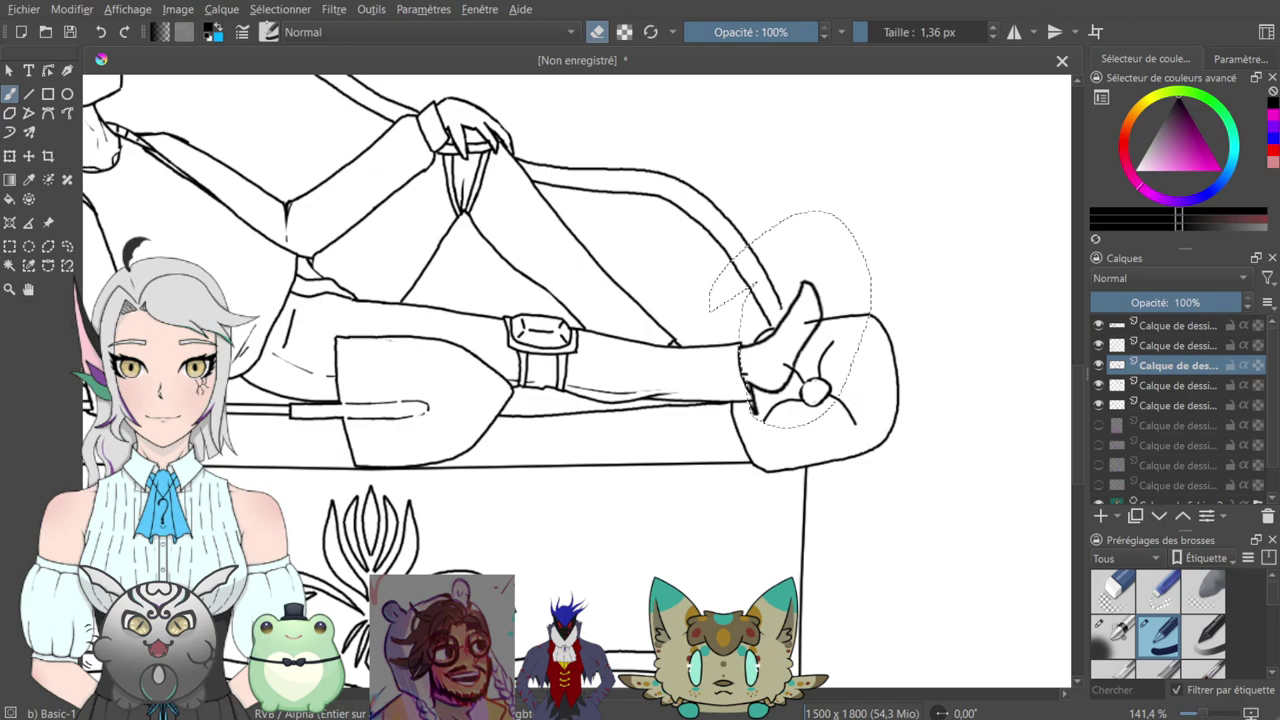
click(280, 9)
click(300, 43)
key(ctrl+plus)
key(ctrl+plus)
key(ctrl+plus)
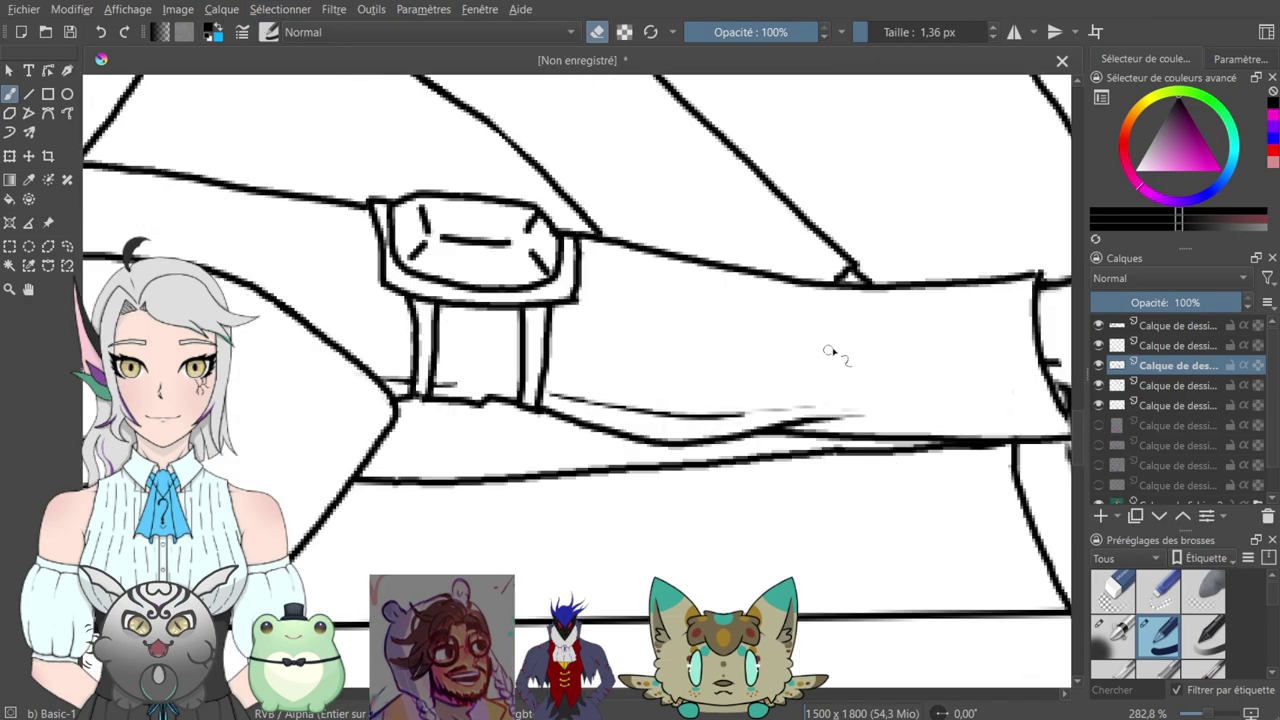
mouse_move(940, 318)
mouse_down()
mouse_move(666, 276)
mouse_move(746, 309)
mouse_move(645, 305)
mouse_up()
mouse_move(678, 366)
mouse_down()
mouse_move(664, 345)
mouse_move(680, 423)
mouse_up()
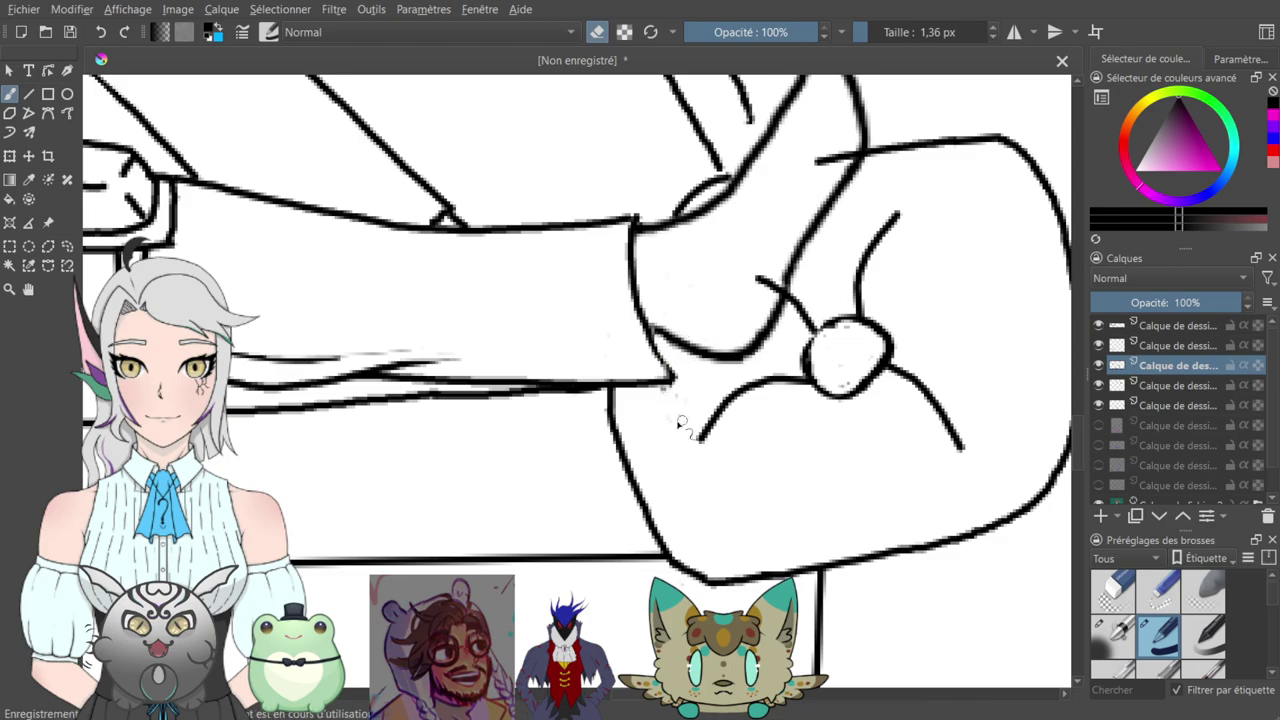
key(e)
drag(680, 260, 607, 388)
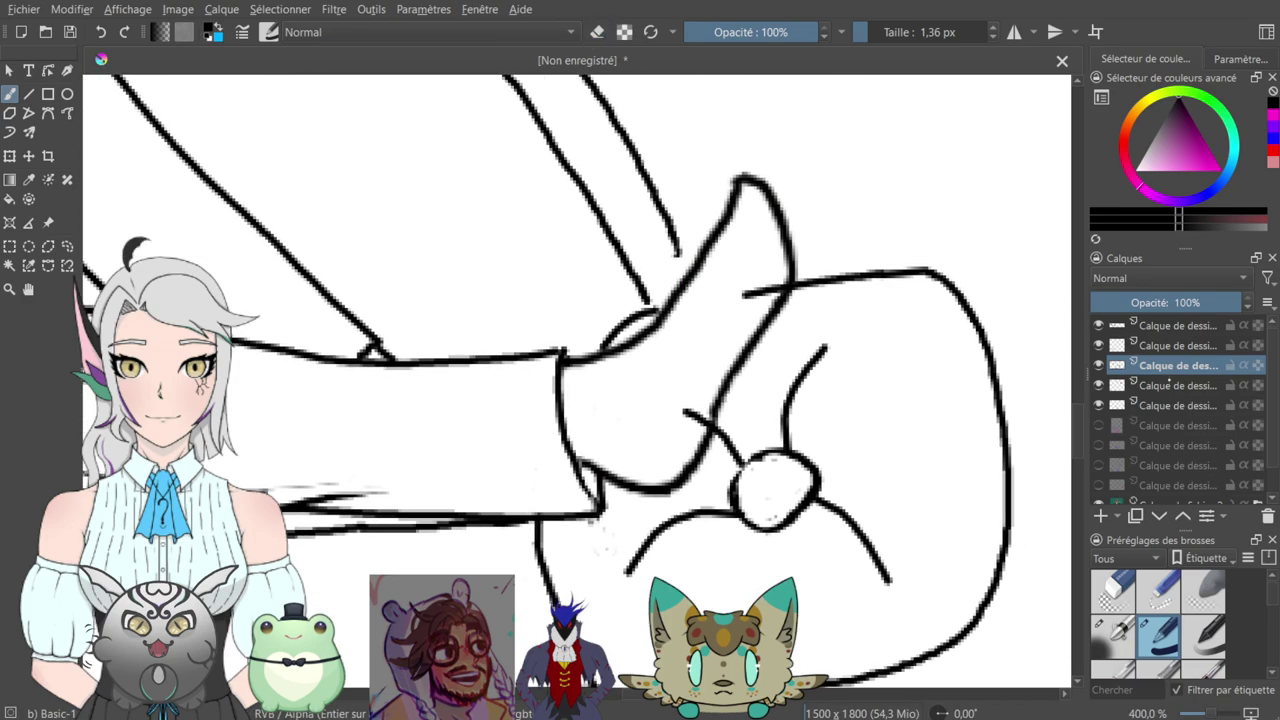
- On the couch-back layer, extend the two curved backrest lines down to meet the edge of the shoe
click(1141, 386)
click(1098, 385)
click(1098, 385)
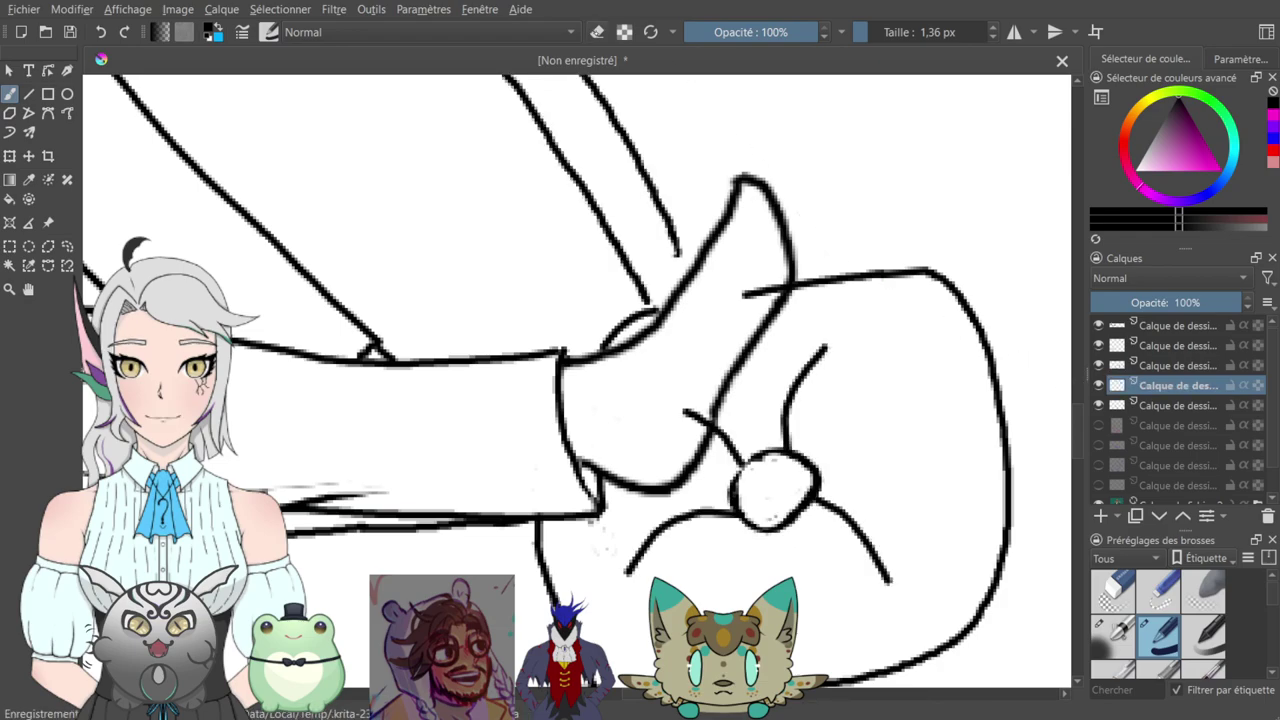
drag(677, 254, 655, 305)
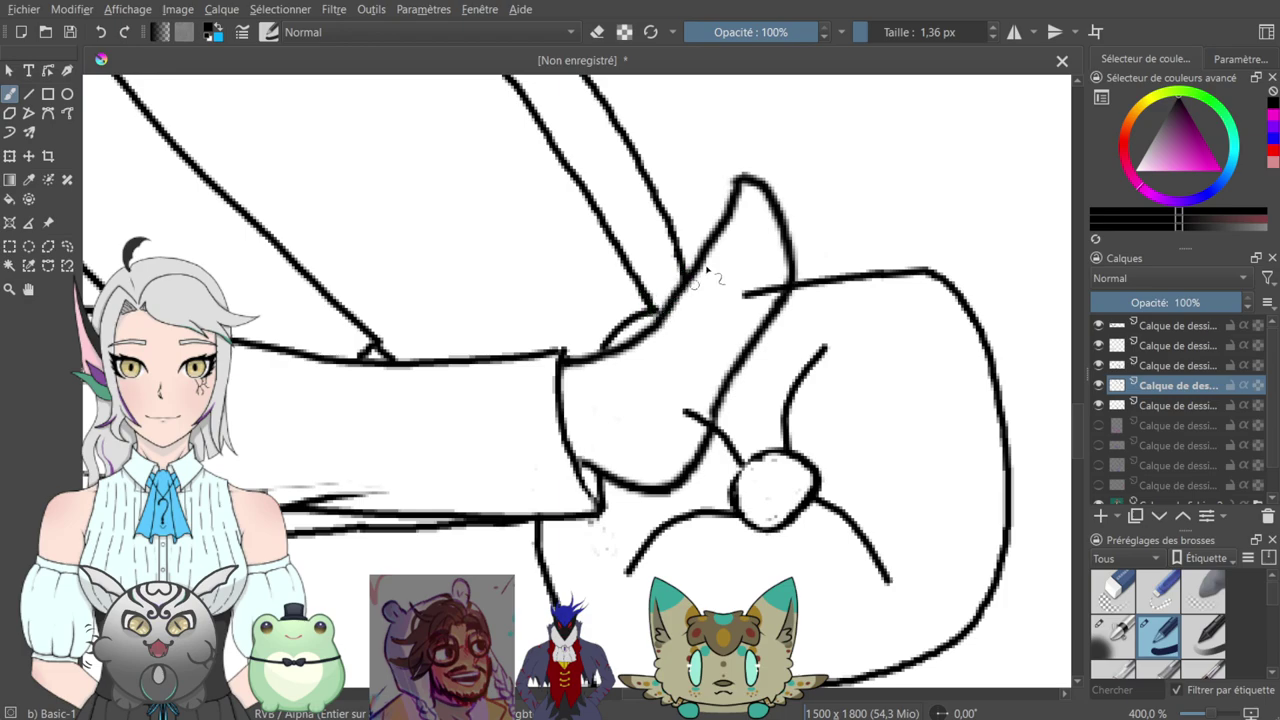
- Erase the armrest's cushion crease and upper outline where they overlap the shoe, each on its own layer
click(597, 32)
drag(688, 410, 709, 423)
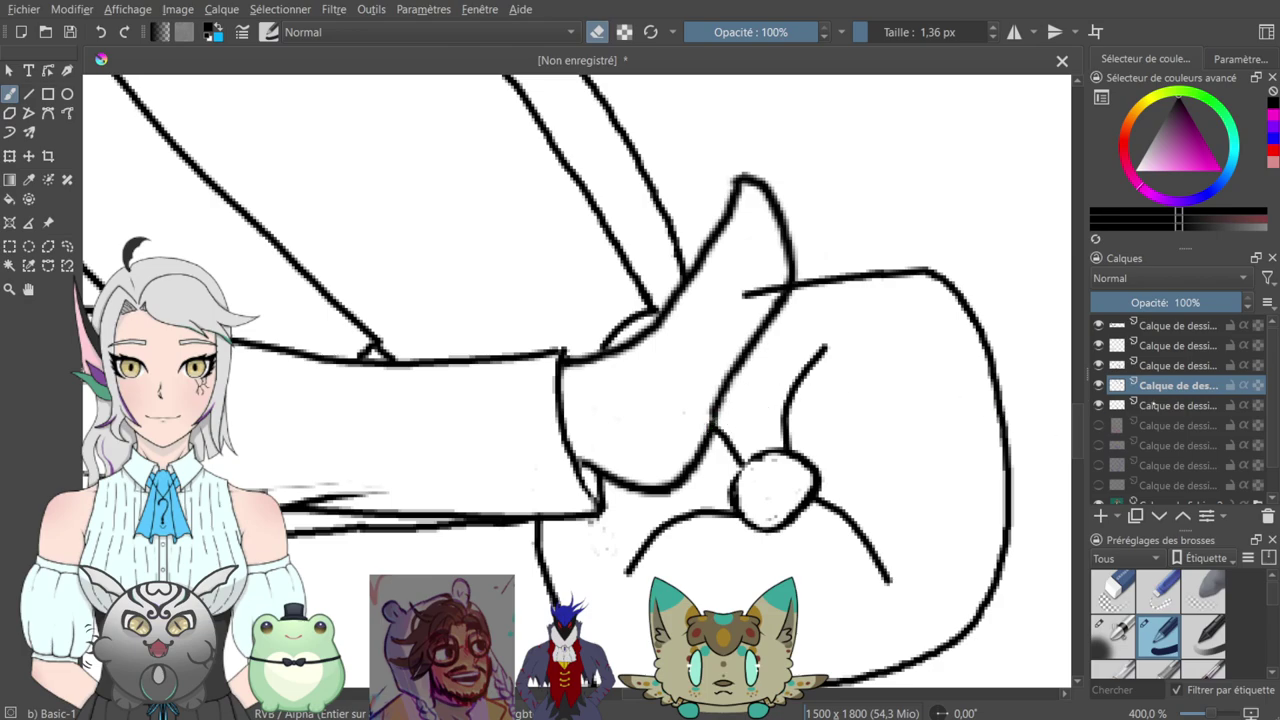
click(1150, 405)
mouse_move(740, 292)
mouse_down()
mouse_move(775, 288)
mouse_move(772, 303)
mouse_up()
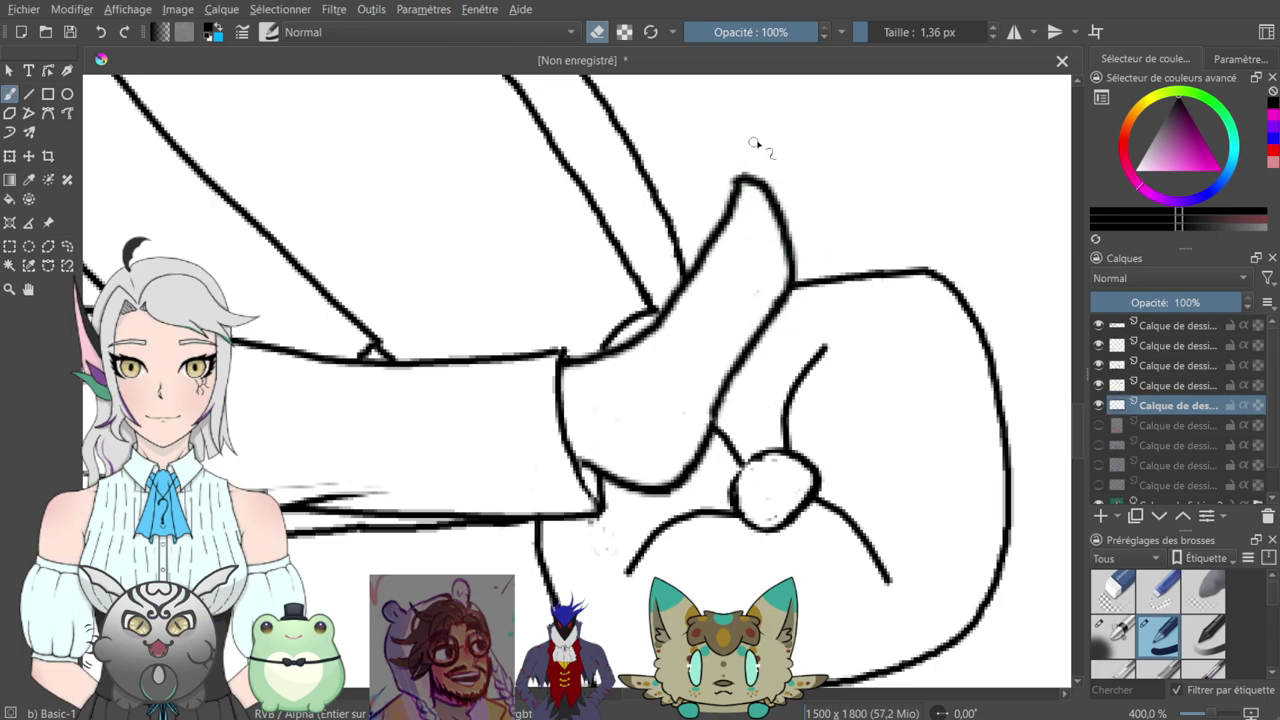
- Compare the complete figure and couch line art with the pixel-art reference character in the green jacket
key(minus)
key(minus)
key(minus)
key(minus)
key(minus)
key(minus)
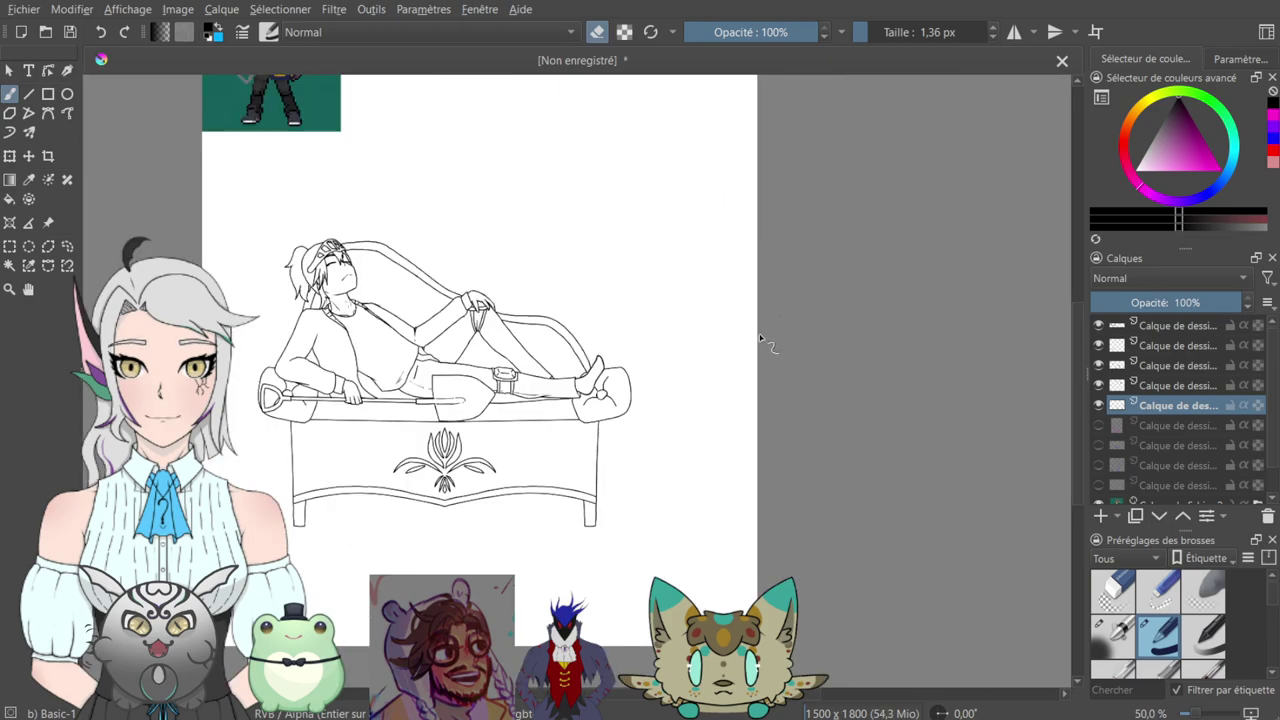
key(plus)
drag(631, 295, 852, 330)
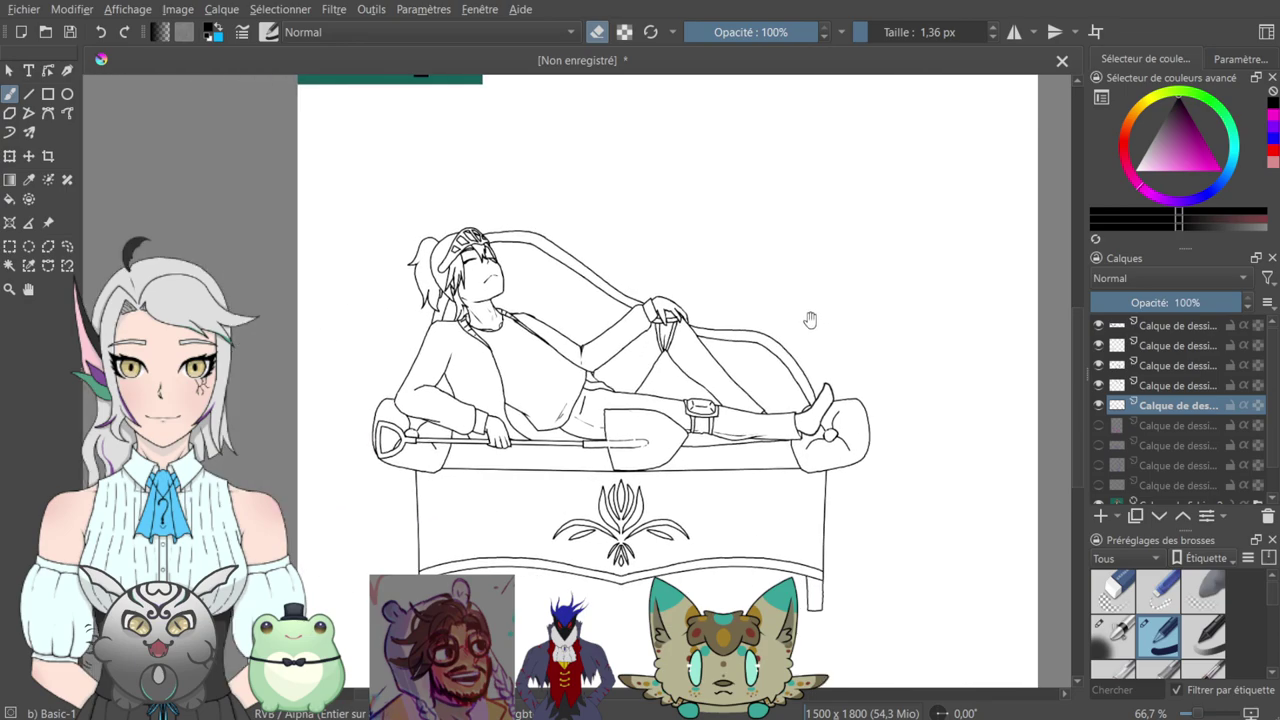
mouse_move(650, 240)
mouse_down()
mouse_move(808, 283)
mouse_move(631, 494)
mouse_move(751, 280)
mouse_move(690, 368)
mouse_up()
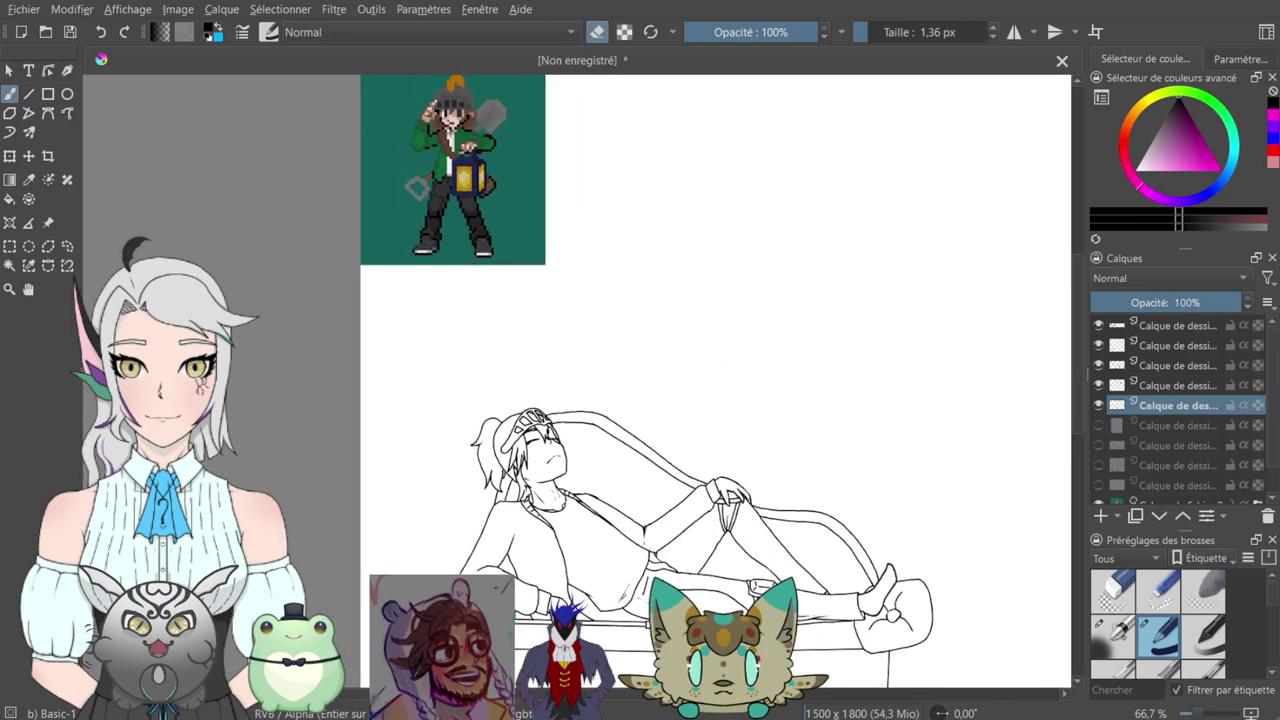
key(plus)
key(plus)
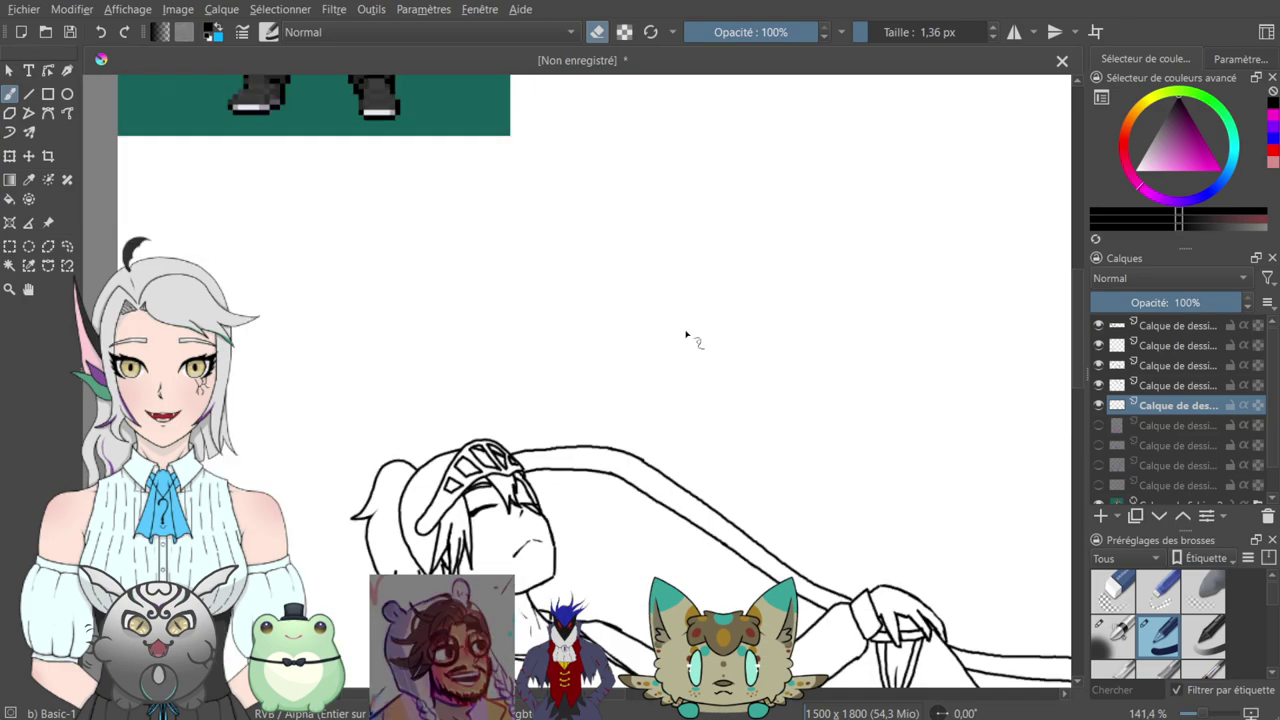
drag(690, 340, 703, 531)
mouse_move(606, 231)
mouse_down()
mouse_move(660, 371)
mouse_move(649, 370)
mouse_up()
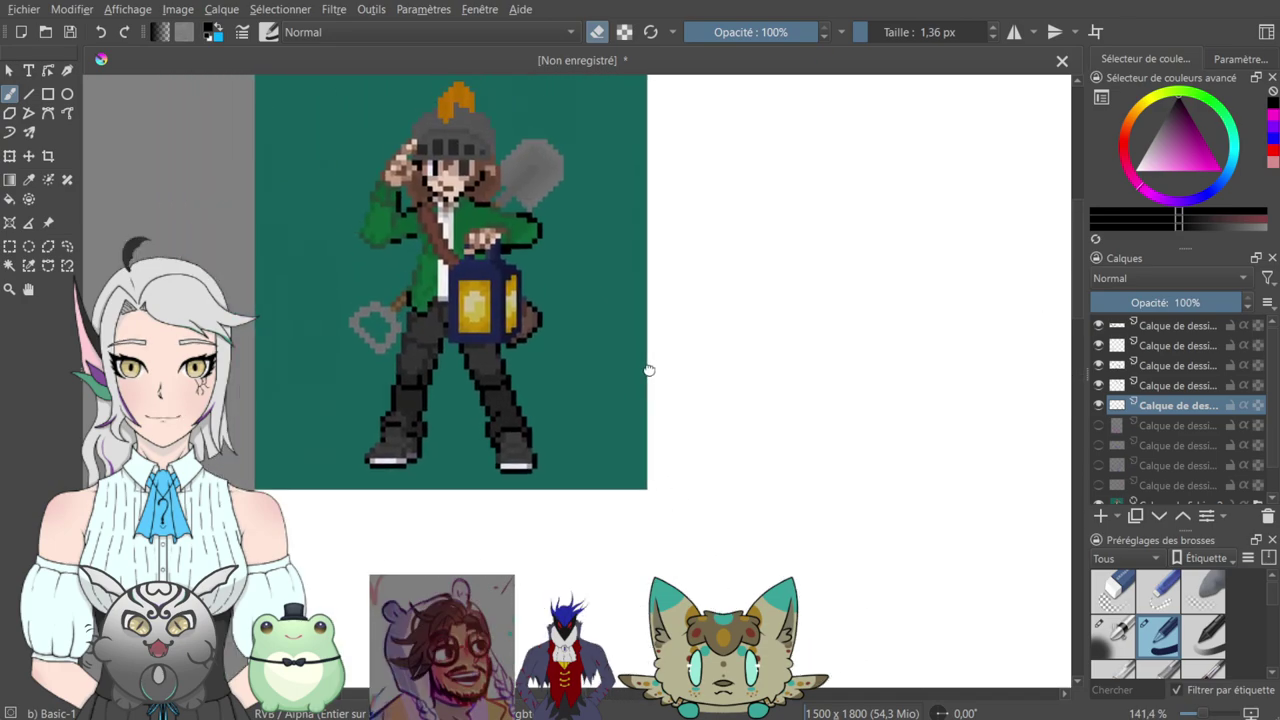
mouse_move(737, 319)
mouse_down()
mouse_move(649, 186)
mouse_move(575, 144)
mouse_up()
drag(745, 520, 648, 151)
mouse_move(802, 388)
mouse_down()
mouse_move(757, 277)
mouse_move(692, 175)
mouse_up()
mouse_move(825, 310)
mouse_down()
mouse_move(773, 251)
mouse_move(556, 234)
mouse_up()
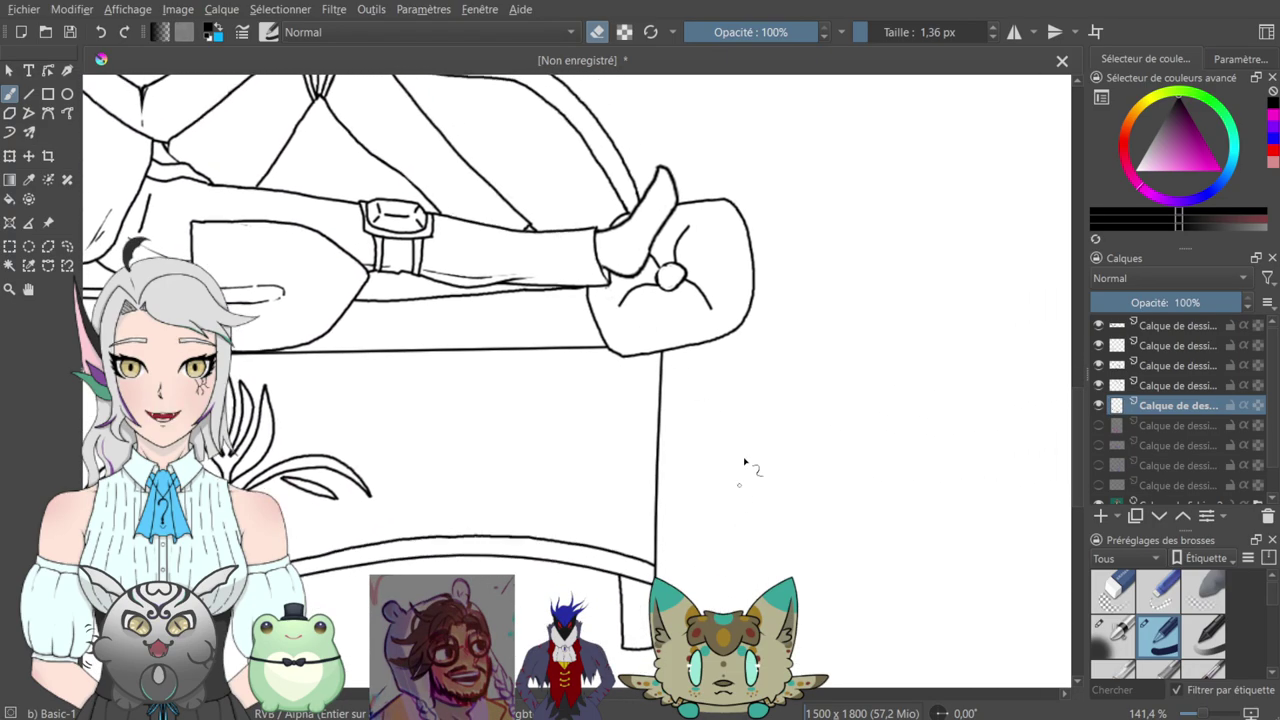
key(minus)
key(minus)
key(minus)
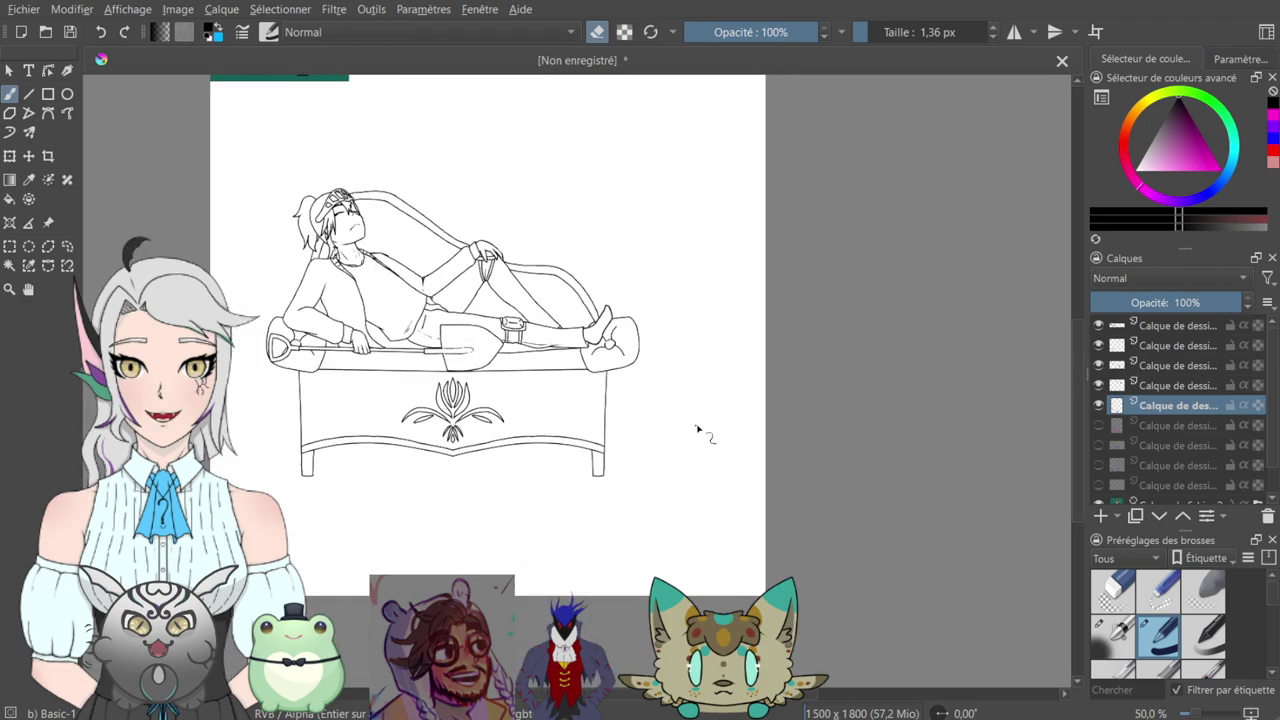
key(plus)
mouse_move(629, 214)
mouse_down()
mouse_move(803, 374)
mouse_move(739, 266)
mouse_move(700, 274)
mouse_move(786, 249)
mouse_move(805, 265)
mouse_up()
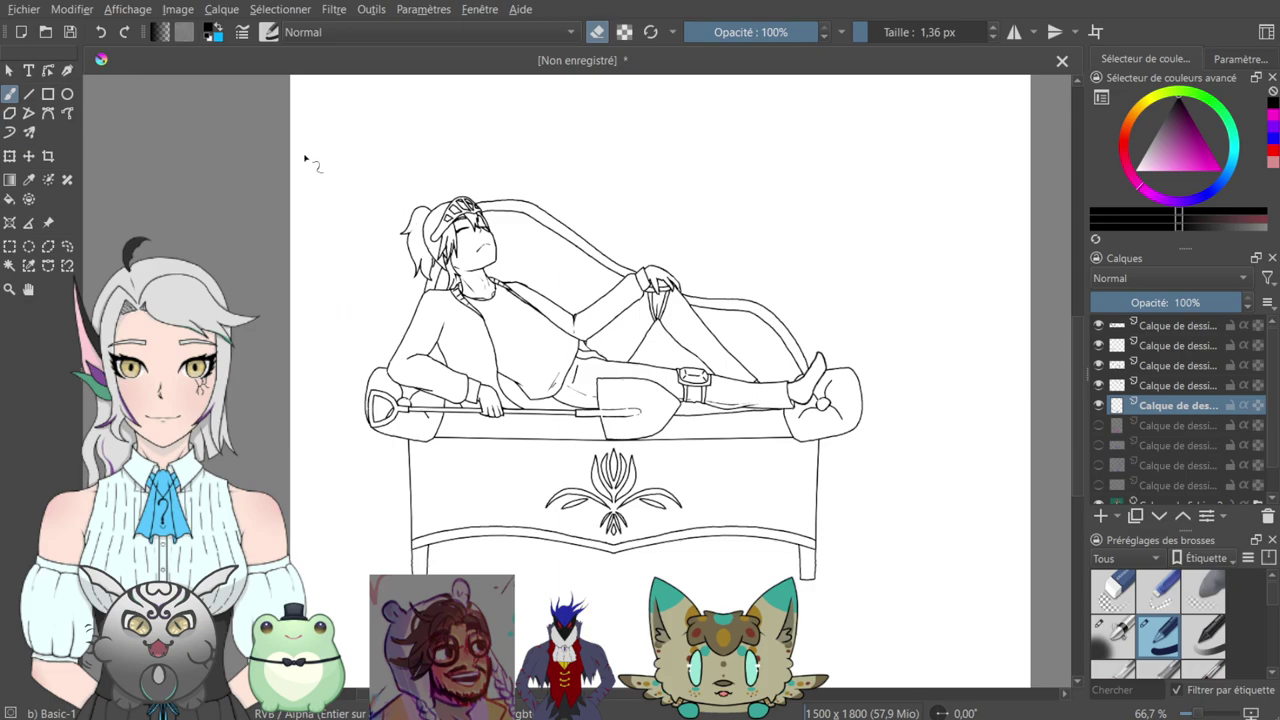
- Save the drawing as Cylapse!.kra
key(alt)
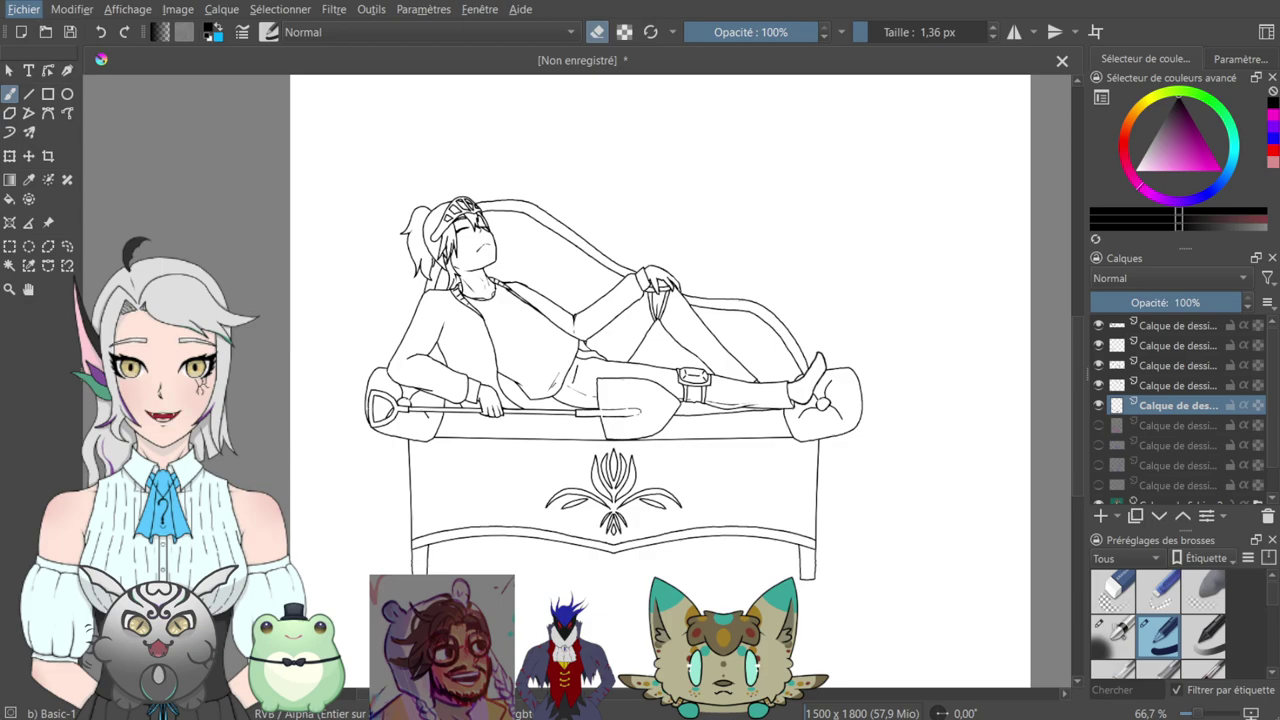
click(136, 117)
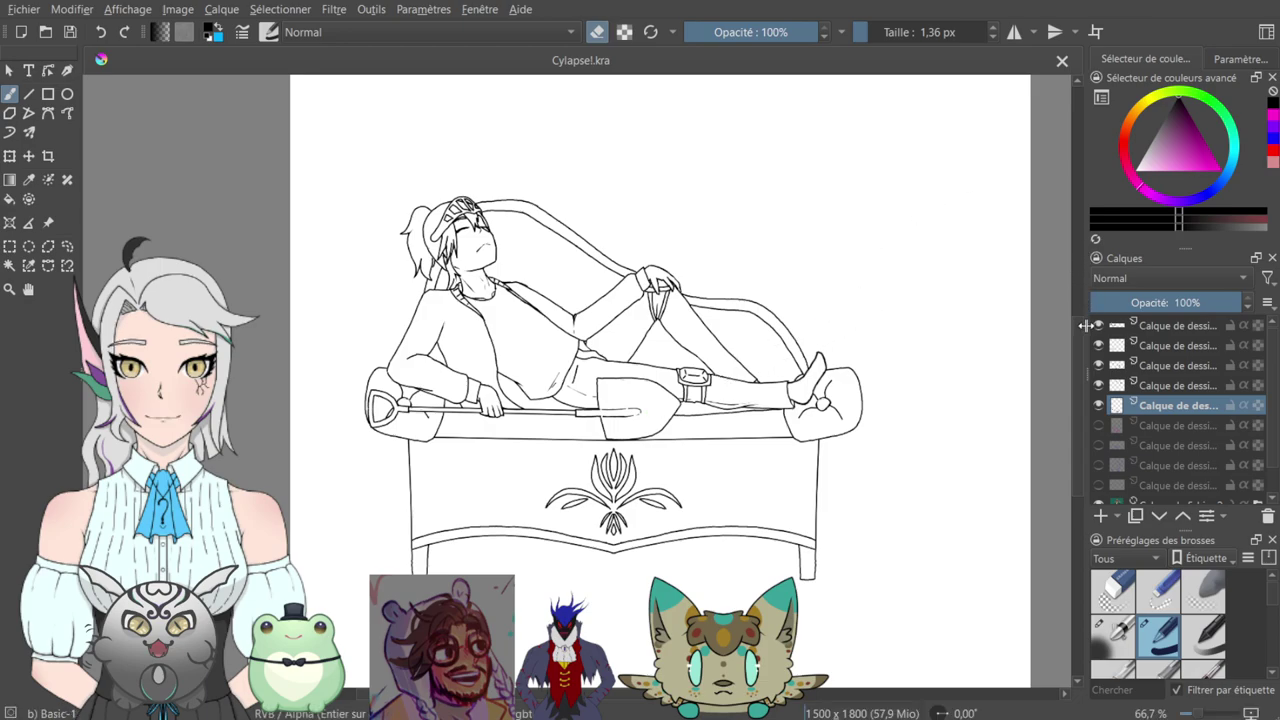
- Merge the five line-art layers into a single layer and hide the reference image's file layer
drag(1076, 320, 1090, 250)
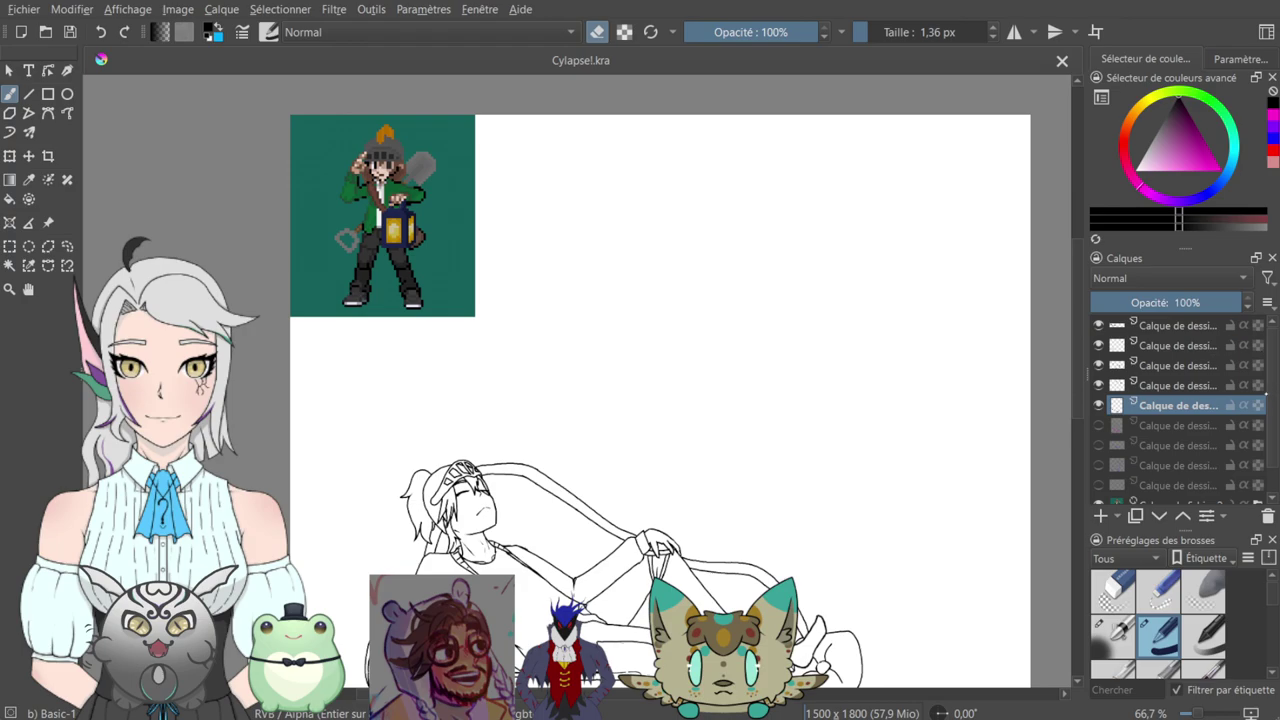
scroll(660, 380, down, 8)
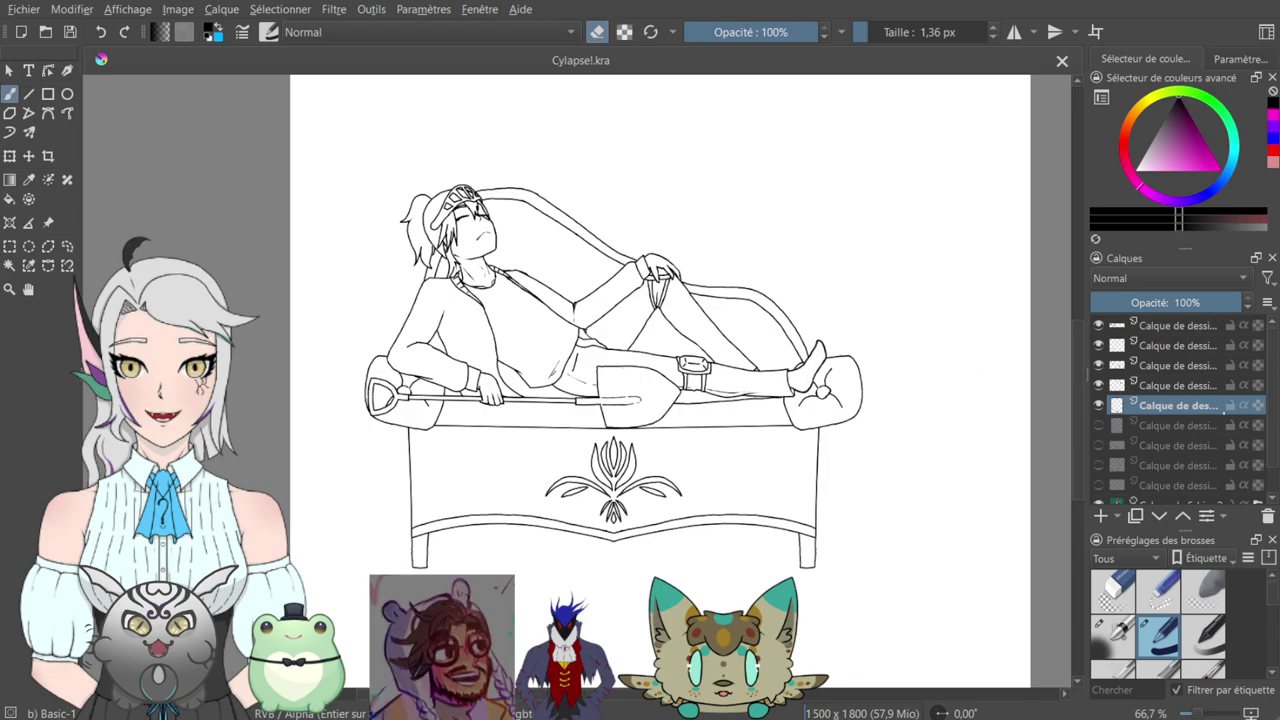
mouse_move(1272, 381)
mouse_down()
mouse_move(1272, 415)
mouse_move(1272, 372)
mouse_up()
click(1176, 327)
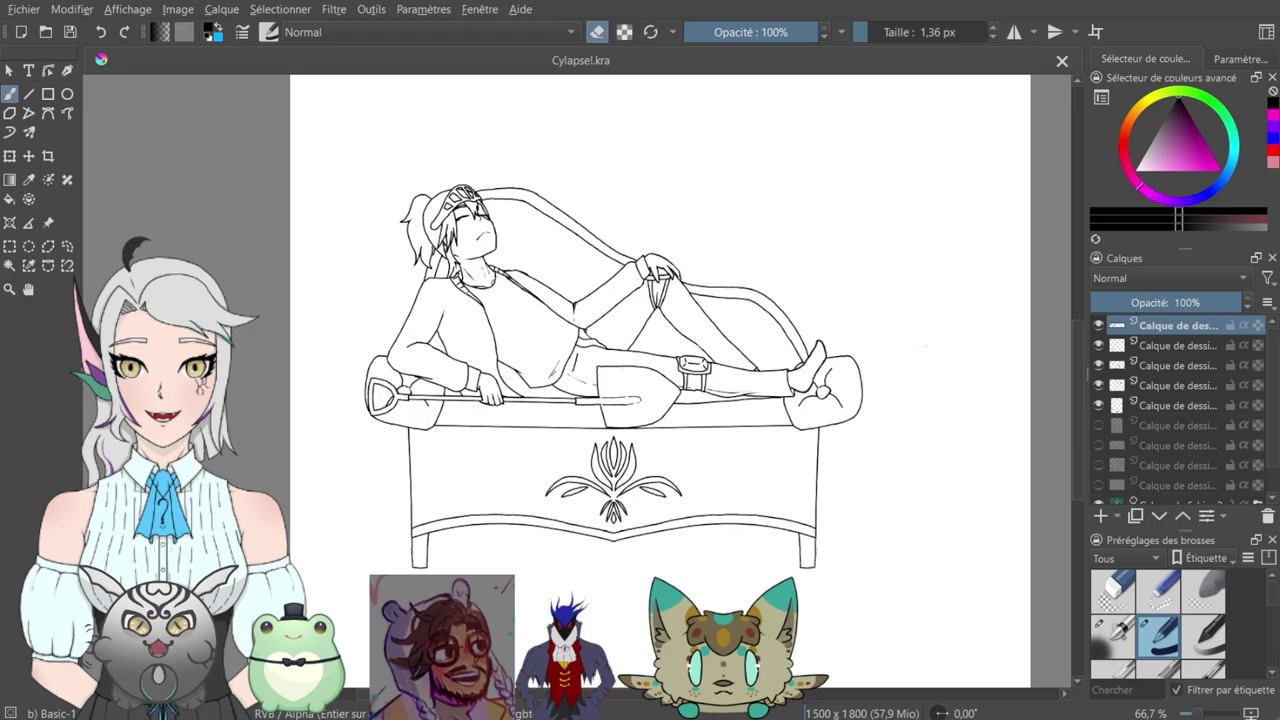
key(ctrl+e)
key(ctrl+e)
key(ctrl+e)
key(ctrl+e)
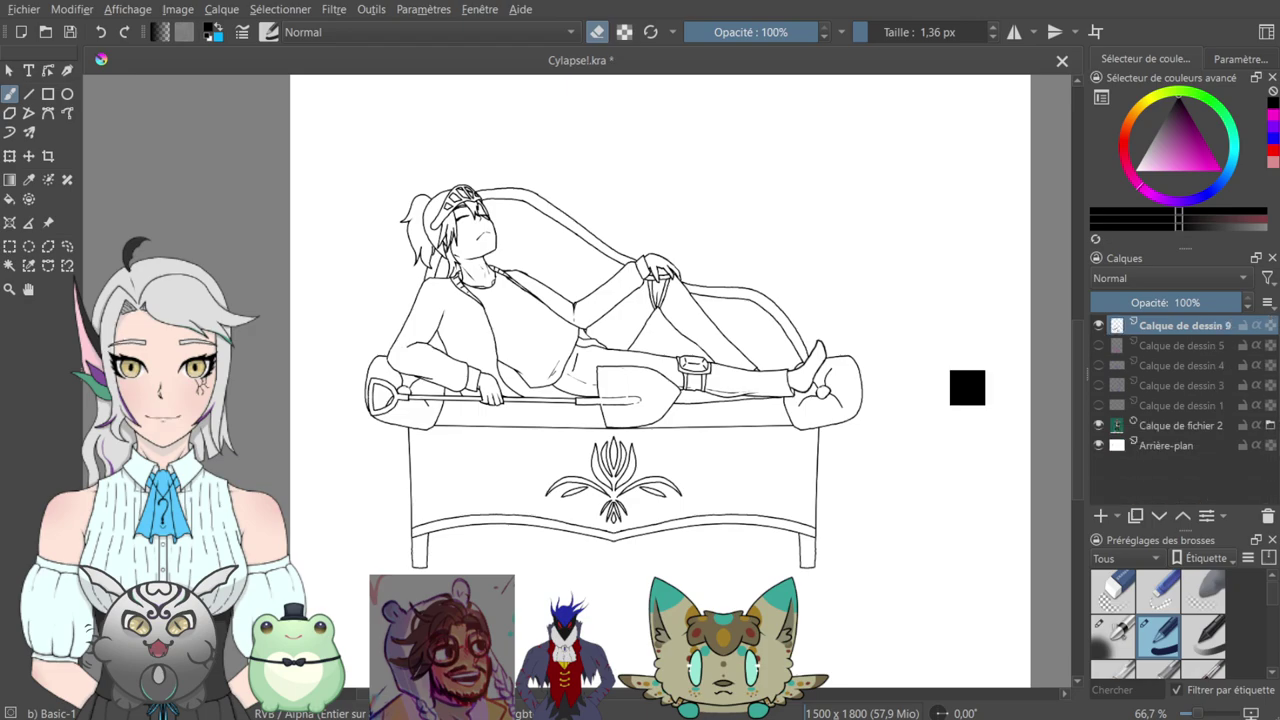
click(1098, 426)
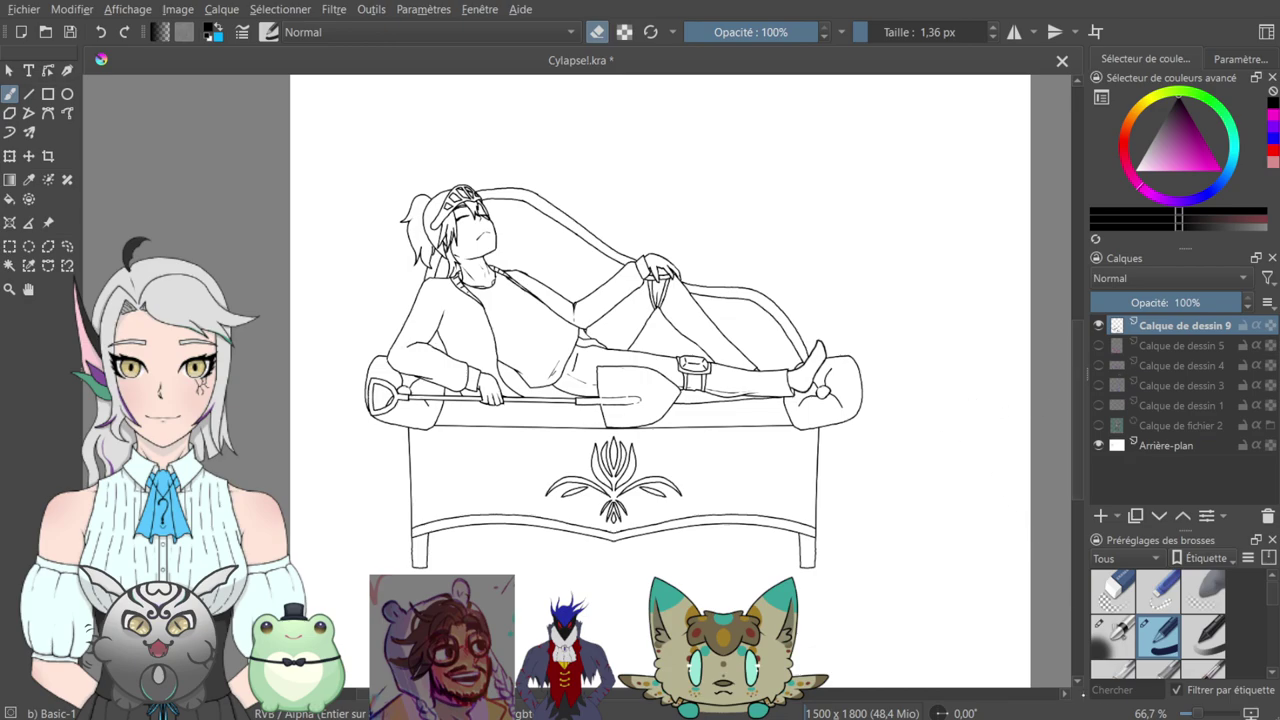
- Move the merged line art up to the centre of the canvas and save the file
key(minus)
key(minus)
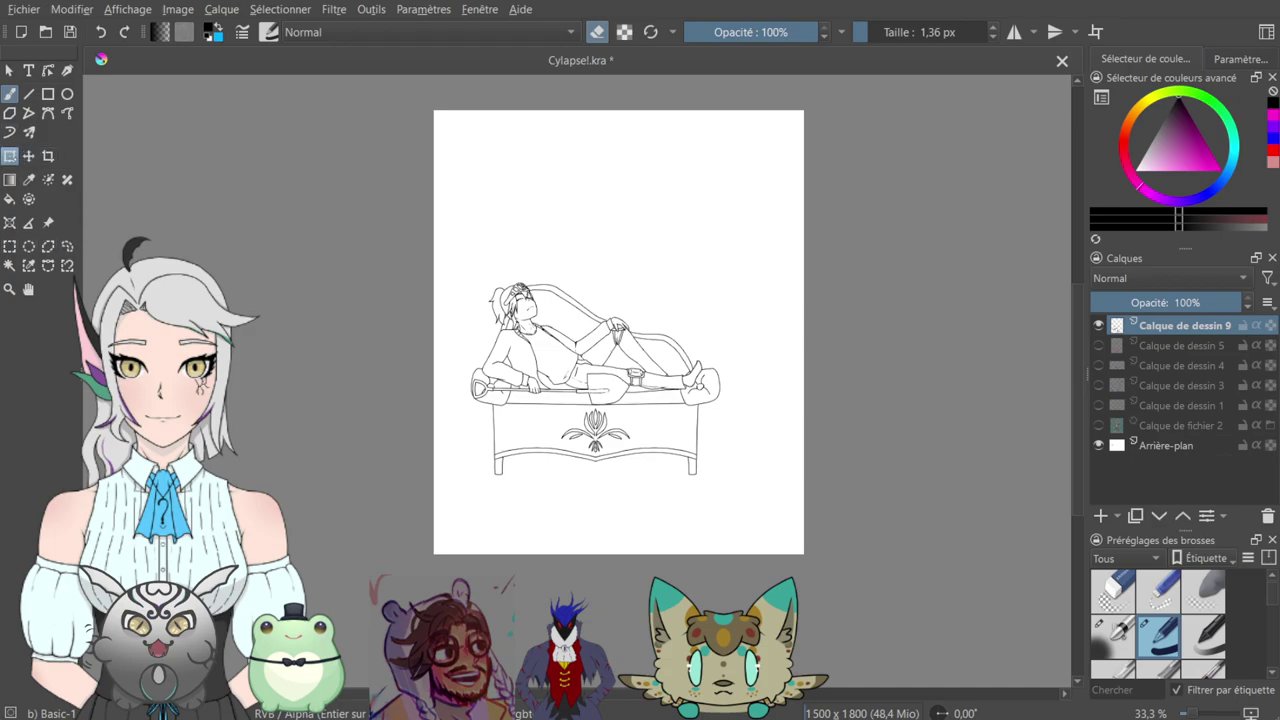
click(28, 156)
drag(643, 325, 644, 324)
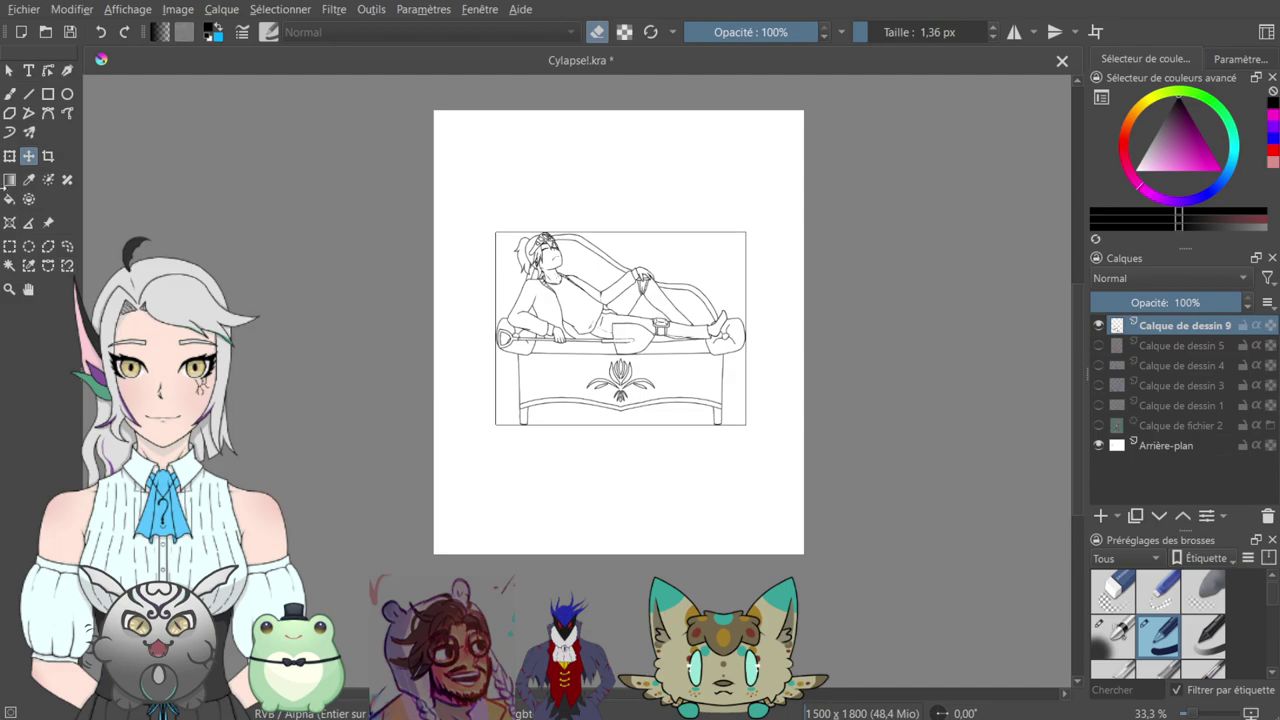
click(9, 93)
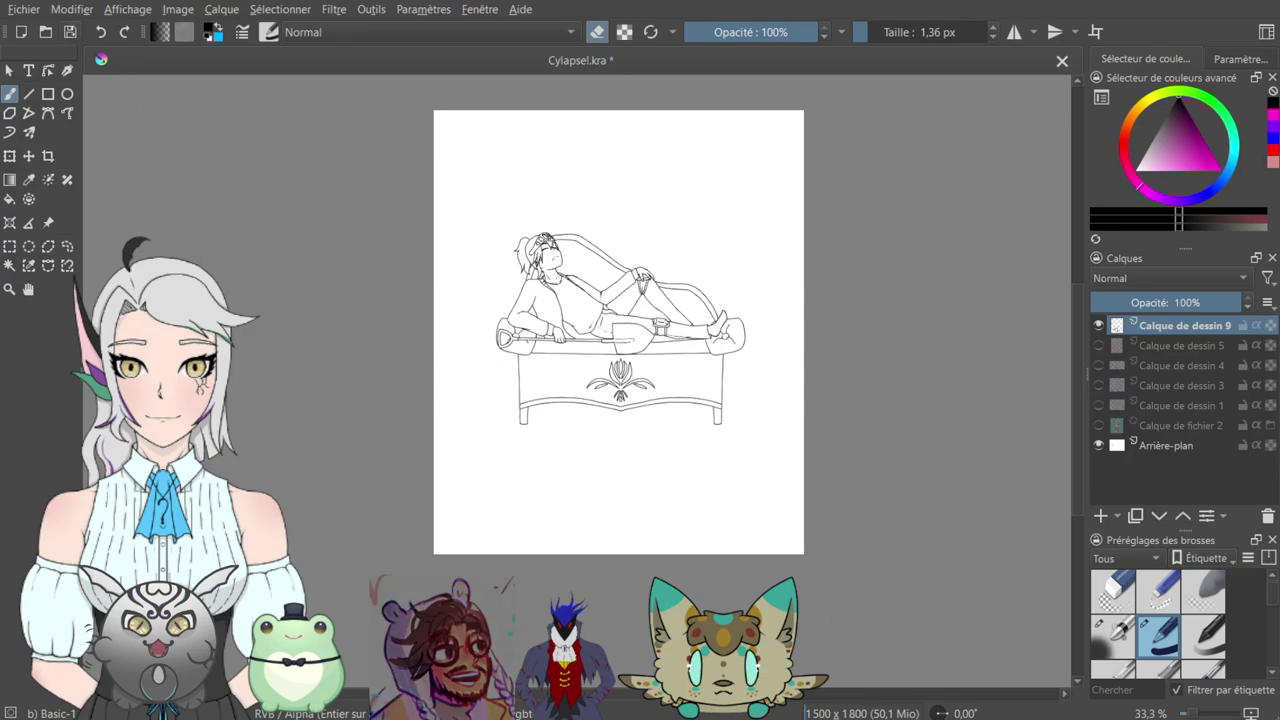
key(ctrl+s)
key(alt)
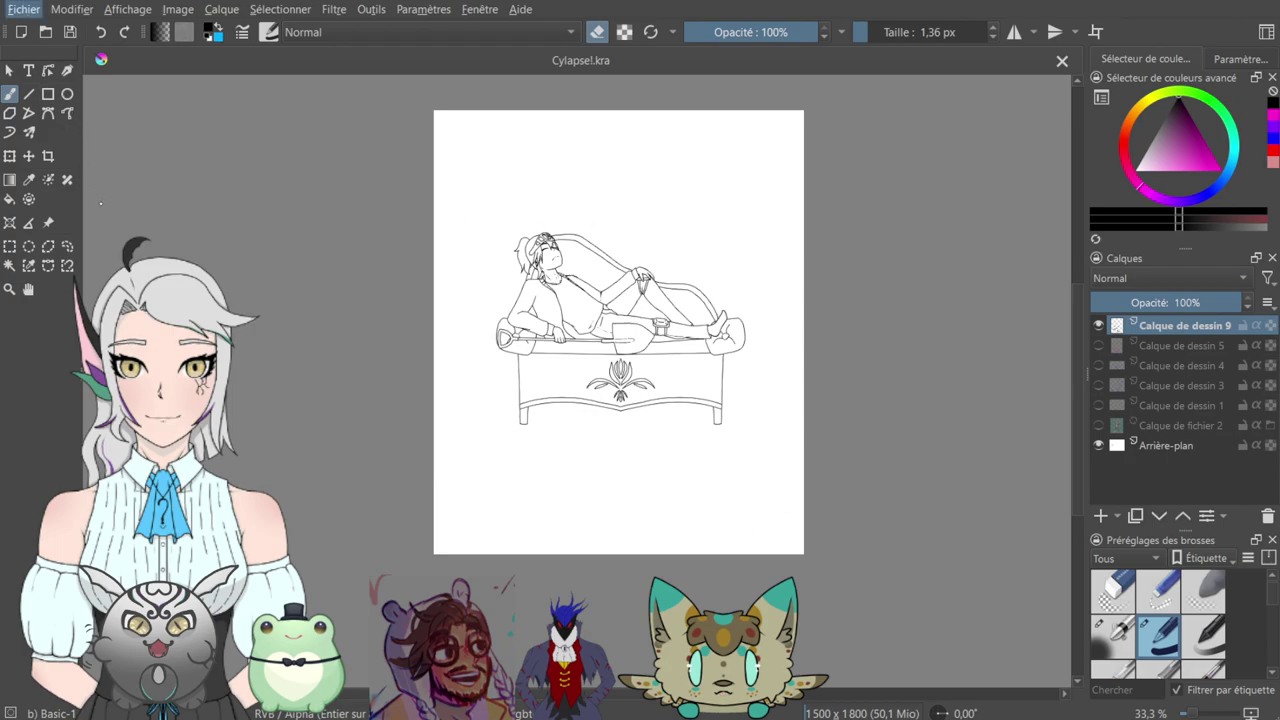
- Create a new blank 1500 x 1800 pixel document and close the finished Cylapse!.kra drawing
key(alt)
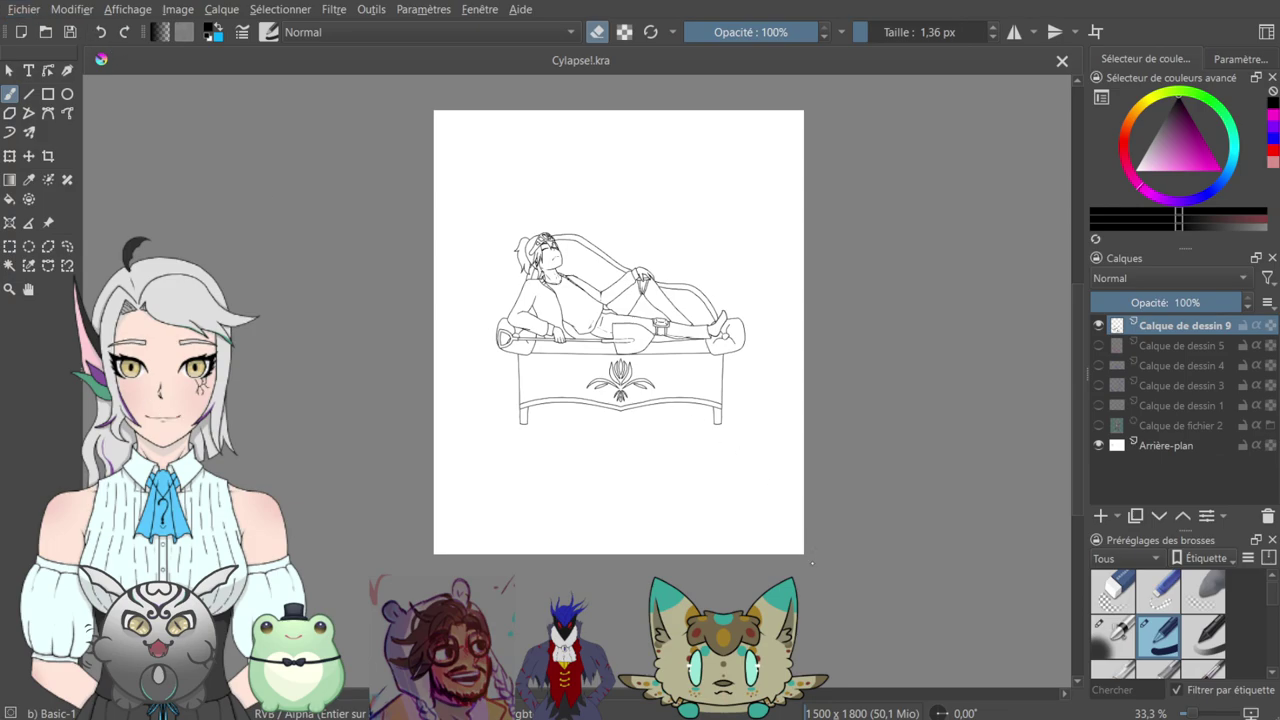
click(791, 574)
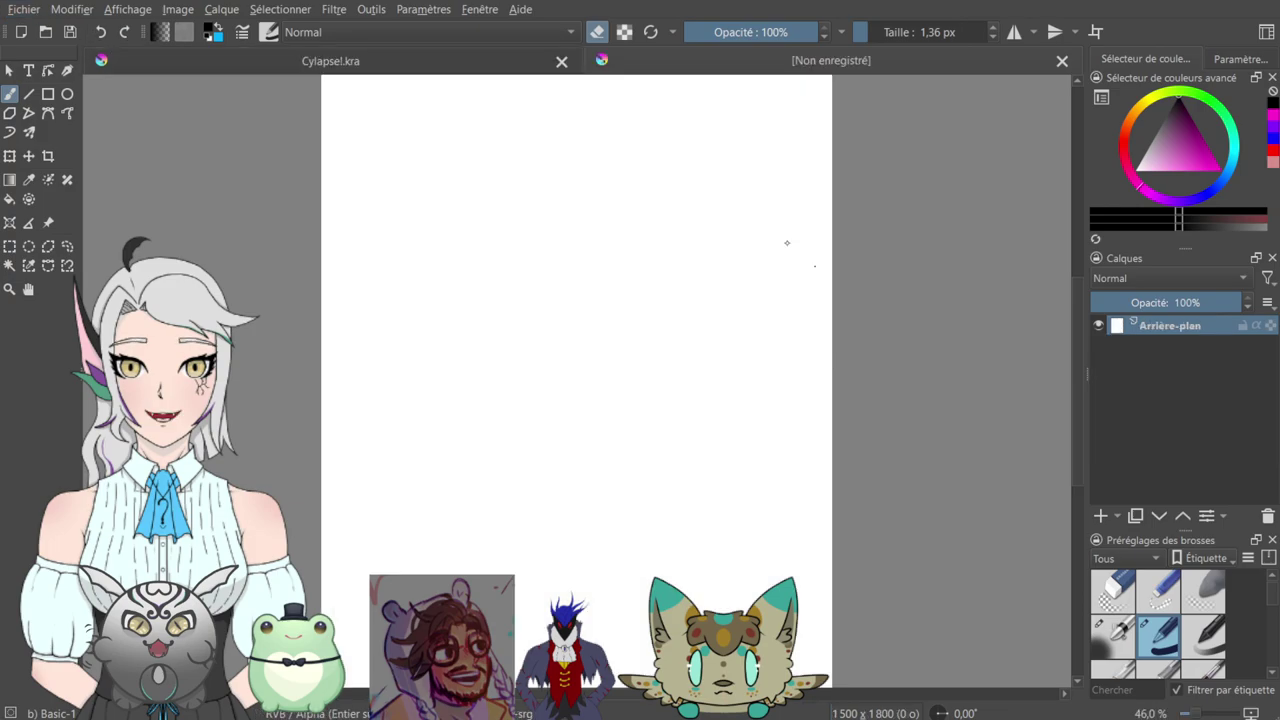
click(561, 61)
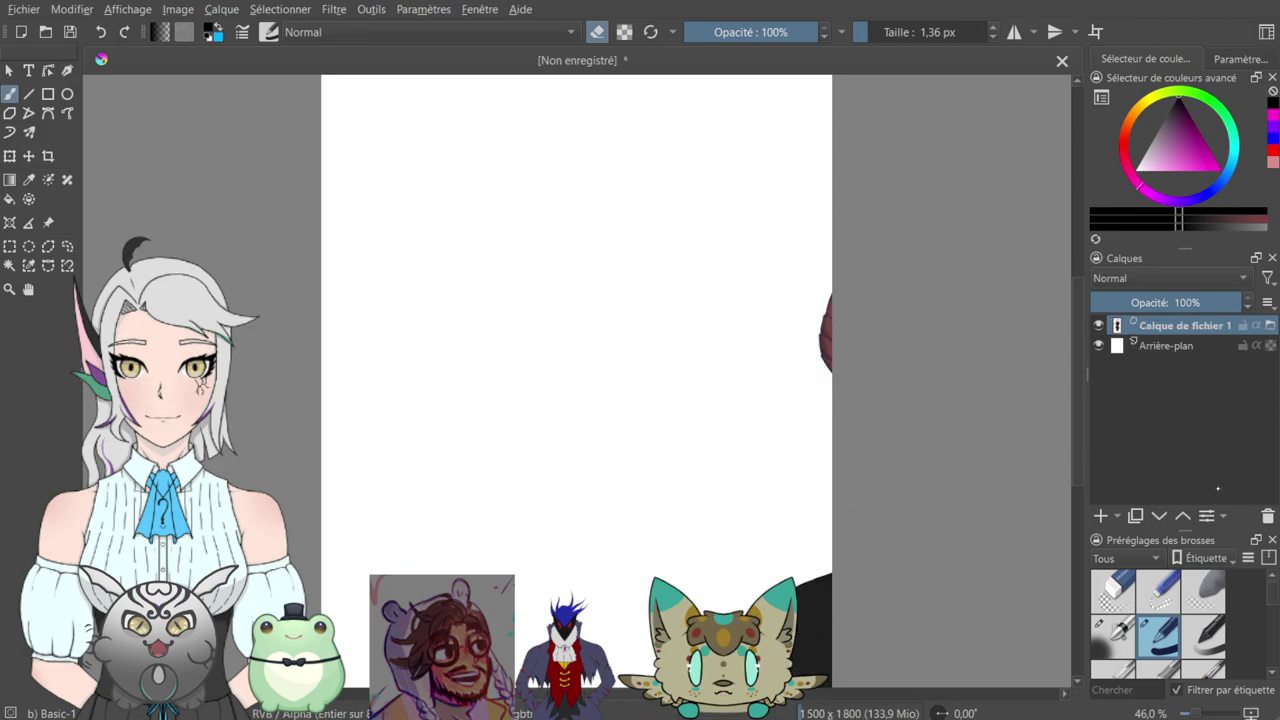
- Undo the oversized placement of the robed character reference and add a new paint layer above it
key(ctrl+z)
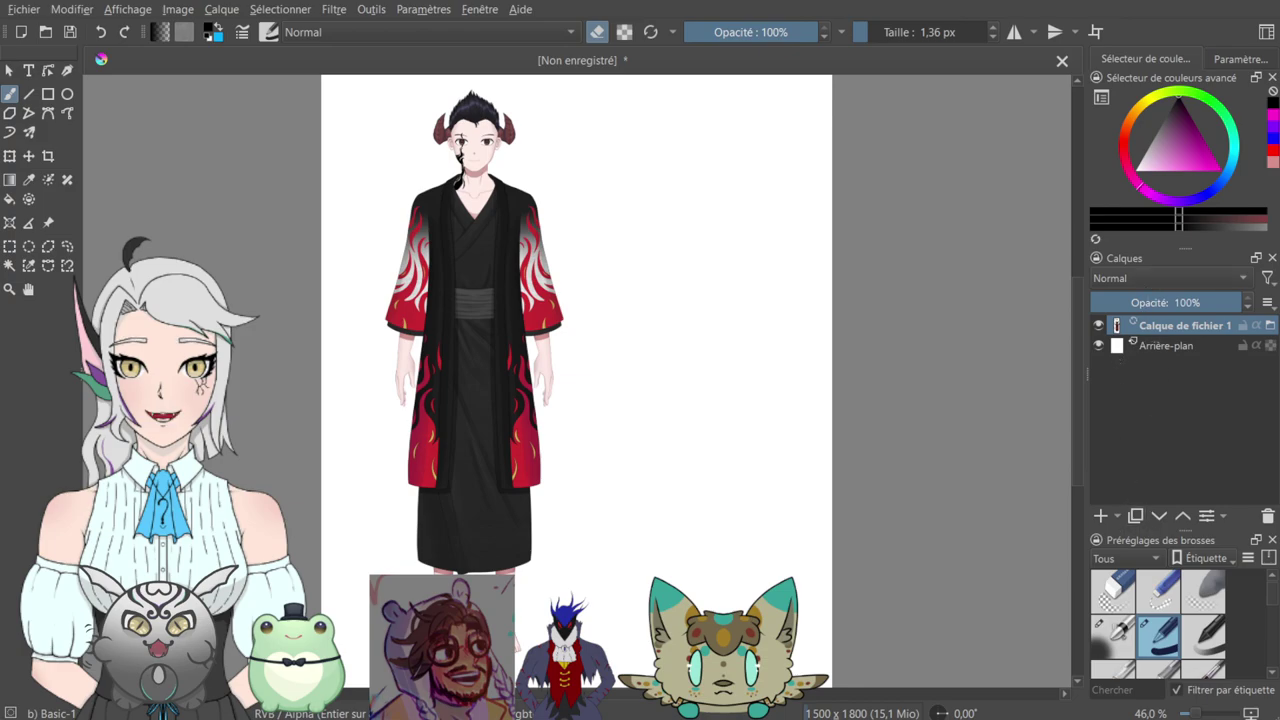
key(Insert)
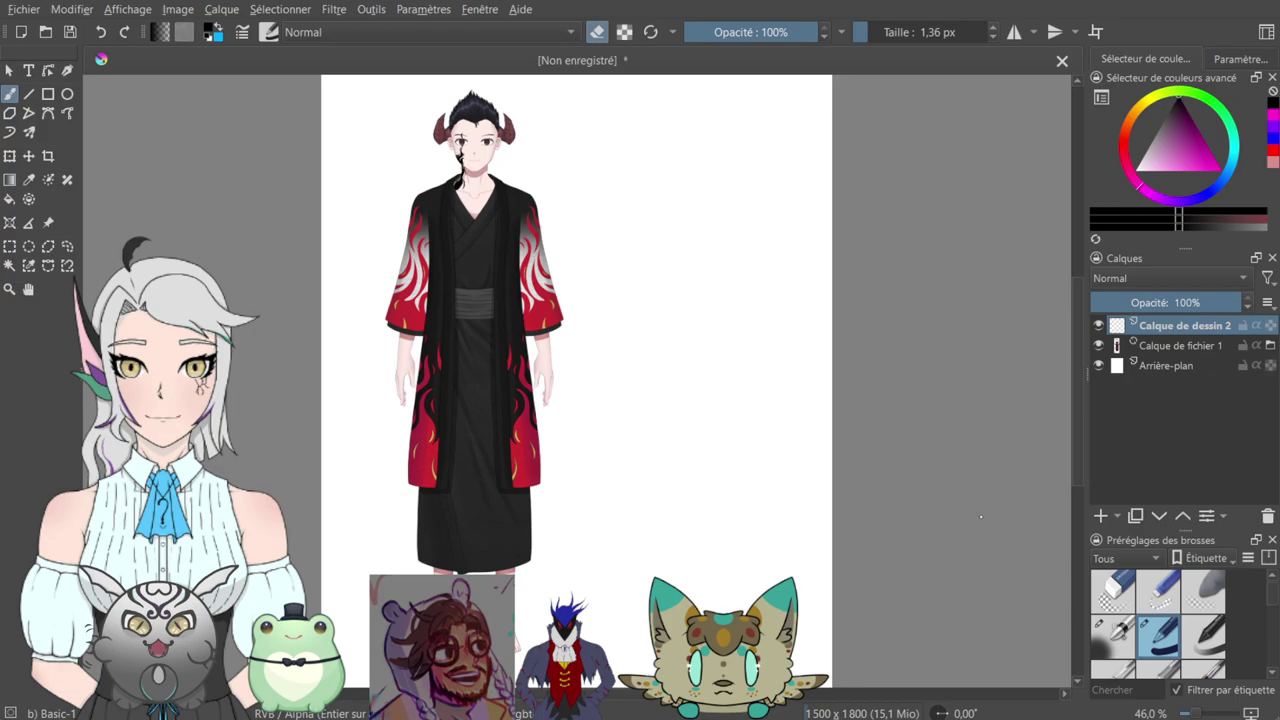
- Import the maid dress image as a file layer, compare it by toggling its visibility, and delete it
click(700, 474)
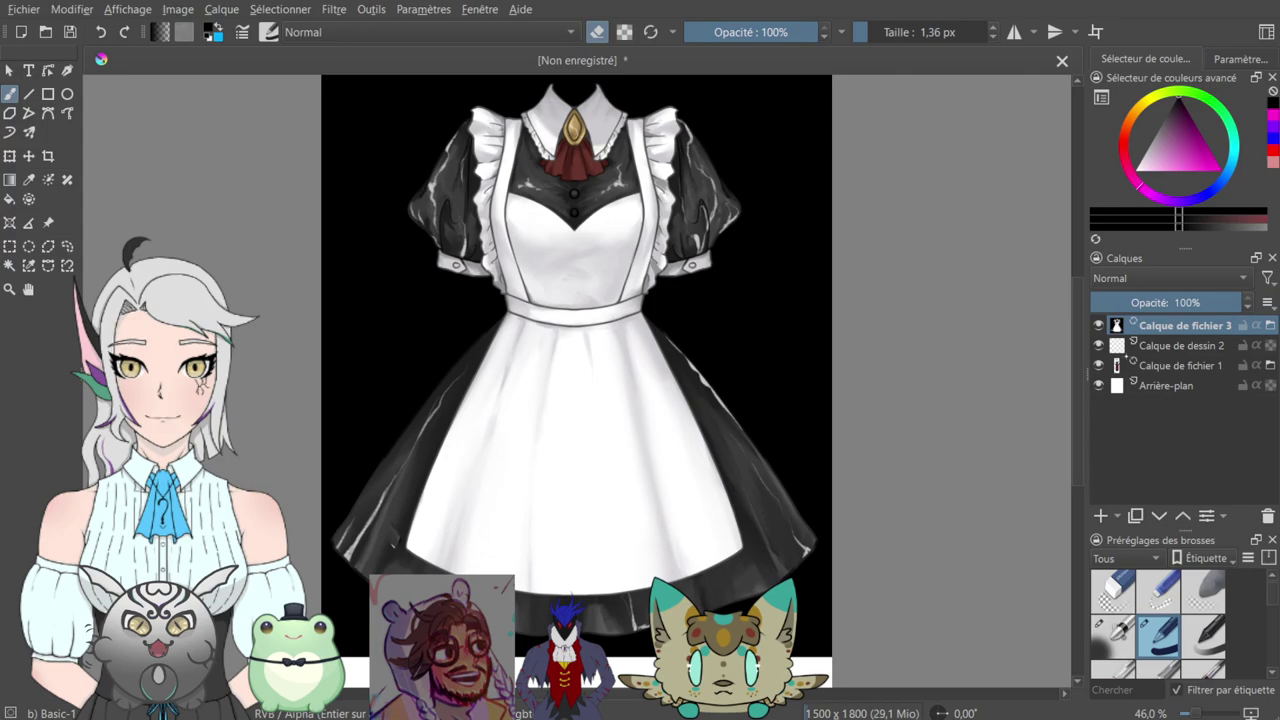
click(1098, 325)
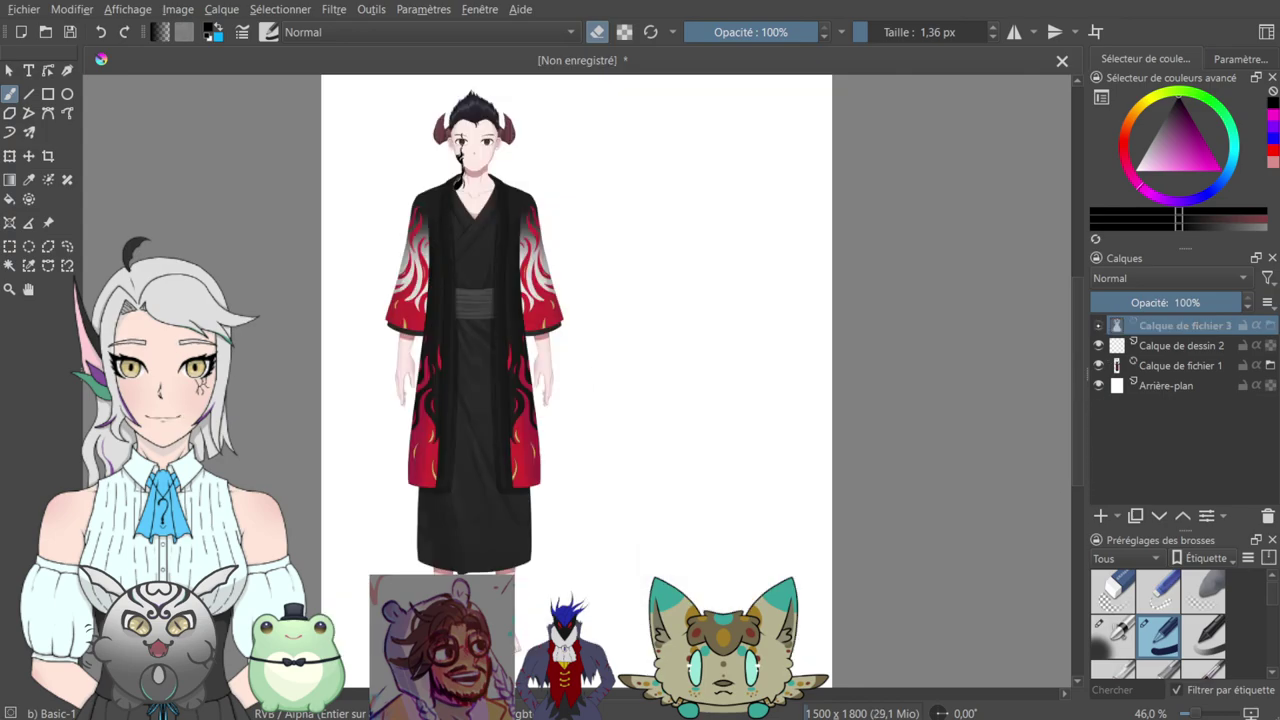
click(1098, 325)
click(1098, 325)
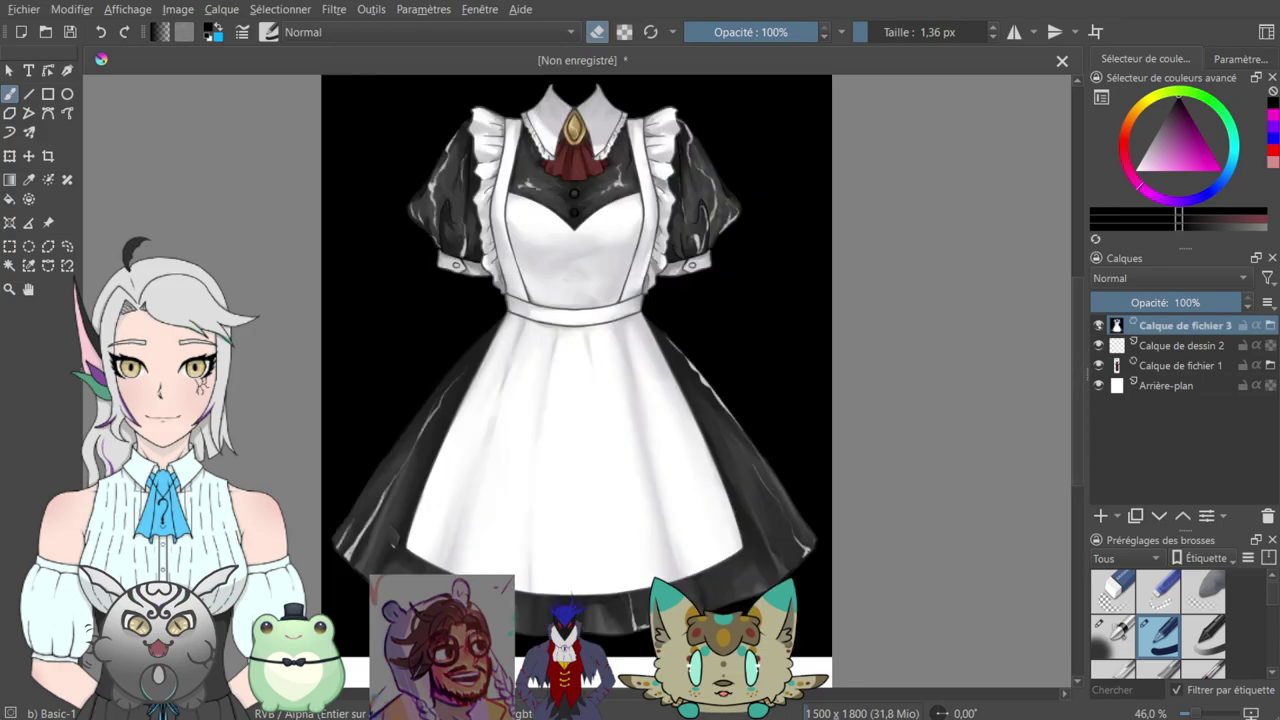
click(1098, 325)
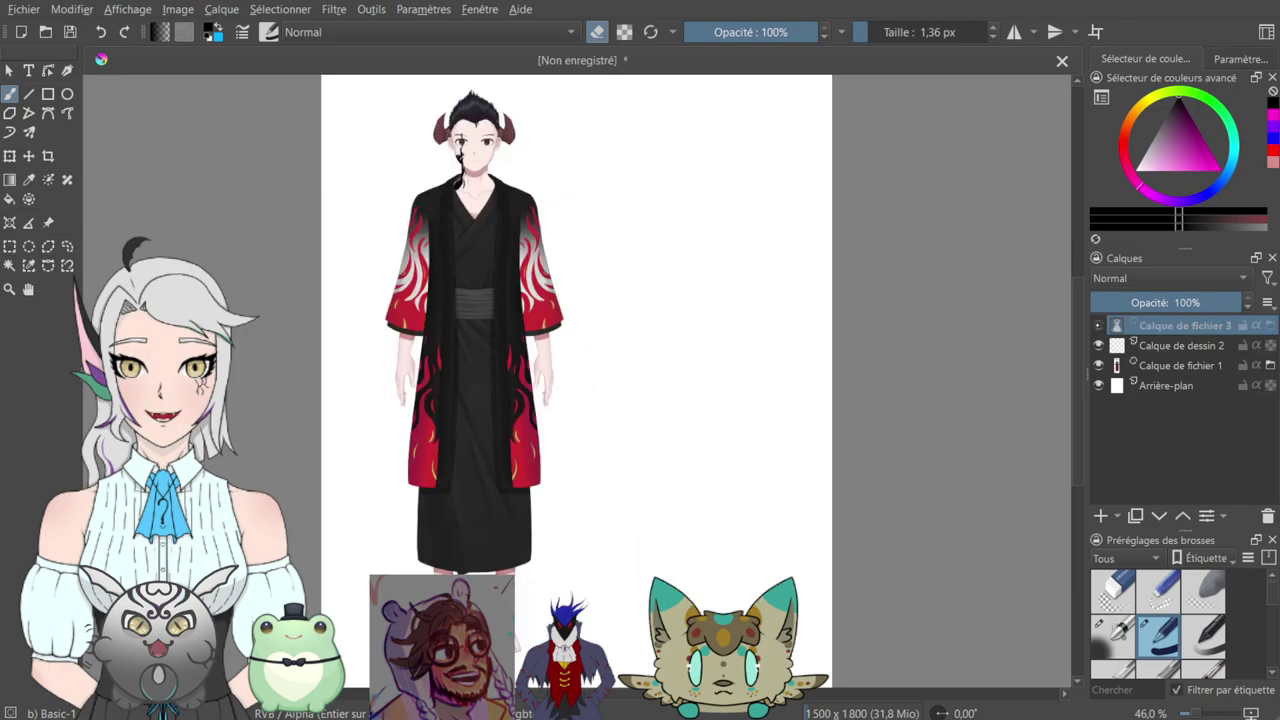
click(1098, 325)
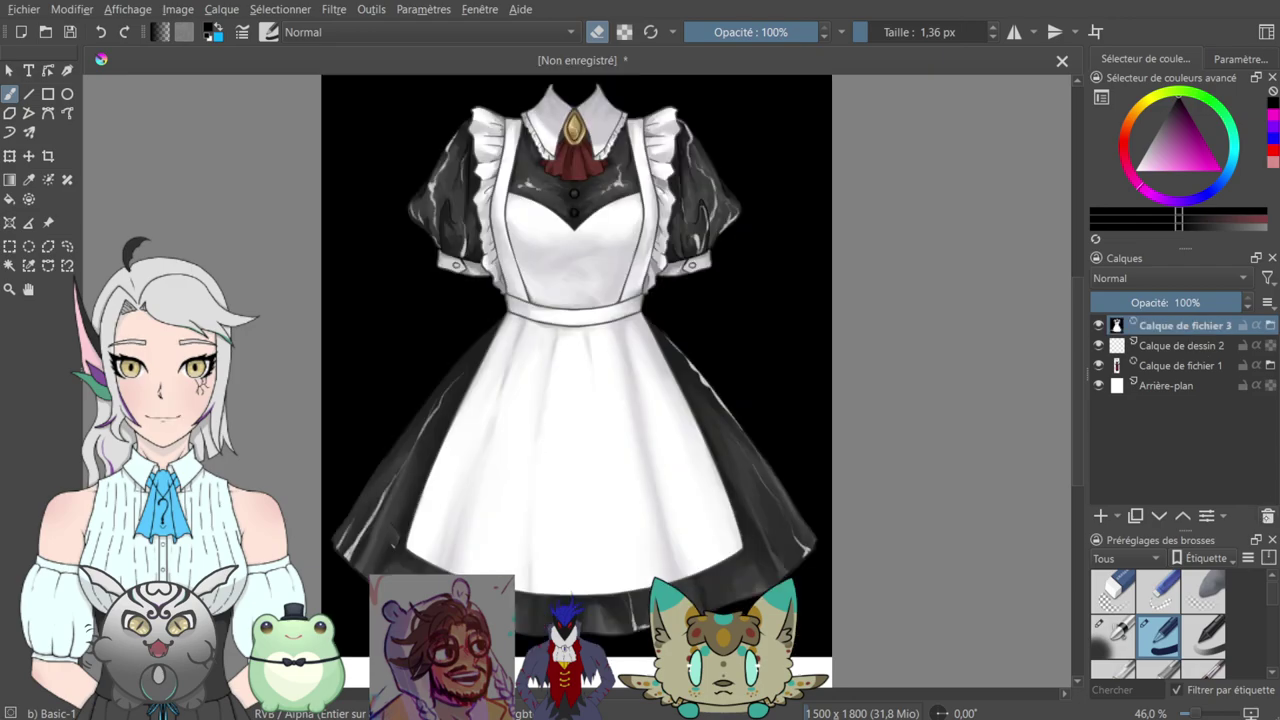
click(1268, 517)
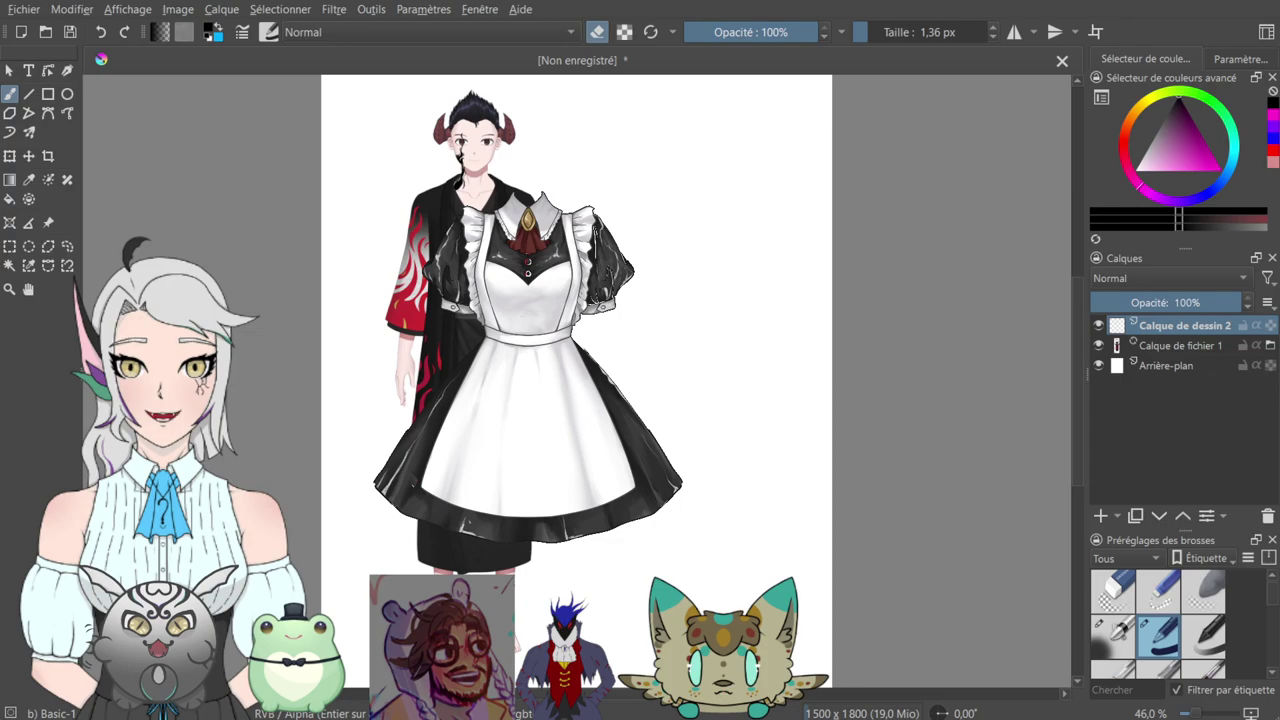
key(ctrl+z)
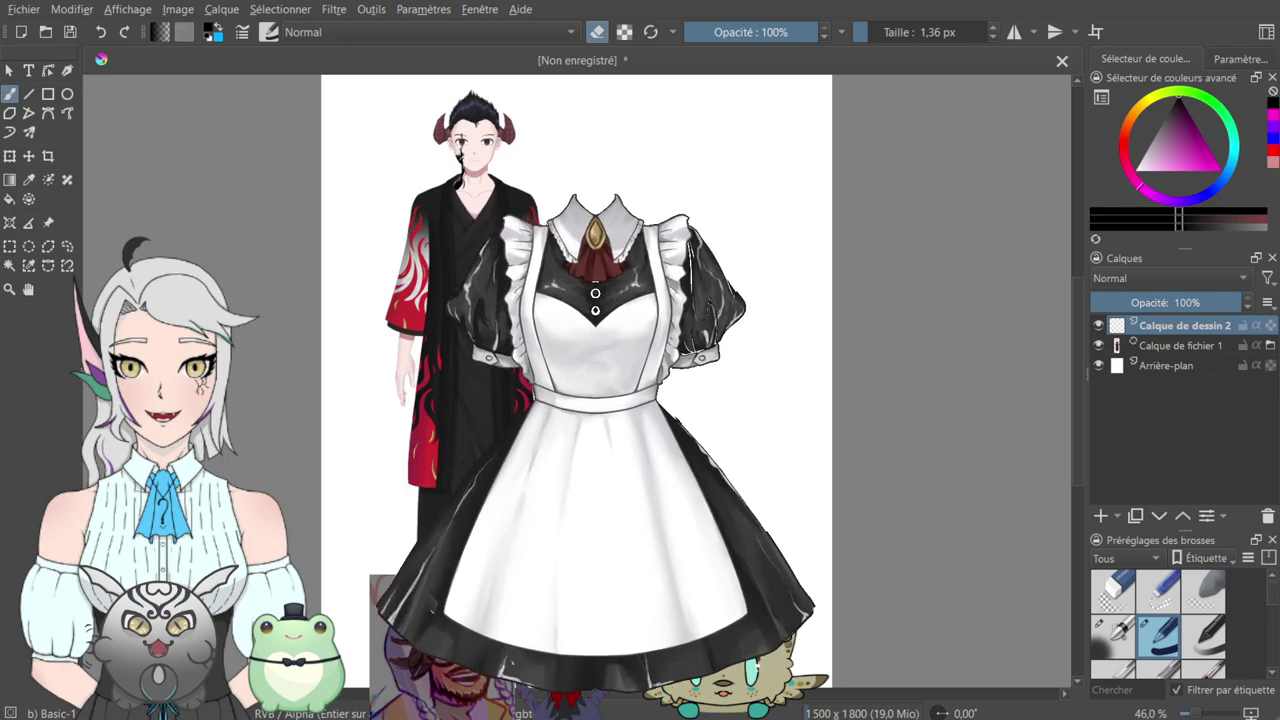
key(ctrl+z)
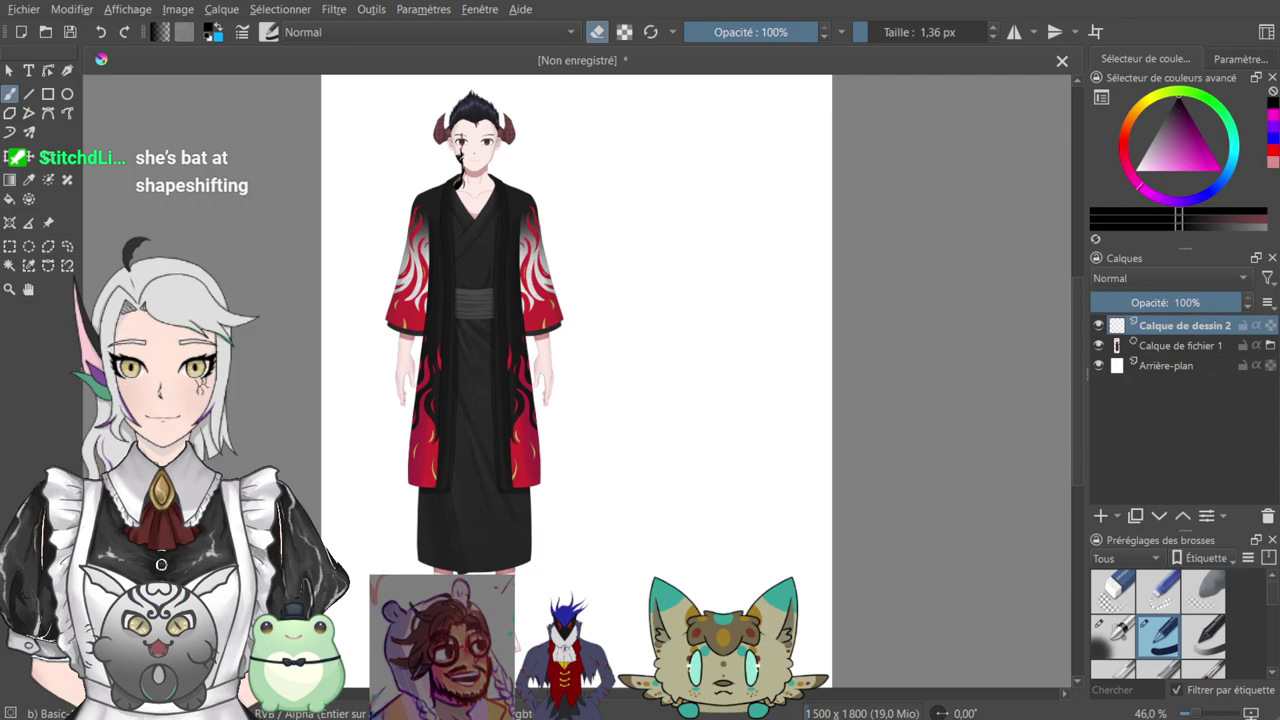
- Sketch a small red stick figure beside the reference, with a round head, a body line and two bent arms ending in circles
click(1273, 150)
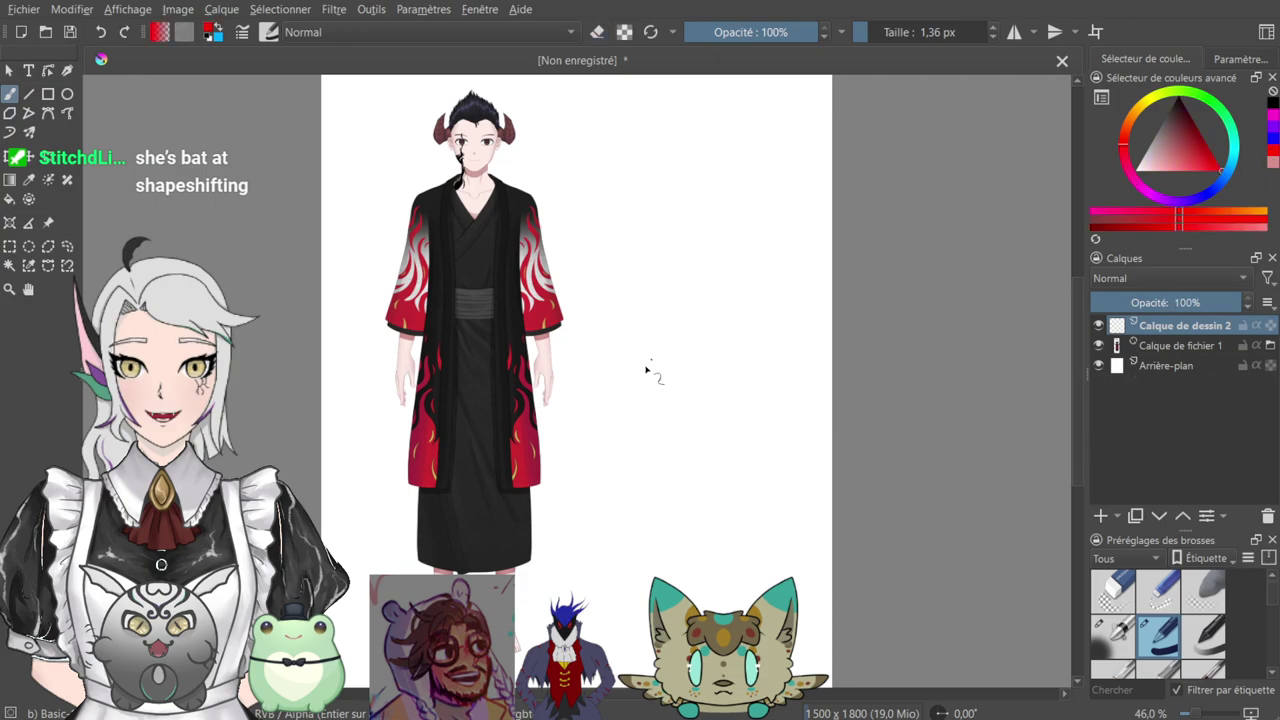
mouse_move(654, 322)
mouse_down()
mouse_move(617, 268)
mouse_move(600, 287)
mouse_move(644, 277)
mouse_move(608, 278)
mouse_up()
mouse_move(669, 316)
mouse_down()
mouse_move(655, 276)
mouse_move(620, 292)
mouse_up()
mouse_move(680, 215)
mouse_down()
mouse_move(666, 217)
mouse_move(673, 397)
mouse_up()
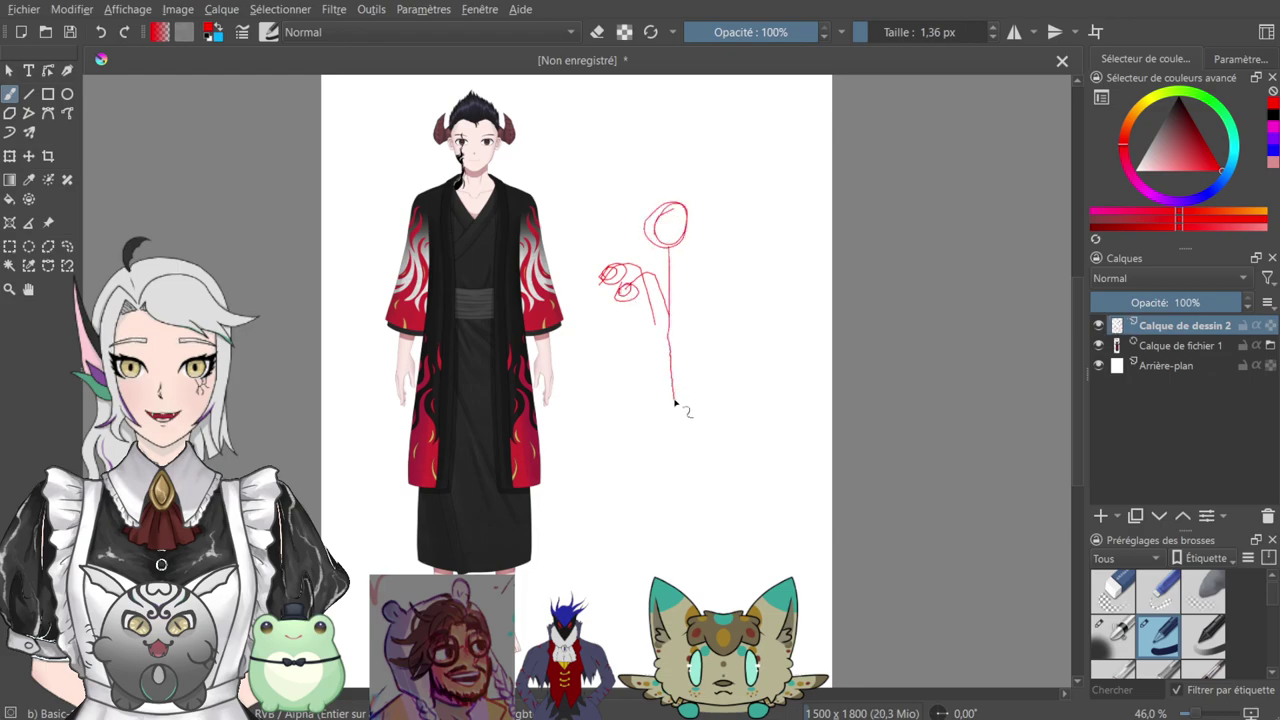
drag(643, 286, 662, 315)
drag(638, 264, 673, 323)
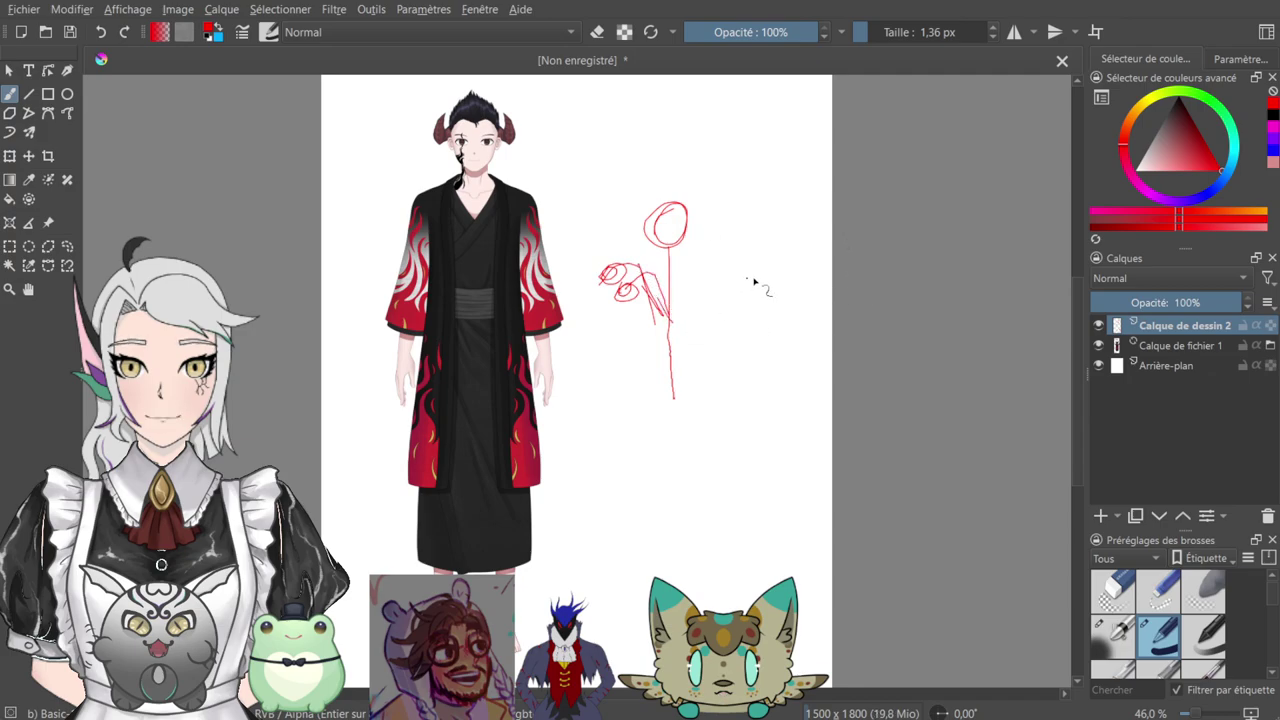
- Add pointed ears, a long upward-curving tail and a second leg to the red stick figure
mouse_move(680, 236)
mouse_down()
mouse_move(667, 222)
mouse_move(657, 238)
mouse_move(661, 211)
mouse_move(688, 208)
mouse_up()
key(ctrl+z)
mouse_move(671, 345)
mouse_down()
mouse_move(718, 283)
mouse_move(730, 231)
mouse_up()
drag(668, 346, 643, 396)
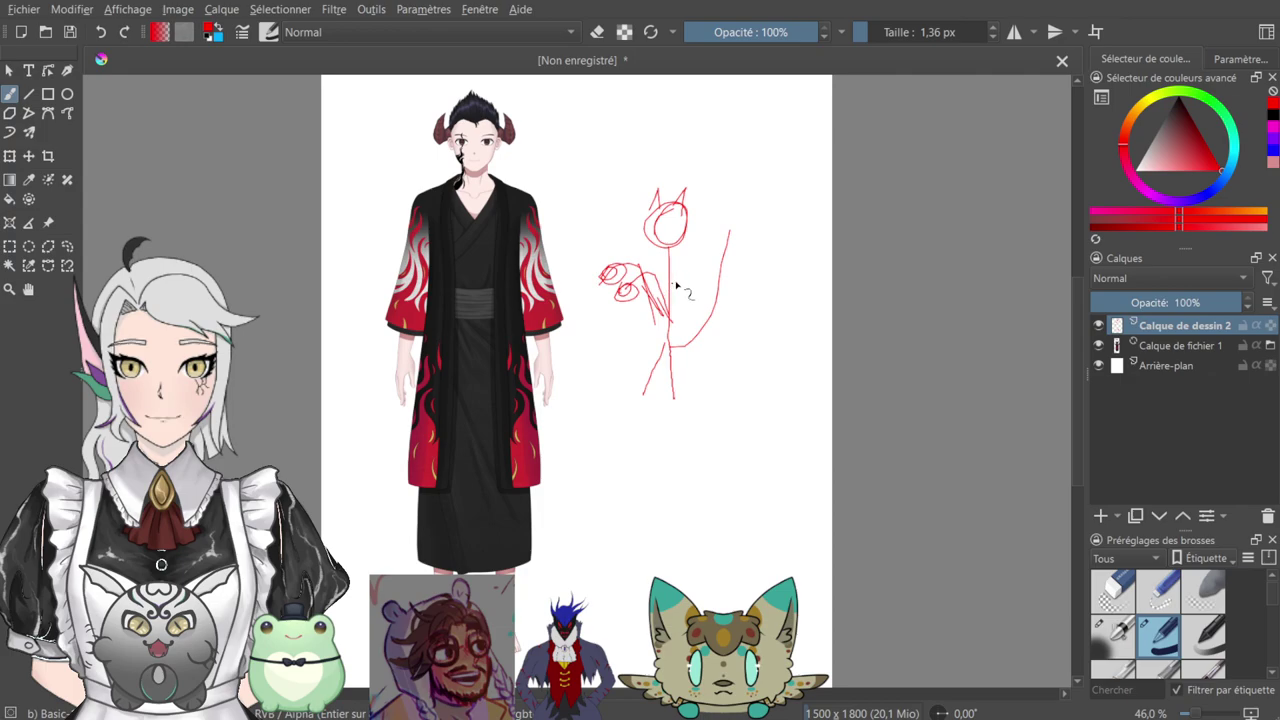
drag(664, 326, 636, 362)
mouse_move(640, 384)
mouse_down()
mouse_move(648, 394)
mouse_move(687, 353)
mouse_move(662, 293)
mouse_move(682, 282)
mouse_move(690, 292)
mouse_up()
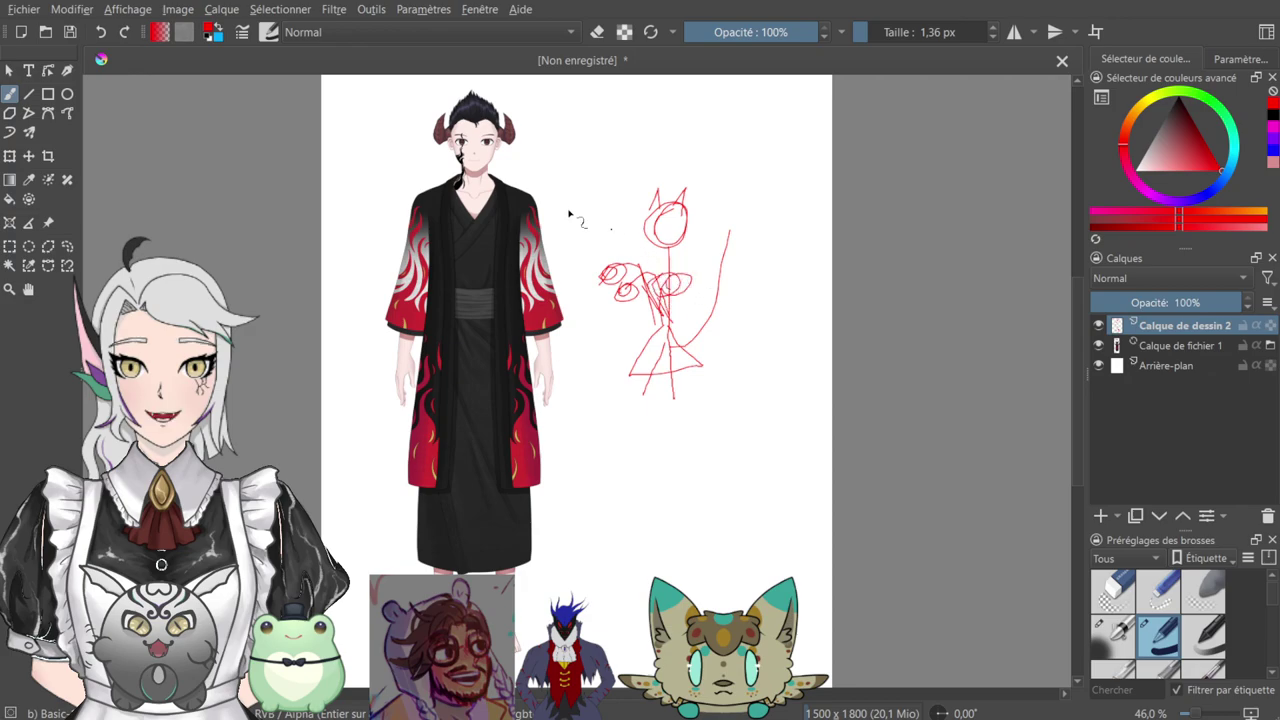
key(ctrl+z)
key(ctrl+z)
key(ctrl+z)
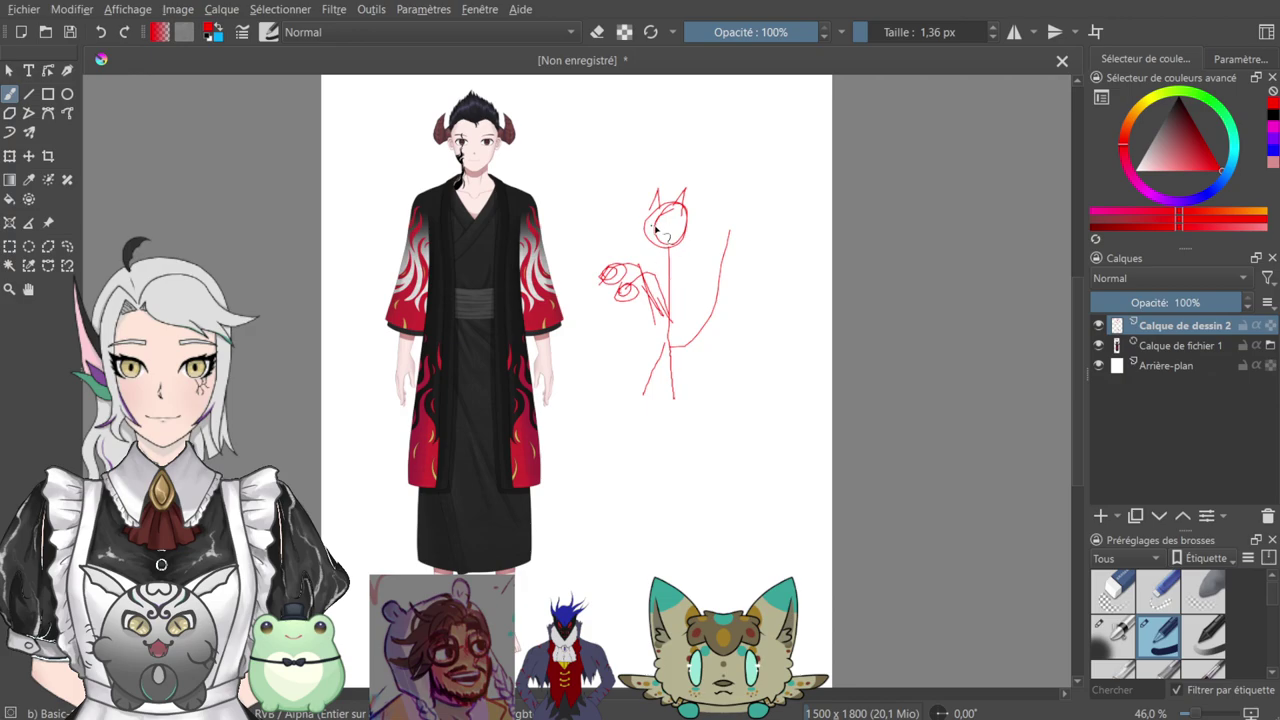
mouse_move(650, 220)
mouse_down()
mouse_move(677, 223)
mouse_move(662, 243)
mouse_move(677, 223)
mouse_up()
key(ctrl+z)
- Draw two pointed red cat ears above the horns on the reference character's head
key(ctrl+plus)
key(ctrl+plus)
key(ctrl+plus)
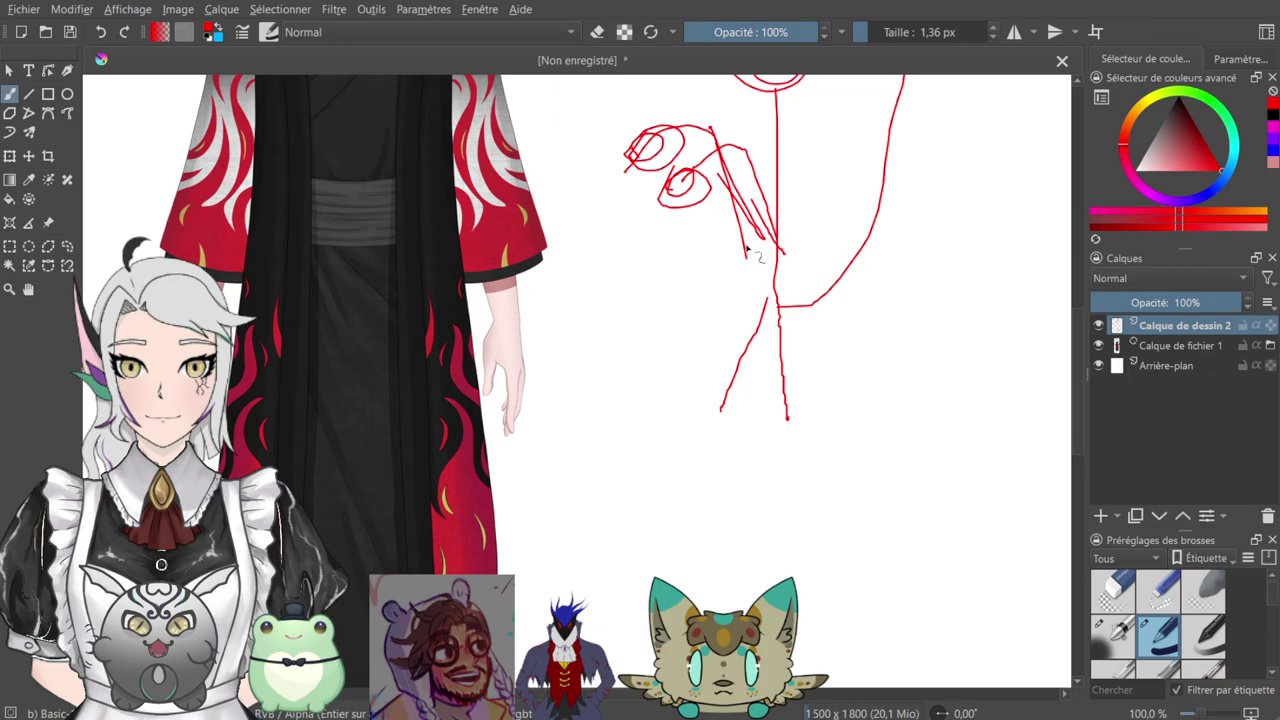
drag(728, 218, 626, 519)
mouse_move(711, 377)
mouse_down()
mouse_move(731, 377)
mouse_move(794, 263)
mouse_up()
mouse_move(634, 206)
mouse_down()
mouse_move(703, 391)
mouse_move(691, 383)
mouse_up()
mouse_move(298, 178)
mouse_down()
mouse_move(332, 152)
mouse_move(296, 121)
mouse_up()
mouse_move(408, 118)
mouse_down()
mouse_move(376, 157)
mouse_move(410, 127)
mouse_move(411, 180)
mouse_up()
drag(494, 160, 560, 25)
drag(532, 265, 550, 327)
mouse_move(285, 465)
mouse_down()
mouse_move(232, 379)
mouse_move(248, 445)
mouse_up()
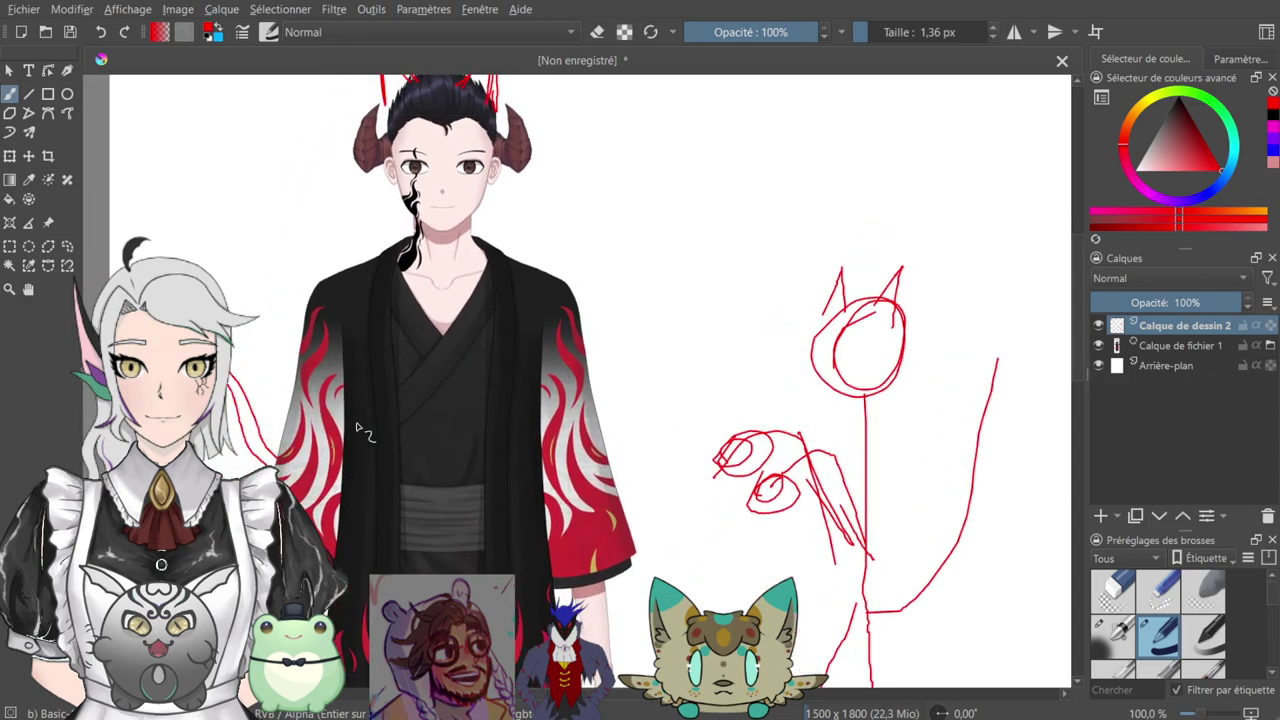
- Add another paint layer at the top of the layer stack and choose blue as the brush colour
scroll(345, 455, up, 5)
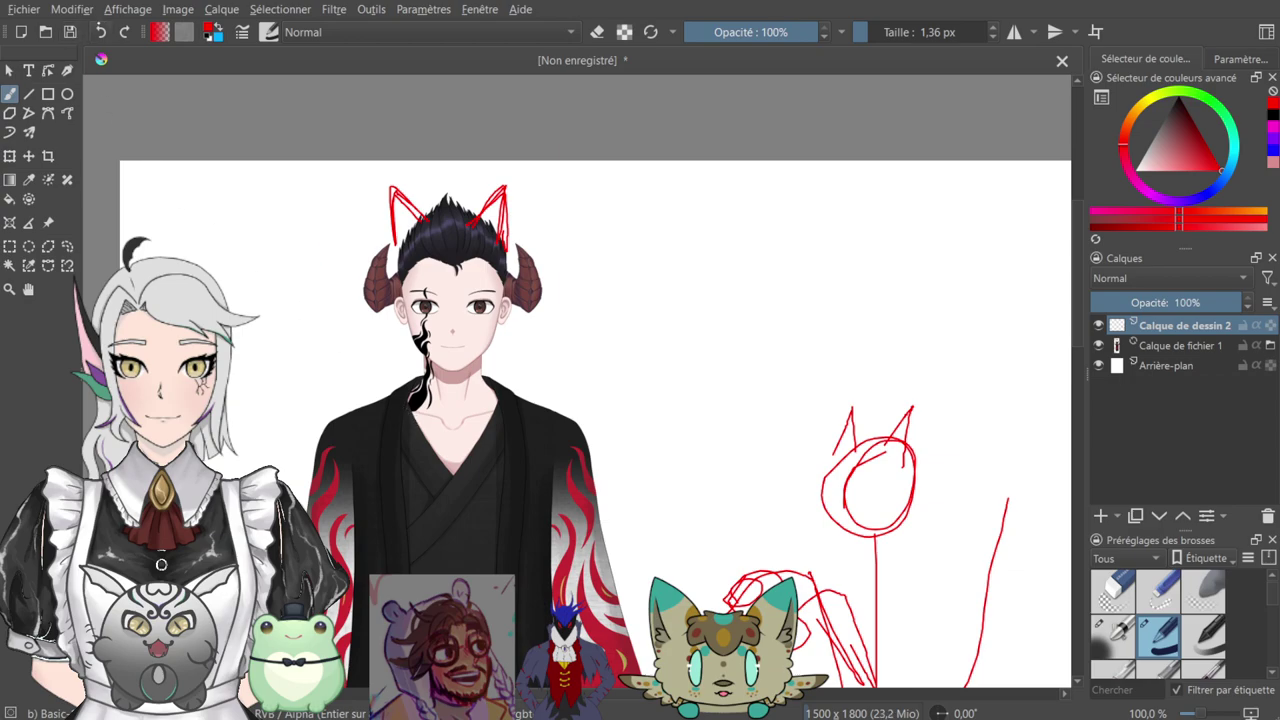
scroll(445, 355, down, 1)
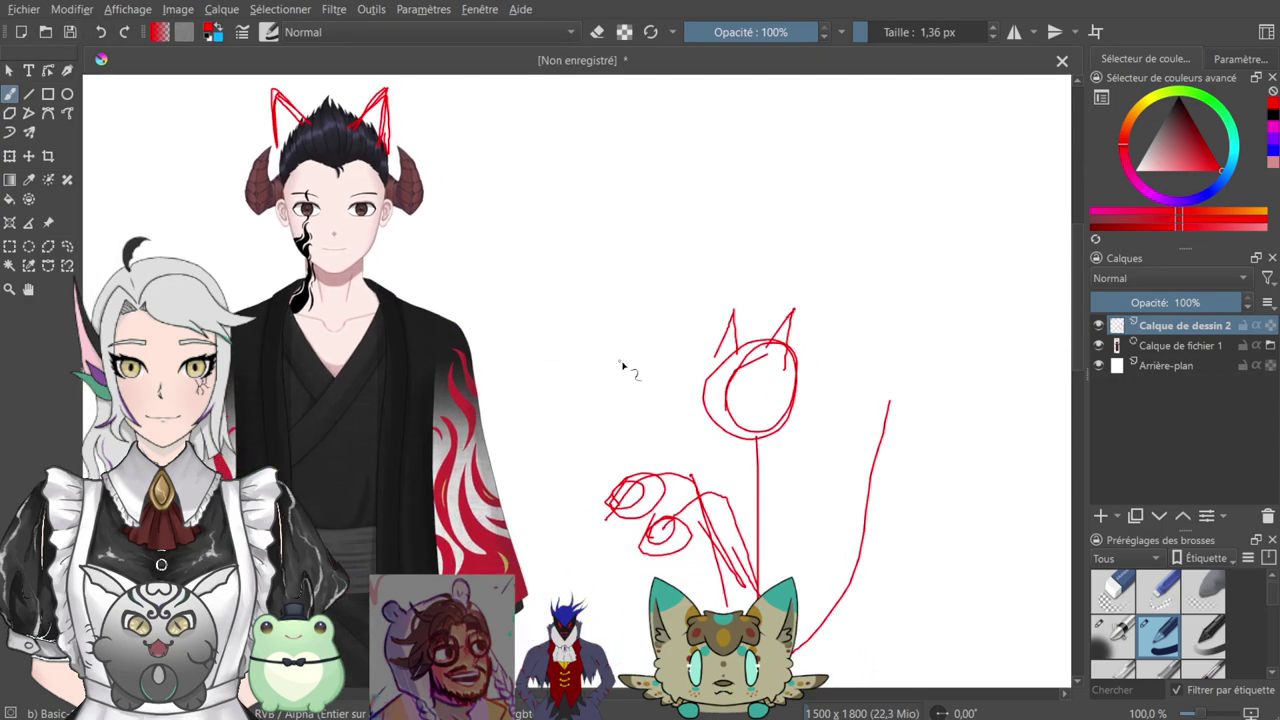
scroll(622, 365, down, 1)
scroll(628, 366, down, 1)
scroll(645, 379, up, 1)
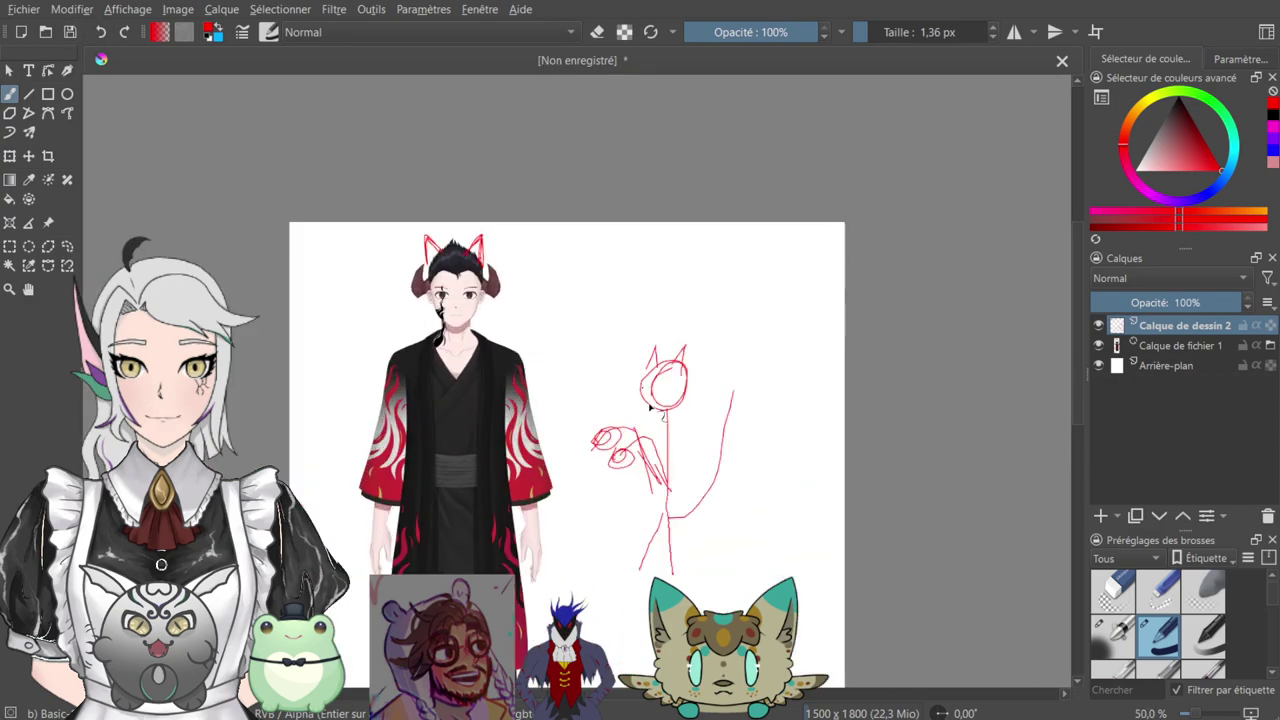
mouse_move(652, 454)
mouse_down()
mouse_move(663, 333)
mouse_move(657, 376)
mouse_move(663, 356)
mouse_up()
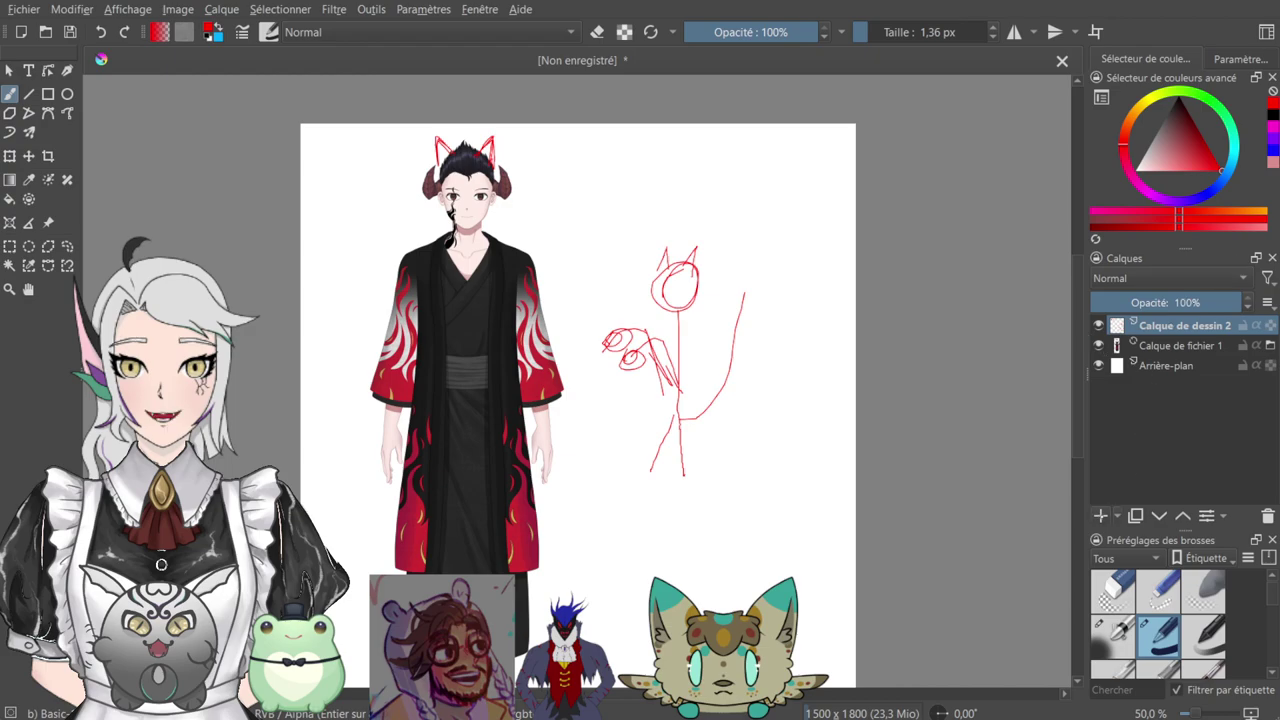
key(Insert)
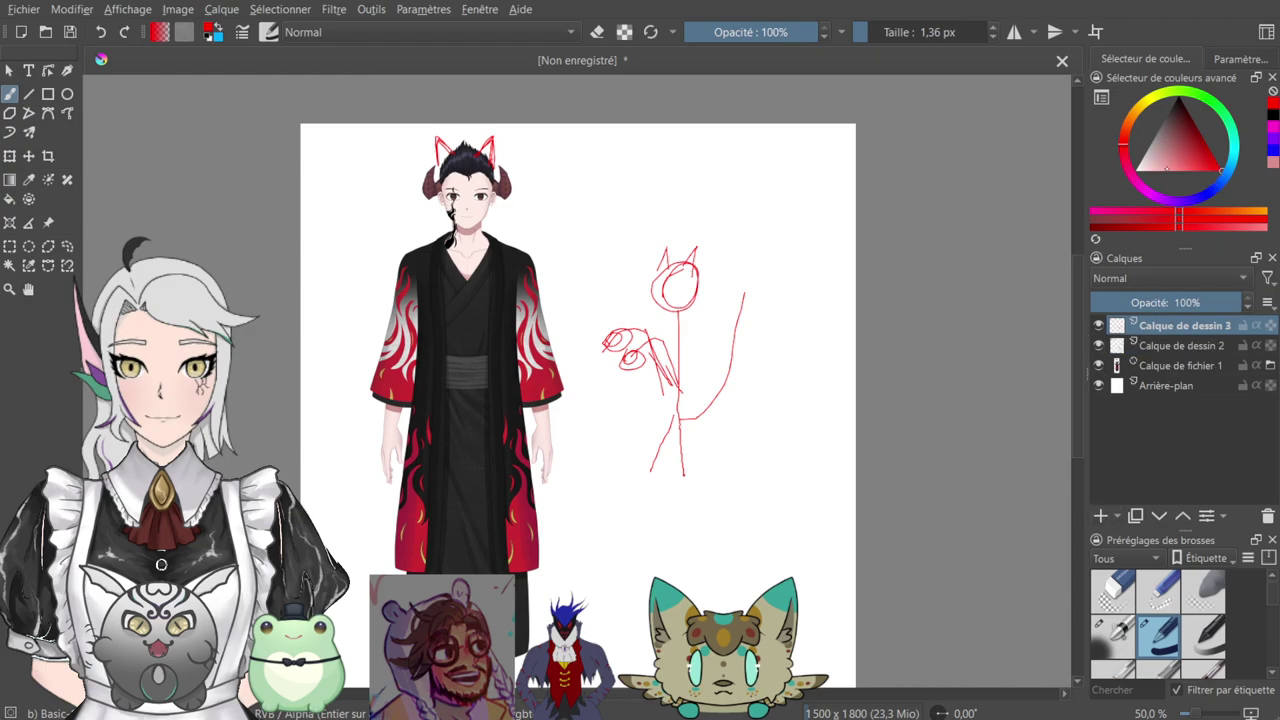
drag(1219, 182, 1208, 202)
scroll(683, 437, up, 1)
mouse_move(817, 451)
mouse_down()
mouse_move(774, 414)
mouse_move(651, 171)
mouse_move(738, 356)
mouse_up()
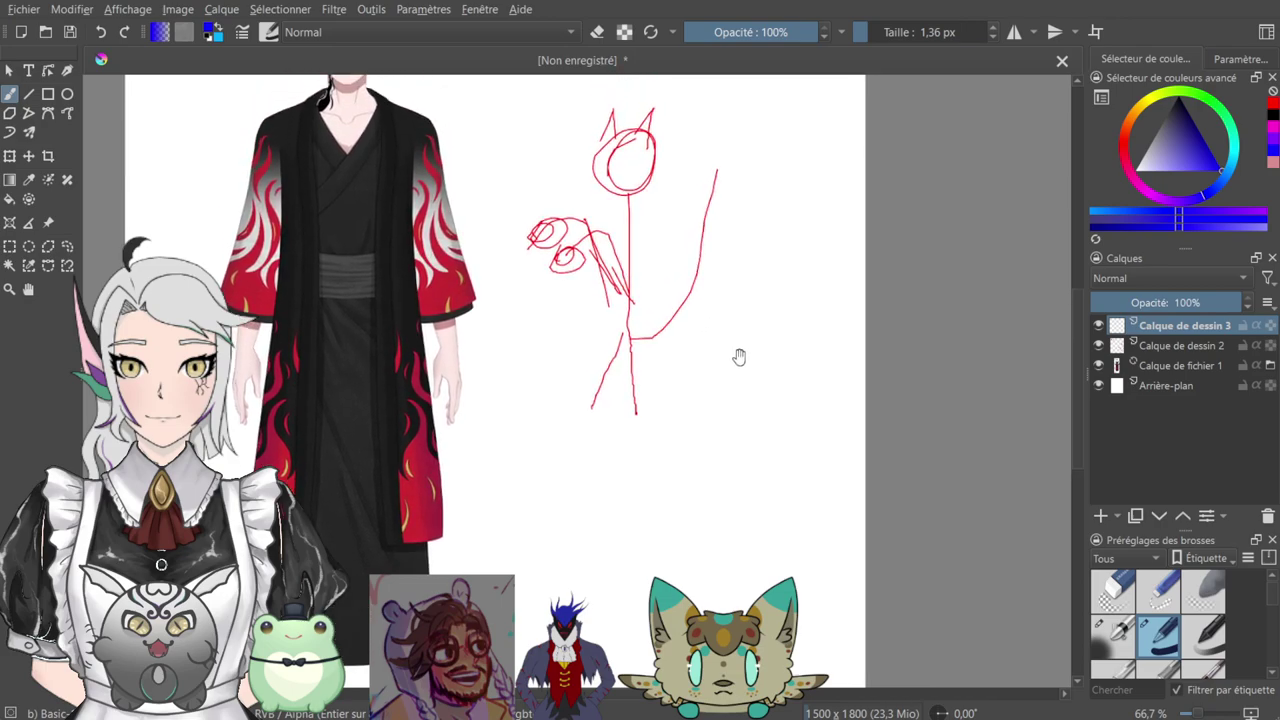
mouse_move(649, 318)
mouse_down()
mouse_move(654, 414)
mouse_move(668, 350)
mouse_up()
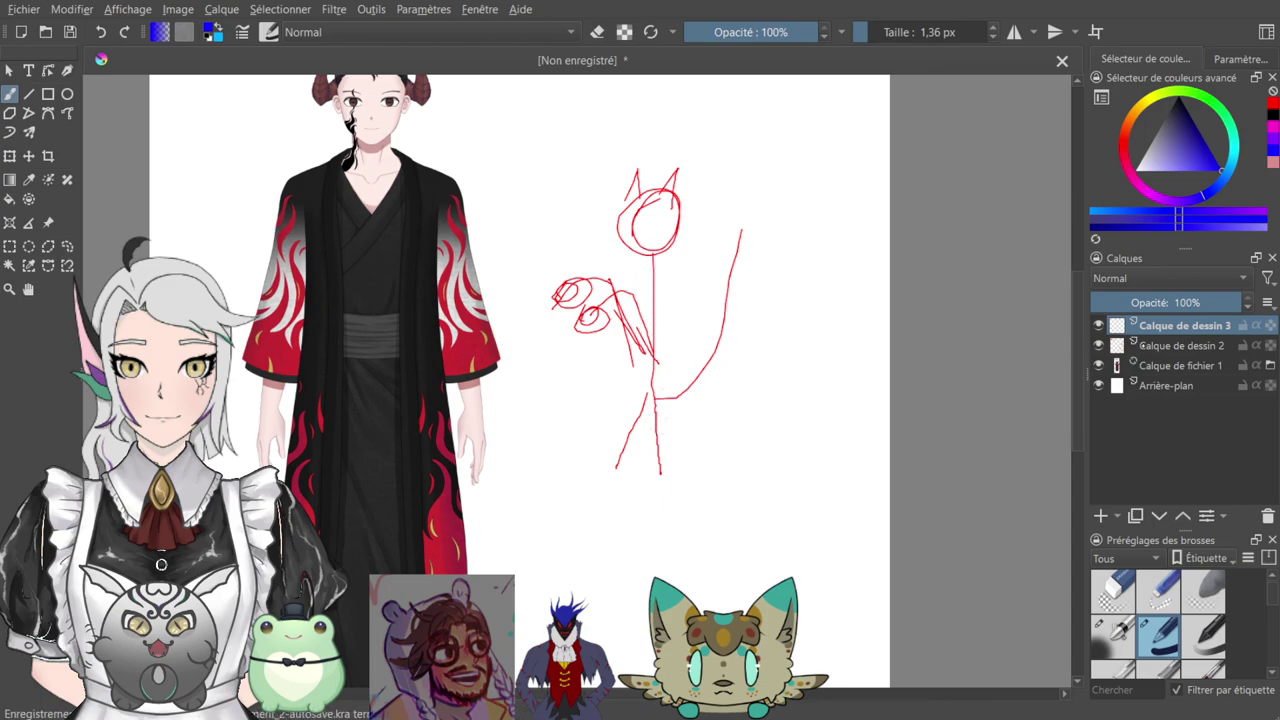
- Lasso the red stick figure on Calque de dessin 2, move it up and closer to the reference character, and deselect
click(1140, 347)
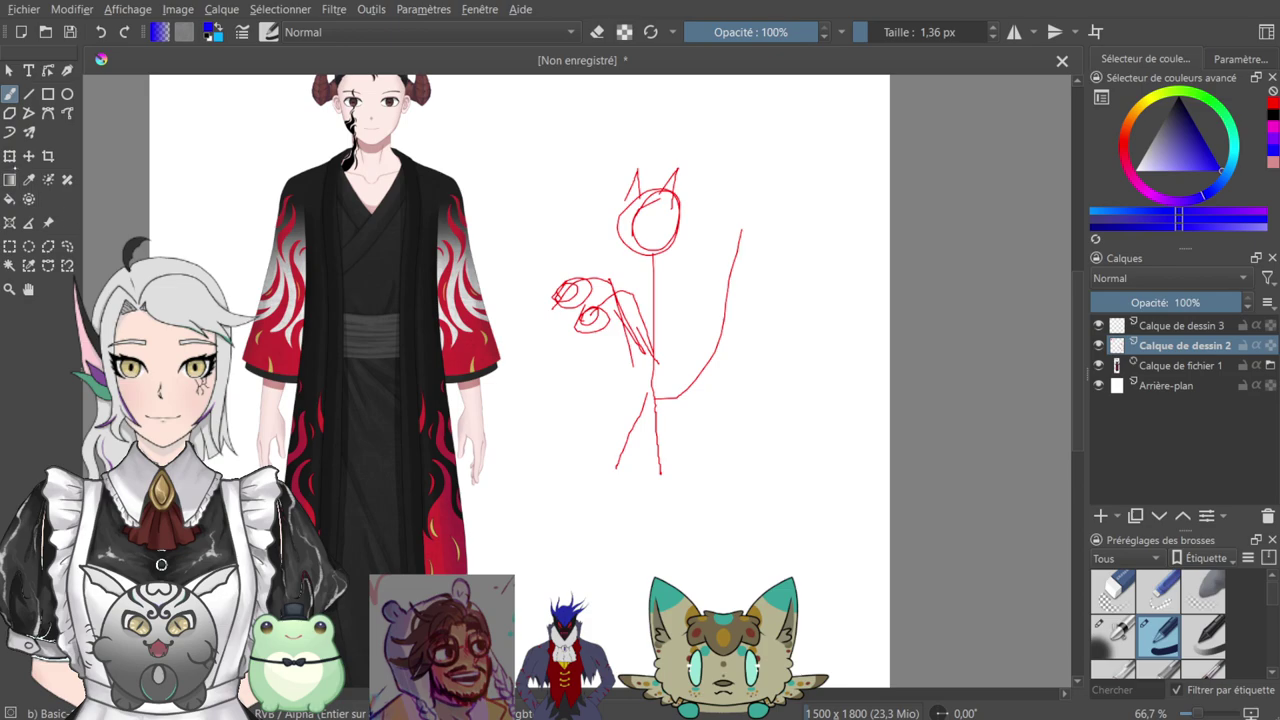
click(67, 245)
mouse_move(610, 117)
mouse_down()
mouse_move(530, 310)
mouse_move(652, 552)
mouse_move(833, 220)
mouse_move(615, 120)
mouse_up()
click(29, 156)
drag(689, 182, 662, 326)
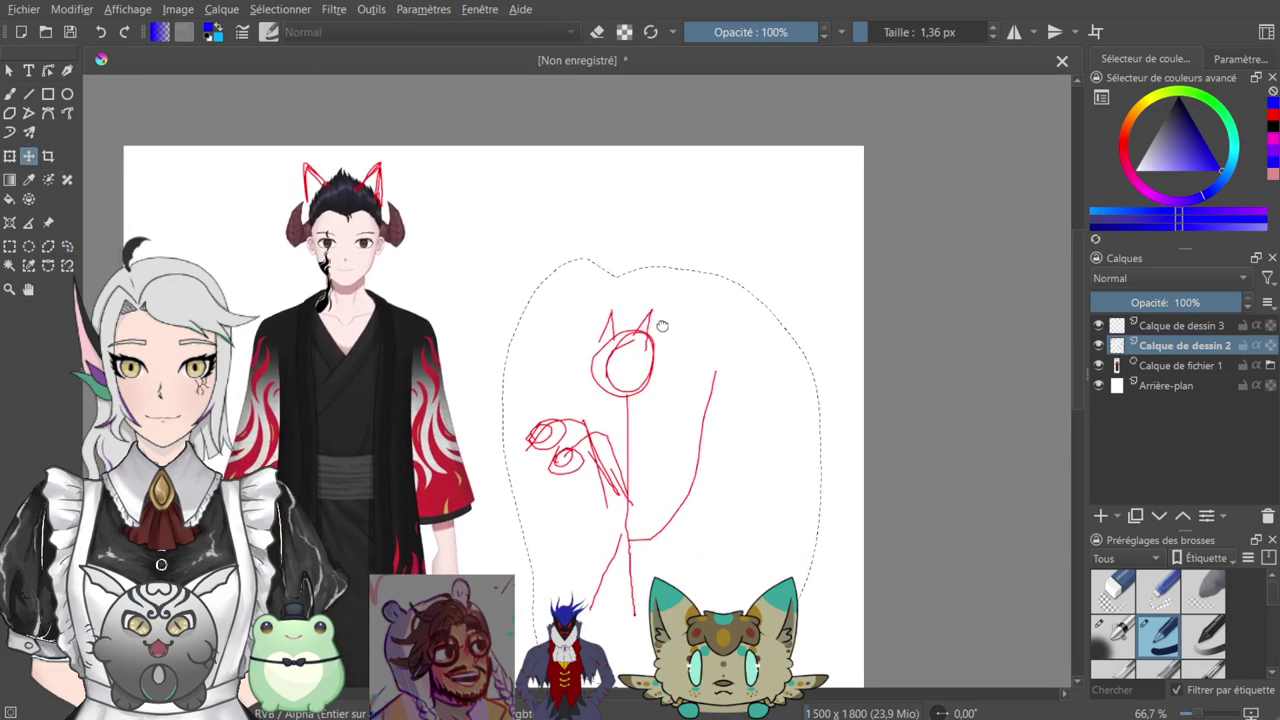
mouse_move(672, 451)
mouse_down()
mouse_move(663, 334)
mouse_move(595, 317)
mouse_up()
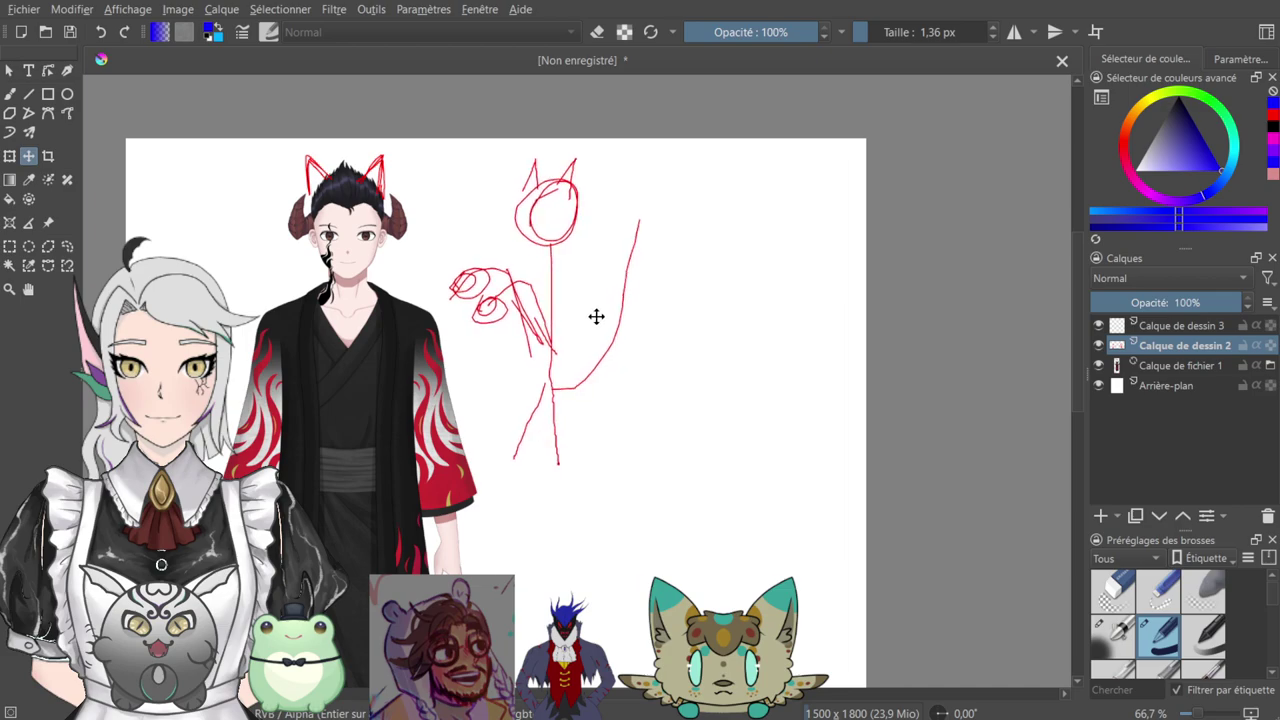
mouse_move(749, 434)
mouse_down()
mouse_move(808, 386)
mouse_move(727, 267)
mouse_move(770, 440)
mouse_up()
key(b)
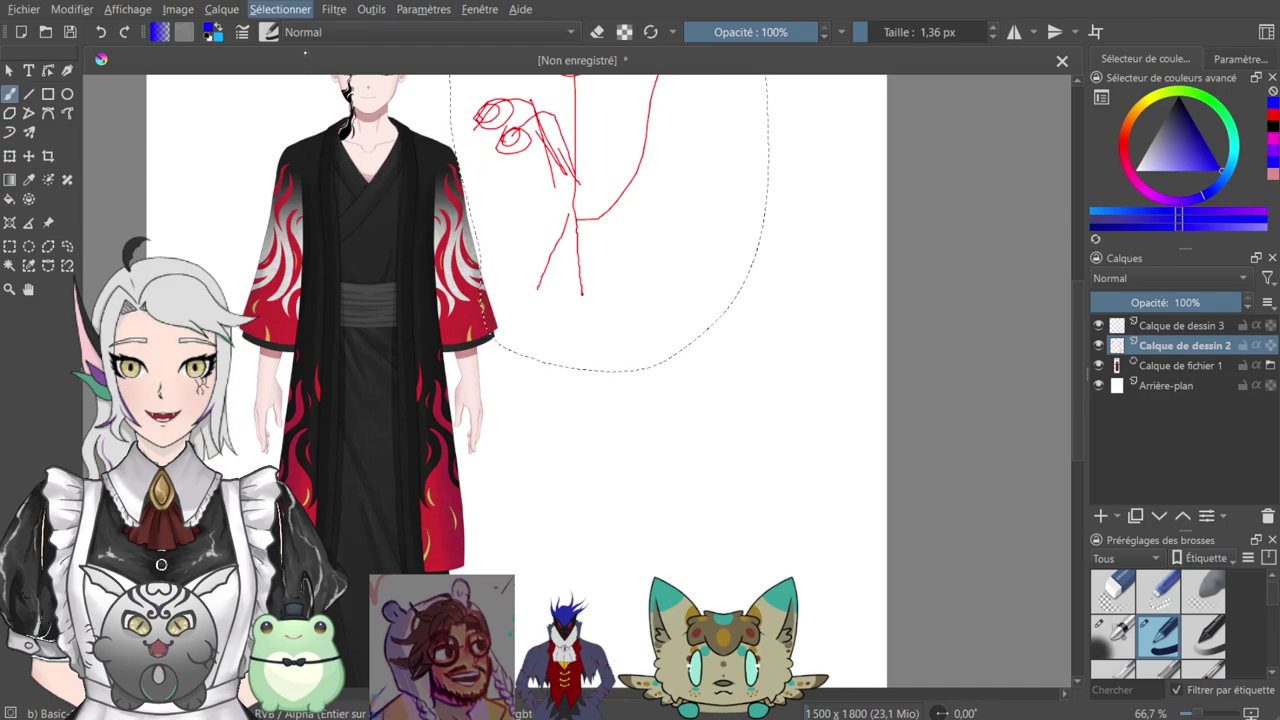
click(305, 53)
- Sketch a blue circle as the base of a head in the empty area below the red figure's tail
drag(706, 260, 678, 228)
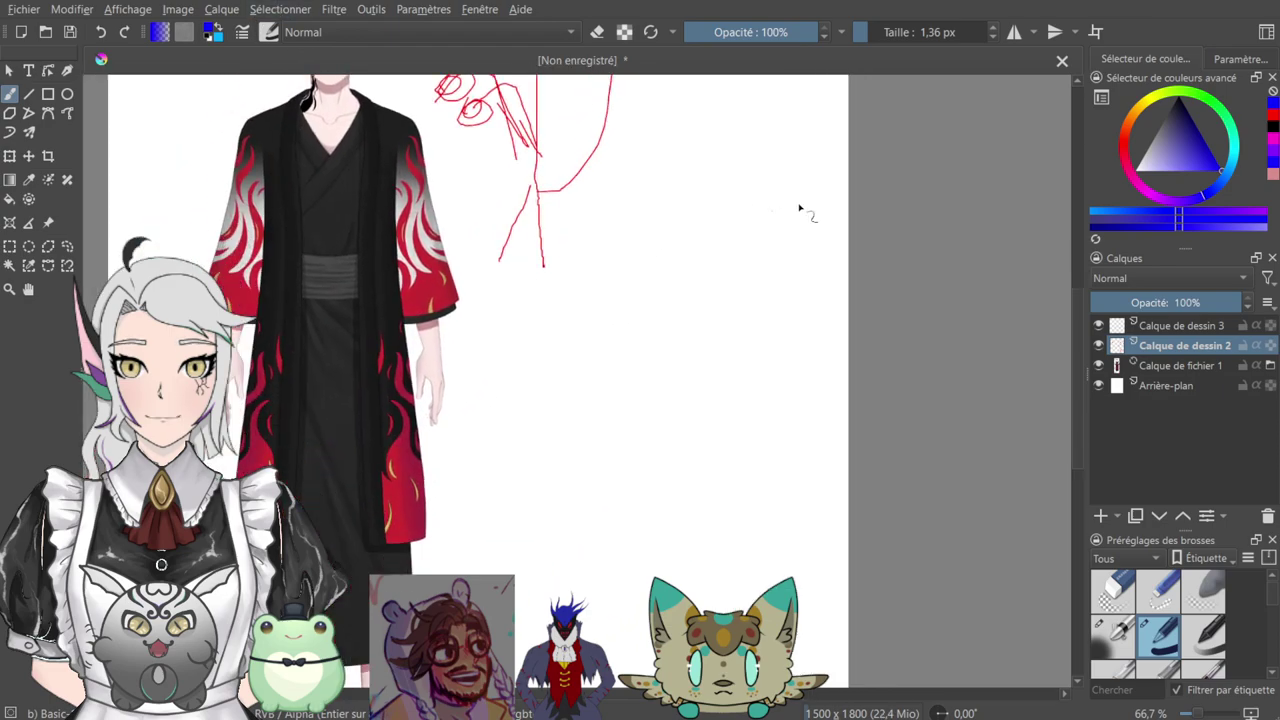
drag(657, 271, 664, 341)
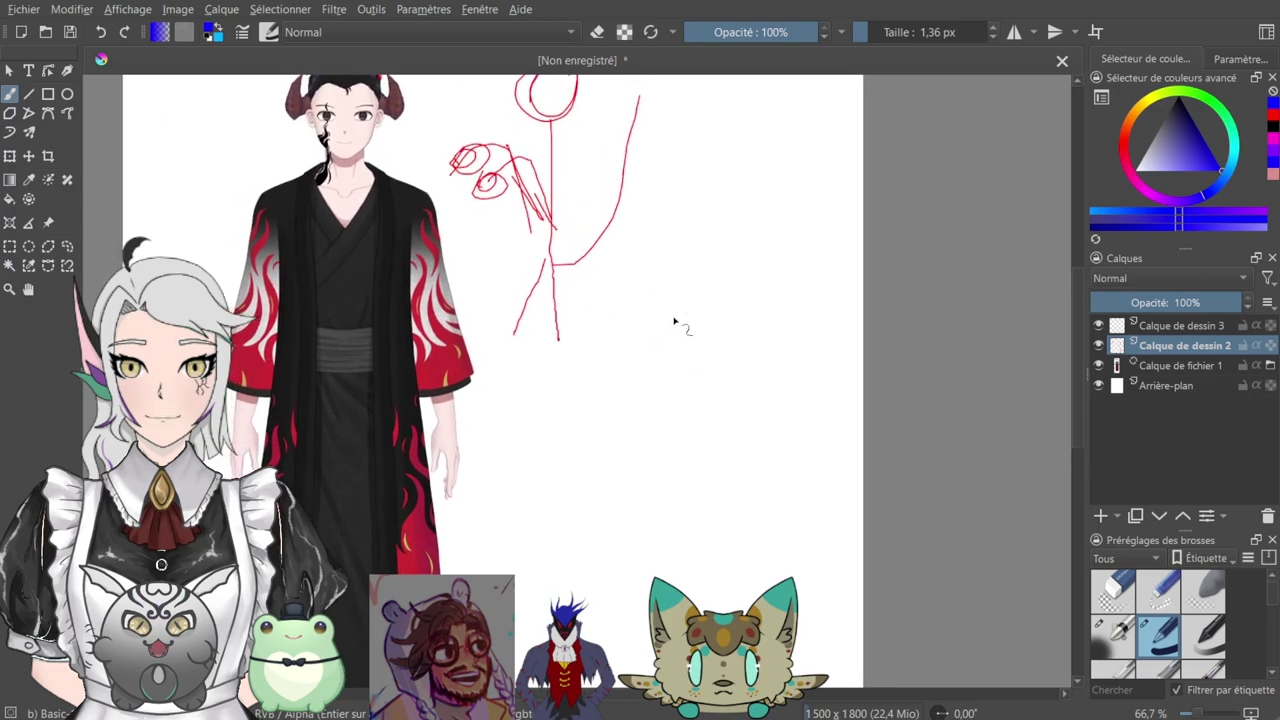
drag(680, 297, 648, 250)
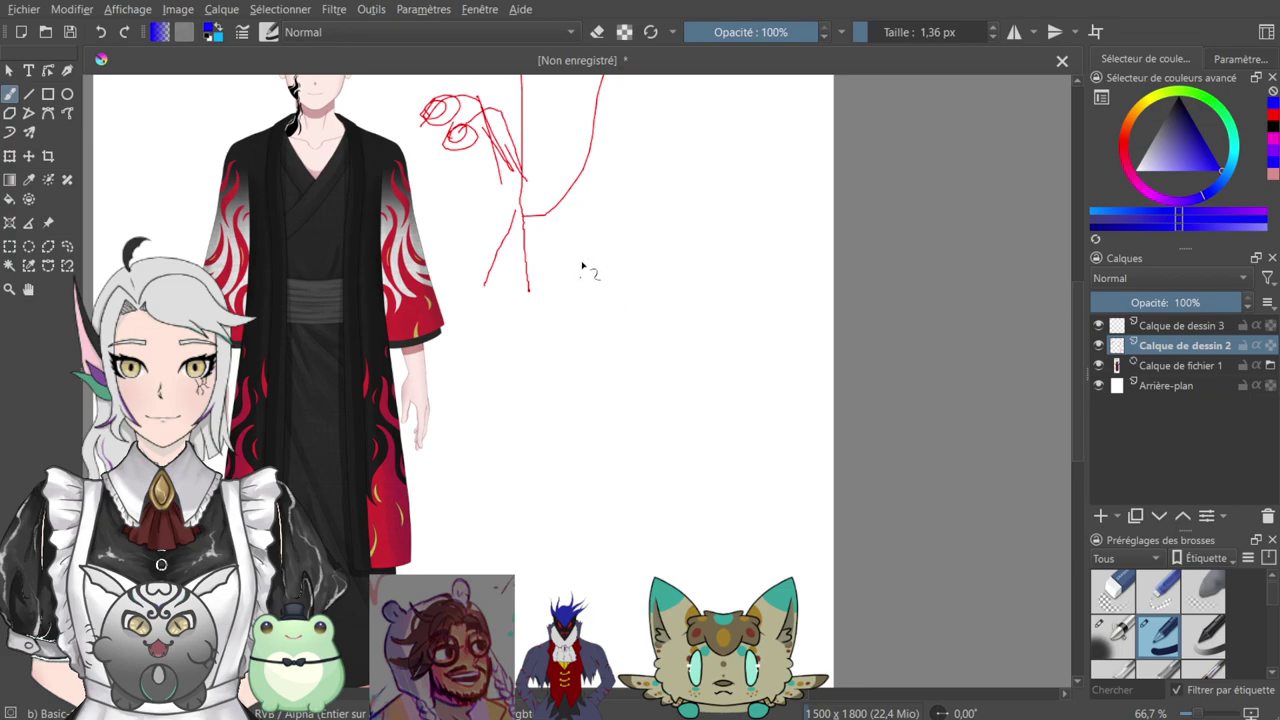
mouse_move(593, 250)
mouse_down()
mouse_move(593, 325)
mouse_move(629, 258)
mouse_move(577, 287)
mouse_move(659, 277)
mouse_move(551, 284)
mouse_move(660, 266)
mouse_move(583, 294)
mouse_up()
click(101, 32)
mouse_move(591, 252)
mouse_down()
mouse_move(601, 326)
mouse_move(637, 322)
mouse_move(627, 318)
mouse_move(651, 298)
mouse_move(643, 315)
mouse_move(636, 255)
mouse_move(588, 248)
mouse_up()
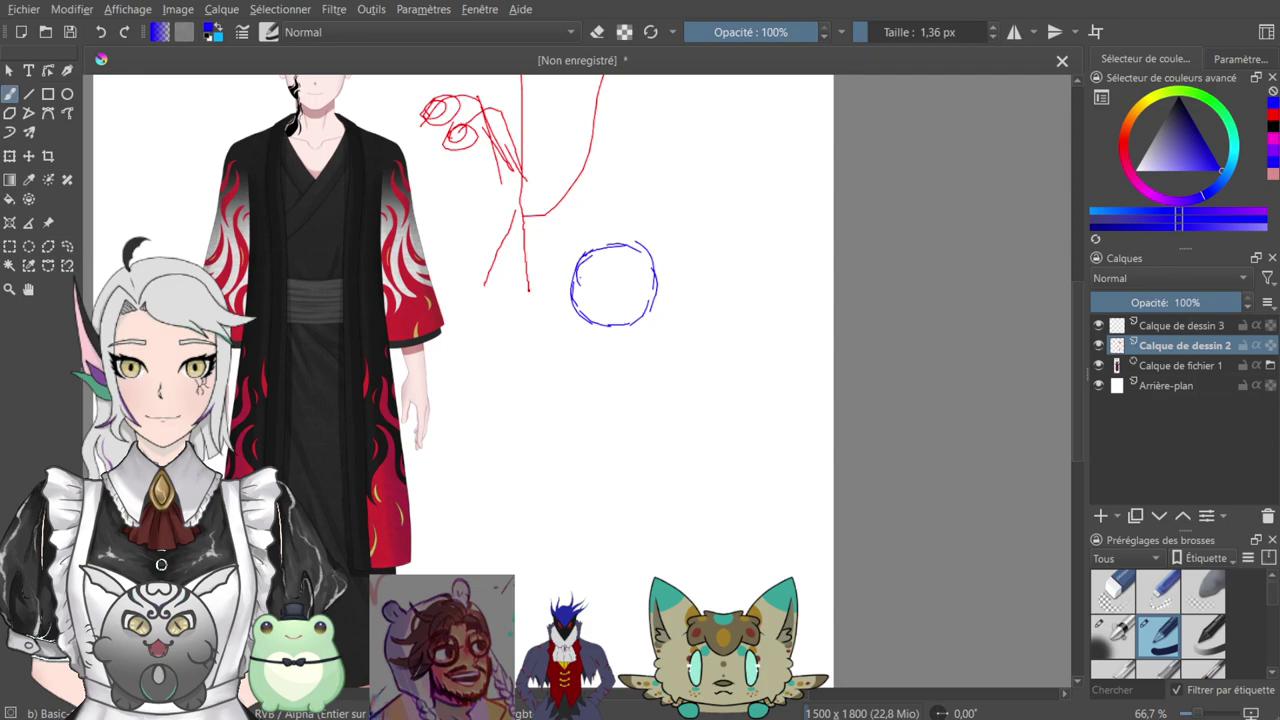
- Extend the blue circle downward with side and jaw lines into an egg-shaped head with a pointed chin
mouse_move(543, 258)
mouse_down()
mouse_move(695, 301)
mouse_move(709, 218)
mouse_up()
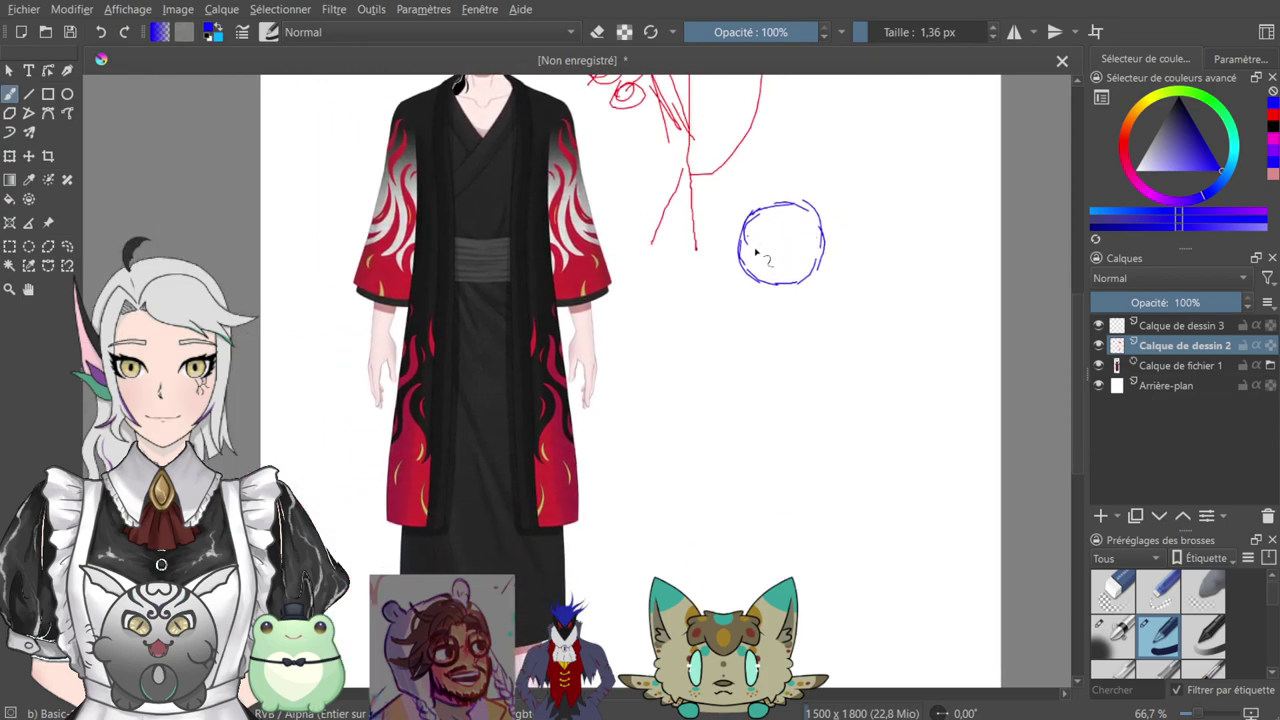
mouse_move(741, 248)
mouse_down()
mouse_move(765, 312)
mouse_move(745, 272)
mouse_move(786, 317)
mouse_up()
mouse_move(820, 234)
mouse_down()
mouse_move(817, 286)
mouse_move(790, 316)
mouse_move(823, 263)
mouse_move(791, 354)
mouse_up()
mouse_move(717, 388)
mouse_down()
mouse_move(715, 337)
mouse_move(733, 320)
mouse_up()
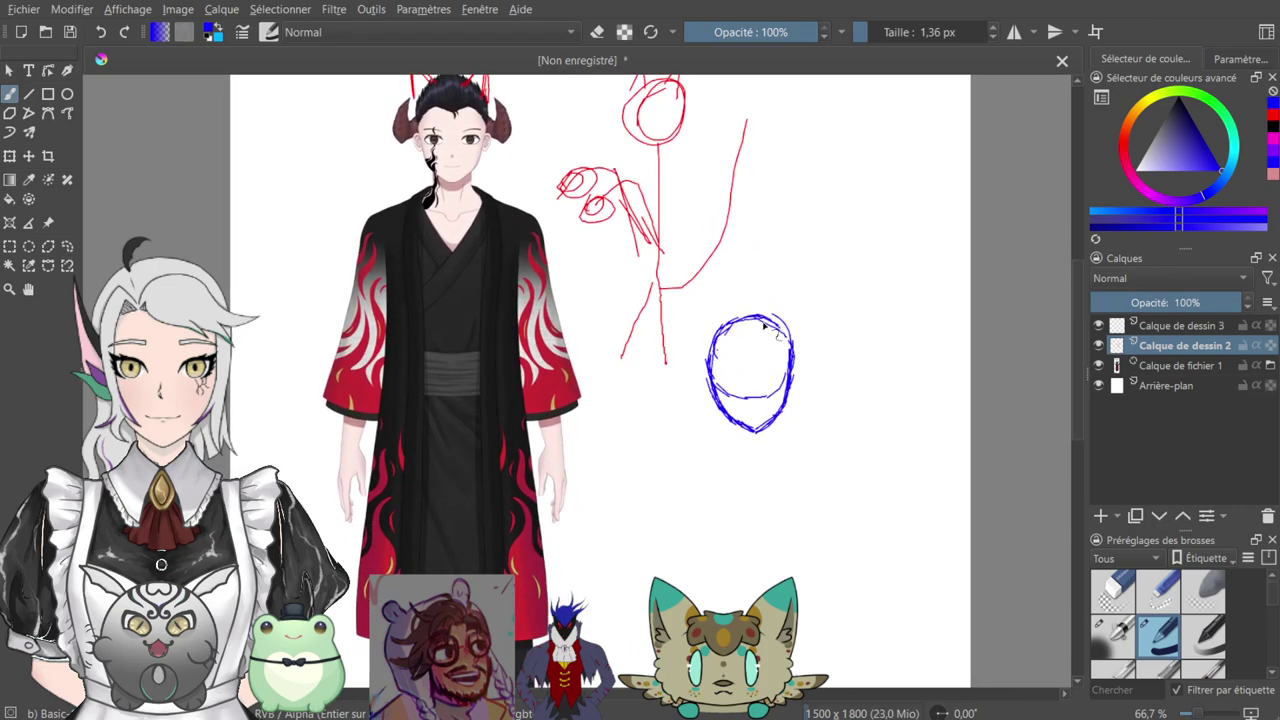
- Turn on horizontal mirroring and sketch the neck and sloping shoulder lines below the head, undoing the downturned shoulder ends
drag(775, 343, 782, 180)
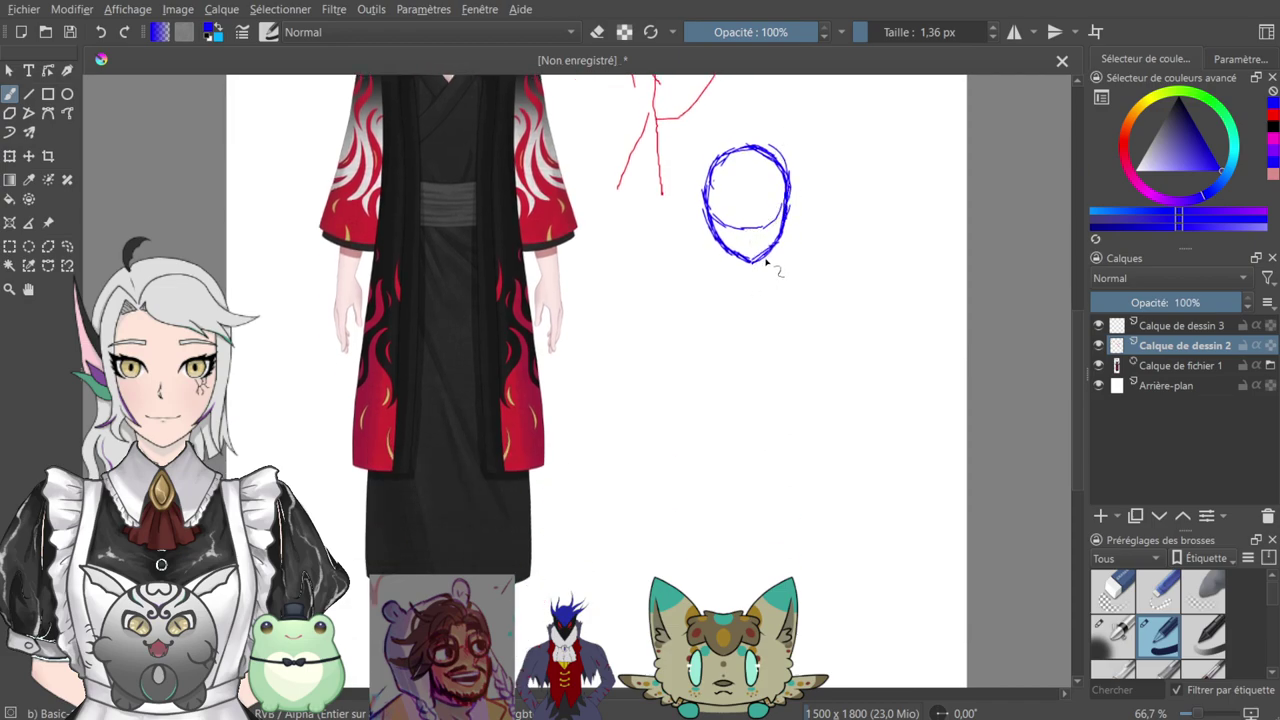
drag(762, 273, 773, 254)
click(1014, 32)
drag(757, 119, 730, 243)
drag(580, 126, 803, 117)
mouse_move(707, 292)
mouse_down()
mouse_move(729, 307)
mouse_move(691, 255)
mouse_move(696, 212)
mouse_up()
mouse_move(790, 297)
mouse_down()
mouse_move(812, 229)
mouse_move(697, 265)
mouse_move(676, 325)
mouse_move(700, 317)
mouse_move(656, 360)
mouse_move(632, 360)
mouse_move(652, 220)
mouse_up()
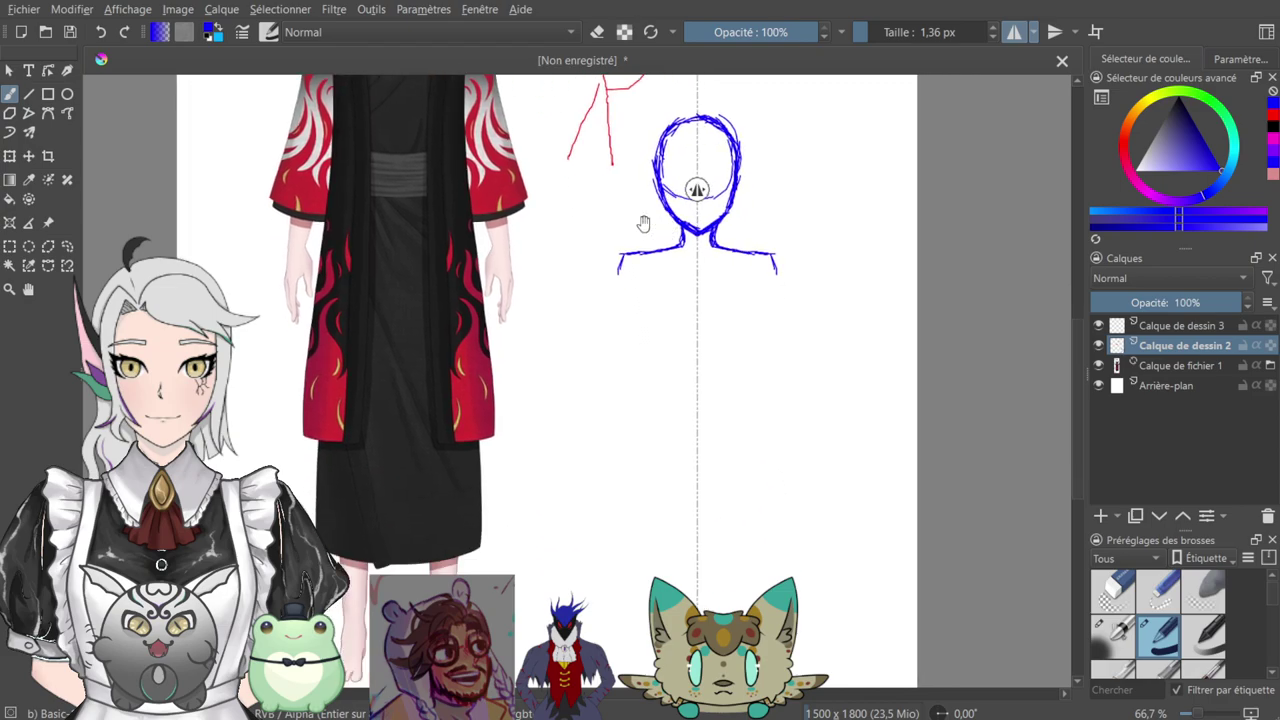
click(100, 32)
click(100, 32)
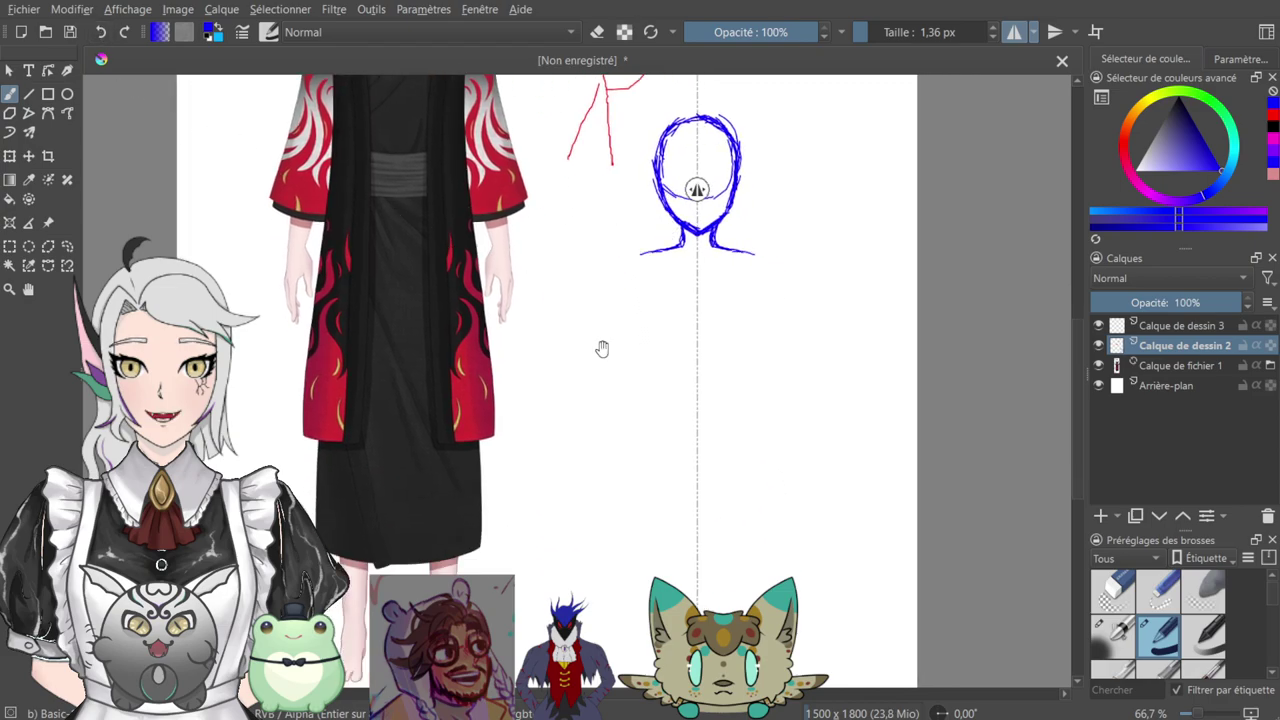
- Try short mirrored side lines for the torso below the shoulders, undoing the misplaced strokes
drag(686, 355, 665, 241)
drag(645, 305, 604, 383)
drag(578, 264, 588, 376)
click(100, 32)
click(100, 32)
click(102, 36)
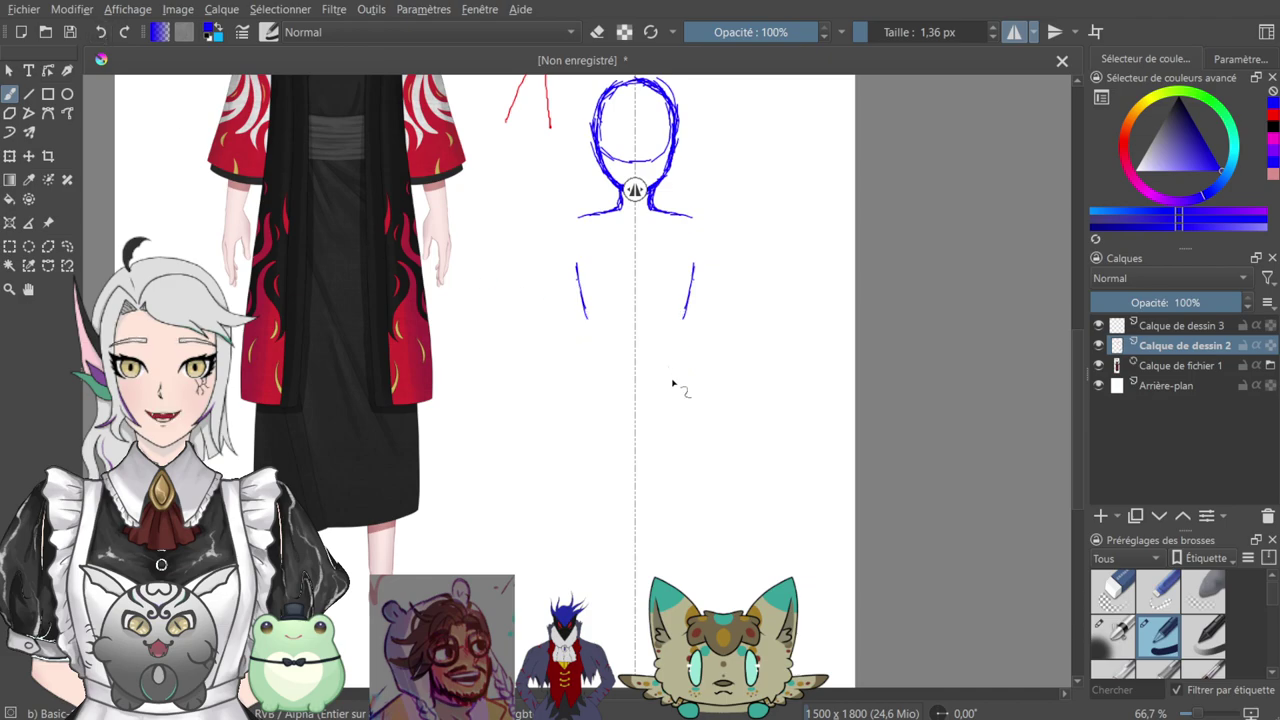
- Try to continue the mirrored torso sides inward to a waist and out to the hips, and undo the strokes
mouse_move(583, 300)
mouse_down()
mouse_move(600, 336)
mouse_move(581, 392)
mouse_move(599, 368)
mouse_up()
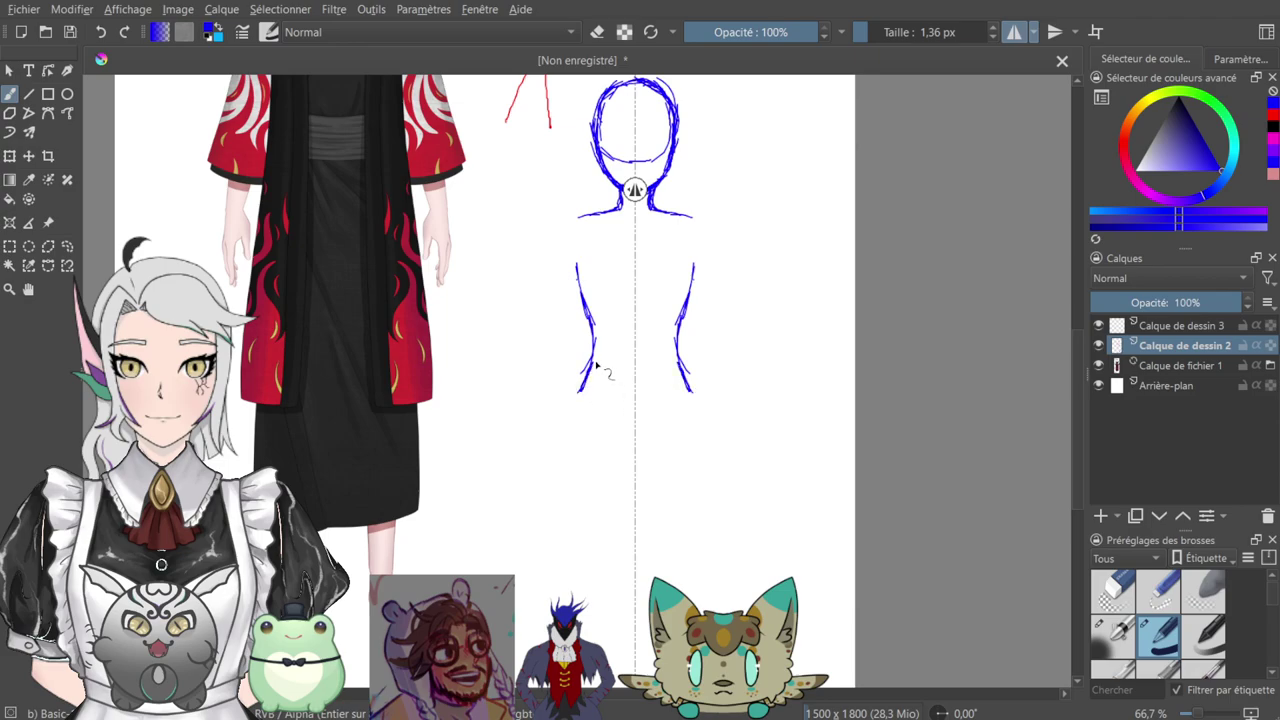
click(100, 32)
click(100, 32)
click(100, 32)
click(100, 32)
click(100, 32)
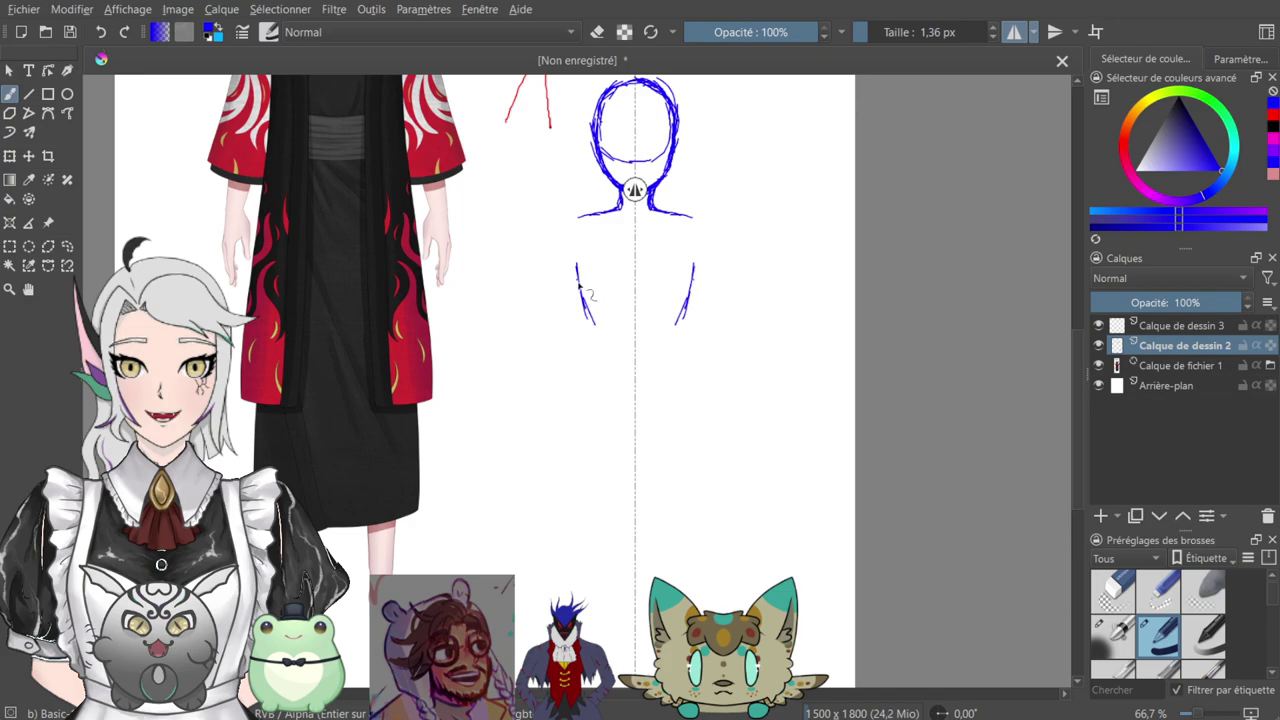
drag(585, 310, 593, 337)
drag(590, 342, 592, 329)
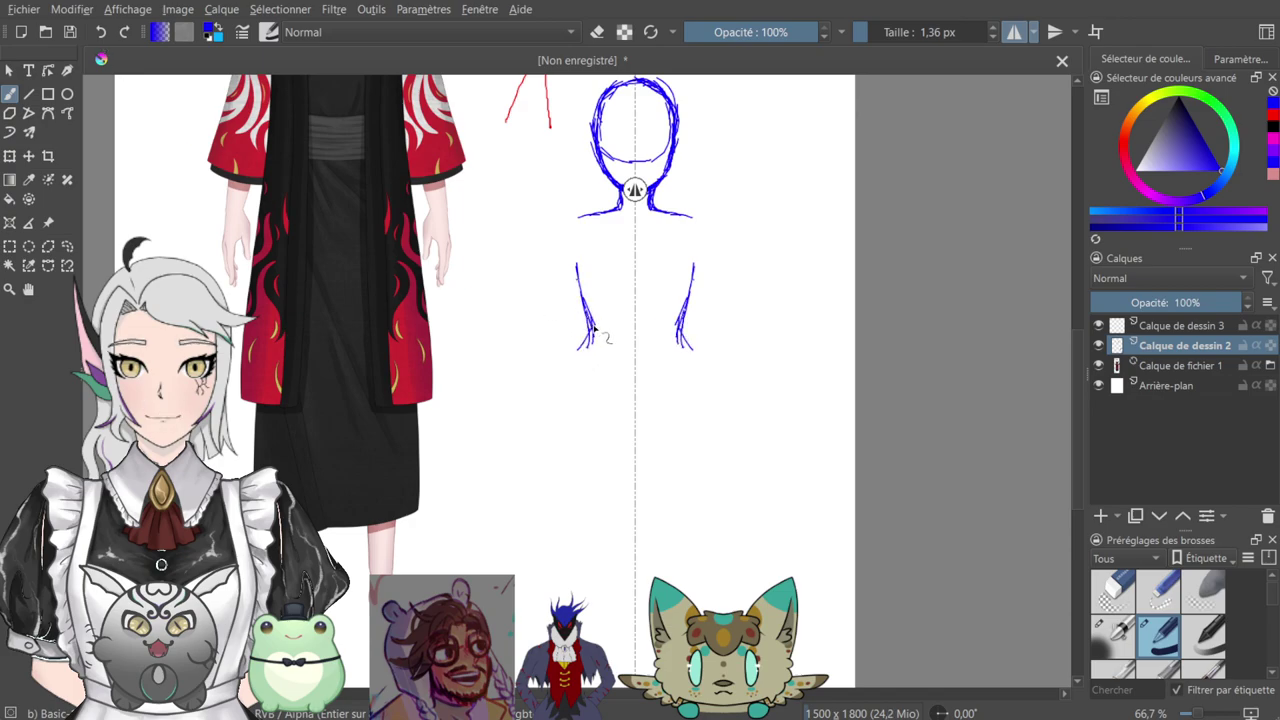
key(ctrl+z)
key(ctrl+z)
key(ctrl+z)
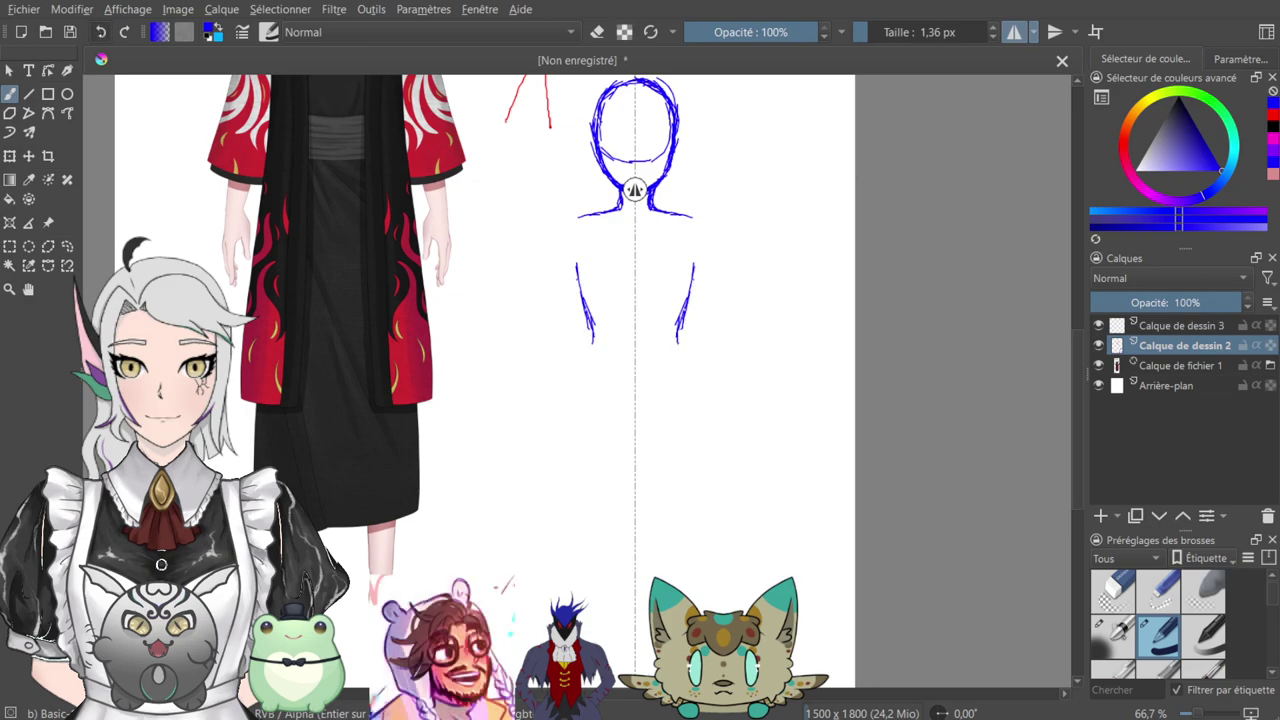
- Erase the stray lines around the head outline and neck and the ends of the curve inside the head
mouse_move(651, 337)
mouse_down()
mouse_move(583, 574)
mouse_move(616, 541)
mouse_up()
click(599, 31)
key(ctrl+plus)
key(ctrl+plus)
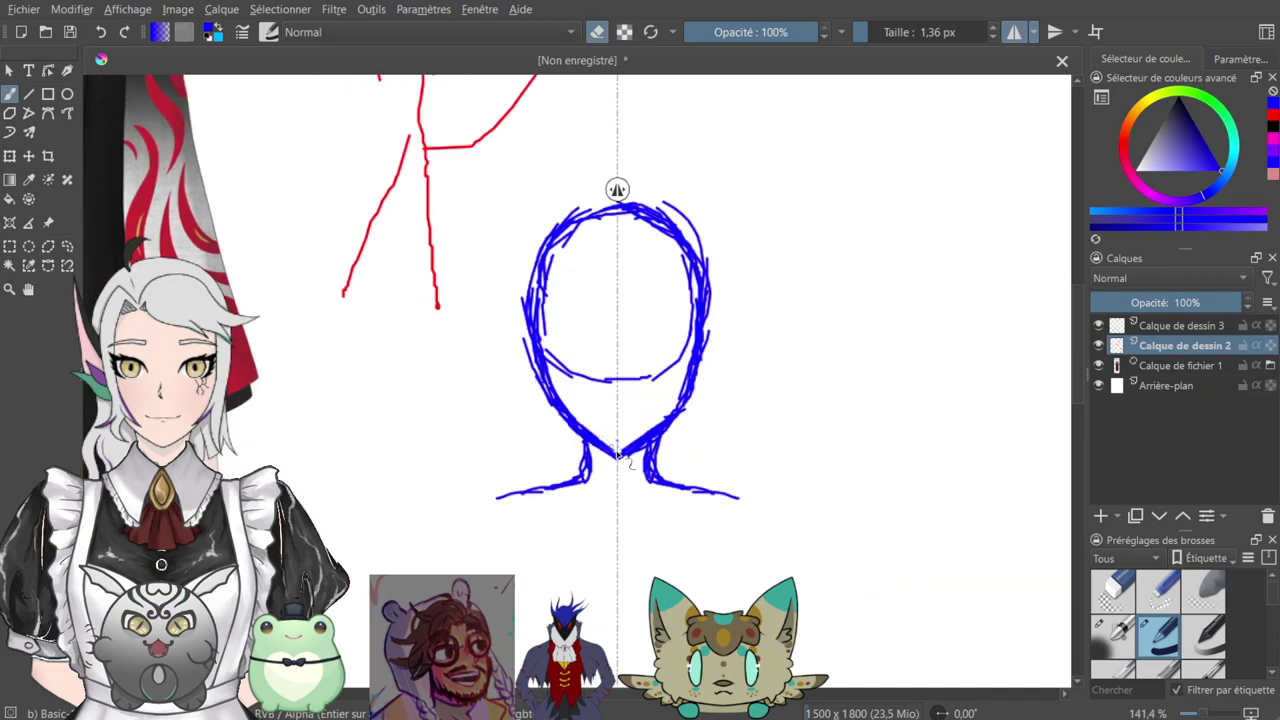
mouse_move(598, 455)
mouse_down()
mouse_move(548, 412)
mouse_move(566, 402)
mouse_up()
mouse_move(548, 340)
mouse_down()
mouse_move(560, 245)
mouse_move(543, 353)
mouse_move(551, 369)
mouse_move(556, 350)
mouse_move(552, 388)
mouse_move(566, 405)
mouse_move(547, 343)
mouse_up()
drag(666, 199, 708, 262)
key(ctrl+minus)
key(minus)
key(e)
key(plus)
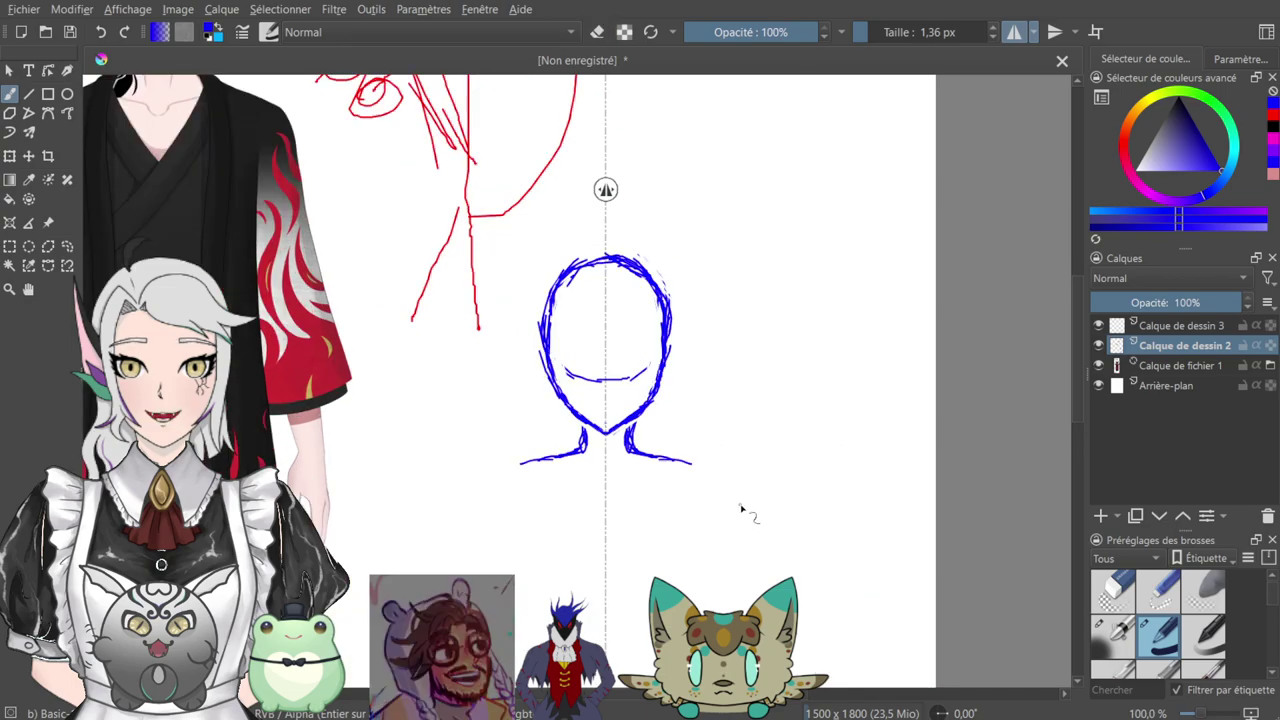
- Join the neck lines to the jaw and erase the surplus strokes along the neck
mouse_move(694, 470)
mouse_down()
mouse_move(720, 391)
mouse_move(777, 306)
mouse_move(702, 393)
mouse_up()
mouse_move(738, 258)
mouse_down()
mouse_move(700, 206)
mouse_move(707, 131)
mouse_up()
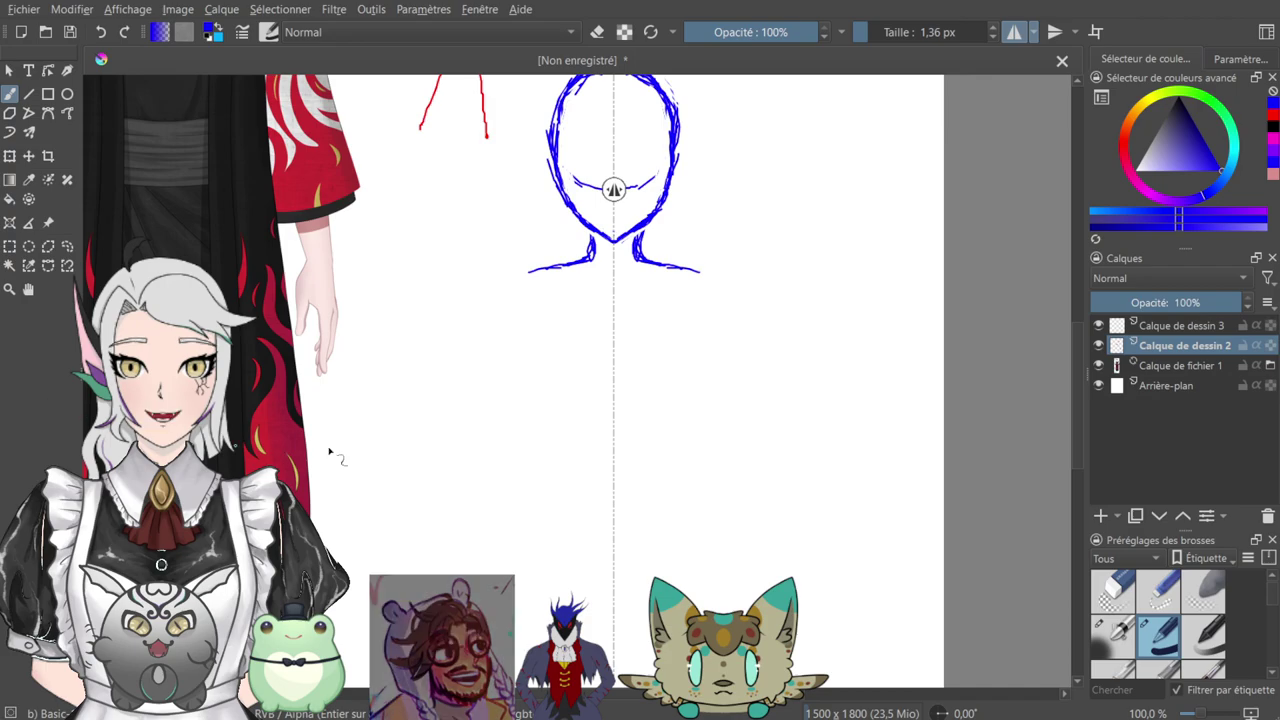
drag(574, 337, 548, 390)
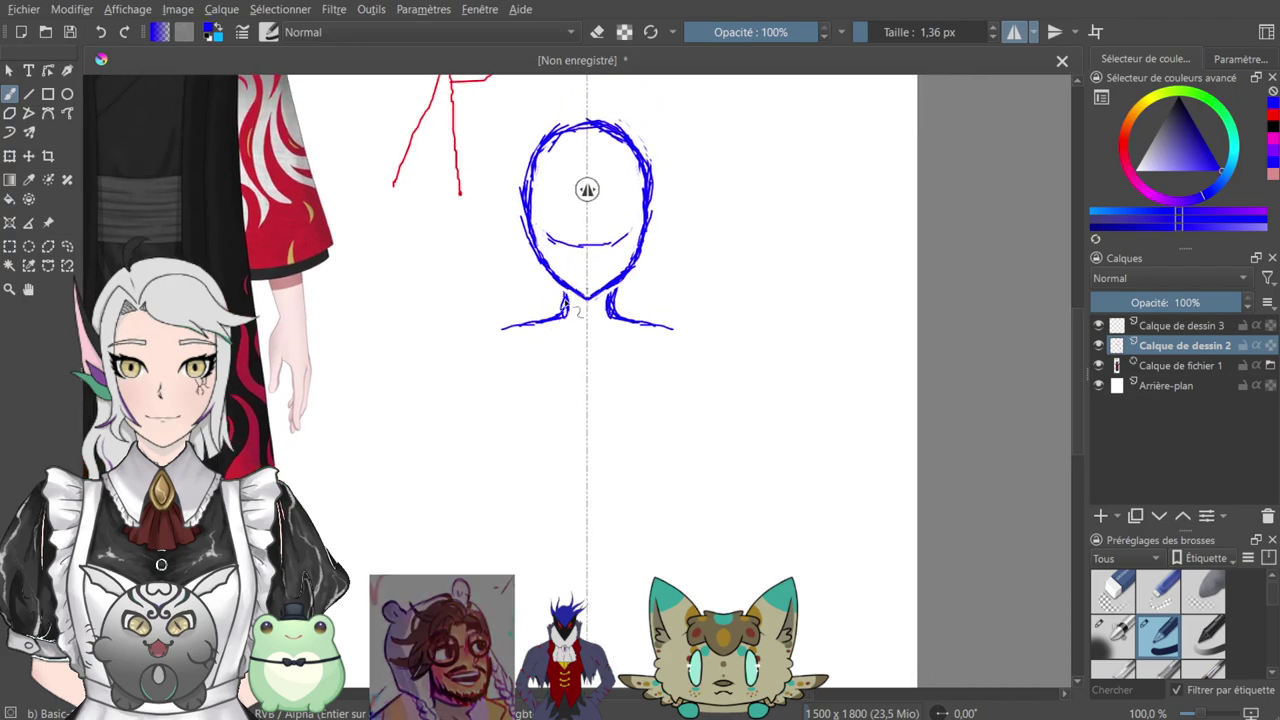
key(e)
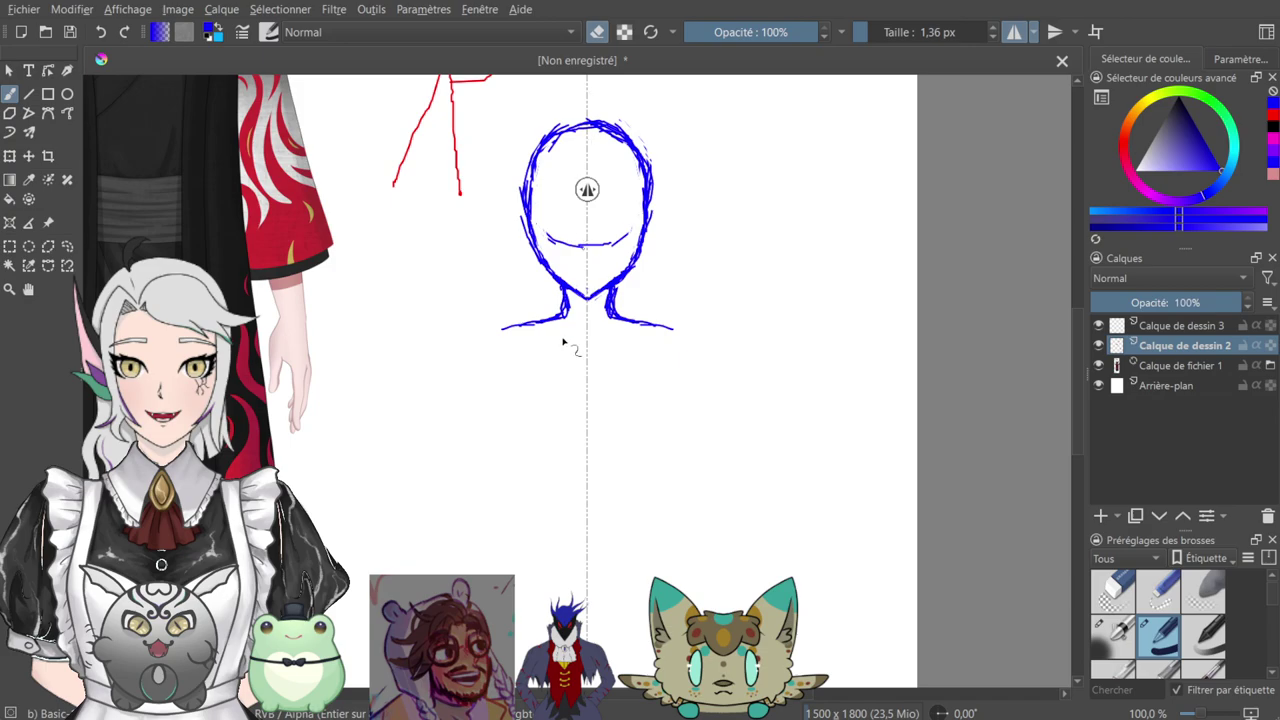
mouse_move(557, 287)
mouse_down()
mouse_move(571, 312)
mouse_move(566, 302)
mouse_up()
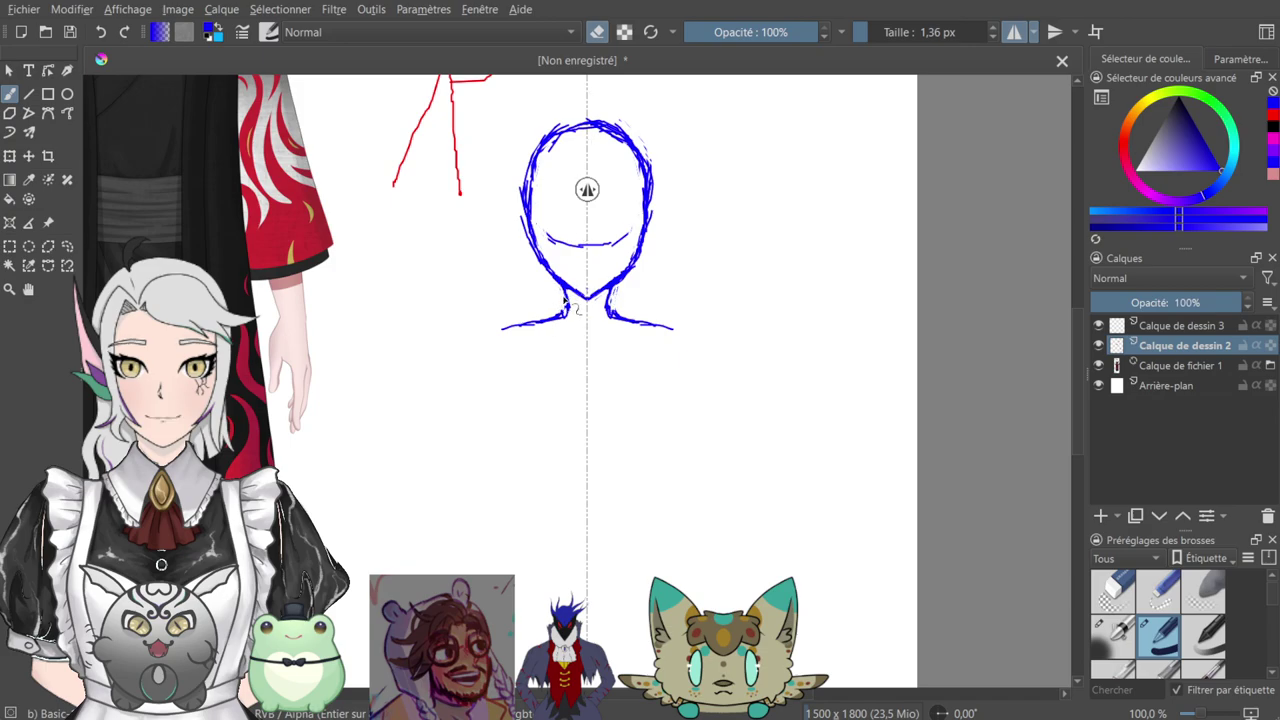
key(e)
- Turn off horizontal mirroring and sketch one rounded shoulder with its upper arm hanging down to a bent elbow
mouse_move(621, 227)
mouse_down()
mouse_move(494, 719)
mouse_move(643, 403)
mouse_move(618, 638)
mouse_move(645, 545)
mouse_move(613, 362)
mouse_move(616, 250)
mouse_up()
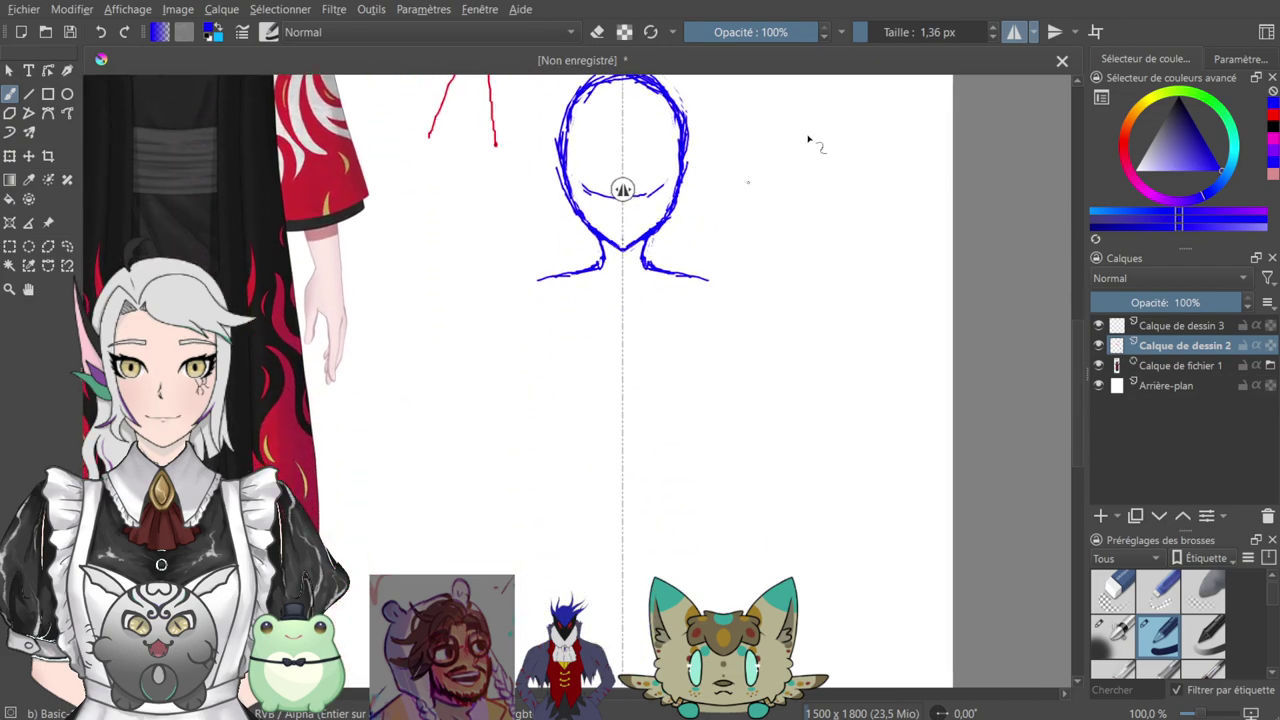
click(1015, 32)
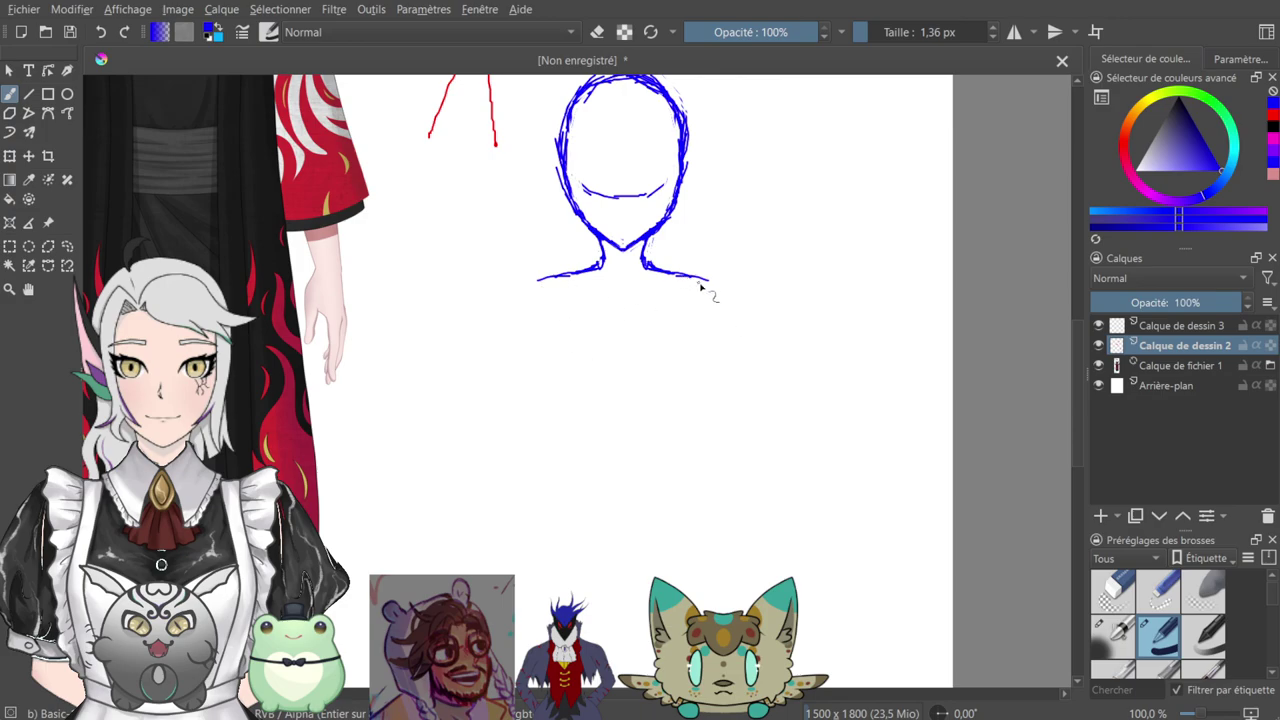
mouse_move(652, 267)
mouse_down()
mouse_move(724, 294)
mouse_move(730, 355)
mouse_move(716, 454)
mouse_move(729, 339)
mouse_move(706, 455)
mouse_move(678, 438)
mouse_move(710, 455)
mouse_move(652, 432)
mouse_up()
drag(633, 376, 680, 444)
- Try to sketch a forearm angled across the chest with a blocky fist, and undo its strokes back to the elbow
mouse_move(636, 371)
mouse_down()
mouse_move(677, 434)
mouse_move(626, 335)
mouse_move(667, 348)
mouse_move(684, 378)
mouse_up()
drag(636, 316, 682, 380)
mouse_move(656, 338)
mouse_down()
mouse_move(605, 298)
mouse_move(580, 322)
mouse_move(587, 352)
mouse_move(613, 347)
mouse_move(621, 327)
mouse_move(634, 370)
mouse_up()
drag(618, 257, 690, 333)
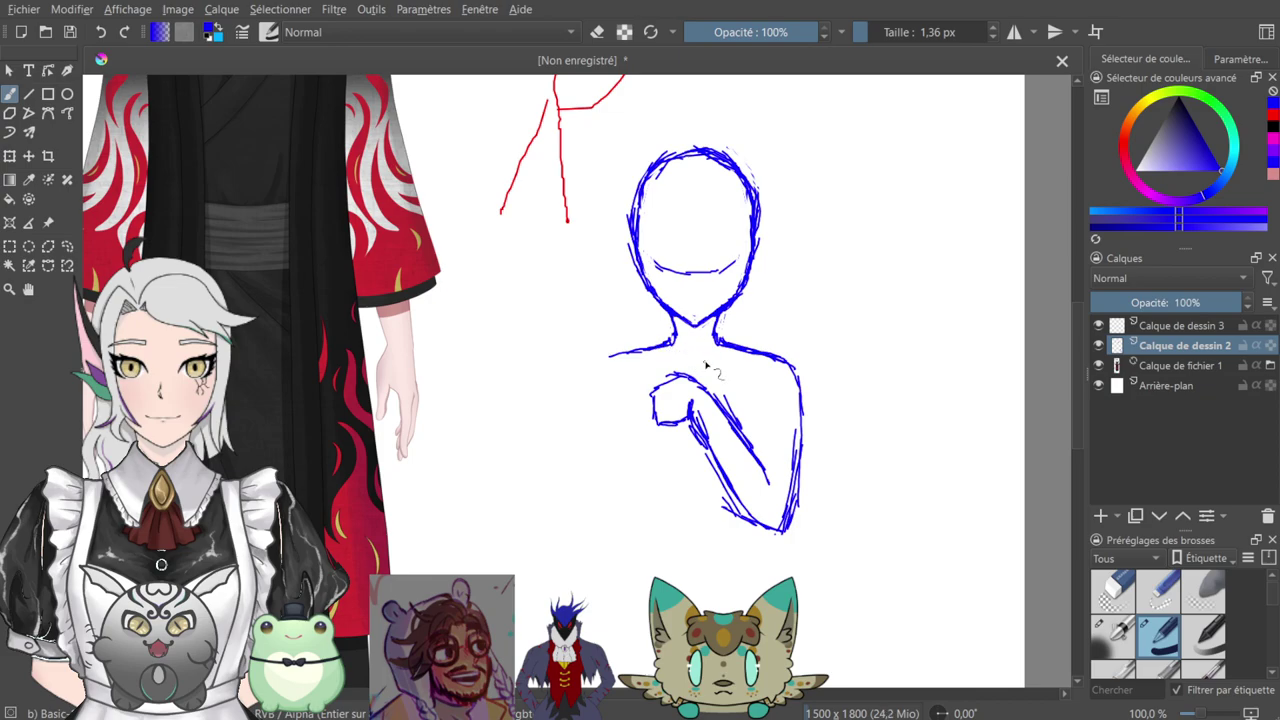
key(ctrl+z)
key(ctrl+z)
key(ctrl+z)
key(ctrl+z)
key(ctrl+z)
key(ctrl+z)
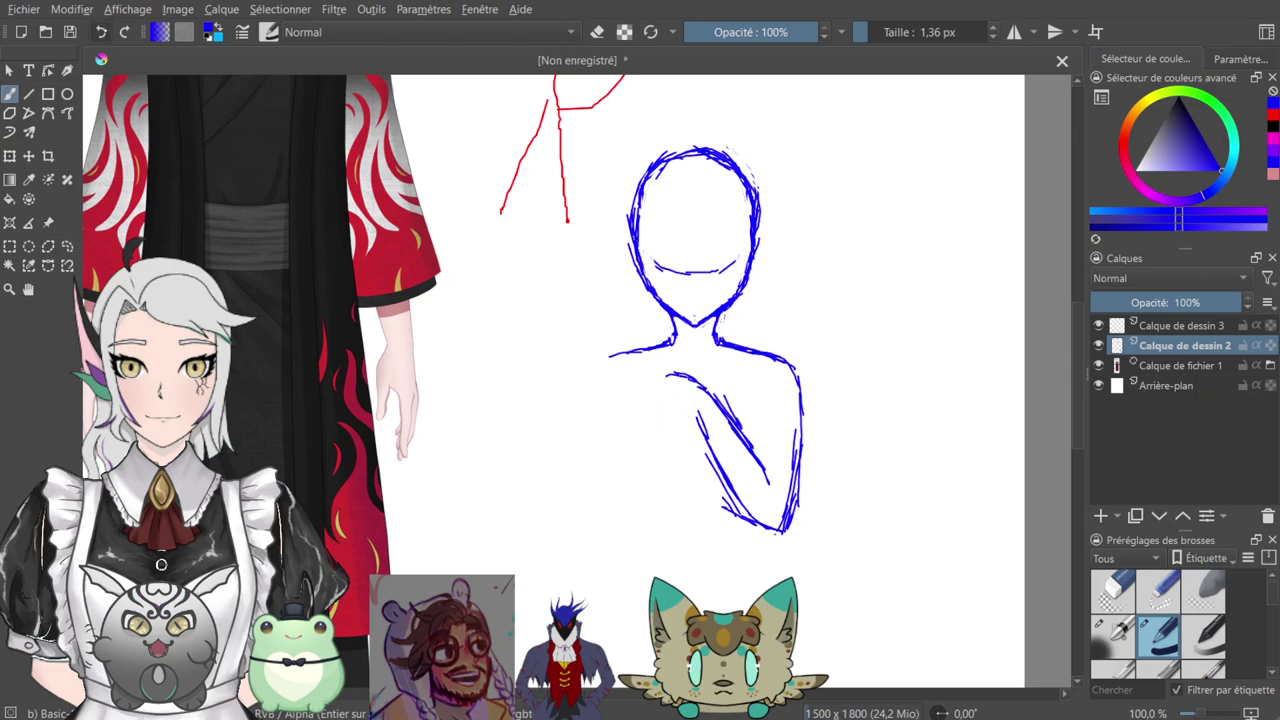
key(ctrl+z)
key(ctrl+z)
key(ctrl+z)
key(ctrl+z)
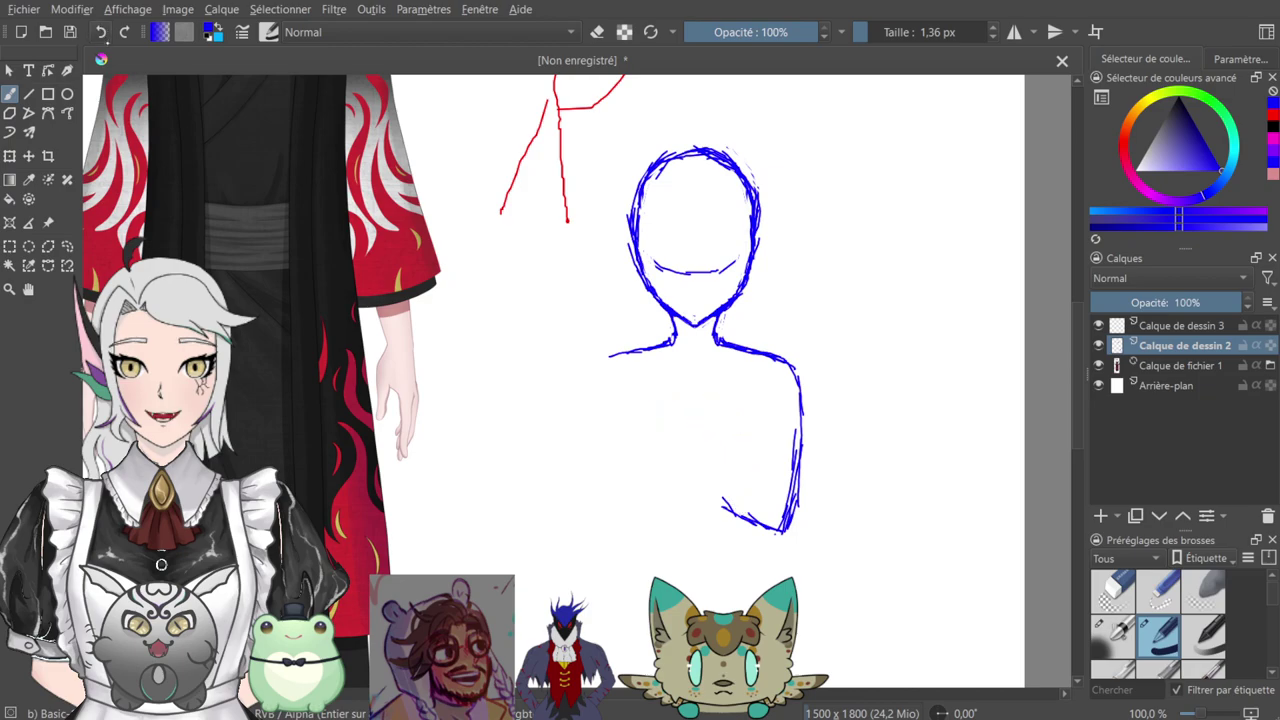
key(ctrl+z)
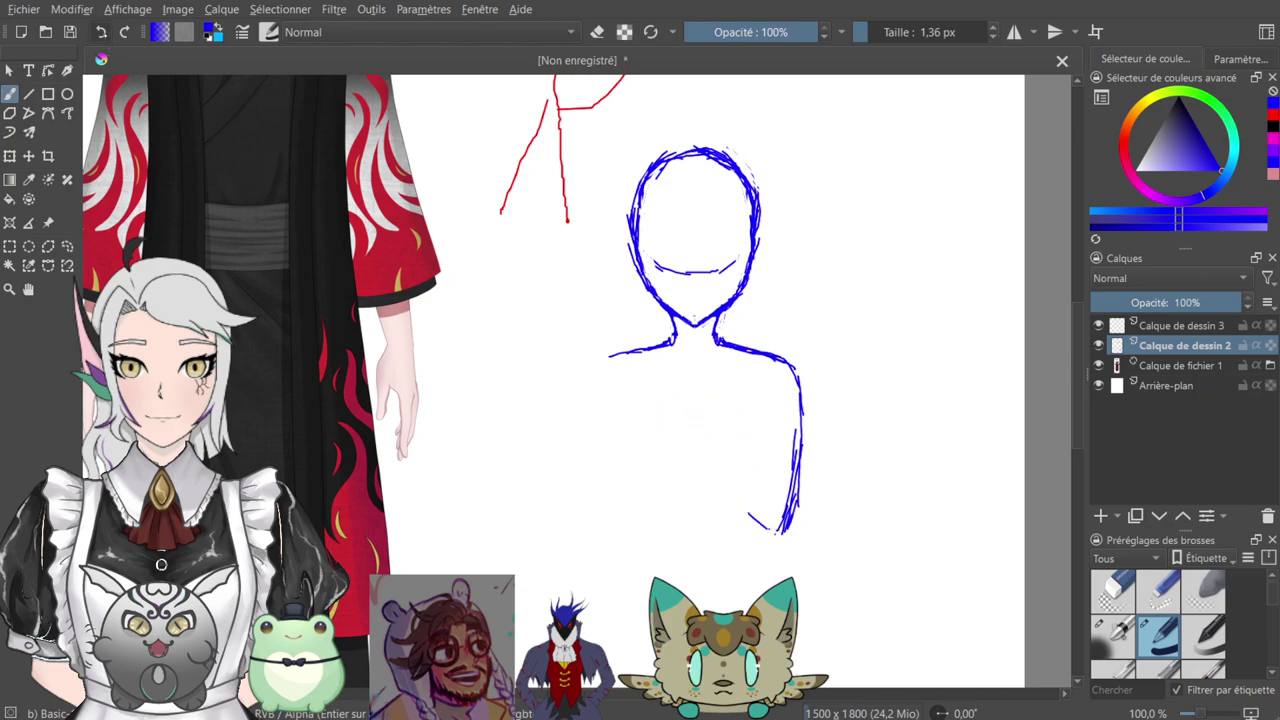
- Sketch a nearly upright forearm rising from the elbow beside the upper arm, ending in a blocky hand
mouse_move(781, 534)
mouse_down()
mouse_move(758, 519)
mouse_move(740, 468)
mouse_move(736, 398)
mouse_up()
mouse_move(781, 471)
mouse_down()
mouse_move(785, 527)
mouse_move(791, 467)
mouse_move(757, 380)
mouse_move(720, 382)
mouse_move(743, 410)
mouse_up()
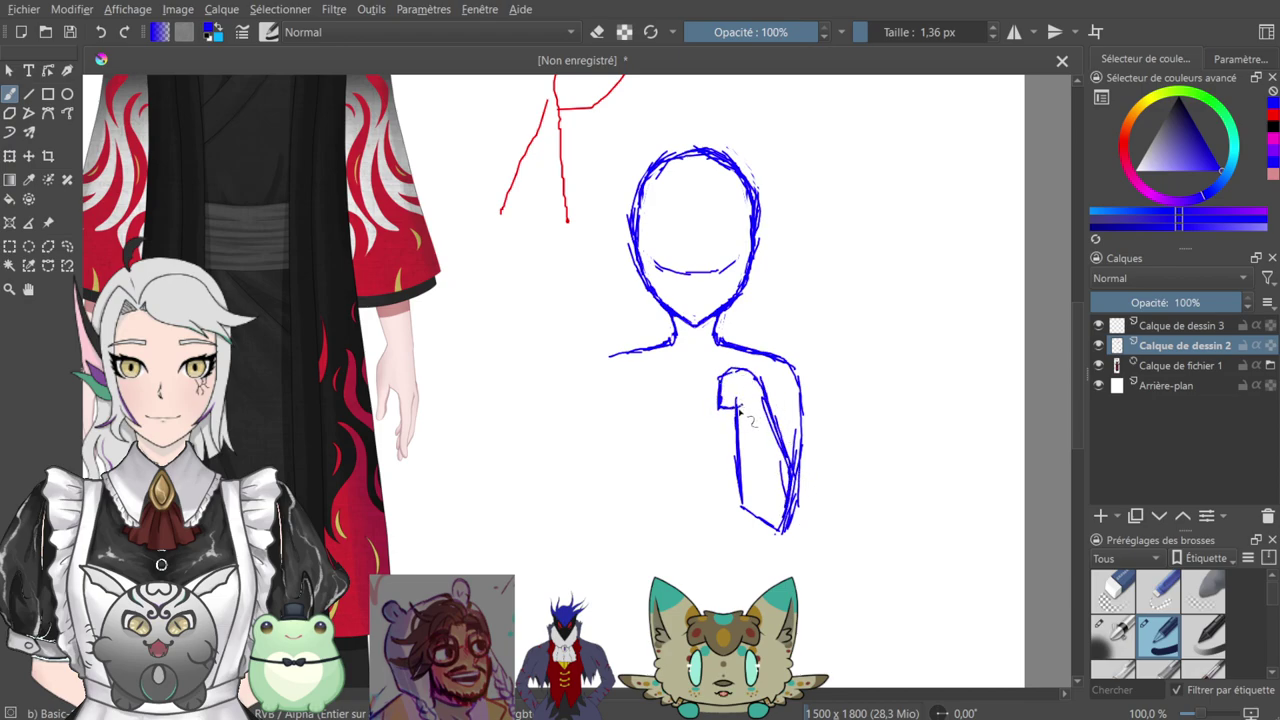
drag(768, 324, 768, 384)
drag(790, 498, 802, 566)
mouse_move(788, 522)
mouse_down()
mouse_move(806, 446)
mouse_move(805, 524)
mouse_move(780, 478)
mouse_move(806, 567)
mouse_up()
- Try to erase the guide curve across the lower part of the head
key(e)
scroll(777, 394, up, 2)
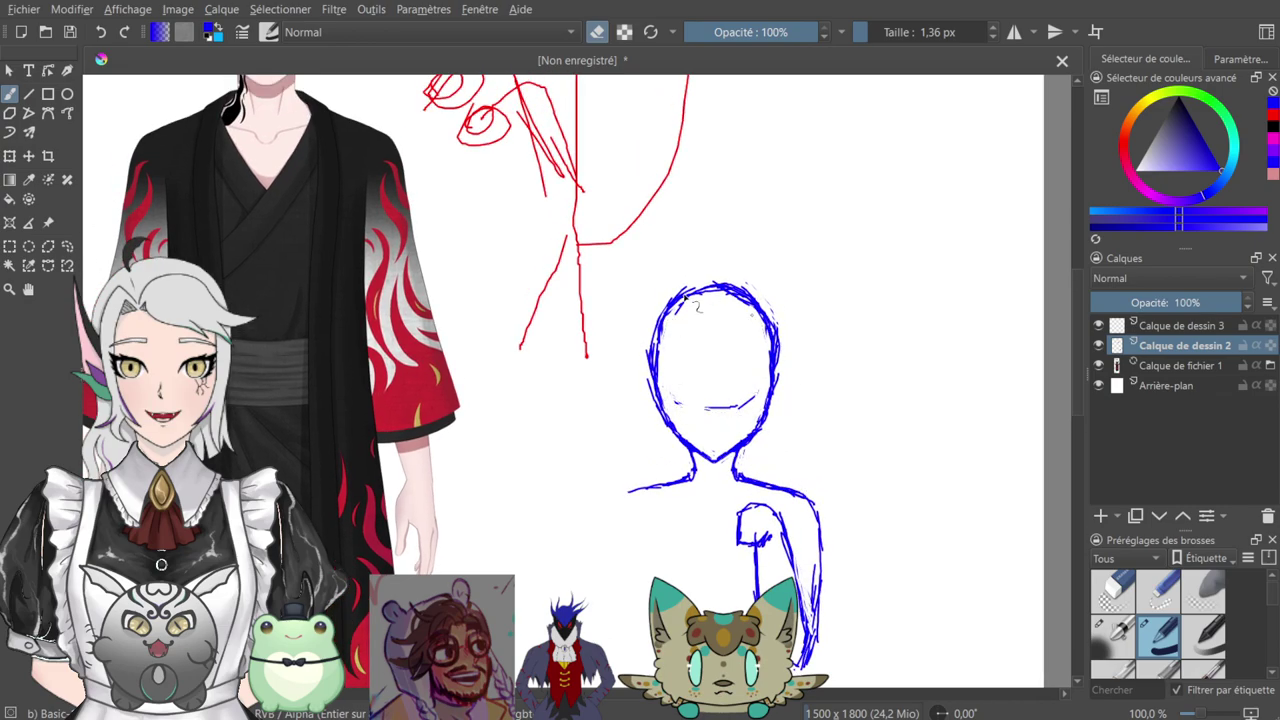
drag(679, 405, 743, 407)
drag(813, 352, 731, 194)
drag(715, 269, 723, 387)
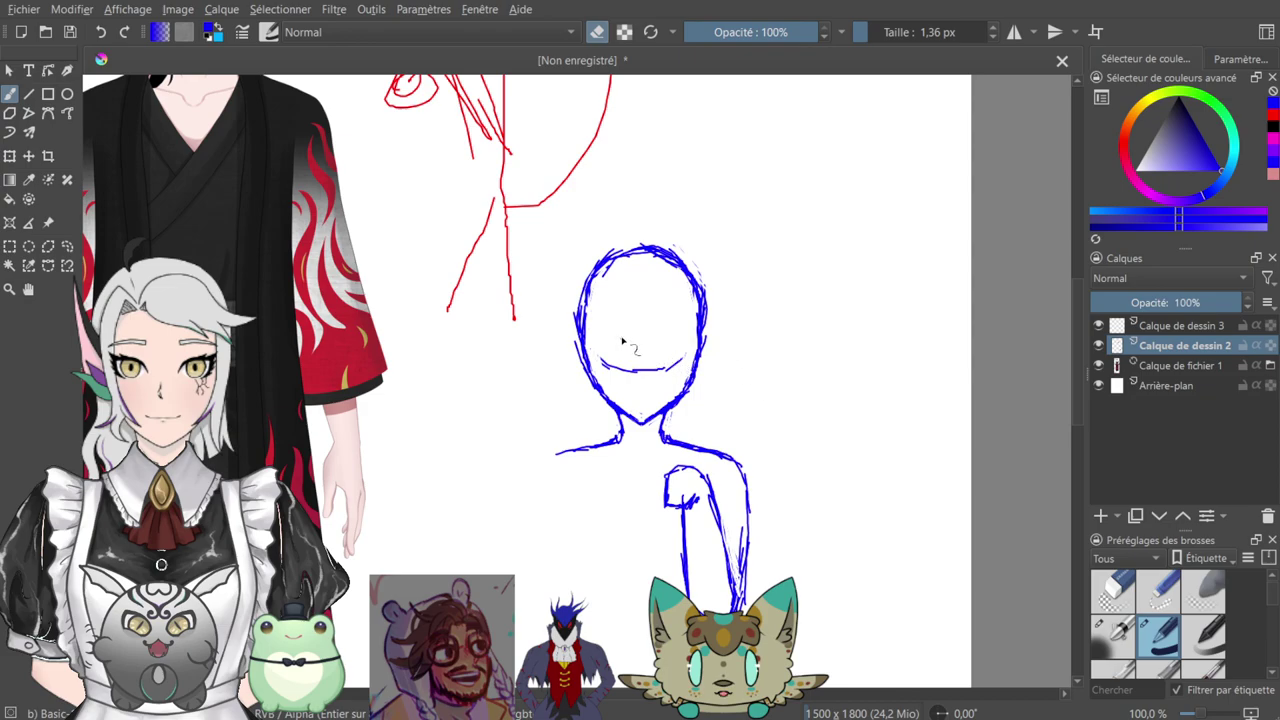
- Draw two small dot eyes above the curve inside the head
key(plus)
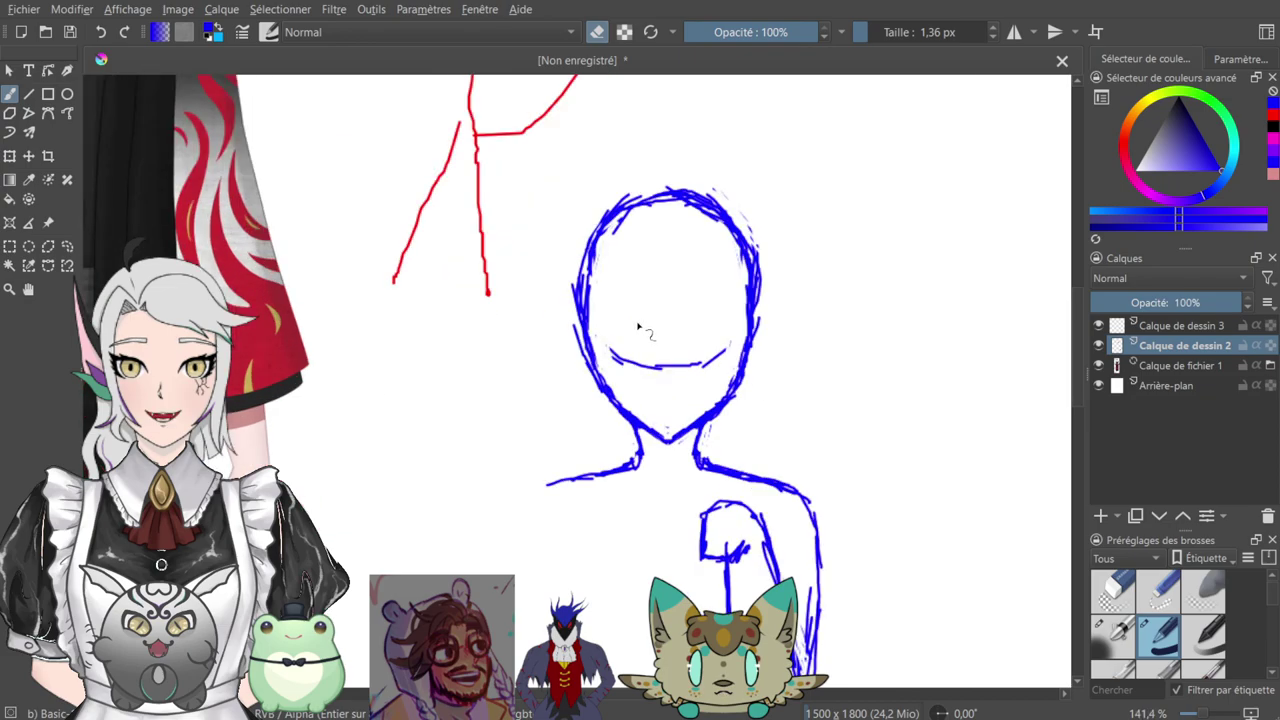
right_click(630, 324)
key(plus)
click(704, 147)
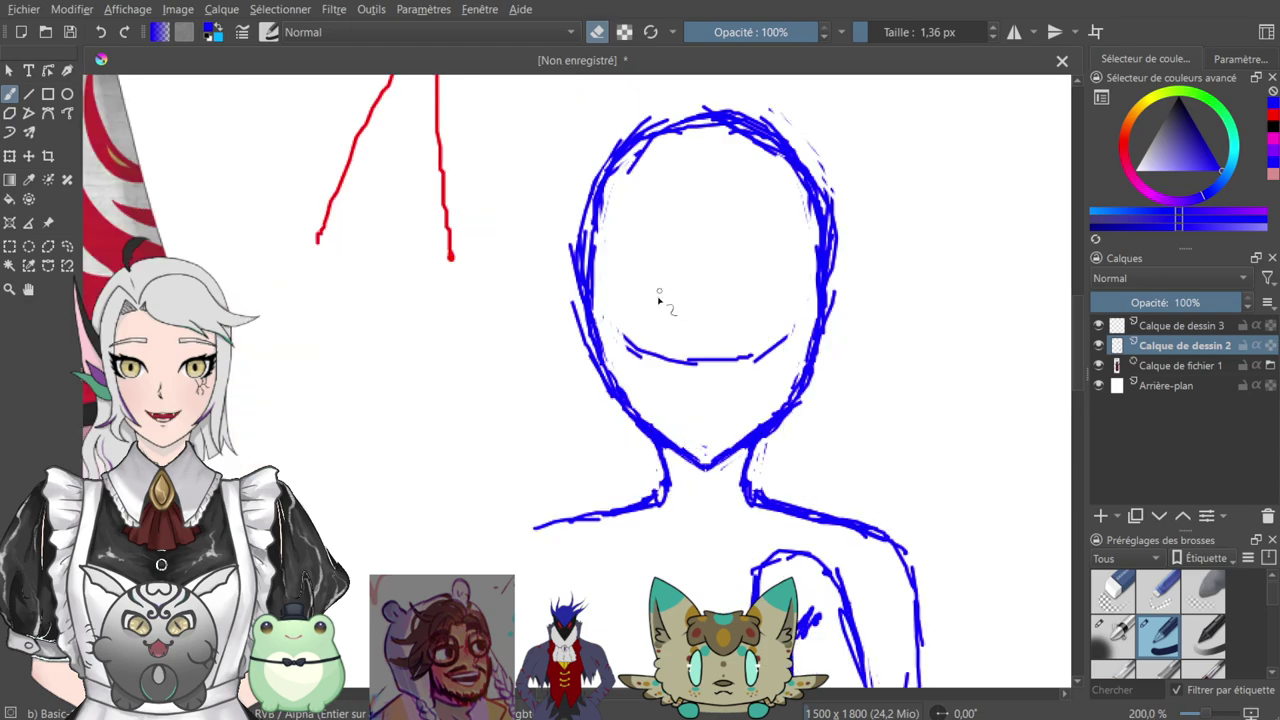
key(e)
drag(654, 296, 652, 304)
right_click(740, 299)
drag(745, 300, 743, 312)
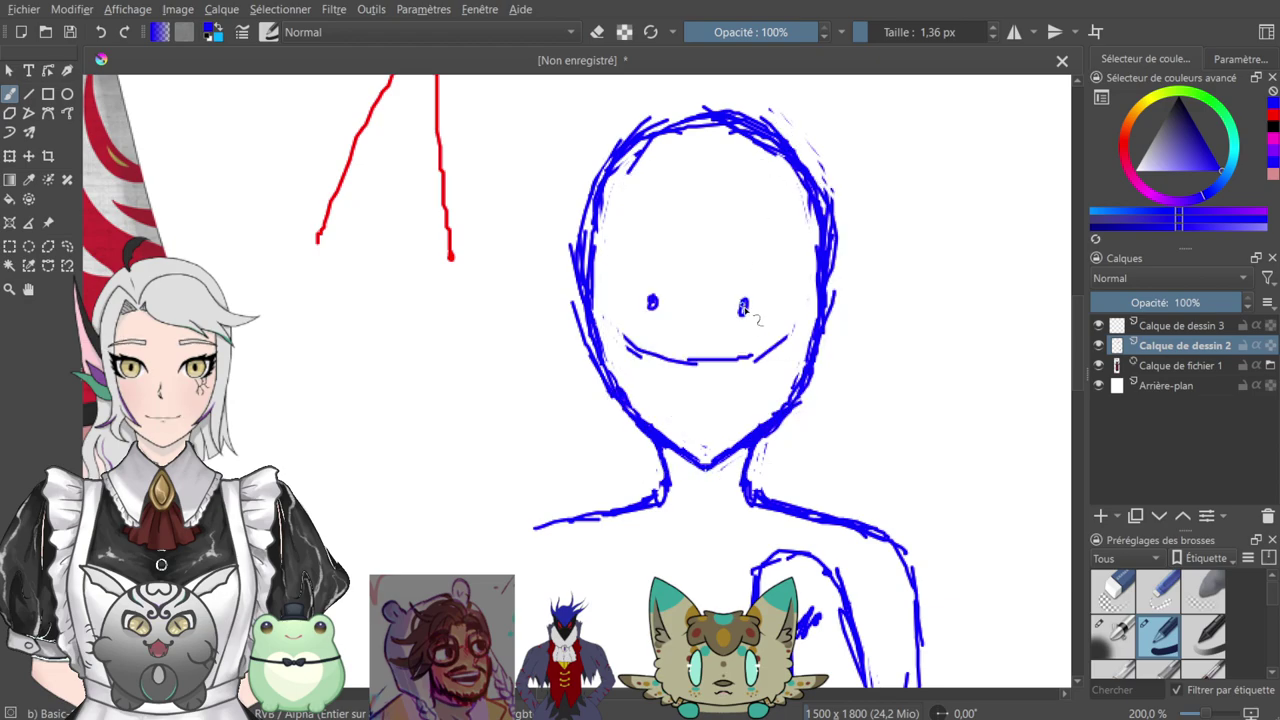
scroll(770, 292, down, 3)
scroll(737, 350, up, 2)
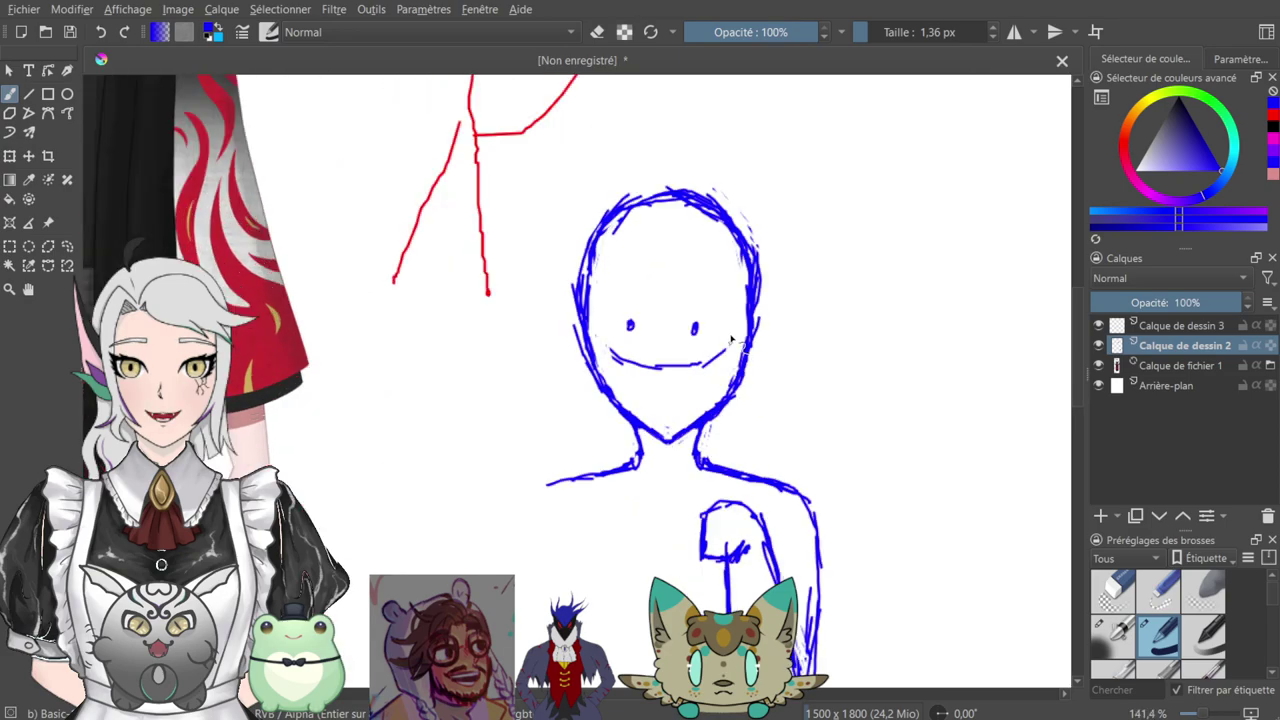
- Erase the blocky hand at the end of the raised forearm
scroll(842, 378, down, 5)
drag(663, 235, 656, 303)
key(e)
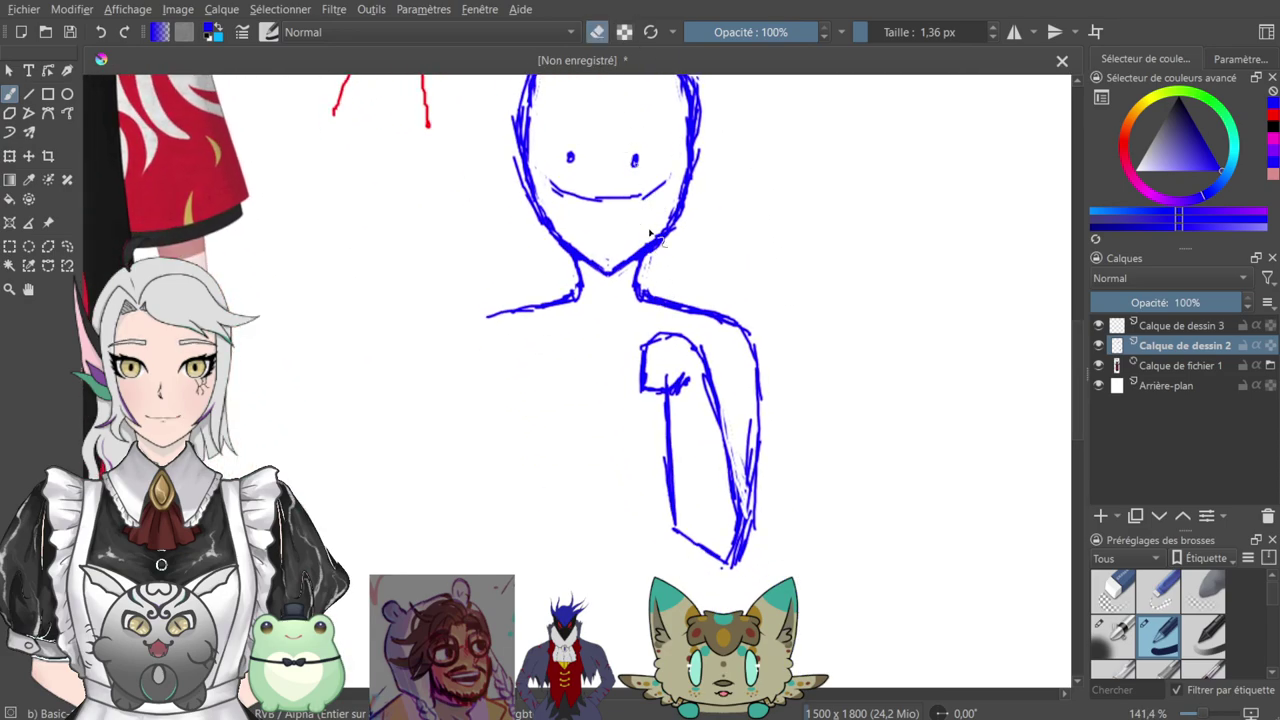
mouse_move(665, 355)
mouse_down()
mouse_move(645, 380)
mouse_move(648, 355)
mouse_move(645, 400)
mouse_move(660, 362)
mouse_move(668, 398)
mouse_move(686, 380)
mouse_up()
key(e)
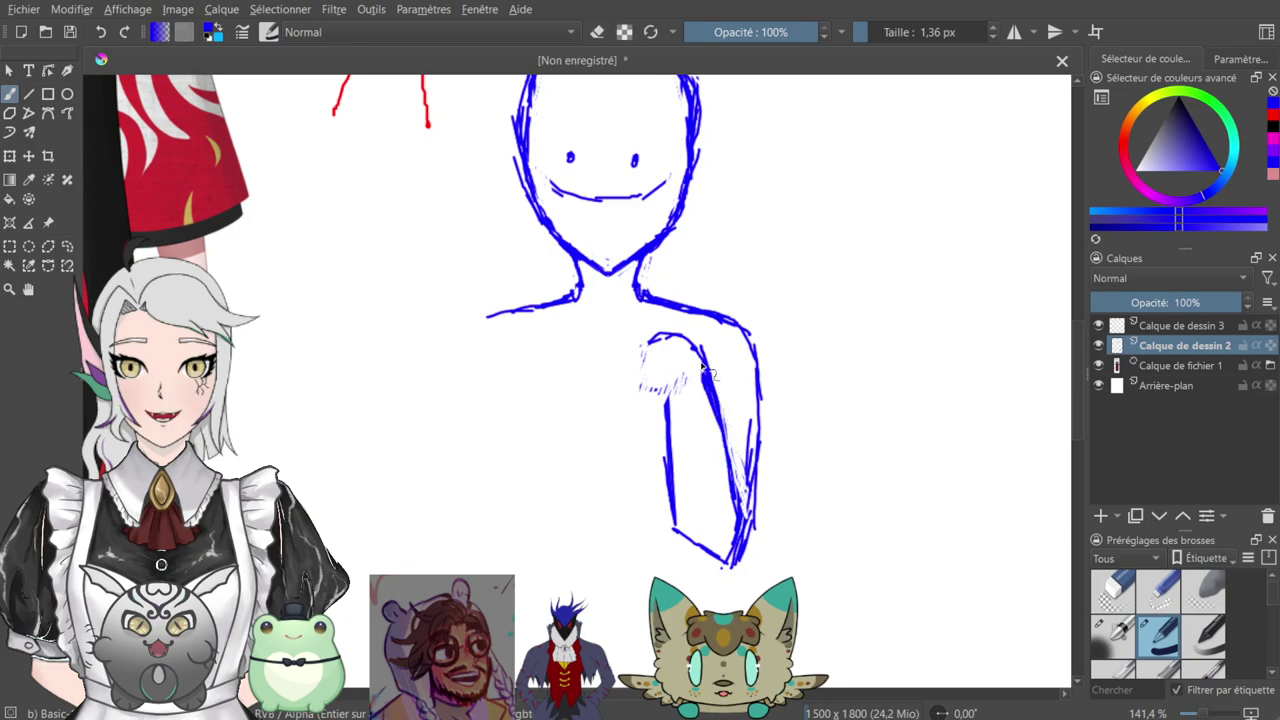
- Sketch a rounded fist with finger lines on the raised forearm, and undo the finger and lower fist strokes
mouse_move(691, 338)
mouse_down()
mouse_move(660, 334)
mouse_move(630, 352)
mouse_move(628, 390)
mouse_move(664, 400)
mouse_move(690, 389)
mouse_move(646, 392)
mouse_move(668, 404)
mouse_move(690, 390)
mouse_up()
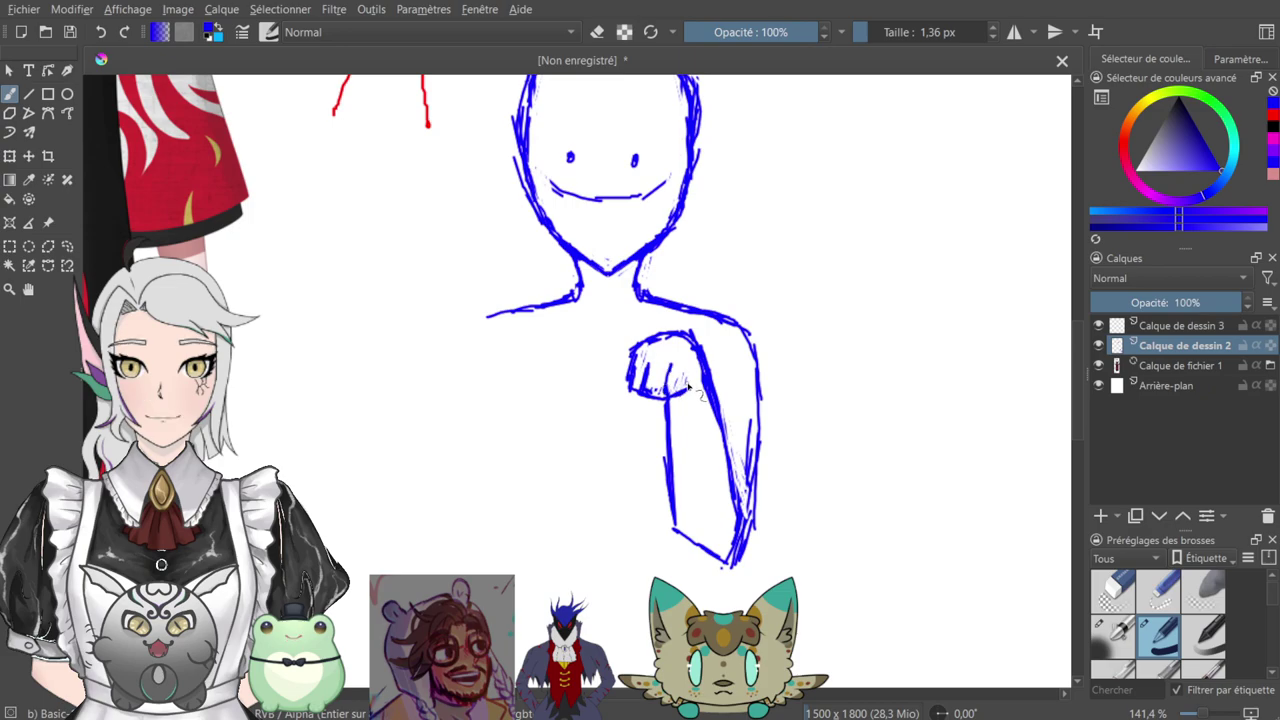
right_click(683, 390)
click(400, 228)
key(ctrl+z)
key(ctrl+z)
key(ctrl+z)
- Handwrite "meh" in blue in the empty space beside the head
mouse_move(704, 327)
mouse_down()
mouse_move(600, 453)
mouse_move(647, 449)
mouse_up()
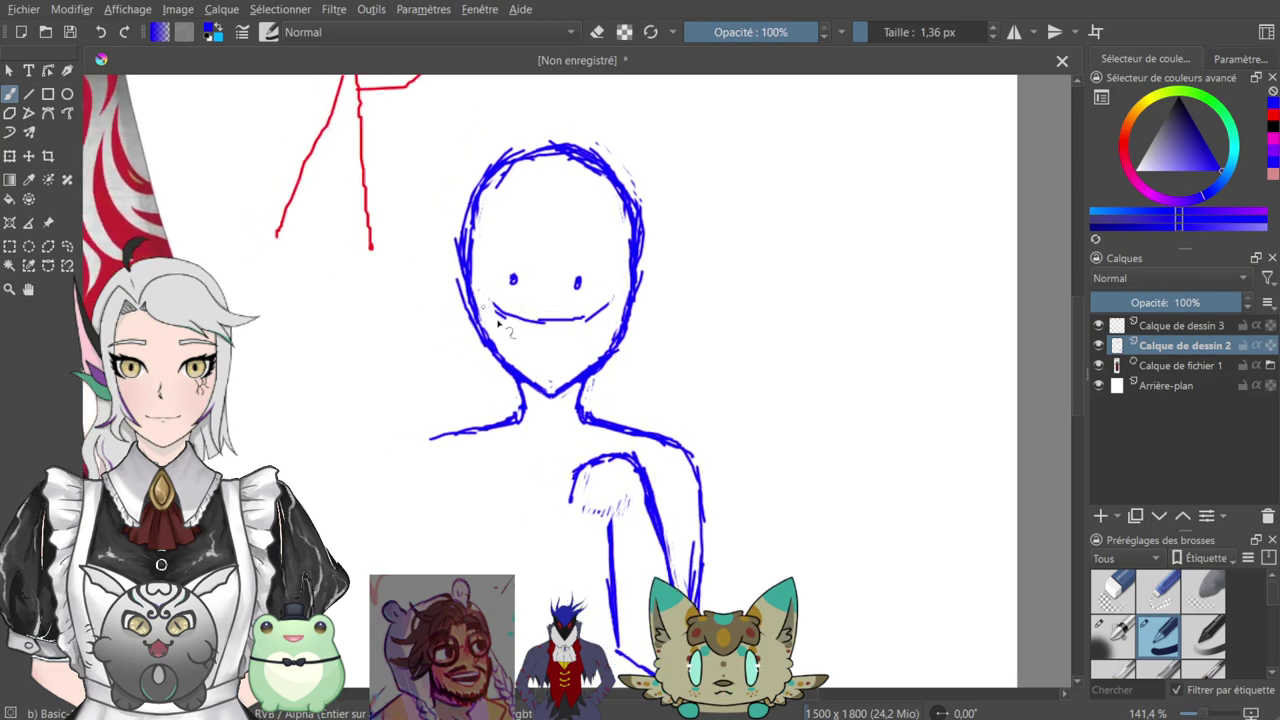
mouse_move(670, 326)
mouse_down()
mouse_move(677, 280)
mouse_move(709, 269)
mouse_move(752, 320)
mouse_up()
mouse_move(783, 231)
mouse_down()
mouse_move(774, 308)
mouse_move(801, 324)
mouse_up()
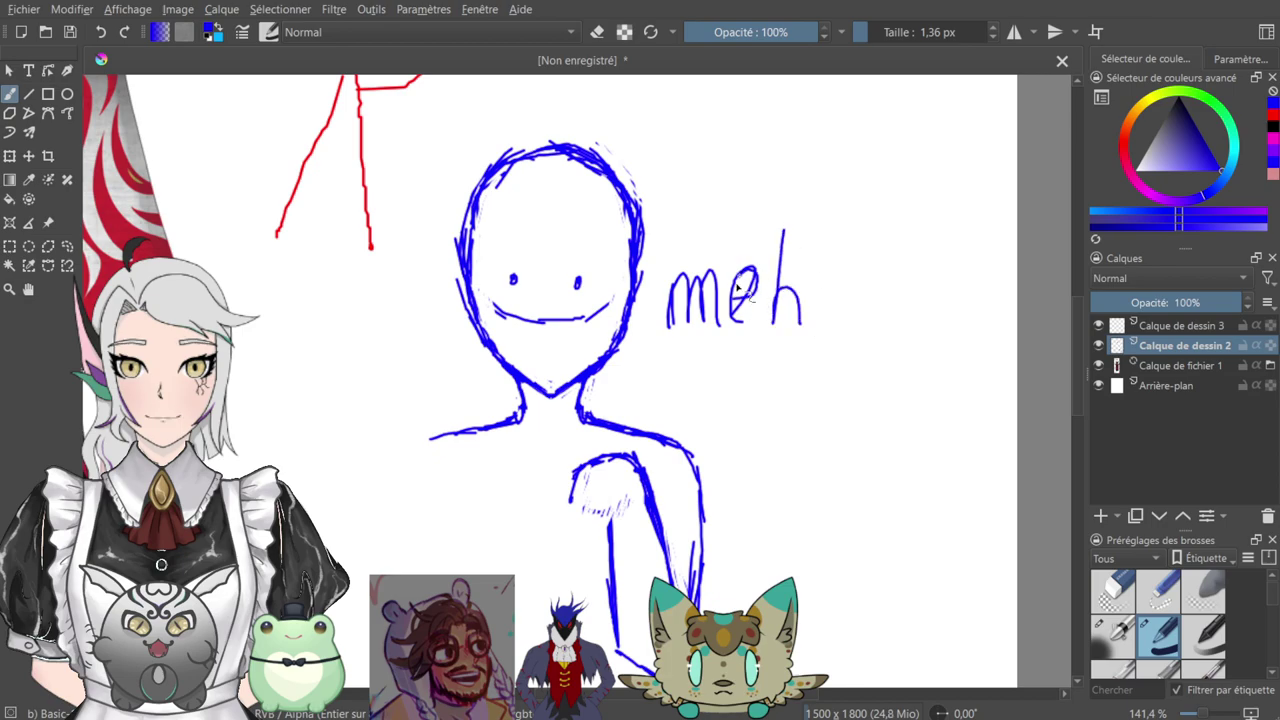
- Add outline strokes below the bent elbow to extend the forearm and upper arm further down
mouse_move(734, 372)
mouse_down()
mouse_move(814, 187)
mouse_move(703, 291)
mouse_move(718, 291)
mouse_move(709, 283)
mouse_move(676, 370)
mouse_up()
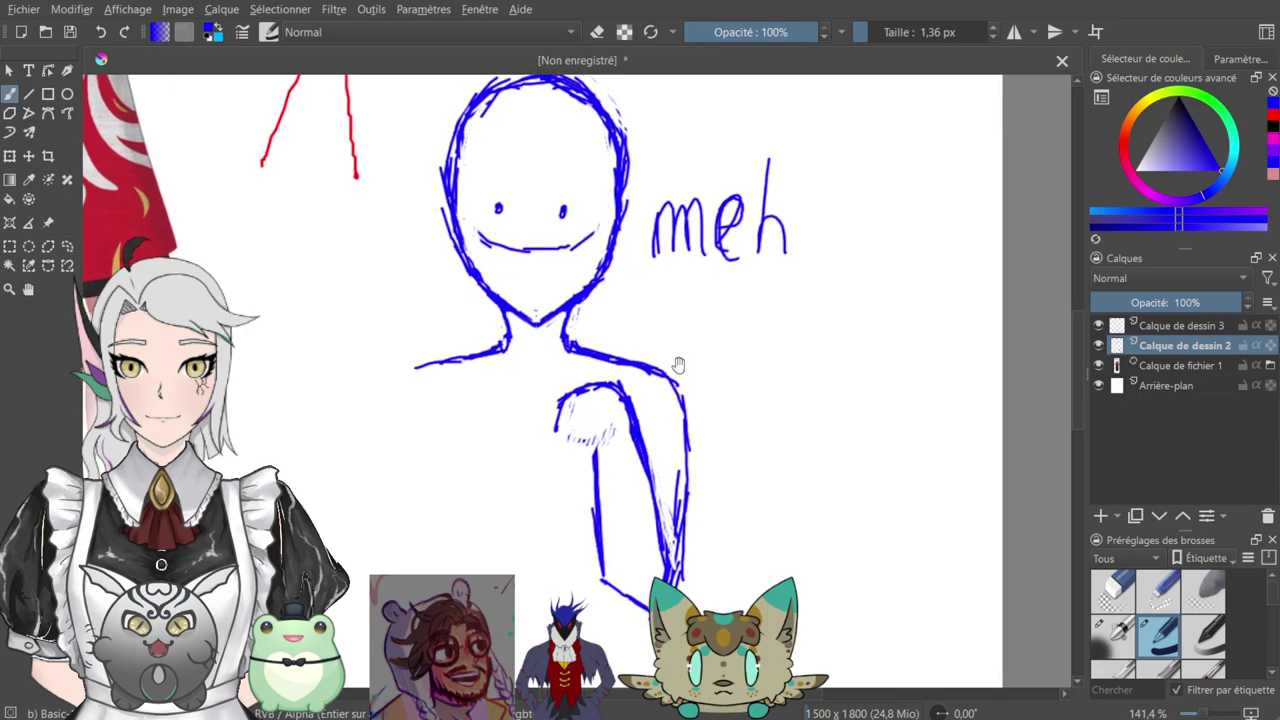
drag(716, 383, 777, 240)
drag(756, 408, 728, 490)
drag(738, 432, 720, 456)
drag(663, 408, 664, 445)
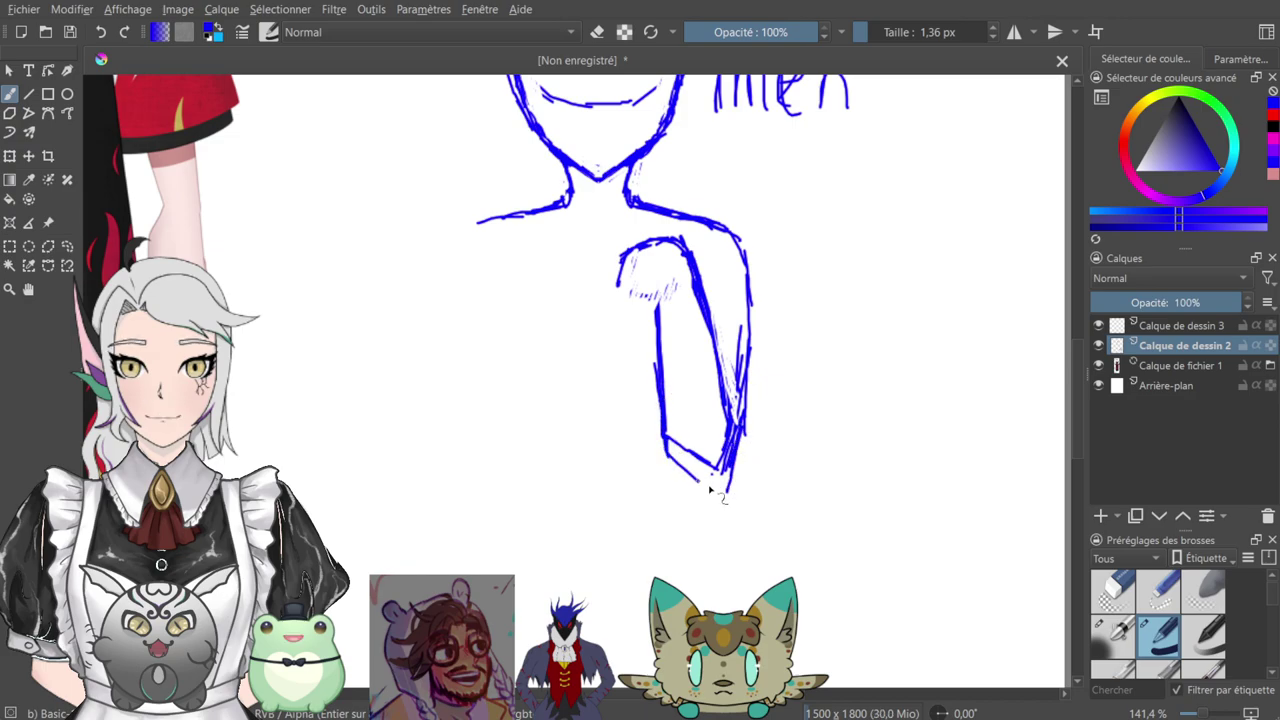
scroll(708, 480, up, 3)
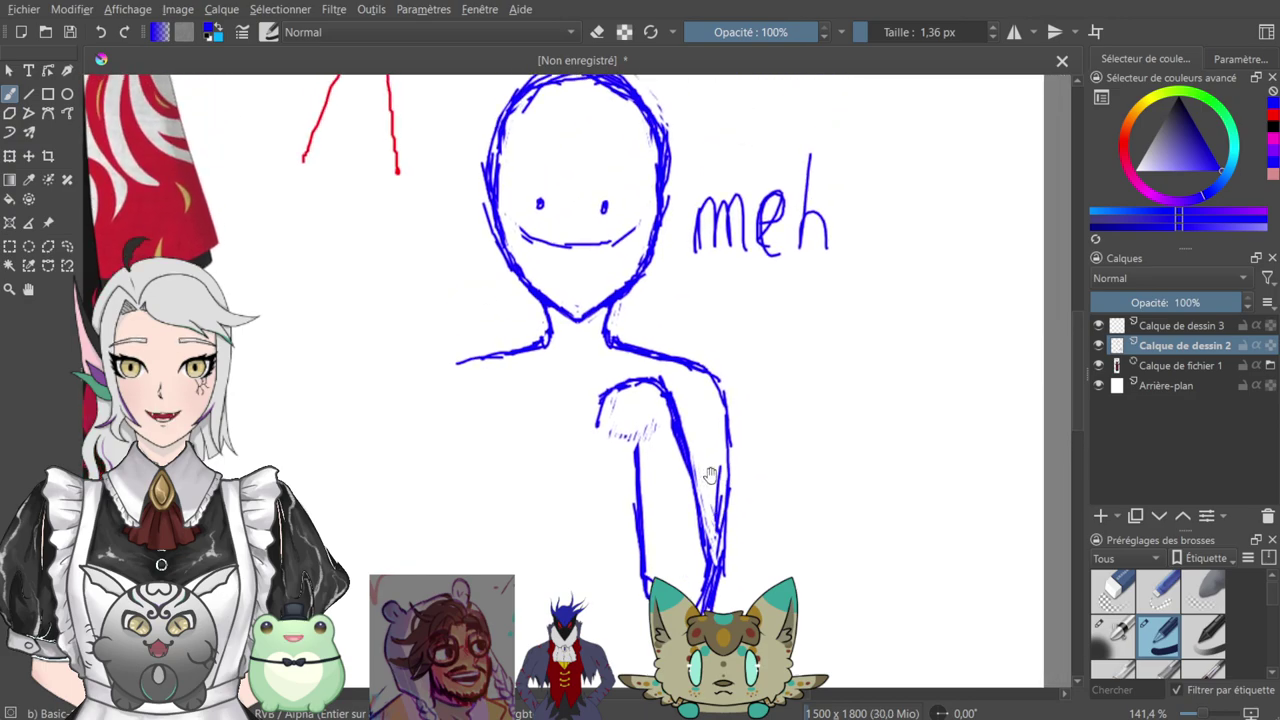
- Close the lower outline of the fist on the raised forearm, and undo the hooked inner finger stroke
drag(714, 419, 762, 473)
mouse_move(648, 457)
mouse_down()
mouse_move(662, 493)
mouse_move(701, 494)
mouse_move(707, 474)
mouse_move(694, 483)
mouse_move(800, 382)
mouse_up()
click(101, 32)
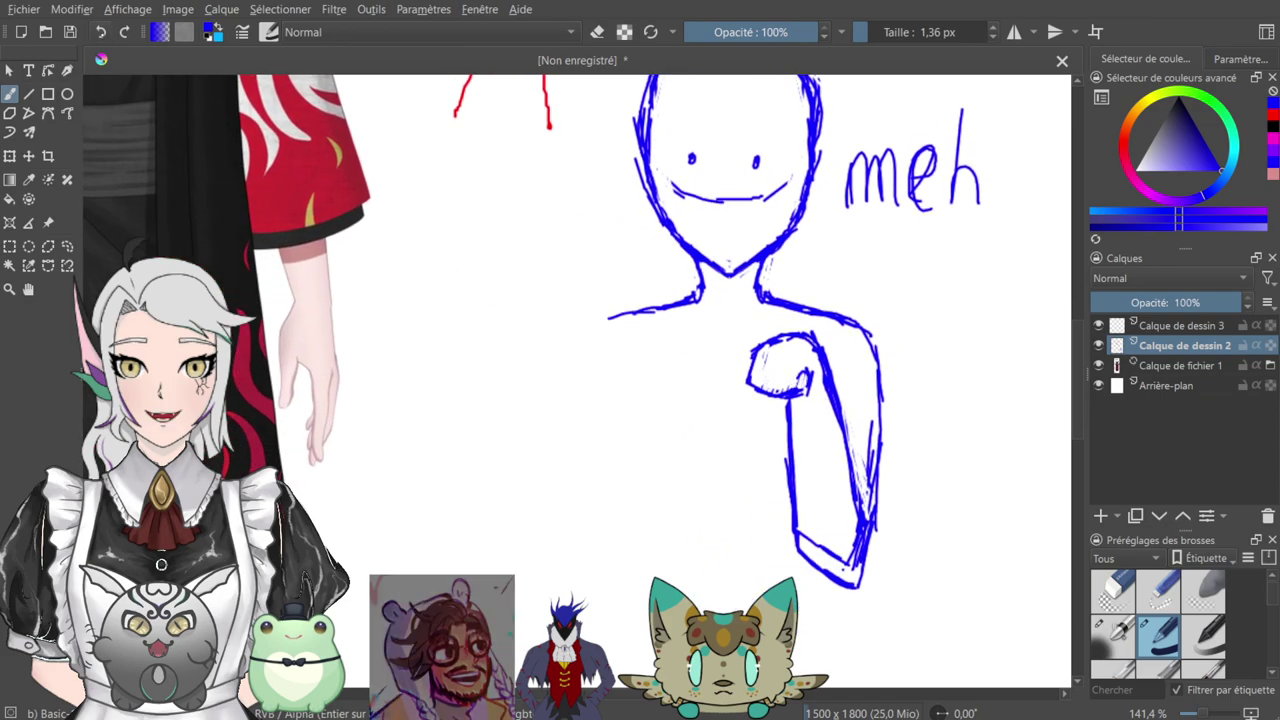
drag(731, 389, 606, 492)
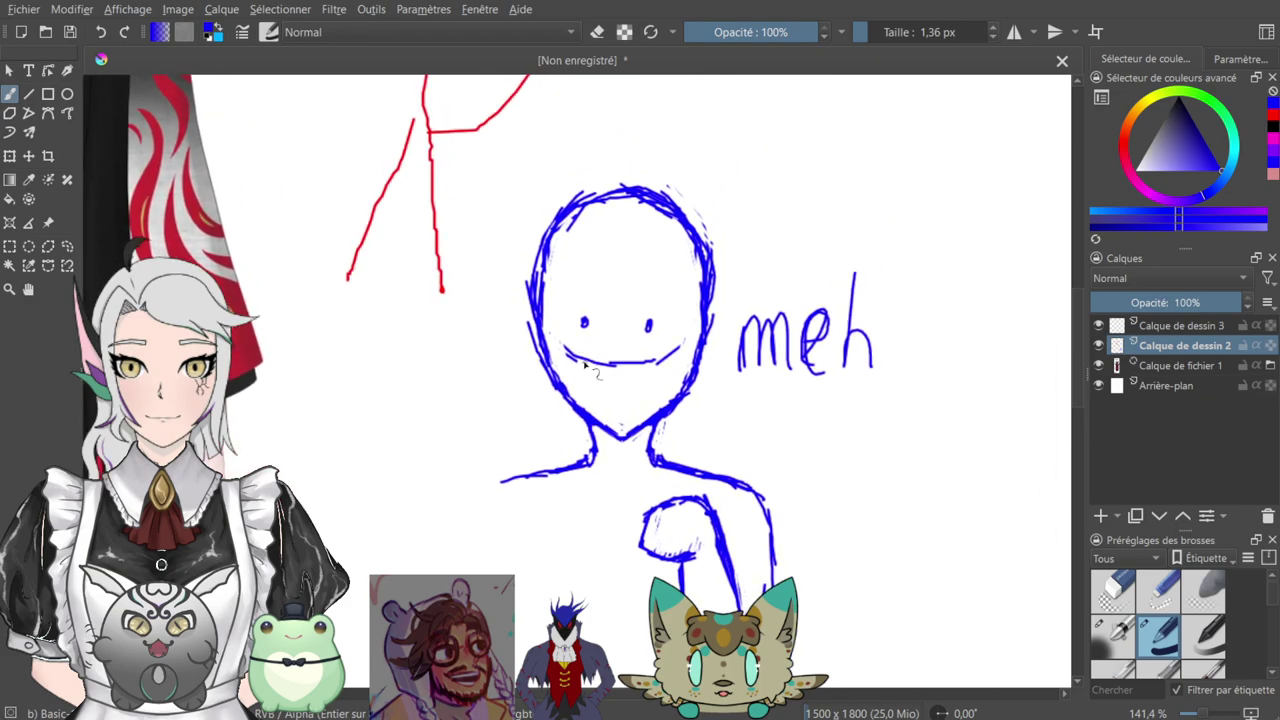
- Turn the face's smile into a wide open grin by adding a lower lip curve and a row of pointed teeth
mouse_move(568, 362)
mouse_down()
mouse_move(616, 396)
mouse_move(686, 356)
mouse_up()
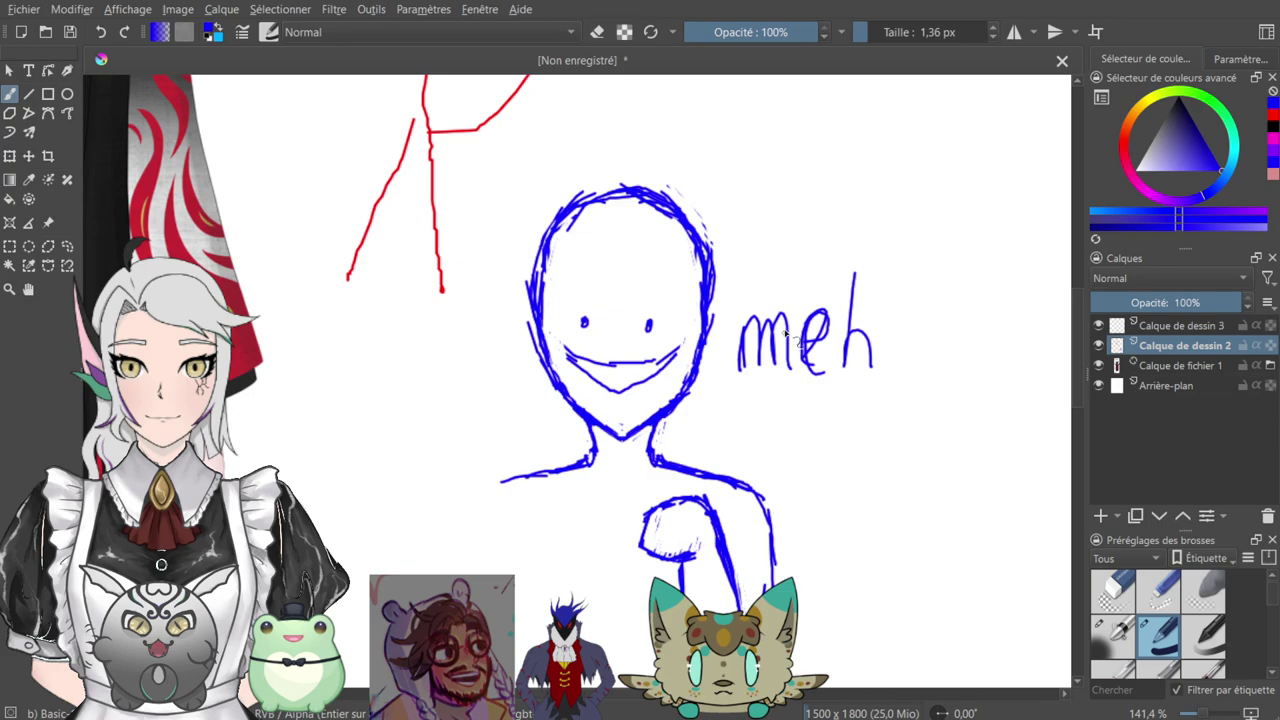
mouse_move(675, 440)
mouse_down()
mouse_move(717, 260)
mouse_move(648, 300)
mouse_move(627, 357)
mouse_move(637, 375)
mouse_up()
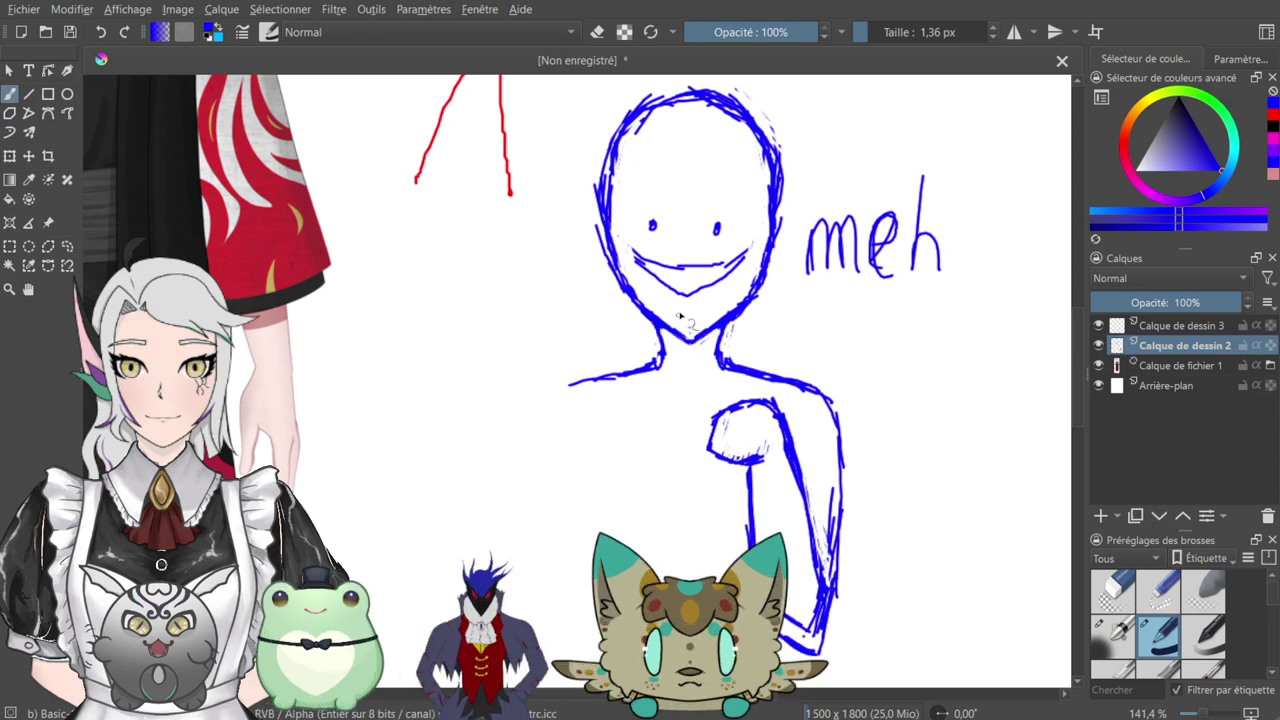
key(plus)
key(plus)
drag(694, 327, 610, 493)
mouse_move(634, 311)
mouse_down()
mouse_move(654, 335)
mouse_move(665, 320)
mouse_move(672, 359)
mouse_move(674, 321)
mouse_move(670, 344)
mouse_move(690, 324)
mouse_move(685, 367)
mouse_move(699, 361)
mouse_move(692, 334)
mouse_move(710, 358)
mouse_move(706, 323)
mouse_move(698, 364)
mouse_move(709, 372)
mouse_move(707, 322)
mouse_move(715, 370)
mouse_move(731, 366)
mouse_move(742, 326)
mouse_move(749, 350)
mouse_move(759, 320)
mouse_move(769, 346)
mouse_move(800, 318)
mouse_up()
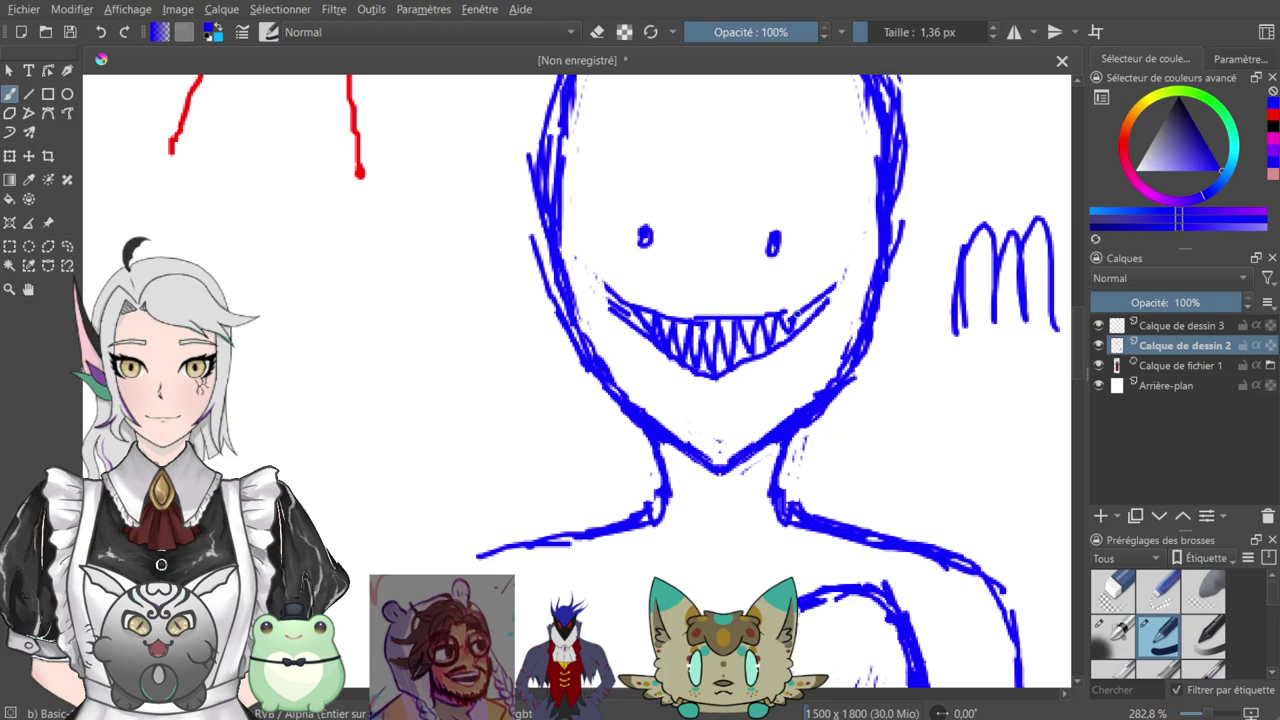
scroll(815, 340, down, 1)
scroll(800, 390, down, 1)
scroll(795, 415, up, 1)
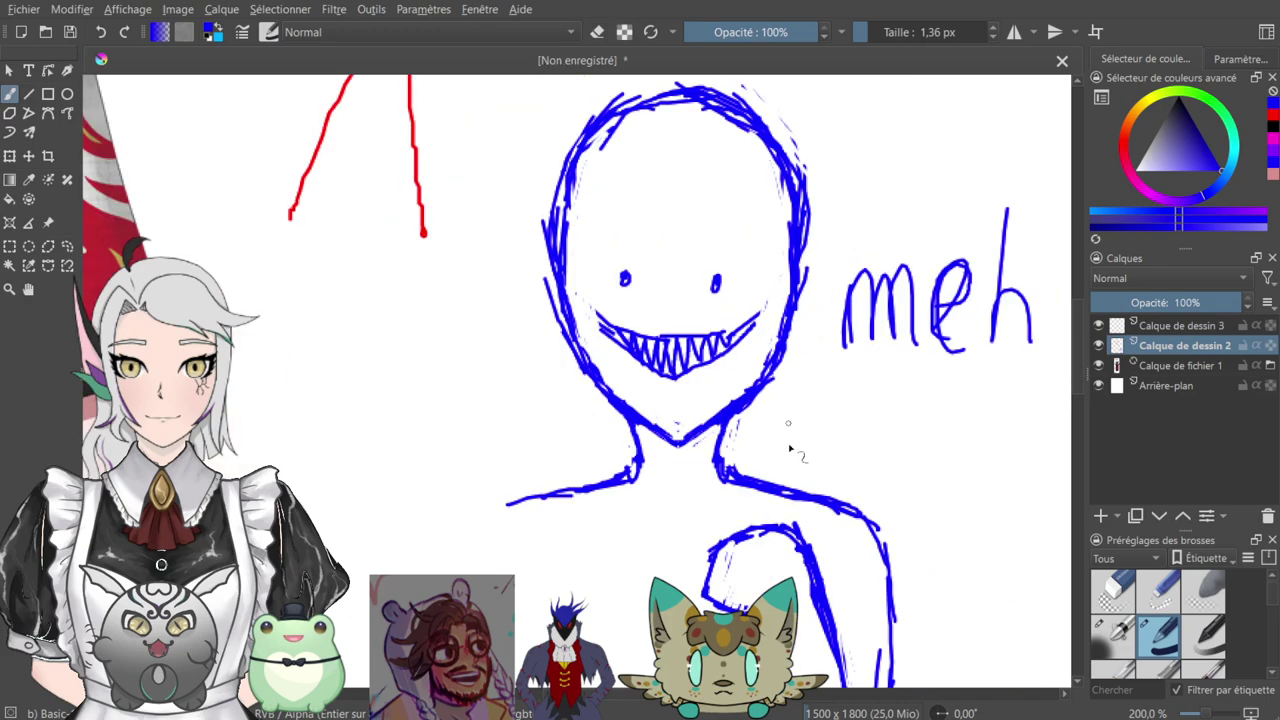
- Select the whole raised arm with a freehand outline and duplicate the Calque de dessin 2 layer
drag(757, 461, 702, 210)
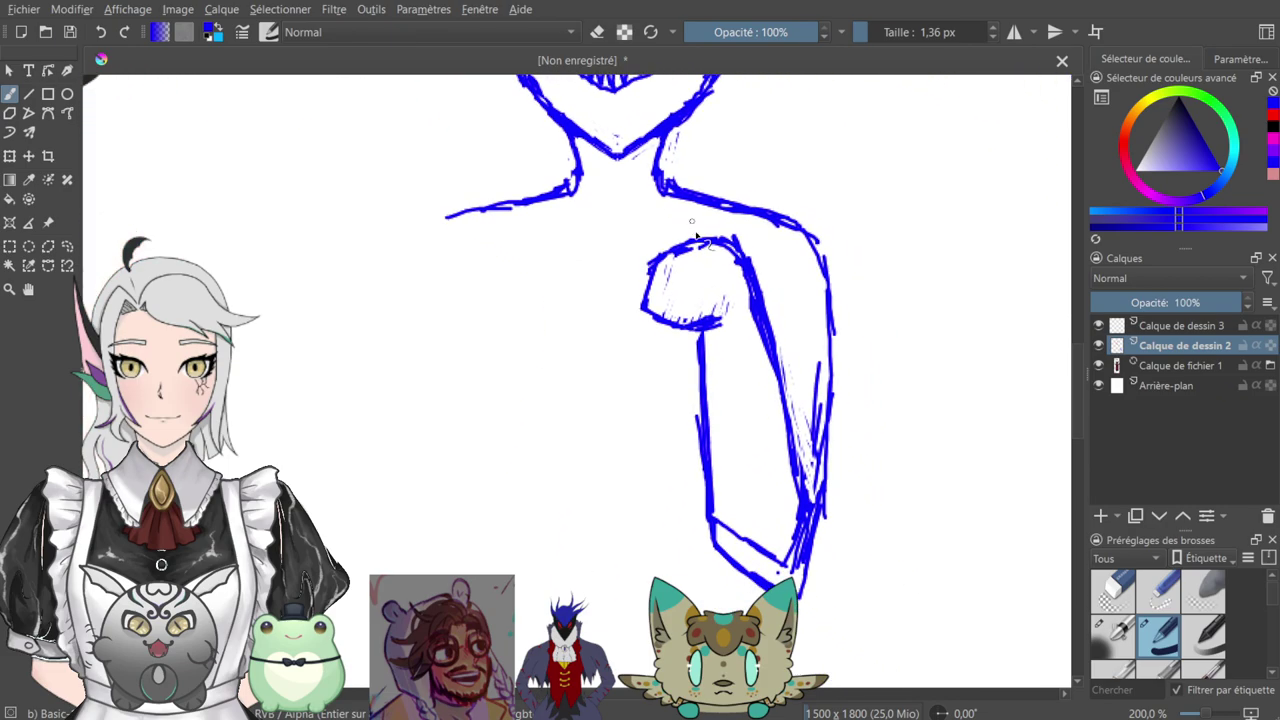
key(ctrl+minus)
click(67, 246)
mouse_move(645, 267)
mouse_down()
mouse_move(645, 539)
mouse_move(735, 577)
mouse_move(811, 497)
mouse_move(817, 361)
mouse_move(794, 296)
mouse_move(662, 277)
mouse_up()
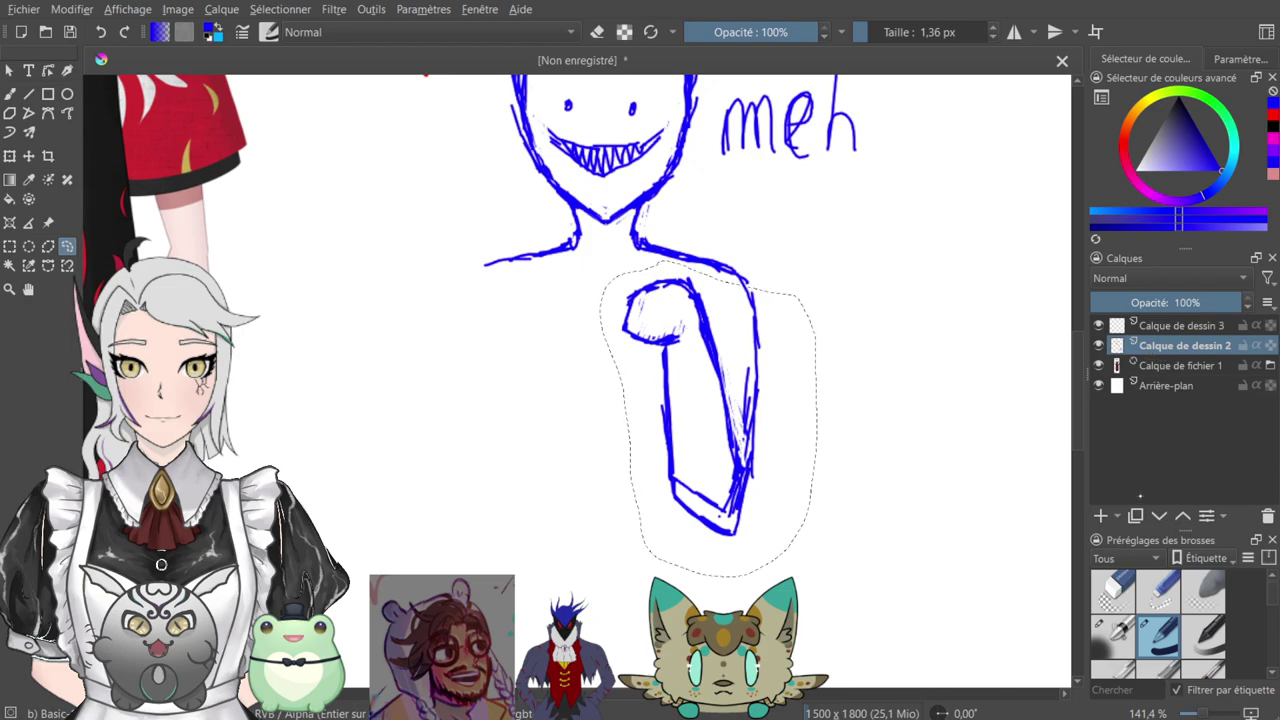
key(ctrl+alt+j)
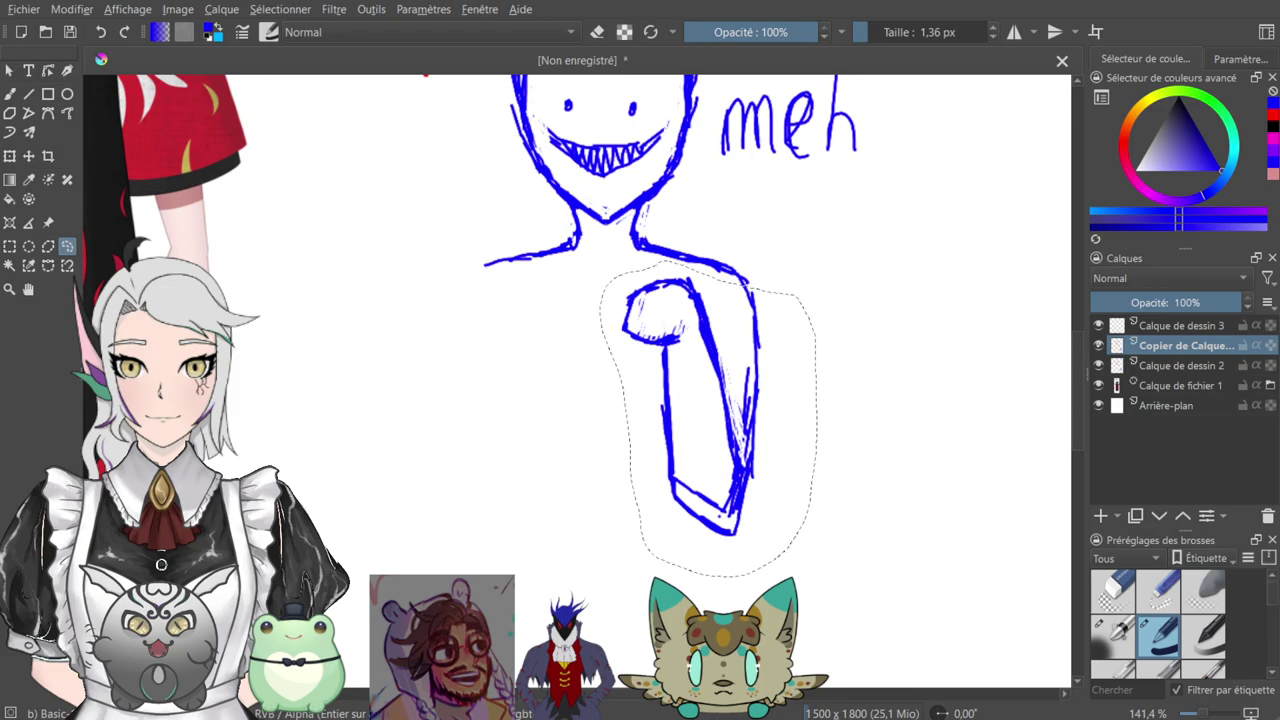
- Invert the selection, erase the head and lettering around the arm on the duplicate with a 53.04 px eraser, and restore the 1.36 px brush
key(ctrl+minus)
key(ctrl+minus)
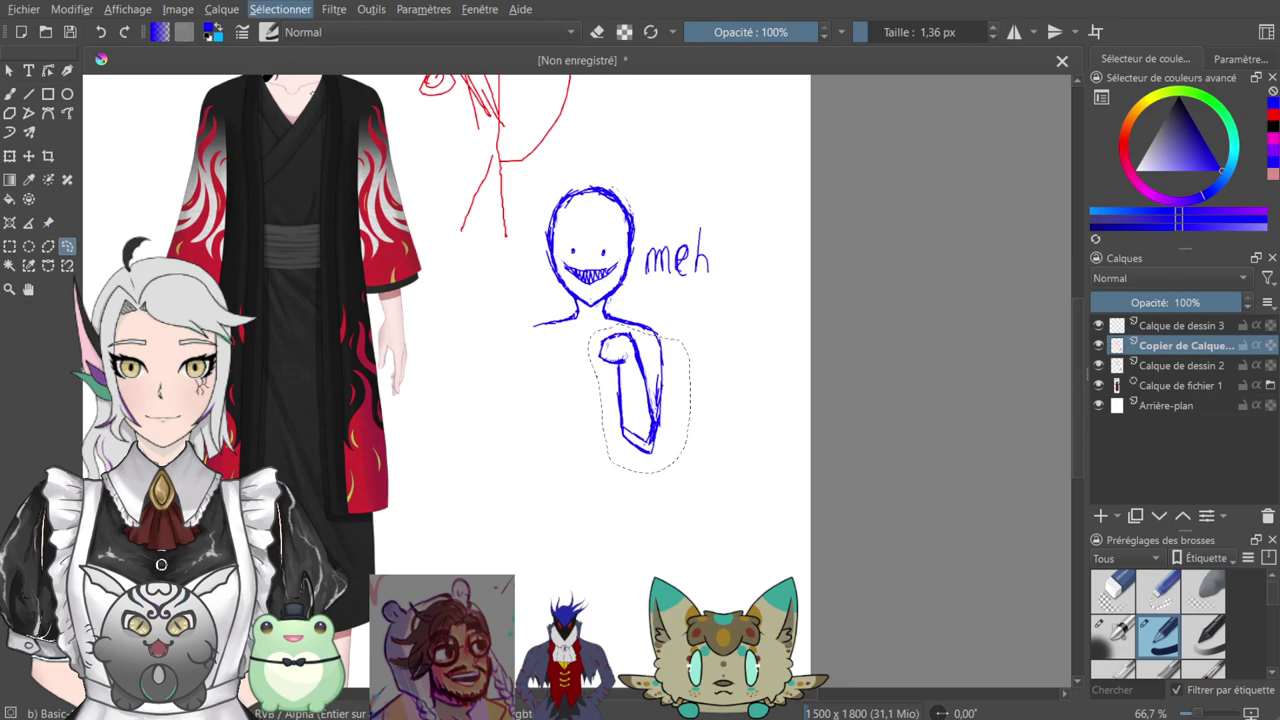
key(b)
key(e)
drag(864, 32, 876, 32)
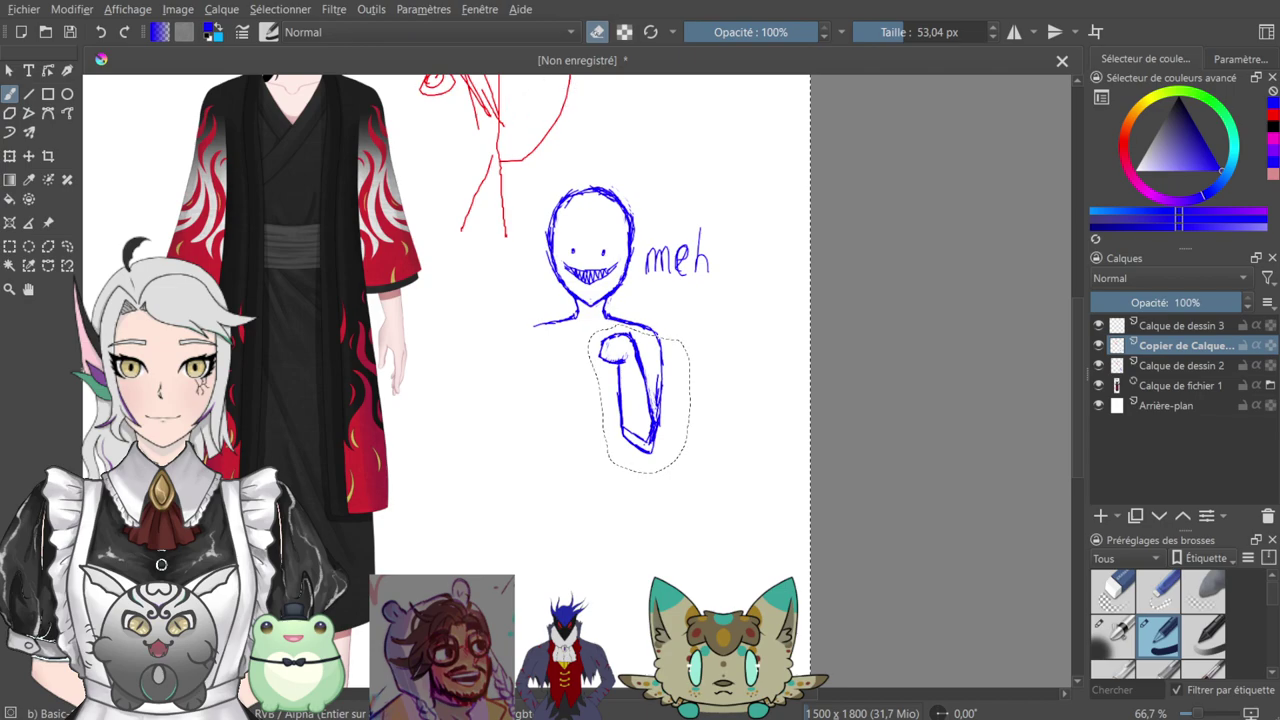
key(e)
drag(896, 32, 866, 37)
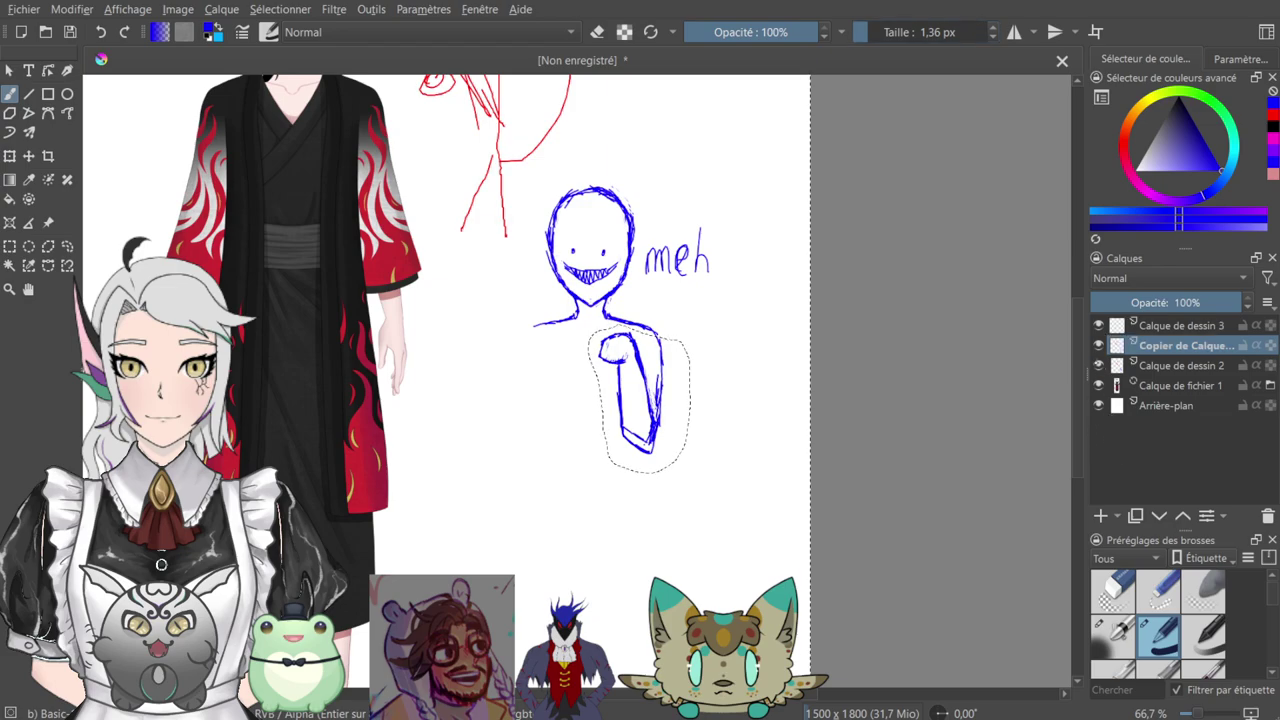
- Toggle the visibility of Calque de dessin 2 and its copy to check the arm isolated on the duplicate
click(1098, 366)
click(1099, 346)
click(1099, 346)
click(1100, 347)
click(1101, 348)
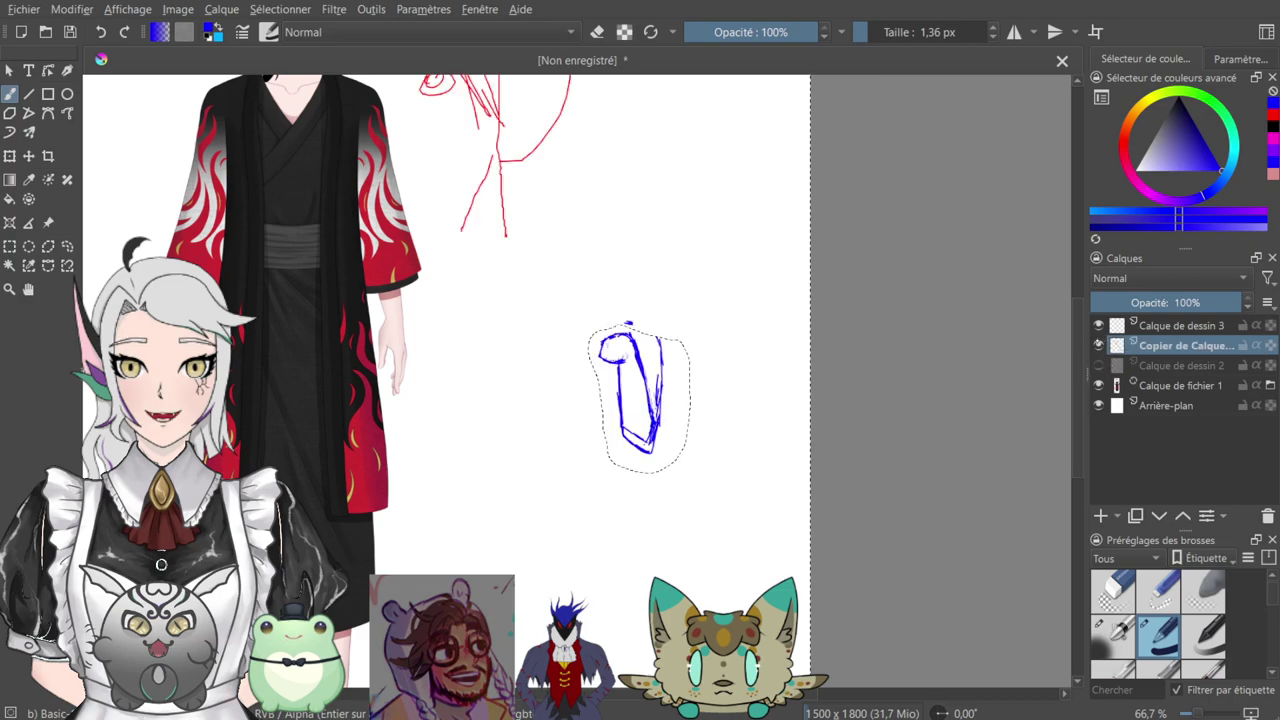
drag(749, 242, 851, 285)
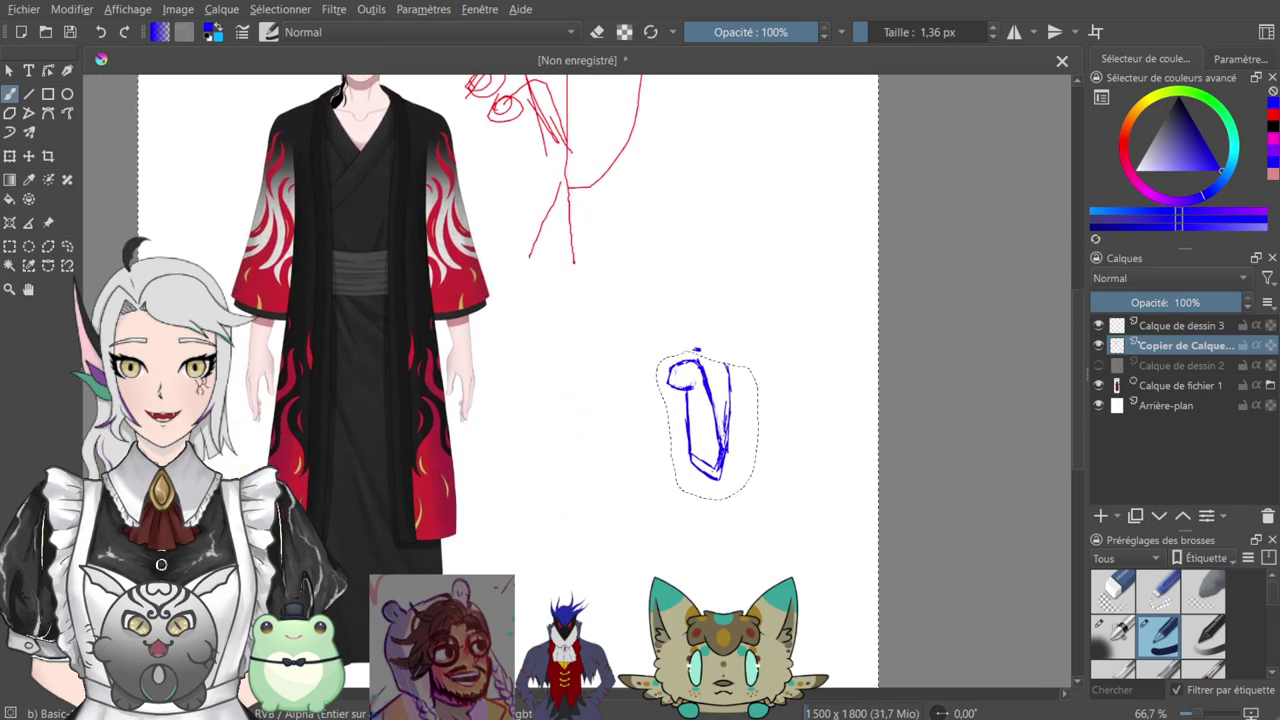
click(1099, 345)
click(1099, 345)
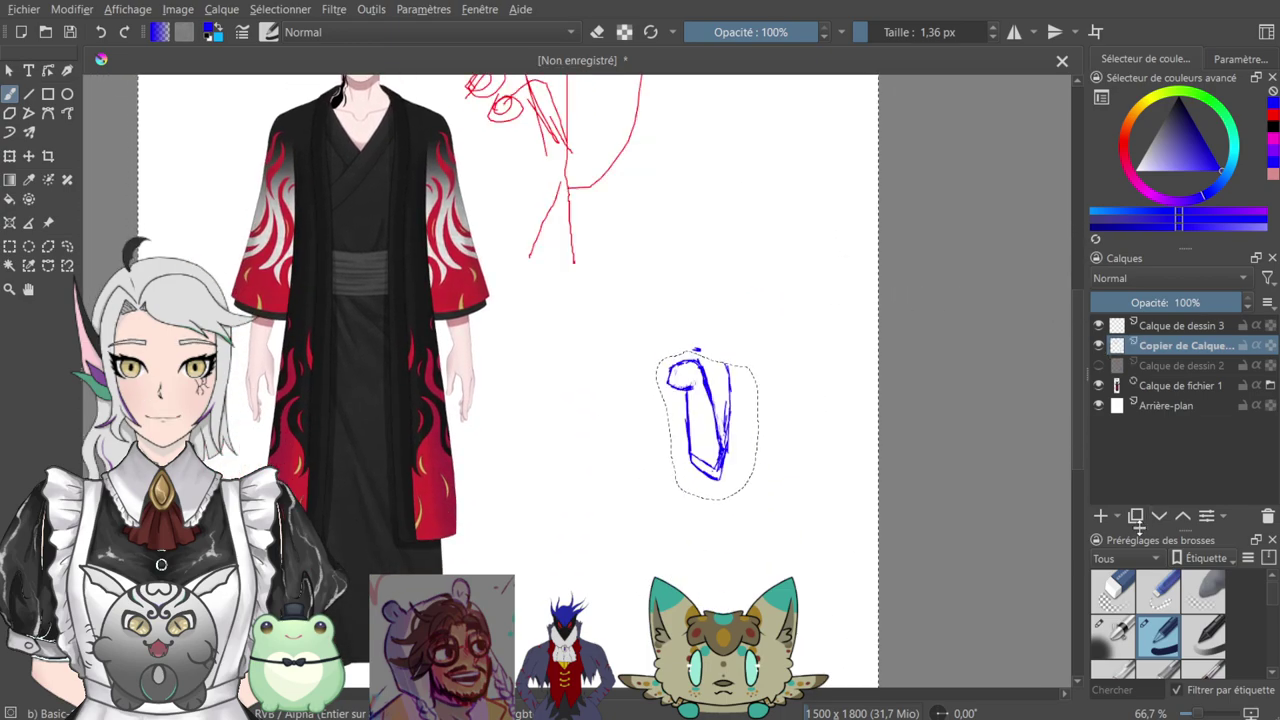
click(1099, 365)
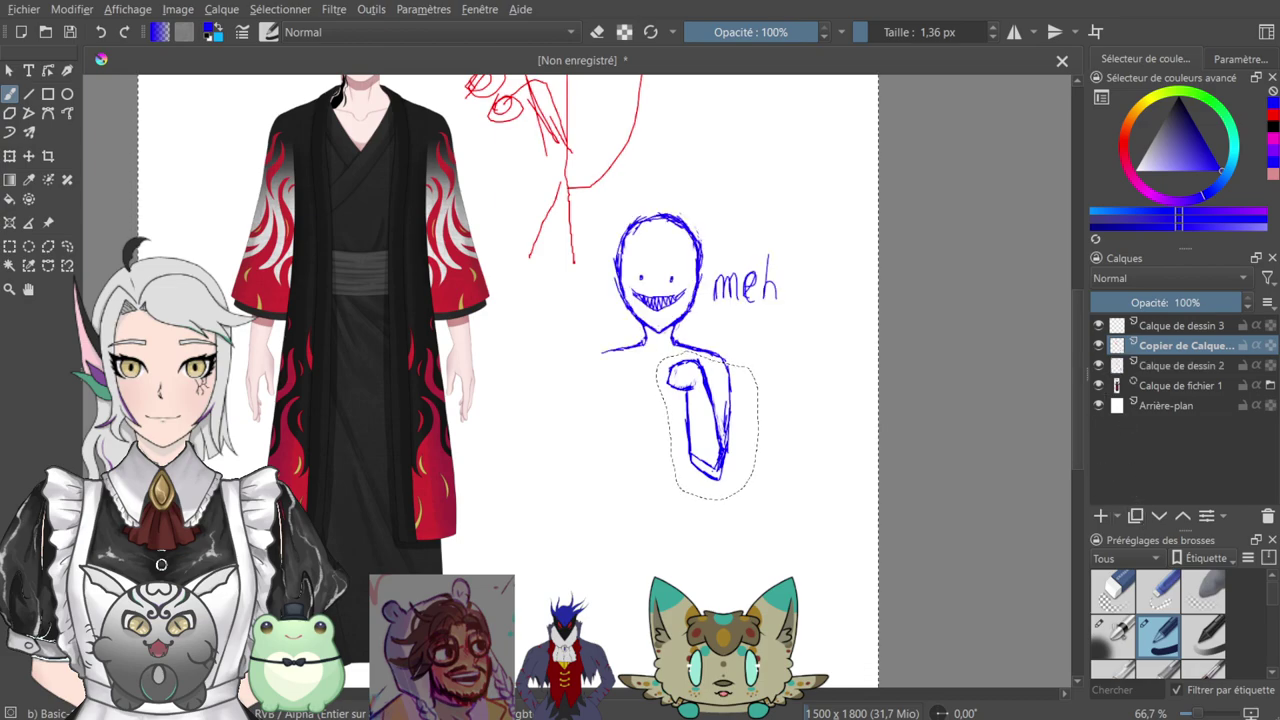
click(28, 156)
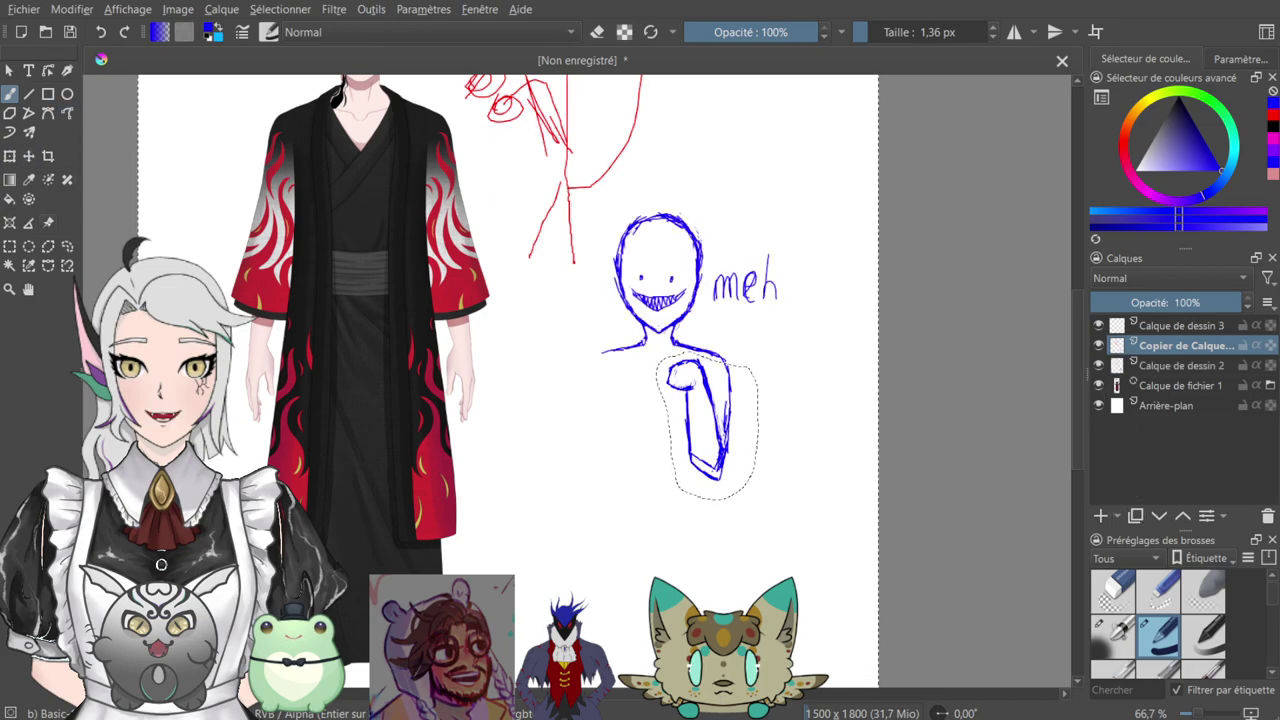
mouse_move(708, 414)
mouse_down()
mouse_move(611, 423)
mouse_move(711, 411)
mouse_up()
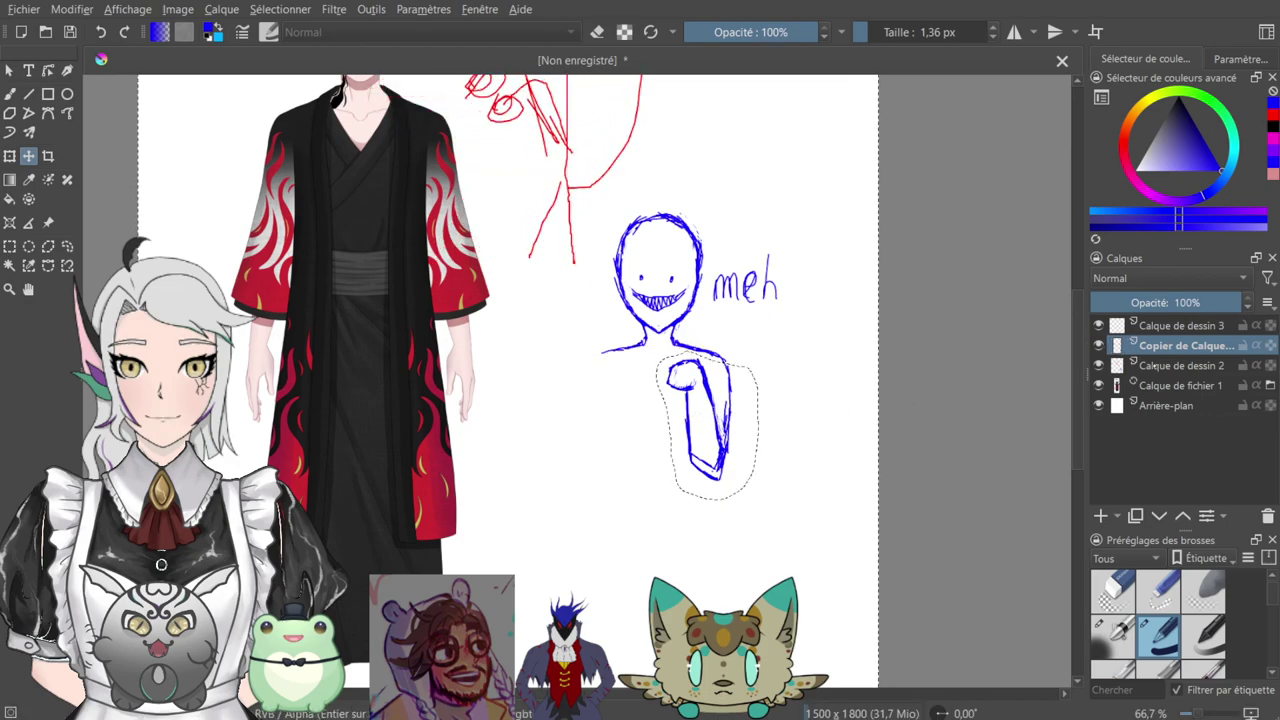
click(1155, 367)
mouse_move(712, 420)
mouse_down()
mouse_move(637, 420)
mouse_move(725, 405)
mouse_up()
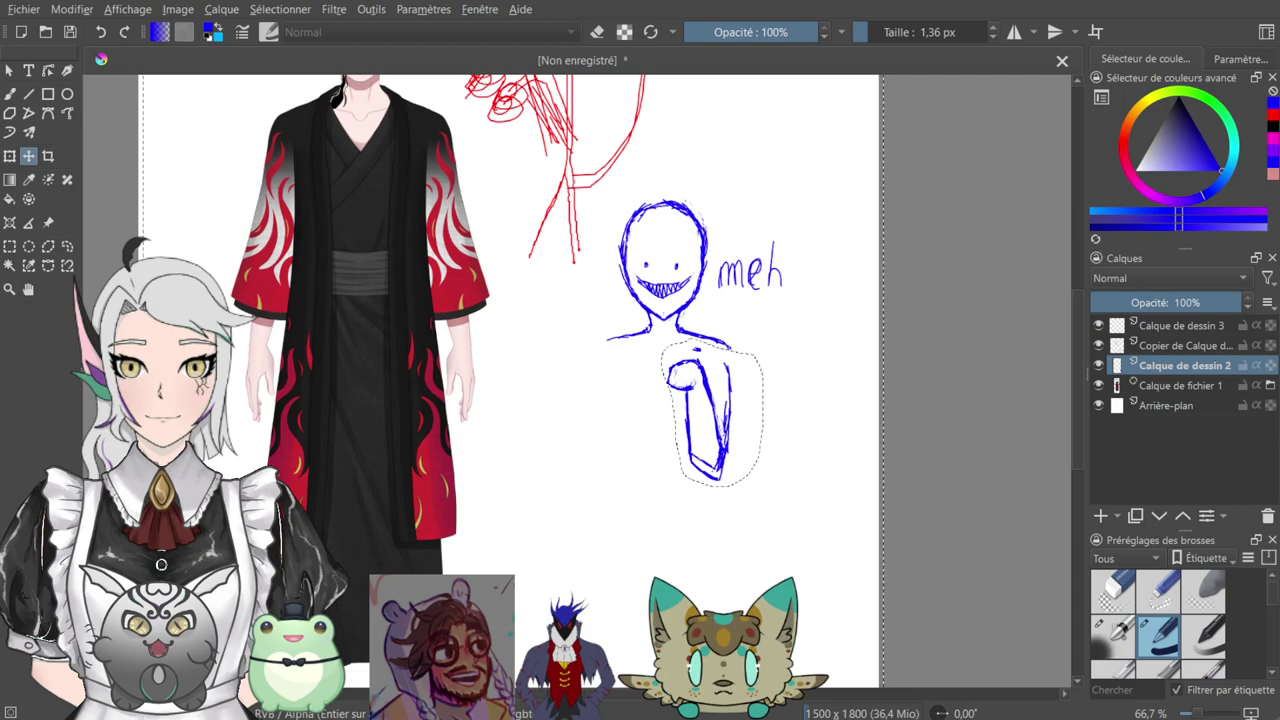
key(ctrl+z)
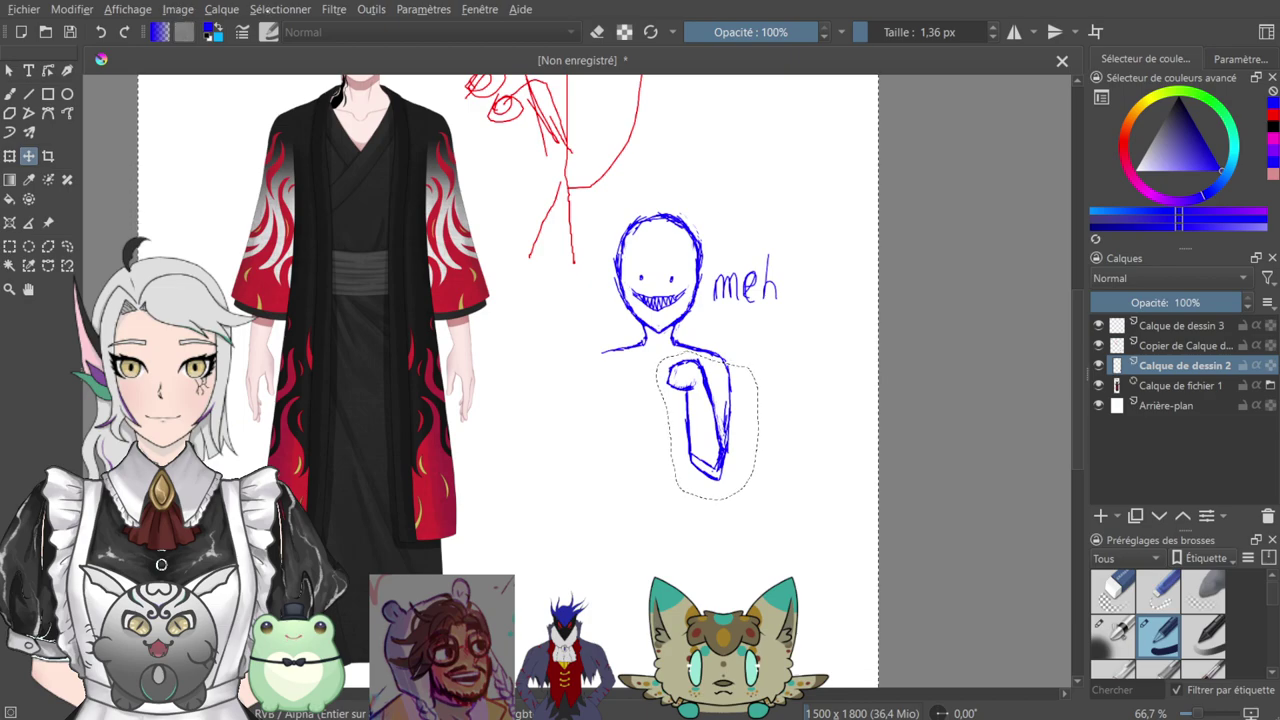
- Clear the selection and move the duplicated arm layer across to sit below the character's other shoulder
key(ctrl+shift+a)
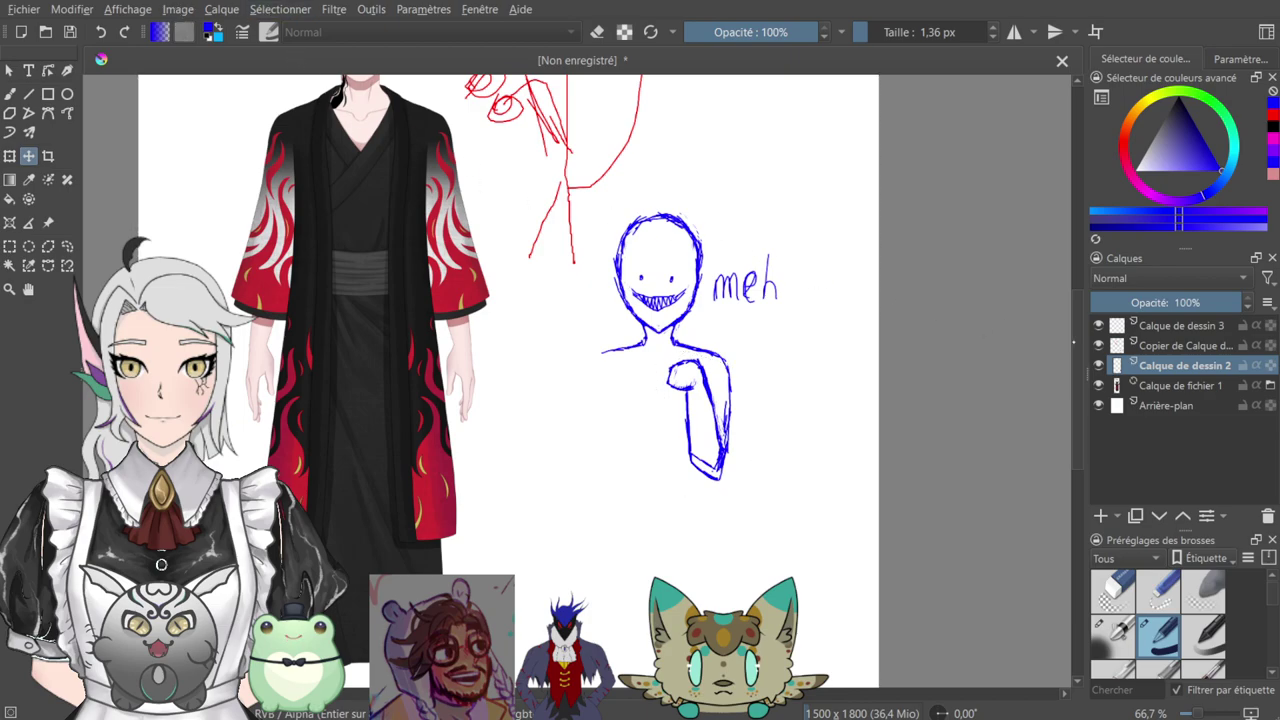
click(1178, 345)
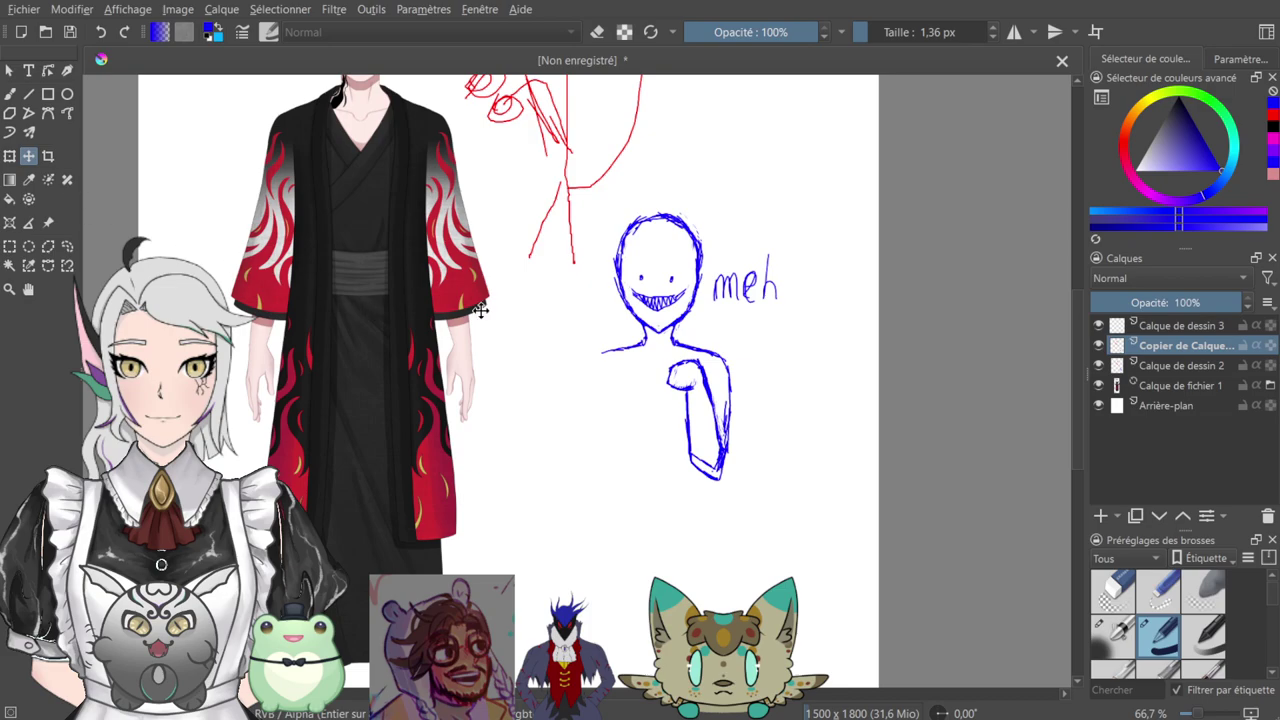
drag(702, 405, 613, 403)
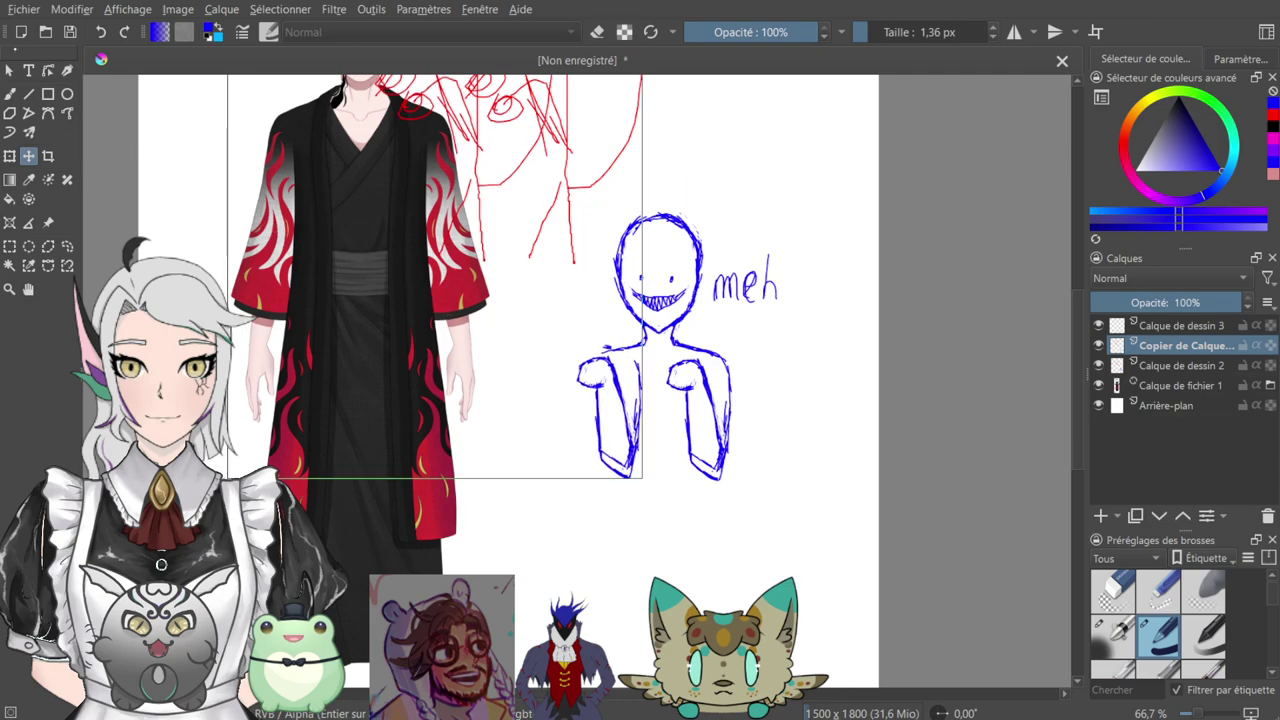
- Erase the upper-arm outline from the duplicated arm, and shift the remaining forearm and fist slightly outward from the chest
click(9, 93)
key(ctrl+plus)
key(ctrl+plus)
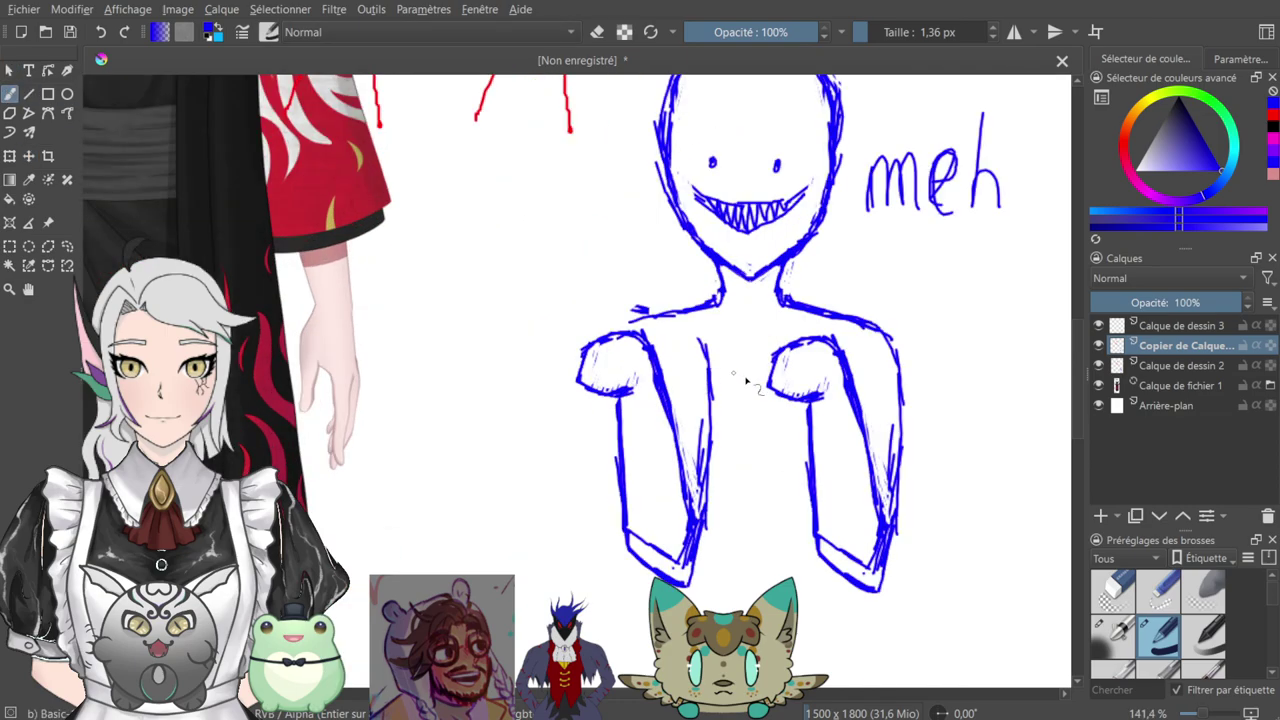
drag(718, 370, 602, 178)
key(e)
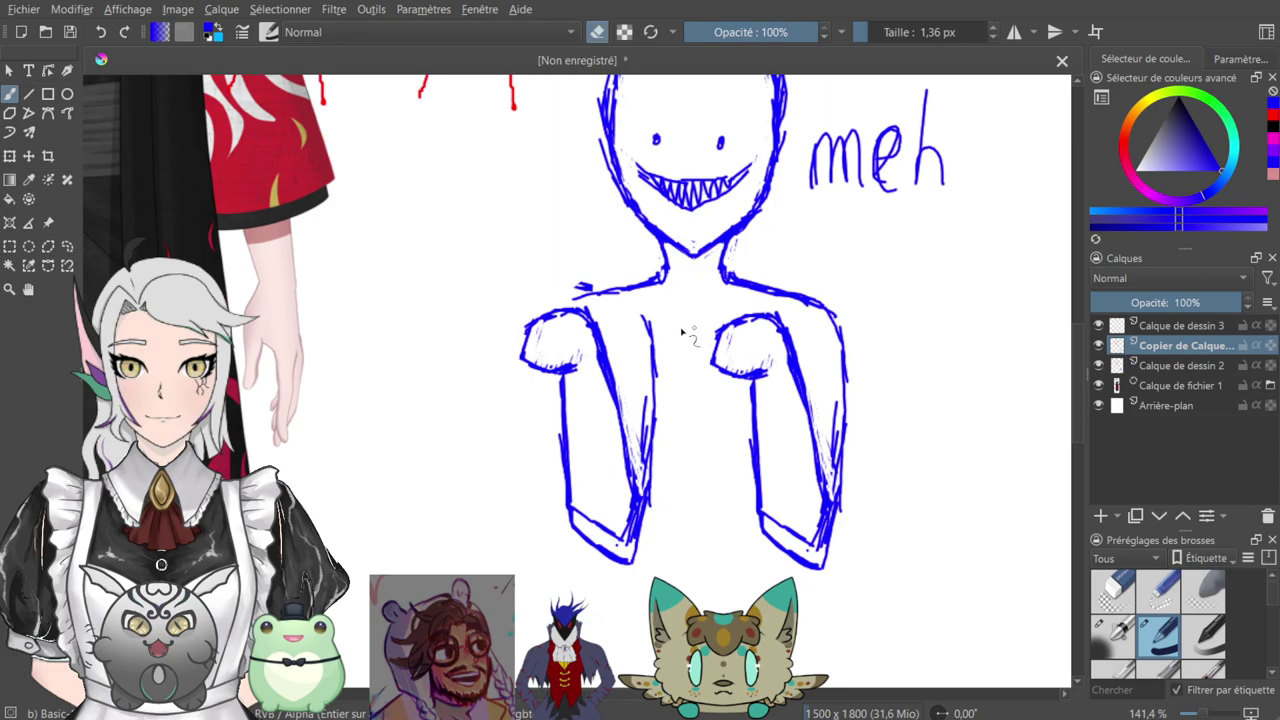
mouse_move(648, 336)
mouse_down()
mouse_move(659, 539)
mouse_move(645, 380)
mouse_move(654, 491)
mouse_move(642, 473)
mouse_move(648, 530)
mouse_up()
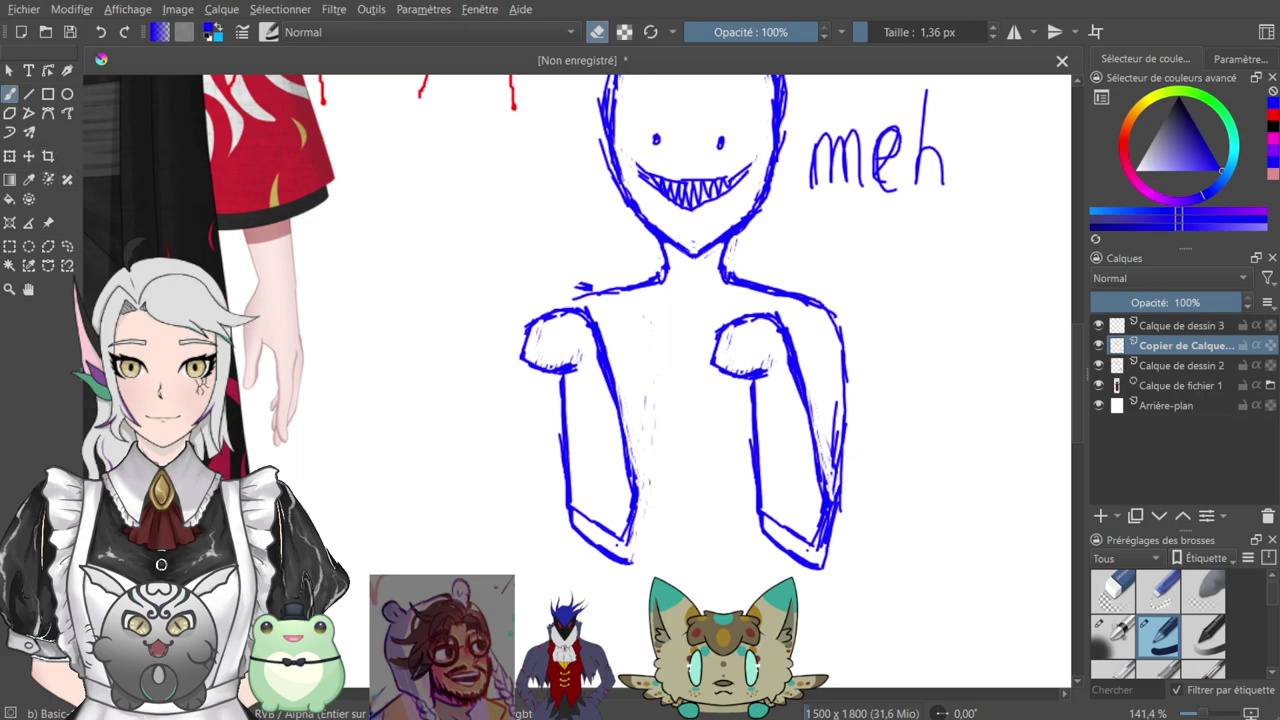
key(t)
drag(619, 415, 586, 417)
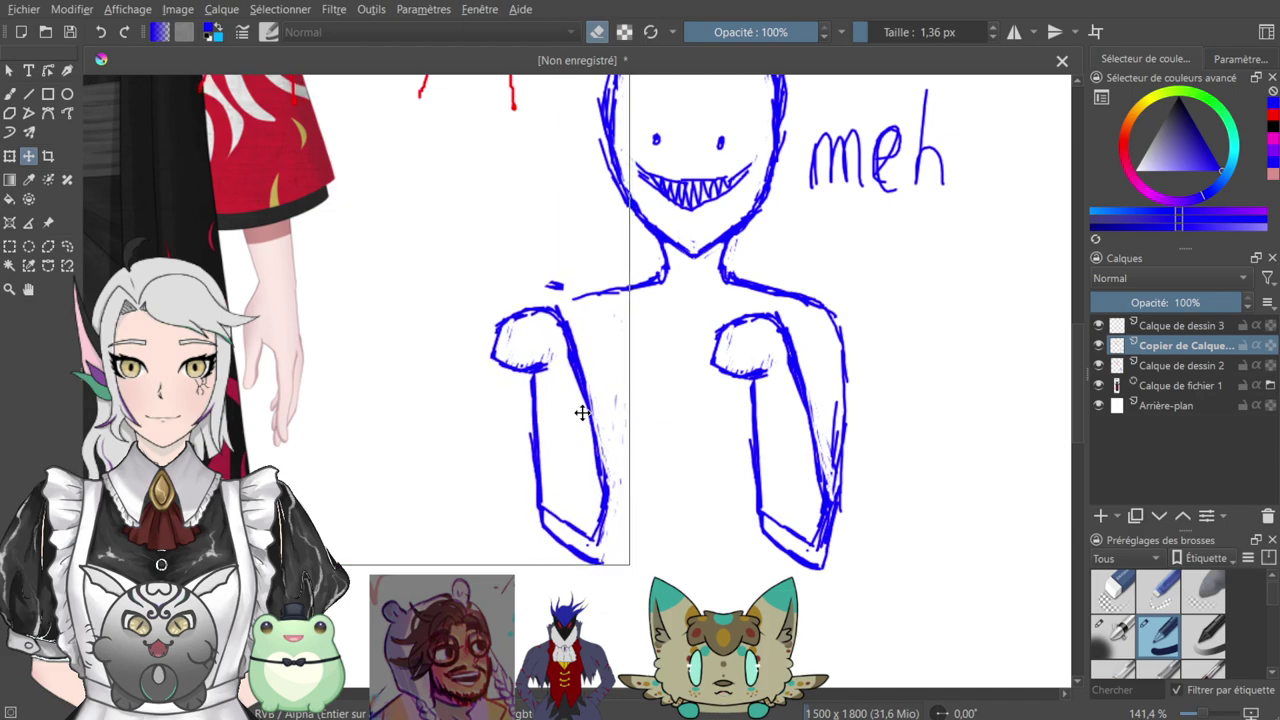
- Link the shoulder line to the duplicated arm, draw a long vertical line along its inner side, and erase the stray chest stroke
key(b)
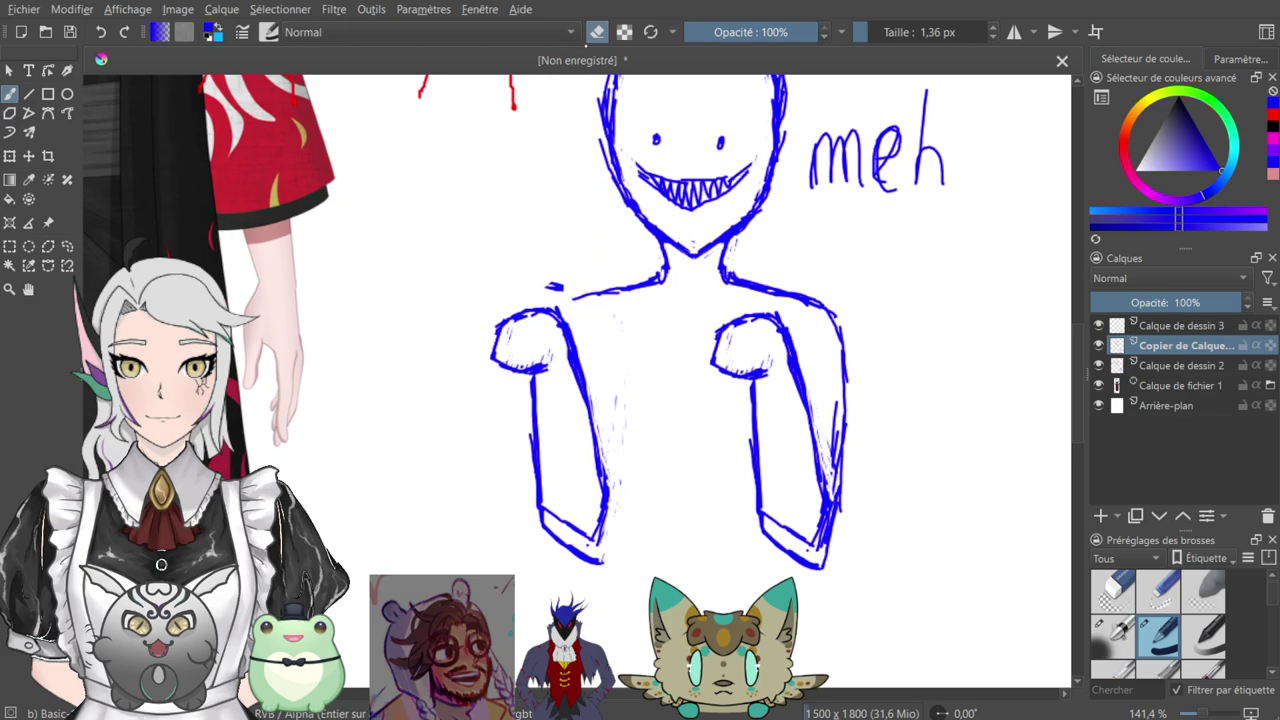
drag(580, 301, 567, 316)
drag(633, 358, 617, 402)
mouse_move(605, 350)
mouse_down()
mouse_move(599, 450)
mouse_move(614, 370)
mouse_move(601, 380)
mouse_move(617, 365)
mouse_move(600, 372)
mouse_move(604, 586)
mouse_up()
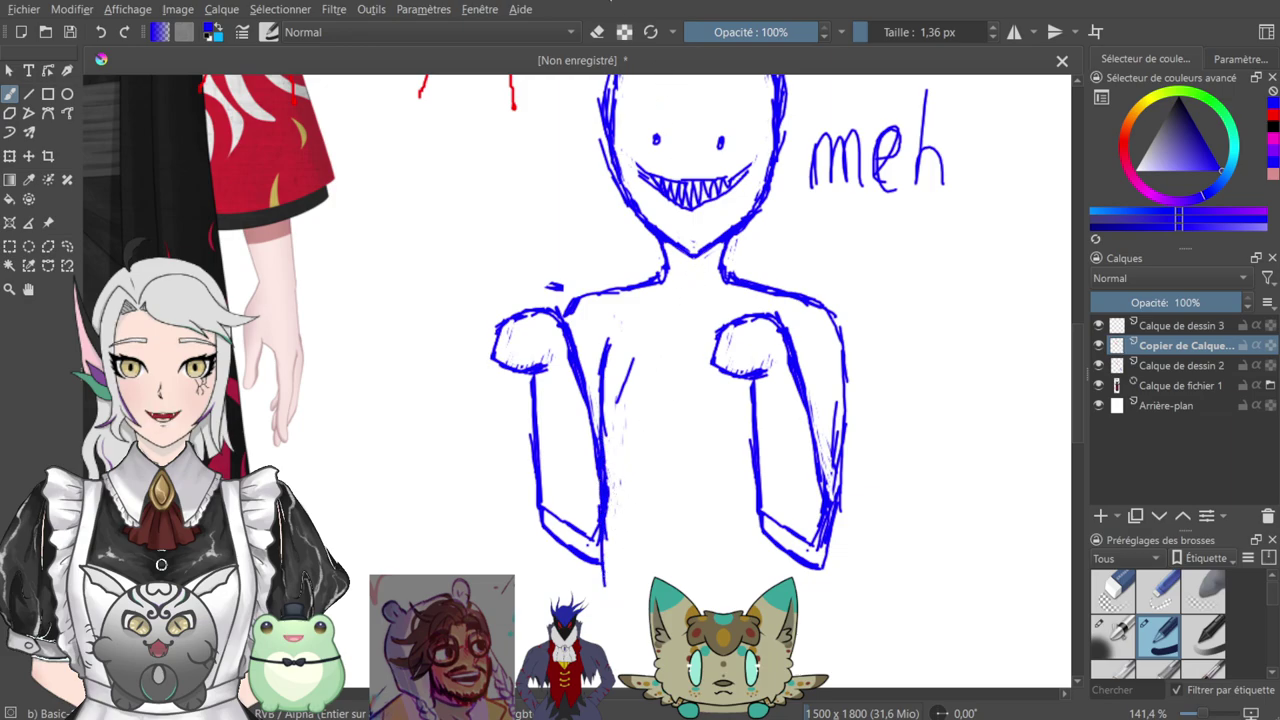
key(e)
drag(650, 350, 625, 383)
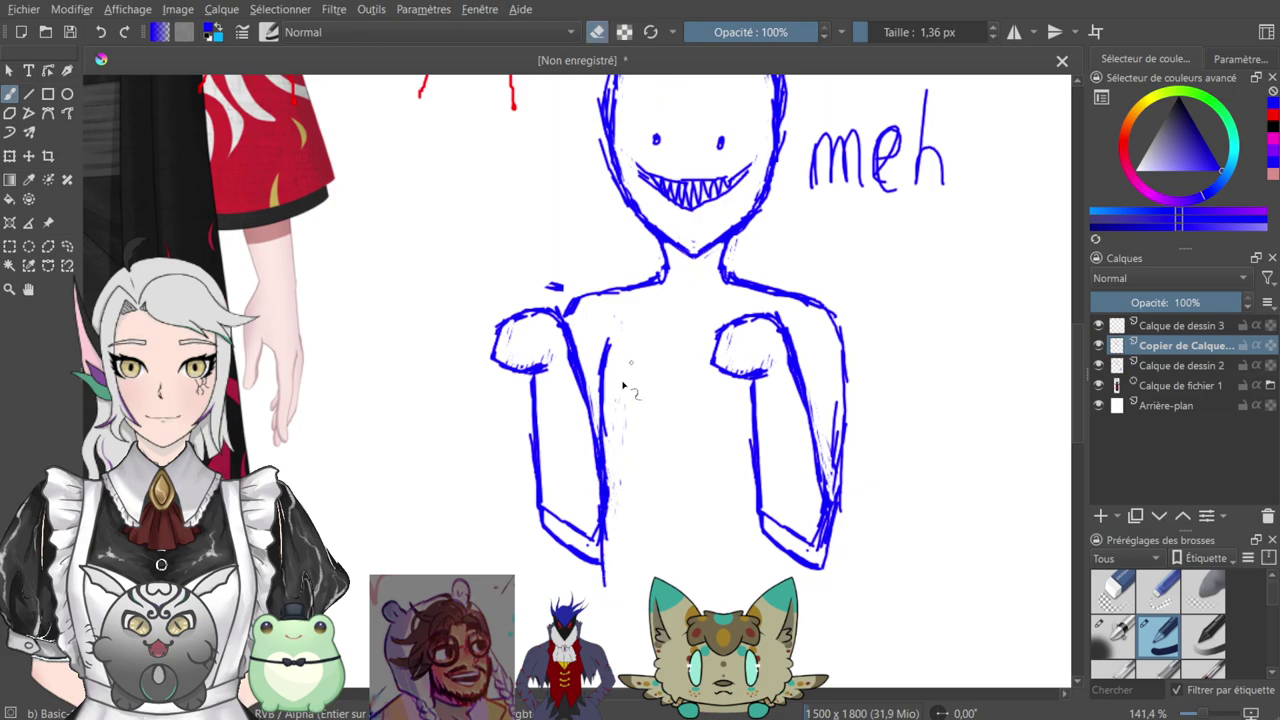
- Erase the inner slanted line at the elbow of the duplicated forearm
key(e)
mouse_move(780, 482)
mouse_down()
mouse_move(700, 391)
mouse_move(630, 373)
mouse_up()
mouse_move(666, 220)
mouse_down()
mouse_move(620, 515)
mouse_move(632, 435)
mouse_move(694, 282)
mouse_move(692, 238)
mouse_up()
key(e)
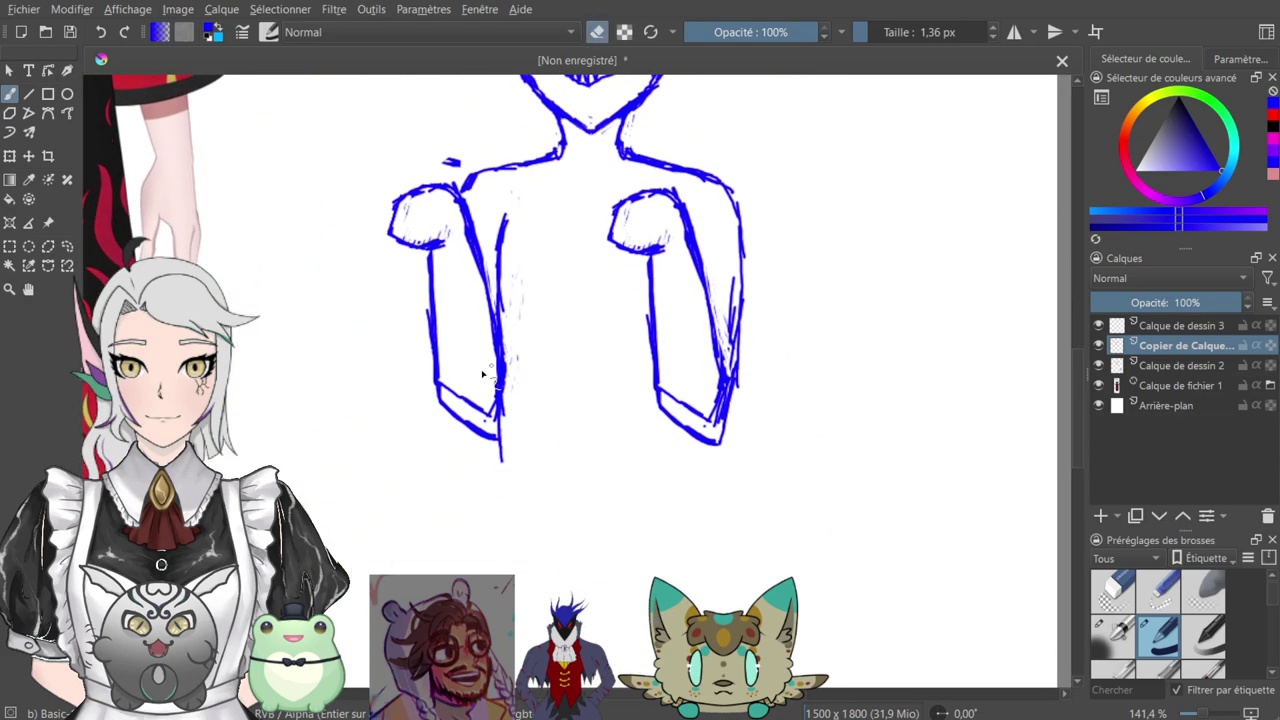
drag(452, 393, 467, 401)
- Check which strokes belong to Calque de dessin 2, and merge the duplicated arm layer down into it
click(1196, 366)
click(1198, 346)
click(1098, 366)
click(1098, 366)
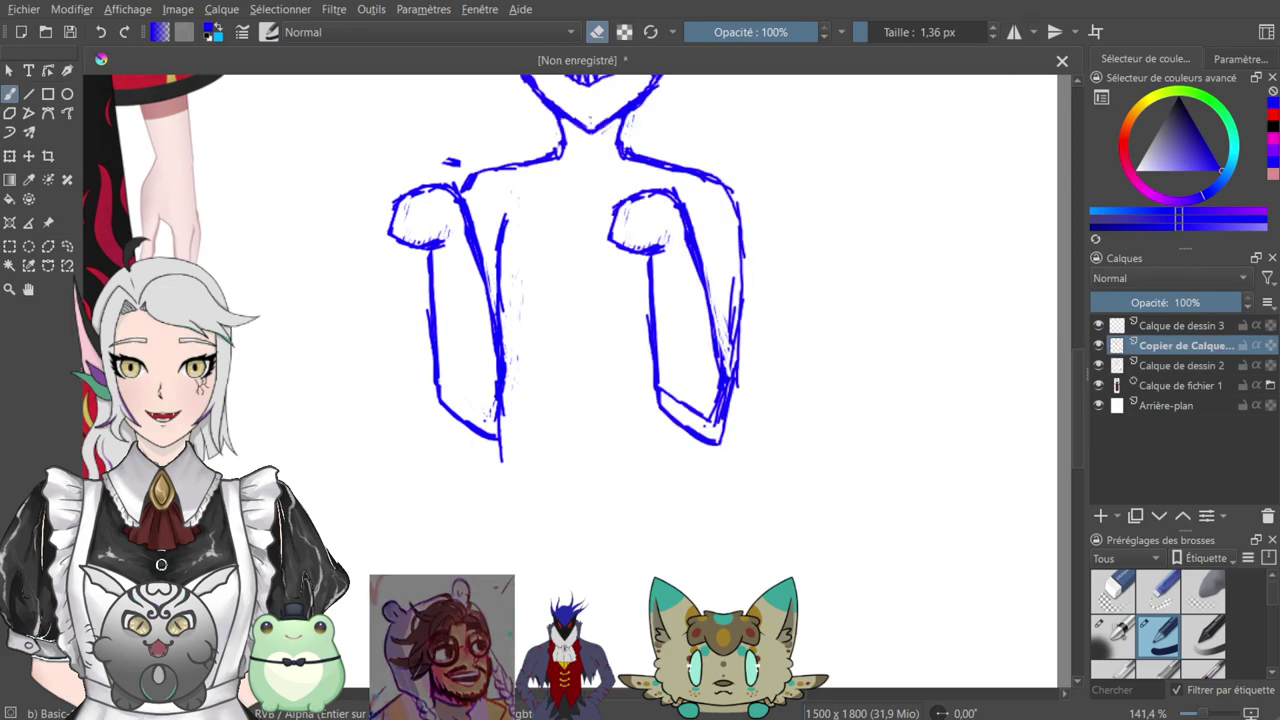
key(ctrl+e)
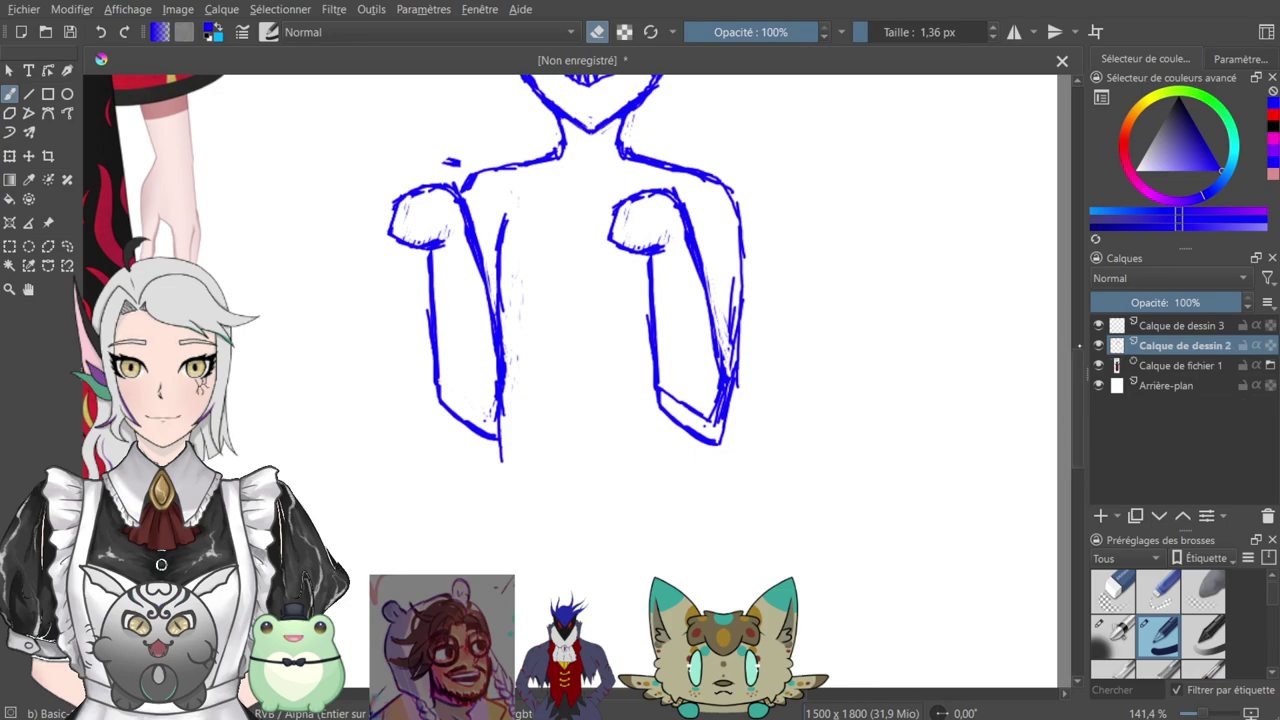
- Erase the inner slanted line at the original arm's elbow and reinforce the rounded outer corner of the elbow
mouse_move(666, 398)
mouse_down()
mouse_move(709, 422)
mouse_move(730, 371)
mouse_move(727, 437)
mouse_move(732, 335)
mouse_up()
key(e)
drag(644, 257, 725, 382)
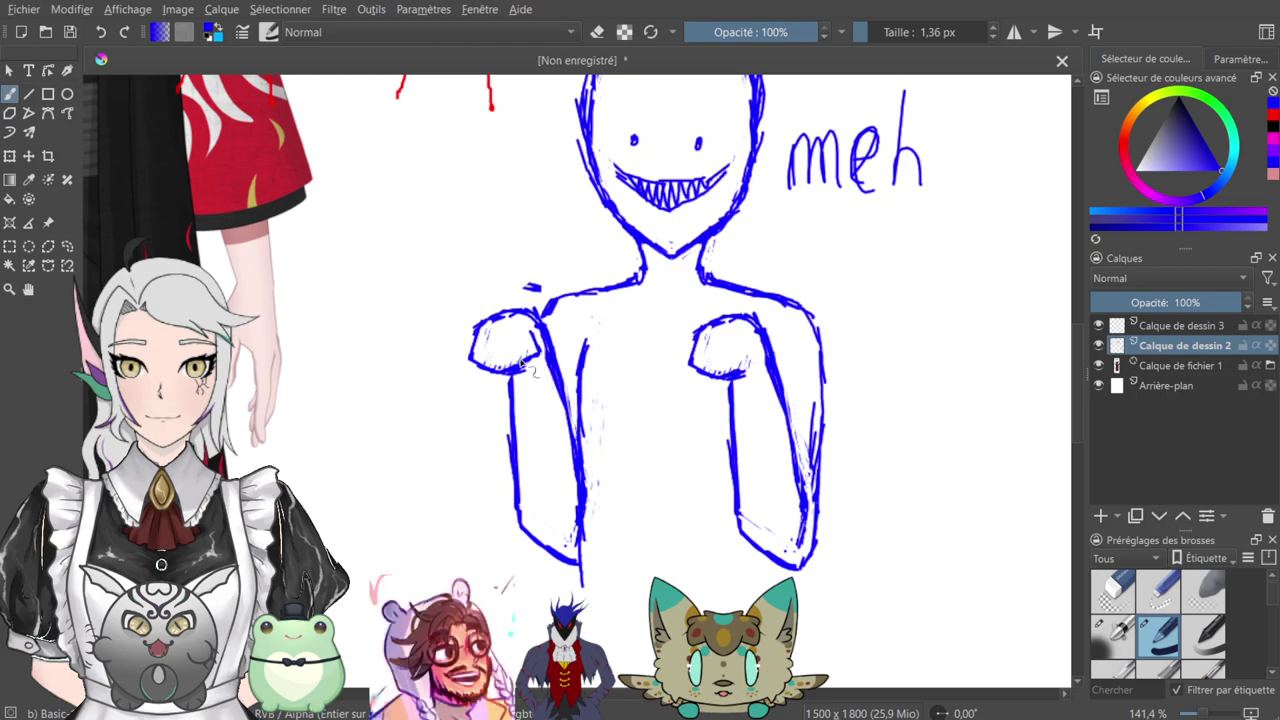
- Draw short curved finger lines inside both fists, with a curled line at the edge of the original arm's fist
drag(525, 330, 527, 364)
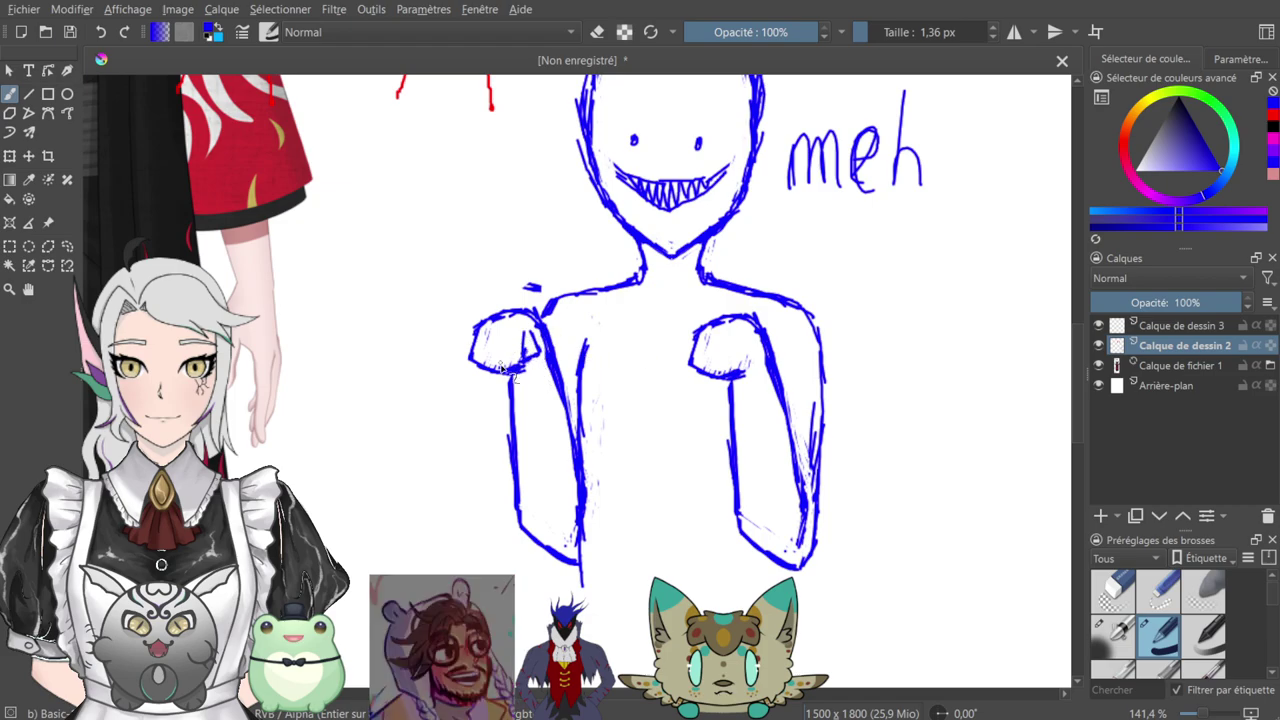
mouse_move(504, 366)
mouse_down()
mouse_move(509, 332)
mouse_move(493, 332)
mouse_up()
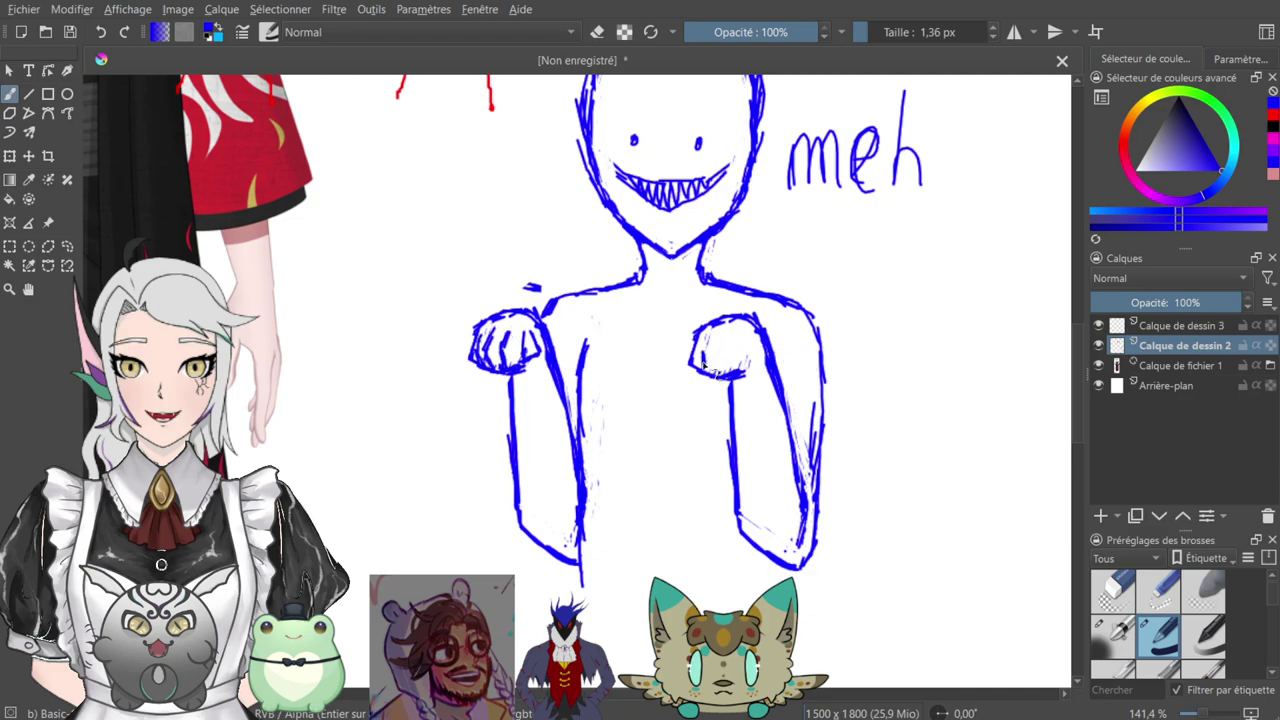
mouse_move(745, 371)
mouse_down()
mouse_move(745, 349)
mouse_move(748, 373)
mouse_move(723, 356)
mouse_move(740, 372)
mouse_move(730, 340)
mouse_move(765, 345)
mouse_move(728, 388)
mouse_move(714, 364)
mouse_move(744, 330)
mouse_up()
key(e)
drag(724, 343, 750, 331)
key(e)
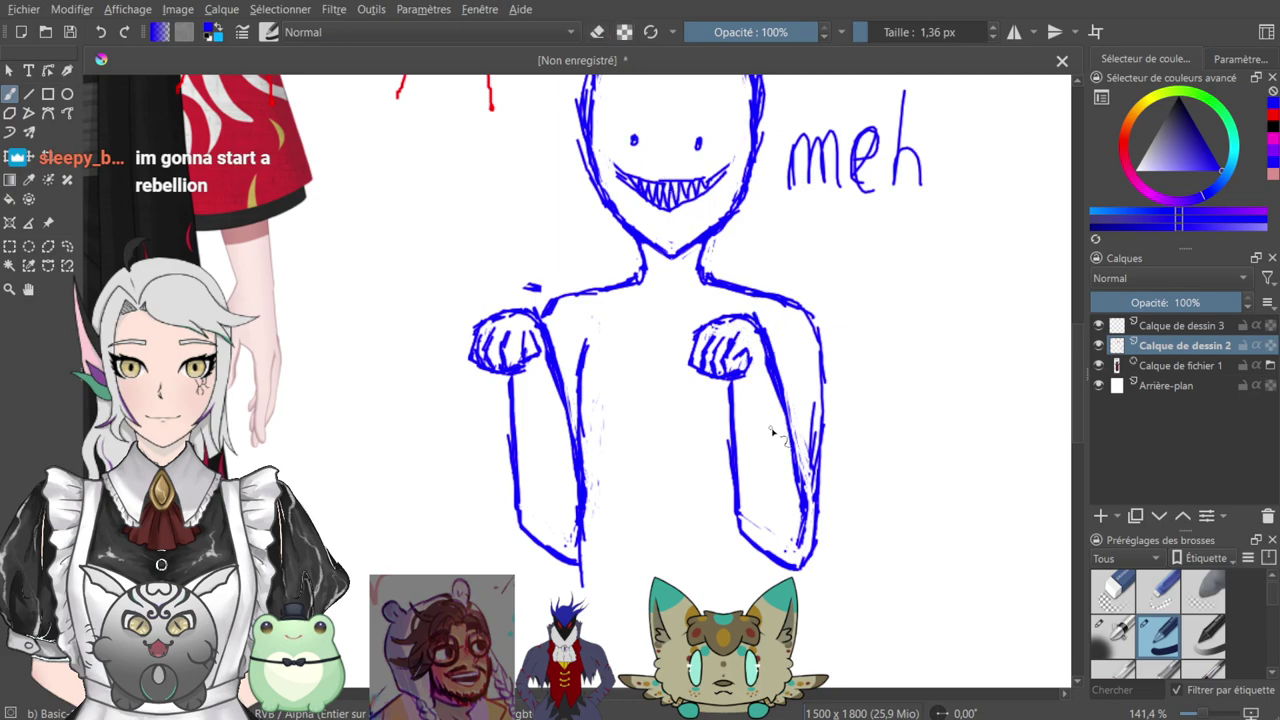
- Erase the stray blue dash above the shoulder on the duplicated arm's side
mouse_move(587, 348)
mouse_down()
mouse_move(558, 486)
mouse_move(636, 366)
mouse_up()
key(e)
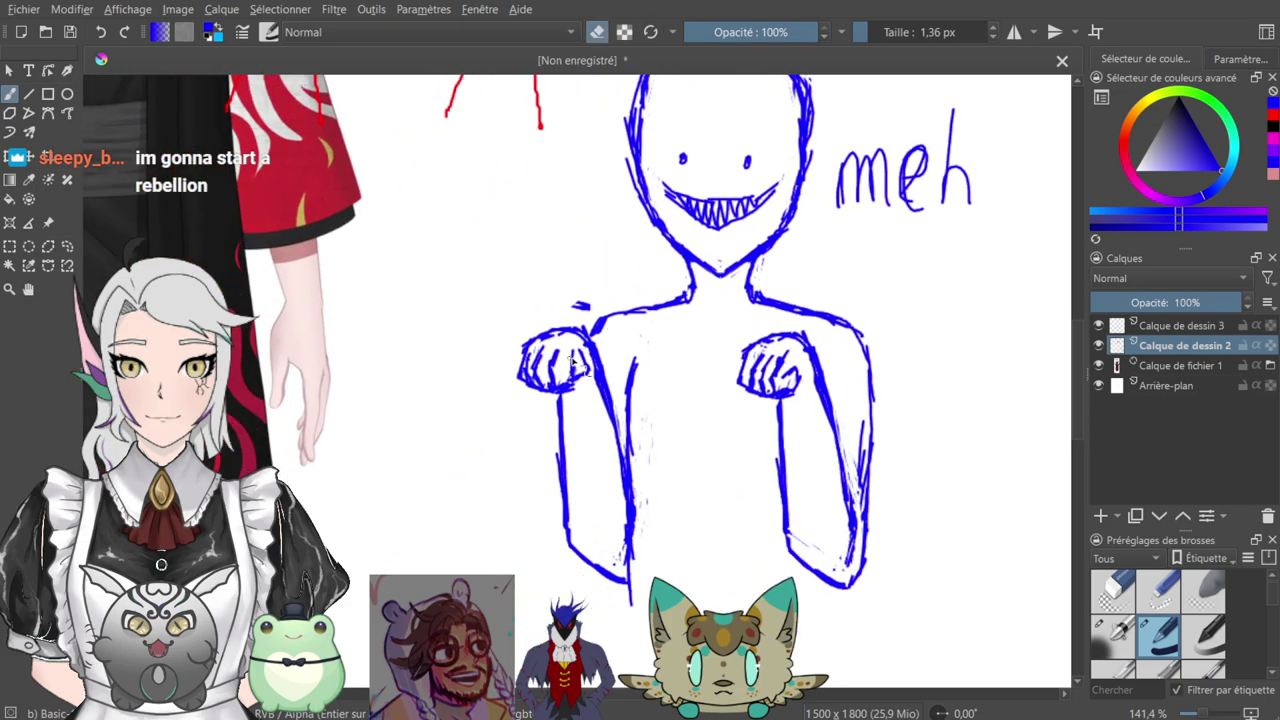
key(e)
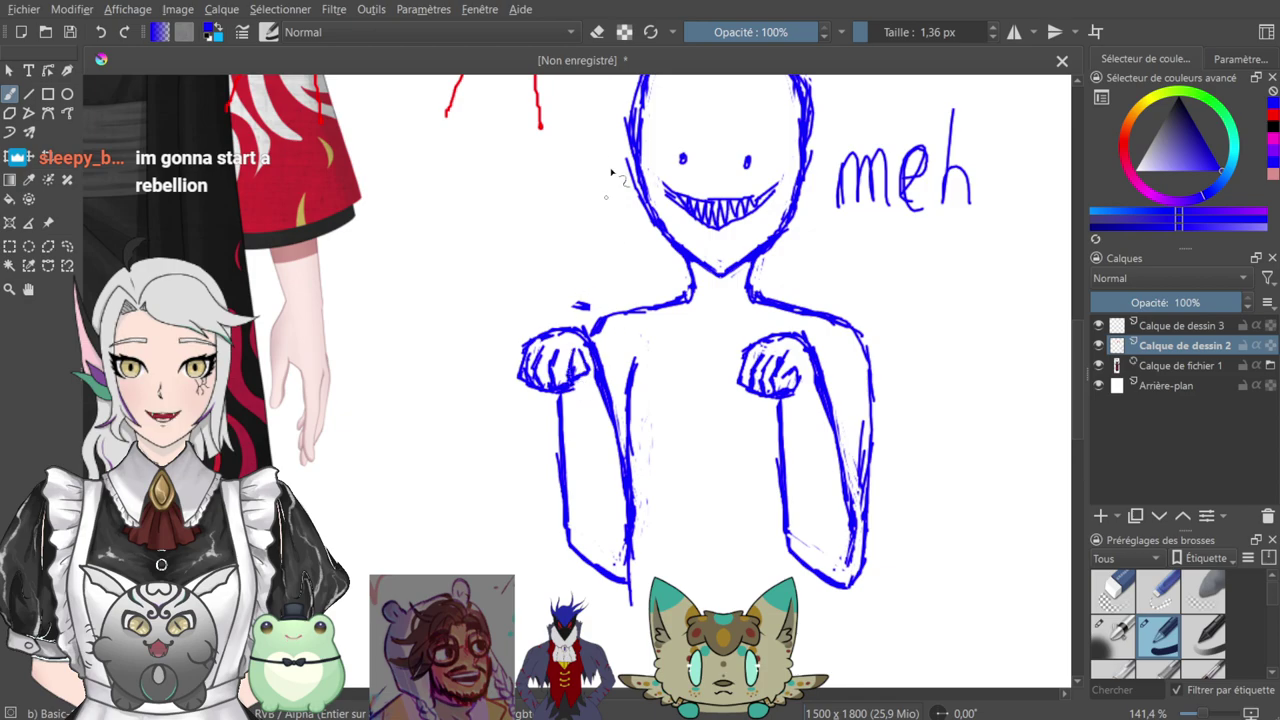
mouse_move(692, 418)
mouse_down()
mouse_move(523, 289)
mouse_move(632, 443)
mouse_up()
key(e)
drag(522, 330, 539, 339)
key(e)
scroll(645, 228, down, 3)
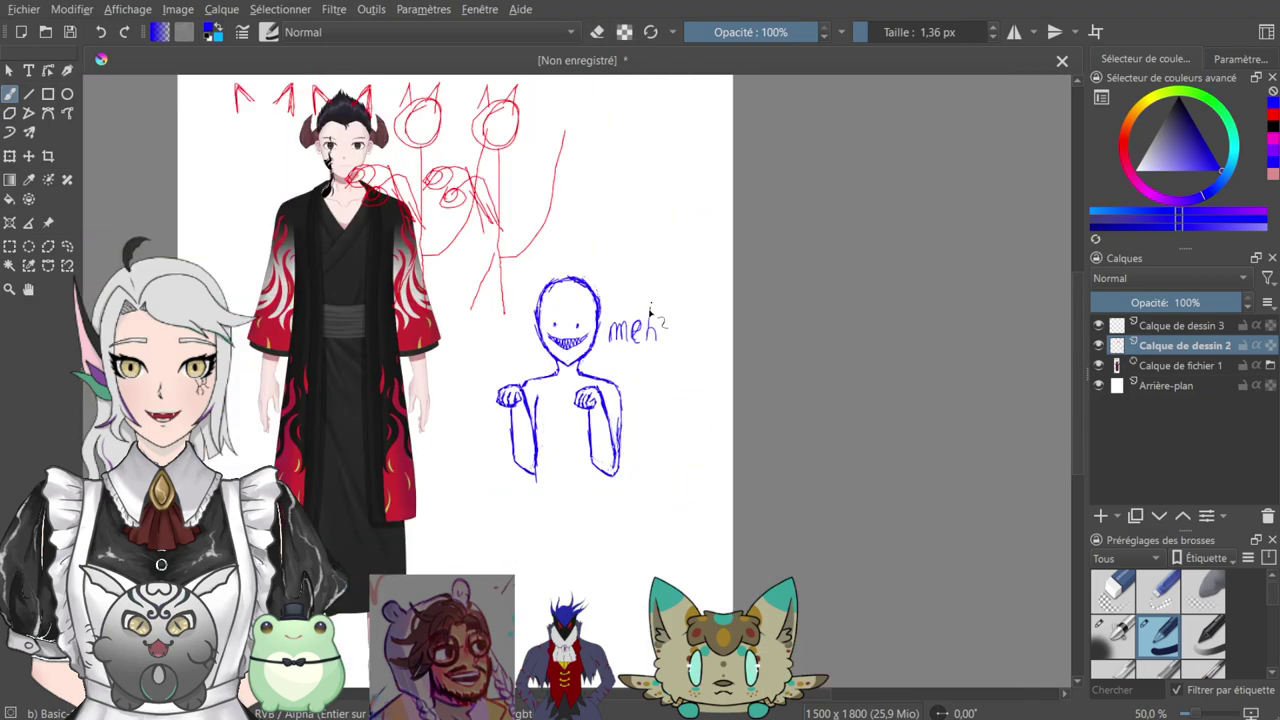
- Erase the lower part of the duplicated forearm's inner line and redraw it down to the elbow, separate from the vertical torso line
scroll(657, 232, up, 1)
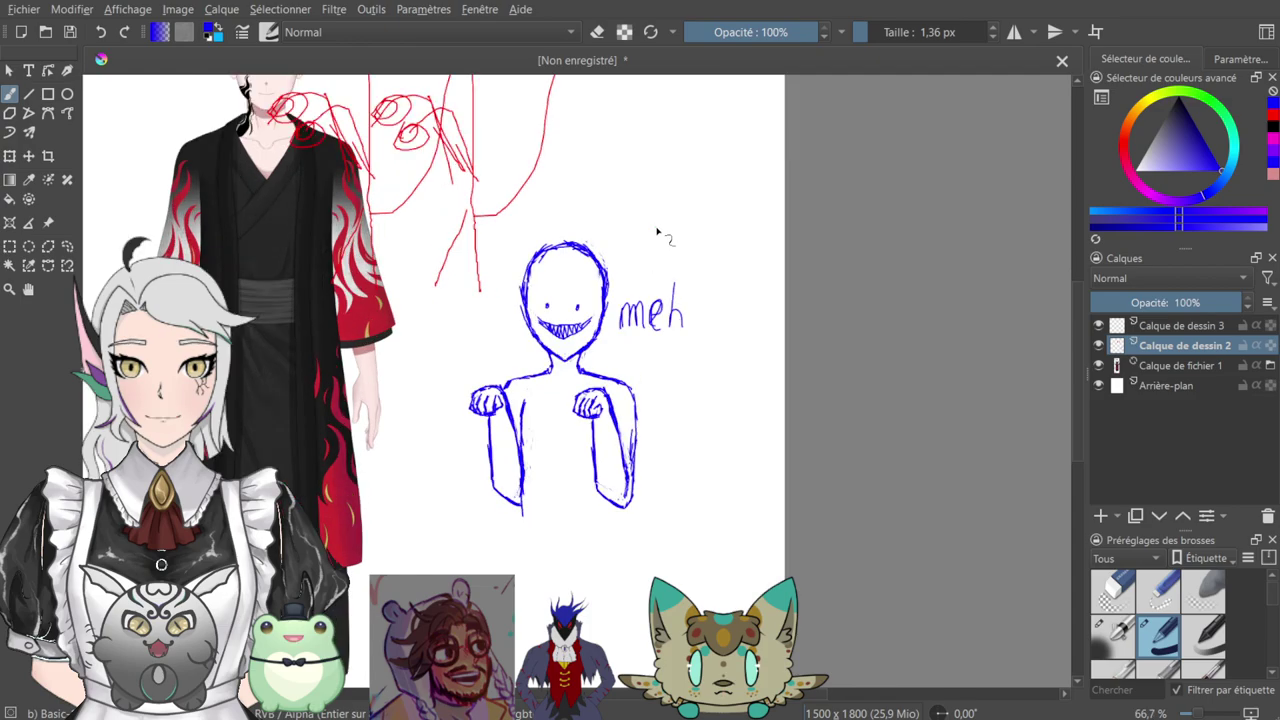
scroll(657, 232, up, 2)
drag(574, 342, 660, 337)
key(e)
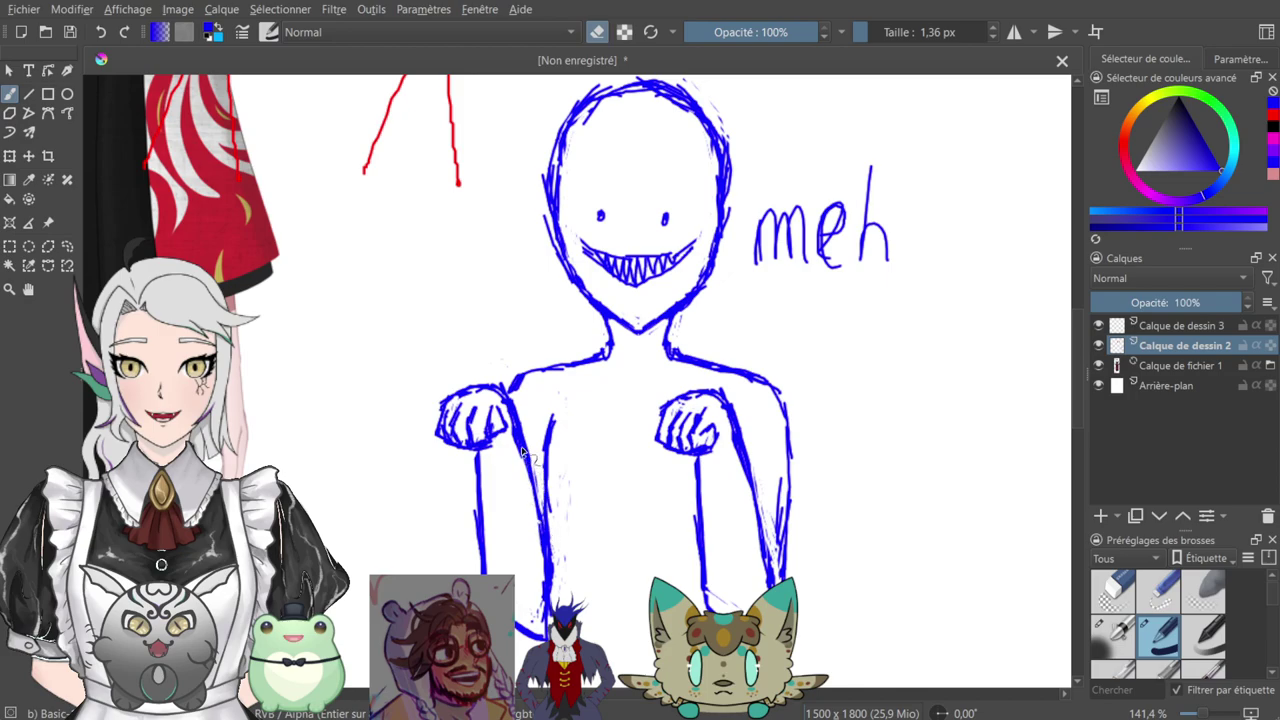
drag(540, 503, 546, 612)
drag(541, 525, 548, 561)
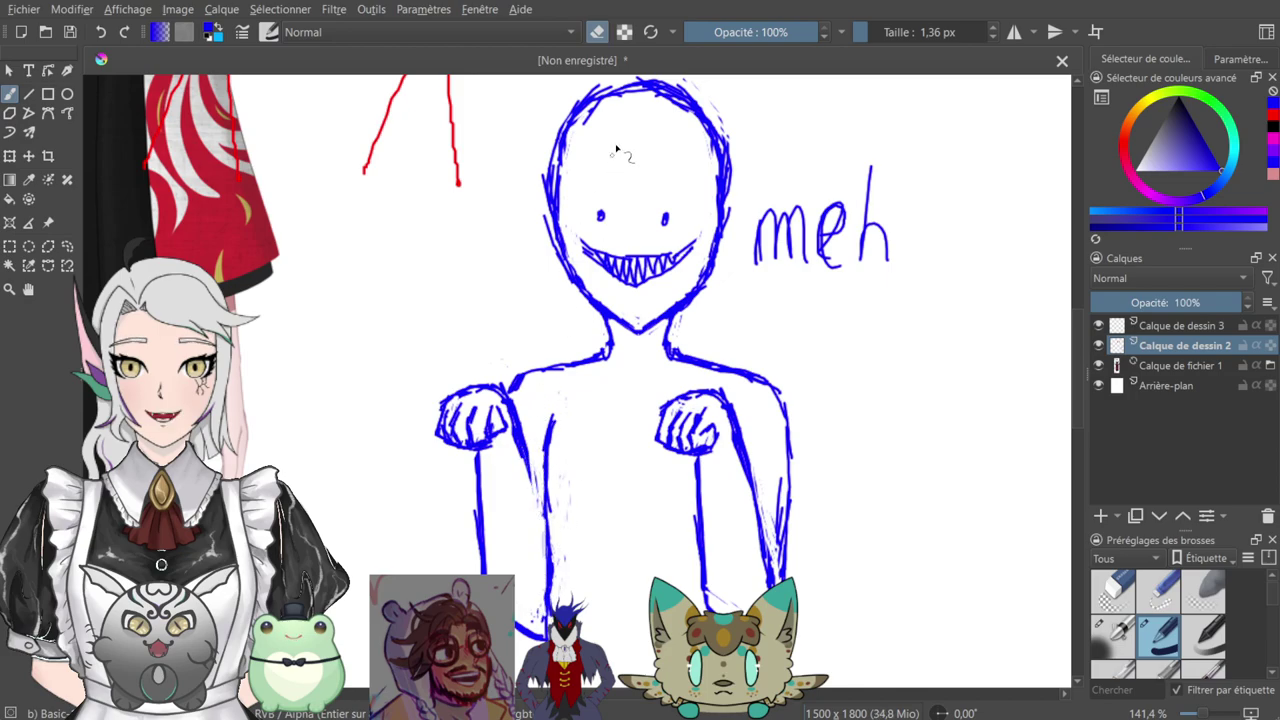
key(e)
drag(520, 448, 534, 518)
drag(524, 470, 541, 556)
drag(538, 538, 546, 612)
- Examine the blue head, shoulders and raised arms from close up and from further away
mouse_move(566, 442)
mouse_down()
mouse_move(542, 564)
mouse_move(623, 647)
mouse_move(712, 654)
mouse_move(626, 443)
mouse_move(697, 281)
mouse_up()
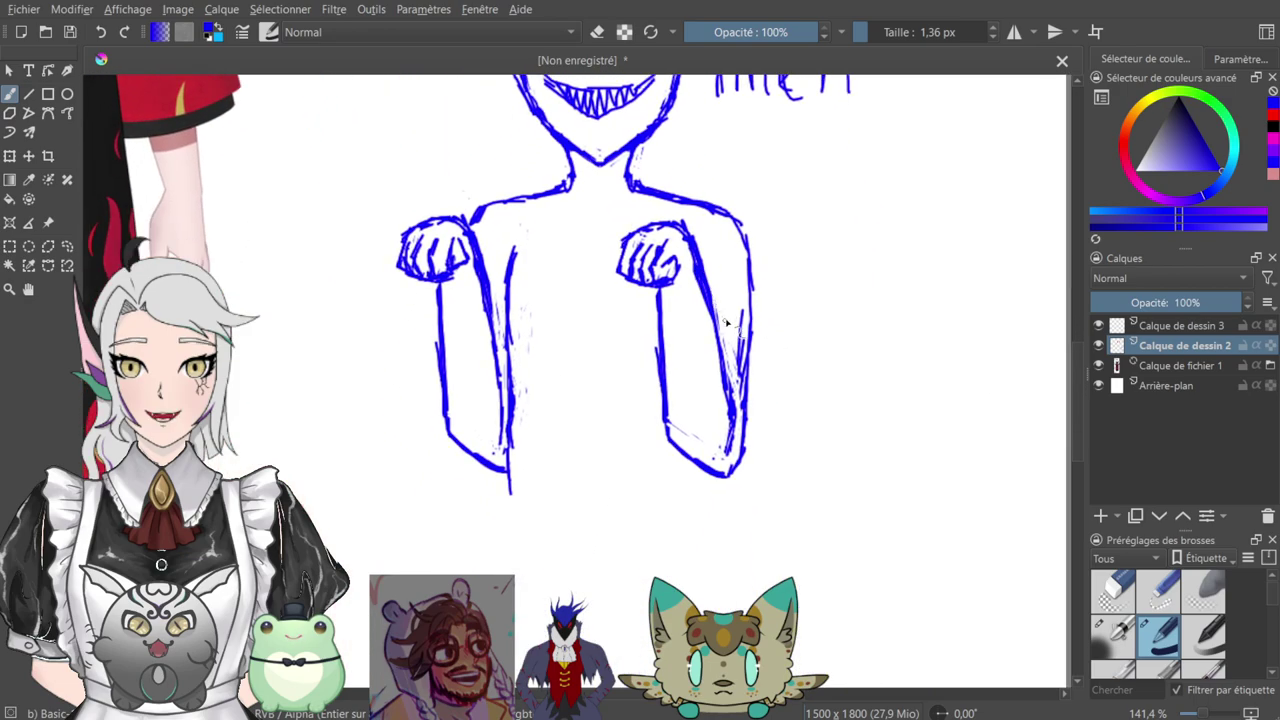
drag(598, 197, 683, 317)
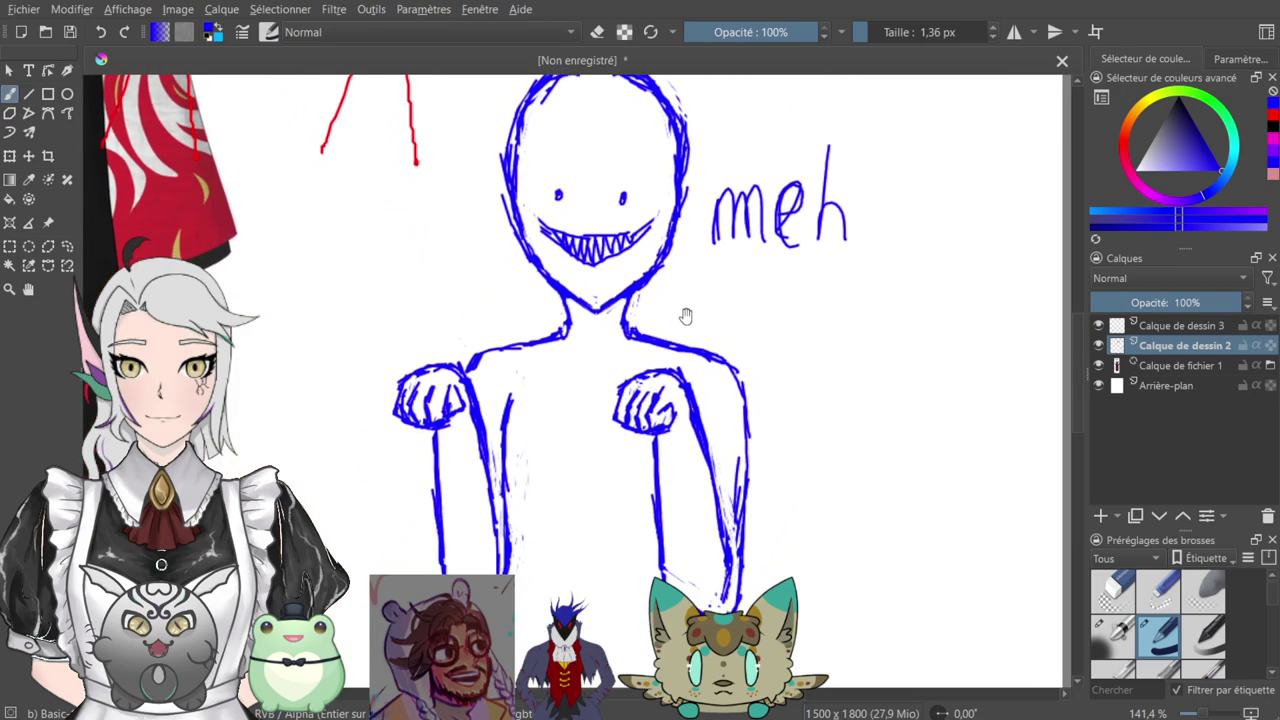
scroll(690, 320, down, 3)
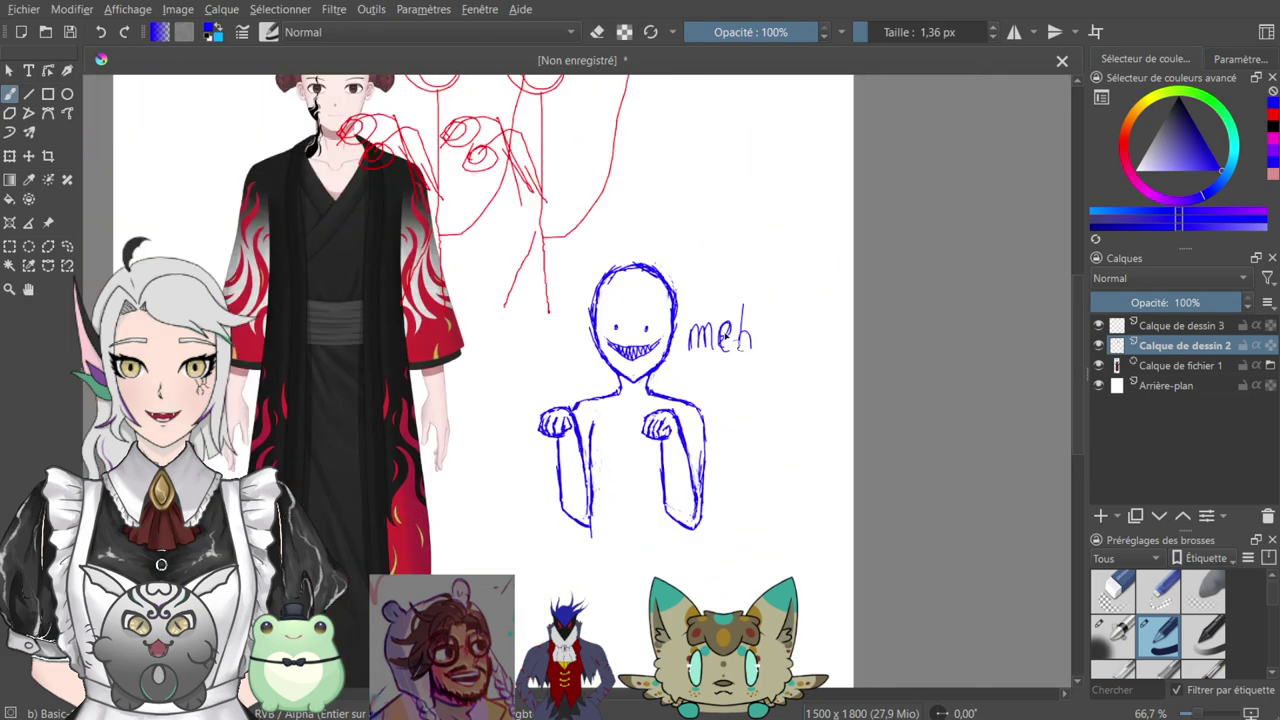
key(ctrl+plus)
drag(643, 240, 582, 284)
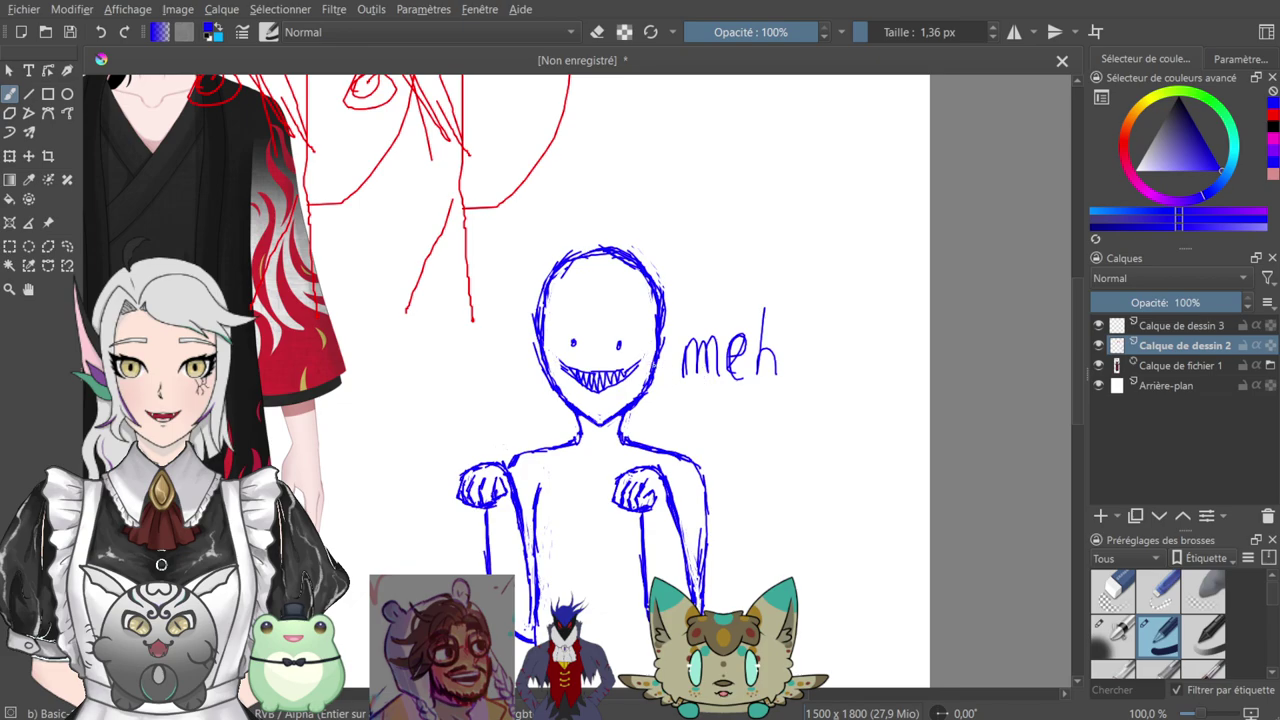
drag(580, 577, 581, 381)
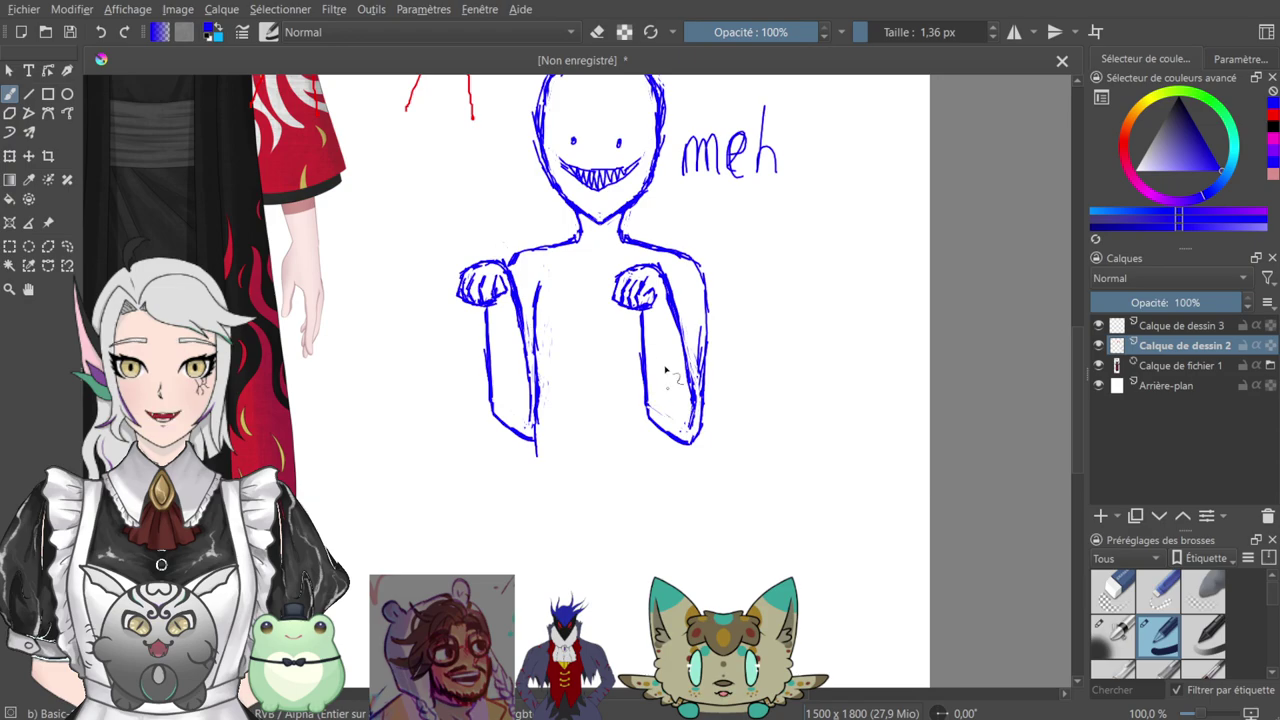
drag(624, 266, 603, 390)
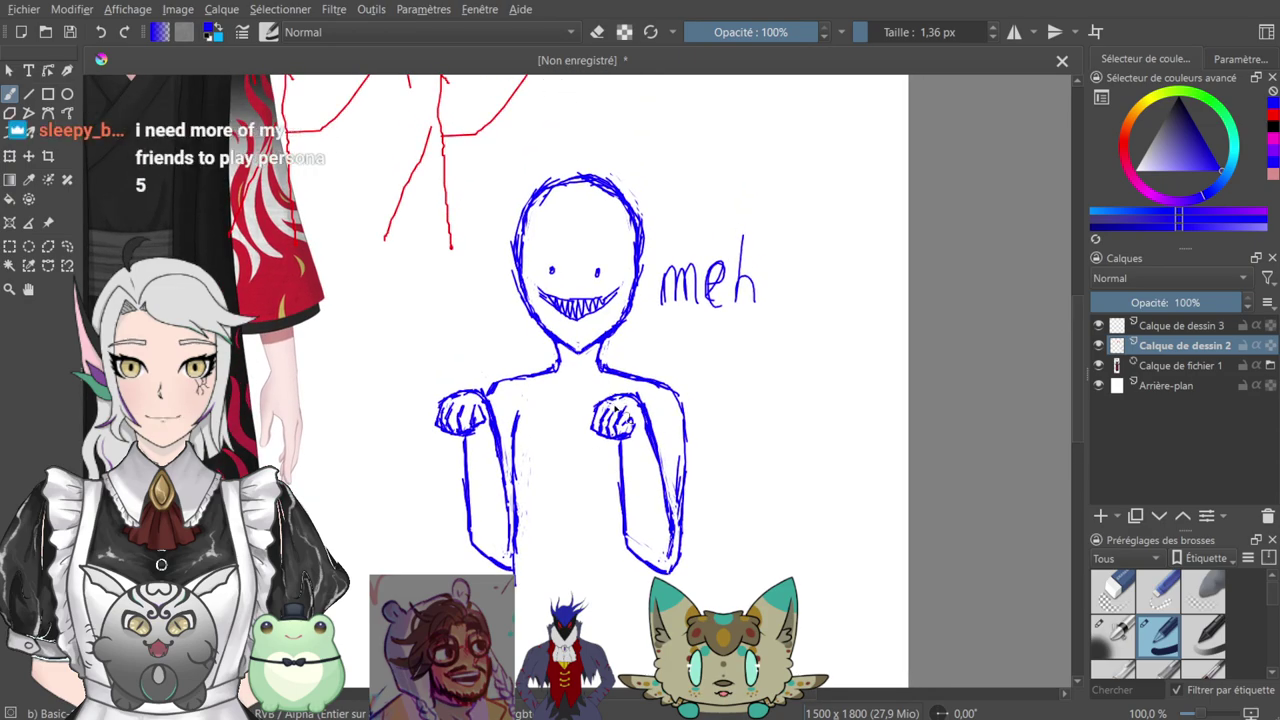
key(plus)
drag(647, 499, 679, 283)
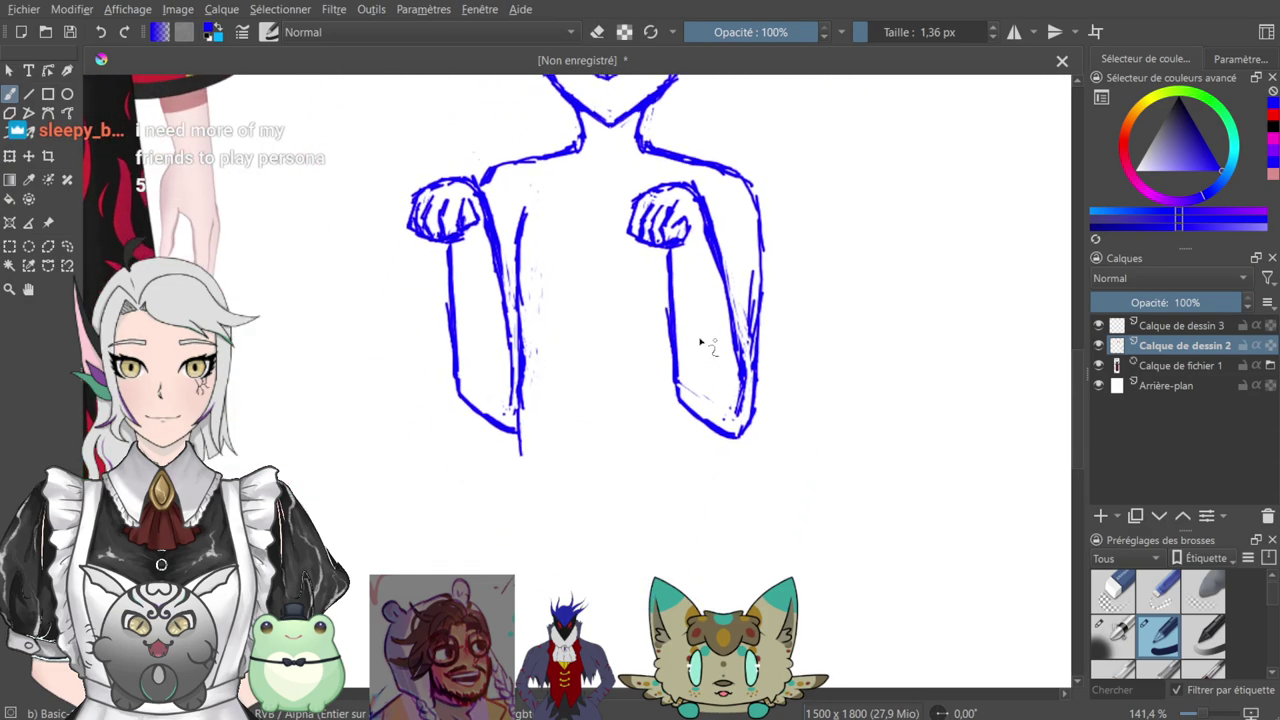
drag(564, 467, 566, 500)
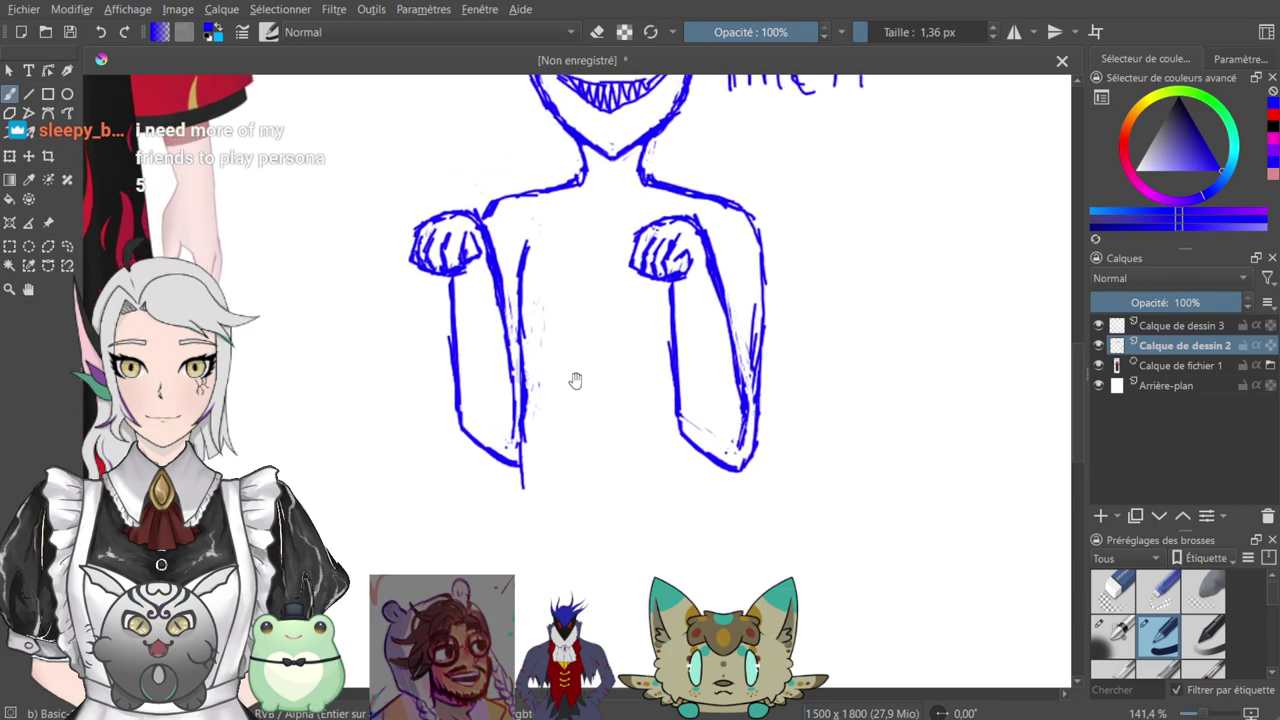
drag(570, 388, 575, 455)
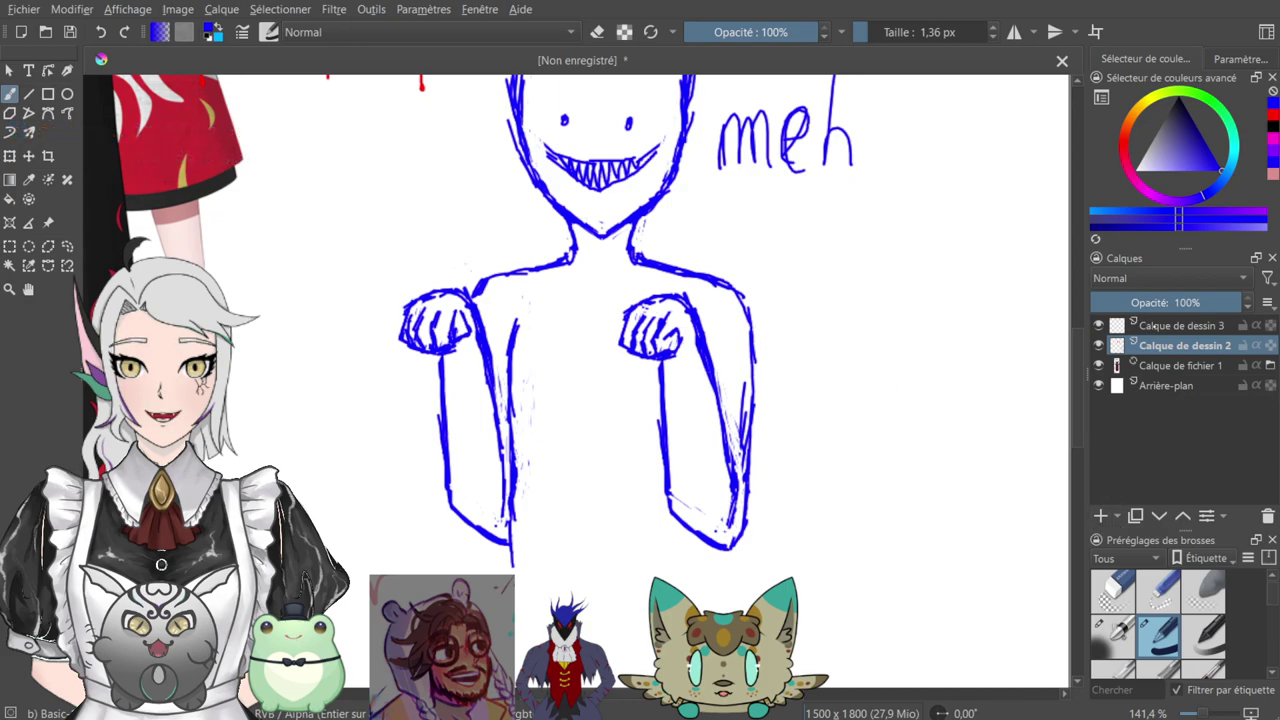
- On a new layer above Calque de dessin 3, outline a red puffed sleeve with a double-line cuff around the original upper arm
click(1143, 325)
key(Insert)
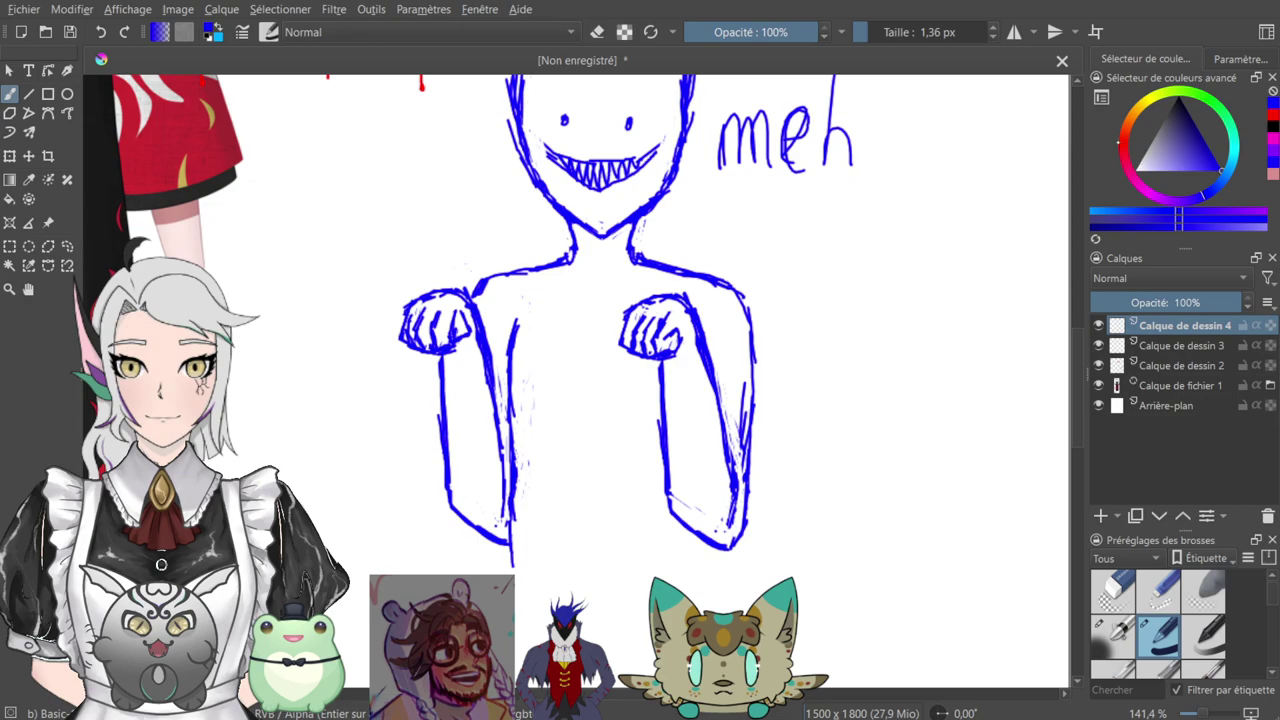
click(1120, 143)
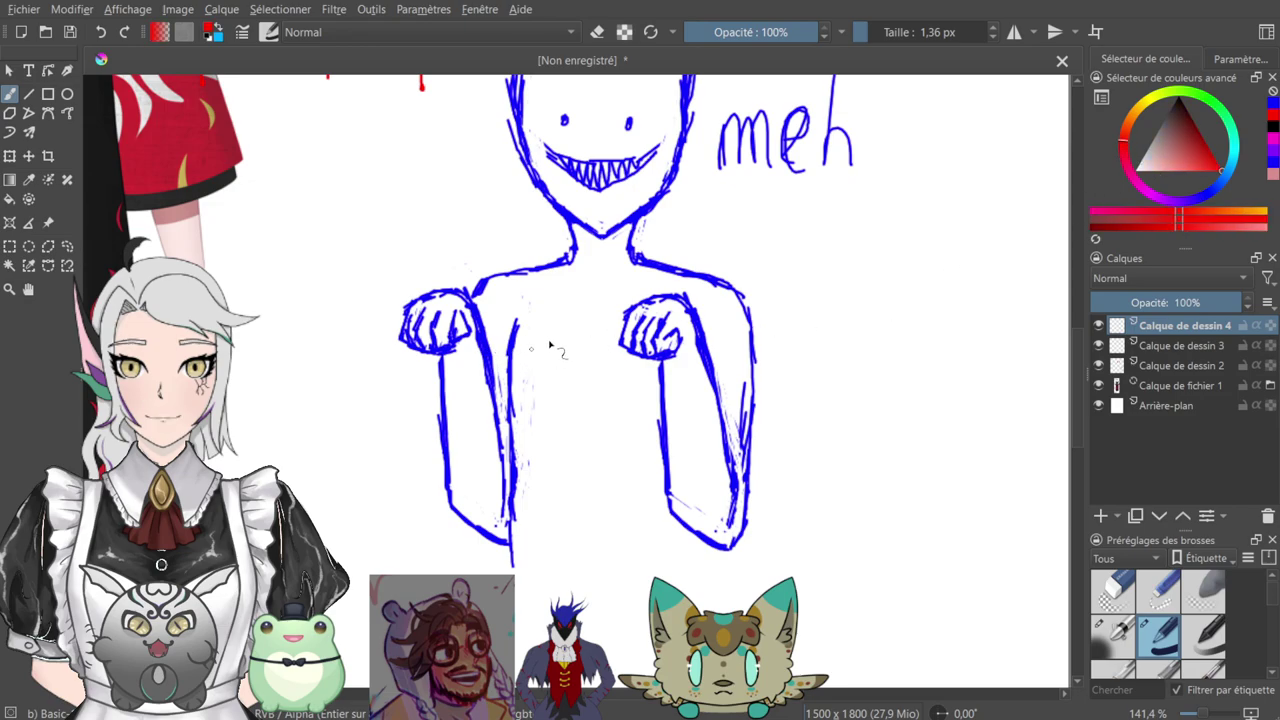
mouse_move(700, 276)
mouse_down()
mouse_move(593, 297)
mouse_move(608, 256)
mouse_move(593, 264)
mouse_move(641, 274)
mouse_move(664, 326)
mouse_move(645, 408)
mouse_up()
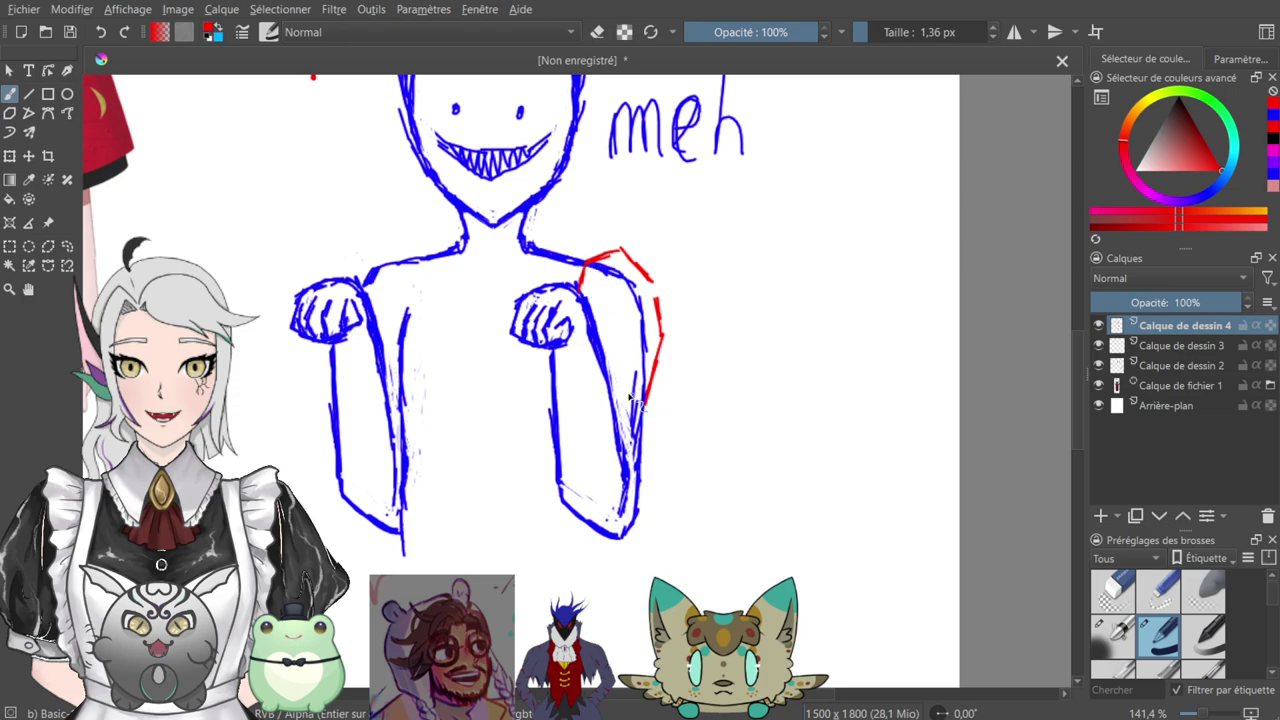
mouse_move(630, 401)
mouse_down()
mouse_move(612, 400)
mouse_move(644, 412)
mouse_up()
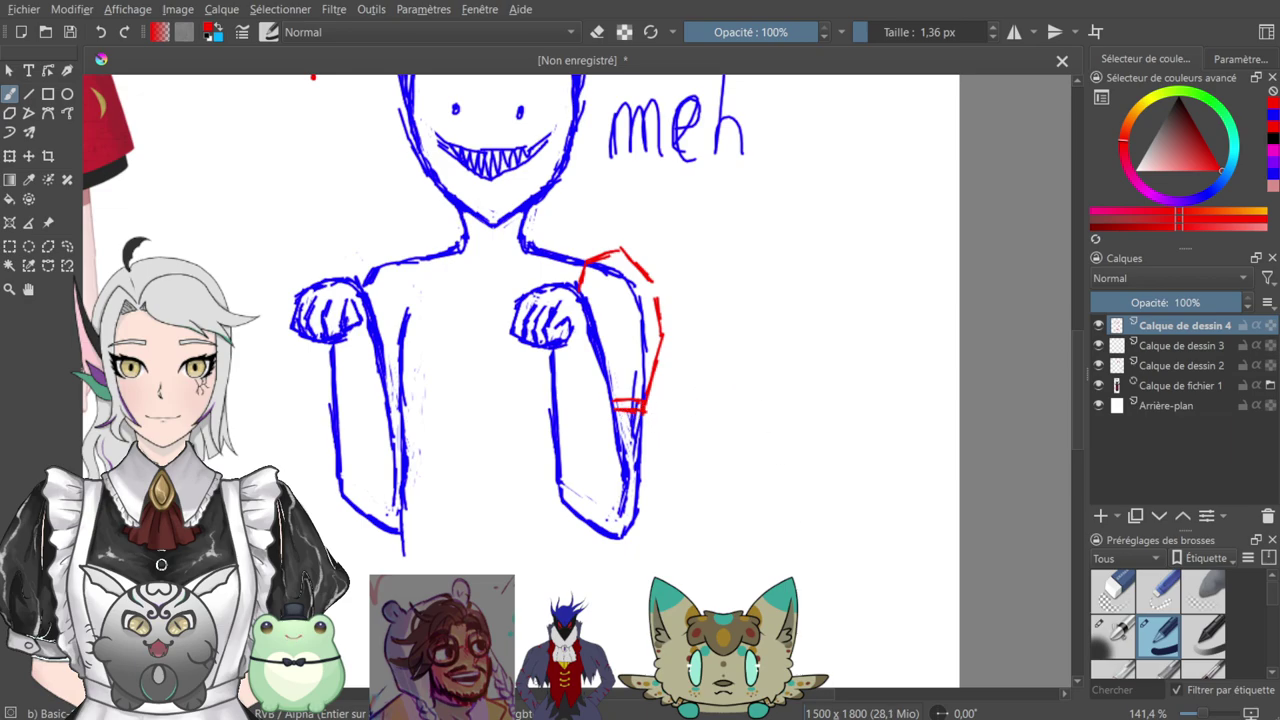
- Undo the cuff and lower sleeve strokes, then redraw the sleeve bulging outward above a double-line red cuff
drag(543, 336, 477, 390)
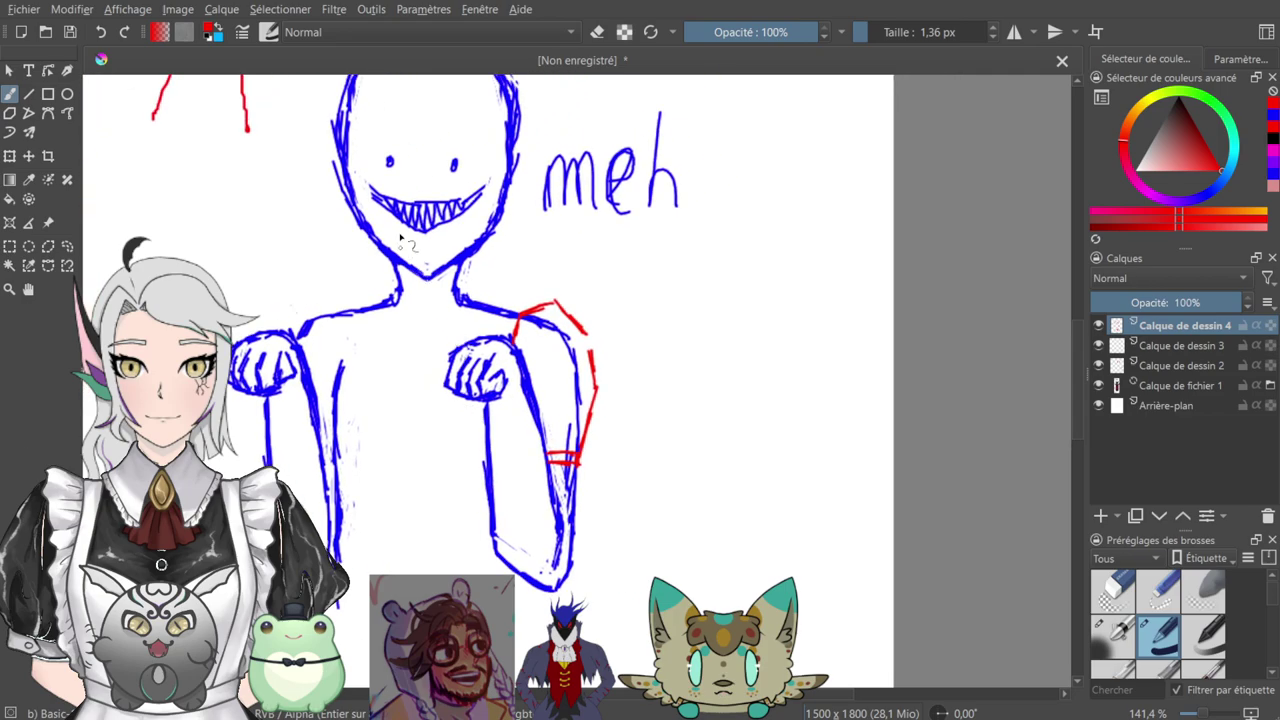
key(ctrl+z)
key(ctrl+z)
key(ctrl+z)
key(ctrl+z)
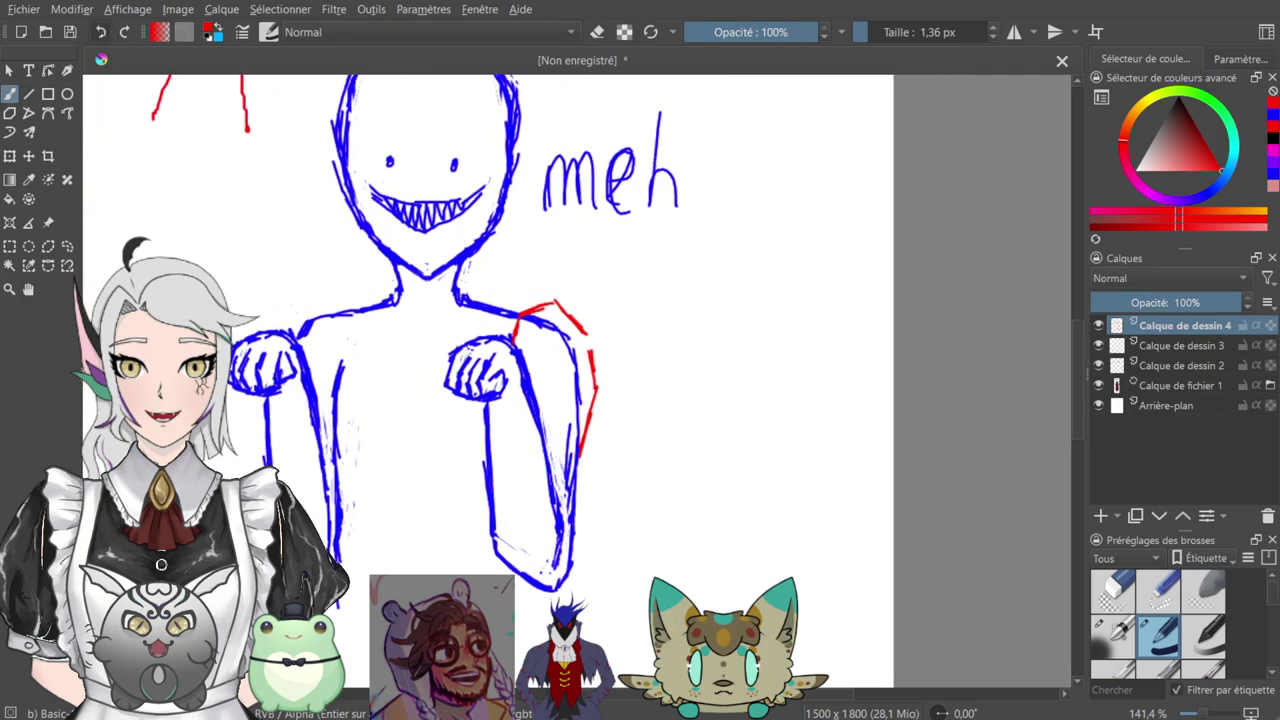
click(101, 32)
click(101, 32)
mouse_move(594, 378)
mouse_down()
mouse_move(605, 423)
mouse_move(569, 453)
mouse_move(580, 457)
mouse_up()
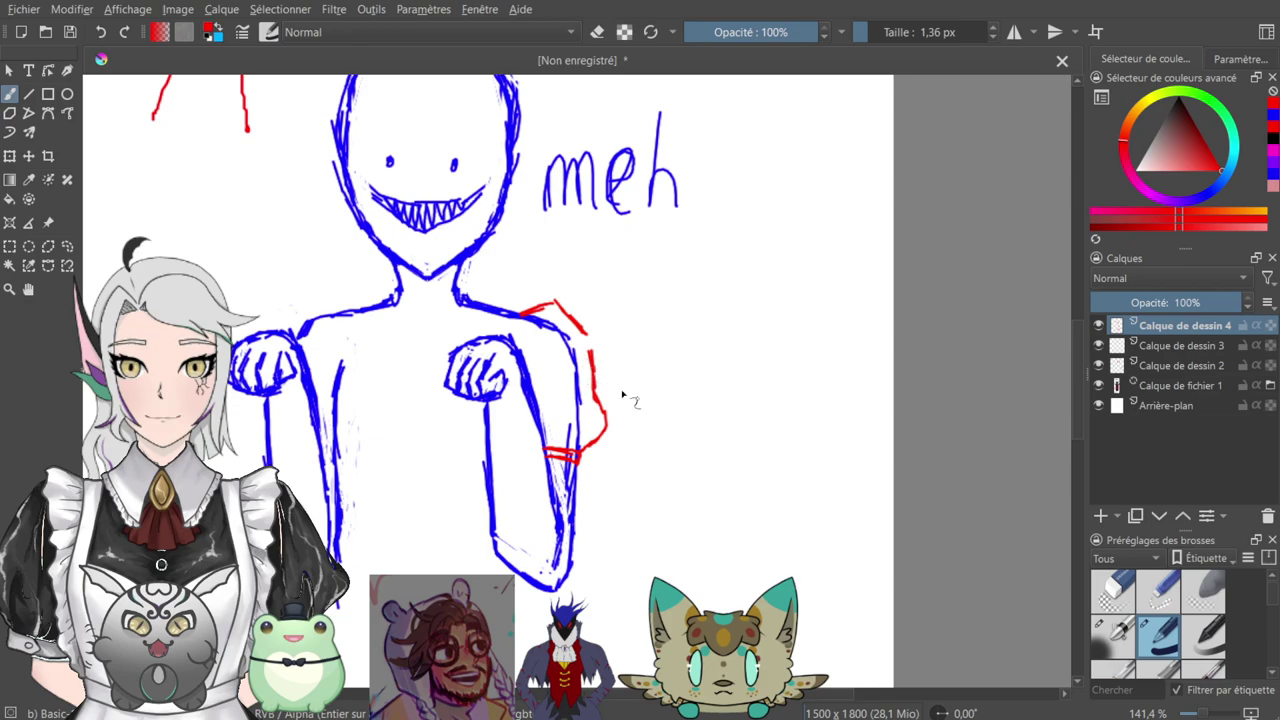
- Close the red sleeve with a curve at the original arm's shoulder, and add fold lines inside it down to the cuff
drag(520, 316, 514, 343)
drag(569, 280, 592, 335)
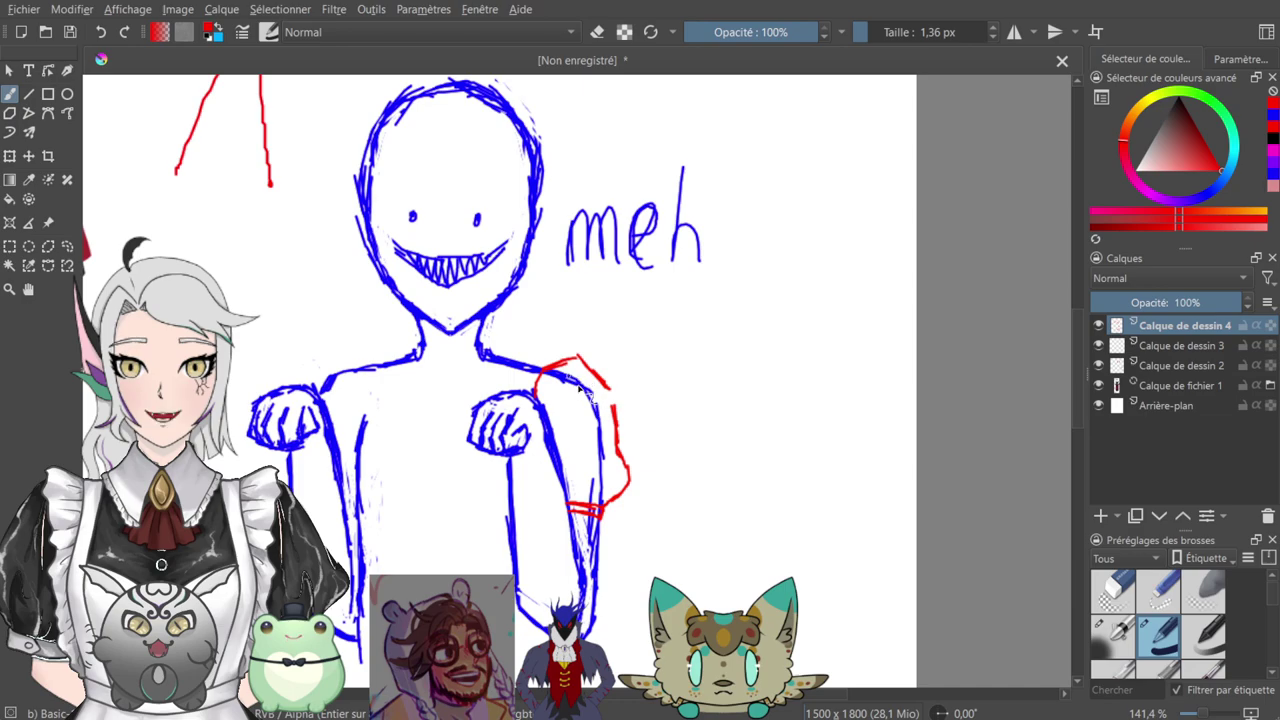
mouse_move(566, 396)
mouse_down()
mouse_move(550, 386)
mouse_move(576, 380)
mouse_up()
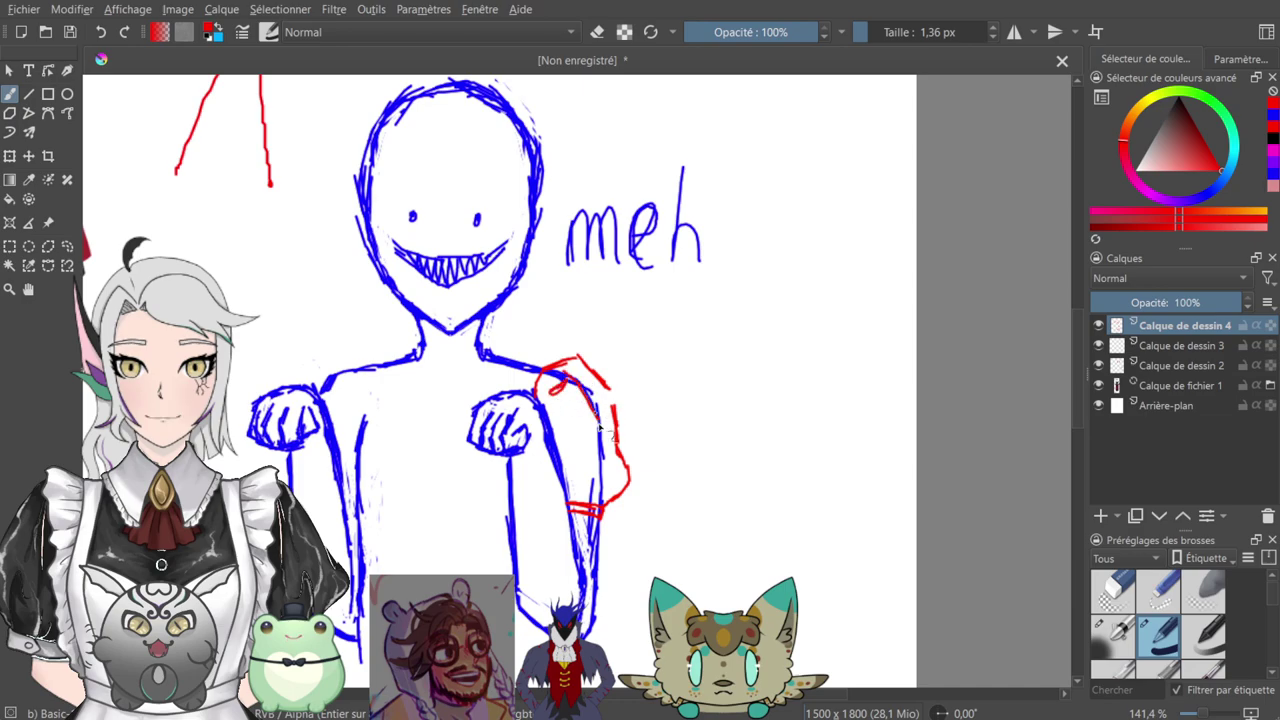
mouse_move(592, 438)
mouse_down()
mouse_move(603, 473)
mouse_move(589, 501)
mouse_move(584, 480)
mouse_move(577, 505)
mouse_move(557, 364)
mouse_move(697, 371)
mouse_up()
- Start a red sleeve on the opposite arm with a puffed outline over the shoulder and a double-line cuff around the upper arm
mouse_move(555, 358)
mouse_down()
mouse_move(594, 361)
mouse_move(542, 372)
mouse_move(533, 359)
mouse_move(497, 397)
mouse_up()
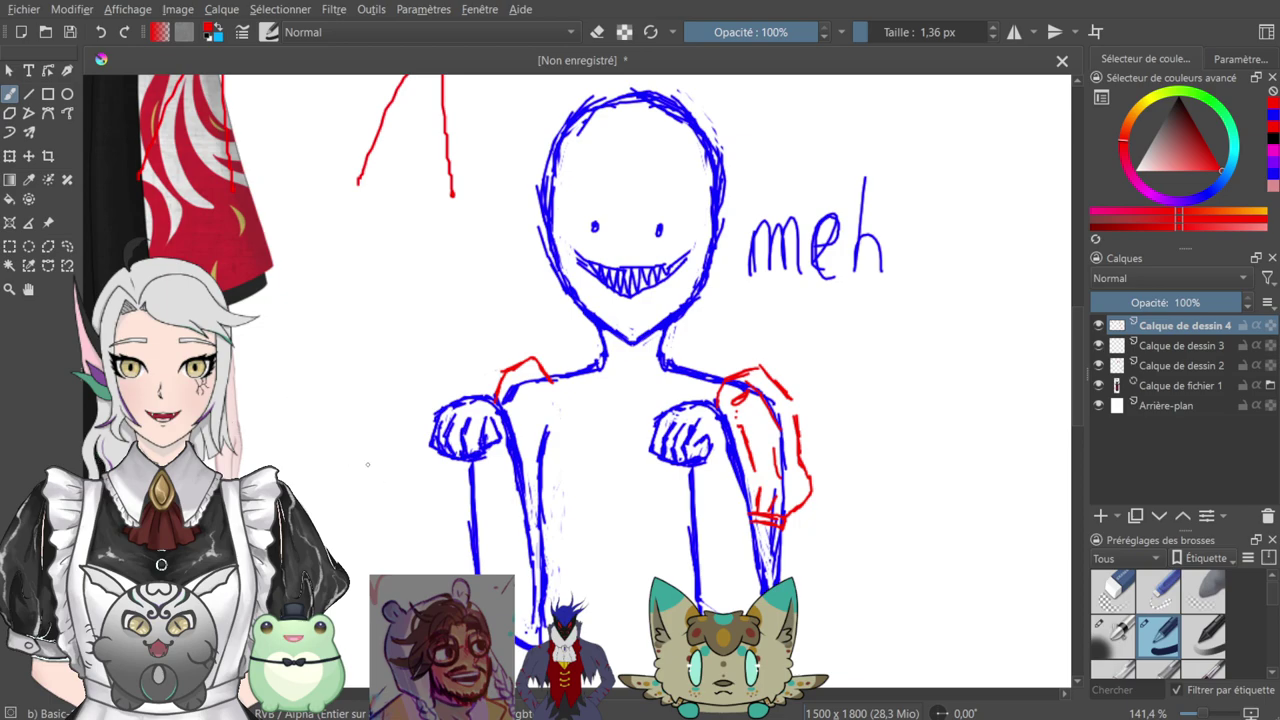
drag(558, 410, 567, 444)
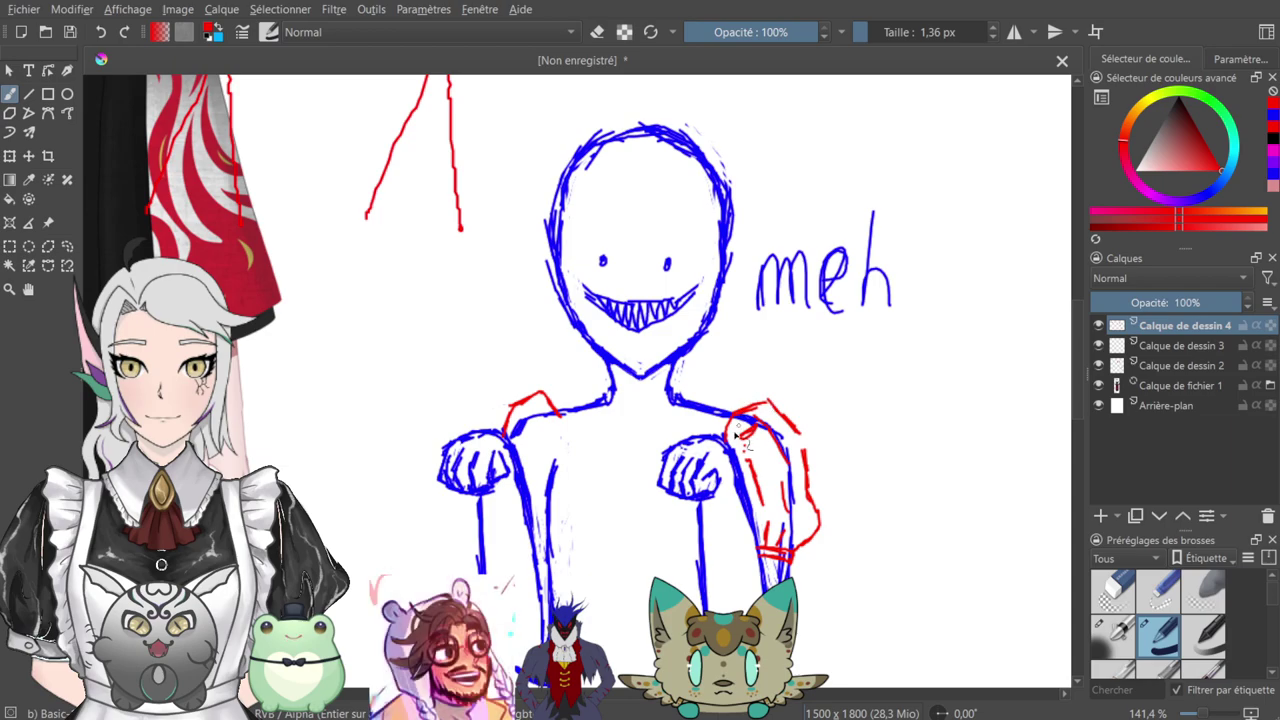
mouse_move(712, 362)
mouse_down()
mouse_move(769, 386)
mouse_move(816, 343)
mouse_up()
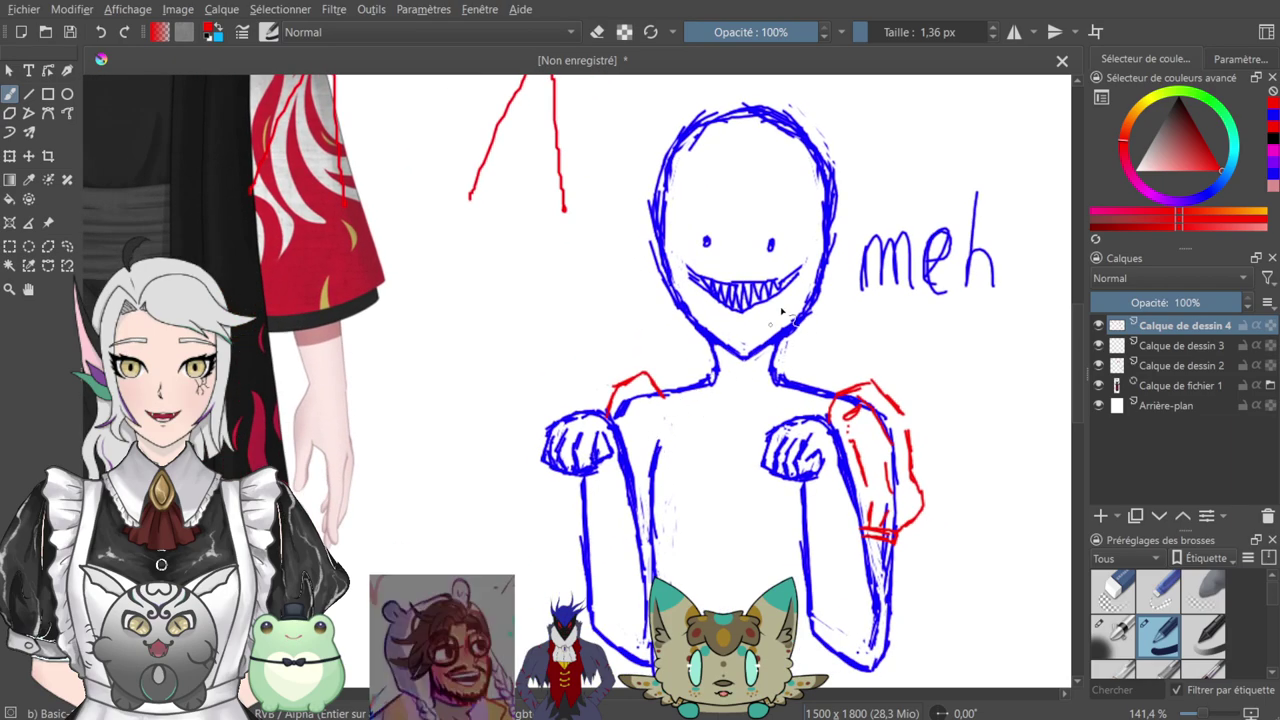
key(plus)
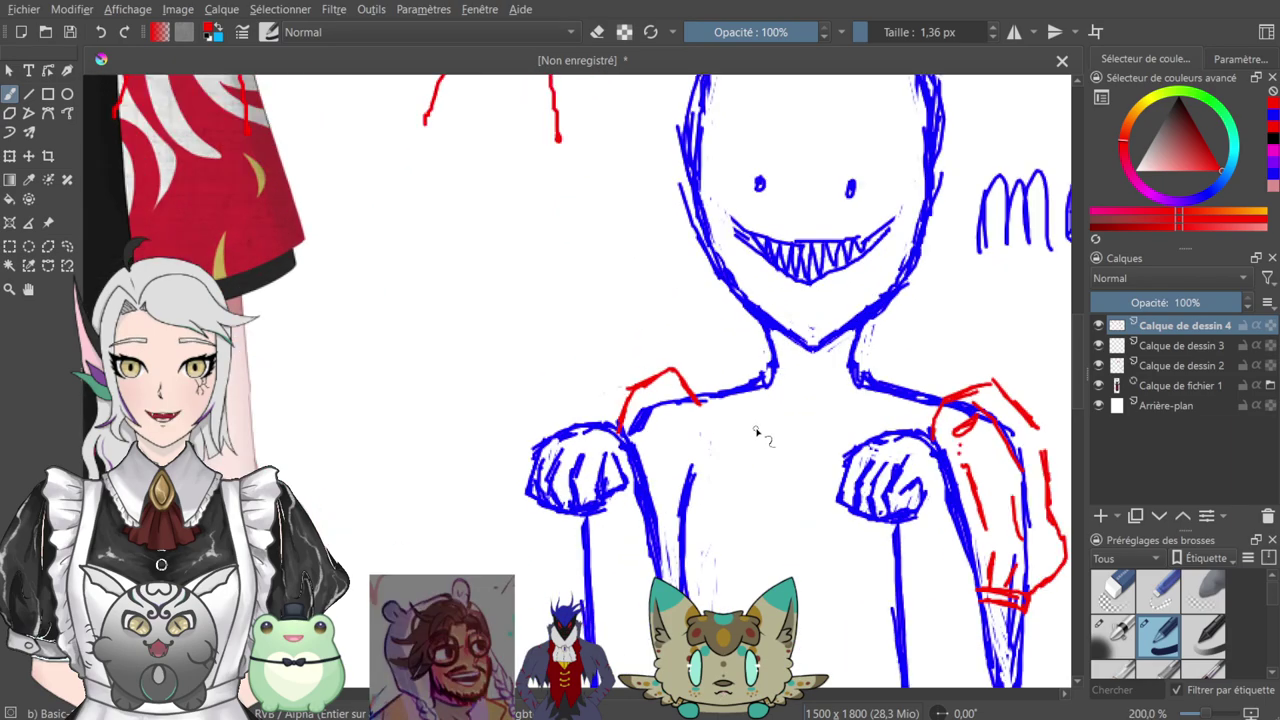
mouse_move(741, 402)
mouse_down()
mouse_move(629, 390)
mouse_move(637, 382)
mouse_up()
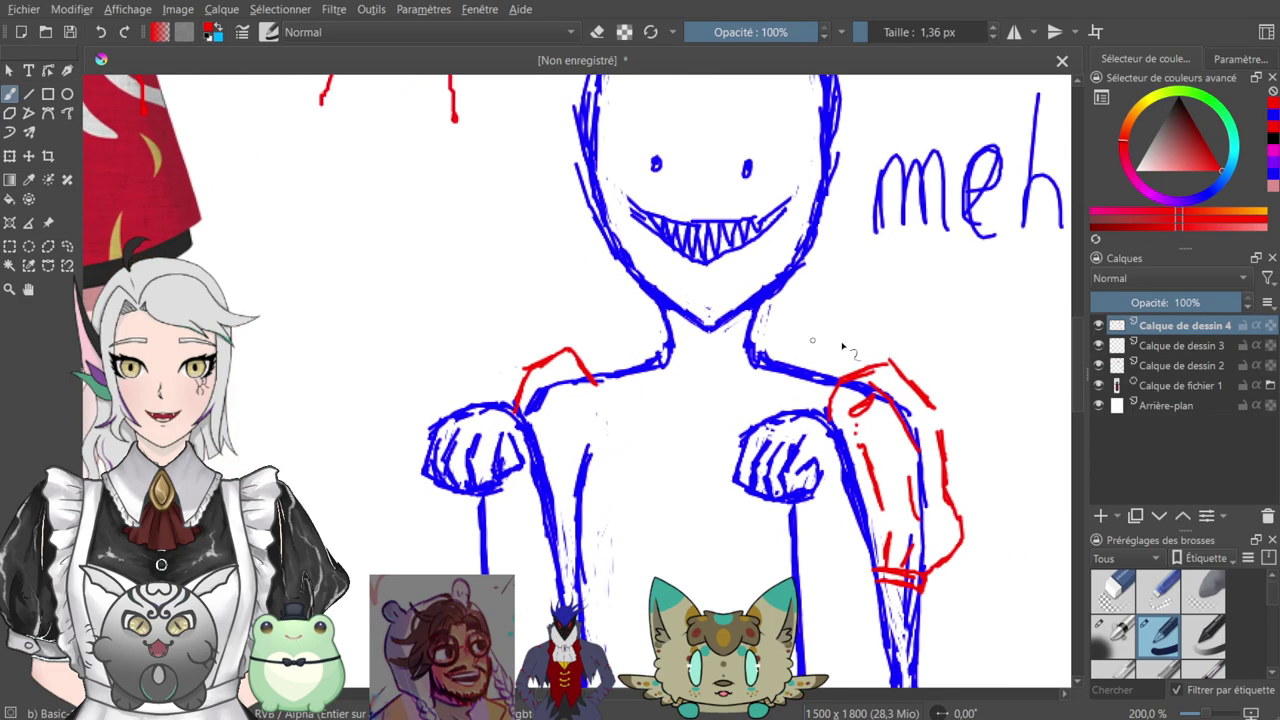
mouse_move(831, 324)
mouse_down()
mouse_move(823, 303)
mouse_move(747, 318)
mouse_move(754, 366)
mouse_move(656, 318)
mouse_up()
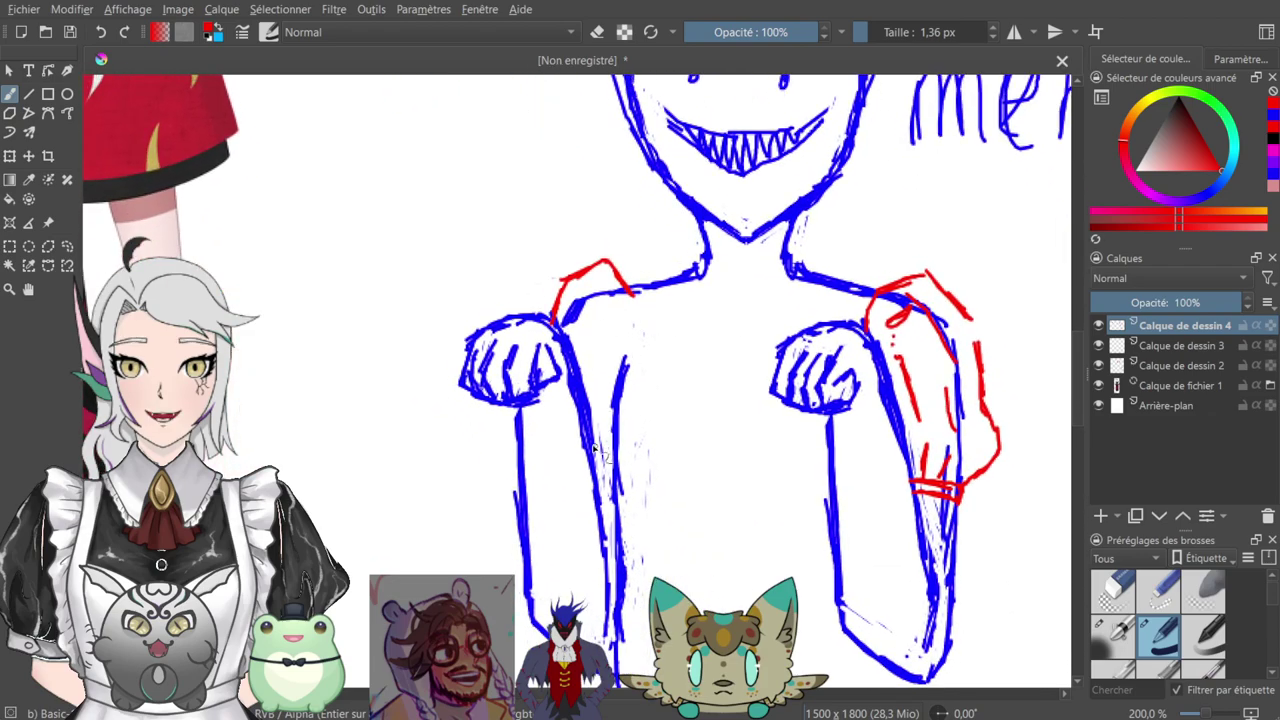
drag(593, 449, 611, 448)
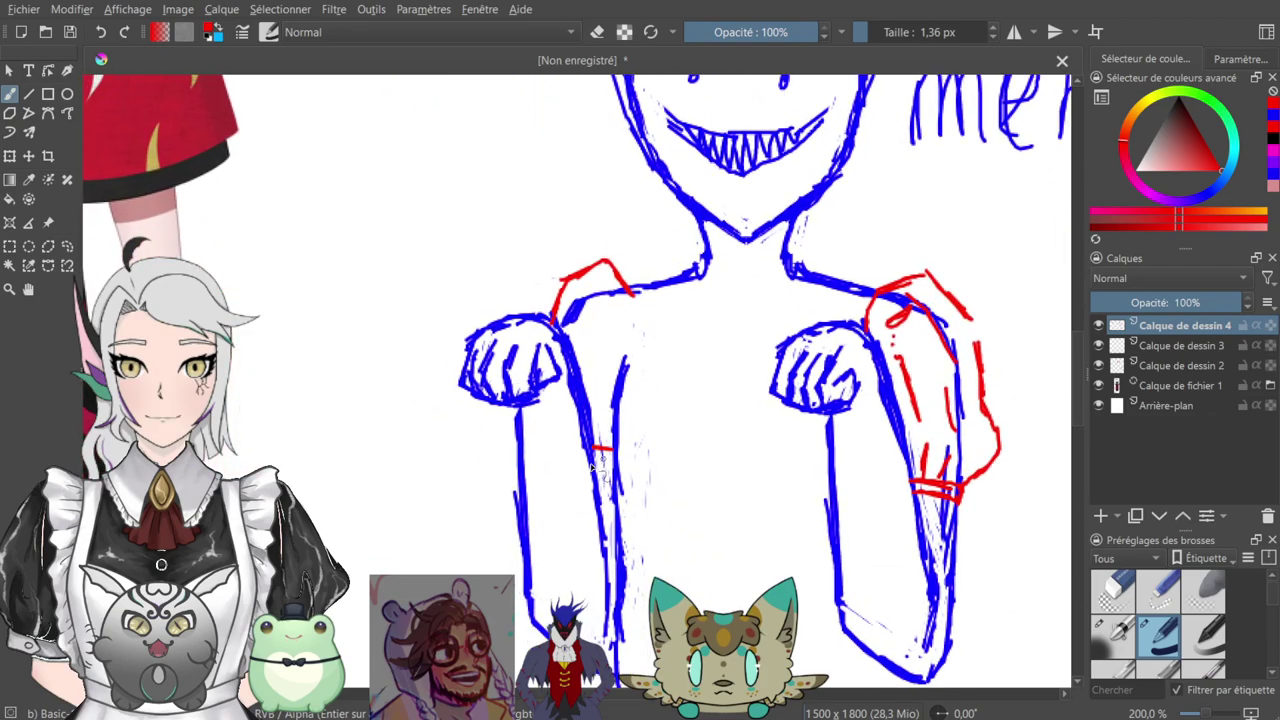
right_click(590, 466)
click(628, 242)
drag(594, 462, 612, 462)
- Draw the second sleeve's inner edge and fold lines in red, and add gathered ruffles at the top of both sleeves
drag(601, 406, 602, 432)
mouse_move(588, 382)
mouse_down()
mouse_move(629, 329)
mouse_move(605, 331)
mouse_move(590, 384)
mouse_up()
mouse_move(605, 325)
mouse_down()
mouse_move(649, 335)
mouse_move(624, 375)
mouse_move(635, 294)
mouse_move(625, 331)
mouse_move(636, 290)
mouse_up()
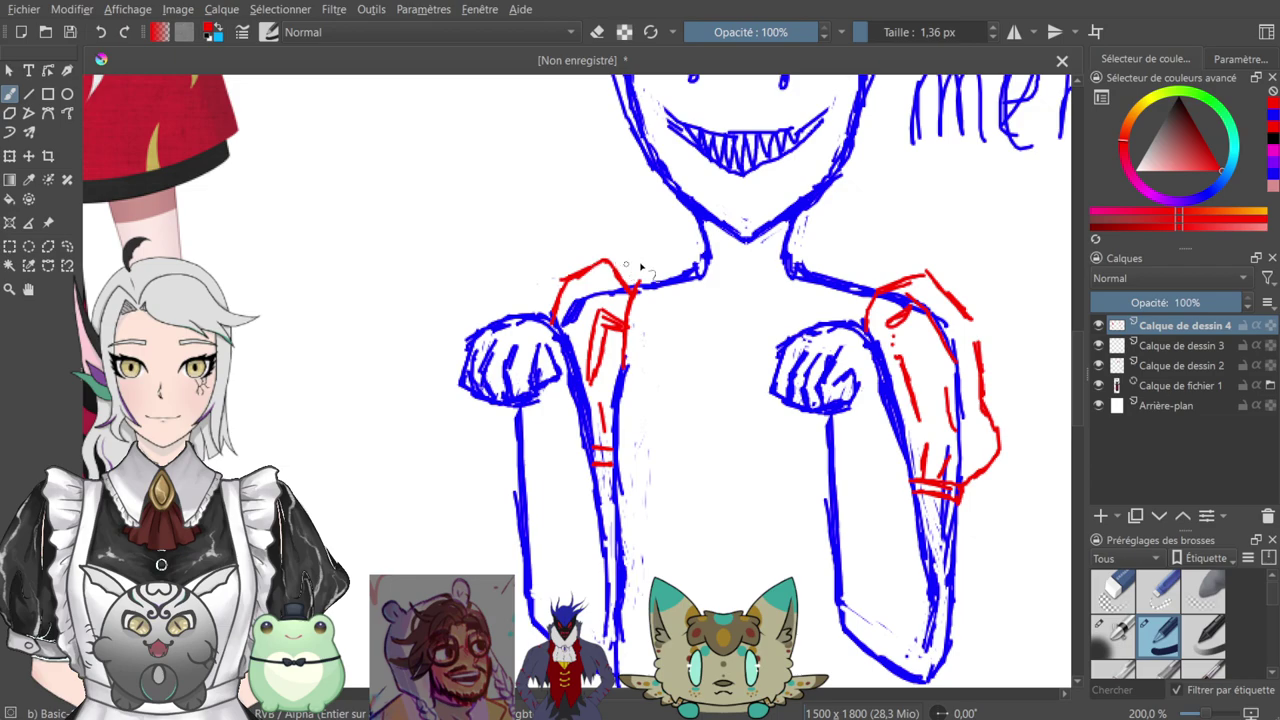
mouse_move(637, 288)
mouse_down()
mouse_move(594, 249)
mouse_move(598, 290)
mouse_move(623, 300)
mouse_move(587, 295)
mouse_move(622, 328)
mouse_move(606, 319)
mouse_move(620, 392)
mouse_up()
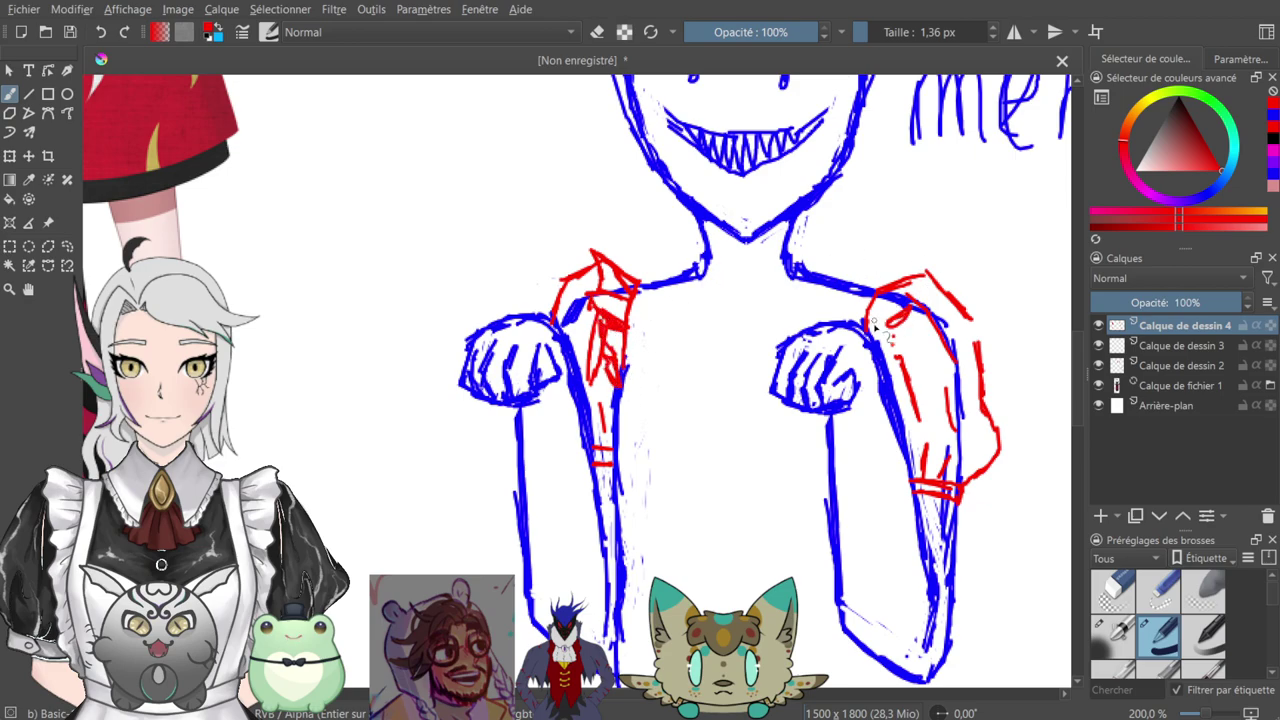
mouse_move(874, 288)
mouse_down()
mouse_move(906, 267)
mouse_move(870, 318)
mouse_move(895, 305)
mouse_move(895, 340)
mouse_move(872, 330)
mouse_move(895, 350)
mouse_up()
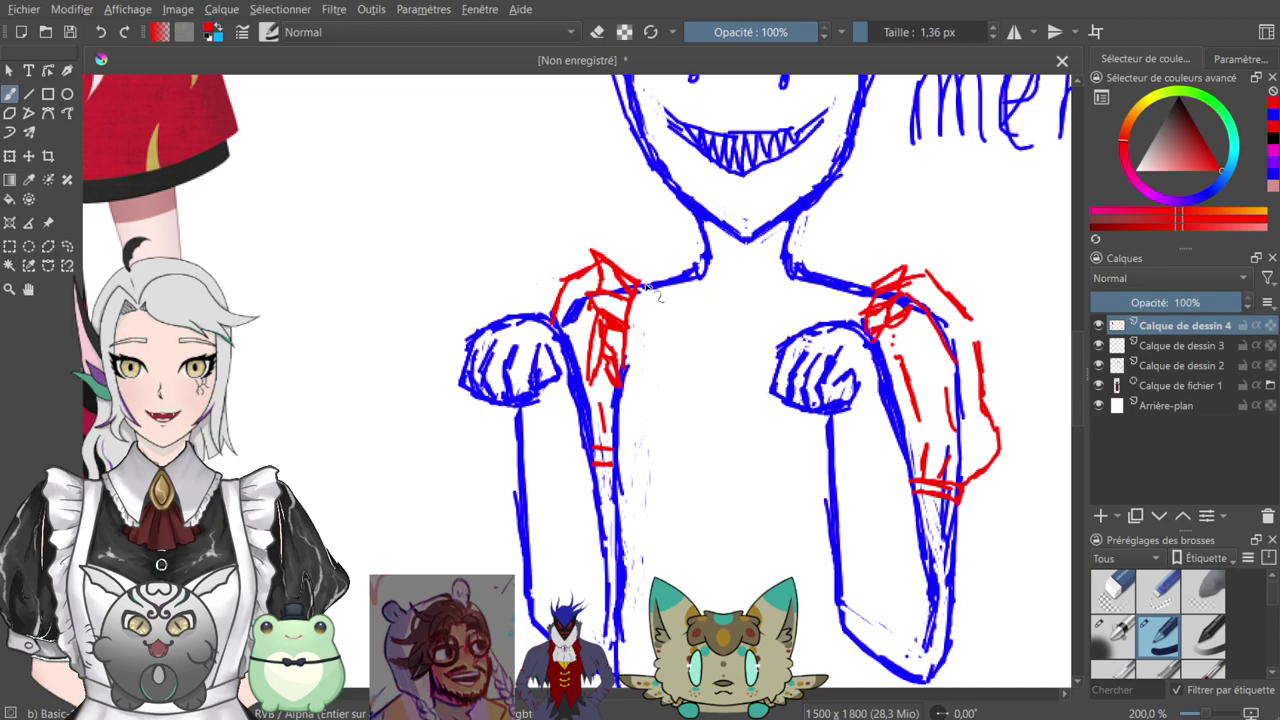
- Draw a red shirt collar around the neck with a pointed flap on each side, joined to the shoulder line
mouse_move(658, 288)
mouse_down()
mouse_move(634, 288)
mouse_move(664, 277)
mouse_up()
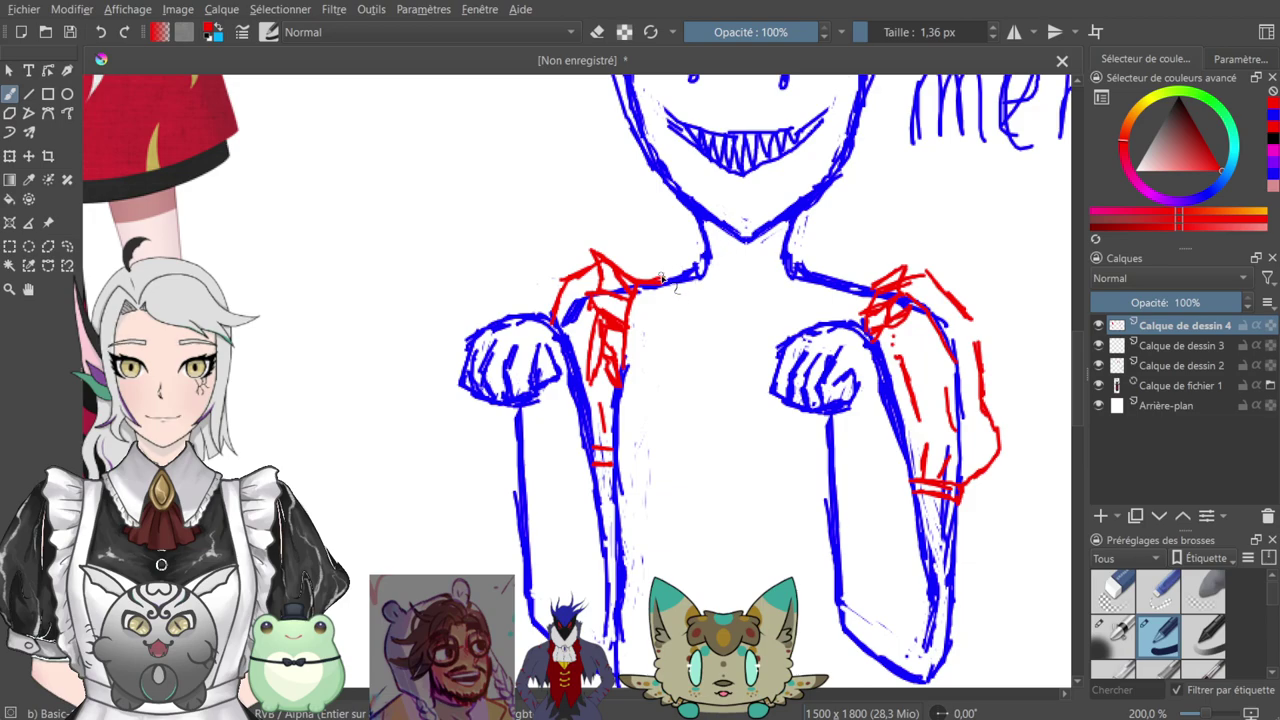
mouse_move(660, 280)
mouse_down()
mouse_move(691, 232)
mouse_move(677, 265)
mouse_move(696, 230)
mouse_move(704, 245)
mouse_move(690, 225)
mouse_move(723, 268)
mouse_move(689, 332)
mouse_up()
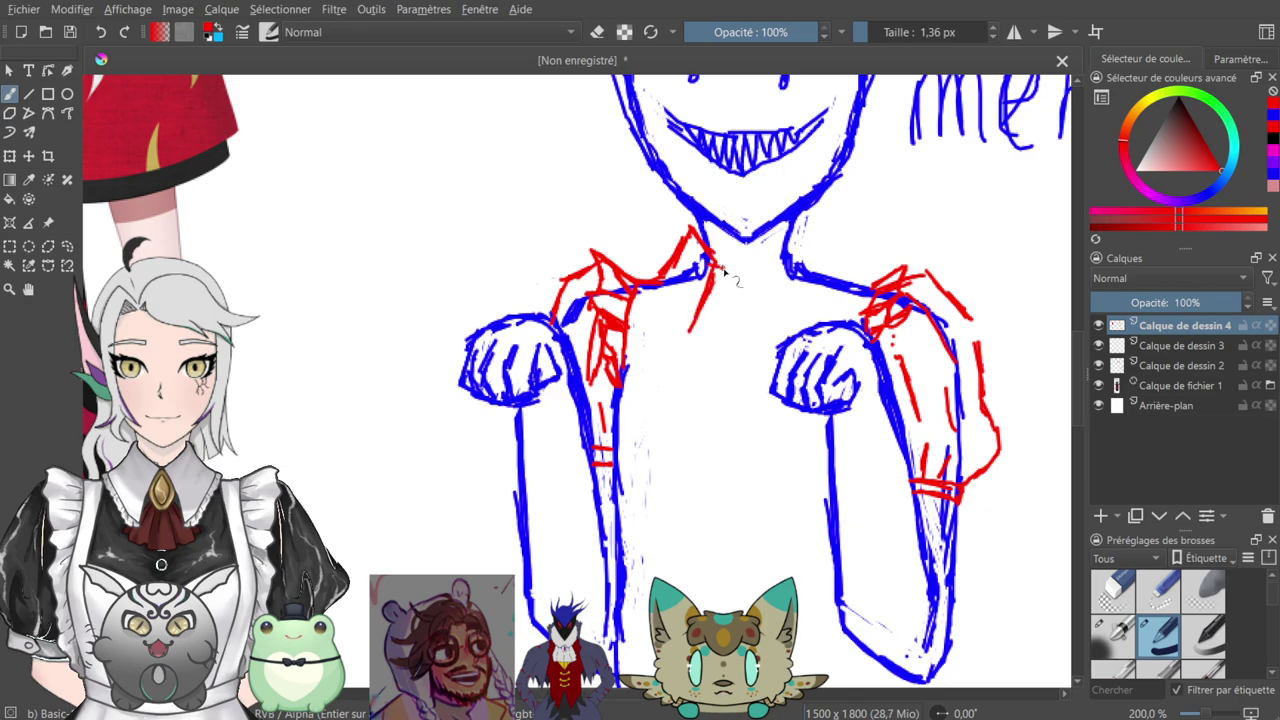
mouse_move(718, 263)
mouse_down()
mouse_move(725, 296)
mouse_move(804, 238)
mouse_move(789, 254)
mouse_up()
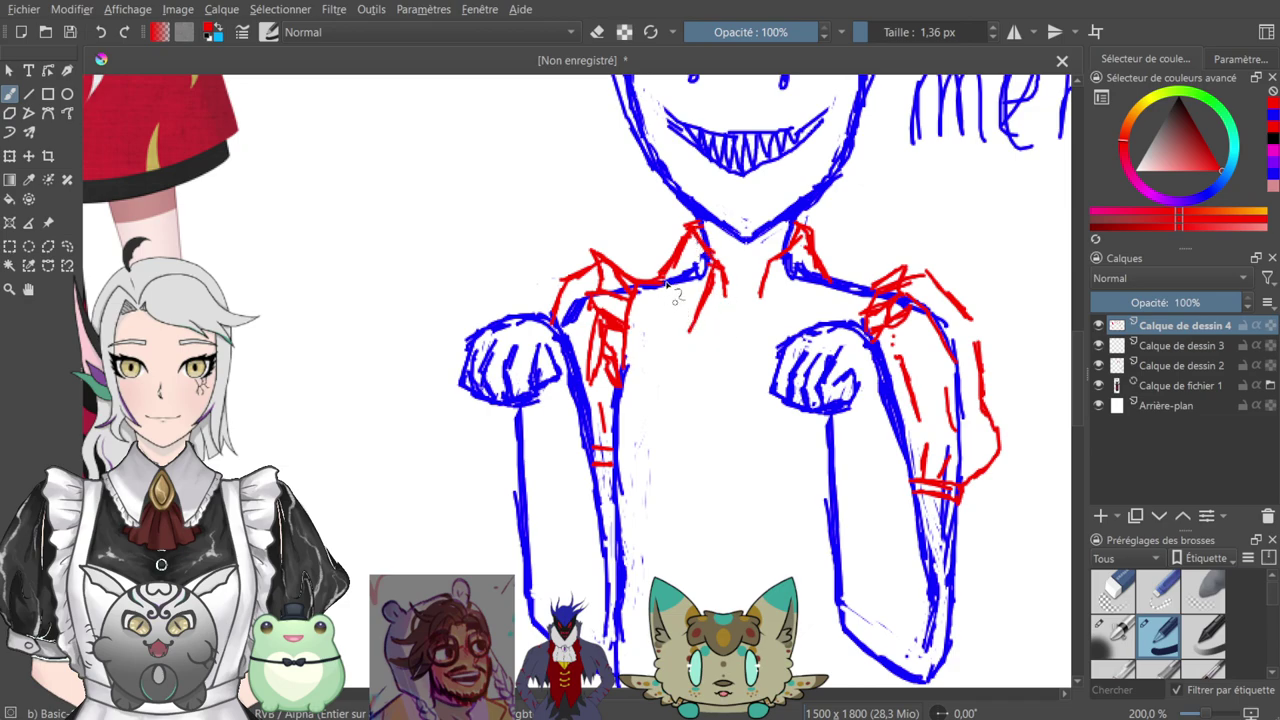
mouse_move(665, 276)
mouse_down()
mouse_move(695, 335)
mouse_move(711, 296)
mouse_up()
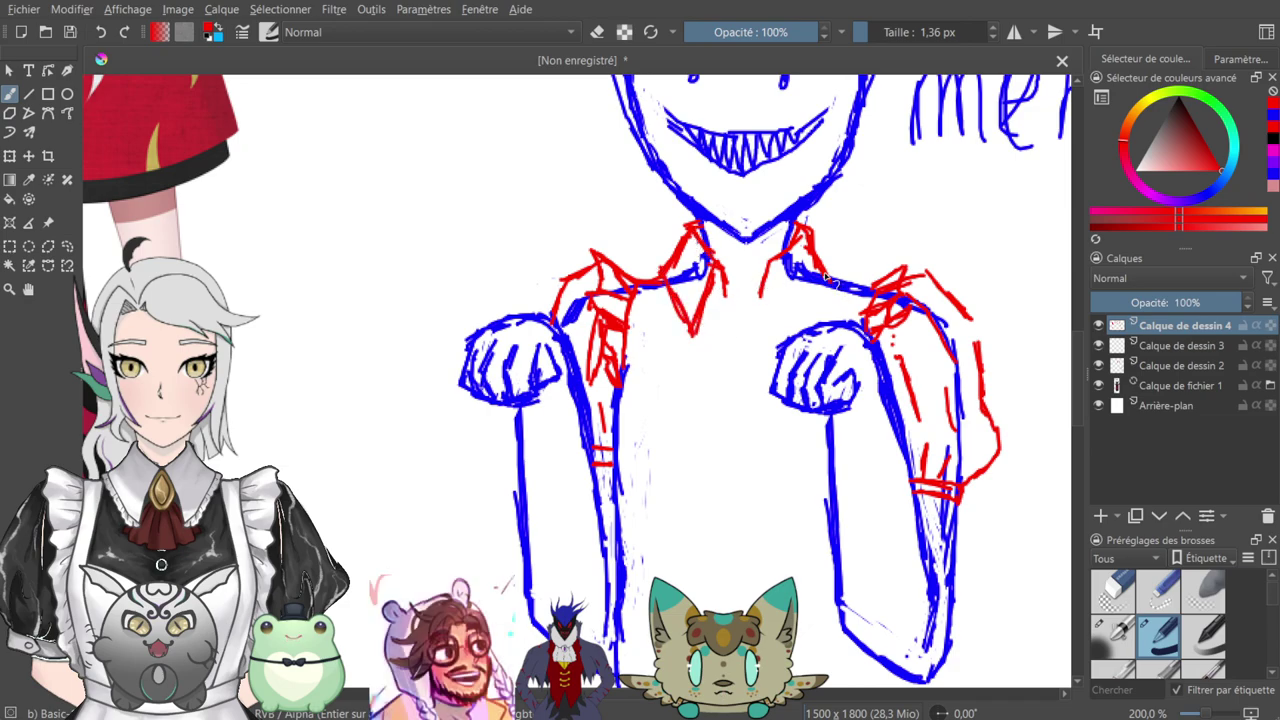
drag(825, 277, 788, 341)
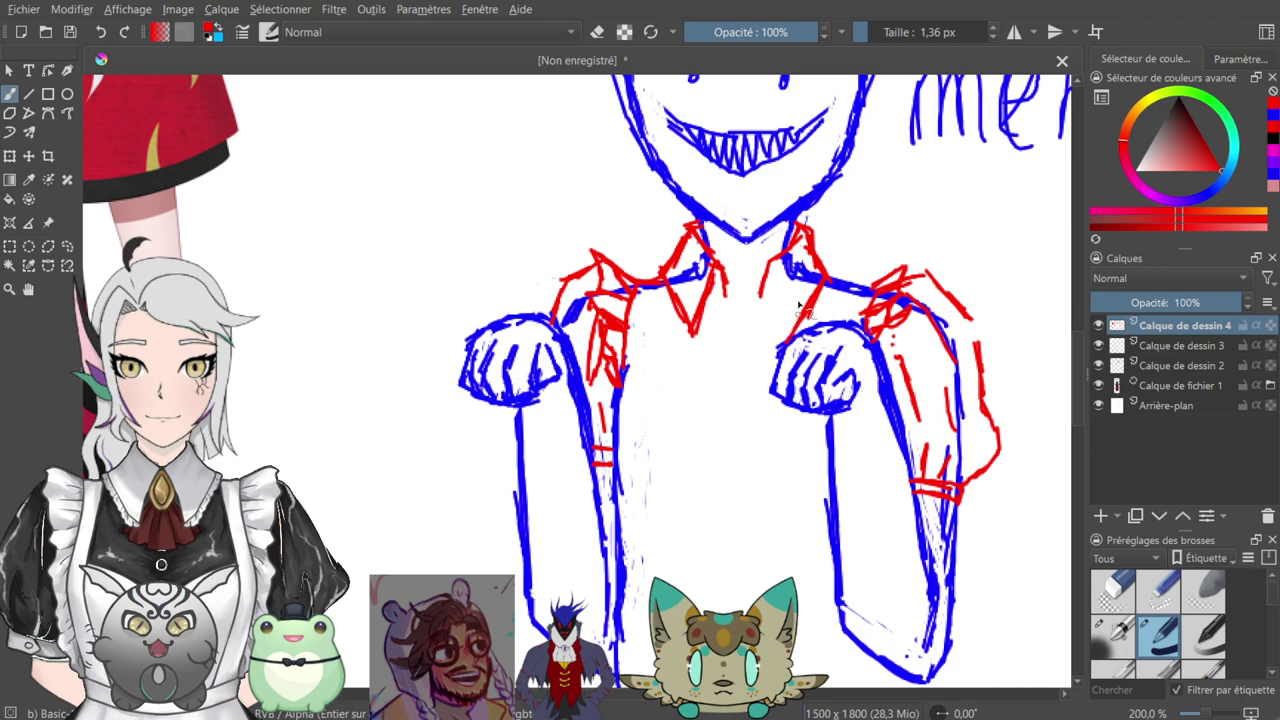
drag(784, 264, 776, 348)
mouse_move(786, 290)
mouse_down()
mouse_move(785, 342)
mouse_move(781, 276)
mouse_up()
right_click(780, 276)
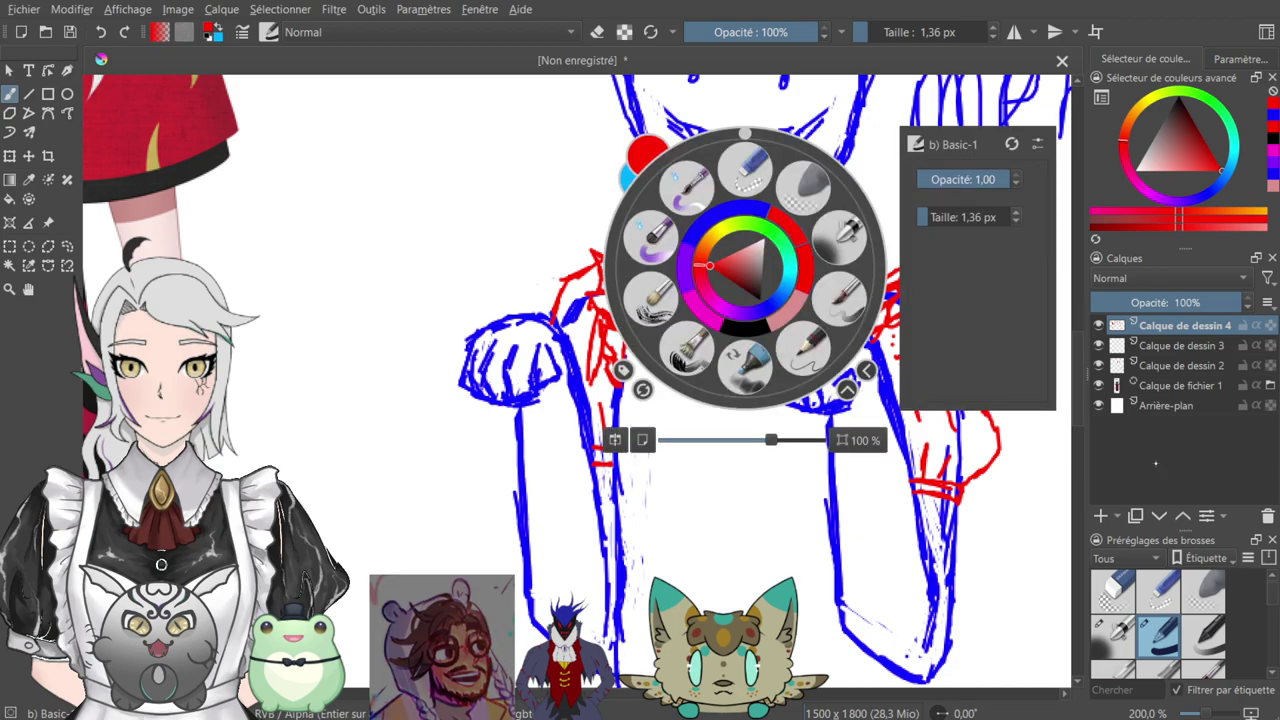
click(757, 512)
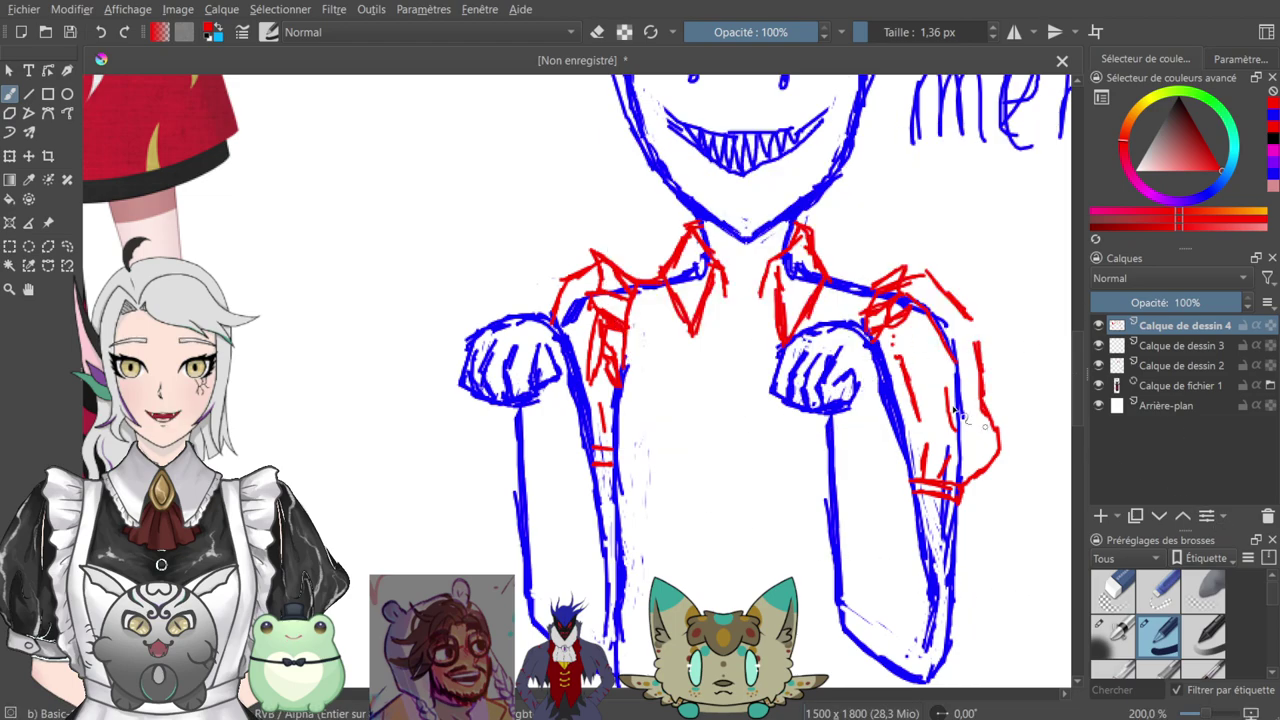
- Sketch the red apron straps, a curved top edge across the chest, the torso's side line and a short curve below
mouse_move(733, 355)
mouse_down()
mouse_move(718, 395)
mouse_move(728, 297)
mouse_up()
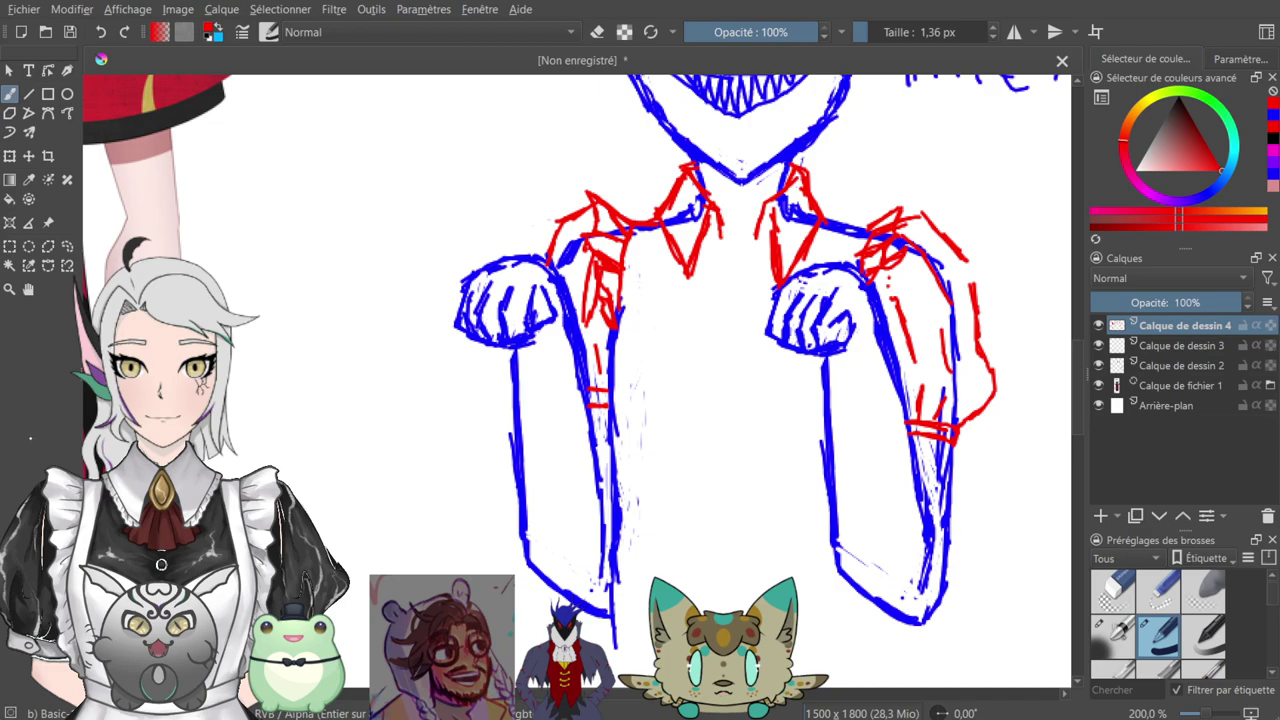
drag(658, 218, 641, 338)
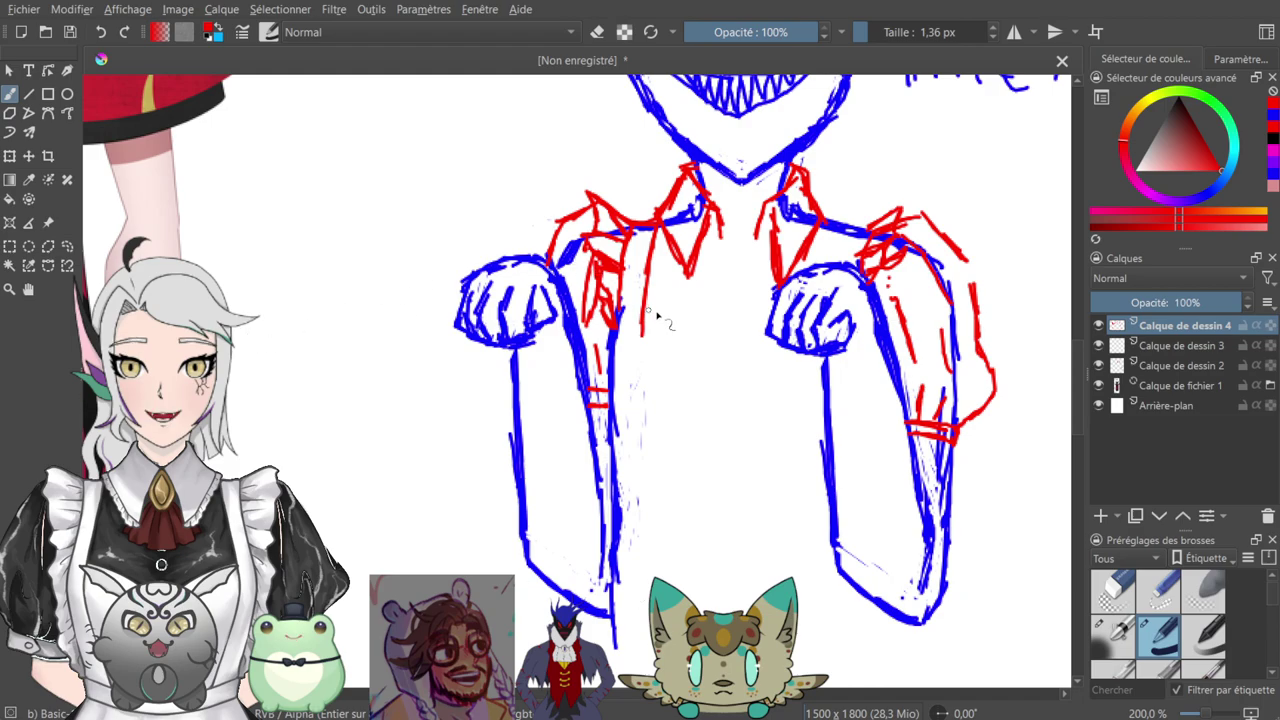
mouse_move(616, 331)
mouse_down()
mouse_move(717, 341)
mouse_move(686, 330)
mouse_move(770, 358)
mouse_move(739, 355)
mouse_move(782, 343)
mouse_move(742, 350)
mouse_move(776, 340)
mouse_up()
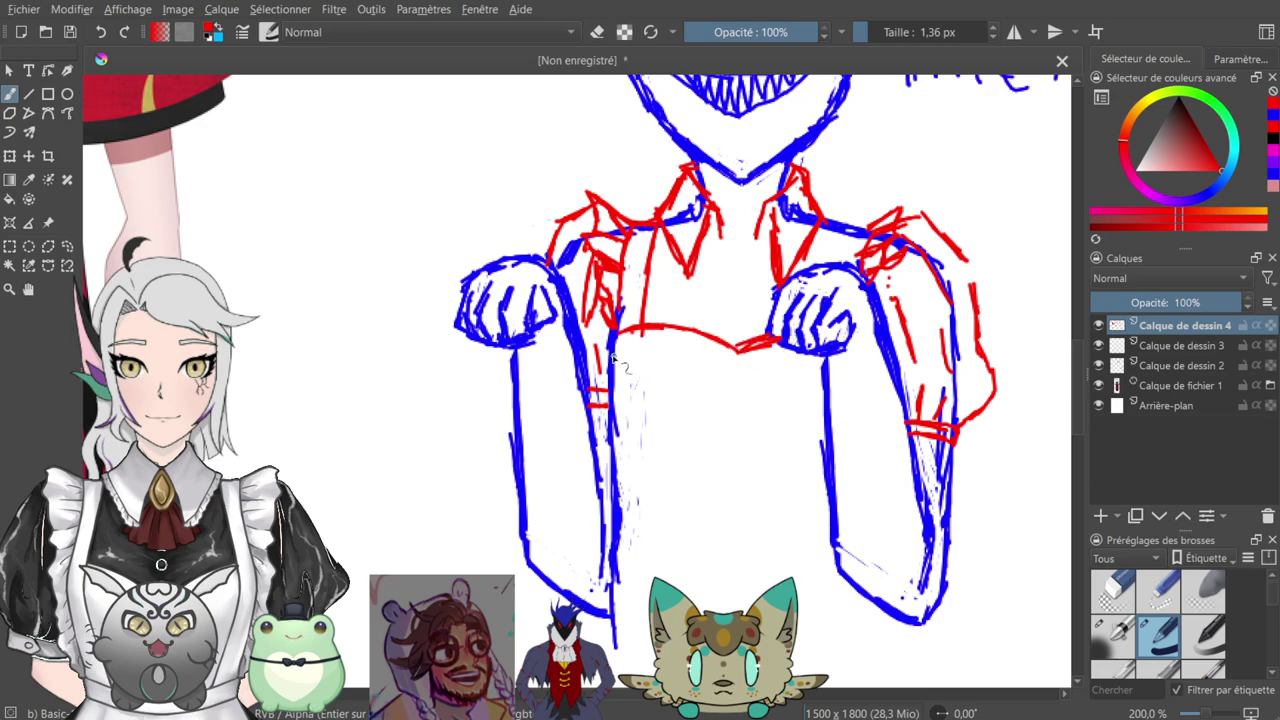
mouse_move(615, 335)
mouse_down()
mouse_move(610, 413)
mouse_move(605, 375)
mouse_move(623, 498)
mouse_up()
drag(619, 450, 613, 570)
drag(684, 300, 650, 388)
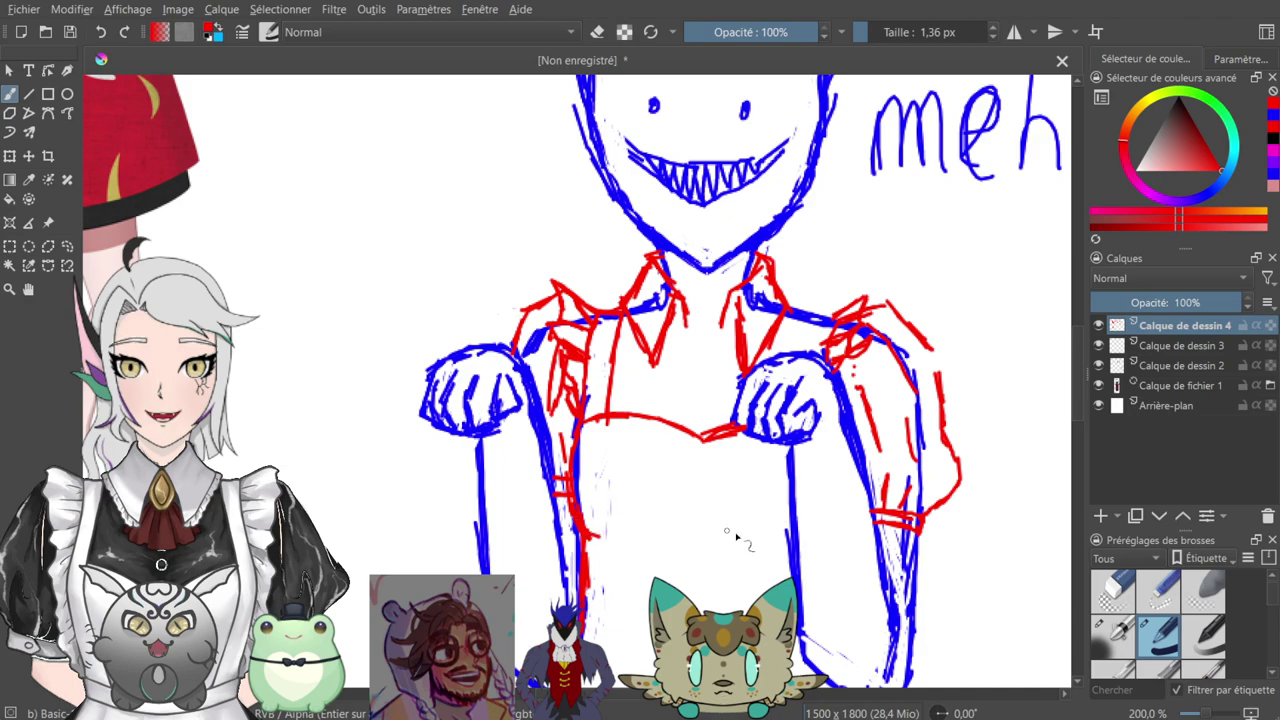
drag(714, 525, 768, 541)
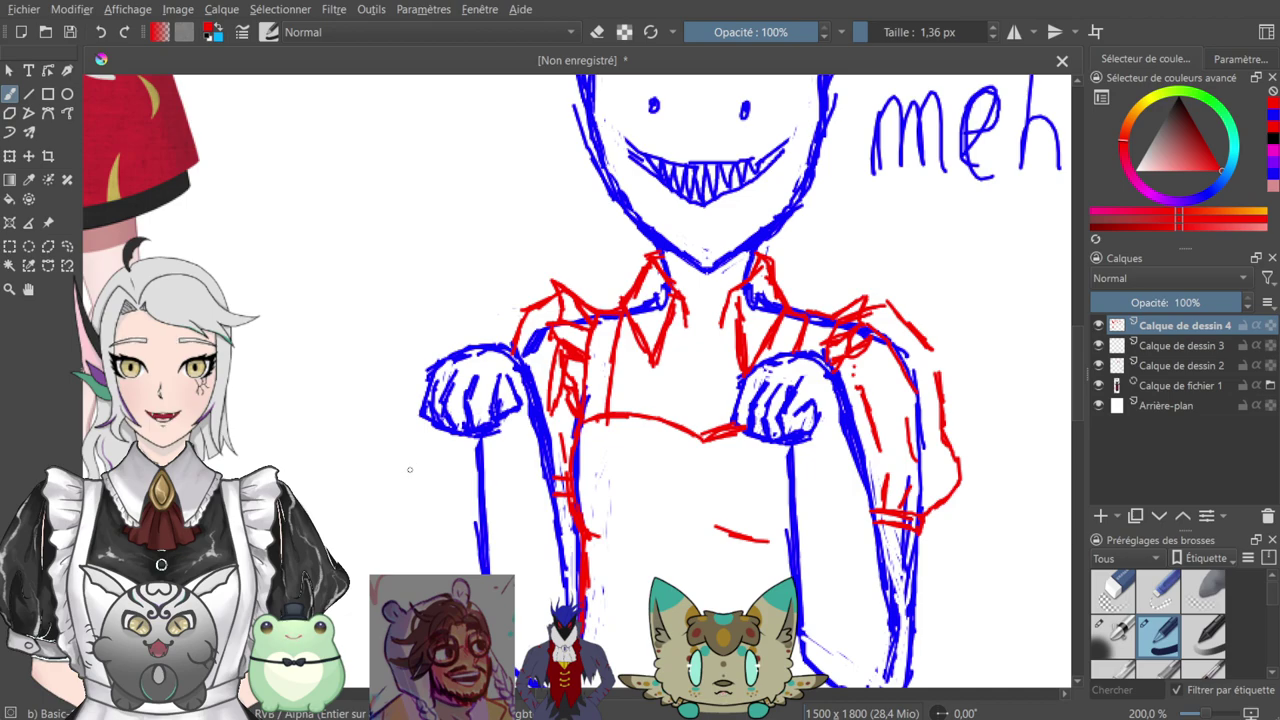
- Handwrite "meh" in red in the empty space beside the head, with a smaller "n" below it
mouse_move(408, 294)
mouse_down()
mouse_move(437, 457)
mouse_move(379, 410)
mouse_move(306, 394)
mouse_up()
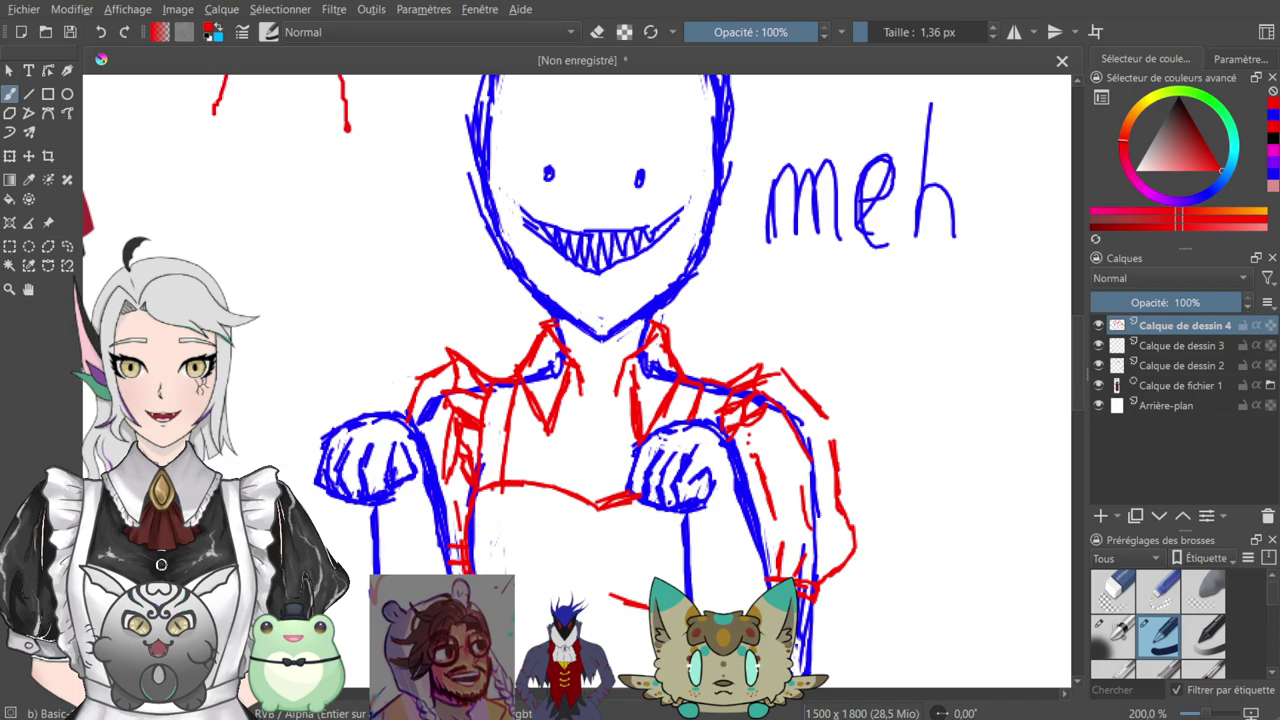
drag(298, 197, 540, 354)
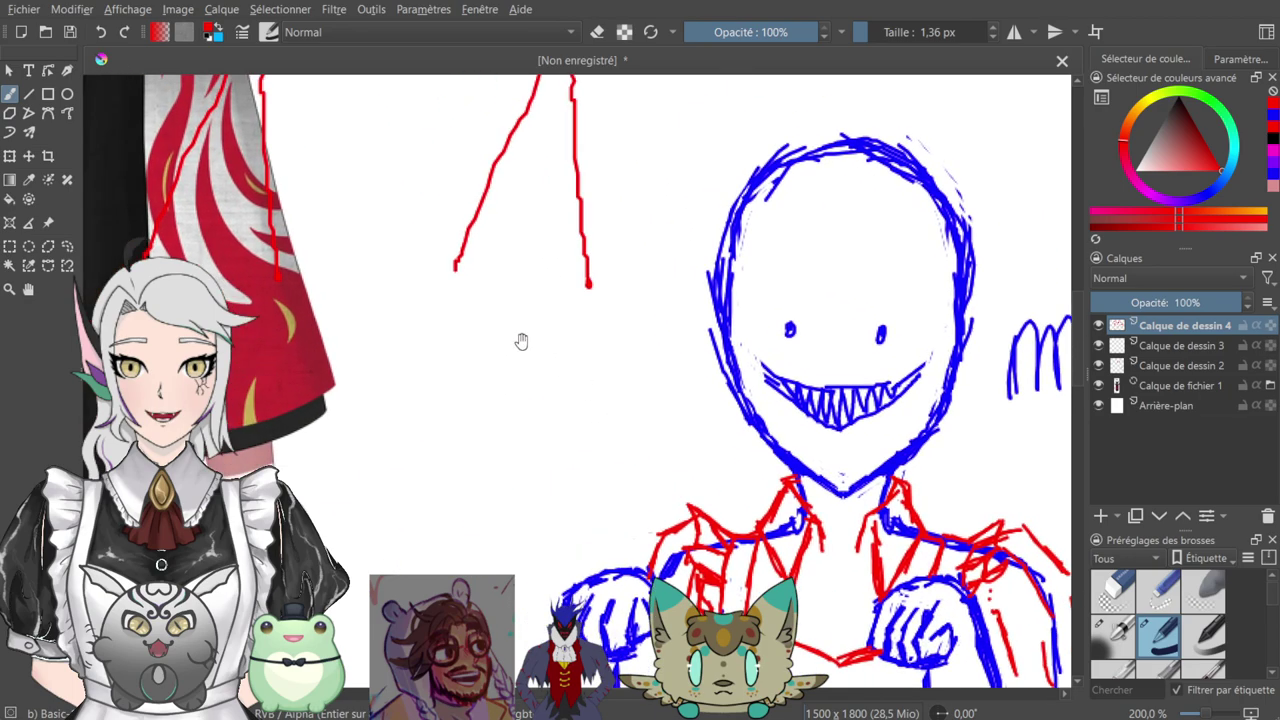
mouse_move(437, 375)
mouse_down()
mouse_move(471, 311)
mouse_move(534, 389)
mouse_move(538, 316)
mouse_move(600, 364)
mouse_move(583, 293)
mouse_move(657, 400)
mouse_up()
drag(668, 189, 733, 161)
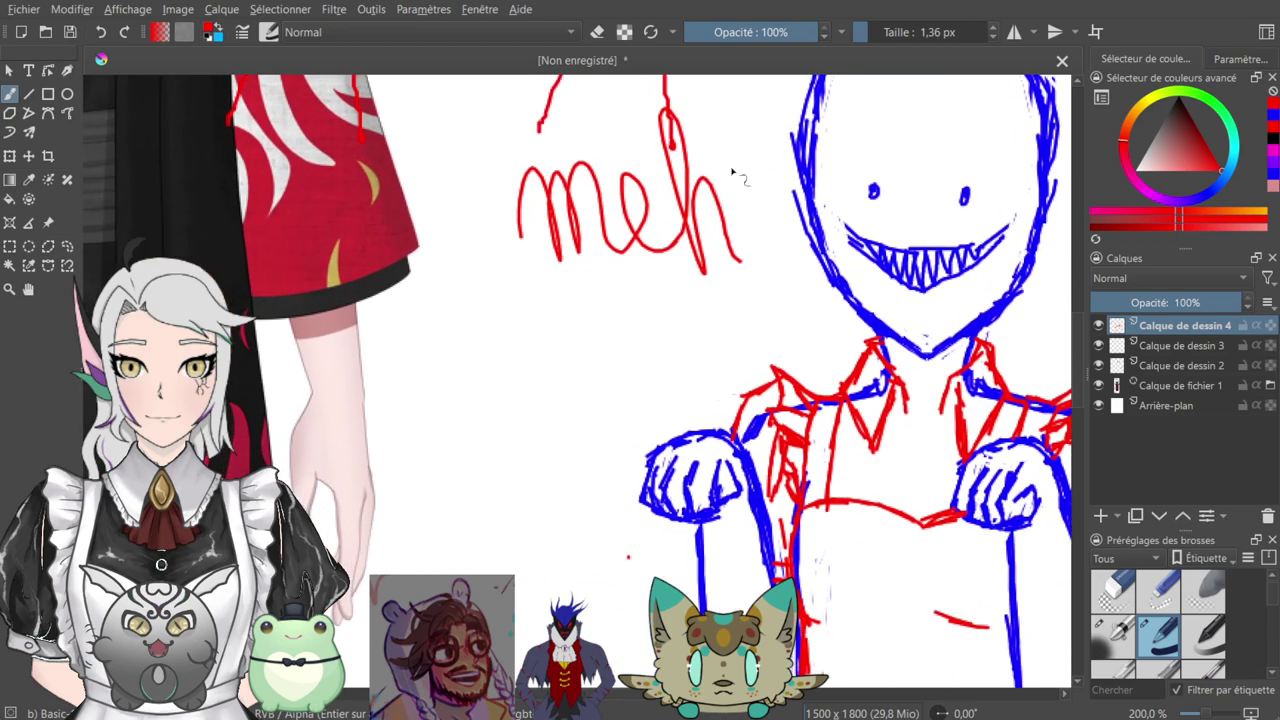
drag(590, 328, 577, 340)
mouse_move(464, 495)
mouse_down()
mouse_move(473, 446)
mouse_move(493, 499)
mouse_move(528, 516)
mouse_up()
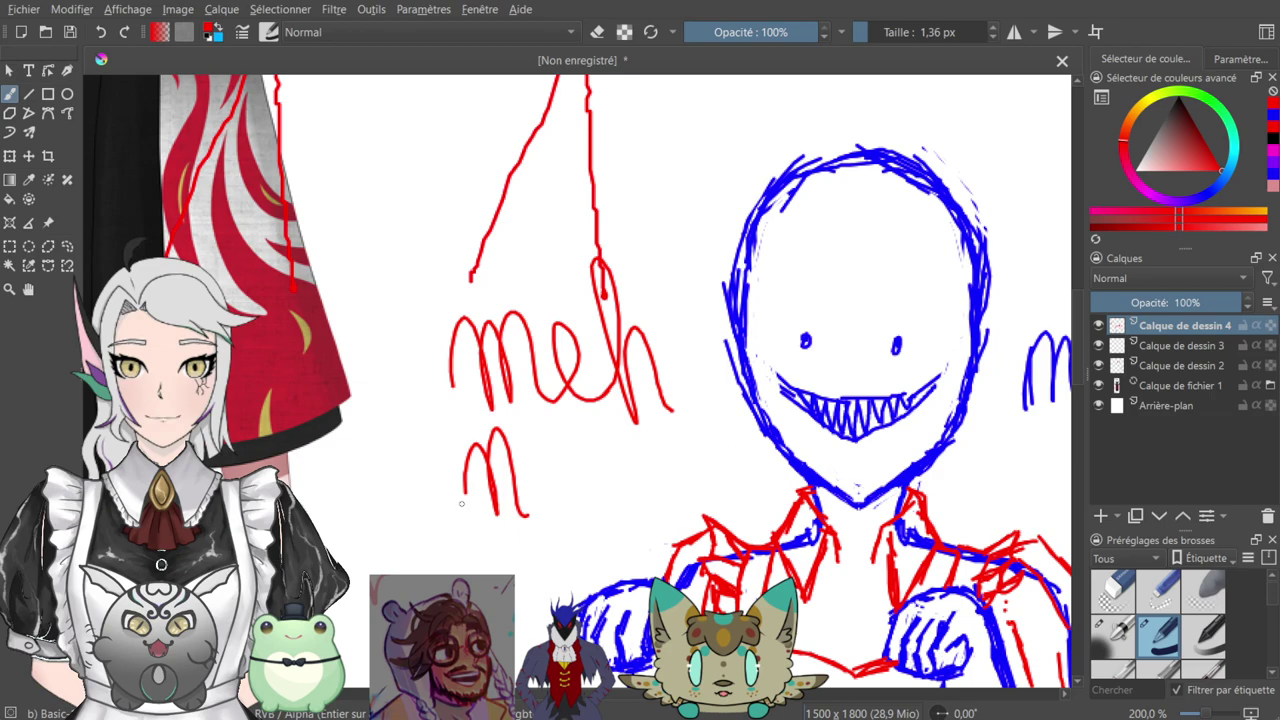
- Erase the inner edges and lower tips of the red collar flaps
drag(590, 410, 477, 337)
drag(640, 376, 586, 321)
mouse_move(686, 307)
mouse_down()
mouse_move(600, 286)
mouse_move(566, 261)
mouse_up()
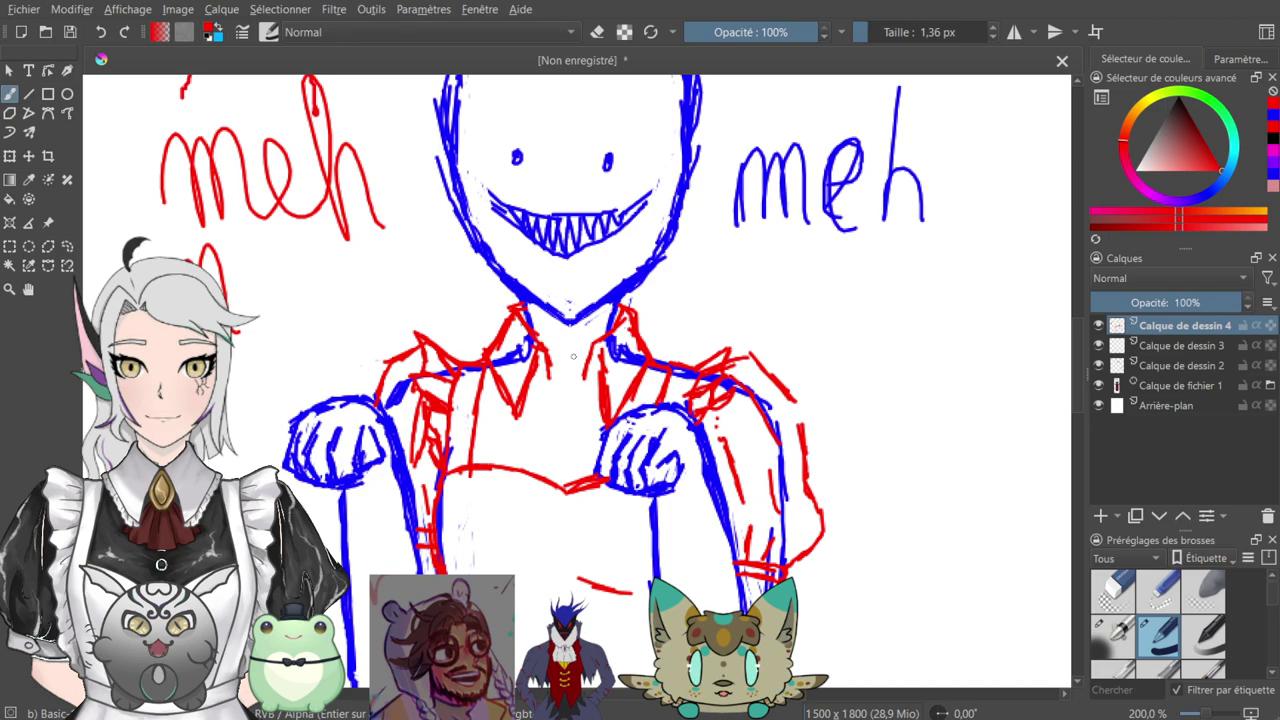
key(e)
drag(548, 348, 519, 416)
drag(544, 343, 550, 377)
mouse_move(601, 340)
mouse_down()
mouse_move(582, 373)
mouse_move(596, 378)
mouse_move(610, 357)
mouse_move(603, 427)
mouse_move(613, 374)
mouse_move(607, 401)
mouse_move(592, 360)
mouse_up()
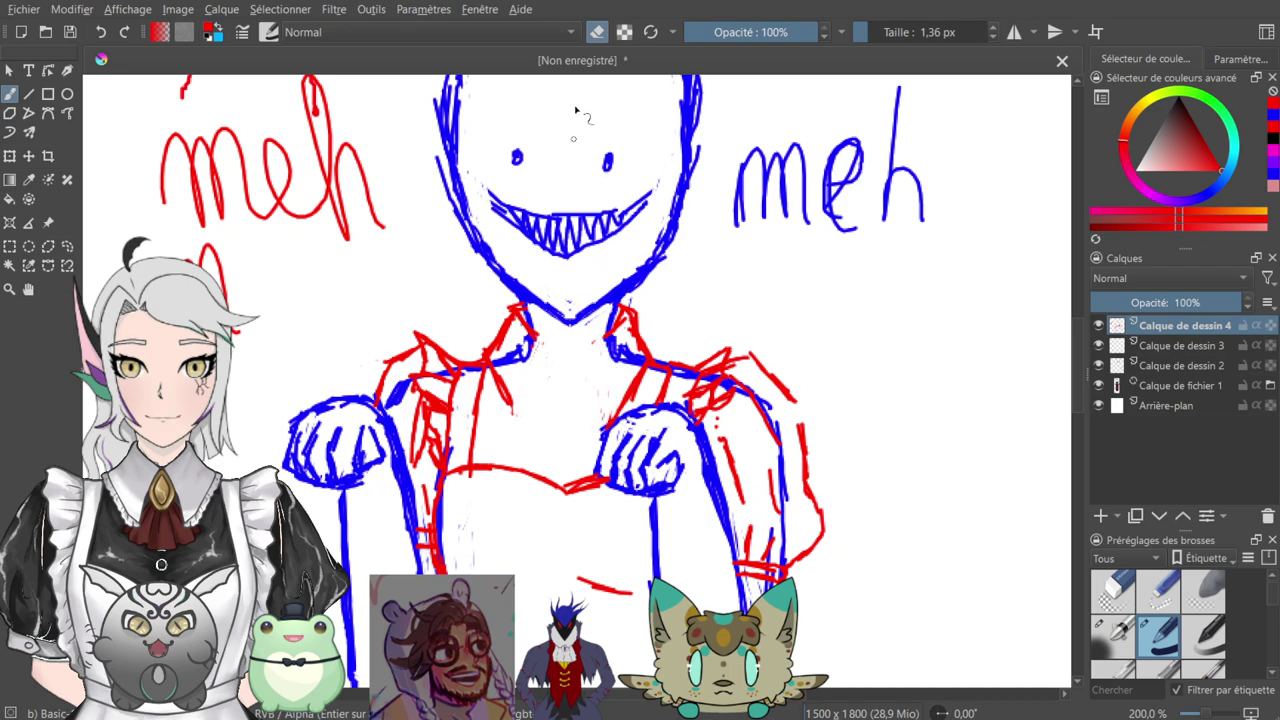
- Redraw the pointed collar flaps in red and add a diamond-shaped brooch with a pleated cravat between them
key(e)
mouse_move(490, 373)
mouse_down()
mouse_move(525, 423)
mouse_move(542, 392)
mouse_up()
mouse_move(529, 437)
mouse_down()
mouse_move(552, 367)
mouse_move(552, 339)
mouse_move(535, 335)
mouse_move(556, 352)
mouse_move(602, 352)
mouse_move(577, 349)
mouse_move(600, 350)
mouse_move(584, 360)
mouse_move(615, 418)
mouse_up()
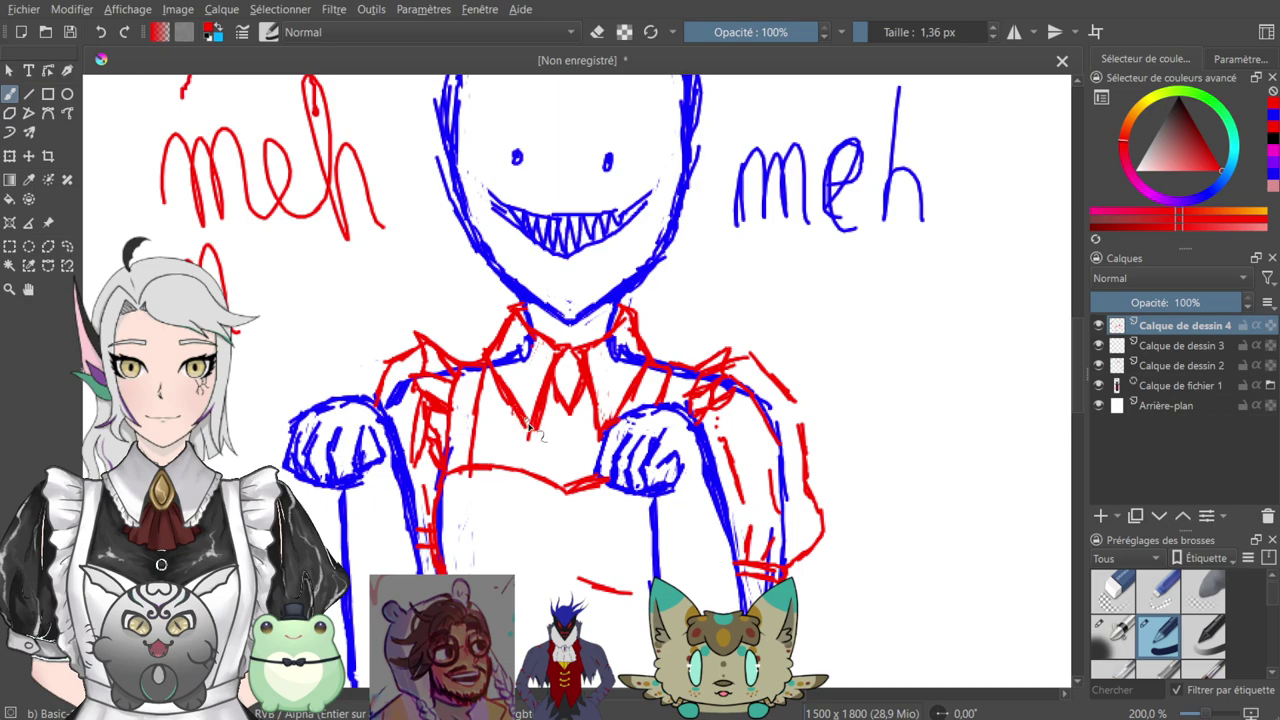
mouse_move(521, 436)
mouse_down()
mouse_move(530, 455)
mouse_move(551, 410)
mouse_move(545, 460)
mouse_move(560, 452)
mouse_move(565, 413)
mouse_move(583, 461)
mouse_up()
mouse_move(583, 453)
mouse_down()
mouse_move(581, 414)
mouse_move(591, 444)
mouse_move(601, 436)
mouse_move(583, 396)
mouse_move(604, 426)
mouse_up()
mouse_move(566, 356)
mouse_down()
mouse_move(564, 392)
mouse_move(567, 358)
mouse_up()
- Strengthen the torso's side line in red from beside the second sleeve's cuff down towards the waist
mouse_move(654, 392)
mouse_down()
mouse_move(656, 420)
mouse_move(645, 254)
mouse_move(623, 342)
mouse_move(611, 189)
mouse_up()
drag(409, 389, 415, 428)
drag(406, 390, 410, 517)
drag(416, 463, 405, 558)
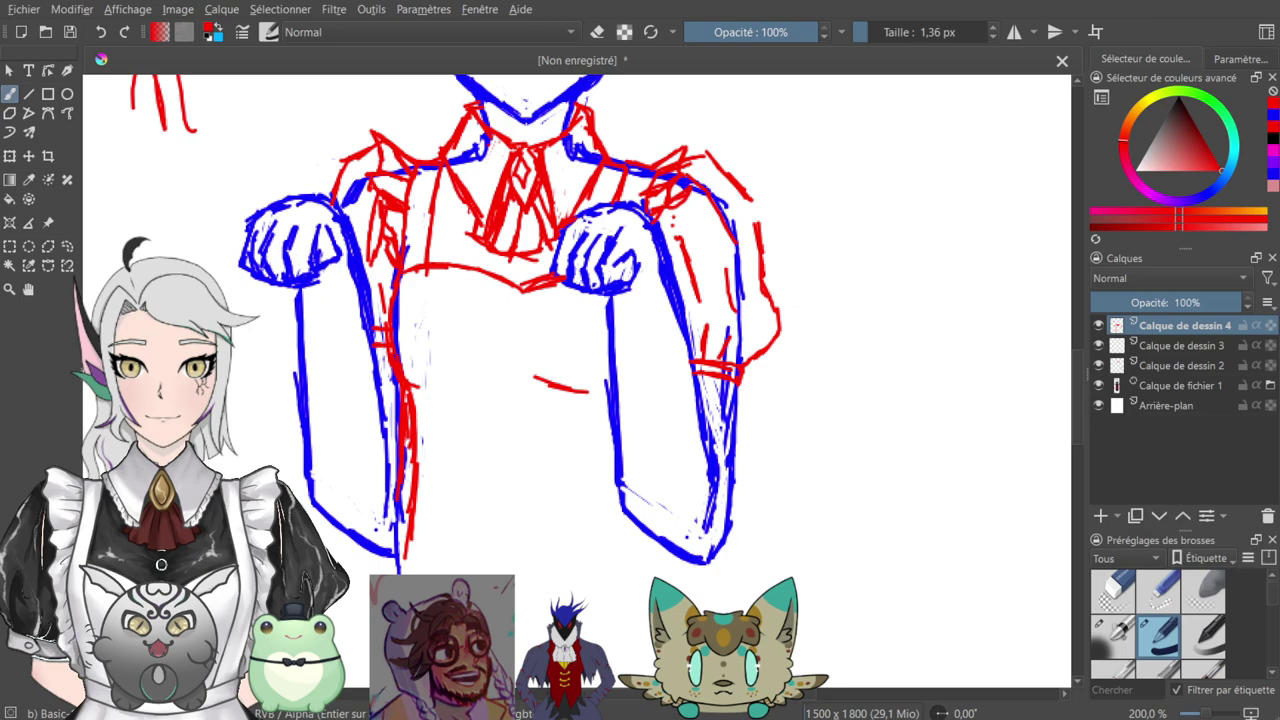
- Add wavy frill lines in red along the outer edges of both collar flaps
scroll(498, 288, up, 2)
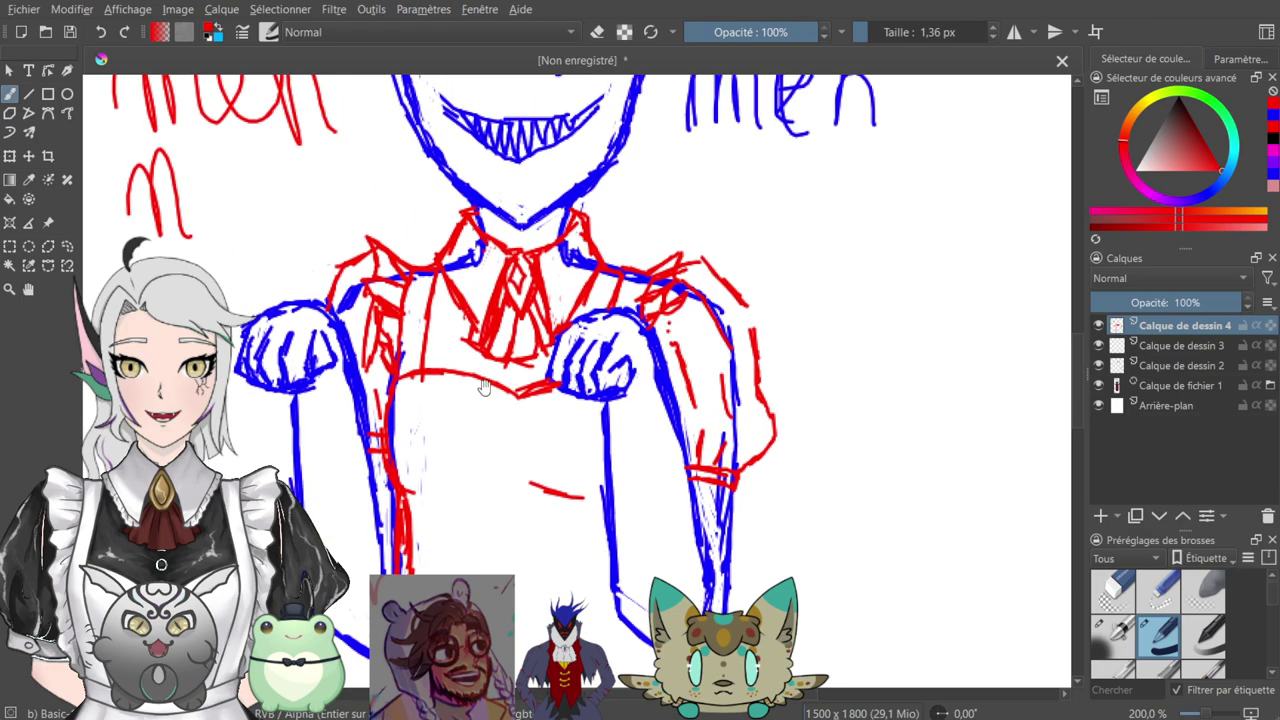
mouse_move(438, 270)
mouse_down()
mouse_move(478, 345)
mouse_move(494, 332)
mouse_up()
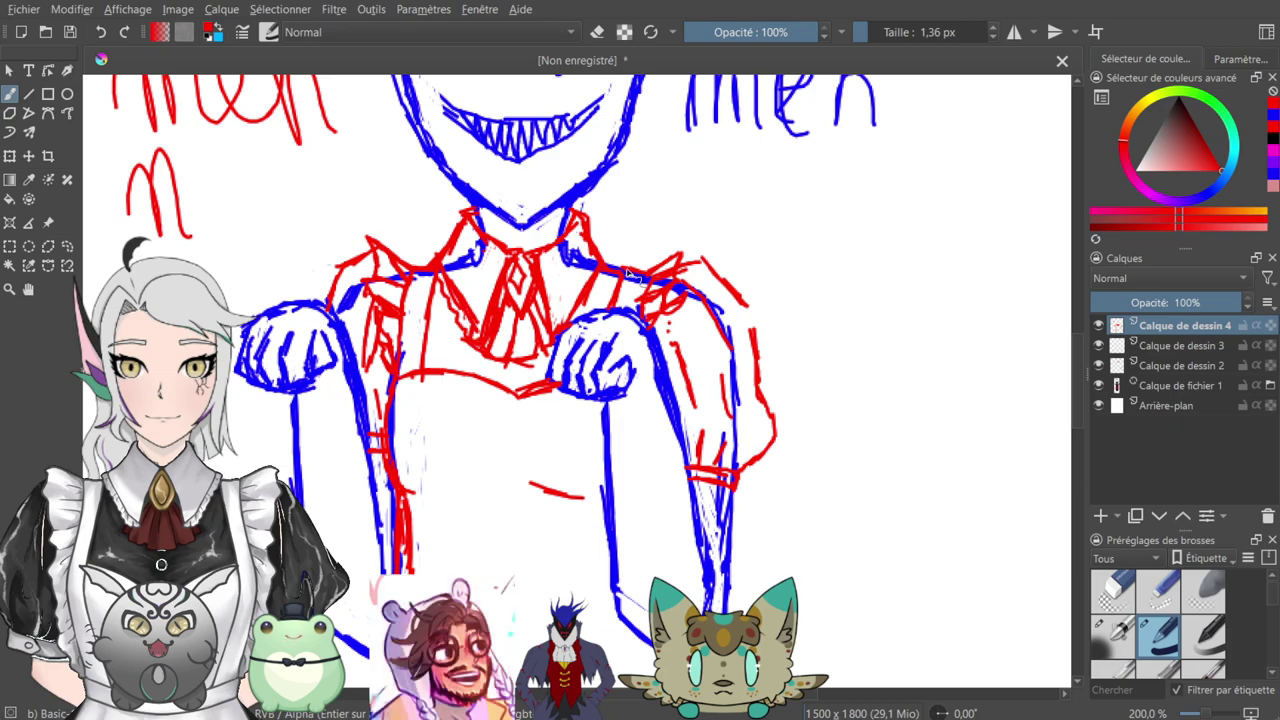
mouse_move(606, 296)
mouse_down()
mouse_move(580, 323)
mouse_move(650, 306)
mouse_move(710, 363)
mouse_up()
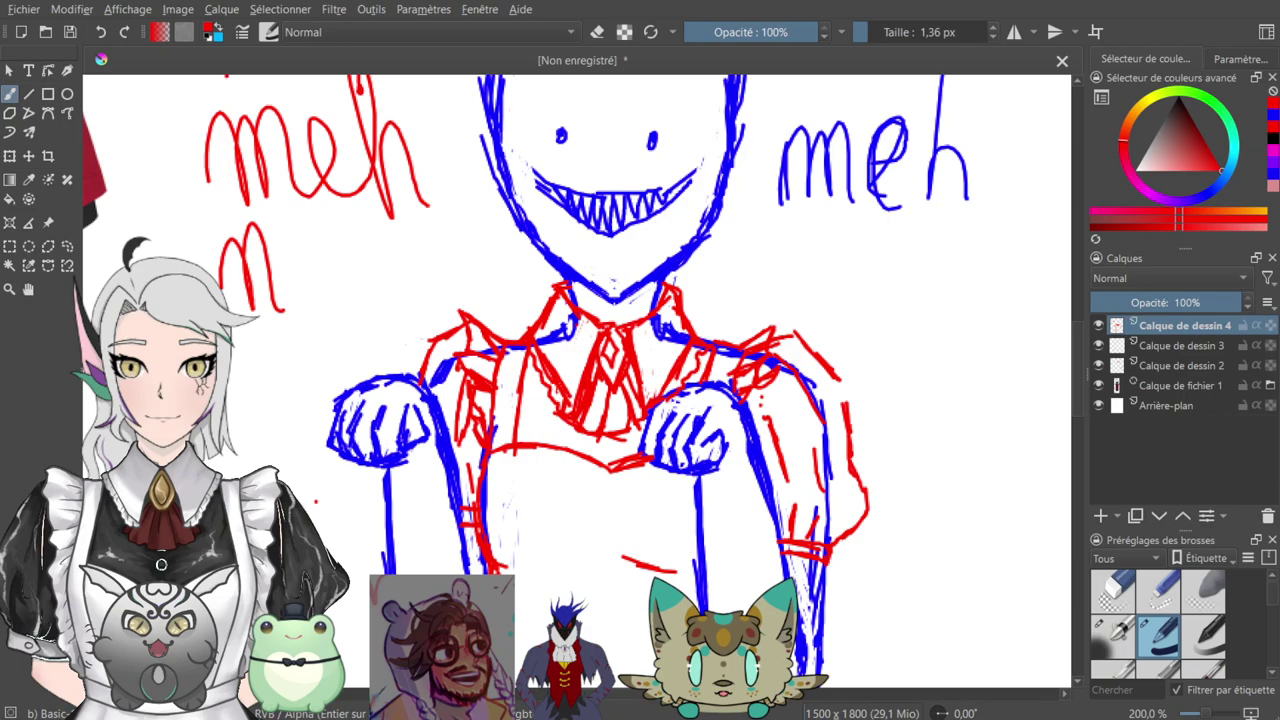
- Draw red side contours below the chest on both sides of the torso and thicken the apron top's central point
mouse_move(515, 440)
mouse_down()
mouse_move(497, 511)
mouse_move(503, 571)
mouse_up()
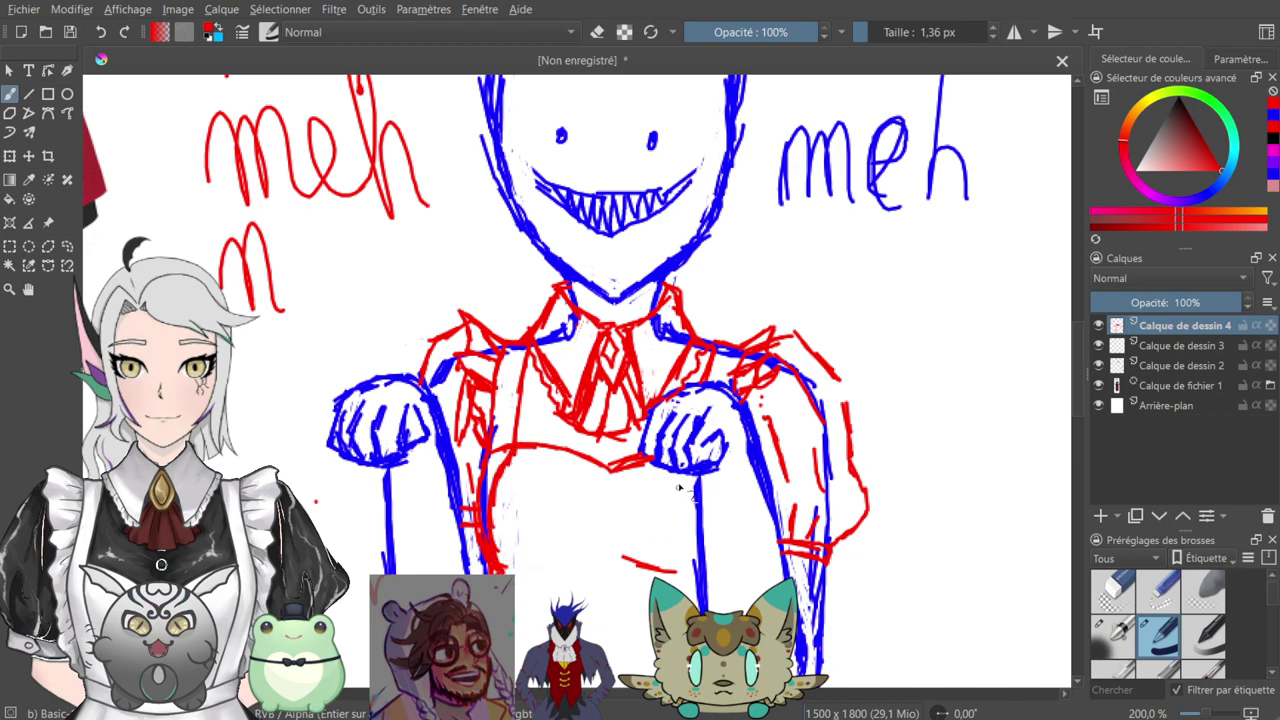
drag(682, 472, 692, 548)
mouse_move(592, 460)
mouse_down()
mouse_move(607, 471)
mouse_move(648, 461)
mouse_up()
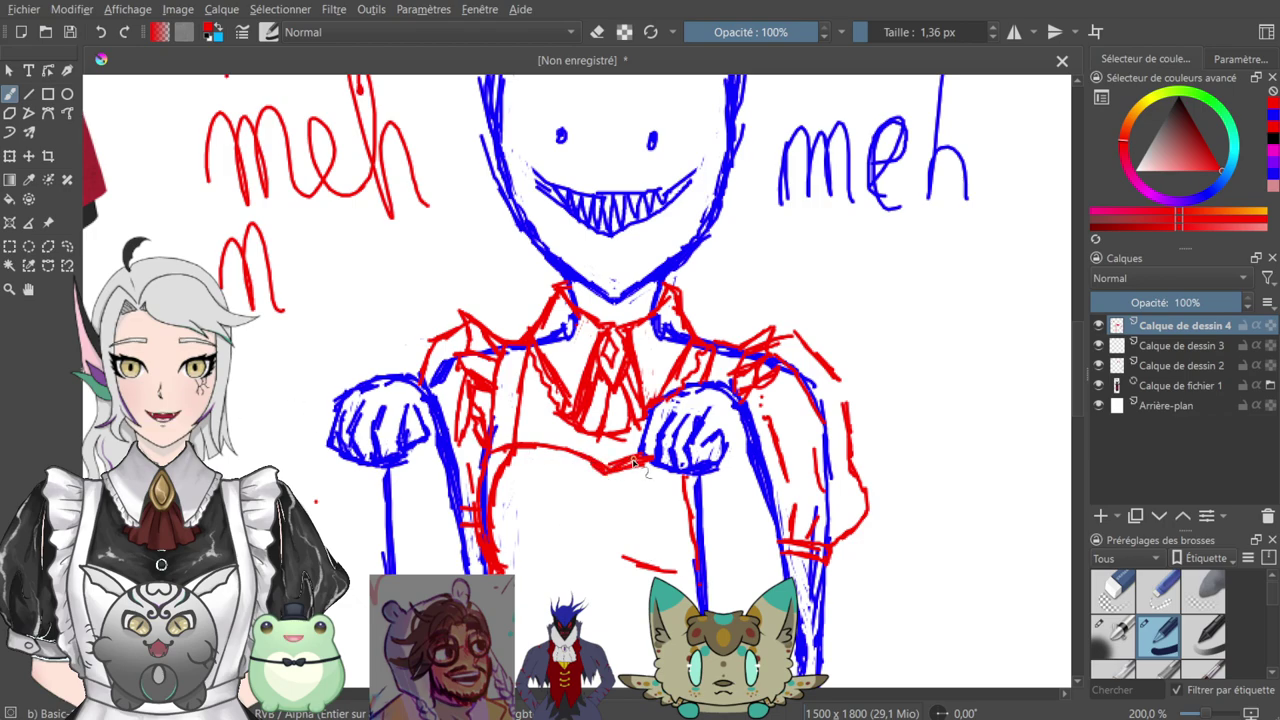
- Thin the thickened central point of the apron's top edge by erasing the excess red line
key(e)
mouse_move(592, 455)
mouse_down()
mouse_move(606, 467)
mouse_move(650, 454)
mouse_move(650, 466)
mouse_up()
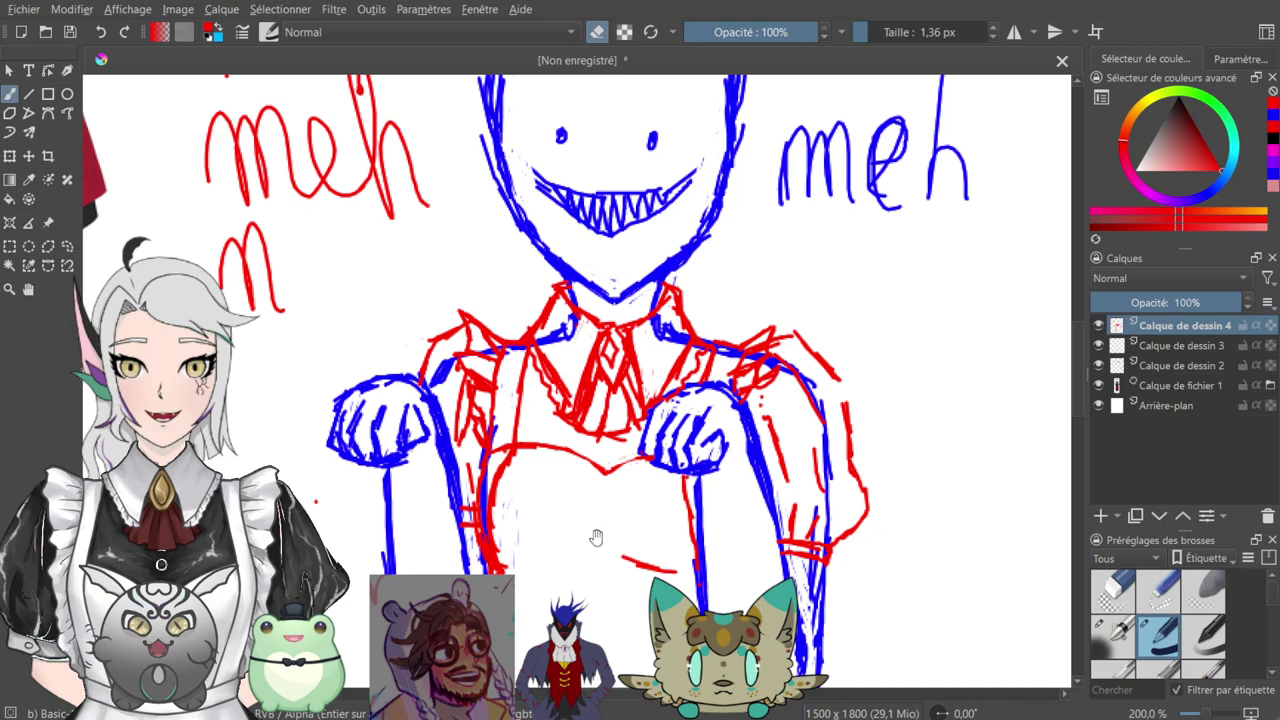
scroll(569, 423, down, 3)
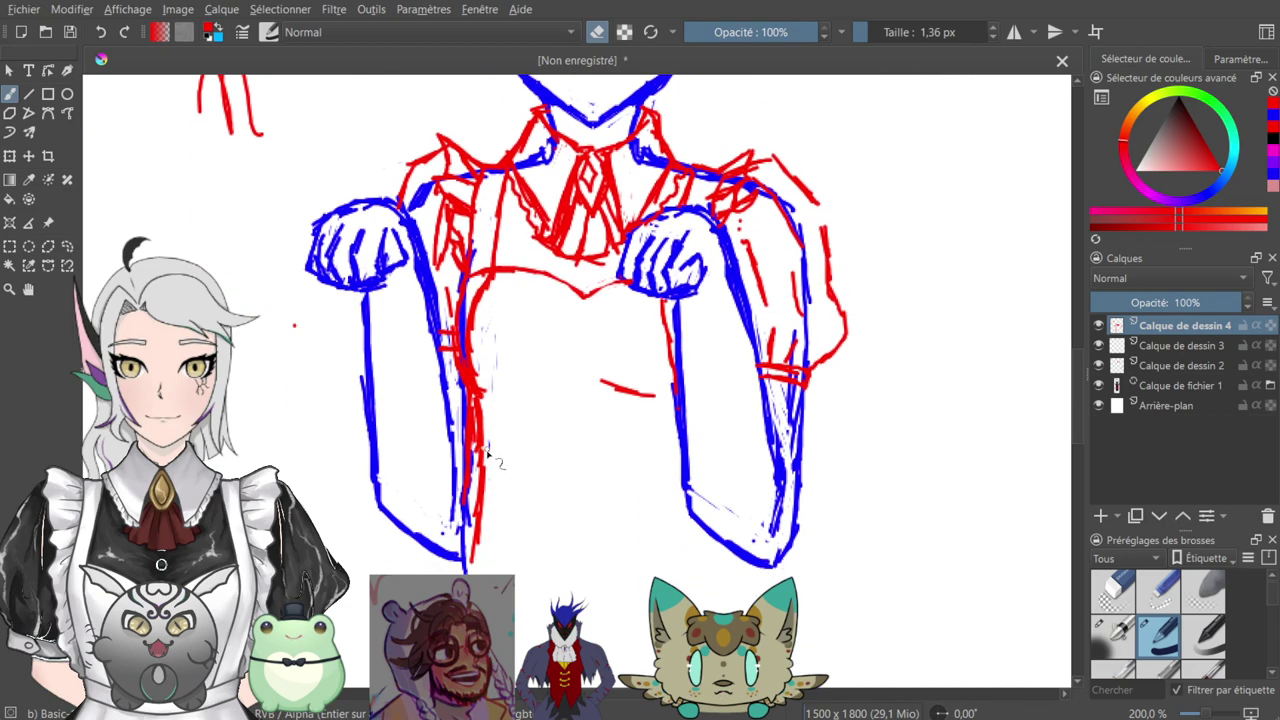
- Draw a curved double-line waistband in red, strengthen both torso sides above it, and add a crease below the chest
key(e)
mouse_move(487, 458)
mouse_down()
mouse_move(519, 468)
mouse_move(485, 463)
mouse_move(614, 486)
mouse_move(557, 479)
mouse_move(679, 482)
mouse_move(560, 479)
mouse_move(686, 468)
mouse_up()
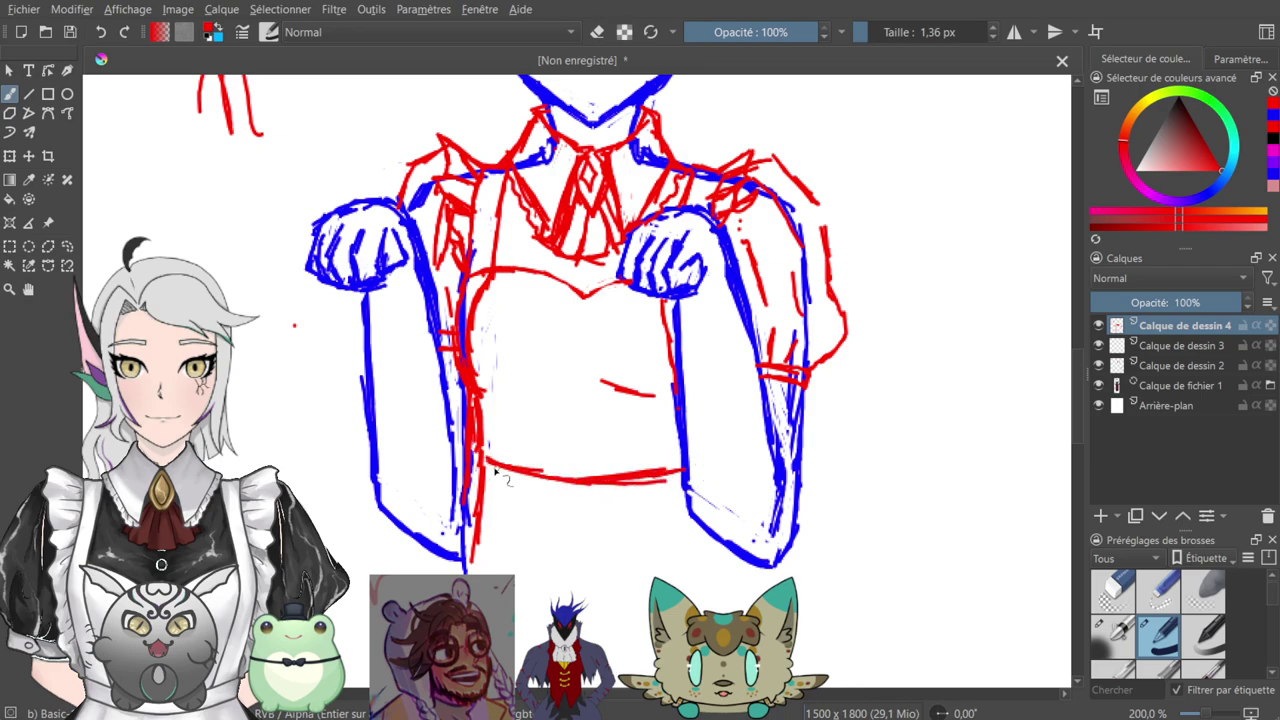
mouse_move(486, 466)
mouse_down()
mouse_move(570, 495)
mouse_move(504, 484)
mouse_move(604, 496)
mouse_move(591, 496)
mouse_move(658, 491)
mouse_up()
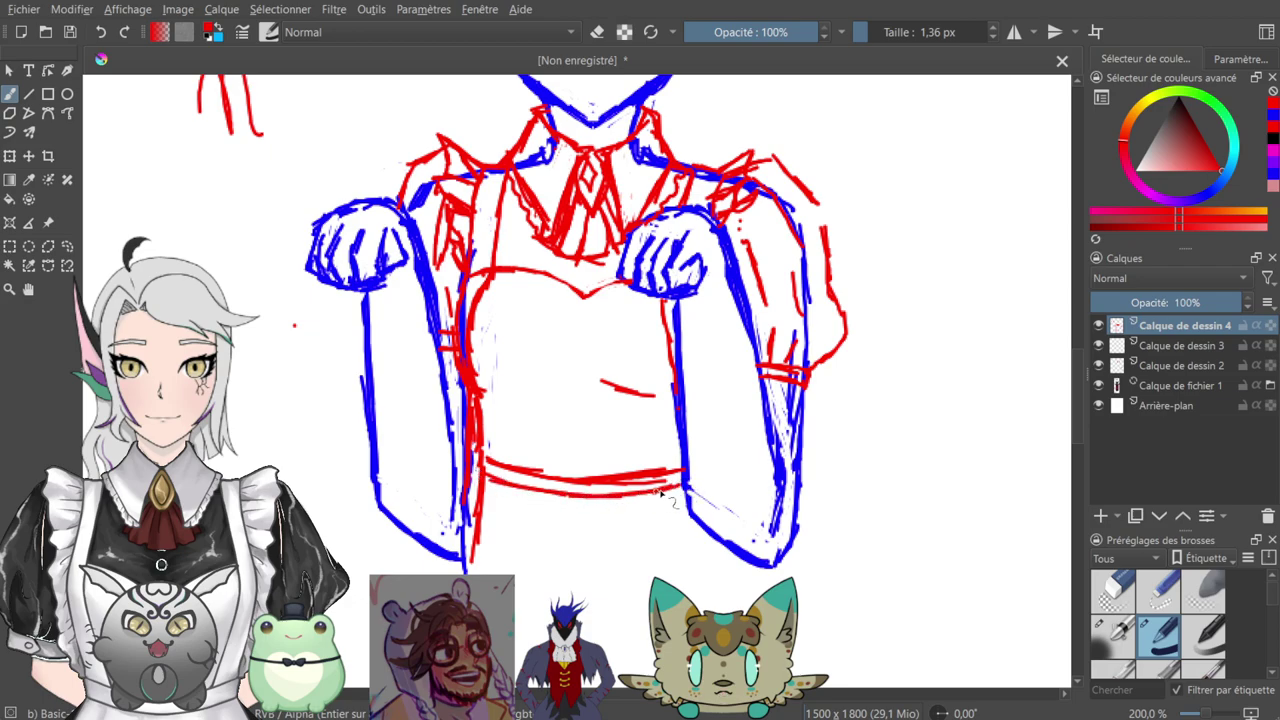
drag(478, 392, 490, 444)
drag(484, 396, 492, 464)
mouse_move(690, 432)
mouse_down()
mouse_move(678, 470)
mouse_move(676, 440)
mouse_move(685, 482)
mouse_move(675, 375)
mouse_move(703, 490)
mouse_up()
drag(553, 531, 615, 521)
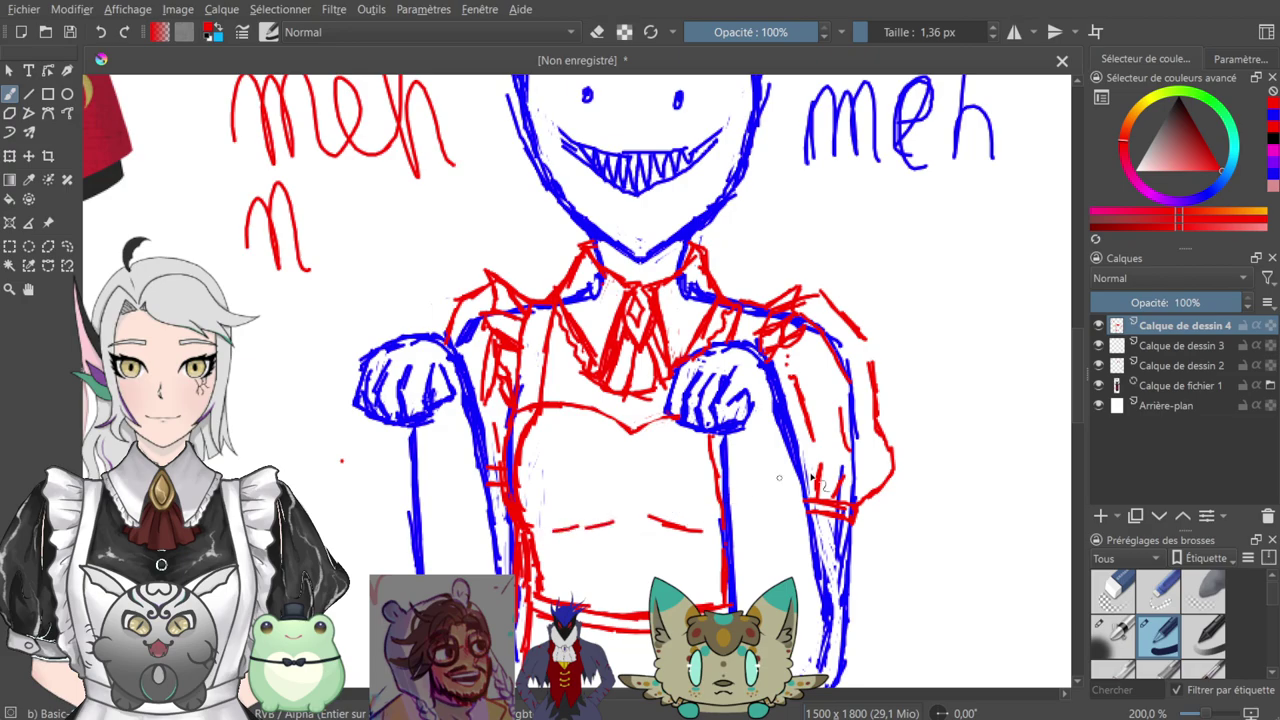
- Complete the red handwritten word "nya" beneath the red "meh" by adding its last letters
mouse_move(730, 232)
mouse_down()
mouse_move(765, 282)
mouse_move(790, 290)
mouse_up()
mouse_move(818, 508)
mouse_down()
mouse_move(806, 366)
mouse_move(766, 252)
mouse_up()
drag(716, 314, 661, 524)
drag(749, 206, 745, 420)
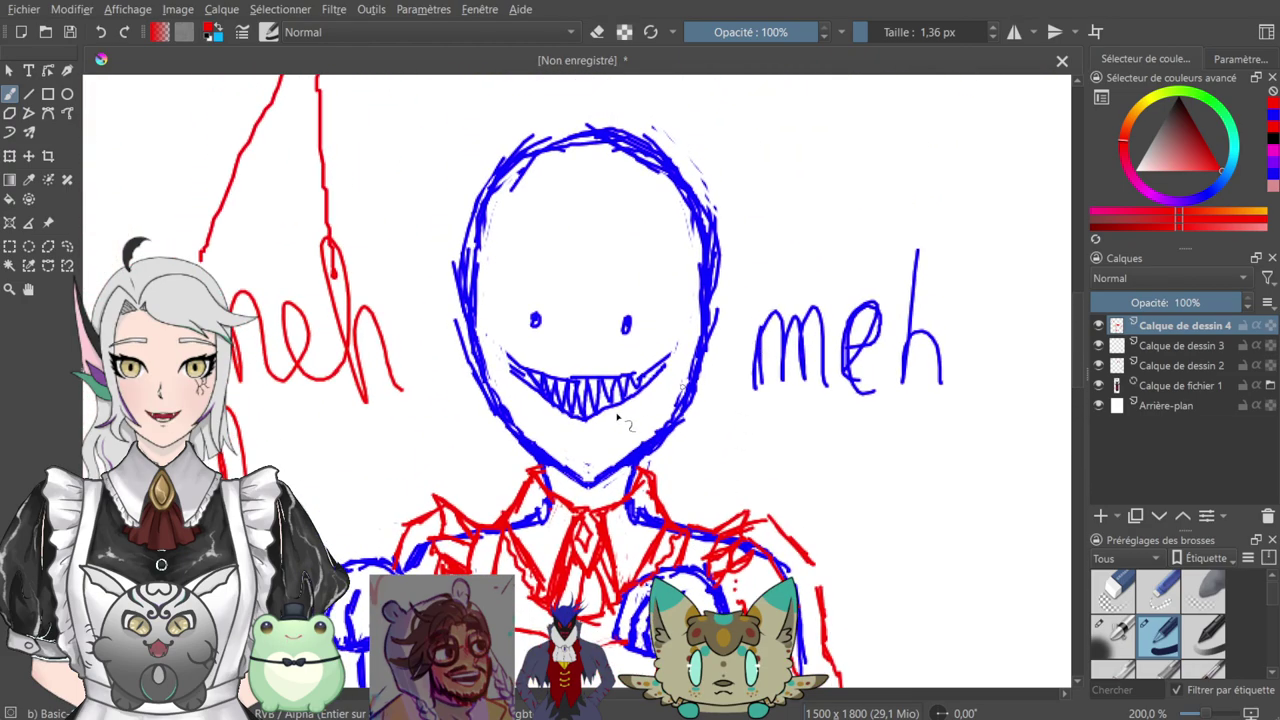
mouse_move(250, 474)
mouse_down()
mouse_move(308, 500)
mouse_move(322, 544)
mouse_up()
mouse_move(352, 443)
mouse_down()
mouse_move(350, 486)
mouse_move(402, 428)
mouse_move(433, 454)
mouse_up()
mouse_move(660, 621)
mouse_down()
mouse_move(750, 337)
mouse_move(635, 200)
mouse_up()
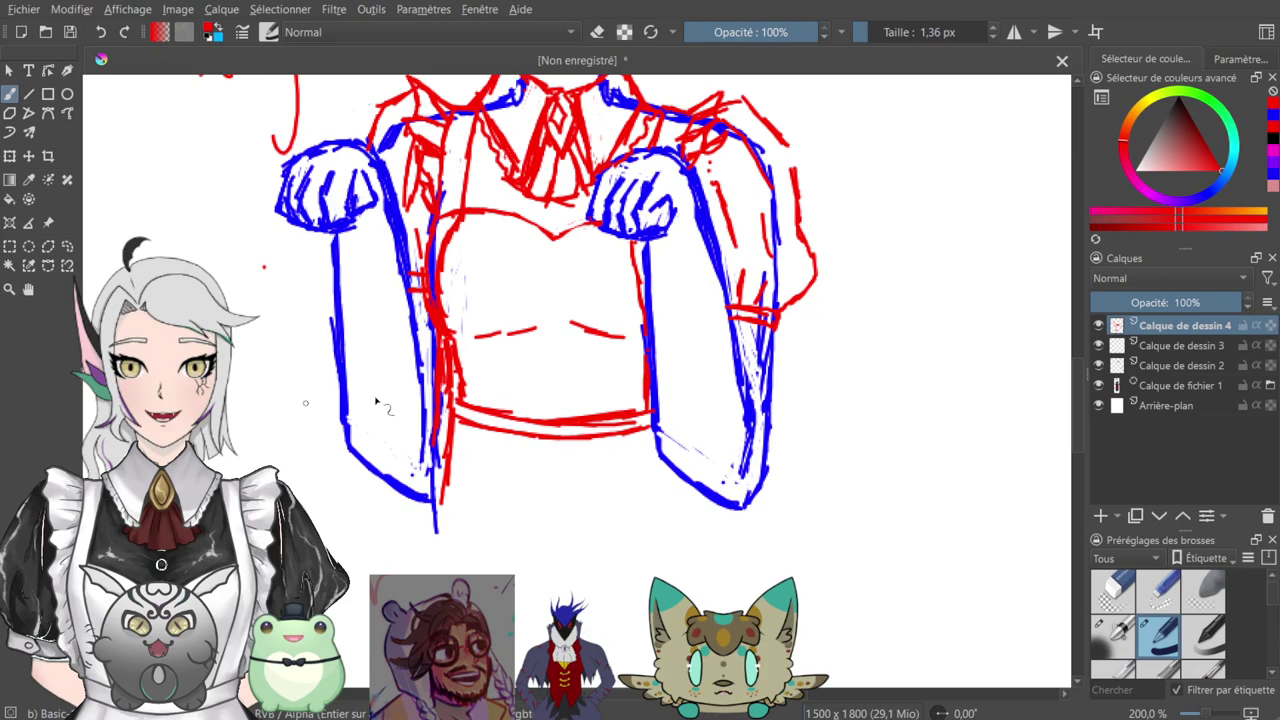
- Sketch the flared outer side lines of the skirt in red, running down from the waist on both sides
mouse_move(449, 414)
mouse_down()
mouse_move(395, 520)
mouse_move(378, 600)
mouse_up()
mouse_move(511, 402)
mouse_down()
mouse_move(531, 357)
mouse_move(502, 314)
mouse_up()
drag(664, 173, 702, 157)
drag(754, 400, 770, 578)
scroll(770, 540, up, 3)
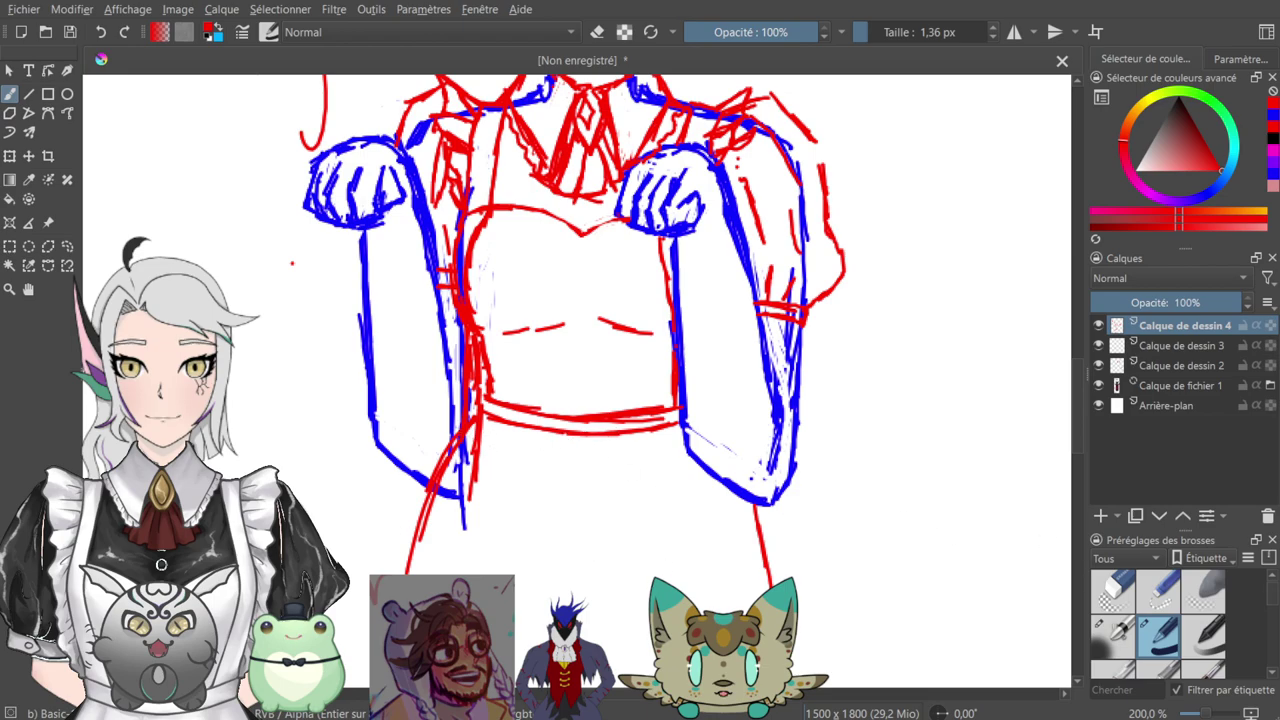
- Outline the apron's lower panel in red below the waistband, with straight sides and a rounded bottom edge
drag(459, 467, 451, 575)
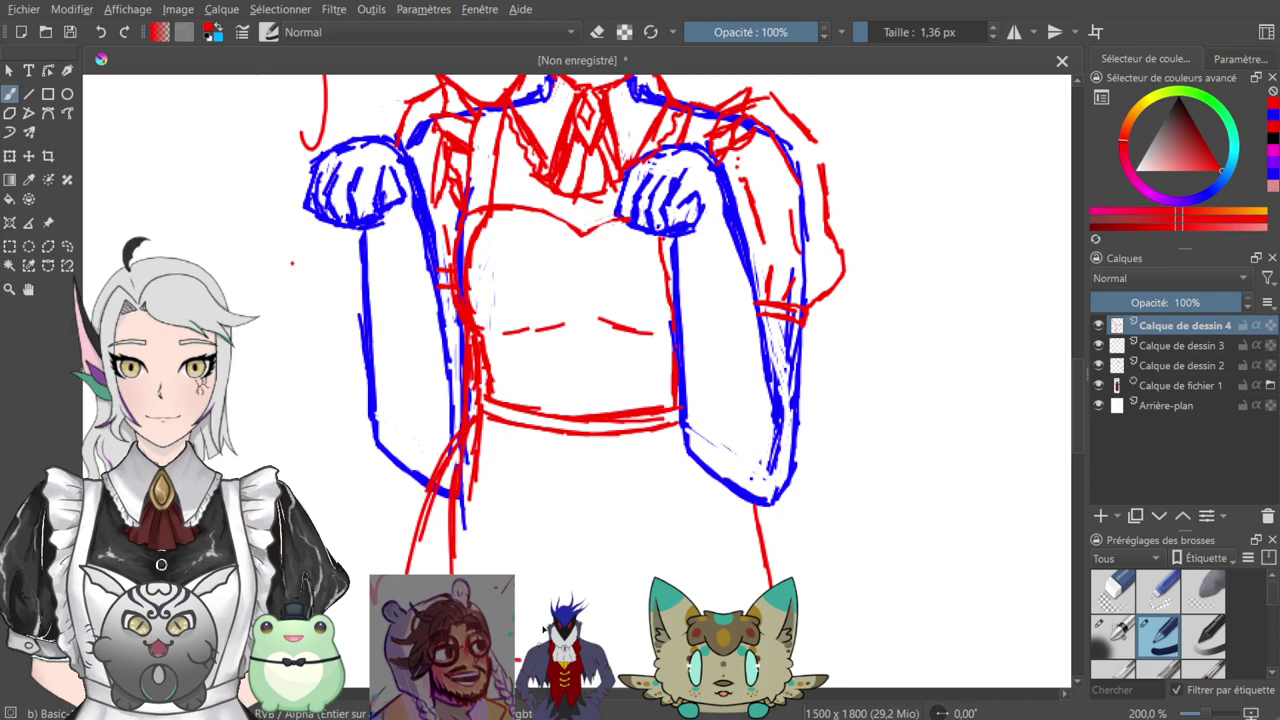
drag(638, 647, 618, 660)
drag(715, 570, 716, 609)
drag(720, 533, 724, 607)
drag(711, 488, 716, 535)
mouse_move(716, 480)
mouse_down()
mouse_move(726, 555)
mouse_move(717, 529)
mouse_up()
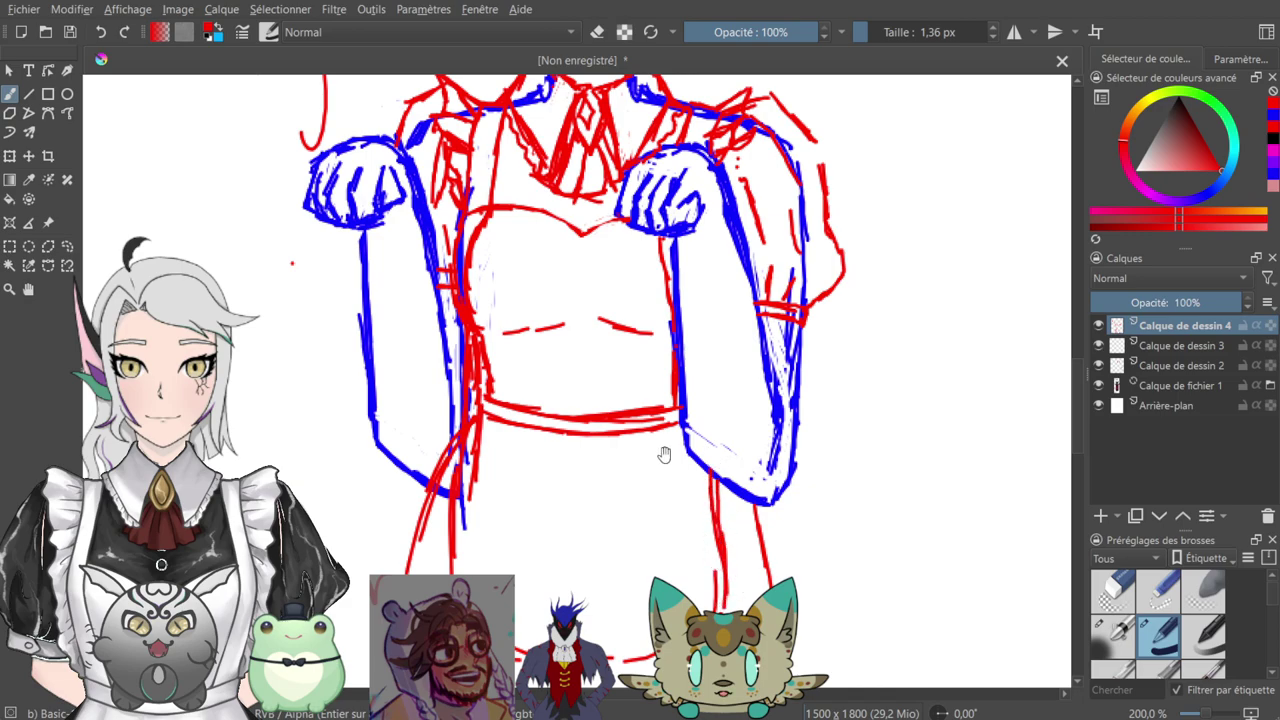
drag(665, 457, 703, 352)
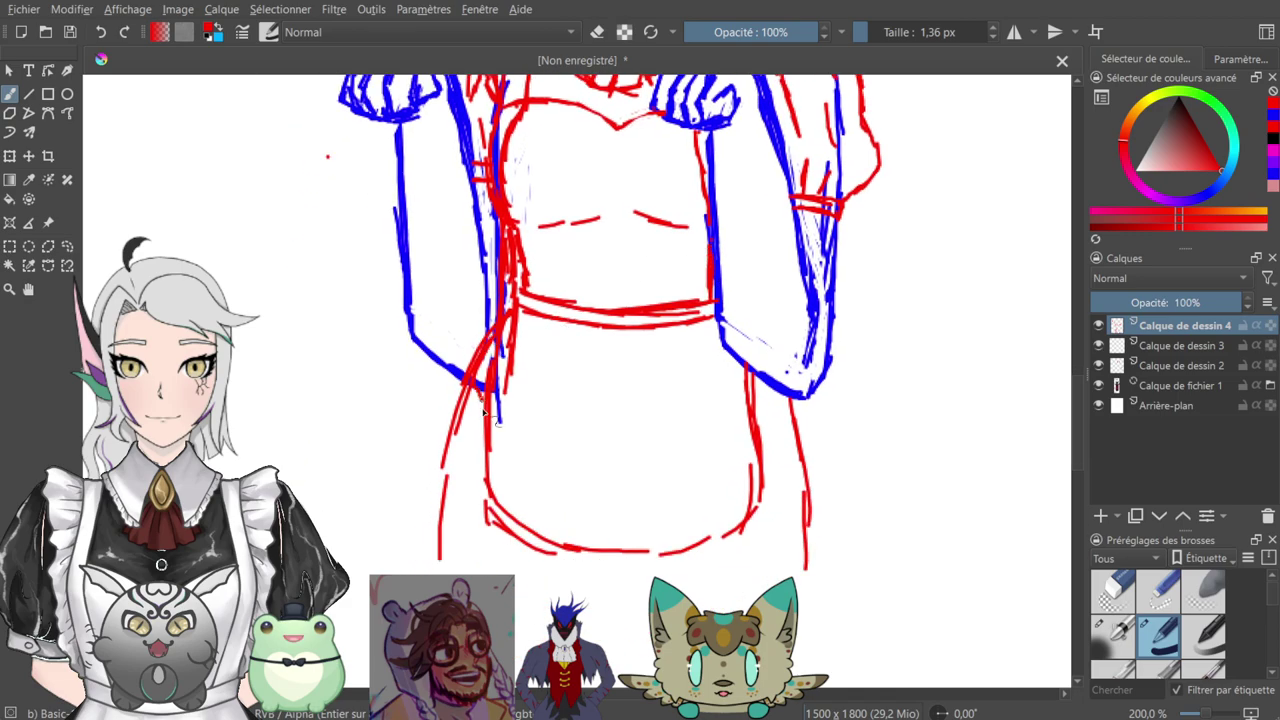
- Add a wavy red frill around the sides and rounded bottom of the apron's lower panel
mouse_move(476, 443)
mouse_down()
mouse_move(487, 518)
mouse_move(558, 565)
mouse_move(726, 558)
mouse_move(750, 548)
mouse_move(756, 526)
mouse_up()
mouse_move(767, 384)
mouse_down()
mouse_move(780, 459)
mouse_move(758, 525)
mouse_up()
mouse_move(664, 418)
mouse_down()
mouse_move(678, 430)
mouse_move(660, 614)
mouse_up()
mouse_move(680, 540)
mouse_down()
mouse_move(720, 597)
mouse_move(708, 635)
mouse_move(713, 359)
mouse_up()
key(minus)
key(minus)
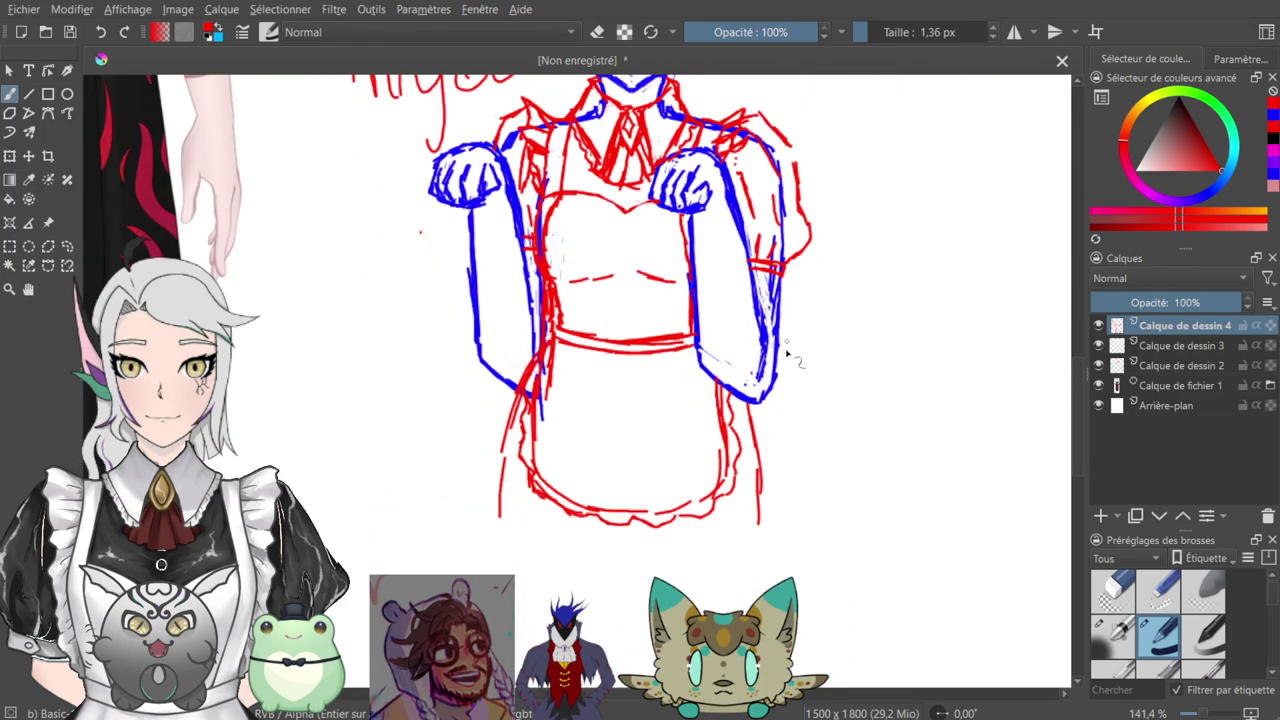
- Thicken the cuff band of the puffed sleeve beside the blue "meh" in red
drag(727, 283, 751, 368)
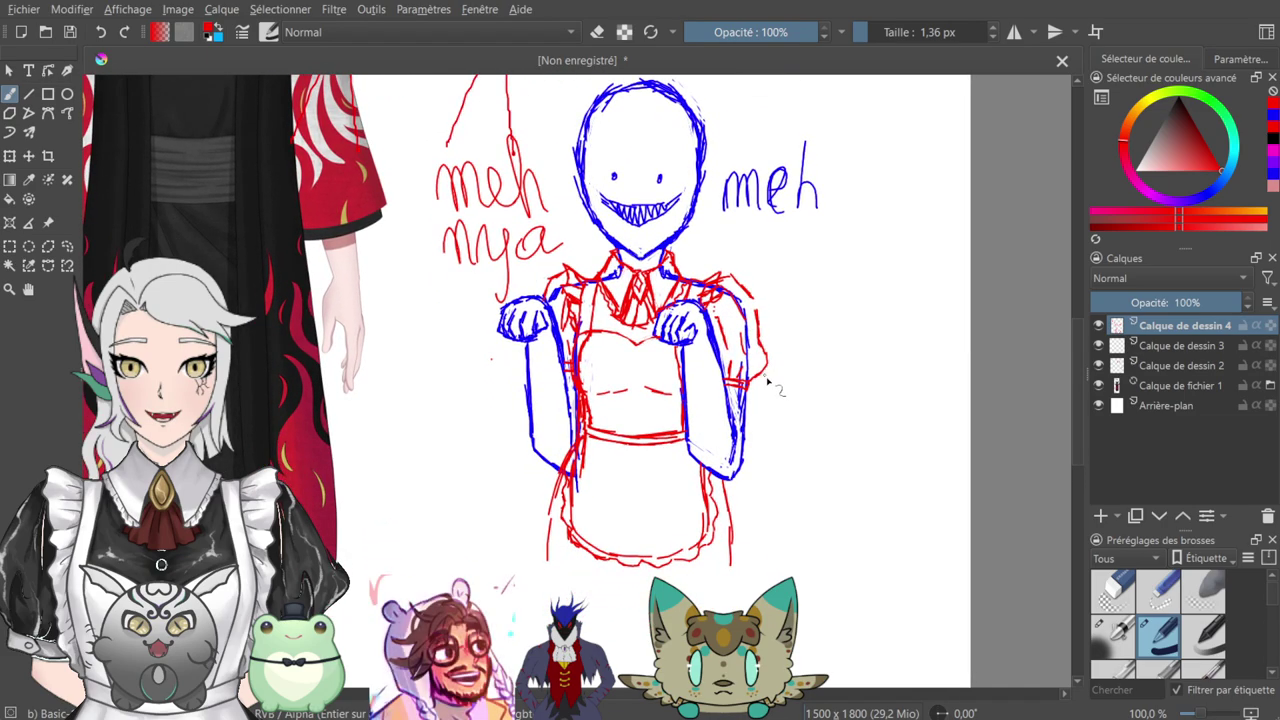
key(plus)
key(plus)
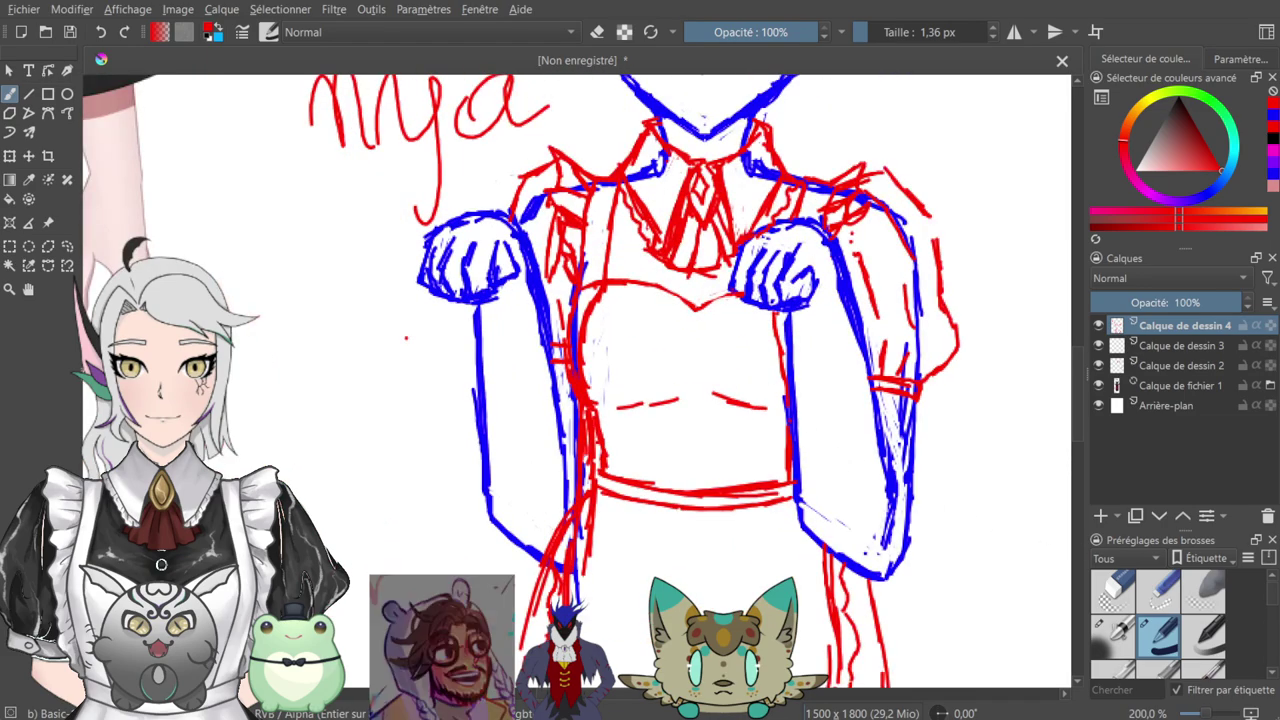
drag(465, 437, 331, 305)
mouse_move(757, 256)
mouse_down()
mouse_move(778, 262)
mouse_move(748, 262)
mouse_move(786, 256)
mouse_up()
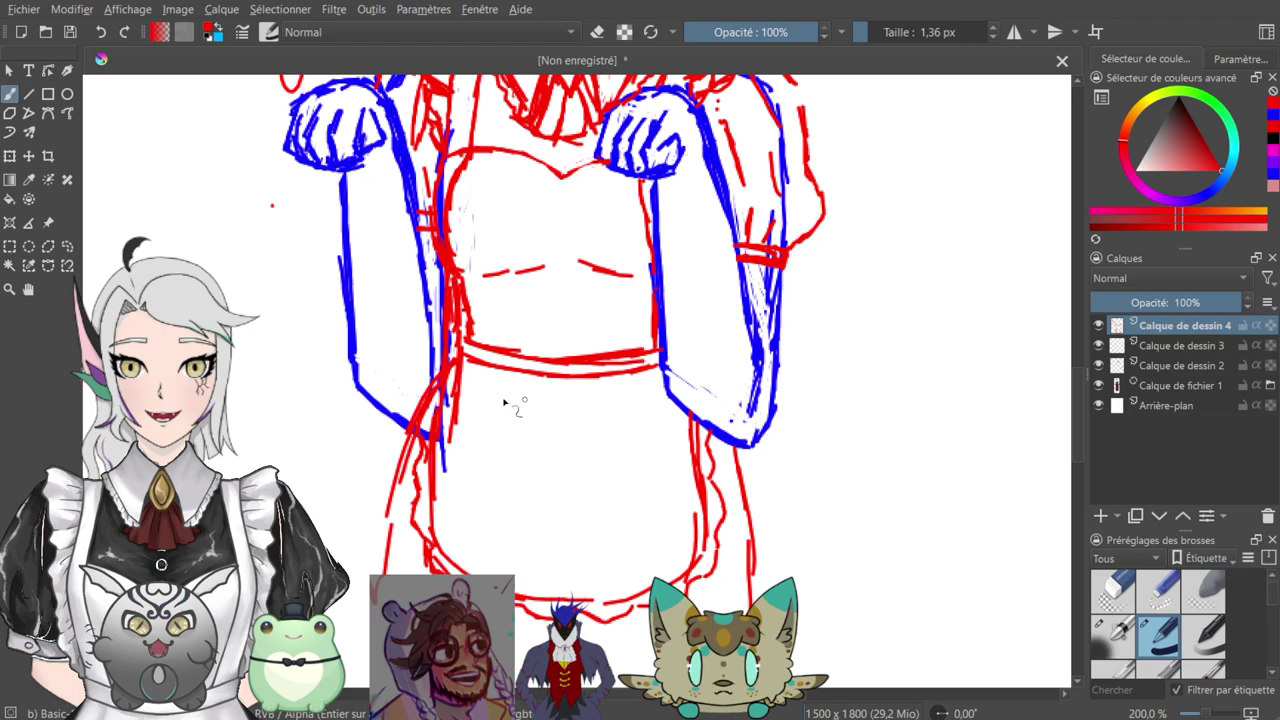
- Draw red pleat lines hanging from the waistband at both sides and the middle of the apron
drag(487, 368, 470, 452)
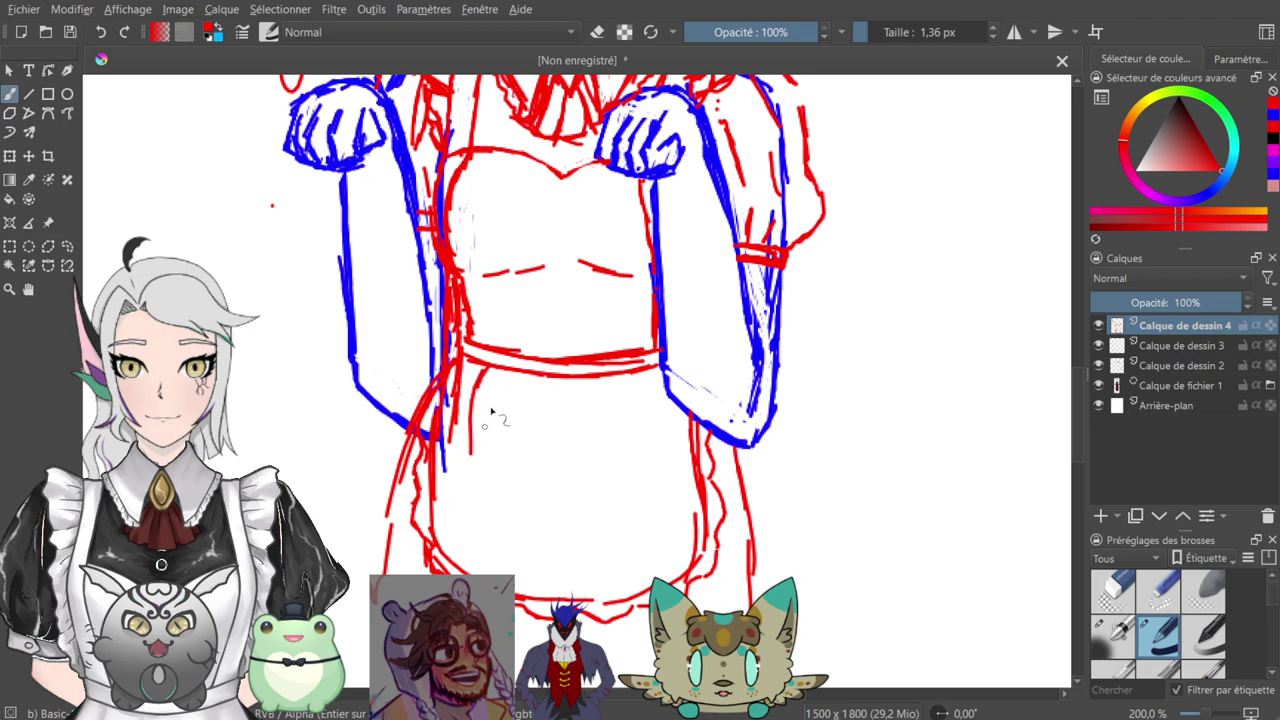
mouse_move(642, 370)
mouse_down()
mouse_move(660, 414)
mouse_move(660, 495)
mouse_up()
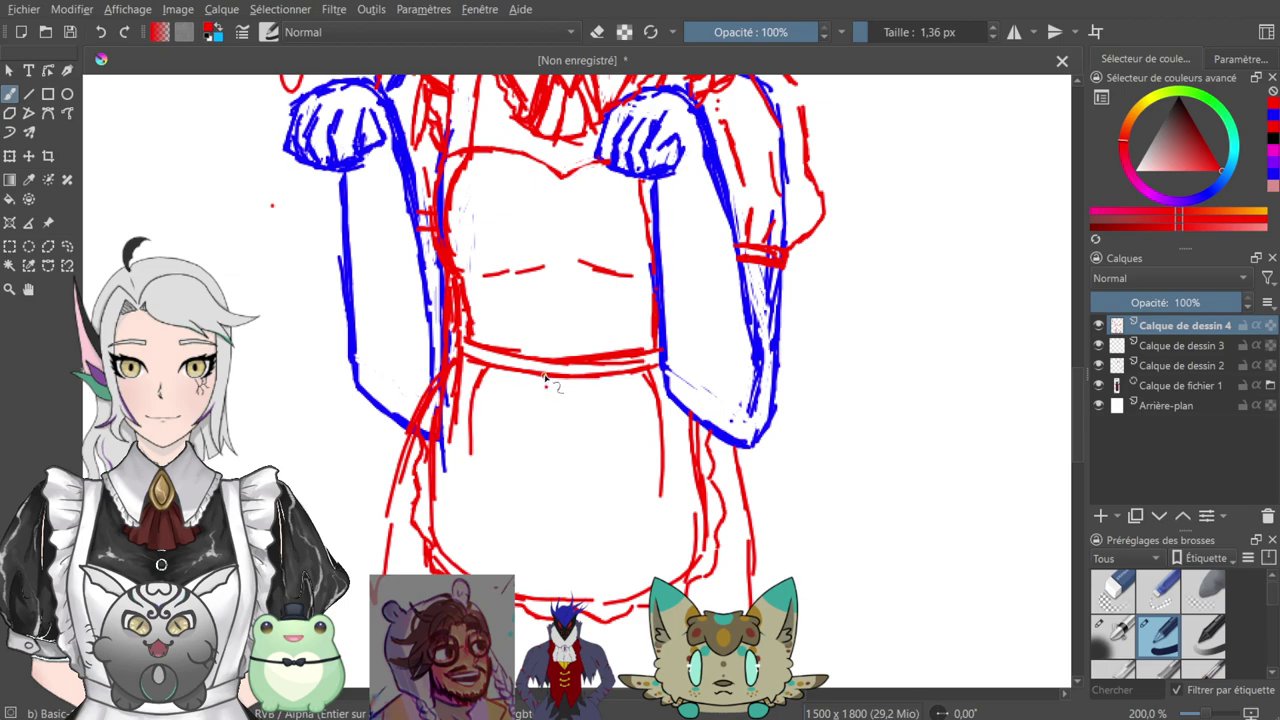
mouse_move(546, 376)
mouse_down()
mouse_move(550, 494)
mouse_move(537, 416)
mouse_up()
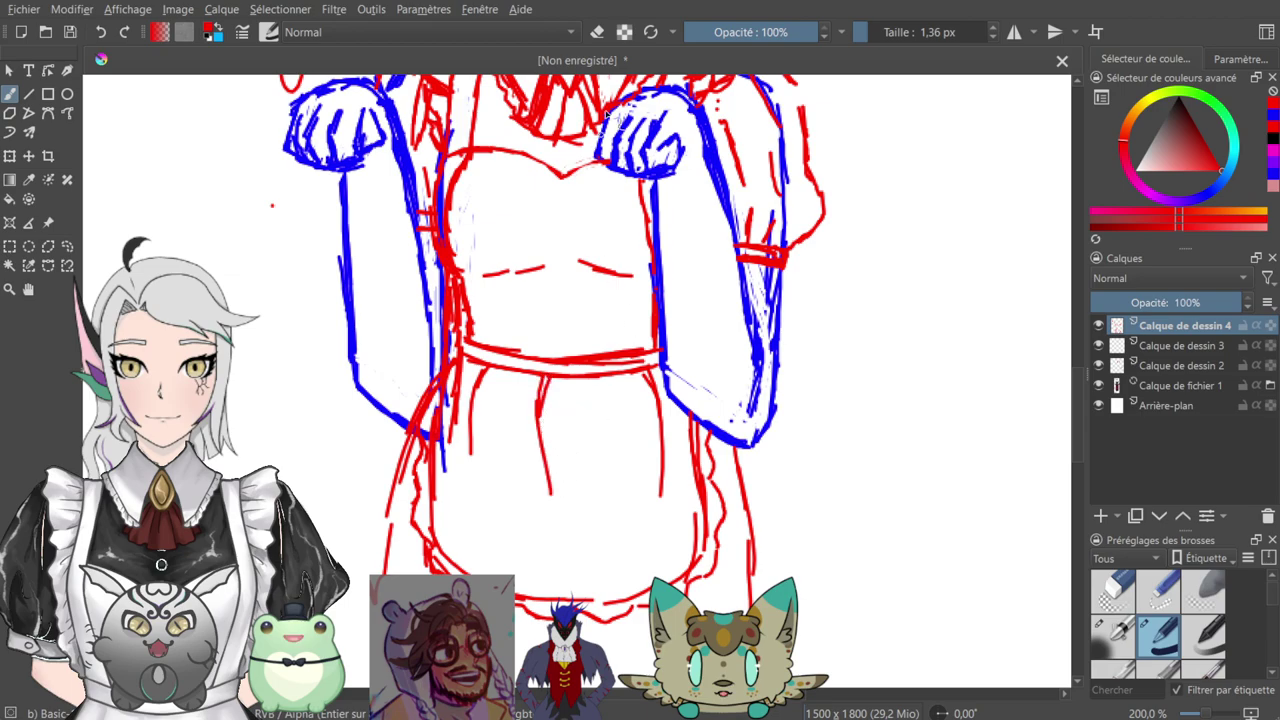
- Shorten and soften the apron's pleat lines by erasing their lower parts
key(e)
mouse_move(551, 496)
mouse_down()
mouse_move(550, 420)
mouse_move(537, 455)
mouse_move(546, 388)
mouse_up()
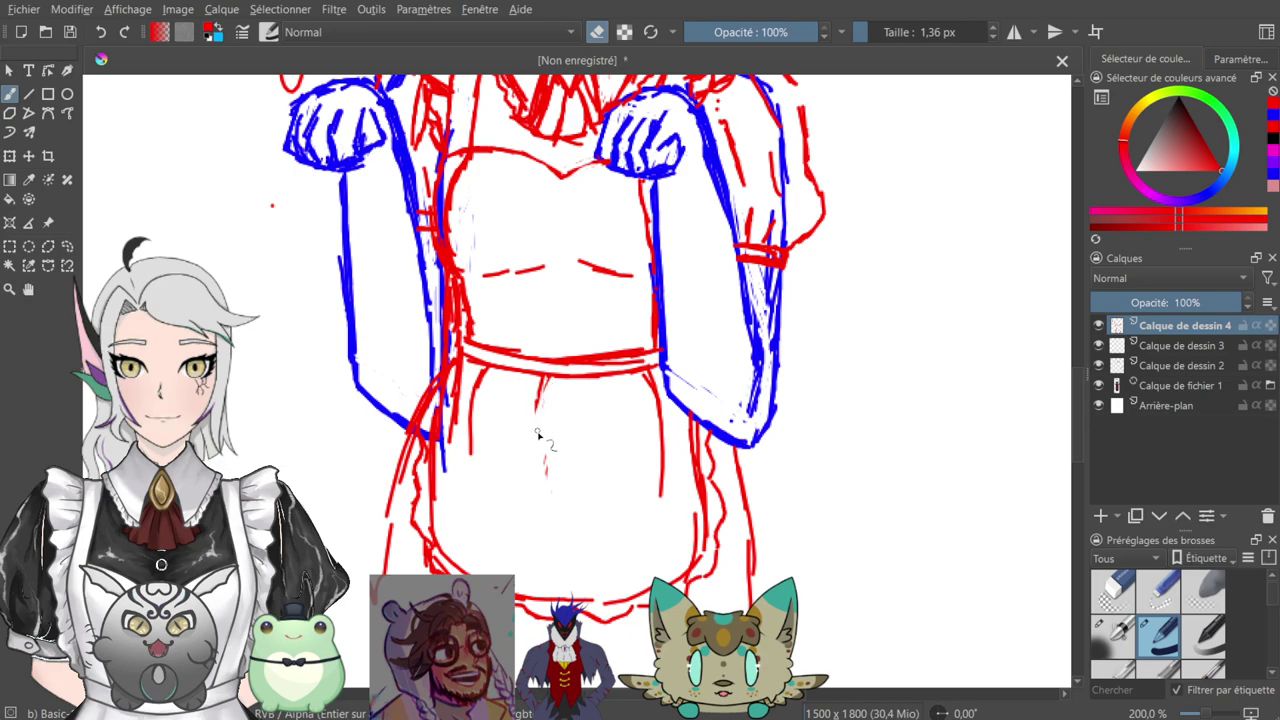
drag(549, 481, 545, 456)
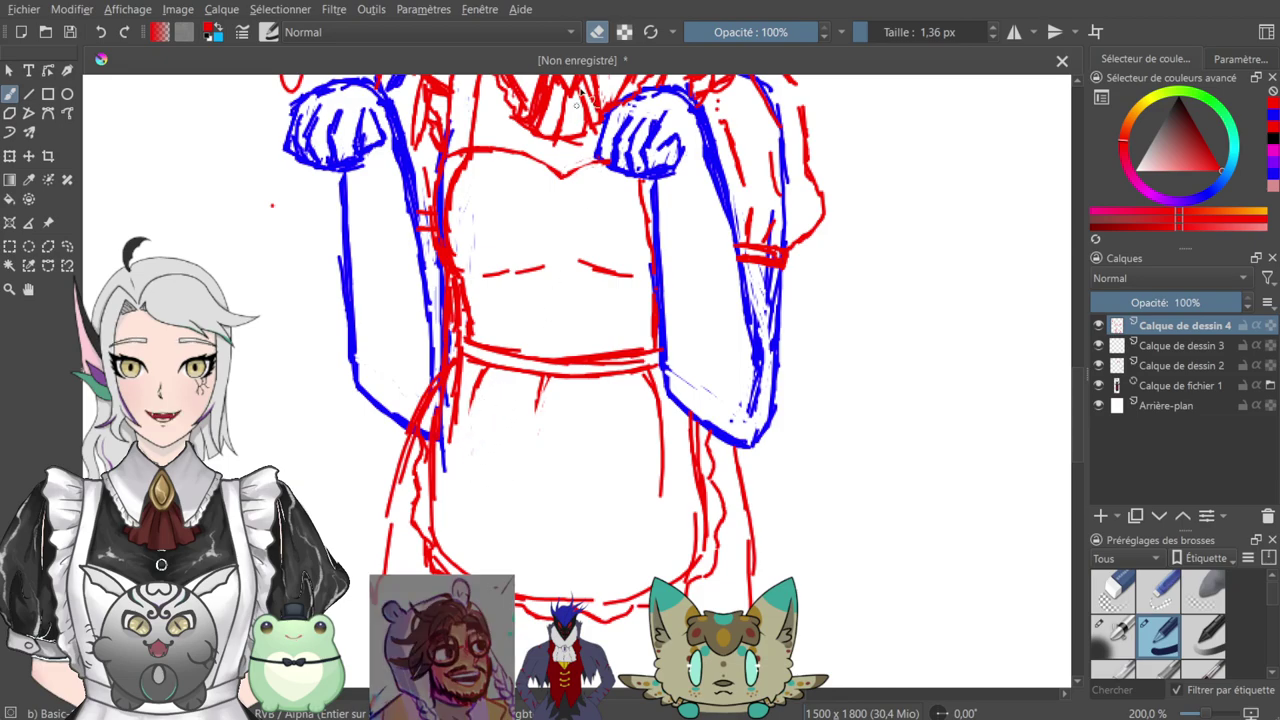
key(e)
mouse_move(648, 483)
mouse_down()
mouse_move(546, 437)
mouse_move(572, 433)
mouse_up()
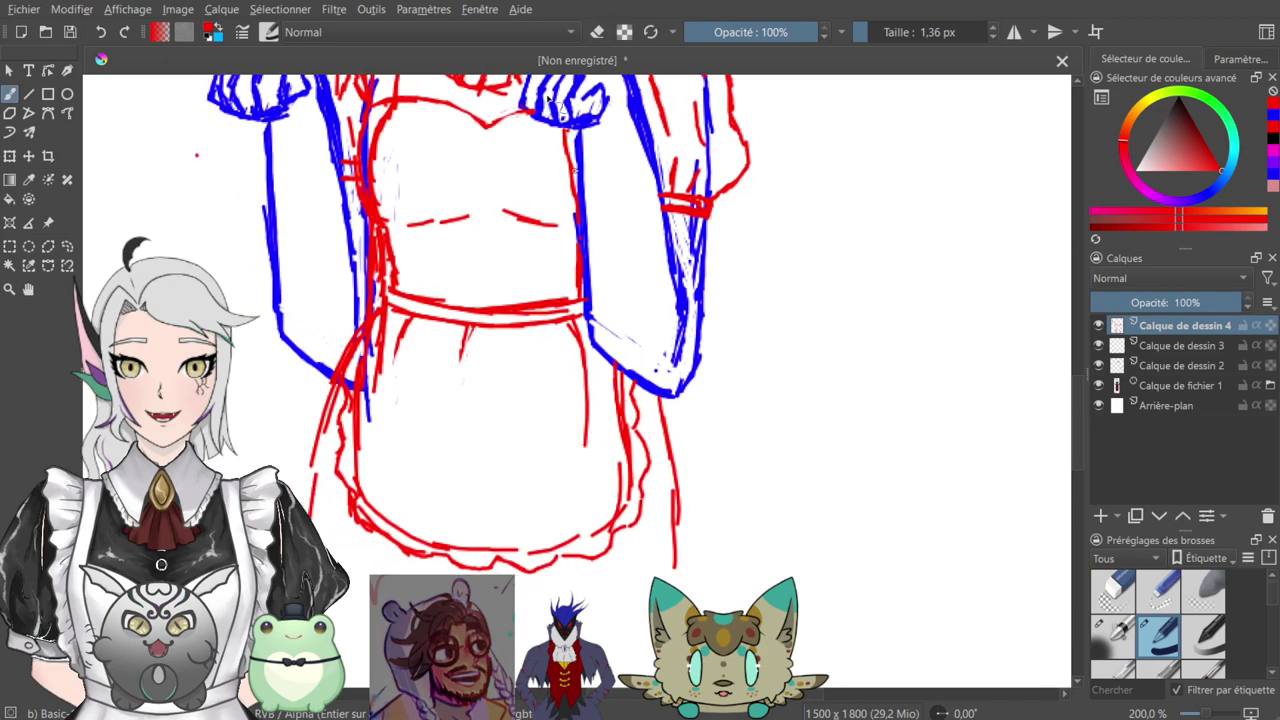
key(e)
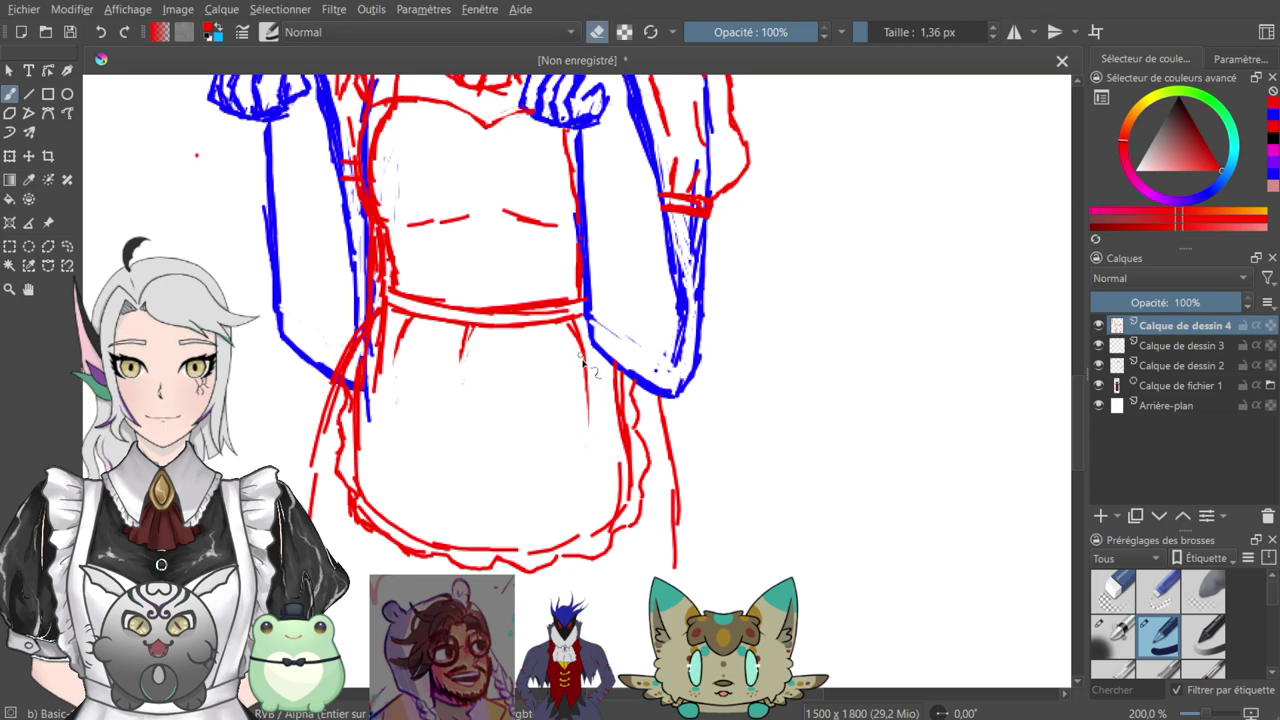
drag(614, 272, 648, 270)
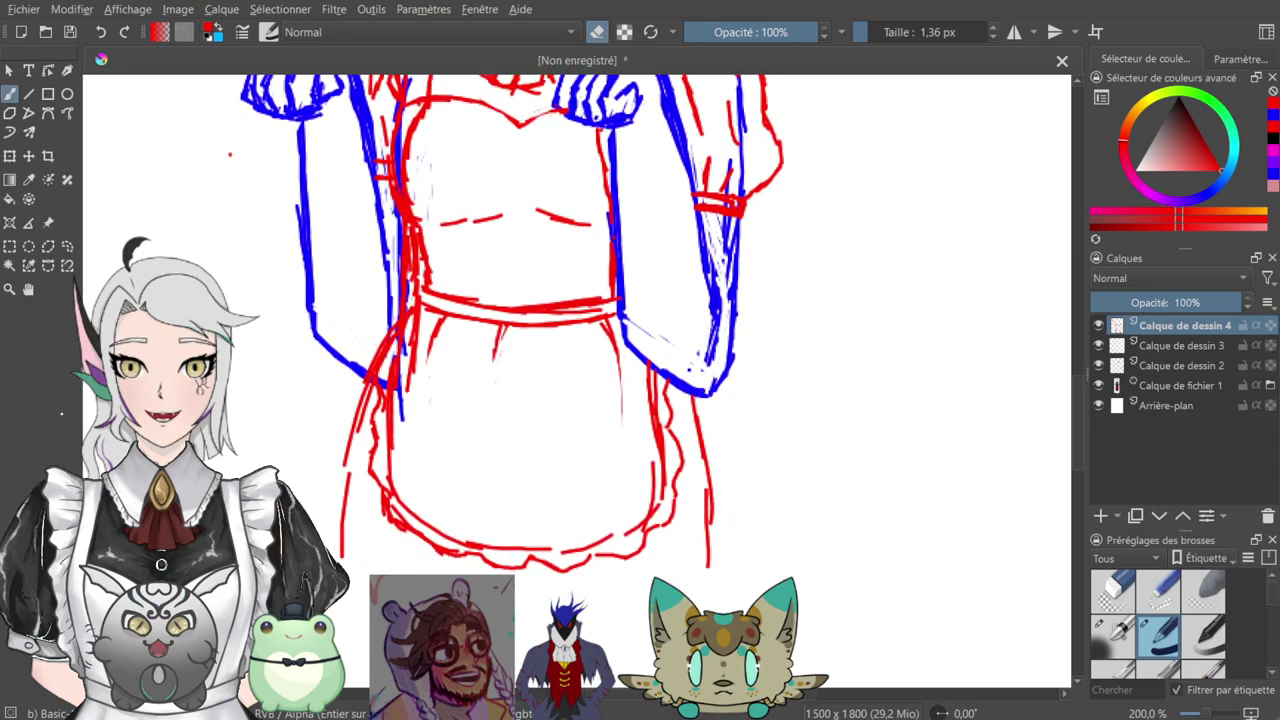
- Draw short red vertical lines for the skirt's folds below the apron's frilled hem
click(596, 34)
drag(385, 500, 384, 574)
drag(661, 542, 660, 575)
drag(479, 560, 475, 580)
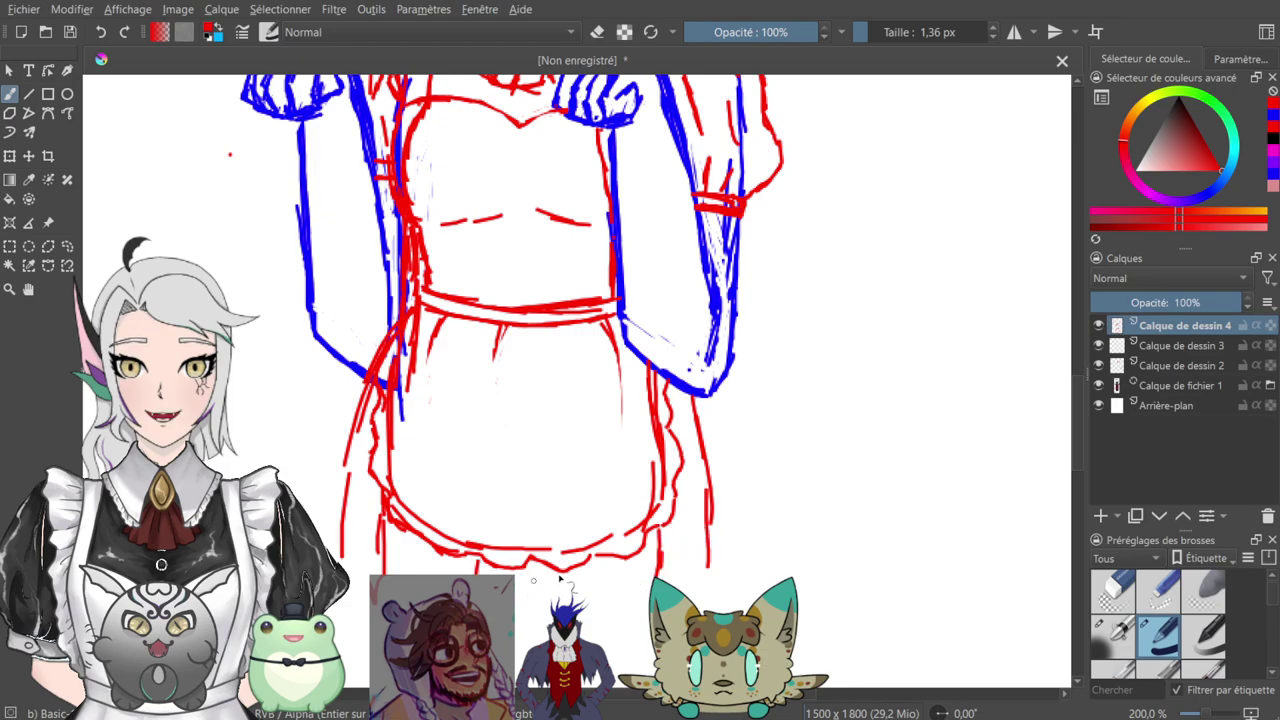
drag(574, 567, 582, 594)
drag(636, 354, 678, 464)
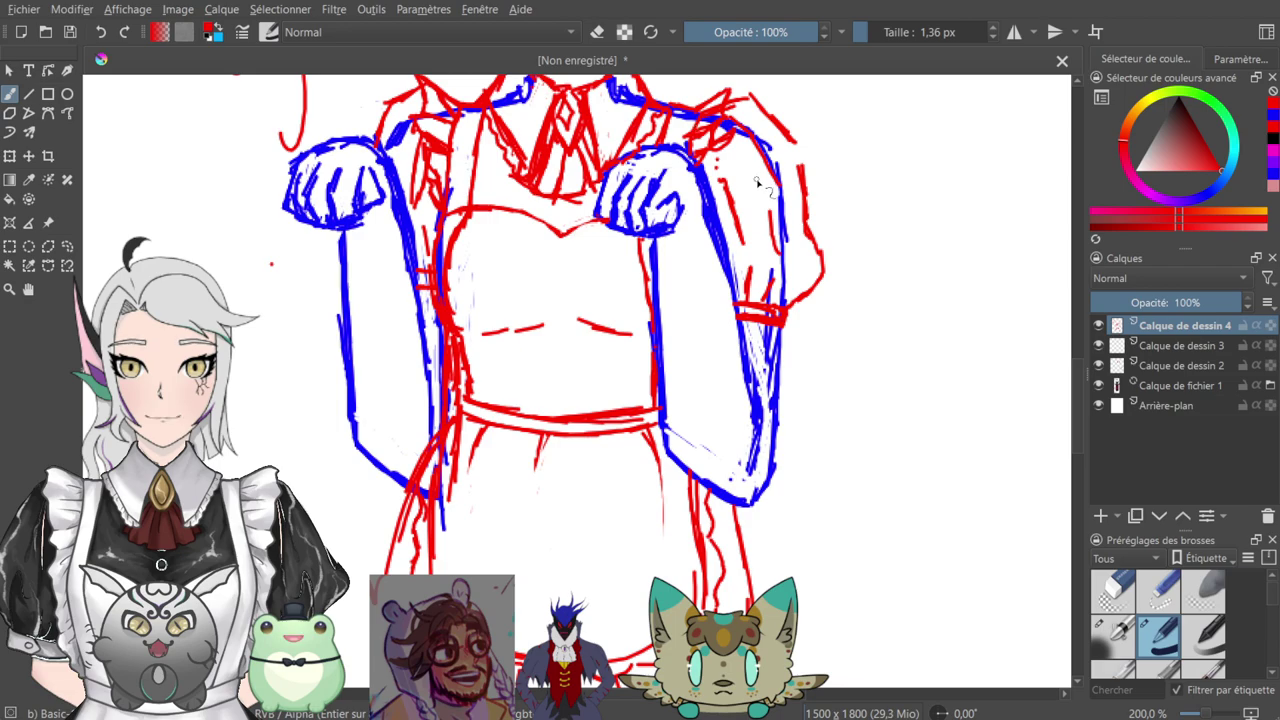
- Examine the whole figure from head to skirt at different zoom levels
key(minus)
key(minus)
key(minus)
key(plus)
key(plus)
key(plus)
key(plus)
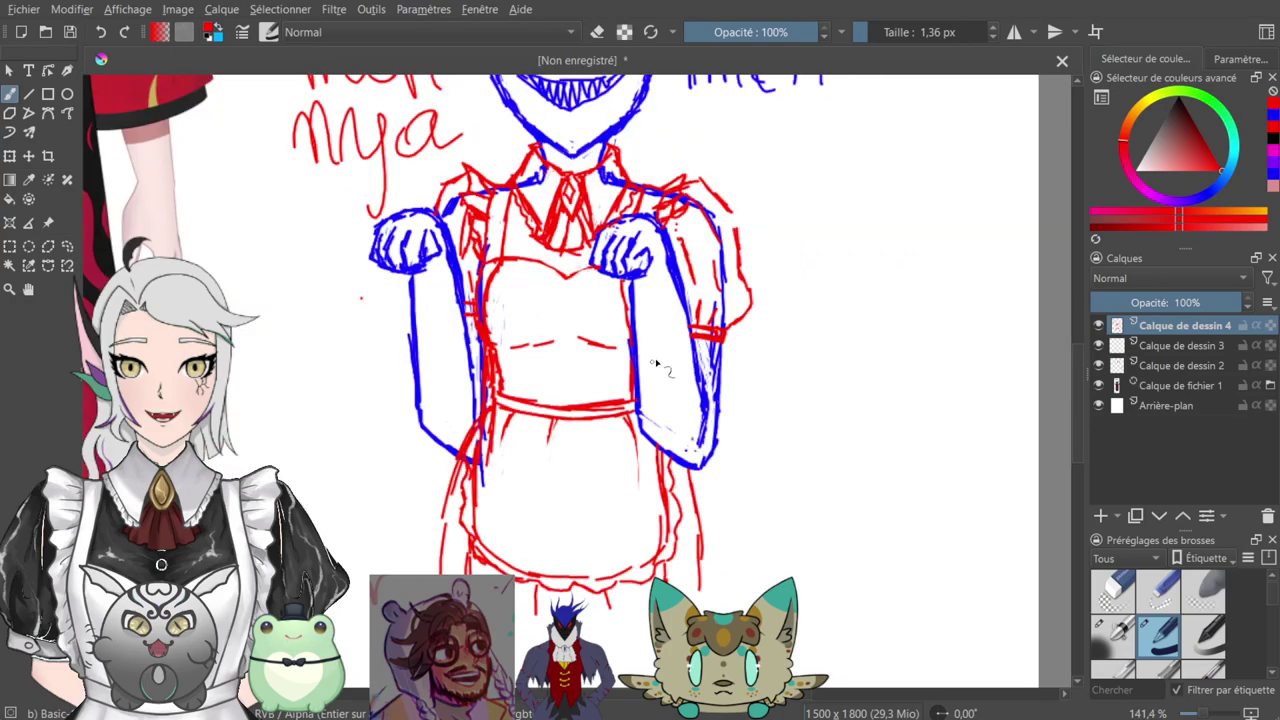
drag(651, 114, 595, 562)
drag(614, 431, 717, 278)
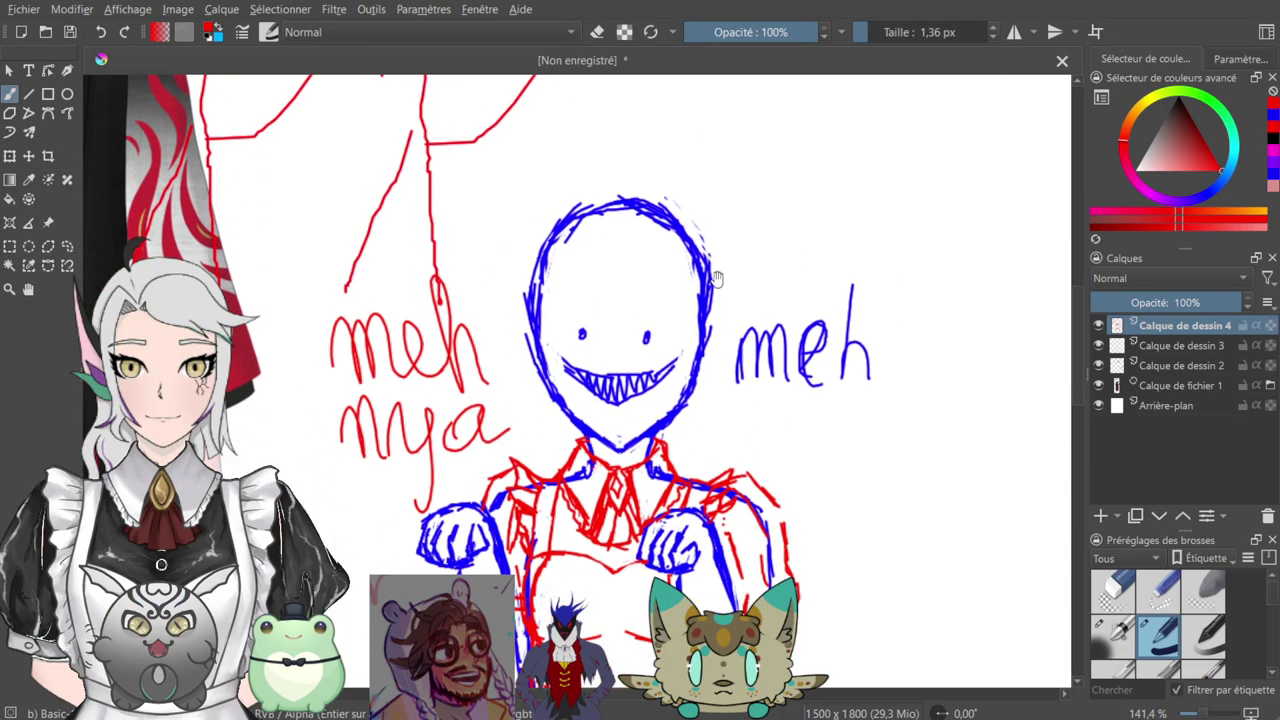
drag(708, 364, 764, 240)
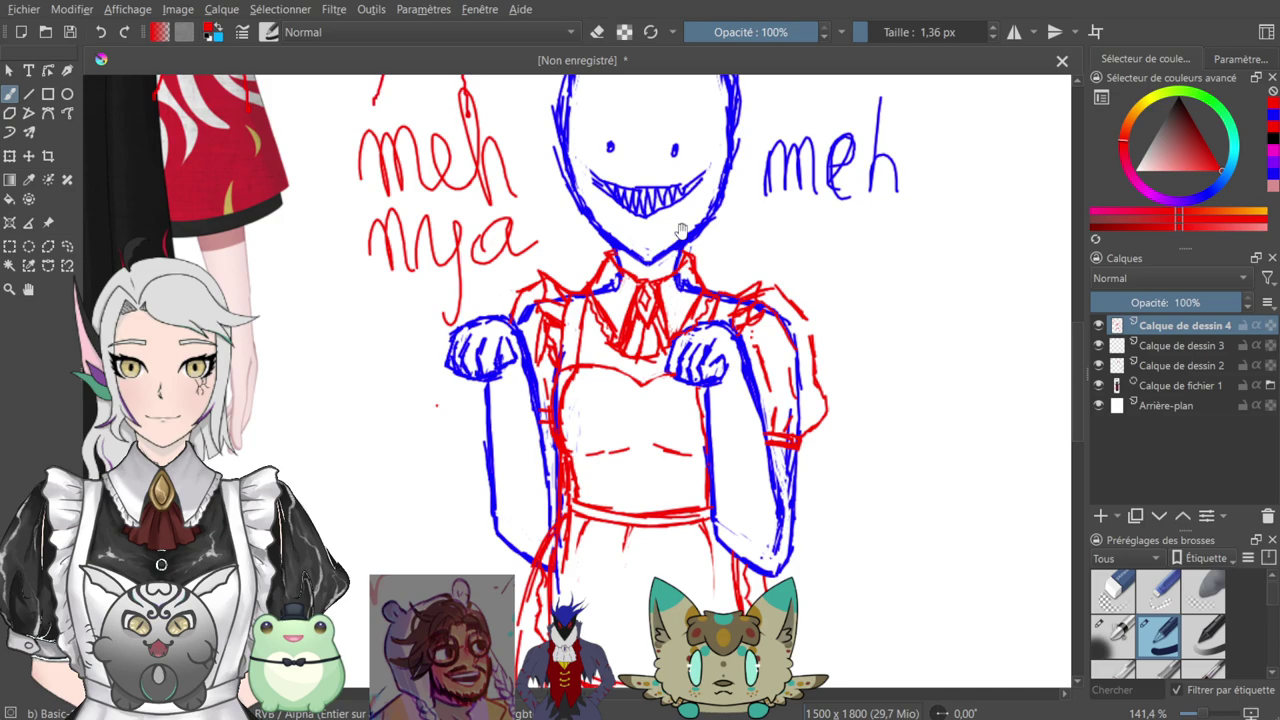
- Go over the lower edge of the forearm beneath the first raised fist in blue, and switch to erasing
key(x)
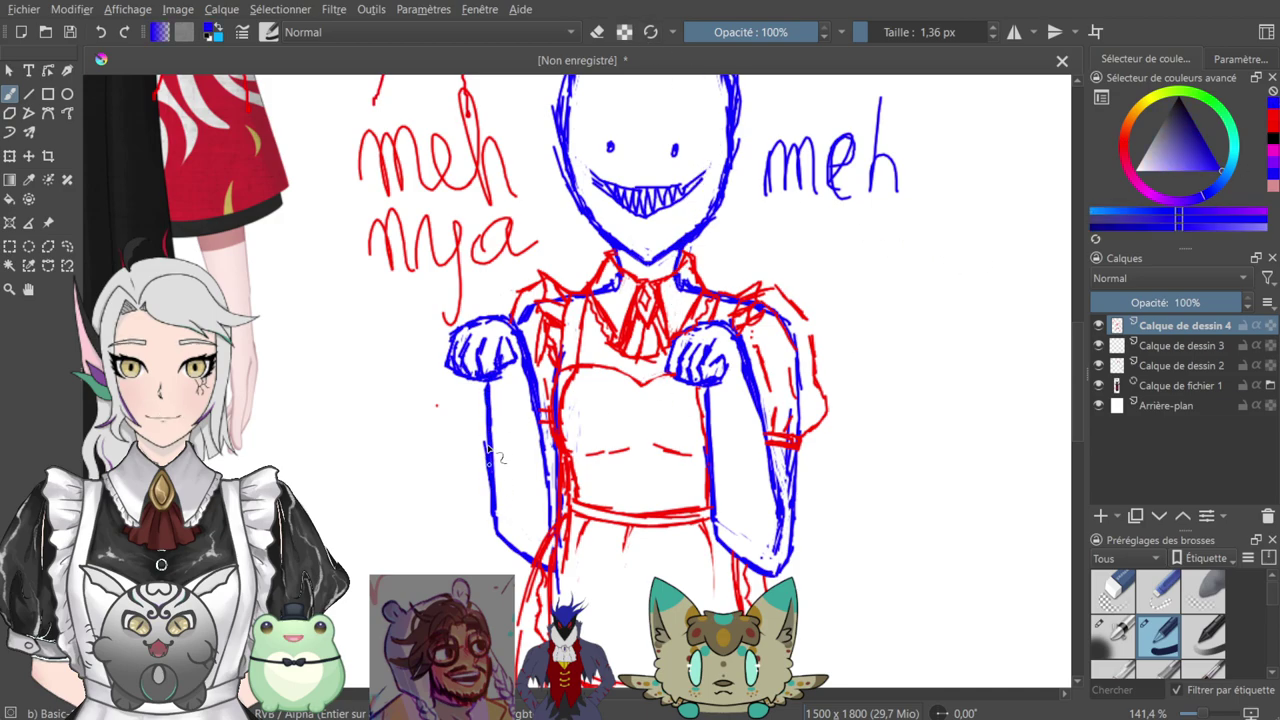
drag(503, 529, 538, 566)
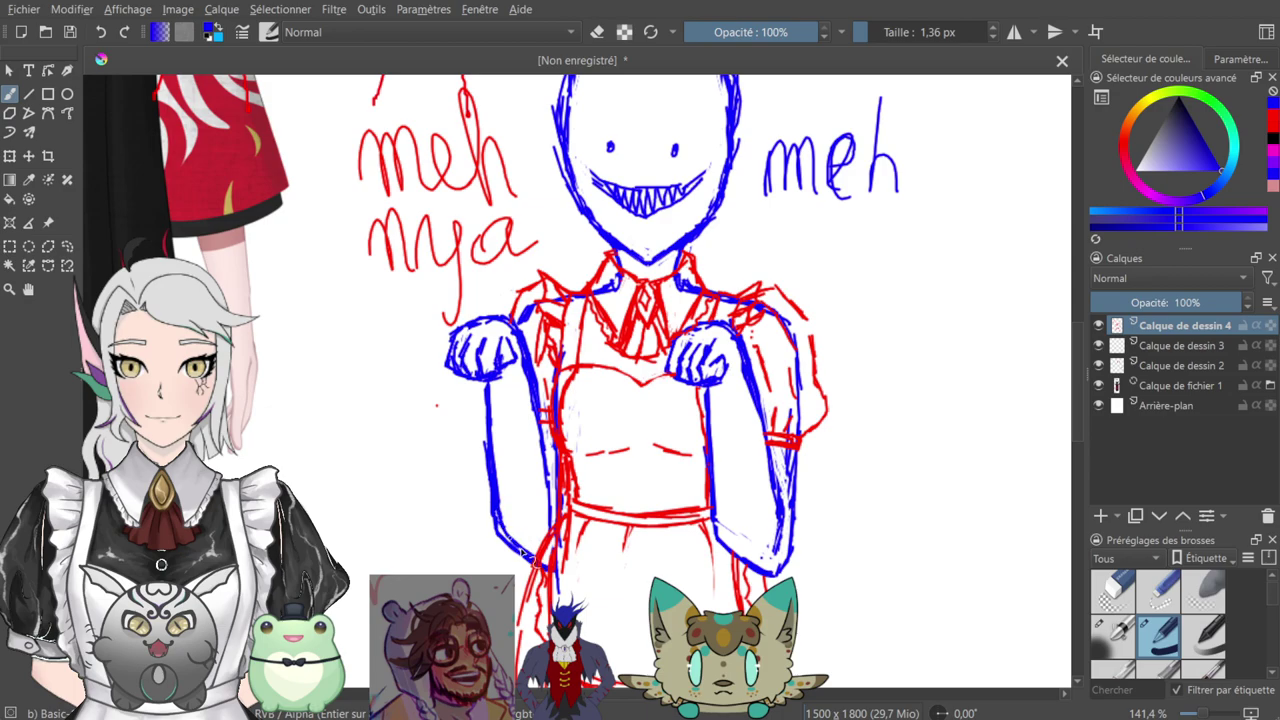
key(e)
- Thin the first forearm's blue outline by erasing on the layer Calque de dessin 2, and reselect Calque de dessin 4
click(1180, 345)
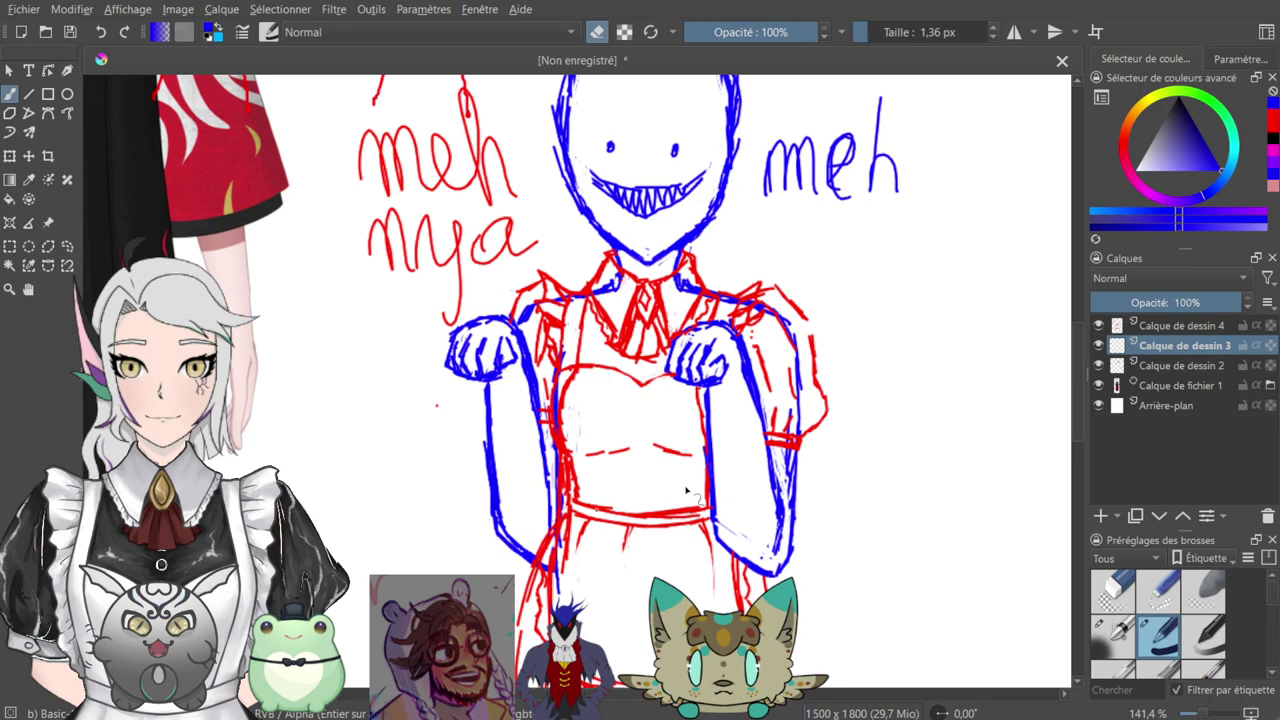
click(1178, 326)
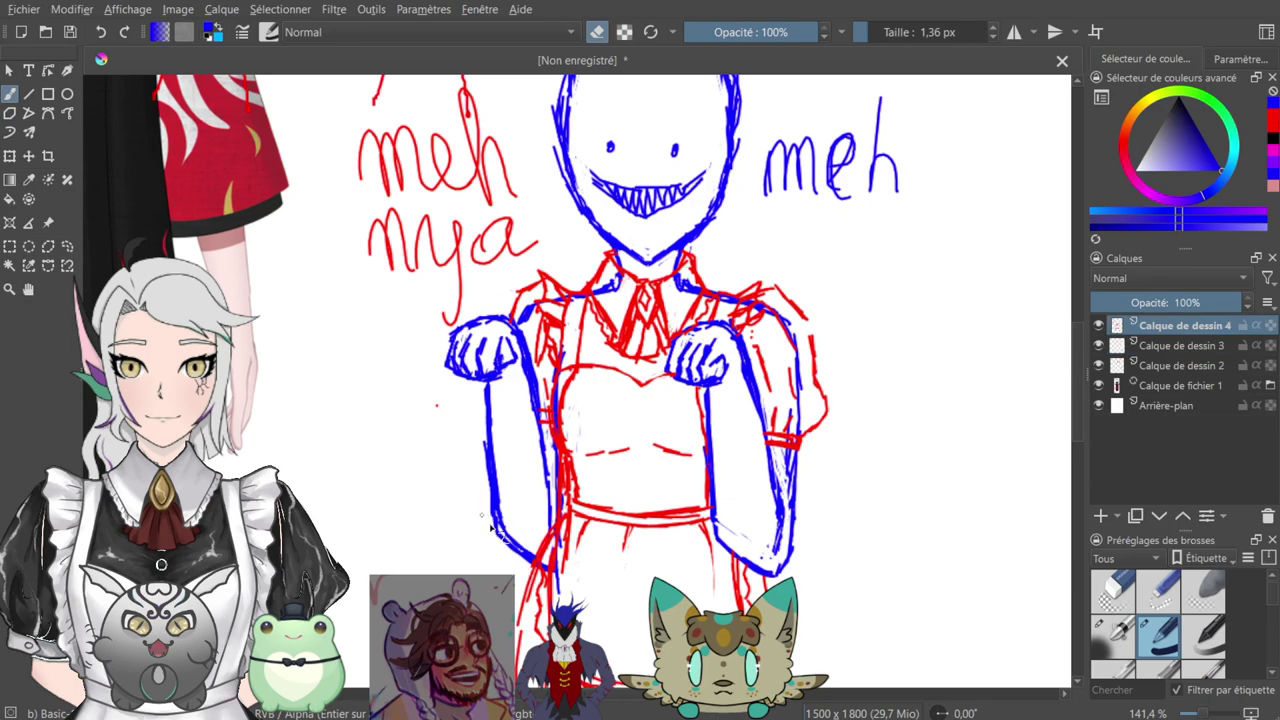
key(Page_Down)
key(Page_Down)
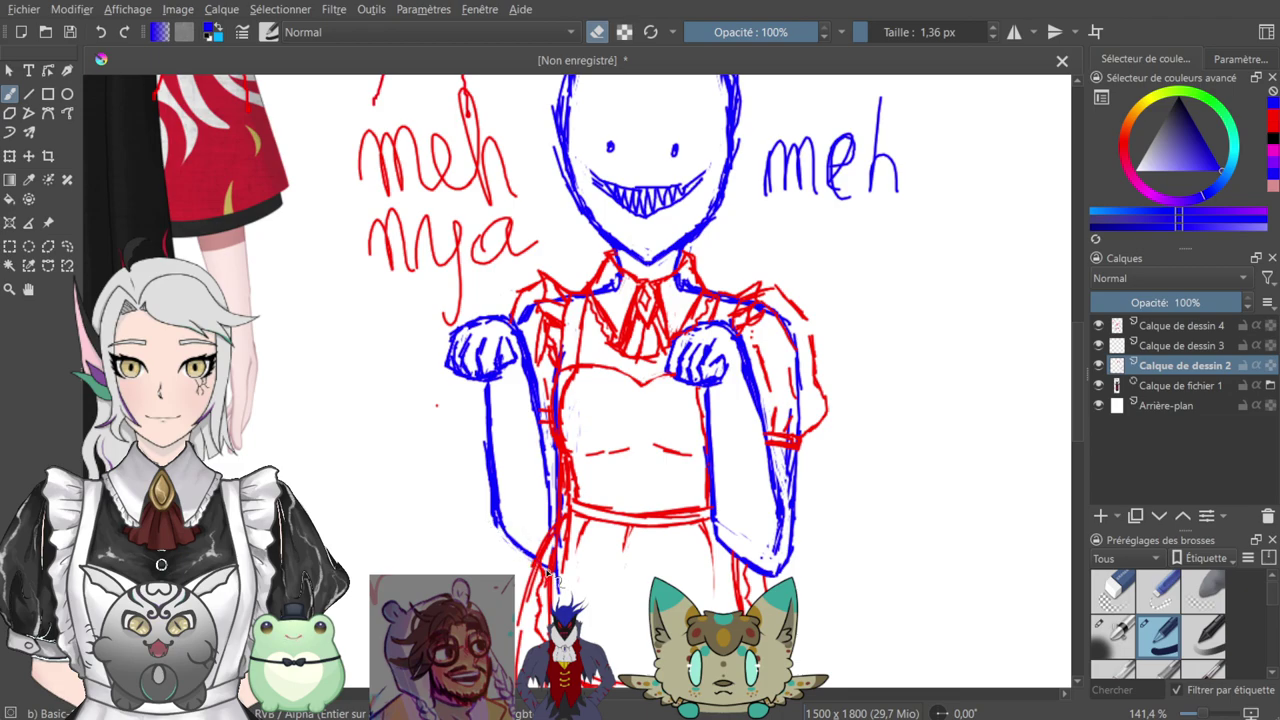
mouse_move(487, 517)
mouse_down()
mouse_move(488, 450)
mouse_move(493, 508)
mouse_up()
drag(484, 398, 487, 468)
drag(487, 413, 503, 518)
drag(649, 435, 645, 455)
scroll(645, 455, down, 3)
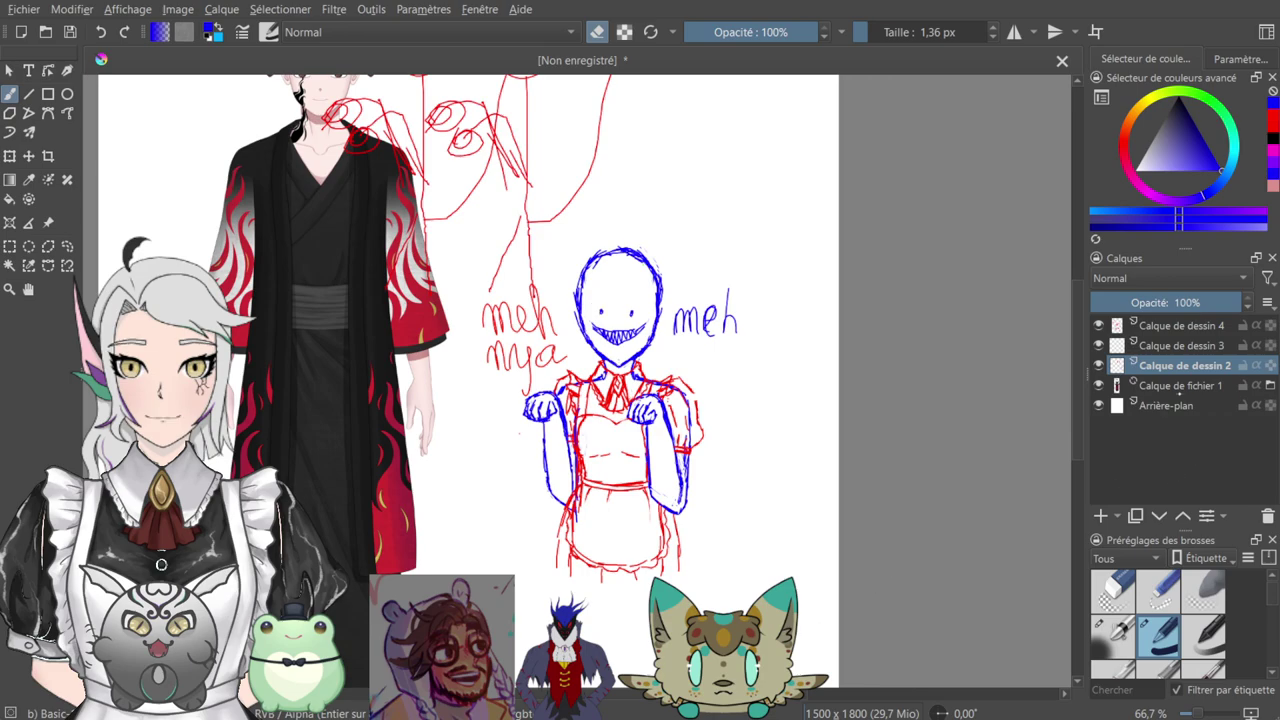
click(1179, 327)
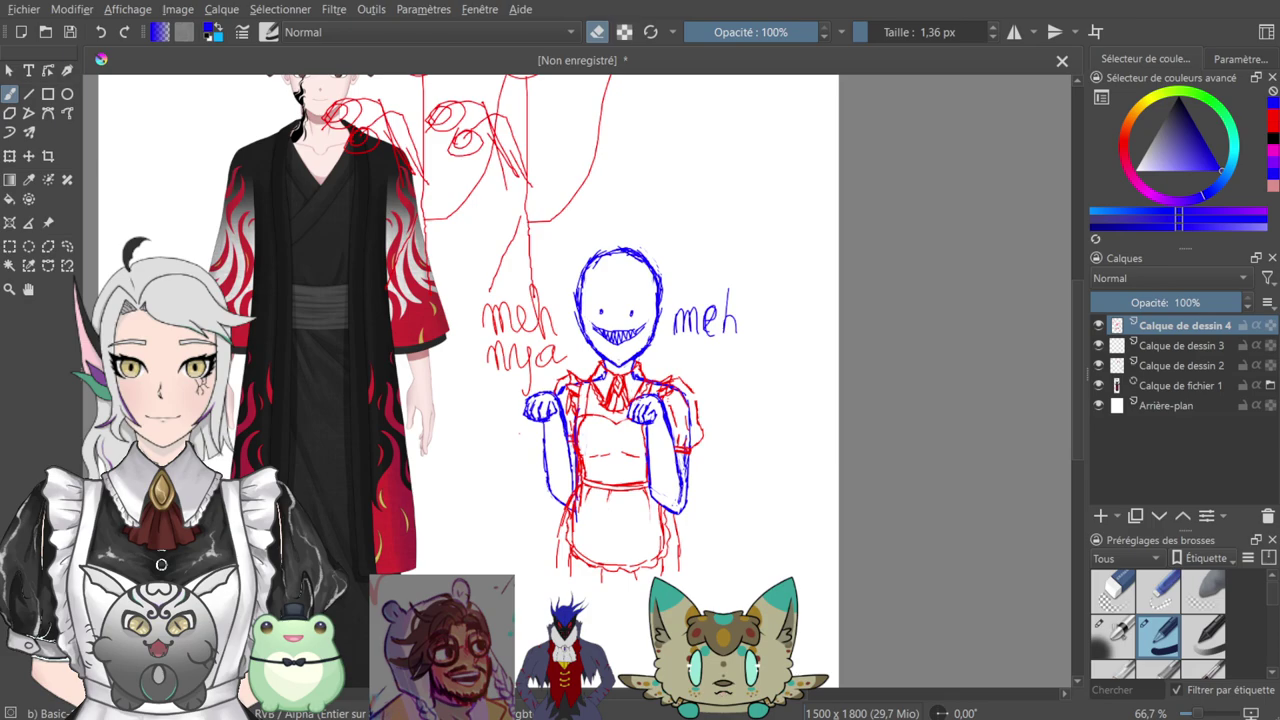
- Merge the drawing layers Calque de dessin 4 and Calque de dessin 3 down into Calque de dessin 2
key(shift+Delete)
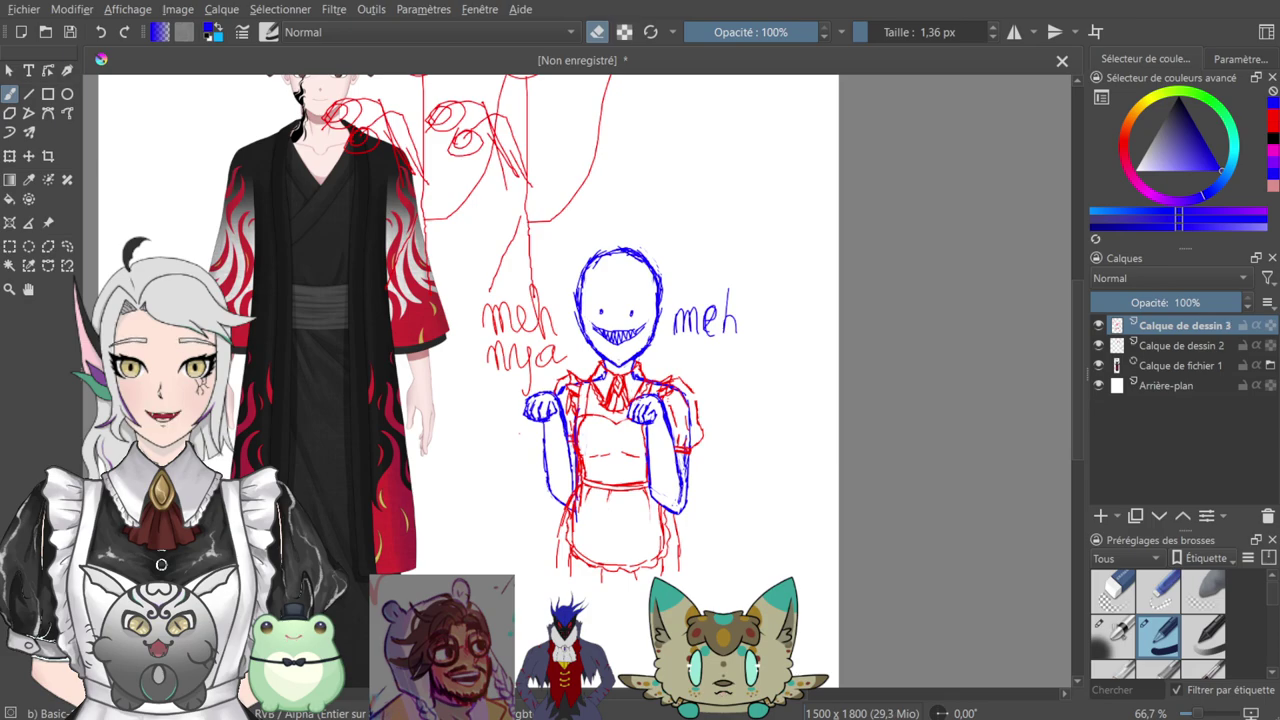
key(minus)
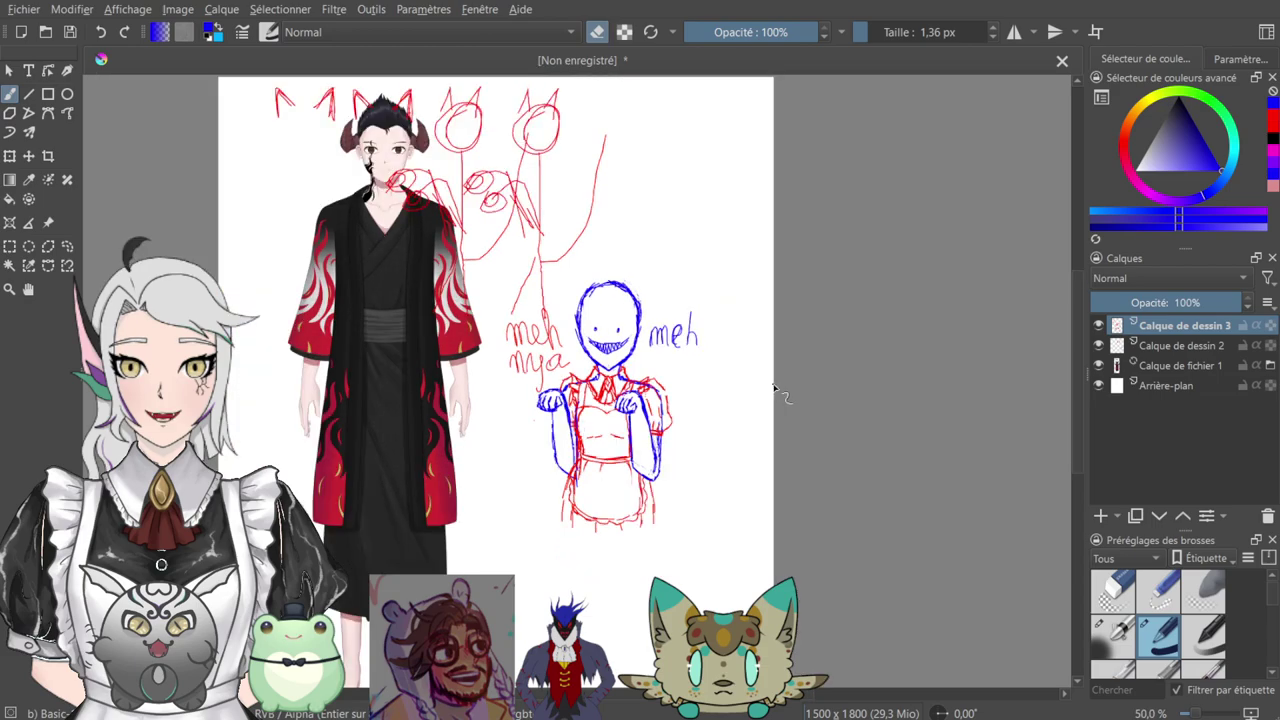
key(plus)
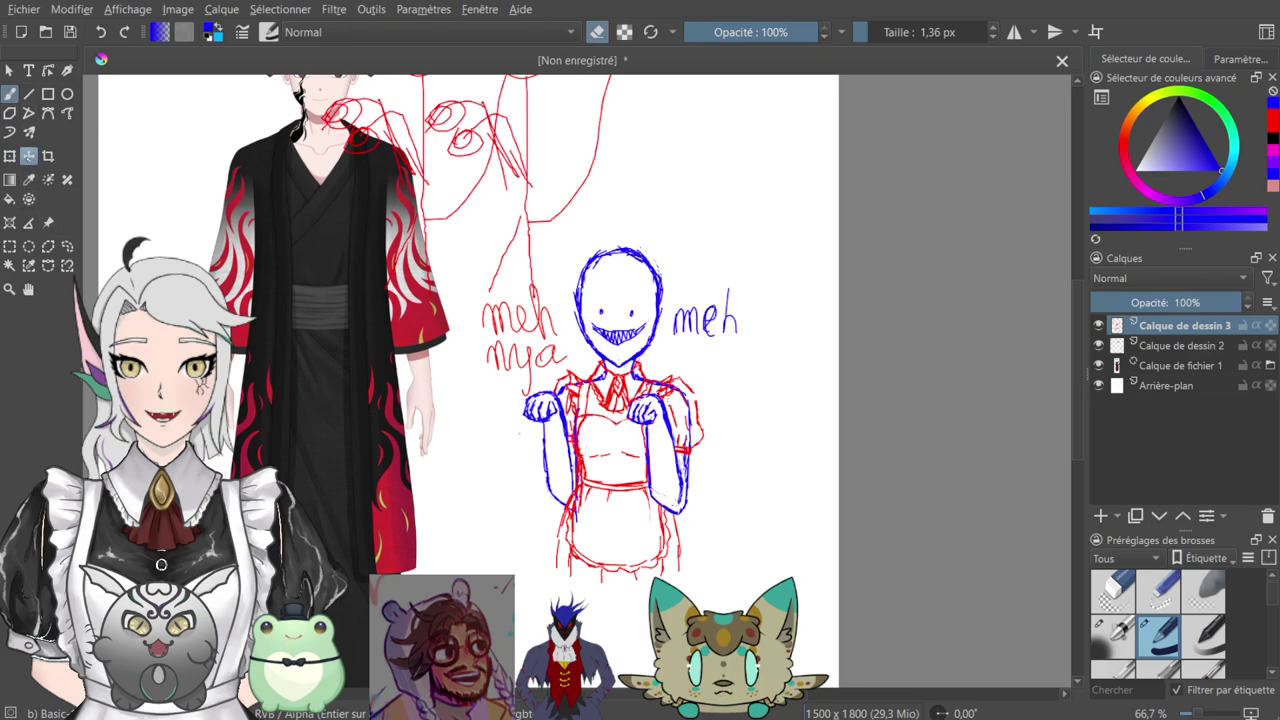
click(9, 156)
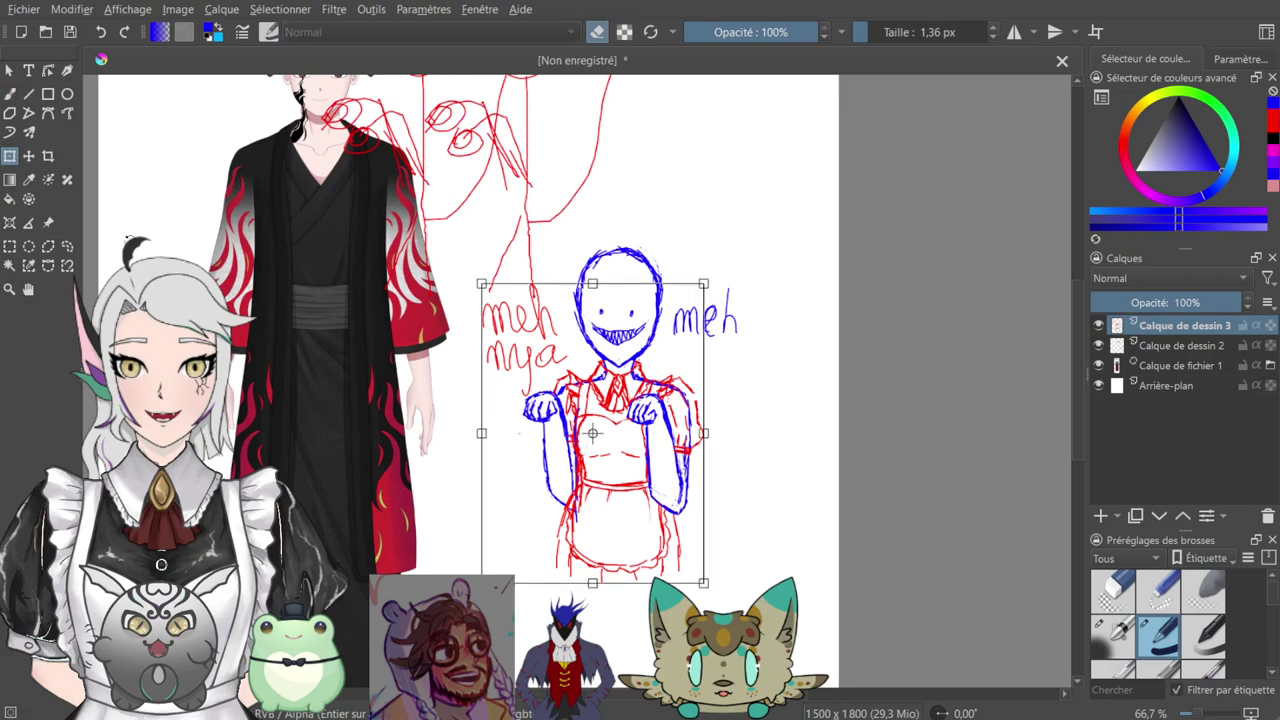
key(minus)
key(minus)
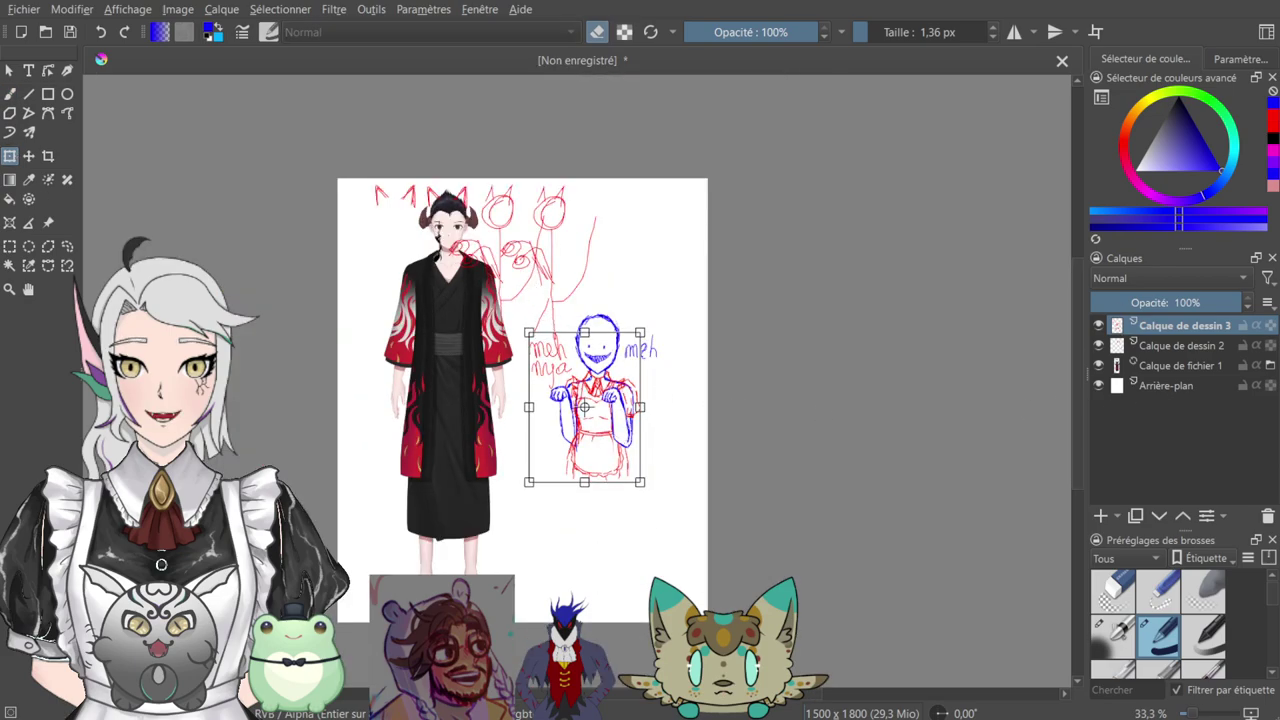
key(ctrl+e)
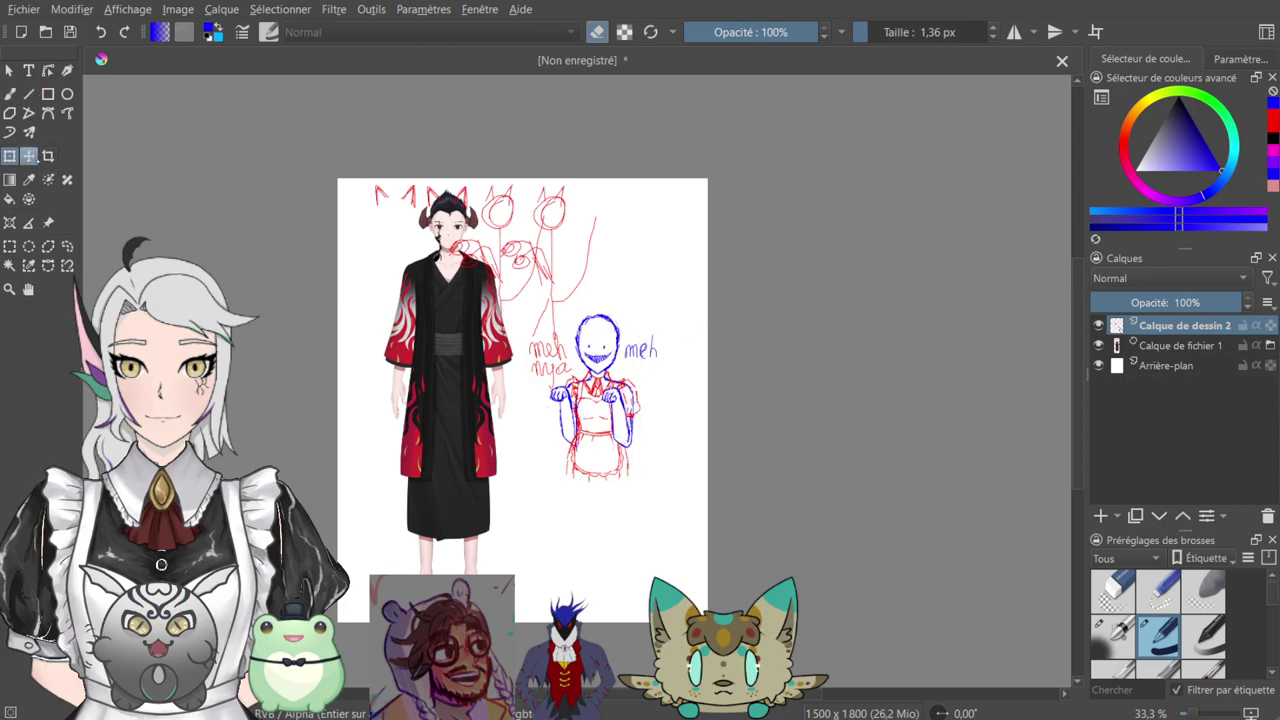
- Enlarge the merged sketch and reposition it so the maid character stands larger beside the robed figure, and return to the brush
click(604, 366)
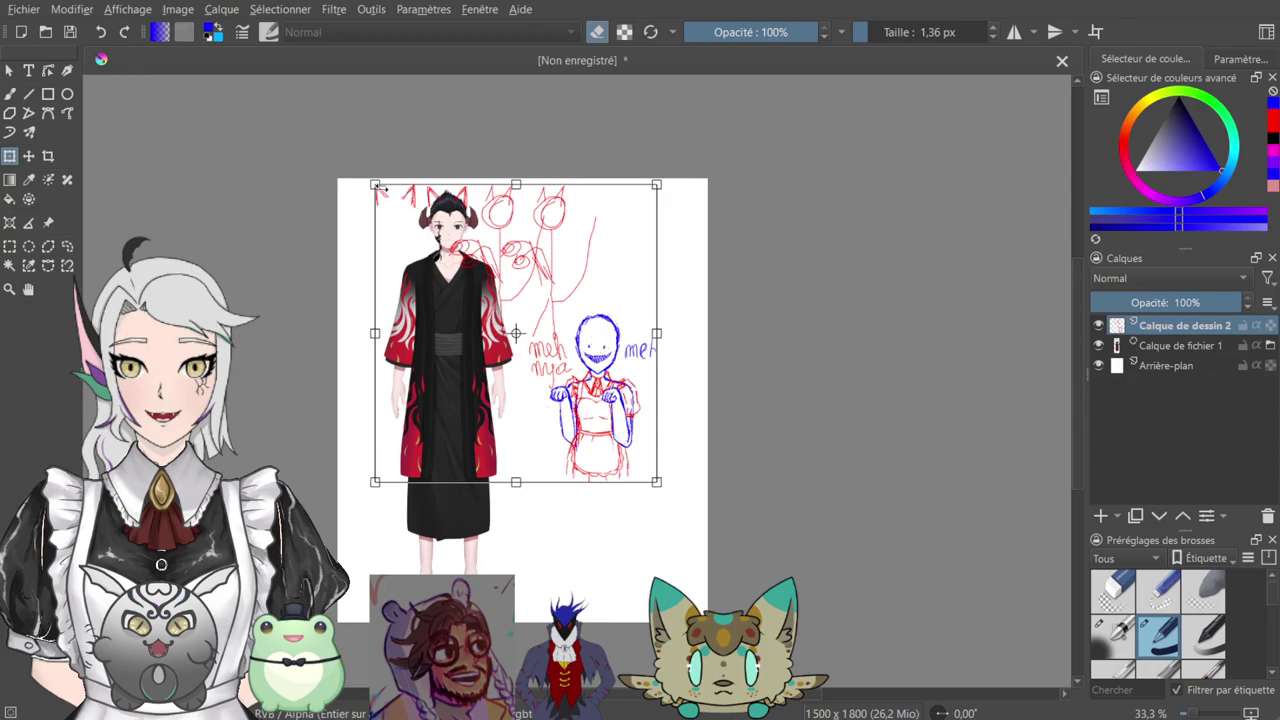
mouse_move(656, 482)
mouse_down()
mouse_move(730, 512)
mouse_move(800, 660)
mouse_up()
mouse_move(632, 456)
mouse_down()
mouse_move(555, 420)
mouse_move(435, 306)
mouse_move(454, 300)
mouse_move(425, 280)
mouse_move(500, 280)
mouse_up()
click(10, 94)
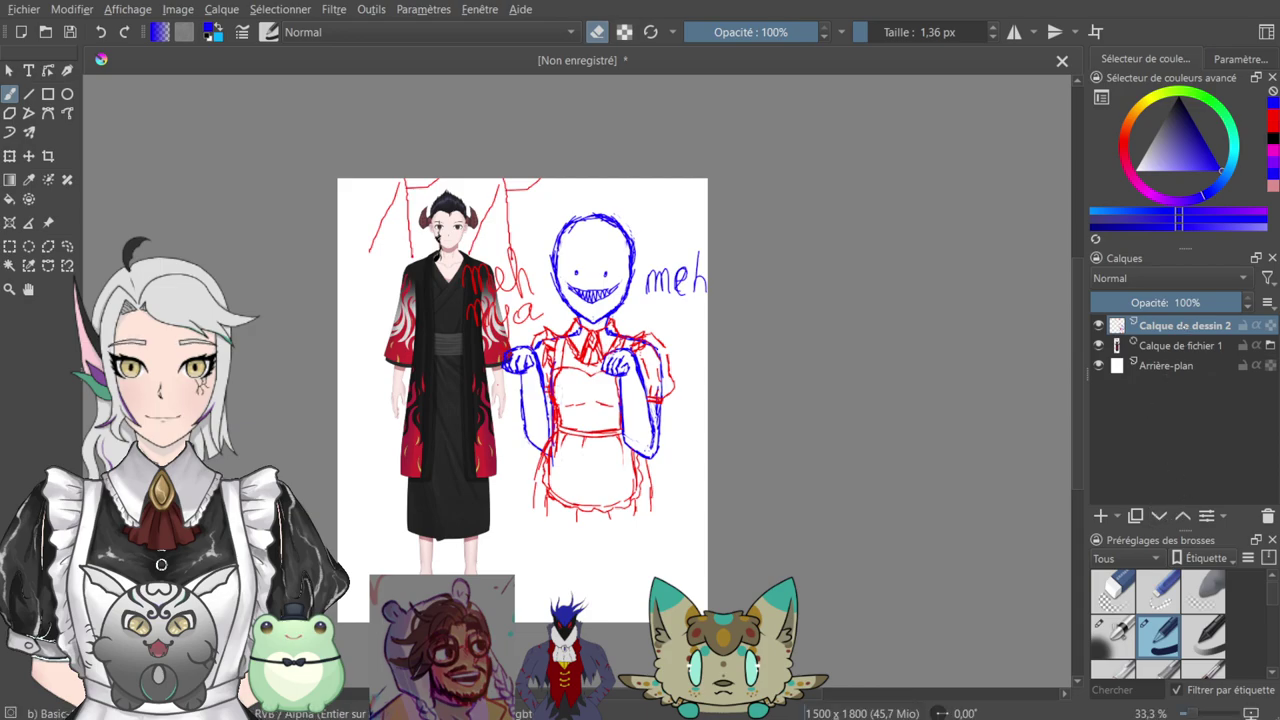
- Add a new paint layer above the merged sketch and lasso the lower part of the apron and skirt
key(Insert)
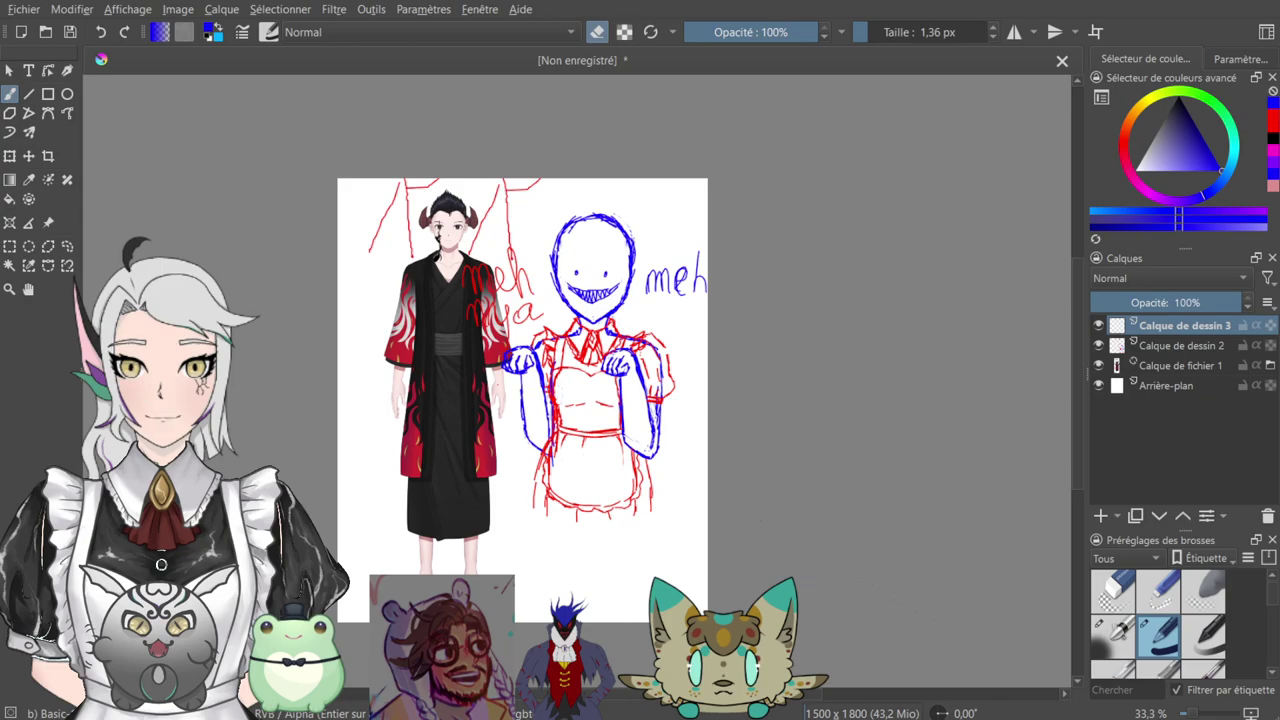
key(ctrl+plus)
key(ctrl+plus)
key(ctrl+plus)
drag(746, 471, 750, 157)
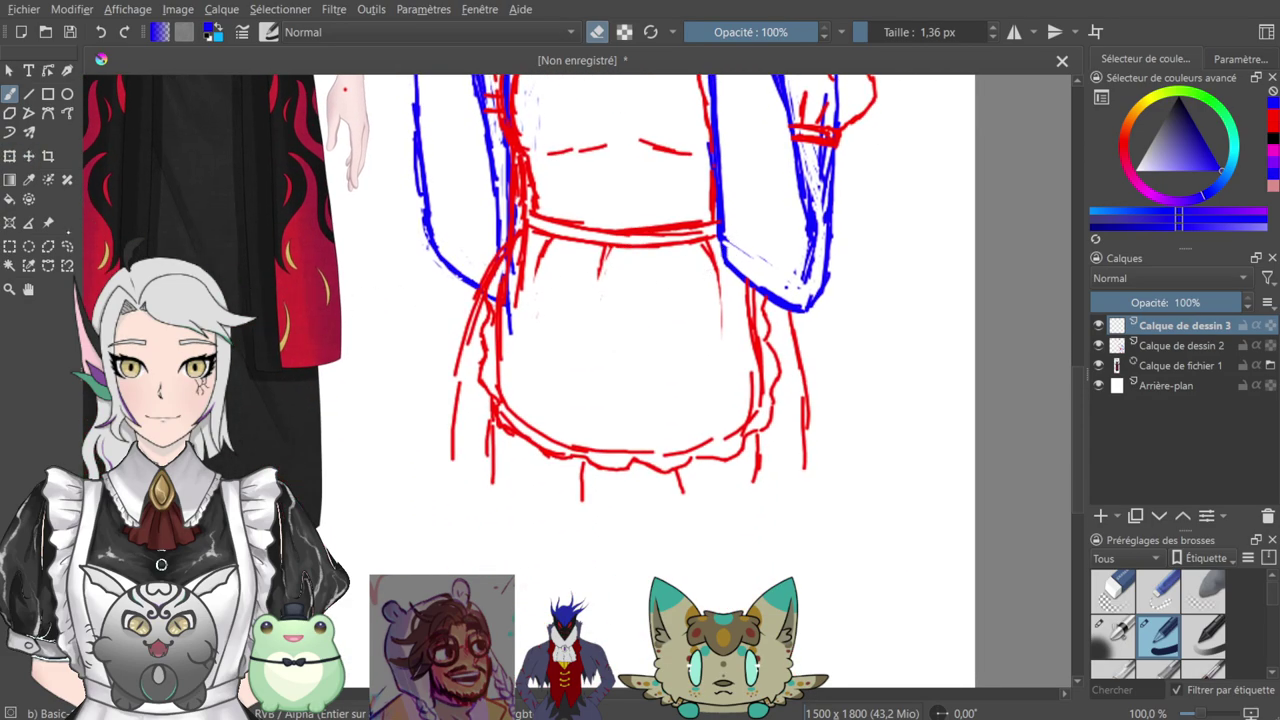
click(67, 246)
mouse_move(438, 313)
mouse_down()
mouse_move(710, 336)
mouse_move(886, 412)
mouse_move(443, 531)
mouse_move(438, 316)
mouse_up()
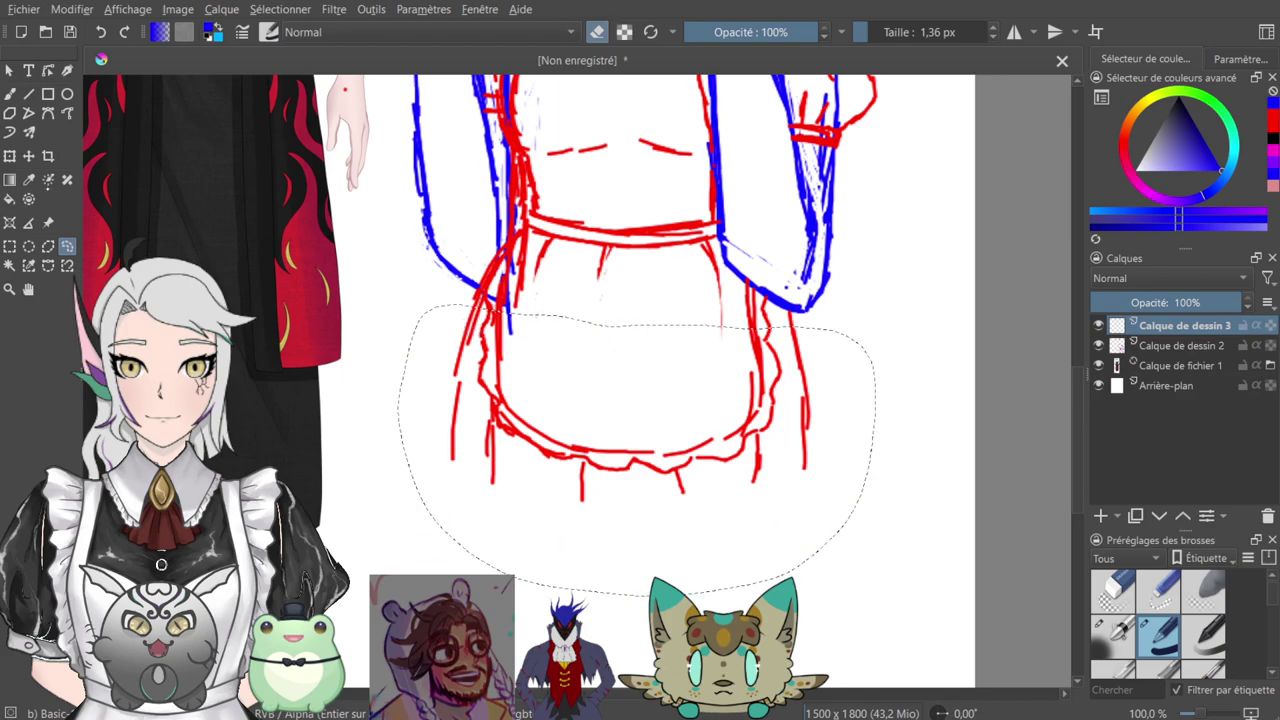
- Stretch the lassoed area downward, and start transforming the lower apron and skirt on the layer Calque de dessin 2
click(9, 156)
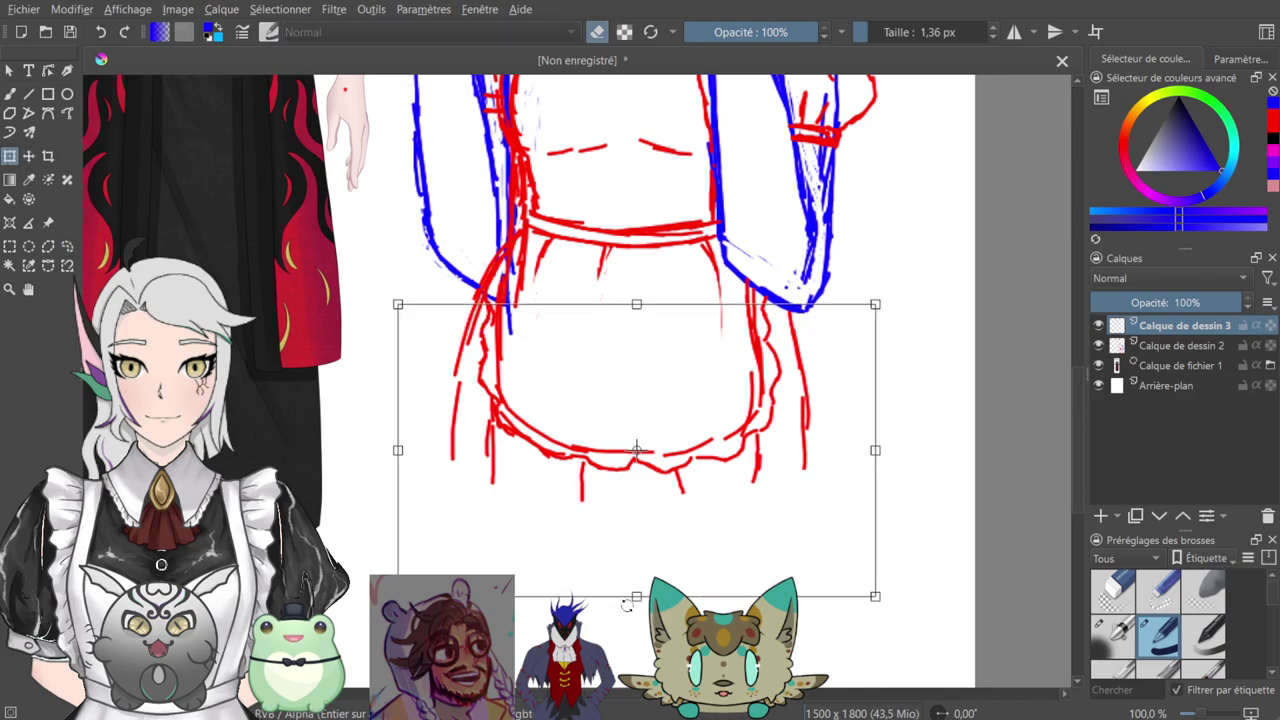
drag(637, 597, 631, 668)
key(minus)
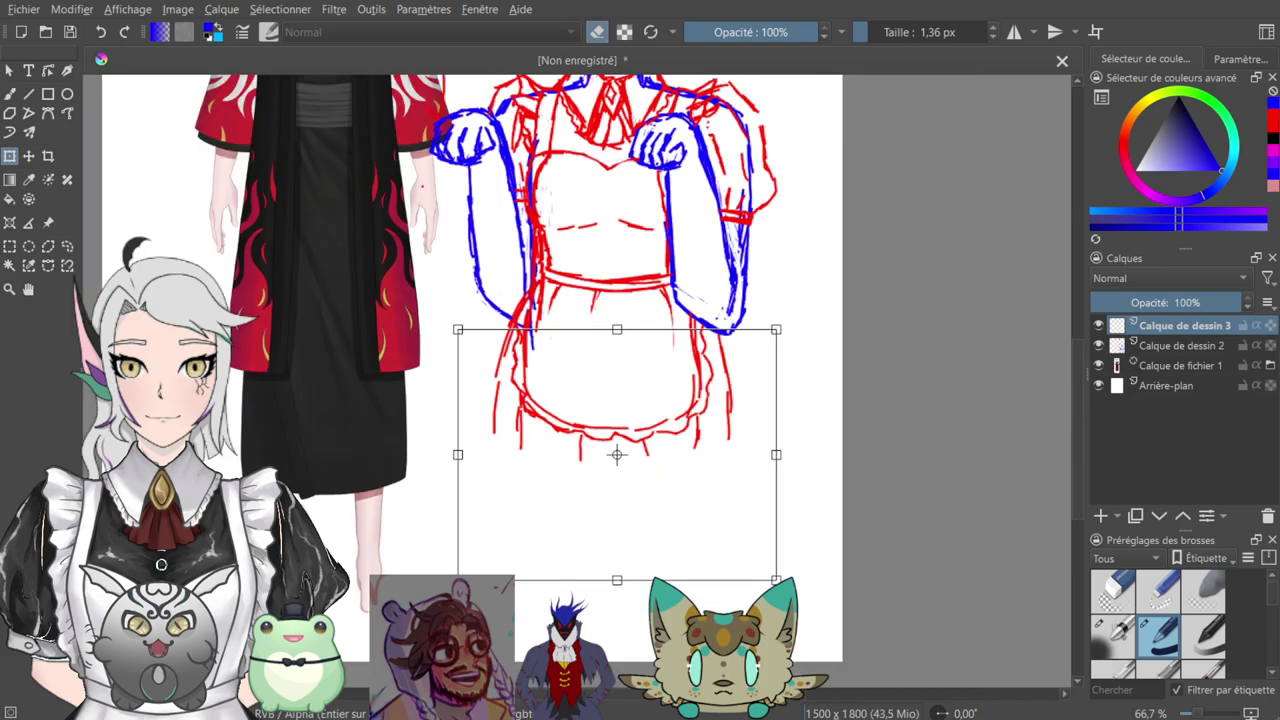
click(1181, 344)
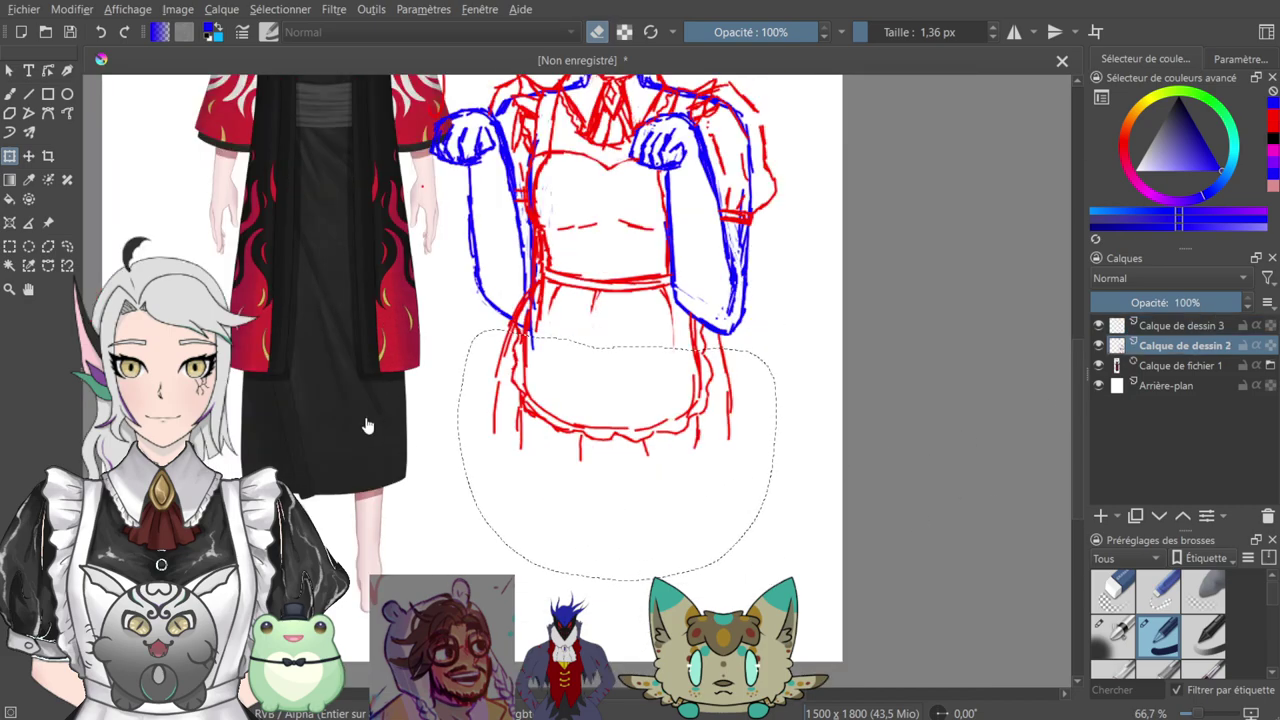
click(28, 156)
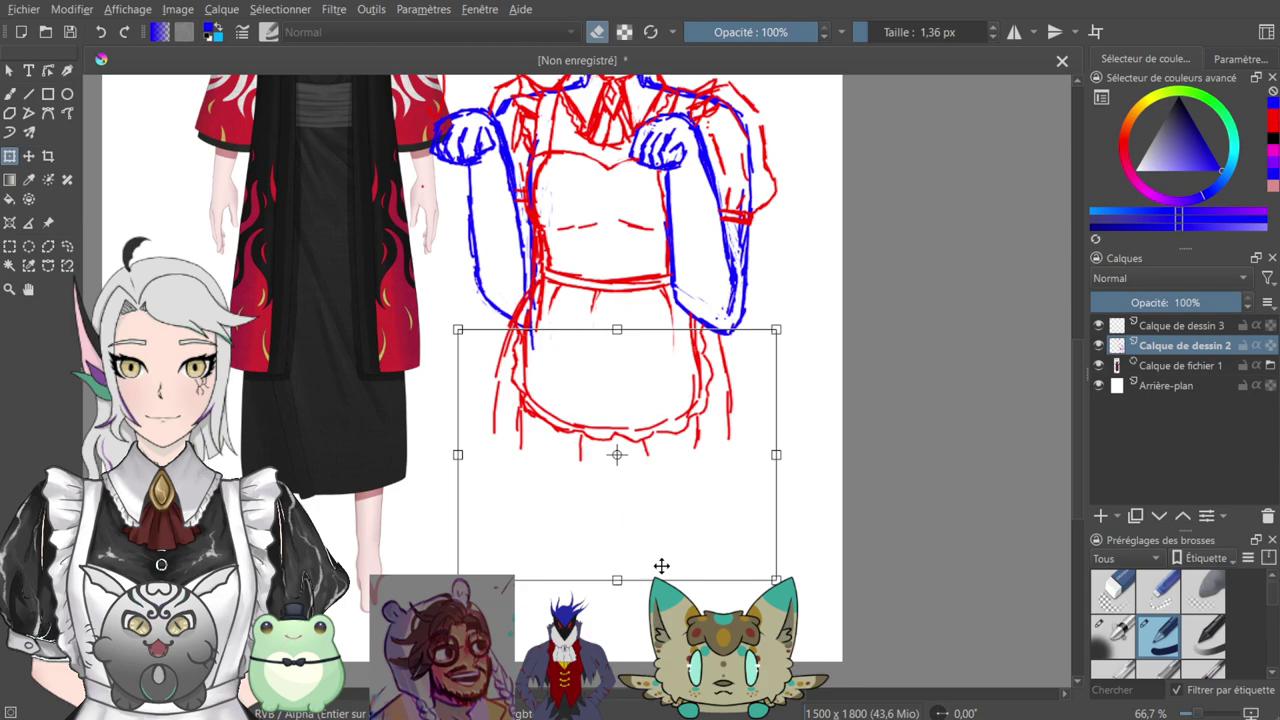
- Stretch the selected lower part of the sketched skirt and apron downward to lengthen it, and clear the selection
drag(612, 622, 612, 718)
mouse_move(617, 516)
mouse_down()
mouse_move(614, 529)
mouse_move(661, 553)
mouse_up()
key(b)
click(300, 8)
click(304, 43)
key(ctrl+minus)
key(ctrl+minus)
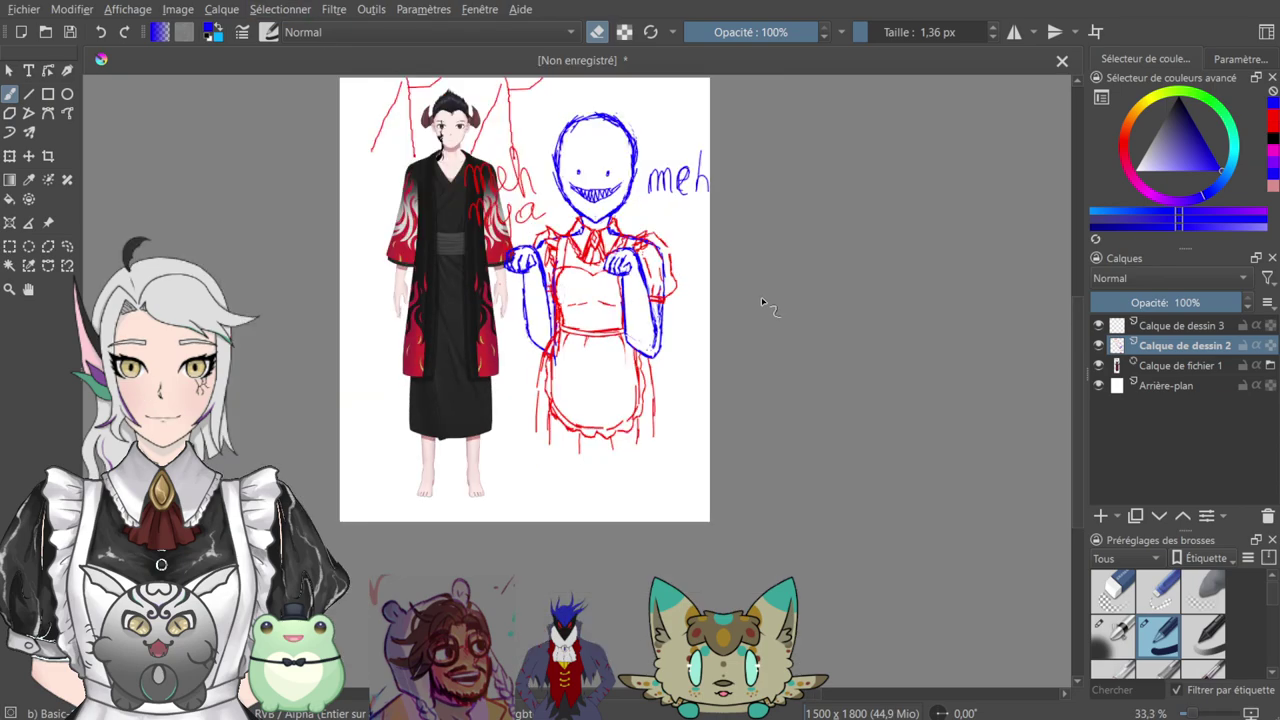
- Move the whole Calque de dessin 2 sketch layer down and slightly left to leave room above the head
scroll(768, 314, up, 2)
scroll(711, 277, up, 4)
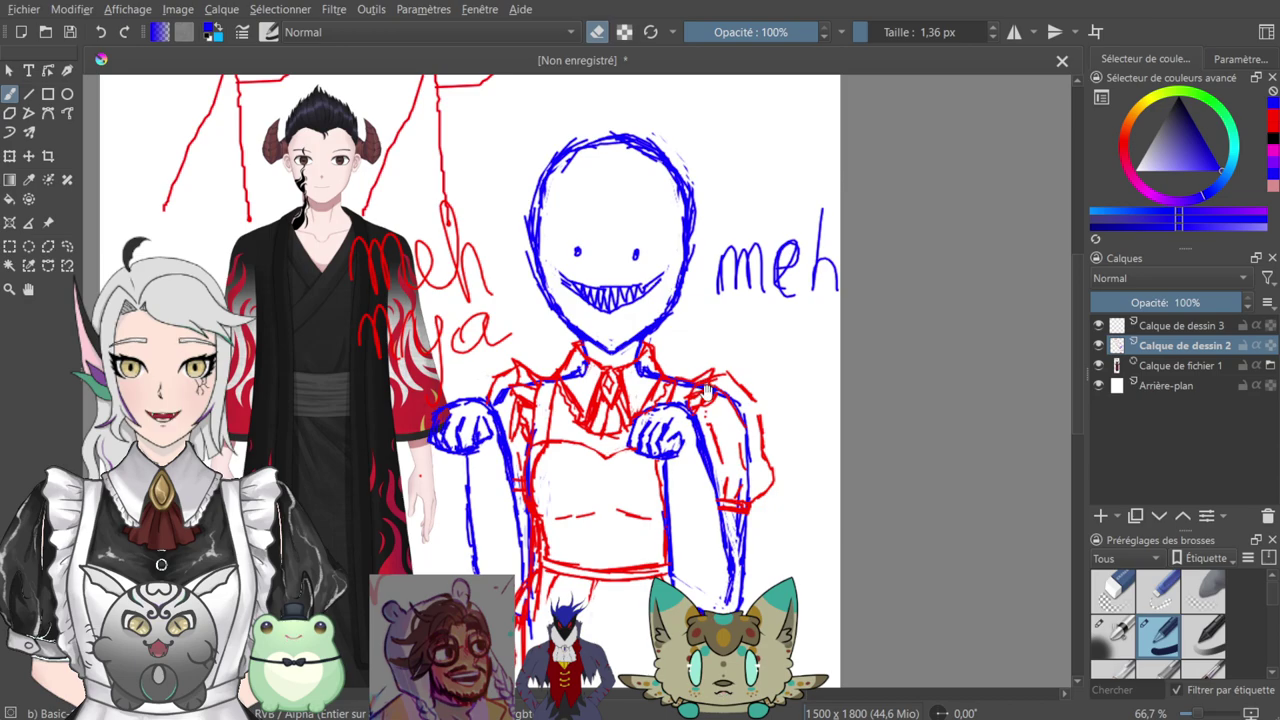
mouse_move(661, 329)
mouse_down()
mouse_move(658, 474)
mouse_move(681, 342)
mouse_up()
scroll(680, 342, up, 3)
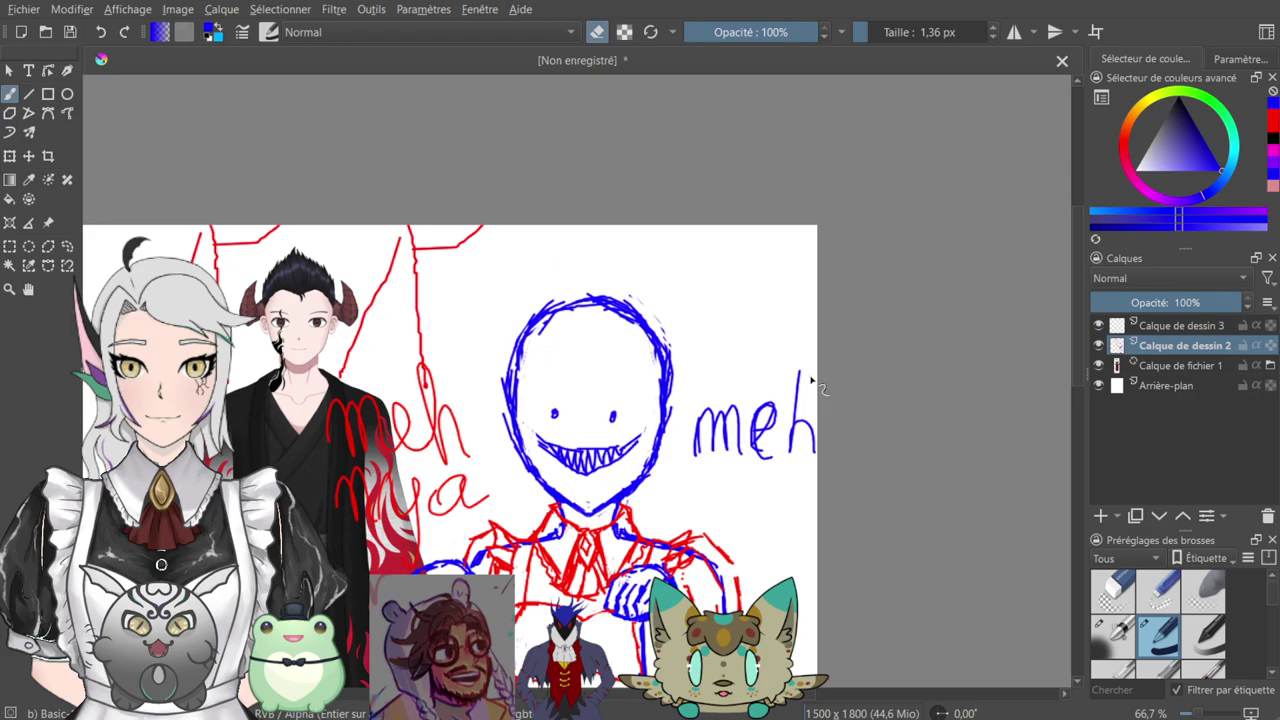
key(minus)
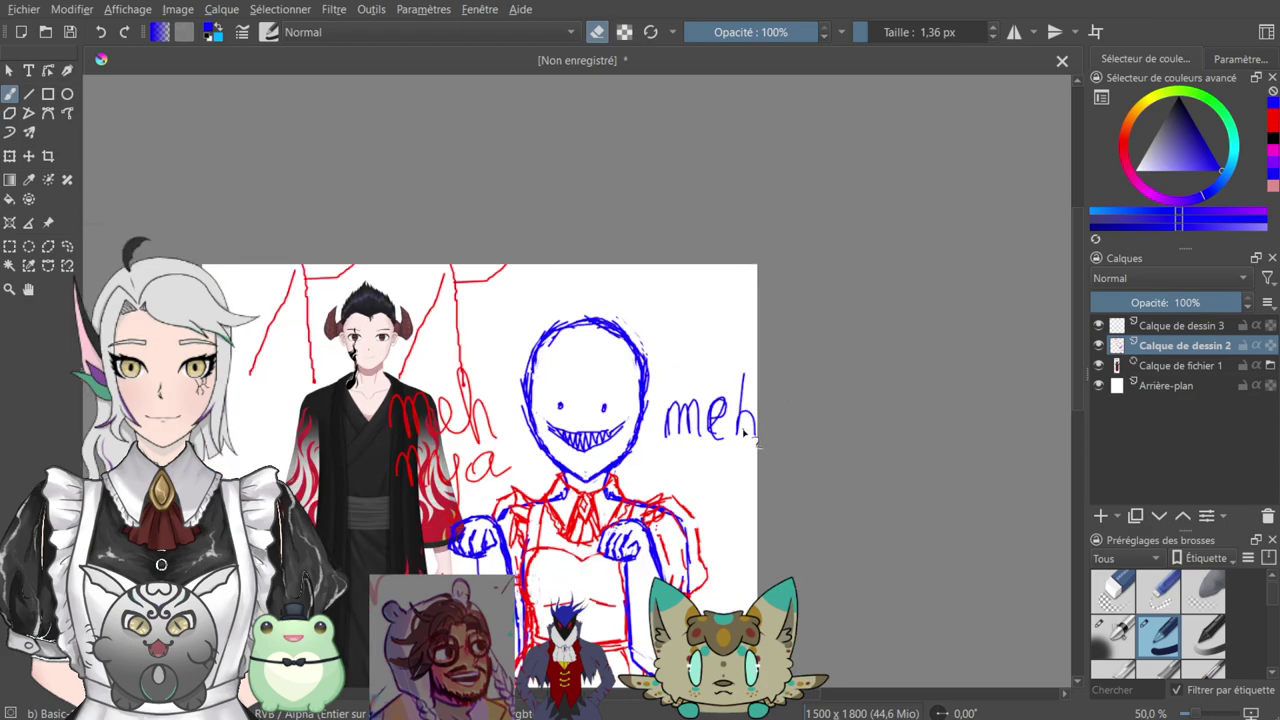
scroll(709, 435, down, 4)
click(28, 156)
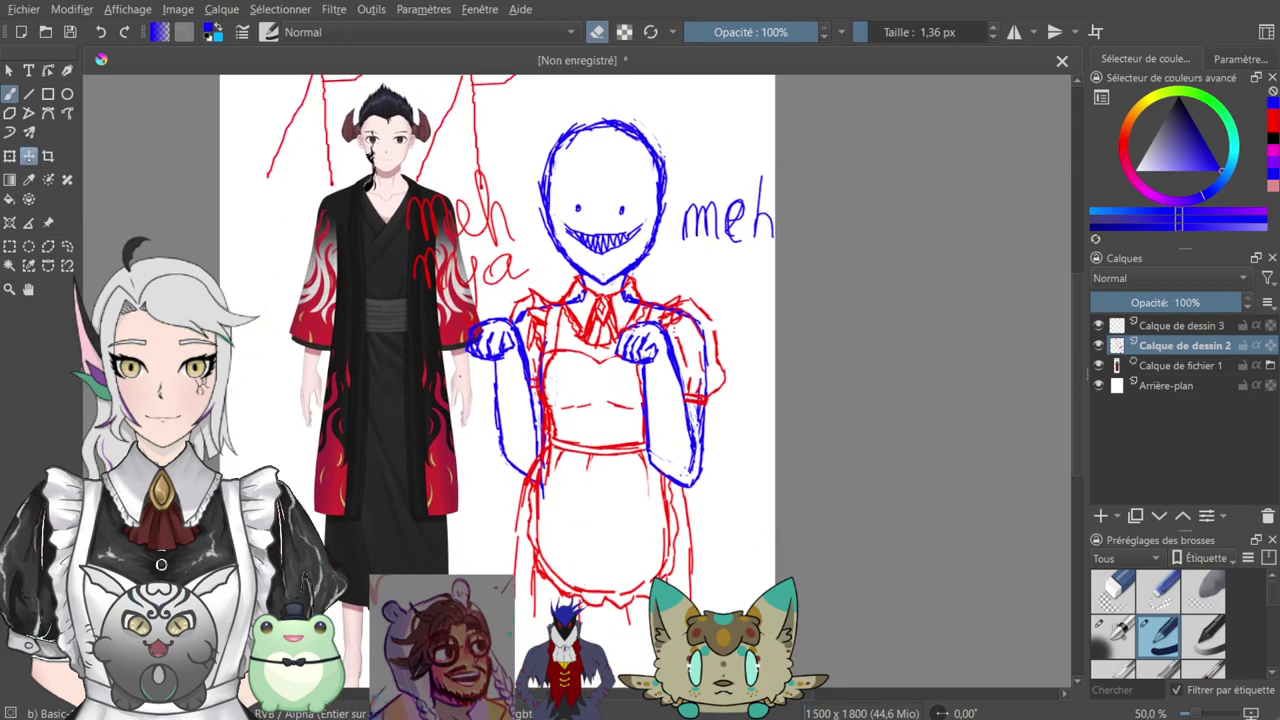
mouse_move(620, 374)
mouse_down()
mouse_move(607, 430)
mouse_move(615, 415)
mouse_up()
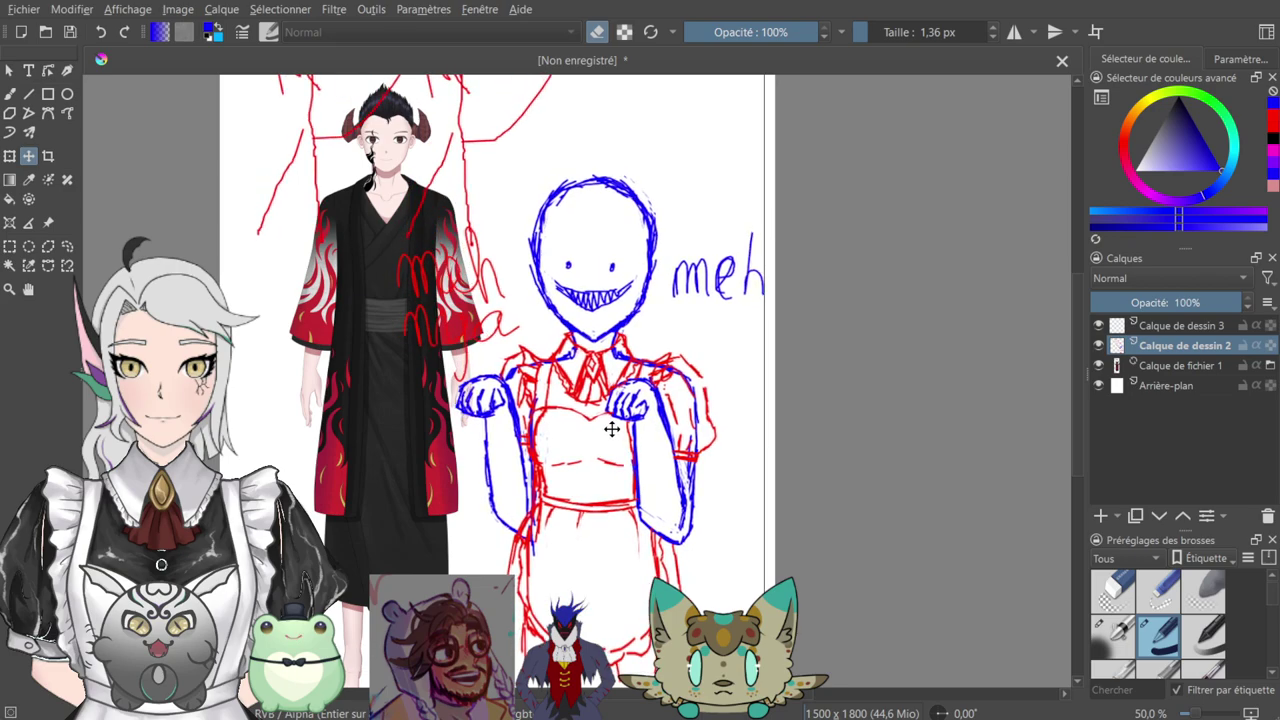
key(b)
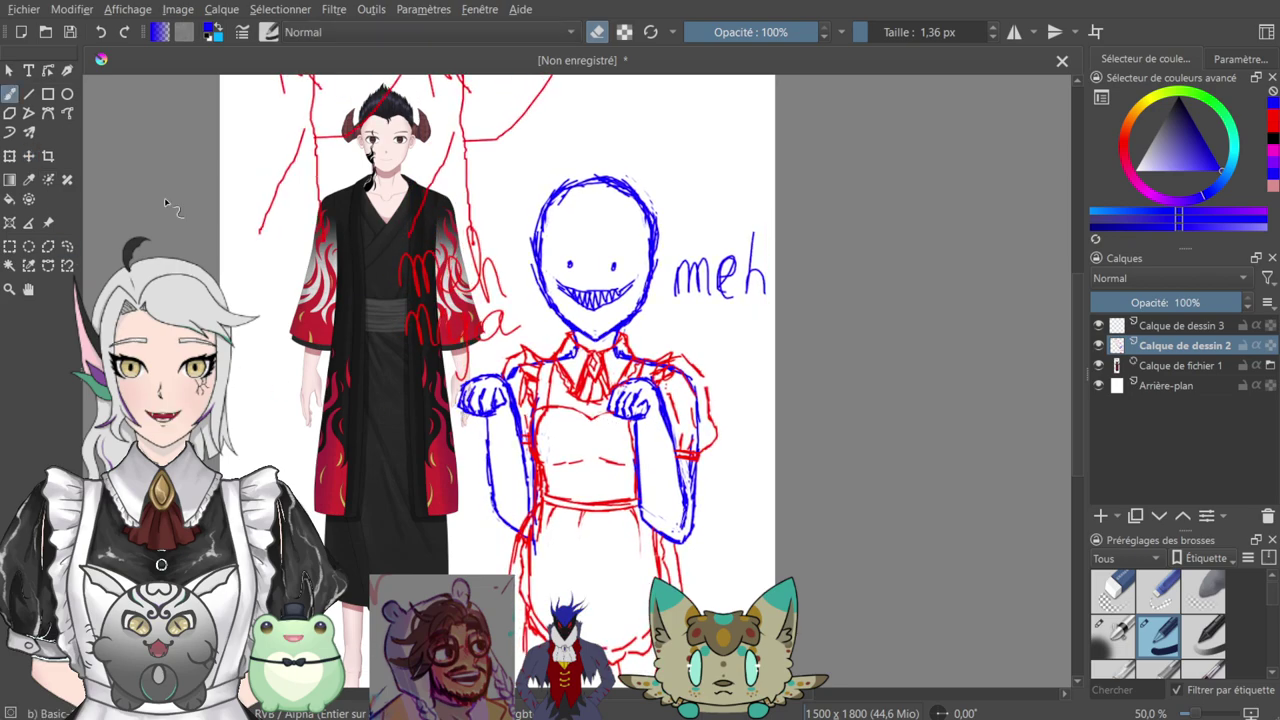
- Enable horizontal mirroring and align the vertical symmetry axis with the centre of the sketched character's face
scroll(840, 252, up, 2)
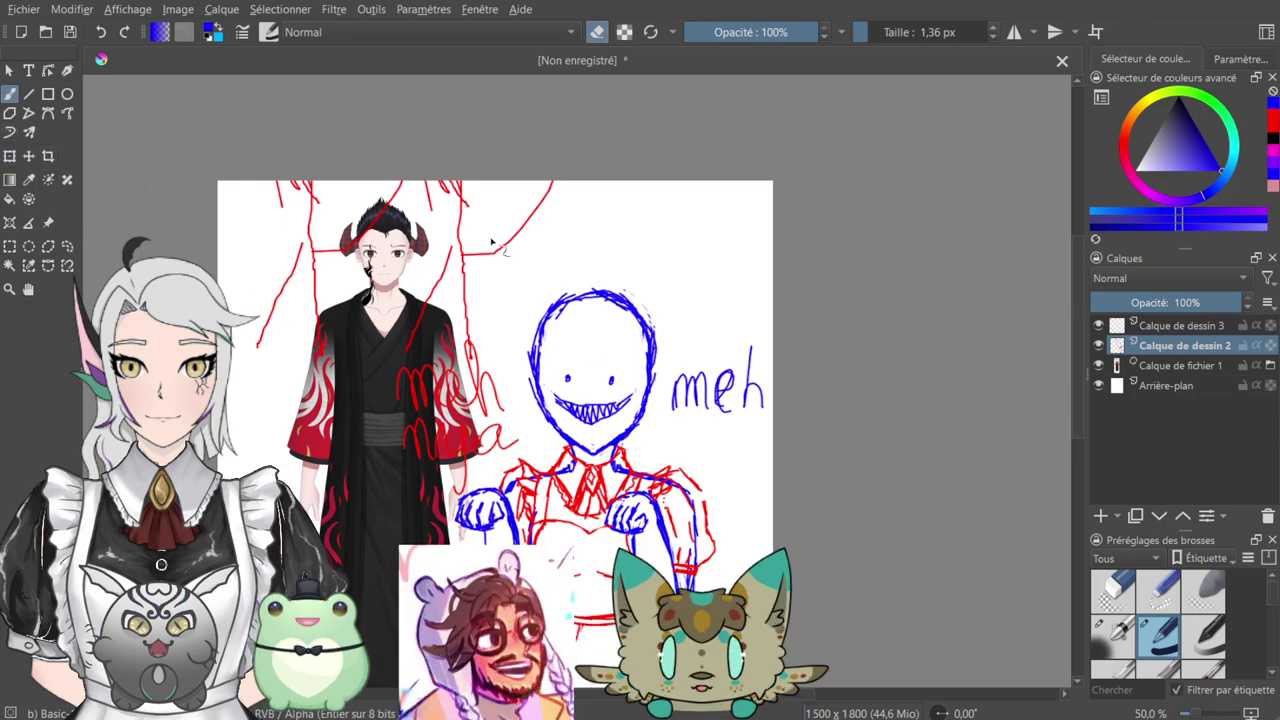
key(m)
drag(607, 189, 591, 232)
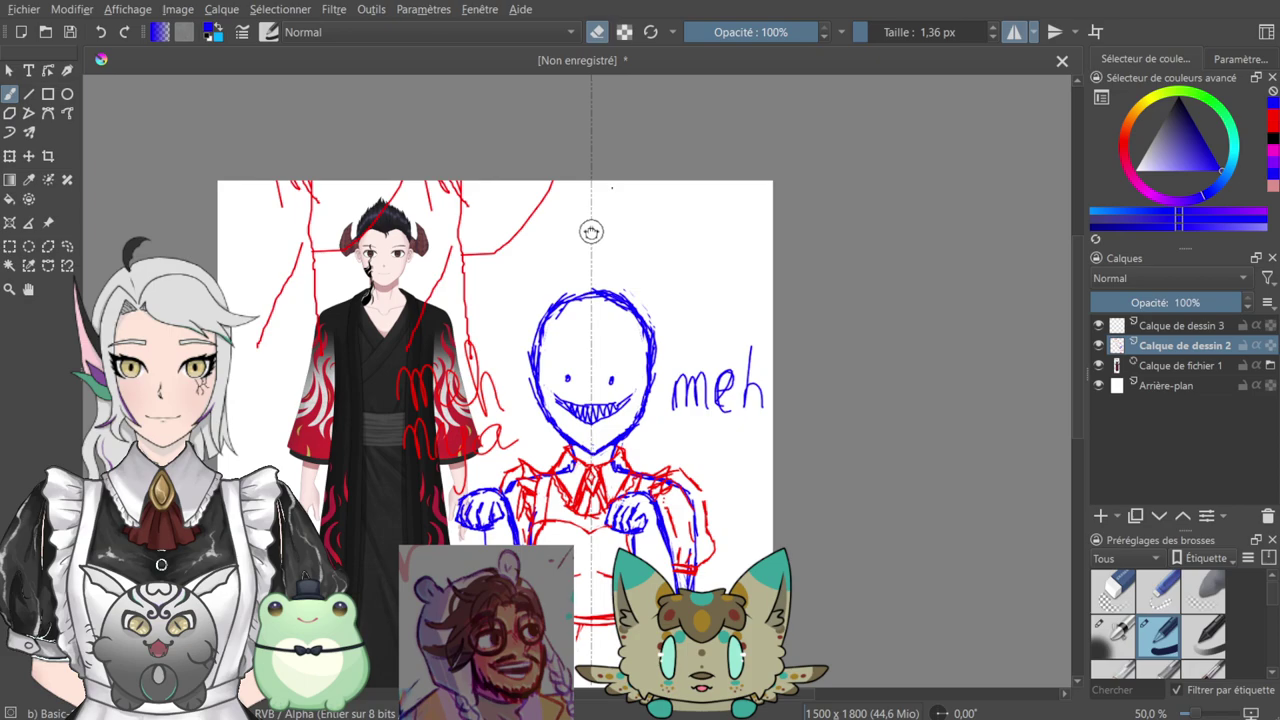
key(1)
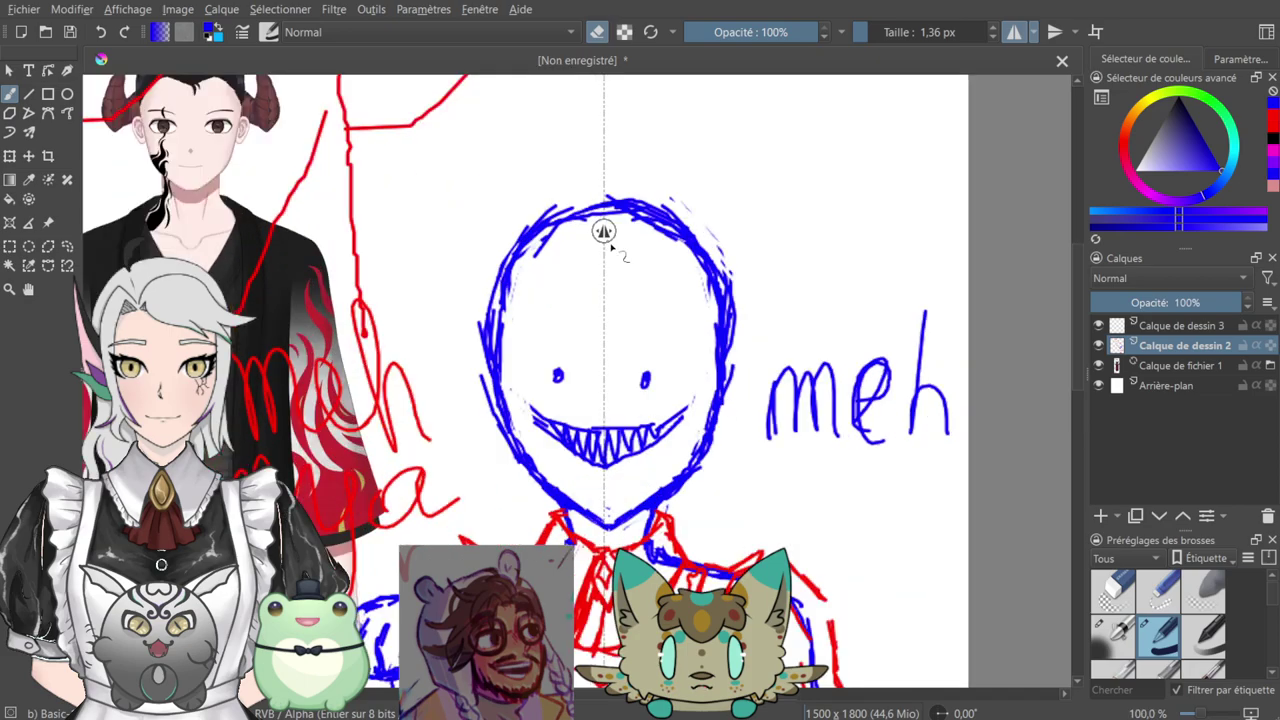
key(plus)
key(plus)
drag(734, 434, 719, 275)
drag(616, 230, 626, 240)
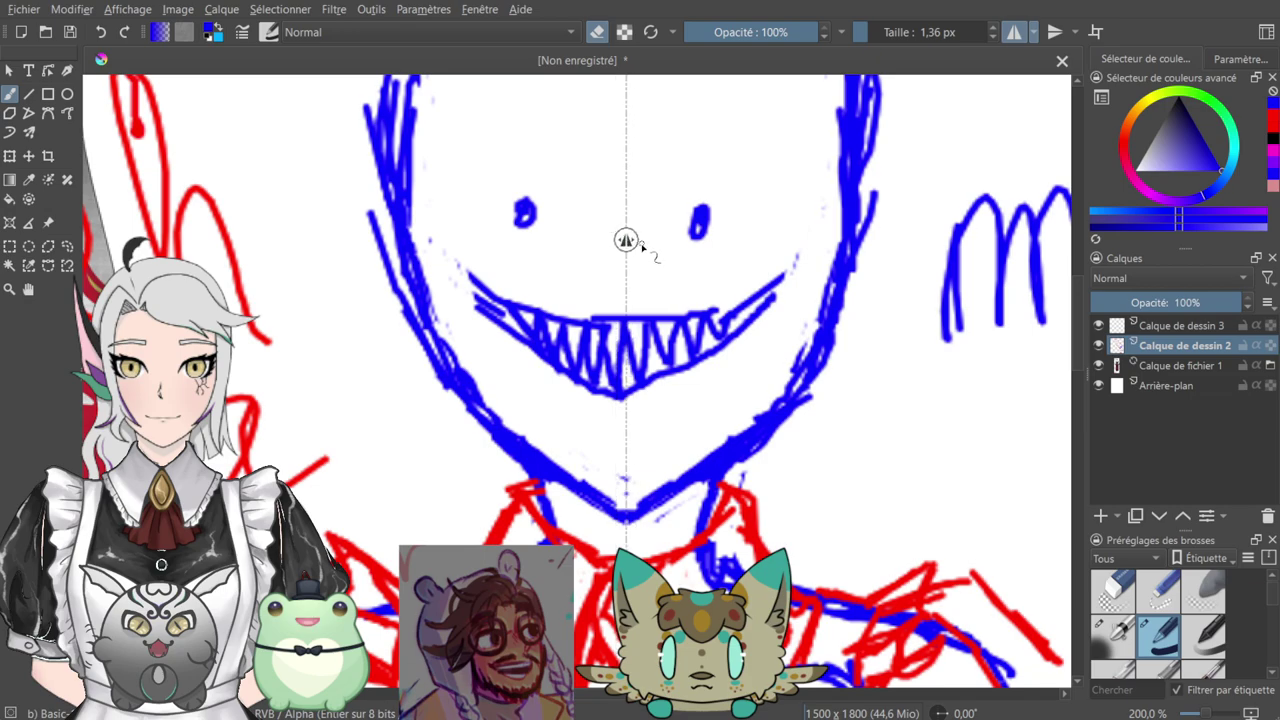
key(minus)
key(minus)
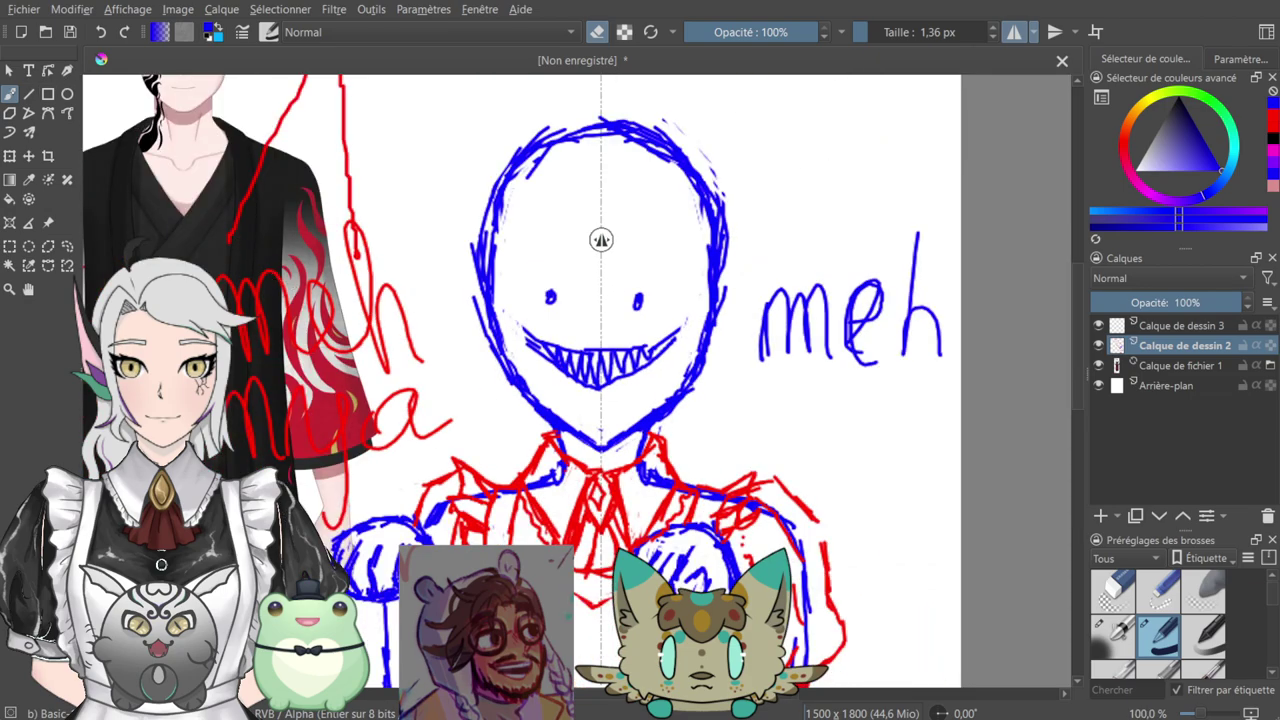
- On Calque de dessin 3, turn eraser mode off and sketch mirrored blue ears on both sides of the head
drag(765, 259, 797, 397)
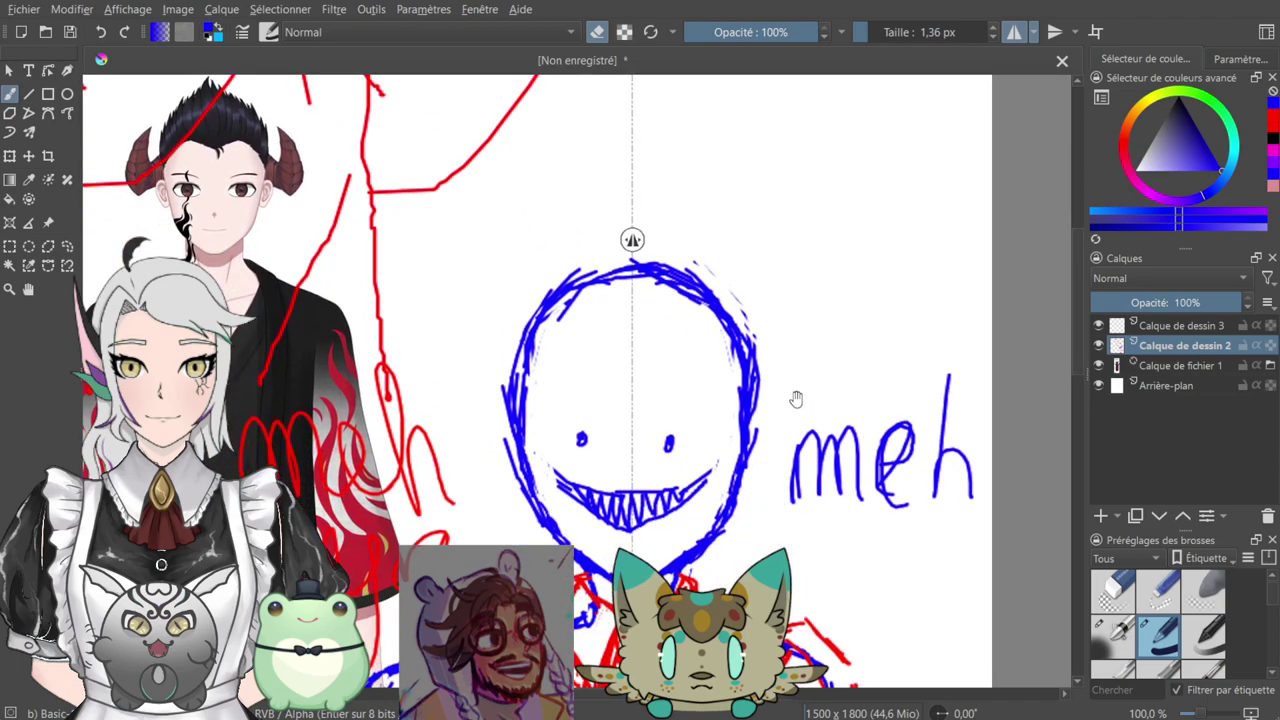
drag(736, 317, 732, 352)
scroll(731, 352, up, 1)
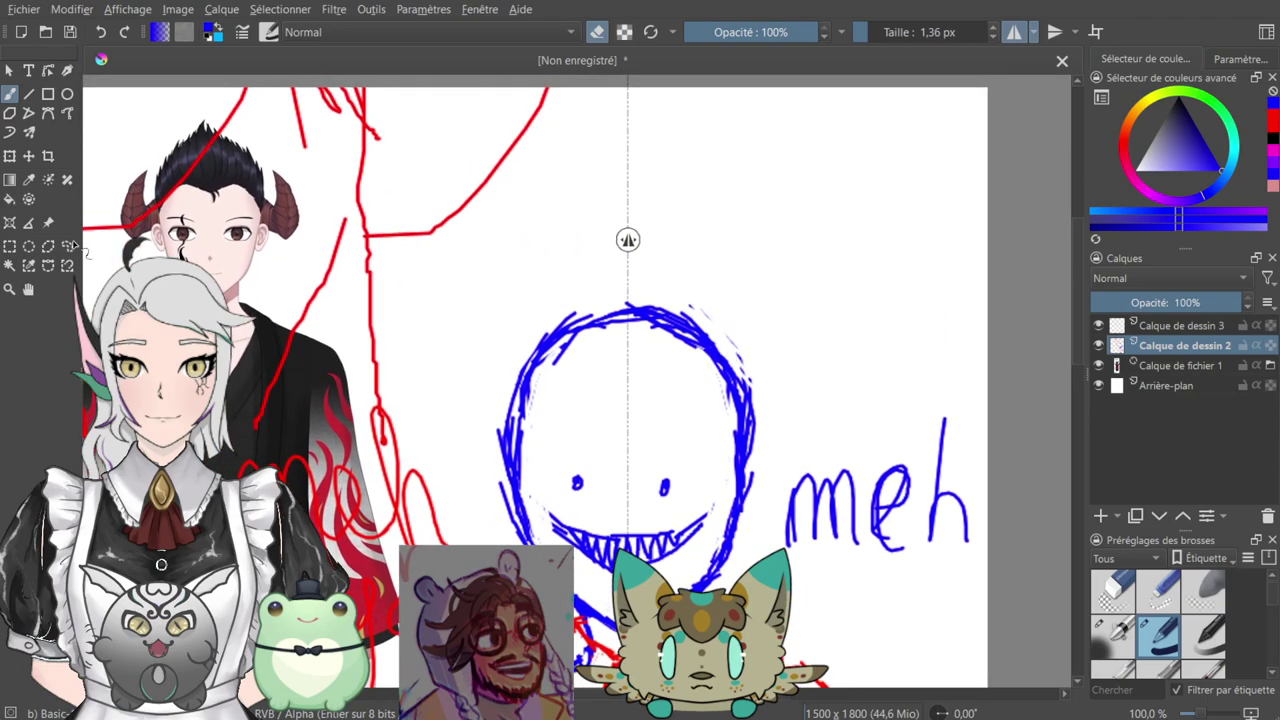
click(1163, 327)
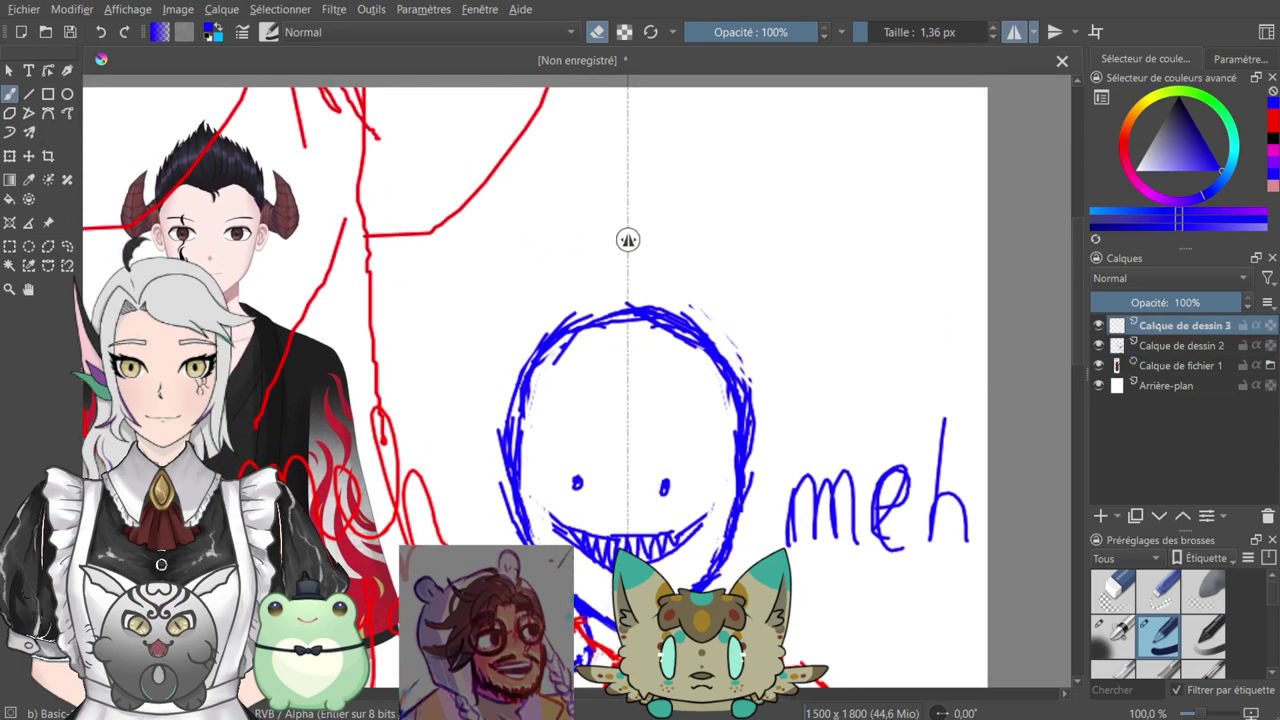
mouse_move(560, 410)
mouse_down()
mouse_move(603, 400)
mouse_move(651, 346)
mouse_move(631, 325)
mouse_move(628, 342)
mouse_up()
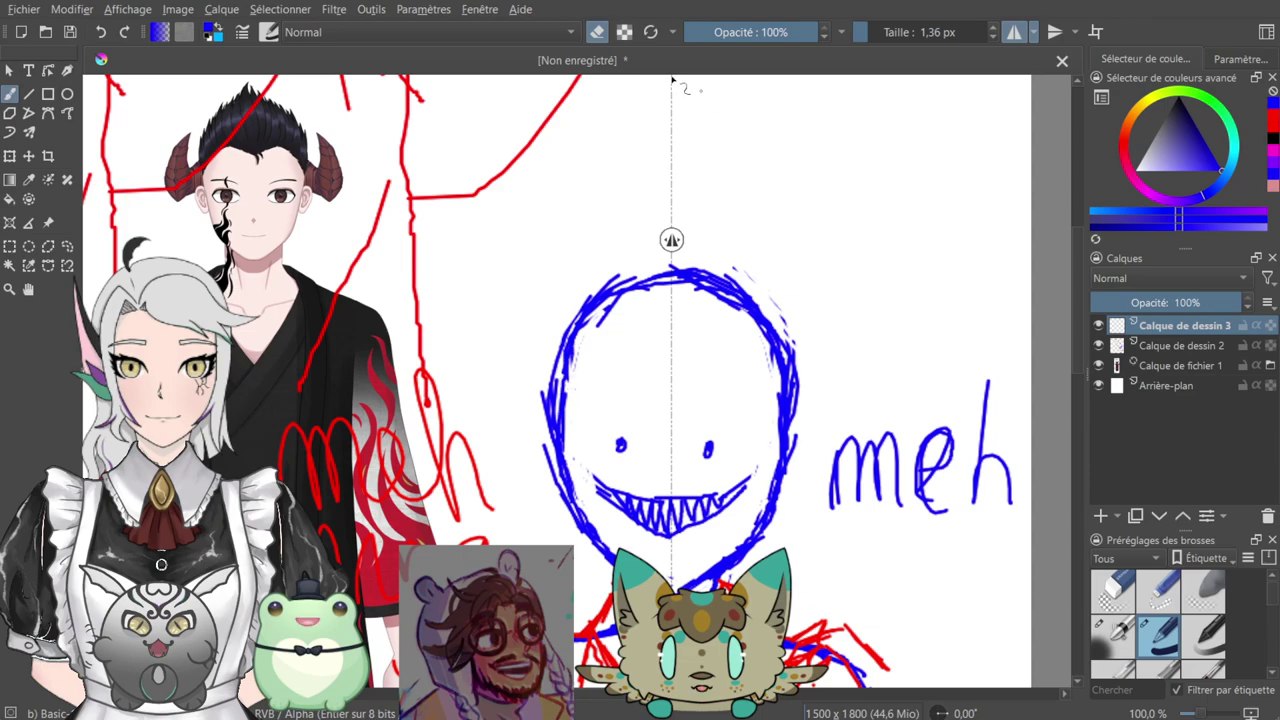
key(e)
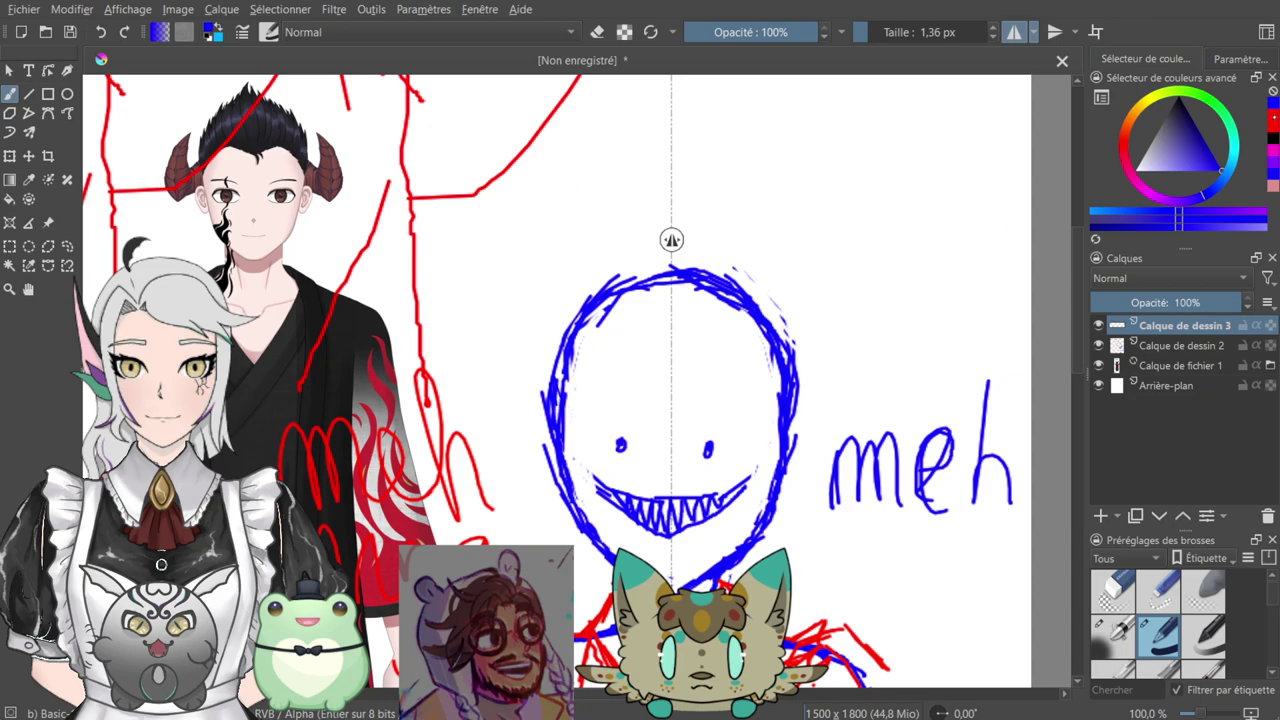
key(x)
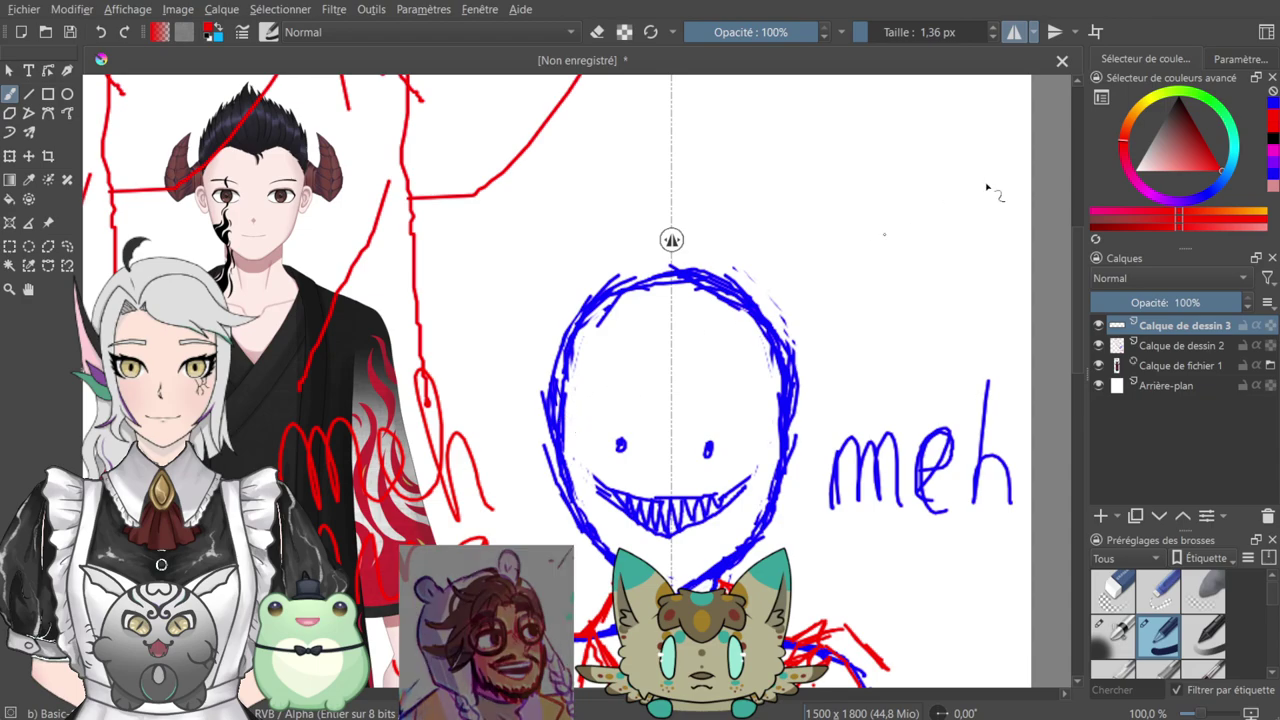
key(x)
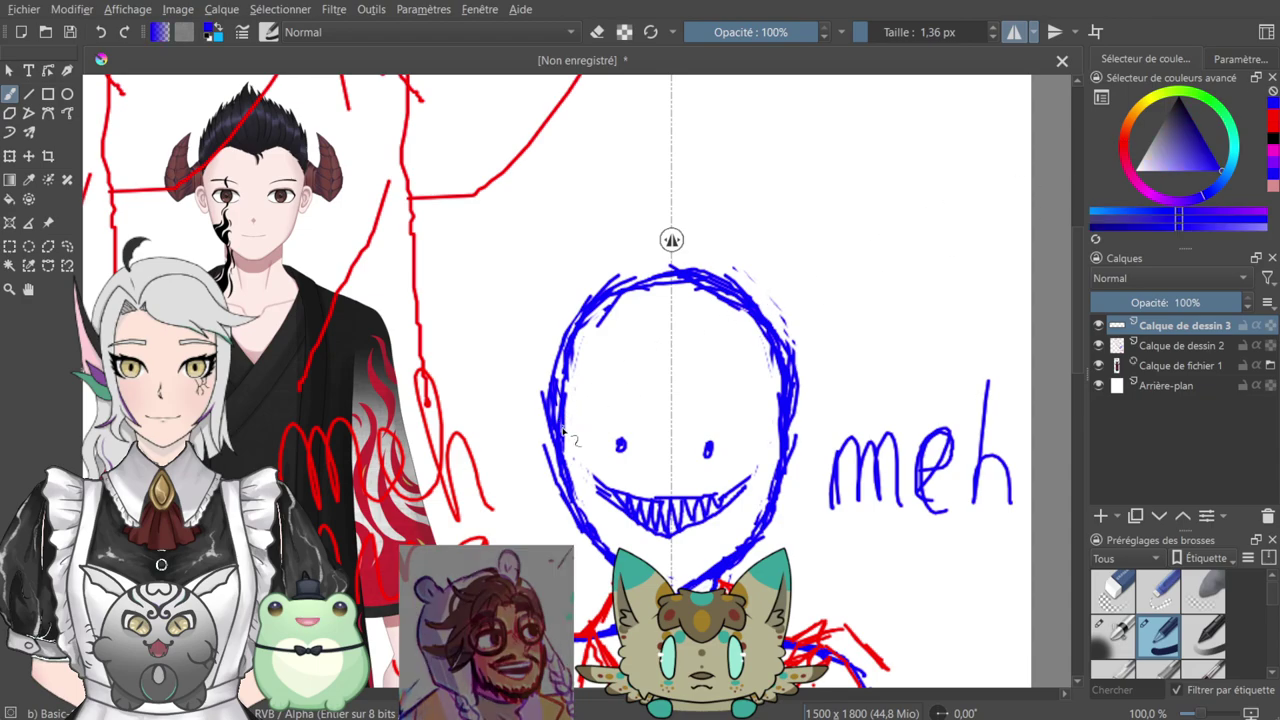
mouse_move(553, 413)
mouse_down()
mouse_move(550, 475)
mouse_move(547, 453)
mouse_move(575, 492)
mouse_move(565, 432)
mouse_up()
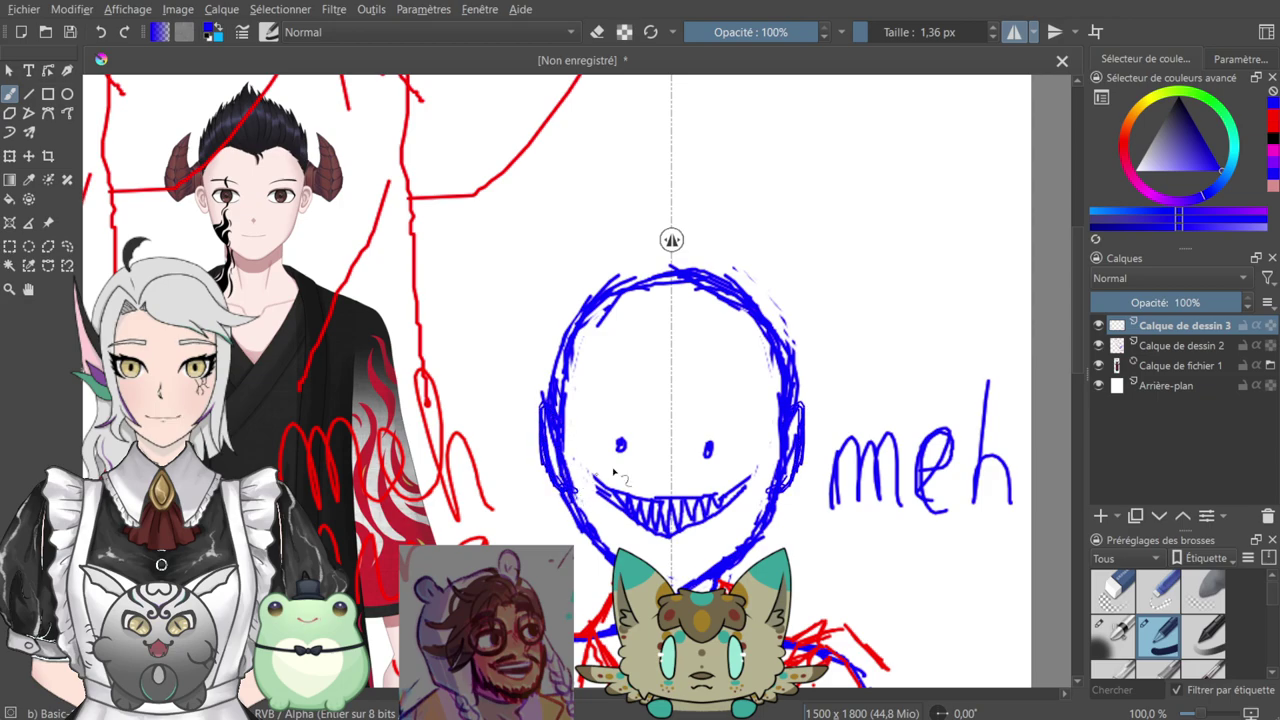
- Sketch the mirrored hair outline in red, with a pointed central peak and a jagged hairline across the forehead
key(x)
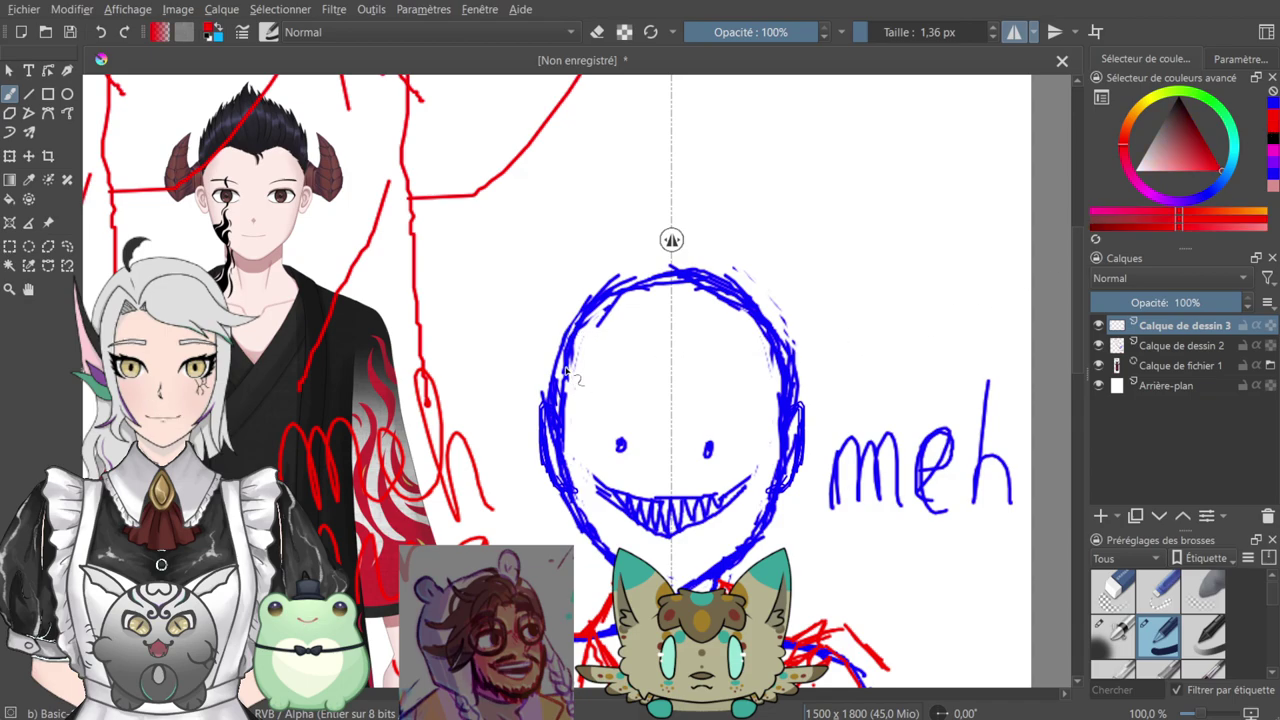
mouse_move(553, 404)
mouse_down()
mouse_move(563, 328)
mouse_move(615, 271)
mouse_move(631, 283)
mouse_move(630, 258)
mouse_move(638, 270)
mouse_move(676, 212)
mouse_move(660, 253)
mouse_move(654, 240)
mouse_move(637, 266)
mouse_move(672, 210)
mouse_up()
drag(638, 320, 654, 270)
mouse_move(601, 326)
mouse_down()
mouse_move(564, 388)
mouse_move(620, 352)
mouse_move(648, 354)
mouse_move(637, 345)
mouse_move(668, 364)
mouse_up()
- Turn off horizontal mirroring and sketch a small red pointed lock at the middle of the hairline
click(1014, 31)
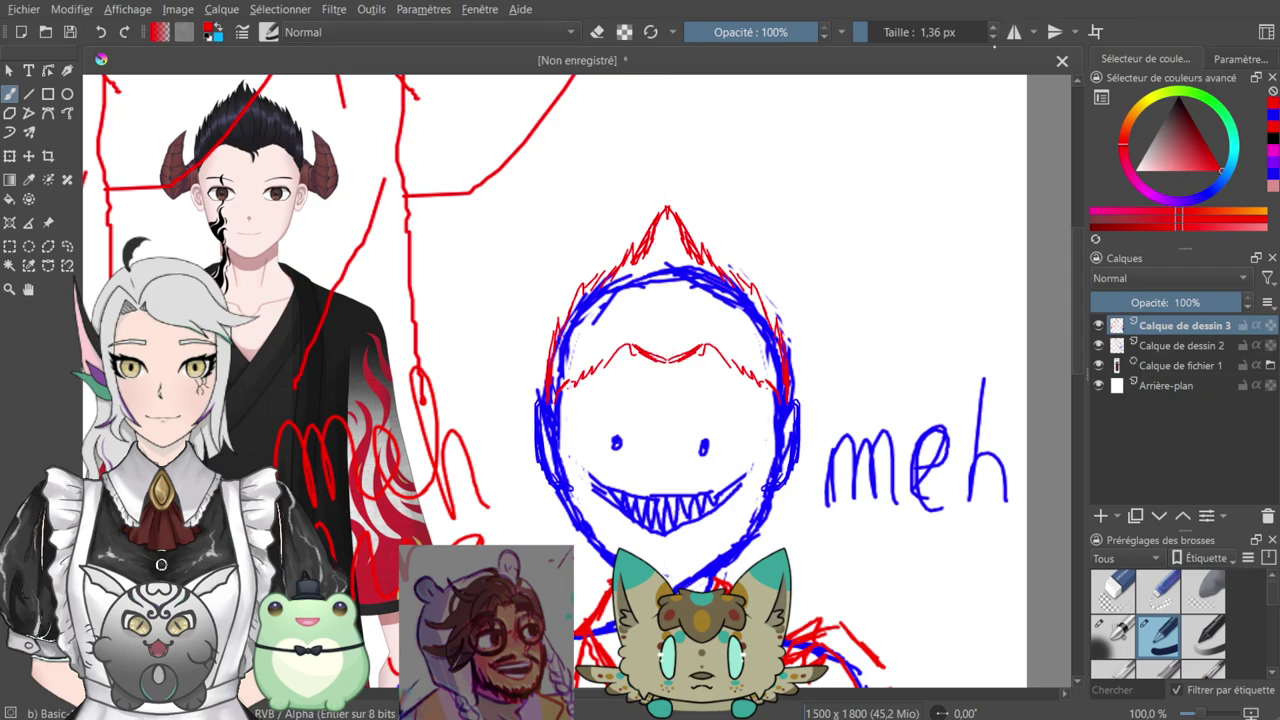
drag(645, 359, 661, 367)
mouse_move(663, 368)
mouse_down()
mouse_move(672, 386)
mouse_move(711, 387)
mouse_move(732, 362)
mouse_up()
key(ctrl+plus)
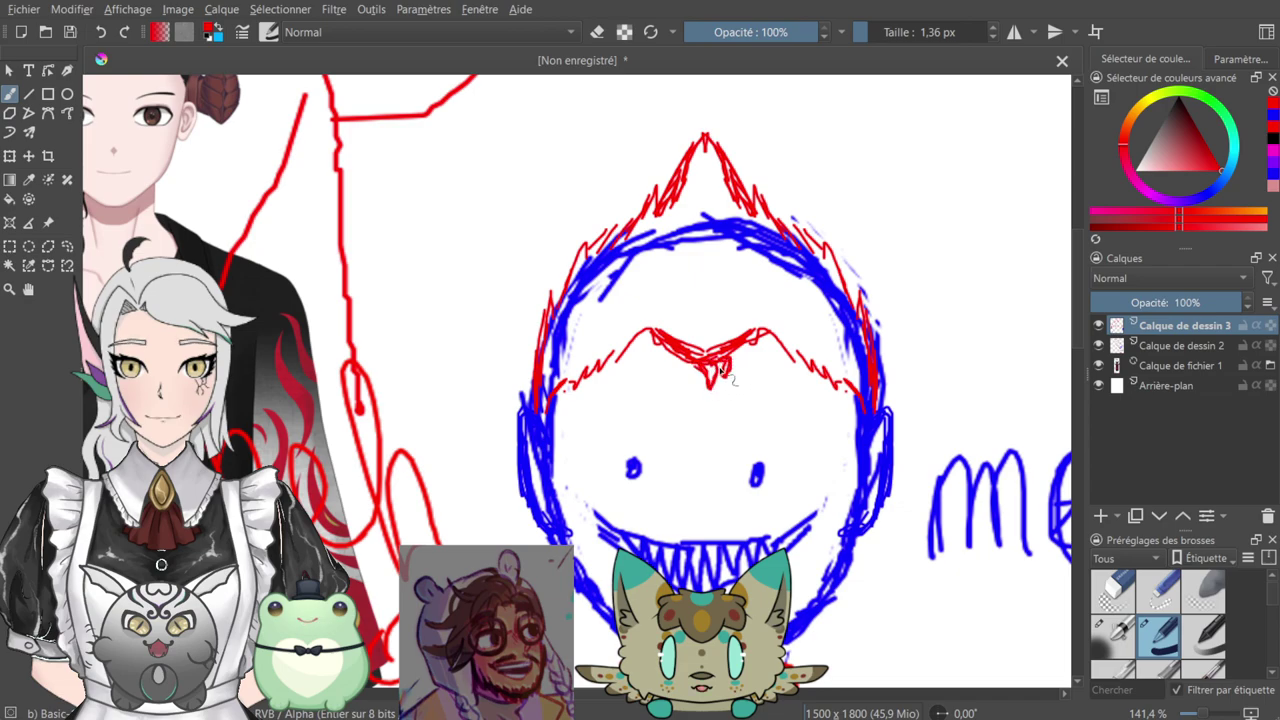
- Erase stray strokes along the central hairline and redraw its edge in red around the small lock
key(minus)
key(minus)
key(plus)
key(plus)
key(plus)
key(e)
mouse_move(800, 356)
mouse_down()
mouse_move(735, 343)
mouse_move(830, 335)
mouse_move(787, 240)
mouse_up()
key(e)
mouse_move(775, 365)
mouse_down()
mouse_move(788, 392)
mouse_move(785, 357)
mouse_up()
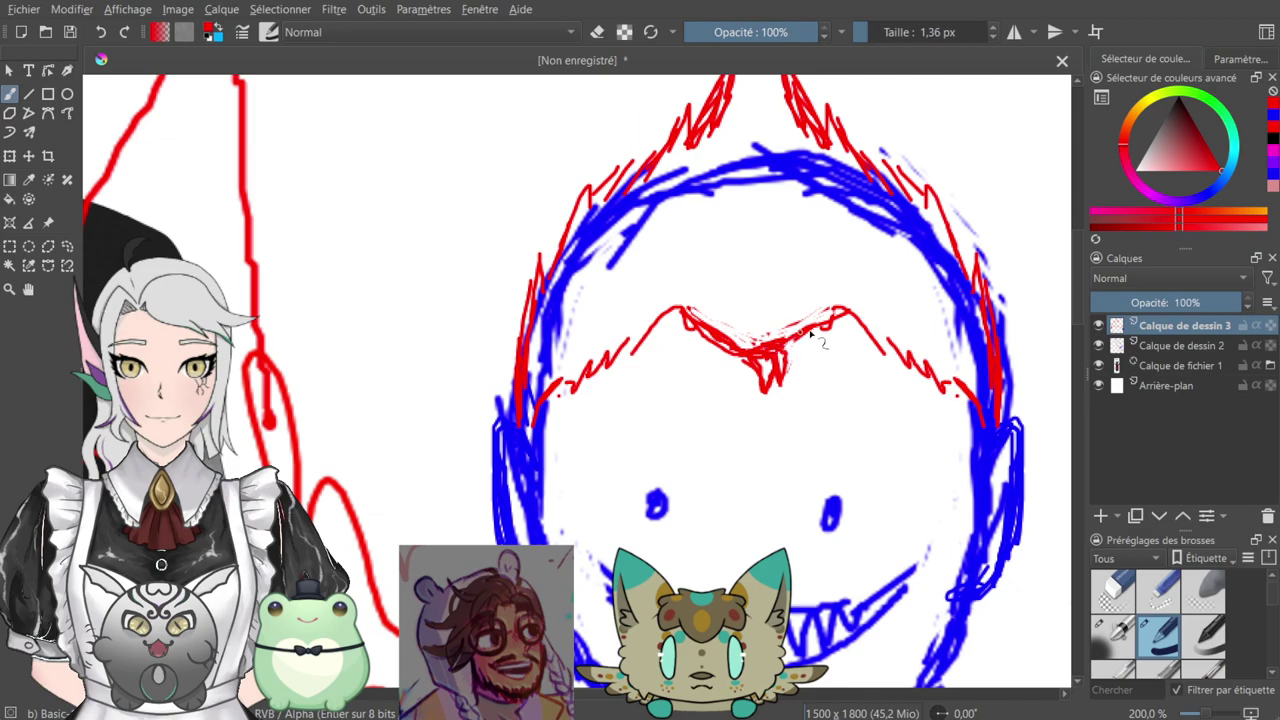
- Draw long vertical red strand lines between the hairline and the top of the hair
scroll(836, 318, down, 3)
scroll(808, 322, up, 2)
mouse_move(699, 273)
mouse_down()
mouse_move(786, 415)
mouse_move(788, 403)
mouse_up()
drag(738, 476, 741, 384)
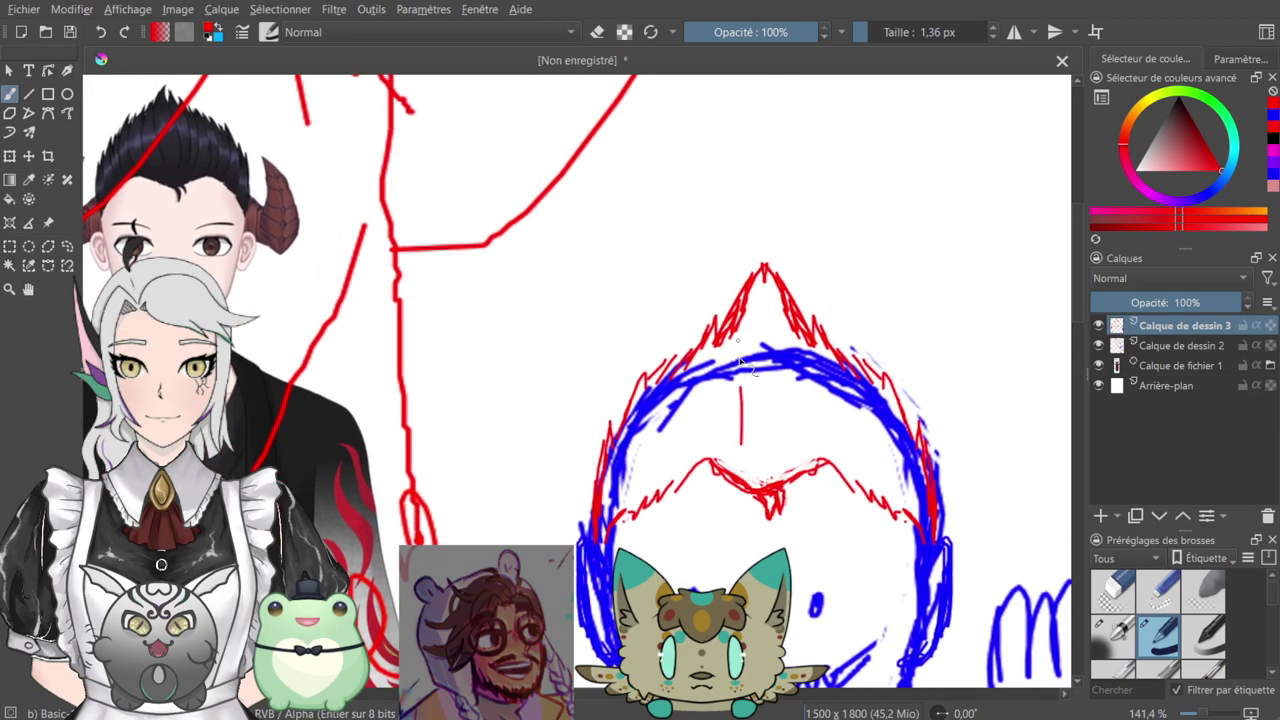
mouse_move(742, 330)
mouse_down()
mouse_move(754, 494)
mouse_move(790, 350)
mouse_up()
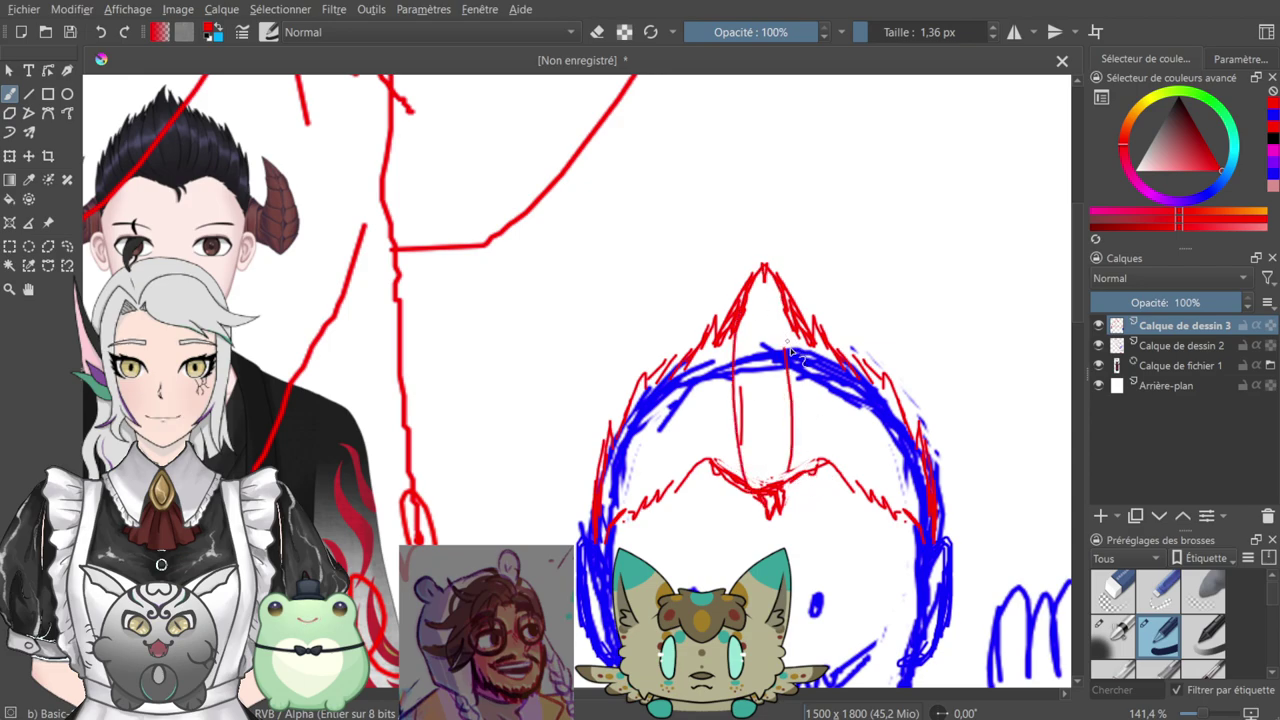
mouse_move(834, 472)
mouse_down()
mouse_move(832, 362)
mouse_move(866, 462)
mouse_move(863, 390)
mouse_up()
drag(901, 501, 884, 393)
drag(702, 470, 690, 366)
mouse_move(654, 494)
mouse_down()
mouse_move(650, 430)
mouse_move(682, 380)
mouse_move(620, 418)
mouse_up()
scroll(672, 452, down, 2)
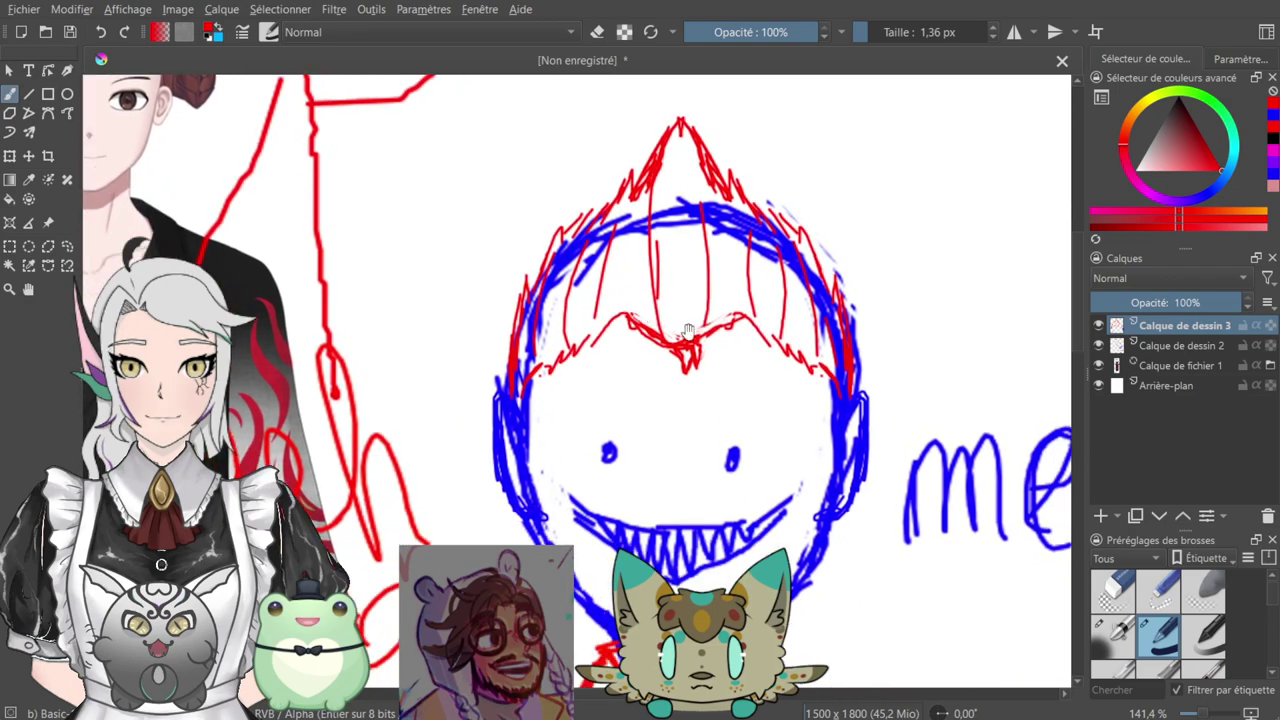
- Erase the right side and tip of the central hair peak, keeping the eraser size at 1,36 px
scroll(875, 462, down, 2)
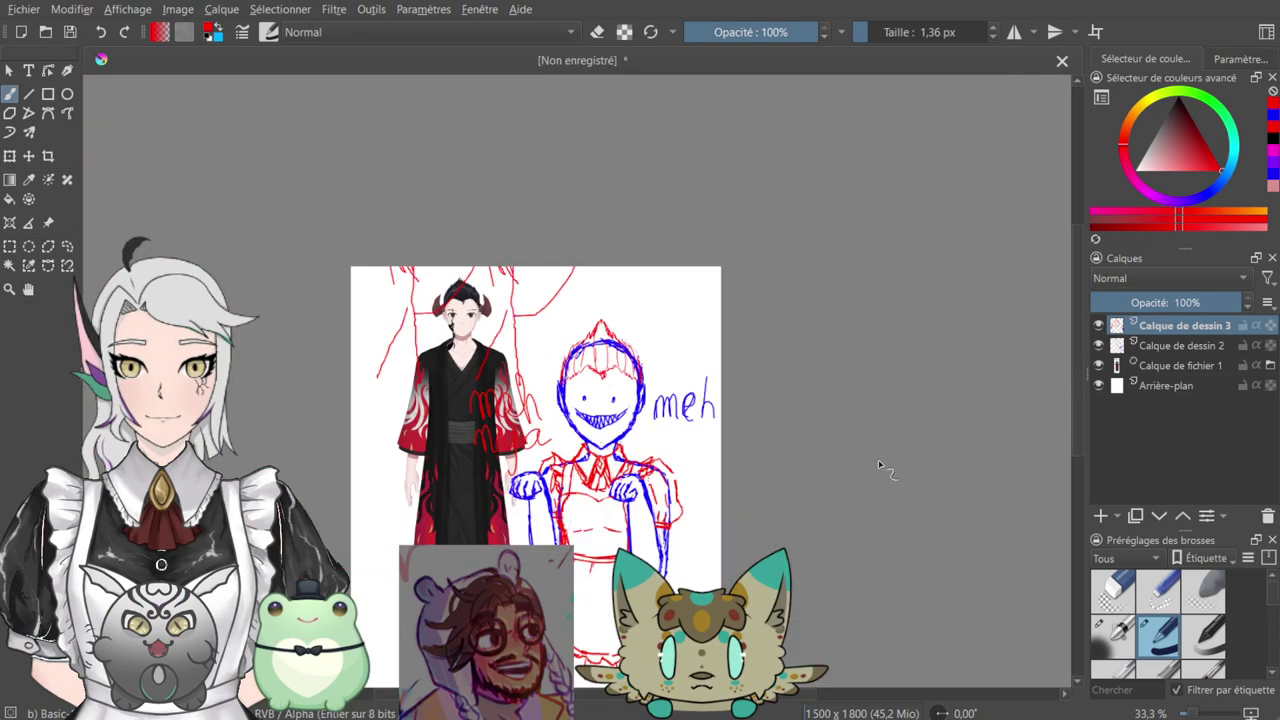
scroll(880, 465, up, 4)
drag(767, 346, 819, 570)
key(e)
mouse_move(744, 356)
mouse_down()
mouse_move(738, 391)
mouse_move(767, 349)
mouse_move(747, 390)
mouse_move(761, 381)
mouse_move(739, 361)
mouse_move(702, 411)
mouse_move(730, 366)
mouse_up()
click(888, 32)
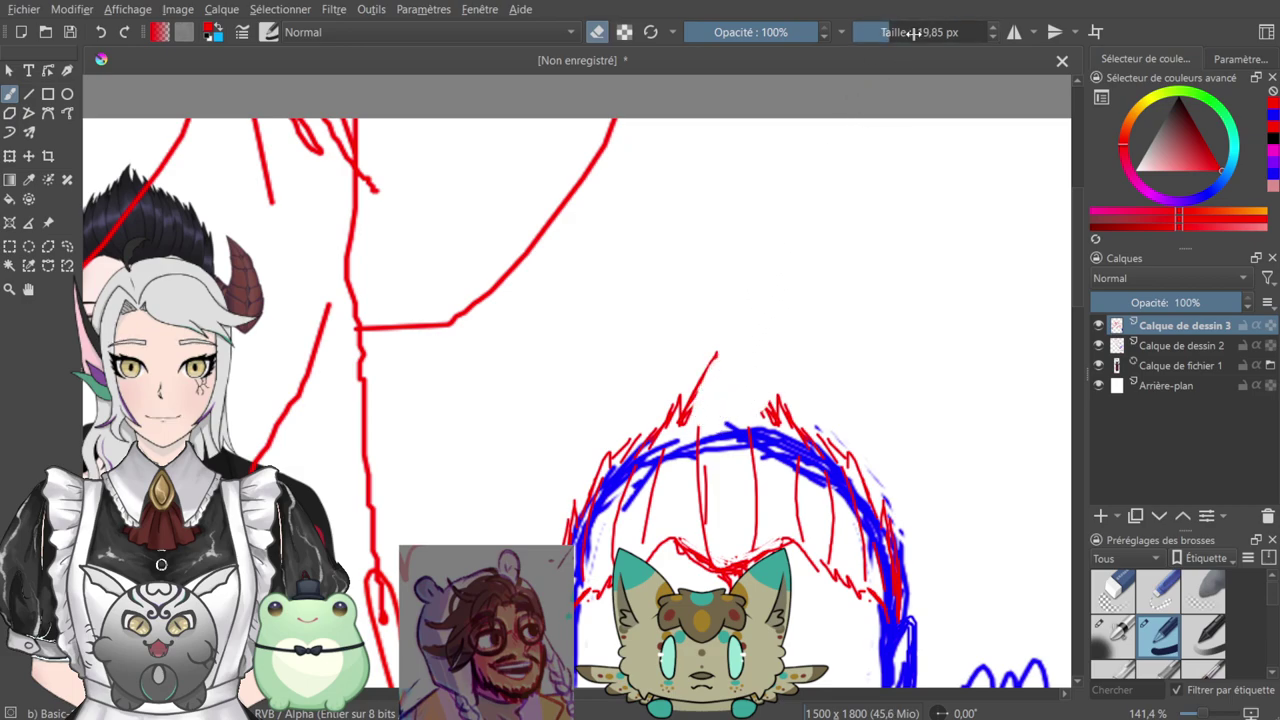
drag(879, 31, 866, 31)
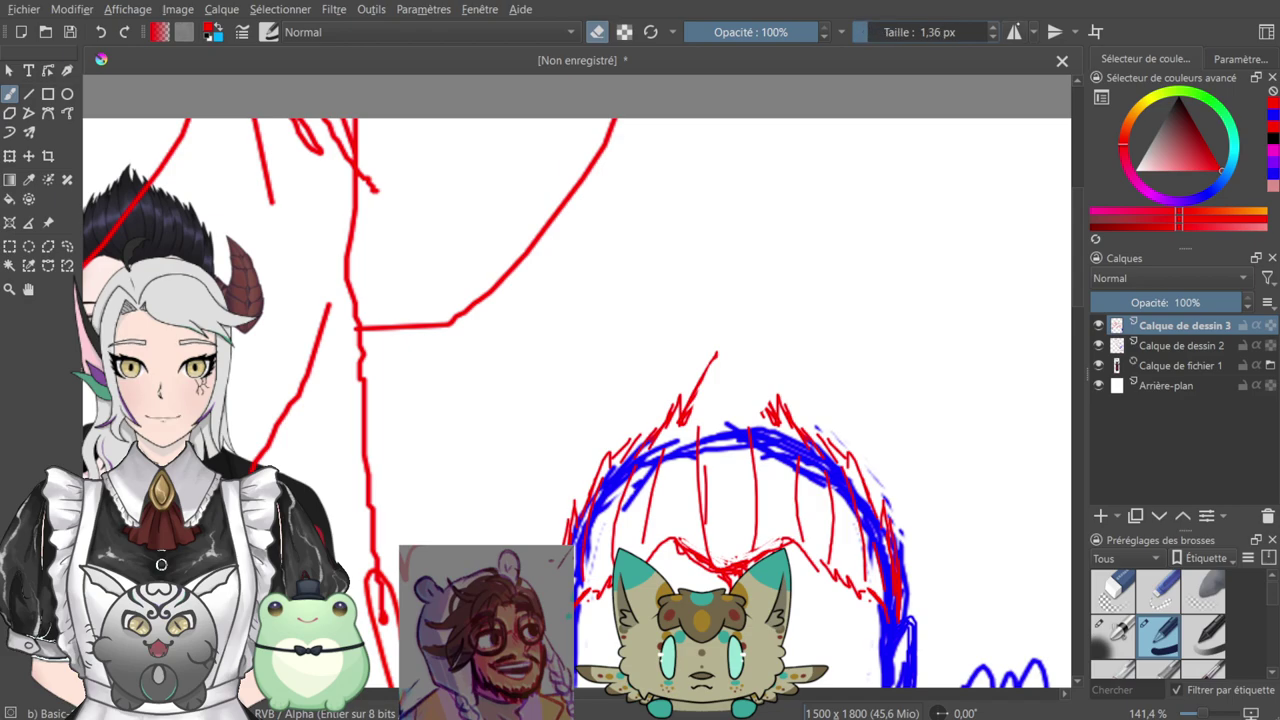
key(ctrl+plus)
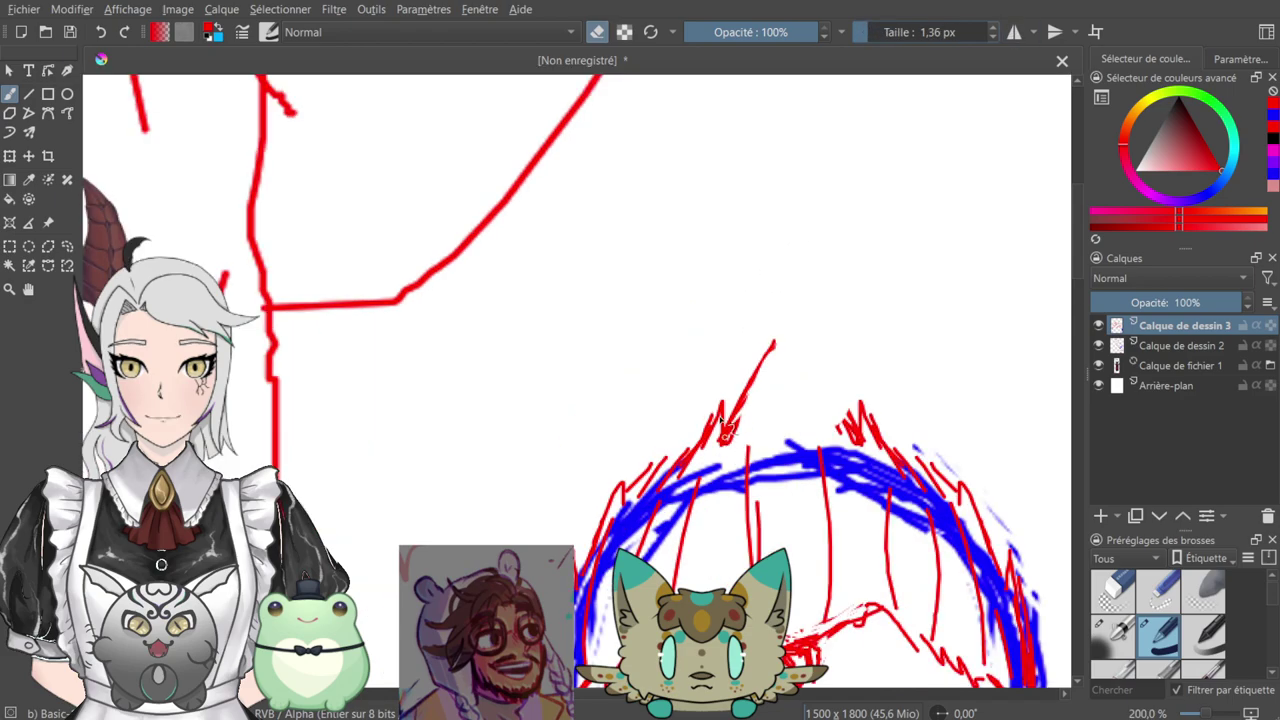
drag(822, 314, 770, 250)
drag(714, 293, 716, 292)
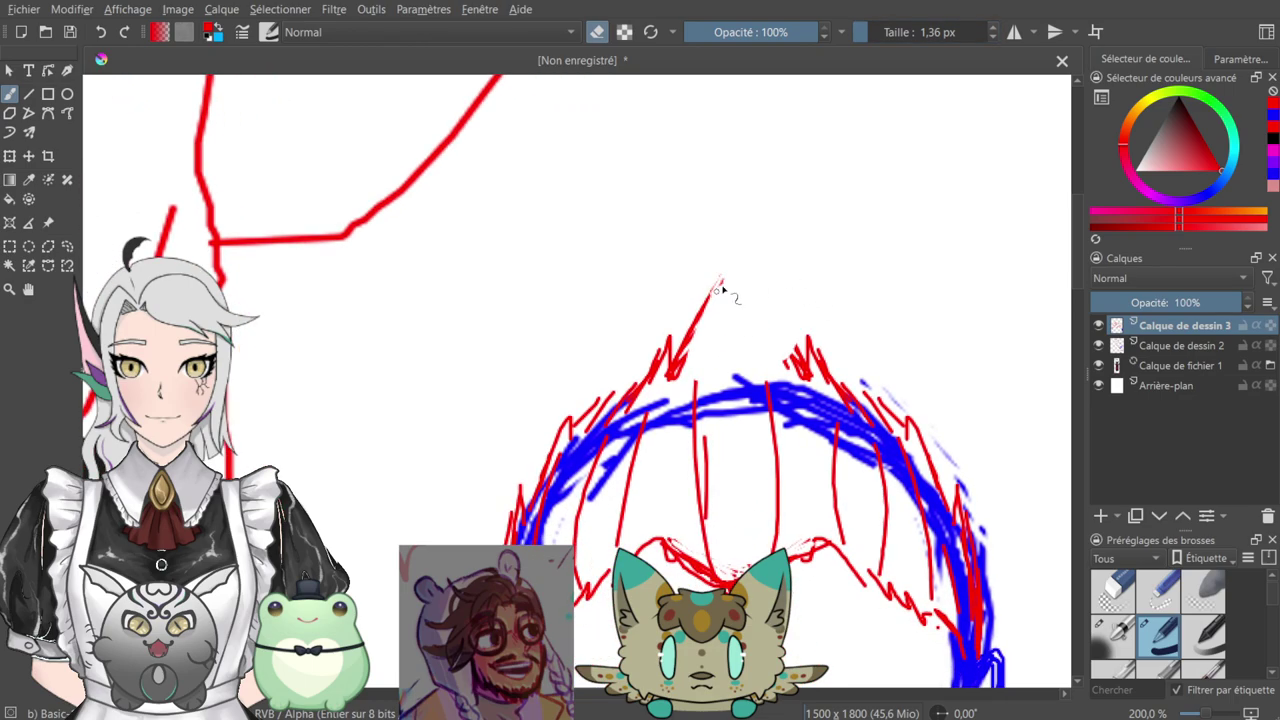
- Turn eraser mode off and redraw the hair peak in red as curved, uneven spikes leaning right
key(e)
mouse_move(689, 341)
mouse_down()
mouse_move(764, 282)
mouse_move(750, 280)
mouse_move(733, 342)
mouse_move(745, 380)
mouse_move(736, 345)
mouse_move(742, 356)
mouse_move(768, 305)
mouse_move(765, 340)
mouse_move(800, 355)
mouse_move(808, 375)
mouse_move(797, 343)
mouse_up()
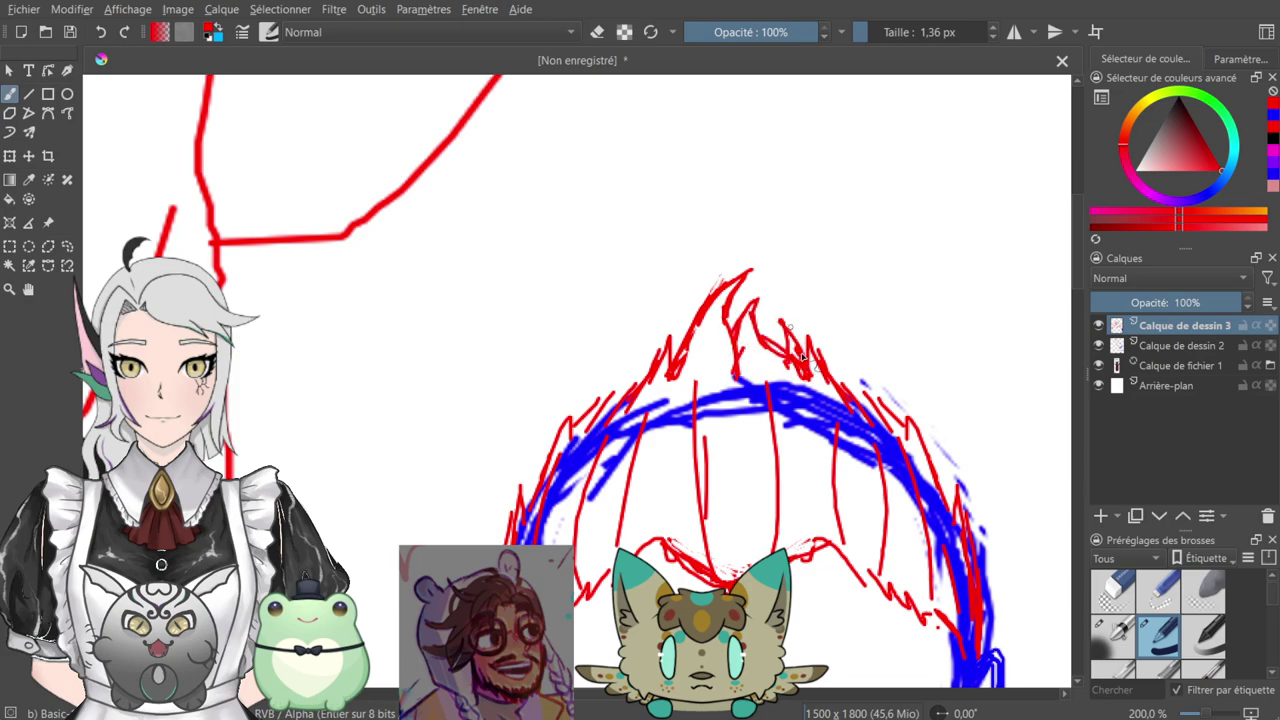
scroll(875, 400, down, 5)
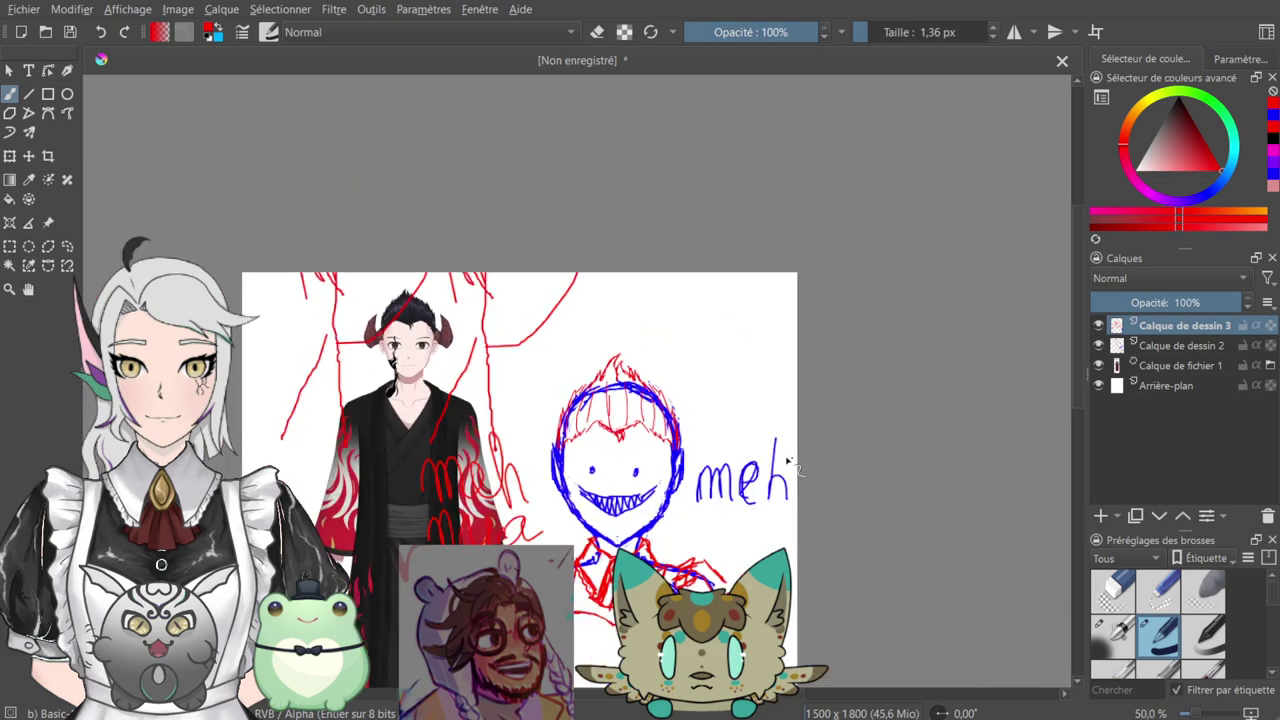
scroll(704, 454, up, 5)
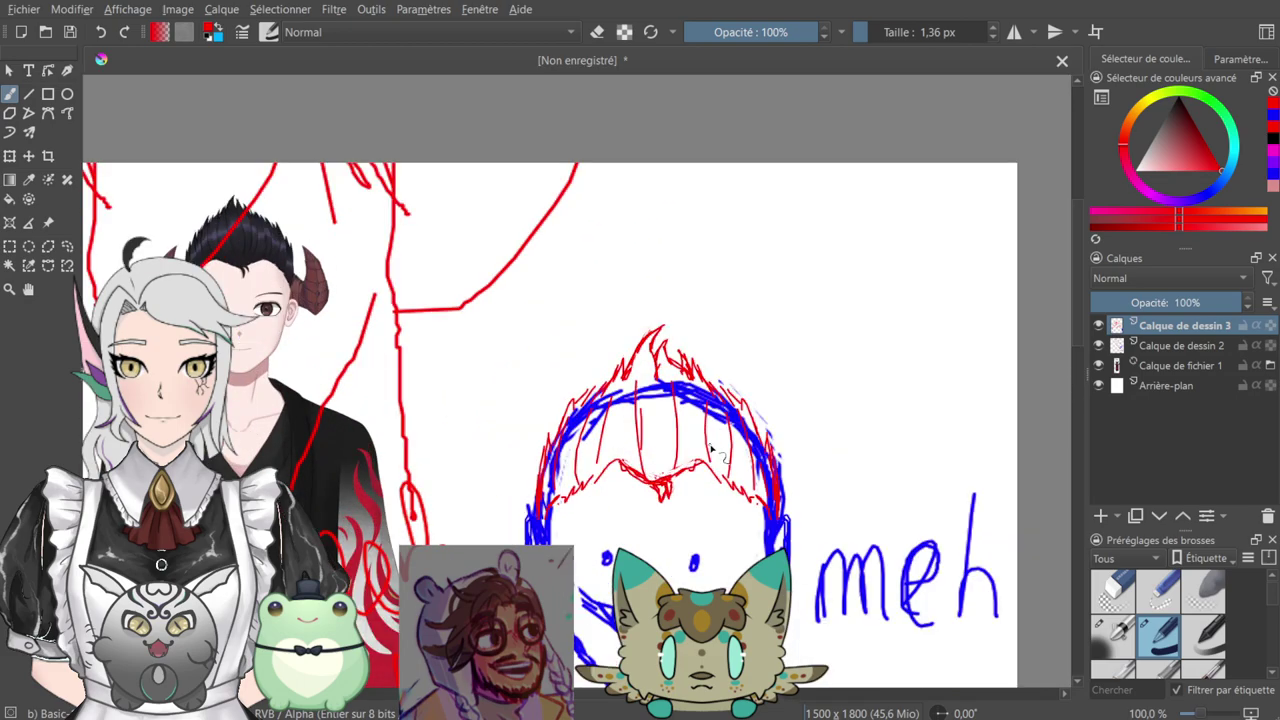
- Add more red strand lines inside the hair and thicken the spiky outline along both sides of the head
drag(650, 283, 731, 385)
drag(562, 202, 545, 360)
mouse_move(627, 127)
mouse_down()
mouse_move(623, 198)
mouse_move(669, 383)
mouse_up()
mouse_move(660, 179)
mouse_down()
mouse_move(704, 228)
mouse_move(722, 352)
mouse_up()
mouse_move(708, 205)
mouse_down()
mouse_move(767, 265)
mouse_move(780, 370)
mouse_up()
mouse_move(551, 248)
mouse_down()
mouse_move(688, 215)
mouse_move(614, 322)
mouse_up()
mouse_move(622, 258)
mouse_down()
mouse_move(605, 350)
mouse_move(617, 384)
mouse_up()
drag(644, 207, 602, 341)
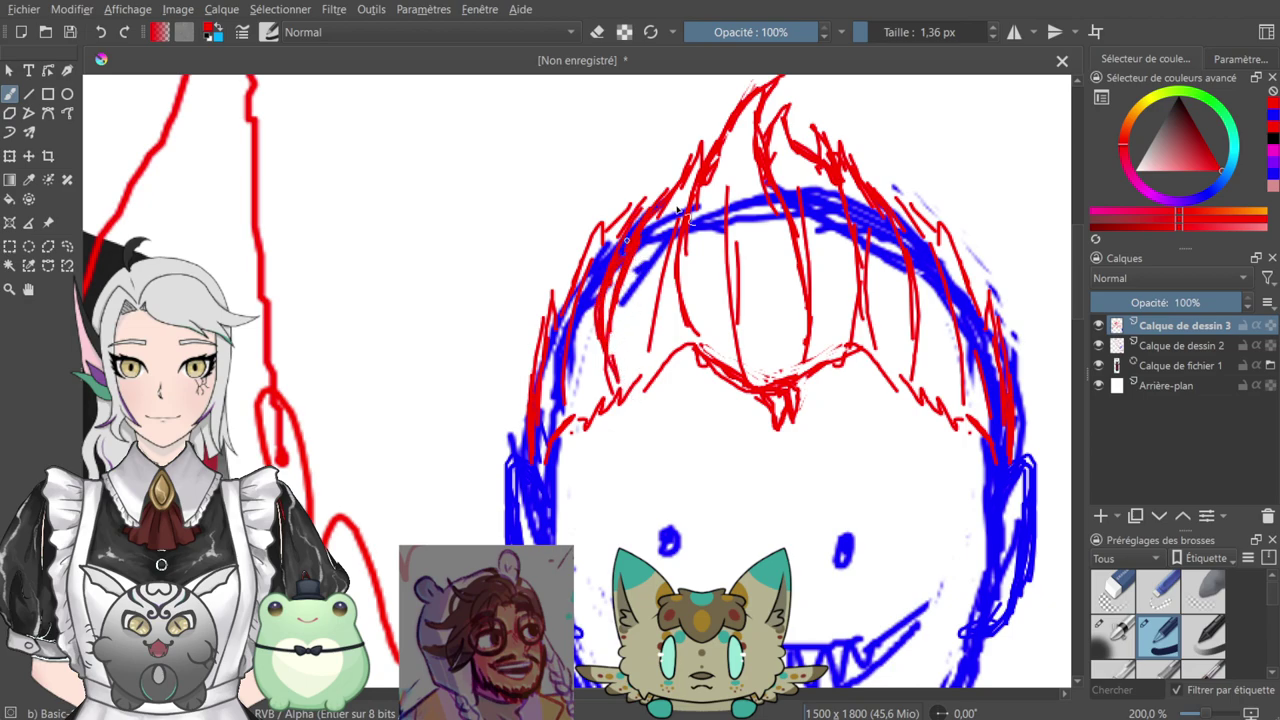
drag(700, 341, 591, 236)
mouse_move(743, 426)
mouse_down()
mouse_move(783, 252)
mouse_move(690, 625)
mouse_up()
drag(663, 374, 667, 440)
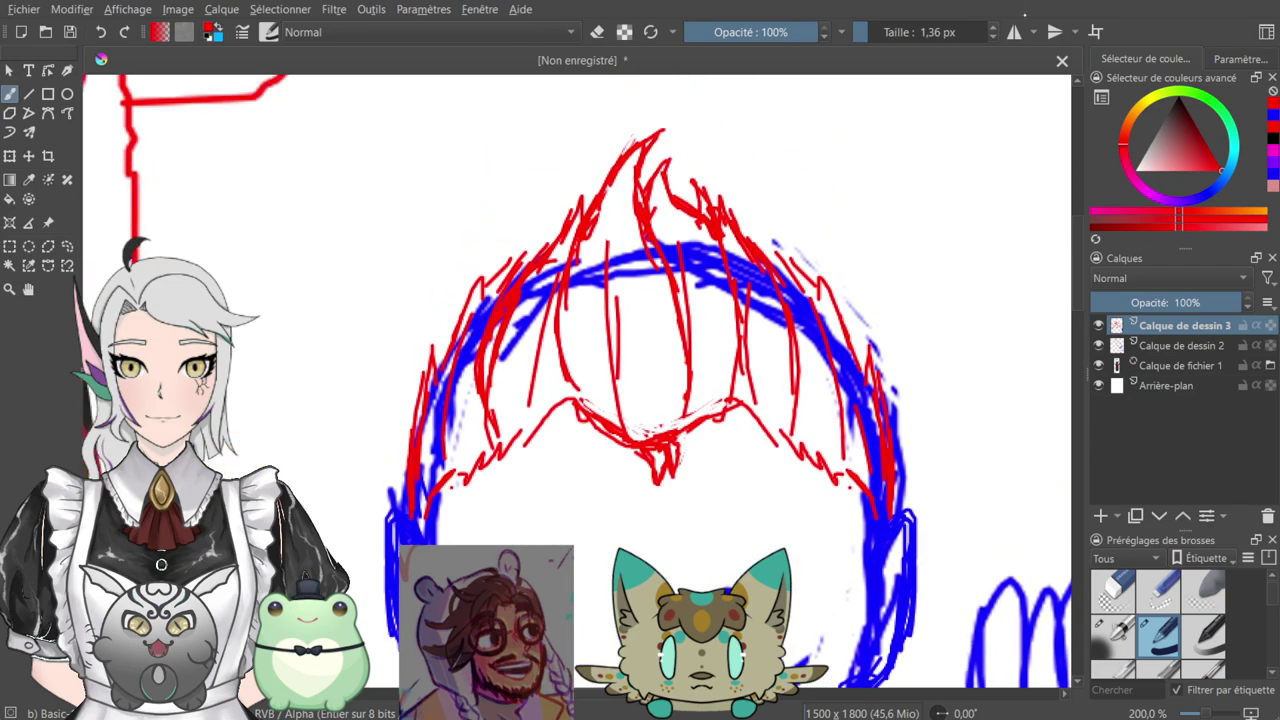
- Turn on horizontal mirroring, switch to the light blue background colour and draw a pair of pointed cat ears over the hair
click(1014, 32)
key(ctrl+minus)
key(ctrl+minus)
key(ctrl+plus)
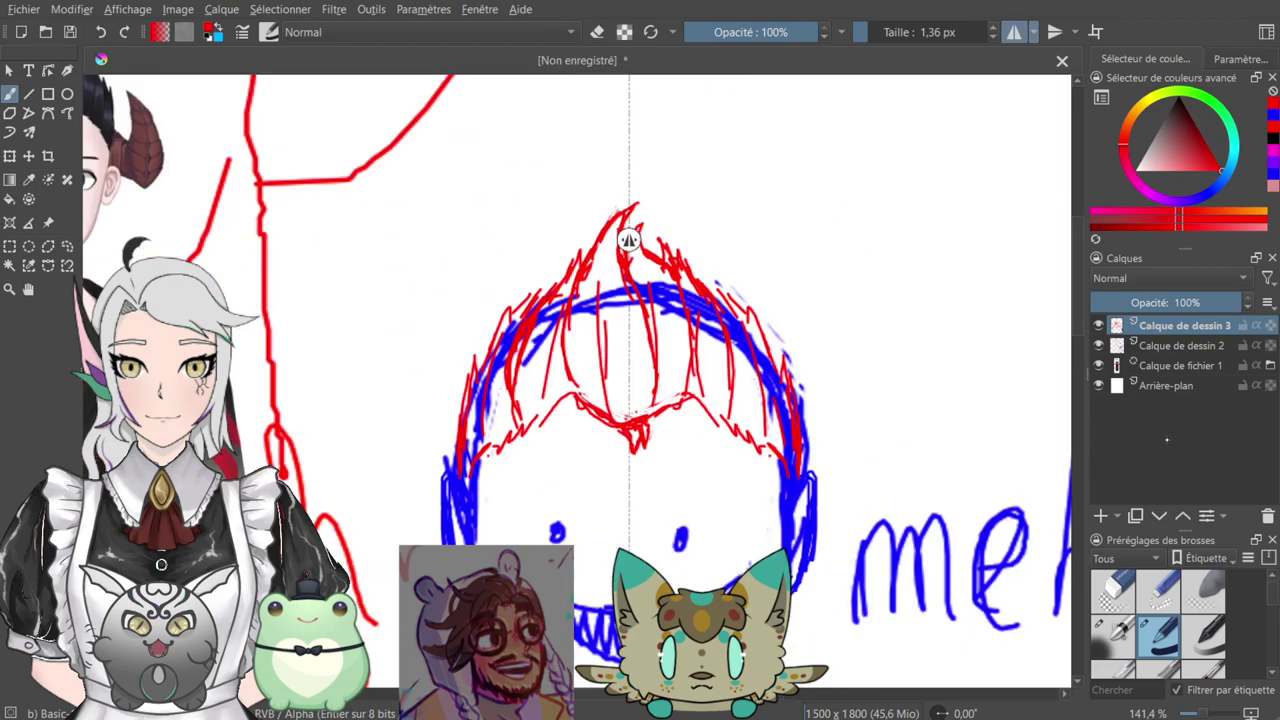
key(x)
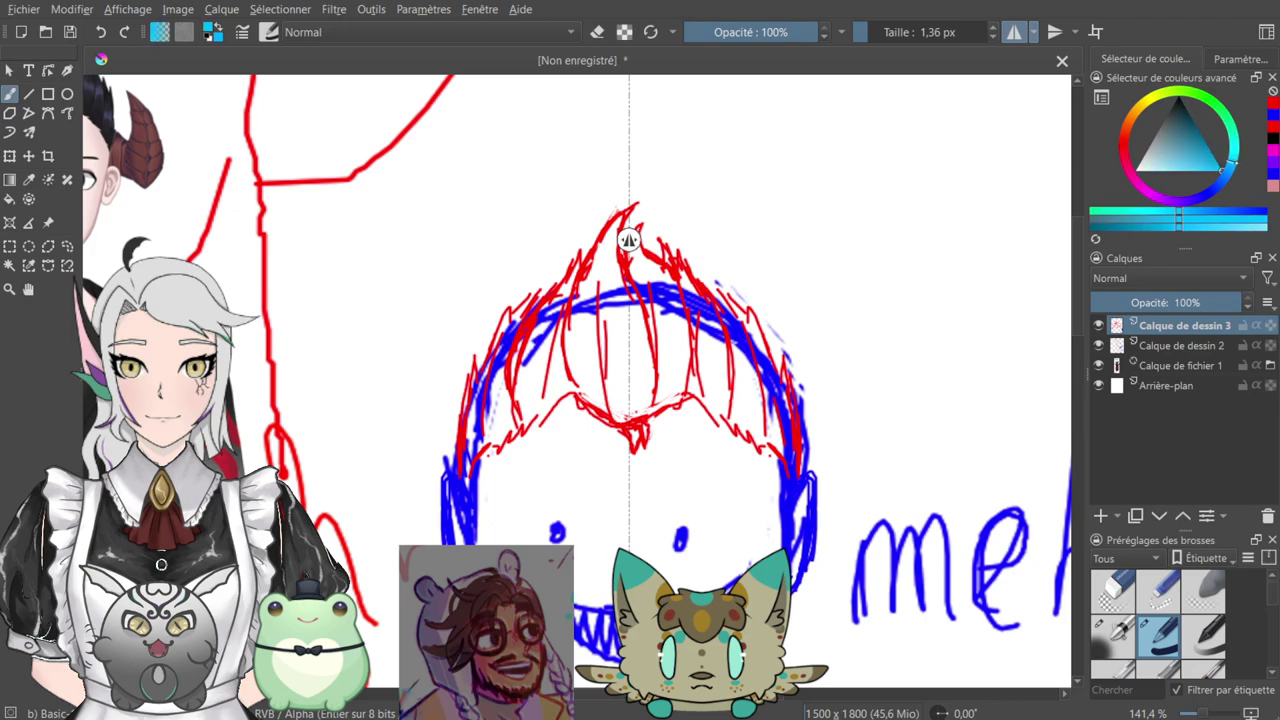
mouse_move(478, 400)
mouse_down()
mouse_move(481, 335)
mouse_move(482, 381)
mouse_move(510, 275)
mouse_move(572, 310)
mouse_move(537, 268)
mouse_move(586, 326)
mouse_move(506, 266)
mouse_move(530, 268)
mouse_move(490, 258)
mouse_move(471, 390)
mouse_move(627, 388)
mouse_move(780, 473)
mouse_move(684, 353)
mouse_move(643, 343)
mouse_move(722, 388)
mouse_up()
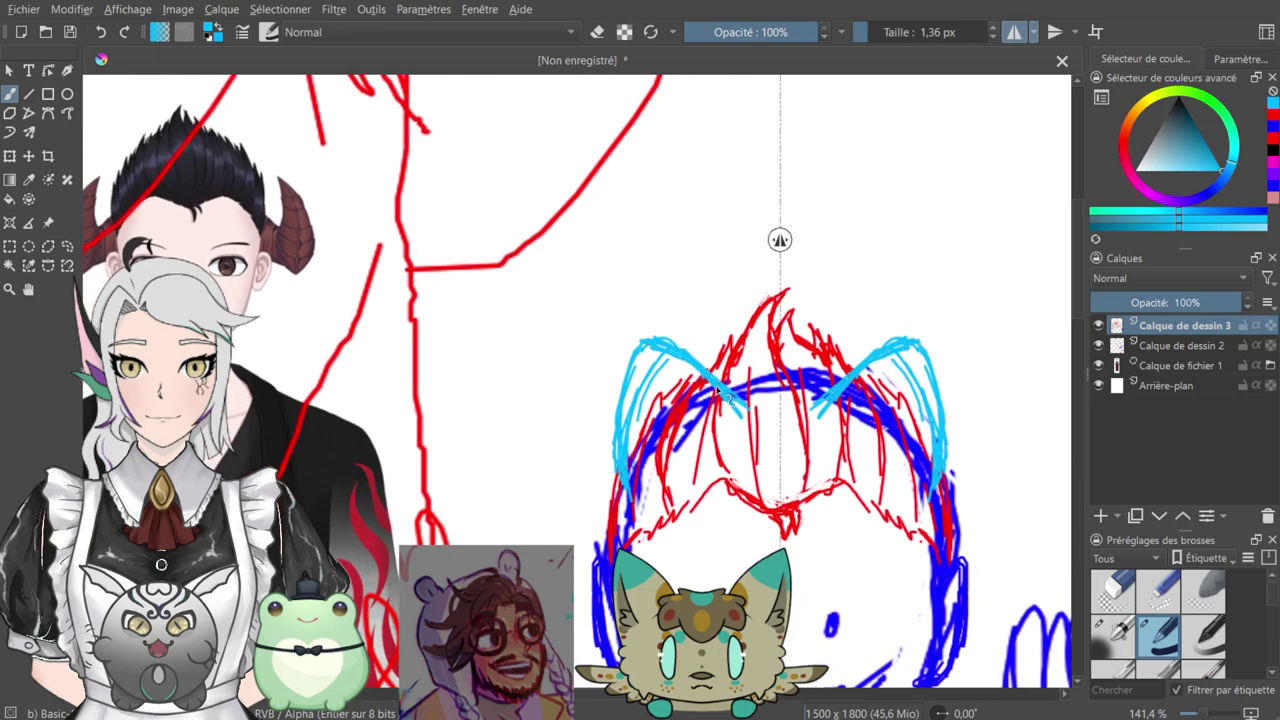
- Reinforce the cat ears' edges in light blue and fill their insides with crossing hatch strokes
key(plus)
drag(685, 341, 782, 432)
mouse_move(703, 404)
mouse_down()
mouse_move(673, 377)
mouse_move(751, 424)
mouse_move(642, 380)
mouse_move(711, 433)
mouse_move(632, 415)
mouse_move(707, 459)
mouse_move(650, 449)
mouse_up()
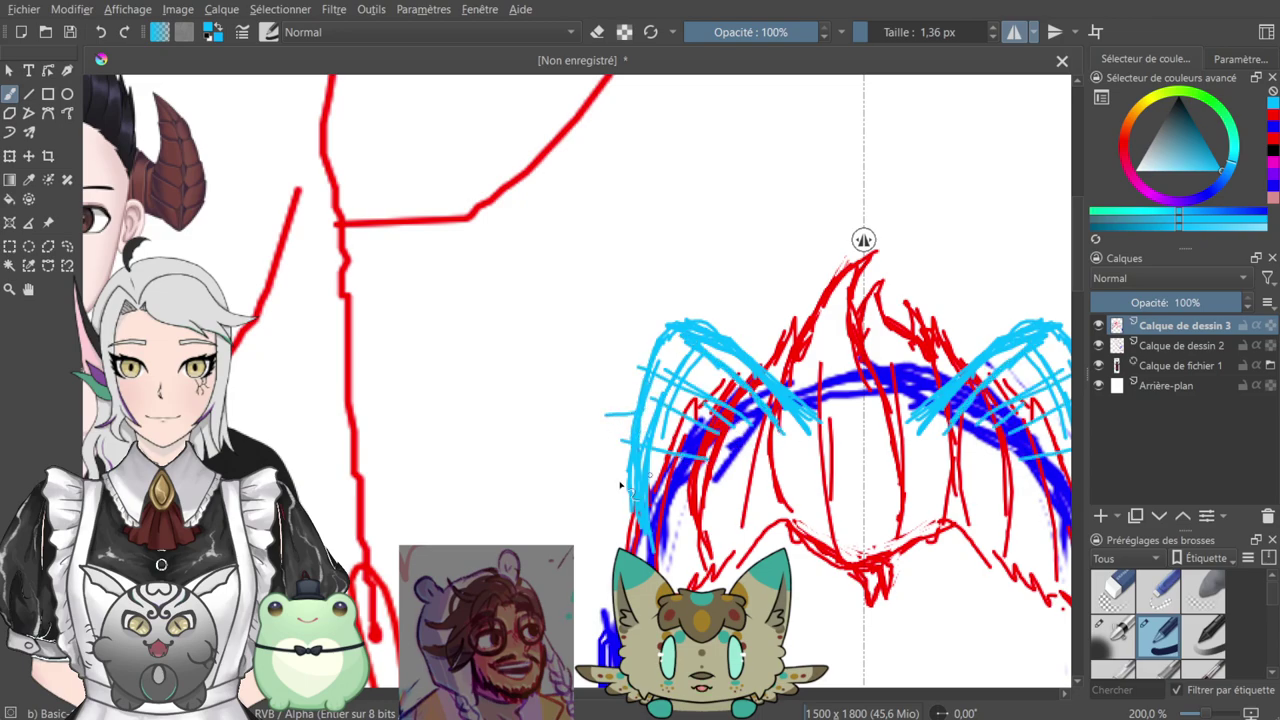
mouse_move(661, 528)
mouse_down()
mouse_move(662, 478)
mouse_move(680, 491)
mouse_move(683, 437)
mouse_move(709, 439)
mouse_move(699, 428)
mouse_move(726, 448)
mouse_move(722, 411)
mouse_move(752, 418)
mouse_up()
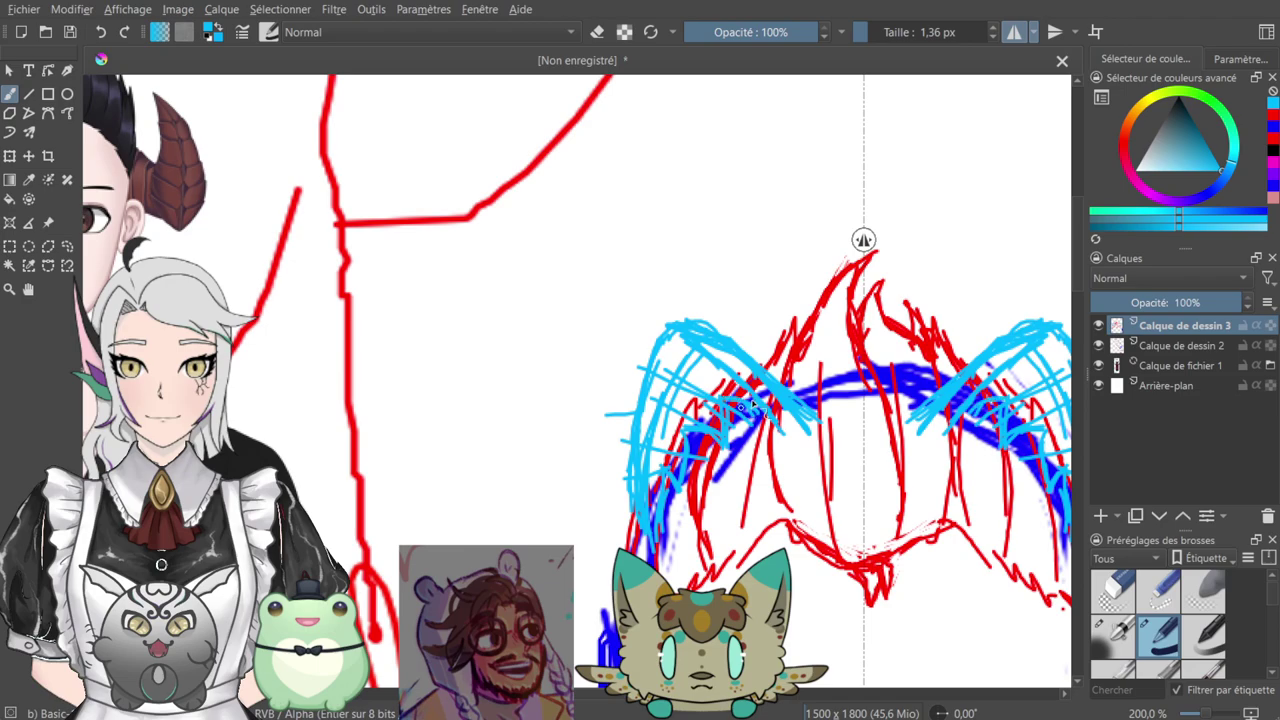
key(minus)
key(minus)
key(minus)
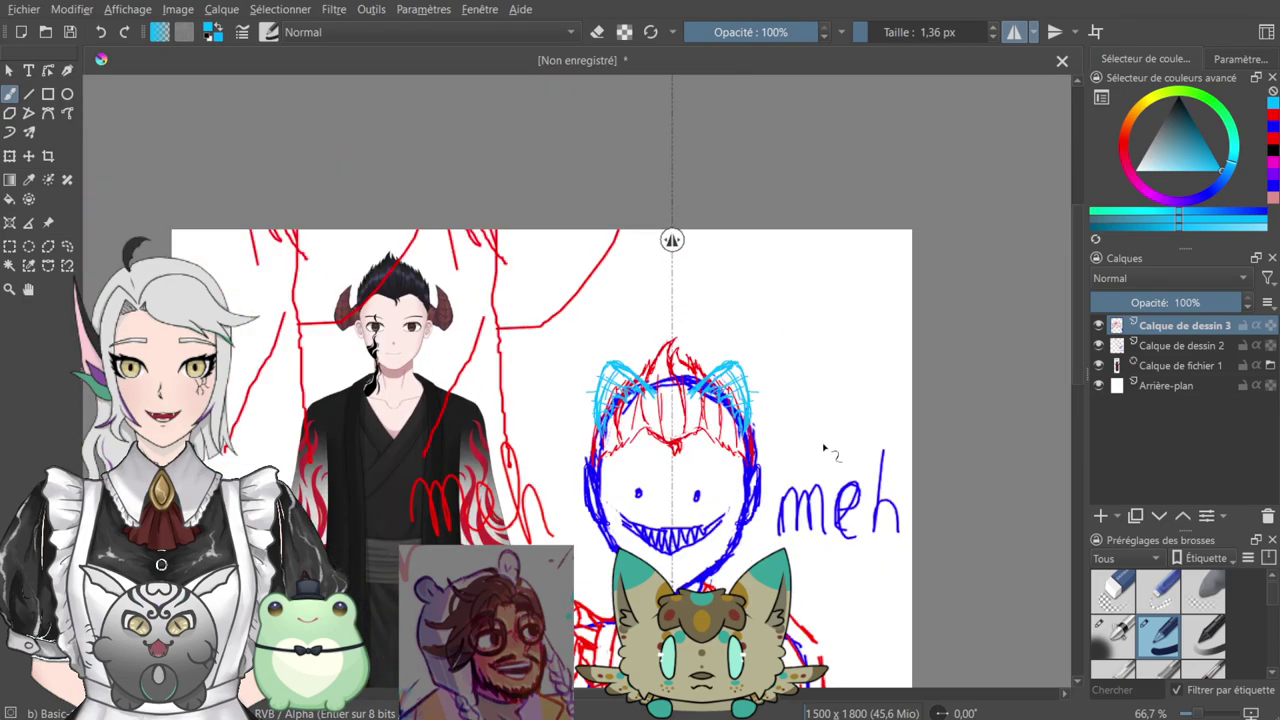
- Redraw the outer edges of the mirrored cat ears in light blue, widening them slightly outward
drag(786, 500, 797, 289)
drag(727, 218, 743, 485)
key(plus)
key(plus)
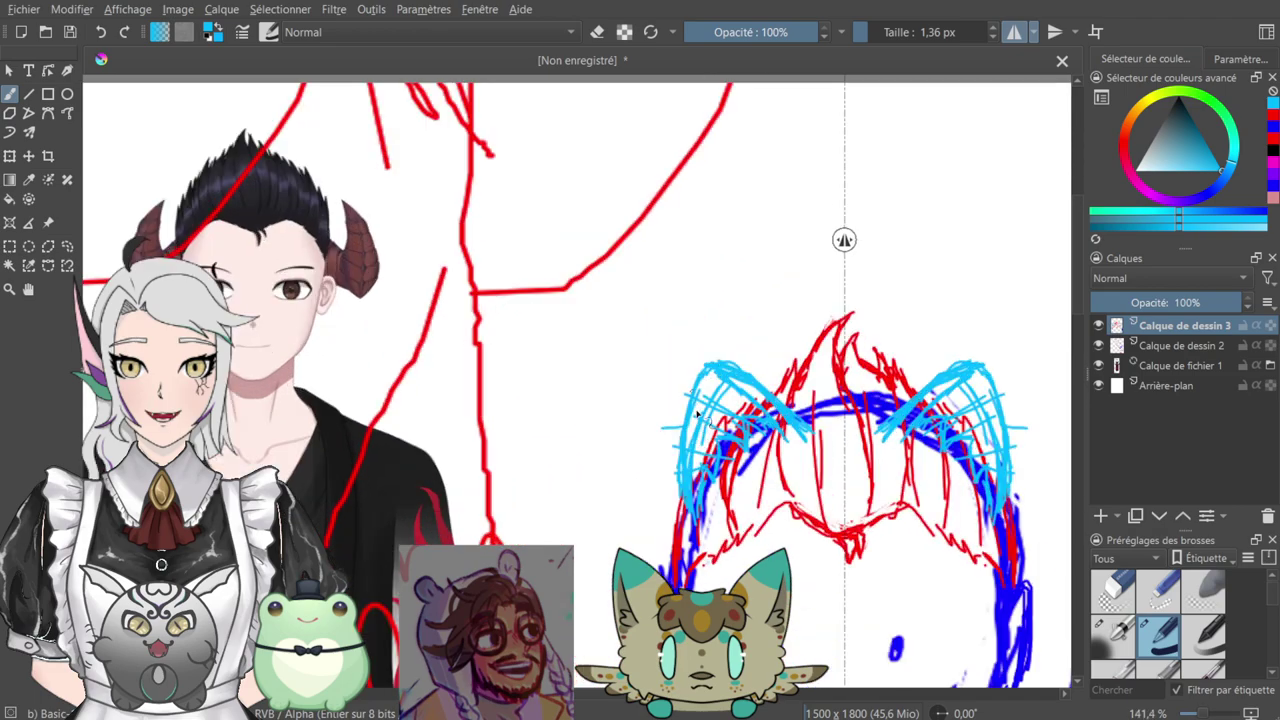
mouse_move(678, 428)
mouse_down()
mouse_move(694, 365)
mouse_move(708, 378)
mouse_move(692, 370)
mouse_move(740, 367)
mouse_up()
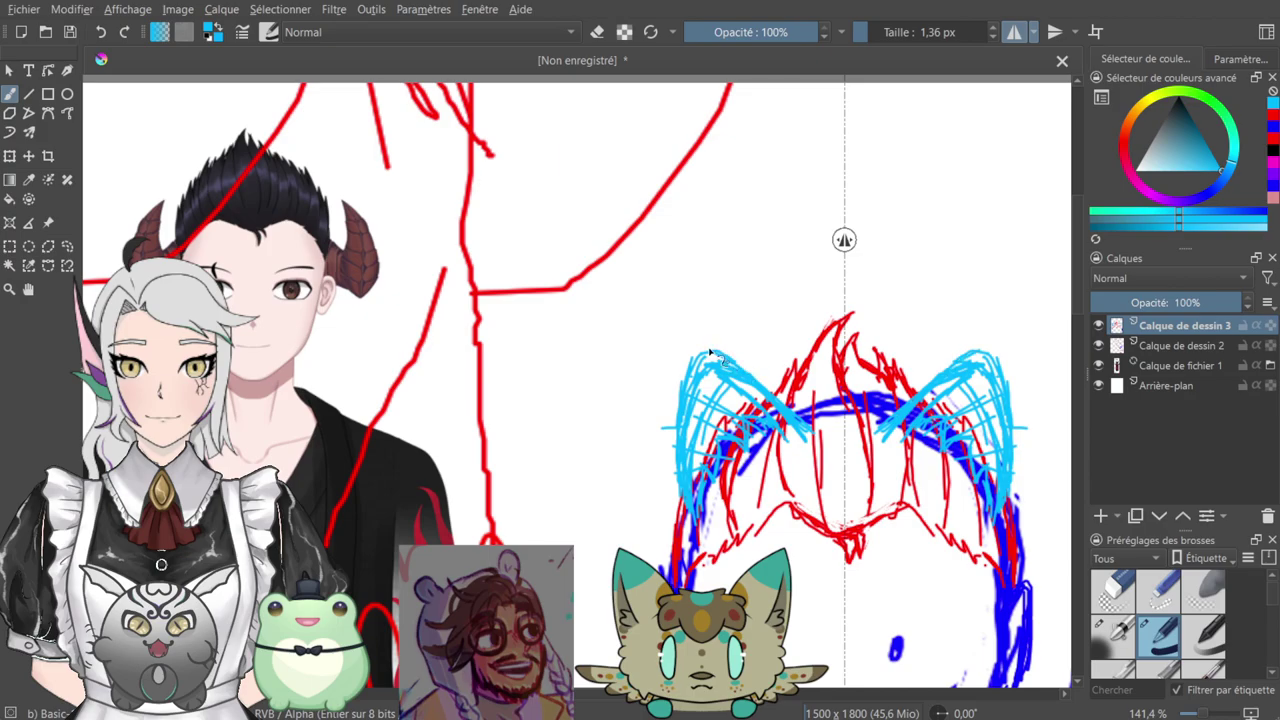
- Turn off horizontal mirroring and draw a long curved light blue cat tail rising beside the figure's bent arm with the puffed sleeve
drag(856, 605, 673, 297)
drag(726, 611, 730, 312)
key(ctrl+minus)
key(minus)
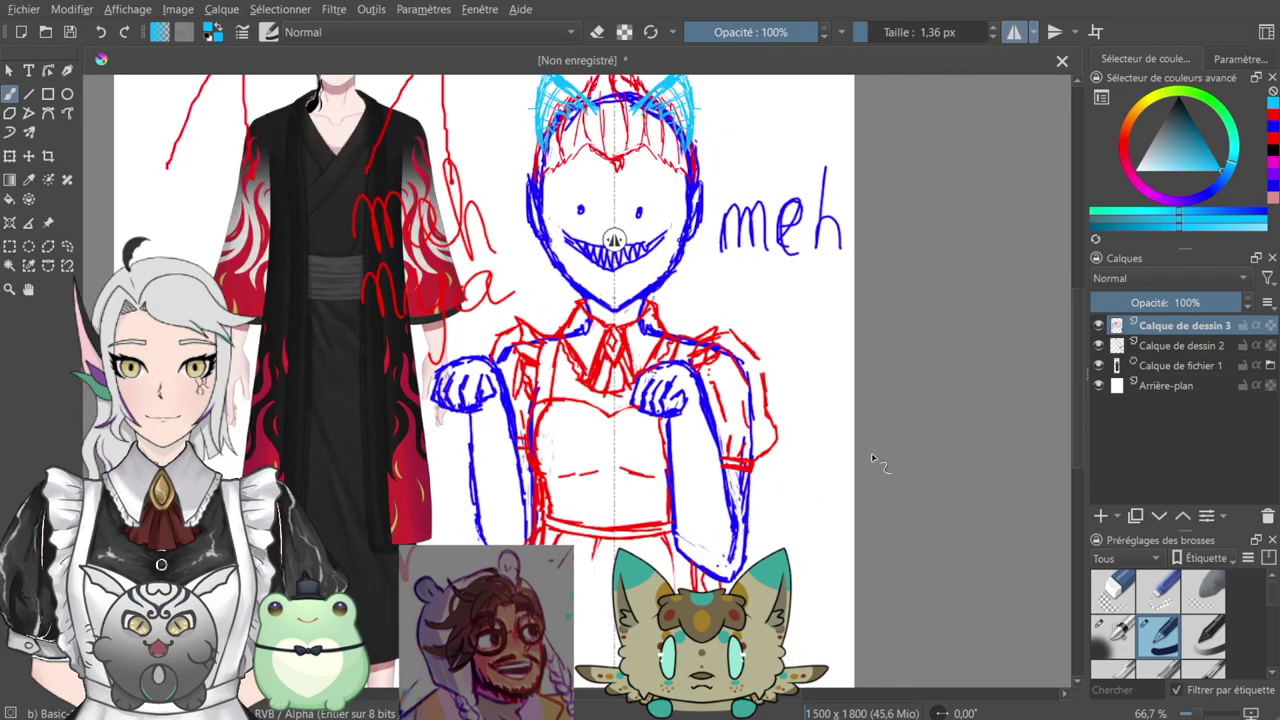
mouse_move(795, 392)
mouse_down()
mouse_move(838, 453)
mouse_move(775, 462)
mouse_up()
drag(730, 672, 716, 577)
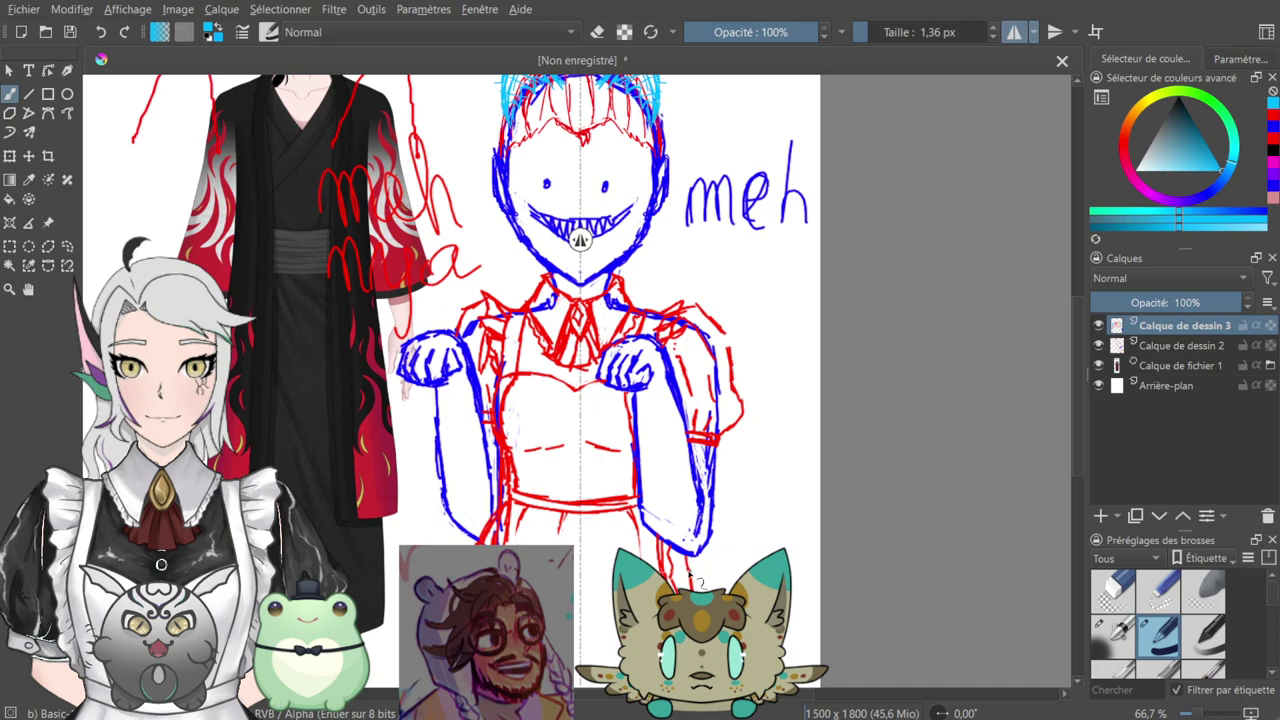
drag(738, 500, 719, 545)
click(1014, 32)
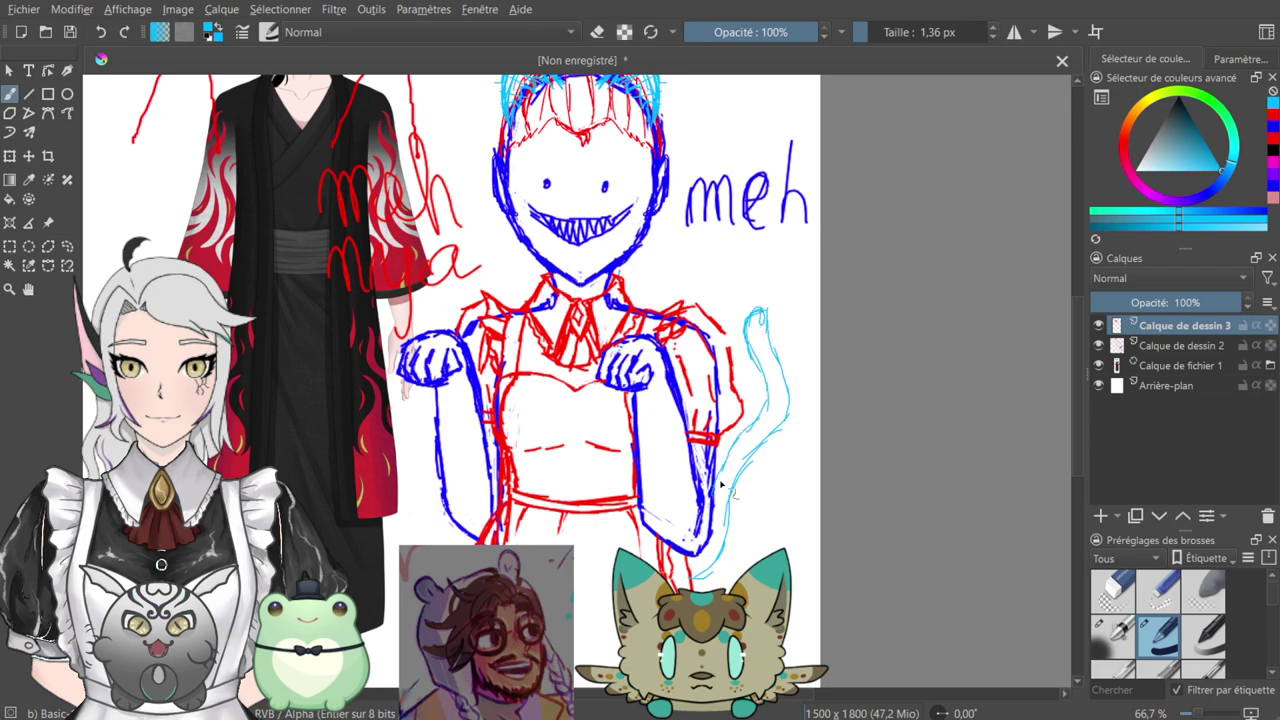
- Make Calque de dessin 2 active and select the blue head with a freehand outline
drag(733, 279, 803, 230)
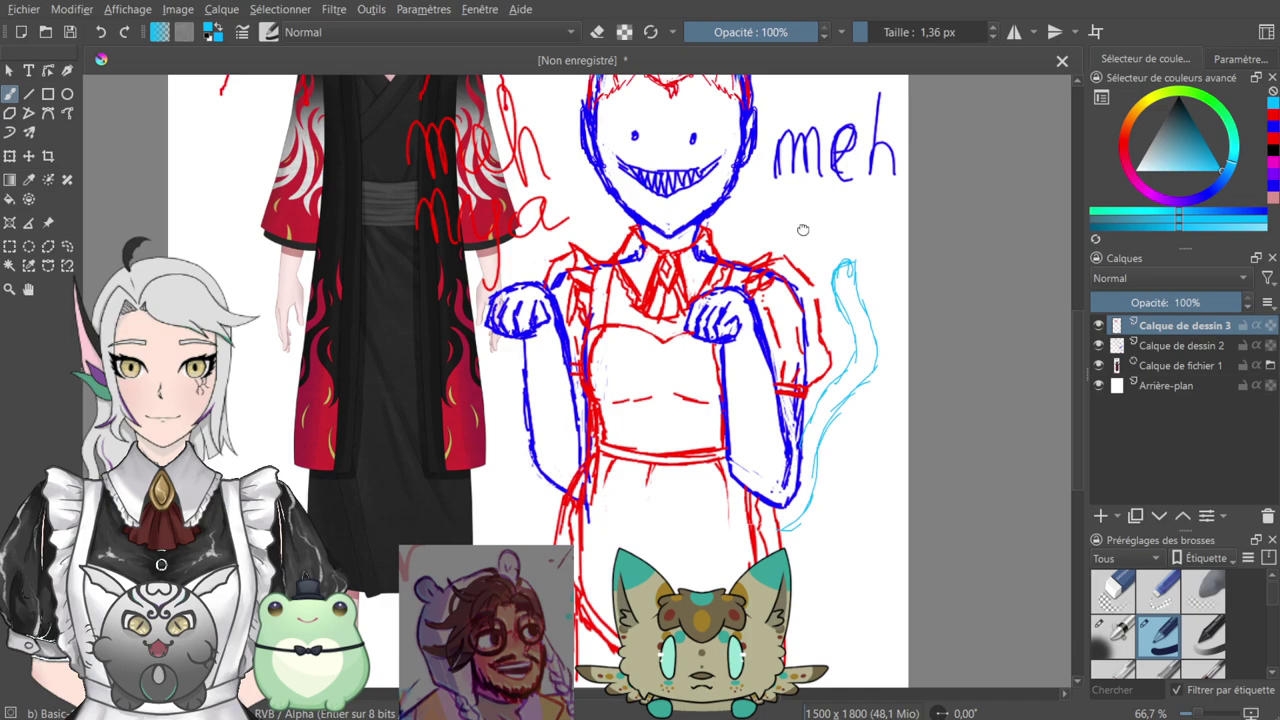
drag(803, 230, 722, 475)
key(plus)
key(plus)
drag(853, 179, 797, 474)
scroll(886, 334, down, 3)
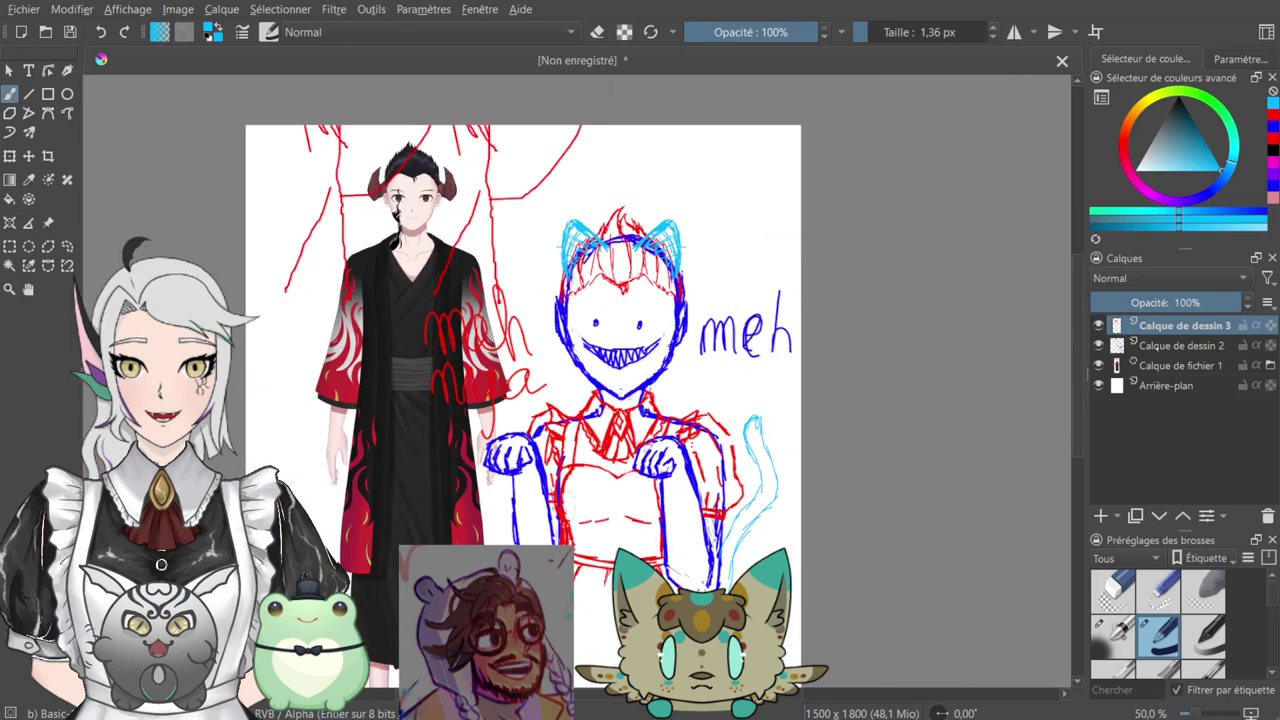
key(Page_Down)
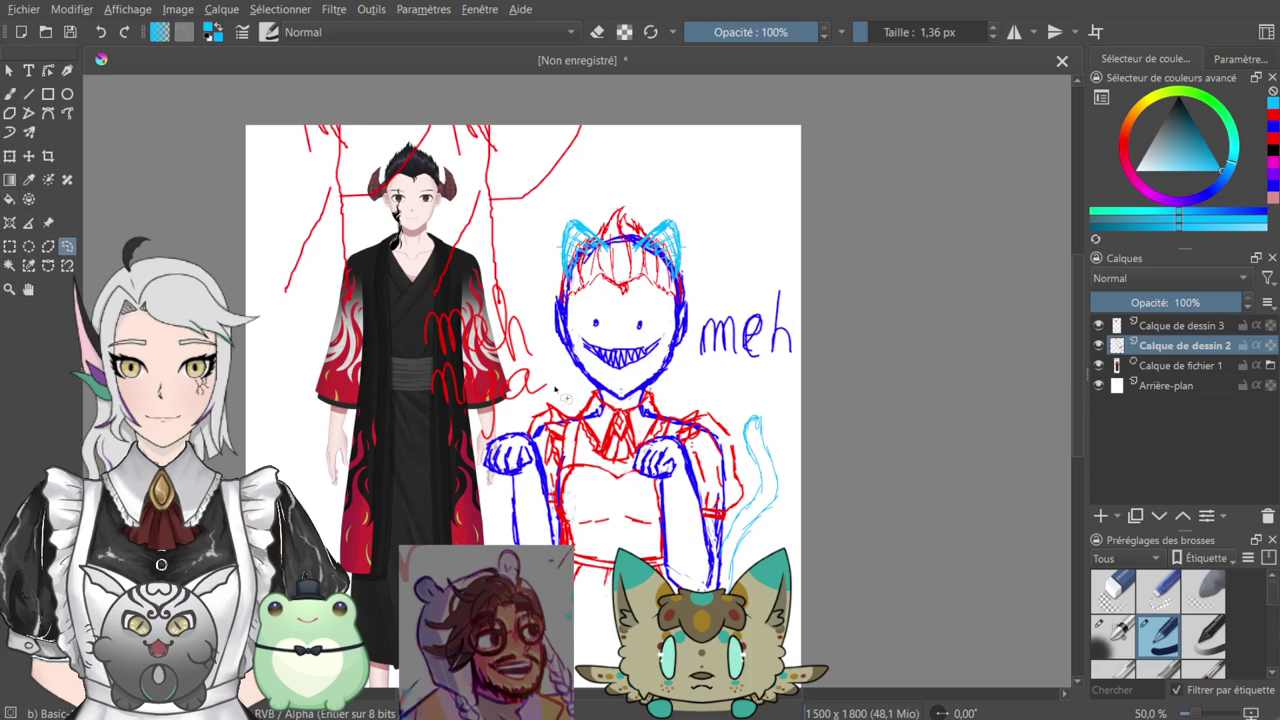
key(plus)
key(plus)
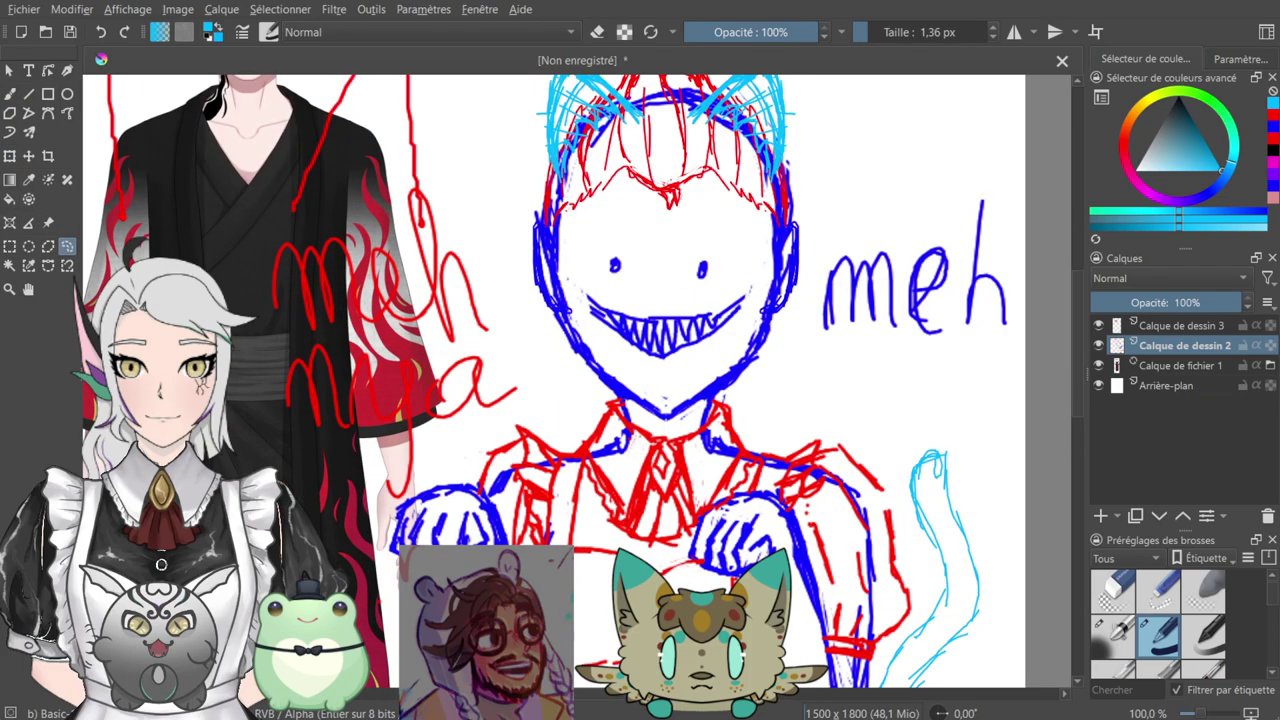
drag(652, 208, 614, 351)
mouse_move(625, 178)
mouse_down()
mouse_move(481, 294)
mouse_move(470, 432)
mouse_move(547, 536)
mouse_move(612, 559)
mouse_move(667, 552)
mouse_move(780, 476)
mouse_move(789, 286)
mouse_move(751, 180)
mouse_move(600, 163)
mouse_up()
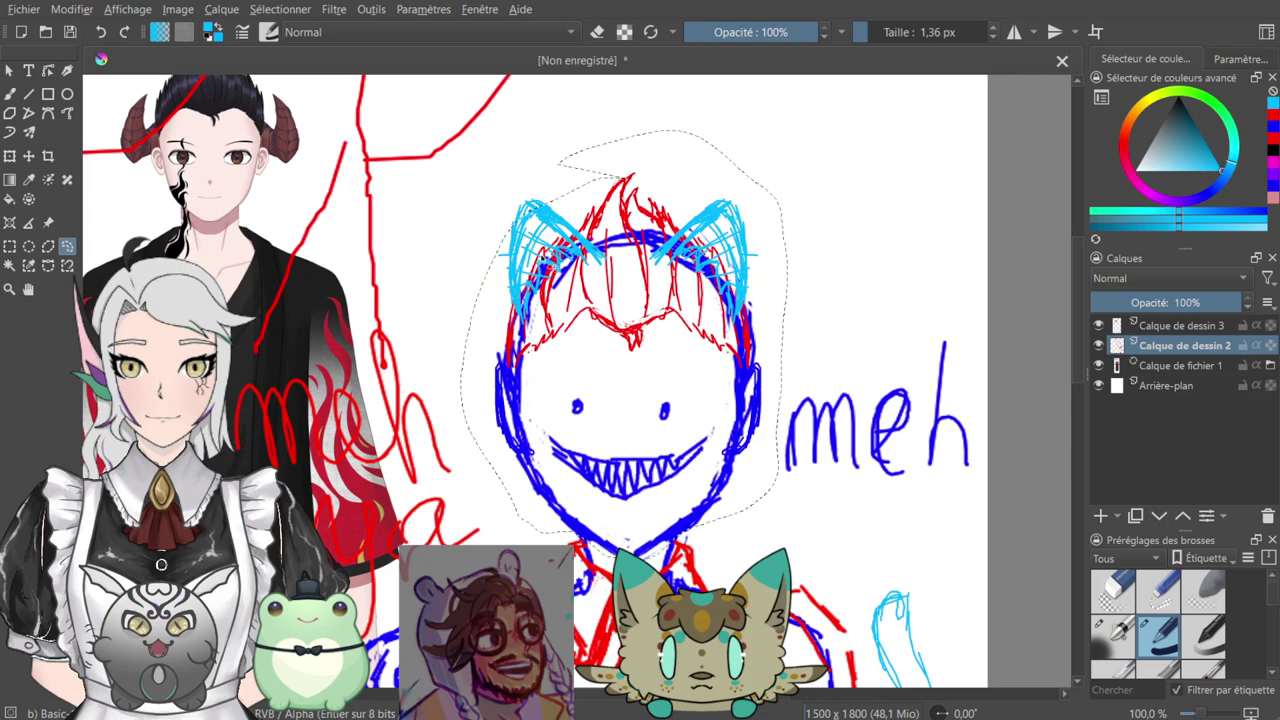
- Scale the selected blue head down, fit it onto the neck beneath the hair and apply the transformation
key(ctrl+t)
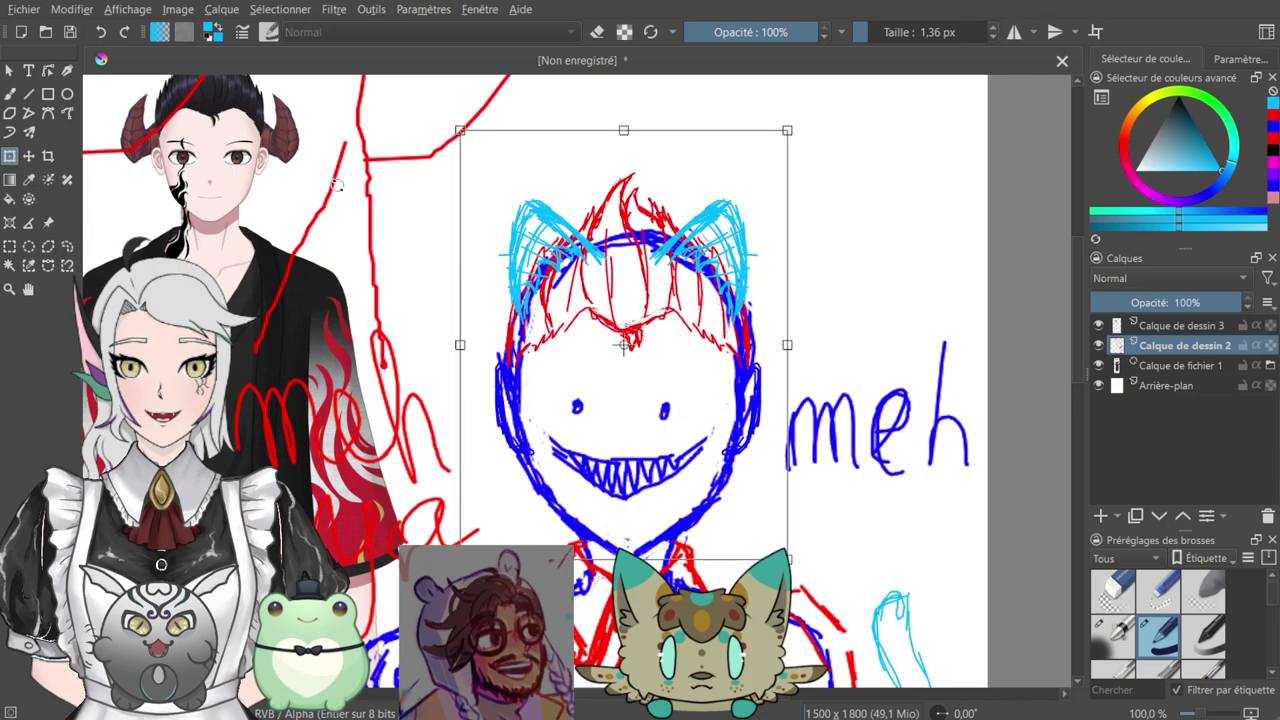
drag(460, 130, 540, 213)
drag(707, 353, 670, 358)
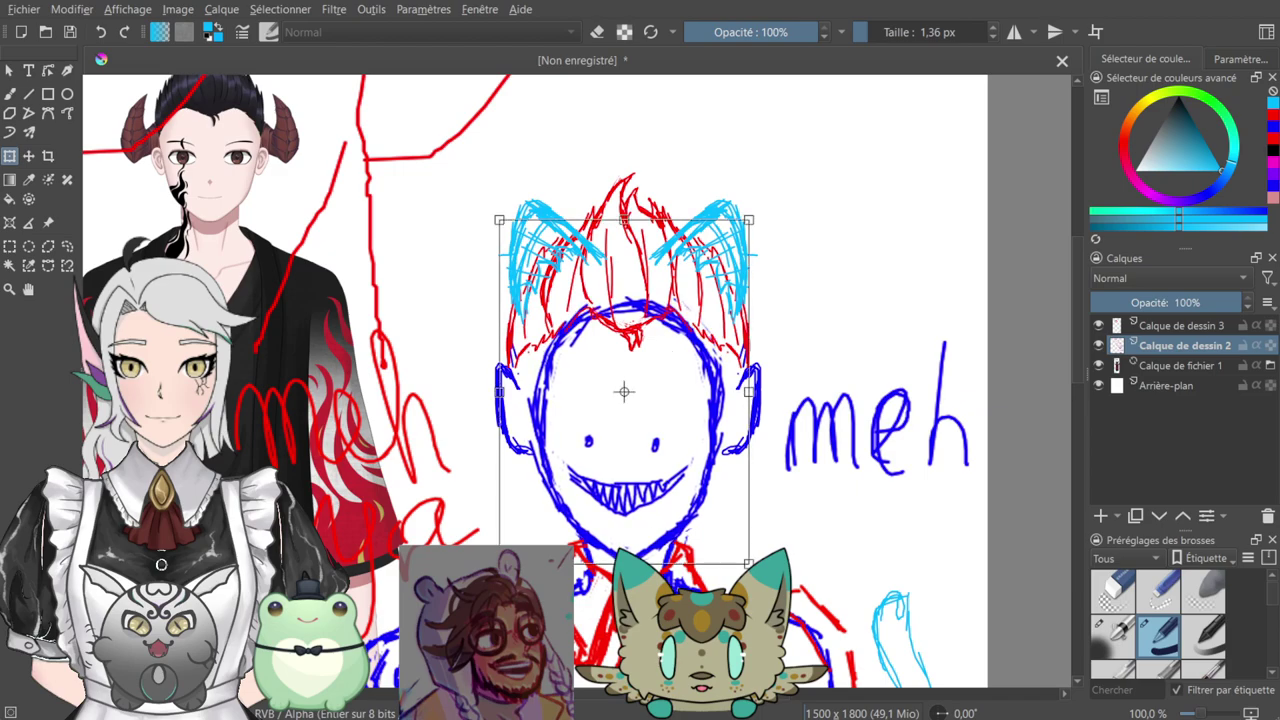
key(ctrl+minus)
key(ctrl+minus)
key(ctrl+minus)
key(plus)
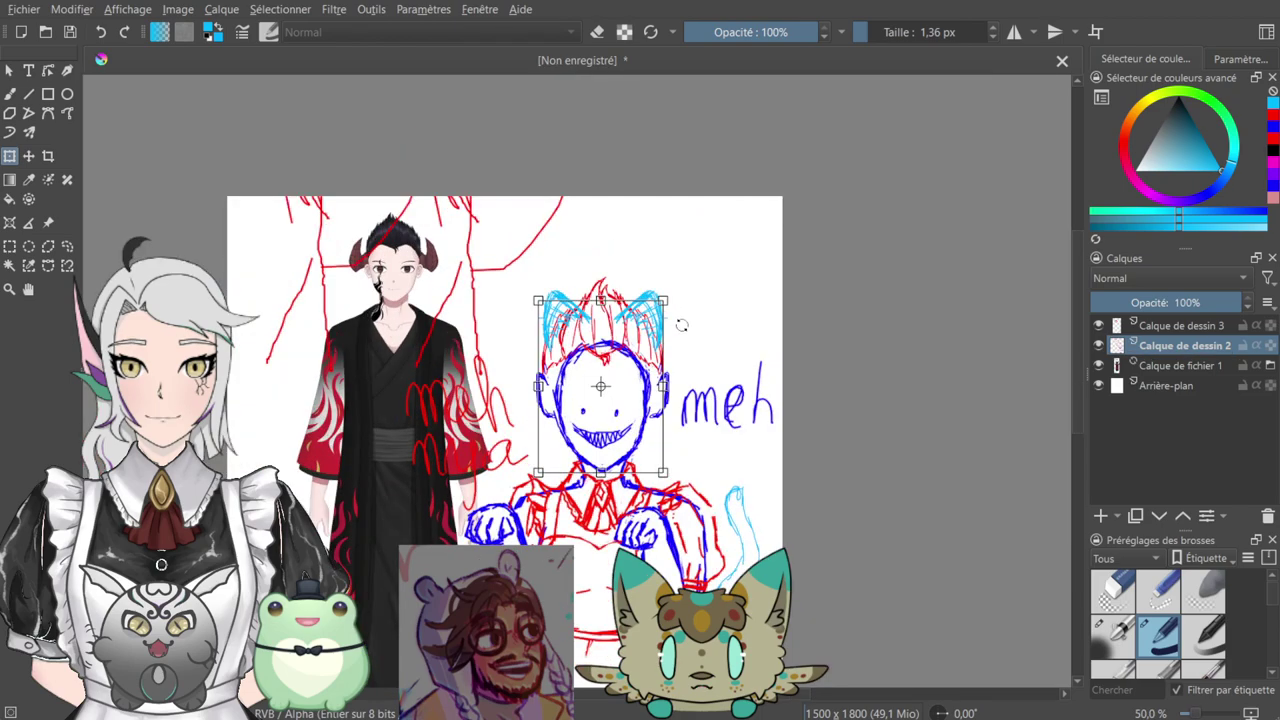
key(plus)
key(plus)
drag(502, 222, 495, 211)
mouse_move(603, 318)
mouse_down()
mouse_move(621, 341)
mouse_move(621, 326)
mouse_up()
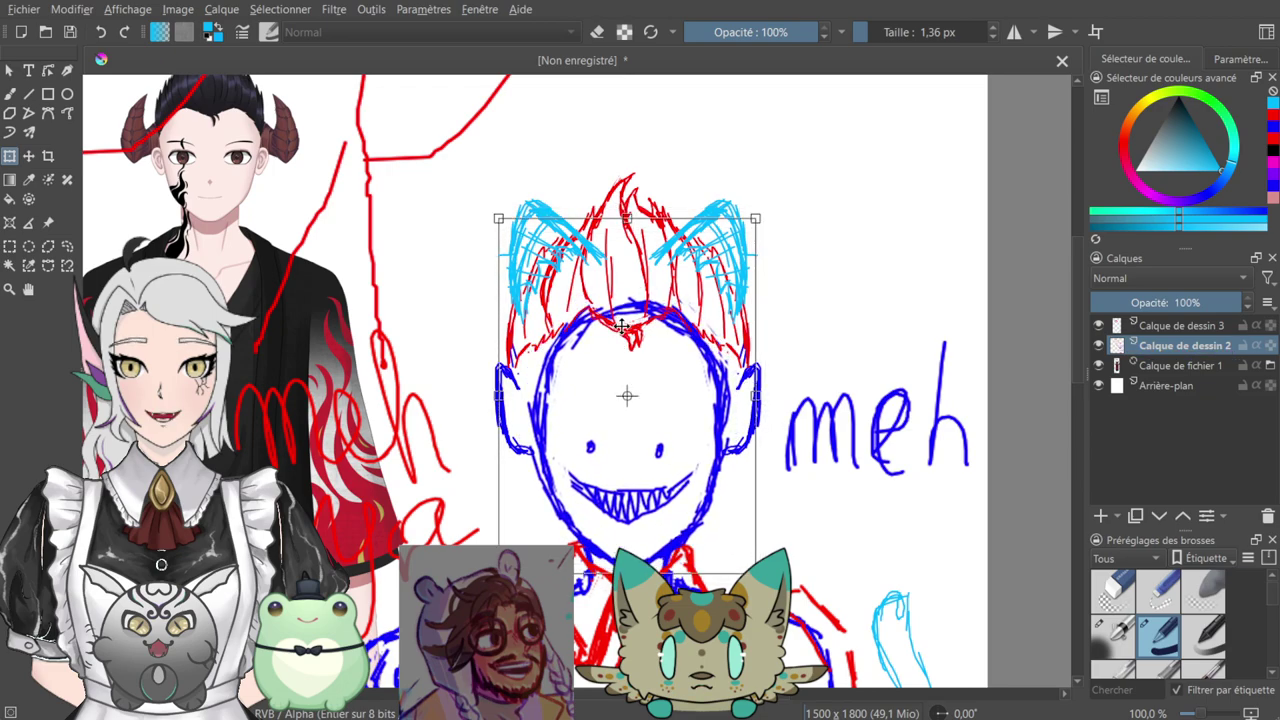
click(10, 94)
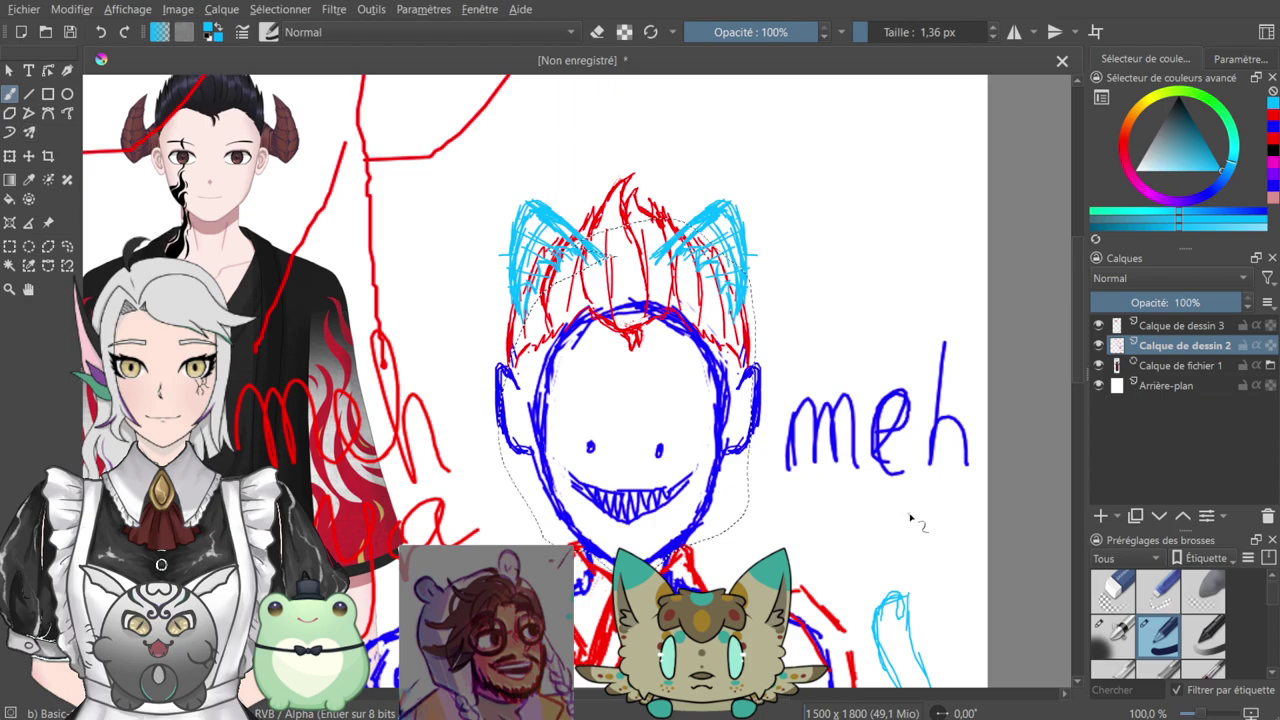
- Make Calque de dessin 3 active and clear the selection around the head
key(ctrl+plus)
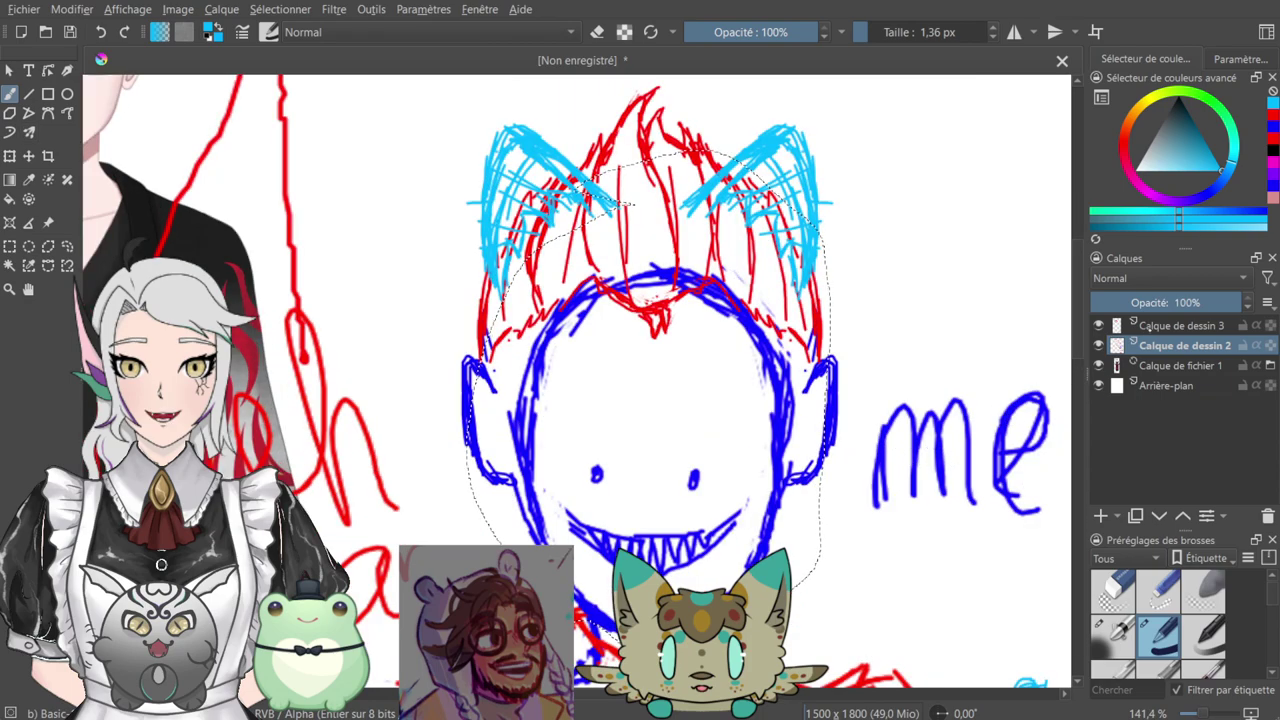
key(Page_Up)
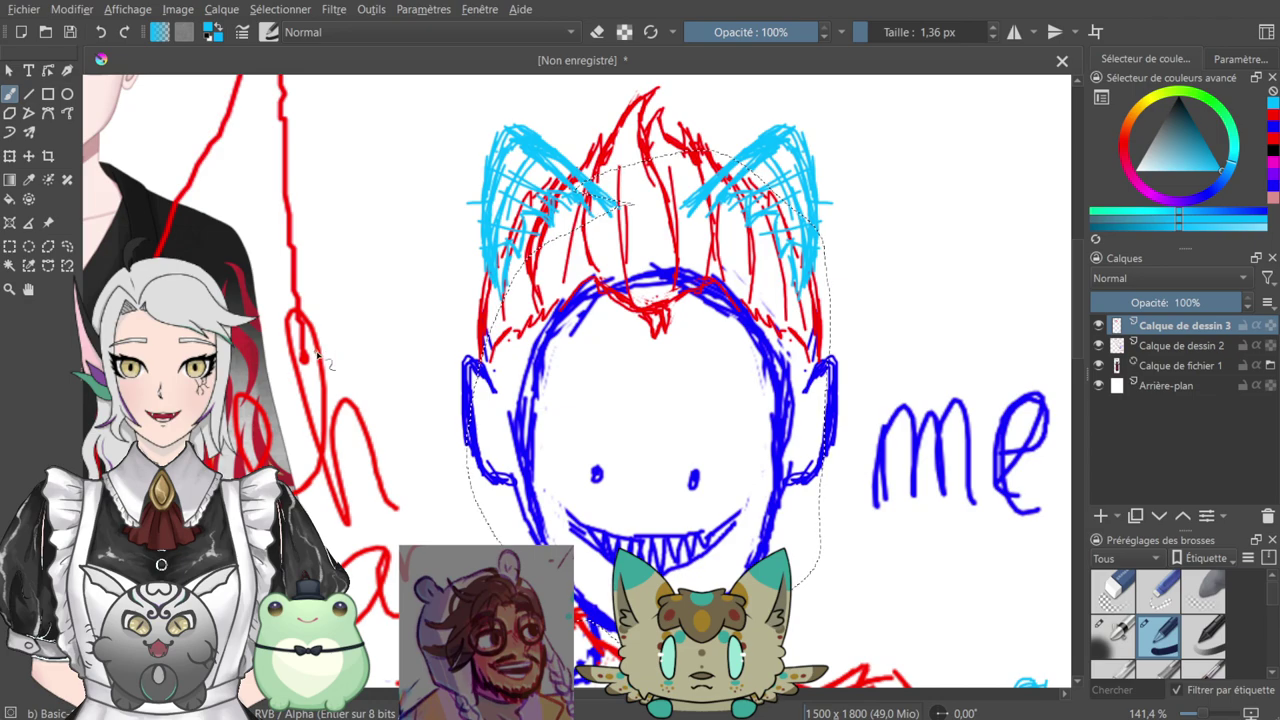
key(ctrl+minus)
key(minus)
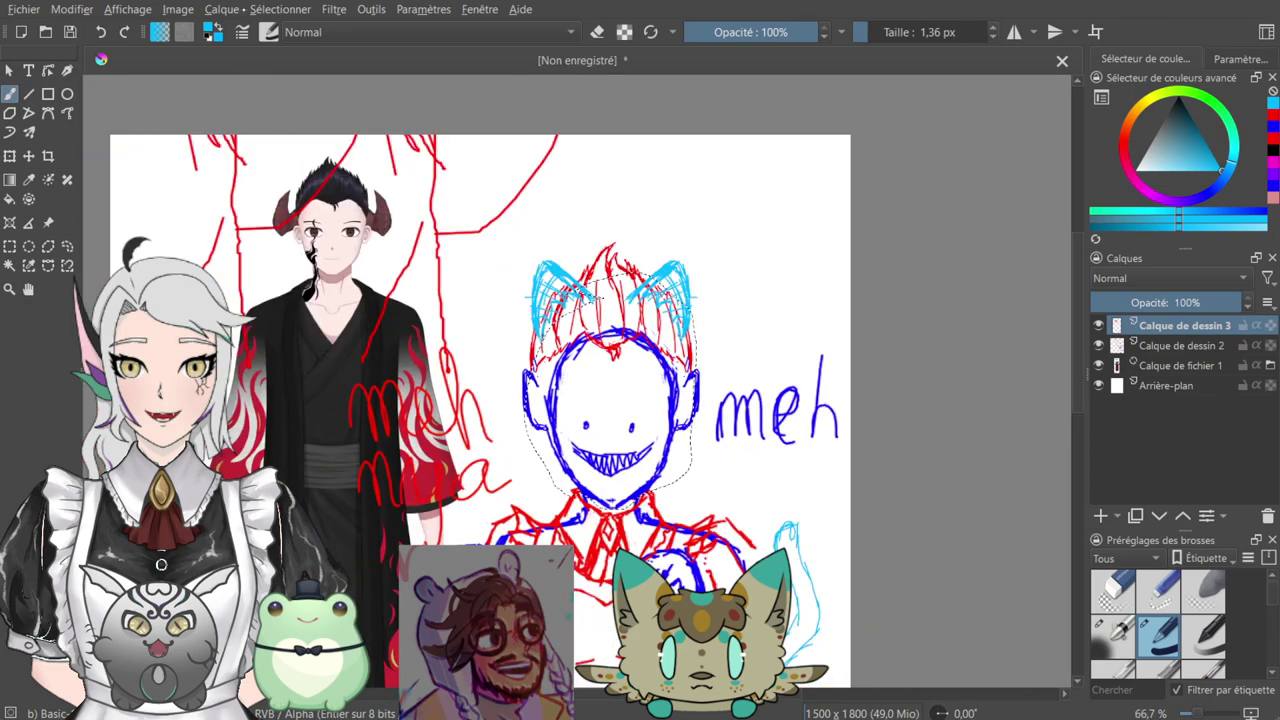
key(ctrl+shift+a)
click(10, 156)
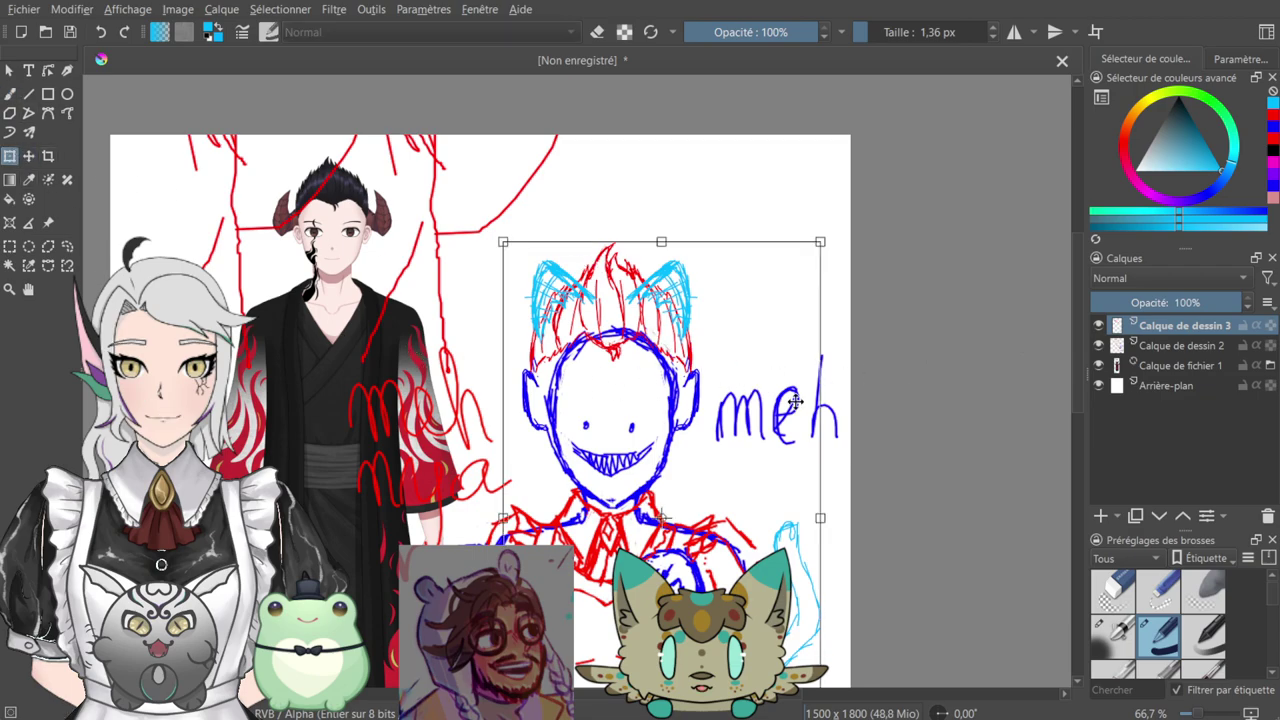
key(minus)
key(minus)
key(plus)
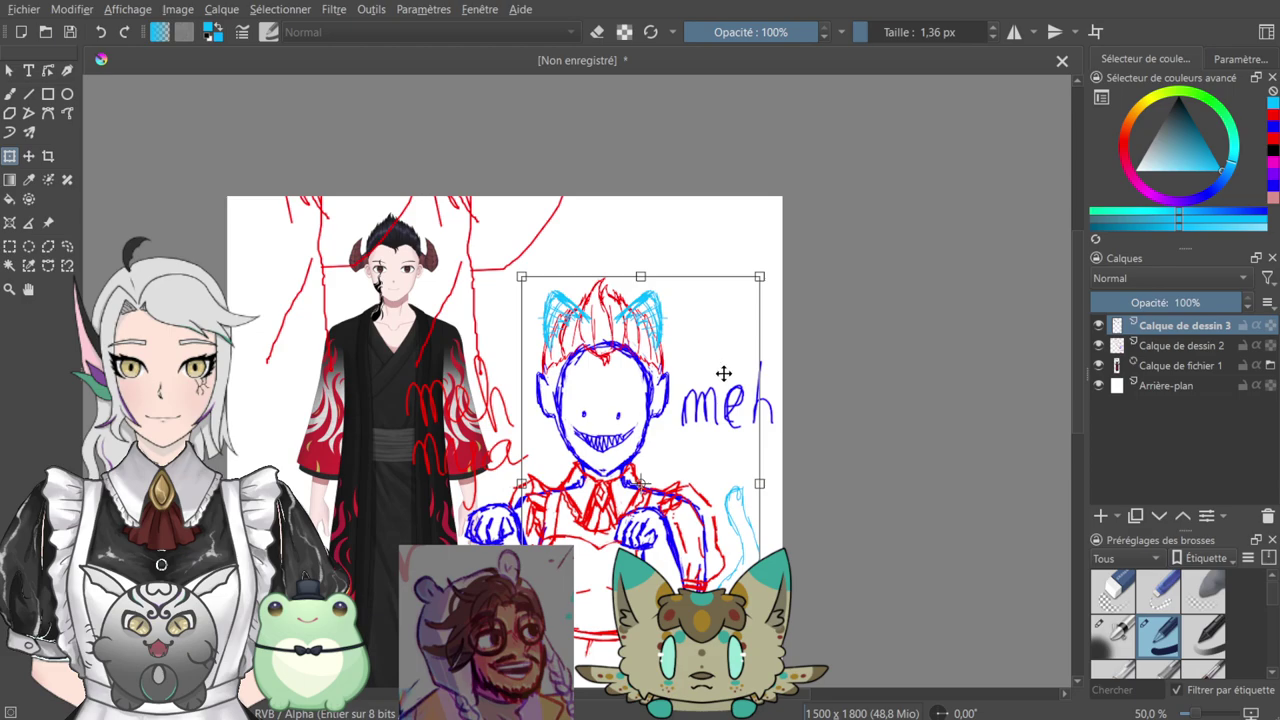
- Select the hair and cat ears freehand, scale them down, move them onto the smaller head and apply the transformation
key(b)
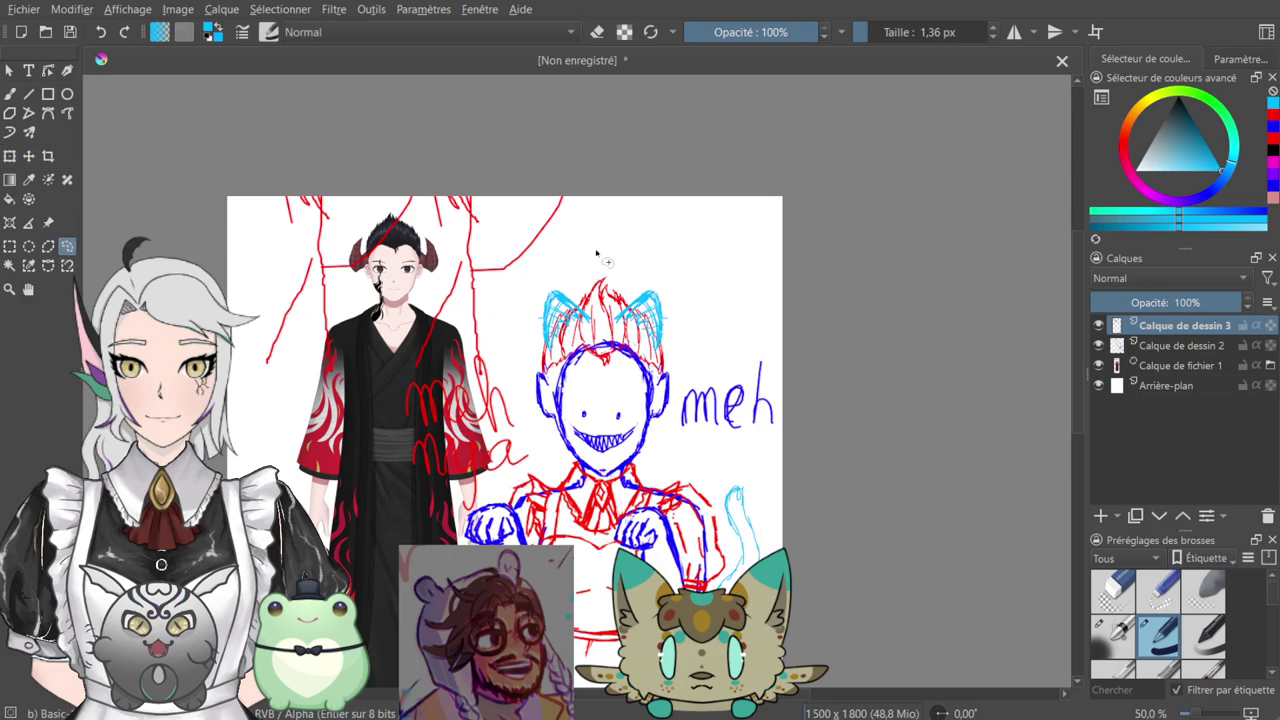
mouse_move(525, 316)
mouse_down()
mouse_move(551, 427)
mouse_move(660, 457)
mouse_move(683, 437)
mouse_move(691, 278)
mouse_move(578, 255)
mouse_up()
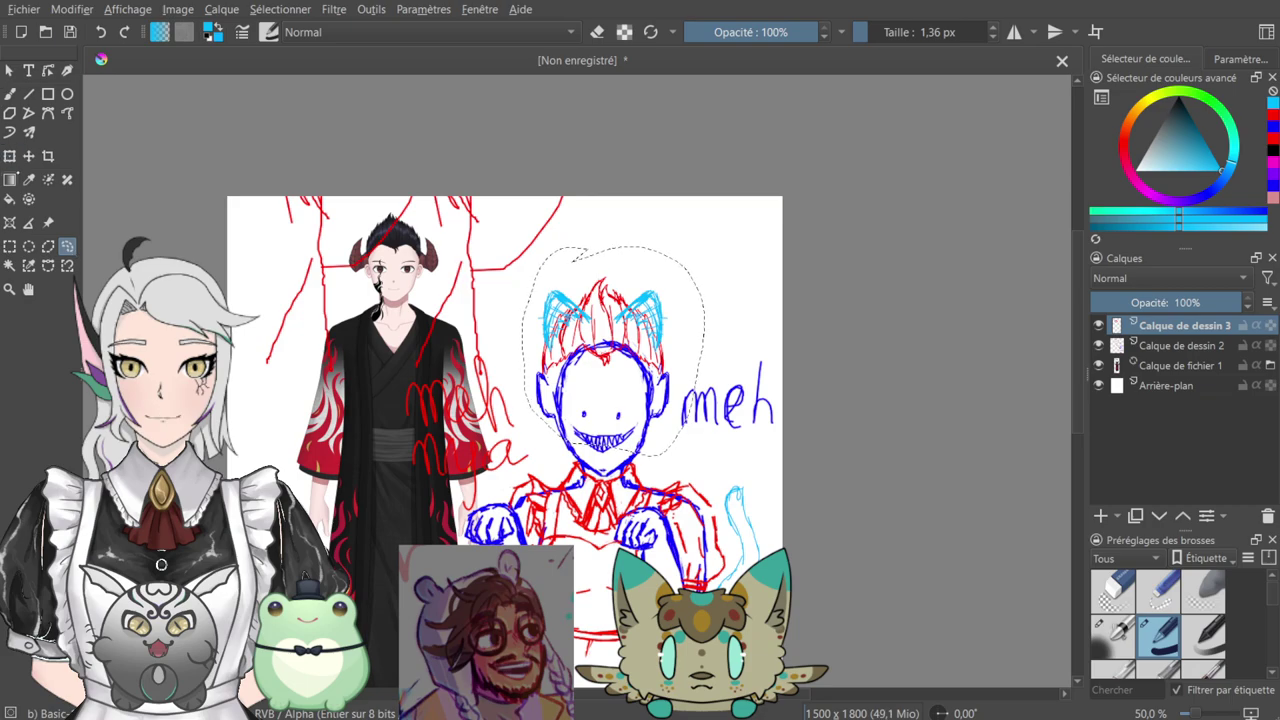
key(ctrl+t)
drag(528, 251, 566, 286)
mouse_move(654, 349)
mouse_down()
mouse_move(614, 351)
mouse_move(706, 379)
mouse_move(653, 366)
mouse_up()
drag(613, 296, 617, 283)
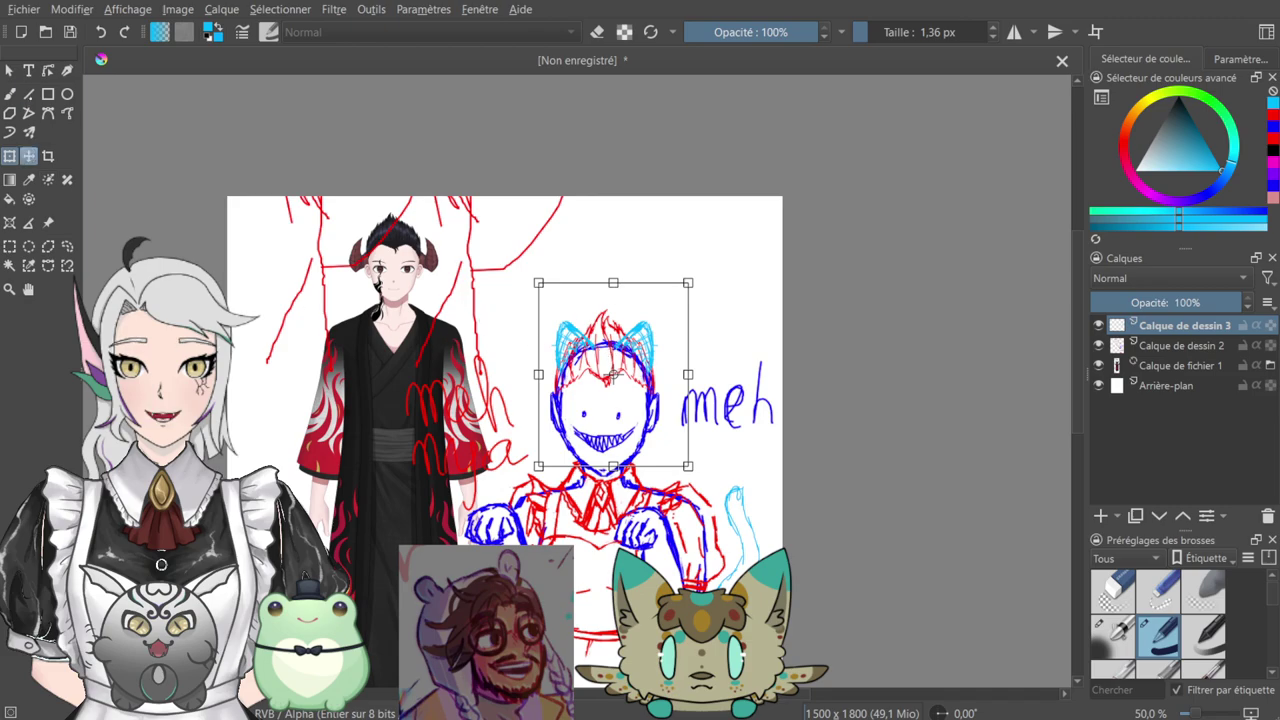
click(10, 95)
- Add a new paint layer above Calque de dessin 3, clear the selection and turn on horizontal mirroring
click(1100, 516)
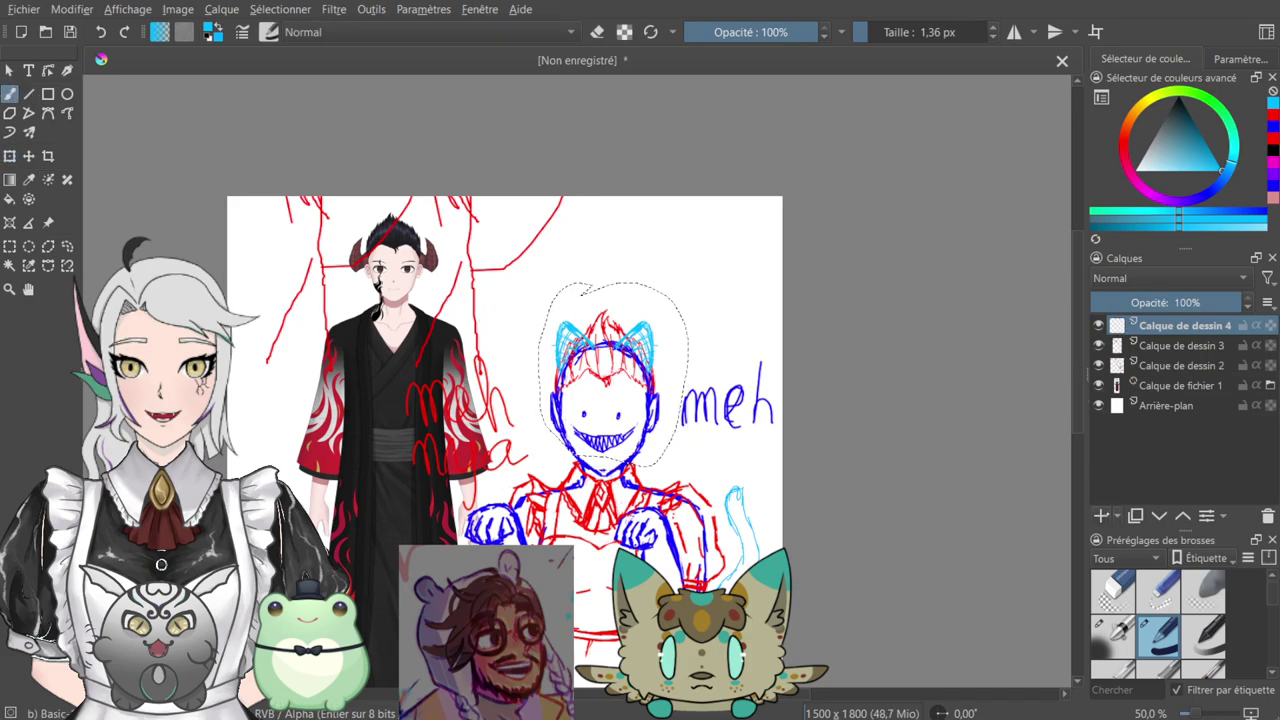
key(ctrl+plus)
key(ctrl+plus)
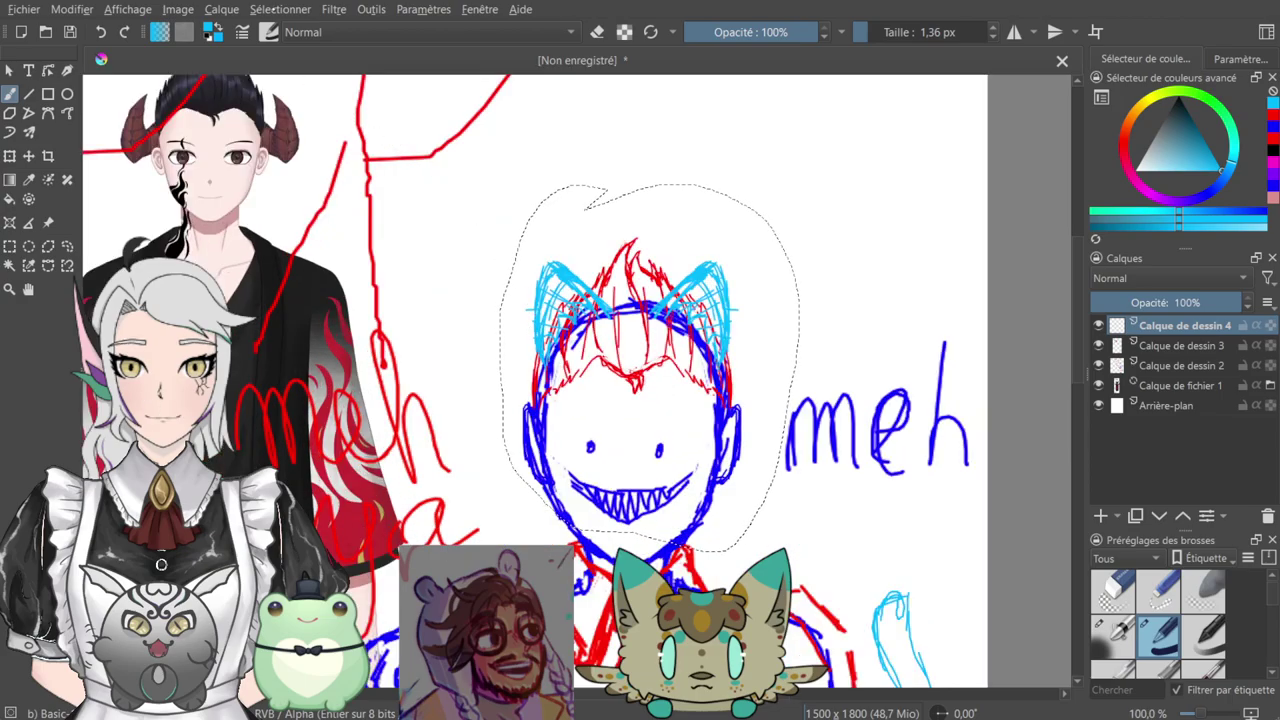
click(306, 54)
key(ctrl+plus)
key(ctrl+plus)
mouse_move(730, 443)
mouse_down()
mouse_move(717, 420)
mouse_move(681, 430)
mouse_move(615, 484)
mouse_up()
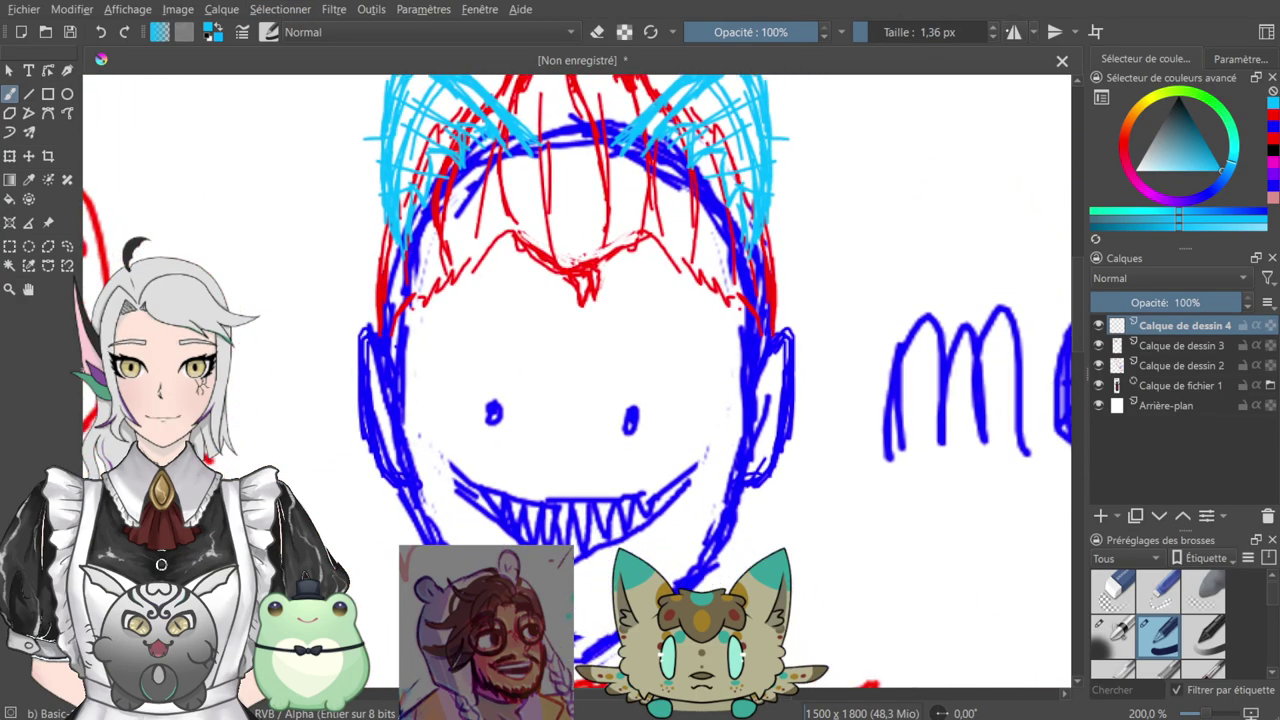
click(1014, 32)
drag(881, 388, 778, 341)
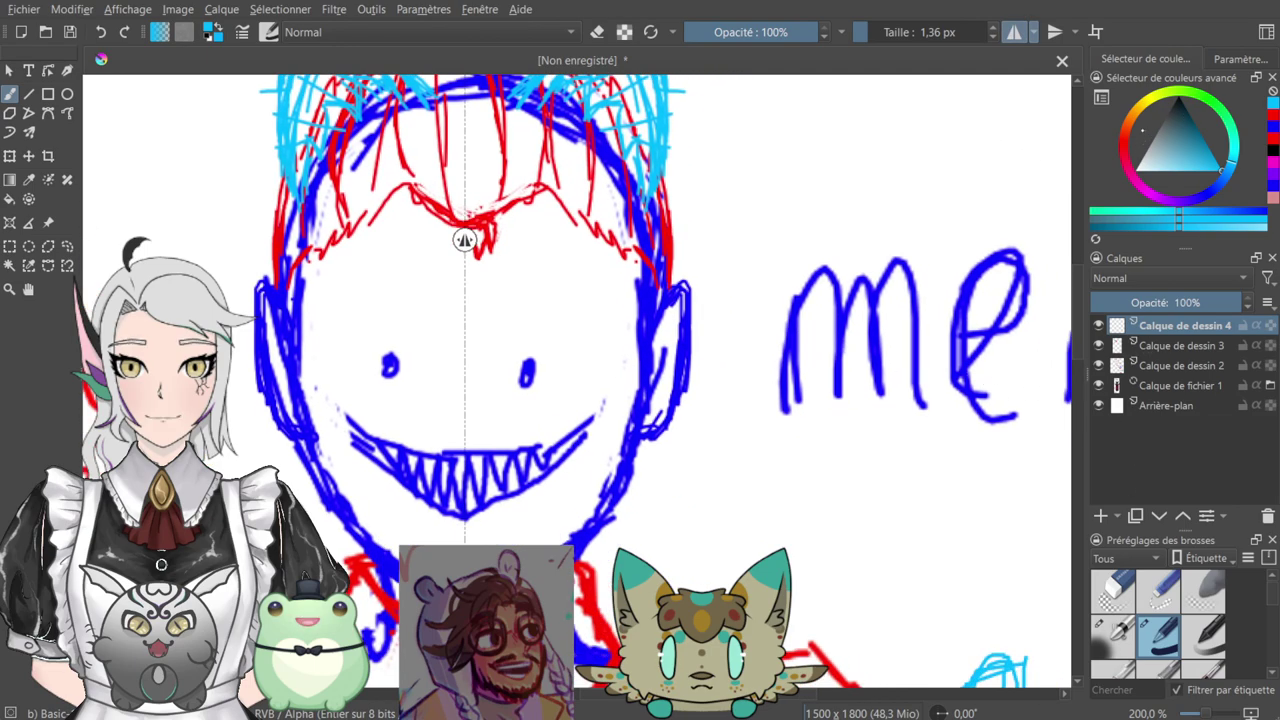
- Change the brush color to orange and outline both eyes with mirrored strokes around the blue pupils
drag(1125, 129, 1126, 125)
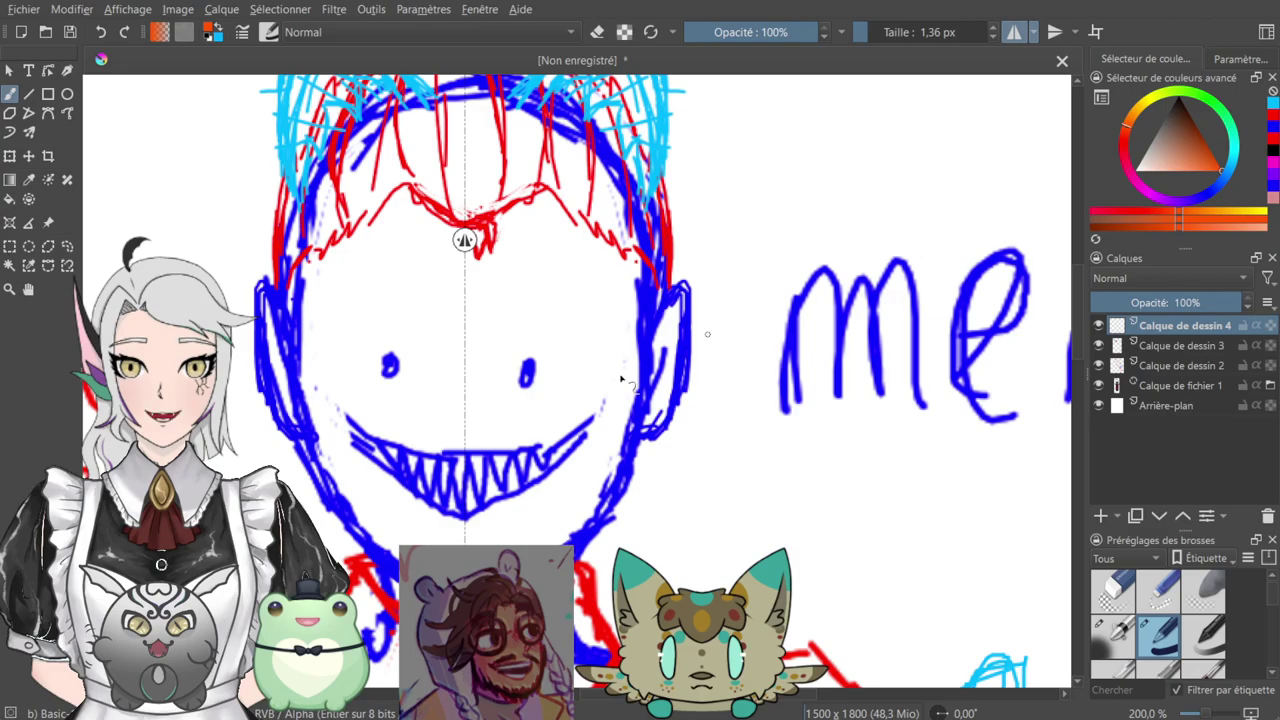
mouse_move(487, 210)
mouse_down()
mouse_move(543, 220)
mouse_move(762, 390)
mouse_move(617, 272)
mouse_move(900, 442)
mouse_move(851, 491)
mouse_move(700, 256)
mouse_up()
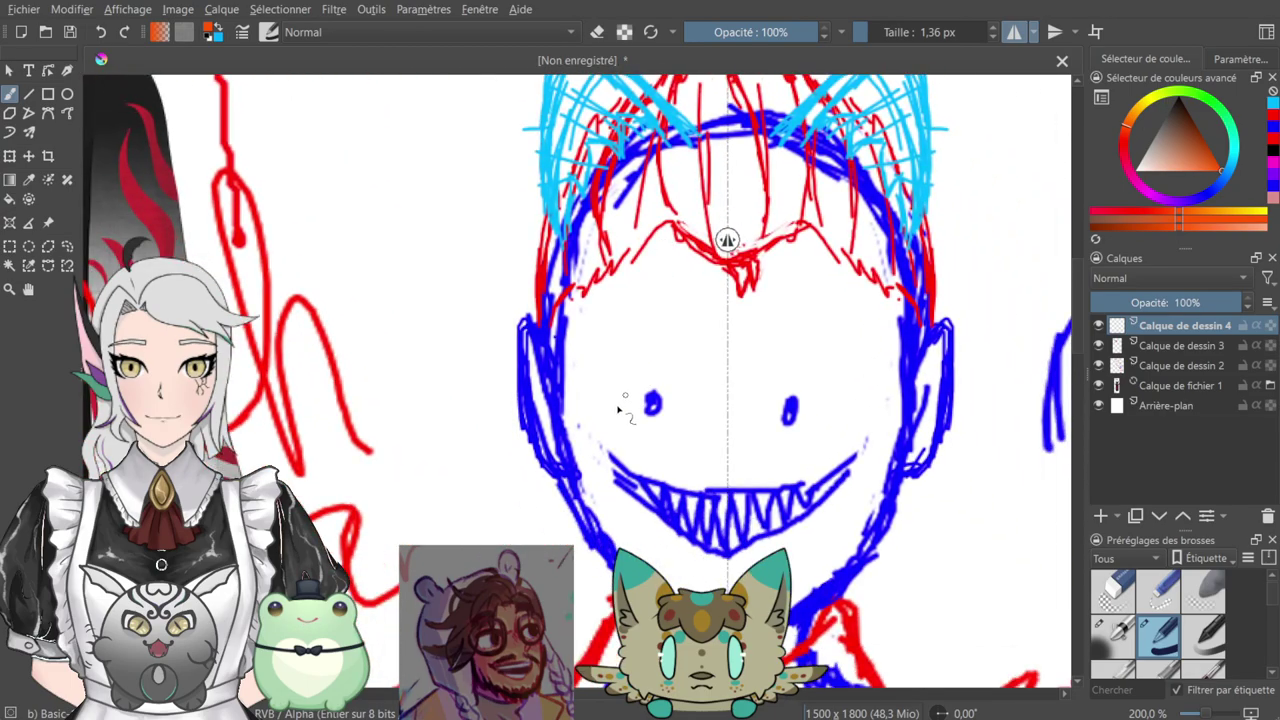
mouse_move(575, 393)
mouse_down()
mouse_move(602, 374)
mouse_move(644, 382)
mouse_move(697, 430)
mouse_up()
mouse_move(598, 378)
mouse_down()
mouse_move(579, 407)
mouse_move(652, 434)
mouse_up()
drag(789, 402, 793, 404)
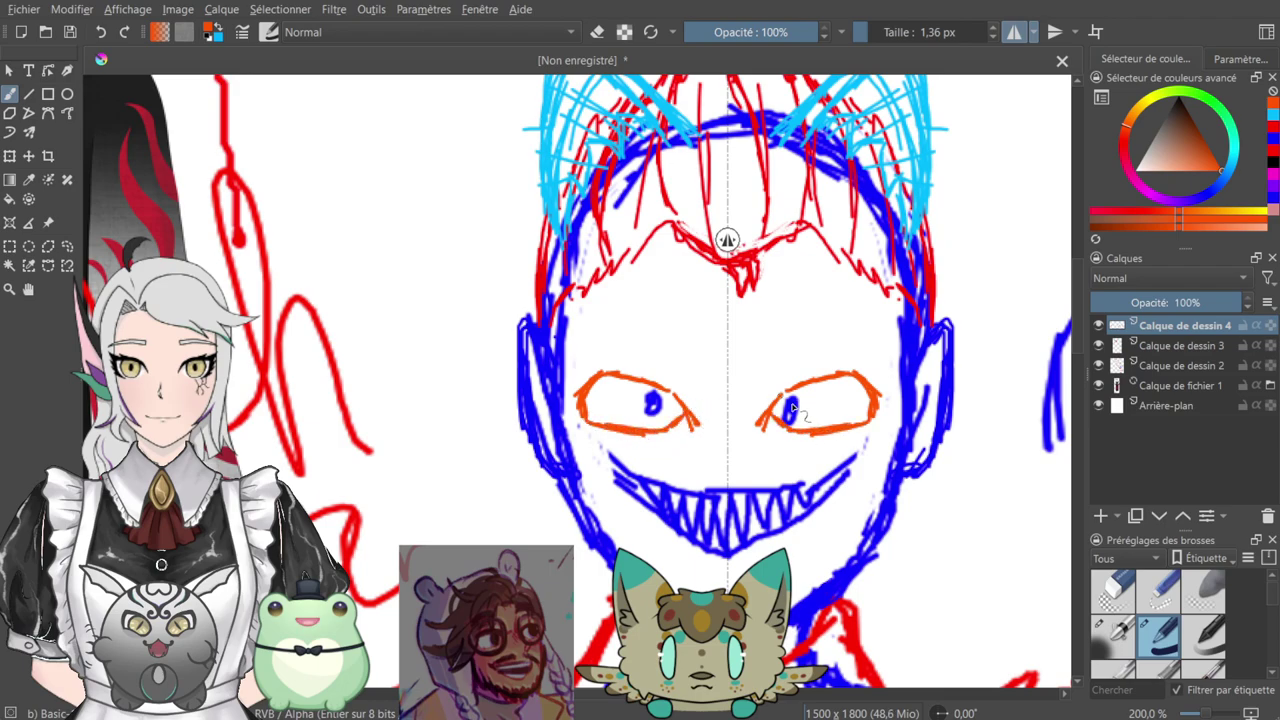
- Erase the overshooting inner eye corners, redraw the eye outlines there and clean up their edges
click(597, 32)
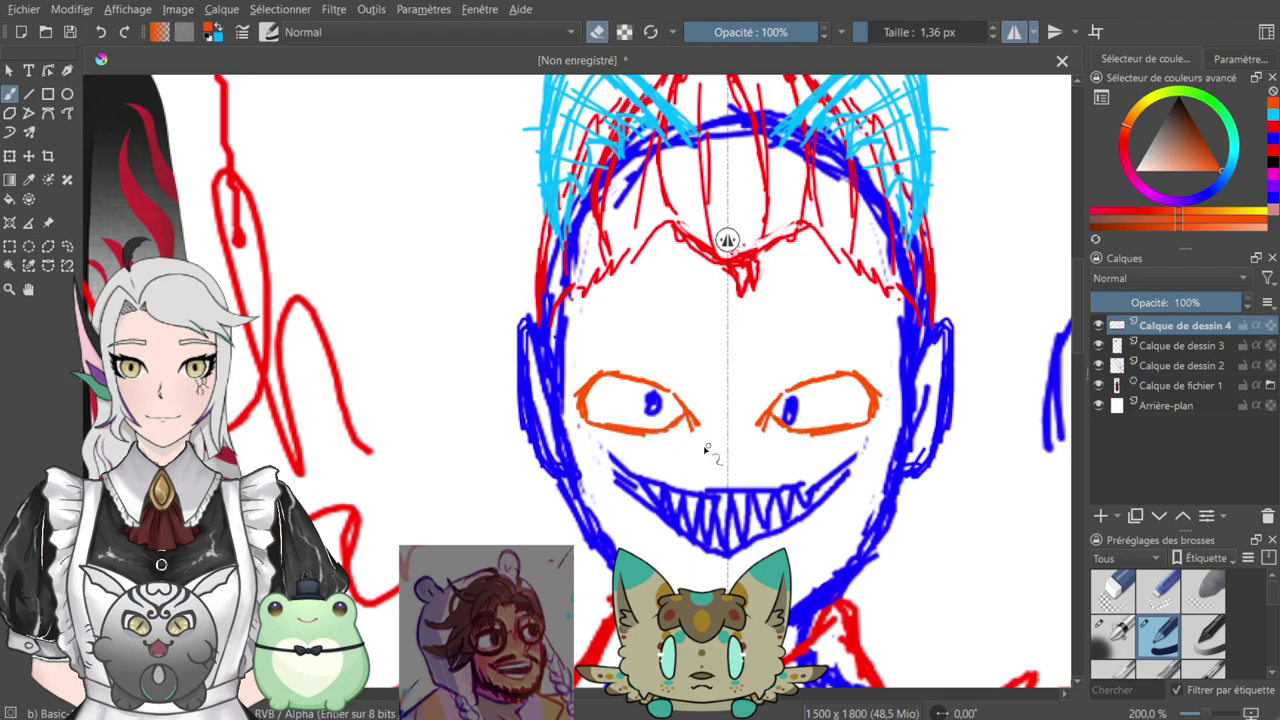
drag(690, 432, 690, 404)
key(e)
drag(622, 374, 687, 411)
mouse_move(590, 424)
mouse_down()
mouse_move(657, 433)
mouse_move(619, 437)
mouse_up()
click(597, 31)
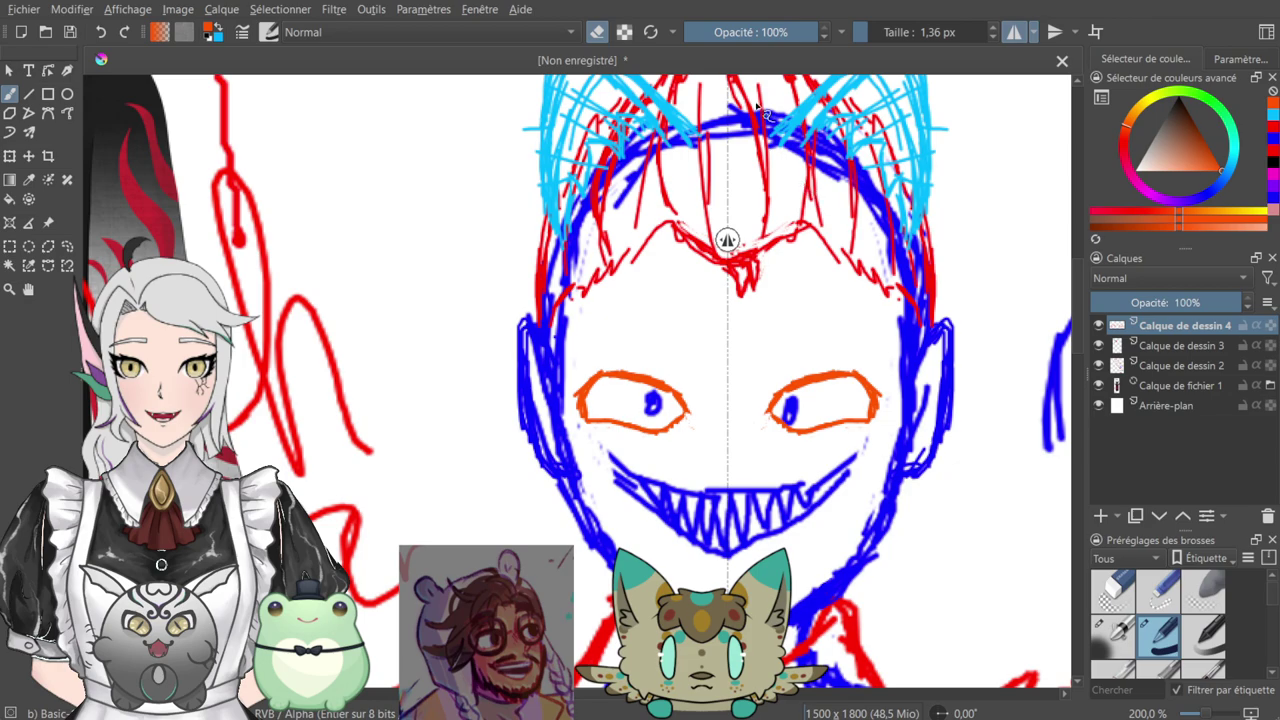
key(e)
- Shift the mirror axis slightly and nudge the orange eyes on Calque de dessin 4 into line with it
drag(727, 240, 731, 241)
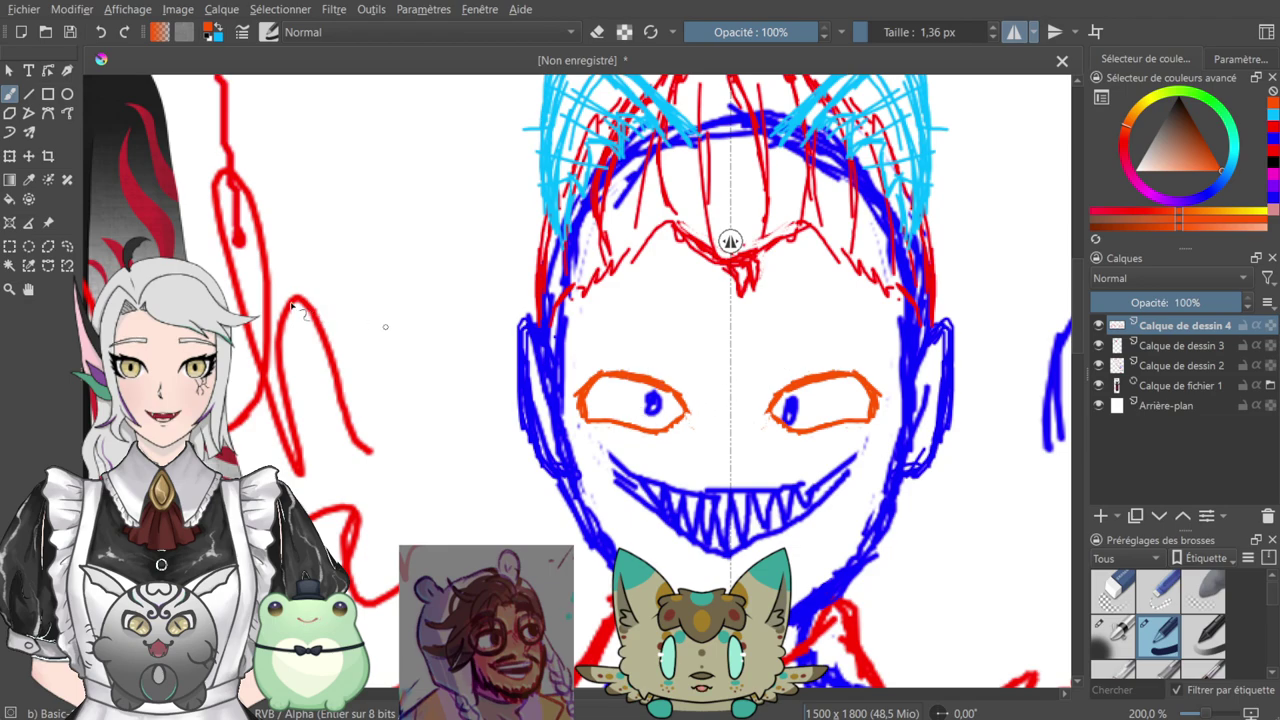
click(29, 156)
mouse_move(691, 386)
mouse_down()
mouse_move(706, 386)
mouse_move(692, 384)
mouse_up()
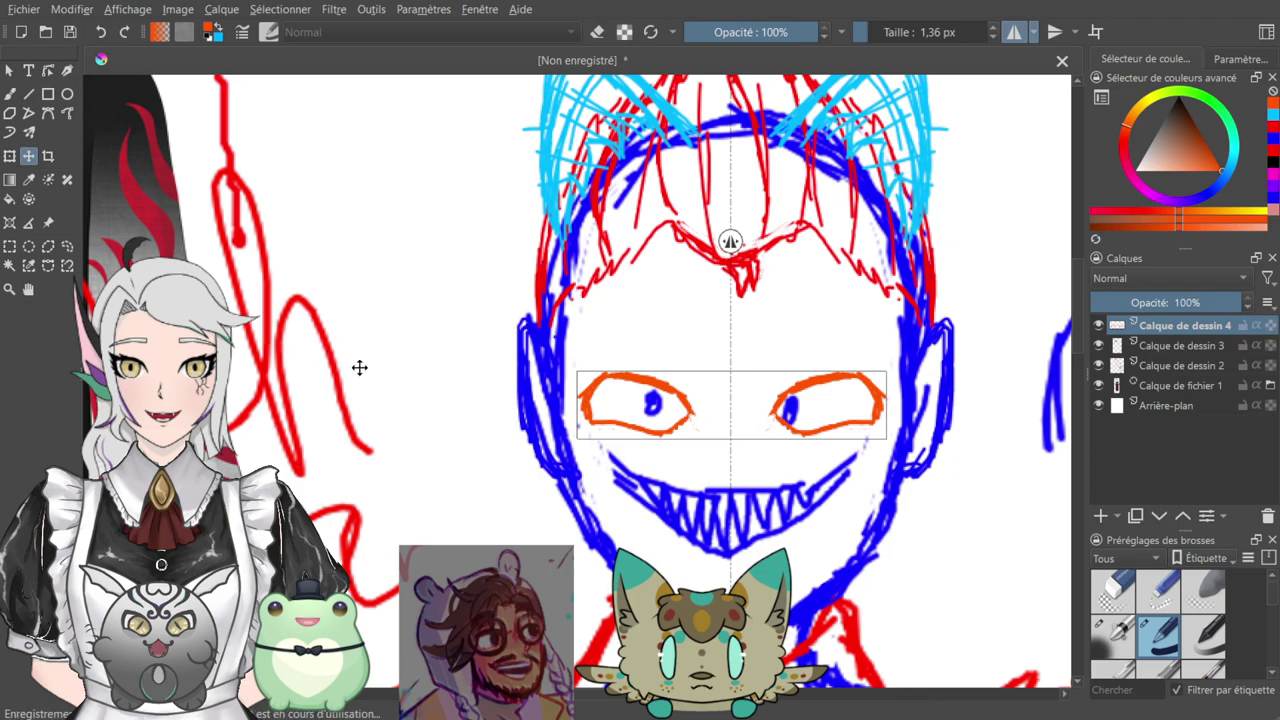
key(b)
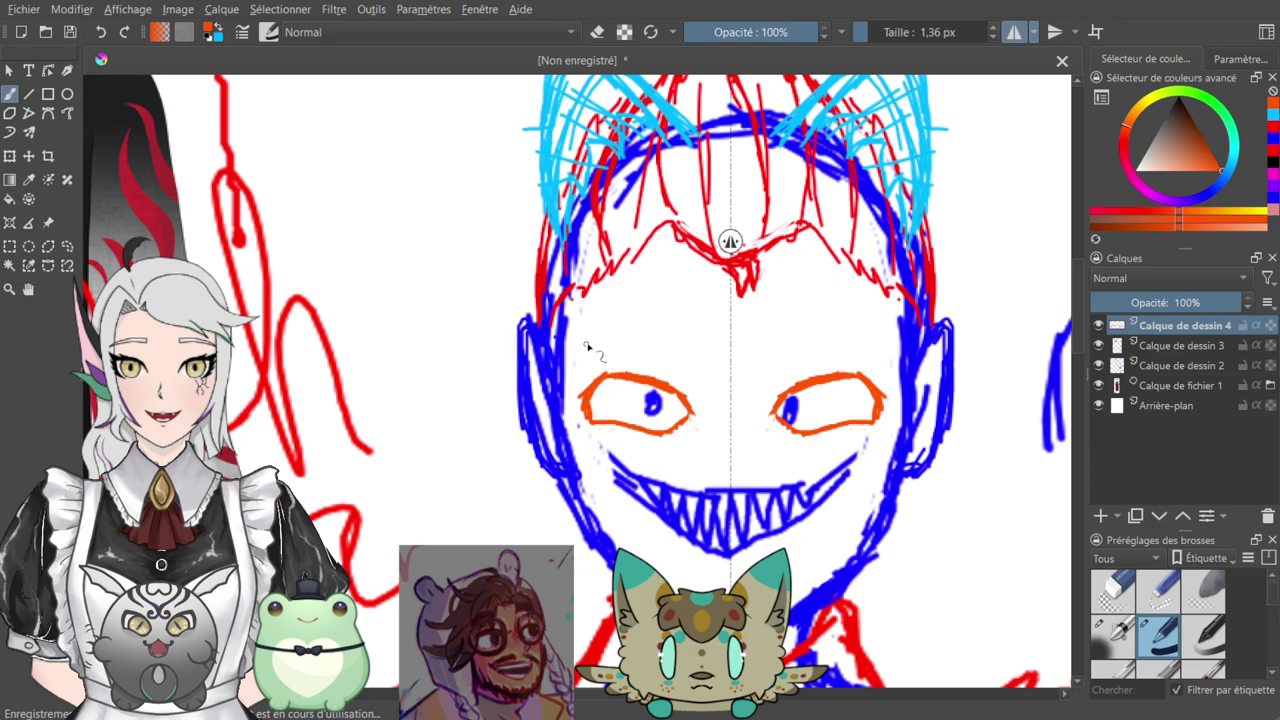
- Draw arched orange eyebrows above both eyes, then try a curved mouth line over the grin and undo it
mouse_move(586, 351)
mouse_down()
mouse_move(665, 343)
mouse_move(626, 333)
mouse_move(669, 344)
mouse_move(614, 343)
mouse_move(692, 343)
mouse_up()
drag(662, 334, 704, 350)
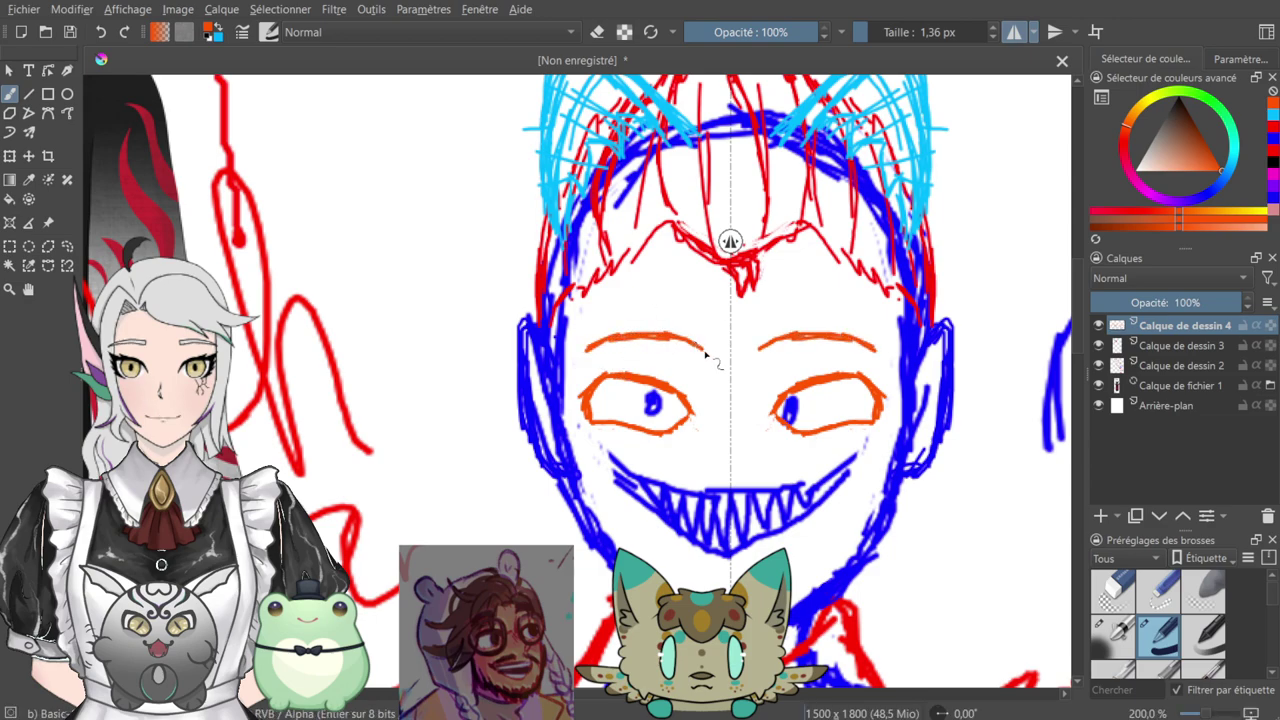
mouse_move(710, 494)
mouse_down()
mouse_move(680, 435)
mouse_move(668, 475)
mouse_move(700, 448)
mouse_up()
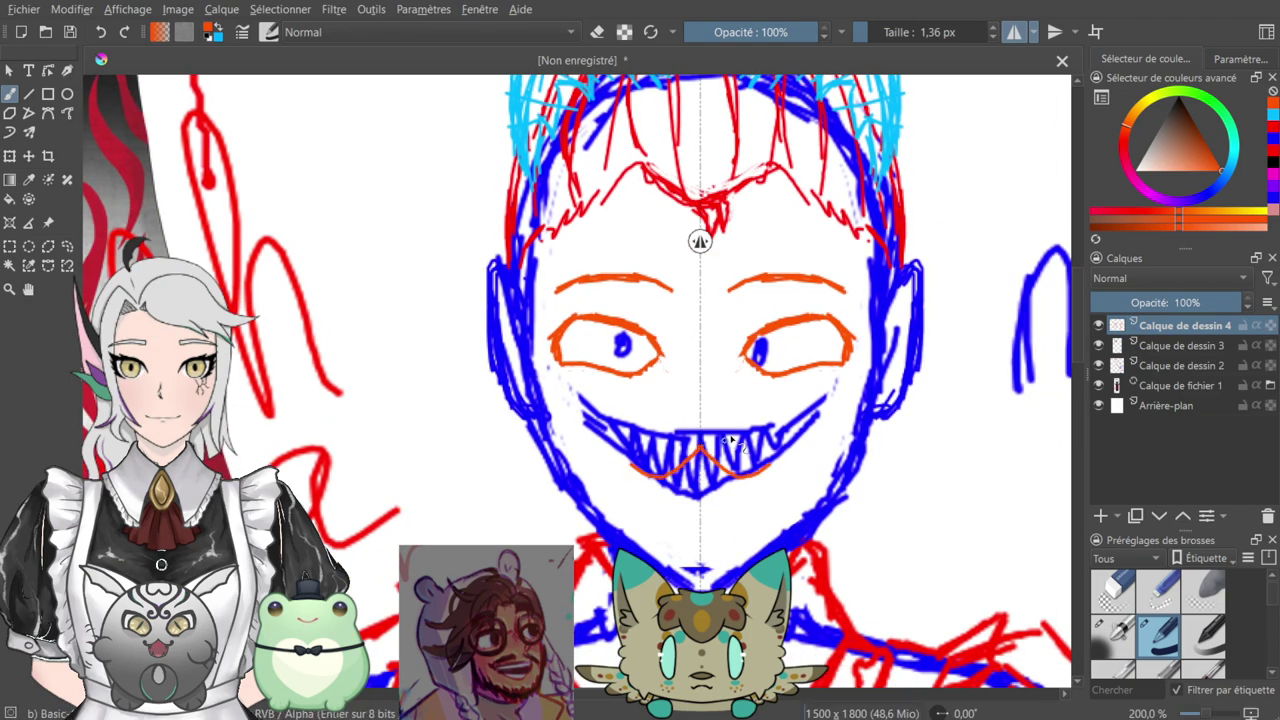
click(100, 32)
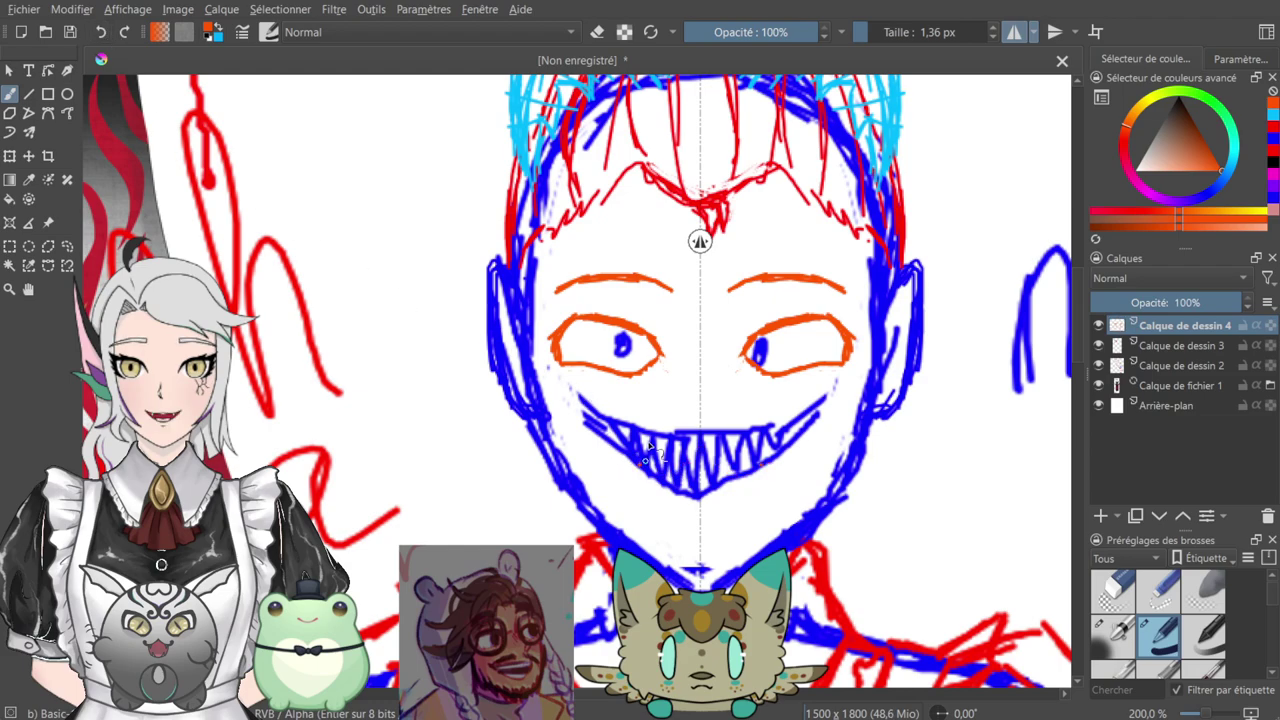
- Draw large round orange irises inside both eye outlines using mirrored strokes
scroll(871, 389, up, 3)
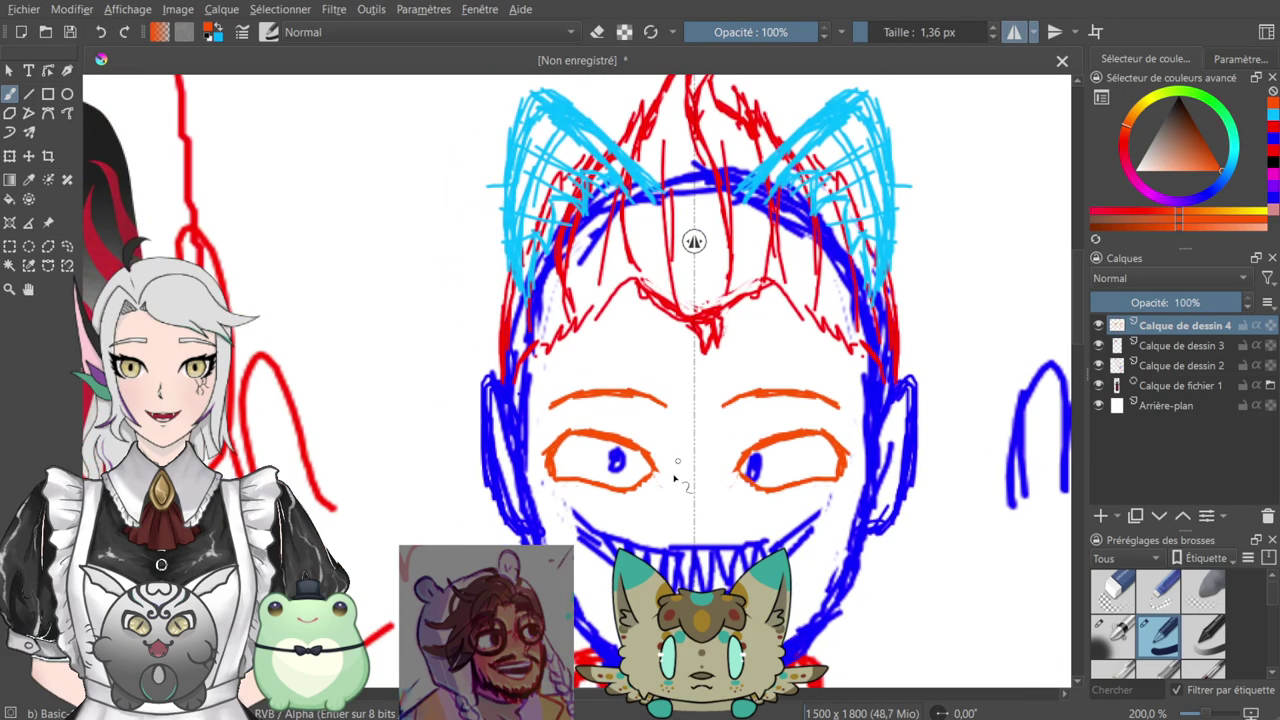
scroll(677, 476, up, 2)
scroll(690, 450, down, 3)
drag(557, 279, 517, 329)
mouse_move(532, 276)
mouse_down()
mouse_move(524, 342)
mouse_move(530, 325)
mouse_move(558, 362)
mouse_up()
mouse_move(634, 304)
mouse_down()
mouse_move(629, 347)
mouse_move(603, 371)
mouse_move(627, 325)
mouse_up()
- Make Calque de dessin 2 active and check its contents by hiding and showing it again
key(ctrl+minus)
key(ctrl+minus)
key(ctrl+minus)
scroll(970, 372, down, 1)
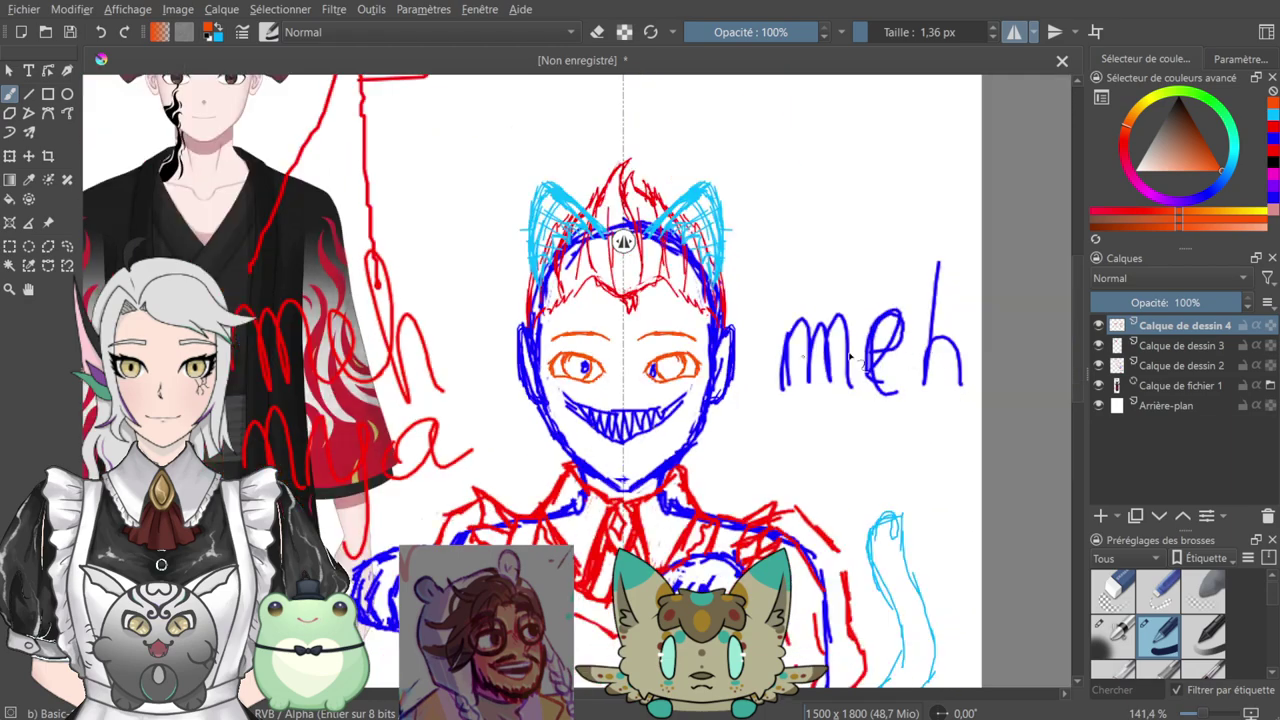
scroll(985, 385, down, 4)
key(ctrl+plus)
key(ctrl+plus)
key(ctrl+plus)
click(1150, 367)
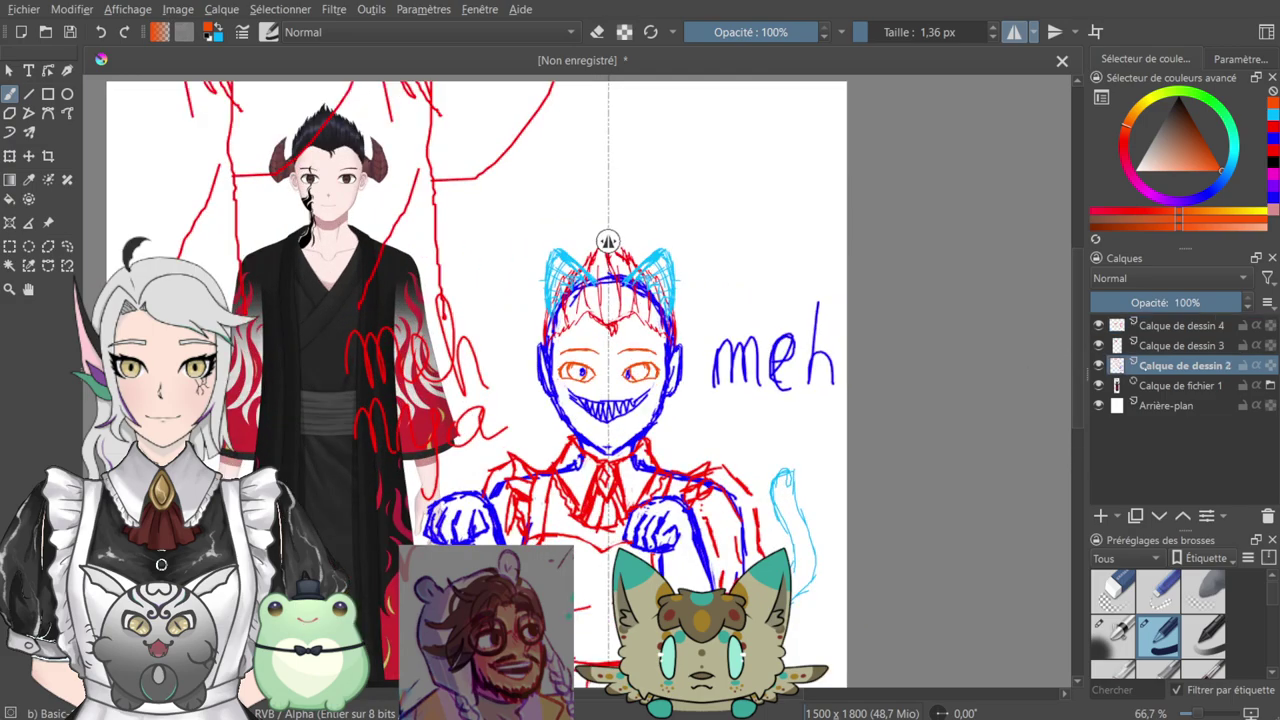
click(1101, 366)
click(1101, 366)
click(1101, 366)
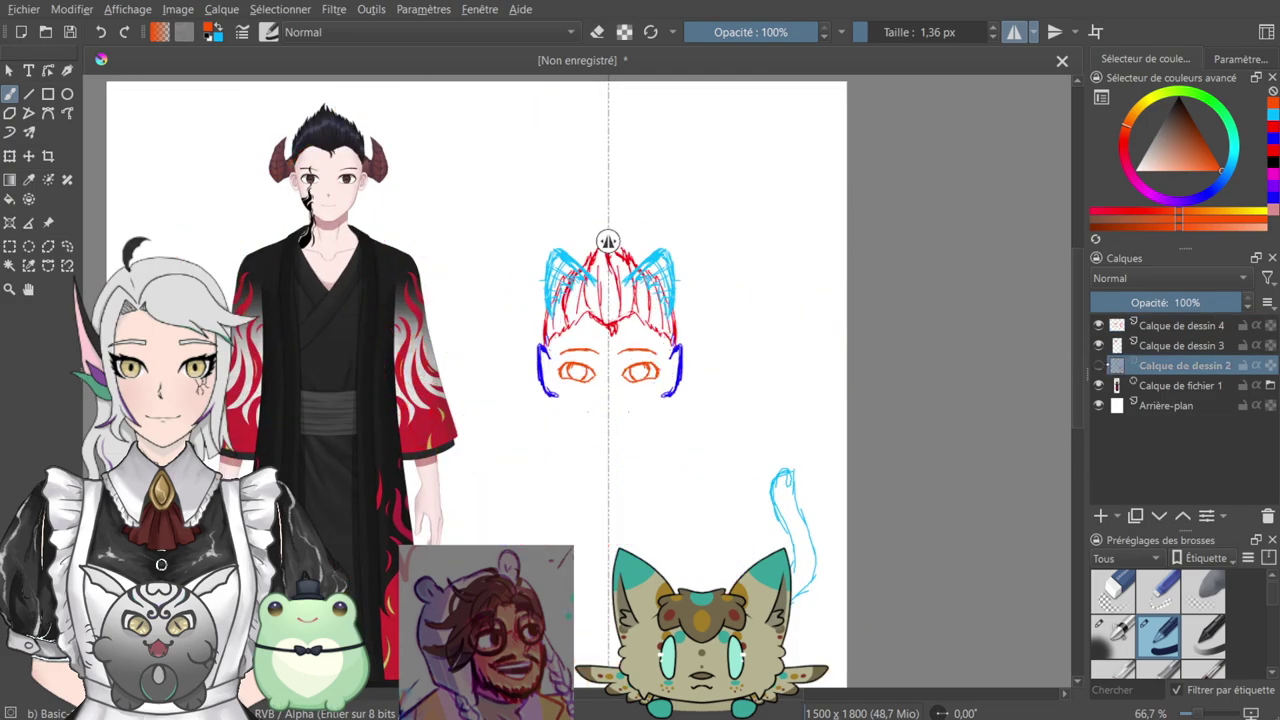
click(1098, 365)
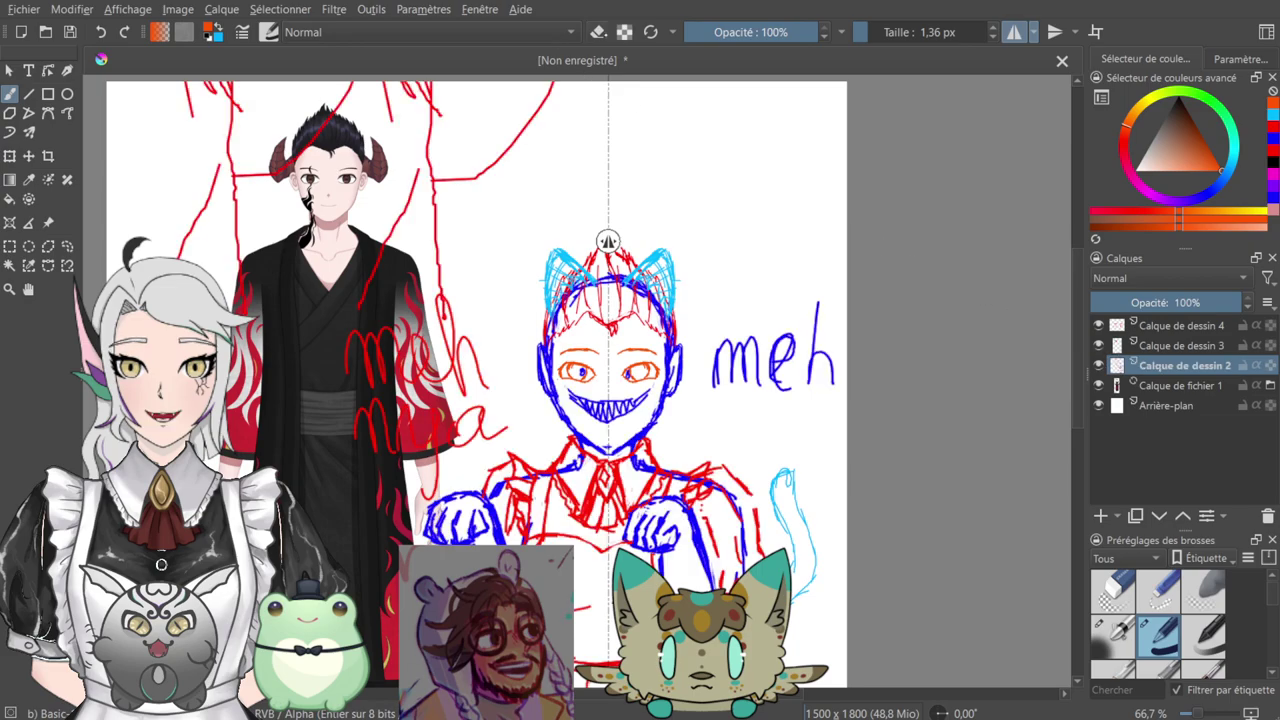
- Erase the blue pupils from both eyes on Calque de dessin 2
click(597, 32)
scroll(577, 381, up, 4)
mouse_move(597, 321)
mouse_down()
mouse_move(587, 350)
mouse_move(604, 350)
mouse_move(596, 336)
mouse_move(610, 360)
mouse_move(617, 330)
mouse_move(589, 350)
mouse_up()
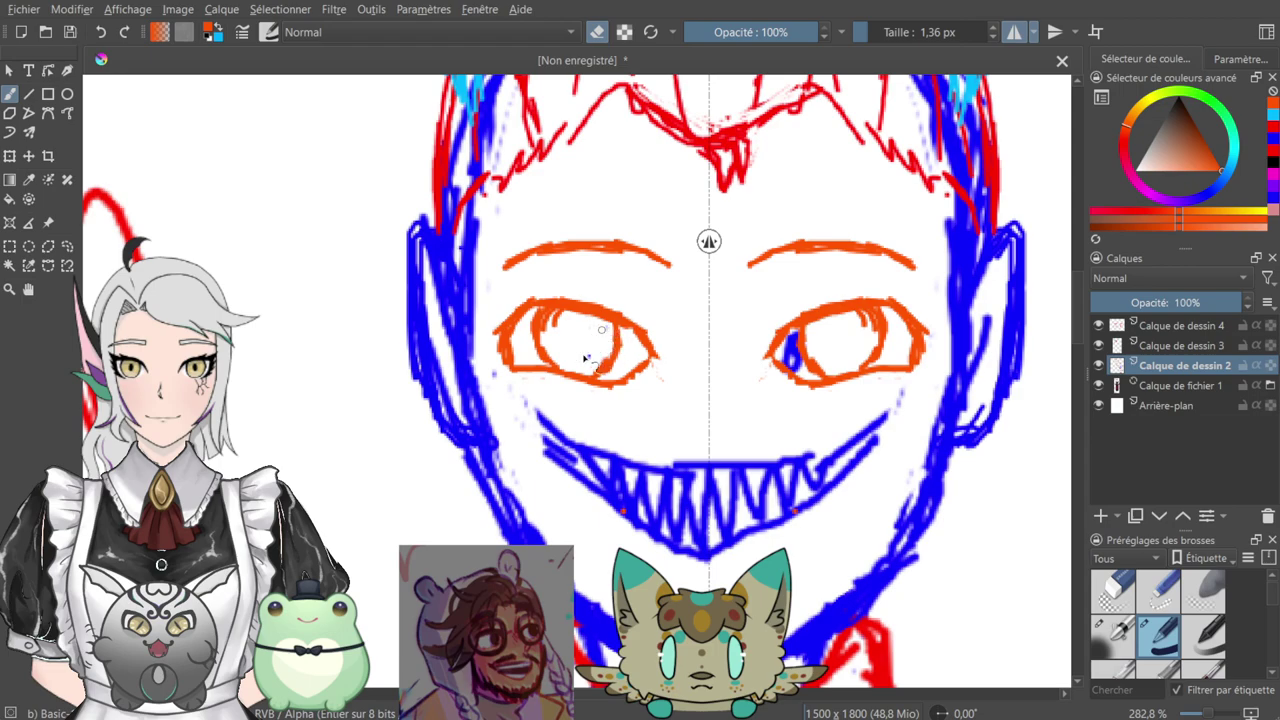
mouse_move(809, 354)
mouse_down()
mouse_move(795, 342)
mouse_move(796, 363)
mouse_up()
- Add a new paint layer above Calque de dessin 4, reset the brush color to black and leave erase mode
scroll(790, 366, down, 7)
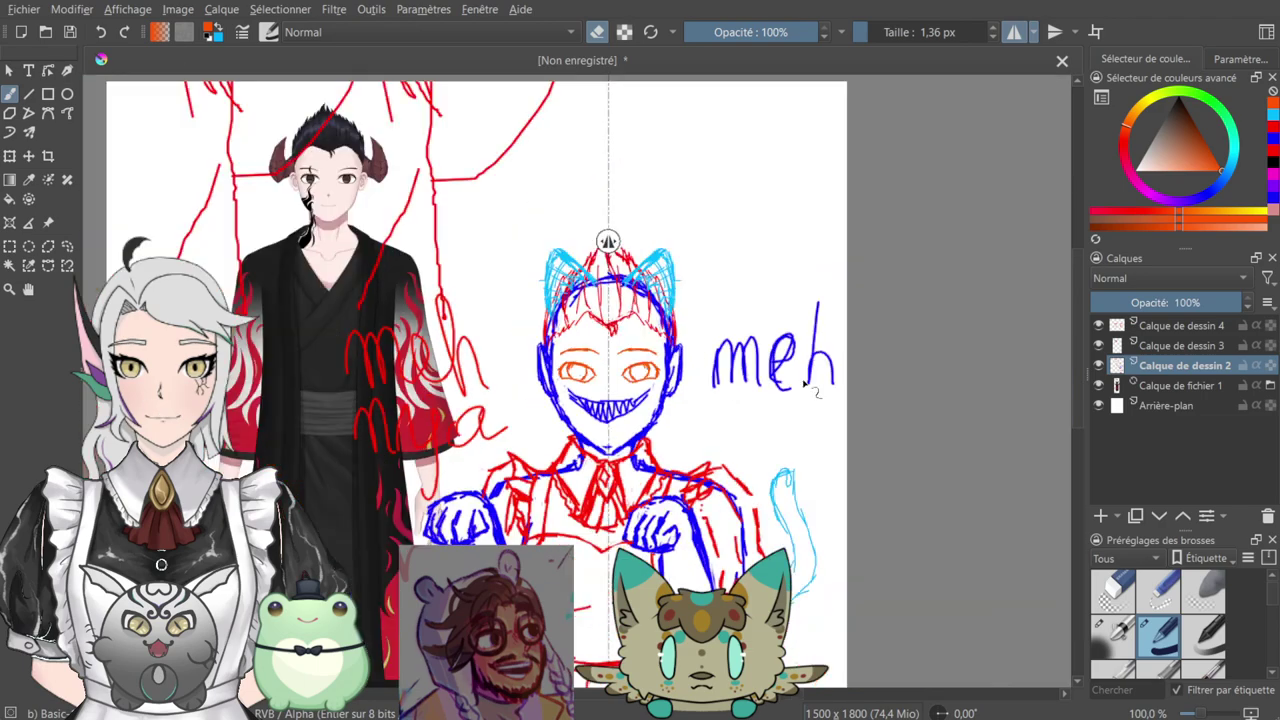
scroll(799, 459, up, 1)
drag(653, 402, 704, 366)
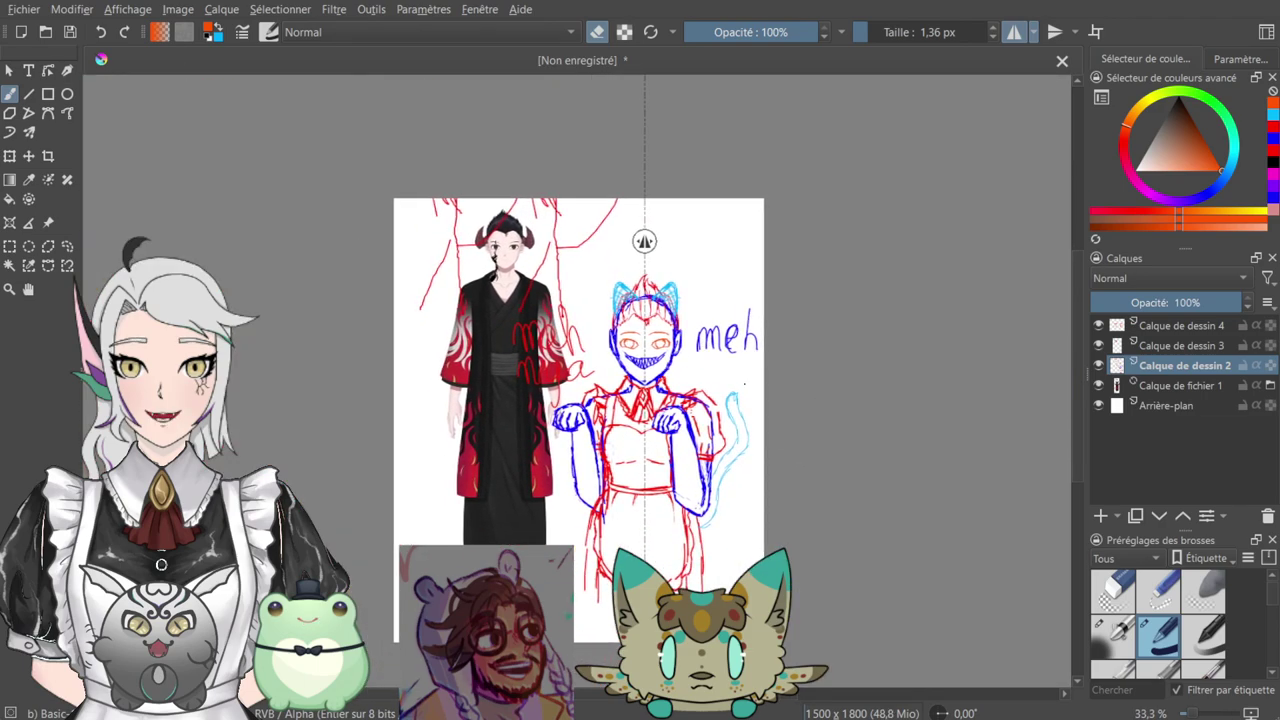
click(1167, 325)
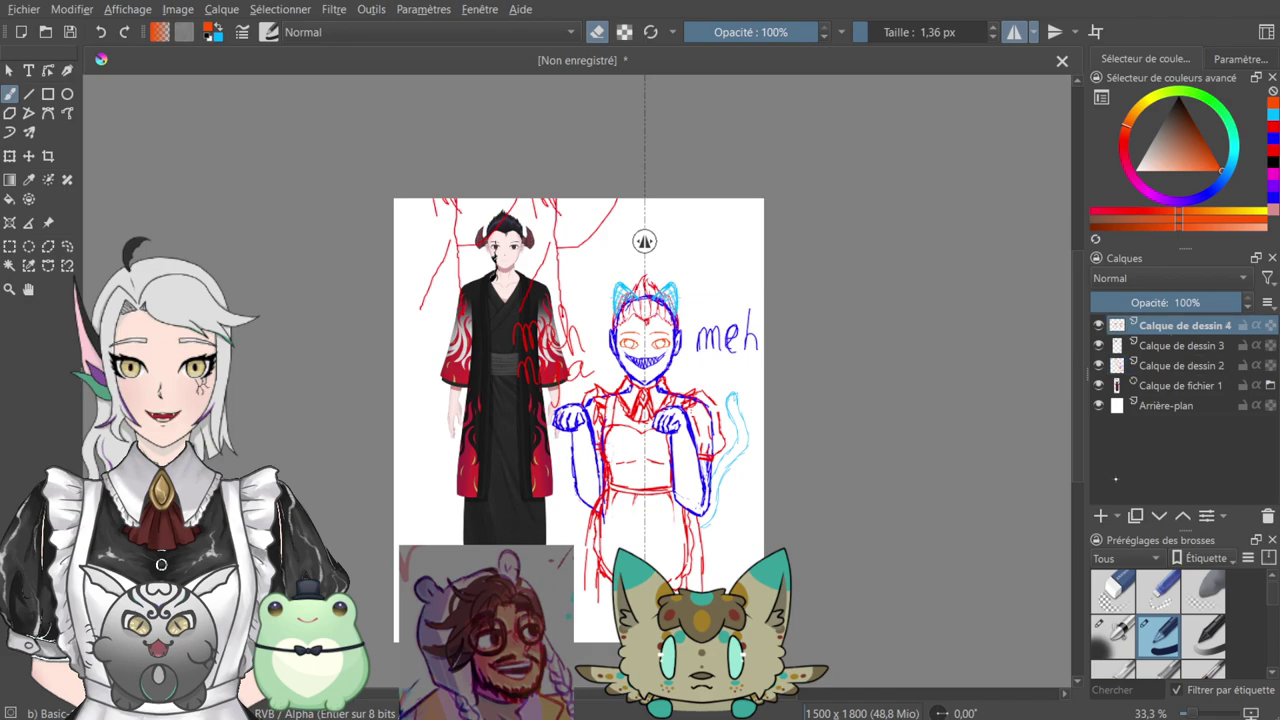
click(1100, 516)
key(d)
key(e)
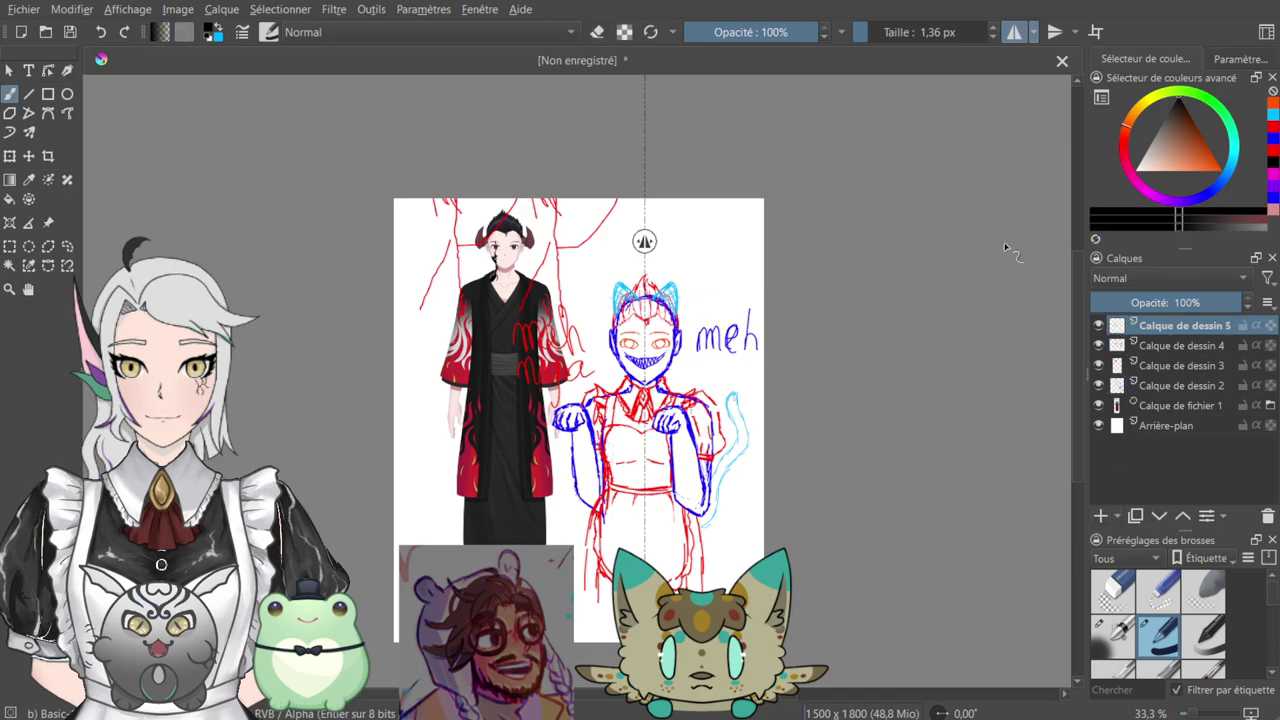
- Turn off horizontal mirroring and lower the opacity of Calque de dessin 4 to 46%
key(ctrl+plus)
key(ctrl+plus)
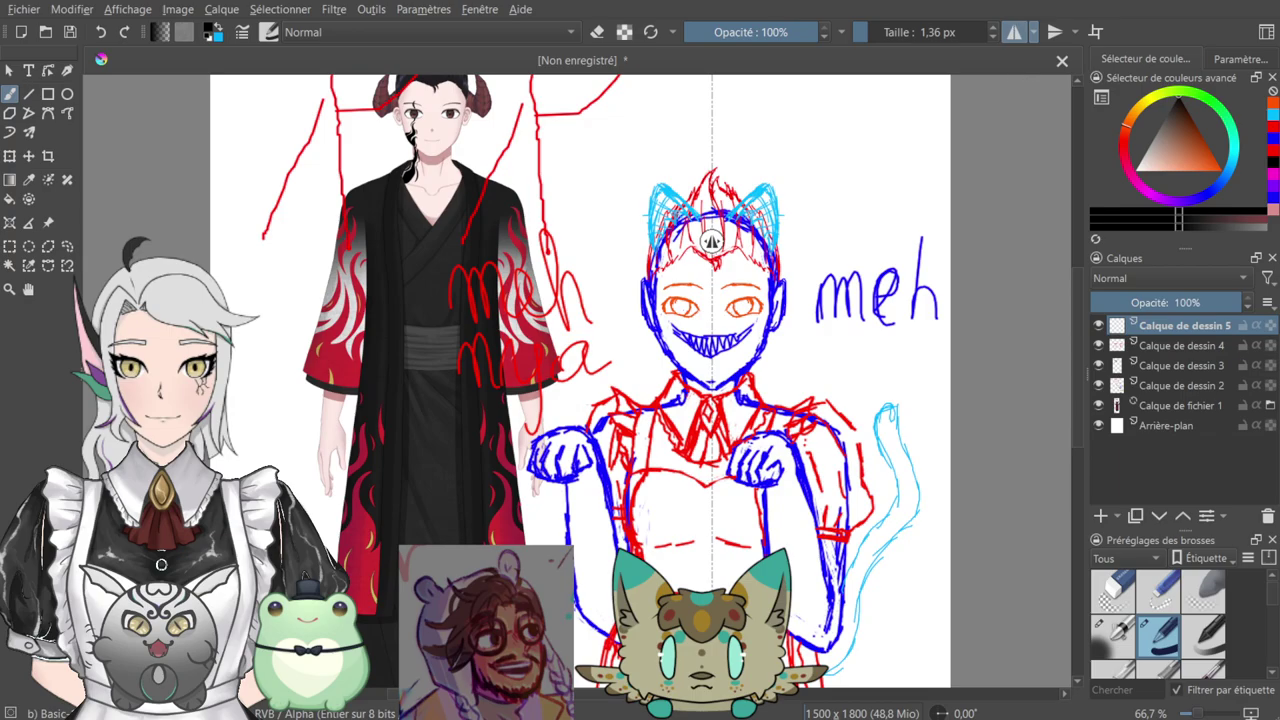
key(ctrl+plus)
key(ctrl+plus)
drag(956, 578, 696, 321)
drag(656, 516, 783, 469)
click(1182, 345)
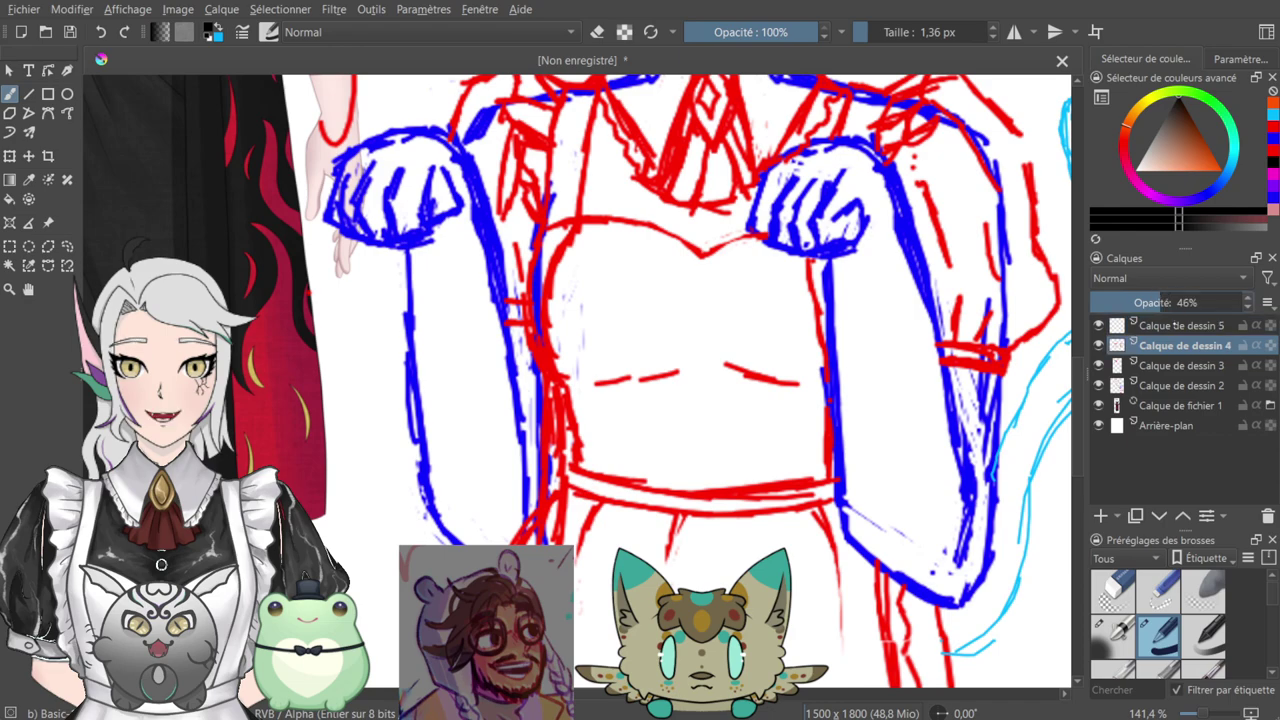
- Lower the opacity of Calque de dessin 3 and Calque de dessin 2, hide Calque de fichier 1 and make Calque de dessin 5 active
click(1172, 366)
click(1180, 396)
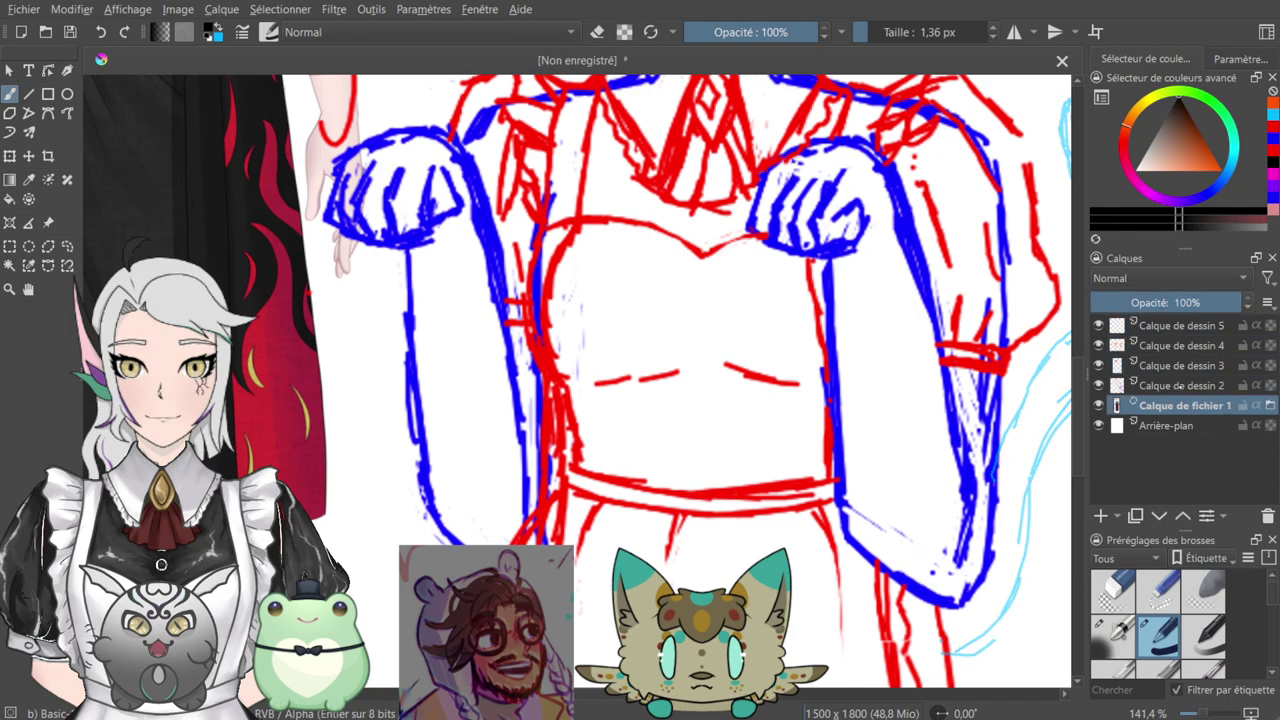
click(1172, 386)
click(1099, 405)
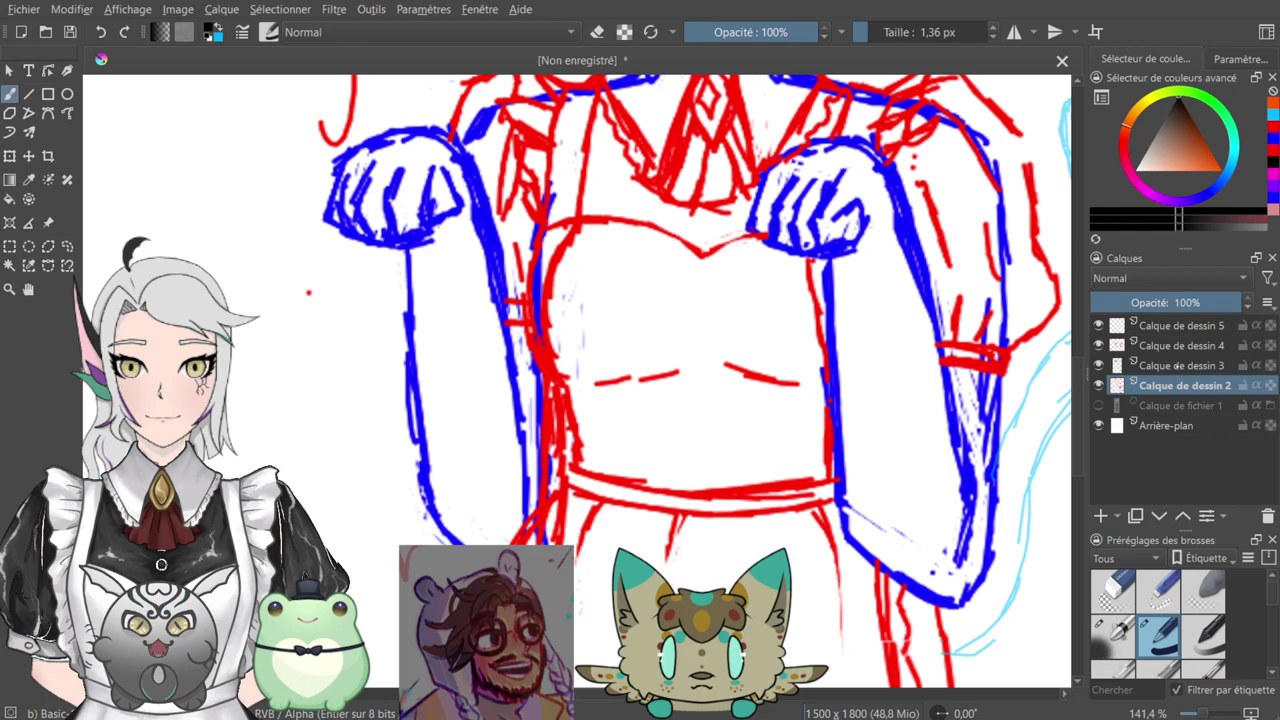
click(1190, 300)
click(1176, 330)
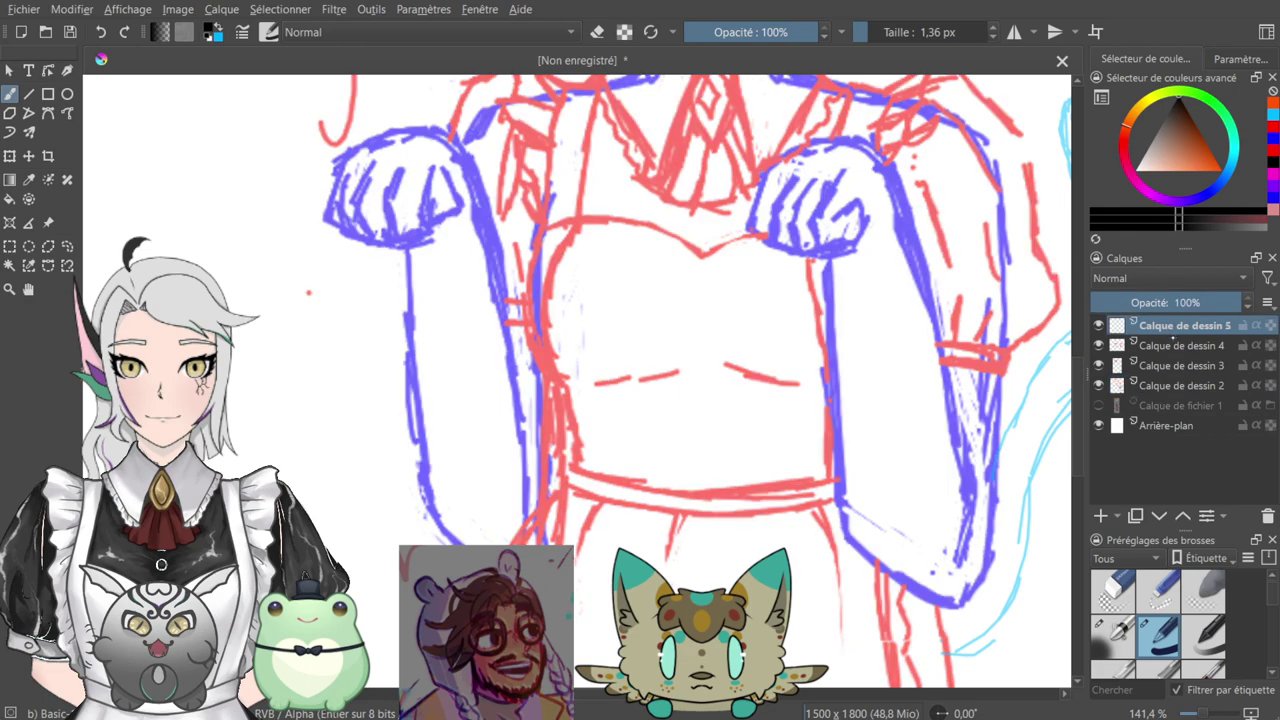
click(1099, 325)
drag(840, 182, 836, 573)
click(1099, 325)
drag(767, 435, 591, 231)
drag(482, 447, 672, 192)
drag(697, 412, 649, 237)
mouse_move(657, 335)
mouse_down()
mouse_move(665, 220)
mouse_move(615, 303)
mouse_move(580, 622)
mouse_move(622, 416)
mouse_move(523, 345)
mouse_move(606, 376)
mouse_up()
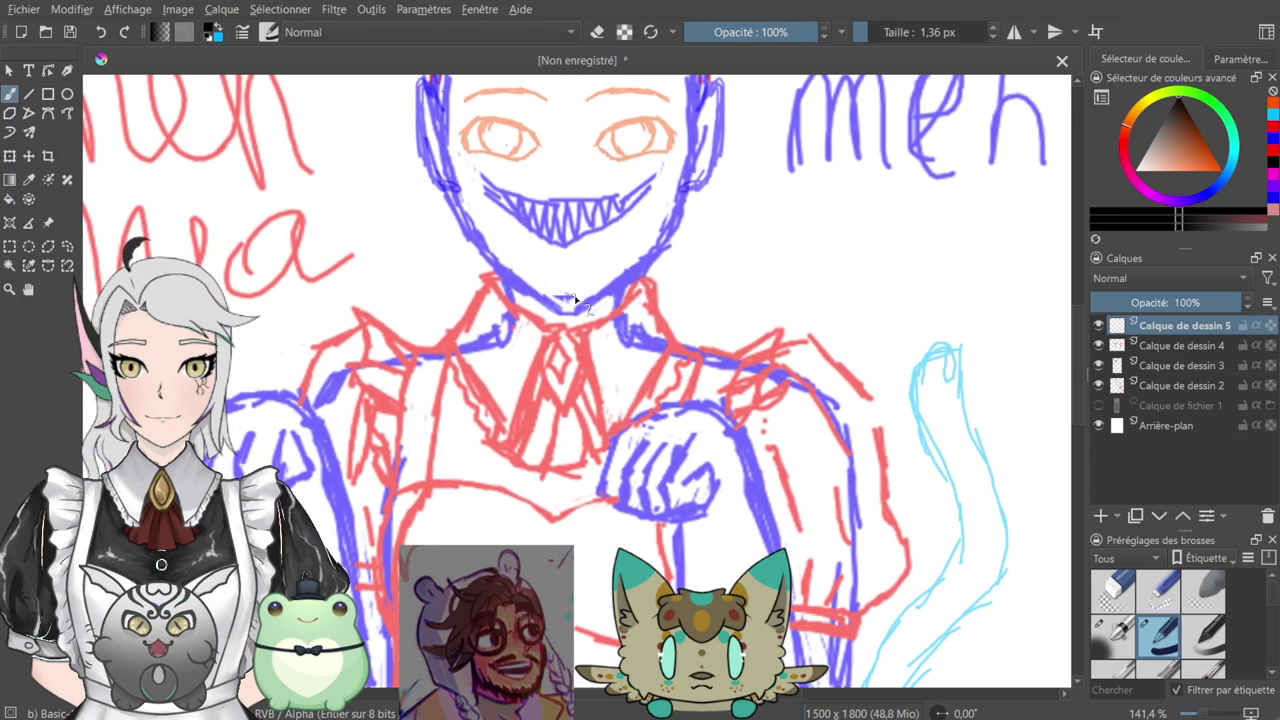
scroll(573, 298, up, 2)
drag(502, 325, 546, 242)
key(ctrl+z)
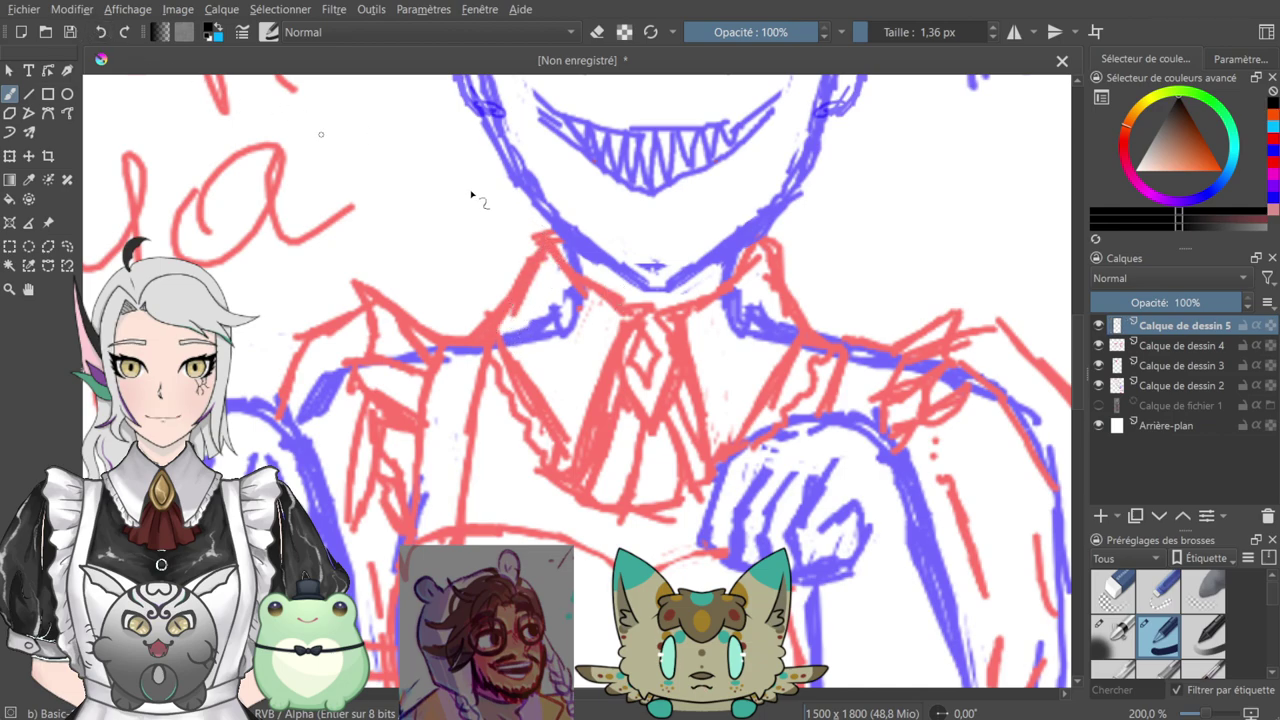
drag(495, 333, 552, 249)
key(ctrl+z)
- Turn on horizontal mirroring, align its axis with the necktie's center and ink the pointed collar flaps in black
click(1014, 32)
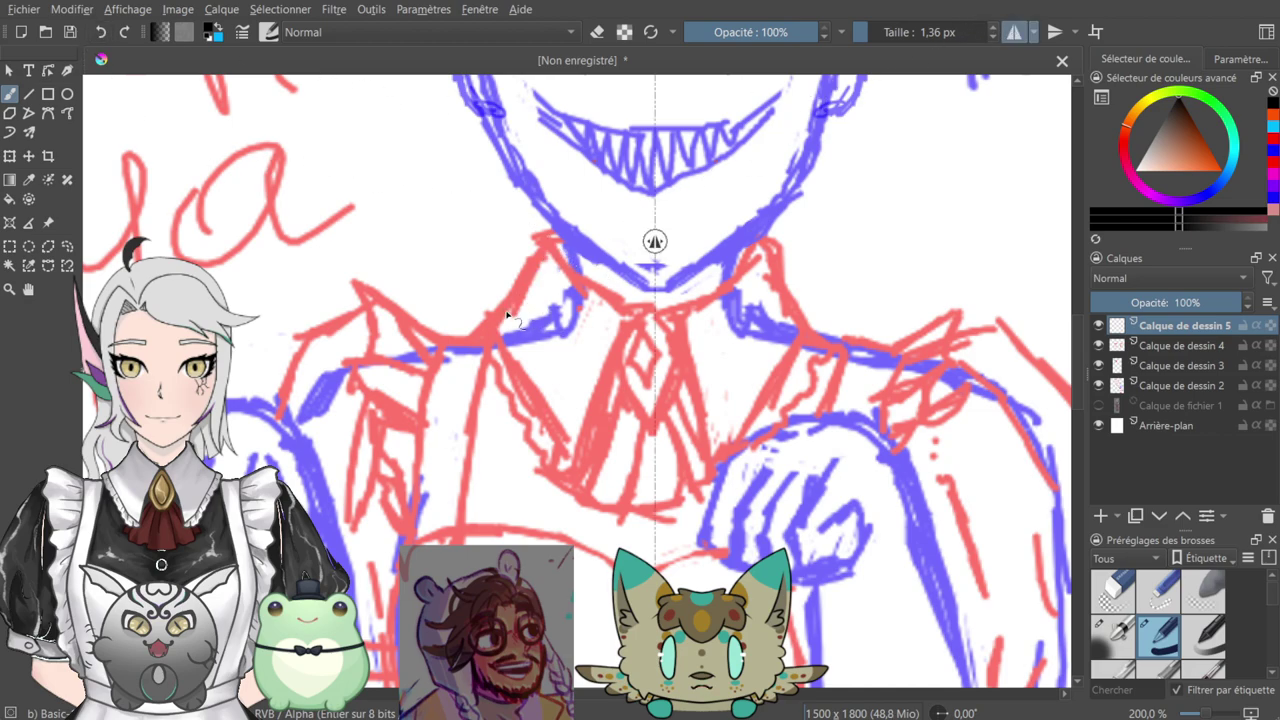
drag(761, 298, 759, 267)
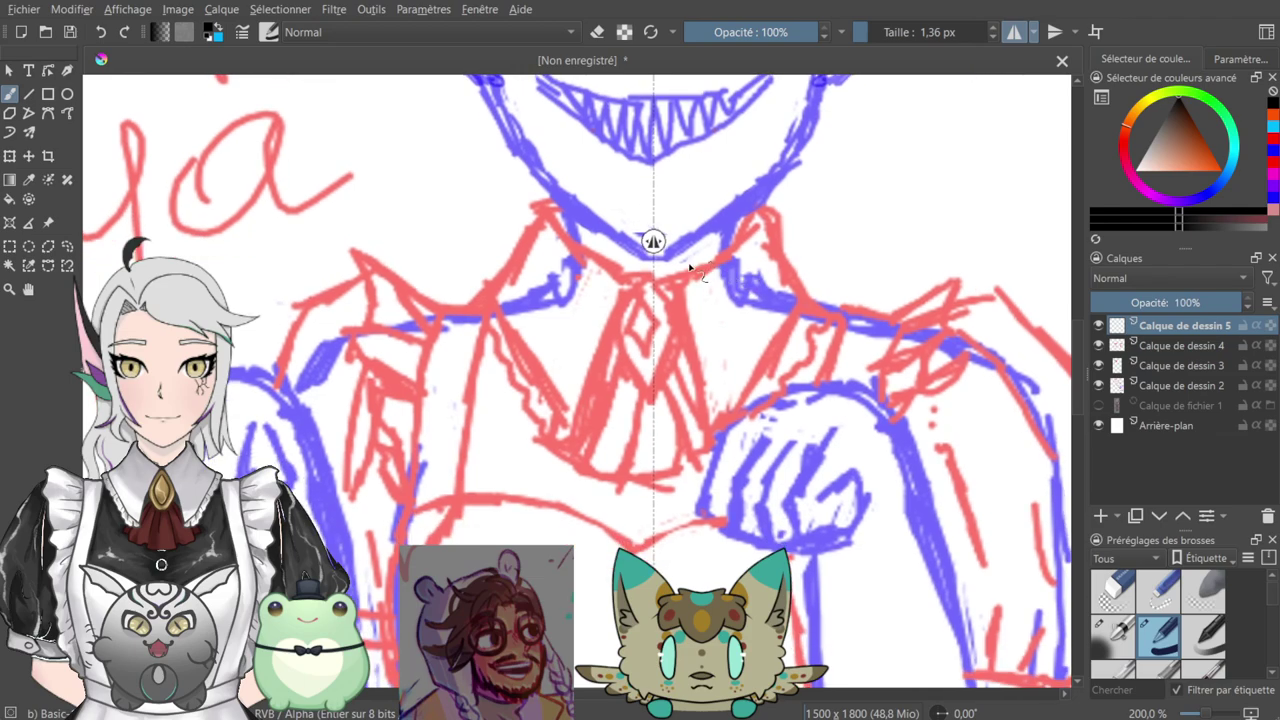
drag(655, 241, 648, 235)
mouse_move(550, 217)
mouse_down()
mouse_move(492, 311)
mouse_move(567, 410)
mouse_up()
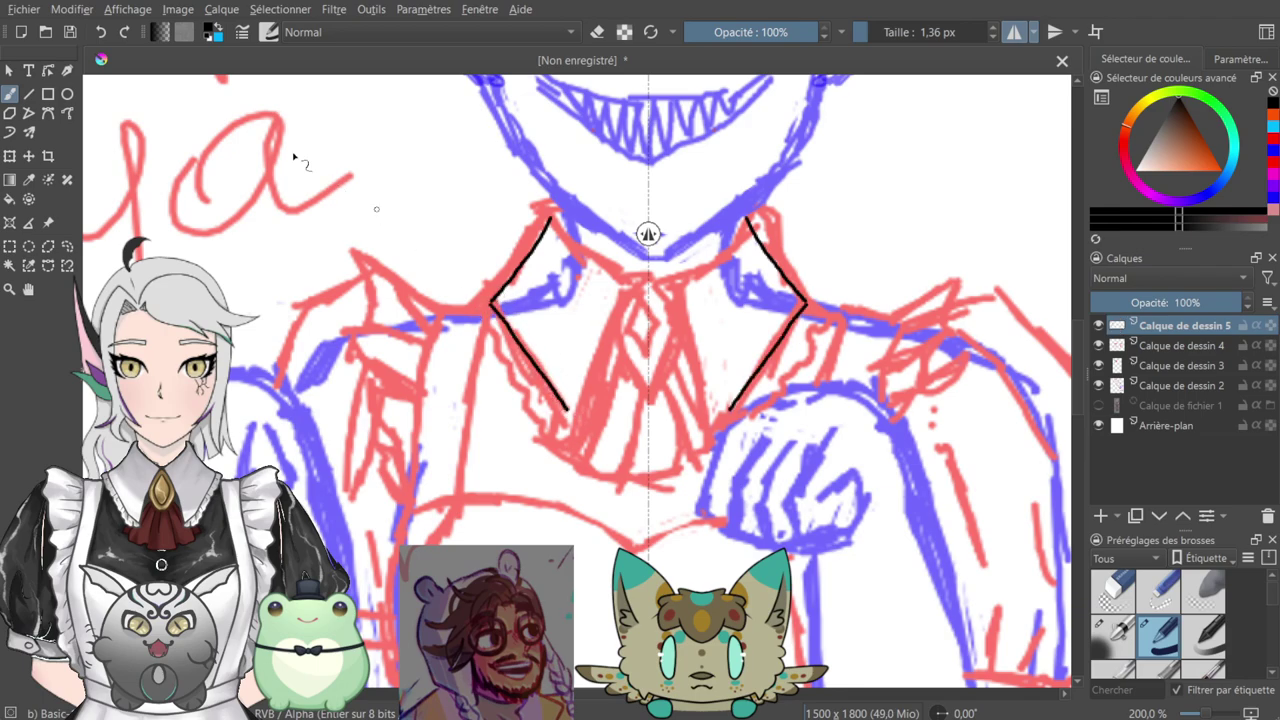
key(ctrl+z)
mouse_move(491, 305)
mouse_down()
mouse_move(583, 445)
mouse_move(598, 330)
mouse_move(626, 283)
mouse_up()
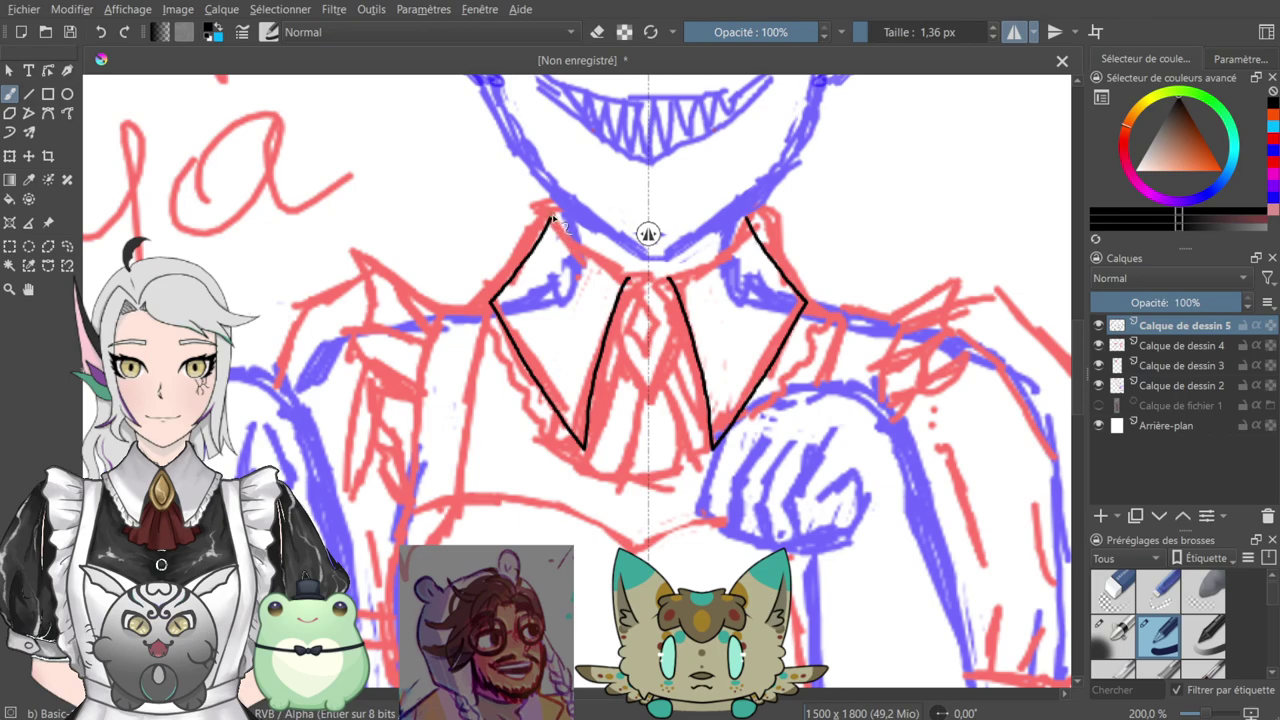
- Erase the overshooting upper tips of the collar flaps and ink the mirrored curved neckline running from those tips toward the center
drag(558, 212, 561, 228)
scroll(575, 243, down, 1)
scroll(597, 271, up, 1)
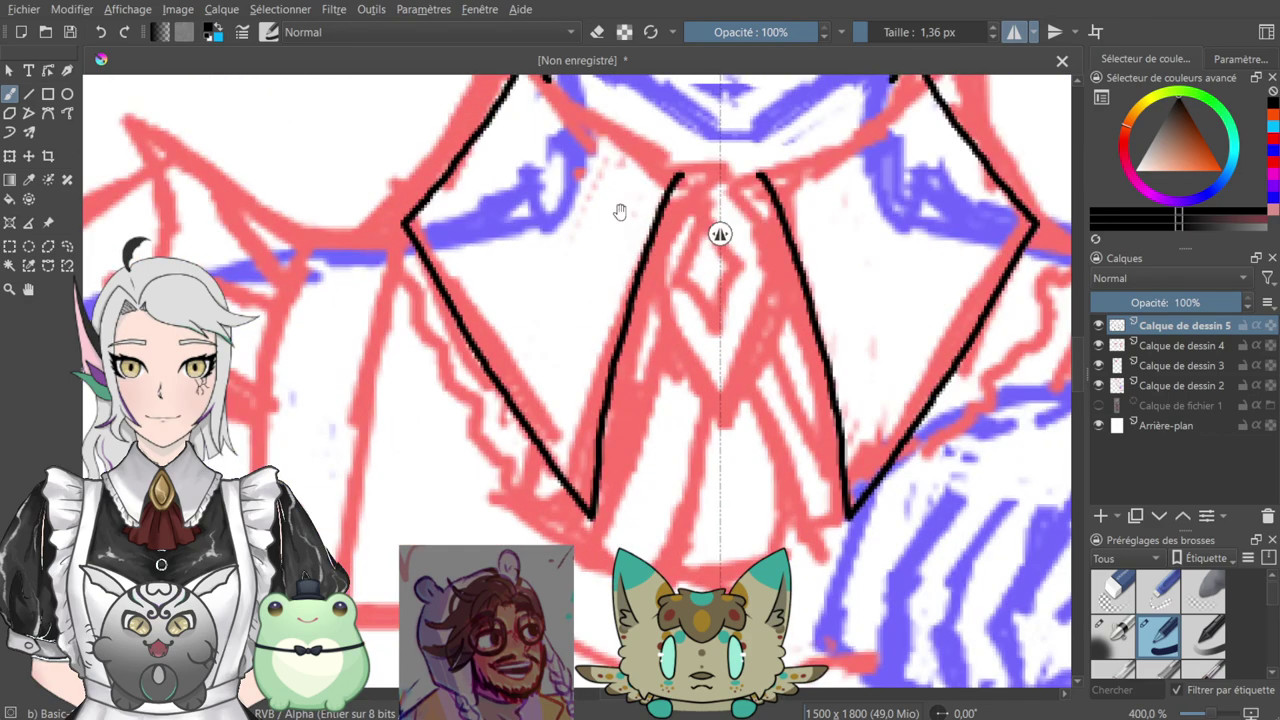
scroll(620, 209, up, 1)
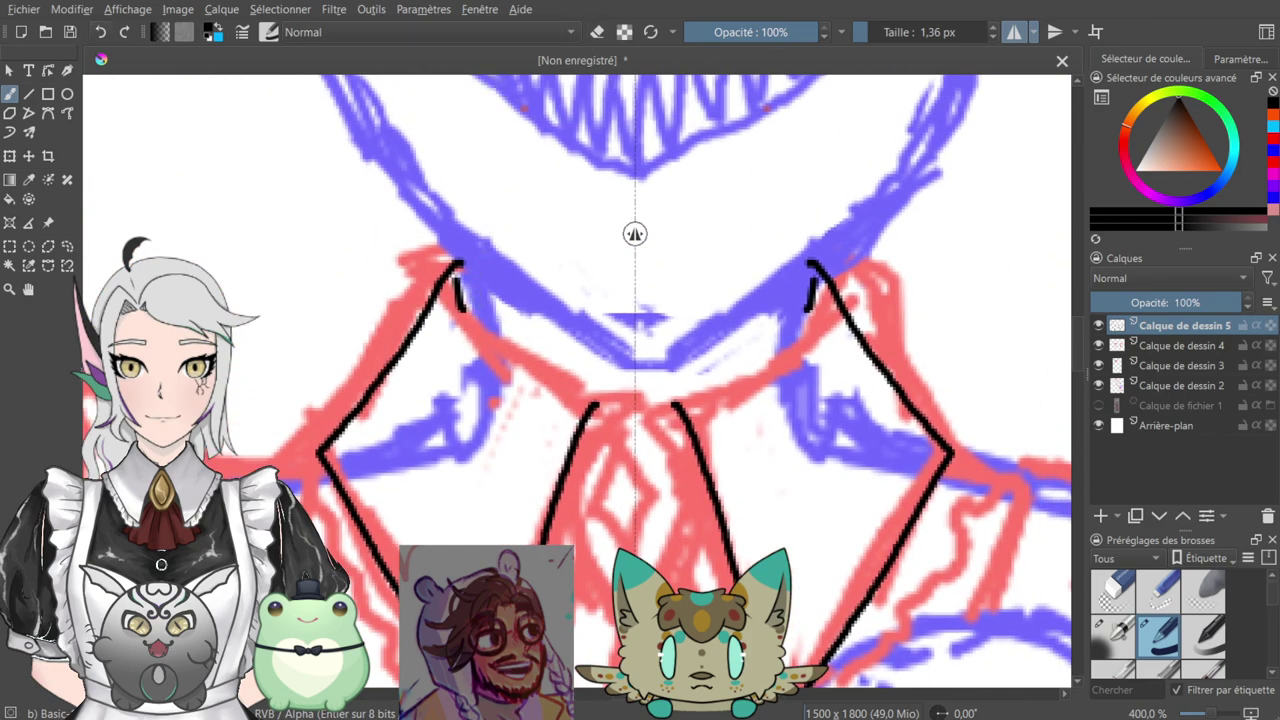
key(ctrl+z)
key(e)
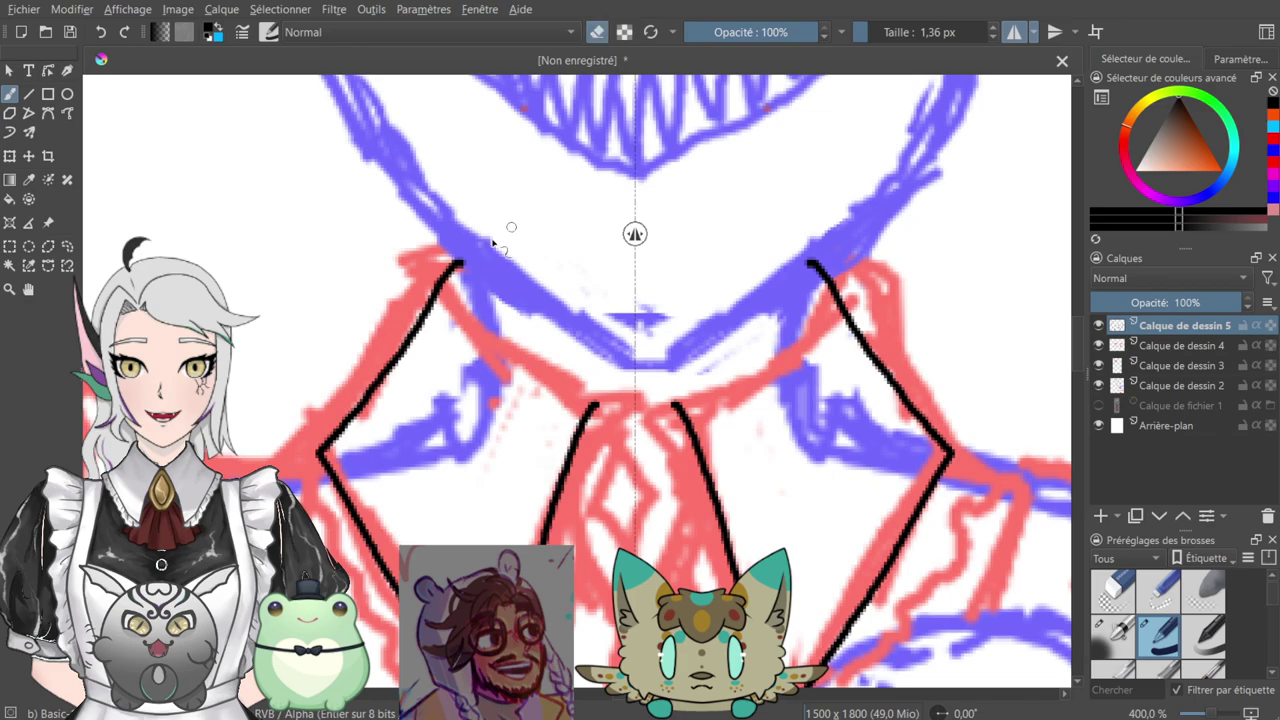
key(e)
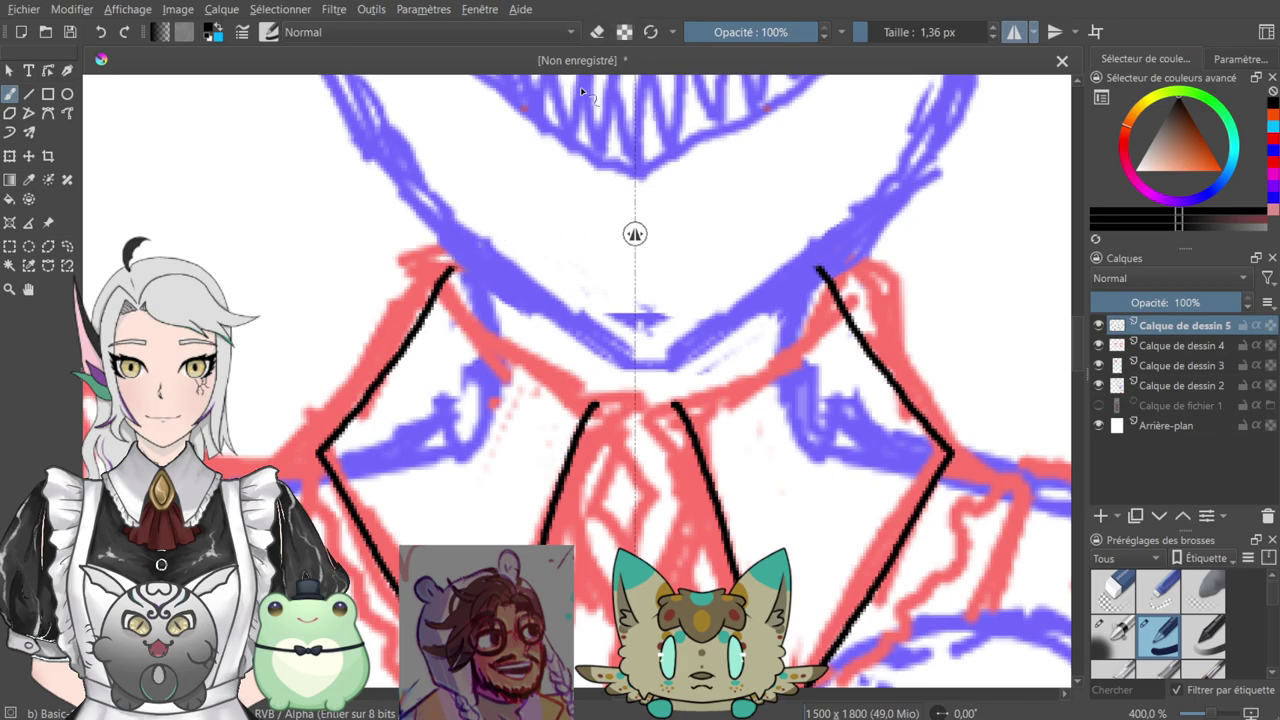
click(462, 272)
mouse_move(456, 277)
mouse_down()
mouse_move(488, 336)
mouse_move(528, 368)
mouse_move(624, 410)
mouse_up()
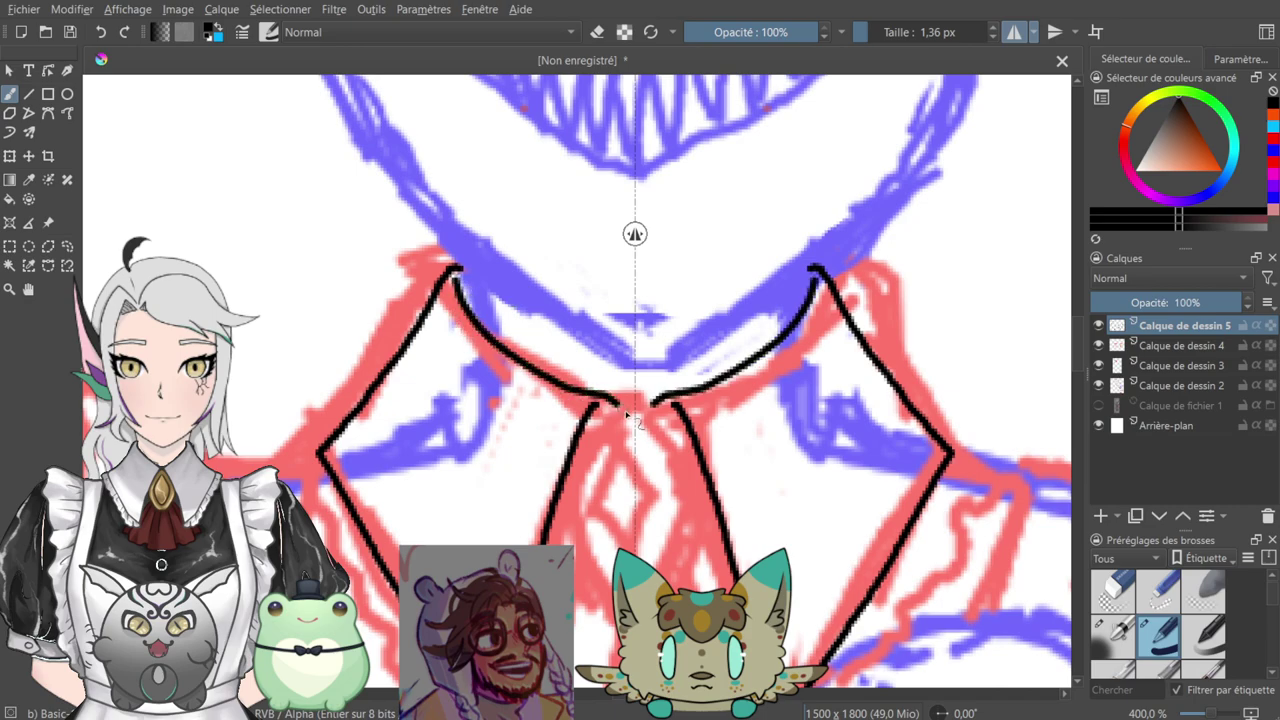
- Ink the collar's small inner folds at the throat and a pointed oval brooch centered between the flaps
drag(595, 360, 514, 180)
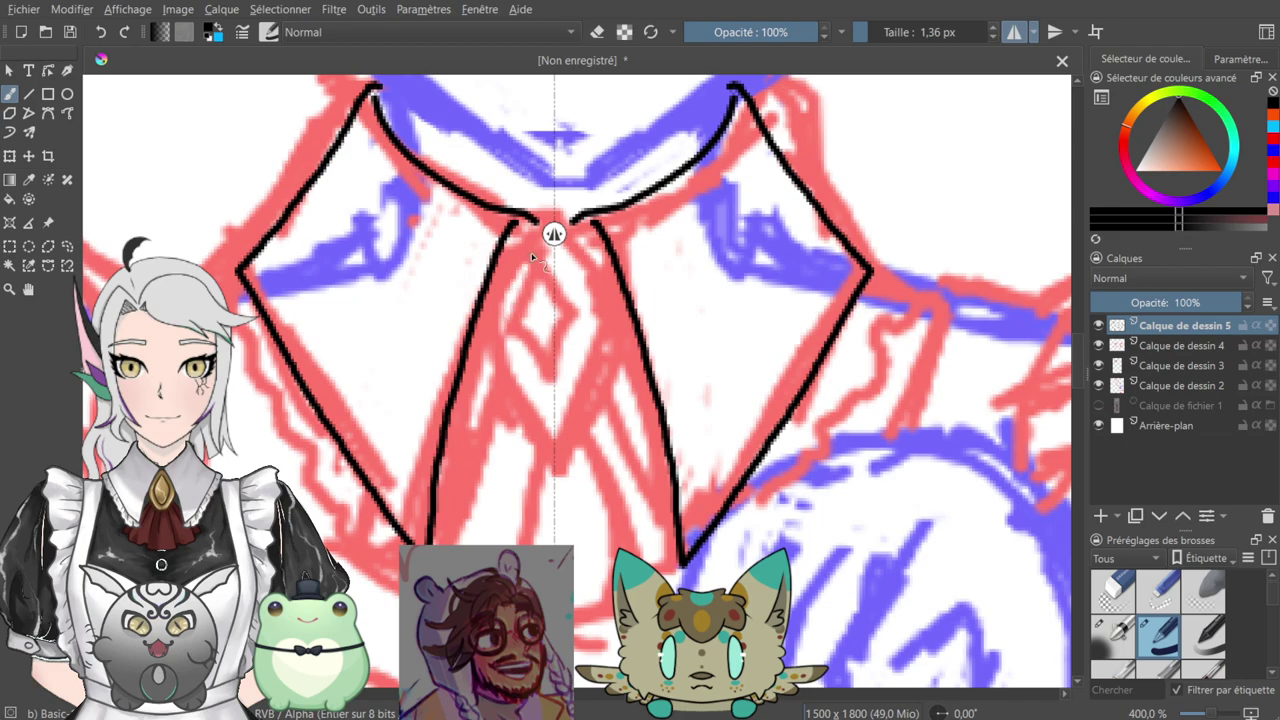
drag(509, 271, 428, 310)
mouse_move(458, 264)
mouse_down()
mouse_move(406, 378)
mouse_move(472, 487)
mouse_up()
drag(442, 290, 474, 258)
key(e)
drag(492, 262, 466, 263)
key(e)
drag(526, 391, 606, 280)
mouse_move(496, 376)
mouse_down()
mouse_move(436, 508)
mouse_move(475, 406)
mouse_move(516, 380)
mouse_move(575, 399)
mouse_up()
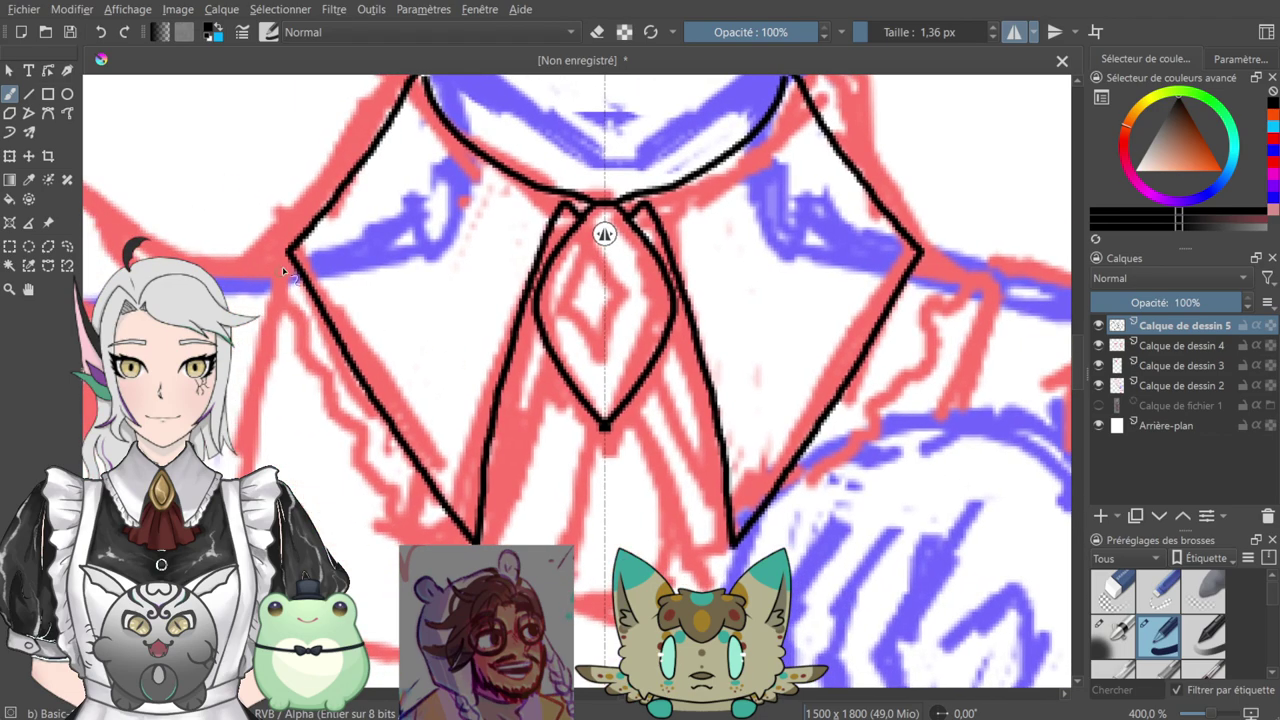
- Ink a wavy lace trim along the lower outer edges of both collar flaps
mouse_move(286, 254)
mouse_down()
mouse_move(268, 261)
mouse_move(312, 358)
mouse_move(398, 491)
mouse_move(452, 544)
mouse_up()
click(100, 32)
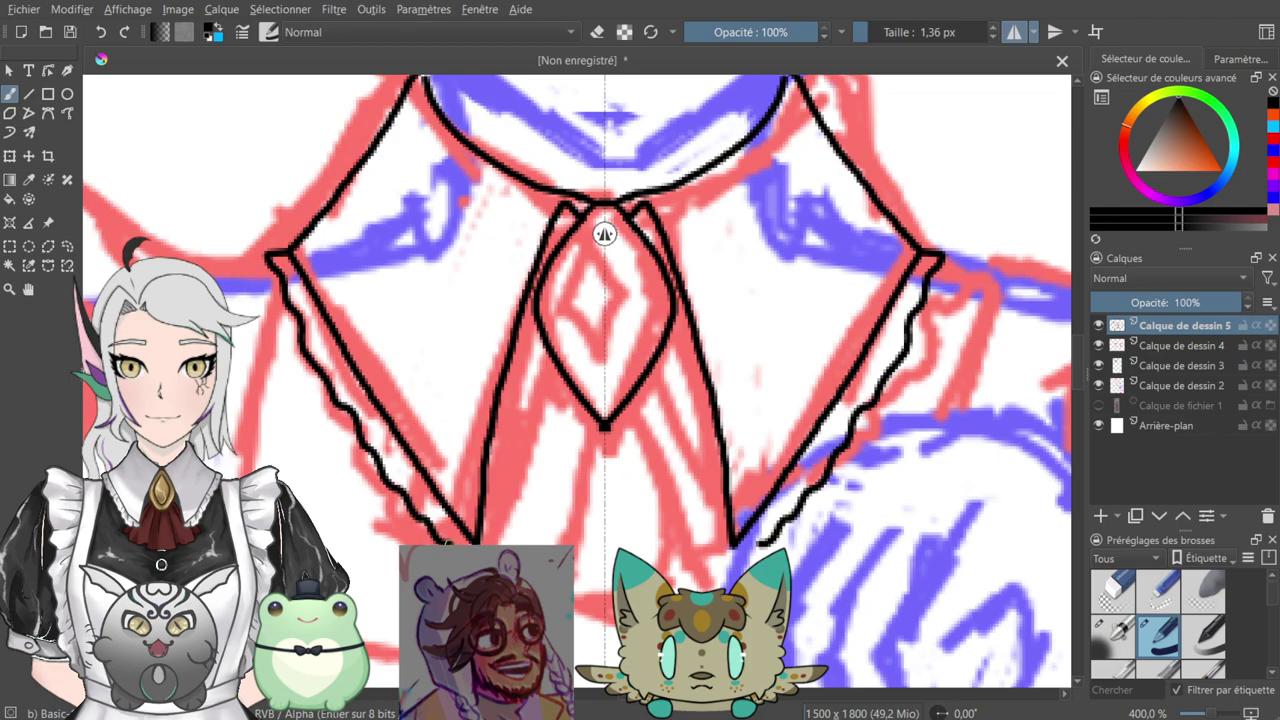
drag(600, 507, 578, 490)
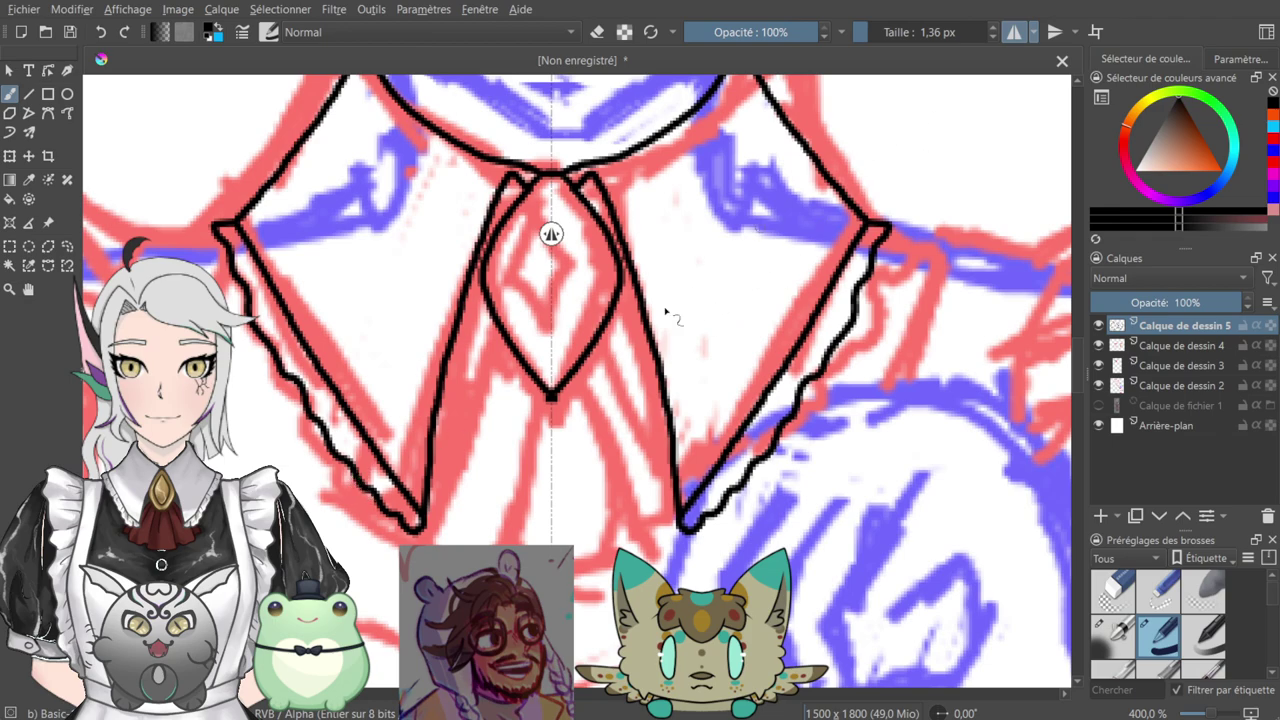
- Ink the necktie's hanging folds beneath the brooch and the second lace layer at the collar flaps' lower tips
mouse_move(545, 393)
mouse_down()
mouse_move(508, 478)
mouse_move(502, 546)
mouse_up()
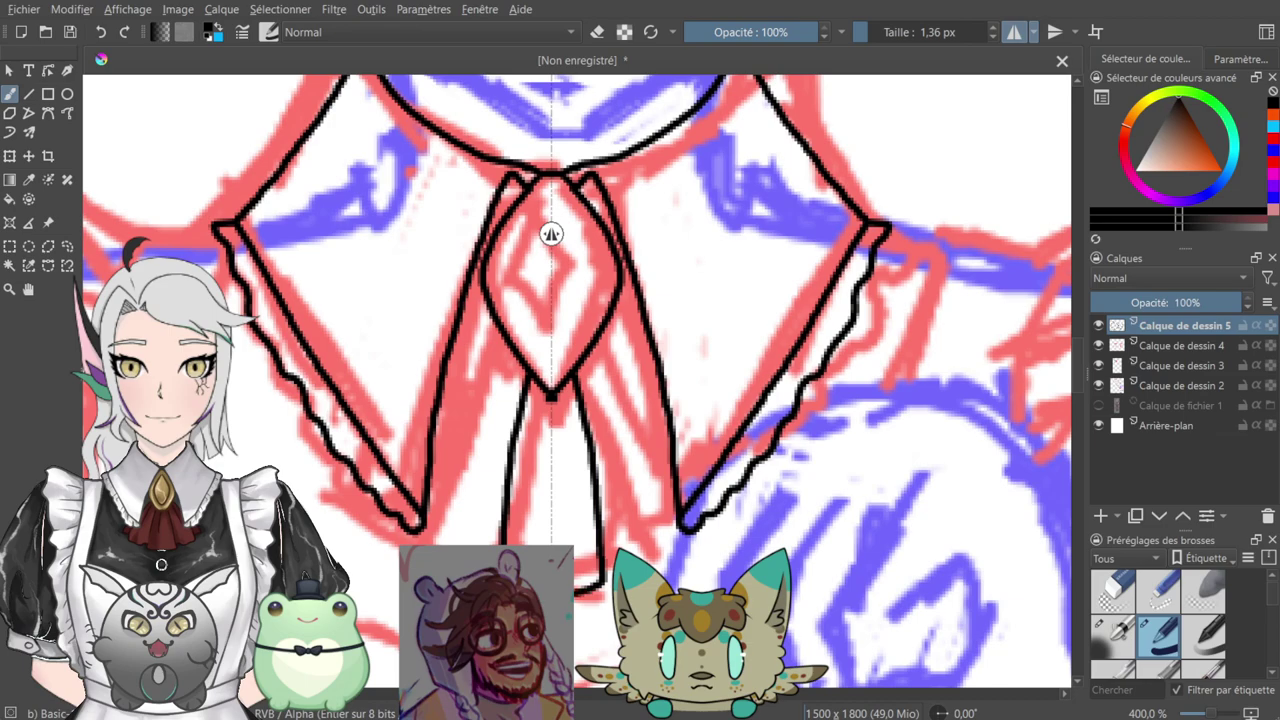
mouse_move(500, 330)
mouse_down()
mouse_move(462, 490)
mouse_move(432, 540)
mouse_up()
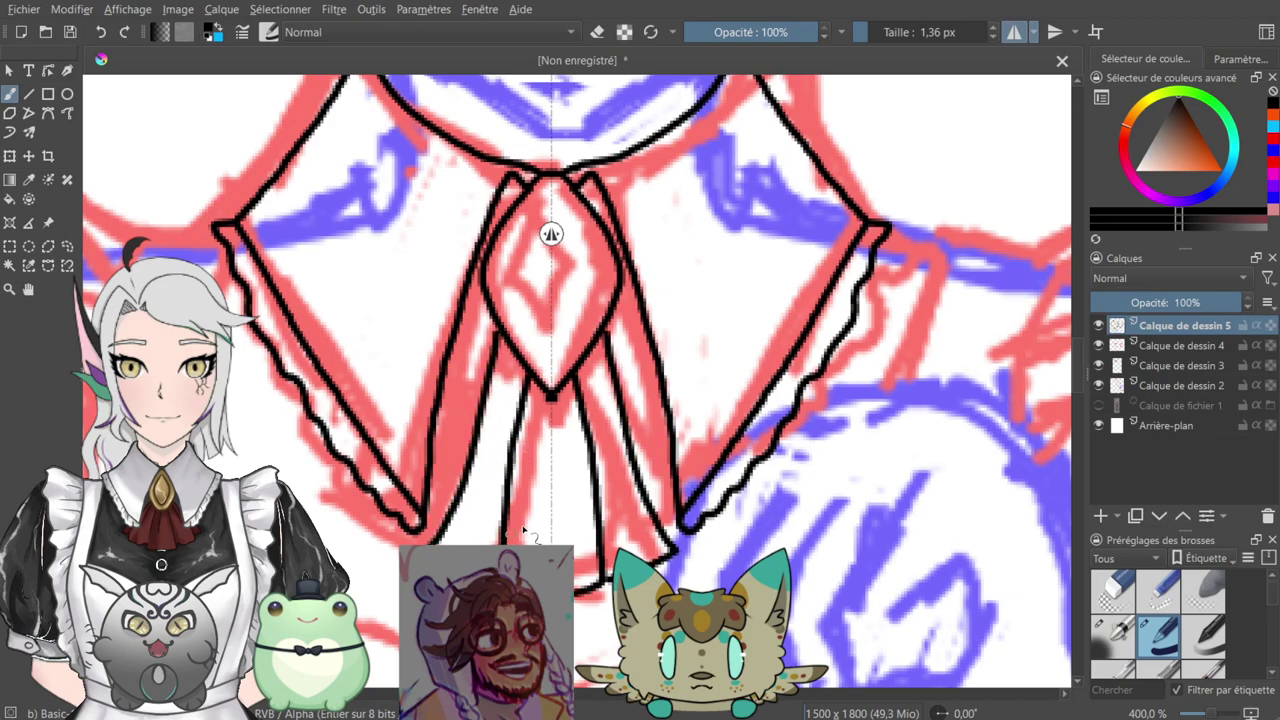
drag(338, 497, 406, 542)
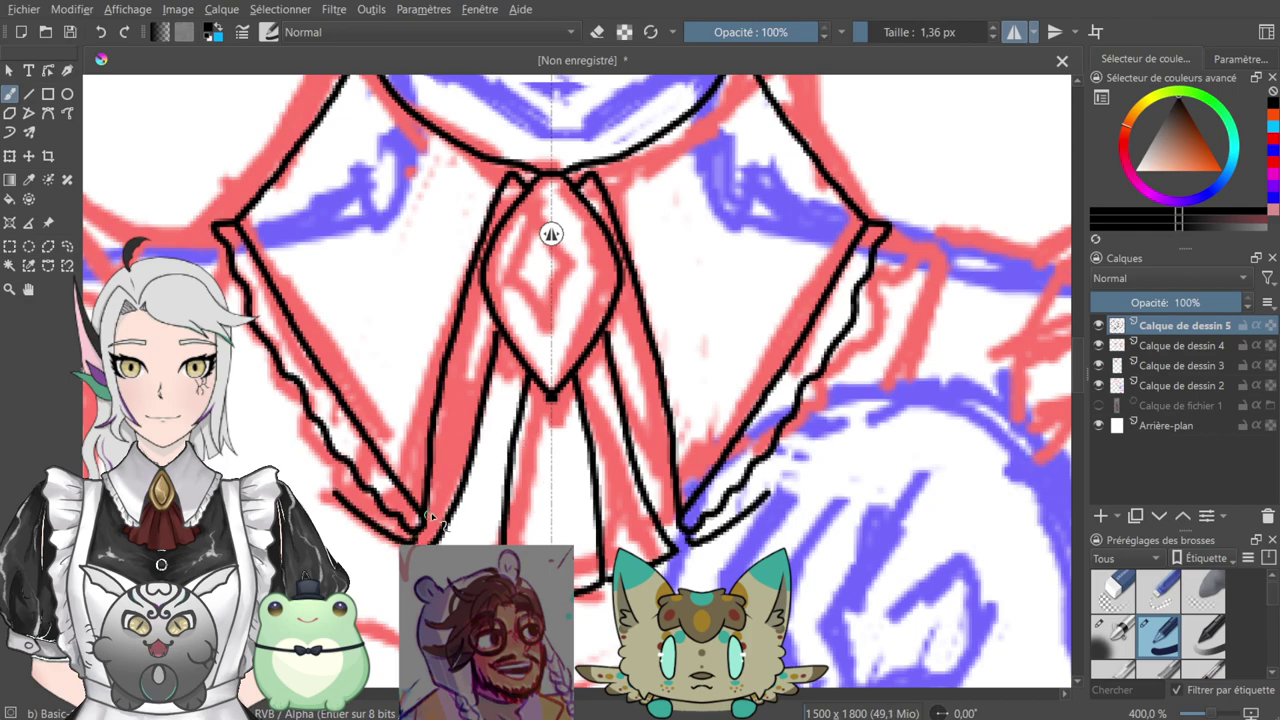
drag(434, 496, 494, 348)
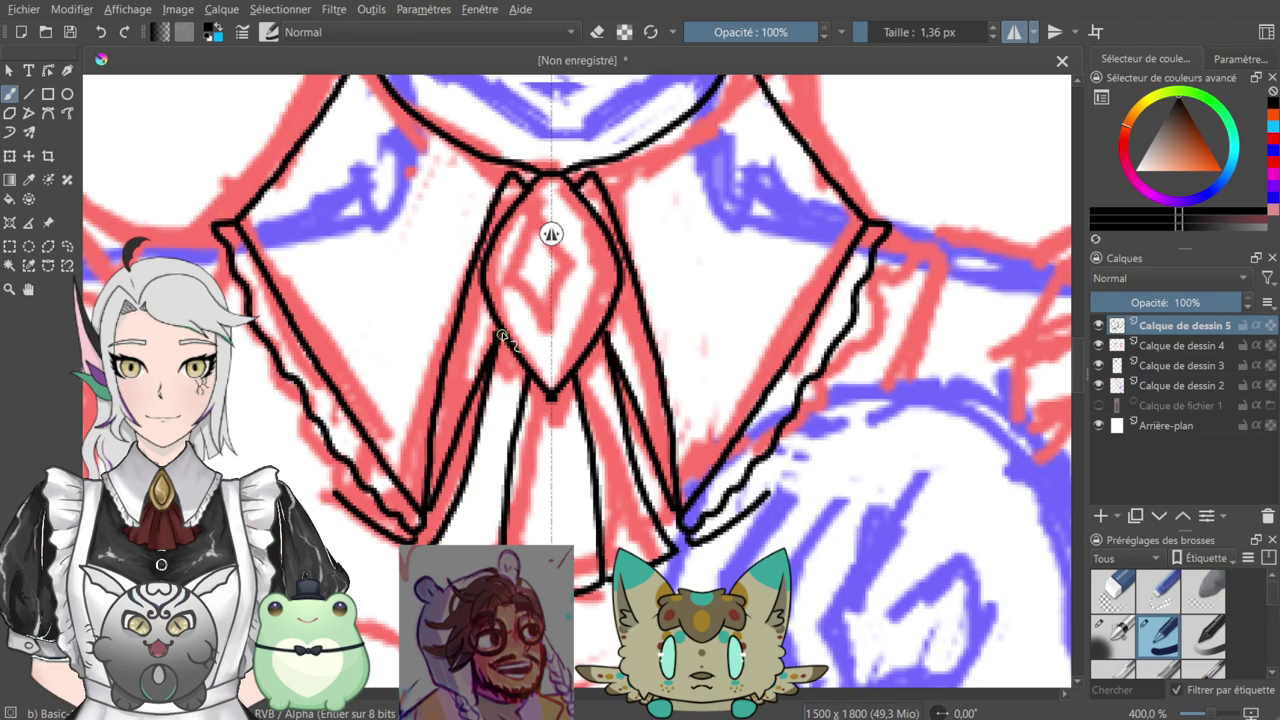
drag(338, 497, 360, 465)
drag(462, 300, 484, 274)
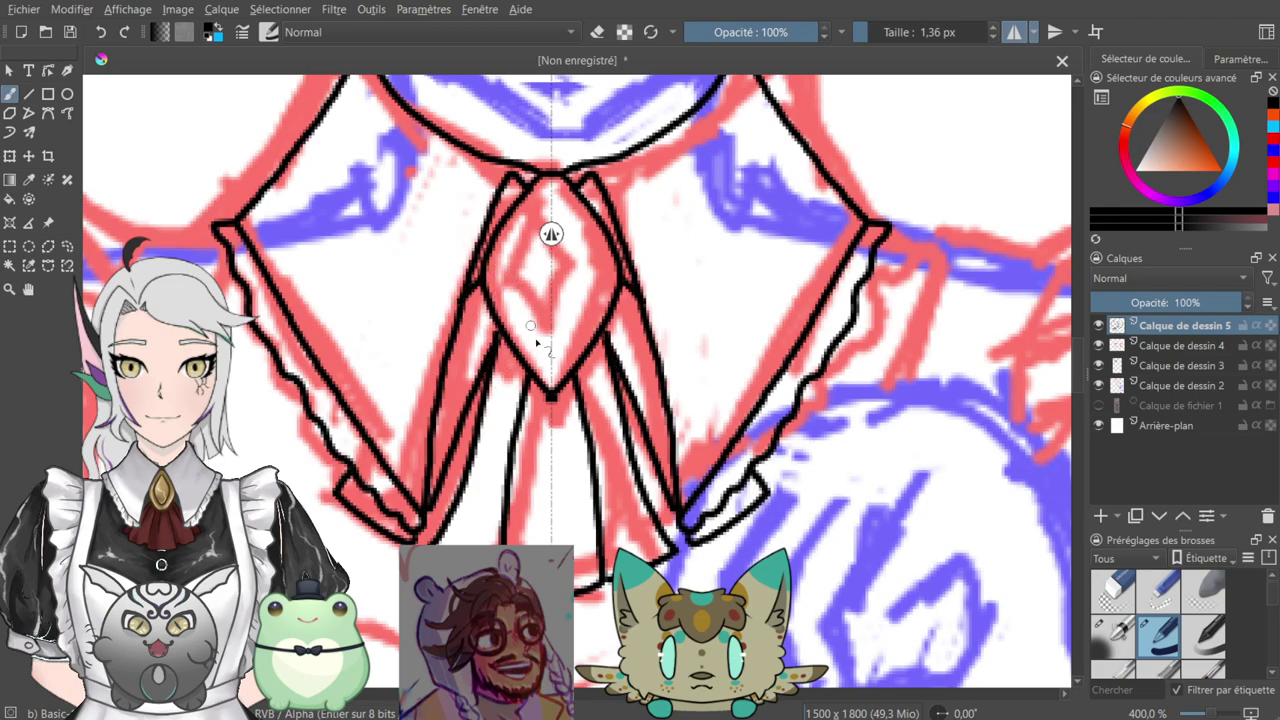
drag(414, 540, 429, 538)
- Ink a diamond inside the brooch and turn off horizontal mirroring
scroll(500, 467, up, 5)
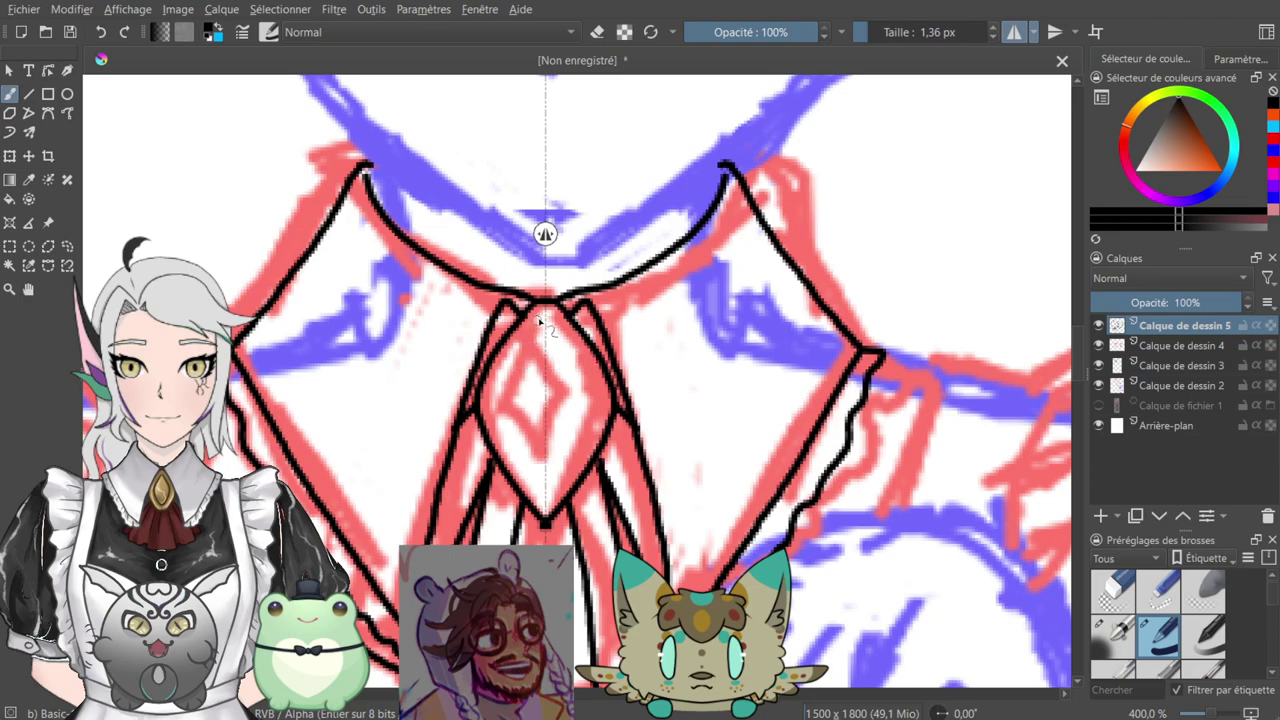
mouse_move(542, 319)
mouse_down()
mouse_move(498, 405)
mouse_move(545, 477)
mouse_up()
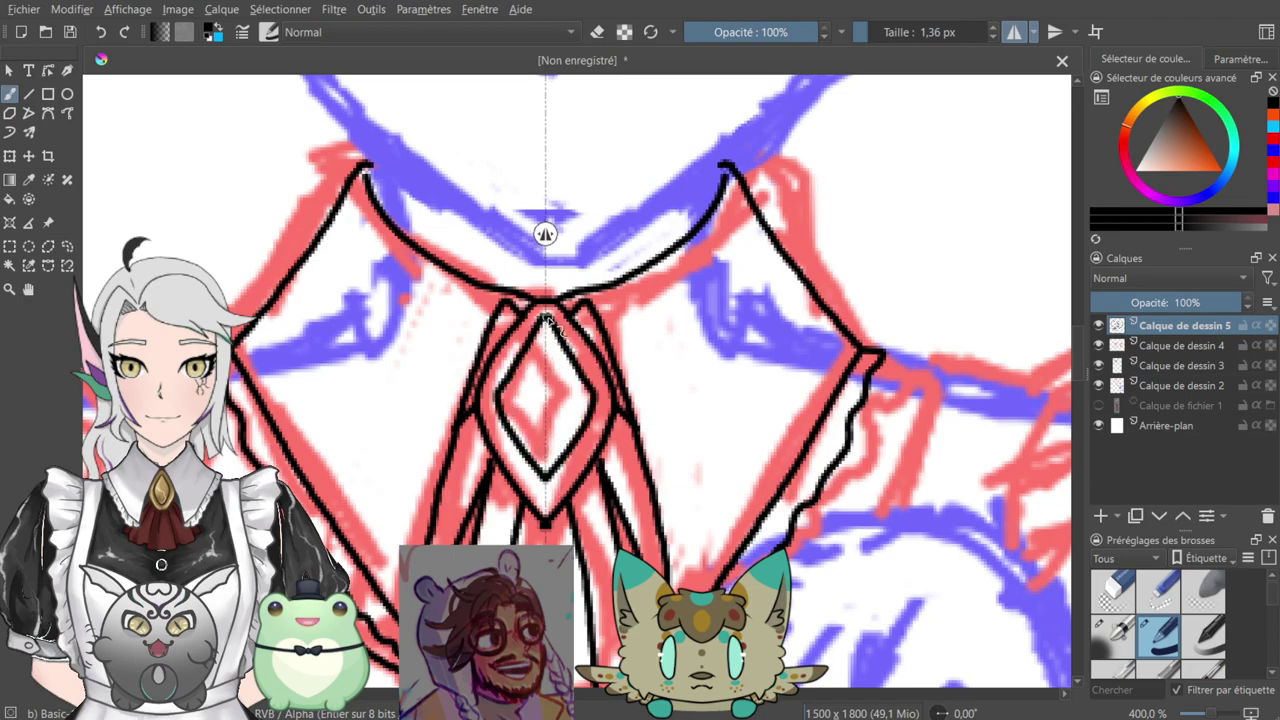
drag(607, 470, 701, 260)
drag(662, 457, 757, 246)
drag(691, 374, 622, 518)
key(minus)
key(minus)
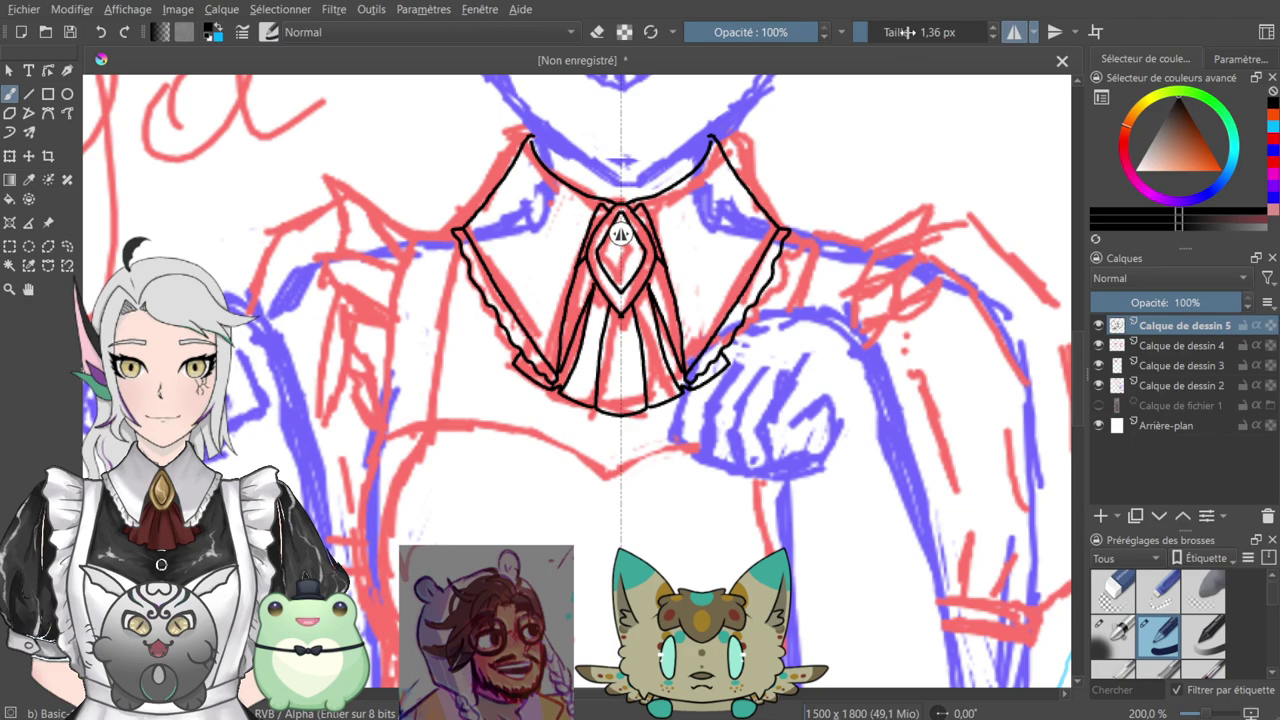
click(1014, 32)
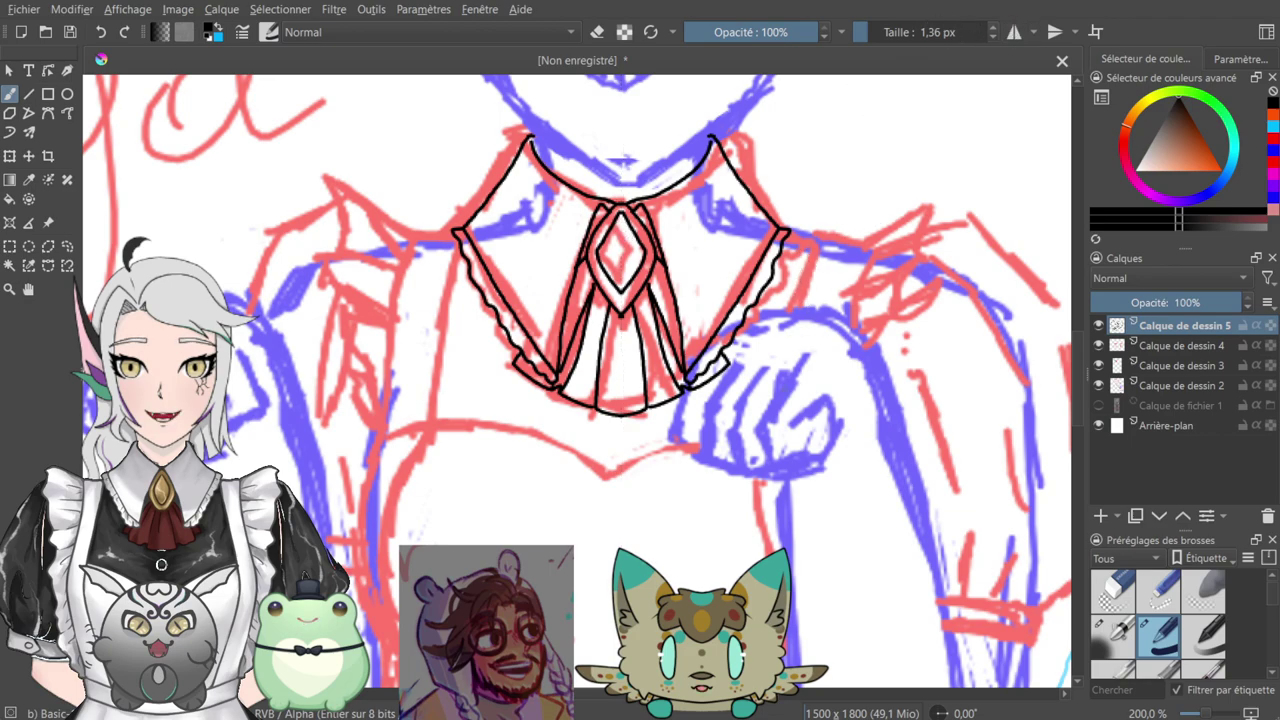
- Ink the short shoulder line extending outward from the left collar flap's outer corner
key(plus)
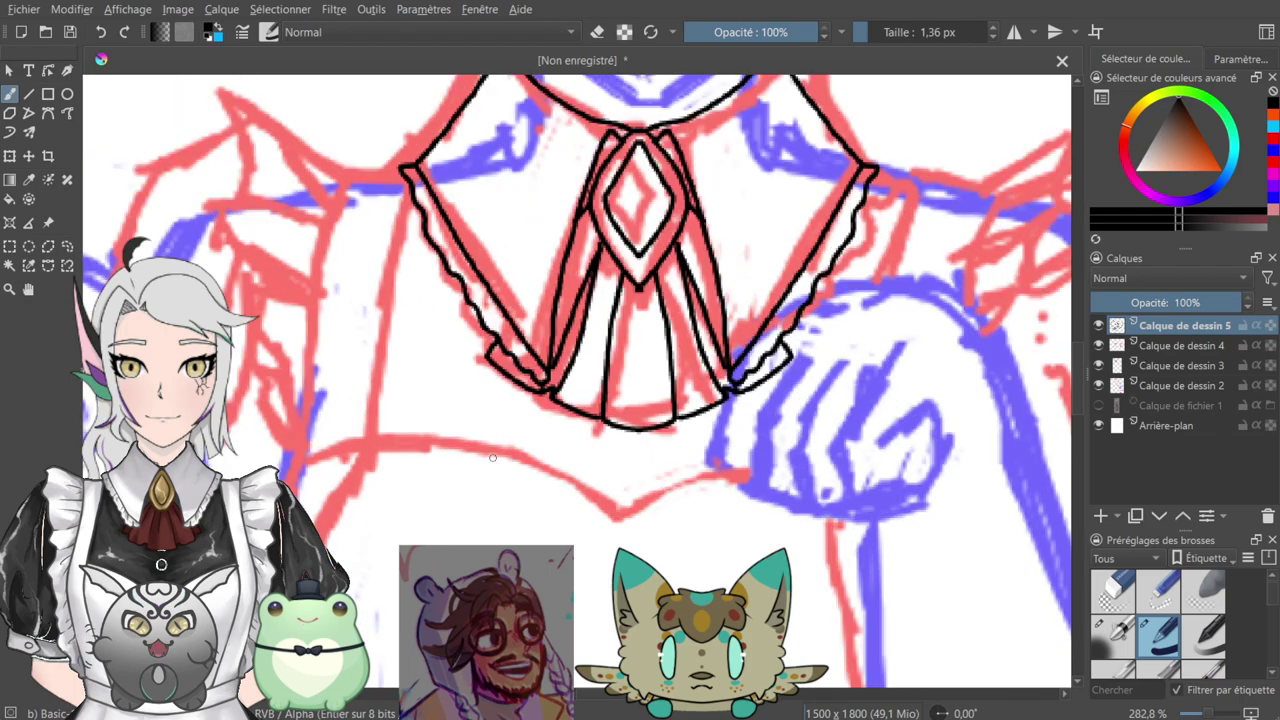
scroll(440, 378, up, 5)
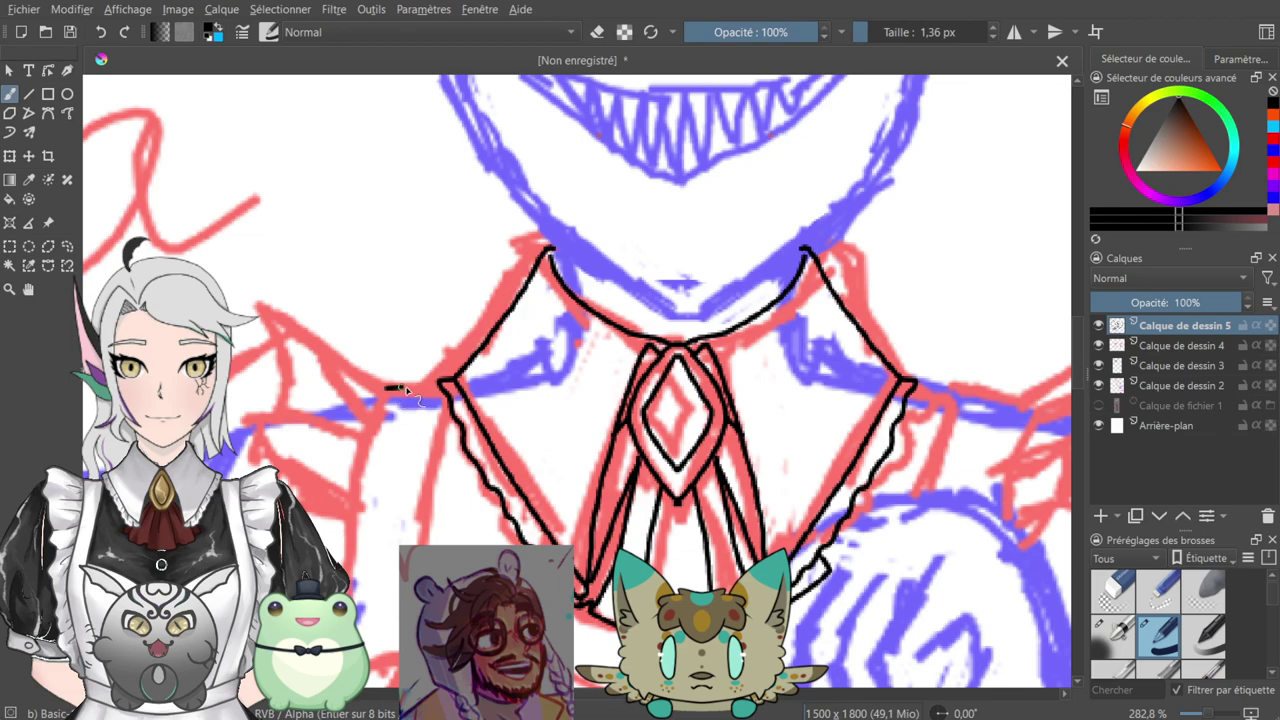
scroll(437, 390, down, 4)
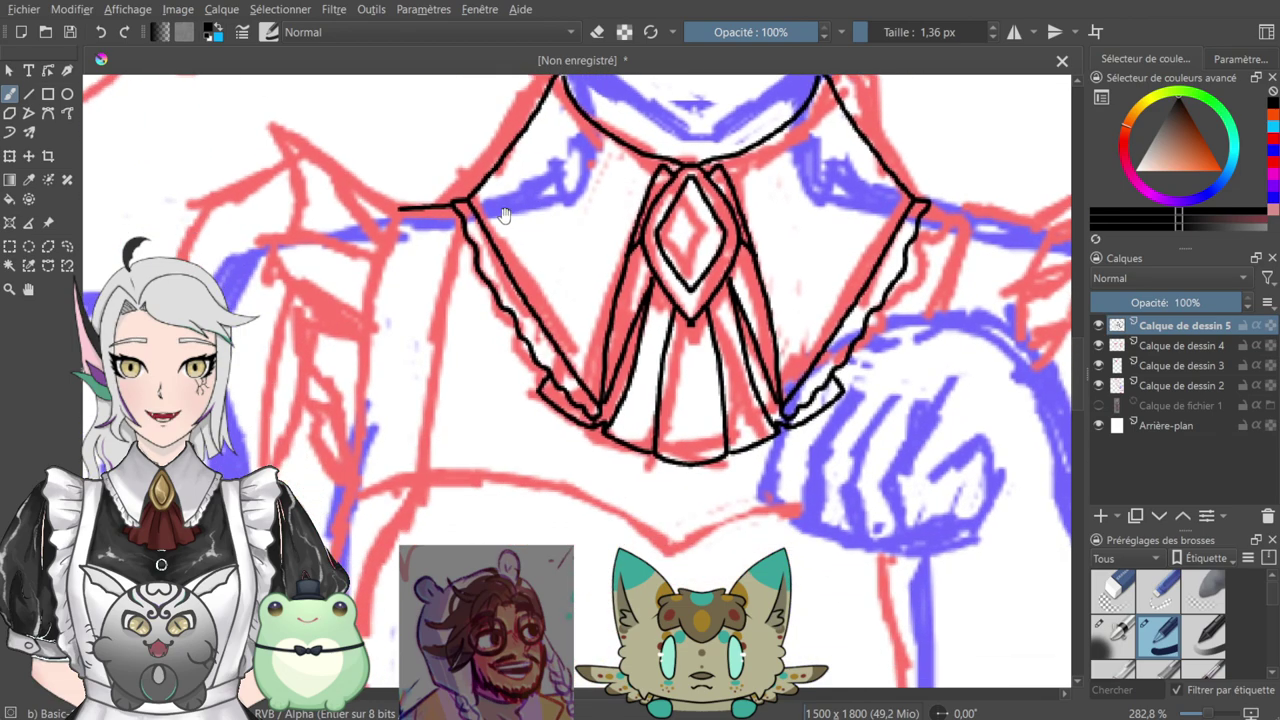
- Ink the inner and outer edges of the left shoulder strap down to the bodice, undoing unsatisfactory strokes
drag(400, 212, 376, 386)
key(ctrl+z)
drag(459, 214, 433, 330)
key(ctrl+z)
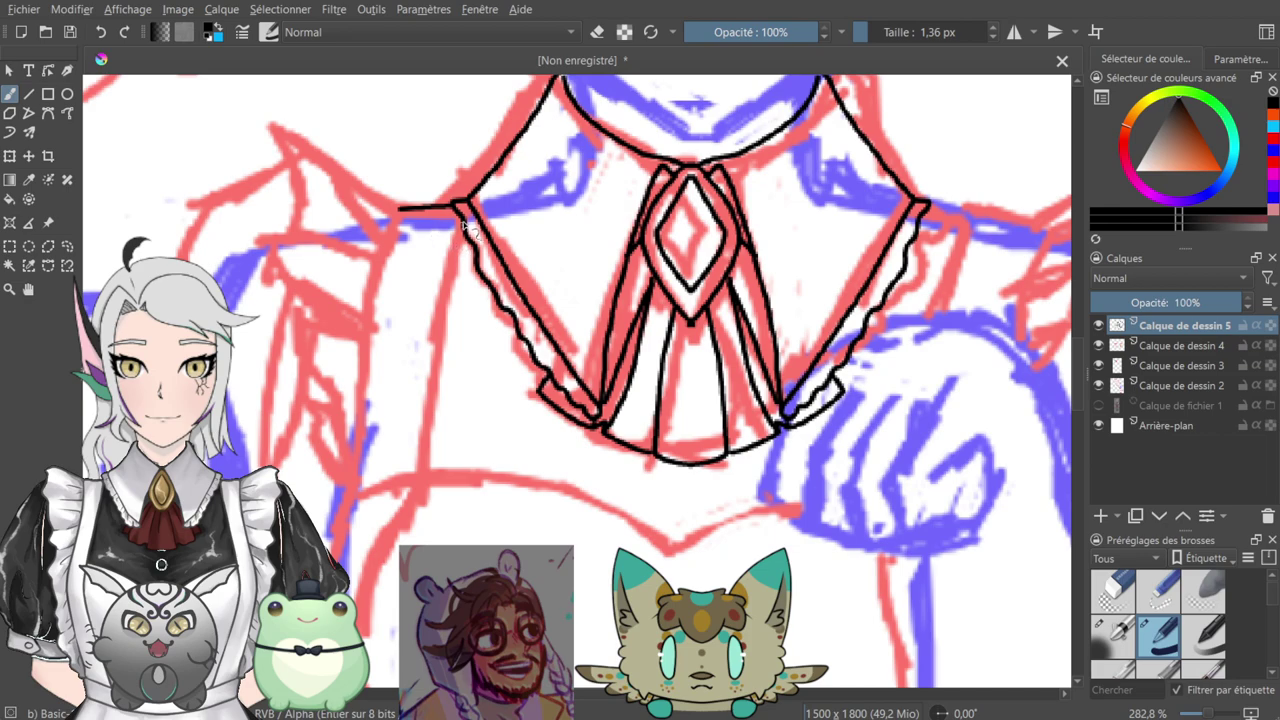
drag(459, 222, 431, 471)
mouse_move(467, 394)
mouse_down()
mouse_move(488, 178)
mouse_move(426, 395)
mouse_up()
mouse_move(383, 206)
mouse_down()
mouse_move(347, 486)
mouse_move(414, 248)
mouse_move(376, 297)
mouse_move(356, 371)
mouse_move(360, 498)
mouse_move(390, 578)
mouse_up()
key(ctrl+z)
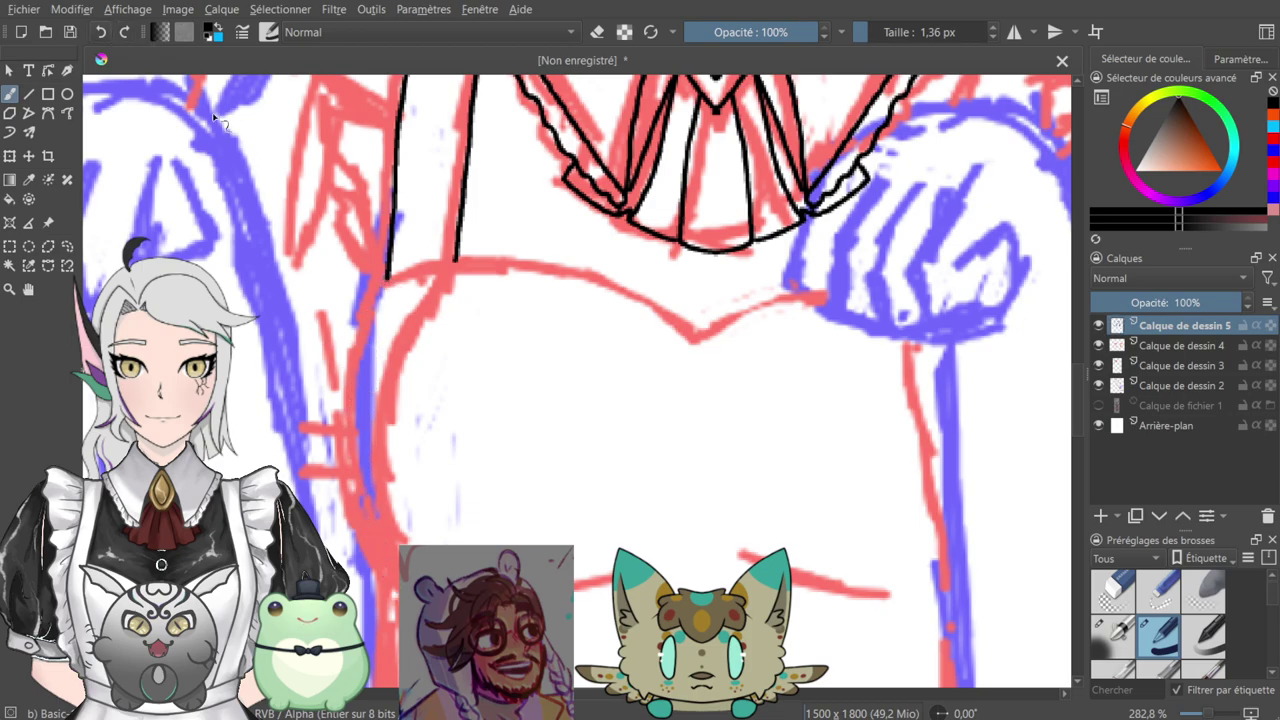
key(ctrl+z)
drag(438, 116, 404, 344)
mouse_move(390, 228)
mouse_down()
mouse_move(360, 328)
mouse_move(338, 525)
mouse_up()
drag(394, 437, 481, 174)
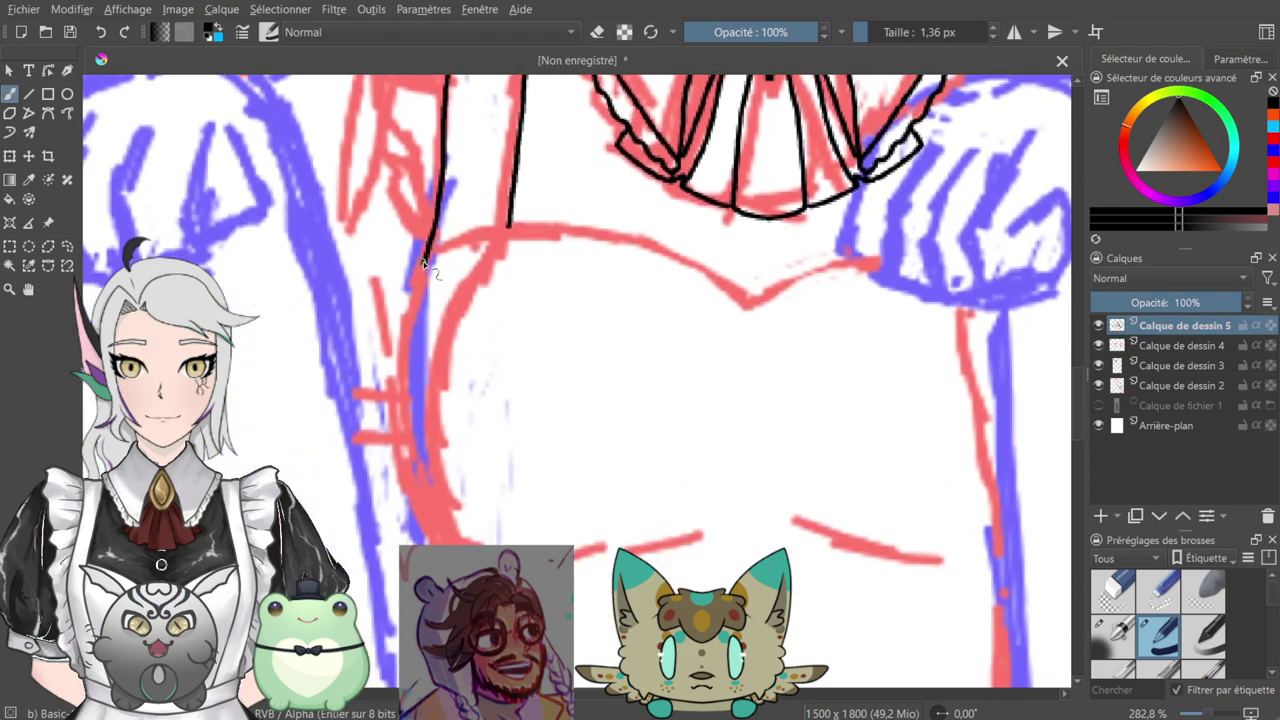
- Ink the torso's left outer contour curving from the strap's lower end down past the waist
mouse_move(400, 350)
mouse_down()
mouse_move(395, 470)
mouse_move(420, 532)
mouse_up()
mouse_move(441, 446)
mouse_down()
mouse_move(451, 366)
mouse_move(463, 438)
mouse_up()
key(ctrl+z)
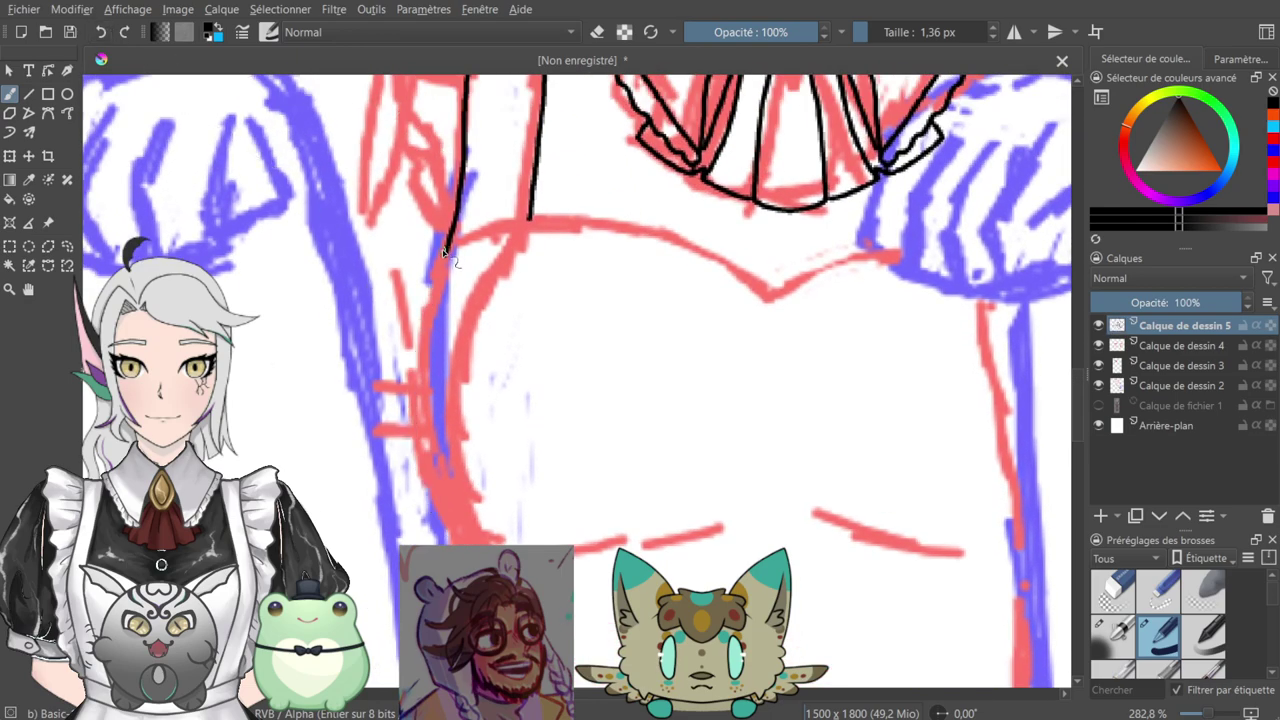
mouse_move(446, 248)
mouse_down()
mouse_move(409, 413)
mouse_move(413, 468)
mouse_move(458, 545)
mouse_up()
drag(517, 408, 529, 102)
drag(502, 312, 507, 398)
drag(543, 124, 488, 459)
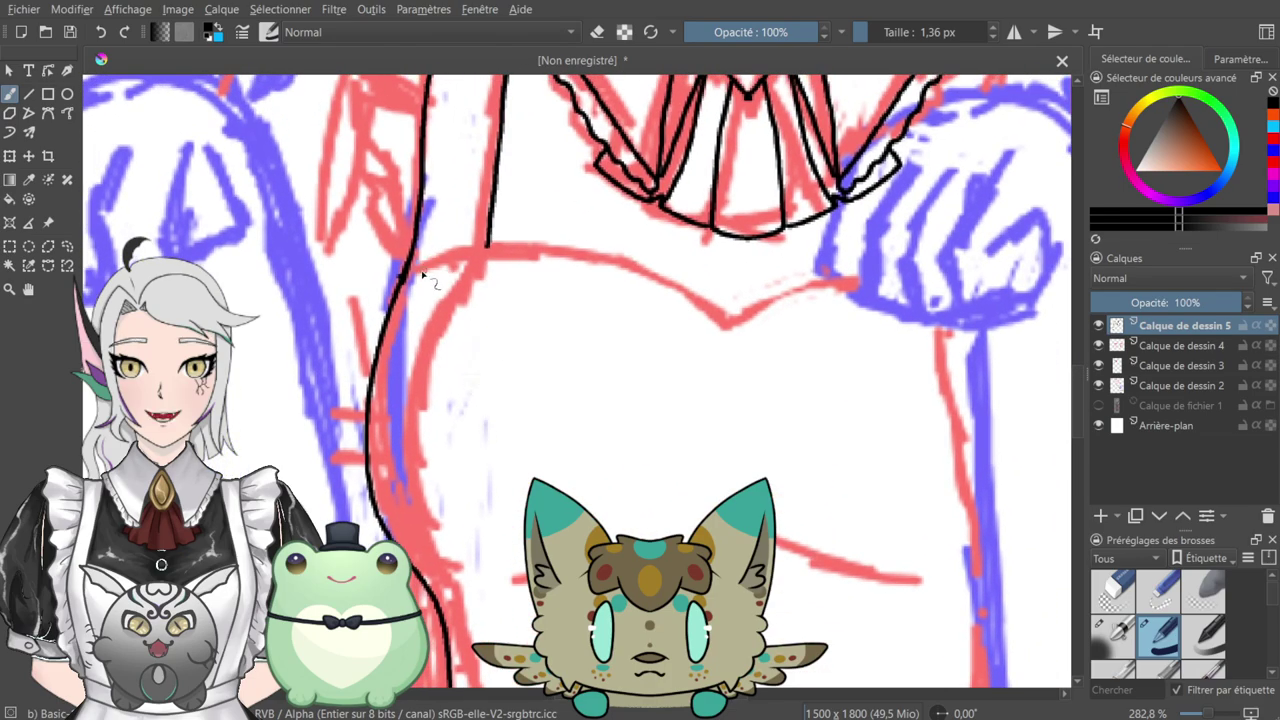
- Ink the apron's sweetheart neckline from the left contour through the center point to the hand on the chest
mouse_move(410, 268)
mouse_down()
mouse_move(504, 241)
mouse_move(575, 247)
mouse_move(712, 305)
mouse_up()
key(e)
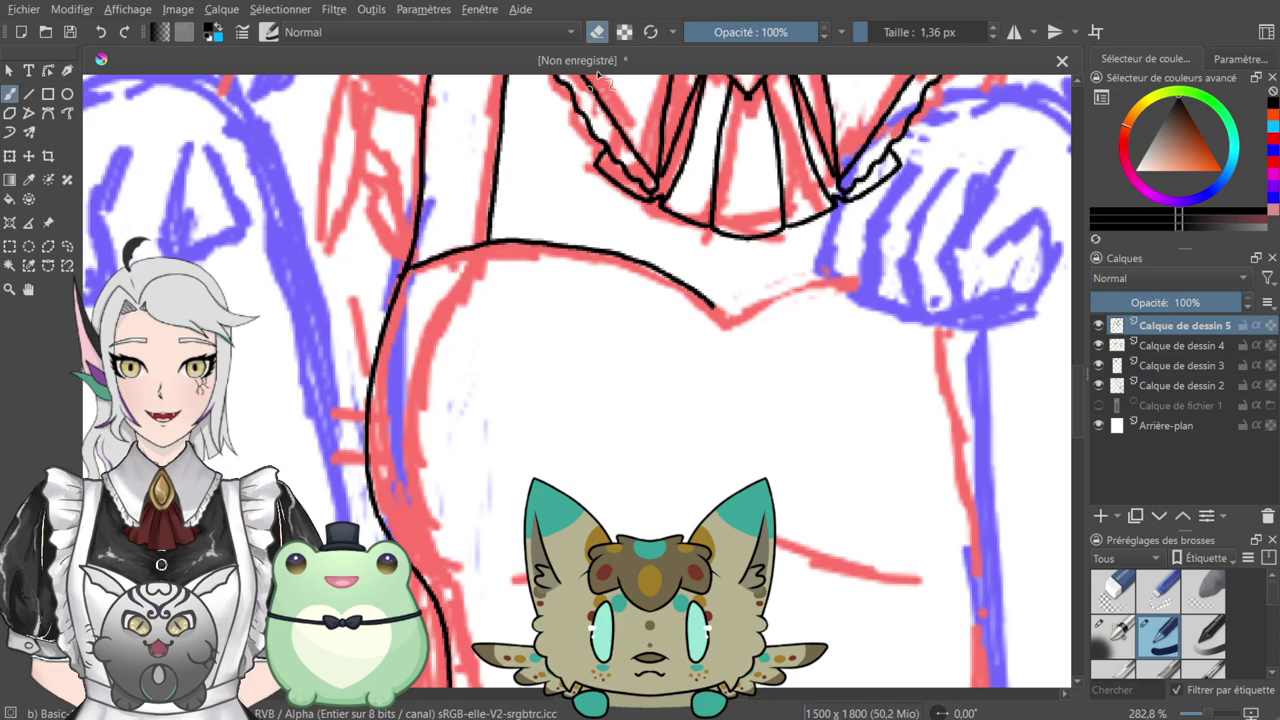
click(597, 32)
drag(711, 184, 485, 275)
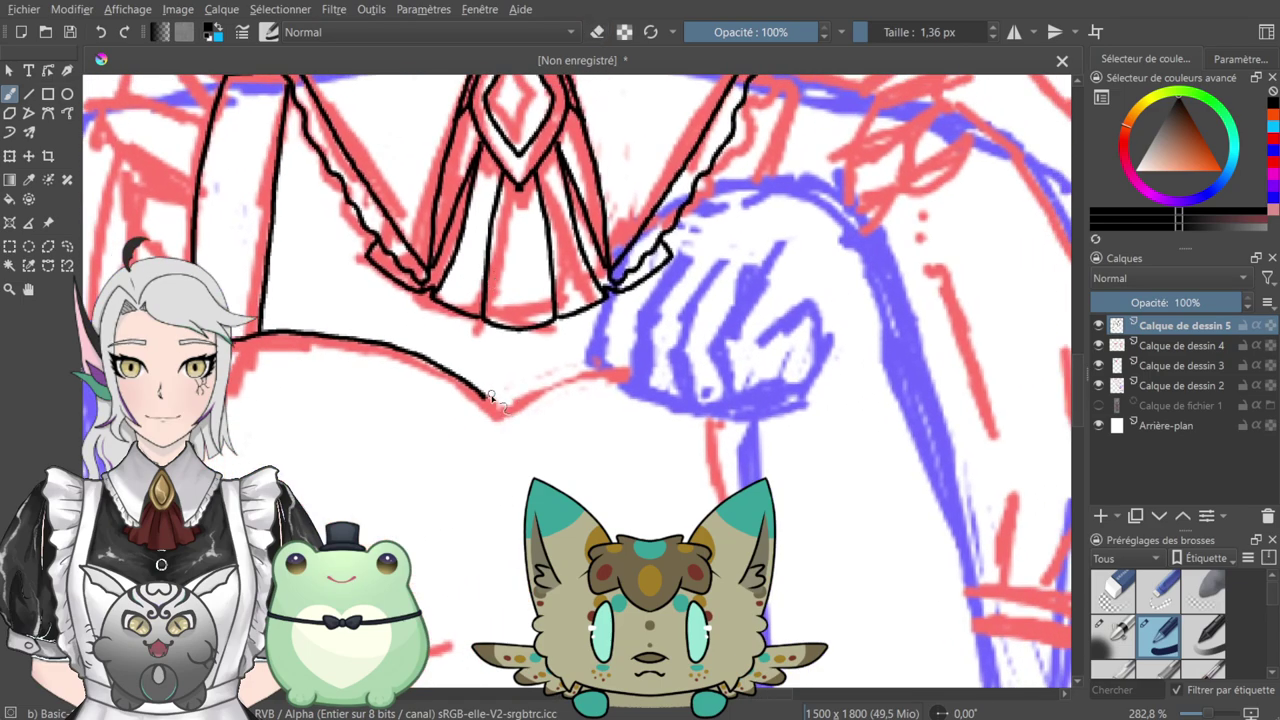
drag(495, 409, 604, 378)
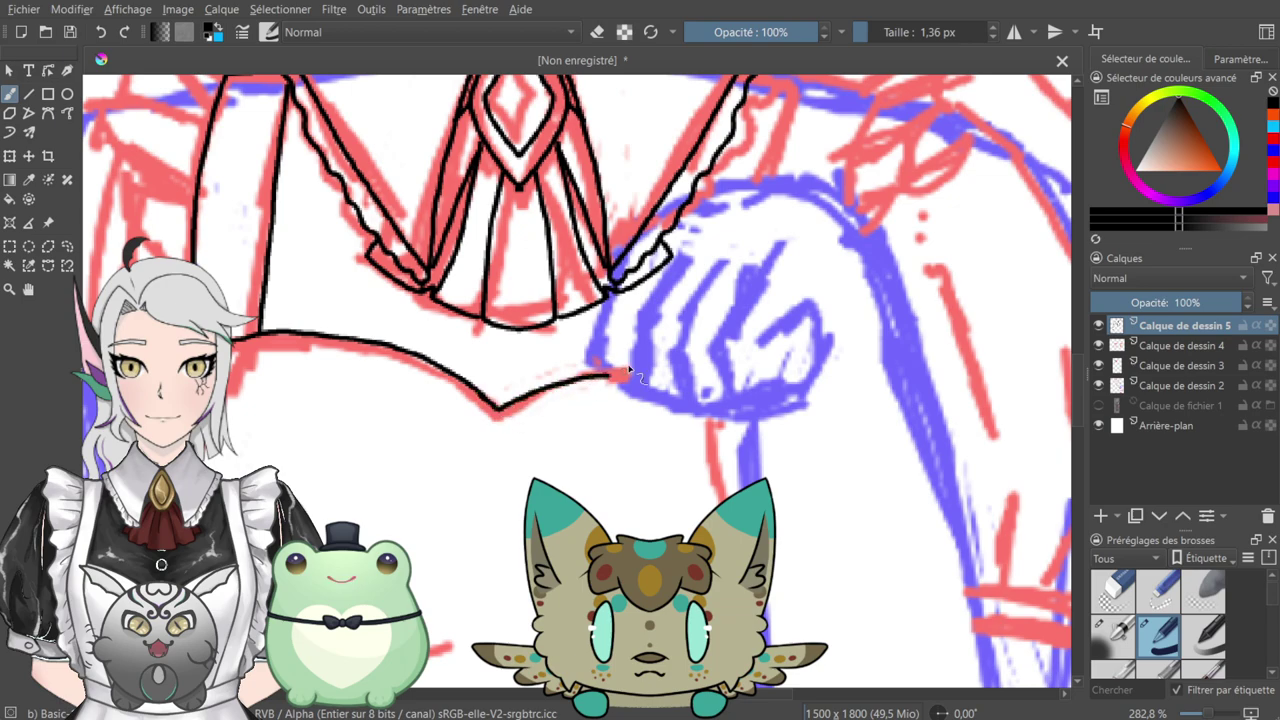
- Ink the apron's left inner side curve from the strap's inner edge down to the waist, redoing its unsatisfactory stroke
mouse_move(700, 340)
mouse_down()
mouse_move(512, 300)
mouse_move(482, 525)
mouse_up()
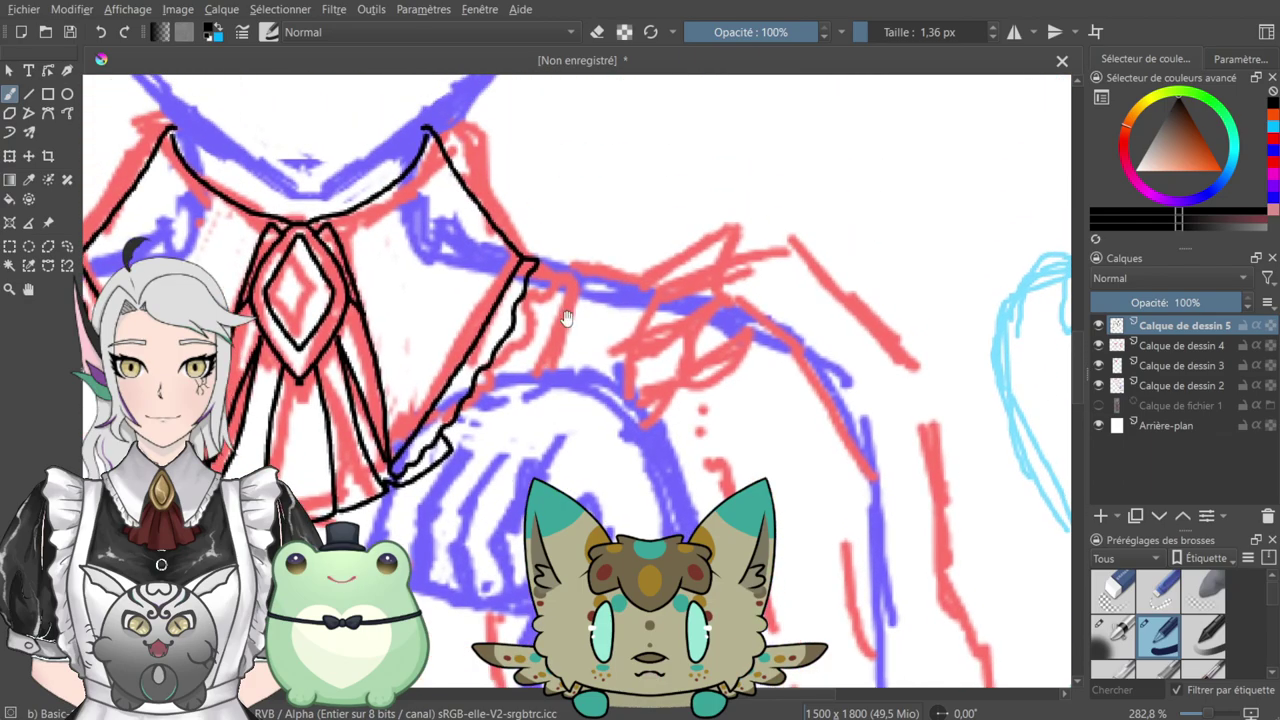
mouse_move(606, 249)
mouse_down()
mouse_move(551, 402)
mouse_move(679, 245)
mouse_up()
mouse_move(523, 342)
mouse_down()
mouse_move(739, 286)
mouse_move(722, 356)
mouse_up()
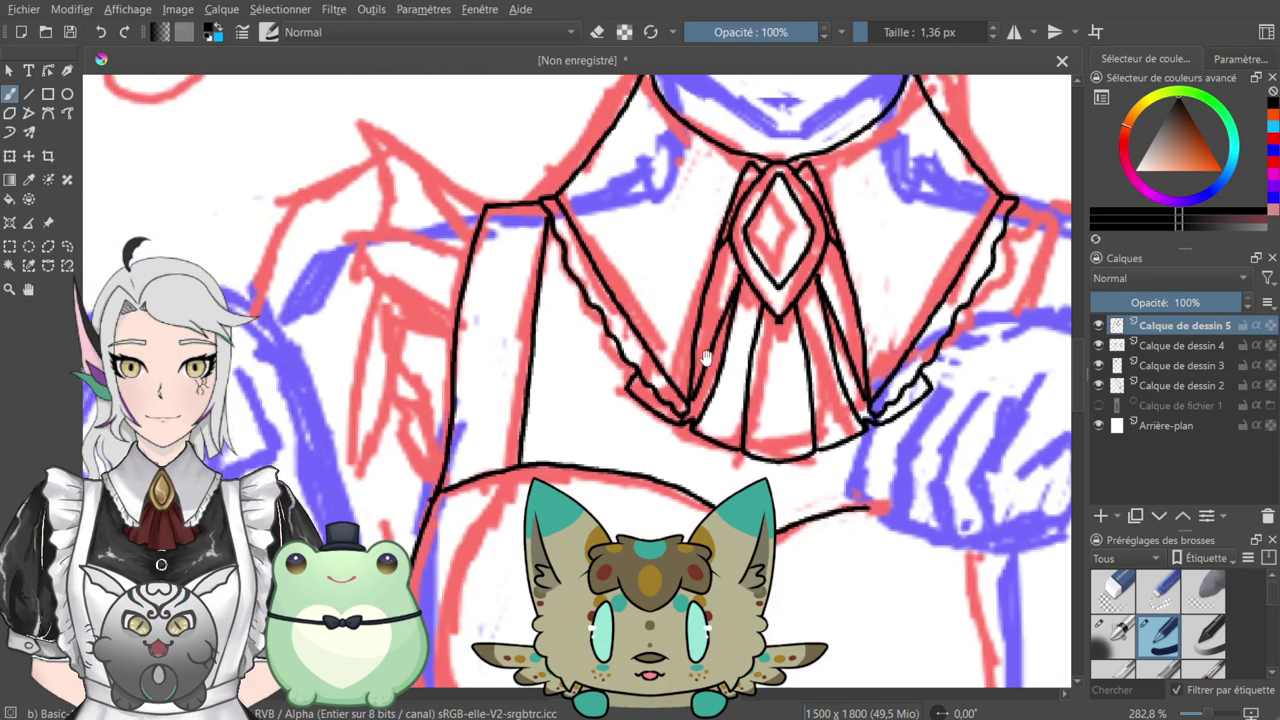
drag(621, 420, 640, 194)
drag(551, 384, 587, 302)
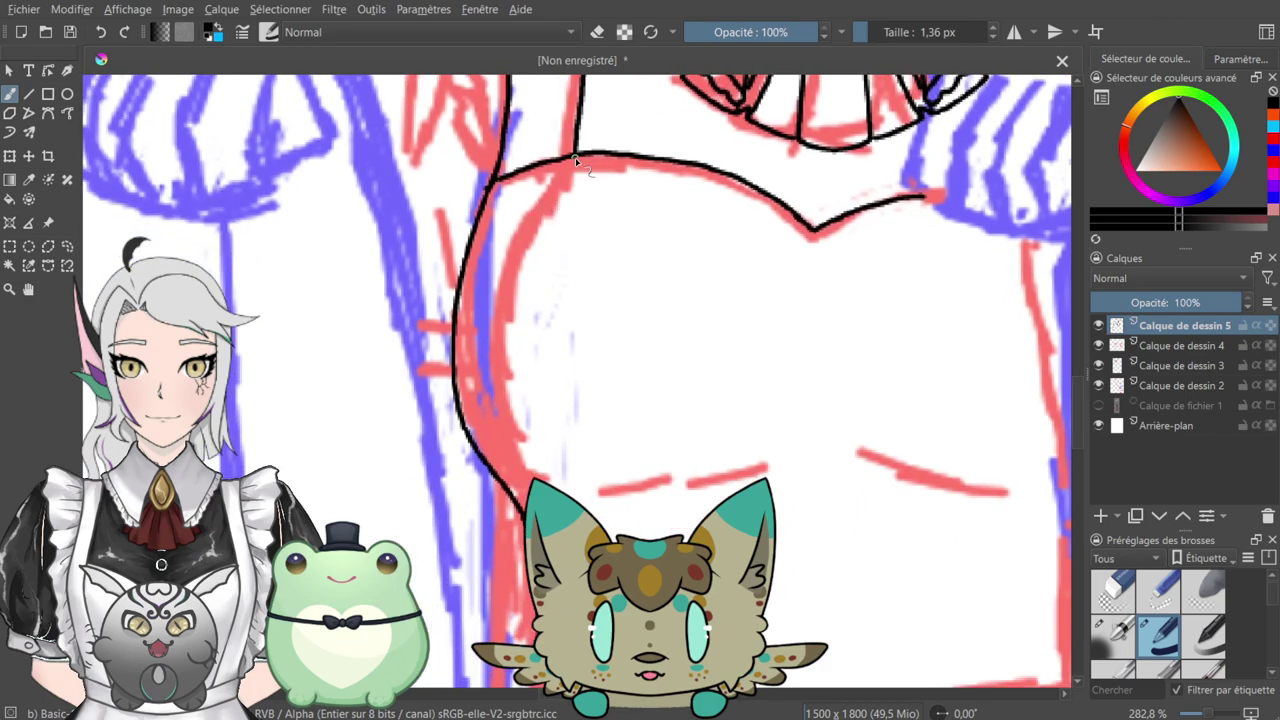
mouse_move(574, 157)
mouse_down()
mouse_move(510, 264)
mouse_move(501, 321)
mouse_move(530, 490)
mouse_up()
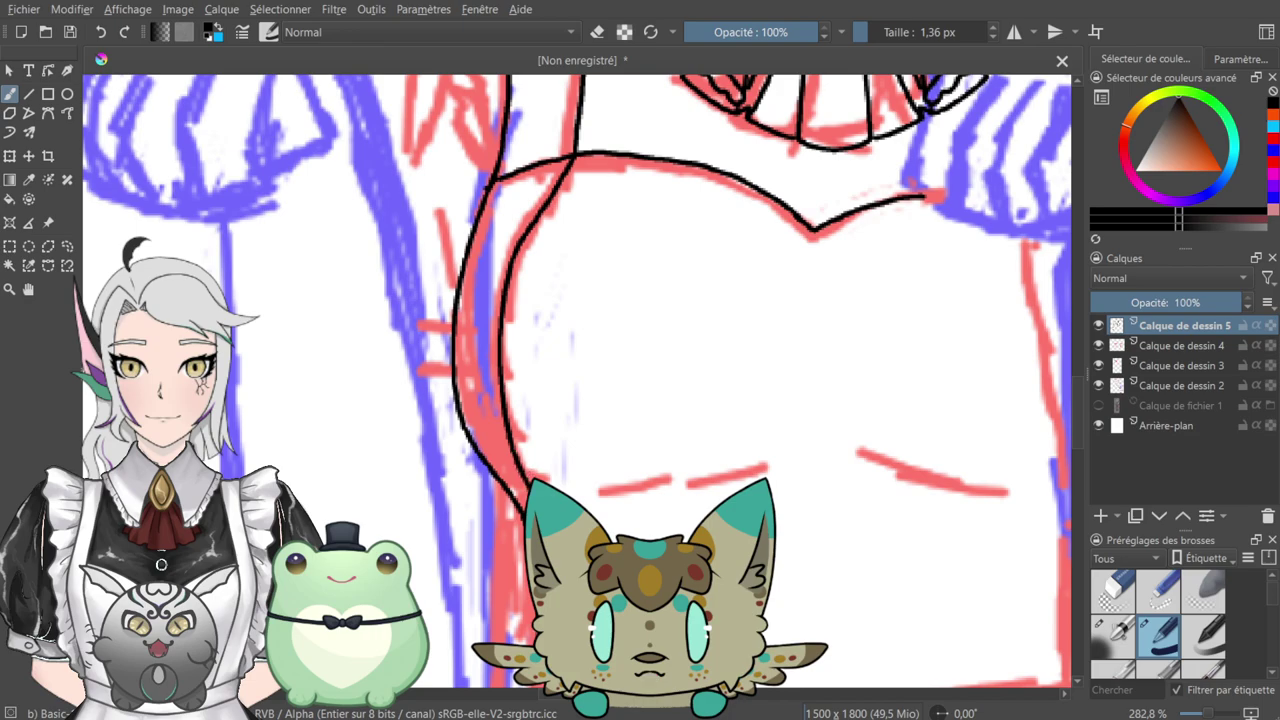
mouse_move(589, 475)
mouse_down()
mouse_move(577, 246)
mouse_move(564, 219)
mouse_up()
drag(524, 165, 495, 481)
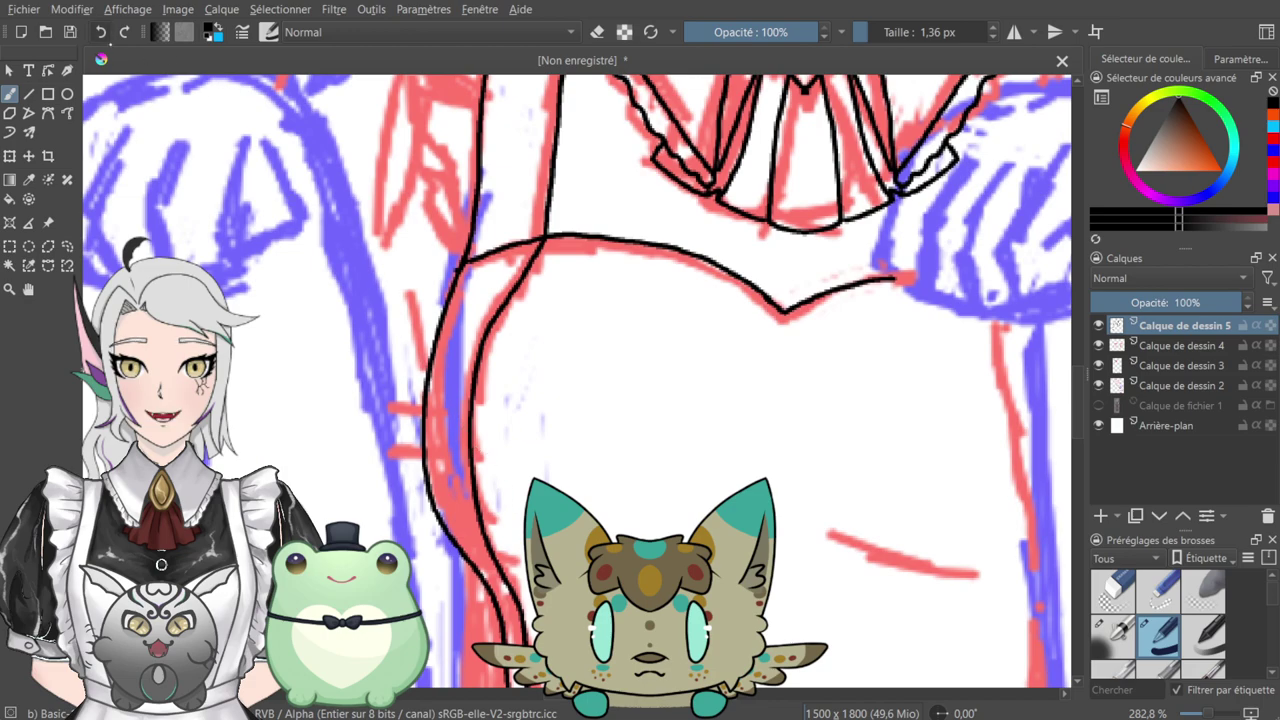
click(100, 32)
drag(544, 238, 497, 312)
mouse_move(468, 450)
mouse_down()
mouse_move(489, 548)
mouse_move(525, 310)
mouse_up()
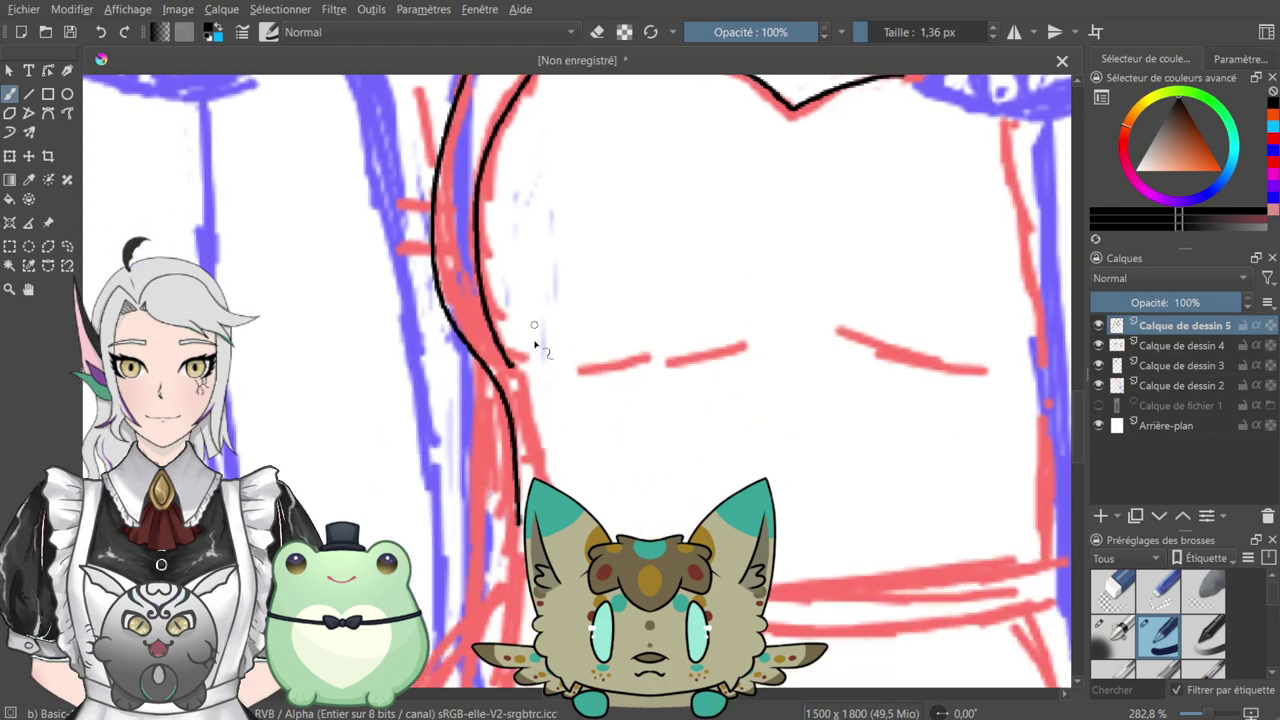
- Ink the apron bib's left inner side from the end of the strap curve down to the waistband, redoing the first stroke
drag(527, 374, 532, 452)
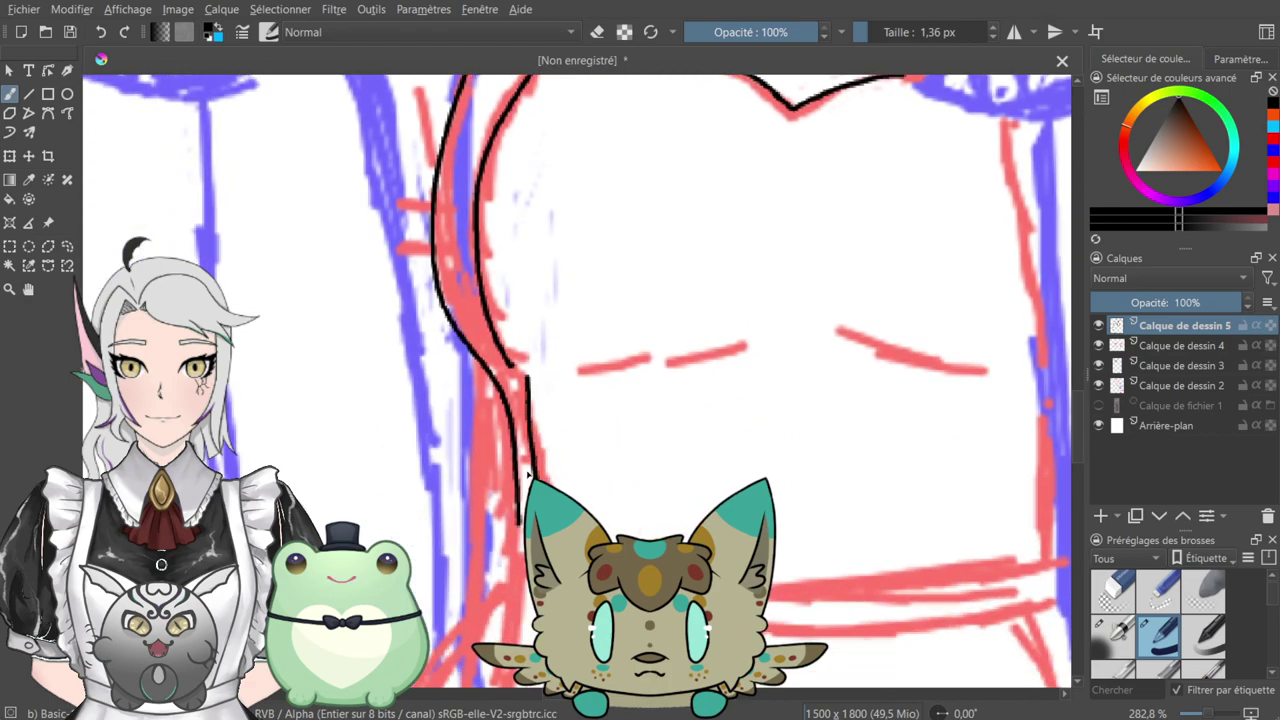
key(ctrl+z)
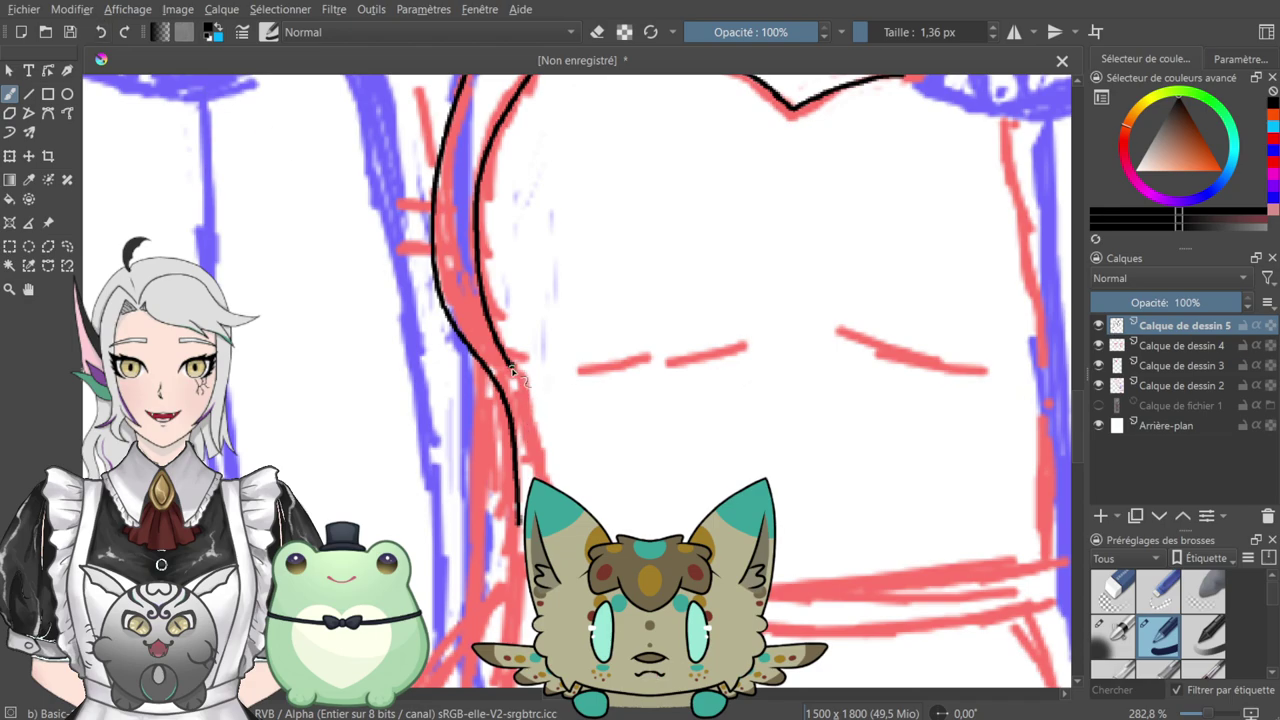
drag(525, 378, 537, 484)
mouse_move(803, 239)
mouse_down()
mouse_move(703, 462)
mouse_move(620, 391)
mouse_move(594, 271)
mouse_move(603, 426)
mouse_move(618, 455)
mouse_up()
mouse_move(532, 602)
mouse_down()
mouse_move(562, 547)
mouse_move(525, 659)
mouse_up()
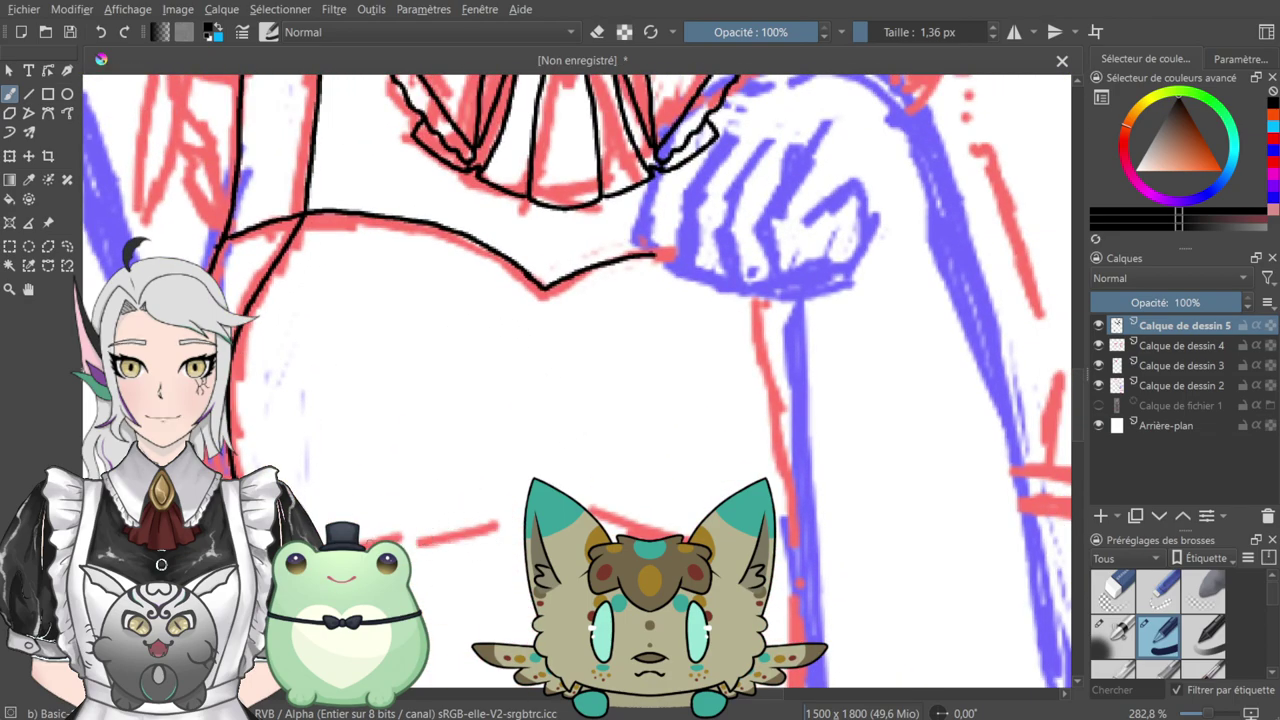
- Ink the two short fold lines below the bust, redoing the right one
drag(403, 548, 486, 528)
drag(610, 517, 656, 540)
key(ctrl+z)
drag(612, 521, 688, 540)
- Ink the right shoulder strap's two side edges and the shoulder line running outward from the collar corner
drag(615, 388, 517, 538)
drag(528, 374, 534, 482)
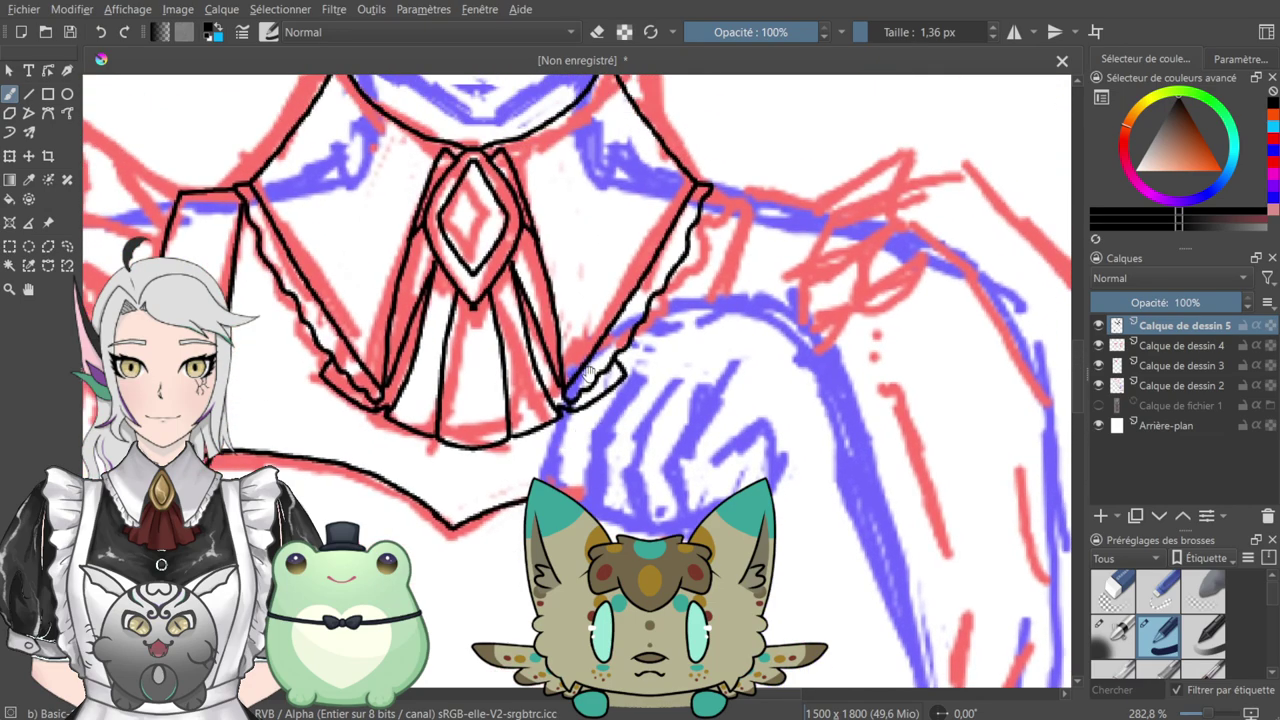
drag(572, 405, 571, 412)
drag(750, 292, 652, 456)
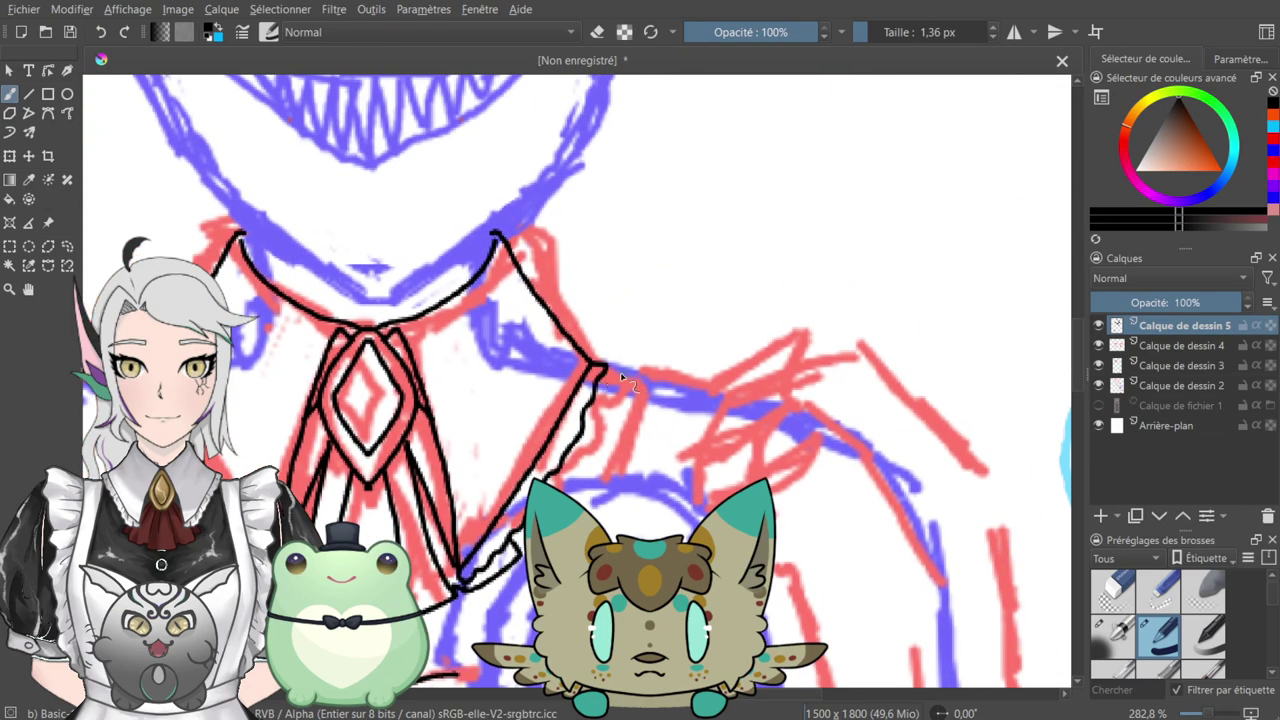
mouse_move(605, 368)
mouse_down()
mouse_move(637, 381)
mouse_move(628, 431)
mouse_up()
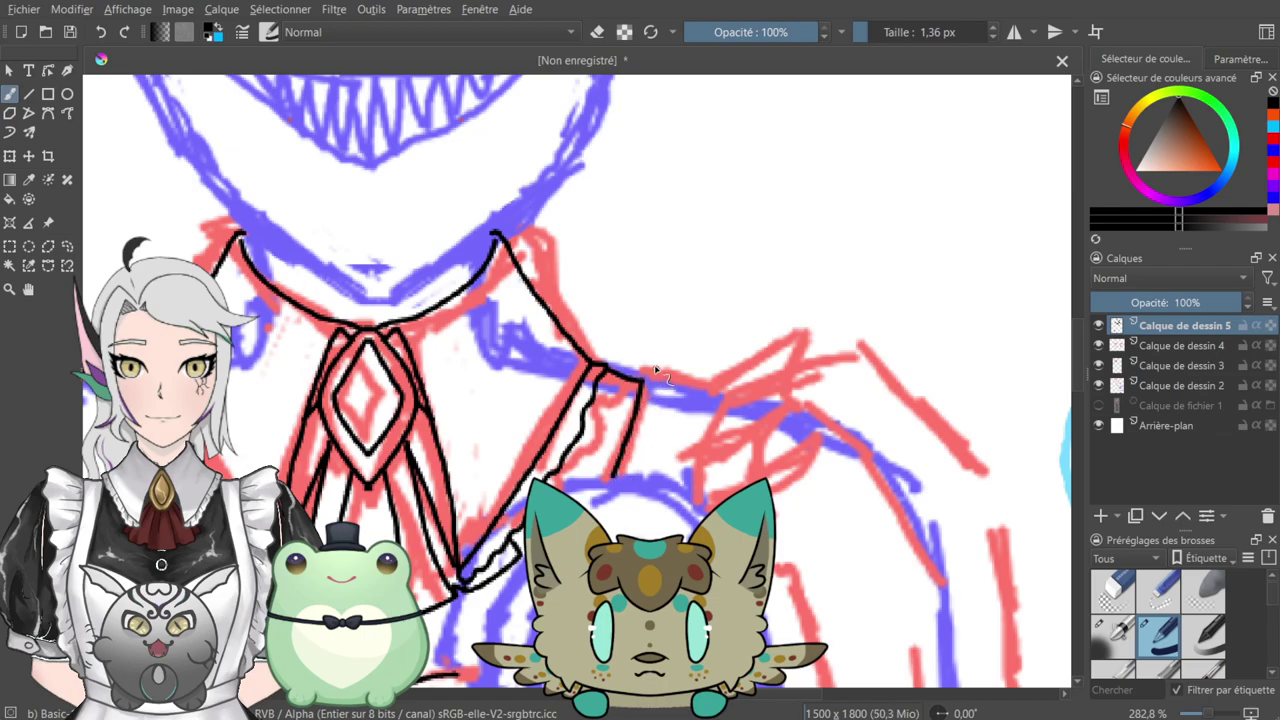
mouse_move(642, 383)
mouse_down()
mouse_move(713, 388)
mouse_move(681, 481)
mouse_up()
click(597, 31)
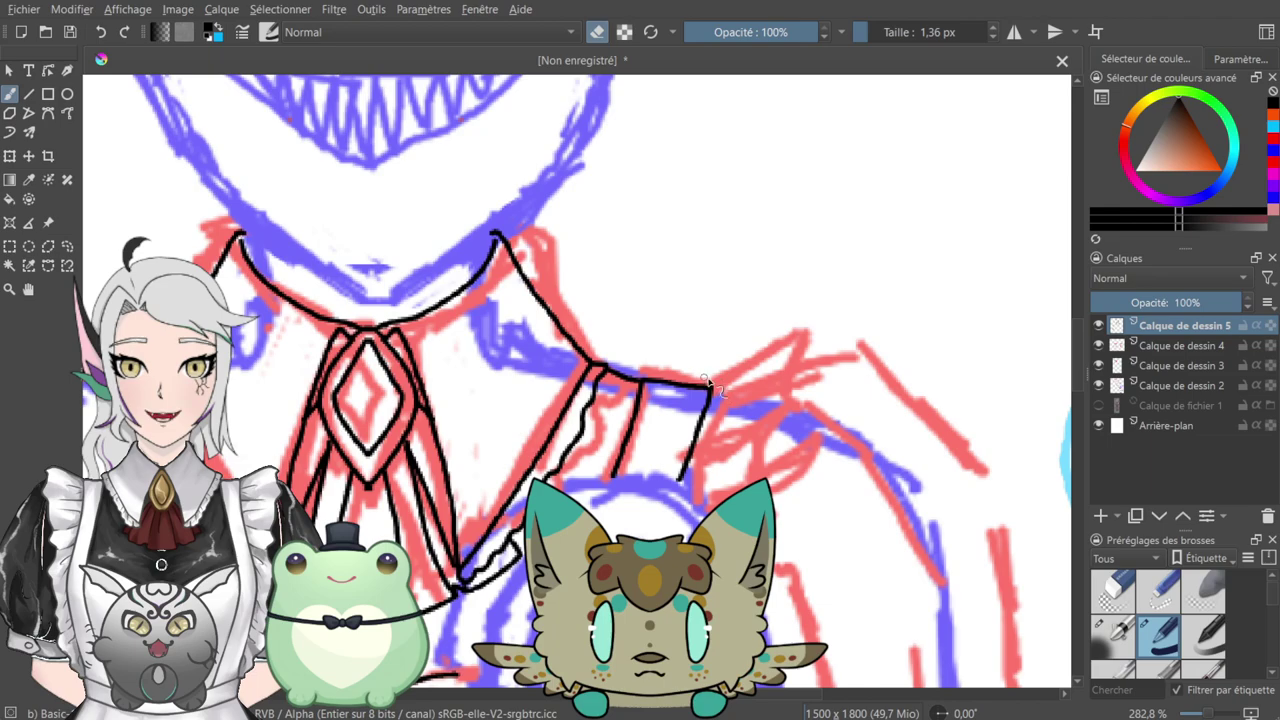
click(597, 32)
- Ink the pointed ruffle folds on the outer side of the right shoulder strap, from the shoulder down to the hand's wrist
mouse_move(674, 288)
mouse_down()
mouse_move(645, 292)
mouse_move(557, 211)
mouse_up()
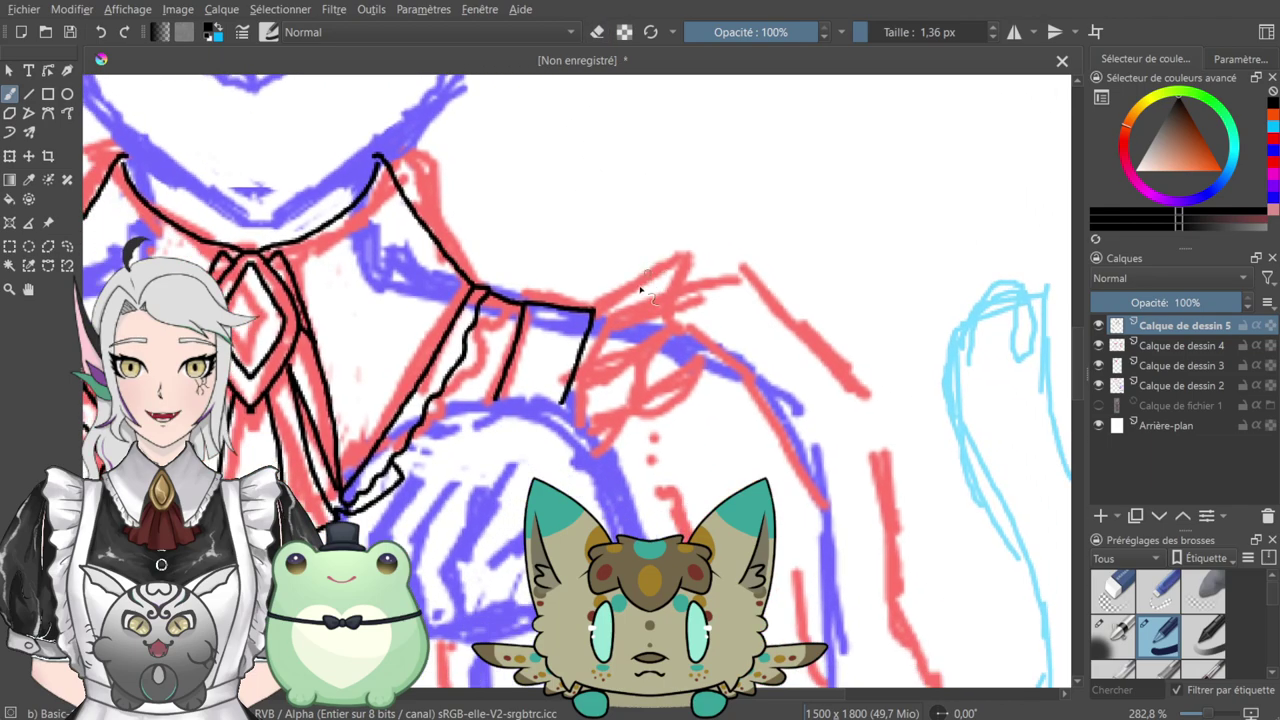
mouse_move(591, 312)
mouse_down()
mouse_move(693, 250)
mouse_move(680, 327)
mouse_up()
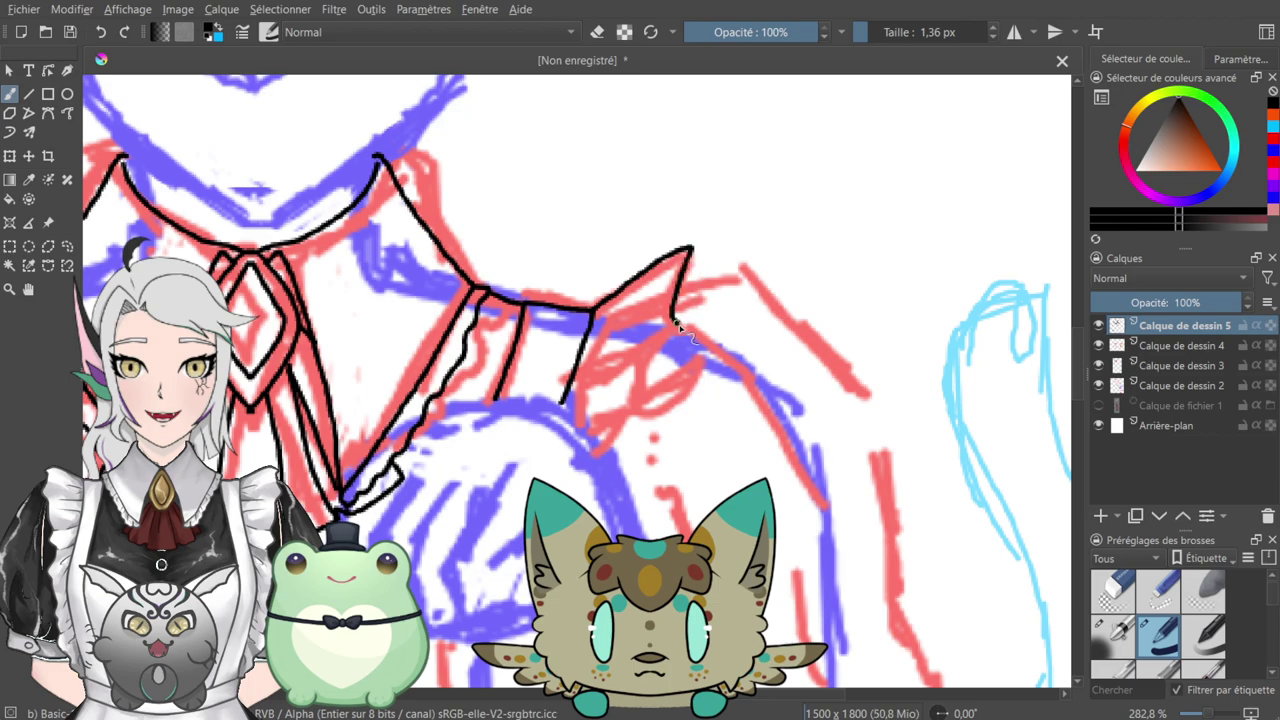
drag(583, 348, 672, 320)
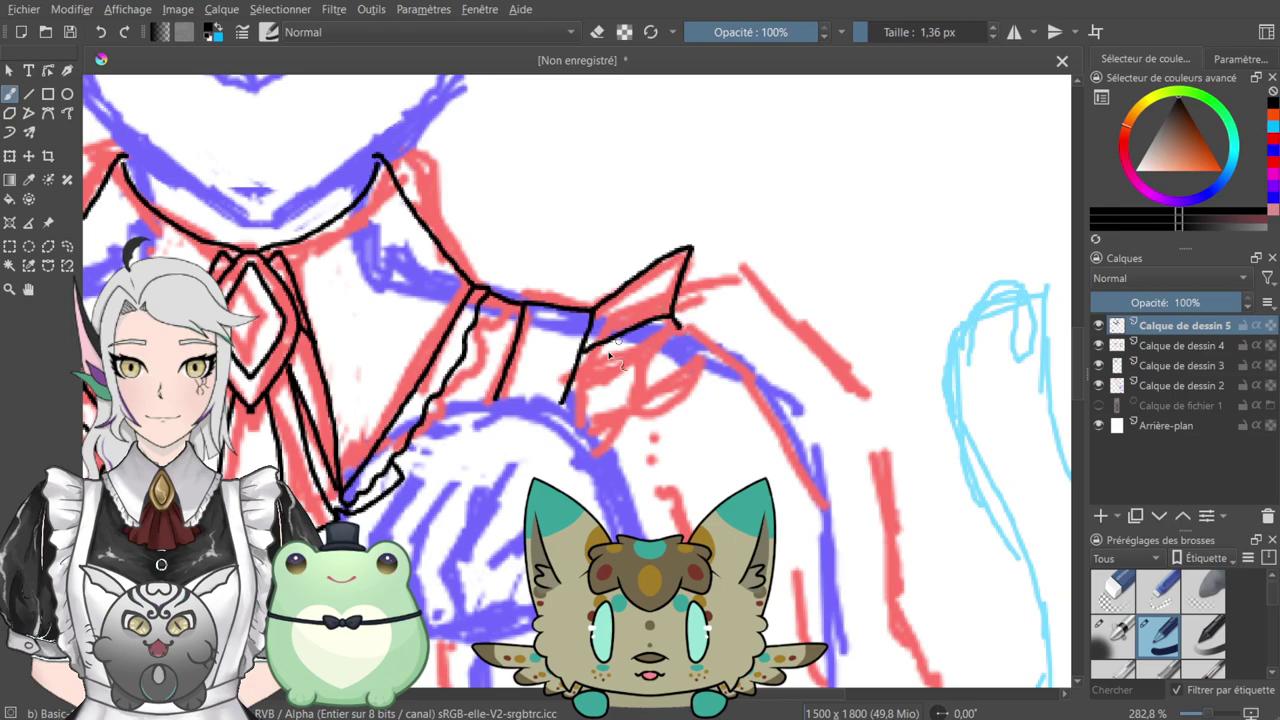
drag(580, 362, 648, 362)
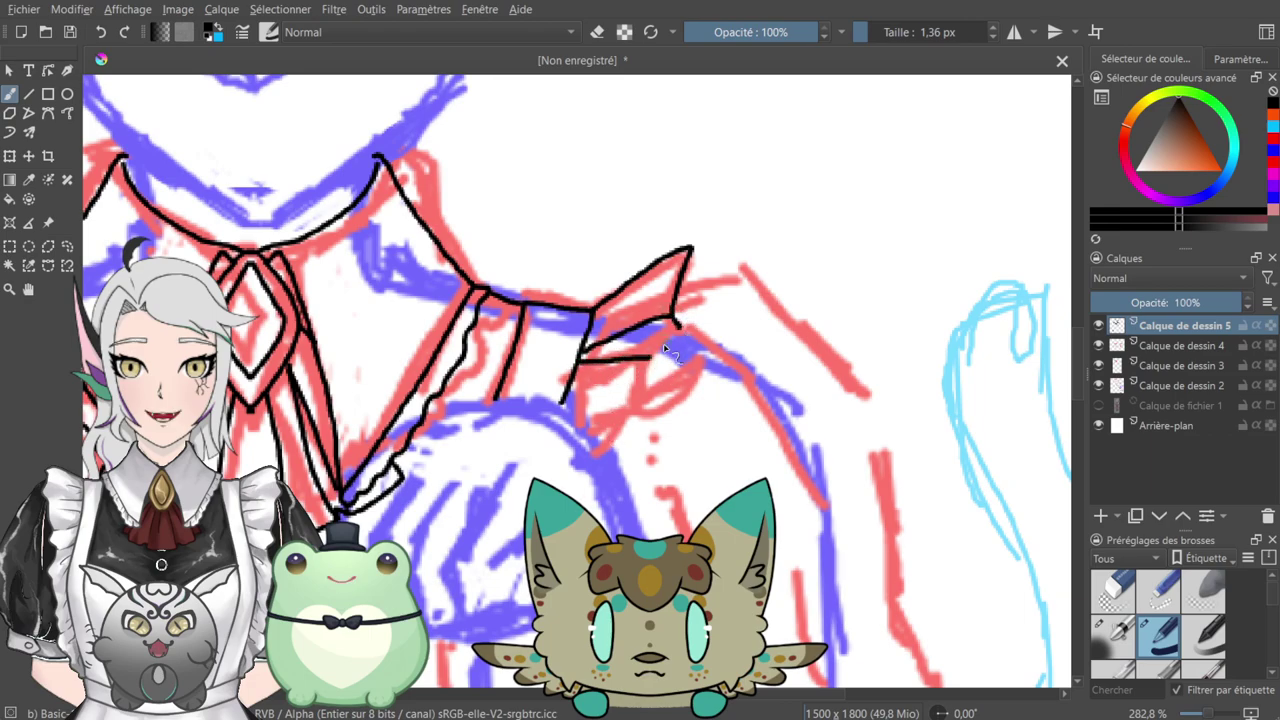
drag(678, 324, 655, 358)
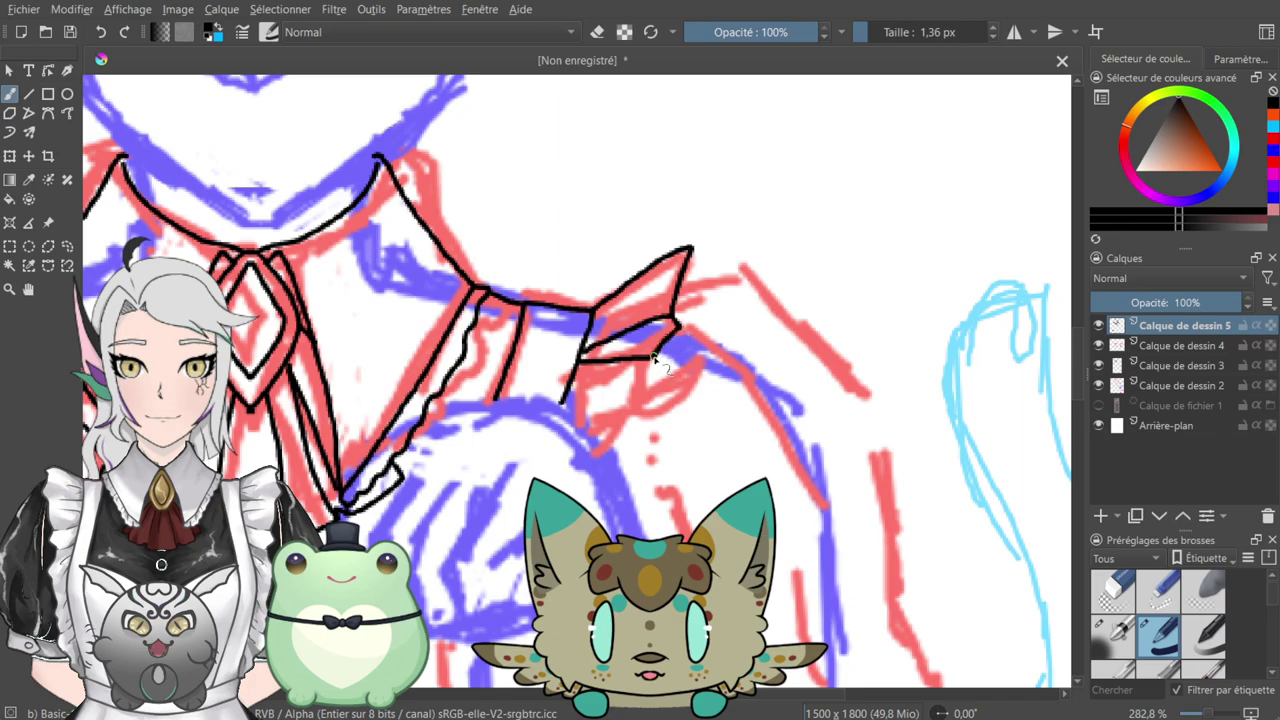
mouse_move(685, 310)
mouse_down()
mouse_move(641, 300)
mouse_move(665, 251)
mouse_up()
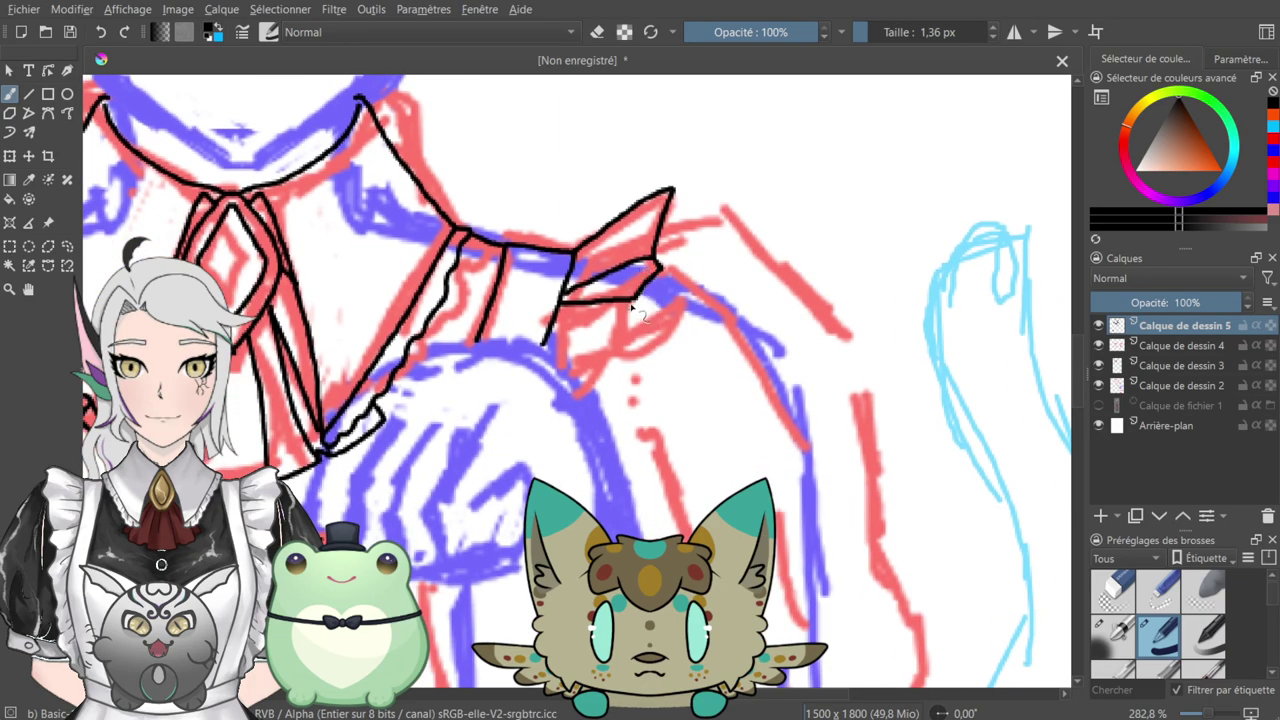
drag(631, 300, 596, 390)
drag(544, 341, 610, 350)
- Ink the torso's right contour from below the hand on the chest down to the waistband
drag(636, 280, 806, 240)
drag(652, 358, 800, 263)
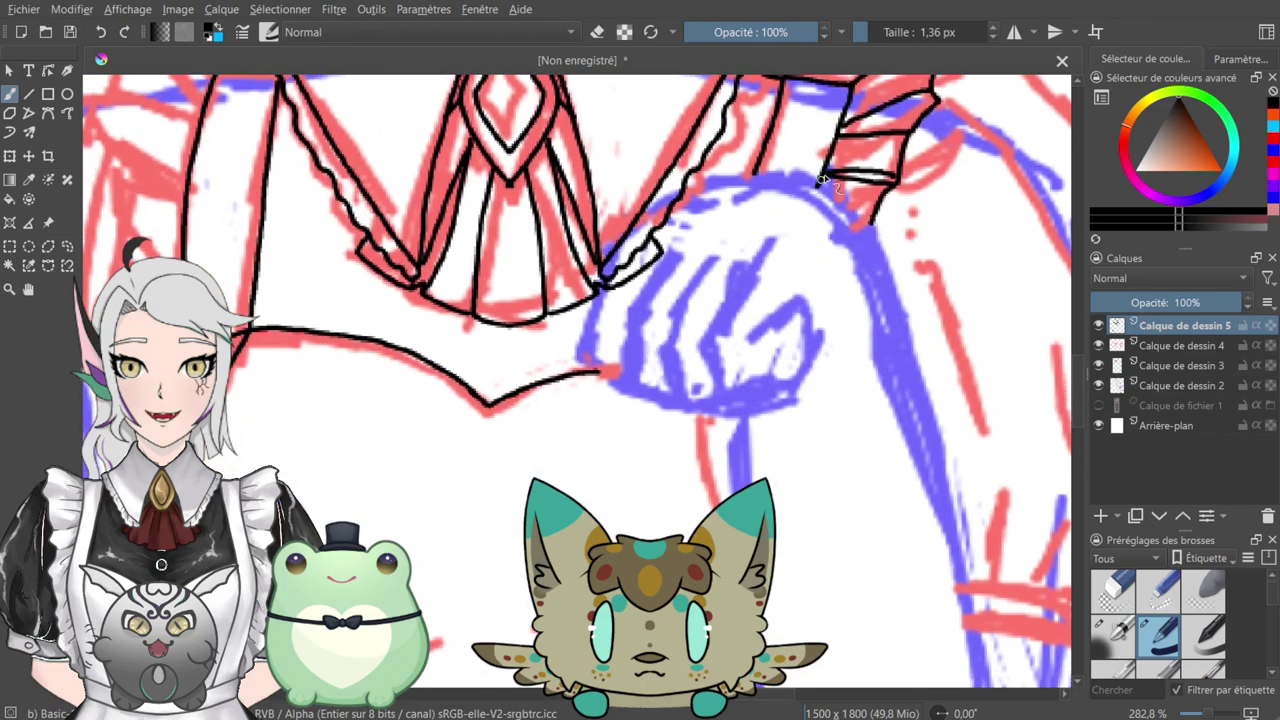
drag(721, 298, 653, 165)
drag(658, 152, 690, 382)
scroll(703, 201, down, 1)
scroll(703, 201, down, 1)
drag(689, 220, 692, 386)
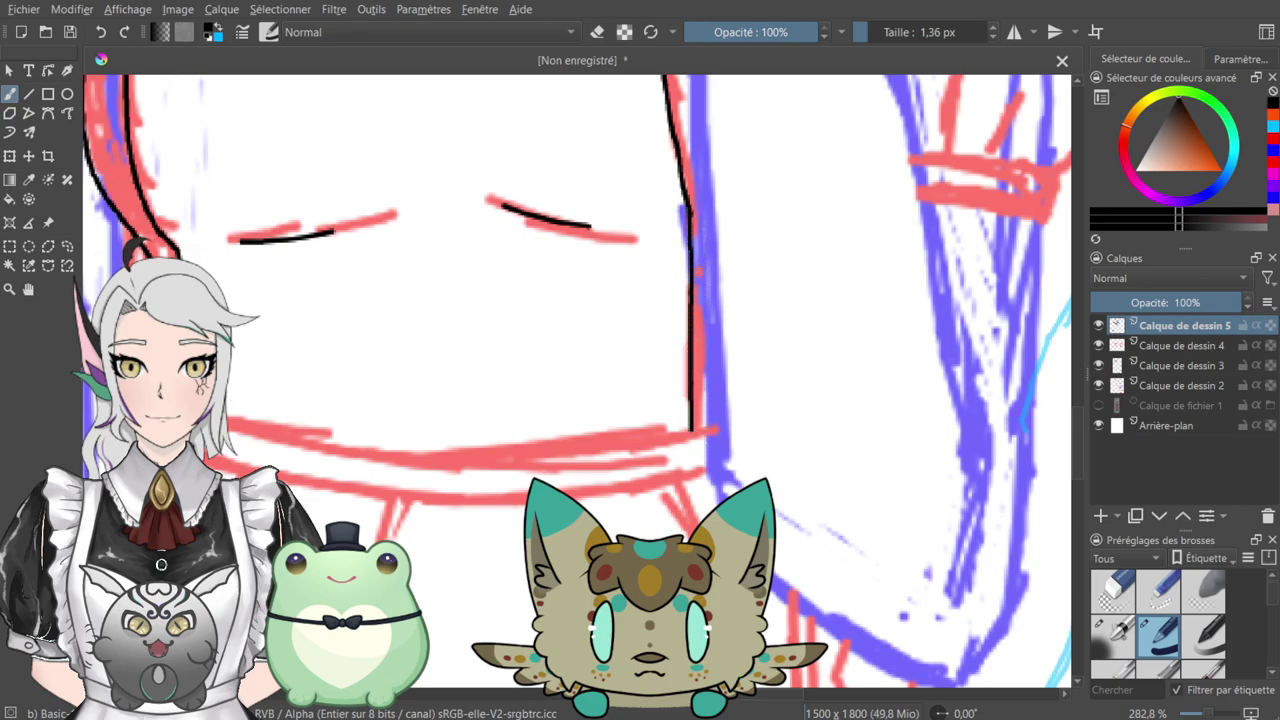
- Ink the waistband's upper and lower edges across the waist, erasing and redrawing the right end of the lower edge
mouse_move(304, 436)
mouse_down()
mouse_move(495, 452)
mouse_move(708, 422)
mouse_move(925, 469)
mouse_move(925, 509)
mouse_move(982, 609)
mouse_move(1038, 669)
mouse_up()
mouse_move(578, 521)
mouse_down()
mouse_move(560, 337)
mouse_move(594, 52)
mouse_up()
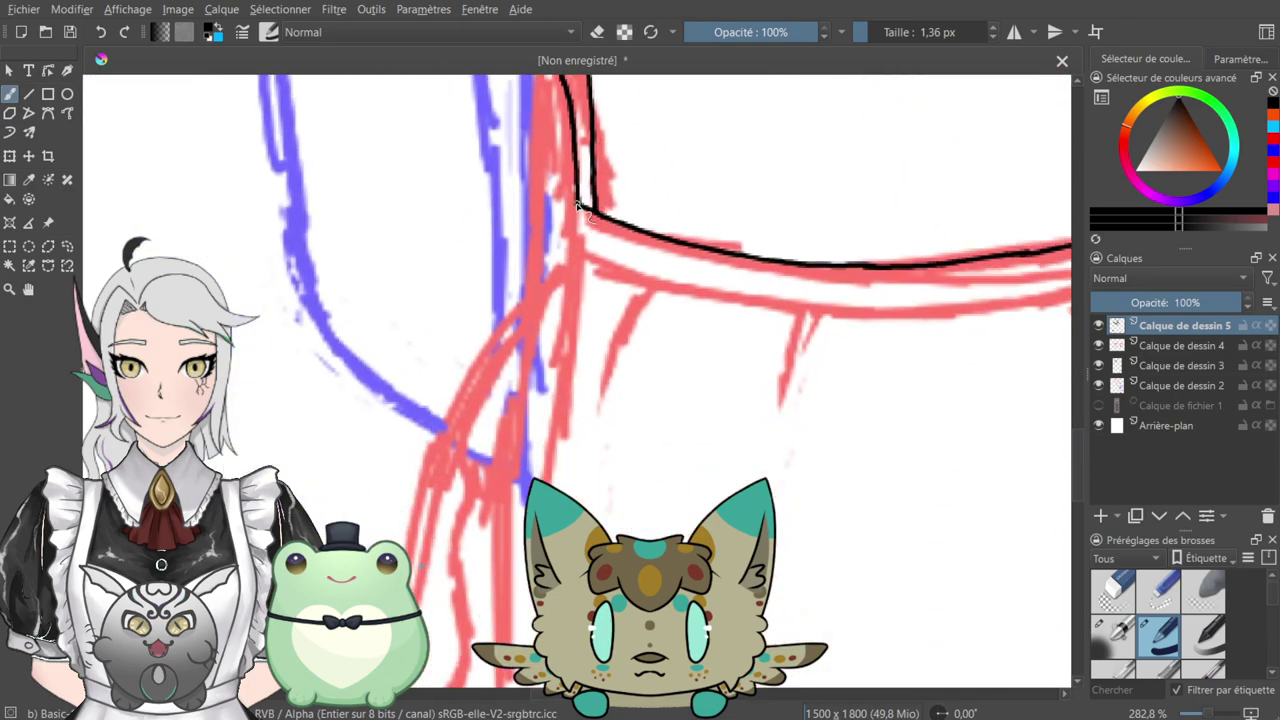
mouse_move(572, 218)
mouse_down()
mouse_move(558, 281)
mouse_move(555, 256)
mouse_move(439, 319)
mouse_move(455, 349)
mouse_move(623, 384)
mouse_move(774, 387)
mouse_up()
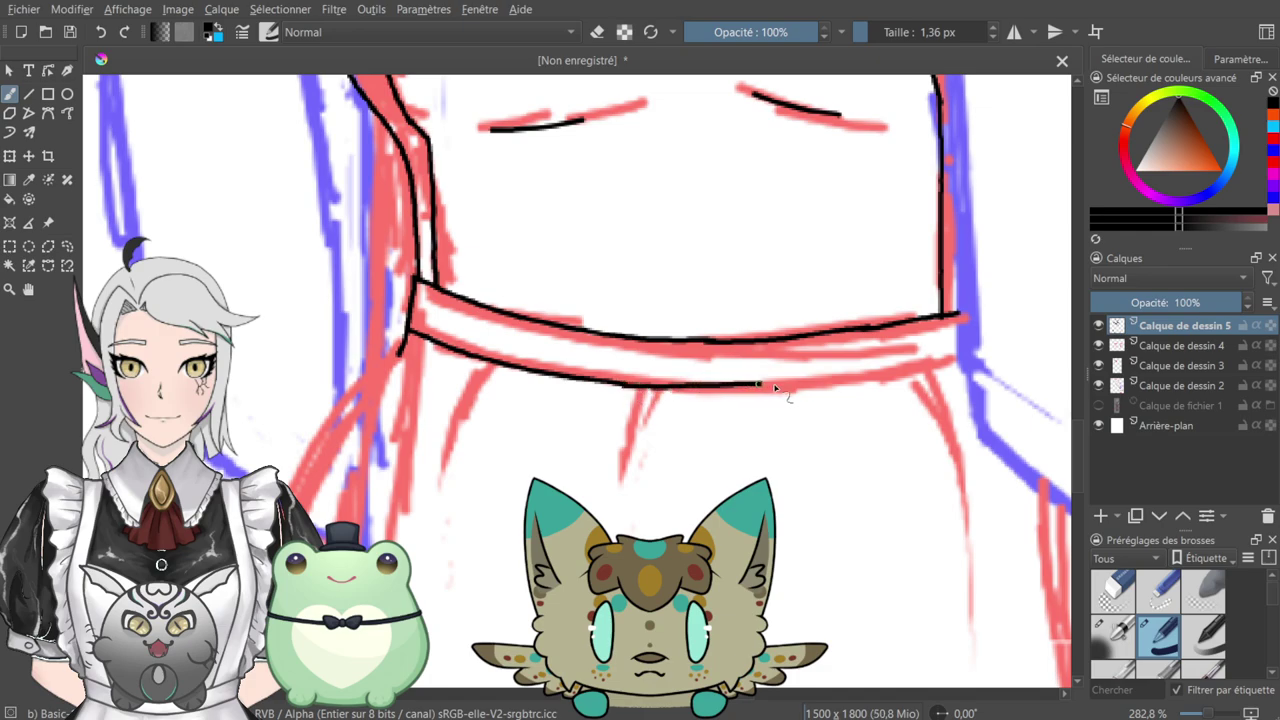
key(ctrl+z)
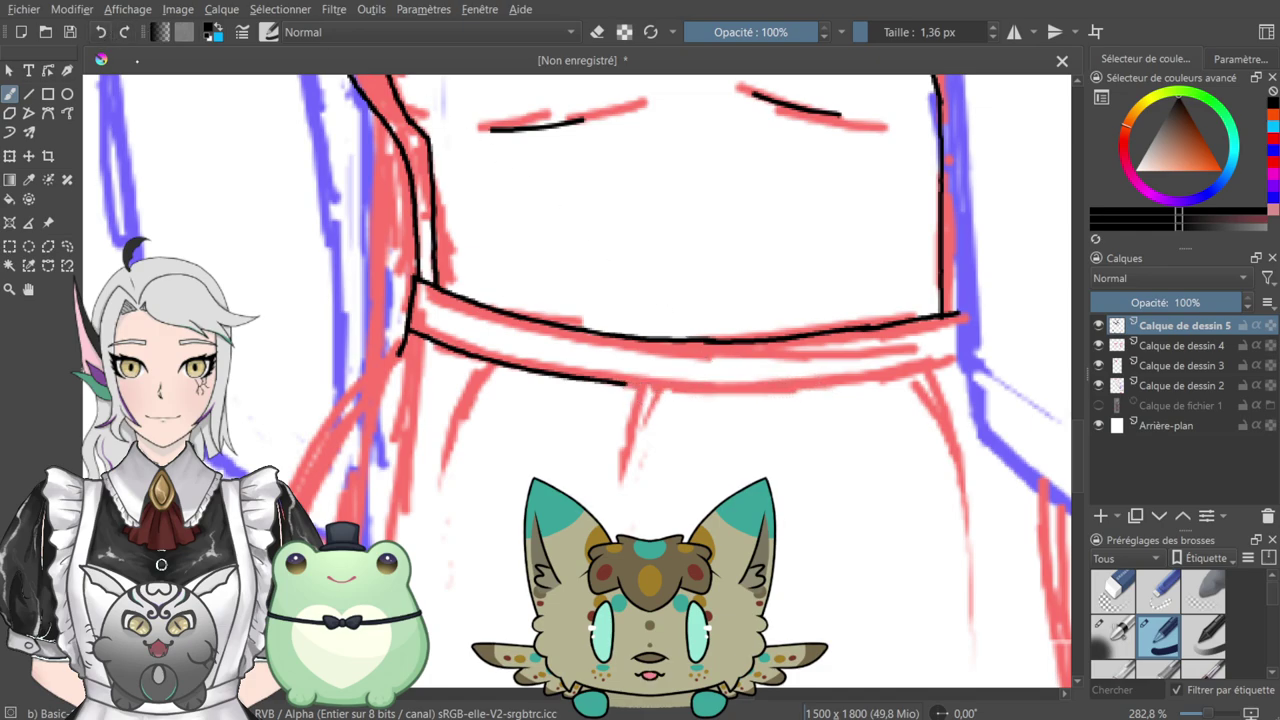
mouse_move(620, 384)
mouse_down()
mouse_move(827, 382)
mouse_move(905, 363)
mouse_up()
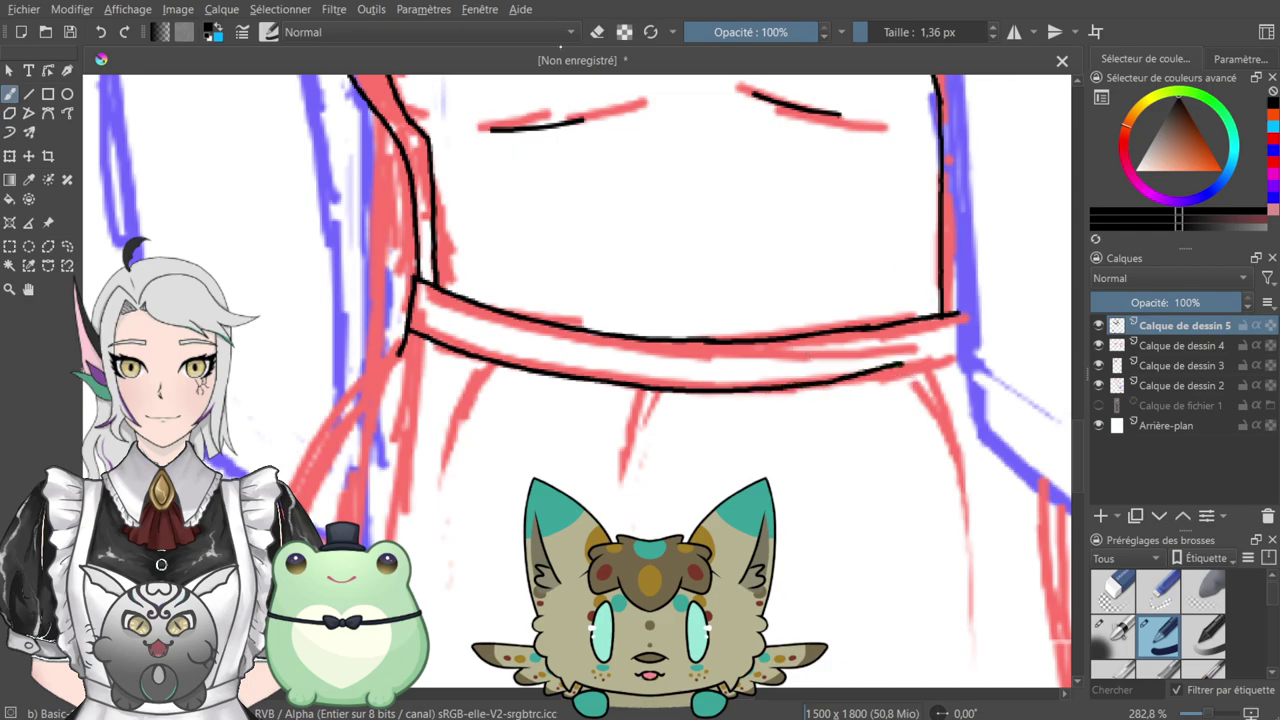
key(e)
drag(815, 377, 918, 366)
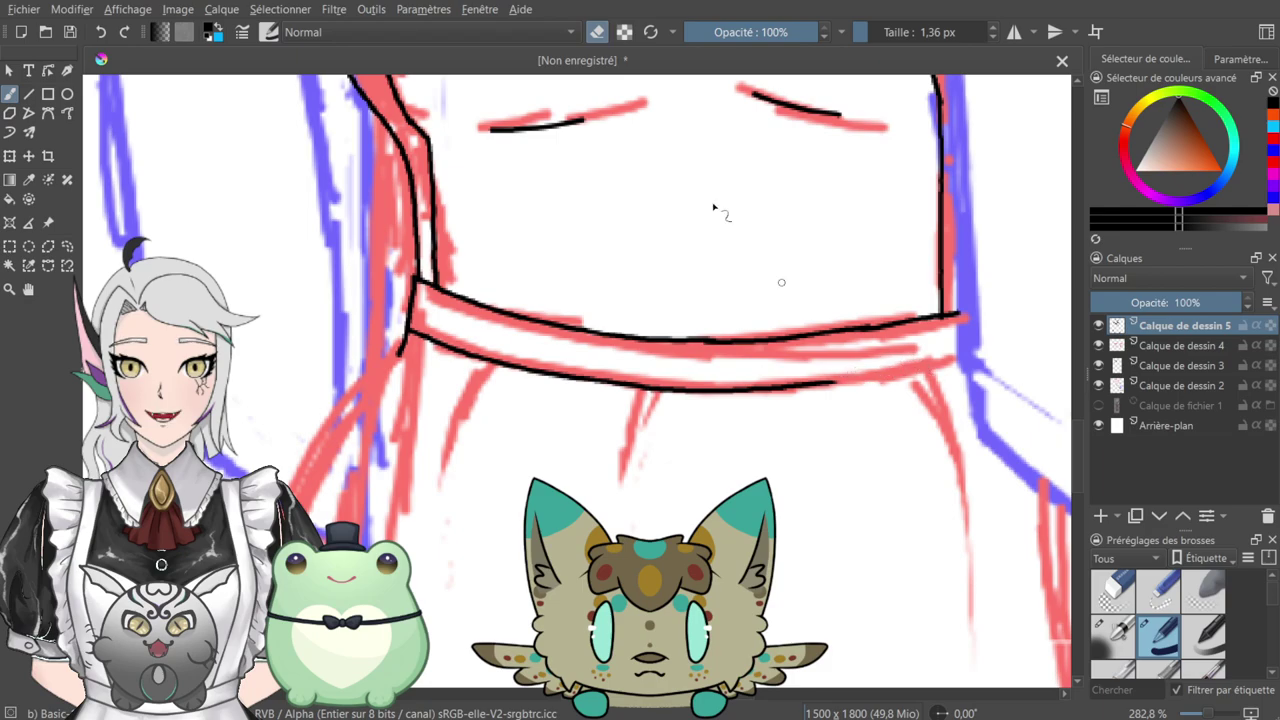
key(e)
drag(818, 383, 958, 356)
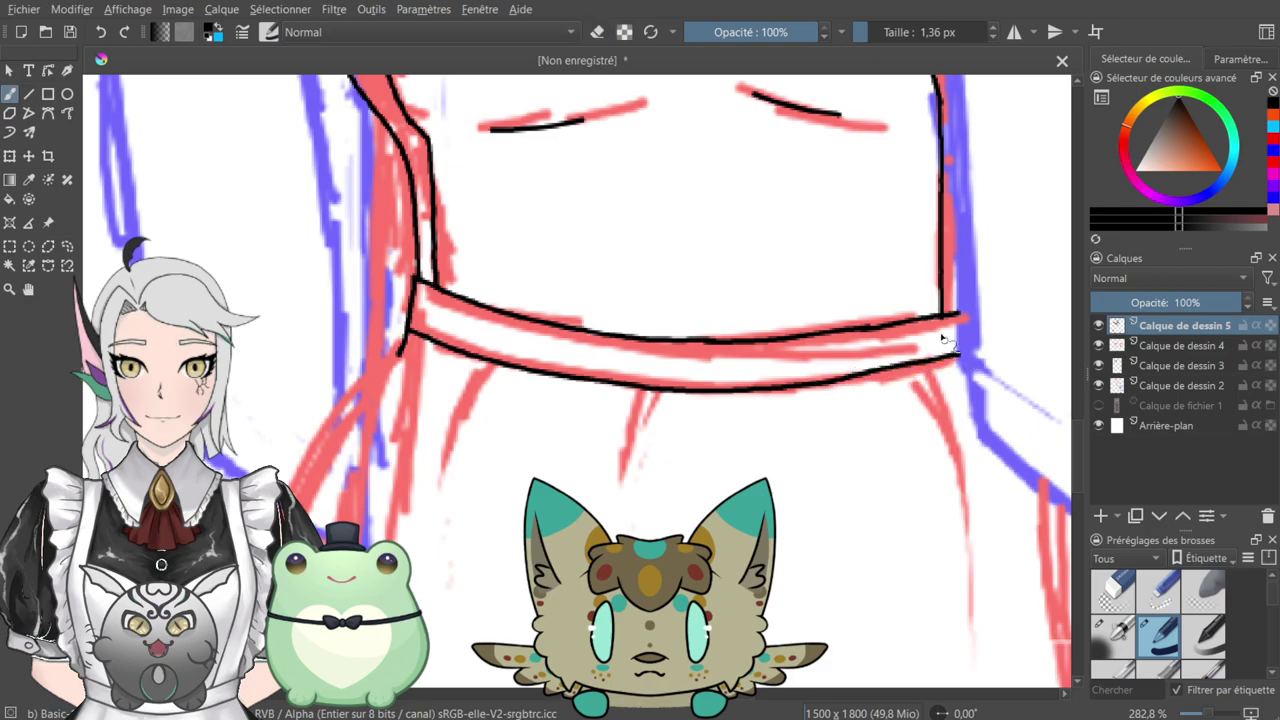
mouse_move(623, 423)
mouse_down()
mouse_move(797, 357)
mouse_move(734, 217)
mouse_move(768, 178)
mouse_move(594, 506)
mouse_up()
key(ctrl+minus)
key(ctrl+minus)
key(ctrl+minus)
key(ctrl+minus)
key(ctrl+plus)
key(ctrl+plus)
key(ctrl+plus)
key(ctrl+plus)
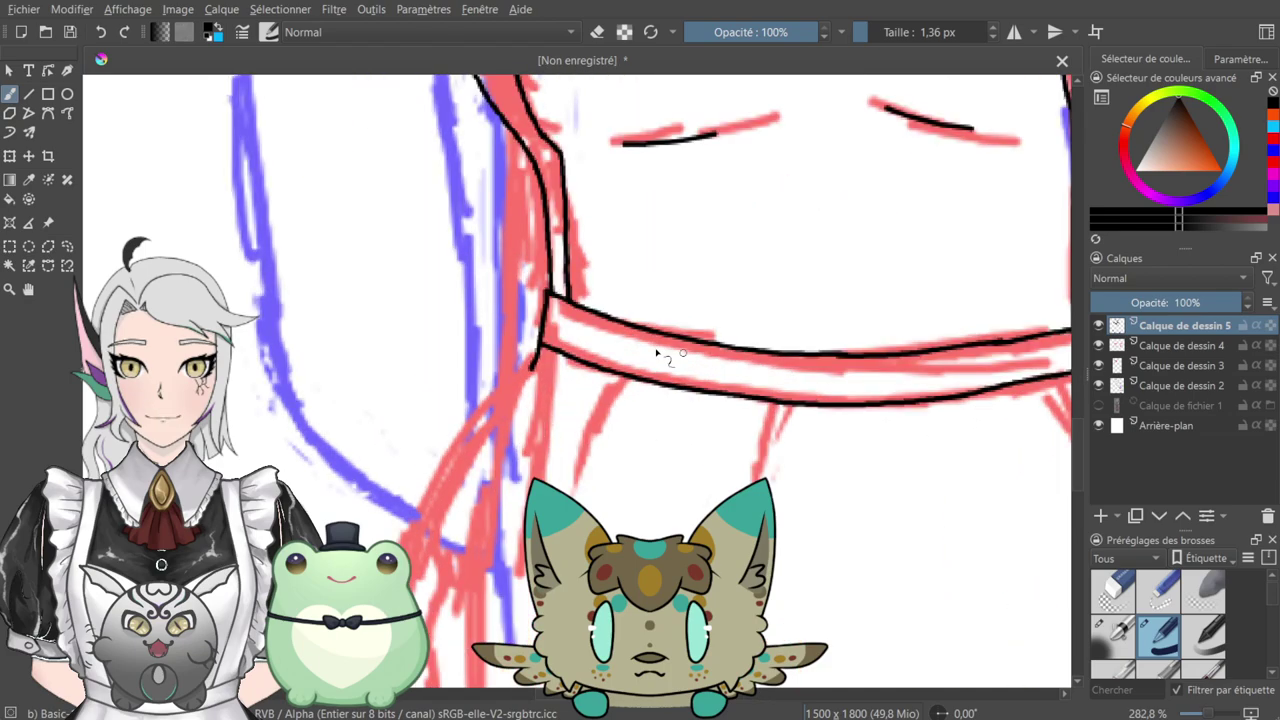
- Ink the apron skirt's outline down the left side, around the rounded hem and along the right side, redoing the left side's stroke
drag(566, 403, 611, 188)
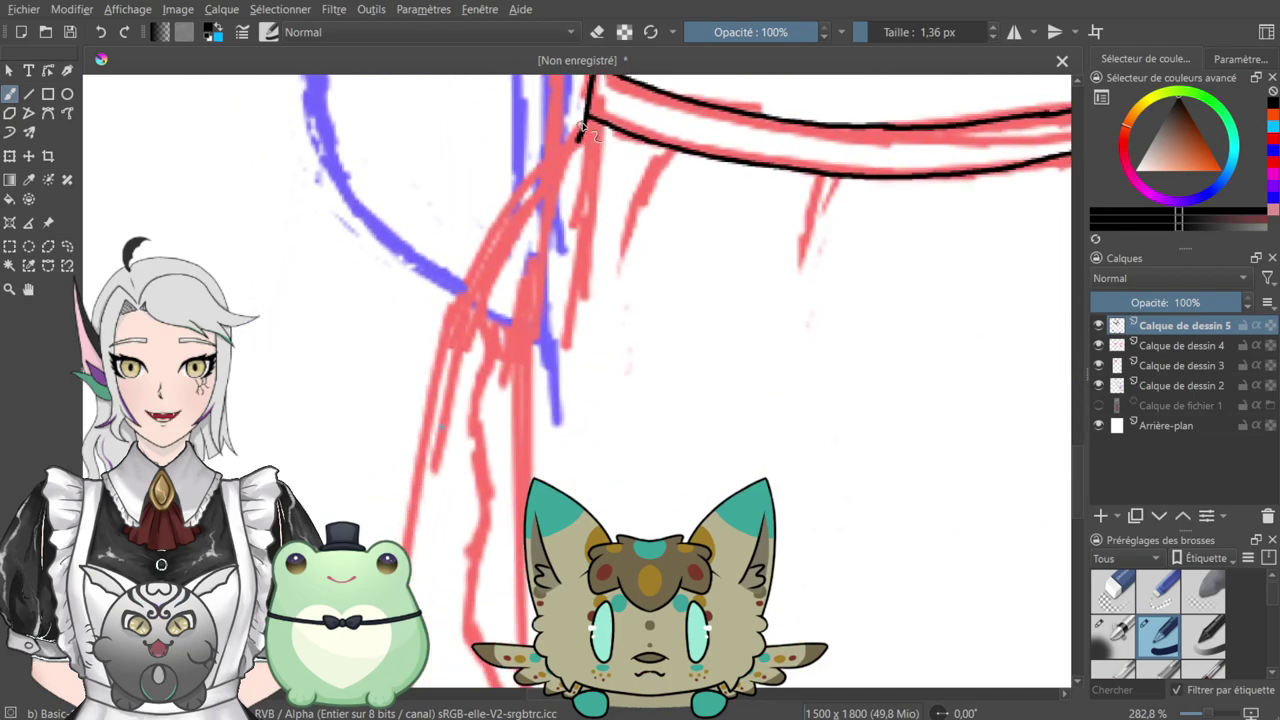
drag(584, 120, 562, 150)
key(e)
key(e)
drag(602, 225, 585, 166)
mouse_move(540, 100)
mouse_down()
mouse_move(505, 280)
mouse_move(494, 552)
mouse_up()
key(minus)
key(minus)
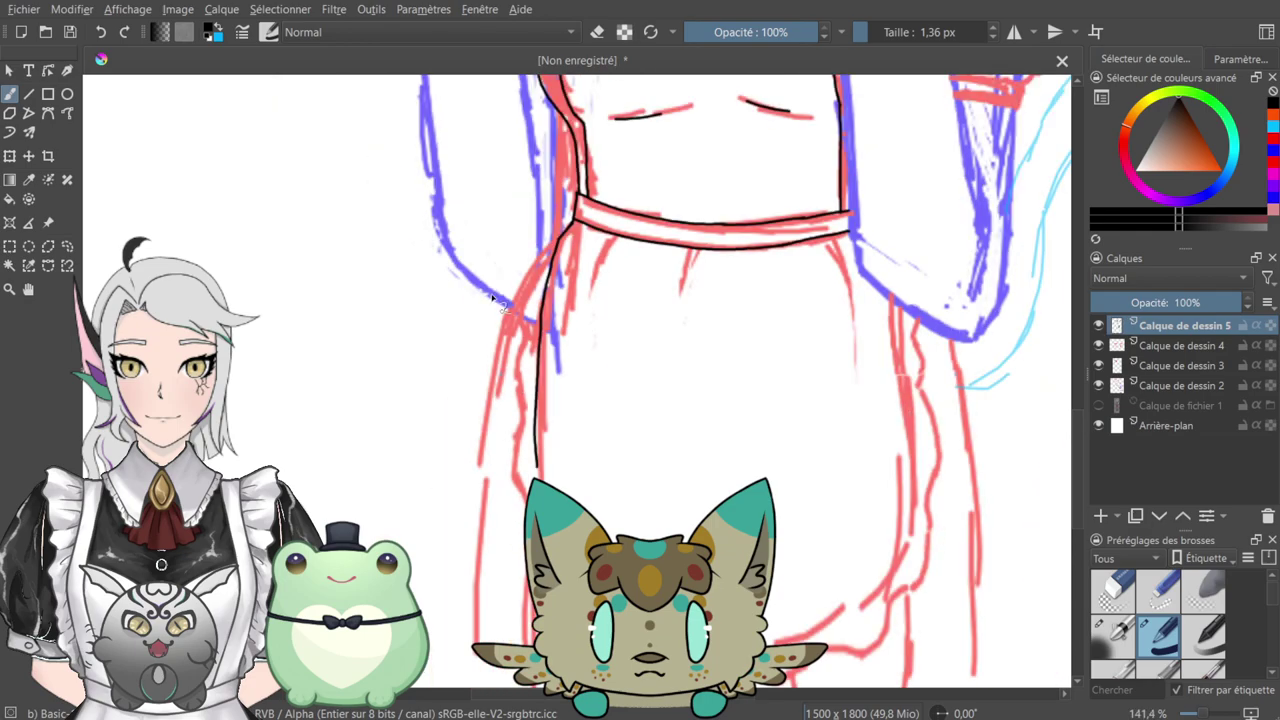
key(ctrl+z)
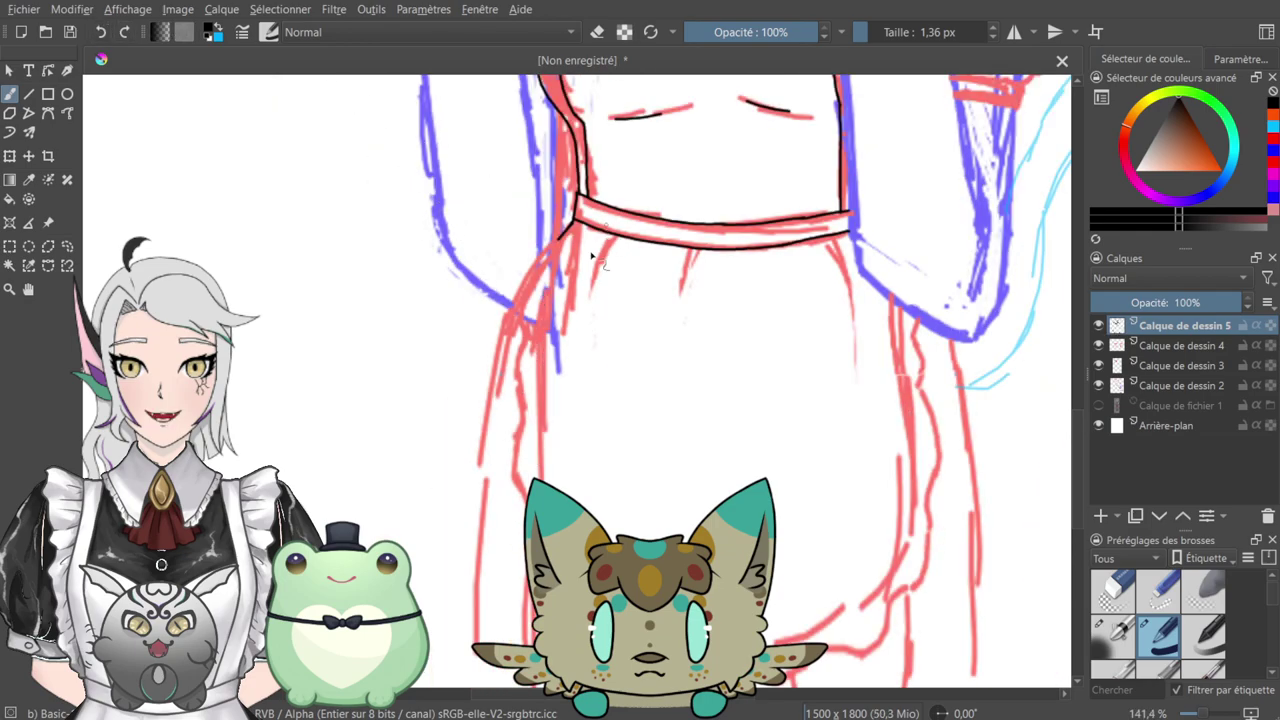
drag(561, 240, 541, 478)
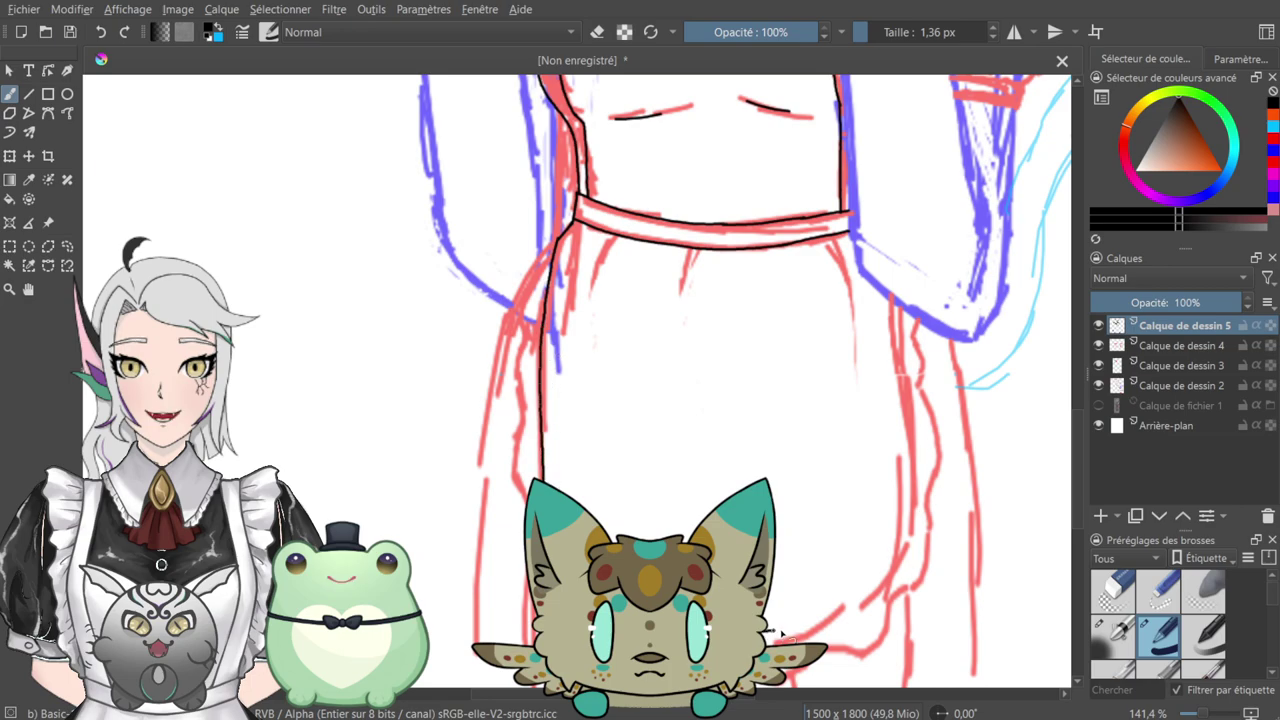
drag(820, 625, 872, 598)
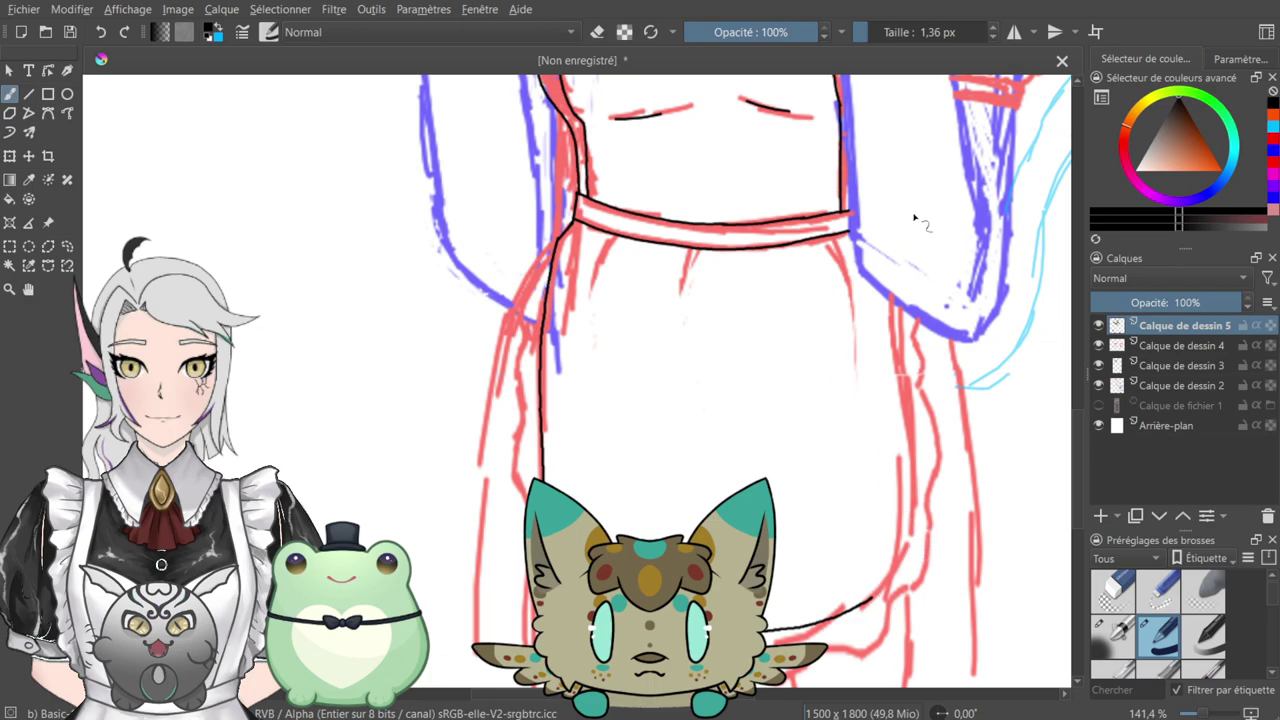
mouse_move(892, 304)
mouse_down()
mouse_move(904, 511)
mouse_move(880, 594)
mouse_up()
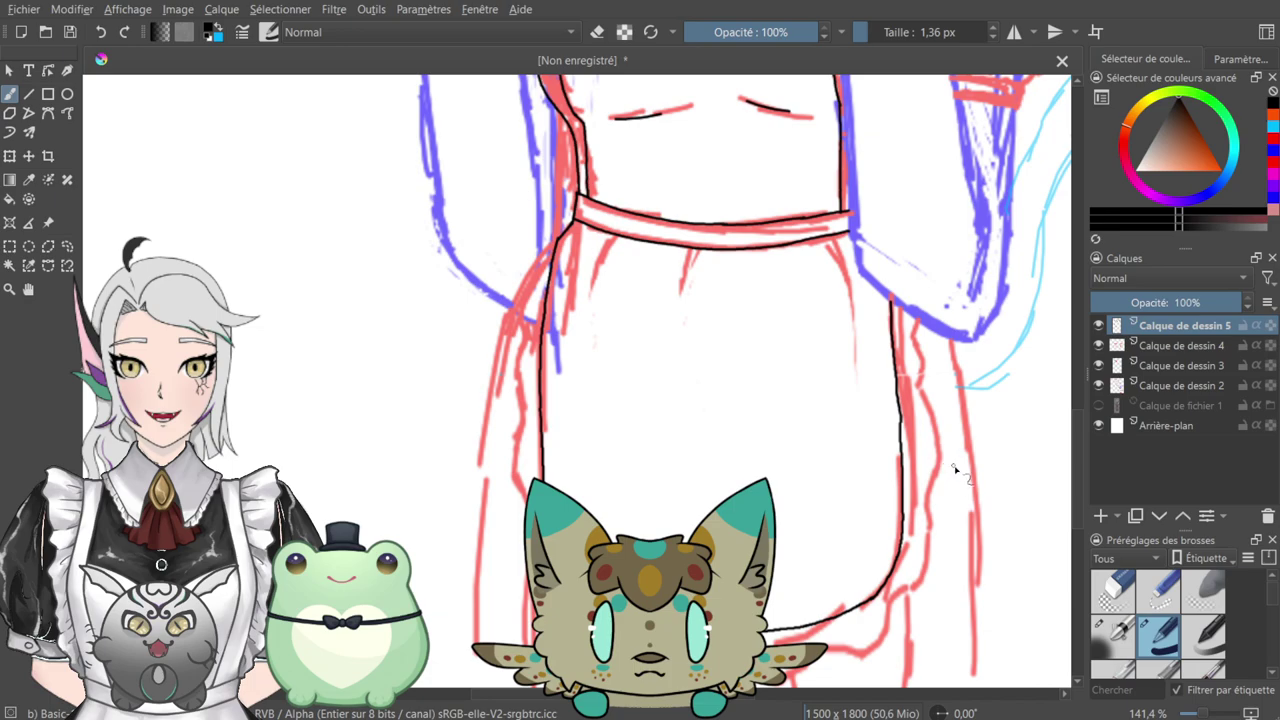
- Ink the wavy outer edge of the apron skirt's left ruffle from the waist down toward the hem
key(ctrl+plus)
key(ctrl+plus)
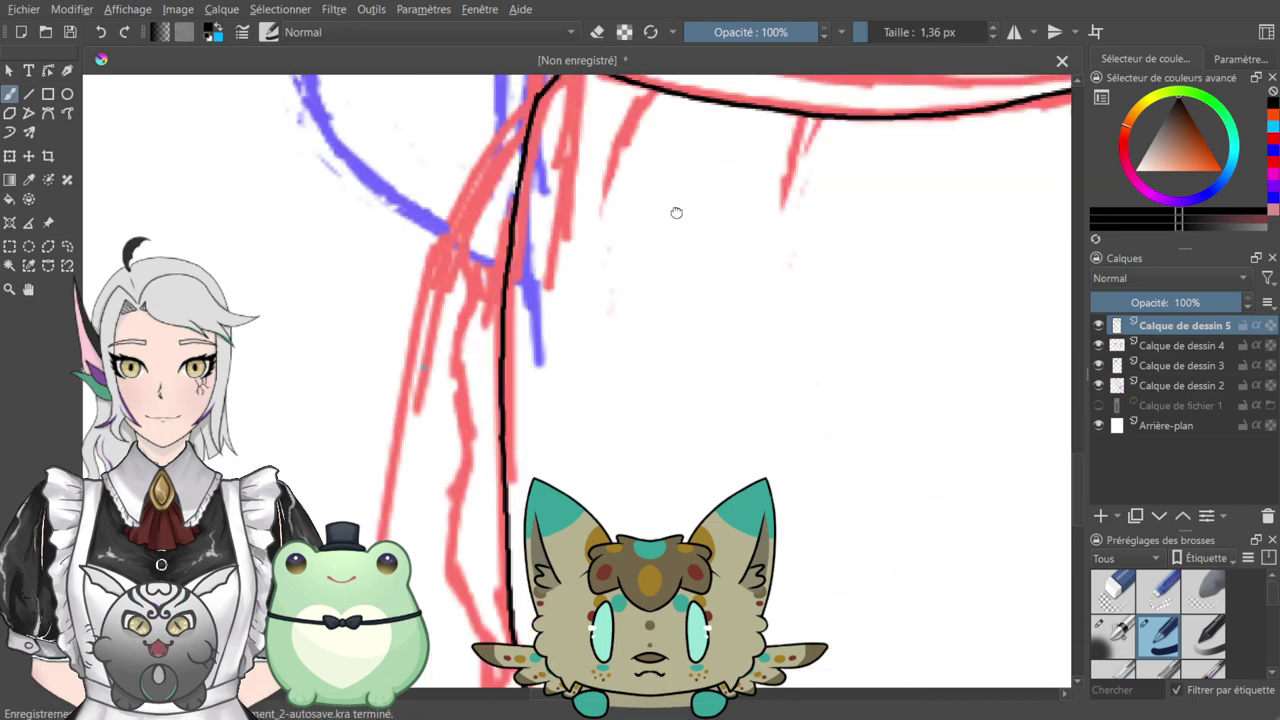
drag(674, 194, 708, 483)
mouse_move(586, 405)
mouse_down()
mouse_move(672, 337)
mouse_move(680, 286)
mouse_move(636, 278)
mouse_move(617, 406)
mouse_up()
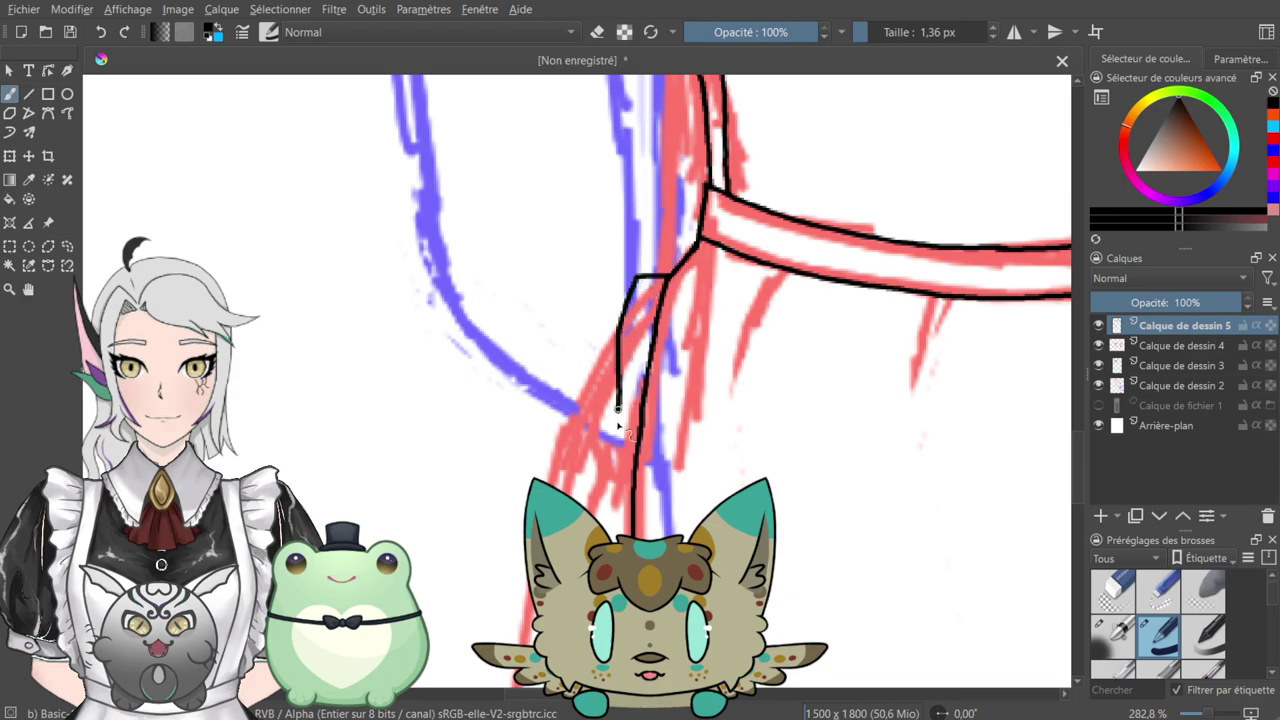
drag(626, 360, 643, 197)
drag(617, 402, 668, 183)
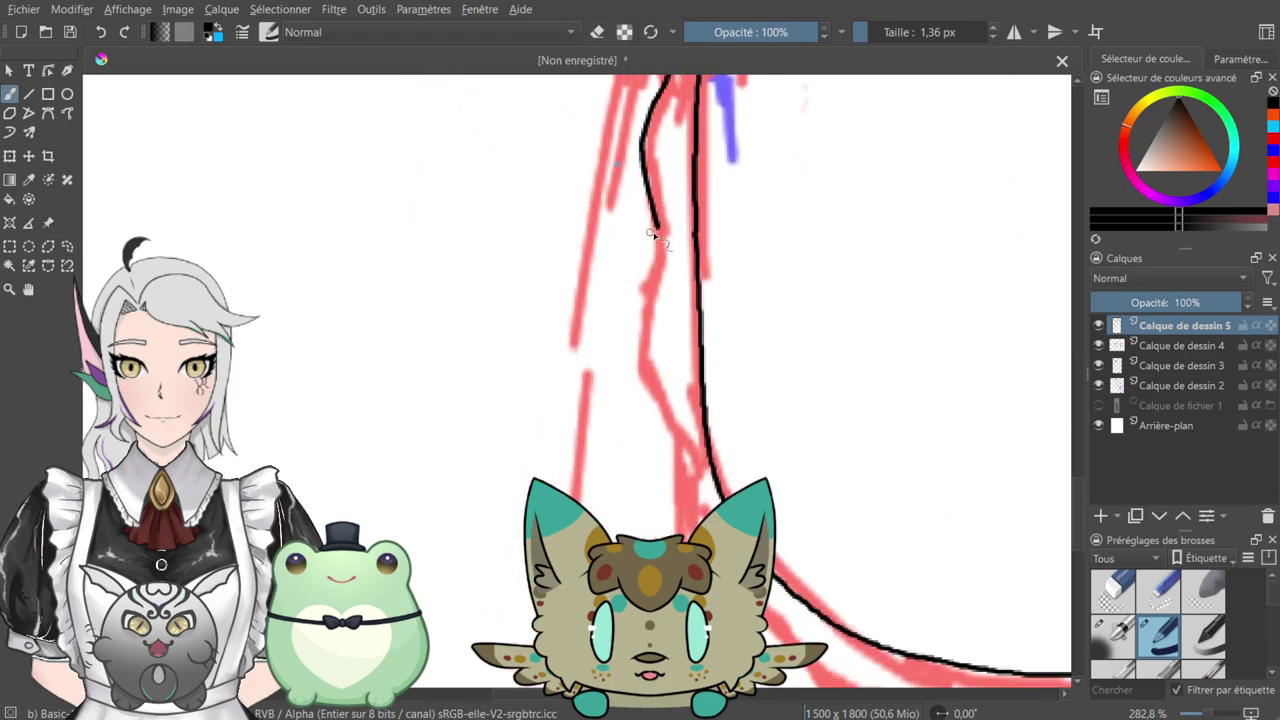
mouse_move(652, 284)
mouse_down()
mouse_move(646, 378)
mouse_move(685, 458)
mouse_move(697, 528)
mouse_up()
- Ink the scalloped ruffle edge below the apron's rounded hem, redoing the scallops right of the center
drag(693, 414, 511, 234)
mouse_move(612, 456)
mouse_down()
mouse_move(660, 506)
mouse_move(844, 563)
mouse_move(877, 550)
mouse_move(888, 441)
mouse_move(637, 374)
mouse_move(657, 462)
mouse_move(690, 479)
mouse_move(770, 482)
mouse_move(797, 448)
mouse_move(833, 440)
mouse_up()
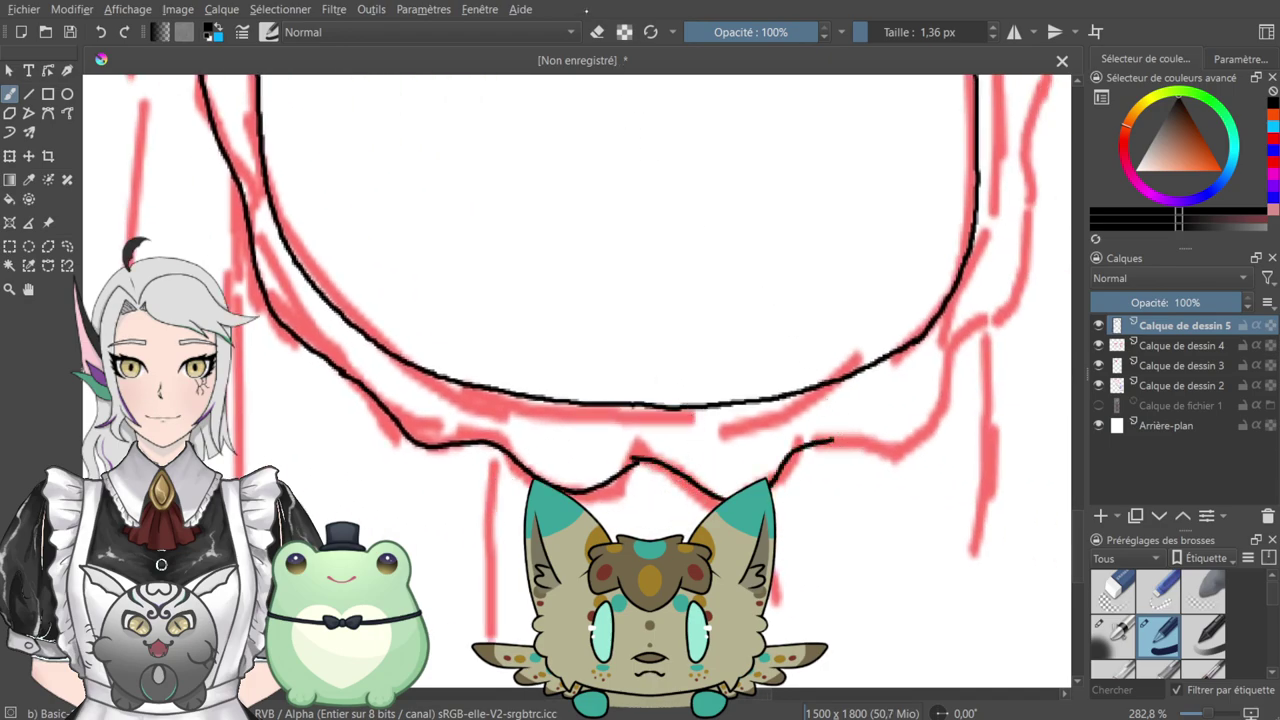
key(ctrl+z)
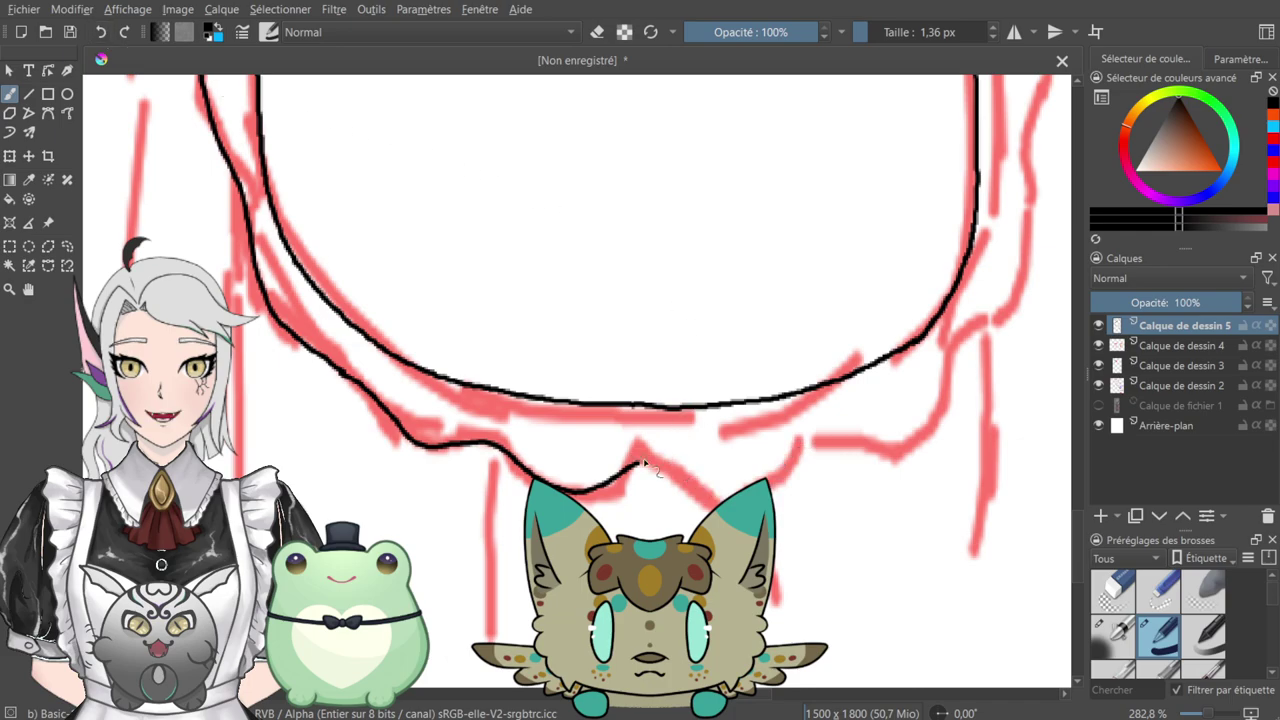
mouse_move(634, 460)
mouse_down()
mouse_move(679, 477)
mouse_move(772, 476)
mouse_move(866, 434)
mouse_move(908, 446)
mouse_up()
- Ink the wavy outer edge of the apron skirt's right ruffle from the hem up to the sketched arm
drag(910, 318, 636, 493)
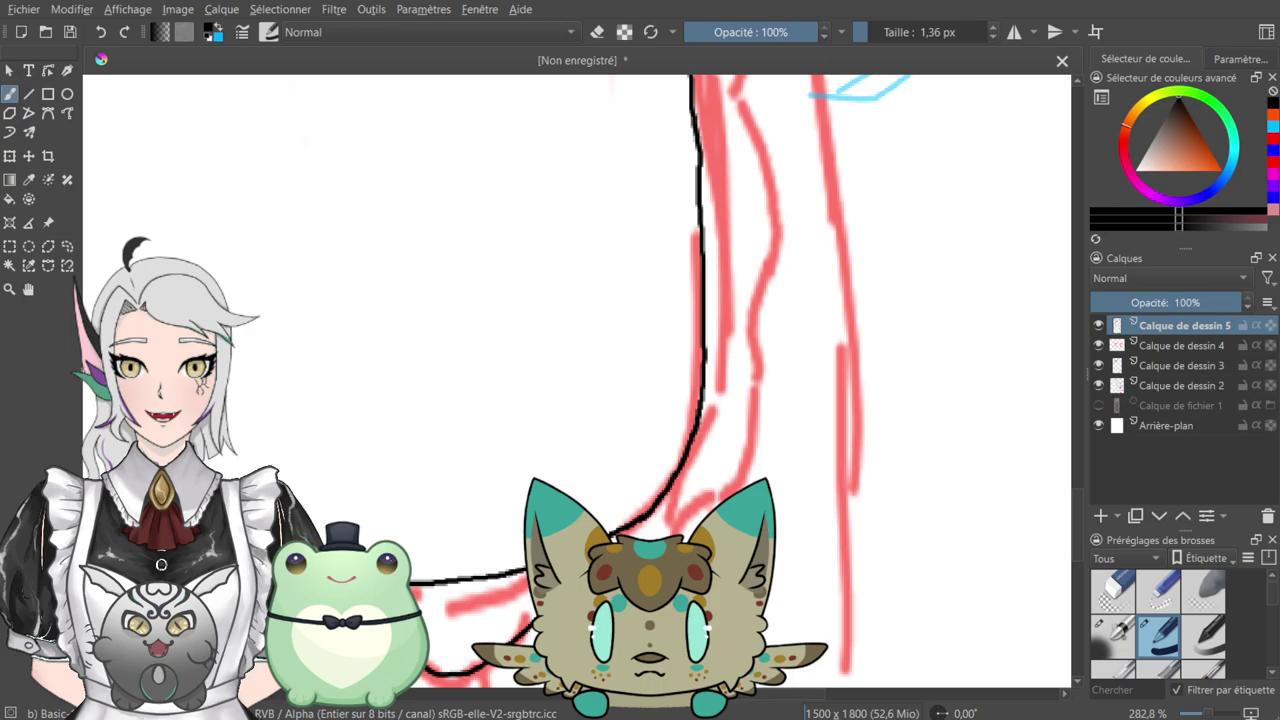
mouse_move(679, 532)
mouse_down()
mouse_move(726, 485)
mouse_move(758, 402)
mouse_move(737, 295)
mouse_move(750, 145)
mouse_move(739, 131)
mouse_up()
drag(704, 257, 649, 600)
drag(700, 510, 663, 295)
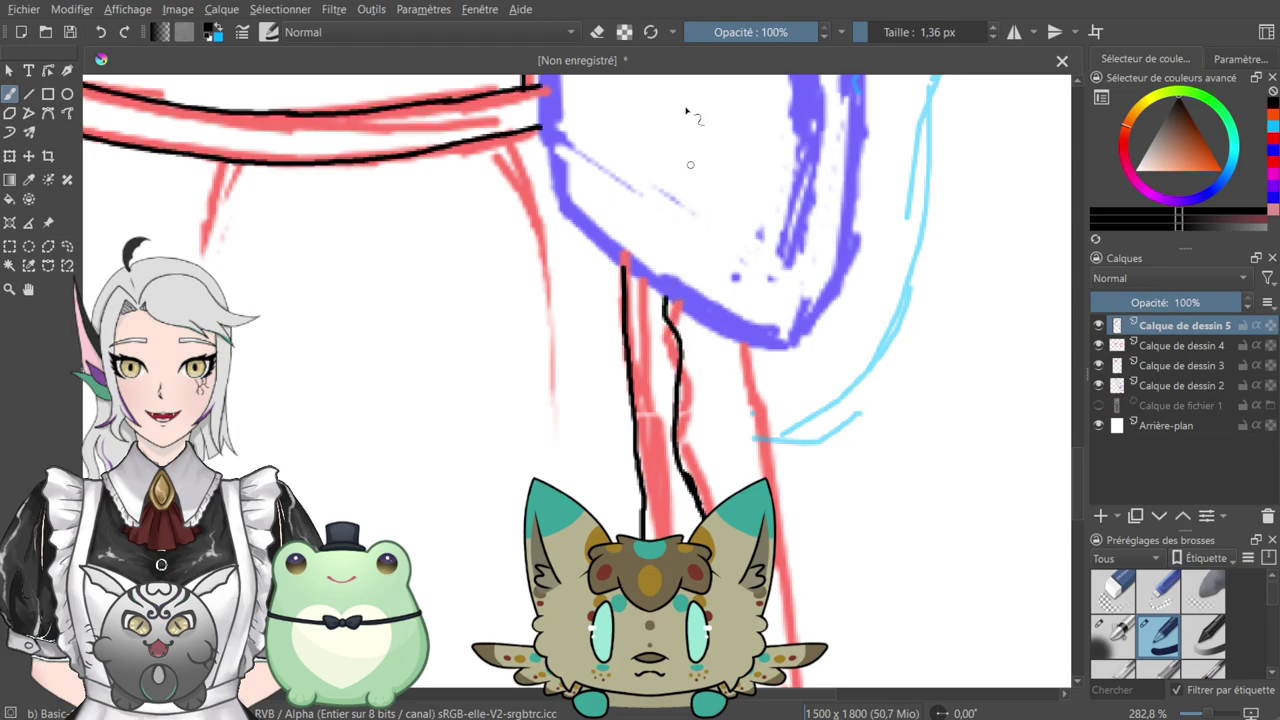
- Thin out the thick blob on the outer line of the apron's right ruffle with the eraser
key(e)
scroll(690, 300, down, 3)
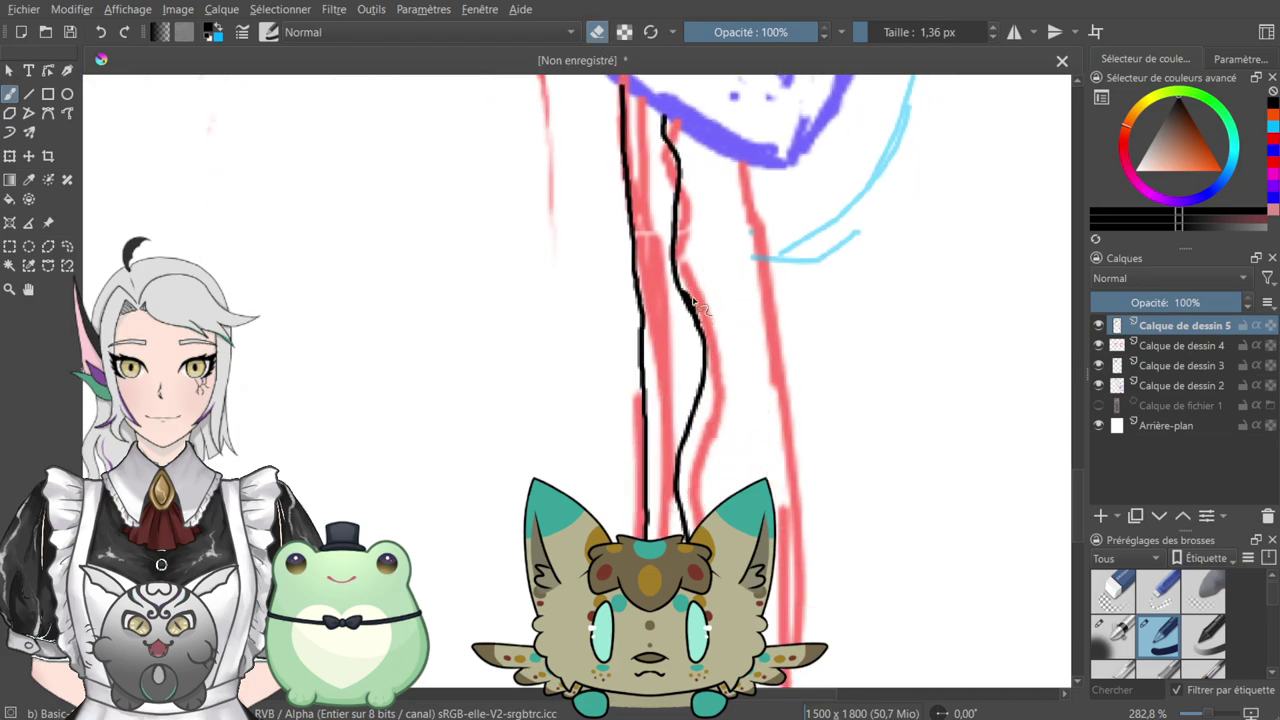
key(e)
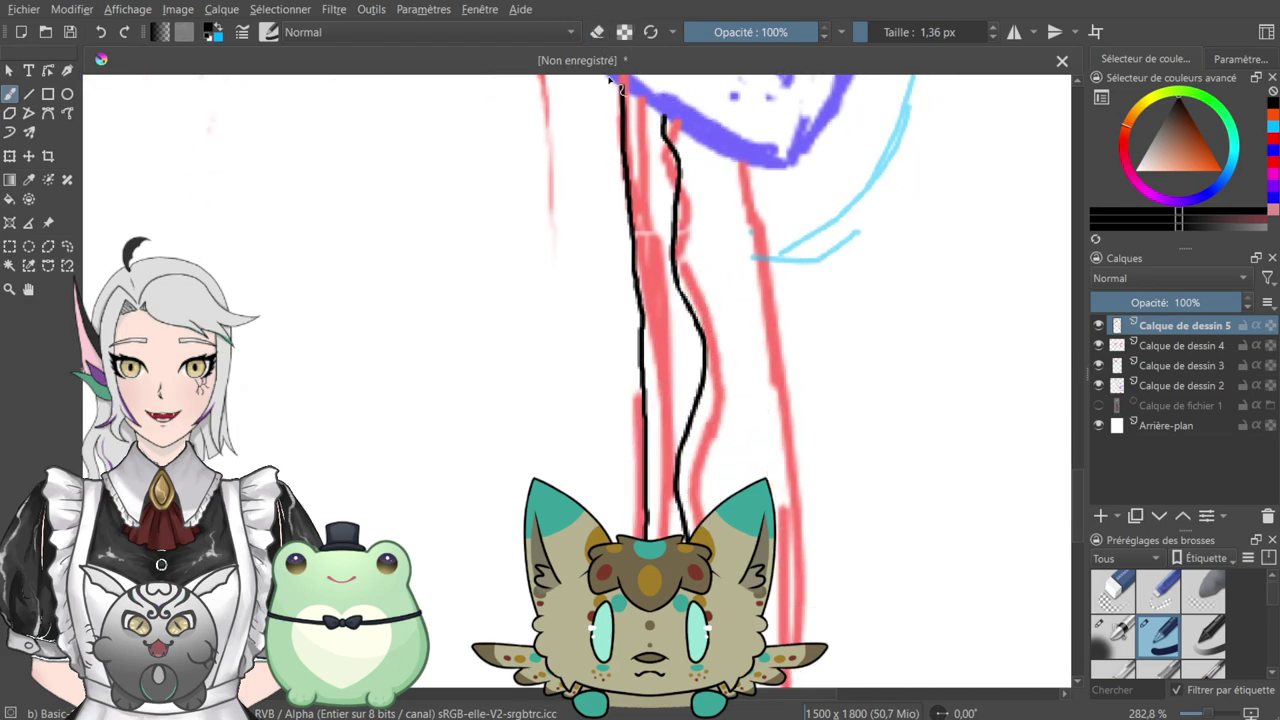
- Ink the left and middle gather folds hanging from the apron's waistband, redoing the first stroke
scroll(743, 380, up, 8)
drag(472, 316, 534, 299)
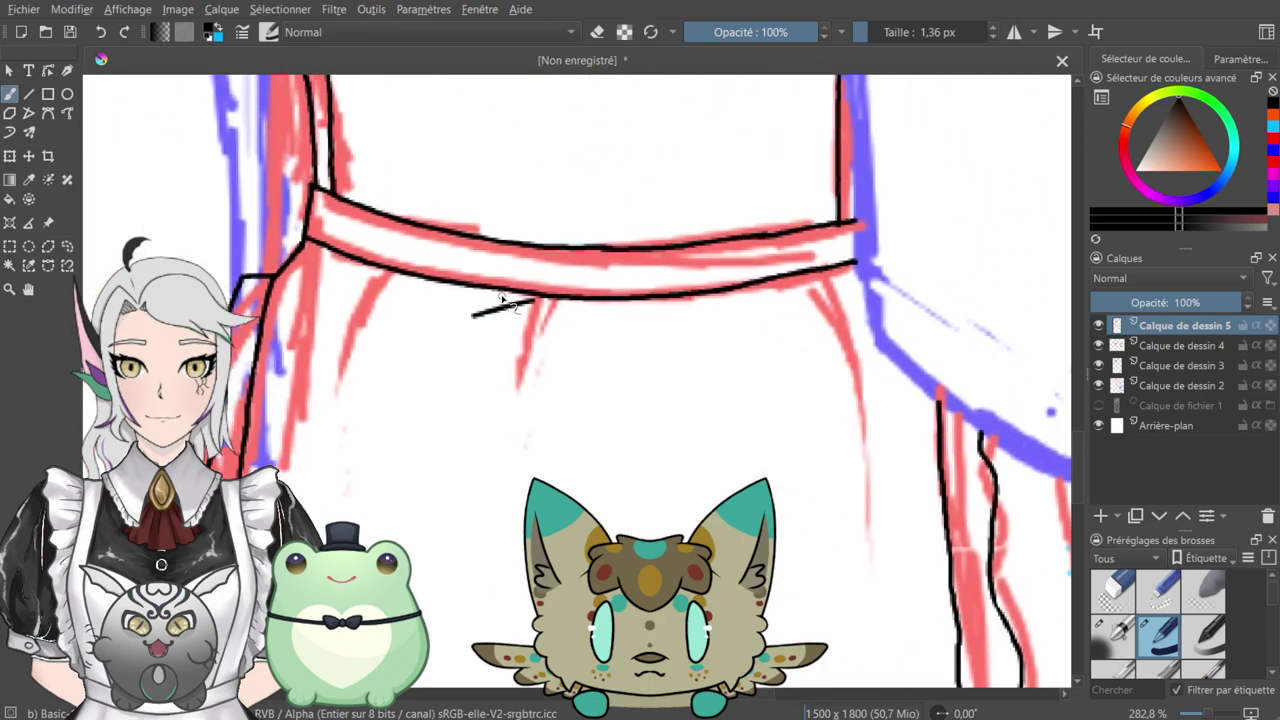
key(ctrl+z)
drag(375, 272, 345, 410)
mouse_move(490, 302)
mouse_down()
mouse_move(403, 287)
mouse_move(426, 382)
mouse_up()
drag(436, 321, 460, 281)
drag(560, 250, 462, 244)
click(597, 32)
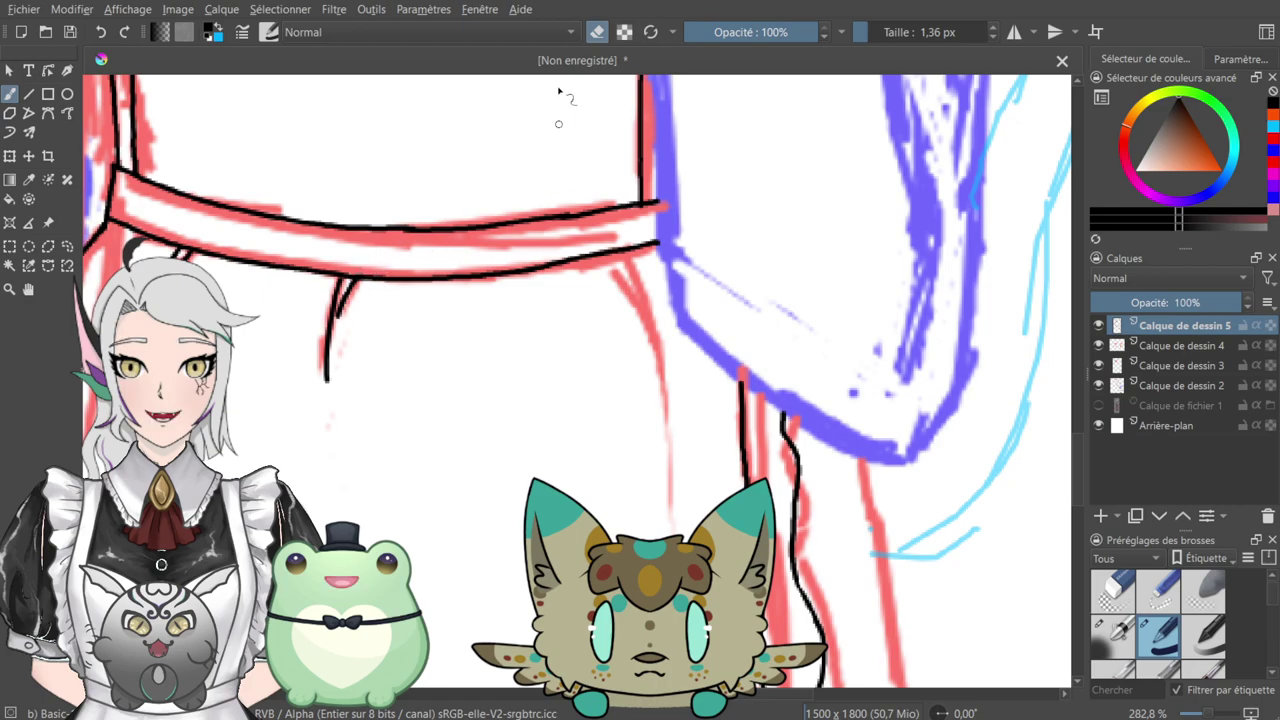
key(e)
- Ink the right gather fold below the waistband and taper the fold tips with the eraser
mouse_move(615, 277)
mouse_down()
mouse_move(585, 232)
mouse_move(626, 292)
mouse_up()
mouse_move(592, 215)
mouse_down()
mouse_move(635, 306)
mouse_move(649, 519)
mouse_move(649, 352)
mouse_up()
click(597, 32)
drag(309, 294, 299, 346)
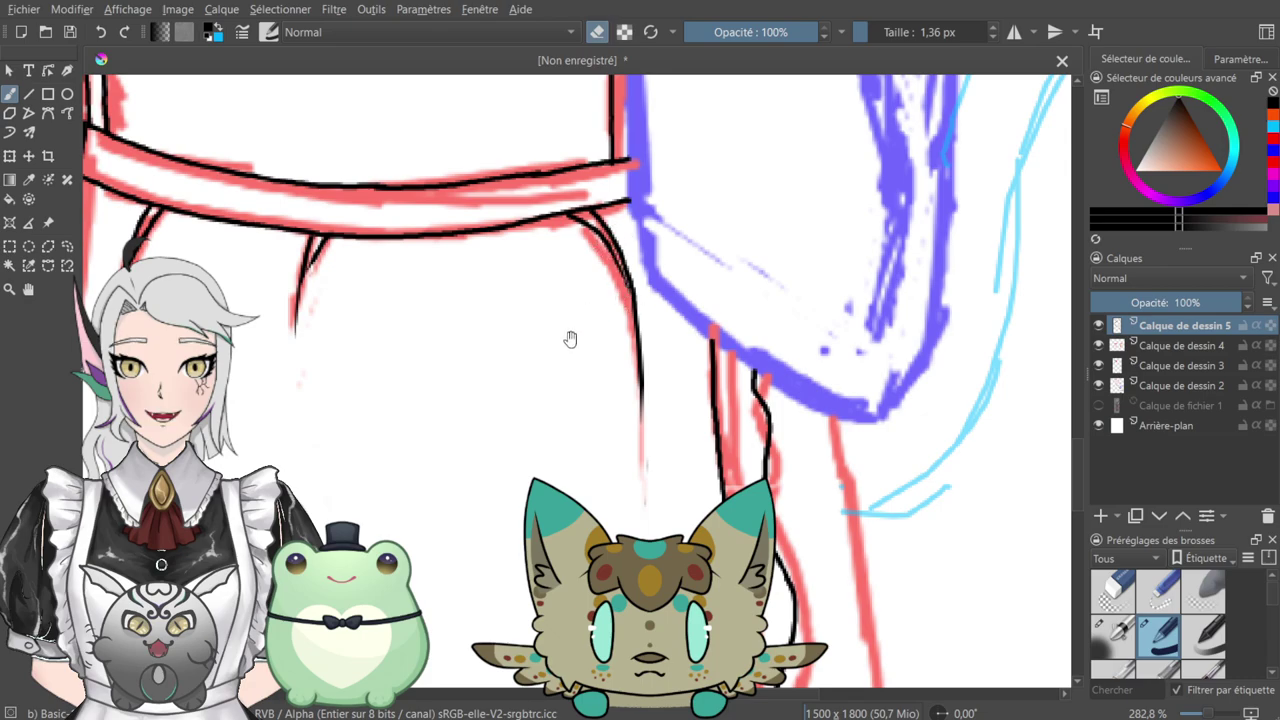
scroll(587, 315, down, 5)
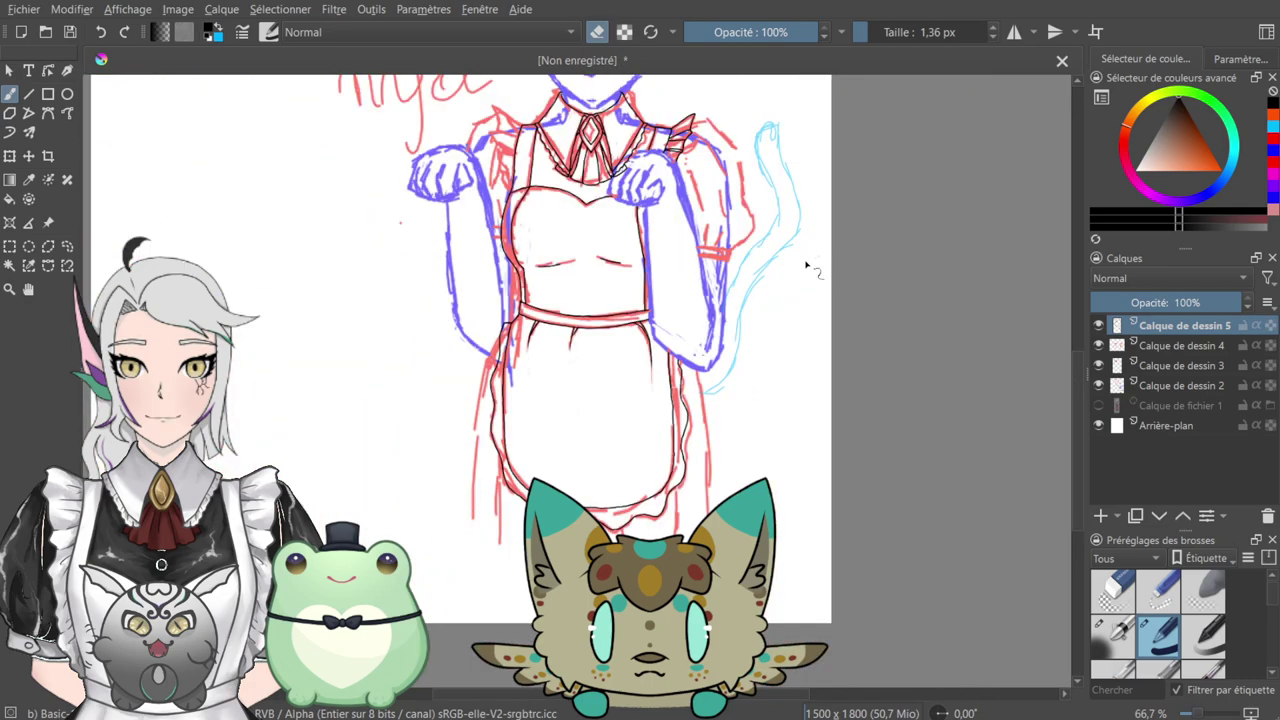
scroll(583, 359, up, 1)
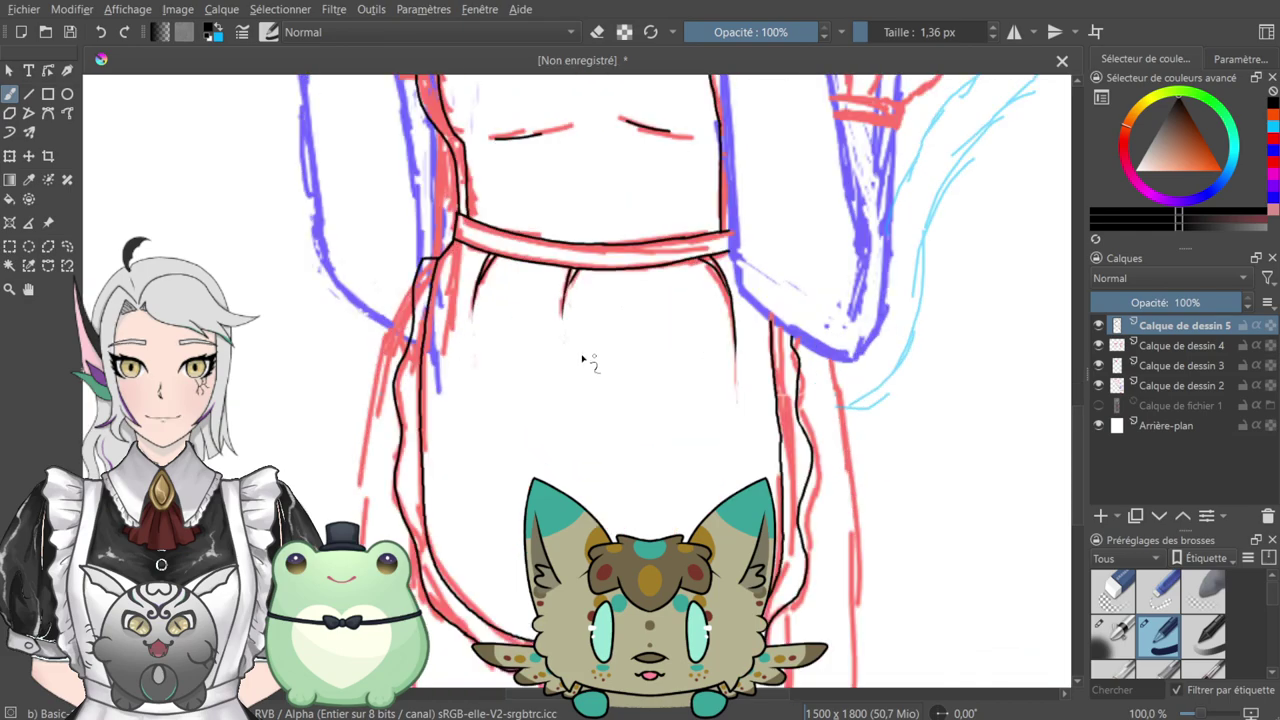
scroll(583, 359, up, 2)
scroll(640, 194, up, 1)
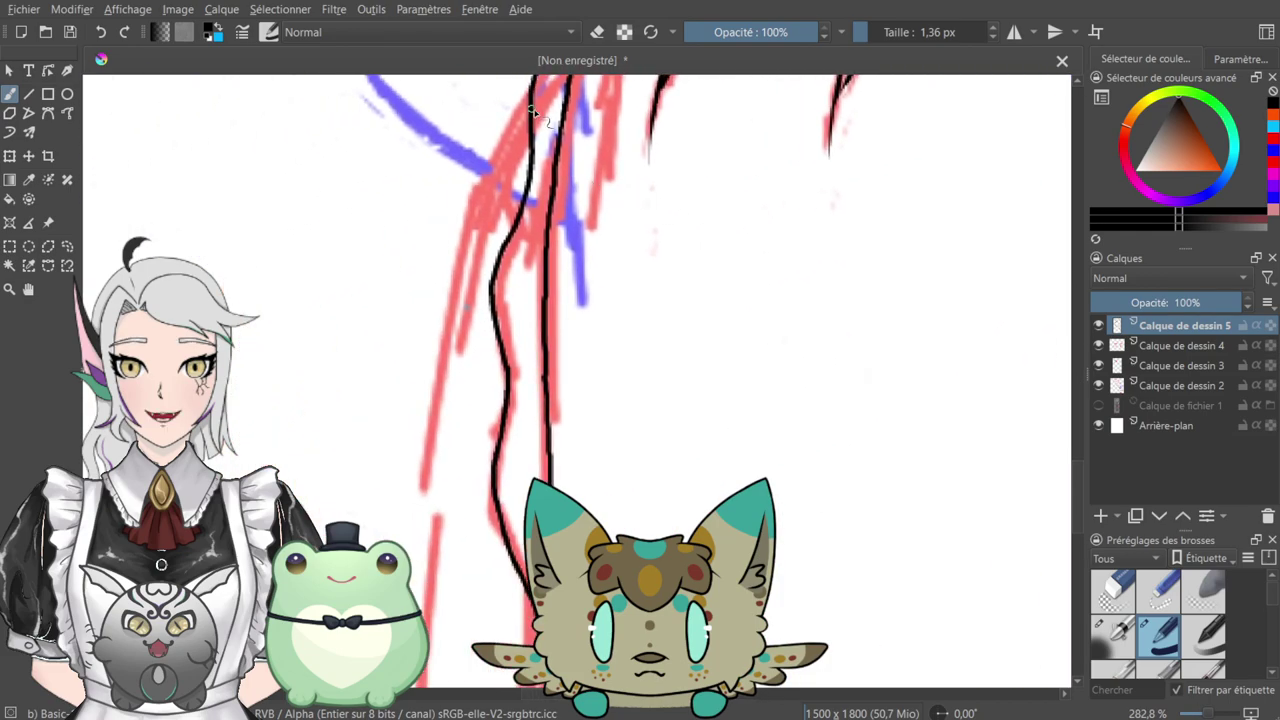
scroll(535, 112, down, 3)
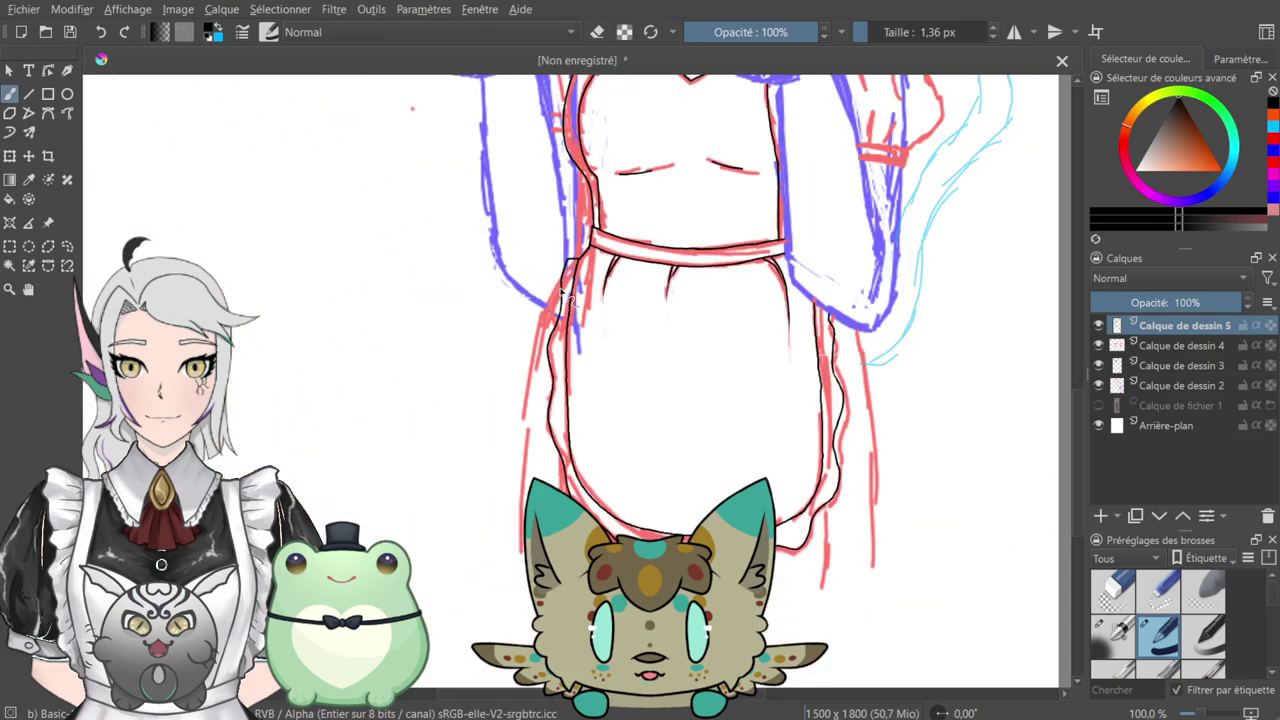
mouse_move(566, 284)
mouse_down()
mouse_move(527, 410)
mouse_move(525, 516)
mouse_up()
key(ctrl+z)
scroll(692, 287, up, 3)
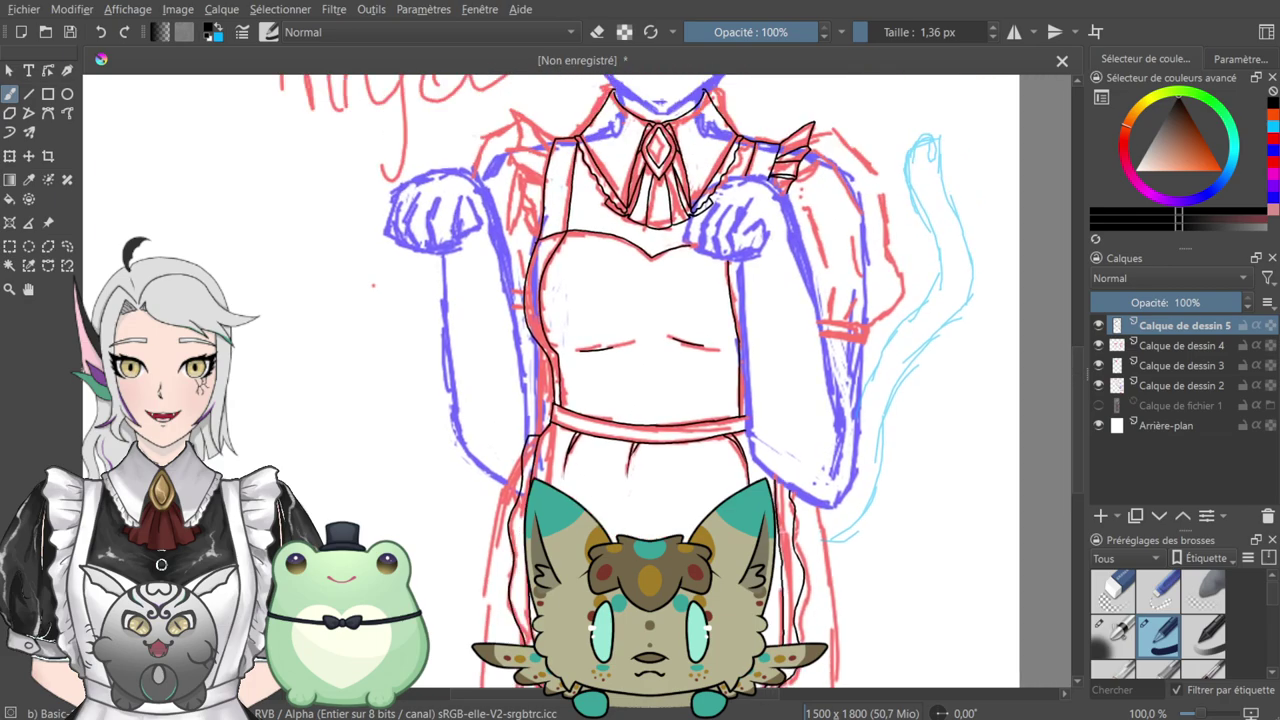
scroll(600, 206, down, 5)
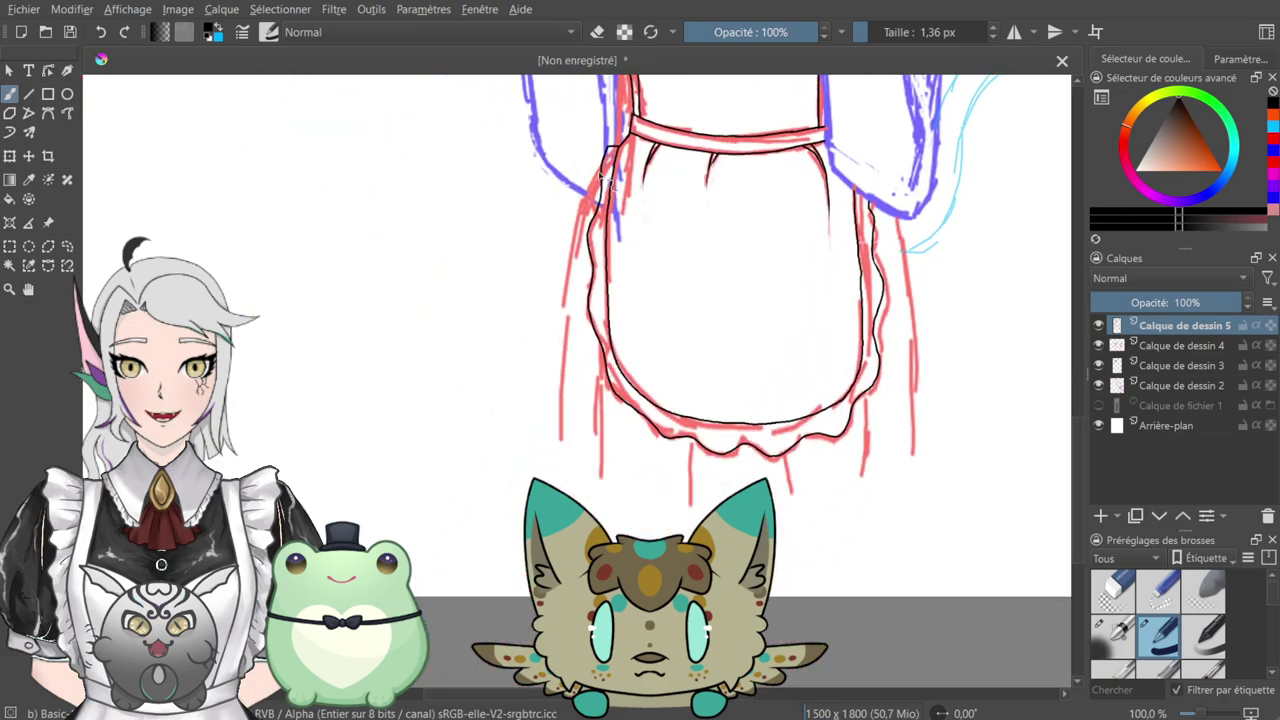
mouse_move(603, 176)
mouse_down()
mouse_move(553, 318)
mouse_move(547, 470)
mouse_up()
key(ctrl+z)
- Ink the left and right sides of the skirt behind the apron with the Freehand Path tool, redoing the left one
click(67, 112)
mouse_move(602, 172)
mouse_down()
mouse_move(578, 220)
mouse_move(556, 340)
mouse_move(548, 490)
mouse_up()
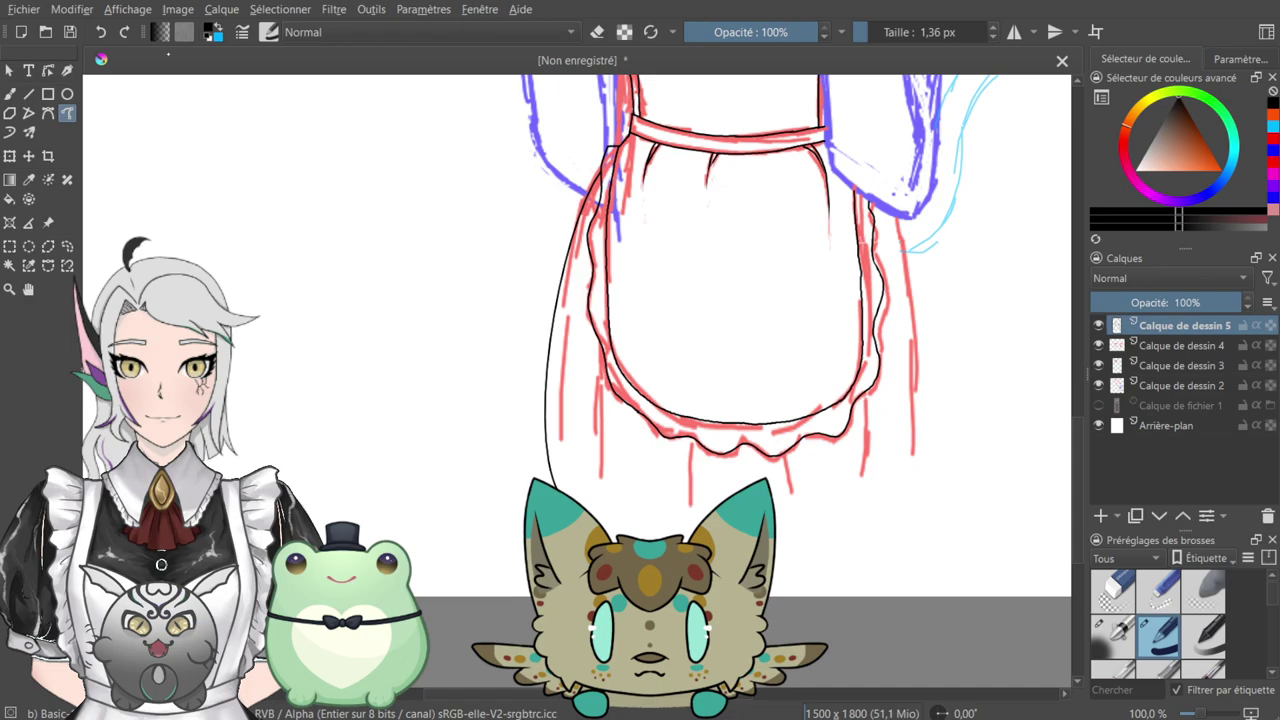
key(ctrl+z)
drag(604, 177, 530, 307)
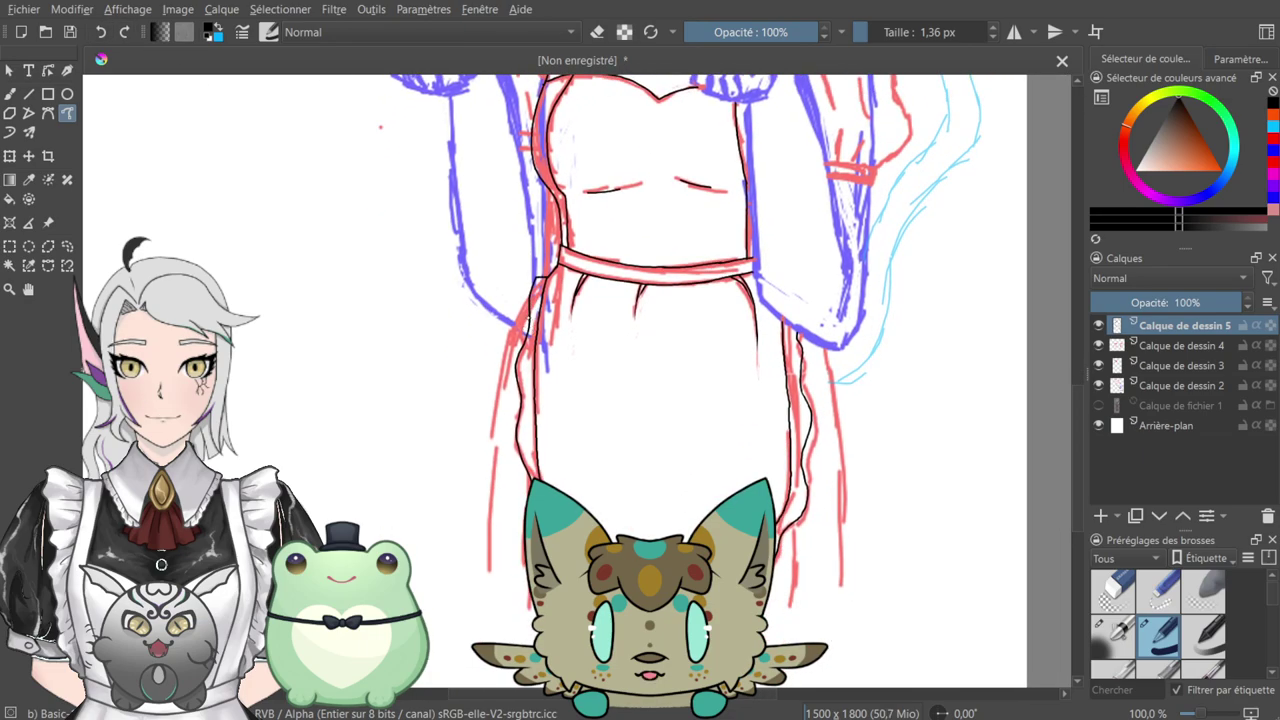
drag(505, 413, 509, 647)
drag(591, 322, 488, 268)
drag(723, 297, 742, 540)
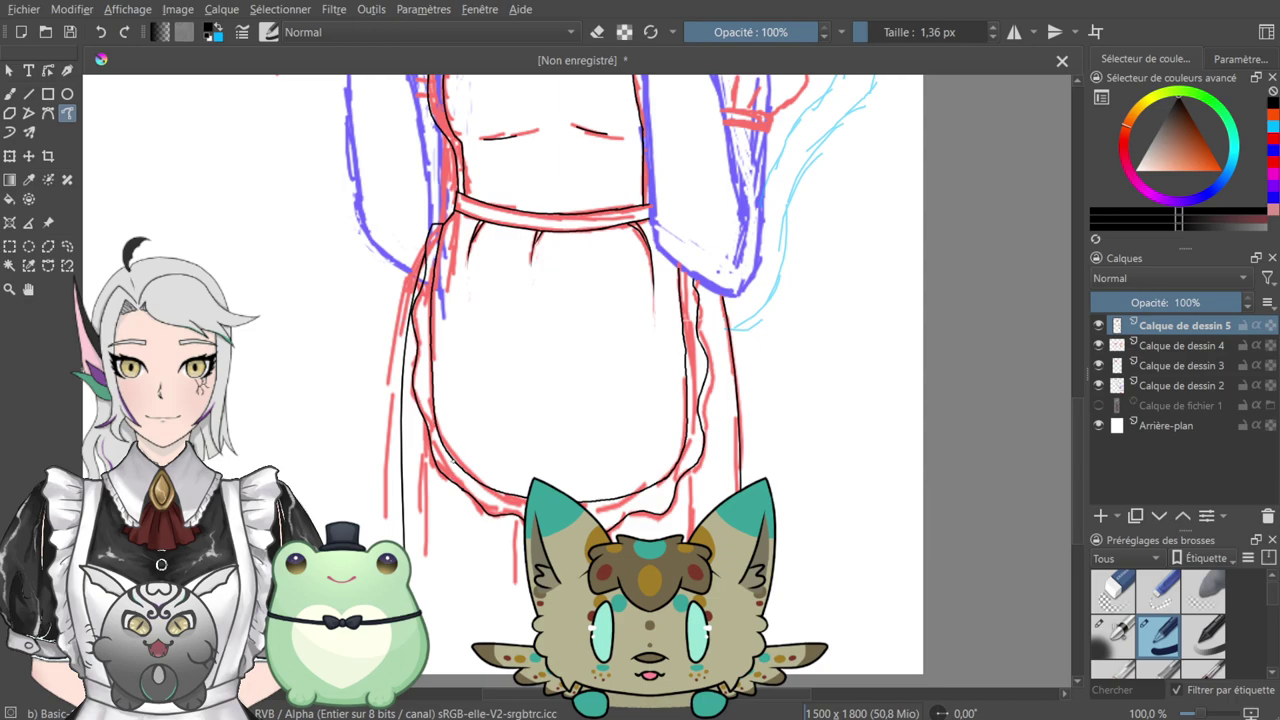
- Ink the skirt's vertical fold lines running down from the apron's scalloped ruffle
drag(426, 428, 440, 616)
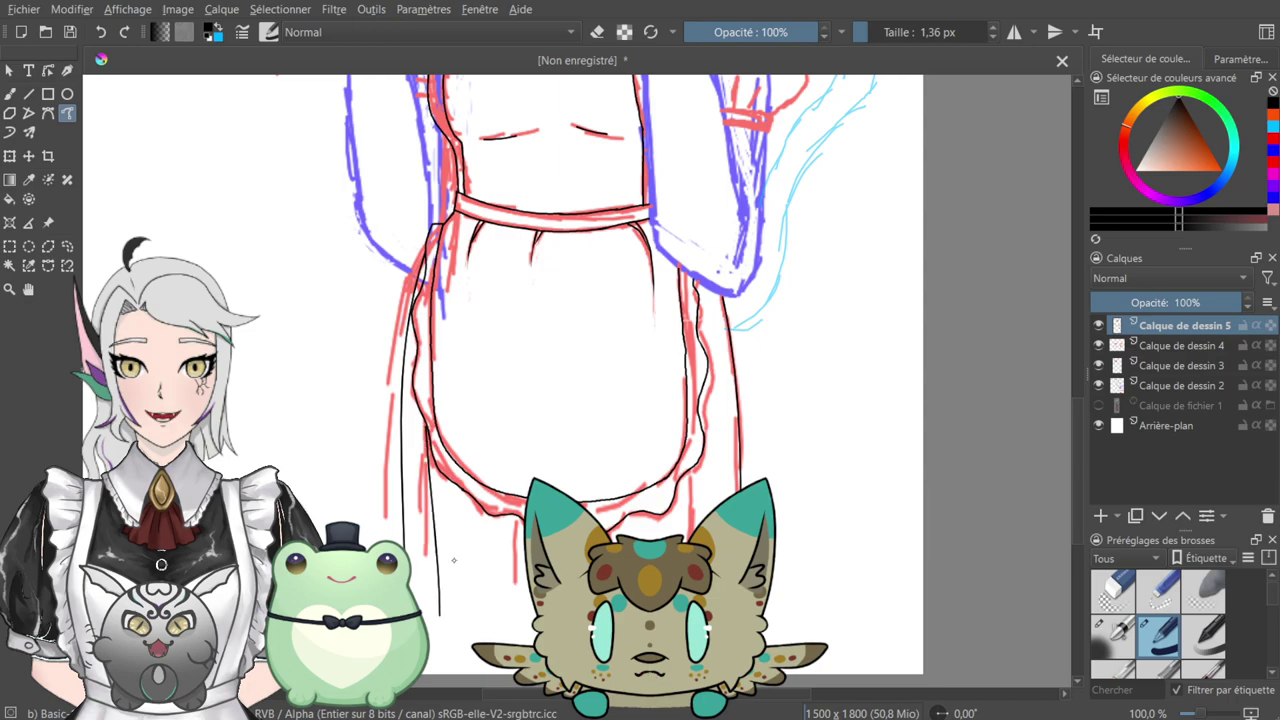
drag(513, 514, 519, 632)
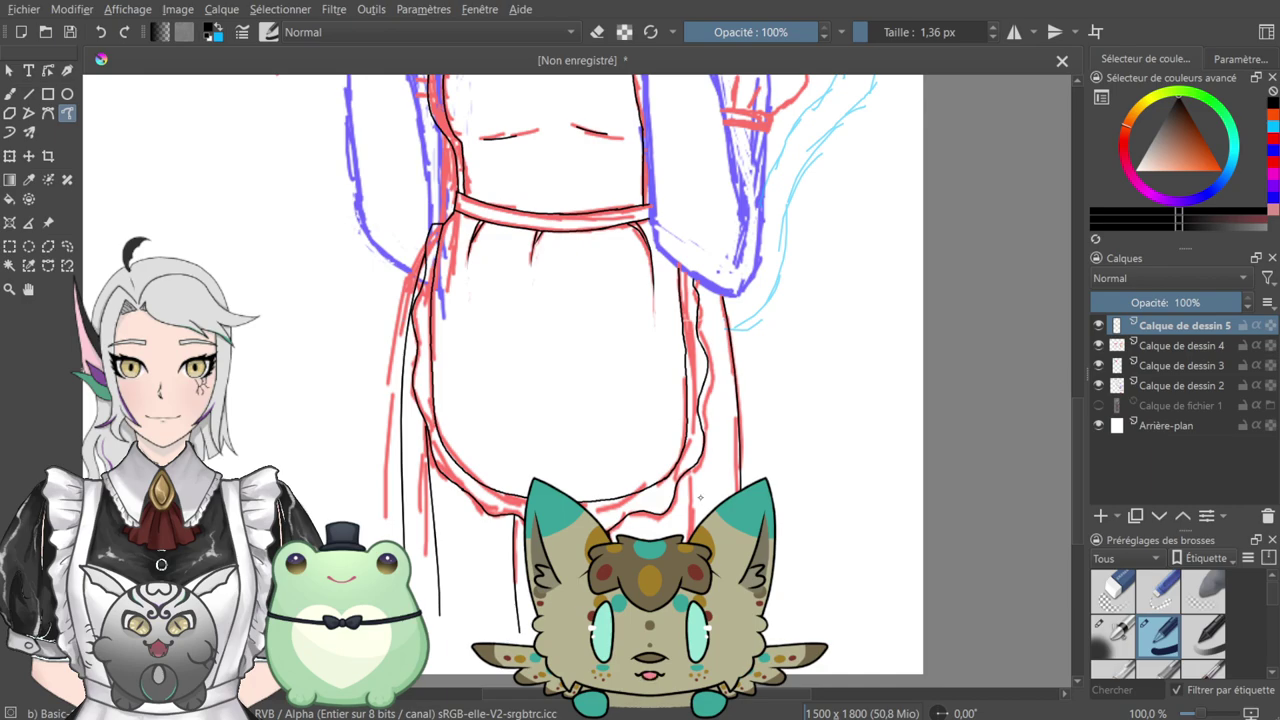
drag(690, 470, 690, 542)
- Ink the pointed top frill of the left shoulder ruffle with the Freehand Brush and undo the stray line beneath it
drag(544, 137, 583, 431)
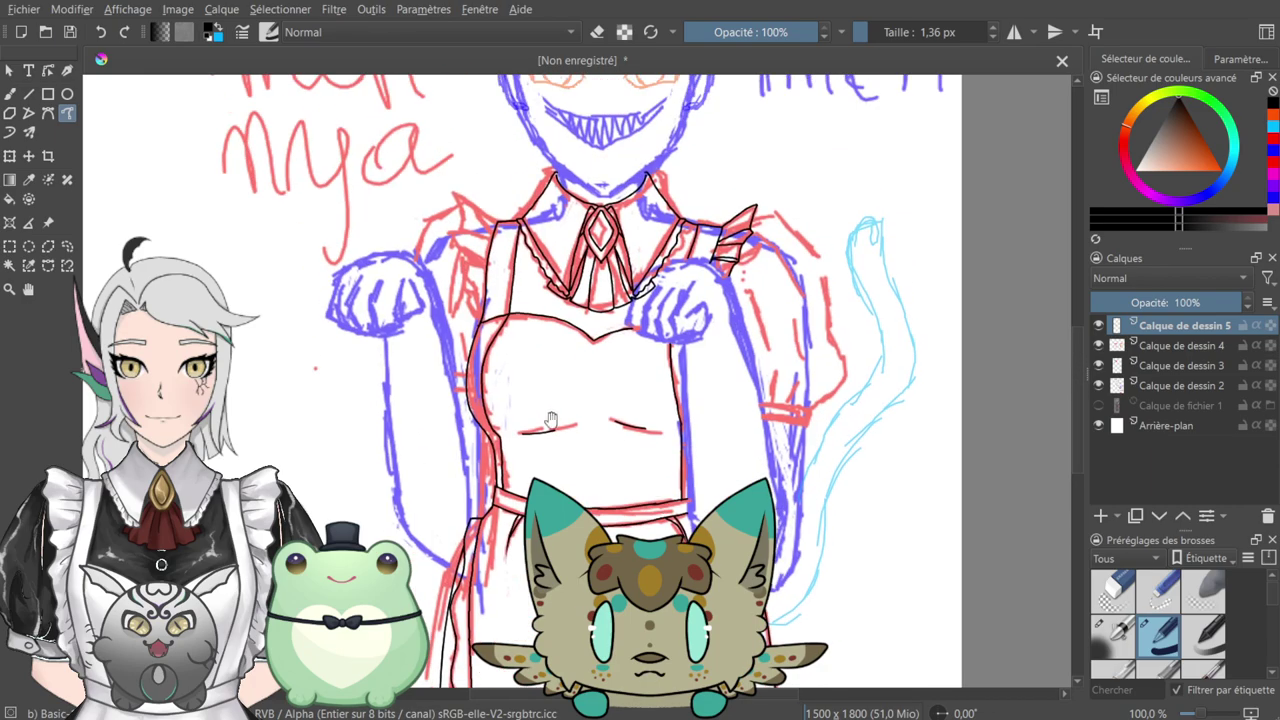
click(10, 94)
drag(655, 393, 657, 494)
key(ctrl+plus)
scroll(655, 368, up, 2)
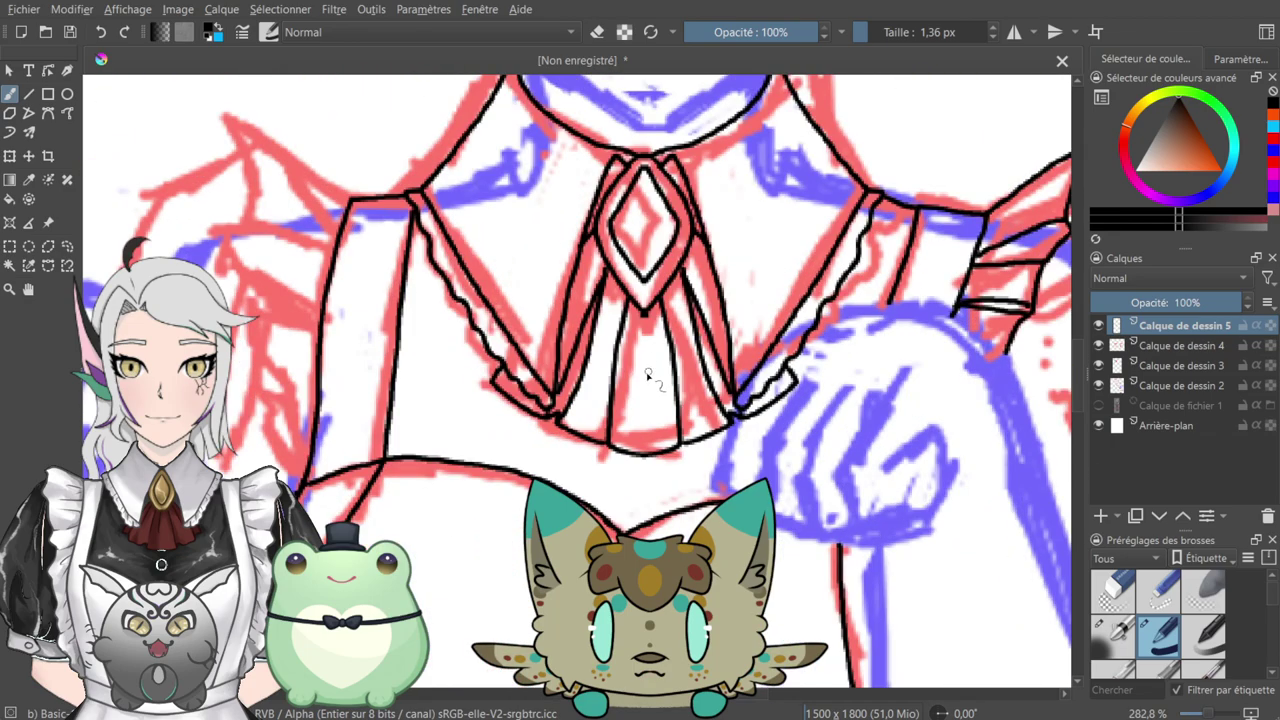
scroll(598, 290, down, 1)
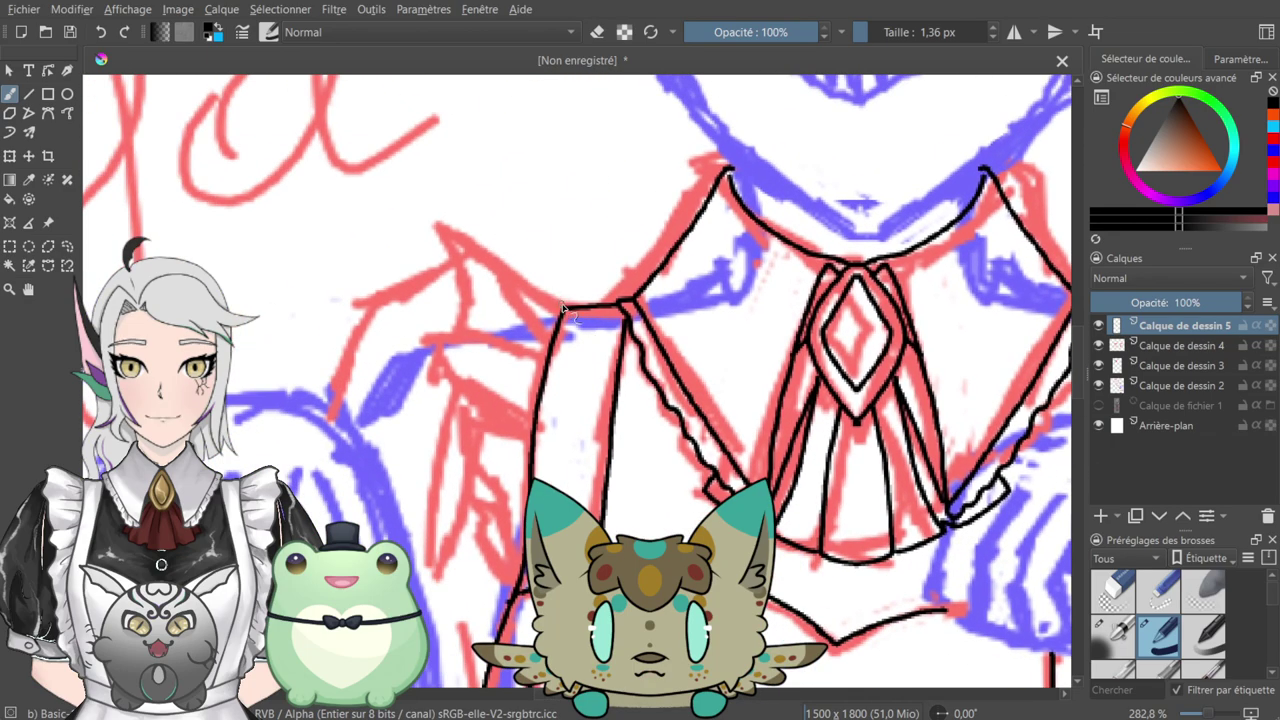
mouse_move(563, 310)
mouse_down()
mouse_move(456, 210)
mouse_move(446, 228)
mouse_move(461, 312)
mouse_up()
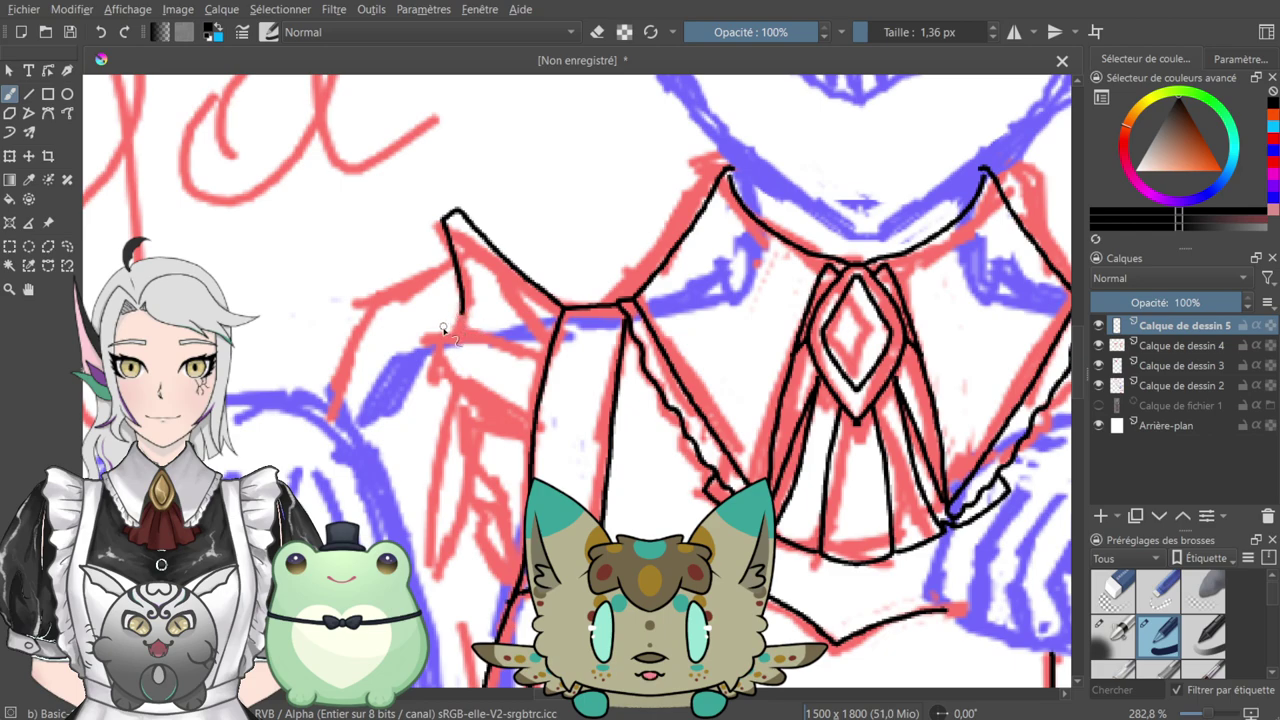
drag(428, 336, 548, 356)
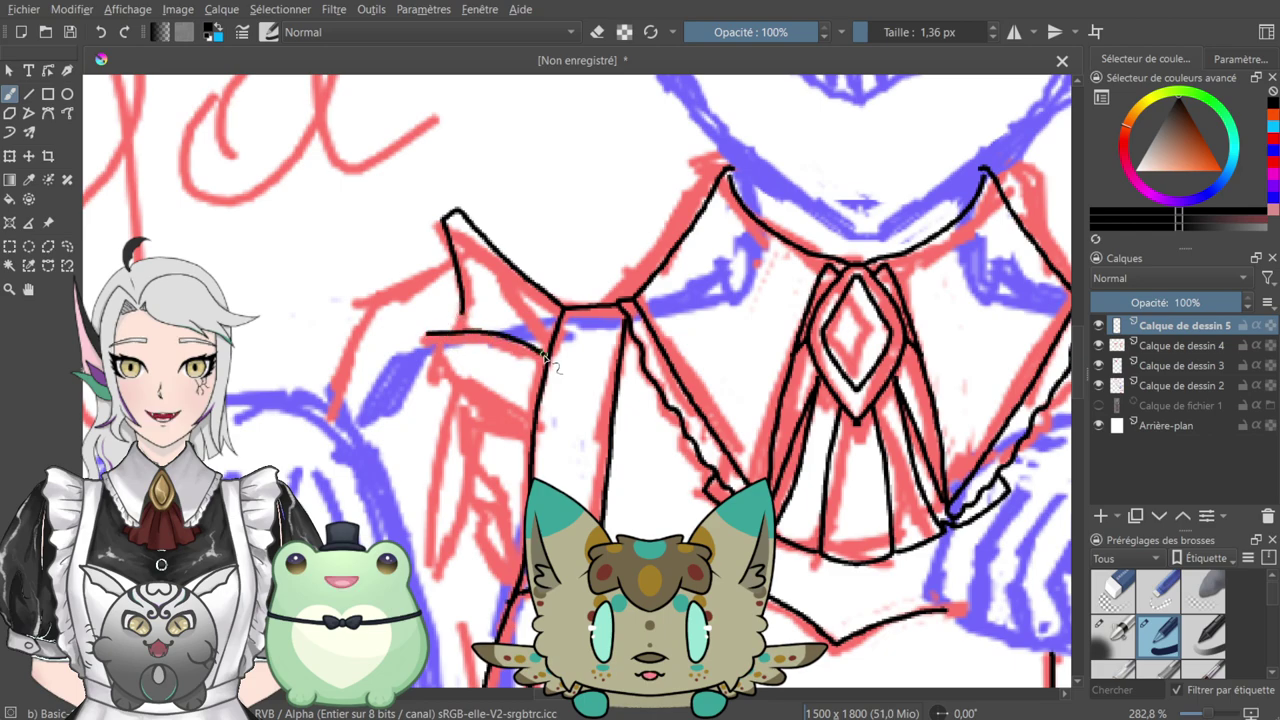
key(ctrl+z)
- Ink the left shoulder ruffle's remaining frills along the apron strap from the bodice up, plus the top frill's inner fold
drag(538, 433, 538, 313)
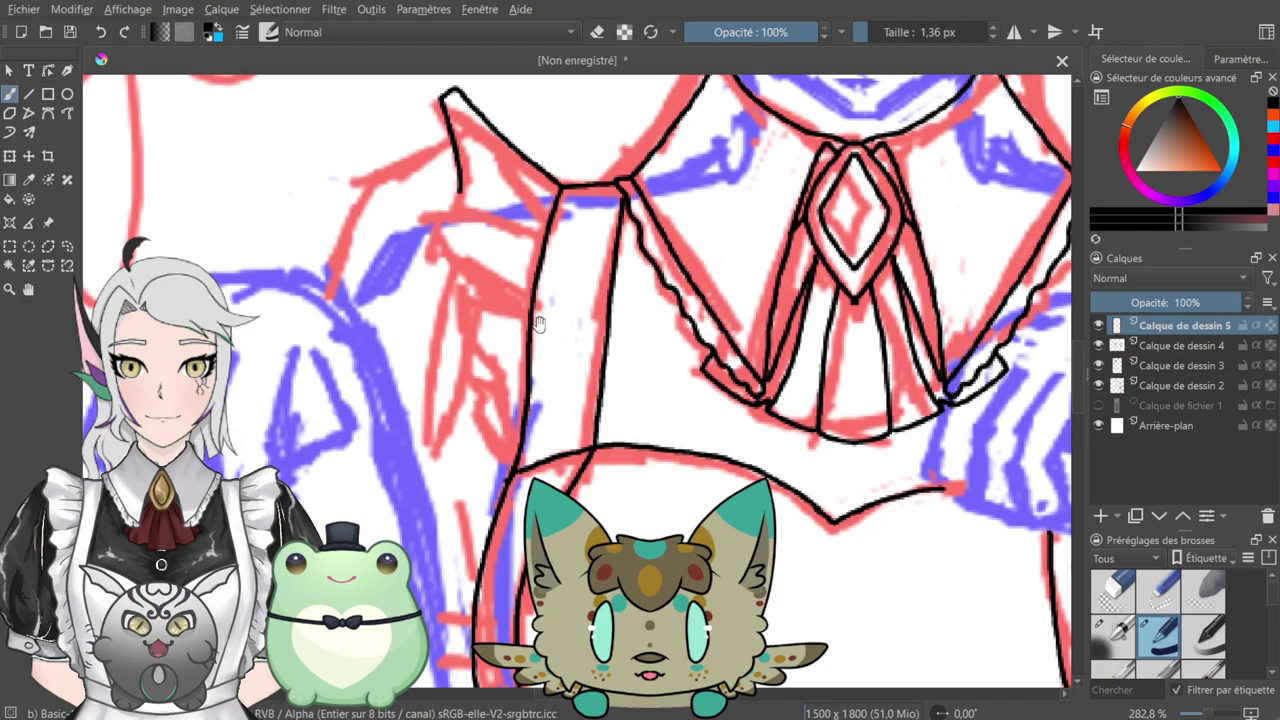
drag(500, 492, 484, 371)
drag(474, 383, 500, 395)
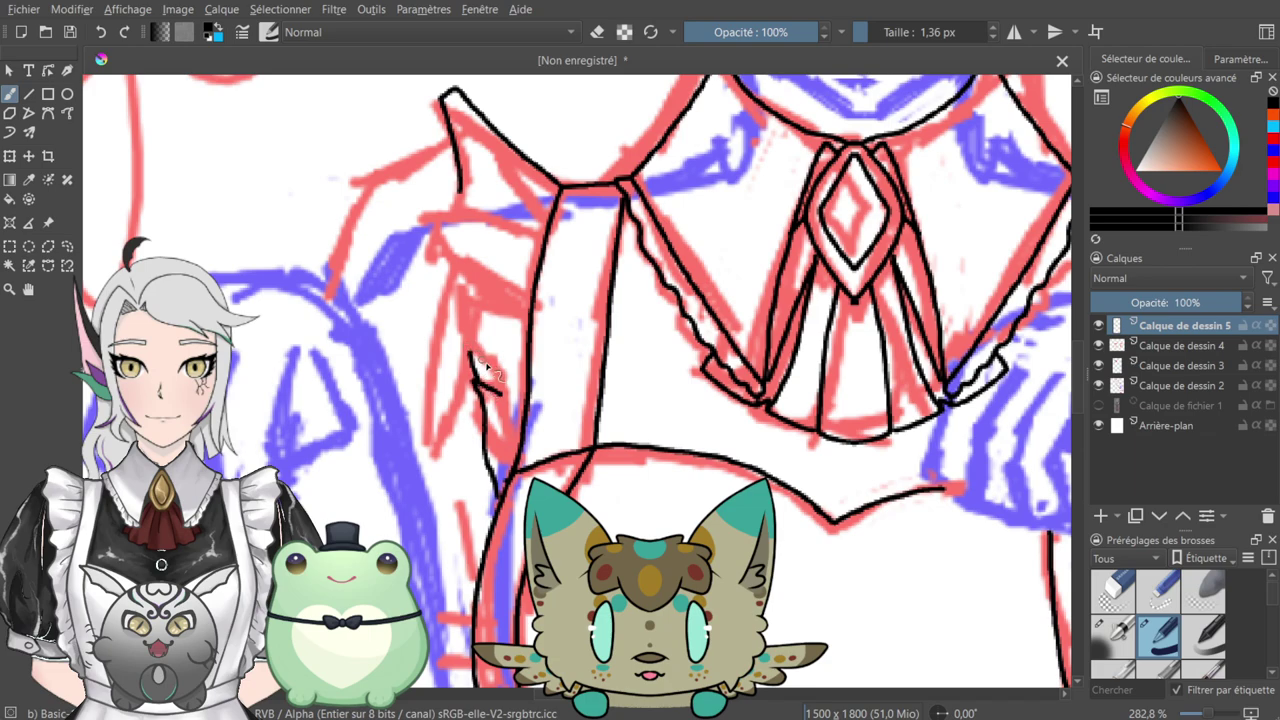
mouse_move(508, 401)
mouse_down()
mouse_move(461, 329)
mouse_move(458, 339)
mouse_move(460, 274)
mouse_move(530, 312)
mouse_up()
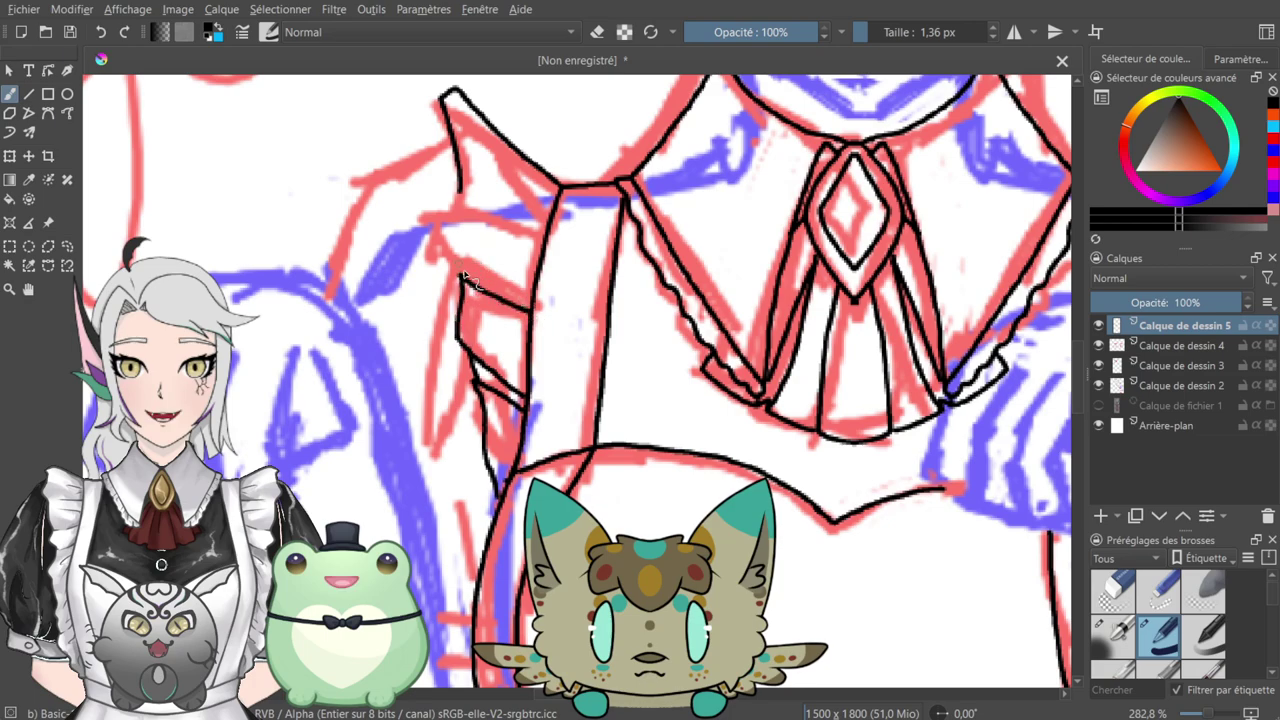
mouse_move(503, 296)
mouse_down()
mouse_move(441, 251)
mouse_move(449, 259)
mouse_move(427, 181)
mouse_move(540, 240)
mouse_up()
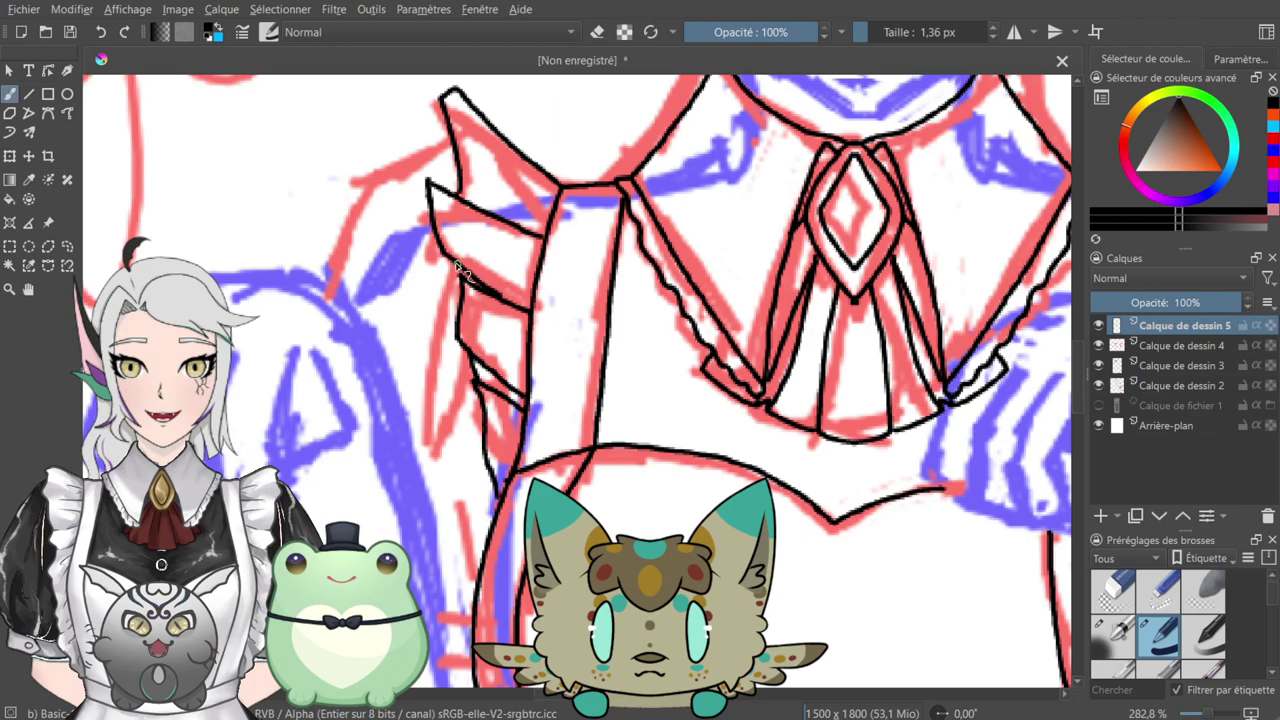
mouse_move(592, 294)
mouse_down()
mouse_move(565, 312)
mouse_move(596, 433)
mouse_up()
drag(398, 268, 507, 390)
mouse_move(576, 458)
mouse_down()
mouse_move(429, 320)
mouse_move(660, 326)
mouse_up()
drag(573, 306, 571, 287)
- Ink the left sleeve's short cuff lines beside the bodice and the long folds hanging under the shoulder ruffle
scroll(570, 287, down, 3)
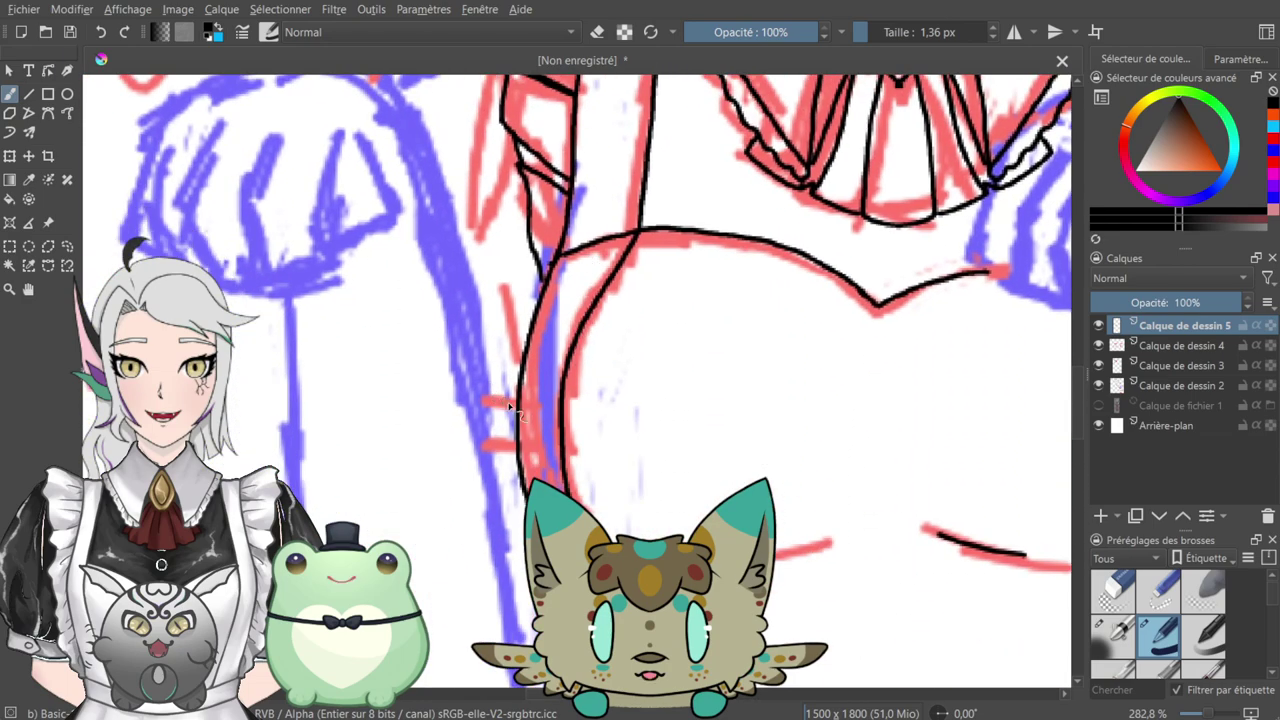
mouse_move(486, 398)
mouse_down()
mouse_move(516, 404)
mouse_move(516, 447)
mouse_up()
drag(475, 294, 509, 502)
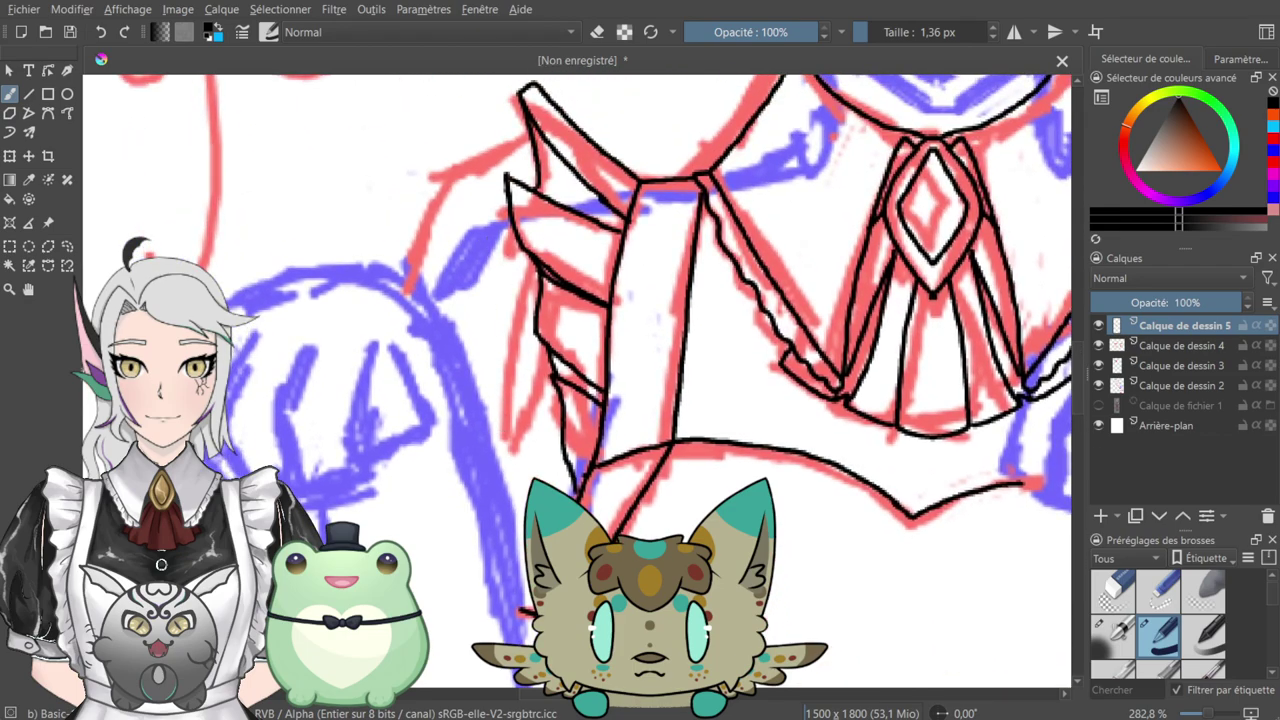
mouse_move(507, 442)
mouse_down()
mouse_move(518, 252)
mouse_move(540, 258)
mouse_up()
mouse_move(547, 411)
mouse_down()
mouse_move(556, 423)
mouse_move(535, 344)
mouse_up()
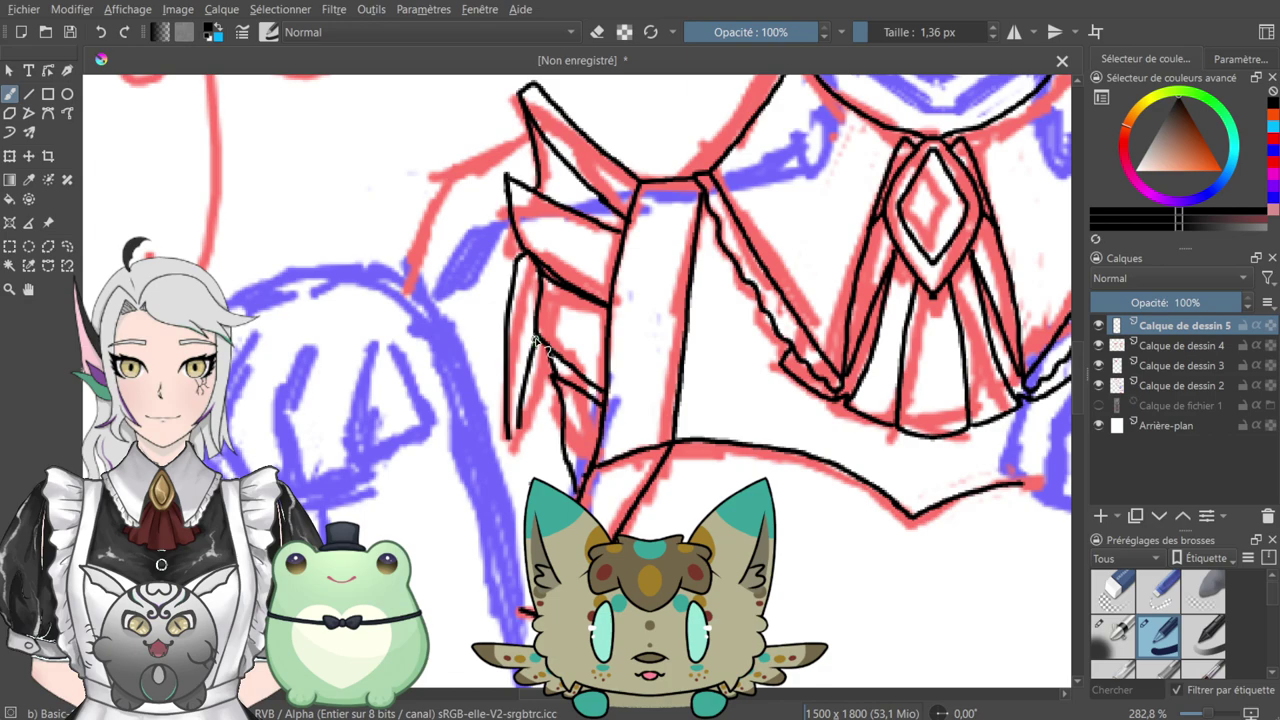
- Ink the left puff sleeve's outer edge from the raised paw up to the shoulder ruffle, redoing the stroke once
drag(475, 240, 583, 298)
mouse_move(517, 344)
mouse_down()
mouse_move(550, 240)
mouse_move(632, 203)
mouse_up()
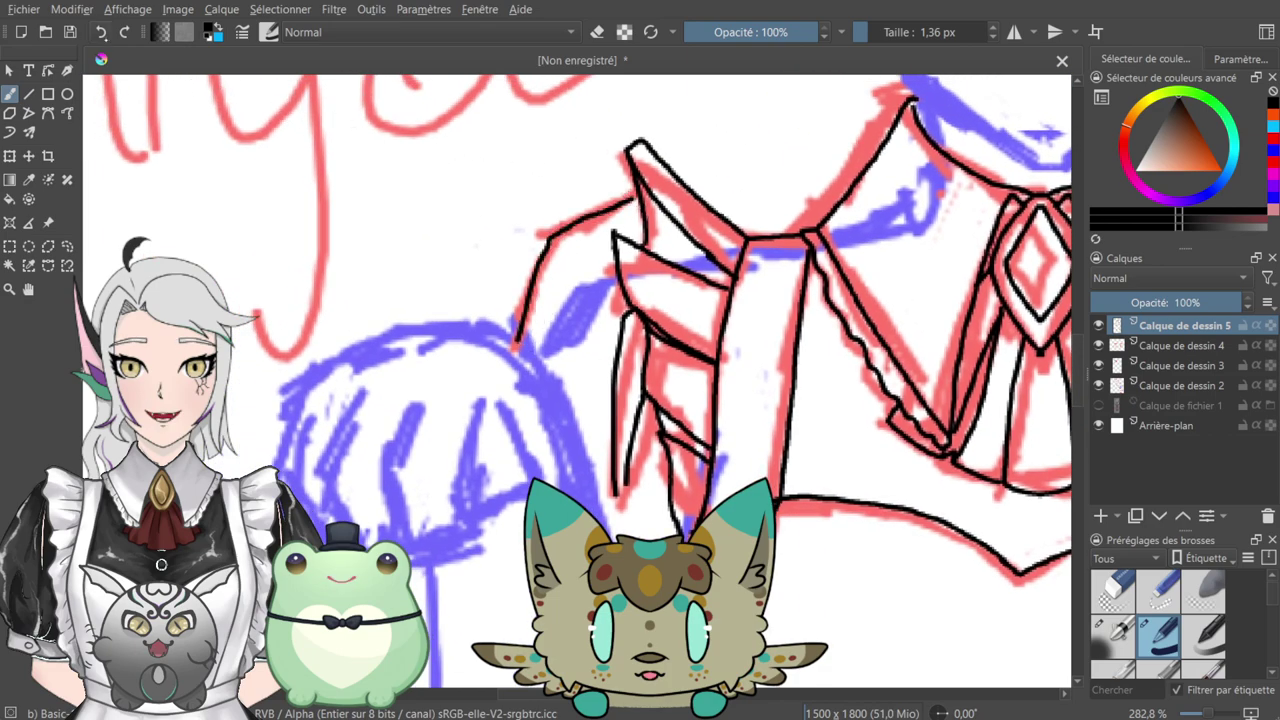
key(ctrl+z)
mouse_move(514, 343)
mouse_down()
mouse_move(547, 235)
mouse_move(614, 195)
mouse_up()
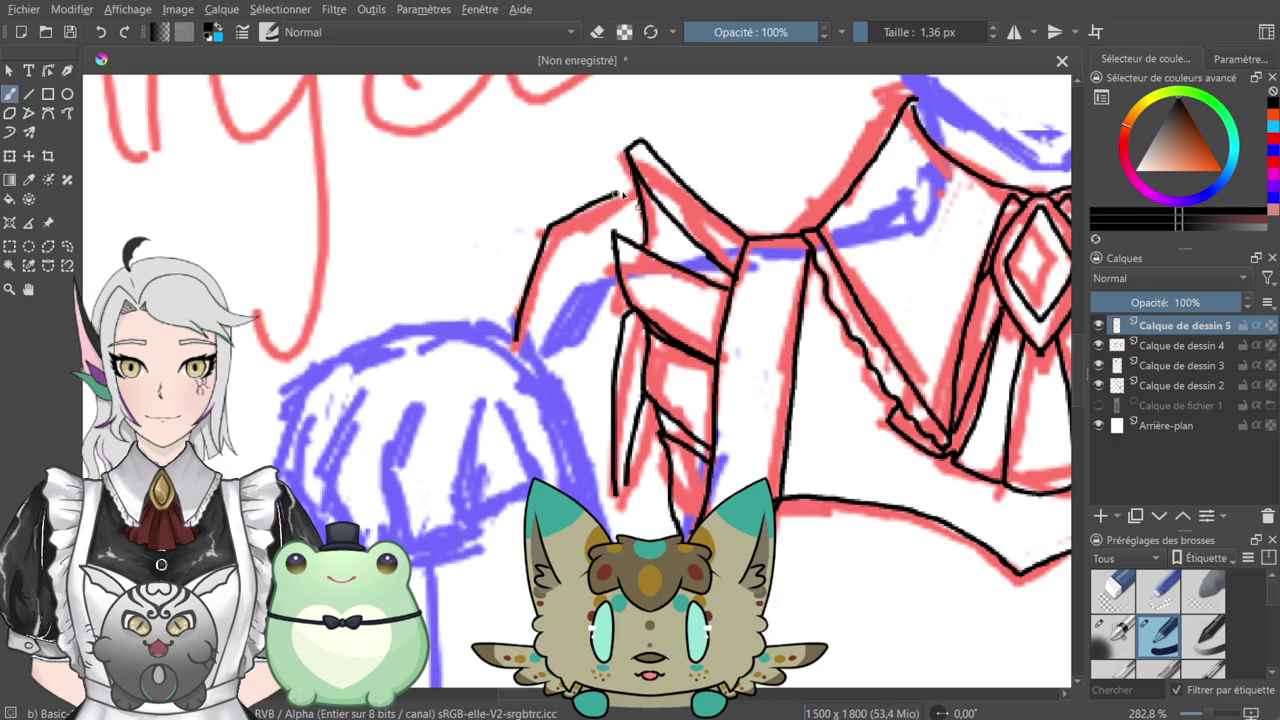
- Ink the right puff sleeve's outline from the shoulder ruffle around its outer side down to the cuff, redoing the top stroke
drag(697, 257, 408, 215)
drag(943, 317, 534, 331)
mouse_move(740, 349)
mouse_down()
mouse_move(643, 396)
mouse_move(574, 478)
mouse_up()
drag(476, 202, 533, 175)
key(ctrl+z)
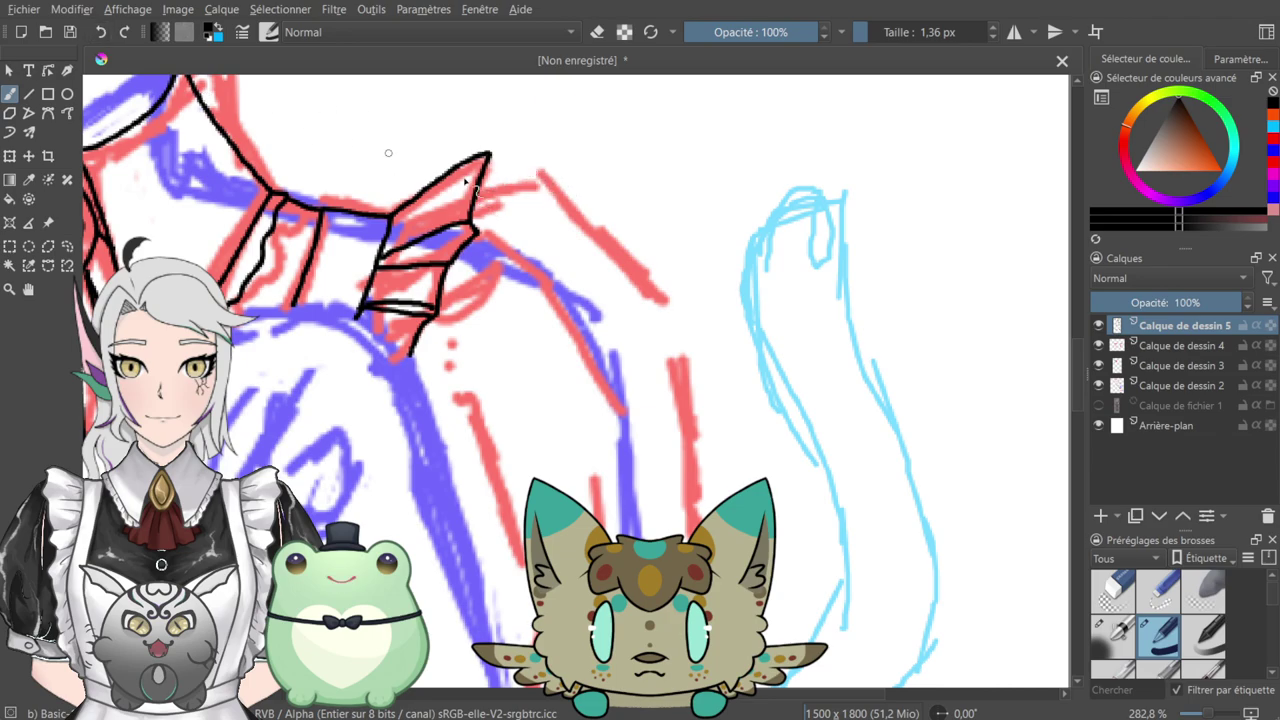
drag(476, 200, 528, 184)
drag(680, 280, 674, 240)
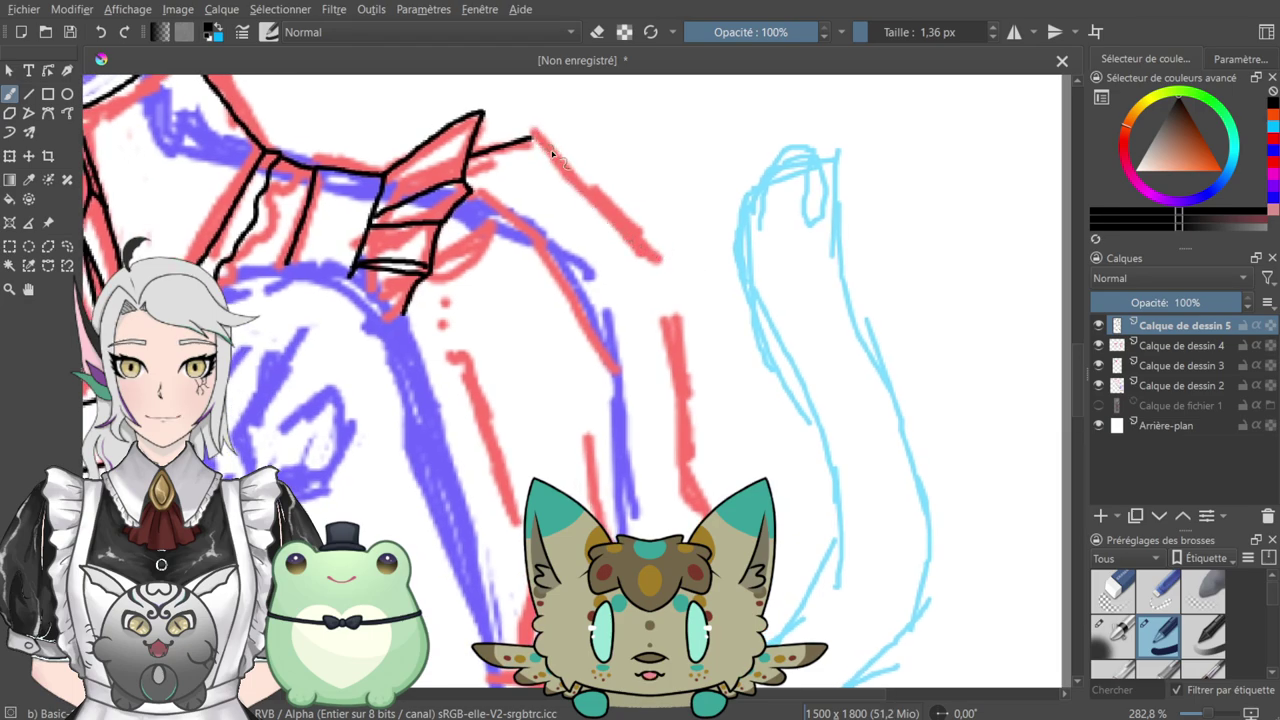
mouse_move(532, 139)
mouse_down()
mouse_move(671, 265)
mouse_move(692, 254)
mouse_move(679, 125)
mouse_move(665, 150)
mouse_move(672, 312)
mouse_move(716, 455)
mouse_move(690, 510)
mouse_move(630, 540)
mouse_up()
- Ink the upper edge of the right sleeve's cuff, redoing the line so it meets the sleeve outline
mouse_move(502, 577)
mouse_down()
mouse_move(702, 410)
mouse_move(788, 433)
mouse_up()
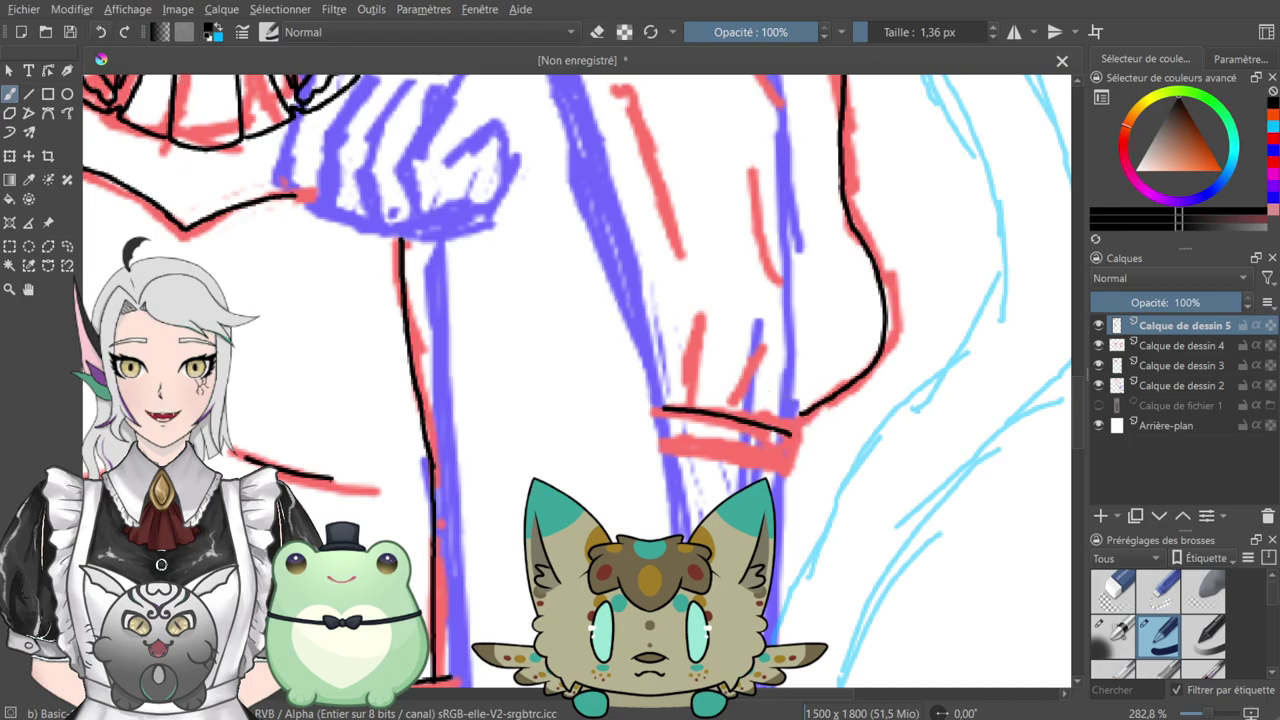
key(ctrl+z)
drag(702, 410, 800, 418)
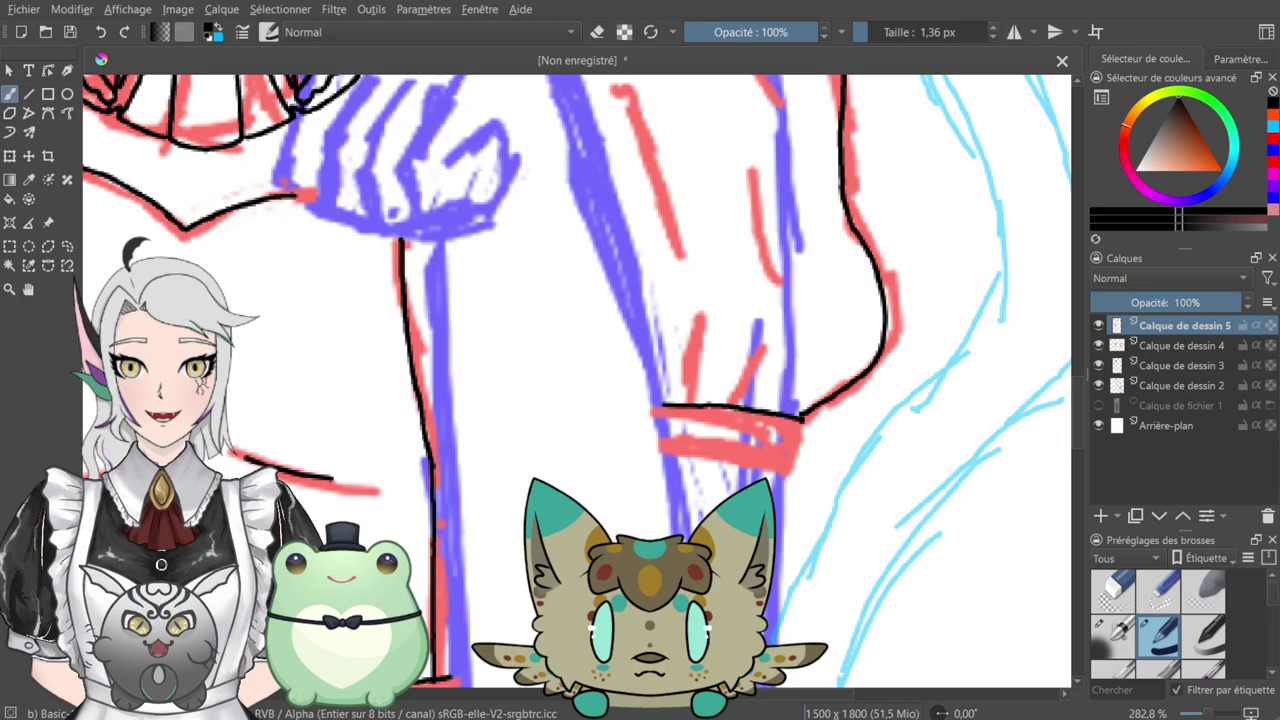
drag(763, 434, 711, 440)
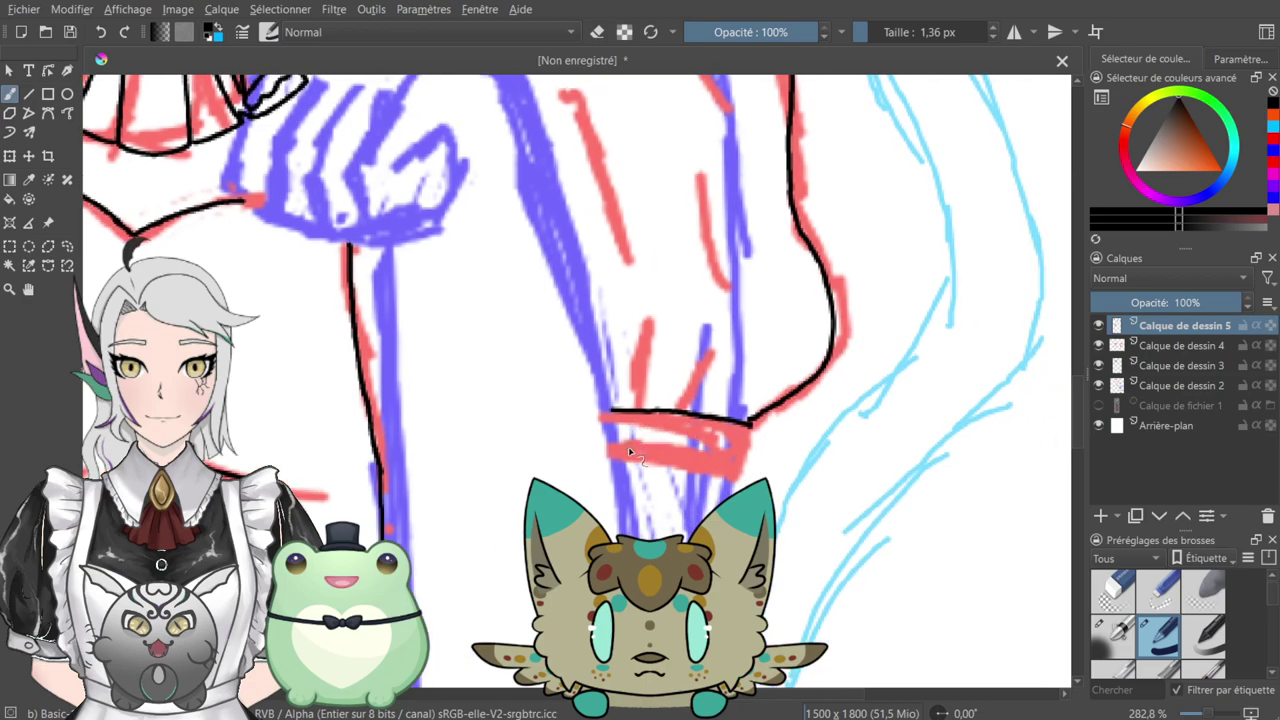
- Ink the lower edge and outer end of the right sleeve's cuff
mouse_move(612, 443)
mouse_down()
mouse_move(742, 460)
mouse_move(750, 425)
mouse_up()
drag(732, 366, 648, 571)
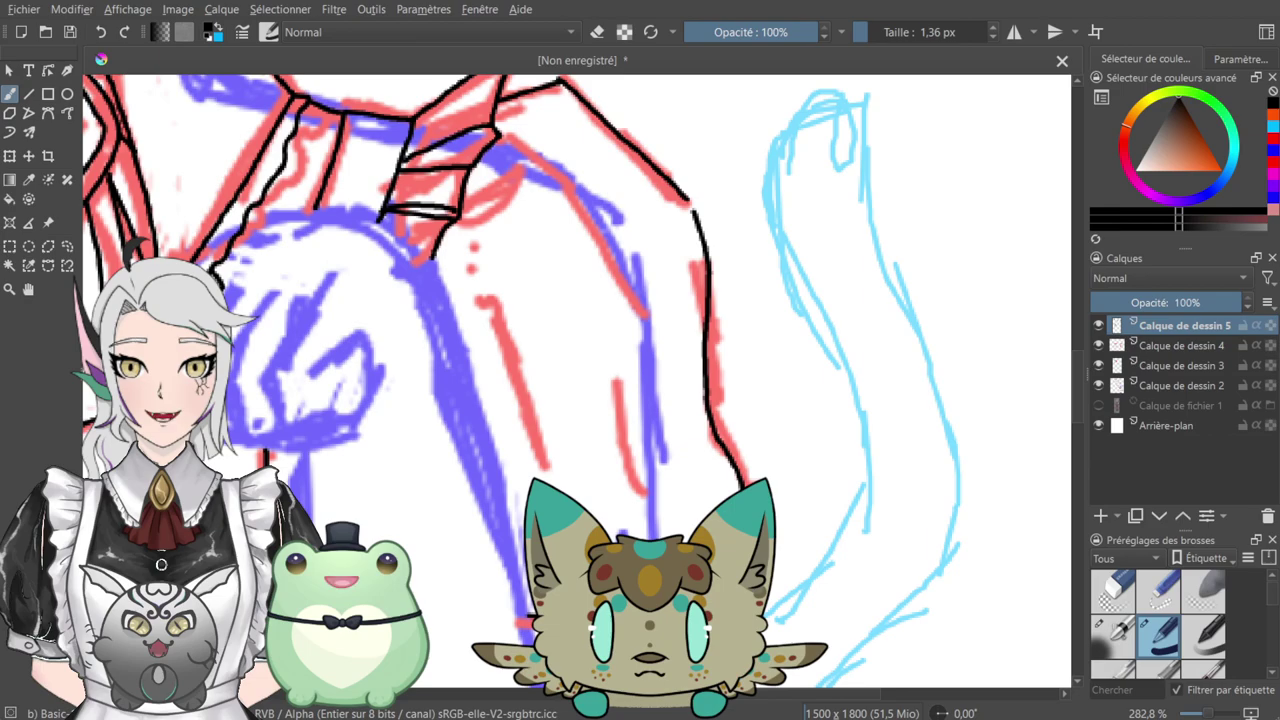
key(e)
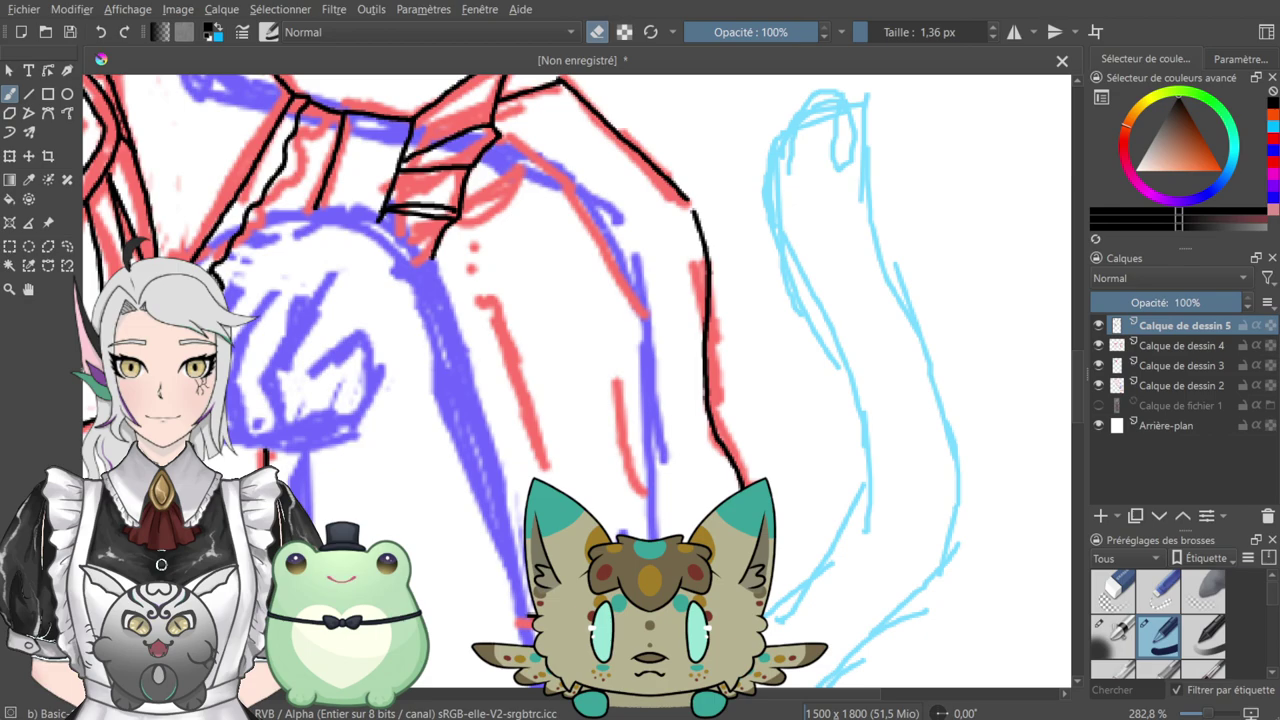
key(e)
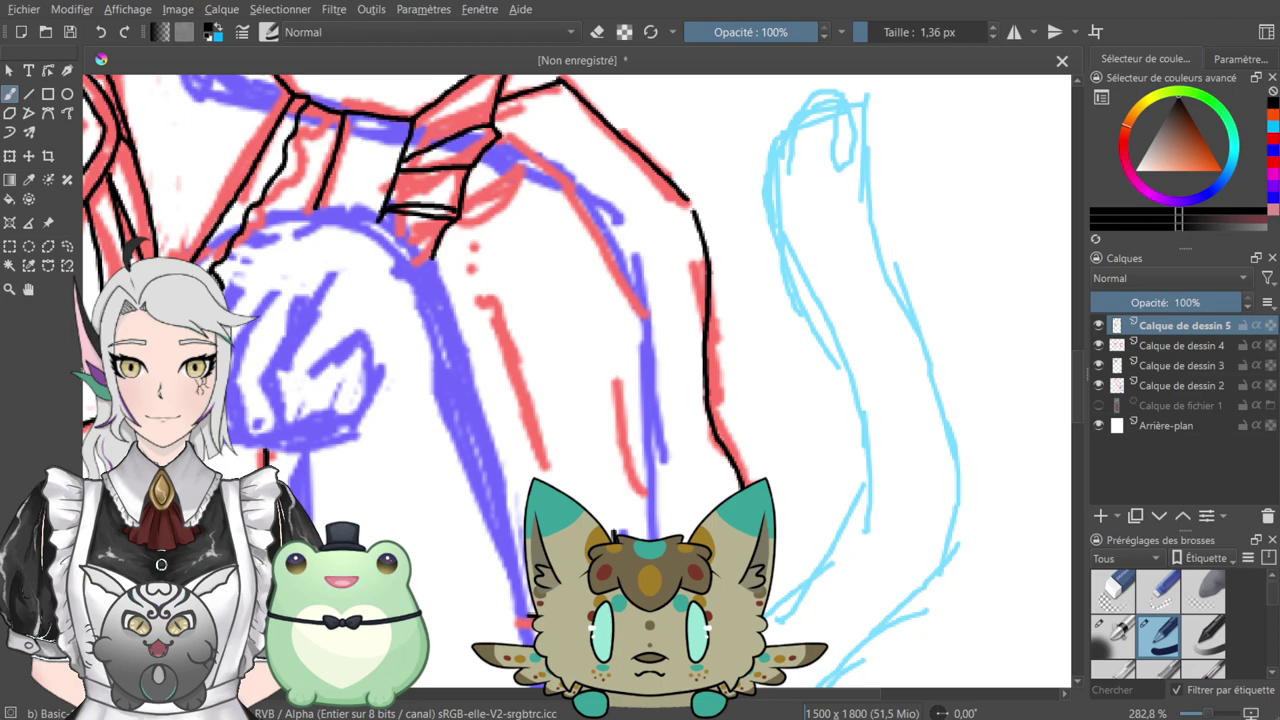
- Ink the fold lines inside the right puff sleeve, from under the shoulder ruffle down to the gathers above the cuff
drag(616, 440, 658, 529)
drag(512, 390, 576, 500)
mouse_move(507, 282)
mouse_down()
mouse_move(566, 237)
mouse_move(671, 420)
mouse_move(682, 455)
mouse_move(664, 538)
mouse_up()
mouse_move(712, 442)
mouse_down()
mouse_move(746, 460)
mouse_move(802, 572)
mouse_up()
mouse_move(705, 349)
mouse_down()
mouse_move(723, 351)
mouse_move(838, 166)
mouse_up()
mouse_move(737, 397)
mouse_down()
mouse_move(653, 241)
mouse_move(705, 471)
mouse_move(702, 517)
mouse_move(958, 410)
mouse_up()
drag(495, 318, 816, 366)
drag(890, 436, 680, 320)
drag(746, 449, 624, 328)
drag(796, 406, 853, 291)
- Erase the collar's frill lines where they overlap the raised right paw
key(minus)
key(minus)
key(minus)
key(minus)
key(minus)
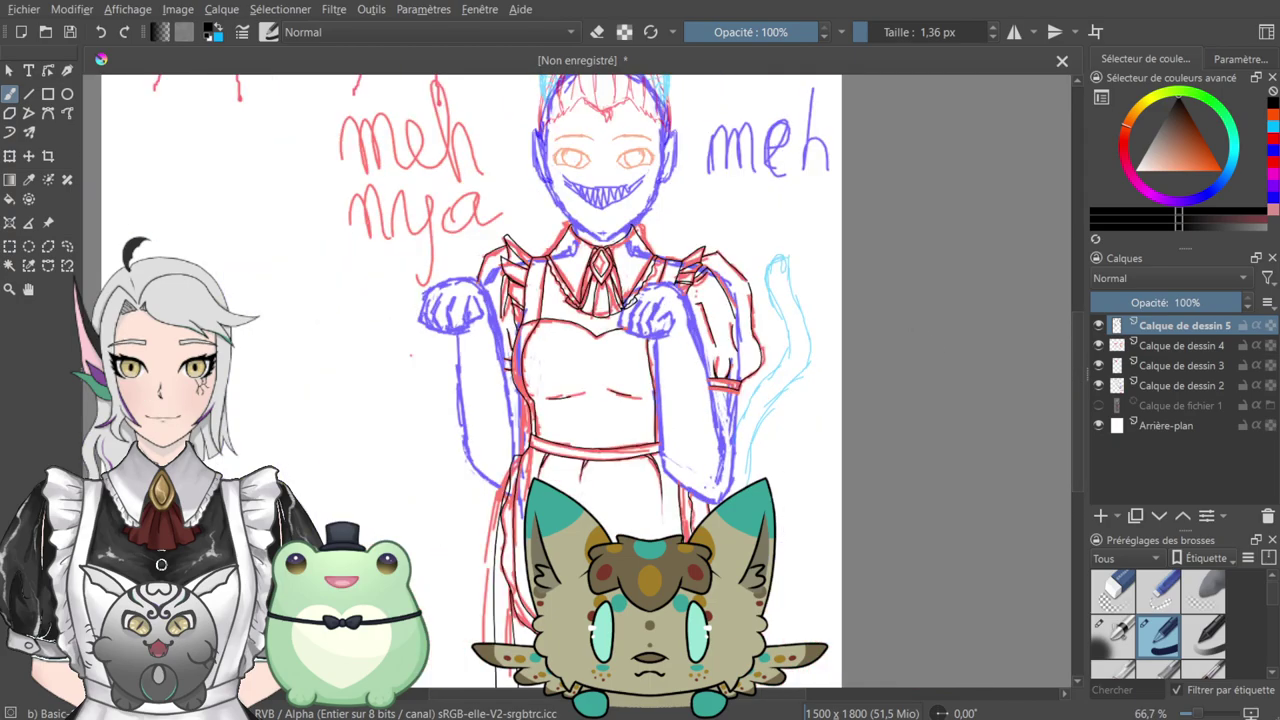
key(plus)
key(plus)
key(plus)
key(plus)
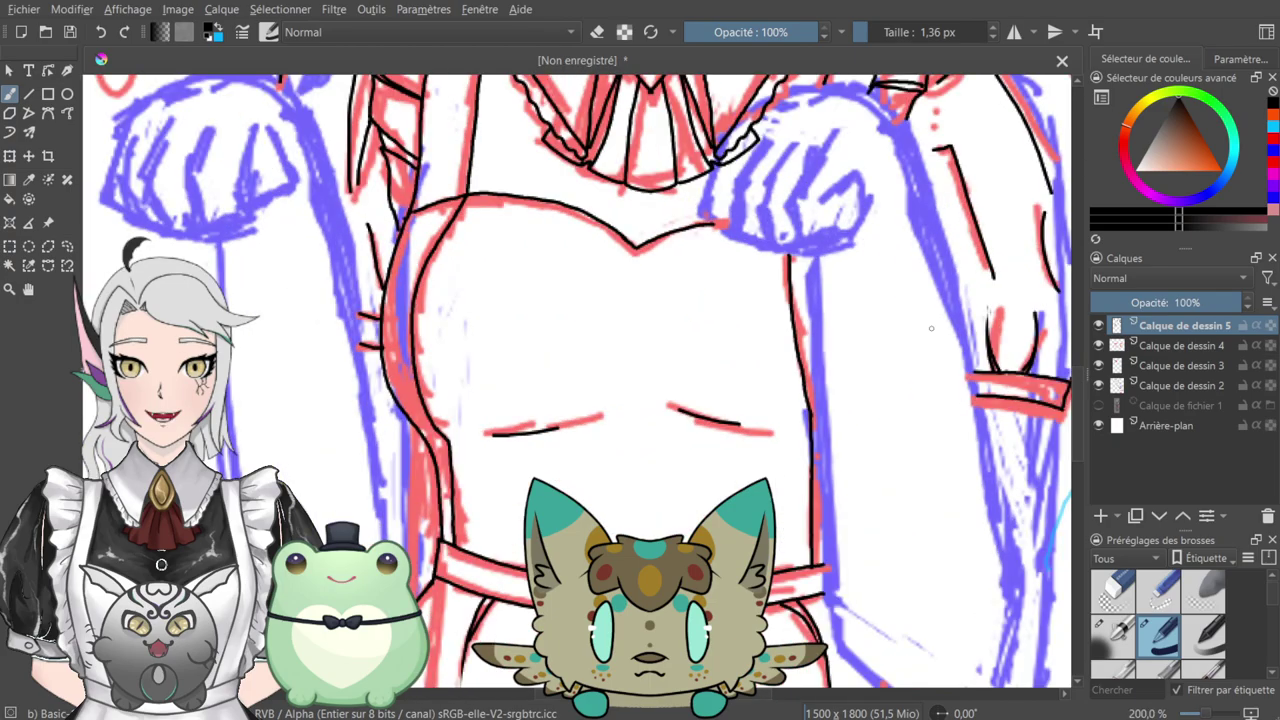
drag(755, 299, 555, 489)
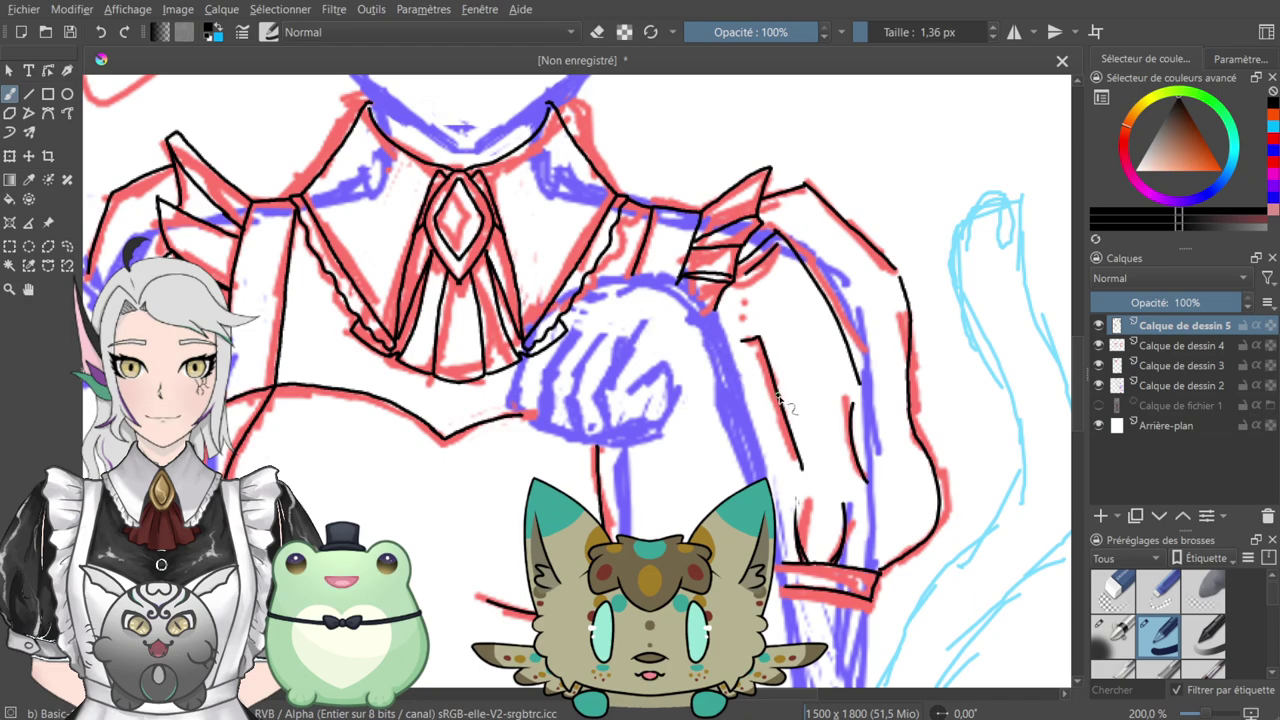
key(e)
scroll(566, 272, up, 2)
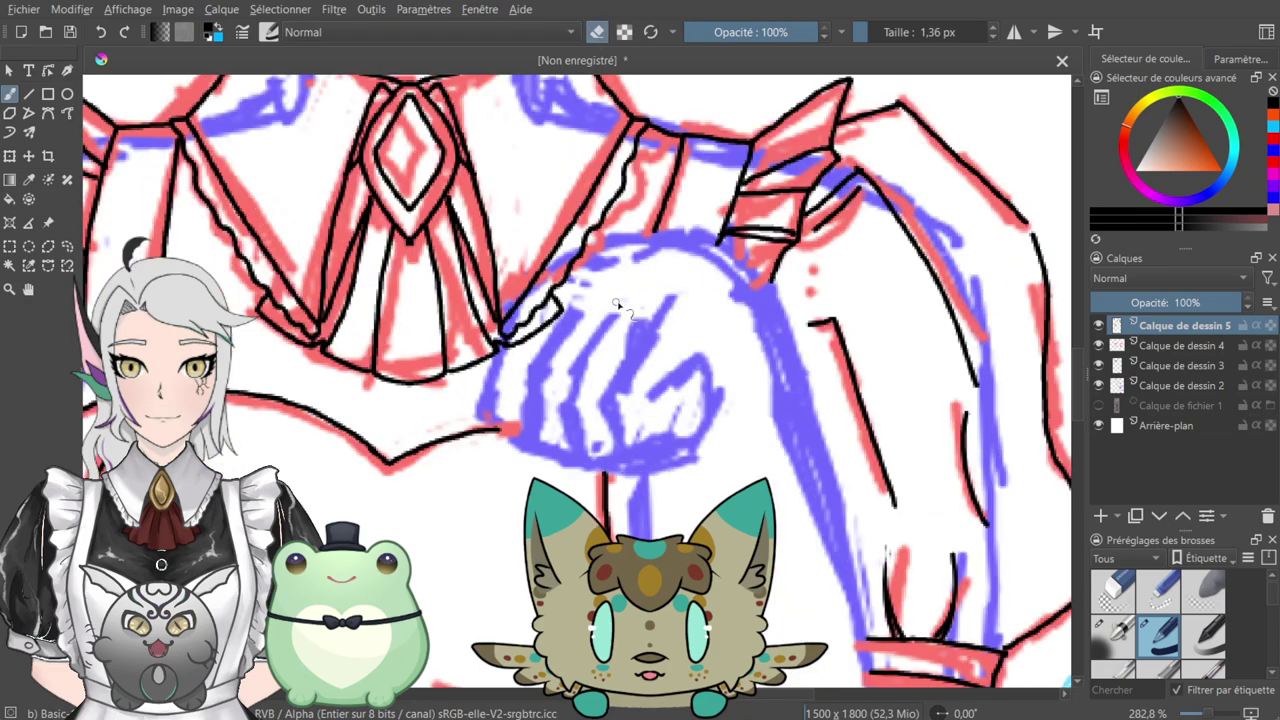
mouse_move(566, 272)
mouse_down()
mouse_move(520, 310)
mouse_move(548, 264)
mouse_move(490, 352)
mouse_move(478, 342)
mouse_move(490, 284)
mouse_move(545, 258)
mouse_move(535, 281)
mouse_move(588, 196)
mouse_move(567, 220)
mouse_up()
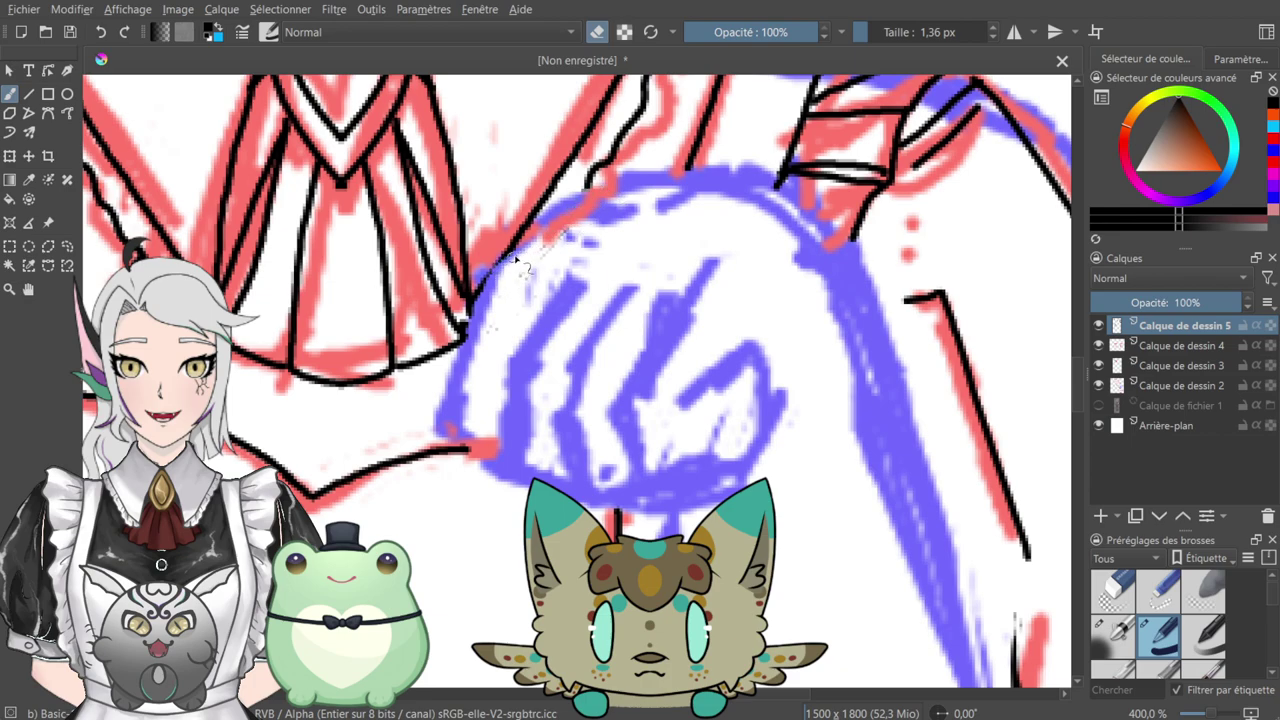
key(e)
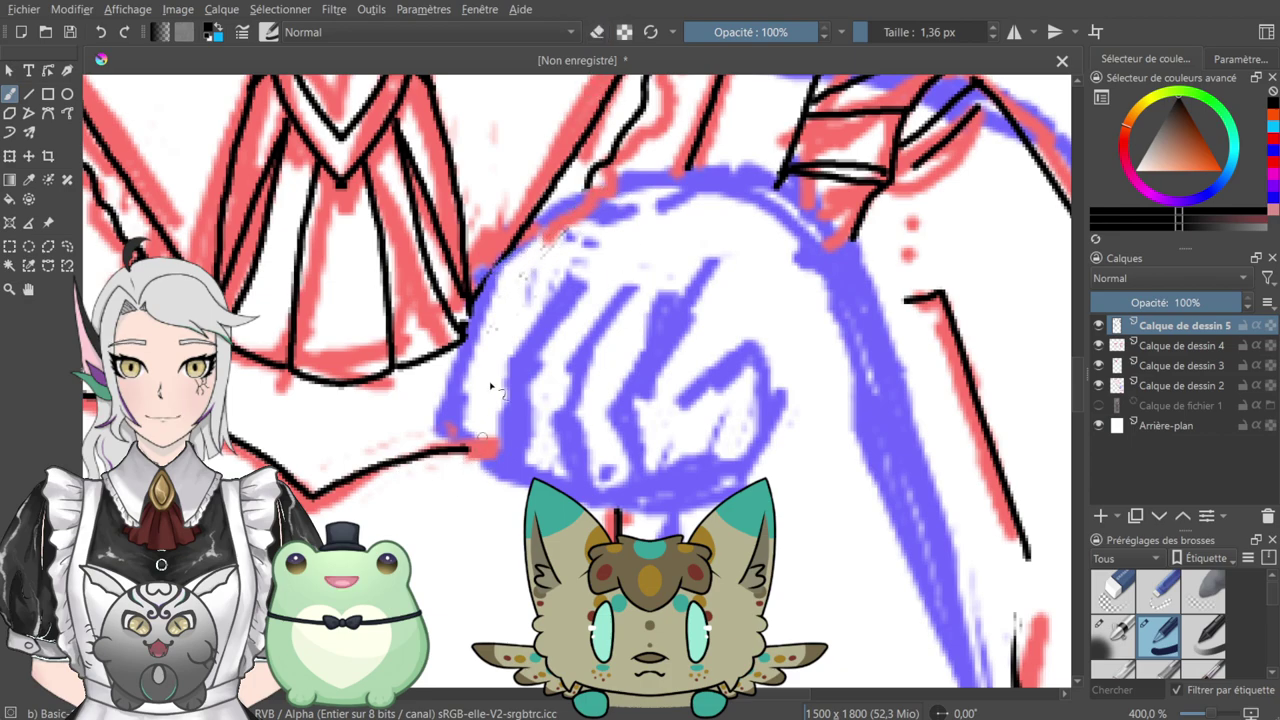
- Ink the right paw's outline from its lower corner up over the rounded top and down to the start of the forearm
drag(460, 447, 495, 464)
mouse_move(438, 432)
mouse_down()
mouse_move(506, 260)
mouse_move(604, 184)
mouse_move(754, 180)
mouse_move(797, 192)
mouse_move(852, 250)
mouse_move(775, 152)
mouse_move(802, 312)
mouse_up()
drag(805, 237, 946, 289)
drag(866, 183, 789, 94)
mouse_move(872, 242)
mouse_down()
mouse_move(827, 115)
mouse_move(802, 250)
mouse_move(695, 285)
mouse_up()
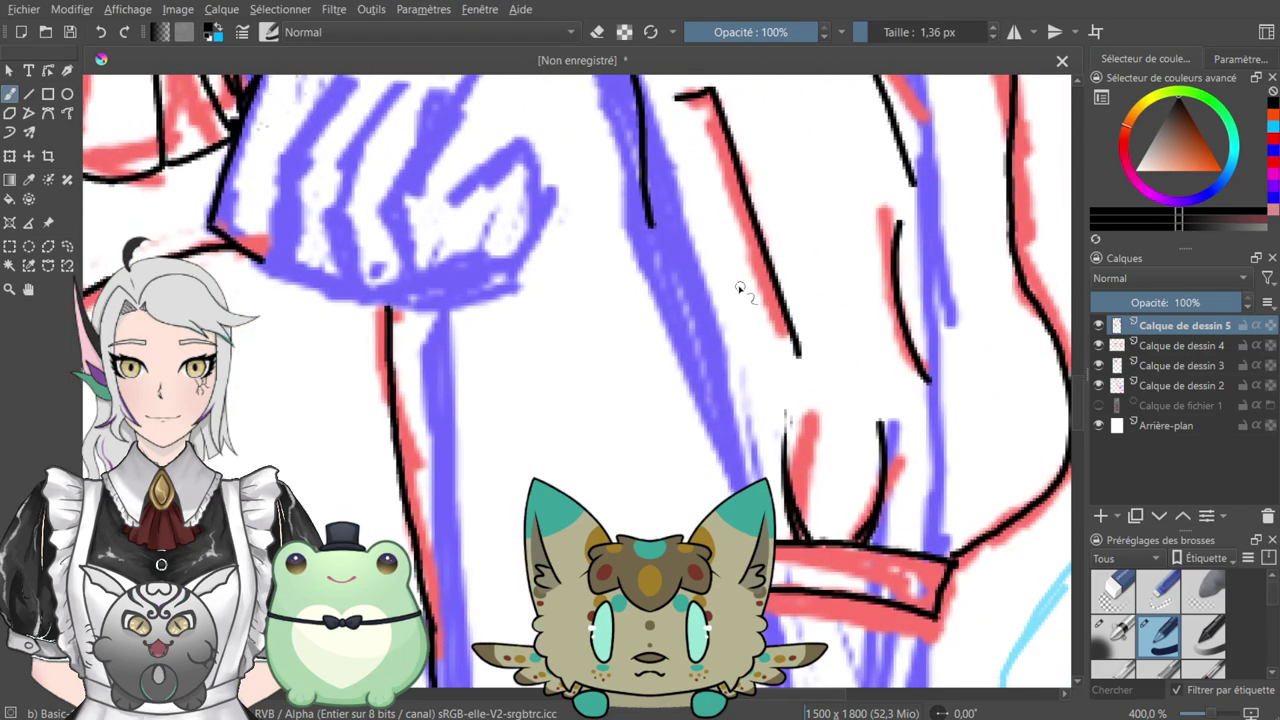
- Ink the right paw's first finger line with its lower edge and the second finger line, redoing the second one
drag(532, 314, 737, 449)
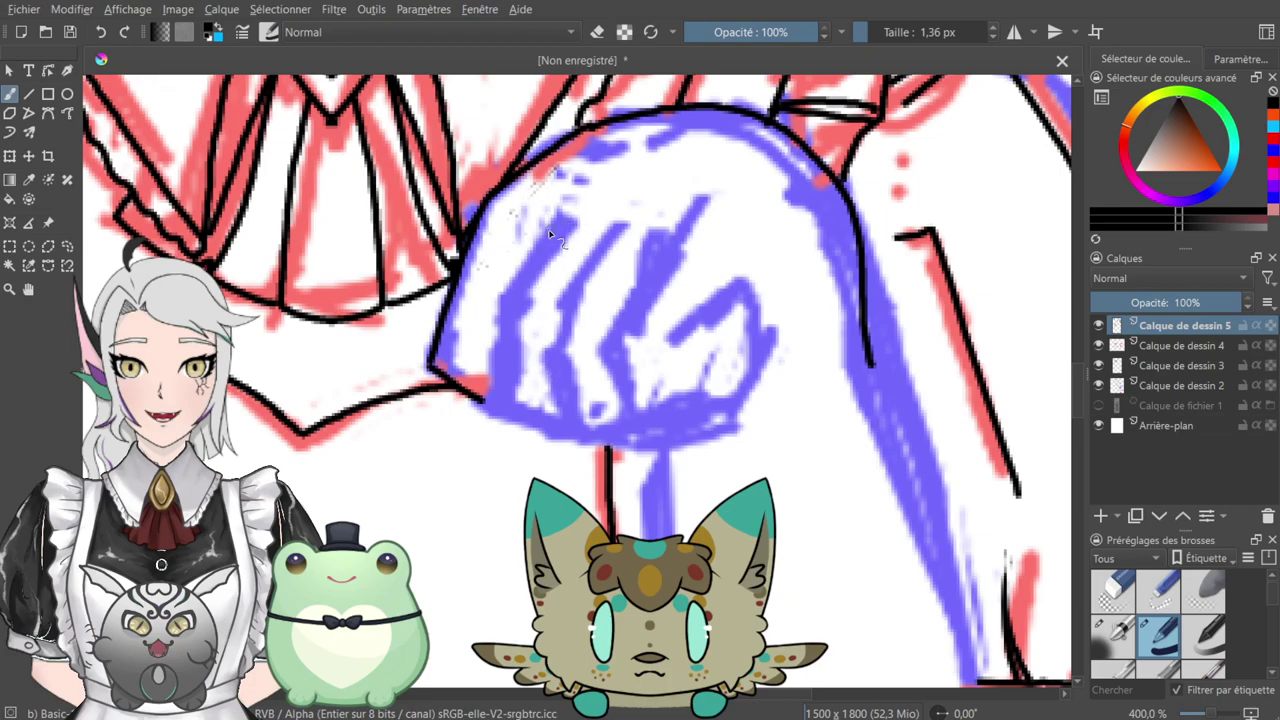
mouse_move(562, 218)
mouse_down()
mouse_move(506, 300)
mouse_move(495, 365)
mouse_up()
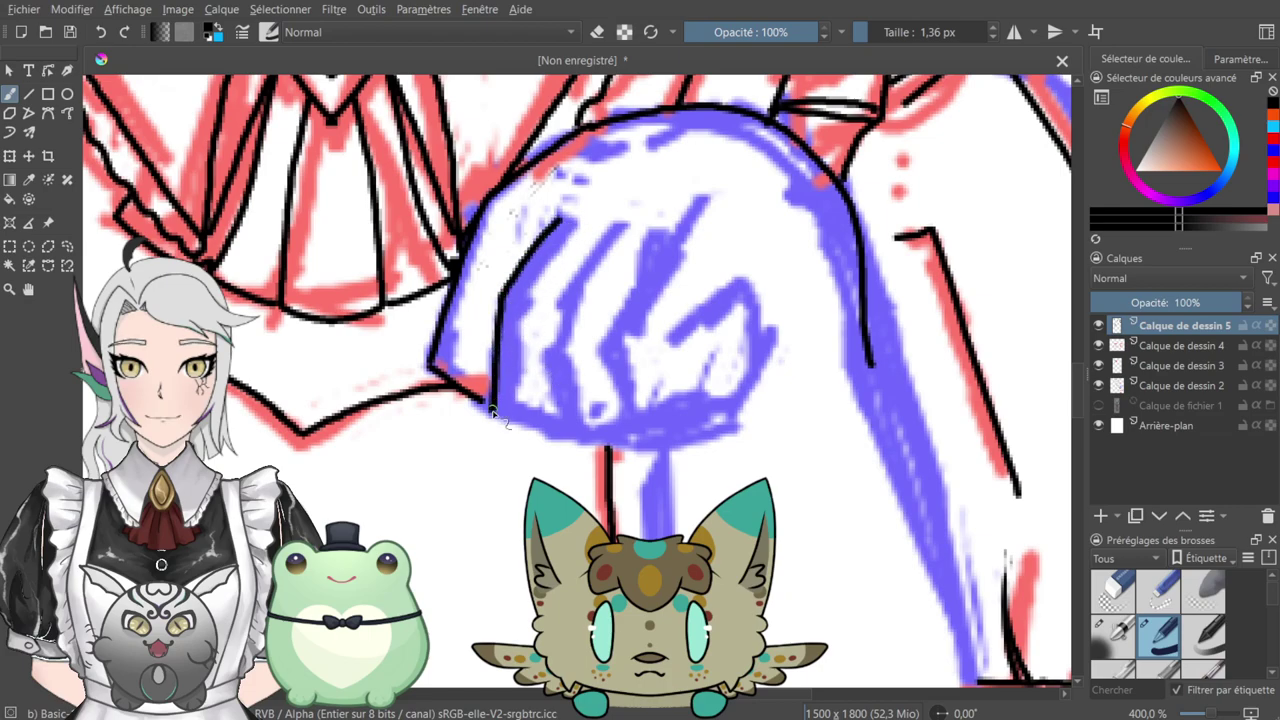
drag(490, 412, 577, 432)
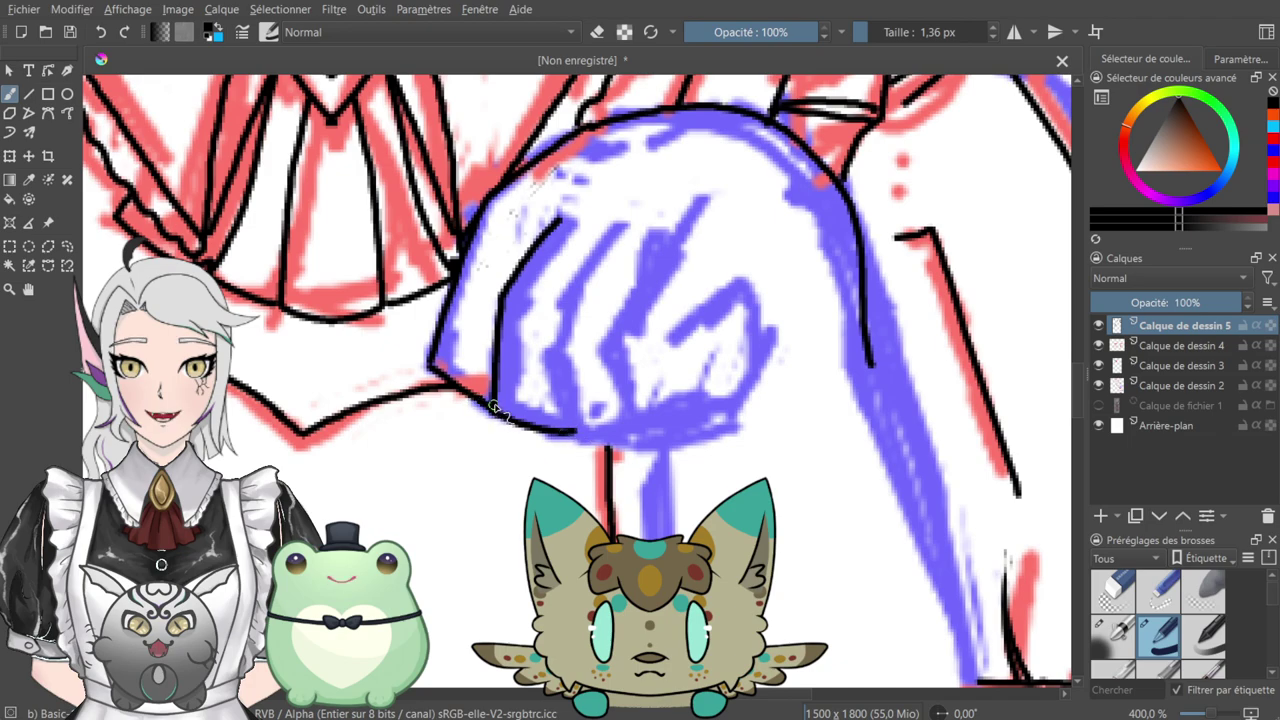
mouse_move(543, 347)
mouse_down()
mouse_move(575, 425)
mouse_move(592, 440)
mouse_move(636, 436)
mouse_up()
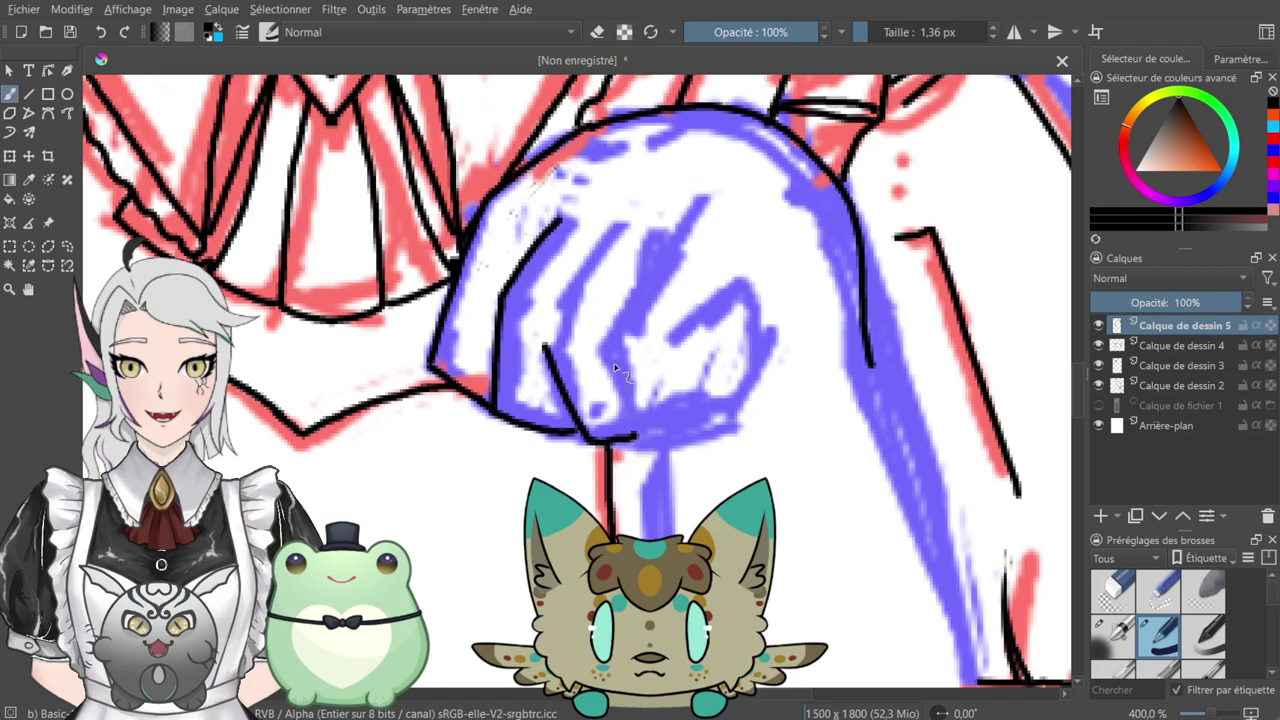
drag(545, 345, 566, 290)
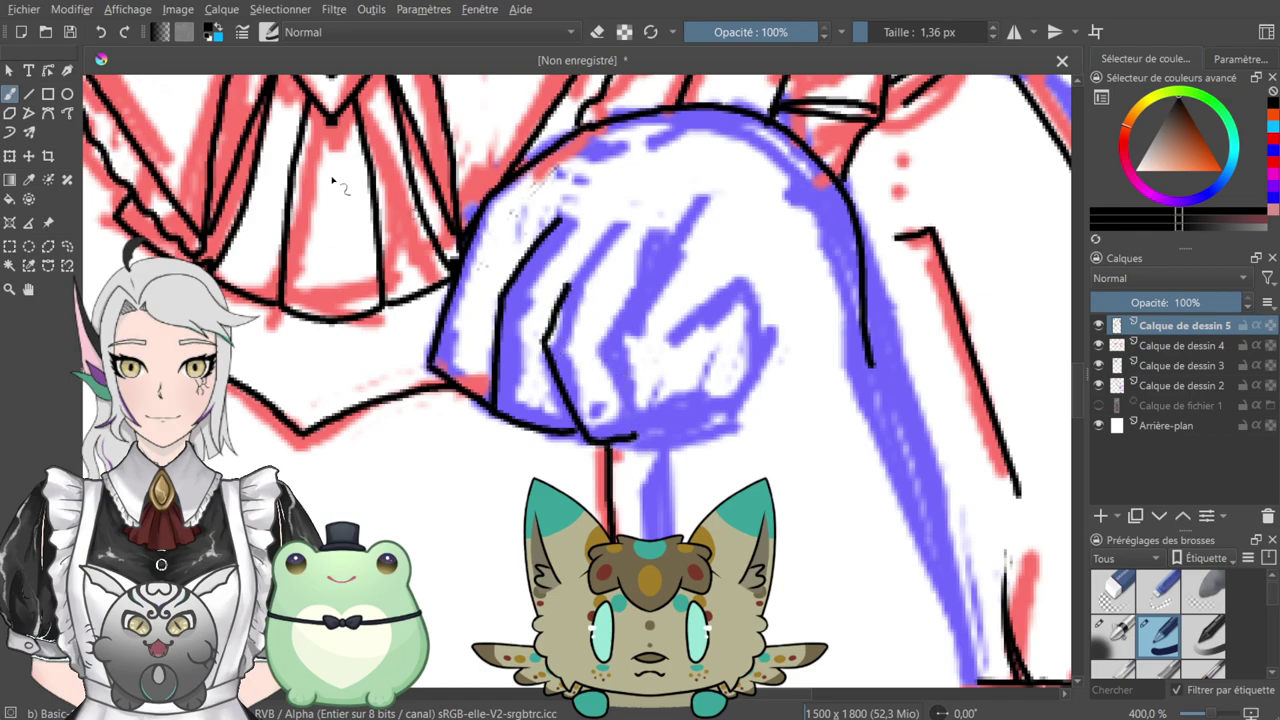
key(ctrl+z)
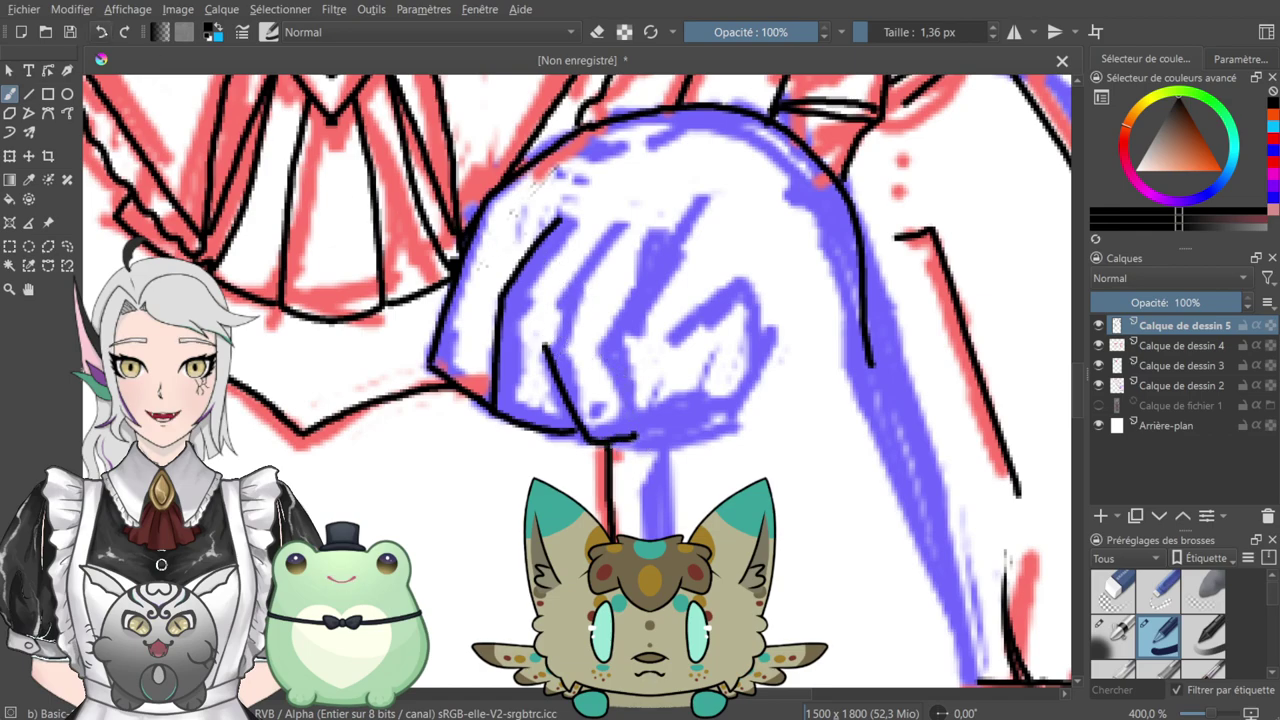
key(ctrl+z)
mouse_move(582, 440)
mouse_down()
mouse_move(555, 302)
mouse_move(620, 226)
mouse_move(568, 295)
mouse_up()
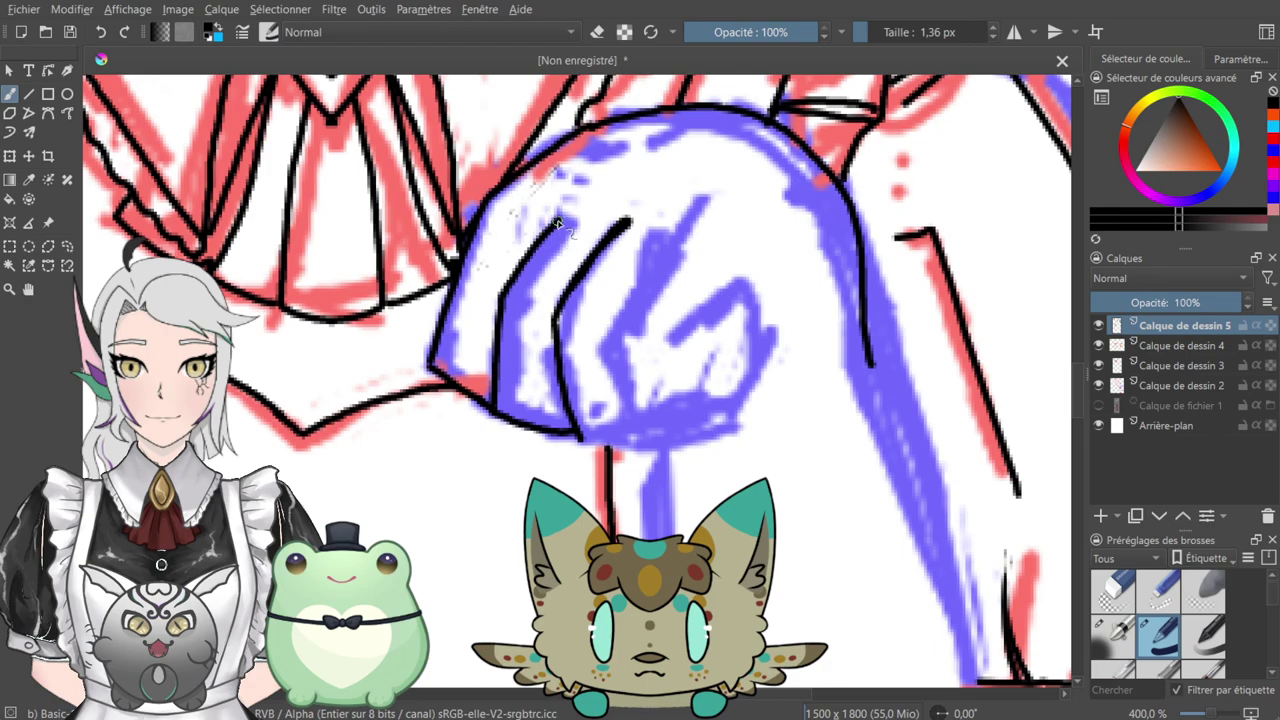
- Thicken the upper tip of the right paw's first finger line
drag(560, 220, 517, 276)
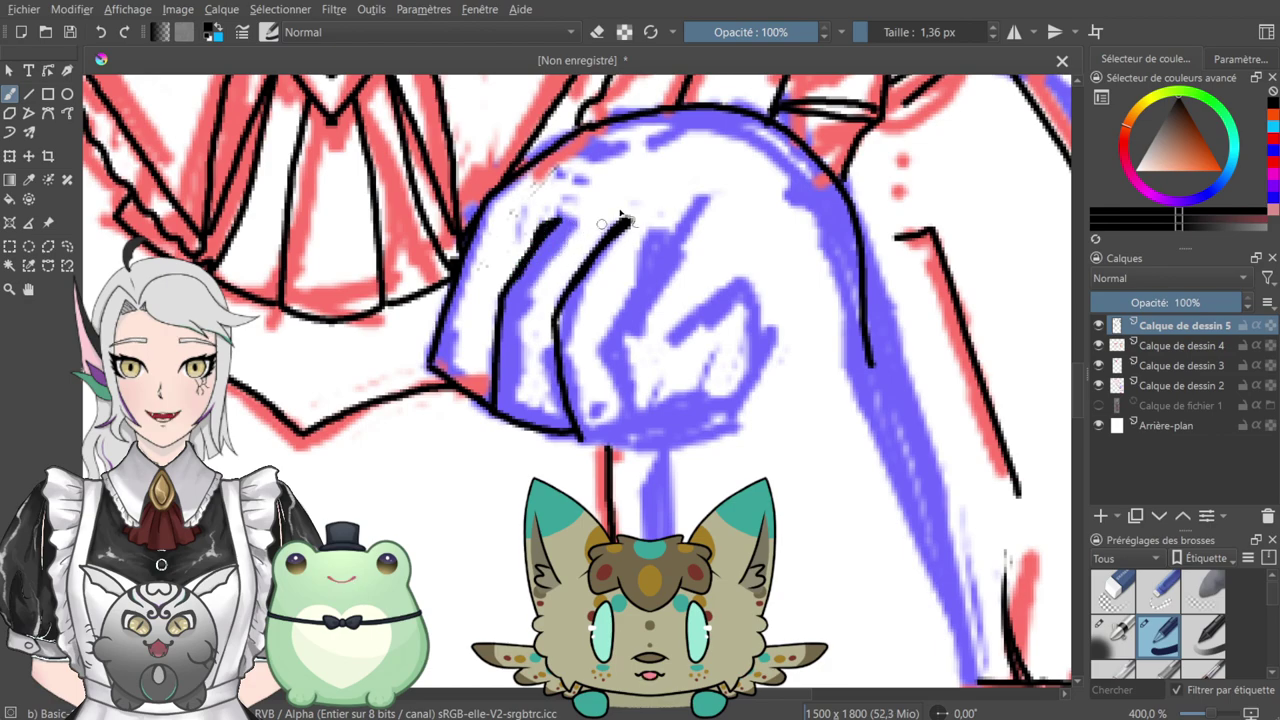
click(597, 32)
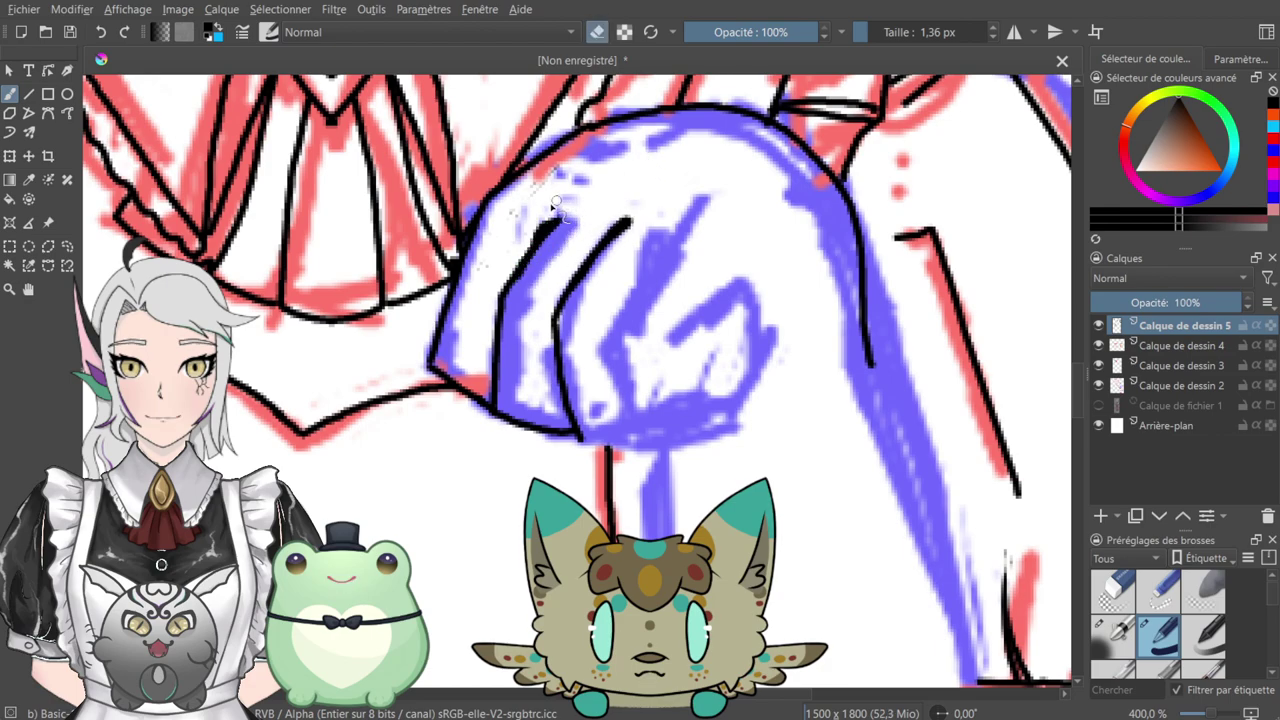
click(597, 32)
drag(555, 223, 518, 271)
key(ctrl+z)
- Ink the second fingertip's lower edge and the third finger line curving around the paw's underside, redoing the curve
drag(660, 202, 577, 134)
drag(498, 372, 556, 364)
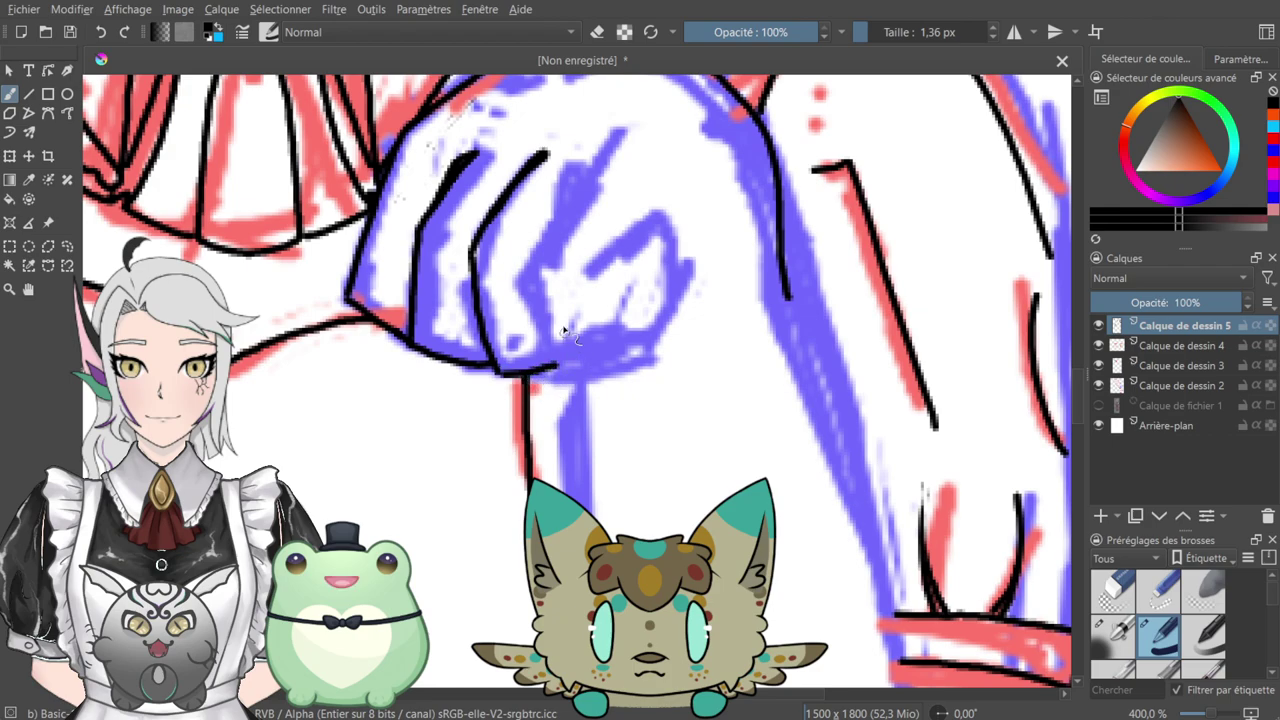
mouse_move(520, 277)
mouse_down()
mouse_move(552, 372)
mouse_move(582, 371)
mouse_up()
key(ctrl+z)
key(ctrl+z)
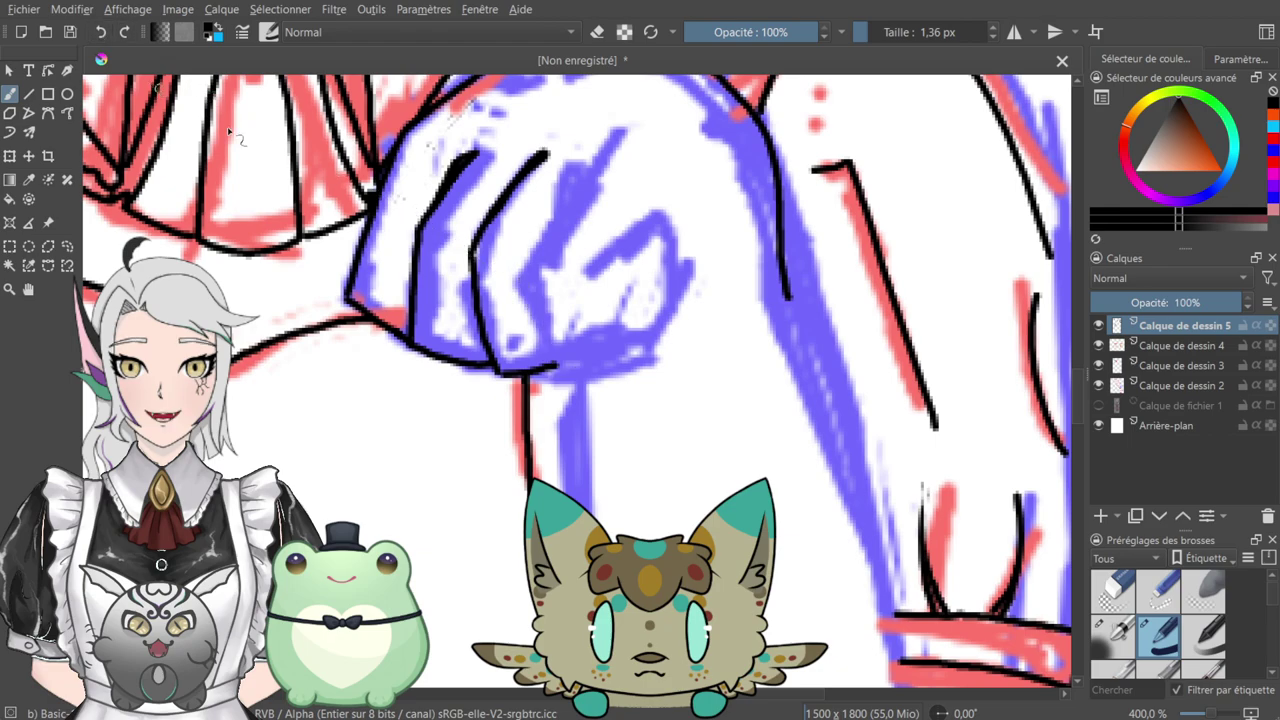
mouse_move(593, 178)
mouse_down()
mouse_move(530, 298)
mouse_move(559, 363)
mouse_move(652, 344)
mouse_move(681, 265)
mouse_up()
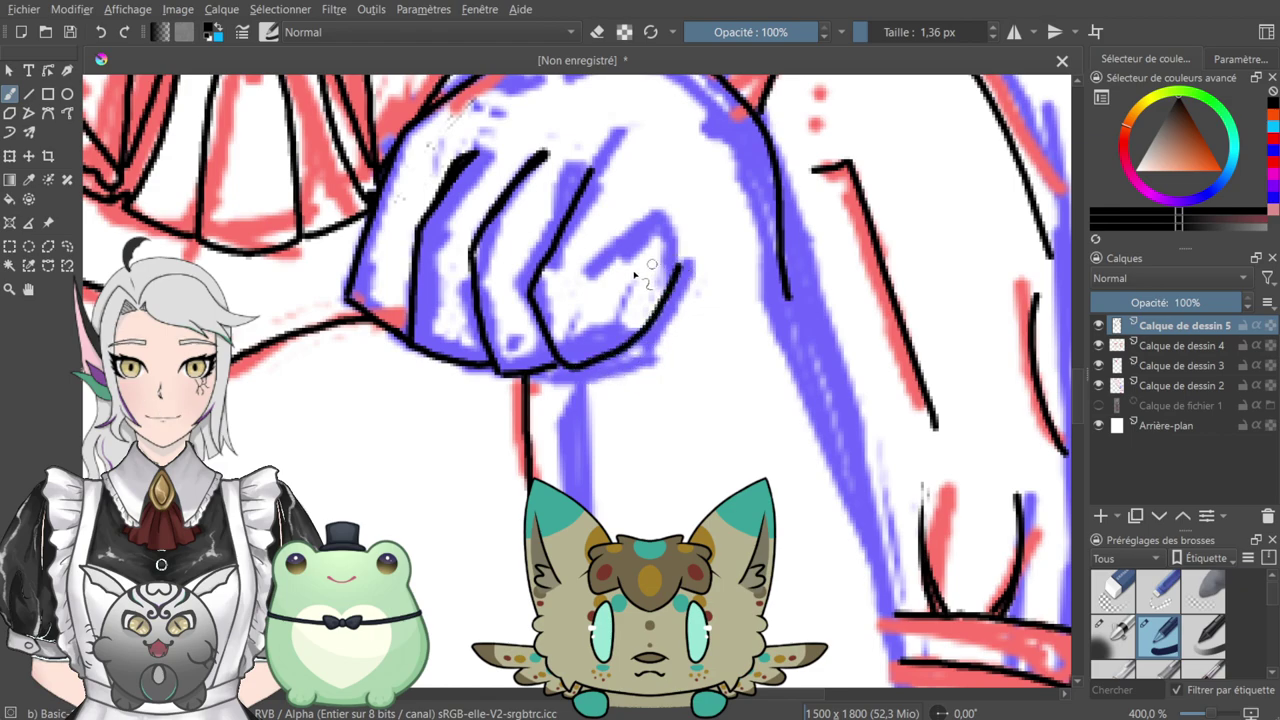
- Ink the right paw's thumb edge and the short crease strokes above it, undoing stray strokes
mouse_move(590, 298)
mouse_down()
mouse_move(682, 264)
mouse_move(626, 243)
mouse_up()
drag(637, 194, 617, 272)
key(ctrl+z)
key(ctrl+z)
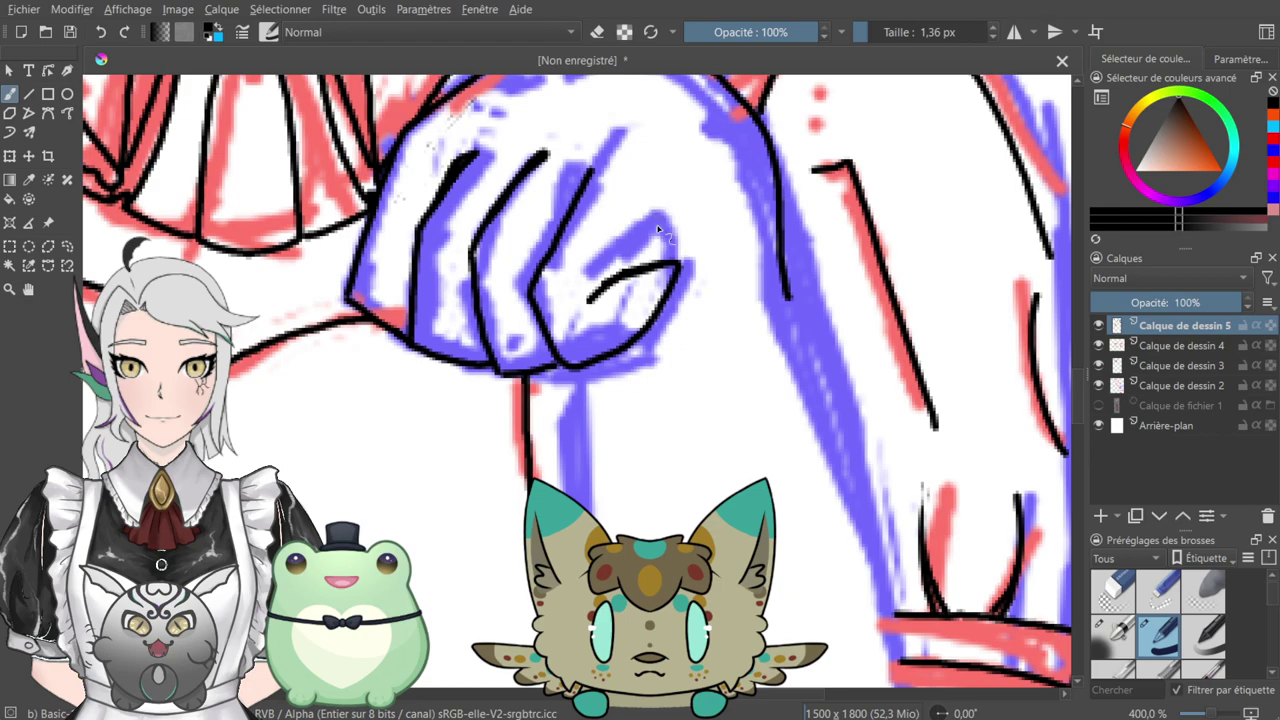
drag(658, 262, 679, 222)
click(597, 32)
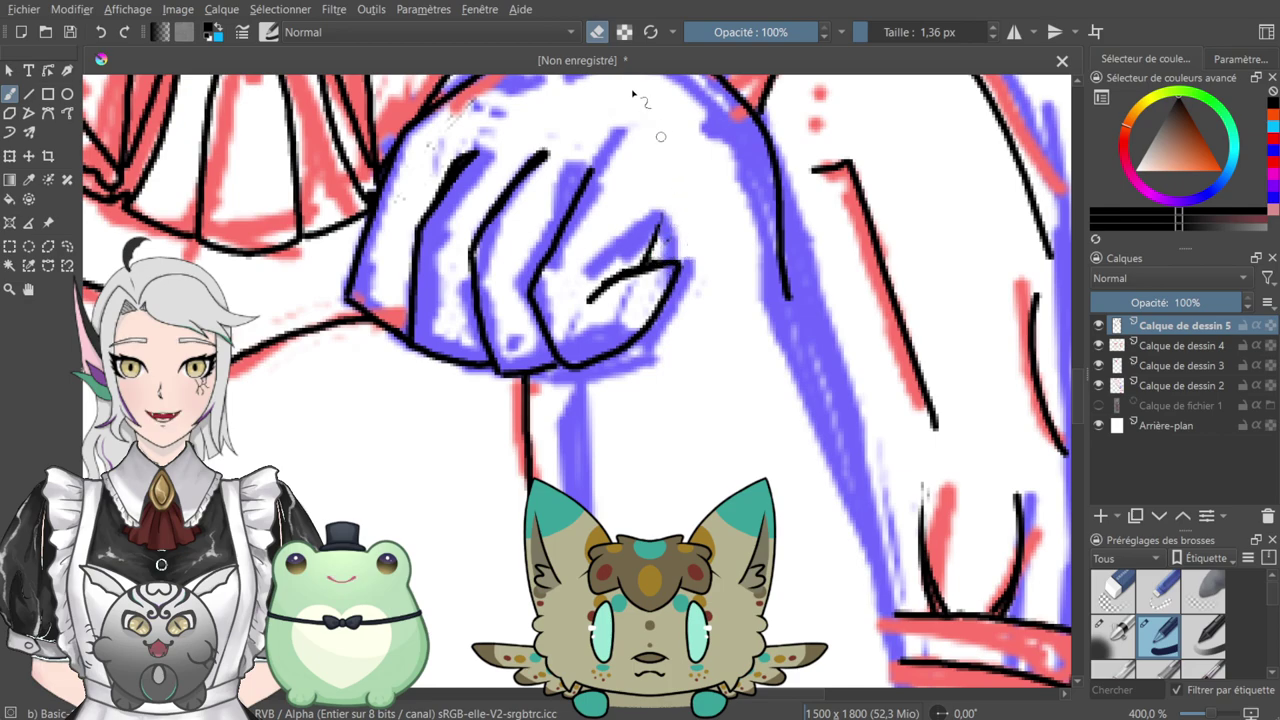
key(e)
drag(651, 262, 683, 228)
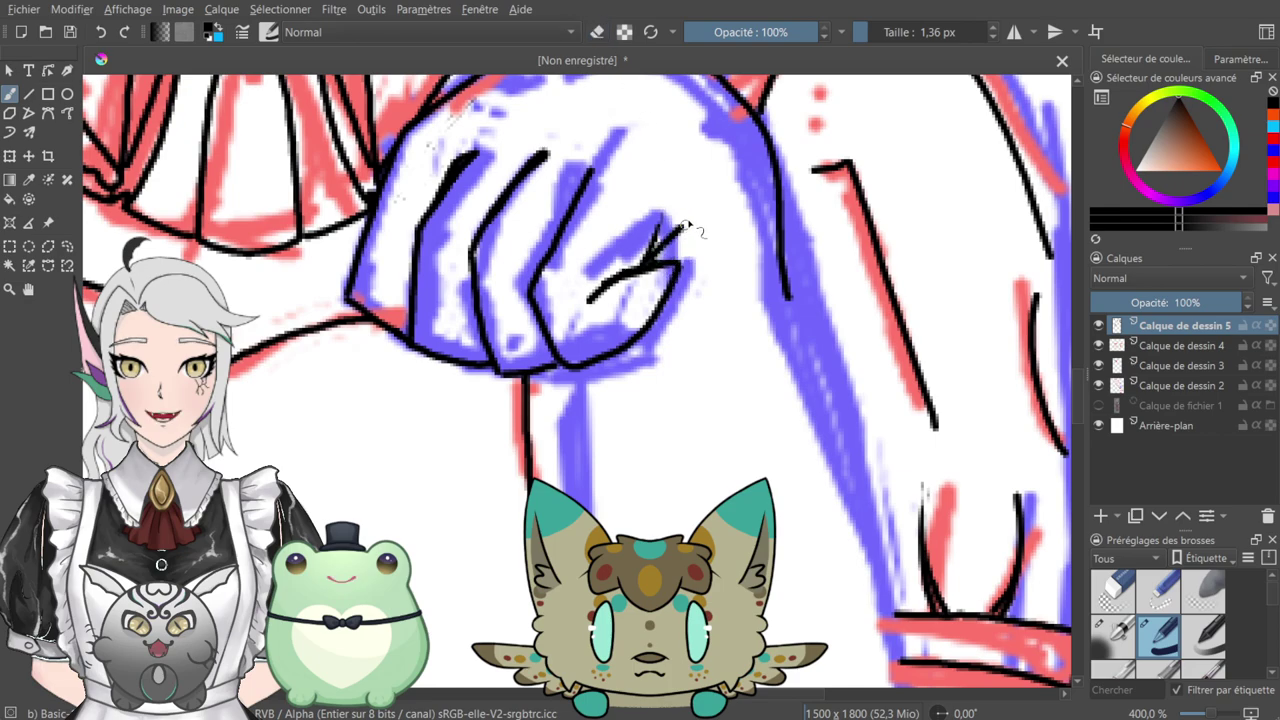
- Ink the curved lower edge of the palm beside the right paw's thumb and erase the overshooting start of the stroke
key(e)
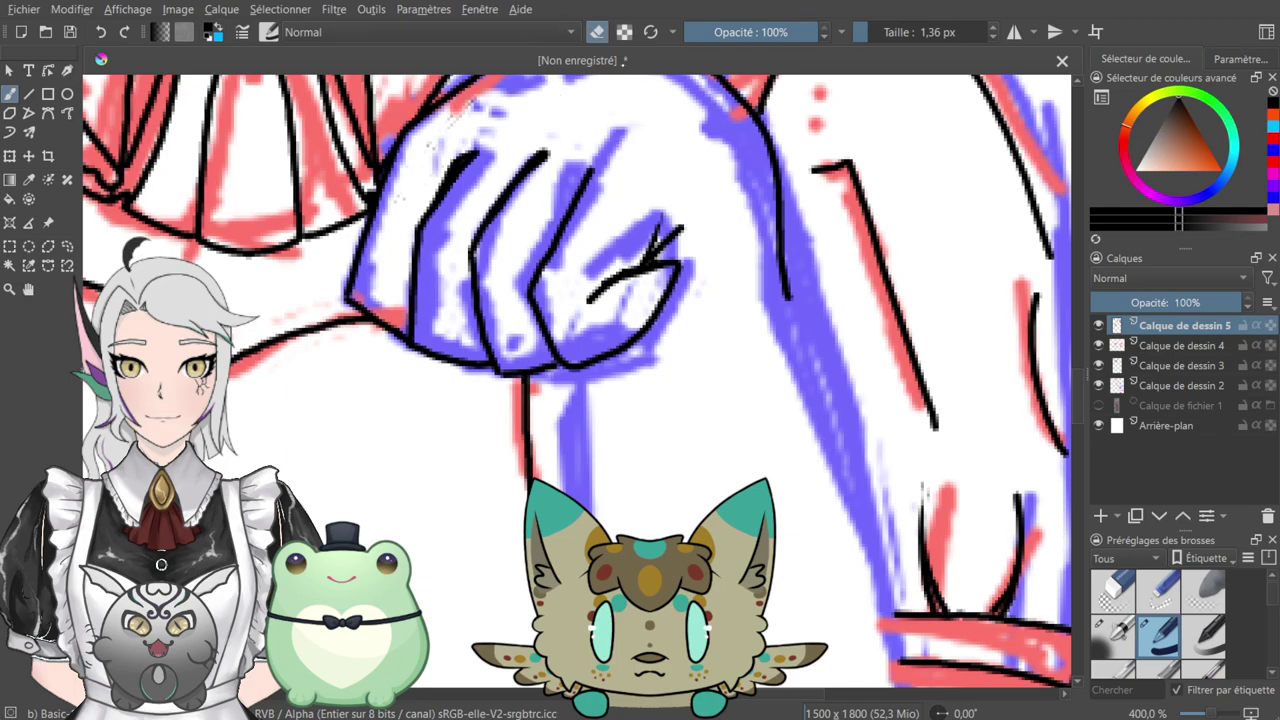
drag(602, 415, 572, 326)
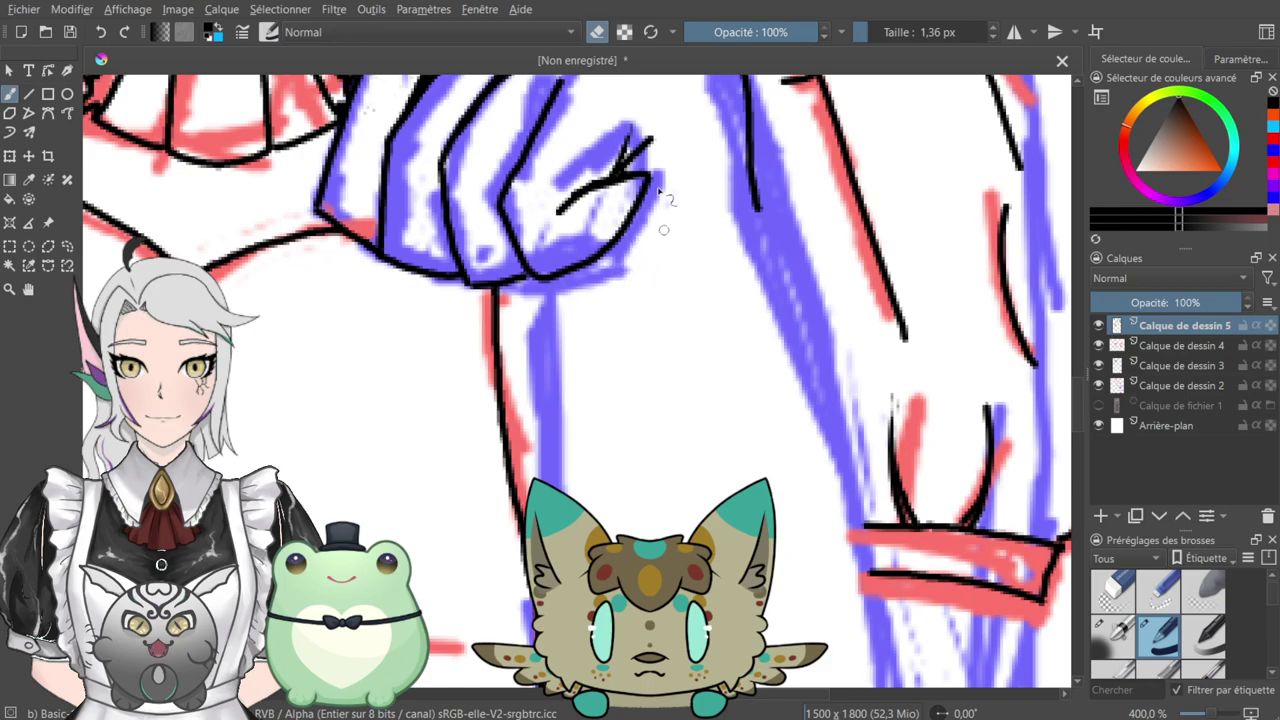
key(e)
mouse_move(605, 260)
mouse_down()
mouse_move(666, 251)
mouse_move(705, 182)
mouse_up()
mouse_move(705, 116)
mouse_down()
mouse_move(640, 414)
mouse_move(670, 336)
mouse_move(546, 131)
mouse_up()
mouse_move(612, 348)
mouse_down()
mouse_move(546, 314)
mouse_move(572, 327)
mouse_up()
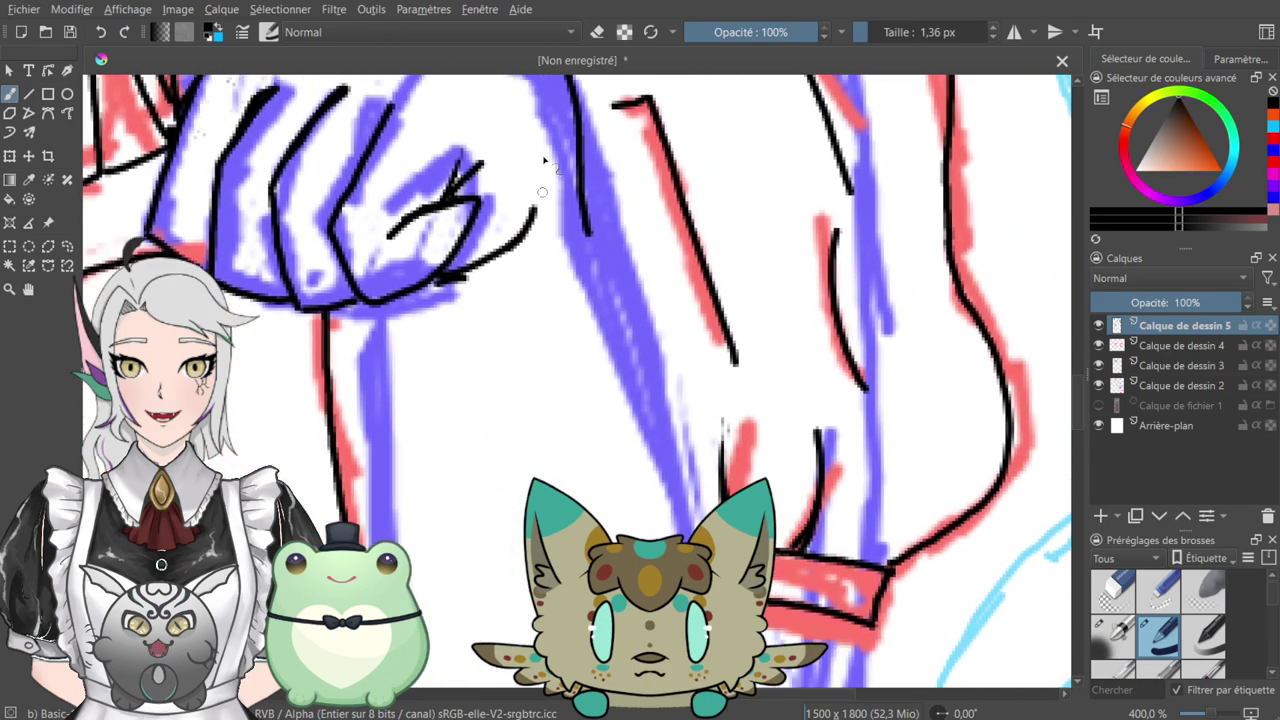
key(e)
mouse_move(460, 290)
mouse_down()
mouse_move(445, 292)
mouse_move(490, 286)
mouse_up()
key(e)
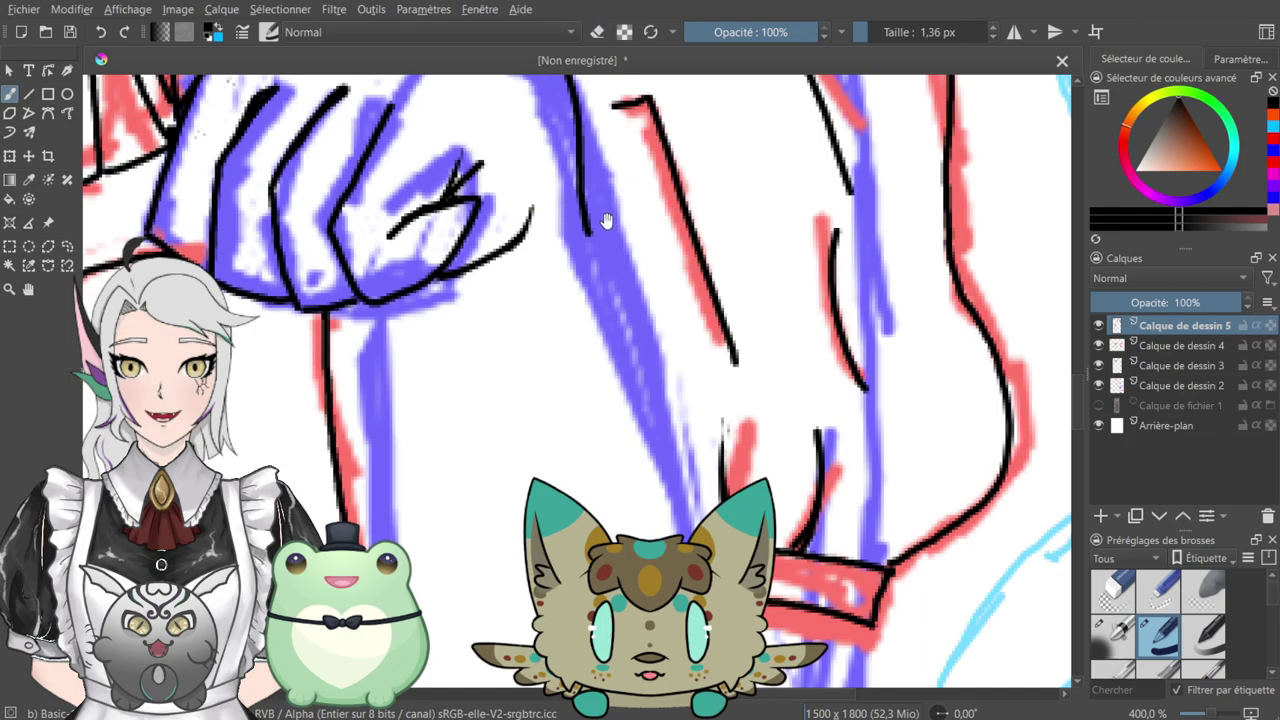
- Ink the right forearm's long edge from the wrist down past the sleeve cuff with the Freehand Path tool, redoing the stroke until it follows the sketch
drag(609, 224, 563, 92)
key(ctrl+minus)
key(ctrl+minus)
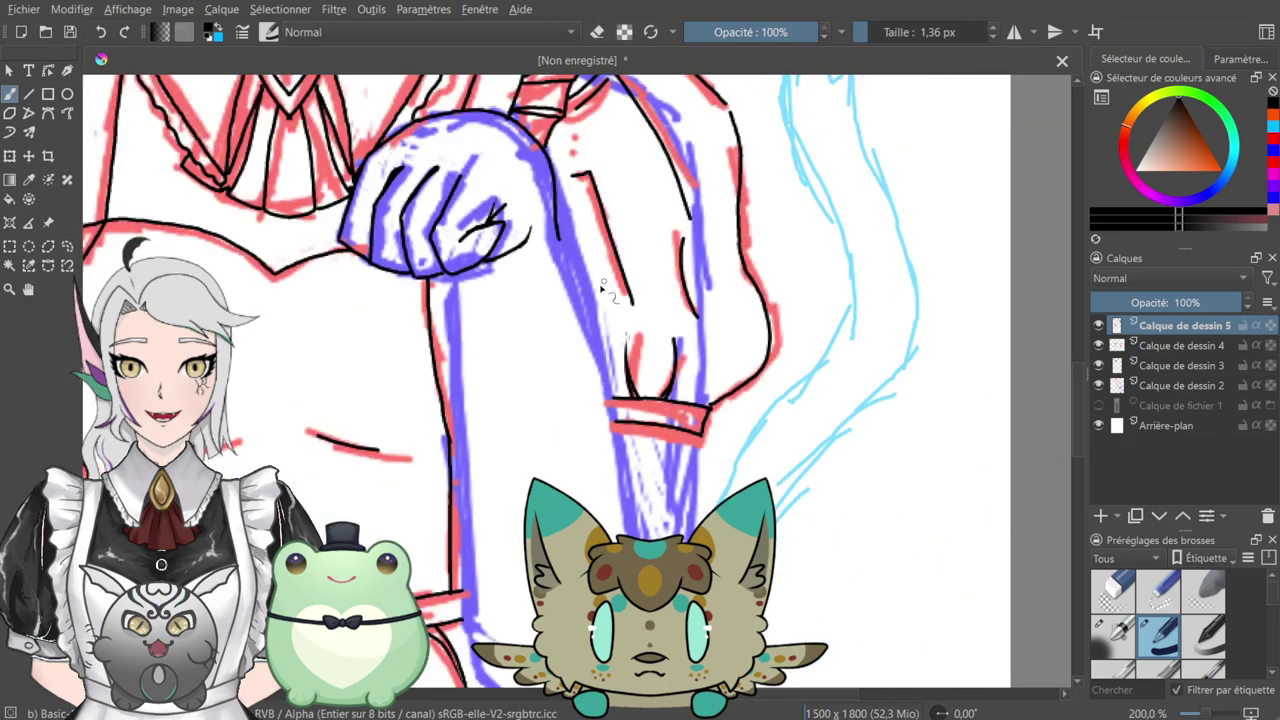
drag(557, 234, 646, 545)
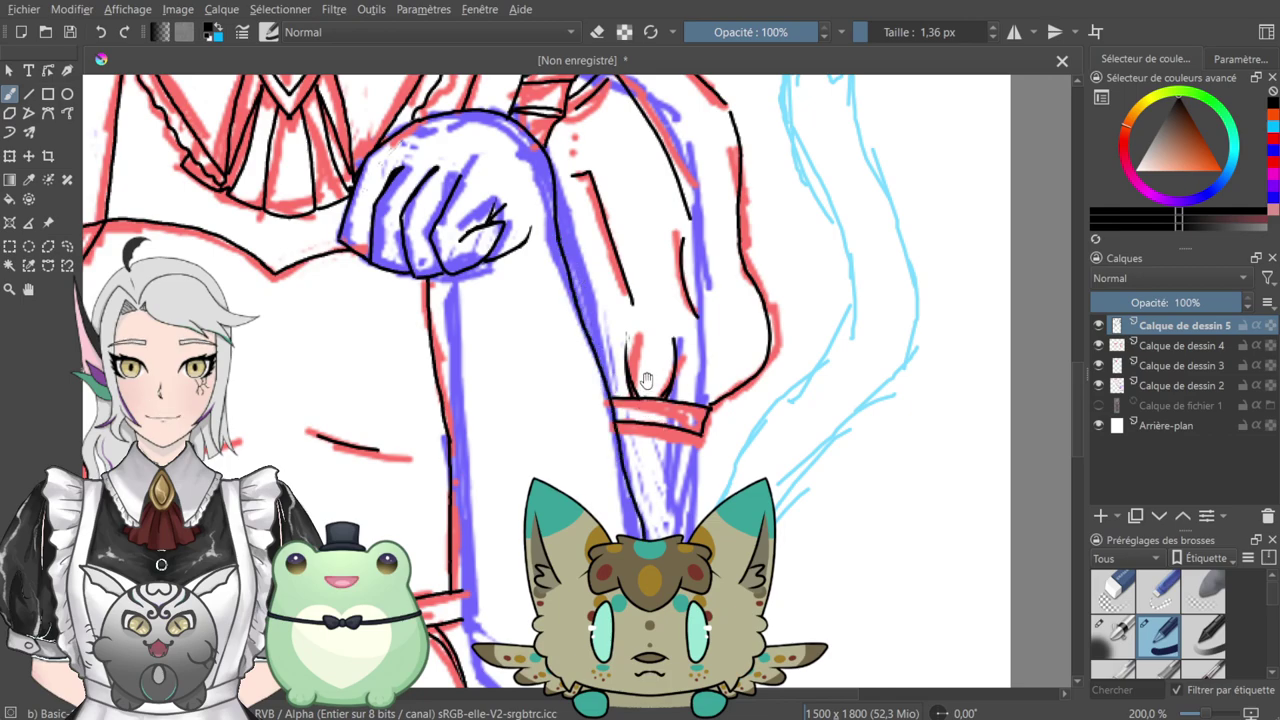
drag(450, 242, 460, 170)
key(ctrl+z)
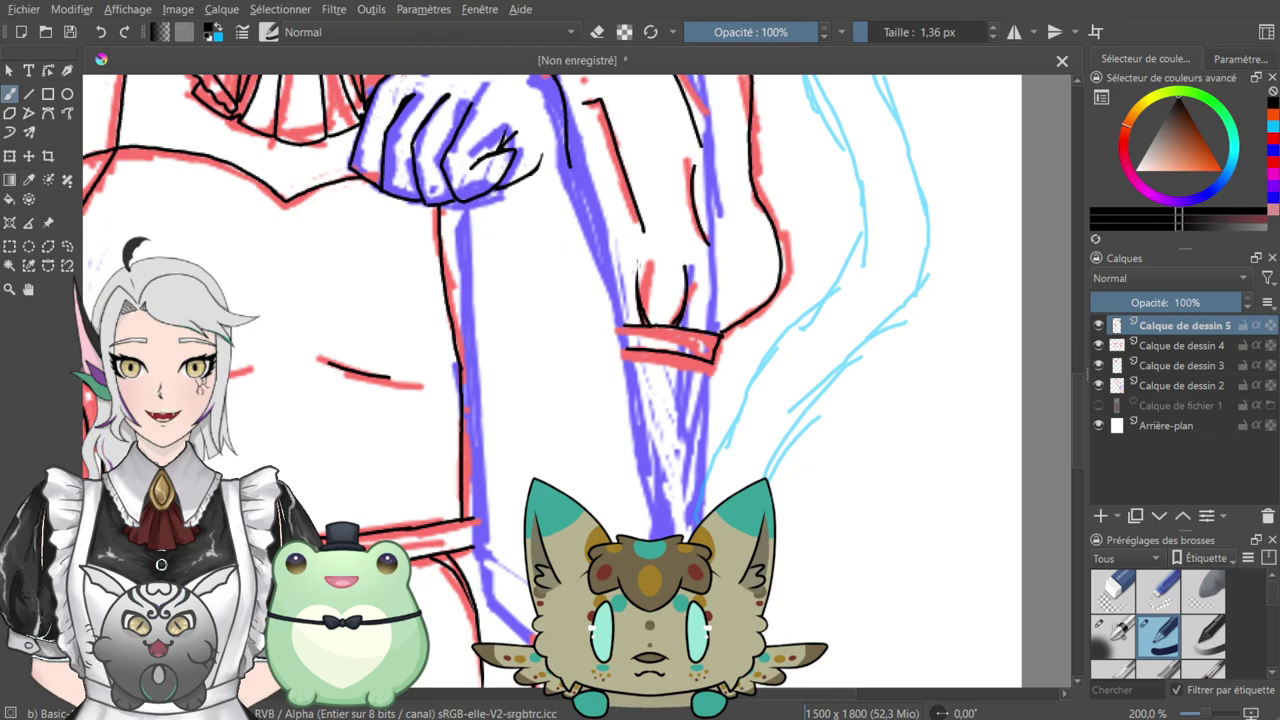
click(67, 113)
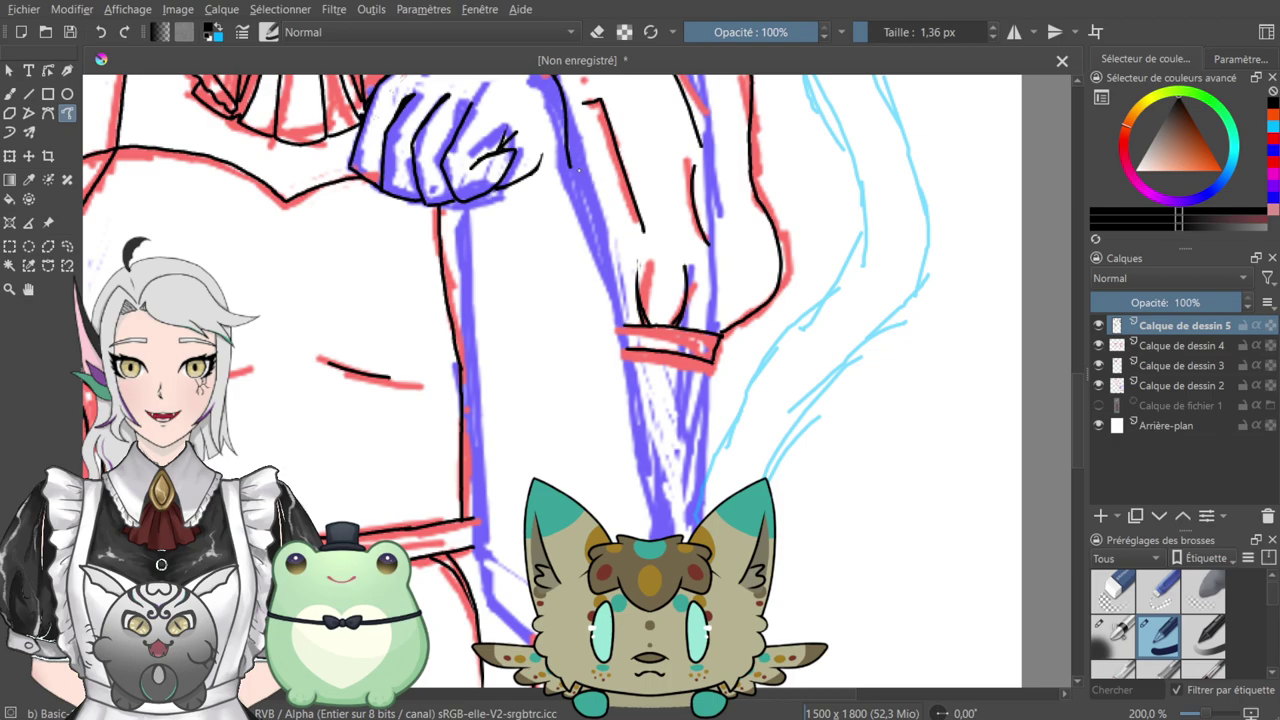
drag(567, 163, 682, 535)
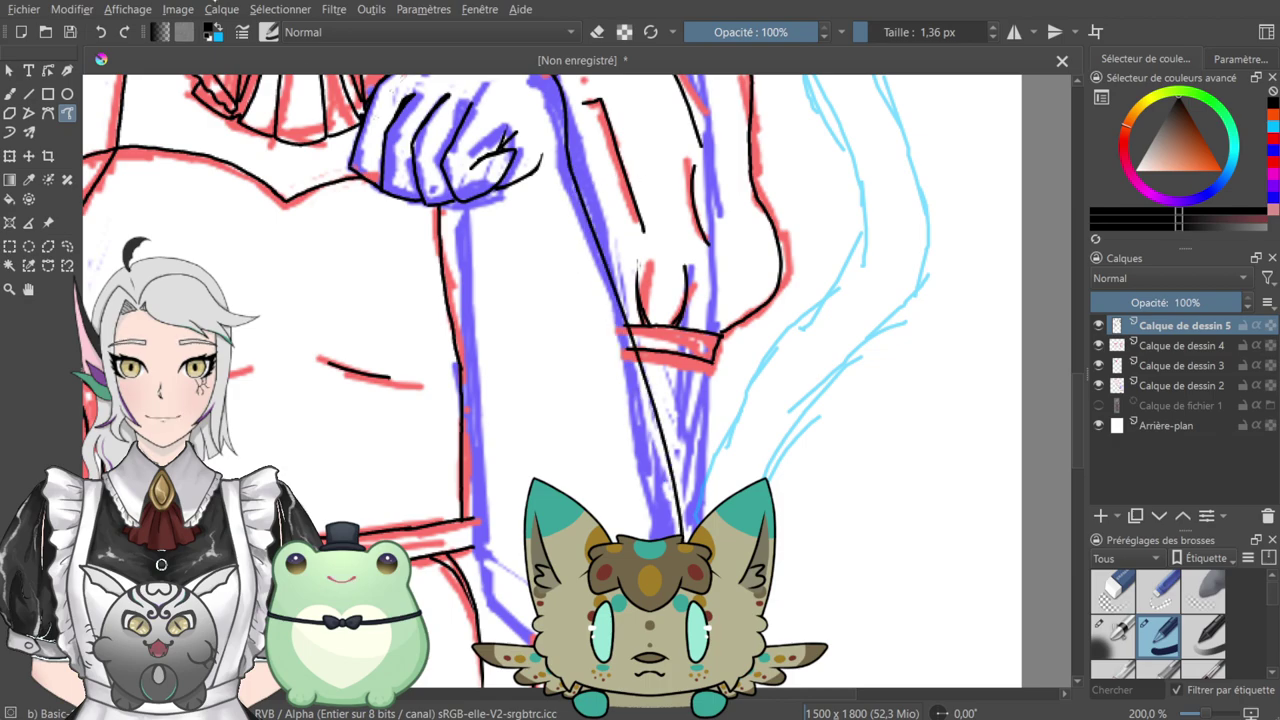
key(ctrl+z)
drag(567, 164, 680, 536)
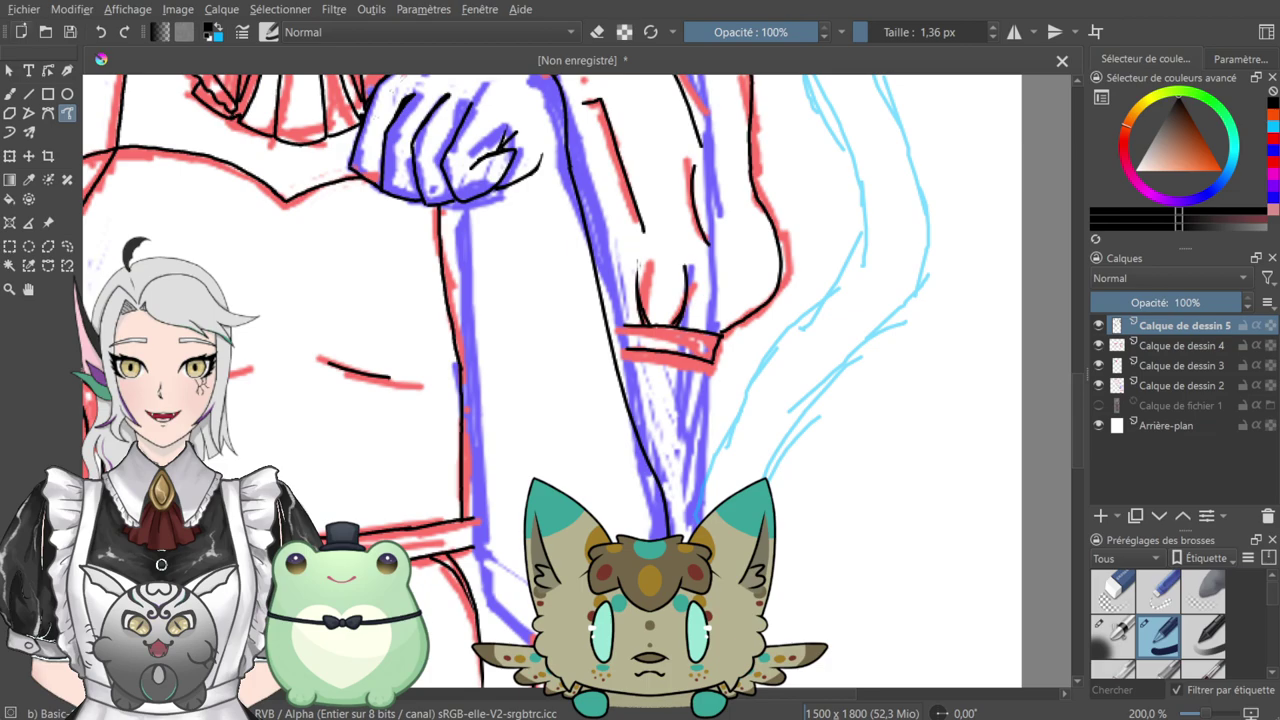
key(ctrl+z)
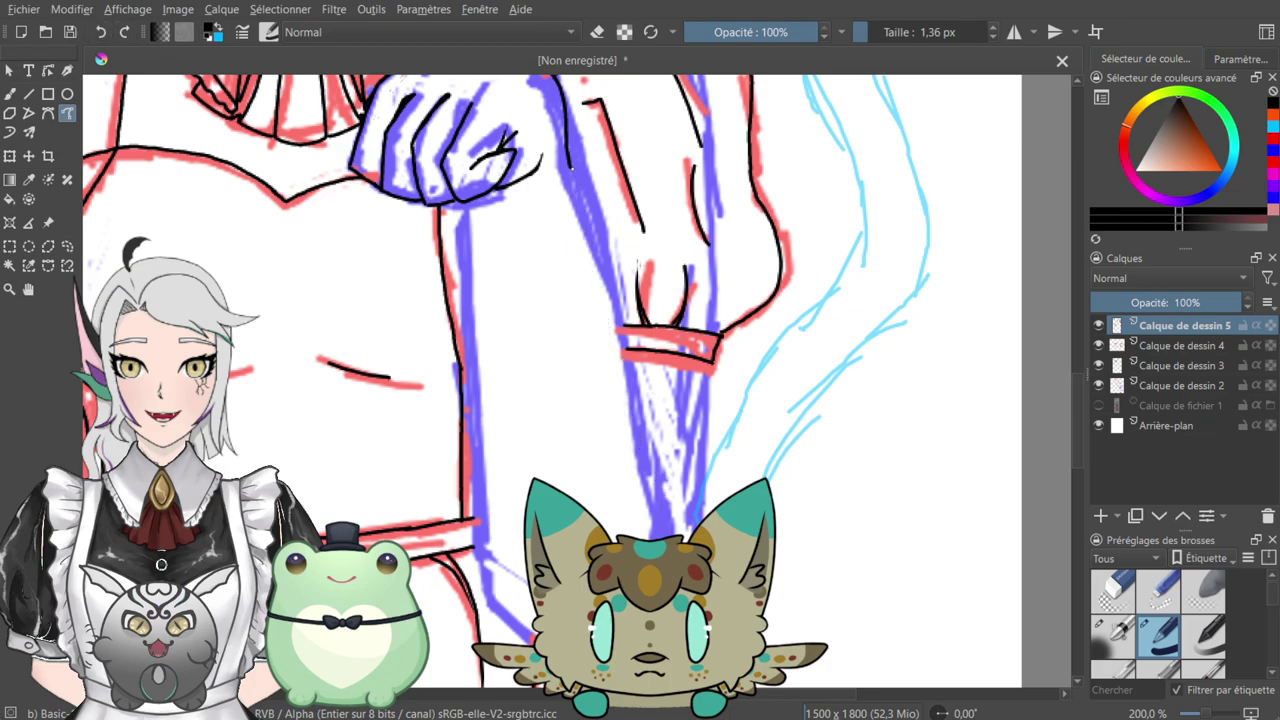
drag(586, 210, 671, 538)
key(ctrl+z)
scroll(660, 500, down, 2)
mouse_move(568, 84)
mouse_down()
mouse_move(594, 146)
mouse_move(632, 537)
mouse_up()
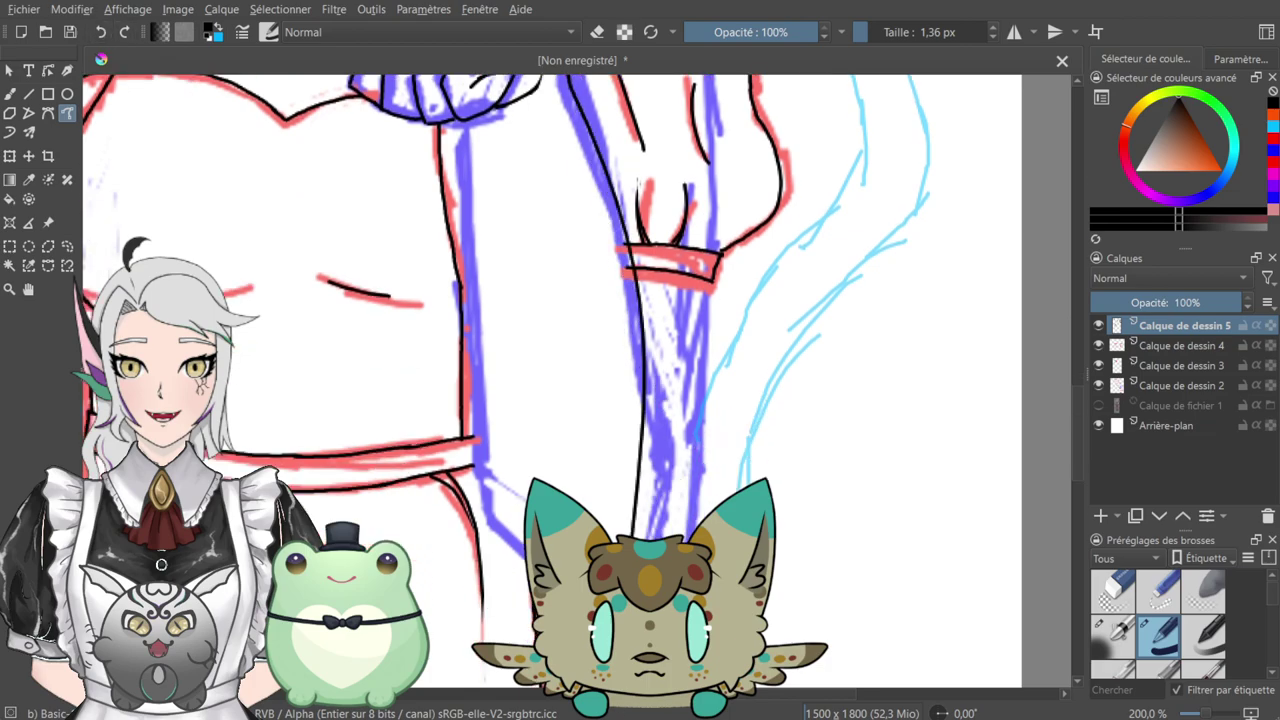
key(ctrl+z)
mouse_move(637, 171)
mouse_down()
mouse_move(646, 385)
mouse_move(676, 323)
mouse_move(681, 341)
mouse_move(675, 155)
mouse_up()
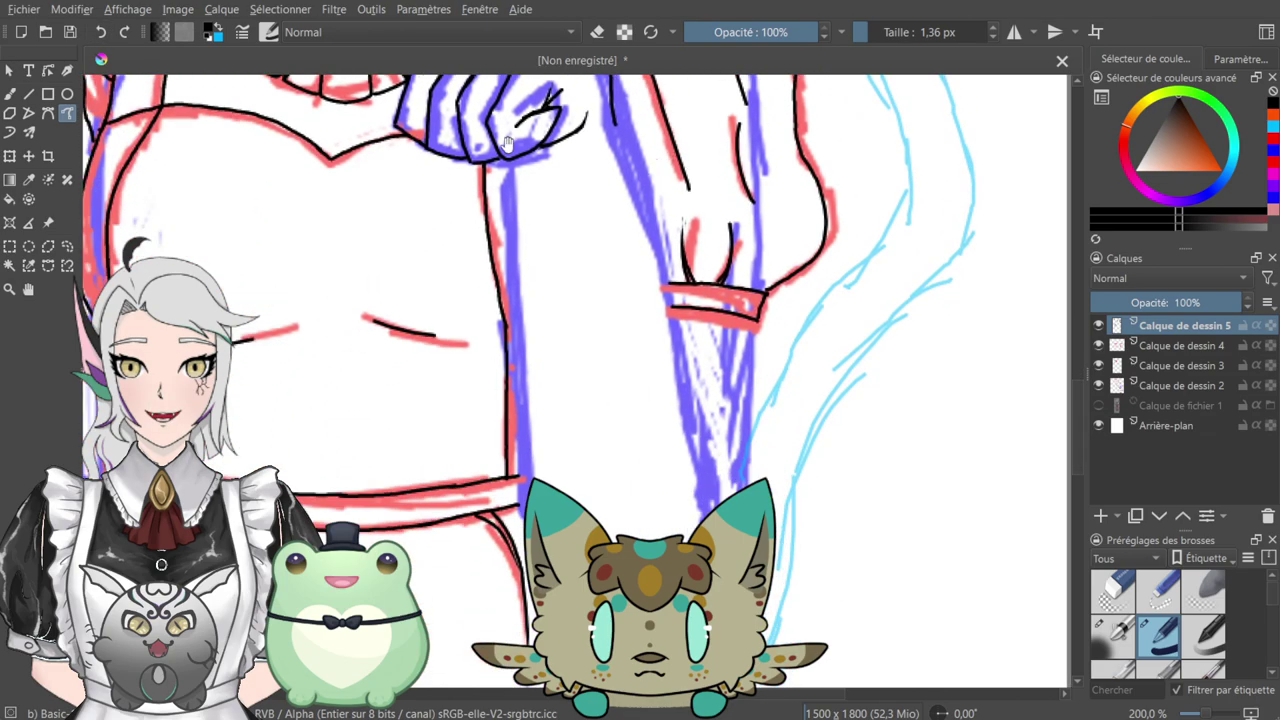
- Ink the right forearm's edge from beneath the paw down past the waistband to the elbow, redoing it with the Freehand Brush
drag(507, 160, 530, 488)
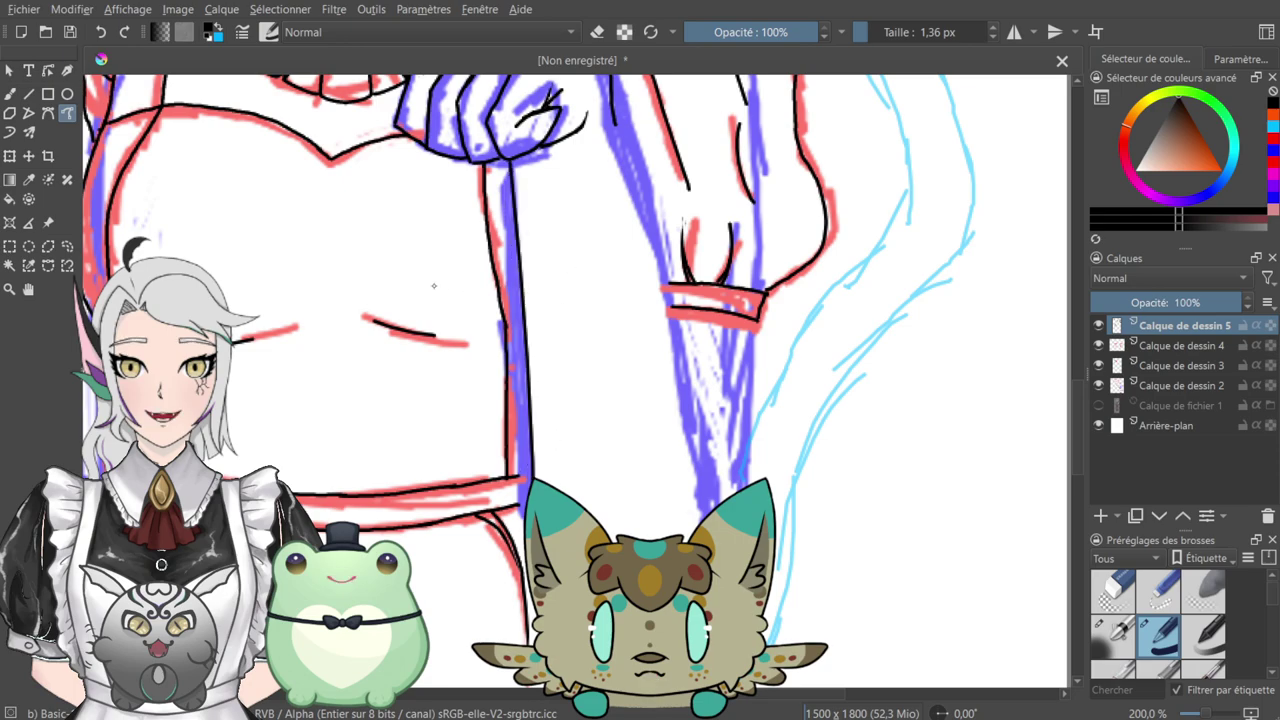
key(b)
key(ctrl+z)
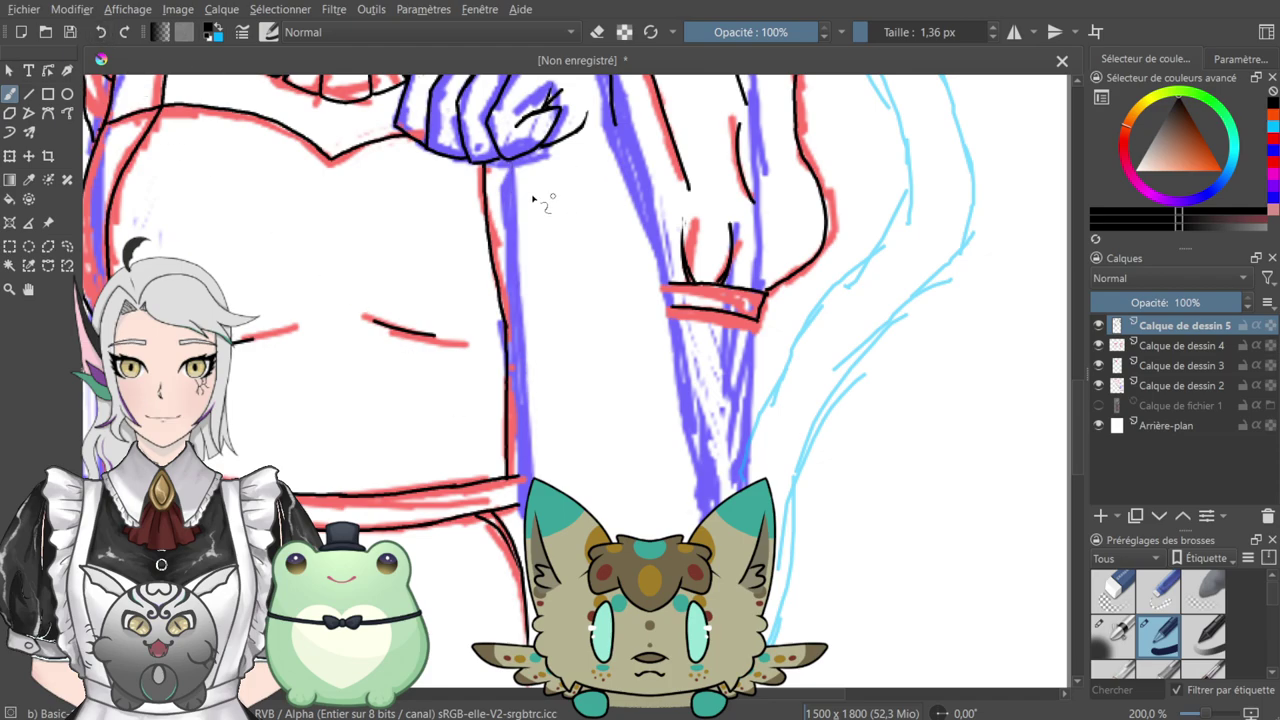
drag(510, 160, 520, 490)
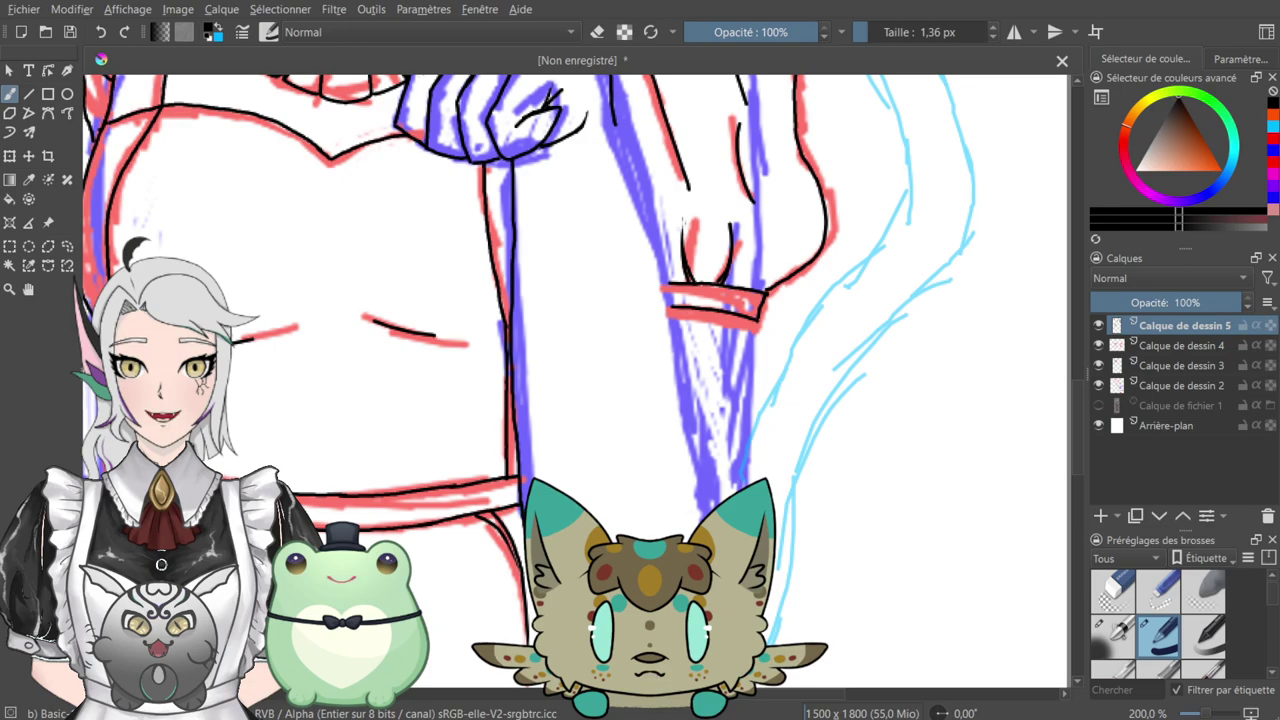
- Erase the overshooting end of the new forearm line near the elbow
key(e)
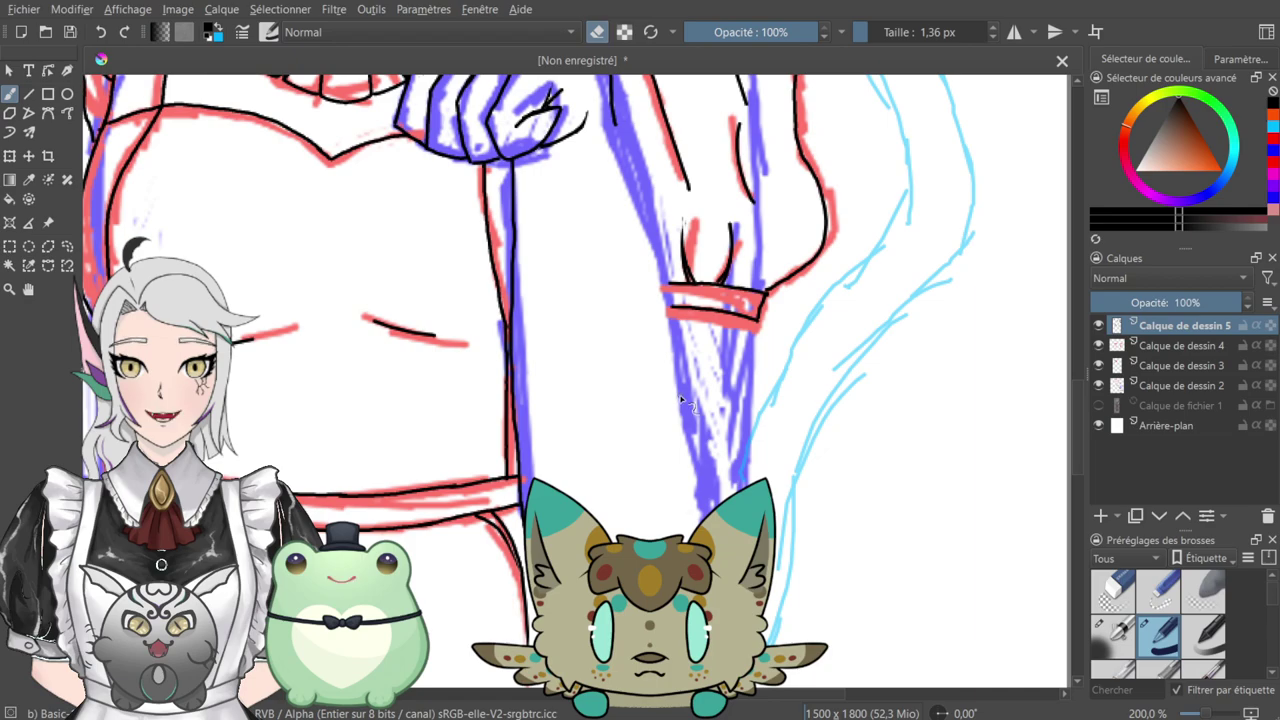
scroll(688, 437, up, 2)
scroll(717, 403, up, 2)
drag(717, 403, 667, 348)
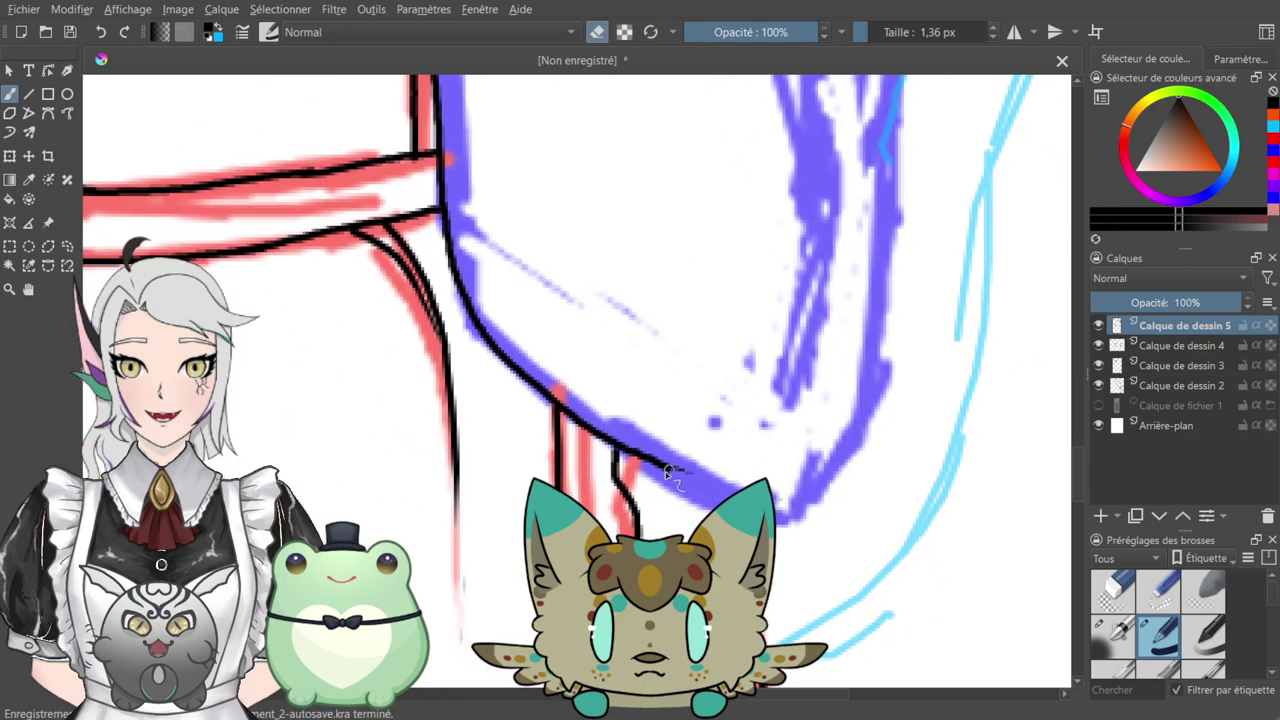
mouse_move(643, 465)
mouse_down()
mouse_move(683, 470)
mouse_move(646, 450)
mouse_up()
key(e)
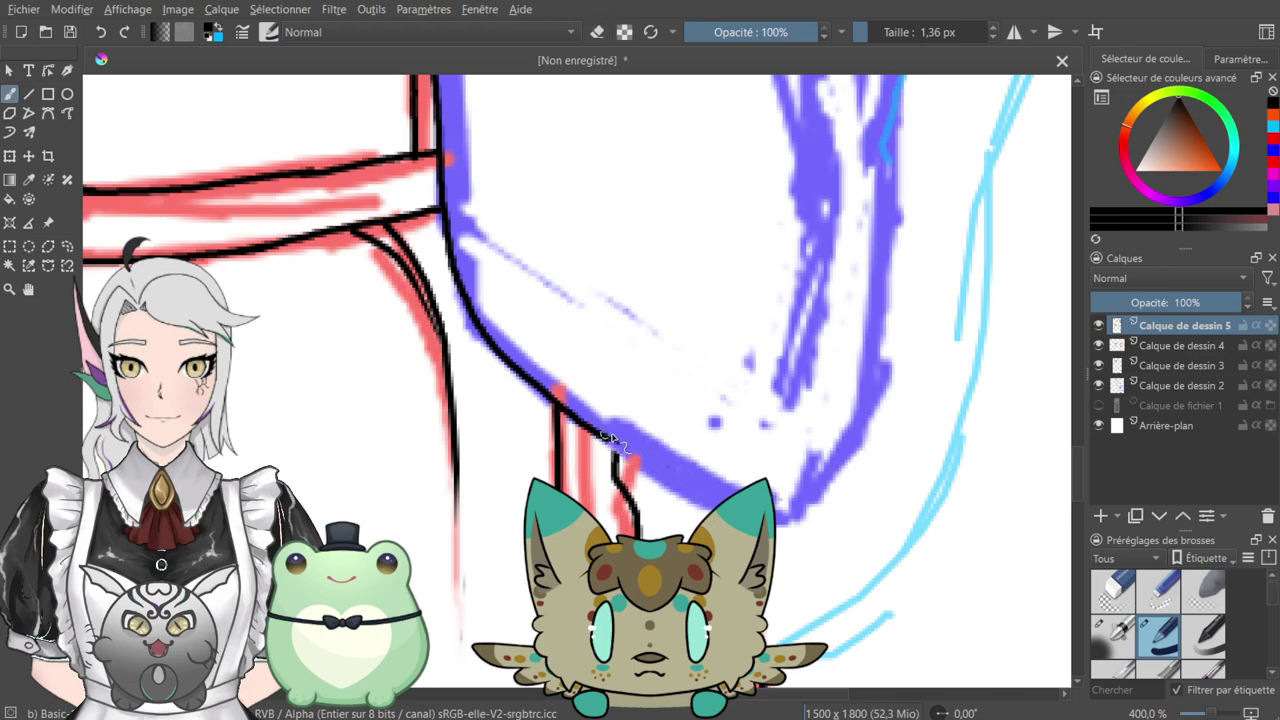
- Ink the right arm's outer edge between the sleeve cuff and the elbow, redoing the stroke until it follows the sketch
drag(826, 383, 753, 486)
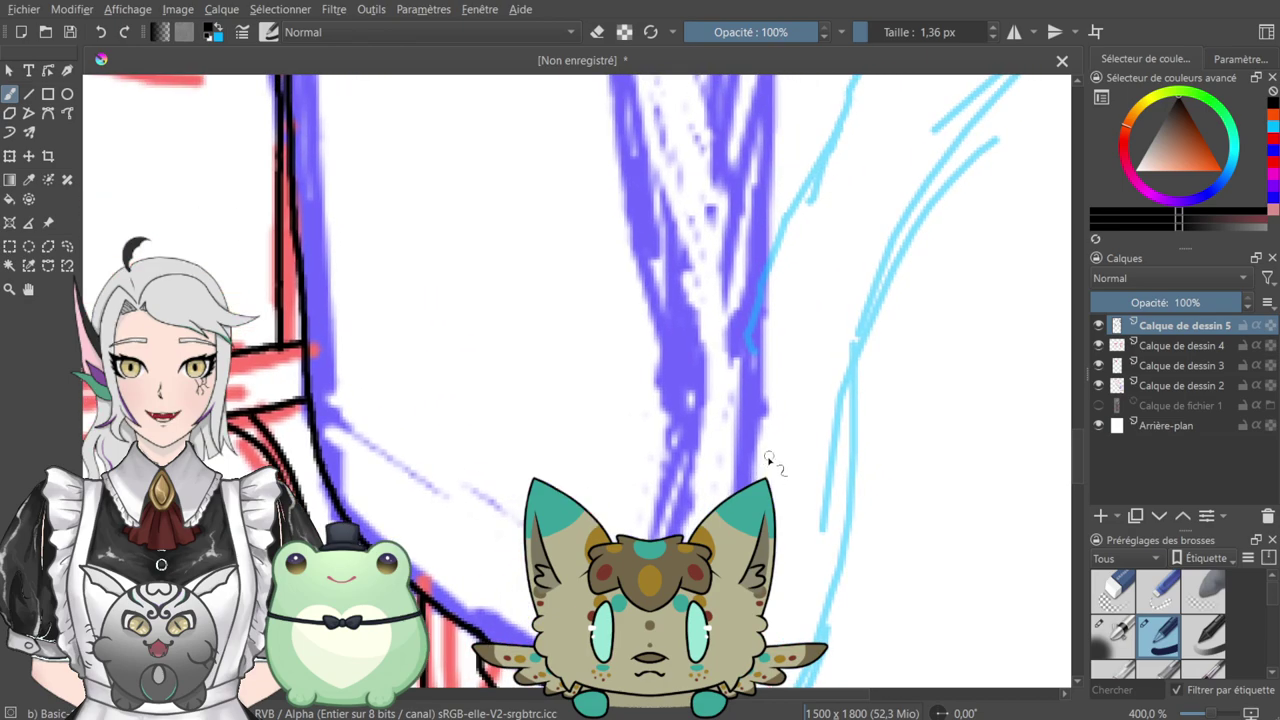
key(ctrl+minus)
key(ctrl+minus)
key(ctrl+minus)
drag(677, 360, 704, 430)
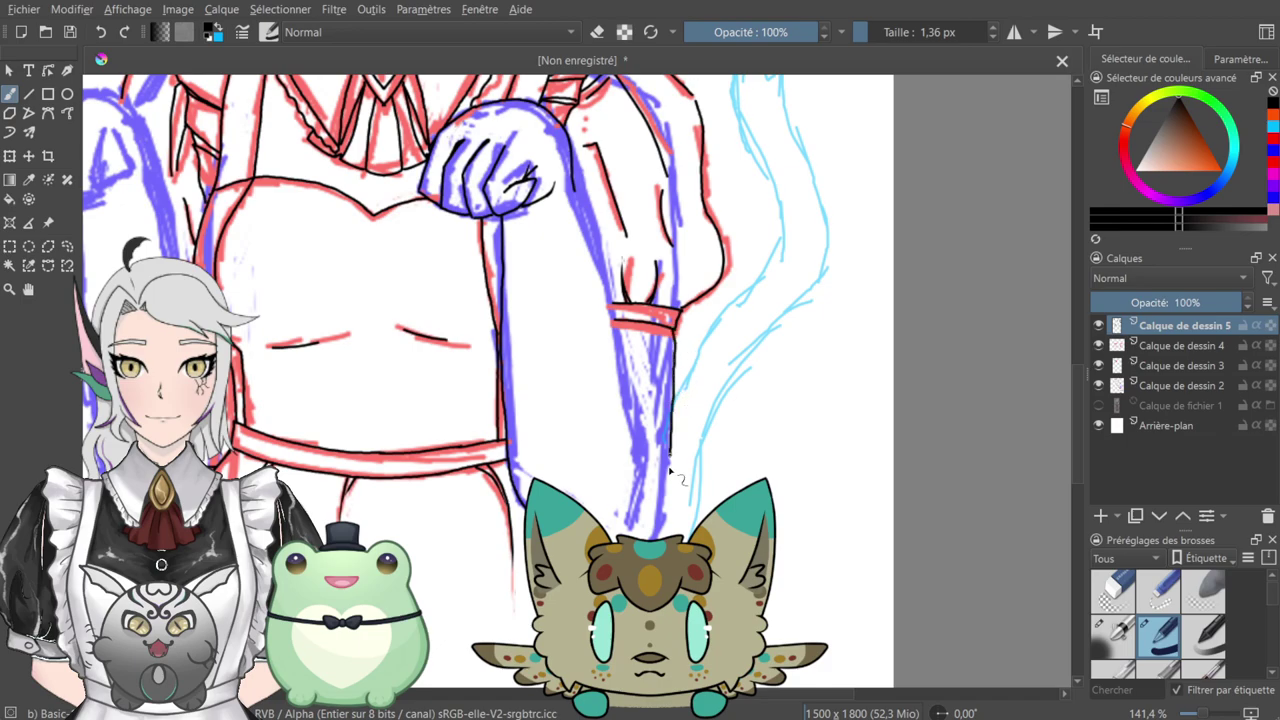
scroll(685, 425, down, 1)
scroll(685, 425, up, 2)
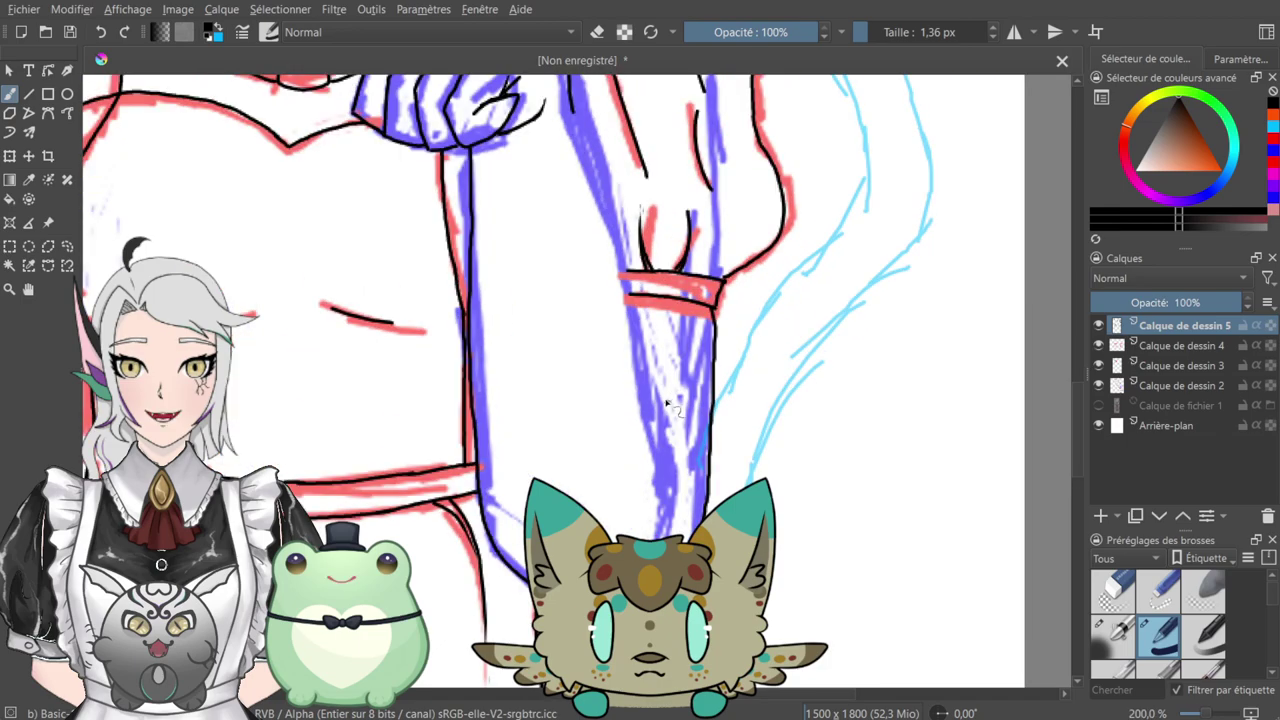
key(ctrl+z)
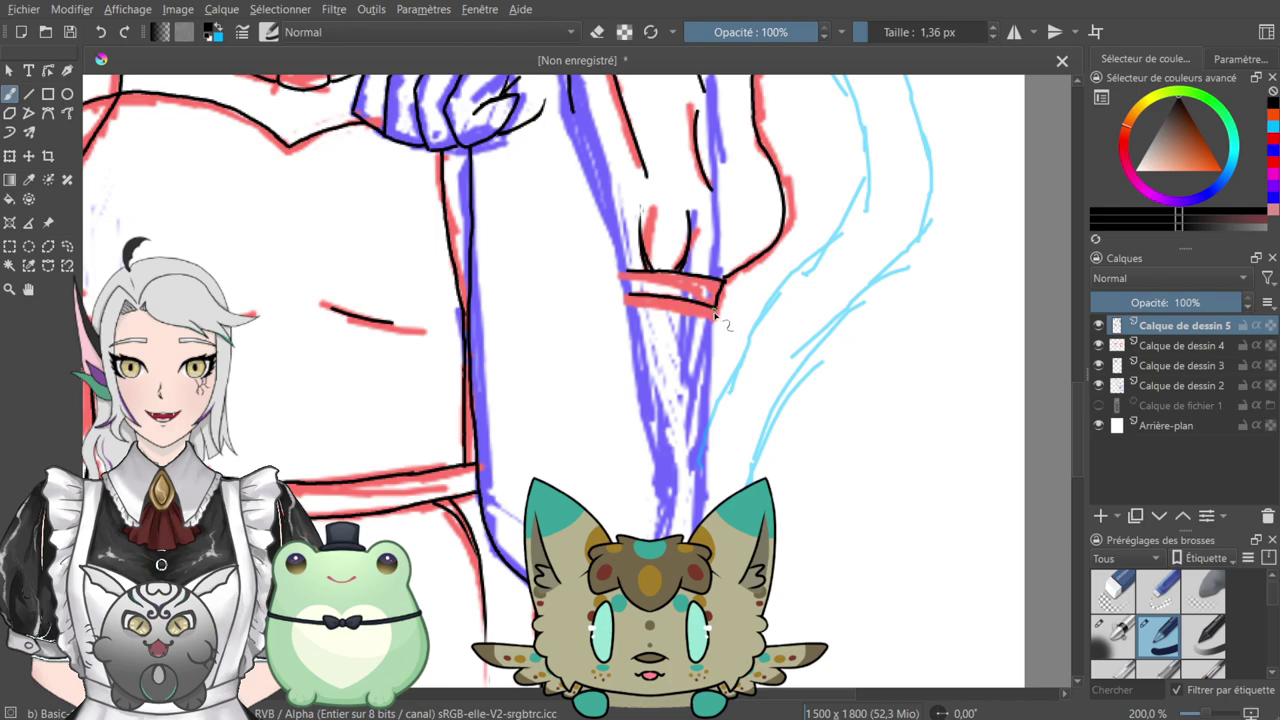
drag(715, 313, 700, 522)
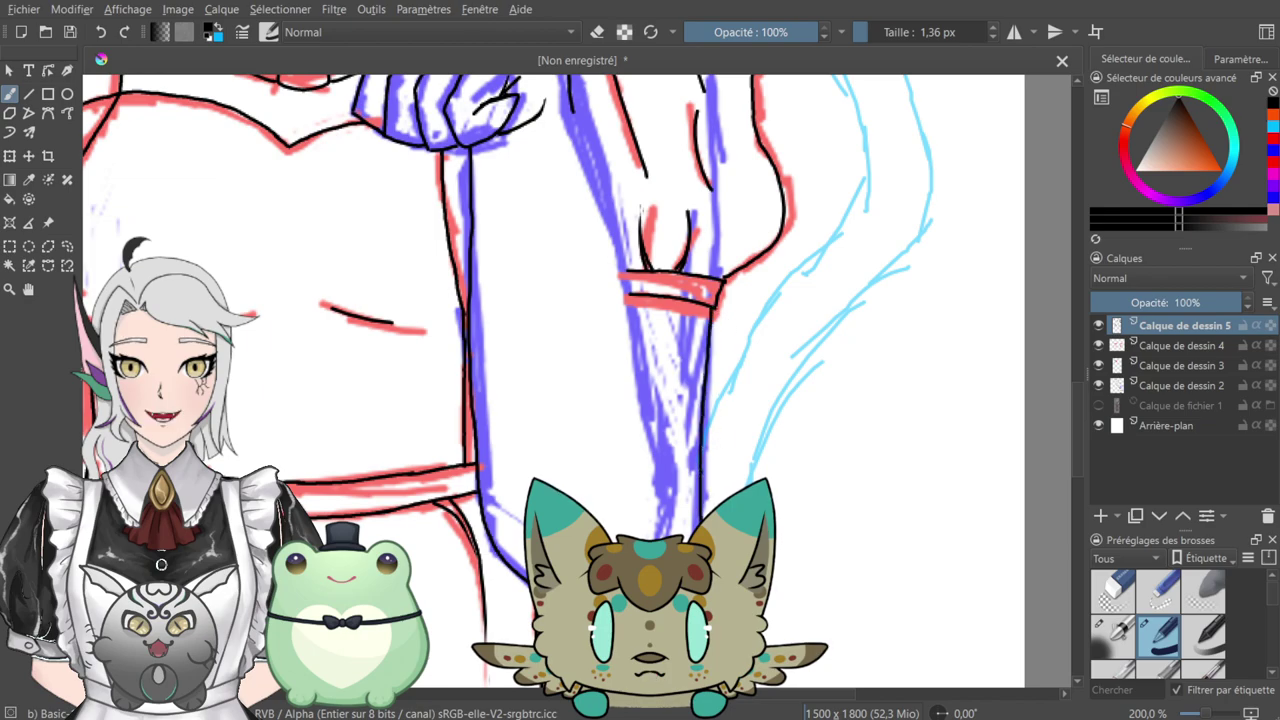
key(ctrl+z)
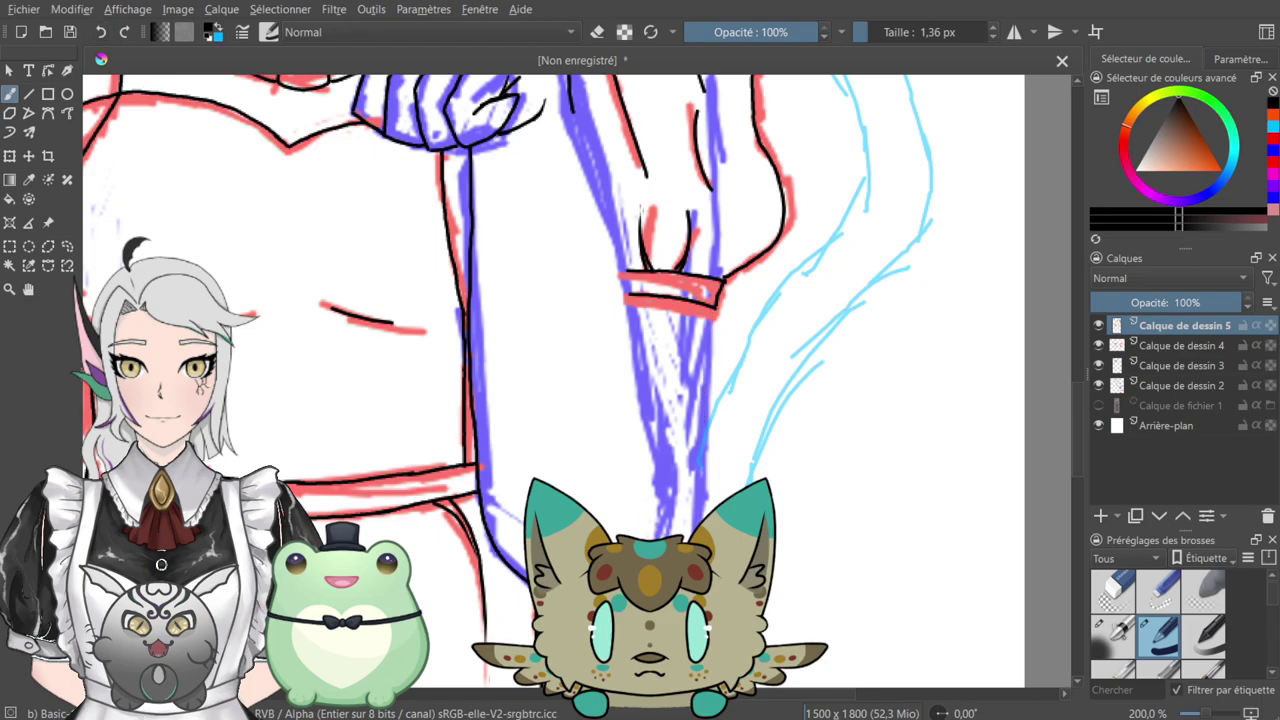
drag(700, 524, 712, 300)
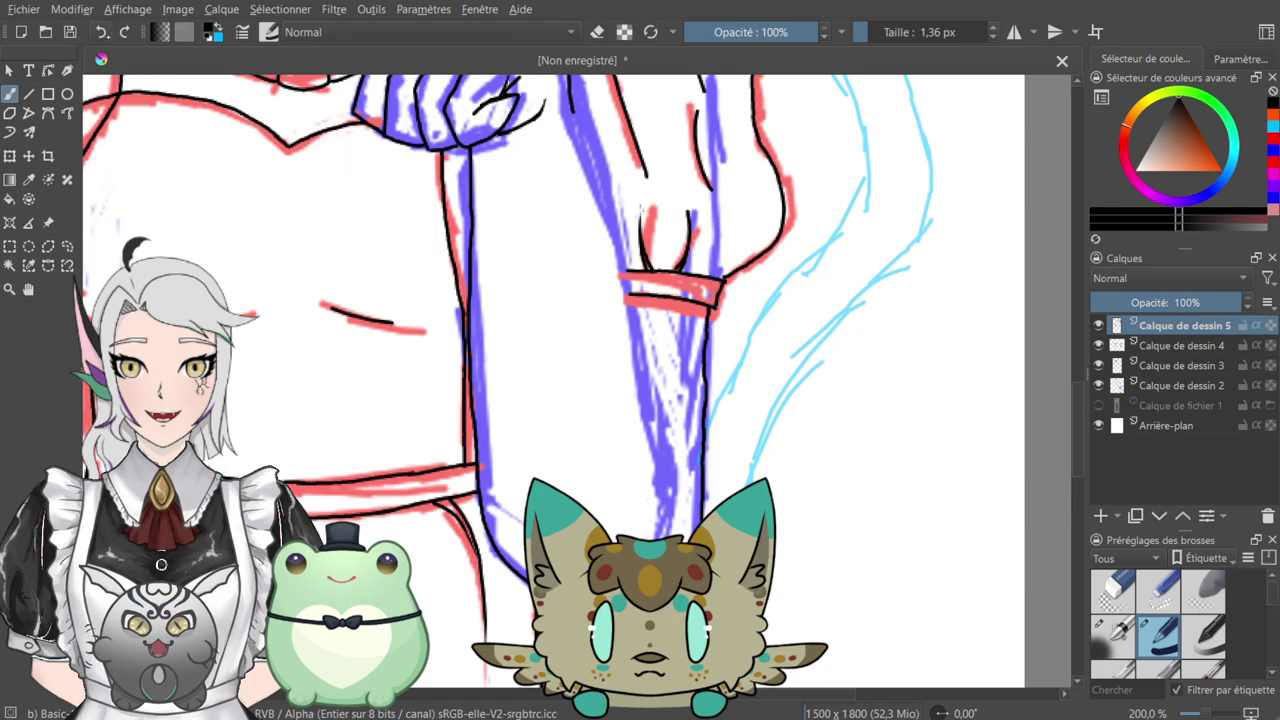
- Erase the upper part of the arm's outer line below the cuff and re-ink it up to the cuff's corner
key(e)
key(ctrl+plus)
key(ctrl+plus)
drag(834, 330, 677, 354)
drag(686, 412, 683, 285)
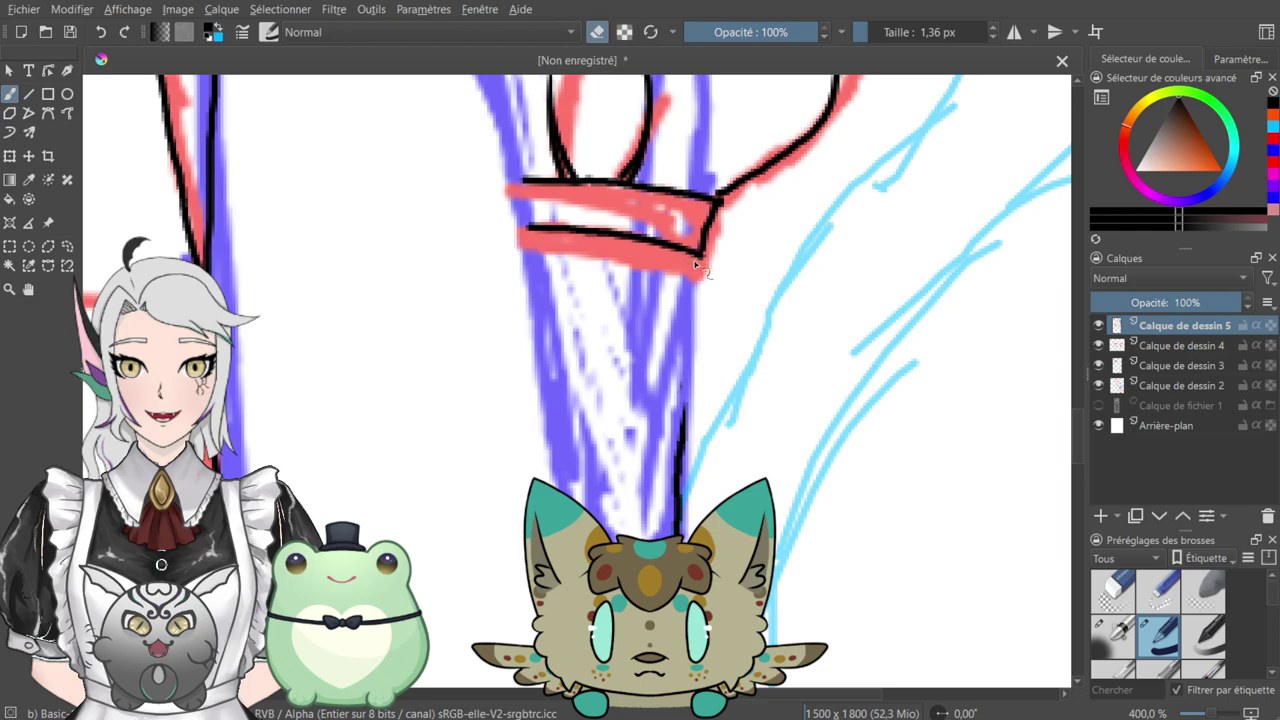
key(e)
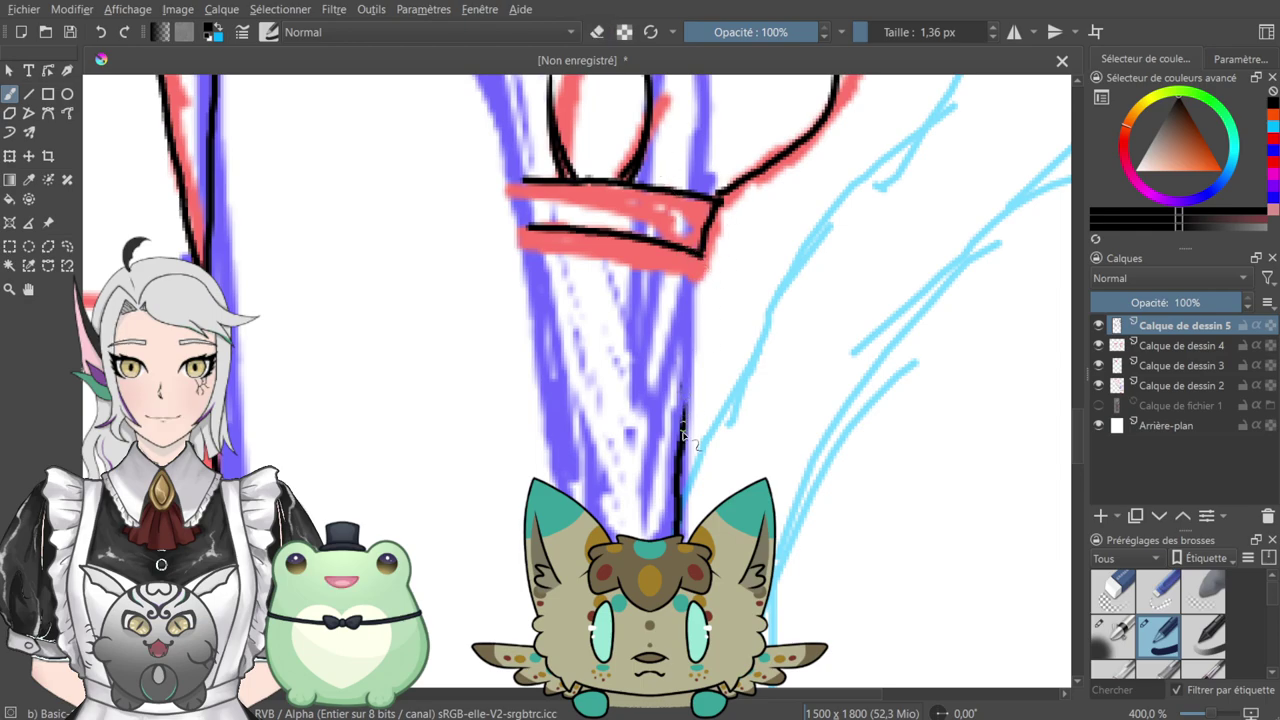
drag(680, 450, 714, 210)
- Ink the right forearm's long edge from the back of the paw down past the sleeve cuff, redoing the first stroke
drag(790, 310, 845, 360)
scroll(845, 360, down, 2)
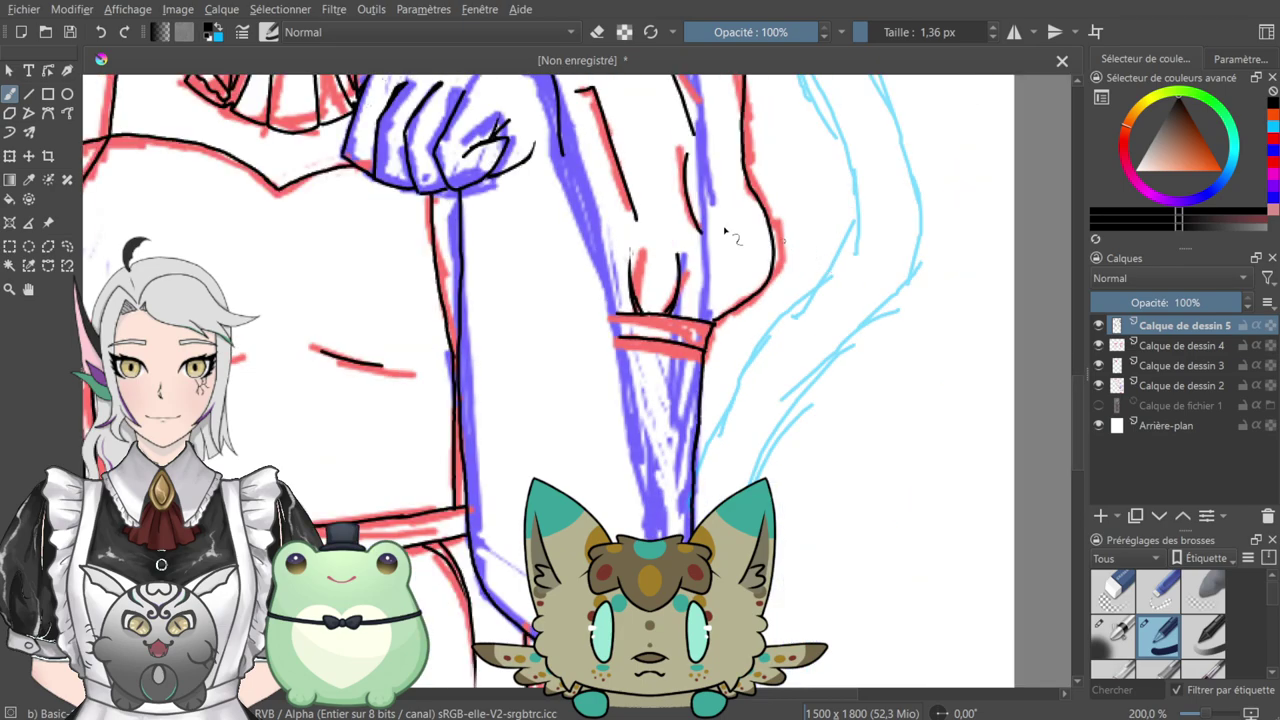
drag(687, 208, 703, 281)
drag(577, 226, 603, 300)
key(ctrl+z)
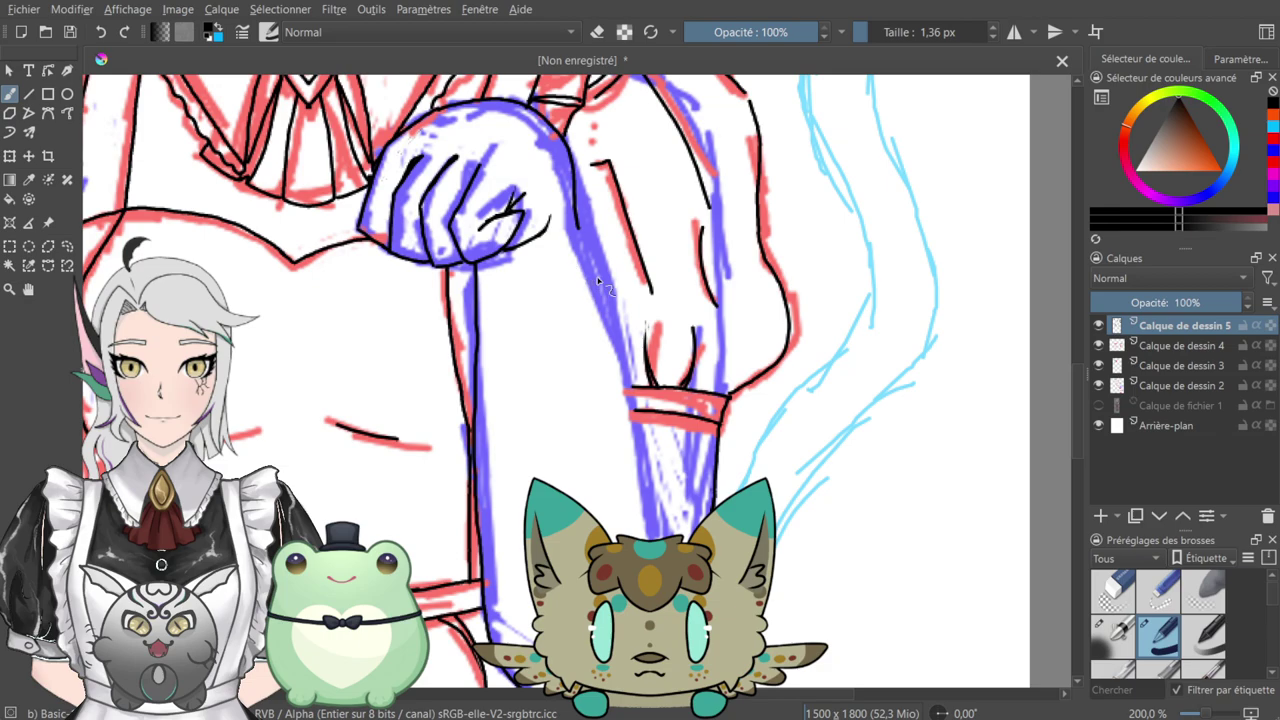
drag(578, 232, 655, 520)
- Erase the uneven stretch of the forearm's long edge beside the sleeve cuff
mouse_move(683, 438)
mouse_down()
mouse_move(698, 143)
mouse_move(575, 220)
mouse_up()
key(ctrl+plus)
key(ctrl+plus)
key(e)
drag(621, 420, 624, 357)
drag(630, 276, 632, 610)
drag(643, 194, 730, 515)
drag(683, 374, 652, 220)
drag(682, 300, 645, 453)
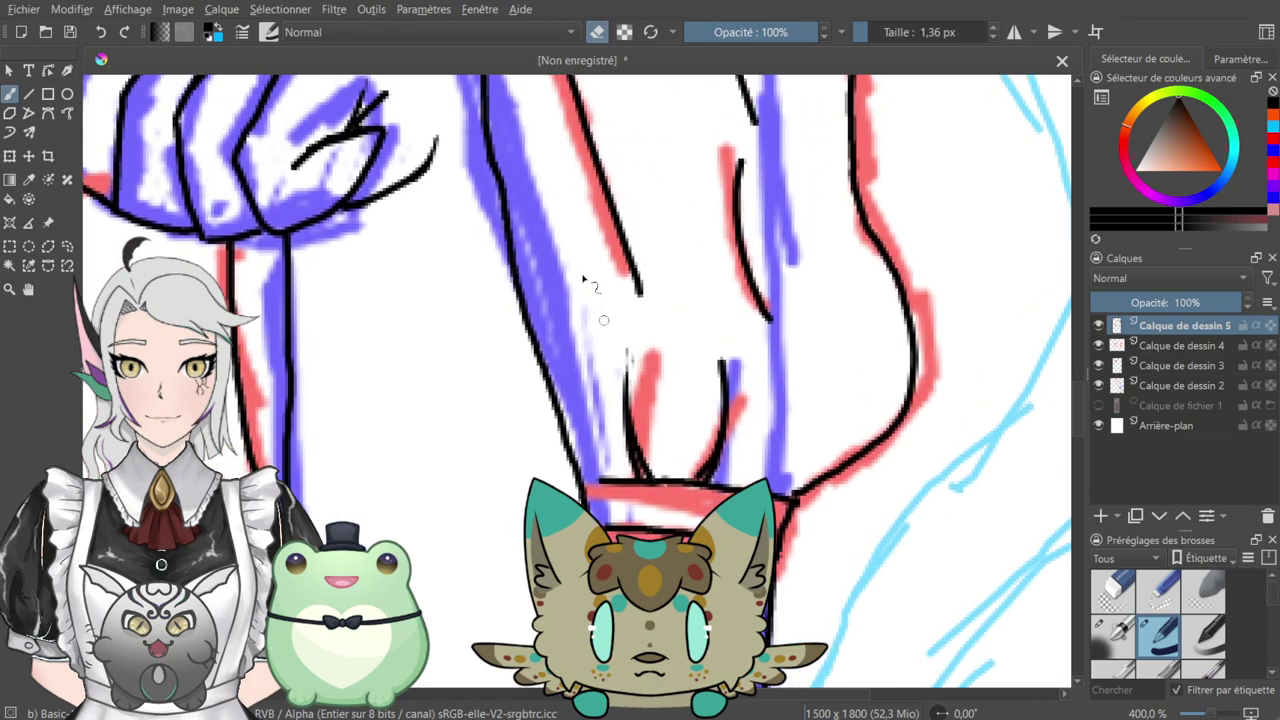
drag(563, 251, 589, 129)
drag(575, 238, 649, 511)
- Re-ink the erased stretch of the forearm's long edge past the cuff and clean up the line just below it
click(597, 32)
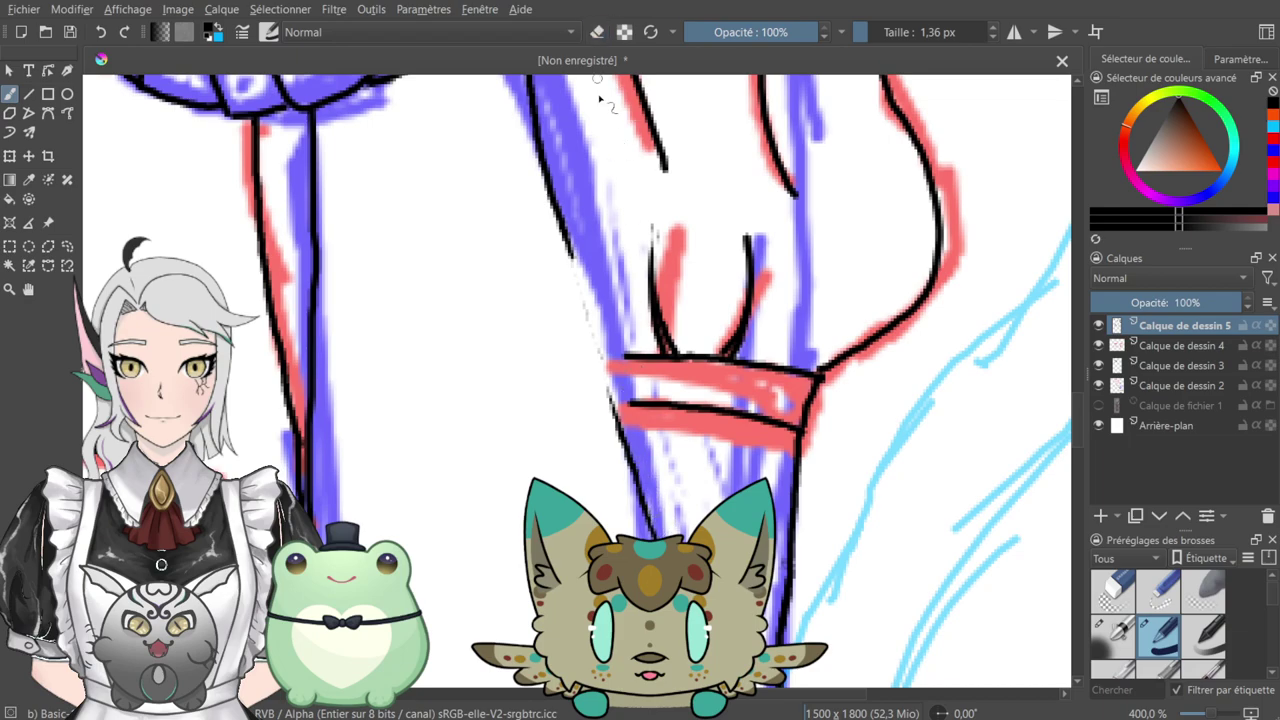
mouse_move(560, 233)
mouse_down()
mouse_move(586, 276)
mouse_move(655, 533)
mouse_up()
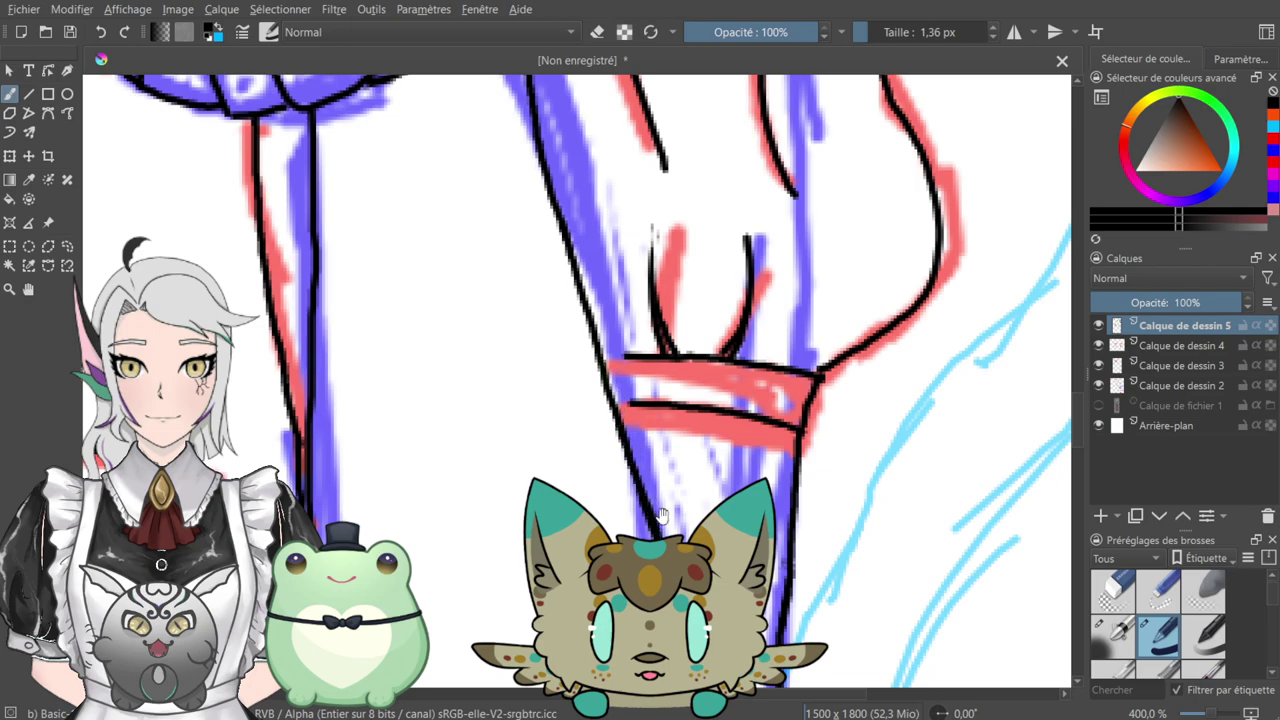
drag(662, 434, 588, 209)
click(597, 32)
drag(604, 360, 583, 278)
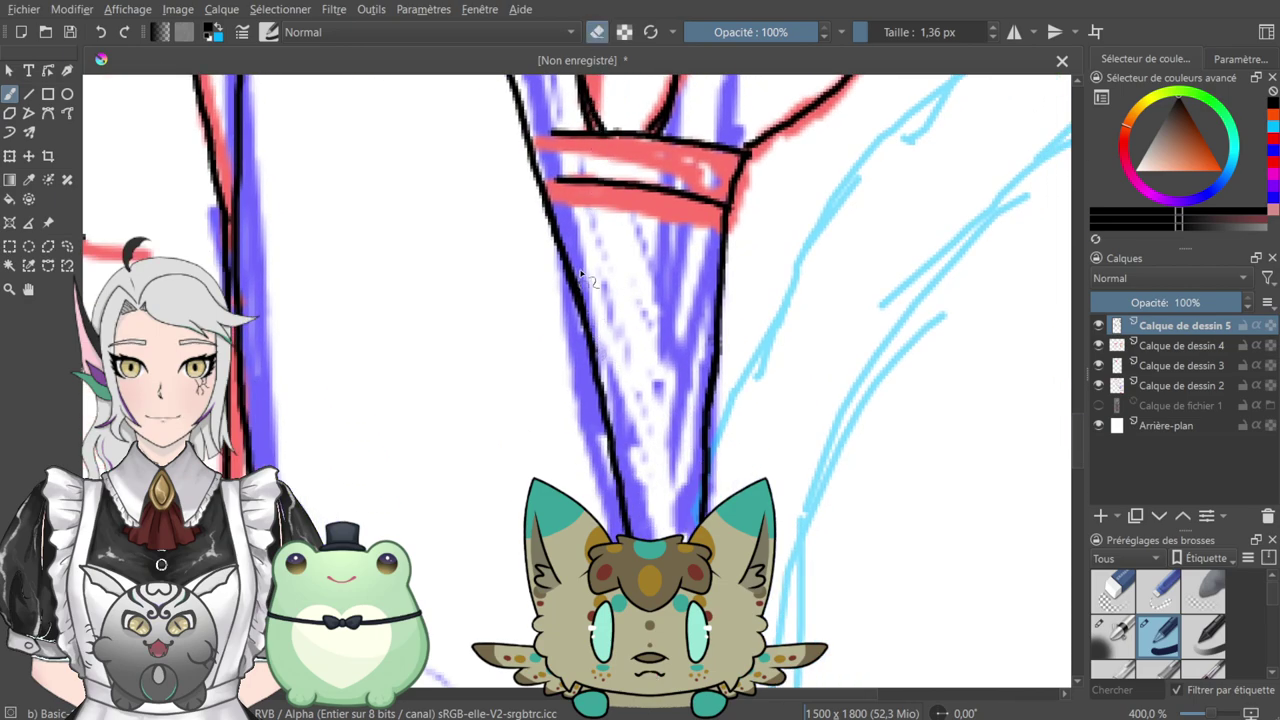
- Extend the sleeve cuff's upper and lower lines to meet the forearm's long edge
key(e)
drag(633, 191, 738, 332)
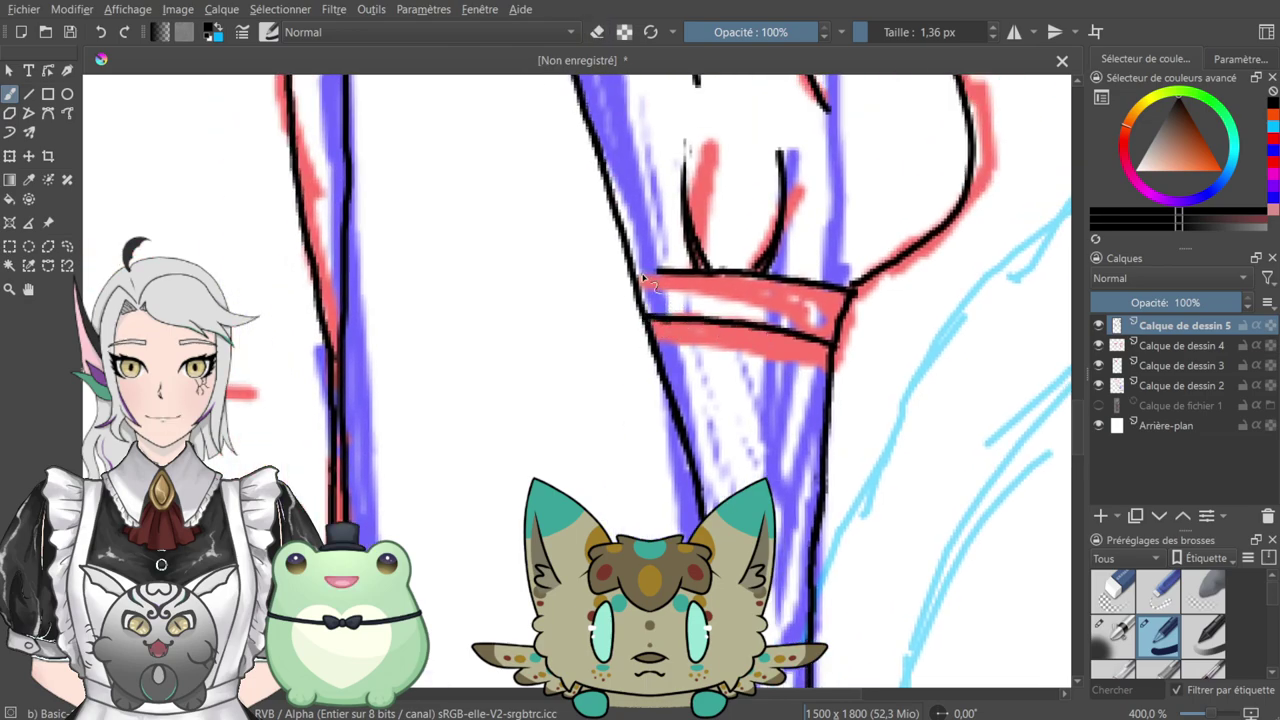
mouse_move(636, 272)
mouse_down()
mouse_move(665, 271)
mouse_move(719, 442)
mouse_up()
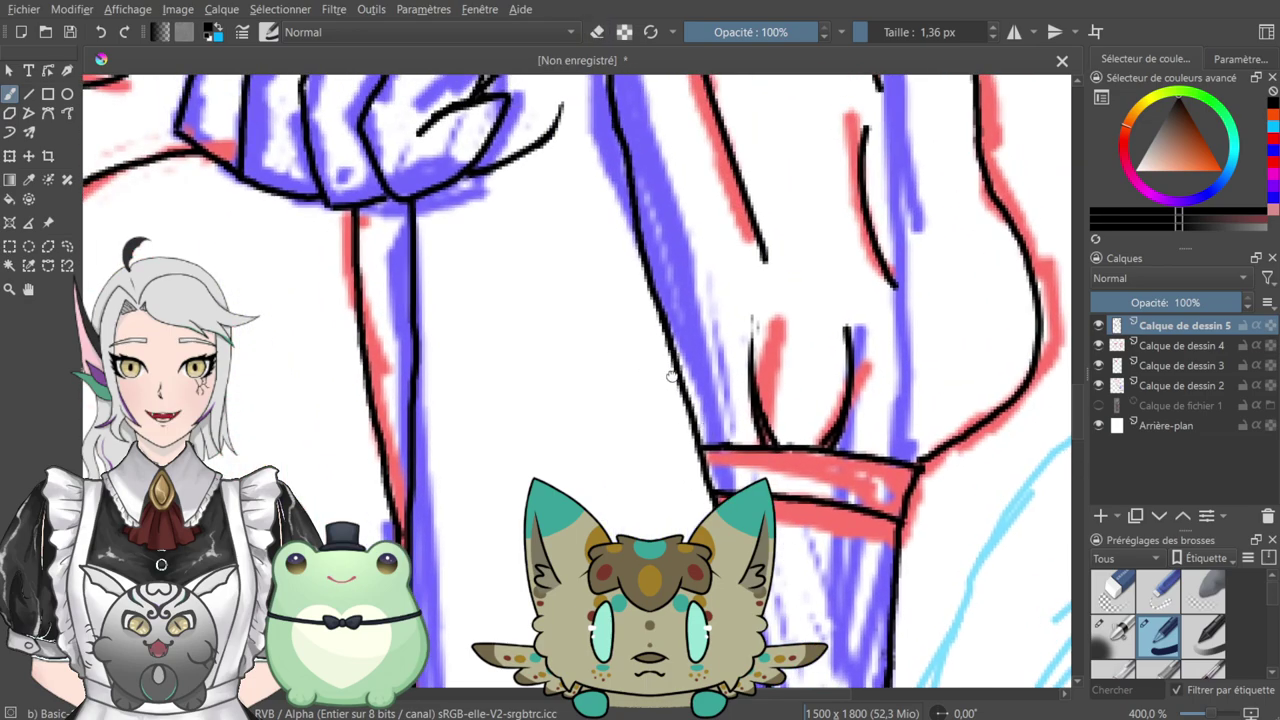
- Redraw the upper curve of the right paw's back below the apron strap and erase the surplus line
drag(557, 292, 729, 342)
drag(663, 170, 591, 451)
drag(508, 424, 711, 414)
mouse_move(797, 292)
mouse_down()
mouse_move(706, 411)
mouse_move(820, 373)
mouse_move(626, 366)
mouse_up()
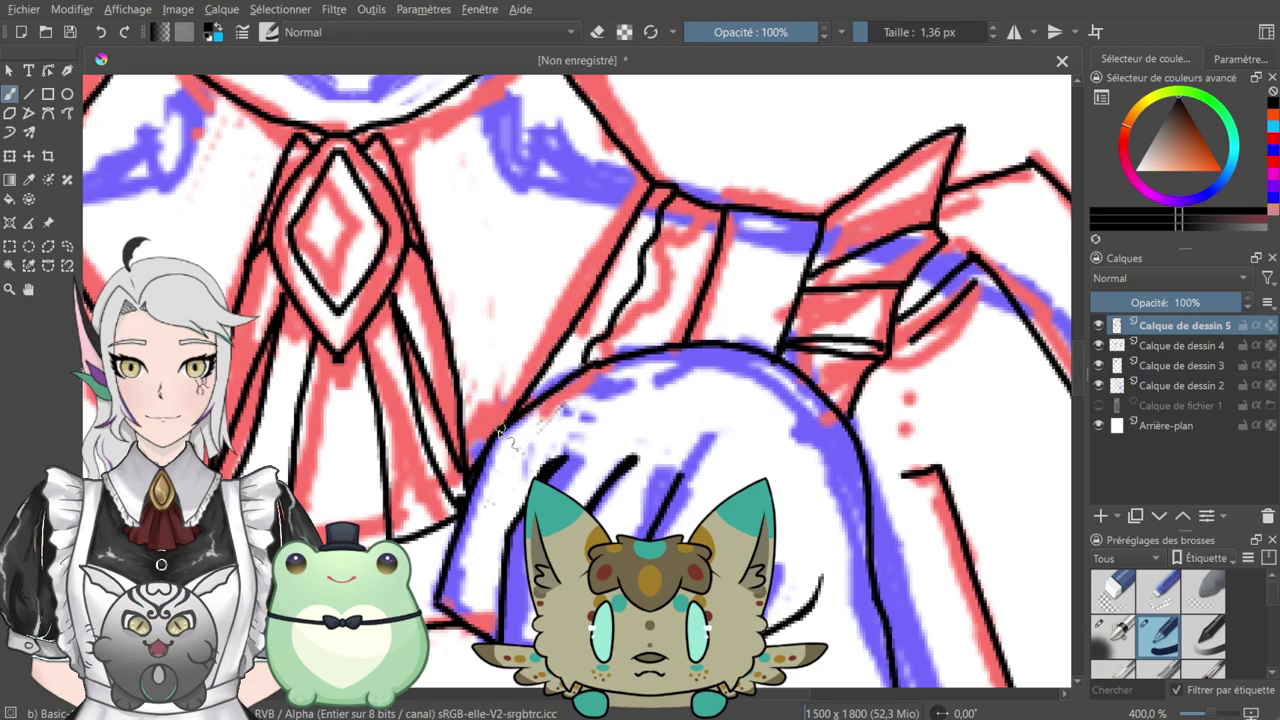
drag(537, 398, 700, 348)
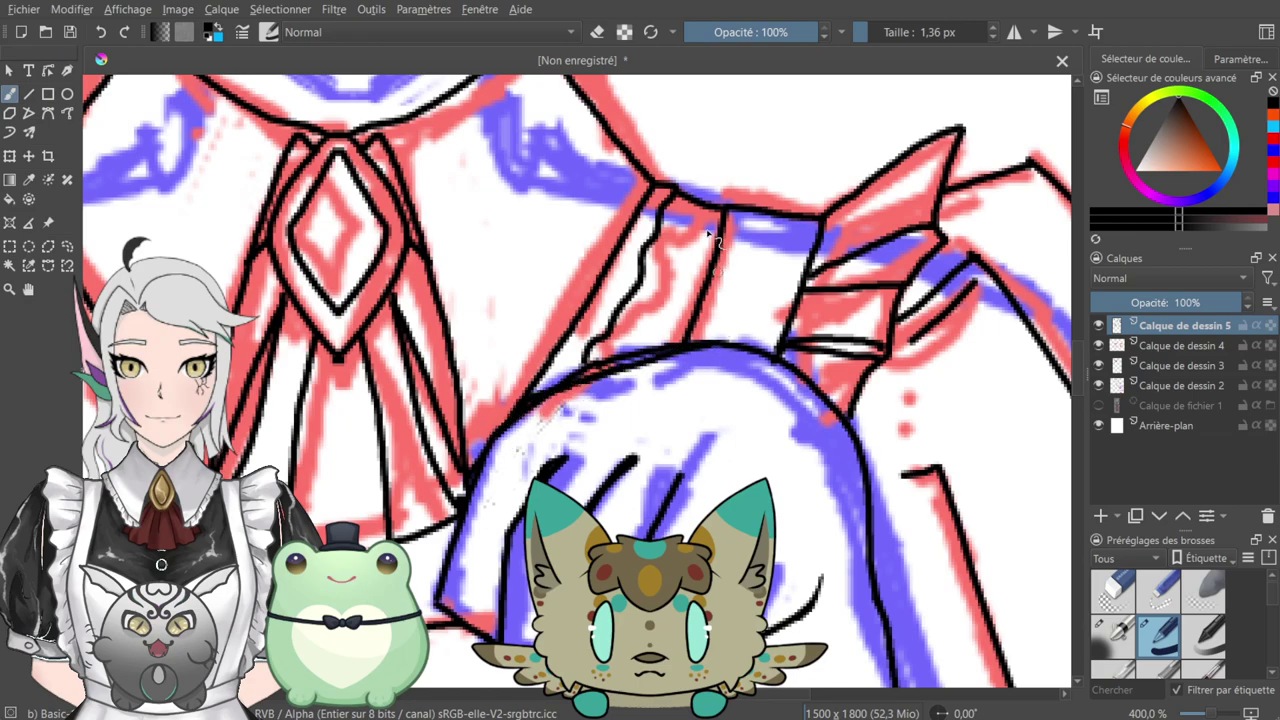
key(e)
drag(572, 378, 688, 340)
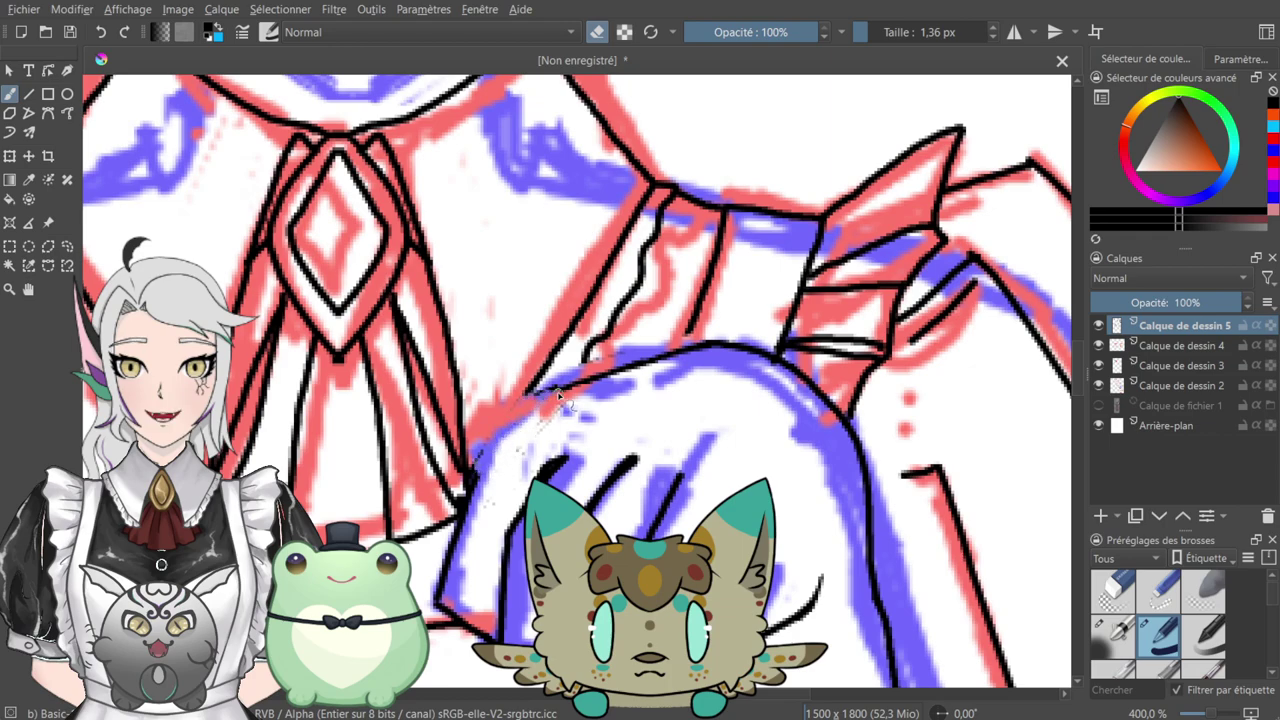
key(e)
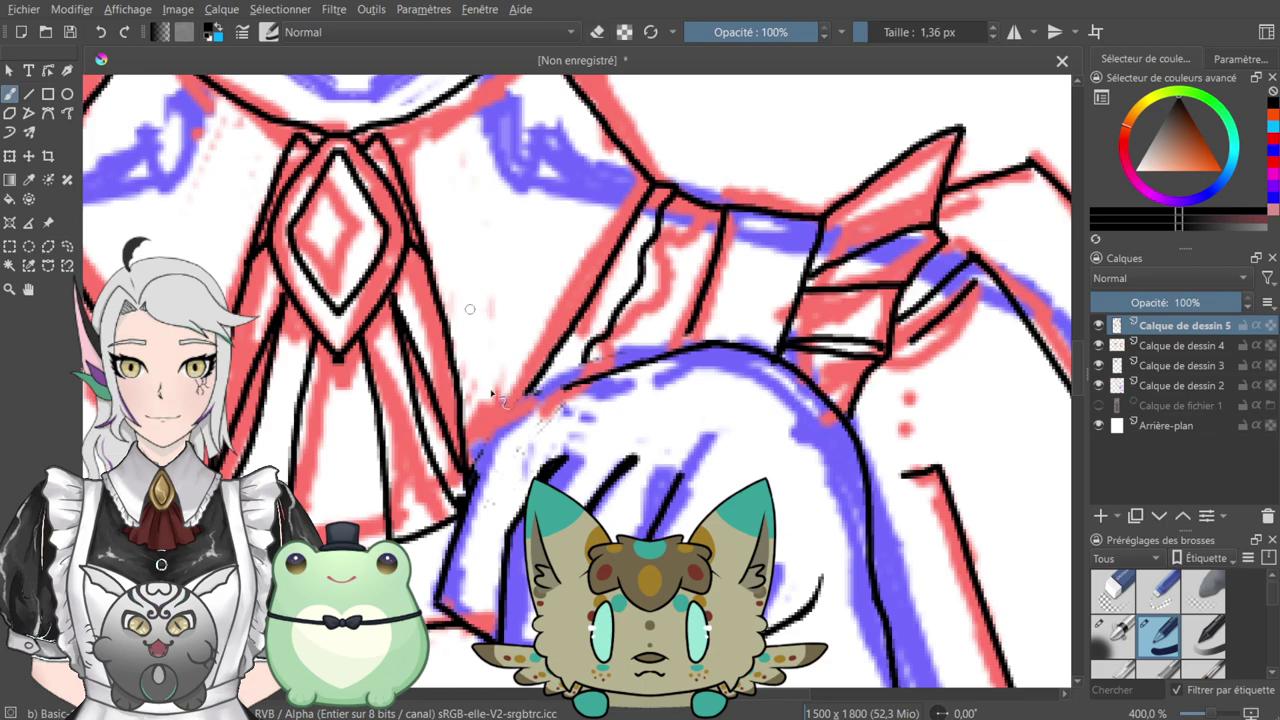
- Ink the sloping front of the right paw's outline from the neck ribbon's tip up to the redrawn curve
mouse_move(476, 480)
mouse_down()
mouse_move(521, 404)
mouse_move(560, 389)
mouse_up()
drag(650, 422, 777, 372)
drag(597, 430, 618, 392)
mouse_move(482, 419)
mouse_down()
mouse_move(599, 379)
mouse_move(485, 429)
mouse_up()
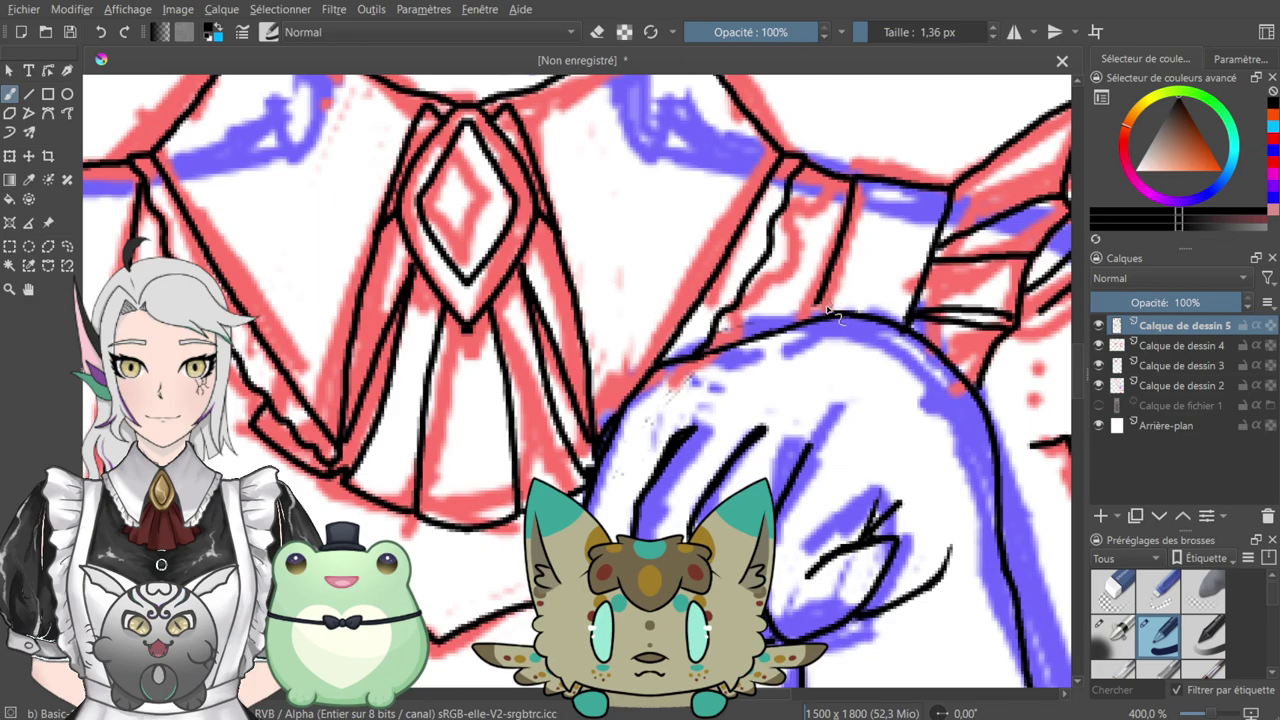
- Extend the apron strap's edge line down to the right paw's outline, undoing a stray stroke
key(e)
key(e)
drag(823, 293, 812, 320)
mouse_move(651, 289)
mouse_down()
mouse_move(669, 340)
mouse_move(572, 312)
mouse_up()
drag(808, 298, 680, 225)
key(ctrl+z)
key(e)
drag(640, 356, 891, 341)
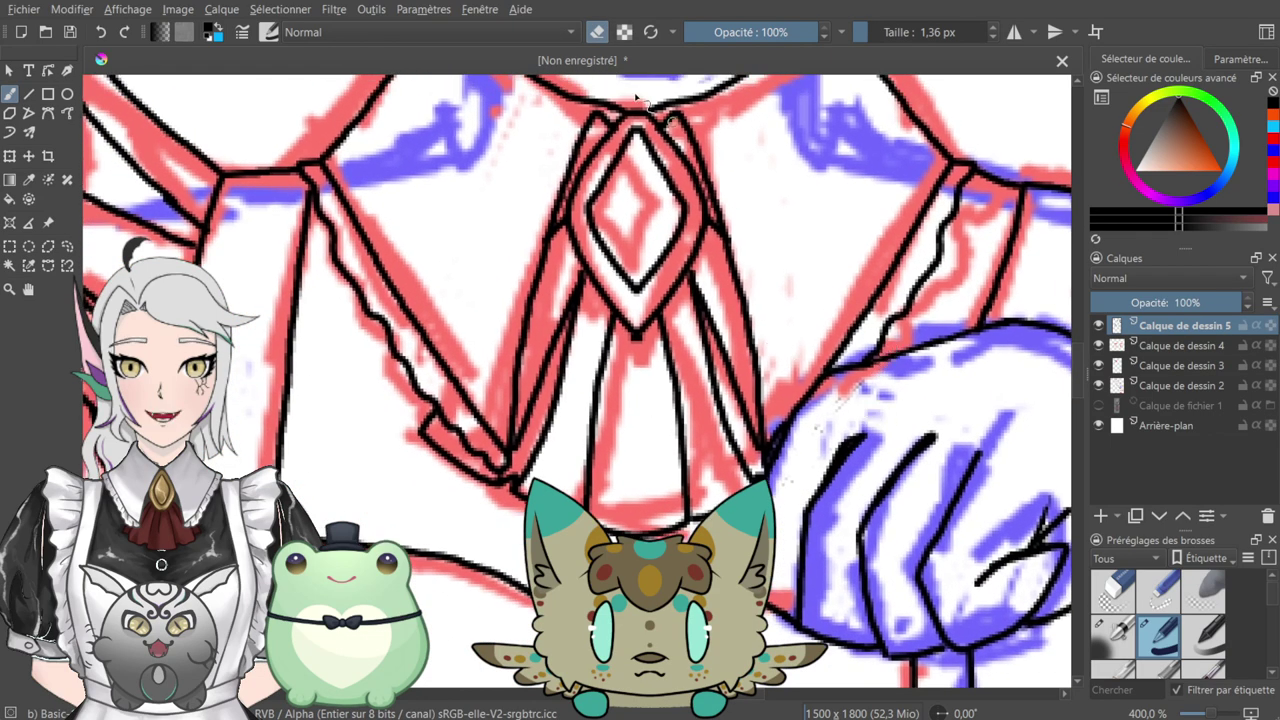
key(e)
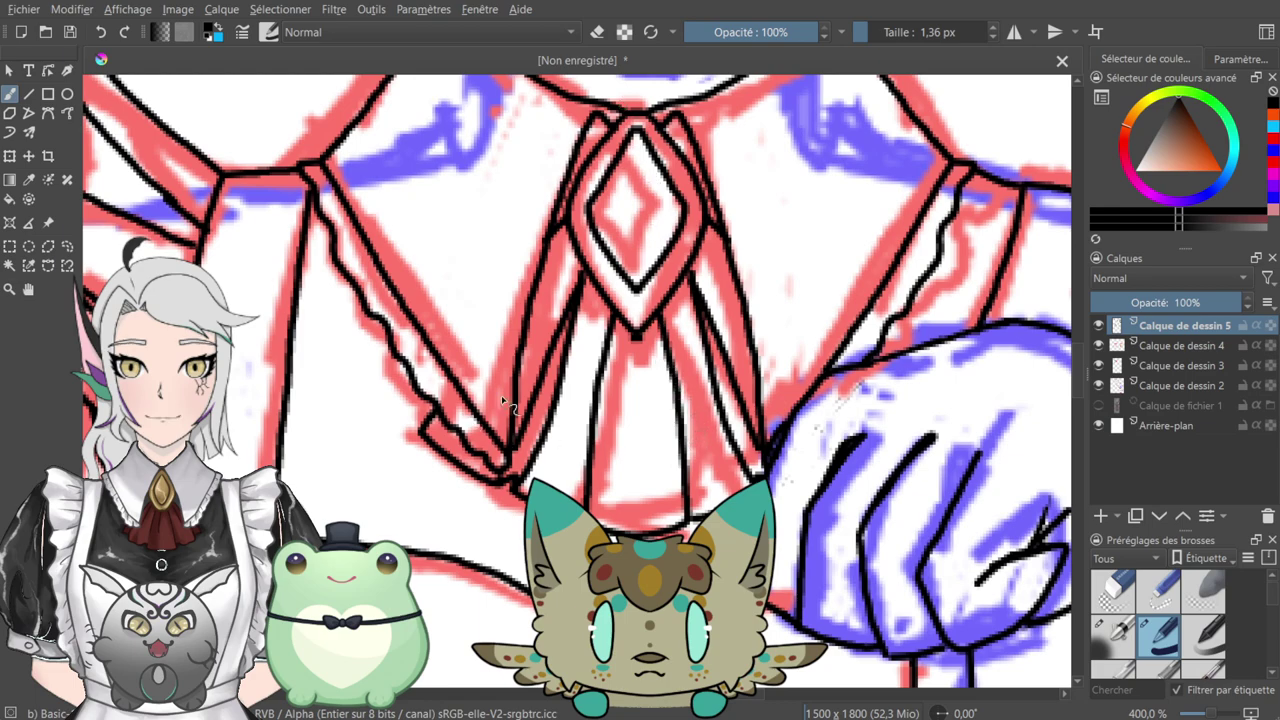
- Ink the narrow two-line shoulder contour between the left puff sleeve and the apron ruffle, thinning its inner line with the eraser
mouse_move(391, 371)
mouse_down()
mouse_move(545, 405)
mouse_move(570, 270)
mouse_up()
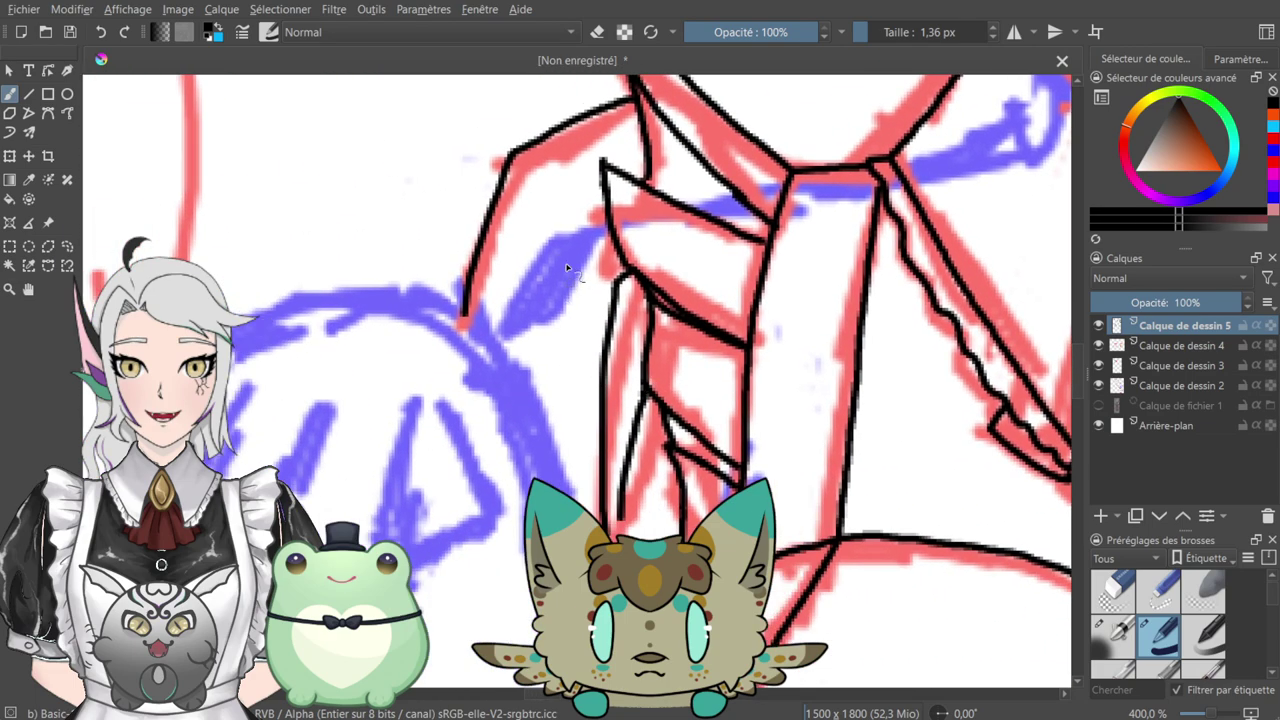
mouse_move(508, 343)
mouse_down()
mouse_move(536, 244)
mouse_move(611, 228)
mouse_move(593, 242)
mouse_move(593, 231)
mouse_move(529, 324)
mouse_move(556, 297)
mouse_move(586, 298)
mouse_move(550, 310)
mouse_move(538, 292)
mouse_move(522, 336)
mouse_up()
key(e)
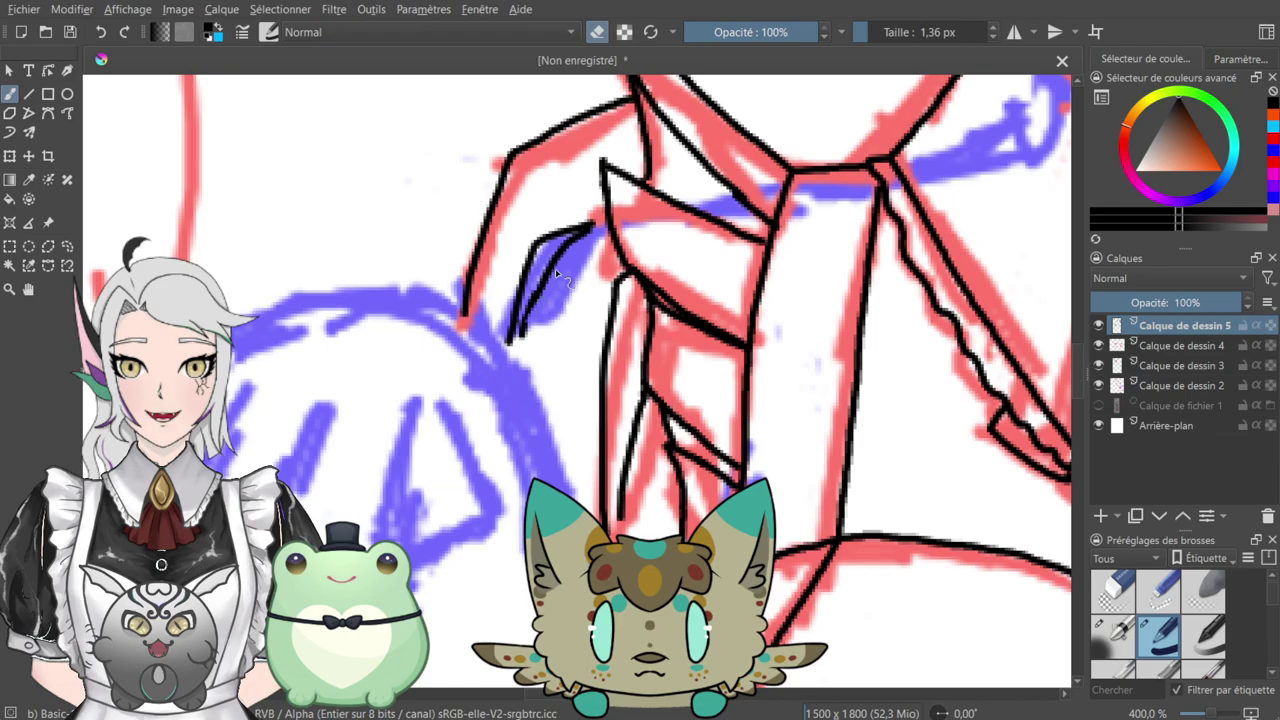
drag(549, 275, 530, 326)
click(597, 33)
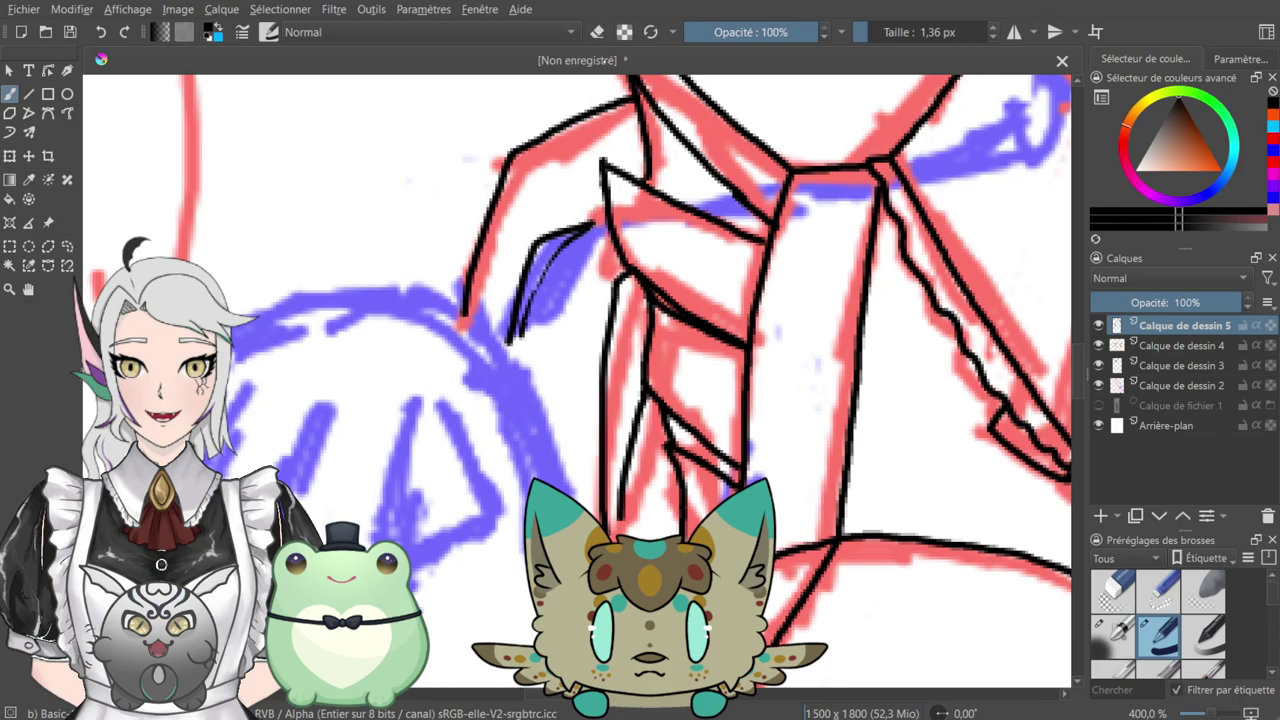
- Erase the section of the right paw's outline running down from the strap ruffle and redraw it along the wrist
drag(532, 360, 734, 171)
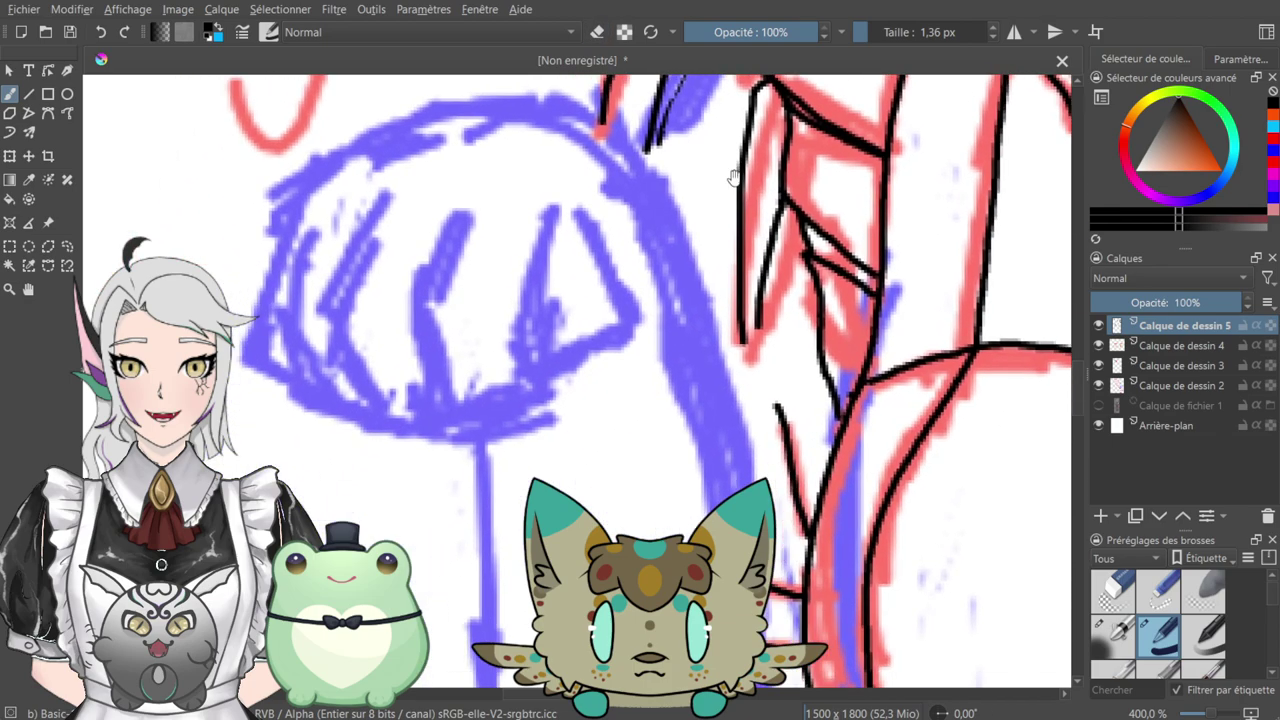
drag(868, 217, 668, 200)
key(minus)
scroll(862, 258, down, 3)
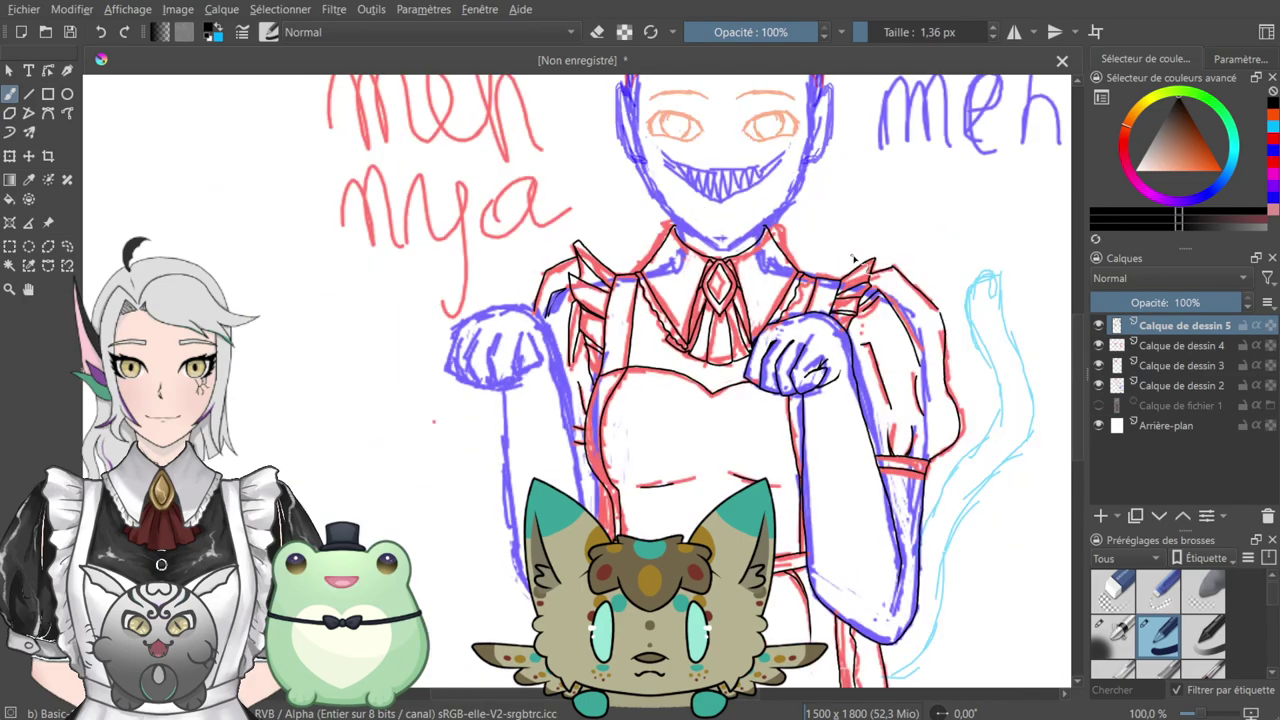
scroll(855, 258, down, 1)
scroll(771, 333, up, 2)
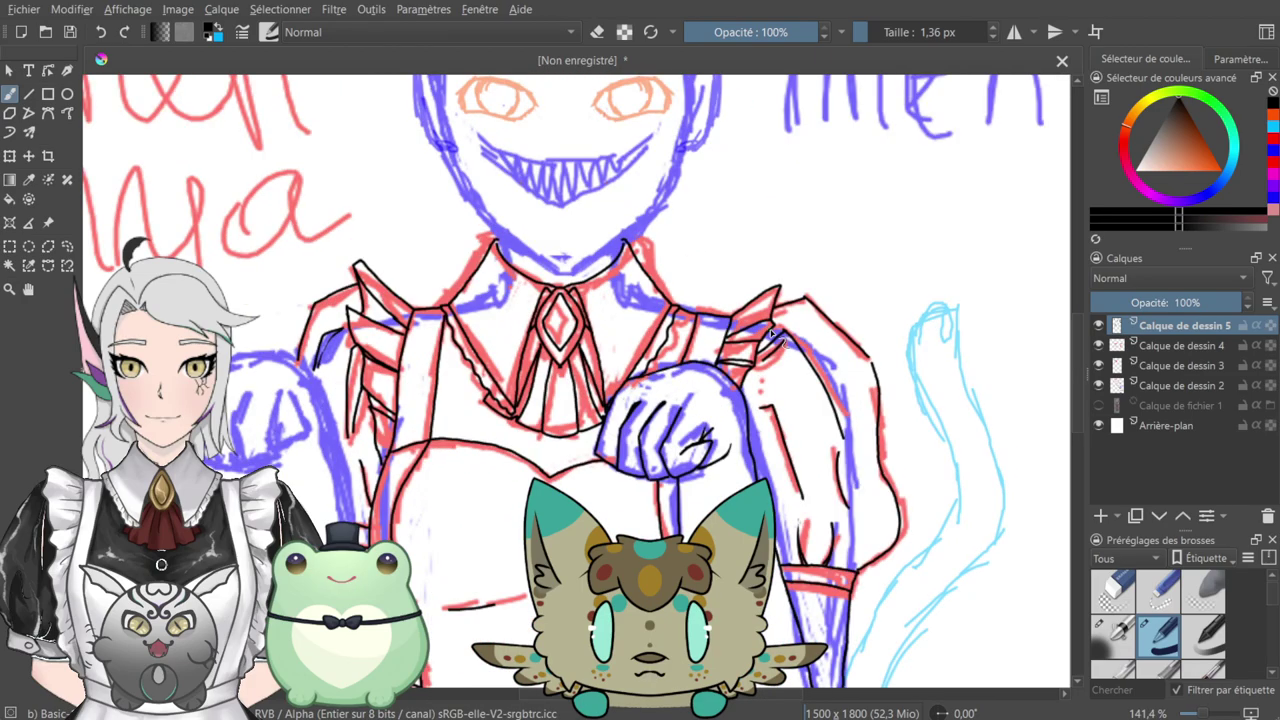
scroll(771, 333, up, 1)
scroll(697, 150, up, 2)
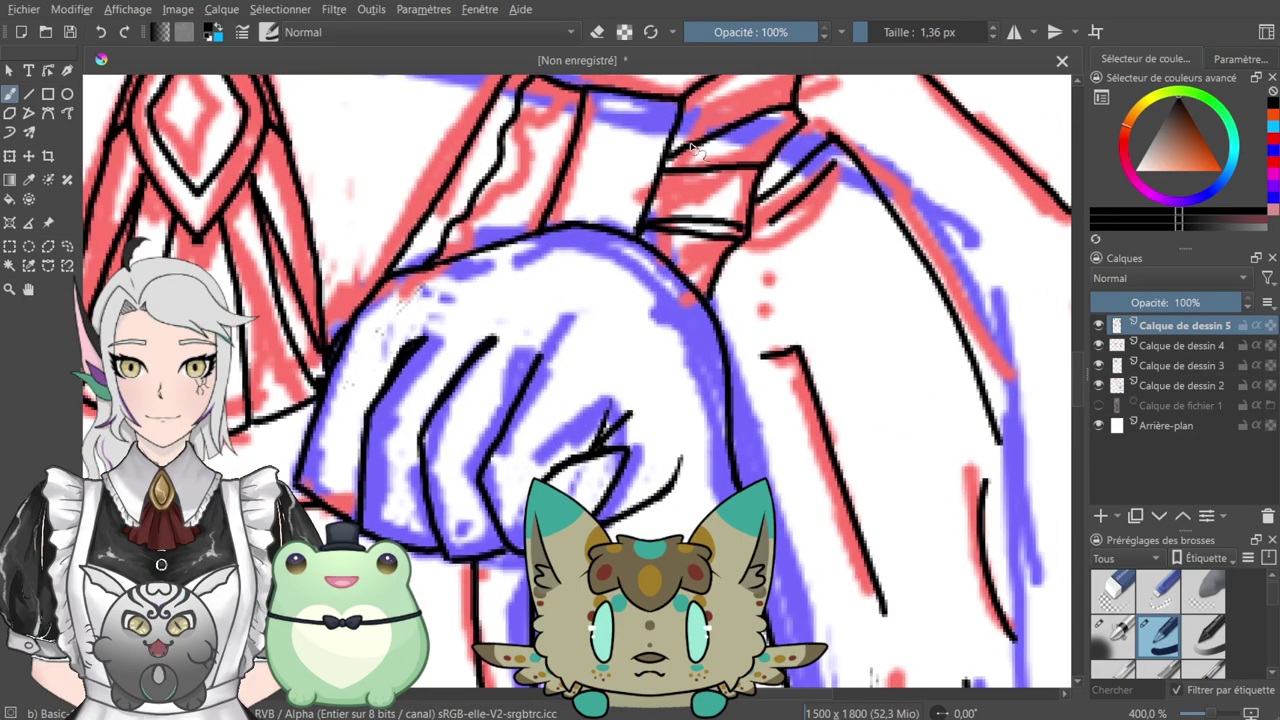
key(e)
mouse_move(735, 330)
mouse_down()
mouse_move(724, 385)
mouse_move(730, 313)
mouse_move(735, 364)
mouse_up()
key(e)
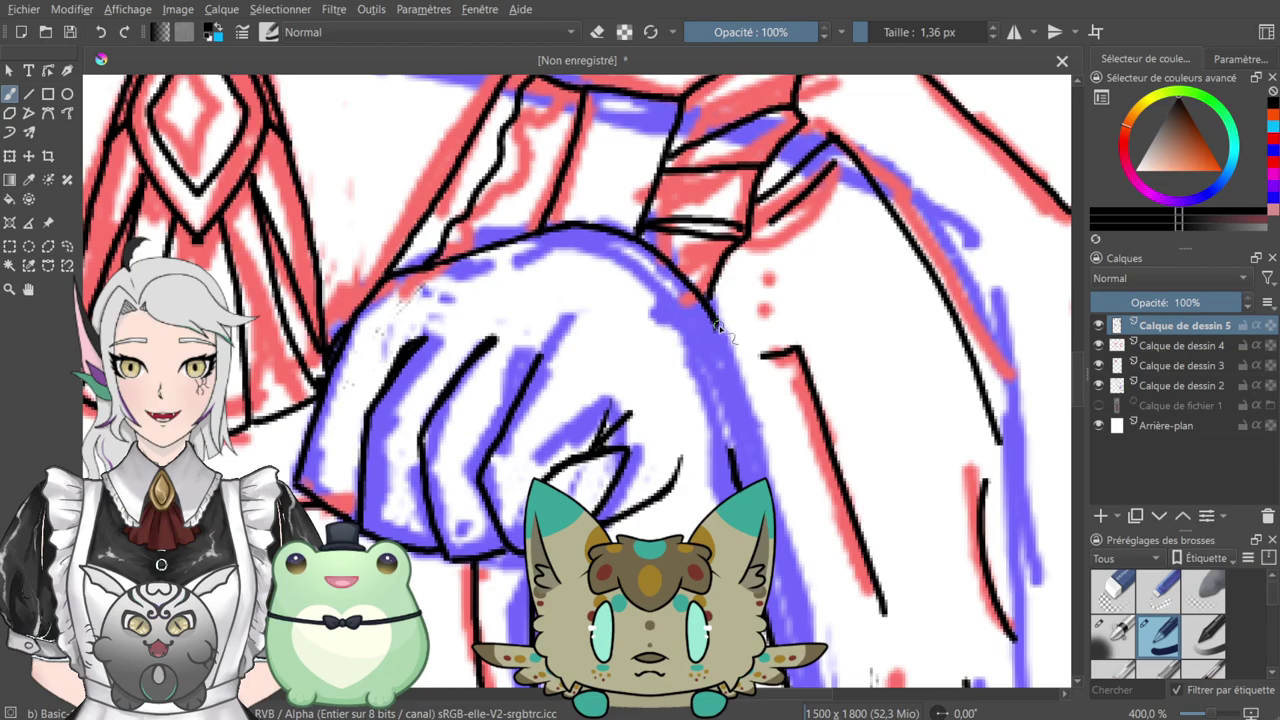
drag(717, 335, 735, 460)
- Try to ink the left raised arm's inner edge freehand from the sleeve's end downward, and undo the stroke
drag(687, 301, 863, 266)
scroll(858, 250, down, 5)
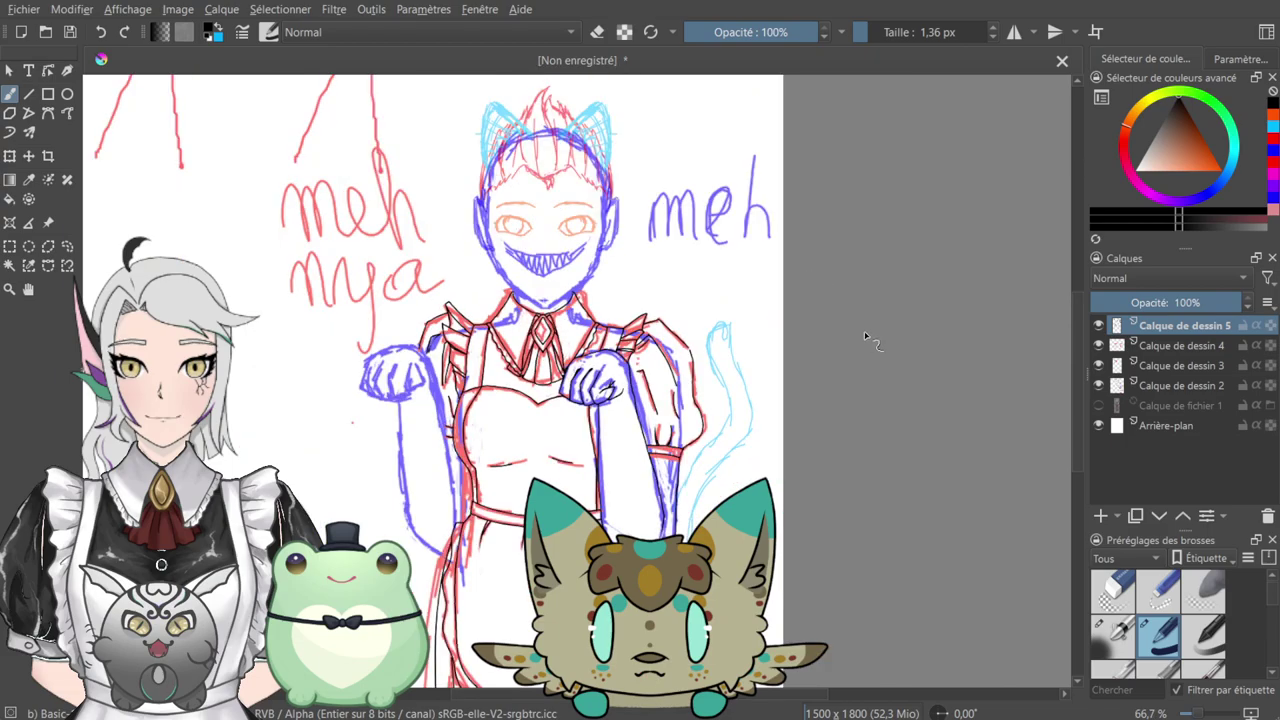
key(ctrl+plus)
key(ctrl+plus)
key(ctrl+plus)
key(ctrl+plus)
drag(450, 384, 820, 248)
drag(611, 260, 958, 347)
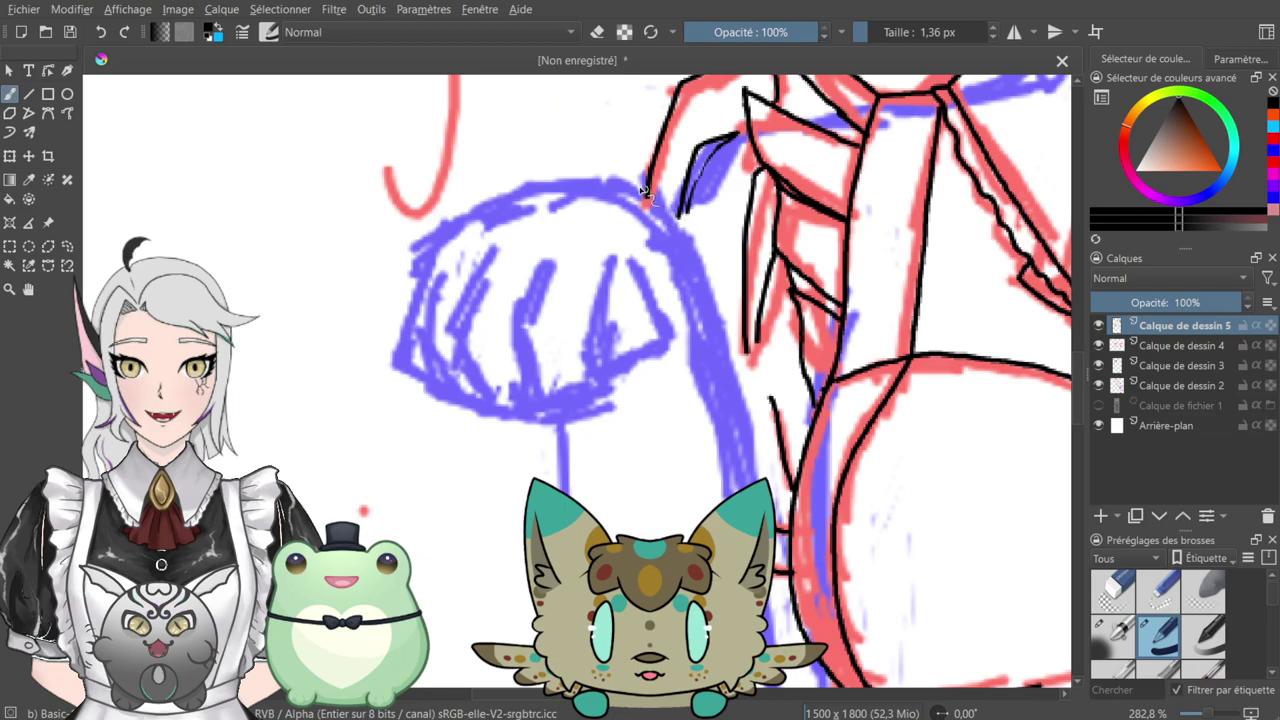
mouse_move(648, 200)
mouse_down()
mouse_move(695, 244)
mouse_move(755, 482)
mouse_up()
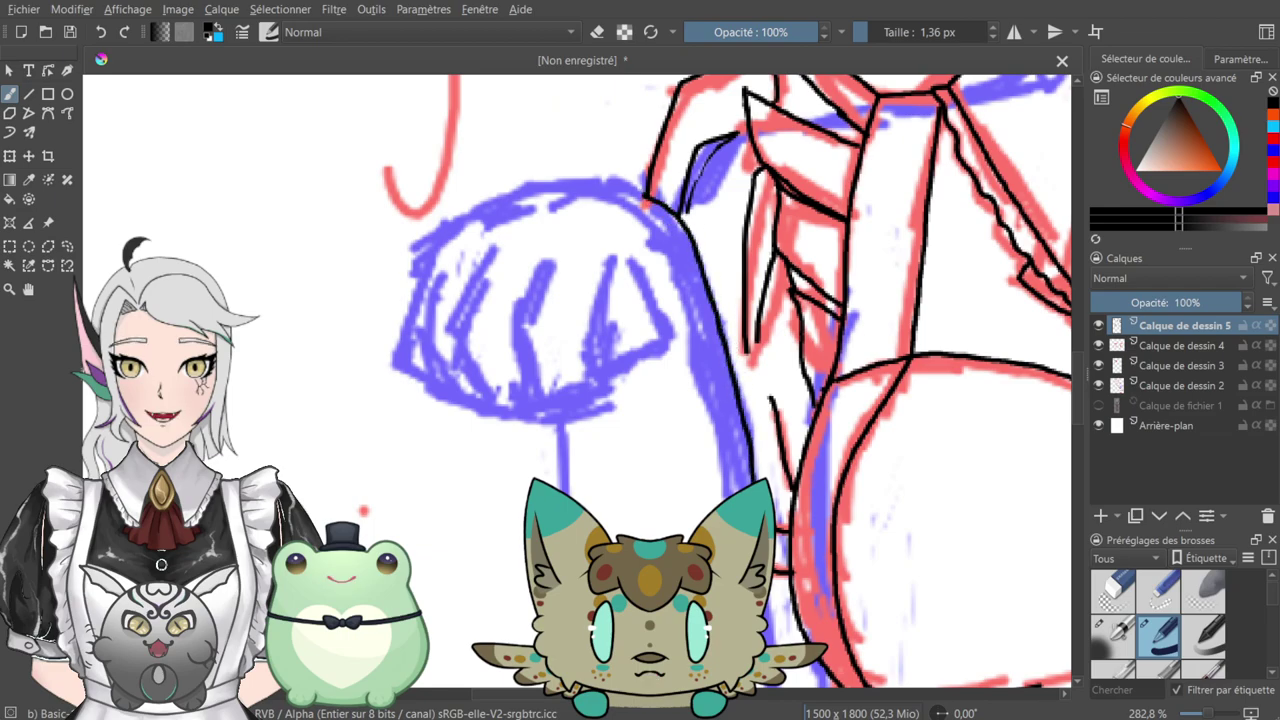
drag(747, 368, 674, 171)
key(ctrl+minus)
key(ctrl+minus)
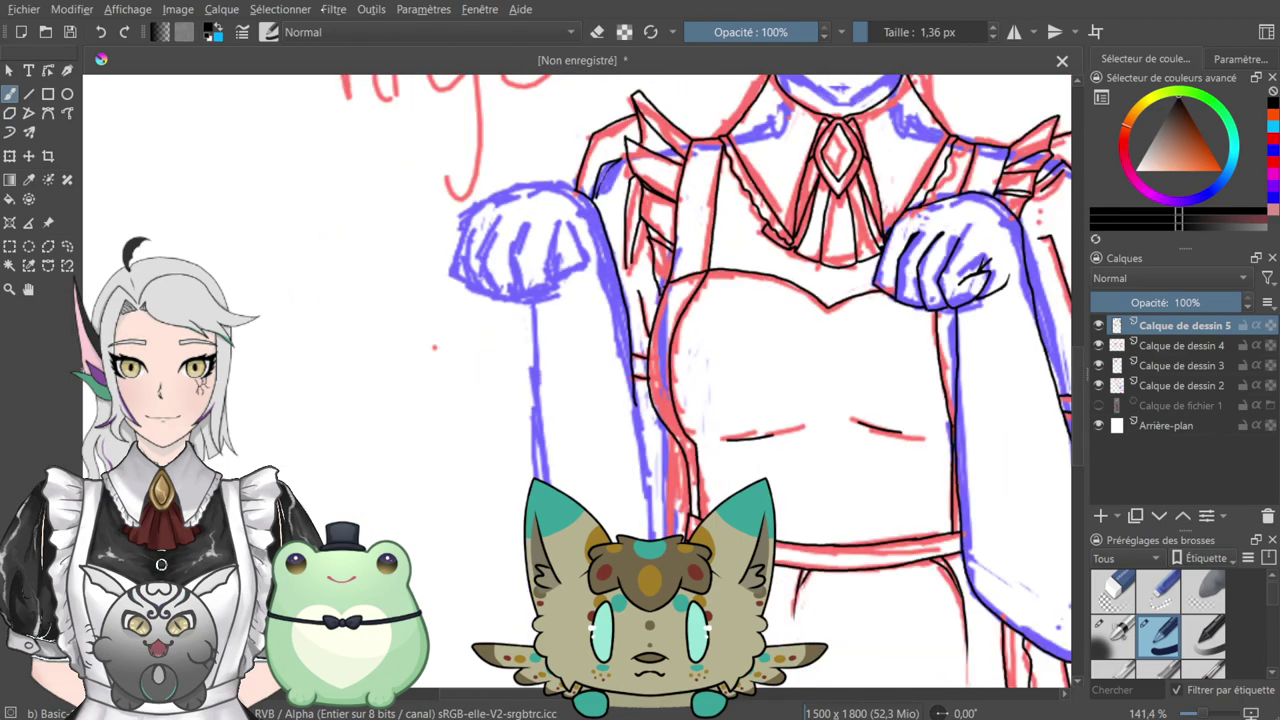
click(101, 32)
- Ink the left forearm's long inner edge from the wrist down to the waist with the freehand path tool and clean up with the eraser
click(67, 113)
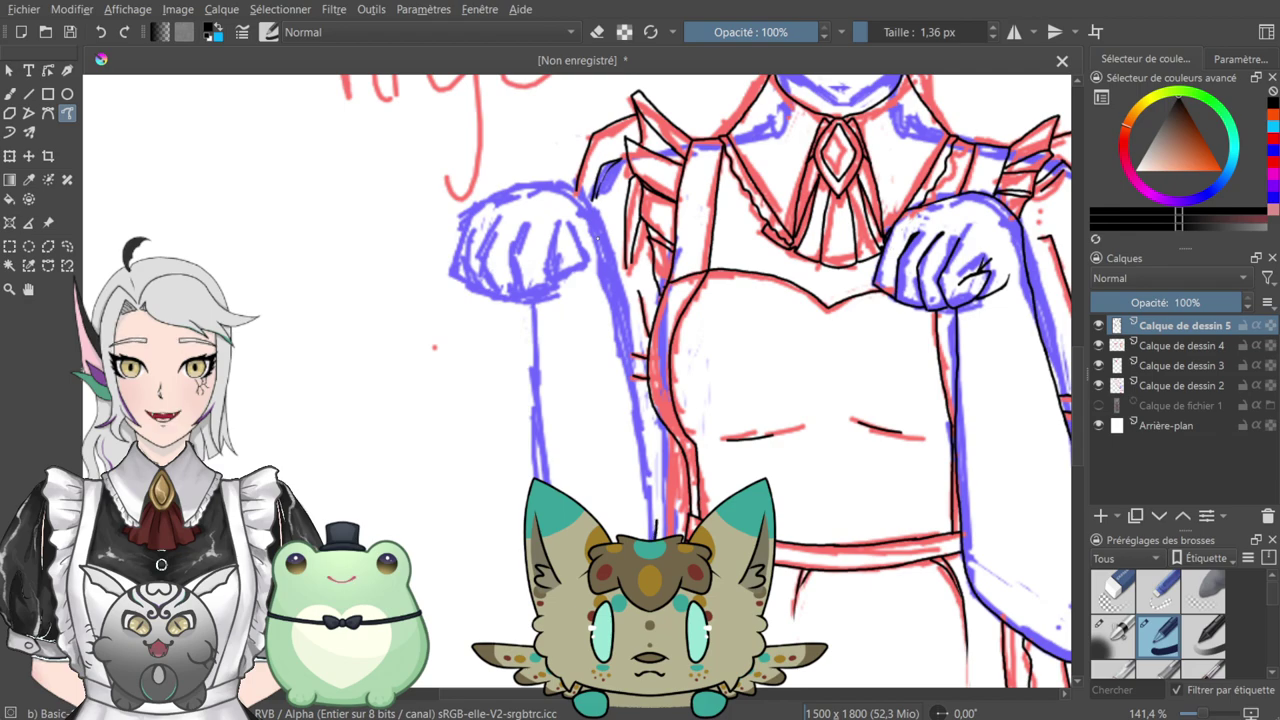
drag(598, 228, 630, 336)
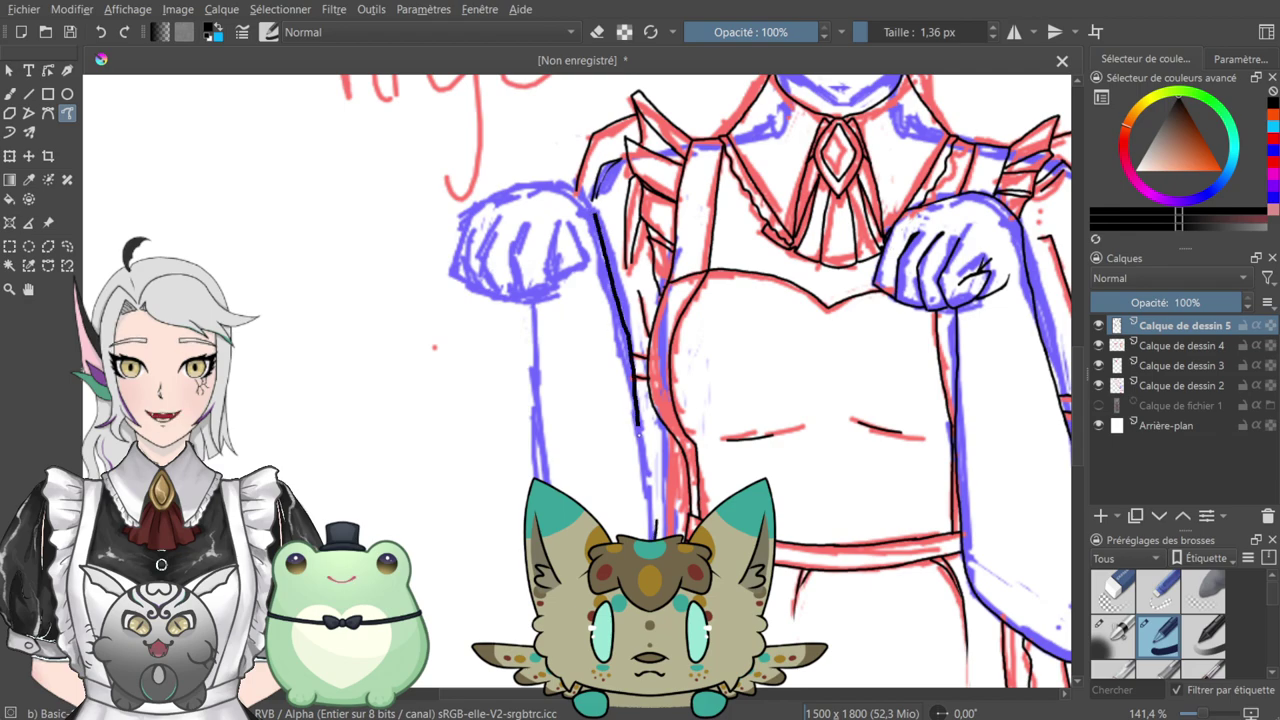
key(ctrl+z)
key(plus)
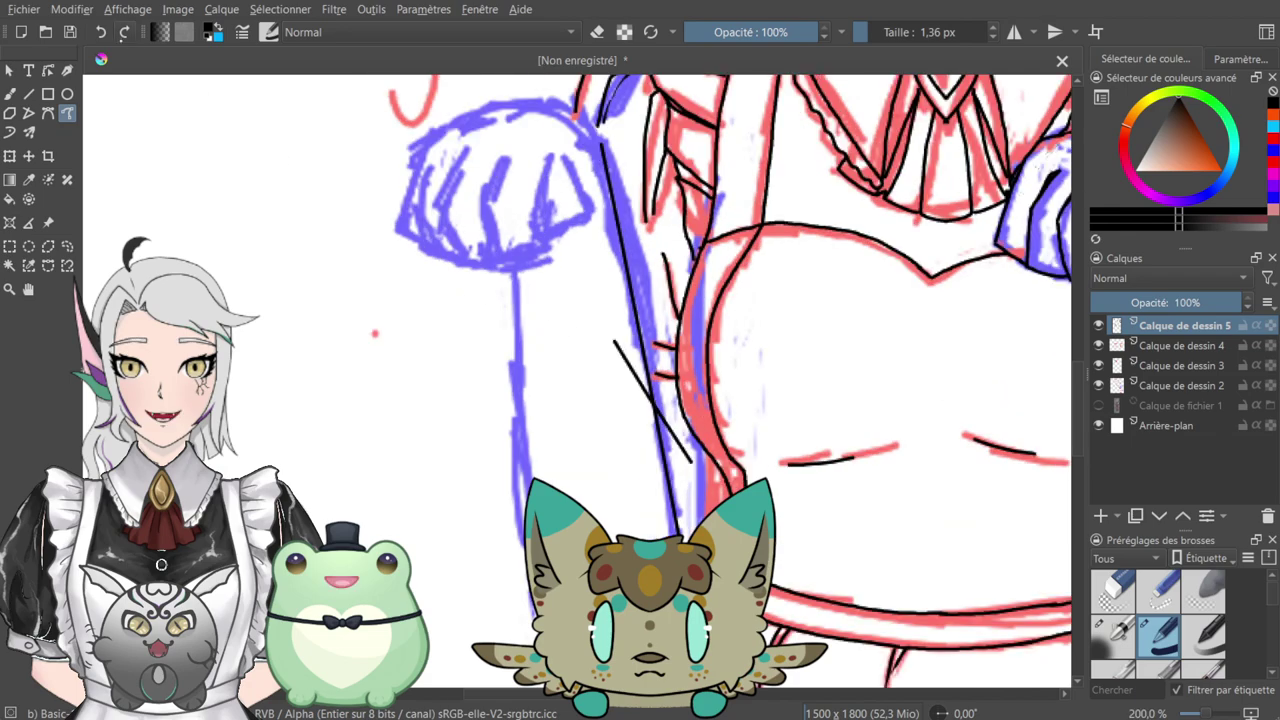
key(plus)
key(plus)
key(plus)
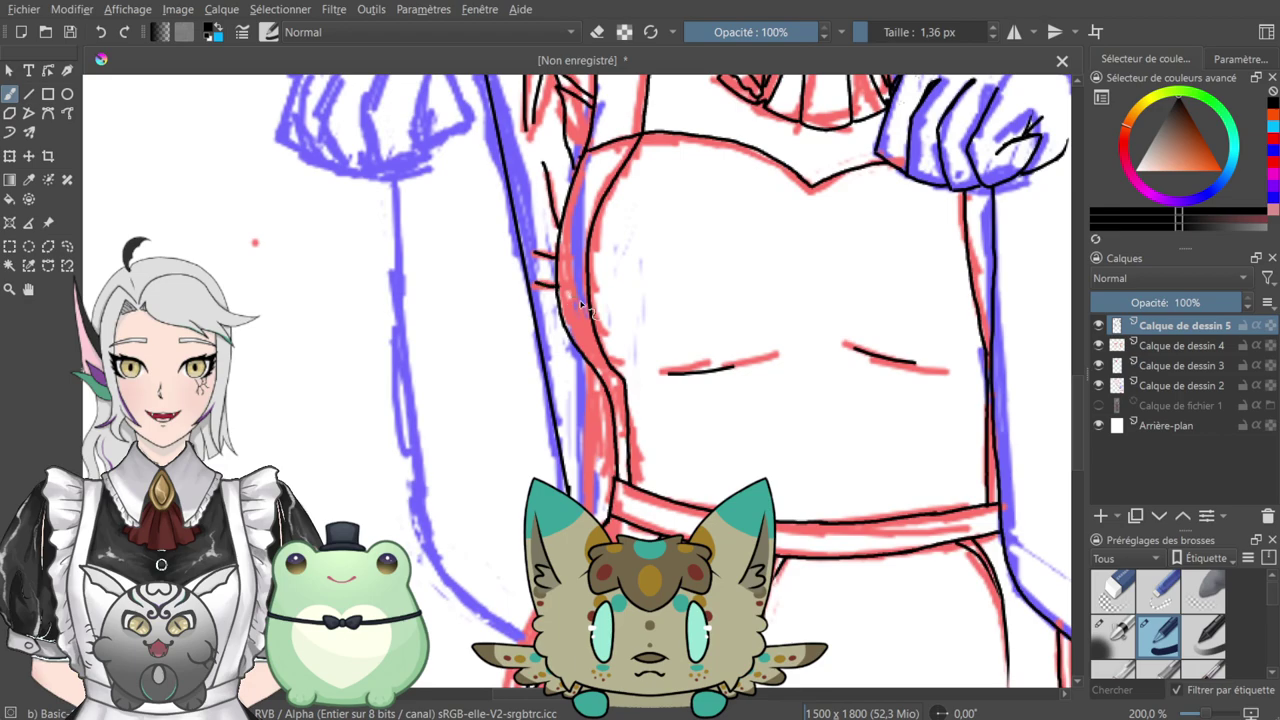
drag(603, 474, 604, 169)
click(597, 32)
key(e)
drag(548, 370, 553, 408)
- Extend the two short fold lines beside the bodice to meet the left forearm's inner edge
drag(557, 254, 557, 660)
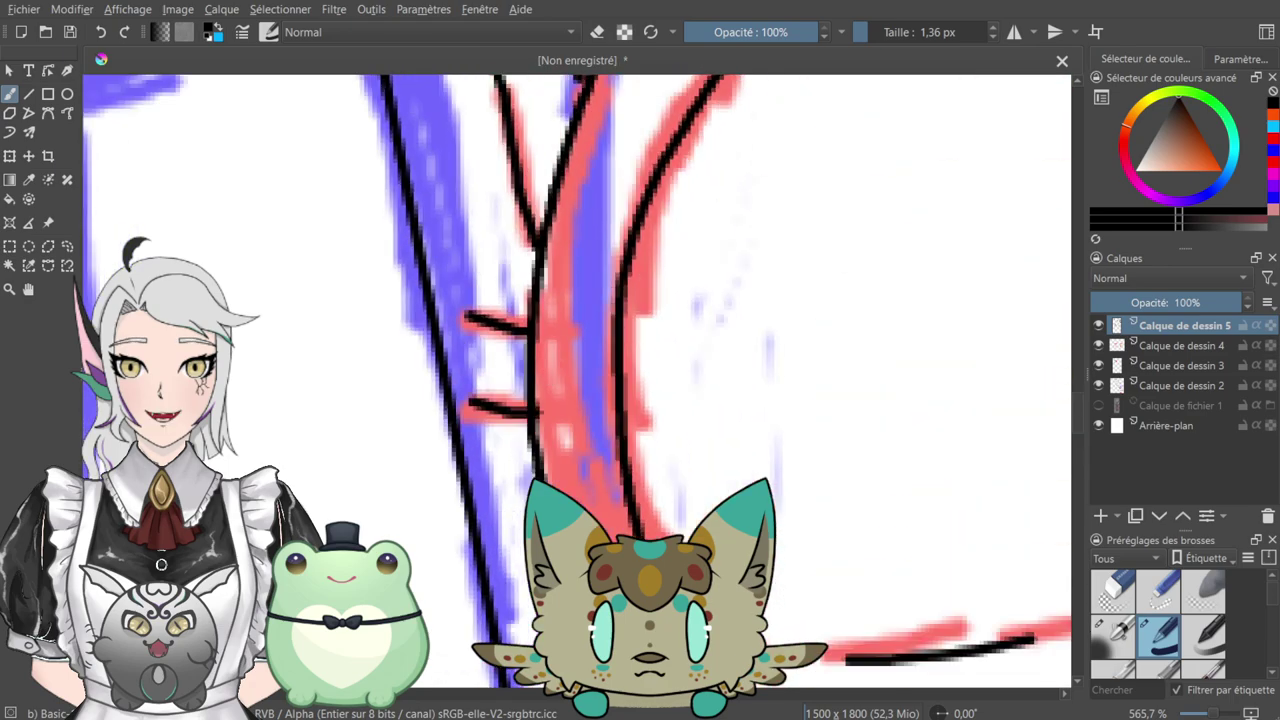
scroll(600, 380, up, 3)
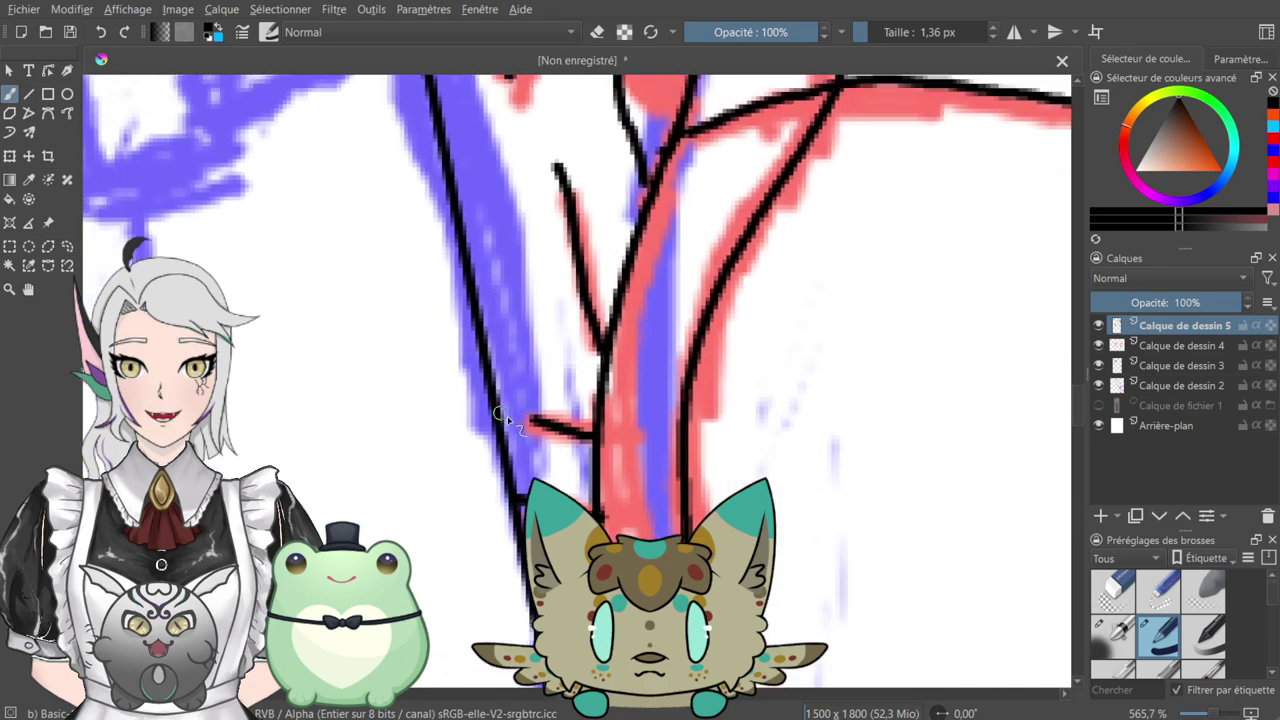
mouse_move(509, 423)
mouse_down()
mouse_move(584, 337)
mouse_move(596, 560)
mouse_up()
- Ink the left paw's outline from the forearm's top over the back of the hand down to its outer lower corner
mouse_move(585, 261)
mouse_down()
mouse_move(651, 375)
mouse_move(537, 286)
mouse_move(468, 257)
mouse_move(735, 232)
mouse_move(556, 223)
mouse_move(380, 355)
mouse_move(545, 278)
mouse_move(493, 488)
mouse_up()
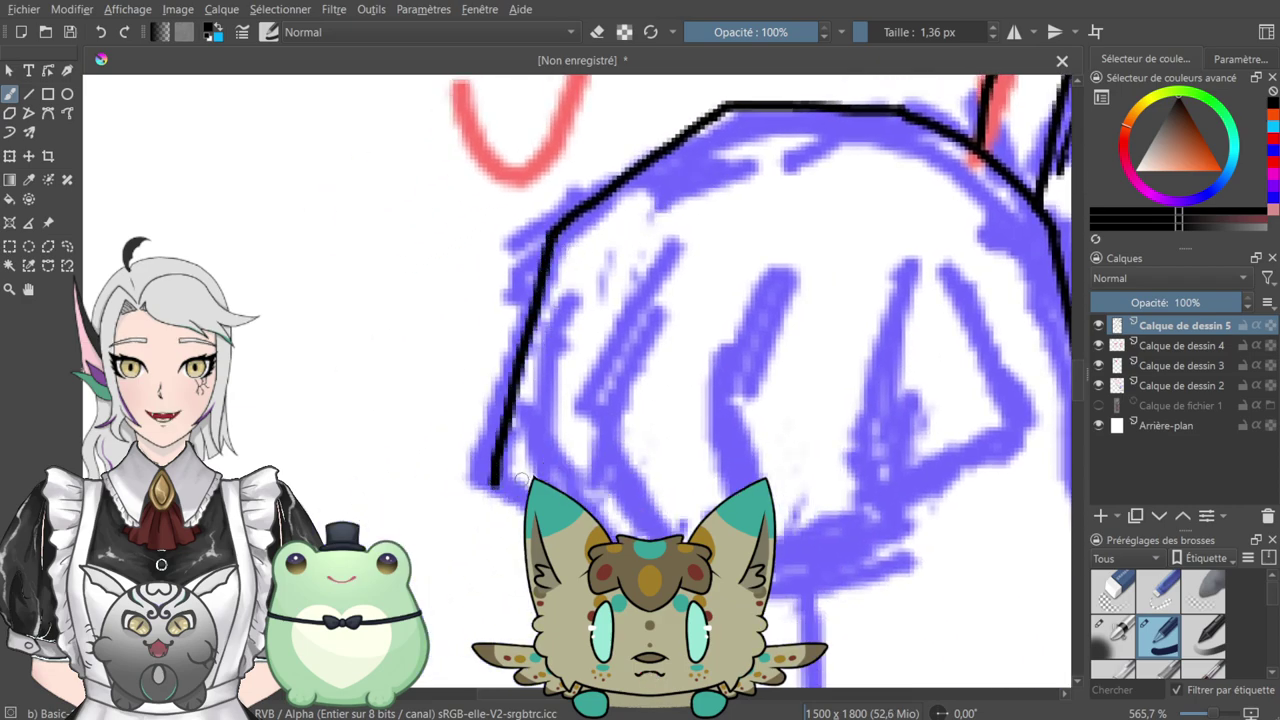
drag(677, 348, 520, 248)
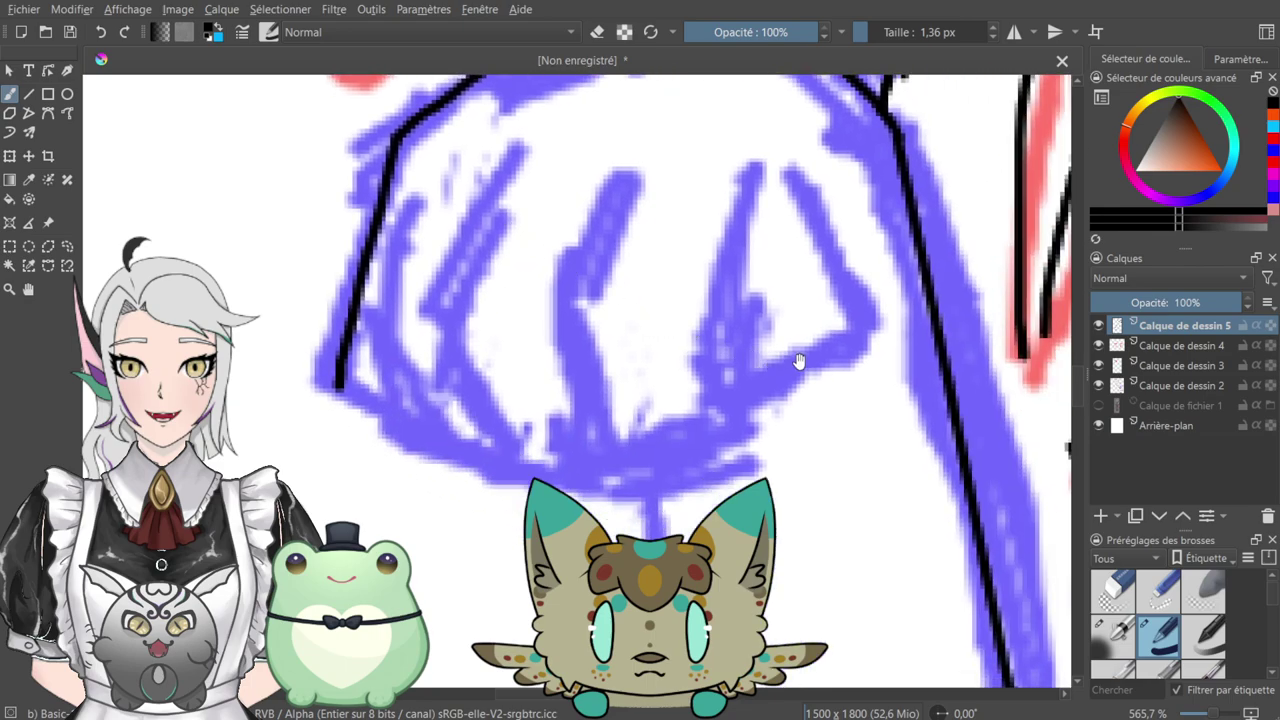
drag(841, 235, 771, 286)
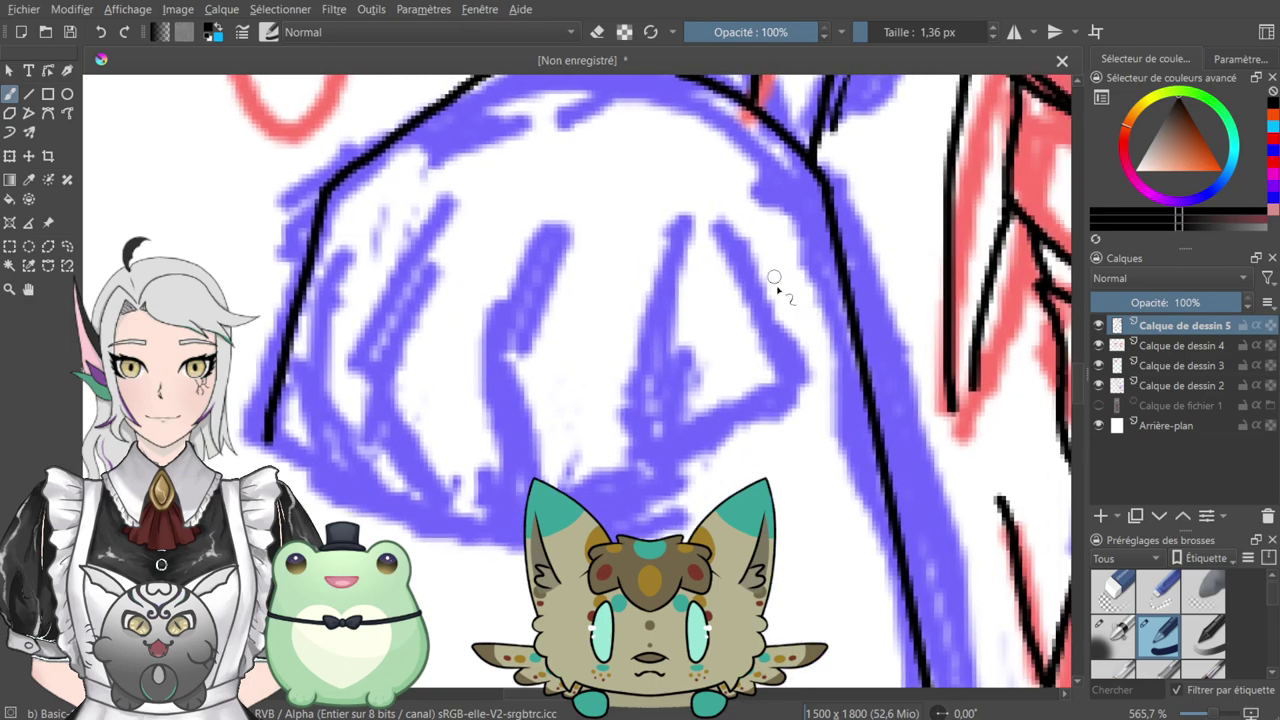
- Ink the left paw's innermost digit as a bent line, erasing and redrawing its lower edge at a flatter angle
mouse_move(742, 228)
mouse_down()
mouse_move(801, 395)
mouse_move(686, 478)
mouse_up()
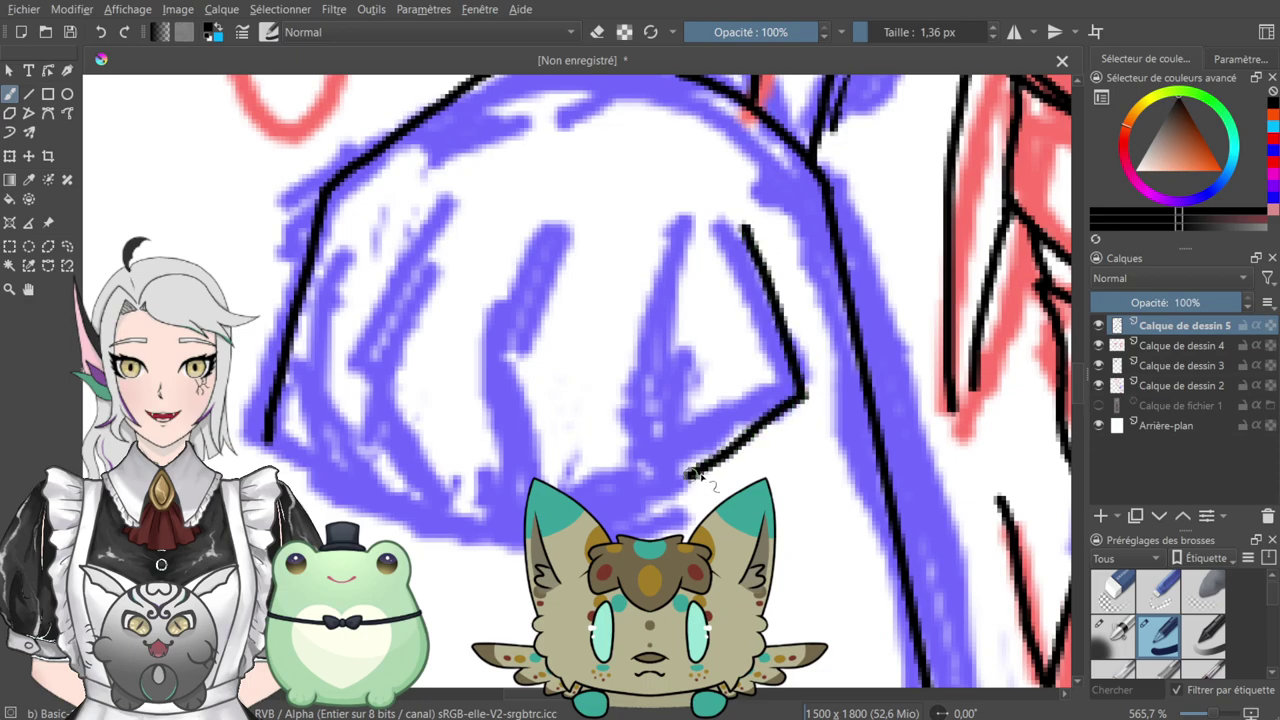
key(e)
drag(804, 400, 808, 375)
mouse_move(794, 423)
mouse_down()
mouse_move(695, 469)
mouse_move(725, 453)
mouse_move(721, 465)
mouse_move(777, 400)
mouse_up()
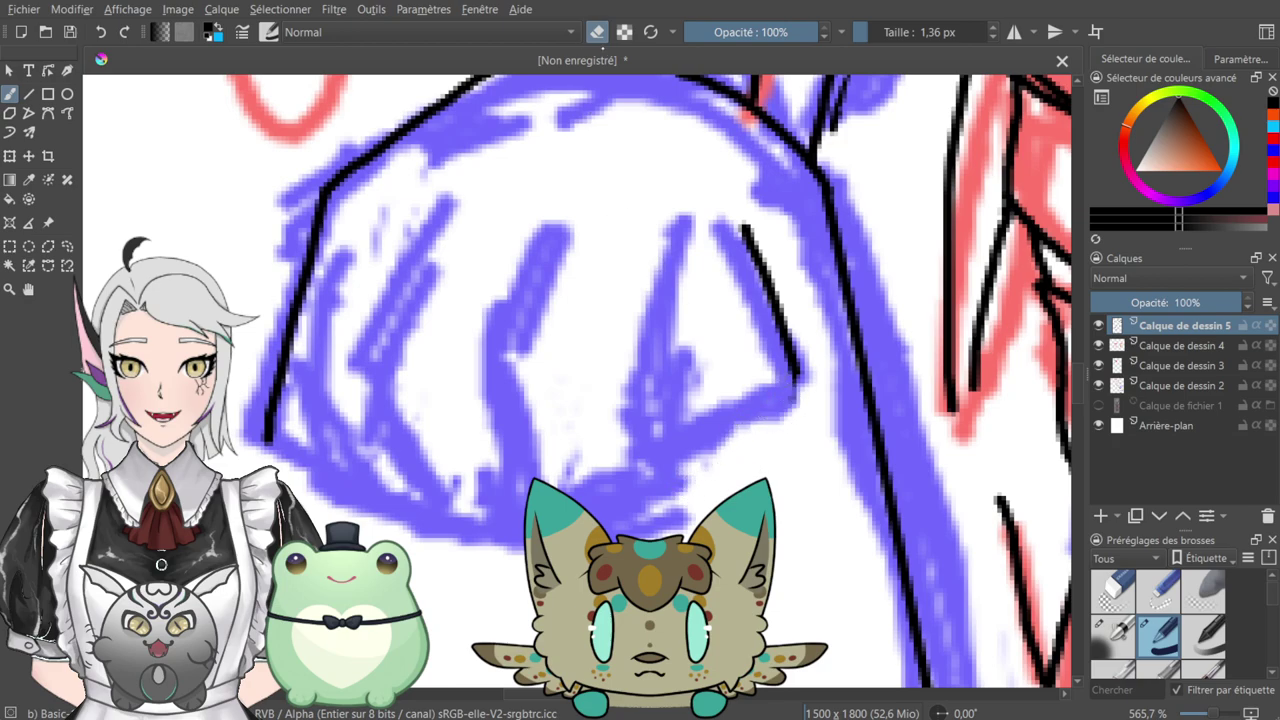
click(597, 32)
mouse_move(688, 431)
mouse_down()
mouse_move(806, 380)
mouse_move(788, 422)
mouse_up()
- Try inking the finger line beside the left paw's innermost digit with a curved fingertip, and undo the strokes
key(e)
key(e)
mouse_move(691, 228)
mouse_down()
mouse_move(641, 414)
mouse_move(688, 480)
mouse_up()
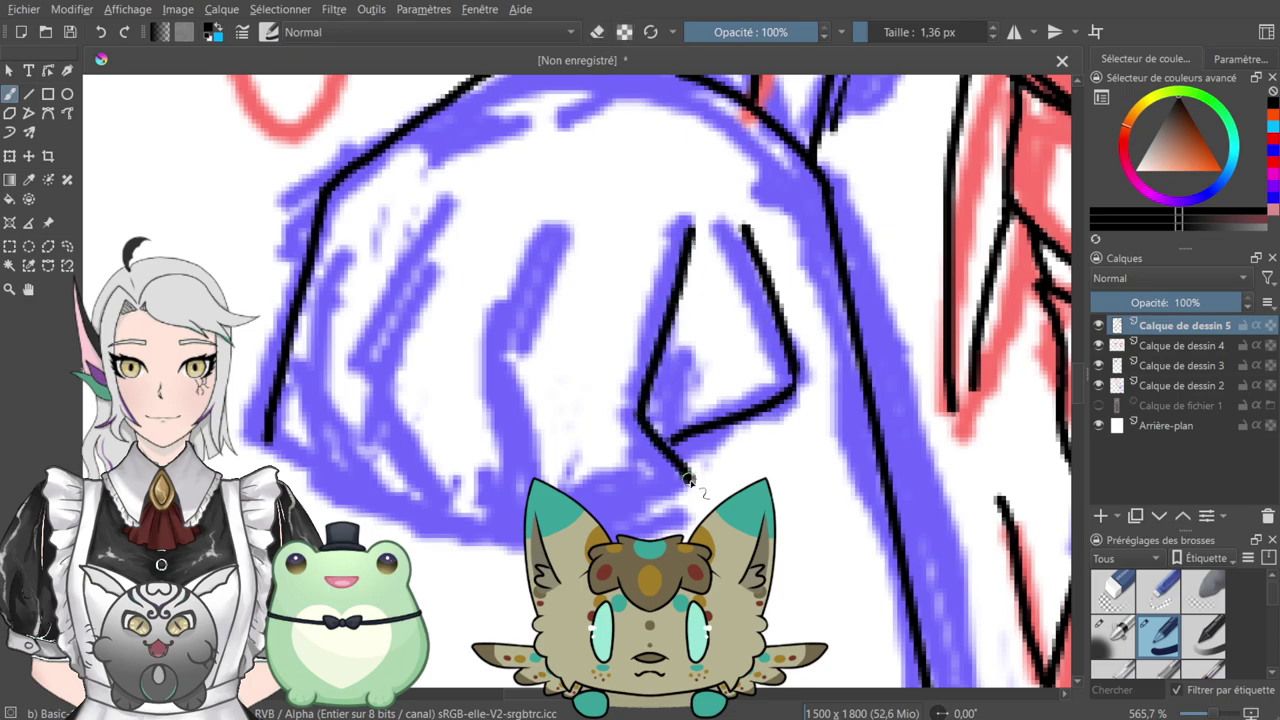
mouse_move(690, 432)
mouse_down()
mouse_move(695, 486)
mouse_move(648, 525)
mouse_up()
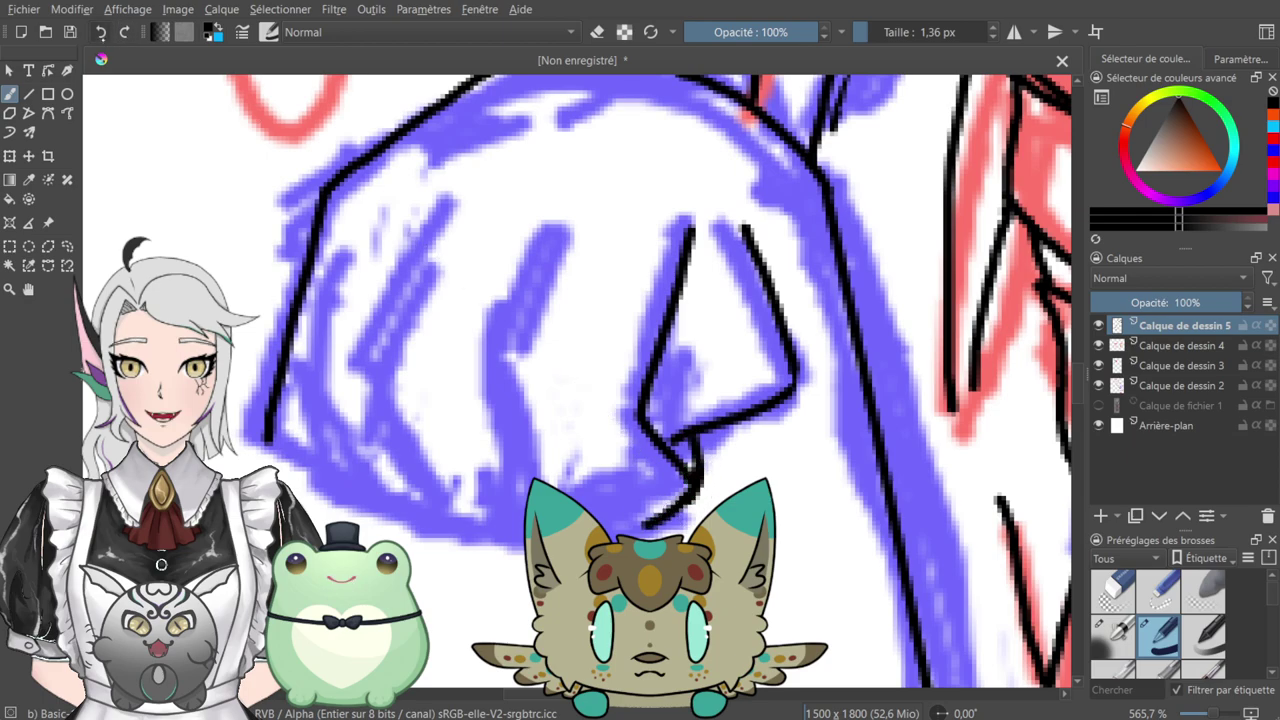
key(ctrl+z)
key(ctrl+z)
key(ctrl+z)
key(ctrl+z)
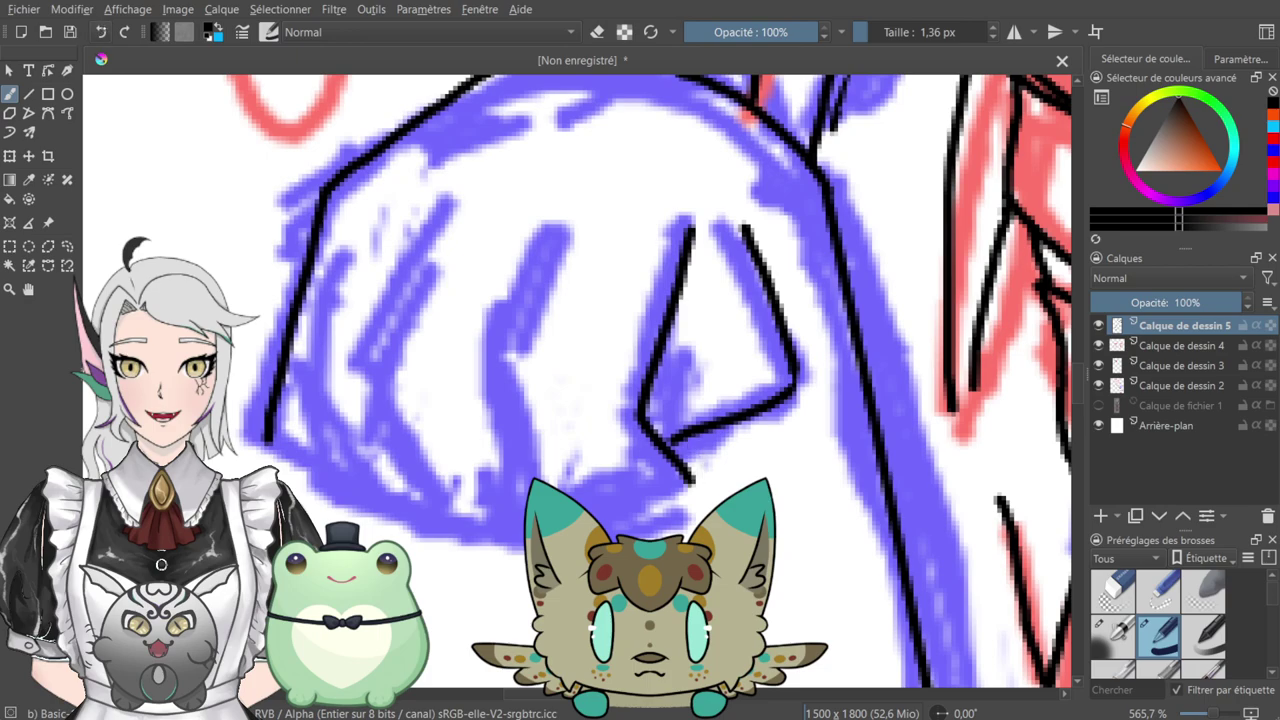
- Redraw the finger line meeting the left paw's innermost digit, and ink the adjacent finger's bent line and tip
mouse_move(688, 231)
mouse_down()
mouse_move(644, 411)
mouse_move(676, 460)
mouse_up()
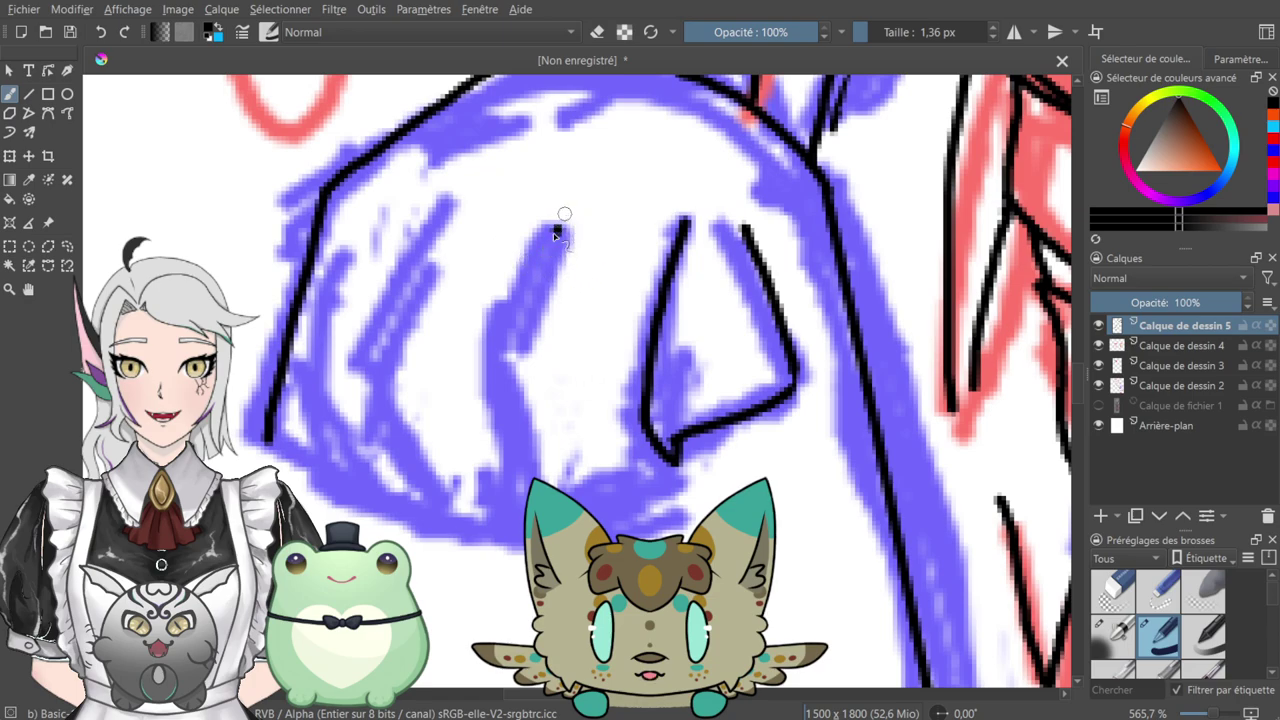
drag(565, 213, 494, 377)
drag(528, 490, 494, 382)
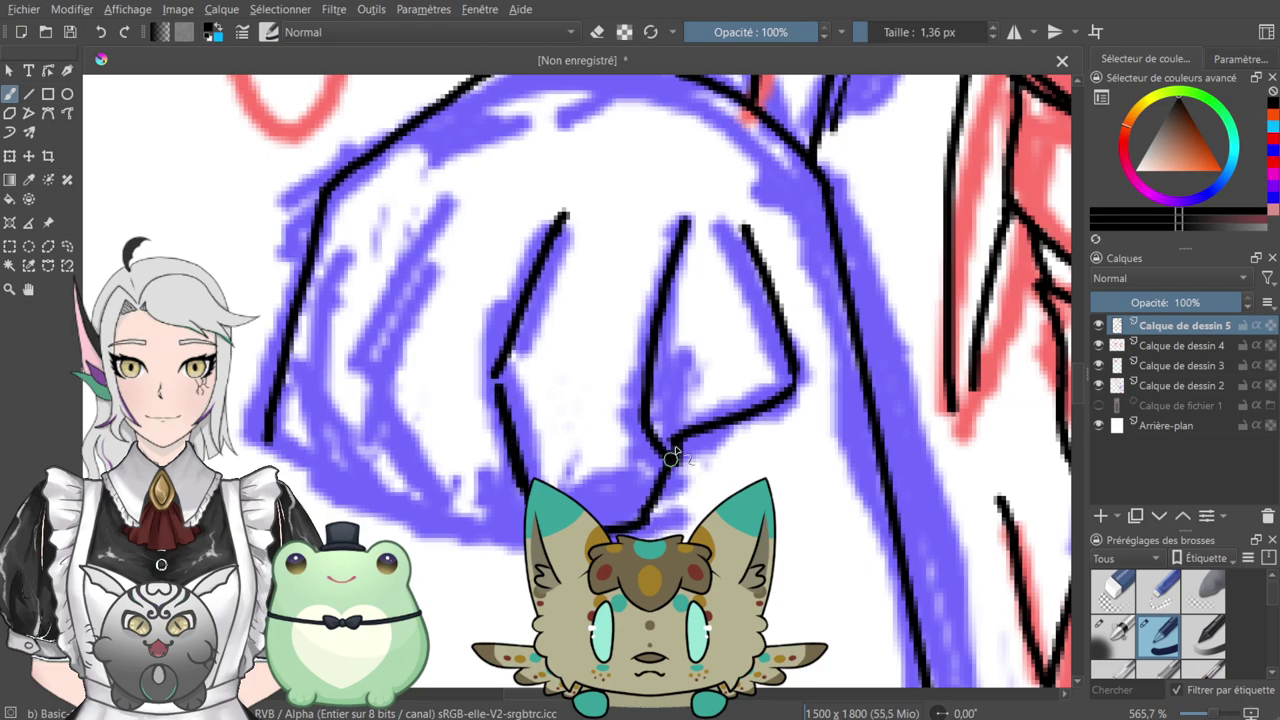
- Ink the left paw's two remaining finger lines and their tips along the lower edge
drag(608, 332, 741, 358)
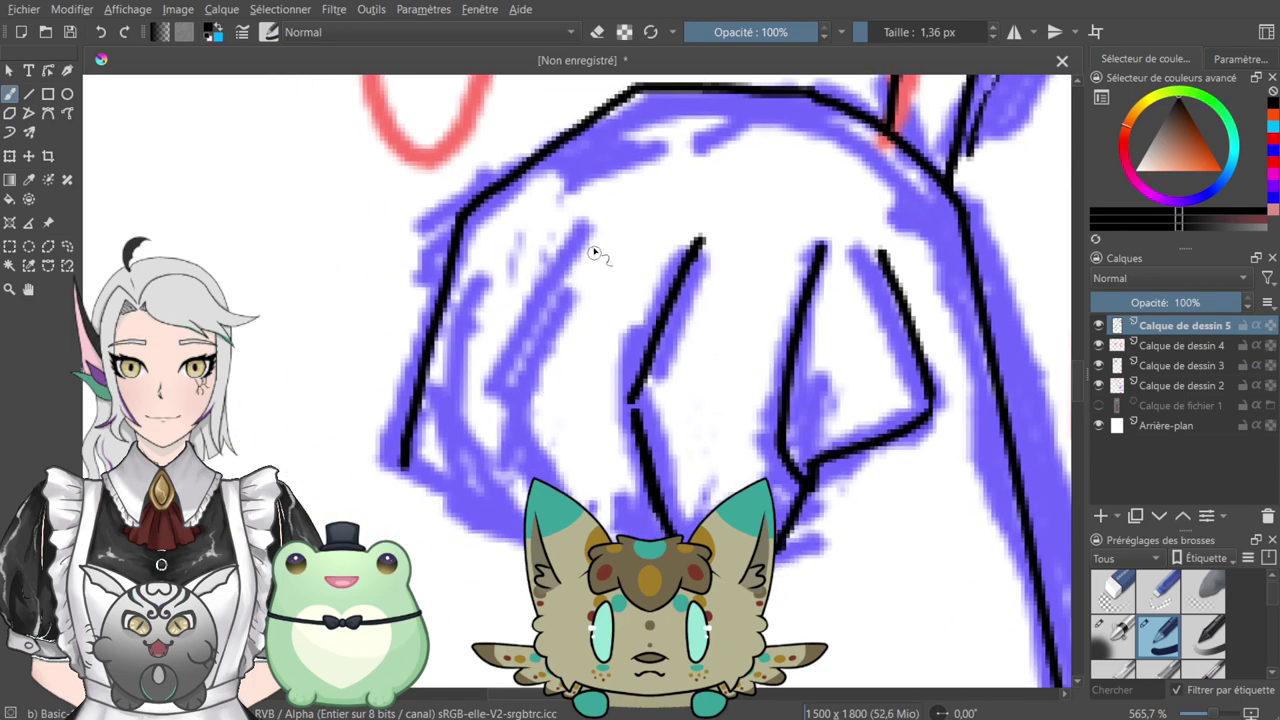
mouse_move(595, 236)
mouse_down()
mouse_move(521, 408)
mouse_move(578, 502)
mouse_up()
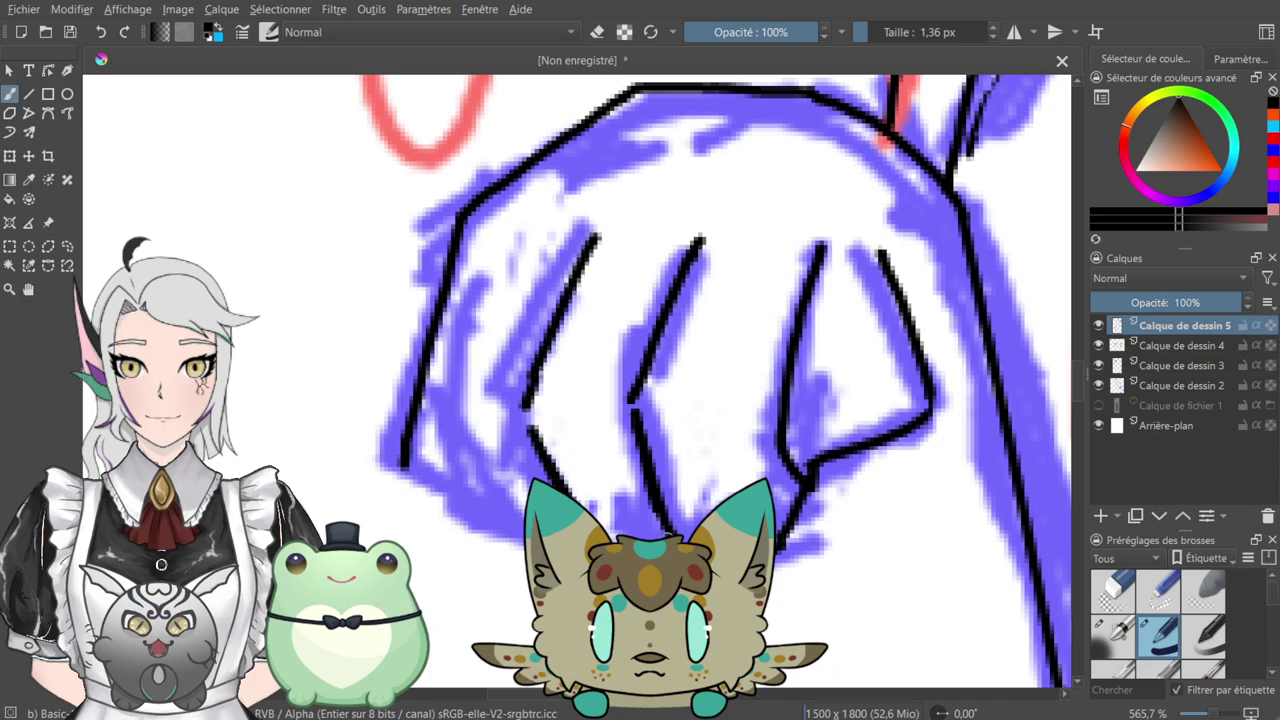
drag(654, 431, 720, 326)
mouse_move(573, 147)
mouse_down()
mouse_move(516, 358)
mouse_move(626, 444)
mouse_move(595, 425)
mouse_move(625, 442)
mouse_move(662, 416)
mouse_up()
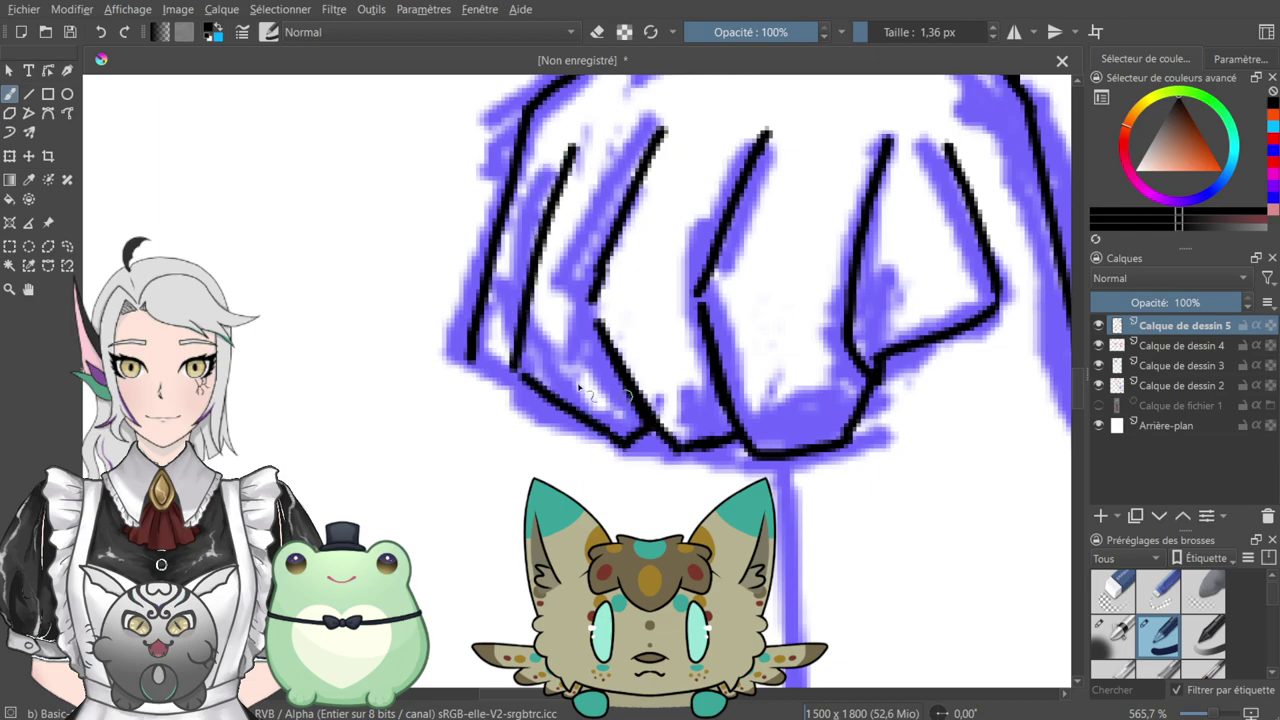
- Ink the left forearm's outer edge from beneath the paw down toward the elbow
scroll(585, 365, down, 4)
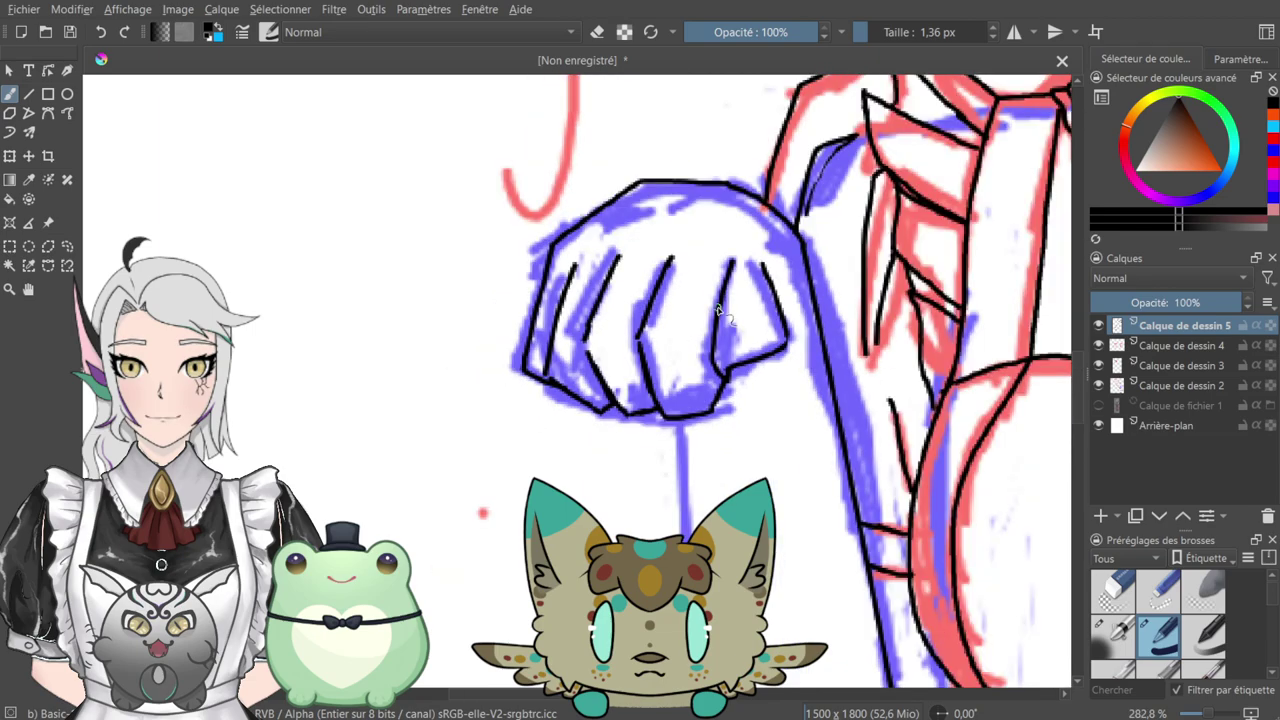
scroll(718, 312, up, 2)
mouse_move(751, 470)
mouse_down()
mouse_move(686, 206)
mouse_move(691, 290)
mouse_up()
mouse_move(691, 246)
mouse_down()
mouse_move(634, 171)
mouse_move(618, 329)
mouse_move(645, 540)
mouse_up()
scroll(630, 160, down, 1)
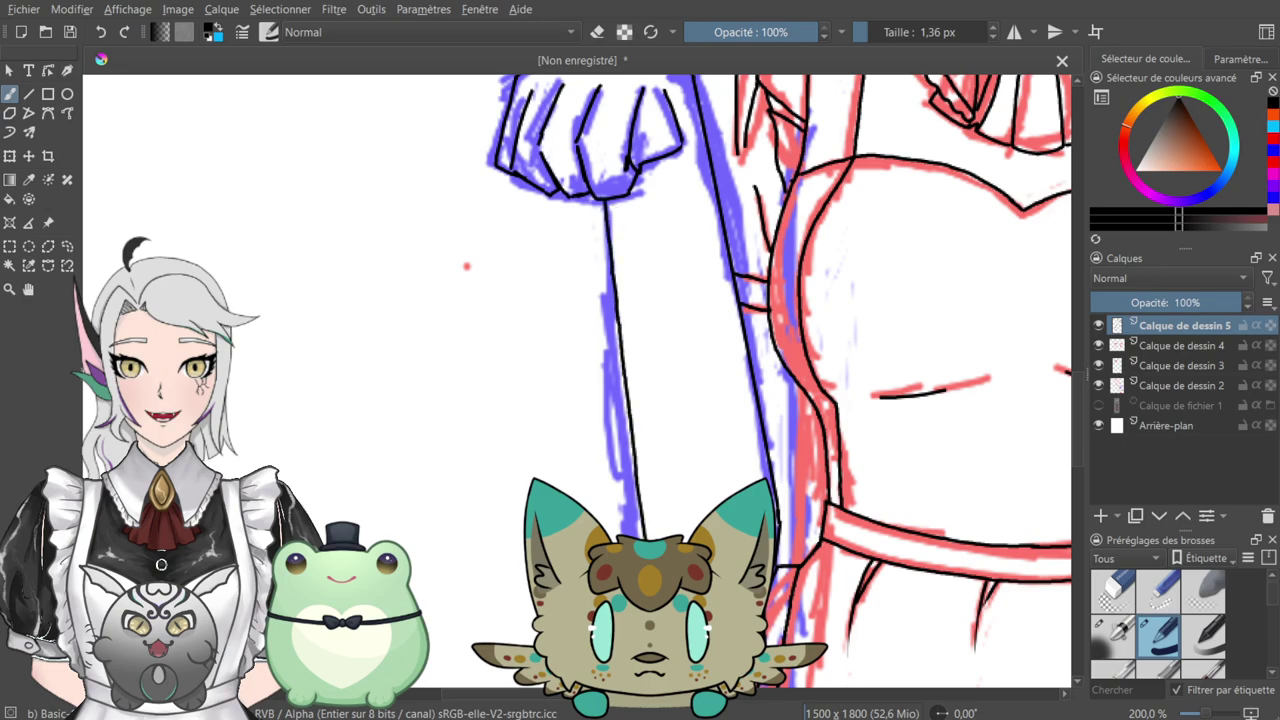
drag(686, 306, 636, 604)
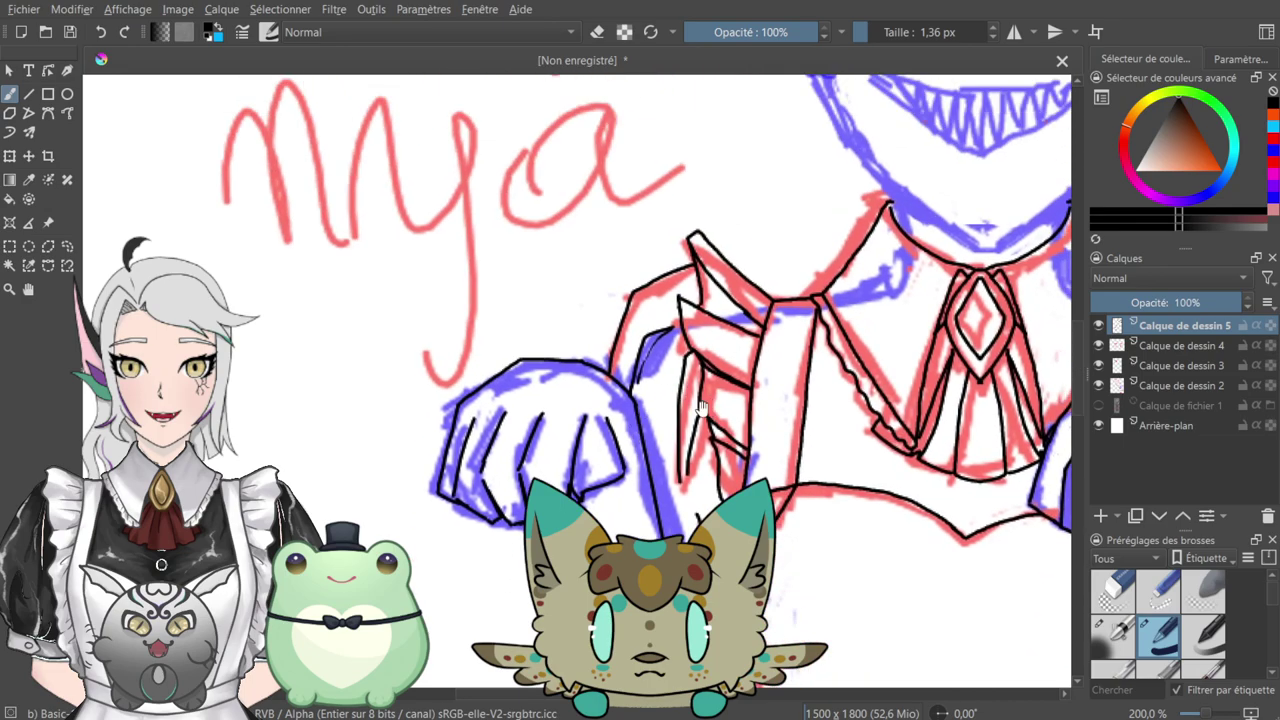
drag(707, 410, 490, 347)
drag(1018, 461, 826, 297)
key(ctrl+minus)
key(ctrl+minus)
key(ctrl+minus)
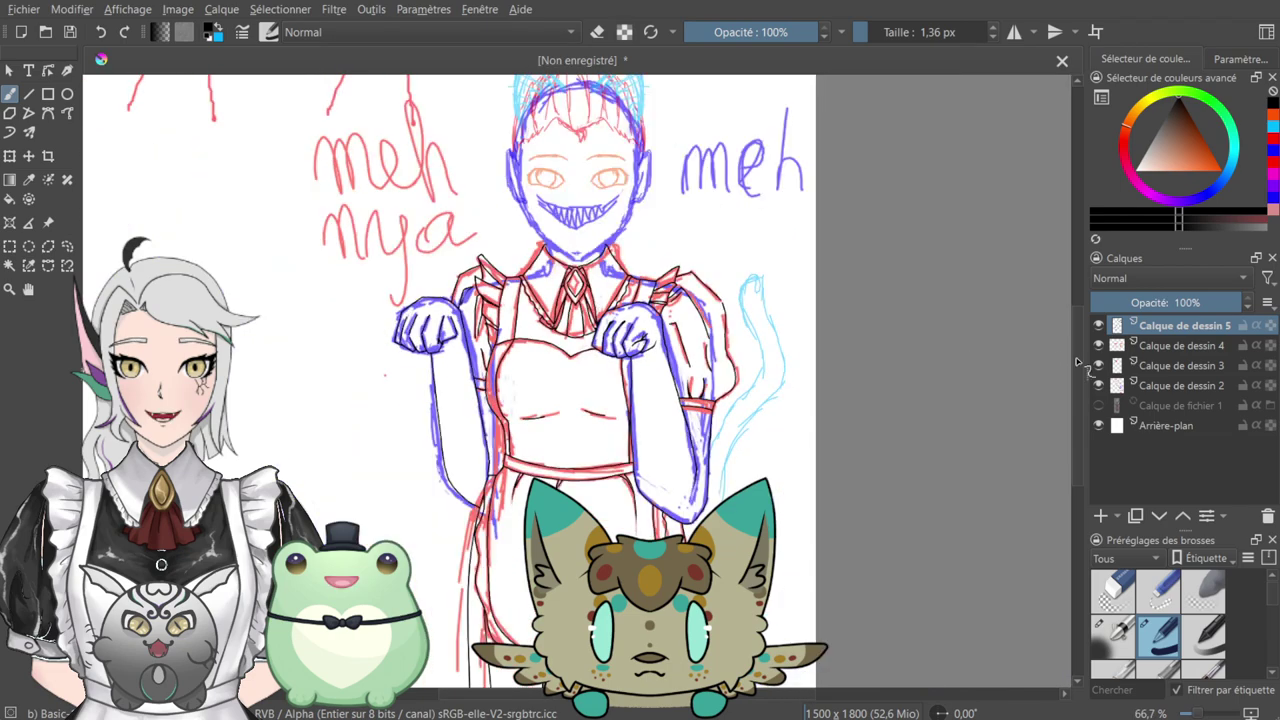
- Hide and show the sketch layers Calque de dessin 2 and 3 to examine the black lineart on its own
key(ctrl+minus)
click(1098, 386)
click(1098, 366)
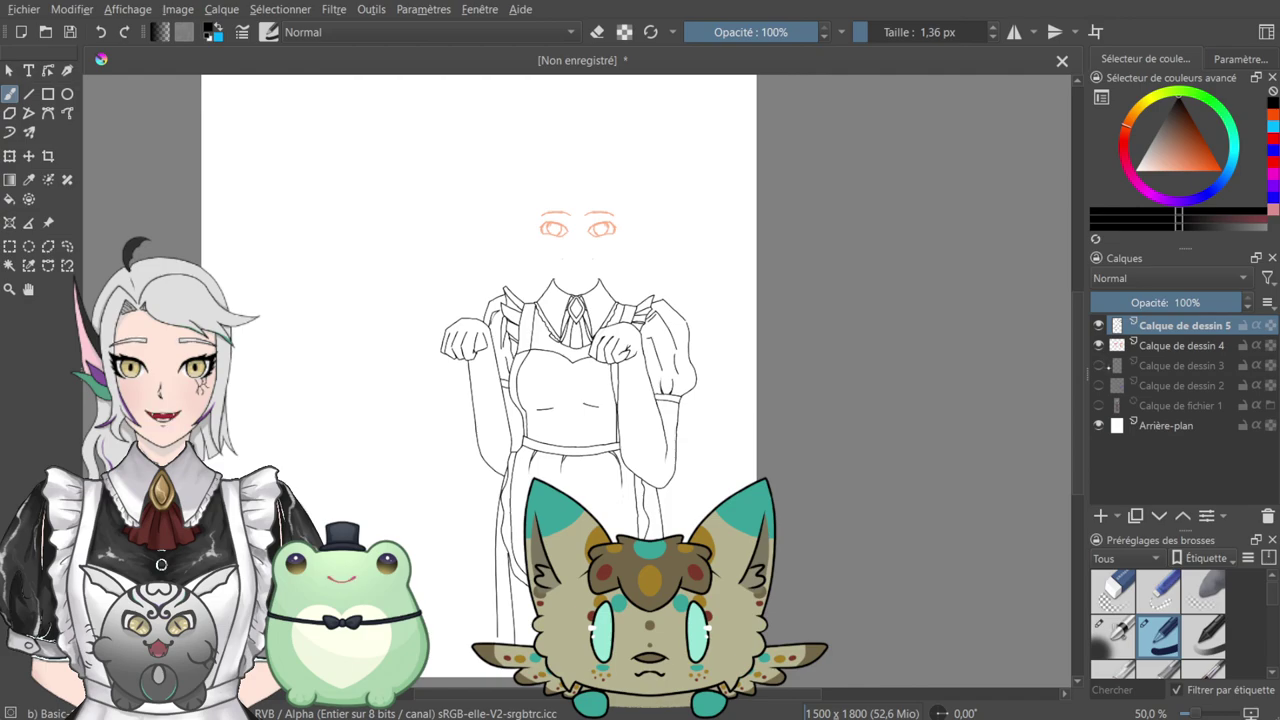
click(1098, 385)
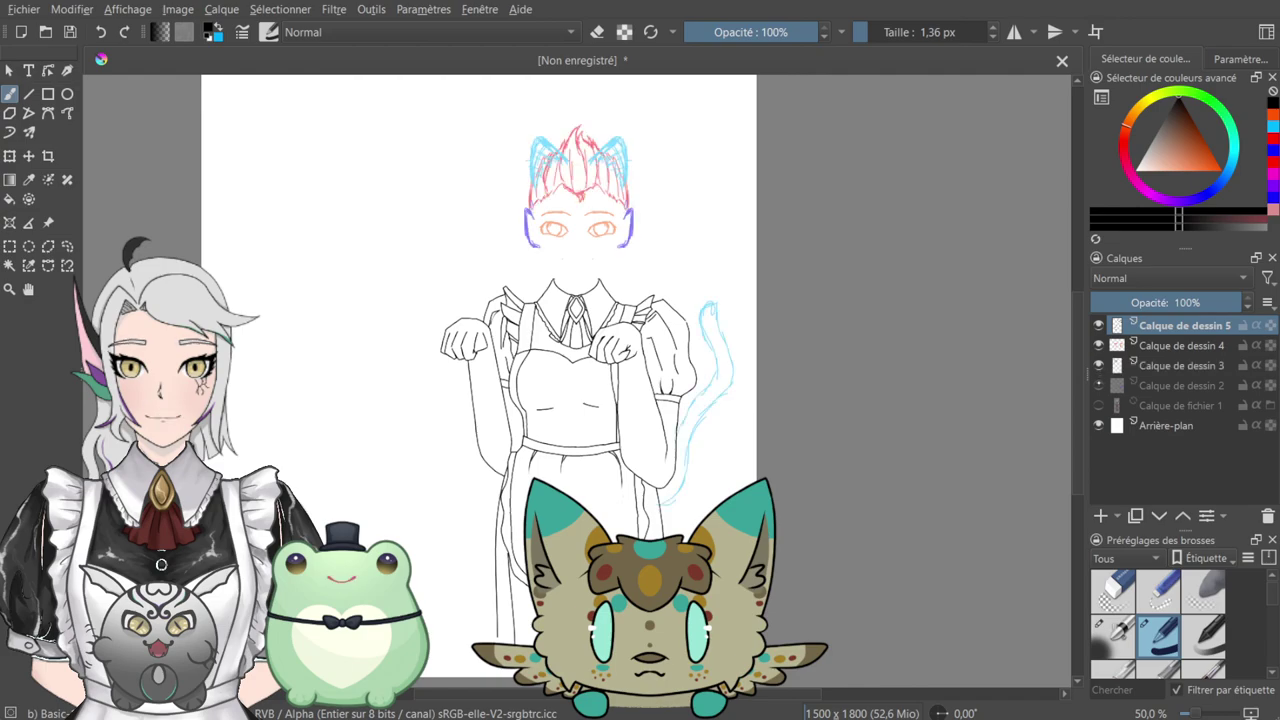
click(1098, 365)
click(1098, 405)
click(1098, 405)
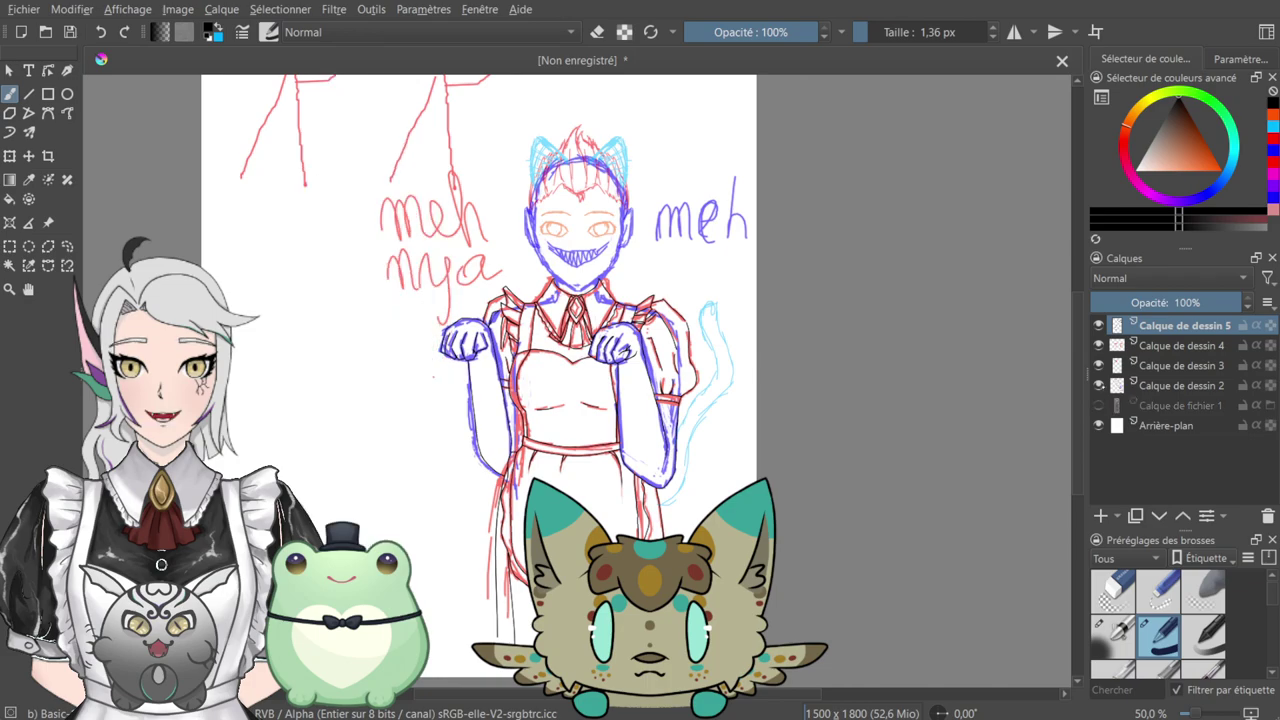
click(1098, 385)
click(1099, 386)
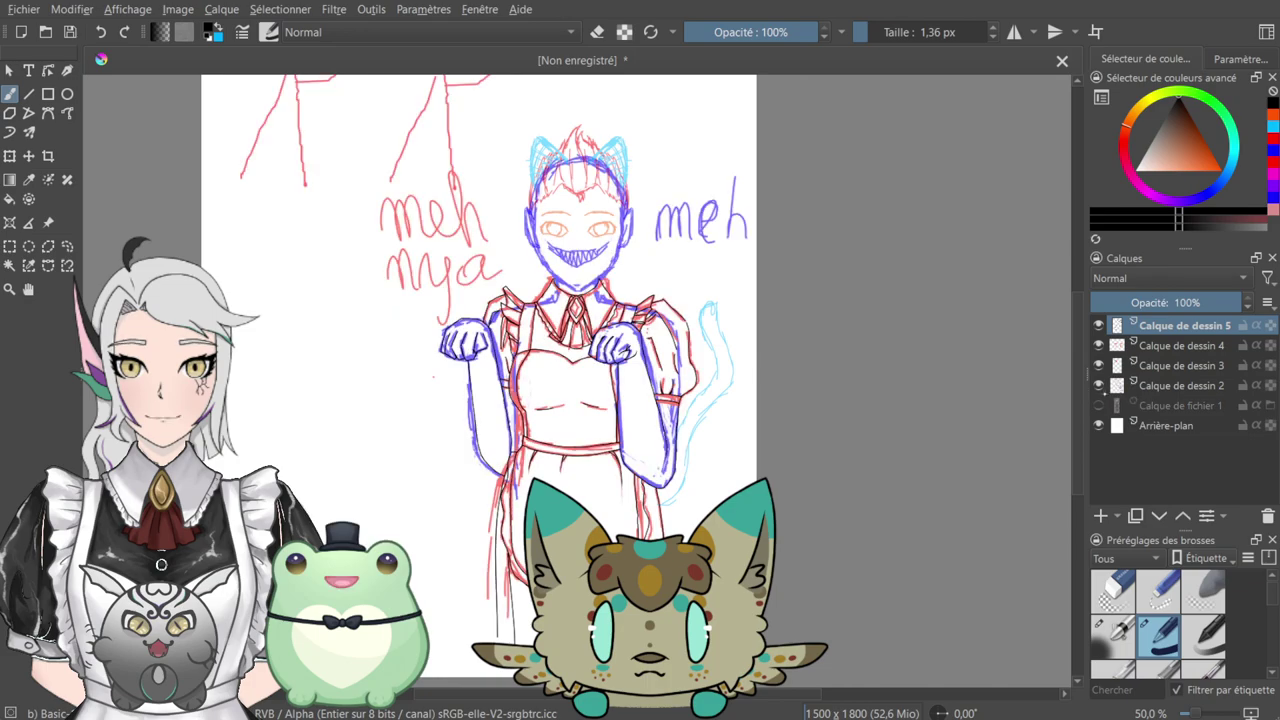
- Turn on horizontal mirror drawing with the axis centred on the face, and ink the jawline from below the ears to the chin
key(plus)
key(plus)
key(plus)
key(plus)
drag(715, 219, 648, 630)
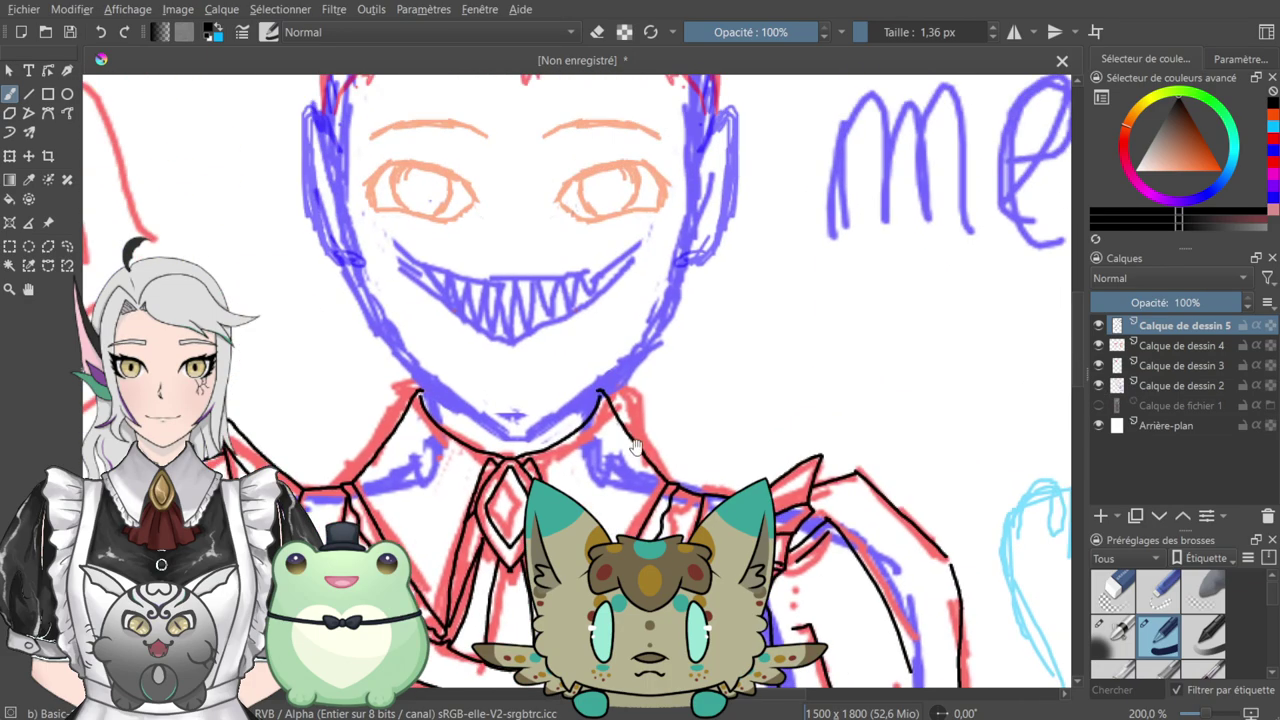
drag(575, 391, 659, 507)
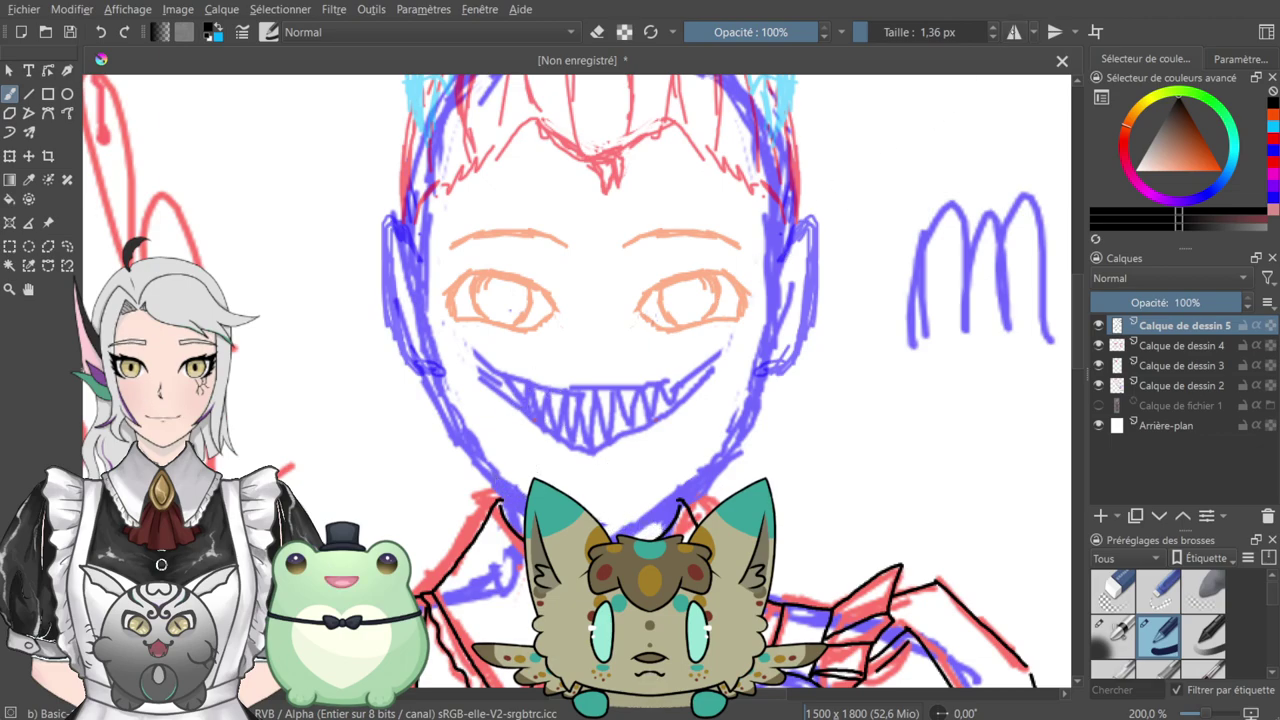
click(1014, 32)
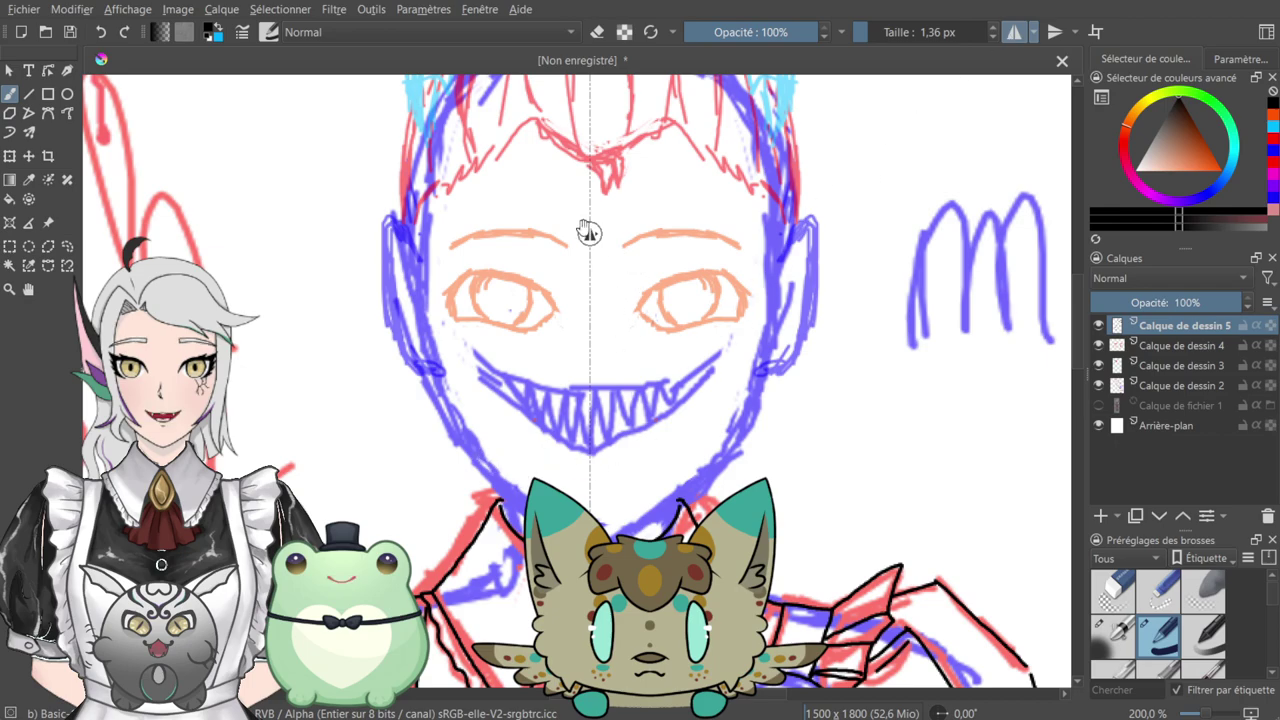
drag(590, 234, 591, 230)
mouse_move(431, 369)
mouse_down()
mouse_move(470, 455)
mouse_move(554, 520)
mouse_up()
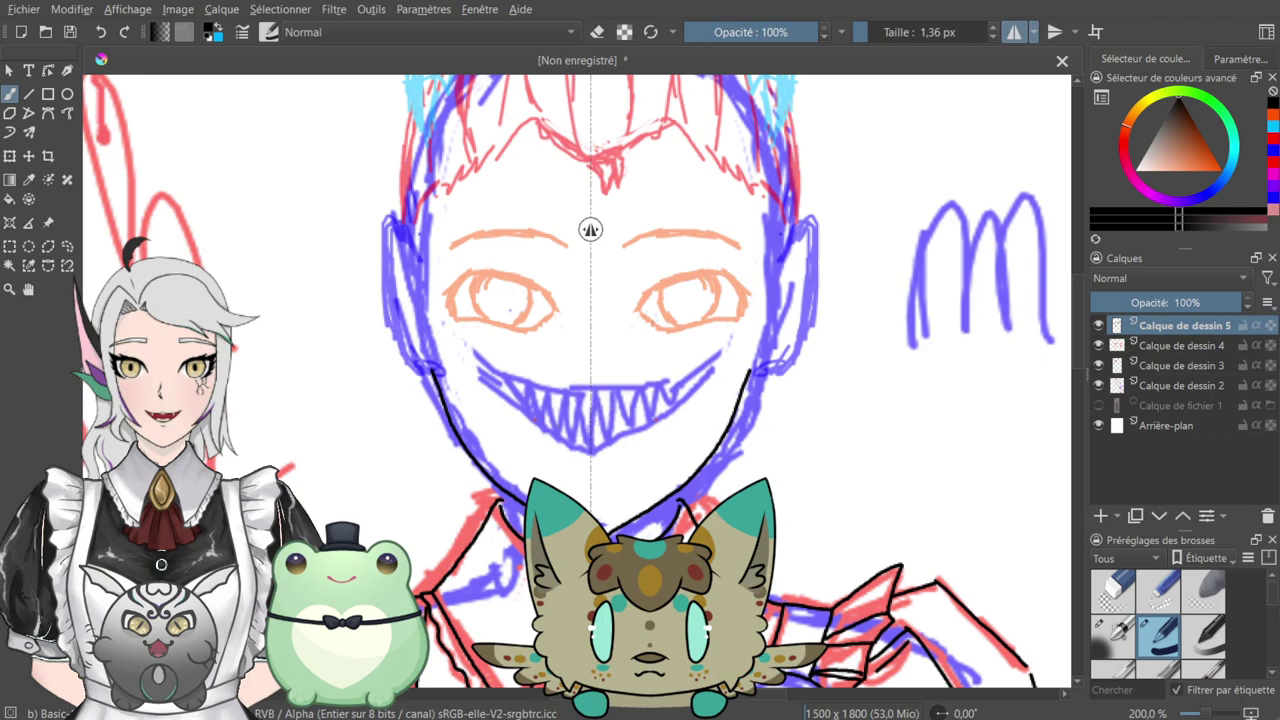
- Ink the short neck lines between jaw and collar, and the mirrored outer contour of the human ears
key(ctrl+plus)
drag(545, 478, 609, 285)
drag(546, 394, 540, 353)
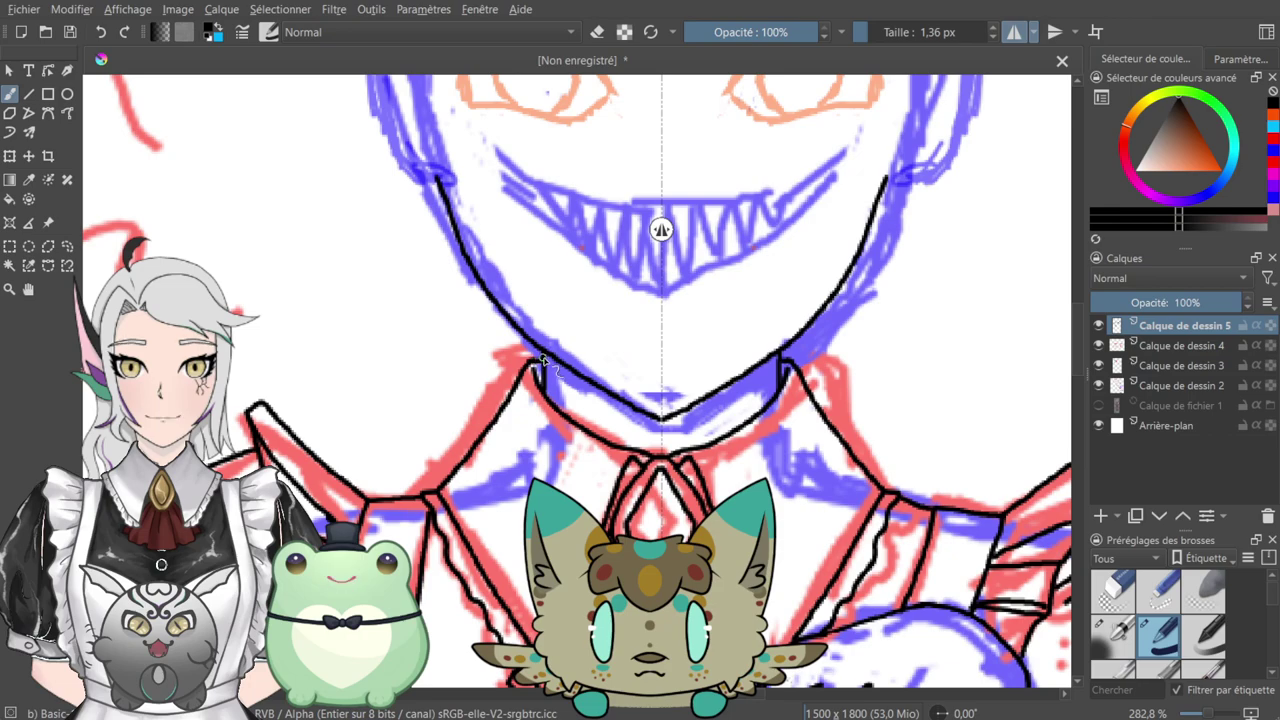
drag(582, 256, 618, 544)
mouse_move(550, 341)
mouse_down()
mouse_move(592, 453)
mouse_move(497, 327)
mouse_move(581, 360)
mouse_up()
mouse_move(524, 468)
mouse_down()
mouse_move(500, 462)
mouse_move(463, 380)
mouse_move(453, 278)
mouse_move(480, 270)
mouse_move(498, 298)
mouse_move(478, 294)
mouse_move(488, 310)
mouse_up()
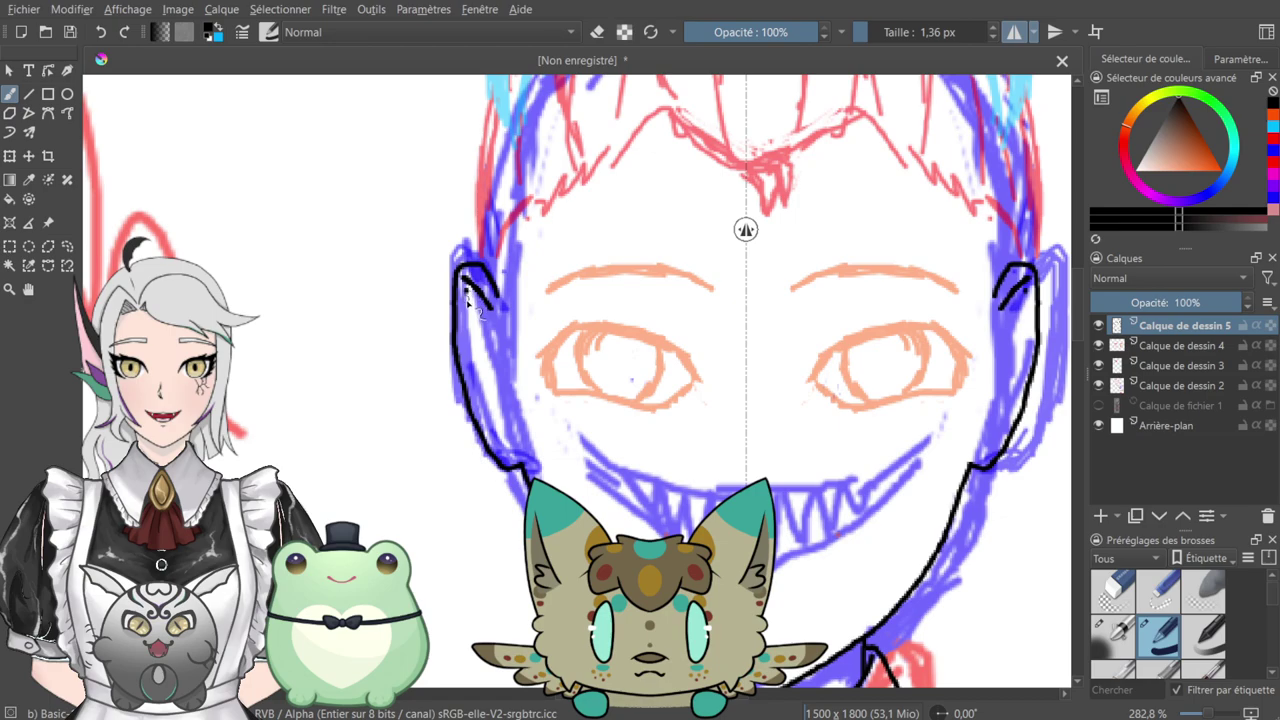
- Try inking broken inner fold lines inside the human ears, and erase them
drag(484, 356, 494, 394)
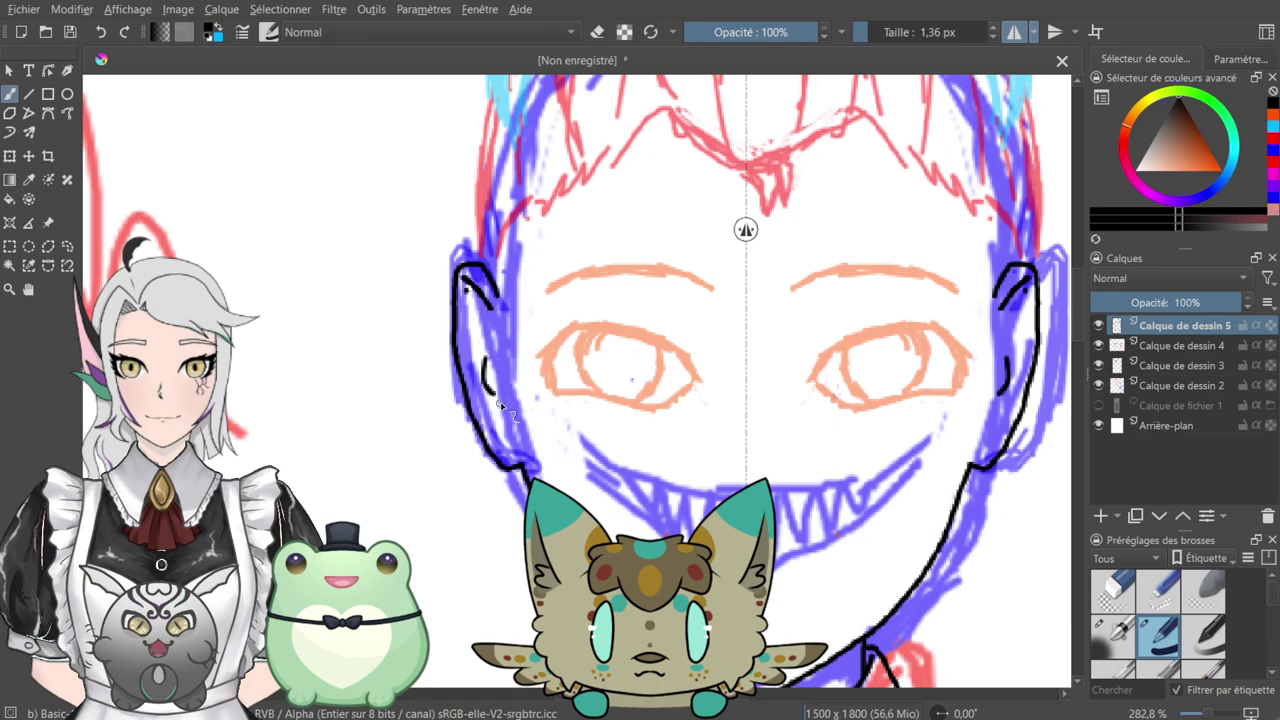
drag(464, 291, 471, 355)
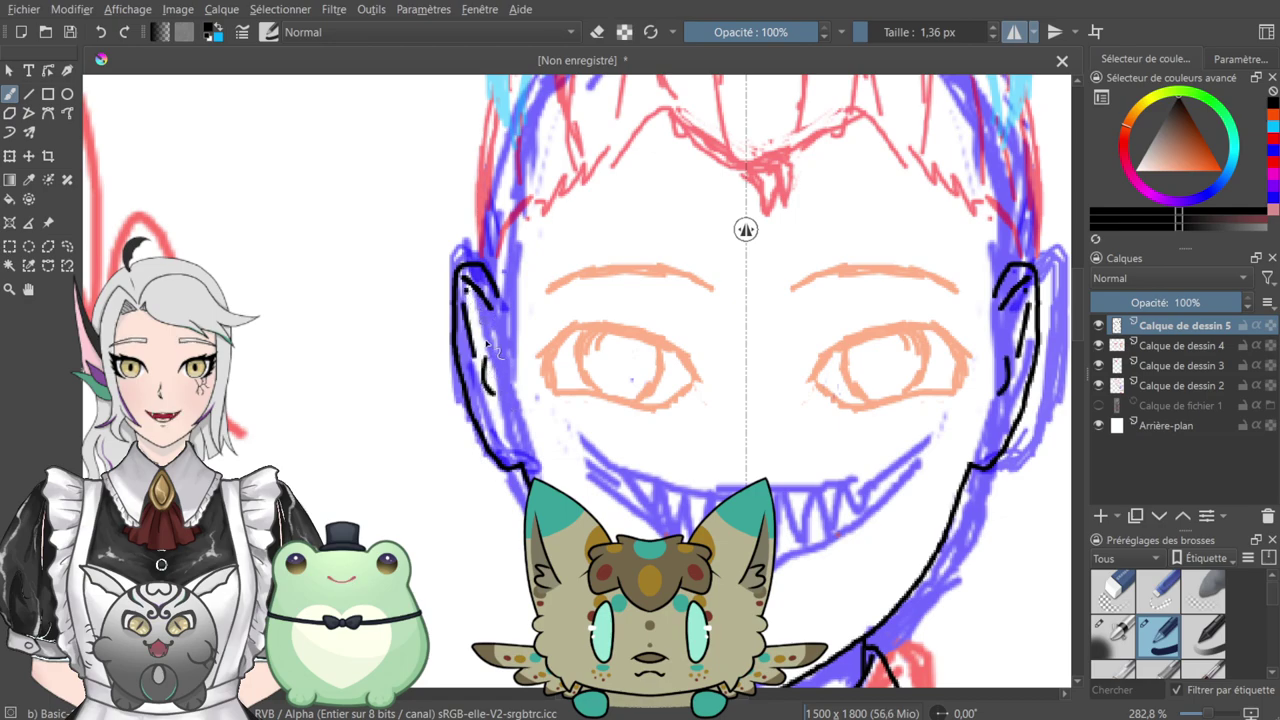
drag(481, 398, 493, 429)
mouse_move(532, 330)
mouse_down()
mouse_move(513, 362)
mouse_move(472, 340)
mouse_up()
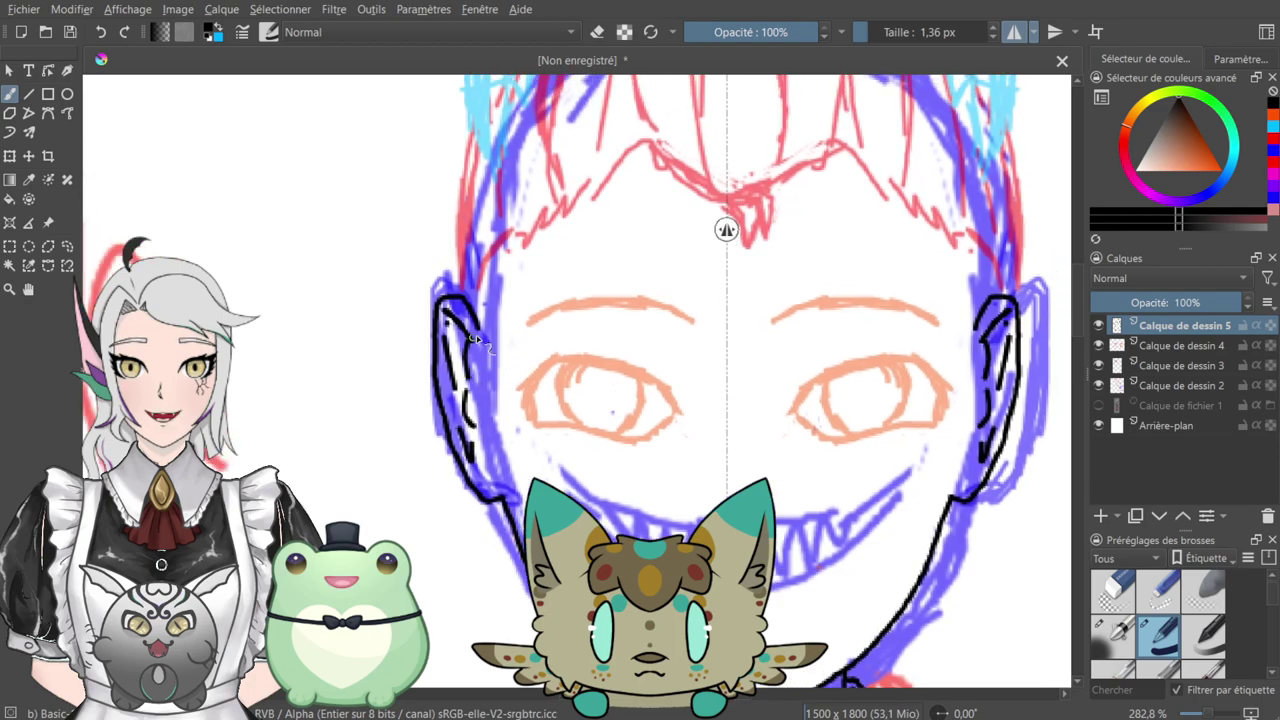
key(e)
mouse_move(448, 338)
mouse_down()
mouse_move(465, 402)
mouse_move(472, 366)
mouse_move(464, 453)
mouse_move(466, 405)
mouse_move(474, 422)
mouse_up()
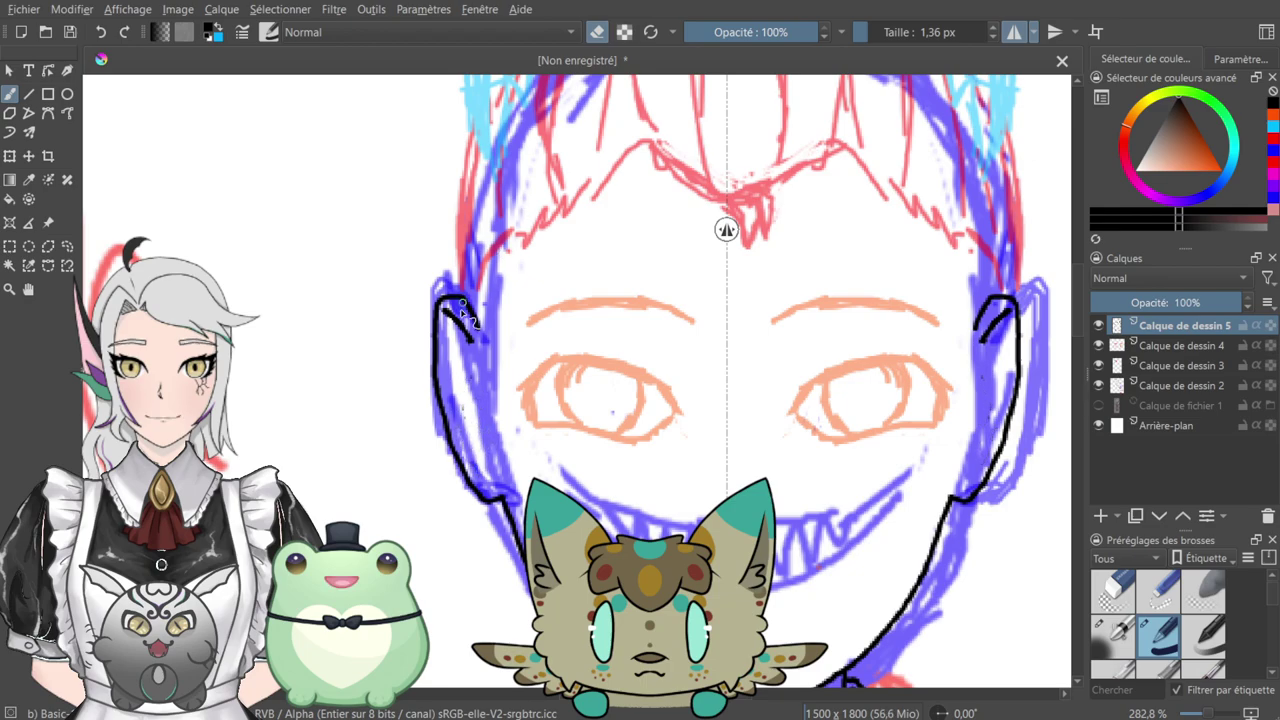
drag(446, 315, 478, 345)
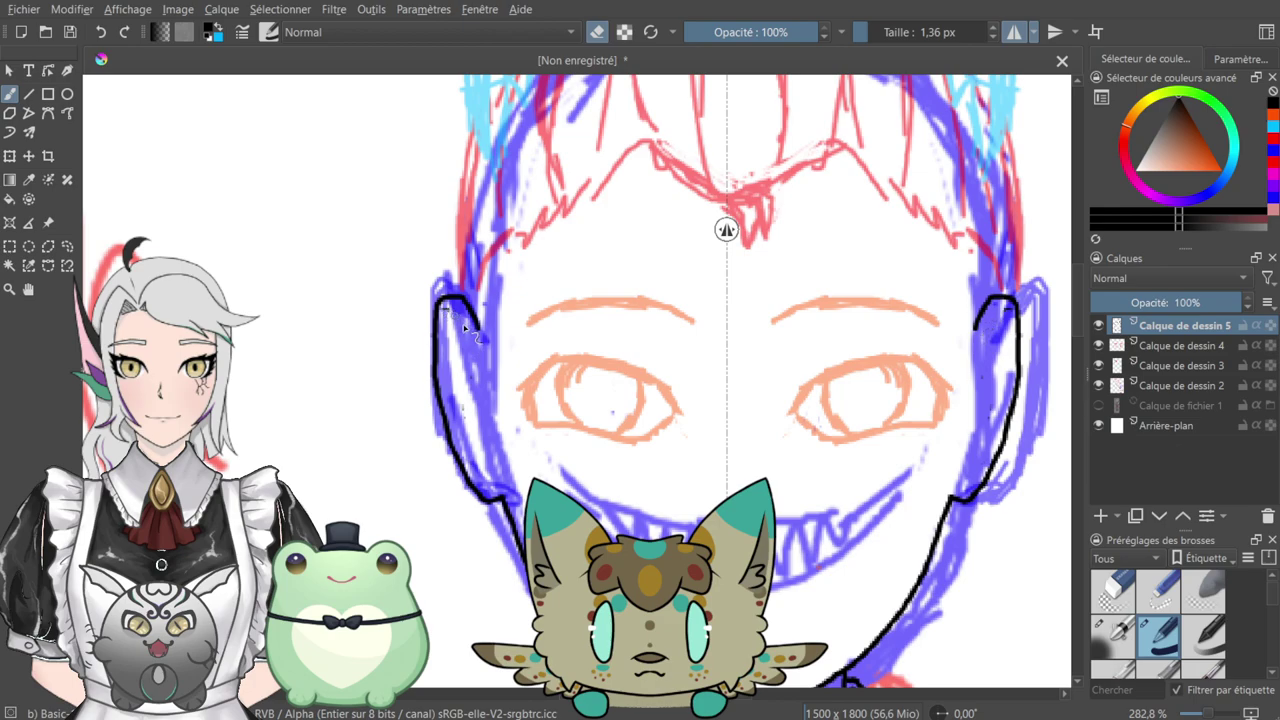
key(e)
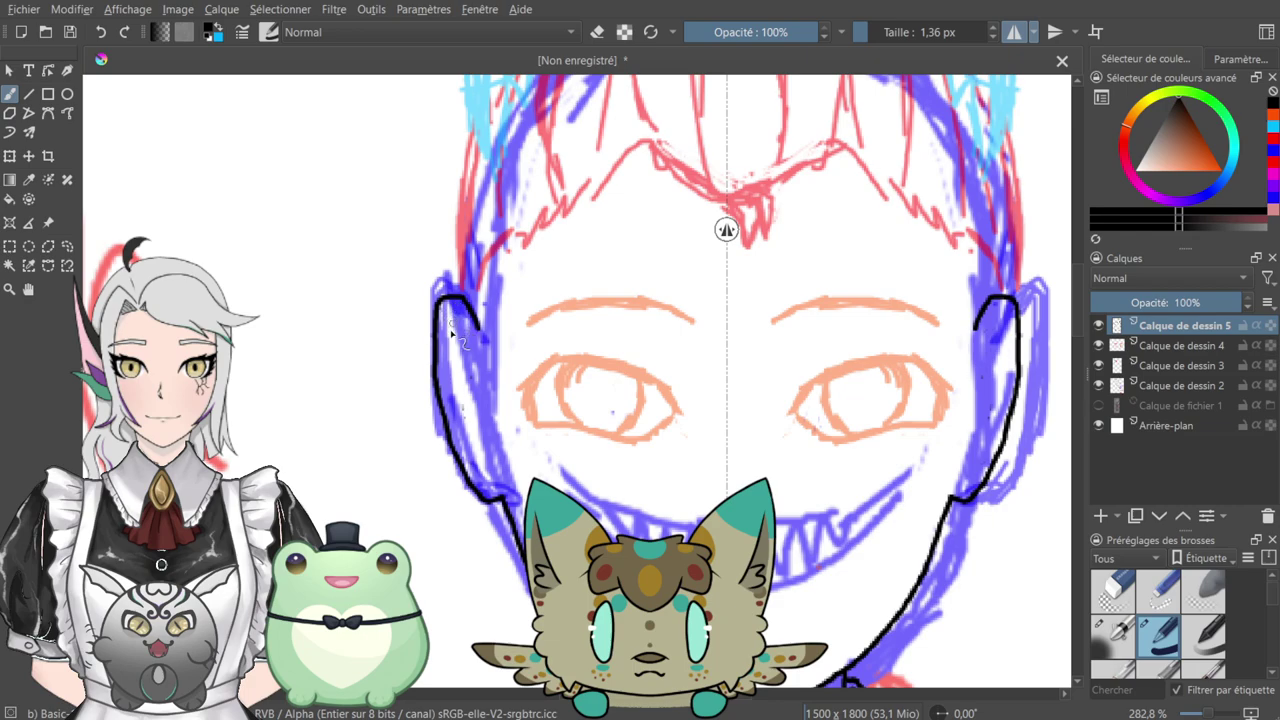
- Redraw the short upper fold inside the human ears, trim it with the eraser, and ink a stroke lower in the ear
drag(446, 308, 466, 343)
key(ctrl+z)
key(e)
drag(480, 342, 453, 317)
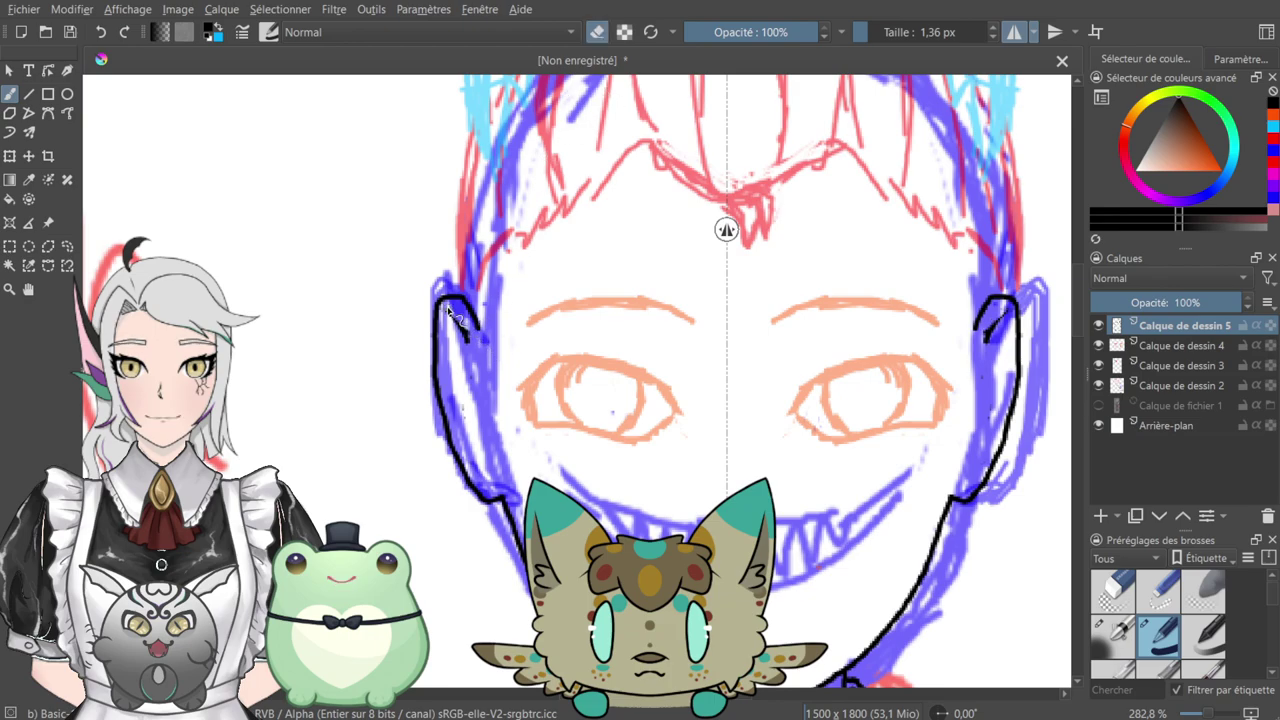
key(e)
mouse_move(476, 385)
mouse_down()
mouse_move(462, 430)
mouse_move(477, 446)
mouse_up()
- Show the reference layer Calque de fichier 1 and examine the horned character's head and ears
drag(185, 85, 566, 214)
drag(322, 80, 950, 340)
mouse_move(280, 80)
mouse_down()
mouse_move(957, 293)
mouse_move(632, 288)
mouse_up()
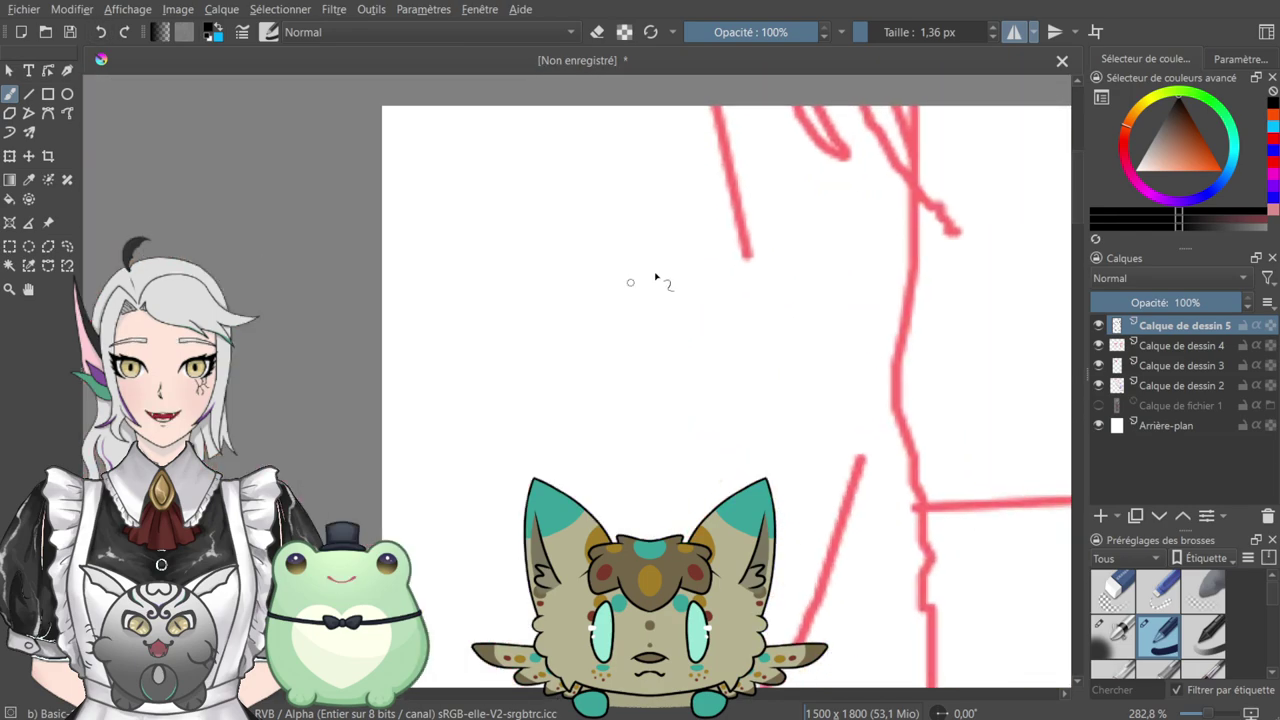
key(minus)
click(1099, 405)
key(minus)
key(minus)
key(plus)
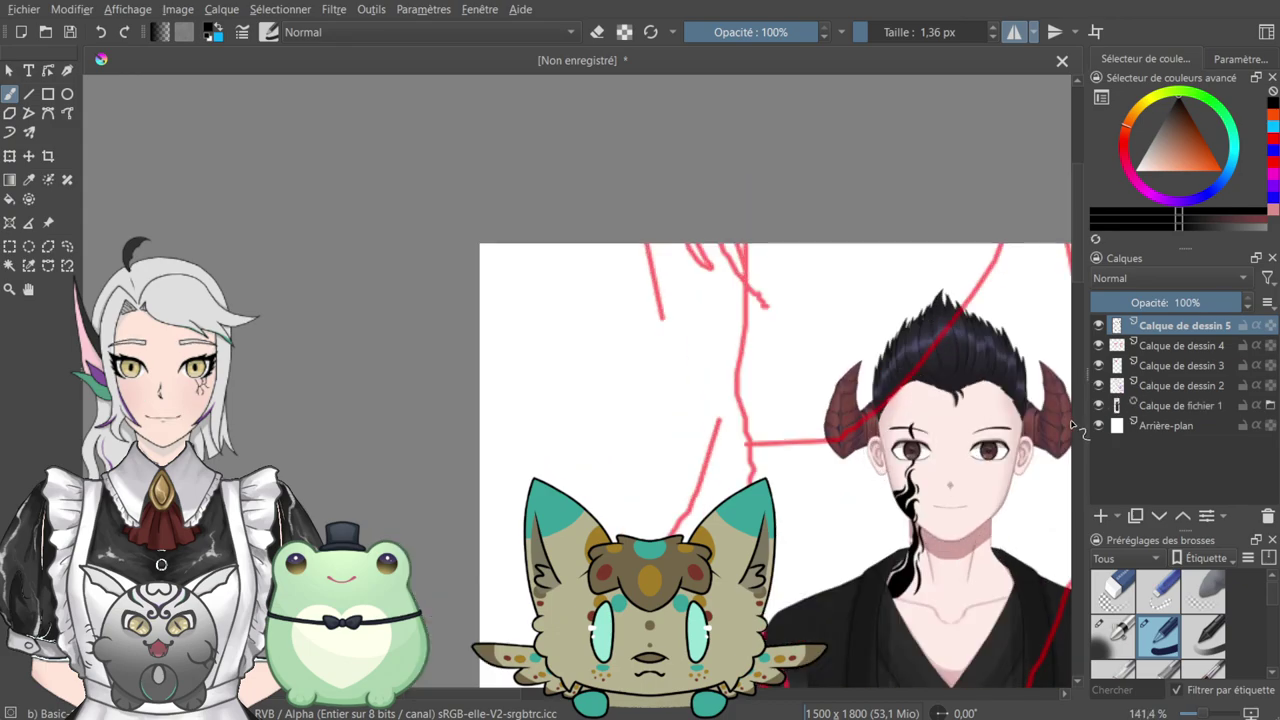
key(plus)
key(plus)
drag(1068, 440, 690, 338)
drag(944, 399, 860, 386)
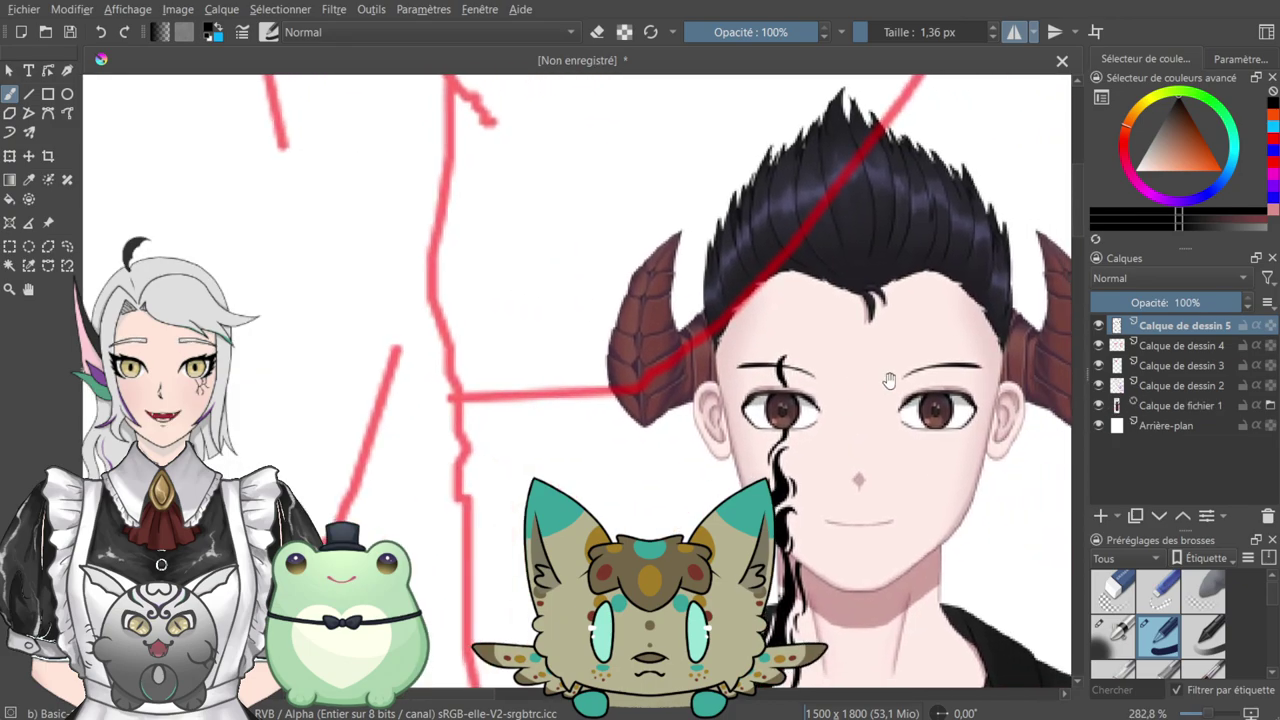
drag(959, 364, 790, 348)
mouse_move(1022, 534)
mouse_down()
mouse_move(720, 289)
mouse_move(640, 200)
mouse_up()
drag(1000, 600, 660, 230)
mouse_move(918, 505)
mouse_down()
mouse_move(703, 237)
mouse_move(657, 283)
mouse_up()
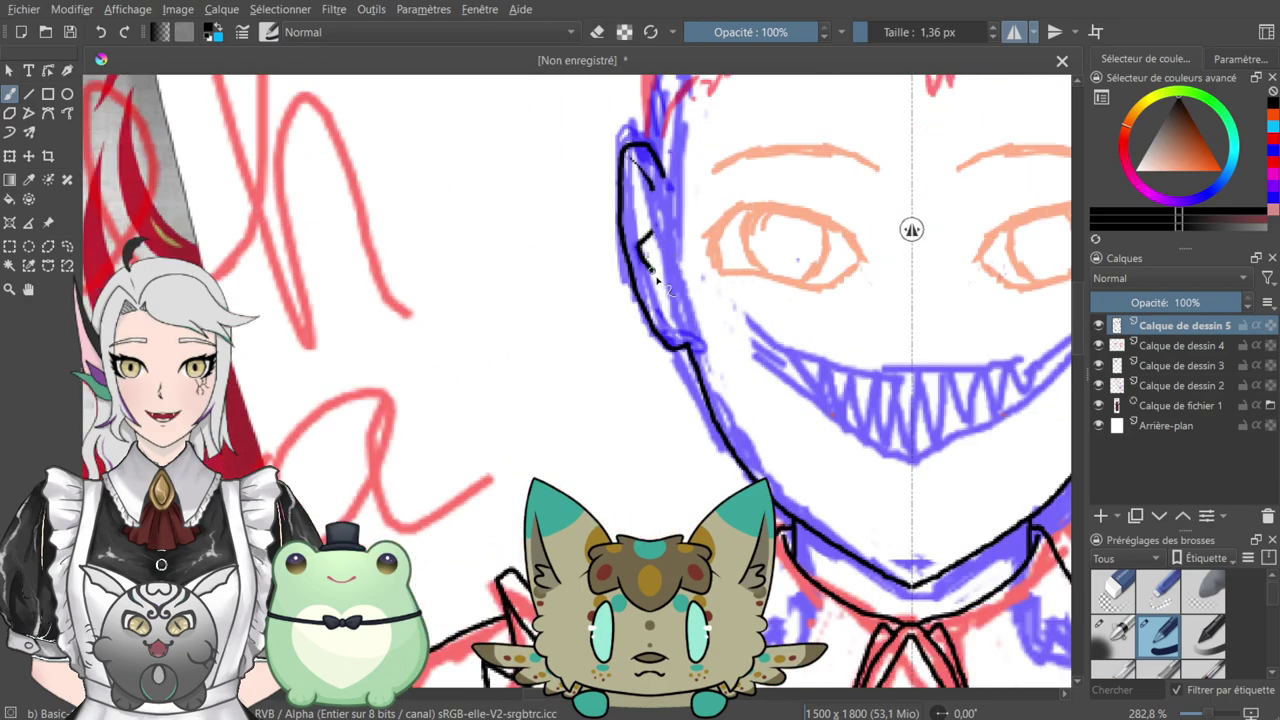
- Undo the last inner ear stroke and ink the human ears' lower curve, inner rim and short fold lines
key(ctrl+z)
drag(650, 256, 668, 292)
drag(629, 248, 631, 166)
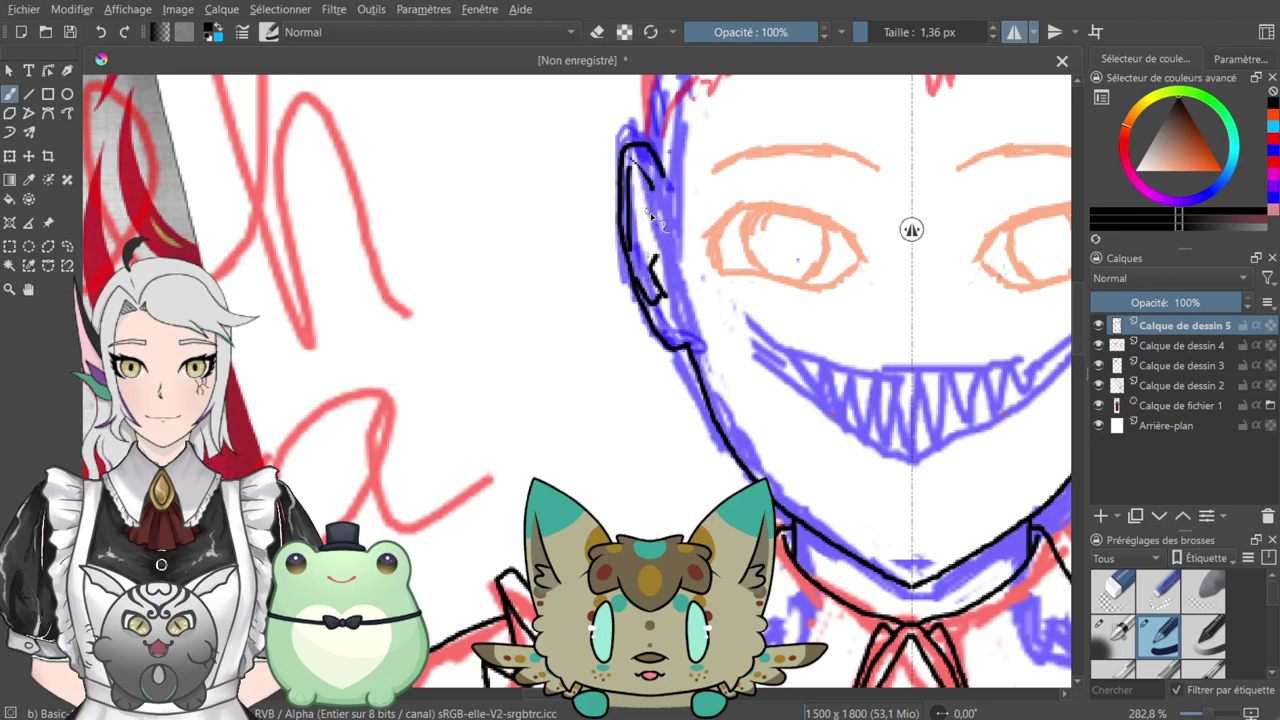
drag(636, 217, 655, 238)
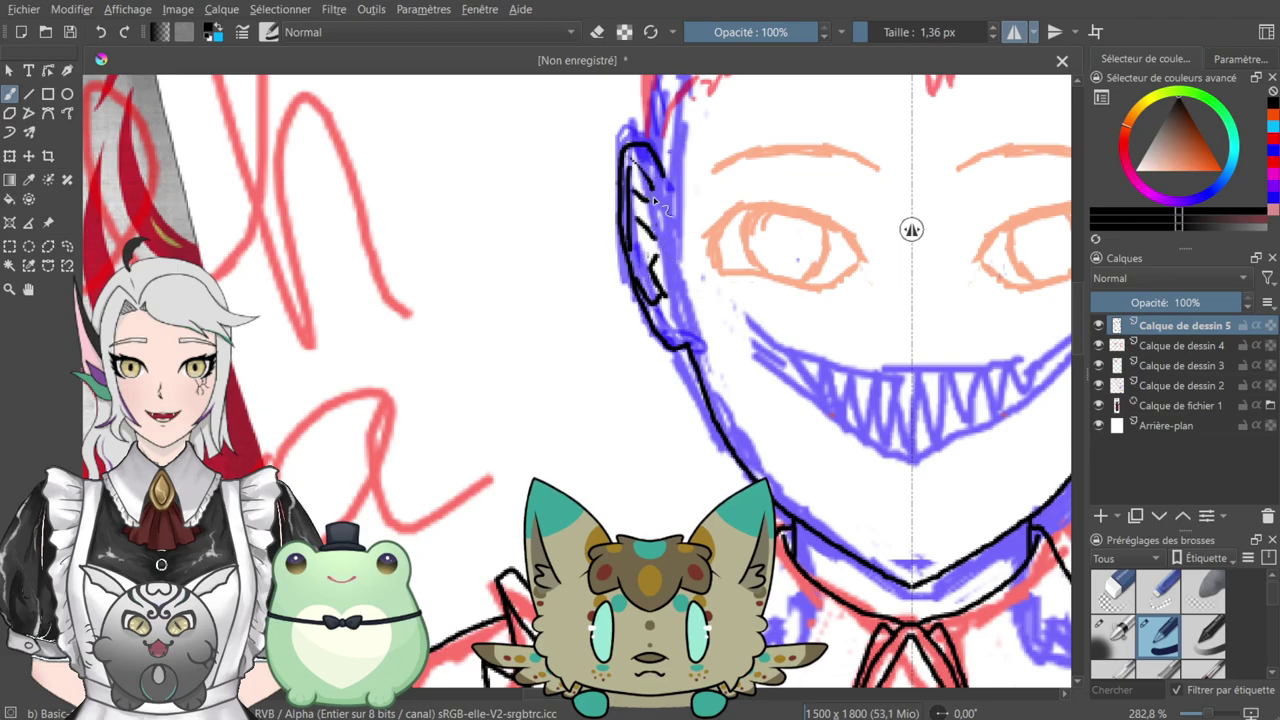
click(101, 33)
drag(632, 222, 651, 244)
drag(639, 189, 656, 224)
- Ink the mirrored outer outlines of the cat ears over the light blue sketch, redoing the first attempt
drag(843, 172, 700, 186)
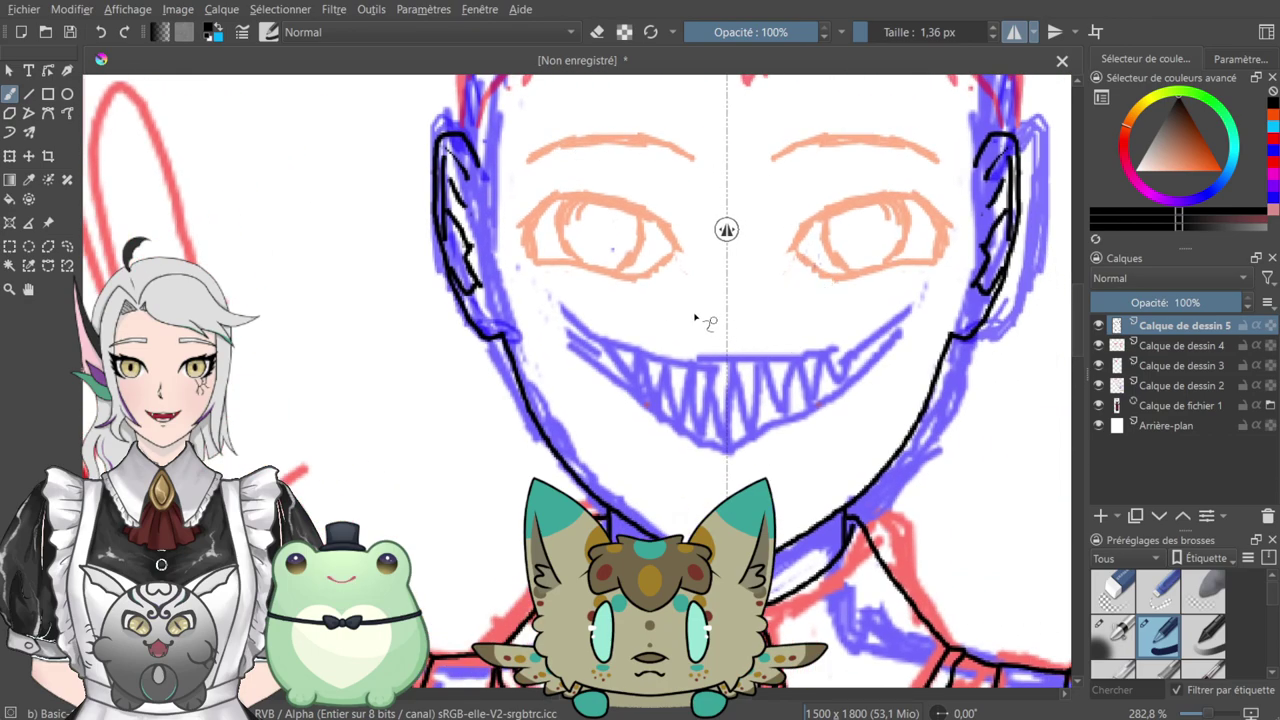
drag(620, 189, 623, 449)
mouse_move(586, 366)
mouse_down()
mouse_move(580, 499)
mouse_move(643, 249)
mouse_up()
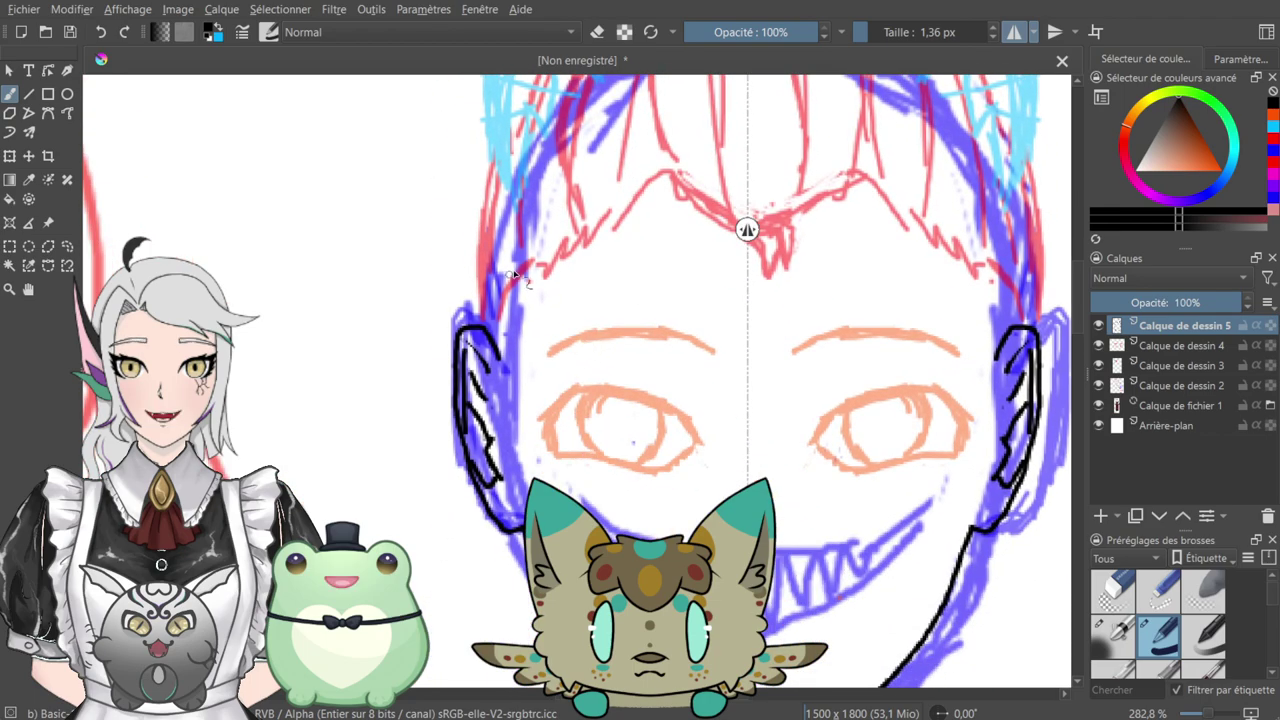
drag(584, 242, 522, 482)
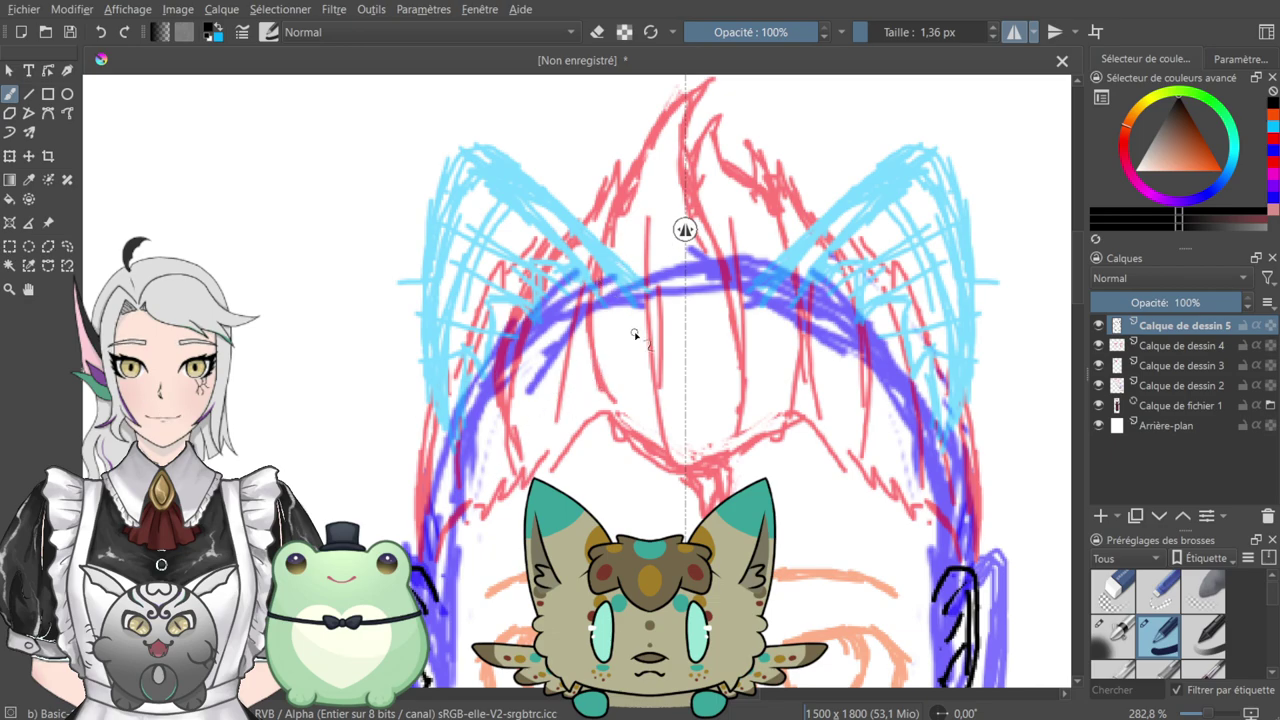
mouse_move(612, 430)
mouse_down()
mouse_move(586, 234)
mouse_move(546, 354)
mouse_move(480, 443)
mouse_up()
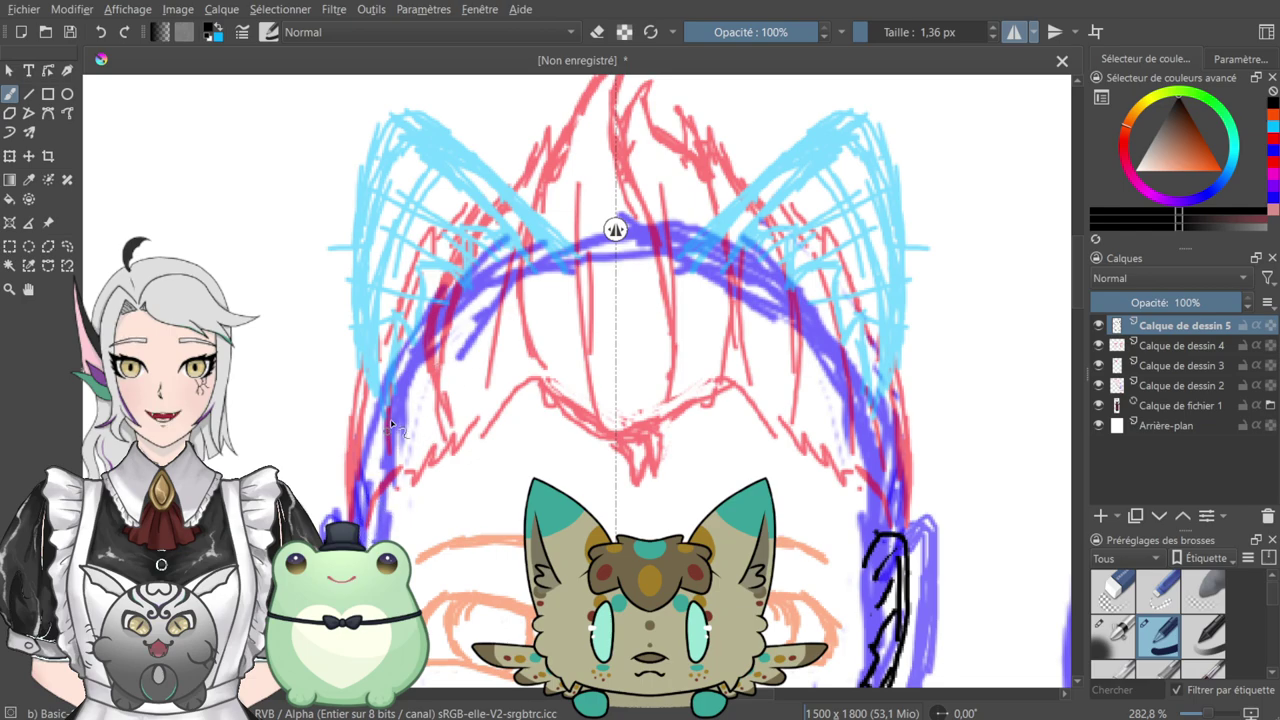
mouse_move(381, 410)
mouse_down()
mouse_move(360, 367)
mouse_move(349, 263)
mouse_move(388, 127)
mouse_move(405, 114)
mouse_move(446, 130)
mouse_move(570, 245)
mouse_up()
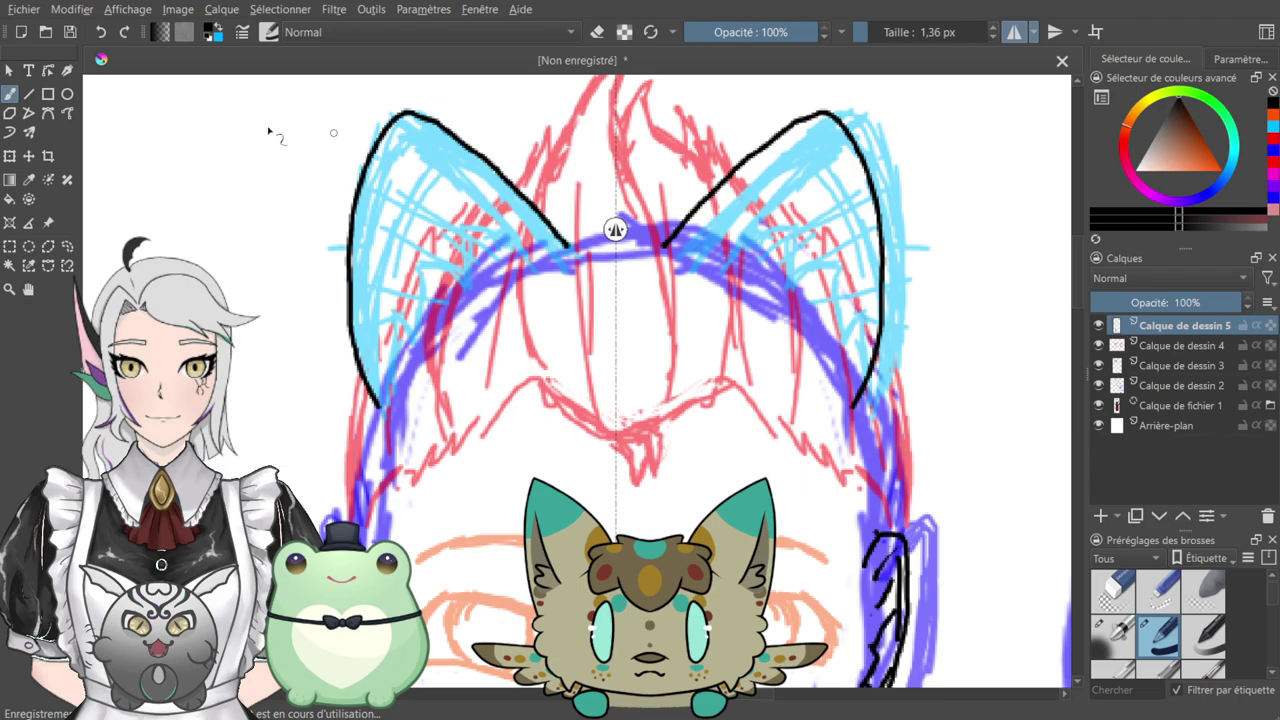
key(ctrl+z)
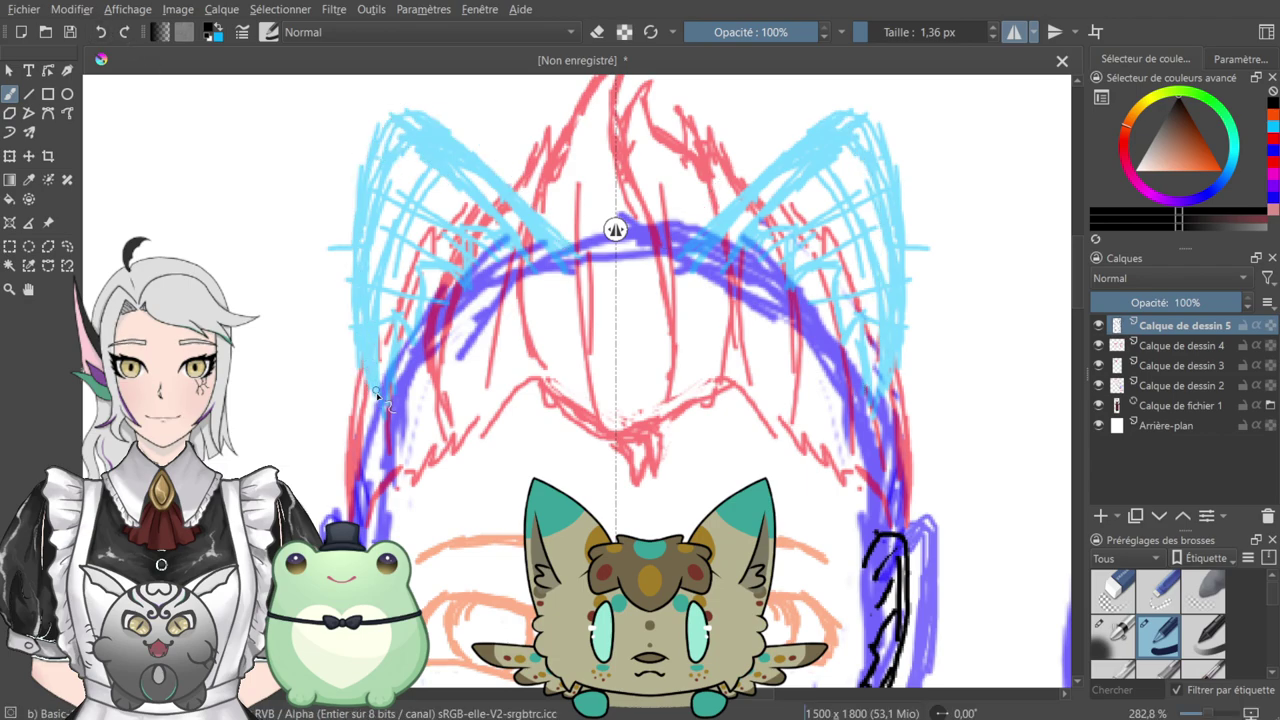
mouse_move(378, 402)
mouse_down()
mouse_move(352, 292)
mouse_move(356, 208)
mouse_move(386, 118)
mouse_move(424, 110)
mouse_move(570, 246)
mouse_up()
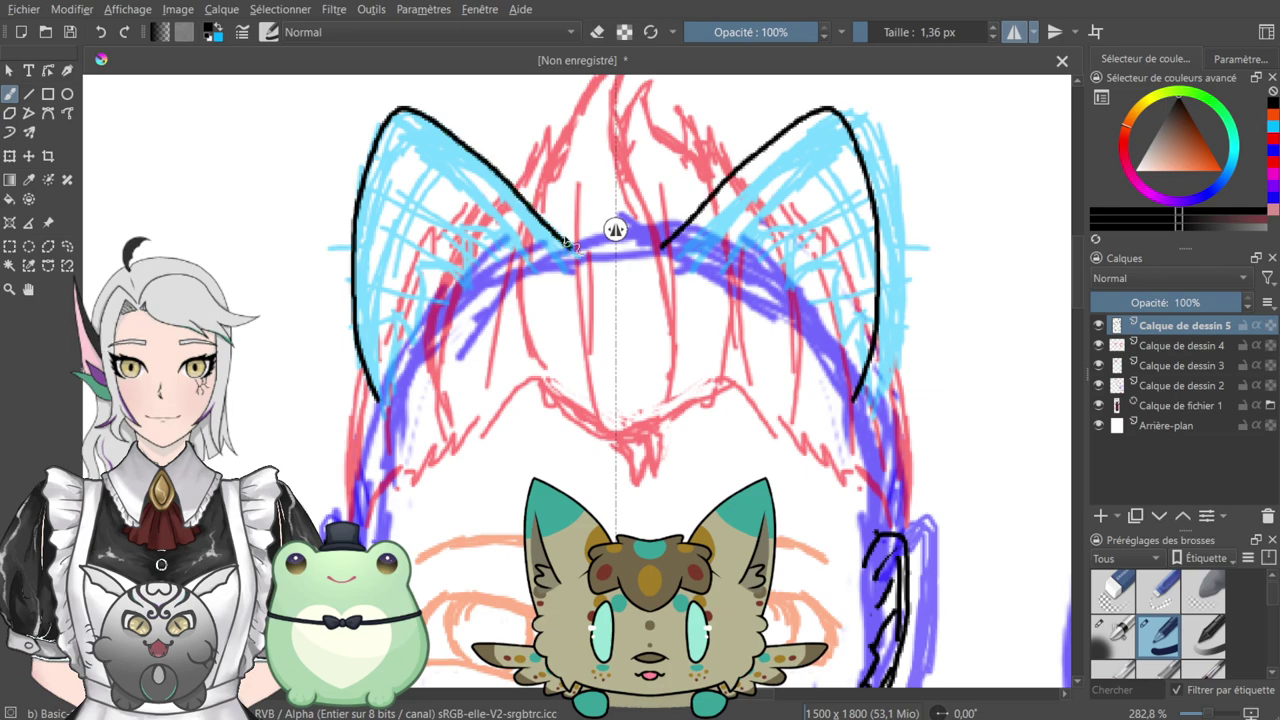
- Ink the inner edge line from each cat ear's tip down toward the hair, undoing strokes until the angle fits
drag(400, 124, 540, 250)
key(ctrl+z)
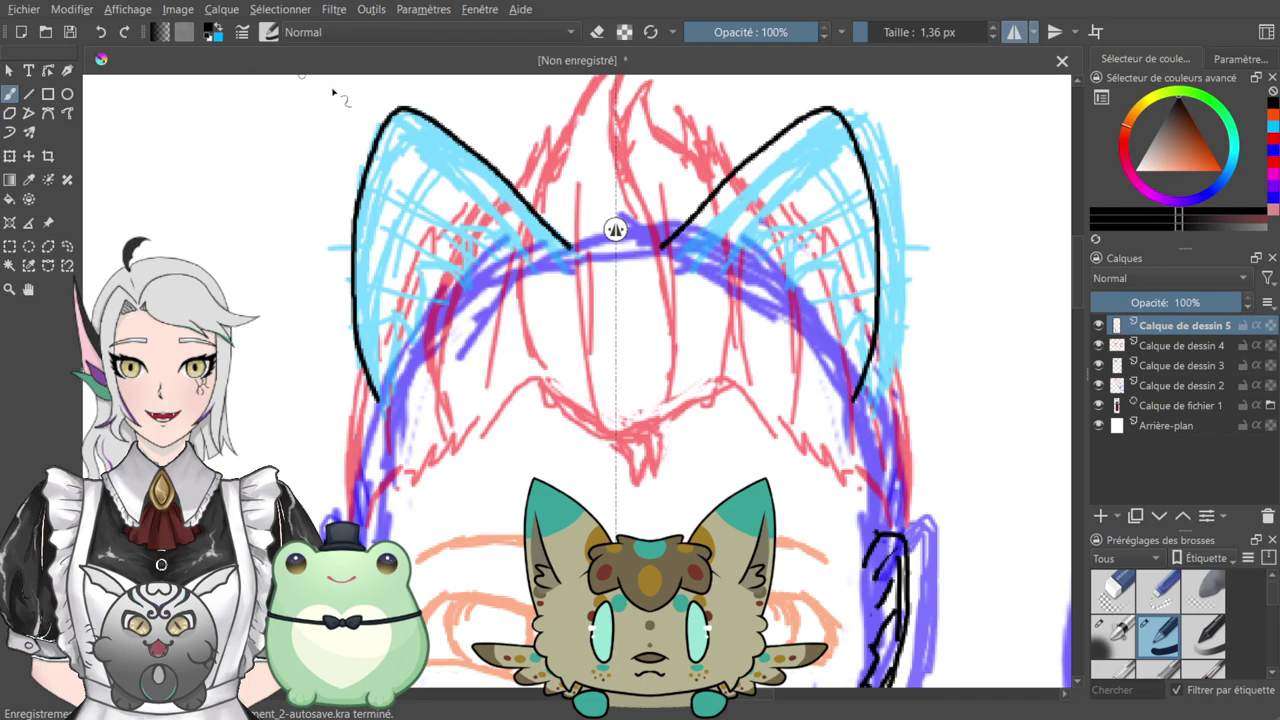
drag(398, 114, 540, 250)
key(ctrl+z)
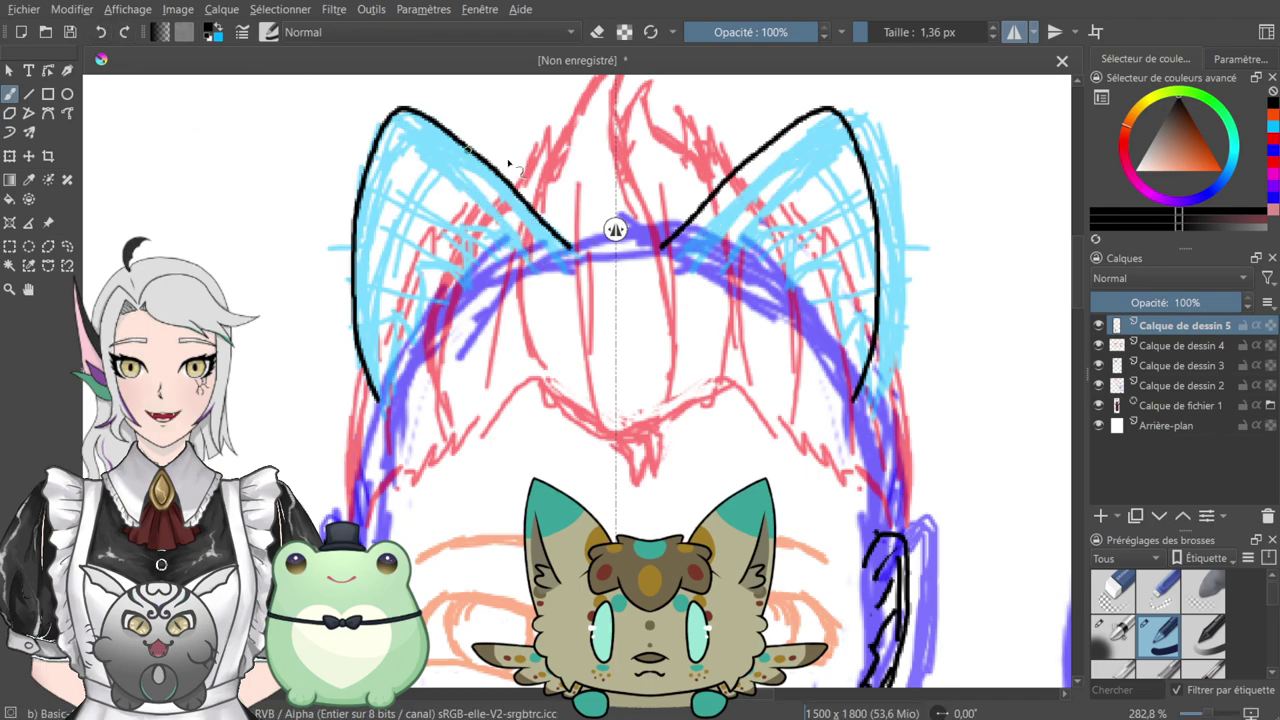
drag(401, 120, 534, 256)
key(ctrl+z)
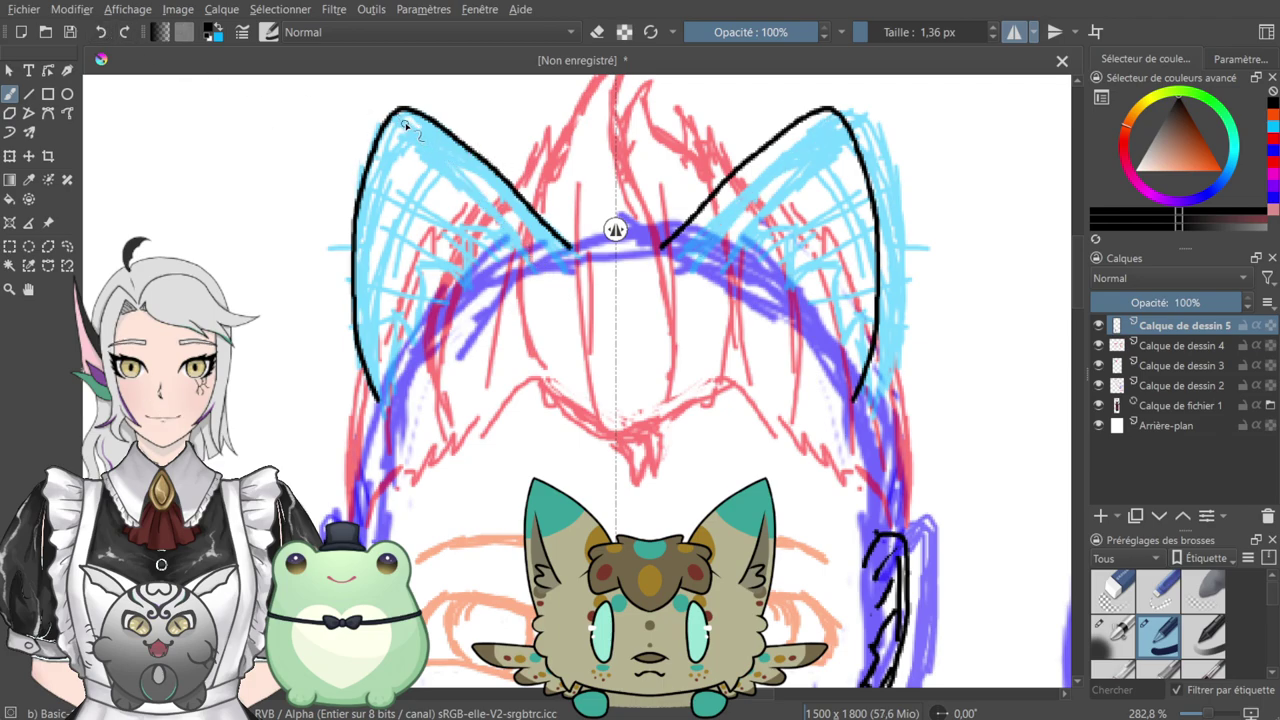
drag(400, 119, 535, 262)
key(ctrl+z)
mouse_move(402, 113)
mouse_down()
mouse_move(512, 245)
mouse_move(512, 232)
mouse_up()
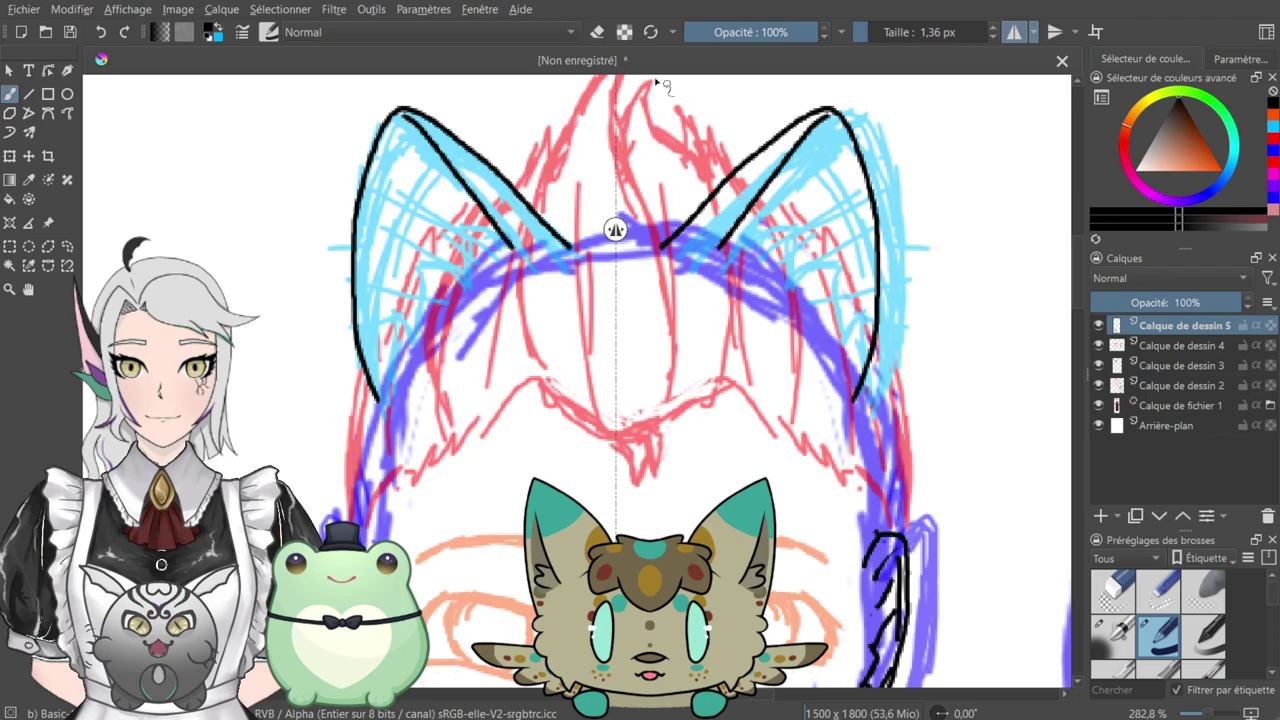
- Erase the lower ends of the cat ears' outlines where they meet the top of the head
key(e)
drag(549, 209, 580, 266)
drag(535, 195, 590, 274)
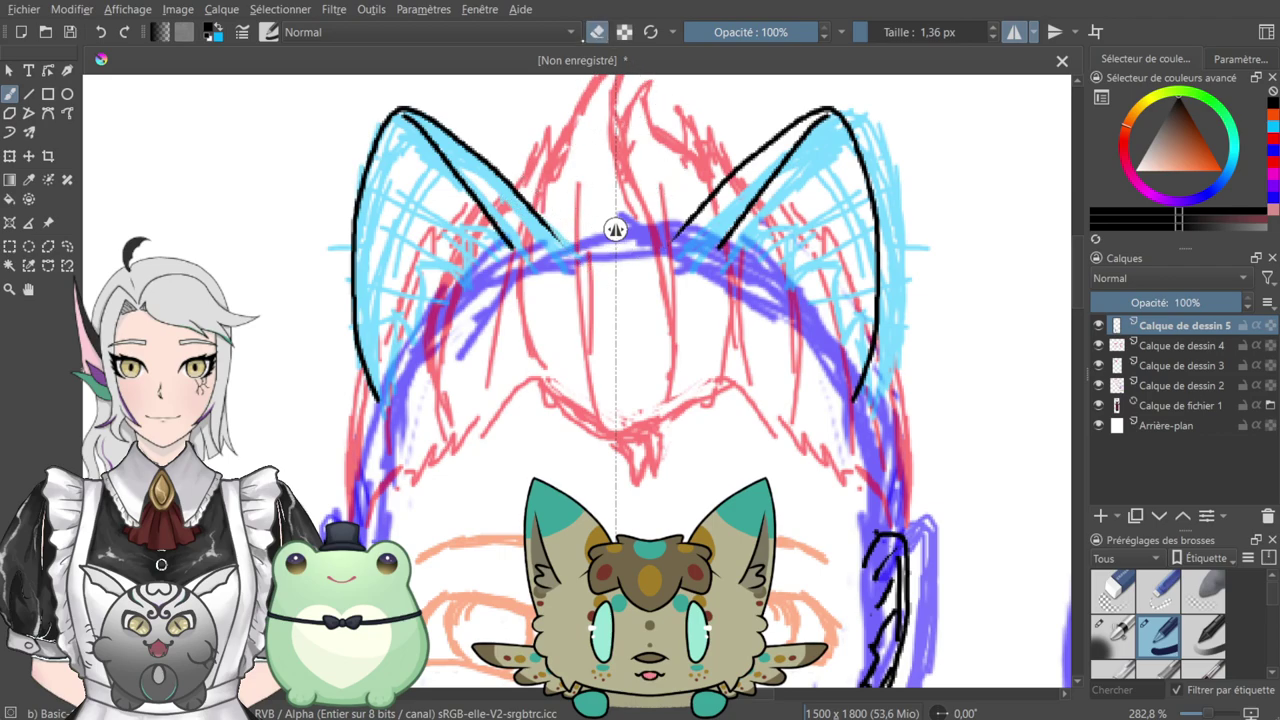
- Ink mirrored zigzag fur tufts along the inner base of both cat ears, from the outer edge to the inner edge line
key(e)
drag(528, 240, 610, 198)
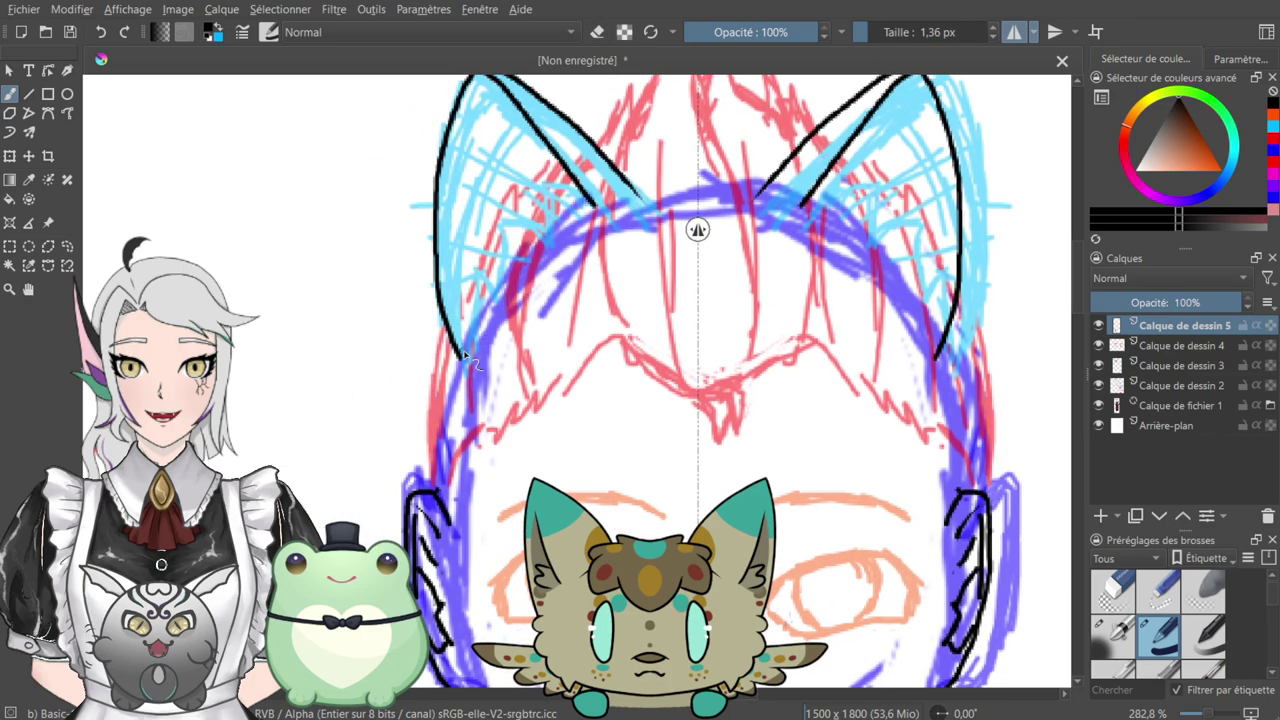
mouse_move(464, 349)
mouse_down()
mouse_move(470, 264)
mouse_move(496, 298)
mouse_move(503, 208)
mouse_move(545, 240)
mouse_move(539, 180)
mouse_move(595, 211)
mouse_up()
key(e)
key(e)
mouse_move(586, 160)
mouse_down()
mouse_move(481, 419)
mouse_move(563, 138)
mouse_up()
- Ink the headband's mirrored outer side edges from below the cat ears down to the human ears, redoing strokes that do not fit
drag(657, 408, 555, 246)
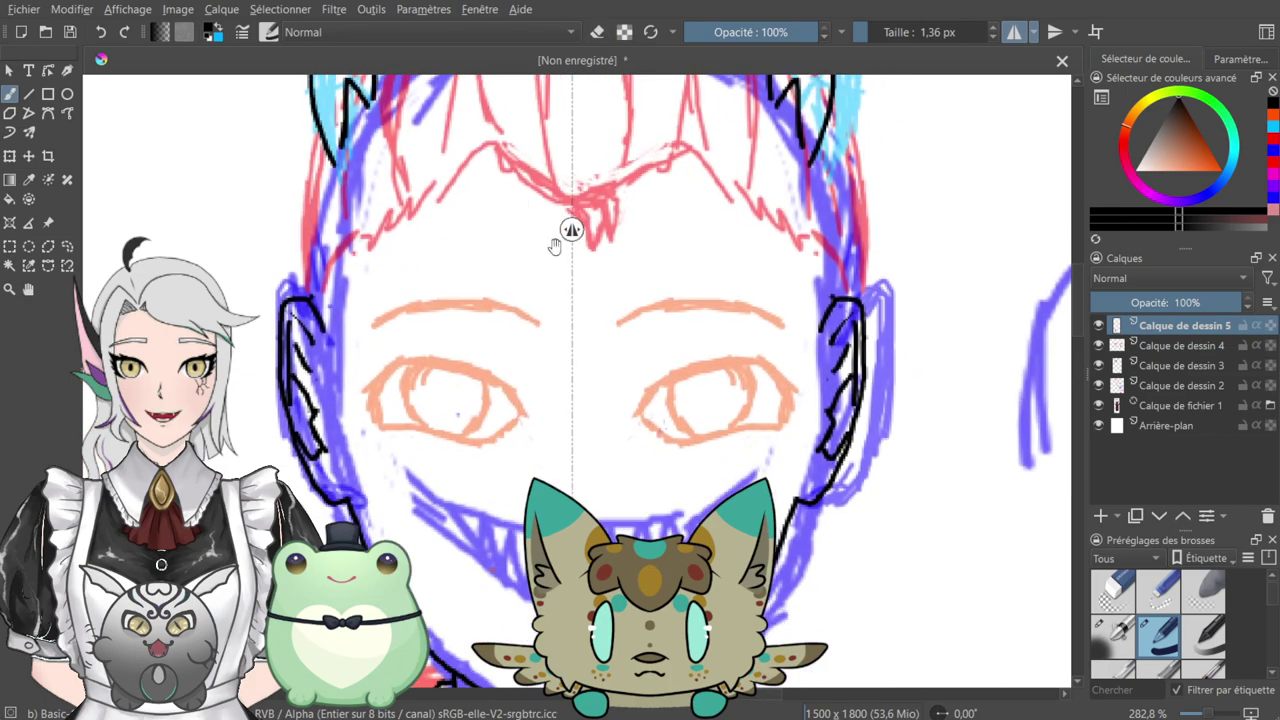
drag(444, 220, 606, 304)
drag(473, 308, 430, 488)
drag(520, 431, 517, 335)
drag(518, 386, 521, 316)
key(ctrl+z)
drag(530, 412, 544, 287)
mouse_move(466, 278)
mouse_down()
mouse_move(450, 300)
mouse_move(446, 434)
mouse_up()
drag(555, 261, 491, 414)
- Ink the headband's top outer edge between the two cat ears, undoing and redrawing it as a gently rounded arc
drag(575, 268, 645, 262)
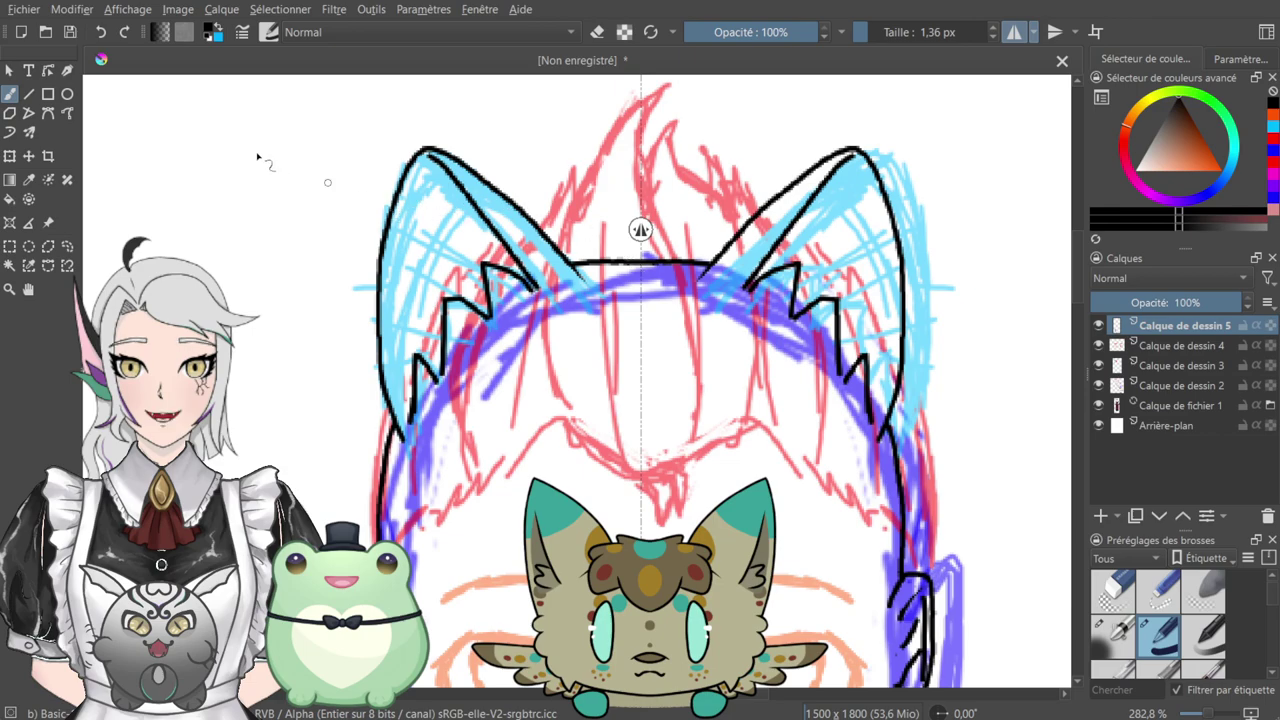
key(ctrl+z)
drag(566, 256, 651, 249)
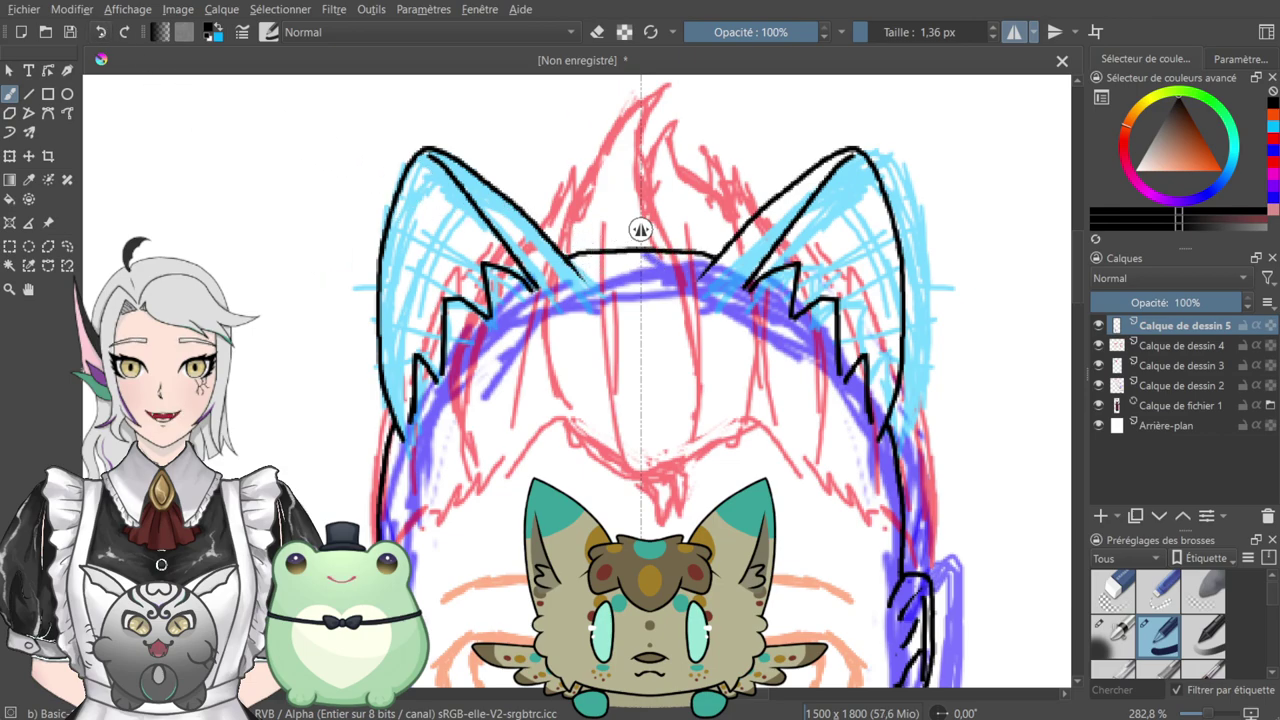
key(ctrl+z)
drag(572, 262, 648, 255)
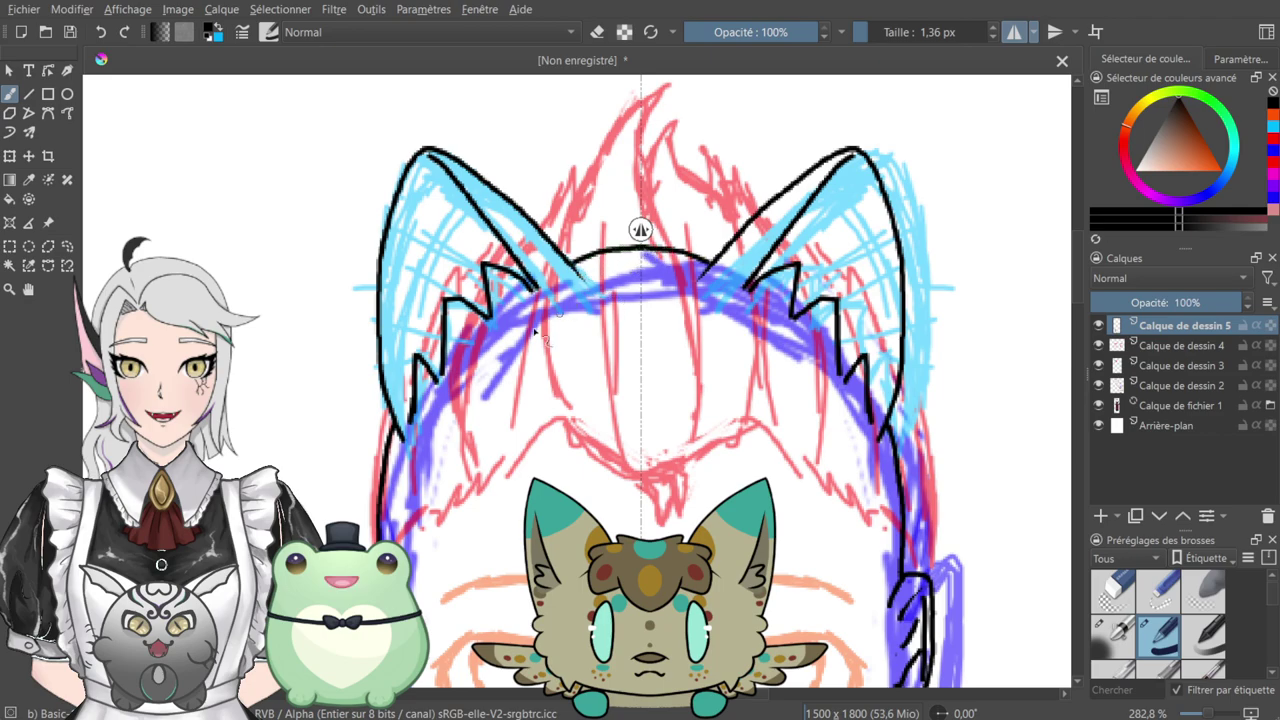
- Ink the headband's inner edge as a mirrored arc from the human ears over the head, and rework its peak into a flatter line
mouse_move(386, 546)
mouse_down()
mouse_move(406, 462)
mouse_move(440, 416)
mouse_move(581, 303)
mouse_move(516, 336)
mouse_move(530, 328)
mouse_up()
click(597, 33)
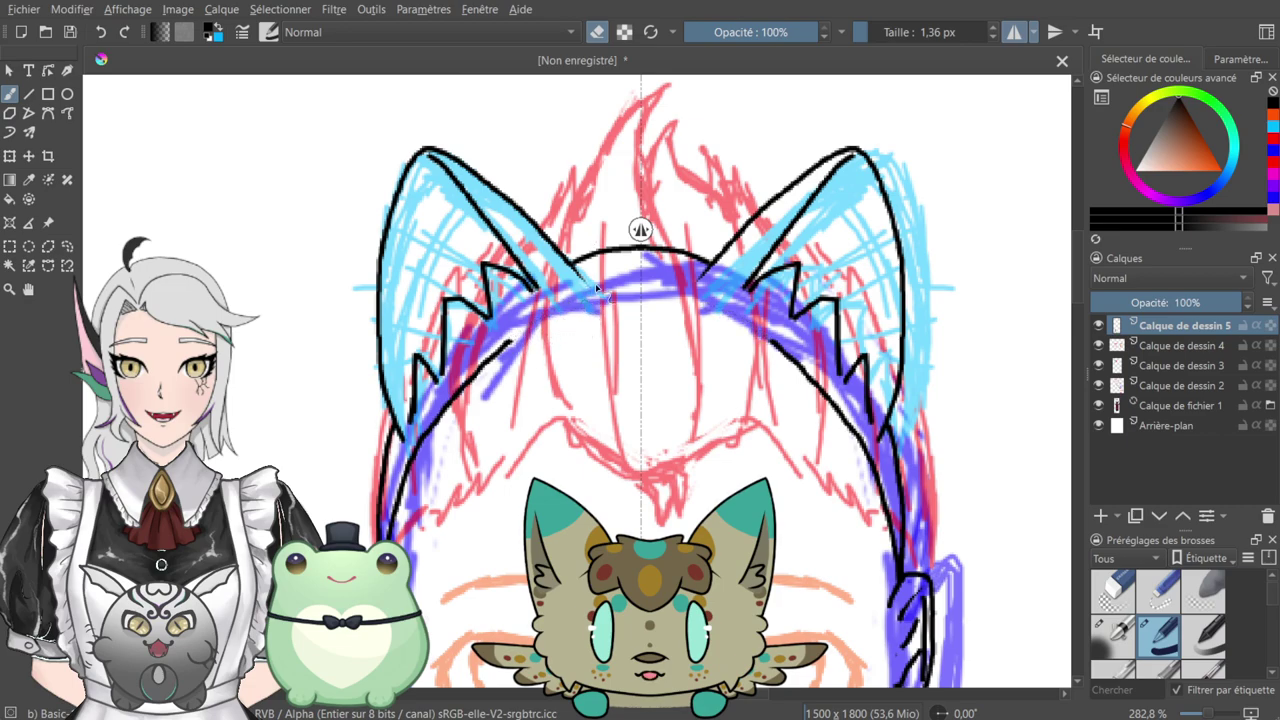
key(e)
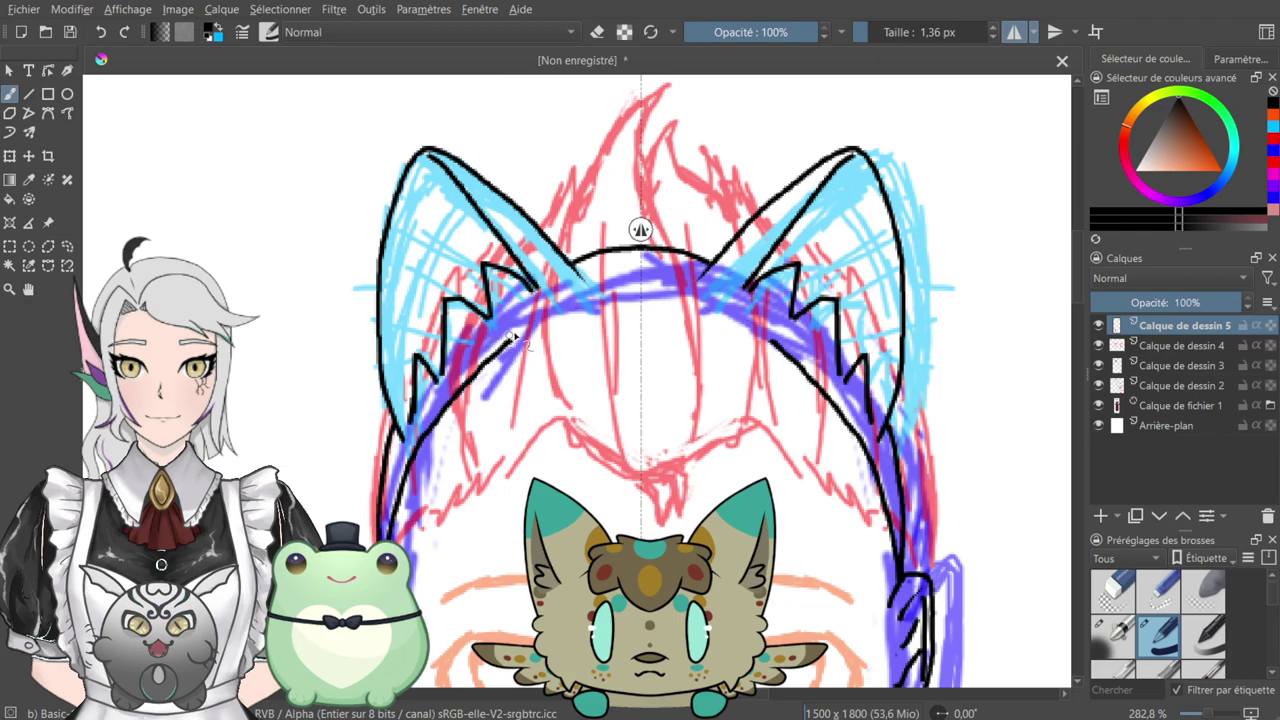
mouse_move(508, 345)
mouse_down()
mouse_move(552, 312)
mouse_move(642, 284)
mouse_up()
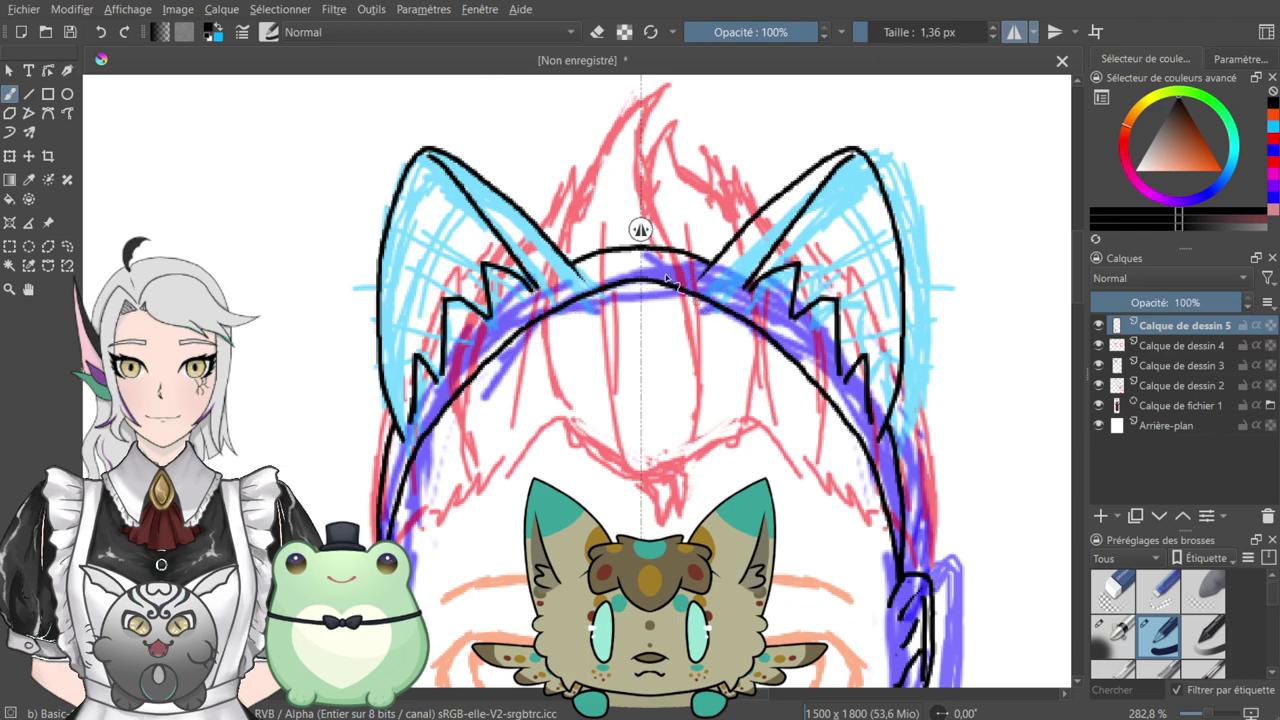
key(e)
mouse_move(641, 282)
mouse_down()
mouse_move(606, 289)
mouse_move(640, 289)
mouse_up()
key(e)
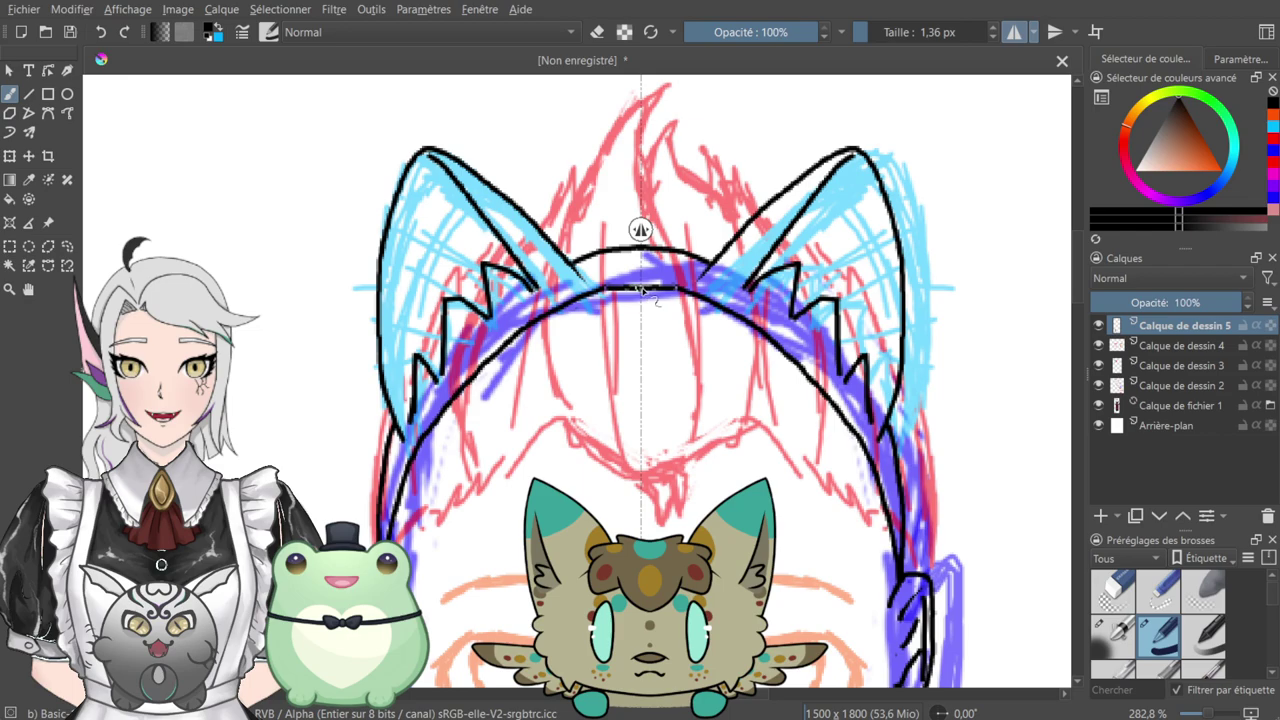
mouse_move(660, 458)
mouse_down()
mouse_move(576, 328)
mouse_move(745, 328)
mouse_move(613, 312)
mouse_move(522, 377)
mouse_up()
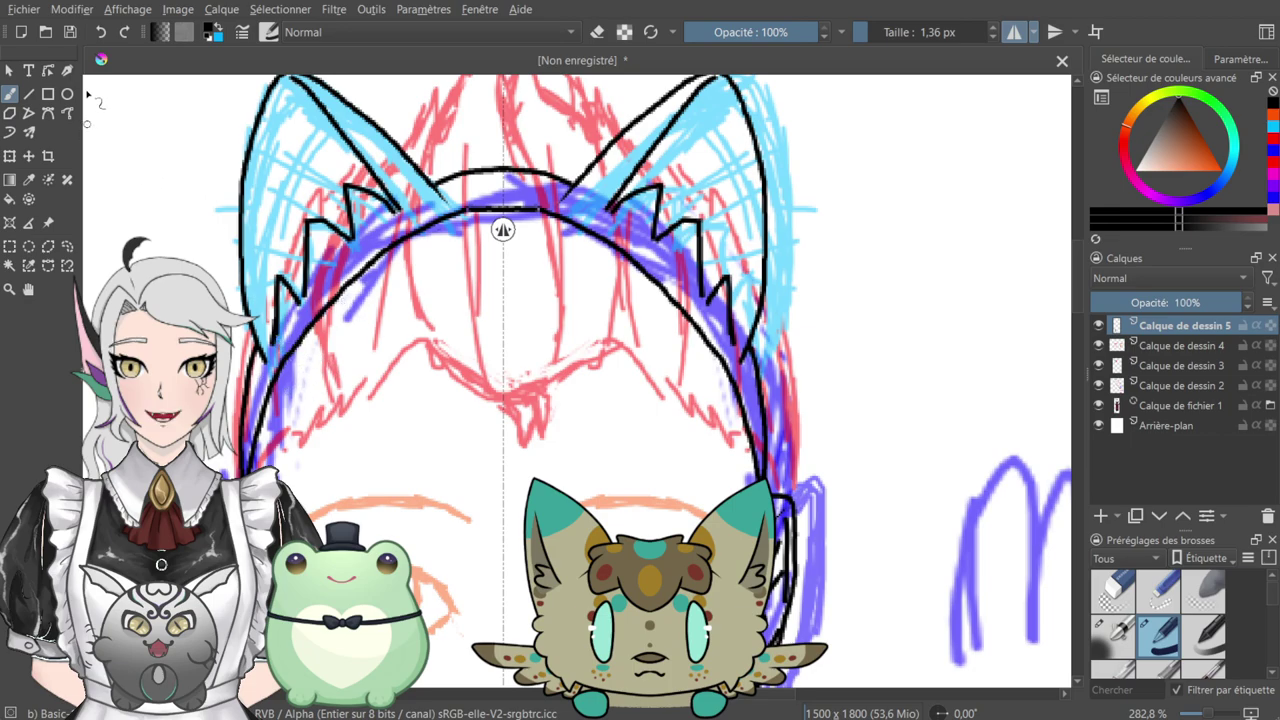
- Undo the last inked strokes of the curved head outline between and below the cat ears
key(ctrl+z)
key(ctrl+z)
key(ctrl+z)
key(ctrl+z)
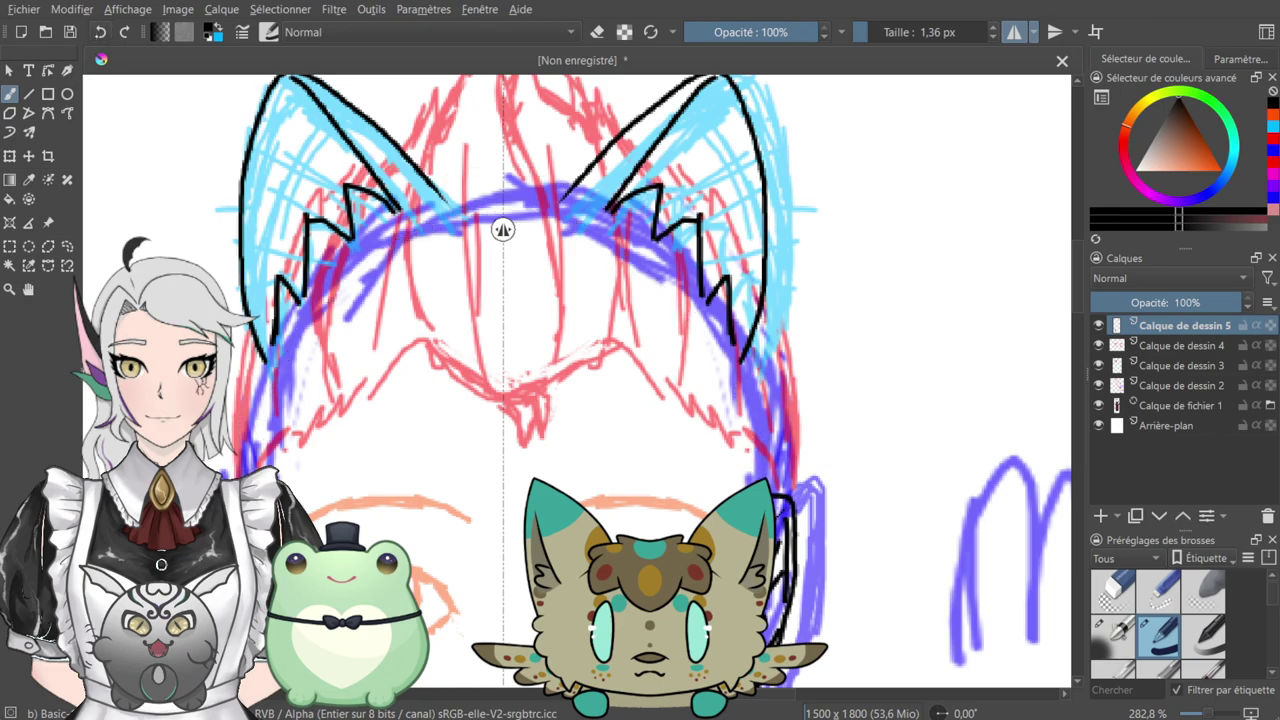
- Ink the outer hair sides below the cat ears and the jagged outer hairline with mirrored brush strokes
mouse_move(427, 318)
mouse_down()
mouse_move(380, 431)
mouse_move(439, 334)
mouse_up()
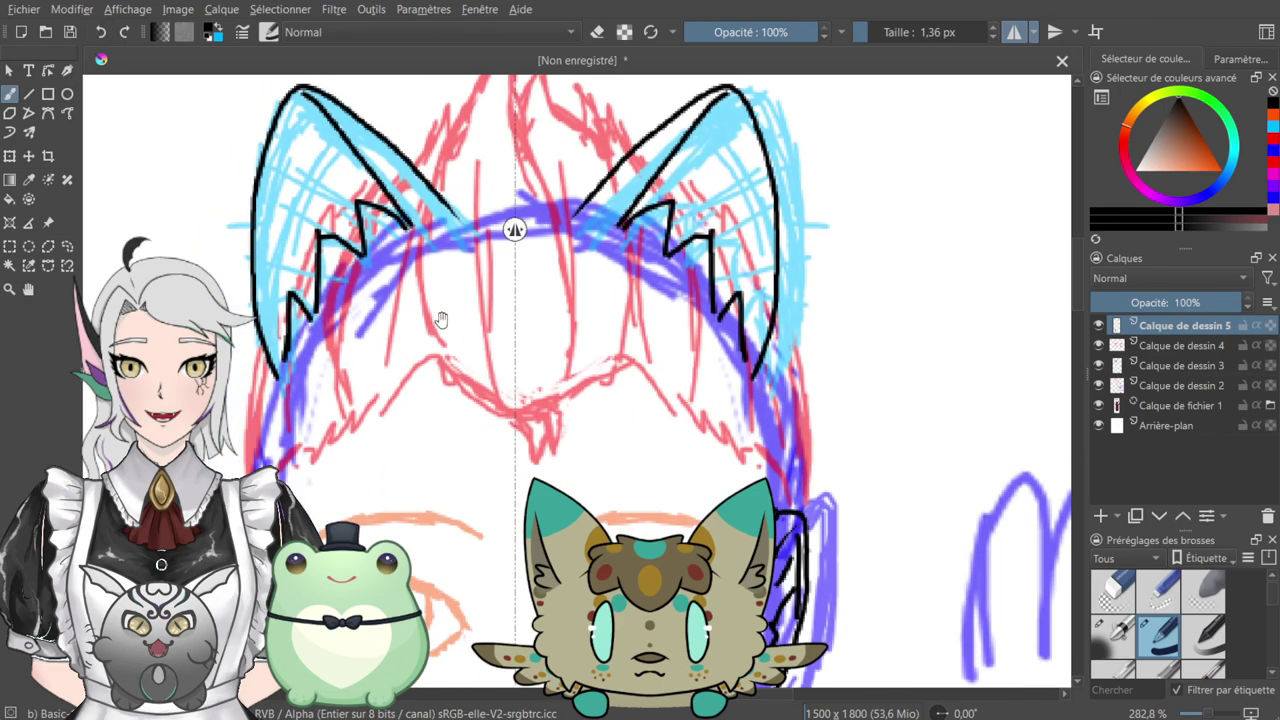
mouse_move(250, 498)
mouse_down()
mouse_move(241, 410)
mouse_move(260, 332)
mouse_up()
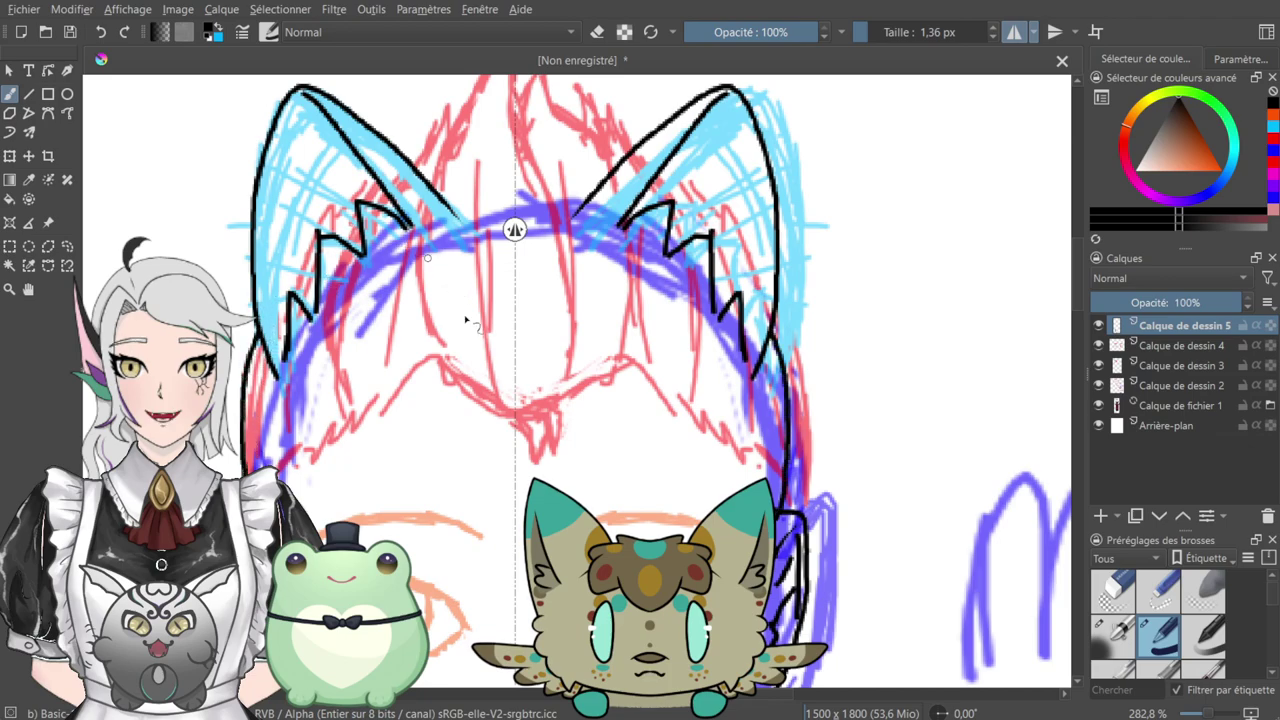
mouse_move(283, 472)
mouse_down()
mouse_move(318, 462)
mouse_move(328, 433)
mouse_move(344, 438)
mouse_move(355, 414)
mouse_move(466, 356)
mouse_up()
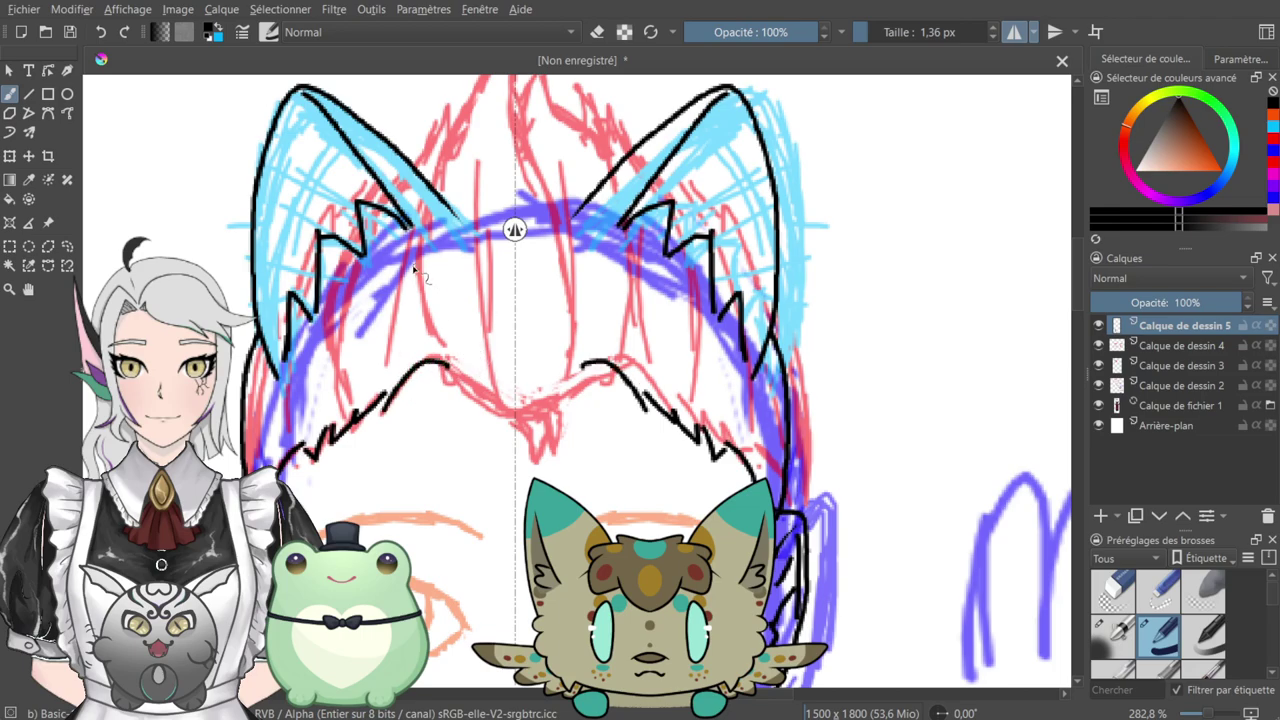
- Turn off horizontal mirroring and ink the middle of the hairline with its small pointed tuft over the forehead
click(1014, 32)
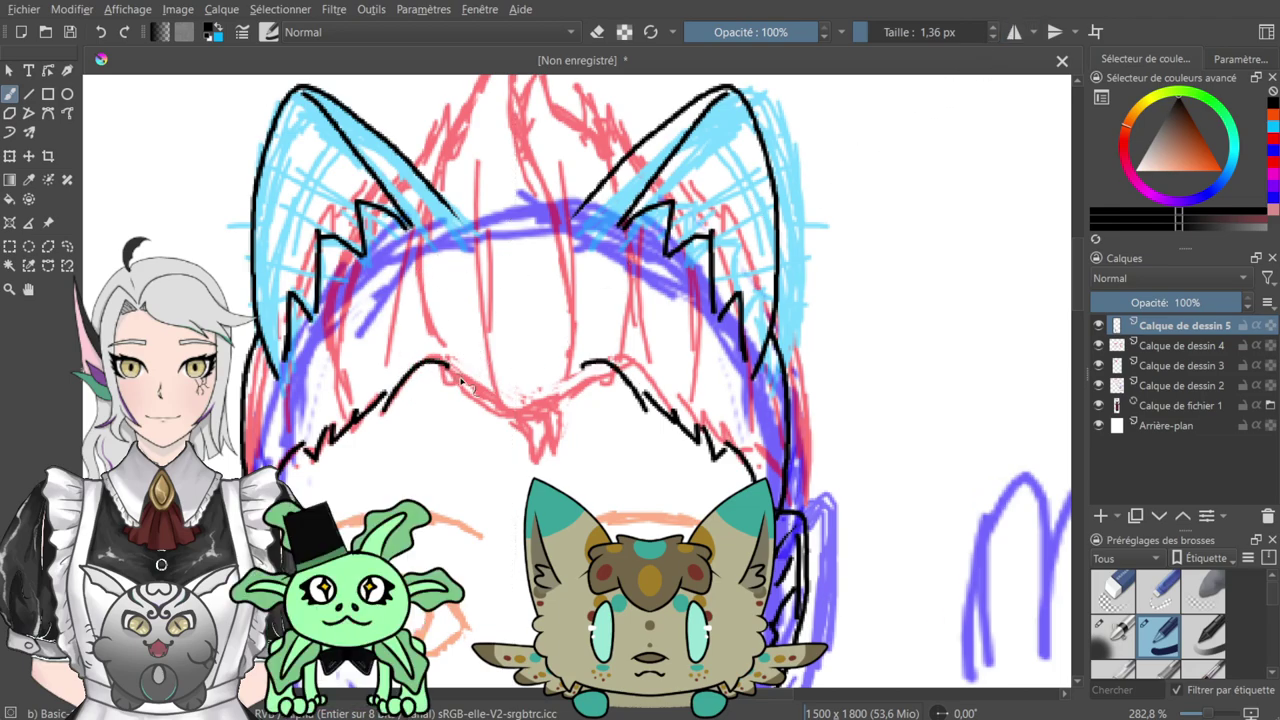
mouse_move(441, 364)
mouse_down()
mouse_move(531, 414)
mouse_move(581, 391)
mouse_move(537, 416)
mouse_move(528, 411)
mouse_move(585, 360)
mouse_up()
key(e)
key(e)
key(e)
mouse_move(534, 404)
mouse_down()
mouse_move(563, 425)
mouse_move(544, 416)
mouse_move(550, 428)
mouse_move(544, 415)
mouse_move(554, 406)
mouse_up()
key(e)
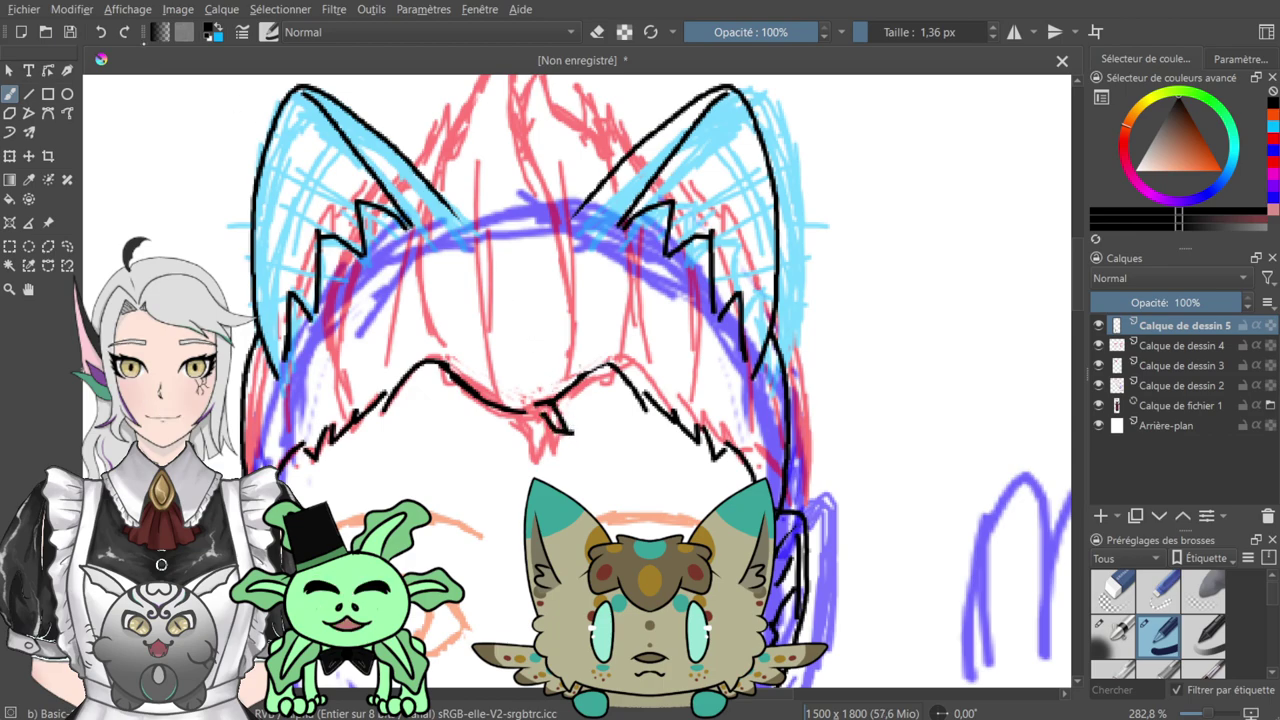
key(ctrl+z)
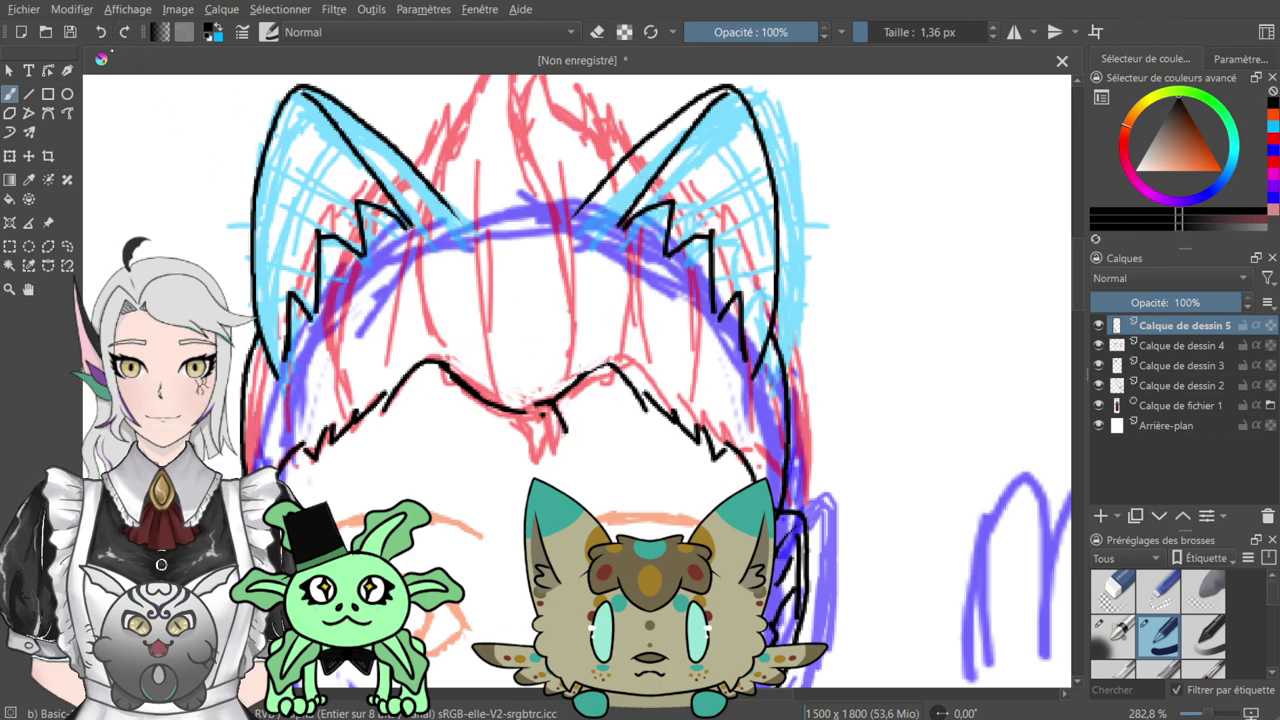
mouse_move(517, 411)
mouse_down()
mouse_move(546, 457)
mouse_move(519, 427)
mouse_move(535, 424)
mouse_move(544, 464)
mouse_move(560, 428)
mouse_up()
- Ink the tall flame-shaped central hair lock and the smaller curved lock beside it, following the red sketch
scroll(570, 352, up, 3)
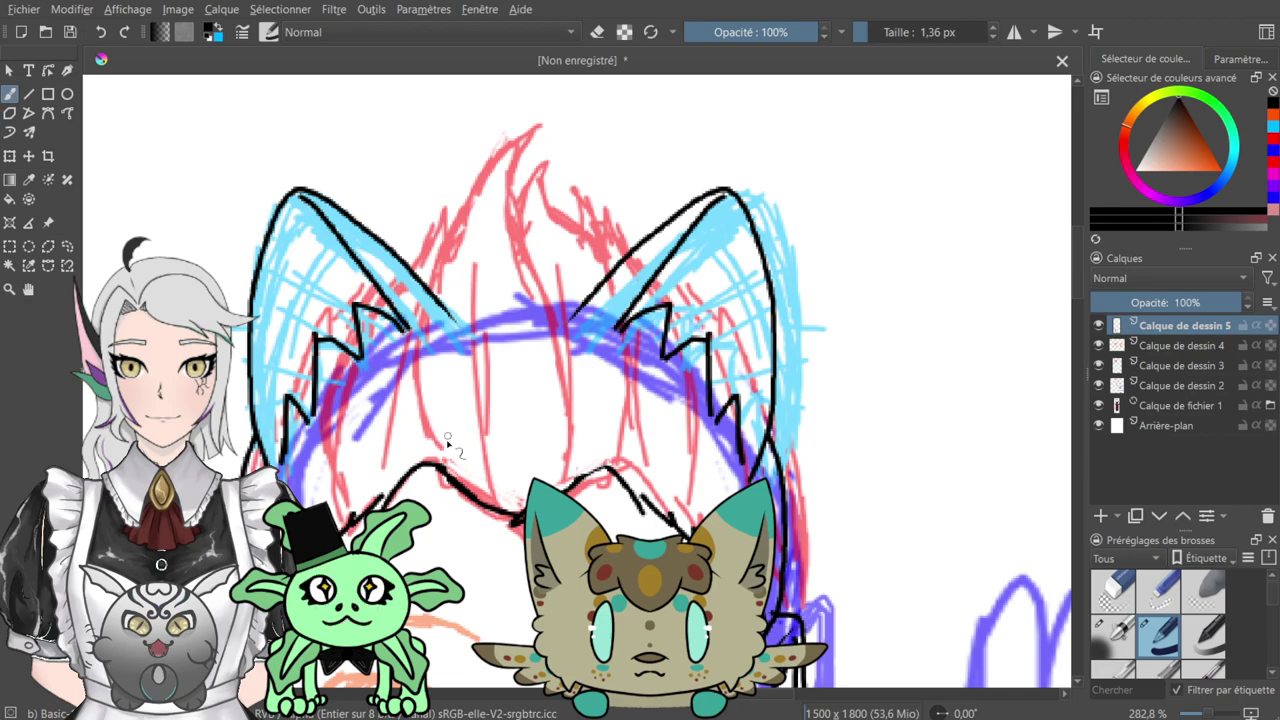
drag(437, 450, 414, 350)
key(ctrl+z)
mouse_move(440, 445)
mouse_down()
mouse_move(410, 305)
mouse_move(500, 160)
mouse_move(537, 128)
mouse_move(512, 250)
mouse_move(562, 322)
mouse_move(578, 440)
mouse_up()
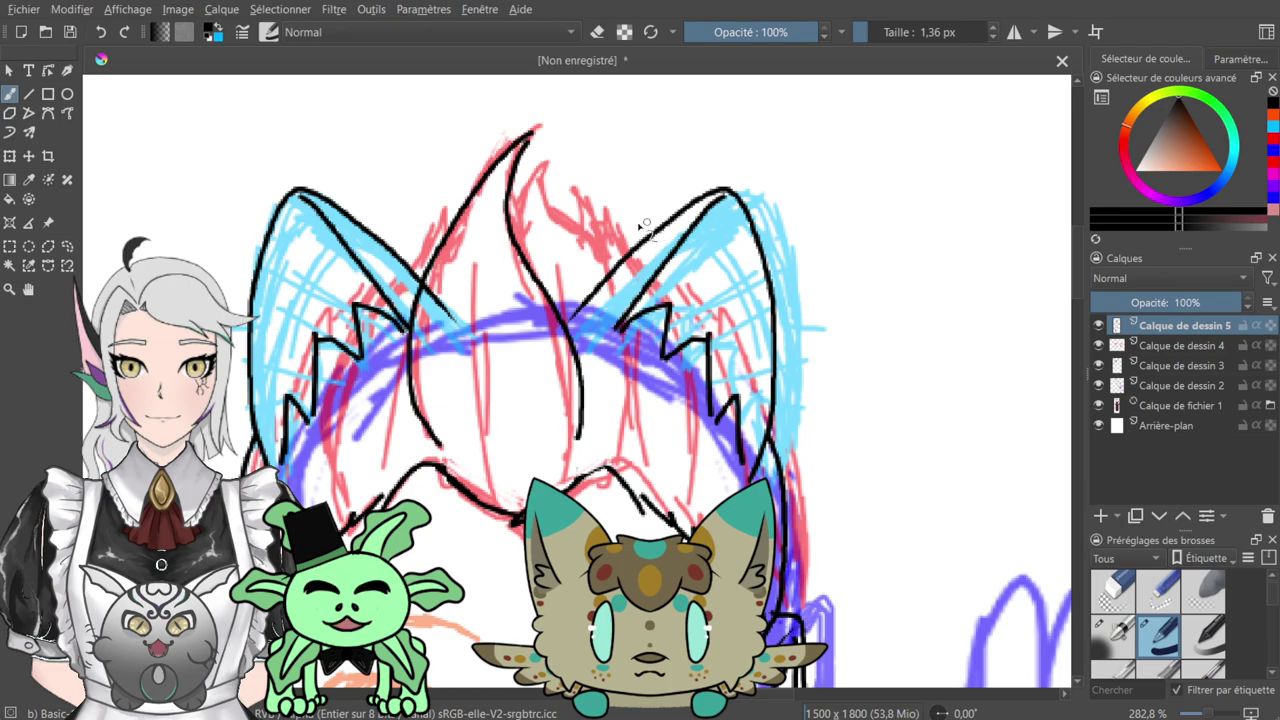
mouse_move(518, 248)
mouse_down()
mouse_move(532, 182)
mouse_move(550, 168)
mouse_move(570, 236)
mouse_move(604, 262)
mouse_up()
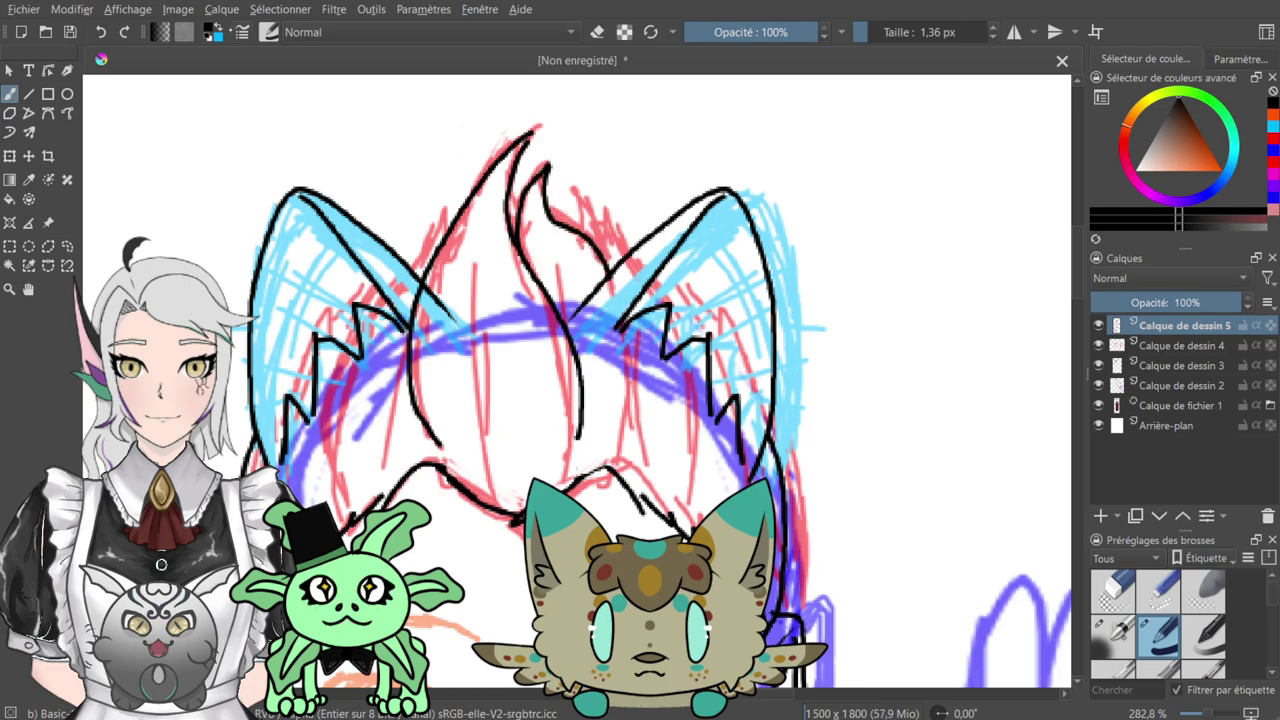
key(ctrl+z)
mouse_move(548, 166)
mouse_down()
mouse_move(551, 205)
mouse_move(644, 378)
mouse_move(631, 380)
mouse_move(629, 454)
mouse_up()
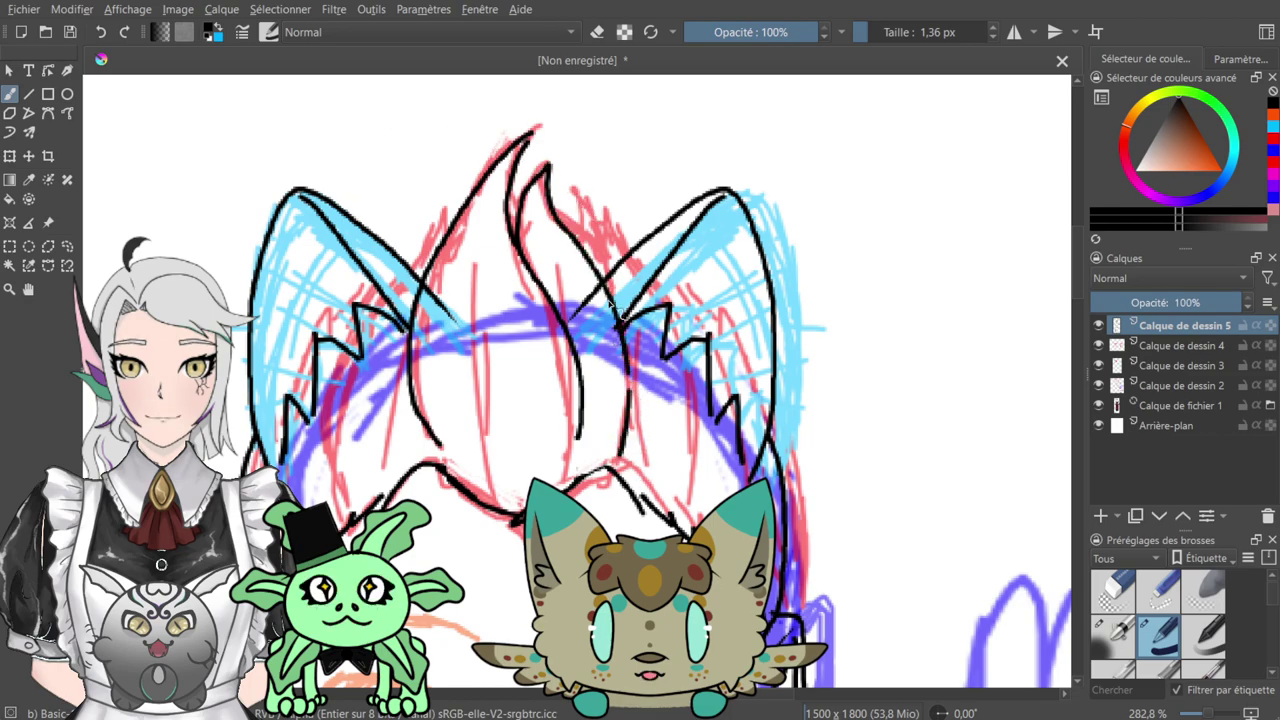
- Ink broken vertical strand lines in the hair on both sides of the central lock
drag(530, 376, 645, 355)
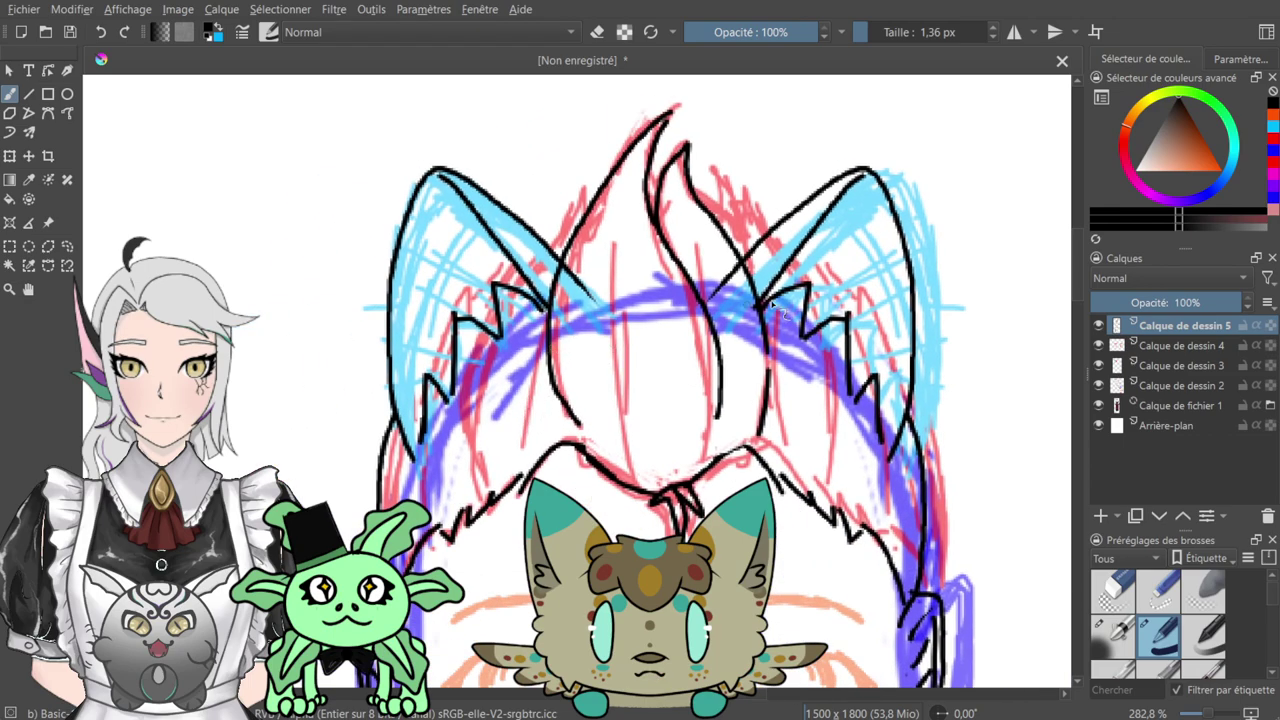
drag(800, 347, 808, 484)
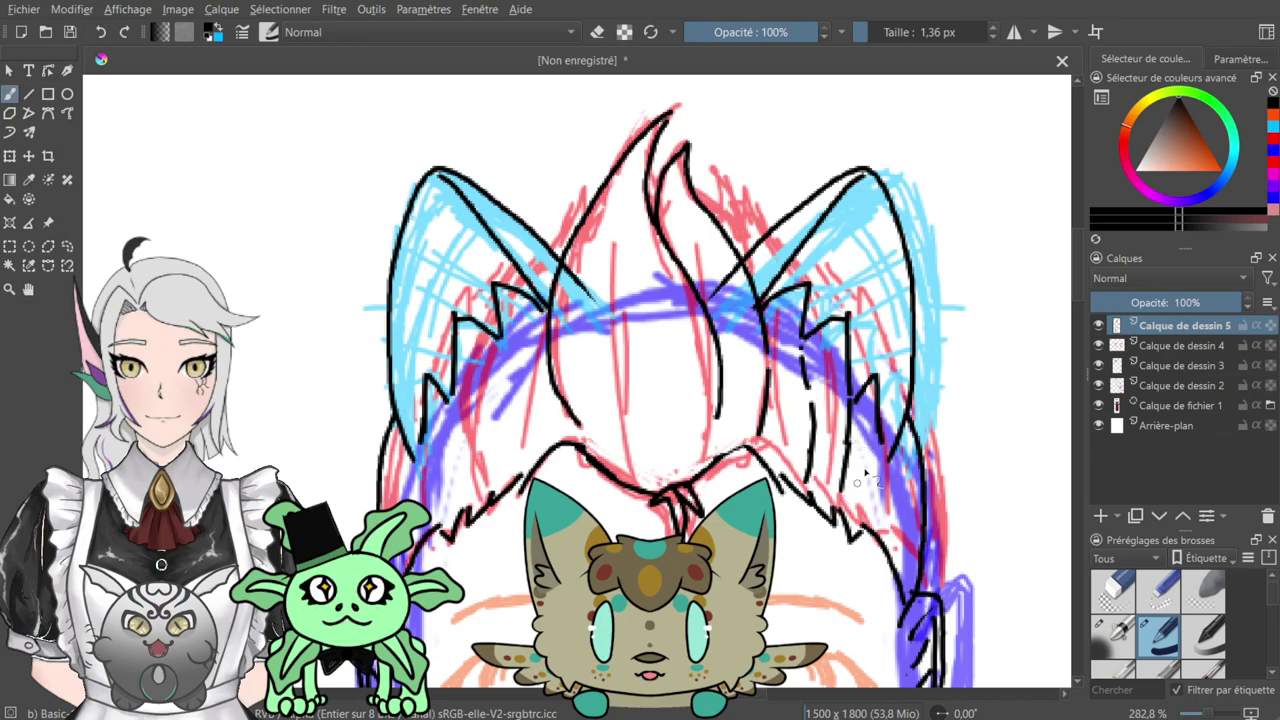
drag(885, 454, 889, 553)
mouse_move(736, 387)
mouse_down()
mouse_move(809, 405)
mouse_move(857, 439)
mouse_move(931, 401)
mouse_up()
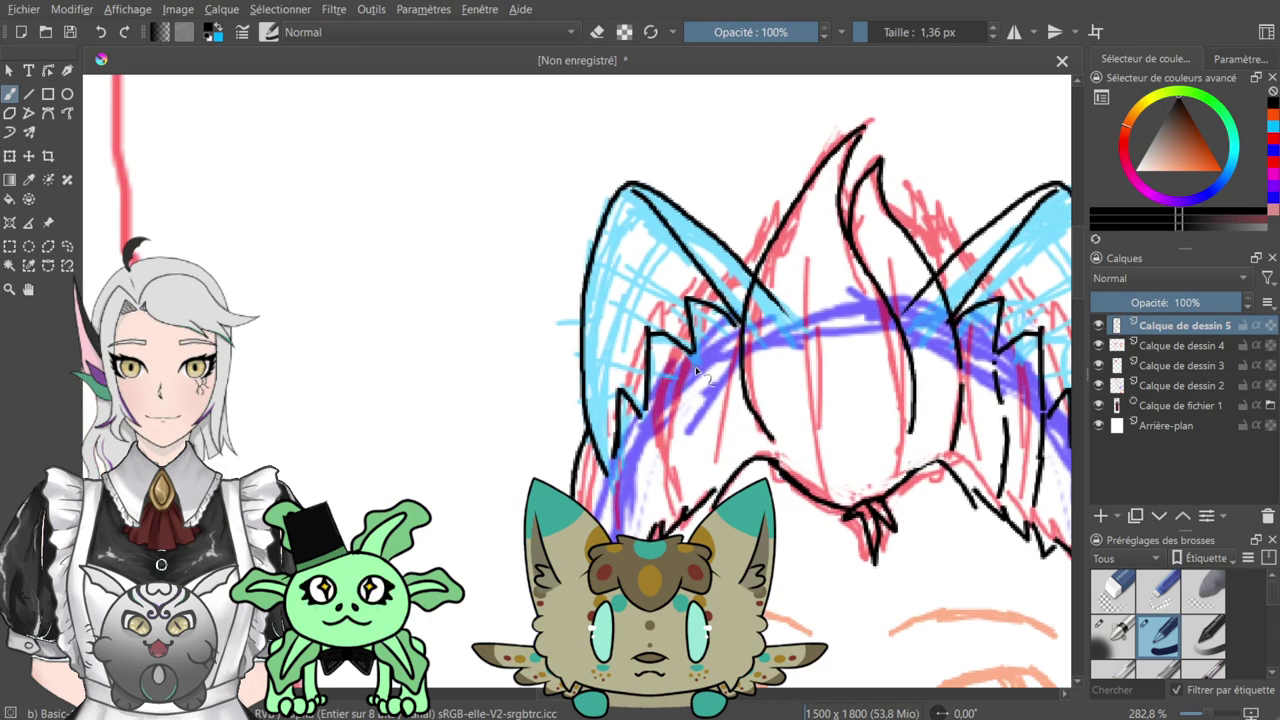
drag(694, 358, 690, 503)
key(ctrl+z)
drag(688, 432, 682, 492)
drag(641, 438, 643, 537)
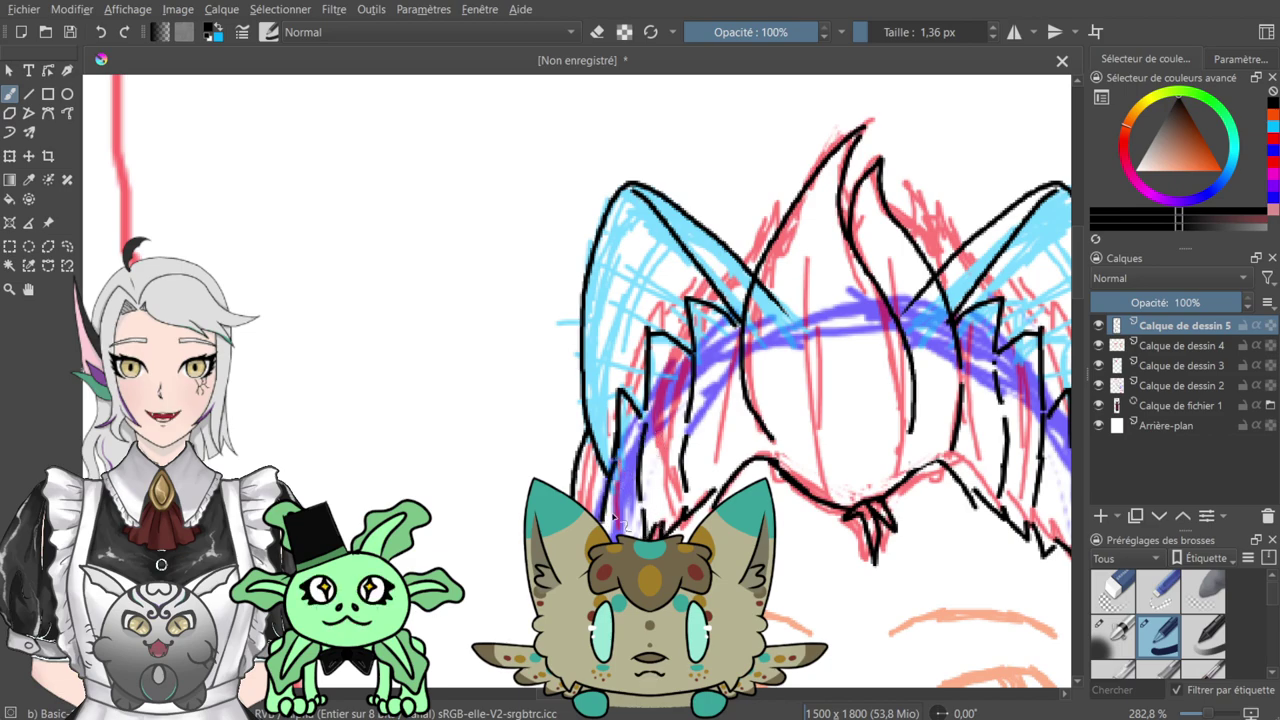
- Ink small spiky hair tufts between the central locks and each cat ear
mouse_move(757, 325)
mouse_down()
mouse_move(657, 430)
mouse_move(622, 520)
mouse_up()
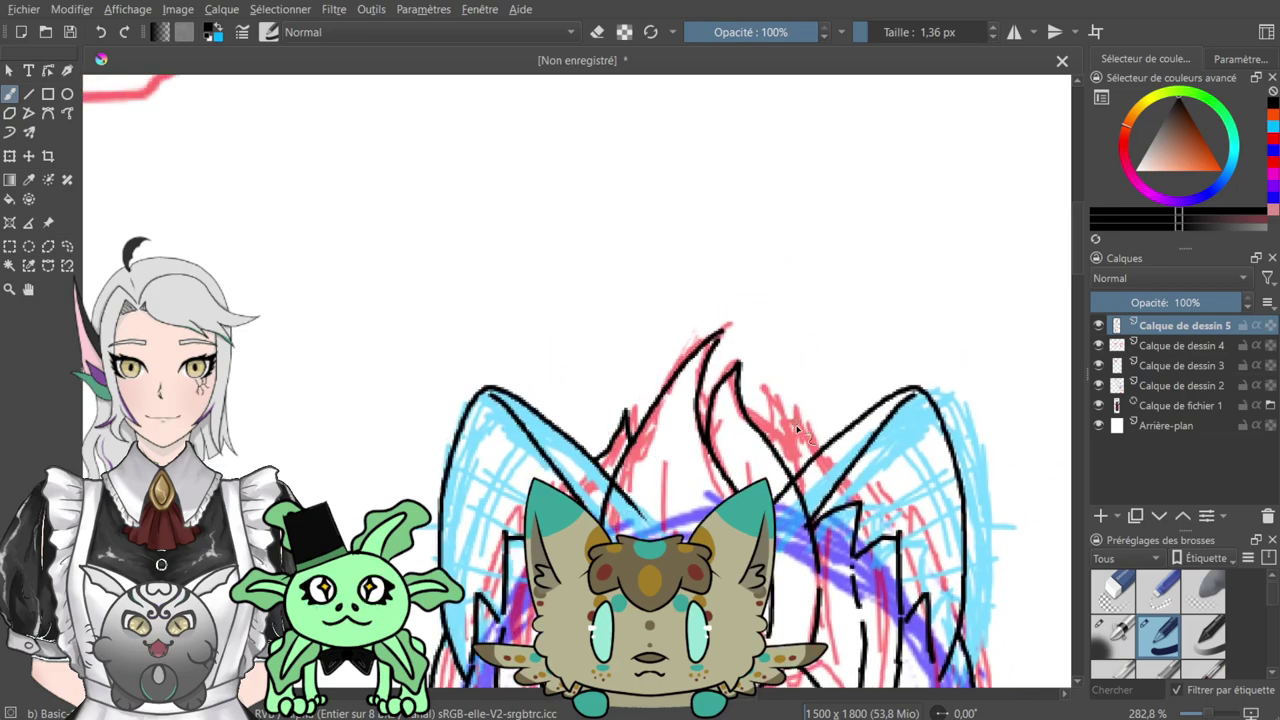
mouse_move(775, 412)
mouse_down()
mouse_move(798, 453)
mouse_move(806, 431)
mouse_move(821, 456)
mouse_up()
drag(836, 420, 732, 132)
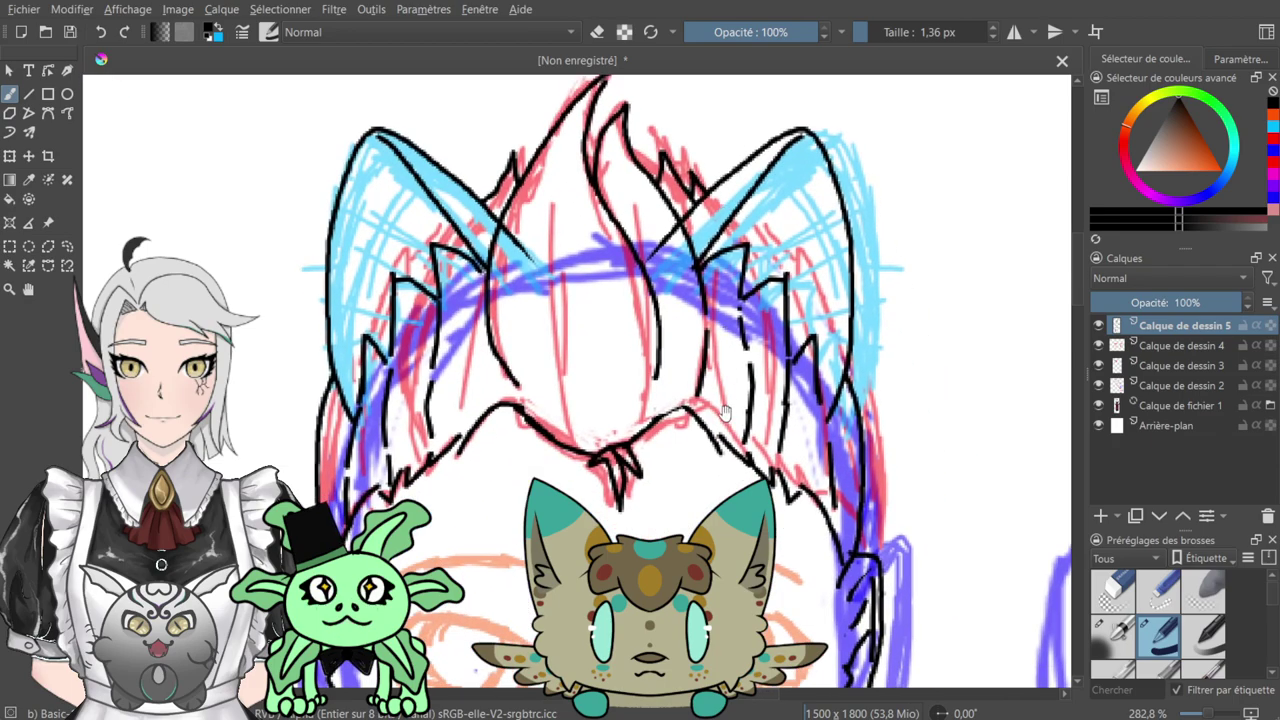
- Erase the inner ends of the cat ear lines where they overlap the central hair locks
scroll(834, 395, down, 6)
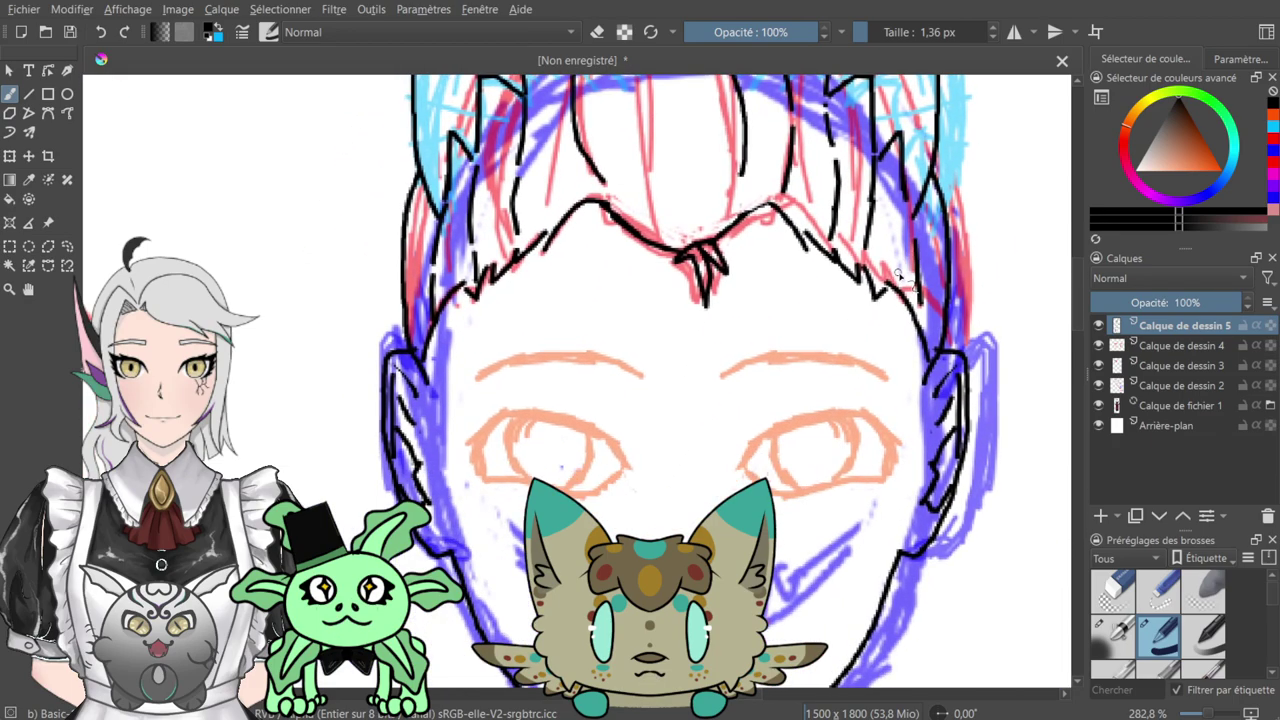
key(ctrl+plus)
key(ctrl+plus)
key(ctrl+plus)
key(ctrl+plus)
key(ctrl+plus)
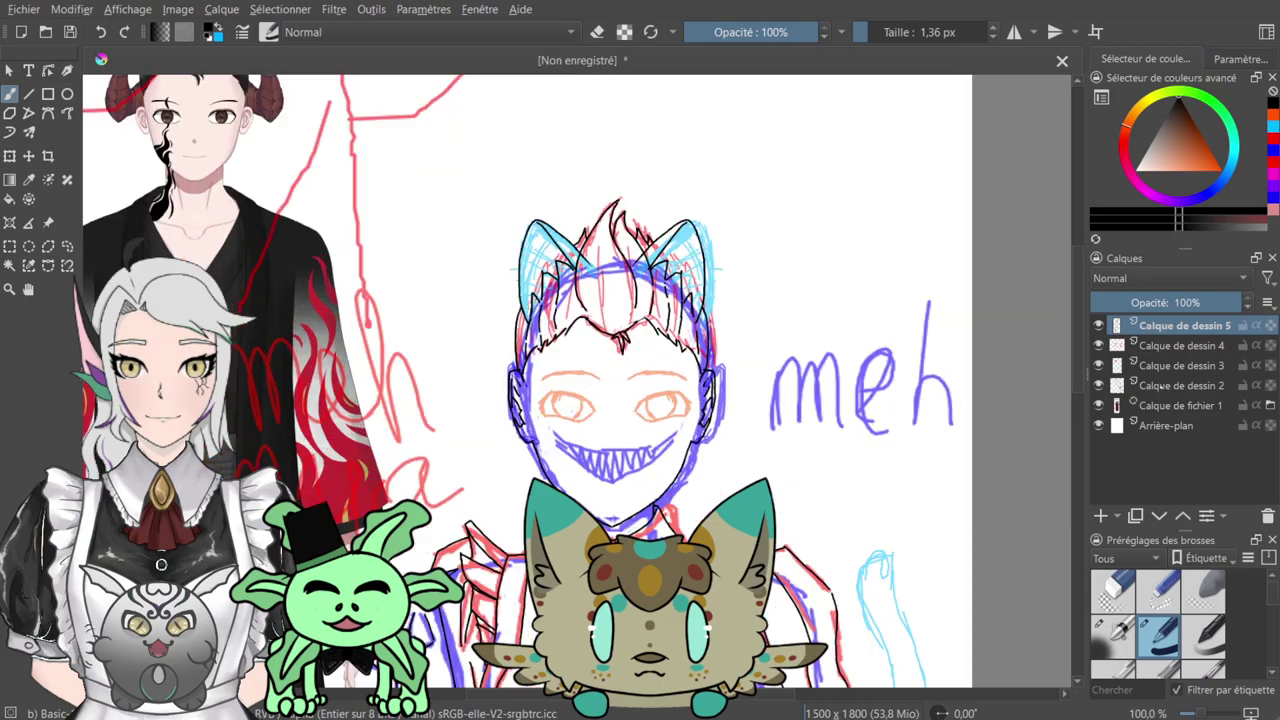
scroll(700, 162, up, 5)
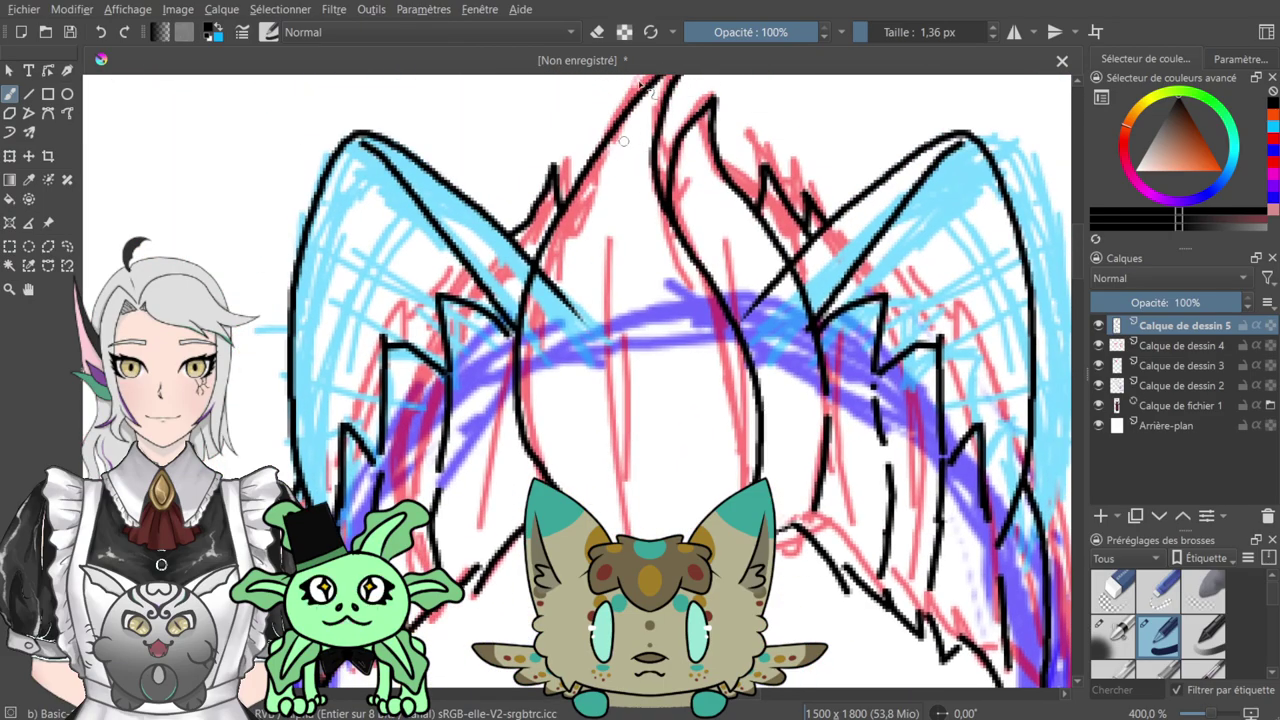
key(e)
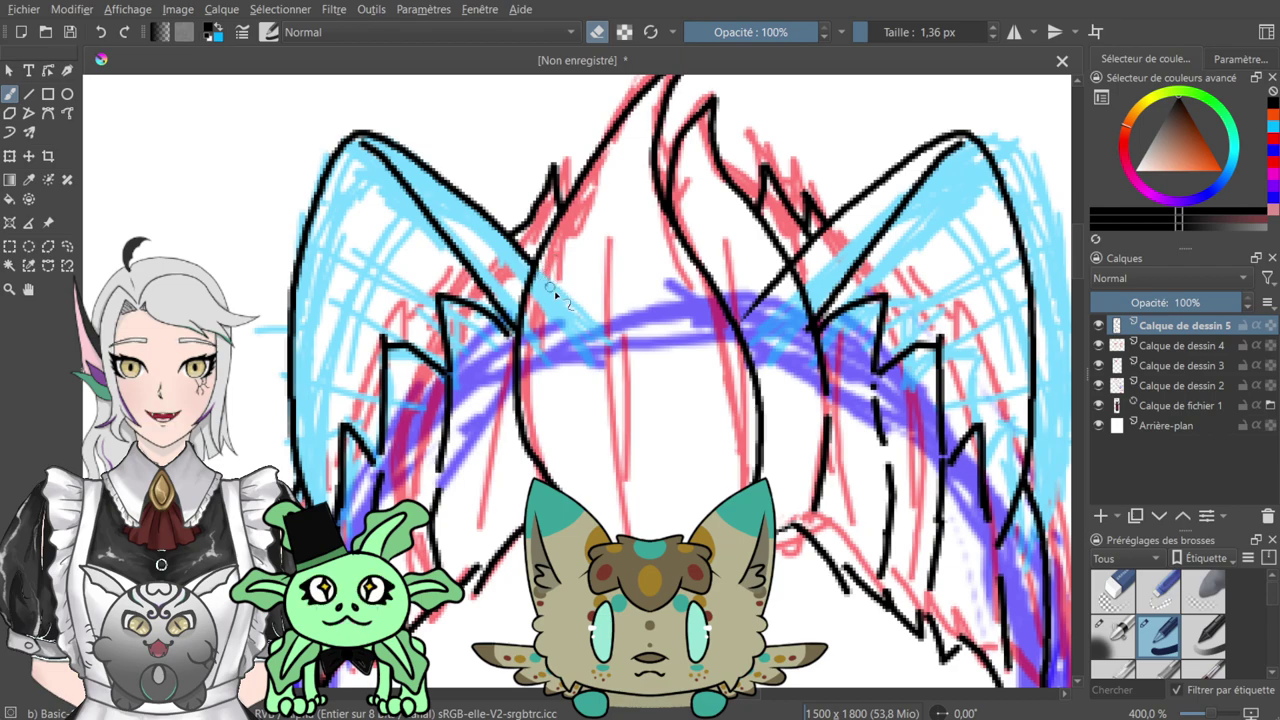
scroll(600, 300, right, 3)
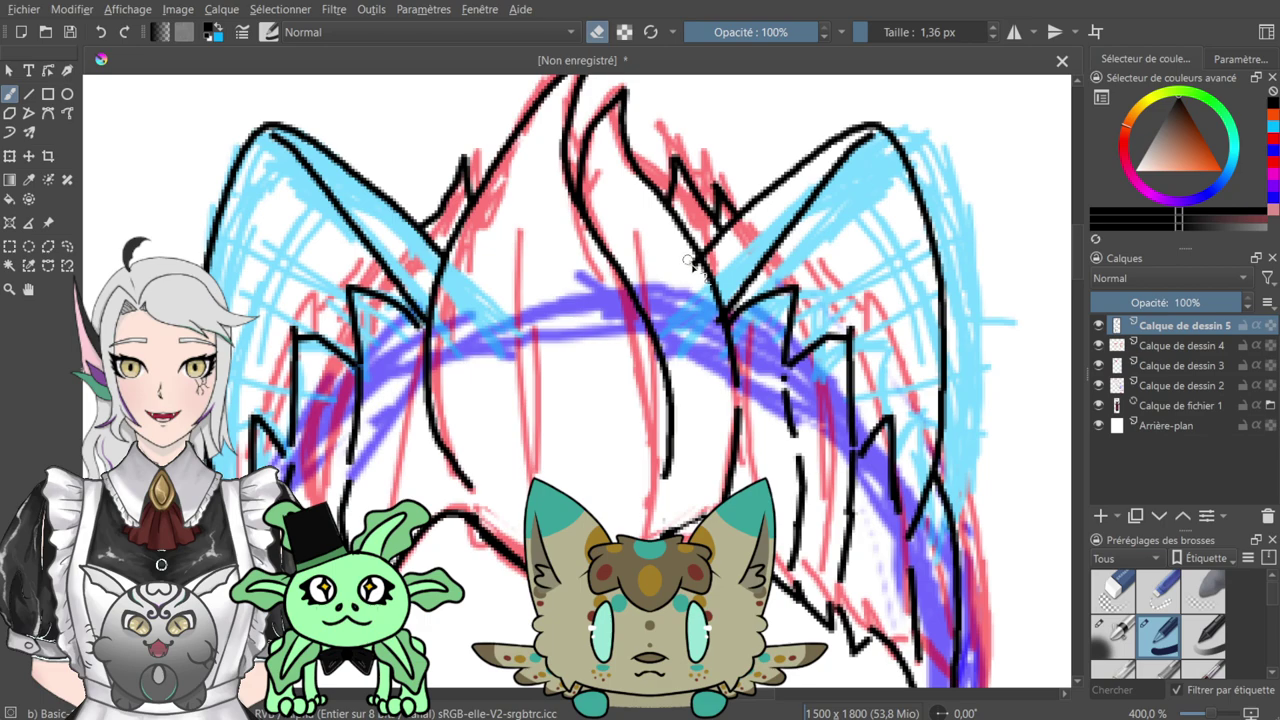
key(e)
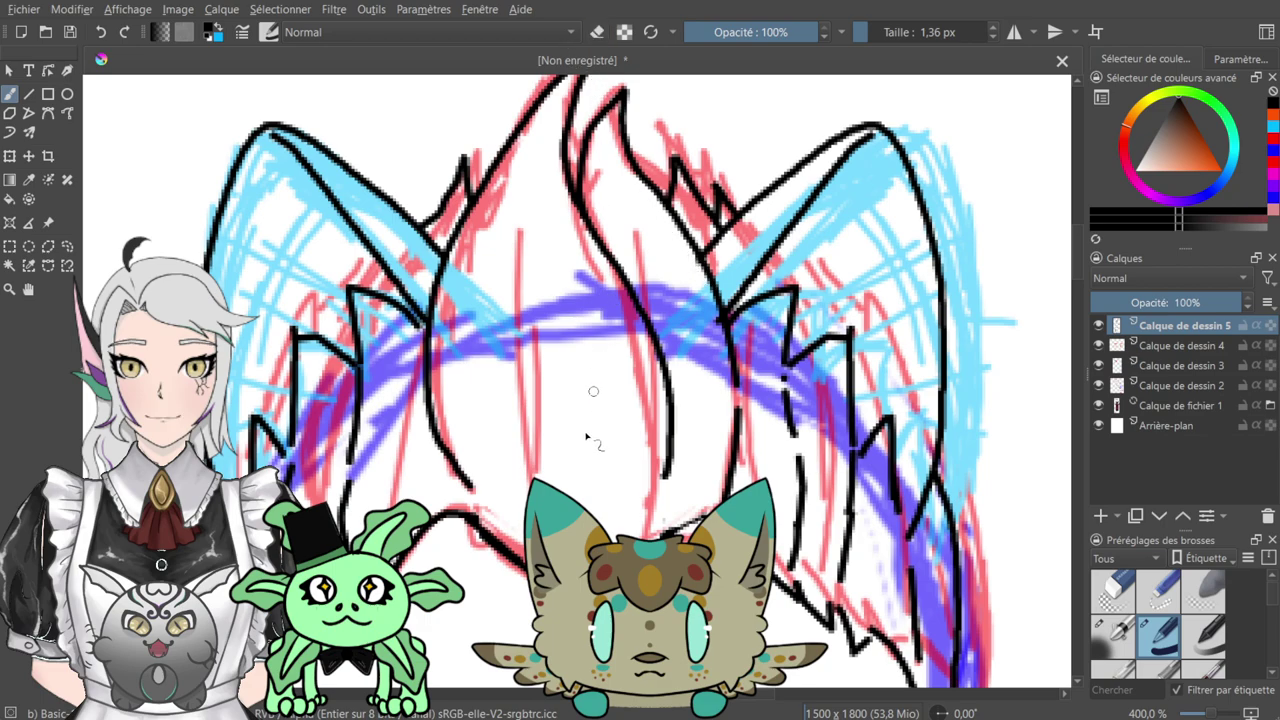
- Ink two long curved strand lines inside the central hair lock and undo the extra third stroke
drag(514, 488, 527, 262)
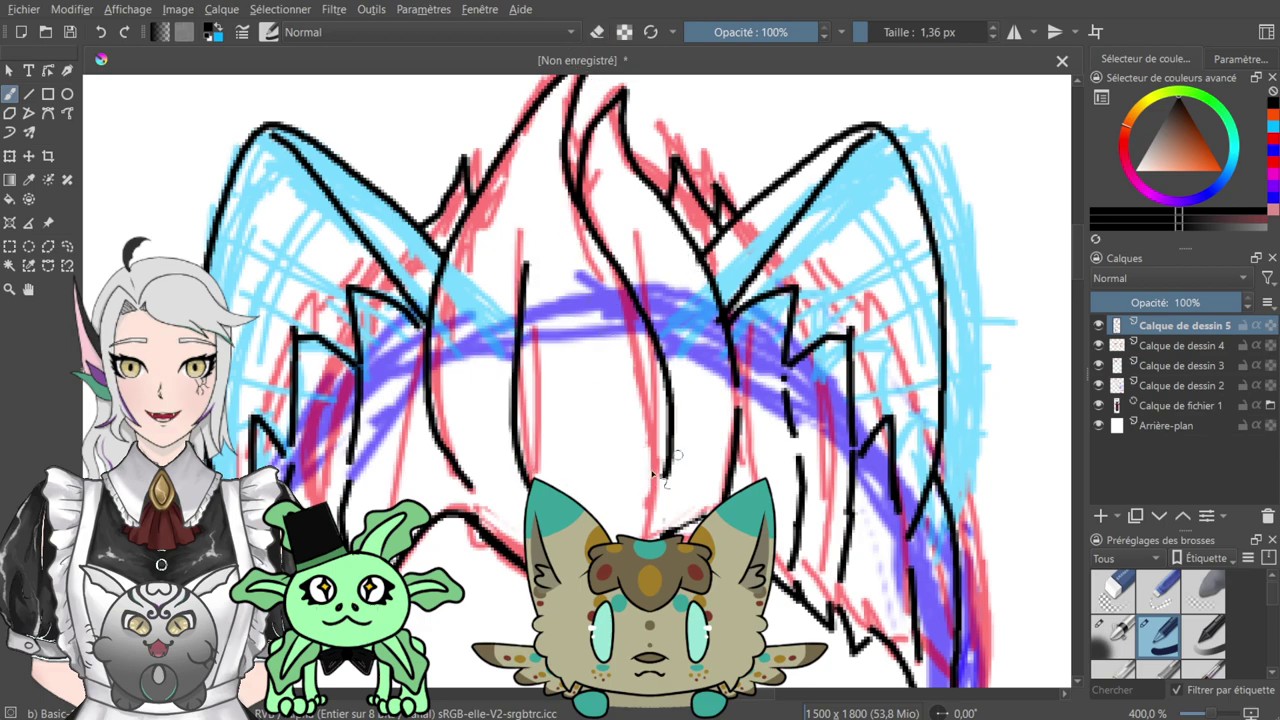
drag(631, 494, 560, 258)
mouse_move(686, 360)
mouse_down()
mouse_move(668, 296)
mouse_move(590, 155)
mouse_up()
key(ctrl+z)
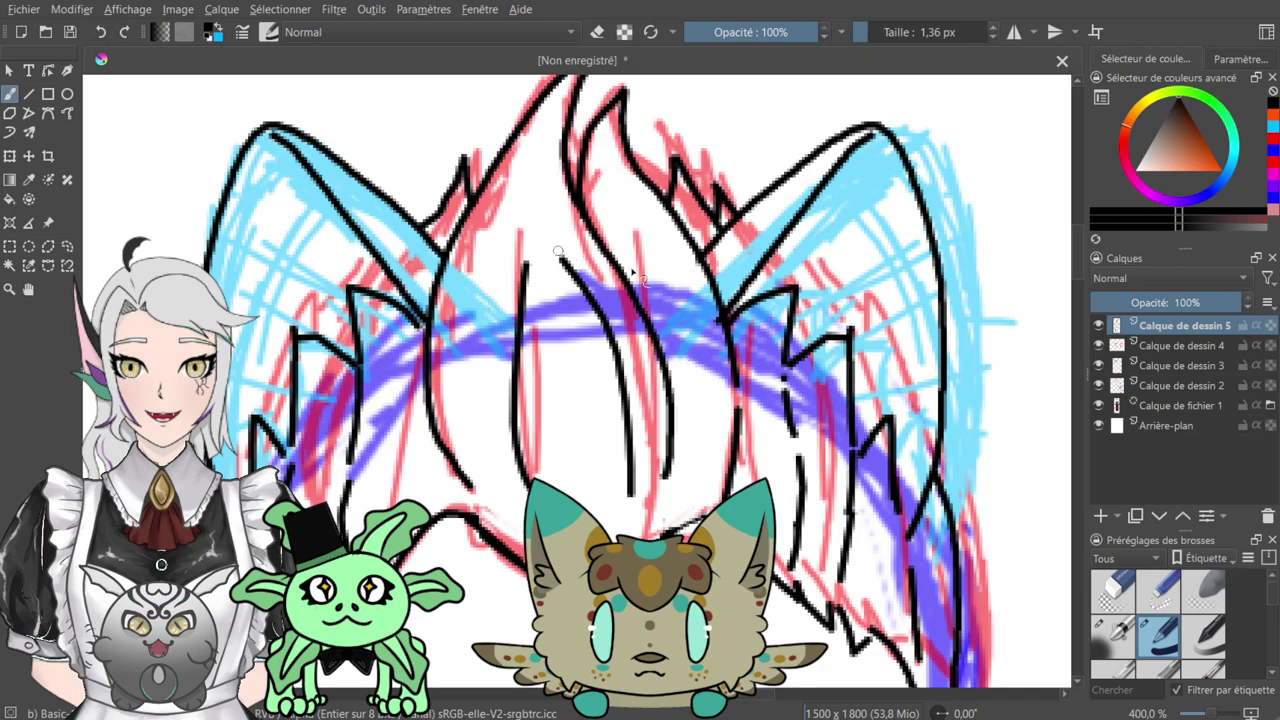
- Hide the sketch layers Calque de dessin 2, 3 and 4 to examine the line art beside the reference character
scroll(897, 249, down, 1)
scroll(909, 266, down, 4)
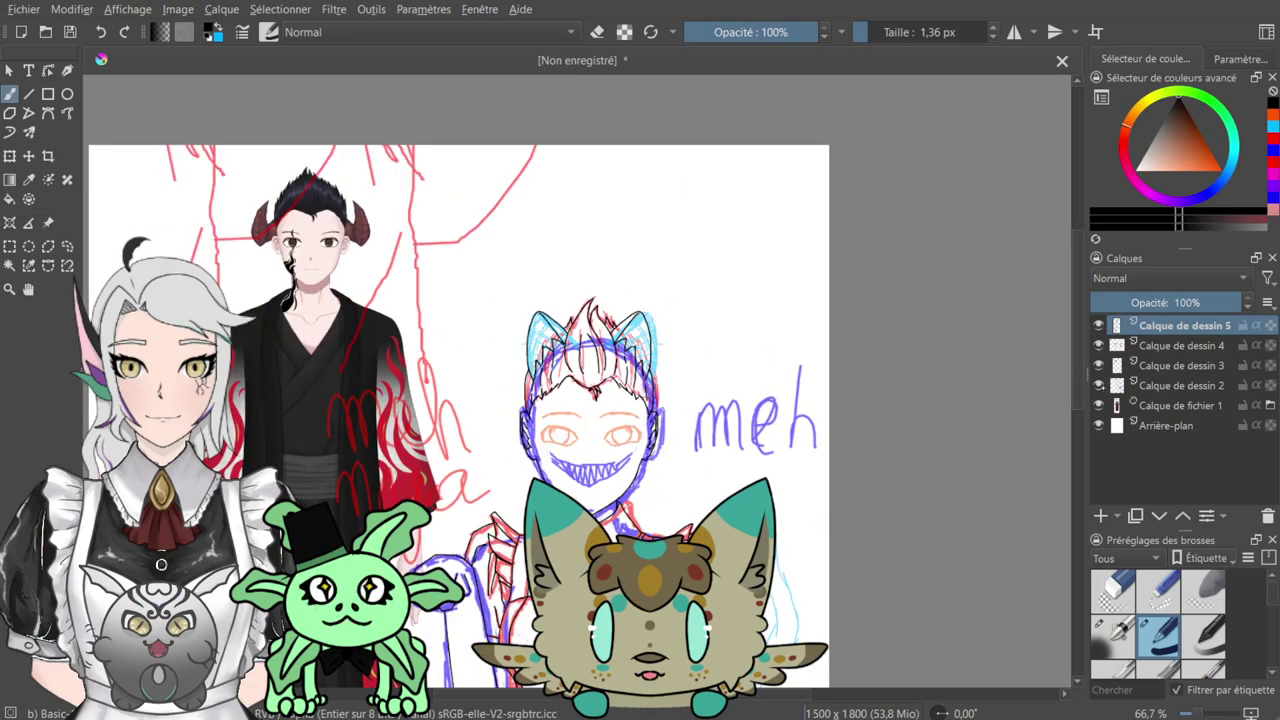
click(1098, 406)
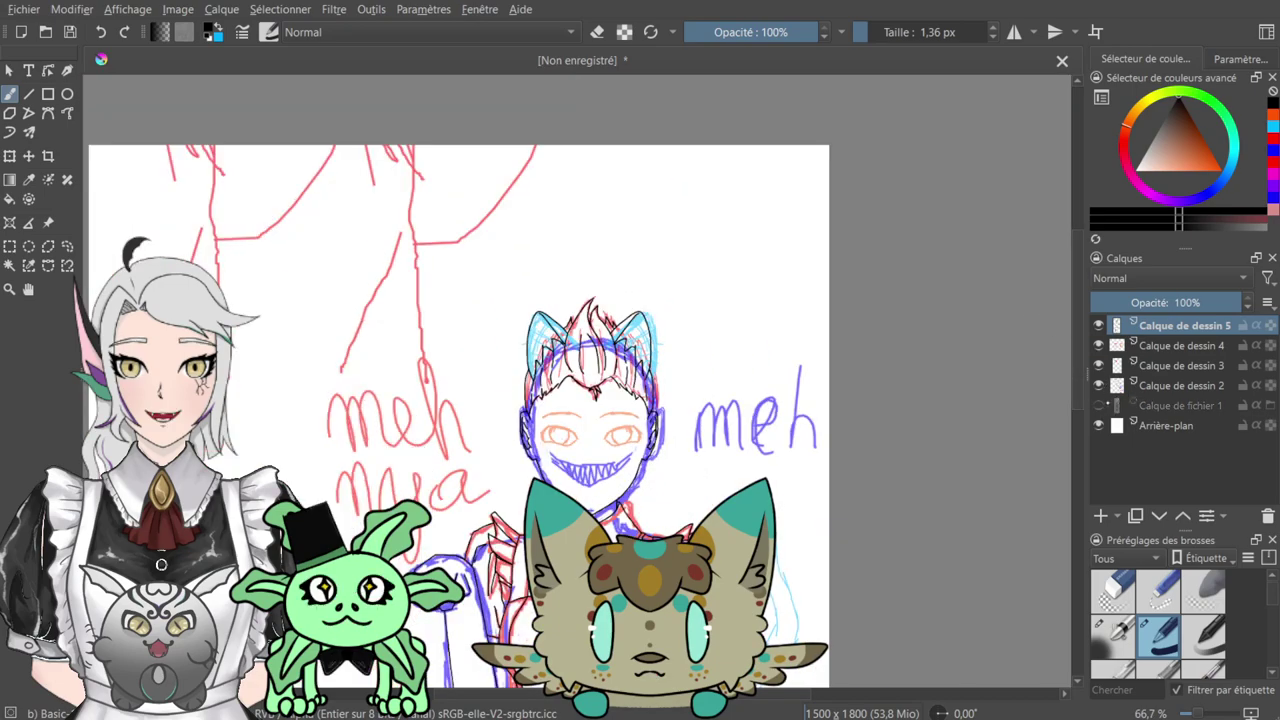
click(1099, 405)
click(1099, 365)
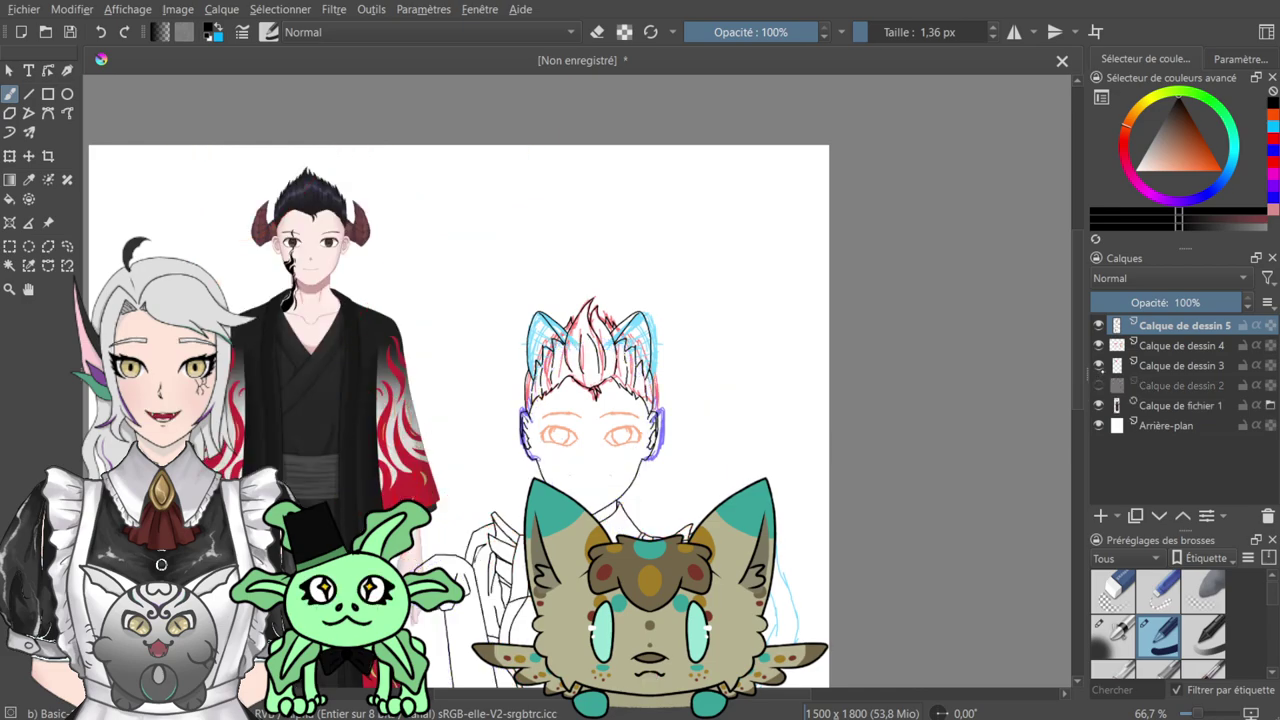
click(1099, 385)
click(1099, 346)
key(ctrl+minus)
key(ctrl+minus)
key(ctrl+minus)
key(ctrl+plus)
key(ctrl+plus)
key(ctrl+plus)
drag(763, 505, 799, 456)
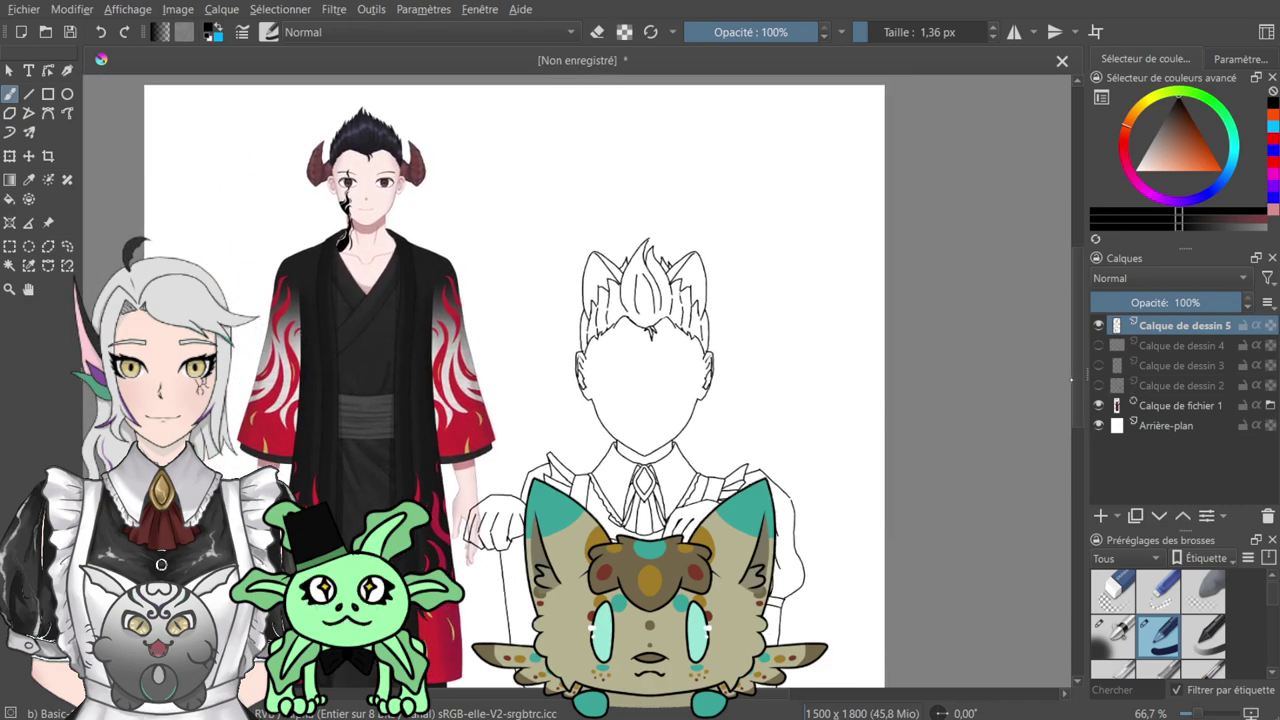
- Show the sketch layers Calque de dessin 2, 3 and 4 again over the face
click(1098, 365)
click(1098, 385)
key(minus)
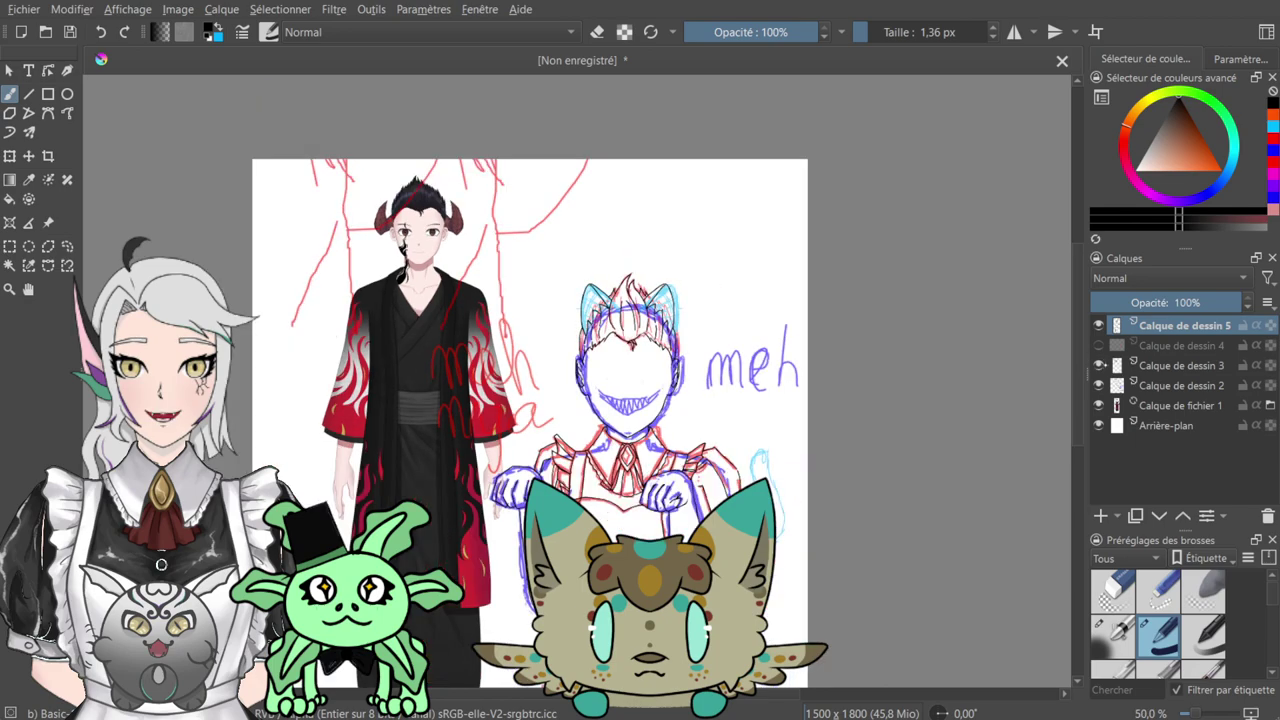
click(1098, 345)
key(plus)
key(plus)
key(plus)
key(plus)
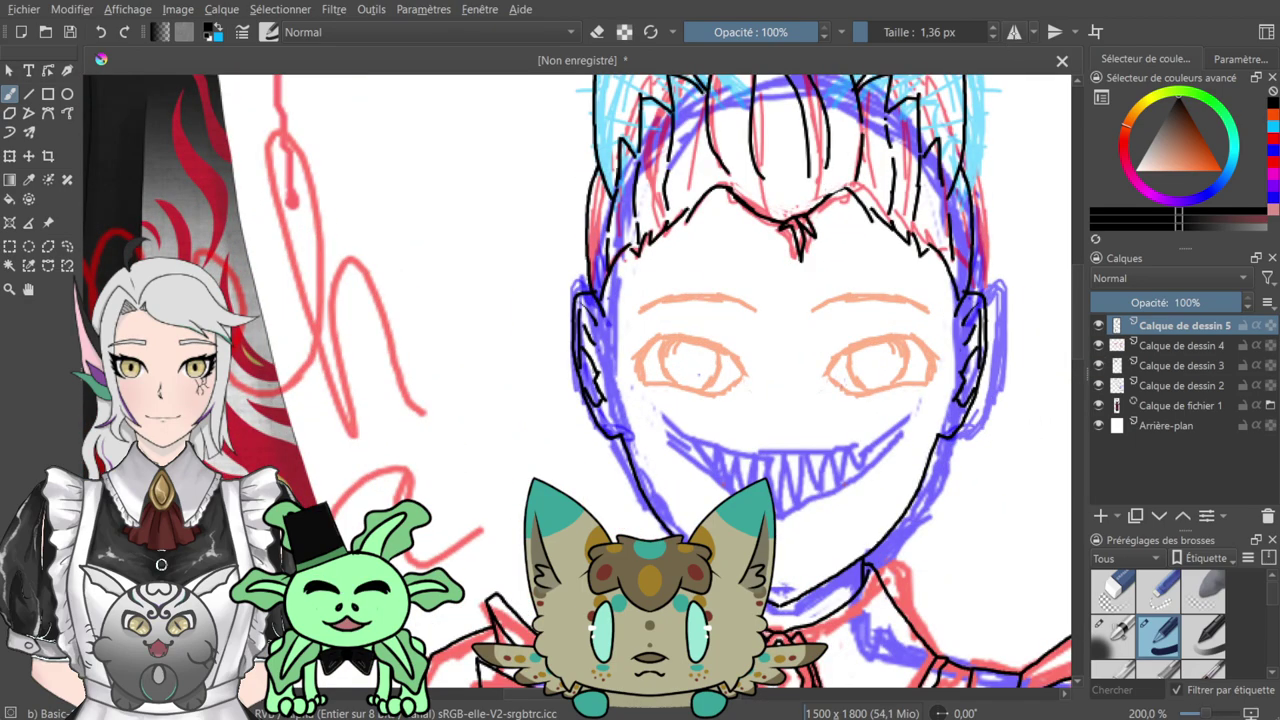
- Turn on horizontal mirror painting and ink both eyebrows as slim, tapered outlines over the orange sketch
click(1014, 32)
drag(894, 277, 820, 297)
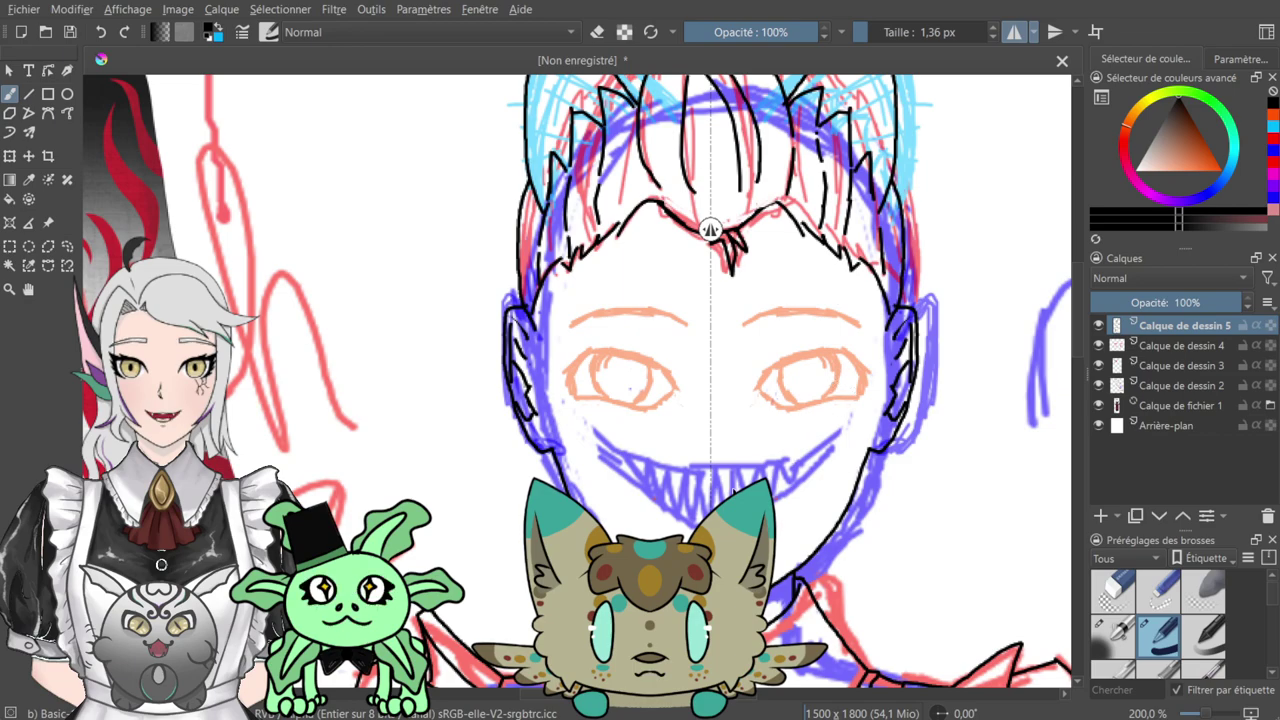
scroll(760, 440, up, 3)
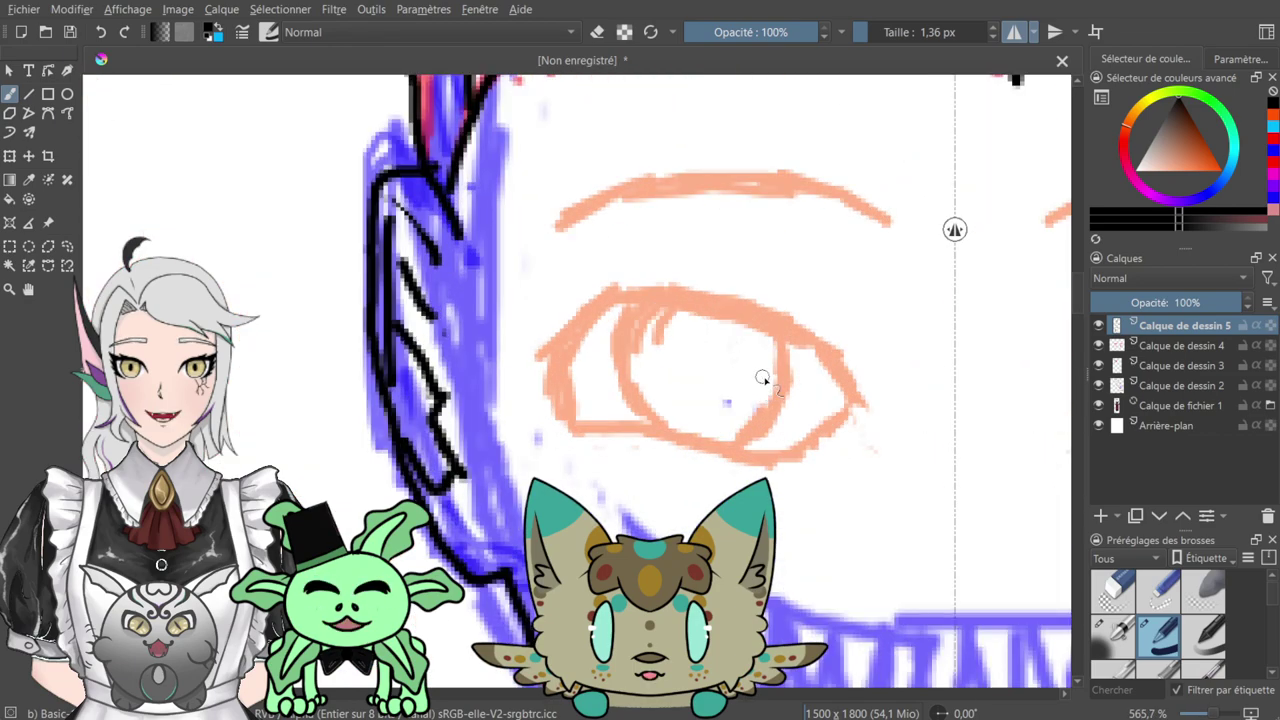
drag(786, 386, 754, 380)
mouse_move(697, 319)
mouse_down()
mouse_move(651, 323)
mouse_move(546, 212)
mouse_up()
drag(746, 434, 800, 470)
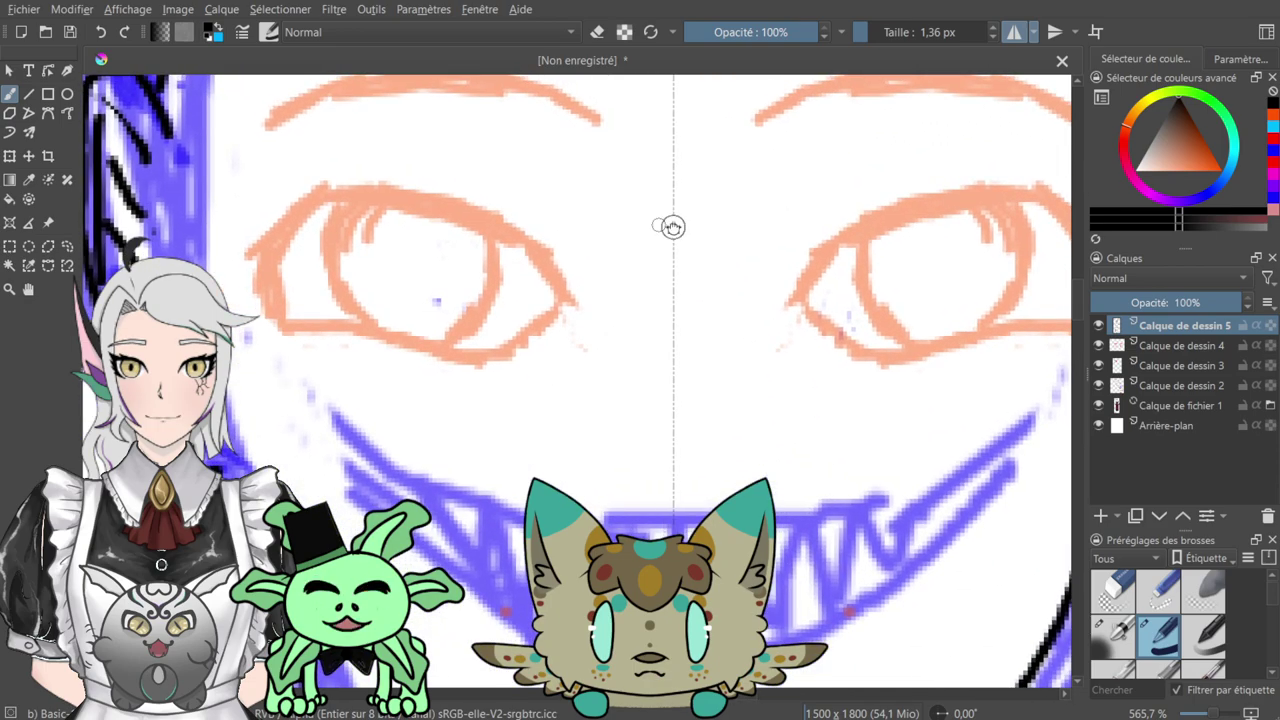
scroll(745, 320, down, 3)
drag(750, 230, 754, 232)
drag(660, 228, 668, 608)
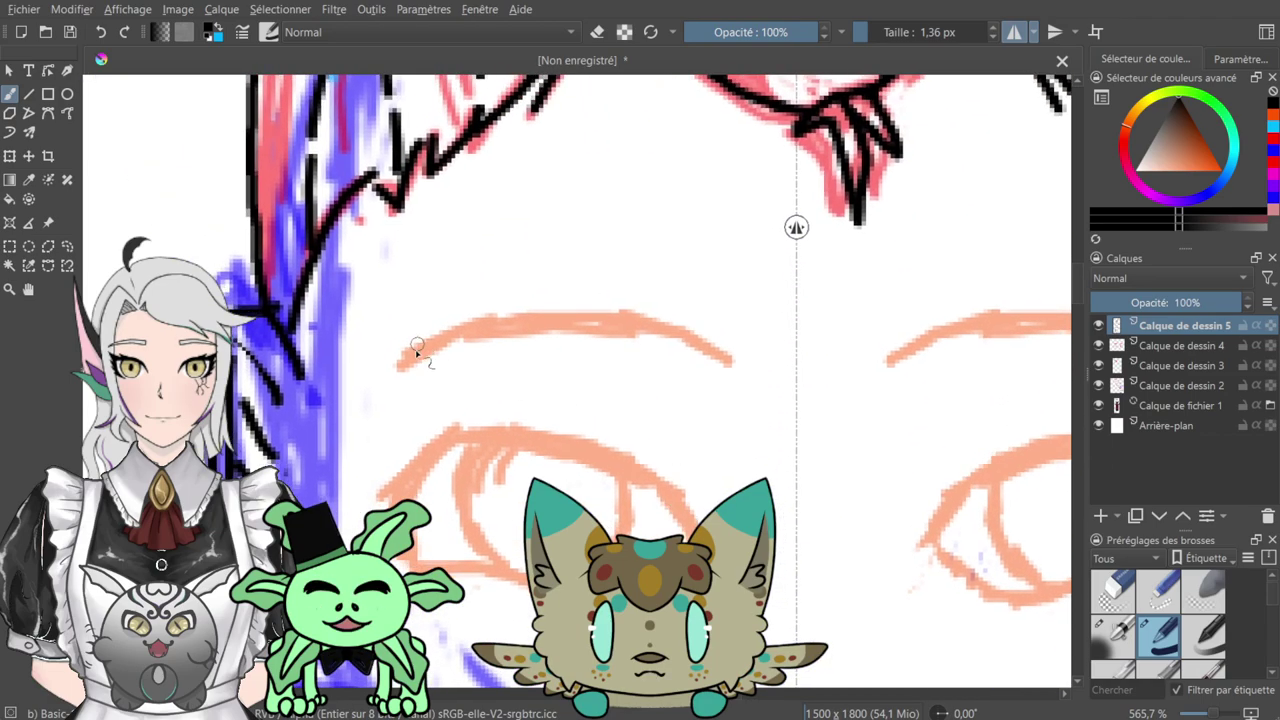
mouse_move(400, 363)
mouse_down()
mouse_move(585, 333)
mouse_move(737, 370)
mouse_up()
mouse_move(400, 362)
mouse_down()
mouse_move(493, 320)
mouse_move(647, 334)
mouse_move(622, 314)
mouse_up()
- Erase the uneven edge along the upper line of the eyebrows toward their inner ends
key(e)
drag(692, 337, 615, 311)
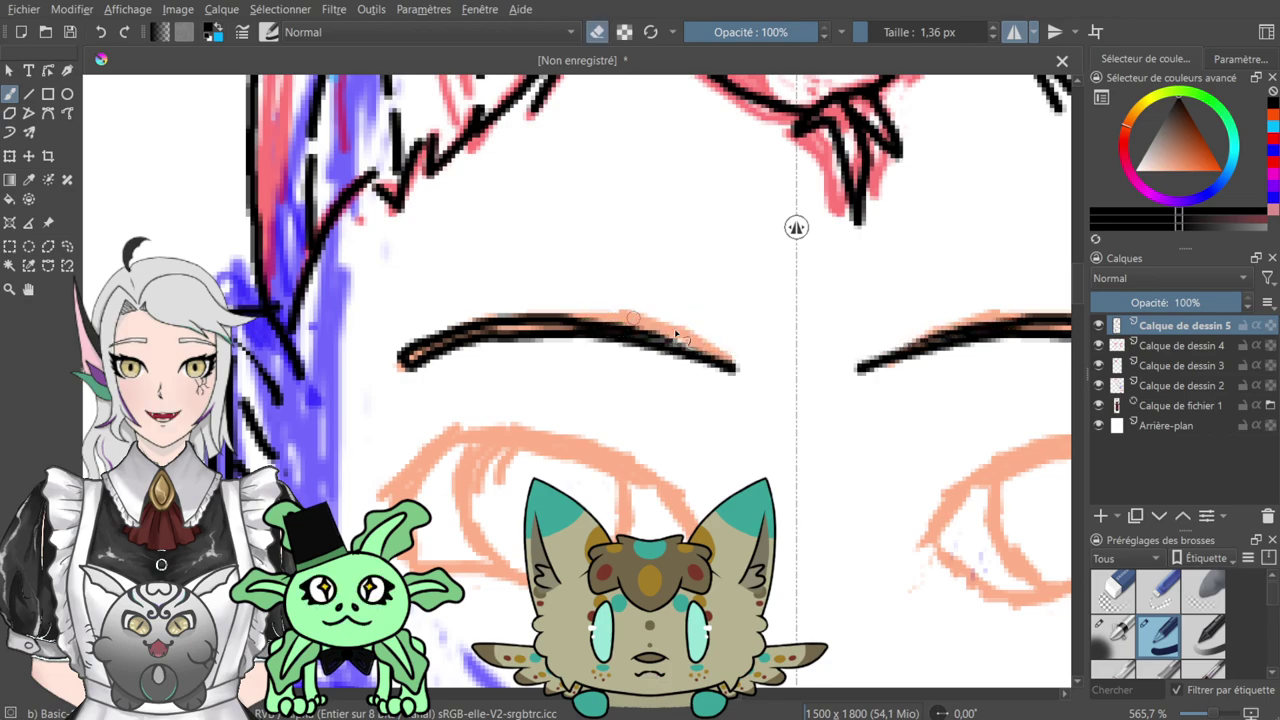
key(e)
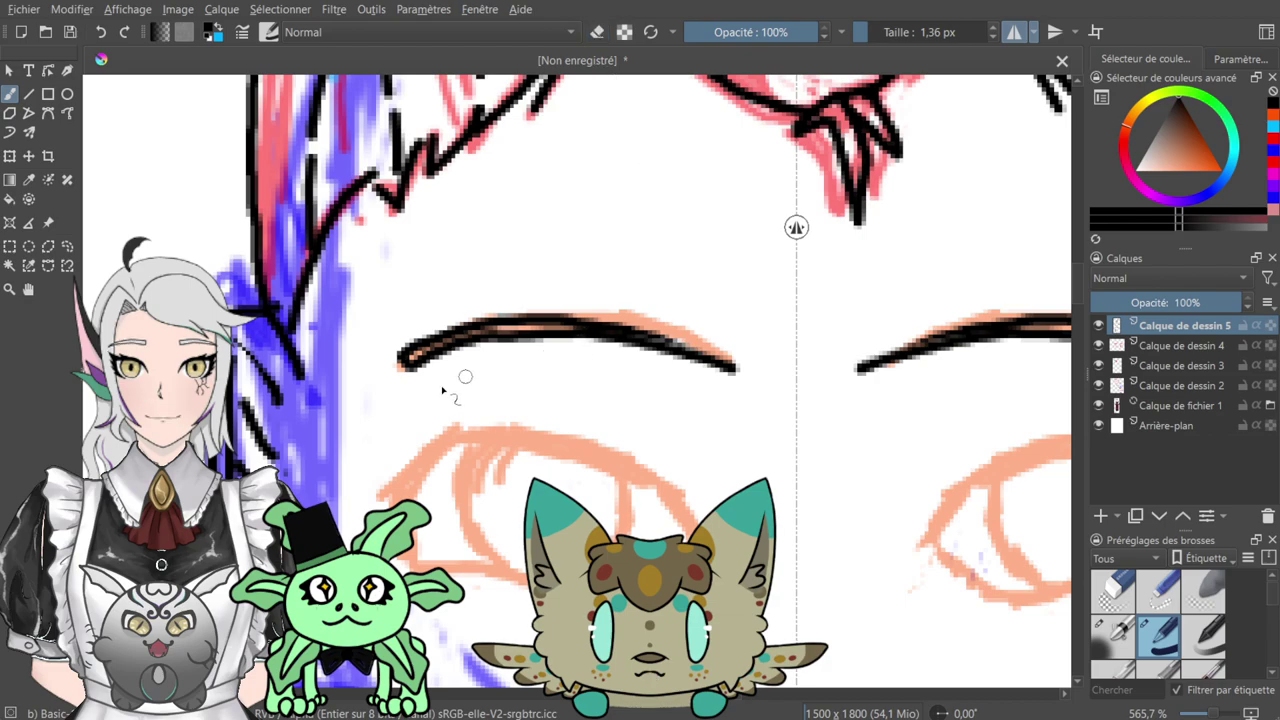
- Ink short pointed hair strands at the temples beside the ears and trim them with the eraser
drag(622, 379, 736, 276)
drag(628, 346, 471, 323)
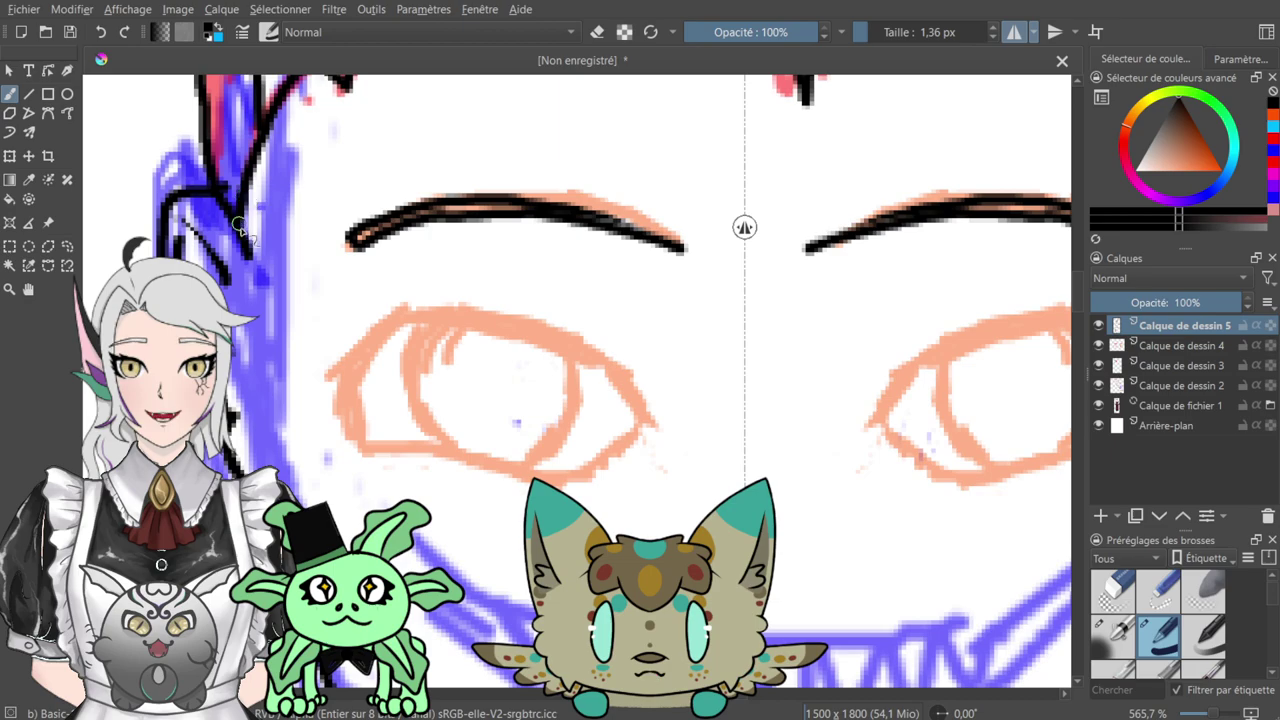
mouse_move(267, 130)
mouse_down()
mouse_move(263, 162)
mouse_move(276, 116)
mouse_move(262, 212)
mouse_move(287, 89)
mouse_move(282, 270)
mouse_up()
mouse_move(262, 200)
mouse_down()
mouse_move(288, 318)
mouse_move(260, 318)
mouse_move(263, 280)
mouse_move(272, 298)
mouse_up()
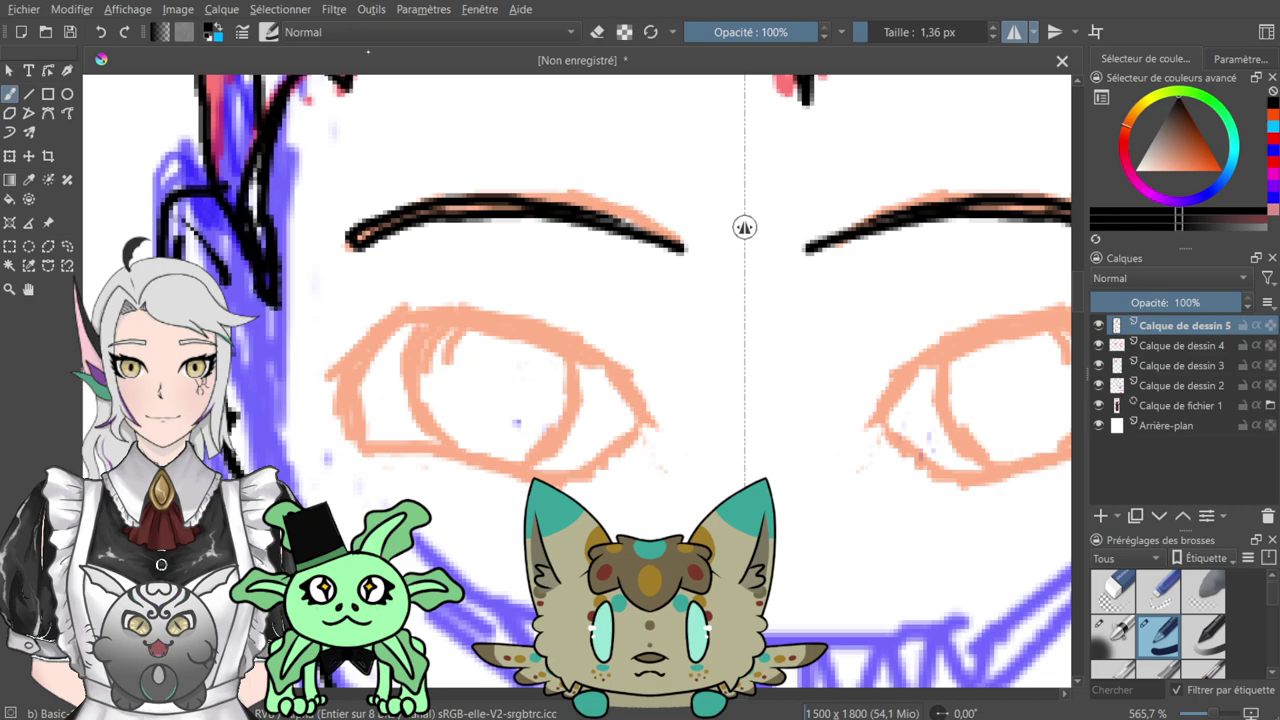
click(597, 32)
drag(374, 132, 429, 289)
mouse_move(305, 369)
mouse_down()
mouse_move(293, 331)
mouse_move(324, 424)
mouse_move(335, 416)
mouse_up()
drag(596, 276, 565, 129)
key(e)
- Ink both eye outlines with mirrored strokes, giving them thick upper lids and thinner lower lids
drag(423, 476, 378, 321)
drag(381, 366, 325, 483)
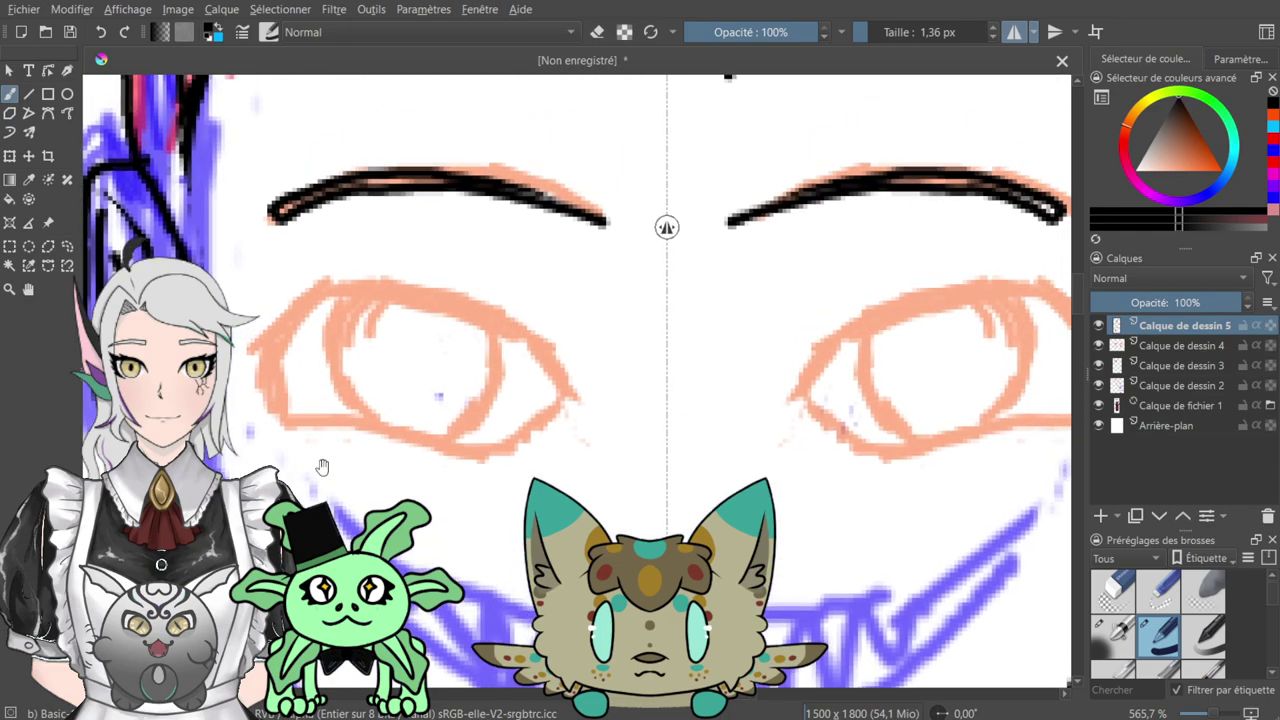
mouse_move(253, 350)
mouse_down()
mouse_move(286, 320)
mouse_move(363, 286)
mouse_move(319, 289)
mouse_move(403, 286)
mouse_move(357, 288)
mouse_move(431, 291)
mouse_move(418, 292)
mouse_move(517, 326)
mouse_move(576, 393)
mouse_up()
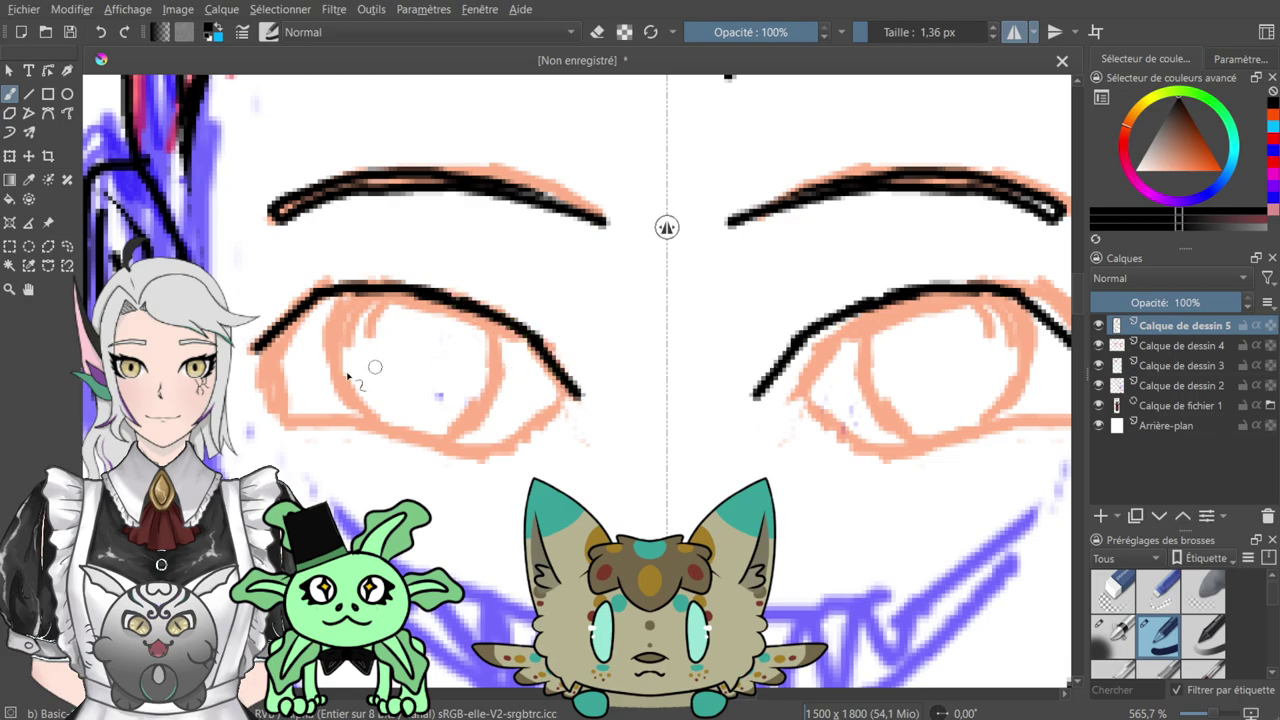
mouse_move(256, 350)
mouse_down()
mouse_move(287, 417)
mouse_move(496, 448)
mouse_move(504, 436)
mouse_move(483, 449)
mouse_move(578, 390)
mouse_up()
mouse_move(270, 361)
mouse_down()
mouse_move(319, 307)
mouse_move(284, 349)
mouse_move(341, 299)
mouse_move(300, 323)
mouse_move(343, 307)
mouse_move(303, 318)
mouse_move(324, 300)
mouse_move(366, 291)
mouse_move(347, 295)
mouse_move(471, 312)
mouse_move(460, 290)
mouse_move(411, 289)
mouse_move(527, 341)
mouse_move(488, 323)
mouse_move(590, 385)
mouse_up()
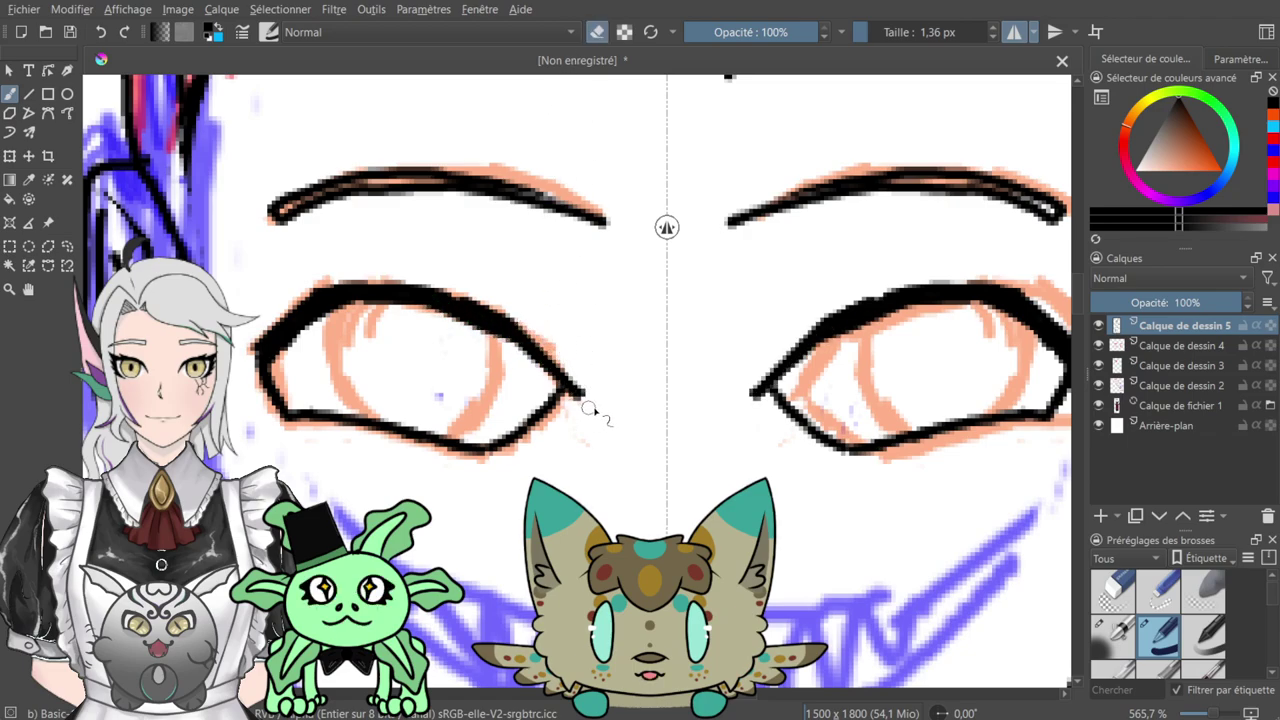
- Undo the last corner corrections, thicken the outer edges of both eye outlines and erase the excess at the corners
key(ctrl+z)
key(ctrl+z)
key(e)
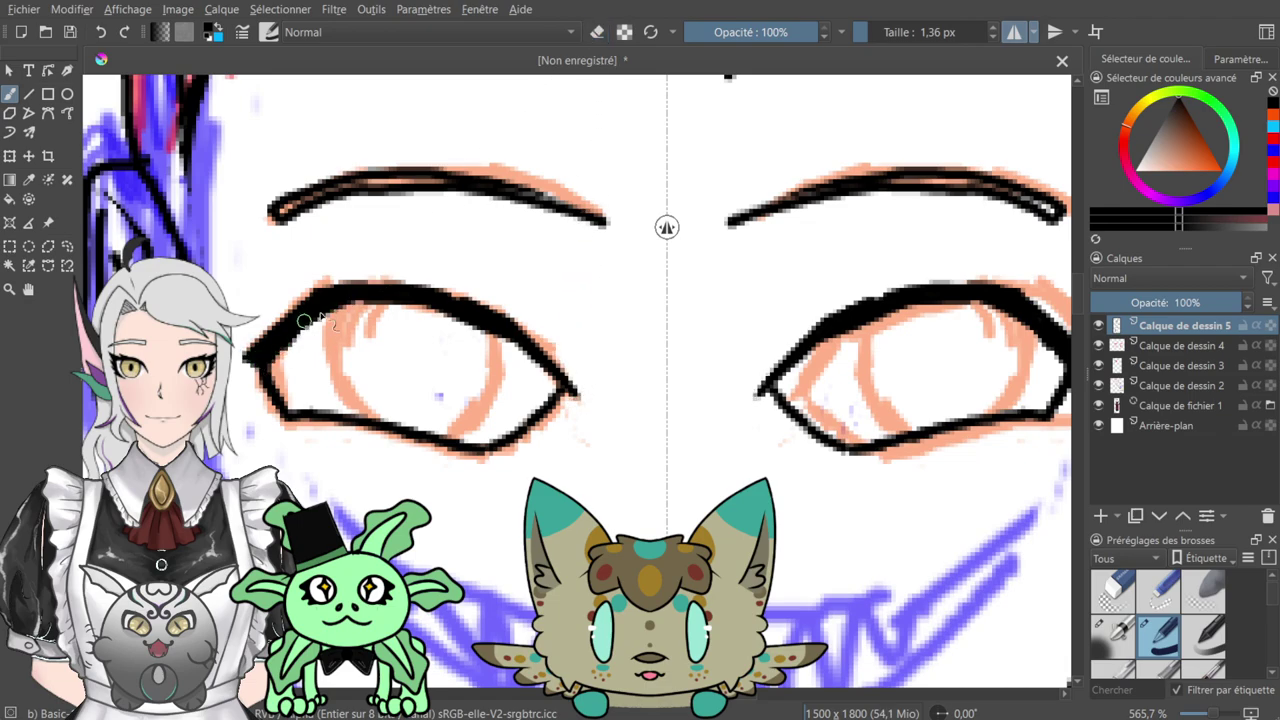
drag(490, 248, 454, 264)
mouse_move(228, 388)
mouse_down()
mouse_move(254, 422)
mouse_move(241, 367)
mouse_move(238, 406)
mouse_move(252, 352)
mouse_up()
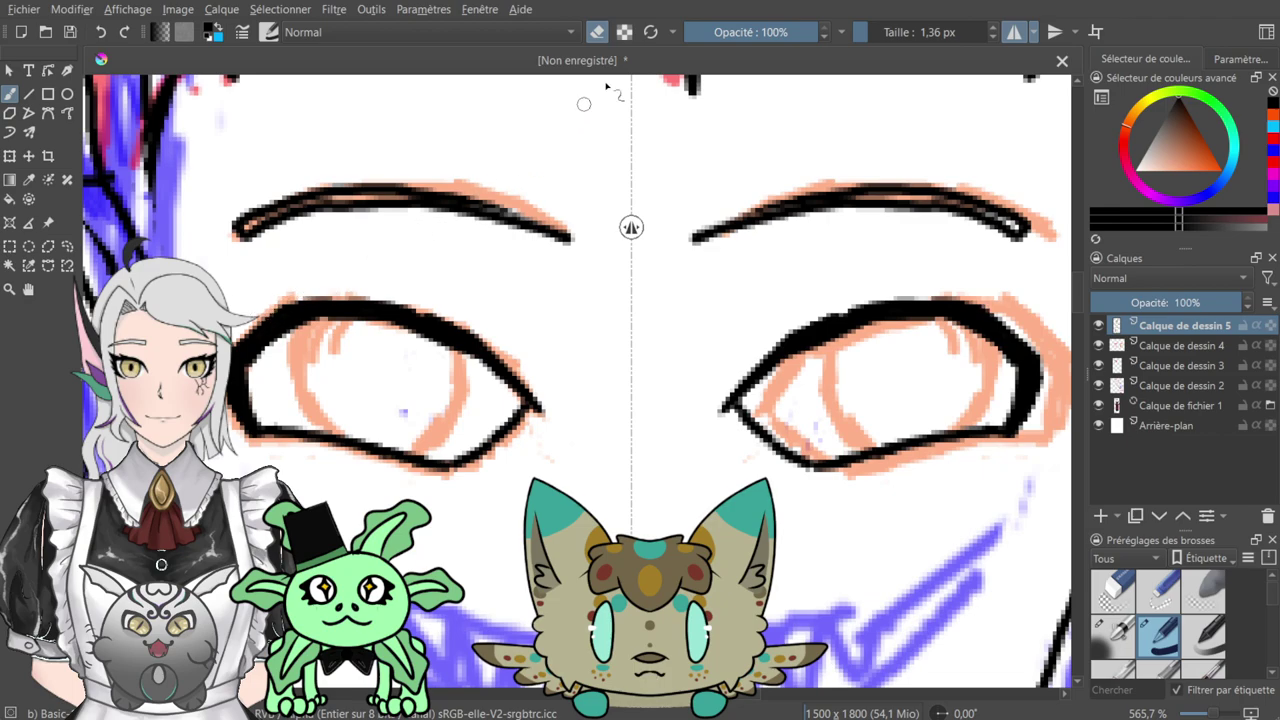
key(e)
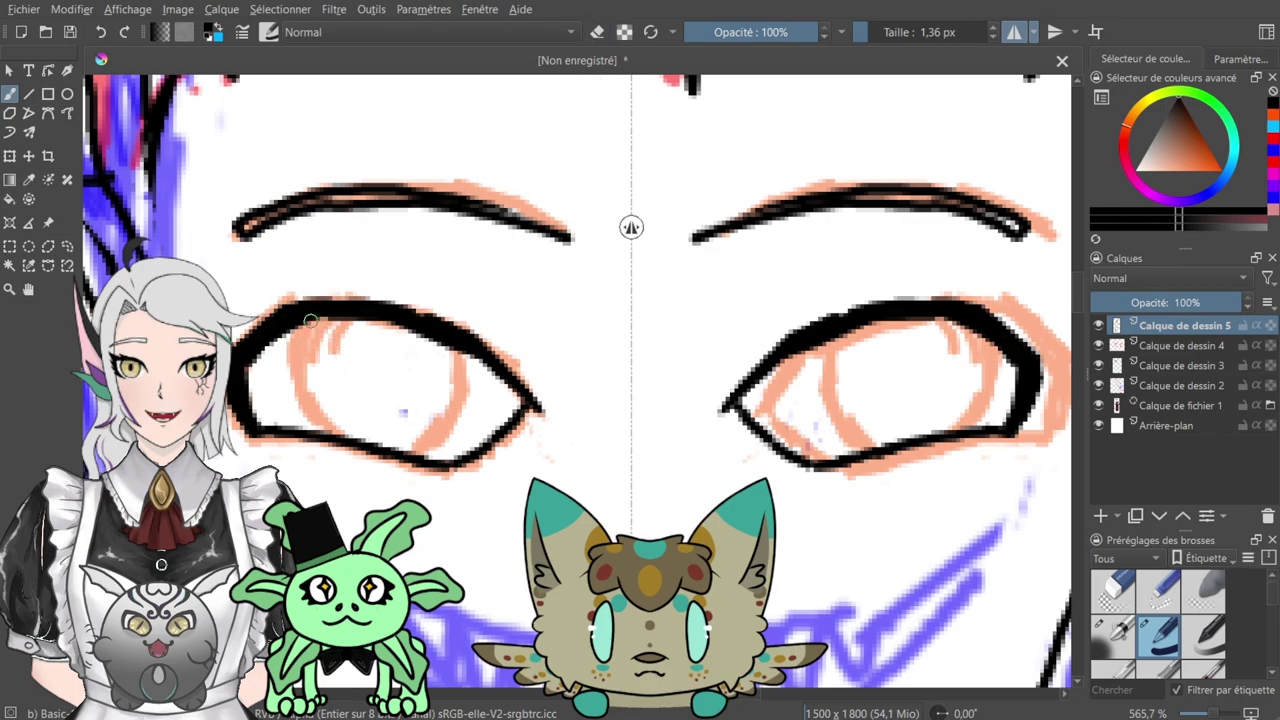
drag(312, 318, 308, 432)
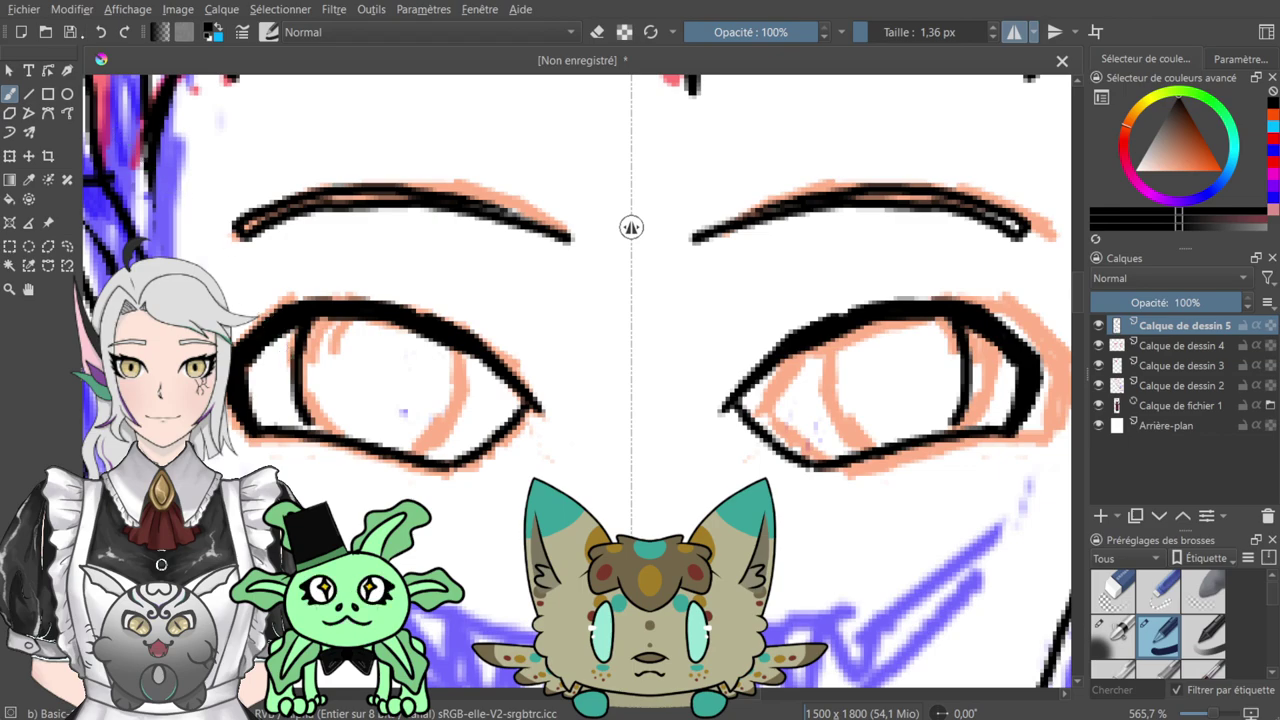
key(ctrl+z)
mouse_move(305, 327)
mouse_down()
mouse_move(300, 400)
mouse_move(350, 452)
mouse_move(312, 405)
mouse_move(305, 327)
mouse_move(301, 365)
mouse_up()
mouse_move(455, 350)
mouse_down()
mouse_move(457, 405)
mouse_move(418, 455)
mouse_move(456, 380)
mouse_move(456, 403)
mouse_move(452, 353)
mouse_up()
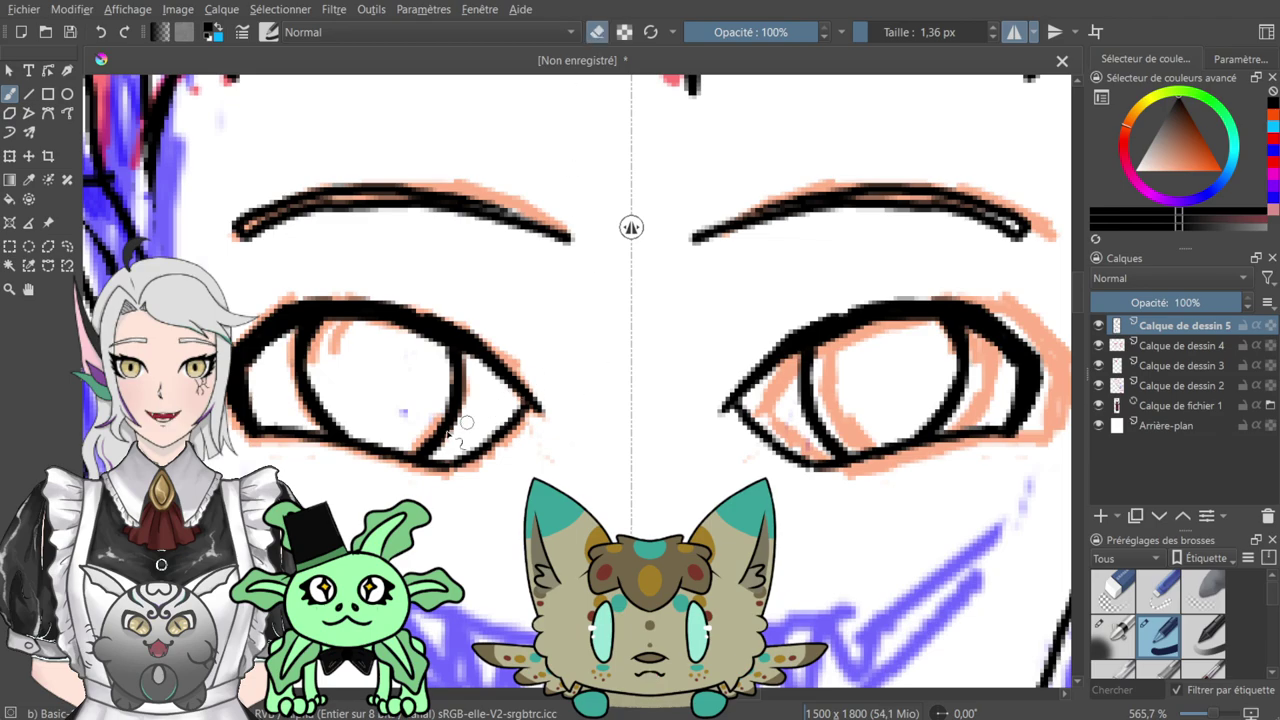
mouse_move(424, 447)
mouse_down()
mouse_move(436, 462)
mouse_move(443, 415)
mouse_up()
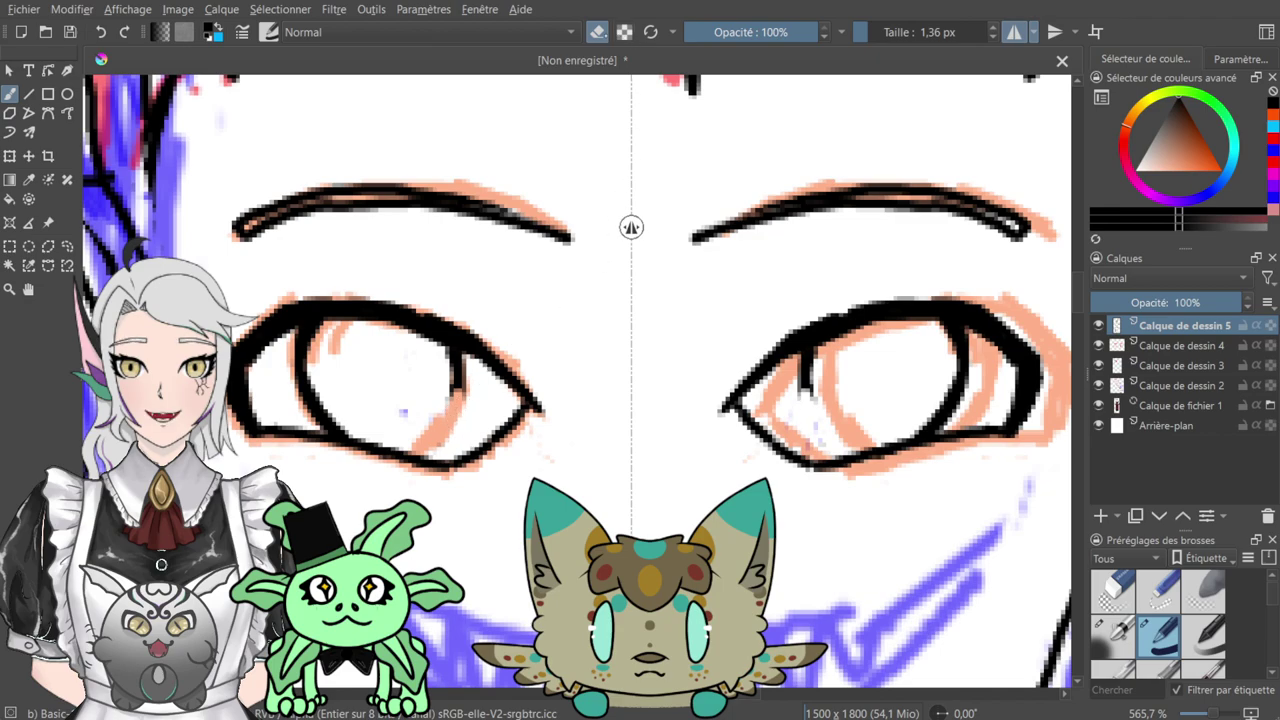
click(597, 32)
drag(458, 374, 426, 446)
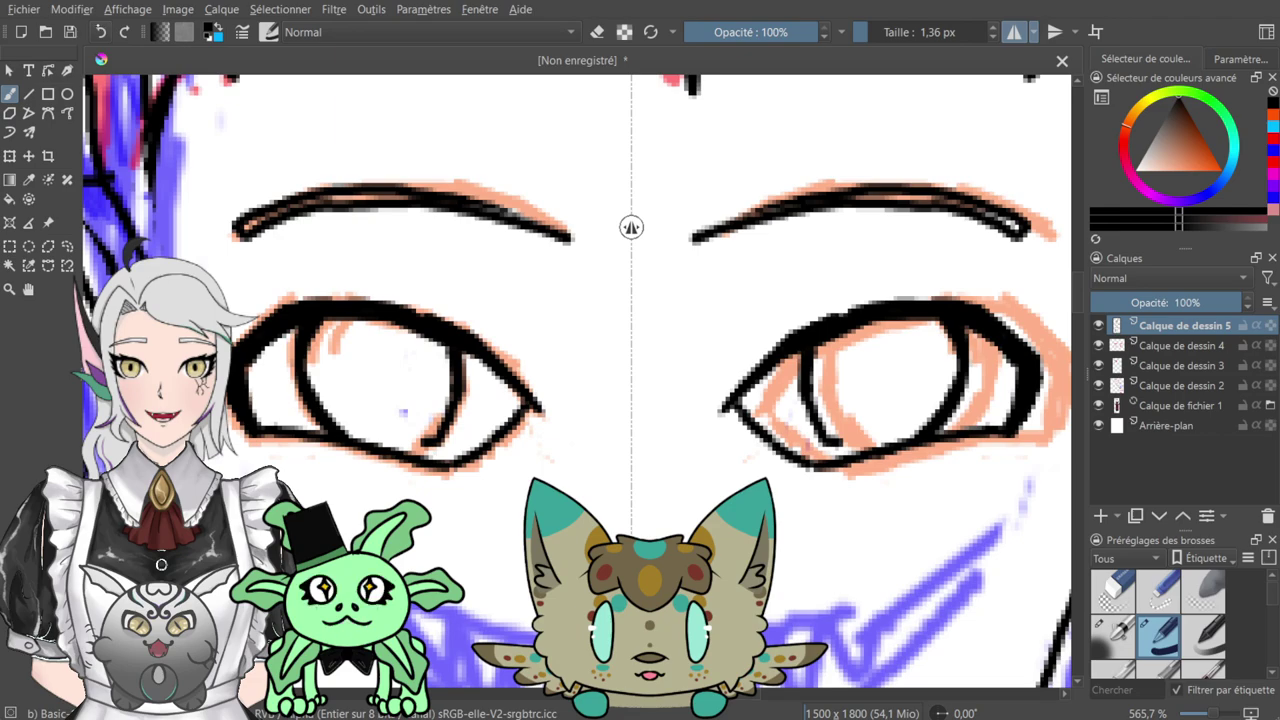
key(ctrl+z)
mouse_move(412, 460)
mouse_down()
mouse_move(461, 398)
mouse_move(461, 374)
mouse_up()
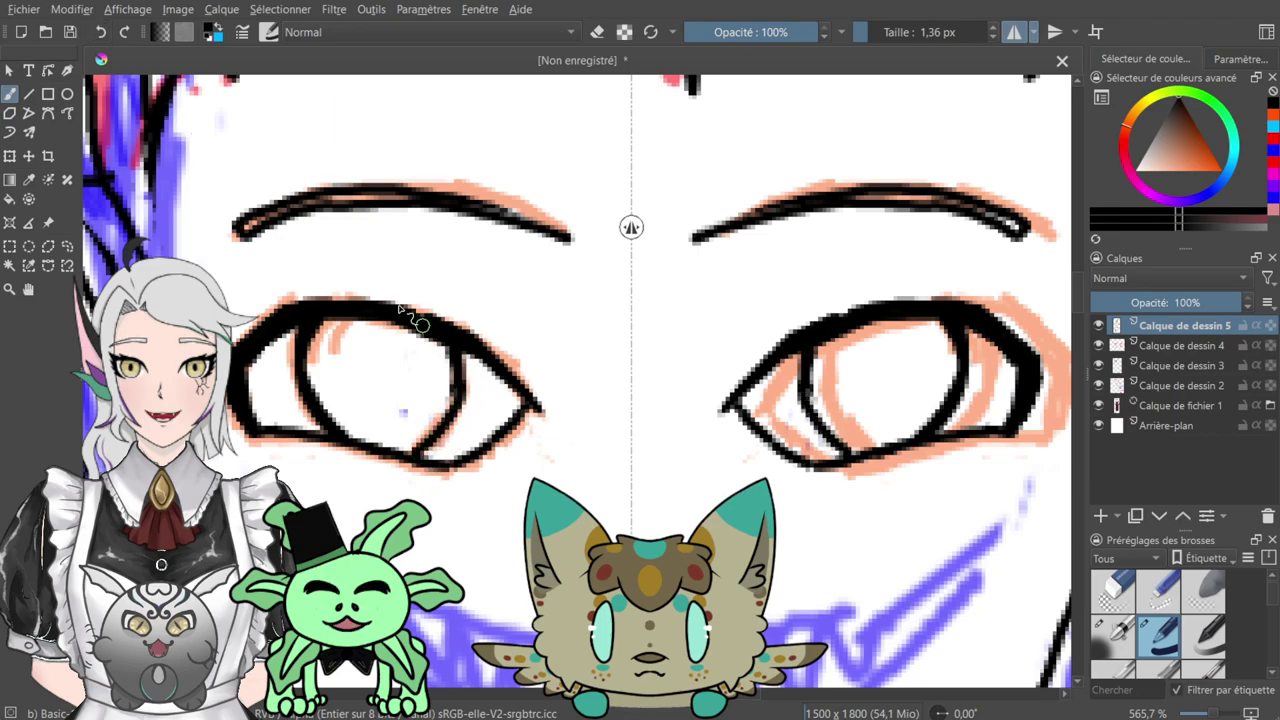
key(ctrl+z)
mouse_move(413, 457)
mouse_down()
mouse_move(461, 392)
mouse_move(414, 452)
mouse_up()
key(ctrl+z)
key(ctrl+z)
key(ctrl+z)
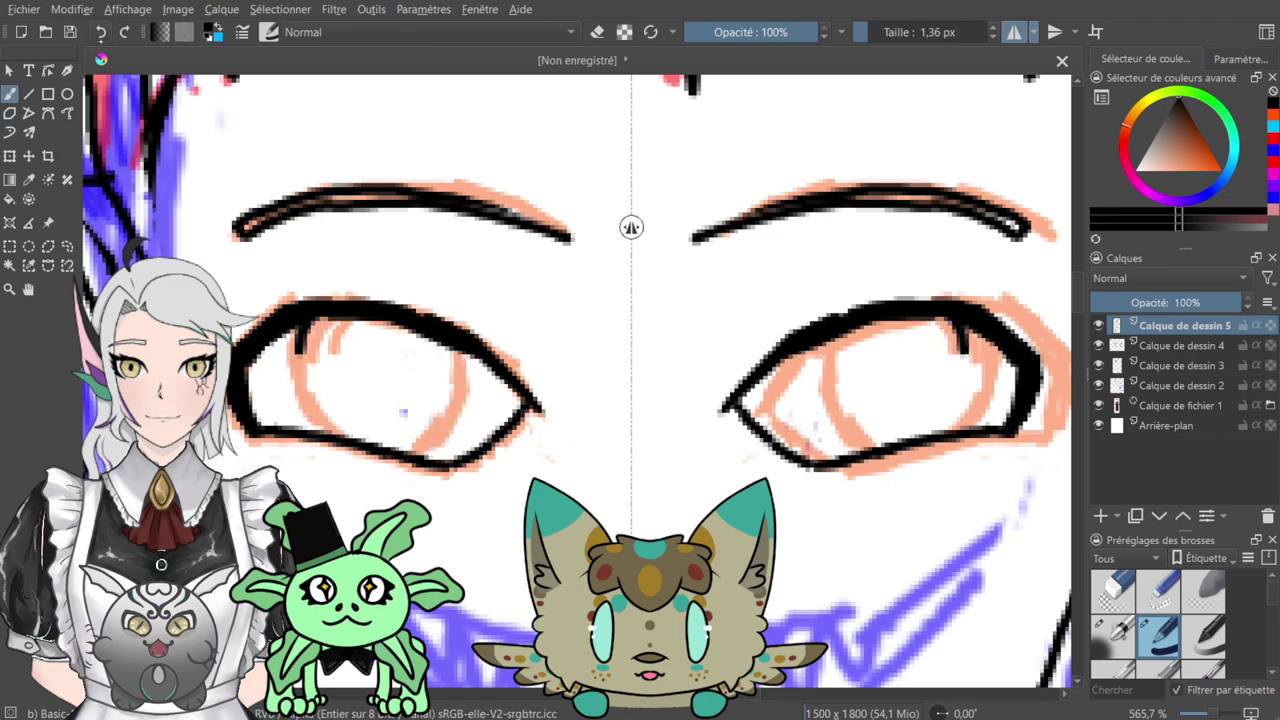
- Ink the curved outer and inner sides of both irises between the eyelids and thicken the lines
mouse_move(312, 318)
mouse_down()
mouse_move(295, 379)
mouse_move(338, 440)
mouse_up()
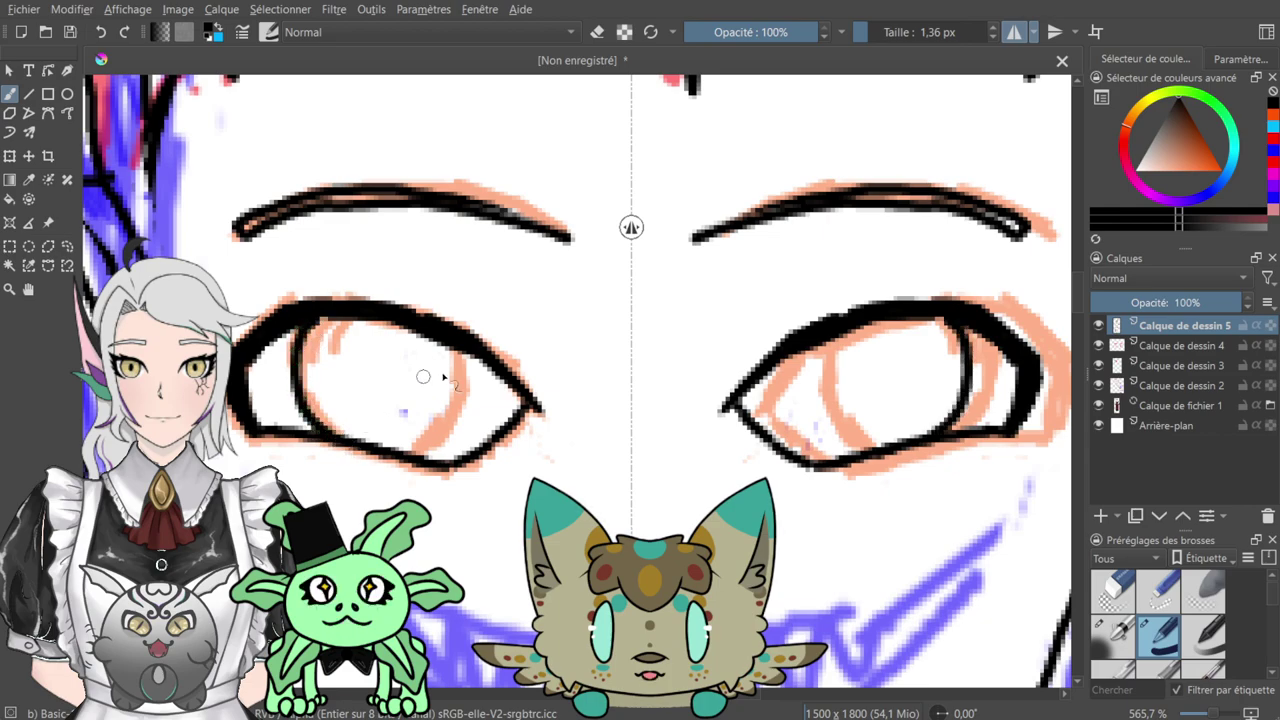
mouse_move(455, 348)
mouse_down()
mouse_move(460, 407)
mouse_move(422, 466)
mouse_up()
mouse_move(334, 321)
mouse_down()
mouse_move(302, 361)
mouse_move(326, 317)
mouse_move(305, 380)
mouse_move(310, 418)
mouse_move(352, 446)
mouse_up()
mouse_move(450, 355)
mouse_down()
mouse_move(460, 415)
mouse_move(438, 460)
mouse_move(434, 423)
mouse_up()
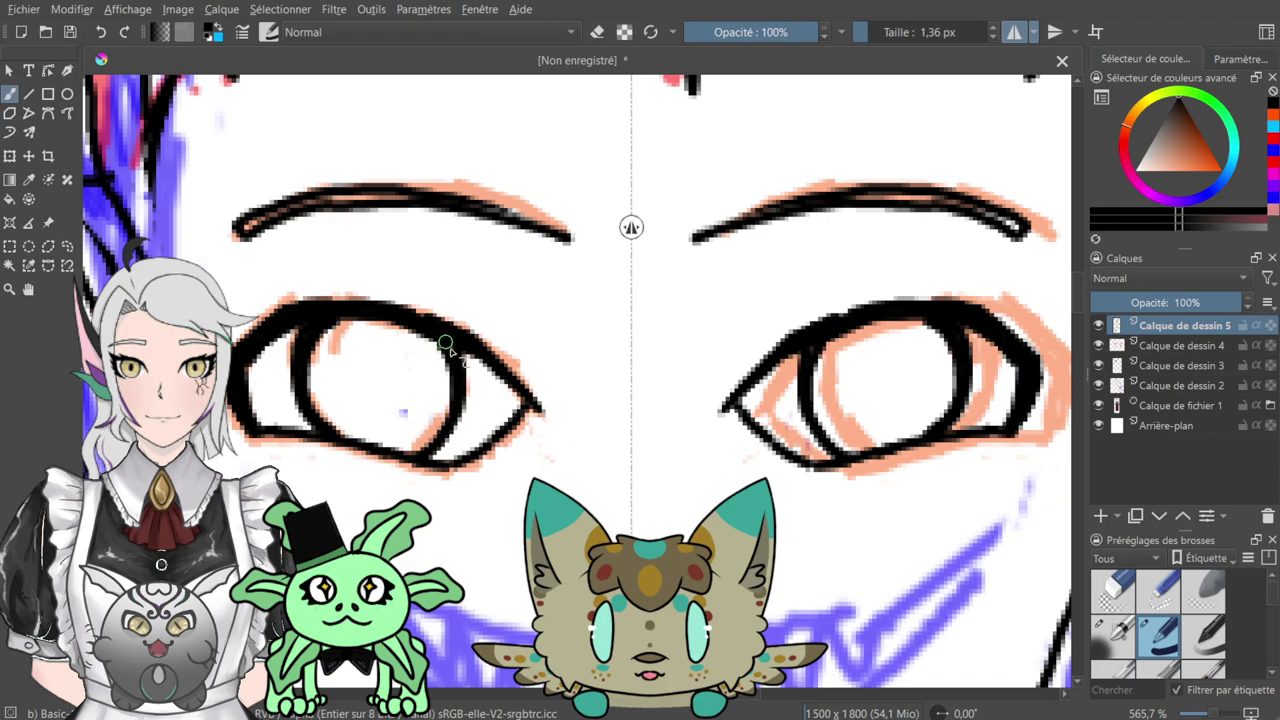
- Erase the rough edge along the iris line nearest the inner corner of the eyes
scroll(472, 316, down, 8)
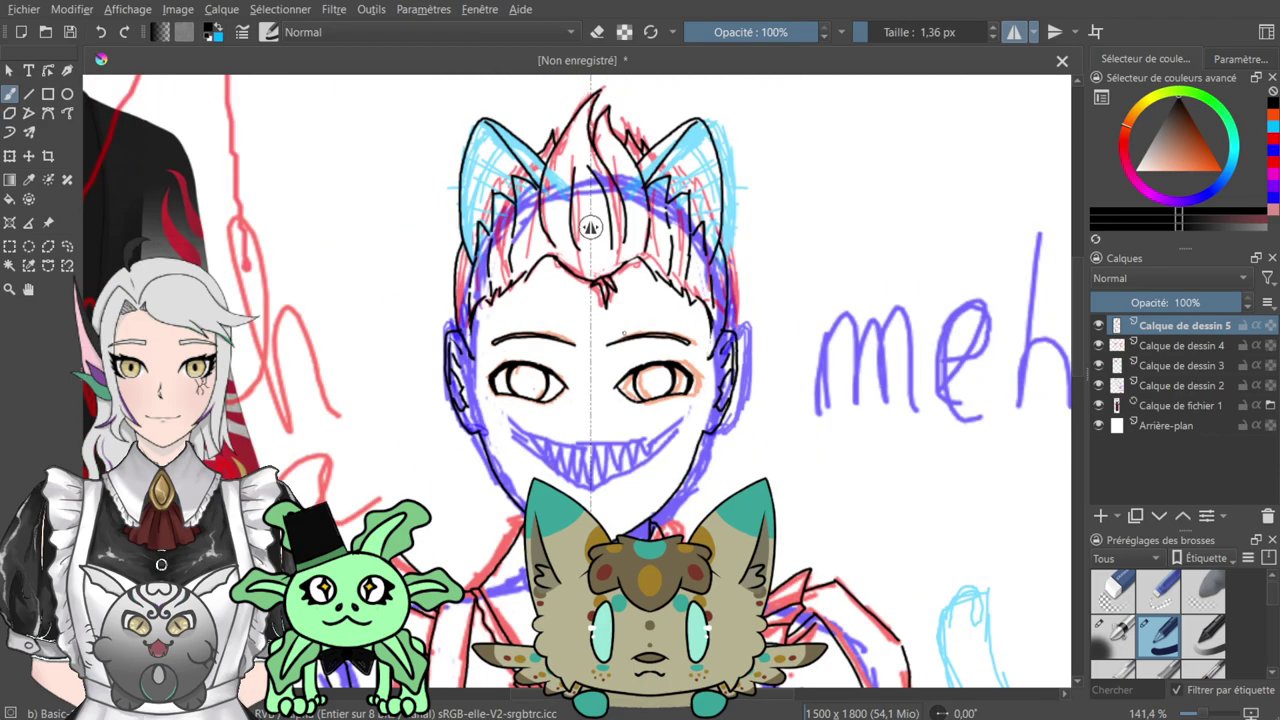
scroll(586, 228, up, 6)
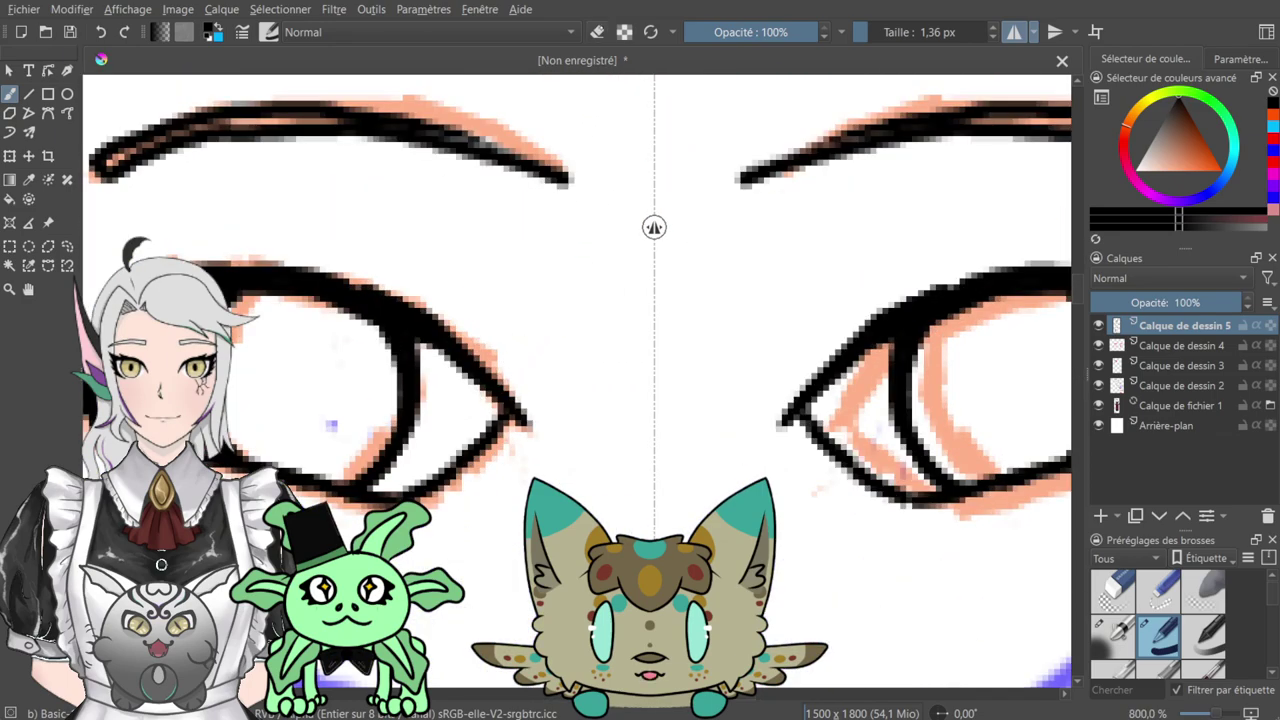
key(e)
drag(380, 347, 393, 390)
key(minus)
key(minus)
key(minus)
key(minus)
key(minus)
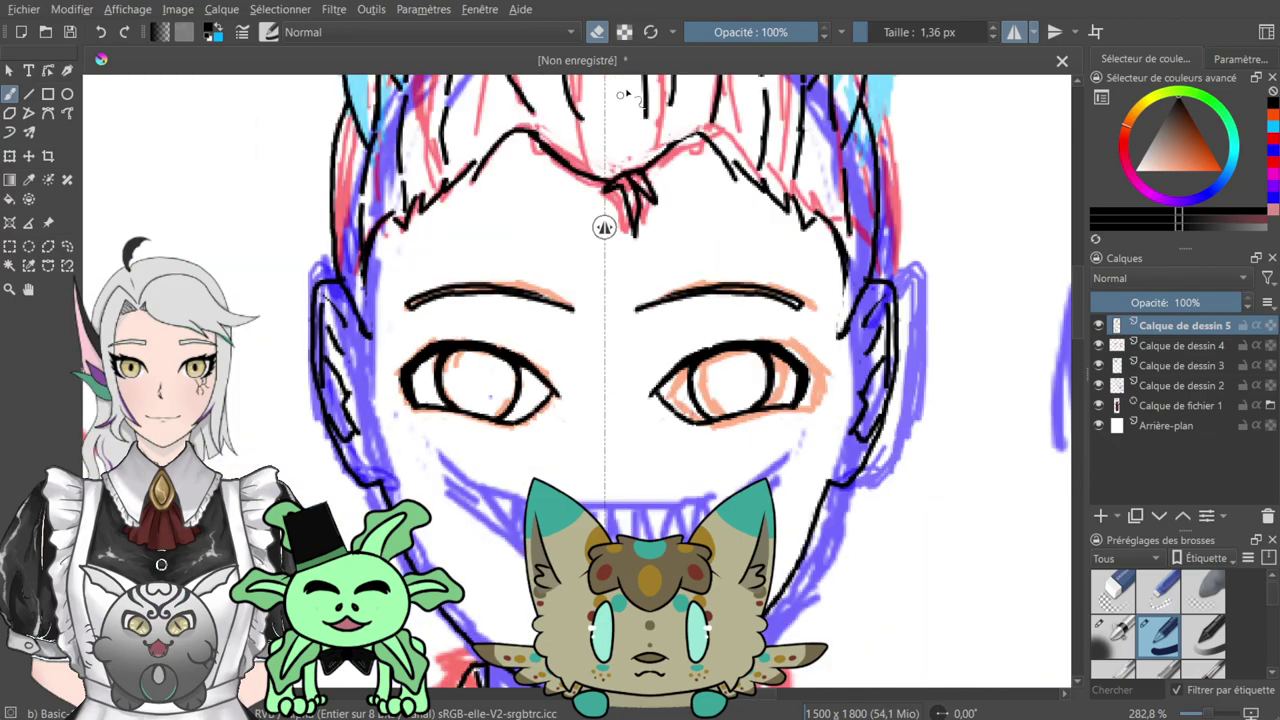
- Ink the upper and lower curves of the wide grin with mirrored strokes over the purple sketch
key(minus)
key(plus)
key(plus)
key(plus)
key(plus)
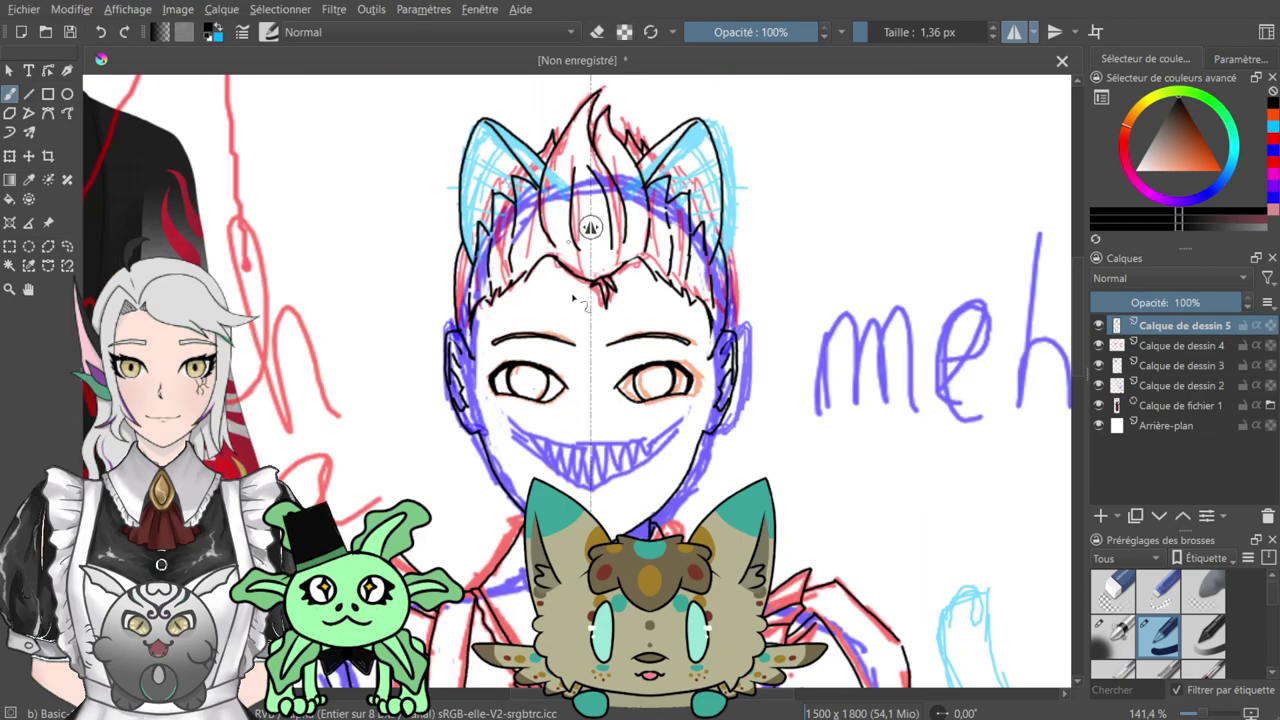
drag(530, 380, 534, 292)
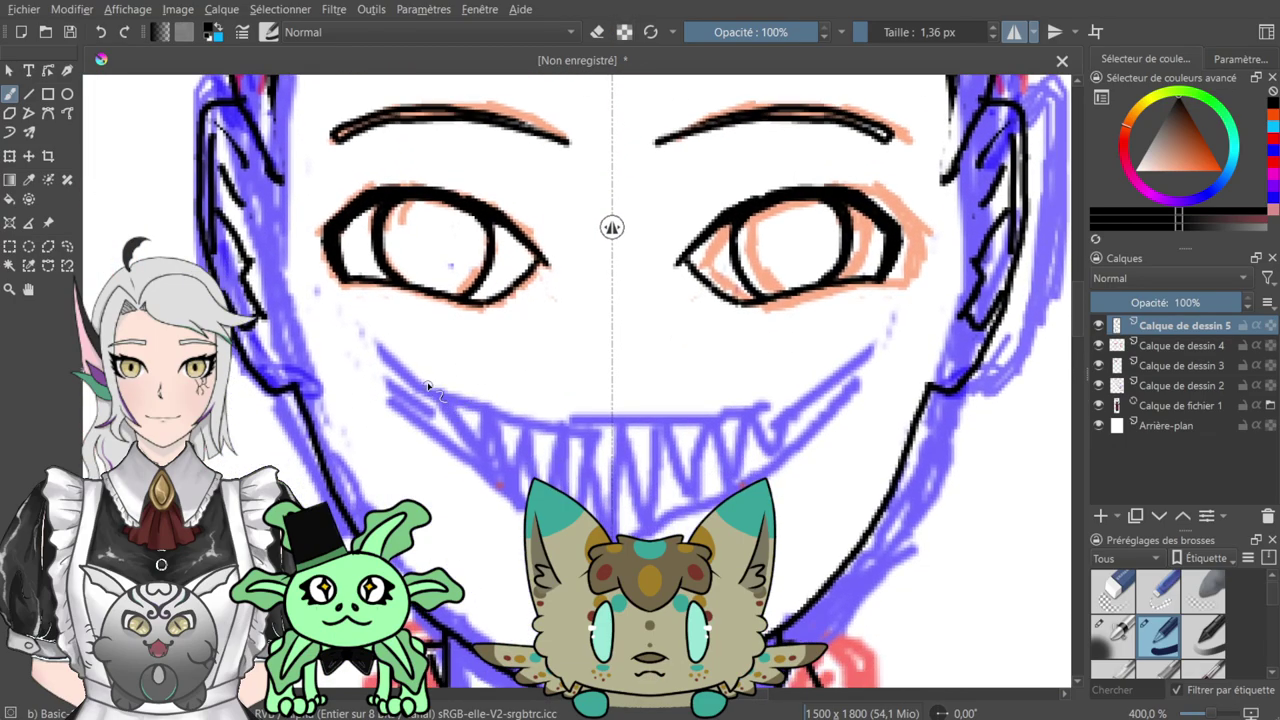
mouse_move(384, 369)
mouse_down()
mouse_move(485, 425)
mouse_move(612, 453)
mouse_up()
drag(386, 372, 545, 515)
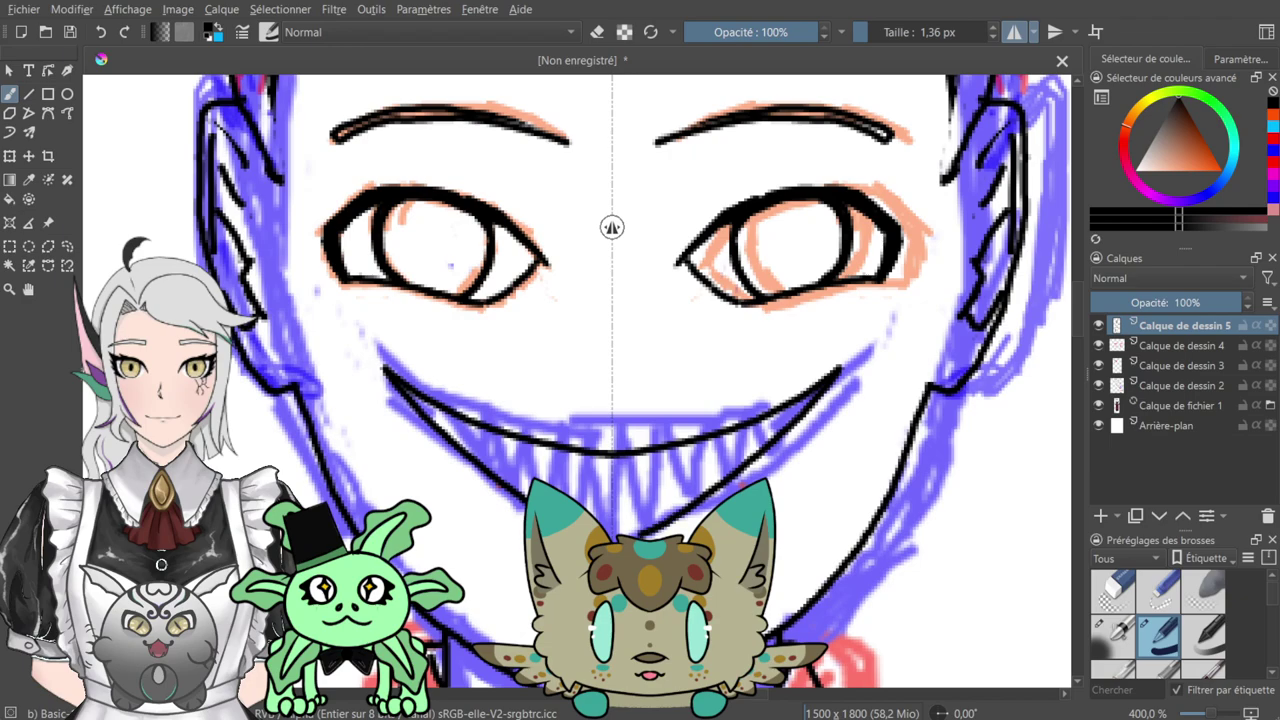
- Turn off mirror painting and ink a row of narrow pointed teeth across the grin, cleaning up with the eraser
drag(531, 341, 413, 322)
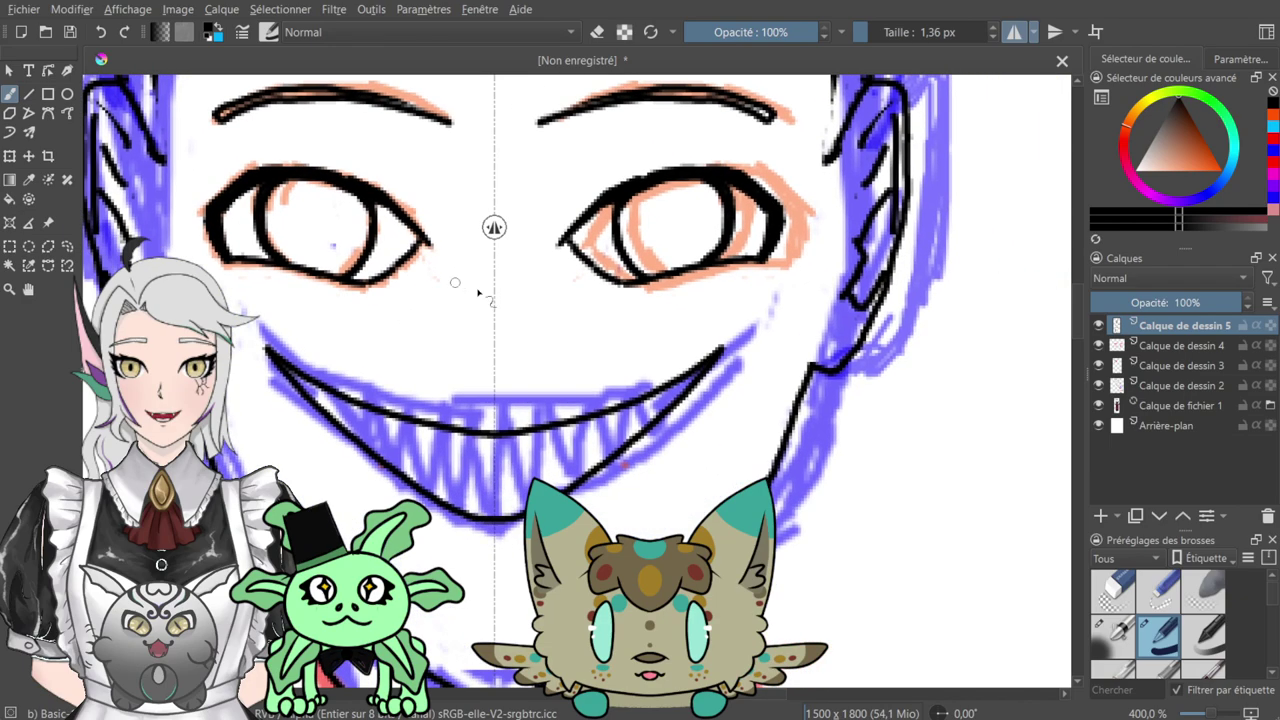
key(plus)
key(plus)
drag(528, 395, 760, 352)
drag(469, 337, 586, 338)
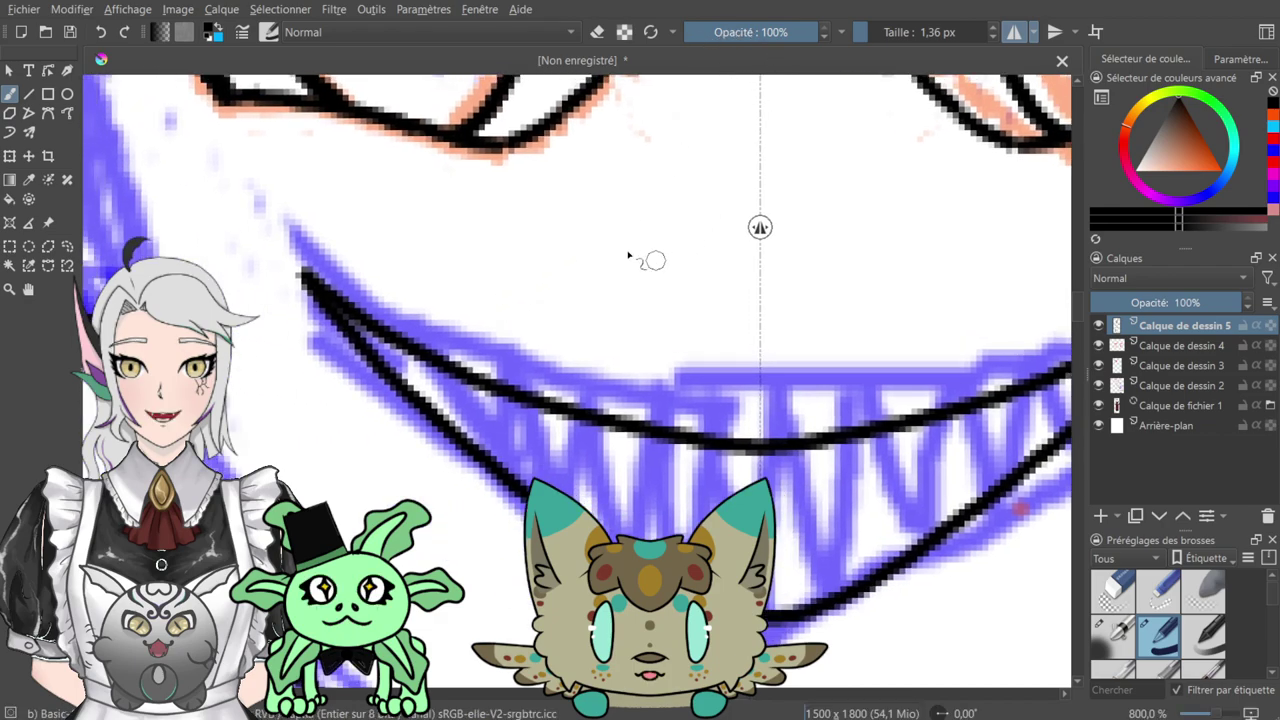
drag(655, 261, 564, 224)
key(ctrl+z)
key(e)
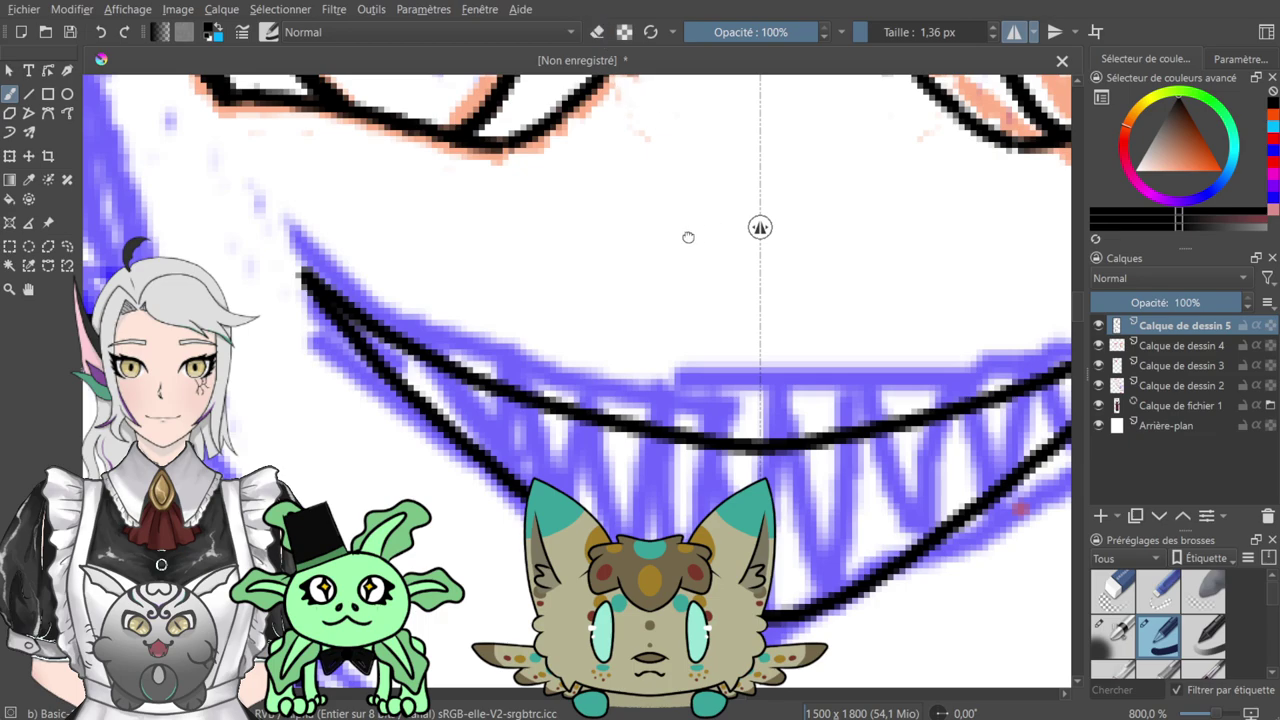
drag(694, 231, 547, 144)
click(1014, 36)
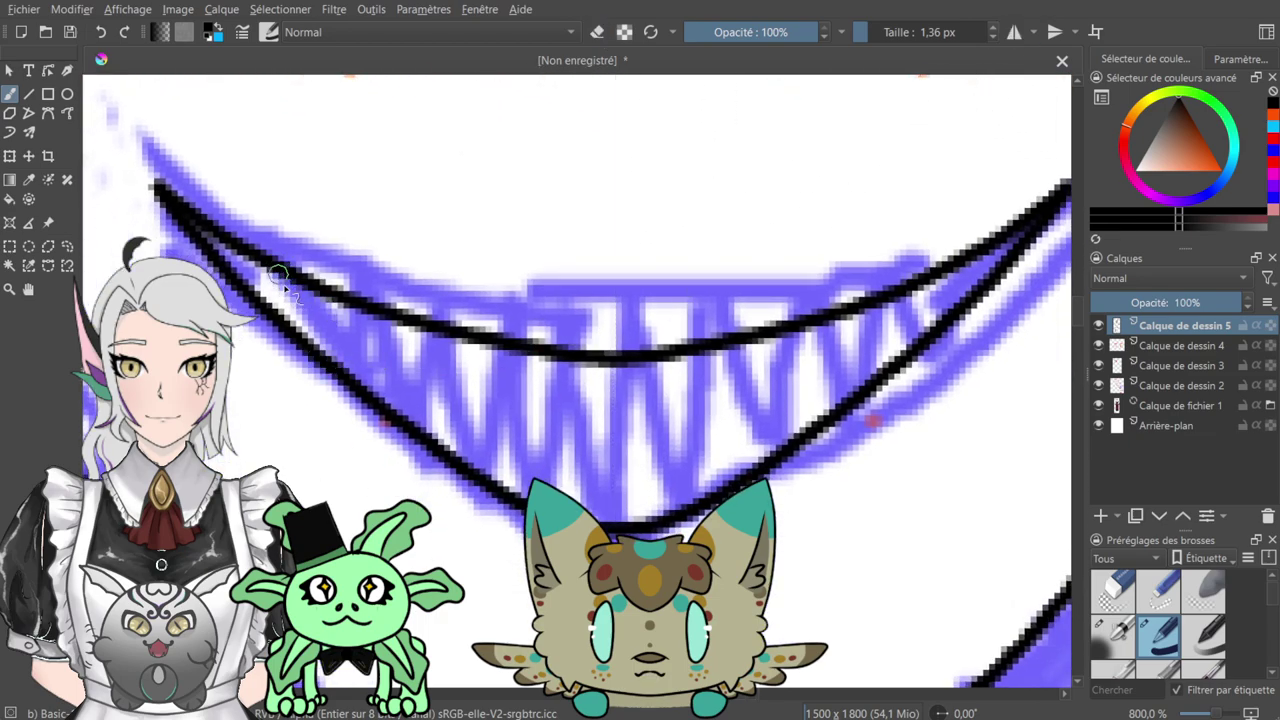
mouse_move(240, 249)
mouse_down()
mouse_move(271, 304)
mouse_move(325, 293)
mouse_up()
mouse_move(308, 342)
mouse_down()
mouse_move(326, 302)
mouse_move(347, 366)
mouse_move(405, 326)
mouse_move(416, 426)
mouse_move(448, 371)
mouse_up()
mouse_move(426, 418)
mouse_down()
mouse_move(472, 345)
mouse_move(481, 471)
mouse_move(531, 343)
mouse_move(538, 488)
mouse_move(594, 362)
mouse_move(602, 522)
mouse_move(632, 435)
mouse_move(638, 360)
mouse_move(686, 510)
mouse_move(693, 355)
mouse_move(756, 468)
mouse_move(751, 332)
mouse_move(805, 427)
mouse_move(818, 326)
mouse_move(868, 400)
mouse_move(862, 312)
mouse_move(902, 372)
mouse_move(918, 292)
mouse_move(960, 340)
mouse_move(956, 268)
mouse_up()
click(592, 38)
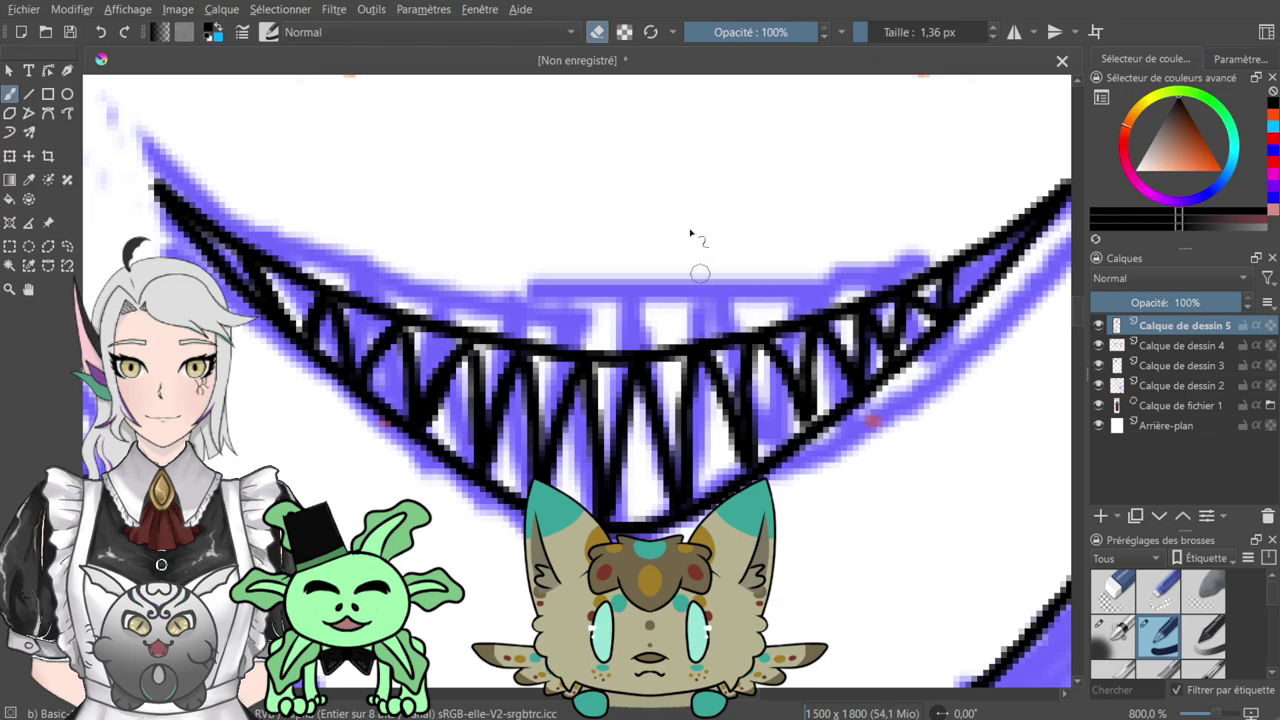
click(589, 29)
- Examine the inked eyes and toothed grin against the whole head and up close
key(ctrl+minus)
key(ctrl+minus)
key(ctrl+minus)
key(ctrl+minus)
key(ctrl+minus)
key(ctrl+minus)
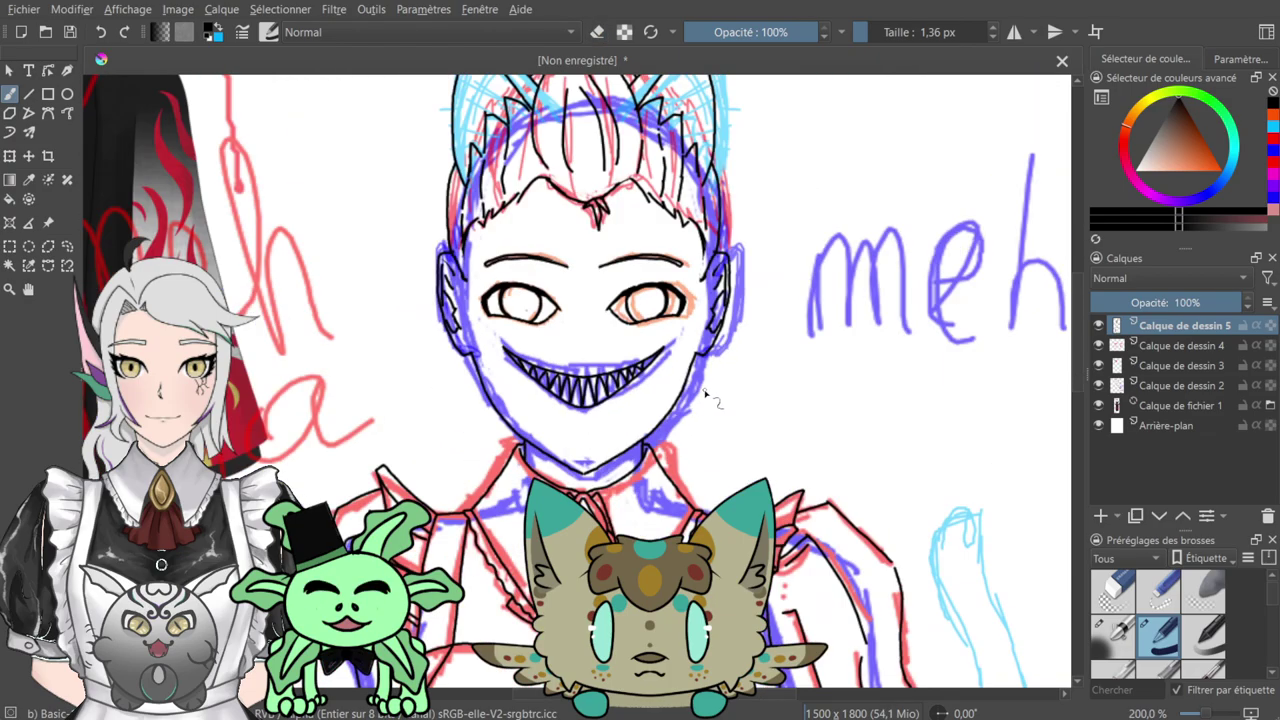
scroll(600, 350, up, 5)
key(e)
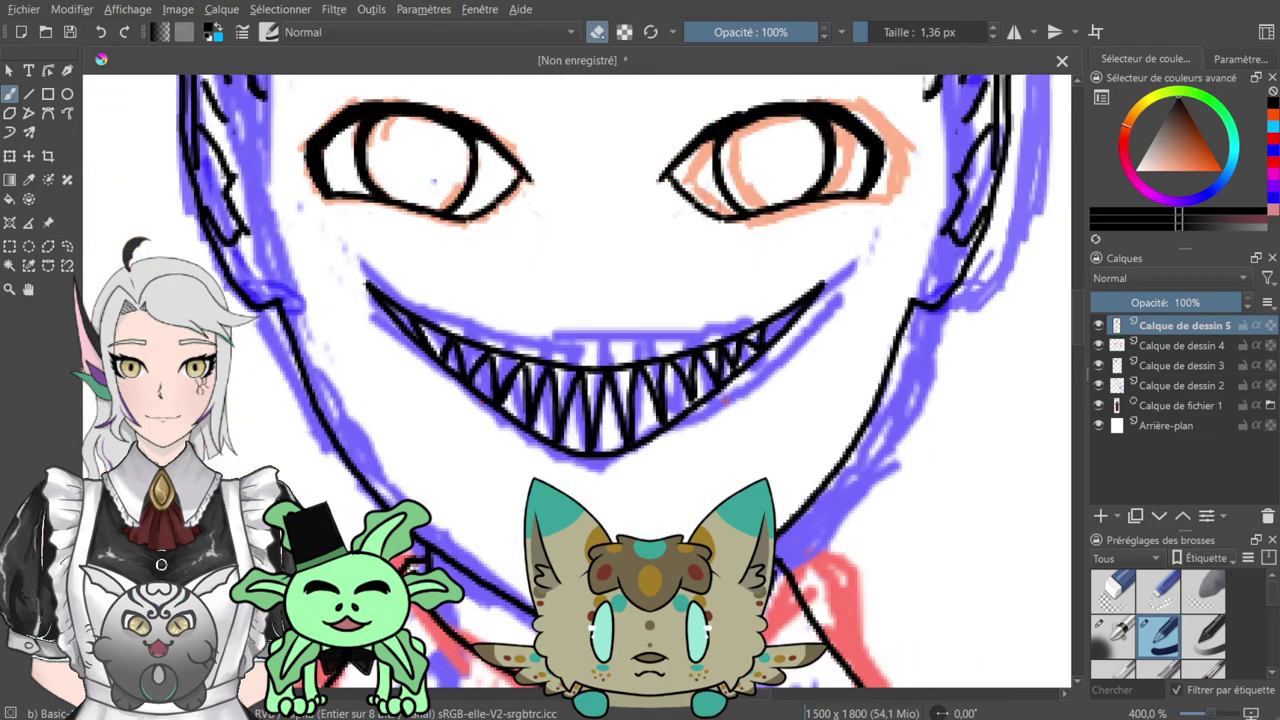
- Ink a small hollow diamond-shaped nose between the eyes and the toothed grin, cleaning up with the eraser
scroll(711, 383, down, 3)
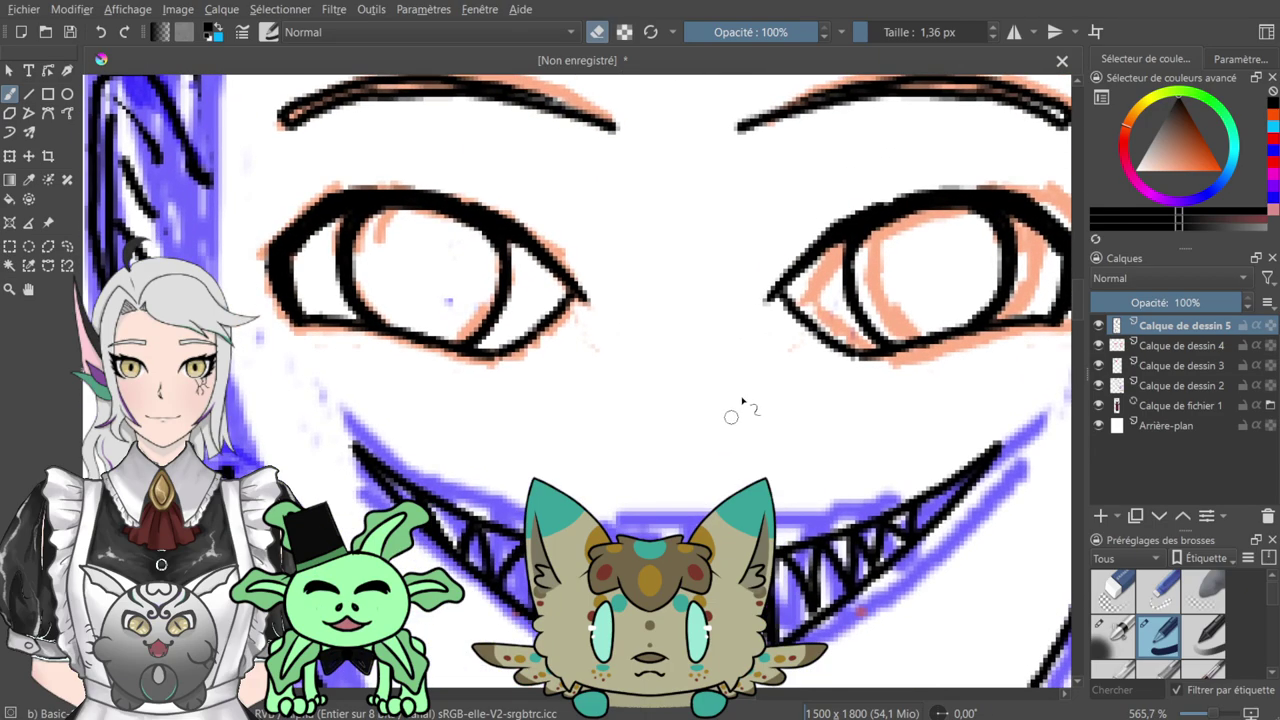
scroll(733, 398, down, 2)
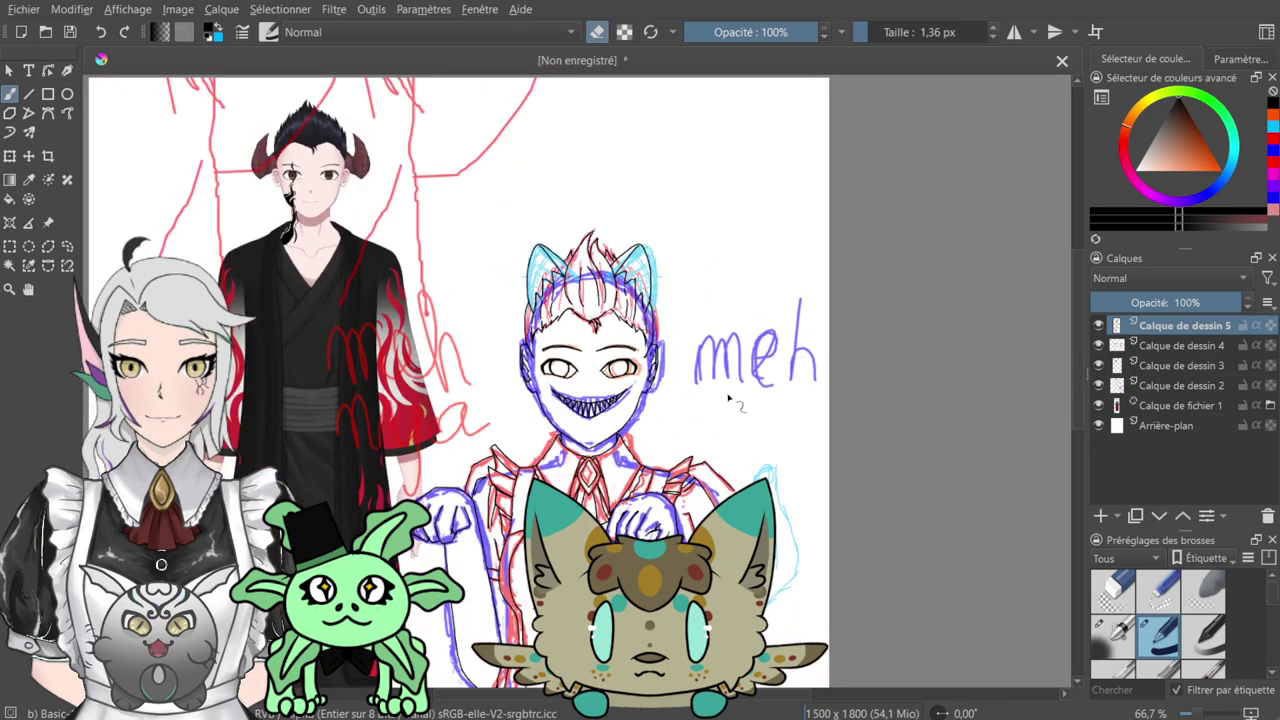
key(ctrl+plus)
key(ctrl+plus)
drag(655, 320, 880, 453)
key(ctrl+plus)
key(ctrl+plus)
key(ctrl+plus)
key(ctrl+plus)
drag(614, 351, 847, 488)
drag(709, 426, 852, 469)
scroll(680, 450, down, 1)
scroll(694, 457, up, 1)
scroll(720, 400, down, 3)
key(ctrl+minus)
key(ctrl+plus)
mouse_move(971, 490)
mouse_down()
mouse_move(686, 338)
mouse_move(272, 179)
mouse_up()
drag(880, 453, 775, 387)
key(ctrl+plus)
key(ctrl+plus)
drag(792, 534, 746, 112)
key(e)
scroll(677, 434, up, 1)
mouse_move(712, 364)
mouse_down()
mouse_move(662, 435)
mouse_move(726, 490)
mouse_move(768, 447)
mouse_move(708, 360)
mouse_up()
scroll(812, 432, down, 2)
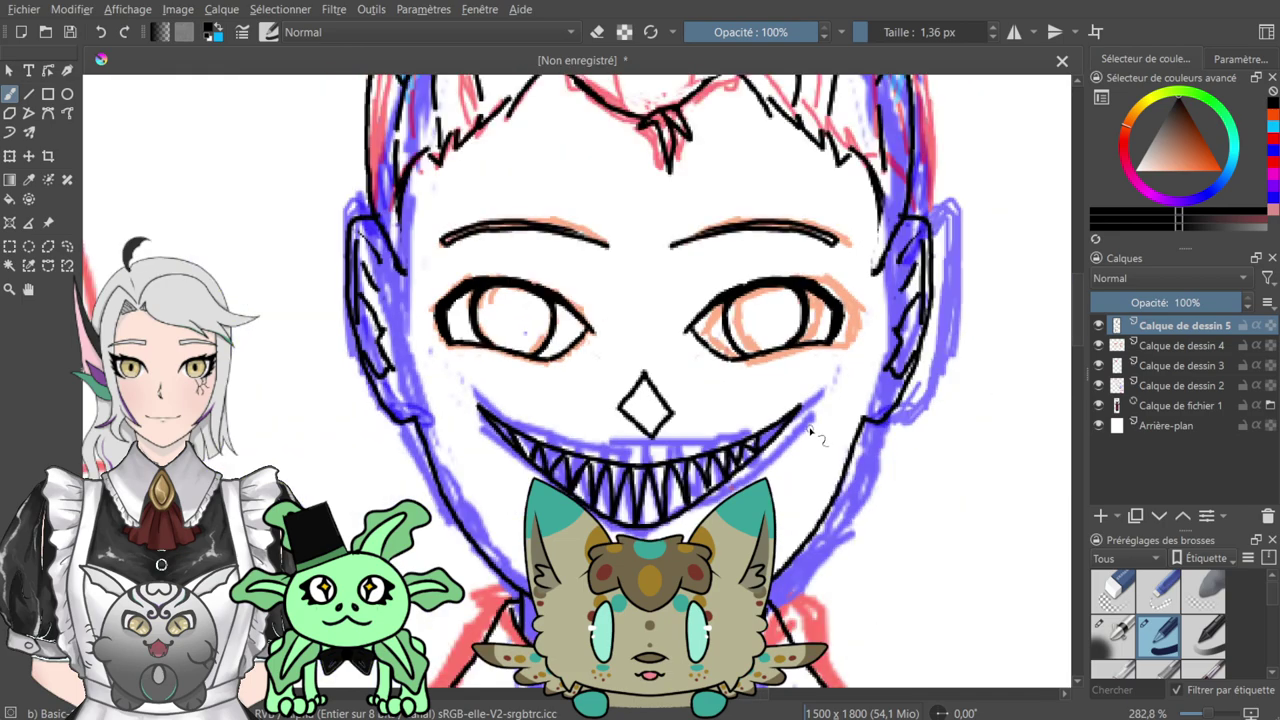
scroll(812, 432, down, 2)
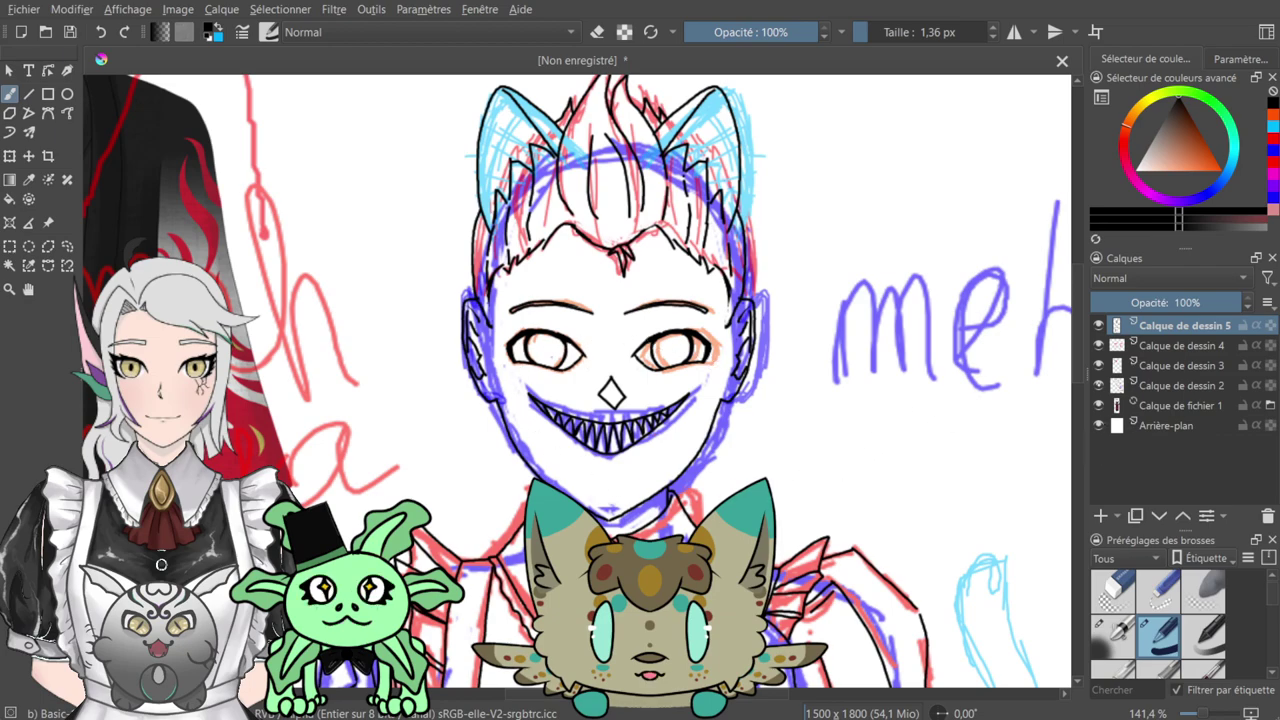
- Hide the sketch layers Calque de dessin 2, Calque de dessin 3 and Calque de dessin 4
click(1099, 385)
click(1099, 365)
click(1099, 345)
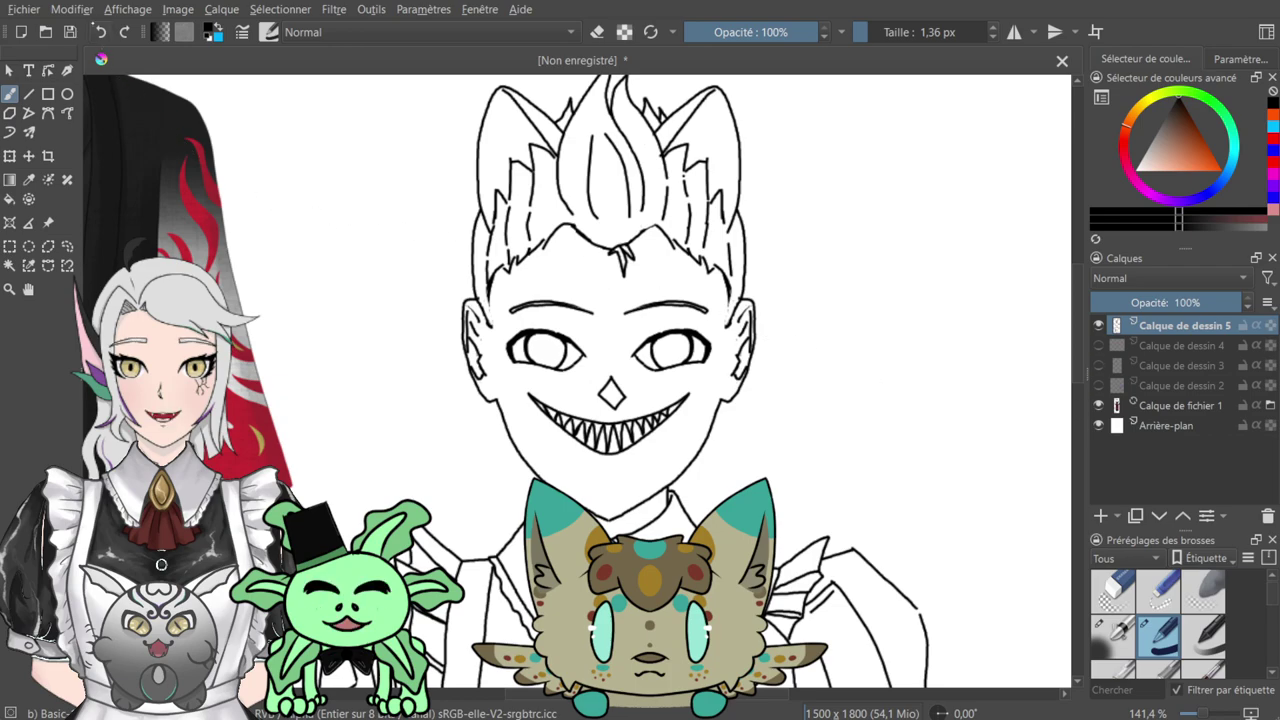
click(1099, 345)
click(1099, 365)
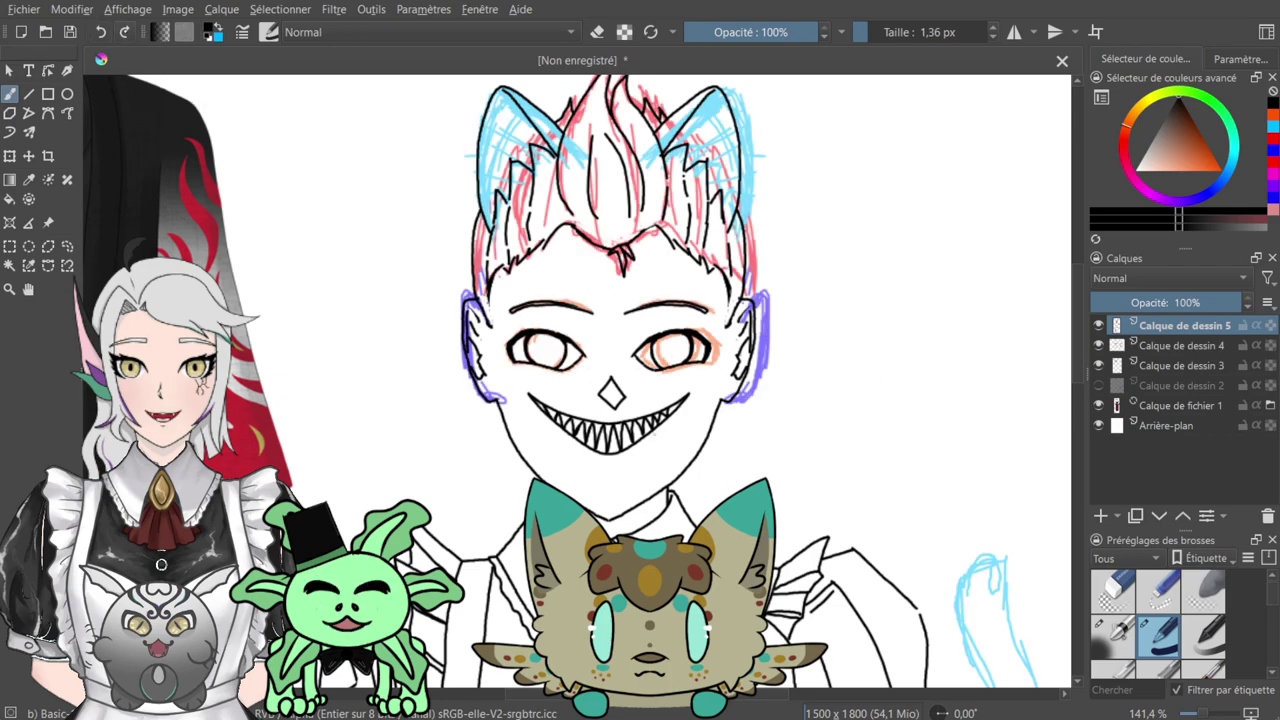
click(1099, 365)
key(ctrl+minus)
key(ctrl+plus)
key(ctrl+plus)
key(ctrl+plus)
key(ctrl+plus)
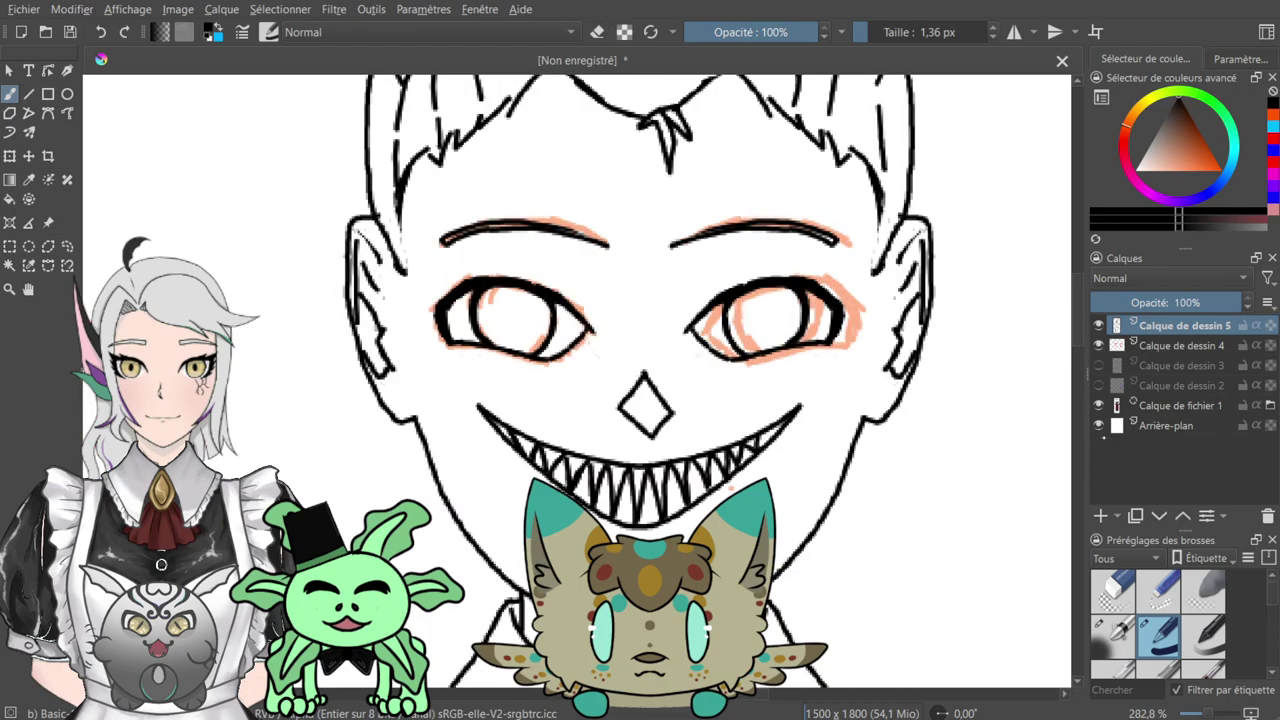
click(1099, 345)
- Erase the diamond nose and paint a round red clown nose in its place with a 28,07 px brush
key(ctrl+plus)
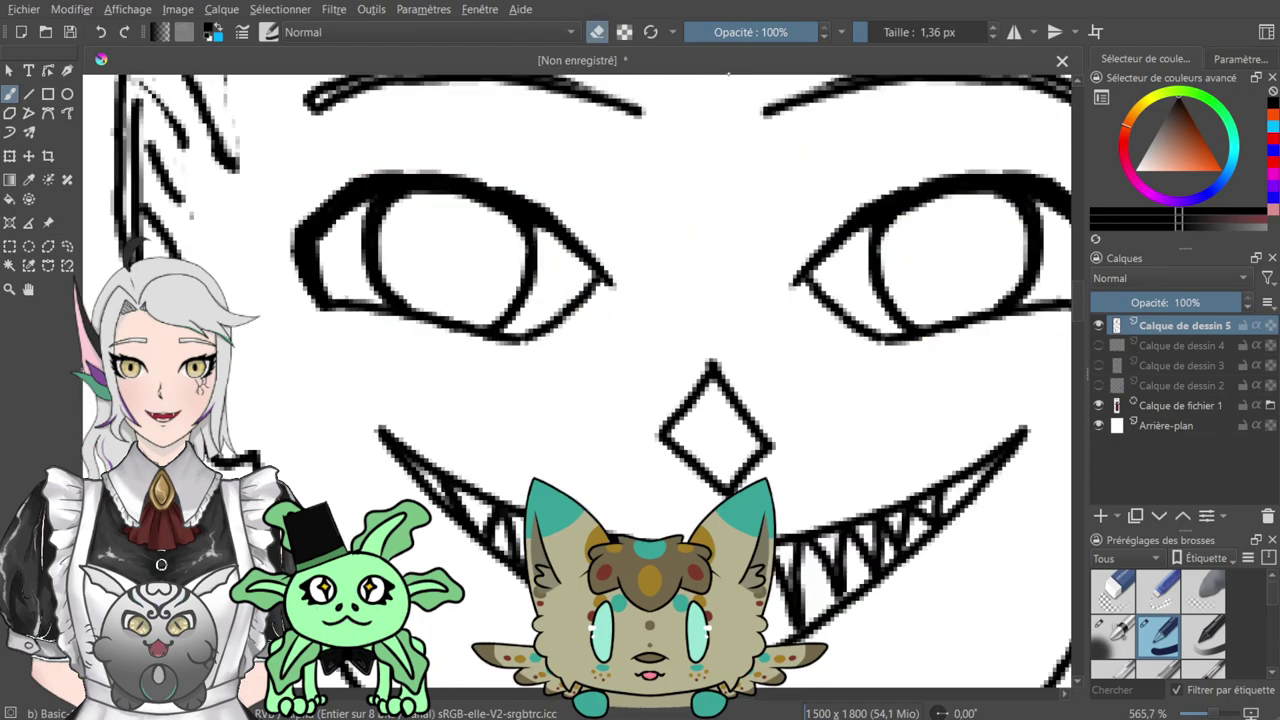
key(e)
mouse_move(716, 440)
mouse_down()
mouse_move(716, 380)
mouse_move(709, 429)
mouse_up()
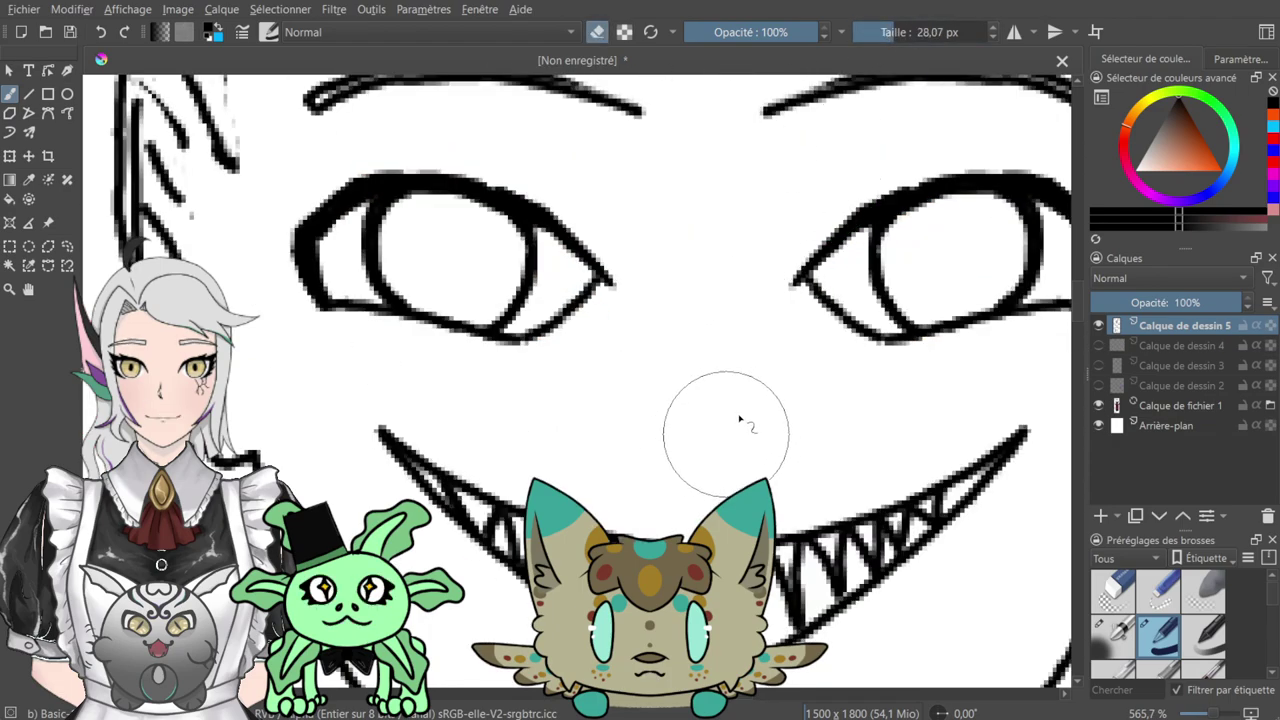
key(e)
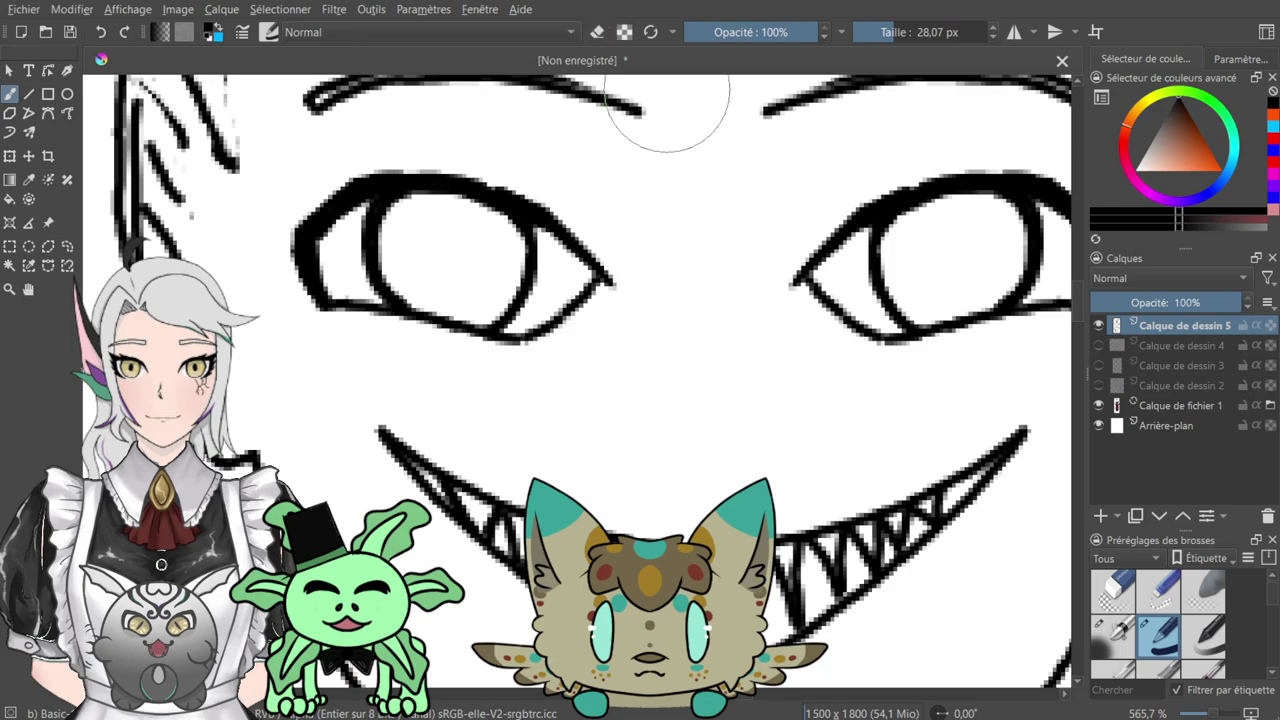
click(1271, 137)
mouse_move(719, 418)
mouse_down()
mouse_move(681, 422)
mouse_move(713, 407)
mouse_move(693, 451)
mouse_move(678, 404)
mouse_move(730, 439)
mouse_move(678, 418)
mouse_up()
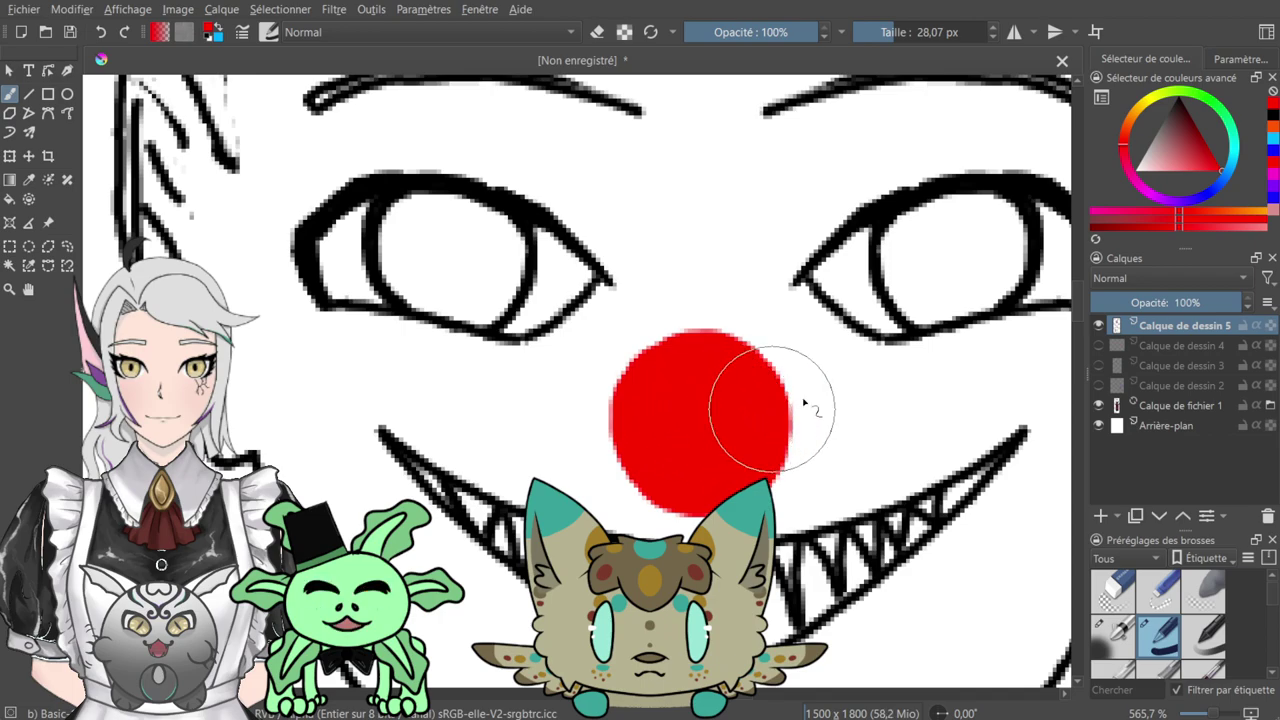
- Paint a curved light pink highlight on the red nose with a 2,06 px brush and trim its edge with red
drag(1185, 150, 1172, 165)
click(864, 31)
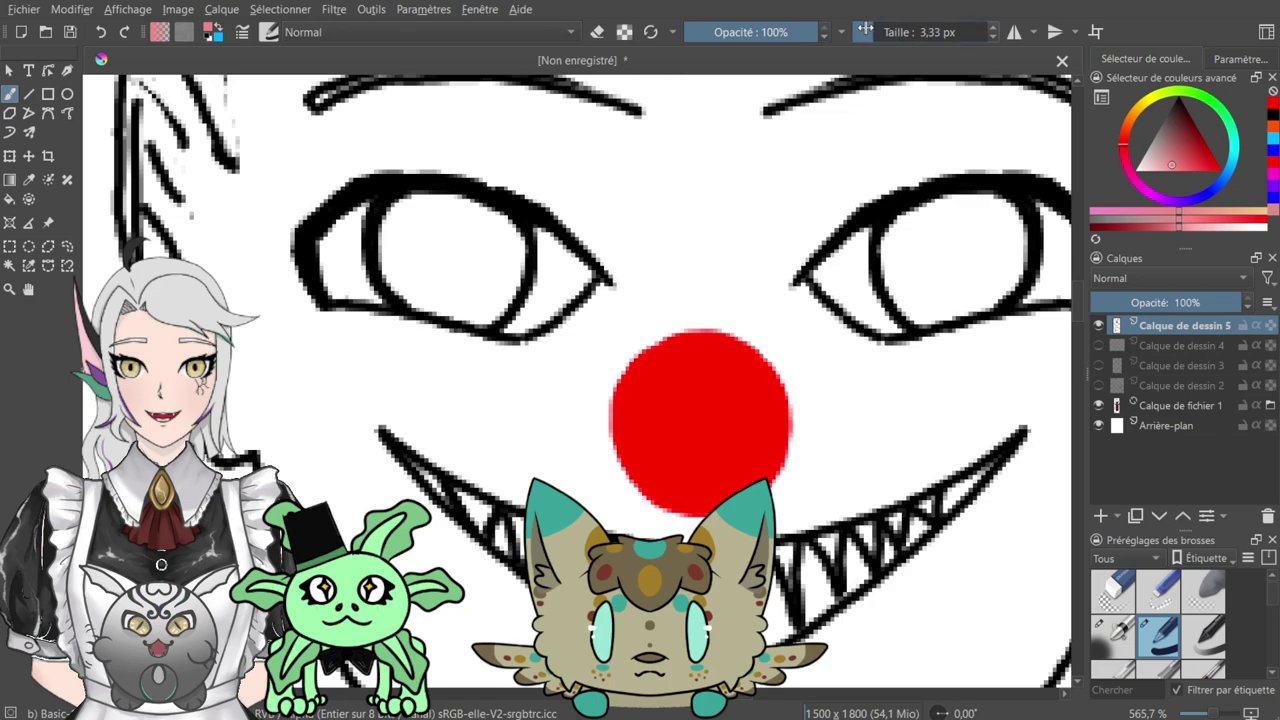
mouse_move(724, 378)
mouse_down()
mouse_move(748, 395)
mouse_move(752, 436)
mouse_up()
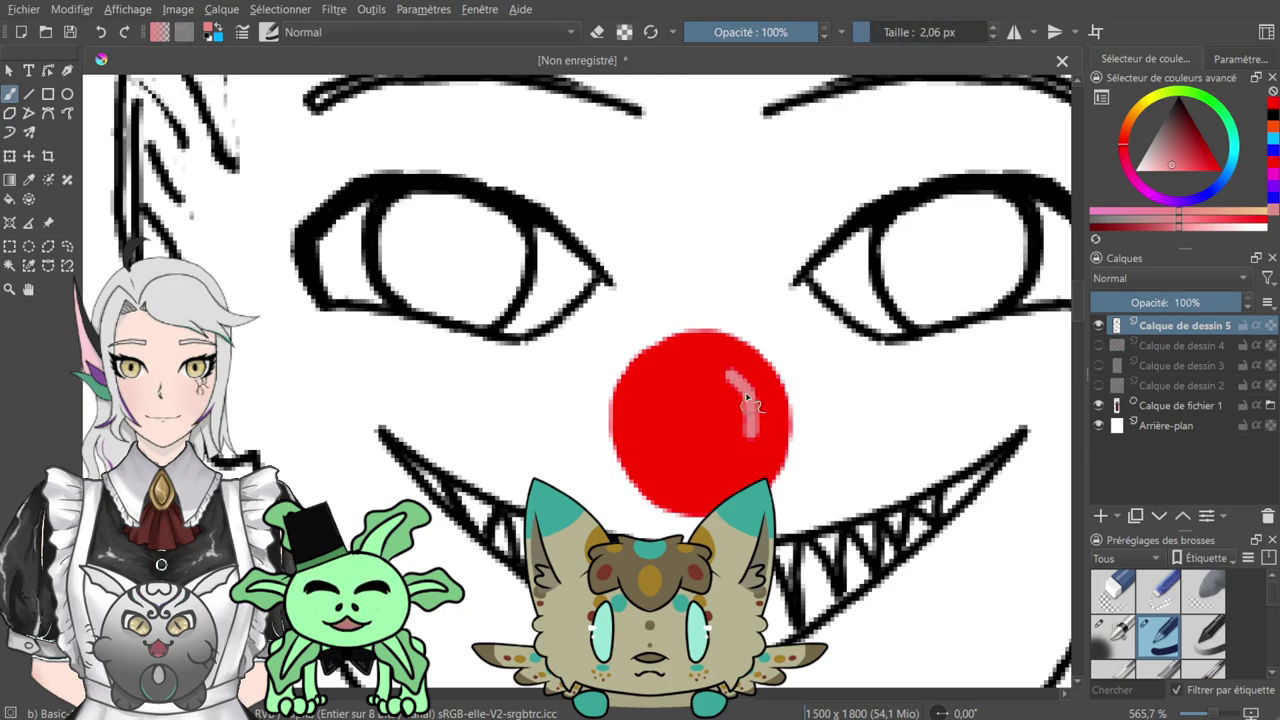
drag(724, 387, 750, 405)
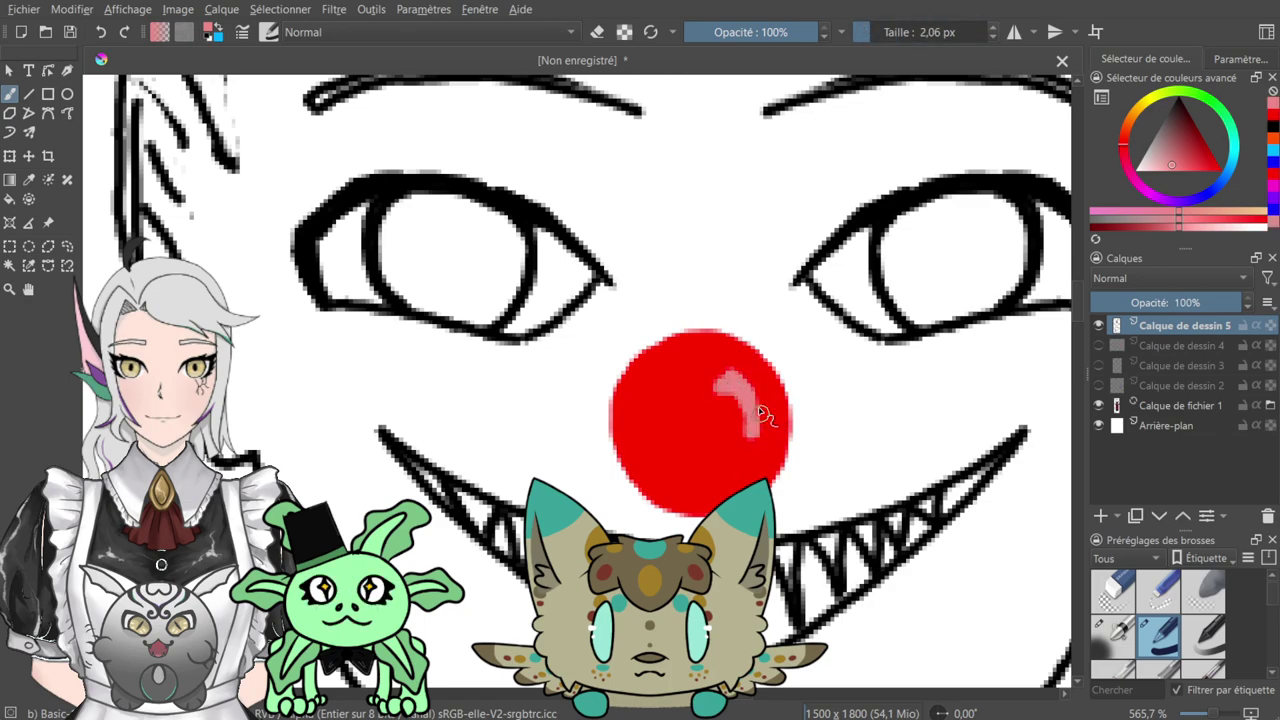
scroll(752, 430, down, 6)
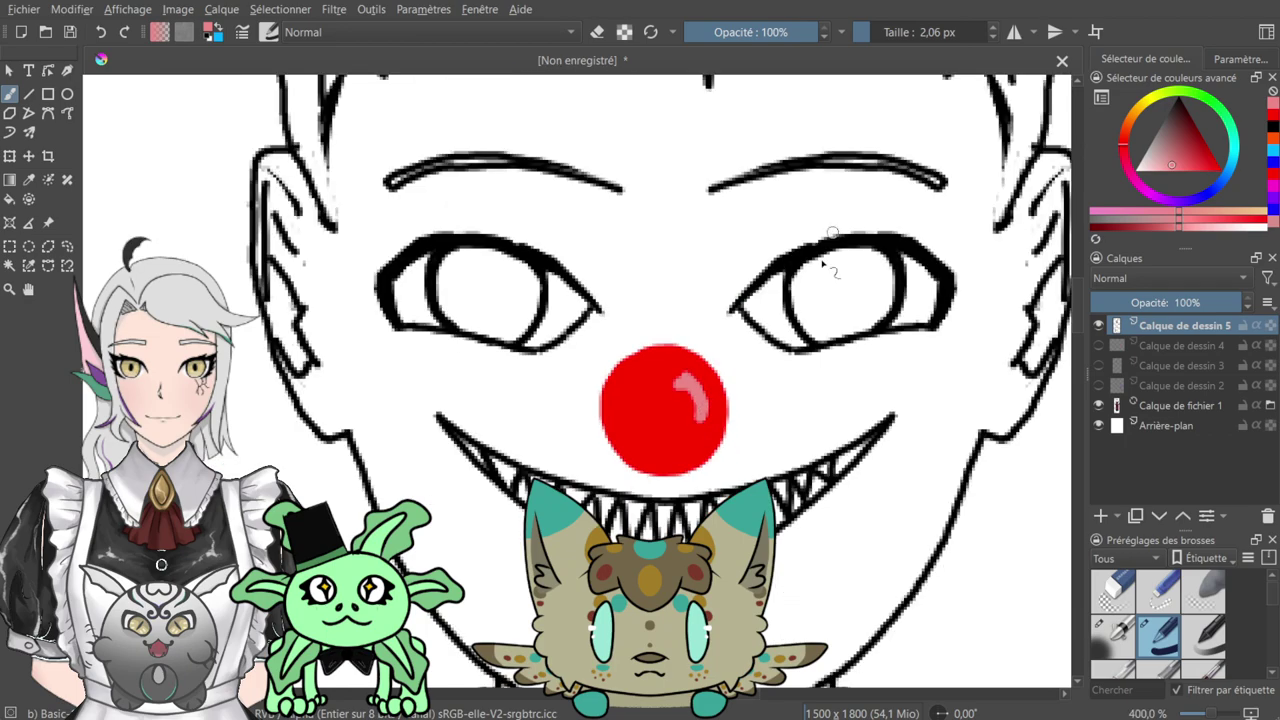
key(plus)
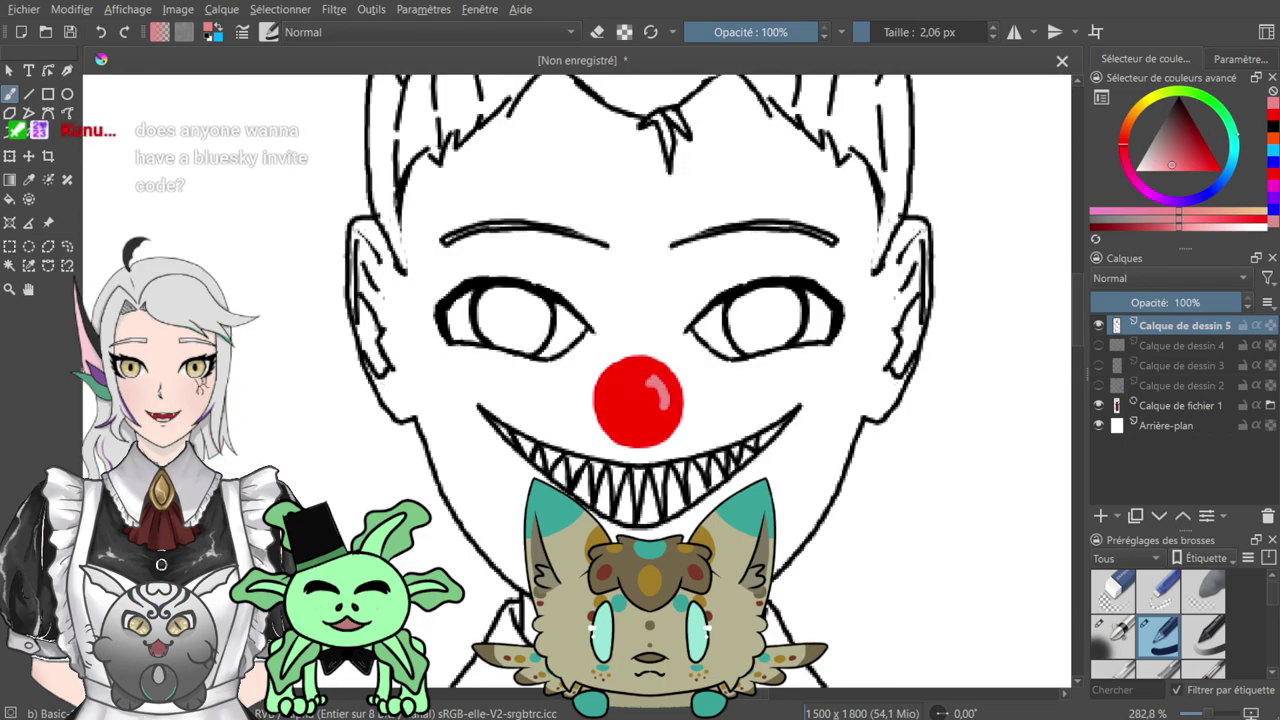
key(plus)
key(plus)
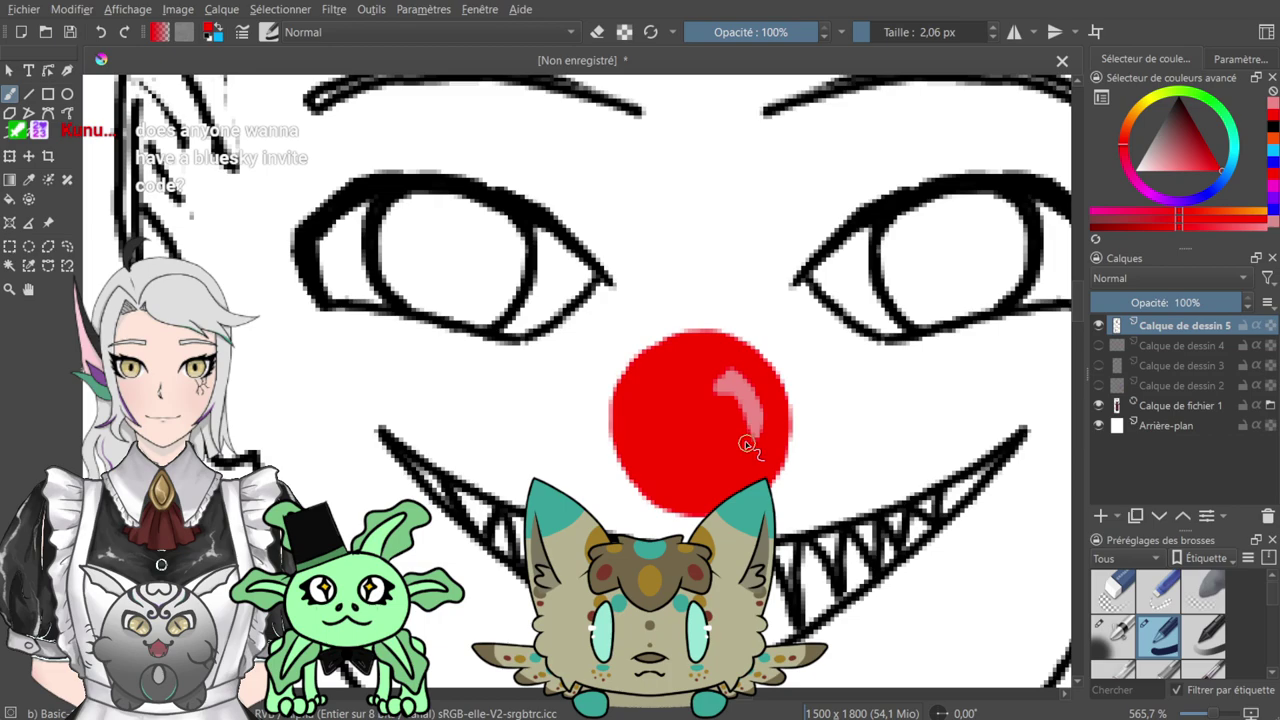
- Examine the red nose against the face and the whole figure at several zoom levels
key(minus)
key(minus)
key(minus)
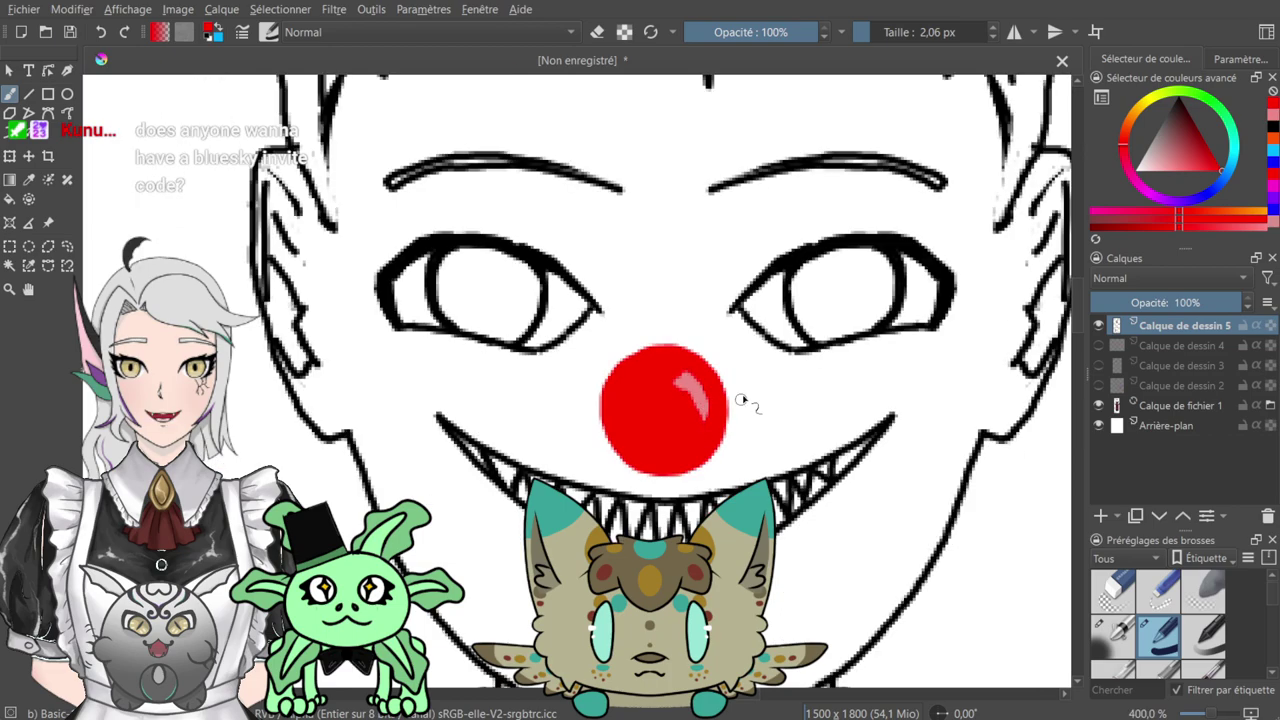
key(minus)
key(minus)
key(minus)
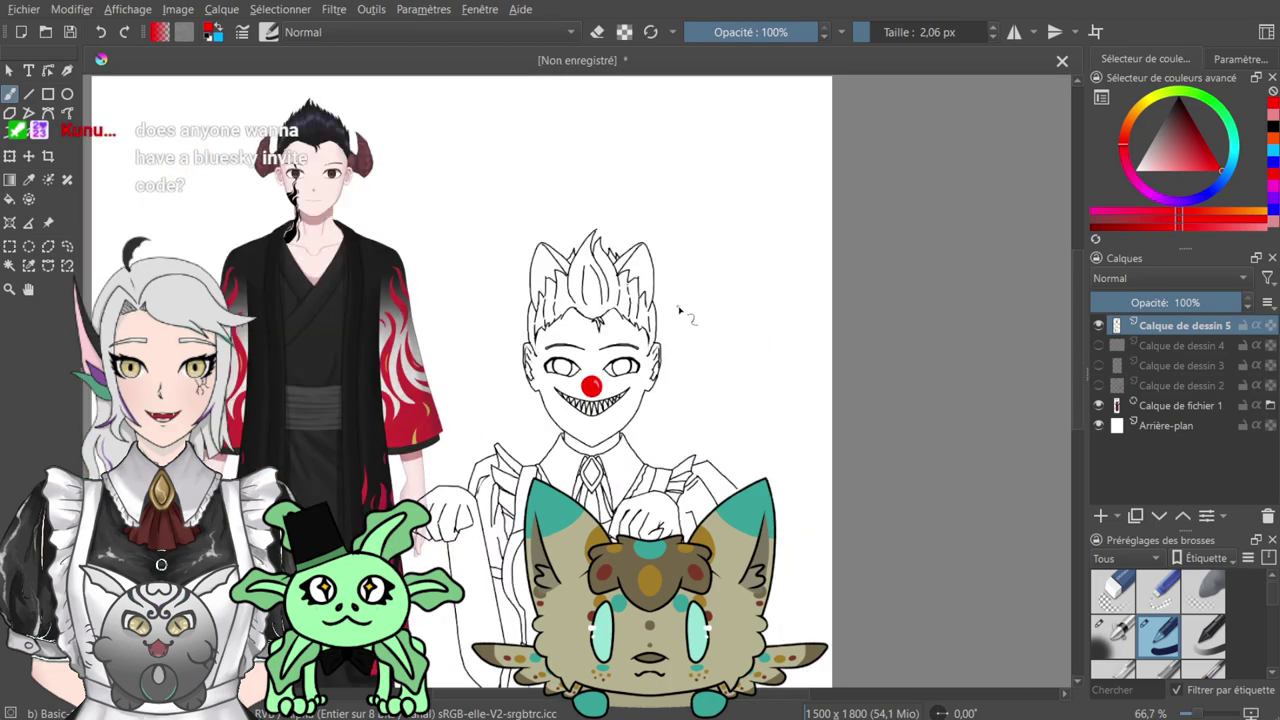
key(minus)
key(minus)
key(plus)
key(plus)
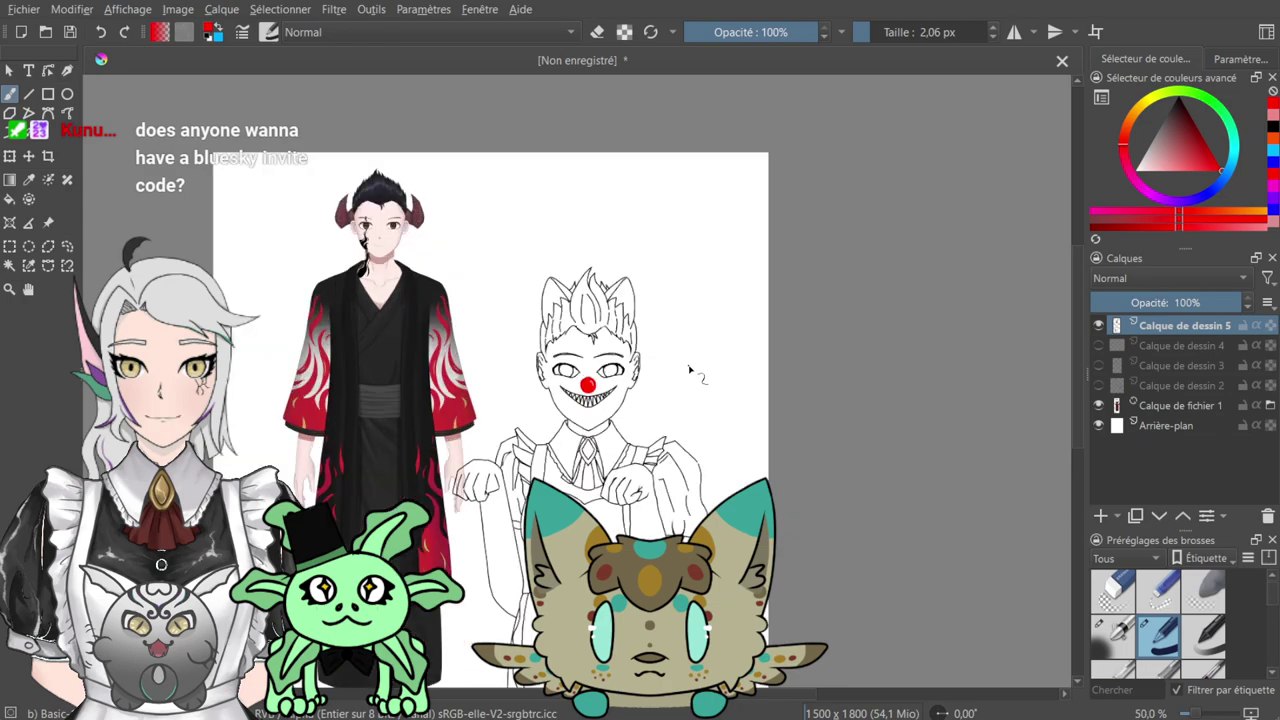
drag(710, 423, 740, 286)
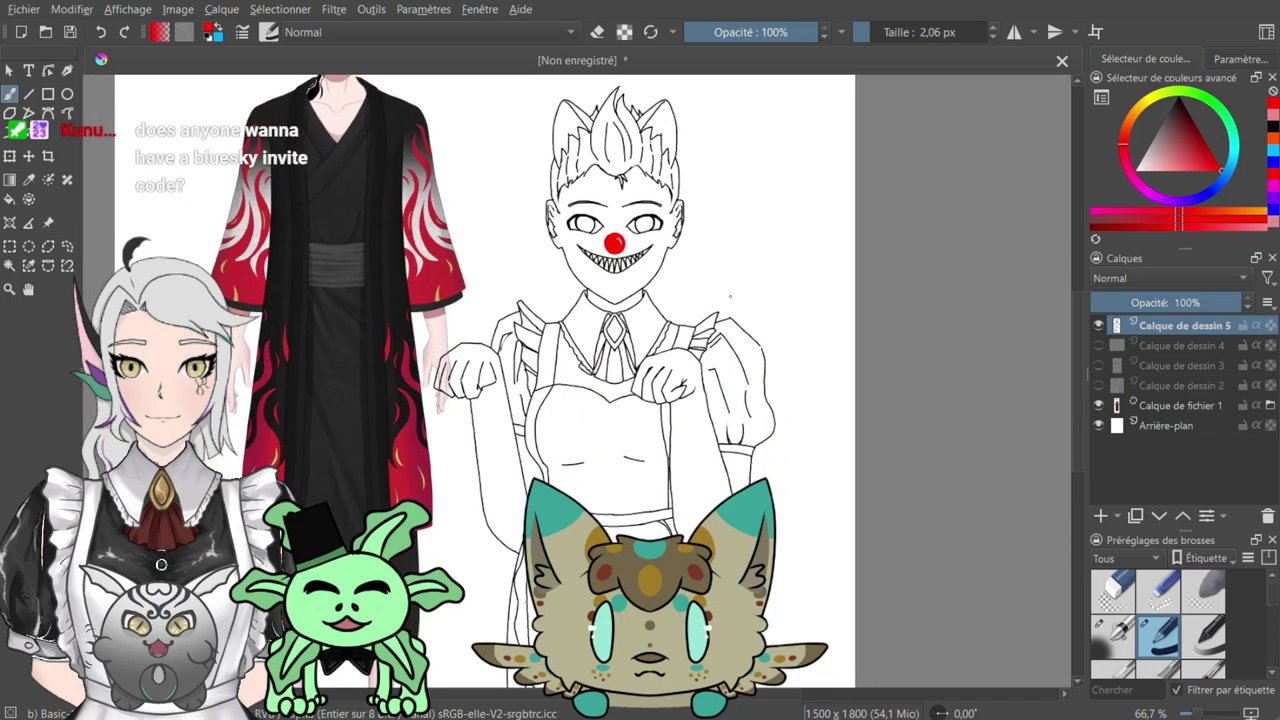
key(minus)
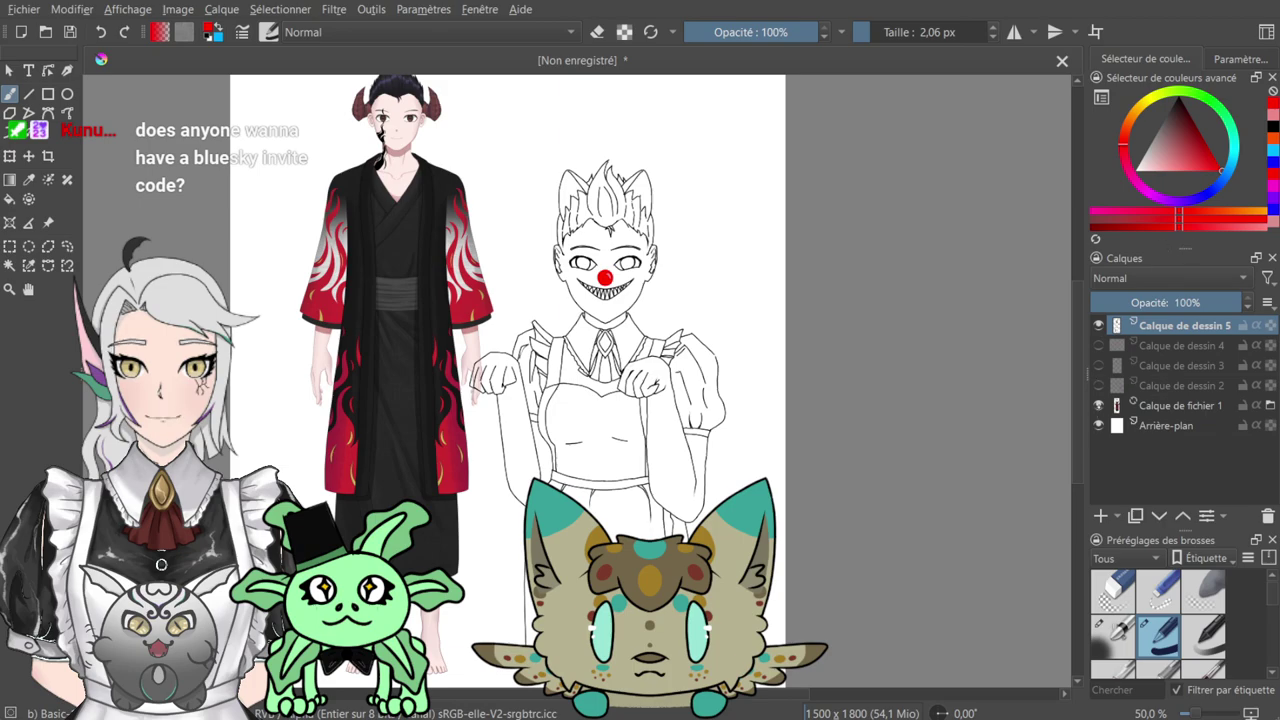
- Hide the reference layer Calque de fichier 1 and move the line art to the middle of the page
click(1098, 405)
key(minus)
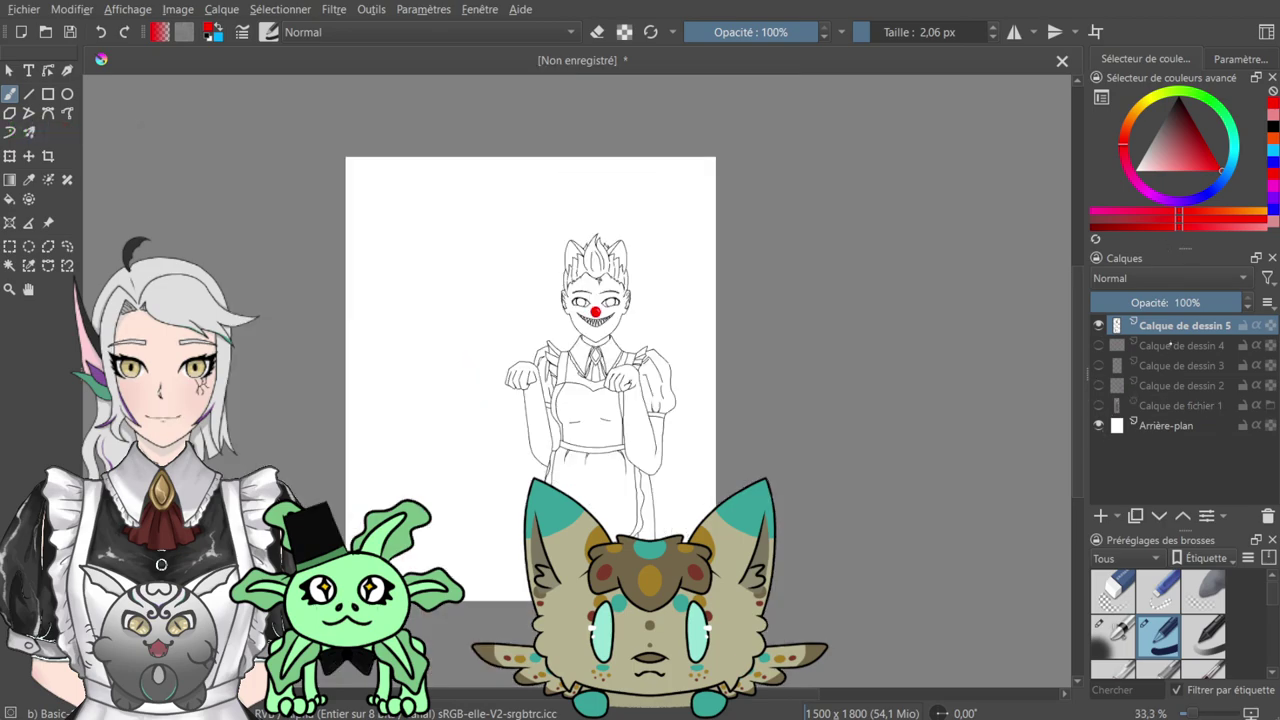
key(t)
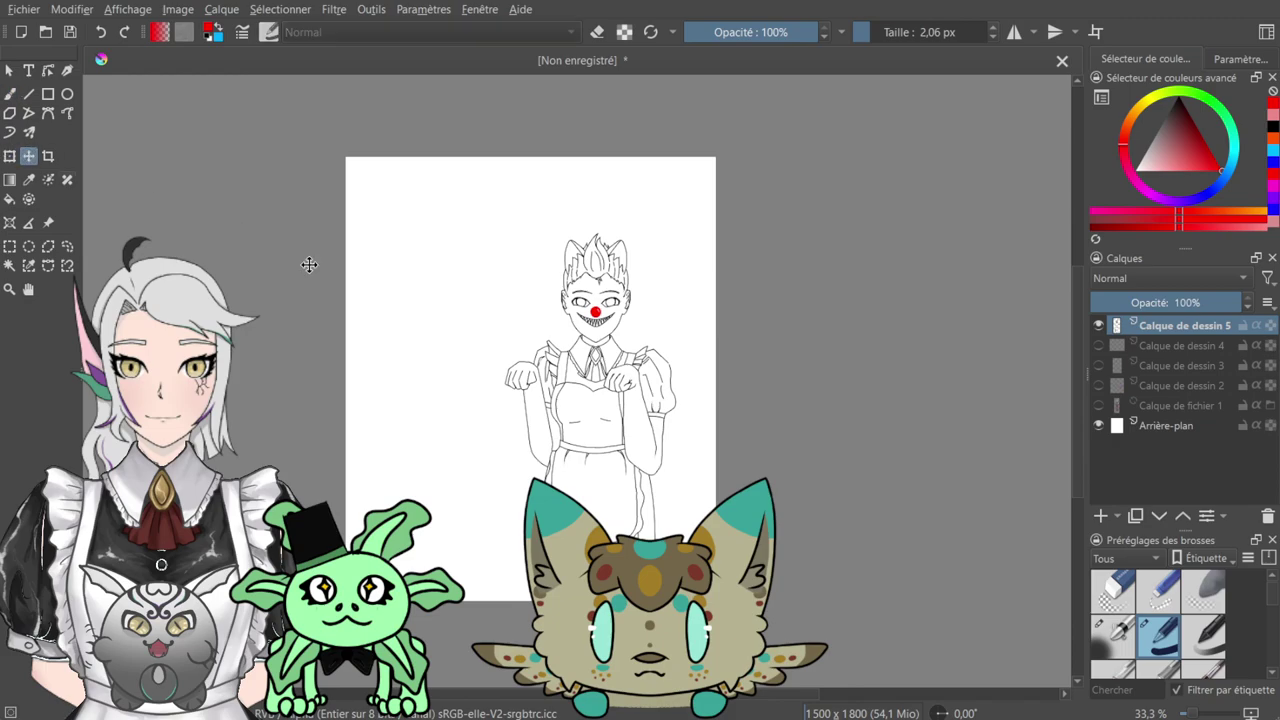
drag(618, 403, 561, 382)
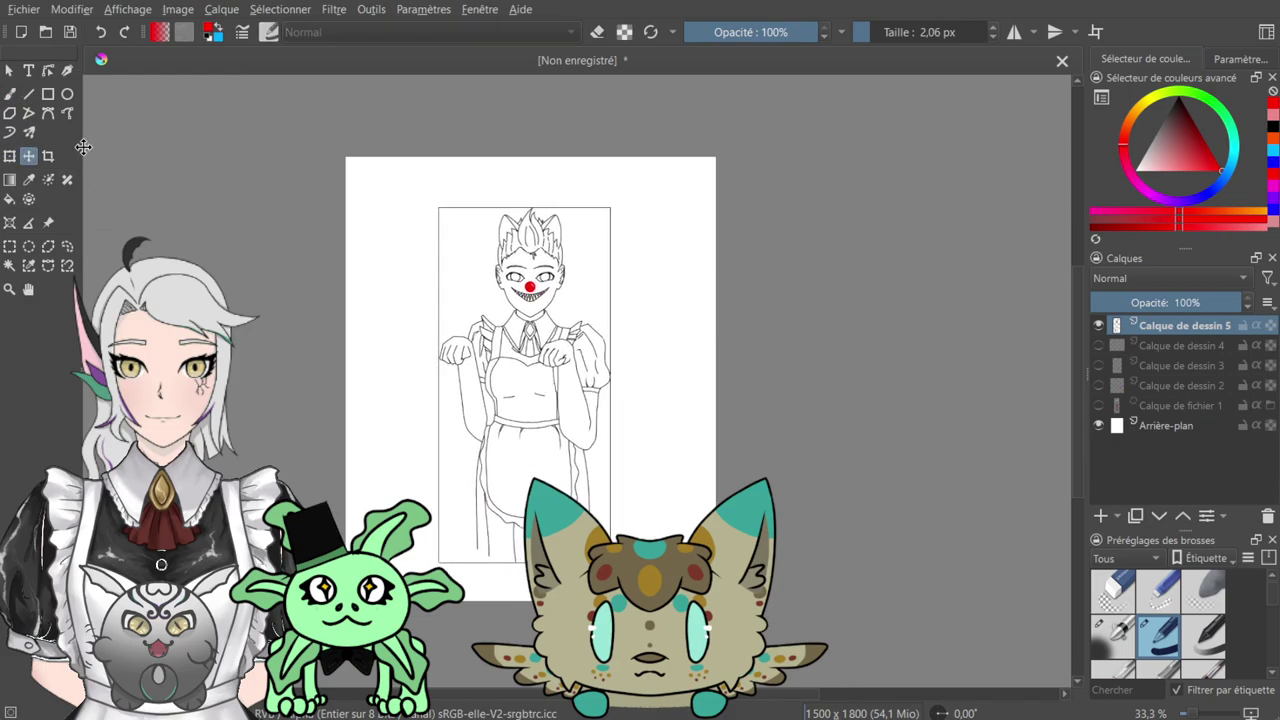
key(b)
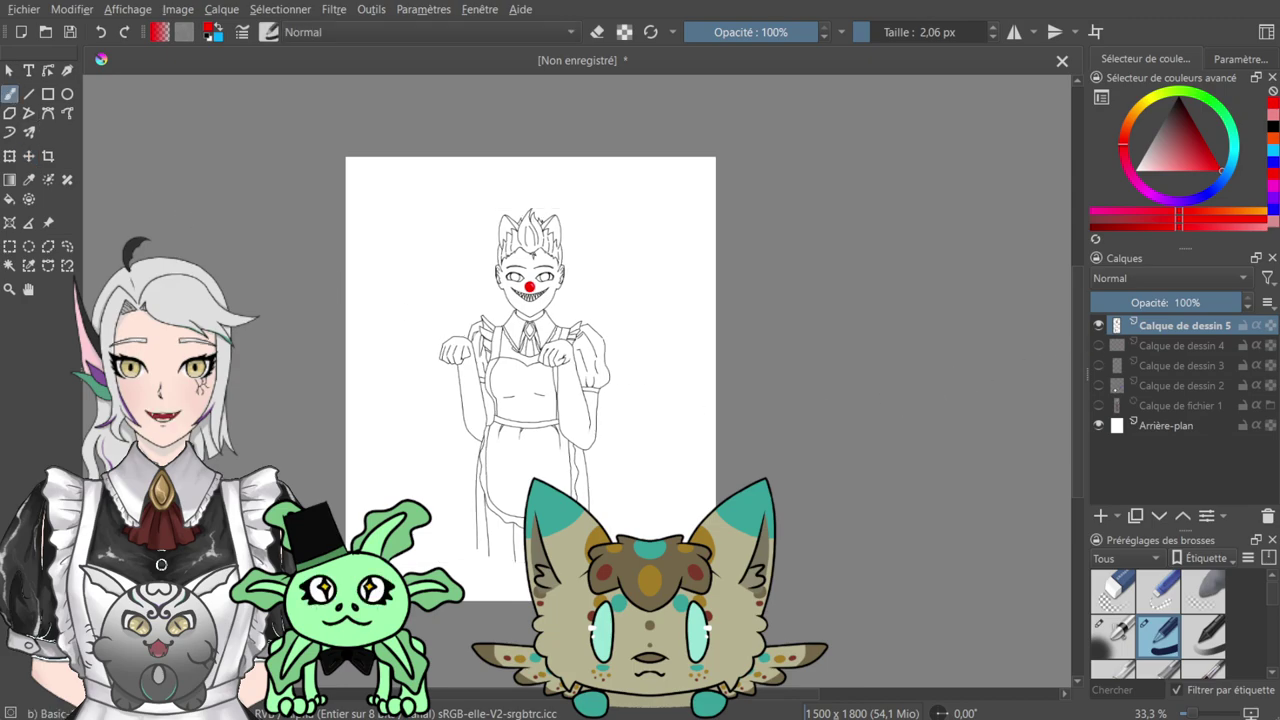
- Reset the painting colour to black and return to the freehand brush for inking around the skirt and arm
key(plus)
key(plus)
key(plus)
key(plus)
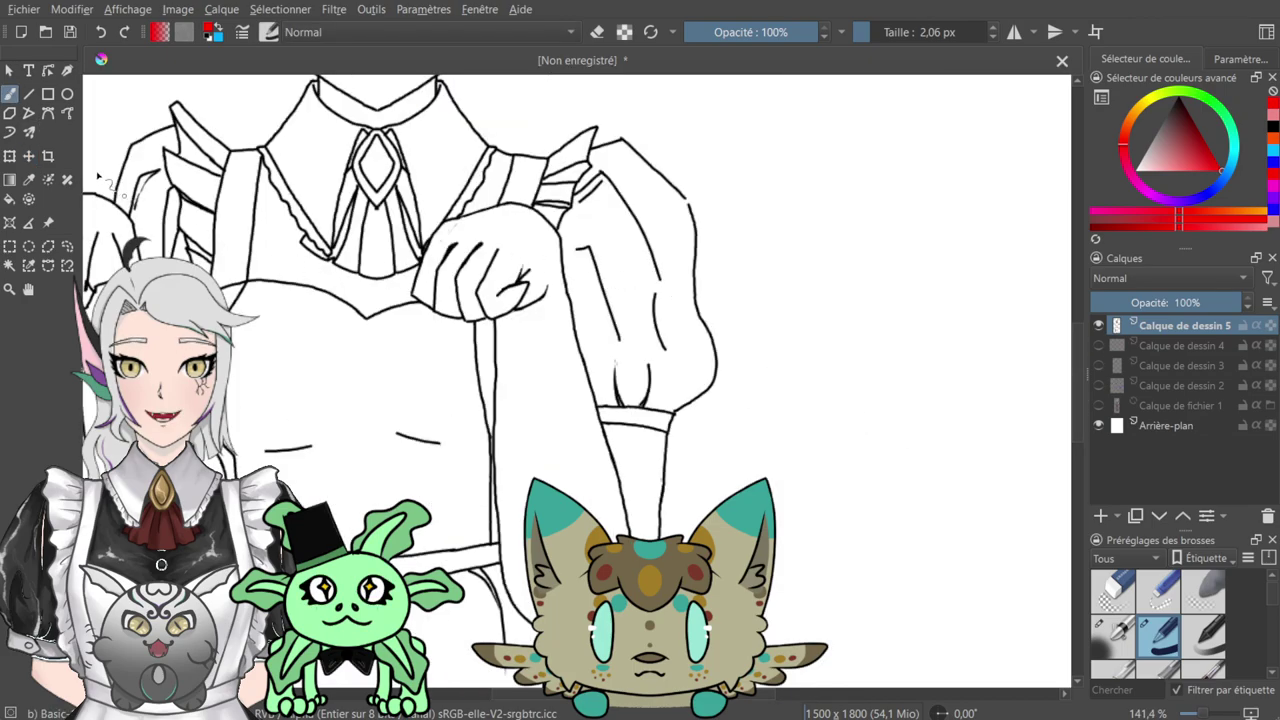
key(t)
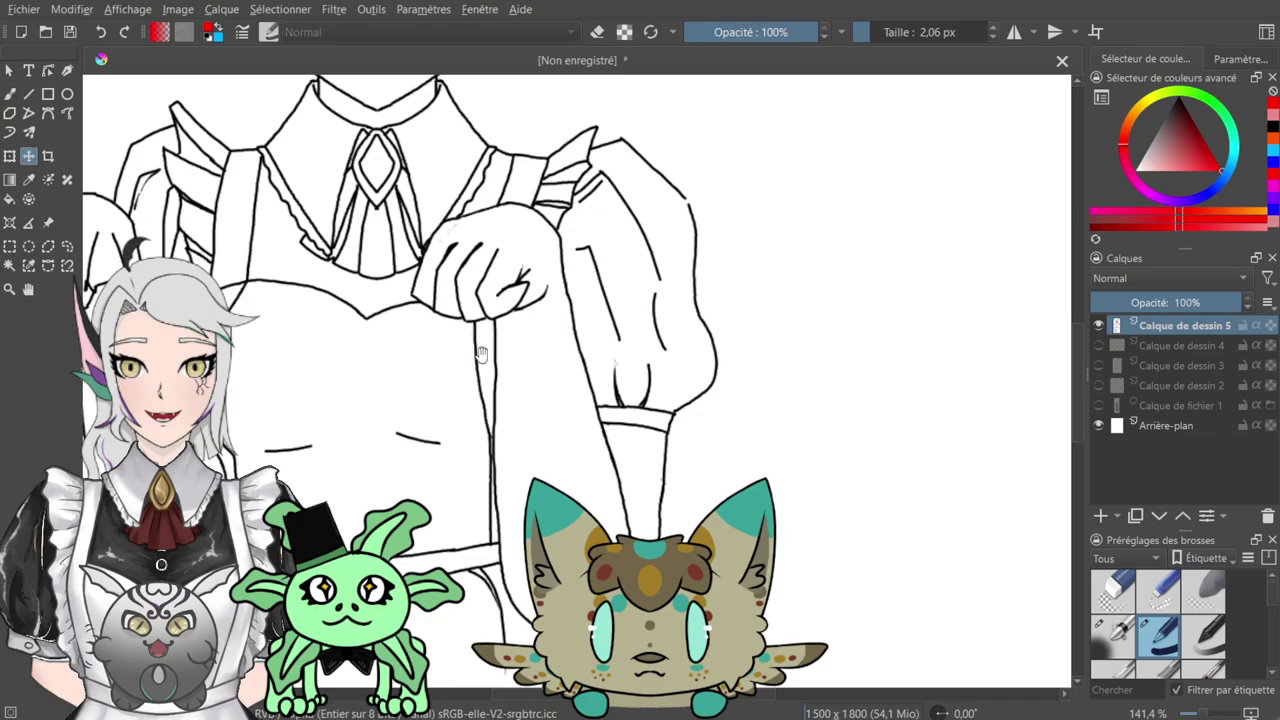
drag(482, 352, 330, 143)
click(10, 94)
mouse_move(621, 369)
mouse_down()
mouse_move(637, 363)
mouse_move(637, 86)
mouse_up()
key(d)
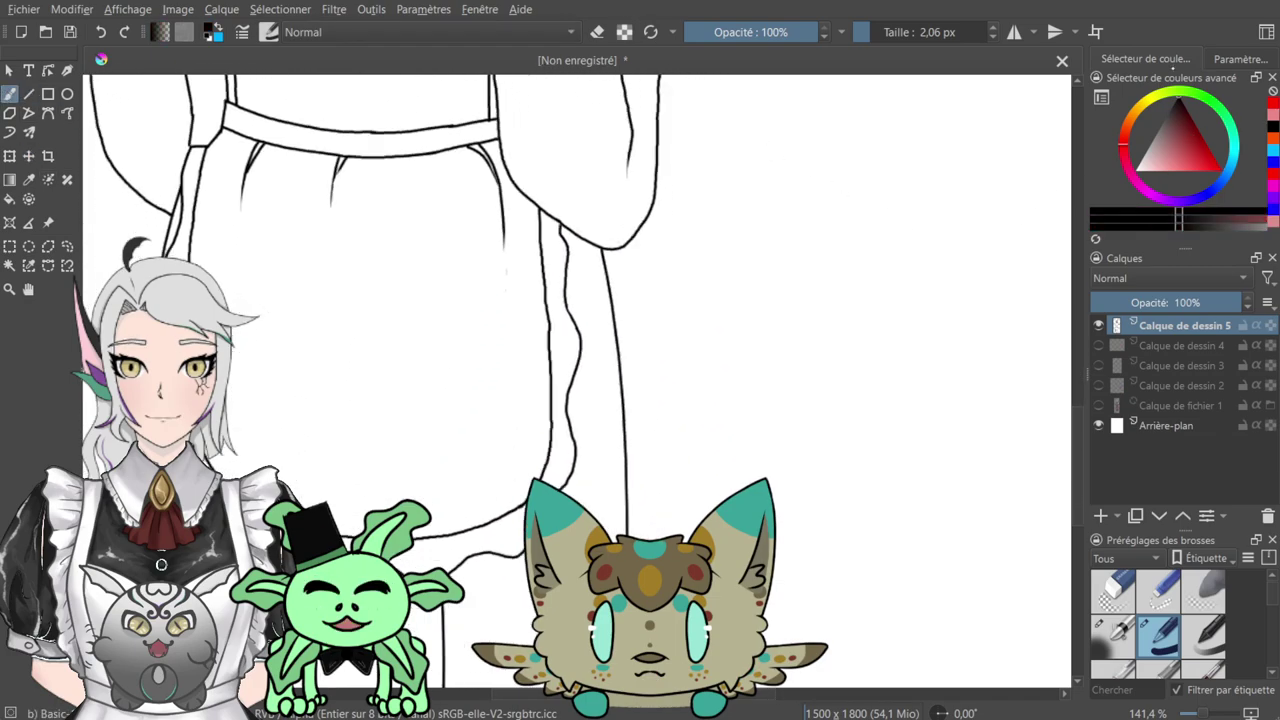
scroll(586, 460, up, 5)
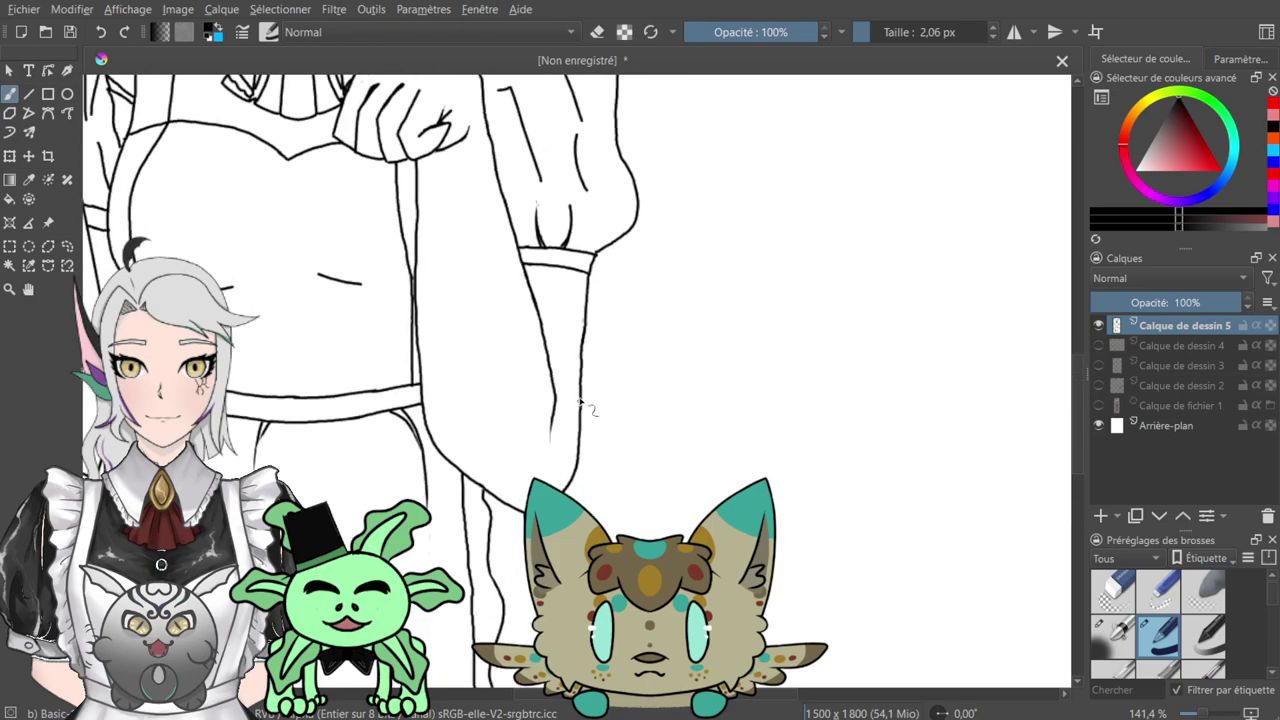
- Try to draw the tail's curved line beside the puffed sleeve with the Freehand Path tool, then undo it
mouse_move(583, 385)
mouse_down()
mouse_move(692, 255)
mouse_move(724, 52)
mouse_up()
mouse_move(752, 158)
mouse_down()
mouse_move(714, 376)
mouse_move(725, 328)
mouse_up()
key(1)
click(101, 32)
click(67, 113)
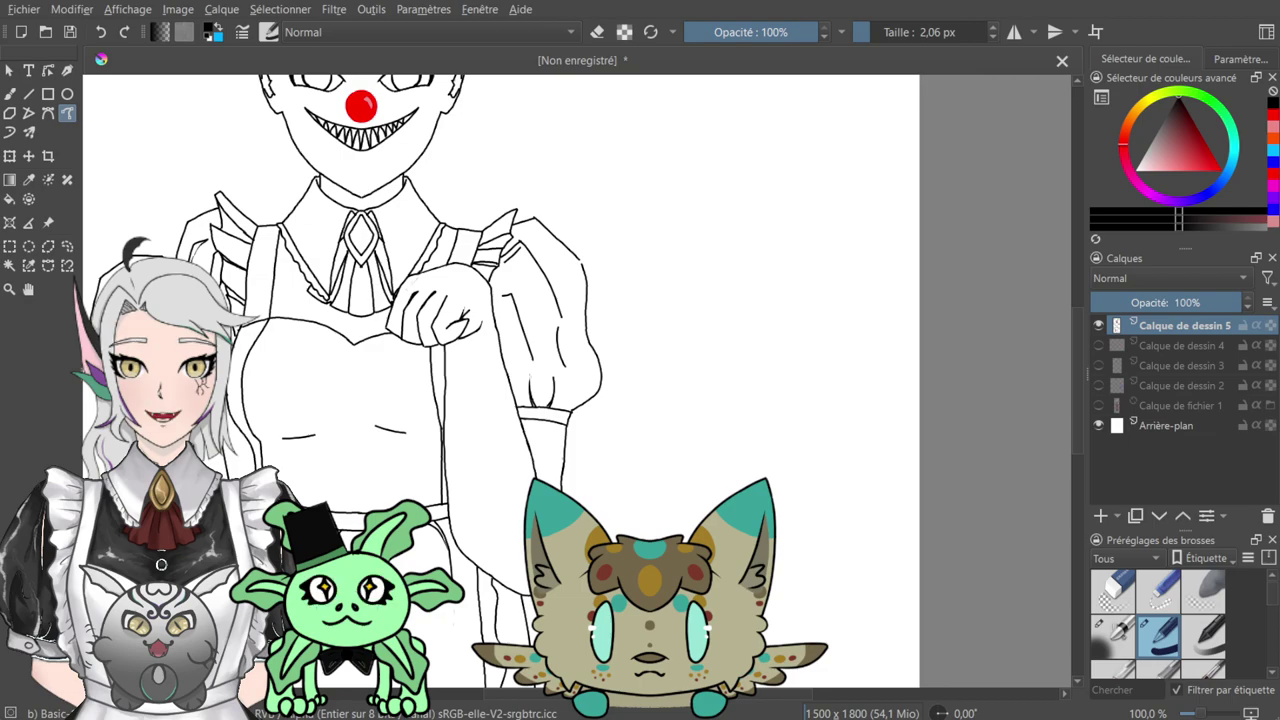
mouse_move(617, 415)
mouse_down()
mouse_move(624, 353)
mouse_move(664, 282)
mouse_move(643, 218)
mouse_move(602, 172)
mouse_up()
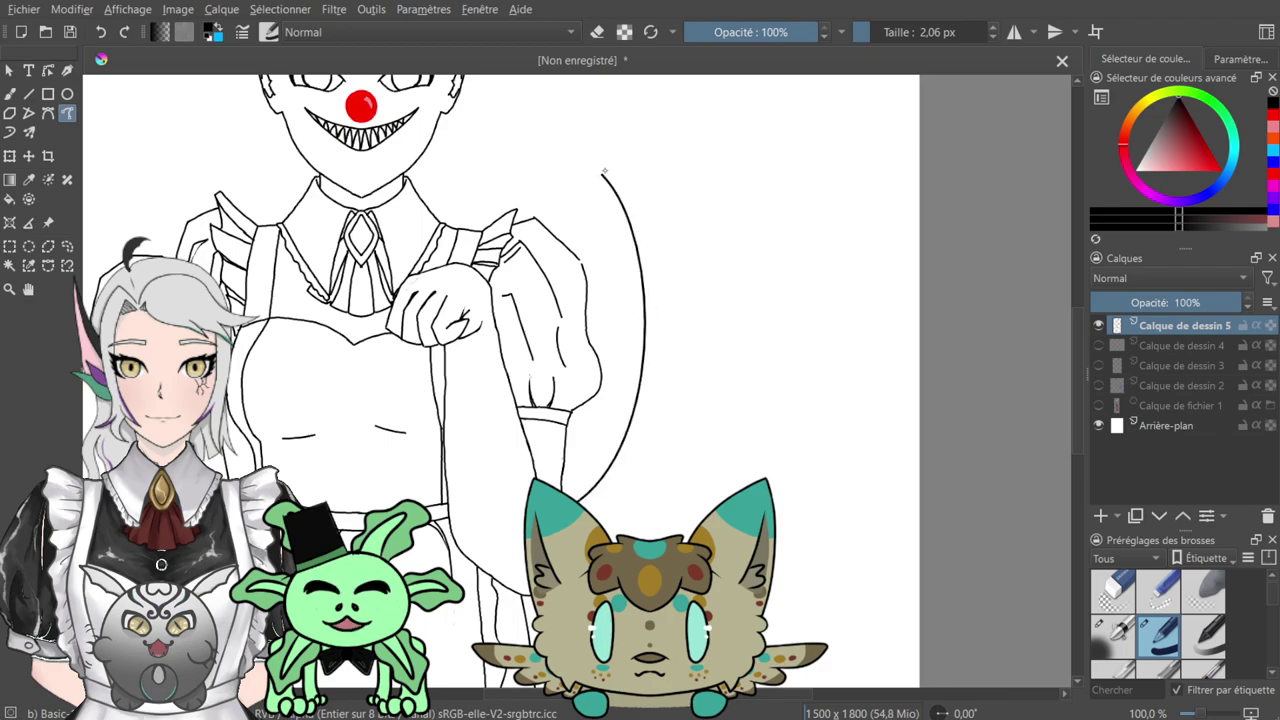
key(b)
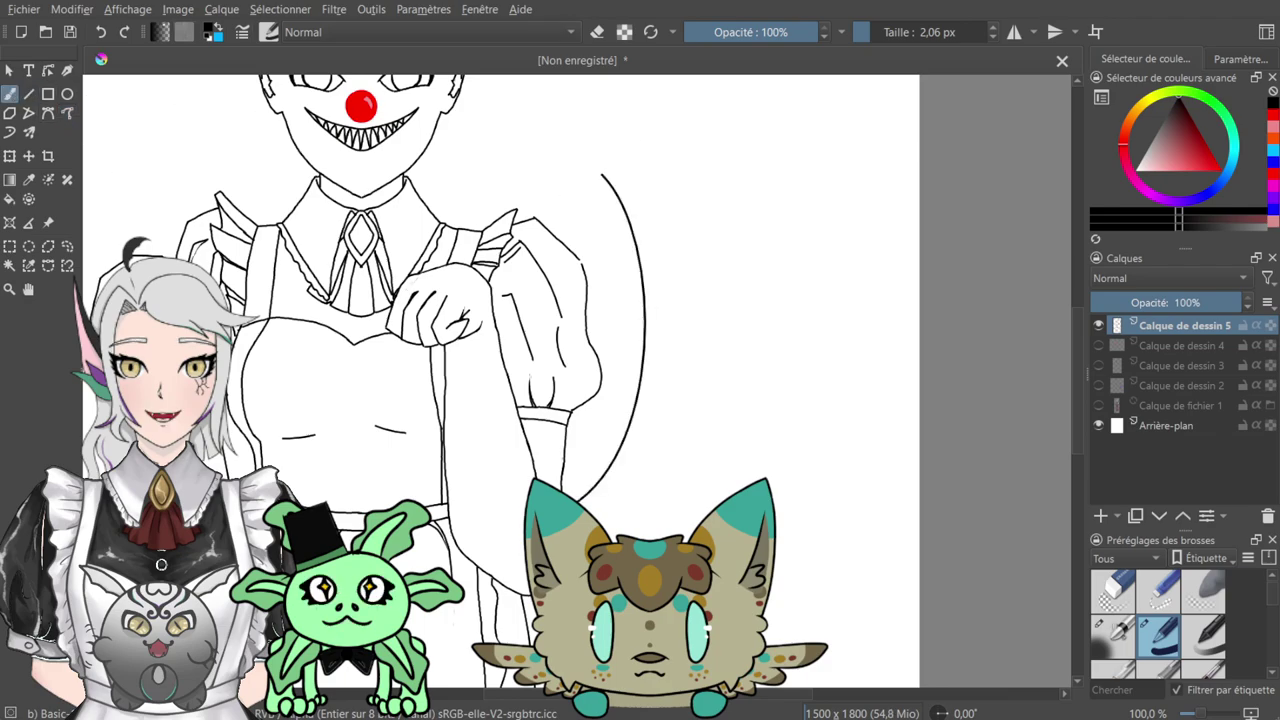
key(ctrl+z)
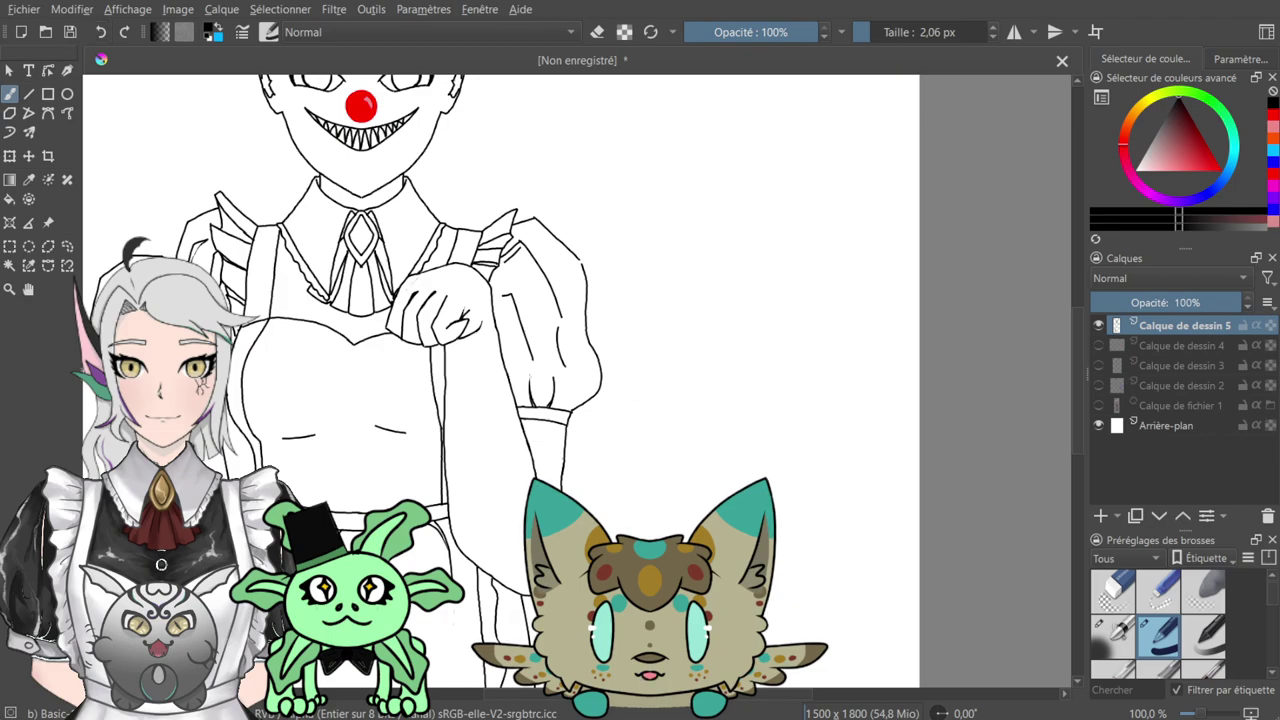
- Try freehand curves for the tail's edge beside the puffed sleeve, undoing each attempt
drag(622, 412, 647, 165)
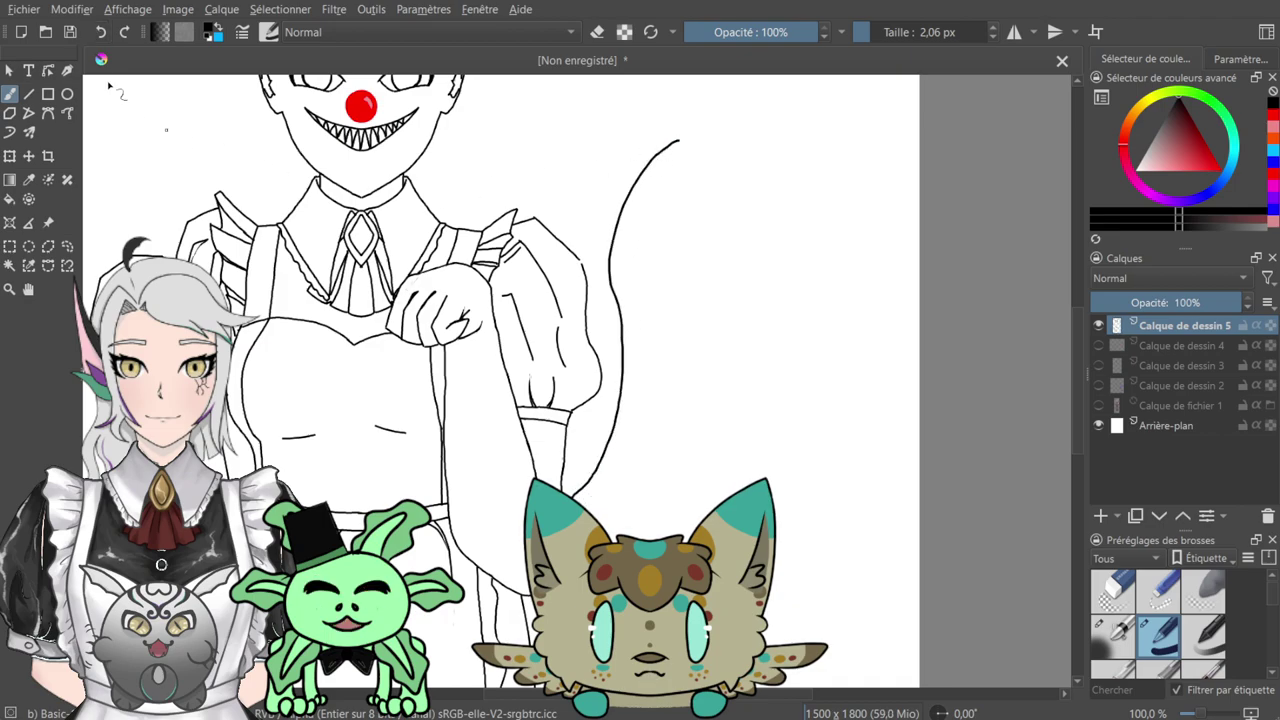
key(ctrl+z)
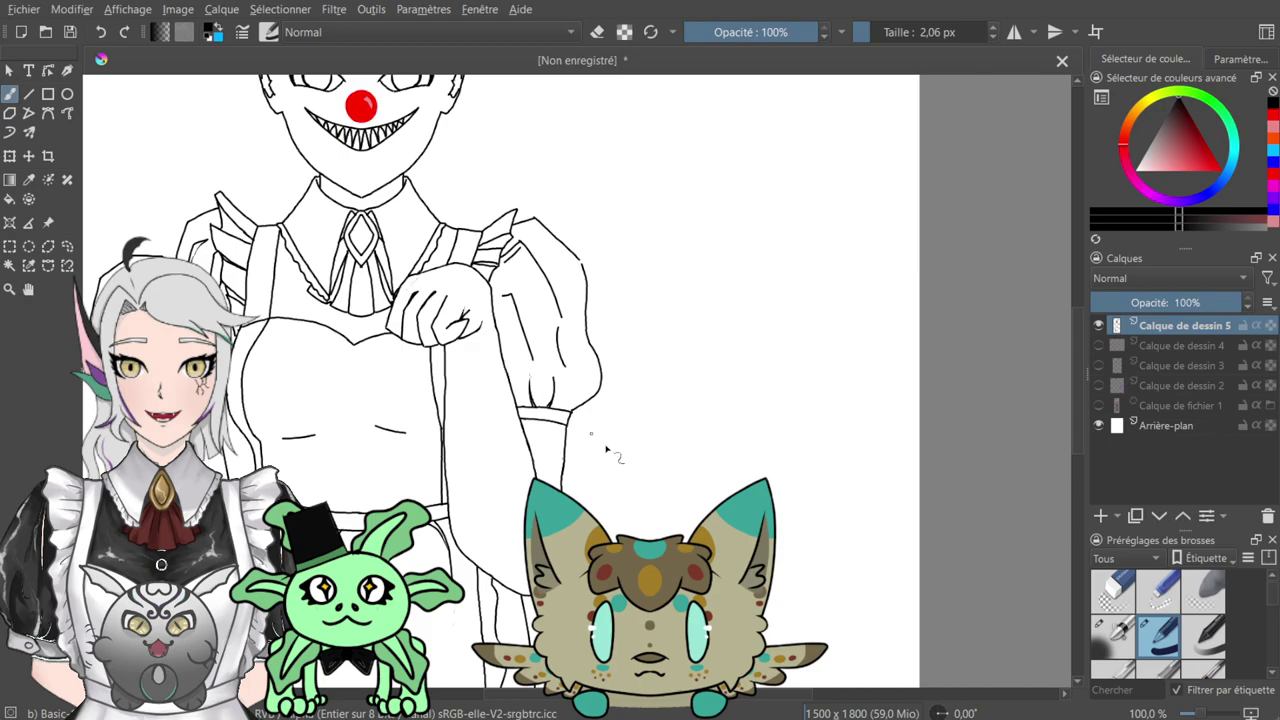
mouse_move(580, 494)
mouse_down()
mouse_move(616, 402)
mouse_move(606, 305)
mouse_move(652, 193)
mouse_move(622, 130)
mouse_up()
key(ctrl+z)
mouse_move(612, 528)
mouse_down()
mouse_move(596, 226)
mouse_move(626, 76)
mouse_up()
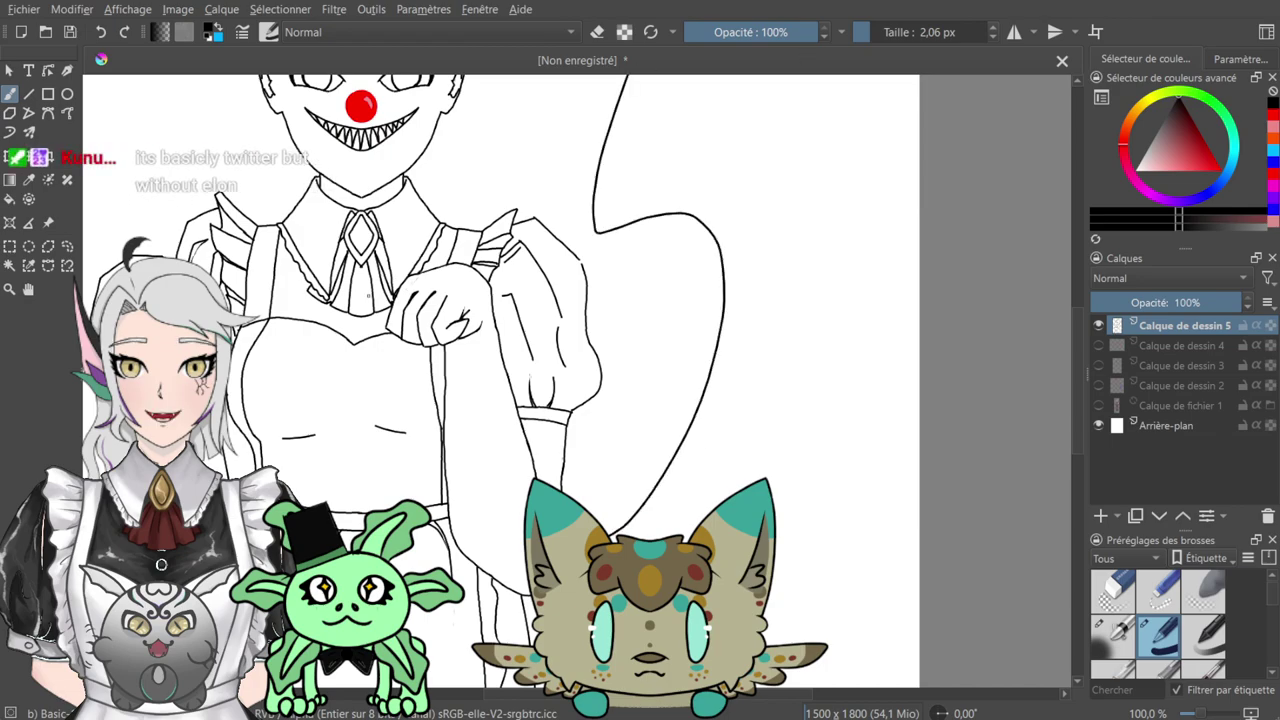
key(ctrl+z)
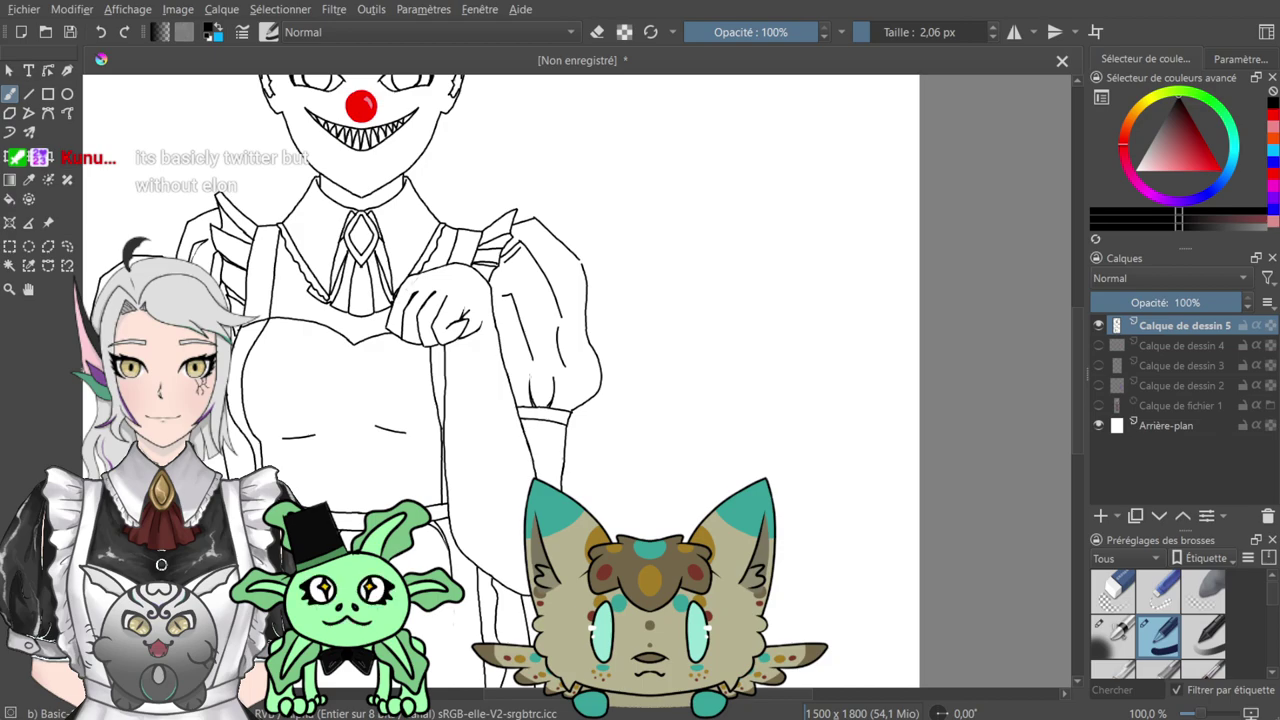
- Try an S-shaped inner tail edge with a rounded tip beside the puffed sleeve, then undo the tip stroke
mouse_move(583, 497)
mouse_down()
mouse_move(610, 447)
mouse_move(625, 346)
mouse_up()
mouse_move(645, 285)
mouse_down()
mouse_move(611, 197)
mouse_move(633, 122)
mouse_up()
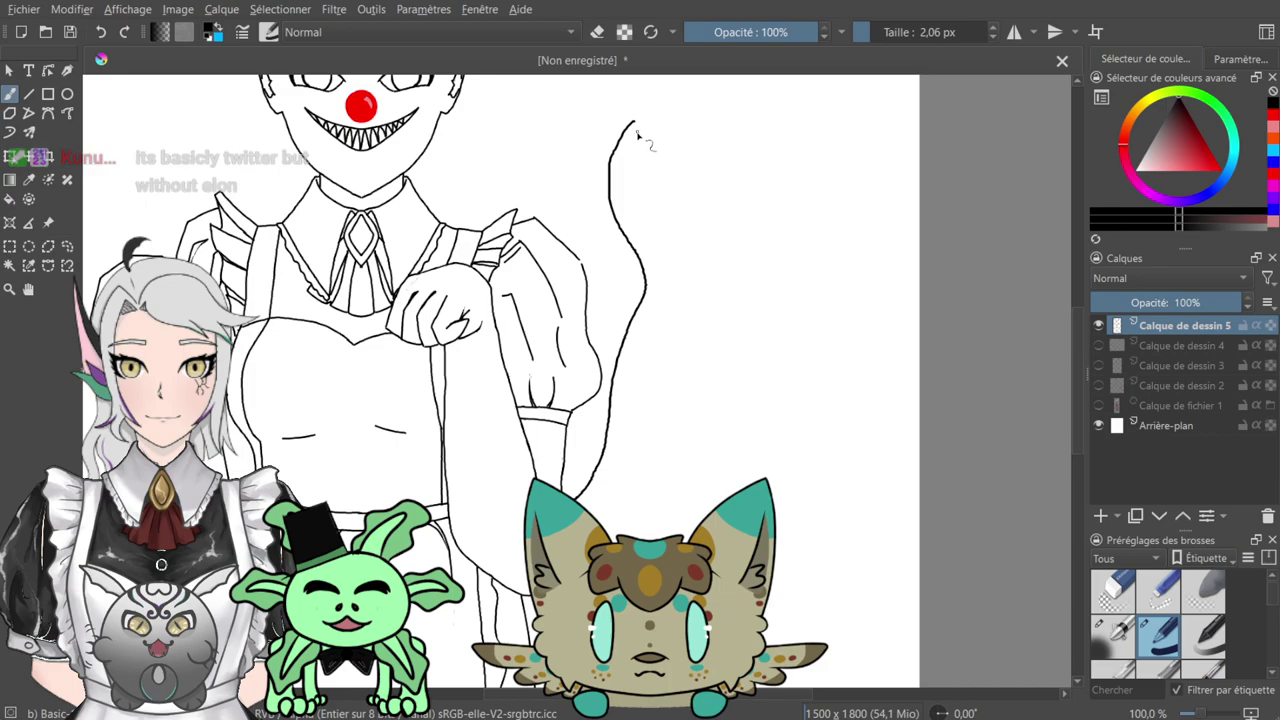
scroll(657, 150, up, 1)
scroll(674, 134, up, 1)
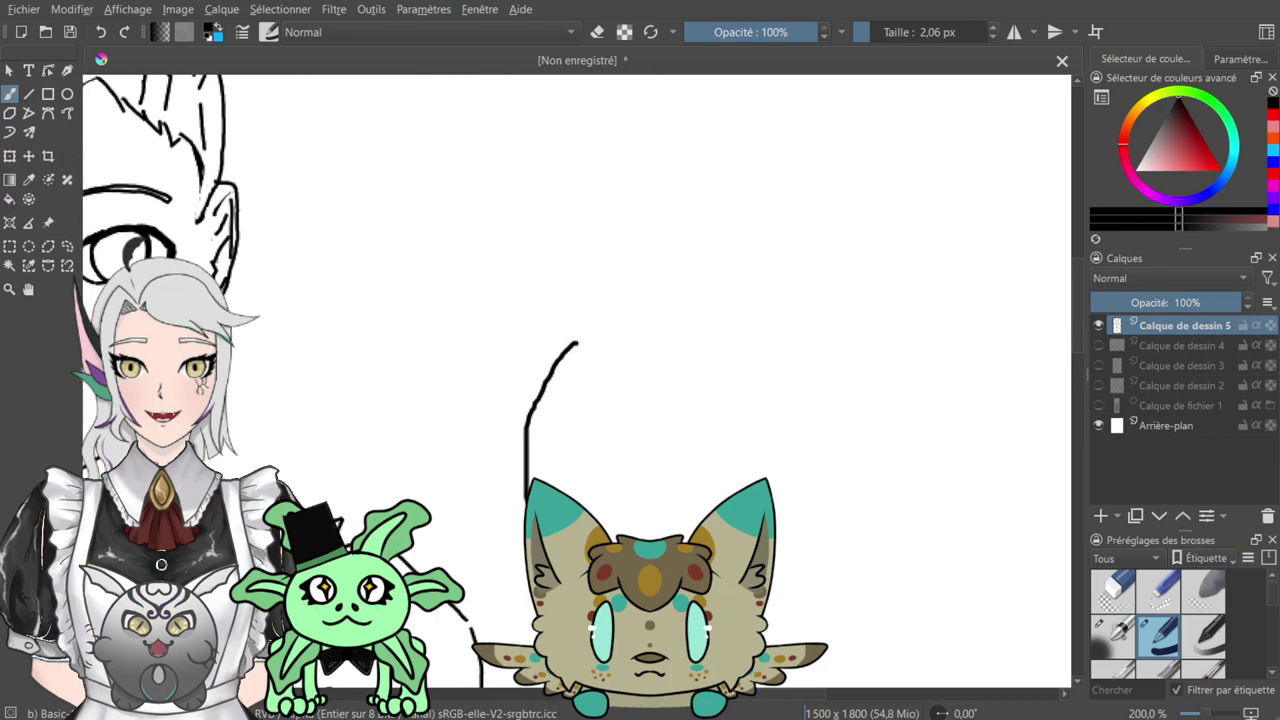
mouse_move(574, 346)
mouse_down()
mouse_move(600, 352)
mouse_move(614, 395)
mouse_move(586, 457)
mouse_move(586, 512)
mouse_move(627, 636)
mouse_up()
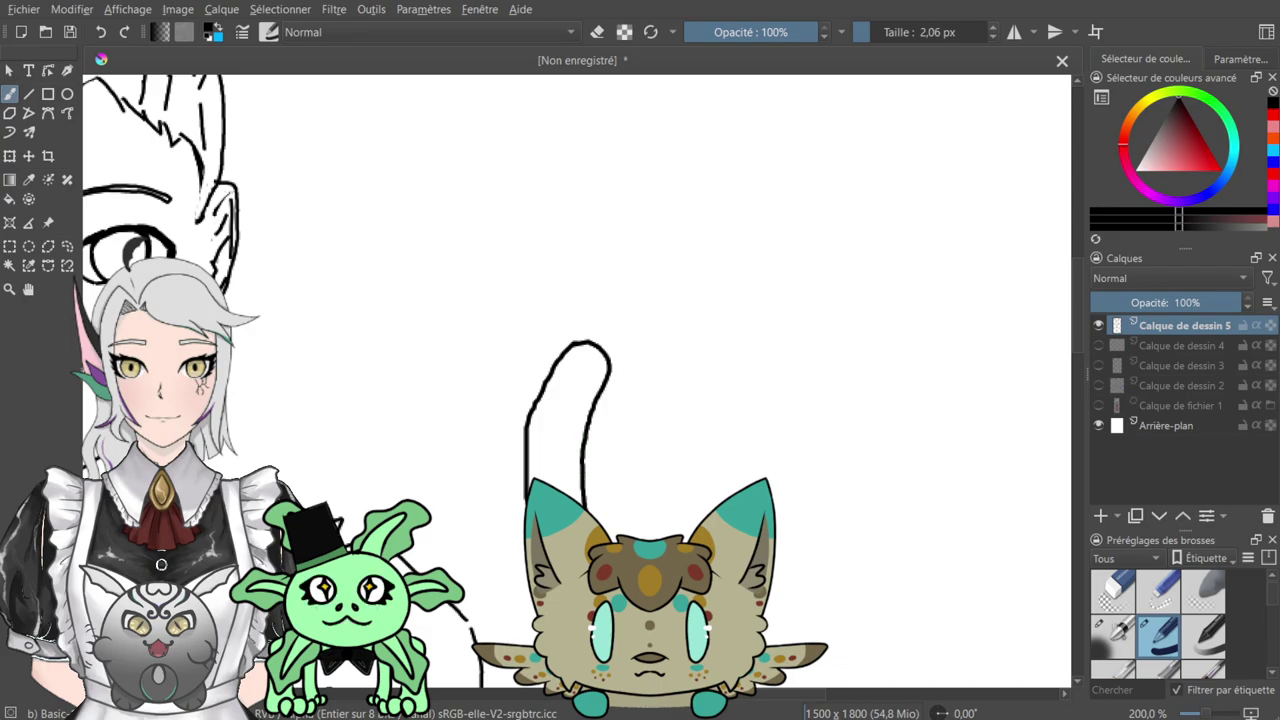
drag(623, 501, 557, 276)
key(minus)
key(ctrl+z)
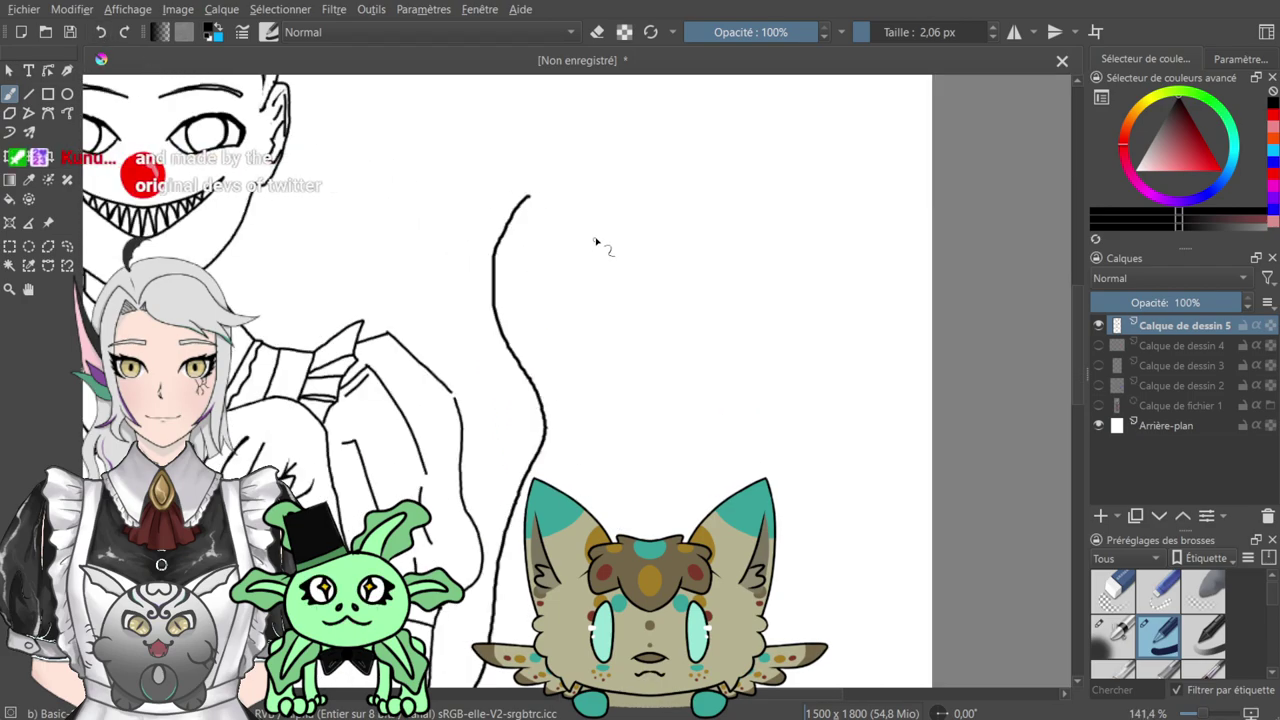
- Try the tail's outer edge down towards the elbow, then undo all the tail strokes
drag(543, 203, 525, 316)
mouse_move(546, 363)
mouse_down()
mouse_move(563, 430)
mouse_move(550, 520)
mouse_move(632, 319)
mouse_up()
key(minus)
drag(585, 420, 611, 343)
mouse_move(572, 498)
mouse_down()
mouse_move(660, 218)
mouse_move(558, 490)
mouse_up()
click(98, 34)
key(ctrl+z)
key(ctrl+z)
key(ctrl+z)
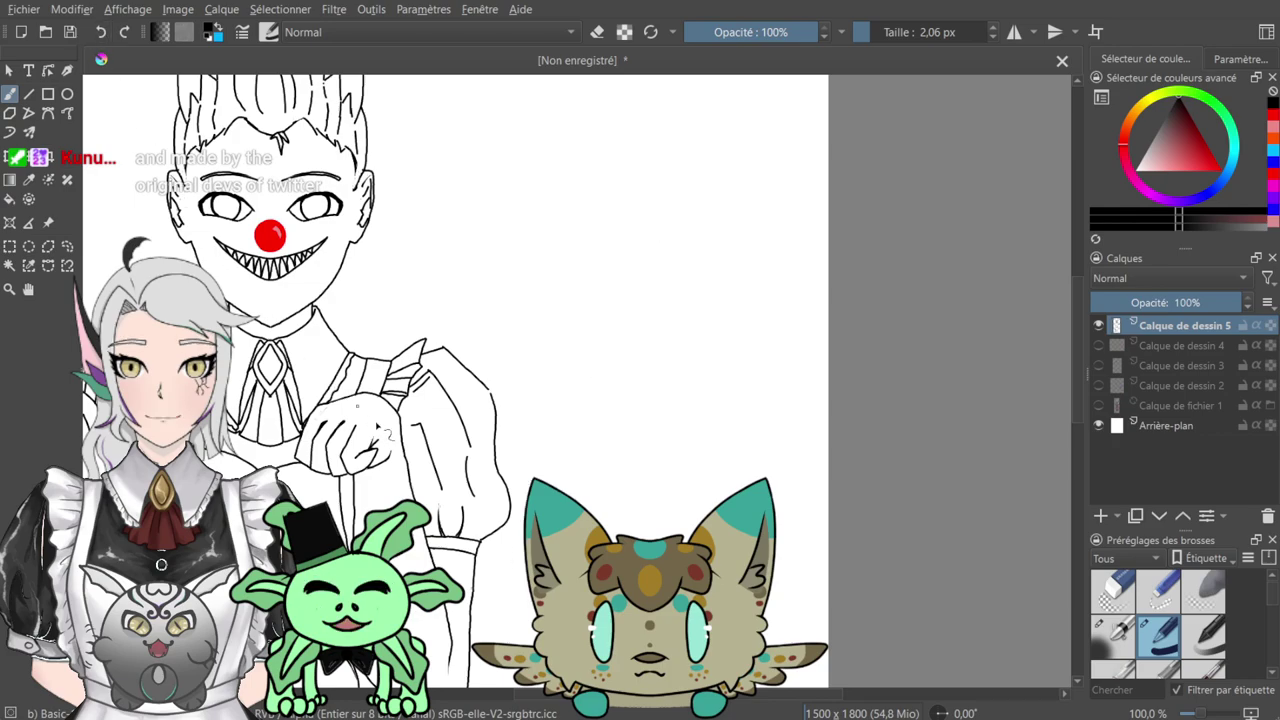
- Erase the stray short line under the shoulder ruffle on the puffed sleeve, then return to painting mode
scroll(592, 477, down, 1)
scroll(629, 484, up, 2)
drag(565, 442, 609, 311)
drag(531, 289, 668, 325)
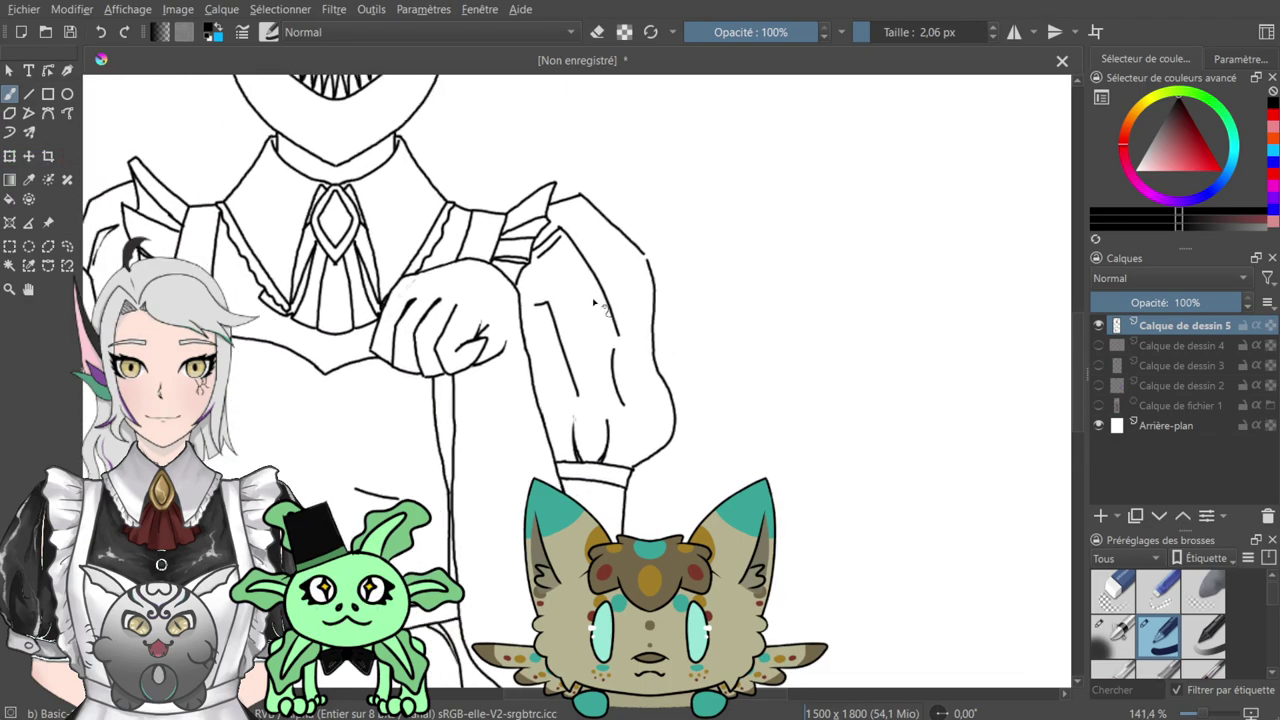
scroll(575, 272, up, 2)
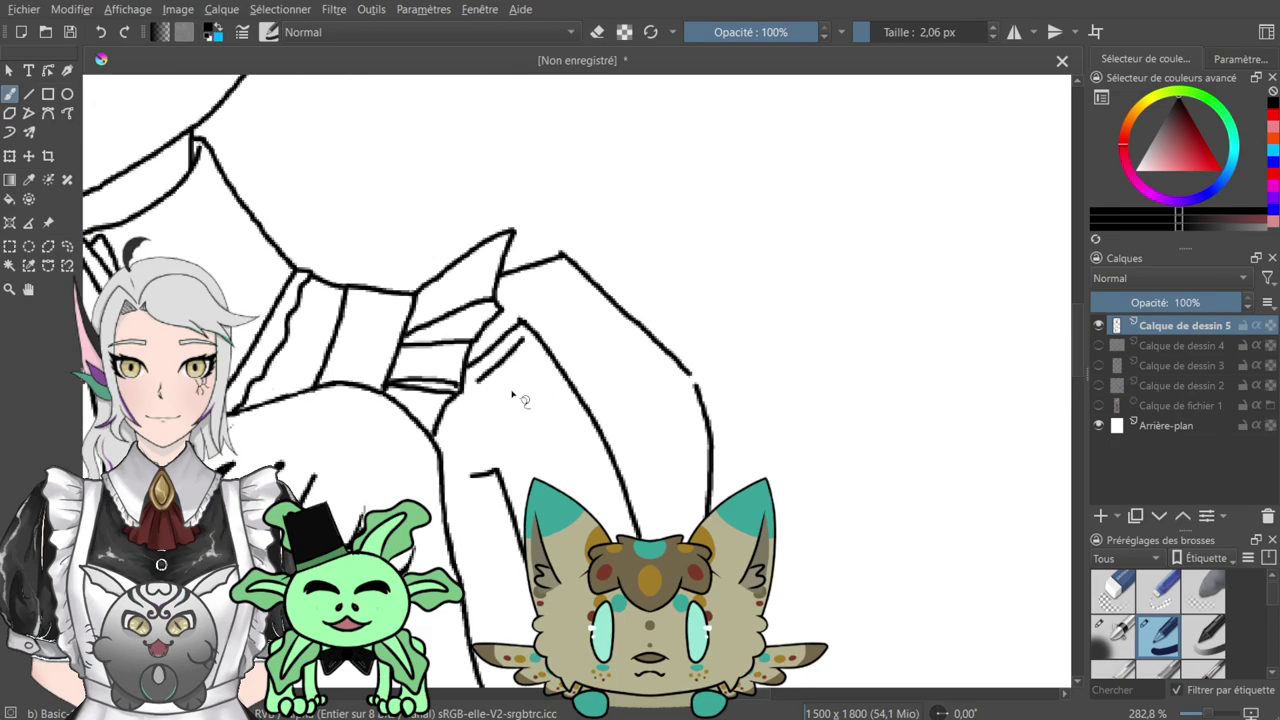
mouse_move(520, 325)
mouse_down()
mouse_move(480, 398)
mouse_move(494, 391)
mouse_move(477, 391)
mouse_move(486, 363)
mouse_move(520, 340)
mouse_up()
key(e)
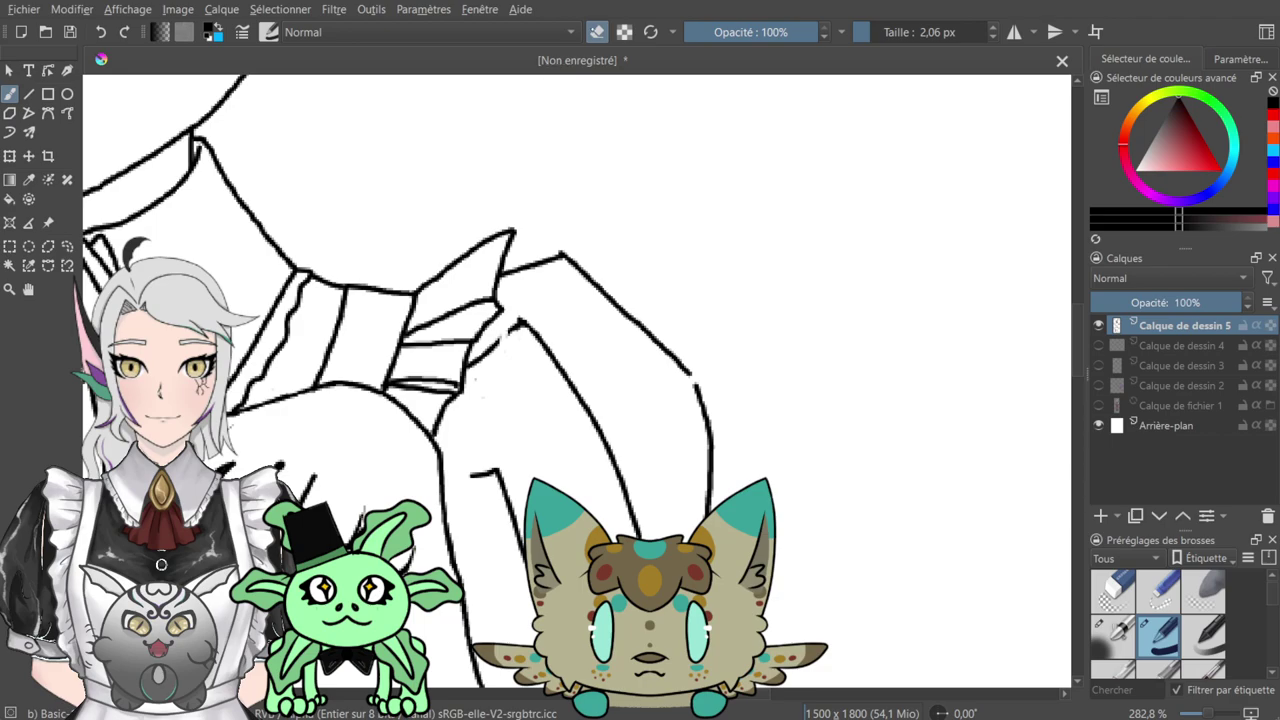
key(e)
- Try a tail curve from the elbow up around the puffed sleeve with the Freehand Path tool, then undo it
key(minus)
key(minus)
key(minus)
key(minus)
key(minus)
scroll(701, 497, up, 1)
drag(683, 461, 766, 270)
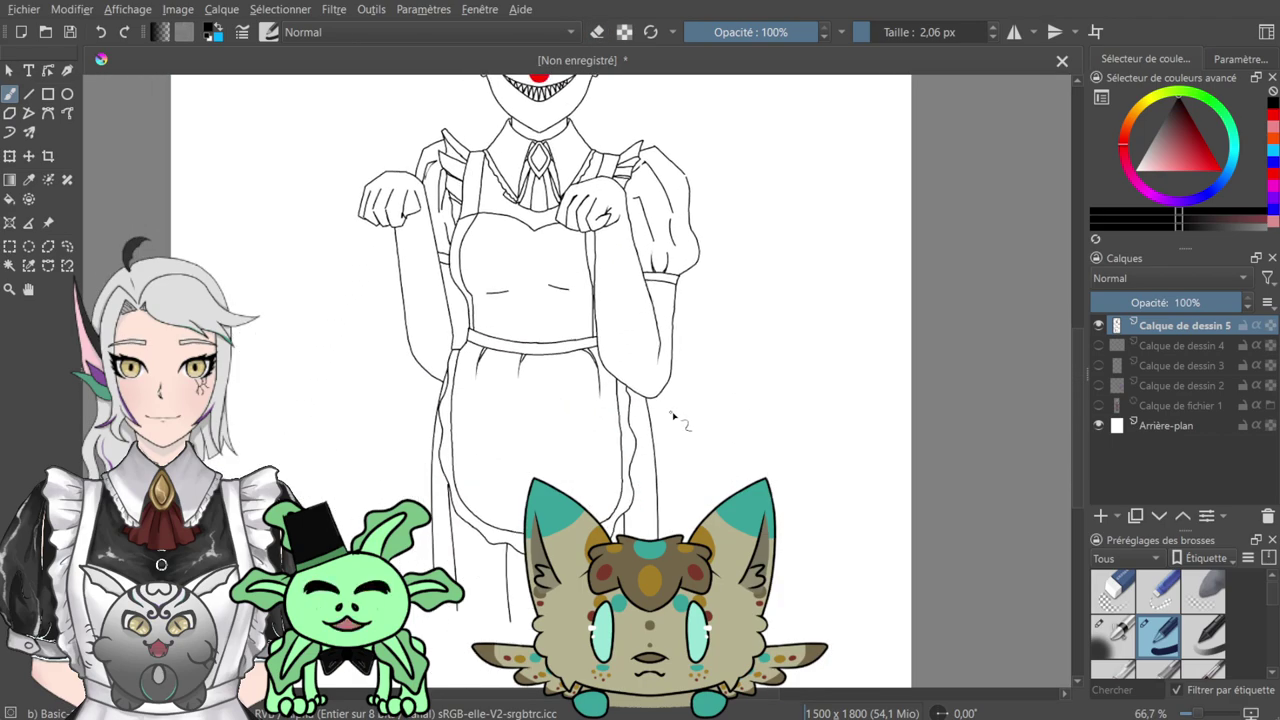
click(67, 114)
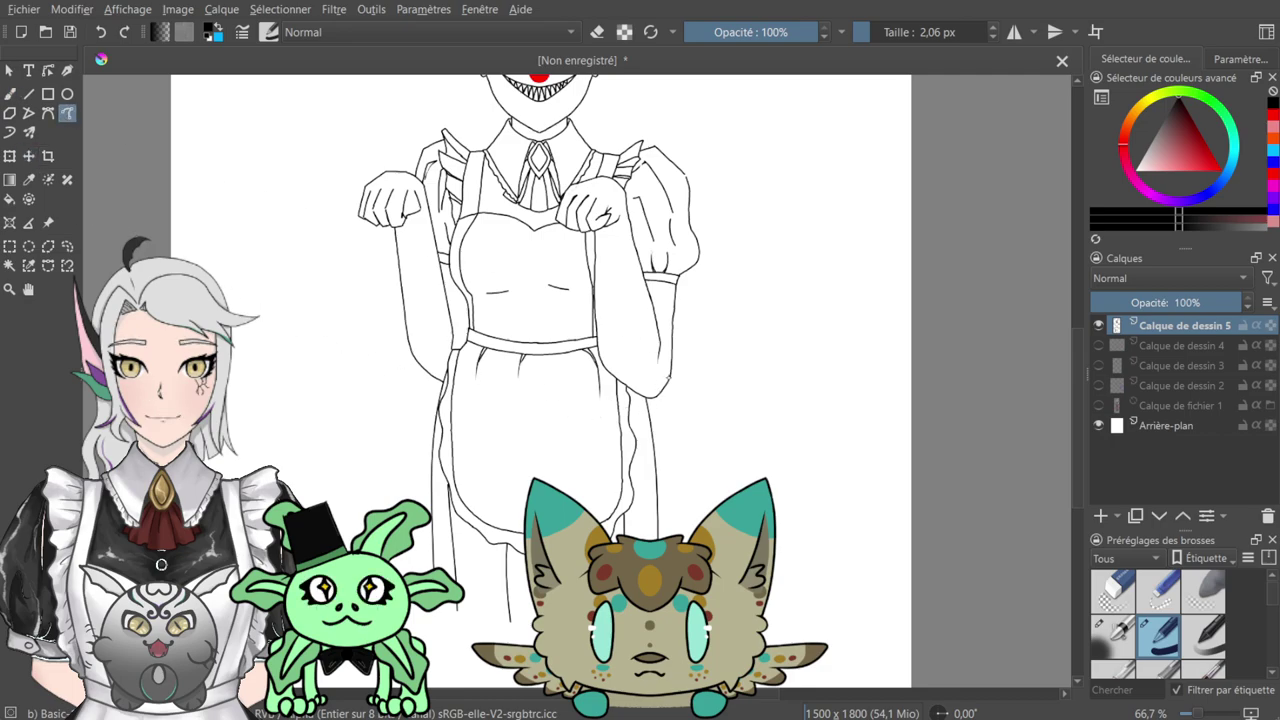
drag(701, 364, 713, 281)
drag(727, 140, 696, 111)
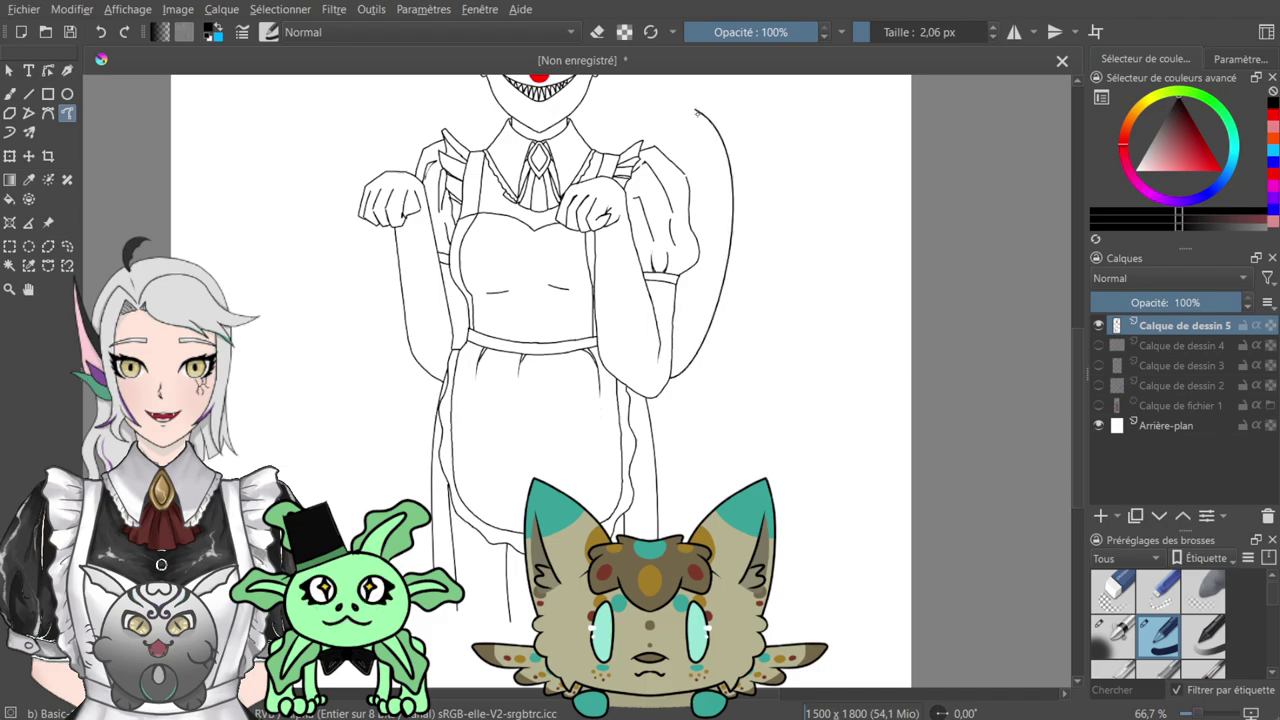
drag(668, 190, 584, 422)
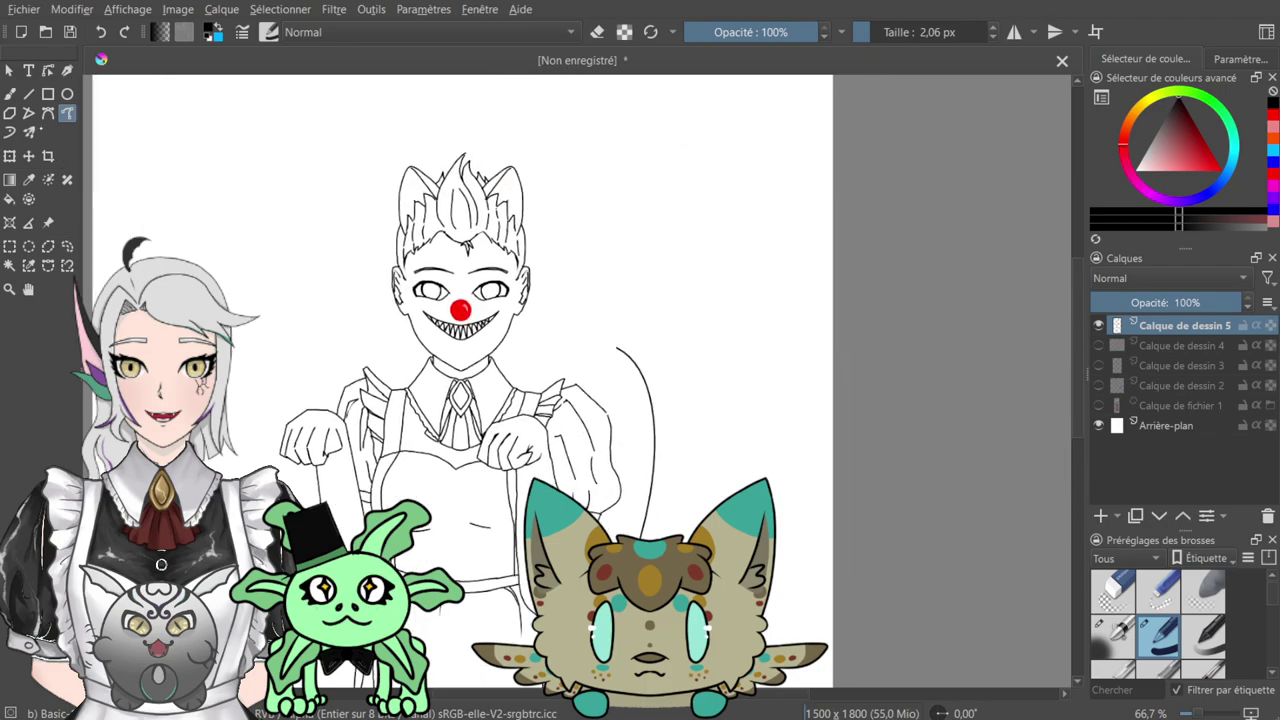
click(101, 32)
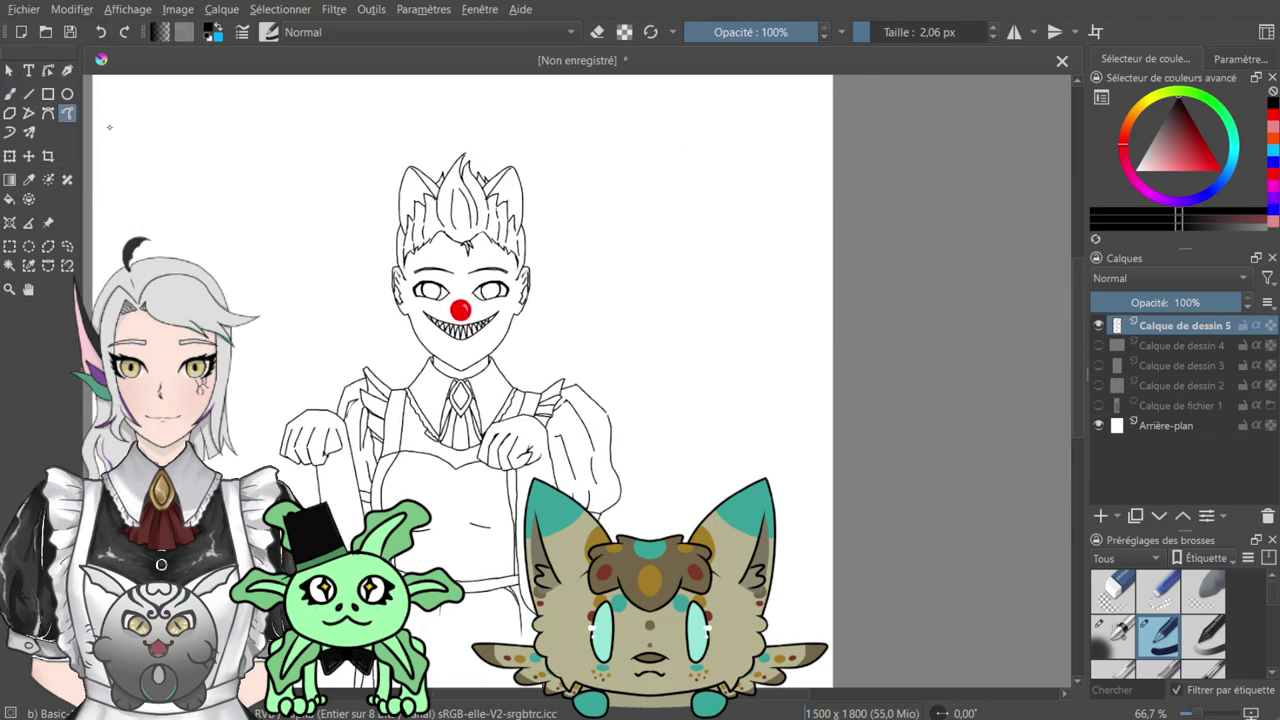
- Draw the tail's S-shaped outline with the freehand brush, rising from behind the elbow to a rounded tip beside the head
click(9, 93)
scroll(650, 390, down, 3)
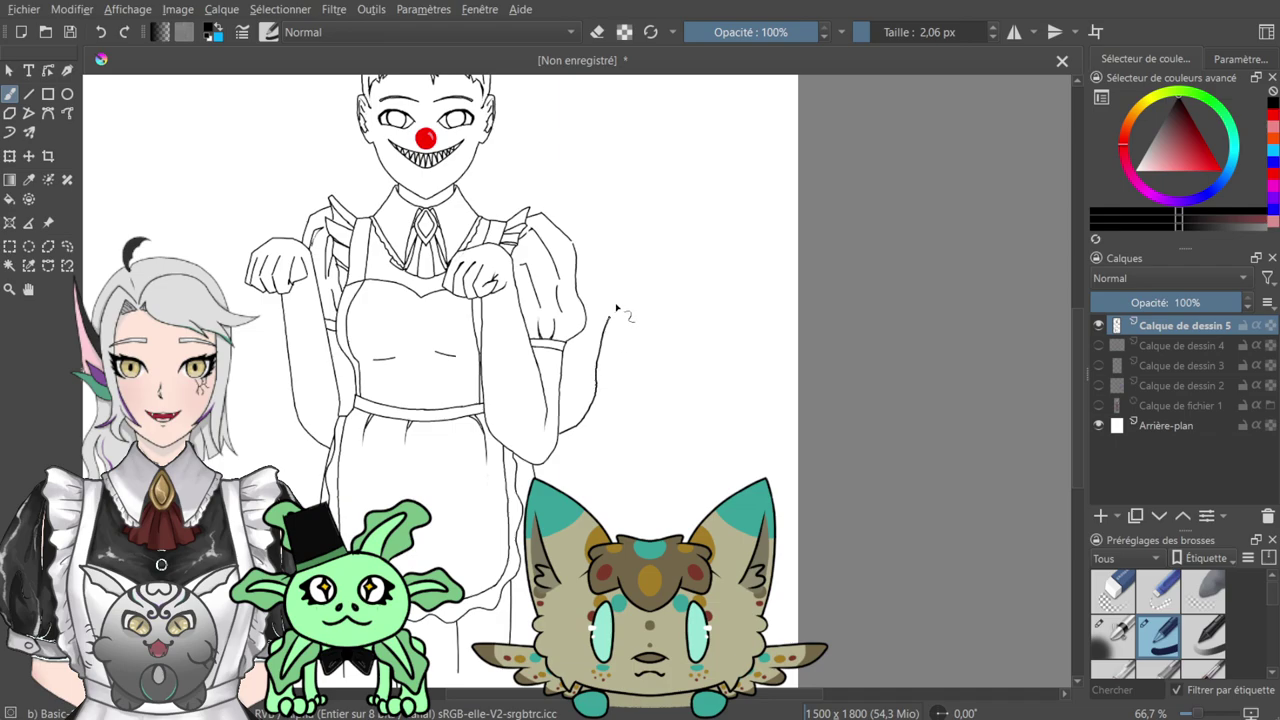
mouse_move(603, 238)
mouse_down()
mouse_move(595, 187)
mouse_move(636, 150)
mouse_up()
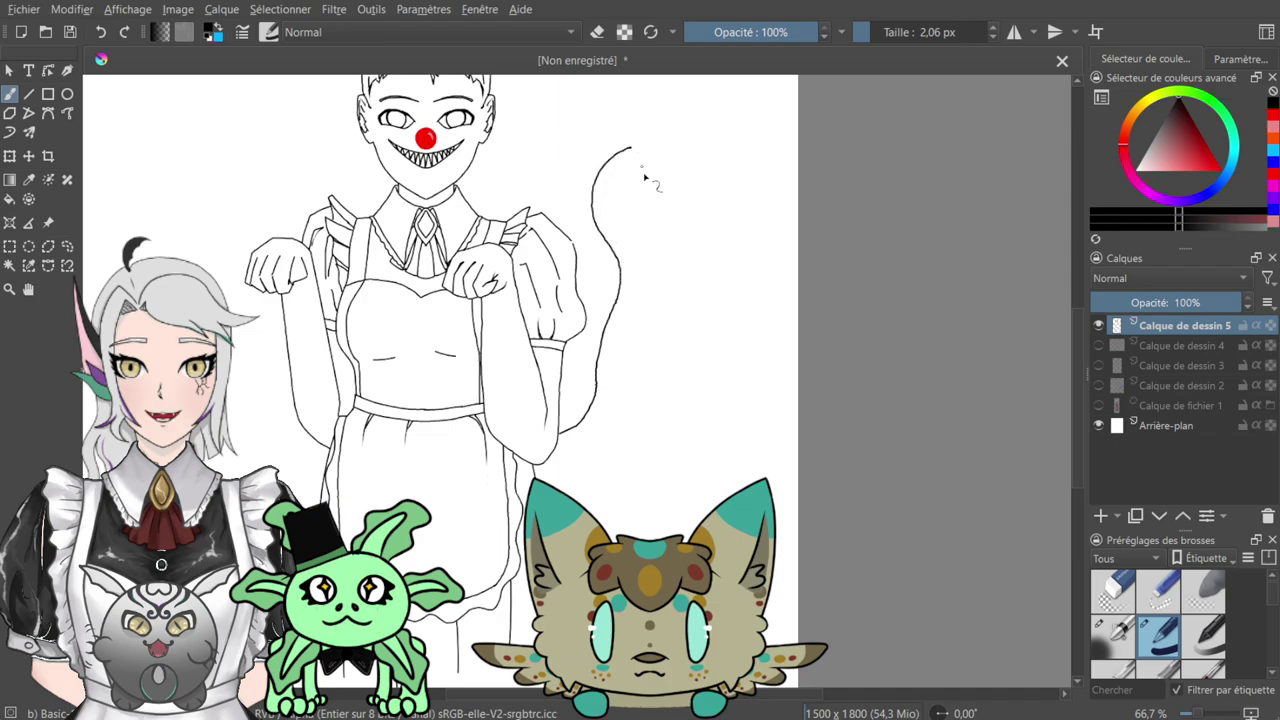
scroll(644, 175, up, 2)
scroll(666, 450, down, 1)
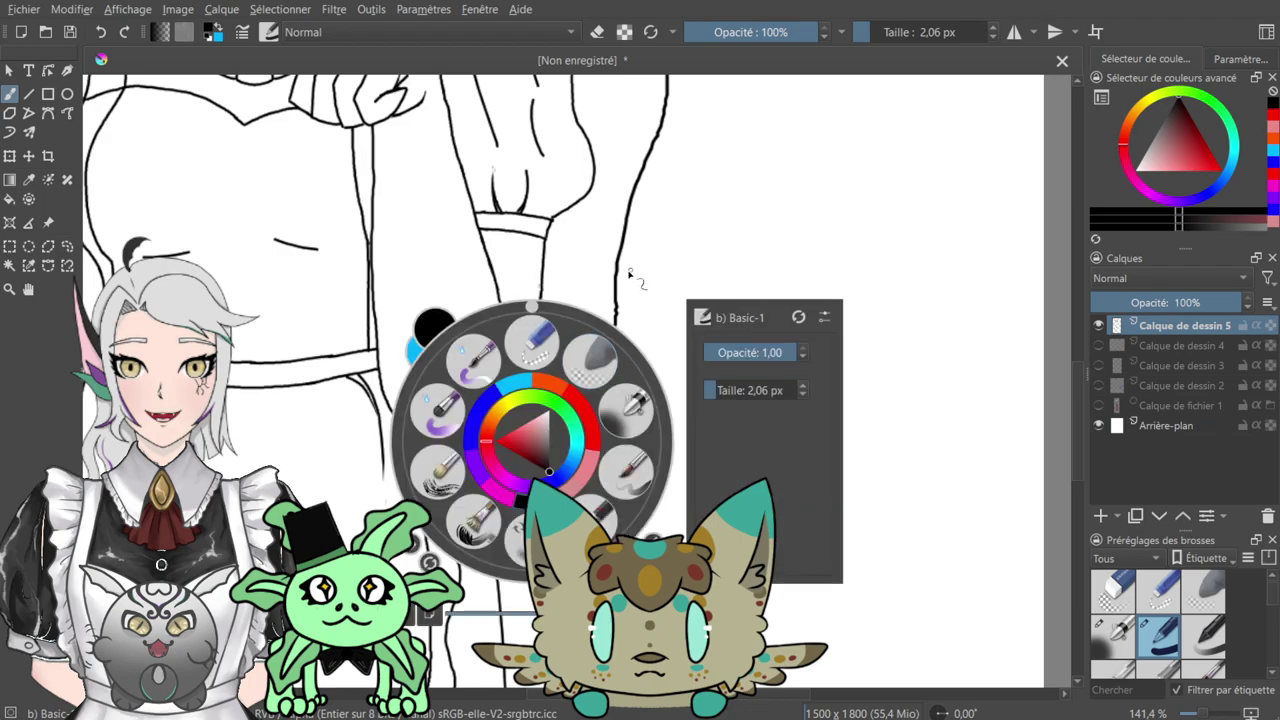
click(613, 265)
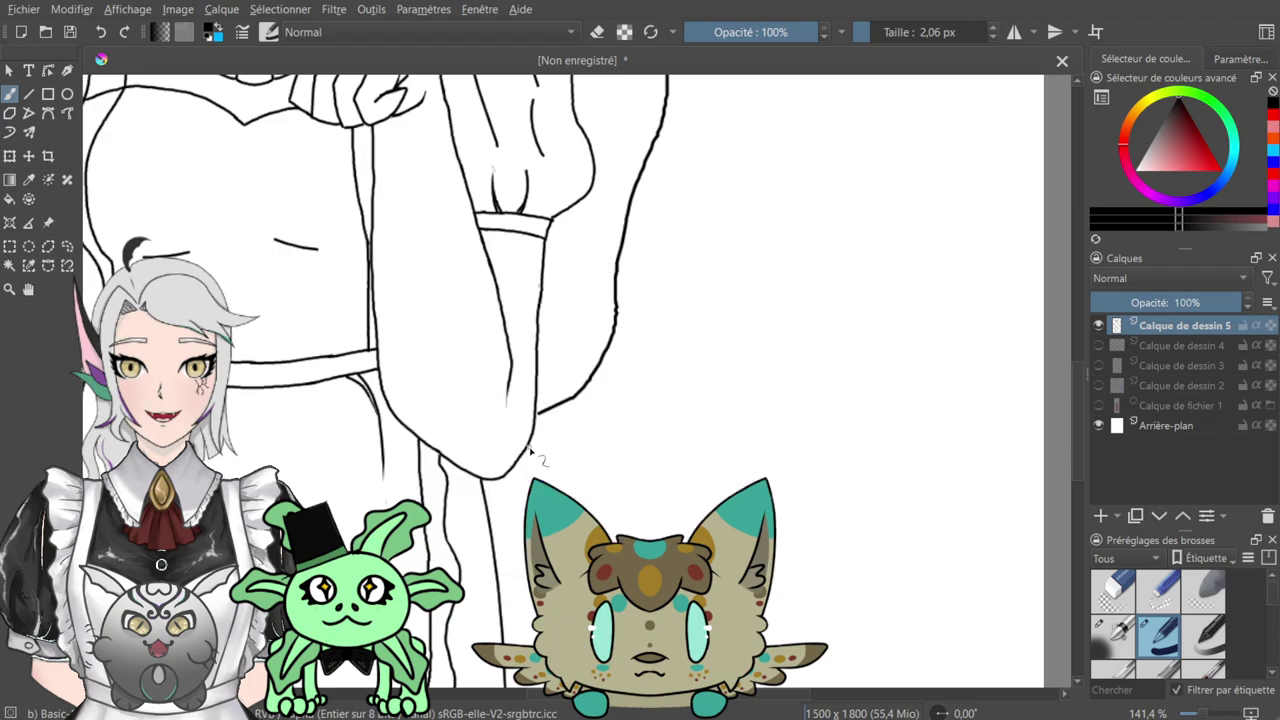
mouse_move(528, 446)
mouse_down()
mouse_move(608, 401)
mouse_move(626, 368)
mouse_move(697, 101)
mouse_move(590, 505)
mouse_up()
mouse_move(573, 231)
mouse_down()
mouse_move(598, 242)
mouse_move(530, 312)
mouse_move(527, 358)
mouse_move(582, 445)
mouse_move(588, 545)
mouse_up()
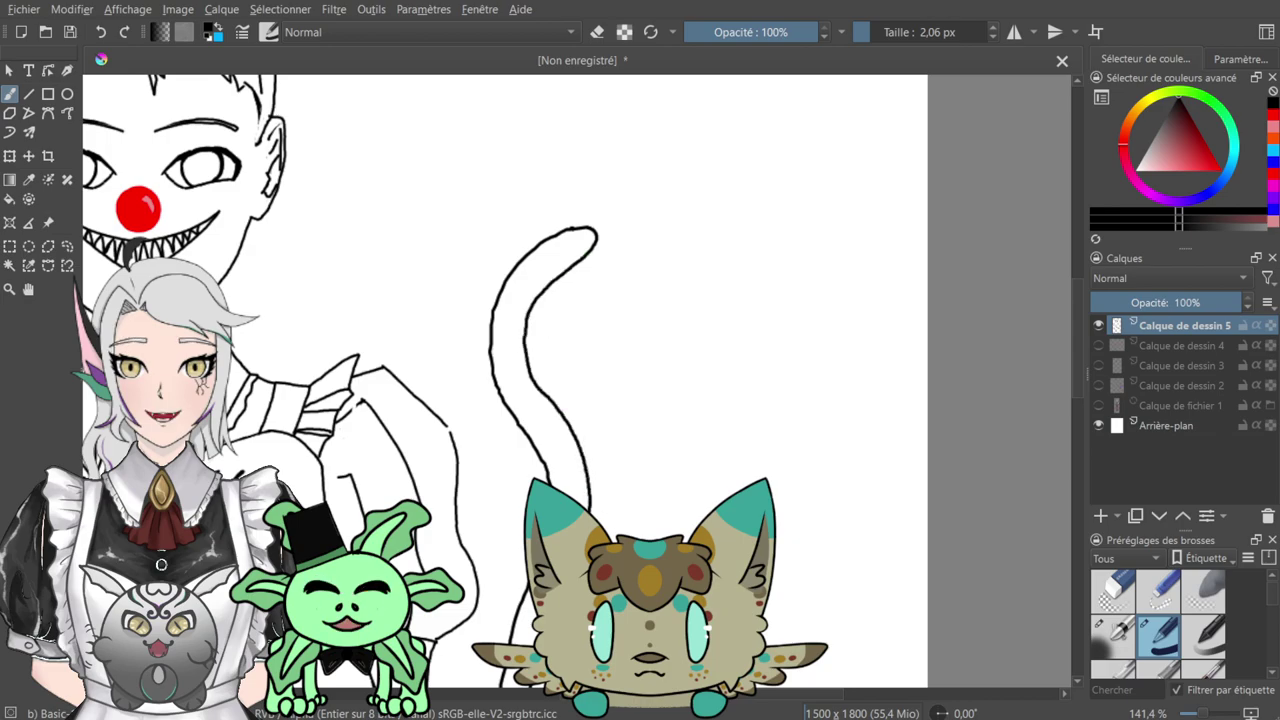
- Erase the middle stretch of the tail's outer edge and redraw it as a smooth curve parallel to the inner edge
key(ctrl+plus)
drag(634, 416, 637, 127)
key(e)
mouse_move(562, 252)
mouse_down()
mouse_move(592, 338)
mouse_move(583, 404)
mouse_up()
mouse_move(581, 326)
mouse_down()
mouse_move(584, 362)
mouse_move(595, 353)
mouse_move(585, 310)
mouse_move(558, 271)
mouse_move(594, 171)
mouse_move(563, 255)
mouse_move(522, 206)
mouse_move(570, 270)
mouse_up()
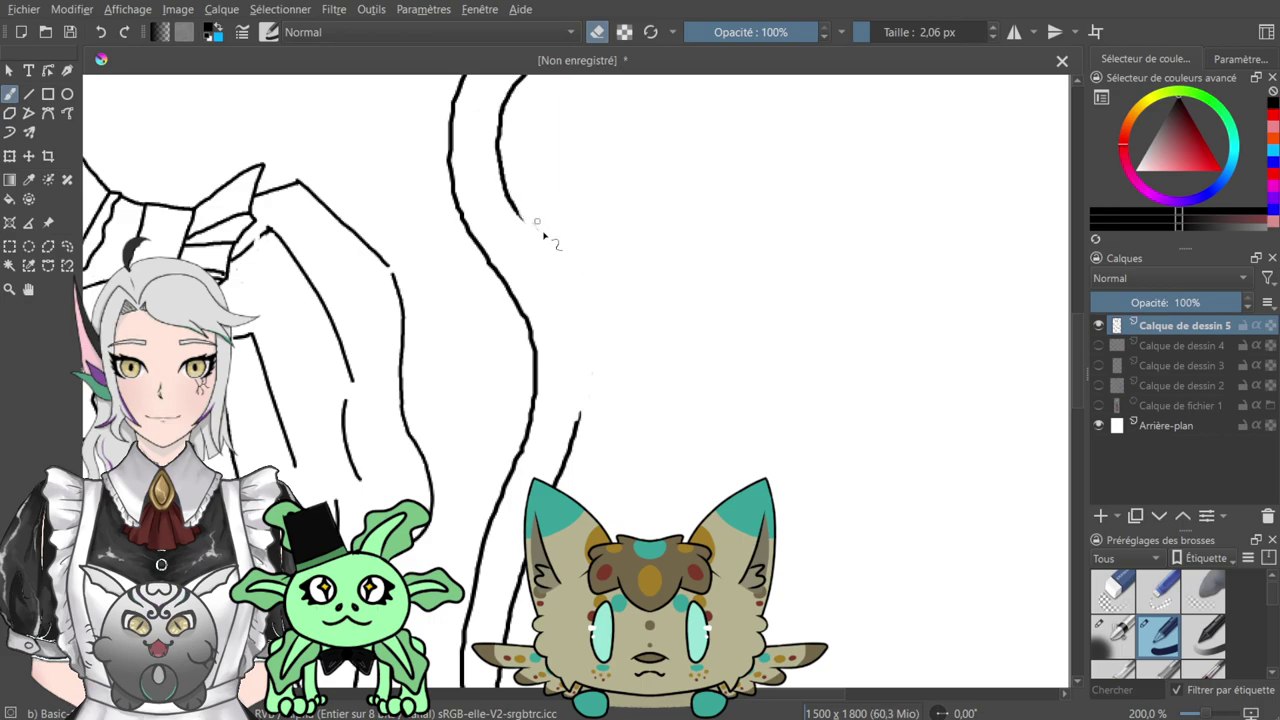
key(e)
mouse_move(516, 214)
mouse_down()
mouse_move(582, 316)
mouse_move(591, 414)
mouse_move(580, 429)
mouse_up()
scroll(766, 314, down, 1)
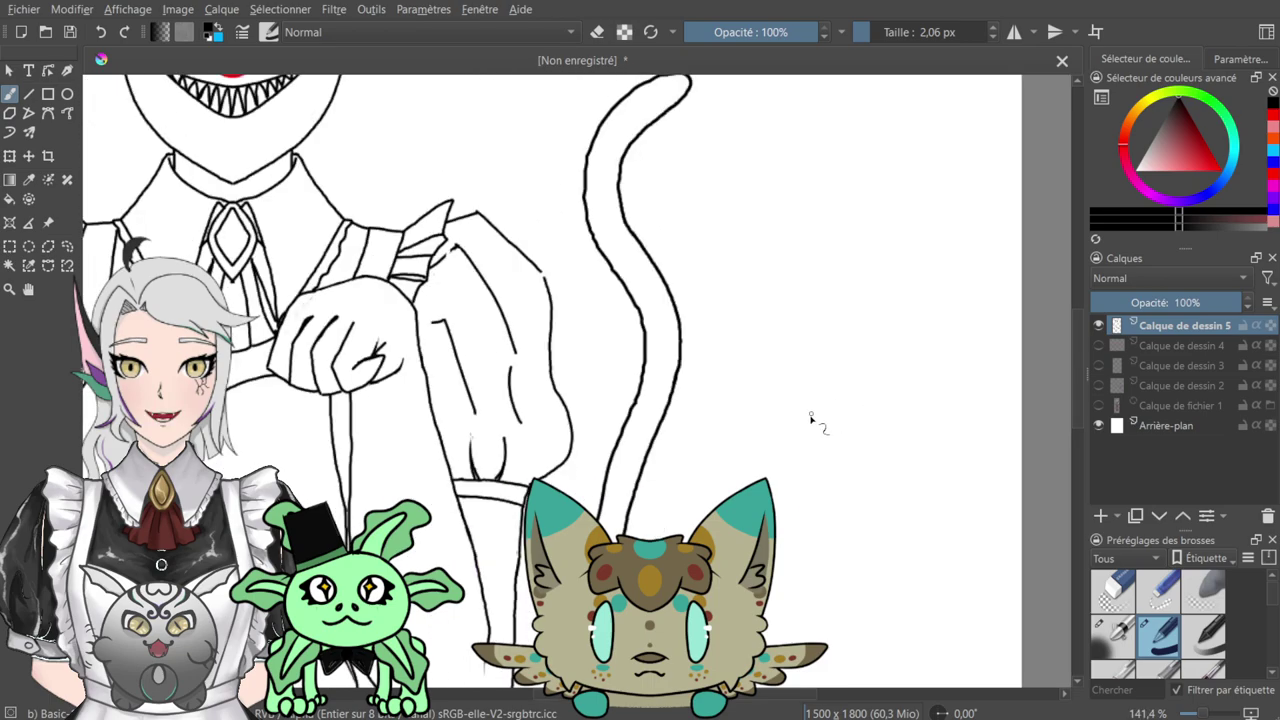
- Bring the whole figure into view and save the document as Fab maid creepy.kra
scroll(814, 423, down, 4)
scroll(792, 431, up, 1)
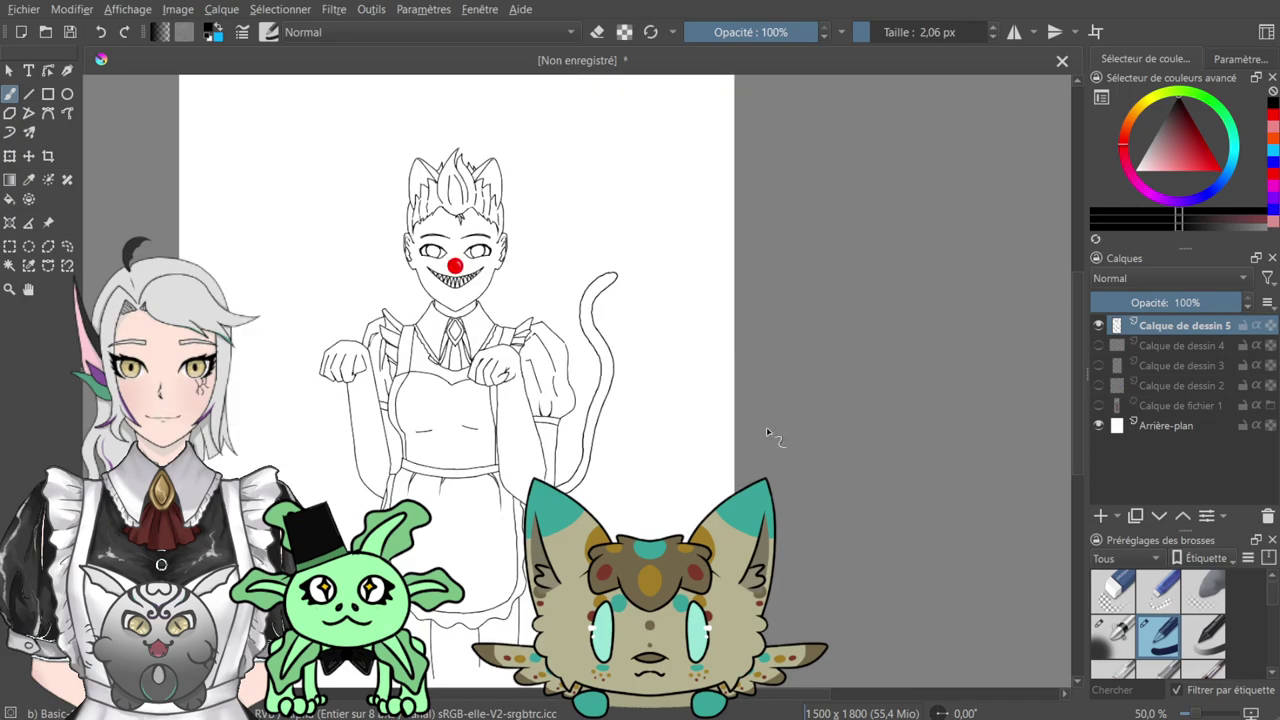
drag(671, 371, 903, 326)
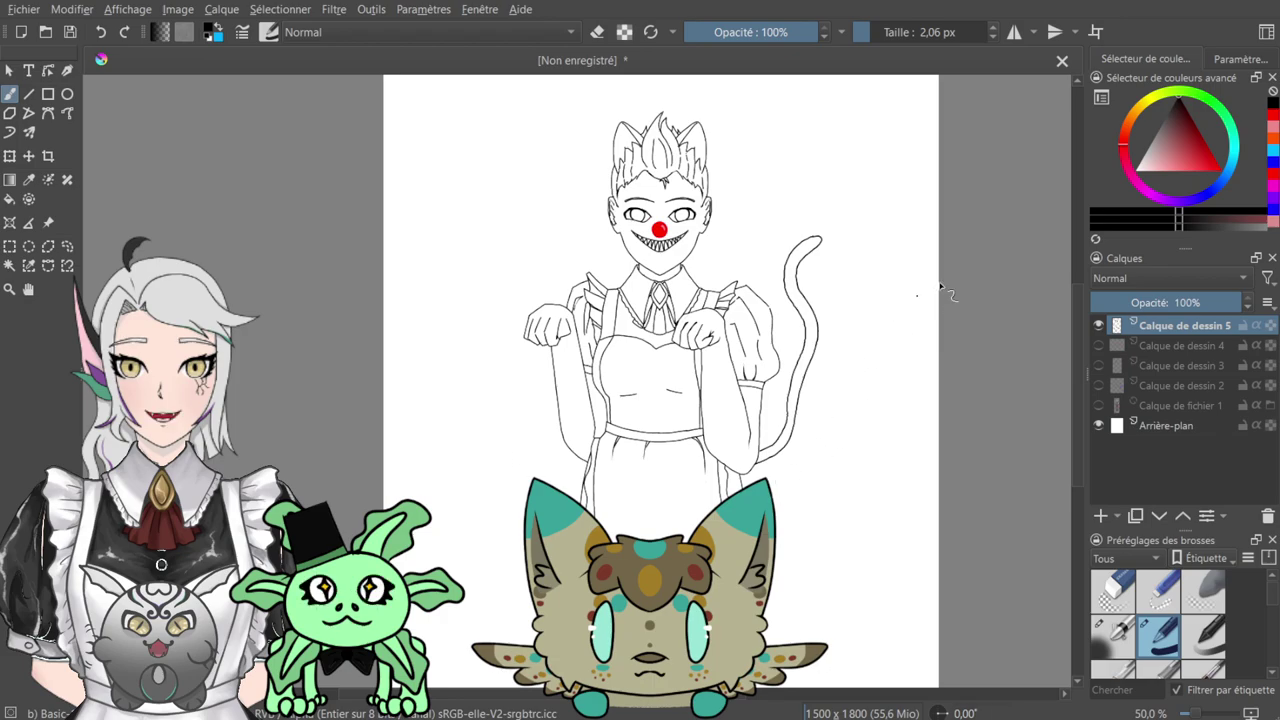
mouse_move(1079, 296)
mouse_down()
mouse_move(1079, 319)
mouse_move(1079, 276)
mouse_move(1079, 287)
mouse_up()
scroll(161, 565, down, 1)
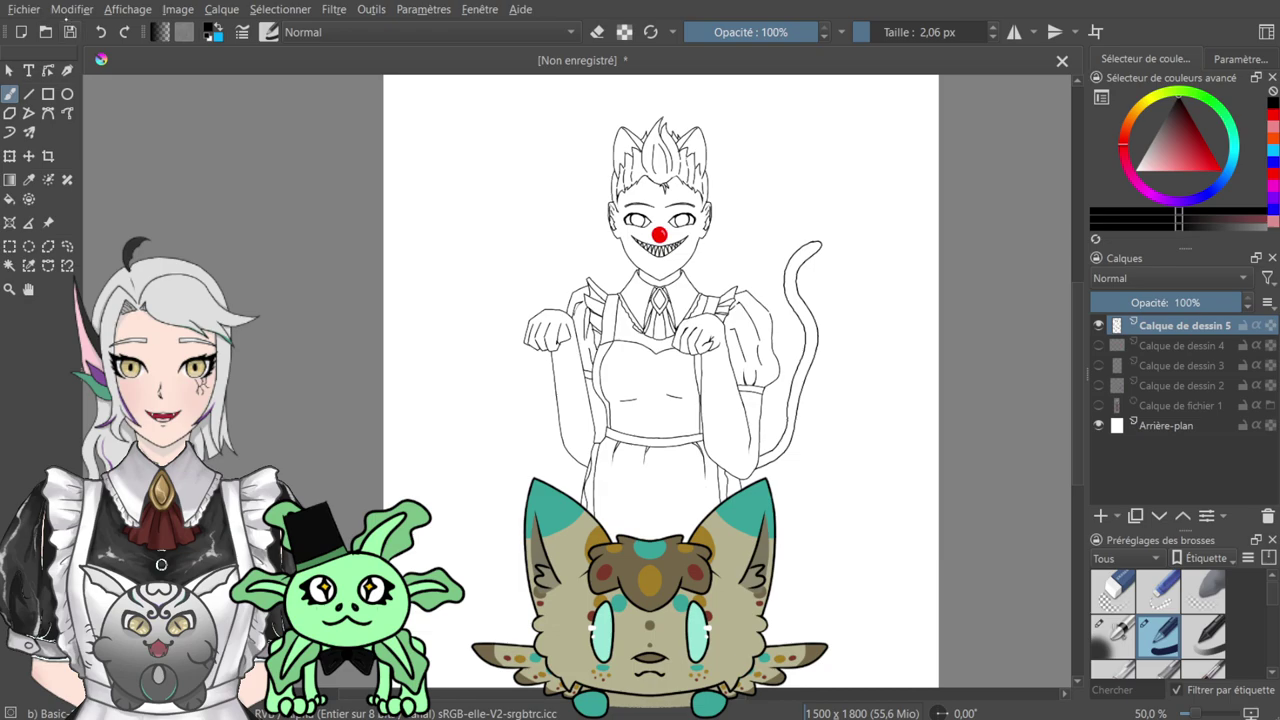
click(25, 10)
click(267, 138)
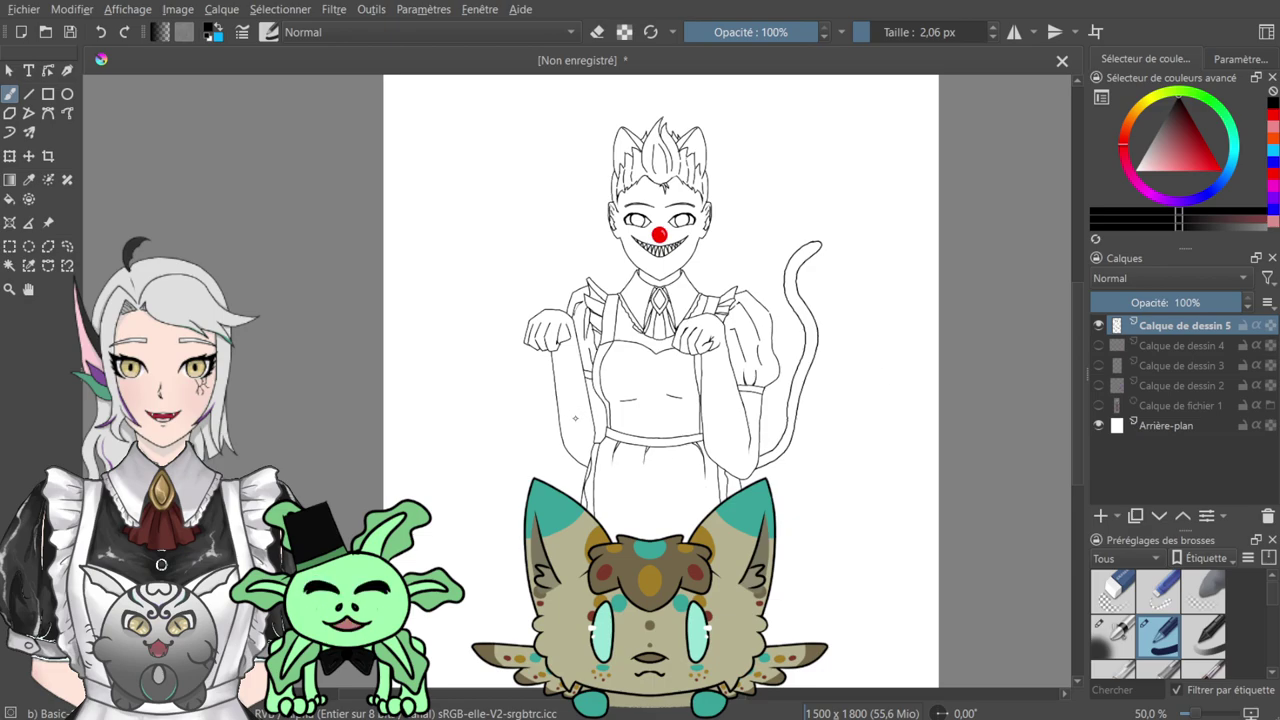
key(Return)
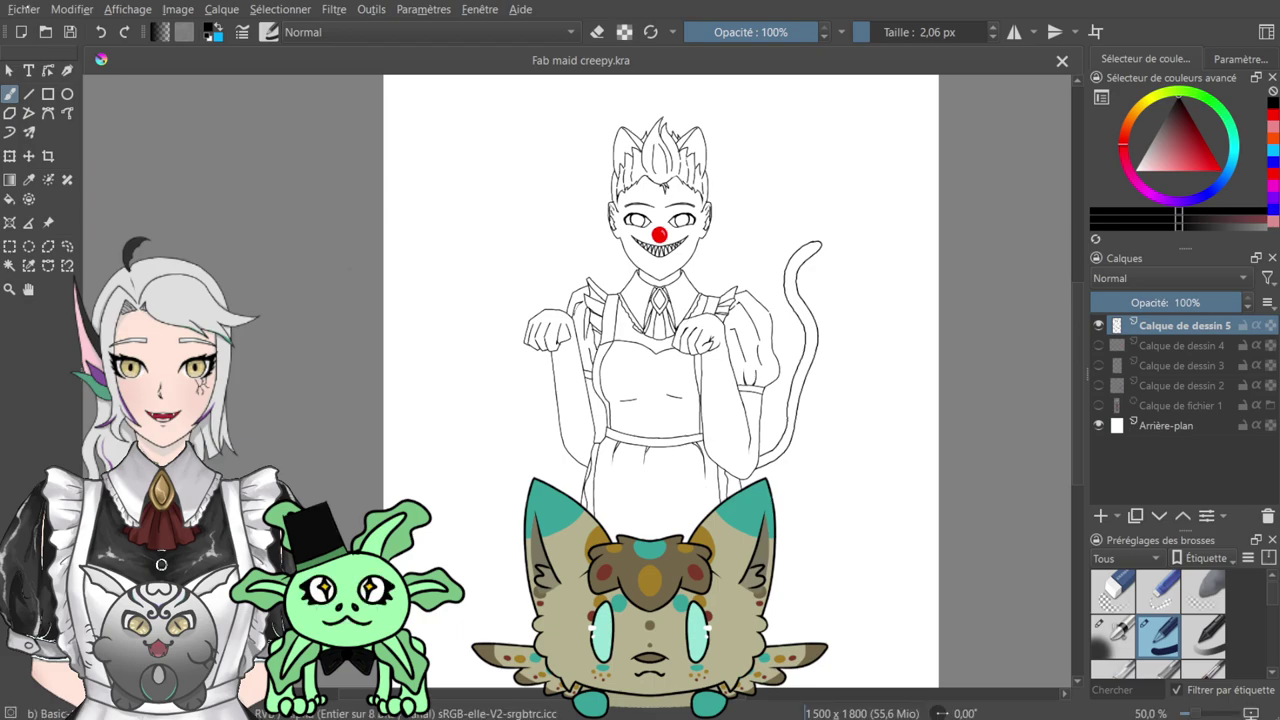
- Export a copy of the saved drawing
key(alt)
key(alt)
key(ctrl+s)
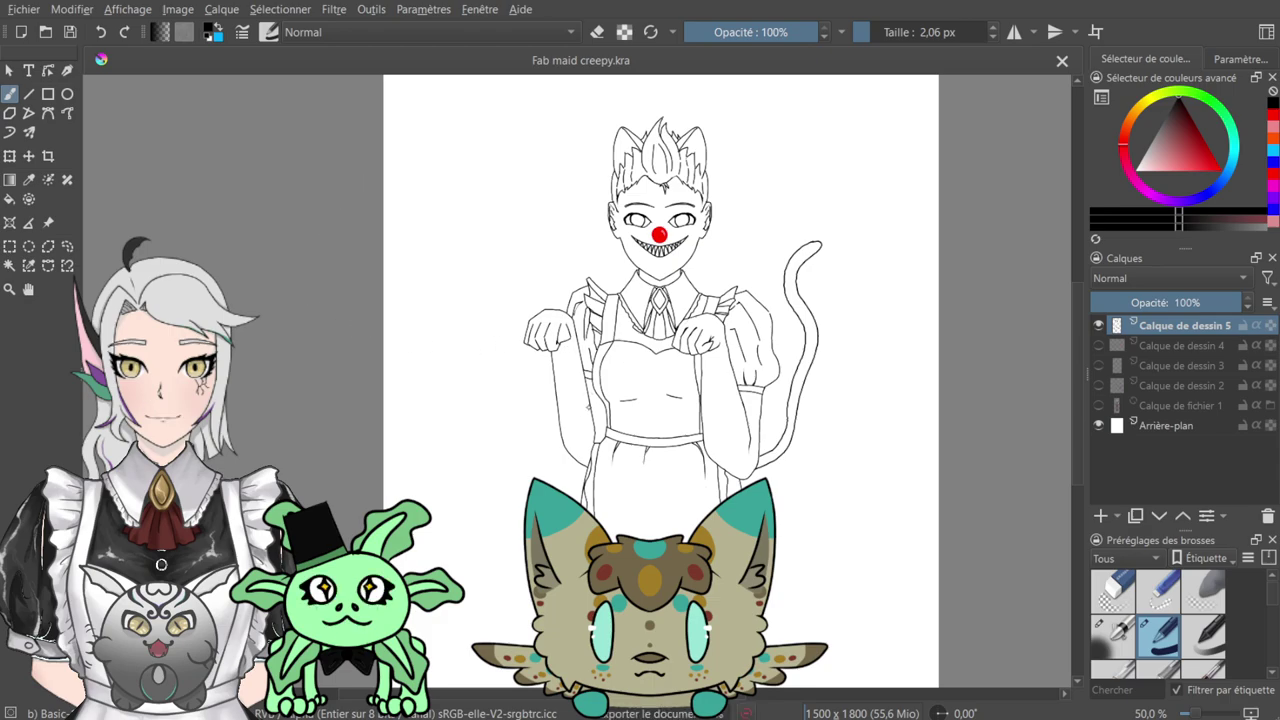
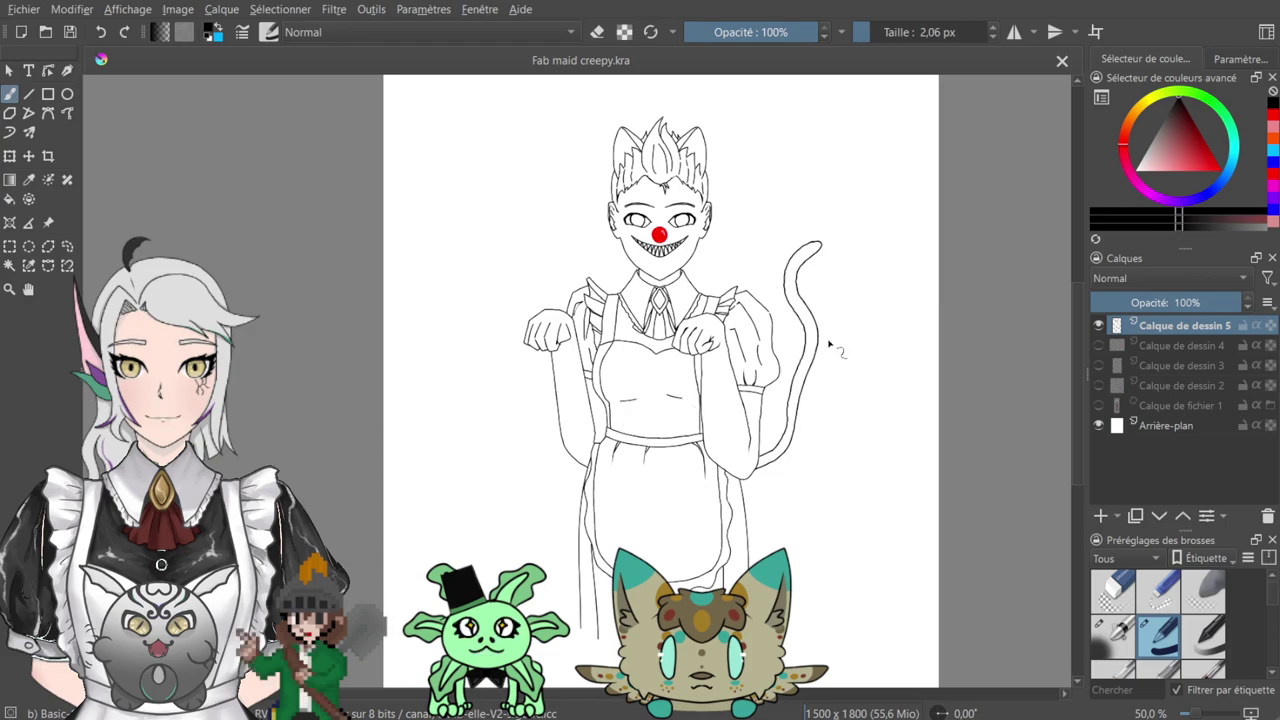
- Set the brush size to 32,91 px and try a stroke on the face, then undo it
key(plus)
key(plus)
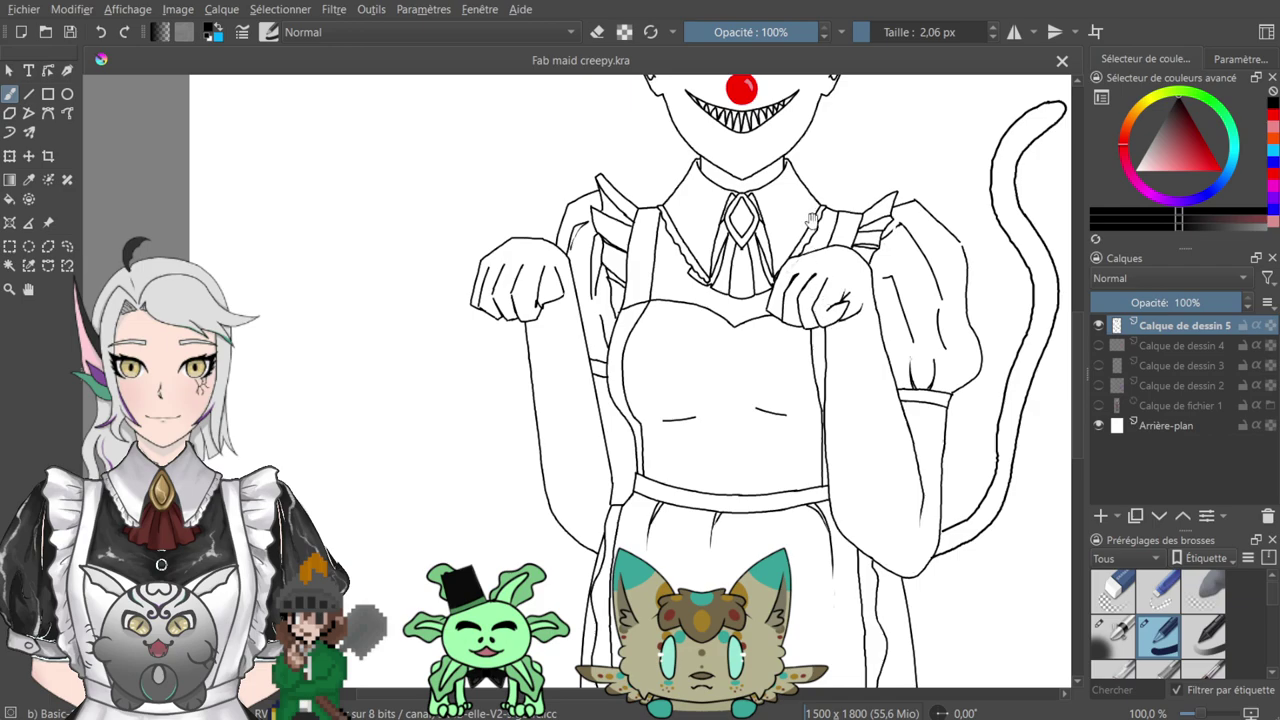
drag(815, 330, 792, 372)
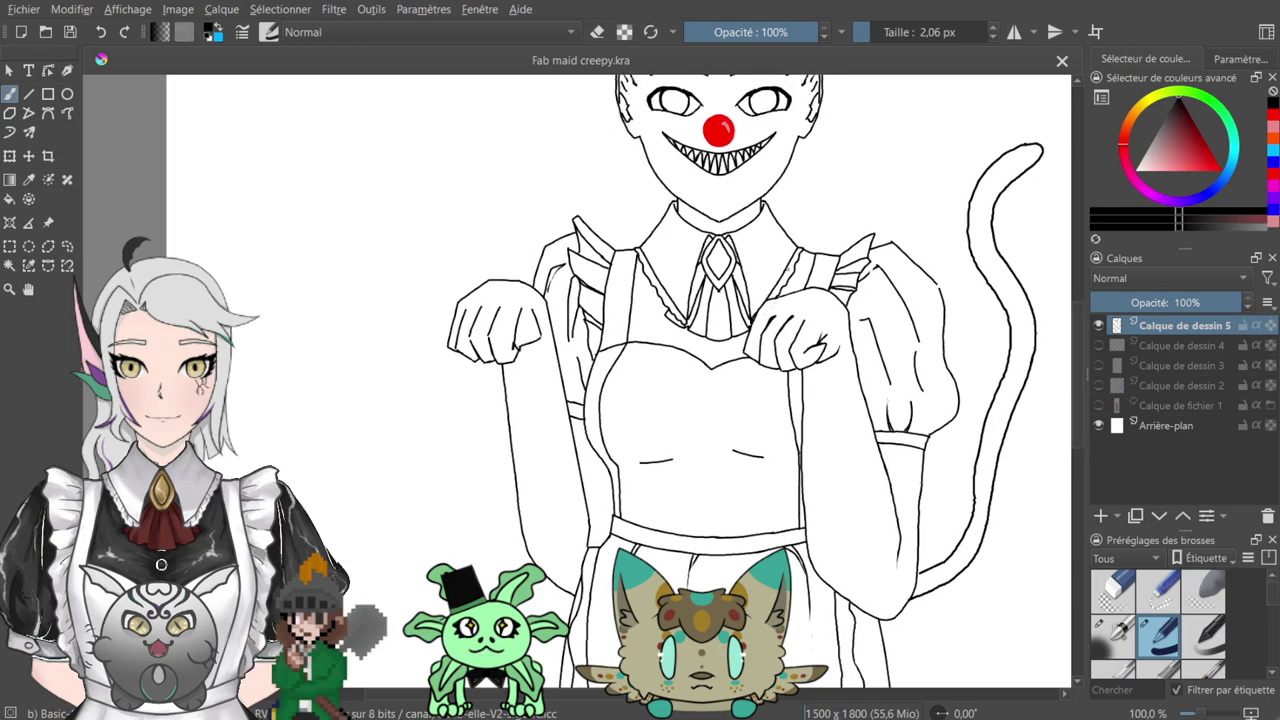
drag(793, 230, 700, 422)
click(895, 31)
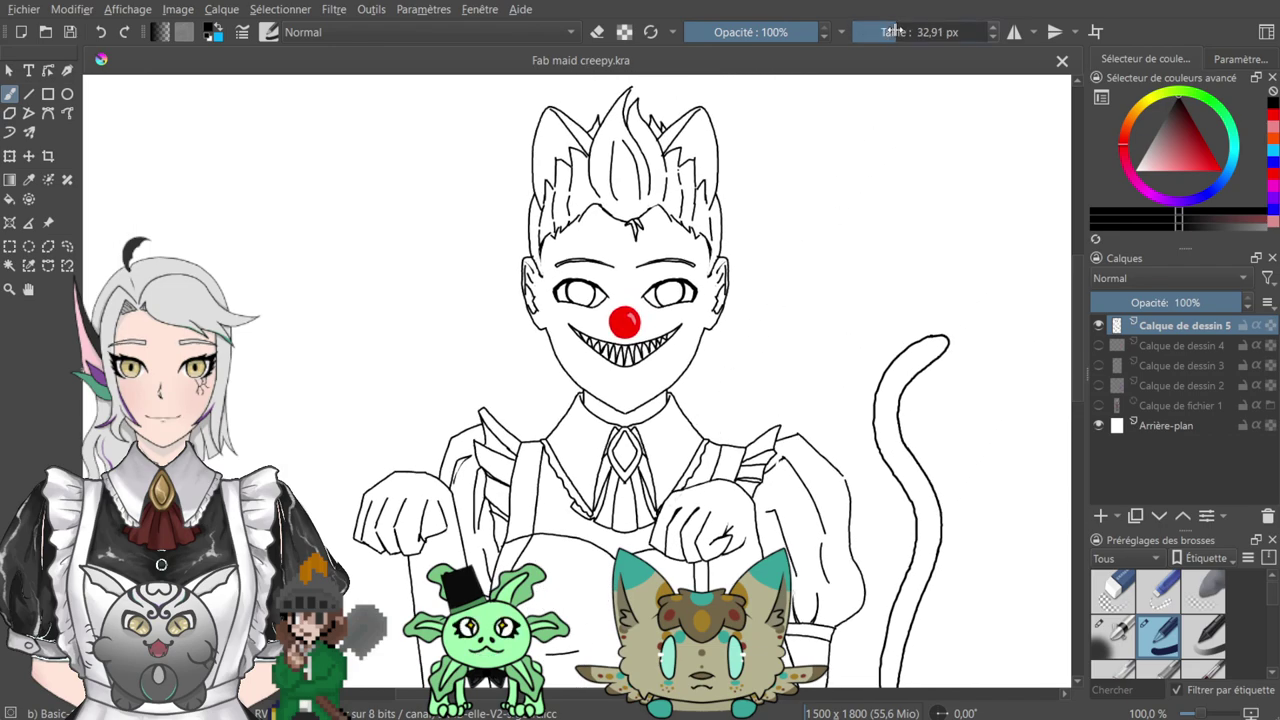
drag(895, 32, 899, 32)
scroll(834, 306, up, 5)
mouse_move(594, 313)
mouse_down()
mouse_move(600, 280)
mouse_move(585, 320)
mouse_up()
key(ctrl+z)
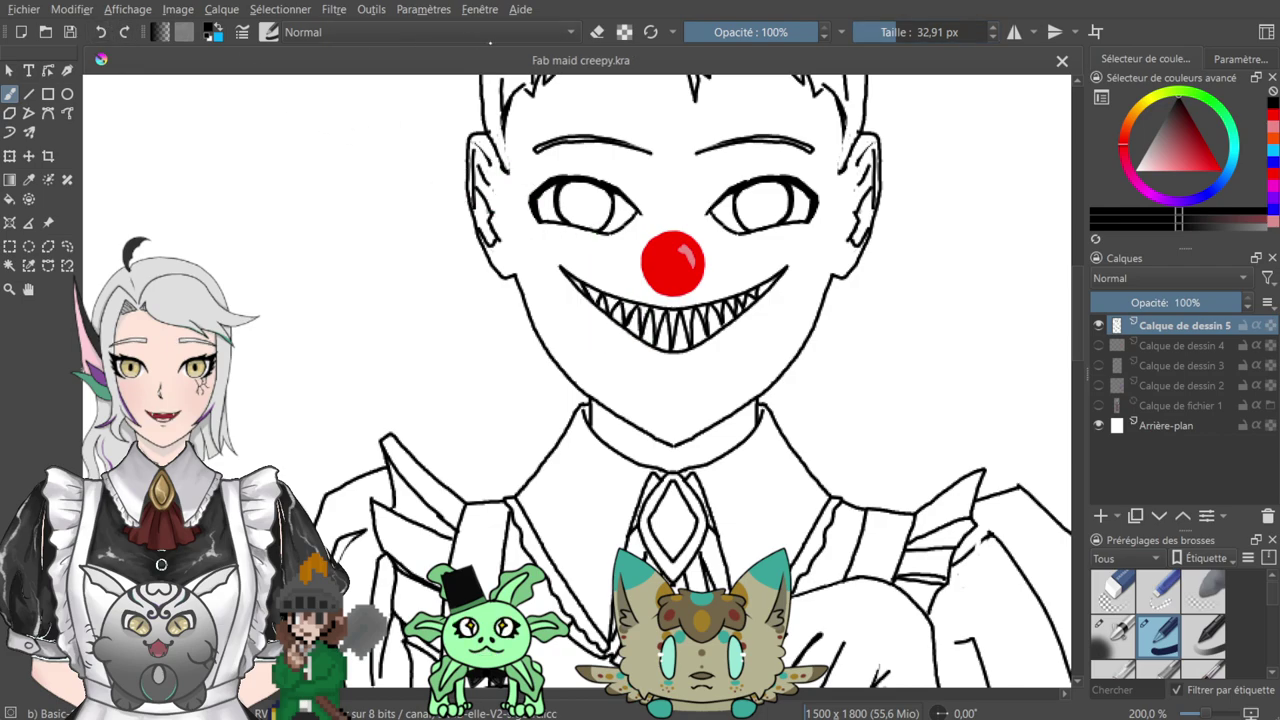
- Erase the red clown nose and the toothed grin from the face
key(e)
mouse_move(575, 282)
mouse_down()
mouse_move(600, 309)
mouse_move(665, 332)
mouse_move(771, 277)
mouse_move(677, 257)
mouse_move(688, 280)
mouse_move(675, 276)
mouse_up()
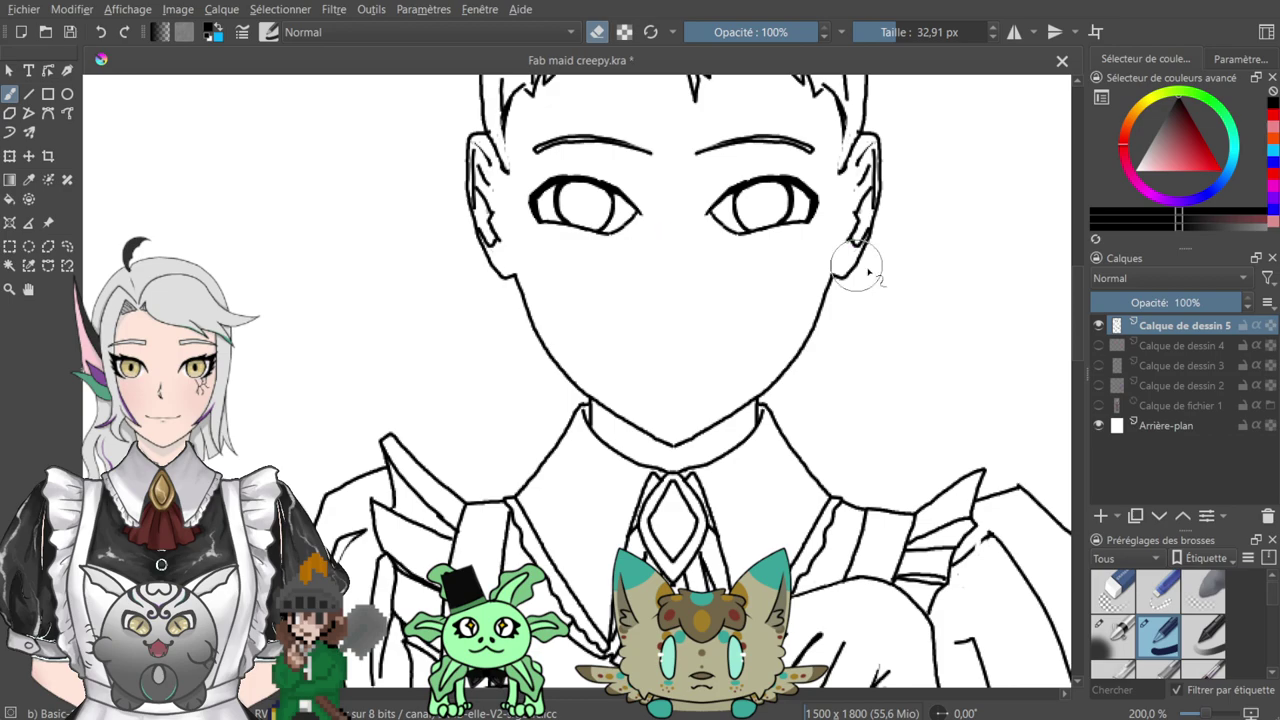
key(minus)
key(minus)
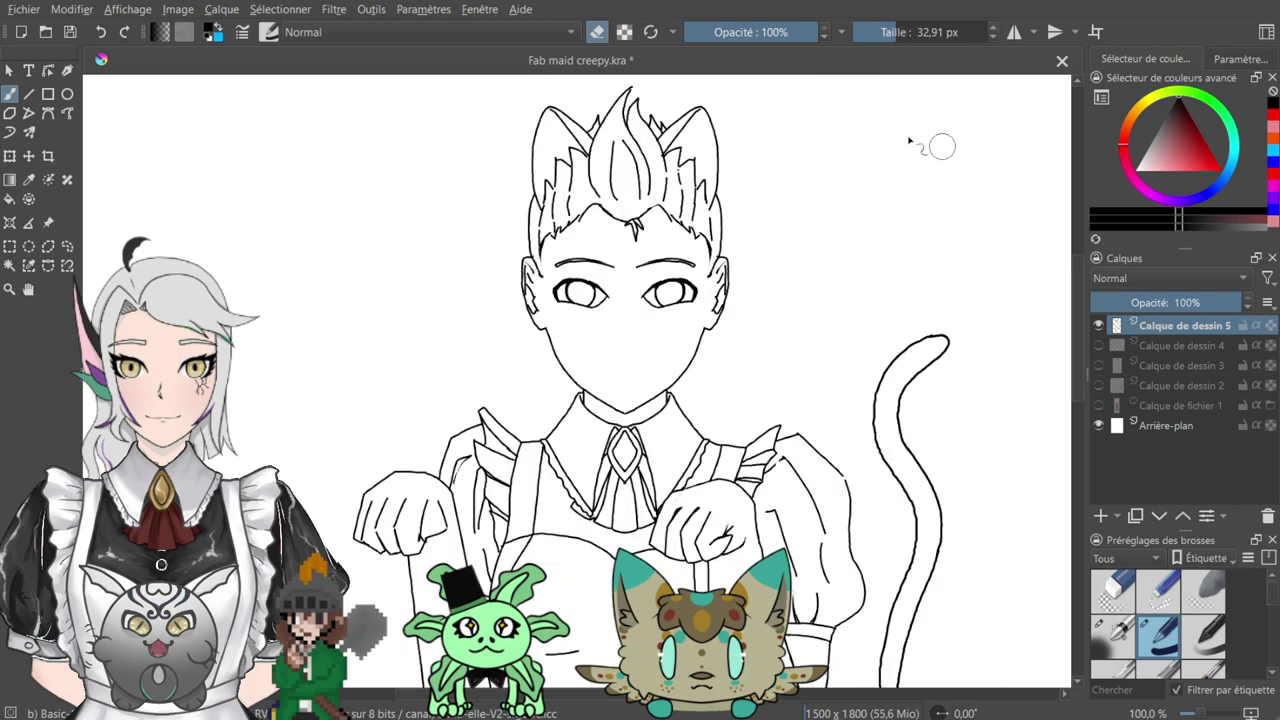
key(plus)
key(plus)
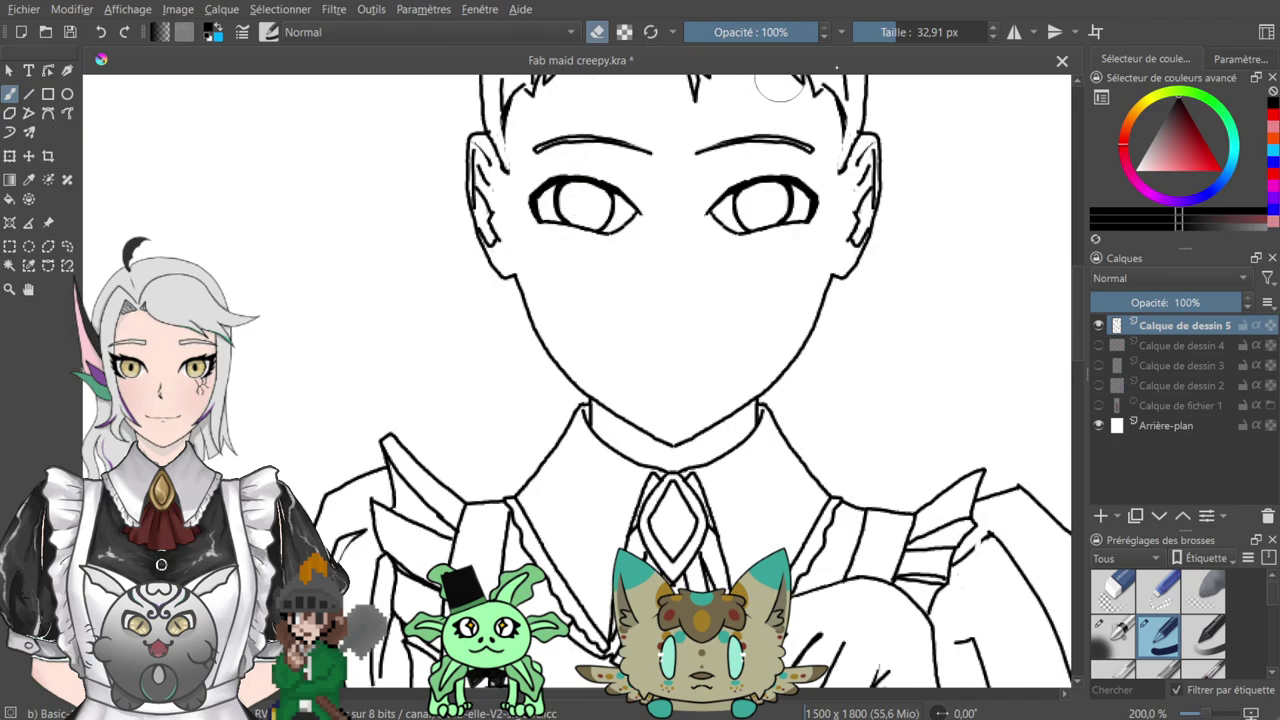
- Set the brush size to 1,36 px and enable horizontal mirror painting with the axis aligned on the centre of the face
drag(893, 32, 866, 31)
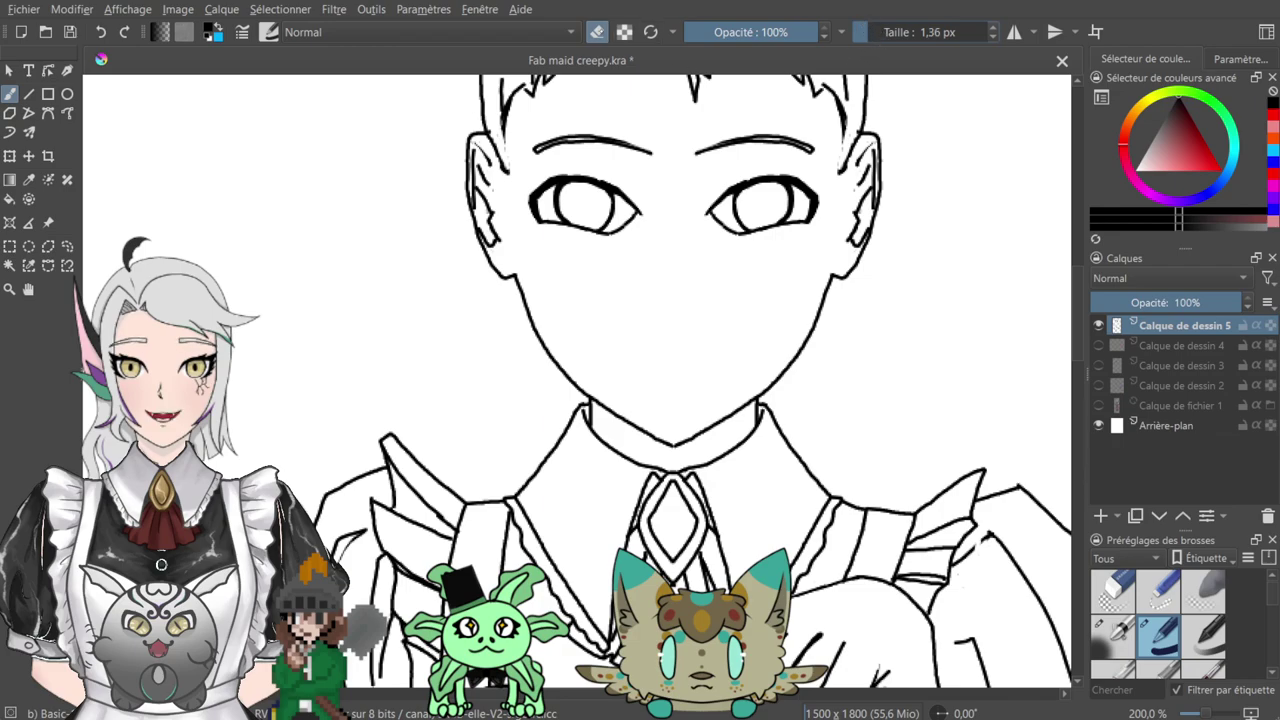
key(e)
click(1014, 32)
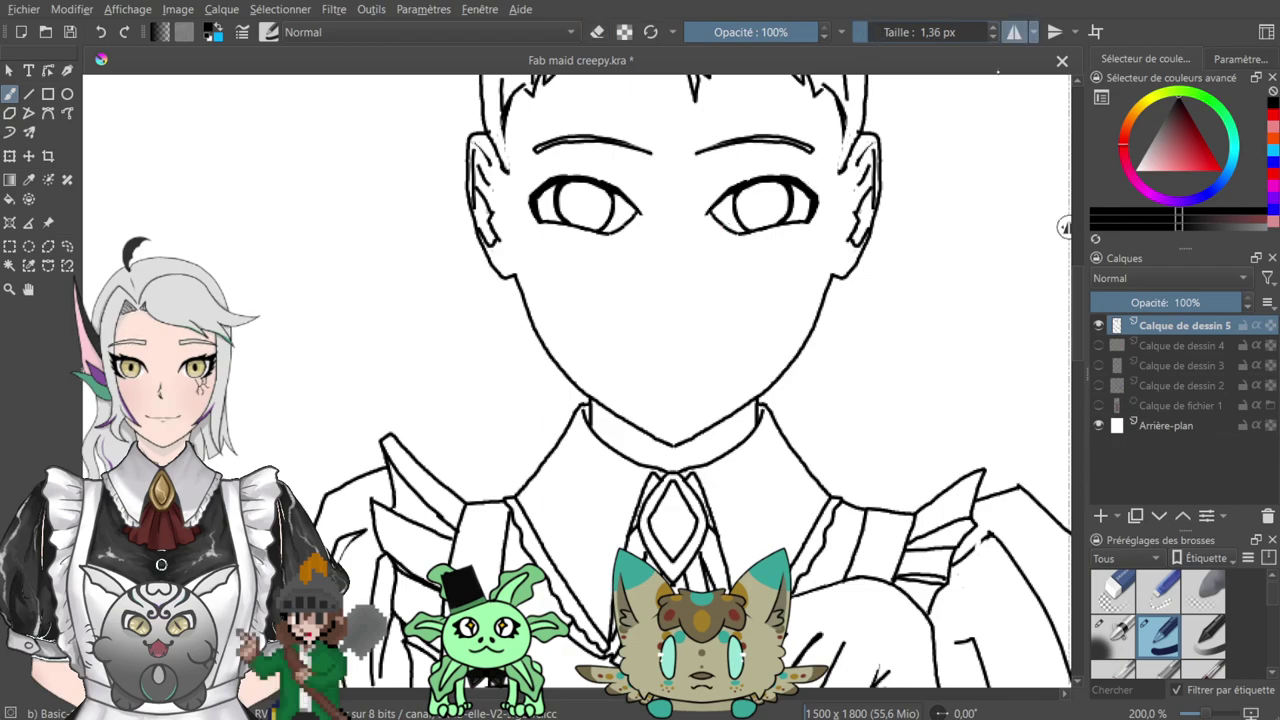
drag(1064, 227, 672, 241)
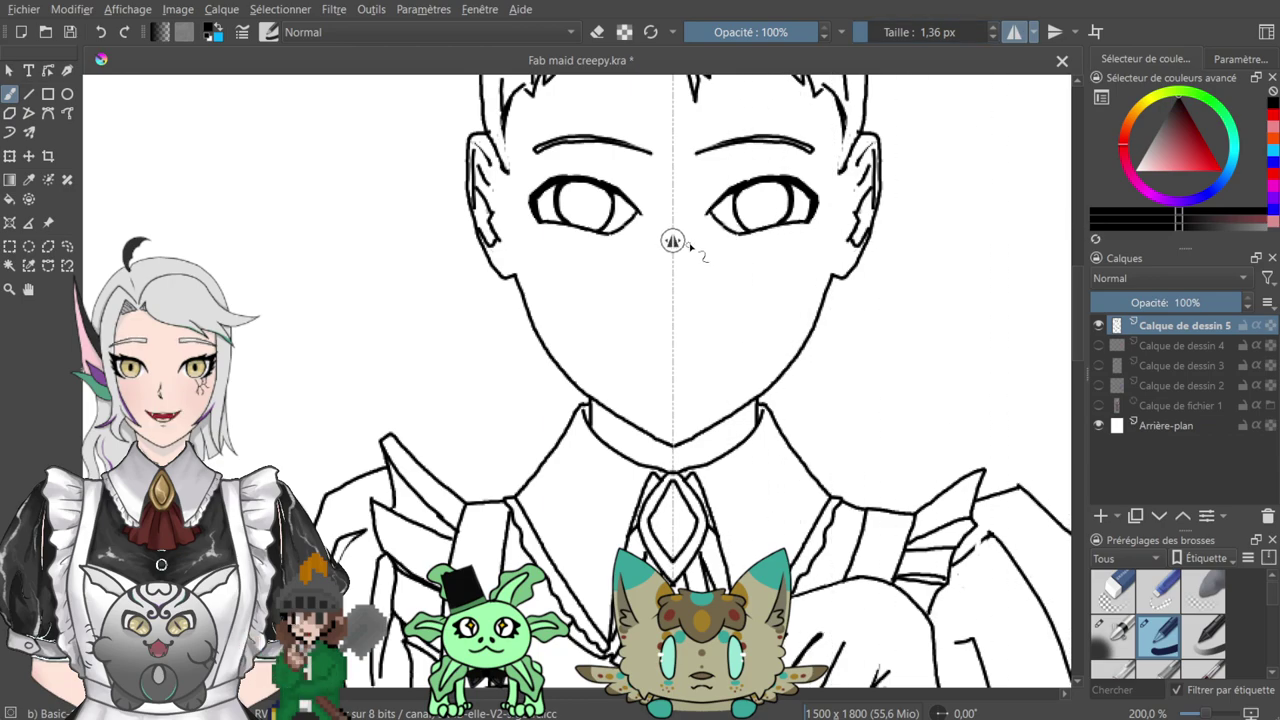
key(plus)
key(plus)
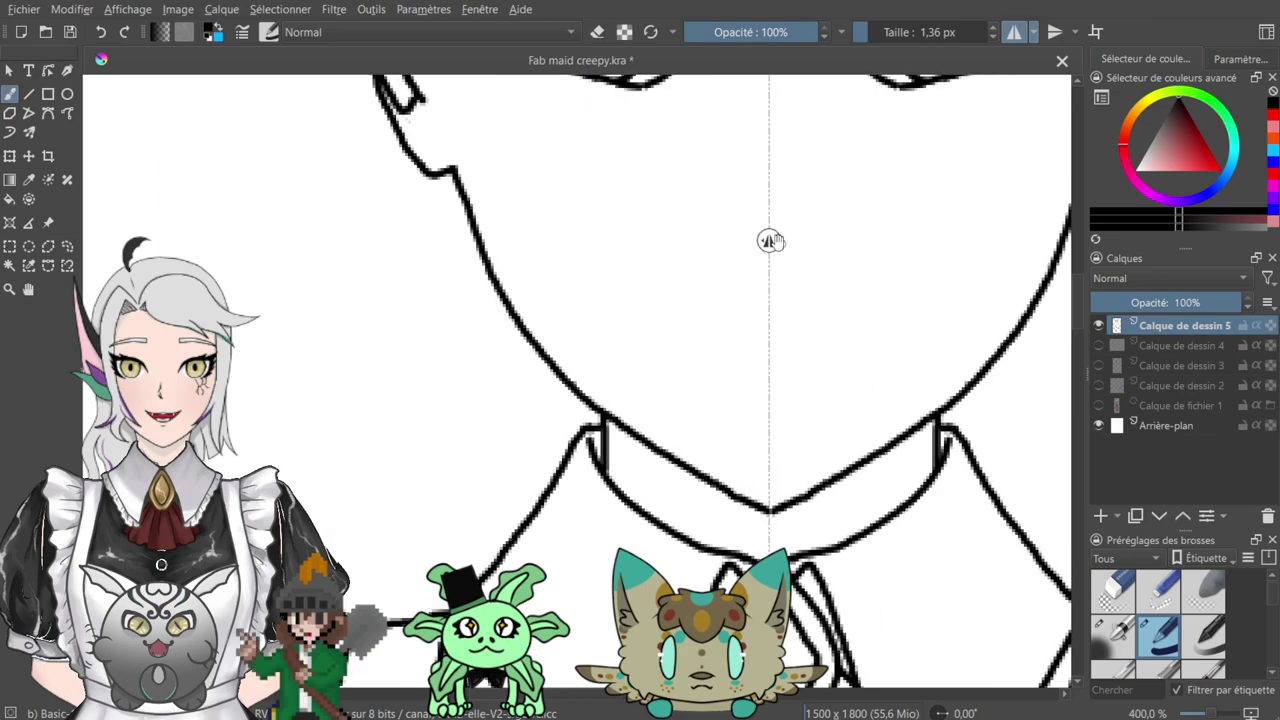
mouse_move(769, 240)
mouse_down()
mouse_move(800, 239)
mouse_move(770, 244)
mouse_up()
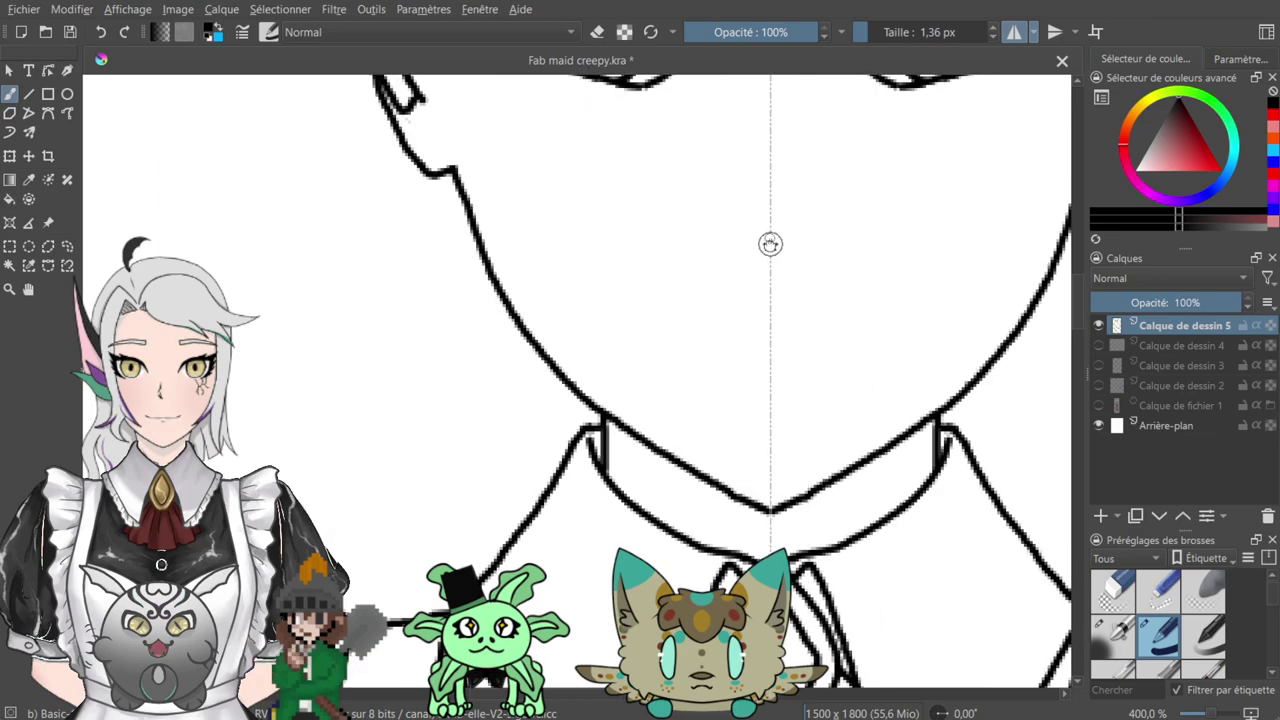
key(minus)
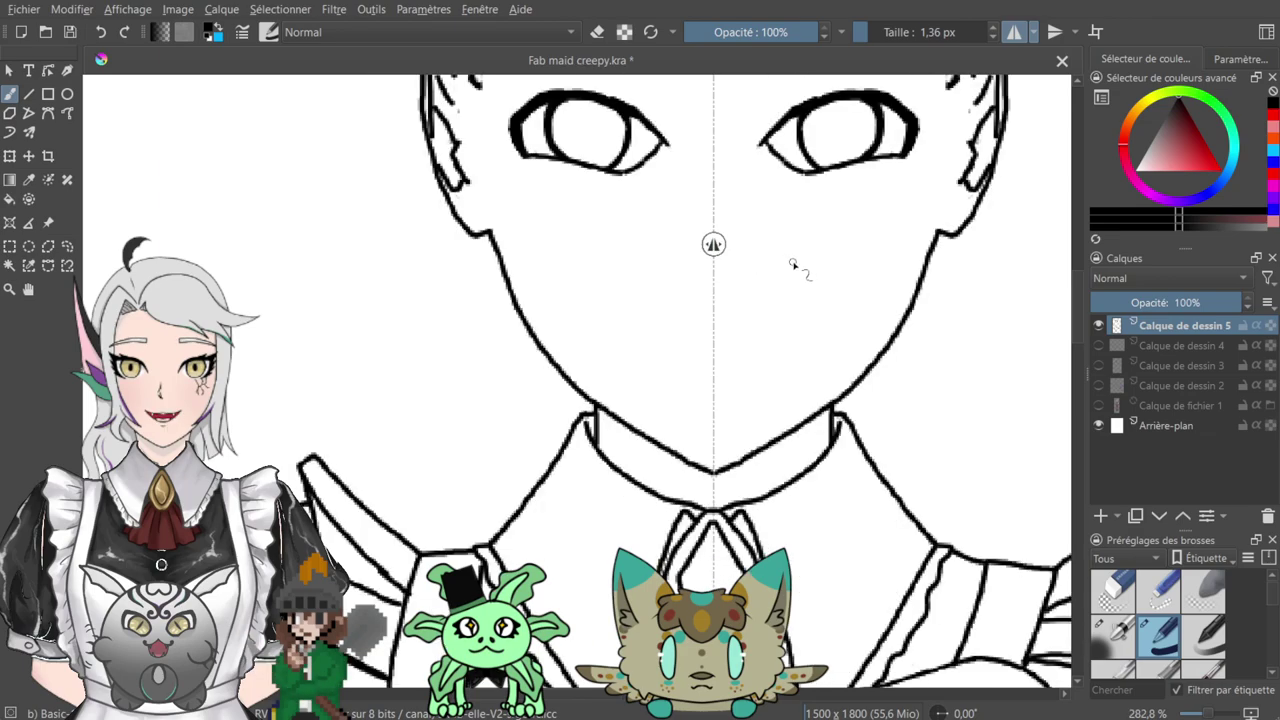
drag(771, 214, 736, 350)
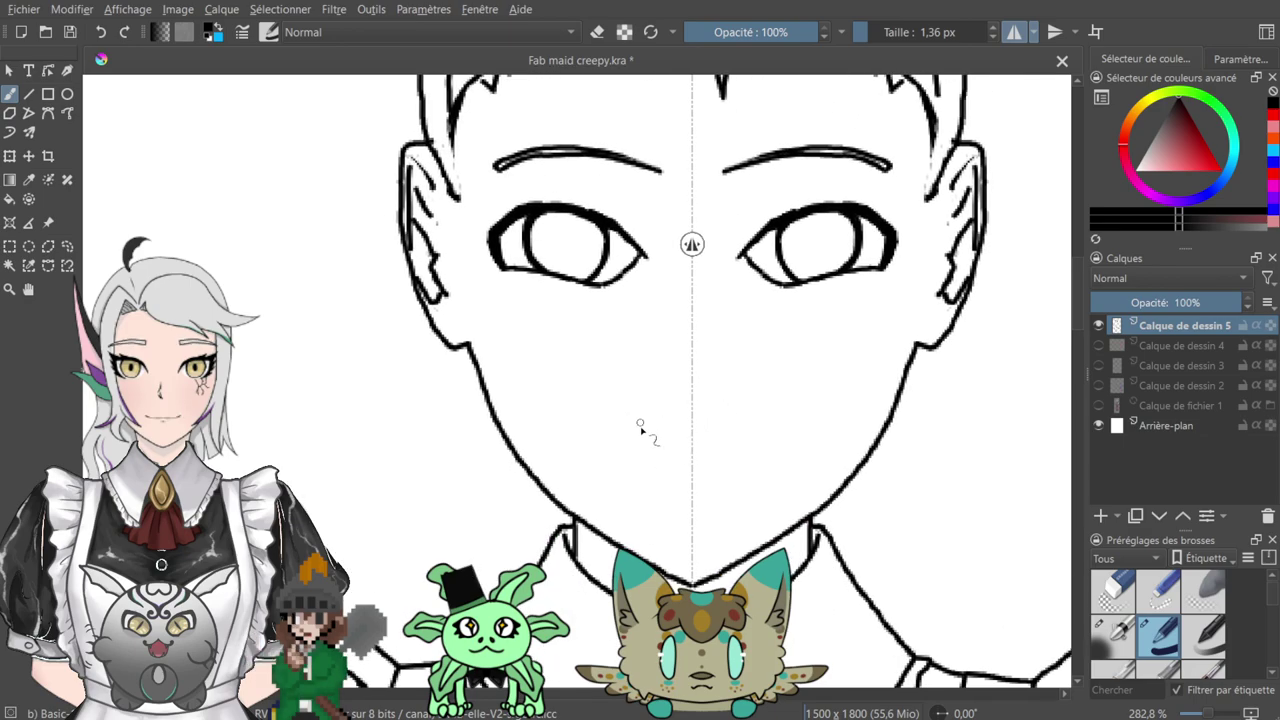
mouse_move(610, 445)
mouse_down()
mouse_move(652, 467)
mouse_move(690, 447)
mouse_up()
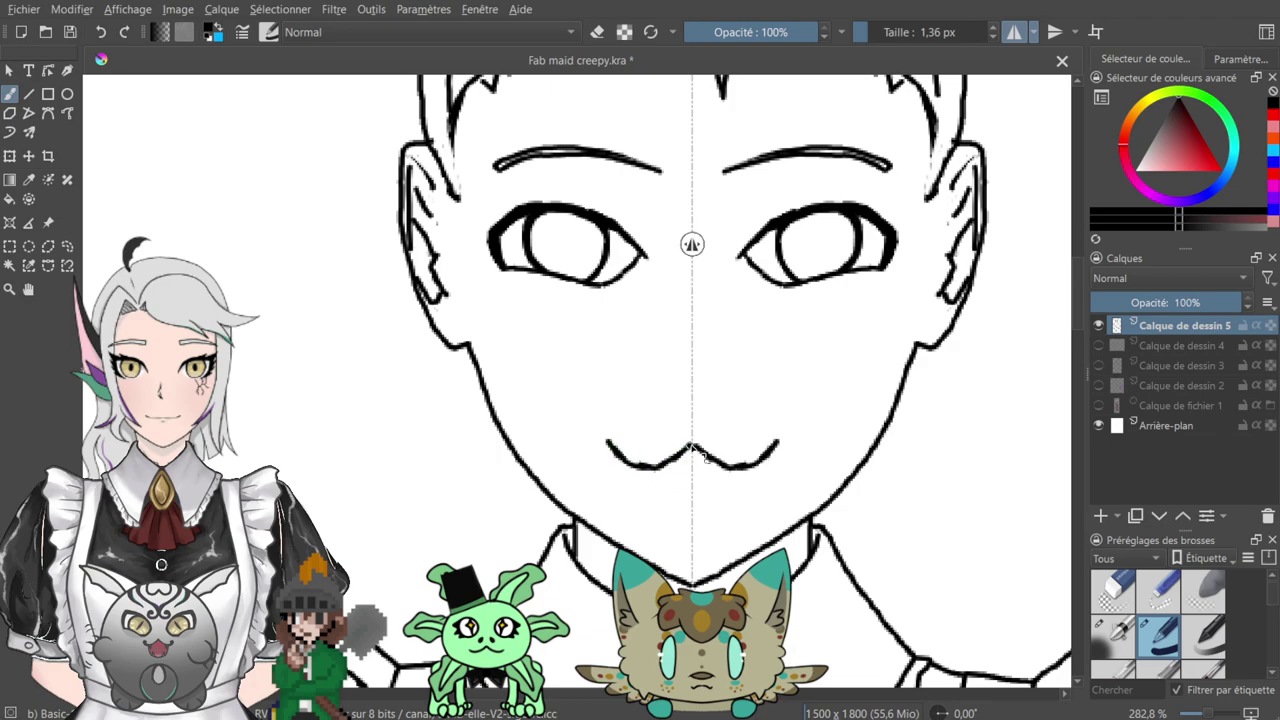
key(plus)
key(plus)
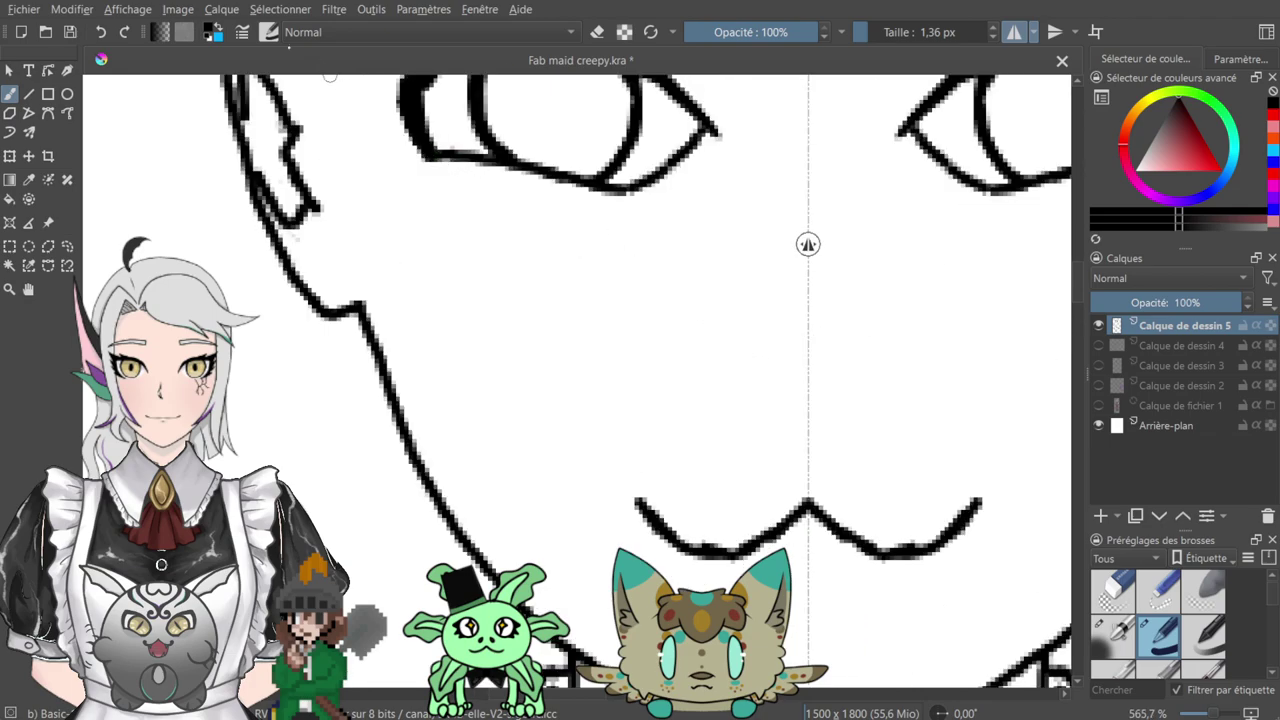
click(101, 32)
click(101, 32)
click(101, 32)
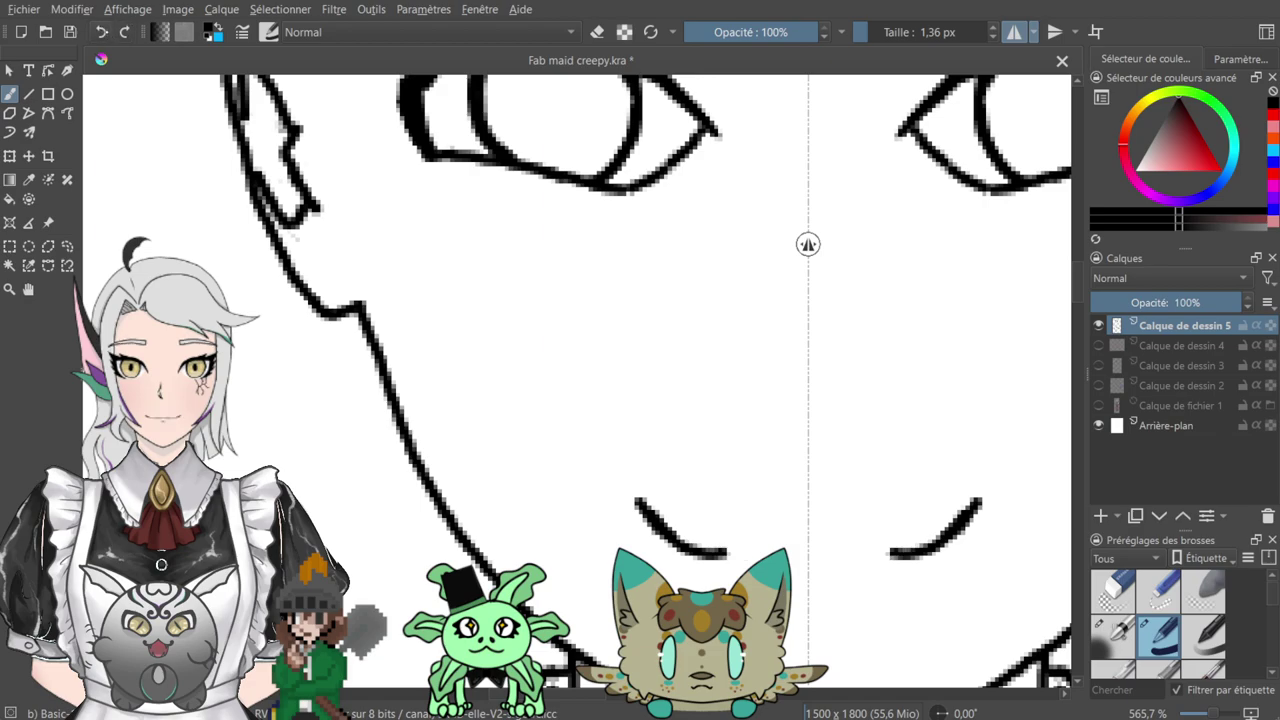
click(101, 31)
click(101, 31)
- Draw a wide, nearly flat closed smile mirrored across the face's centre line
mouse_move(643, 540)
mouse_down()
mouse_move(707, 556)
mouse_move(661, 538)
mouse_move(724, 549)
mouse_move(709, 555)
mouse_move(831, 524)
mouse_up()
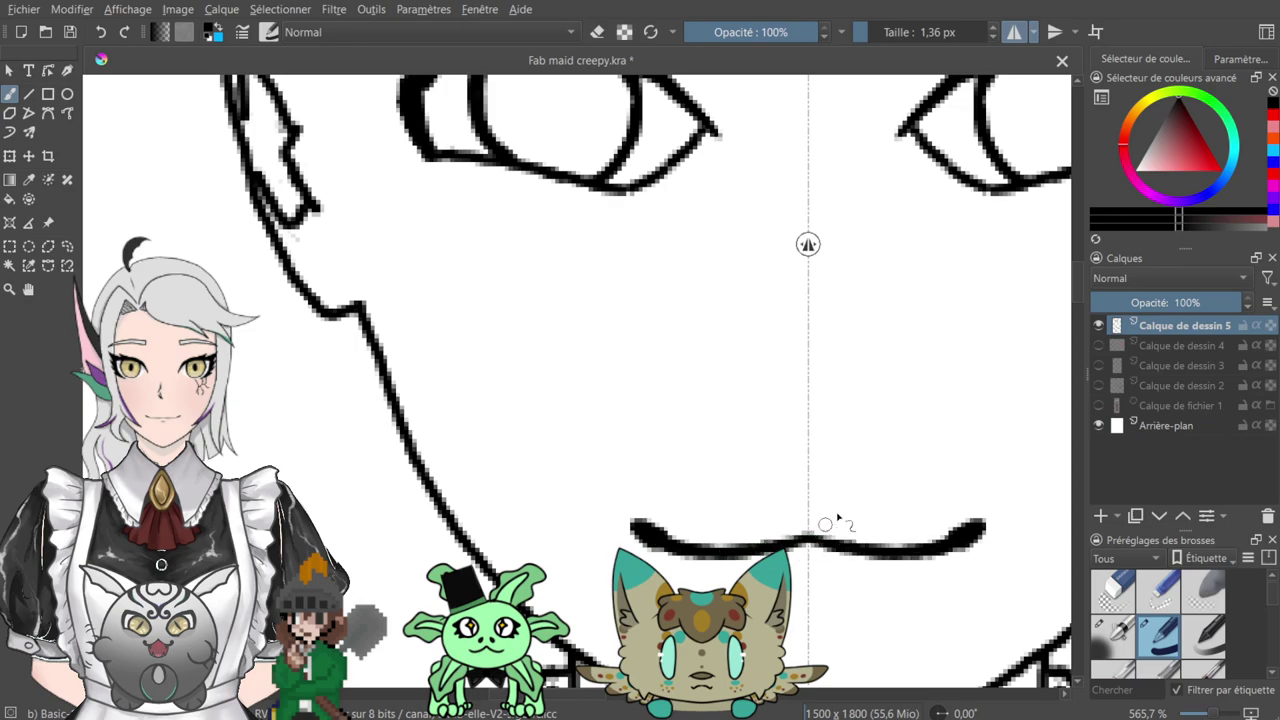
key(ctrl+minus)
key(ctrl+minus)
key(ctrl+minus)
key(ctrl+plus)
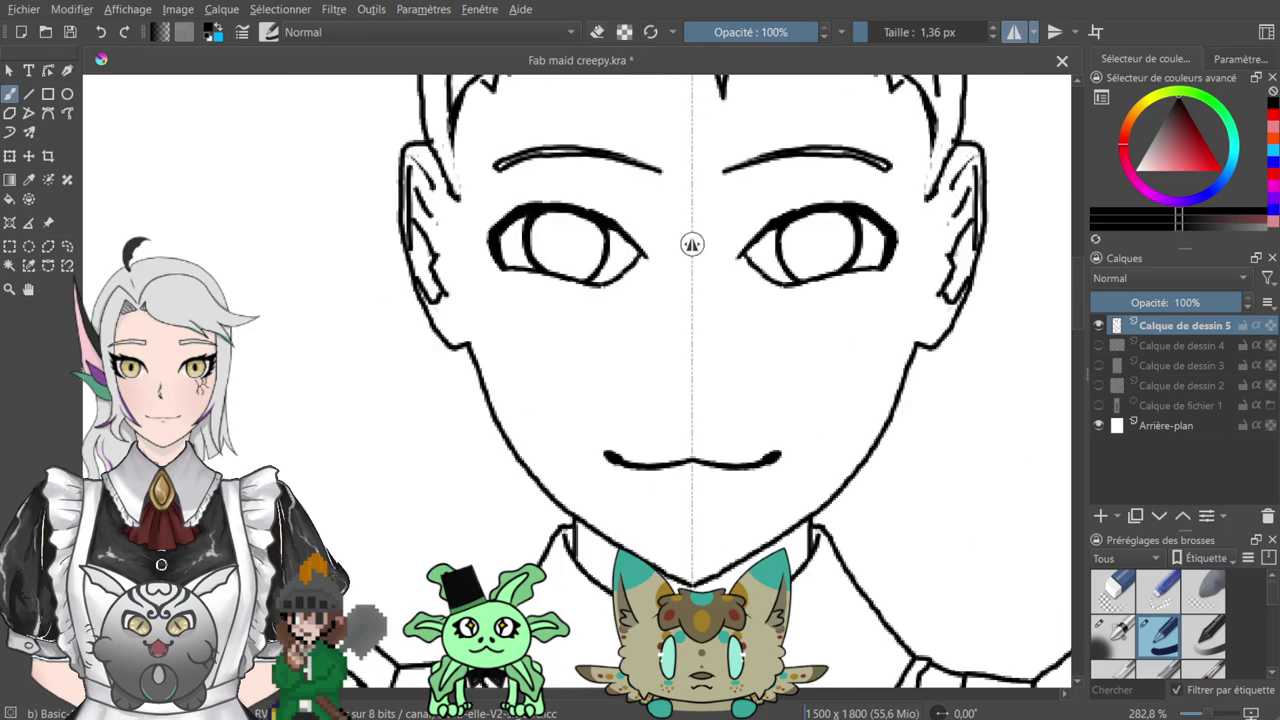
- Erase along the top of the smile to thin the mouth line and trim its thick ends
key(e)
scroll(578, 385, up, 2)
mouse_move(626, 527)
mouse_down()
mouse_move(719, 541)
mouse_move(673, 539)
mouse_move(723, 539)
mouse_move(691, 544)
mouse_move(791, 536)
mouse_up()
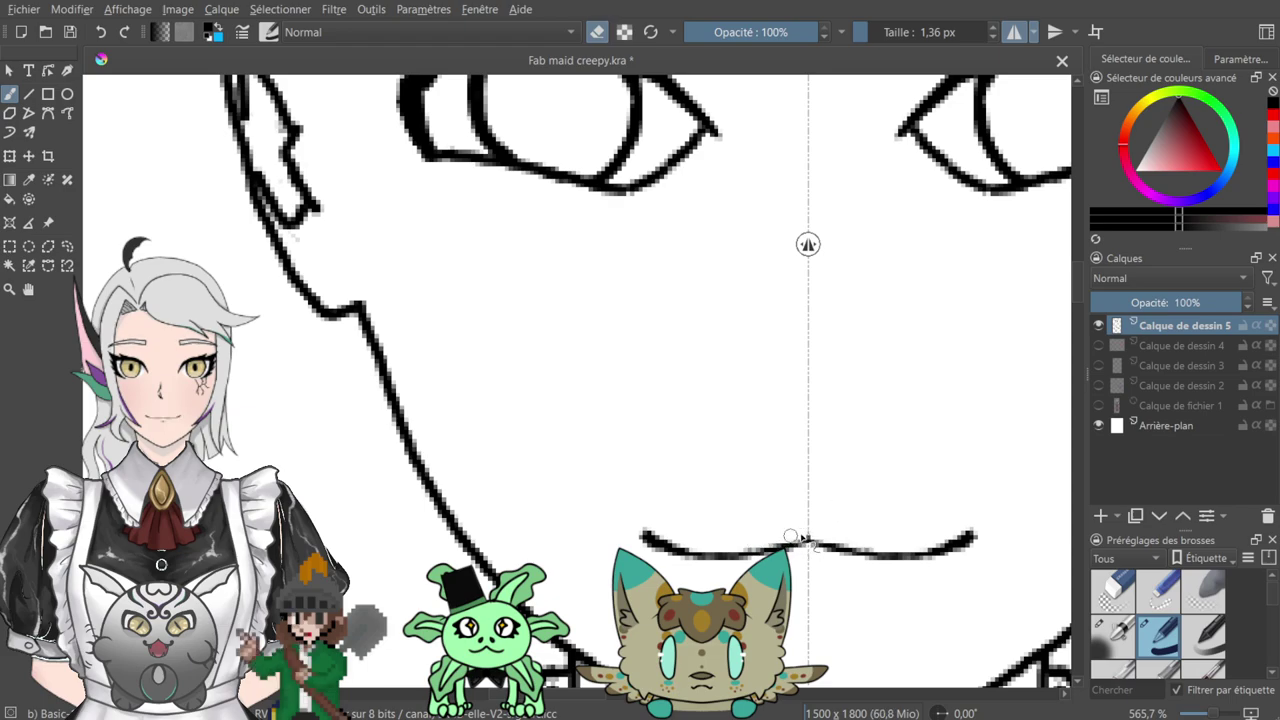
scroll(797, 538, down, 4)
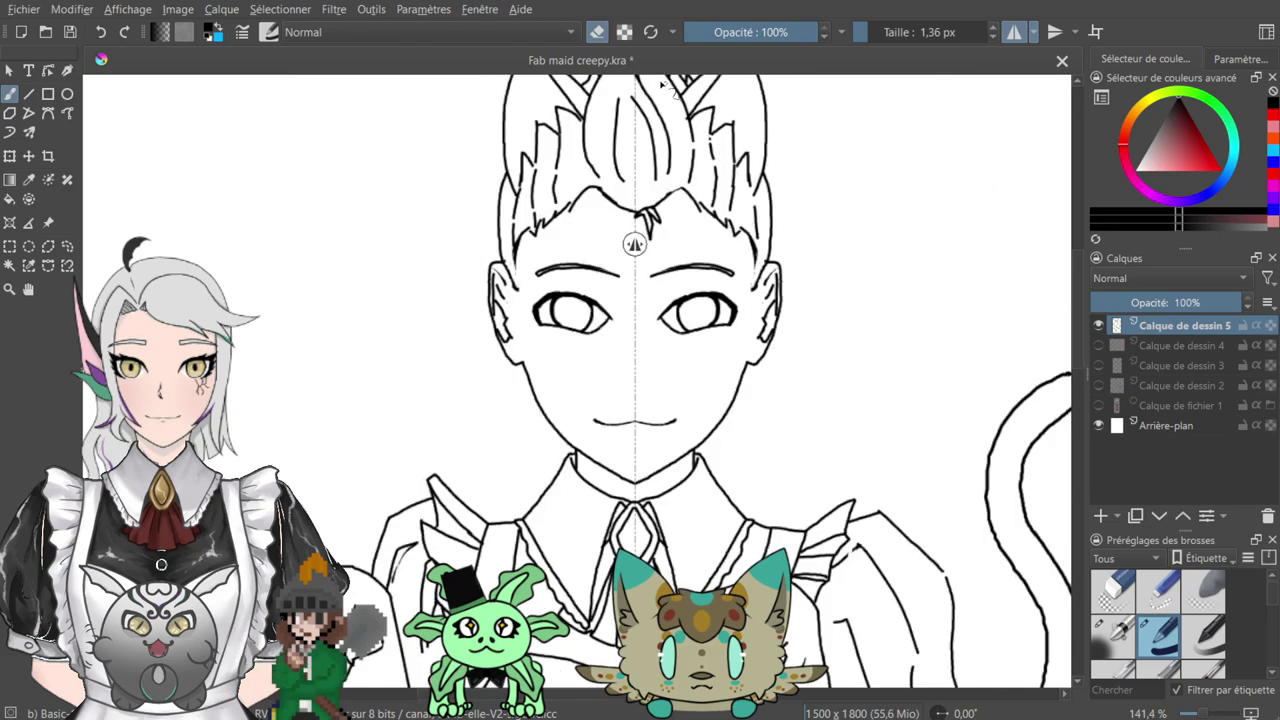
key(e)
scroll(634, 244, up, 3)
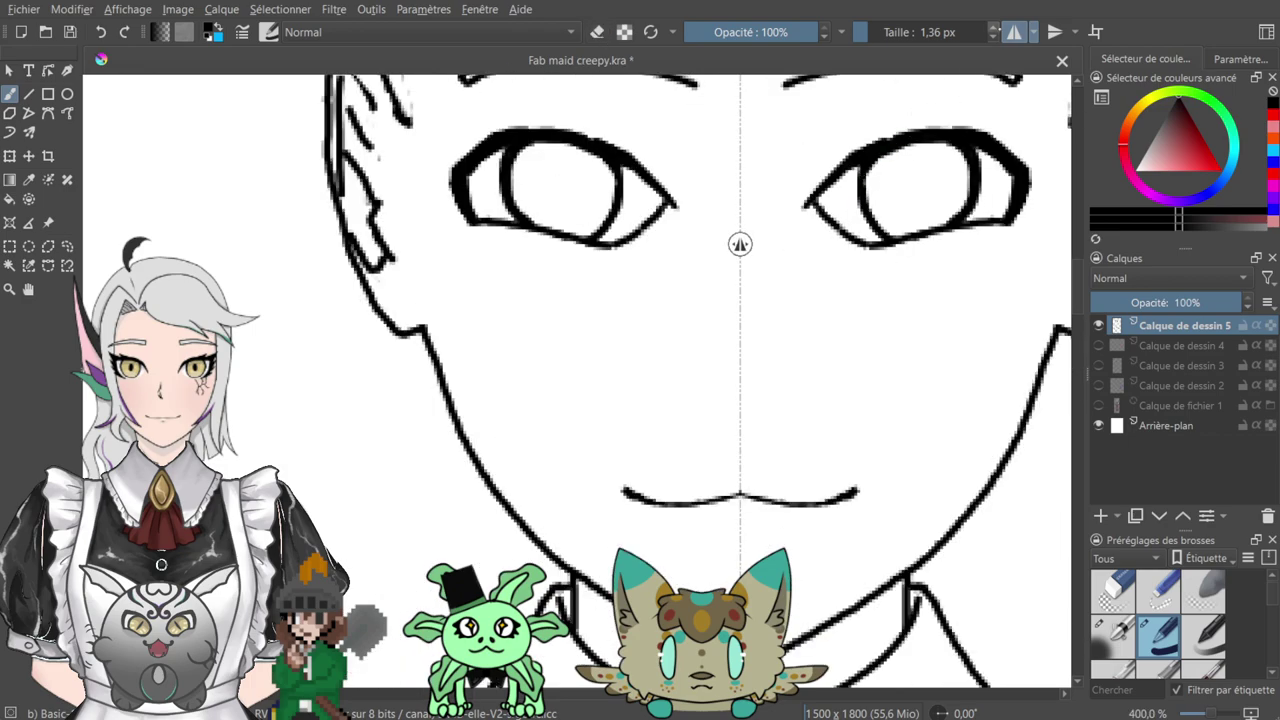
- Show the reference layer Calque de fichier 1, try strokes over its marked face, then undo them and hide the layer
click(1099, 405)
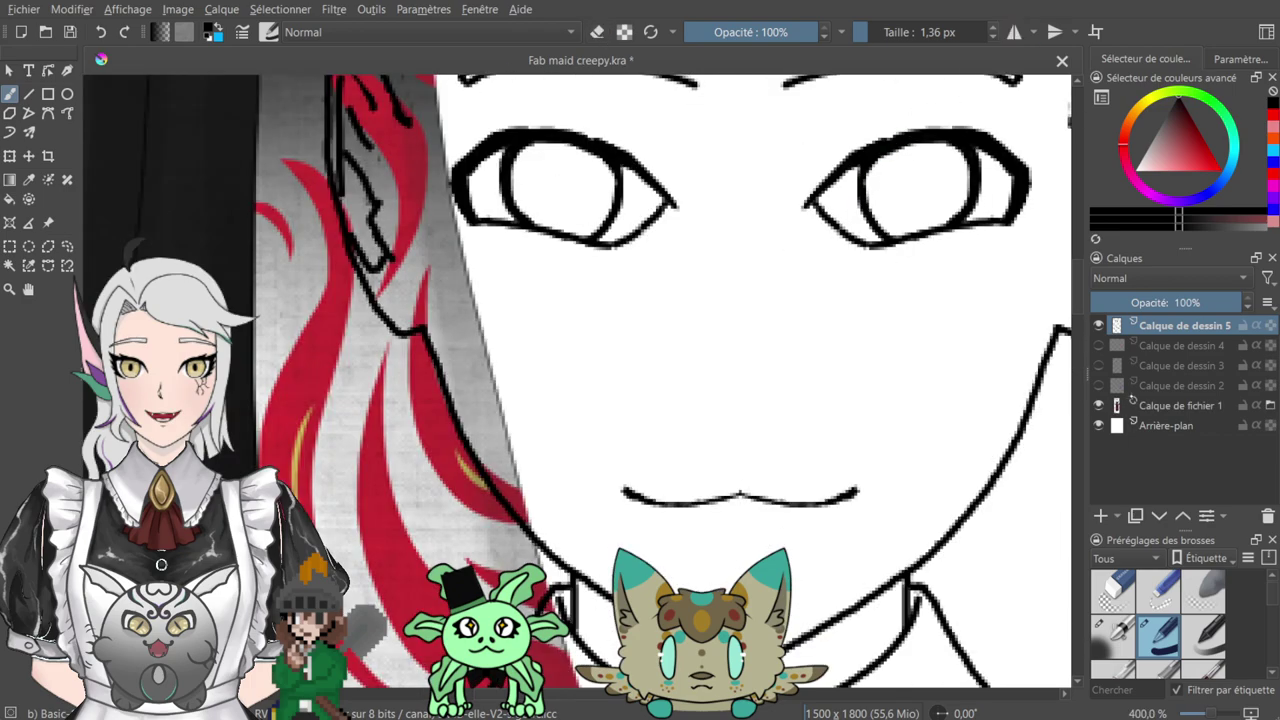
drag(600, 197, 911, 463)
mouse_move(733, 230)
mouse_down()
mouse_move(746, 409)
mouse_move(775, 469)
mouse_up()
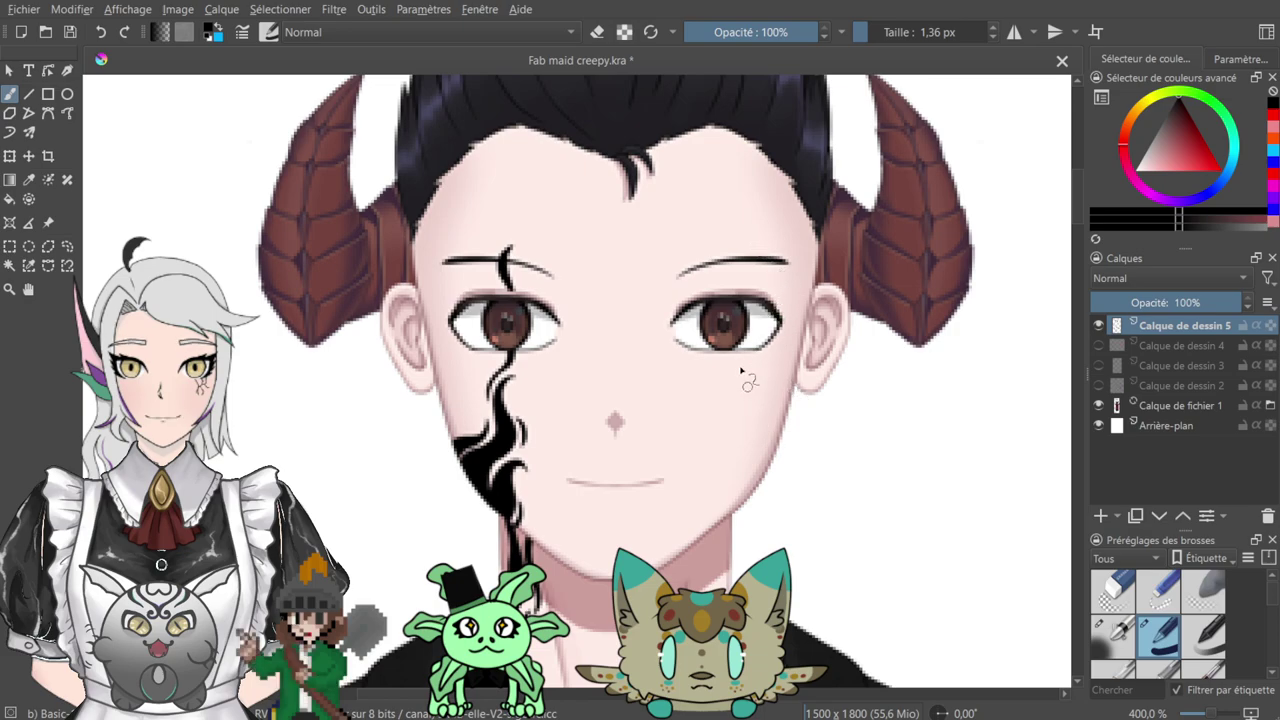
mouse_move(505, 229)
mouse_down()
mouse_move(460, 620)
mouse_move(548, 211)
mouse_move(552, 522)
mouse_move(533, 164)
mouse_move(553, 526)
mouse_move(456, 550)
mouse_up()
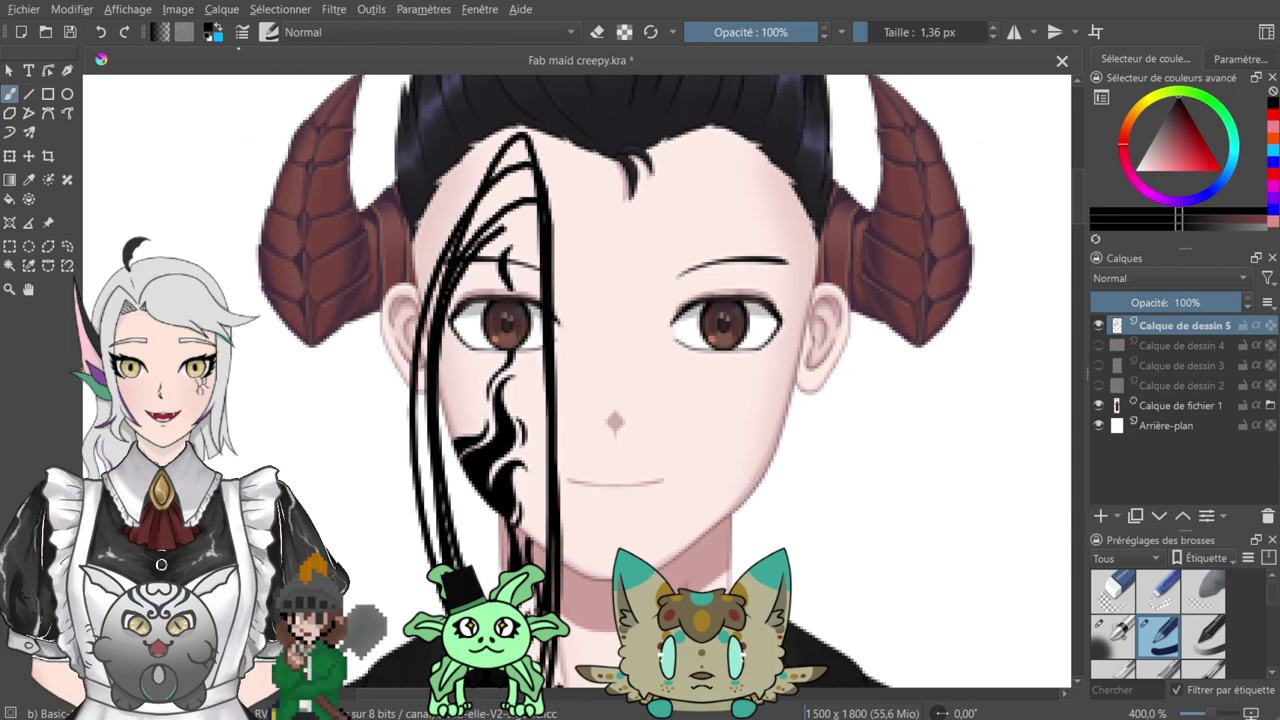
click(104, 32)
mouse_move(358, 100)
mouse_down()
mouse_move(240, 226)
mouse_move(488, 252)
mouse_move(475, 203)
mouse_up()
click(102, 32)
key(minus)
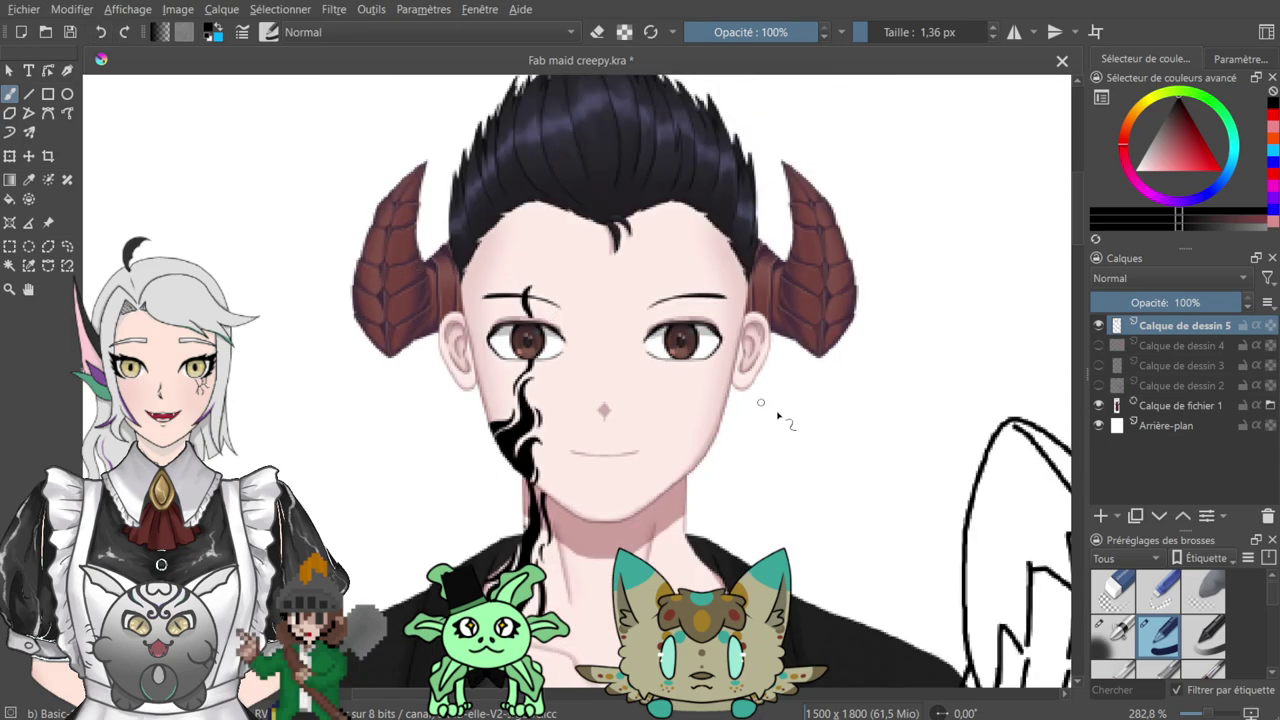
key(minus)
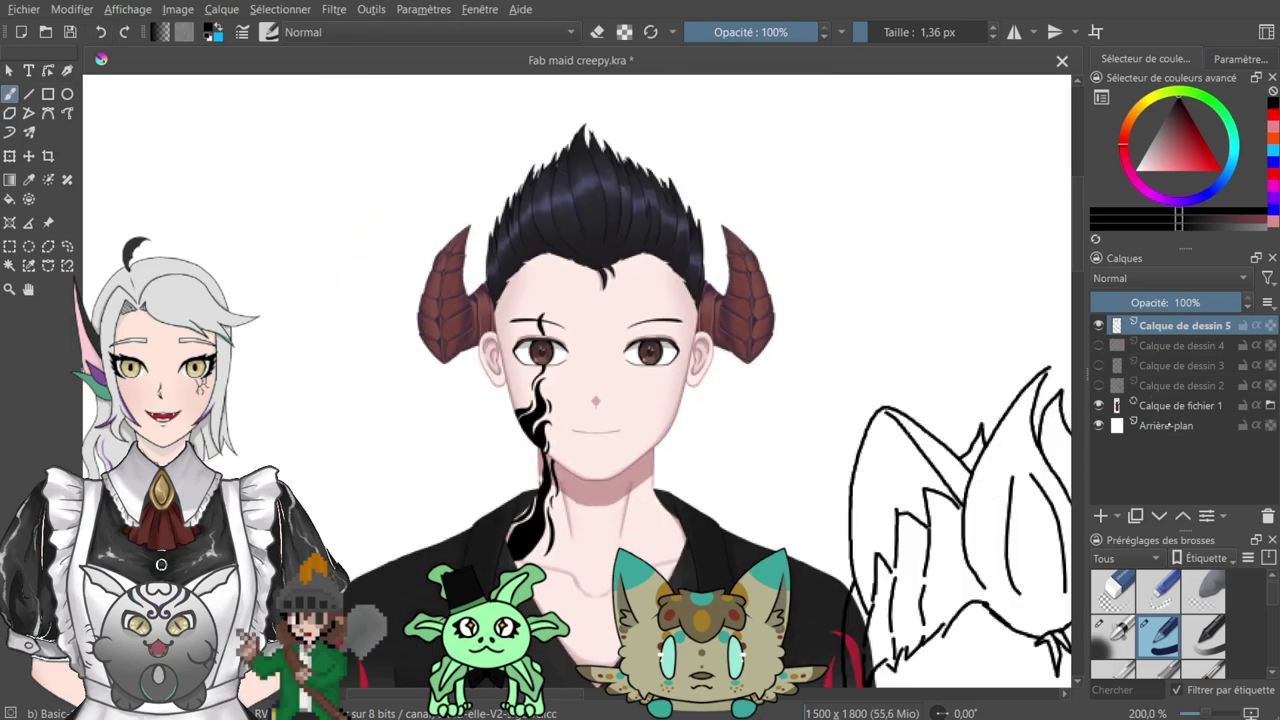
click(1098, 405)
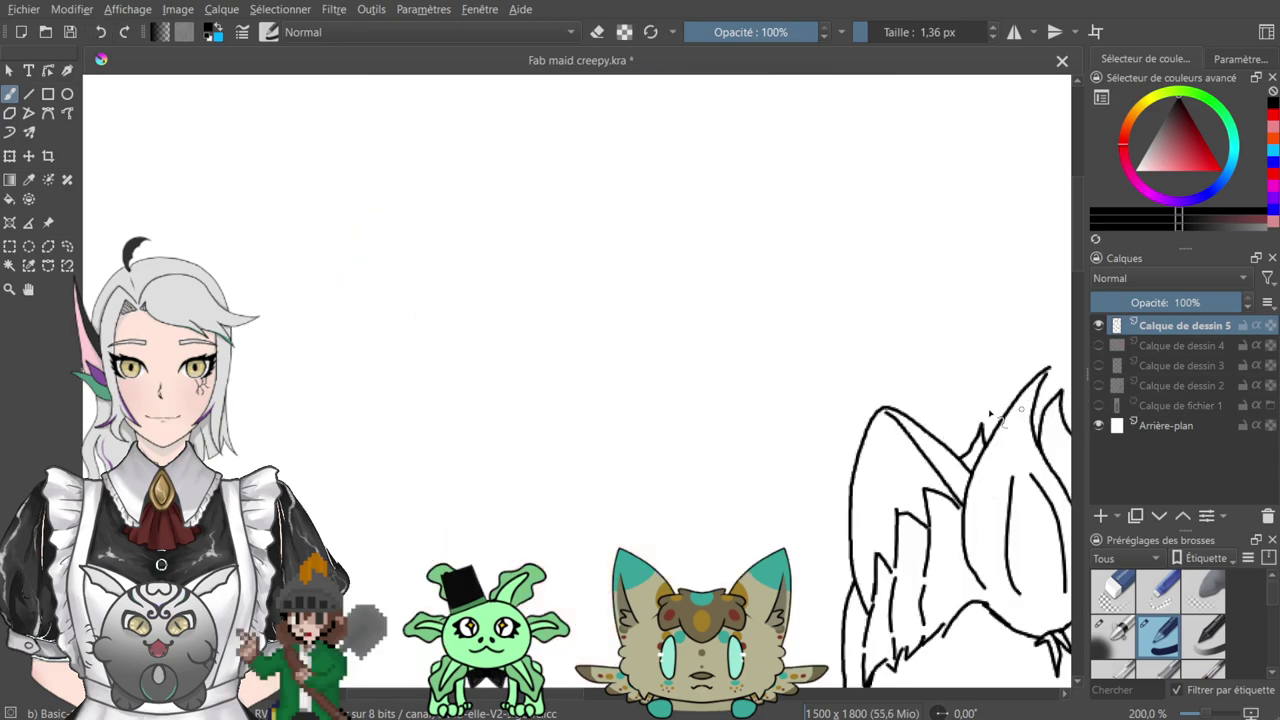
- Show the reference layer Calque de fichier 1 and move the horned figure beside the line-art head
key(plus)
drag(820, 348, 545, 135)
drag(702, 251, 426, 80)
mouse_move(817, 379)
mouse_down()
mouse_move(758, 189)
mouse_move(783, 188)
mouse_up()
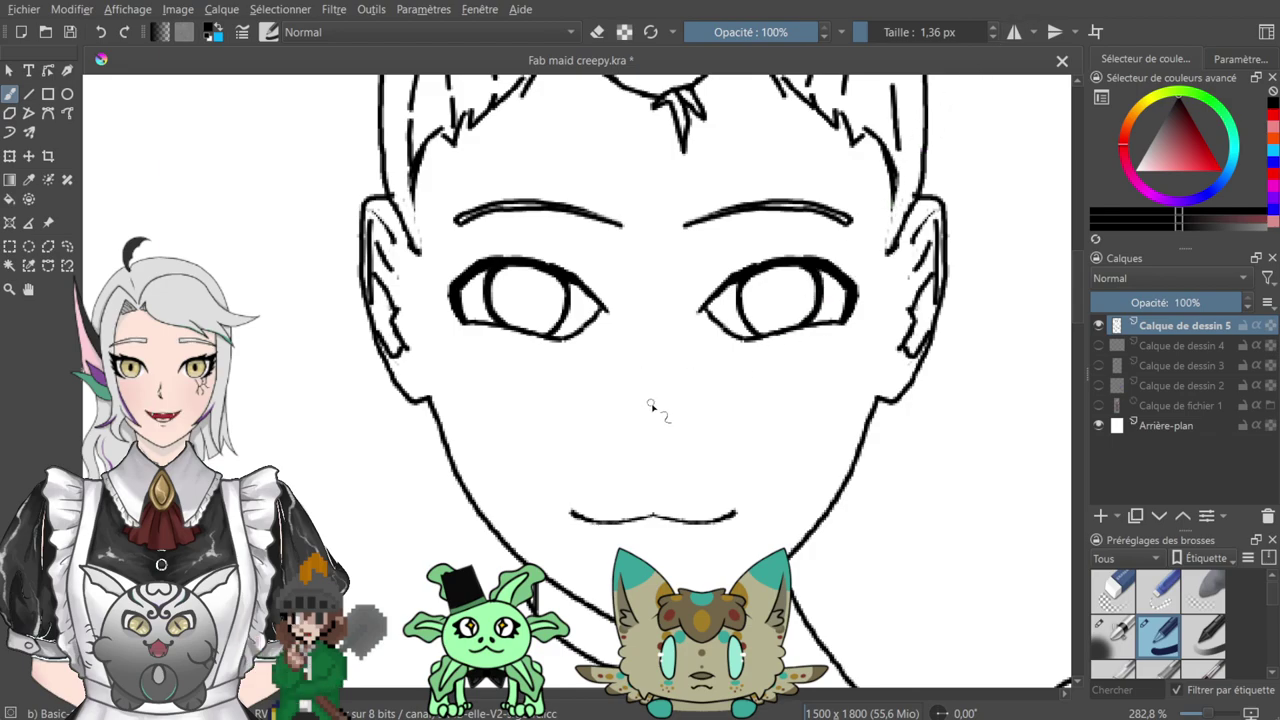
key(minus)
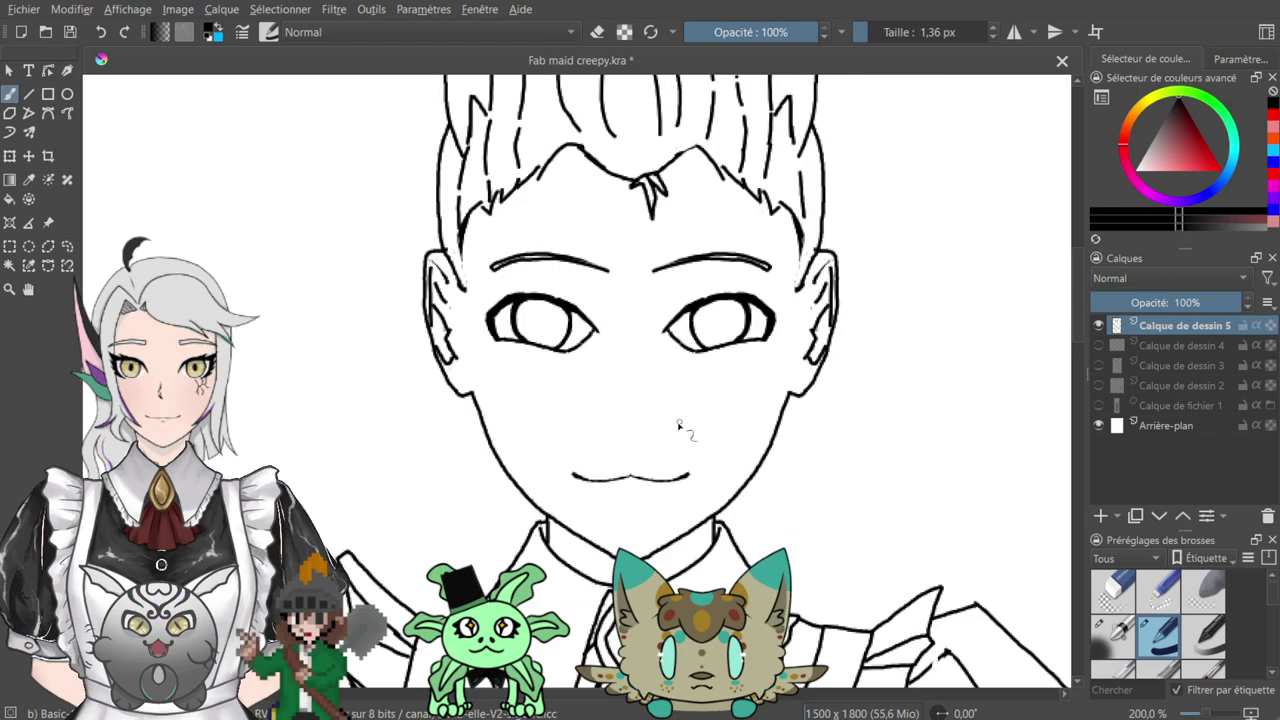
key(plus)
click(1099, 406)
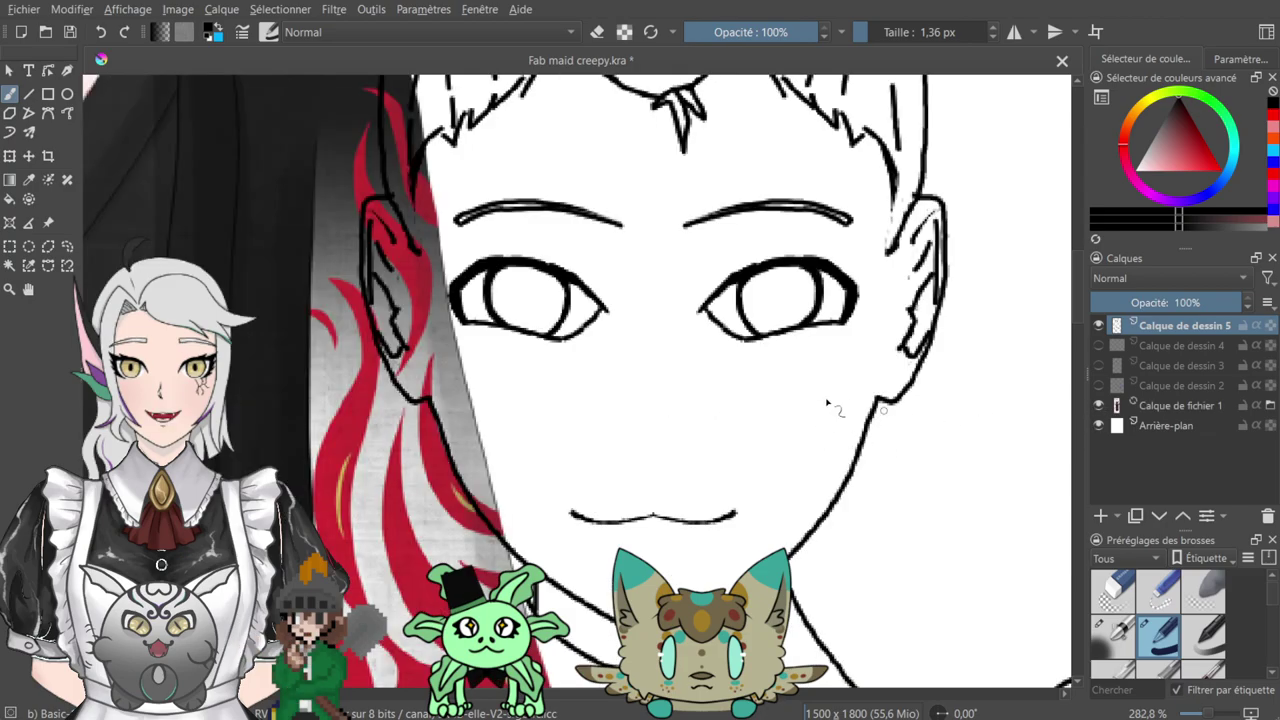
drag(486, 194, 606, 590)
mouse_move(491, 100)
mouse_down()
mouse_move(605, 438)
mouse_move(531, 151)
mouse_up()
mouse_move(445, 380)
mouse_down()
mouse_move(257, 107)
mouse_move(239, 101)
mouse_up()
click(29, 156)
key(minus)
key(minus)
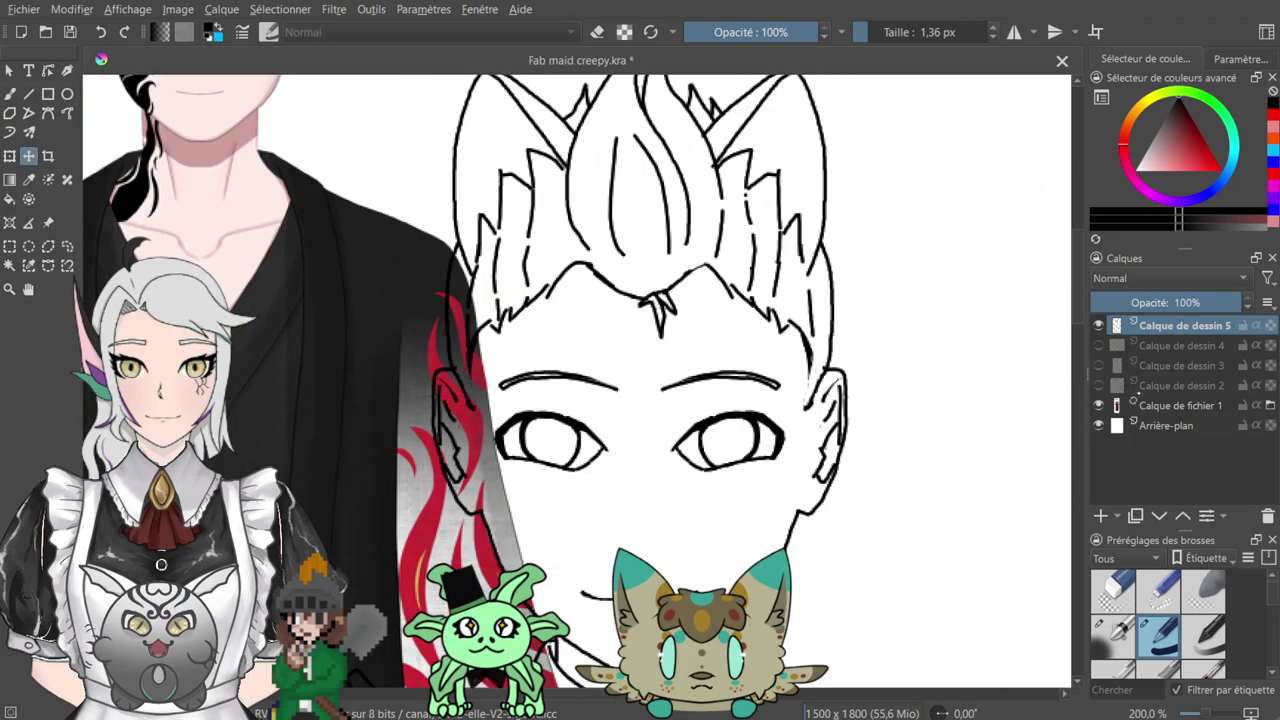
drag(359, 283, 395, 535)
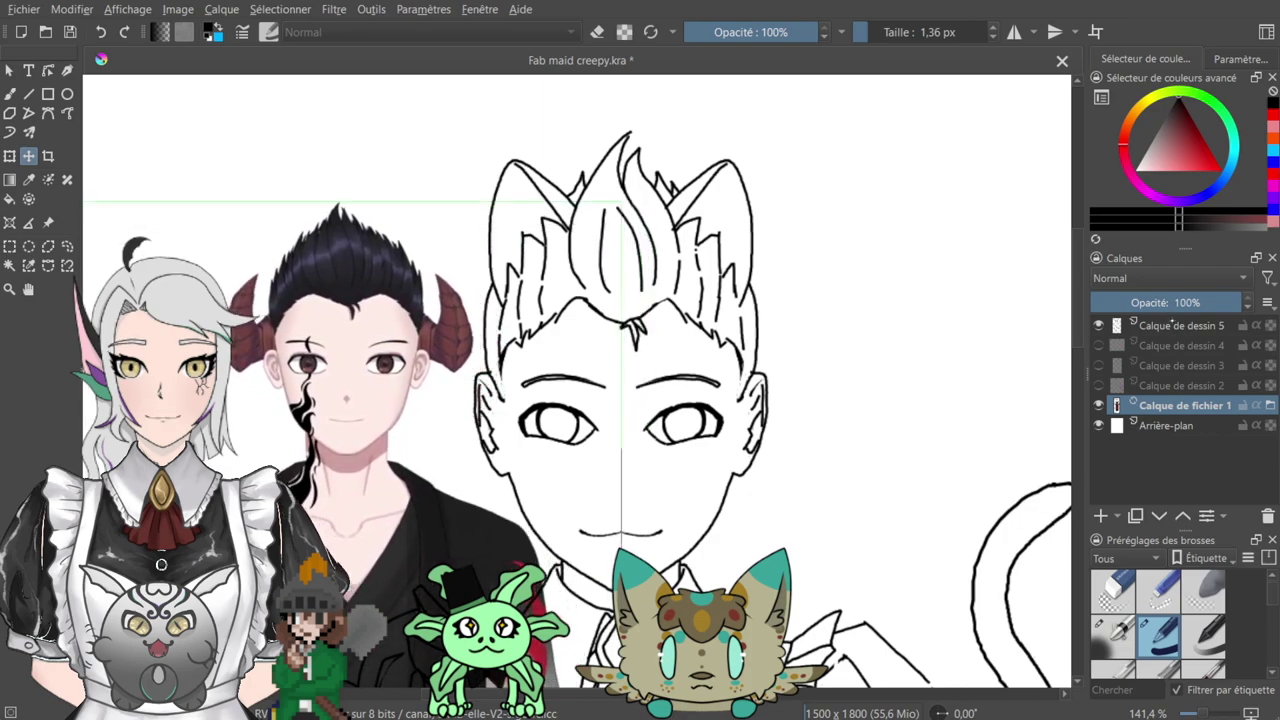
- Add a new paint layer above the line art layer Calque de dessin 5 and return to the brush
click(1152, 329)
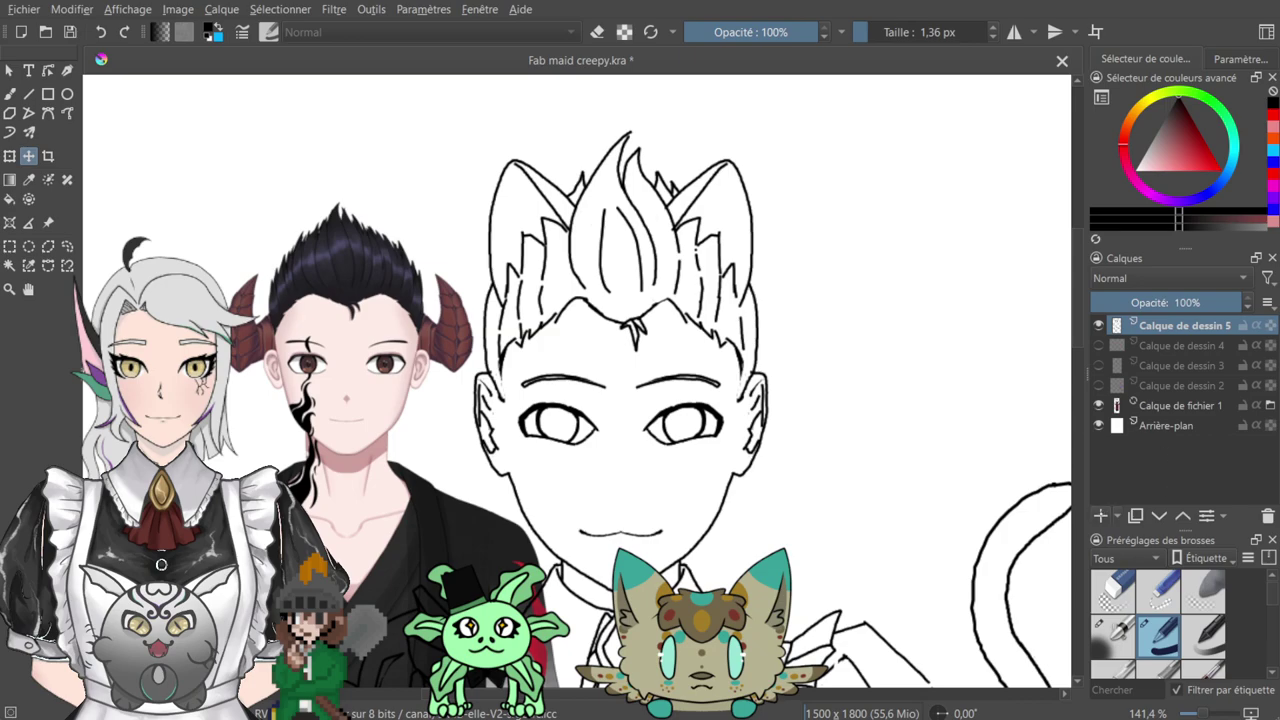
key(Insert)
key(b)
key(plus)
key(plus)
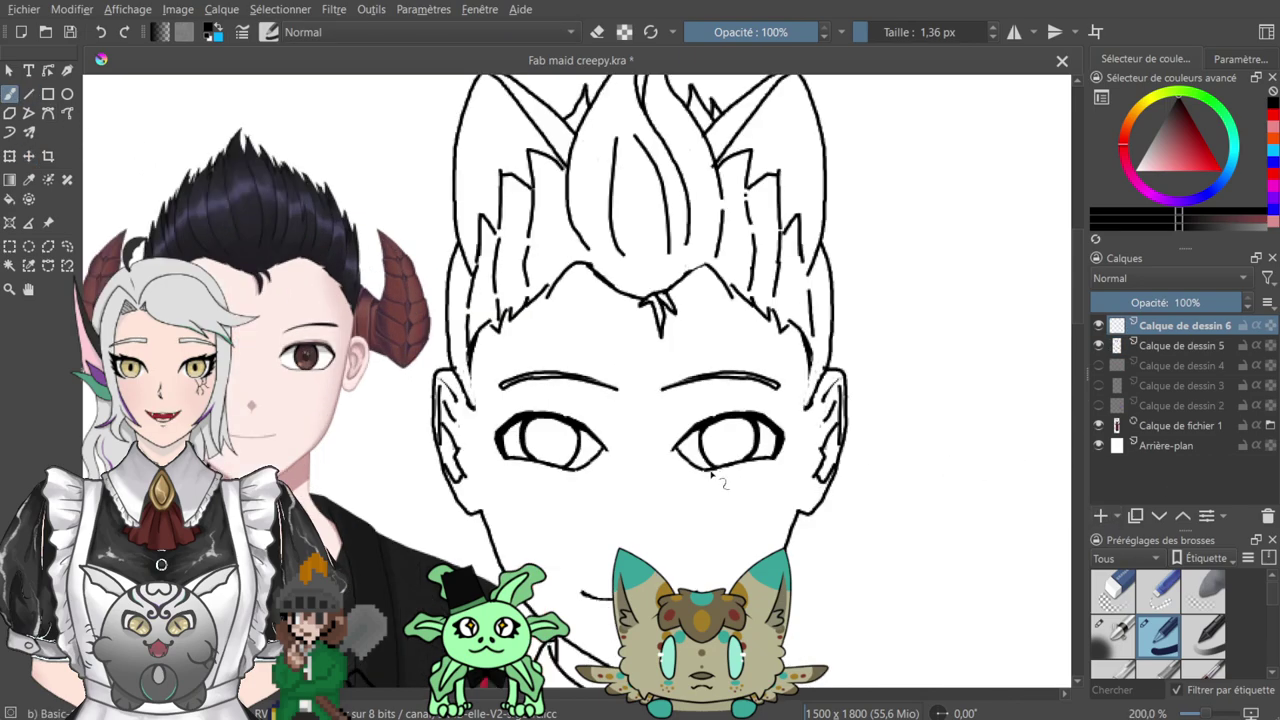
- Paint a curved, tapered black stroke crossing the line art's left eyebrow toward the eye, following the reference marking
drag(678, 483, 826, 352)
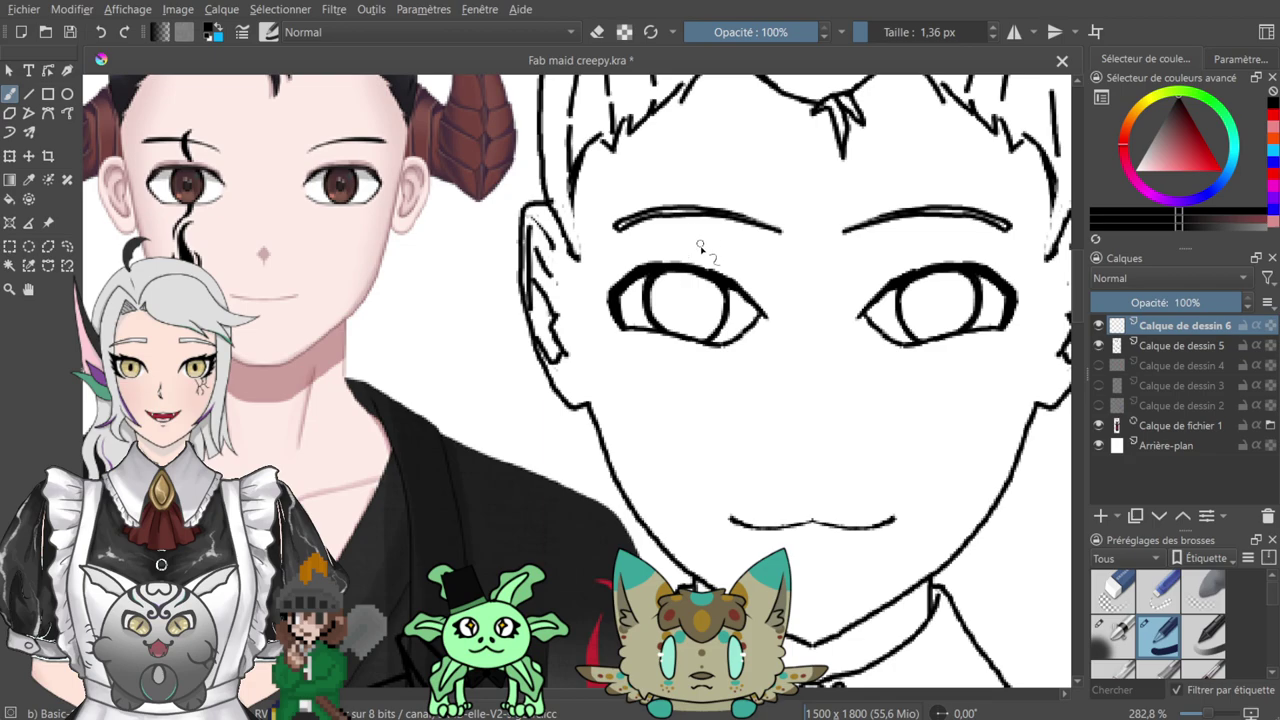
mouse_move(702, 253)
mouse_down()
mouse_move(692, 210)
mouse_move(690, 222)
mouse_move(714, 178)
mouse_move(696, 204)
mouse_move(700, 246)
mouse_move(711, 181)
mouse_move(700, 231)
mouse_up()
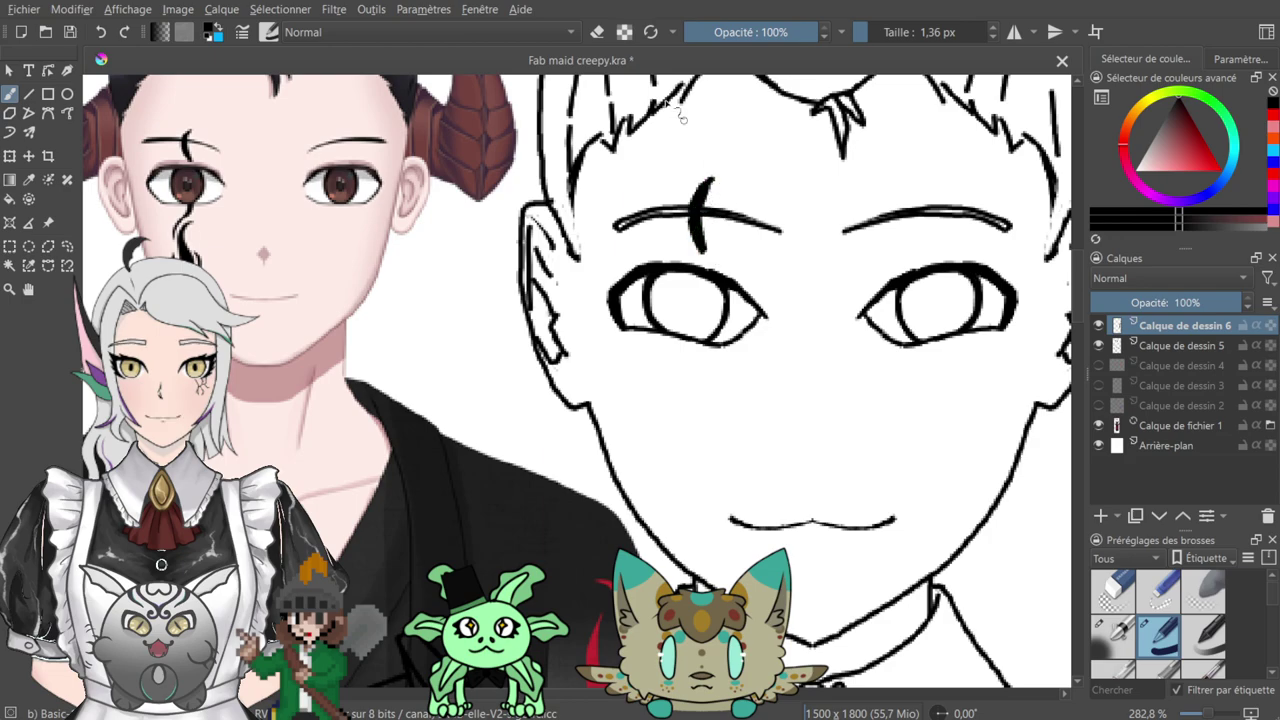
key(e)
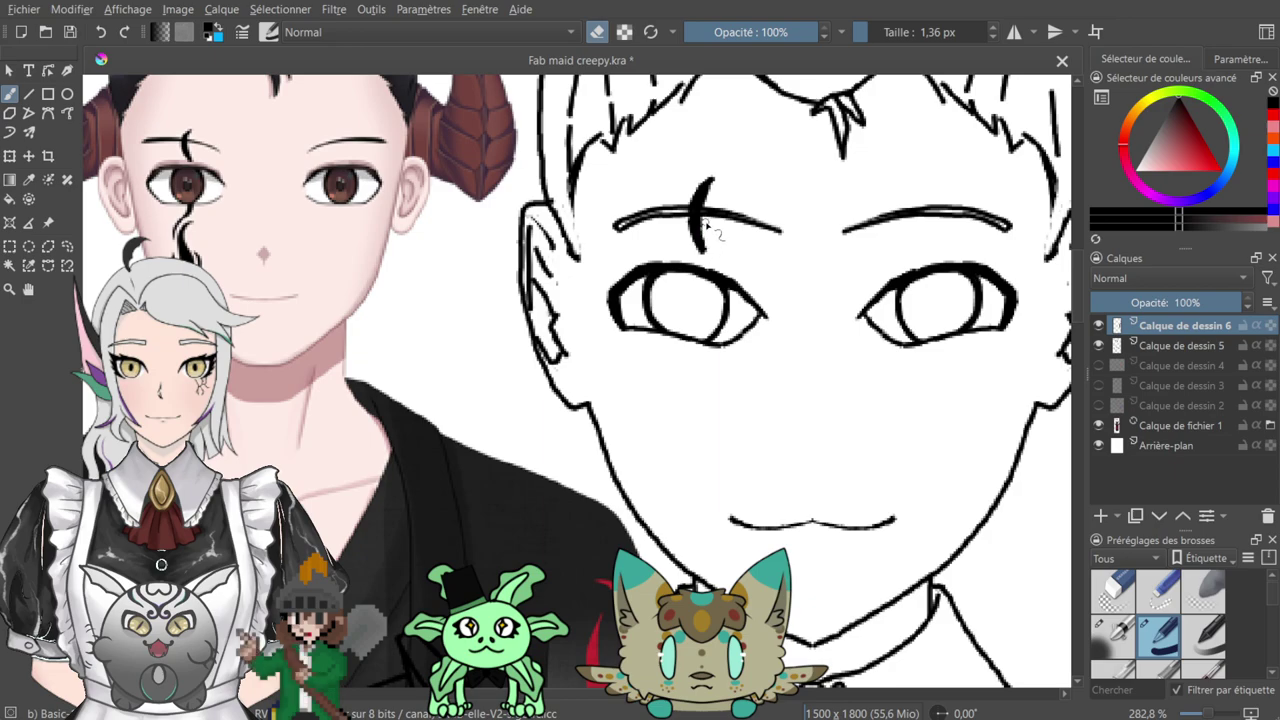
key(e)
mouse_move(711, 247)
mouse_down()
mouse_move(714, 184)
mouse_move(712, 280)
mouse_up()
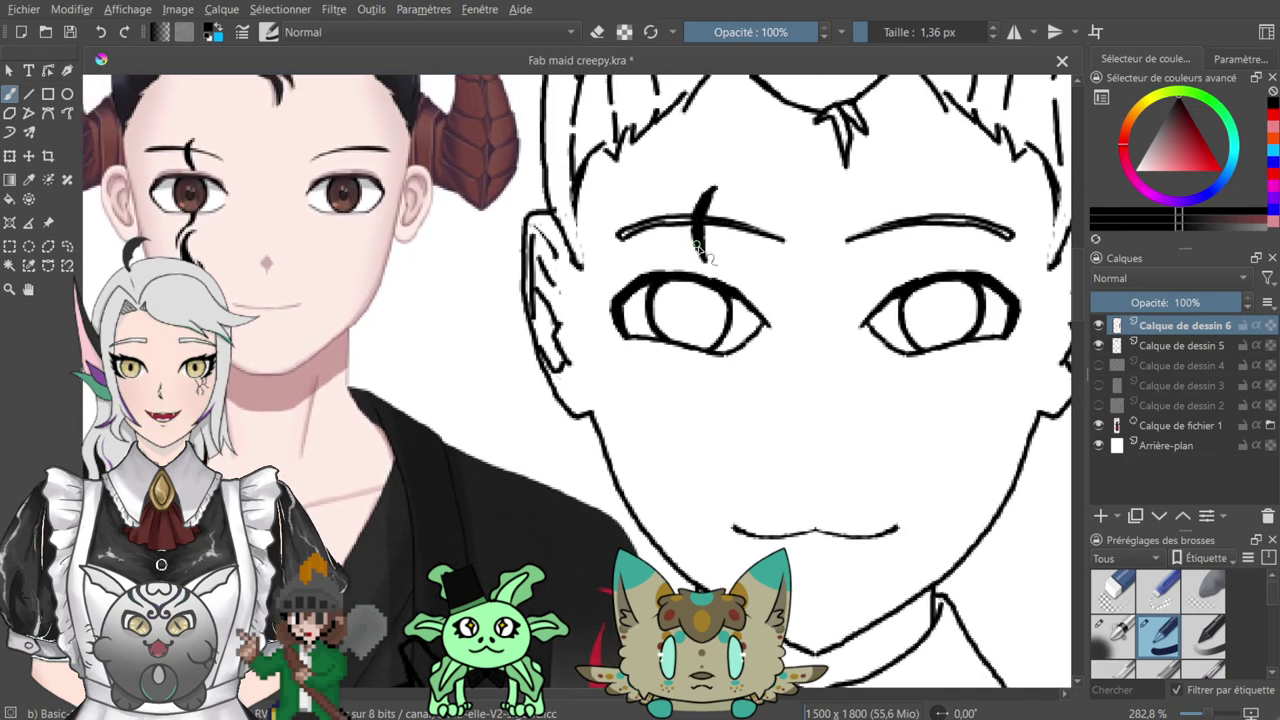
- Paint a thin curved black stroke running down from the lower lid of the left eye and trim its end
drag(707, 253, 740, 190)
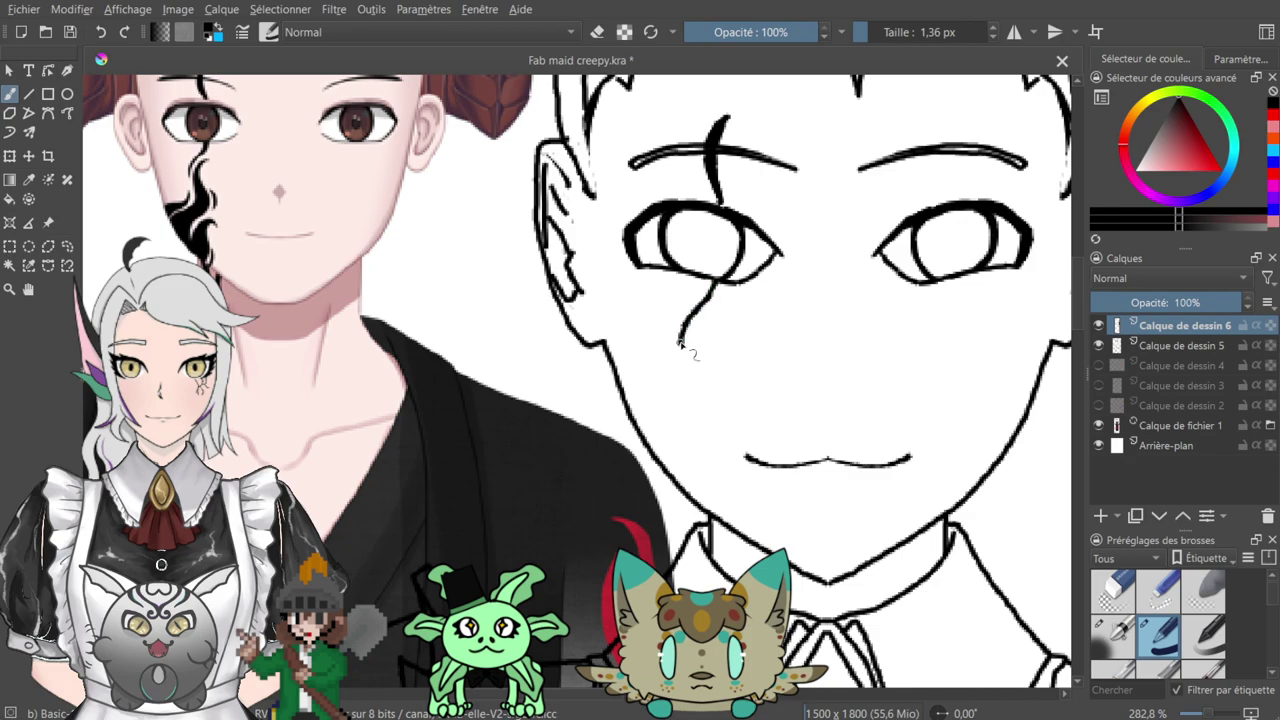
mouse_move(683, 340)
mouse_down()
mouse_move(714, 281)
mouse_move(706, 297)
mouse_up()
key(e)
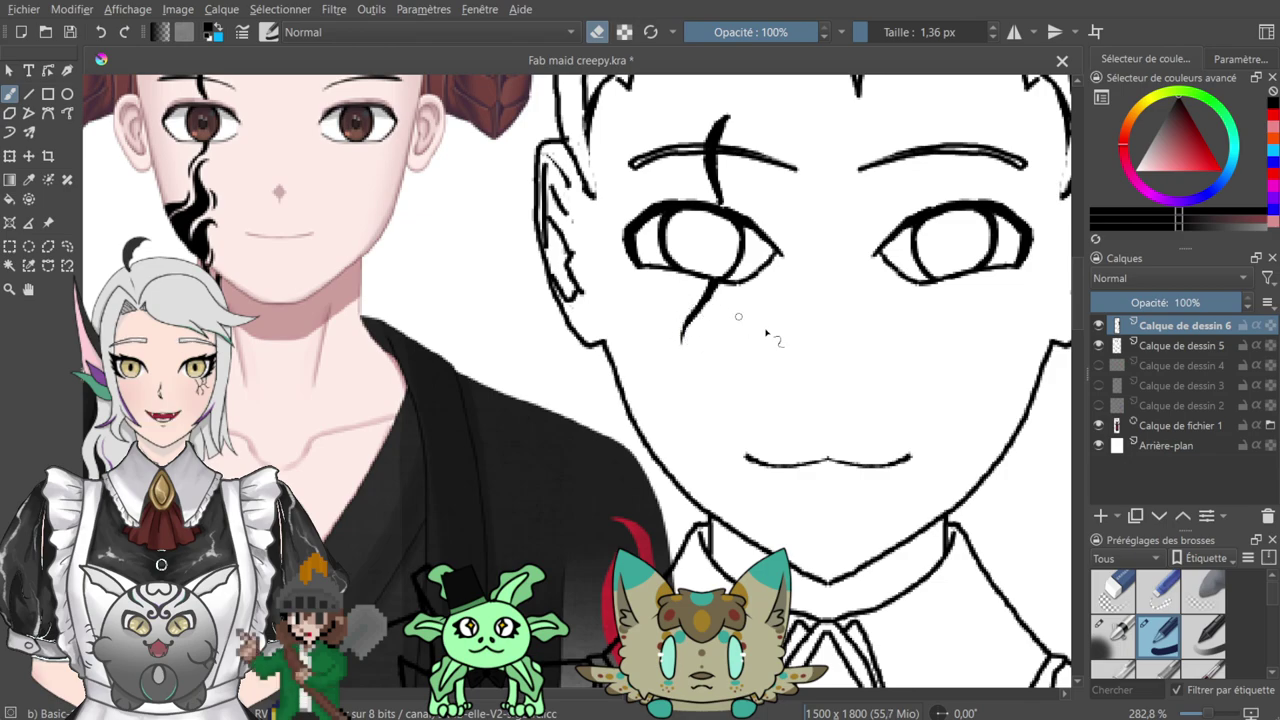
drag(779, 229, 771, 189)
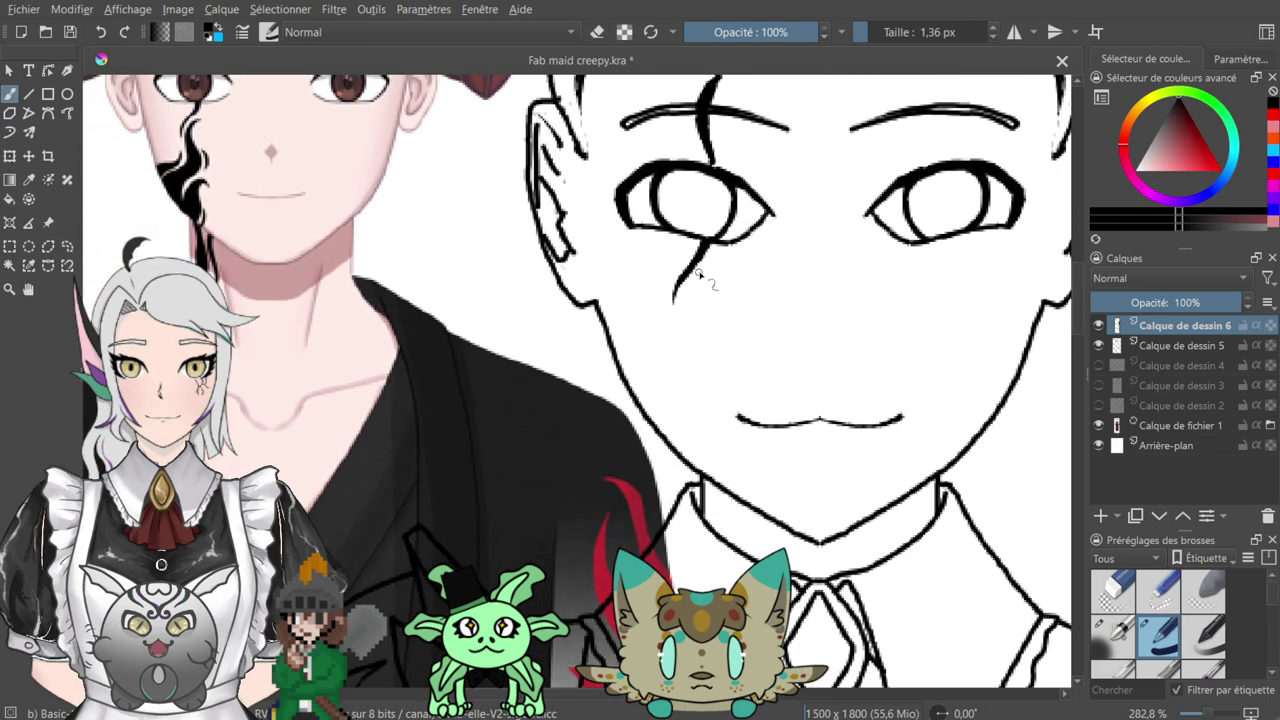
- Erase the lower tip of the under-eye stroke and repaint it as a shorter, more curved tail
click(597, 32)
drag(677, 290, 688, 269)
key(e)
drag(696, 254, 672, 287)
click(599, 35)
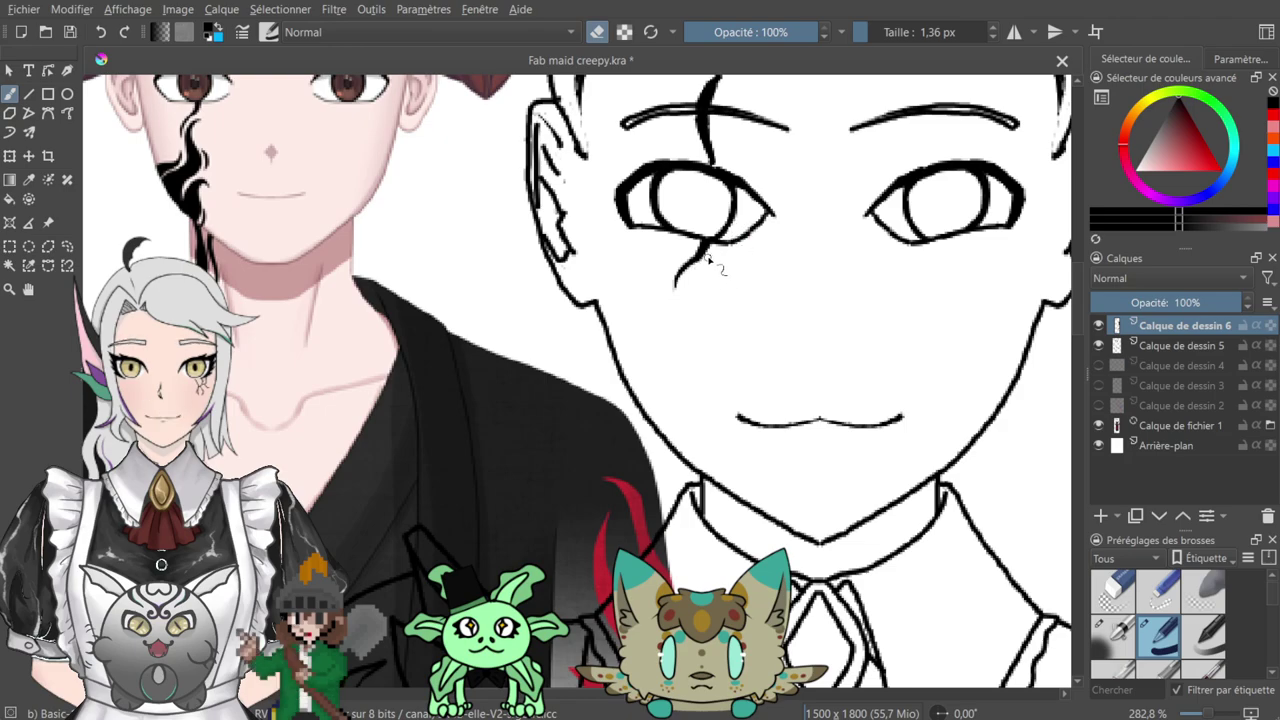
key(e)
- Paint a wavy line from just below the under-eye stroke down the cheek to the jawline, replacing the first attempt
drag(731, 149, 633, 619)
mouse_move(640, 470)
mouse_down()
mouse_move(737, 249)
mouse_move(709, 171)
mouse_up()
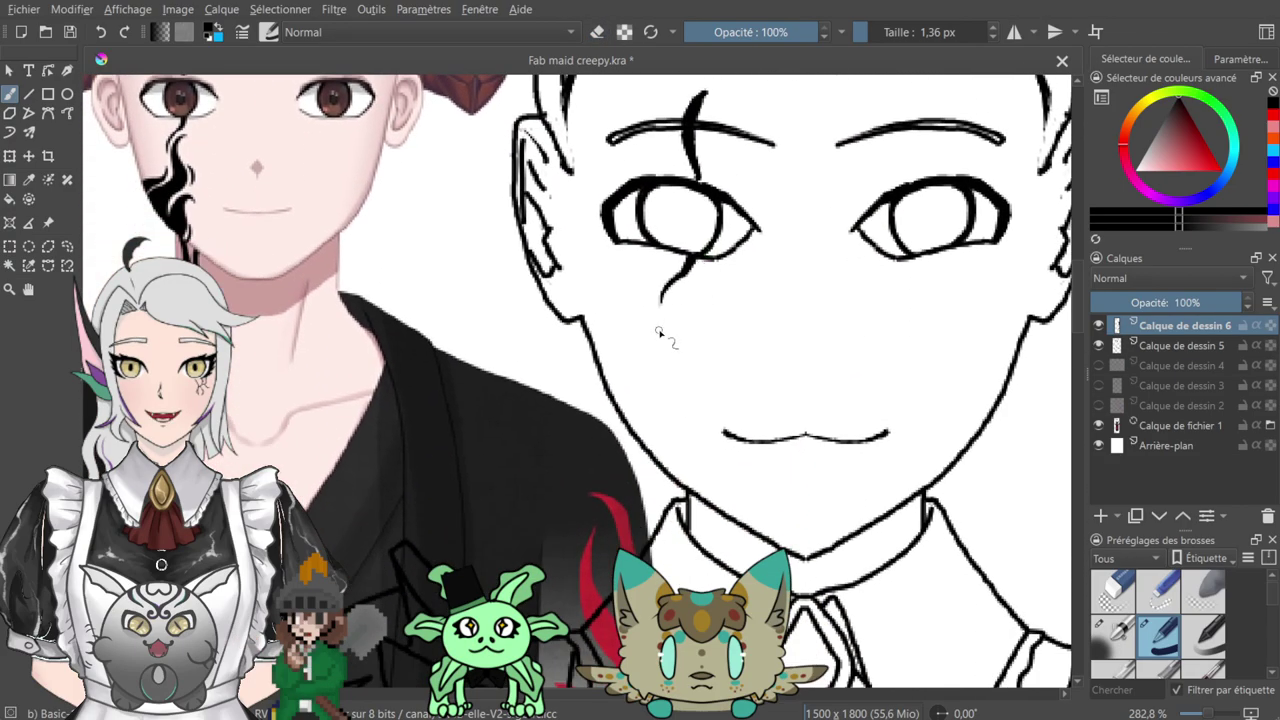
drag(672, 300, 672, 338)
key(ctrl+z)
mouse_move(676, 354)
mouse_down()
mouse_move(672, 299)
mouse_move(740, 244)
mouse_up()
key(plus)
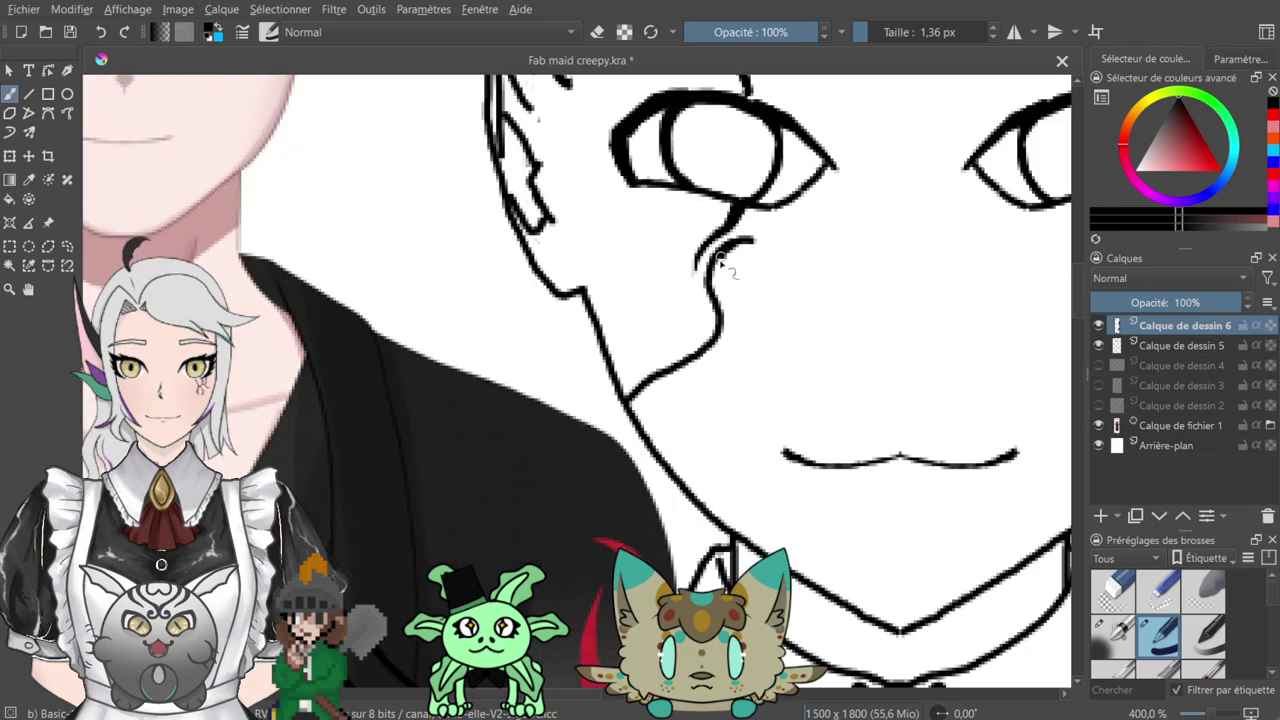
key(minus)
key(minus)
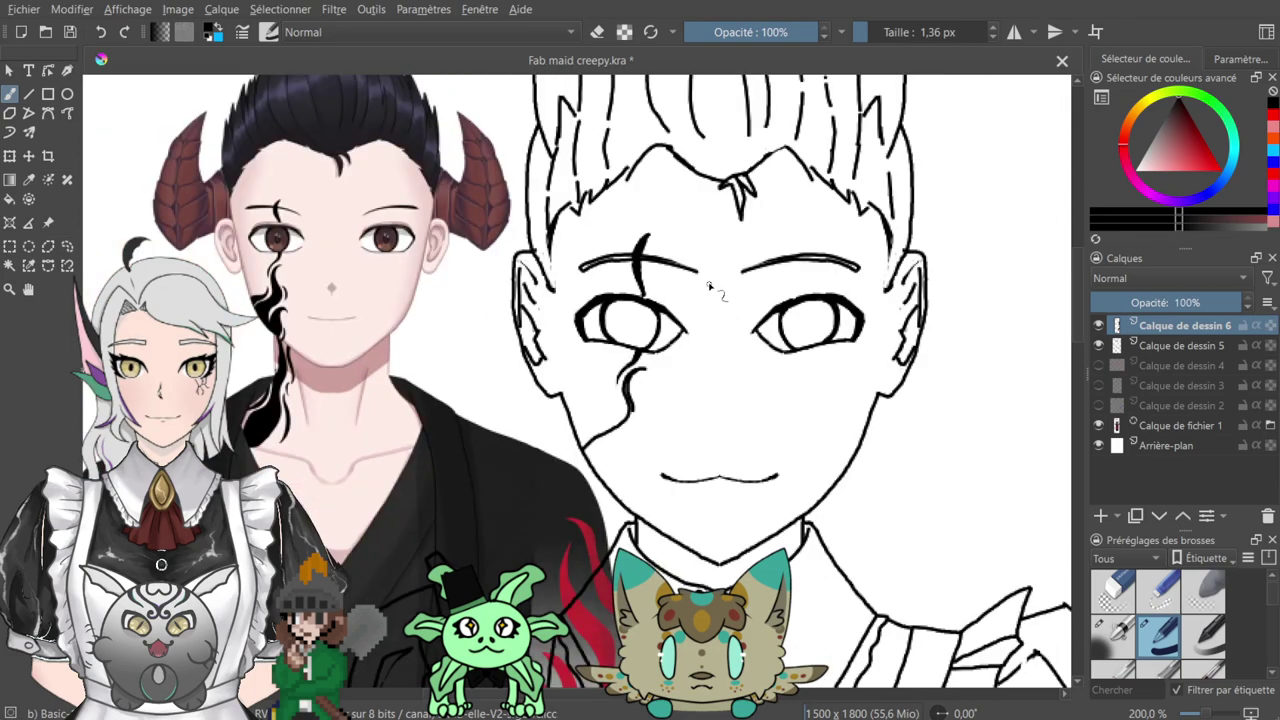
- Thicken the upper part of the wavy cheek line and paint a second wavy line beside it down to the jaw
key(e)
key(plus)
key(plus)
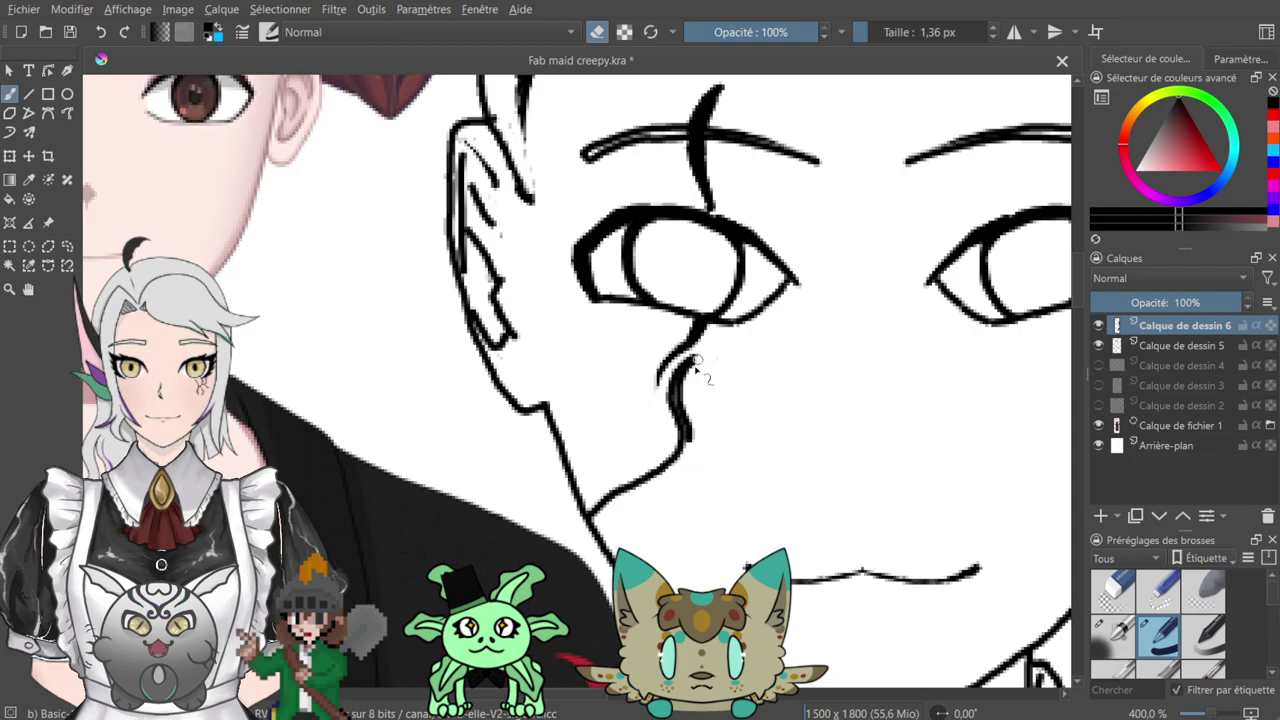
key(e)
mouse_move(659, 274)
mouse_down()
mouse_move(859, 314)
mouse_move(804, 268)
mouse_move(785, 200)
mouse_up()
drag(814, 300, 826, 385)
mouse_move(836, 443)
mouse_down()
mouse_move(771, 477)
mouse_move(745, 545)
mouse_up()
mouse_move(788, 395)
mouse_down()
mouse_move(831, 457)
mouse_move(786, 534)
mouse_move(840, 346)
mouse_move(816, 265)
mouse_up()
- Erase around the upper end of the wavy cheek marking to shape it into a clean point
key(e)
key(plus)
drag(862, 434, 844, 410)
drag(855, 298, 662, 375)
key(e)
key(minus)
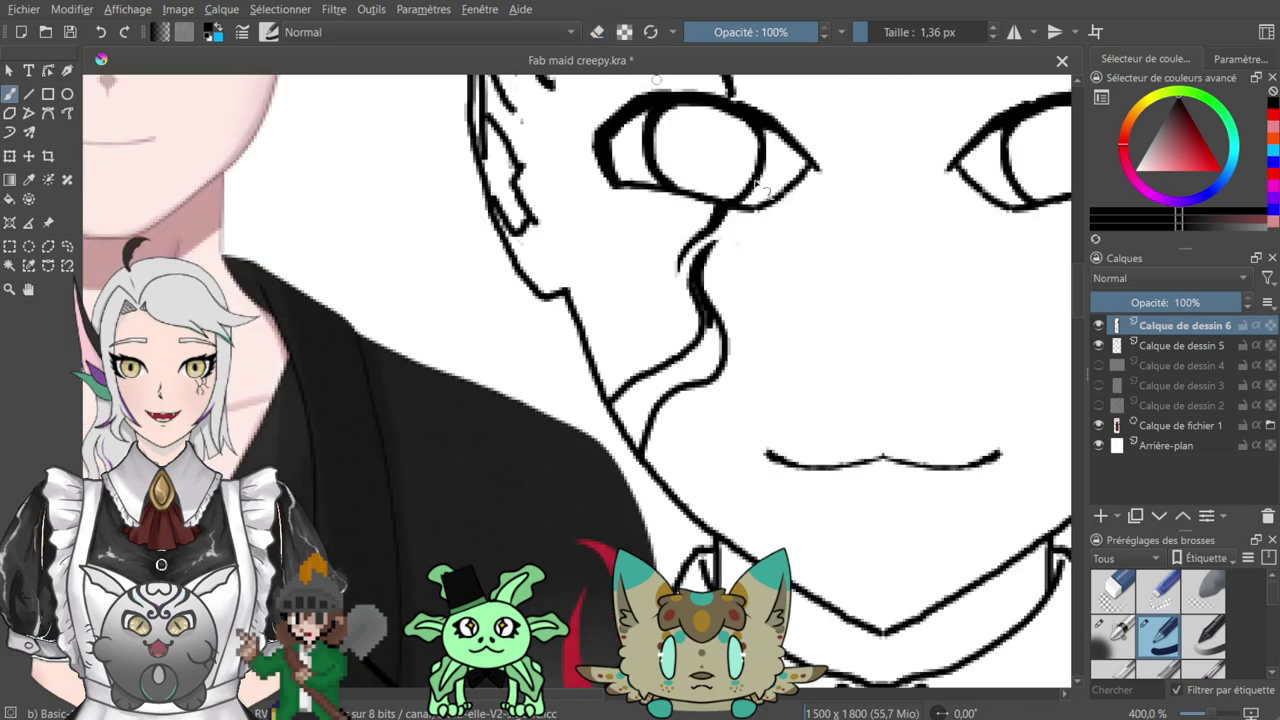
- Thicken the second wavy line and fill the area between both lines with solid black down to the jaw
mouse_move(731, 220)
mouse_down()
mouse_move(966, 409)
mouse_move(877, 354)
mouse_move(792, 257)
mouse_up()
mouse_move(797, 340)
mouse_down()
mouse_move(848, 441)
mouse_move(903, 449)
mouse_move(903, 480)
mouse_up()
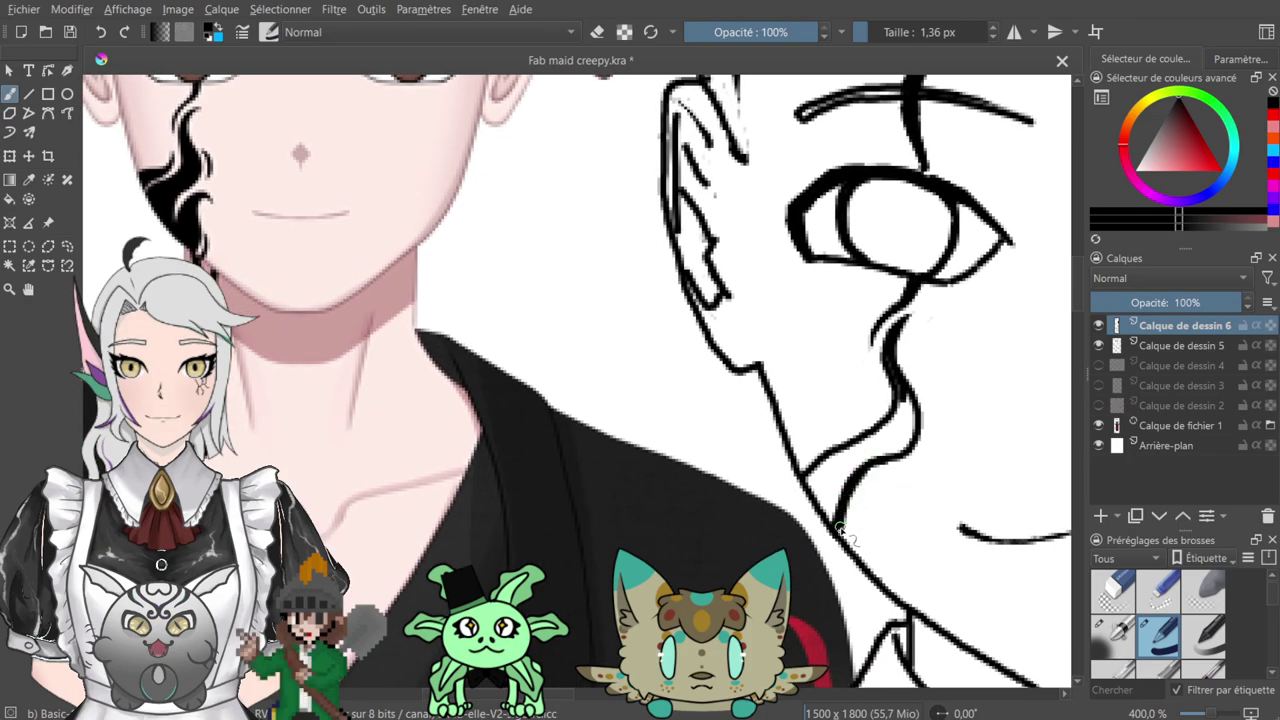
drag(857, 486, 885, 462)
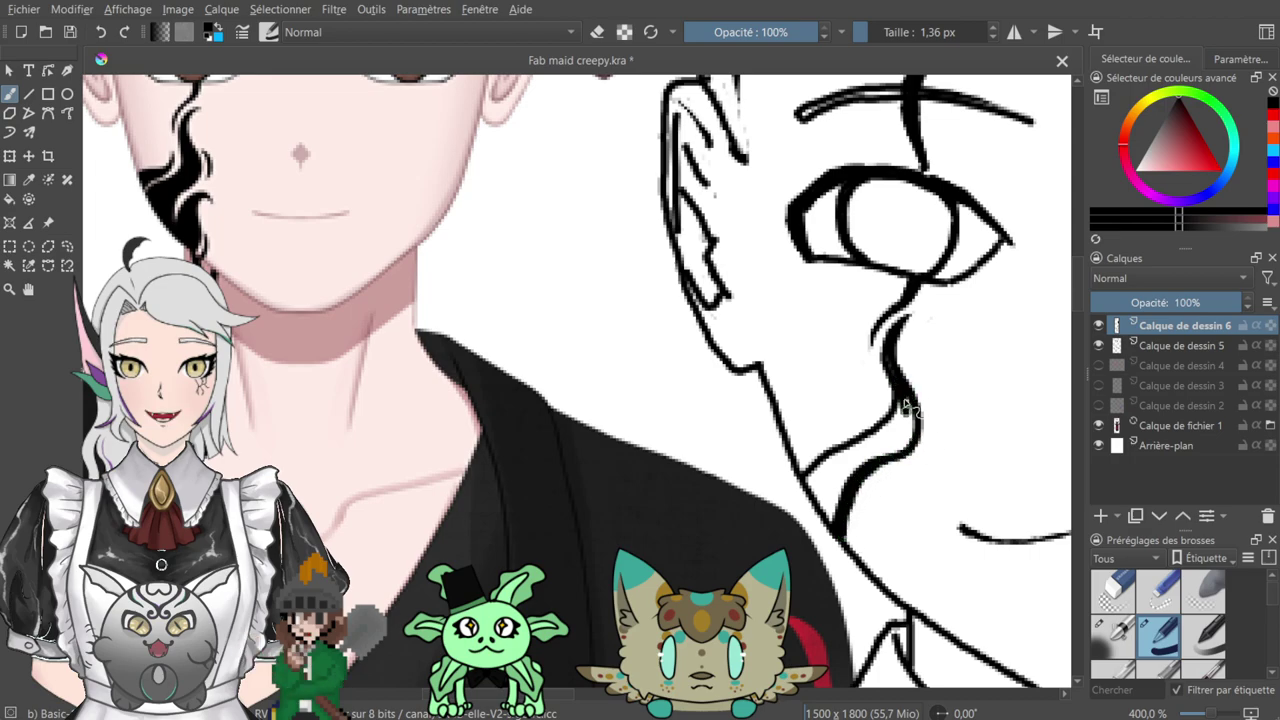
drag(884, 342, 910, 381)
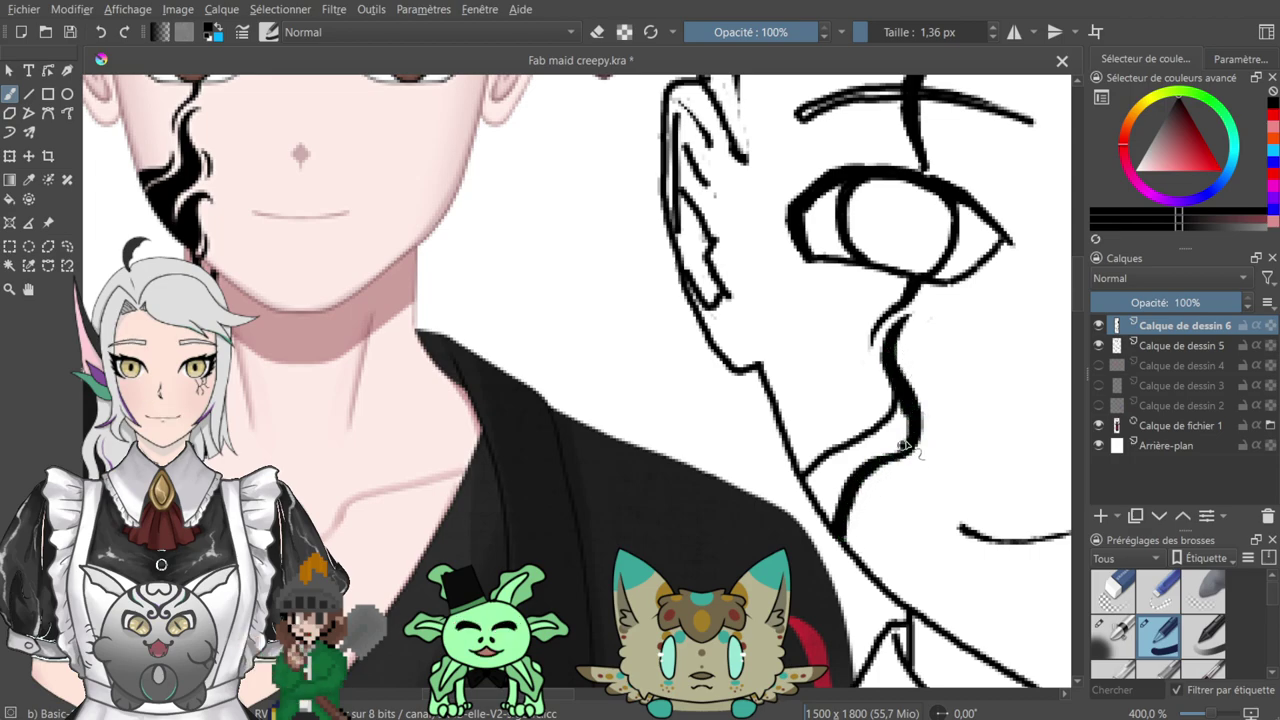
drag(900, 449, 912, 414)
mouse_move(926, 363)
mouse_down()
mouse_move(894, 437)
mouse_move(933, 351)
mouse_up()
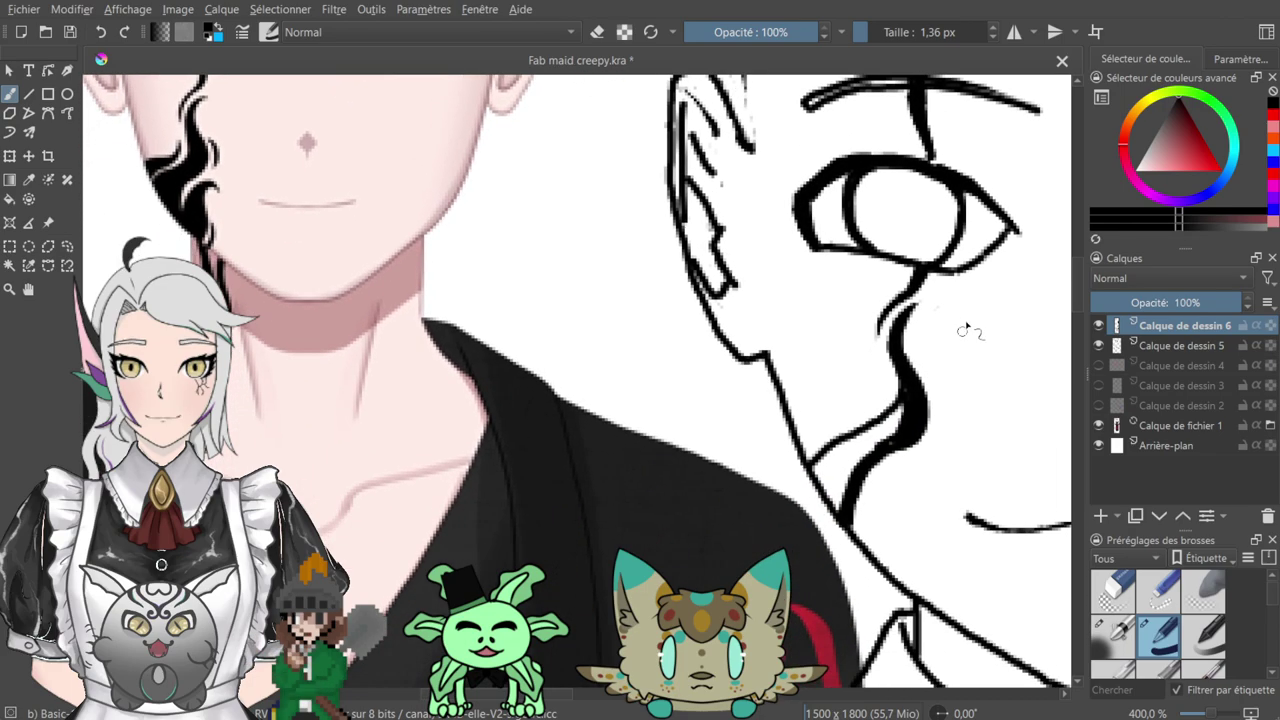
key(plus)
mouse_move(920, 510)
mouse_down()
mouse_move(948, 562)
mouse_move(932, 514)
mouse_move(952, 500)
mouse_move(944, 516)
mouse_move(970, 509)
mouse_move(952, 552)
mouse_move(978, 485)
mouse_move(921, 515)
mouse_move(922, 490)
mouse_move(952, 470)
mouse_move(946, 480)
mouse_move(997, 473)
mouse_move(1026, 458)
mouse_move(1034, 435)
mouse_move(984, 457)
mouse_move(1041, 433)
mouse_move(872, 434)
mouse_up()
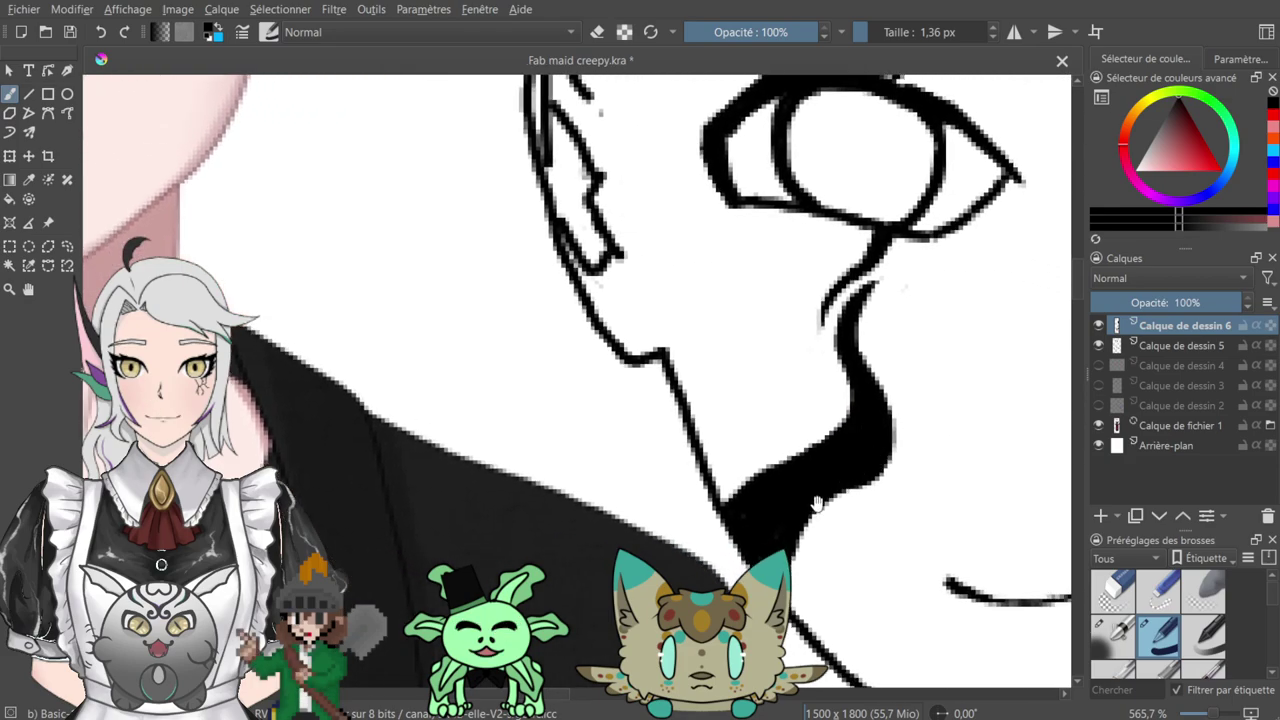
- Examine the reference character's face marking and compare its flame shapes with the marking painted on the line art
drag(672, 247, 1086, 480)
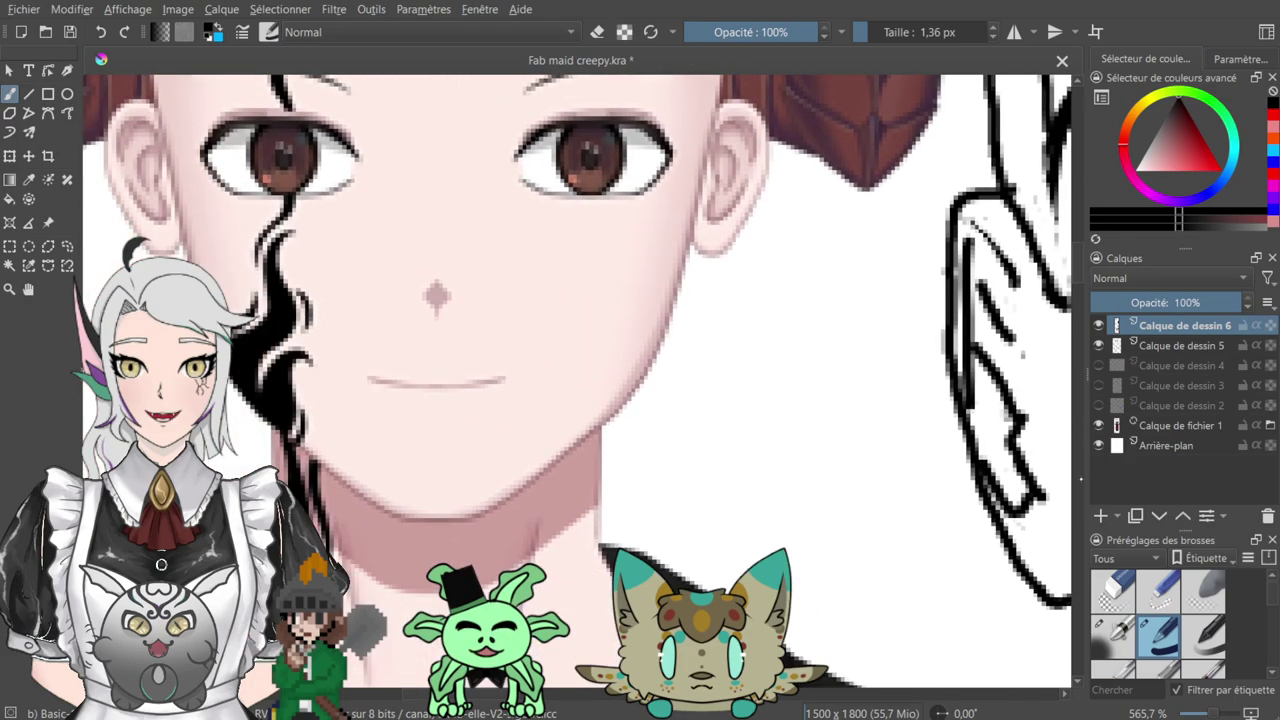
drag(943, 676, 947, 359)
key(ctrl+minus)
key(ctrl+minus)
key(ctrl+minus)
key(ctrl+minus)
key(ctrl+plus)
key(ctrl+plus)
drag(937, 282, 840, 463)
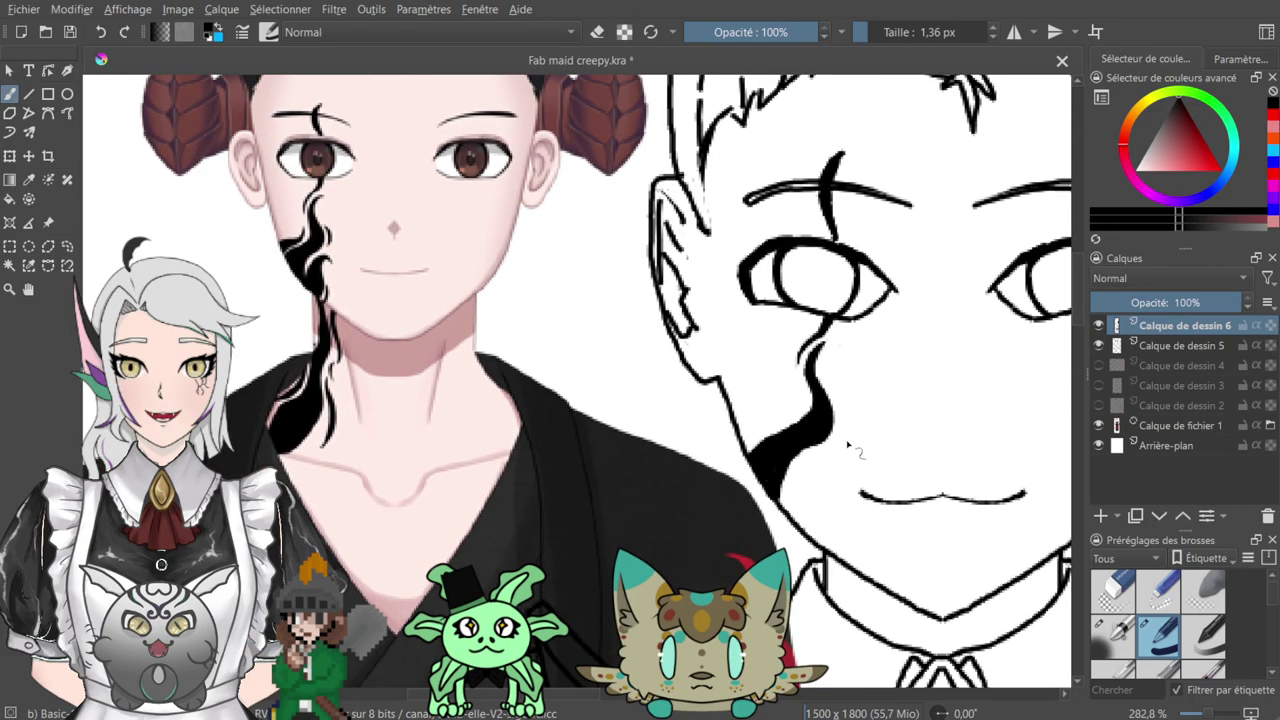
drag(920, 361, 822, 349)
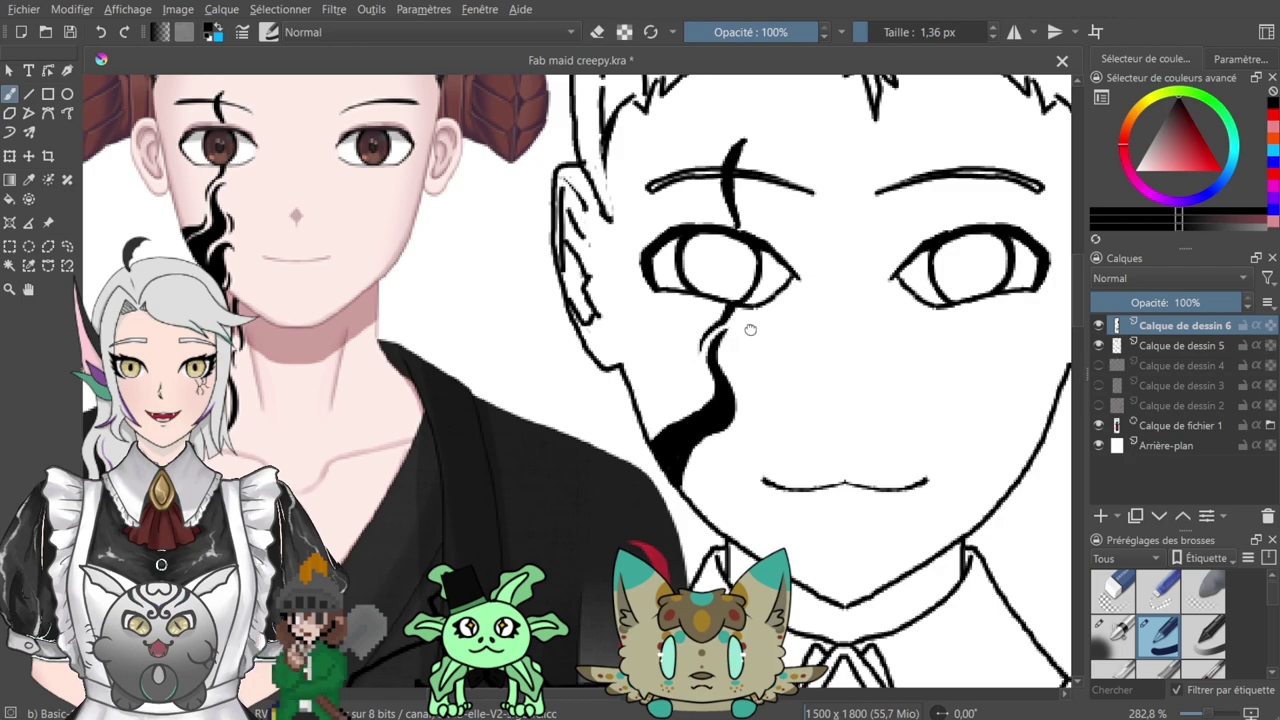
- Paint a curved black strand rising from the jawline above the filled marking, leaving a thin white gap between them
scroll(849, 374, up, 3)
mouse_move(867, 414)
mouse_down()
mouse_move(860, 429)
mouse_move(990, 460)
mouse_move(950, 416)
mouse_up()
mouse_move(1060, 462)
mouse_down()
mouse_move(886, 381)
mouse_move(765, 290)
mouse_up()
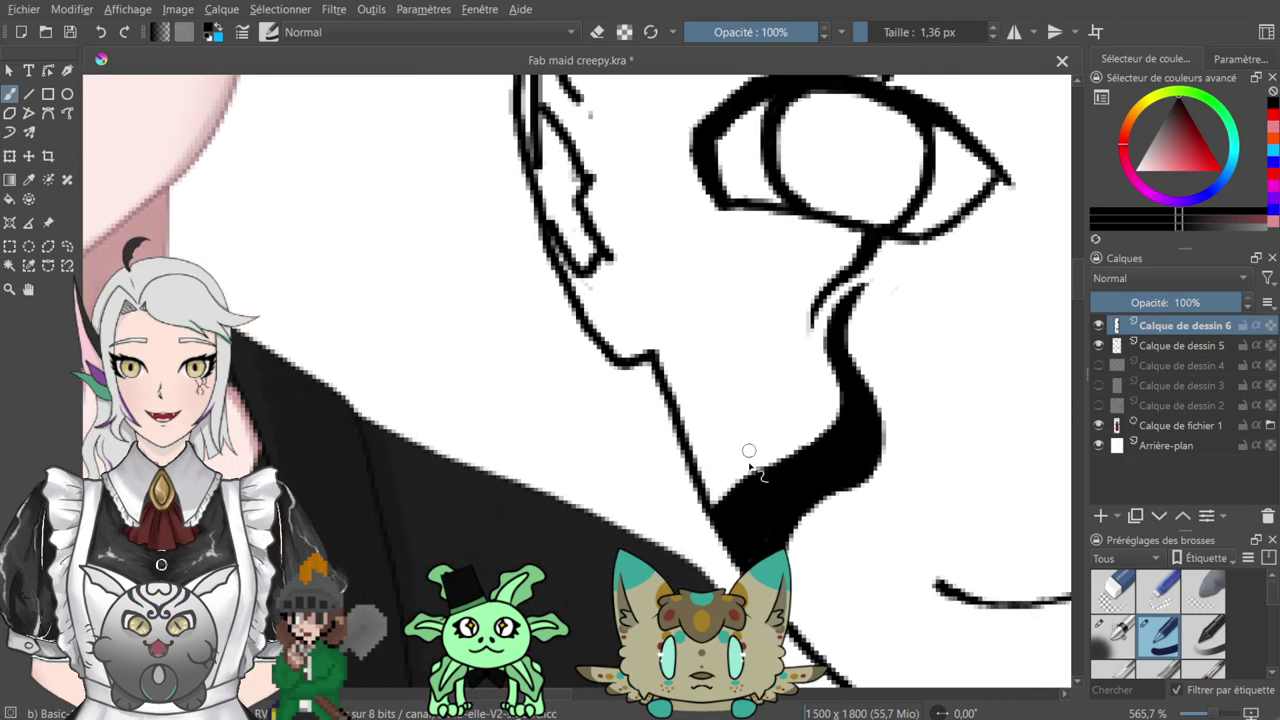
mouse_move(712, 490)
mouse_down()
mouse_move(778, 440)
mouse_move(785, 408)
mouse_up()
key(ctrl+z)
mouse_move(700, 465)
mouse_down()
mouse_move(775, 440)
mouse_move(785, 420)
mouse_up()
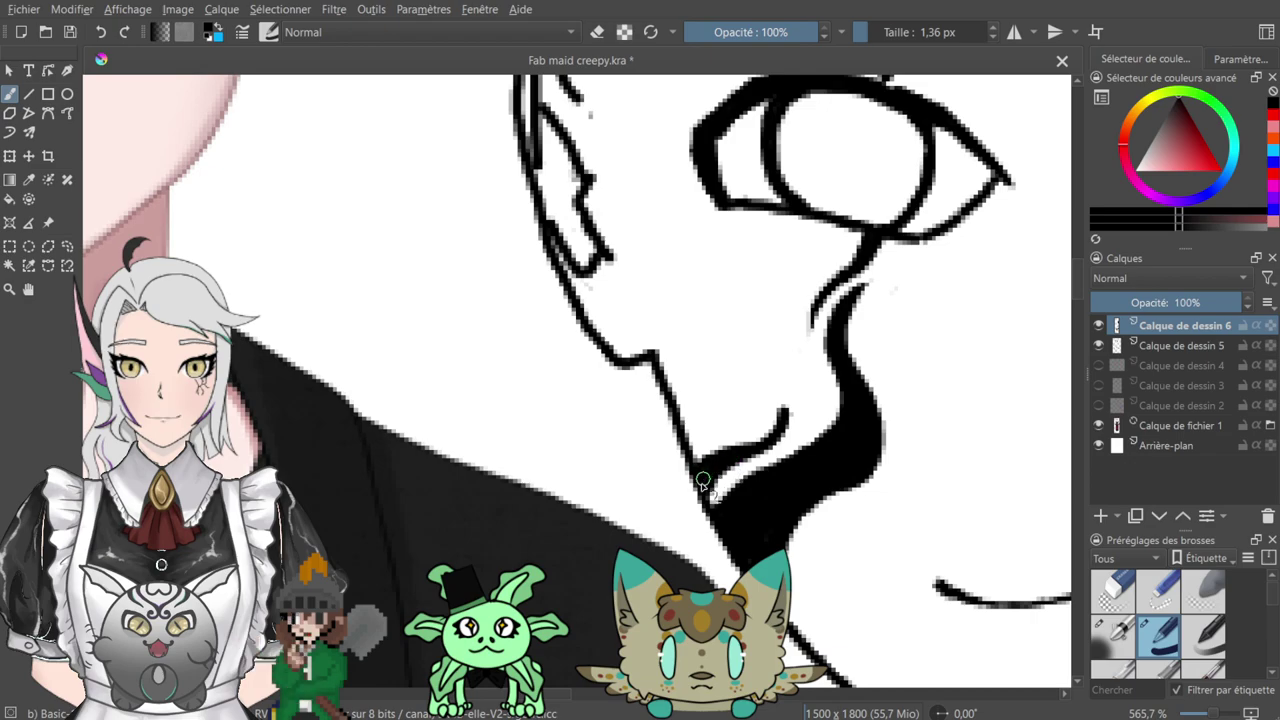
- Thicken the strand above the filled marking and erase along its edge to thin the upturned tip
mouse_move(616, 298)
mouse_down()
mouse_move(816, 368)
mouse_move(989, 451)
mouse_move(754, 302)
mouse_up()
drag(1000, 492, 803, 380)
mouse_move(740, 405)
mouse_down()
mouse_move(786, 374)
mouse_move(805, 318)
mouse_up()
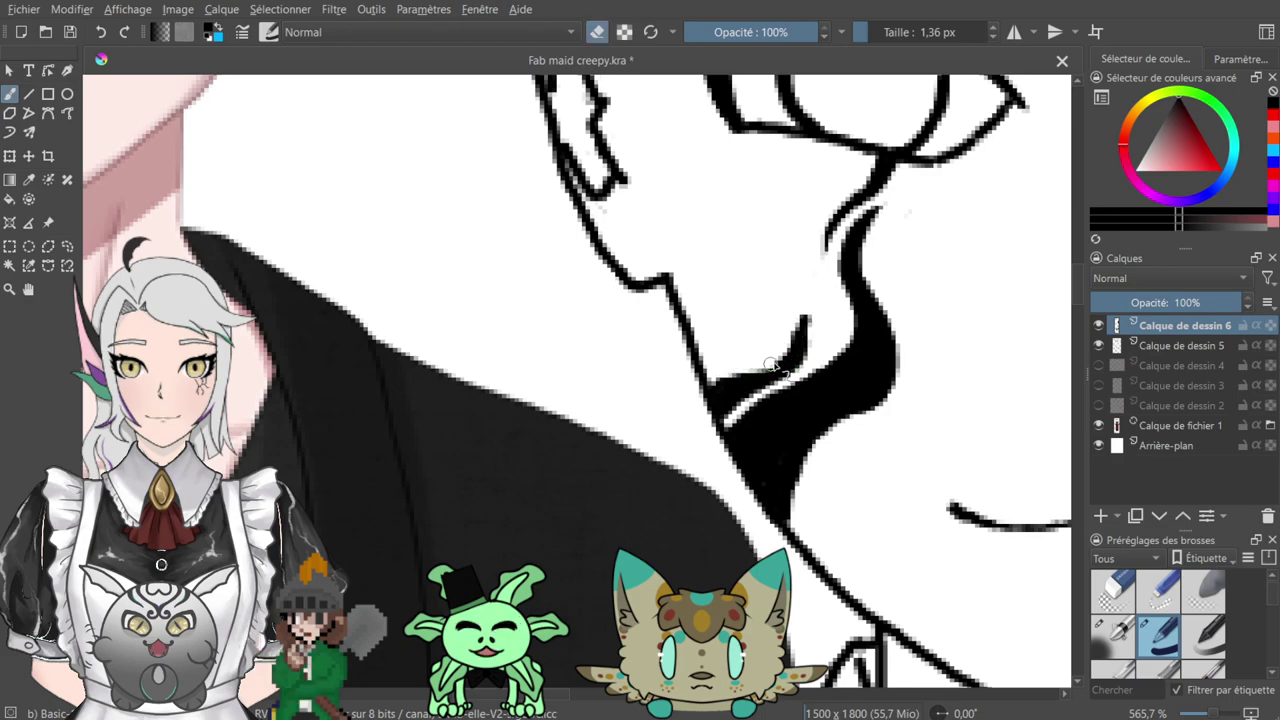
drag(788, 350, 808, 316)
- Paint a short curved black accent beside the inner cheek edge of the filled marking
mouse_move(749, 228)
mouse_down()
mouse_move(849, 223)
mouse_move(1050, 290)
mouse_move(777, 280)
mouse_move(620, 235)
mouse_up()
drag(746, 245, 665, 87)
mouse_move(892, 284)
mouse_down()
mouse_move(889, 323)
mouse_move(903, 337)
mouse_move(885, 351)
mouse_up()
mouse_move(888, 212)
mouse_down()
mouse_move(1014, 320)
mouse_move(910, 220)
mouse_up()
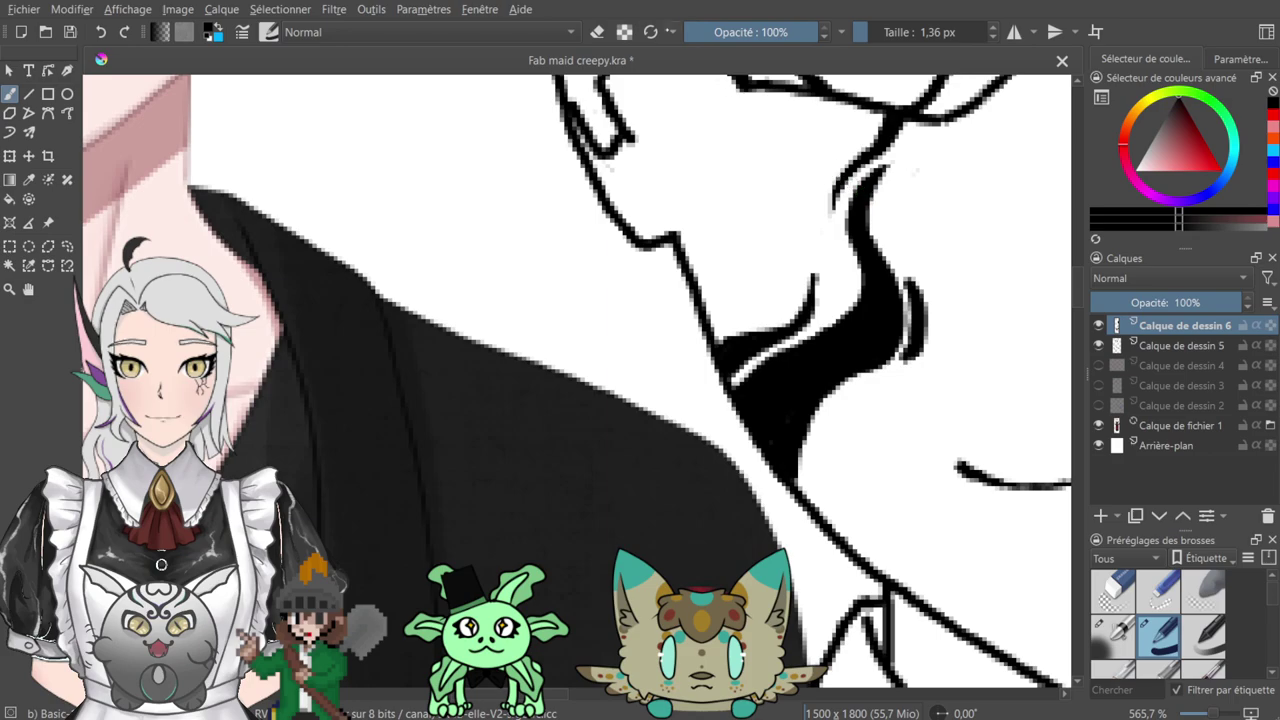
key(e)
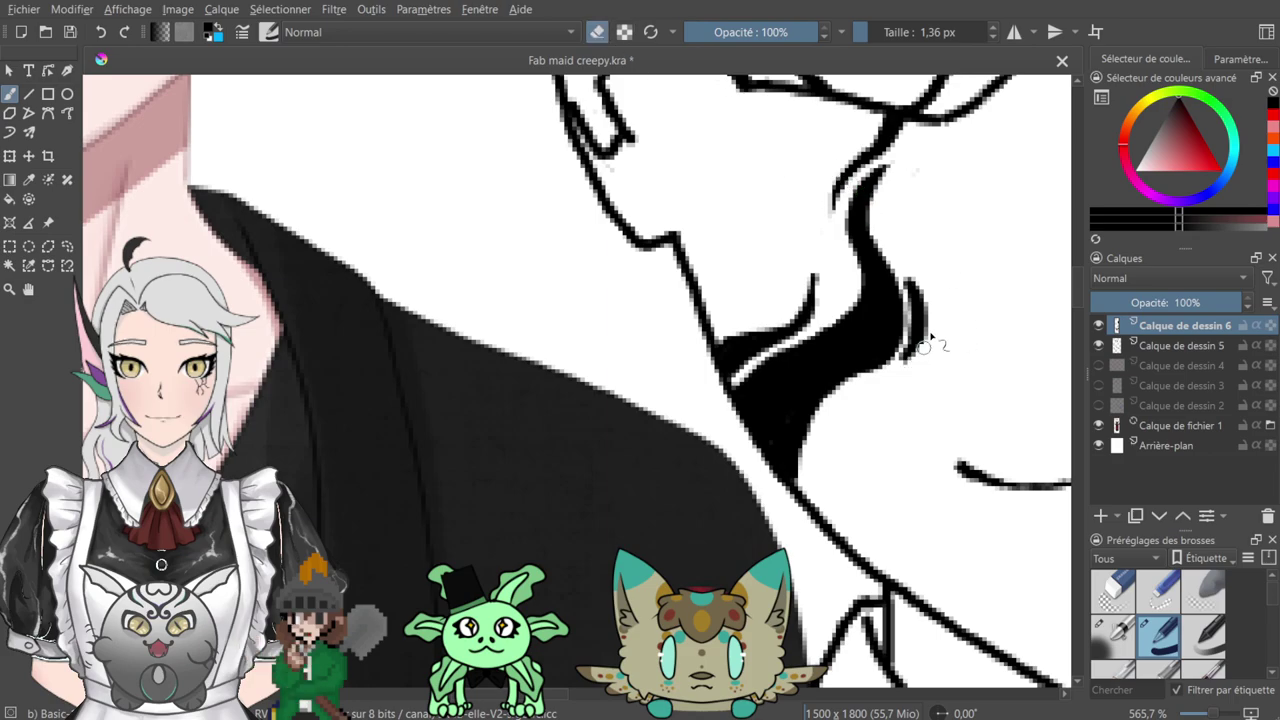
key(e)
- Check the lower part of the reference marking and widen the line-art marking's lower end along the jaw
mouse_move(714, 246)
mouse_down()
mouse_move(783, 346)
mouse_move(722, 212)
mouse_move(752, 235)
mouse_move(895, 478)
mouse_move(704, 237)
mouse_move(771, 170)
mouse_up()
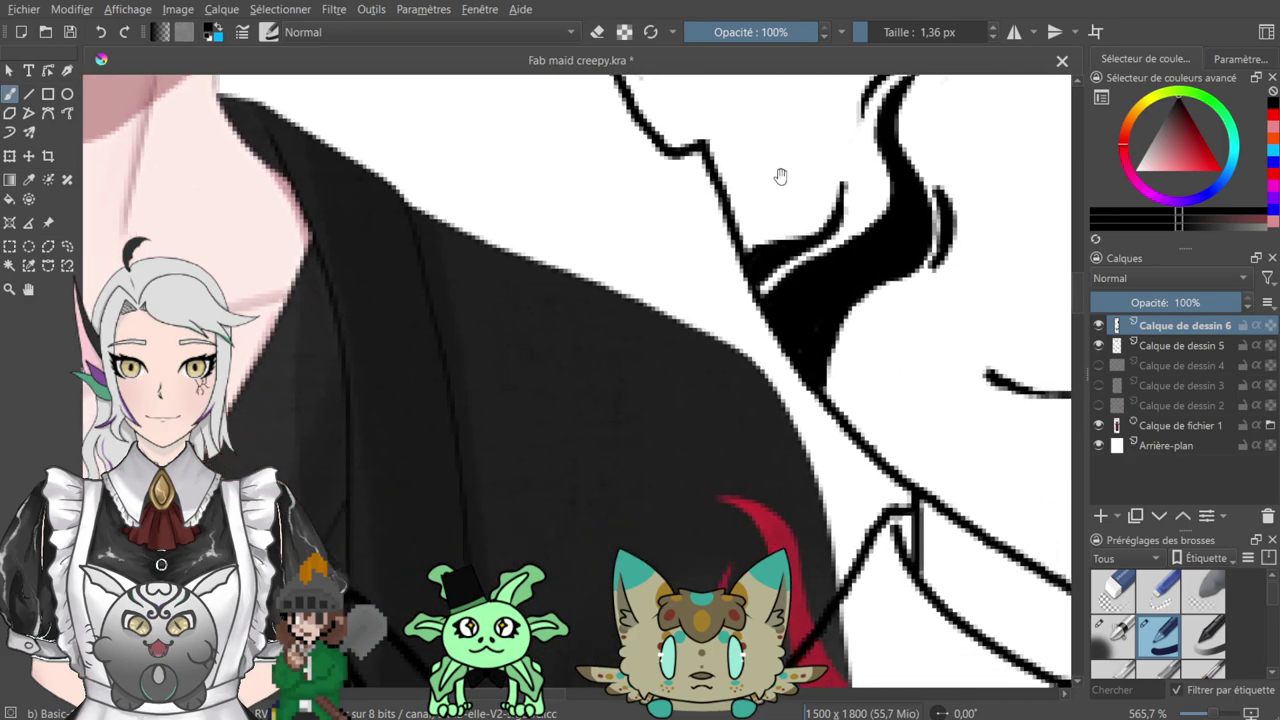
mouse_move(825, 386)
mouse_down()
mouse_move(832, 350)
mouse_move(876, 318)
mouse_move(938, 336)
mouse_up()
drag(662, 158, 908, 351)
drag(783, 234, 810, 246)
drag(1000, 580, 759, 272)
drag(894, 286, 1107, 463)
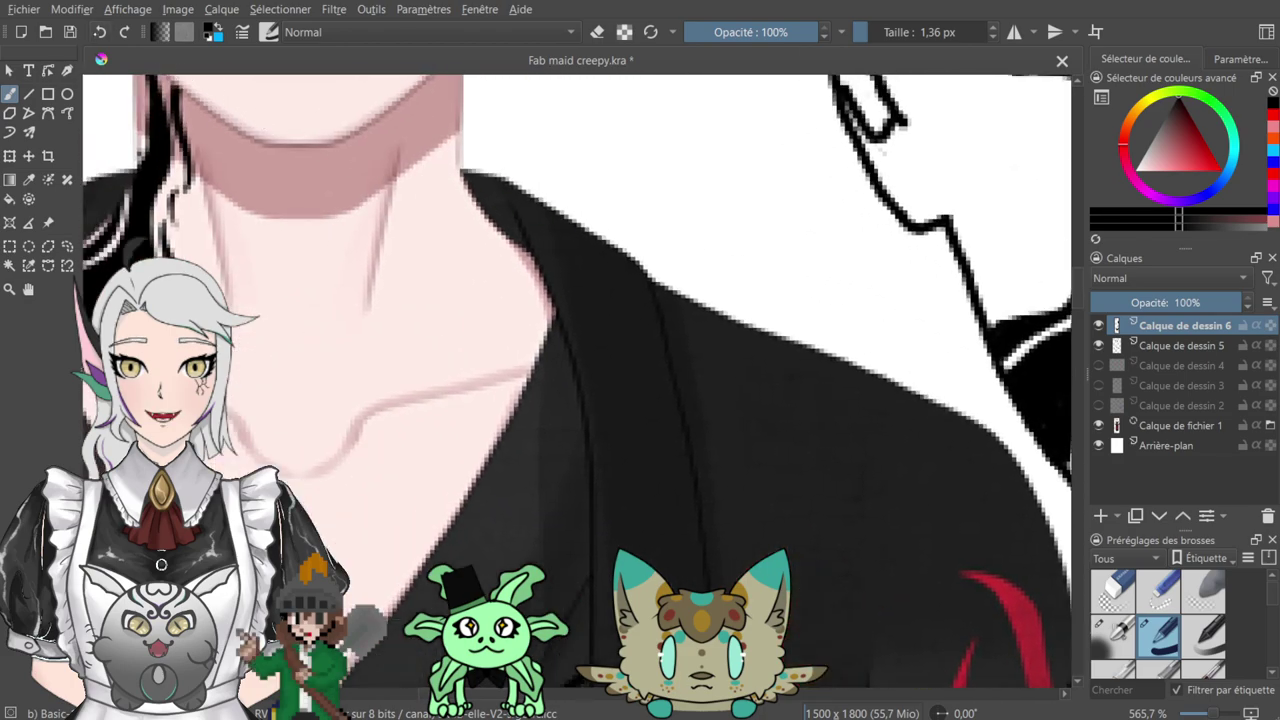
drag(817, 308, 534, 246)
mouse_move(409, 181)
mouse_down()
mouse_move(866, 403)
mouse_move(650, 115)
mouse_up()
drag(978, 408, 774, 271)
drag(883, 194, 875, 255)
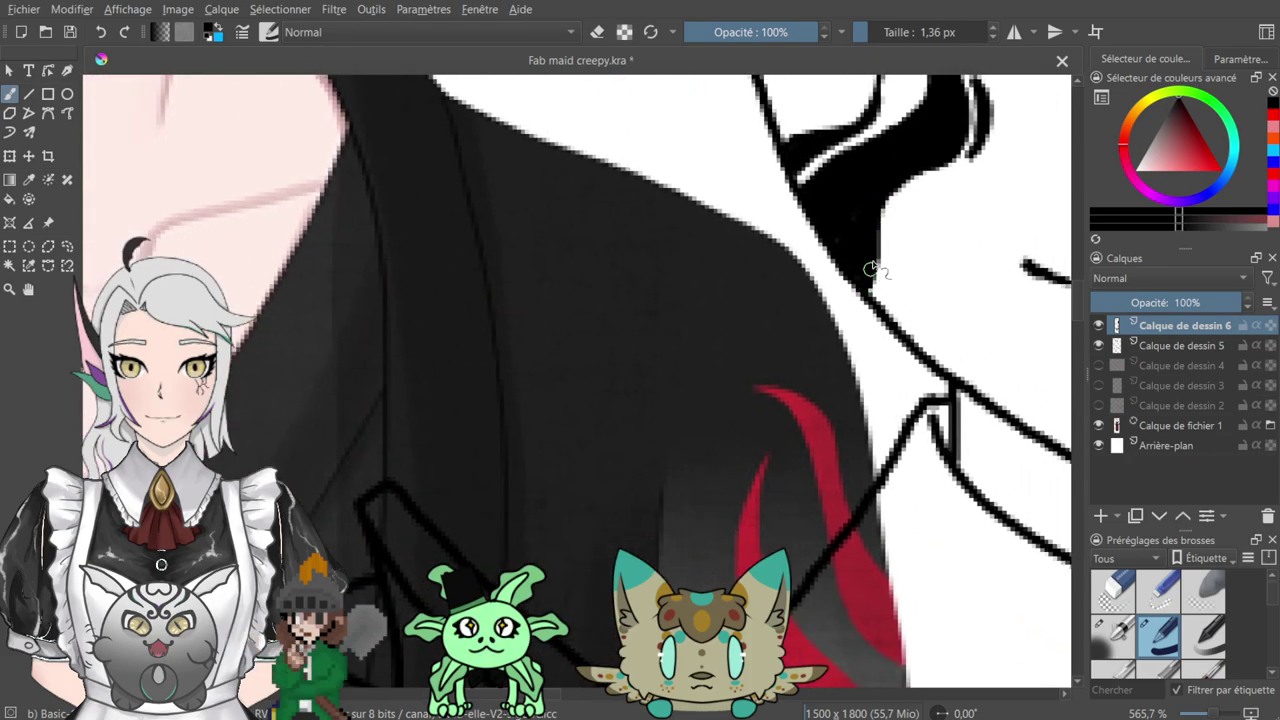
- Paint a hooked strand curling toward the mouth from the lower marking and fill the area beneath it with black
mouse_move(953, 198)
mouse_down()
mouse_move(1003, 359)
mouse_move(886, 320)
mouse_move(900, 130)
mouse_move(852, 182)
mouse_up()
drag(790, 222, 852, 180)
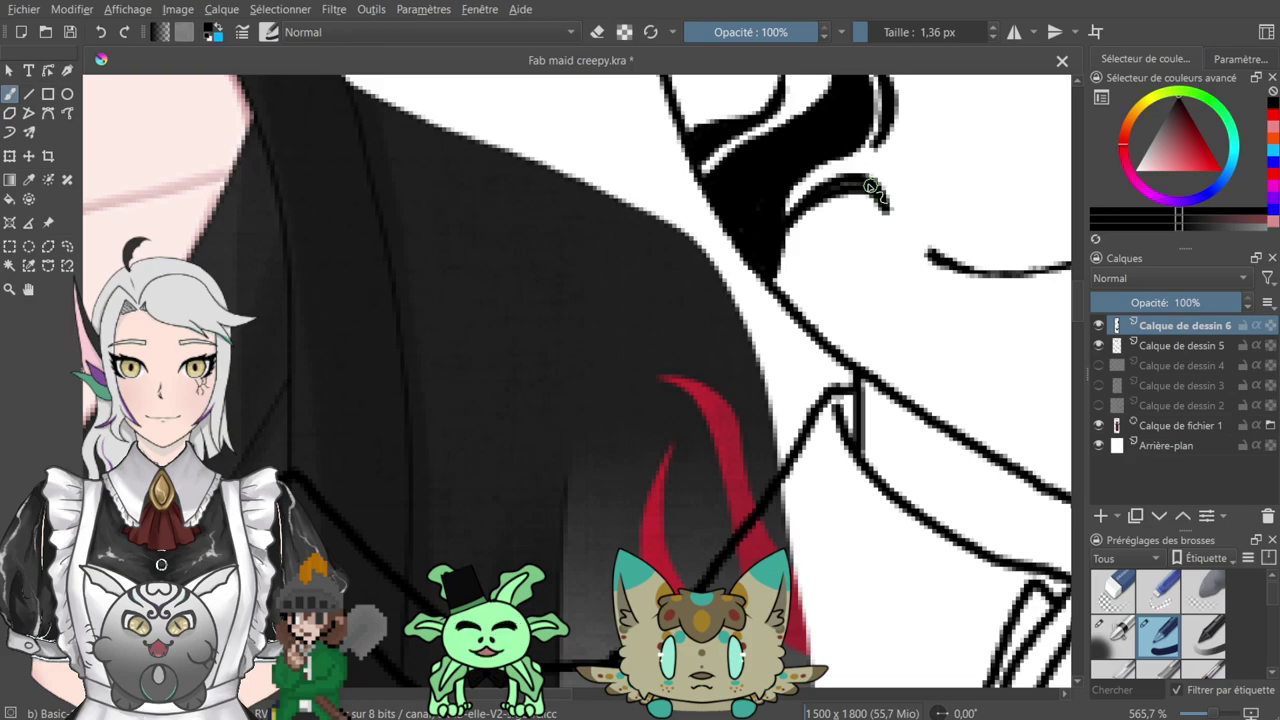
drag(741, 144, 880, 337)
drag(663, 129, 843, 351)
drag(1006, 463, 713, 145)
drag(896, 300, 852, 432)
mouse_move(821, 391)
mouse_down()
mouse_move(852, 420)
mouse_move(835, 337)
mouse_move(878, 313)
mouse_up()
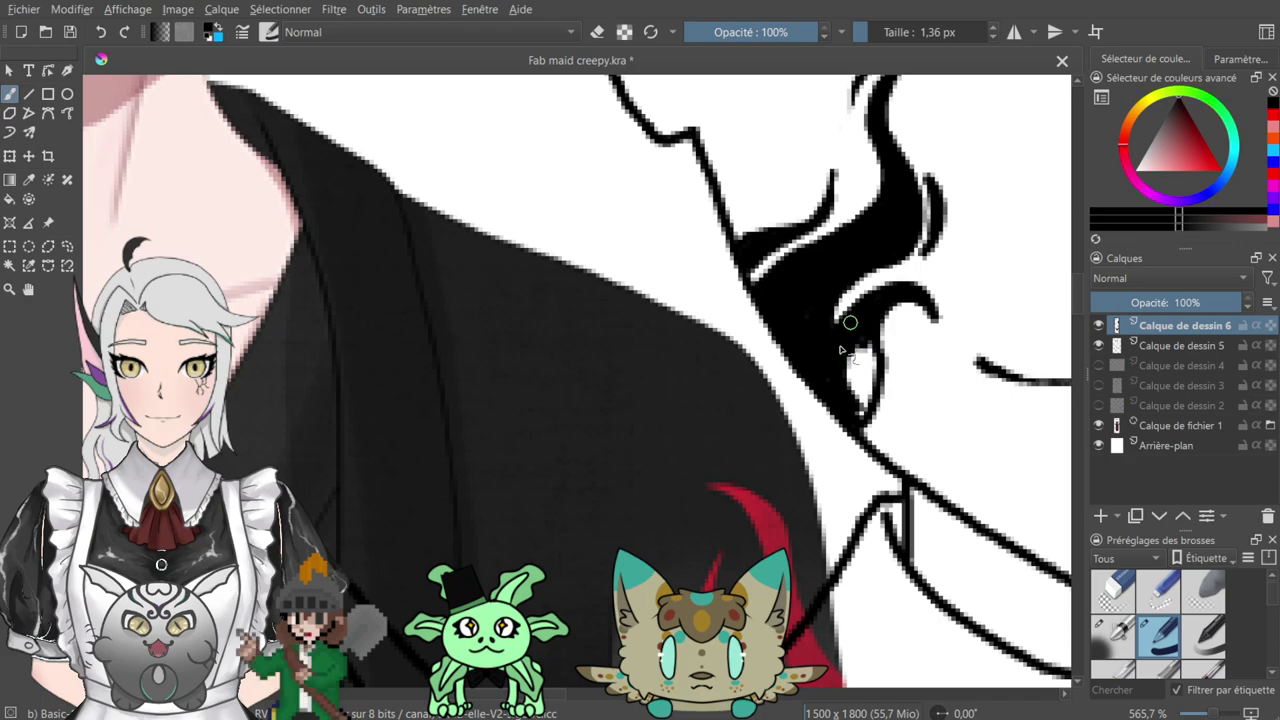
mouse_move(845, 358)
mouse_down()
mouse_move(855, 396)
mouse_move(869, 347)
mouse_move(876, 388)
mouse_move(861, 417)
mouse_move(864, 376)
mouse_move(854, 411)
mouse_up()
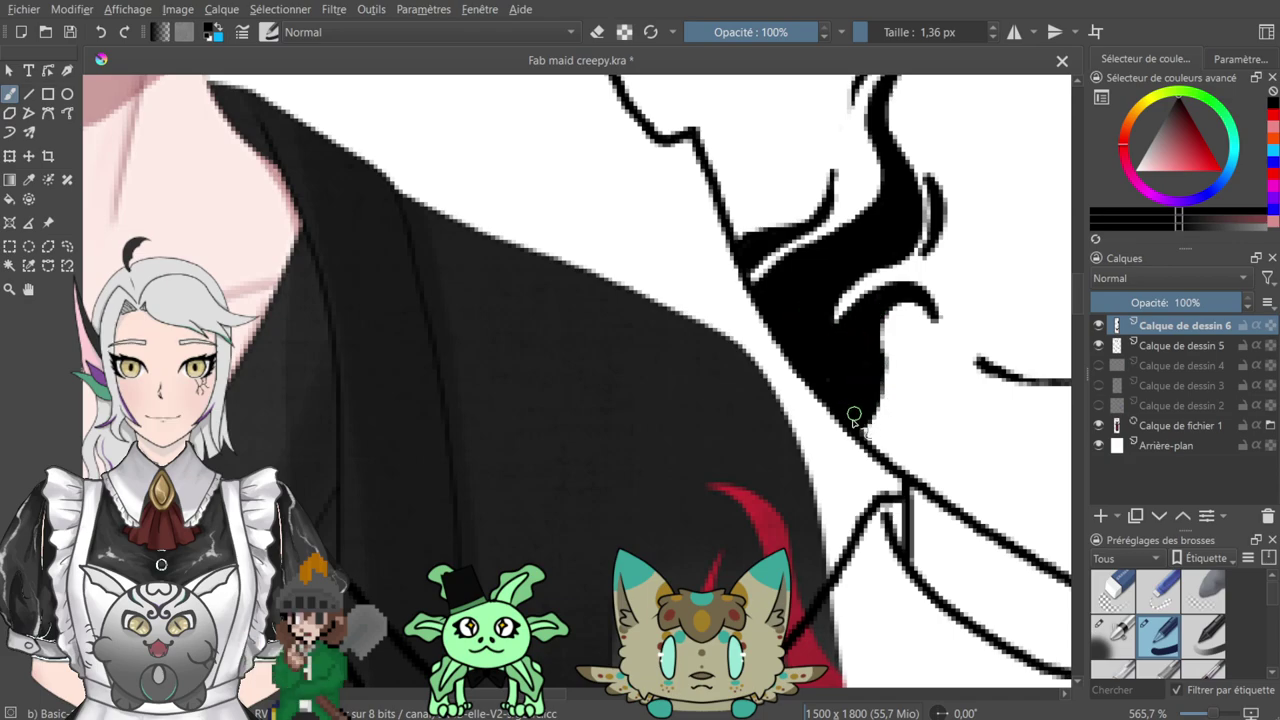
- Erase along the end of the hooked strand to taper its tip near the mouth
mouse_move(706, 159)
mouse_down()
mouse_move(840, 306)
mouse_move(913, 442)
mouse_move(749, 234)
mouse_move(786, 194)
mouse_up()
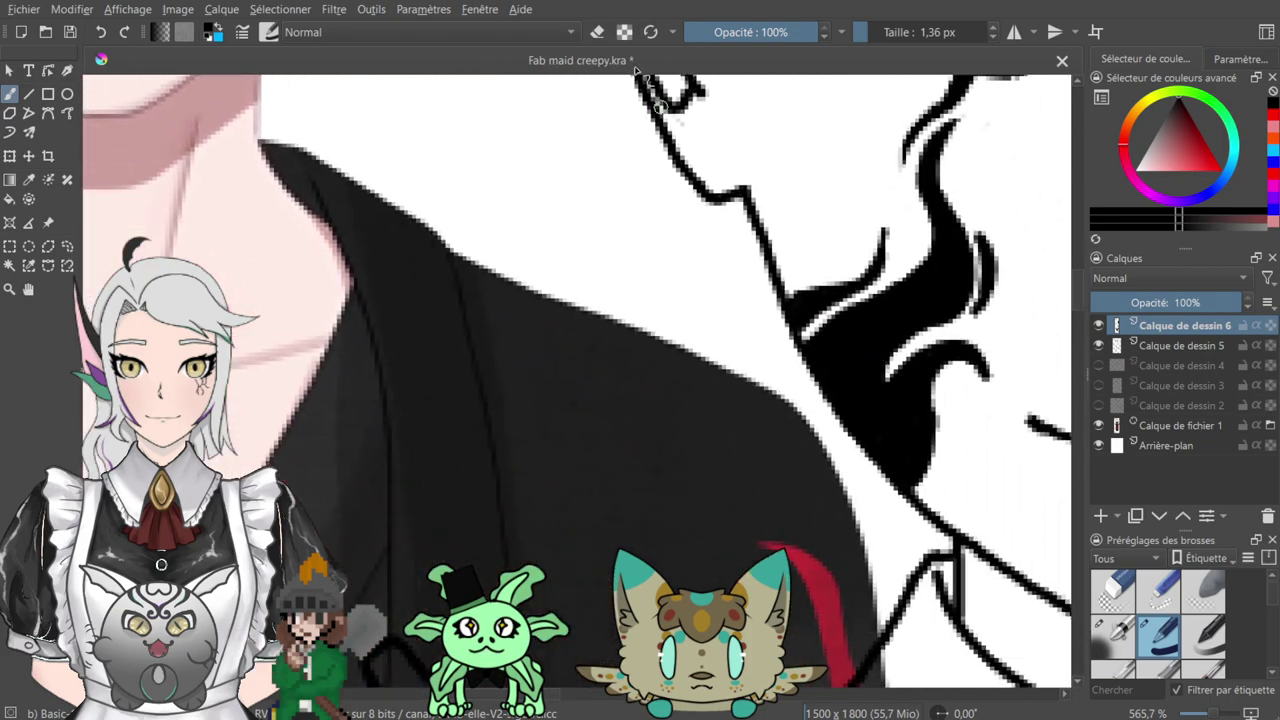
mouse_move(667, 203)
mouse_down()
mouse_move(857, 377)
mouse_move(794, 206)
mouse_move(640, 60)
mouse_move(655, 30)
mouse_up()
drag(771, 162, 591, 228)
key(e)
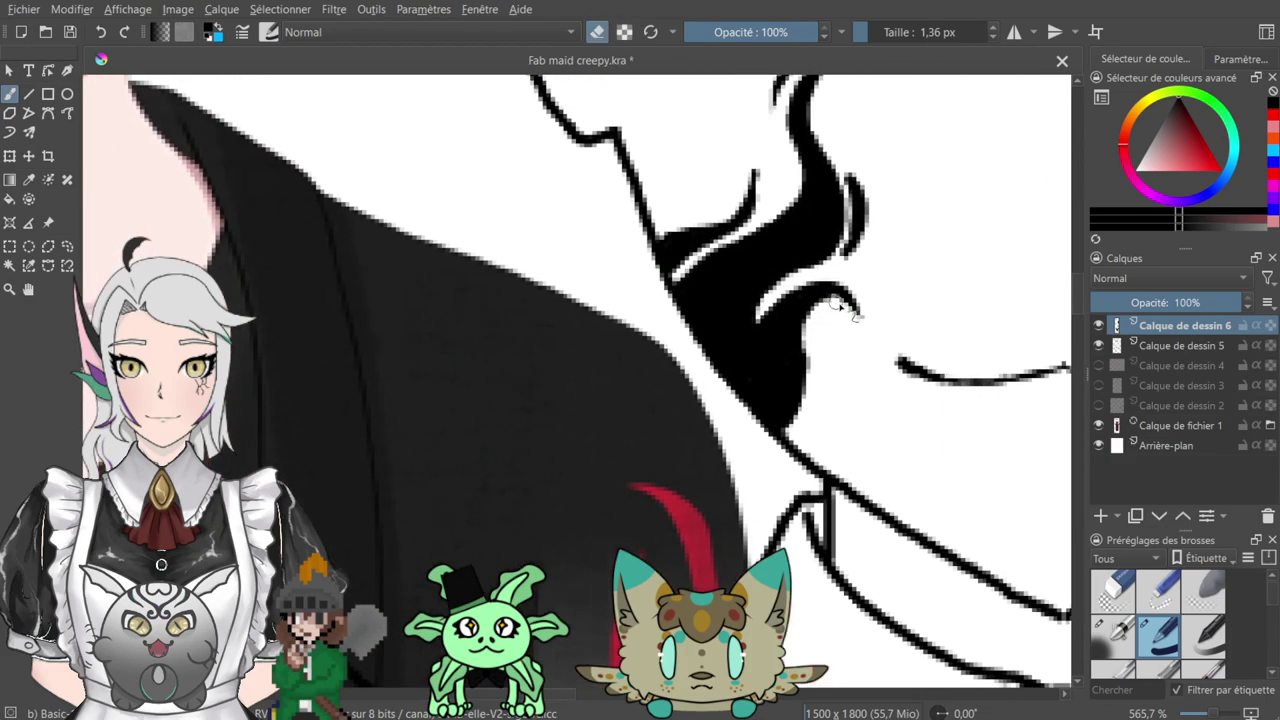
- Paint a small curved strand at the bottom of the marking where it meets the jawline
drag(614, 189, 943, 424)
drag(728, 266, 725, 205)
drag(957, 385, 714, 158)
mouse_move(843, 279)
mouse_down()
mouse_move(783, 309)
mouse_move(798, 281)
mouse_move(828, 400)
mouse_up()
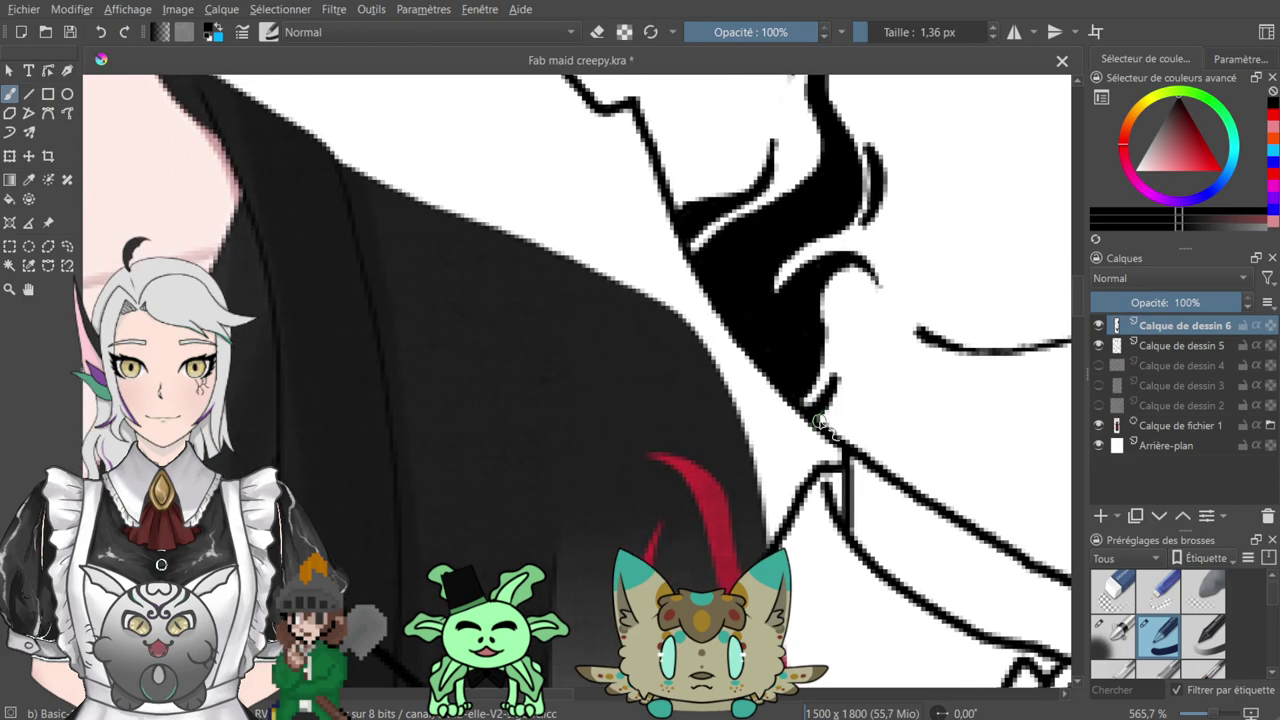
- Paint a narrow vertical slit pupil inside the iris of each eye
drag(829, 318, 520, 456)
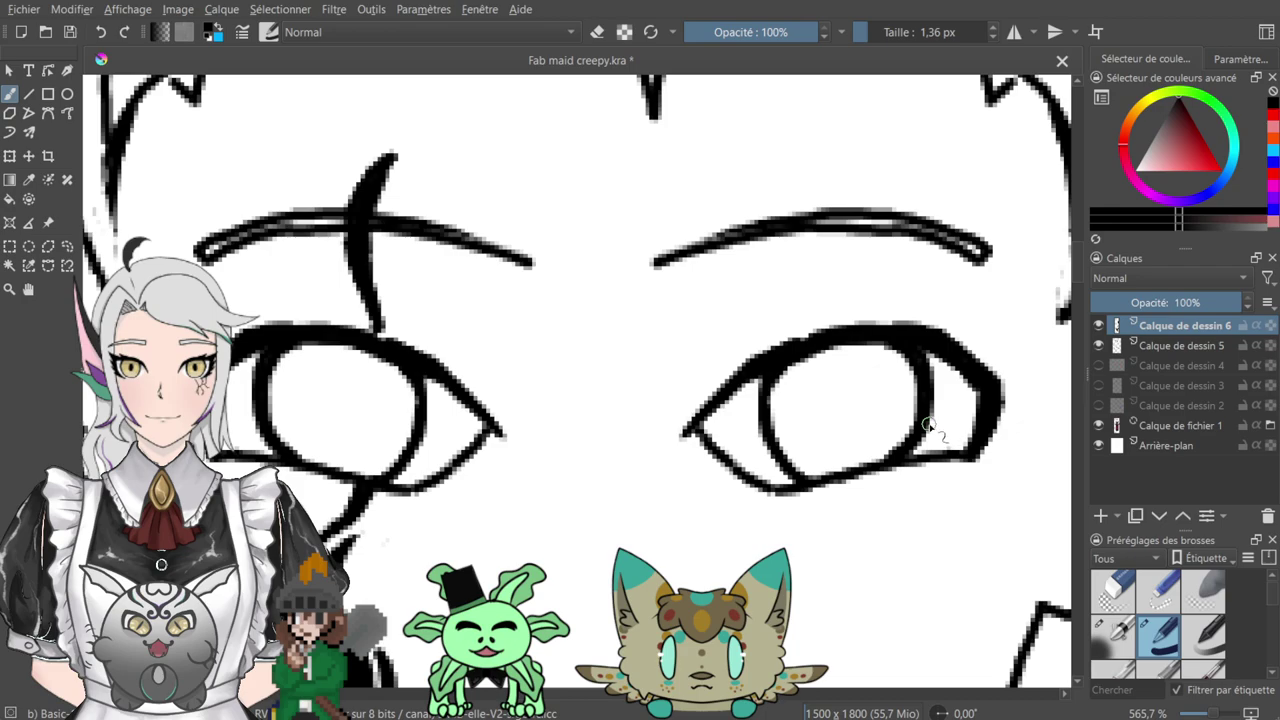
mouse_move(337, 376)
mouse_down()
mouse_move(333, 445)
mouse_move(340, 374)
mouse_up()
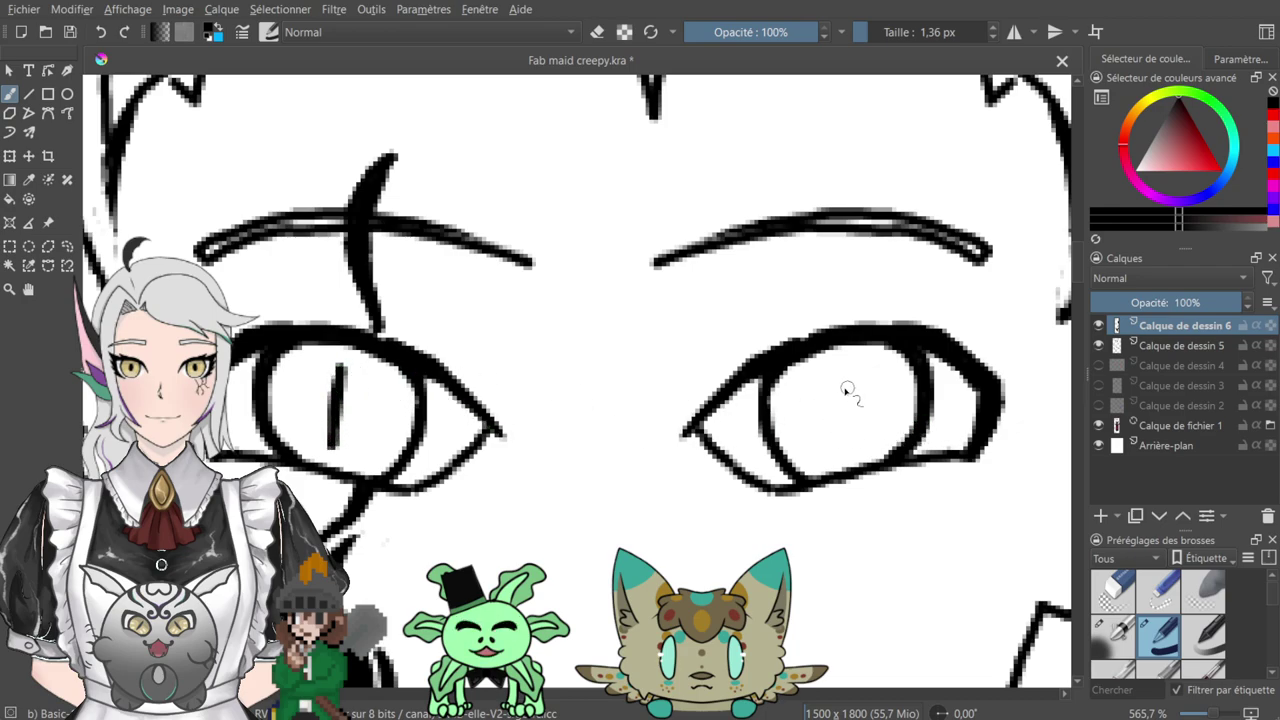
drag(830, 372, 848, 450)
drag(848, 450, 829, 371)
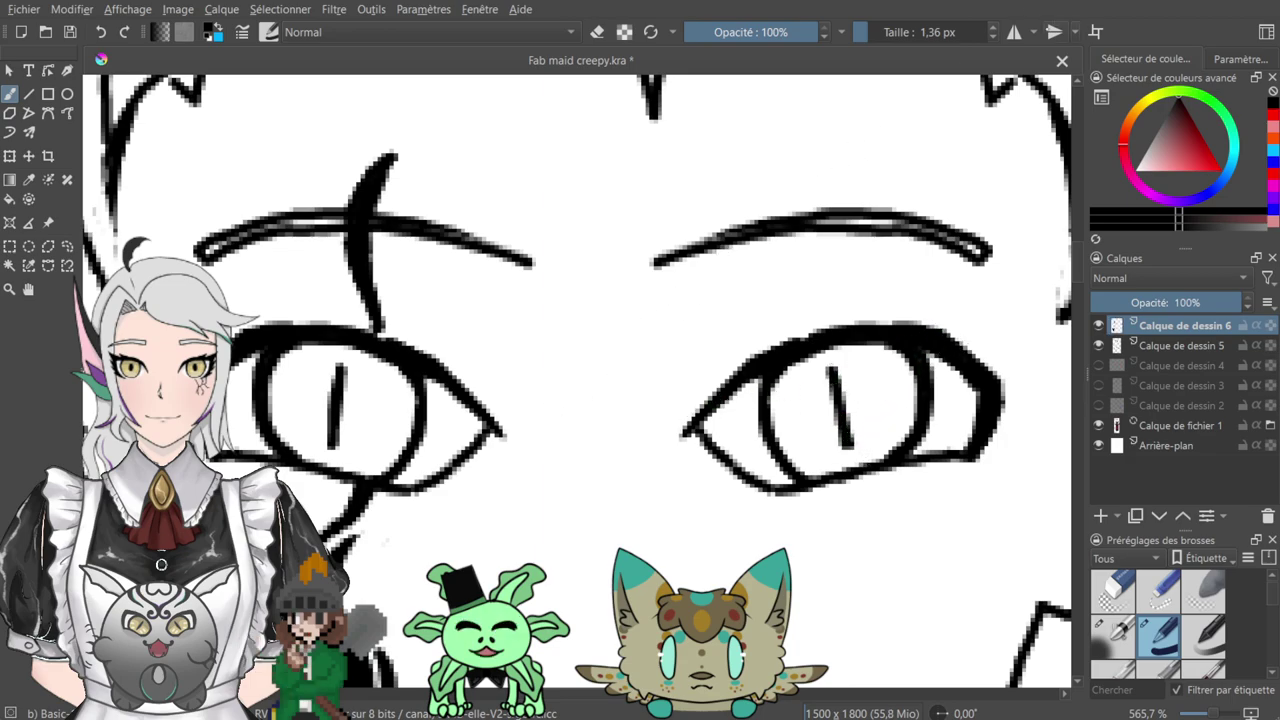
- Enable horizontal mirror painting, thicken the slit pupils, and erase along their edges to slim them
click(1014, 32)
drag(345, 372, 334, 452)
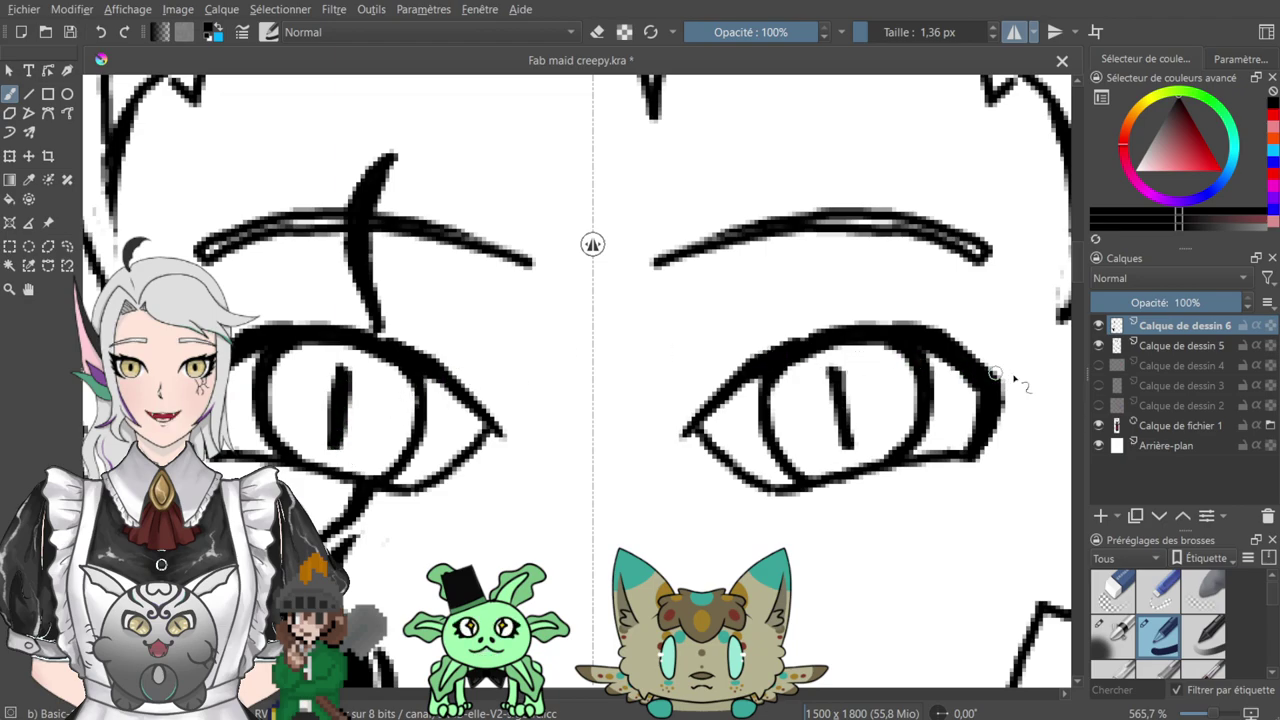
key(e)
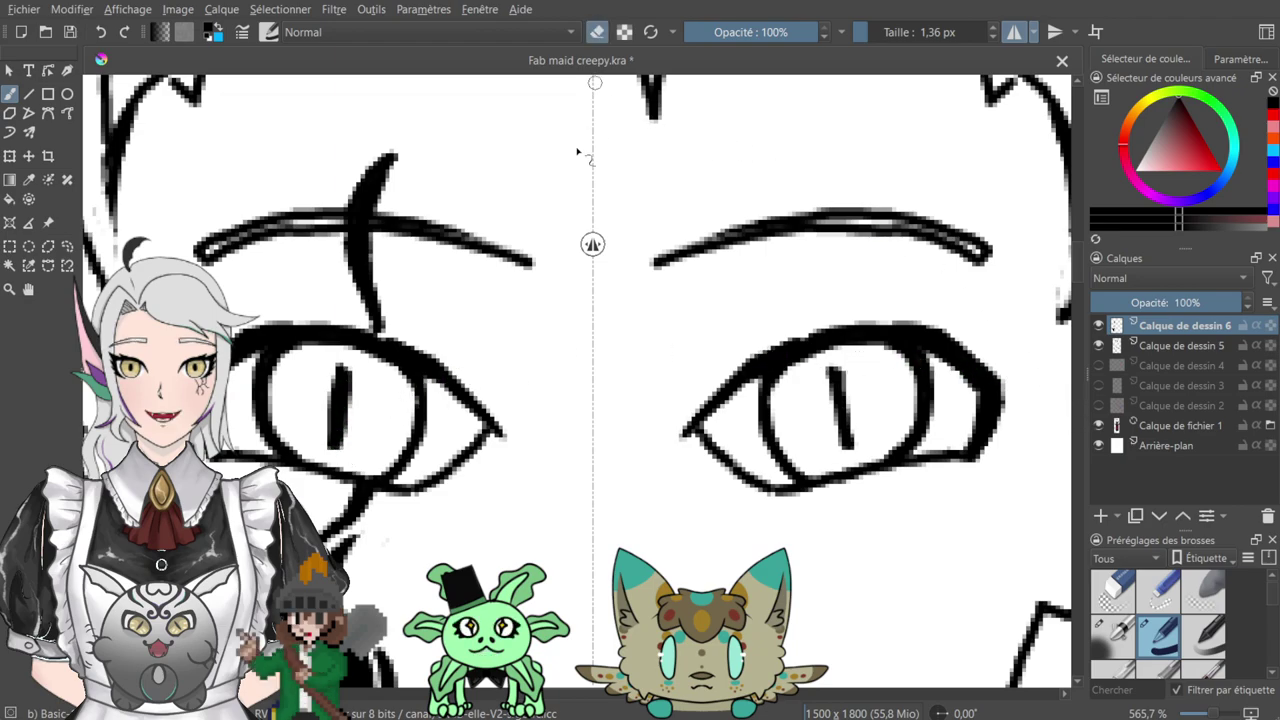
mouse_move(345, 366)
mouse_down()
mouse_move(337, 420)
mouse_move(335, 400)
mouse_up()
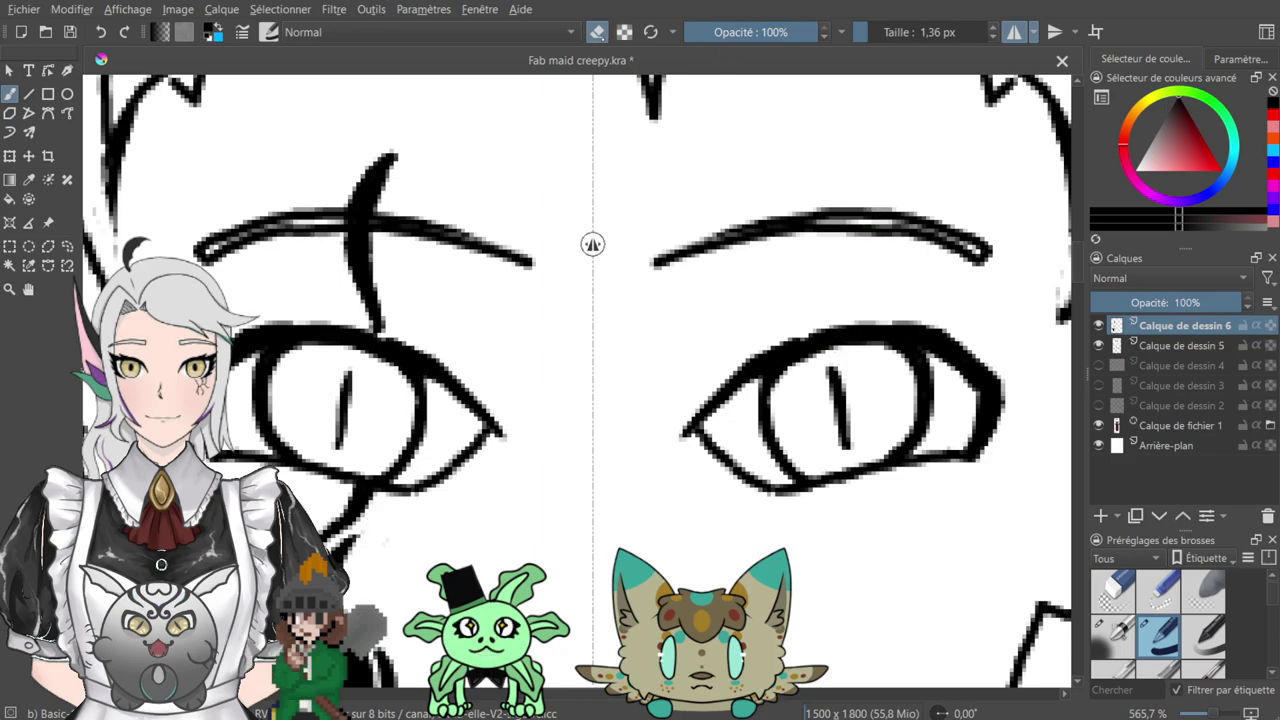
- Check how the slit pupils look on the whole face beside the reference character
key(minus)
key(minus)
key(minus)
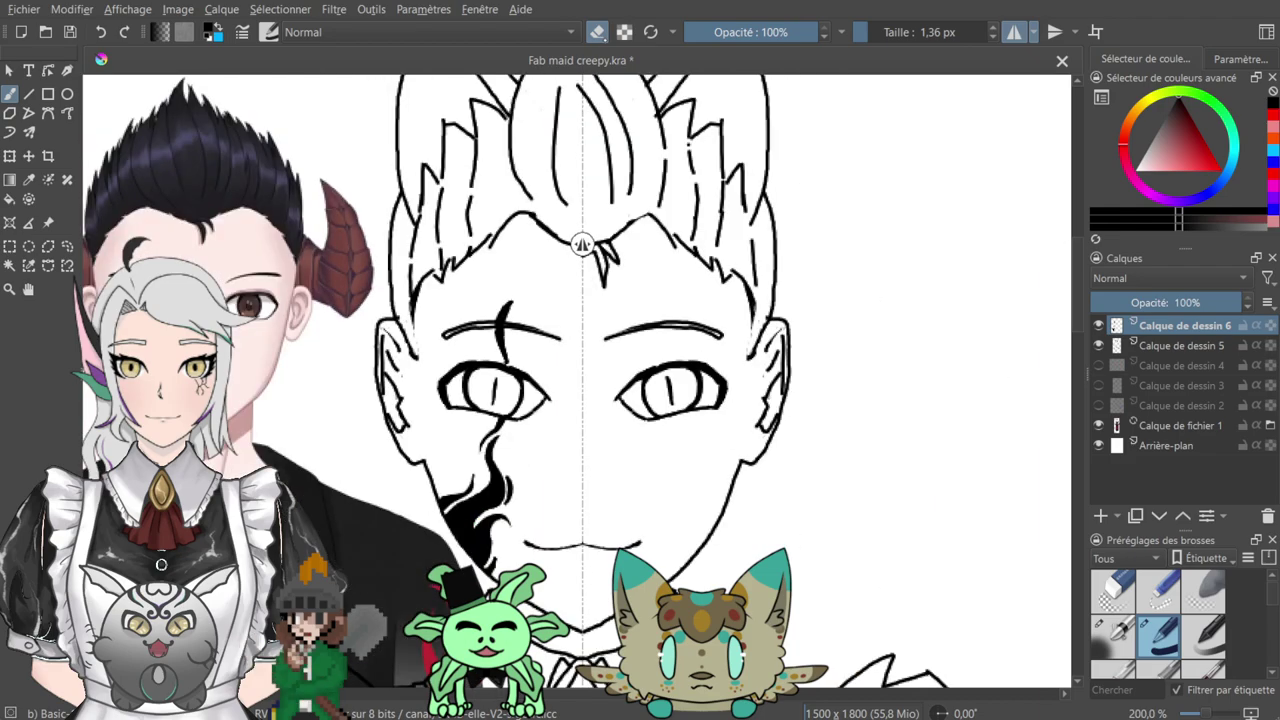
key(minus)
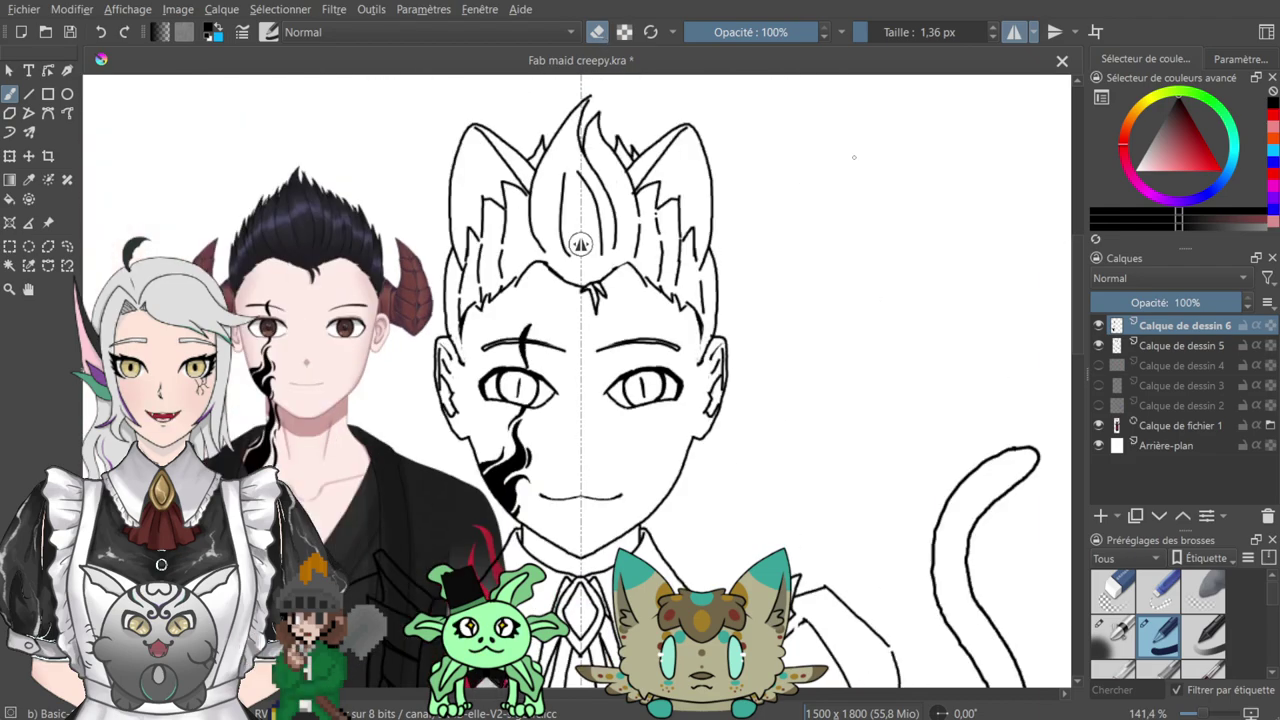
key(plus)
key(plus)
key(plus)
key(plus)
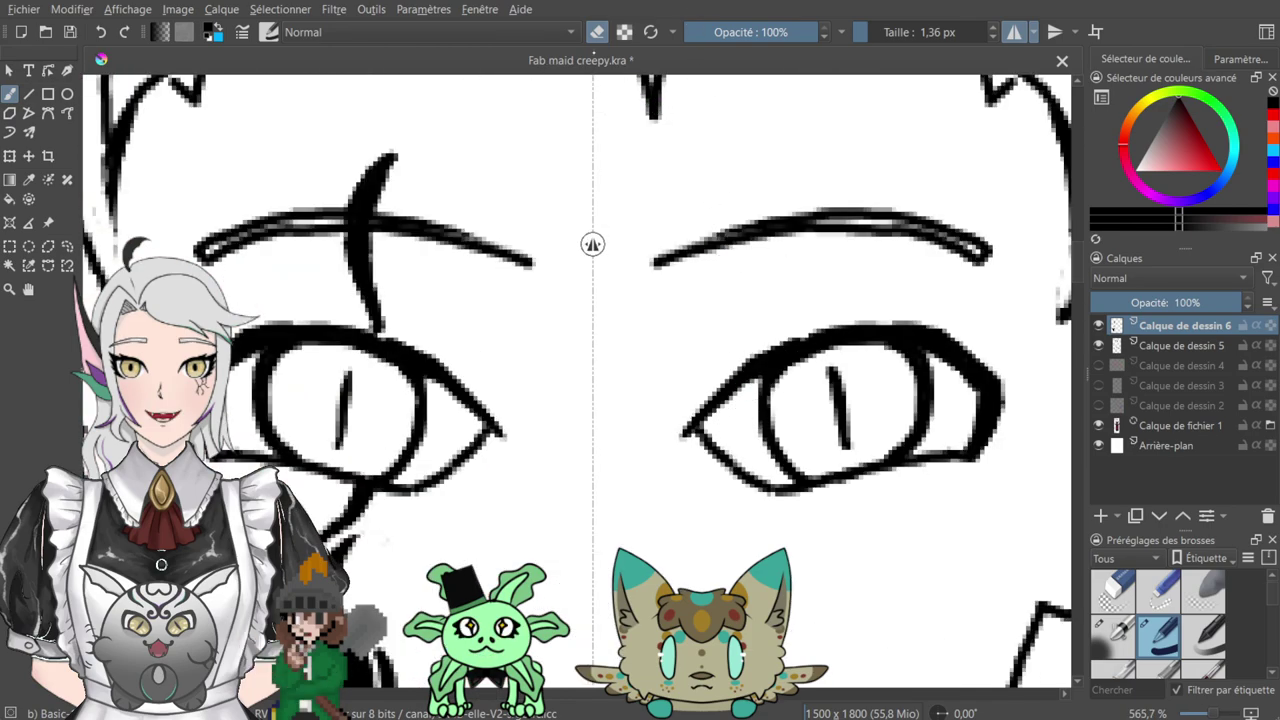
- Extend the upper ends of the mirrored slit pupils and erase the pupils from both eyes
mouse_move(536, 322)
mouse_down()
mouse_move(655, 237)
mouse_move(755, 94)
mouse_up()
mouse_move(654, 268)
mouse_down()
mouse_move(746, 186)
mouse_move(646, 171)
mouse_move(537, 329)
mouse_move(490, 492)
mouse_move(503, 477)
mouse_up()
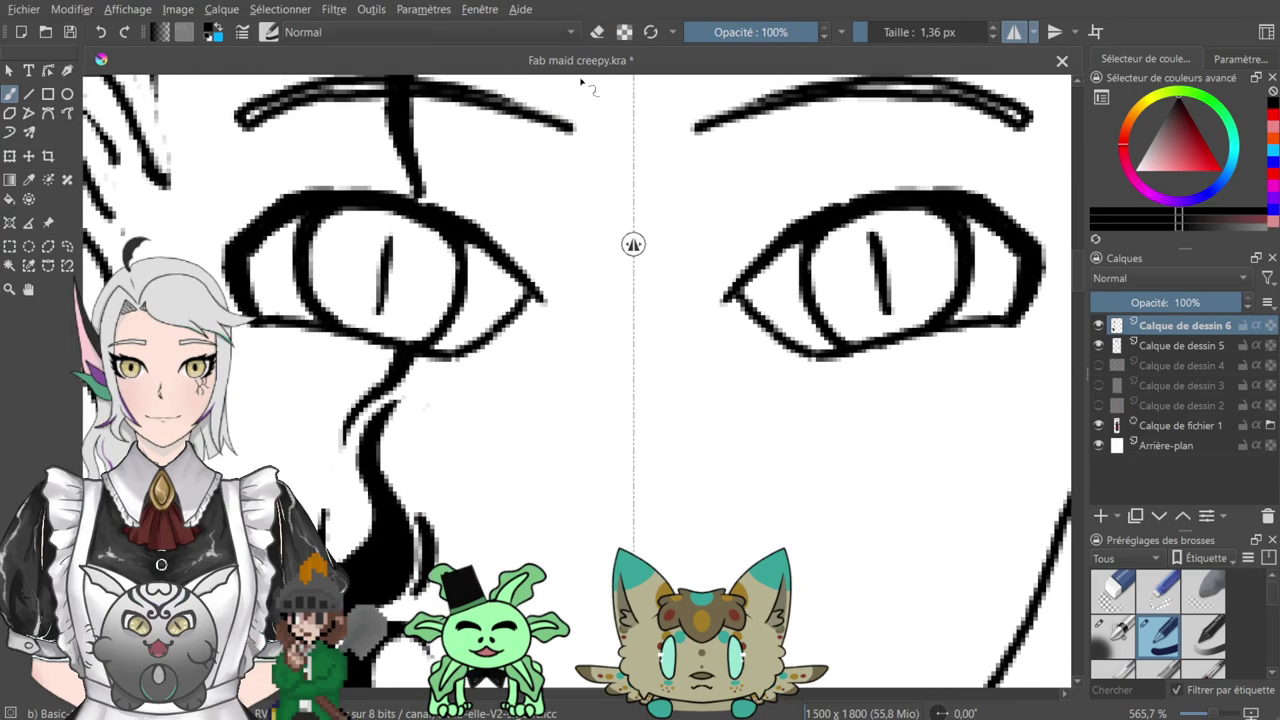
drag(388, 234, 383, 292)
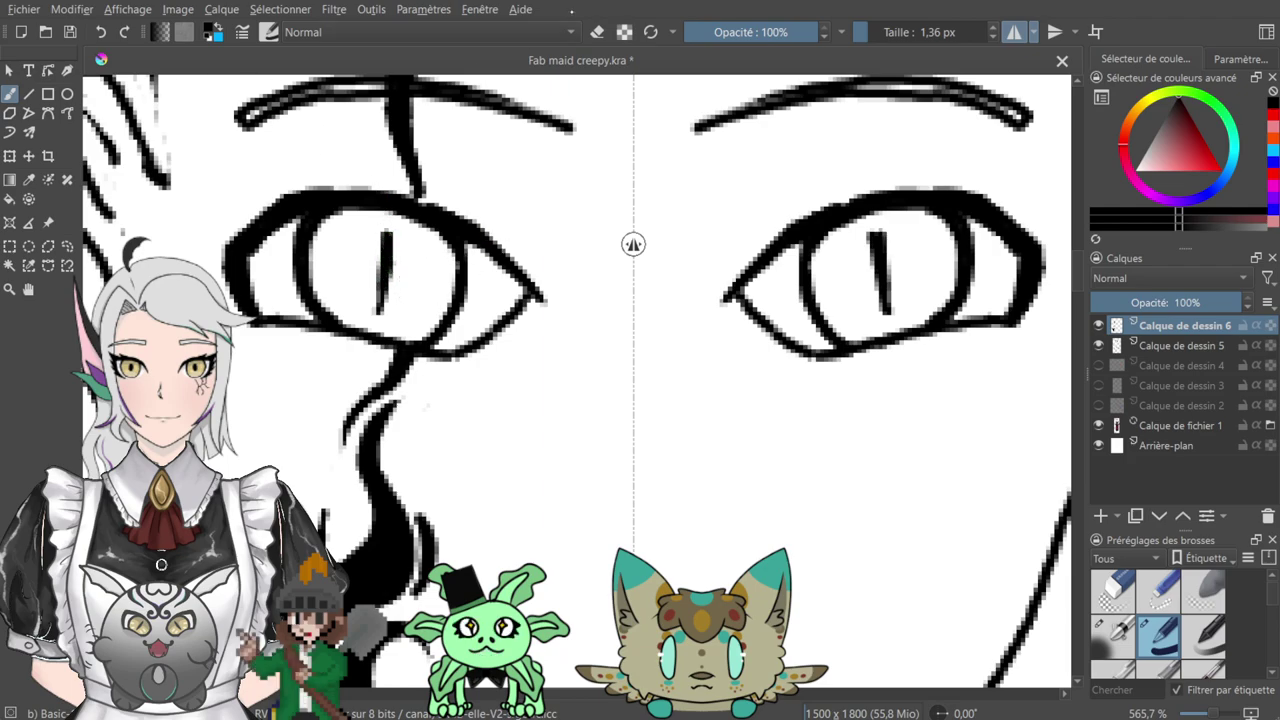
click(596, 34)
mouse_move(374, 234)
mouse_down()
mouse_move(394, 243)
mouse_move(380, 286)
mouse_move(391, 306)
mouse_up()
- Examine how the reference marking continues from the jaw down the neck and compare it with the line art
drag(573, 363, 610, 156)
click(597, 33)
drag(461, 433, 834, 378)
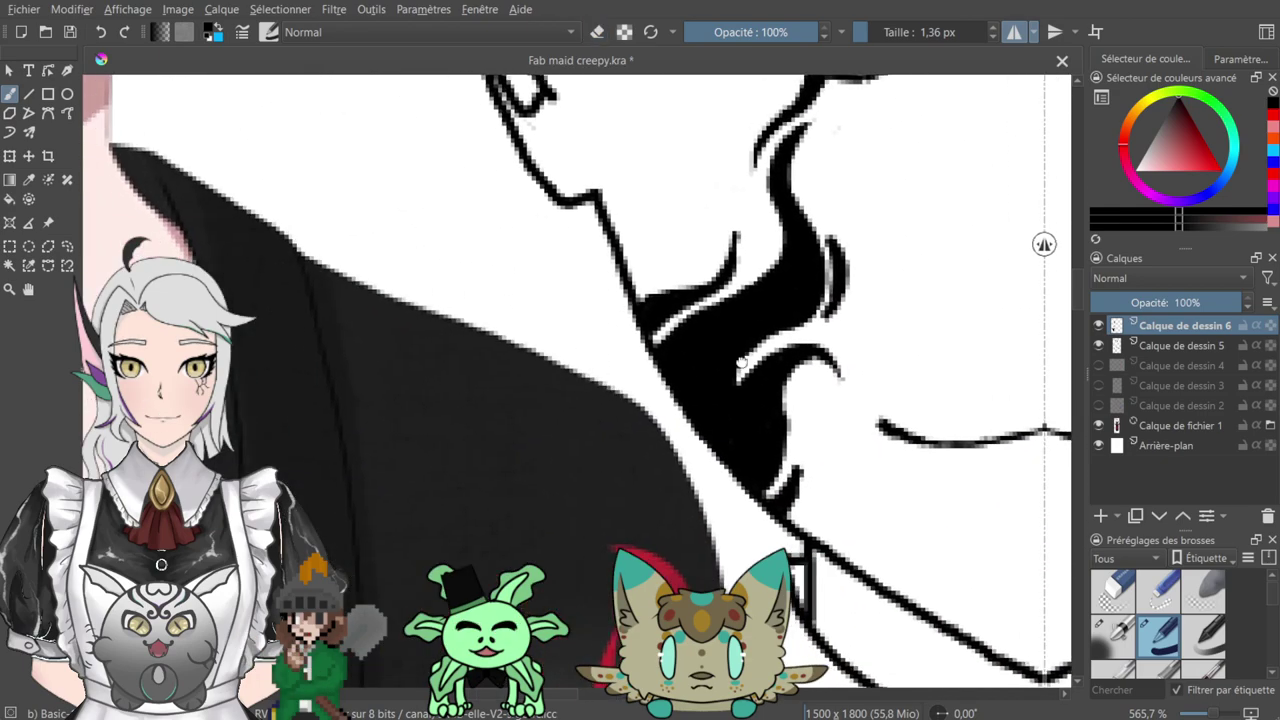
drag(350, 285, 840, 472)
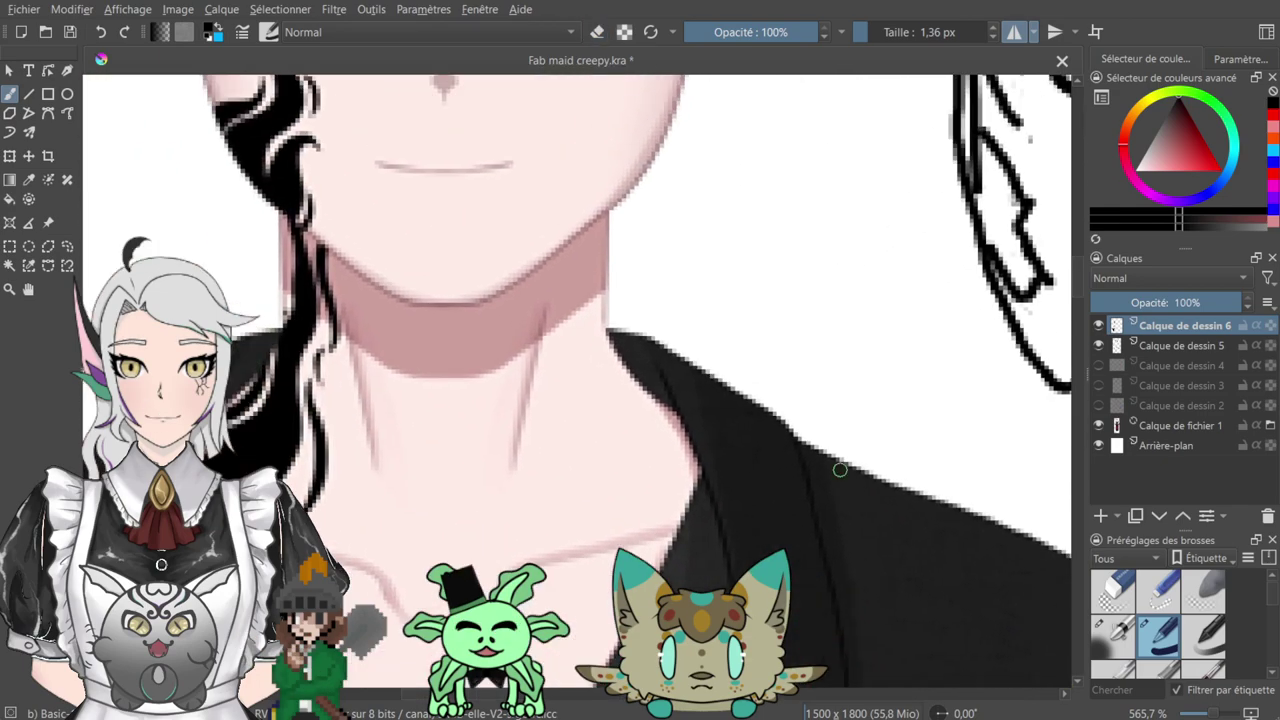
drag(693, 357, 447, 150)
drag(854, 403, 392, 274)
click(597, 33)
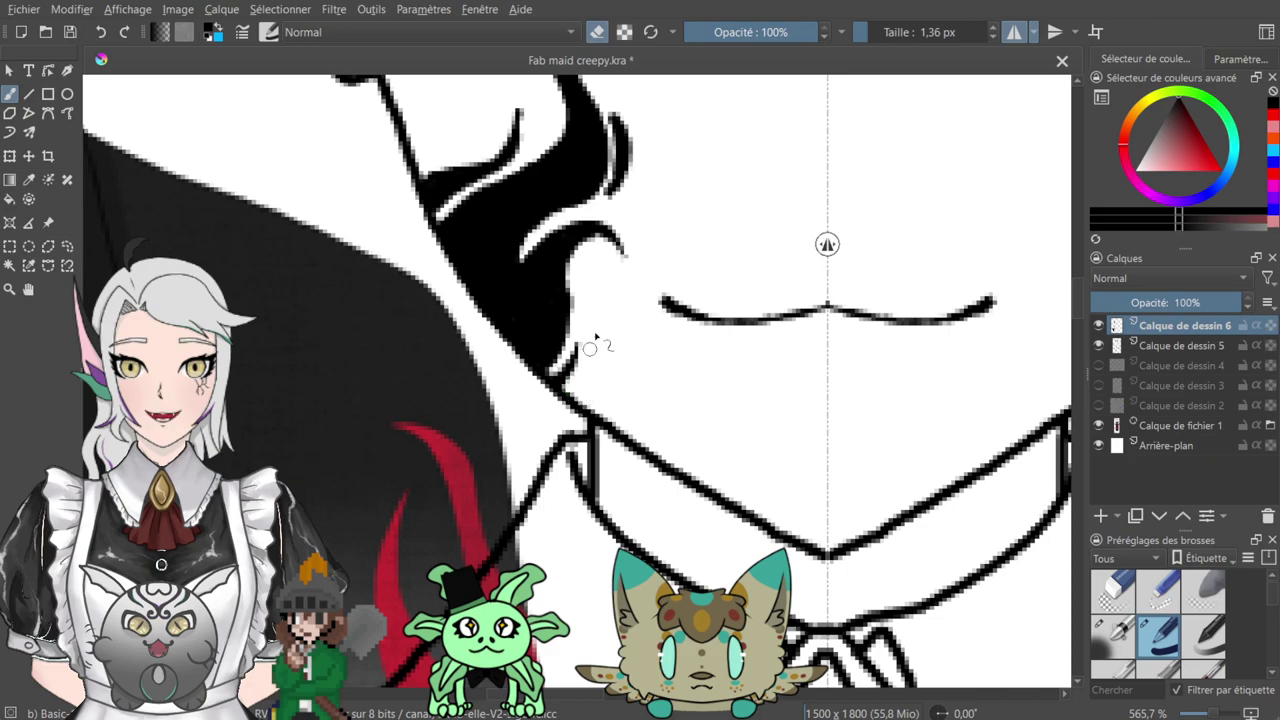
key(e)
drag(476, 92, 774, 374)
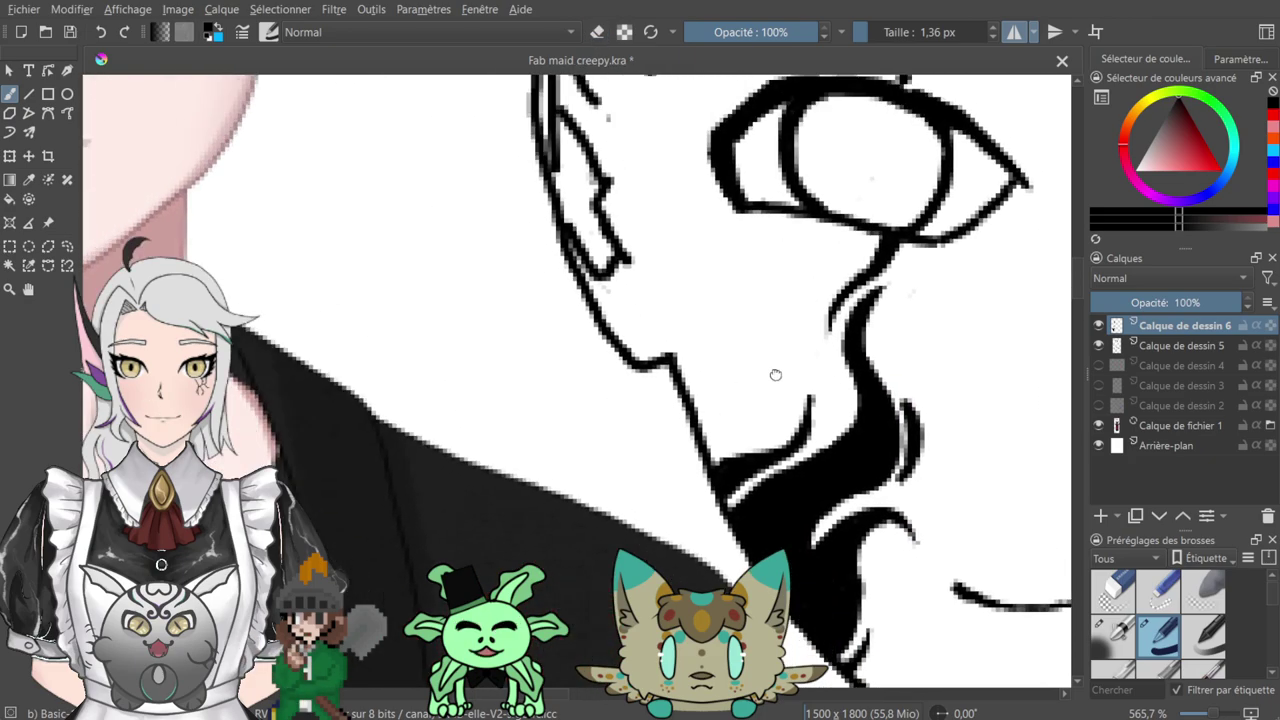
drag(451, 180, 843, 386)
drag(875, 438, 677, 234)
- Paint a thick black strand down the neck from the jawline to the collar and erase along it to narrow it
drag(872, 490, 595, 81)
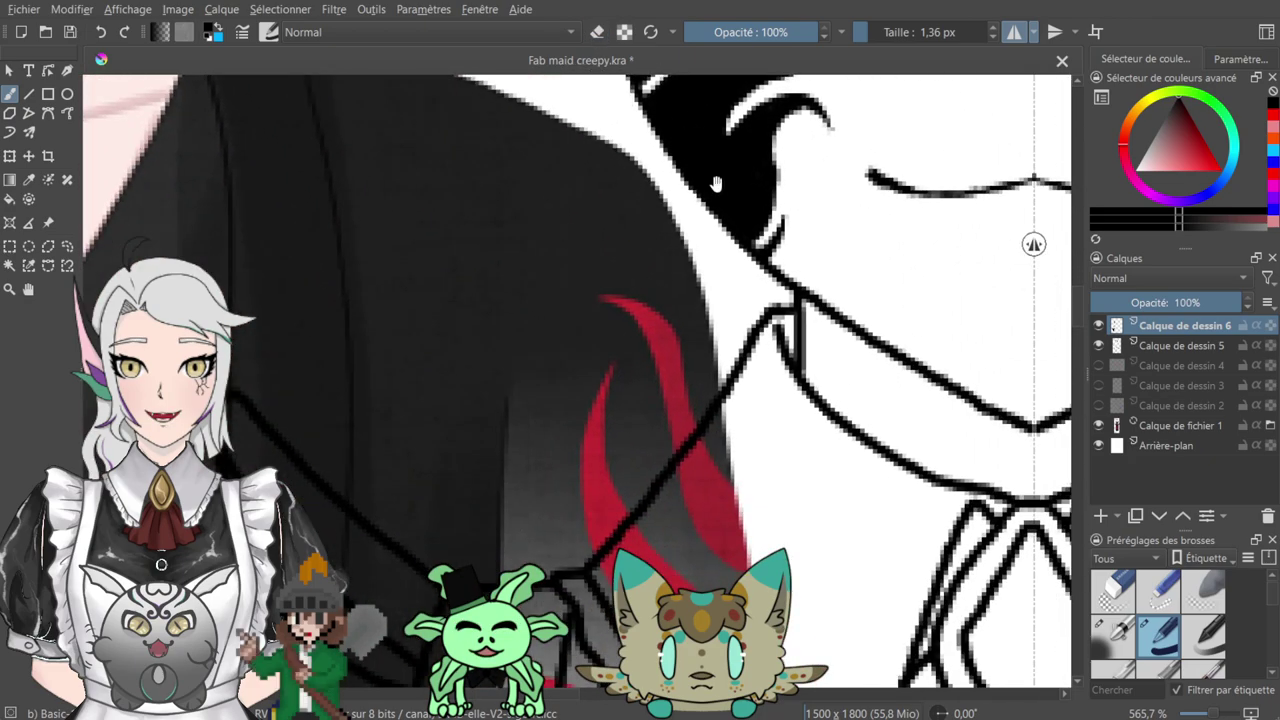
drag(826, 306, 826, 407)
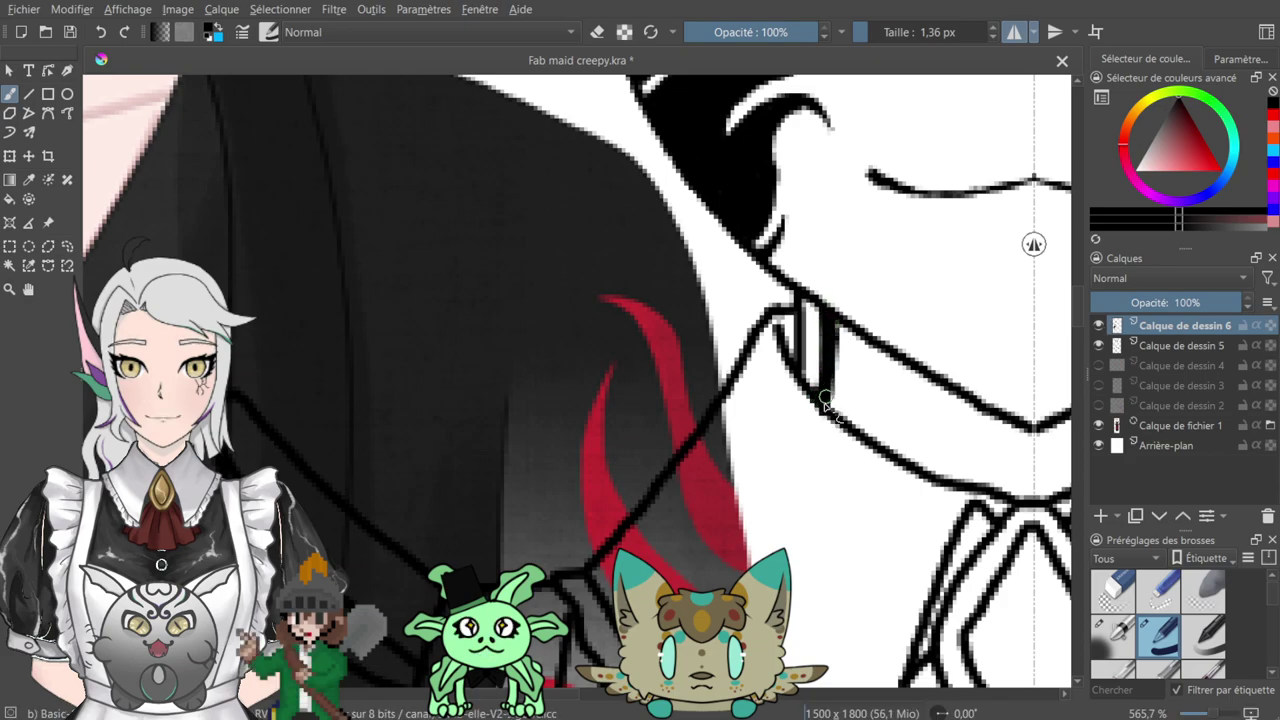
drag(838, 315, 832, 418)
mouse_move(547, 150)
mouse_down()
mouse_move(730, 325)
mouse_move(837, 383)
mouse_move(869, 366)
mouse_move(655, 177)
mouse_up()
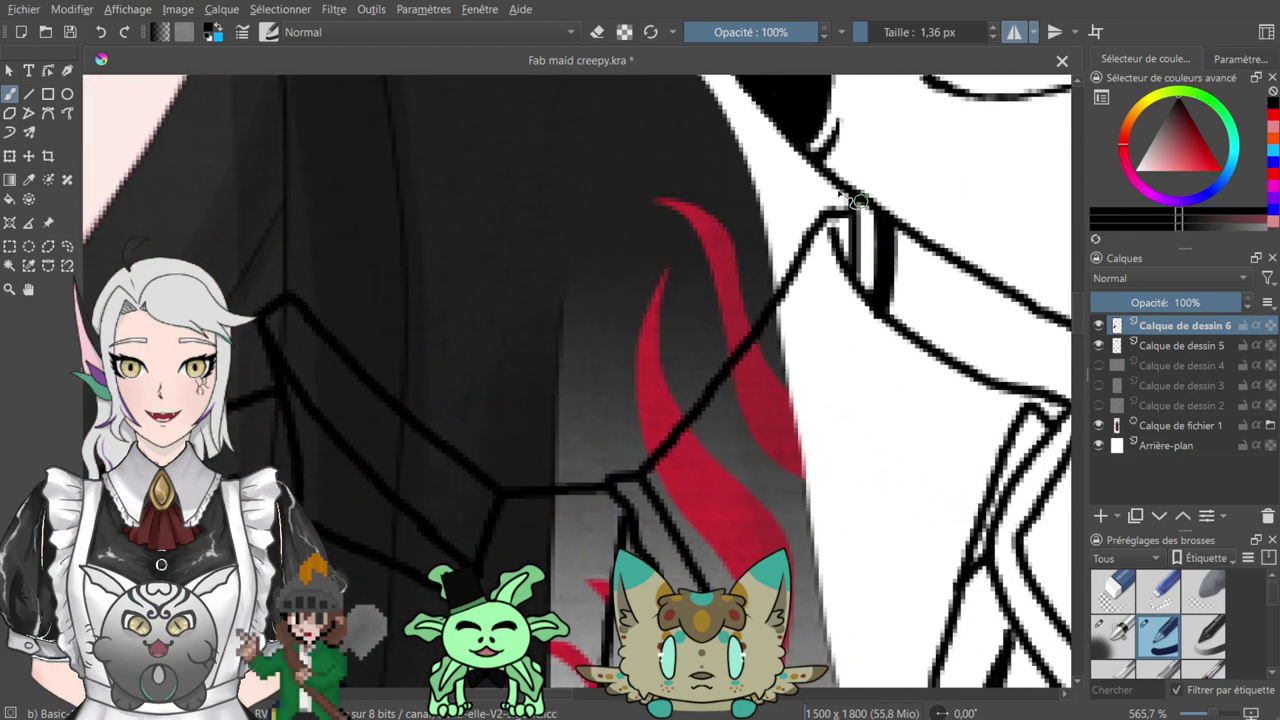
key(e)
mouse_move(894, 216)
mouse_down()
mouse_move(909, 284)
mouse_move(898, 281)
mouse_move(879, 329)
mouse_move(886, 320)
mouse_move(862, 295)
mouse_move(860, 309)
mouse_move(885, 336)
mouse_move(861, 285)
mouse_up()
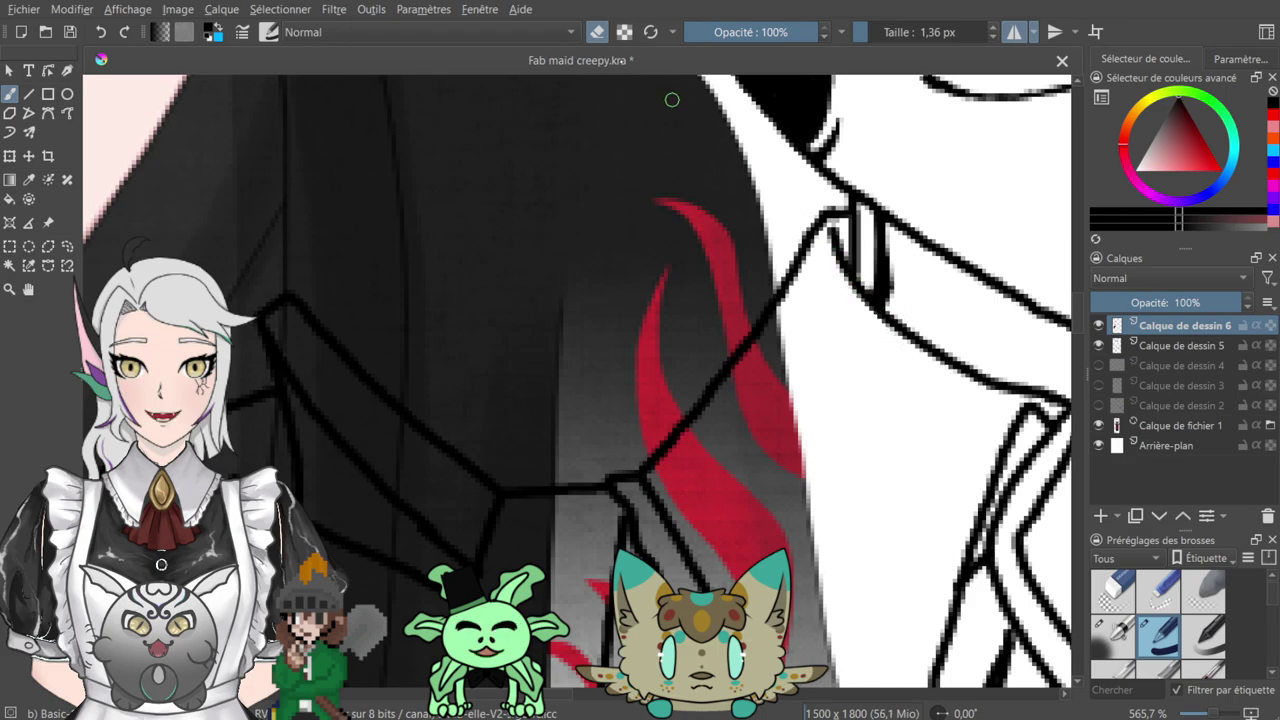
- Paint a second, thinner vertical strand beside the first one on the neck, from jawline to collar
key(e)
drag(907, 229, 911, 342)
drag(850, 230, 1003, 430)
mouse_move(760, 201)
mouse_down()
mouse_move(912, 417)
mouse_move(1106, 389)
mouse_move(800, 151)
mouse_move(600, 31)
mouse_up()
drag(921, 258, 711, 163)
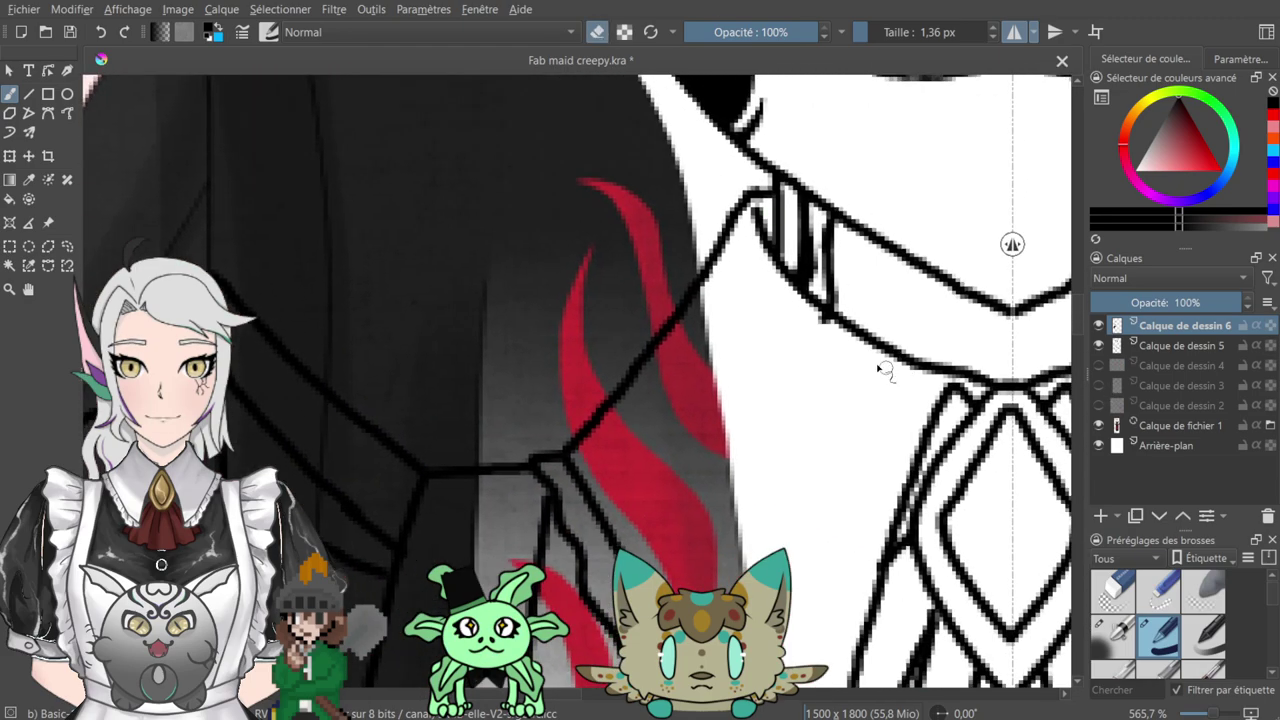
- Turn off horizontal mirroring and erase the mirrored strands from the unmarked side of the neck
key(minus)
key(minus)
key(minus)
key(minus)
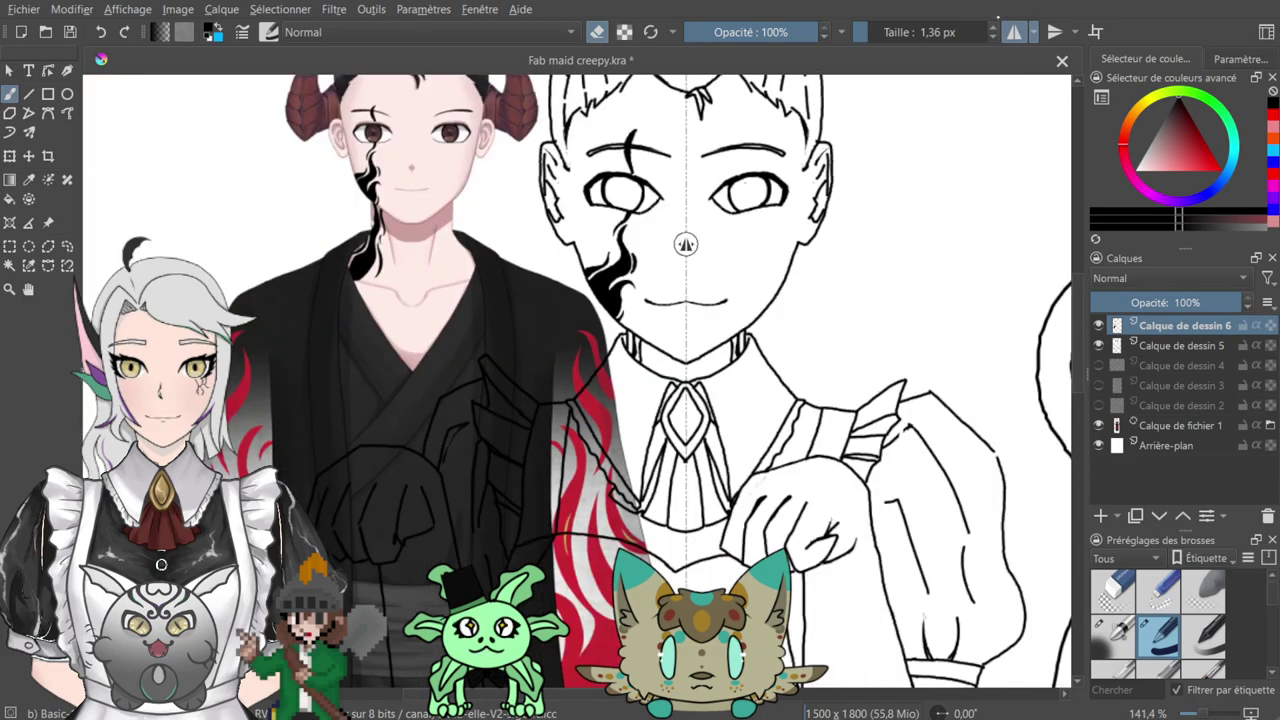
key(plus)
key(plus)
key(plus)
key(plus)
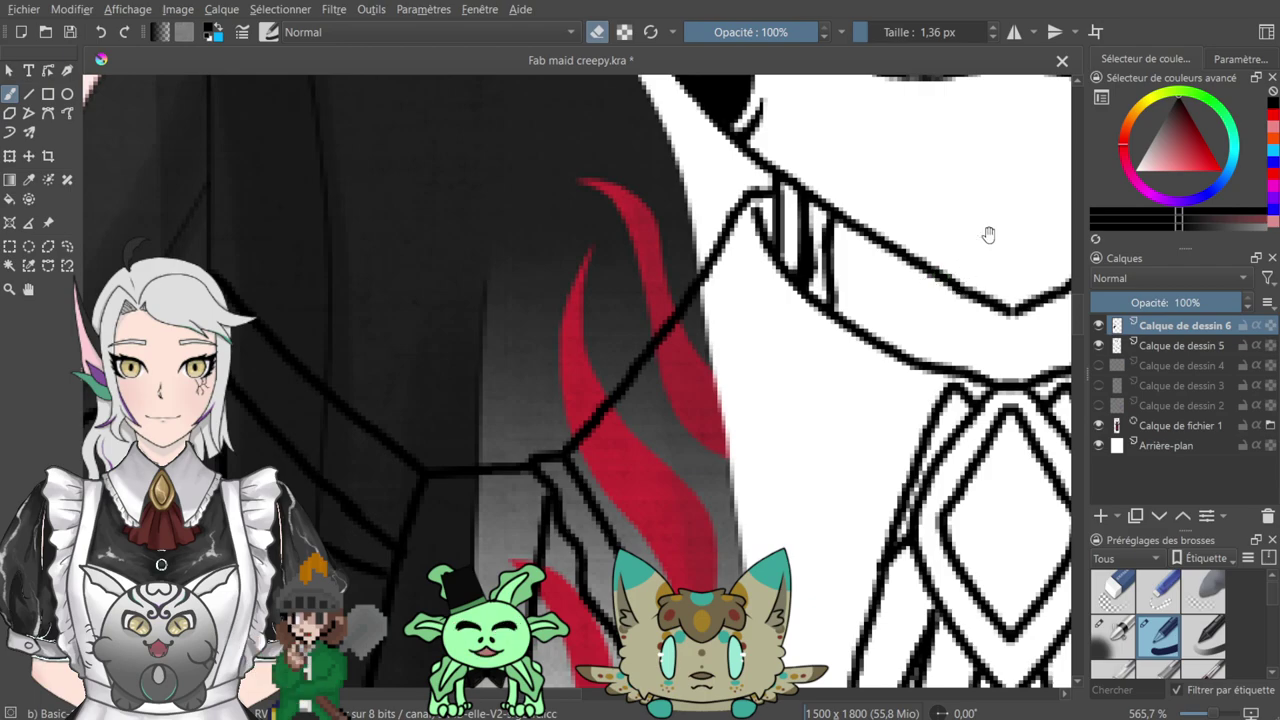
drag(984, 240, 643, 278)
mouse_move(860, 255)
mouse_down()
mouse_move(890, 247)
mouse_move(873, 315)
mouse_move(893, 291)
mouse_move(843, 340)
mouse_move(738, 278)
mouse_move(860, 357)
mouse_up()
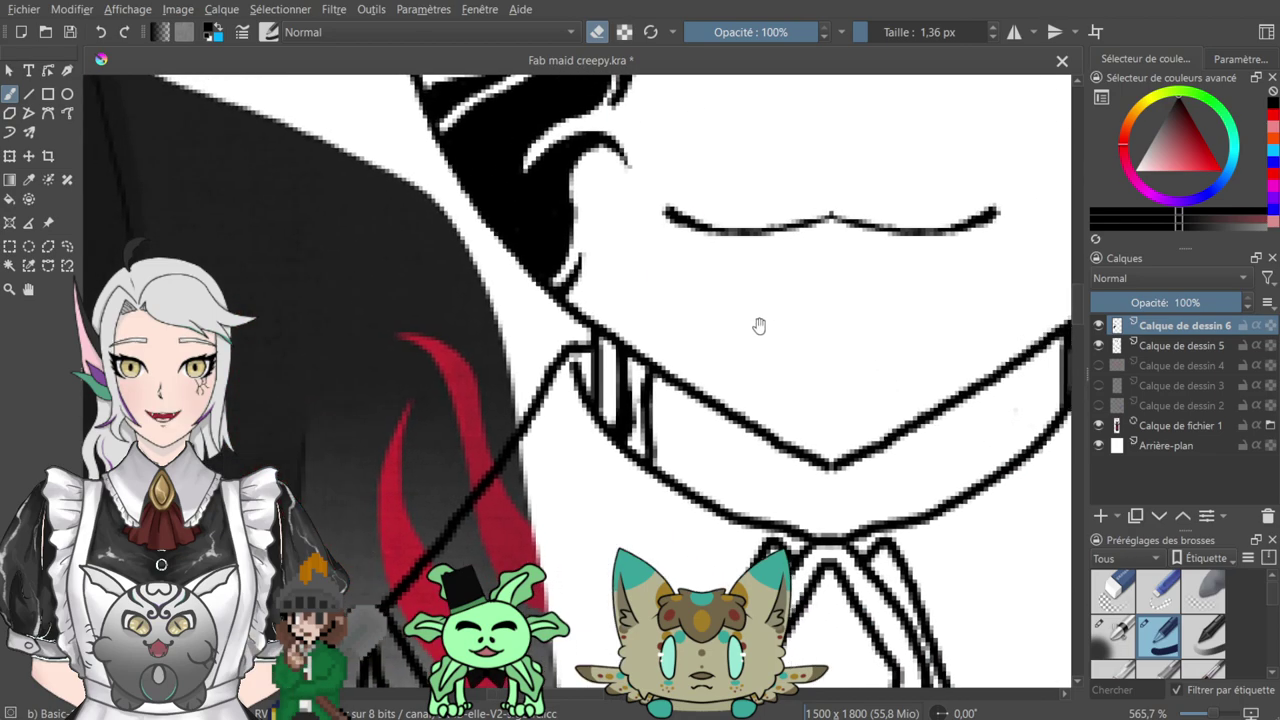
- Widen the inner neck strand with black toward its lower end at the collar
drag(757, 320, 915, 468)
scroll(915, 468, down, 2)
scroll(943, 457, up, 4)
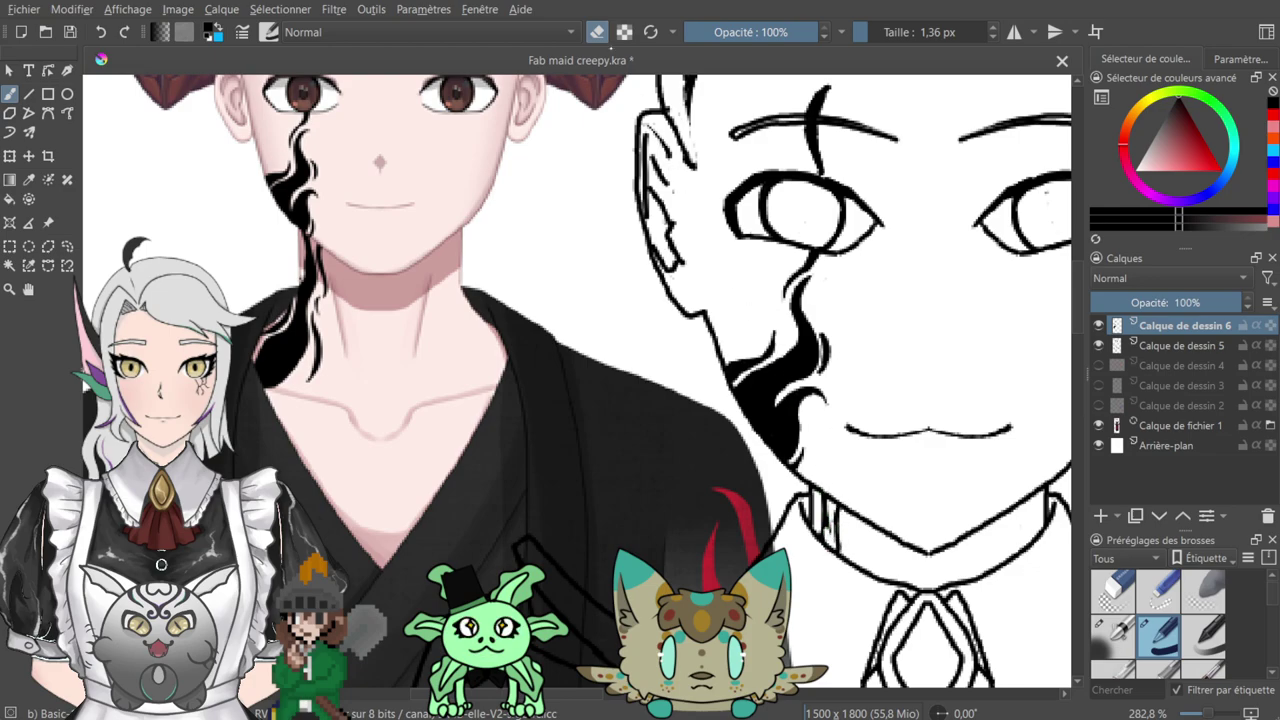
key(plus)
key(plus)
drag(923, 547, 801, 420)
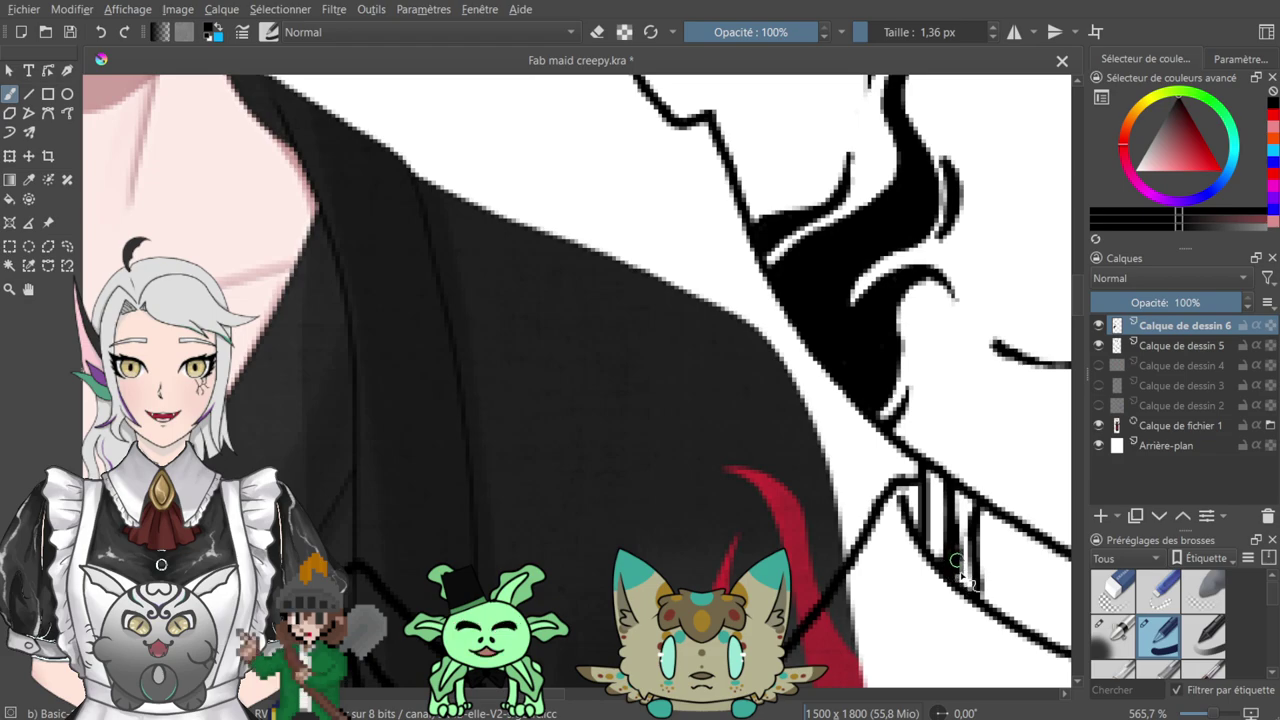
drag(920, 440, 858, 600)
- Compare the neck strands and face marking with the reference character's marking
key(minus)
key(minus)
key(minus)
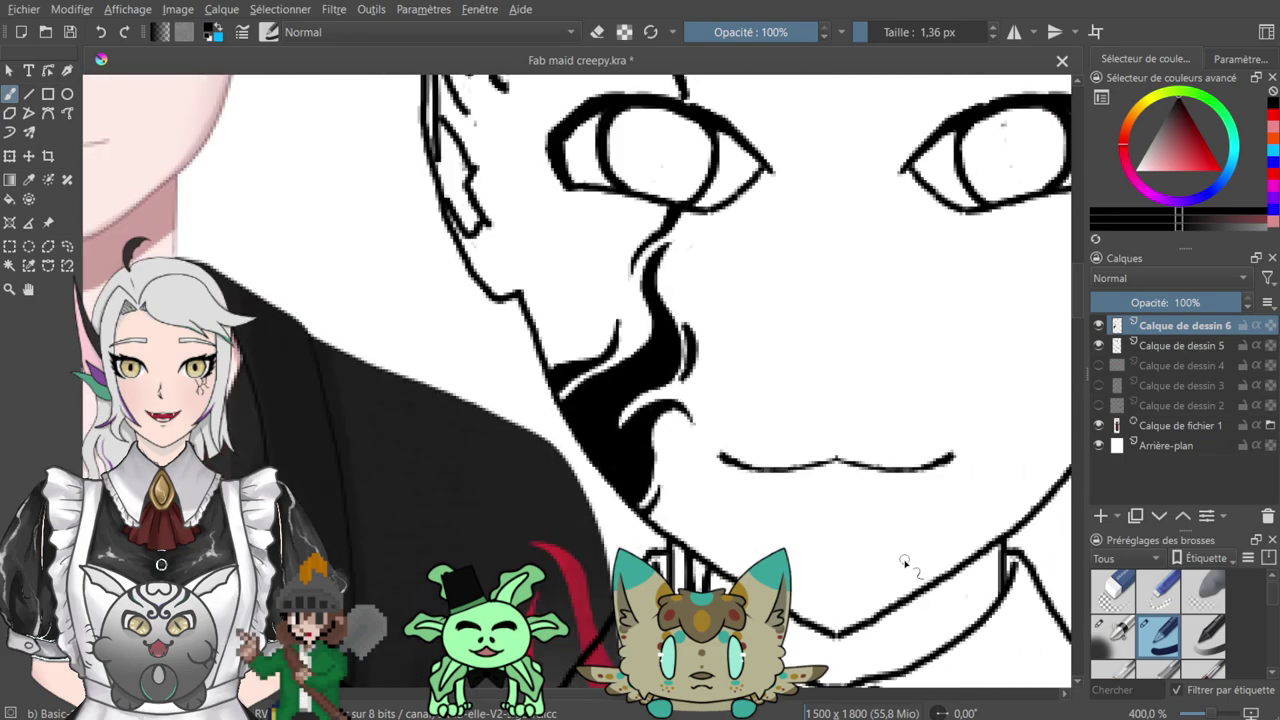
key(plus)
key(plus)
key(plus)
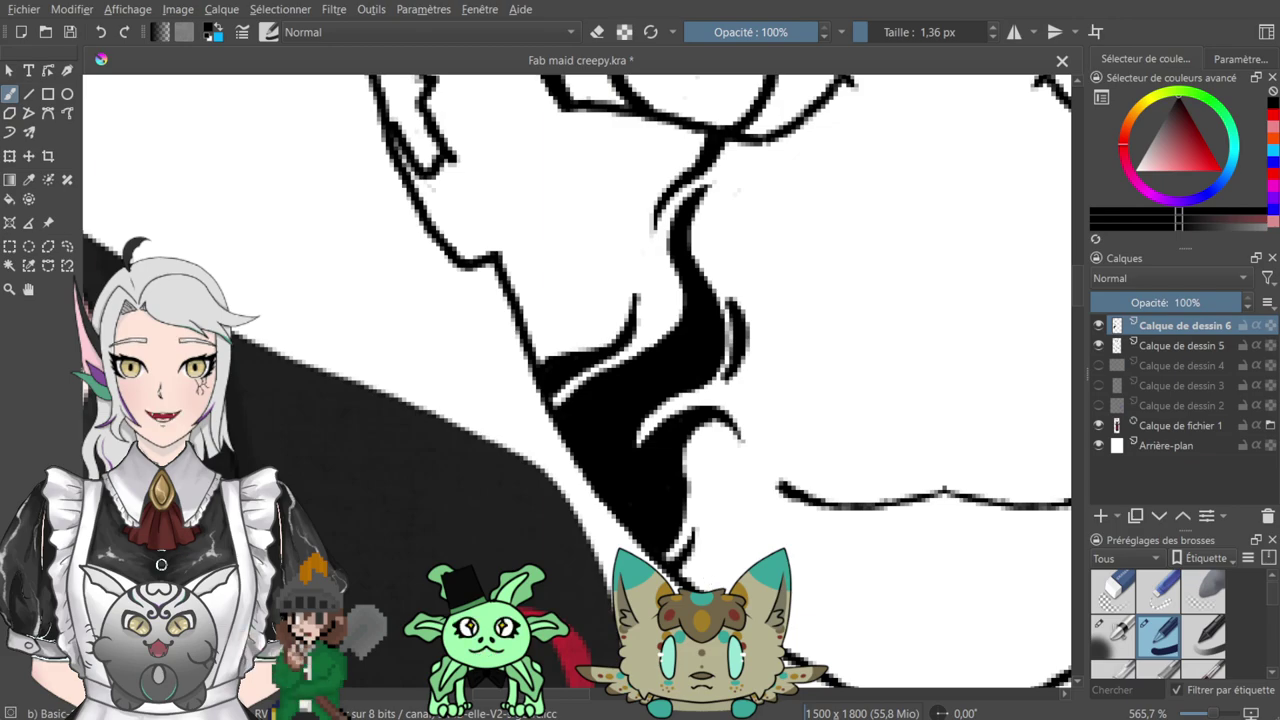
key(minus)
key(minus)
key(minus)
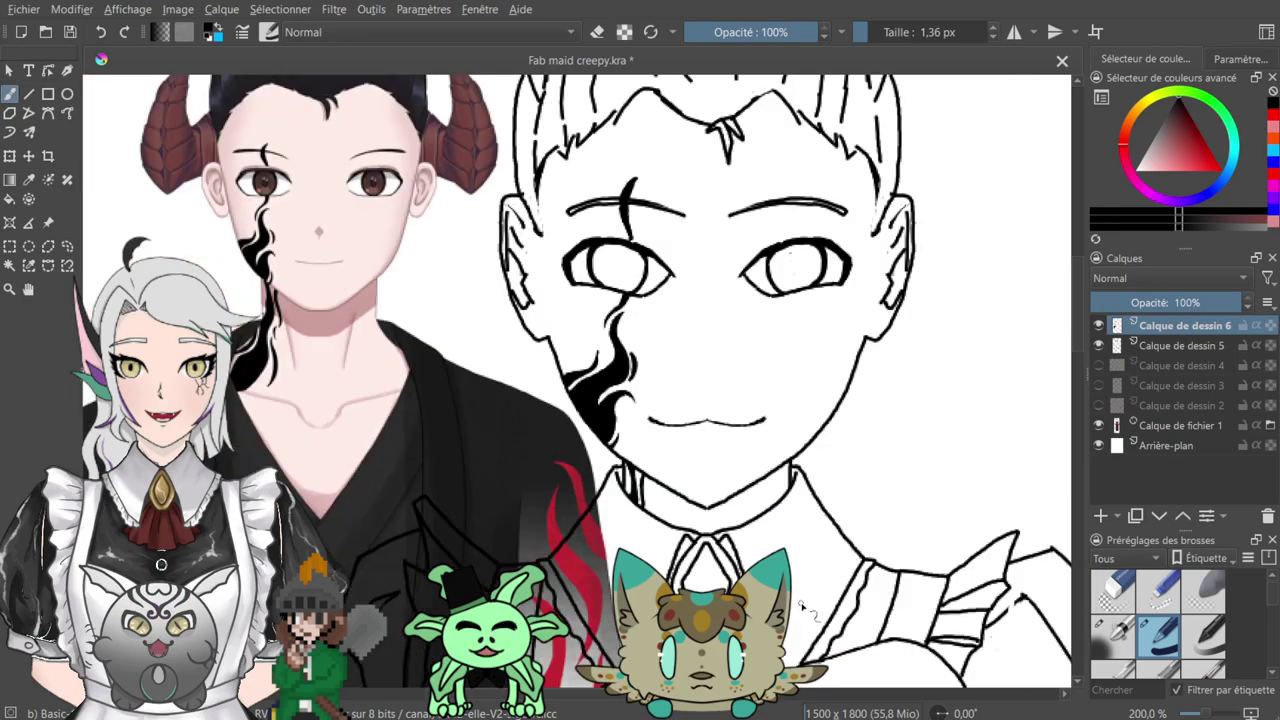
- Erase between the neck strands to taper the inner strand and separate it from the outer one
key(plus)
key(plus)
key(e)
key(plus)
key(plus)
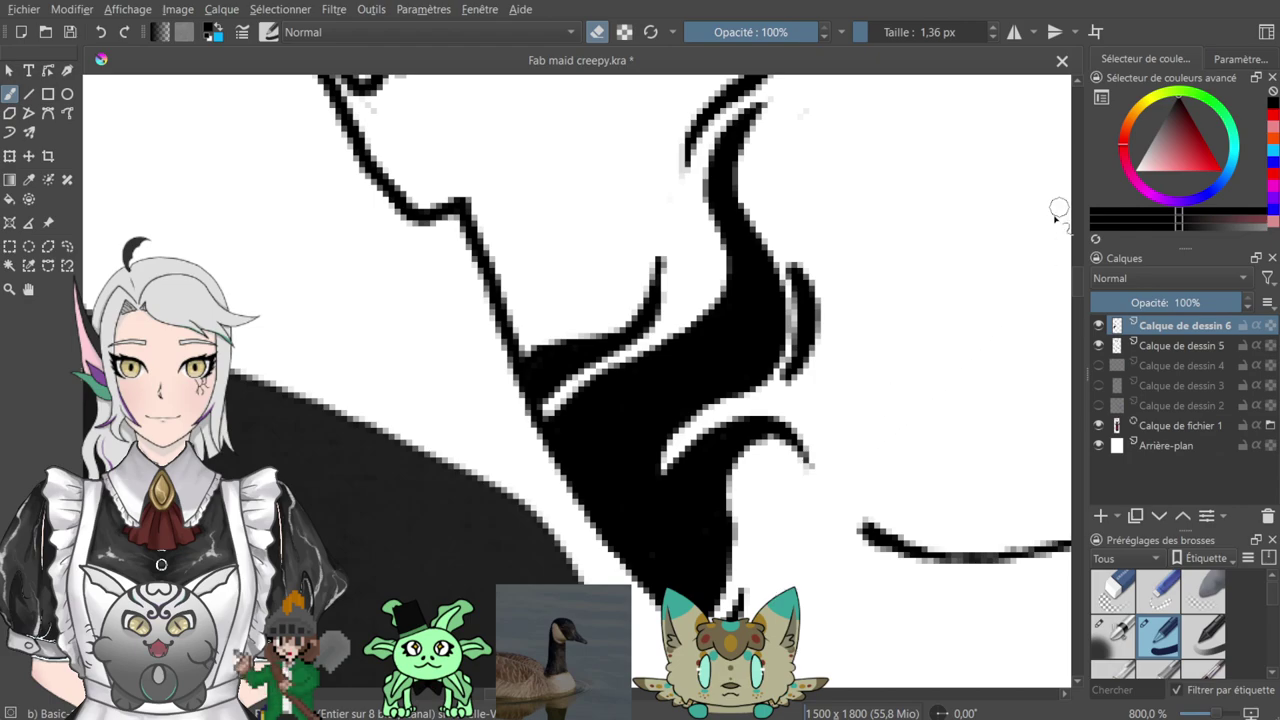
mouse_move(820, 461)
mouse_down()
mouse_move(720, 172)
mouse_move(814, 408)
mouse_up()
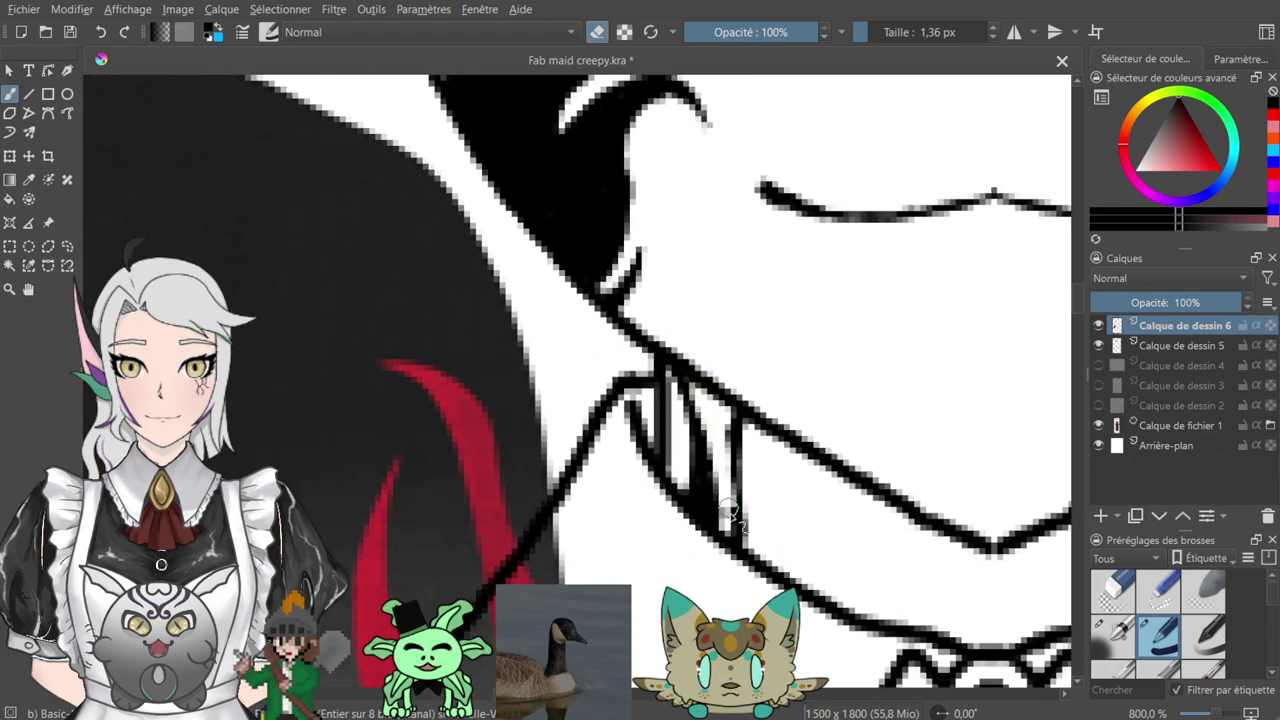
- Repaint the outer neck strand thicker up to the jawline and erase the overflow above the jaw and along its edge
key(e)
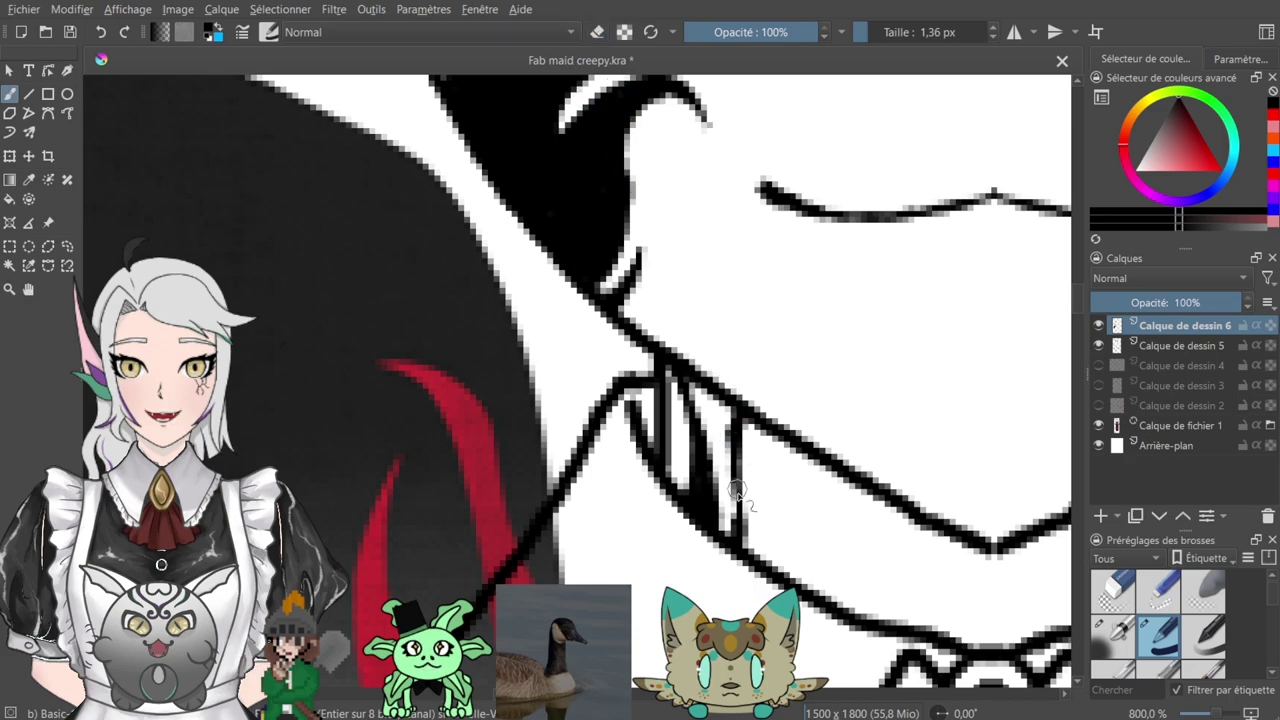
drag(737, 530, 750, 392)
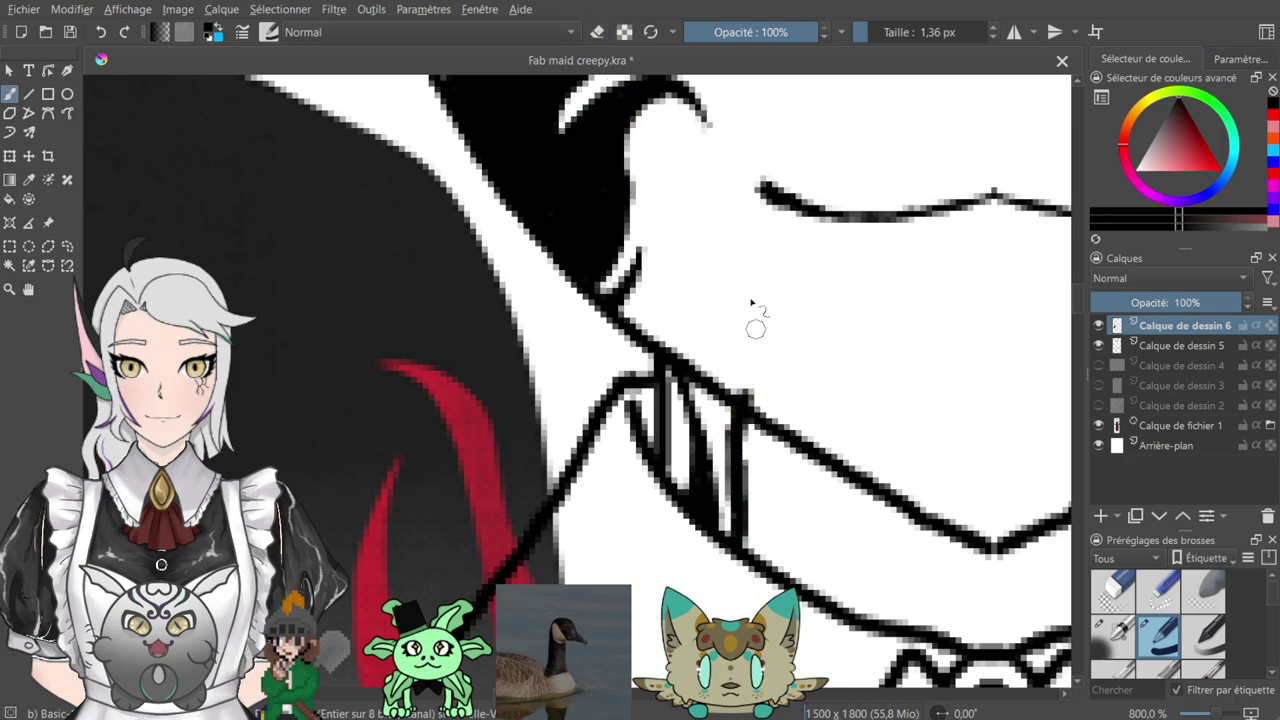
key(e)
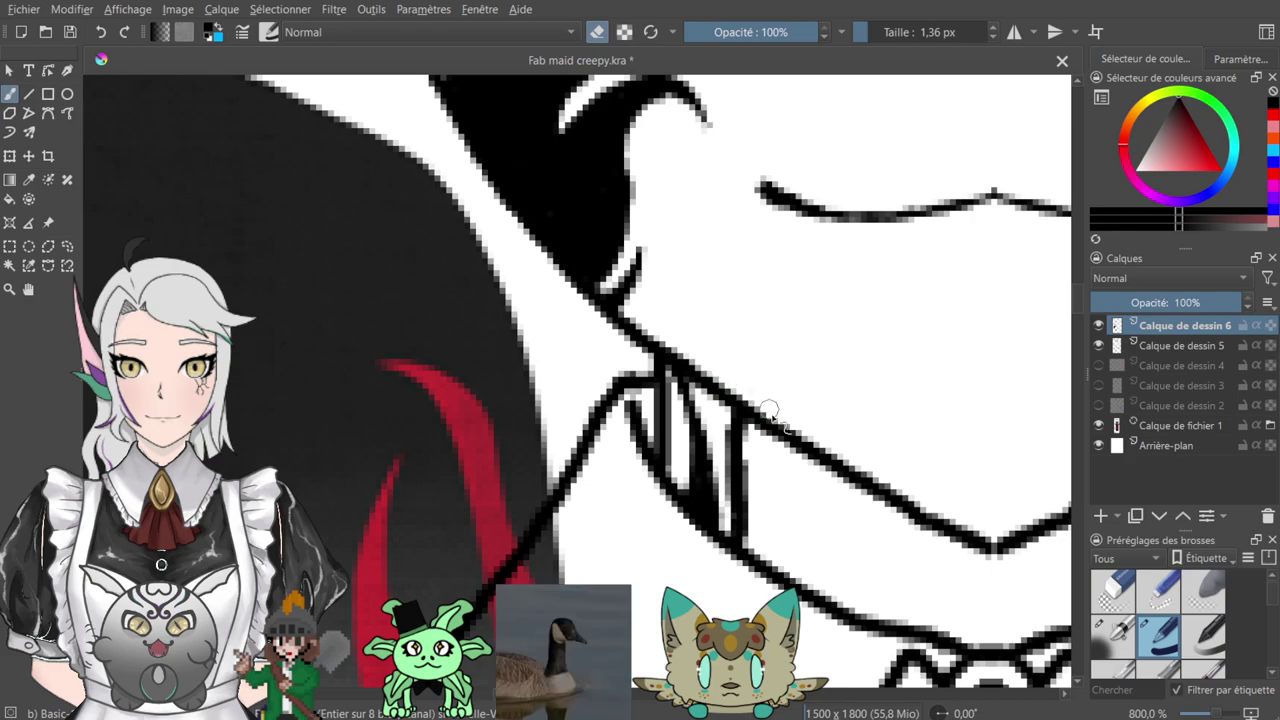
drag(749, 462, 752, 555)
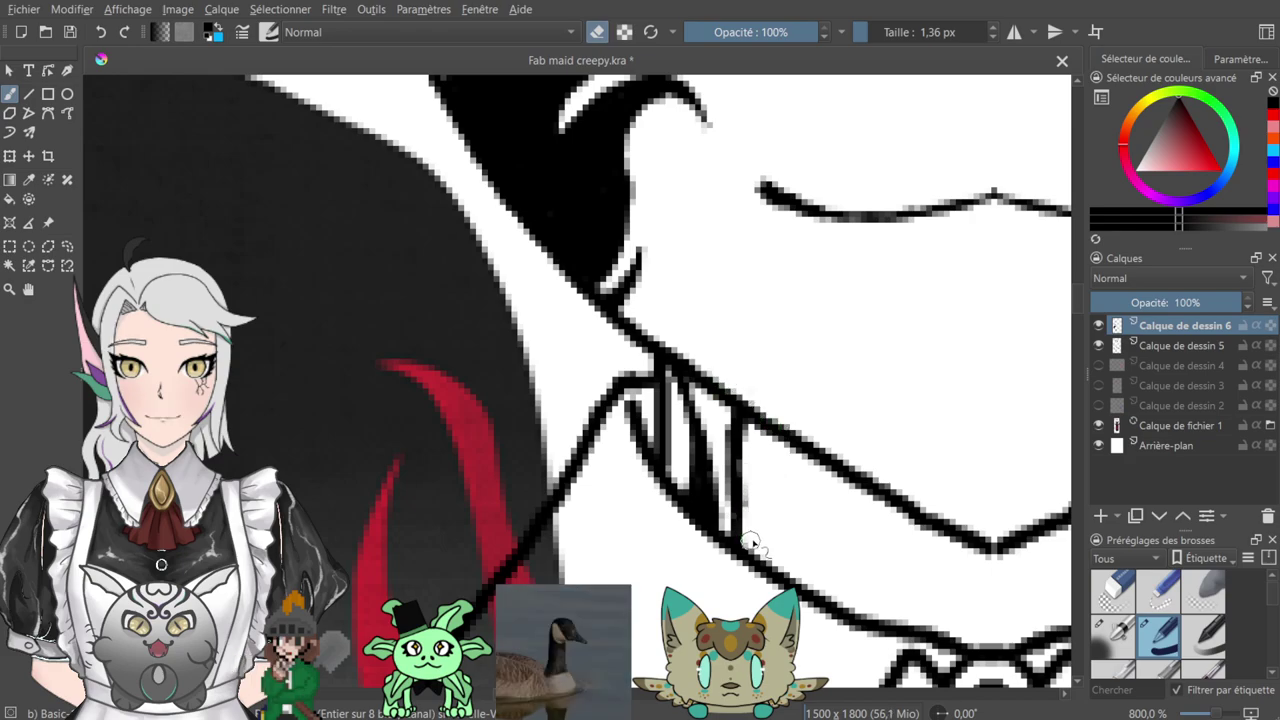
scroll(805, 490, down, 7)
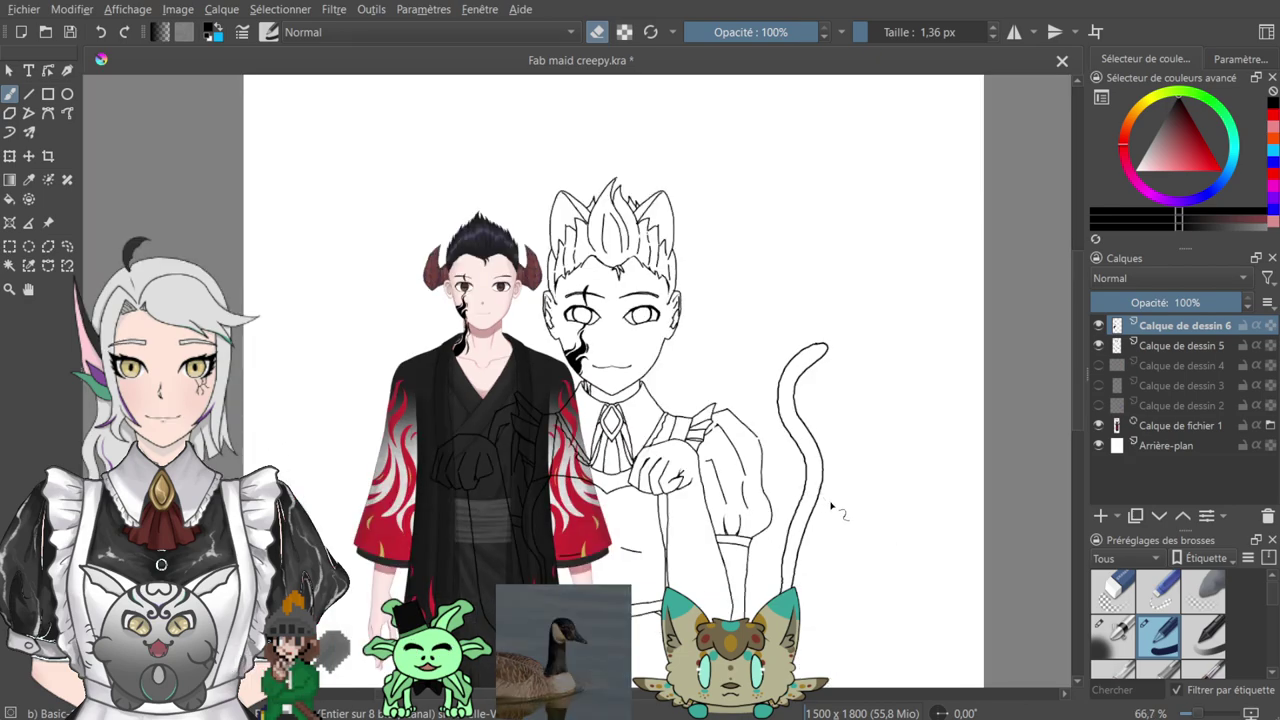
- Draw the nose on the line-art face as a thin bridge line with short strokes at its tip
key(ctrl+plus)
key(ctrl+plus)
key(ctrl+plus)
key(ctrl+plus)
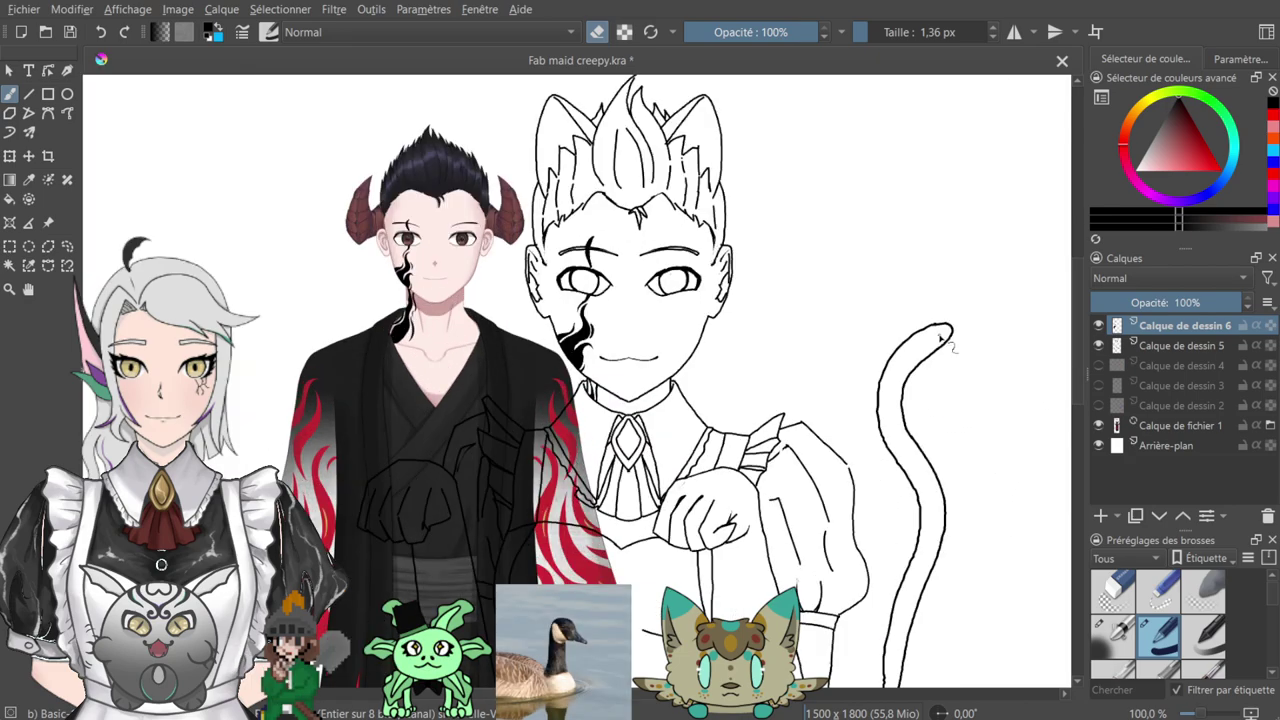
drag(774, 339, 739, 505)
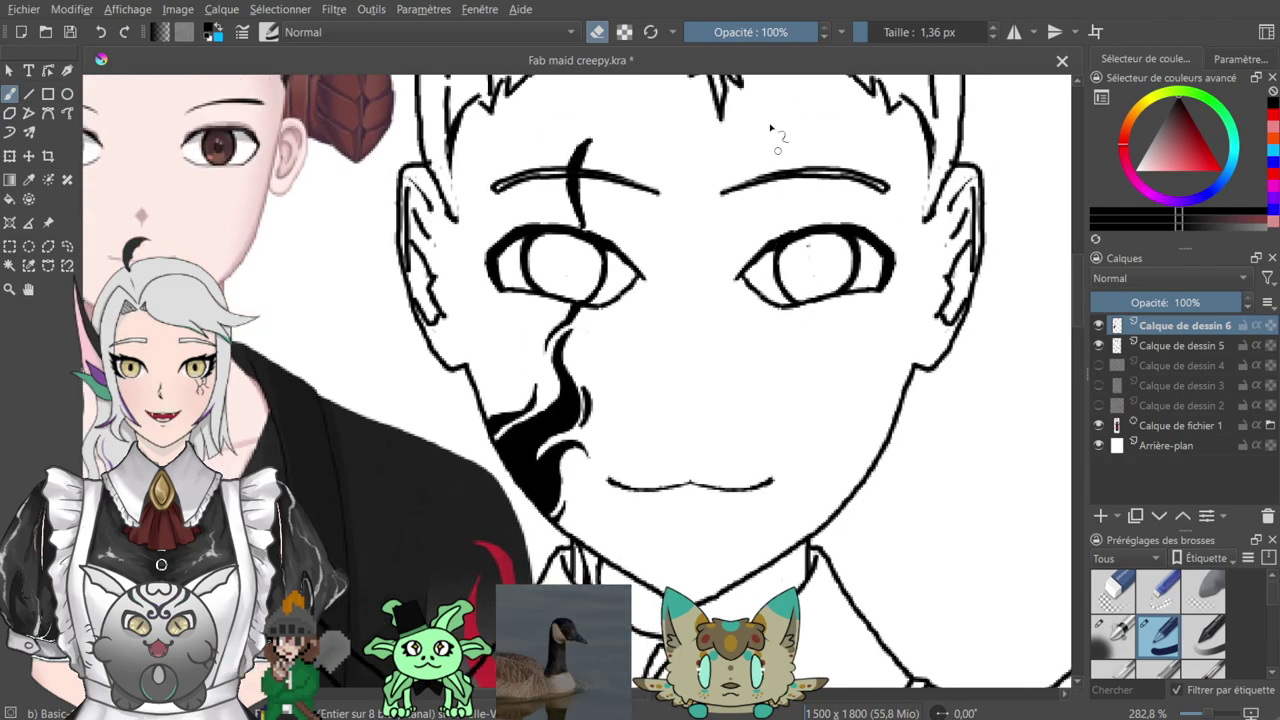
drag(686, 384, 684, 400)
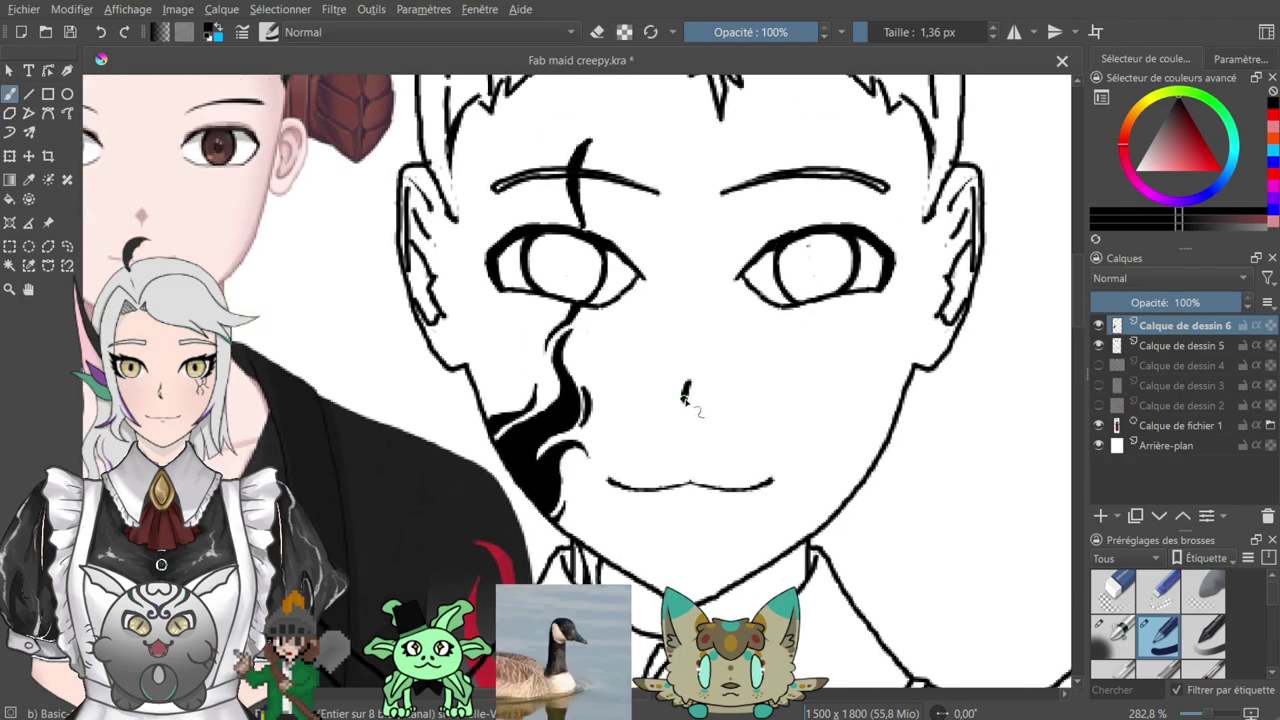
mouse_move(692, 320)
mouse_down()
mouse_move(702, 380)
mouse_move(690, 400)
mouse_move(707, 389)
mouse_up()
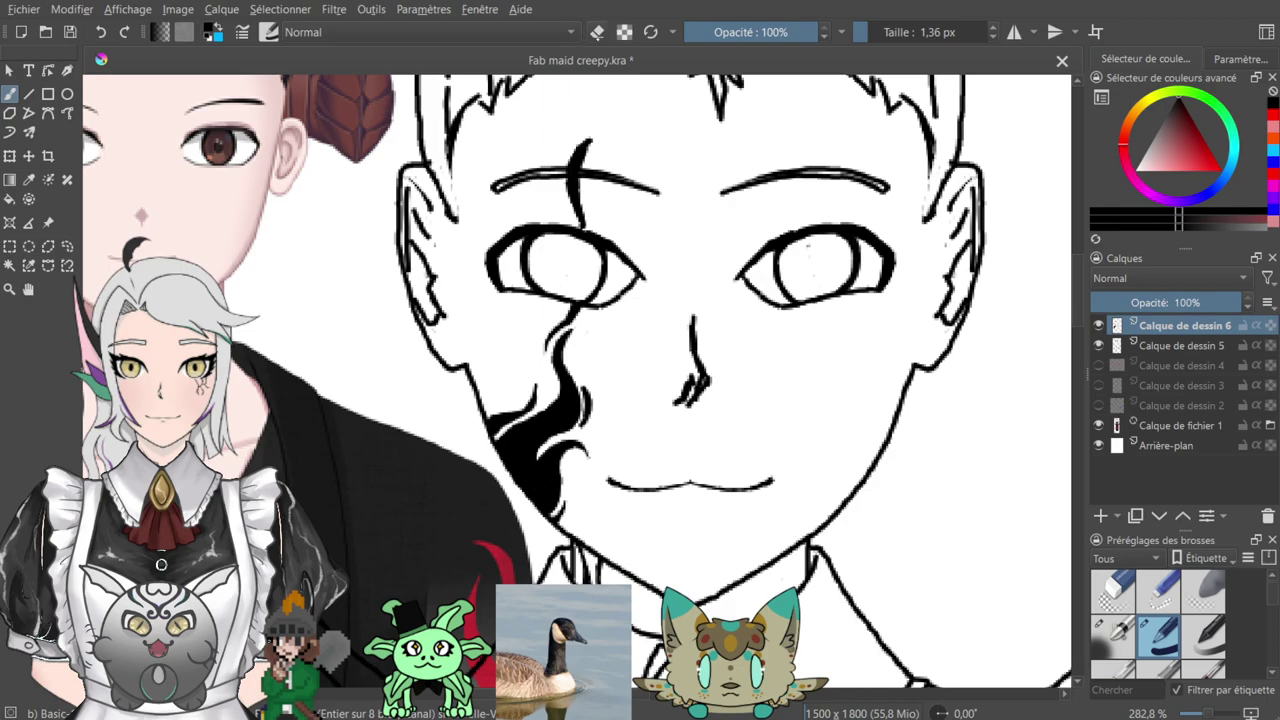
- Erase the extra strokes at the nose tip and thin the bridge line into a small tapered shape
key(e)
key(plus)
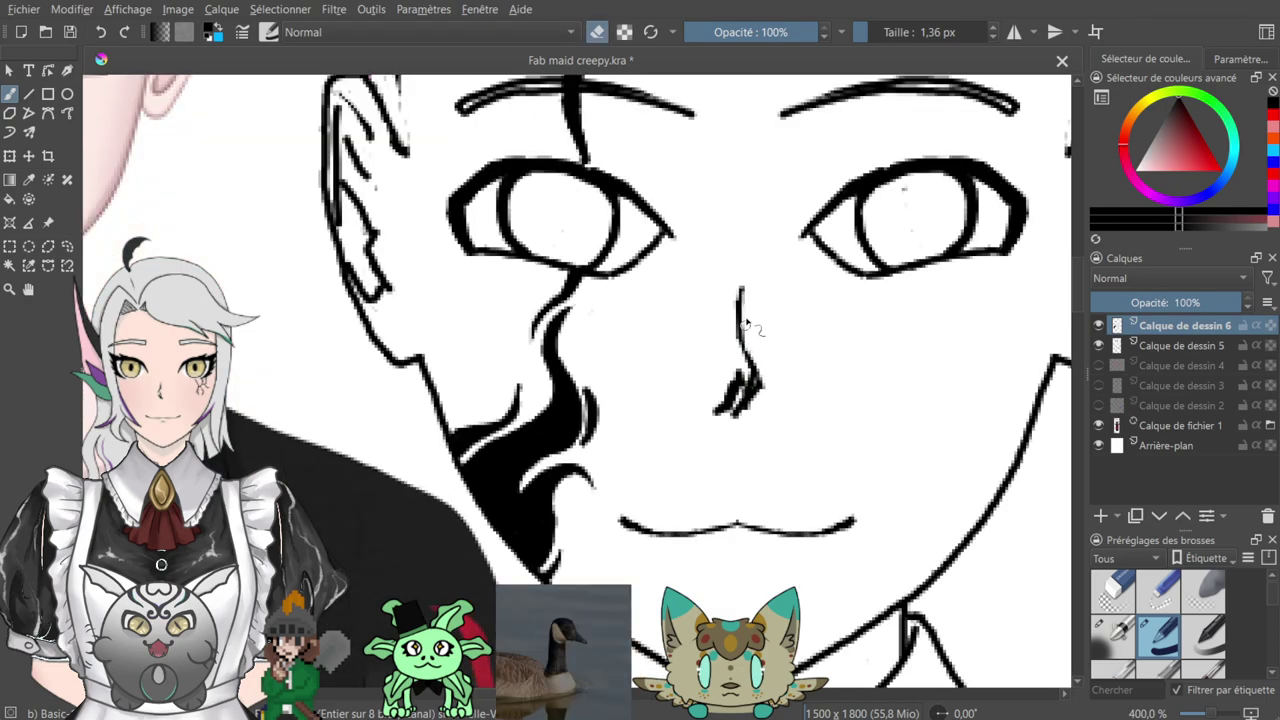
mouse_move(735, 348)
mouse_down()
mouse_move(750, 396)
mouse_move(752, 385)
mouse_move(712, 424)
mouse_up()
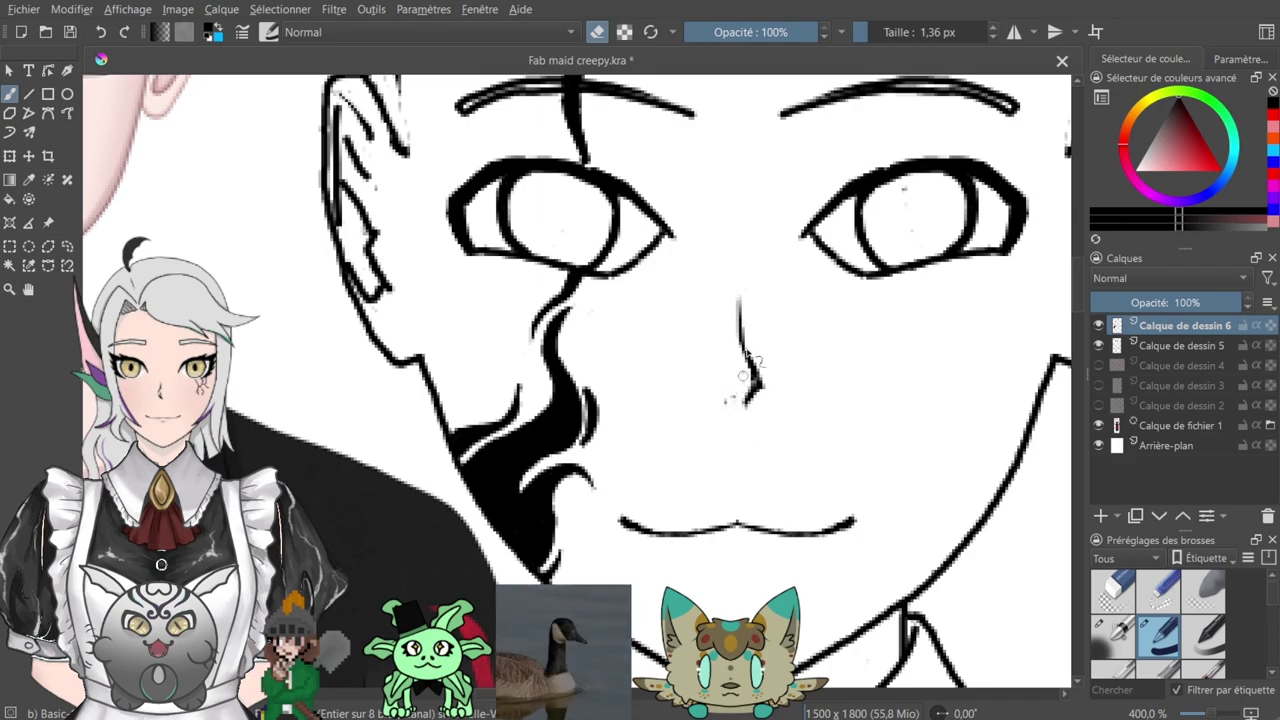
key(minus)
key(minus)
key(minus)
key(minus)
key(minus)
key(minus)
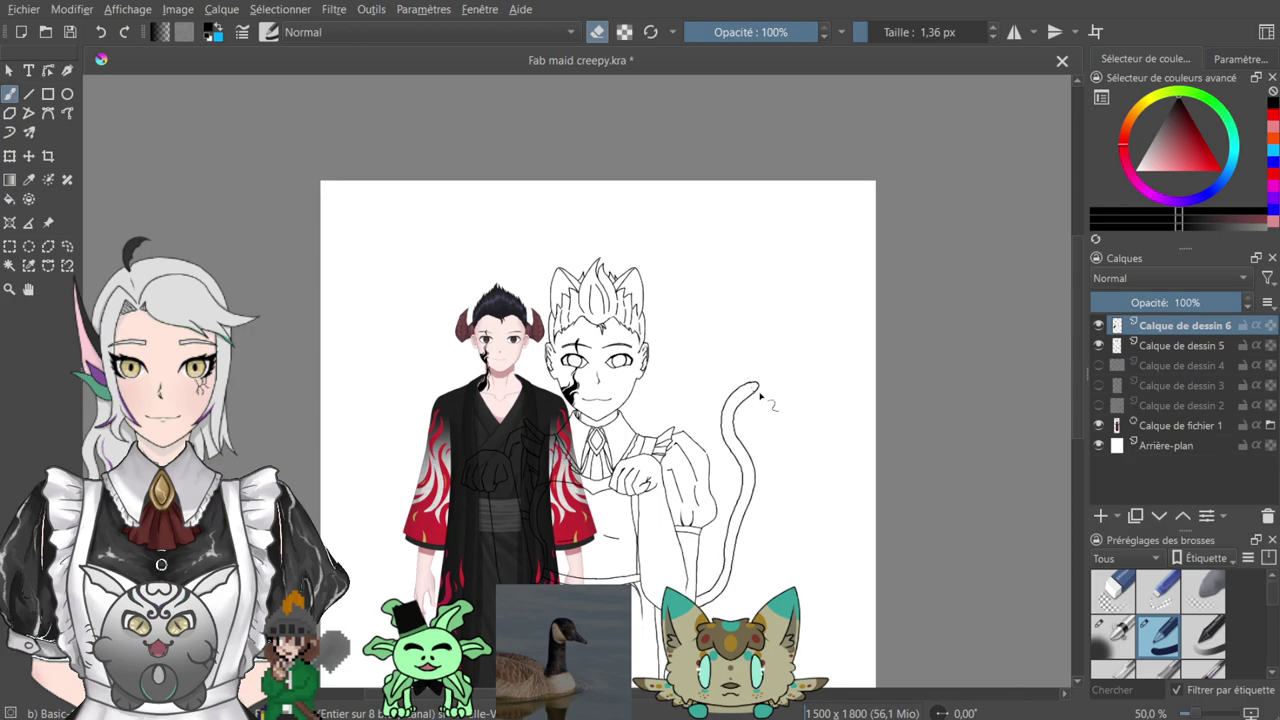
- Turn on horizontal mirror painting and draw a vertical slit pupil in both eyes
key(plus)
key(plus)
key(plus)
key(plus)
key(plus)
key(plus)
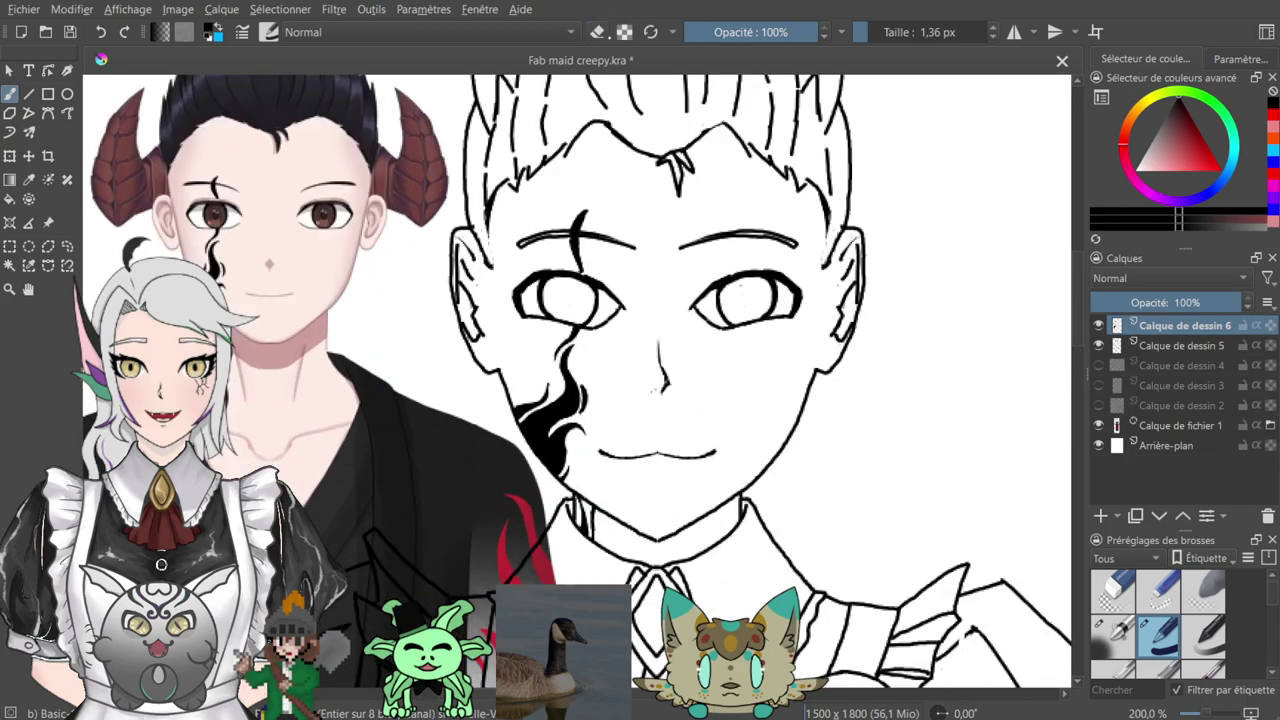
click(1014, 32)
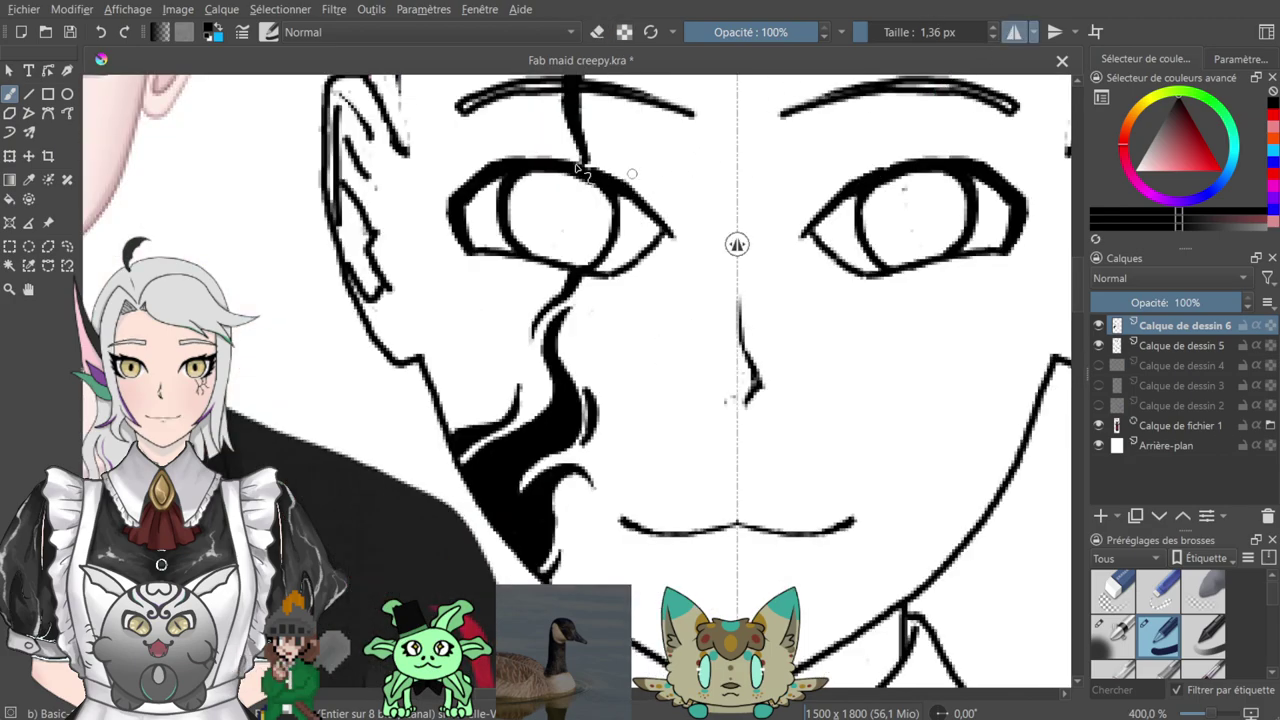
drag(559, 198, 561, 235)
key(minus)
key(minus)
key(minus)
key(minus)
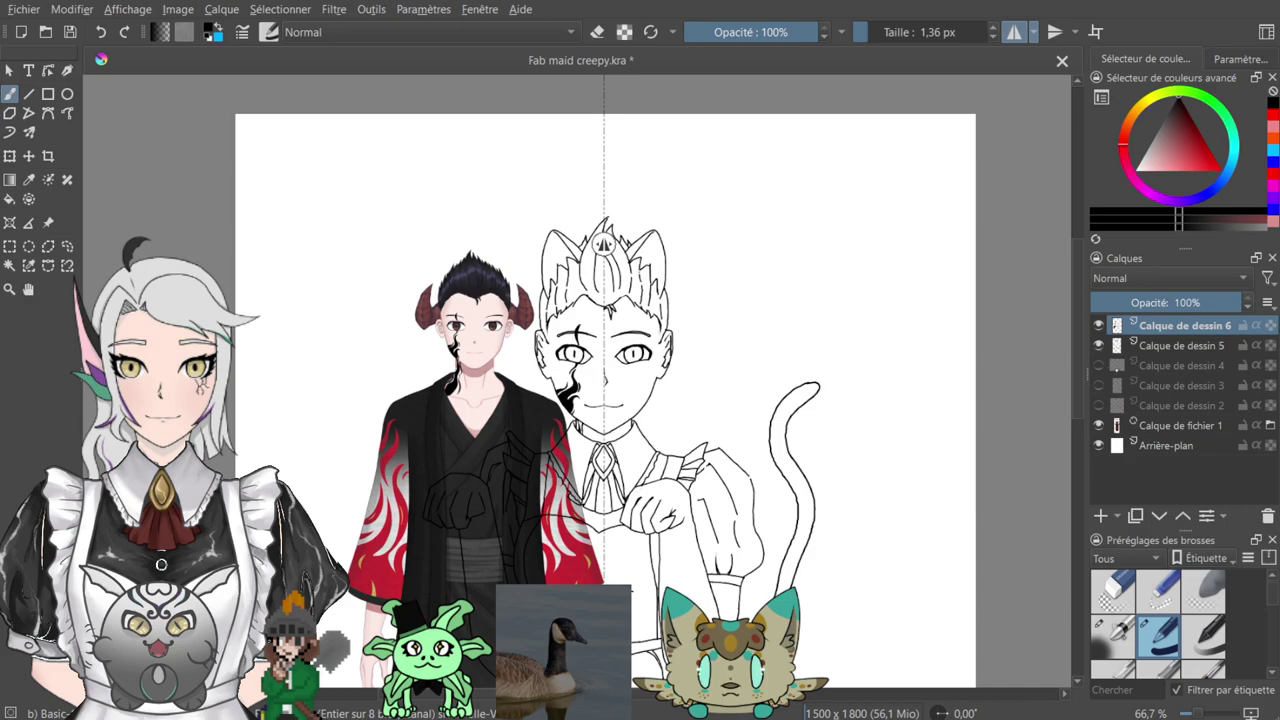
- On layer Calque de dessin 5, draw the outer outline of a curved horn beside the head, ending in a lower point
key(Page_Down)
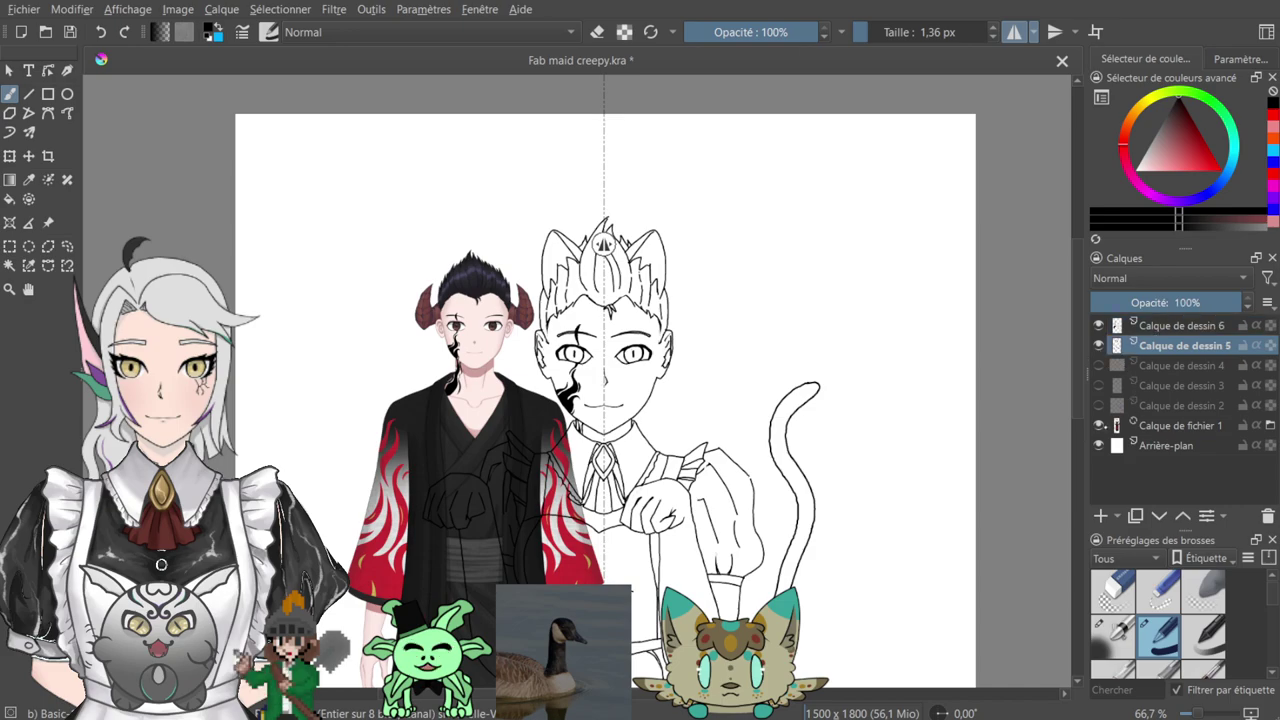
key(plus)
key(plus)
key(plus)
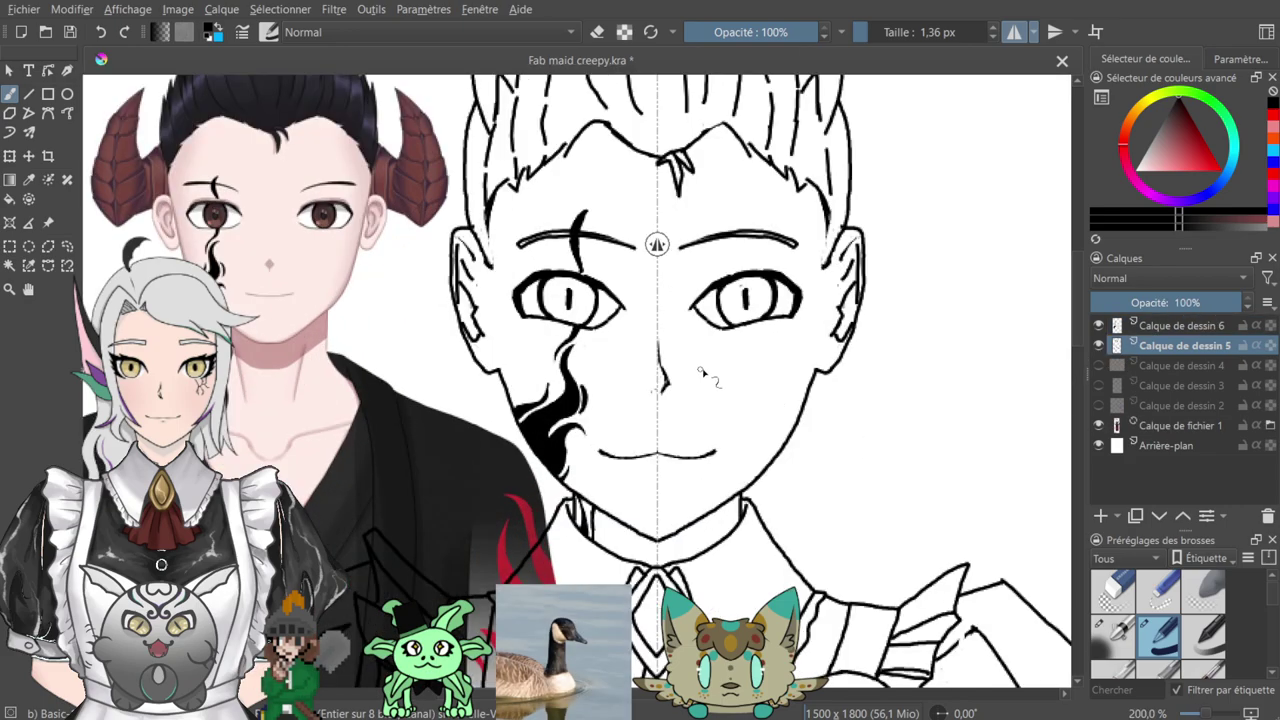
drag(568, 275, 826, 376)
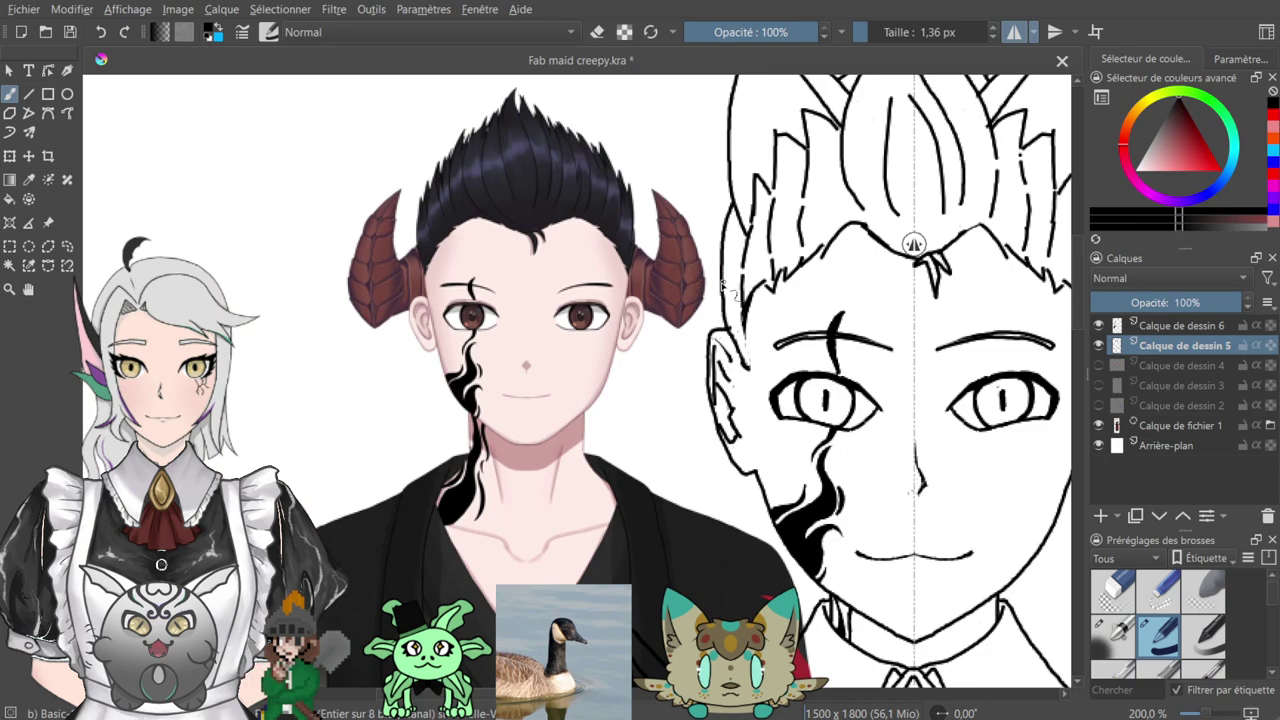
right_click(702, 409)
click(690, 241)
scroll(690, 240, up, 4)
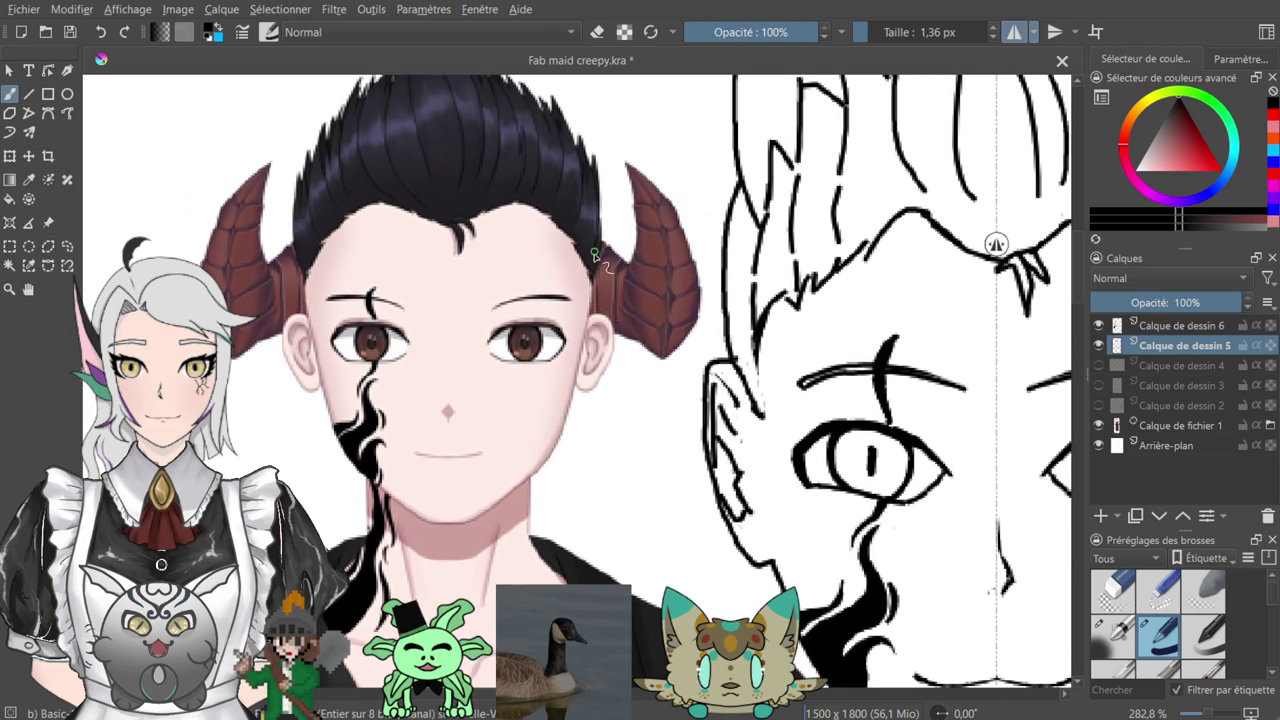
mouse_move(630, 203)
mouse_down()
mouse_move(584, 255)
mouse_move(565, 405)
mouse_move(605, 476)
mouse_move(645, 505)
mouse_move(680, 456)
mouse_up()
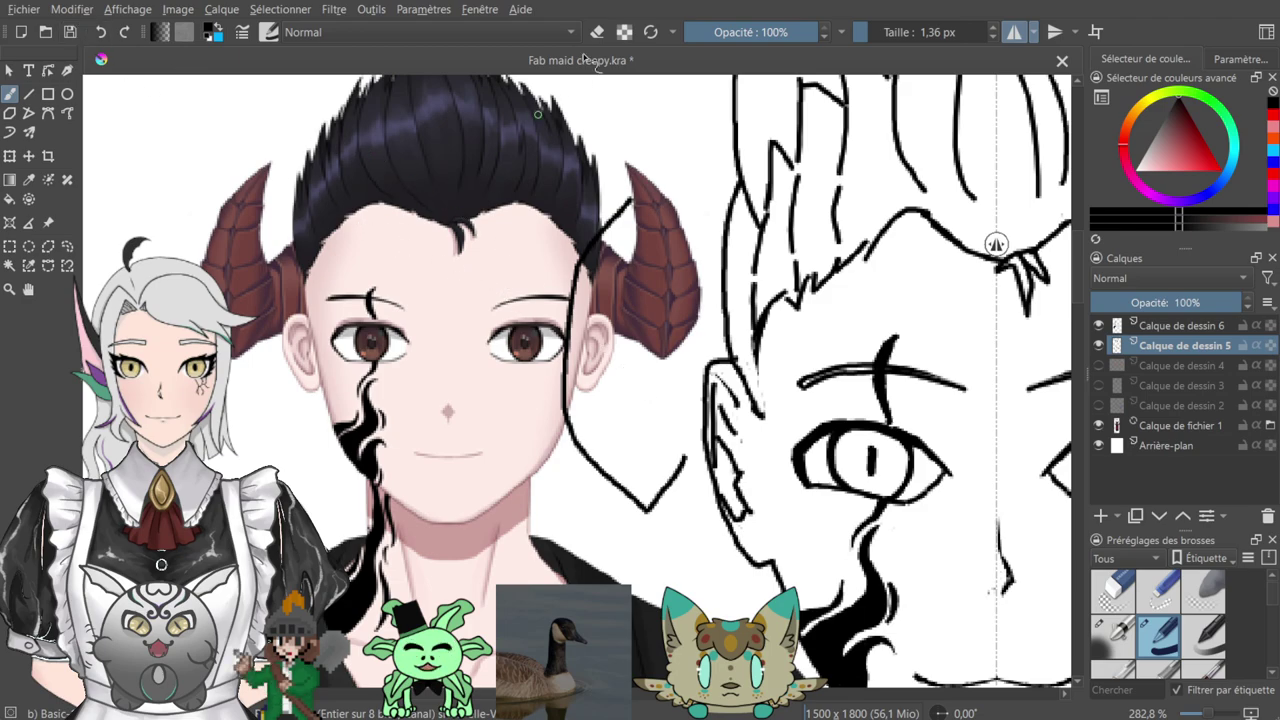
- Erase the lower part of the horn outline and redraw its bottom point higher and shorter
key(e)
mouse_move(685, 457)
mouse_down()
mouse_move(635, 510)
mouse_move(593, 463)
mouse_move(588, 474)
mouse_move(566, 402)
mouse_up()
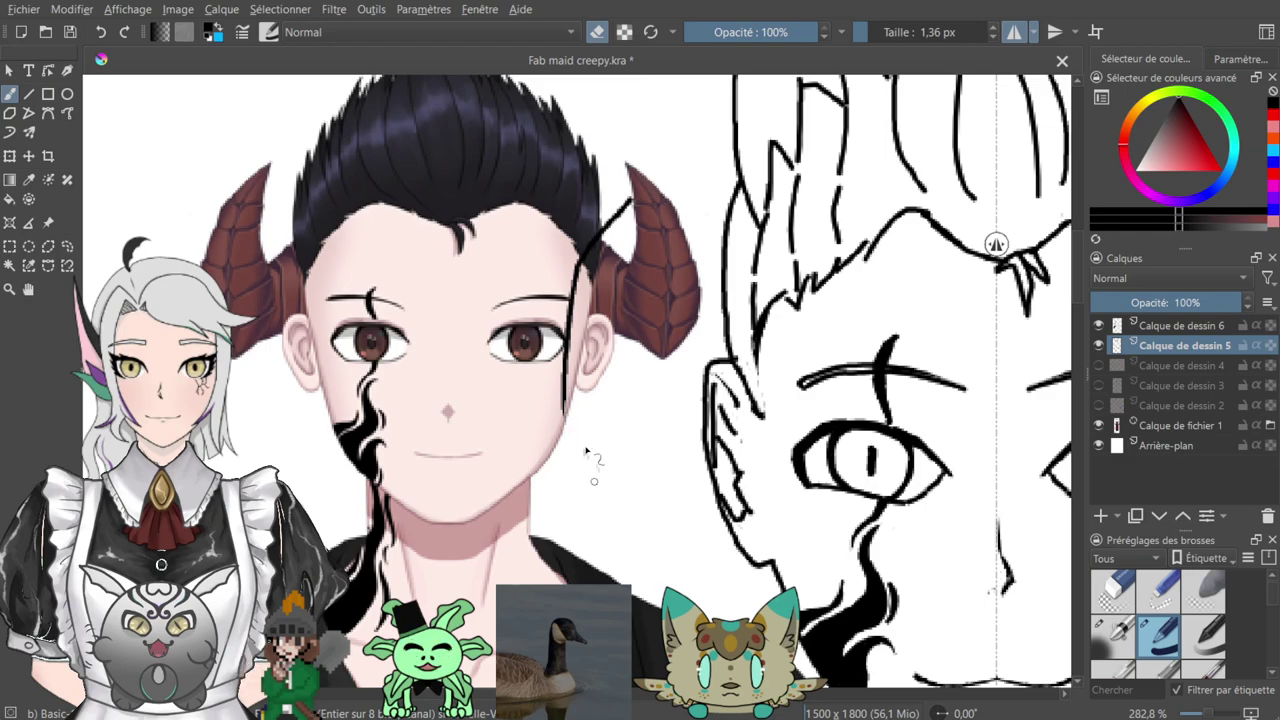
key(e)
mouse_move(565, 405)
mouse_down()
mouse_move(611, 481)
mouse_move(662, 430)
mouse_up()
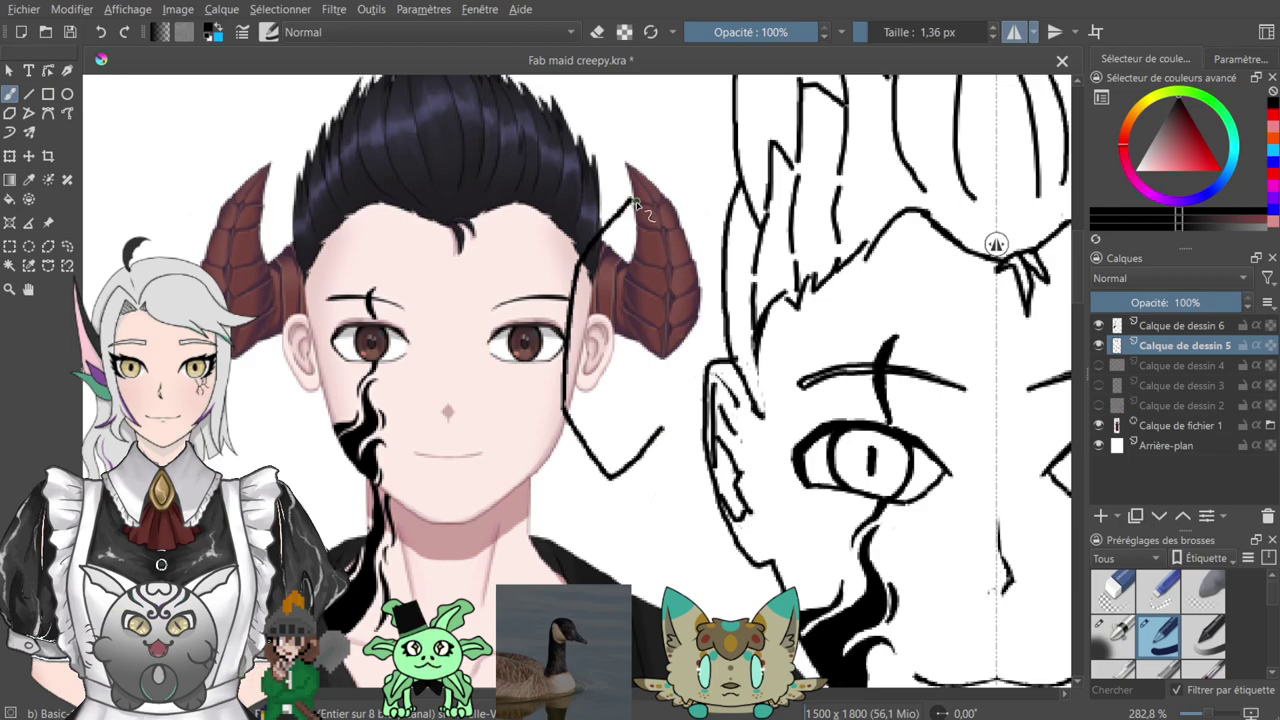
- Draw the horn's inner edge down to the bottom point and connect the horn to the head with two base lines
mouse_move(628, 210)
mouse_down()
mouse_move(650, 197)
mouse_move(668, 340)
mouse_up()
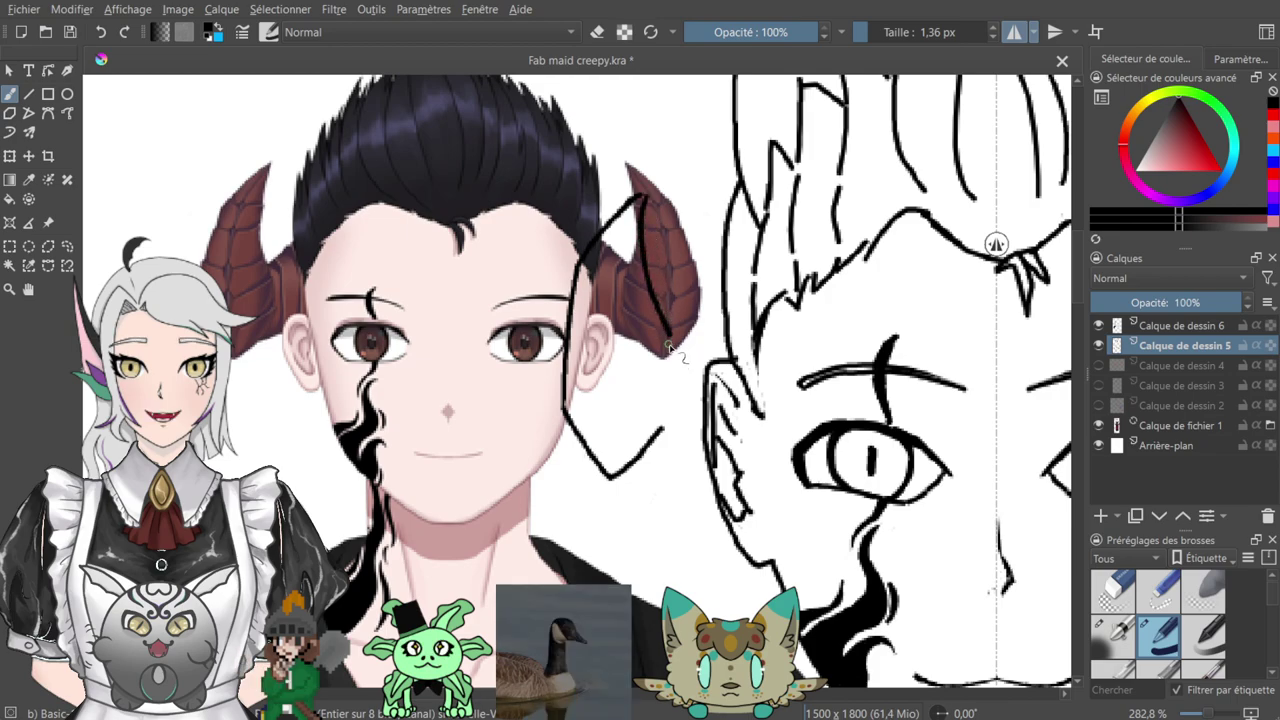
mouse_move(660, 424)
mouse_down()
mouse_move(674, 367)
mouse_move(661, 287)
mouse_move(681, 270)
mouse_move(679, 339)
mouse_move(670, 329)
mouse_move(724, 291)
mouse_up()
drag(640, 456, 698, 442)
- Extend the horn tip upward into a sharper point and erase the overlapping lines inside the tip and at the base
mouse_move(776, 340)
mouse_down()
mouse_move(714, 340)
mouse_move(486, 394)
mouse_move(506, 452)
mouse_move(728, 480)
mouse_move(750, 430)
mouse_move(665, 384)
mouse_up()
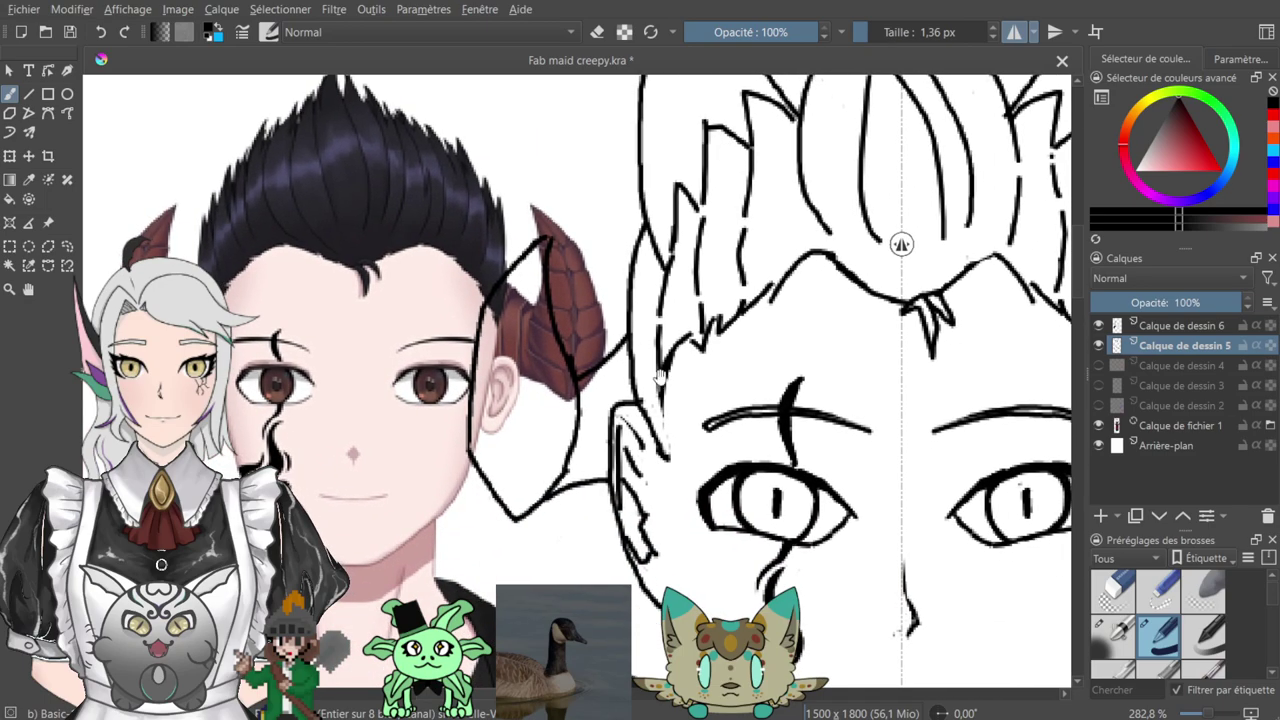
drag(555, 320, 571, 200)
drag(513, 268, 563, 211)
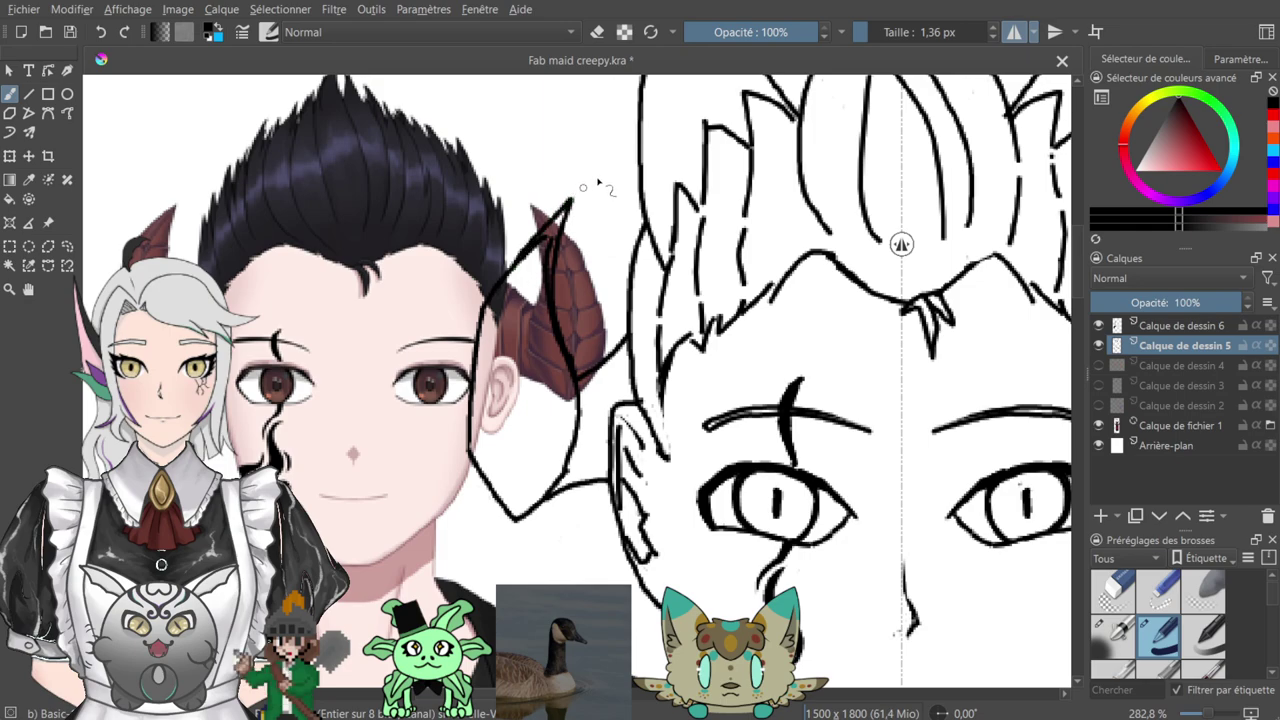
key(e)
key(plus)
key(plus)
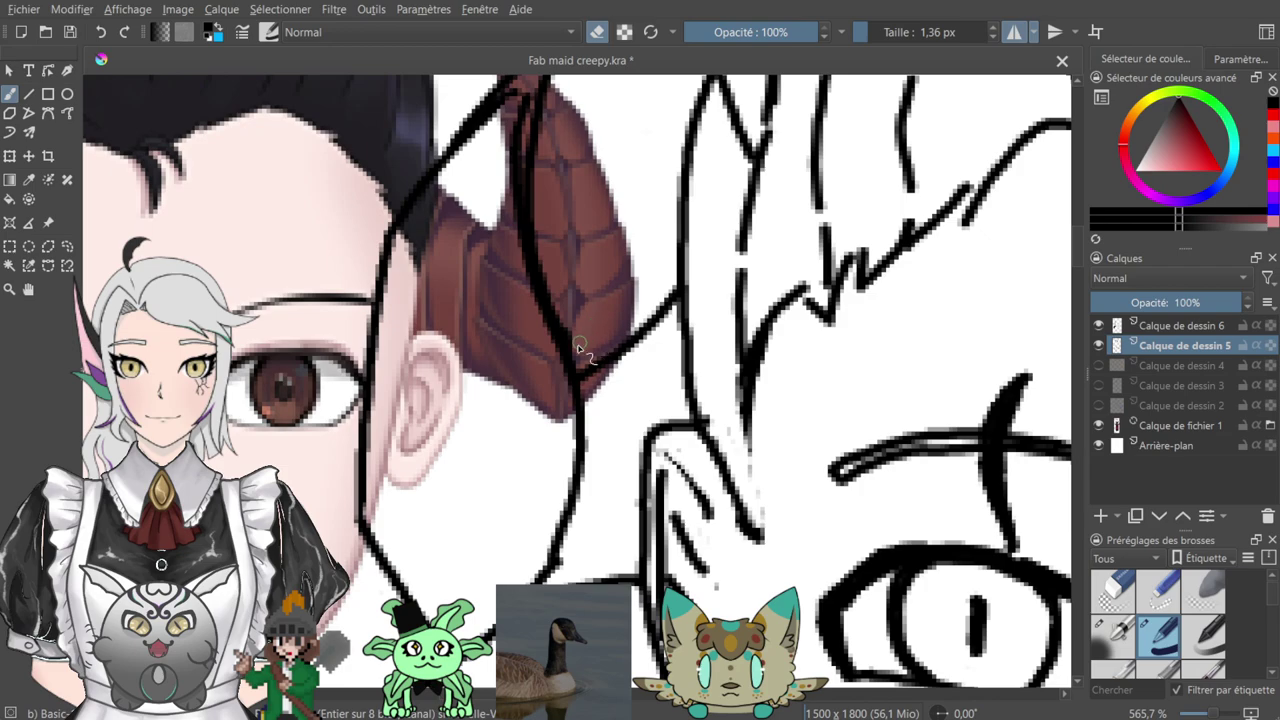
scroll(578, 360, down, 2)
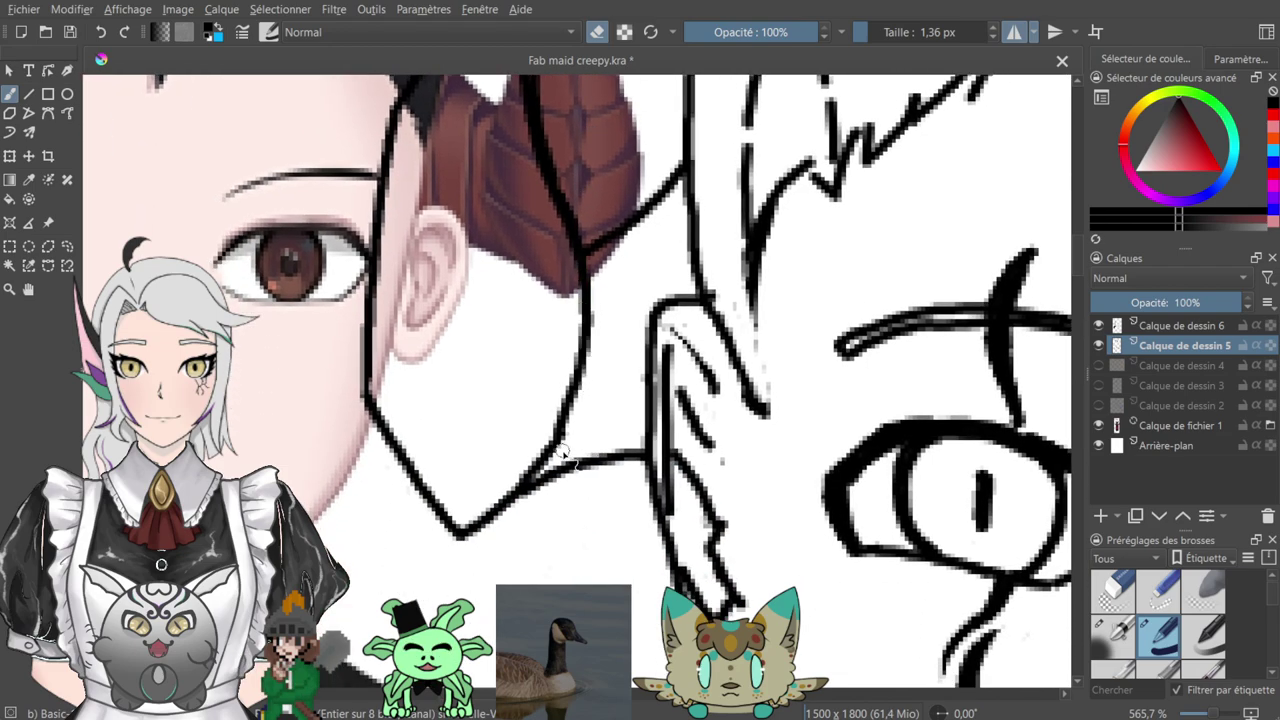
scroll(575, 400, up, 4)
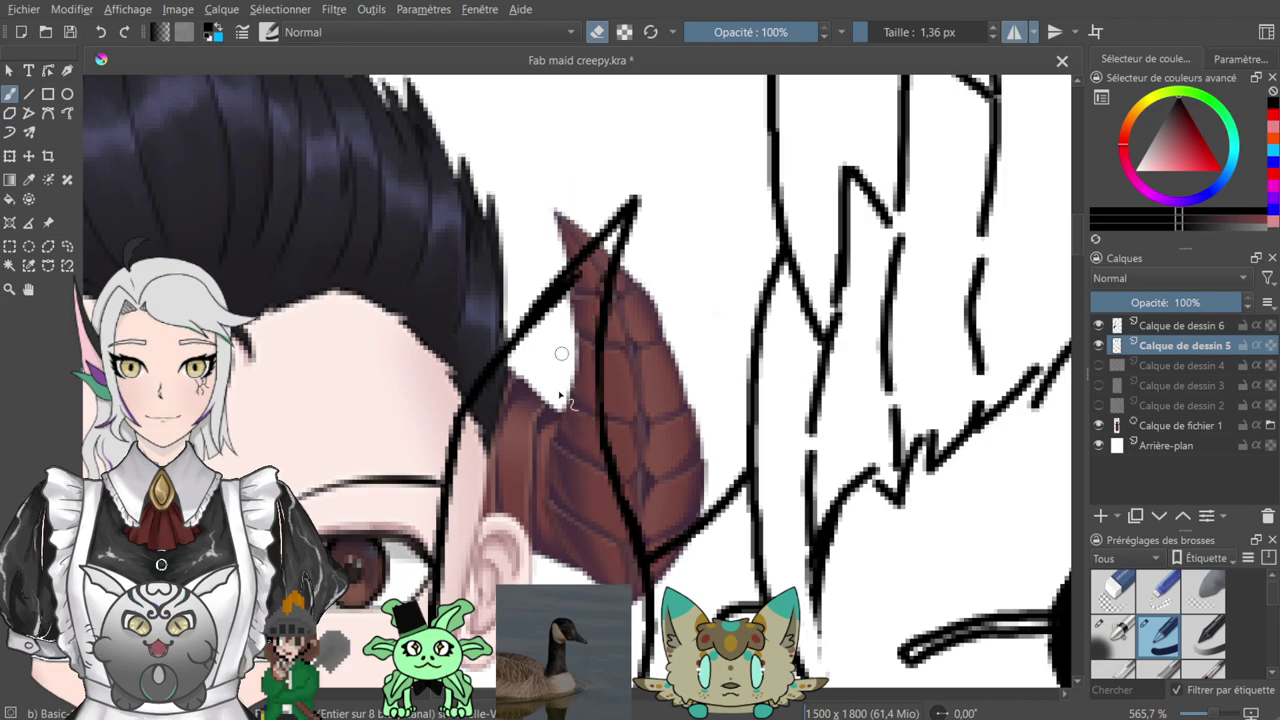
mouse_move(539, 343)
mouse_down()
mouse_move(517, 337)
mouse_move(495, 268)
mouse_up()
key(minus)
key(minus)
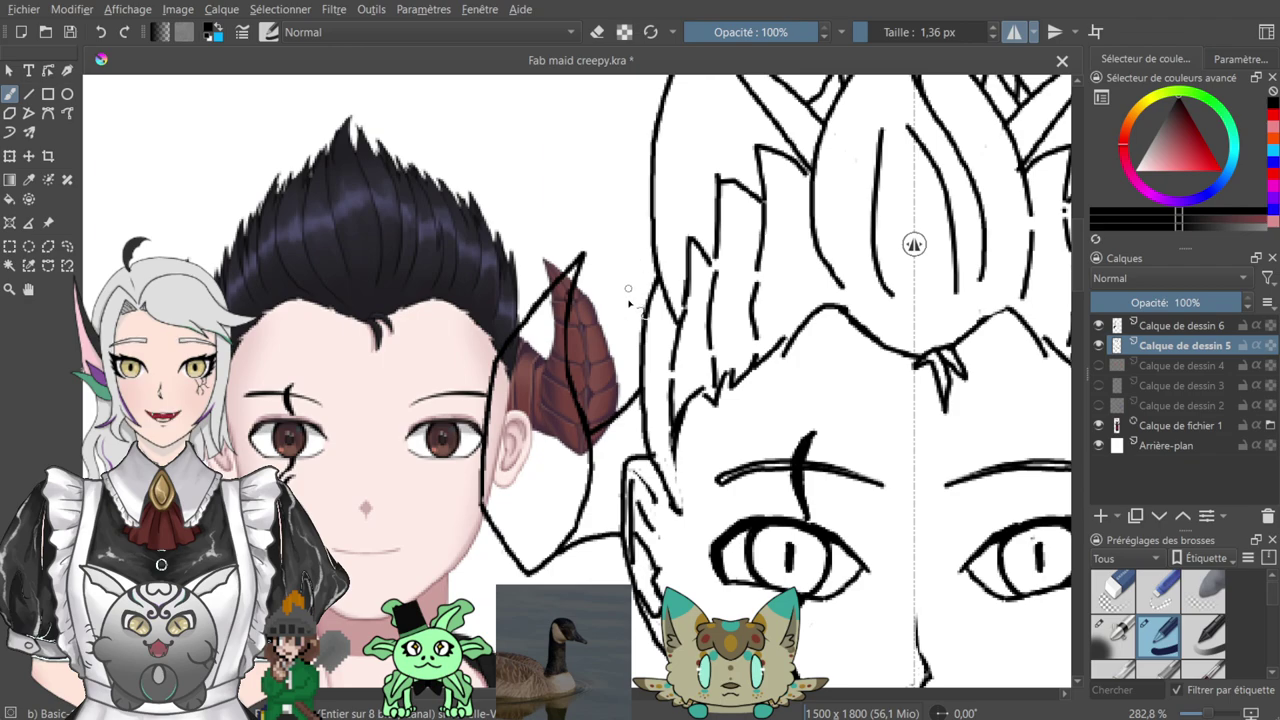
- Draw a center line down the horn and fill its length with V-shaped ridge lines up to the tip
key(plus)
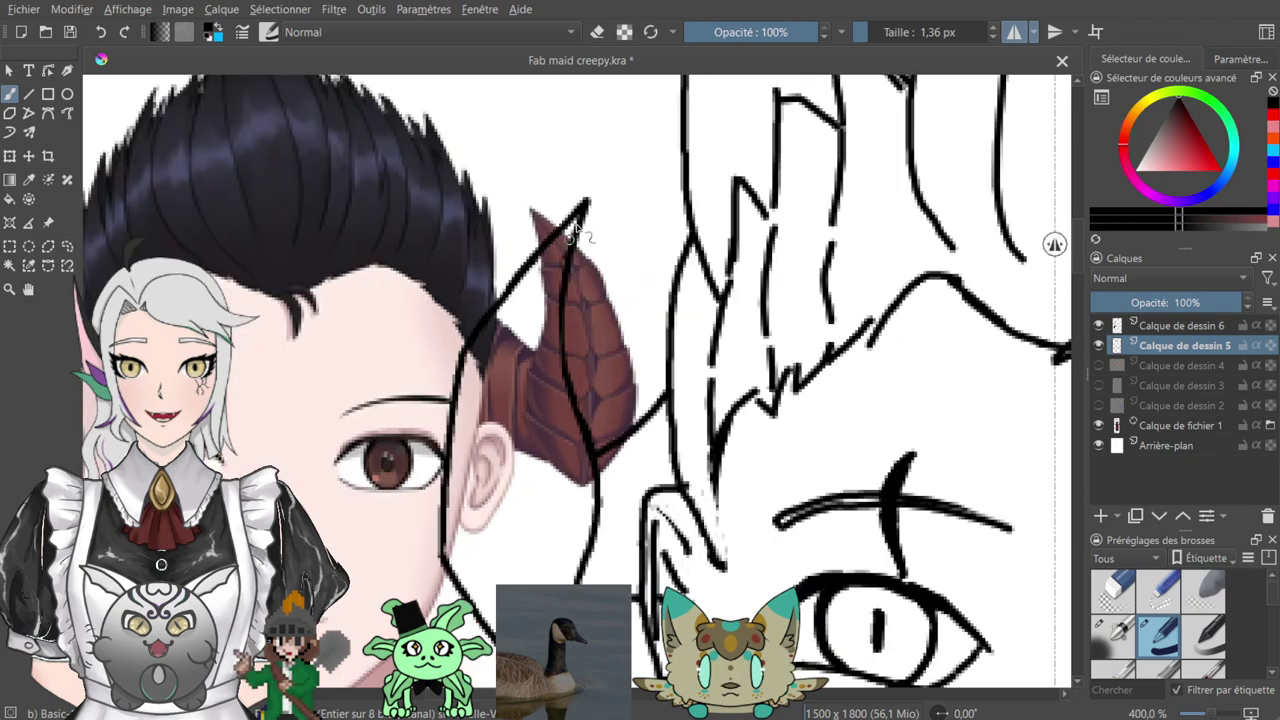
drag(535, 305, 514, 590)
drag(576, 419, 745, 359)
mouse_move(620, 500)
mouse_down()
mouse_move(687, 530)
mouse_move(766, 483)
mouse_up()
mouse_move(618, 430)
mouse_down()
mouse_move(665, 462)
mouse_move(700, 462)
mouse_move(786, 410)
mouse_up()
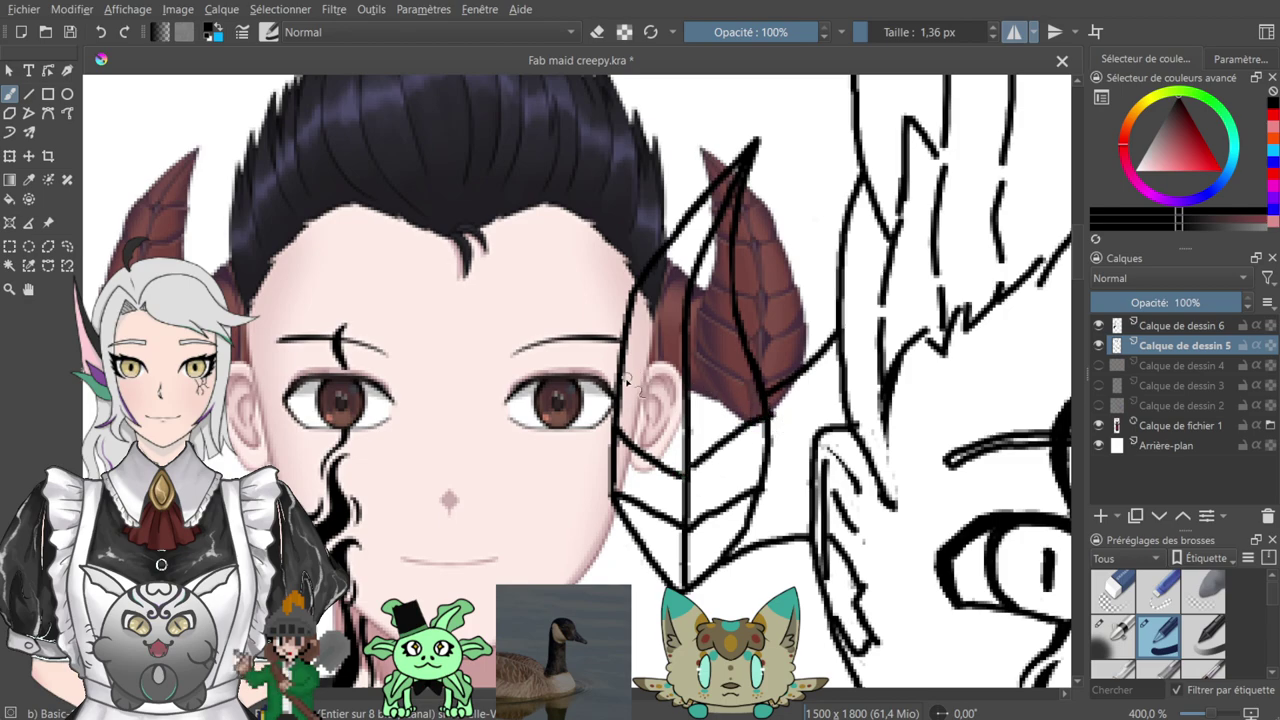
mouse_move(616, 373)
mouse_down()
mouse_move(690, 412)
mouse_move(703, 390)
mouse_move(693, 394)
mouse_move(770, 355)
mouse_up()
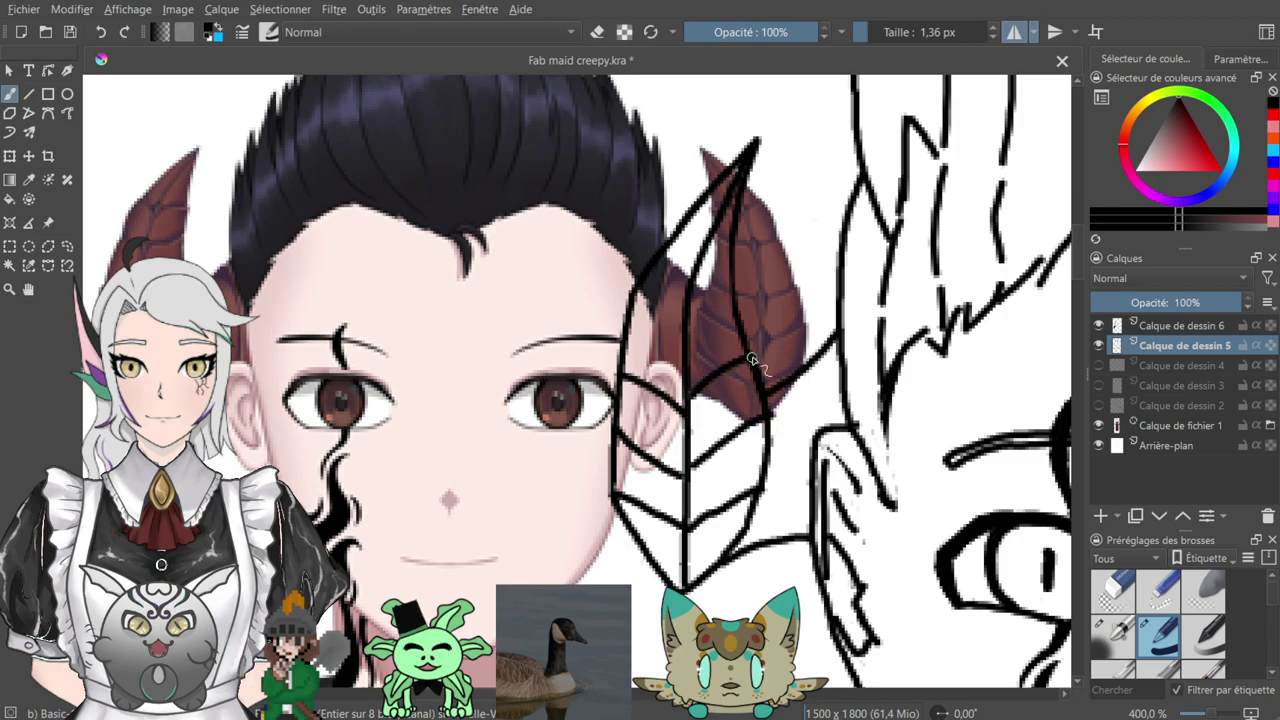
mouse_move(630, 295)
mouse_down()
mouse_move(690, 335)
mouse_move(735, 291)
mouse_up()
mouse_move(687, 215)
mouse_down()
mouse_move(706, 245)
mouse_move(735, 230)
mouse_move(694, 242)
mouse_up()
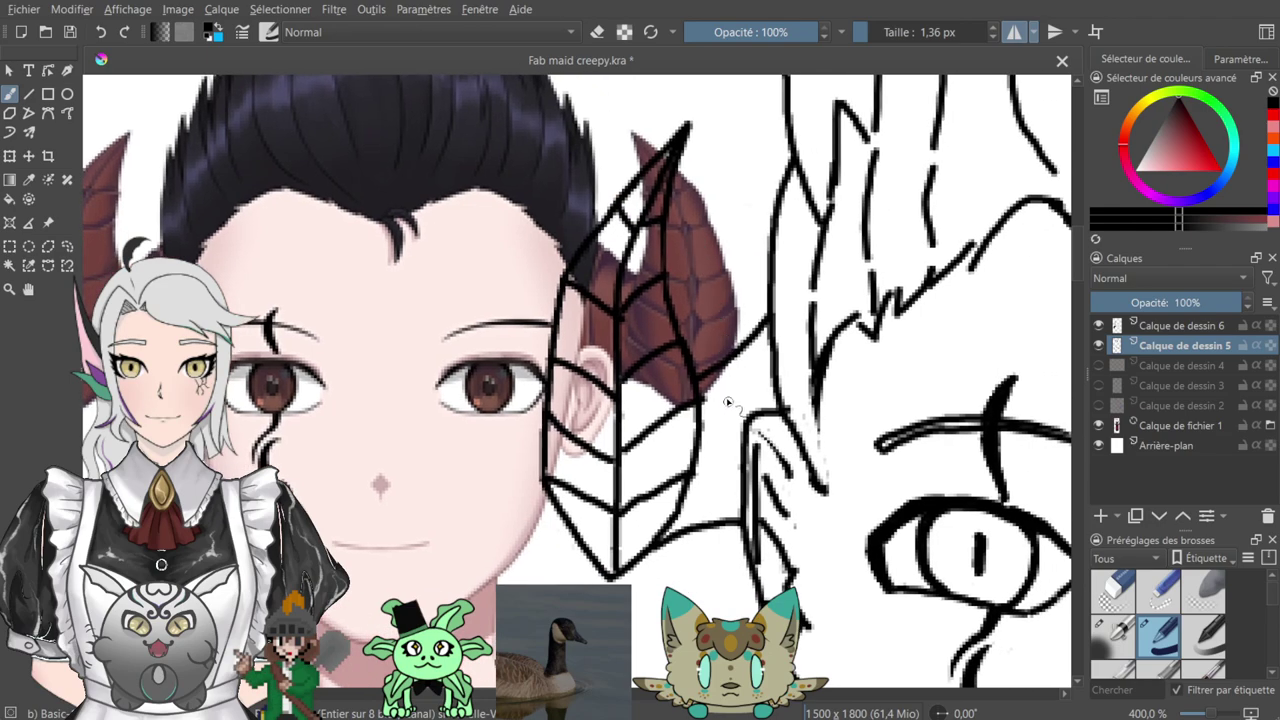
- Add curved ridge lines across the horn base where it joins the head
drag(710, 375, 719, 518)
drag(742, 346, 762, 400)
scroll(890, 240, down, 3)
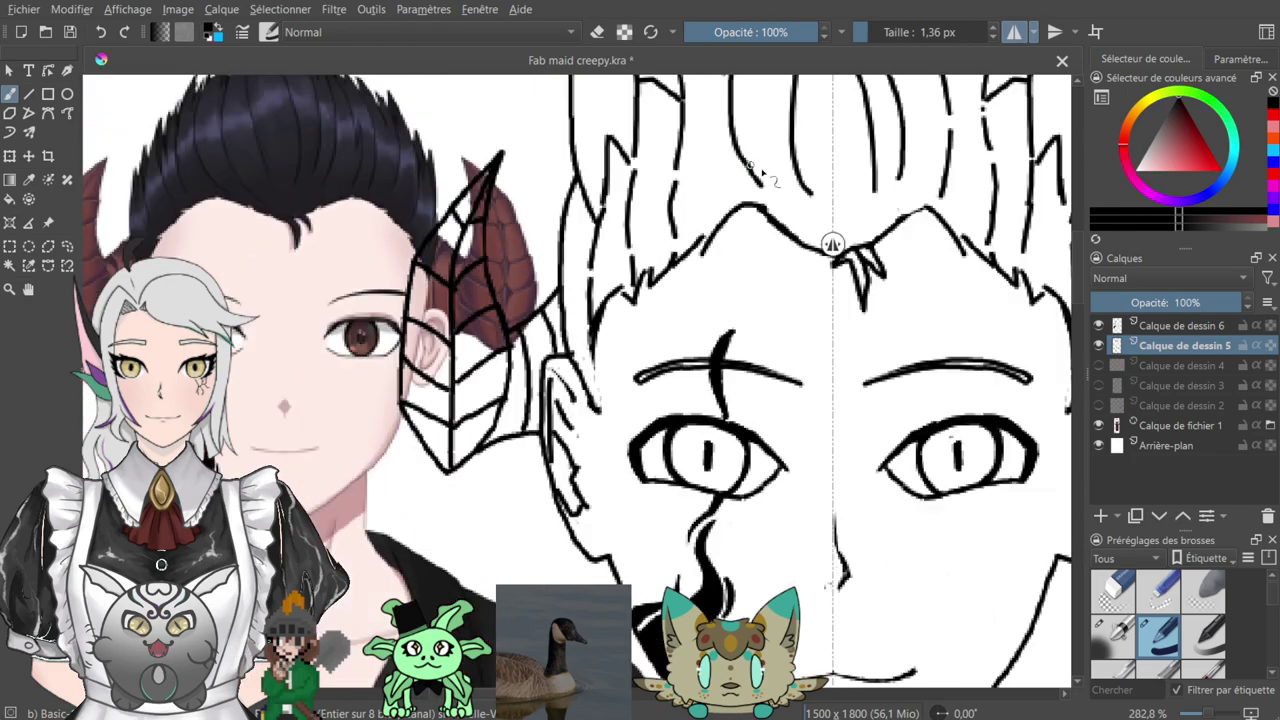
scroll(890, 240, down, 2)
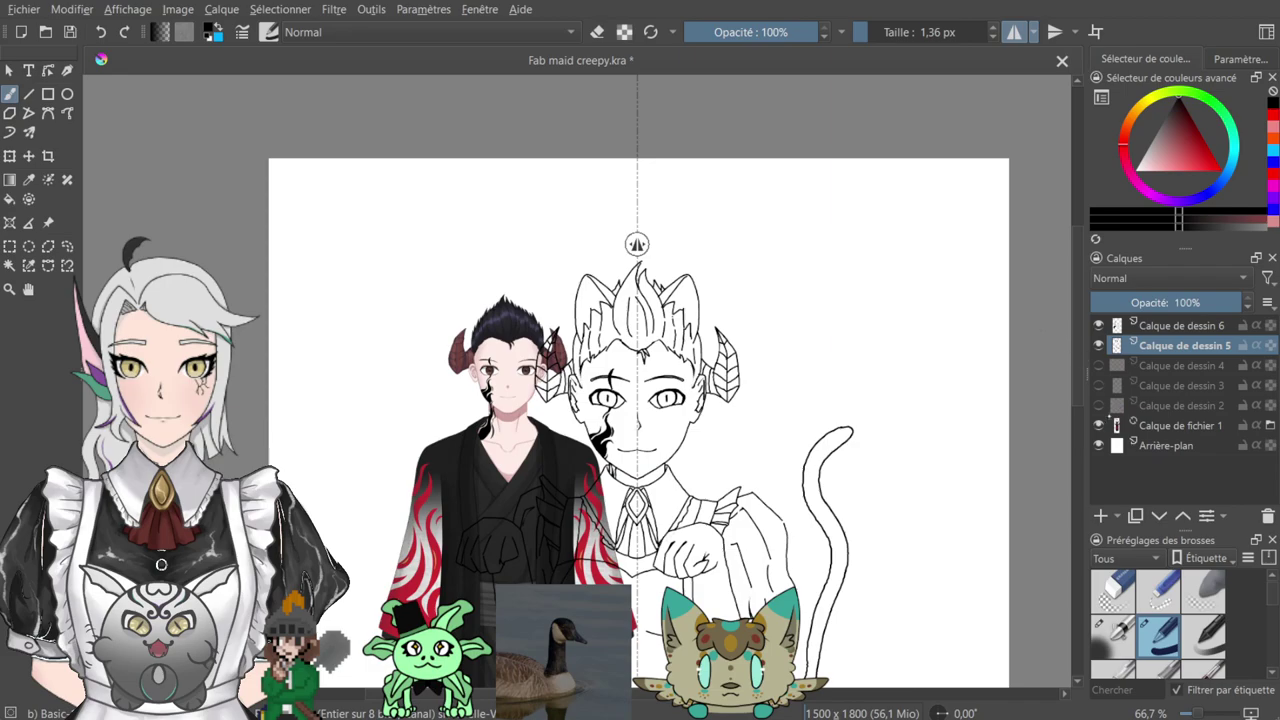
- Hide the reference image layer Calque de fichier 1 and turn off horizontal mirror painting
click(1099, 426)
key(ctrl+minus)
key(ctrl+minus)
key(ctrl+plus)
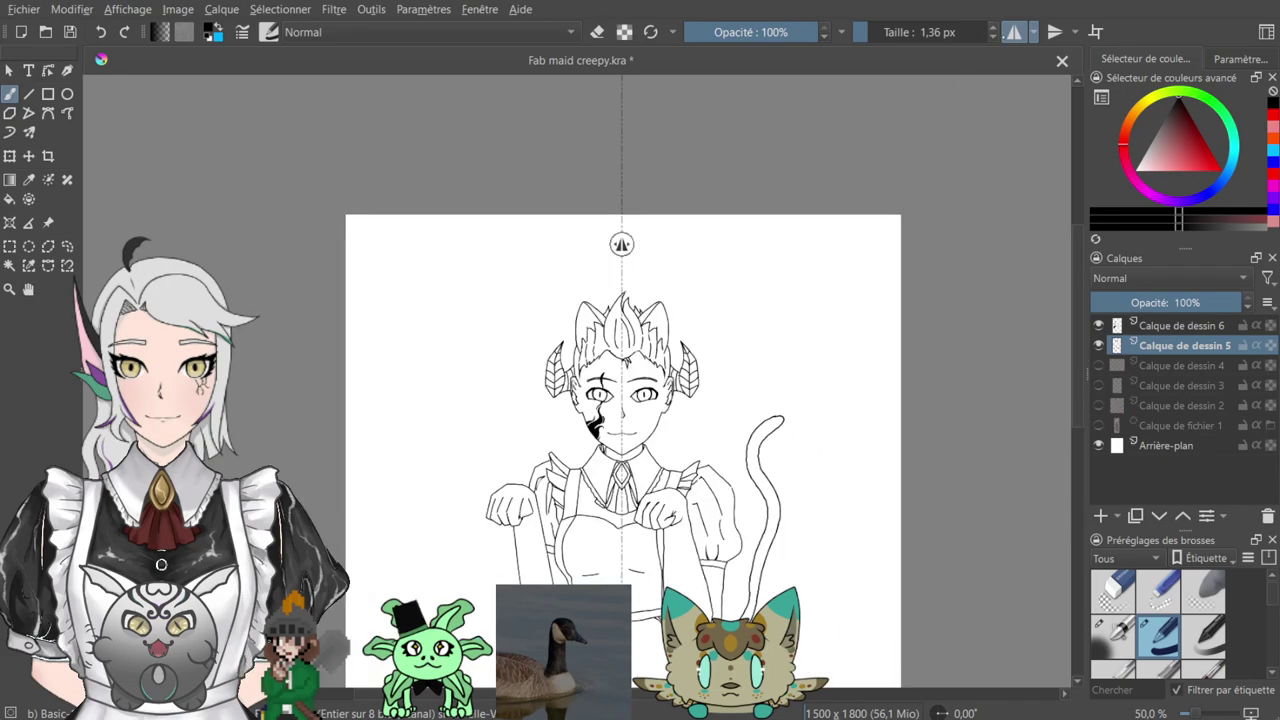
click(1013, 33)
mouse_move(712, 386)
mouse_down()
mouse_move(774, 266)
mouse_move(717, 221)
mouse_move(738, 255)
mouse_move(724, 241)
mouse_up()
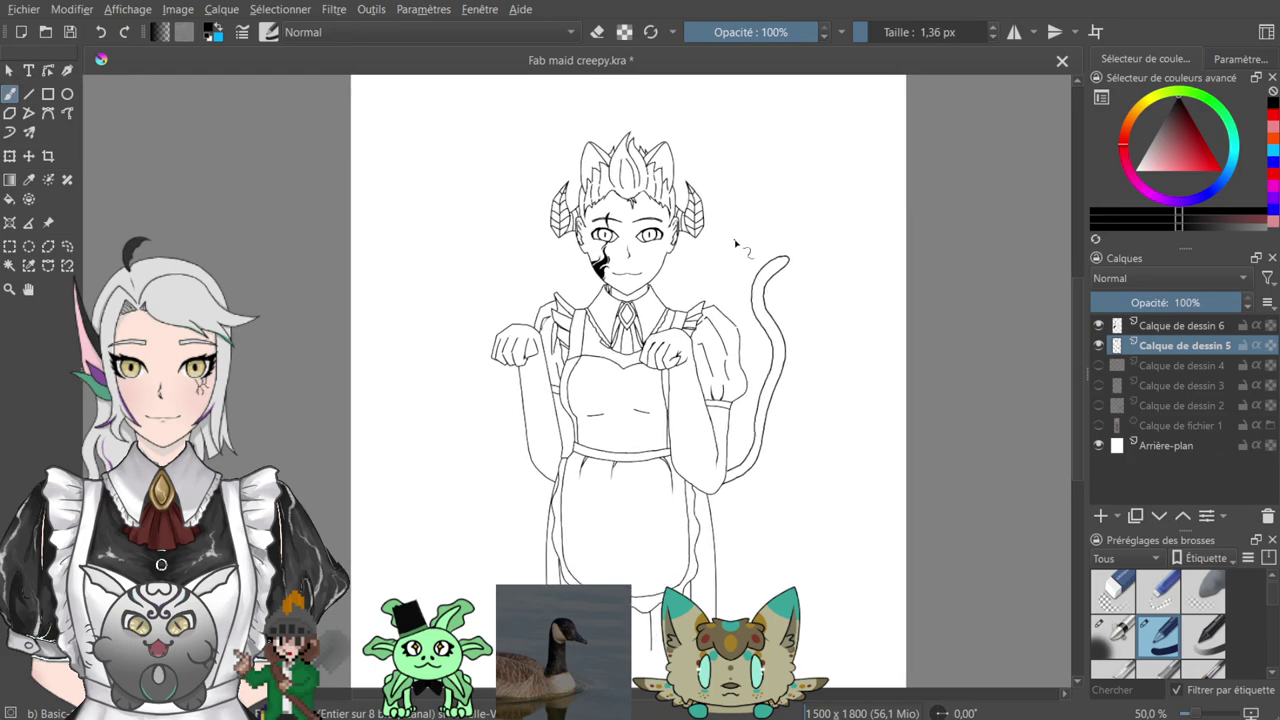
- Save the line art with the whole figure in view
key(minus)
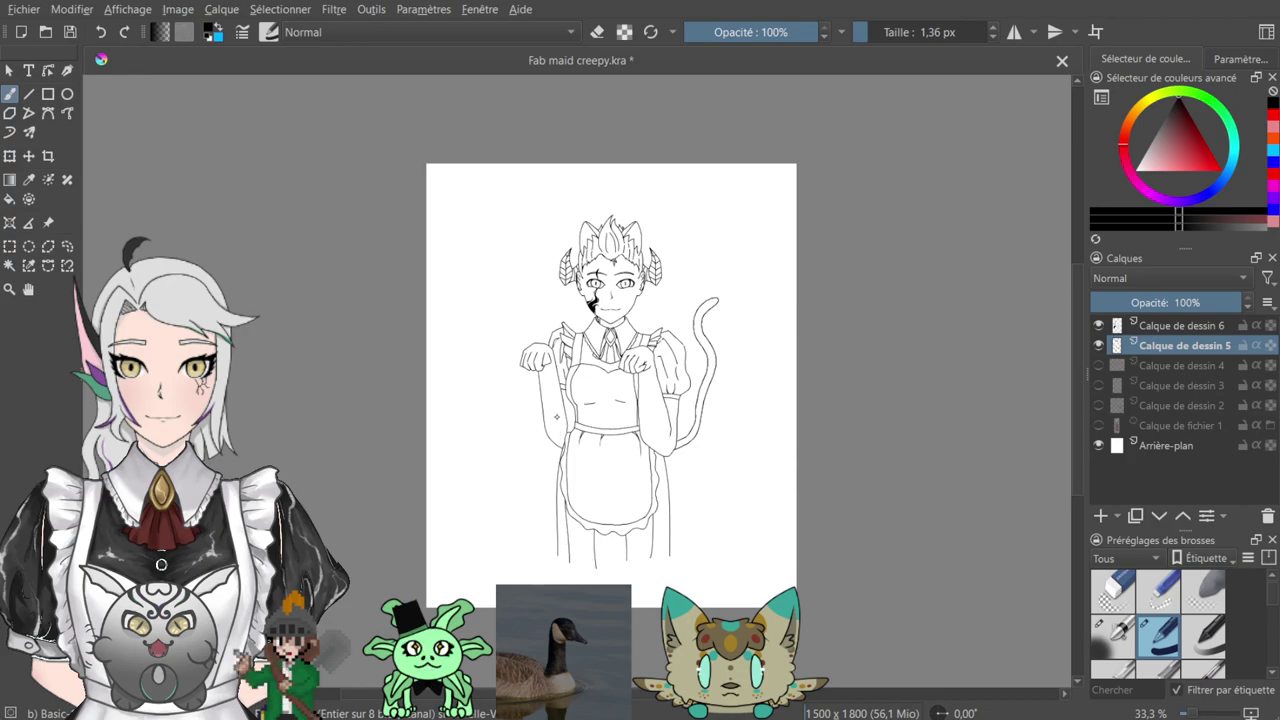
key(ctrl+s)
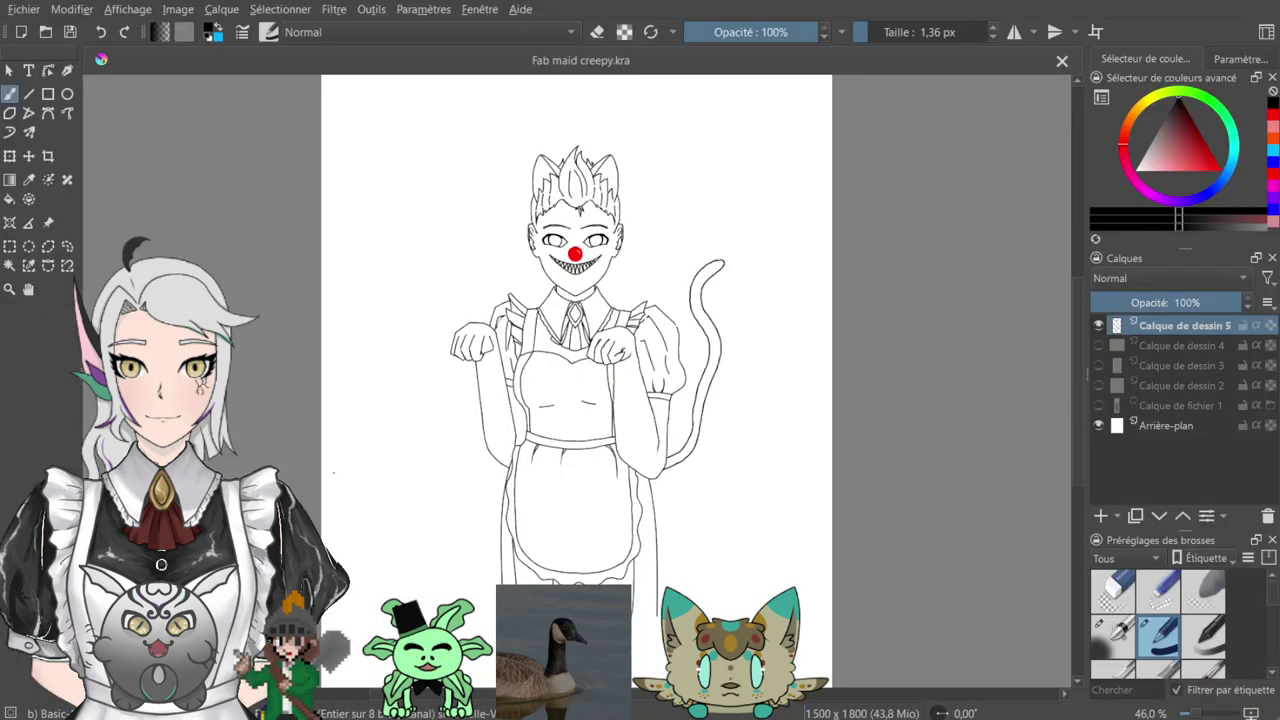
click(727, 404)
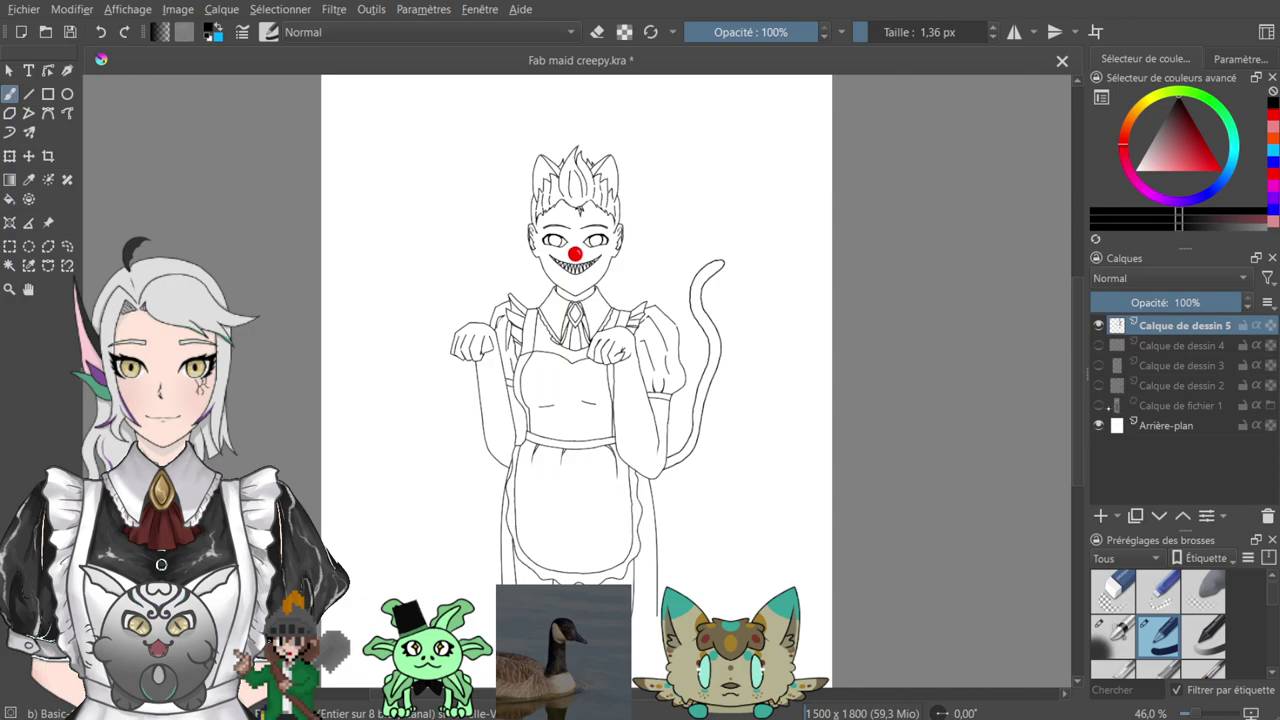
- Import the finished horned version as a file layer above the clown-faced line art and lower its opacity to 42%
click(710, 482)
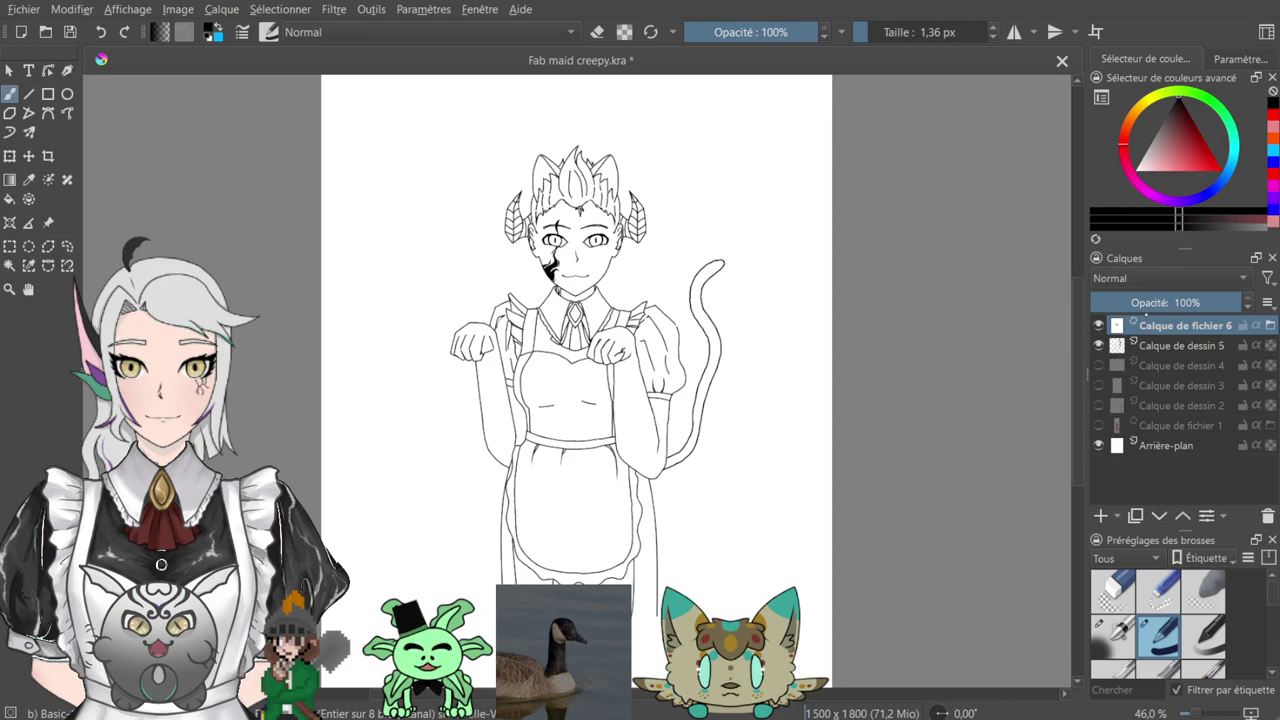
drag(1168, 302, 1161, 302)
key(ctrl+plus)
key(ctrl+plus)
key(ctrl+plus)
key(ctrl+plus)
key(ctrl+plus)
key(ctrl+plus)
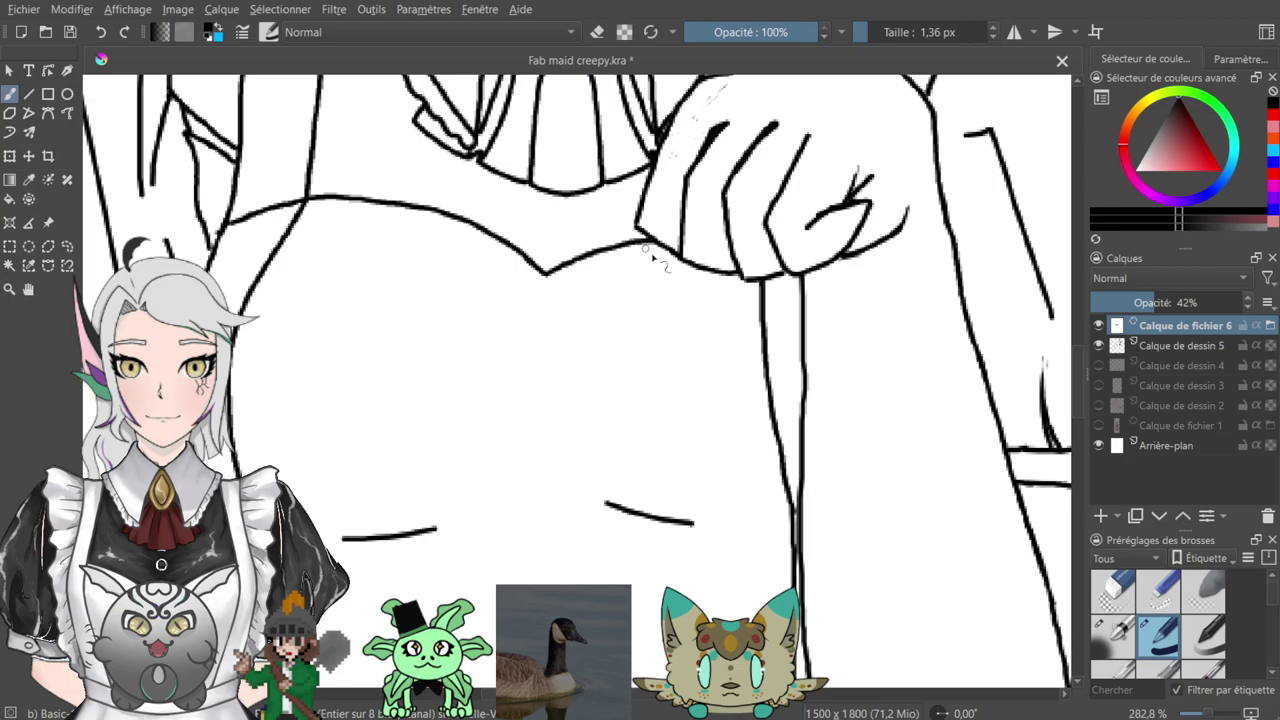
drag(621, 196, 813, 602)
drag(804, 264, 872, 596)
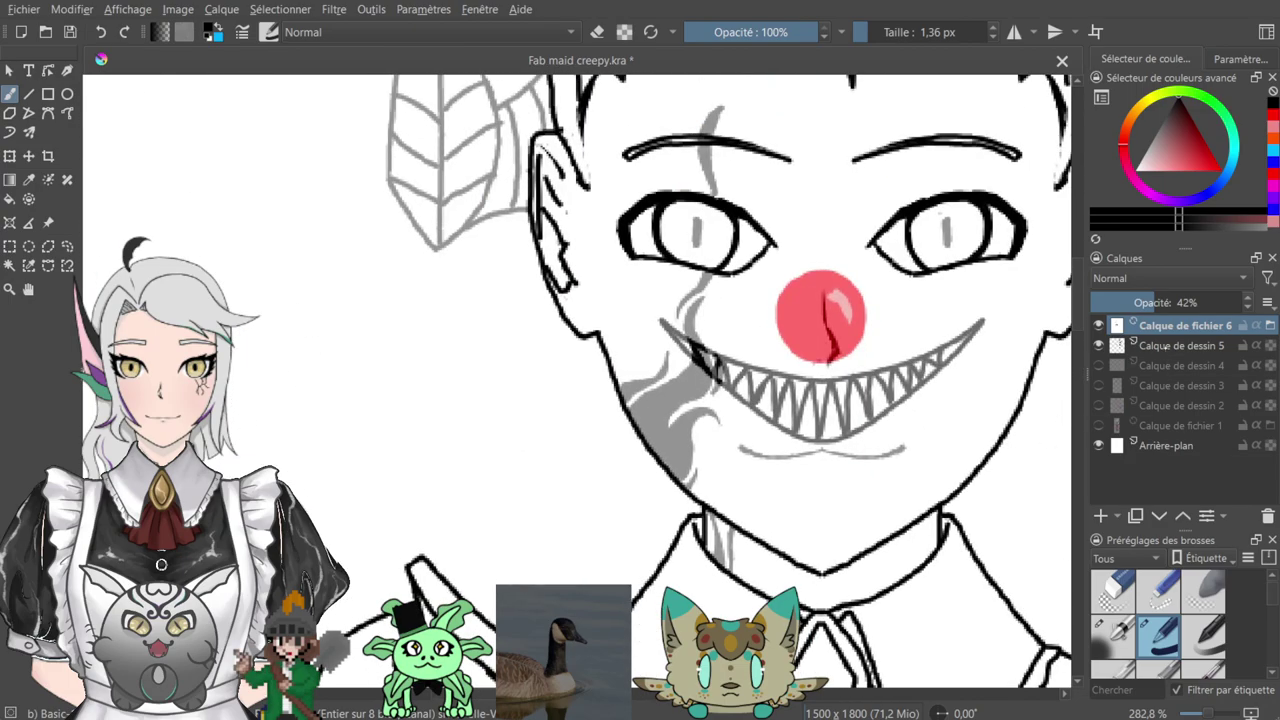
- Add a new paint layer directly above Calque de dessin 5
click(1166, 347)
click(1101, 516)
drag(820, 240, 752, 344)
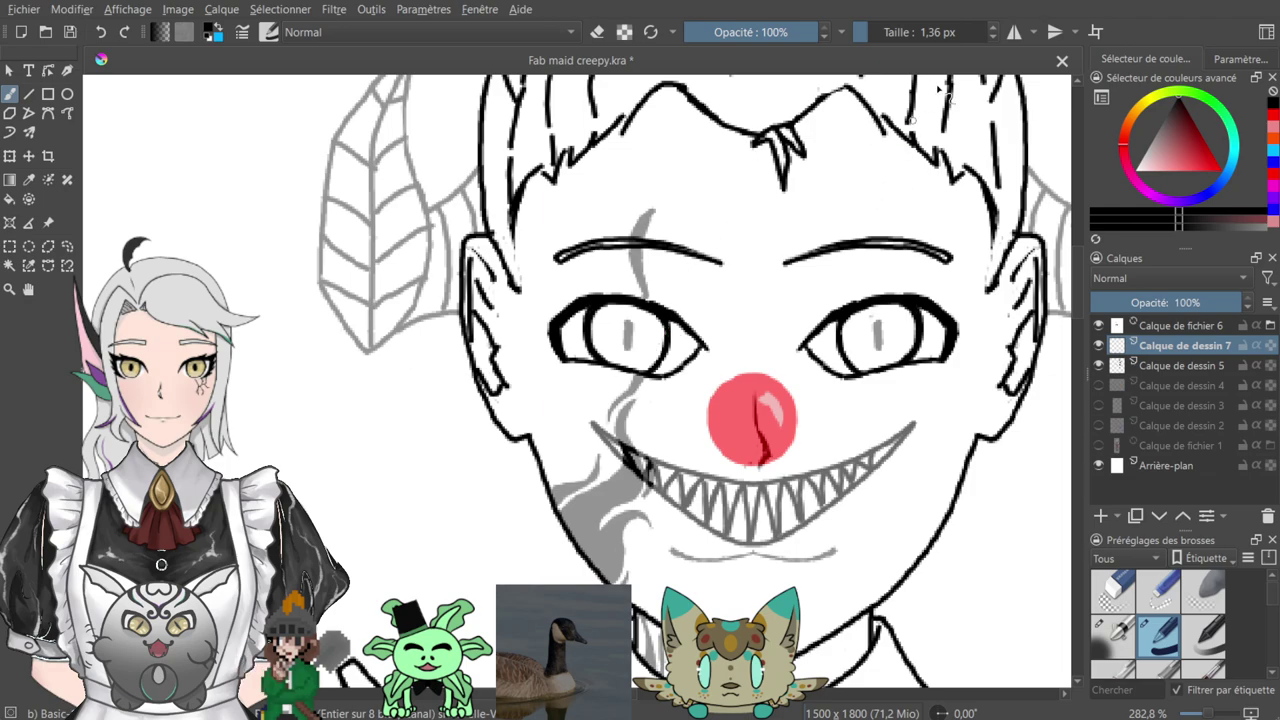
- Trace the reference's black marking through the eyebrow to the upper lid, and its first thin streak below the same eye
key(ctrl+plus)
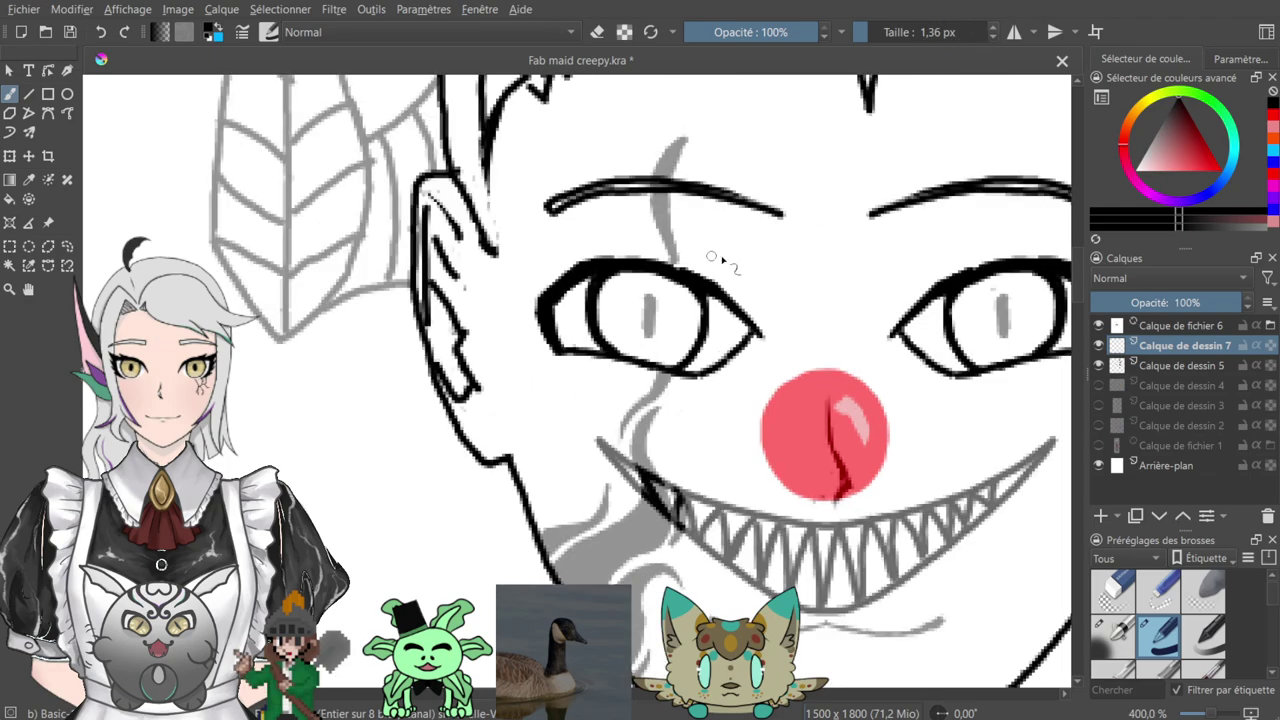
drag(651, 188, 601, 294)
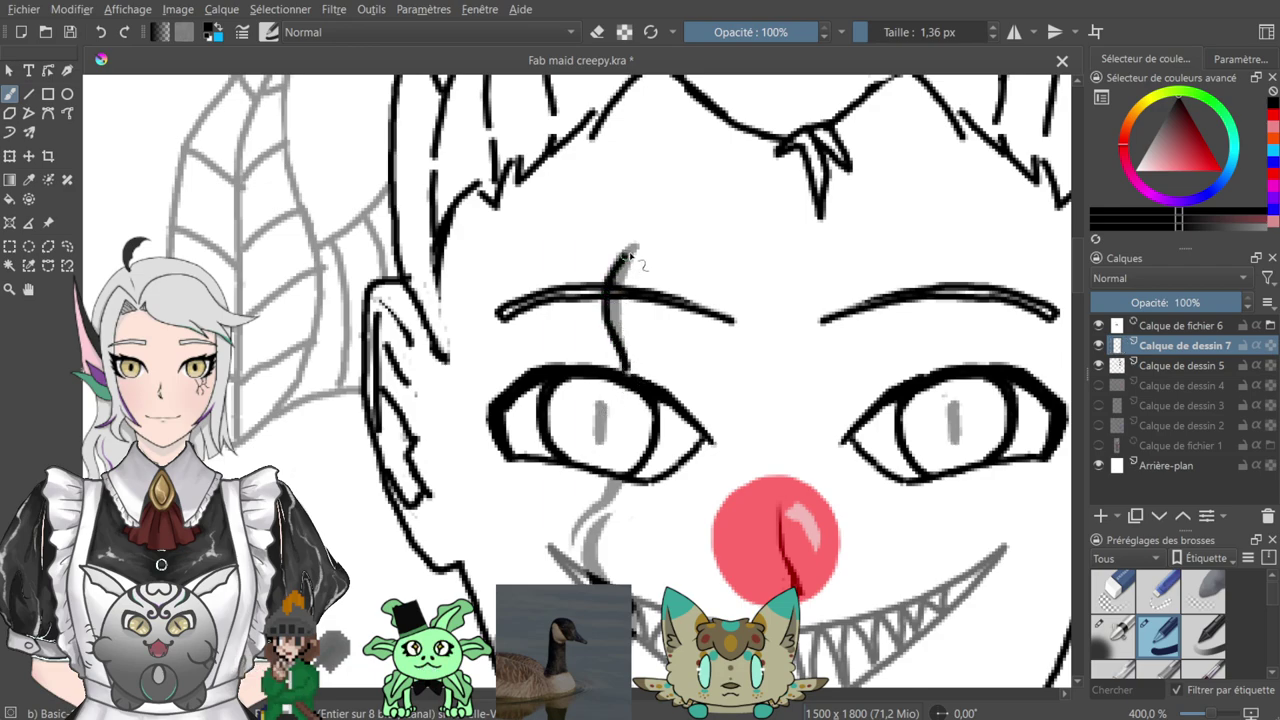
drag(623, 267, 615, 325)
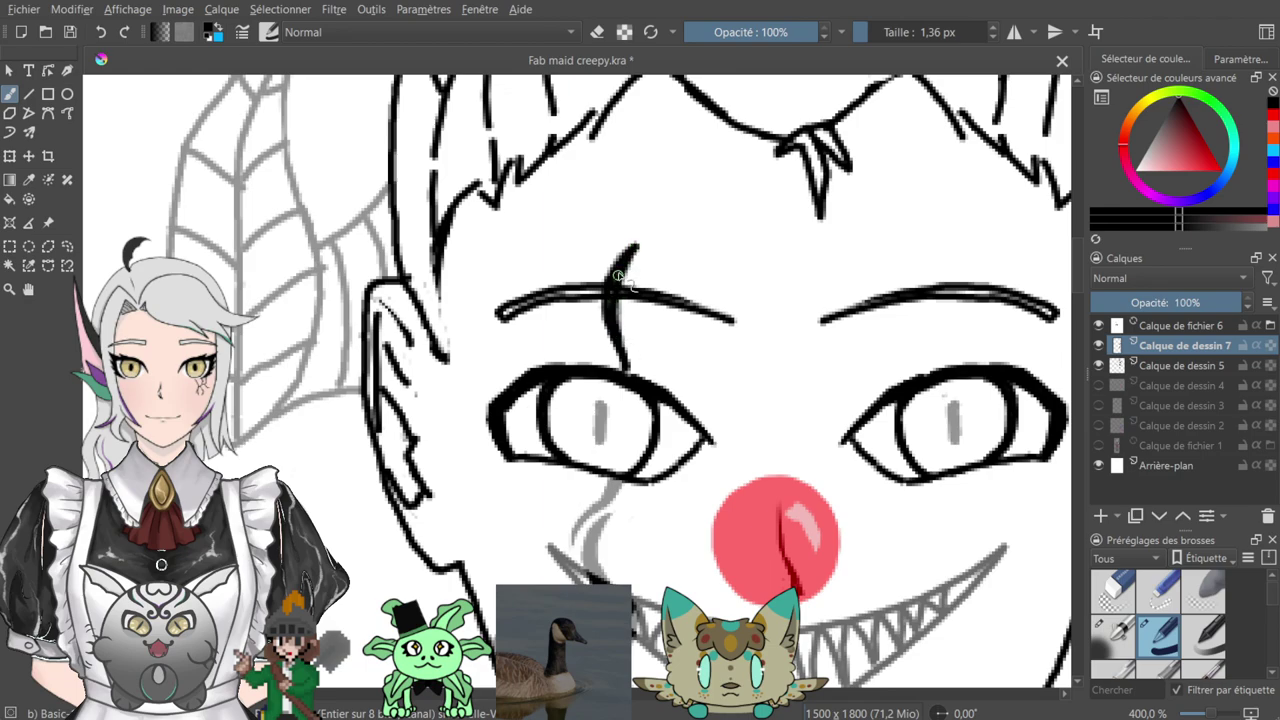
scroll(620, 358, down, 3)
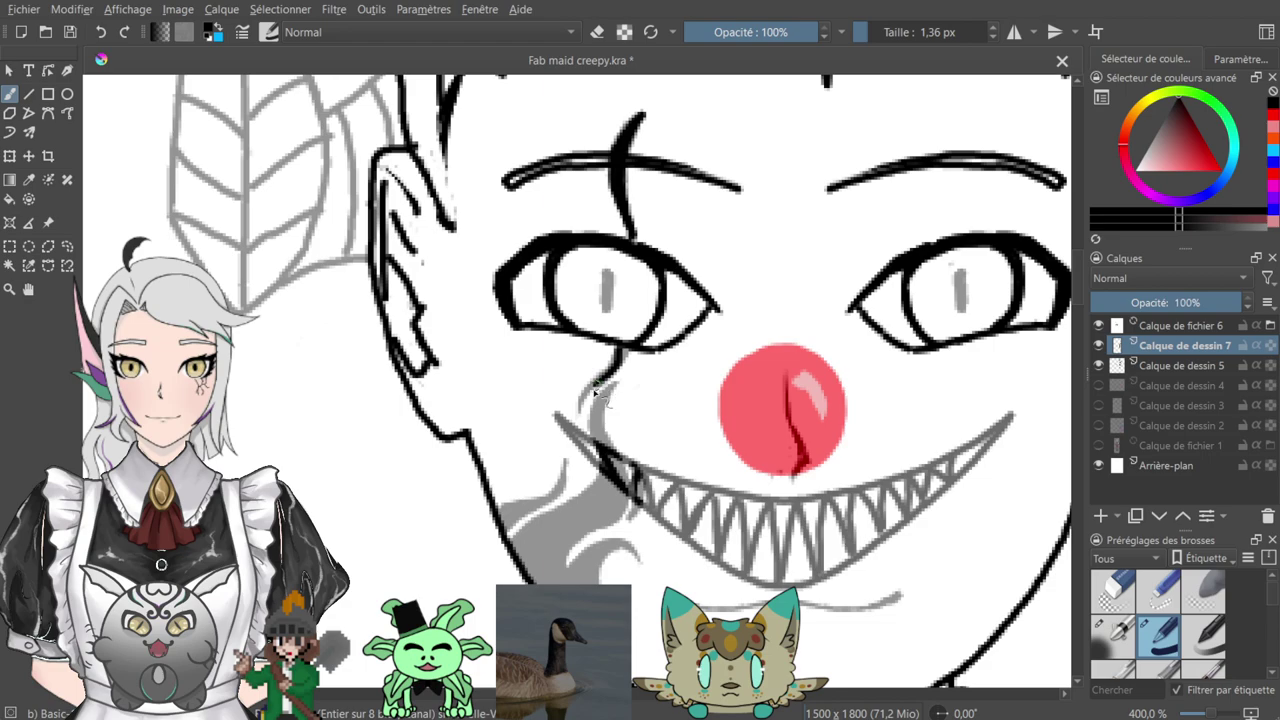
drag(598, 394, 587, 414)
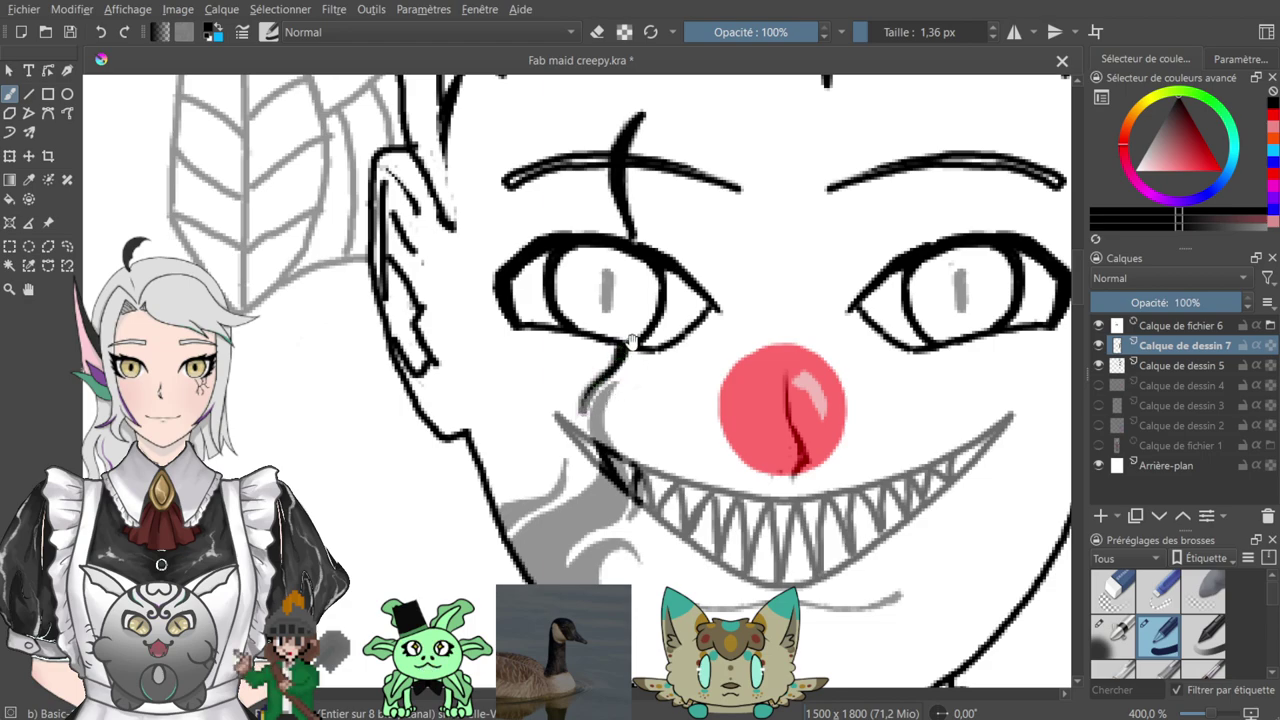
scroll(623, 350, down, 1)
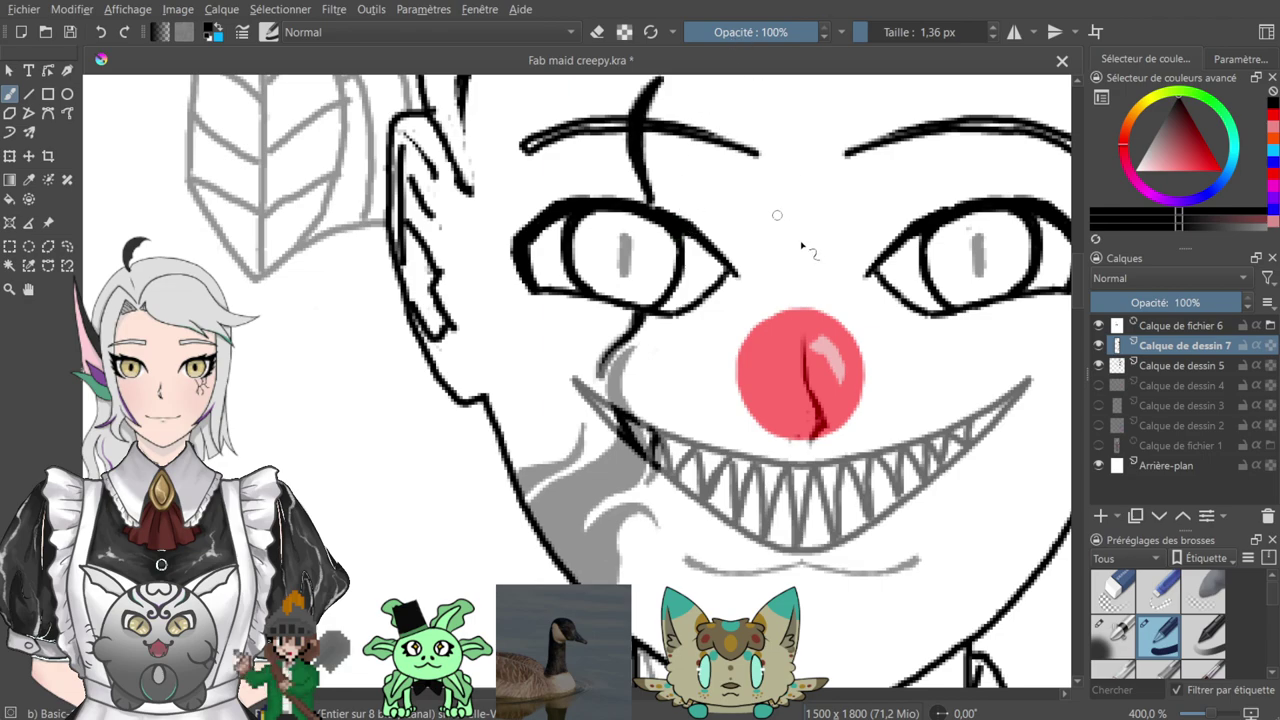
- Move Calque de dessin 7 above the reference file layer and taper the tip of the streak below the eye with the eraser
key(ctrl+Page_Up)
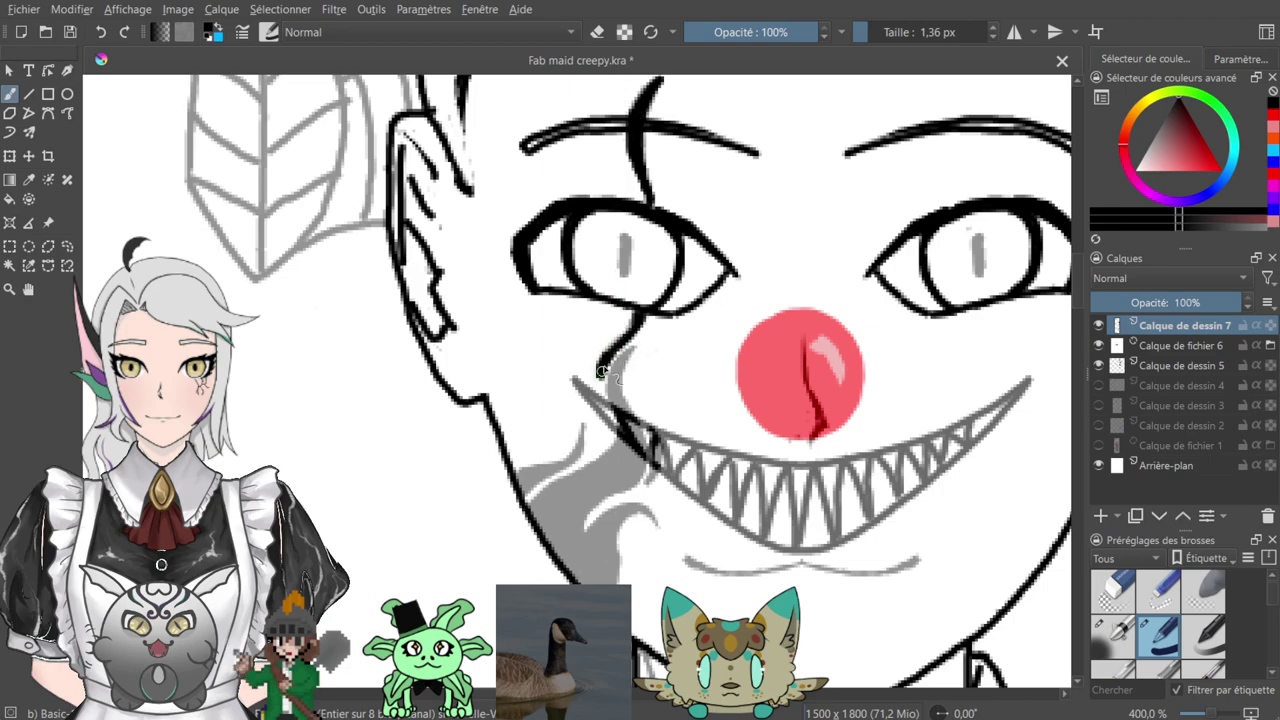
key(e)
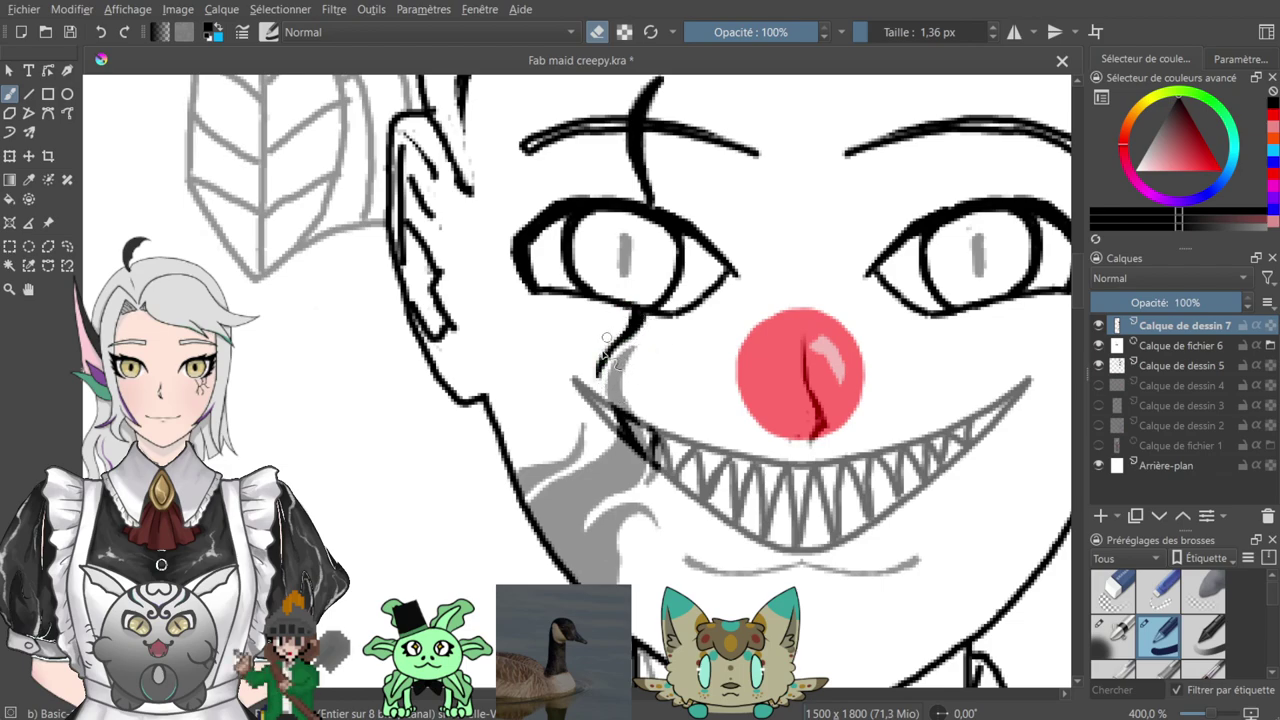
key(e)
- Paint the second, thicker streak from below the eye to the corner of the smile and clean its upper tip
drag(686, 298, 706, 210)
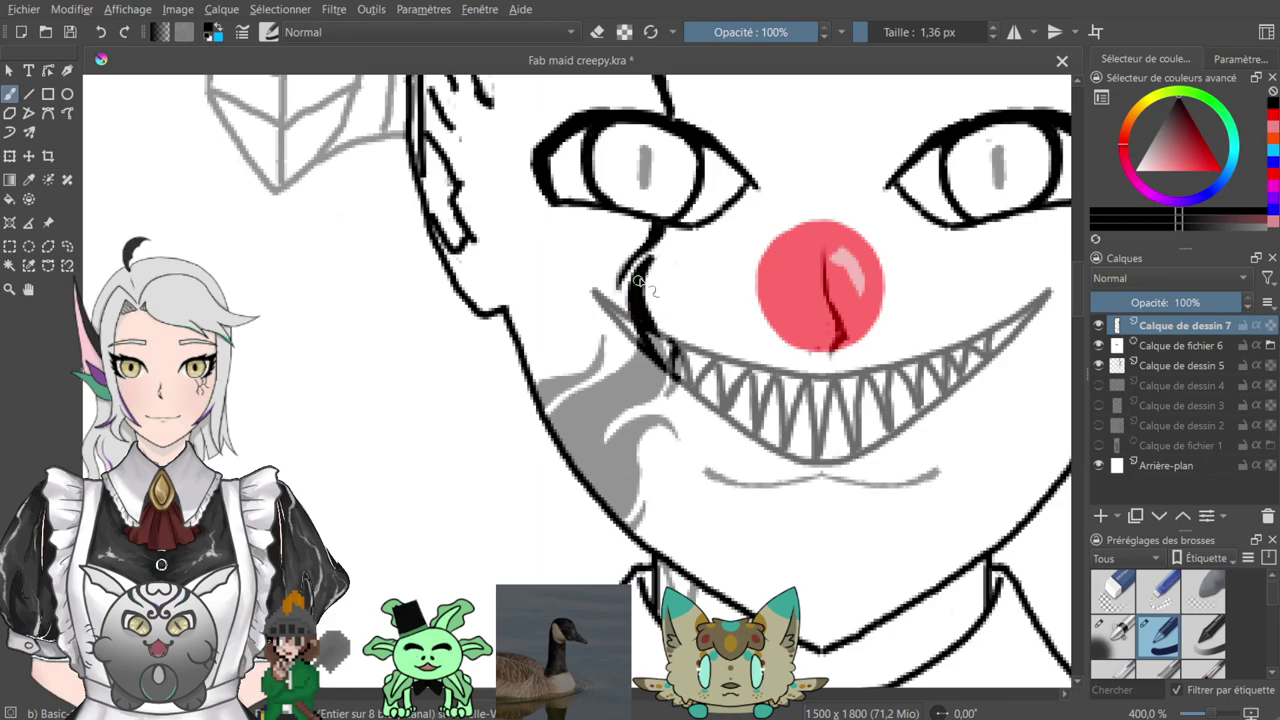
drag(686, 219, 779, 230)
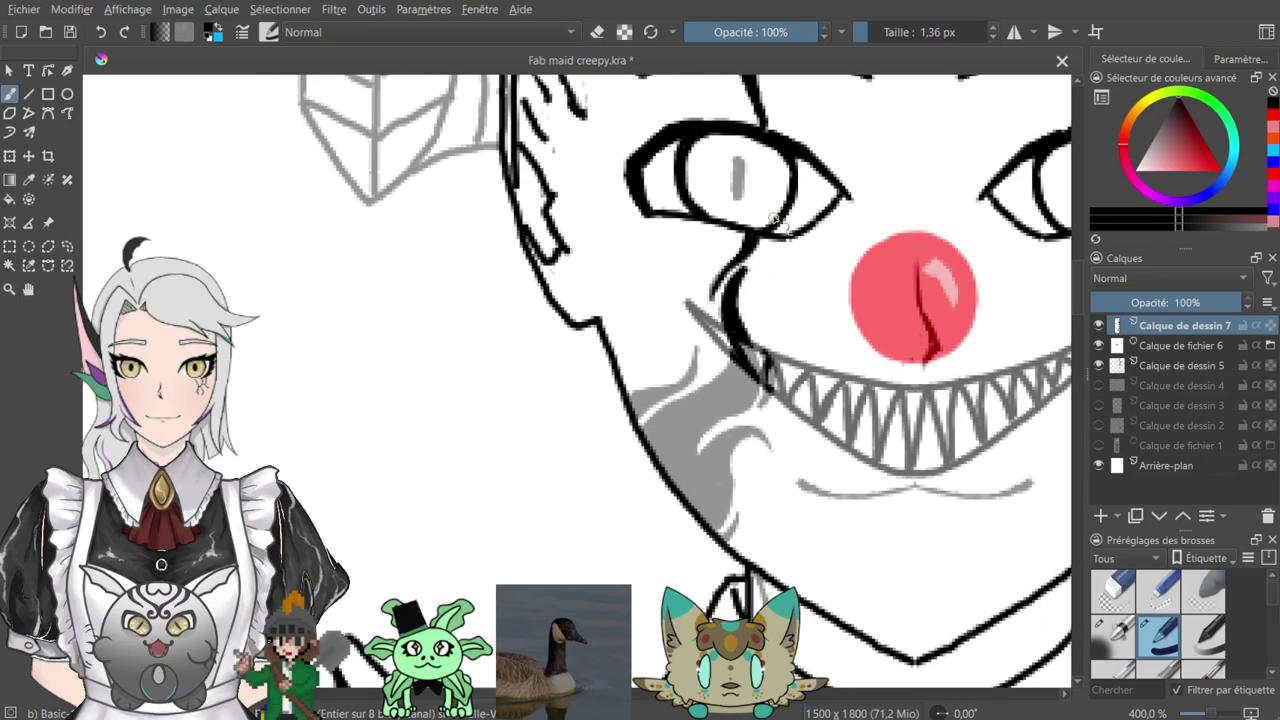
key(e)
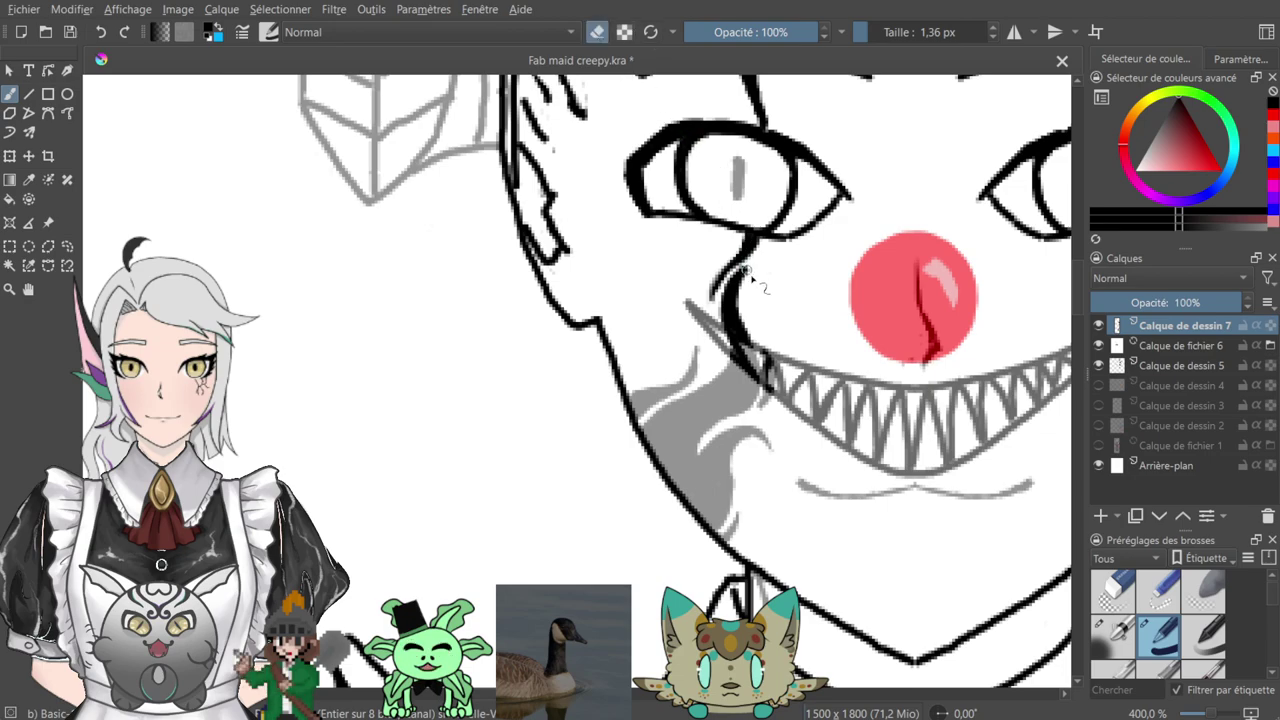
mouse_move(745, 280)
mouse_down()
mouse_move(742, 302)
mouse_move(803, 215)
mouse_up()
key(e)
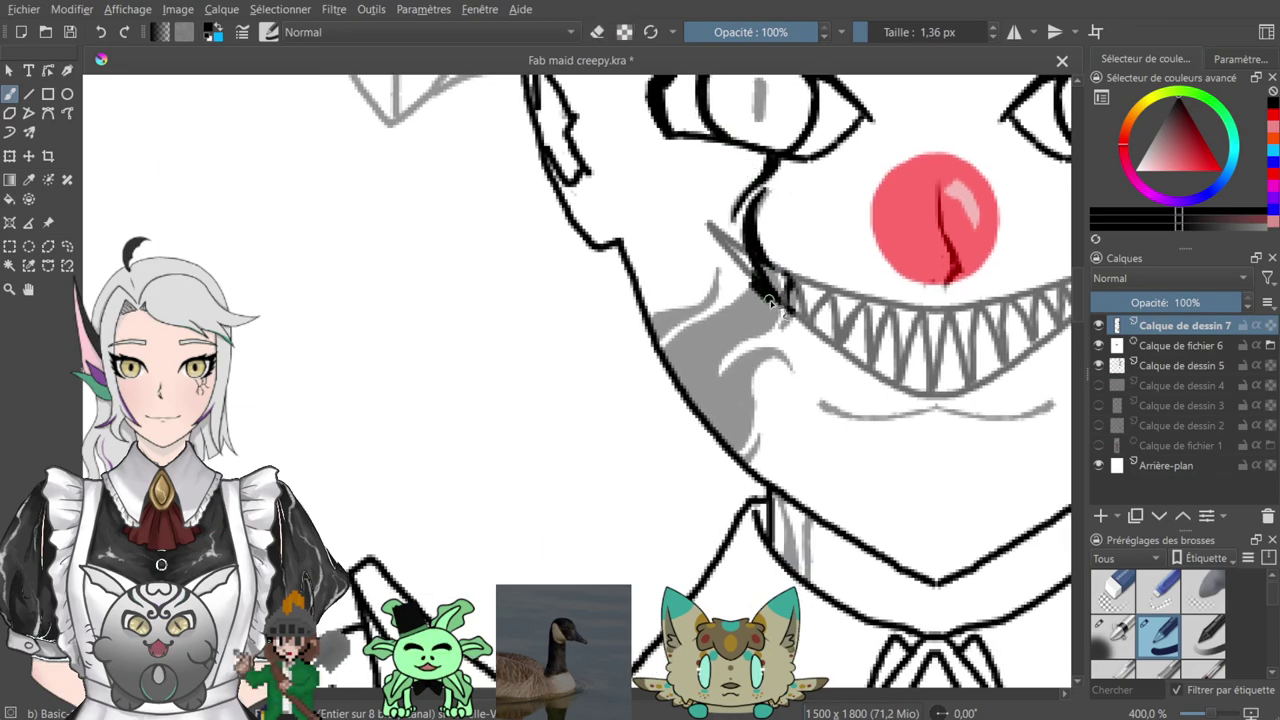
mouse_move(758, 338)
mouse_down()
mouse_move(731, 352)
mouse_move(723, 382)
mouse_up()
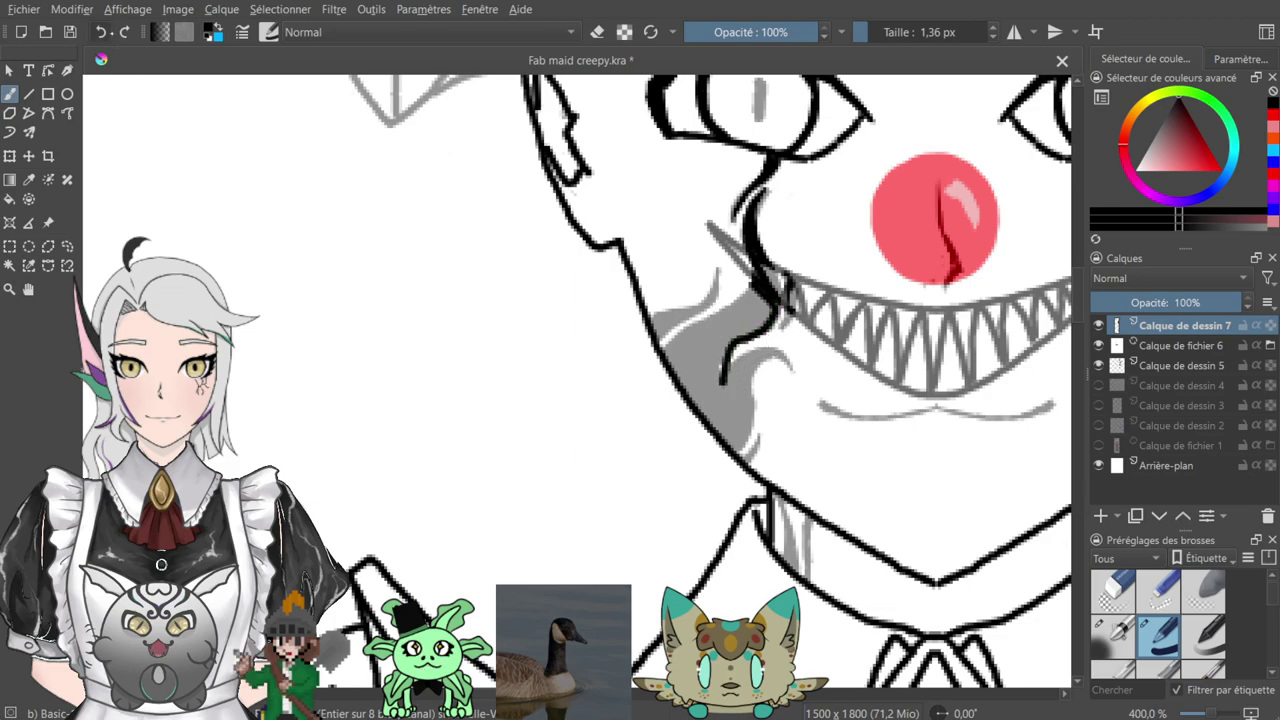
key(ctrl+z)
mouse_move(722, 312)
mouse_down()
mouse_move(663, 357)
mouse_move(706, 318)
mouse_up()
key(ctrl+z)
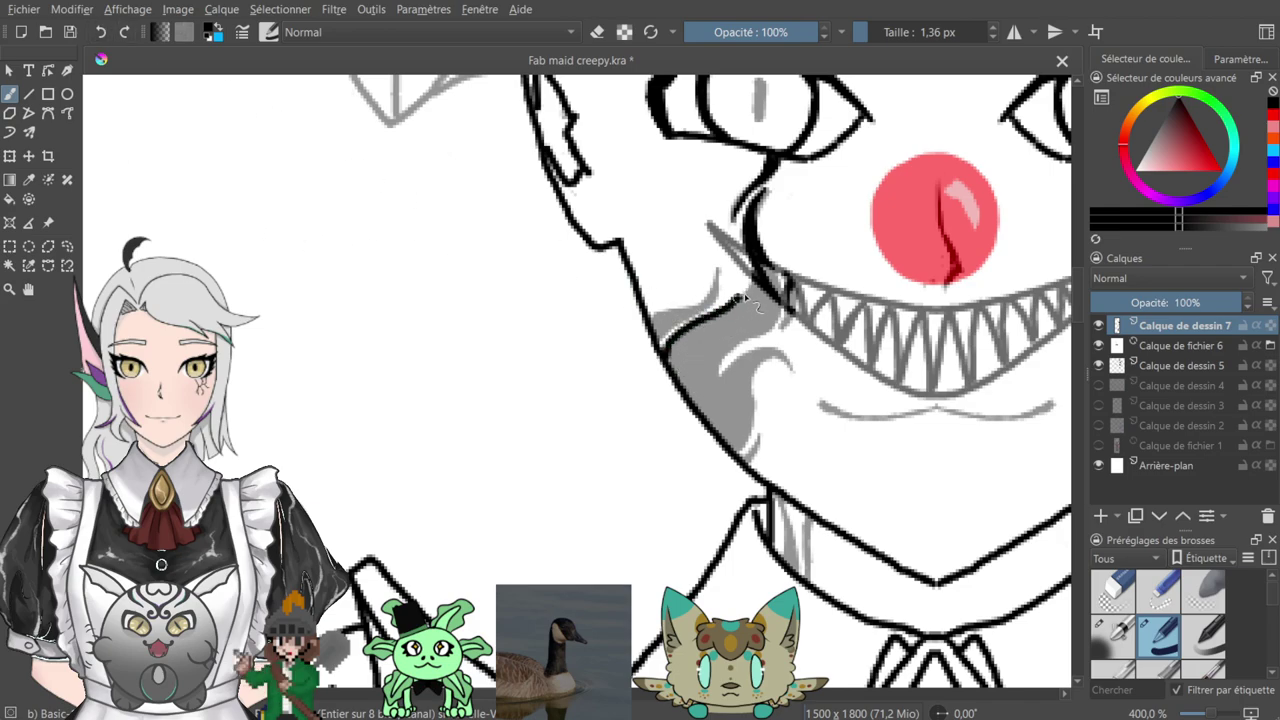
- Trace the outline of the flame marking on the cheek and jaw, including its curl and the separate upper strand
mouse_move(778, 298)
mouse_down()
mouse_move(792, 332)
mouse_move(762, 340)
mouse_move(723, 383)
mouse_up()
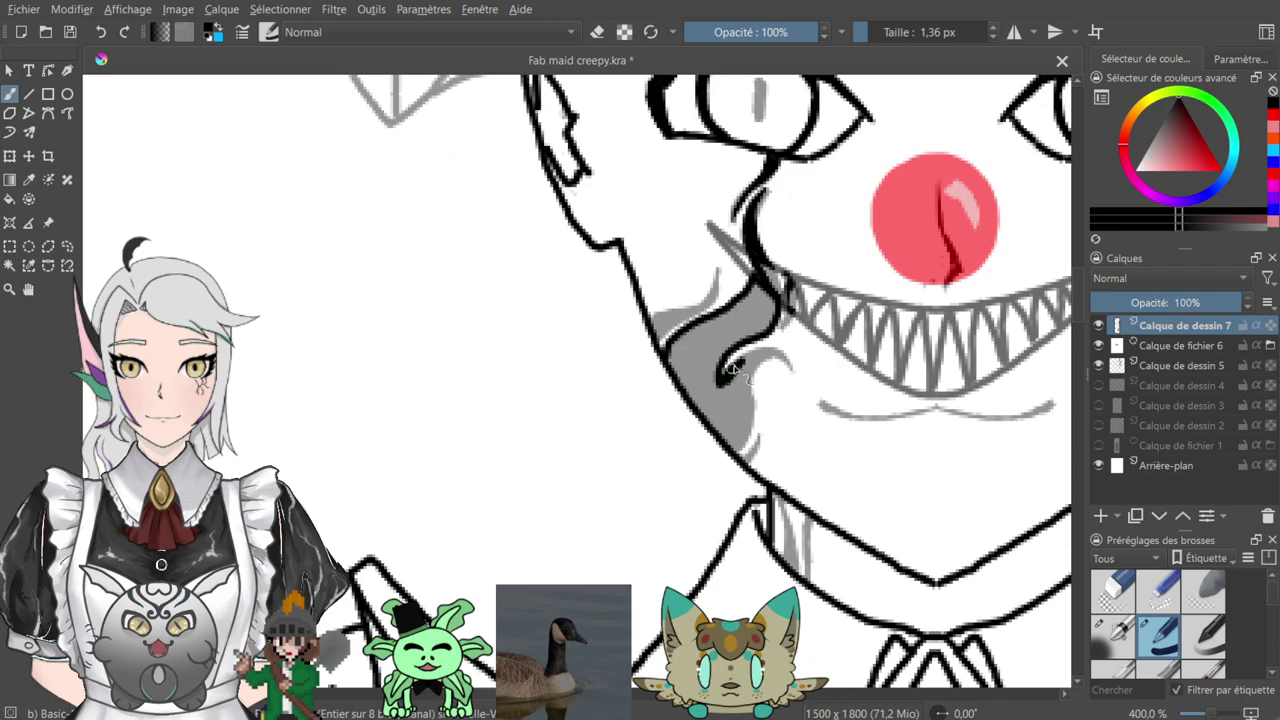
drag(774, 350, 791, 362)
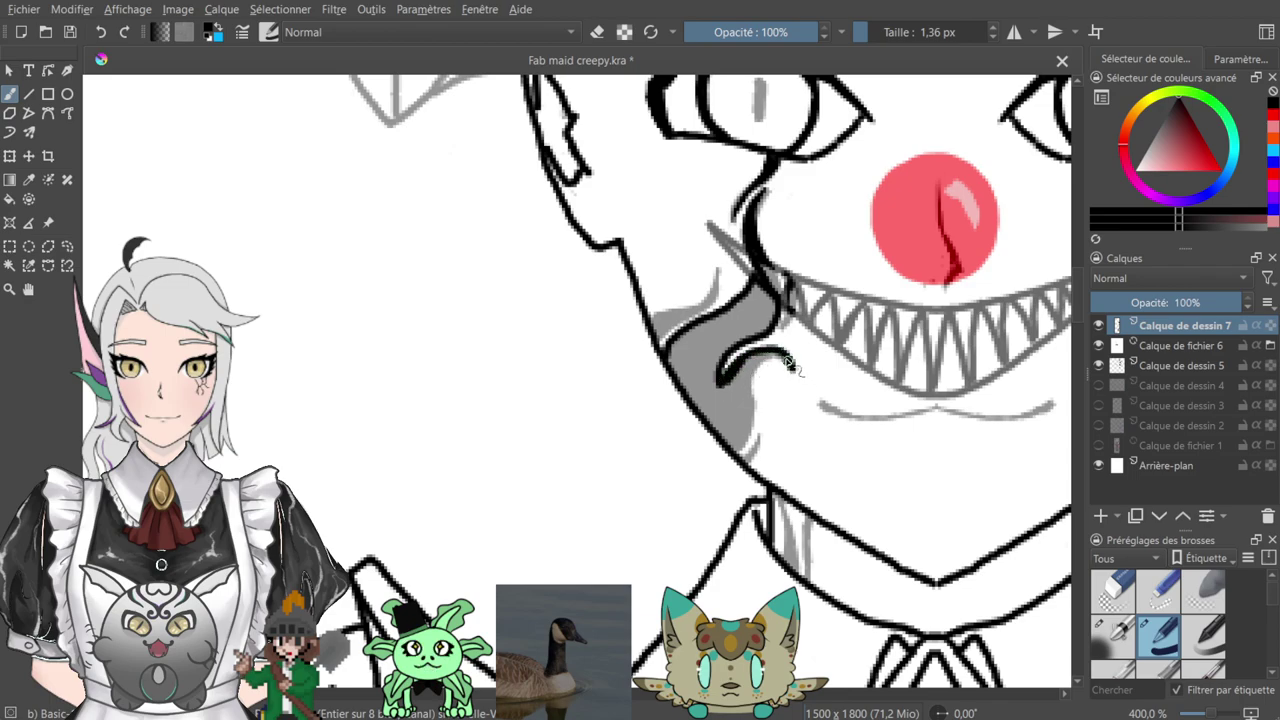
mouse_move(754, 375)
mouse_down()
mouse_move(754, 422)
mouse_move(733, 455)
mouse_move(738, 414)
mouse_move(753, 454)
mouse_up()
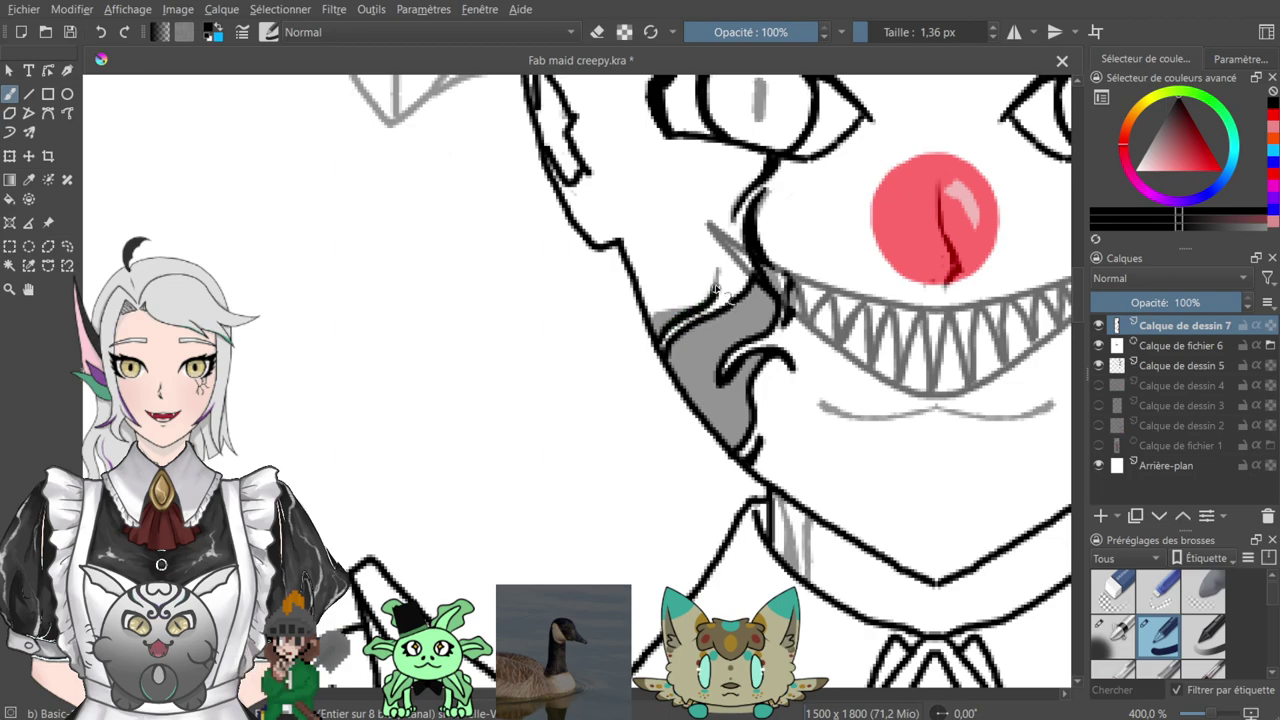
mouse_move(713, 273)
mouse_down()
mouse_move(708, 300)
mouse_move(652, 326)
mouse_up()
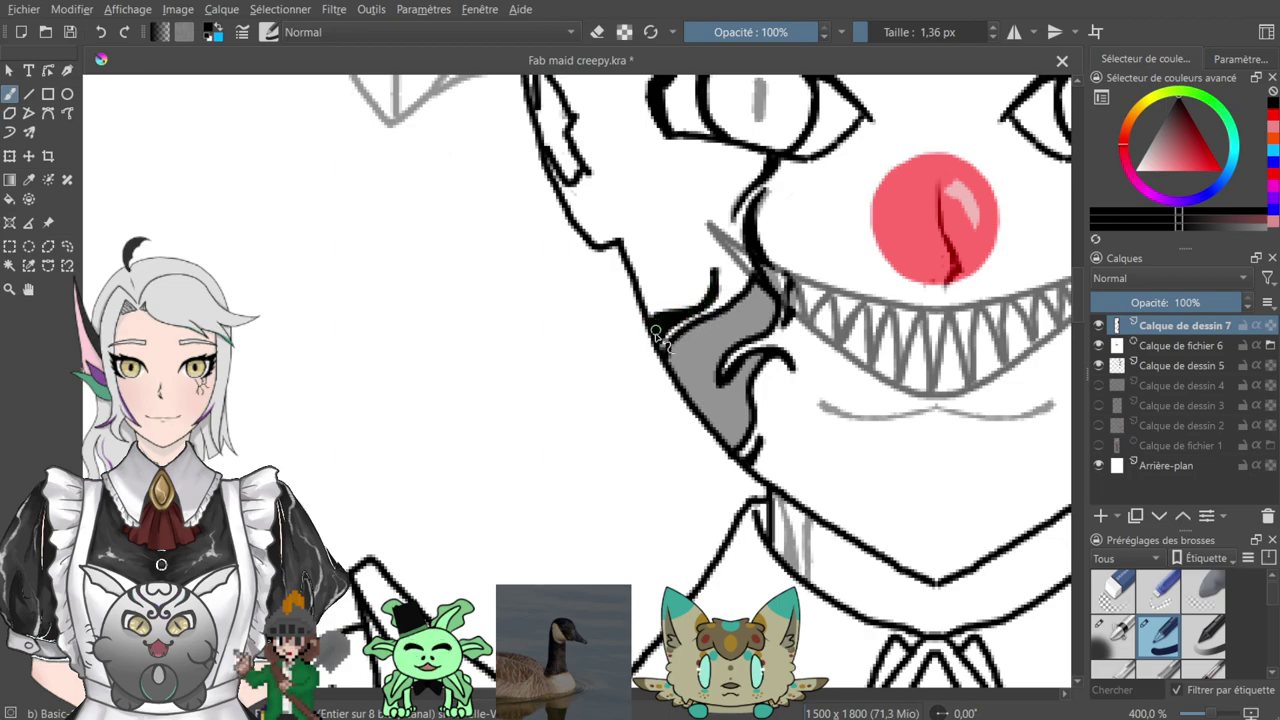
- Thicken the flame's edge along the jaw and clean the marking beside the smile corner with the eraser
scroll(690, 308, up, 4)
mouse_move(607, 300)
mouse_down()
mouse_move(617, 268)
mouse_move(603, 293)
mouse_move(612, 274)
mouse_move(587, 293)
mouse_move(621, 256)
mouse_move(619, 268)
mouse_move(735, 204)
mouse_up()
key(e)
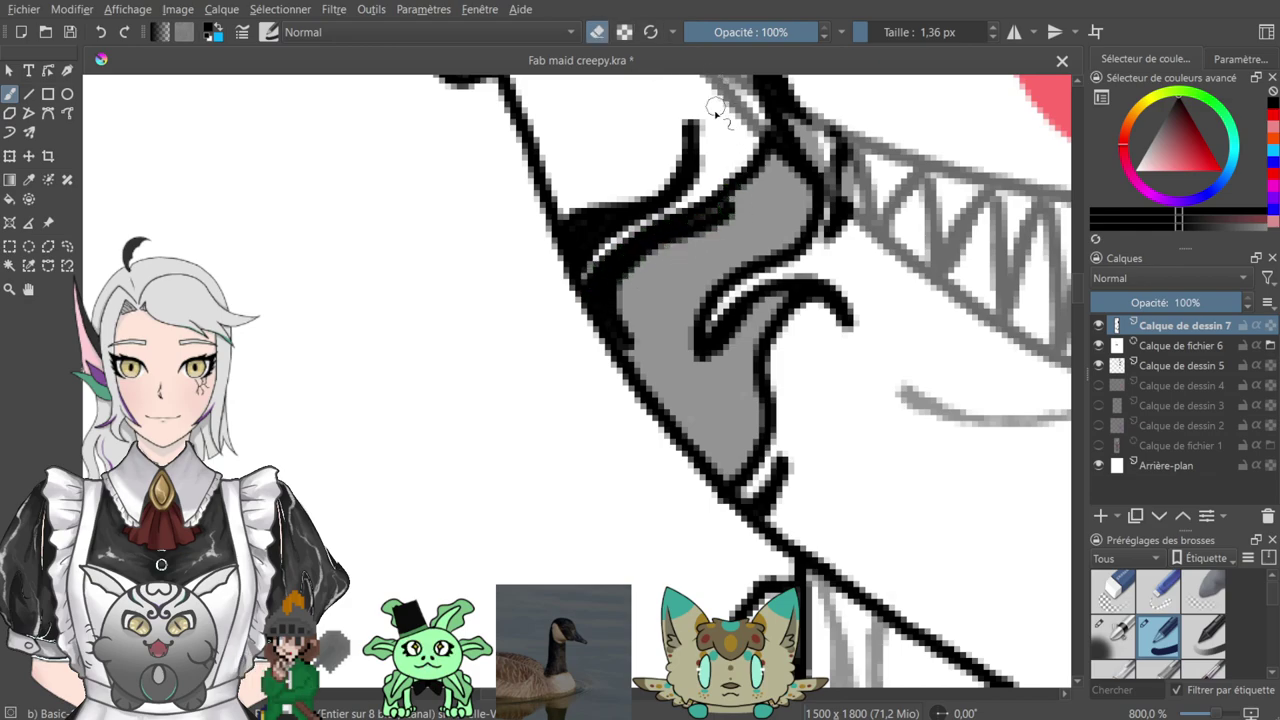
mouse_move(686, 106)
mouse_down()
mouse_move(712, 150)
mouse_move(702, 157)
mouse_up()
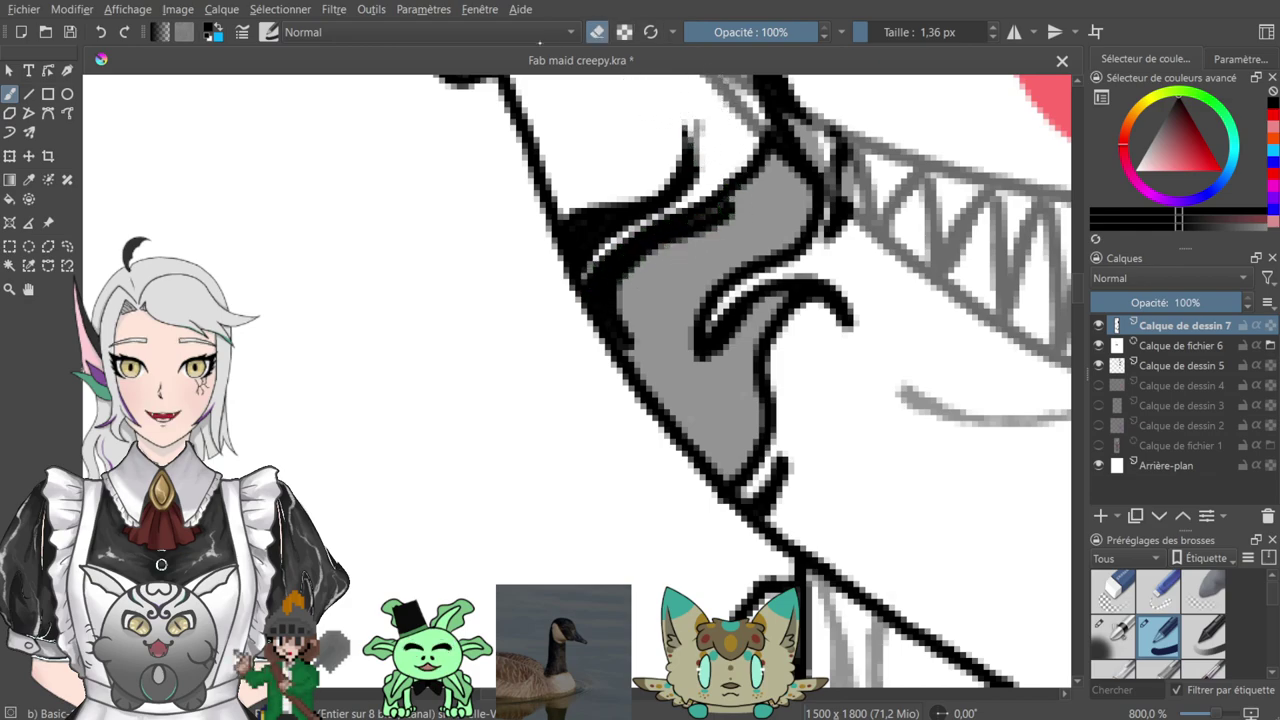
key(ctrl+z)
mouse_move(679, 113)
mouse_down()
mouse_move(668, 228)
mouse_move(549, 377)
mouse_up()
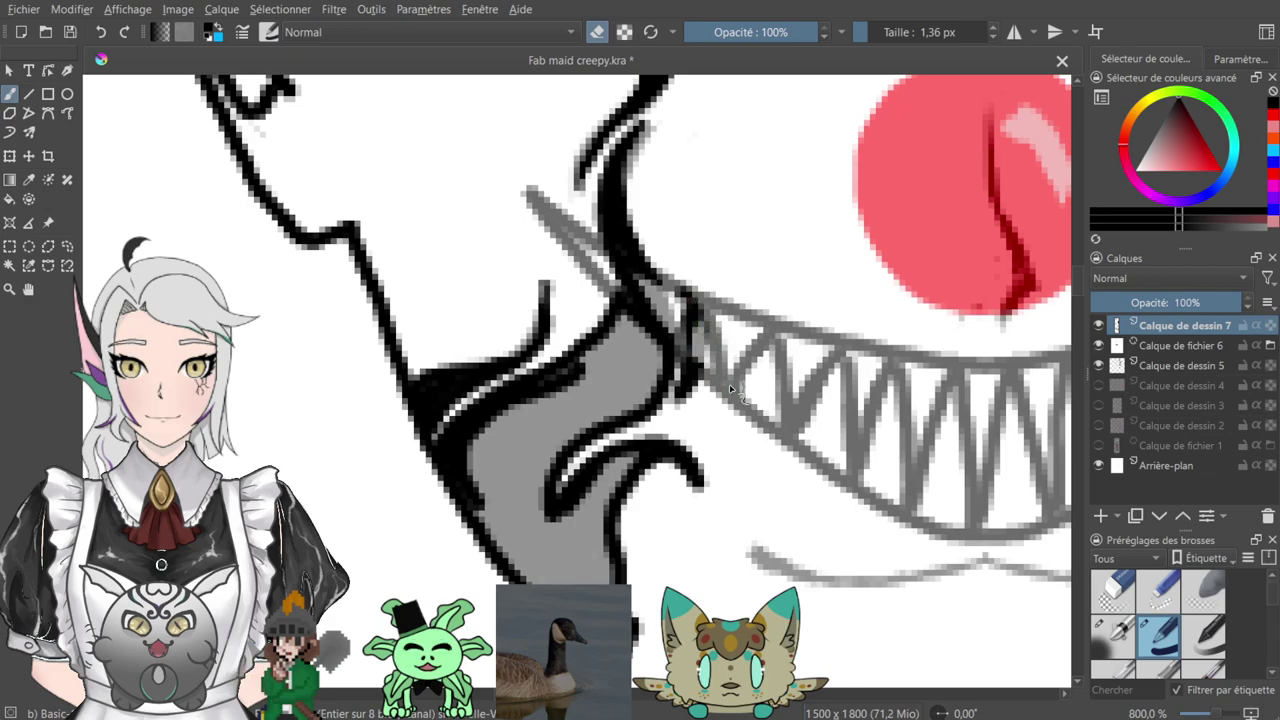
drag(702, 314, 749, 341)
mouse_move(697, 110)
mouse_down()
mouse_move(682, 241)
mouse_move(743, 137)
mouse_move(743, 4)
mouse_up()
- Fill the flame shape on the cheek with solid black and taper the tip of its curl
key(e)
mouse_move(604, 304)
mouse_down()
mouse_move(687, 238)
mouse_move(717, 273)
mouse_move(699, 326)
mouse_move(640, 352)
mouse_move(598, 405)
mouse_move(636, 354)
mouse_move(597, 388)
mouse_move(598, 440)
mouse_move(593, 424)
mouse_move(624, 445)
mouse_move(603, 457)
mouse_move(614, 457)
mouse_move(652, 396)
mouse_move(690, 376)
mouse_move(660, 417)
mouse_move(682, 391)
mouse_move(646, 499)
mouse_move(665, 517)
mouse_move(651, 543)
mouse_move(660, 499)
mouse_move(703, 548)
mouse_up()
key(e)
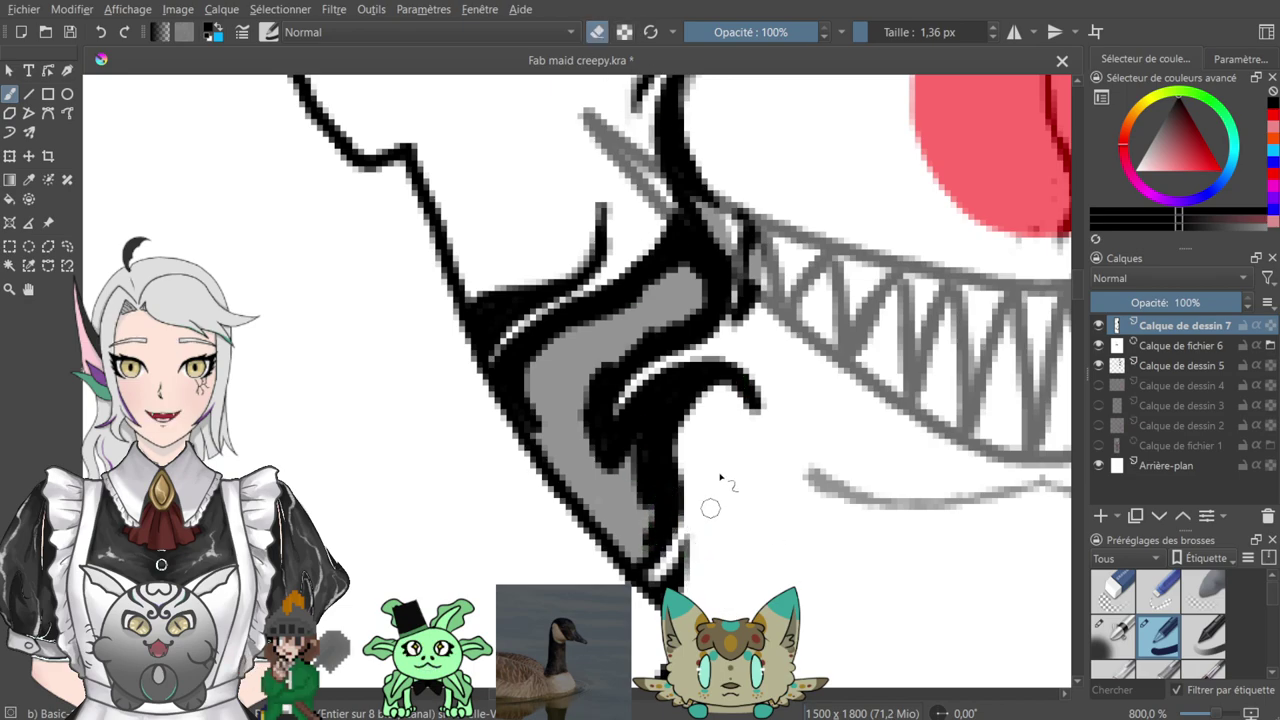
drag(727, 390, 763, 430)
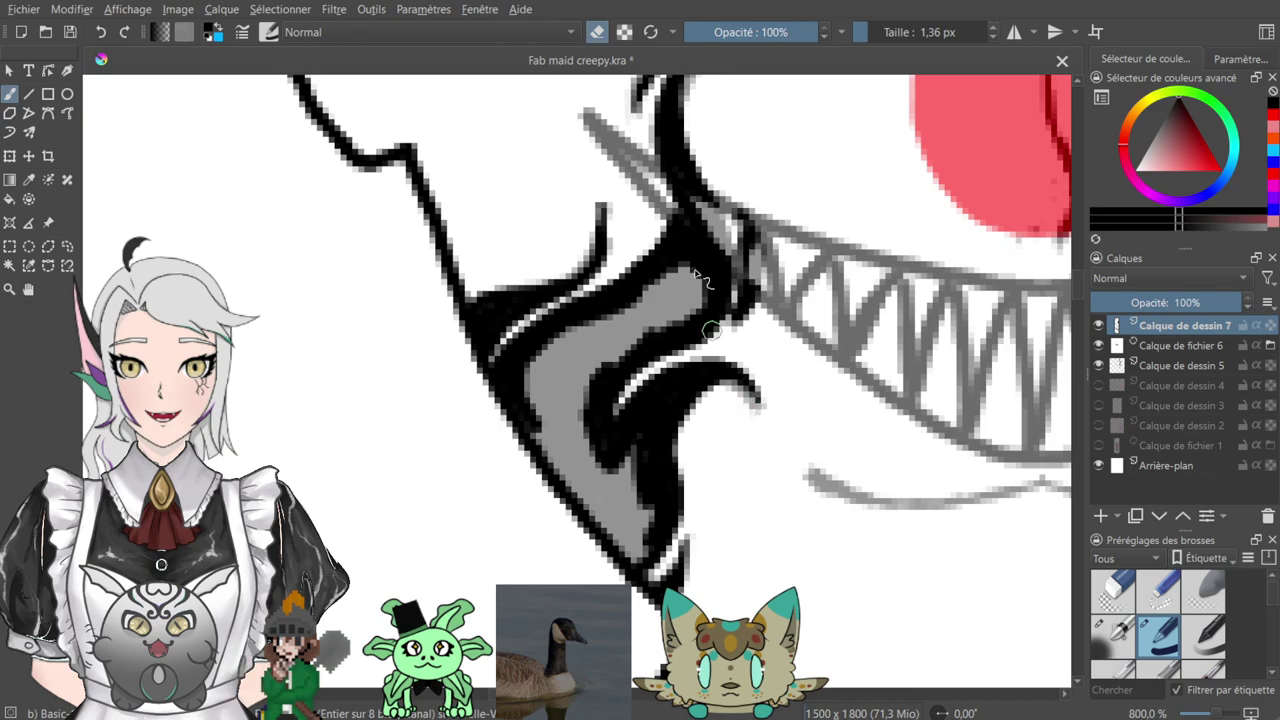
key(e)
mouse_move(640, 445)
mouse_down()
mouse_move(640, 414)
mouse_move(654, 508)
mouse_move(636, 566)
mouse_move(582, 492)
mouse_move(641, 533)
mouse_move(574, 405)
mouse_move(592, 474)
mouse_move(580, 480)
mouse_move(520, 422)
mouse_move(570, 492)
mouse_move(625, 523)
mouse_move(630, 549)
mouse_move(600, 442)
mouse_move(600, 463)
mouse_move(600, 360)
mouse_move(542, 397)
mouse_move(526, 365)
mouse_move(568, 373)
mouse_move(559, 332)
mouse_move(549, 360)
mouse_move(570, 345)
mouse_move(626, 356)
mouse_move(661, 303)
mouse_move(600, 372)
mouse_move(662, 302)
mouse_move(547, 358)
mouse_move(670, 271)
mouse_move(644, 309)
mouse_move(693, 274)
mouse_move(683, 324)
mouse_move(691, 309)
mouse_move(668, 315)
mouse_move(690, 291)
mouse_up()
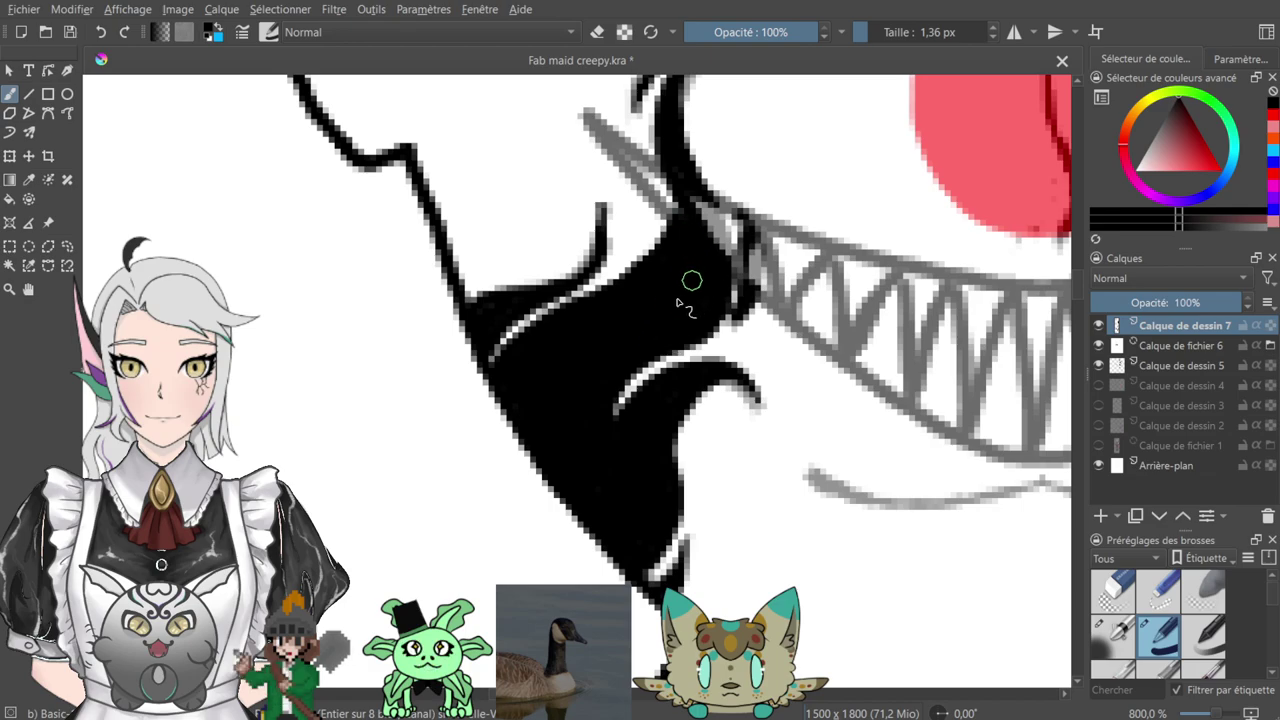
- Trace the marking's dark strands down the neck between the jaw and the collar
drag(721, 495, 632, 225)
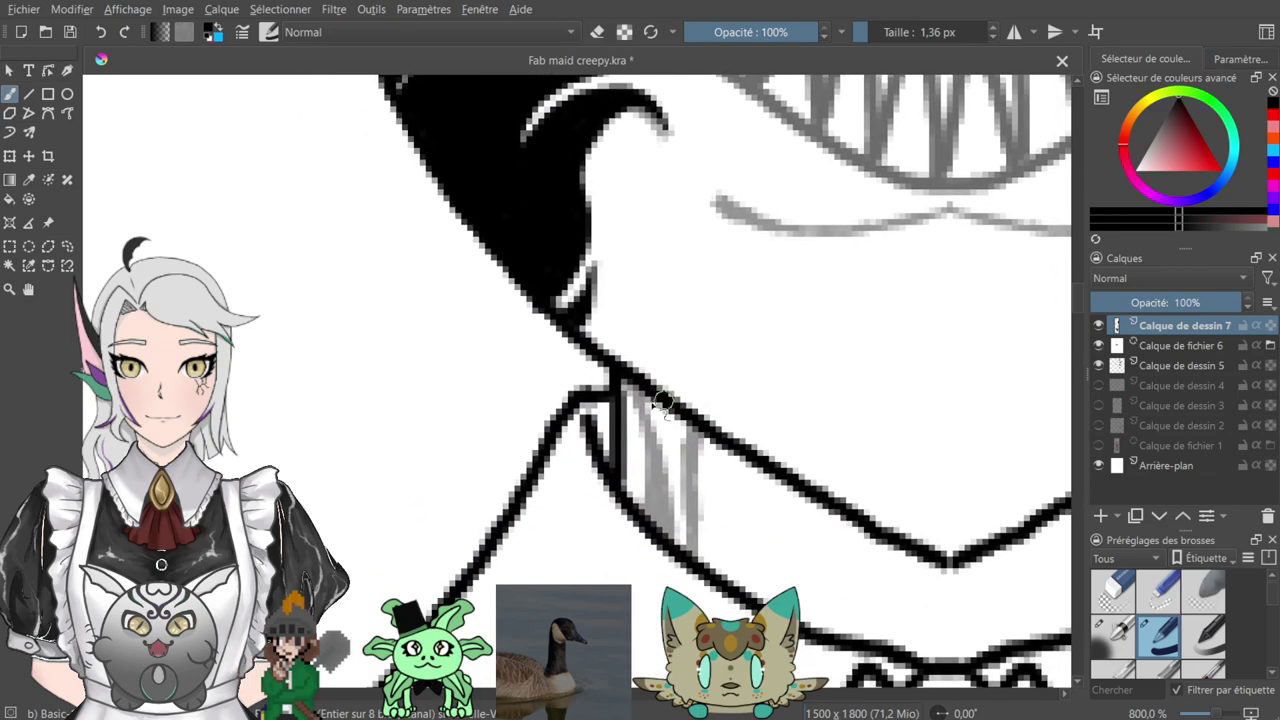
mouse_move(655, 445)
mouse_down()
mouse_move(667, 536)
mouse_move(642, 435)
mouse_move(656, 514)
mouse_move(654, 481)
mouse_move(654, 522)
mouse_up()
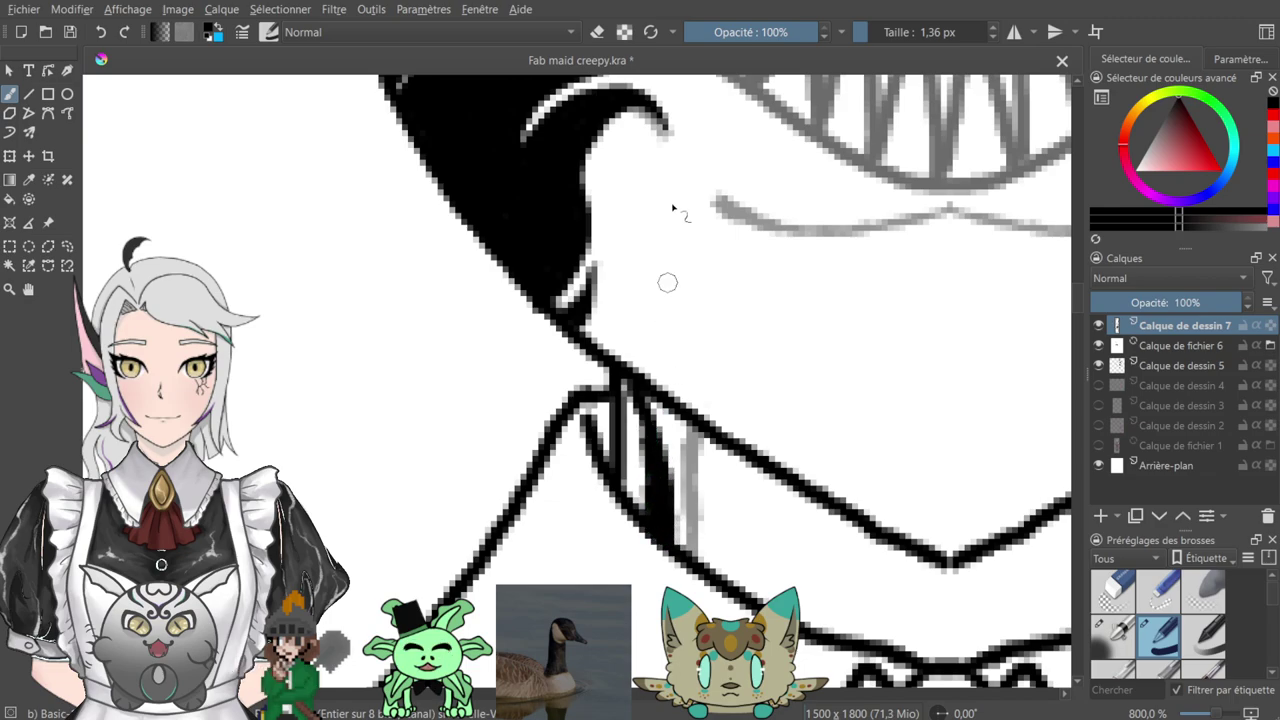
key(e)
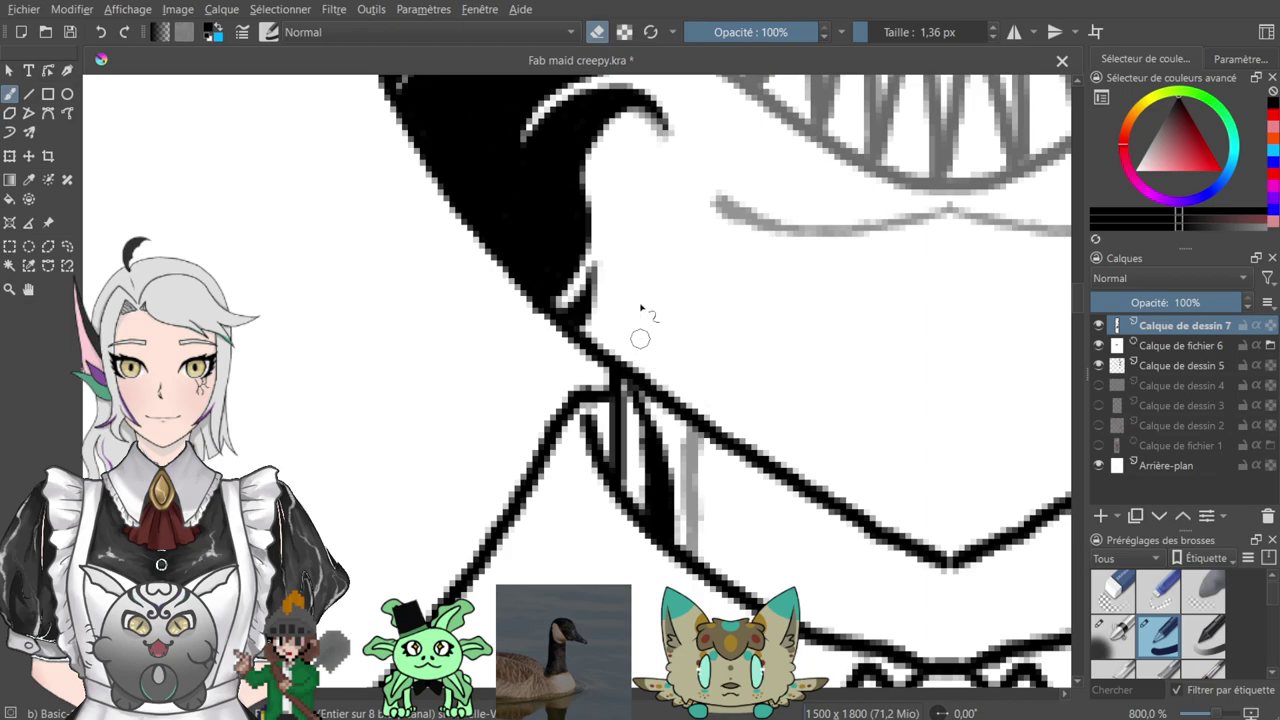
key(e)
drag(697, 430, 690, 557)
- Hide the reference layer Calque de fichier 6 and check the traced marking on the whole face
drag(715, 391, 790, 590)
drag(680, 323, 728, 504)
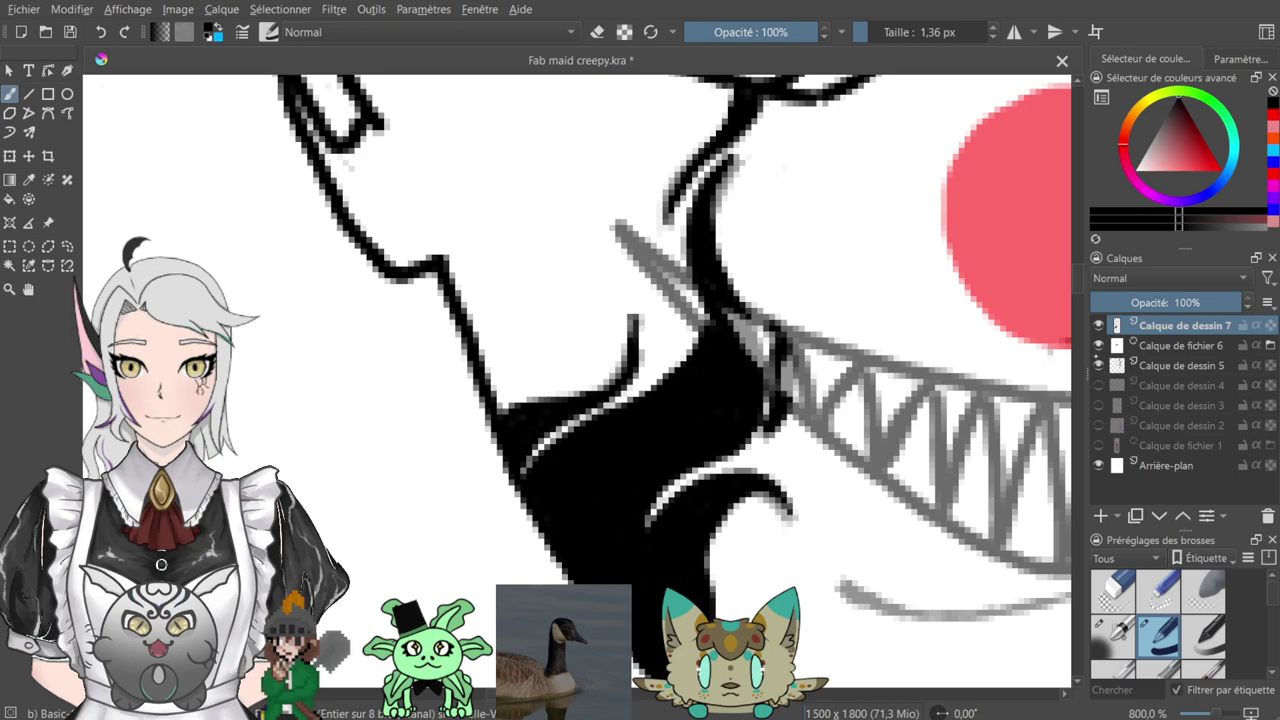
click(1098, 346)
key(ctrl+minus)
key(ctrl+minus)
key(ctrl+minus)
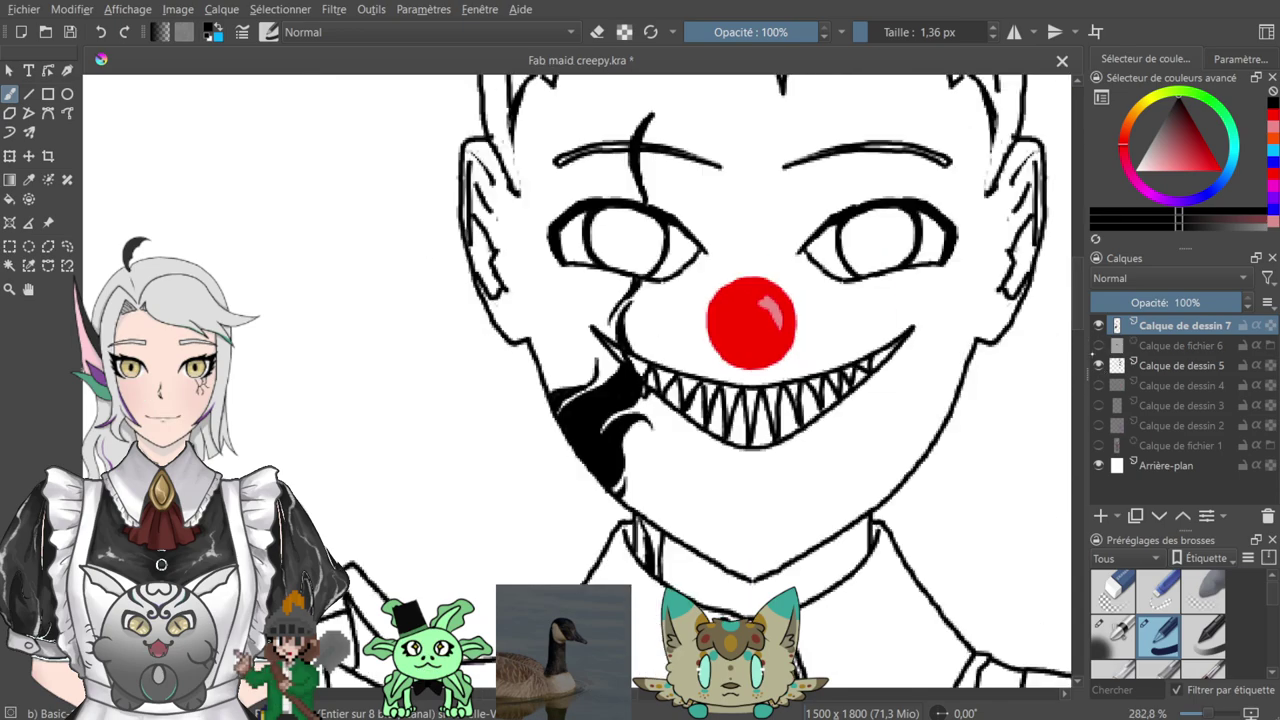
- Refine the tips of the cheek strands with the eraser, and return to brush painting at the eye
key(plus)
key(plus)
key(plus)
key(e)
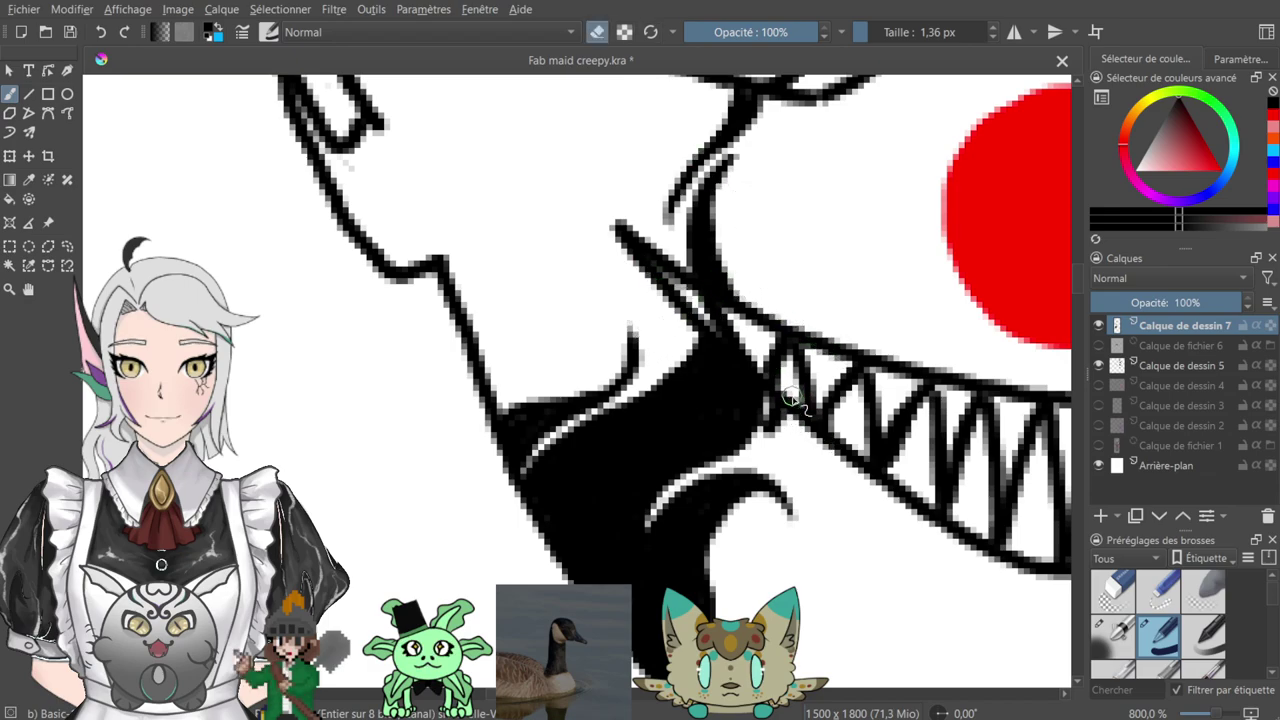
drag(804, 289, 761, 583)
drag(800, 420, 751, 540)
key(e)
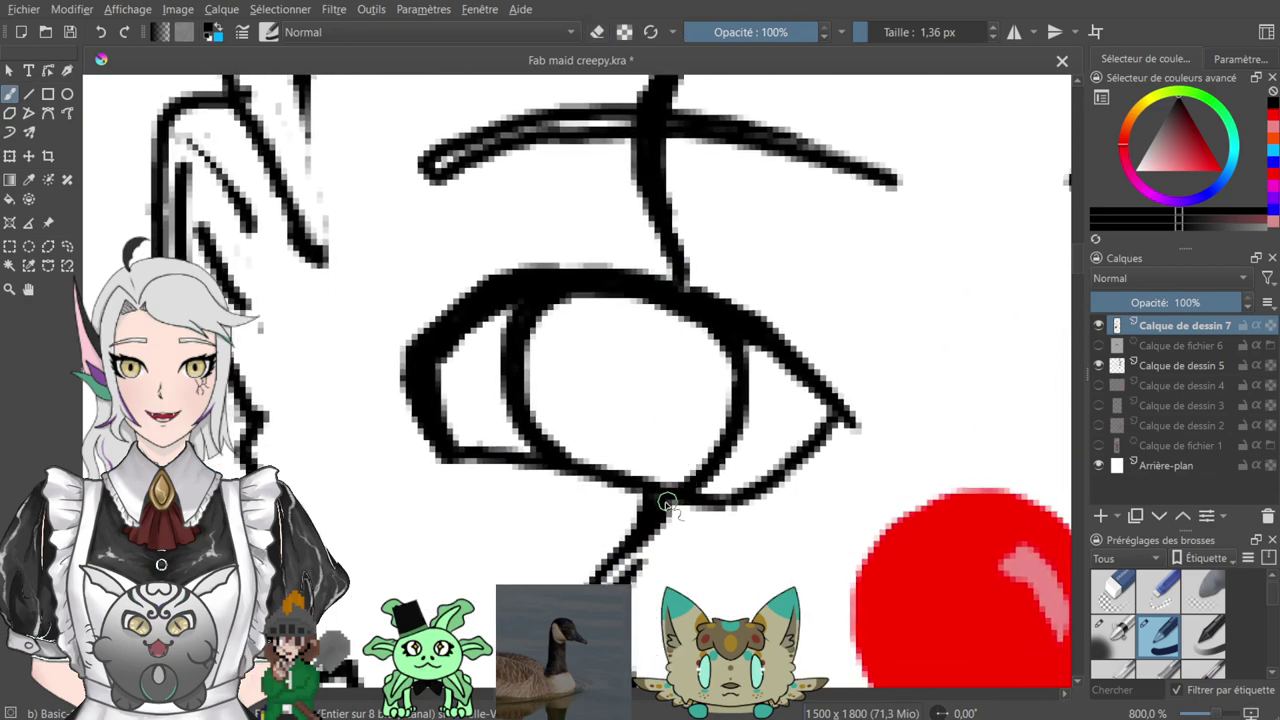
- Check the traced marking on the whole face and show the reference layer Calque de fichier 6 again
key(minus)
key(minus)
key(minus)
key(minus)
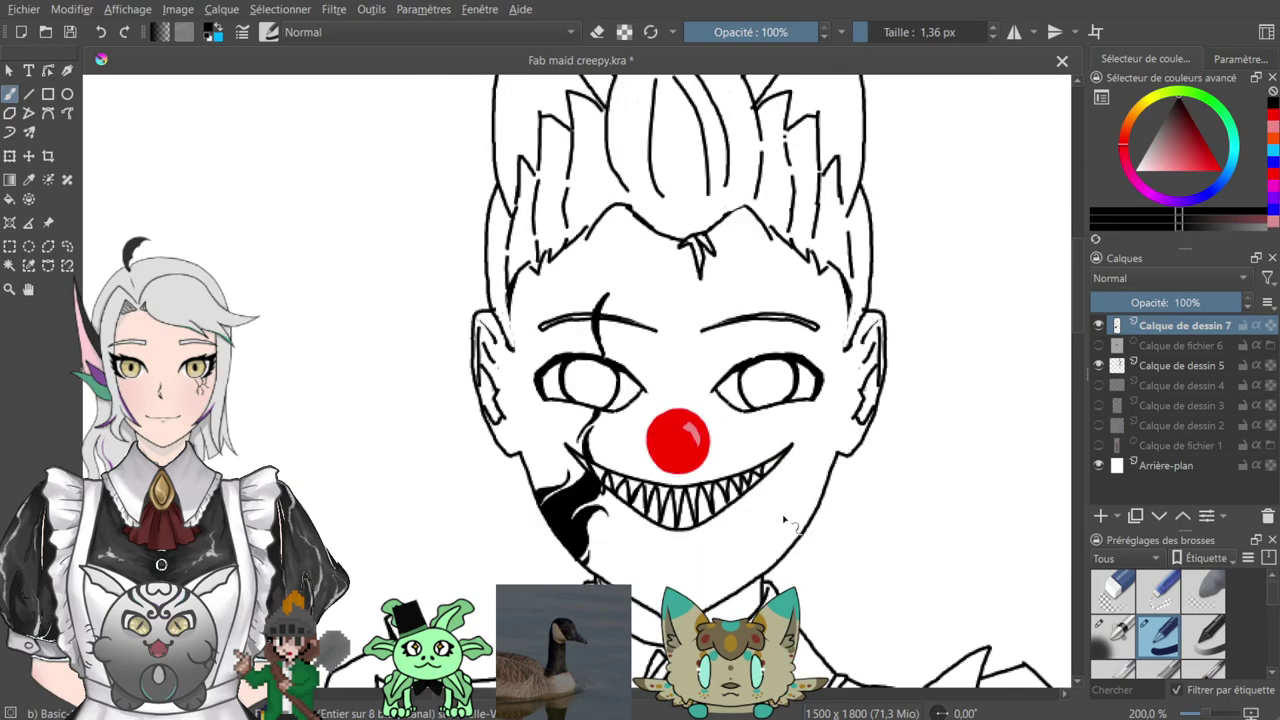
key(minus)
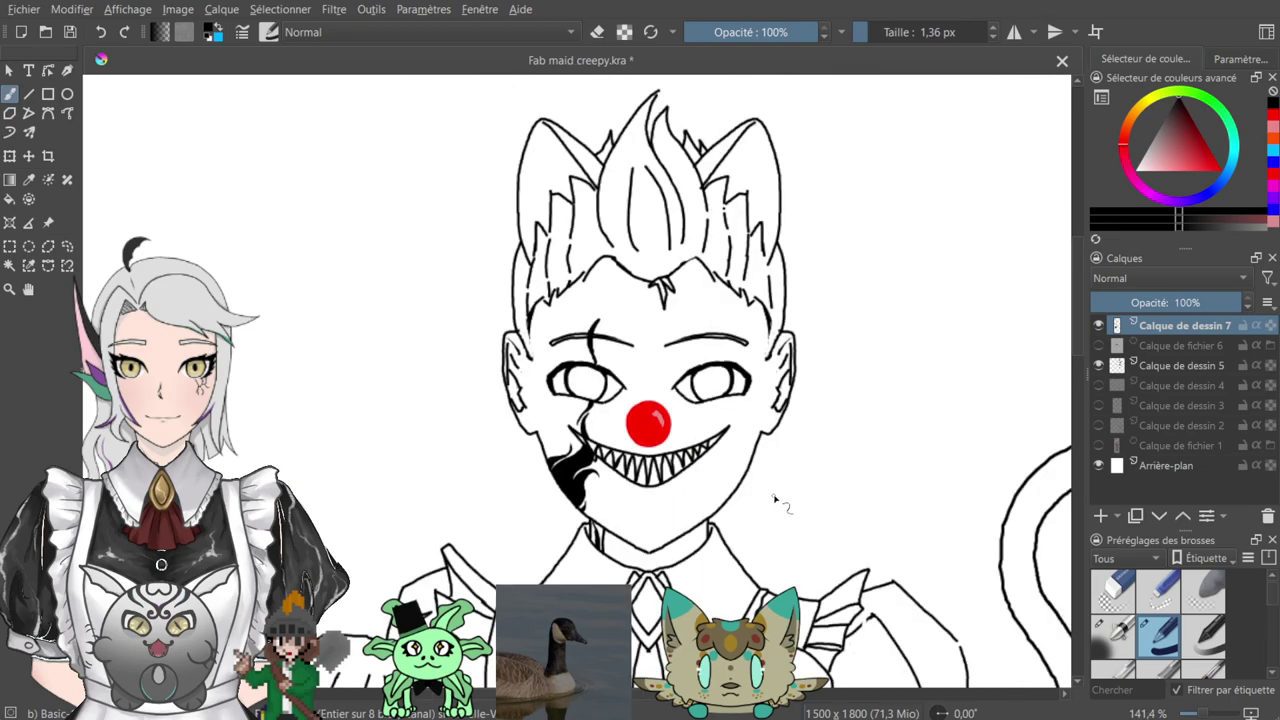
key(plus)
key(plus)
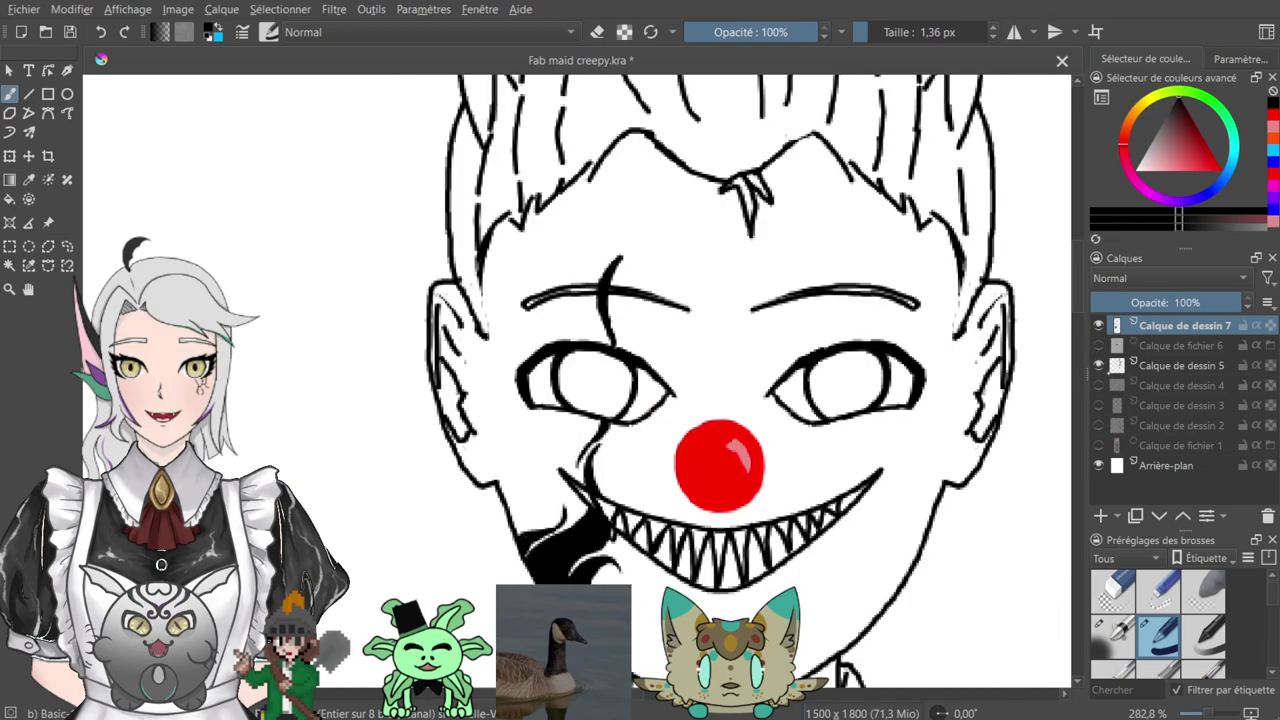
click(1099, 345)
key(minus)
key(minus)
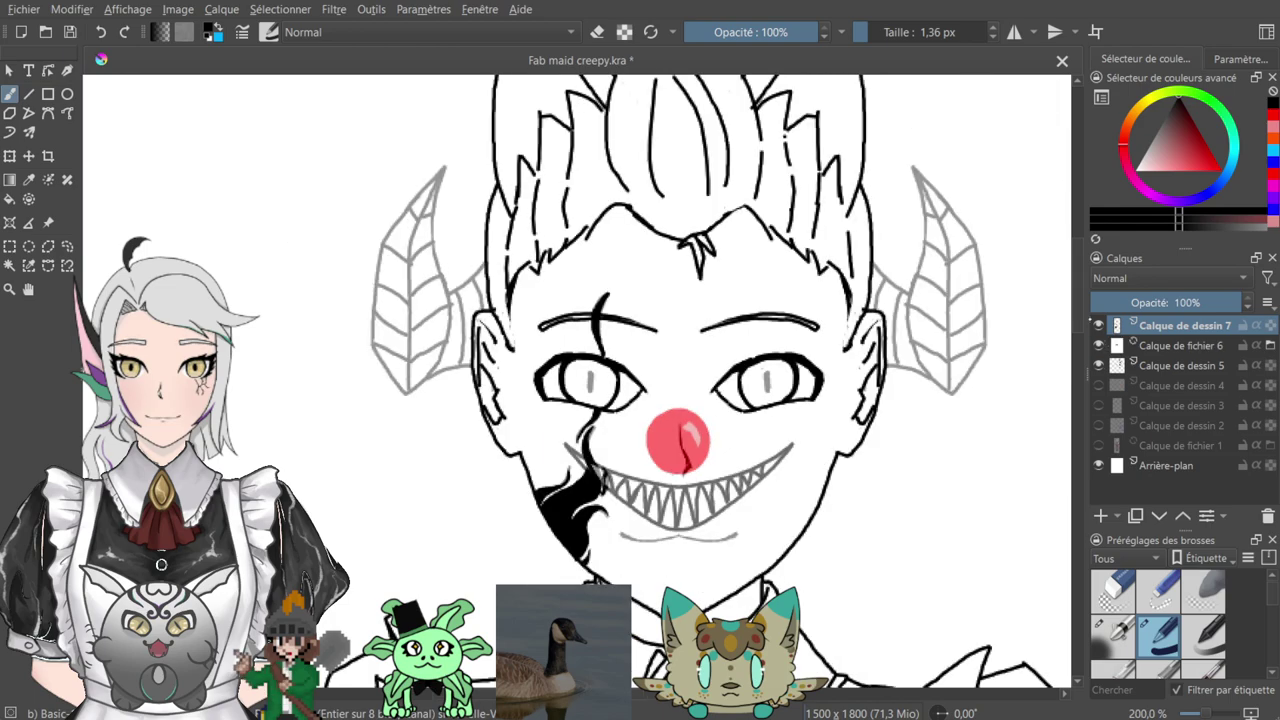
drag(917, 36, 935, 36)
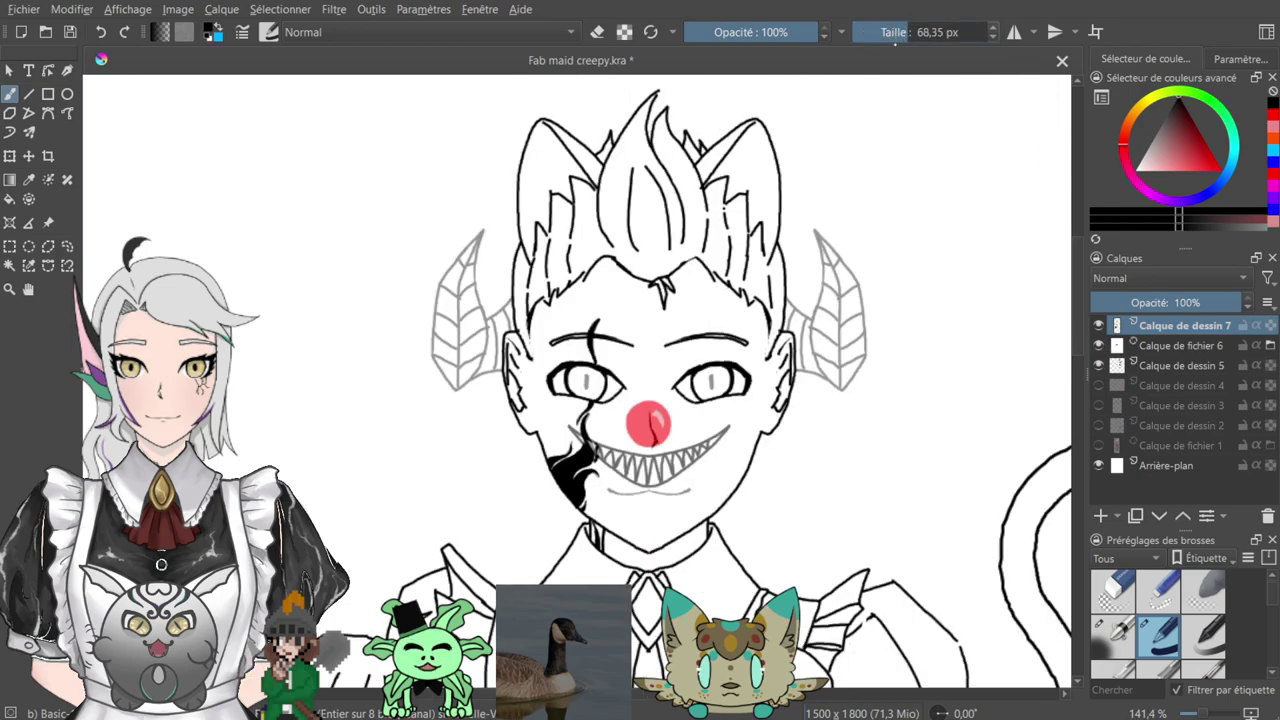
drag(628, 370, 651, 394)
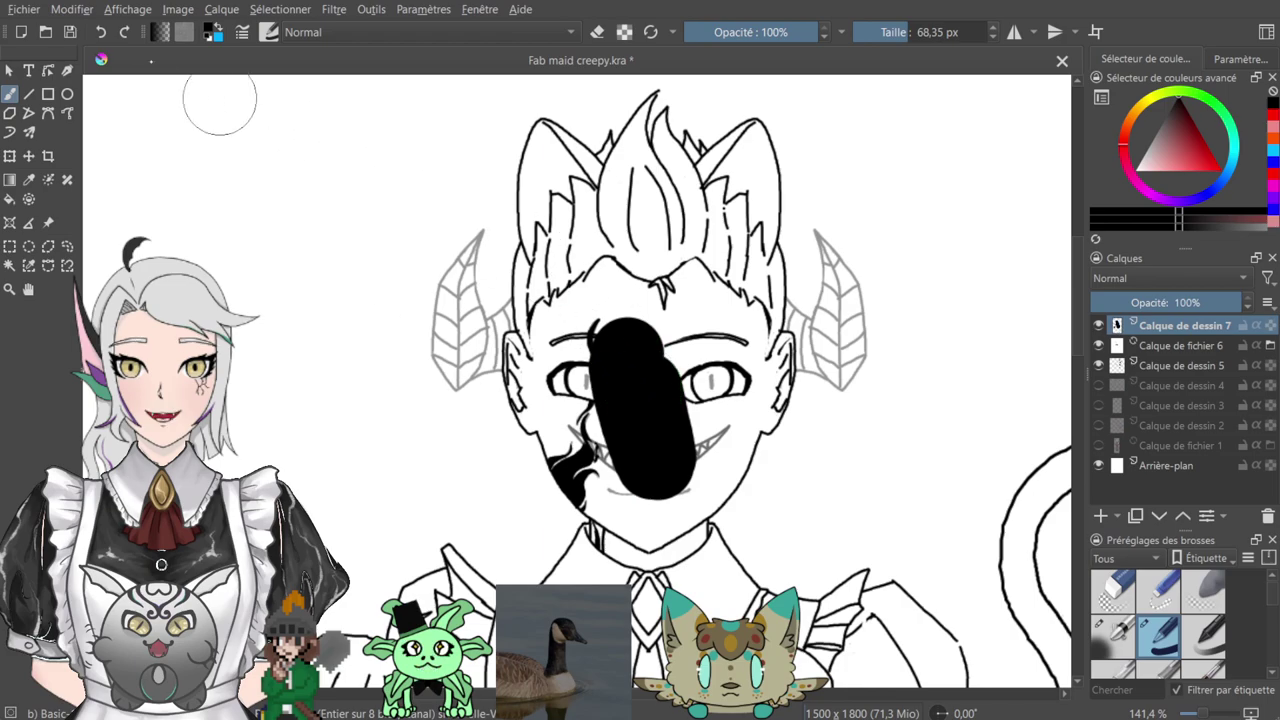
key(ctrl+z)
key(e)
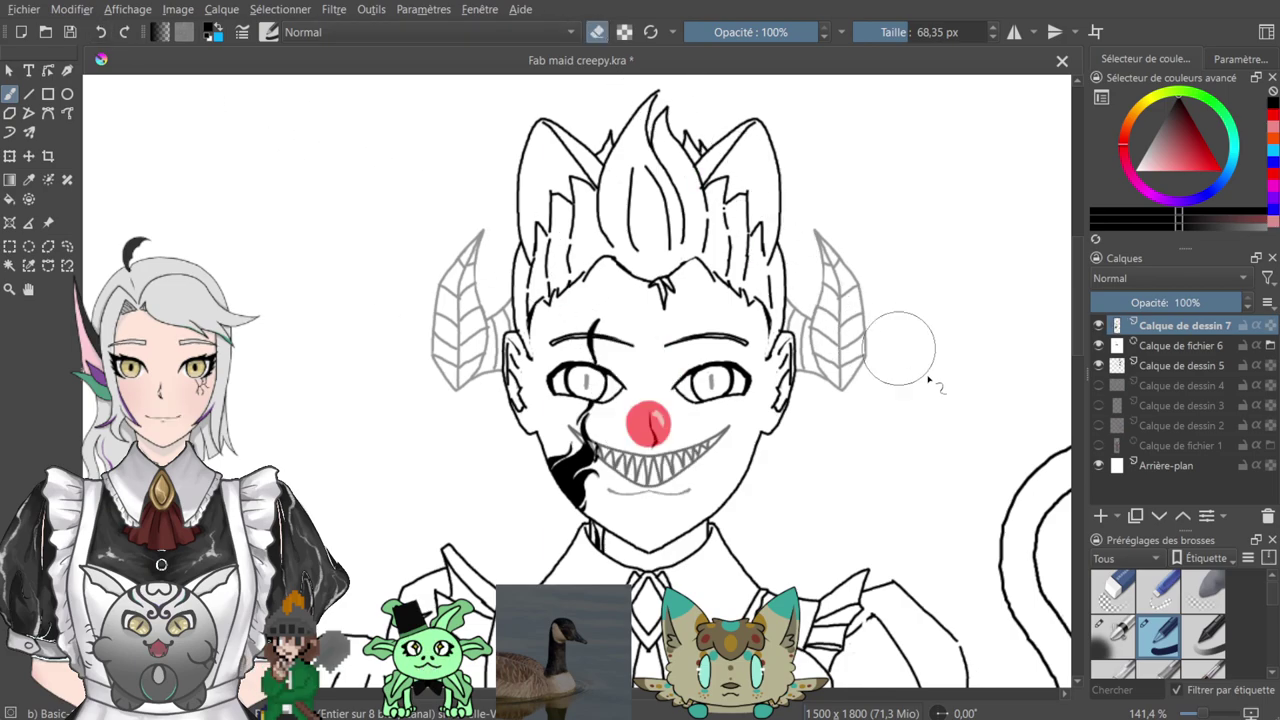
drag(598, 325, 615, 372)
mouse_move(662, 491)
mouse_down()
mouse_move(595, 336)
mouse_move(647, 464)
mouse_move(628, 436)
mouse_up()
key(ctrl+z)
key(ctrl+z)
click(1160, 346)
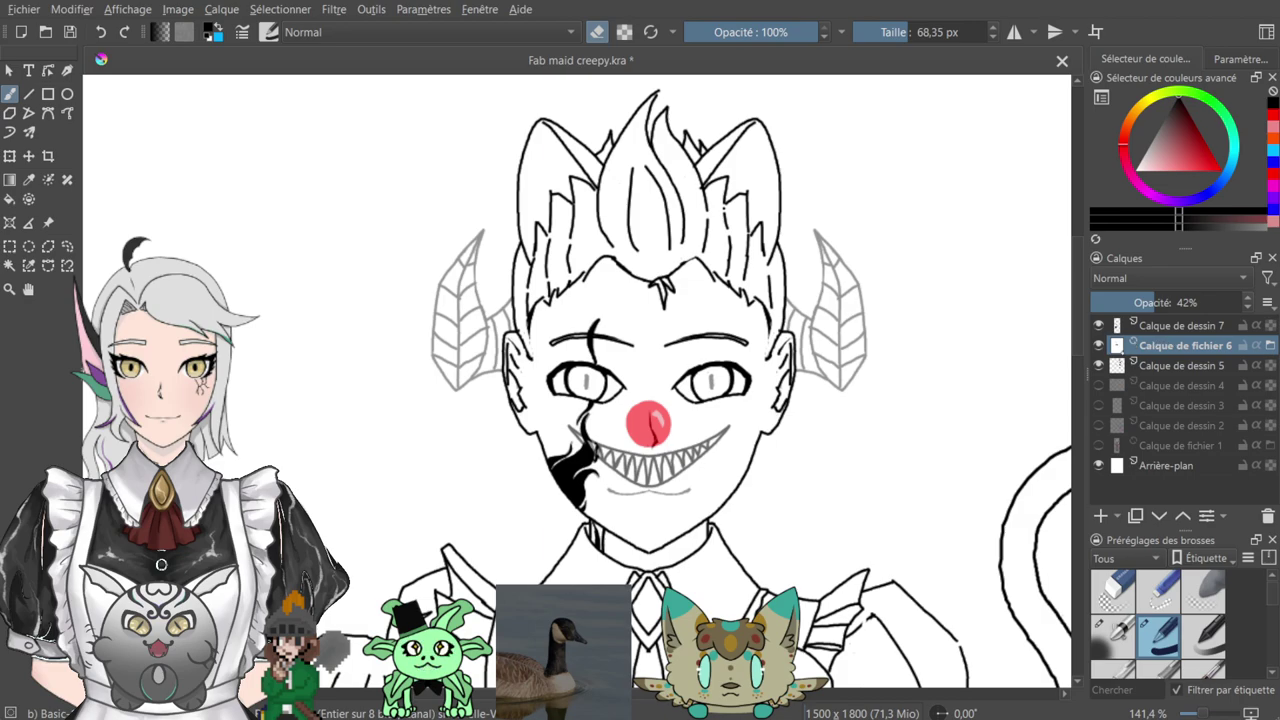
click(1183, 325)
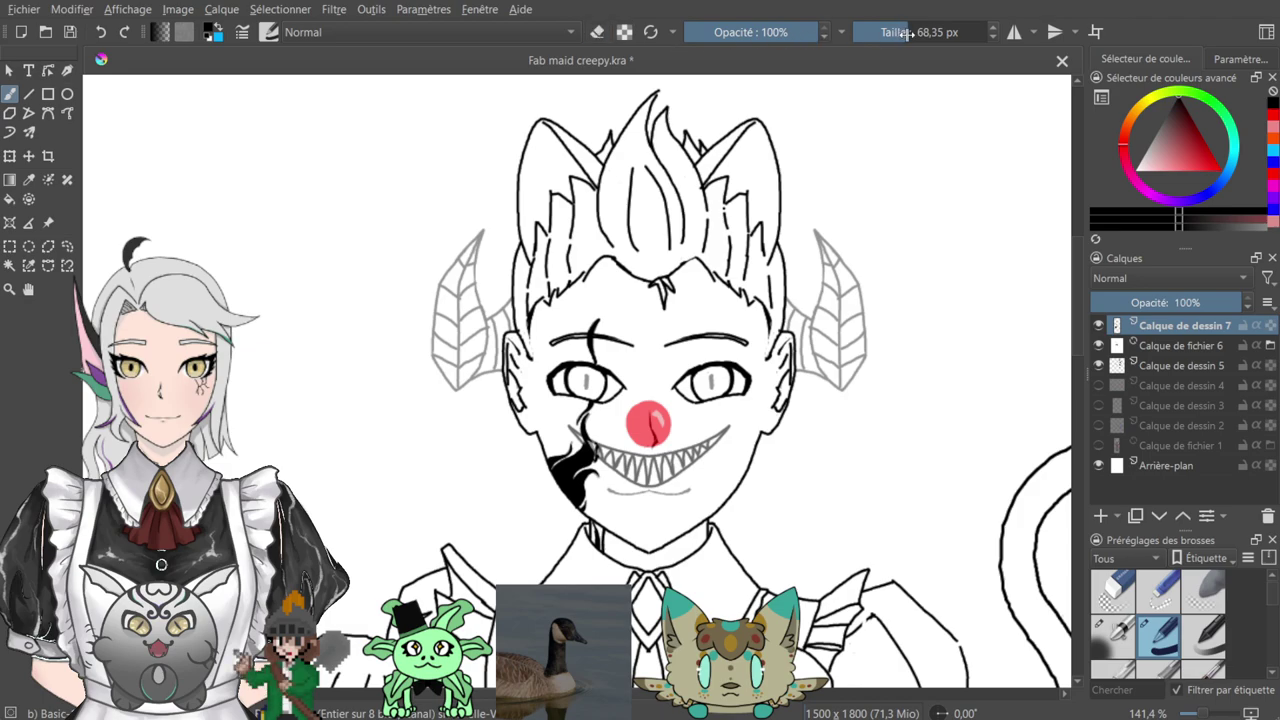
drag(903, 32, 861, 32)
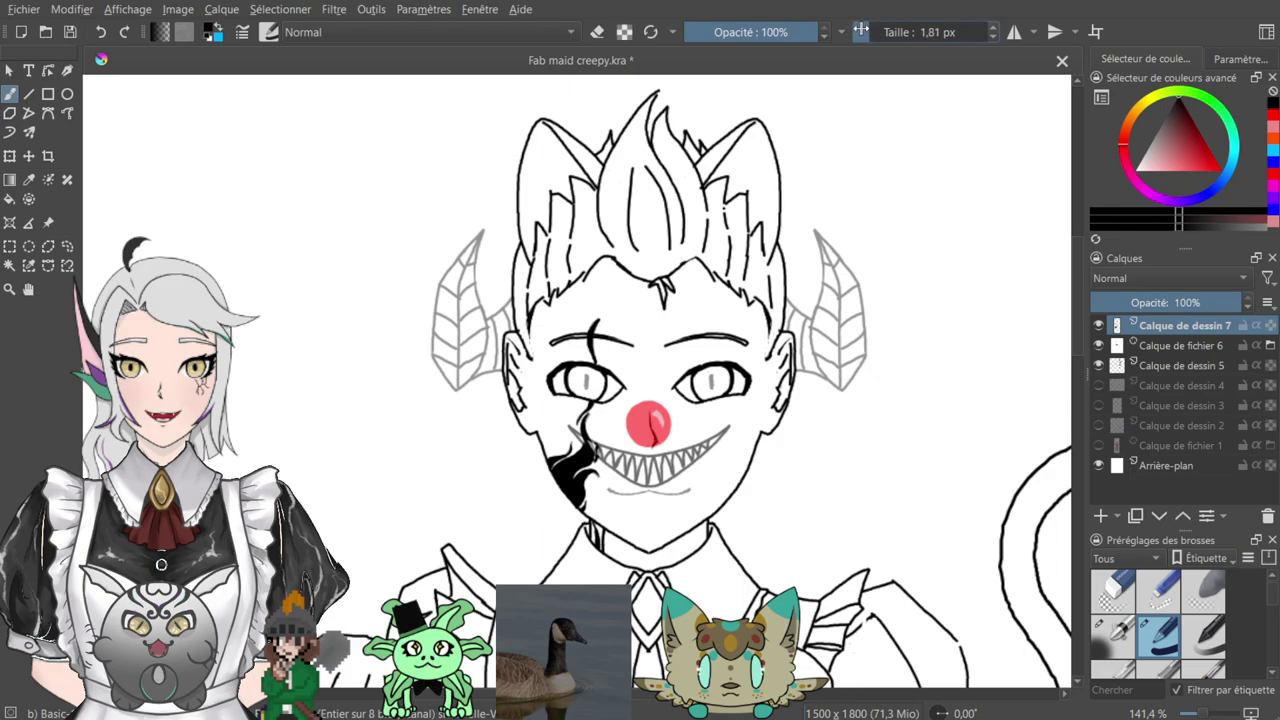
- Trace the tip and upper segment of the left horn from the reference in black on Calque de dessin 7
scroll(522, 420, up, 3)
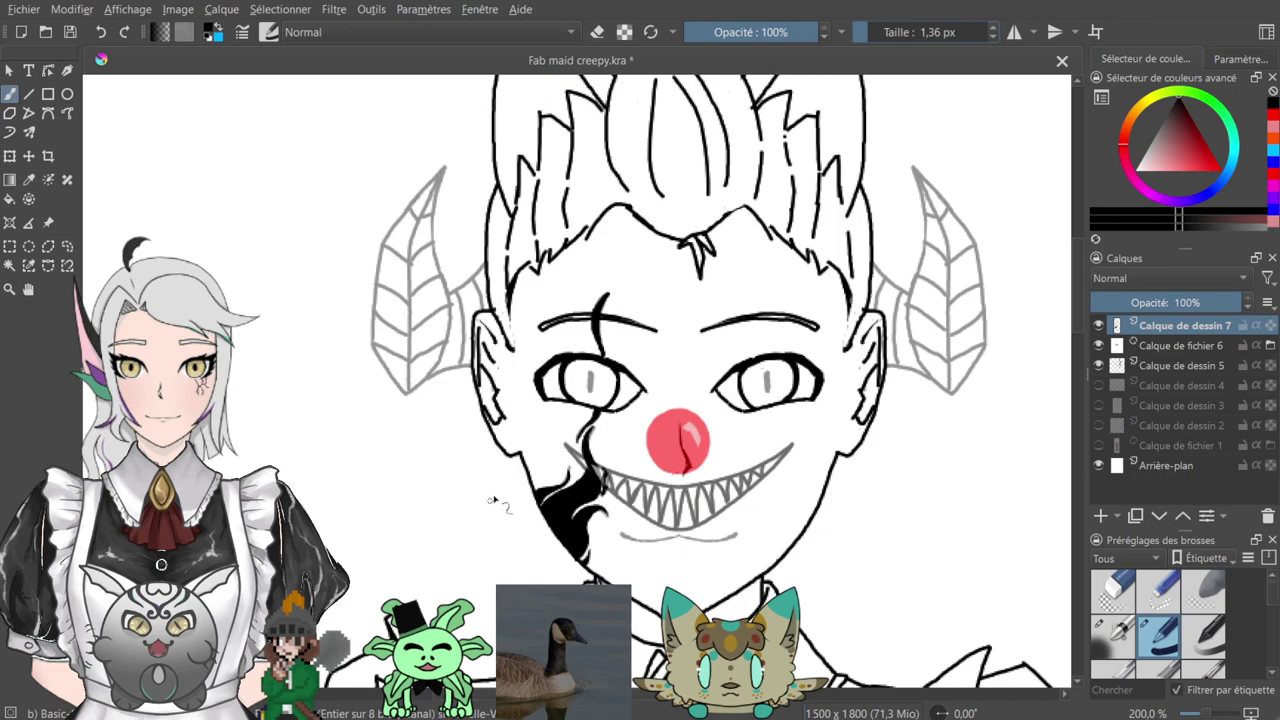
drag(287, 283, 509, 429)
drag(484, 236, 478, 350)
mouse_move(536, 298)
mouse_down()
mouse_move(541, 139)
mouse_move(495, 310)
mouse_up()
key(ctrl+z)
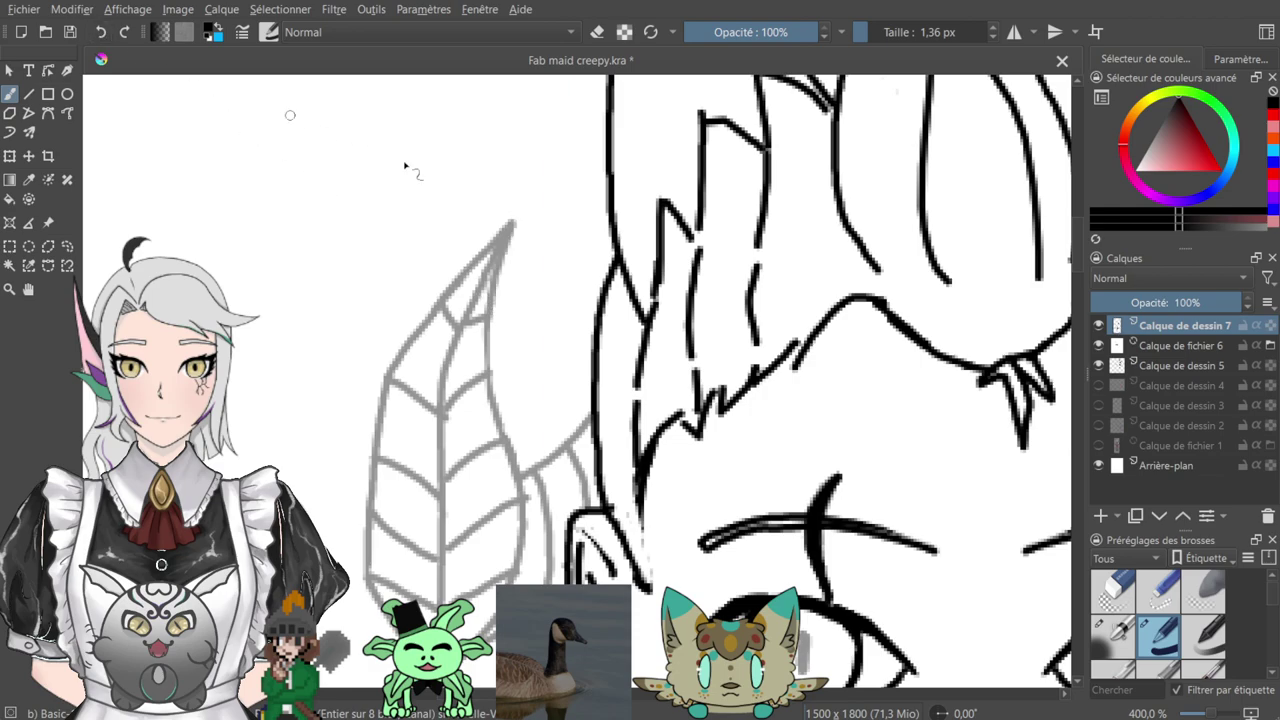
drag(511, 225, 491, 317)
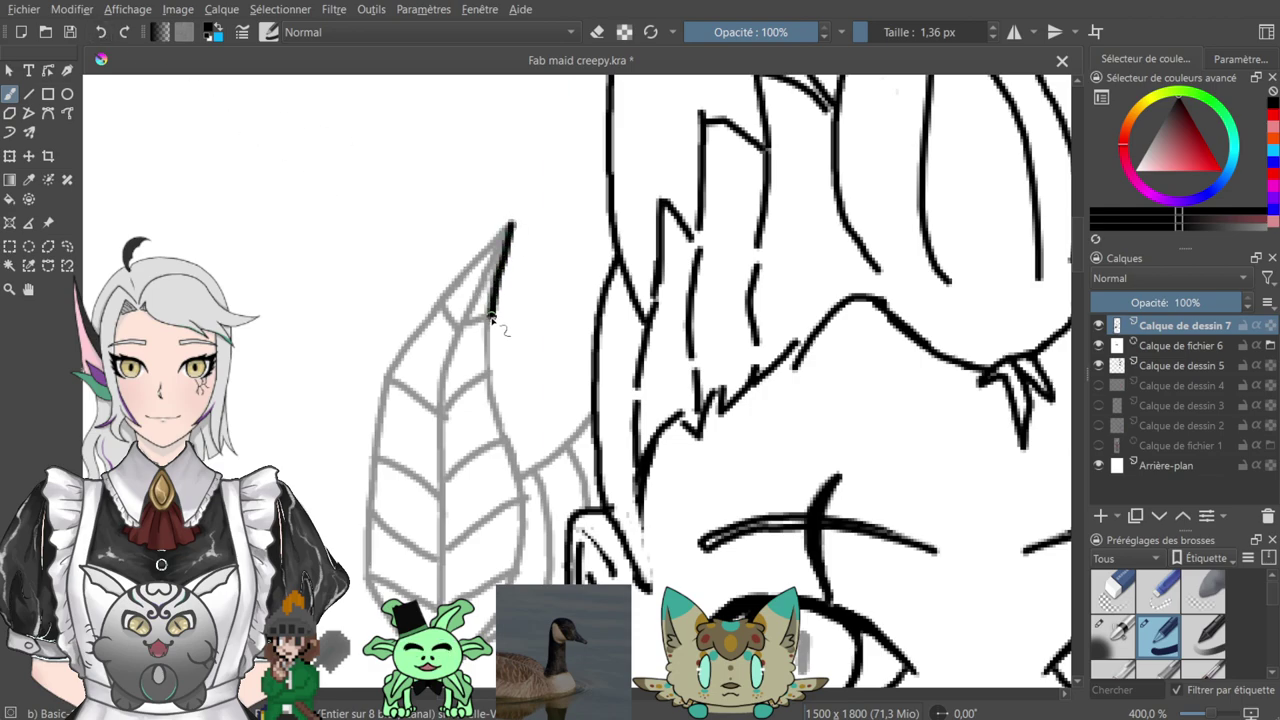
mouse_move(508, 226)
mouse_down()
mouse_move(444, 308)
mouse_move(461, 330)
mouse_move(445, 310)
mouse_move(388, 376)
mouse_up()
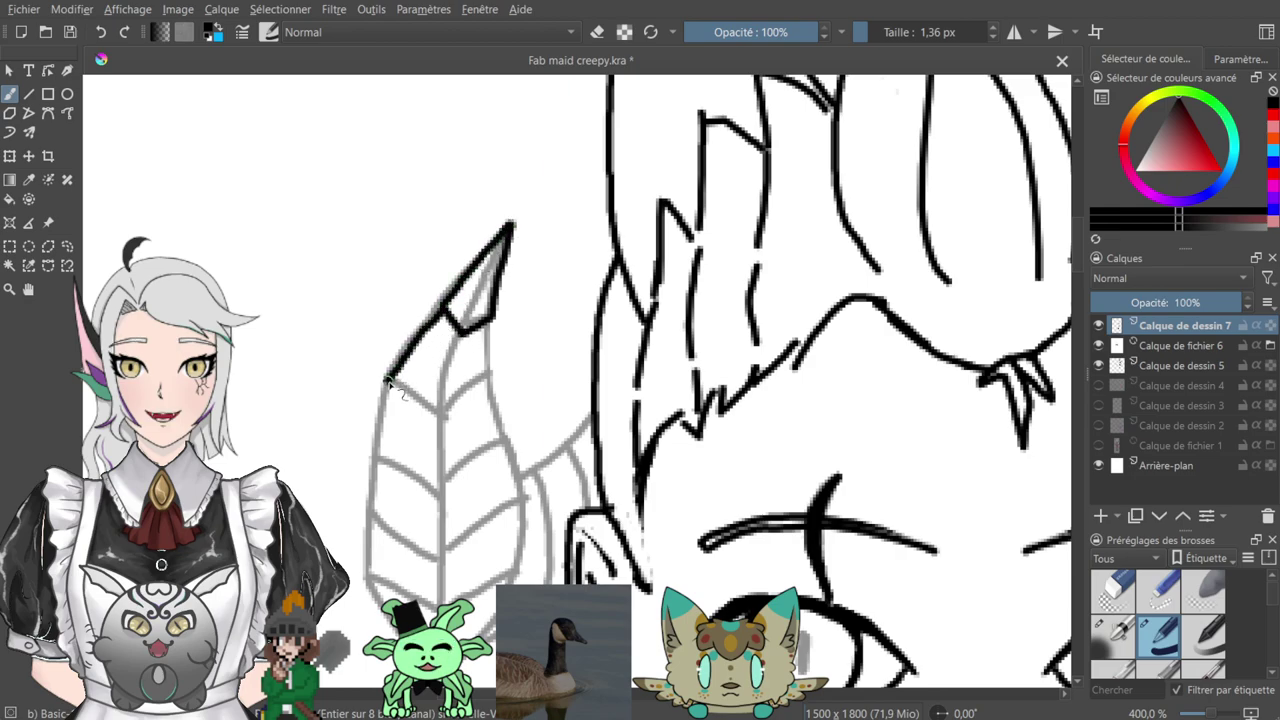
drag(439, 418, 442, 418)
drag(487, 328, 487, 381)
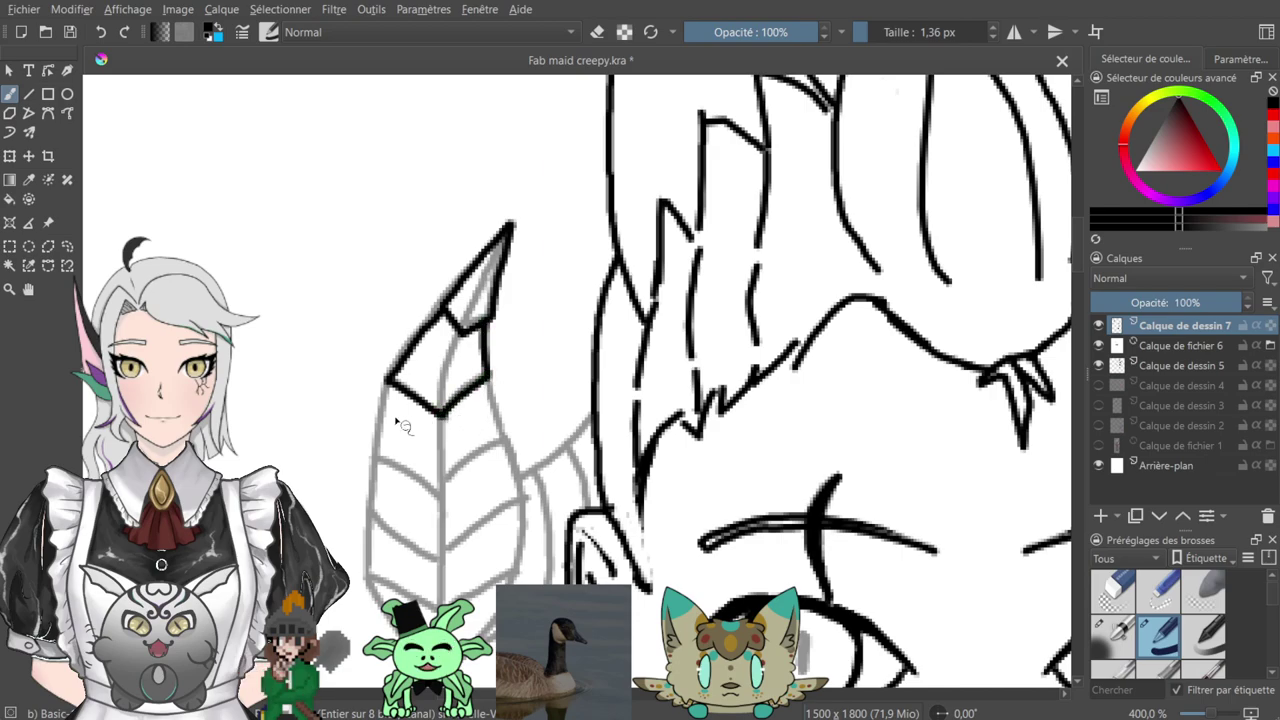
- Trace the left horn's two middle segments, with their side edges and V-shaped ridges
drag(388, 378, 380, 448)
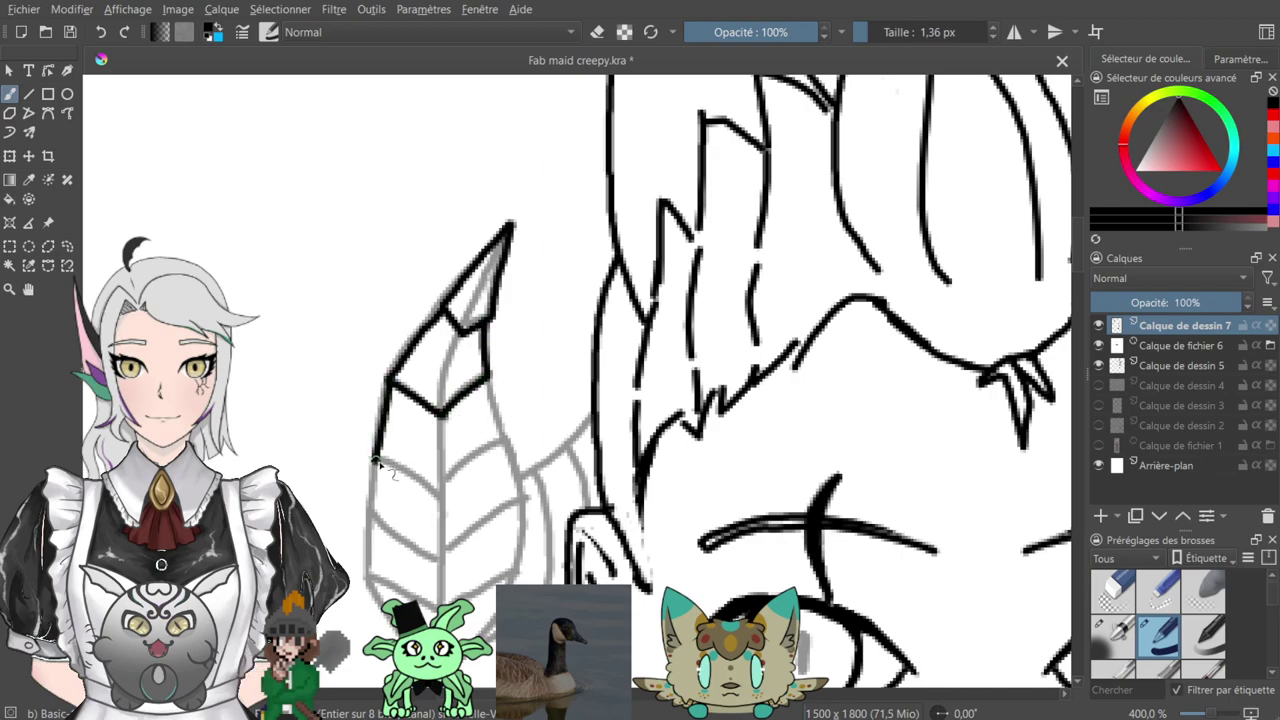
drag(464, 472, 502, 432)
drag(490, 380, 505, 425)
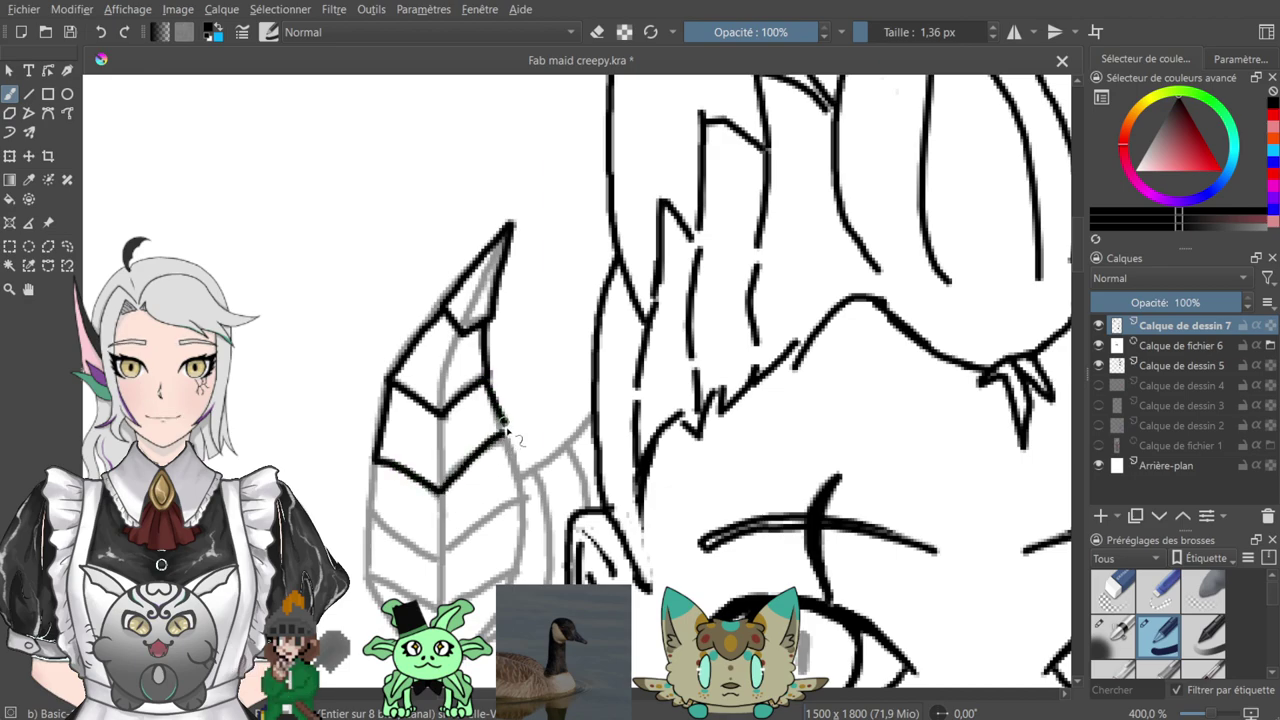
click(101, 32)
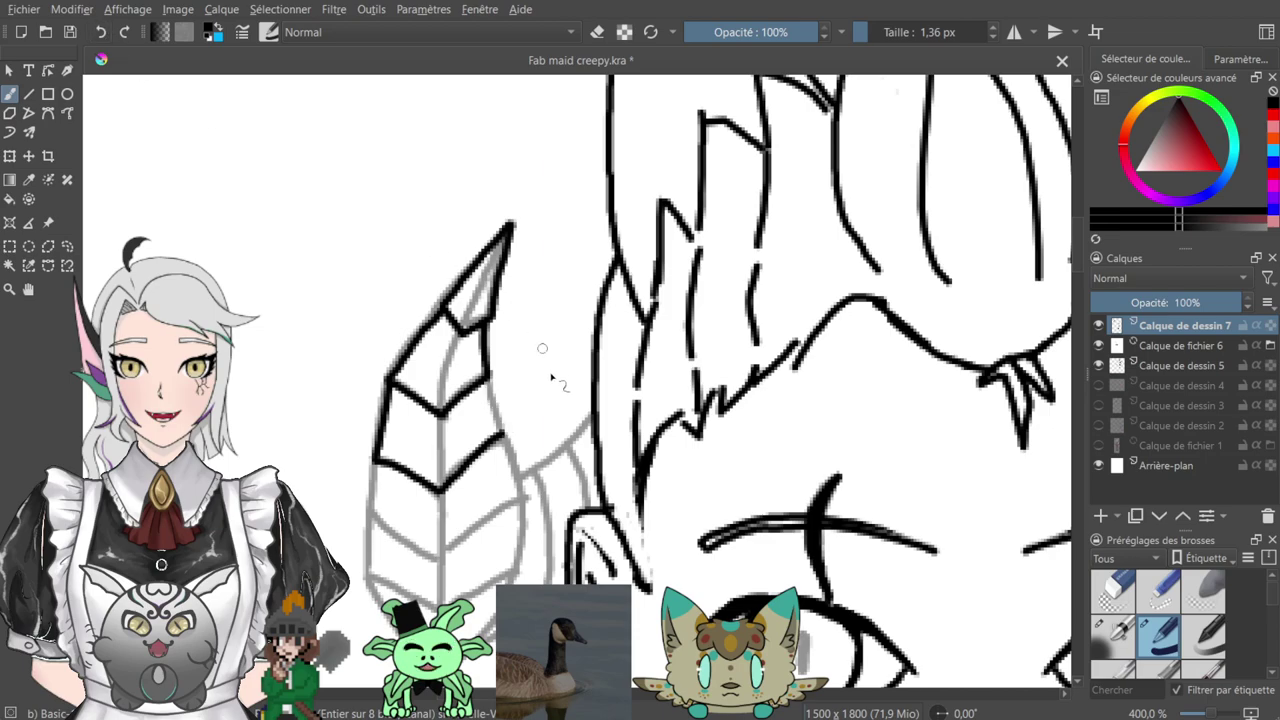
drag(487, 380, 504, 431)
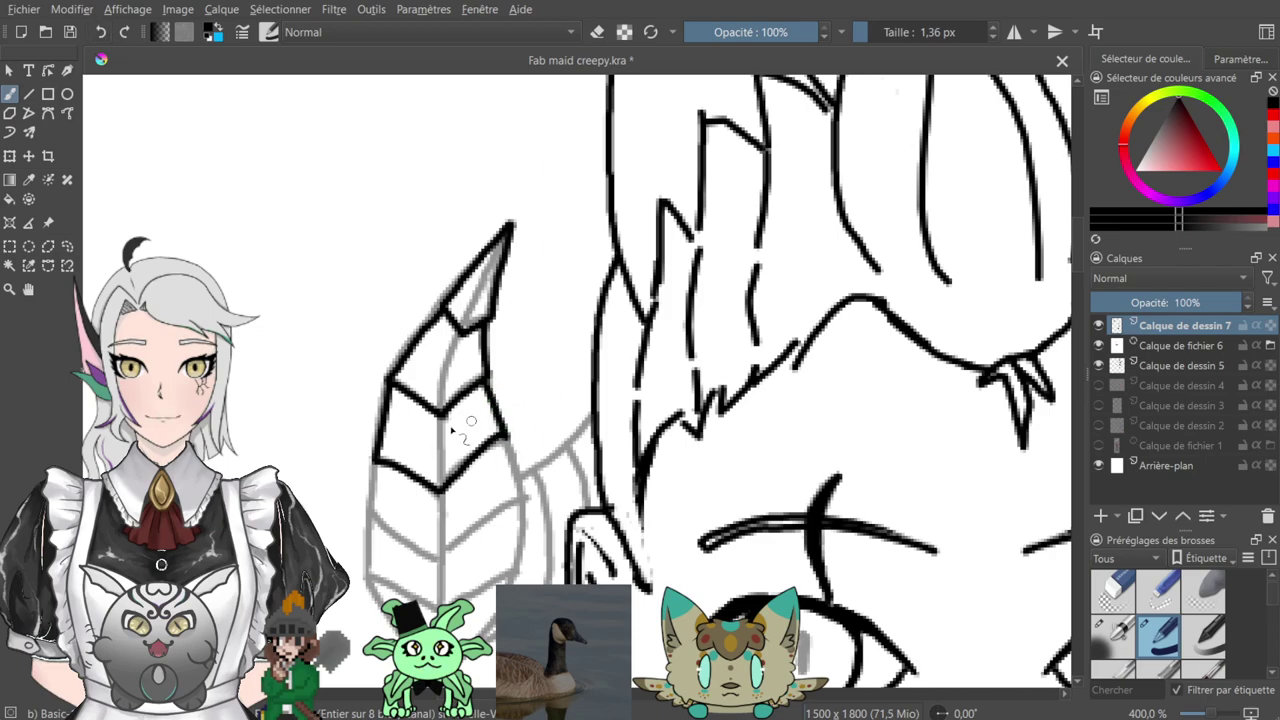
mouse_move(373, 460)
mouse_down()
mouse_move(368, 516)
mouse_move(438, 558)
mouse_move(523, 496)
mouse_up()
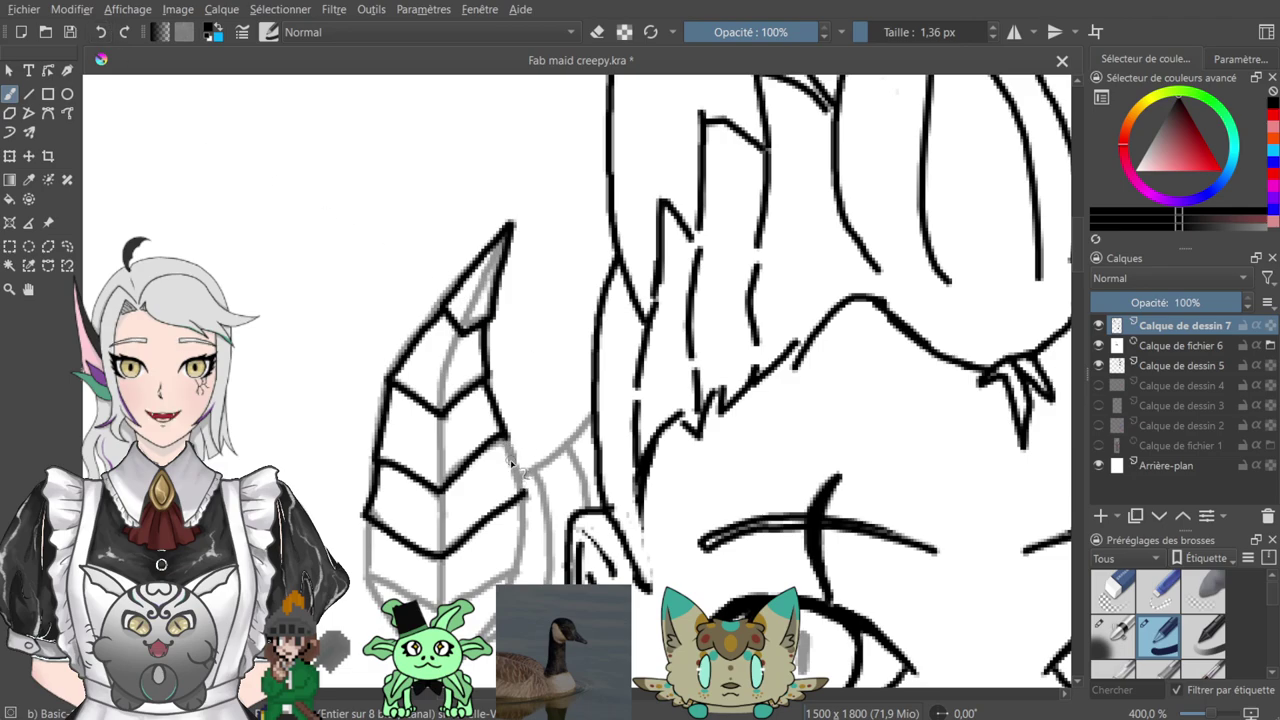
drag(518, 463, 525, 472)
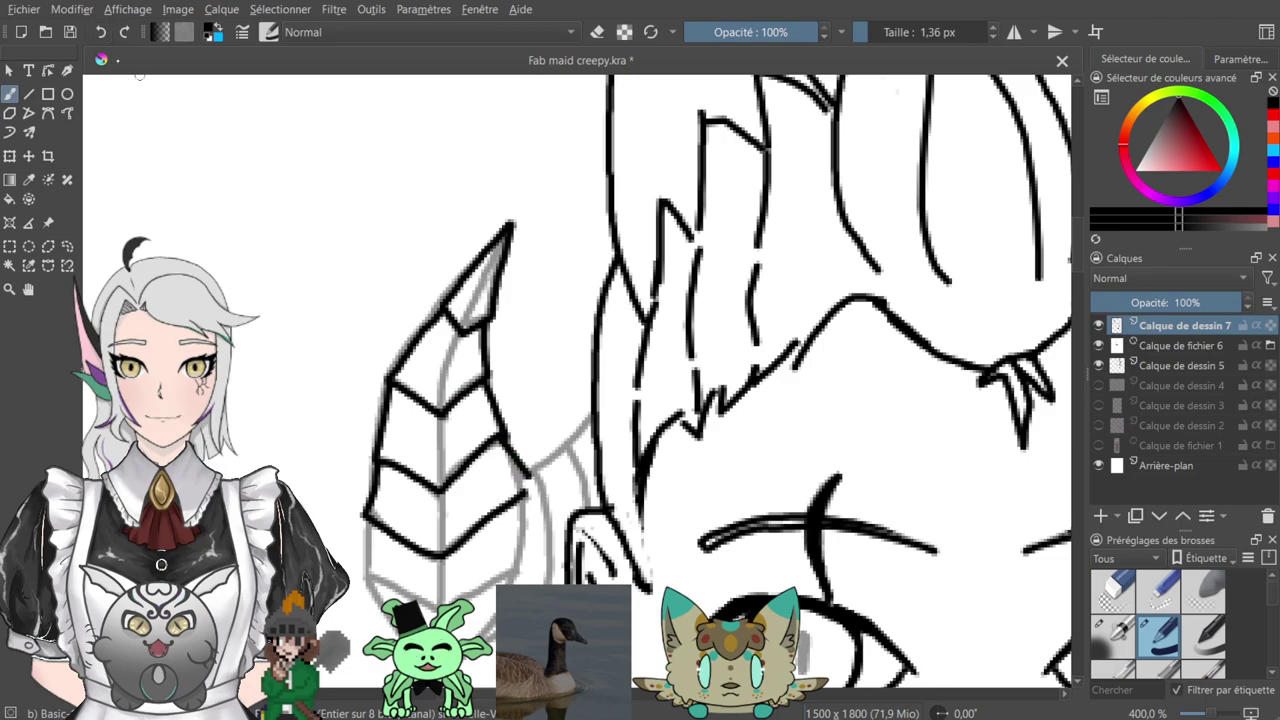
drag(502, 438, 521, 487)
- Trace the left horn's lower segment and close its outline at the pointed lower end
scroll(521, 482, down, 4)
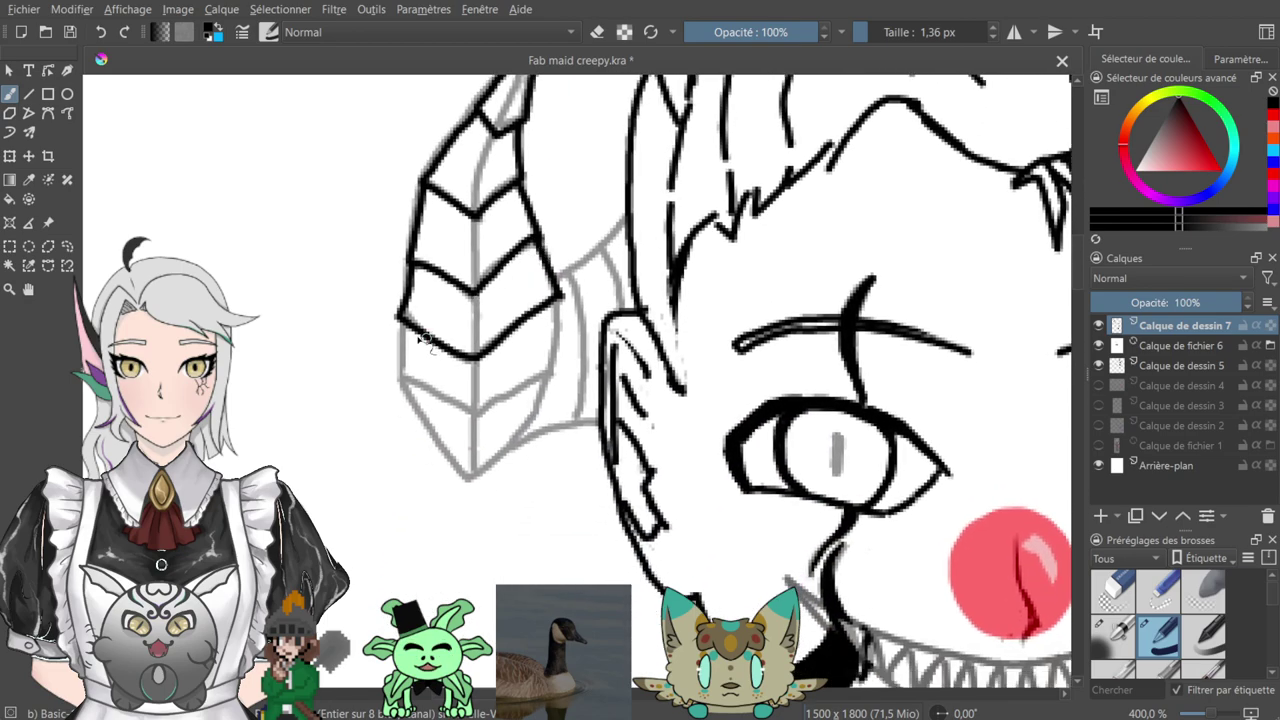
mouse_move(403, 335)
mouse_down()
mouse_move(395, 377)
mouse_move(491, 409)
mouse_move(476, 409)
mouse_move(553, 367)
mouse_up()
mouse_move(559, 297)
mouse_down()
mouse_move(559, 370)
mouse_move(547, 371)
mouse_move(539, 333)
mouse_move(590, 279)
mouse_up()
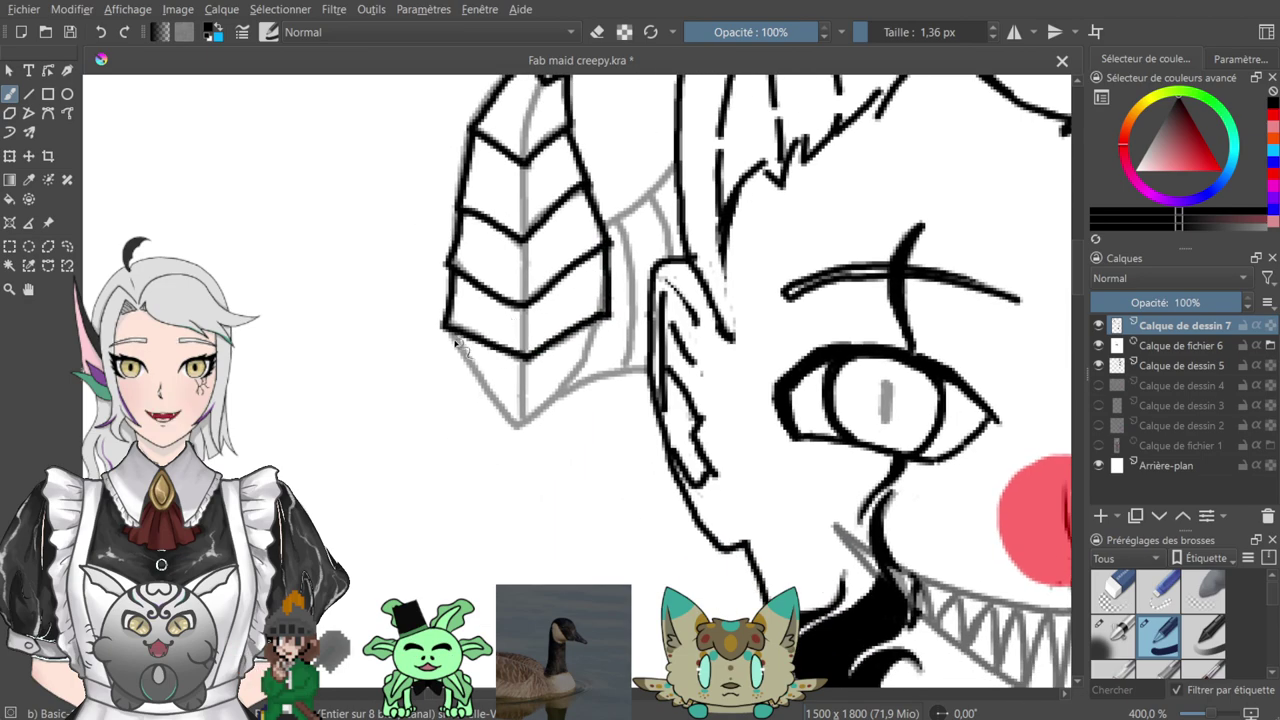
mouse_move(486, 392)
mouse_down()
mouse_move(528, 428)
mouse_move(555, 415)
mouse_move(590, 358)
mouse_up()
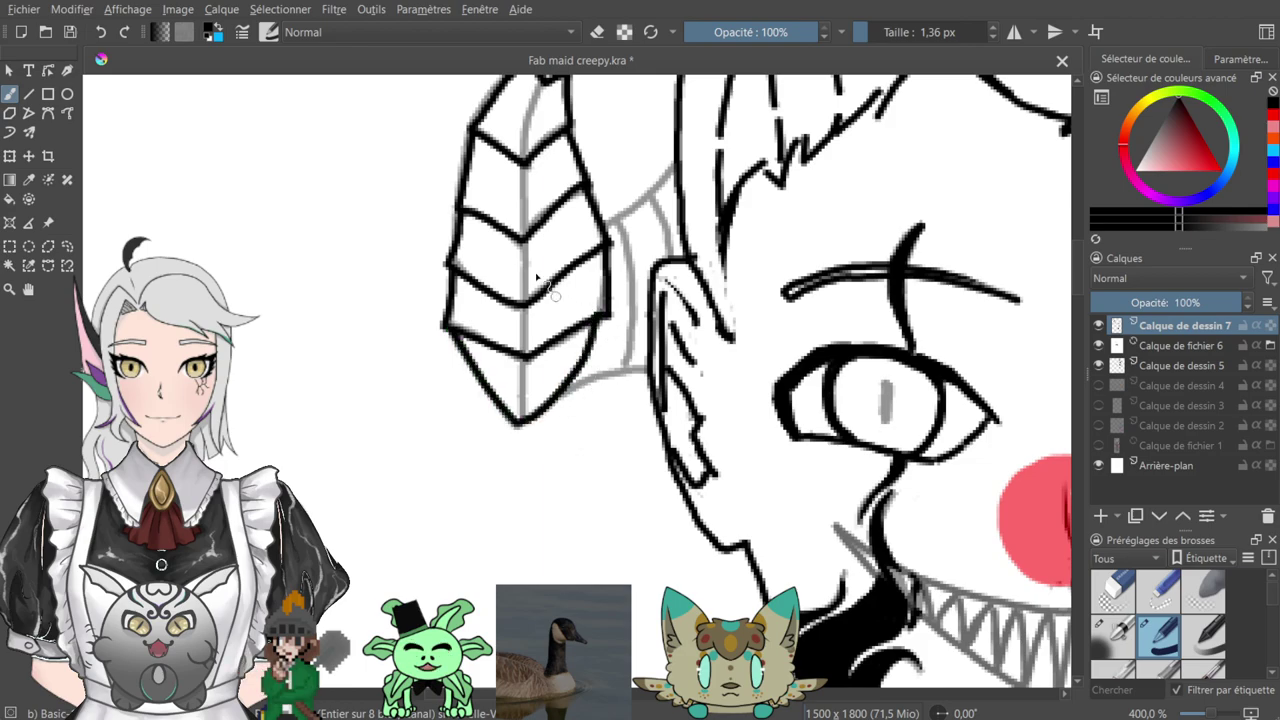
- Trace the central ridge along the left horn and the banded base joining it to the head
drag(553, 292, 538, 447)
drag(574, 130, 554, 180)
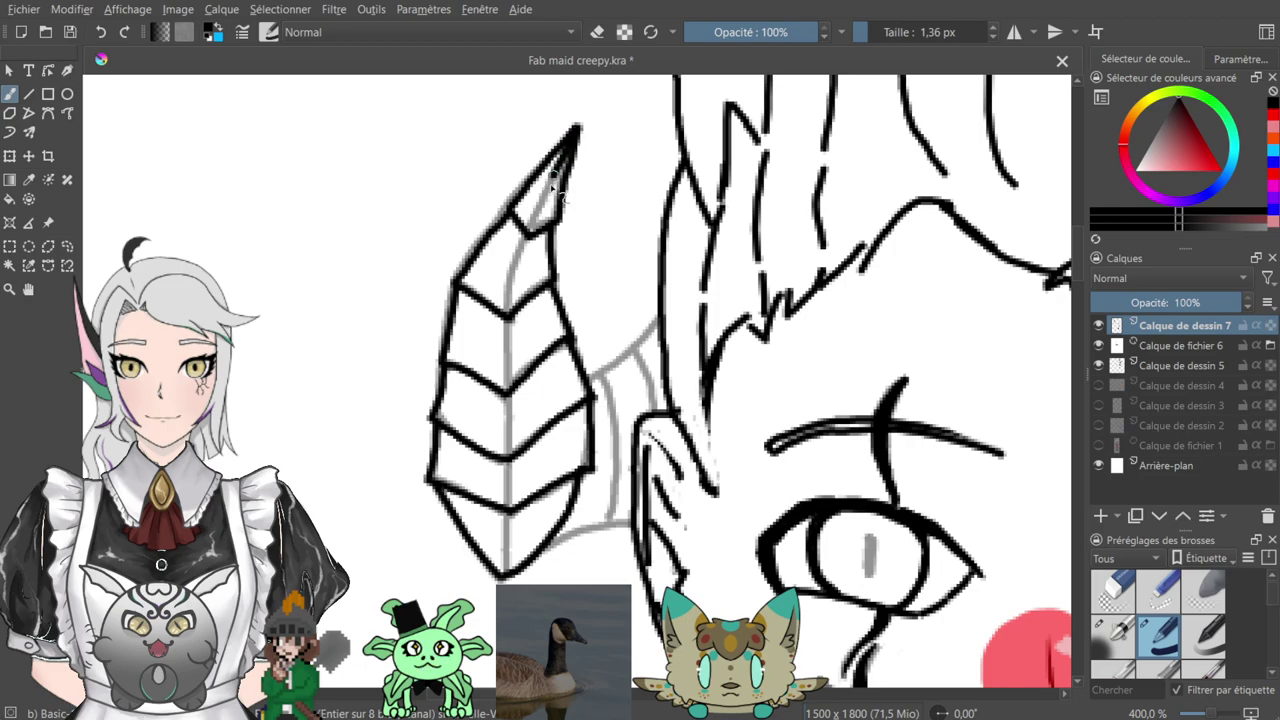
mouse_move(530, 234)
mouse_down()
mouse_move(505, 321)
mouse_move(510, 552)
mouse_up()
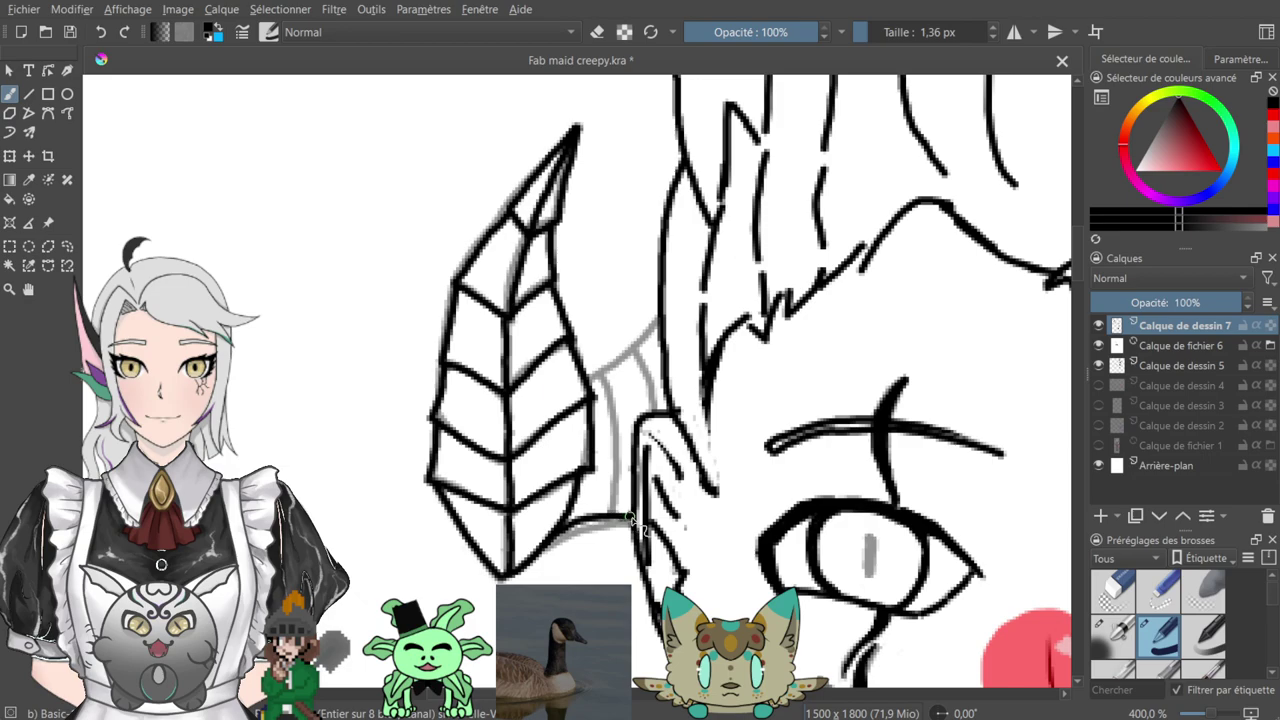
drag(606, 400, 613, 490)
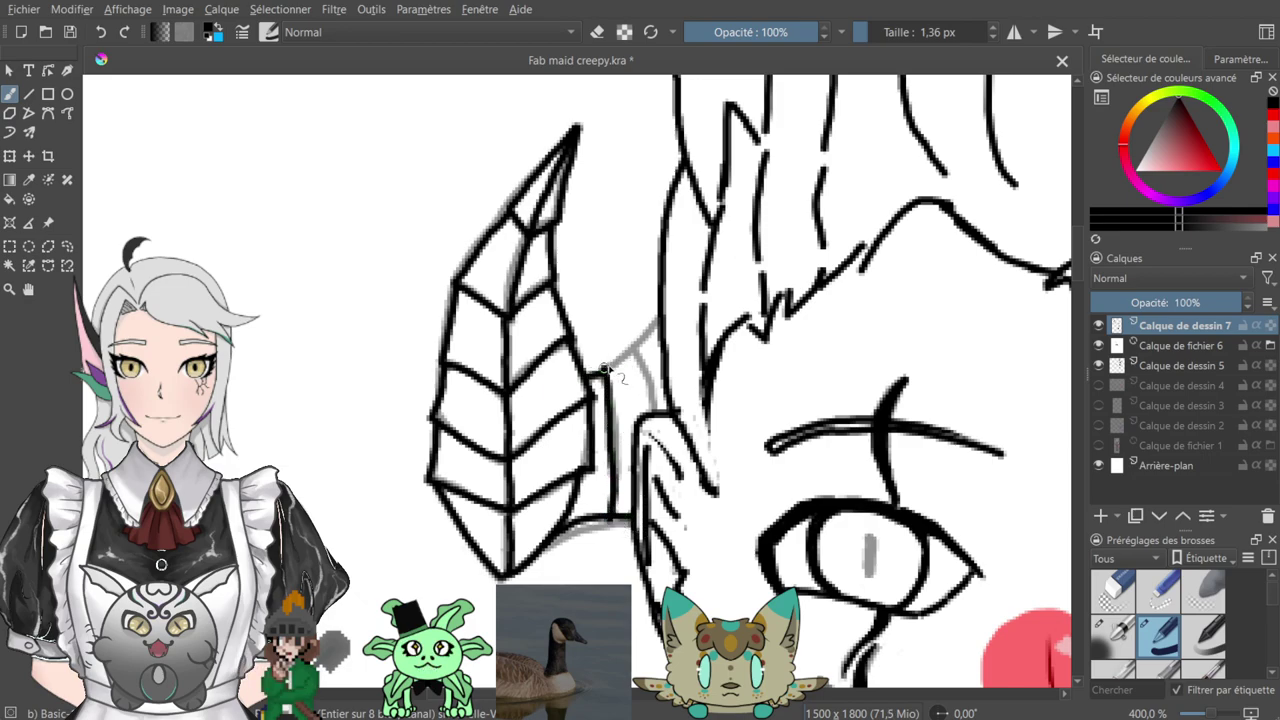
drag(648, 396, 646, 348)
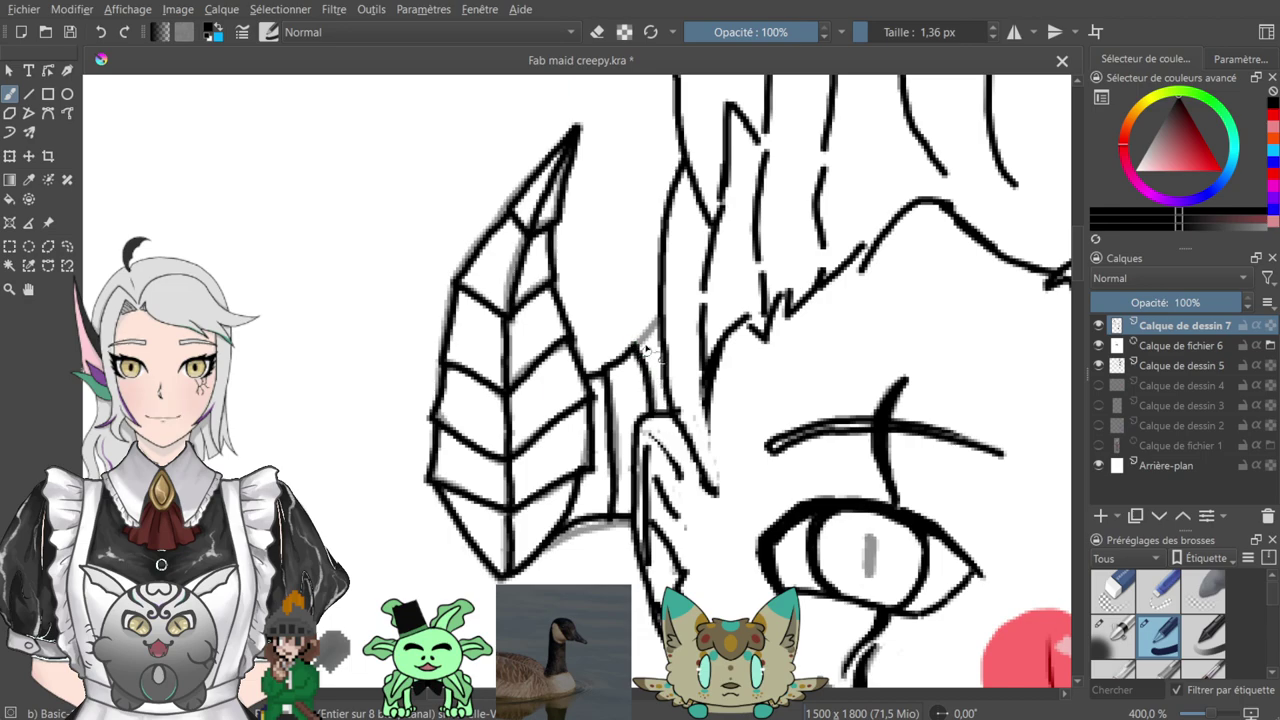
mouse_move(654, 273)
mouse_down()
mouse_move(551, 291)
mouse_move(350, 240)
mouse_up()
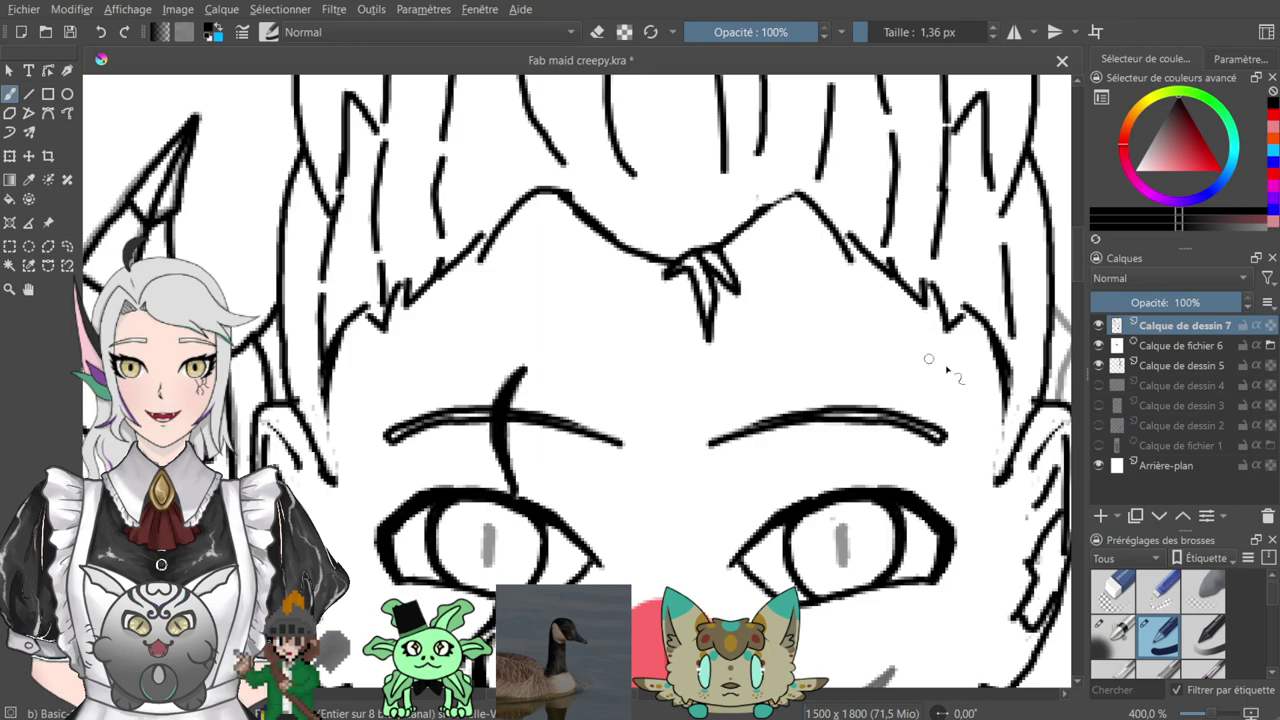
- Lasso around the traced left horn, duplicate the layer Calque de dessin 7, and clear the selection
key(minus)
key(minus)
key(minus)
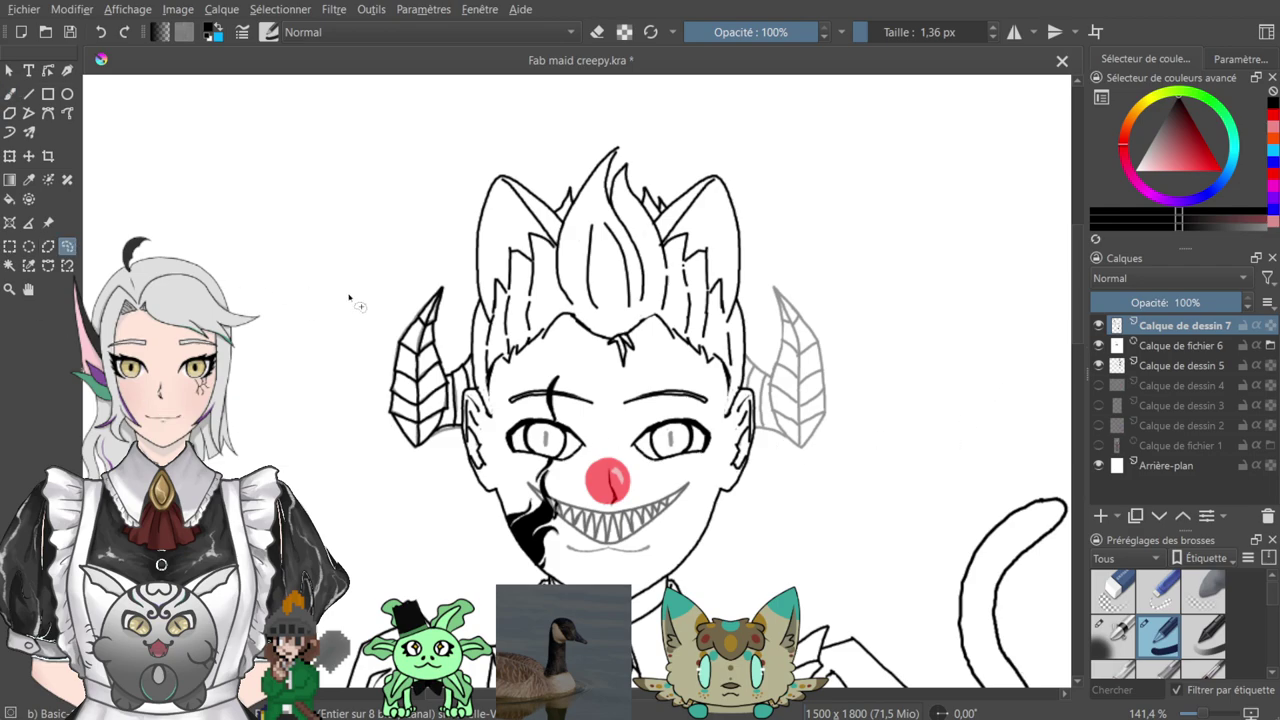
mouse_move(429, 251)
mouse_down()
mouse_move(442, 478)
mouse_move(533, 353)
mouse_move(412, 241)
mouse_up()
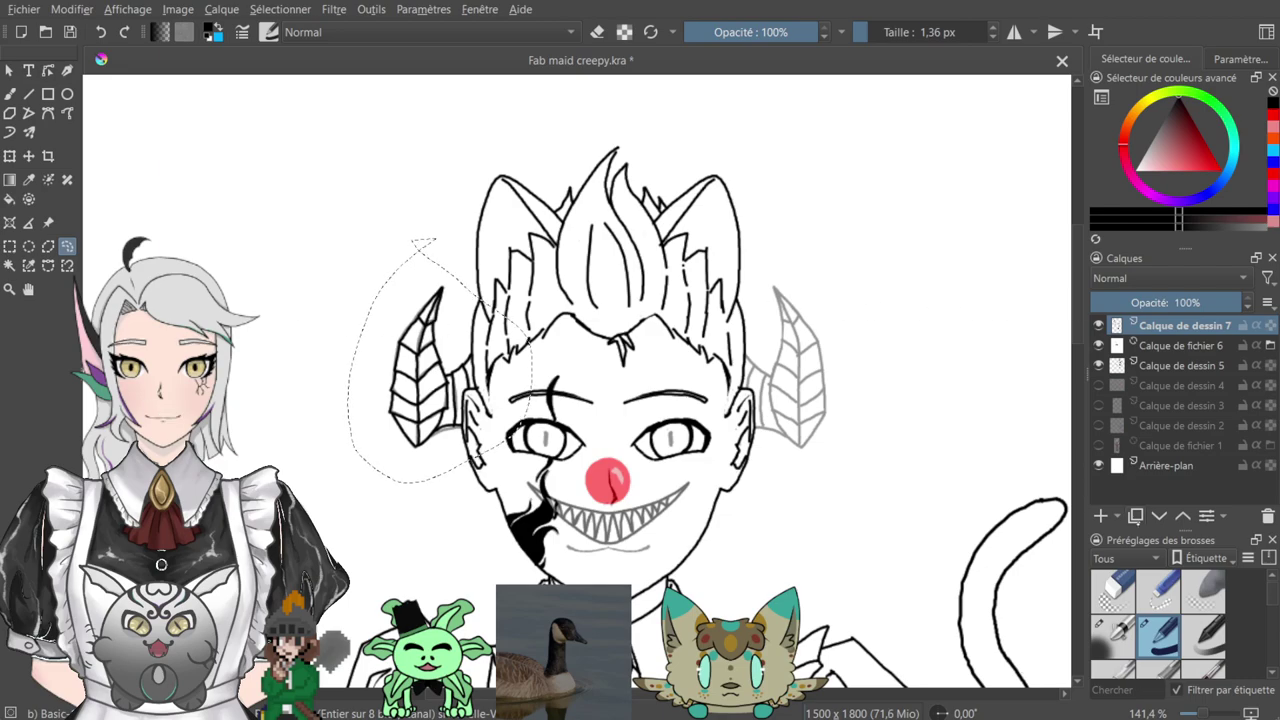
key(ctrl+j)
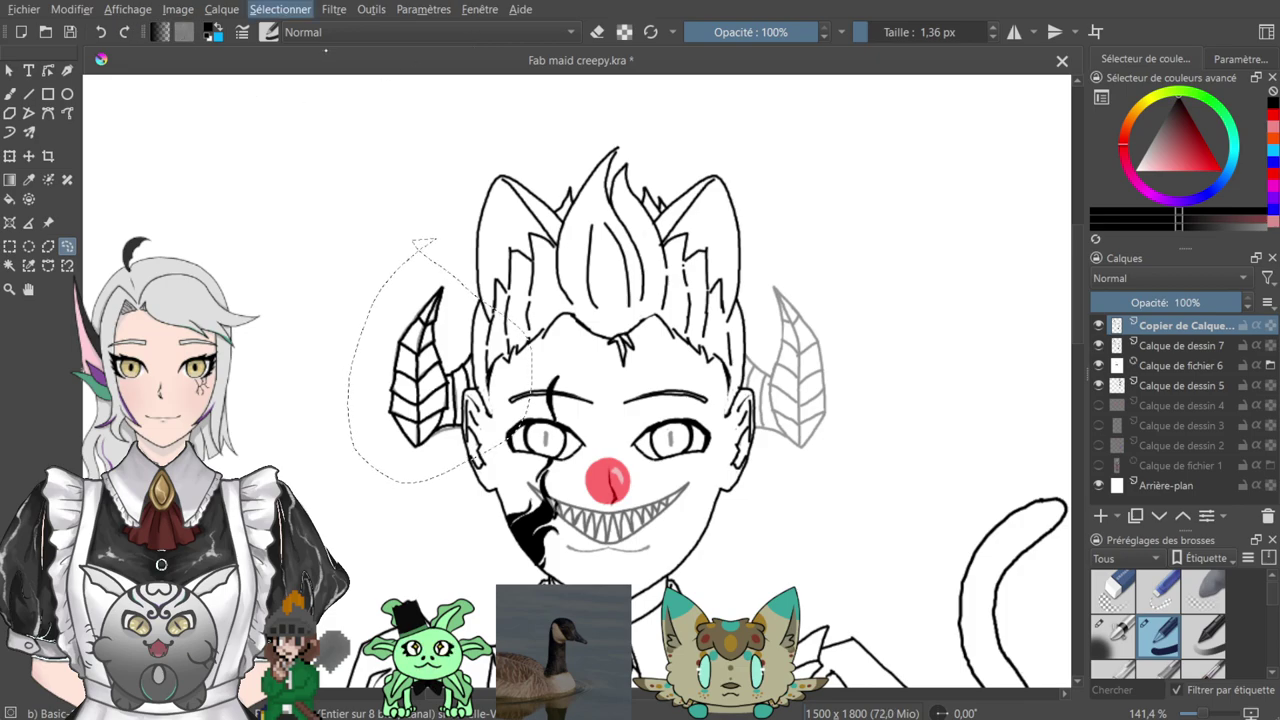
key(ctrl+shift+a)
- Erase the flame marking from the duplicated layer with a 32,91 px eraser, keeping the horn
key(b)
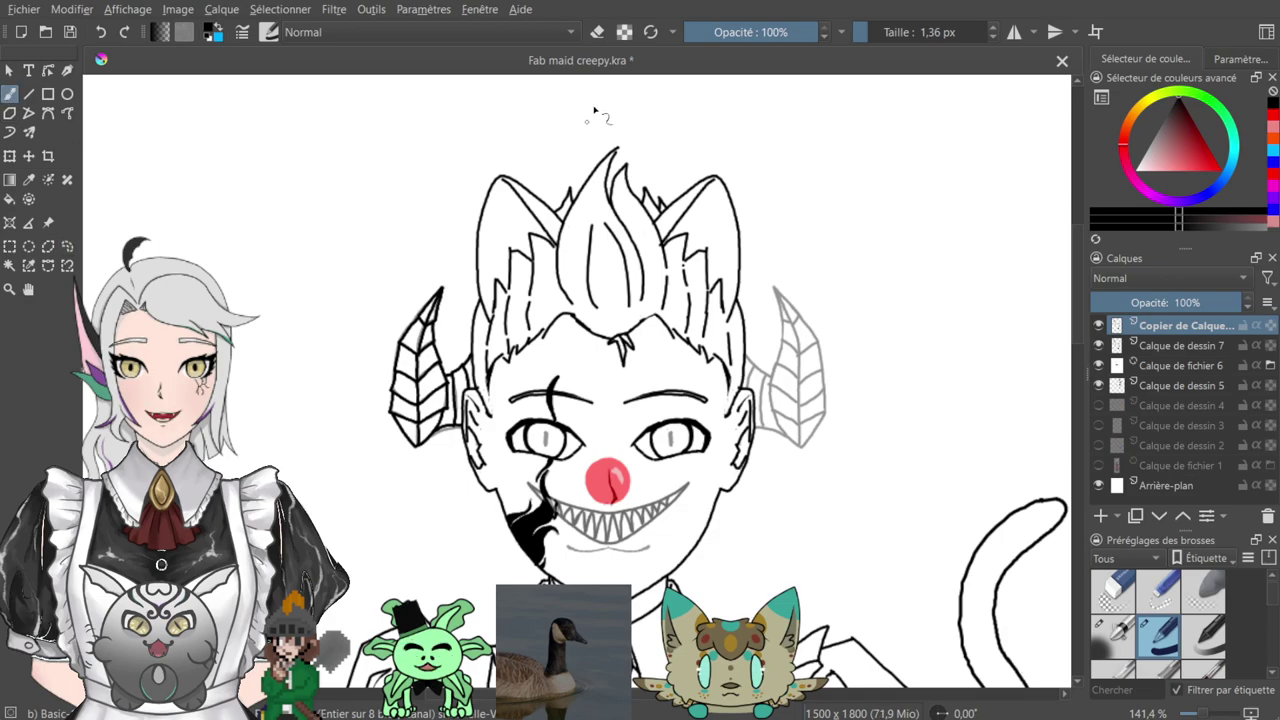
key(e)
click(896, 33)
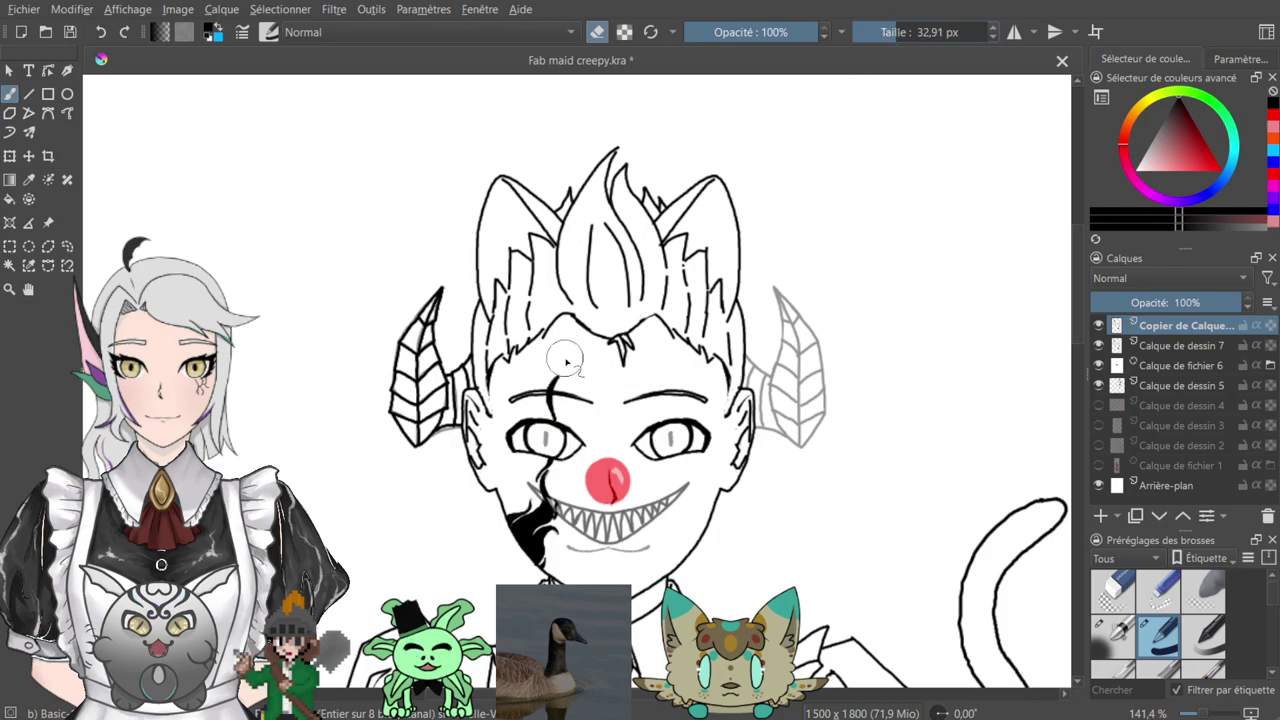
click(537, 546)
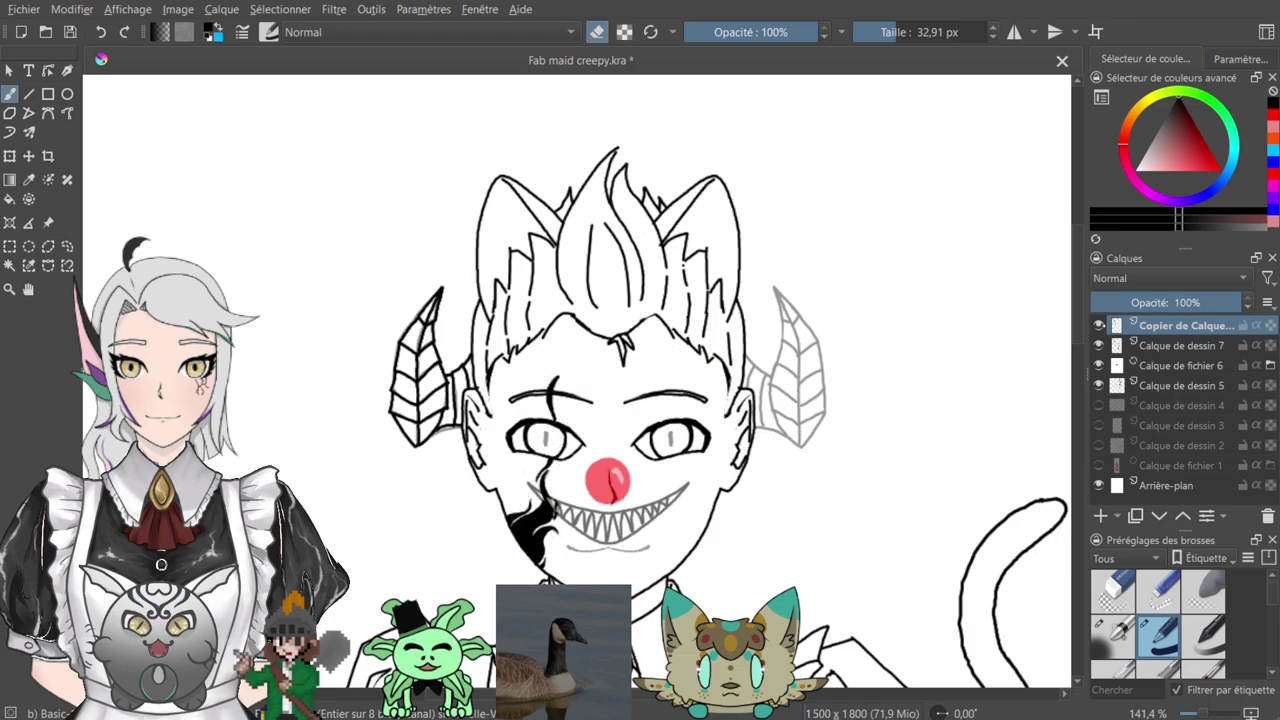
- Transform the duplicated horn, flipping it horizontally and placing it over the reference horn on the opposite side of the head
key(ctrl+t)
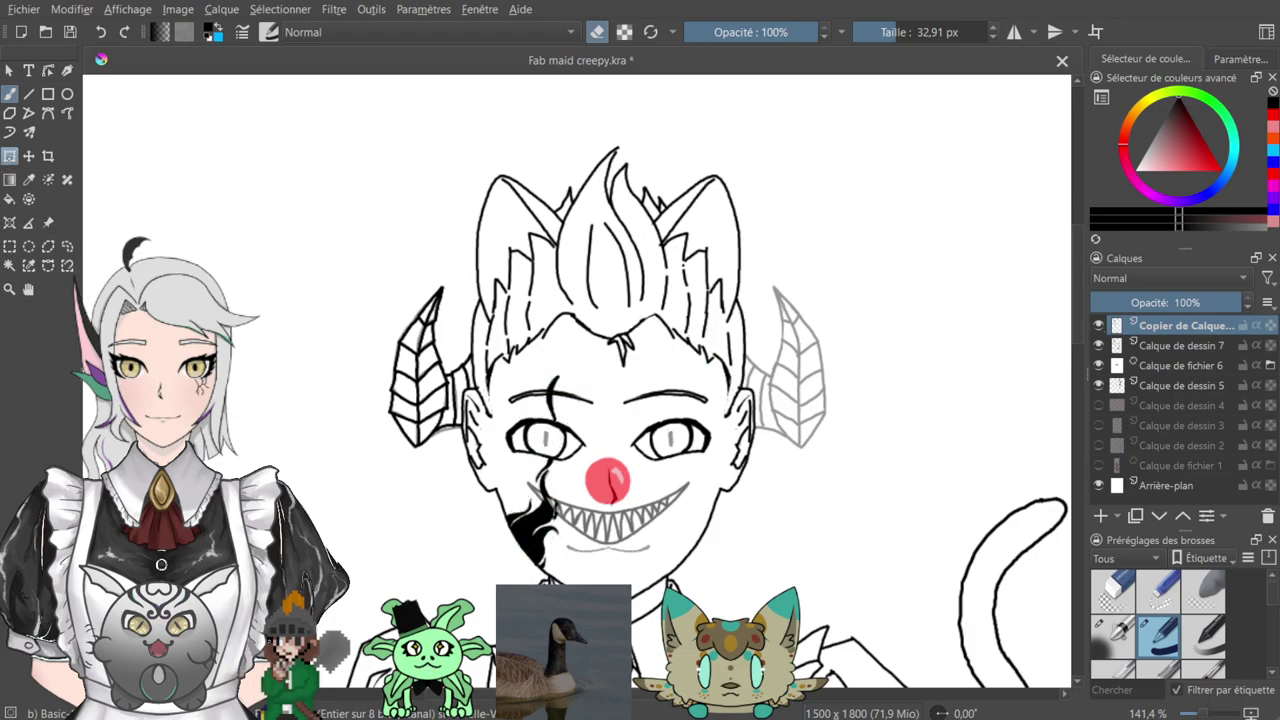
drag(470, 358, 829, 365)
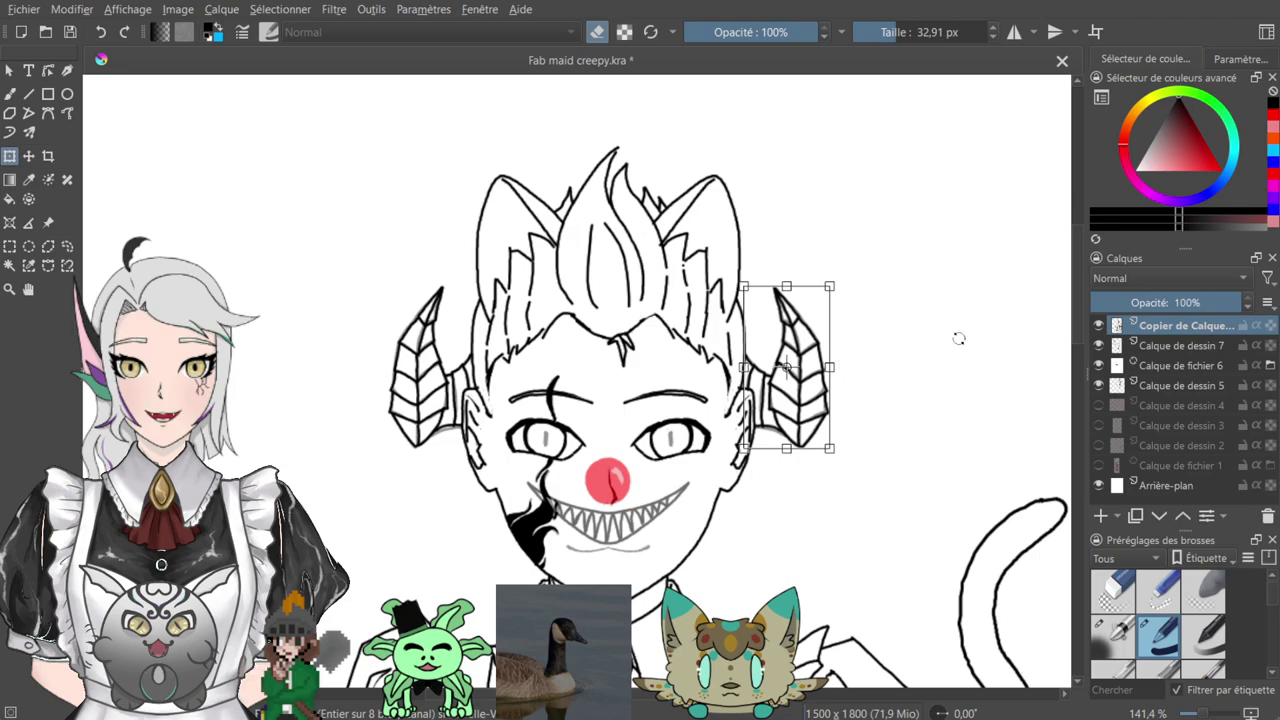
key(Return)
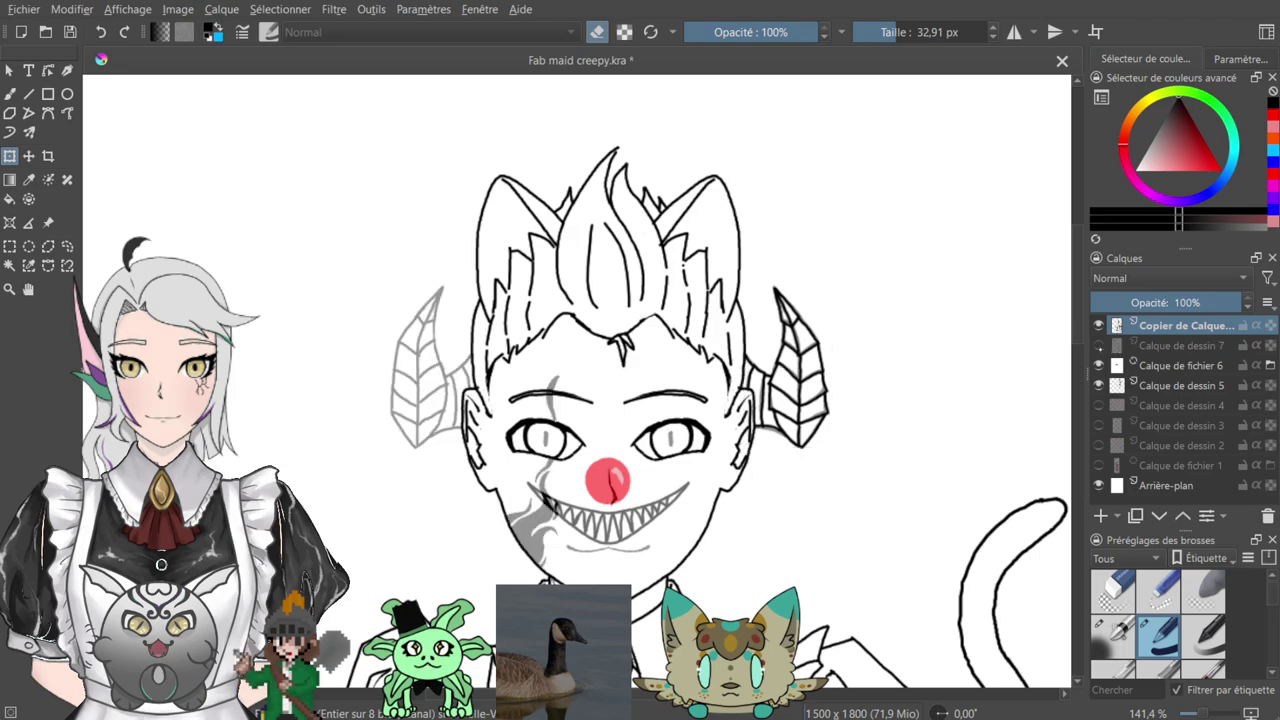
- Hide the reference layer Calque de fichier 6 and save the drawing
click(1101, 366)
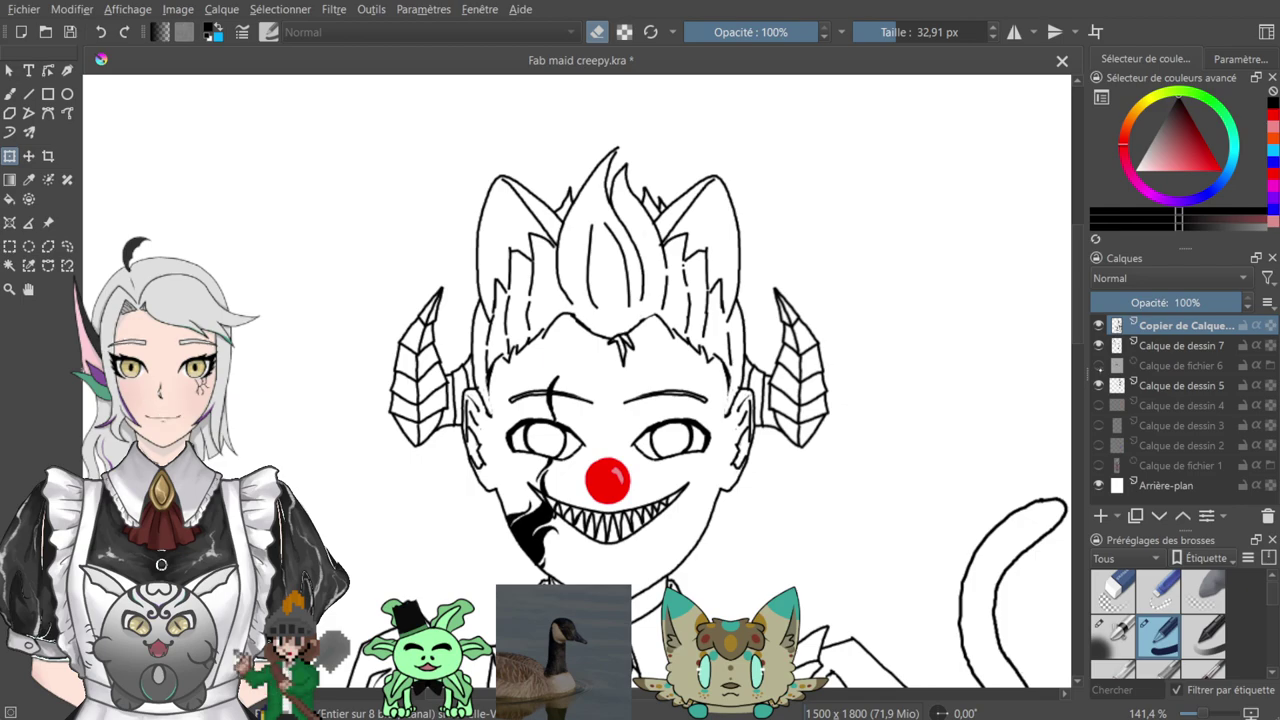
key(ctrl+minus)
key(ctrl+minus)
key(minus)
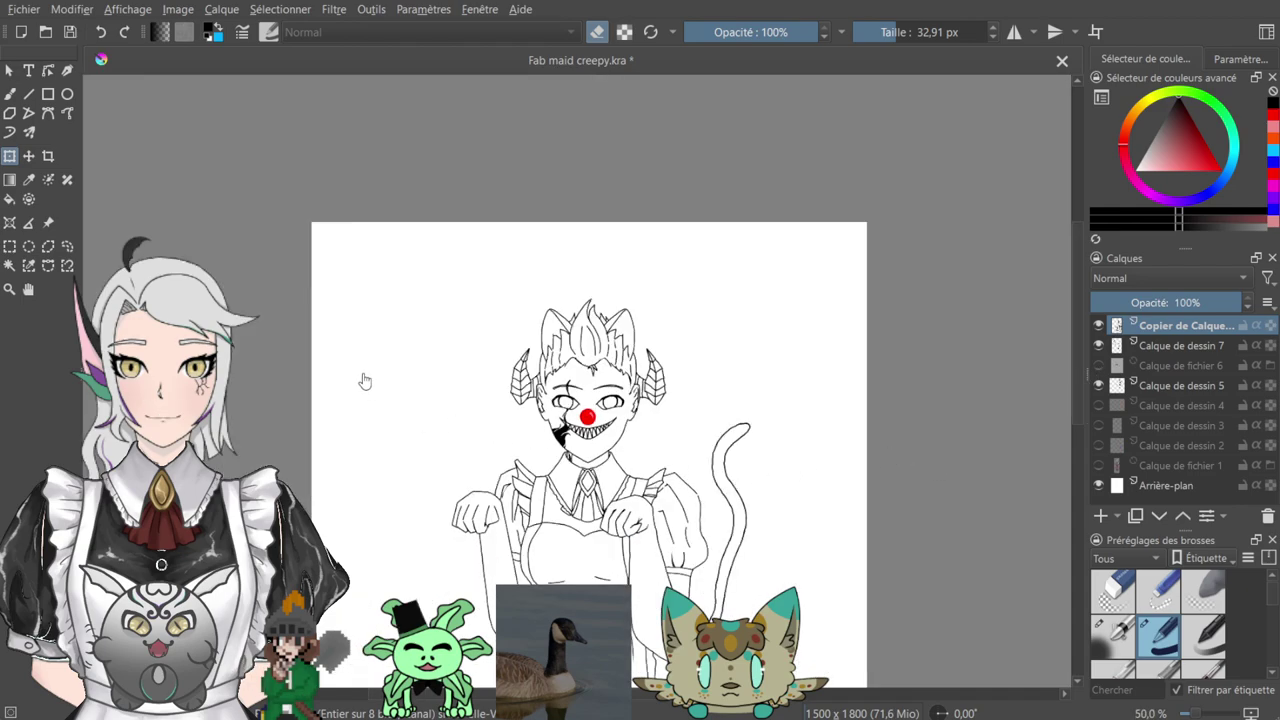
key(minus)
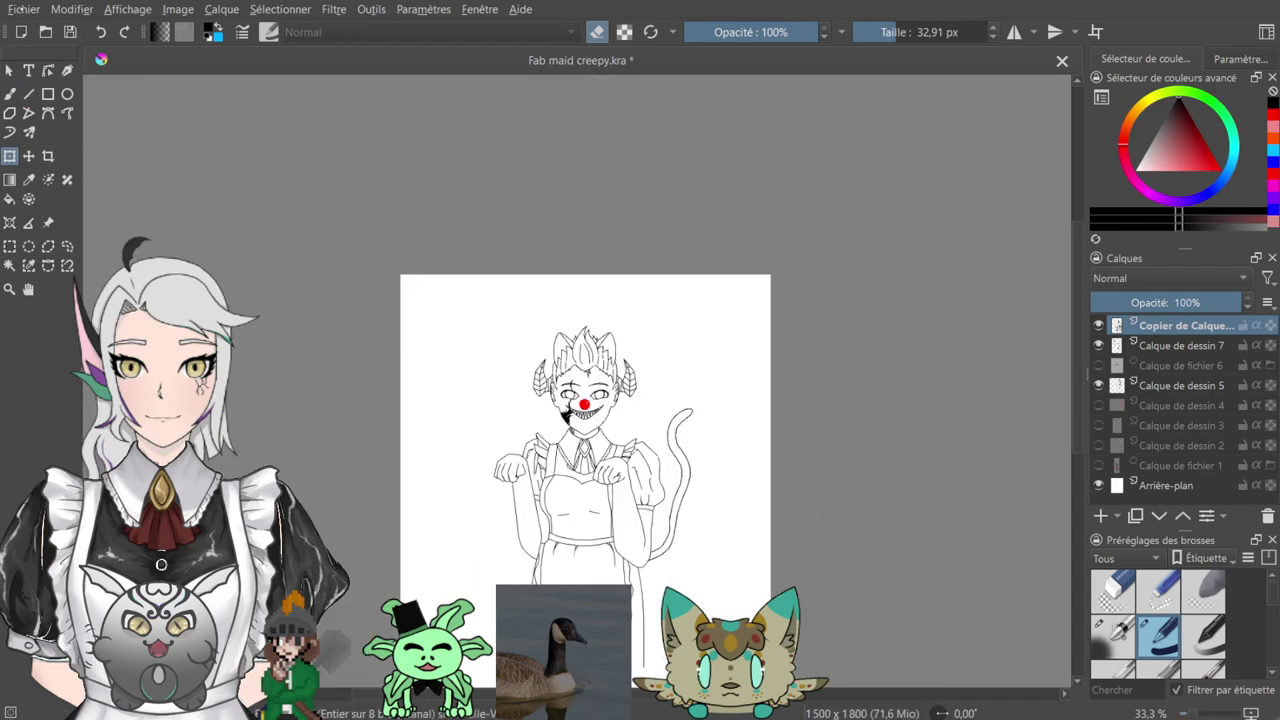
key(ctrl+s)
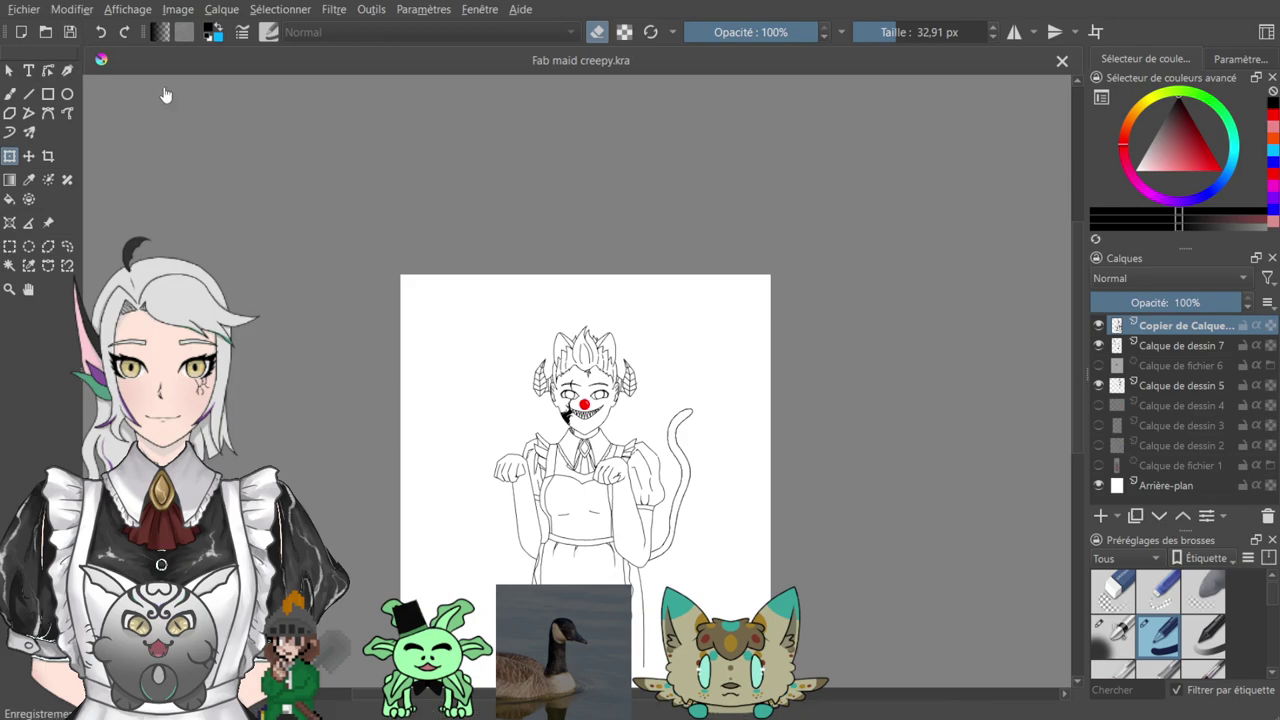
- Examine the line art from the horned head down to the apron and tail, both up close and as a whole
key(minus)
key(plus)
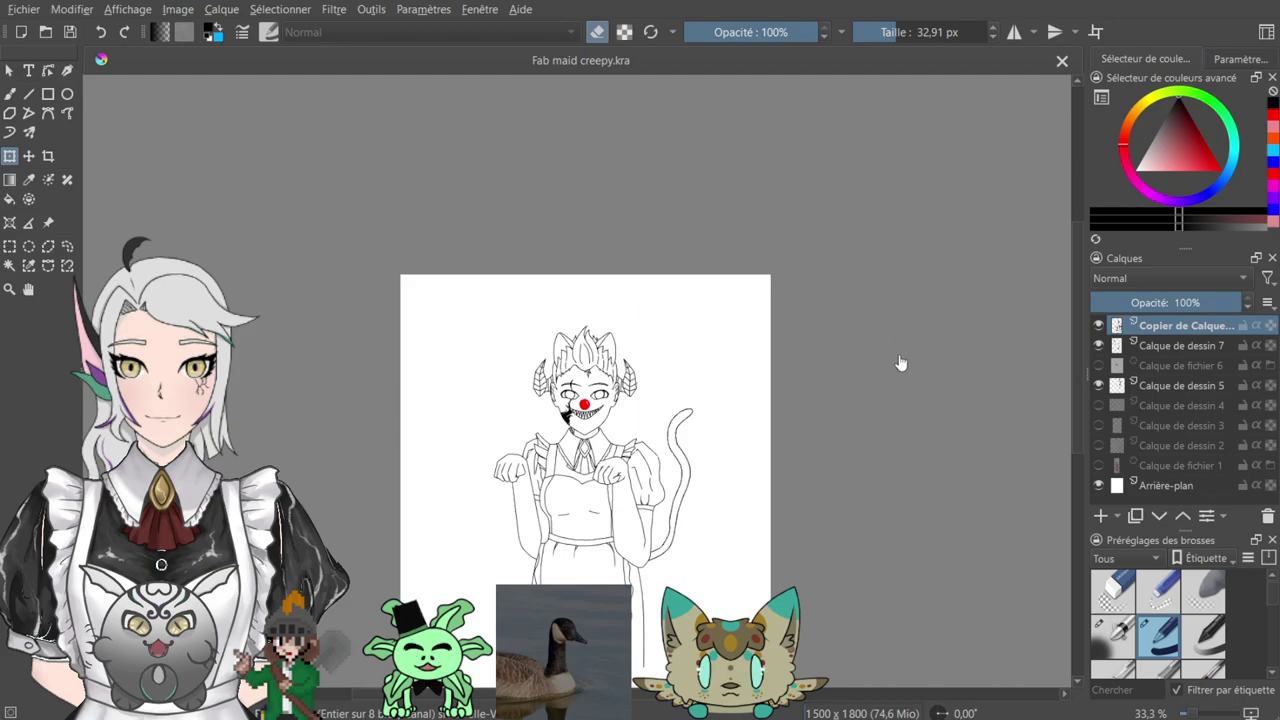
scroll(834, 449, down, 1)
scroll(834, 446, up, 2)
scroll(834, 446, up, 2)
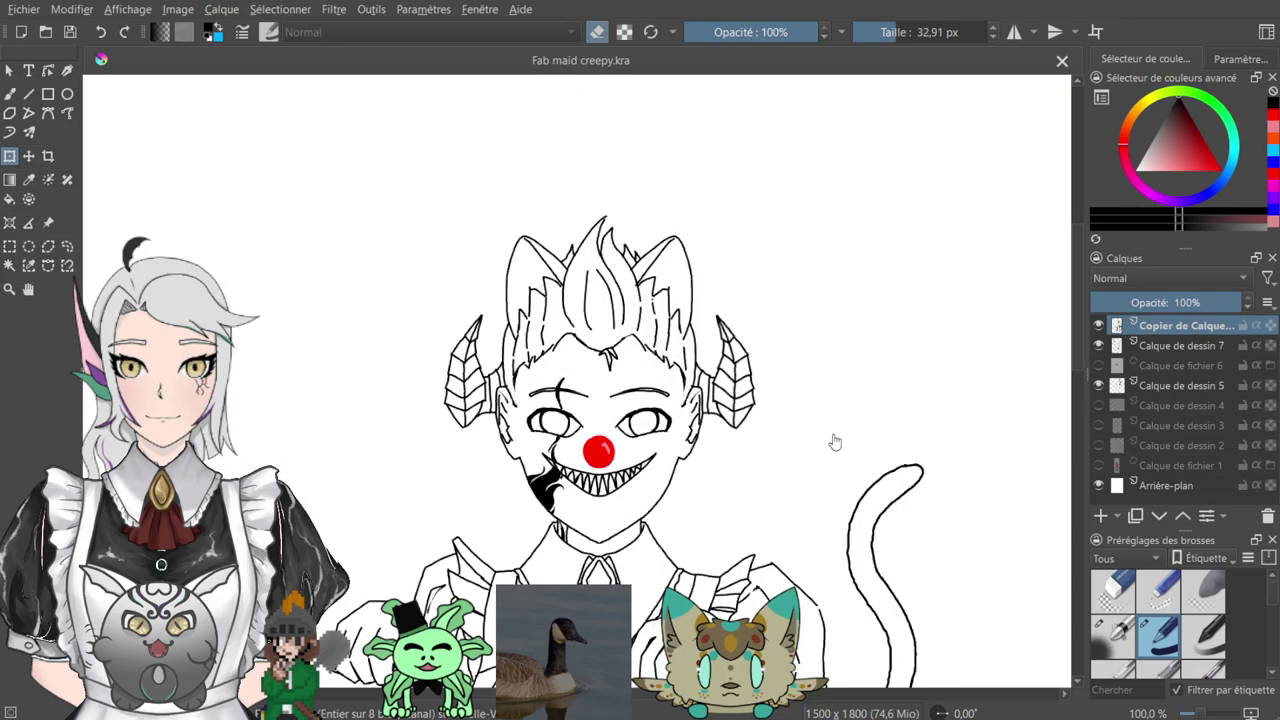
scroll(875, 365, down, 3)
scroll(875, 365, down, 2)
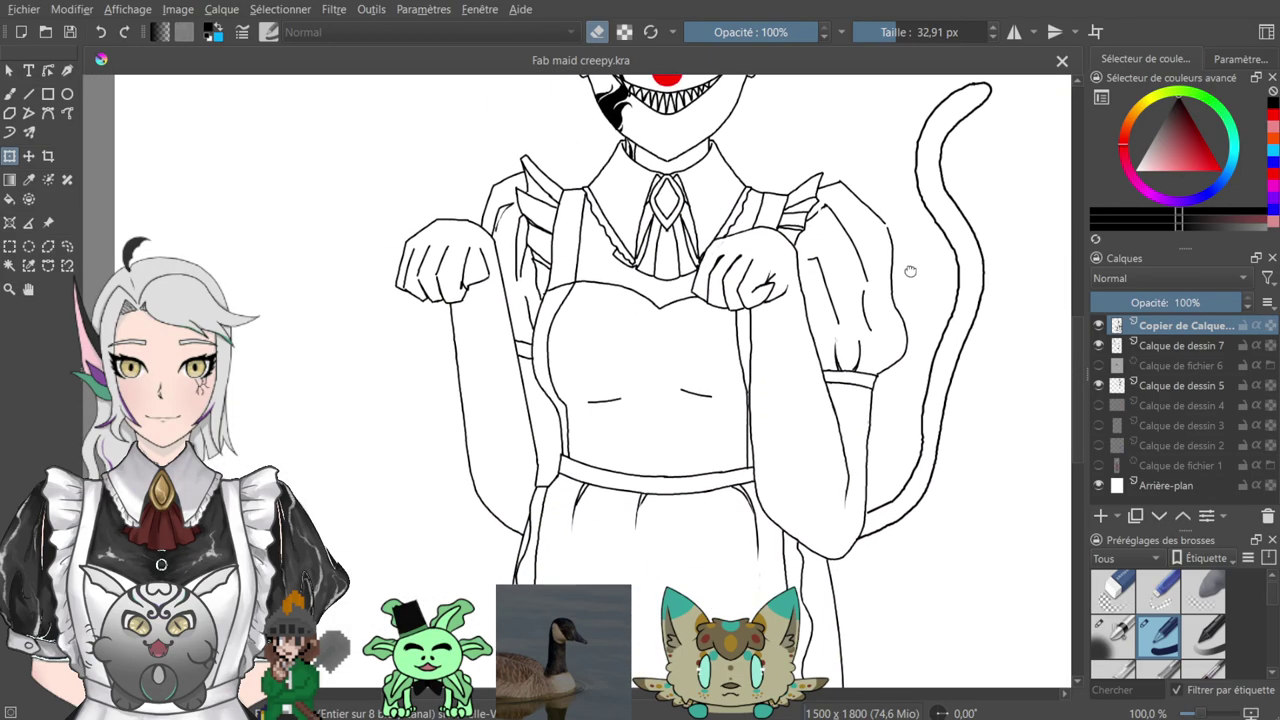
scroll(885, 356, up, 1)
scroll(885, 356, down, 2)
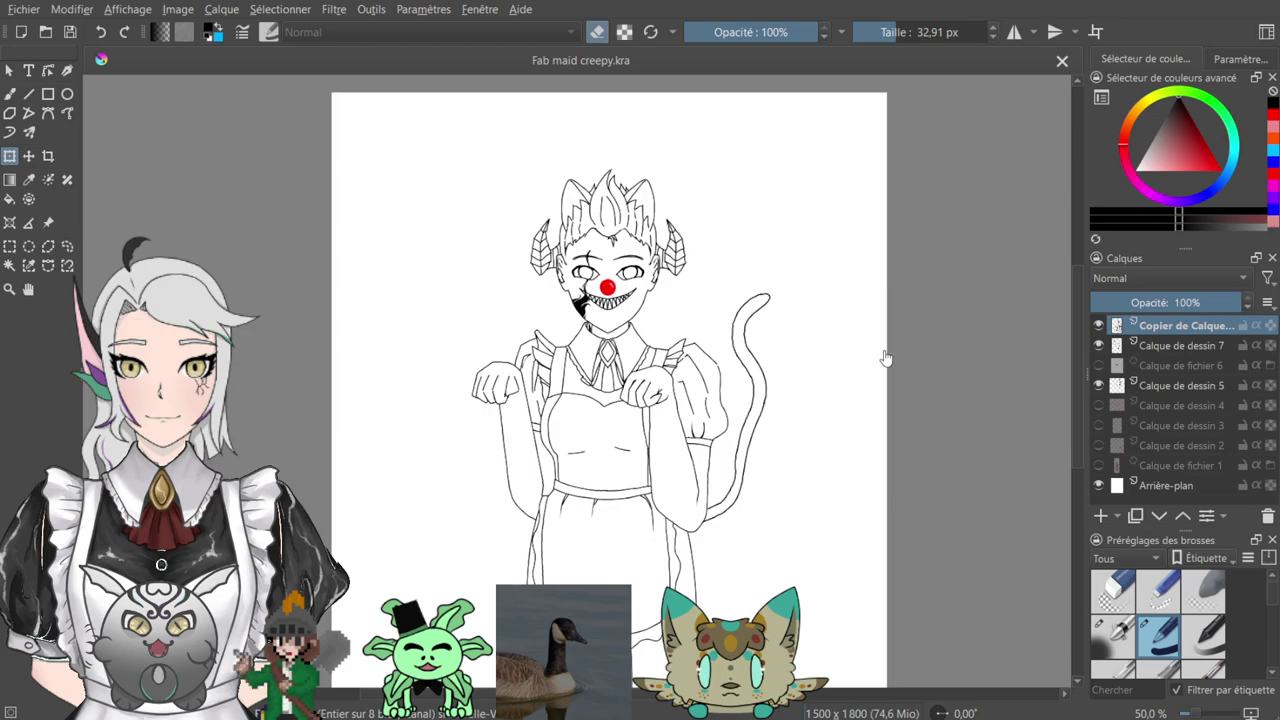
scroll(885, 358, up, 1)
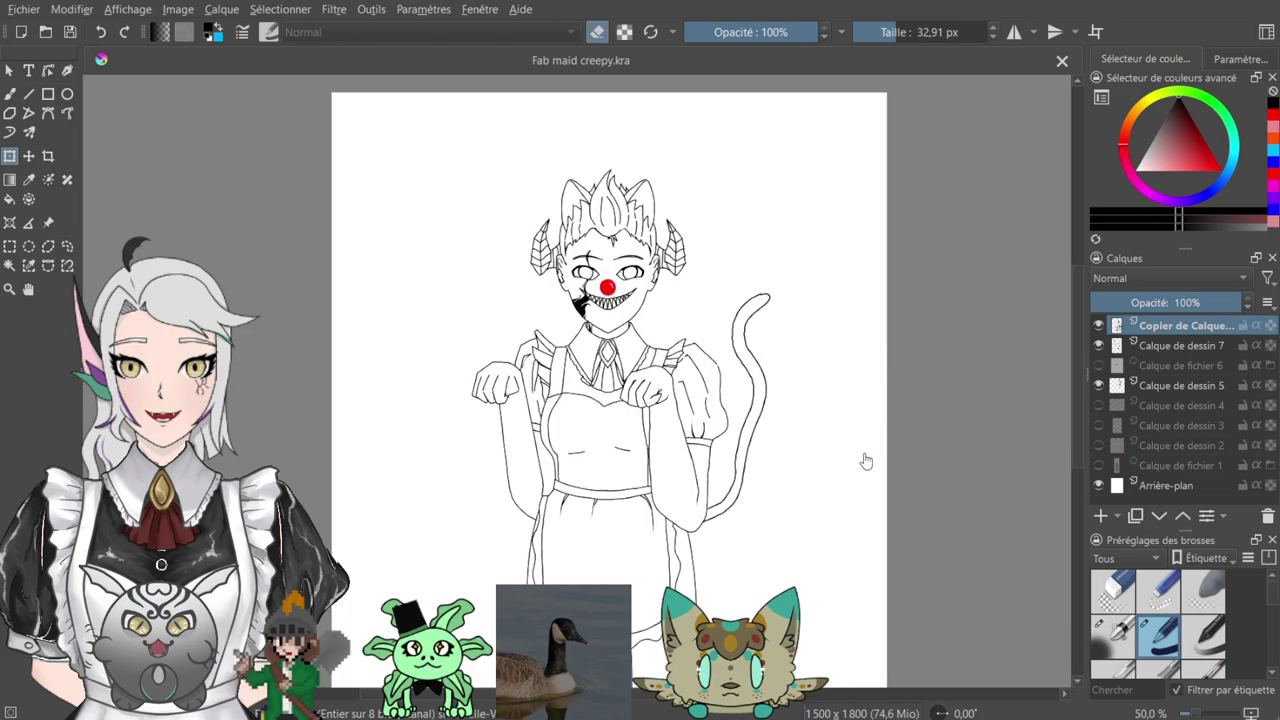
mouse_move(849, 443)
mouse_down()
mouse_move(894, 369)
mouse_move(941, 552)
mouse_up()
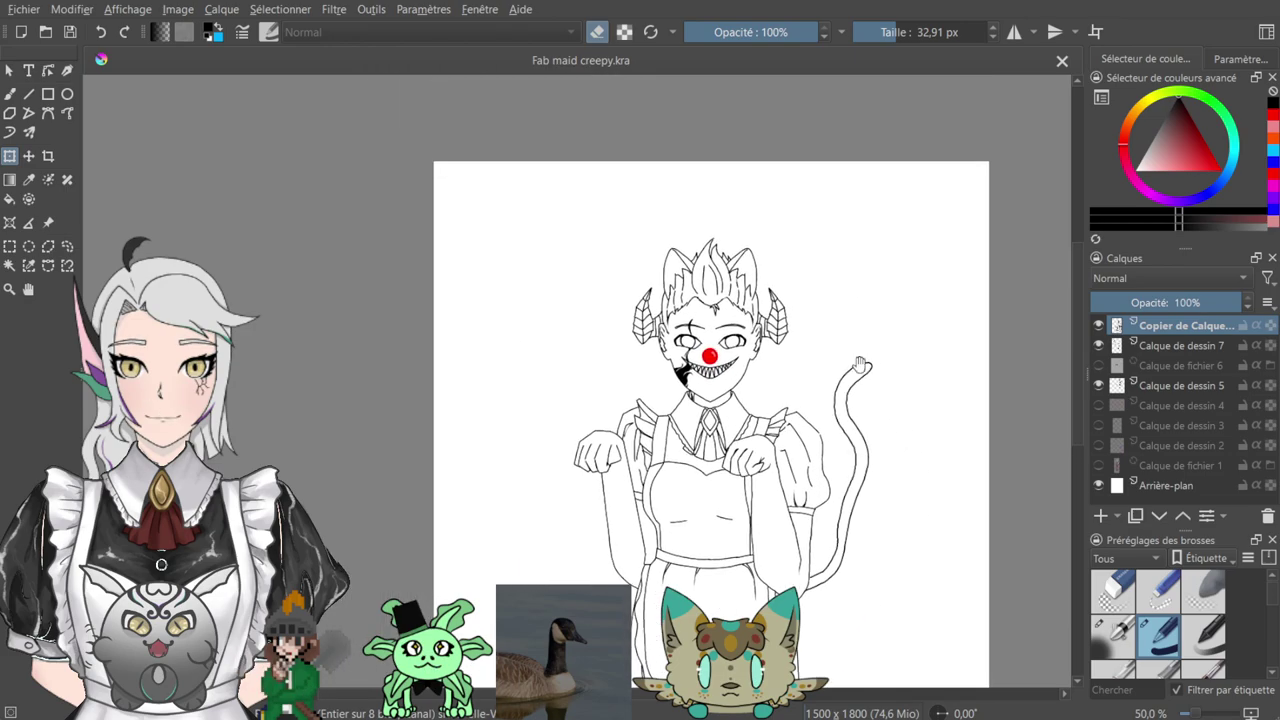
mouse_move(859, 332)
mouse_down()
mouse_move(841, 360)
mouse_move(847, 221)
mouse_up()
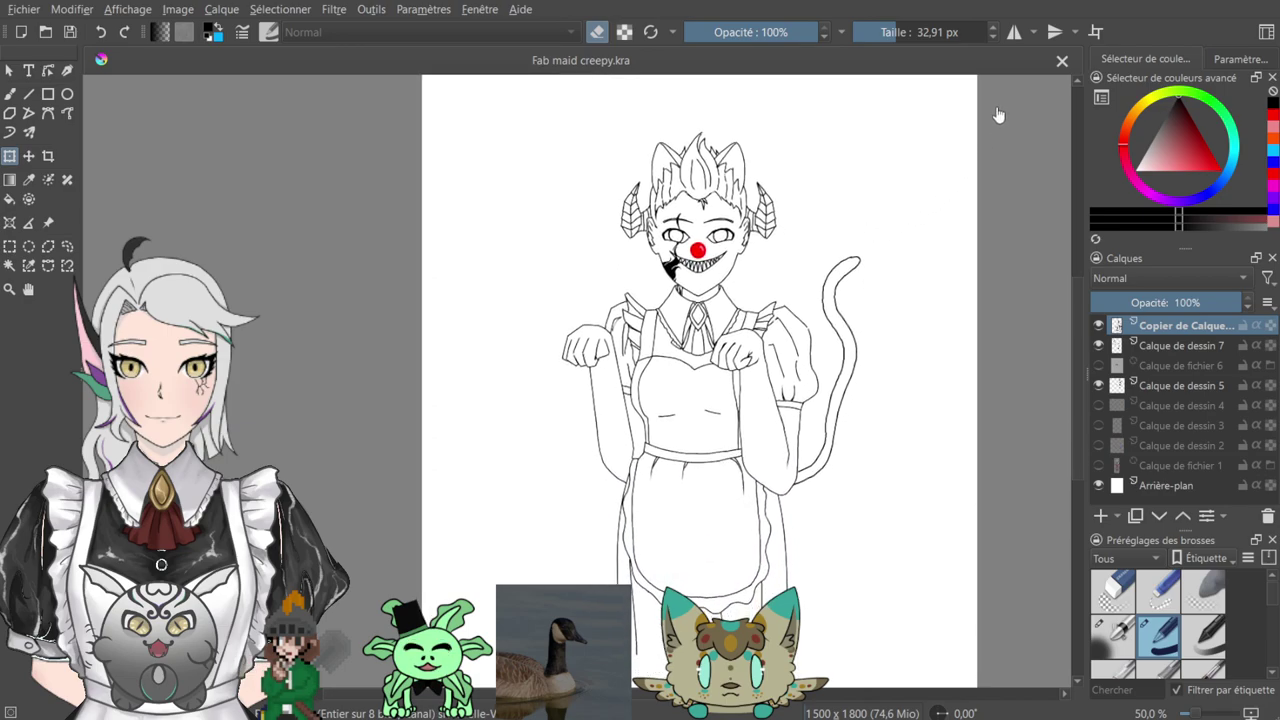